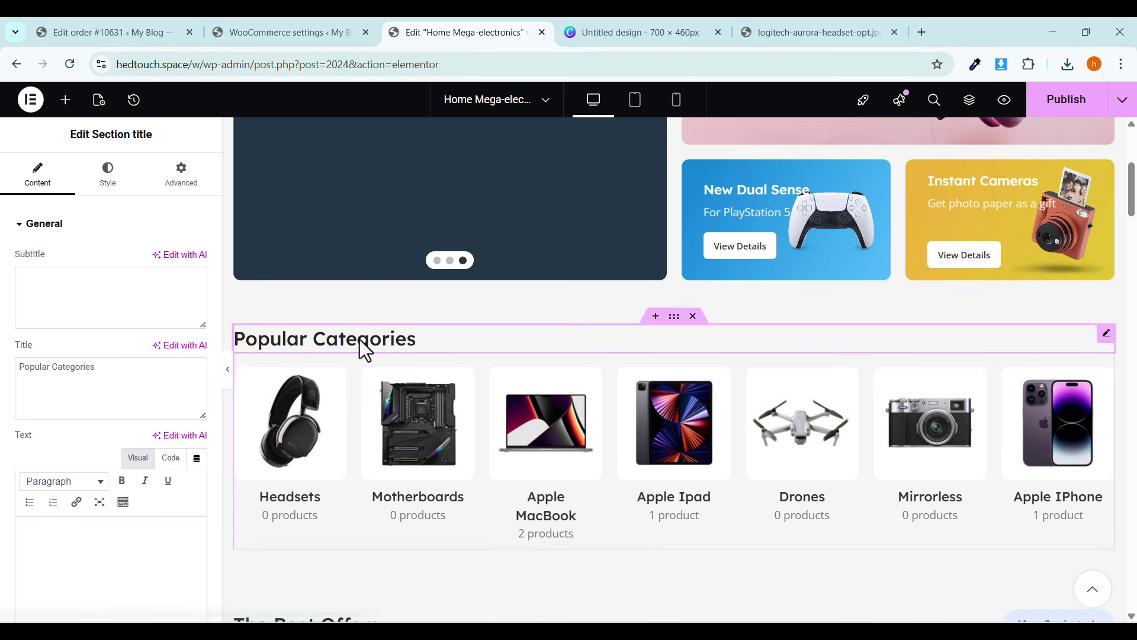
Select the Popular Categories title text and open the settings of the product categories grid below it.
{"action": "triple_click", "coordinate": [62, 375]}
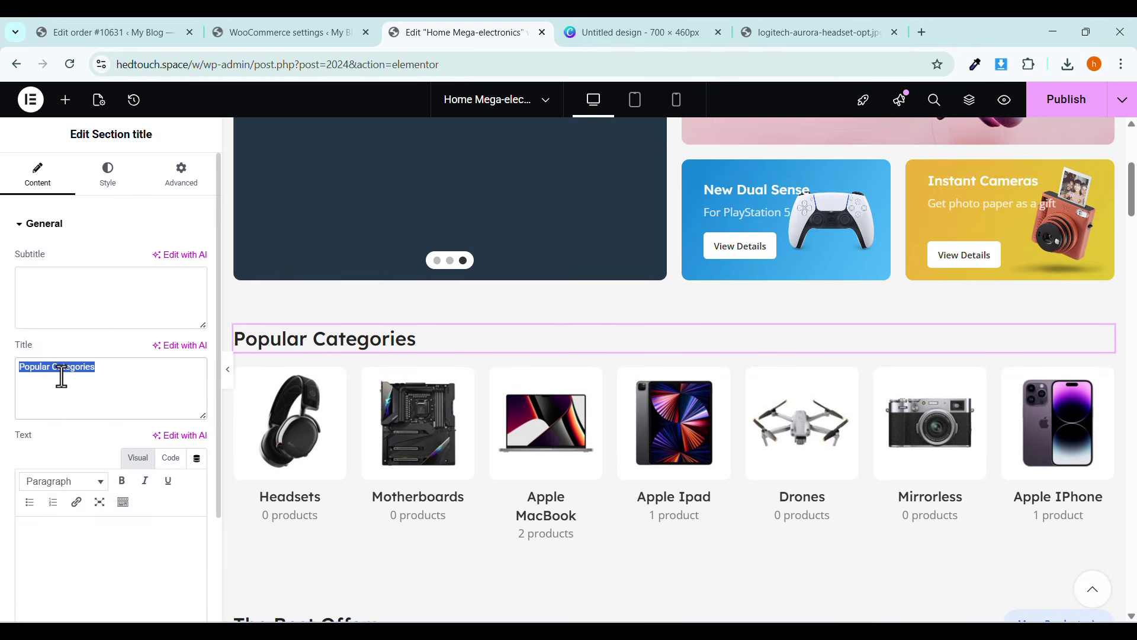
{"action": "left_click", "coordinate": [1105, 376]}
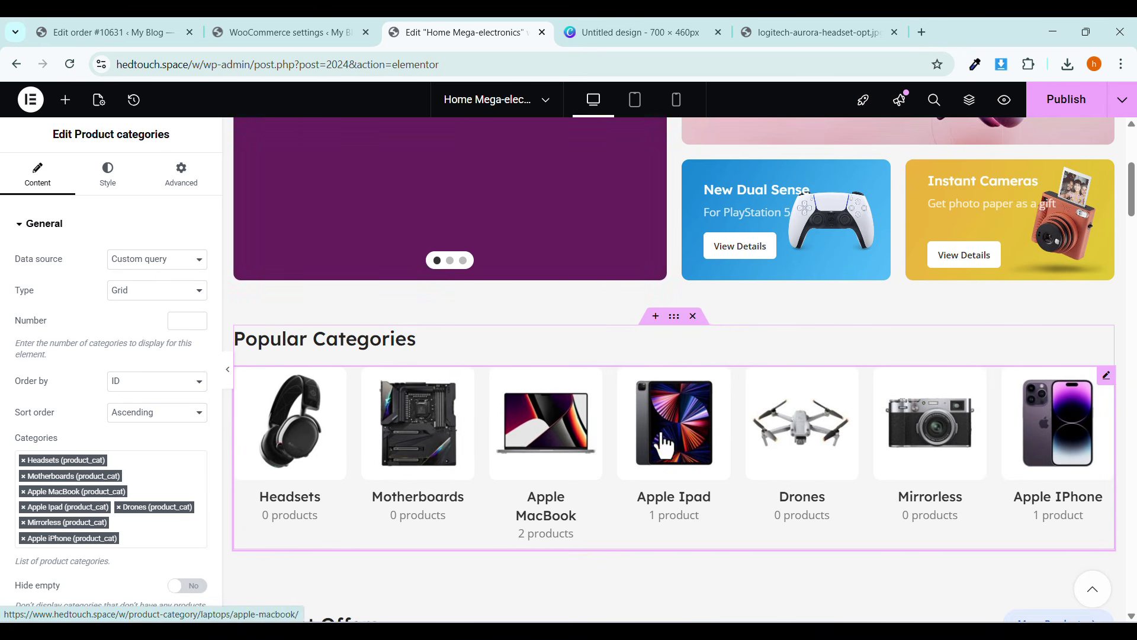
{"action": "left_click", "coordinate": [146, 468]}
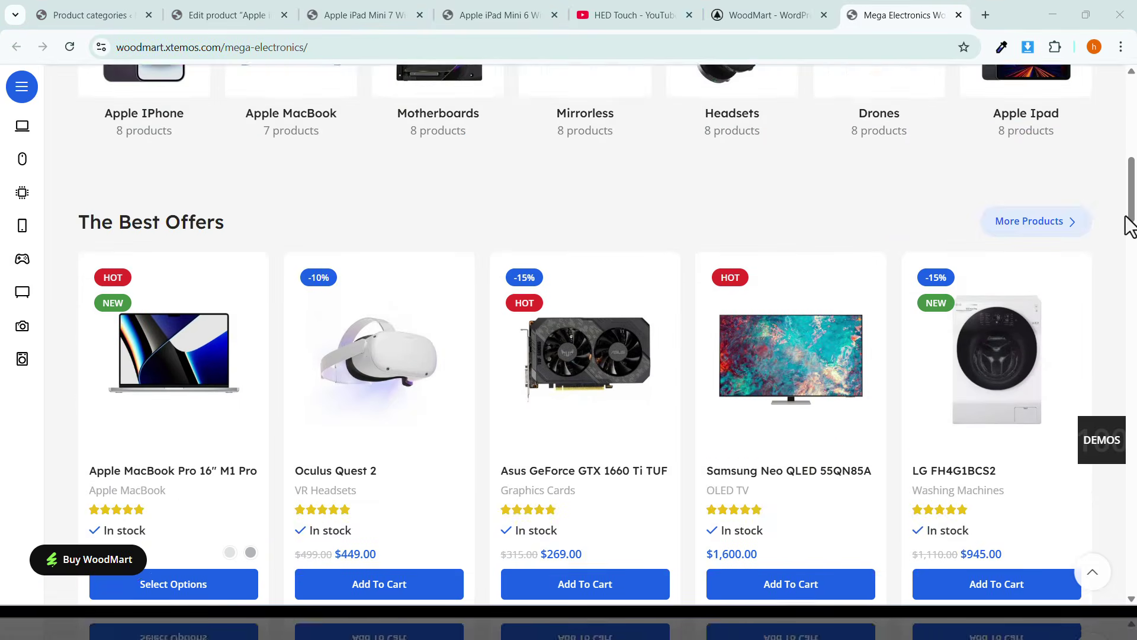
Examine the sections of the WoodMart Mega Electronics demo home page, from The Best Offers to Microsoft Accessories.
{"action": "scroll", "coordinate": [1128, 225], "scroll_direction": "down", "scroll_amount": 10}
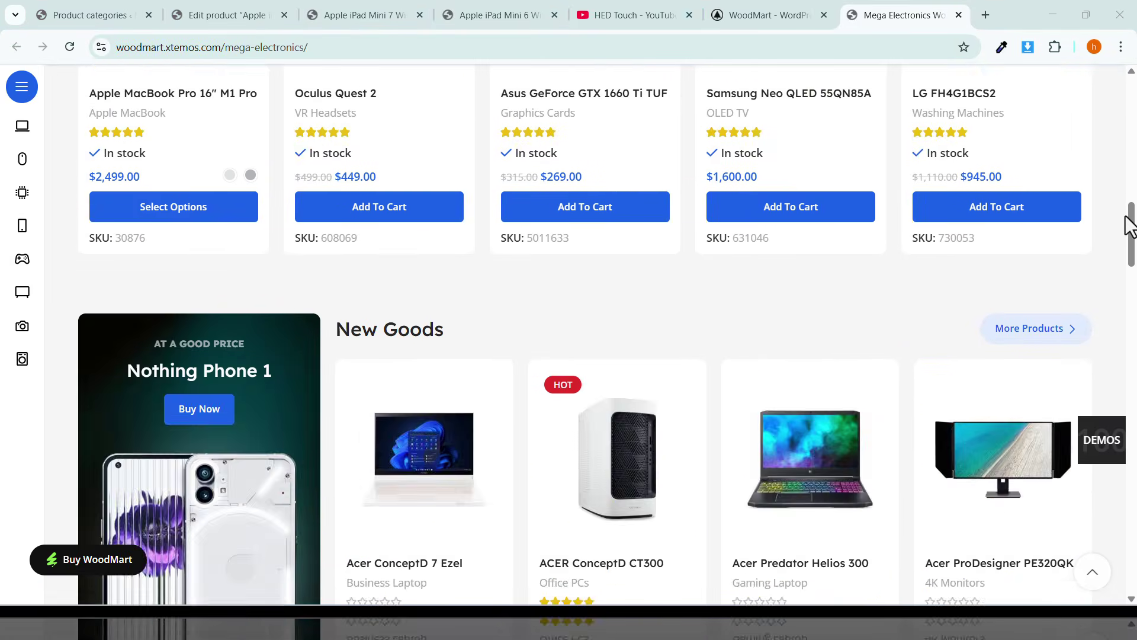
{"action": "scroll", "coordinate": [1128, 225], "scroll_direction": "down", "scroll_amount": 15}
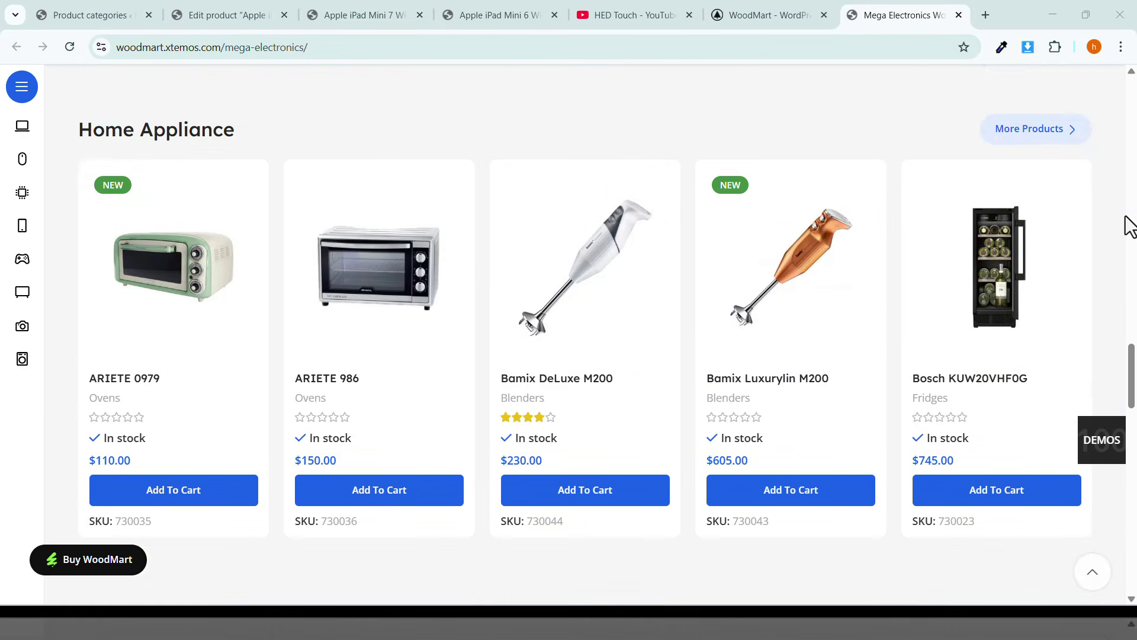
{"action": "scroll", "coordinate": [1128, 225], "scroll_direction": "down", "scroll_amount": 20}
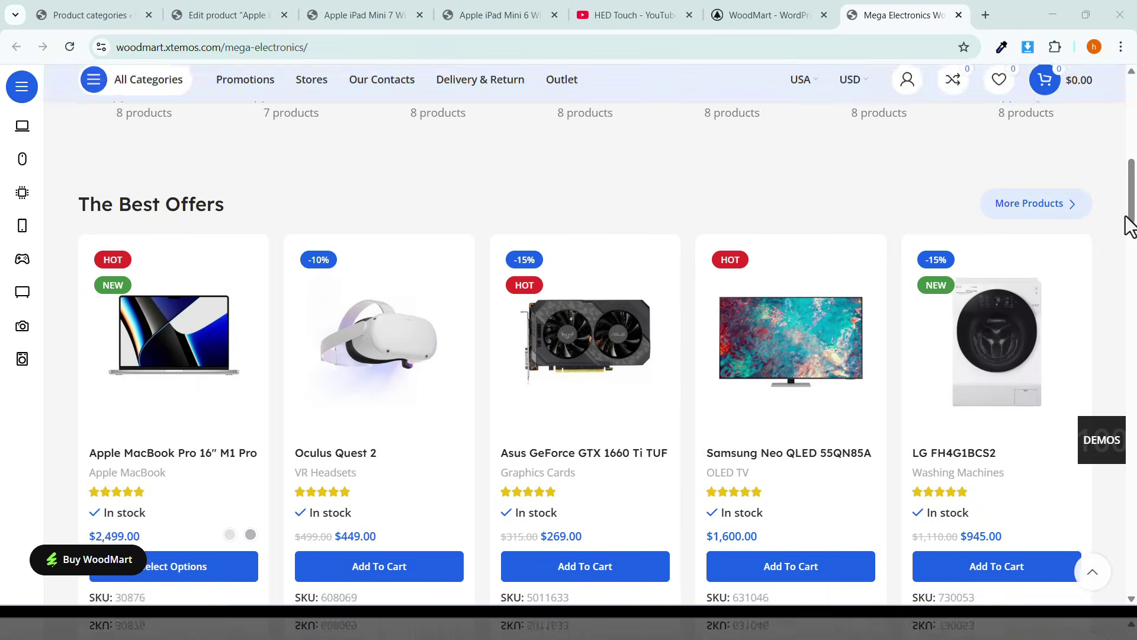
{"action": "scroll", "coordinate": [1127, 225], "scroll_direction": "down", "scroll_amount": 15}
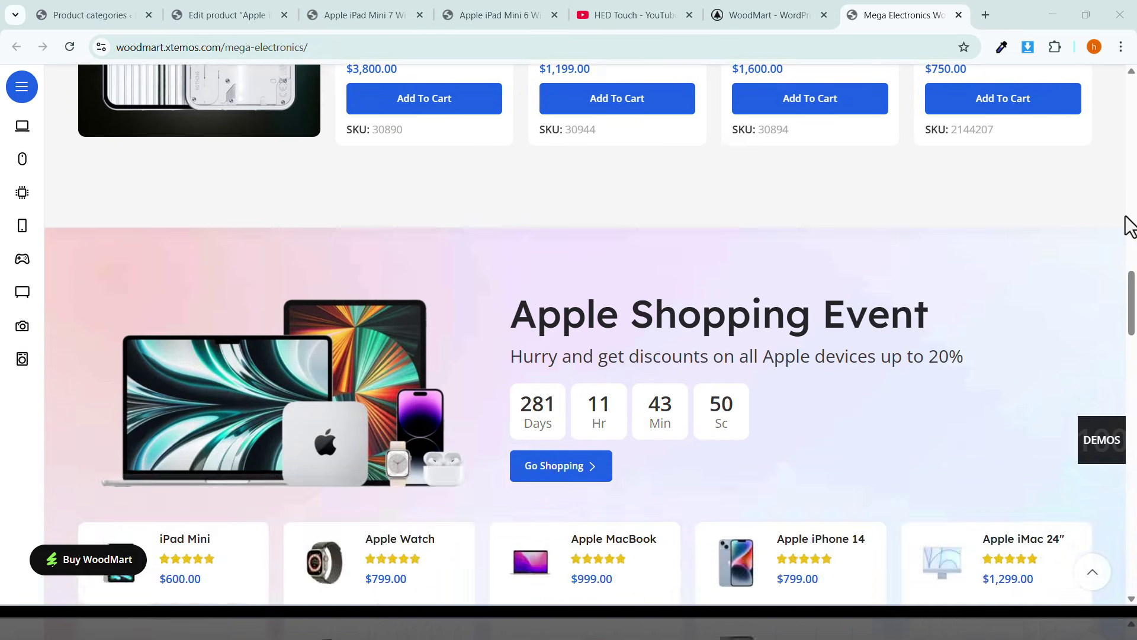
{"action": "scroll", "coordinate": [1129, 227], "scroll_direction": "down", "scroll_amount": 20}
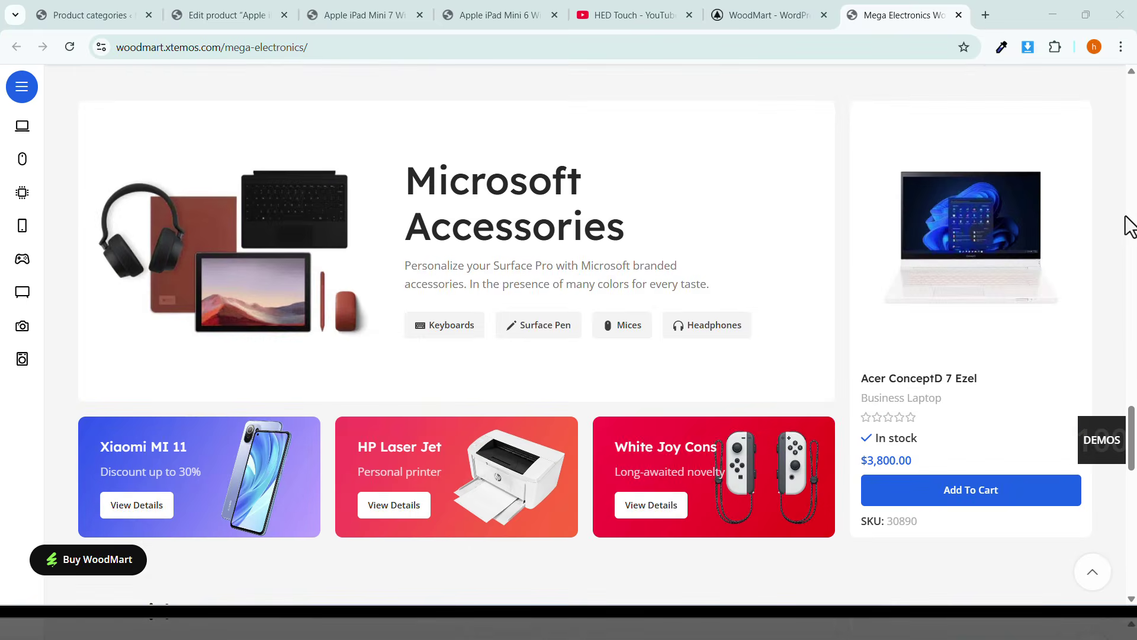
{"action": "scroll", "coordinate": [1126, 219], "scroll_direction": "down", "scroll_amount": 17}
{"action": "mouse_move", "coordinate": [26, 88]}
{"action": "mouse_move", "coordinate": [38, 130]}
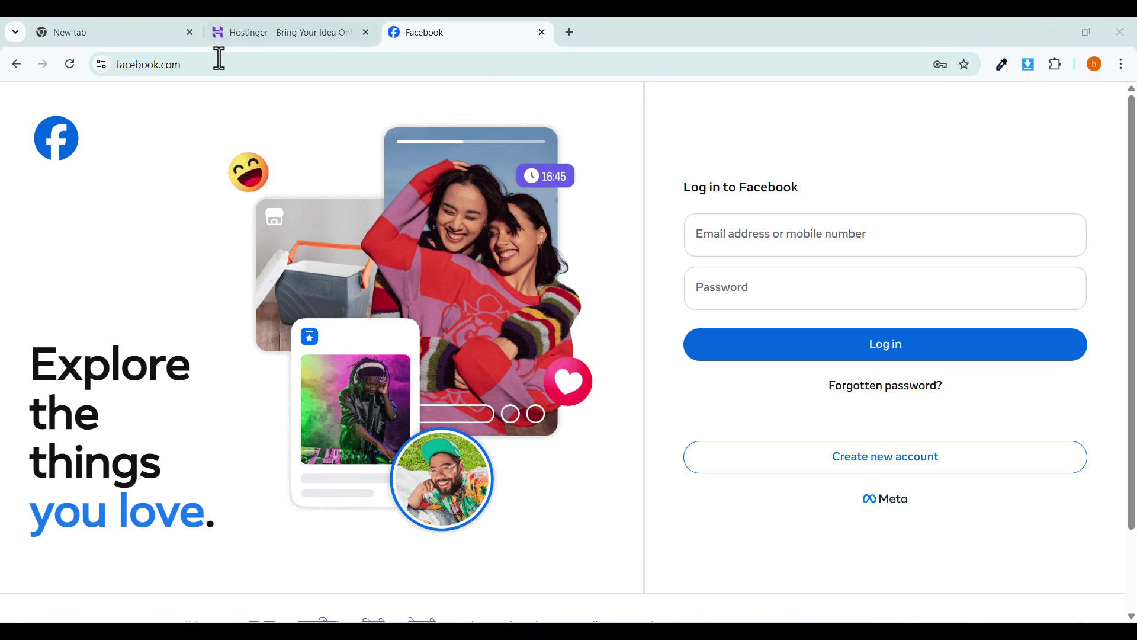
Highlight the domain name and its .com extension in the Facebook web address.
{"action": "left_click_drag", "start_coordinate": [219, 57], "coordinate": [213, 59]}
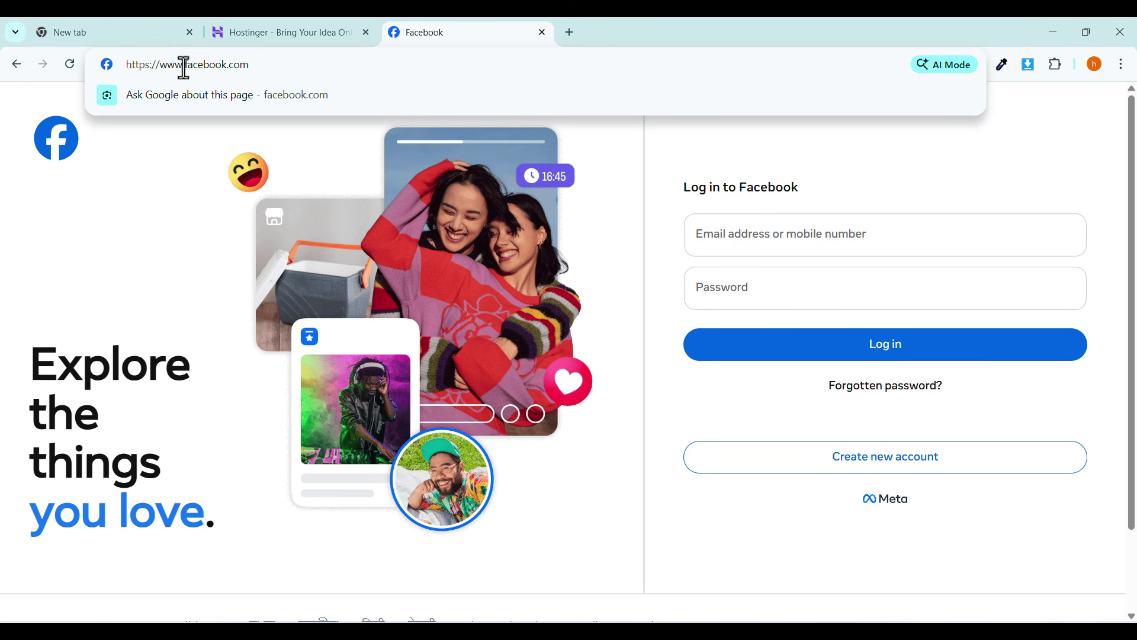
{"action": "left_click_drag", "start_coordinate": [186, 65], "coordinate": [282, 63]}
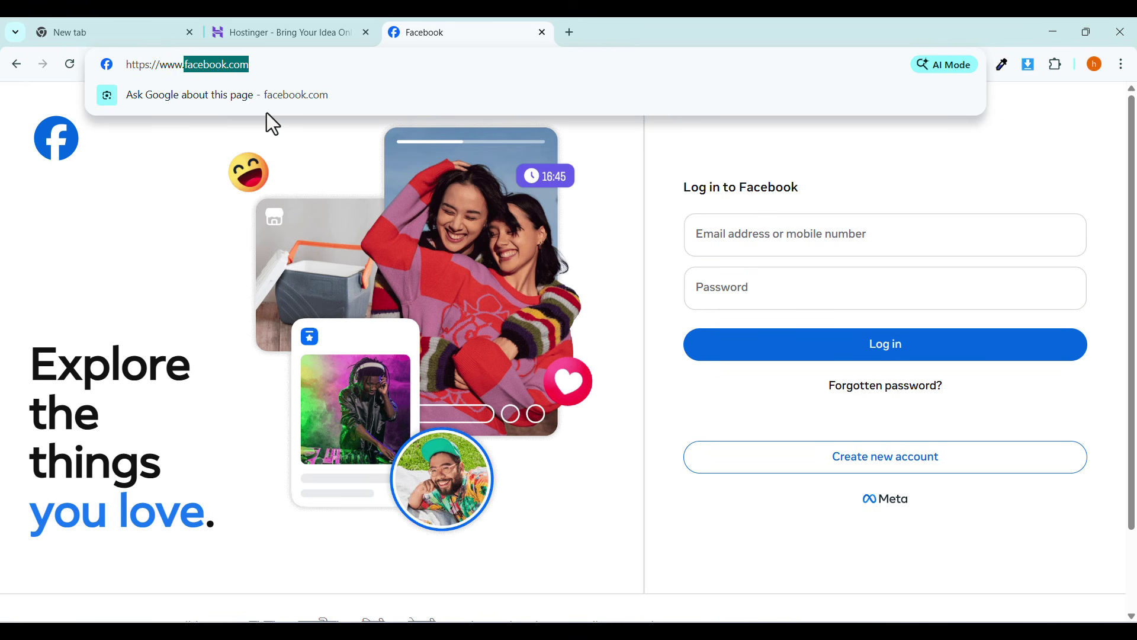
{"action": "left_click", "coordinate": [189, 65]}
{"action": "left_click", "coordinate": [224, 62]}
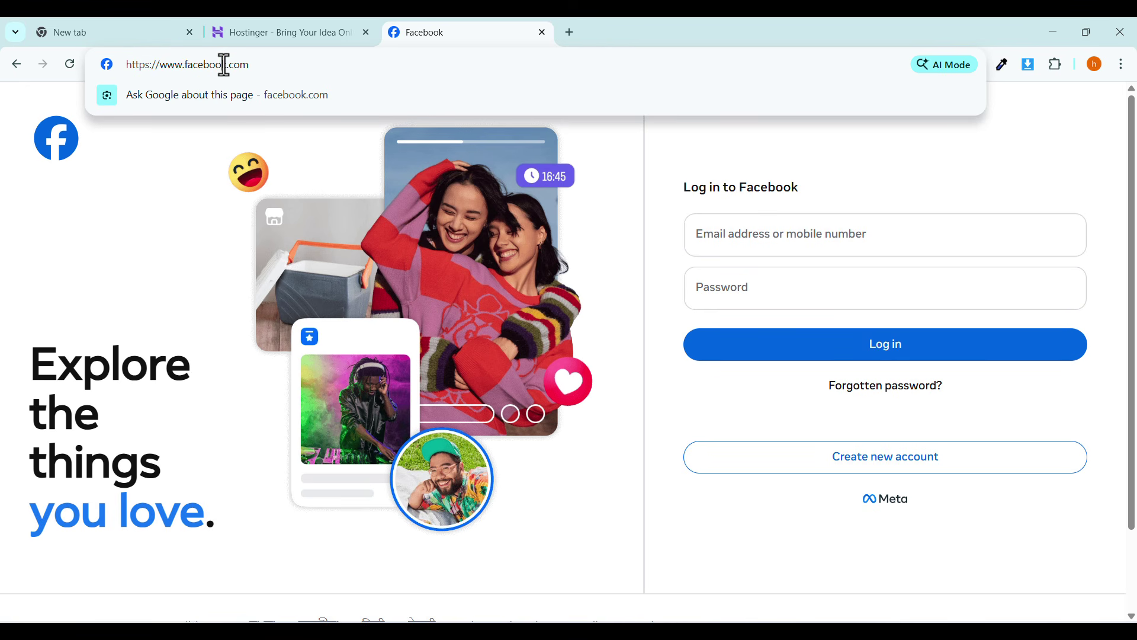
{"action": "left_click_drag", "start_coordinate": [216, 65], "coordinate": [190, 70]}
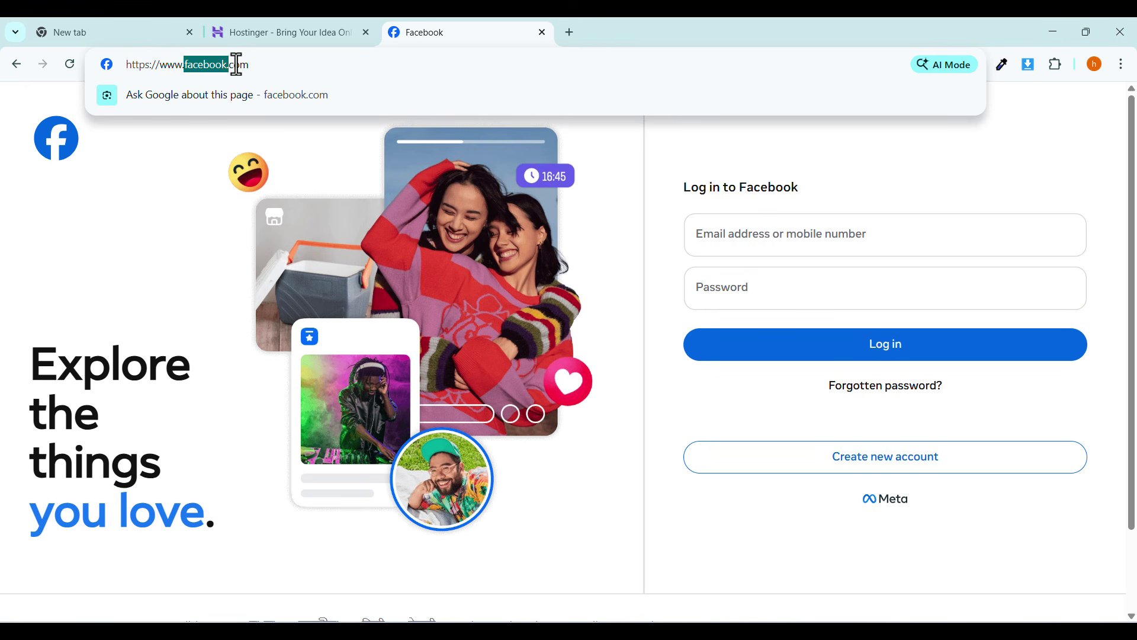
{"action": "left_click_drag", "start_coordinate": [249, 63], "coordinate": [184, 74]}
{"action": "left_click", "coordinate": [221, 199]}
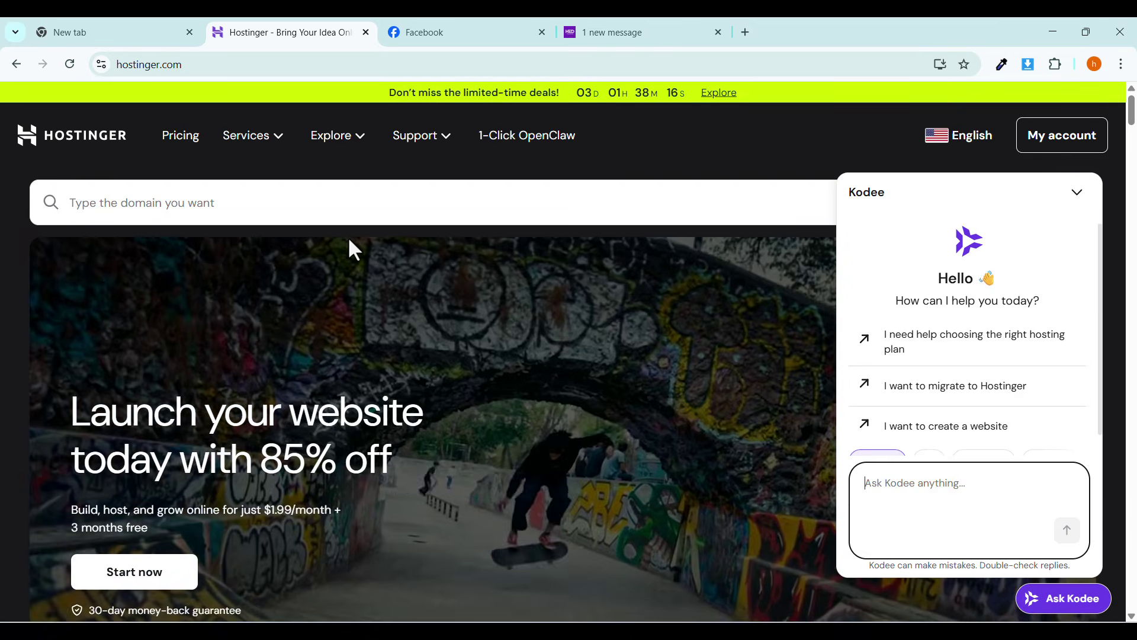
Browse the HED Touch home page, examining its hosting features, video tutorials and control panel sections.
{"action": "left_click", "coordinate": [622, 33]}
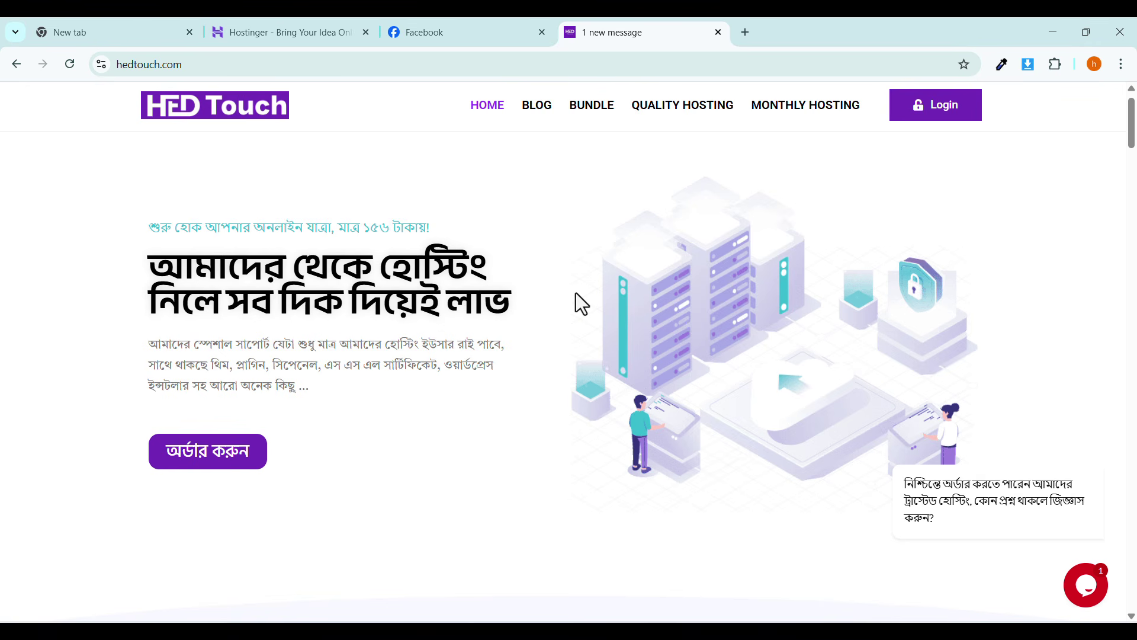
{"action": "scroll", "coordinate": [566, 355], "scroll_direction": "down", "scroll_amount": 5}
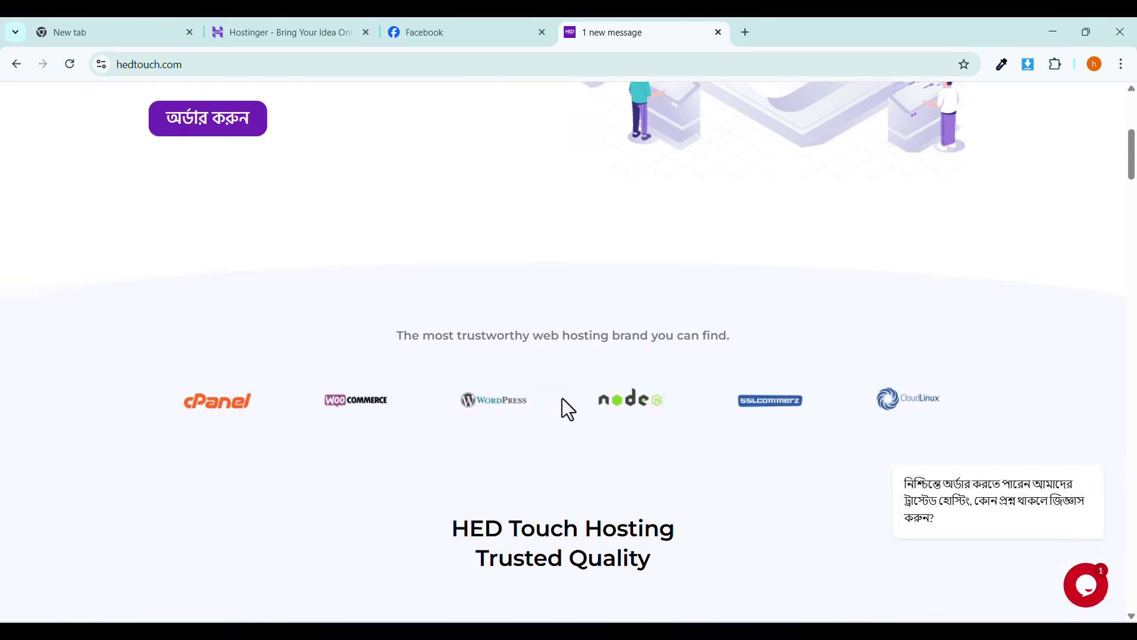
{"action": "scroll", "coordinate": [562, 403], "scroll_direction": "down", "scroll_amount": 15}
{"action": "scroll", "coordinate": [560, 403], "scroll_direction": "up", "scroll_amount": 5}
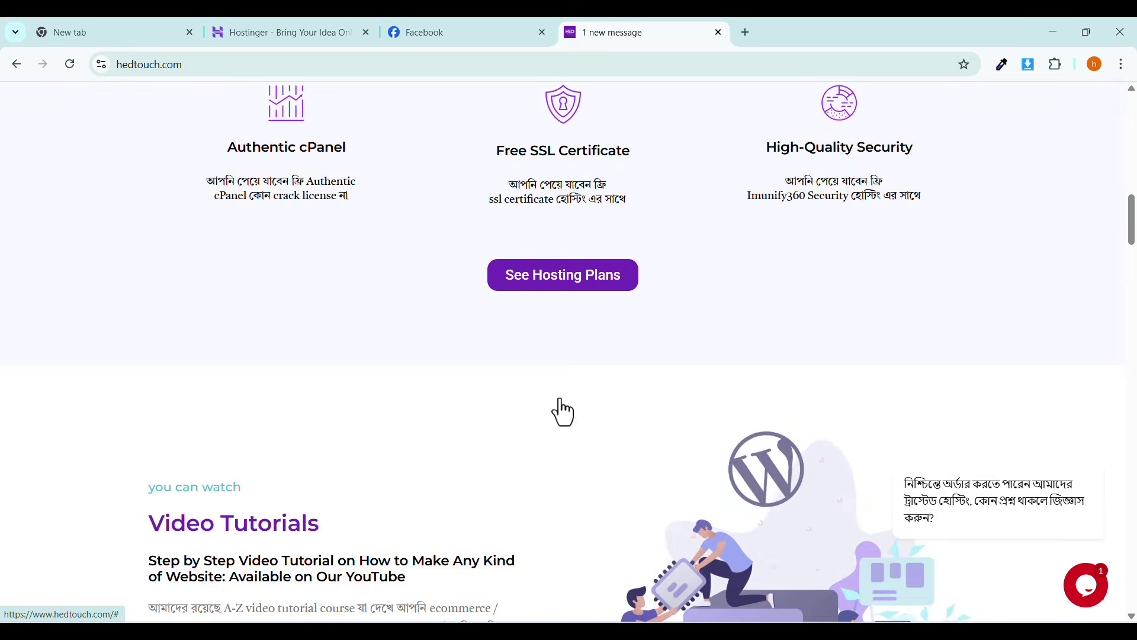
{"action": "scroll", "coordinate": [560, 409], "scroll_direction": "down", "scroll_amount": 7}
{"action": "scroll", "coordinate": [559, 409], "scroll_direction": "up", "scroll_amount": 3}
{"action": "scroll", "coordinate": [560, 408], "scroll_direction": "down", "scroll_amount": 2}
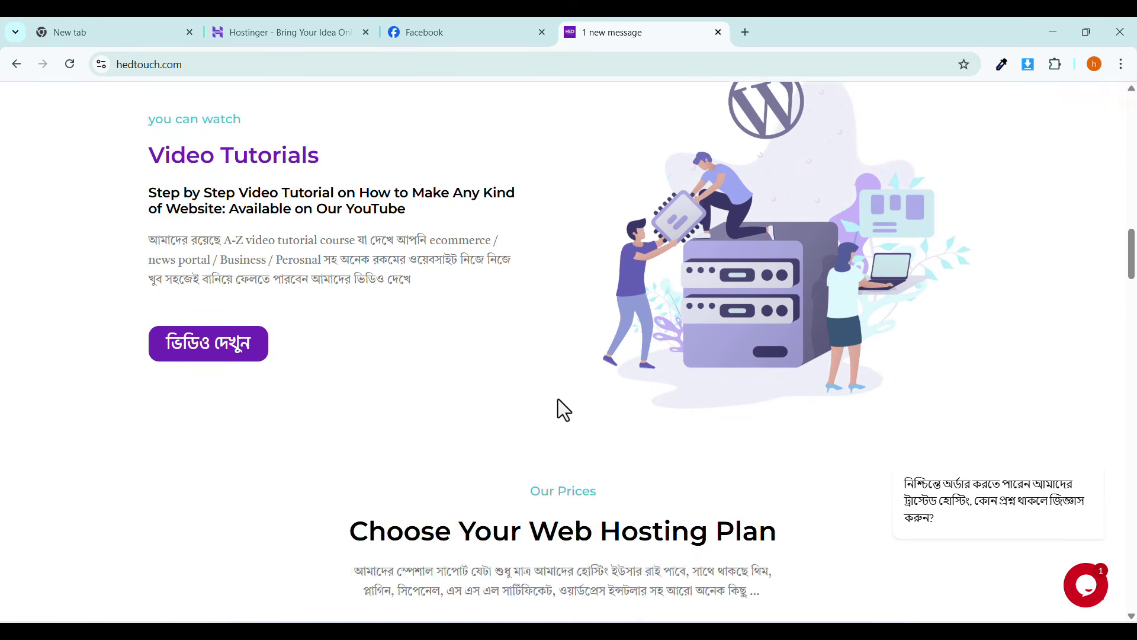
{"action": "scroll", "coordinate": [560, 409], "scroll_direction": "up", "scroll_amount": 20}
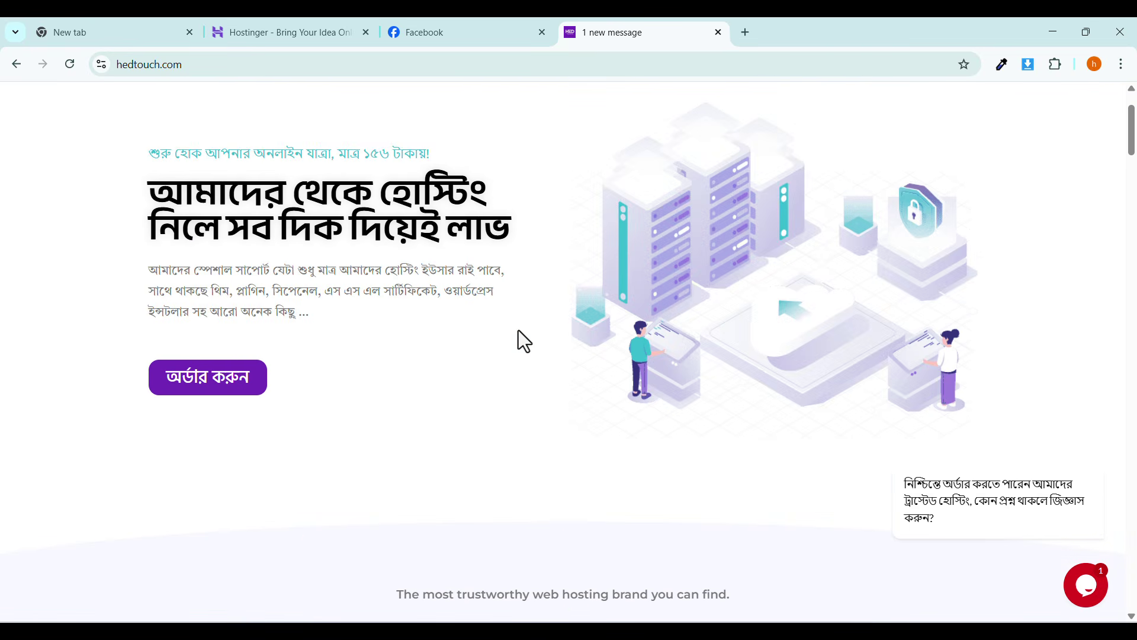
{"action": "scroll", "coordinate": [518, 343], "scroll_direction": "up", "scroll_amount": 1}
{"action": "scroll", "coordinate": [569, 358], "scroll_direction": "down", "scroll_amount": 10}
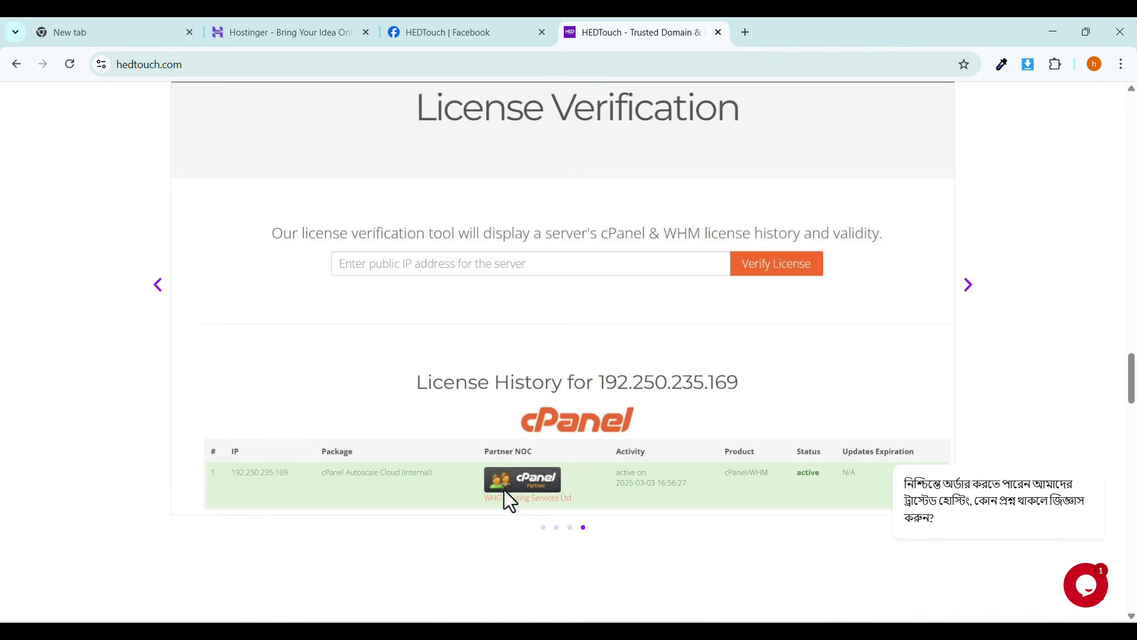
Check the Hostinger home page, and examine the cPanel License Verification slide on the HED Touch site.
{"action": "left_click", "coordinate": [294, 32]}
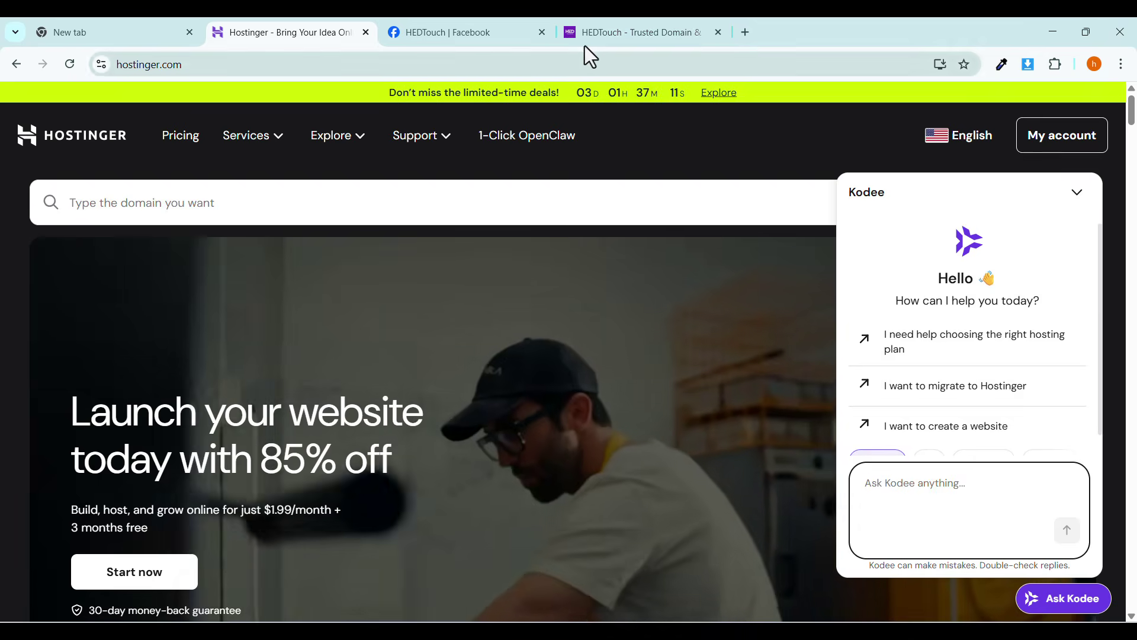
{"action": "left_click", "coordinate": [585, 44]}
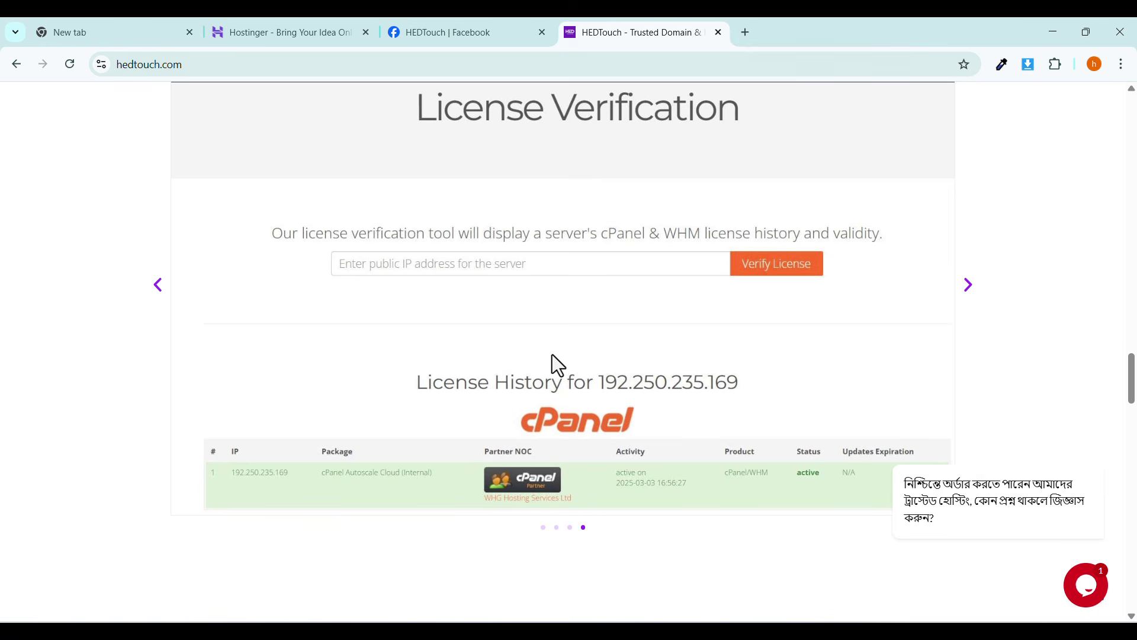
{"action": "scroll", "coordinate": [552, 355], "scroll_direction": "down", "scroll_amount": 6}
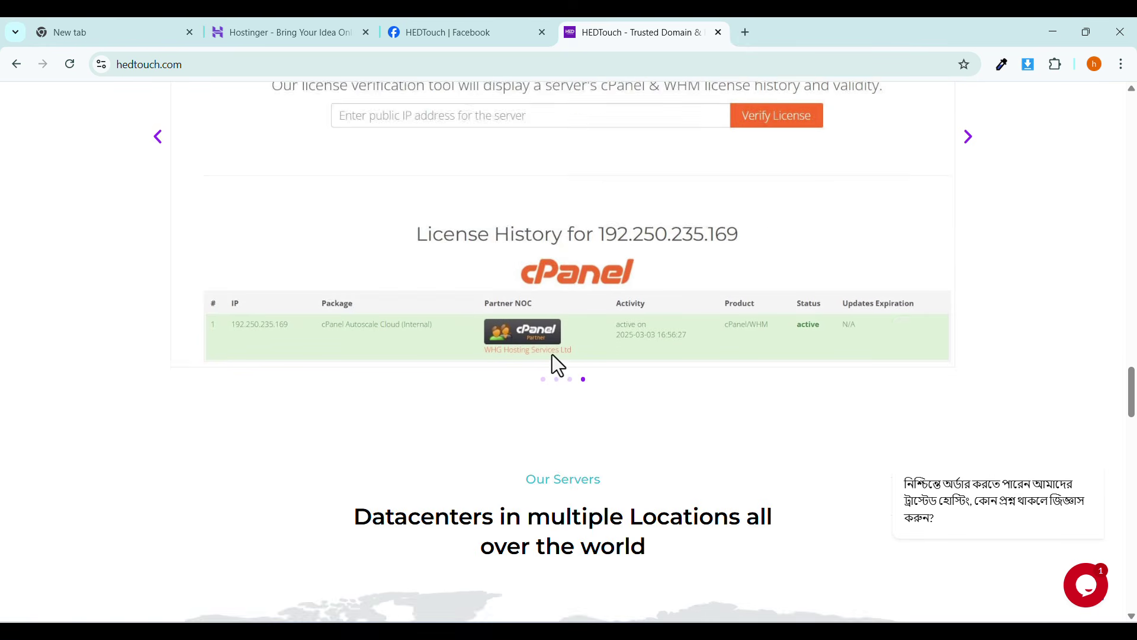
{"action": "scroll", "coordinate": [552, 355], "scroll_direction": "up", "scroll_amount": 7}
{"action": "scroll", "coordinate": [552, 354], "scroll_direction": "up", "scroll_amount": 1}
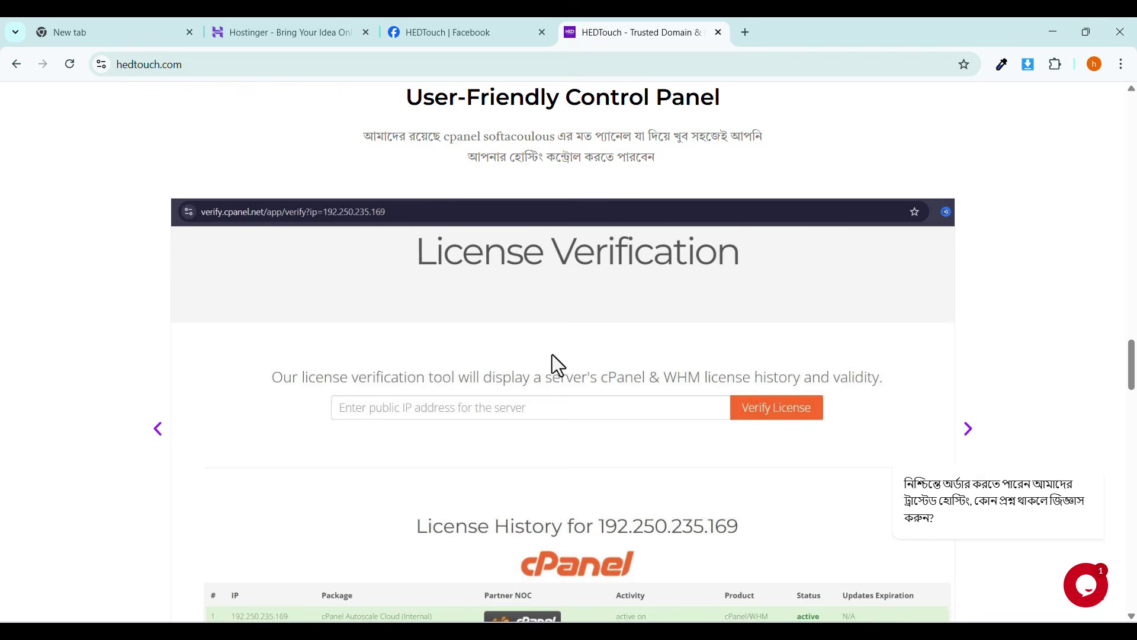
{"action": "scroll", "coordinate": [552, 354], "scroll_direction": "down", "scroll_amount": 5}
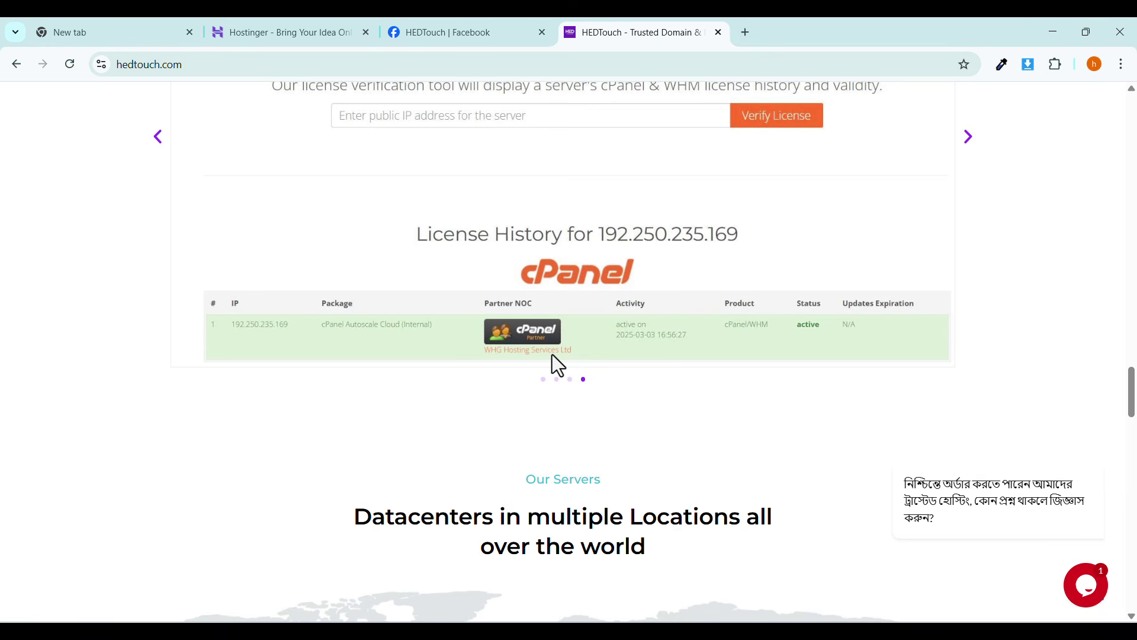
Compare the Monthly Hosting, Quality Hosting and VPS Server plans on HED Touch with the Hostinger home page offer.
{"action": "scroll", "coordinate": [552, 354], "scroll_direction": "up", "scroll_amount": 10}
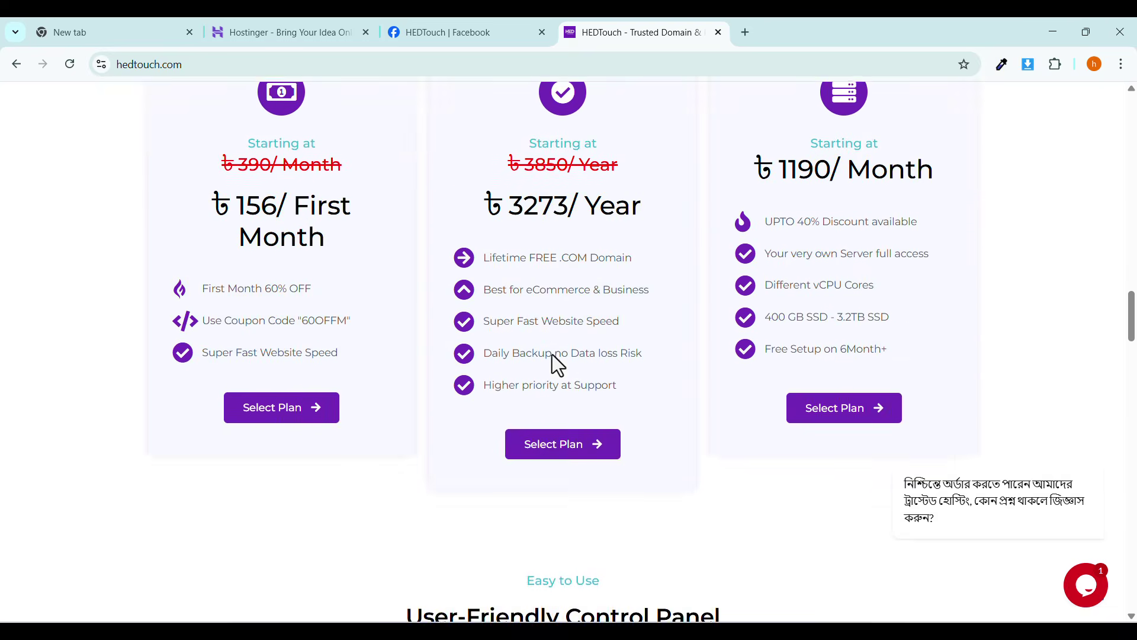
{"action": "scroll", "coordinate": [552, 355], "scroll_direction": "up", "scroll_amount": 4}
{"action": "scroll", "coordinate": [552, 373], "scroll_direction": "down", "scroll_amount": 3}
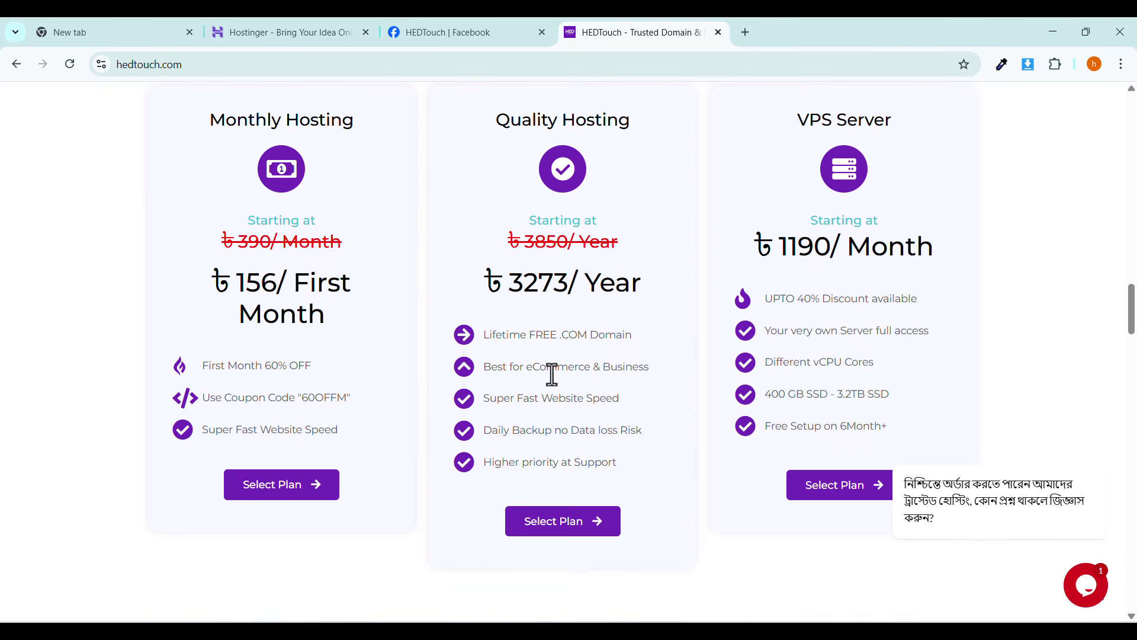
{"action": "key", "text": "ctrl+2"}
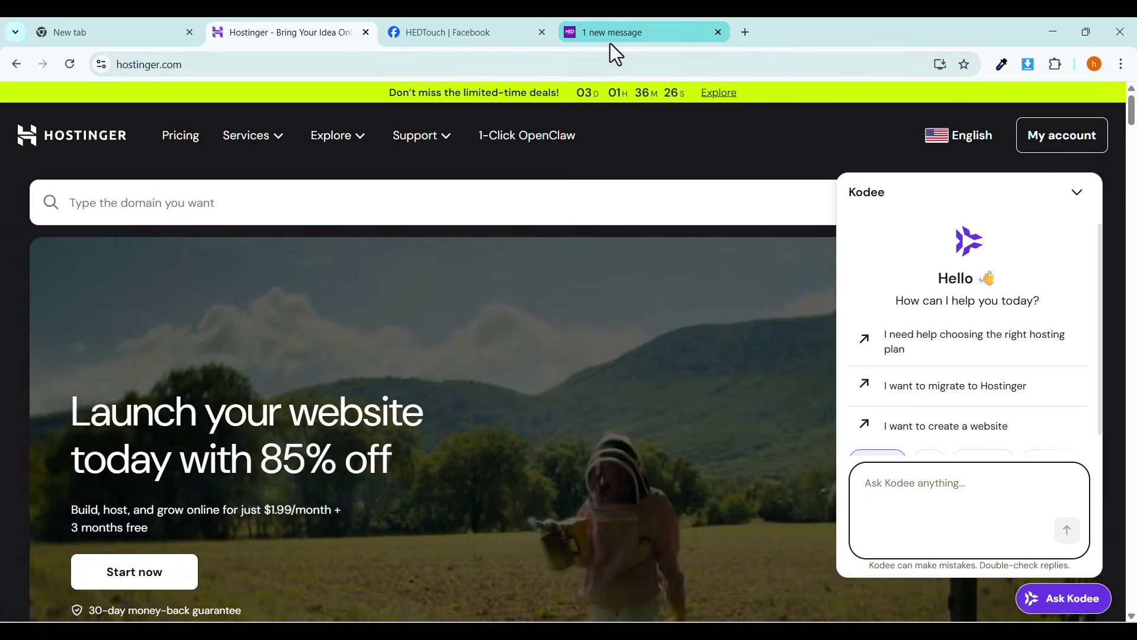
{"action": "left_click", "coordinate": [611, 42]}
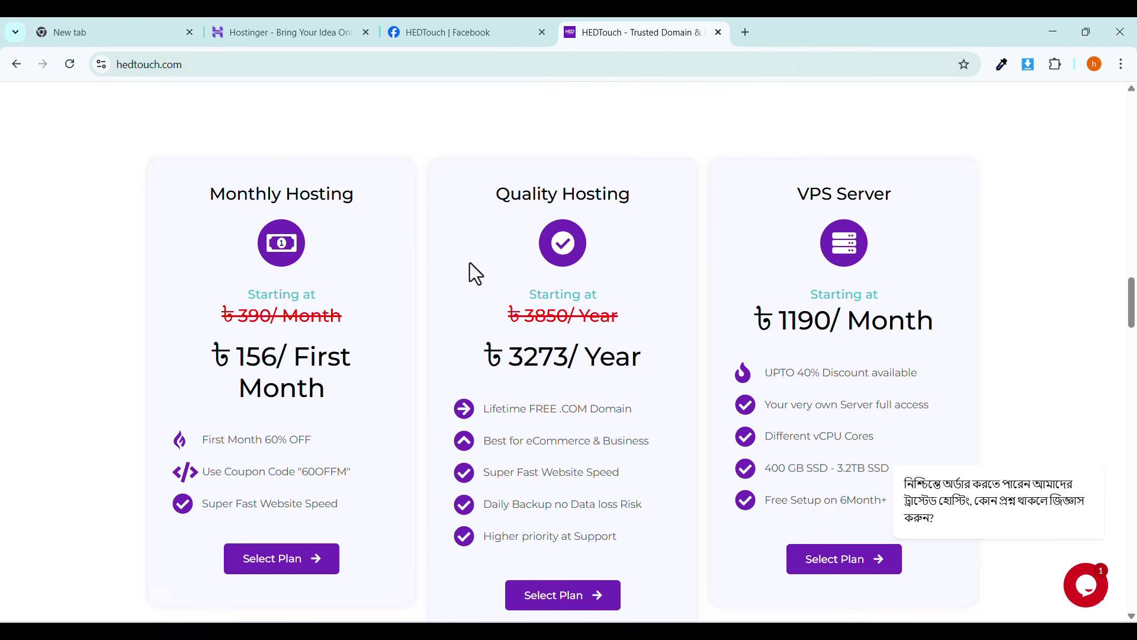
{"action": "left_click", "coordinate": [283, 33]}
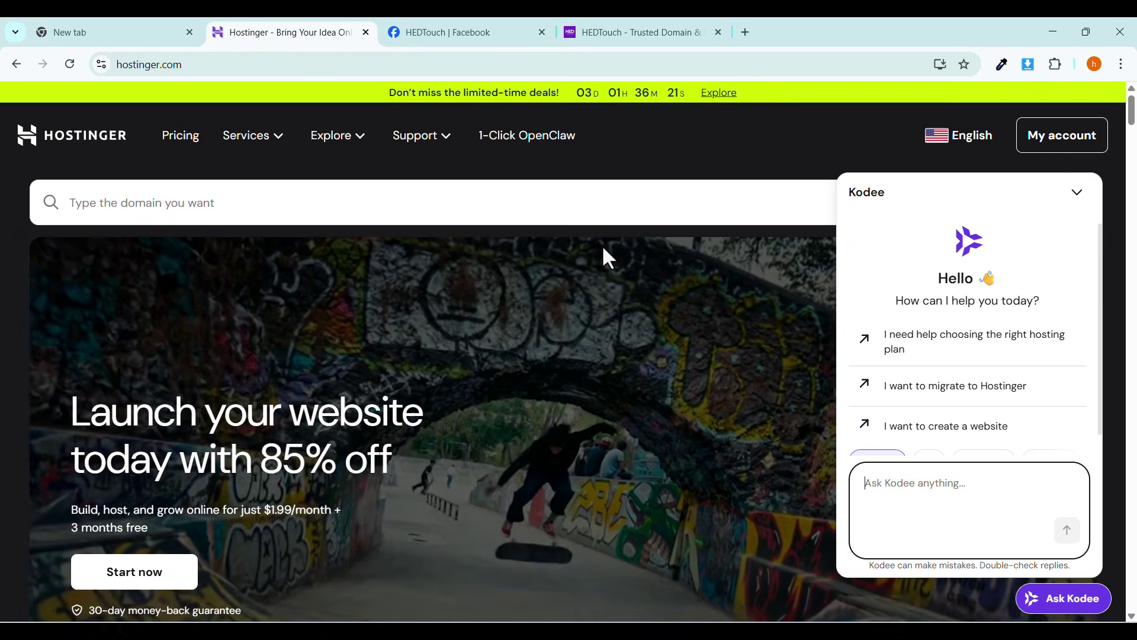
{"action": "left_click", "coordinate": [604, 40]}
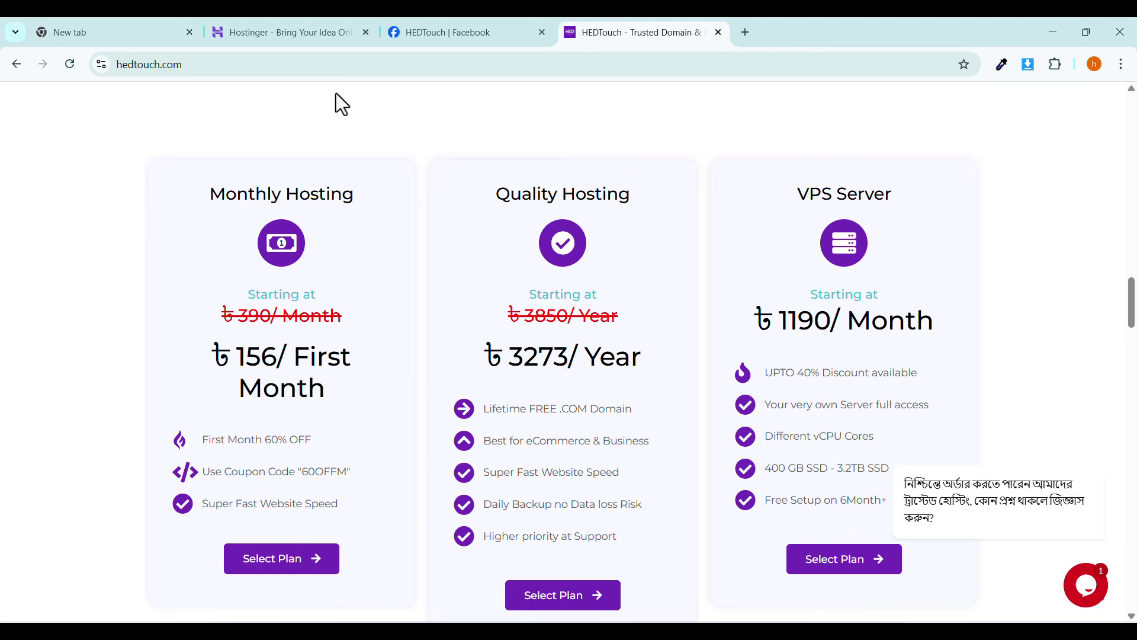
{"action": "left_click", "coordinate": [305, 36]}
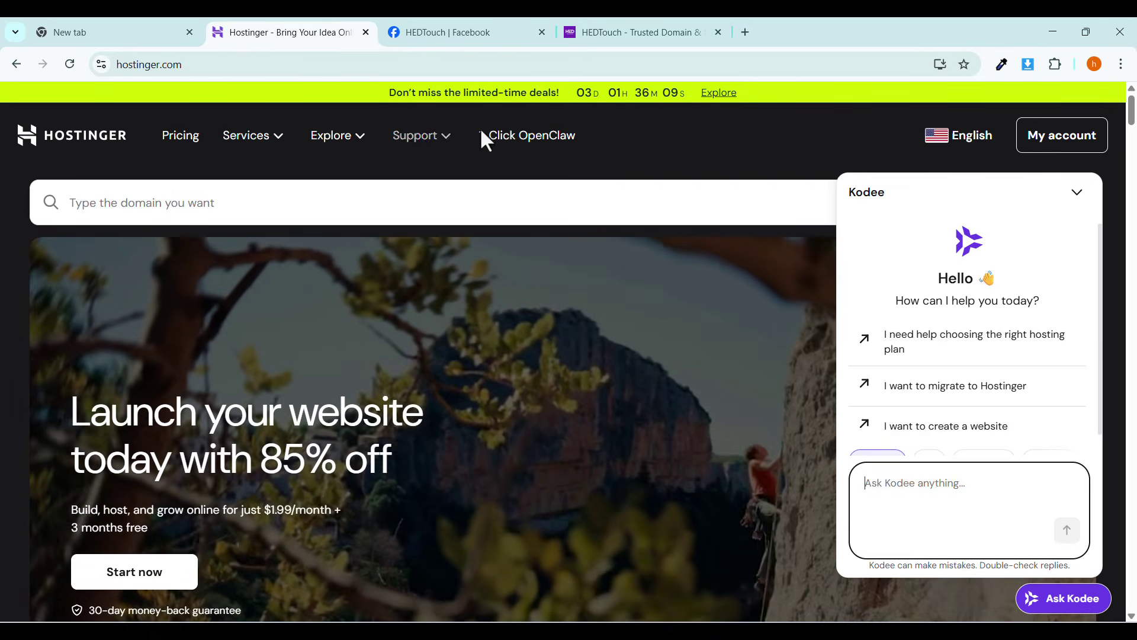
View the store page of HED Touch's Quality Hosting plan and return to the HED Touch home page.
{"action": "left_click", "coordinate": [598, 35]}
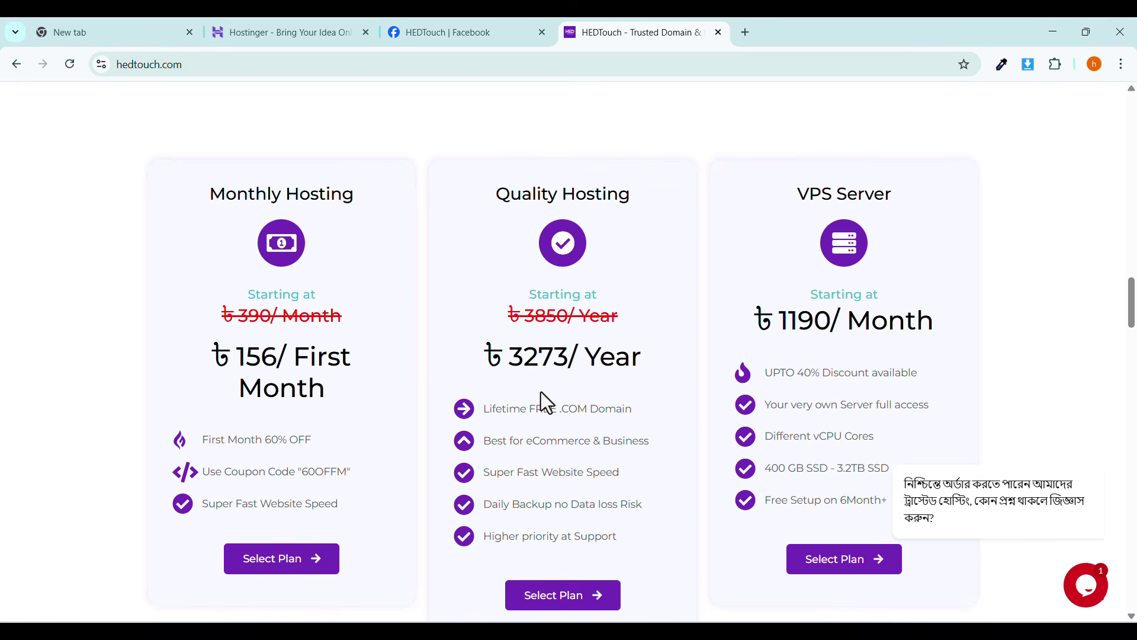
{"action": "left_click", "coordinate": [562, 593]}
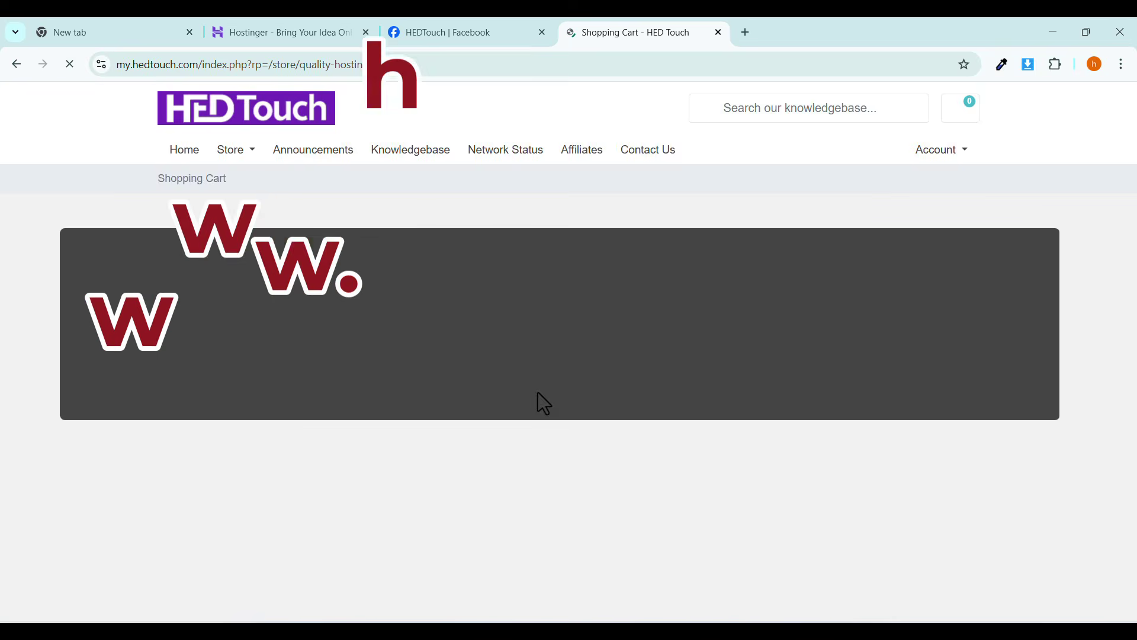
{"action": "key", "text": "alt+Left"}
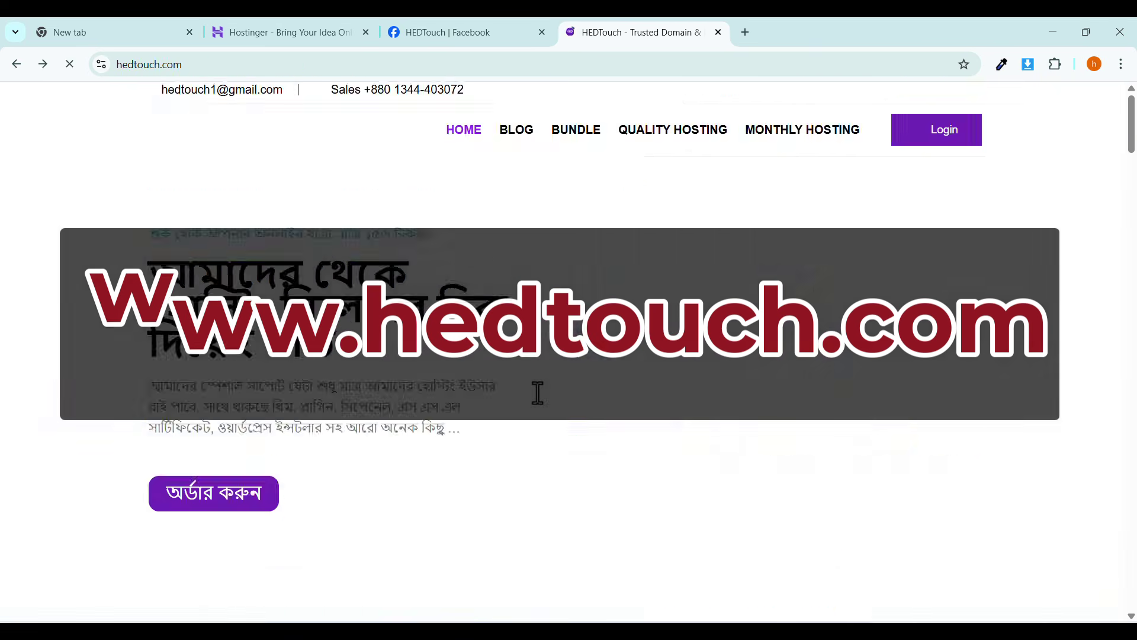
Go from the HED Touch home page to its hosting plans and select the Quality Hosting plan.
{"action": "left_click", "coordinate": [144, 66]}
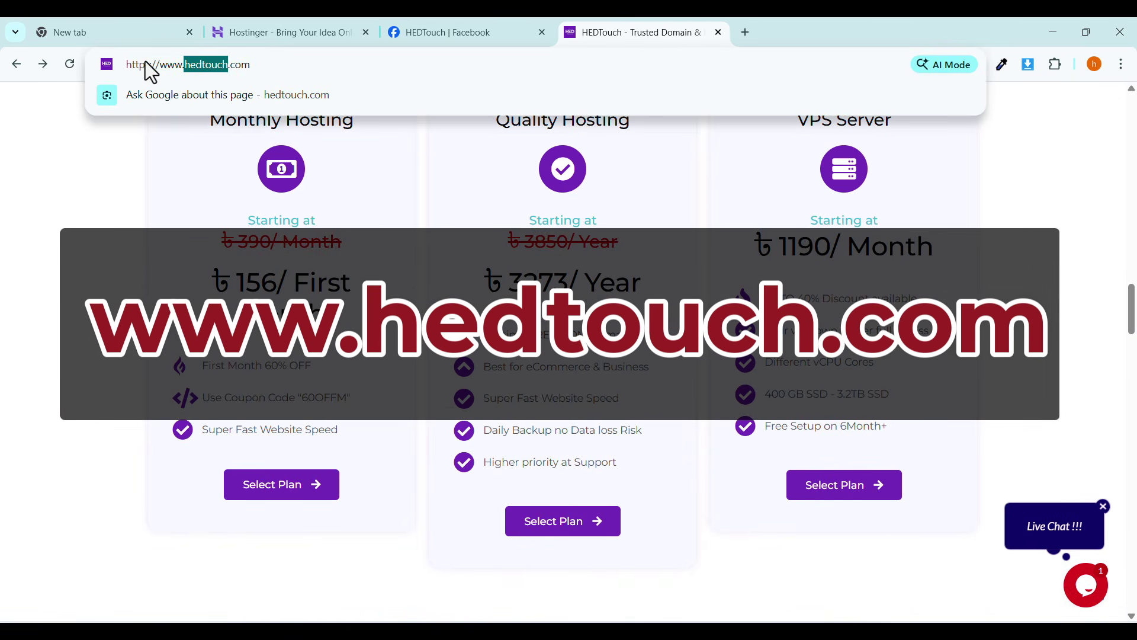
{"action": "scroll", "coordinate": [323, 271], "scroll_direction": "up", "scroll_amount": 20}
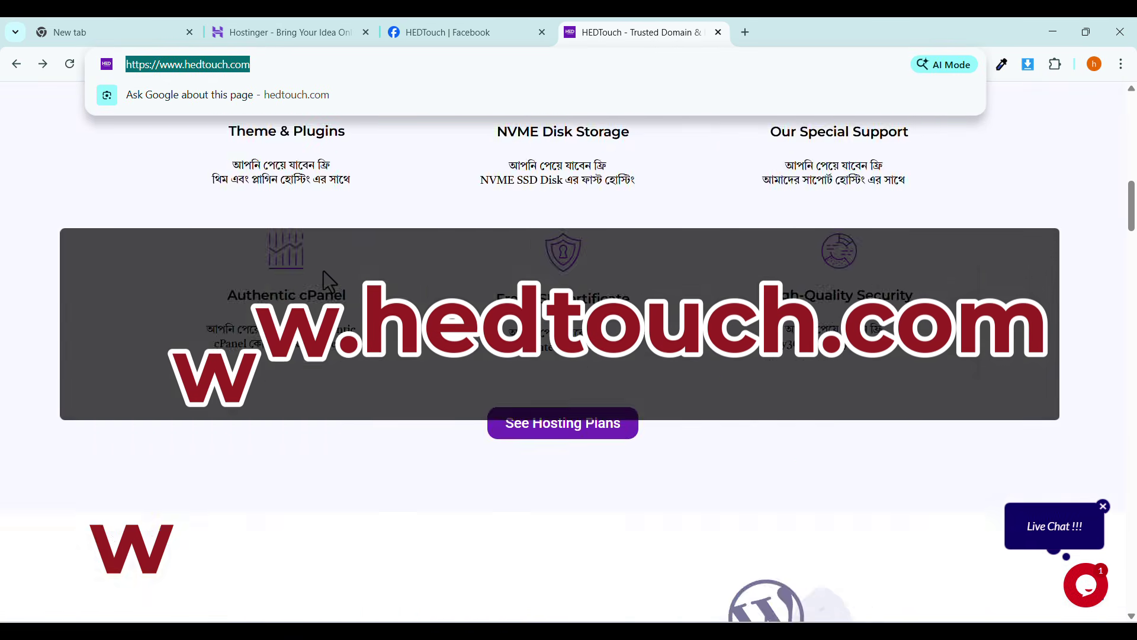
{"action": "left_click", "coordinate": [205, 309]}
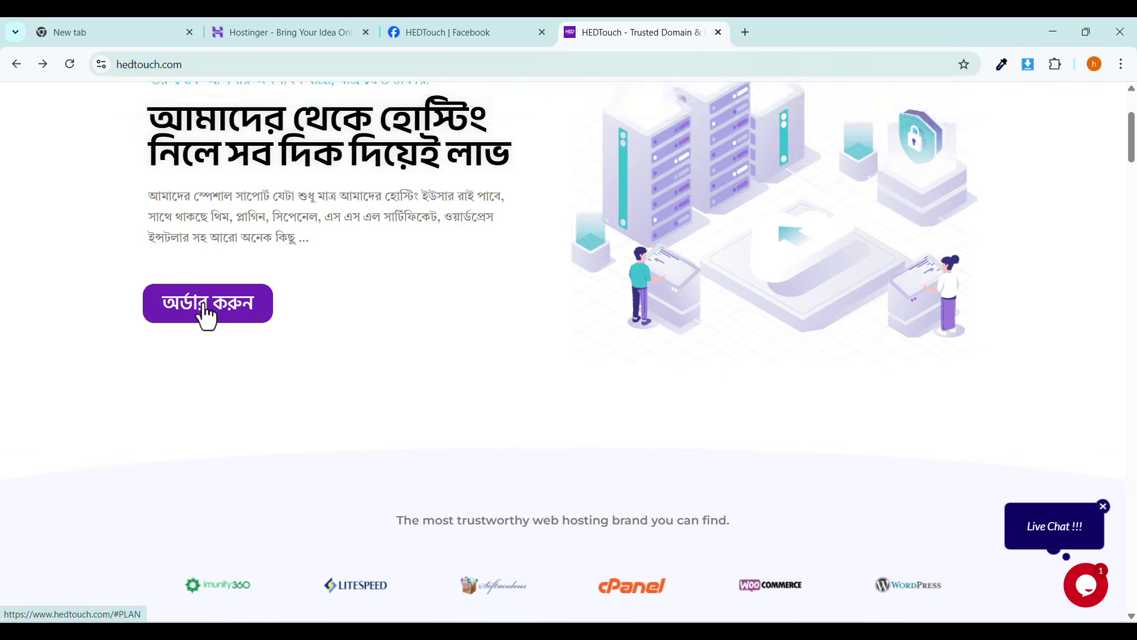
{"action": "scroll", "coordinate": [512, 307], "scroll_direction": "down", "scroll_amount": 3}
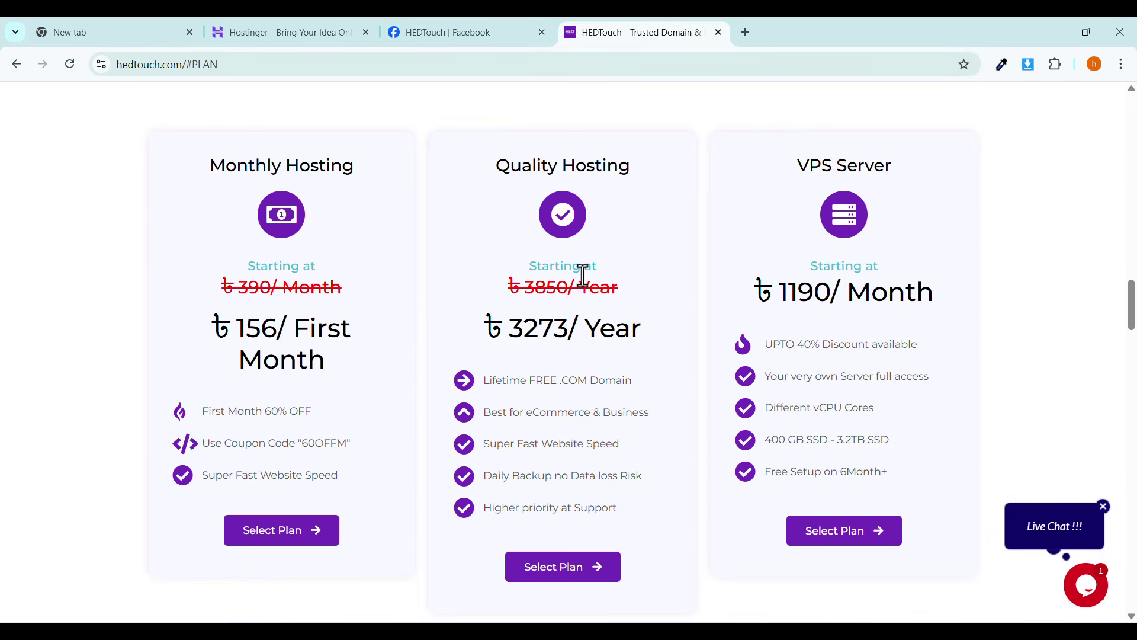
{"action": "left_click", "coordinate": [564, 562]}
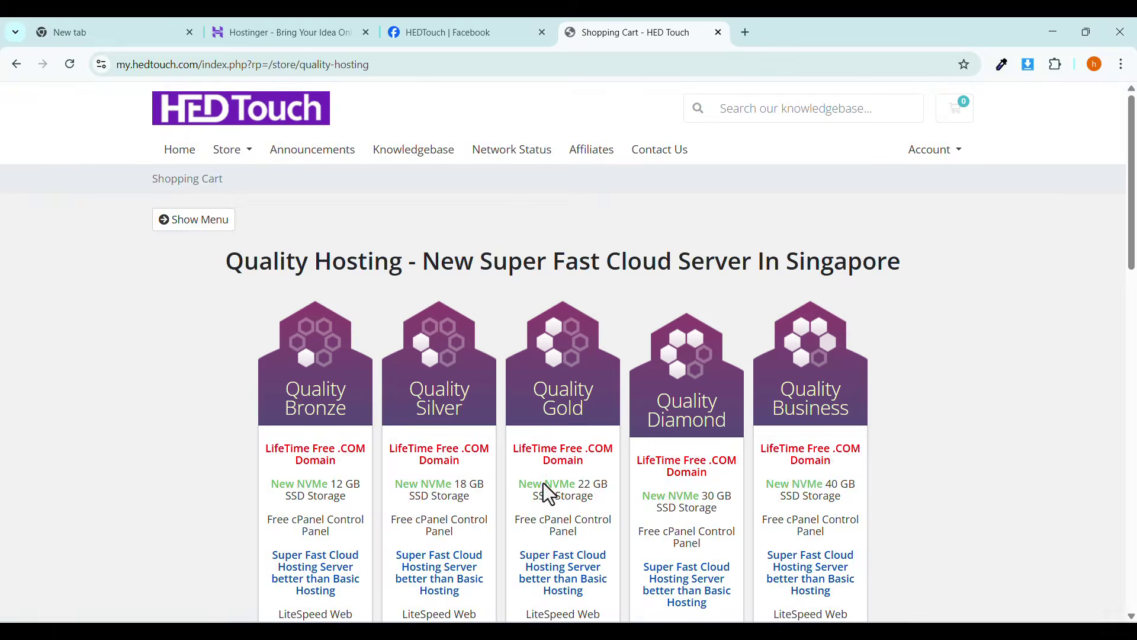
Compare the features of the Quality Bronze and Quality Silver packages and order Quality Bronze.
{"action": "scroll", "coordinate": [516, 419], "scroll_direction": "down", "scroll_amount": 3}
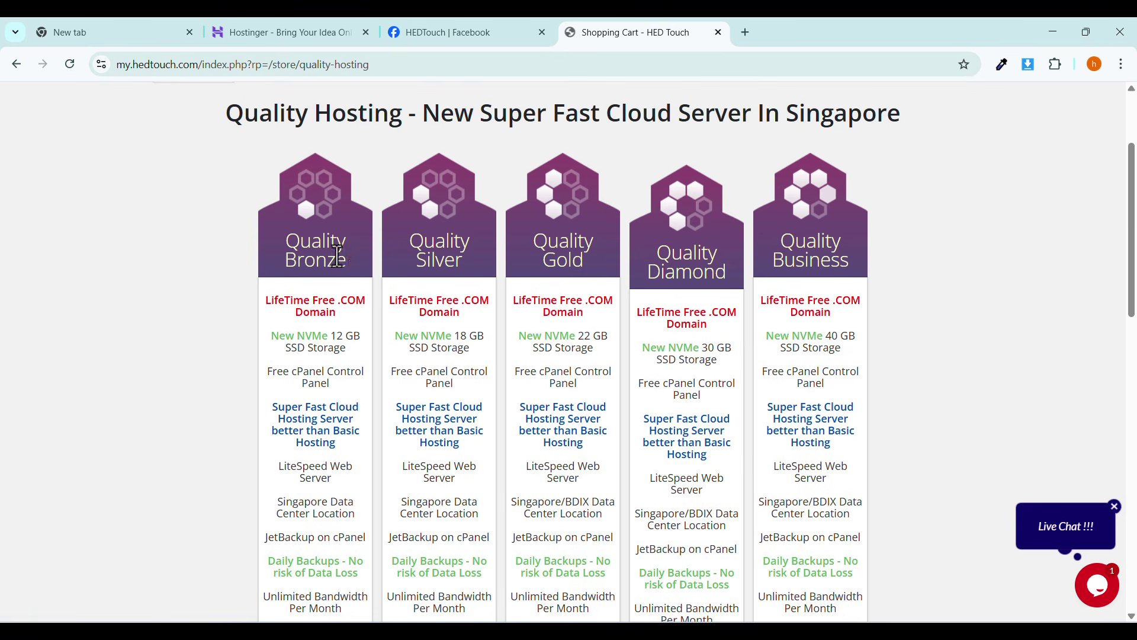
{"action": "left_click_drag", "start_coordinate": [337, 256], "coordinate": [291, 245]}
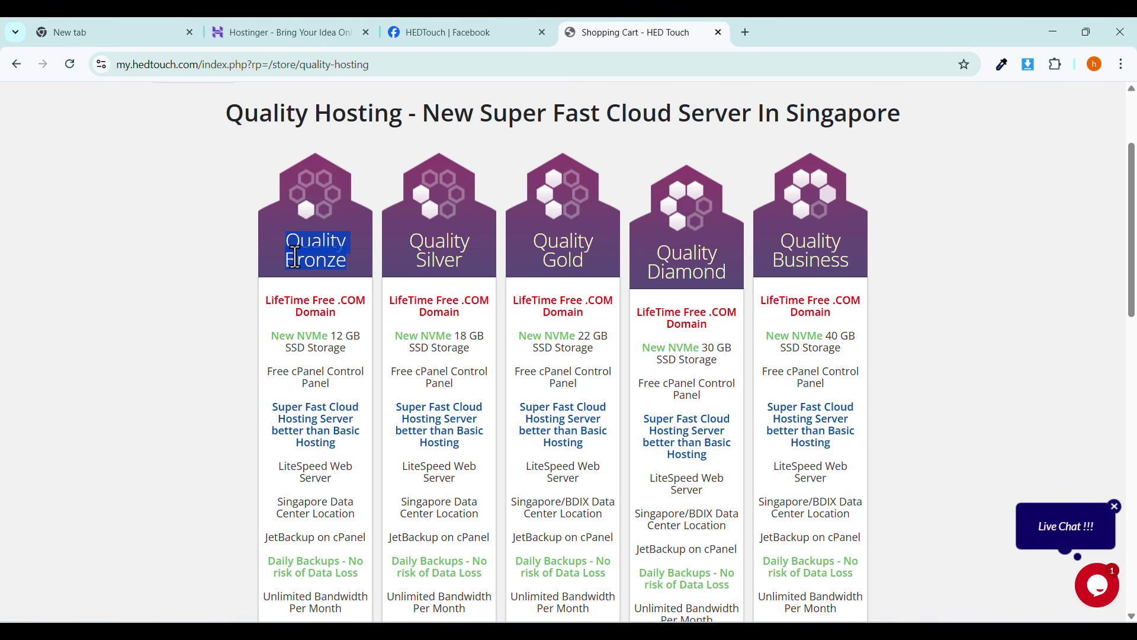
{"action": "left_click_drag", "start_coordinate": [463, 262], "coordinate": [415, 246]}
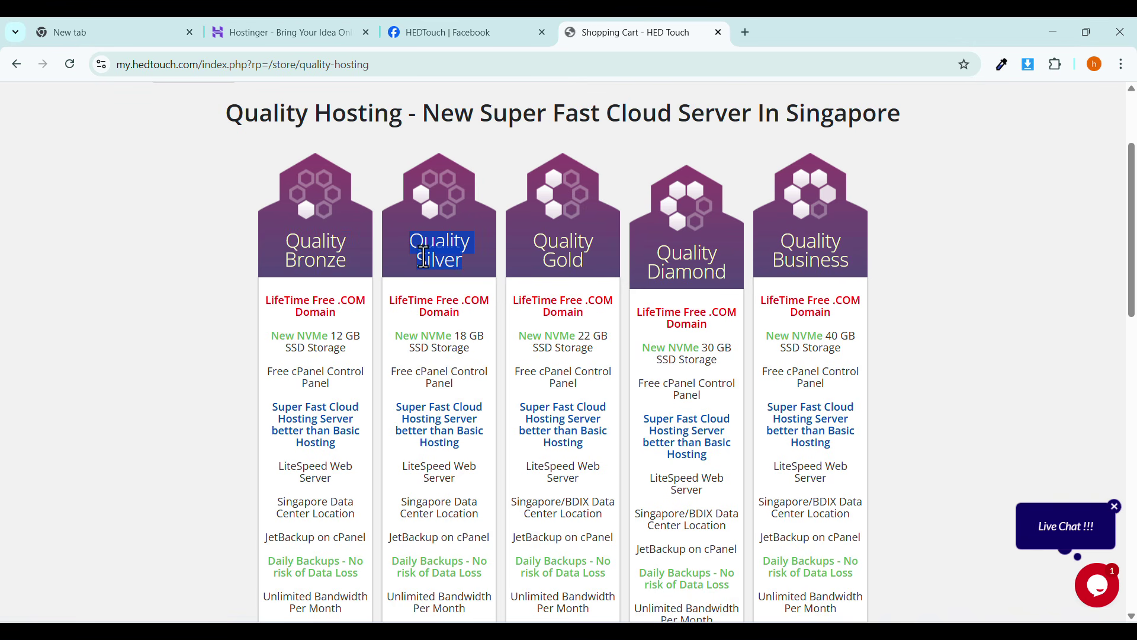
{"action": "scroll", "coordinate": [450, 248], "scroll_direction": "down", "scroll_amount": 4}
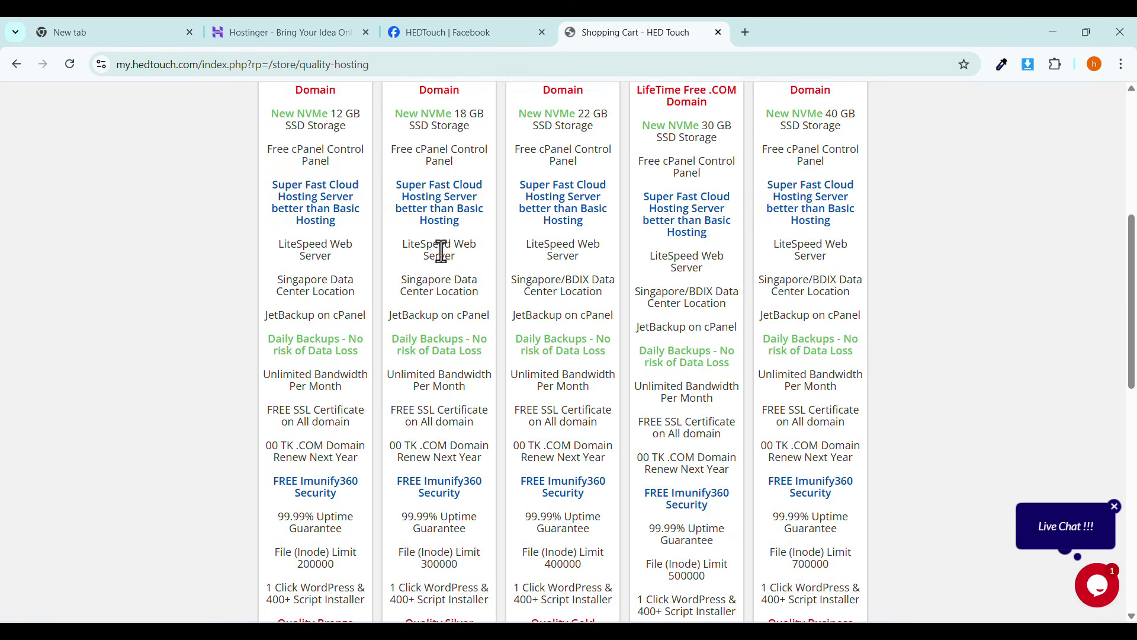
{"action": "scroll", "coordinate": [439, 254], "scroll_direction": "up", "scroll_amount": 5}
{"action": "scroll", "coordinate": [434, 315], "scroll_direction": "down", "scroll_amount": 6}
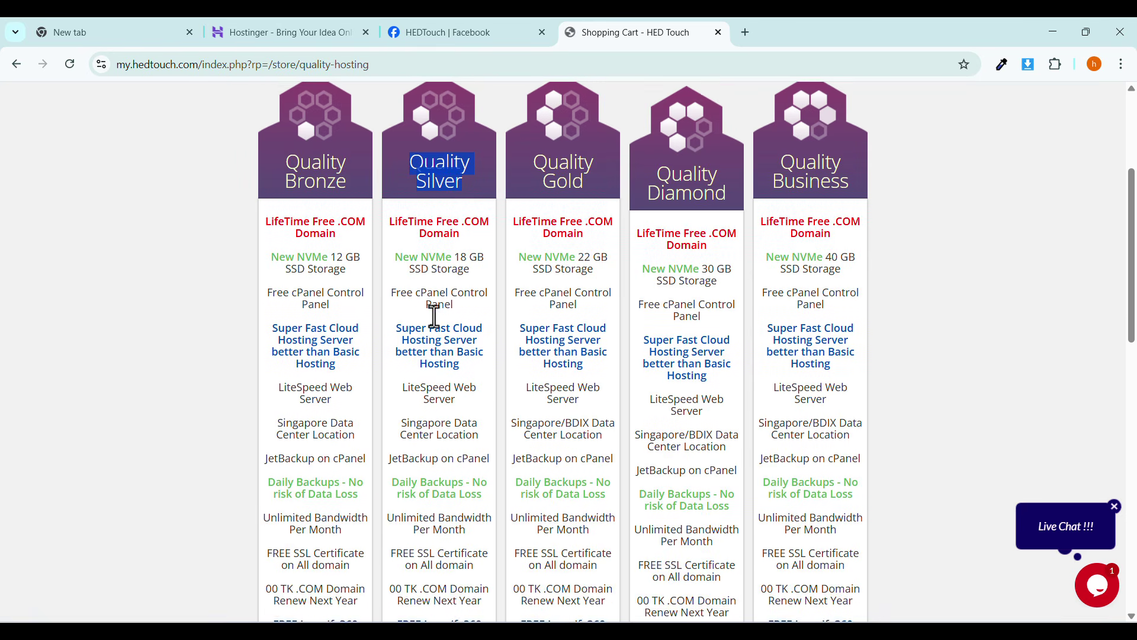
{"action": "scroll", "coordinate": [432, 313], "scroll_direction": "up", "scroll_amount": 4}
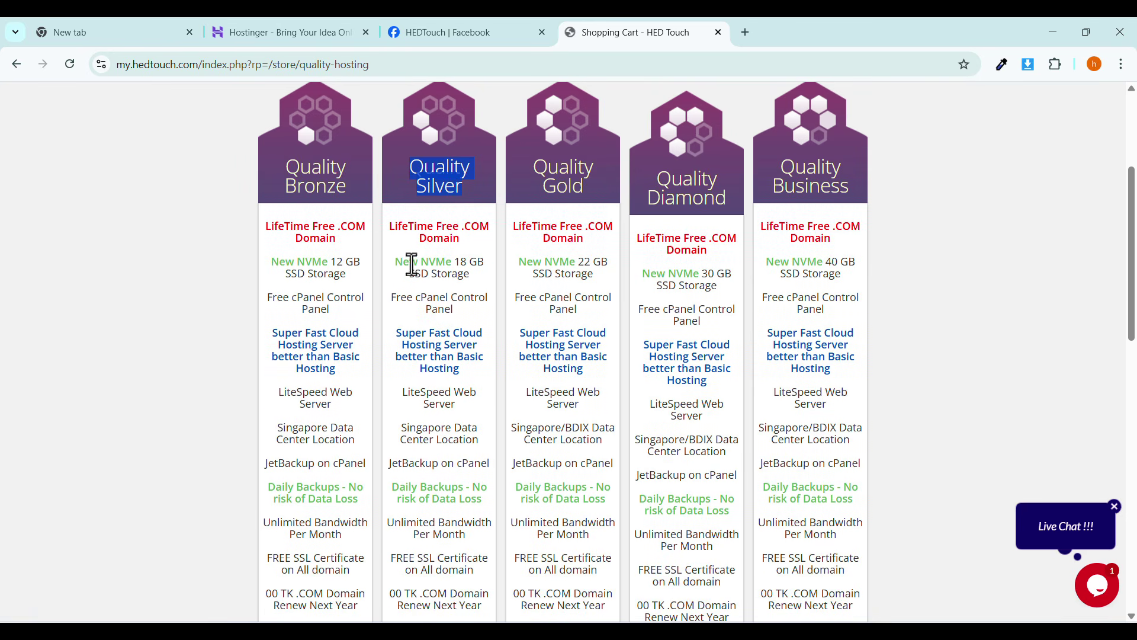
{"action": "left_click_drag", "start_coordinate": [411, 265], "coordinate": [465, 275]}
{"action": "scroll", "coordinate": [415, 290], "scroll_direction": "down", "scroll_amount": 14}
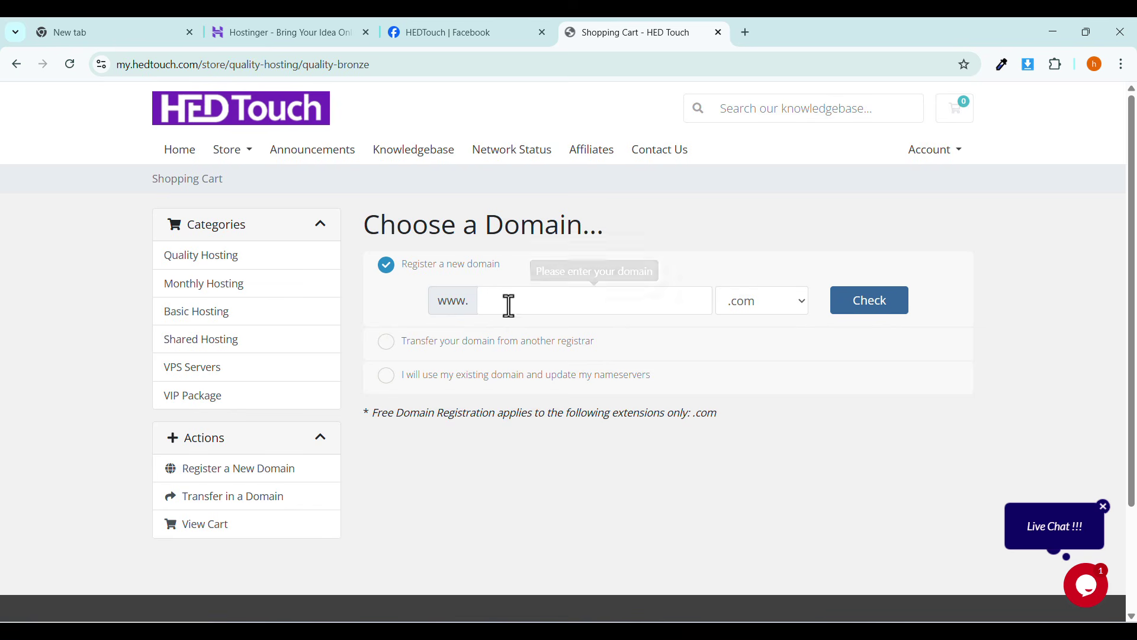
Check whether gorerbazar can be registered as a new .com domain.
{"action": "left_click", "coordinate": [510, 303]}
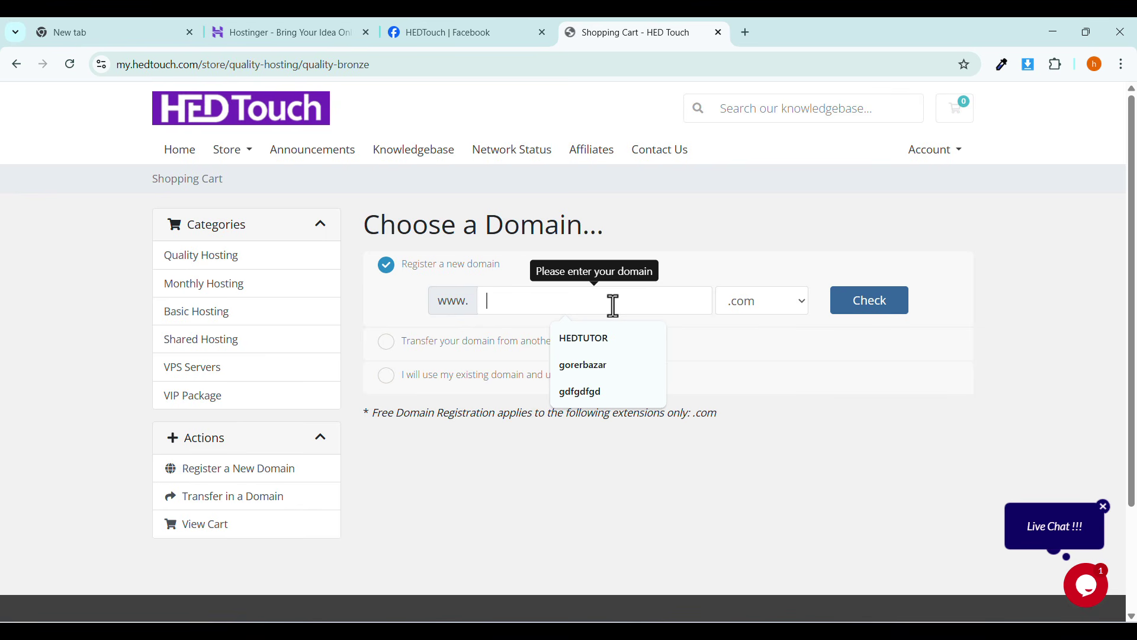
{"action": "left_click", "coordinate": [576, 364]}
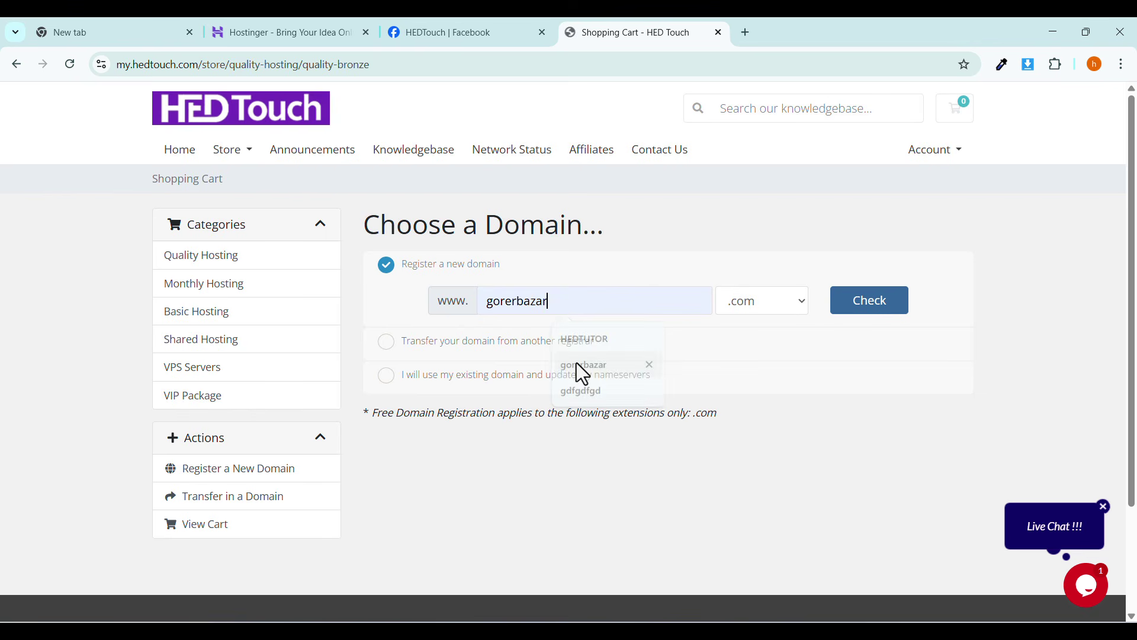
{"action": "left_click", "coordinate": [864, 306]}
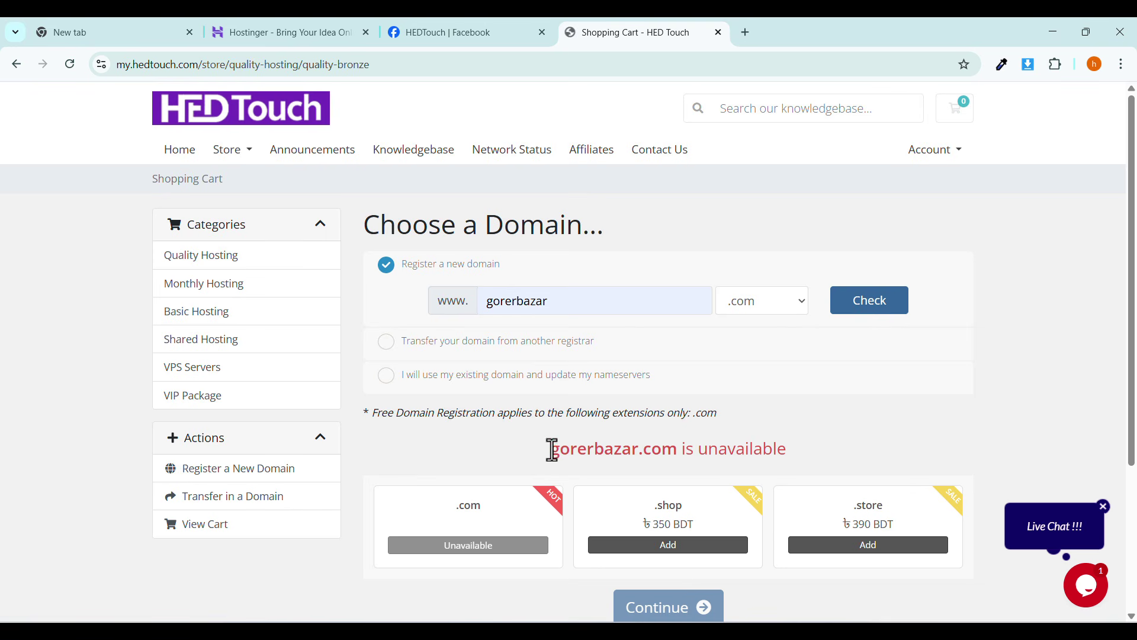
{"action": "left_click_drag", "start_coordinate": [549, 449], "coordinate": [767, 452]}
{"action": "left_click", "coordinate": [685, 457]}
Replace the domain name with HEDTUTOR and check its .com availability.
{"action": "left_click", "coordinate": [549, 303]}
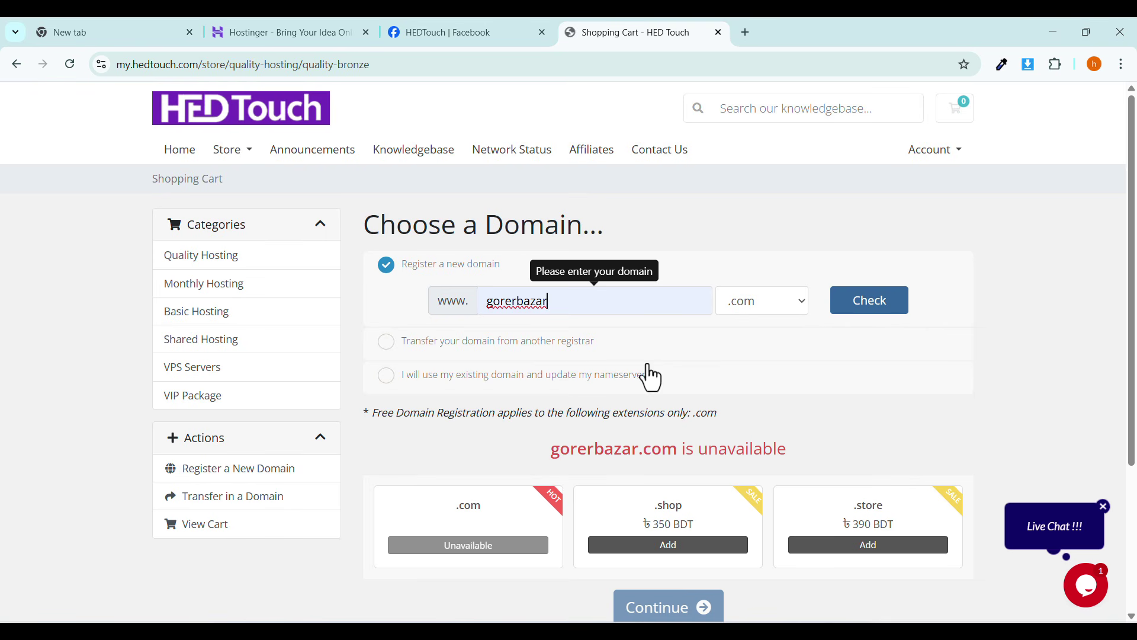
{"action": "double_click", "coordinate": [561, 302]}
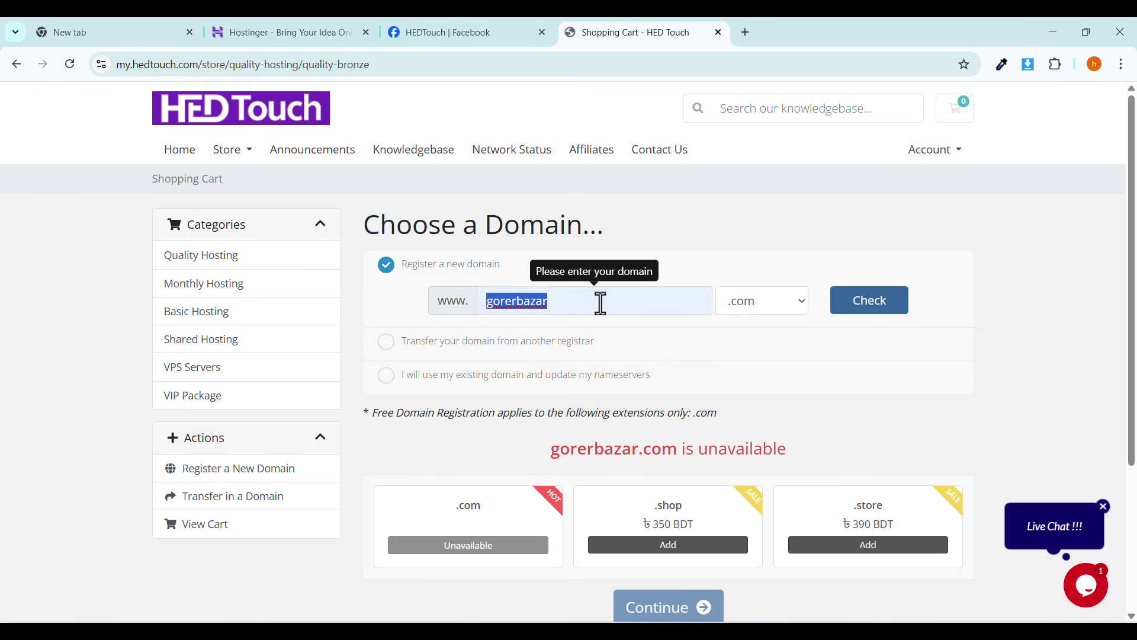
{"action": "key", "text": "BackSpace"}
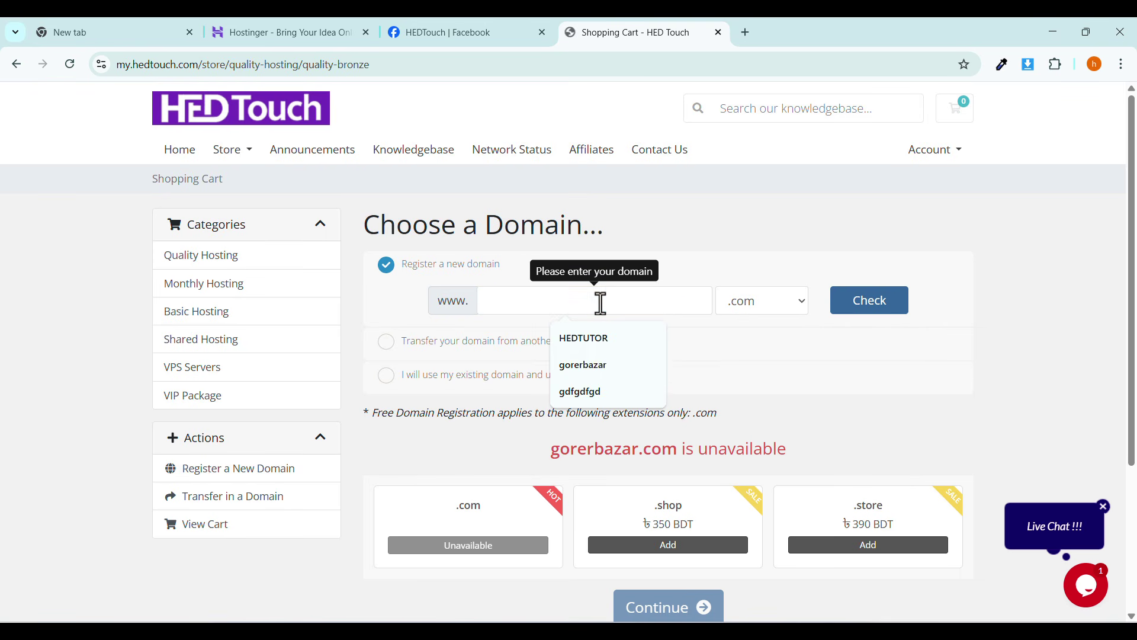
{"action": "left_click", "coordinate": [591, 337]}
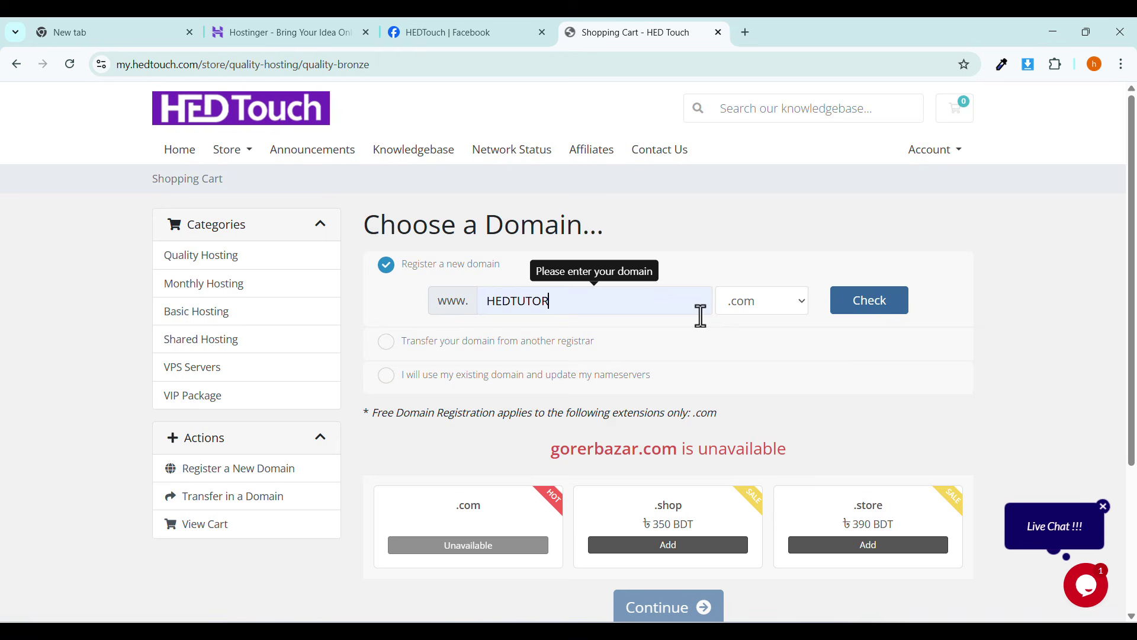
{"action": "left_click", "coordinate": [903, 307]}
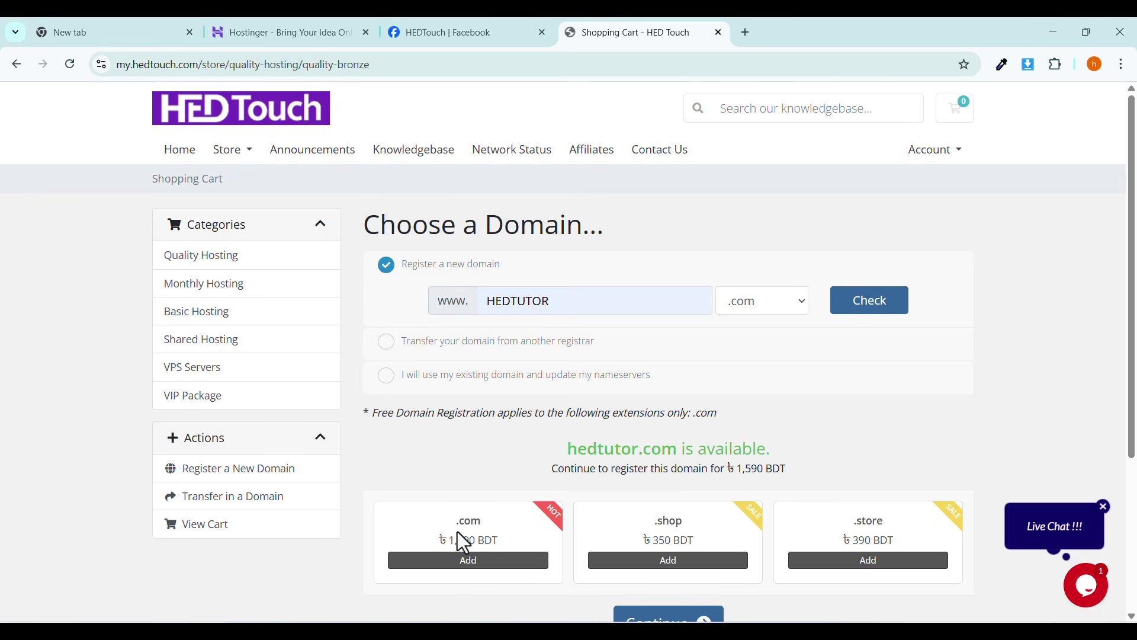
Add the .com version of hedtutor to the order and continue to the hosting configuration.
{"action": "scroll", "coordinate": [461, 521], "scroll_direction": "down", "scroll_amount": 1}
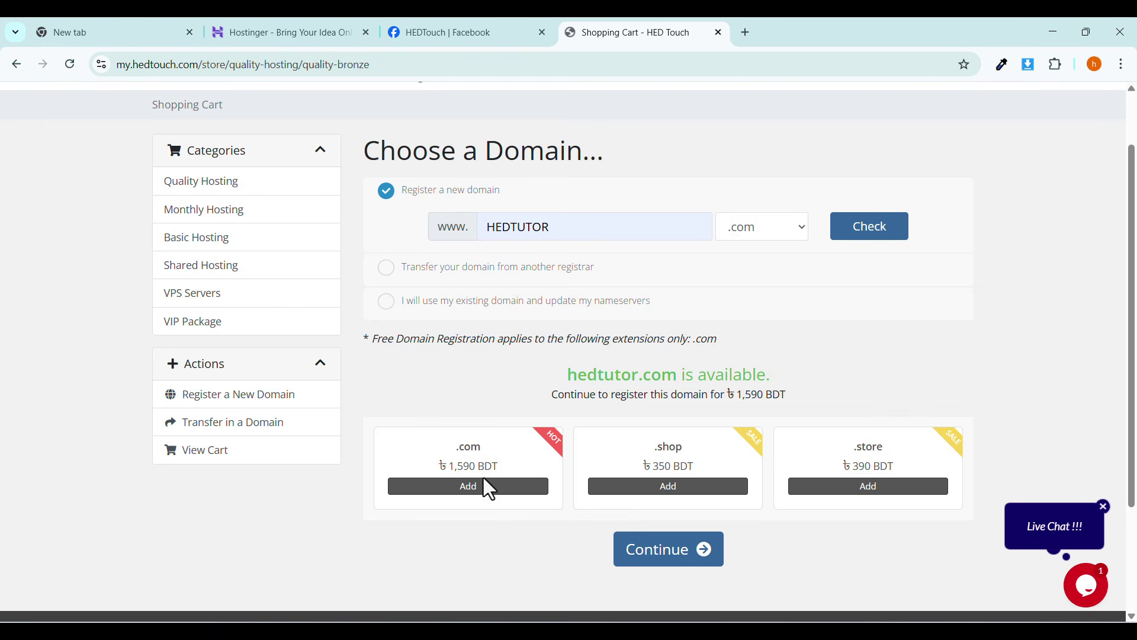
{"action": "left_click", "coordinate": [466, 490]}
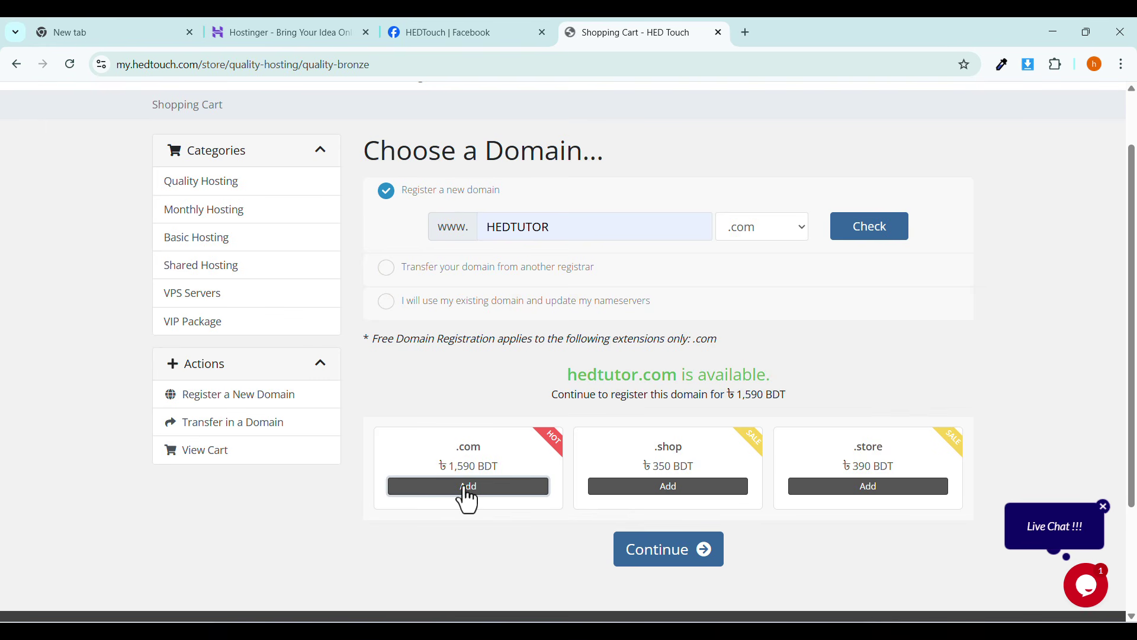
{"action": "left_click", "coordinate": [632, 563]}
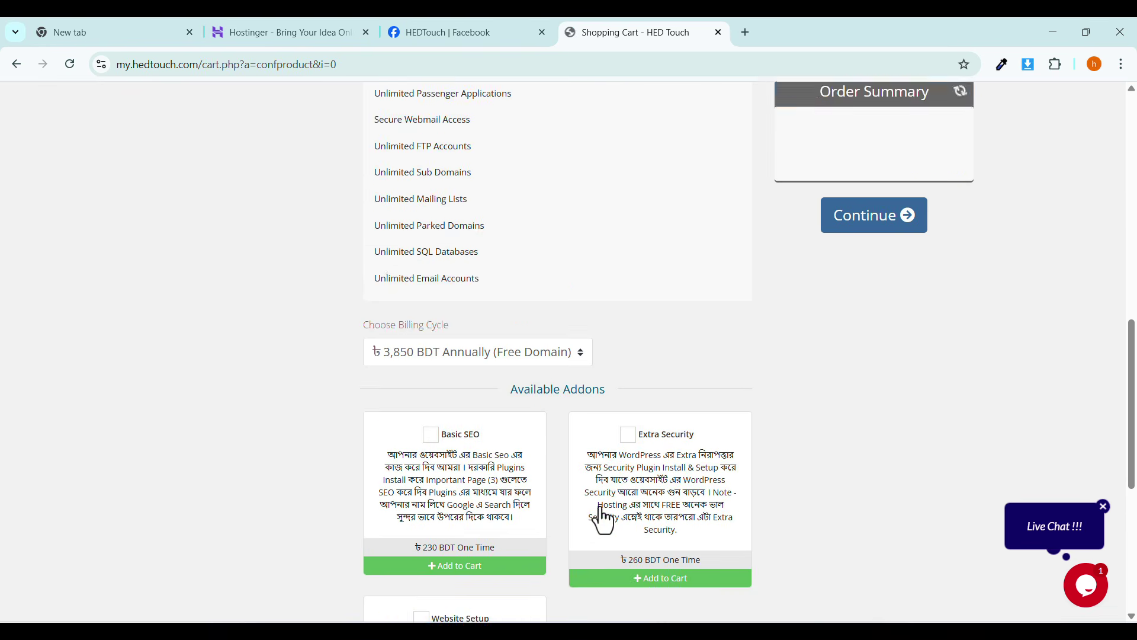
Review the available addons, toggle Website Setup on and off, and continue to the cart review without any addon.
{"action": "scroll", "coordinate": [596, 512], "scroll_direction": "down", "scroll_amount": 2}
{"action": "scroll", "coordinate": [467, 455], "scroll_direction": "down", "scroll_amount": 1}
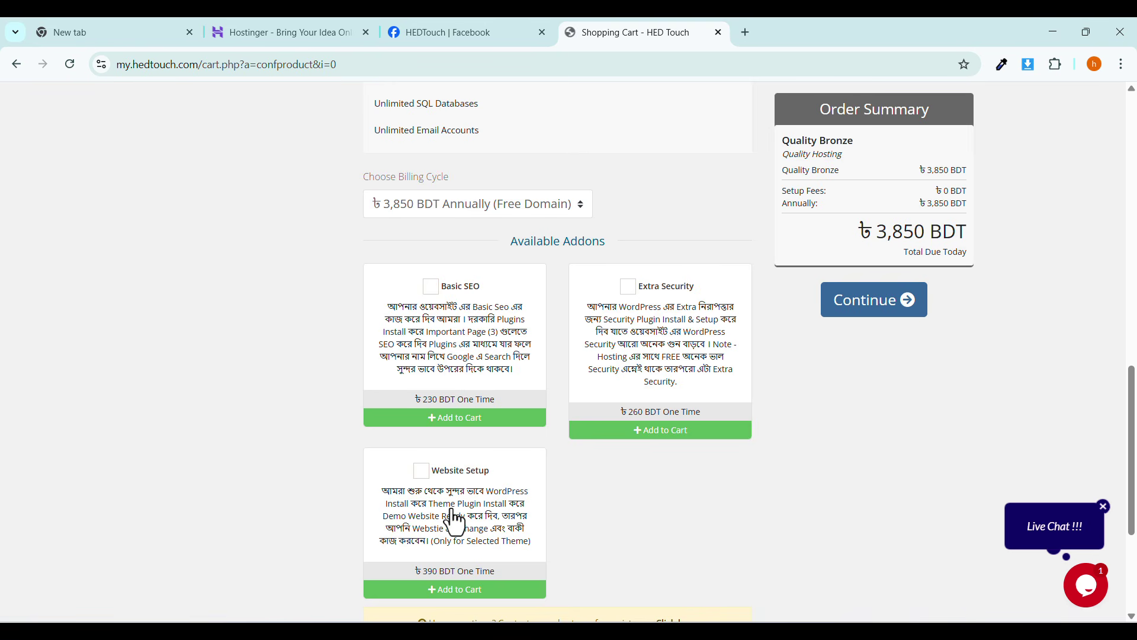
{"action": "left_click", "coordinate": [420, 472]}
{"action": "left_click", "coordinate": [420, 473]}
{"action": "left_click", "coordinate": [862, 309]}
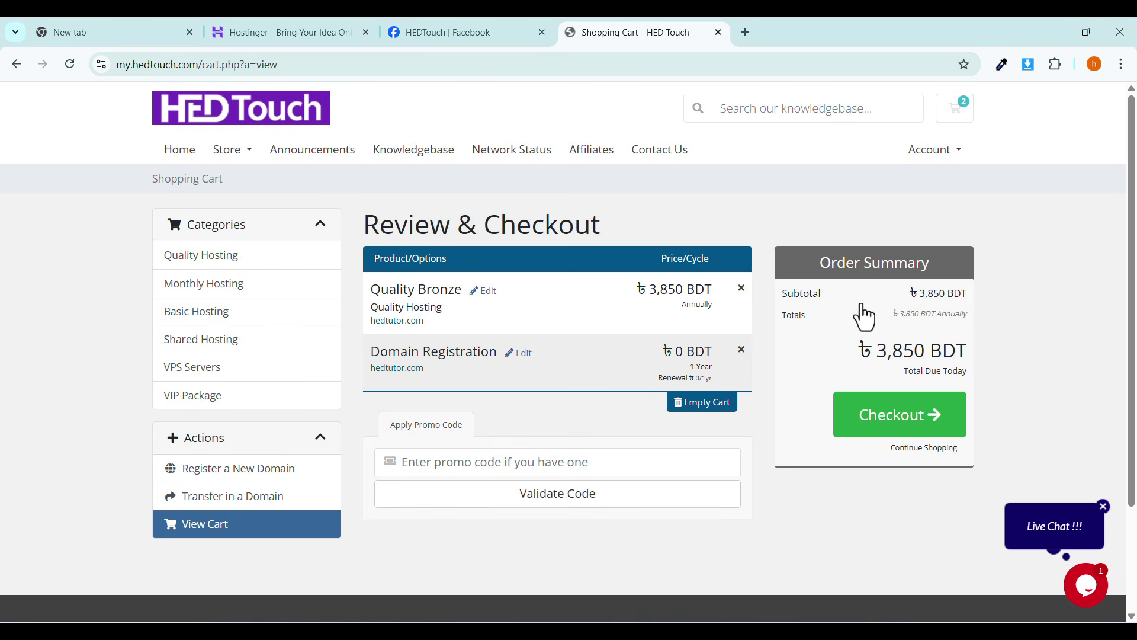
Apply the promo code sub15 to the cart.
{"action": "left_click", "coordinate": [513, 464]}
{"action": "type", "text": "sub1"}
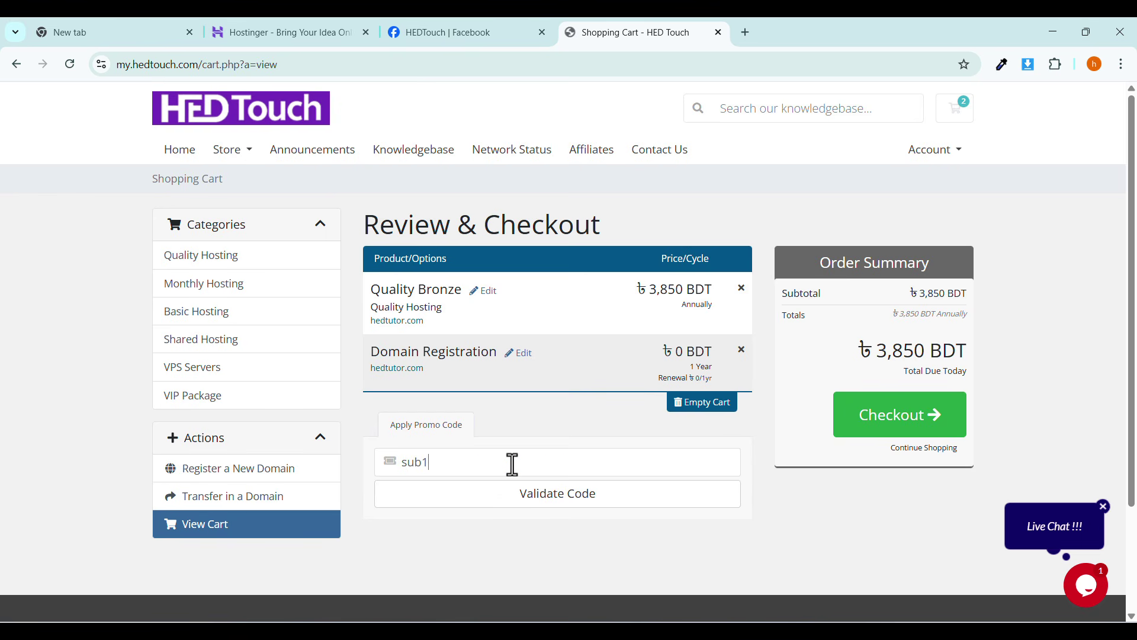
{"action": "type", "text": "5"}
{"action": "left_click", "coordinate": [526, 504]}
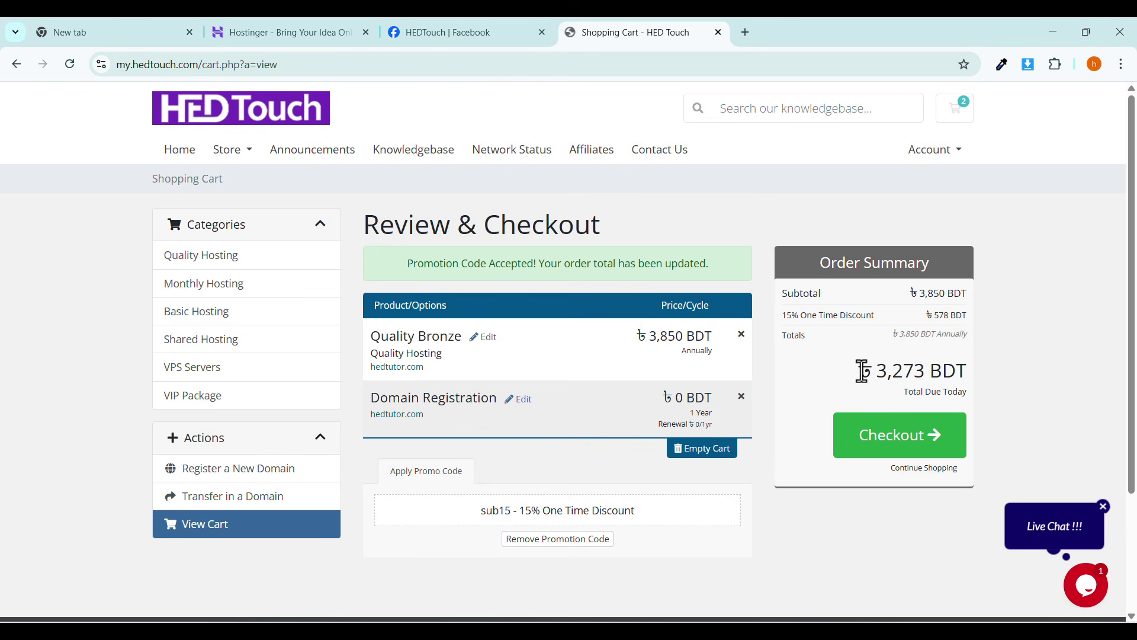
Check the total due and the Quality Bronze item in the cart, and proceed to checkout.
{"action": "left_click_drag", "start_coordinate": [858, 370], "coordinate": [928, 375]}
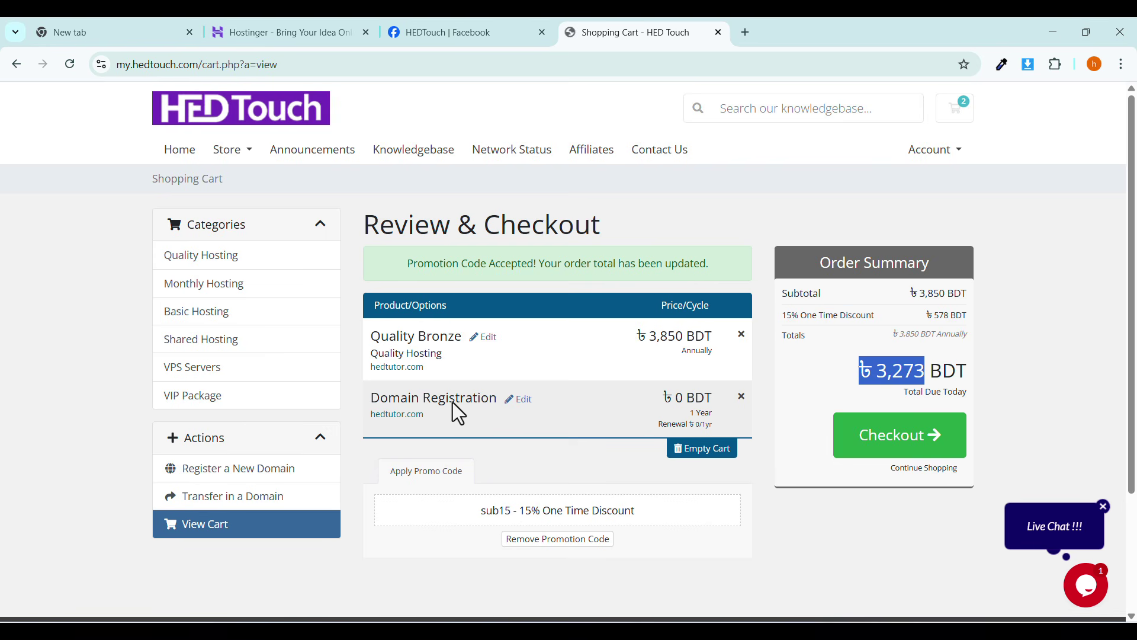
{"action": "left_click_drag", "start_coordinate": [372, 335], "coordinate": [457, 336]}
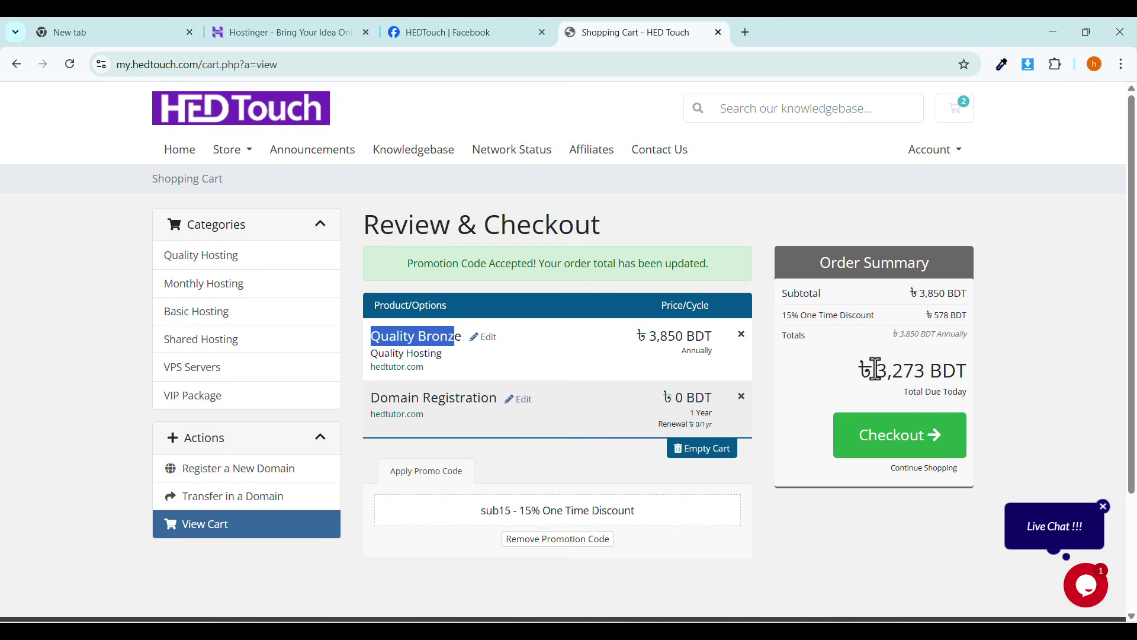
{"action": "left_click", "coordinate": [885, 433]}
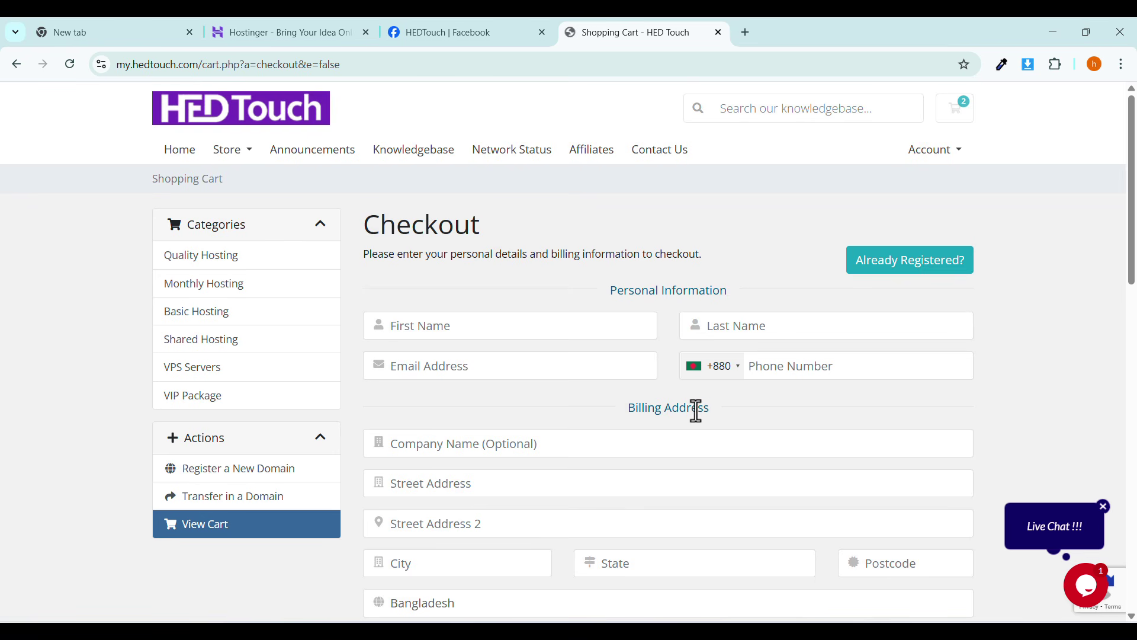
Examine the checkout form's personal information, billing address, account security and payment method sections.
{"action": "left_click", "coordinate": [800, 323]}
{"action": "scroll", "coordinate": [482, 373], "scroll_direction": "down", "scroll_amount": 1}
{"action": "scroll", "coordinate": [483, 373], "scroll_direction": "down", "scroll_amount": 1}
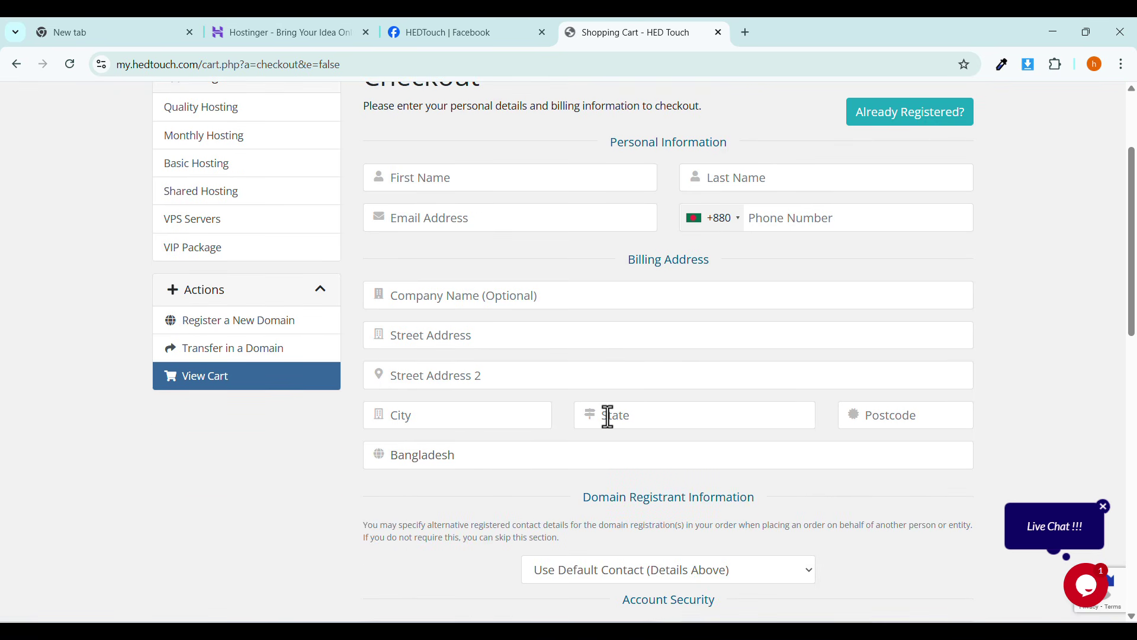
{"action": "scroll", "coordinate": [632, 418], "scroll_direction": "down", "scroll_amount": 1}
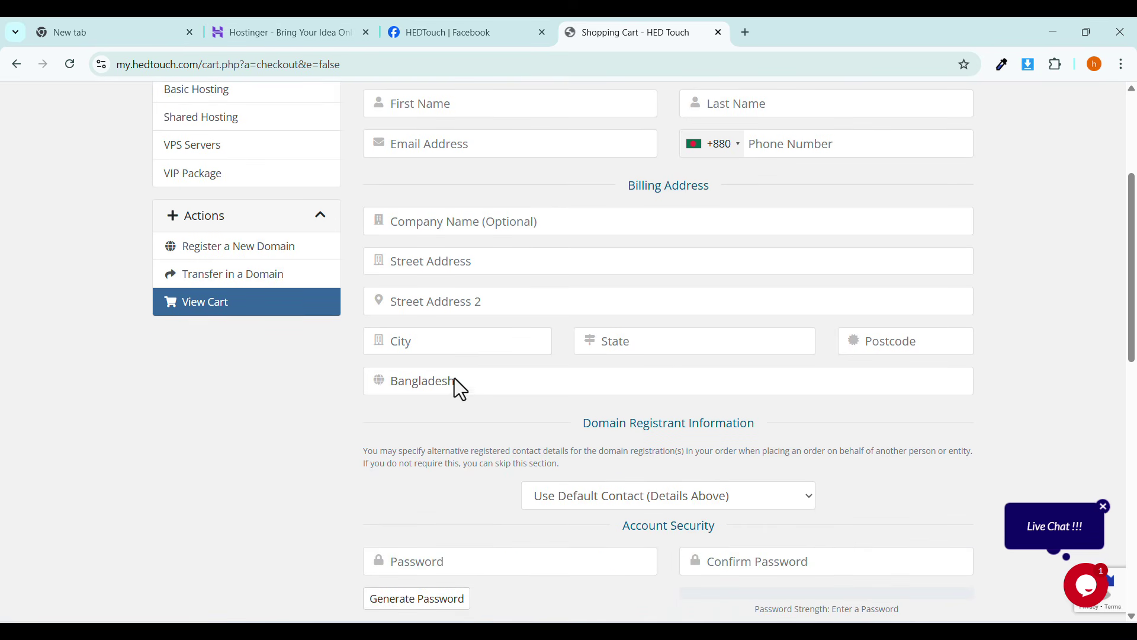
{"action": "scroll", "coordinate": [458, 395], "scroll_direction": "down", "scroll_amount": 2}
{"action": "scroll", "coordinate": [458, 393], "scroll_direction": "up", "scroll_amount": 3}
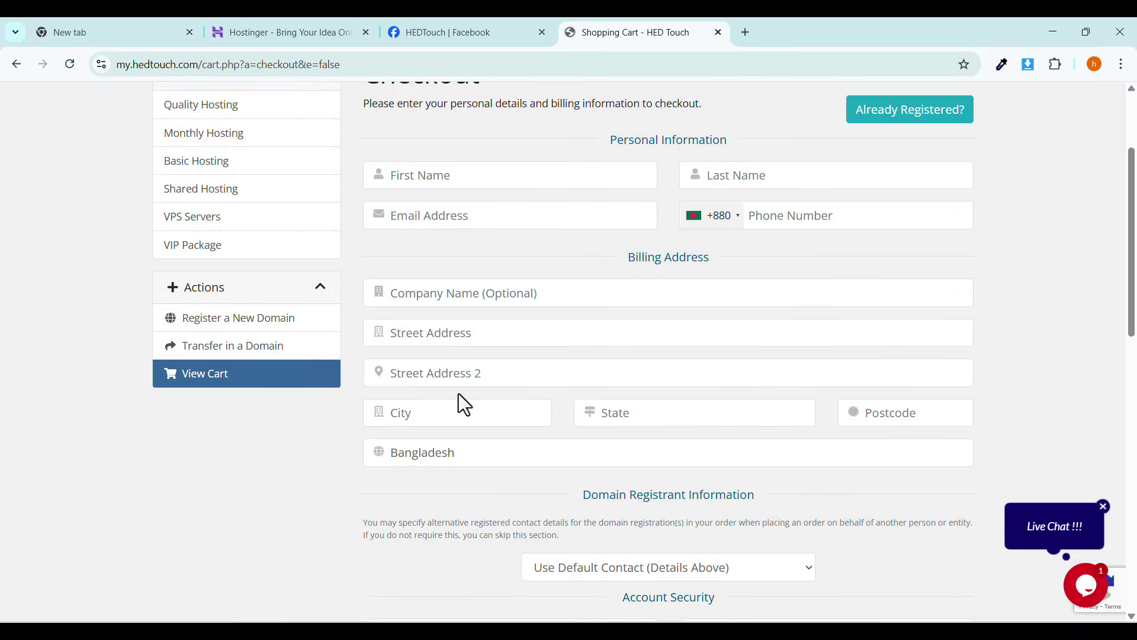
{"action": "scroll", "coordinate": [487, 298], "scroll_direction": "up", "scroll_amount": 2}
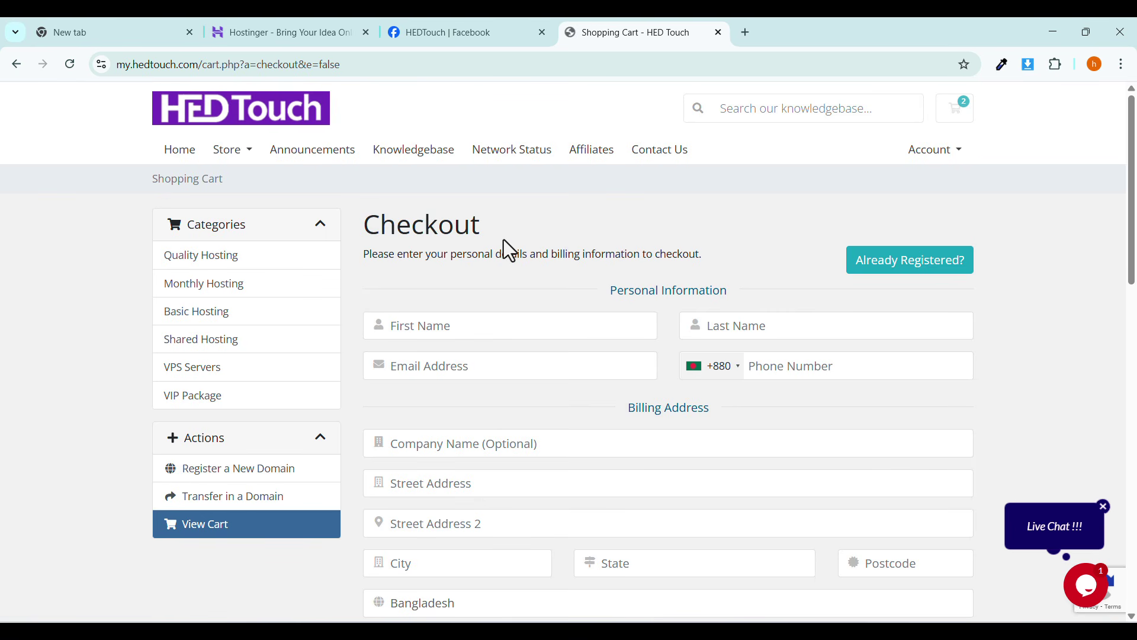
{"action": "scroll", "coordinate": [504, 239], "scroll_direction": "down", "scroll_amount": 10}
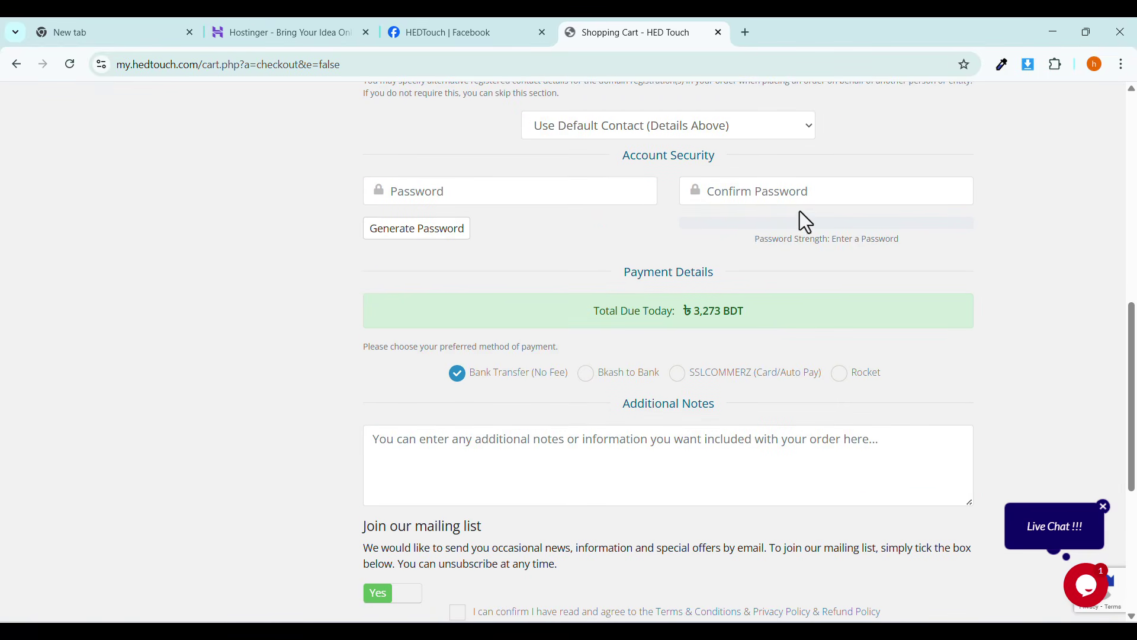
Choose SSLCOMMERZ (Card/Auto Pay) as the payment method and add the order note "i need woodmart".
{"action": "scroll", "coordinate": [798, 215], "scroll_direction": "down", "scroll_amount": 3}
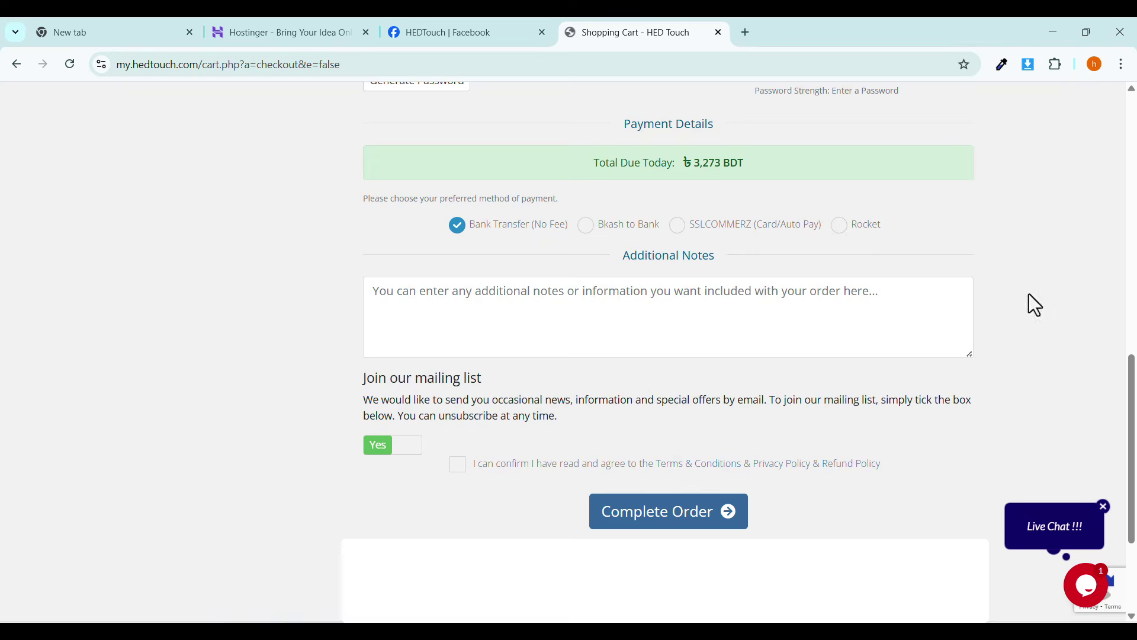
{"action": "scroll", "coordinate": [1130, 308], "scroll_direction": "up", "scroll_amount": 3}
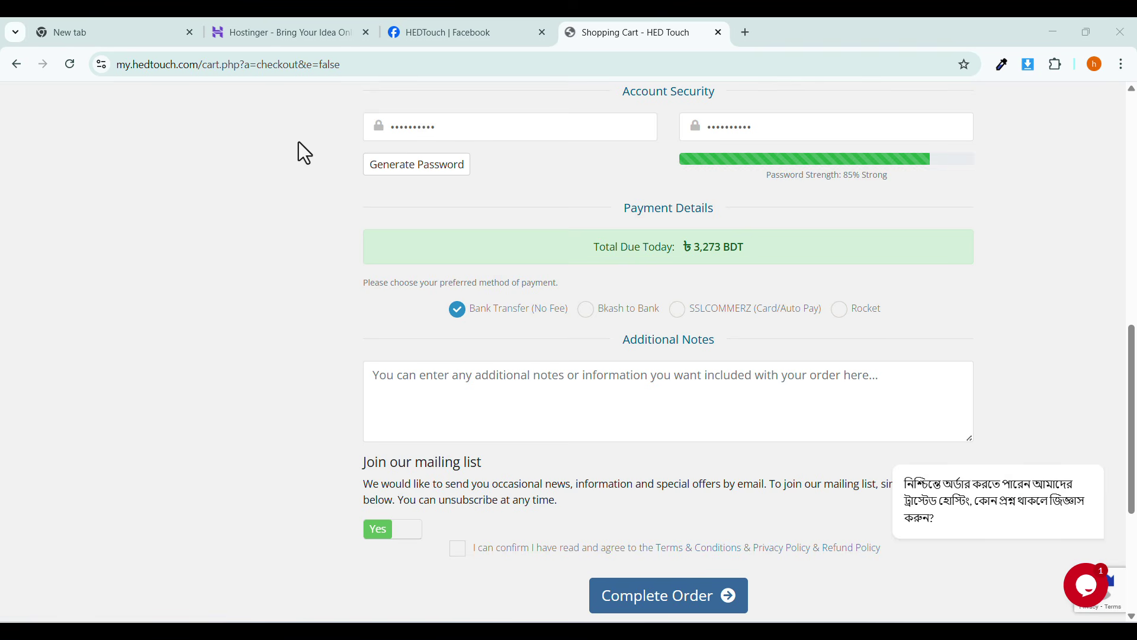
{"action": "left_click", "coordinate": [680, 313]}
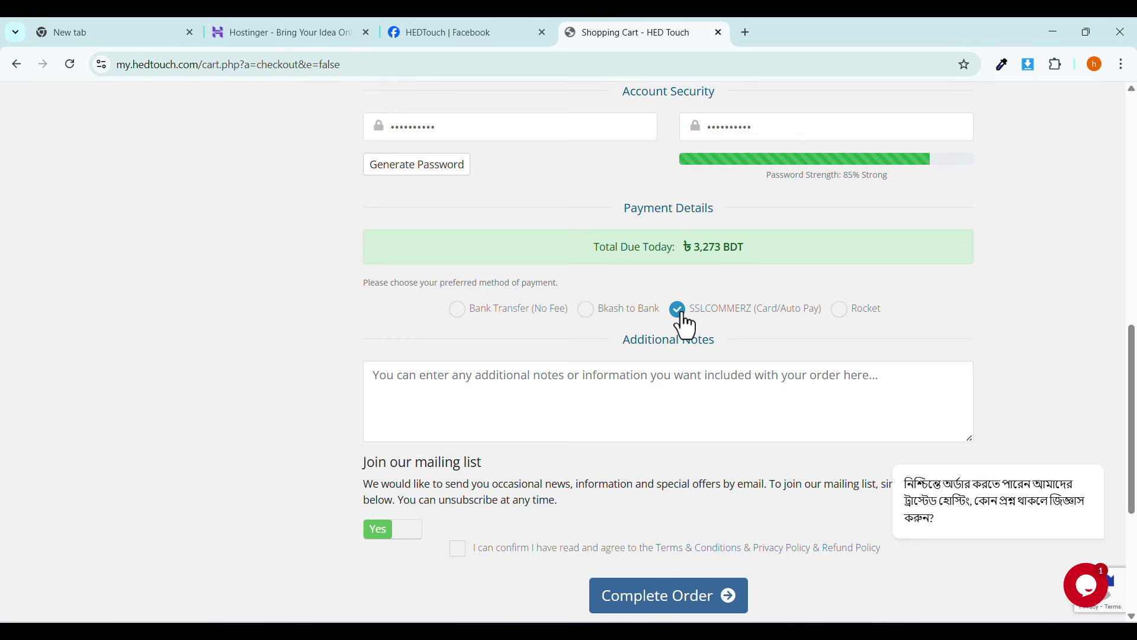
{"action": "type", "text": "i"}
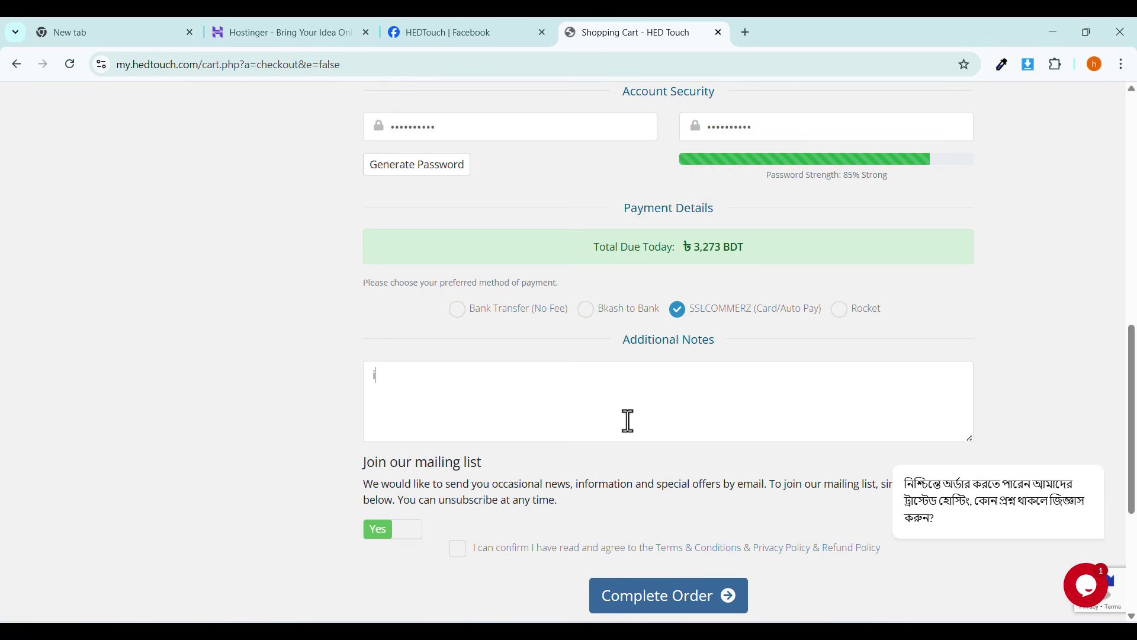
{"action": "type", "text": " need woodmart"}
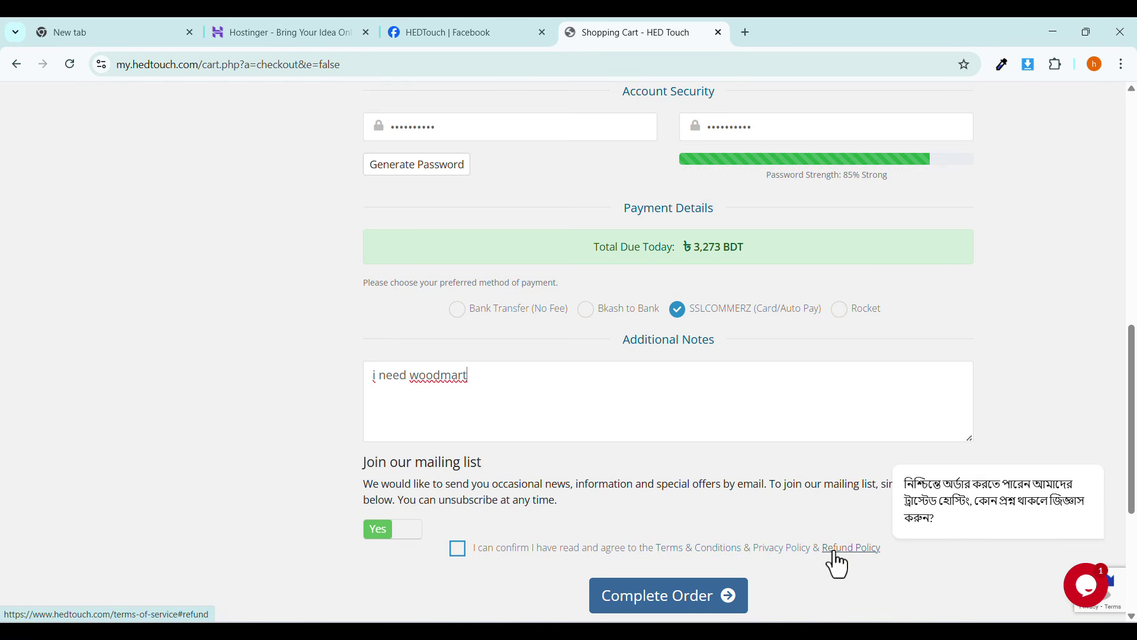
Agree to the terms, privacy and refund policies, and complete the order through to the payment gateway.
{"action": "left_click", "coordinate": [459, 550]}
{"action": "left_click", "coordinate": [631, 600]}
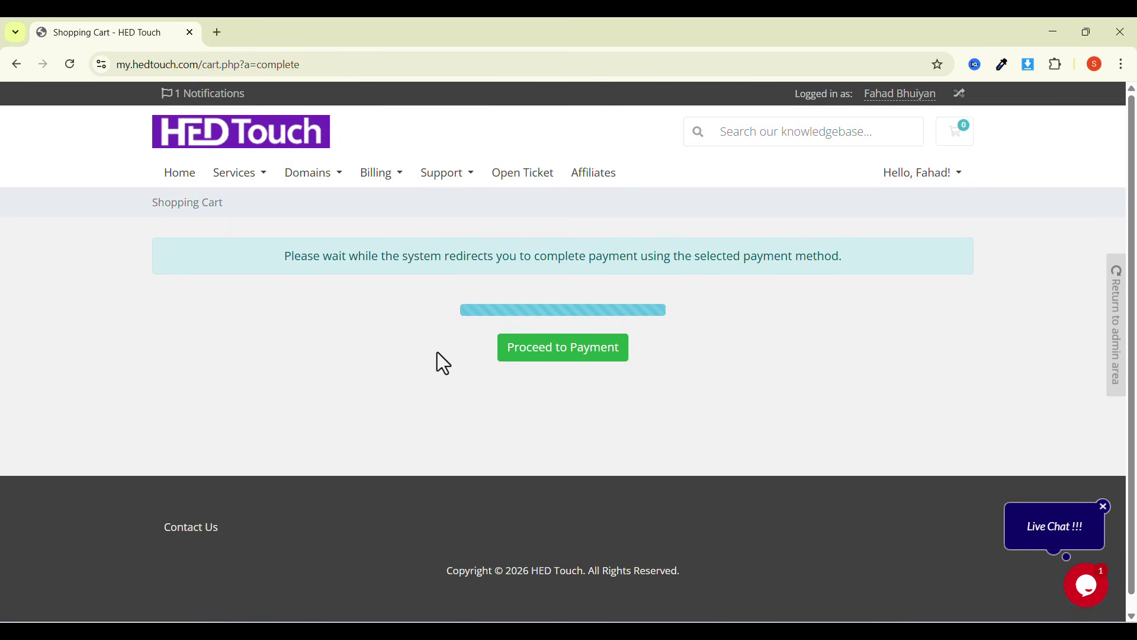
{"action": "left_click", "coordinate": [545, 362]}
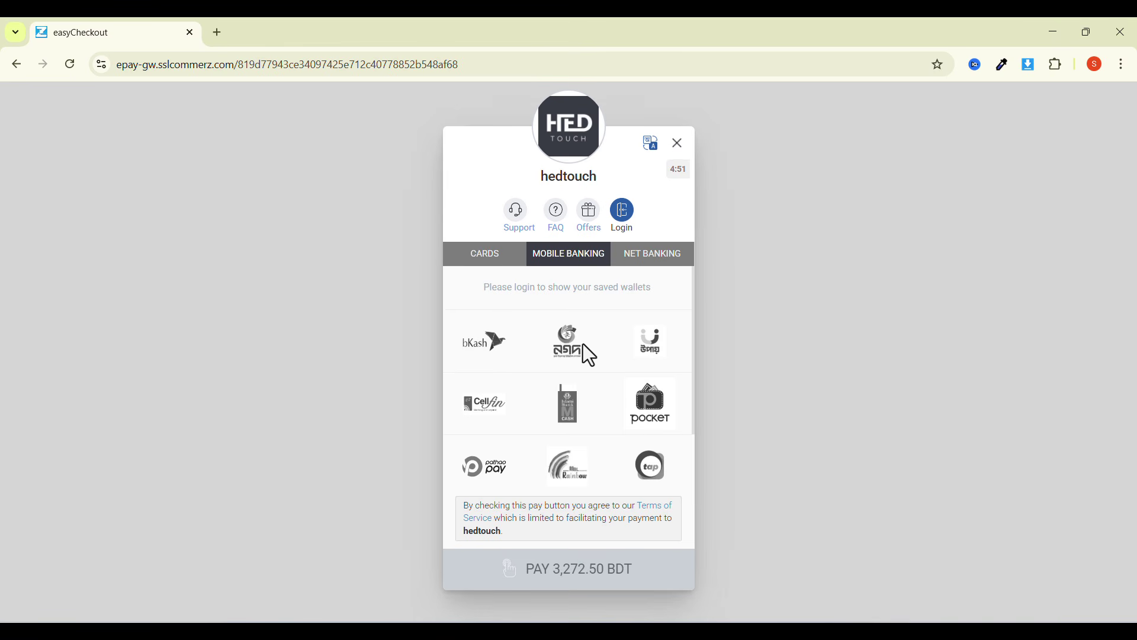
Review the card, mobile banking and net banking payment options, try bKash, and return to the order page without paying.
{"action": "left_click", "coordinate": [490, 259]}
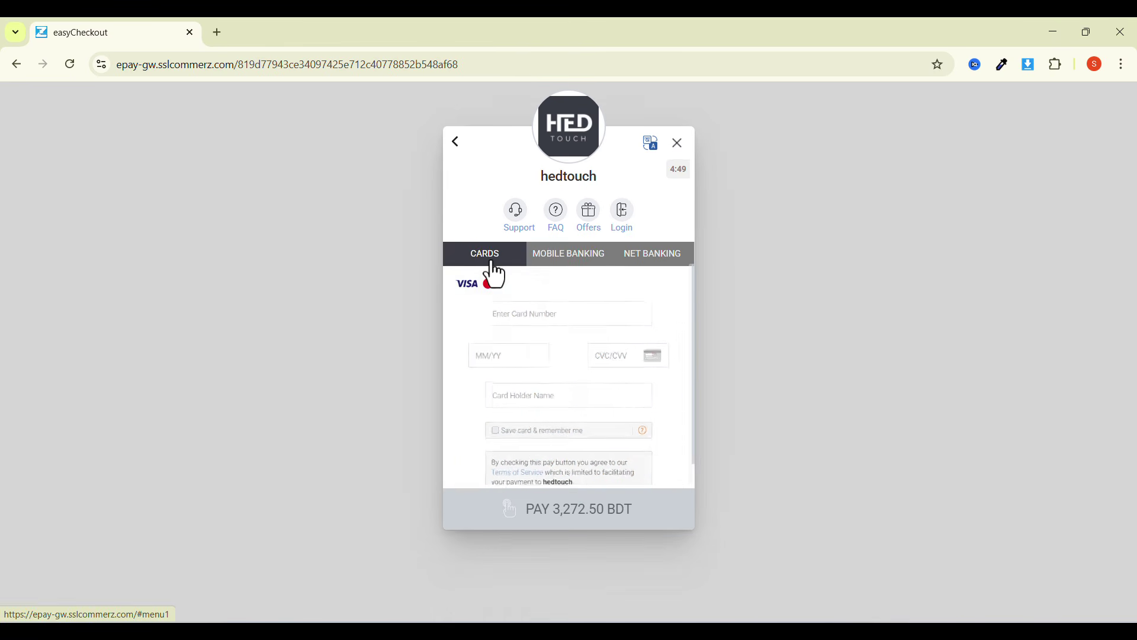
{"action": "left_click", "coordinate": [549, 258]}
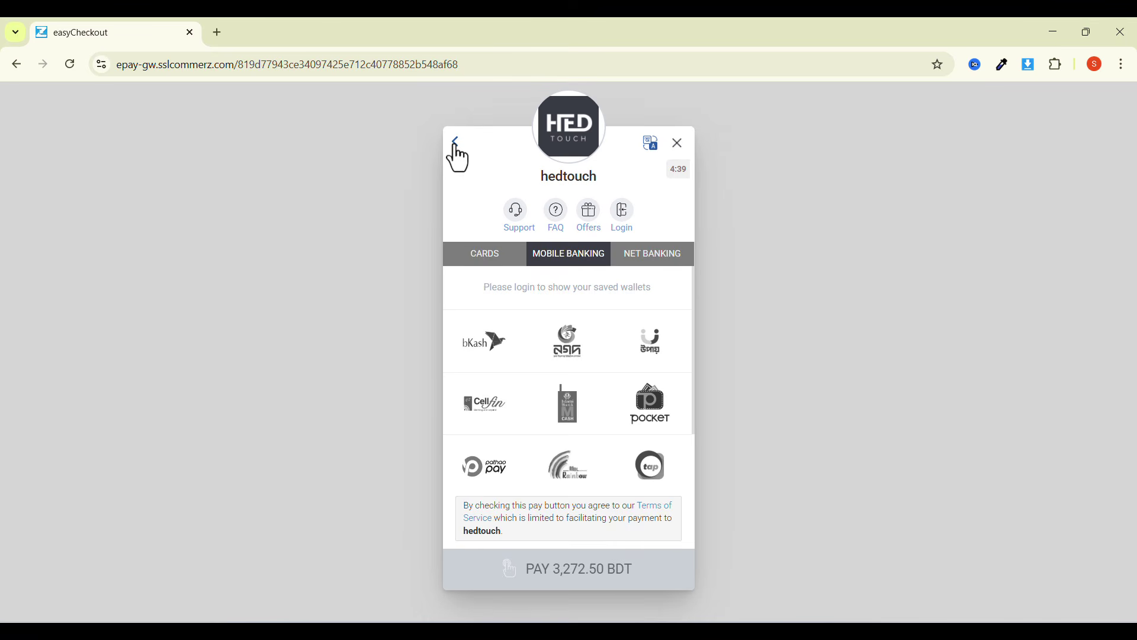
{"action": "left_click", "coordinate": [622, 262]}
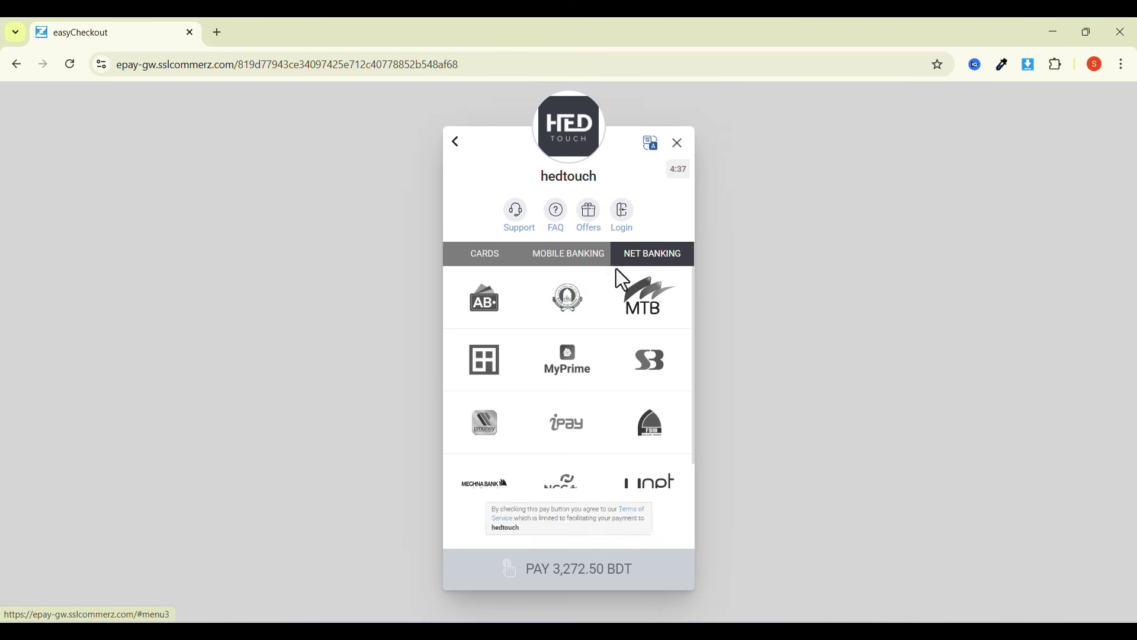
{"action": "left_click", "coordinate": [578, 256]}
{"action": "left_click", "coordinate": [494, 349]}
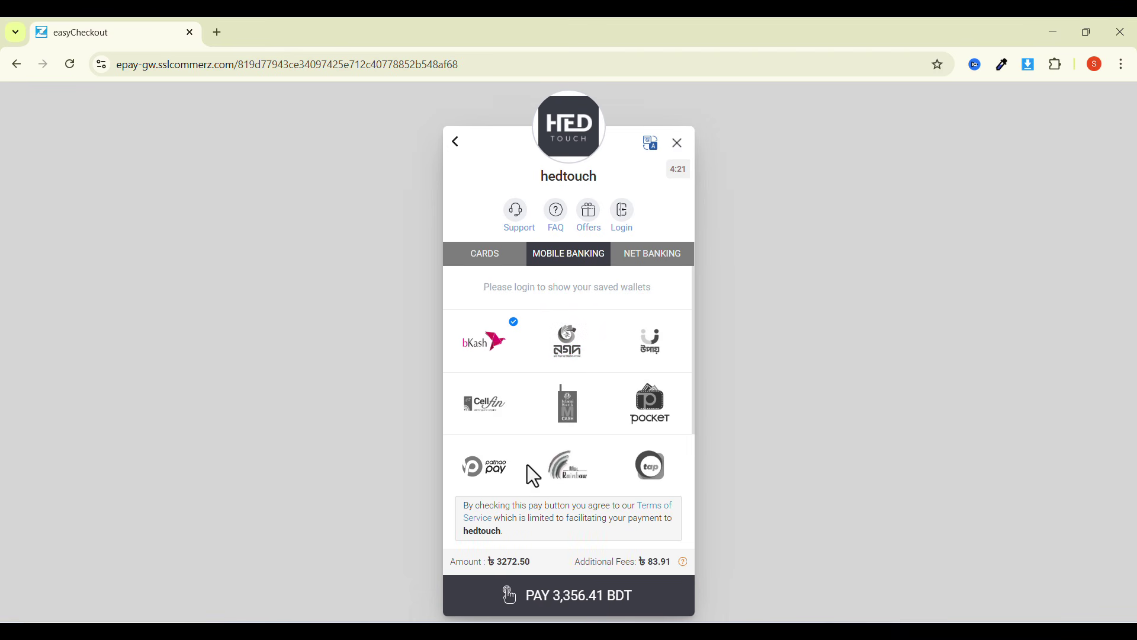
{"action": "left_click", "coordinate": [19, 69]}
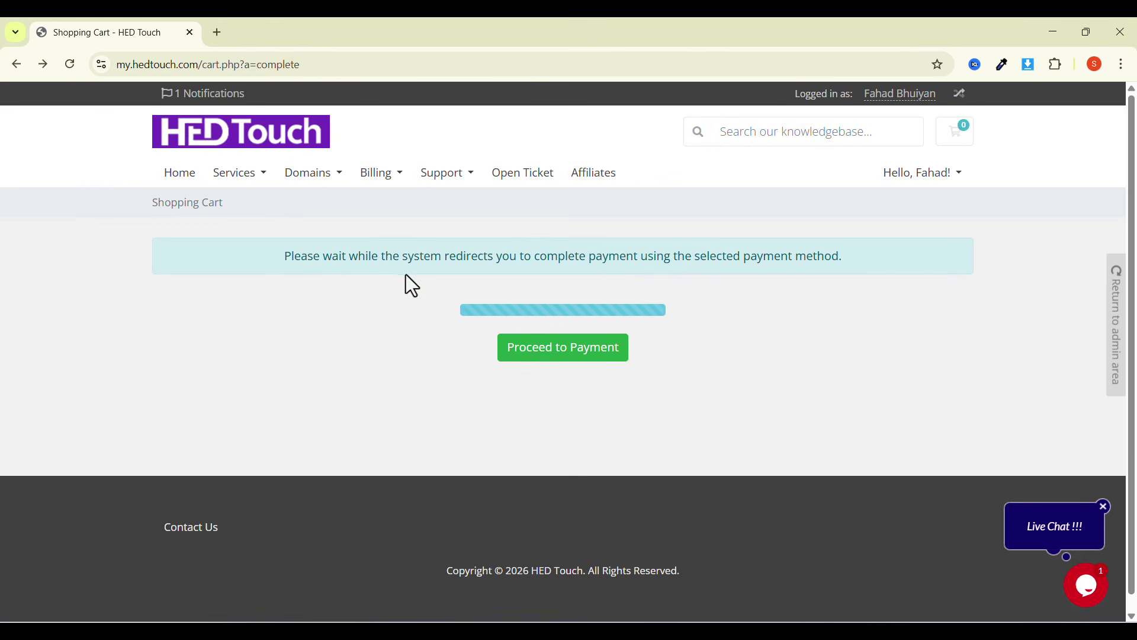
Open the unpaid invoice from the client area and examine its available payment methods.
{"action": "left_click", "coordinate": [177, 176]}
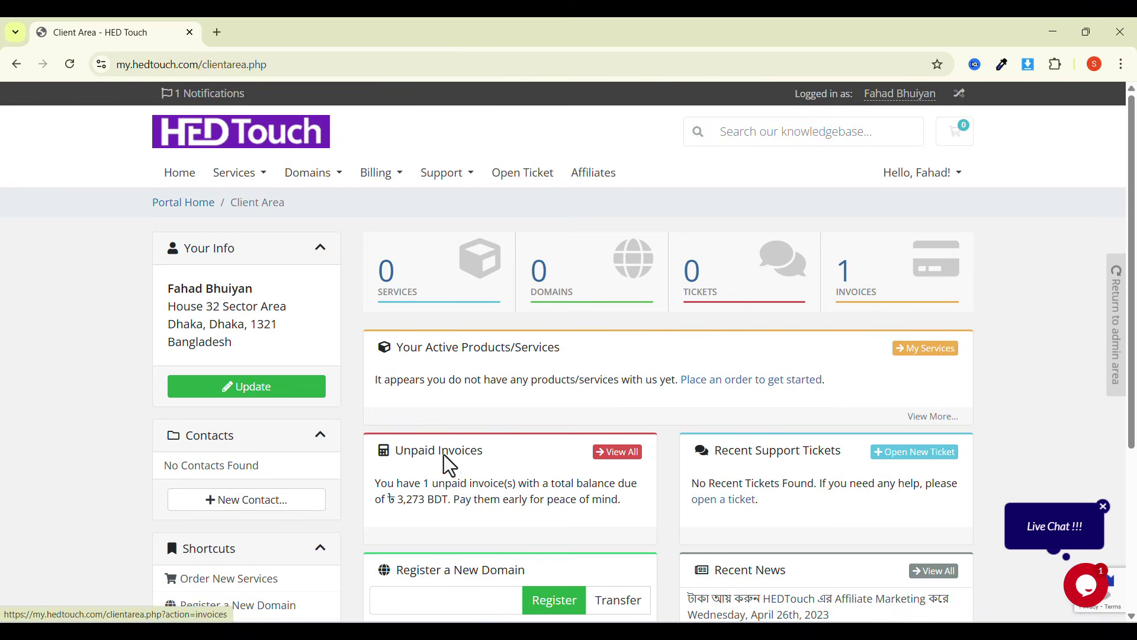
{"action": "left_click", "coordinate": [616, 457]}
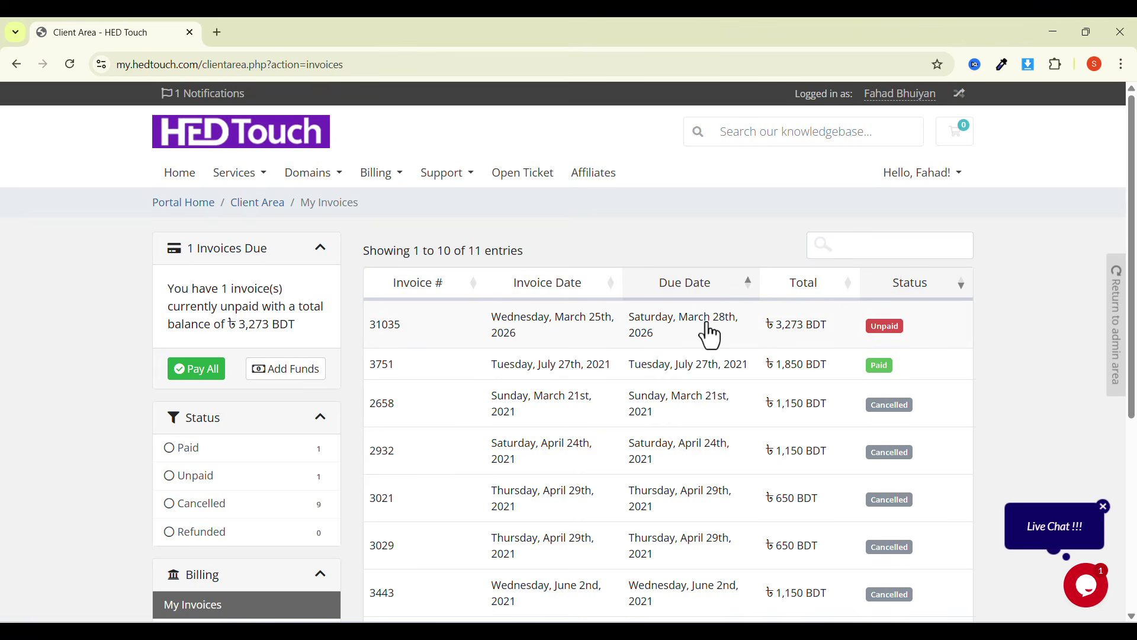
{"action": "left_click", "coordinate": [705, 332]}
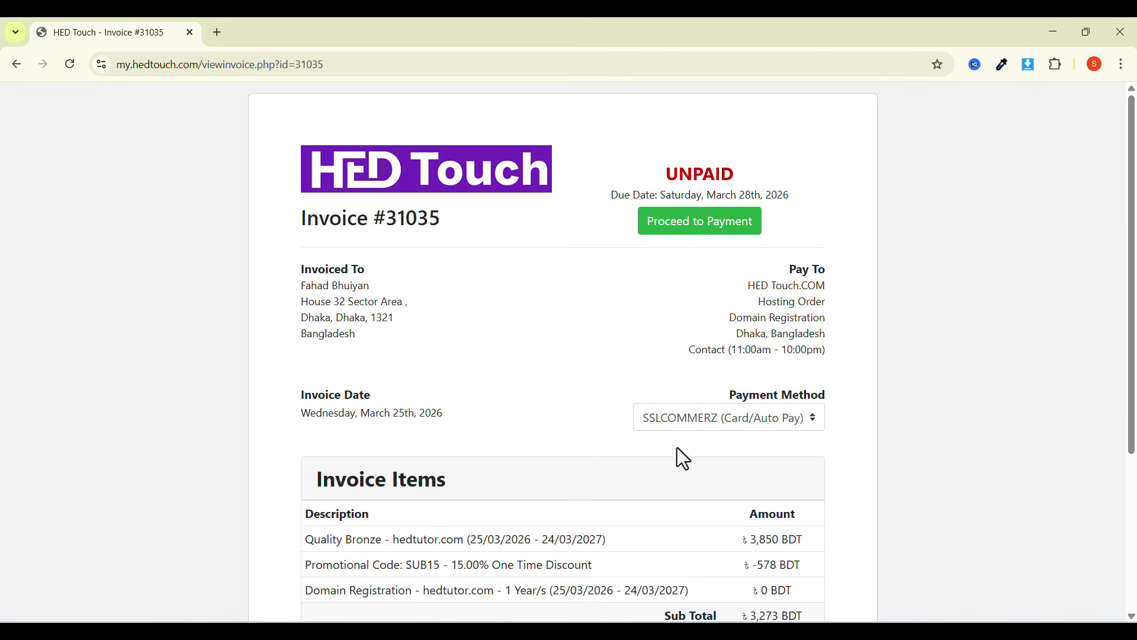
{"action": "left_click", "coordinate": [683, 422]}
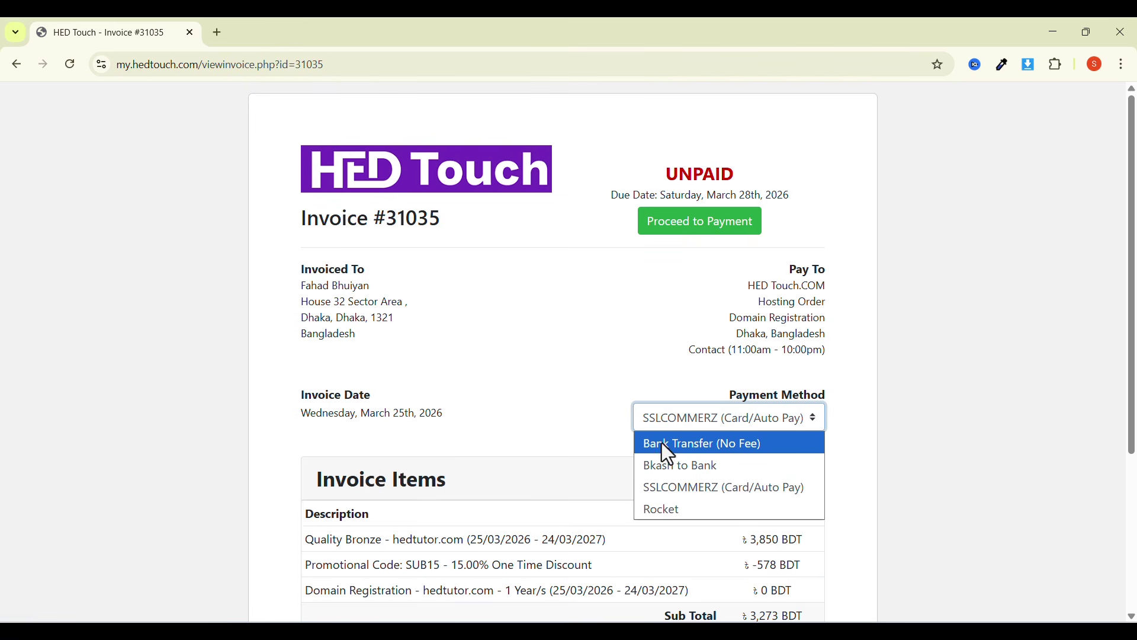
{"action": "left_click", "coordinate": [617, 443]}
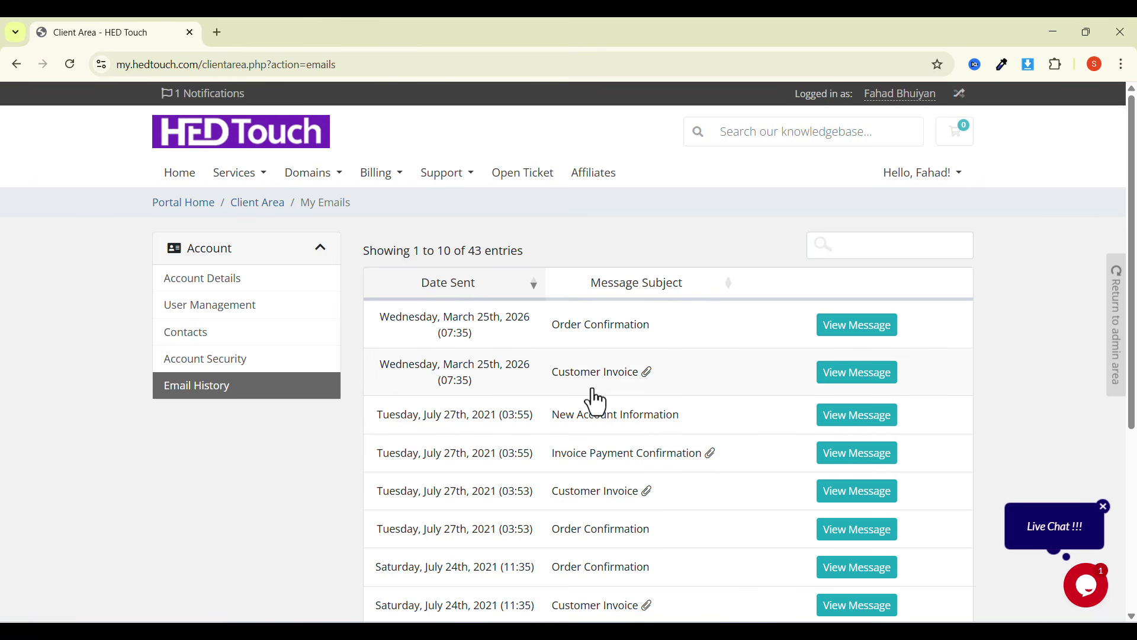
Open the account's email history and examine the login details in the New Account Information message.
{"action": "left_click", "coordinate": [901, 176]}
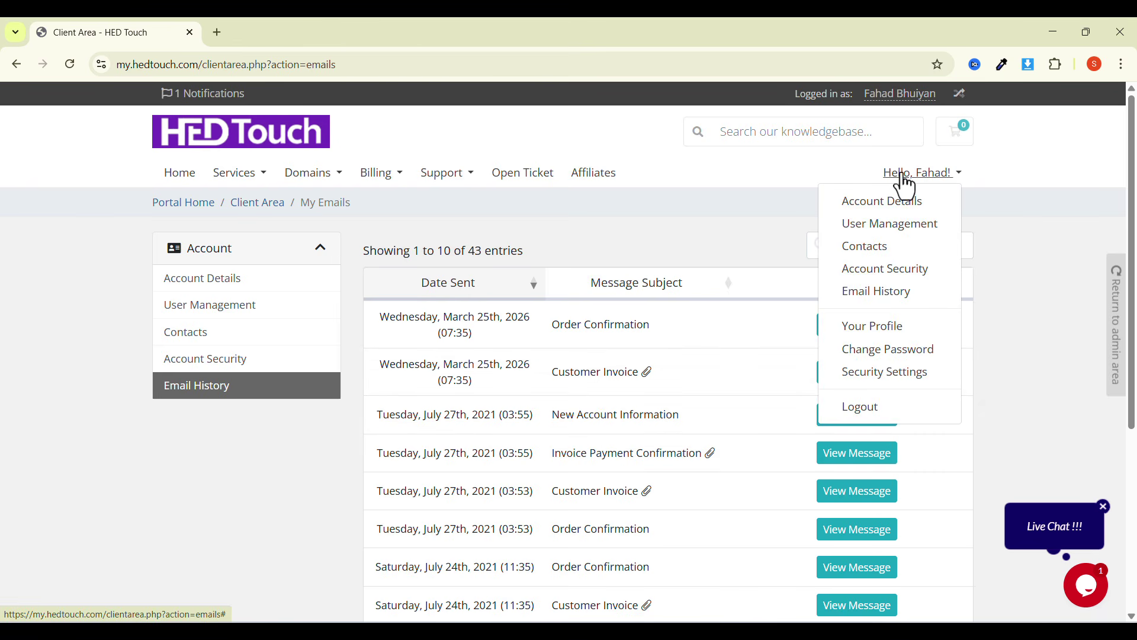
{"action": "left_click", "coordinate": [867, 290]}
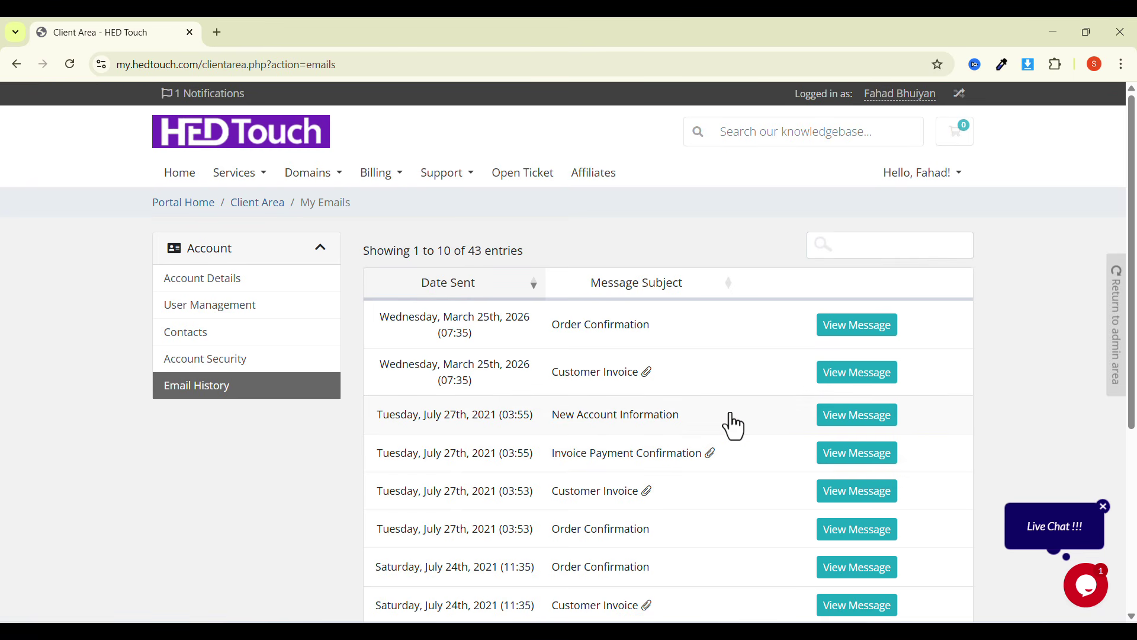
{"action": "left_click", "coordinate": [842, 418]}
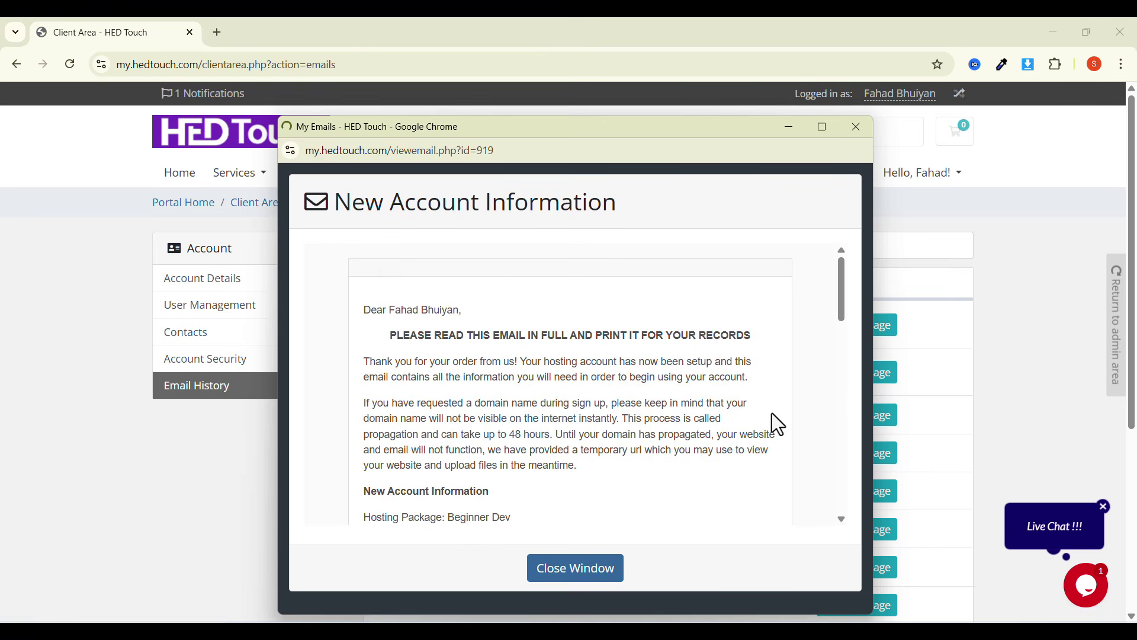
{"action": "scroll", "coordinate": [530, 321], "scroll_direction": "down", "scroll_amount": 2}
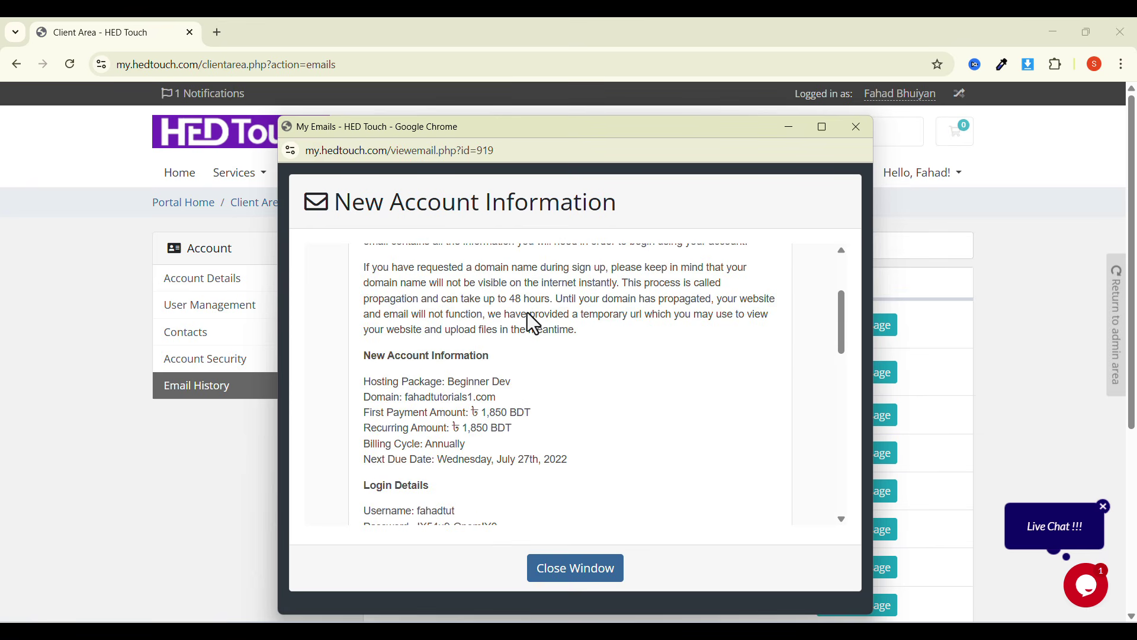
{"action": "scroll", "coordinate": [532, 323], "scroll_direction": "down", "scroll_amount": 2}
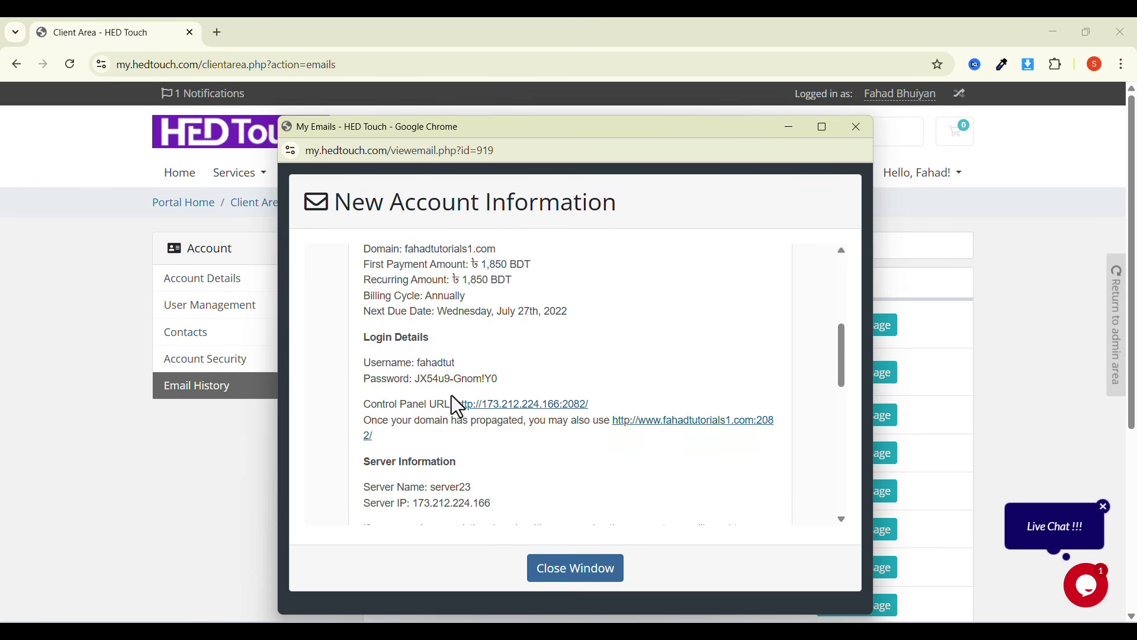
{"action": "left_click_drag", "start_coordinate": [435, 367], "coordinate": [485, 379]}
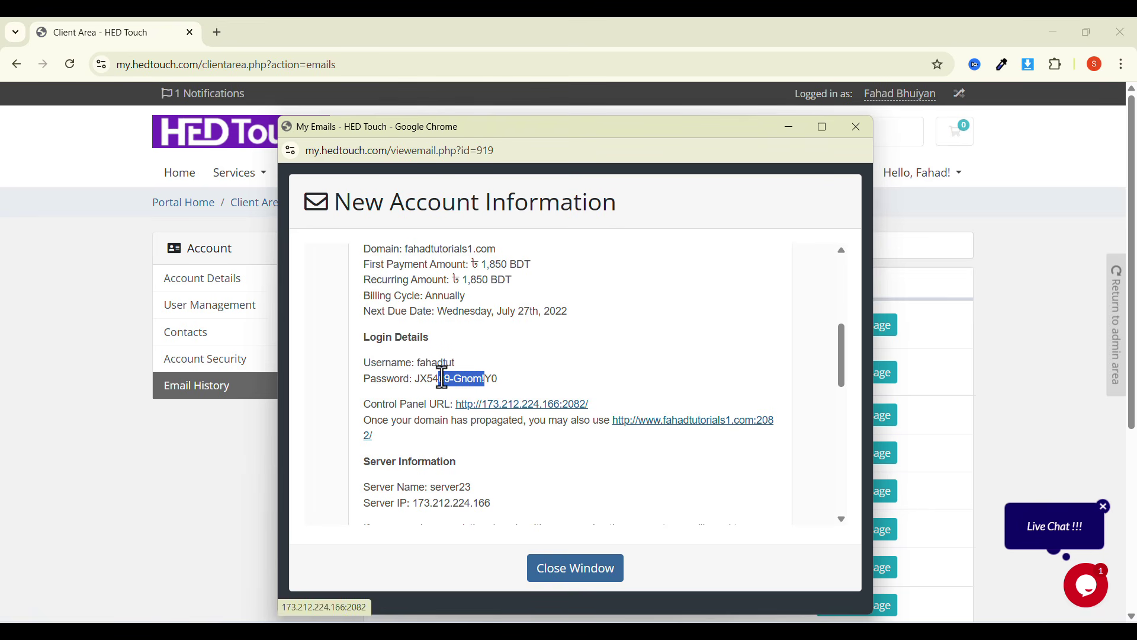
Try to open the control panel link from the New Account Information email in a new tab.
{"action": "right_click", "coordinate": [504, 405]}
{"action": "left_click", "coordinate": [555, 201]}
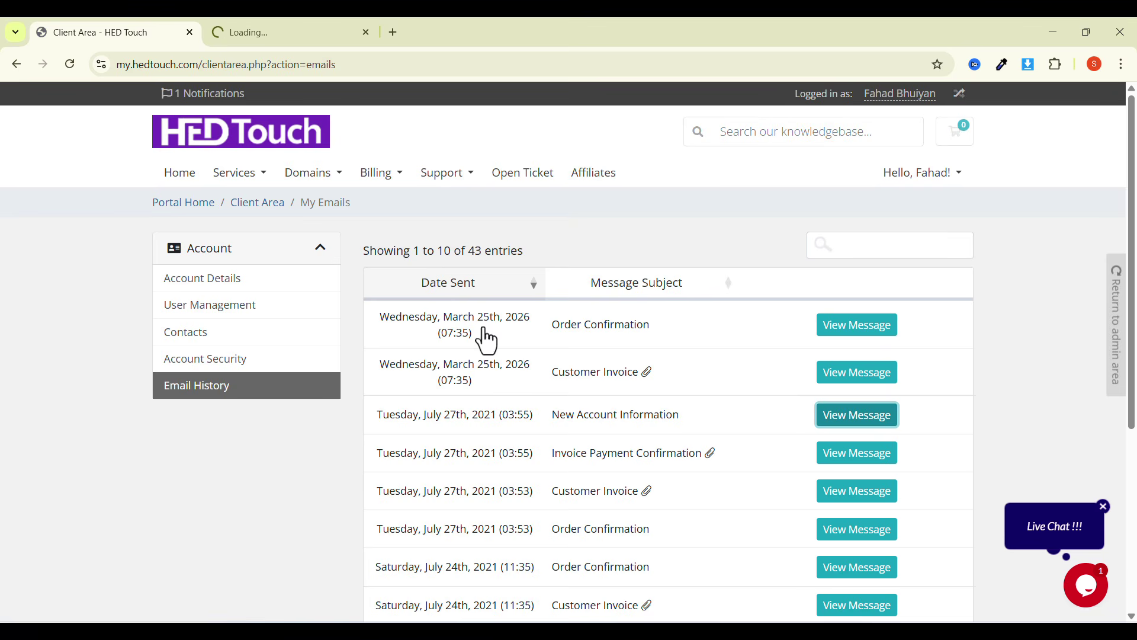
{"action": "left_click", "coordinate": [829, 417]}
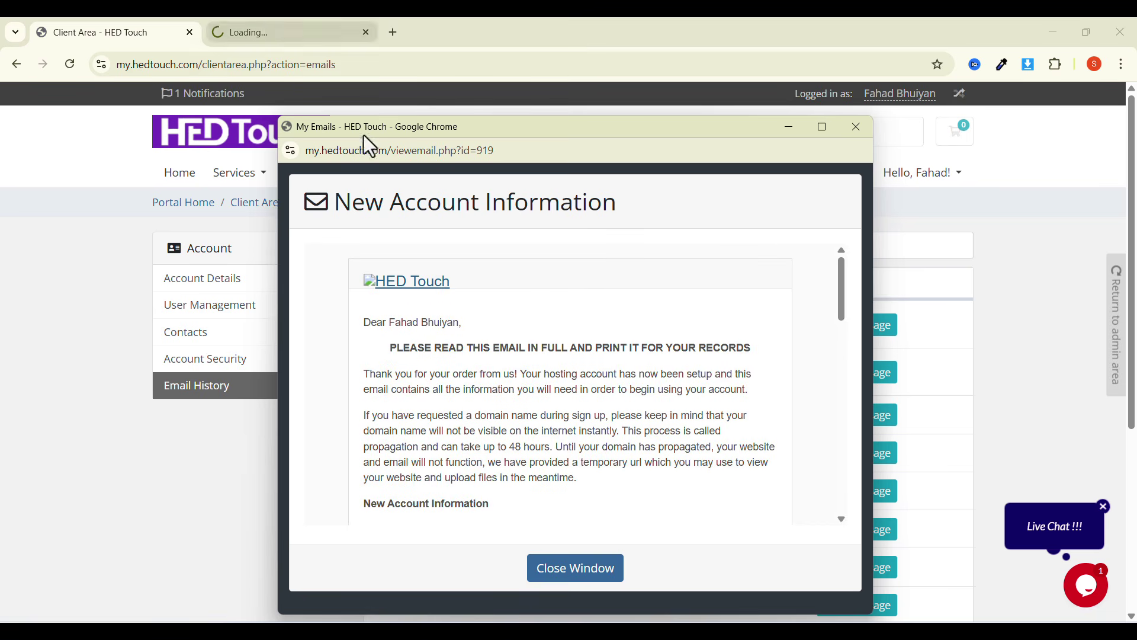
{"action": "left_click", "coordinate": [365, 33]}
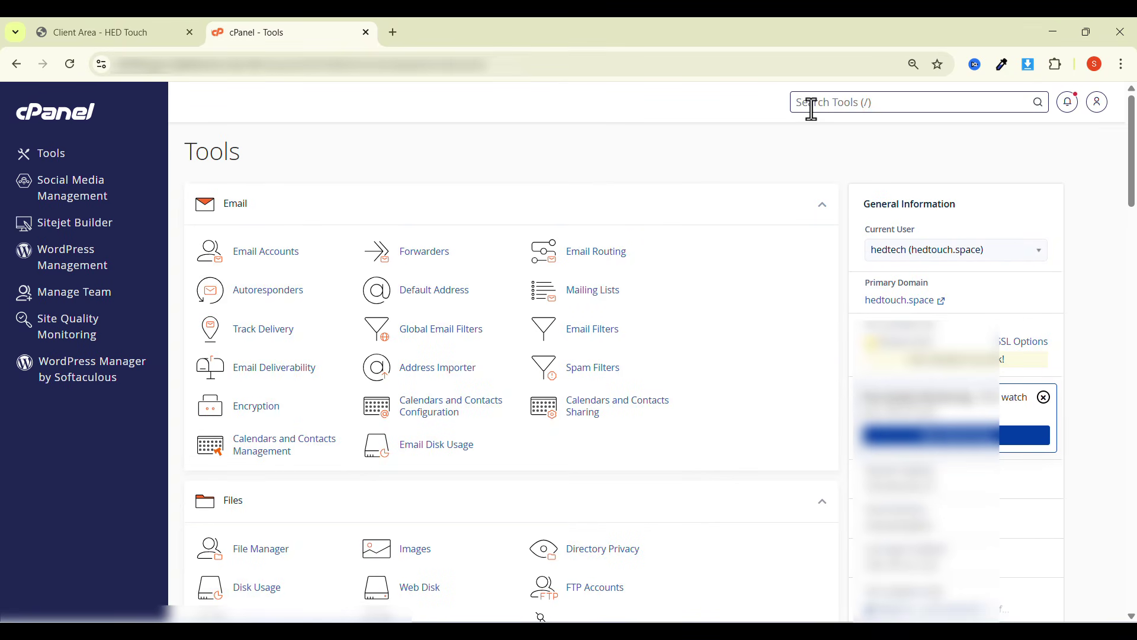
{"action": "left_click", "coordinate": [62, 379]}
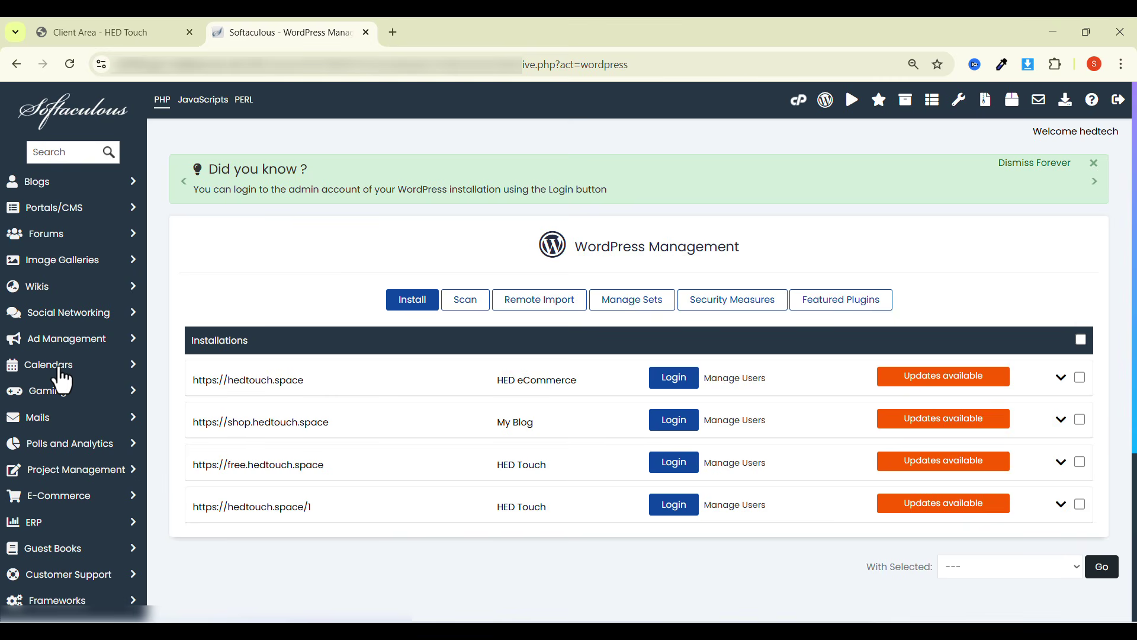
{"action": "left_click", "coordinate": [409, 303]}
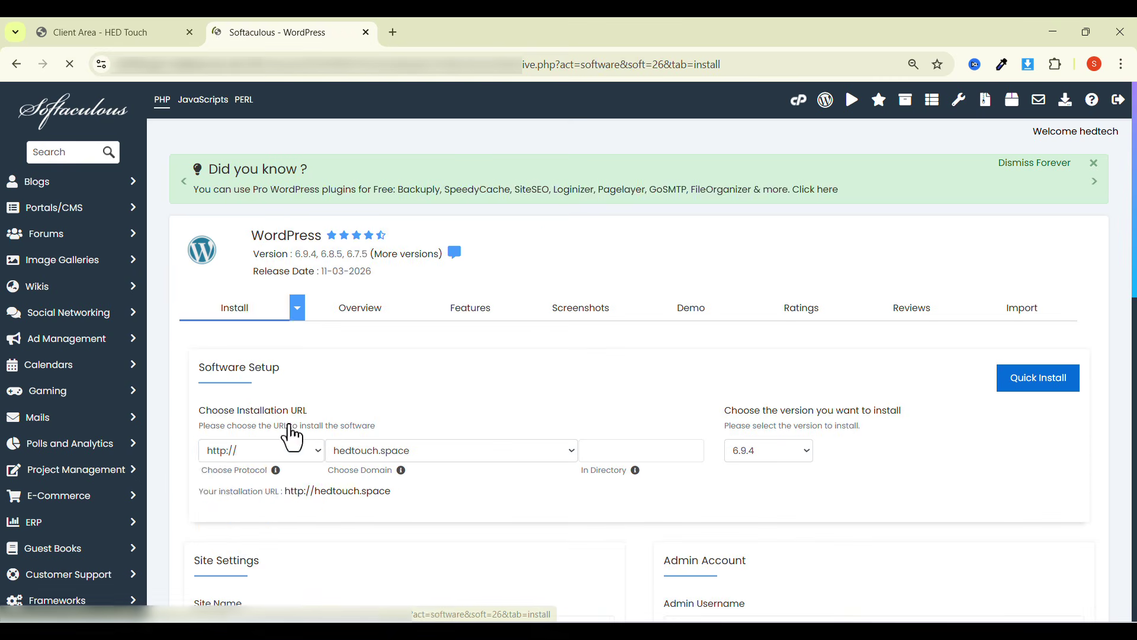
{"action": "left_click", "coordinate": [269, 451]}
{"action": "left_click", "coordinate": [236, 535]}
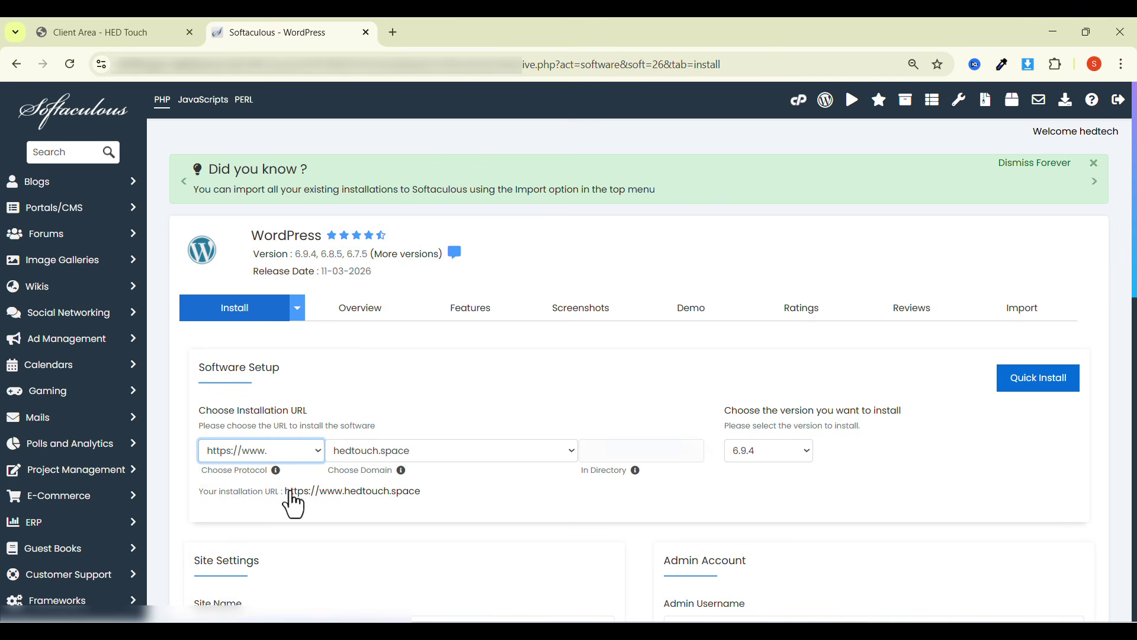
Select hedtouch.space as the installation domain and 6.9.4 as the WordPress version.
{"action": "left_click", "coordinate": [396, 449]}
{"action": "left_click", "coordinate": [396, 450]}
{"action": "left_click", "coordinate": [396, 450]}
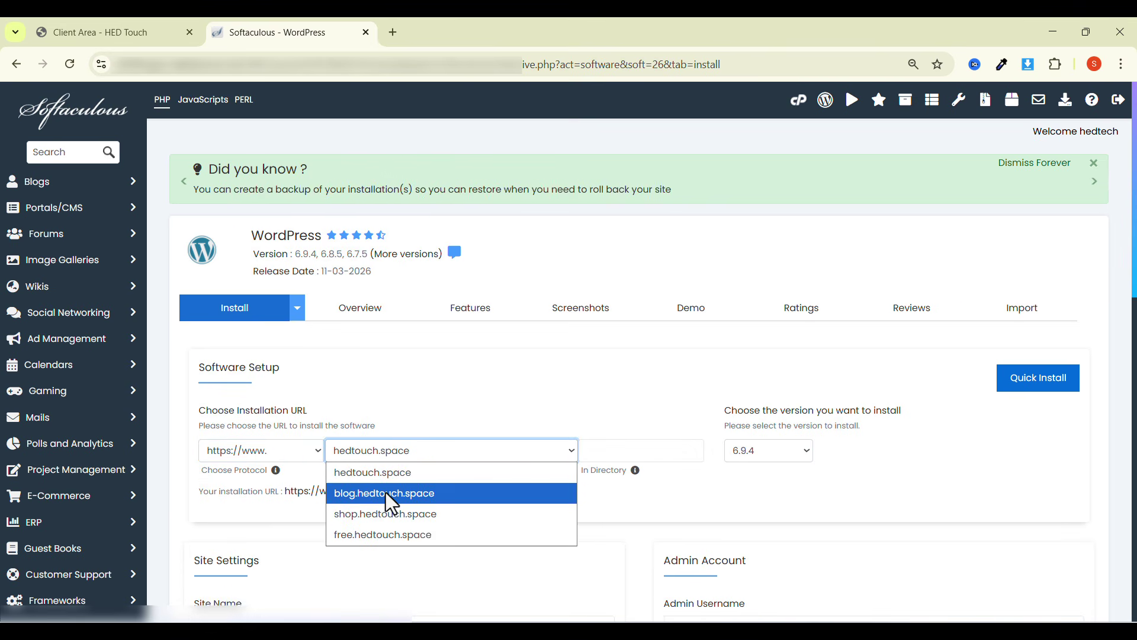
{"action": "left_click", "coordinate": [397, 472]}
{"action": "left_click", "coordinate": [752, 448]}
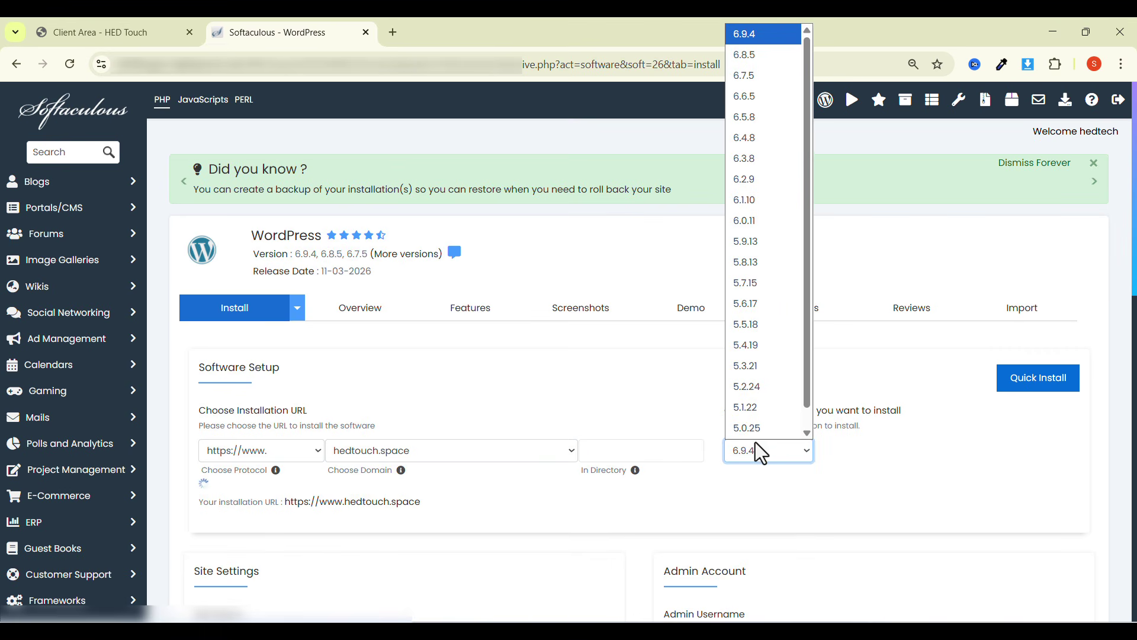
{"action": "left_click", "coordinate": [747, 34]}
Deselect the CookieAdmin, SpeedyCache, Backuply, SiteSEO, Loginizer, GoSMTP and Pagelayer plugins in the WordPress installation form.
{"action": "scroll", "coordinate": [720, 381], "scroll_direction": "down", "scroll_amount": 1}
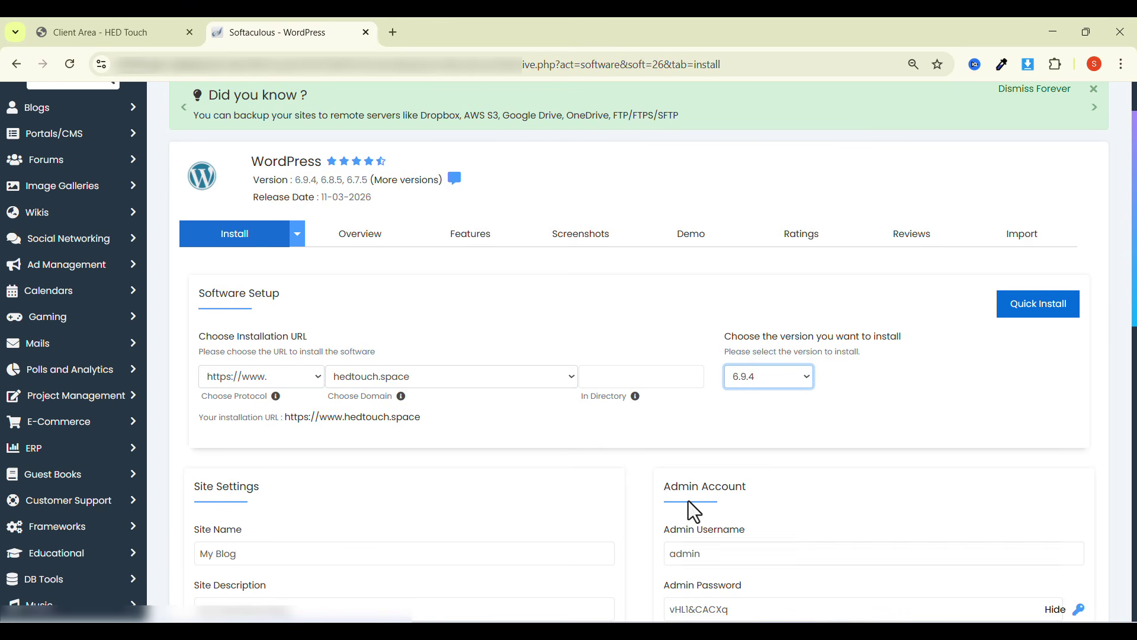
{"action": "scroll", "coordinate": [634, 464], "scroll_direction": "down", "scroll_amount": 10}
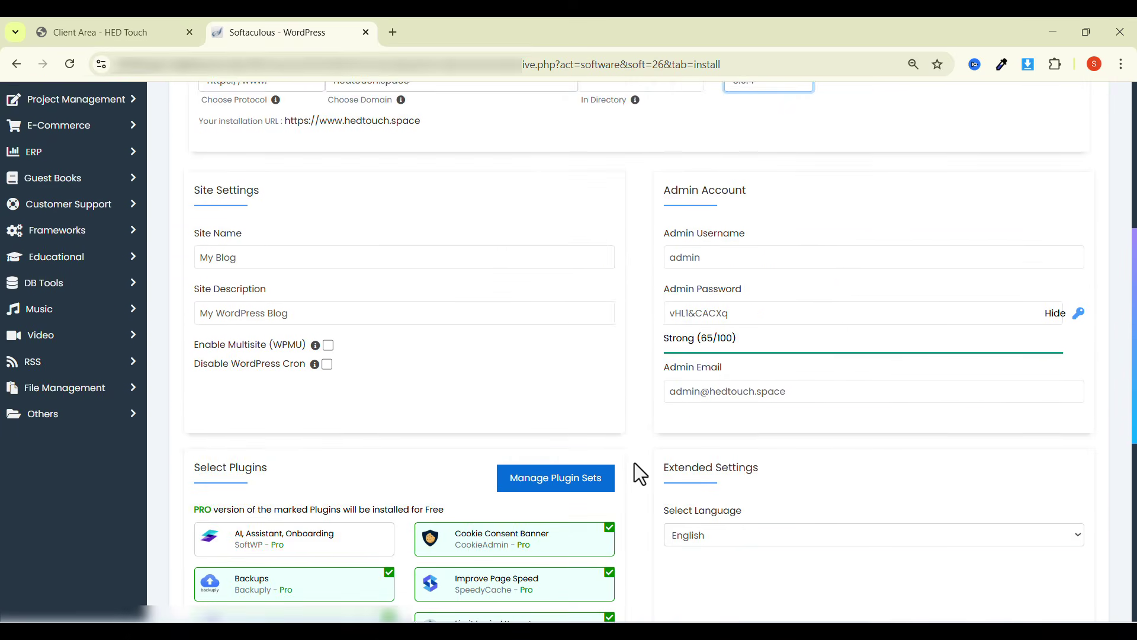
{"action": "scroll", "coordinate": [592, 385], "scroll_direction": "down", "scroll_amount": 2}
{"action": "left_click", "coordinate": [500, 183]}
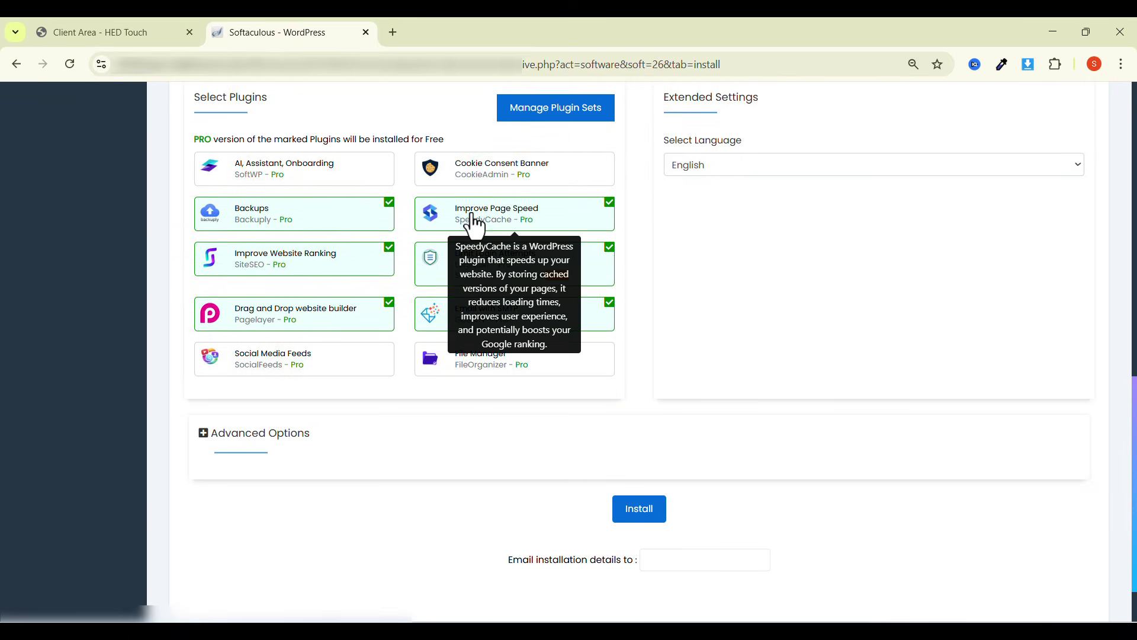
{"action": "left_click", "coordinate": [475, 224]}
{"action": "left_click", "coordinate": [352, 228]}
{"action": "left_click", "coordinate": [355, 261]}
{"action": "left_click", "coordinate": [432, 256]}
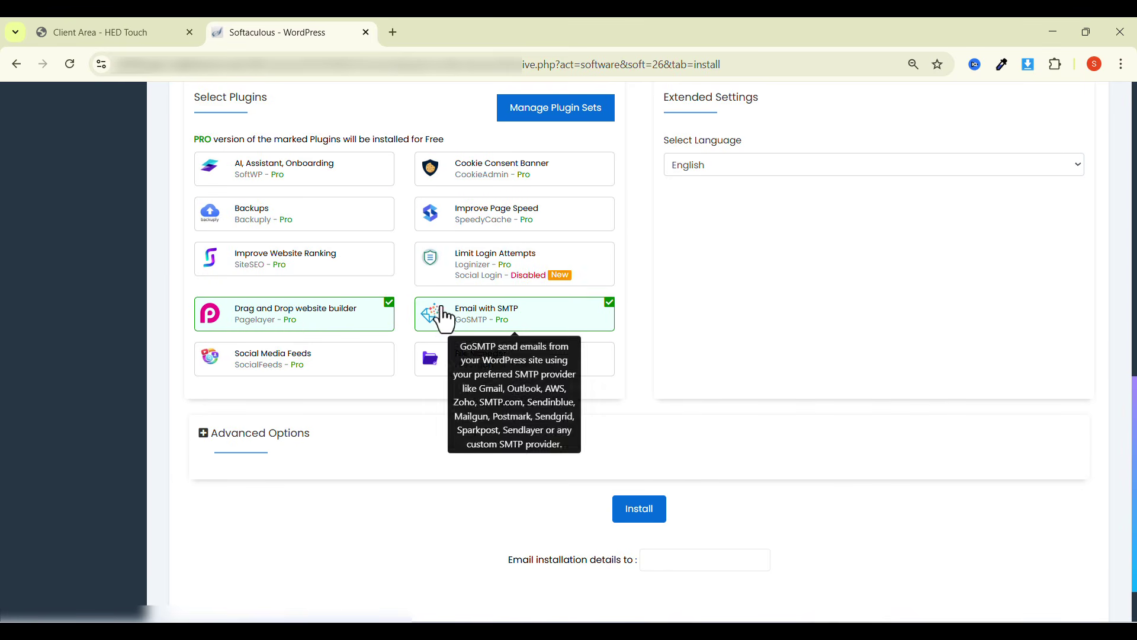
{"action": "left_click", "coordinate": [432, 312]}
{"action": "left_click", "coordinate": [359, 315]}
Install WordPress, save the admin login in the browser and open the new site's administrative URL.
{"action": "left_click", "coordinate": [628, 507]}
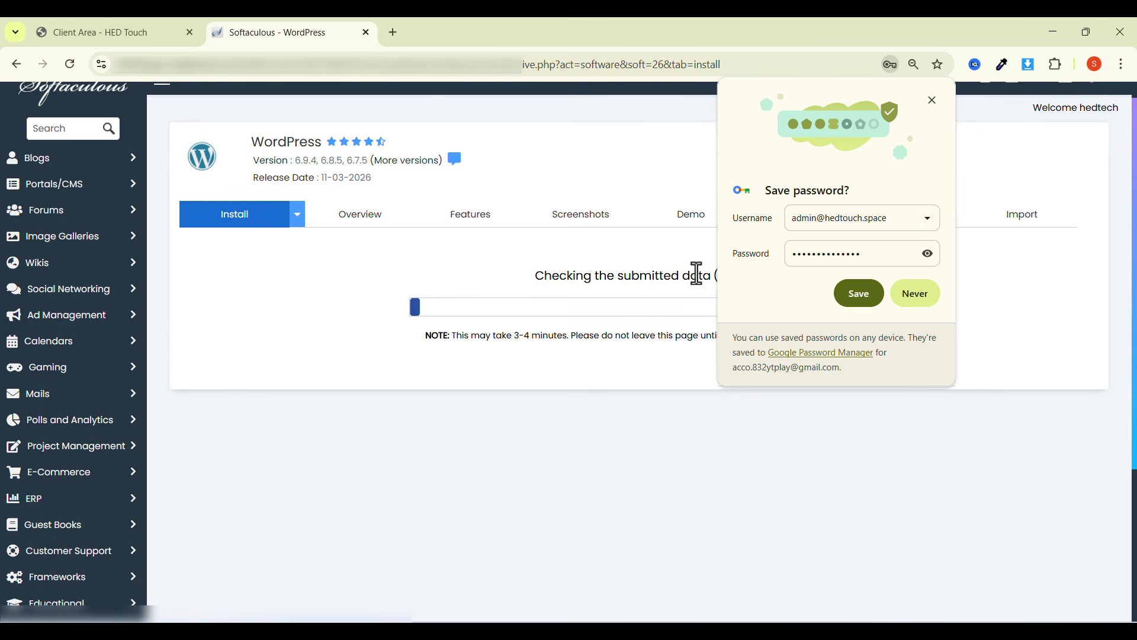
{"action": "left_click", "coordinate": [859, 294]}
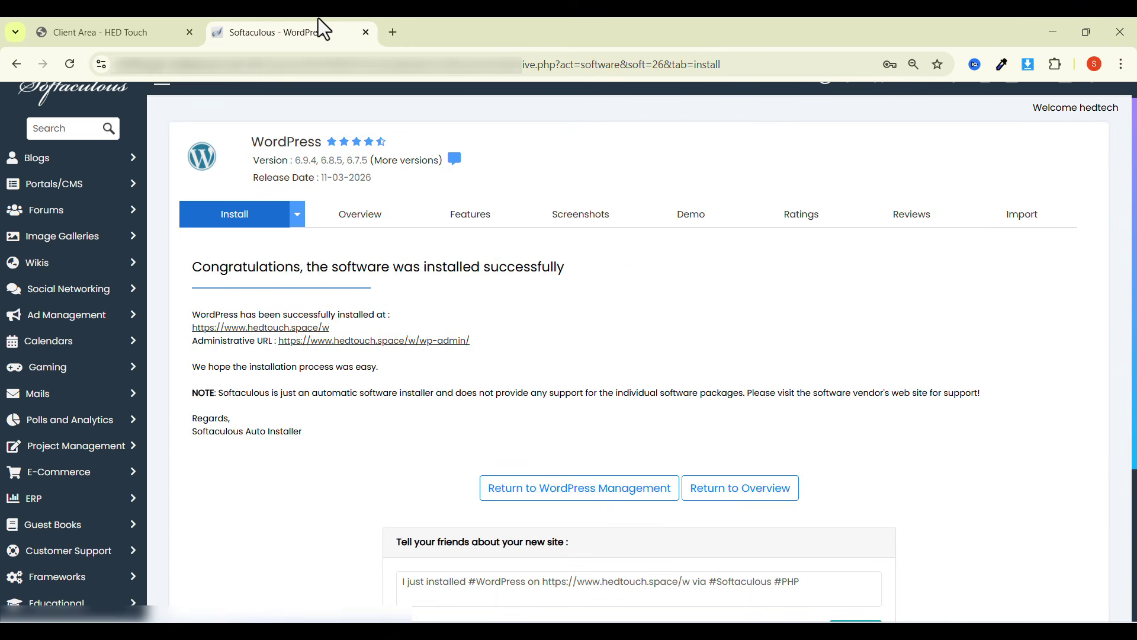
{"action": "left_click", "coordinate": [367, 341]}
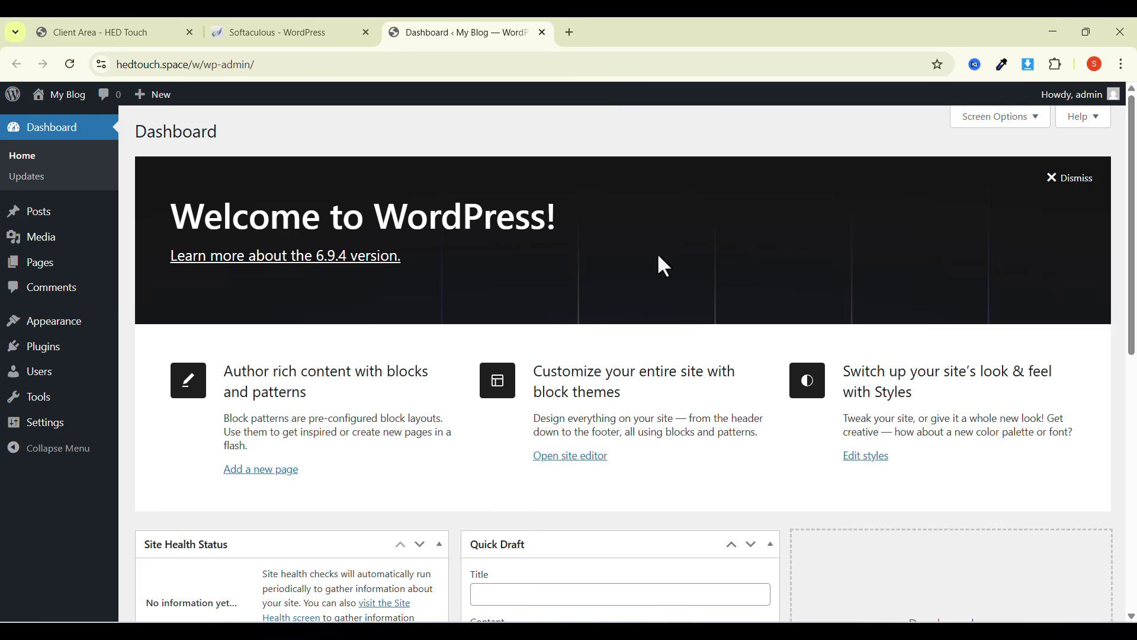
Dismiss the welcome panel and hide the Site Health Status, At a Glance, Activity, Quick Draft and WordPress Events and News dashboard boxes.
{"action": "left_click", "coordinate": [1051, 177]}
{"action": "left_click", "coordinate": [958, 125]}
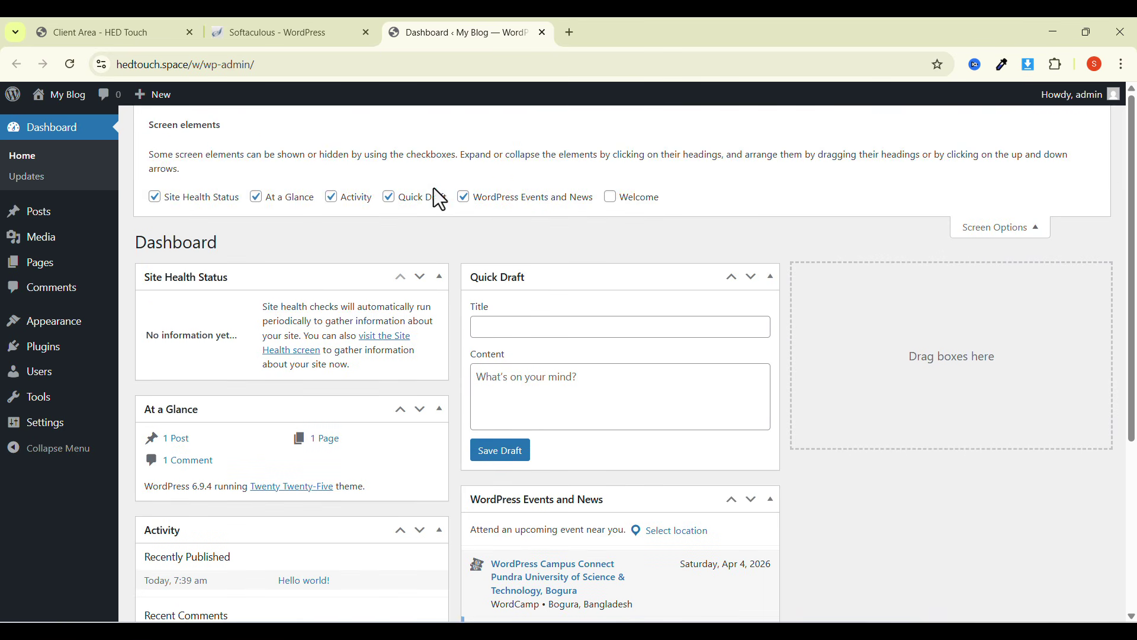
{"action": "left_click", "coordinate": [1004, 230]}
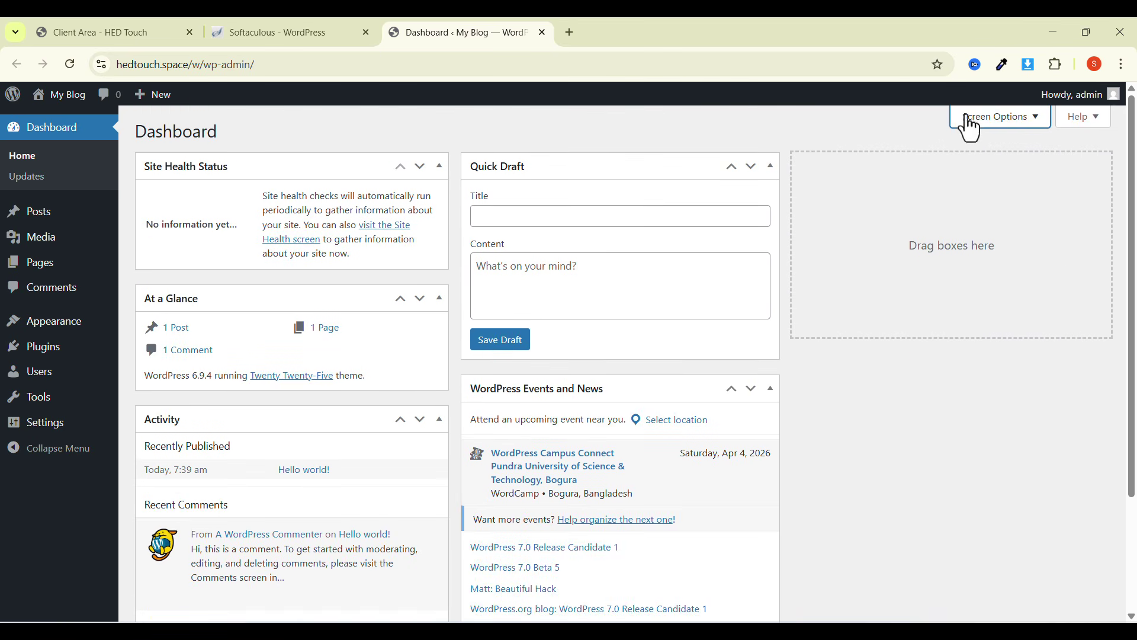
{"action": "left_click", "coordinate": [983, 127]}
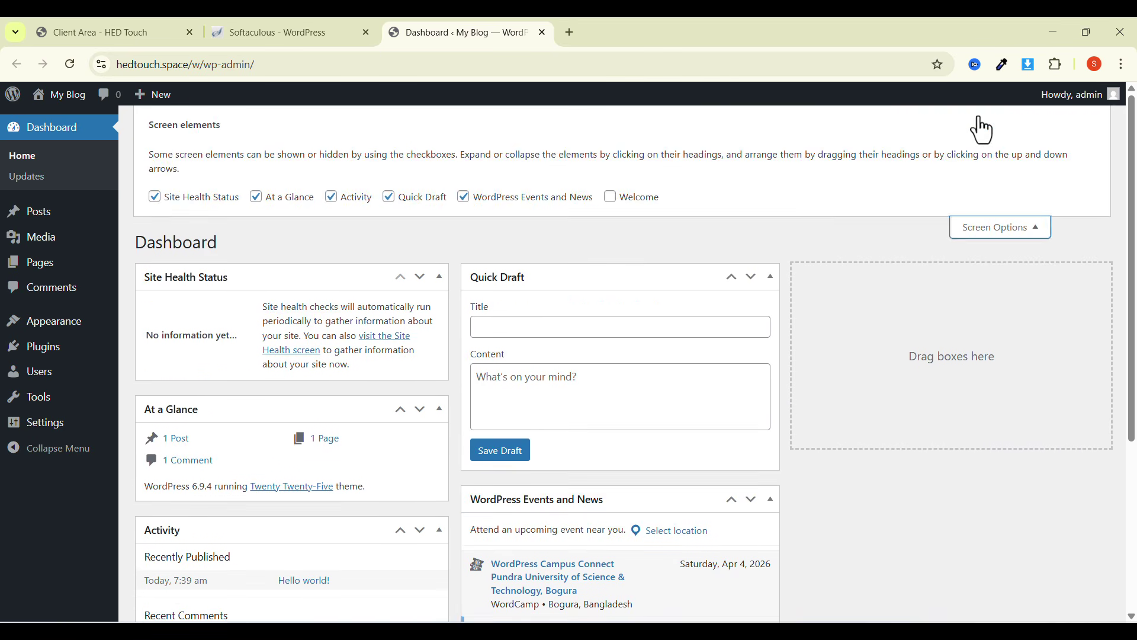
{"action": "left_click", "coordinate": [462, 199]}
{"action": "left_click", "coordinate": [389, 196]}
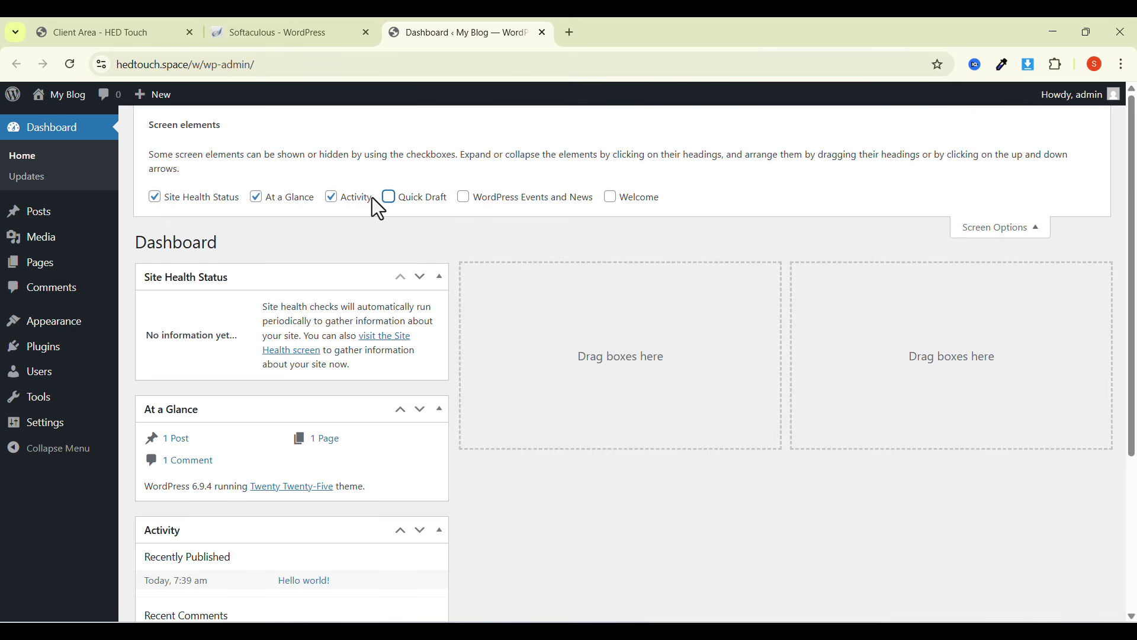
{"action": "left_click", "coordinate": [331, 197]}
{"action": "left_click", "coordinate": [256, 183]}
{"action": "left_click", "coordinate": [155, 183]}
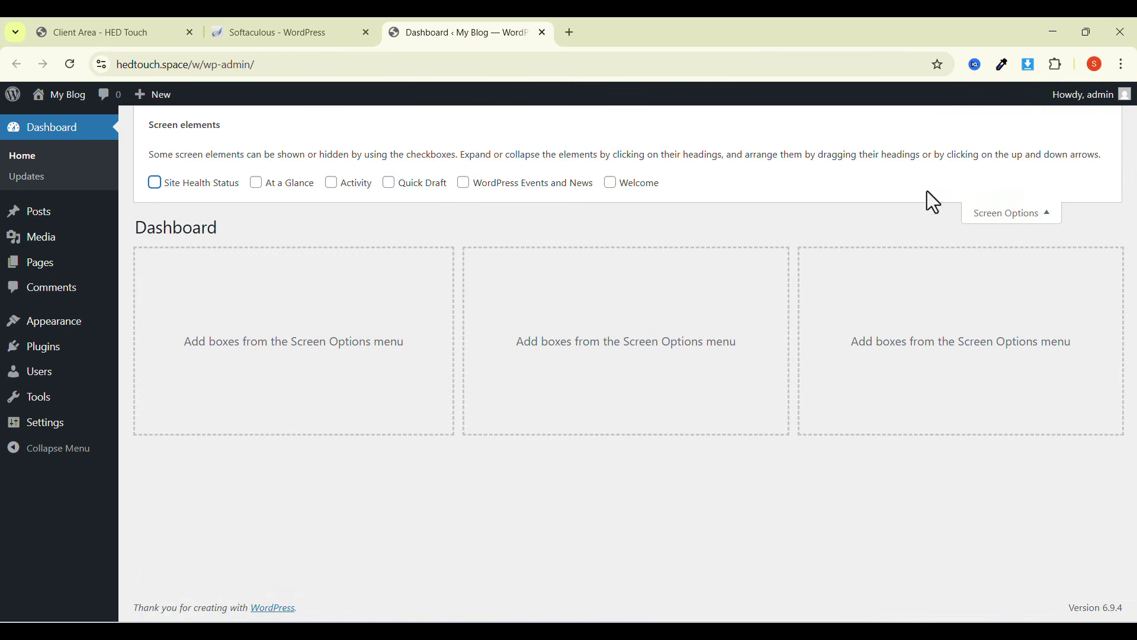
{"action": "left_click", "coordinate": [1052, 218]}
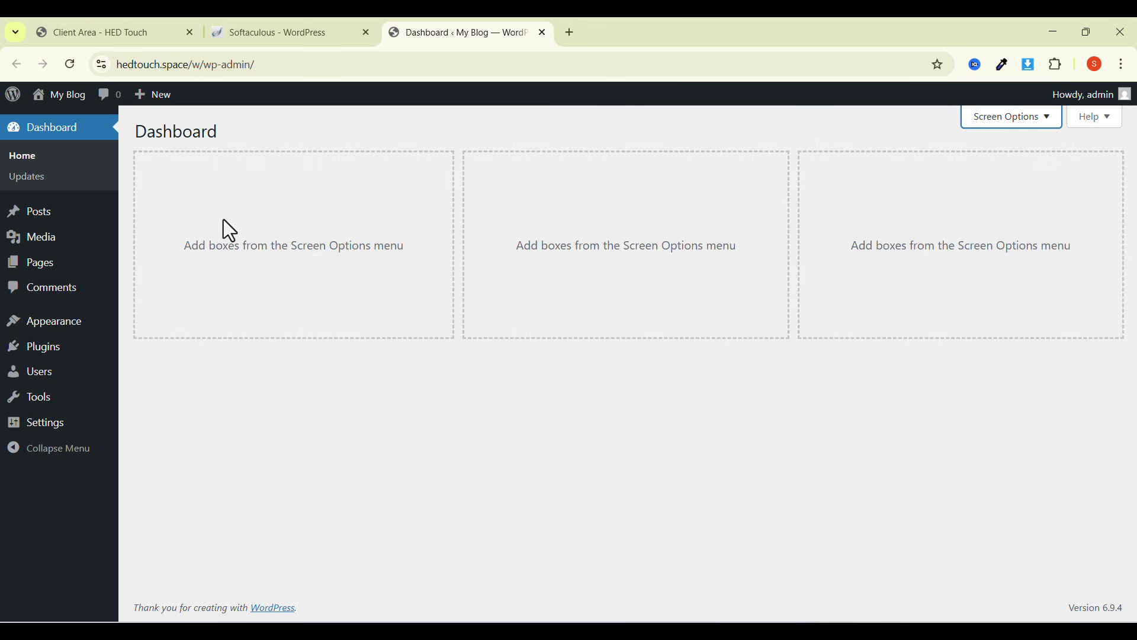
Move the Hello world! post and the Sample Page to the trash.
{"action": "left_click", "coordinate": [38, 215]}
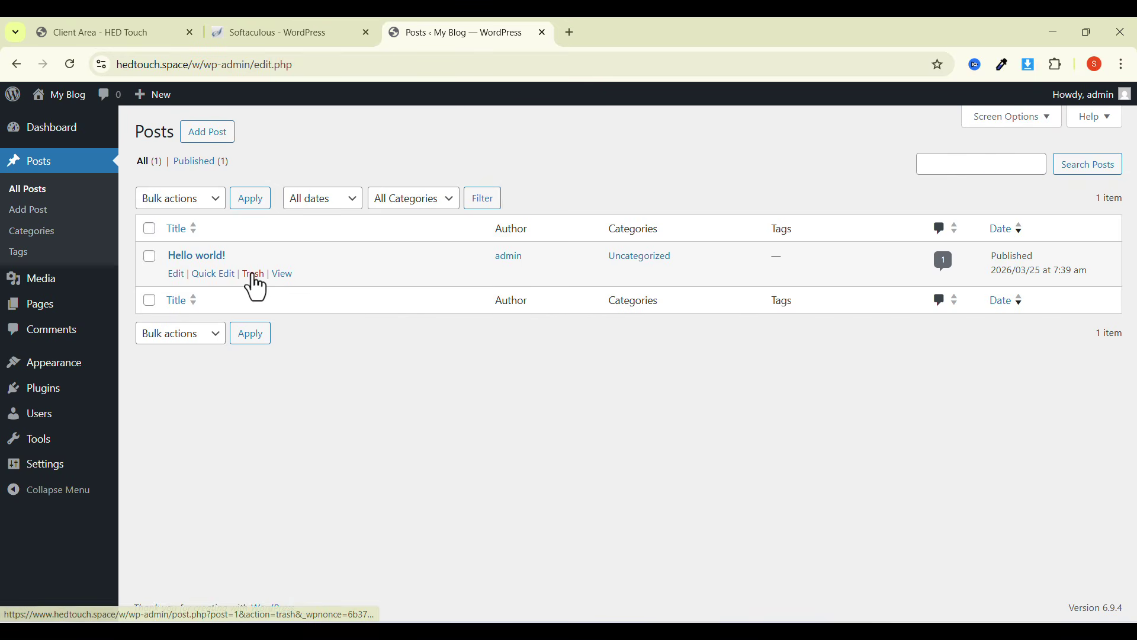
{"action": "left_click", "coordinate": [254, 274]}
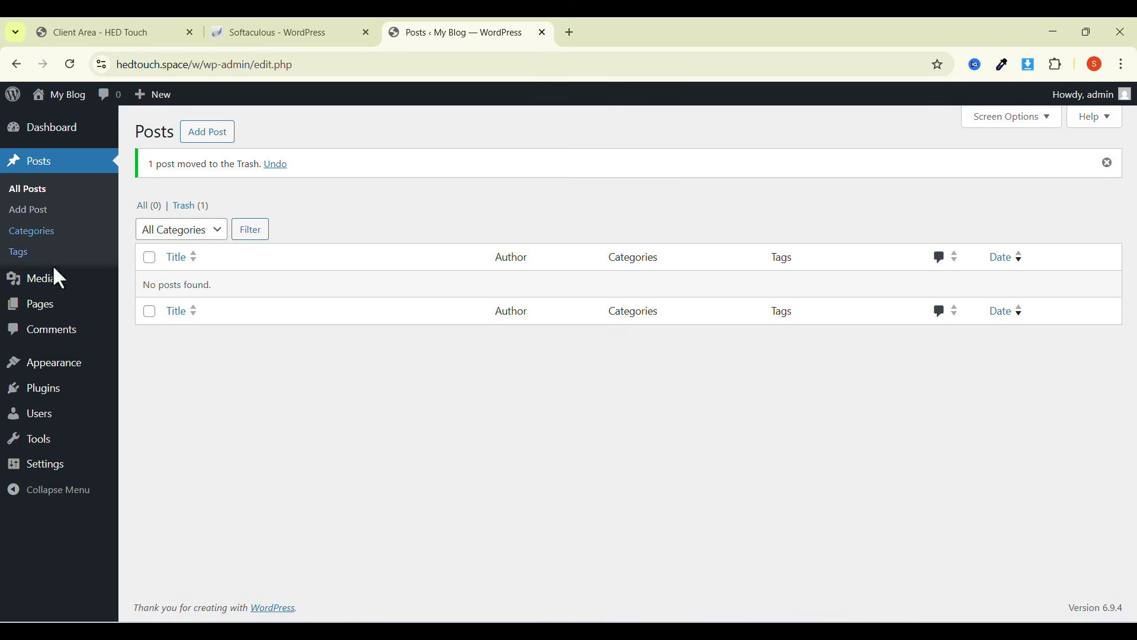
{"action": "left_click", "coordinate": [108, 298]}
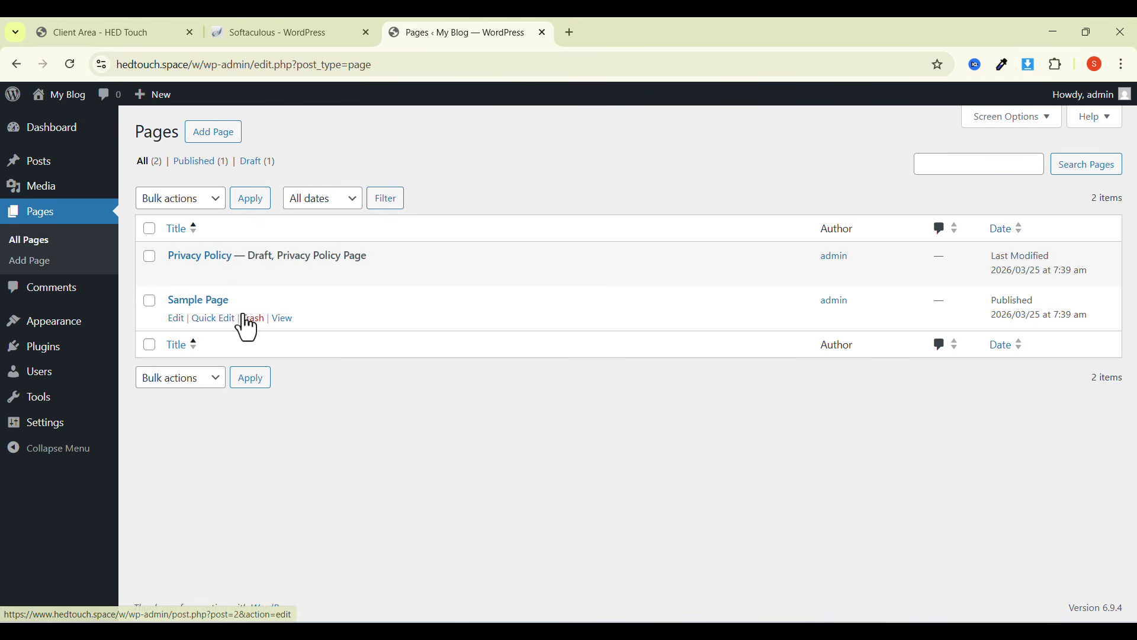
{"action": "left_click", "coordinate": [249, 320]}
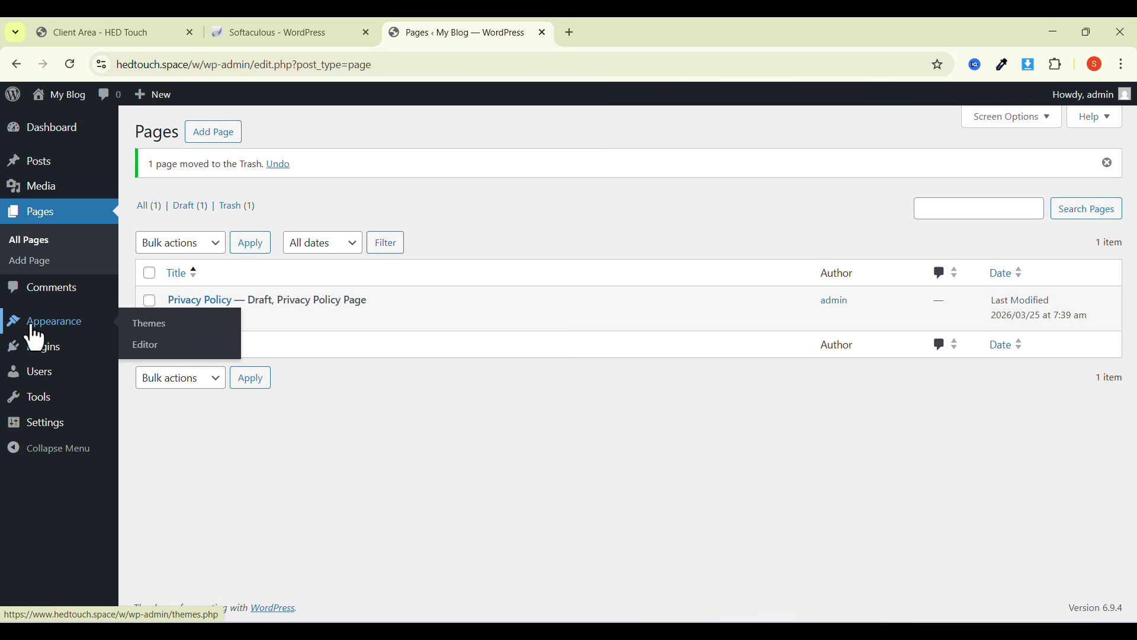
Delete the installed Akismet Anti-spam and Hello Dolly plugins together in bulk.
{"action": "left_click", "coordinate": [33, 351]}
{"action": "left_click", "coordinate": [151, 229]}
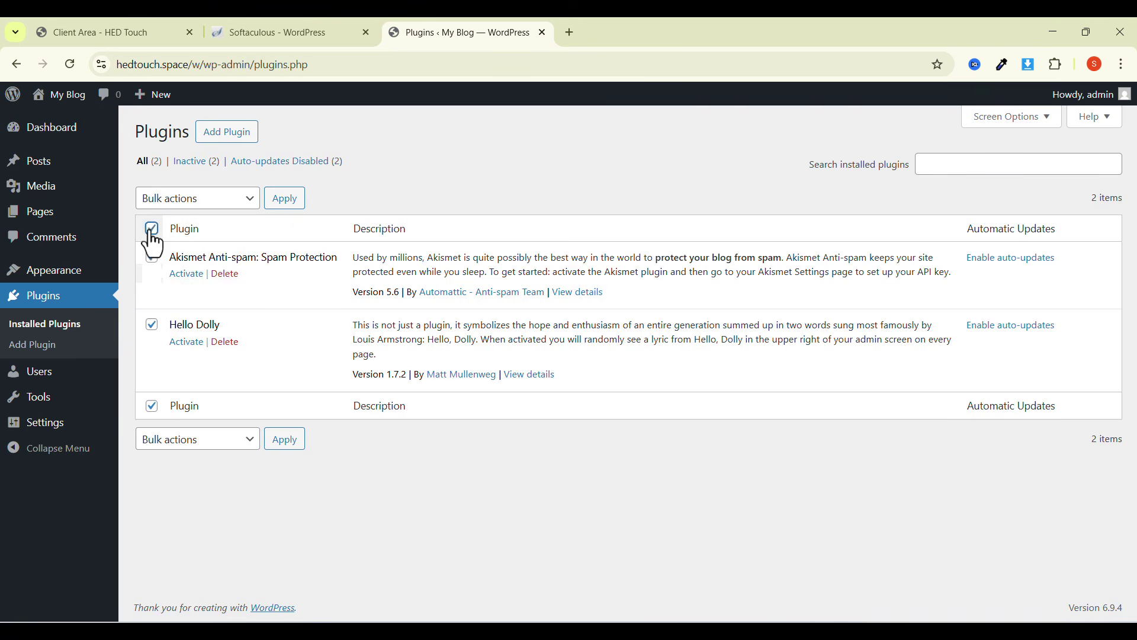
{"action": "left_click", "coordinate": [190, 199]}
{"action": "left_click", "coordinate": [169, 300]}
{"action": "left_click", "coordinate": [280, 201]}
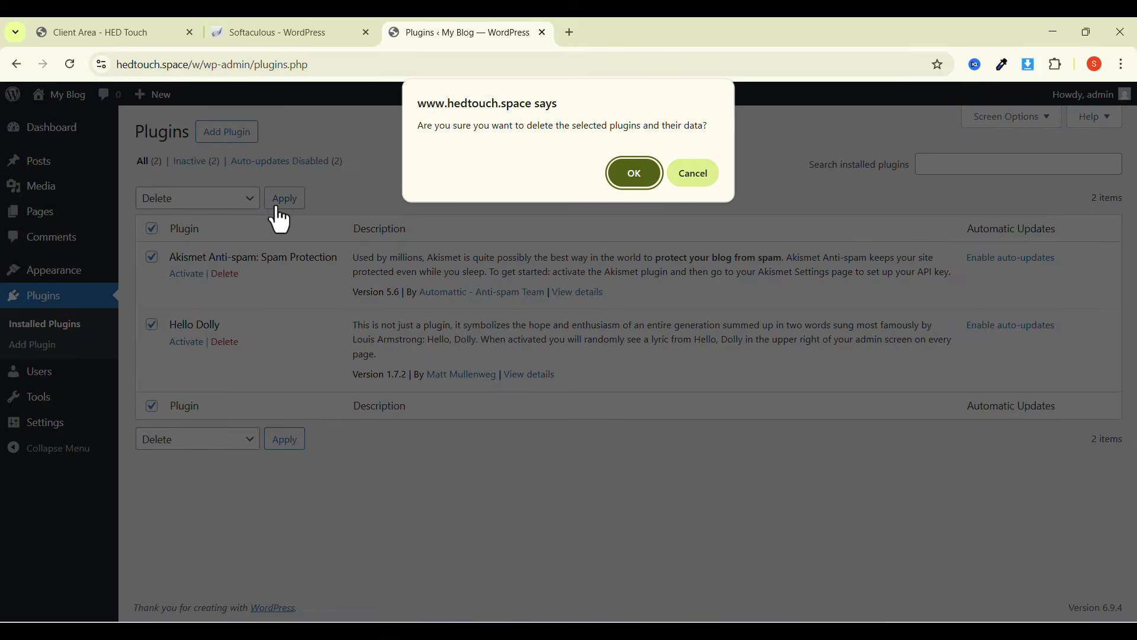
{"action": "left_click", "coordinate": [644, 181]}
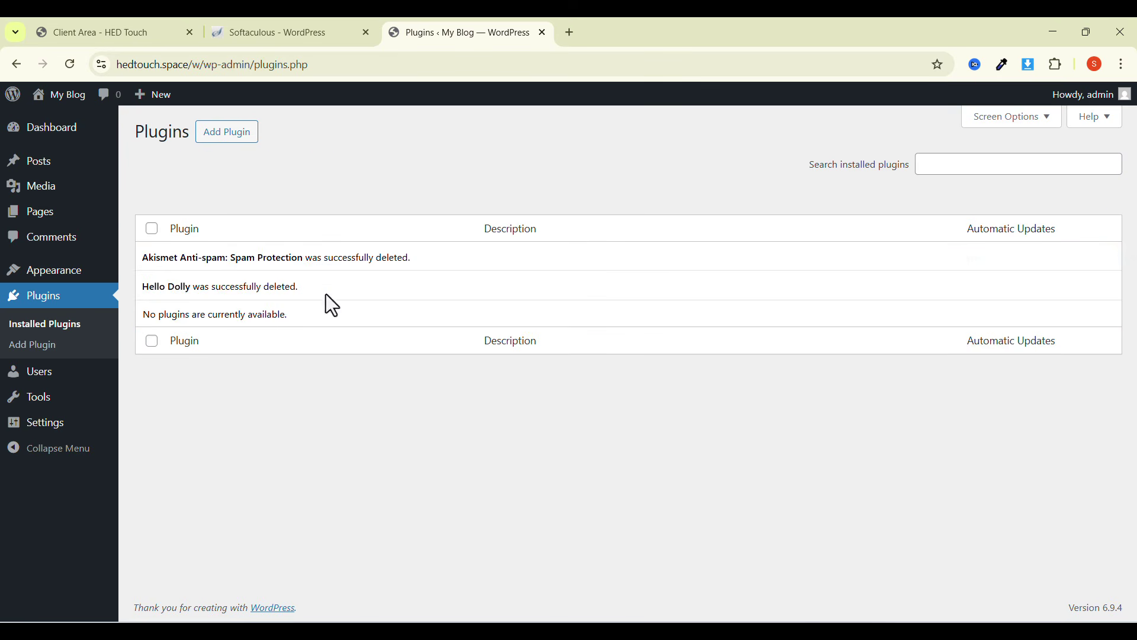
Upload woodmart.zip as a new theme, install it and activate it.
{"action": "mouse_move", "coordinate": [37, 273]}
{"action": "left_click", "coordinate": [142, 273]}
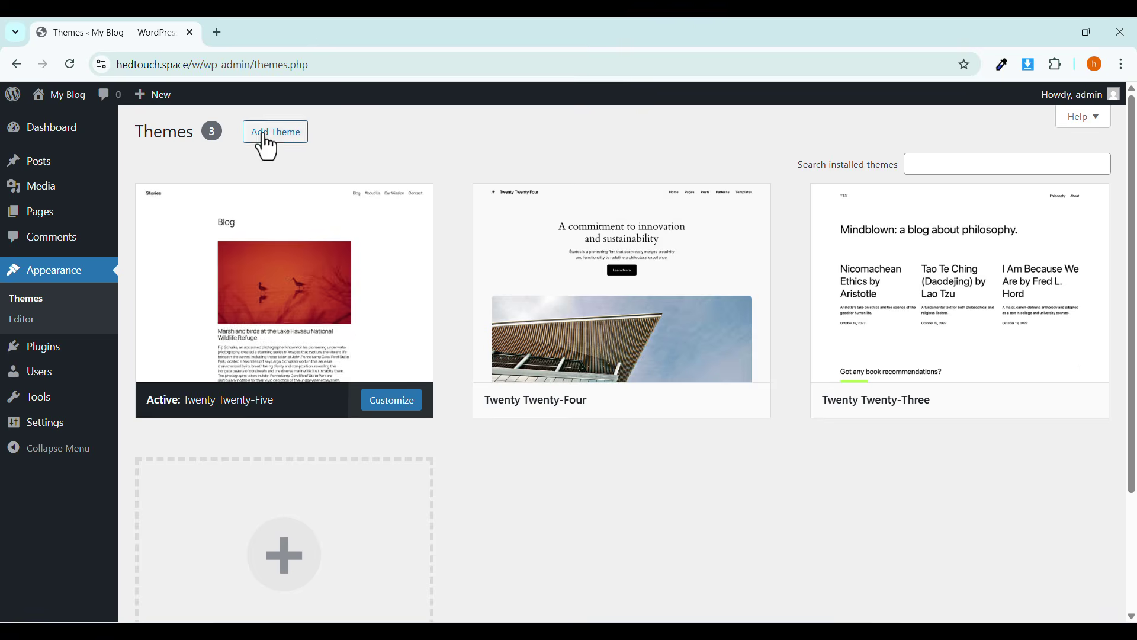
{"action": "left_click", "coordinate": [265, 137]}
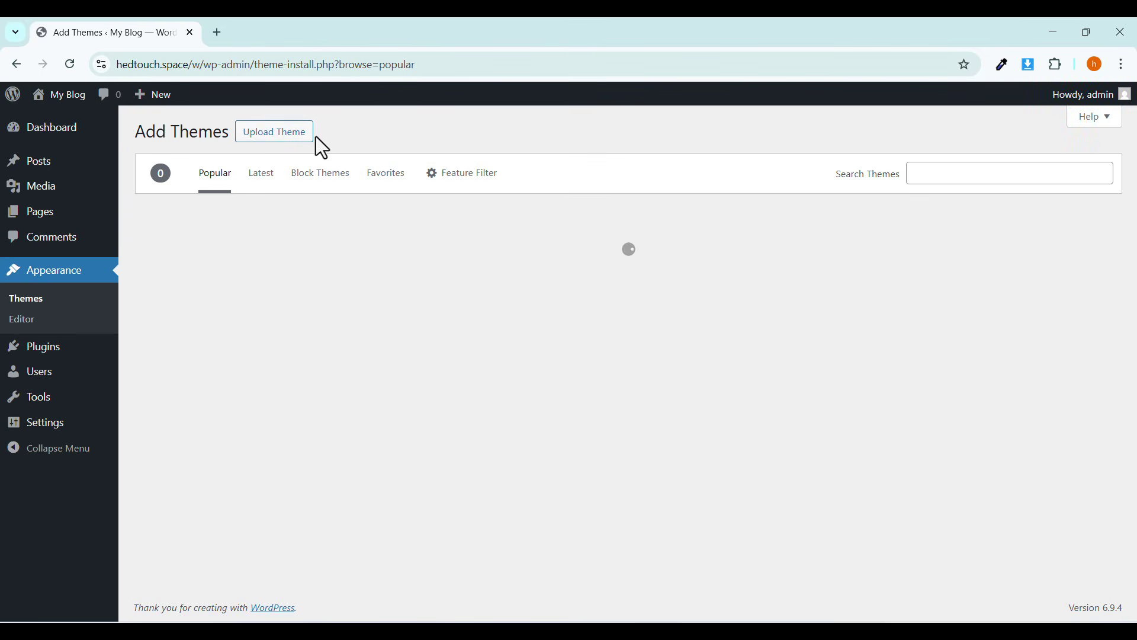
{"action": "left_click", "coordinate": [275, 137]}
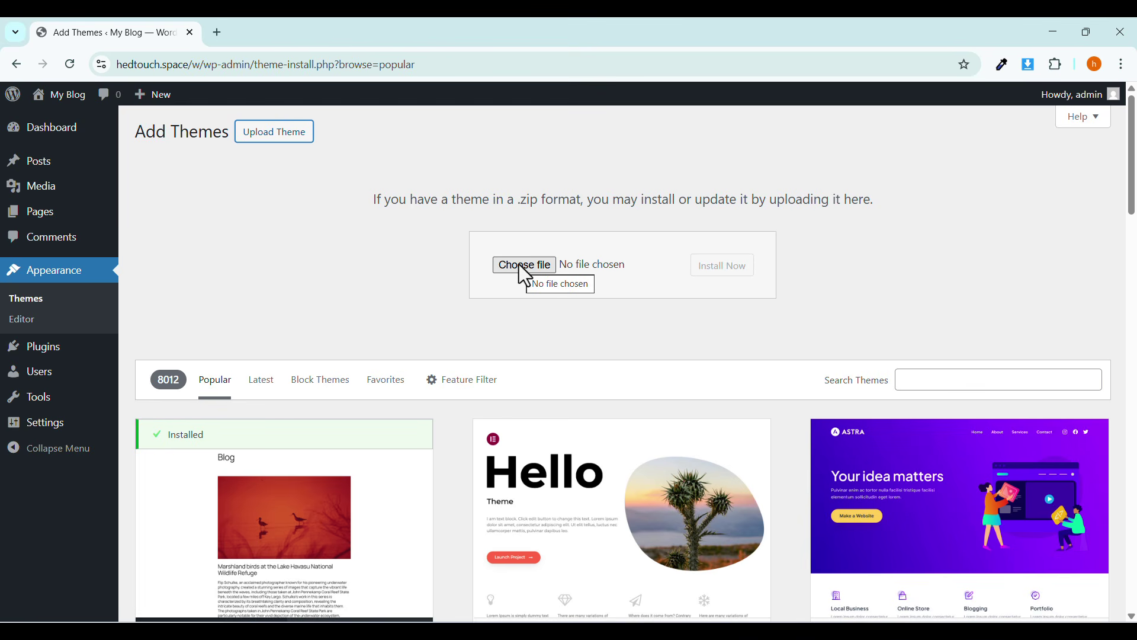
{"action": "left_click", "coordinate": [519, 264]}
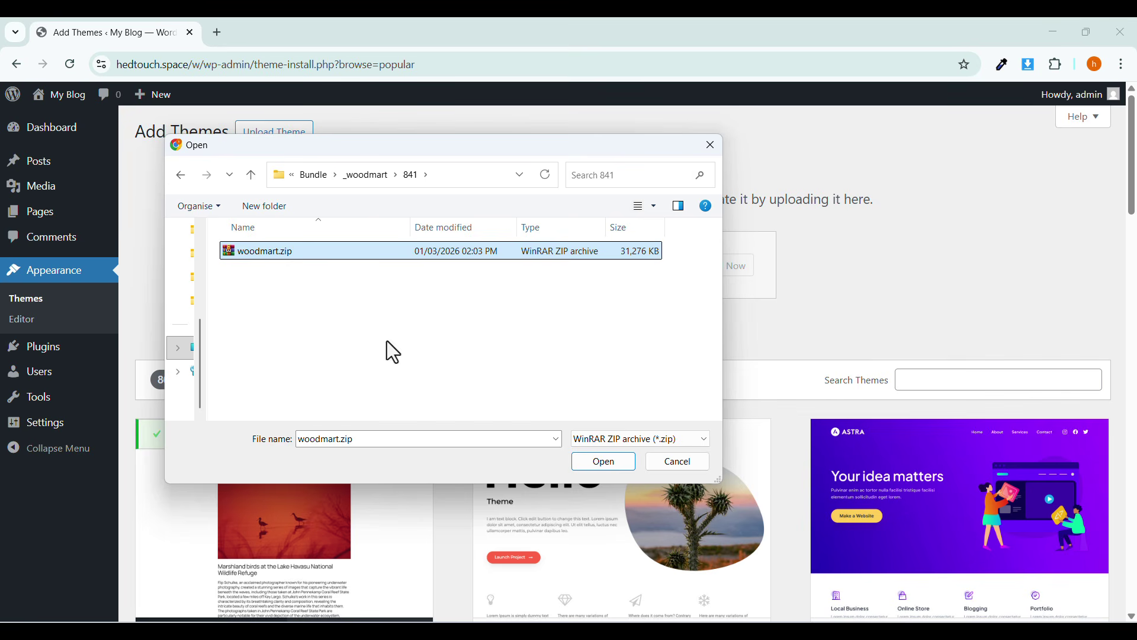
{"action": "left_click", "coordinate": [602, 466]}
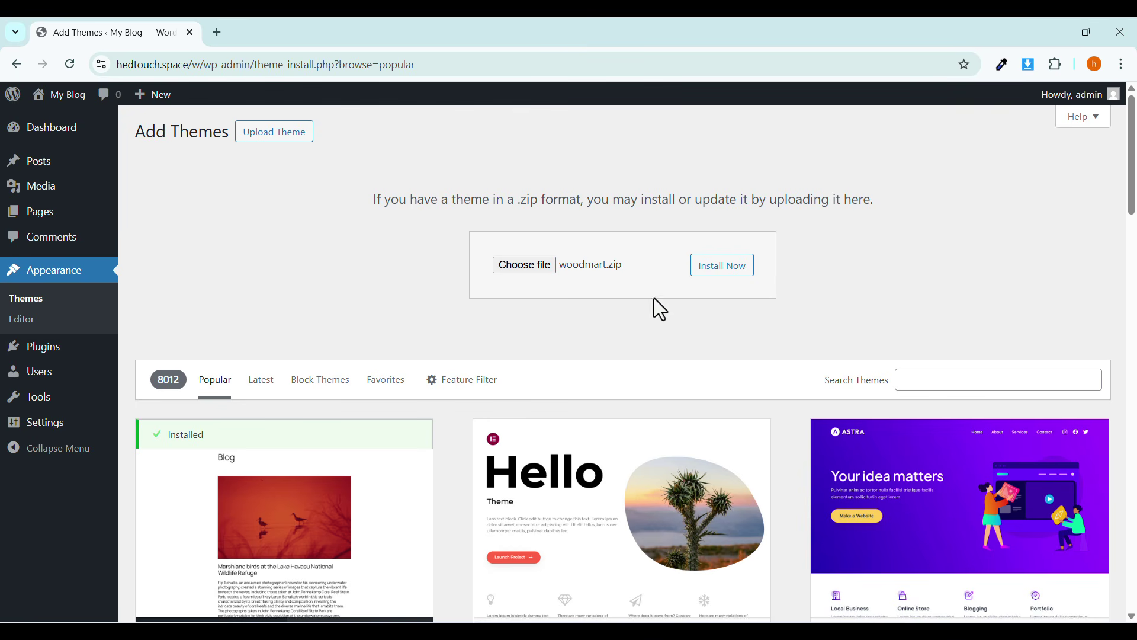
{"action": "left_click", "coordinate": [706, 271]}
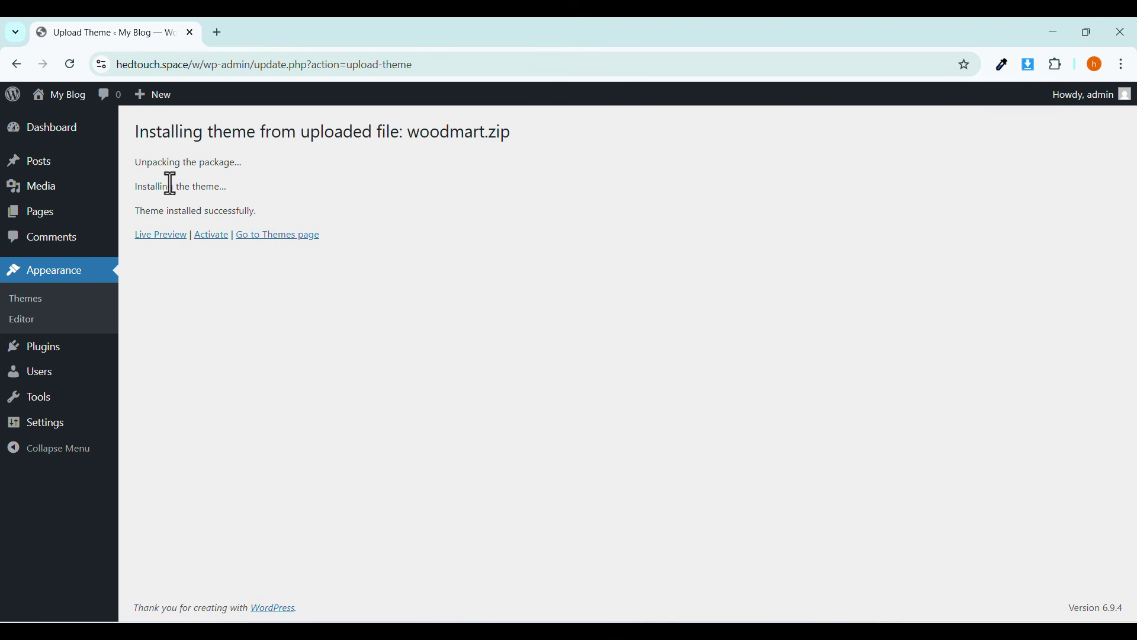
{"action": "left_click", "coordinate": [212, 236]}
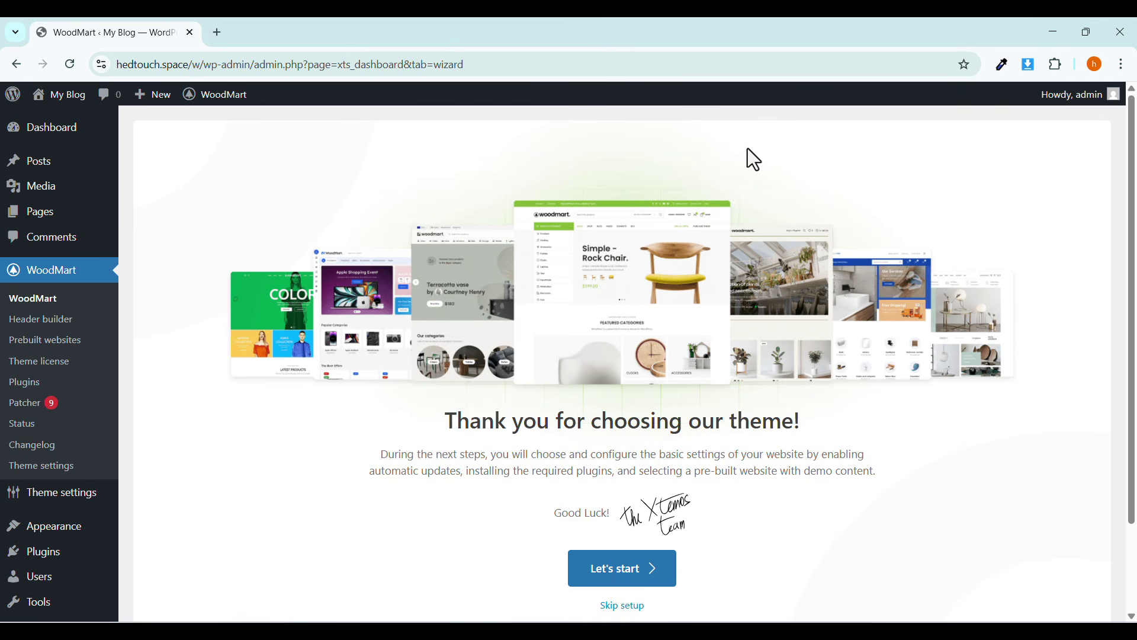
Start the WoodMart setup wizard, install the child theme and continue past the child theme stage.
{"action": "scroll", "coordinate": [738, 267], "scroll_direction": "down", "scroll_amount": 2}
{"action": "scroll", "coordinate": [739, 267], "scroll_direction": "up", "scroll_amount": 2}
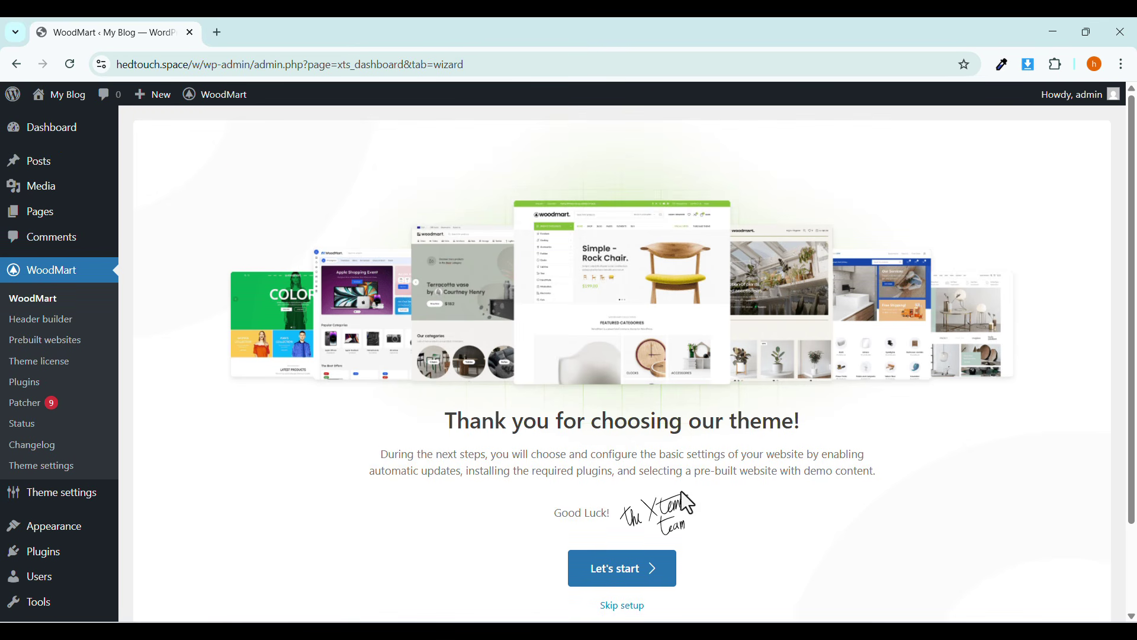
{"action": "left_click", "coordinate": [620, 577]}
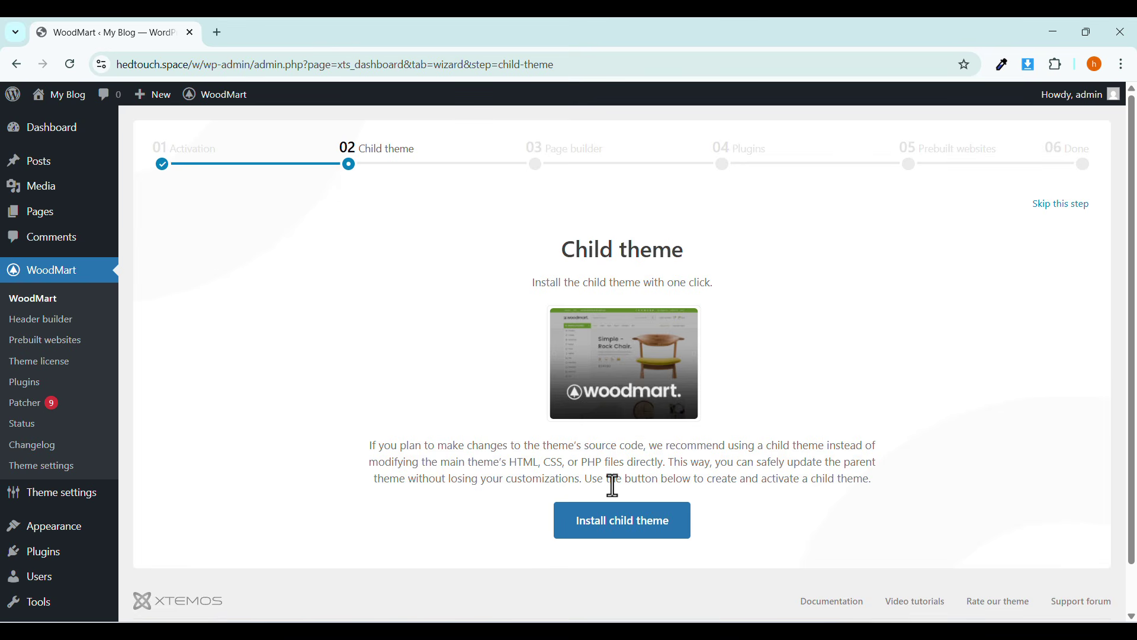
{"action": "left_click", "coordinate": [617, 521]}
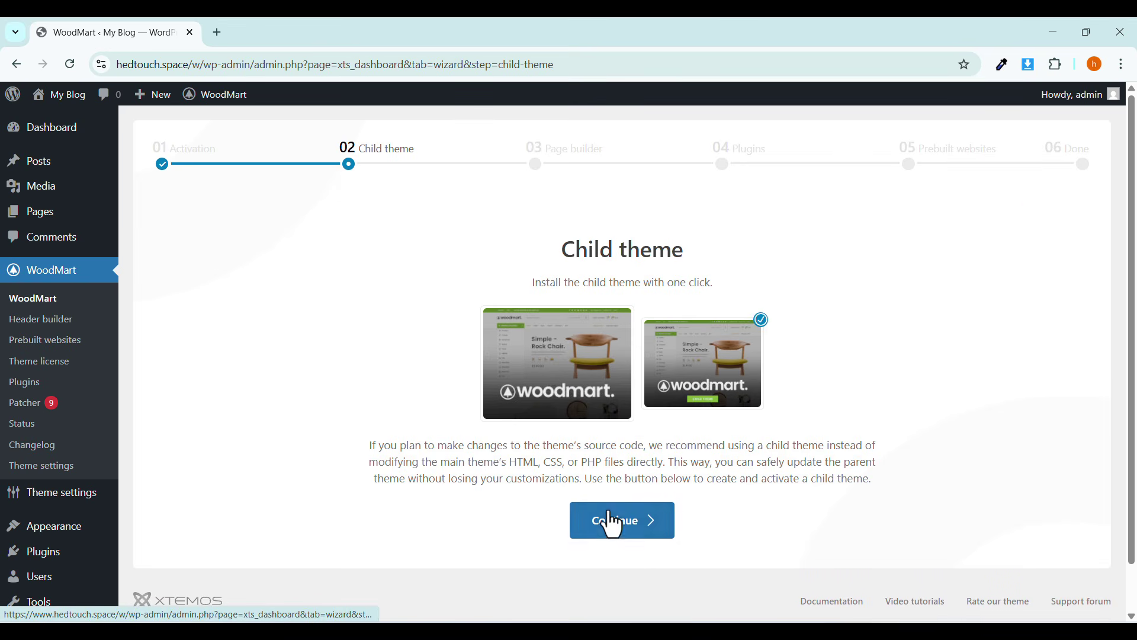
{"action": "left_click", "coordinate": [610, 514]}
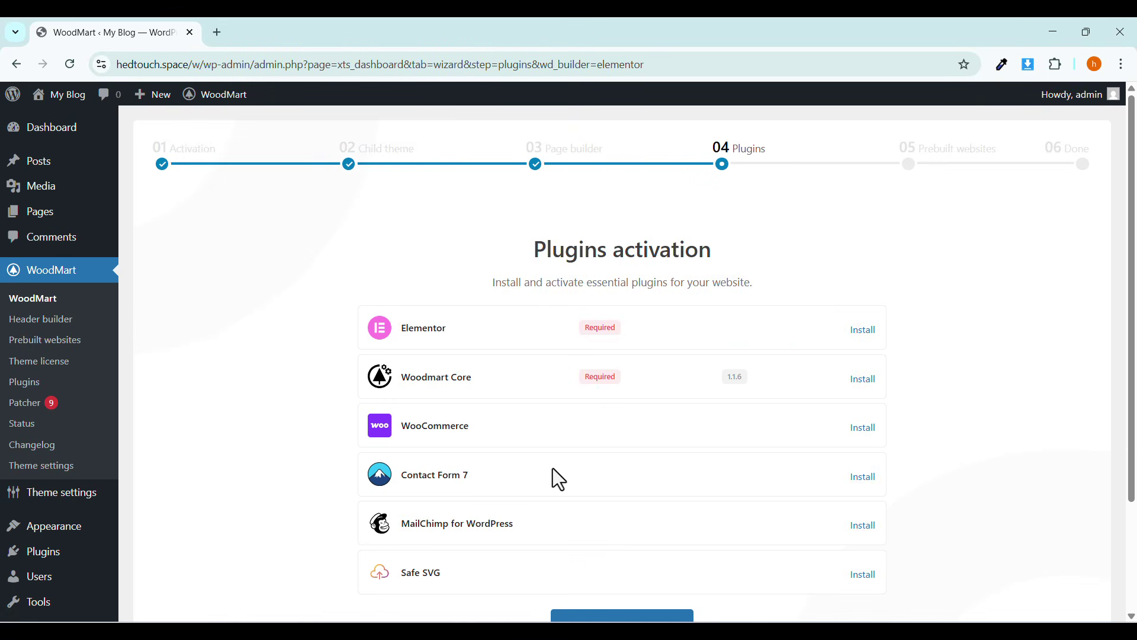
Install and activate all essential plugins in the WoodMart wizard and continue to the prebuilt websites stage.
{"action": "scroll", "coordinate": [553, 468], "scroll_direction": "down", "scroll_amount": 2}
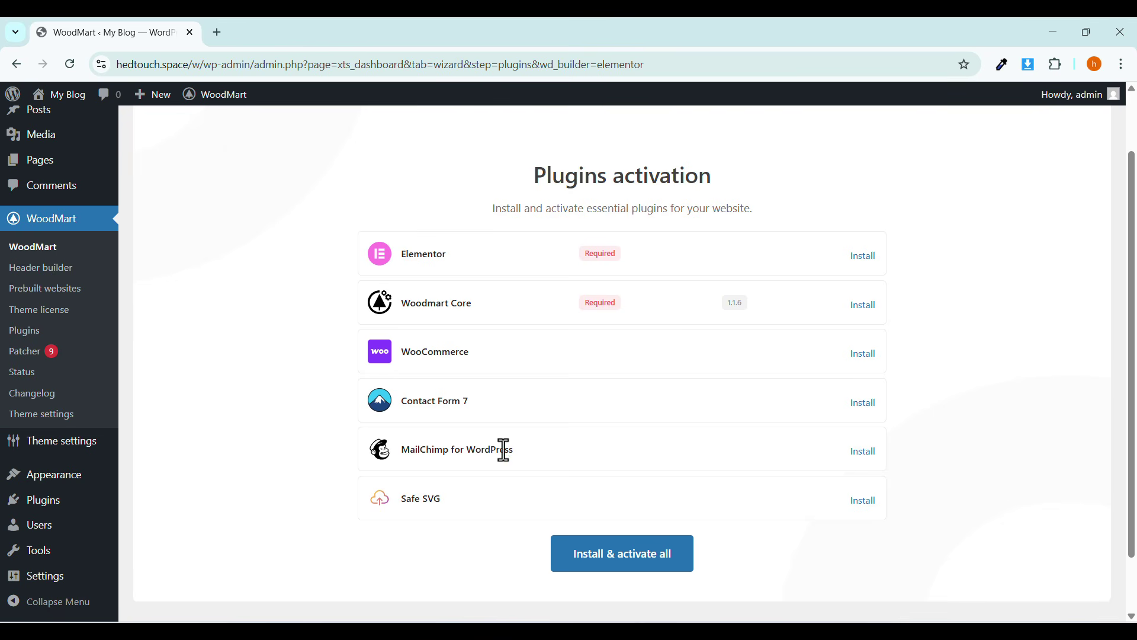
{"action": "left_click_drag", "start_coordinate": [504, 449], "coordinate": [408, 445]}
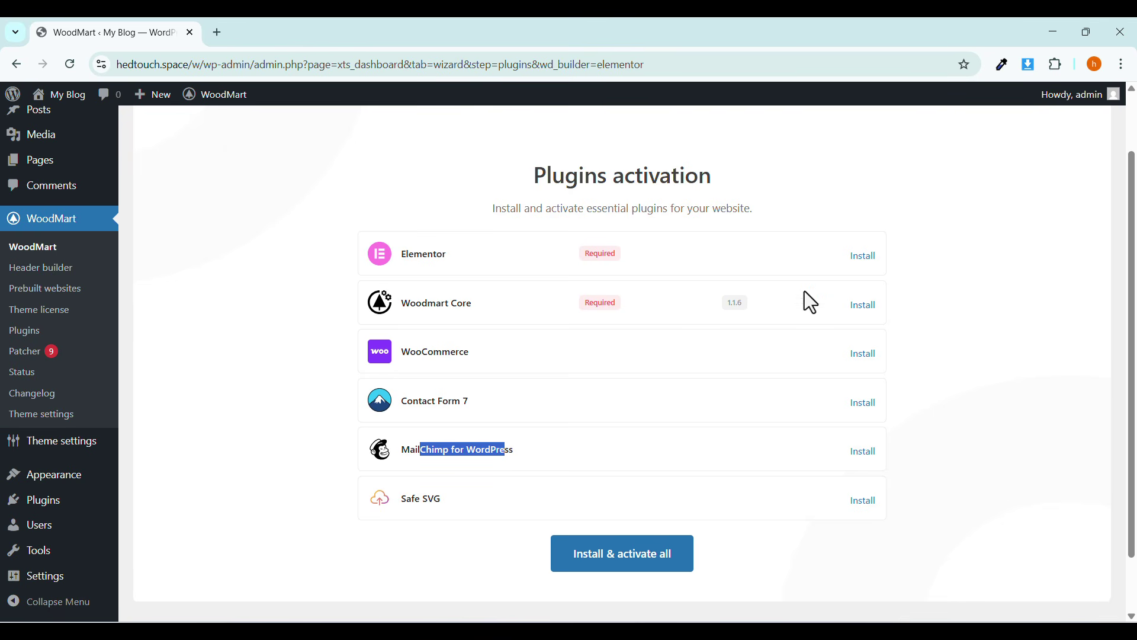
{"action": "left_click", "coordinate": [597, 559]}
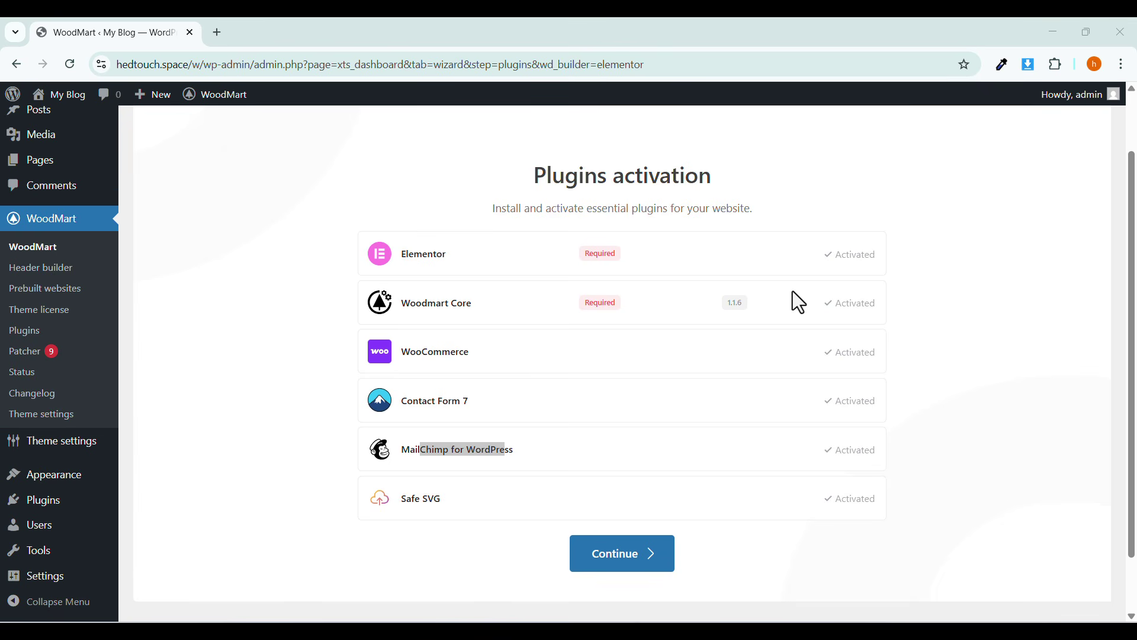
{"action": "left_click", "coordinate": [618, 555]}
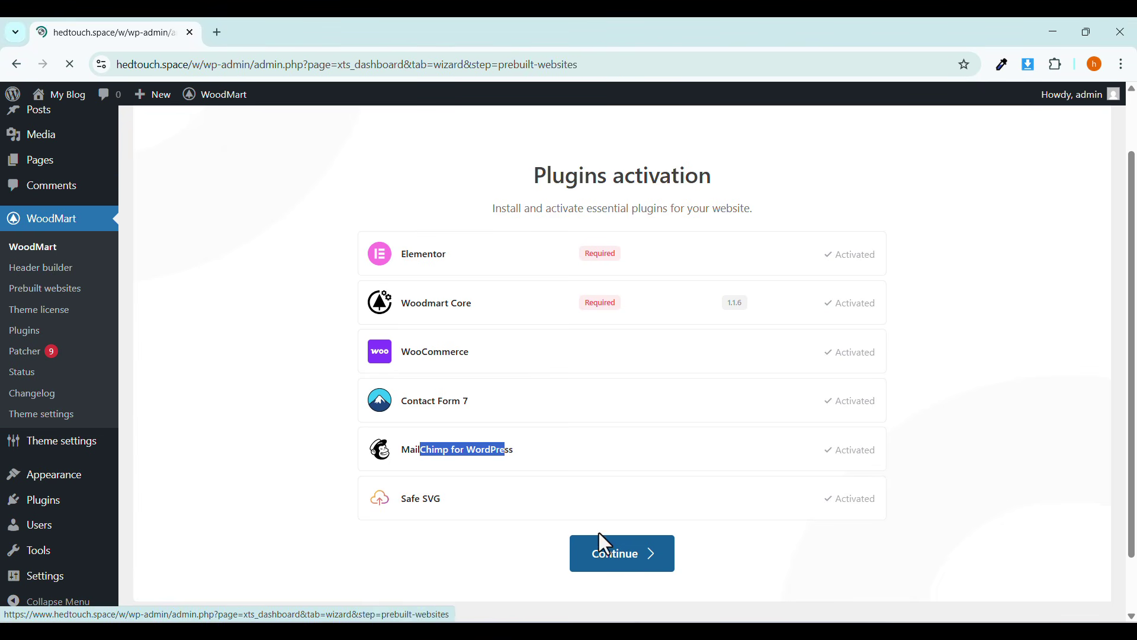
Search the prebuilt websites for "mega" and import the Mega Electronics demo.
{"action": "scroll", "coordinate": [701, 231], "scroll_direction": "down", "scroll_amount": 10}
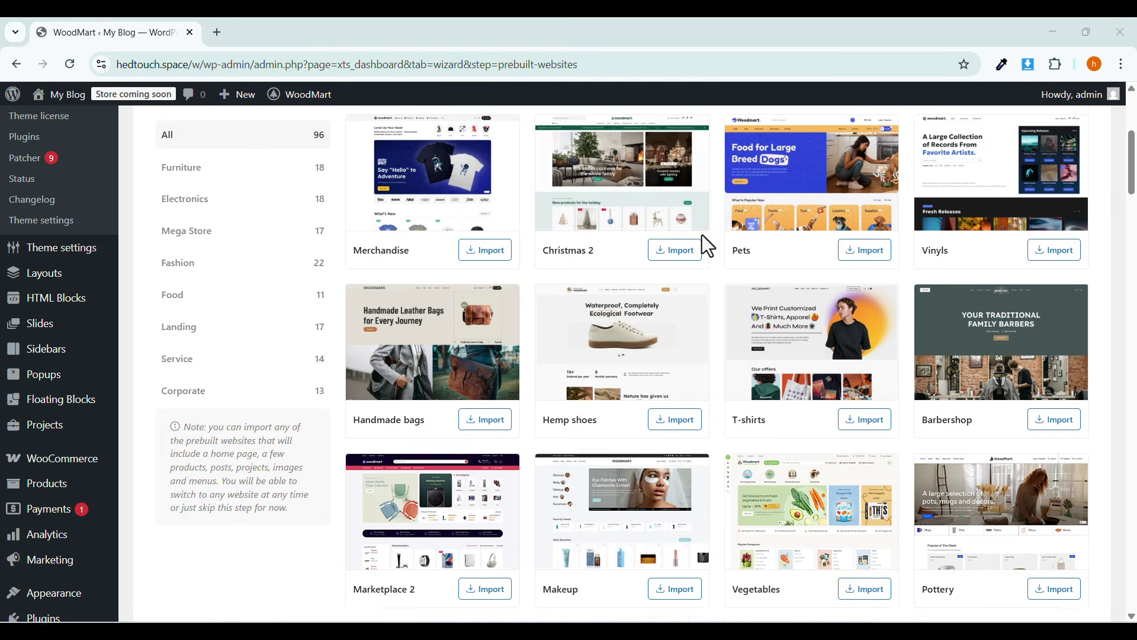
{"action": "scroll", "coordinate": [776, 319], "scroll_direction": "down", "scroll_amount": 4}
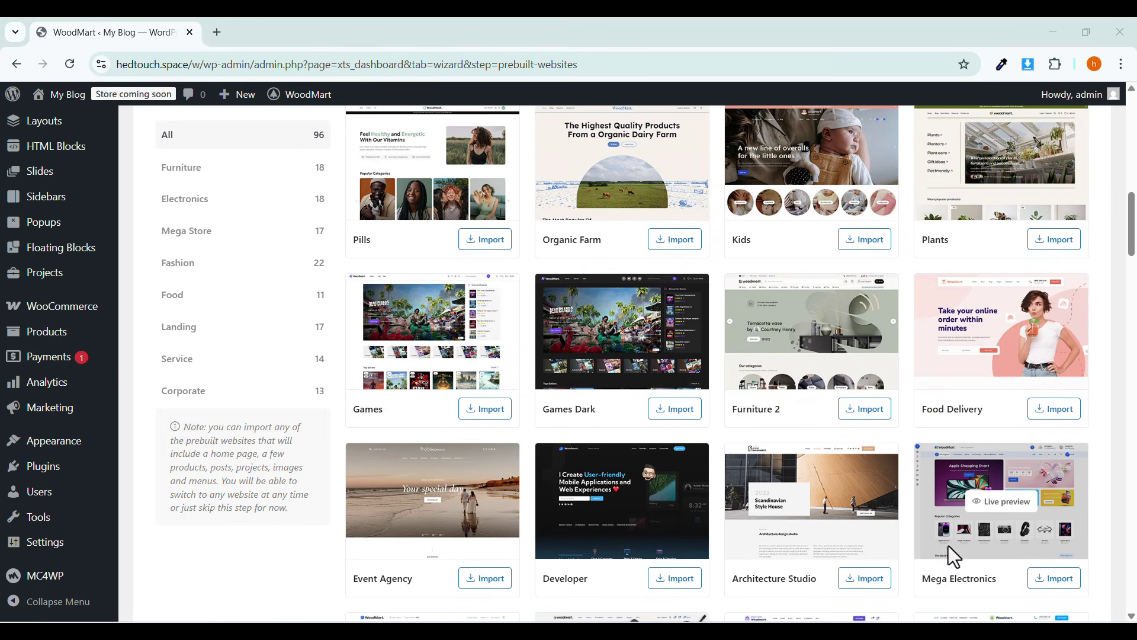
{"action": "scroll", "coordinate": [589, 343], "scroll_direction": "up", "scroll_amount": 14}
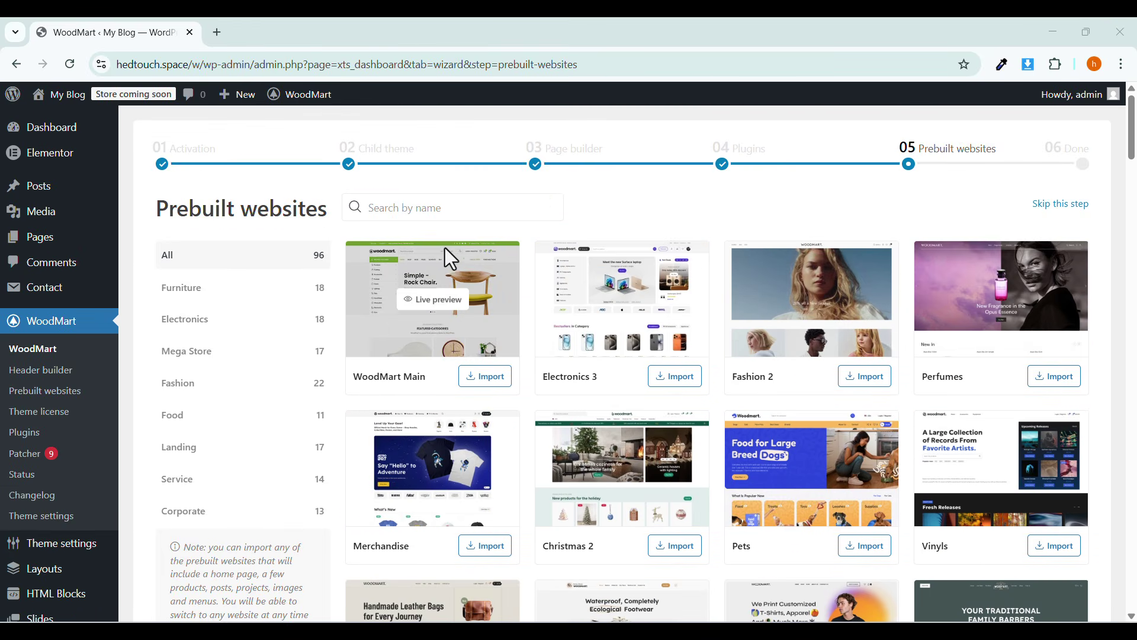
{"action": "left_click", "coordinate": [425, 208]}
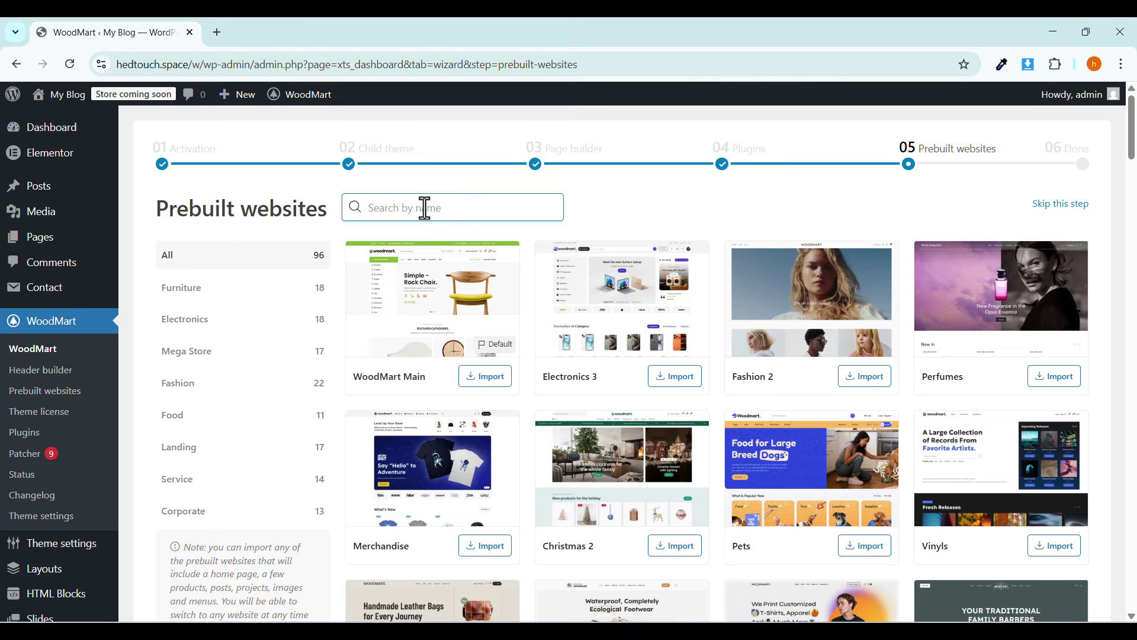
{"action": "type", "text": "mega"}
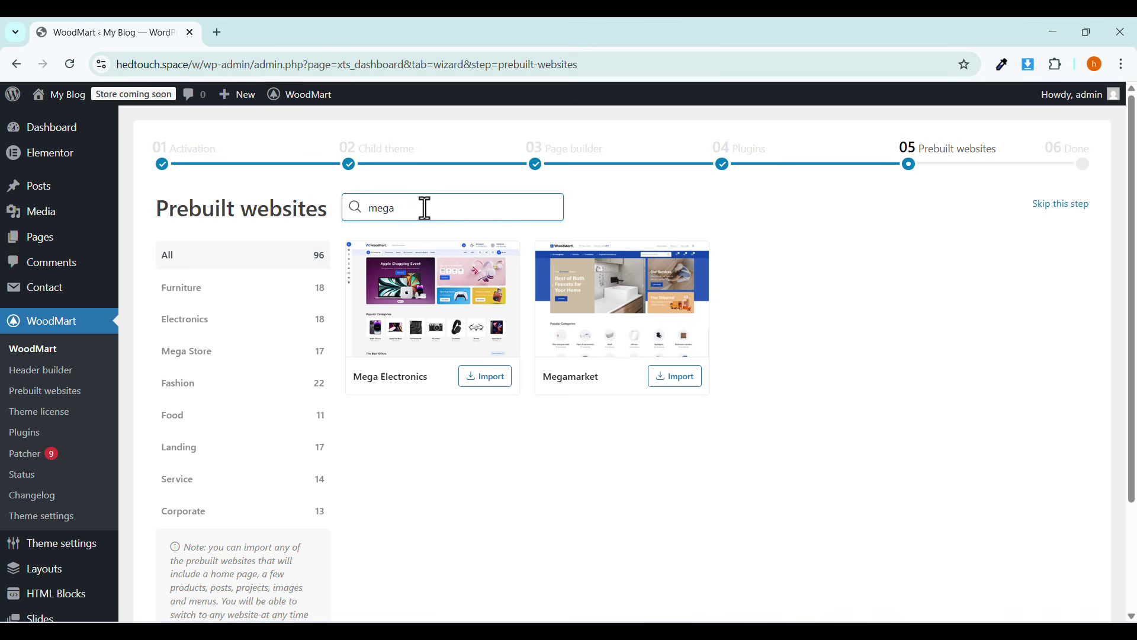
{"action": "left_click", "coordinate": [474, 384]}
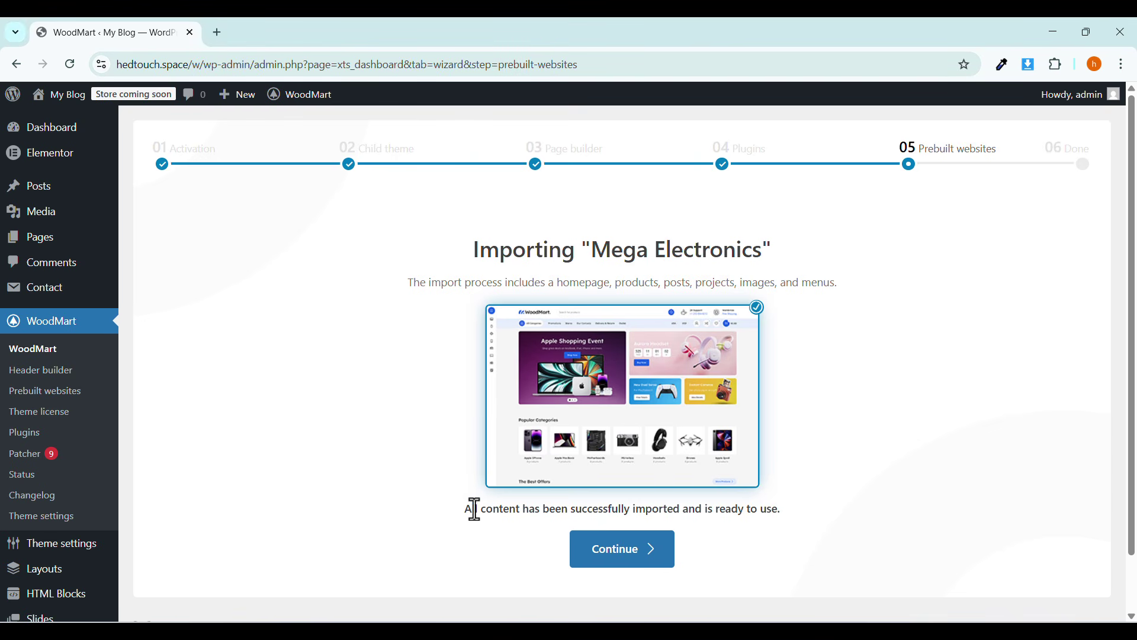
Continue past the finished import, close the WoodMart setup wizard and view the website.
{"action": "left_click_drag", "start_coordinate": [477, 509], "coordinate": [769, 515]}
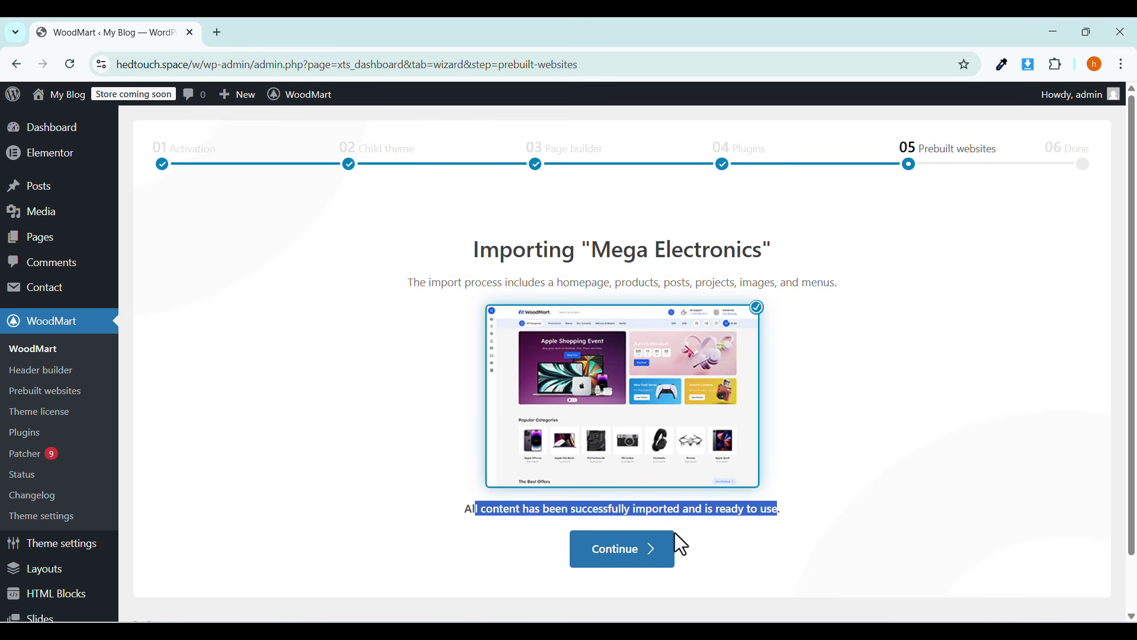
{"action": "left_click", "coordinate": [721, 543]}
{"action": "left_click", "coordinate": [639, 557]}
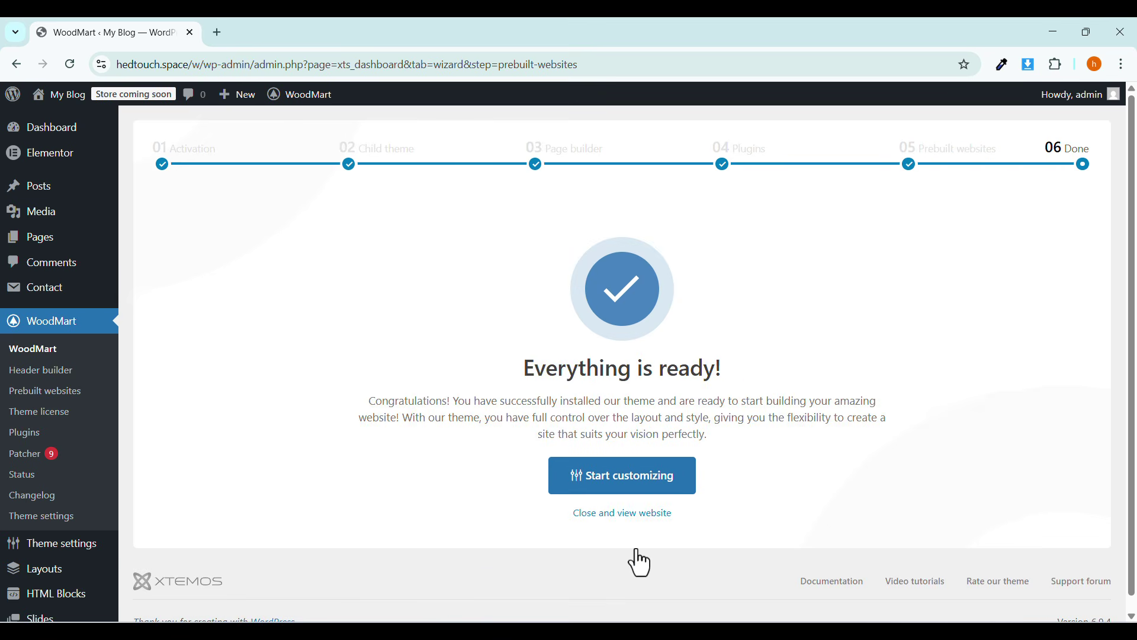
{"action": "left_click", "coordinate": [614, 515]}
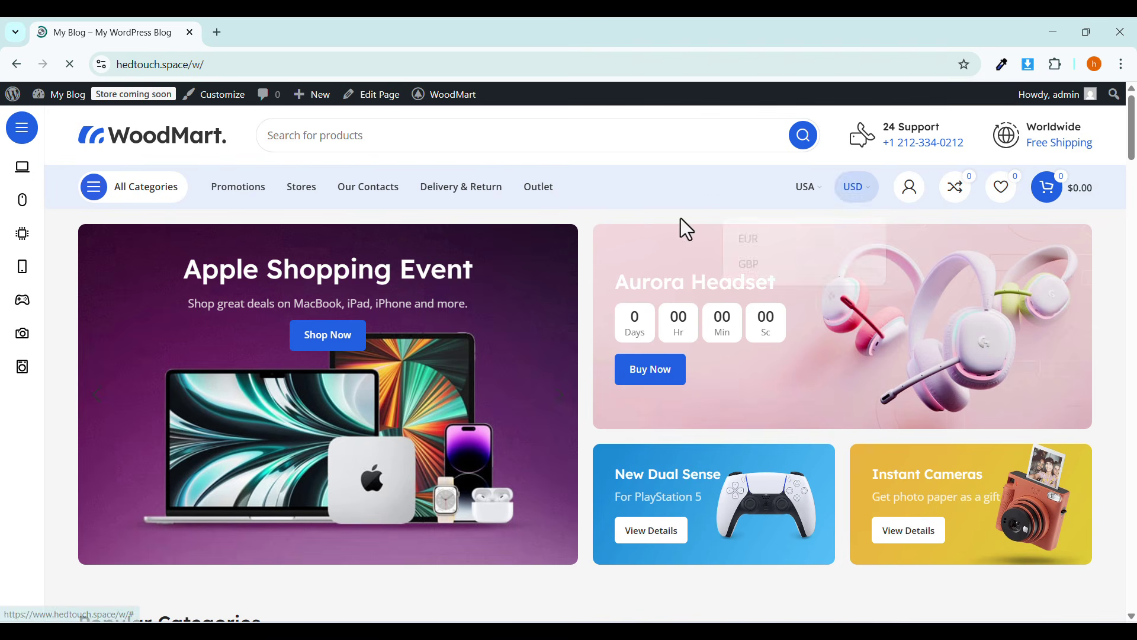
Examine the storefront homepage, including the banner slides, popular categories, side category menu and product sections.
{"action": "scroll", "coordinate": [584, 244], "scroll_direction": "down", "scroll_amount": 4}
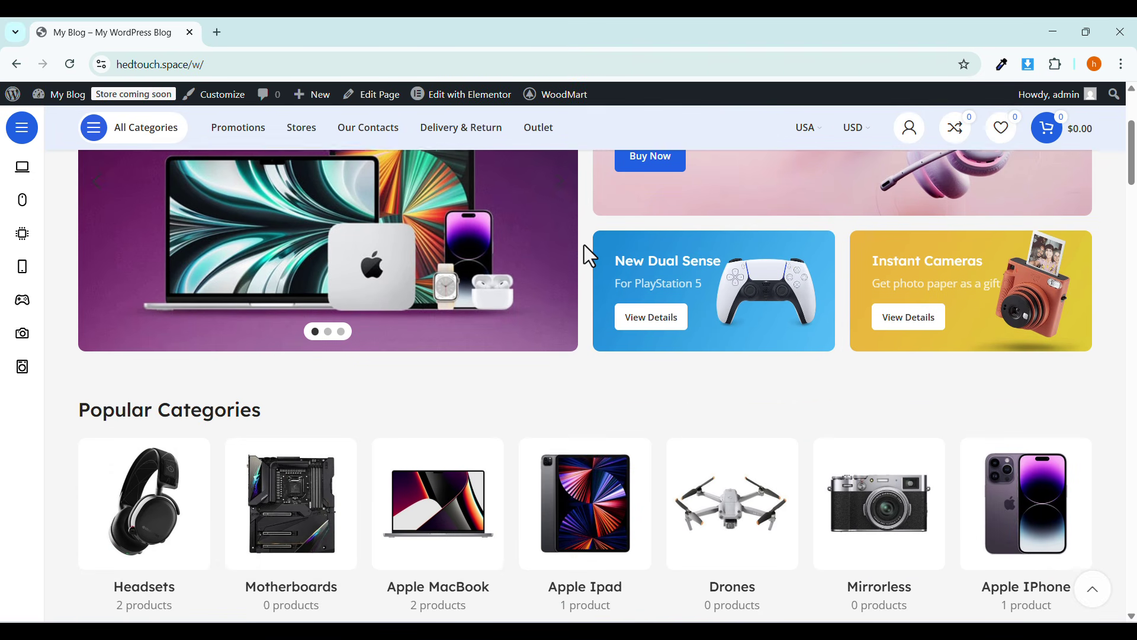
{"action": "scroll", "coordinate": [584, 244], "scroll_direction": "up", "scroll_amount": 4}
{"action": "left_click", "coordinate": [549, 404]}
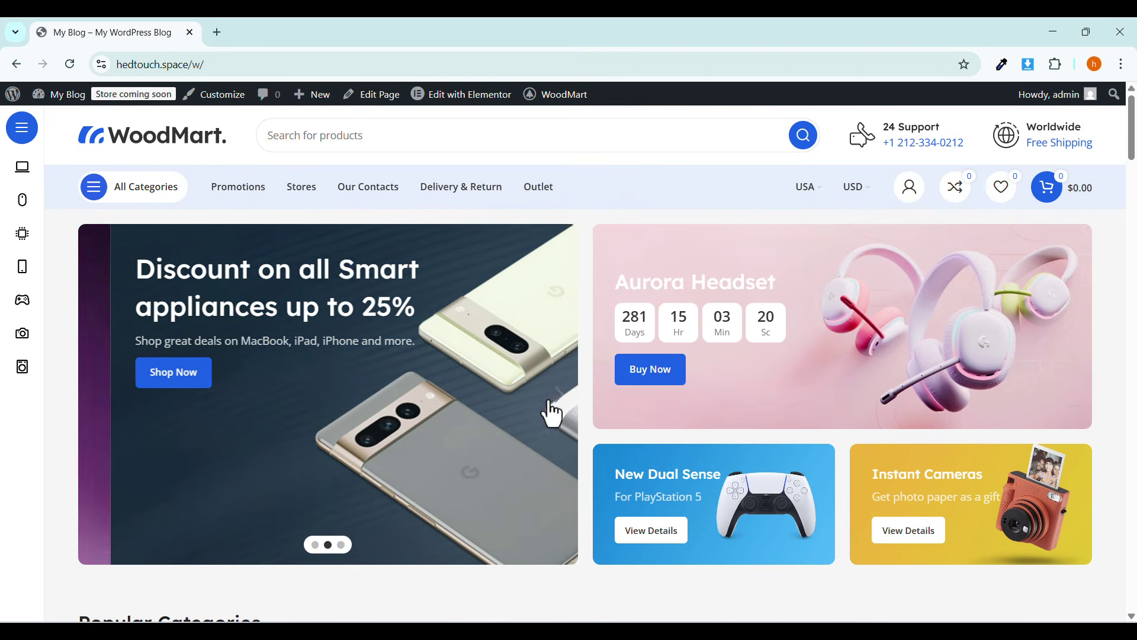
{"action": "left_click", "coordinate": [549, 403]}
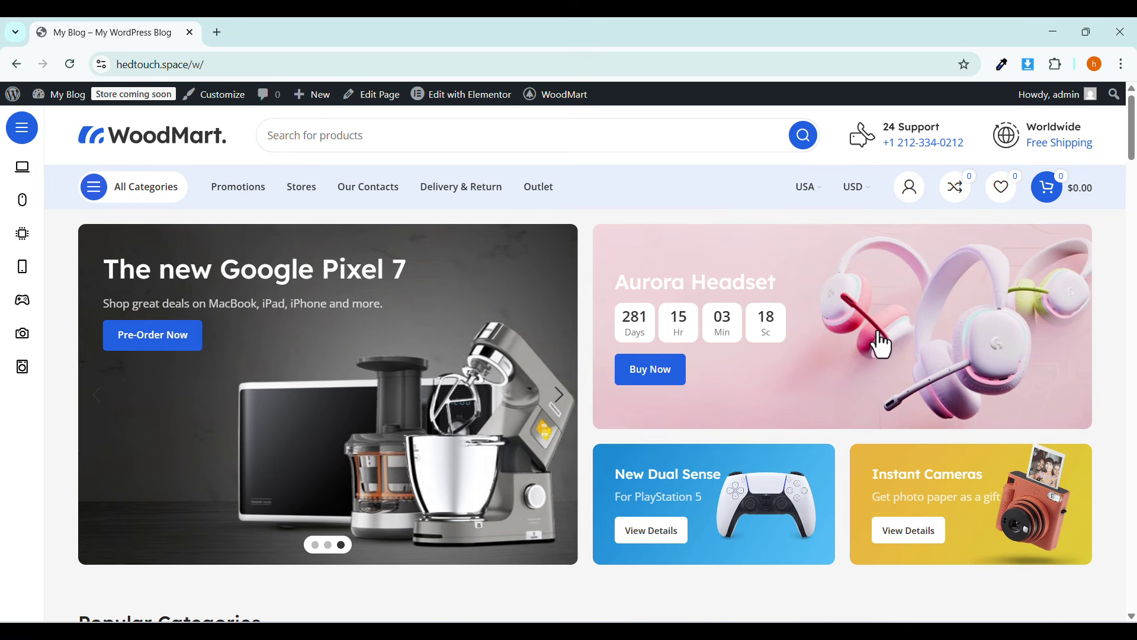
{"action": "scroll", "coordinate": [816, 448], "scroll_direction": "down", "scroll_amount": 8}
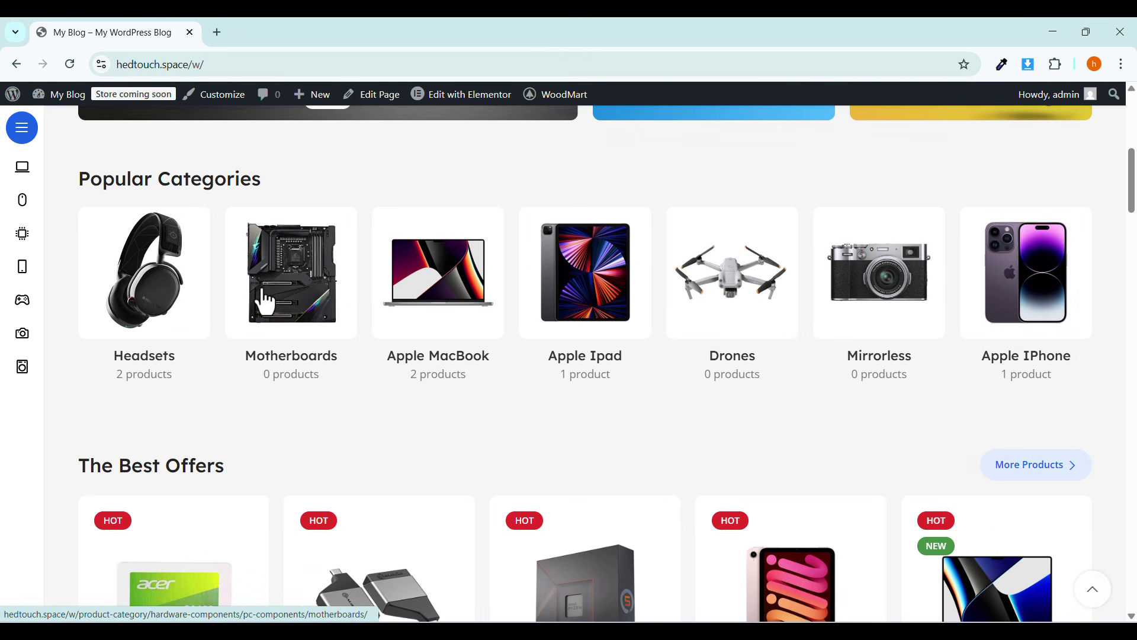
{"action": "mouse_move", "coordinate": [29, 175]}
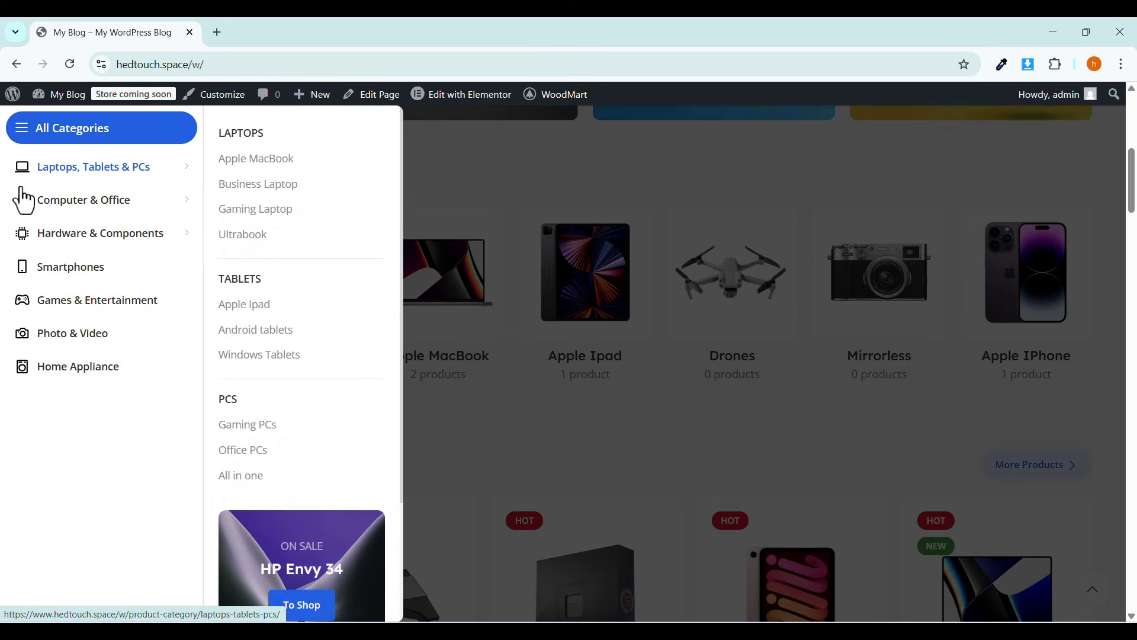
{"action": "mouse_move", "coordinate": [21, 212]}
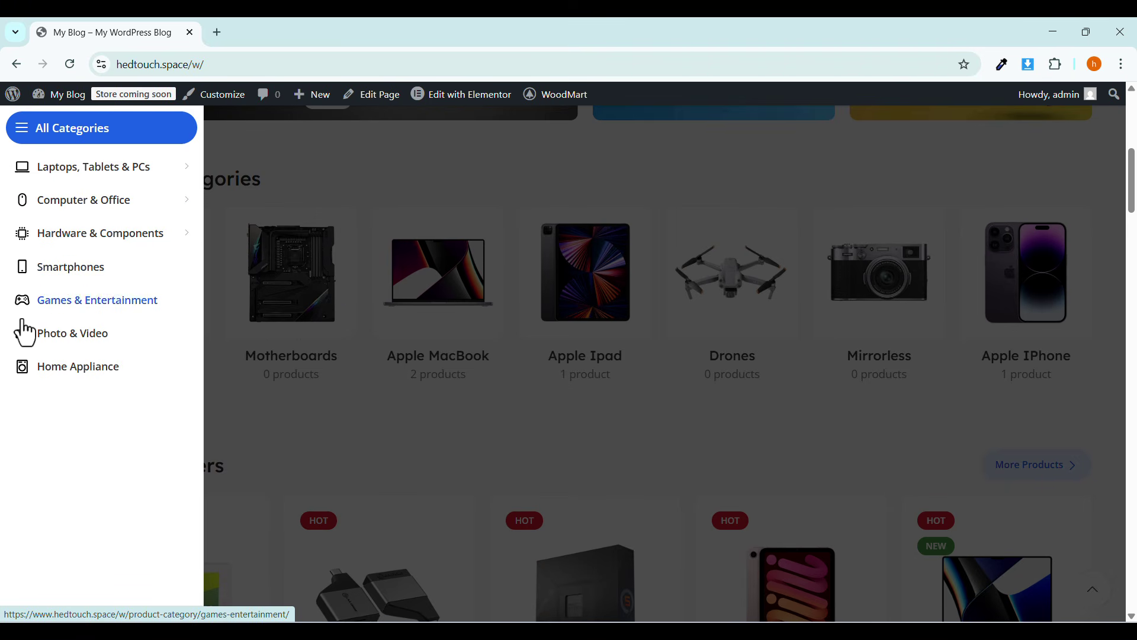
{"action": "scroll", "coordinate": [829, 261], "scroll_direction": "down", "scroll_amount": 4}
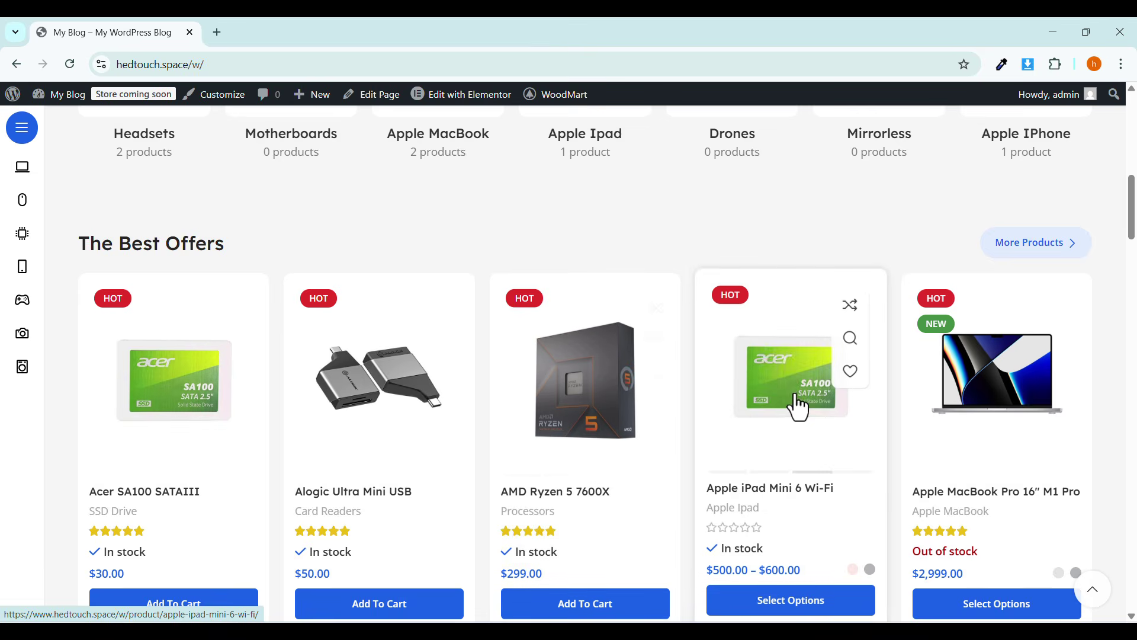
{"action": "scroll", "coordinate": [829, 385], "scroll_direction": "down", "scroll_amount": 3}
{"action": "scroll", "coordinate": [866, 386], "scroll_direction": "down", "scroll_amount": 15}
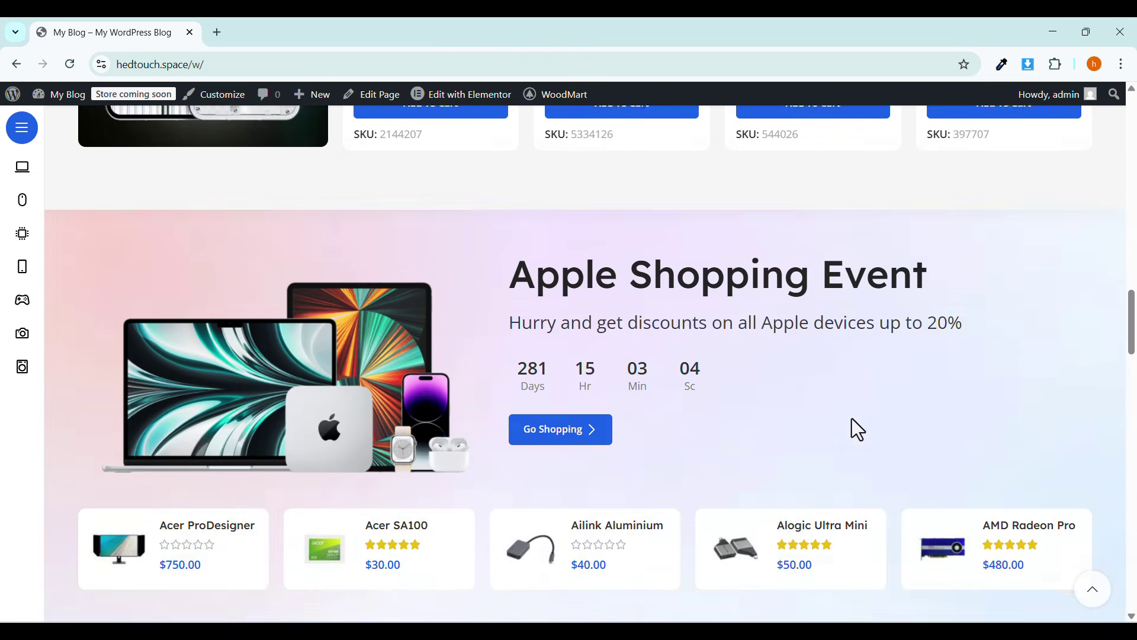
{"action": "scroll", "coordinate": [852, 427], "scroll_direction": "down", "scroll_amount": 9}
{"action": "scroll", "coordinate": [853, 418], "scroll_direction": "up", "scroll_amount": 16}
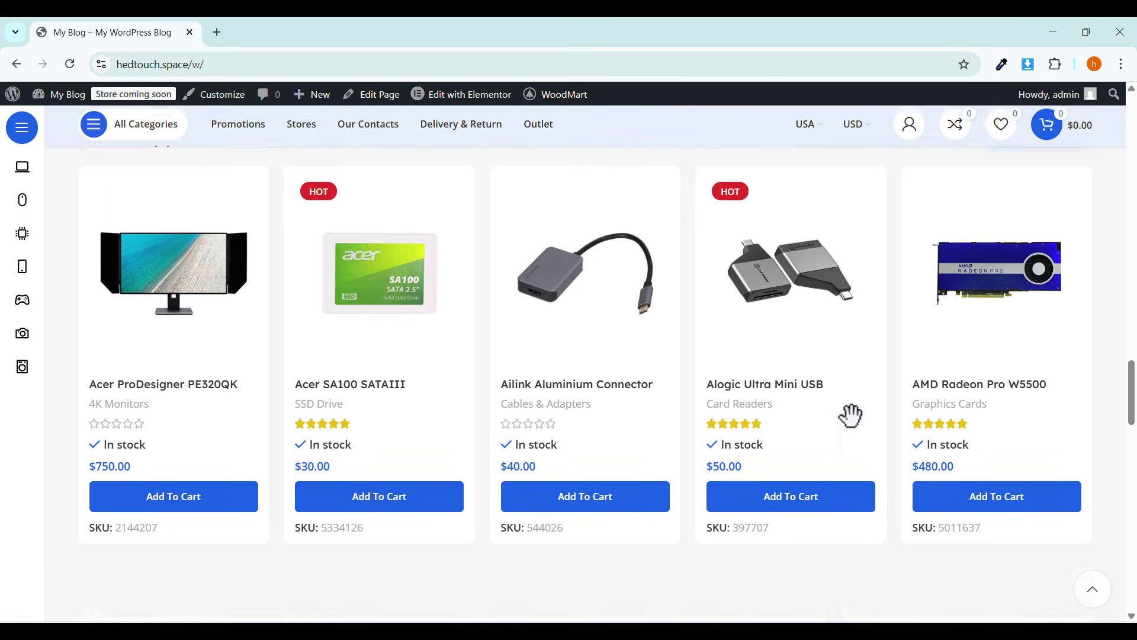
{"action": "scroll", "coordinate": [851, 415], "scroll_direction": "up", "scroll_amount": 20}
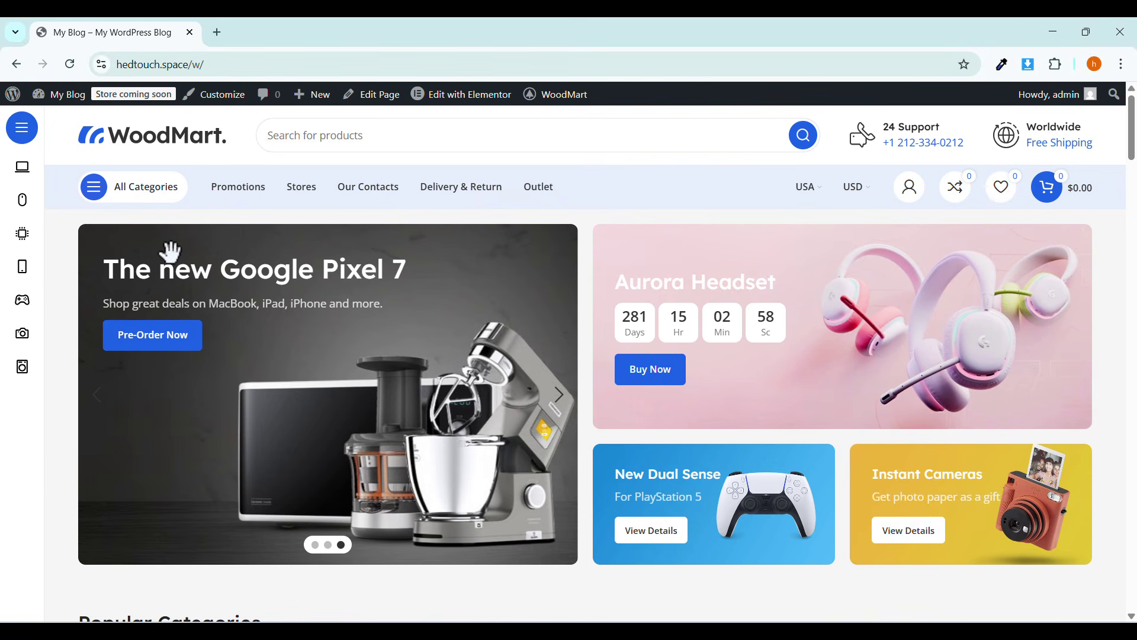
Return to the WordPress dashboard and open the WooCommerce general settings.
{"action": "mouse_move", "coordinate": [59, 95]}
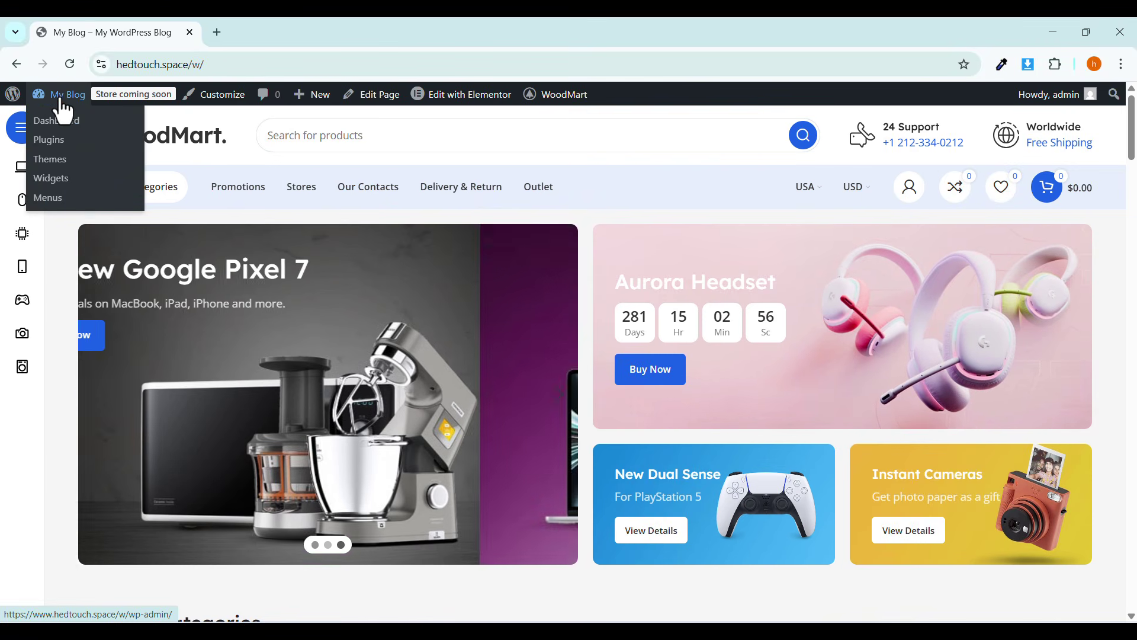
{"action": "left_click", "coordinate": [59, 121]}
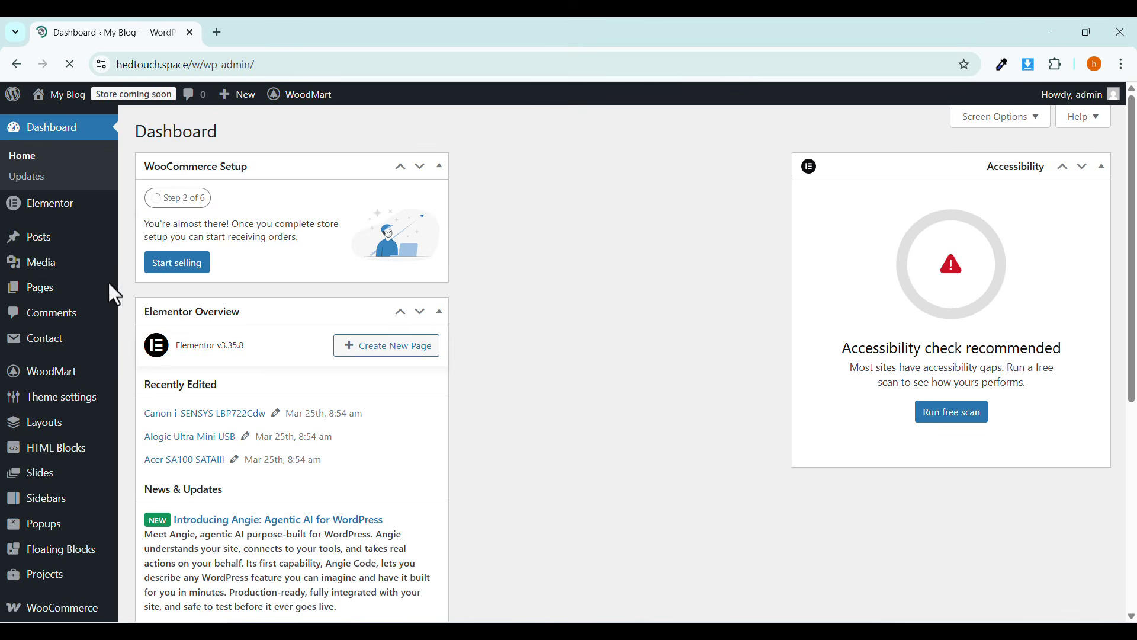
{"action": "scroll", "coordinate": [71, 414], "scroll_direction": "down", "scroll_amount": 2}
{"action": "mouse_move", "coordinate": [60, 467]}
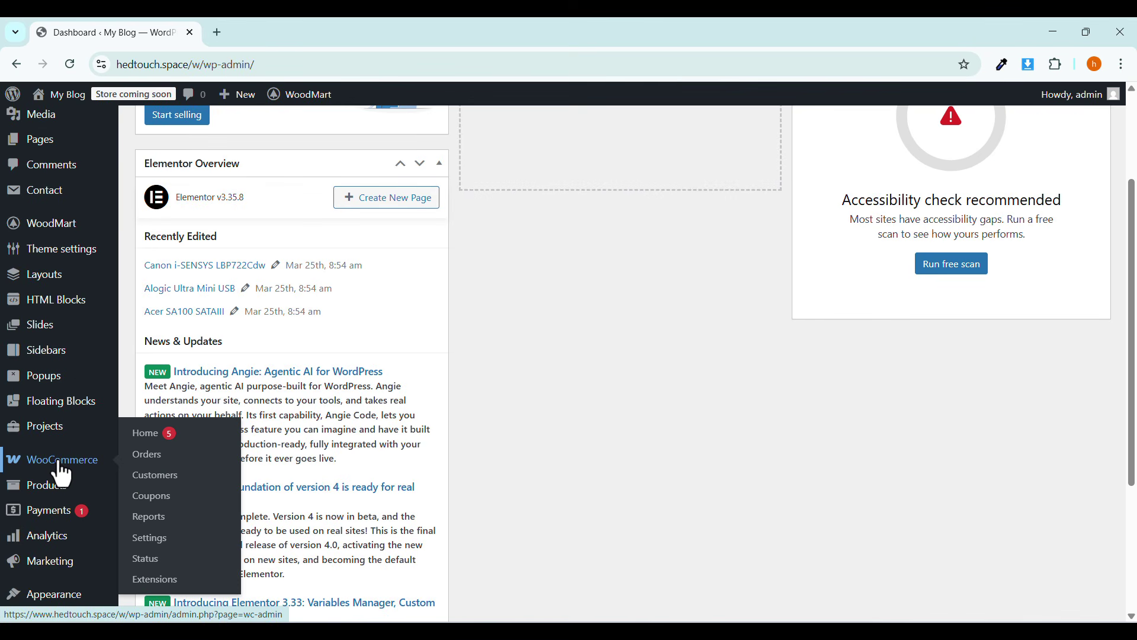
{"action": "left_click", "coordinate": [145, 539]}
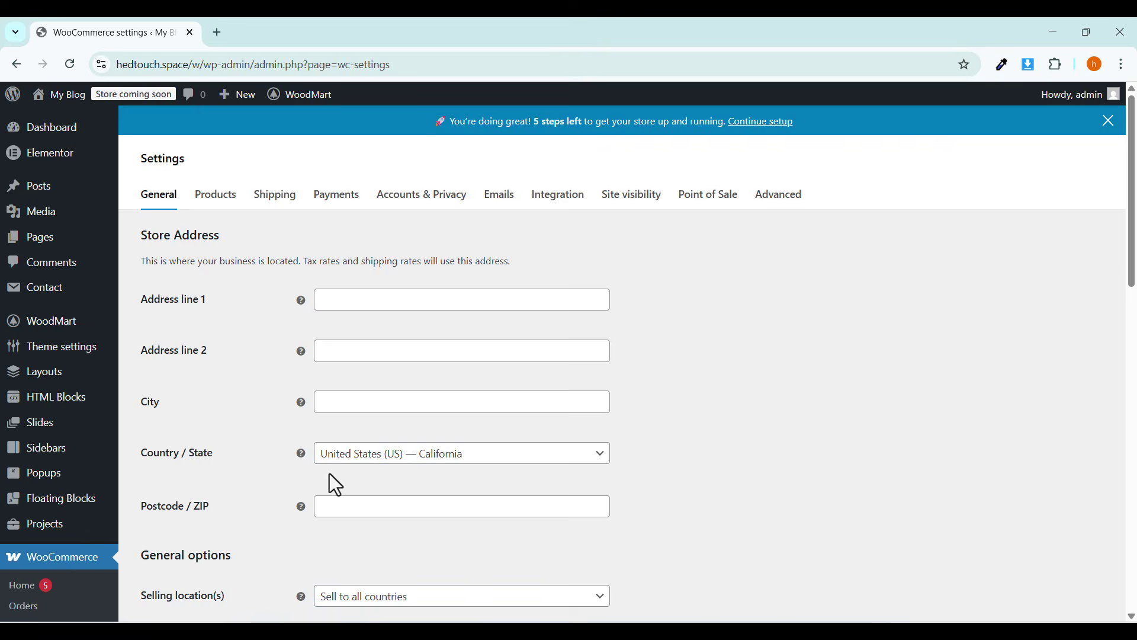
Set the store address's Country / State to Bangladesh — Dhaka.
{"action": "left_click", "coordinate": [396, 468]}
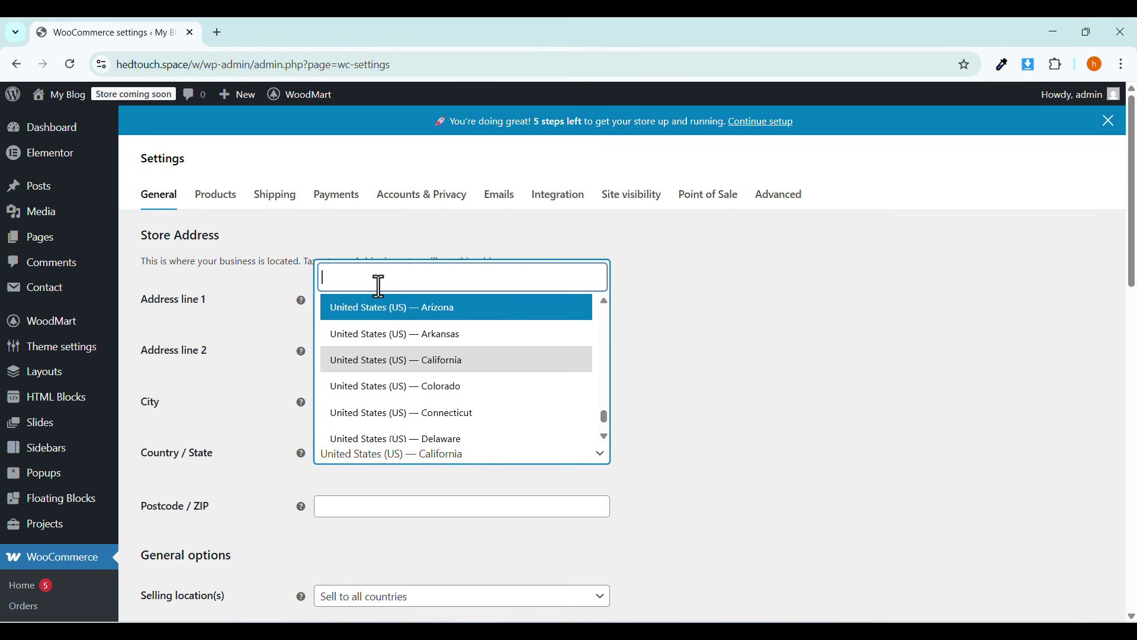
{"action": "type", "text": "bang"}
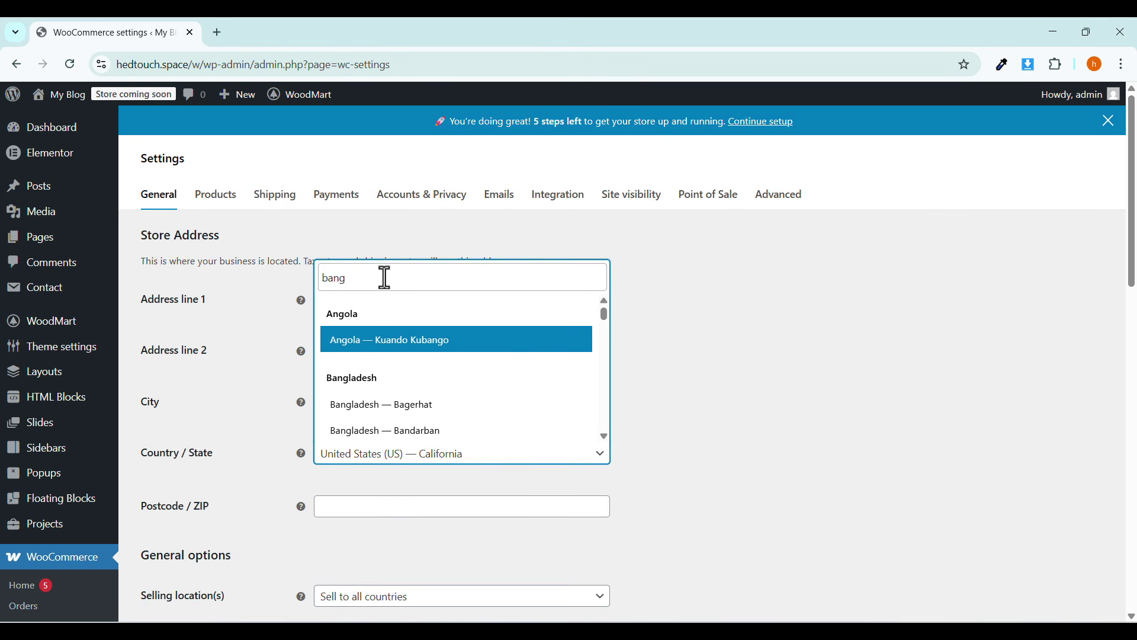
{"action": "double_click", "coordinate": [379, 283]}
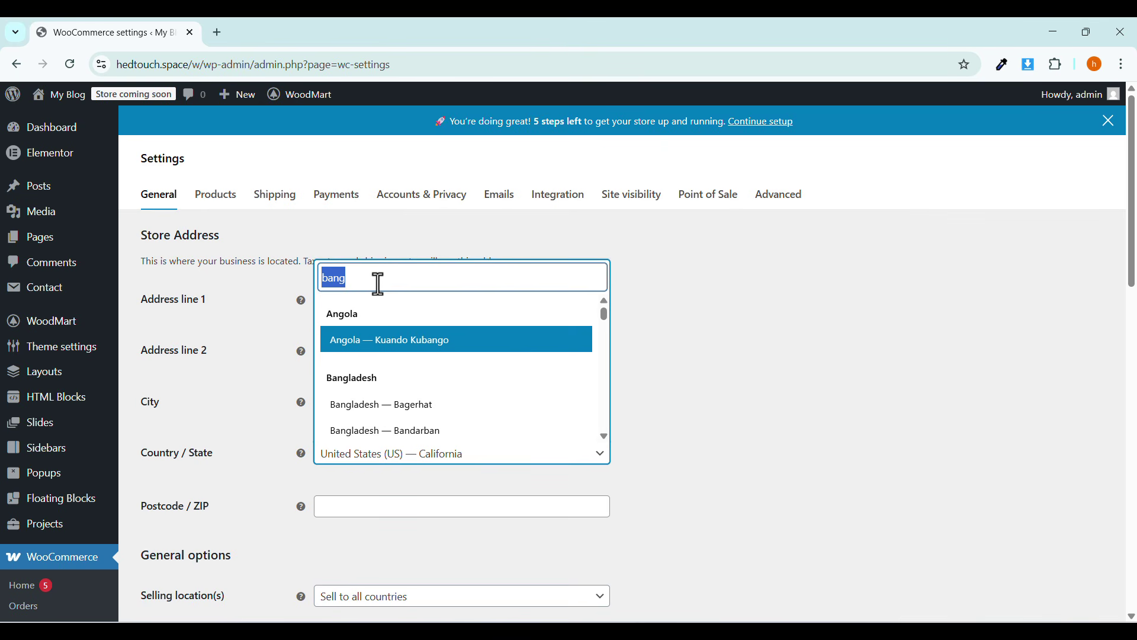
{"action": "type", "text": "dha"}
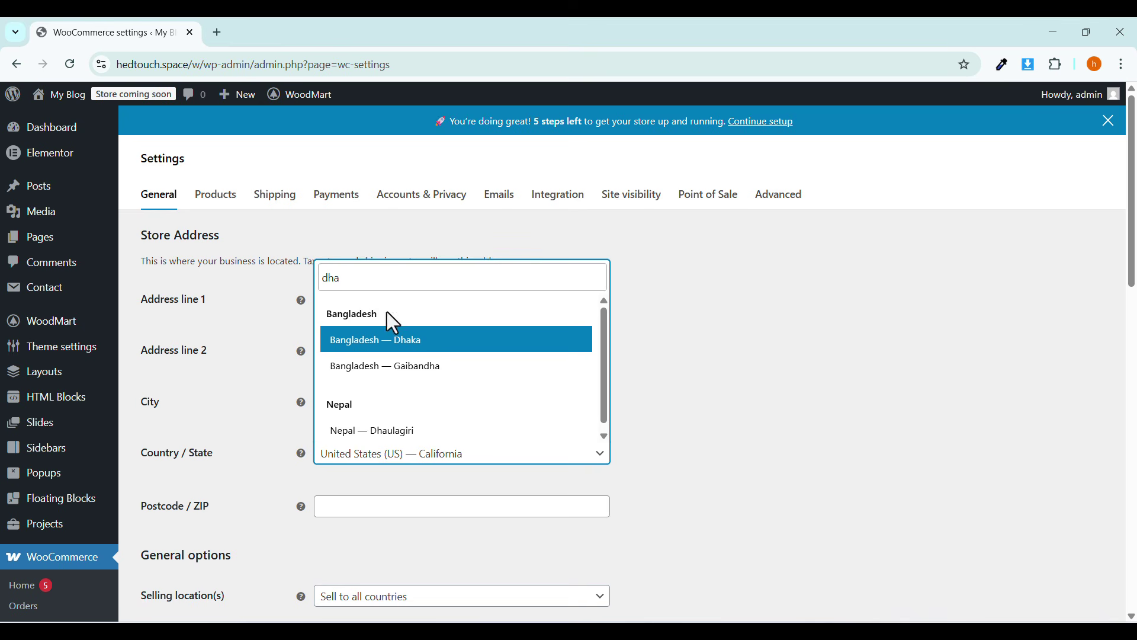
{"action": "left_click", "coordinate": [373, 341]}
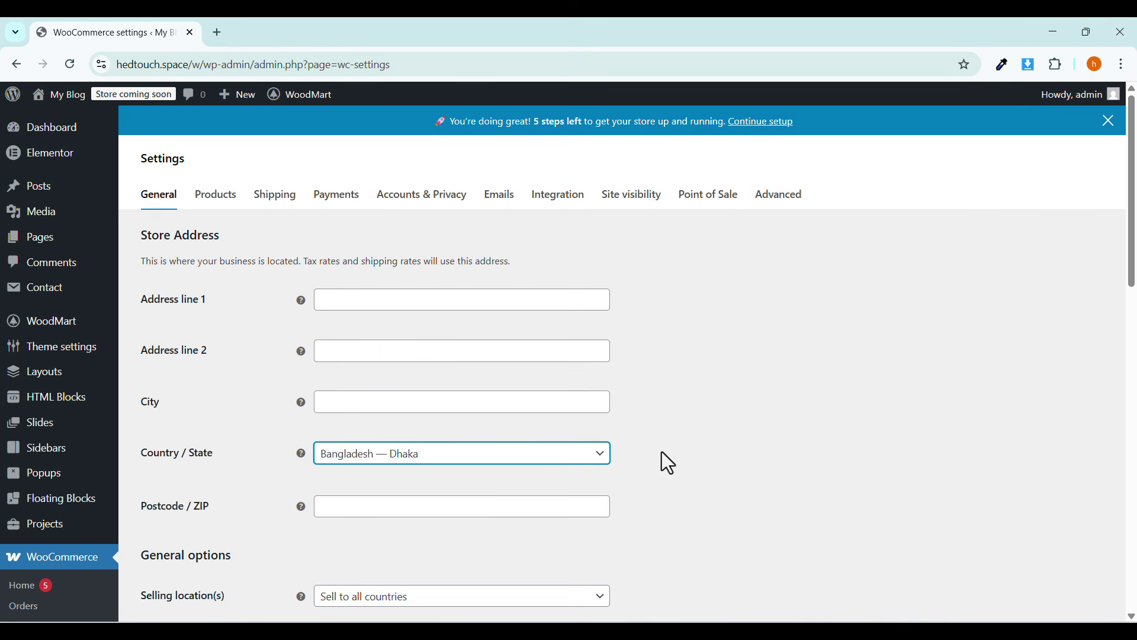
Restrict the selling locations to specific countries and add Bangladesh as the only country.
{"action": "scroll", "coordinate": [662, 454], "scroll_direction": "down", "scroll_amount": 2}
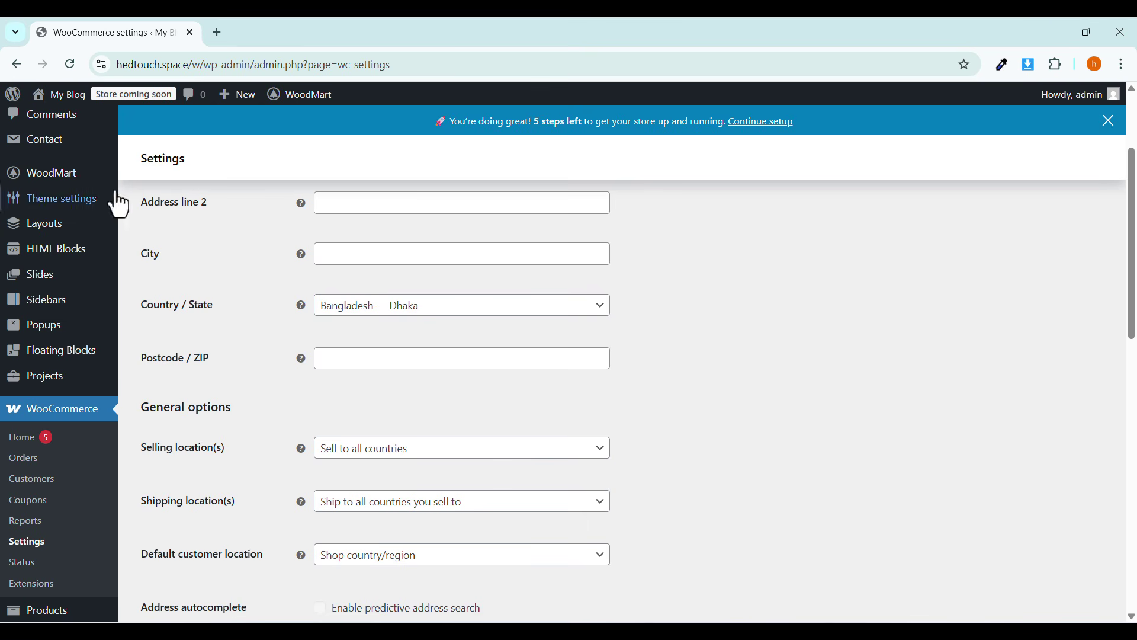
{"action": "scroll", "coordinate": [225, 459], "scroll_direction": "down", "scroll_amount": 1}
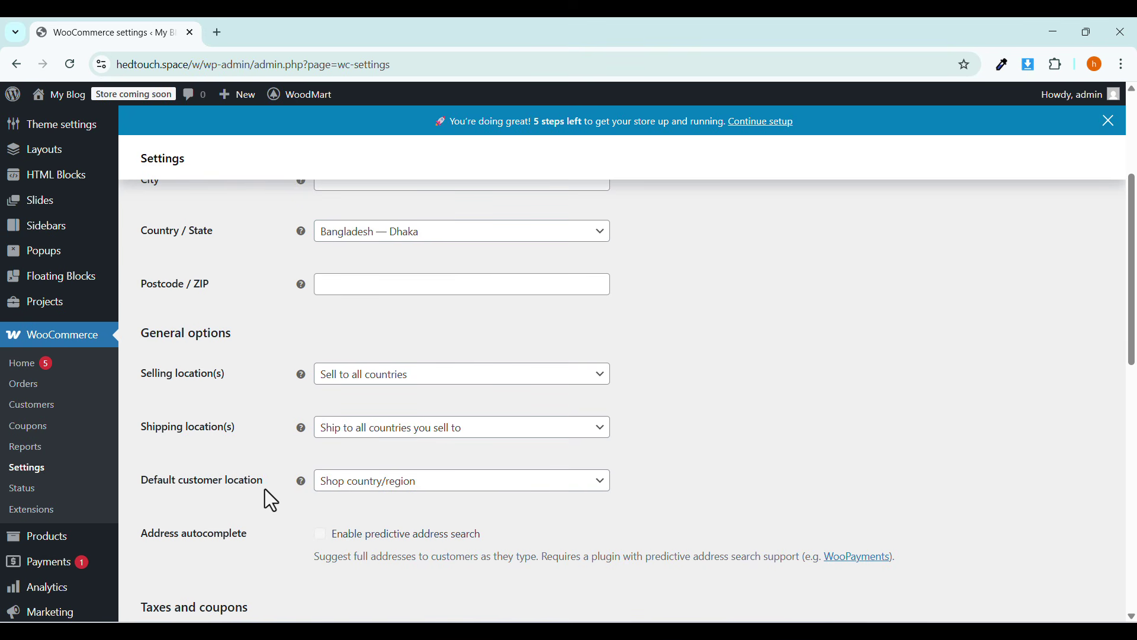
{"action": "left_click", "coordinate": [339, 379]}
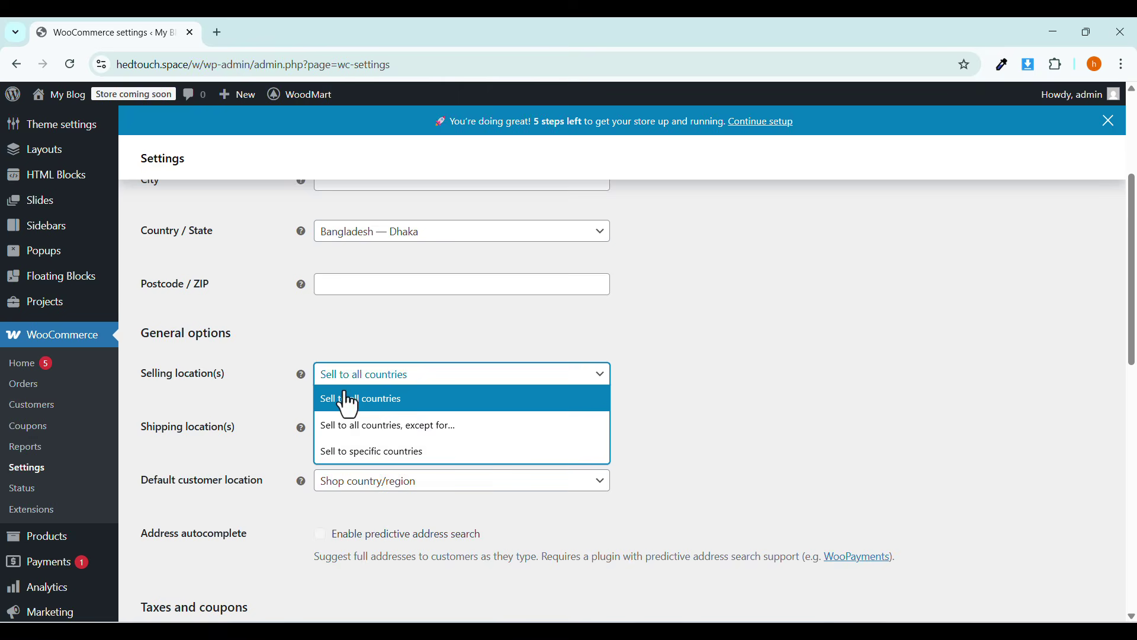
{"action": "left_click", "coordinate": [352, 451]}
{"action": "left_click", "coordinate": [378, 423]}
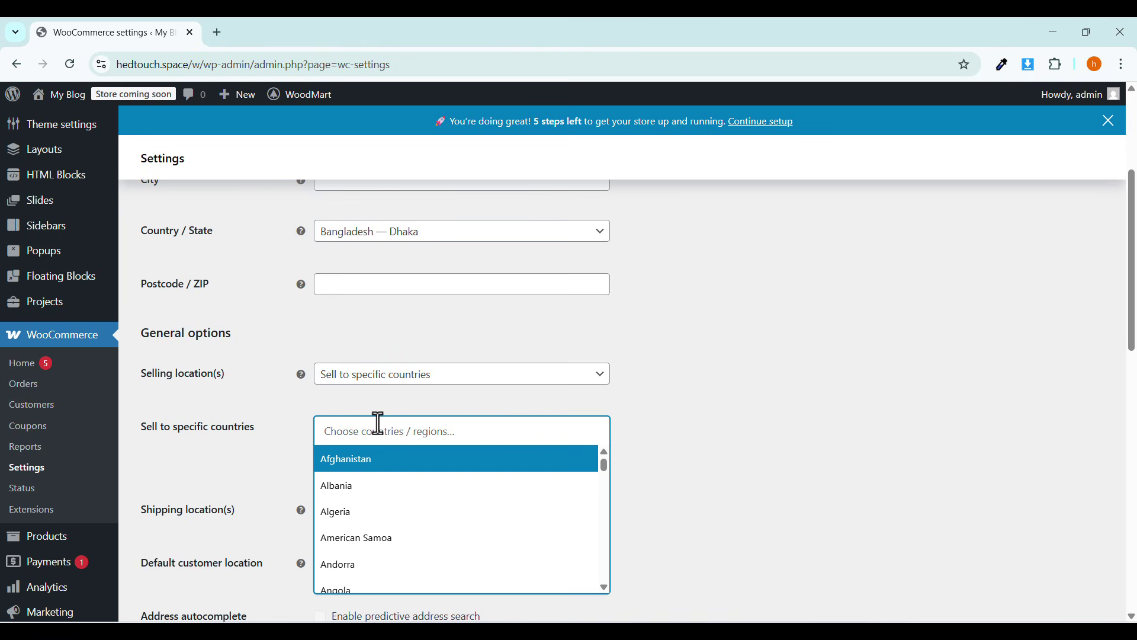
{"action": "type", "text": "bang"}
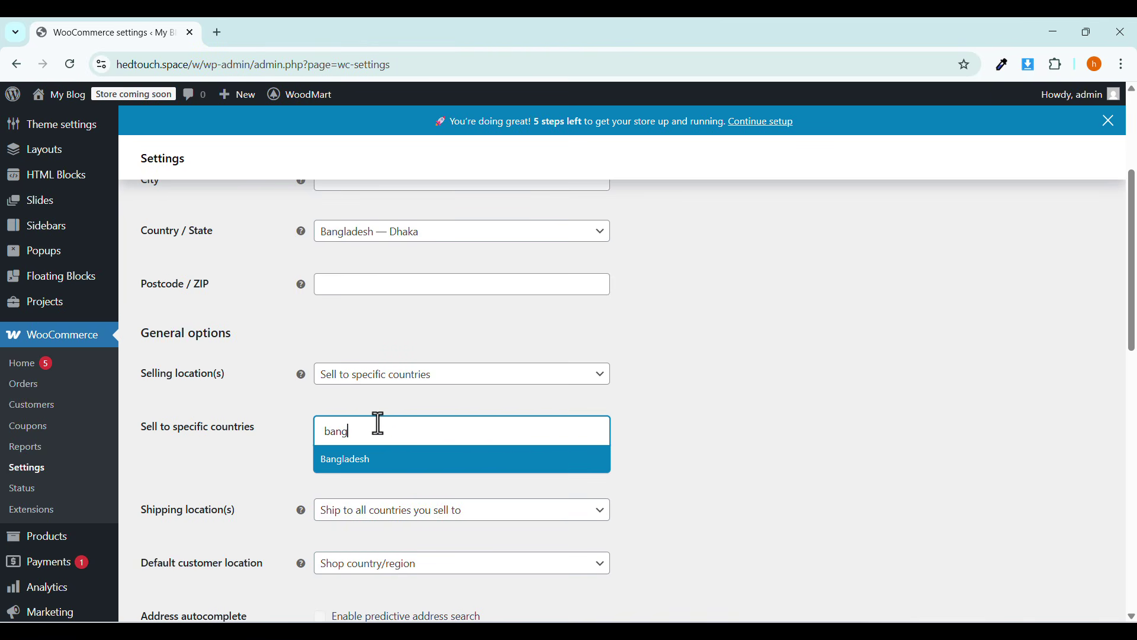
{"action": "left_click", "coordinate": [381, 463]}
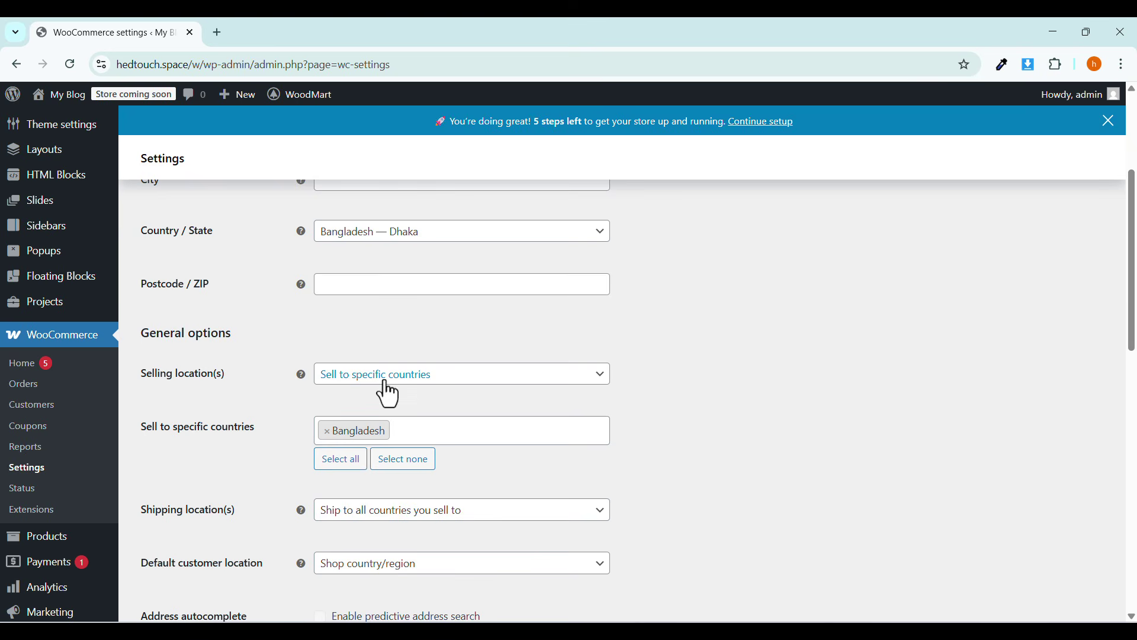
Restrict the shipping locations to specific countries only and add Bangladesh as the country to ship to.
{"action": "scroll", "coordinate": [397, 426], "scroll_direction": "down", "scroll_amount": 1}
{"action": "left_click", "coordinate": [388, 439]}
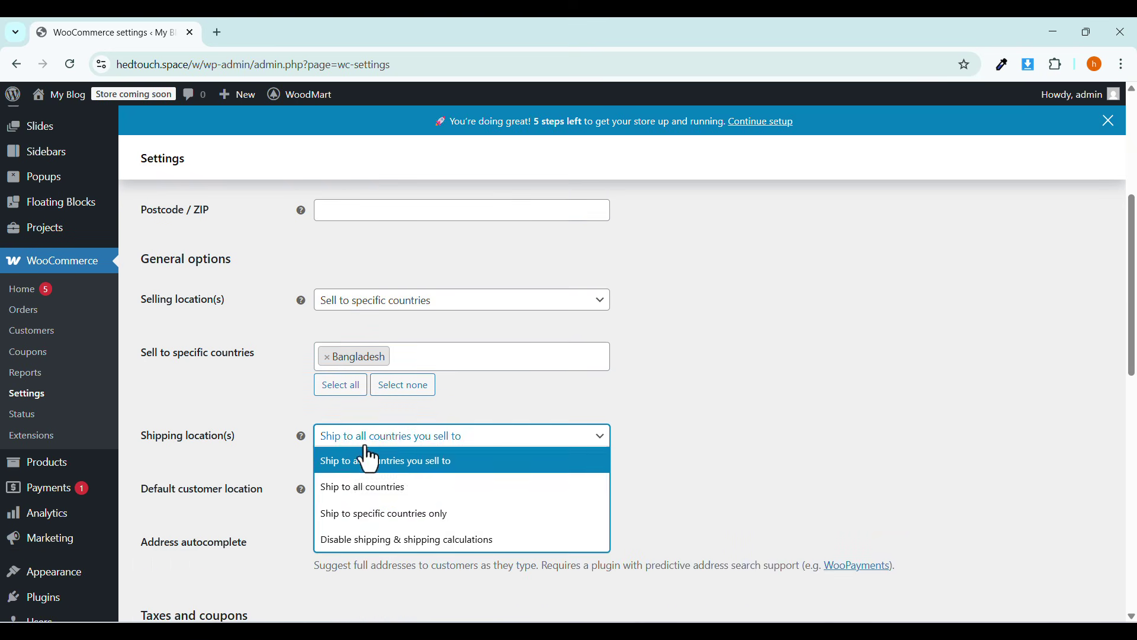
{"action": "left_click", "coordinate": [358, 515]}
{"action": "left_click", "coordinate": [359, 484]}
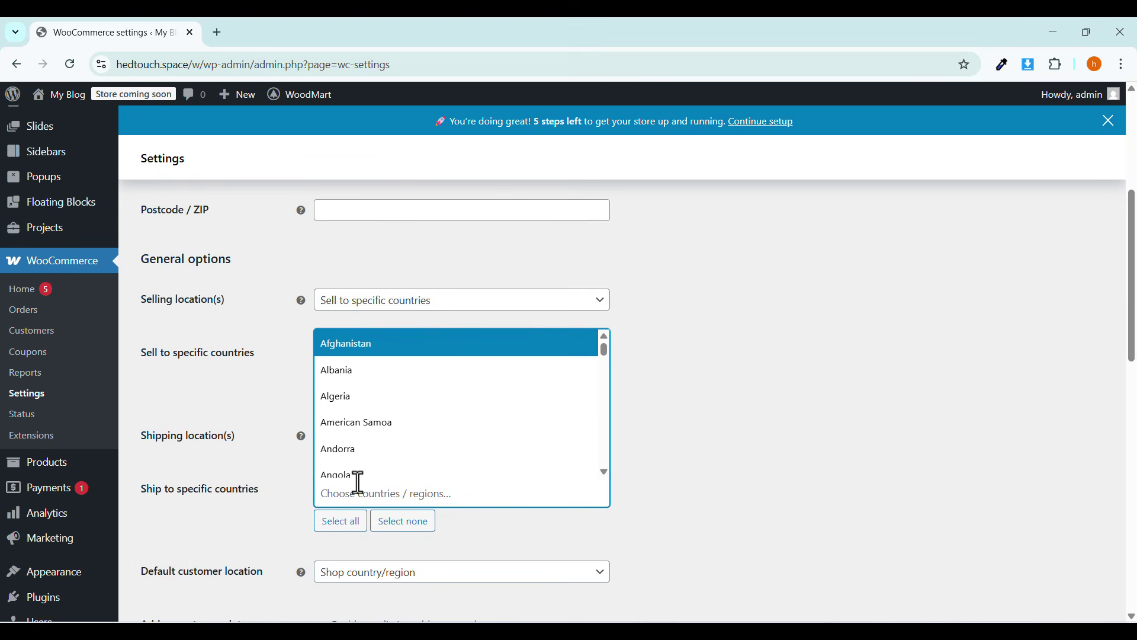
{"action": "type", "text": "bang"}
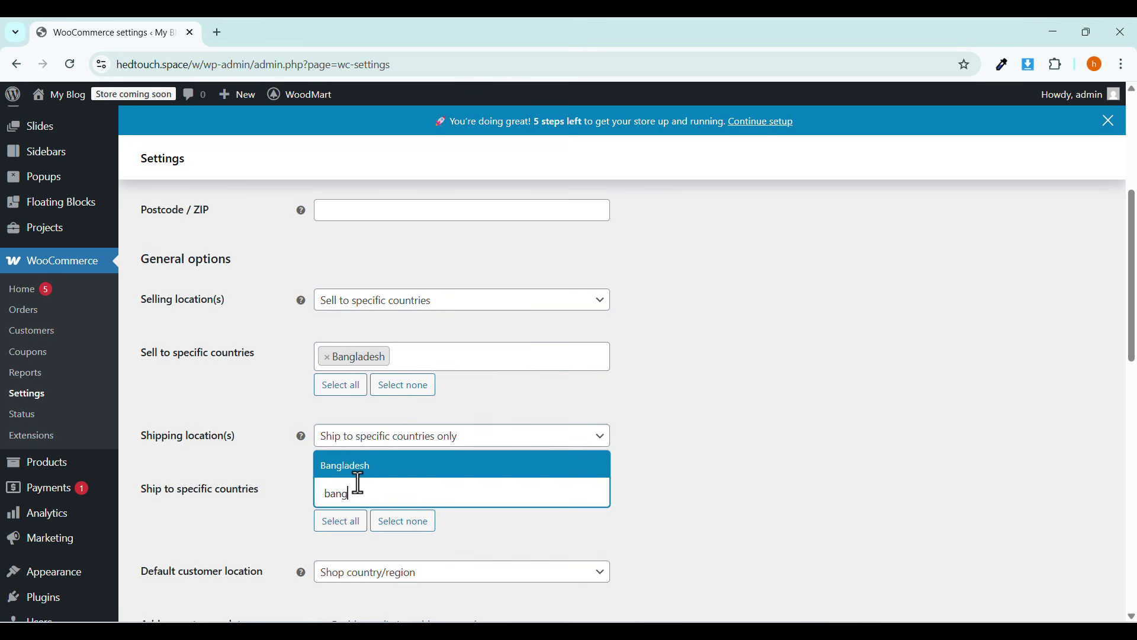
{"action": "left_click", "coordinate": [364, 471]}
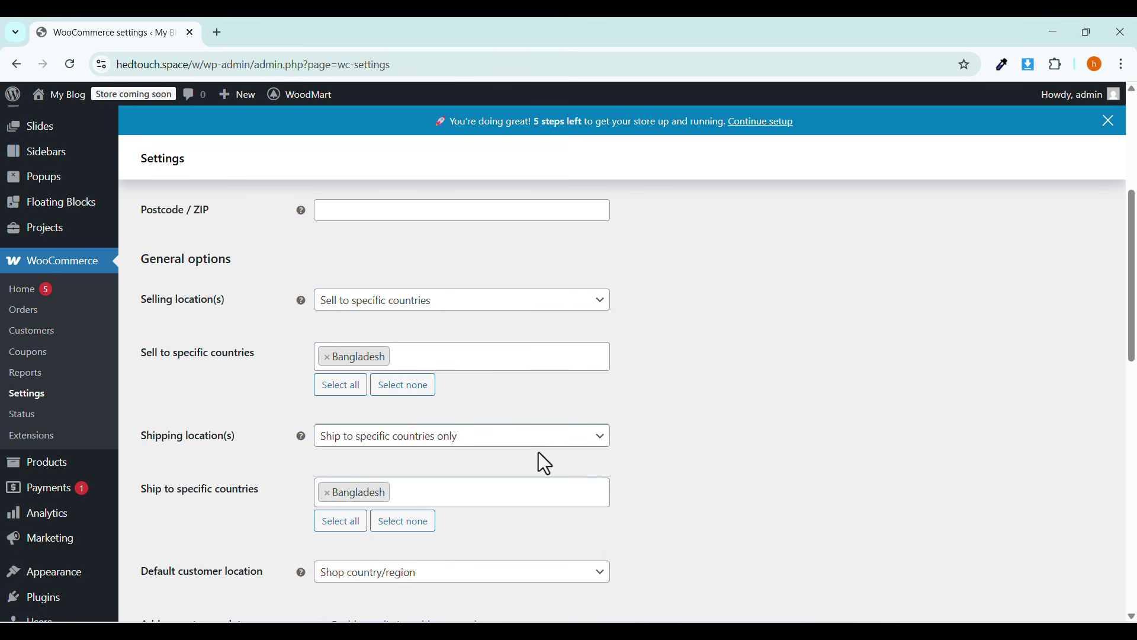
{"action": "scroll", "coordinate": [364, 371], "scroll_direction": "down", "scroll_amount": 1}
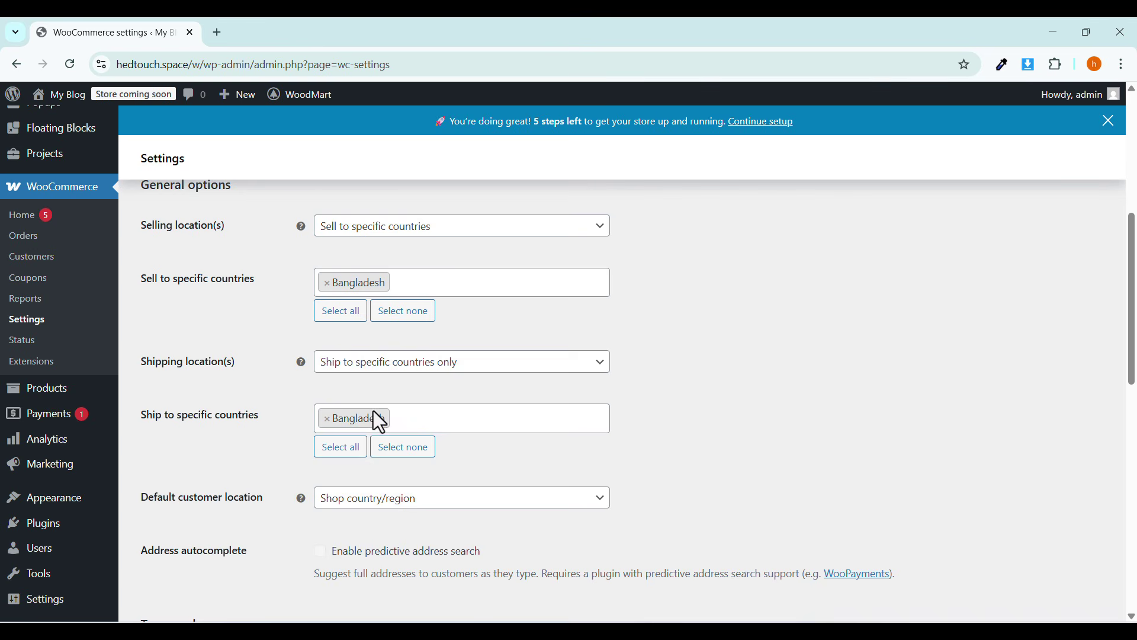
{"action": "scroll", "coordinate": [372, 409], "scroll_direction": "down", "scroll_amount": 1}
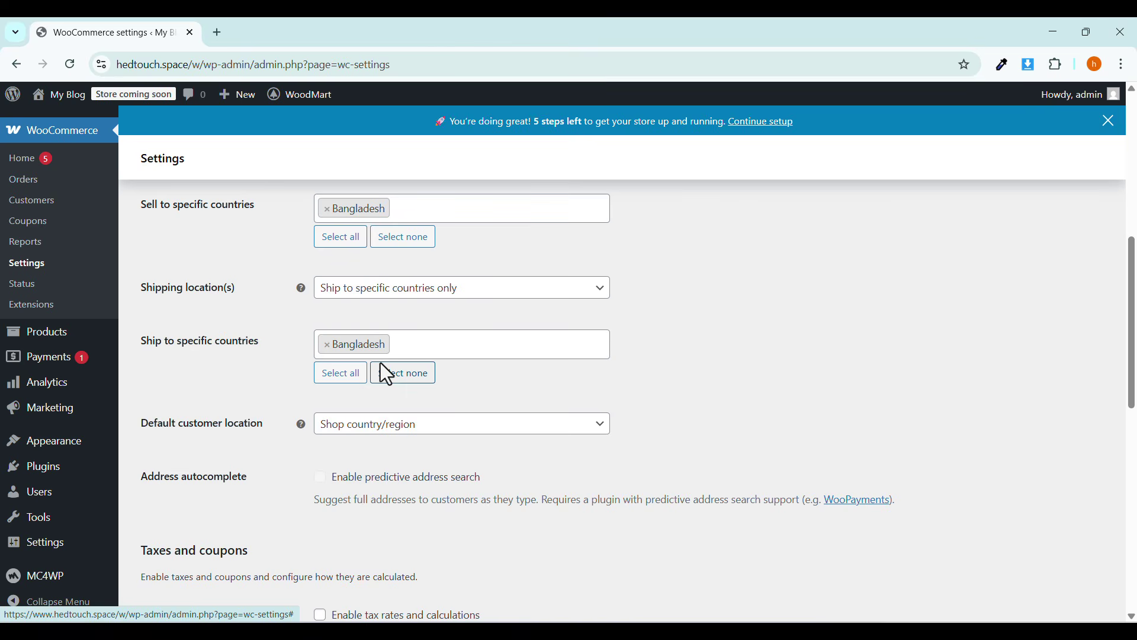
{"action": "scroll", "coordinate": [393, 396], "scroll_direction": "down", "scroll_amount": 1}
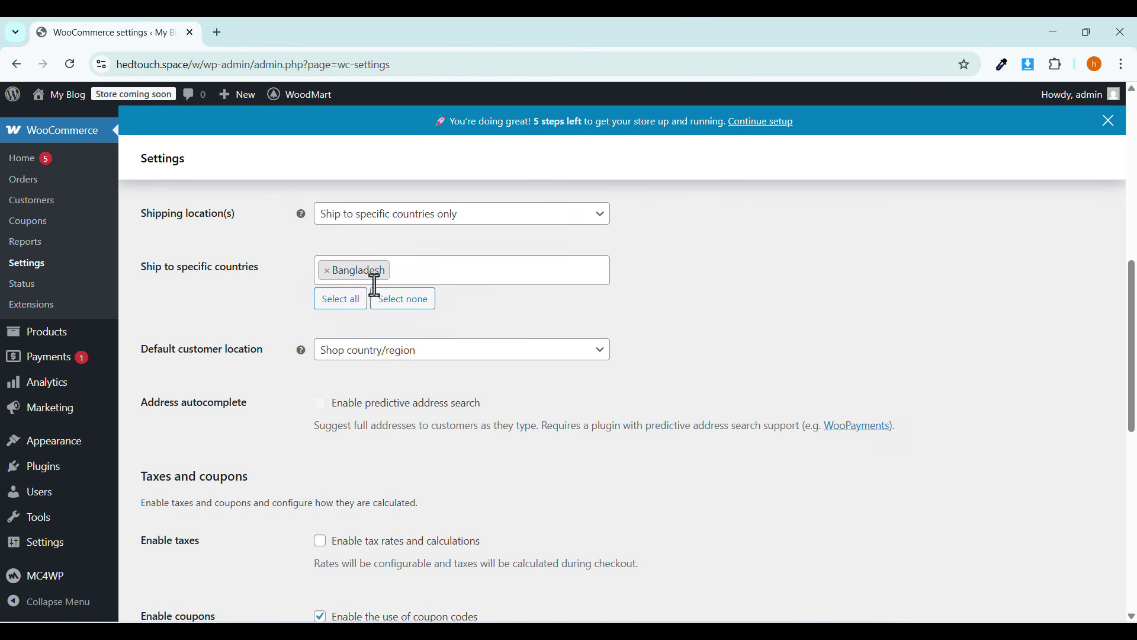
{"action": "scroll", "coordinate": [332, 333], "scroll_direction": "down", "scroll_amount": 2}
{"action": "scroll", "coordinate": [328, 340], "scroll_direction": "up", "scroll_amount": 4}
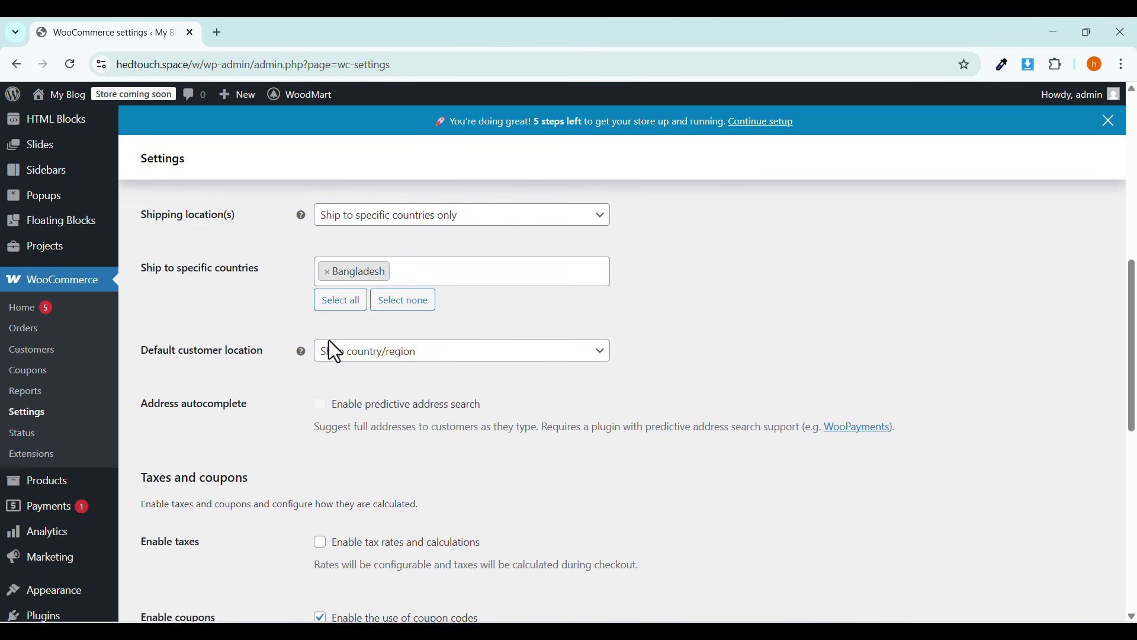
{"action": "left_click", "coordinate": [422, 288]}
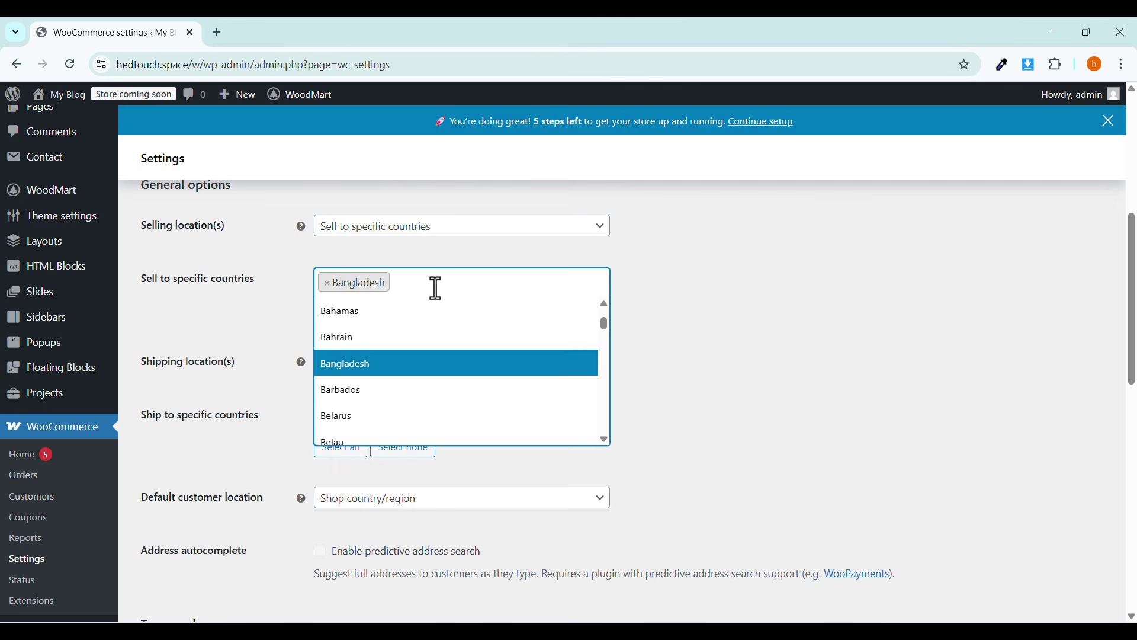
{"action": "type", "text": "in"}
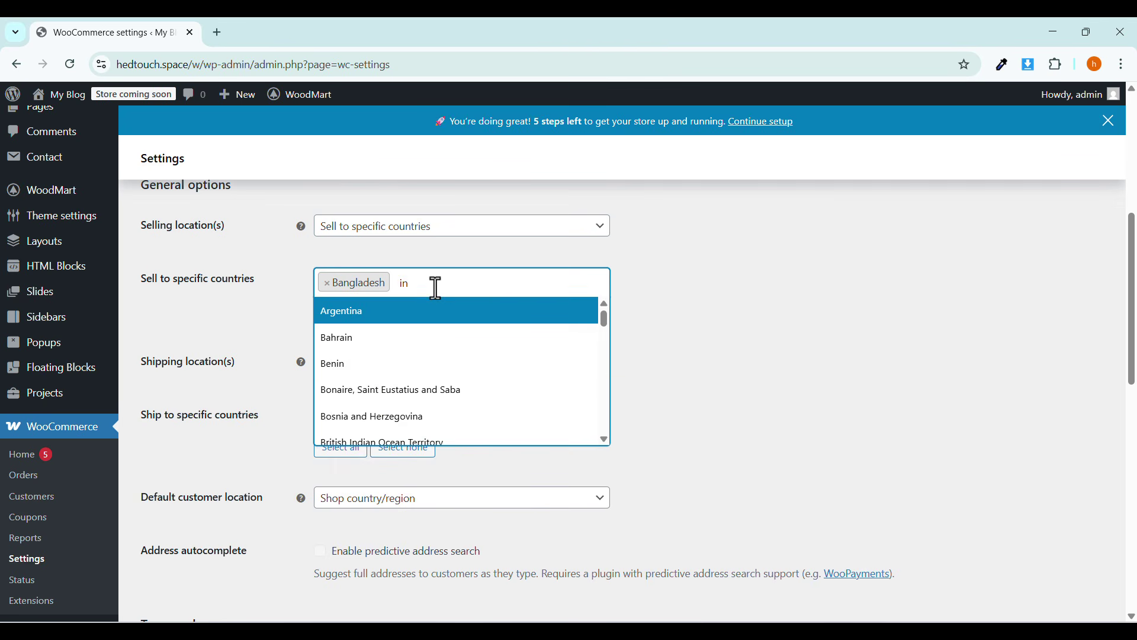
{"action": "type", "text": "di"}
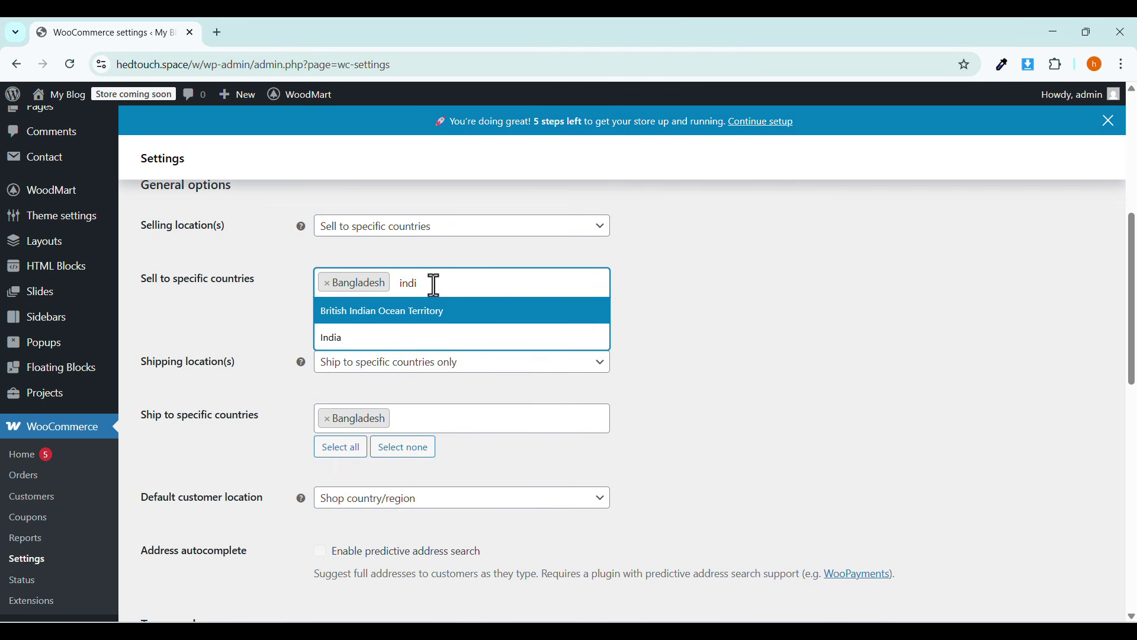
{"action": "double_click", "coordinate": [409, 283]}
{"action": "key", "text": "BackSpace"}
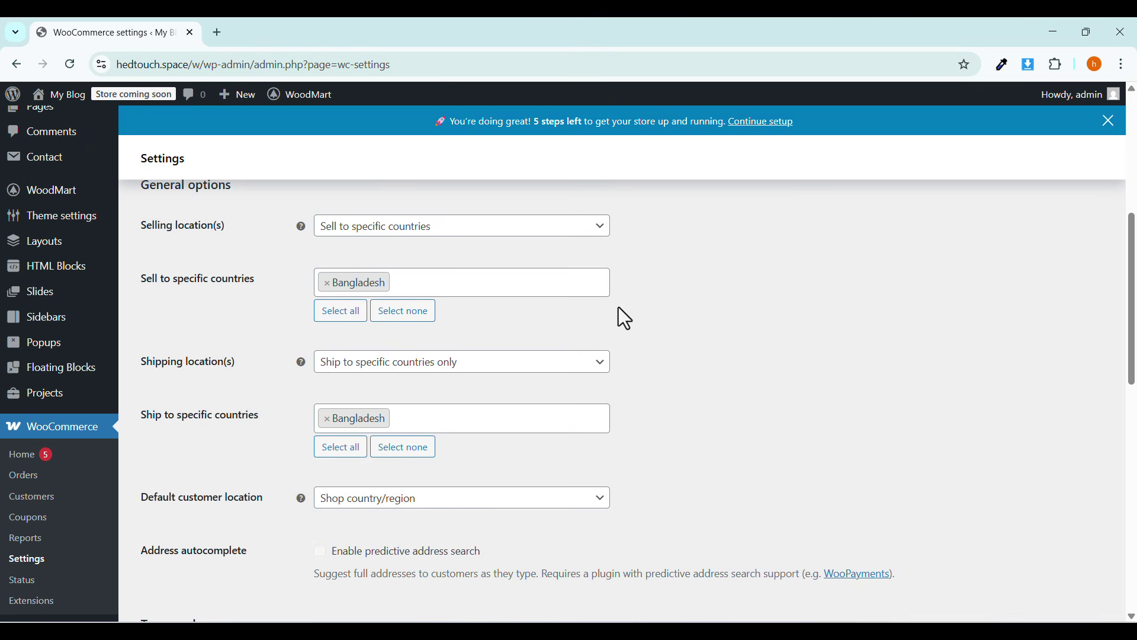
Set the store currency to Bangladeshi taka (BDT) in the currency options.
{"action": "scroll", "coordinate": [653, 314], "scroll_direction": "down", "scroll_amount": 5}
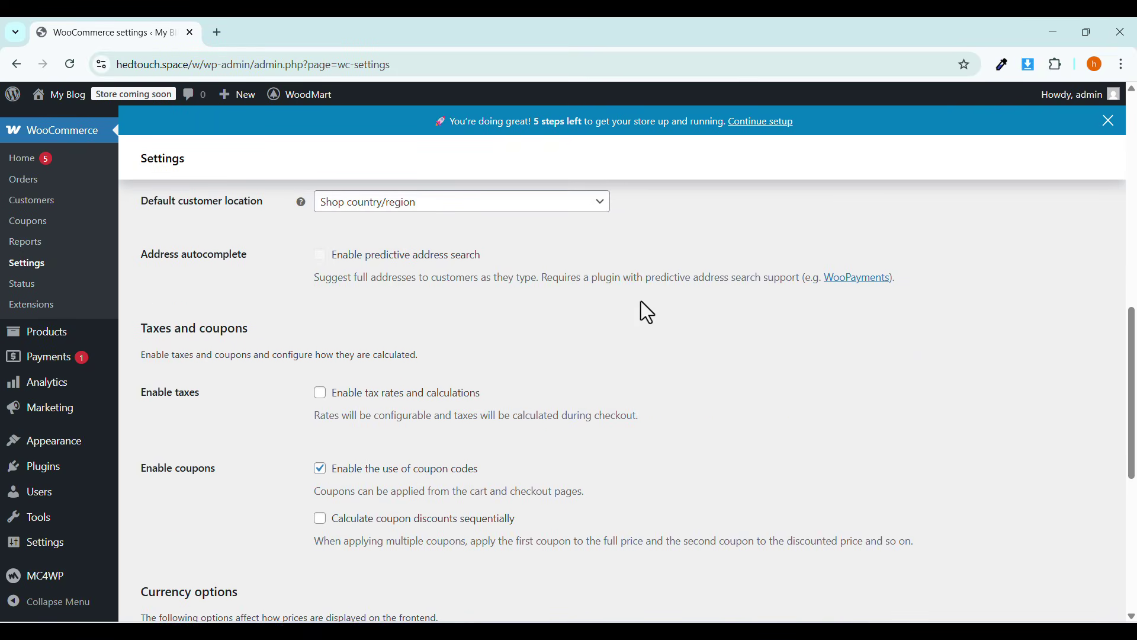
{"action": "scroll", "coordinate": [641, 301], "scroll_direction": "down", "scroll_amount": 4}
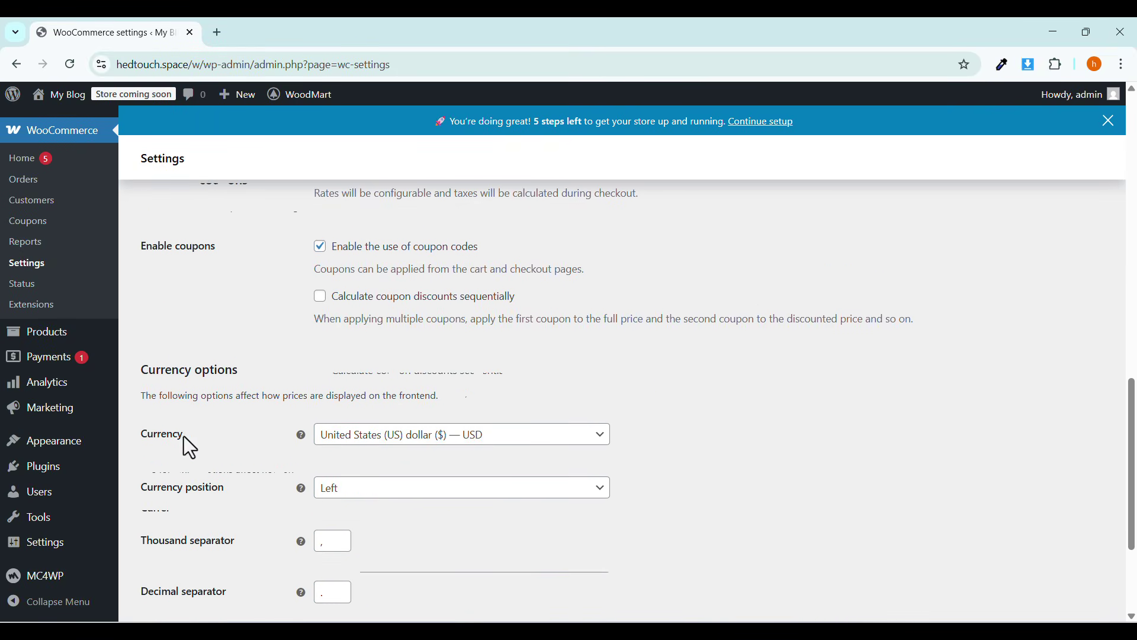
{"action": "left_click", "coordinate": [355, 363]}
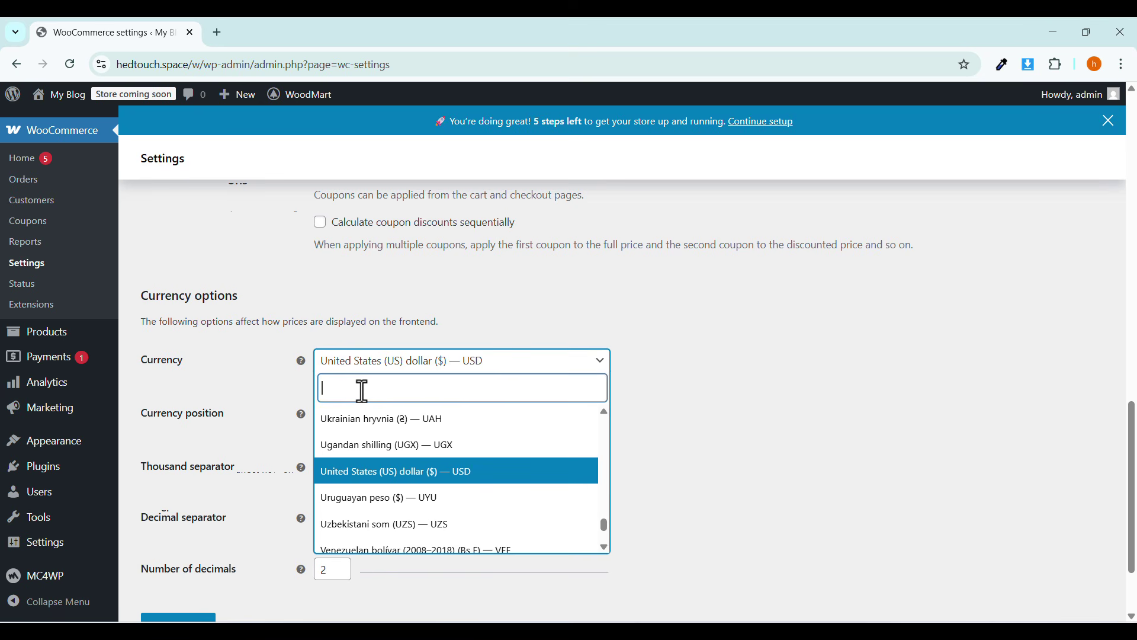
{"action": "type", "text": "taka"}
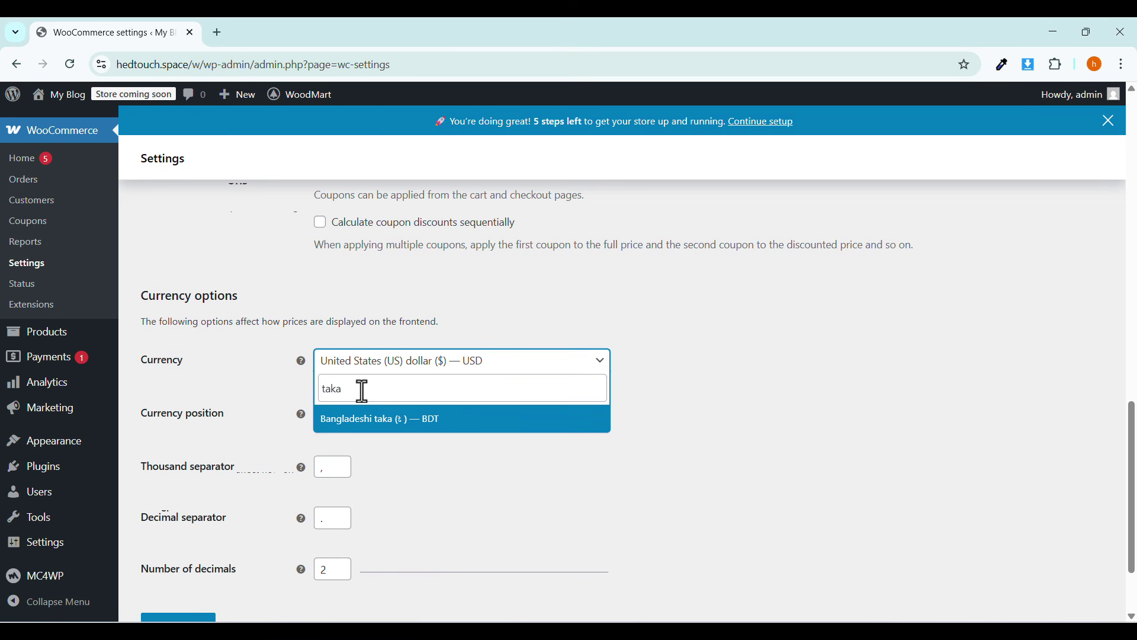
{"action": "left_click", "coordinate": [385, 431]}
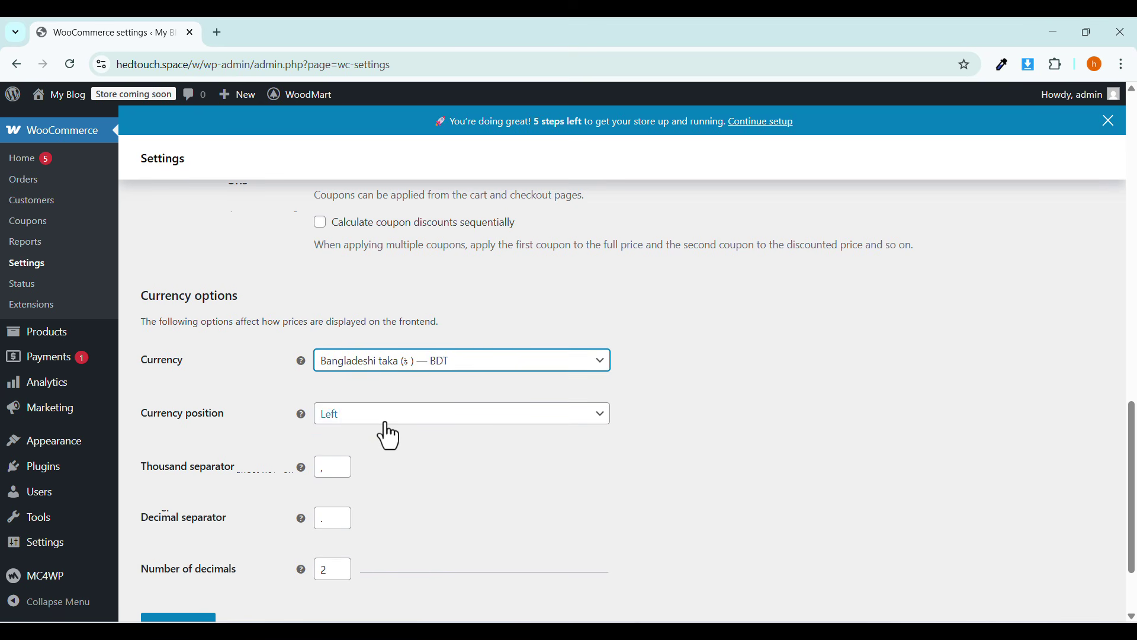
Set the currency position to Left with space and save the general settings.
{"action": "left_click", "coordinate": [343, 421]}
{"action": "left_click", "coordinate": [374, 492]}
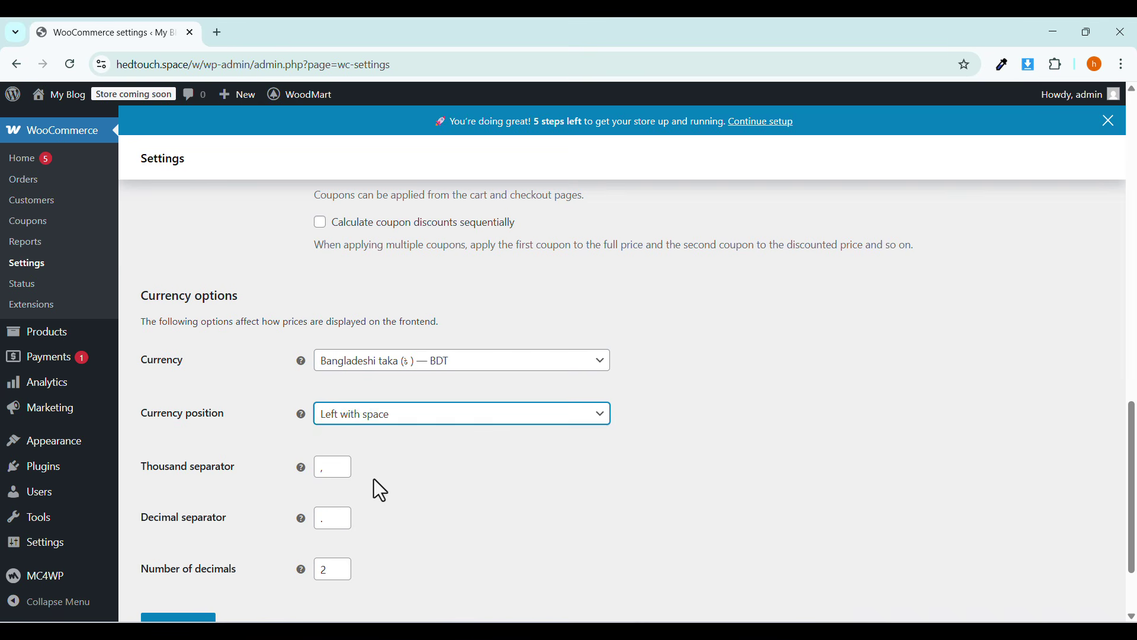
{"action": "scroll", "coordinate": [330, 467], "scroll_direction": "down", "scroll_amount": 1}
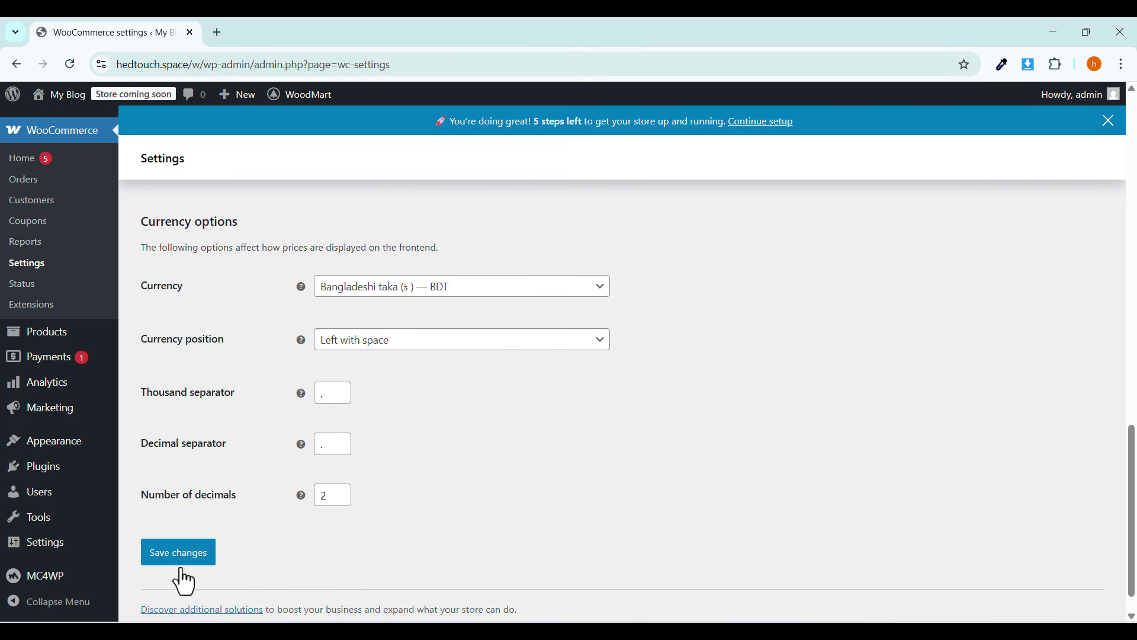
{"action": "left_click", "coordinate": [182, 557]}
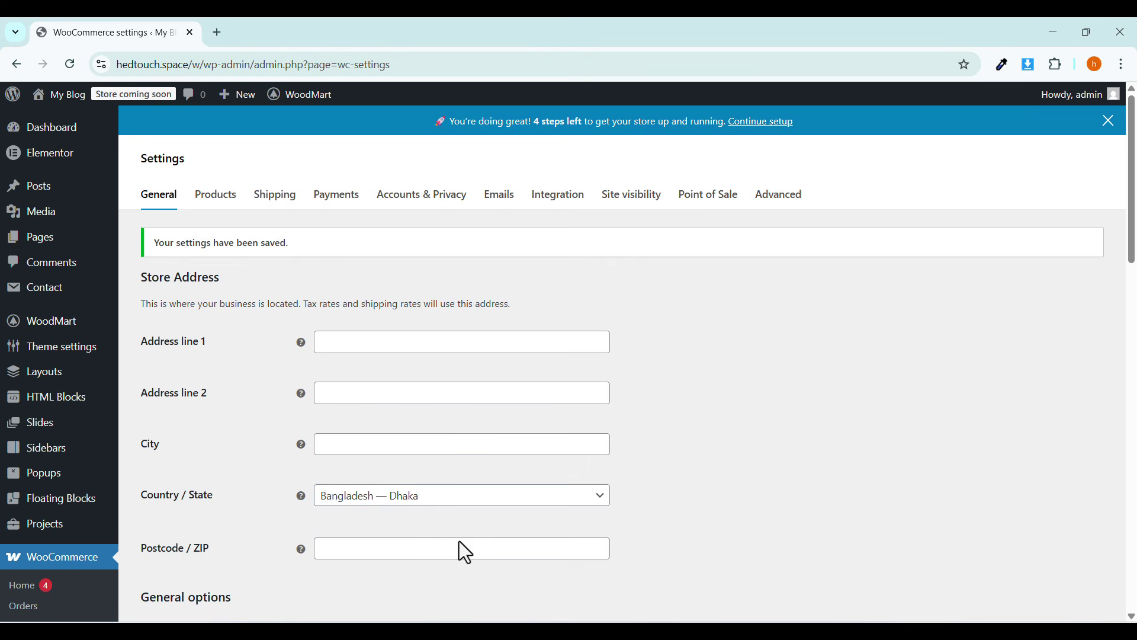
Switch the store's site visibility from Coming soon to Live and save the change.
{"action": "left_click", "coordinate": [122, 98]}
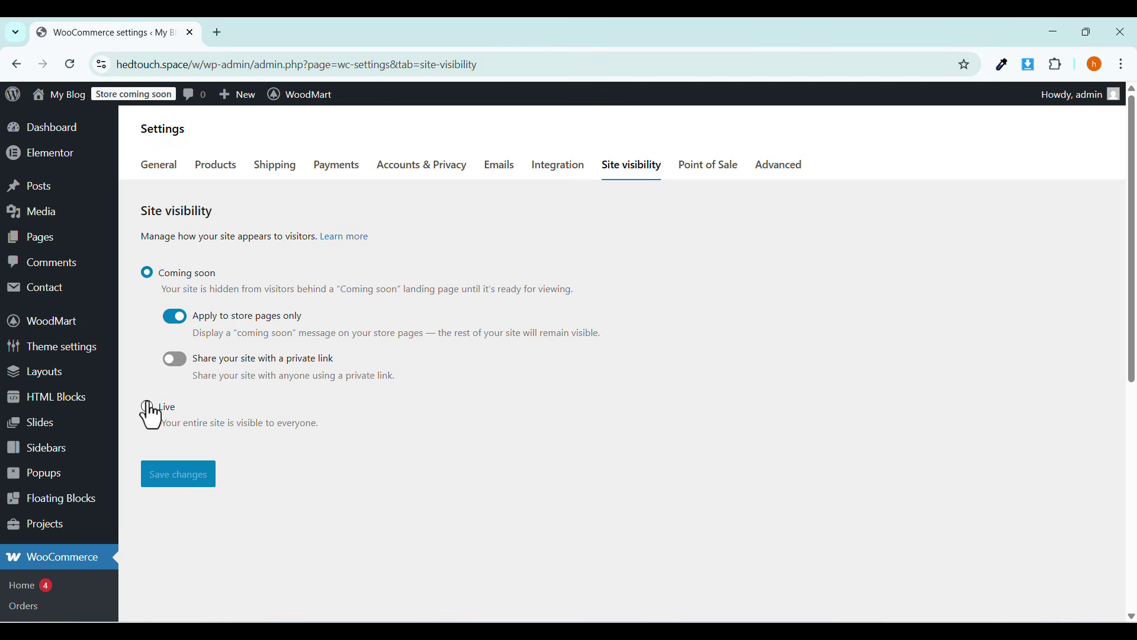
{"action": "left_click", "coordinate": [151, 415]}
{"action": "left_click", "coordinate": [169, 432]}
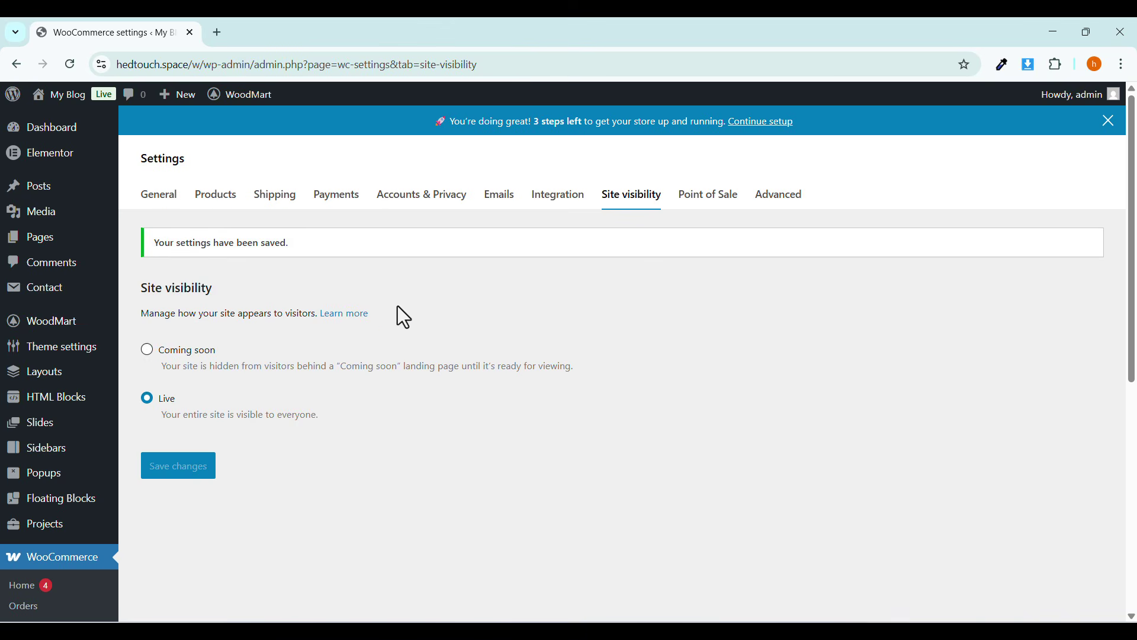
Open the site's front end in a new tab and check the currency of the product prices under The Best Offers.
{"action": "mouse_move", "coordinate": [65, 103]}
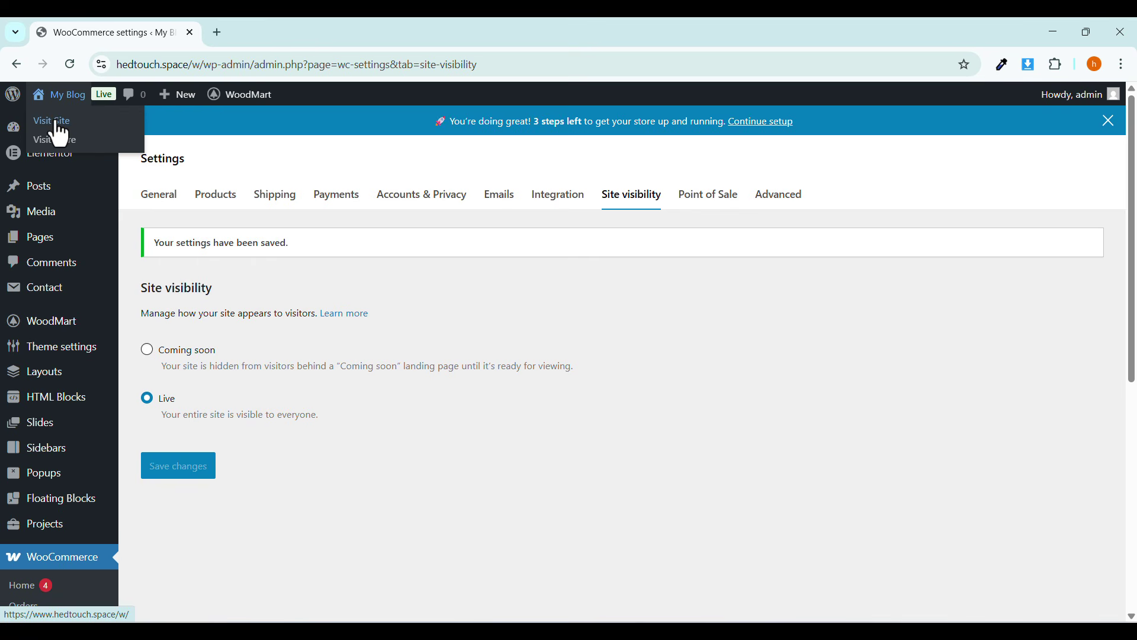
{"action": "right_click", "coordinate": [58, 123]}
{"action": "left_click", "coordinate": [74, 132]}
{"action": "left_click", "coordinate": [247, 23]}
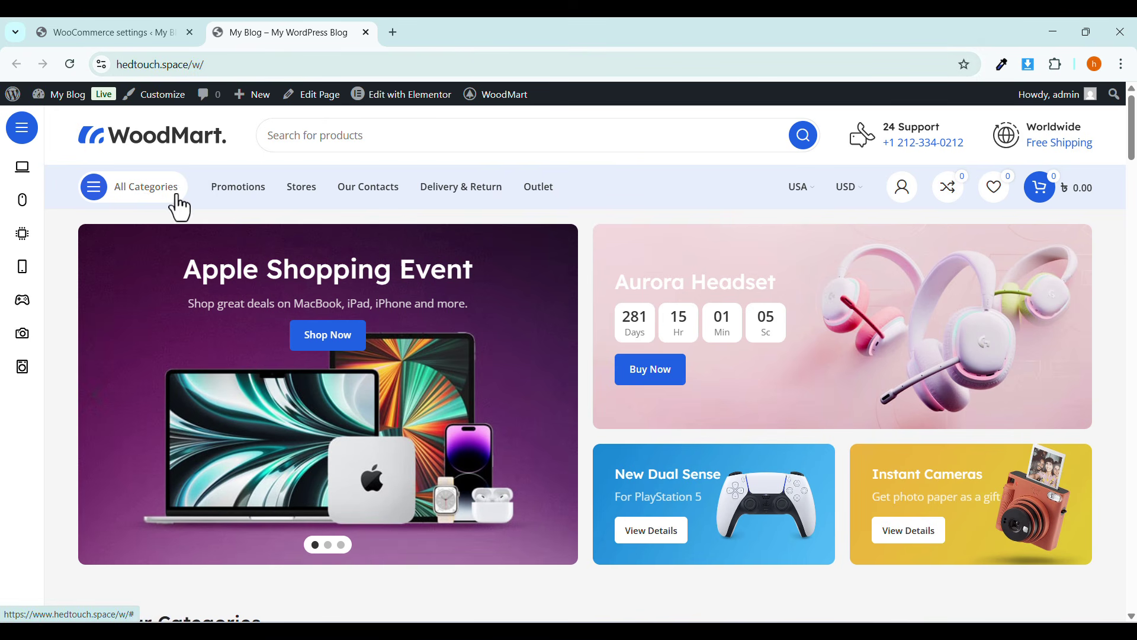
{"action": "scroll", "coordinate": [468, 222], "scroll_direction": "down", "scroll_amount": 15}
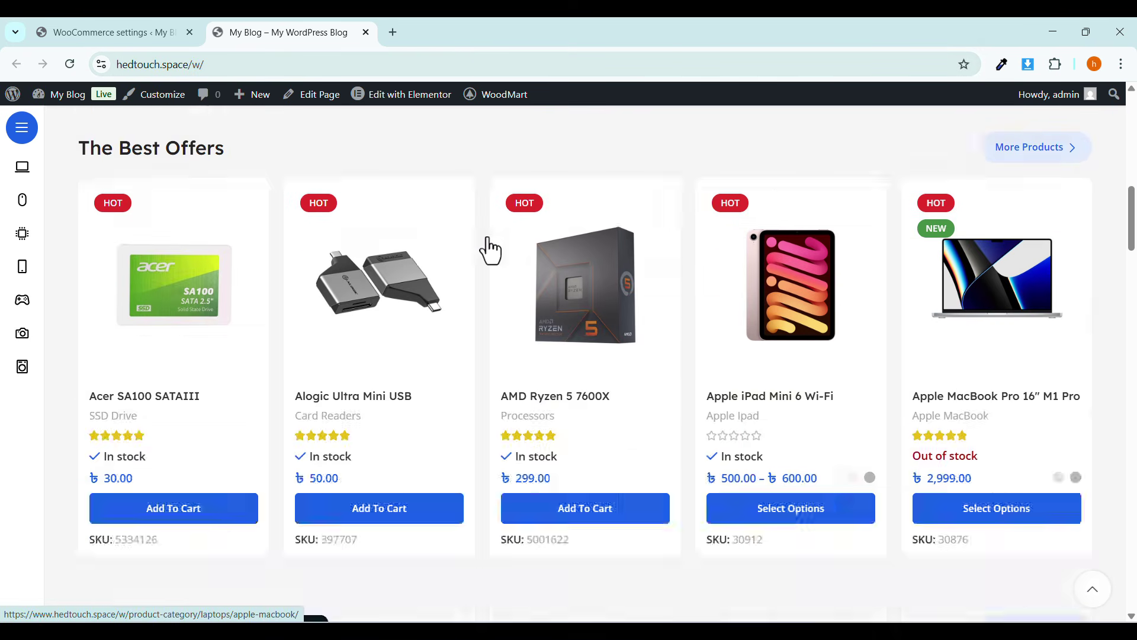
{"action": "scroll", "coordinate": [488, 237], "scroll_direction": "up", "scroll_amount": 3}
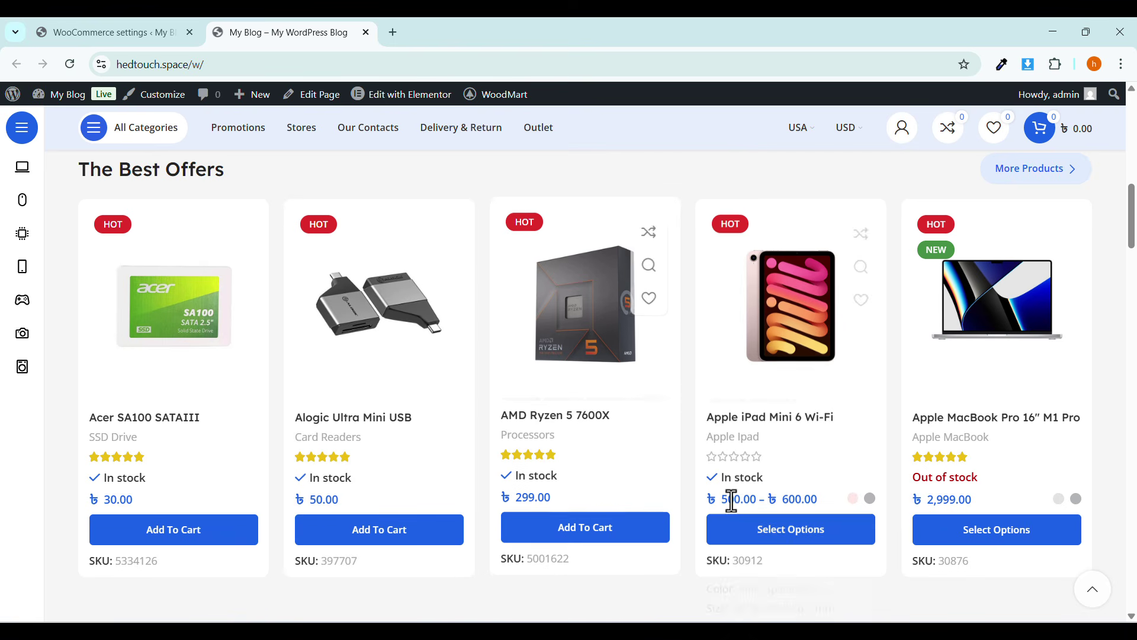
Add the Alogic Ultra Mini USB from the storefront to the cart and proceed to checkout.
{"action": "left_click", "coordinate": [53, 27]}
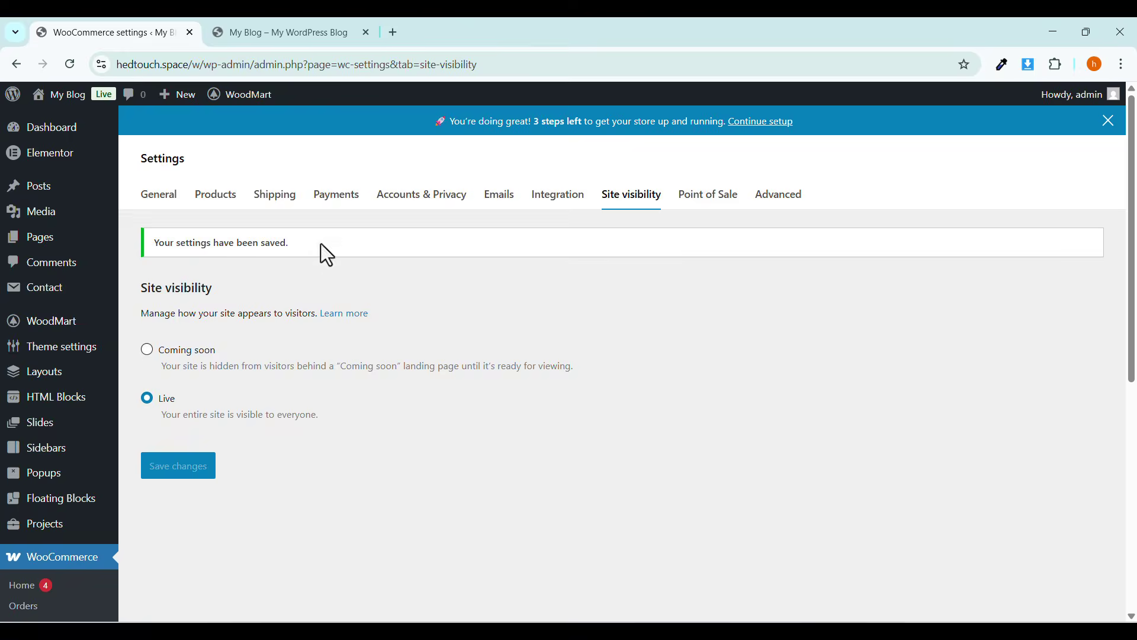
{"action": "left_click", "coordinate": [284, 33]}
{"action": "left_click", "coordinate": [372, 529]}
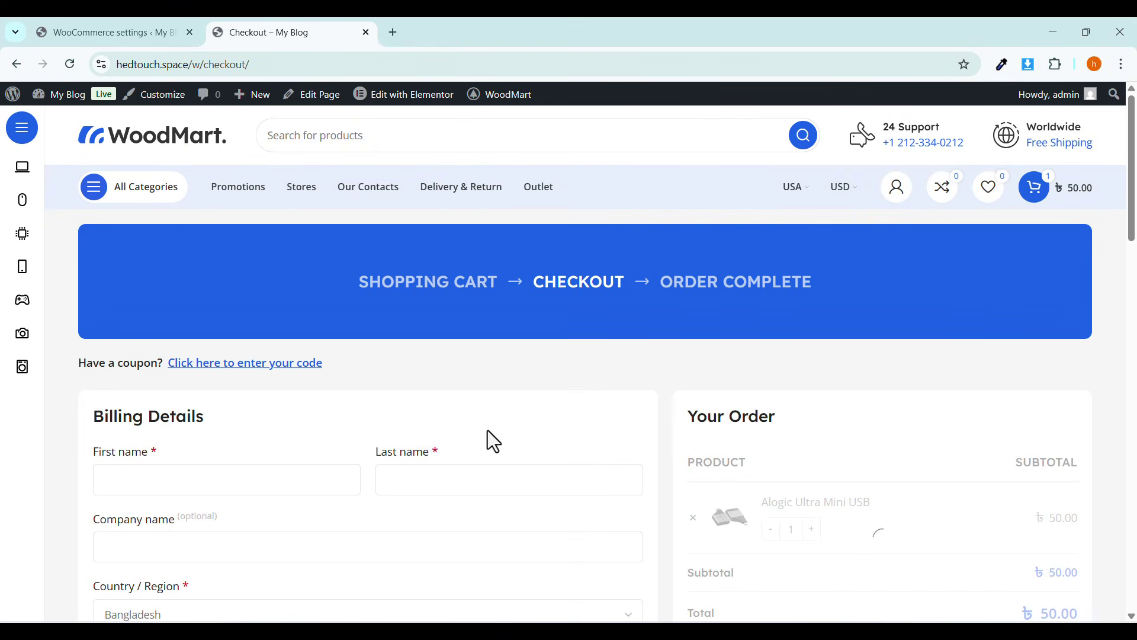
Examine the checkout page's billing details, order summary and payment information.
{"action": "scroll", "coordinate": [490, 439], "scroll_direction": "down", "scroll_amount": 1}
{"action": "scroll", "coordinate": [488, 431], "scroll_direction": "up", "scroll_amount": 1}
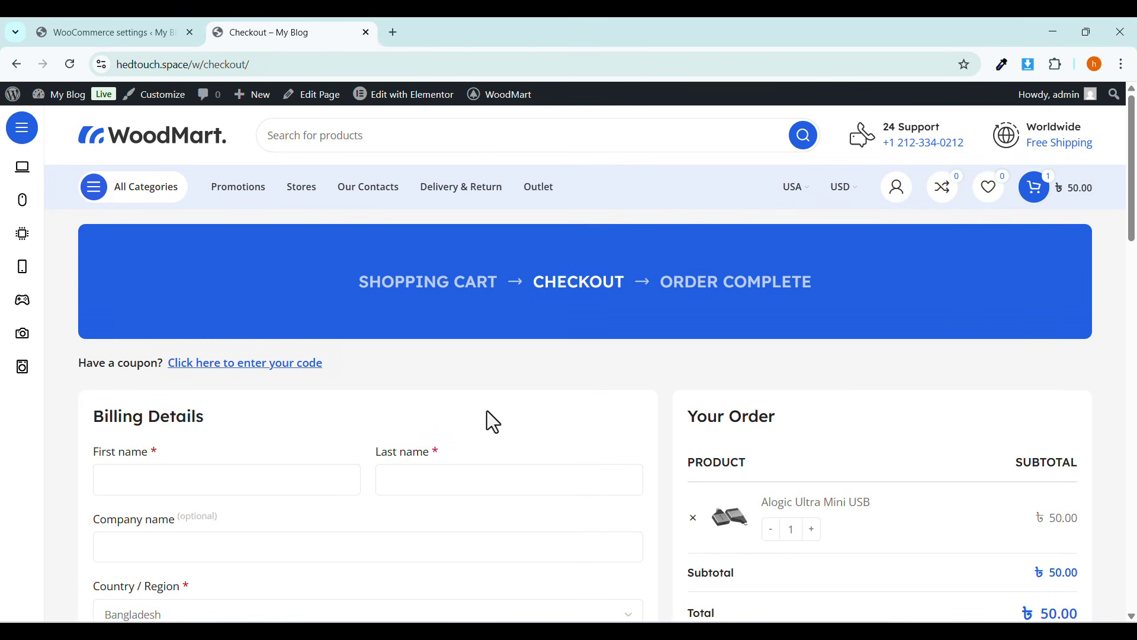
{"action": "scroll", "coordinate": [487, 410], "scroll_direction": "down", "scroll_amount": 4}
{"action": "scroll", "coordinate": [486, 409], "scroll_direction": "down", "scroll_amount": 9}
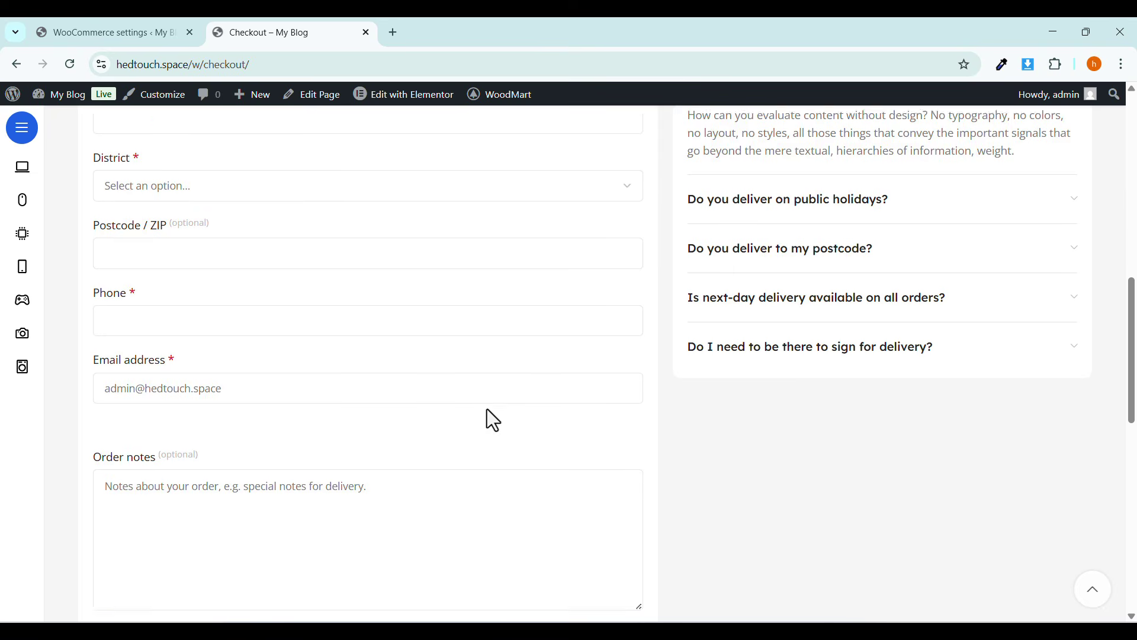
{"action": "scroll", "coordinate": [490, 417], "scroll_direction": "down", "scroll_amount": 2}
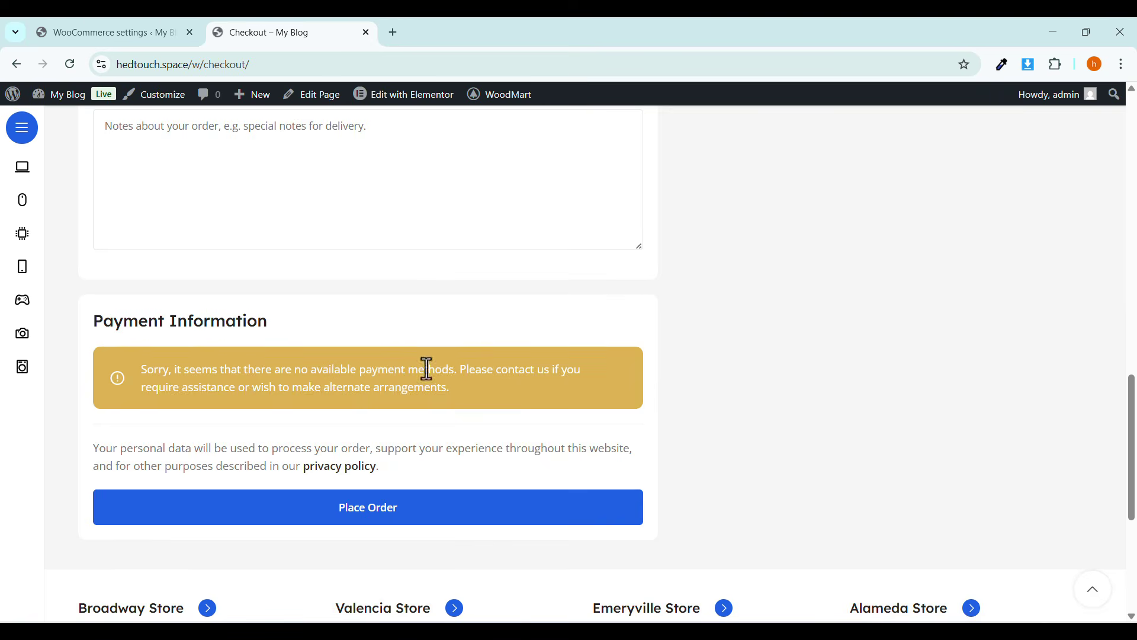
Return to the WooCommerce settings and open a new shipping zone in the shipping settings.
{"action": "left_click", "coordinate": [142, 32]}
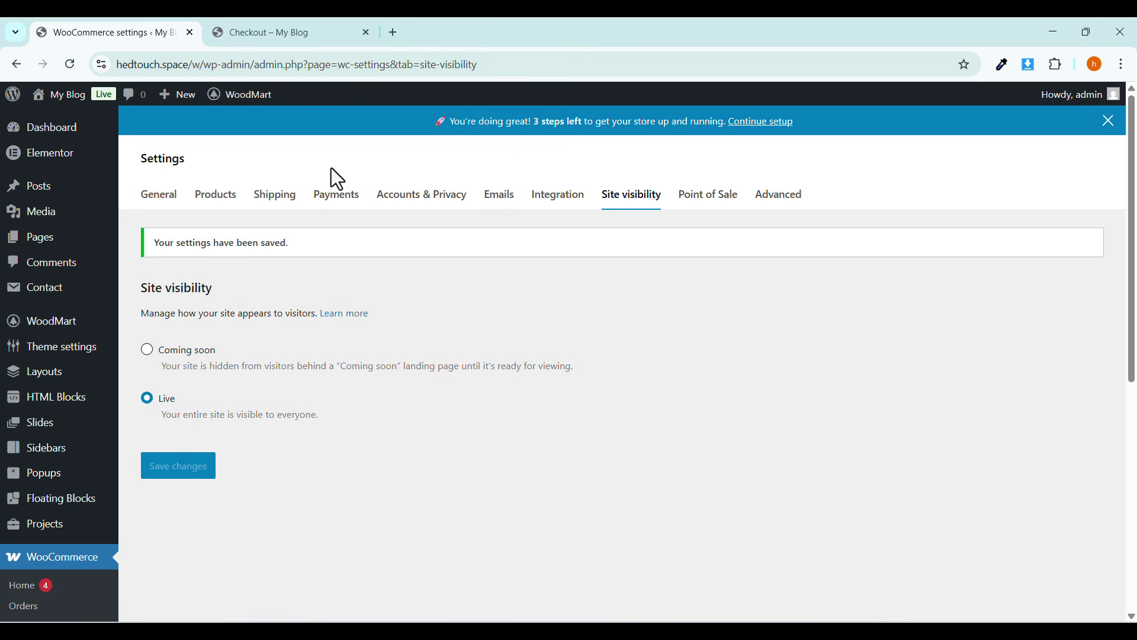
{"action": "left_click", "coordinate": [304, 27]}
{"action": "left_click", "coordinate": [92, 28]}
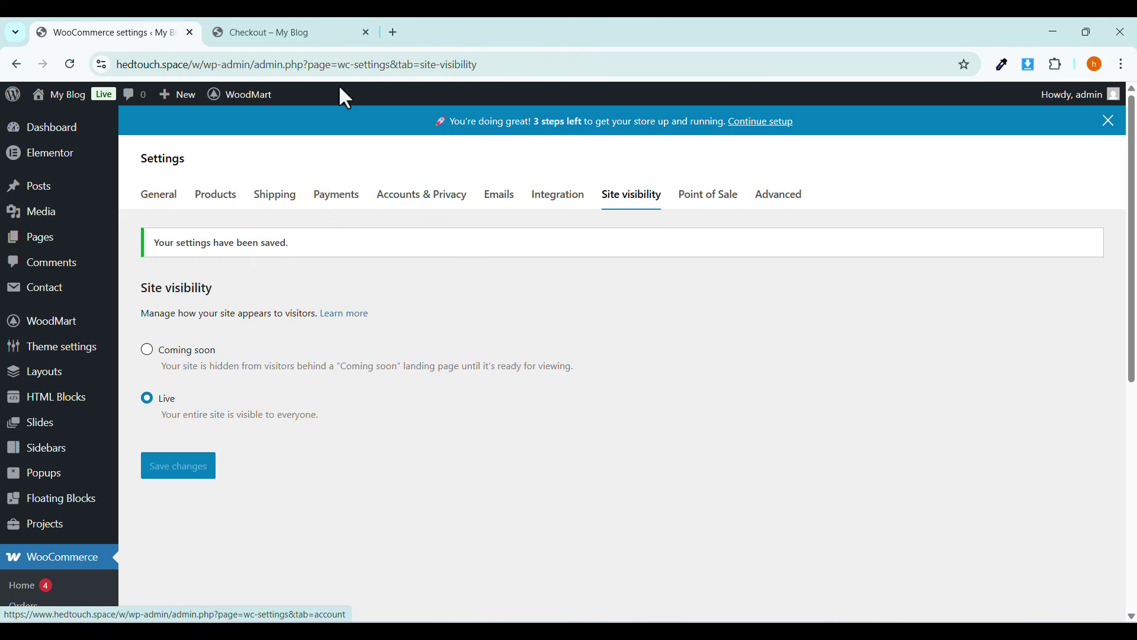
{"action": "left_click", "coordinate": [272, 202]}
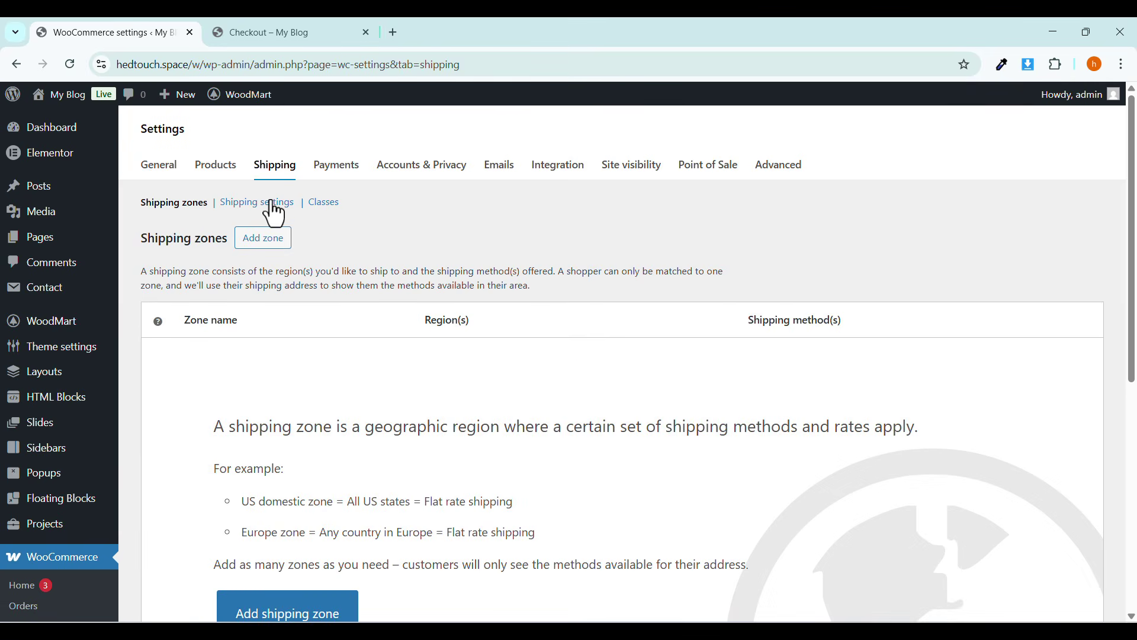
{"action": "scroll", "coordinate": [285, 379], "scroll_direction": "down", "scroll_amount": 4}
{"action": "left_click", "coordinate": [285, 443]}
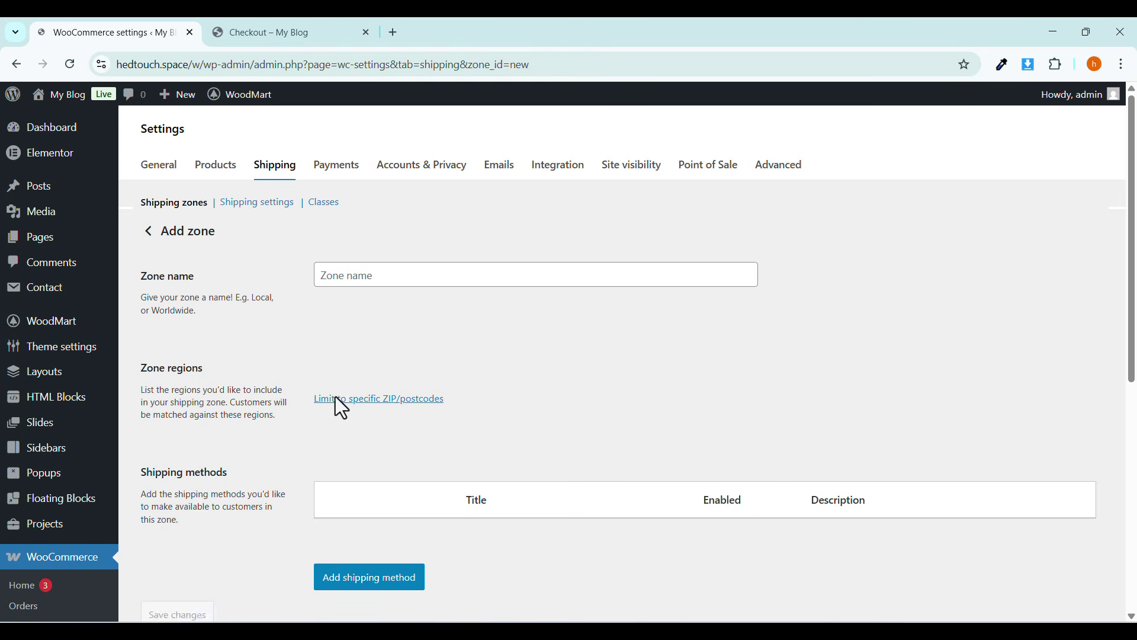
Name the new shipping zone "Inside dhaka" and set its region to Dhaka, Bangladesh.
{"action": "left_click", "coordinate": [334, 276]}
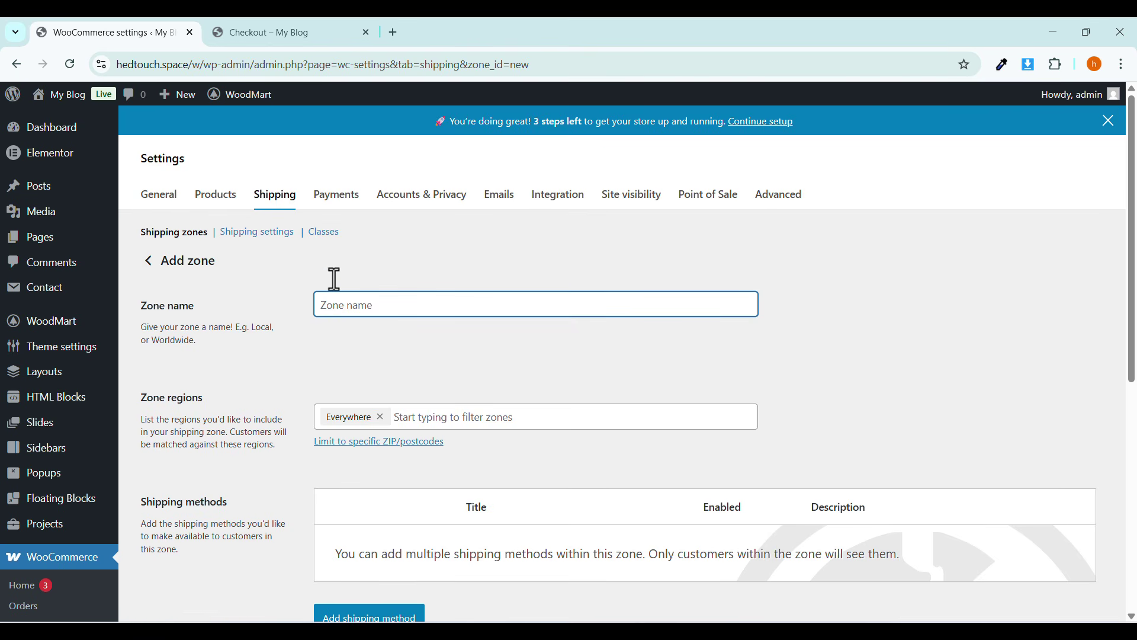
{"action": "type", "text": "Inside dhaka"}
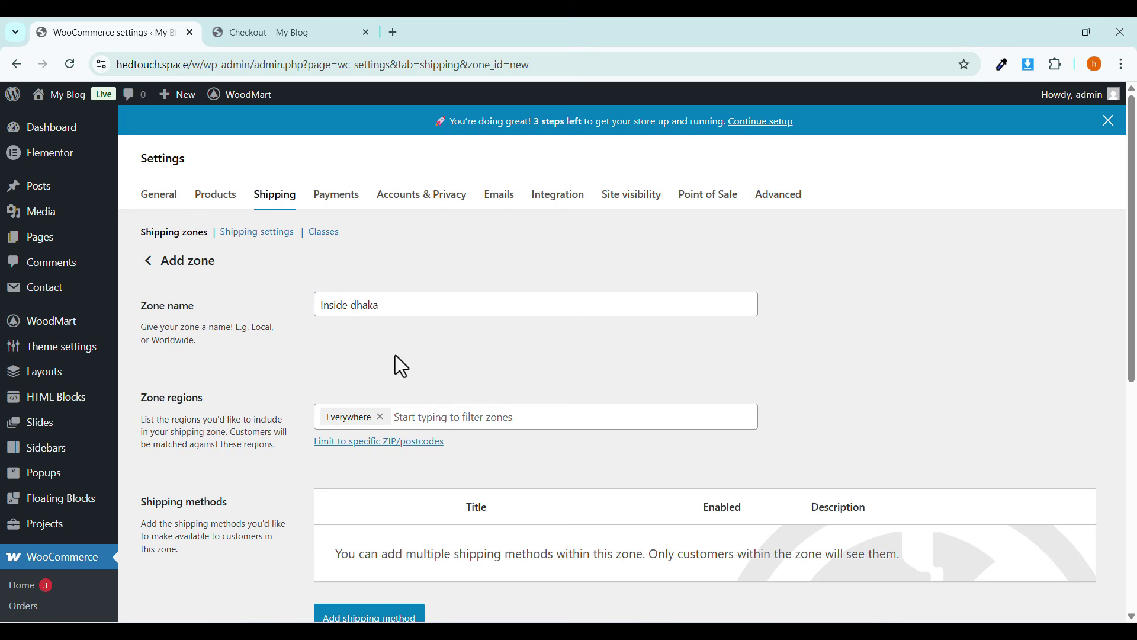
{"action": "left_click", "coordinate": [417, 418]}
{"action": "type", "text": "dha"}
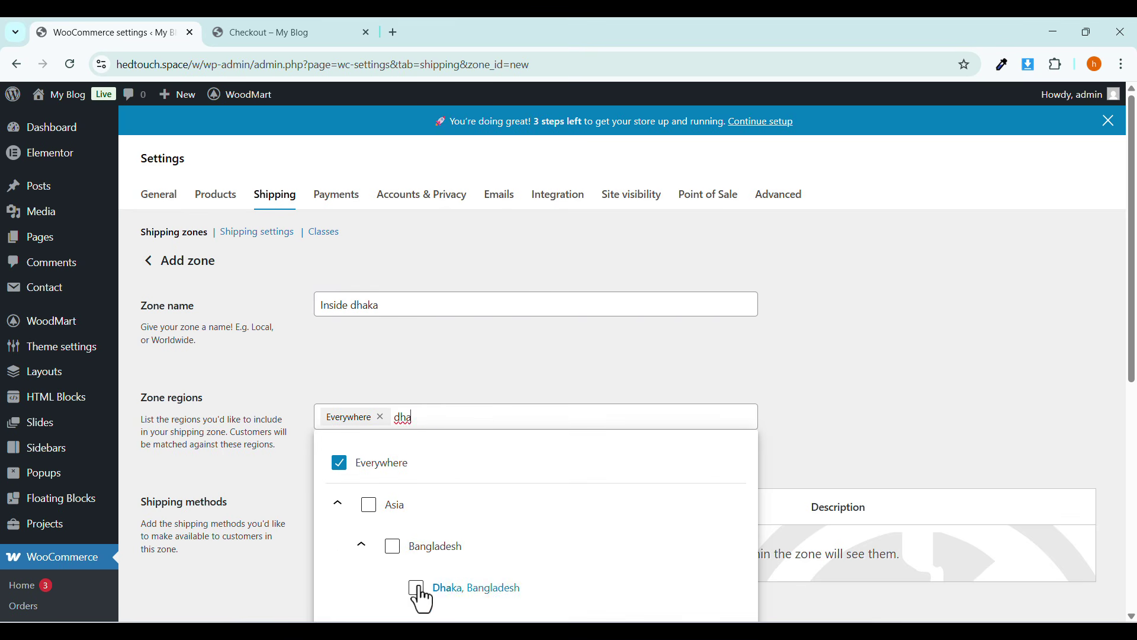
{"action": "left_click", "coordinate": [416, 588]}
{"action": "left_click", "coordinate": [421, 394]}
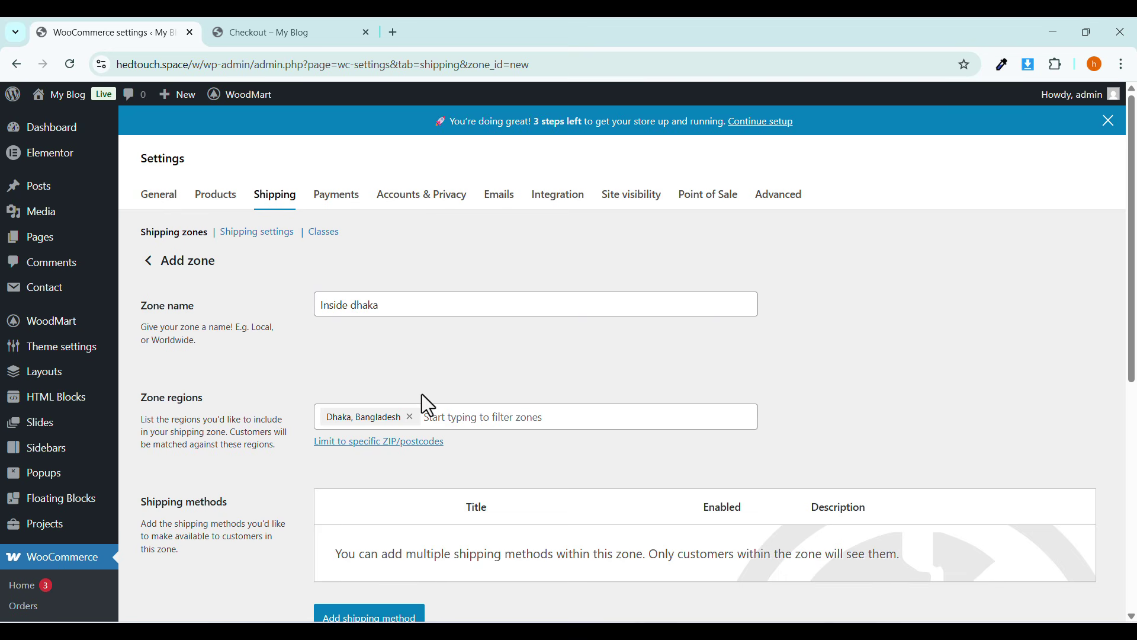
Add a flat rate shipping method to the Dhaka zone and continue to its setup.
{"action": "scroll", "coordinate": [424, 409], "scroll_direction": "down", "scroll_amount": 1}
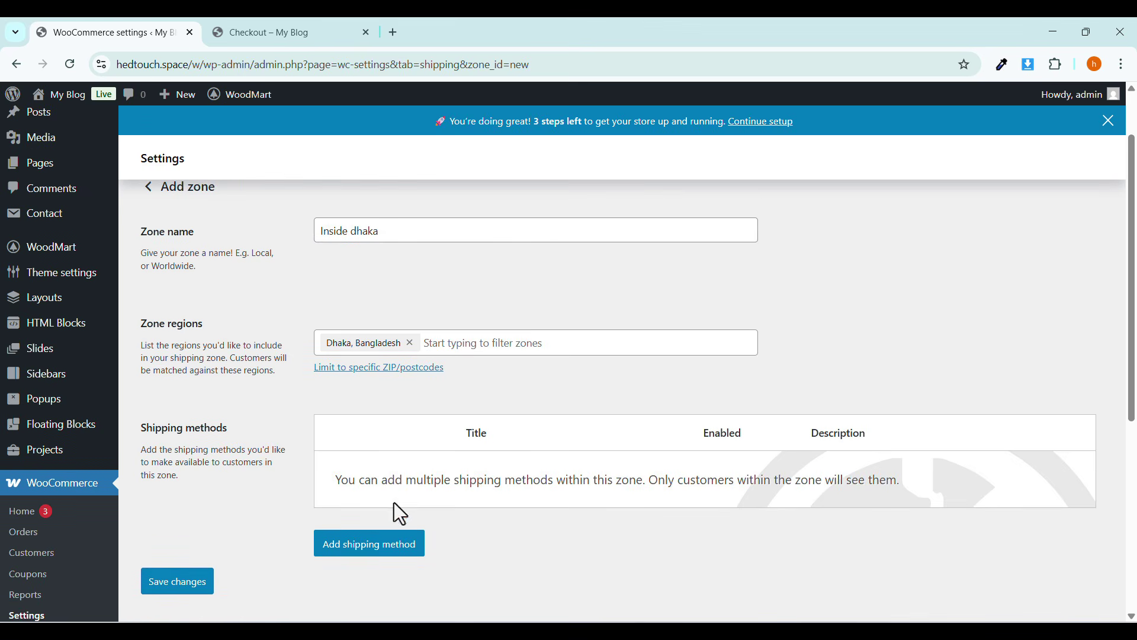
{"action": "left_click", "coordinate": [359, 554]}
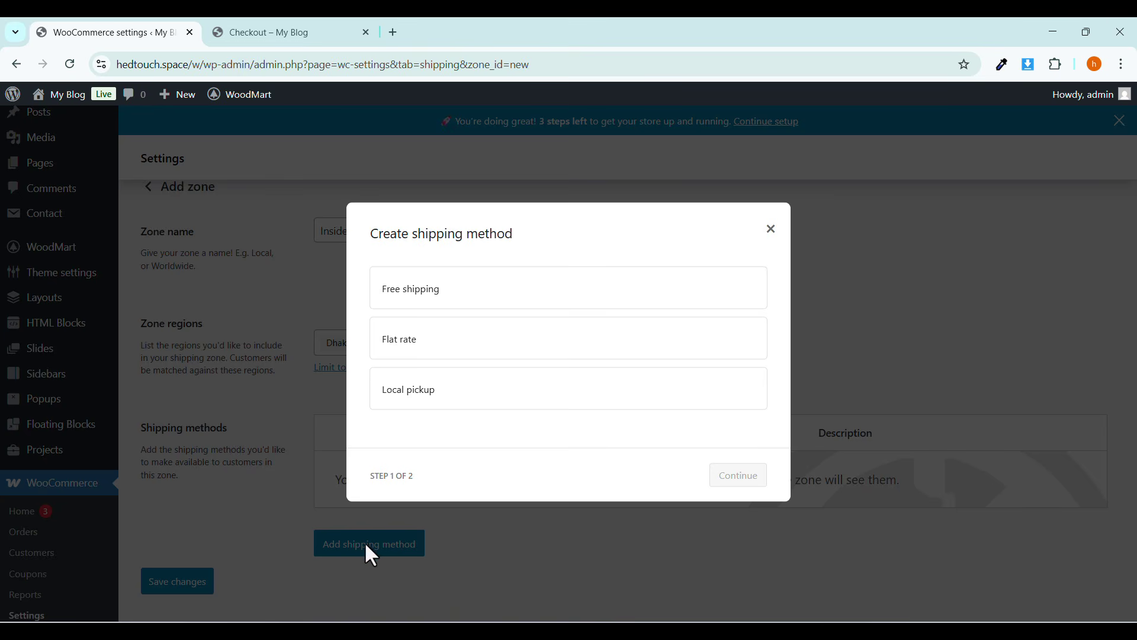
{"action": "left_click", "coordinate": [403, 354]}
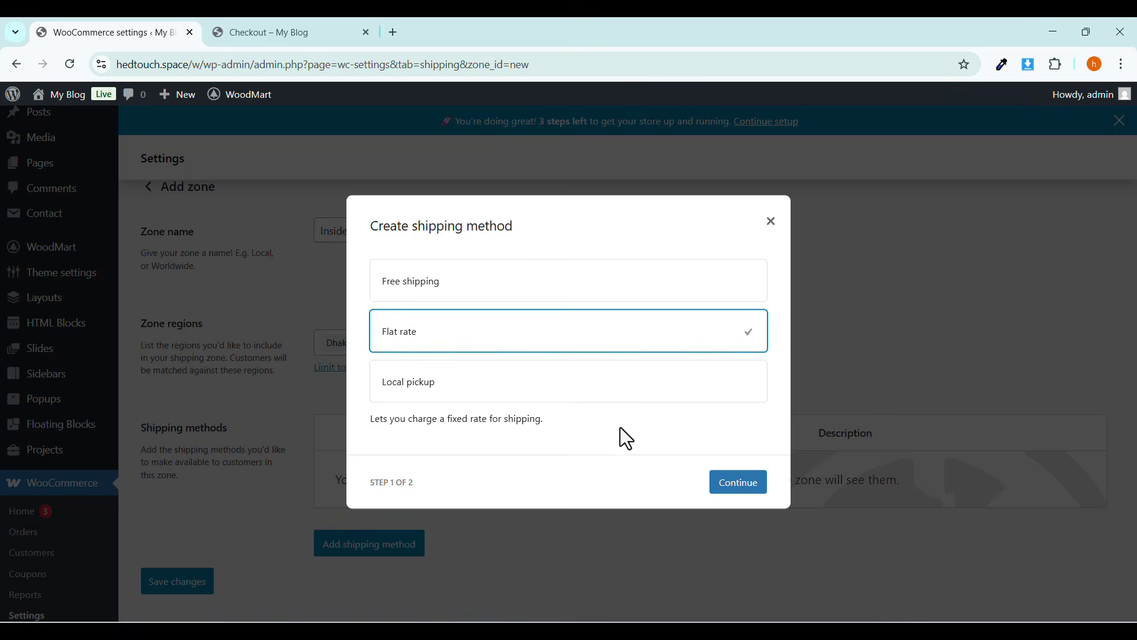
{"action": "left_click", "coordinate": [722, 484]}
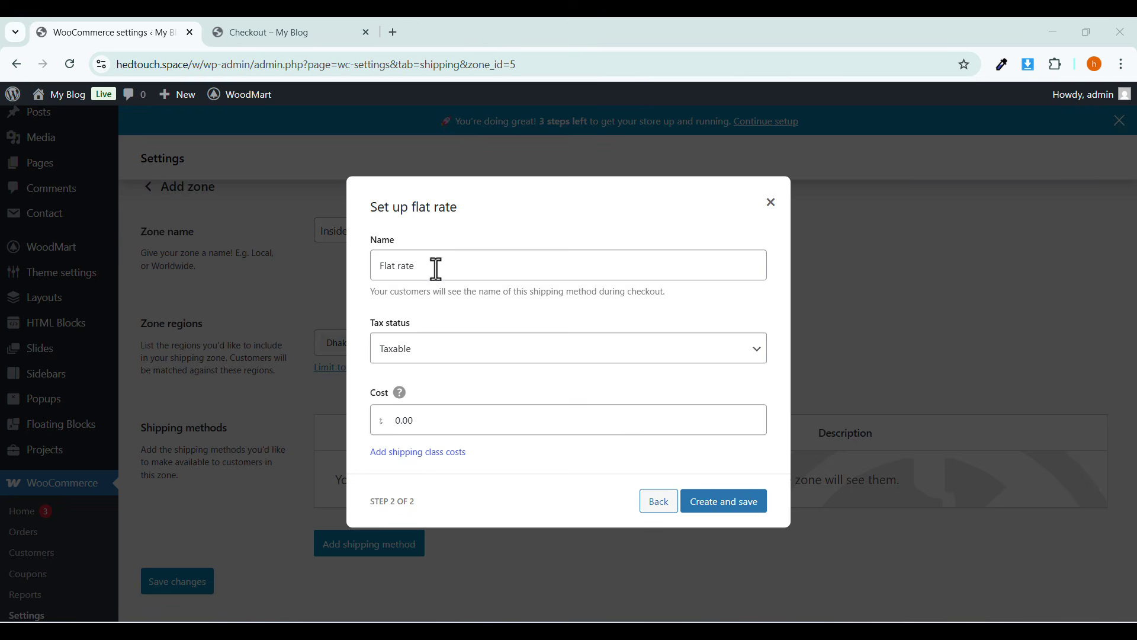
Save the flat rate as "Inside Dhaka" with tax status None and cost 70.00, and return to the shipping zones list.
{"action": "double_click", "coordinate": [405, 266]}
{"action": "right_click", "coordinate": [391, 271]}
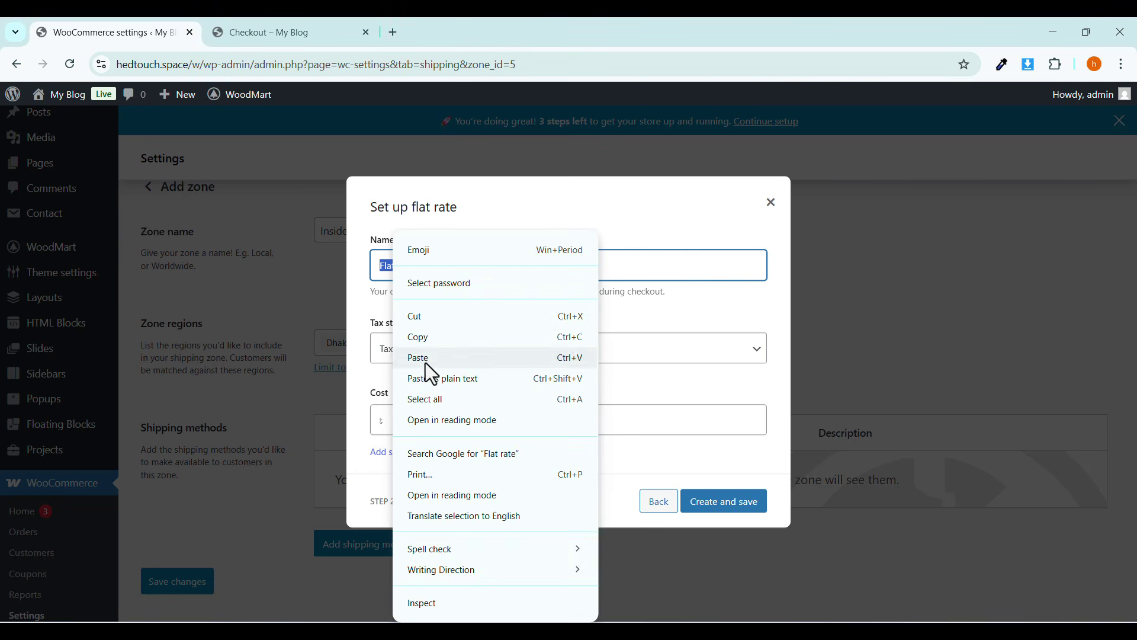
{"action": "key", "text": "Escape"}
{"action": "type", "text": "Inside Dhaka"}
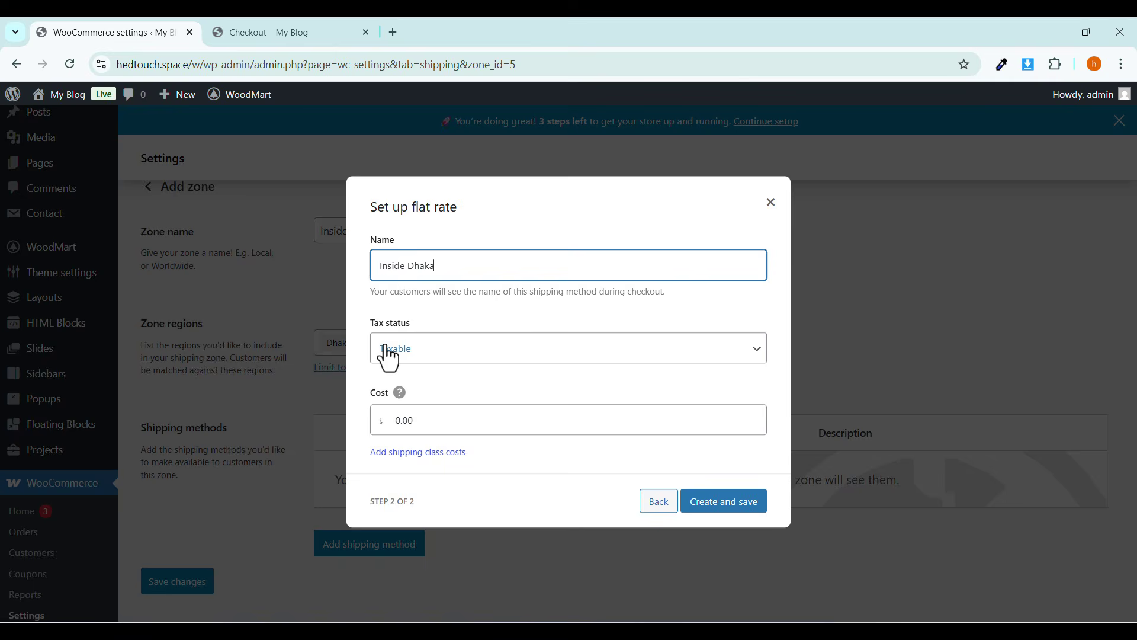
{"action": "left_click", "coordinate": [391, 355]}
{"action": "left_click", "coordinate": [398, 393]}
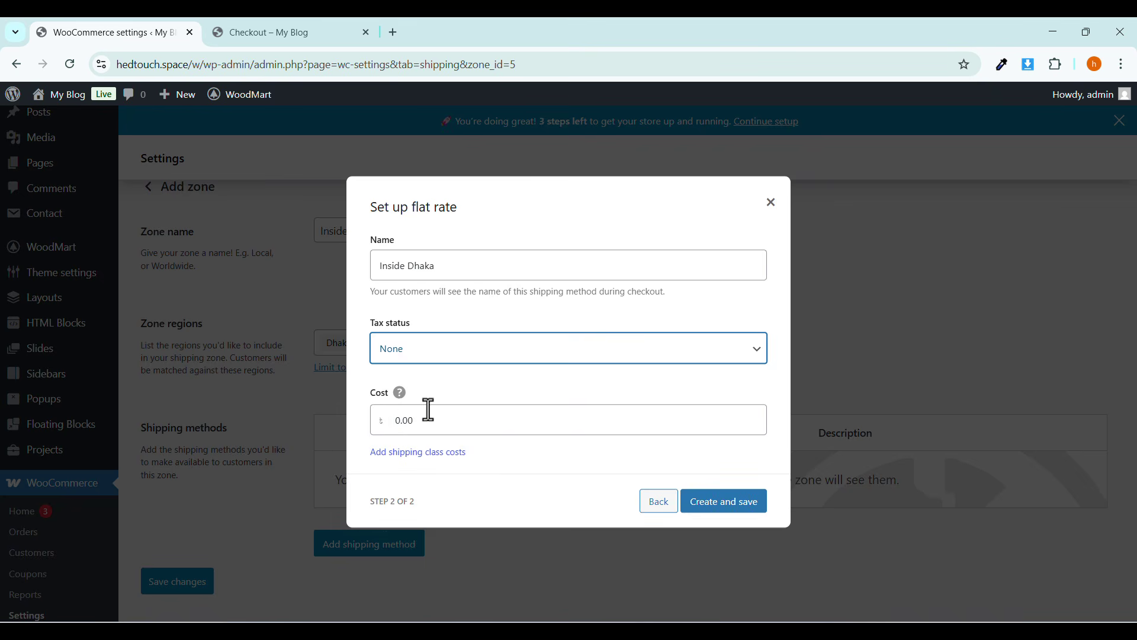
{"action": "double_click", "coordinate": [394, 421]}
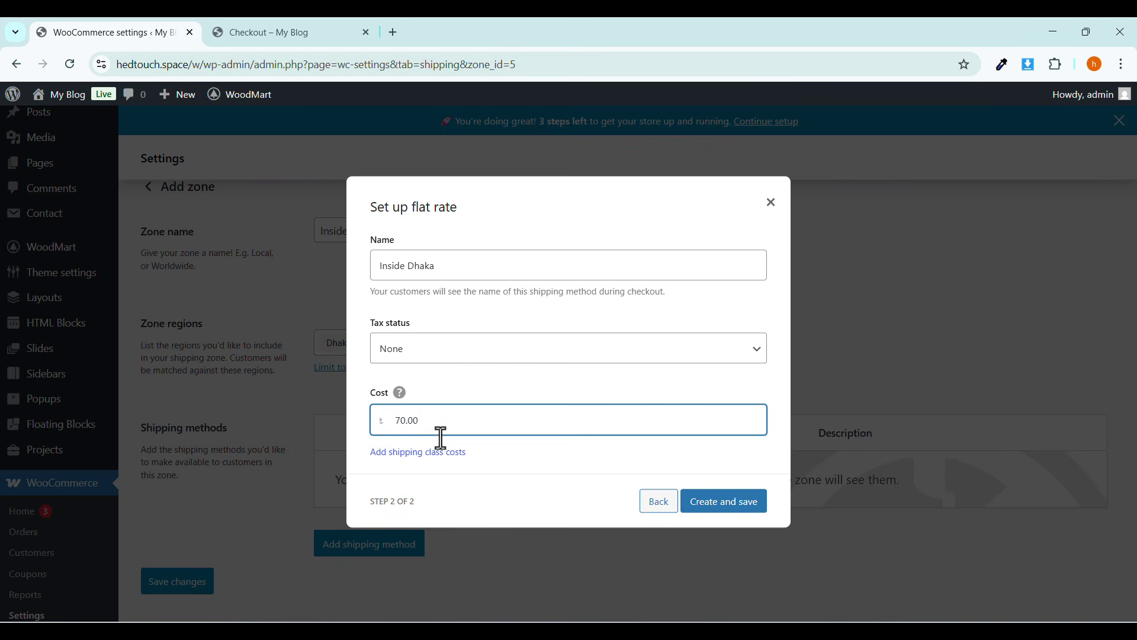
{"action": "left_click", "coordinate": [724, 488]}
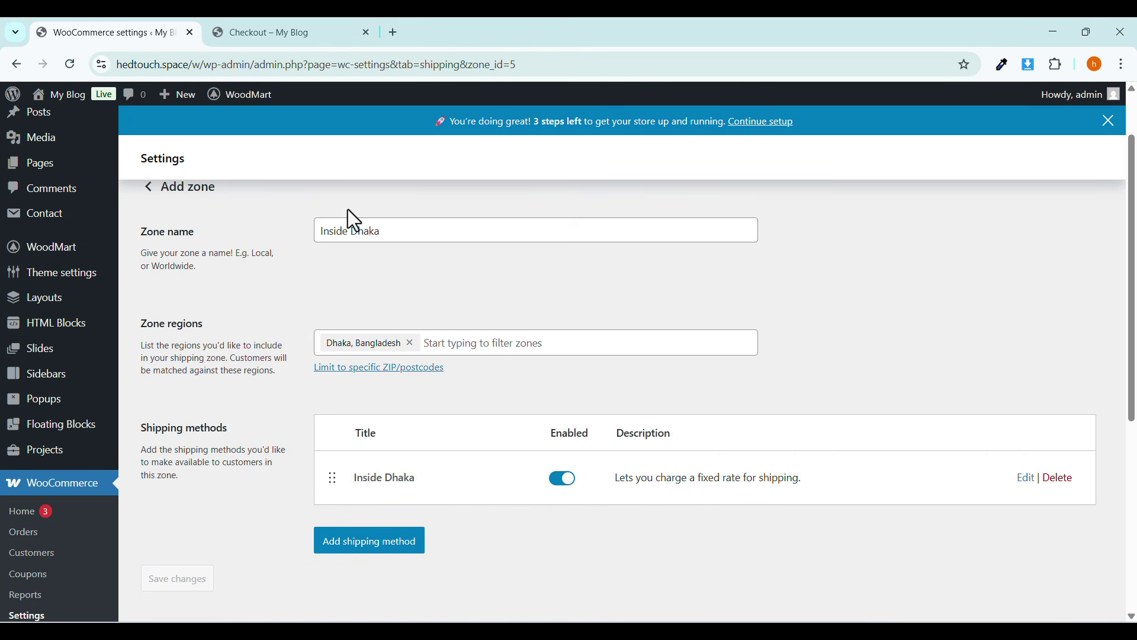
{"action": "scroll", "coordinate": [403, 405], "scroll_direction": "up", "scroll_amount": 2}
{"action": "left_click", "coordinate": [148, 261]}
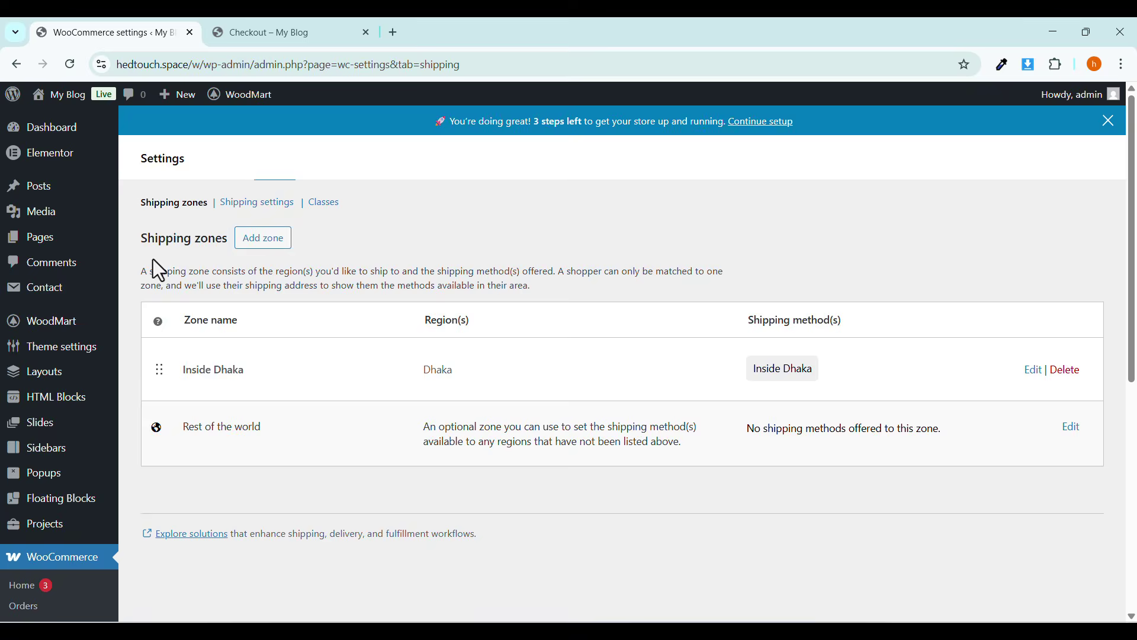
Add another shipping zone named "Outside Dhaka" with Bangladesh as its region.
{"action": "left_click", "coordinate": [261, 276]}
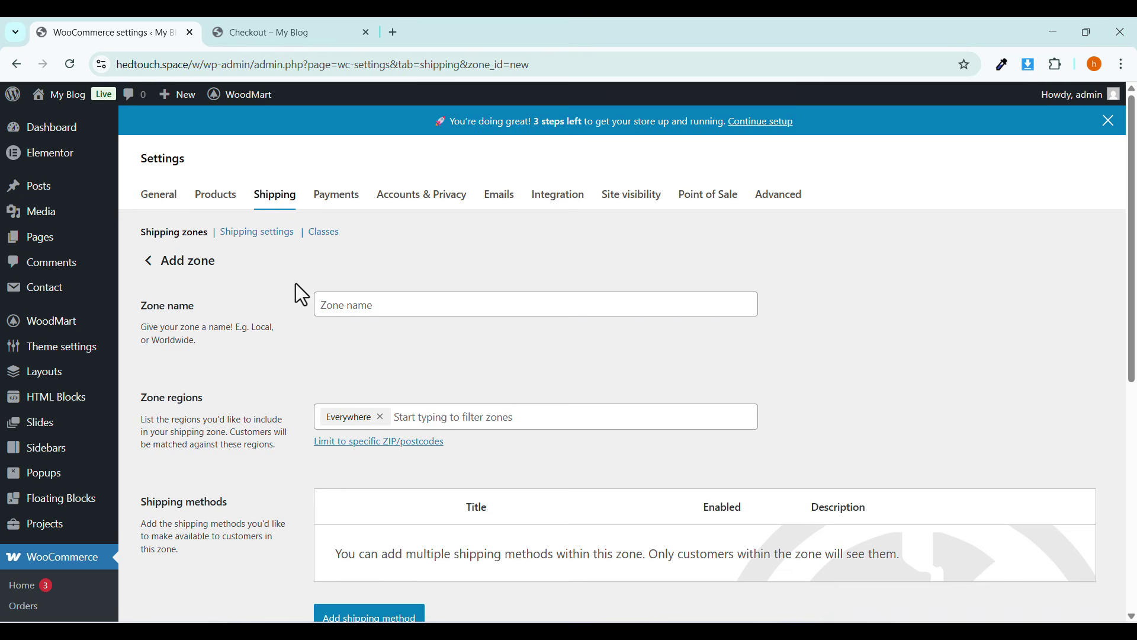
{"action": "left_click", "coordinate": [332, 301]}
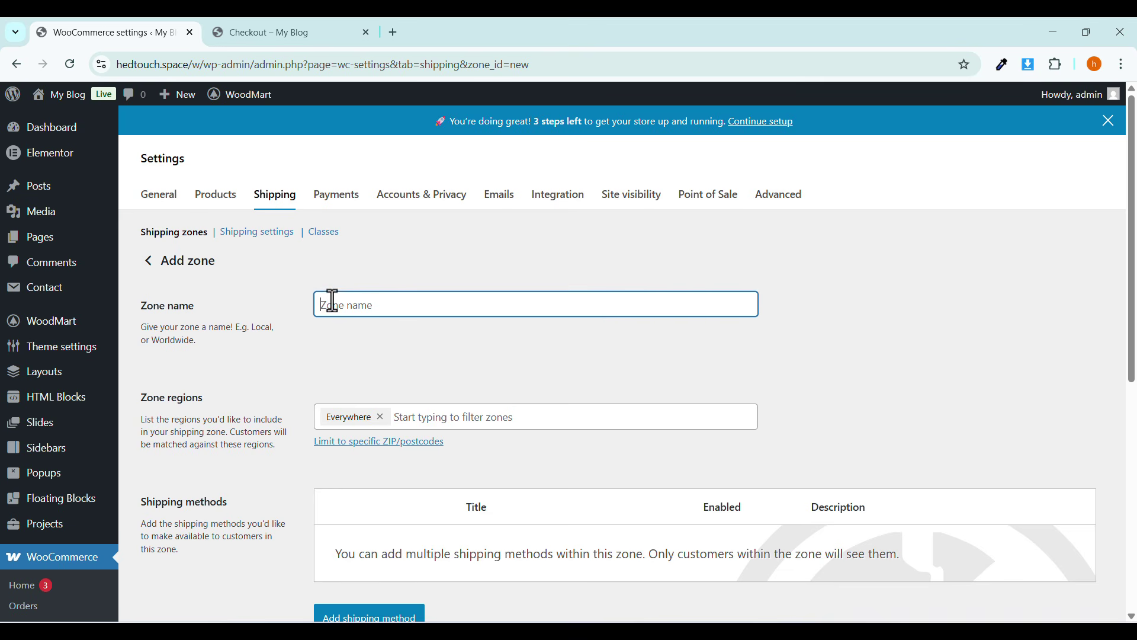
{"action": "type", "text": "Outside Dhaka"}
{"action": "left_click", "coordinate": [422, 418]}
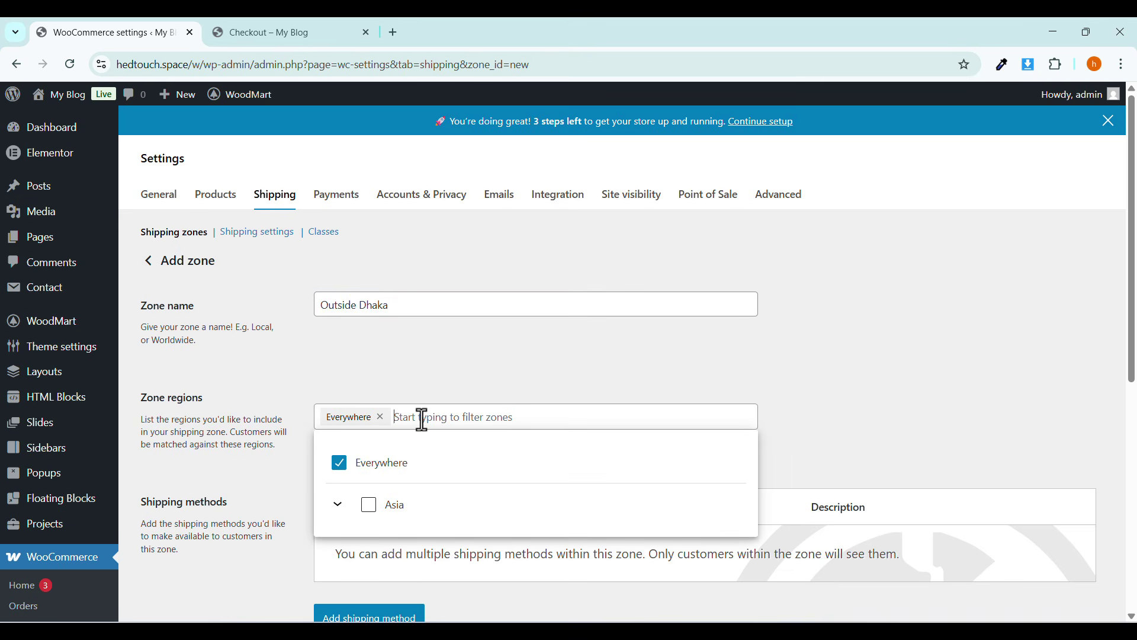
{"action": "type", "text": "bang"}
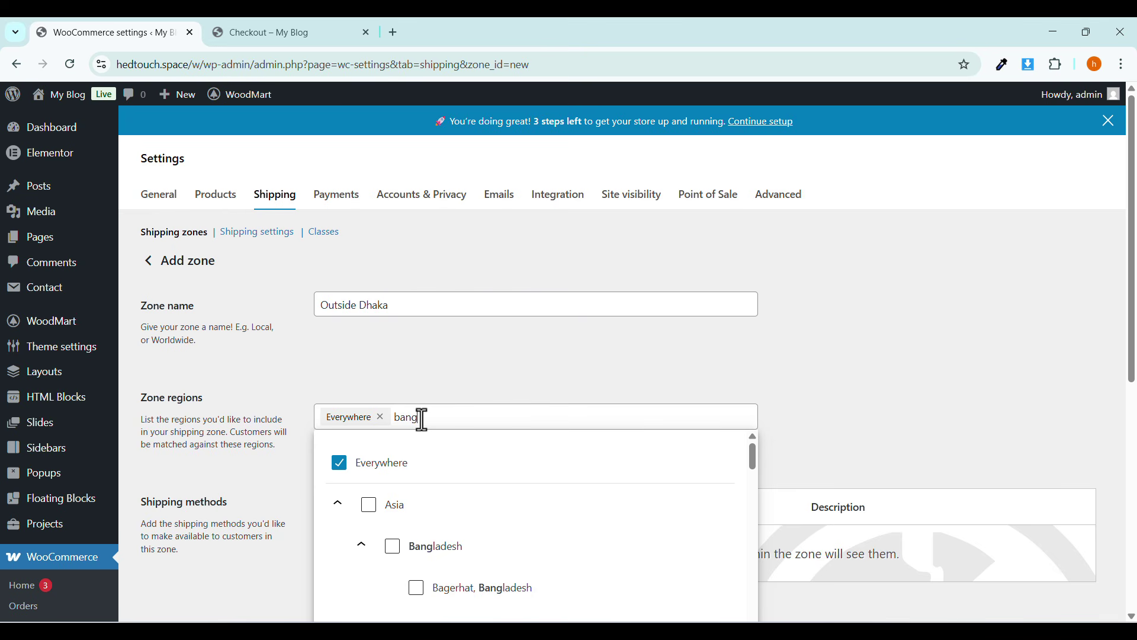
{"action": "left_click", "coordinate": [391, 545]}
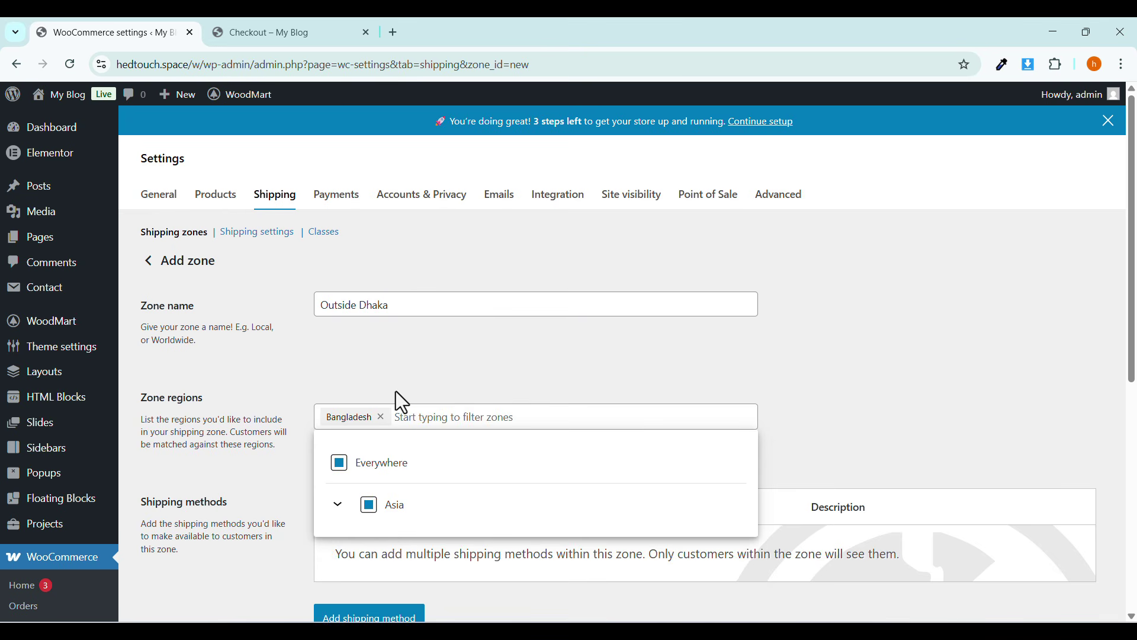
{"action": "left_click", "coordinate": [401, 403]}
Add a flat rate shipping method to the Outside Dhaka zone and continue to its setup.
{"action": "scroll", "coordinate": [402, 403], "scroll_direction": "down", "scroll_amount": 1}
{"action": "left_click", "coordinate": [379, 544]}
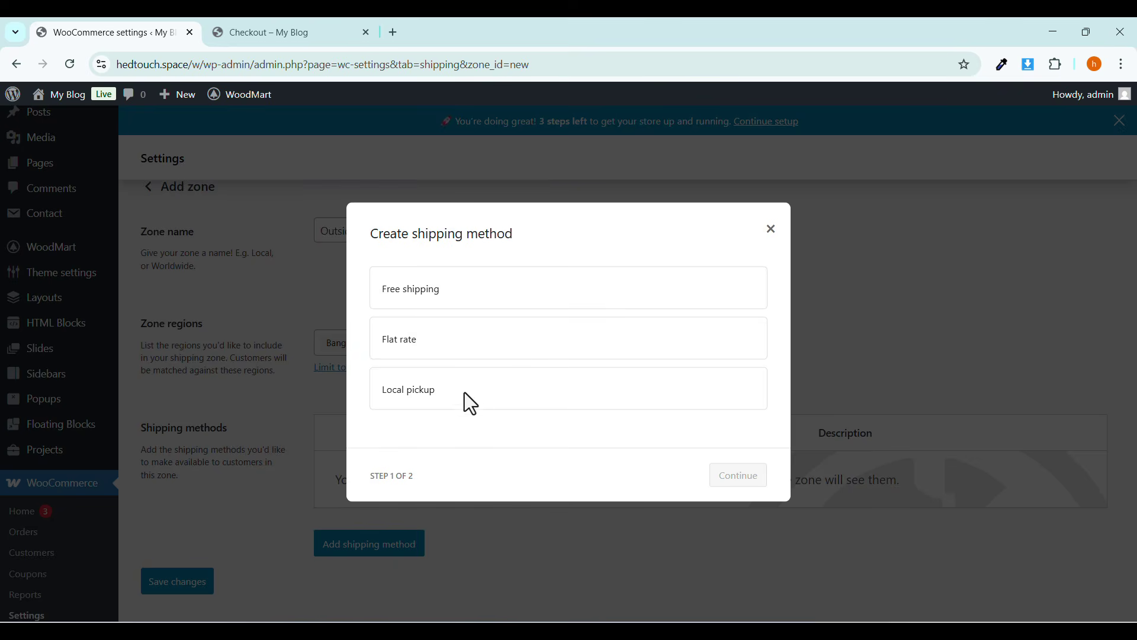
{"action": "left_click", "coordinate": [437, 337]}
{"action": "left_click", "coordinate": [725, 481]}
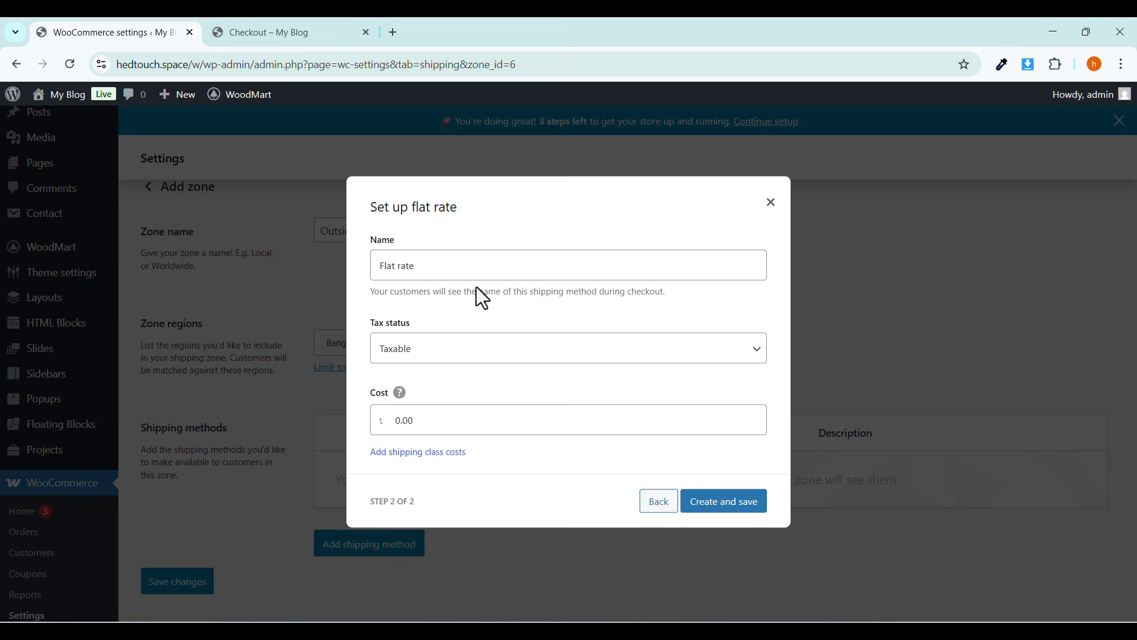
Save the flat rate as "Outside Dhaka" with tax status None and cost 120.00, and go back to the shipping zones list.
{"action": "triple_click", "coordinate": [462, 267]}
{"action": "right_click", "coordinate": [462, 264]}
{"action": "left_click", "coordinate": [489, 357]}
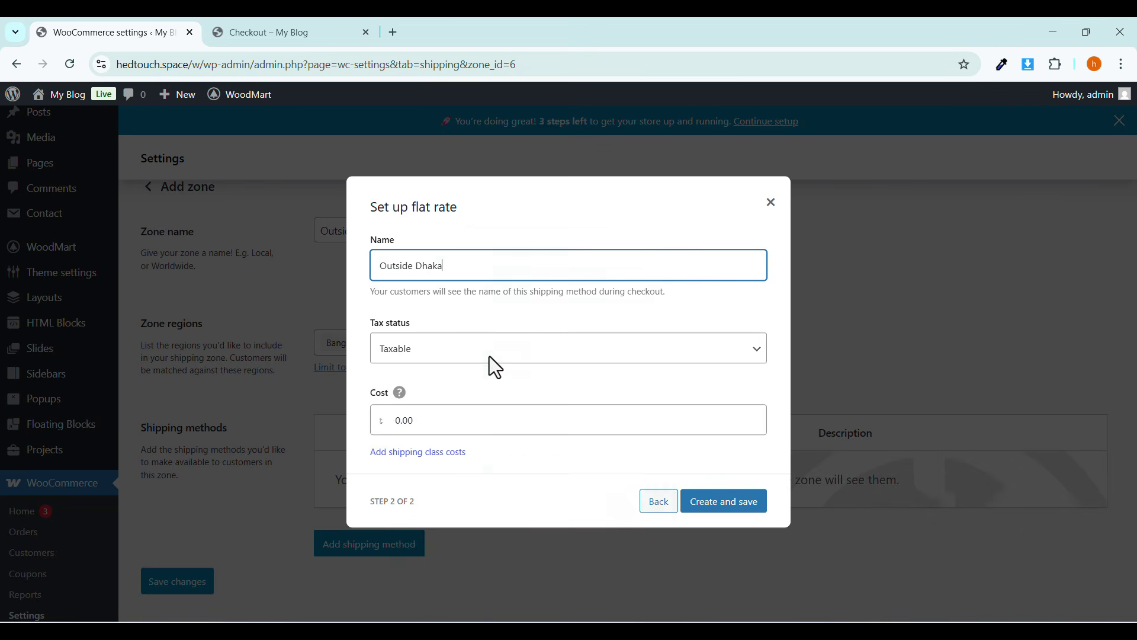
{"action": "left_click", "coordinate": [448, 358]}
{"action": "left_click", "coordinate": [418, 386]}
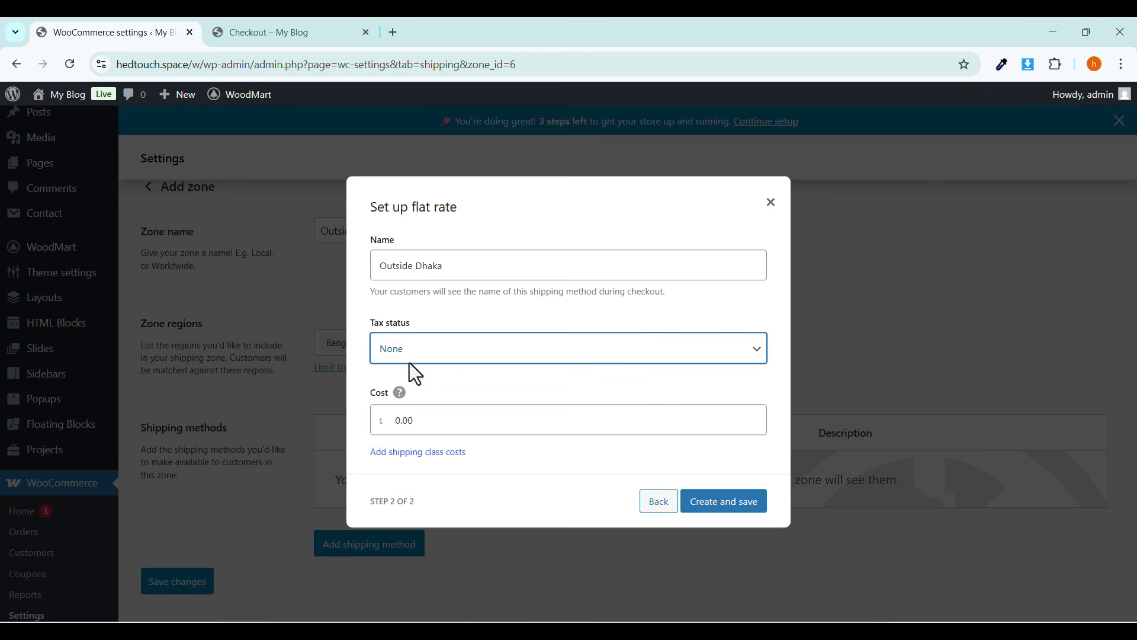
{"action": "double_click", "coordinate": [397, 421]}
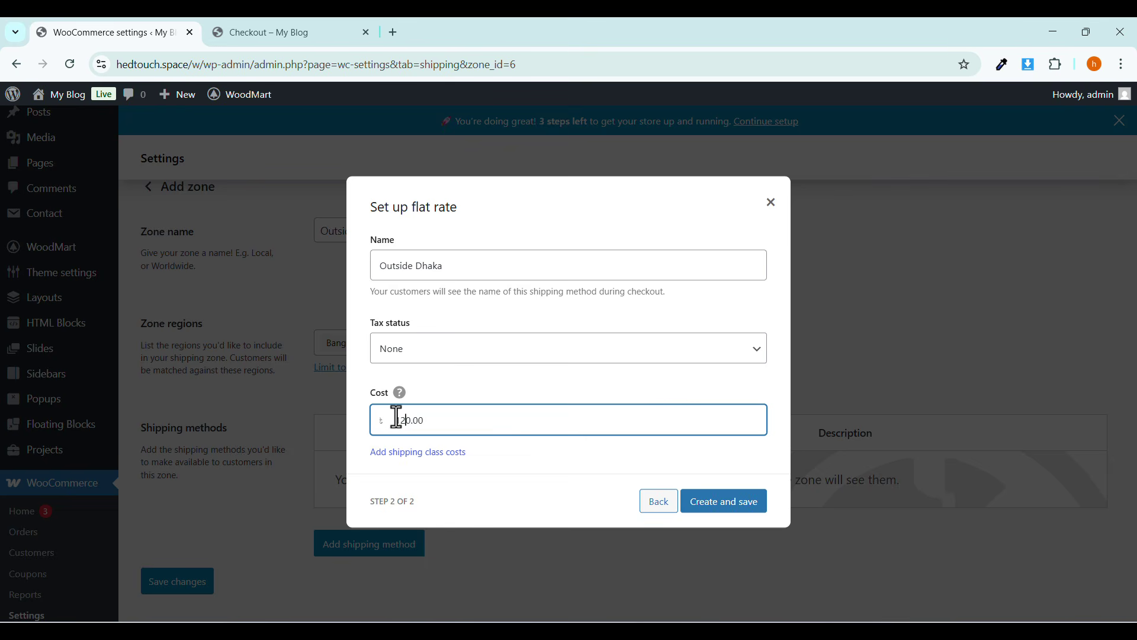
{"action": "left_click", "coordinate": [714, 484]}
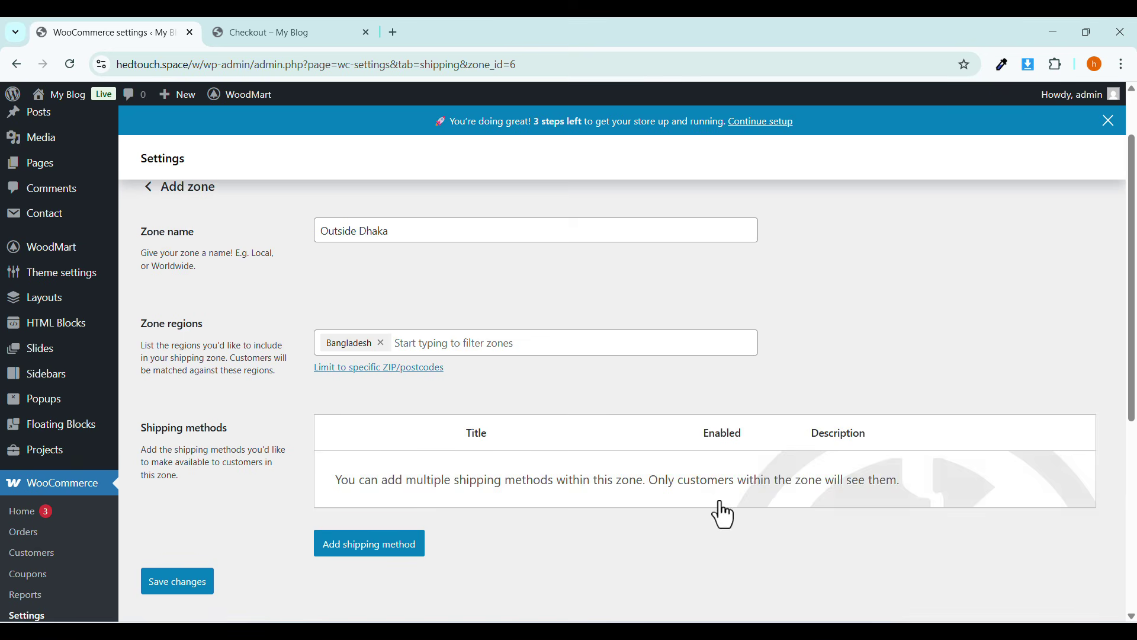
{"action": "scroll", "coordinate": [560, 485], "scroll_direction": "up", "scroll_amount": 1}
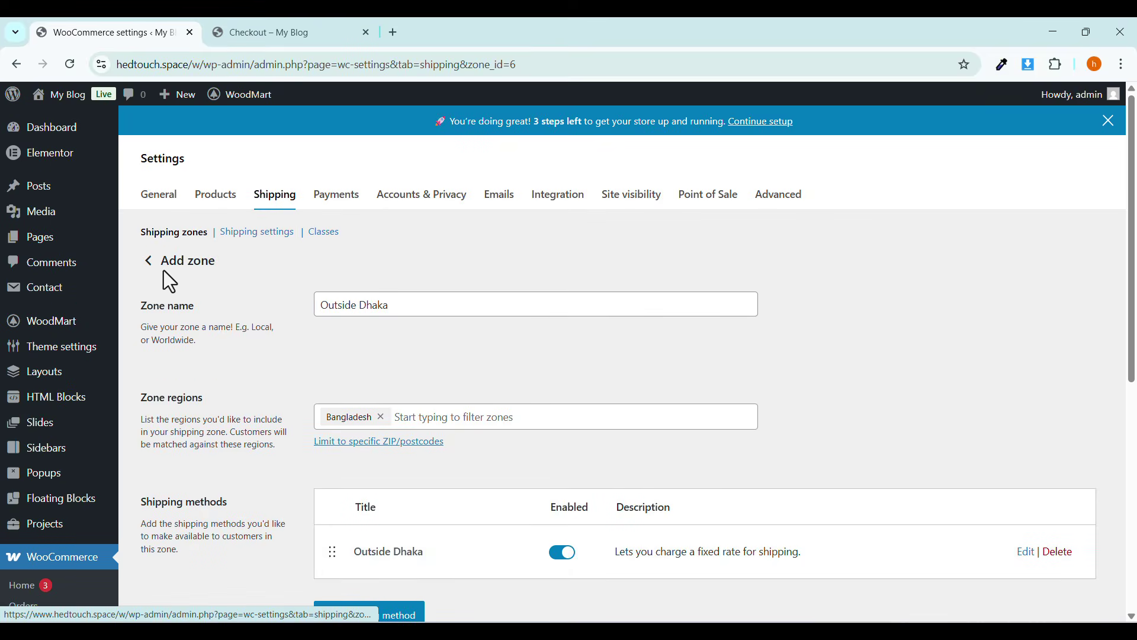
{"action": "left_click", "coordinate": [148, 261]}
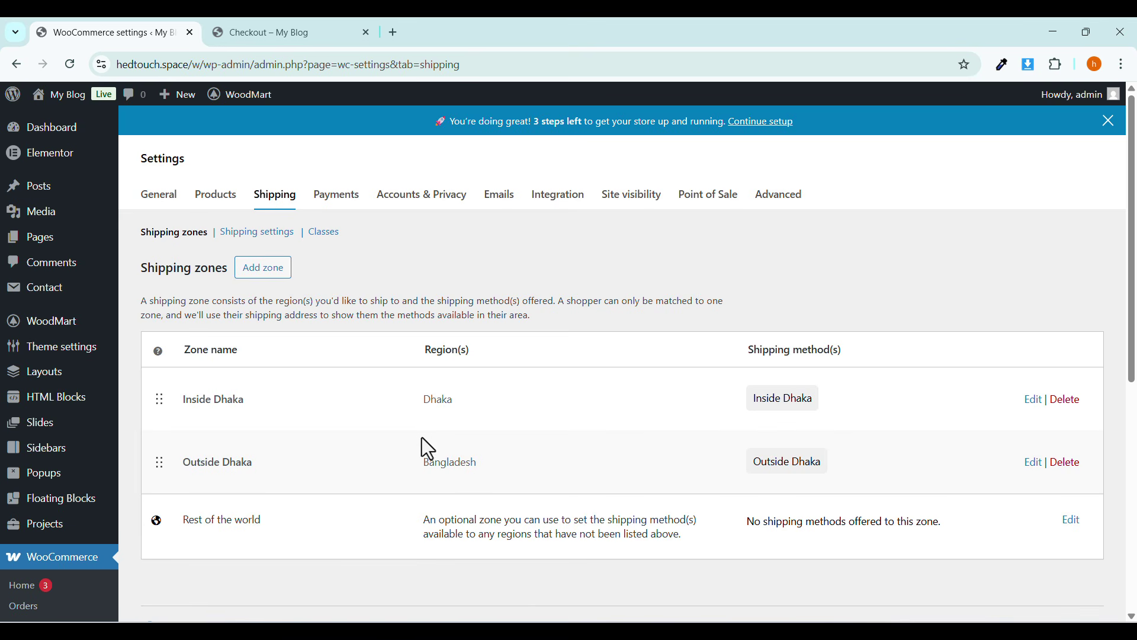
Switch to the checkout page, reload it and check the shipment charge for the Feni district.
{"action": "left_click", "coordinate": [261, 35]}
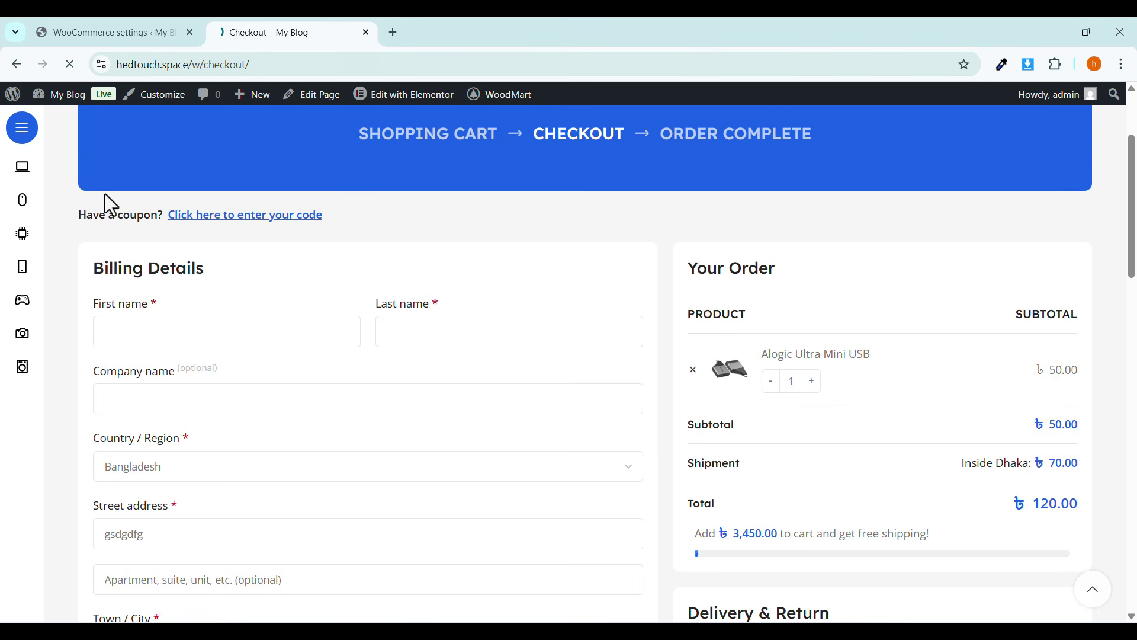
{"action": "mouse_move", "coordinate": [68, 91]}
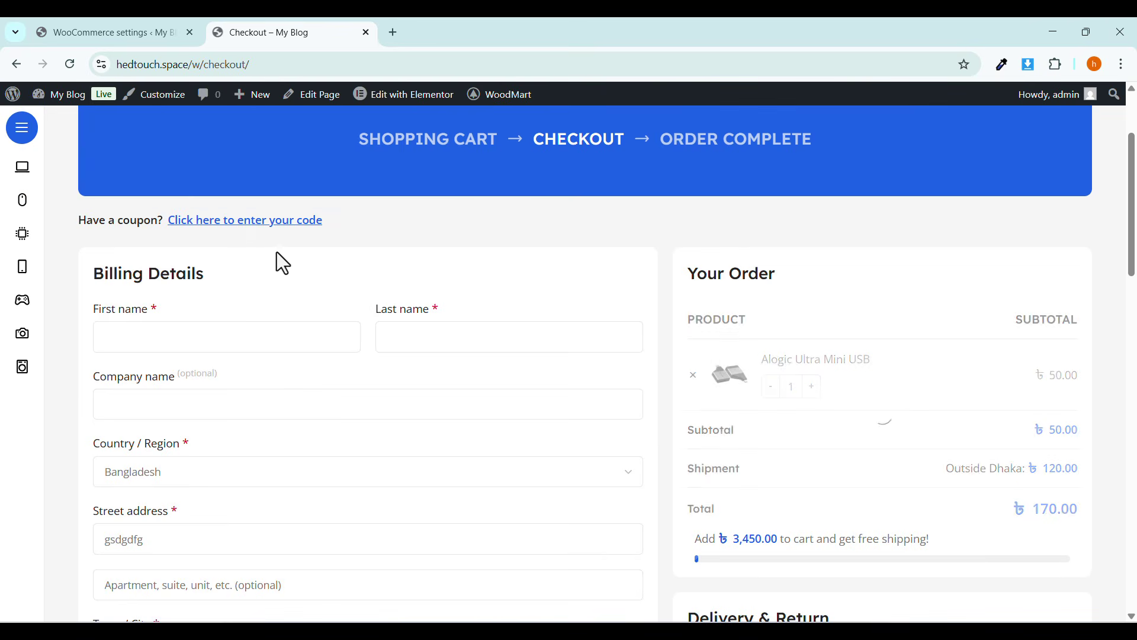
{"action": "scroll", "coordinate": [276, 255], "scroll_direction": "down", "scroll_amount": 4}
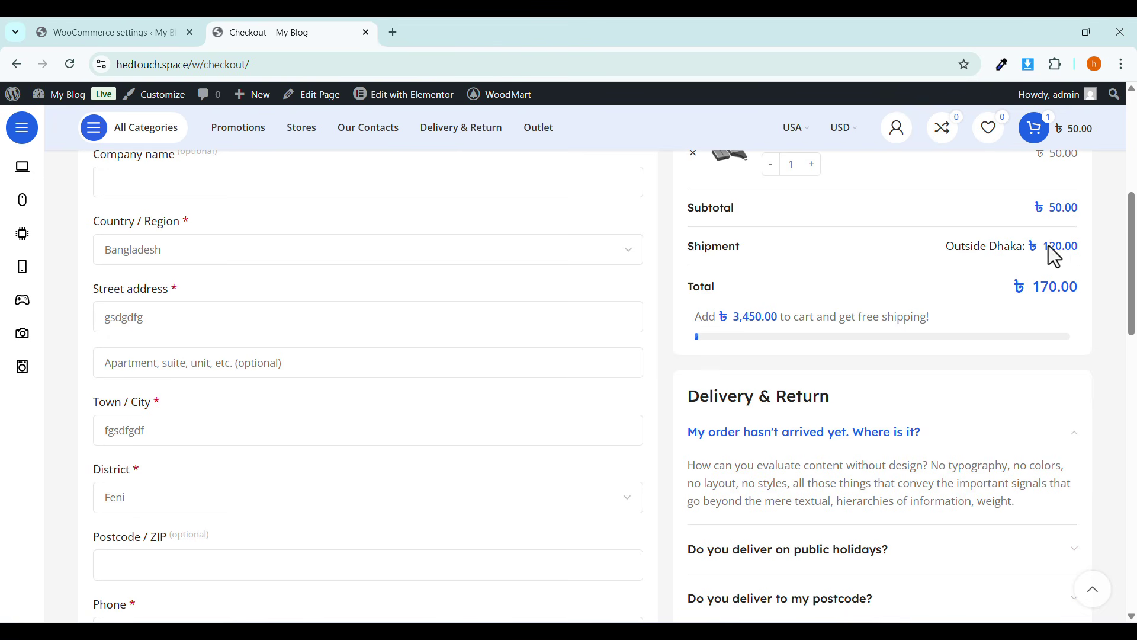
{"action": "left_click_drag", "start_coordinate": [1079, 249], "coordinate": [908, 253]}
Test the billing district with Faridpur and Dhaka, checking the shipment charge in the order summary for each.
{"action": "left_click", "coordinate": [159, 519]}
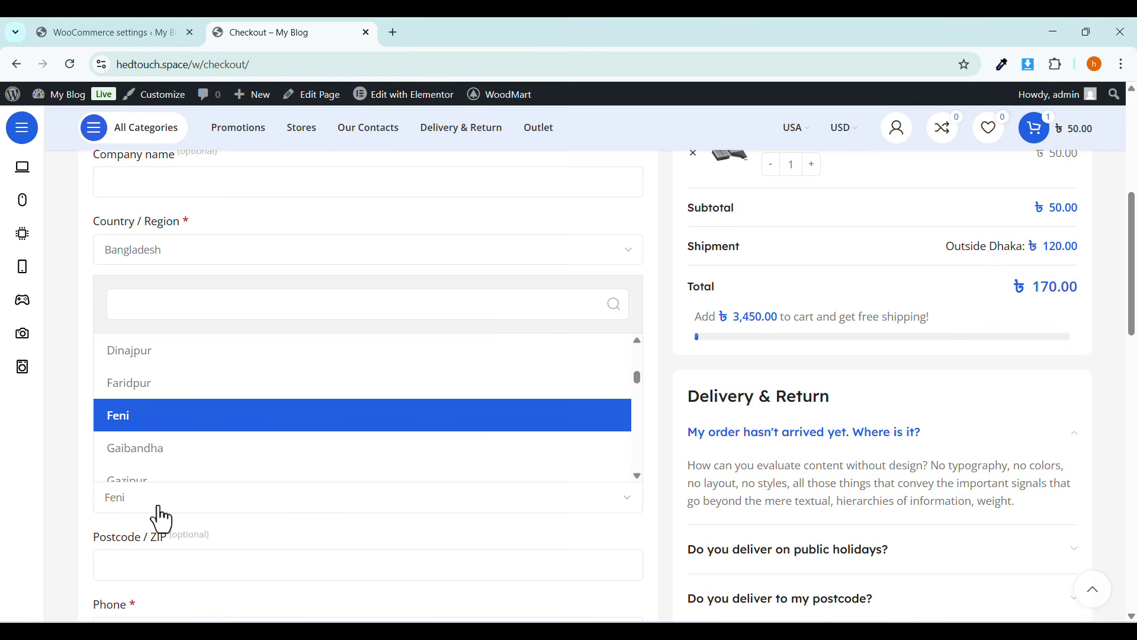
{"action": "left_click", "coordinate": [134, 390]}
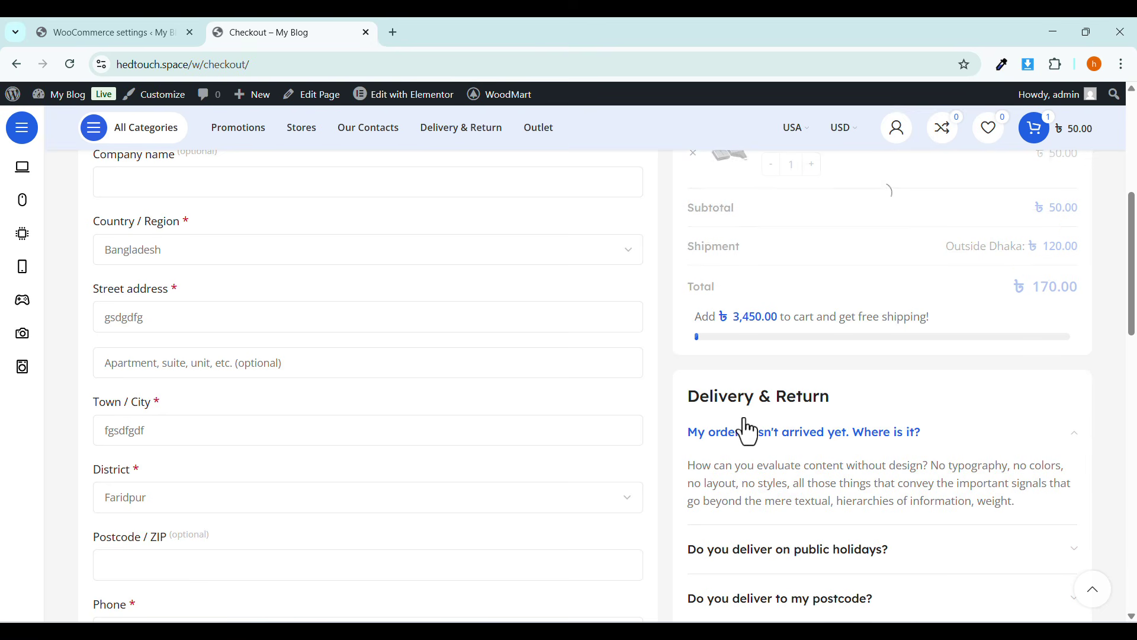
{"action": "left_click", "coordinate": [177, 505]}
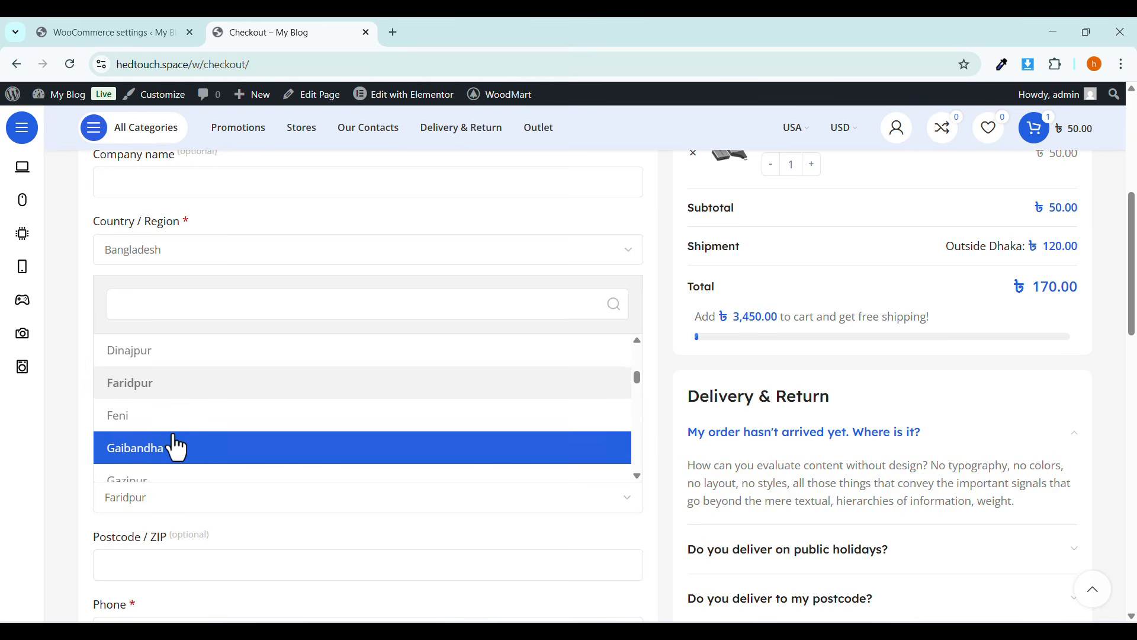
{"action": "scroll", "coordinate": [175, 446], "scroll_direction": "up", "scroll_amount": 1}
{"action": "left_click", "coordinate": [163, 394]}
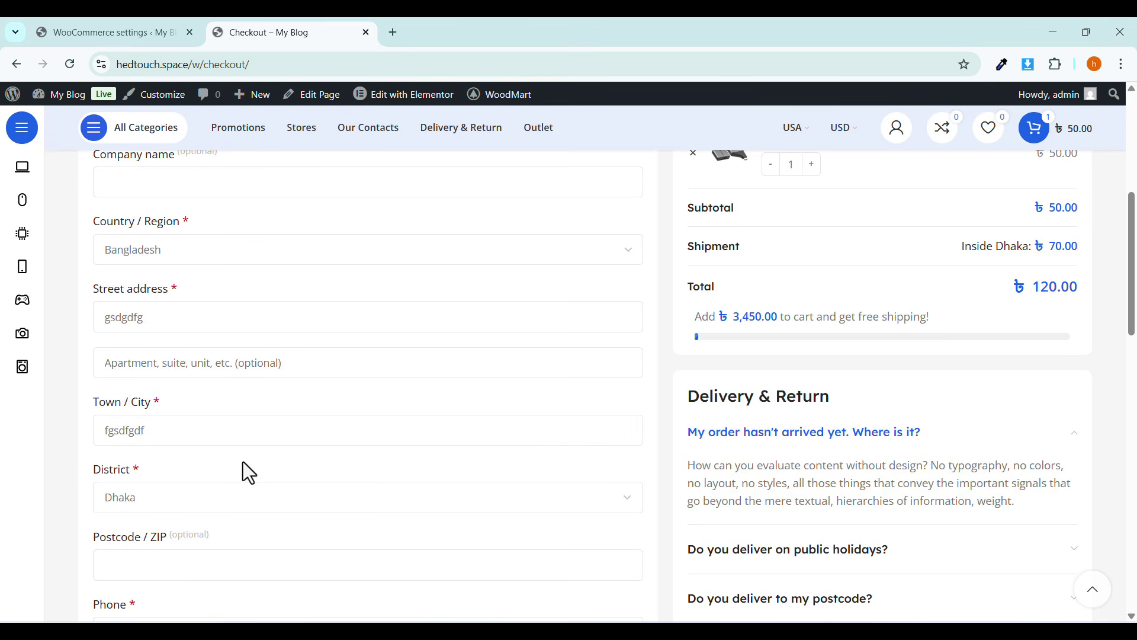
{"action": "left_click_drag", "start_coordinate": [971, 246], "coordinate": [1079, 249]}
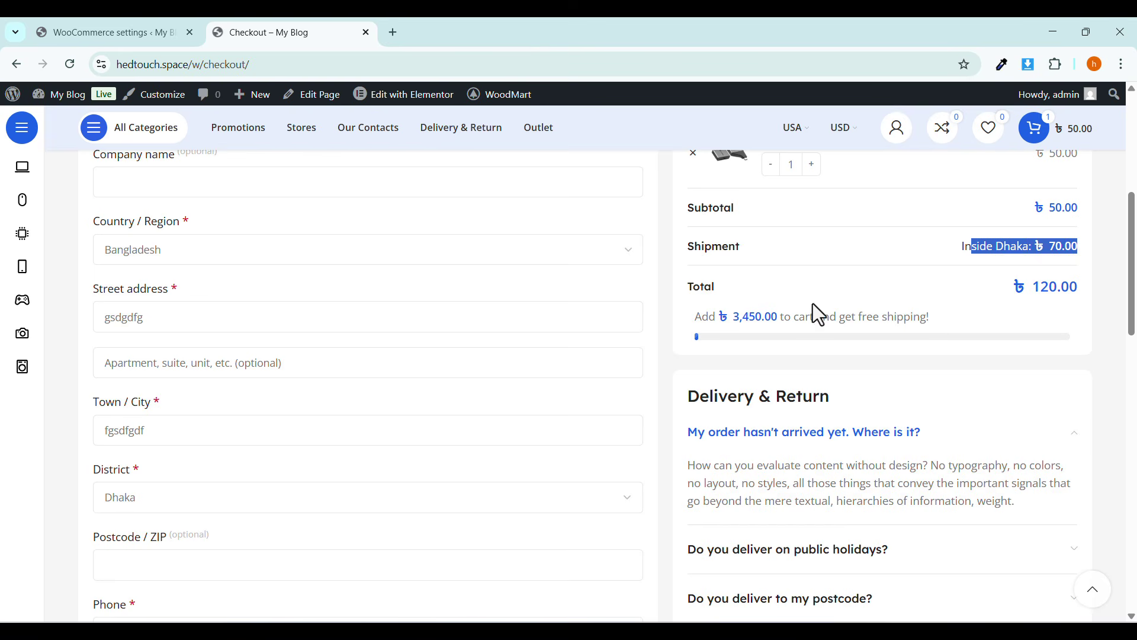
Set the checkout's billing district to Chattogram and check the shipment charge in the order summary.
{"action": "left_click", "coordinate": [171, 505]}
{"action": "scroll", "coordinate": [168, 428], "scroll_direction": "up", "scroll_amount": 3}
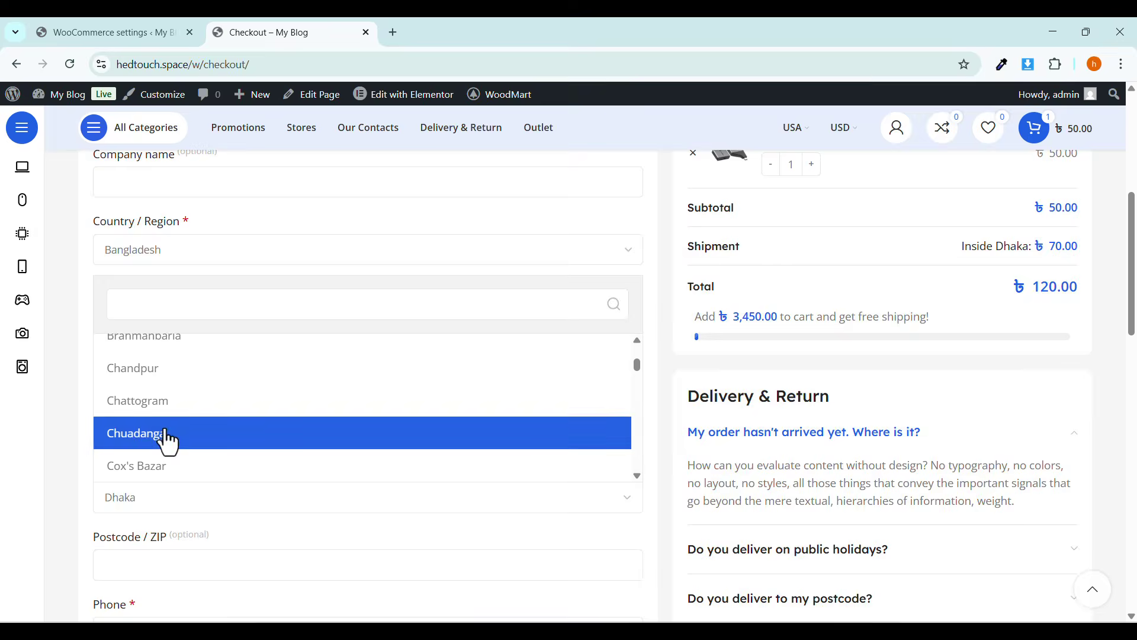
{"action": "left_click", "coordinate": [164, 409]}
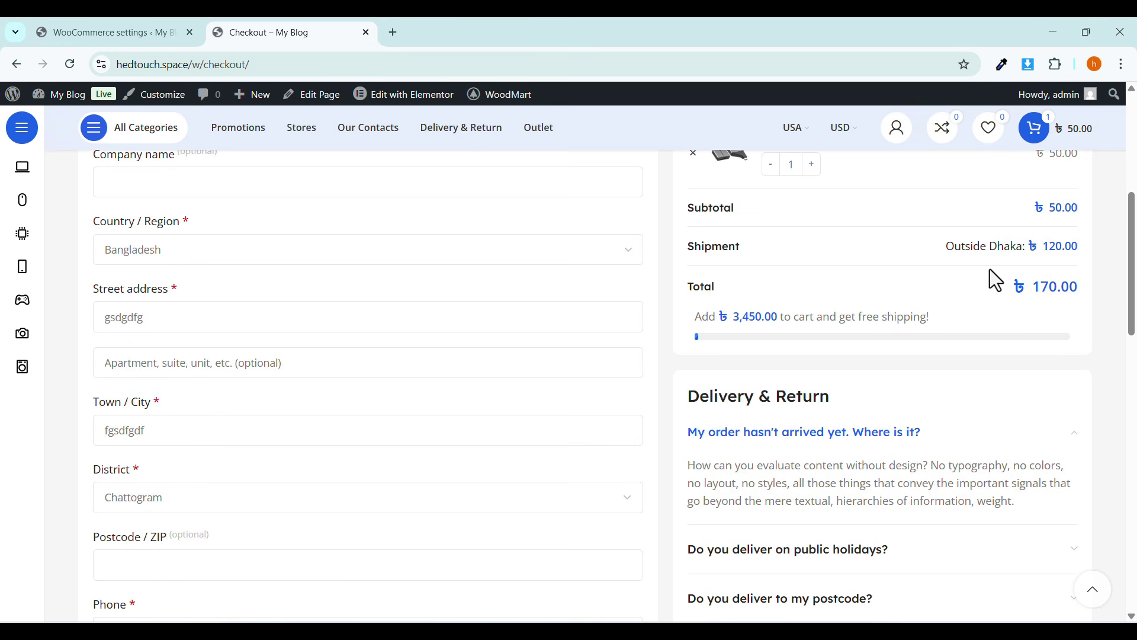
{"action": "left_click", "coordinate": [216, 436]}
{"action": "left_click", "coordinate": [213, 317]}
{"action": "left_click", "coordinate": [207, 254]}
{"action": "left_click", "coordinate": [240, 387]}
{"action": "left_click_drag", "start_coordinate": [950, 247], "coordinate": [1077, 247]}
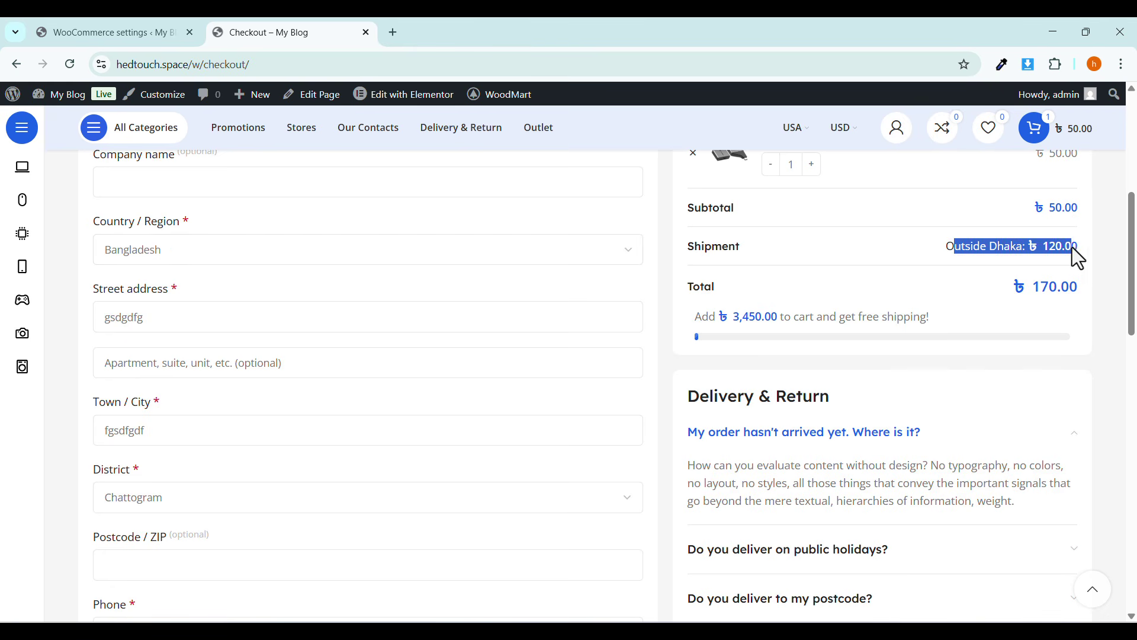
Set the billing district on the checkout page back to Dhaka.
{"action": "left_click", "coordinate": [276, 503]}
{"action": "scroll", "coordinate": [177, 449], "scroll_direction": "down", "scroll_amount": 2}
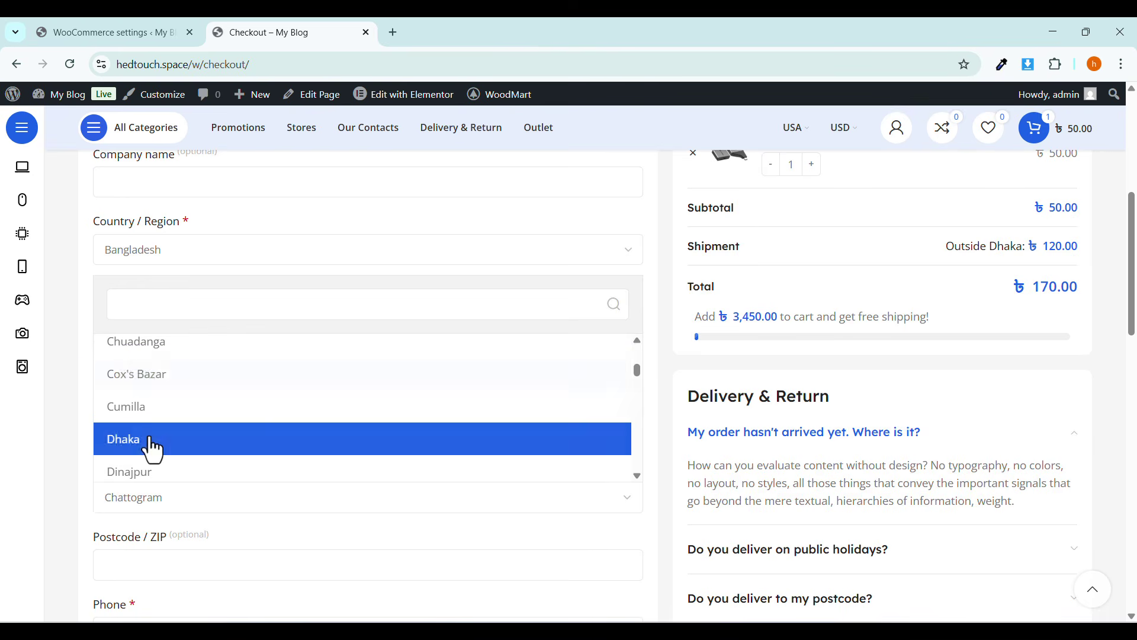
{"action": "left_click", "coordinate": [152, 441]}
Return to the WooCommerce settings and enable Cash on delivery among the offline payment methods.
{"action": "left_click", "coordinate": [106, 33]}
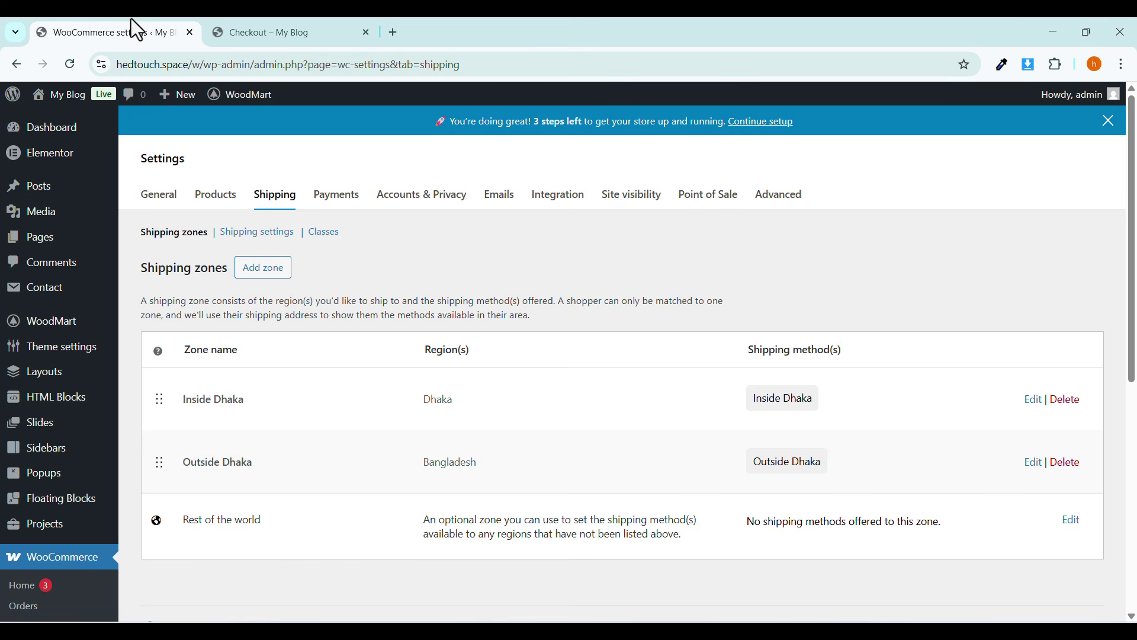
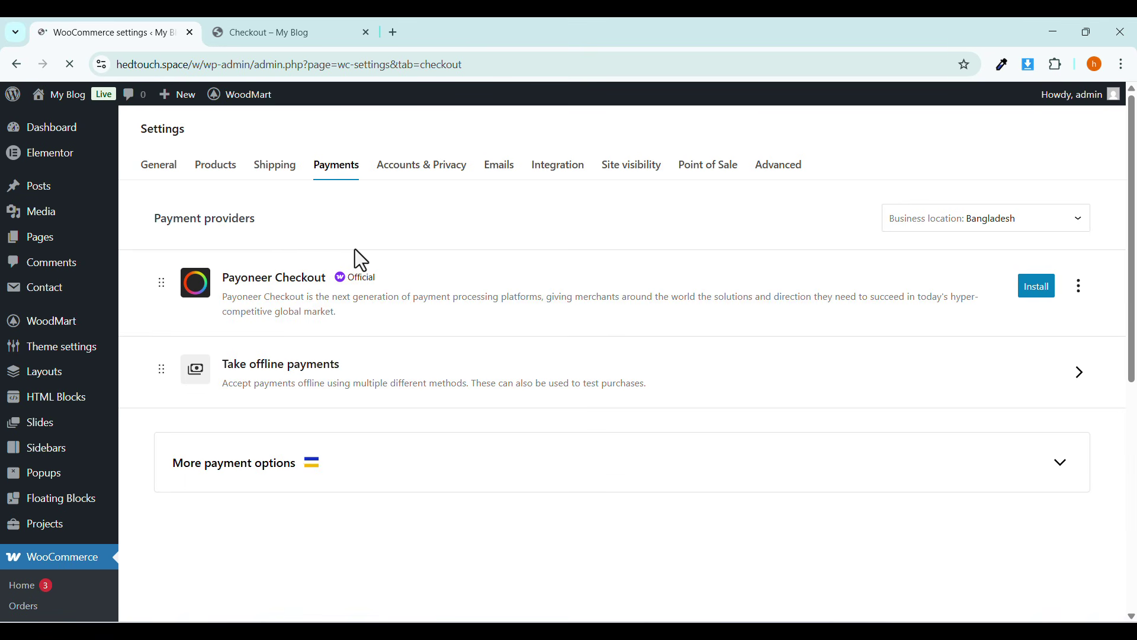
{"action": "left_click", "coordinate": [244, 369]}
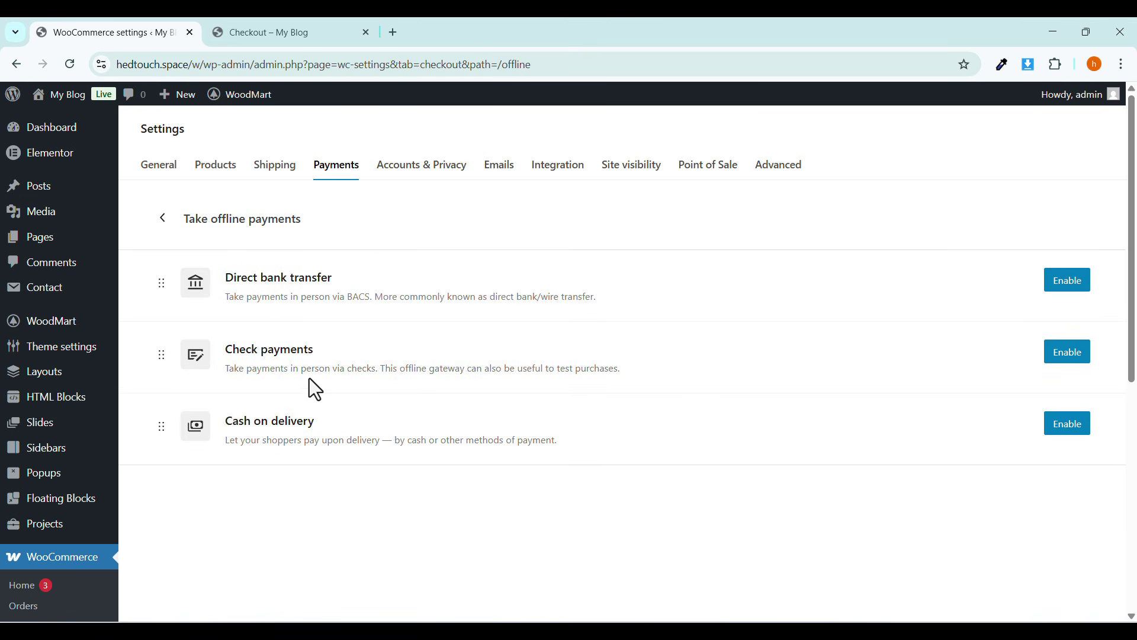
{"action": "left_click", "coordinate": [1070, 425]}
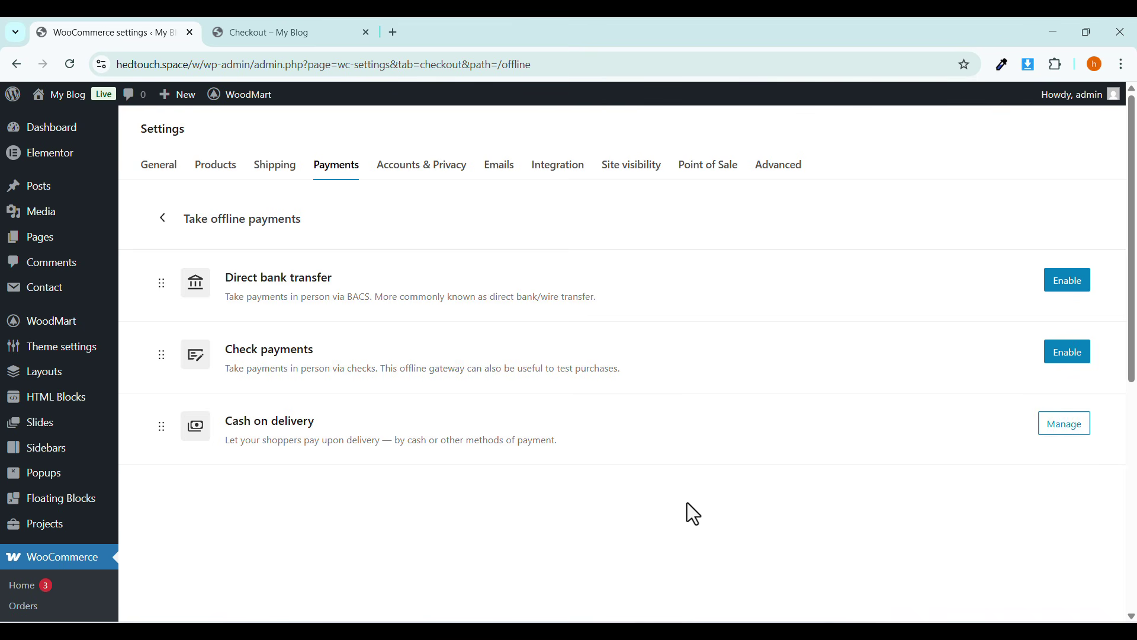
Reload the checkout page and examine the cash on delivery option and its description under Payment Information.
{"action": "left_click", "coordinate": [224, 20]}
{"action": "left_click", "coordinate": [71, 64]}
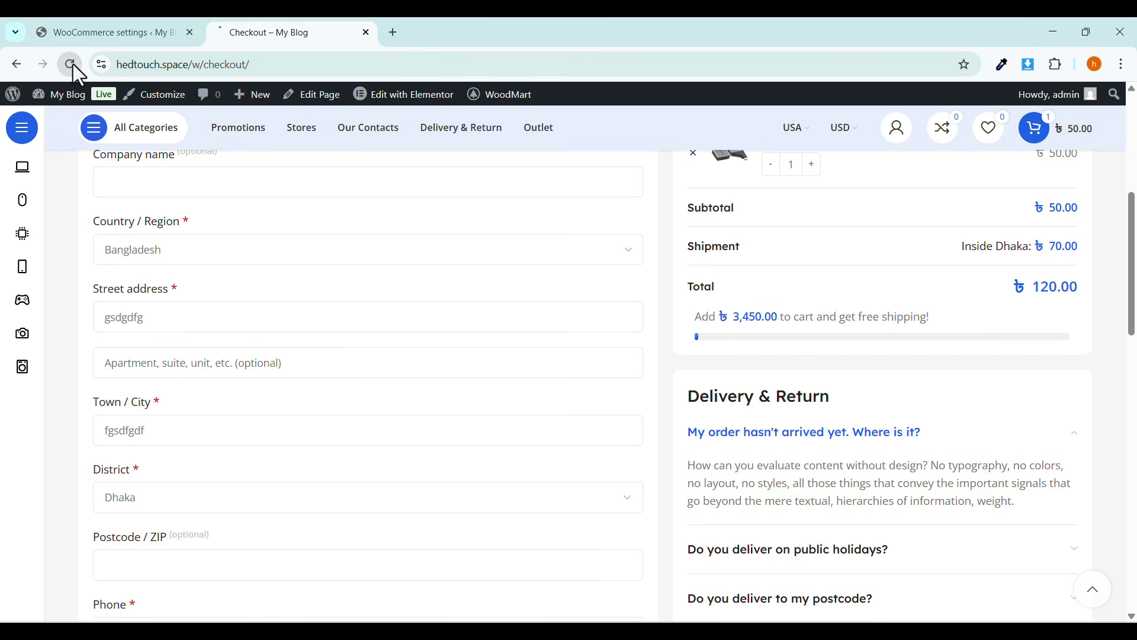
{"action": "scroll", "coordinate": [219, 358], "scroll_direction": "down", "scroll_amount": 3}
{"action": "scroll", "coordinate": [219, 357], "scroll_direction": "down", "scroll_amount": 11}
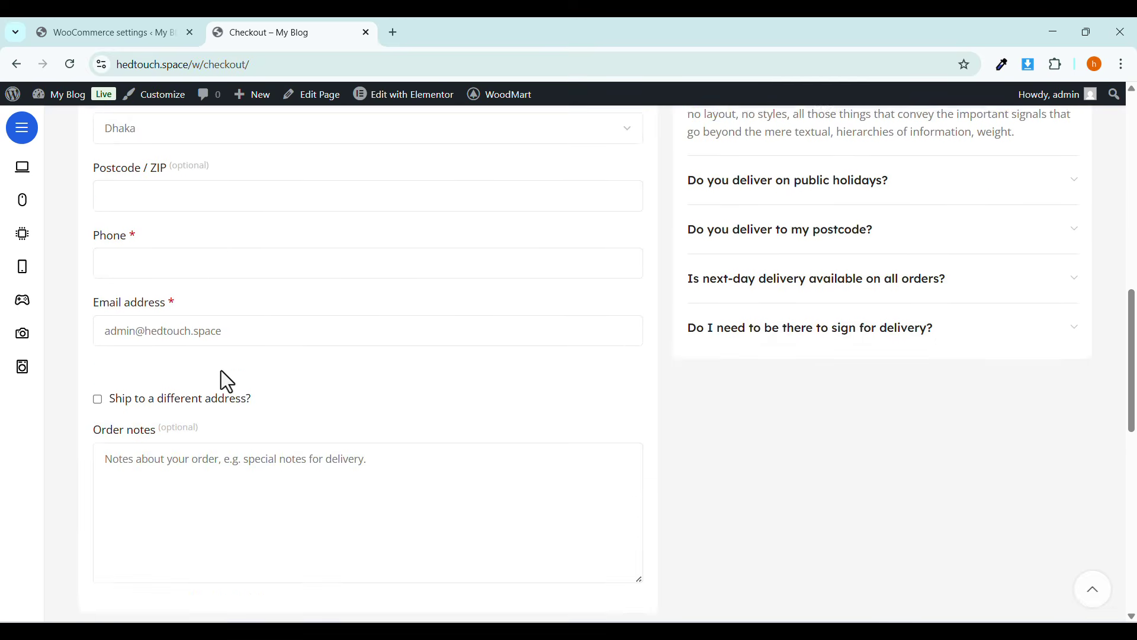
{"action": "left_click_drag", "start_coordinate": [114, 282], "coordinate": [249, 292]}
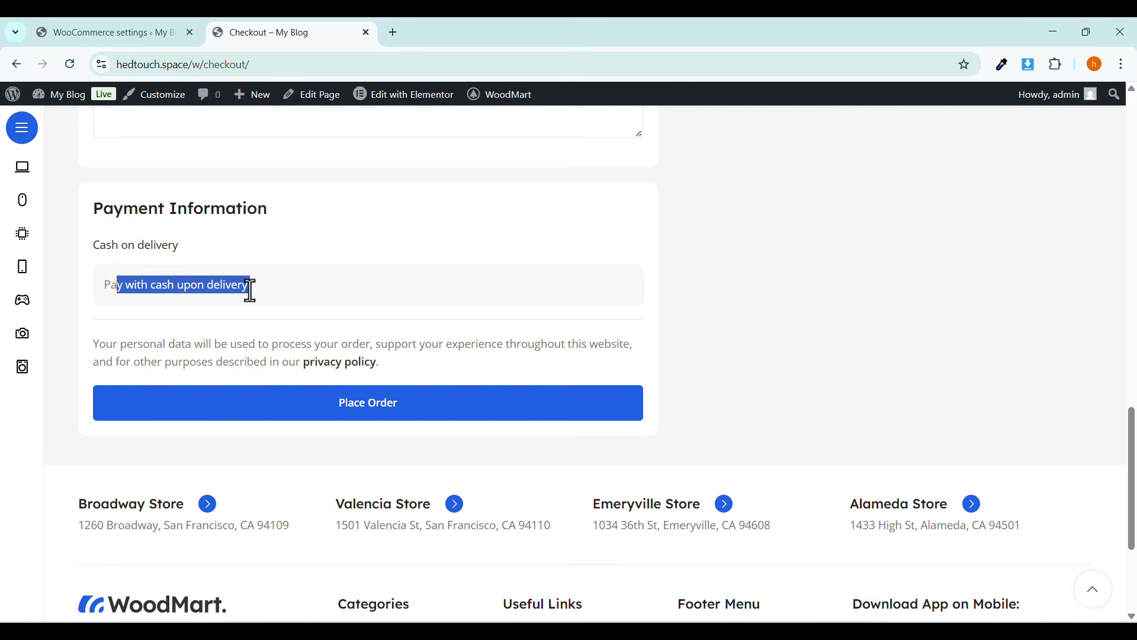
{"action": "left_click", "coordinate": [255, 291]}
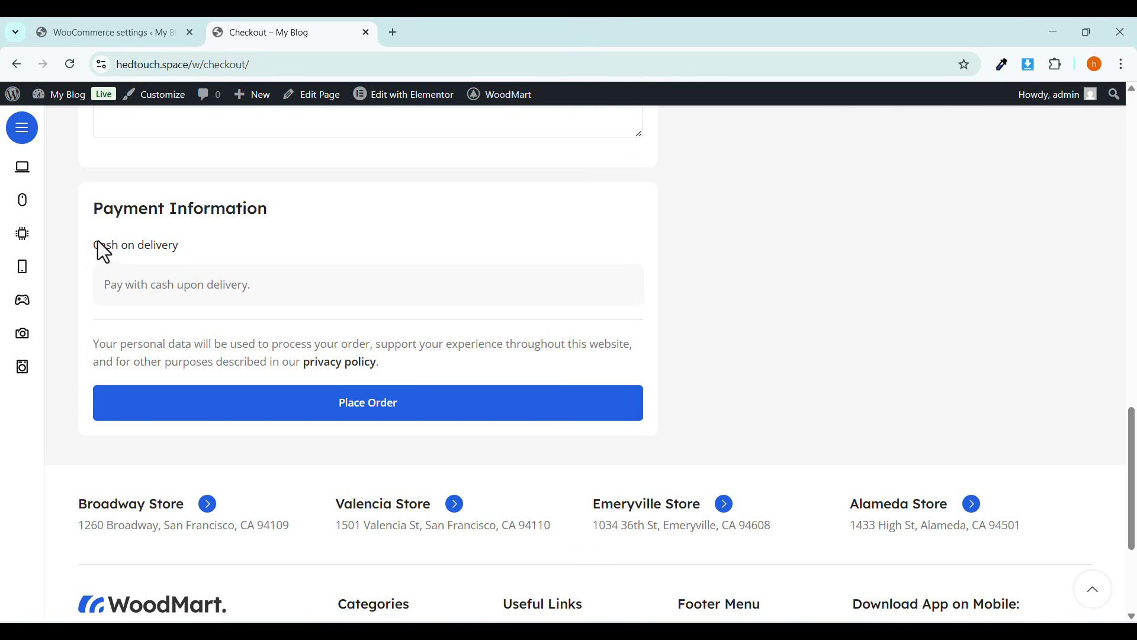
{"action": "left_click_drag", "start_coordinate": [98, 243], "coordinate": [183, 252]}
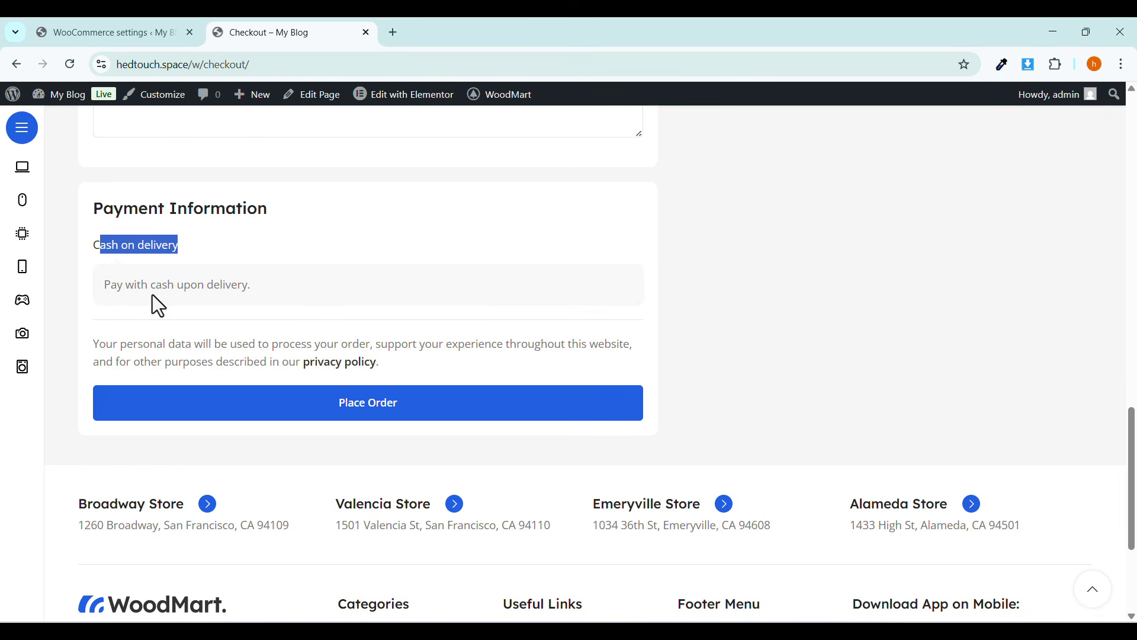
{"action": "left_click_drag", "start_coordinate": [113, 283], "coordinate": [242, 284]}
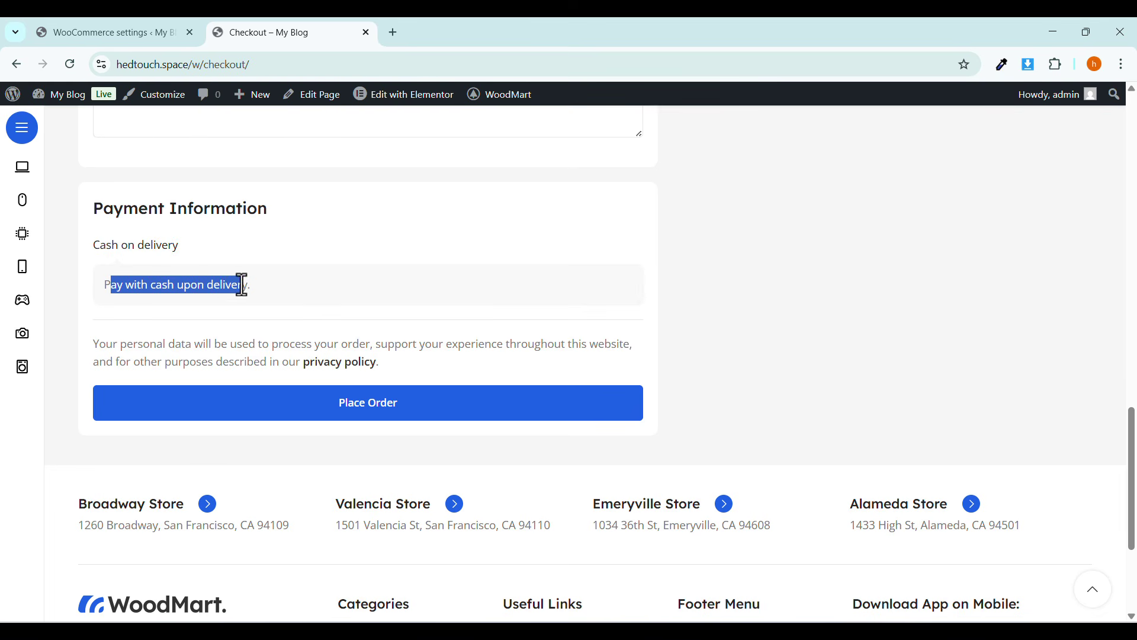
{"action": "left_click", "coordinate": [225, 290]}
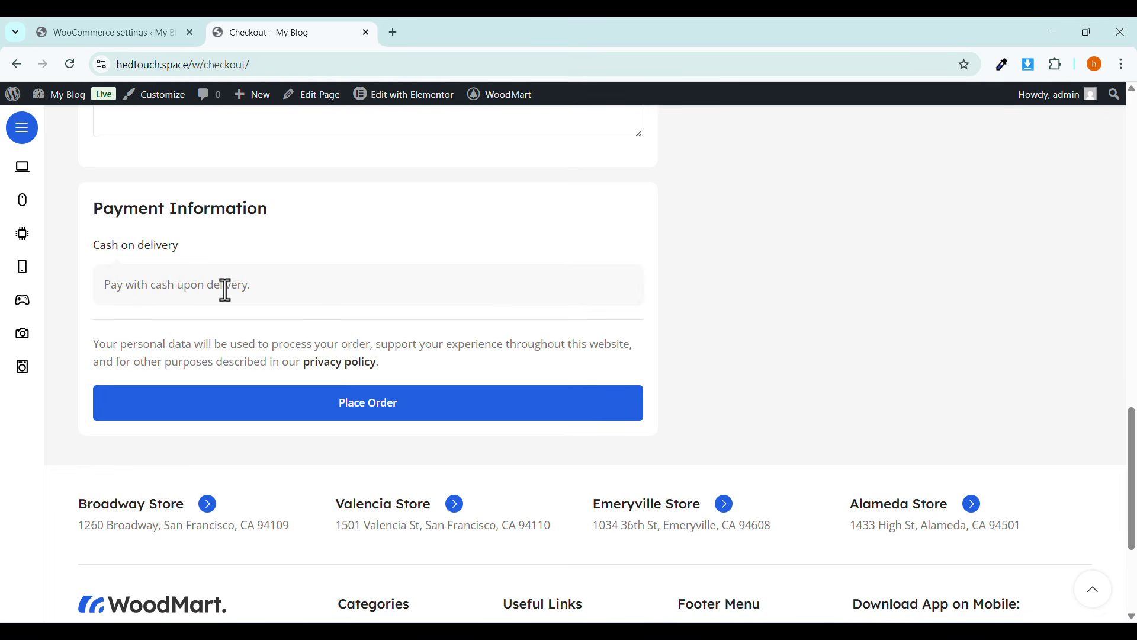
{"action": "mouse_move", "coordinate": [225, 291]}
{"action": "left_mouse_down"}
{"action": "mouse_move", "coordinate": [107, 298]}
{"action": "mouse_move", "coordinate": [112, 284]}
{"action": "mouse_move", "coordinate": [241, 292]}
{"action": "left_mouse_up"}
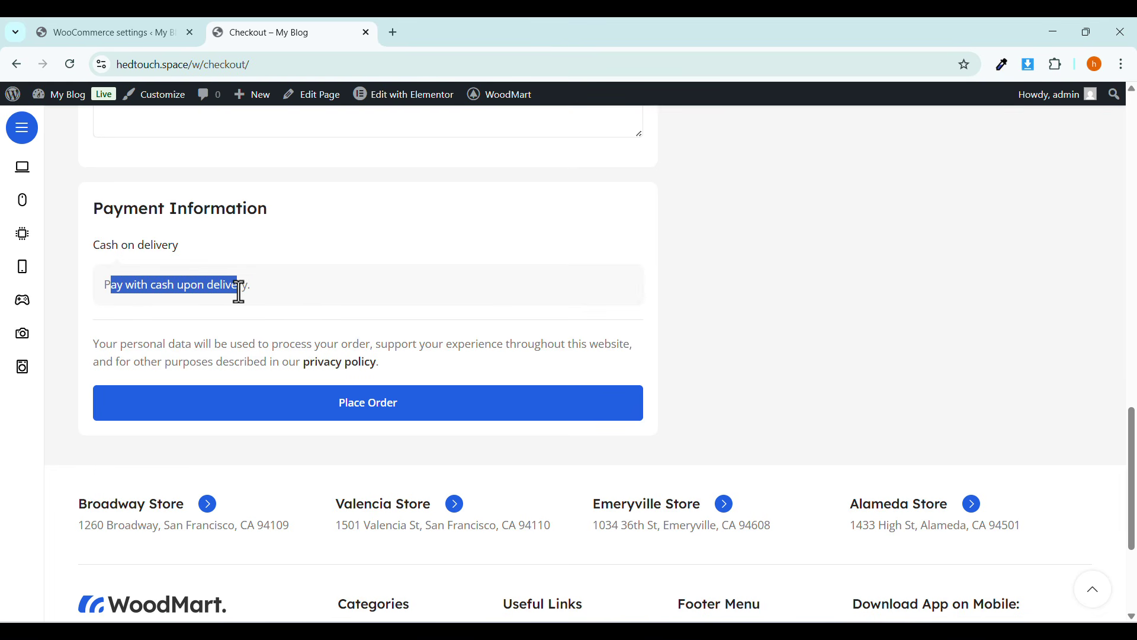
{"action": "scroll", "coordinate": [158, 285], "scroll_direction": "up", "scroll_amount": 4}
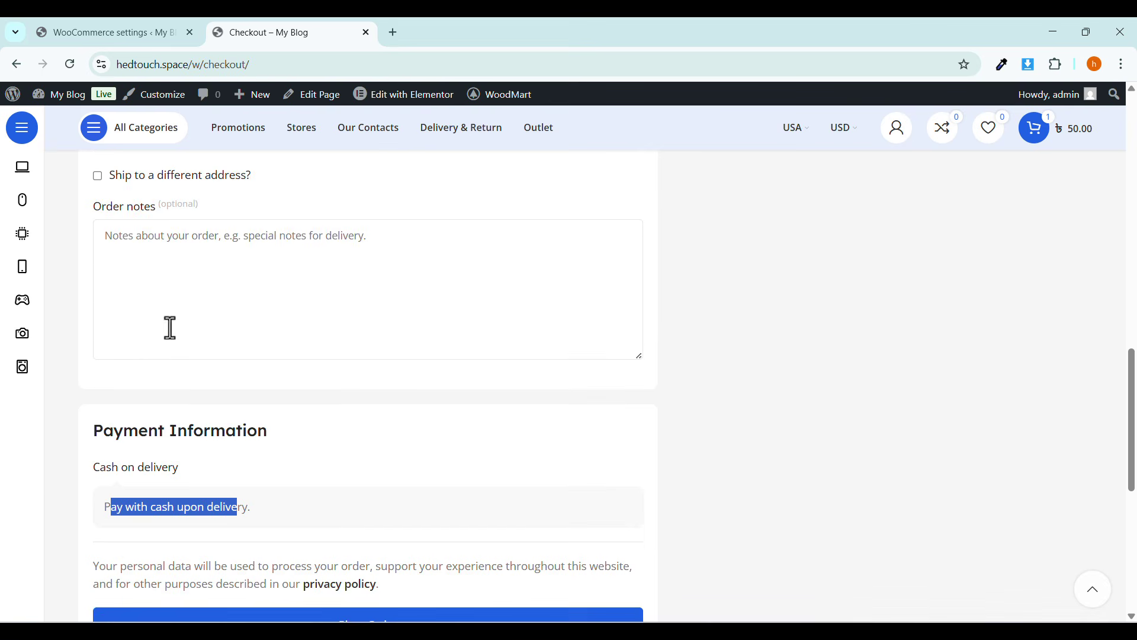
{"action": "scroll", "coordinate": [168, 325], "scroll_direction": "down", "scroll_amount": 3}
Append "100" to the Cash on delivery instructions in the payment settings, save, and reload the checkout page to check the payment text.
{"action": "left_click", "coordinate": [104, 27]}
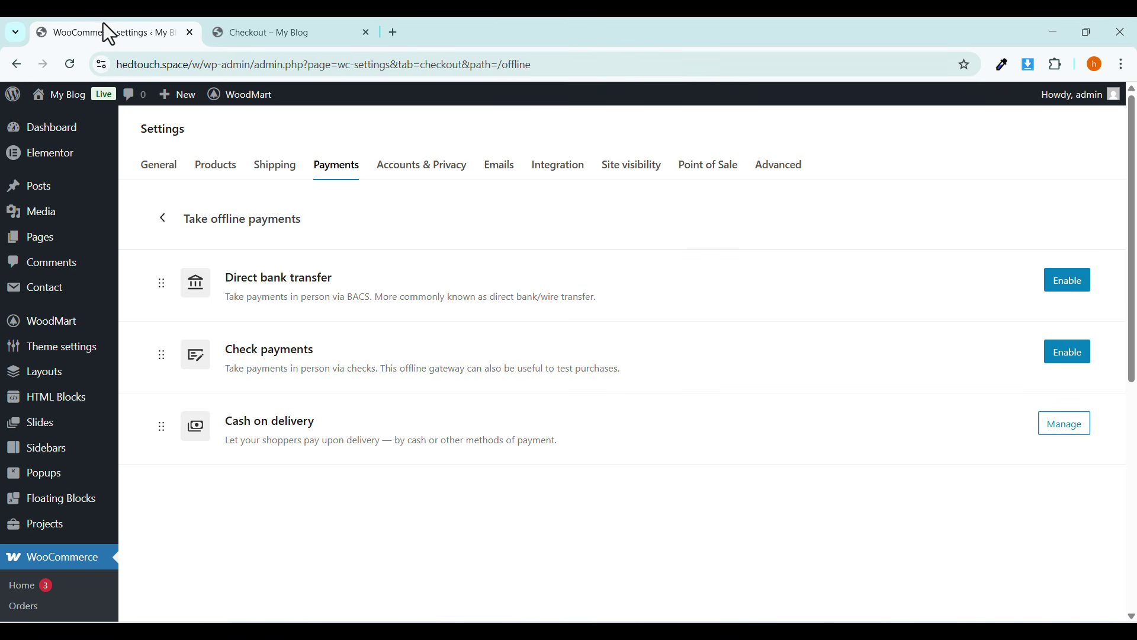
{"action": "left_click", "coordinate": [1073, 425]}
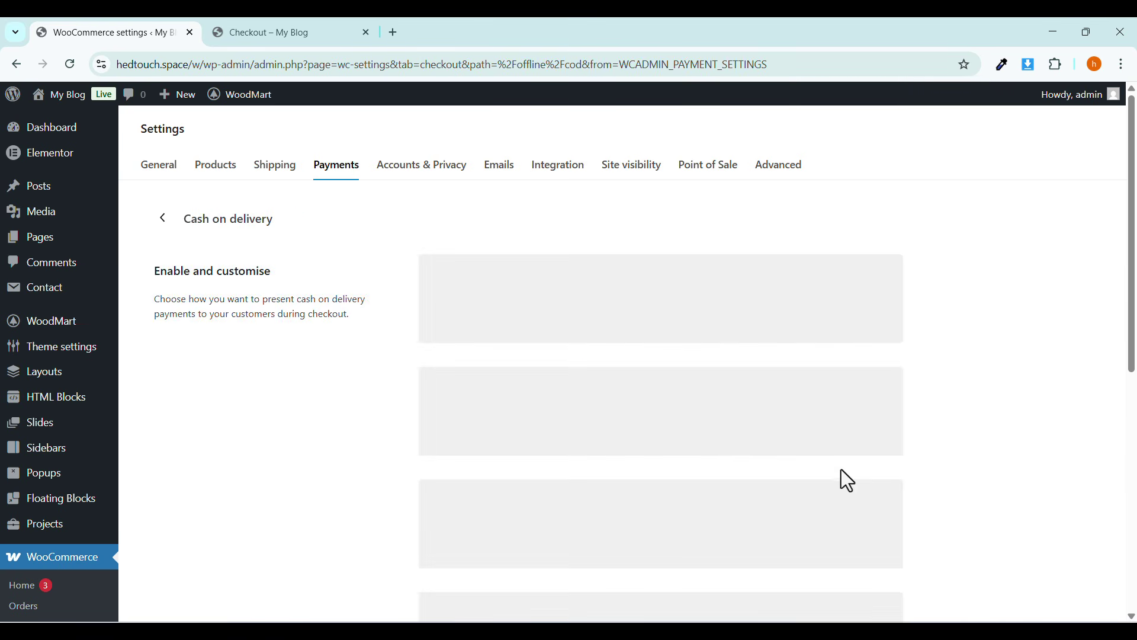
{"action": "scroll", "coordinate": [481, 367], "scroll_direction": "down", "scroll_amount": 1}
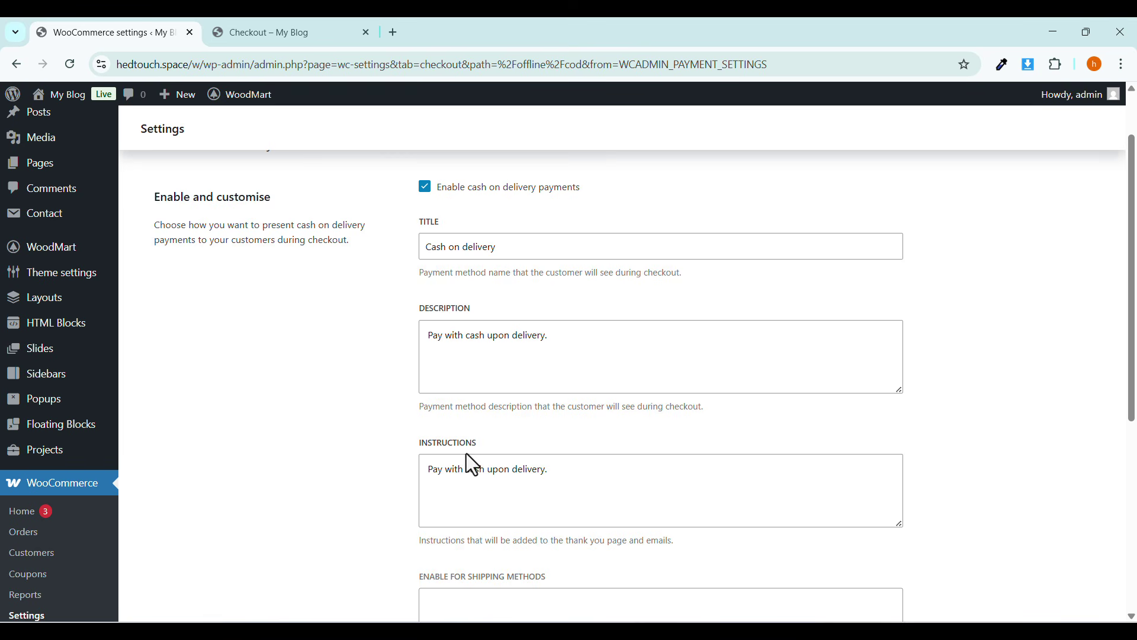
{"action": "left_click_drag", "start_coordinate": [443, 472], "coordinate": [589, 472]}
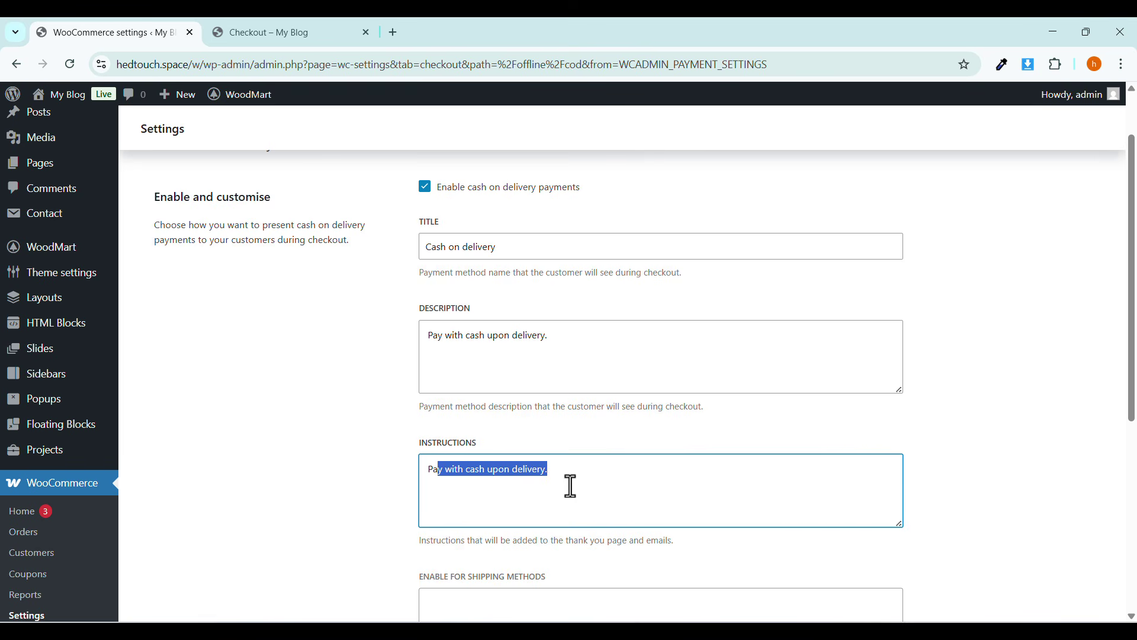
{"action": "left_click", "coordinate": [421, 477]}
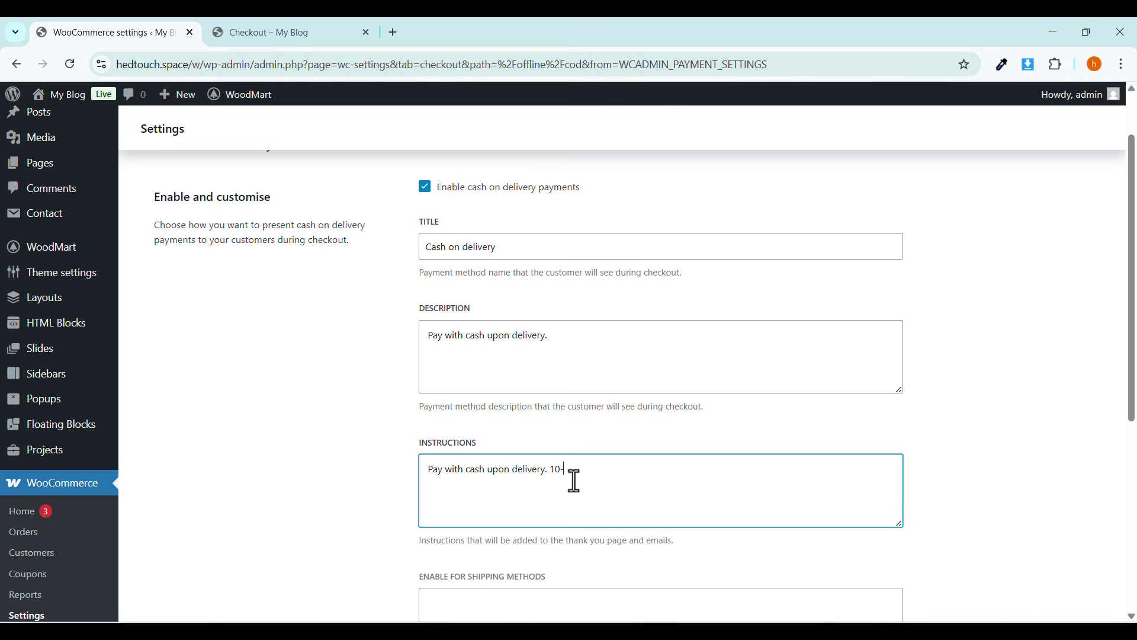
{"action": "scroll", "coordinate": [574, 481], "scroll_direction": "down", "scroll_amount": 5}
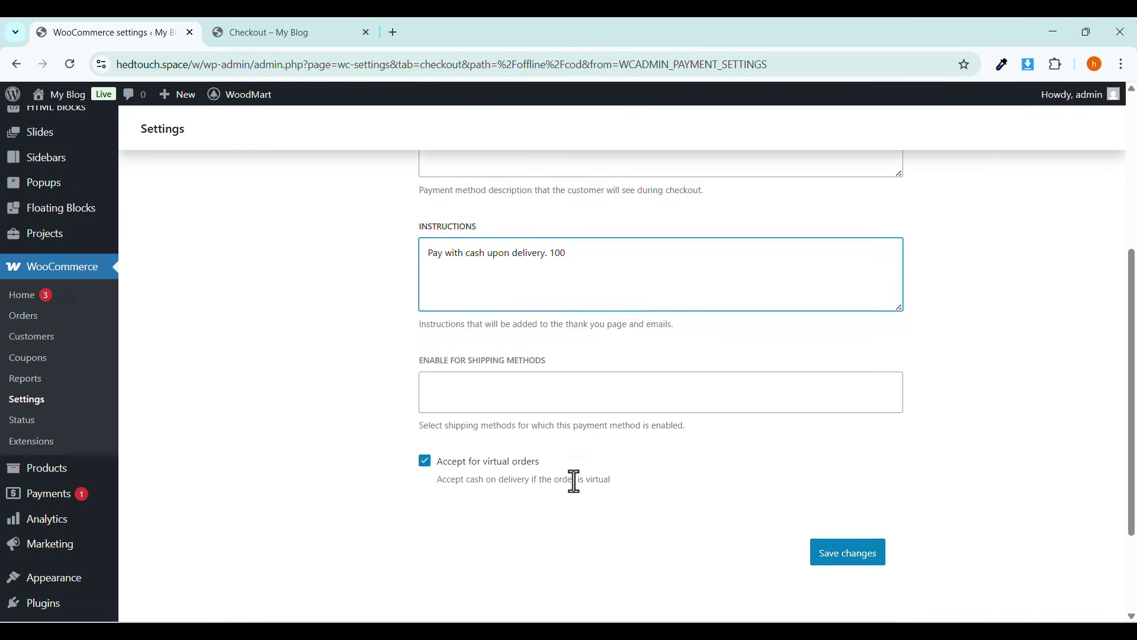
{"action": "left_click", "coordinate": [860, 419]}
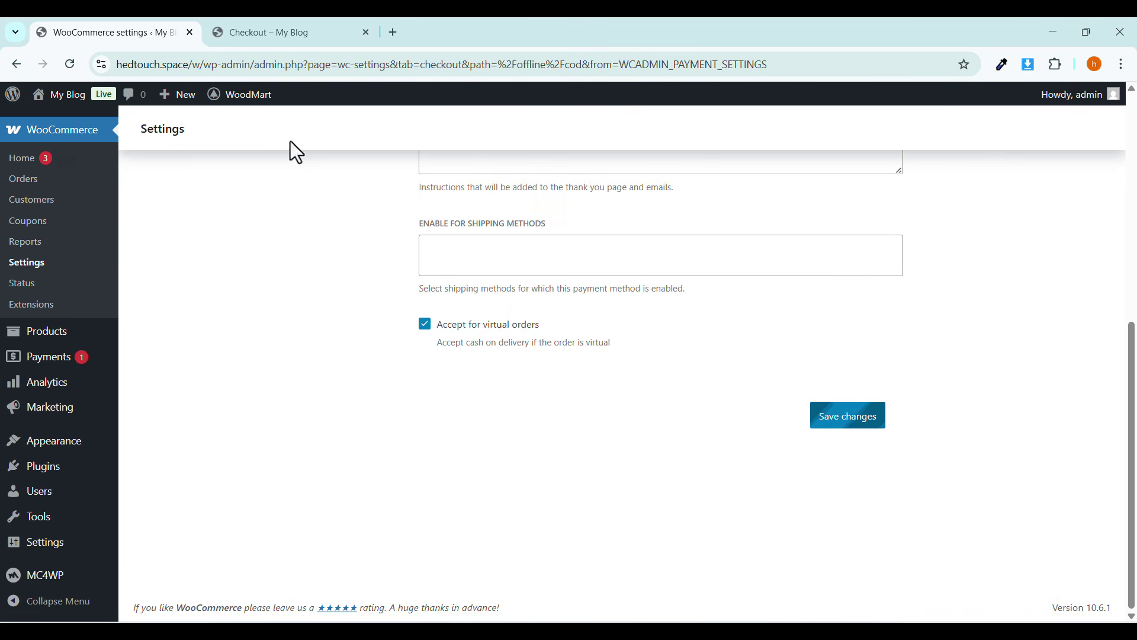
{"action": "left_click", "coordinate": [262, 37]}
{"action": "left_click", "coordinate": [67, 72]}
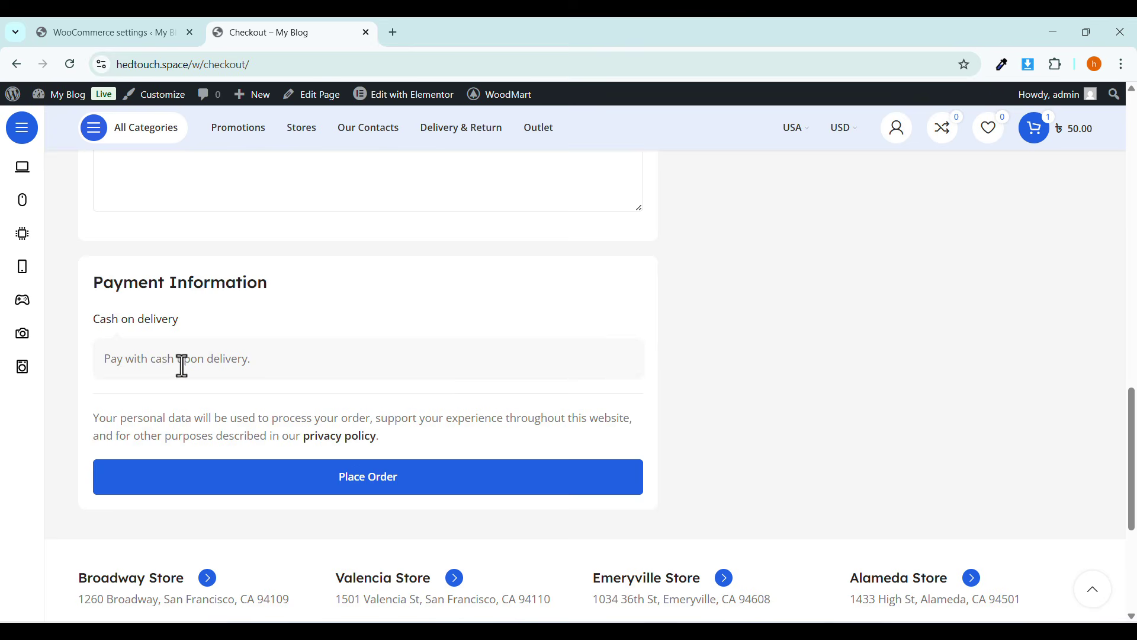
Append "100" to the Cash on delivery description in the payment settings, save the changes, and reload the checkout page.
{"action": "left_click", "coordinate": [105, 33]}
{"action": "scroll", "coordinate": [439, 328], "scroll_direction": "up", "scroll_amount": 1}
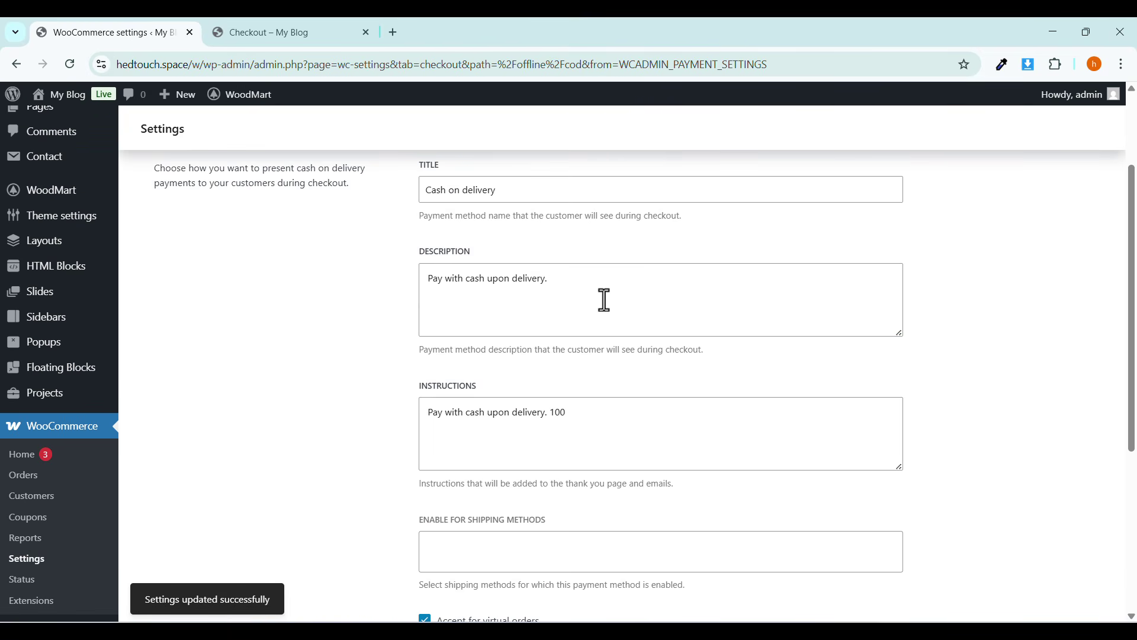
{"action": "left_click", "coordinate": [604, 300]}
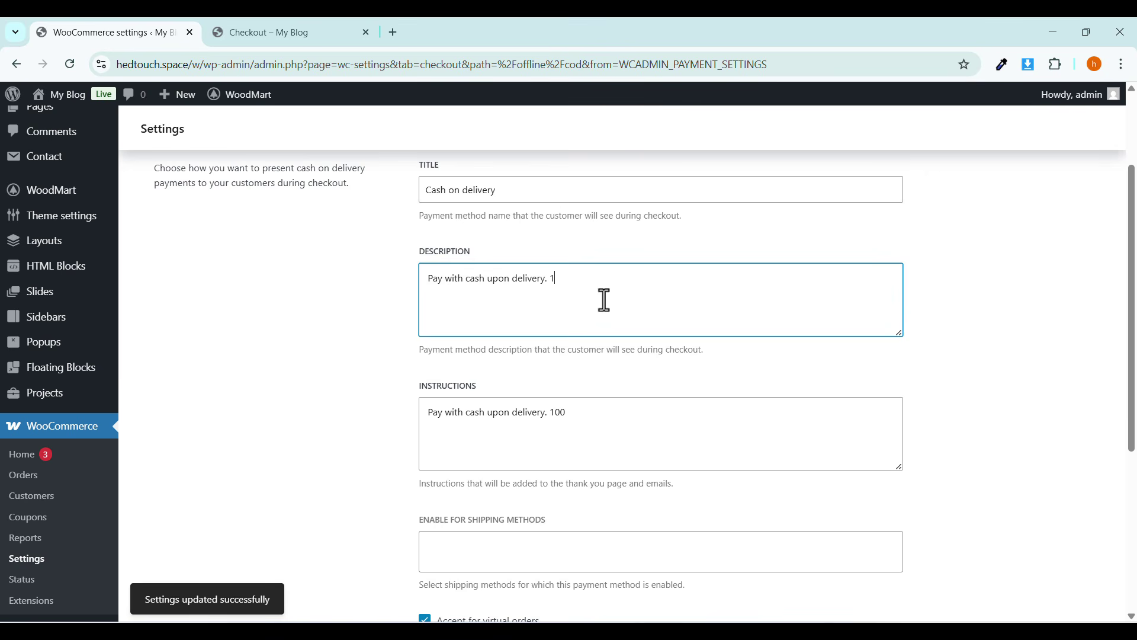
{"action": "scroll", "coordinate": [598, 340], "scroll_direction": "down", "scroll_amount": 2}
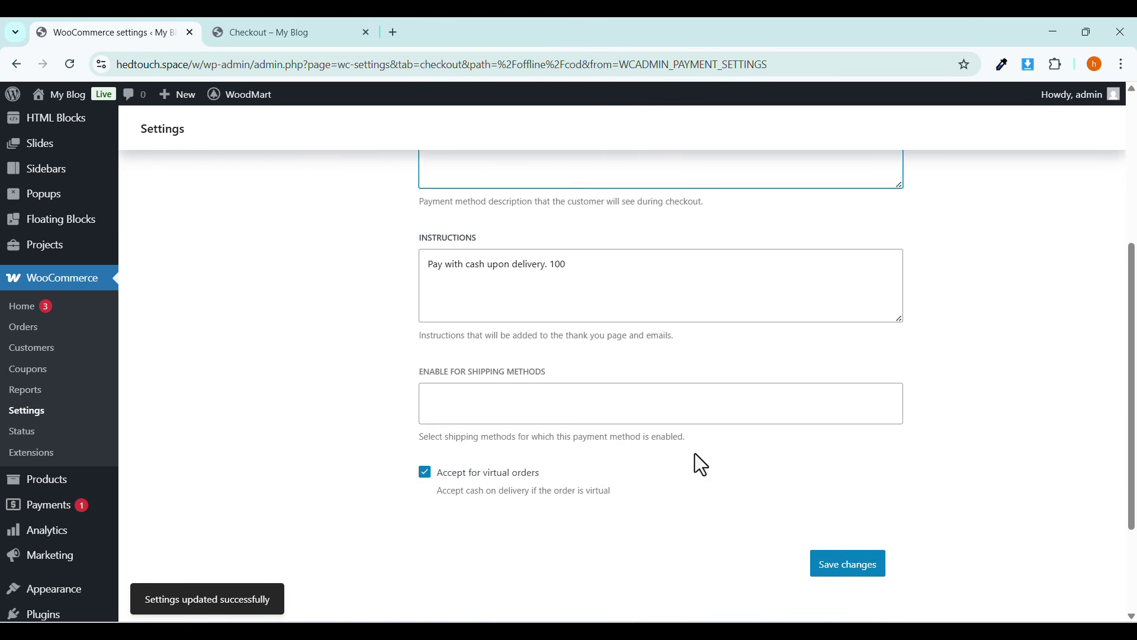
{"action": "left_click", "coordinate": [829, 563]}
{"action": "left_click", "coordinate": [291, 35]}
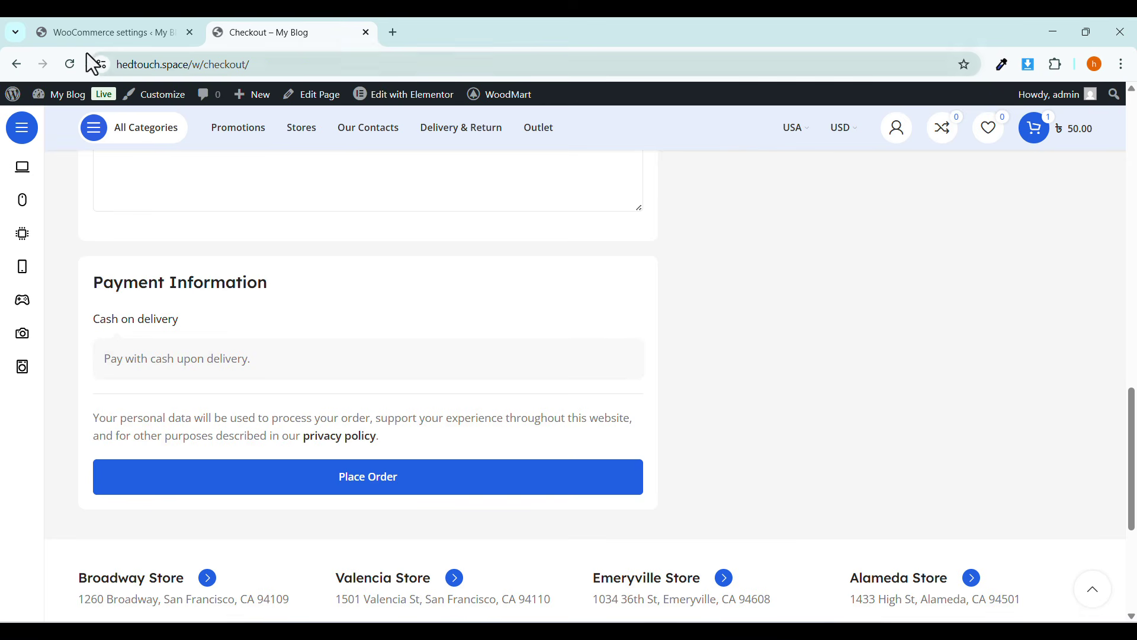
{"action": "left_click", "coordinate": [70, 64]}
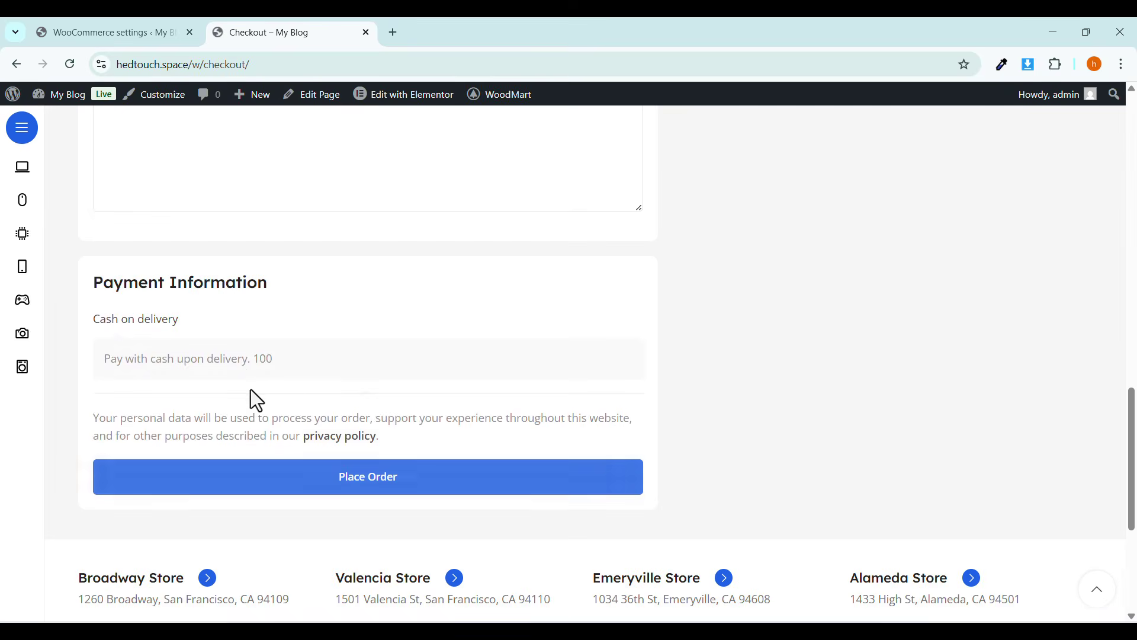
Compare the Cash on delivery description in the payment settings with the payment text on the checkout page.
{"action": "left_click", "coordinate": [140, 38]}
{"action": "scroll", "coordinate": [380, 352], "scroll_direction": "up", "scroll_amount": 3}
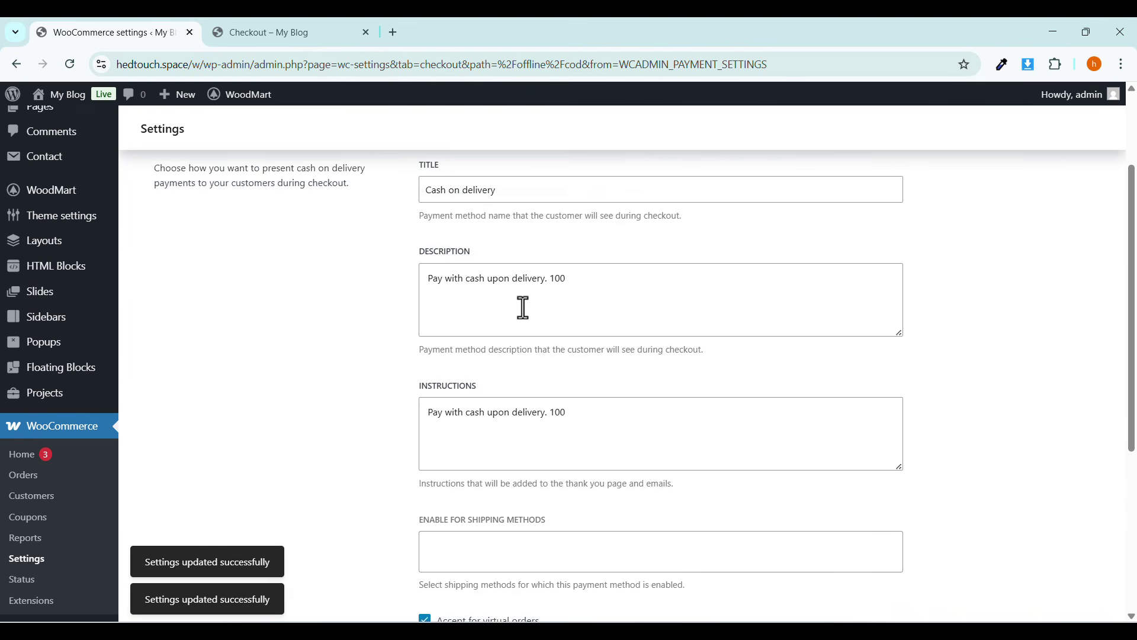
{"action": "left_click", "coordinate": [580, 277]}
{"action": "triple_click", "coordinate": [447, 278]}
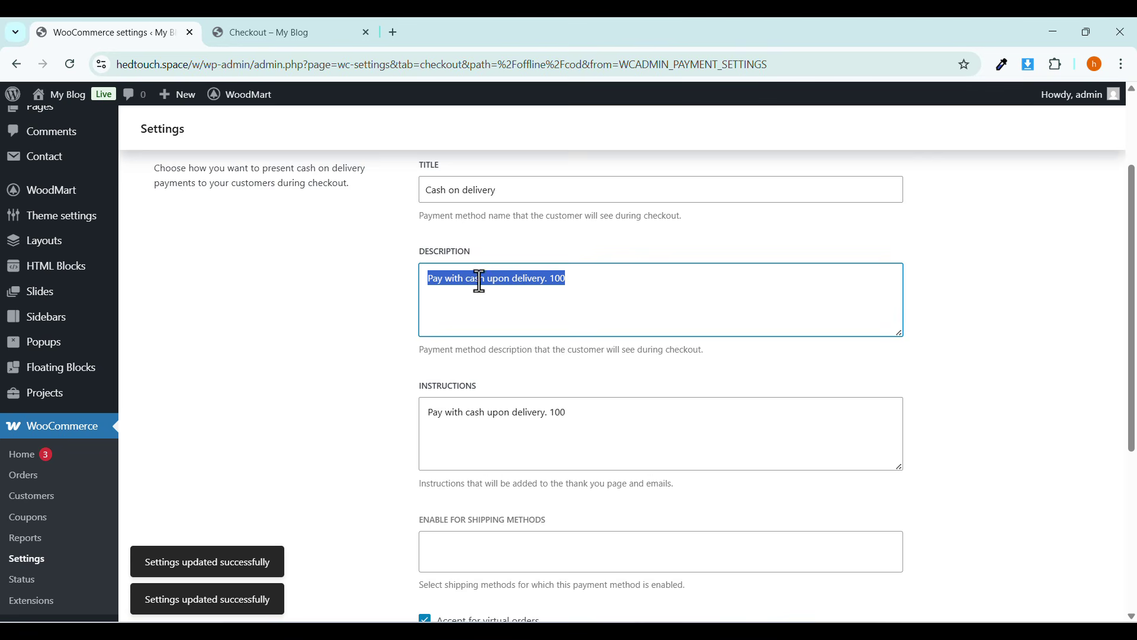
{"action": "left_click", "coordinate": [239, 33]}
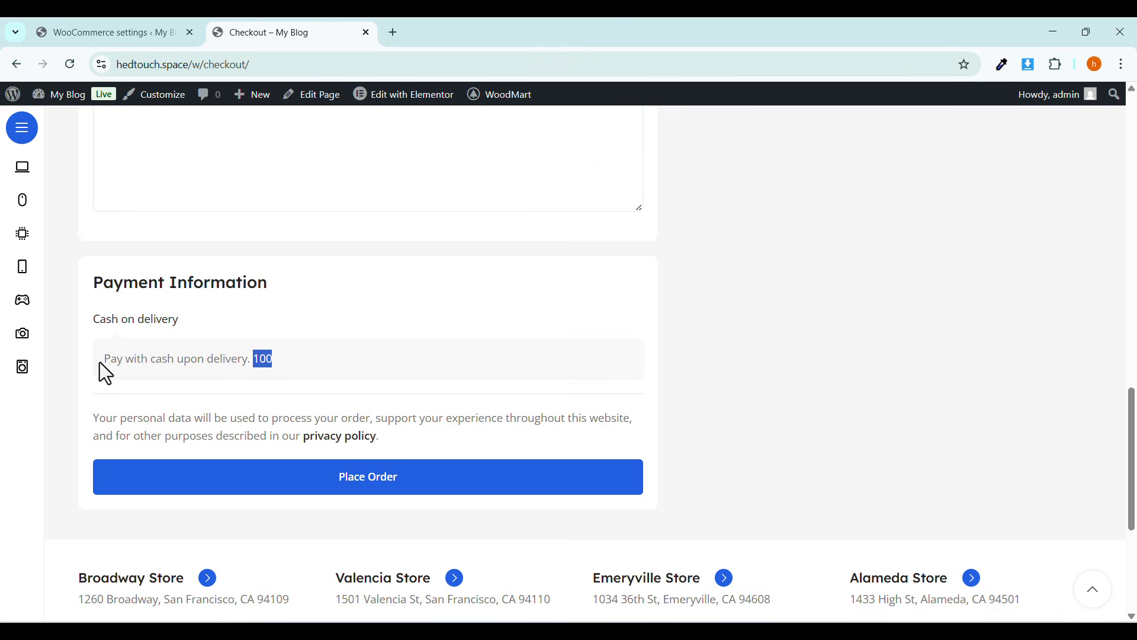
{"action": "left_click_drag", "start_coordinate": [101, 360], "coordinate": [244, 368]}
{"action": "left_click_drag", "start_coordinate": [102, 359], "coordinate": [264, 357]}
{"action": "left_click", "coordinate": [140, 32]}
{"action": "scroll", "coordinate": [474, 332], "scroll_direction": "up", "scroll_amount": 3}
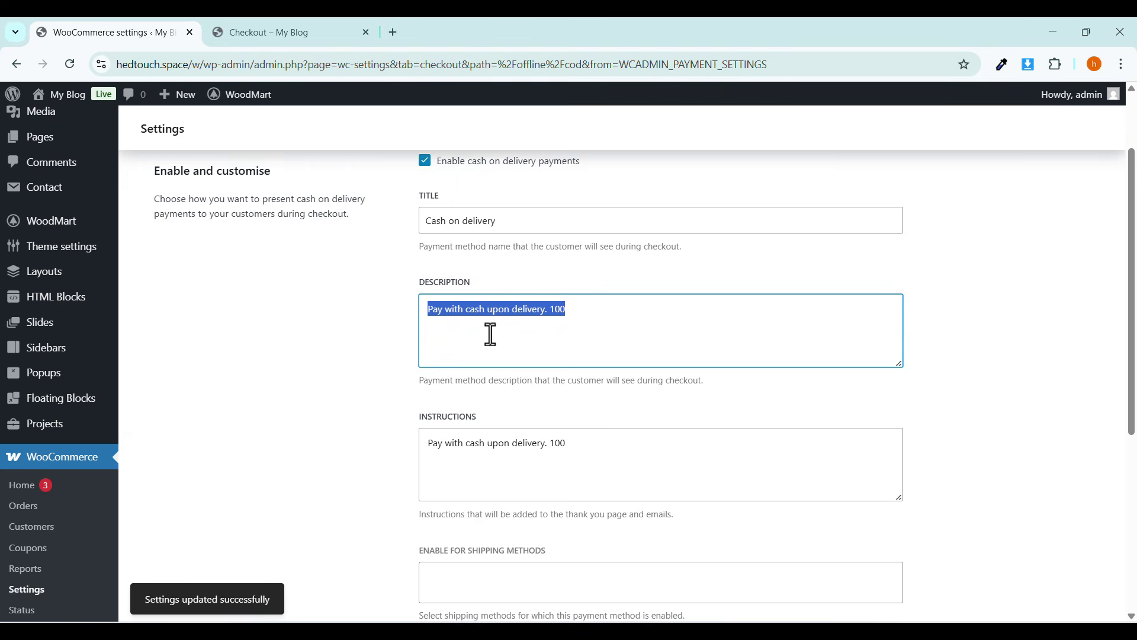
{"action": "triple_click", "coordinate": [465, 320]}
{"action": "mouse_move", "coordinate": [275, 100]}
{"action": "left_click", "coordinate": [283, 33]}
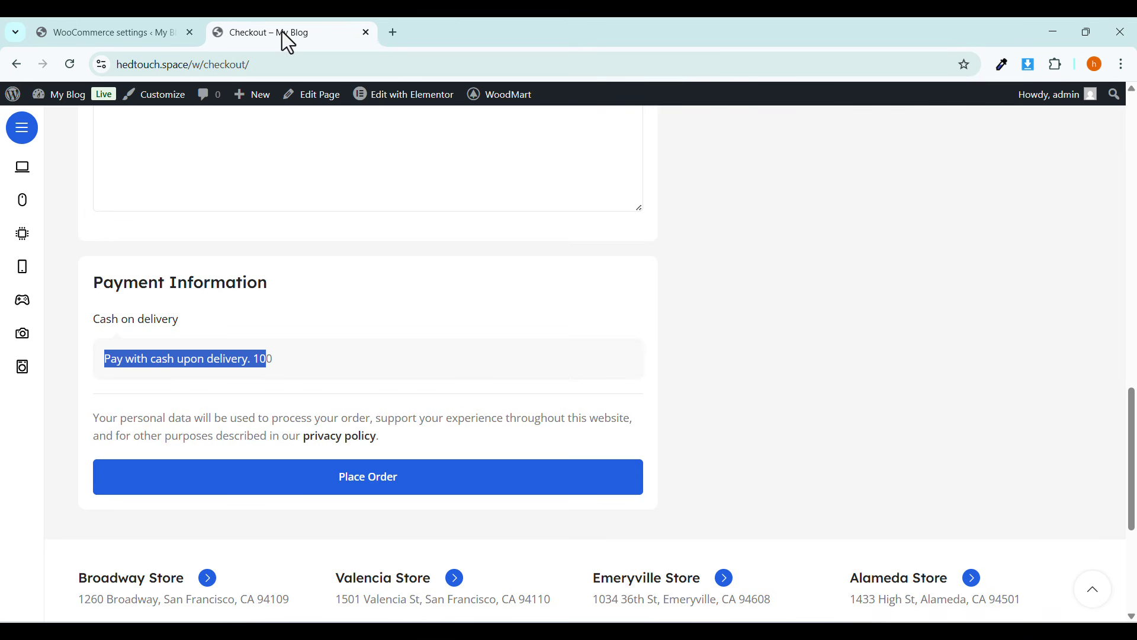
Compare the payment title and description on the checkout page with the Title and Description in the Cash on delivery settings.
{"action": "left_click_drag", "start_coordinate": [89, 321], "coordinate": [209, 322]}
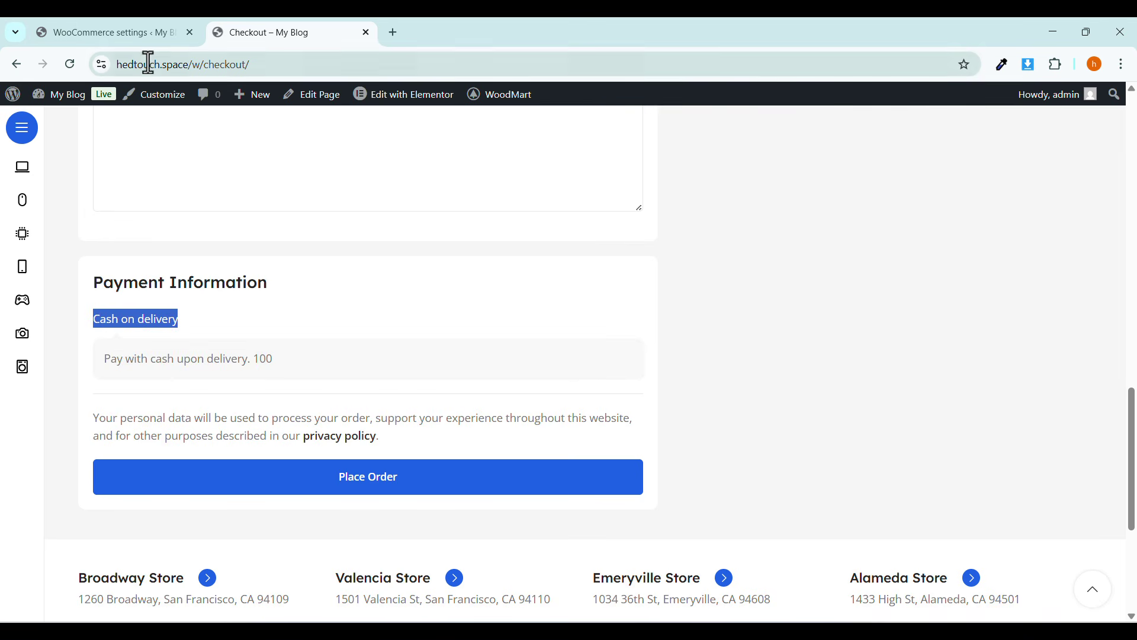
{"action": "left_click", "coordinate": [144, 39]}
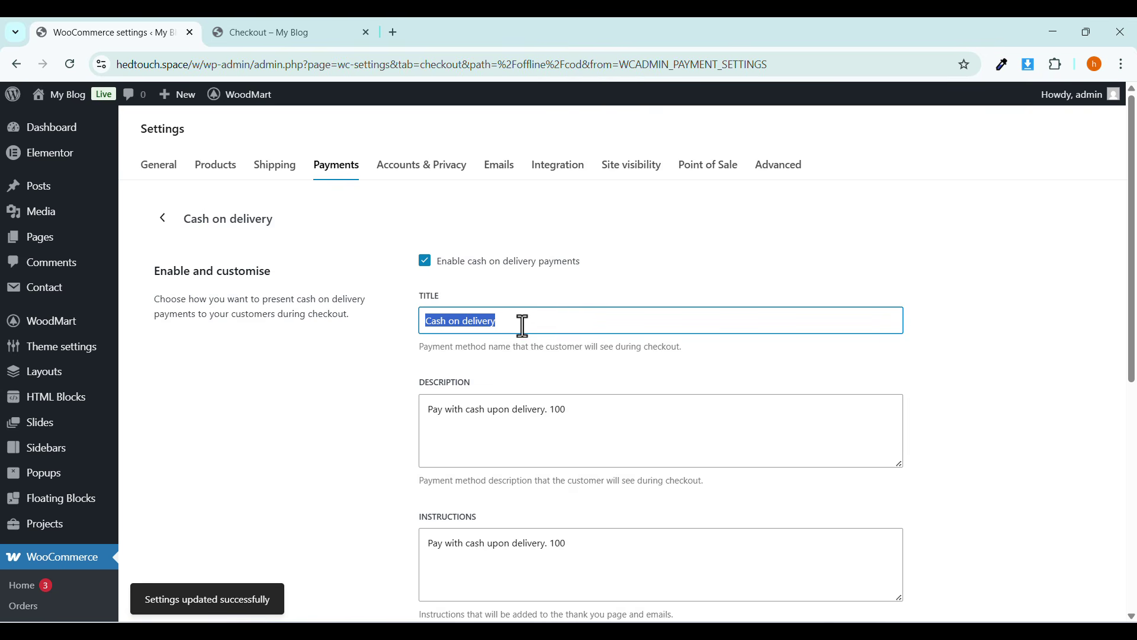
{"action": "left_click", "coordinate": [295, 38]}
{"action": "left_click", "coordinate": [144, 347]}
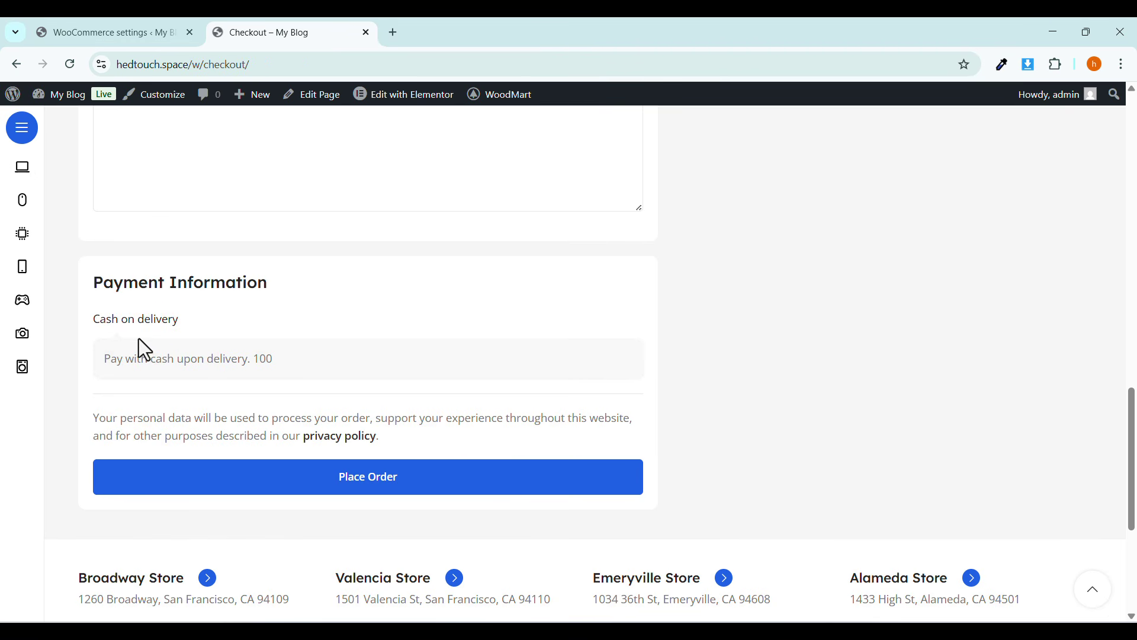
{"action": "left_click_drag", "start_coordinate": [96, 319], "coordinate": [205, 369]}
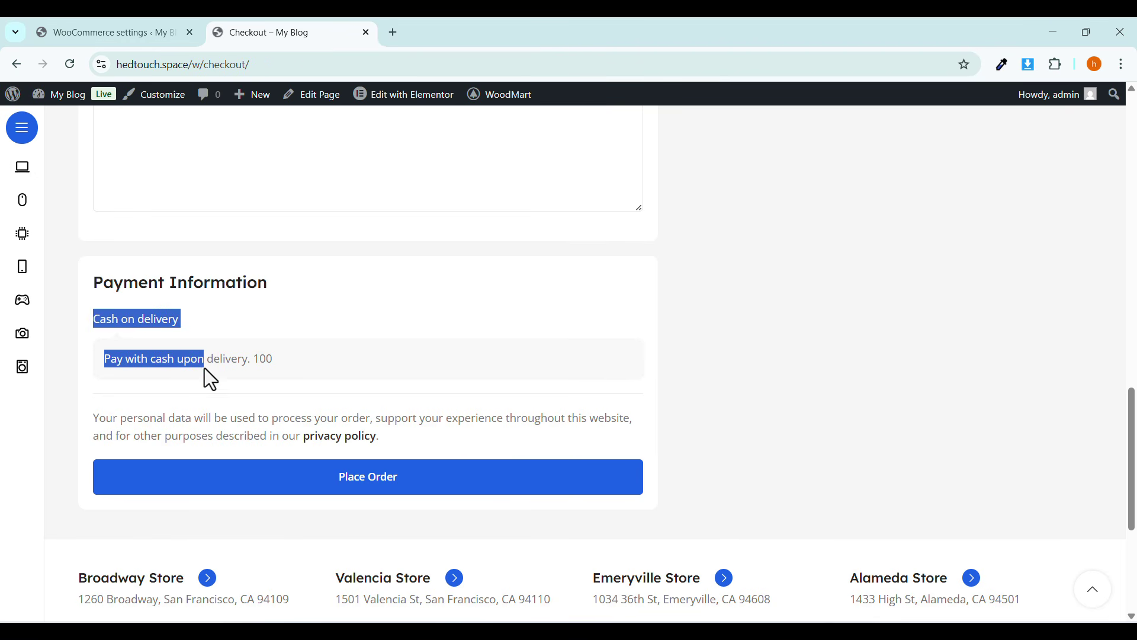
Remove "100" from both the description and the instructions in the Cash on delivery settings.
{"action": "left_click", "coordinate": [142, 34]}
{"action": "left_click_drag", "start_coordinate": [550, 409], "coordinate": [582, 412]}
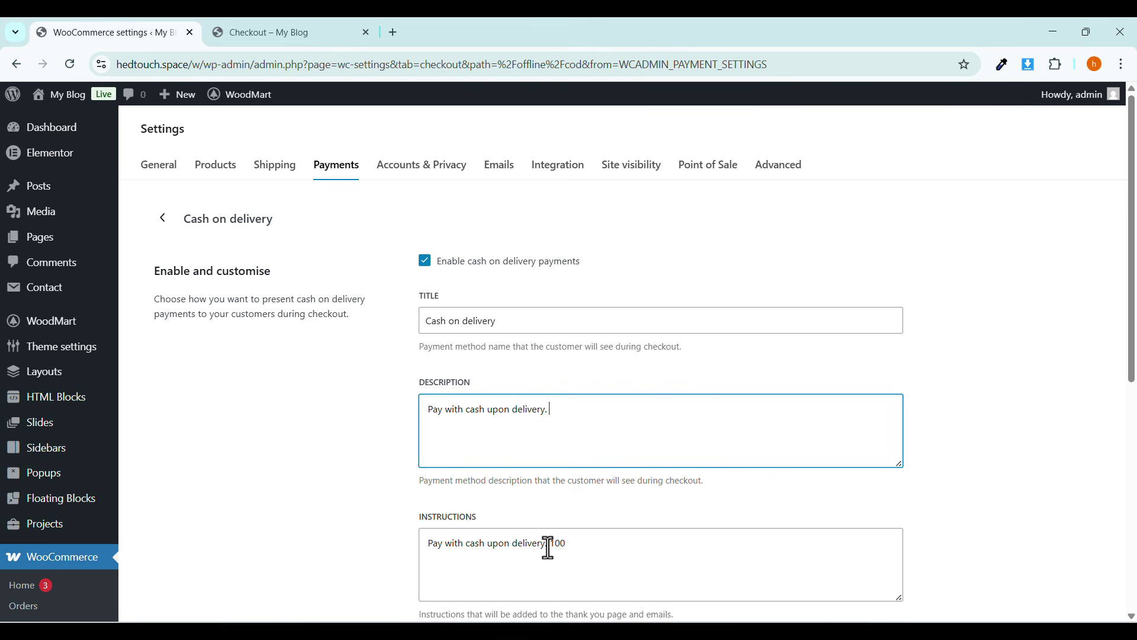
{"action": "left_click_drag", "start_coordinate": [548, 547], "coordinate": [582, 543]}
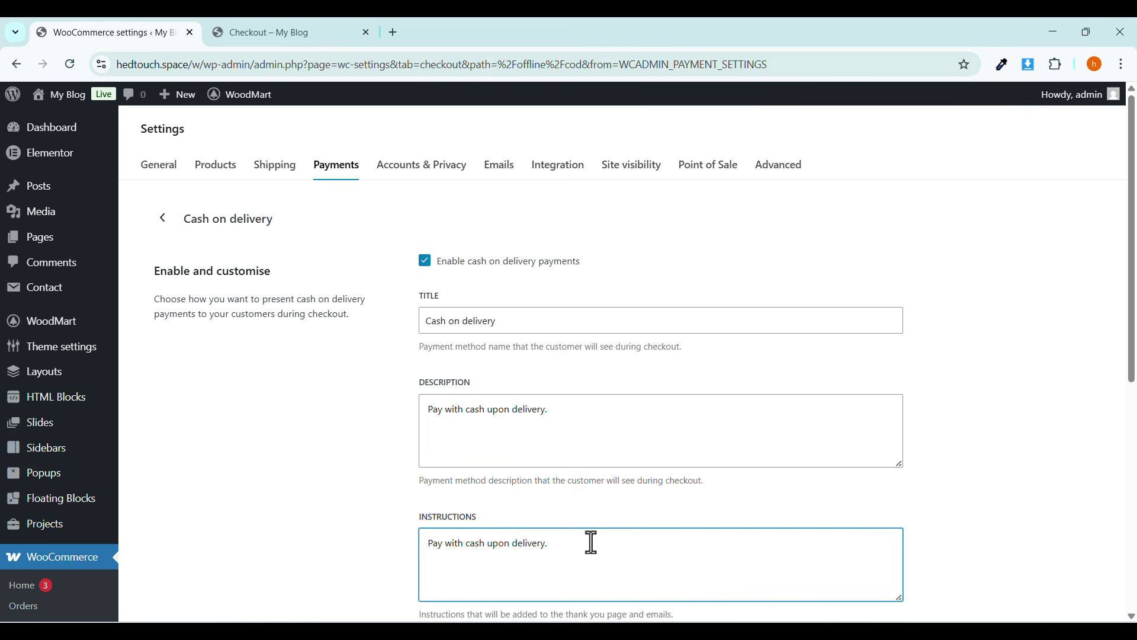
Open the list of shipping methods that cash on delivery can be enabled for and look at the Flat rate group.
{"action": "scroll", "coordinate": [591, 543], "scroll_direction": "down", "scroll_amount": 3}
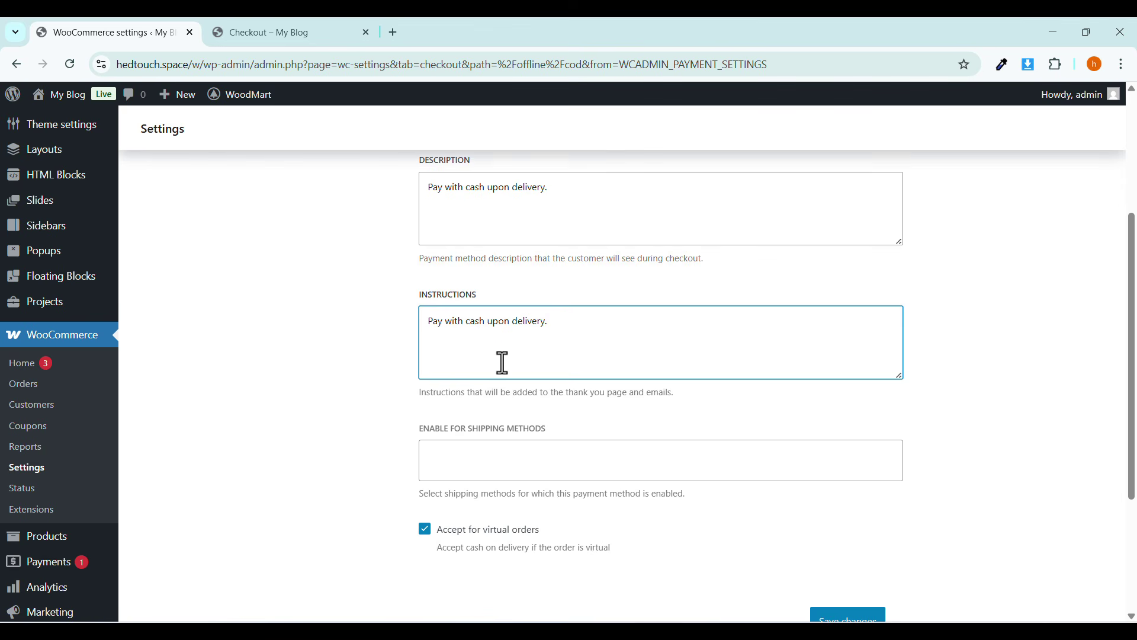
{"action": "scroll", "coordinate": [517, 364], "scroll_direction": "down", "scroll_amount": 1}
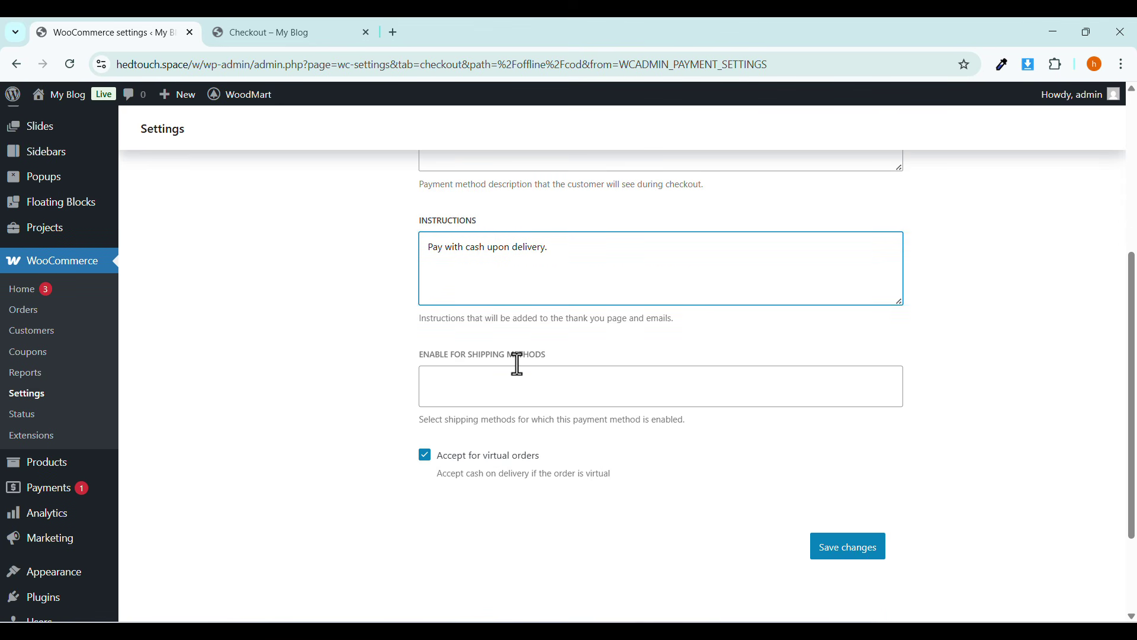
{"action": "left_click", "coordinate": [524, 388]}
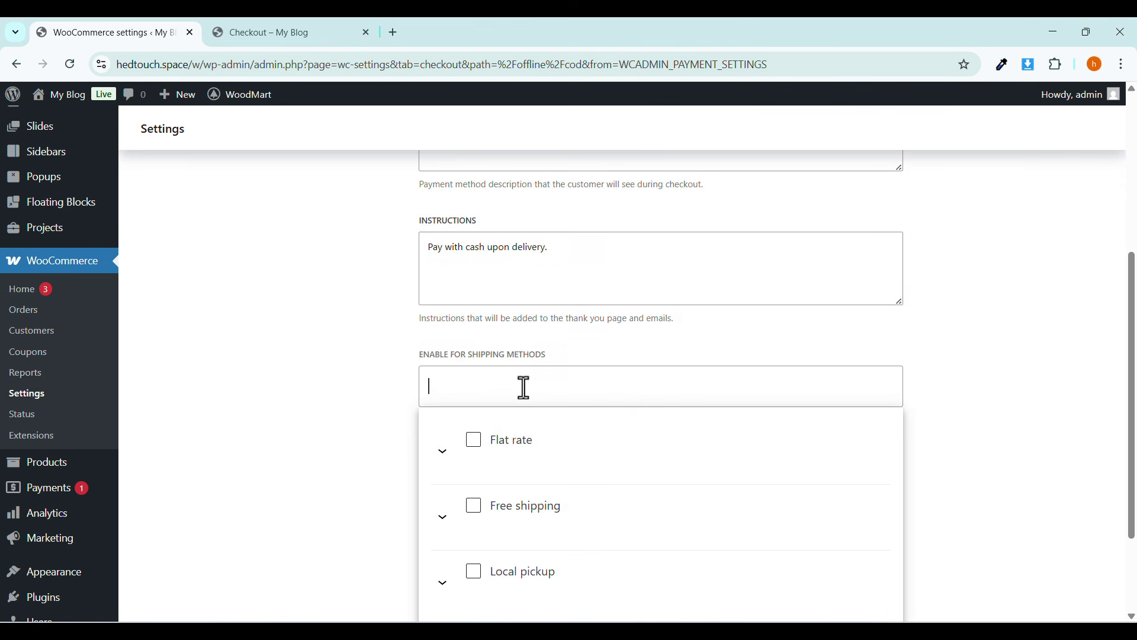
{"action": "scroll", "coordinate": [524, 391], "scroll_direction": "down", "scroll_amount": 1}
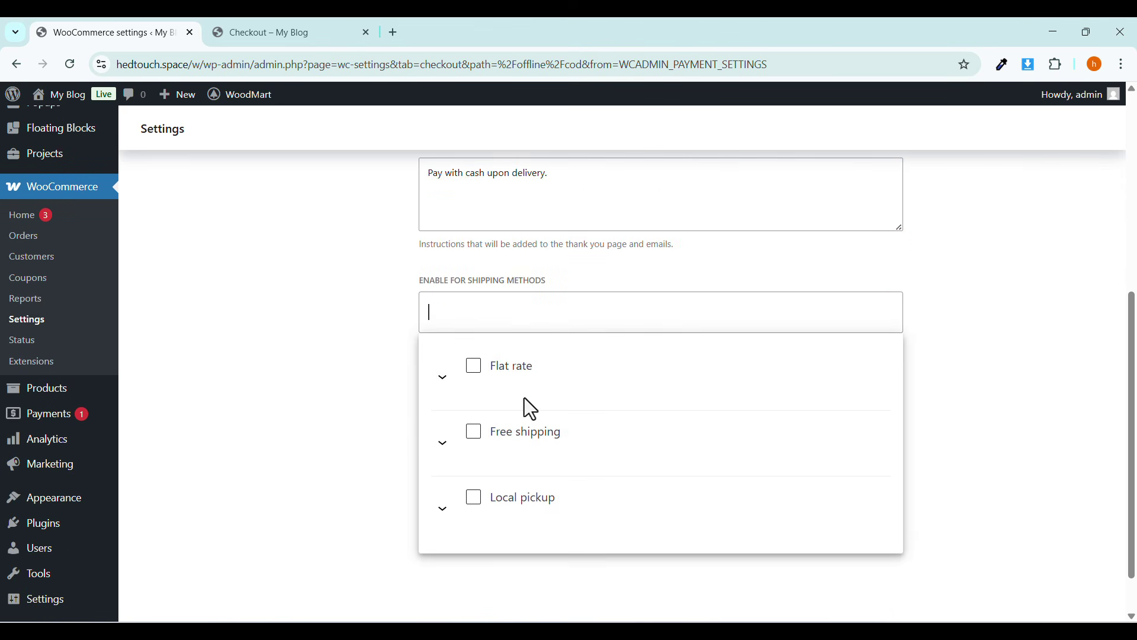
{"action": "left_click", "coordinate": [443, 378]}
{"action": "left_click", "coordinate": [443, 379]}
Review the cash on delivery option and the customer details form on the checkout page.
{"action": "left_click", "coordinate": [263, 30]}
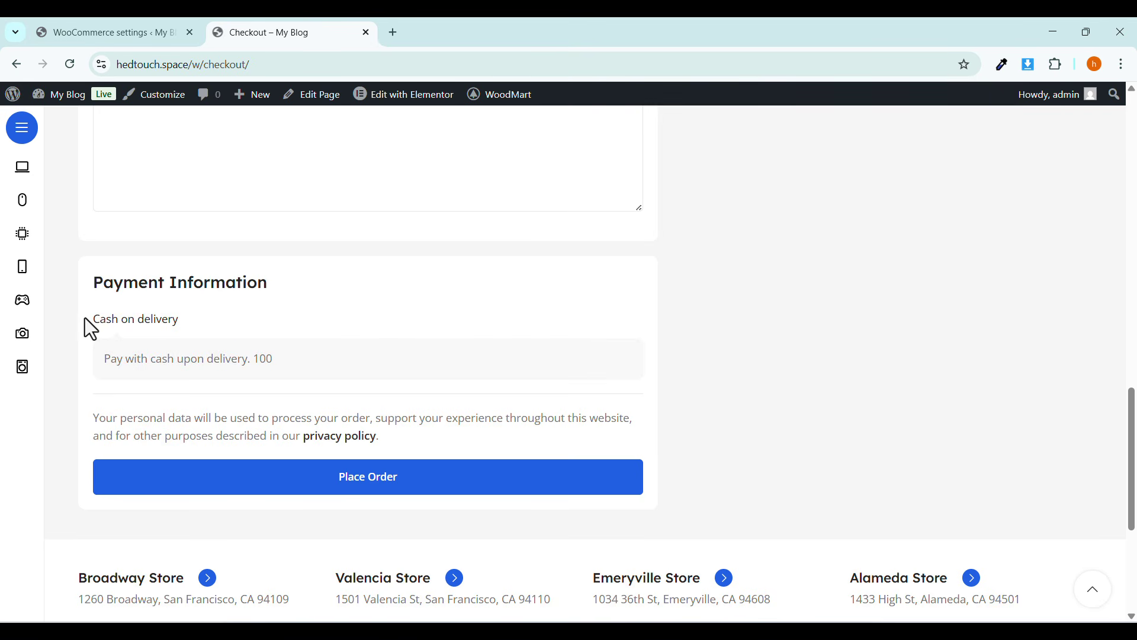
{"action": "left_click_drag", "start_coordinate": [84, 317], "coordinate": [218, 334]}
{"action": "left_click", "coordinate": [286, 346]}
{"action": "scroll", "coordinate": [308, 331], "scroll_direction": "up", "scroll_amount": 8}
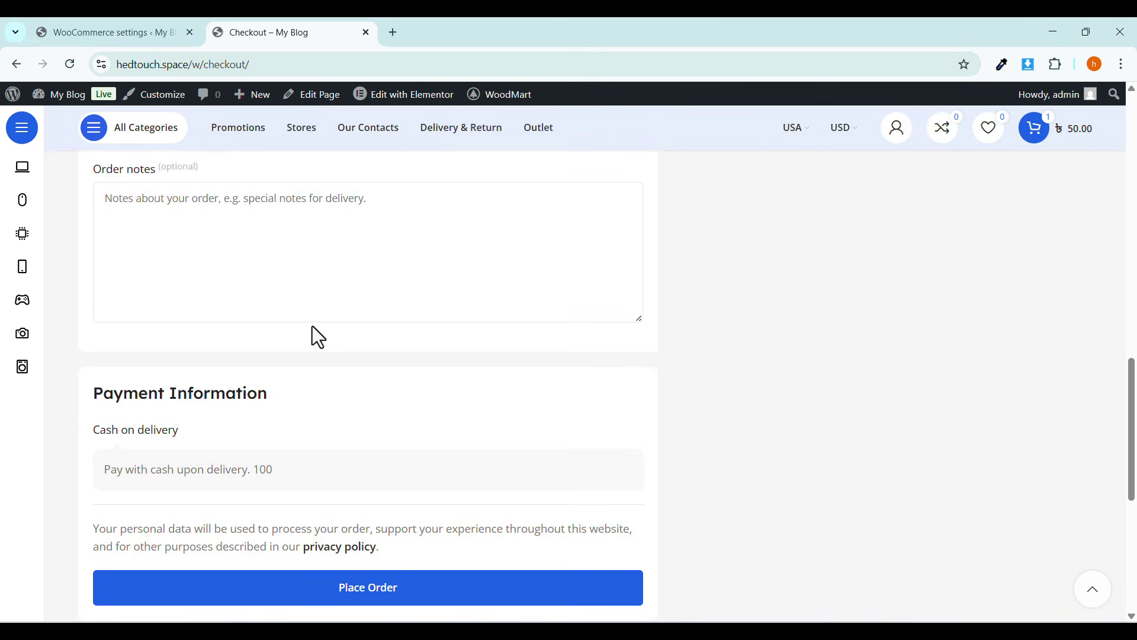
{"action": "scroll", "coordinate": [152, 382], "scroll_direction": "up", "scroll_amount": 1}
{"action": "scroll", "coordinate": [152, 382], "scroll_direction": "down", "scroll_amount": 6}
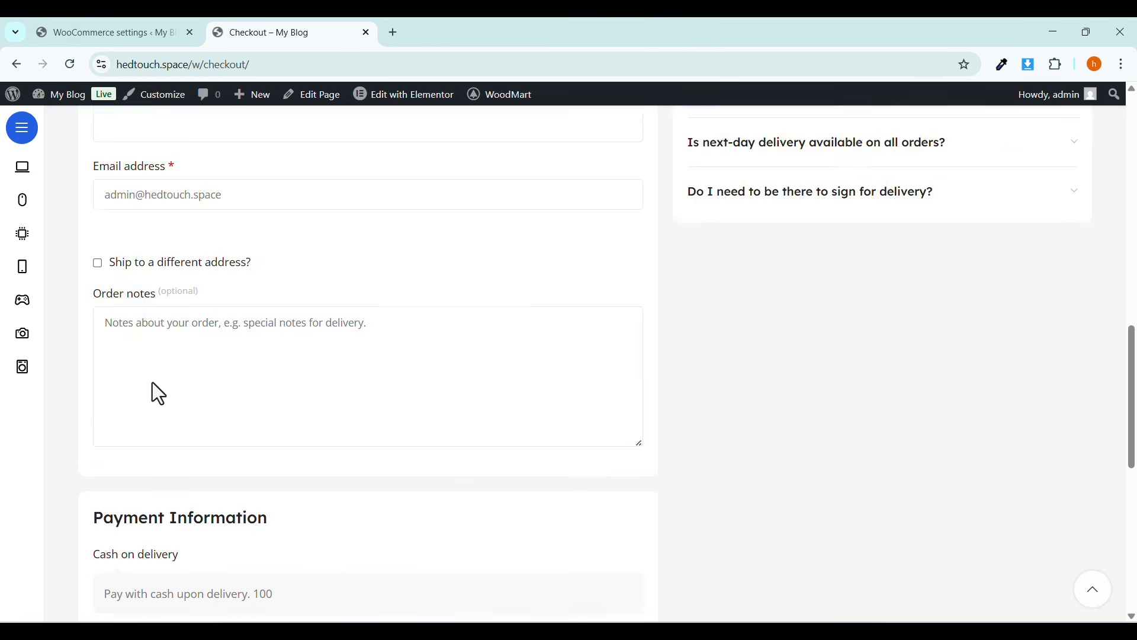
Enable cash on delivery for the "Inside Dhaka" flat rate shipping method only.
{"action": "left_click", "coordinate": [107, 32]}
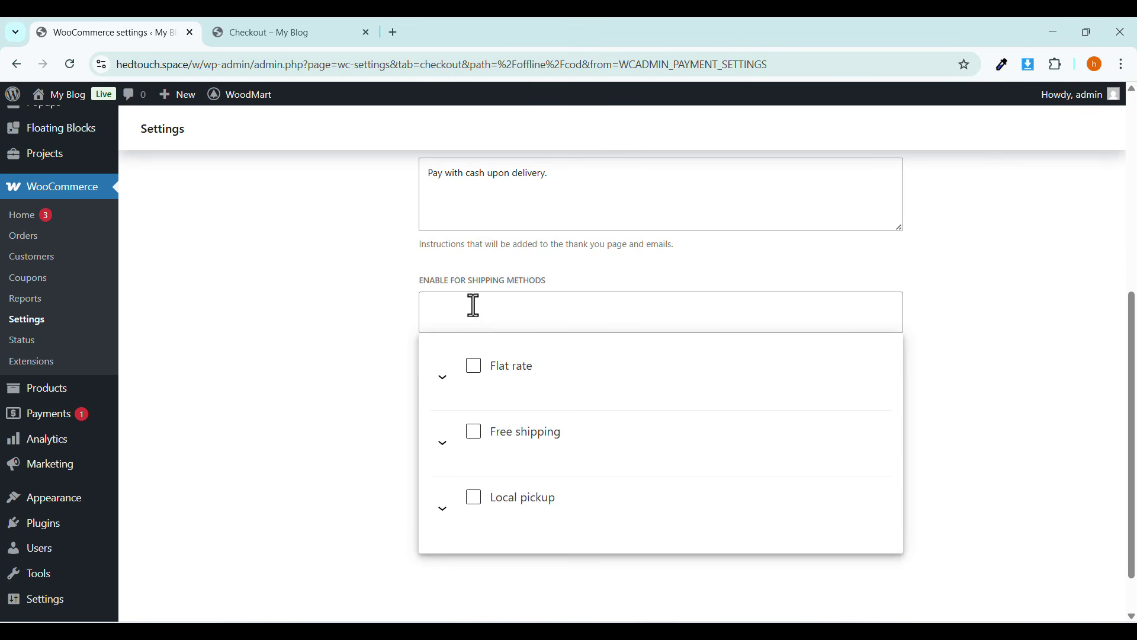
{"action": "left_click", "coordinate": [444, 383]}
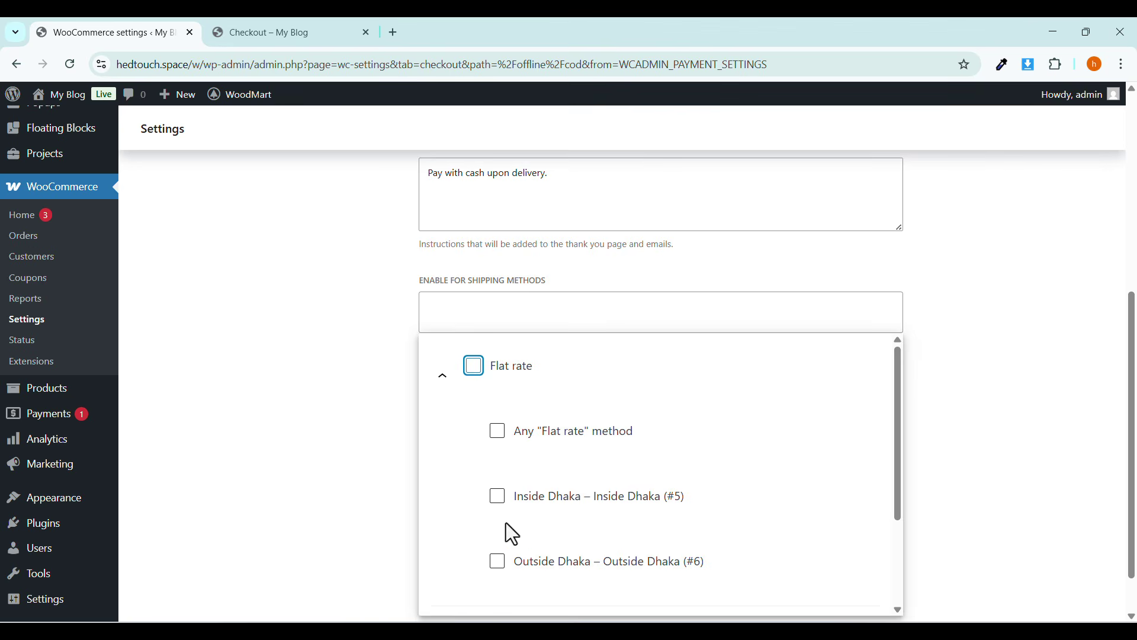
{"action": "left_click", "coordinate": [503, 506]}
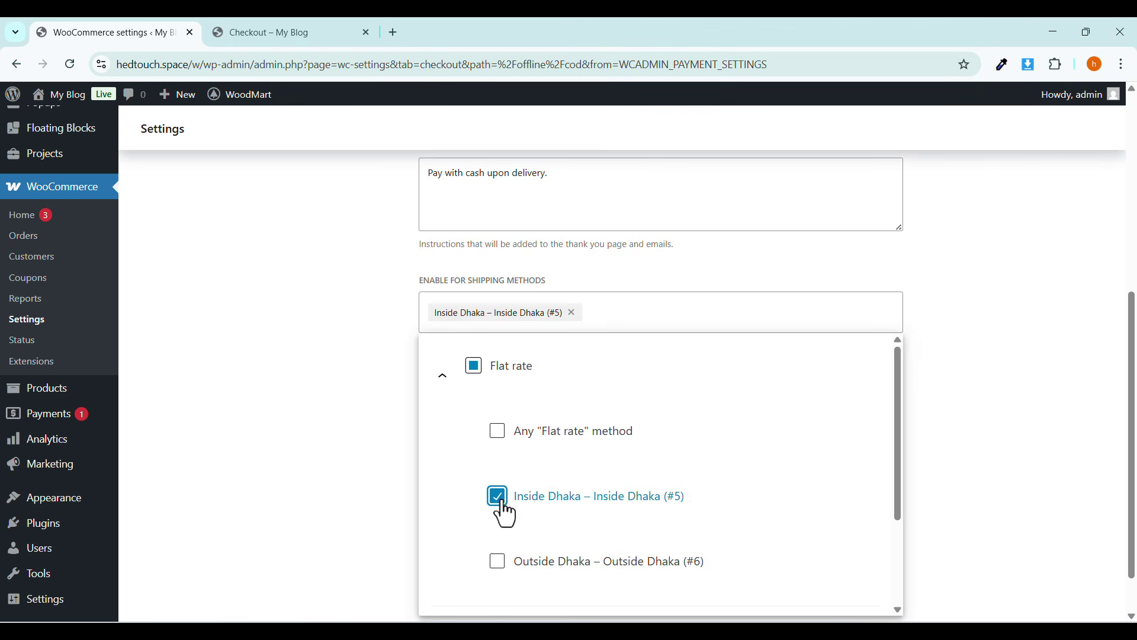
{"action": "left_click", "coordinate": [338, 364]}
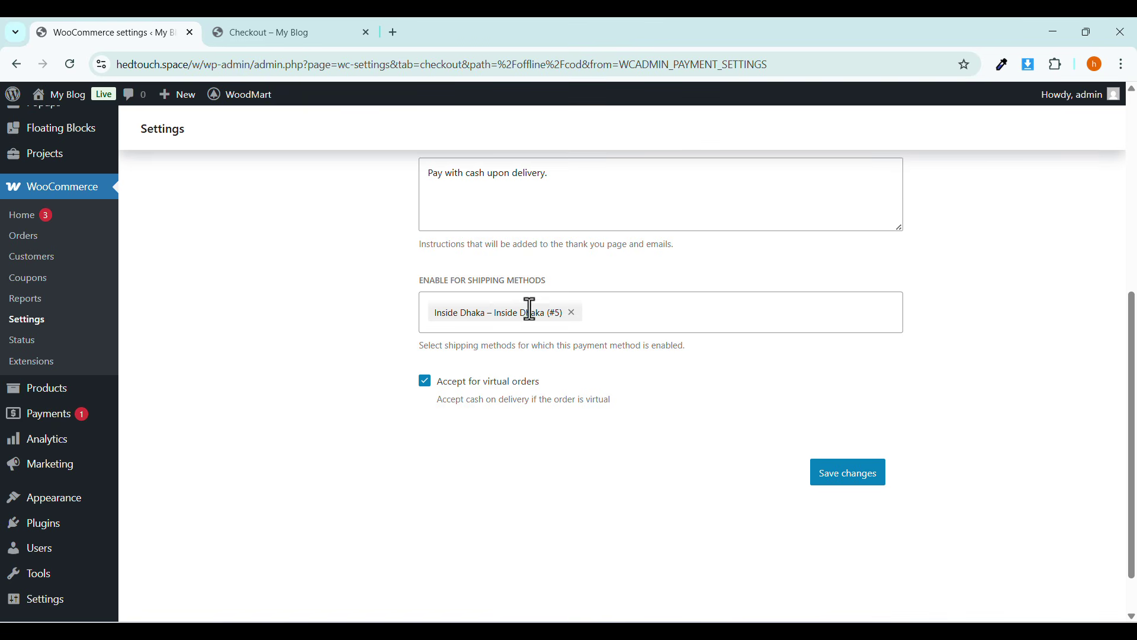
Look over the order notes and Payment Information sections on the checkout page.
{"action": "left_click", "coordinate": [269, 24]}
{"action": "scroll", "coordinate": [290, 267], "scroll_direction": "up", "scroll_amount": 5}
{"action": "scroll", "coordinate": [291, 267], "scroll_direction": "down", "scroll_amount": 7}
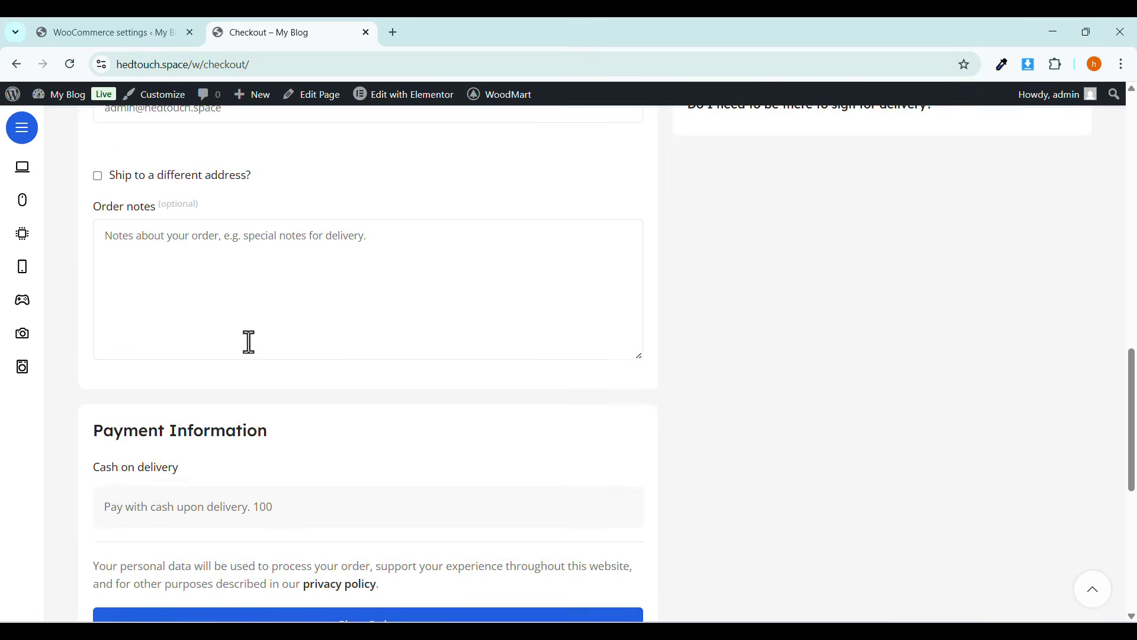
{"action": "left_click_drag", "start_coordinate": [136, 358], "coordinate": [251, 359]}
Save the Cash on delivery settings and reload the checkout page.
{"action": "left_click", "coordinate": [148, 33]}
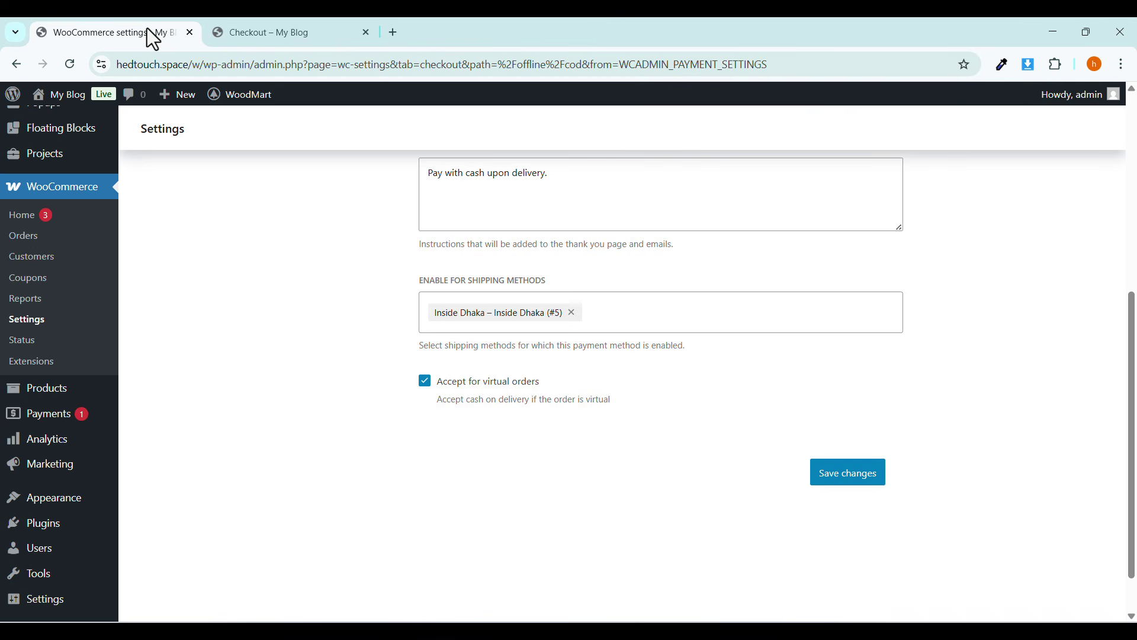
{"action": "left_click", "coordinate": [831, 466]}
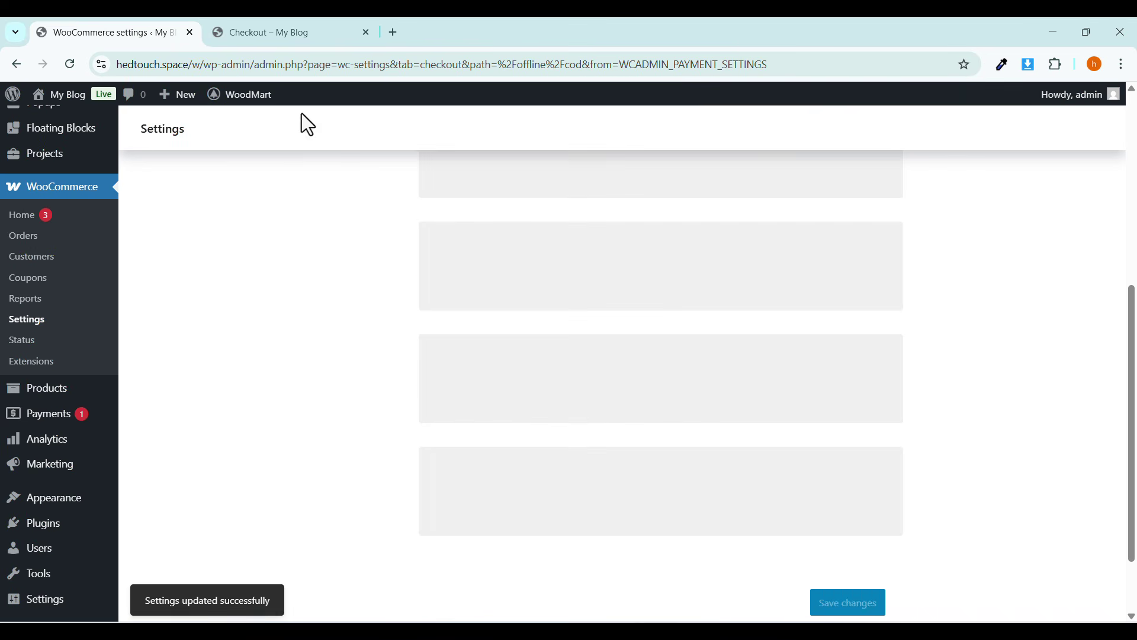
{"action": "left_click", "coordinate": [264, 36]}
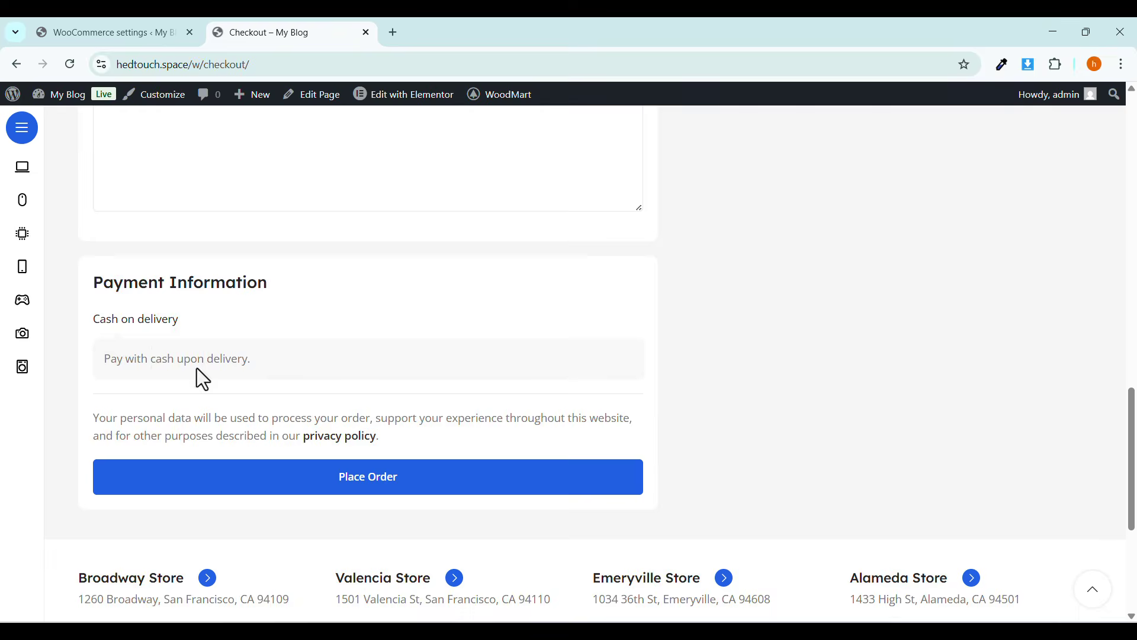
Change the checkout district to Cumilla and check which payment options Payment Information offers for it.
{"action": "scroll", "coordinate": [197, 368], "scroll_direction": "up", "scroll_amount": 10}
{"action": "left_click", "coordinate": [141, 354]}
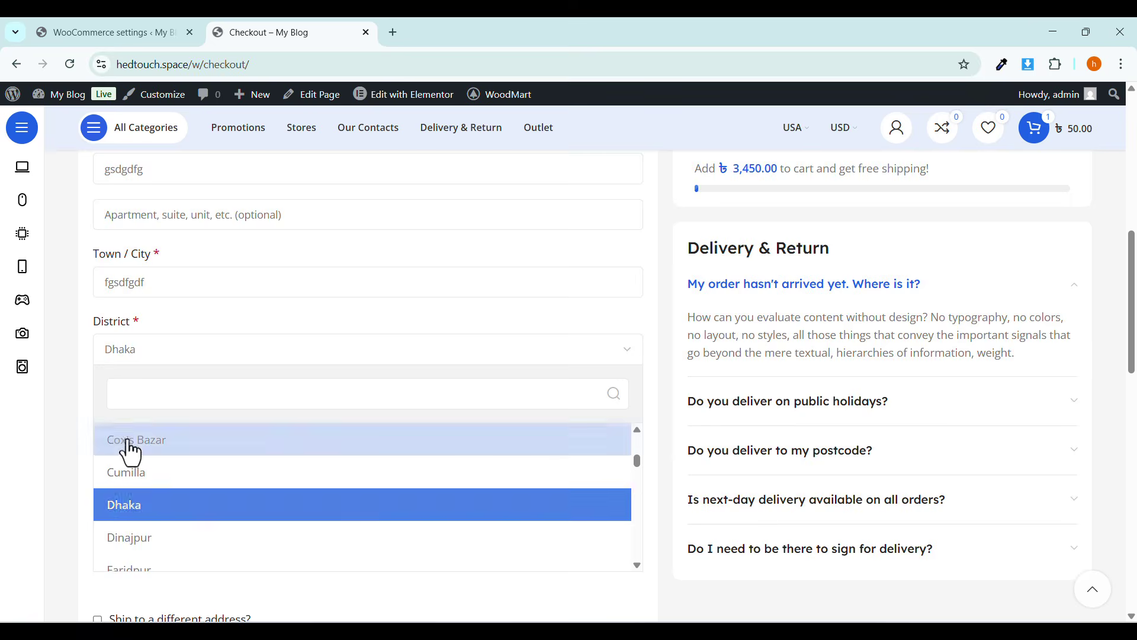
{"action": "left_click", "coordinate": [118, 468]}
{"action": "scroll", "coordinate": [83, 399], "scroll_direction": "down", "scroll_amount": 1}
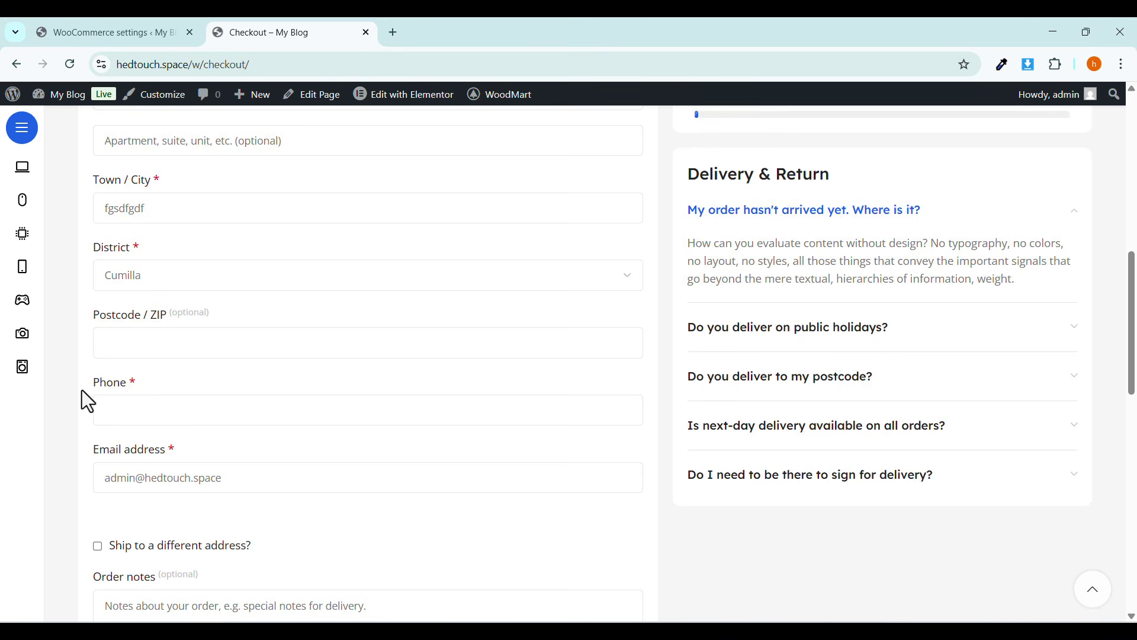
{"action": "scroll", "coordinate": [84, 398], "scroll_direction": "down", "scroll_amount": 5}
{"action": "scroll", "coordinate": [83, 392], "scroll_direction": "down", "scroll_amount": 1}
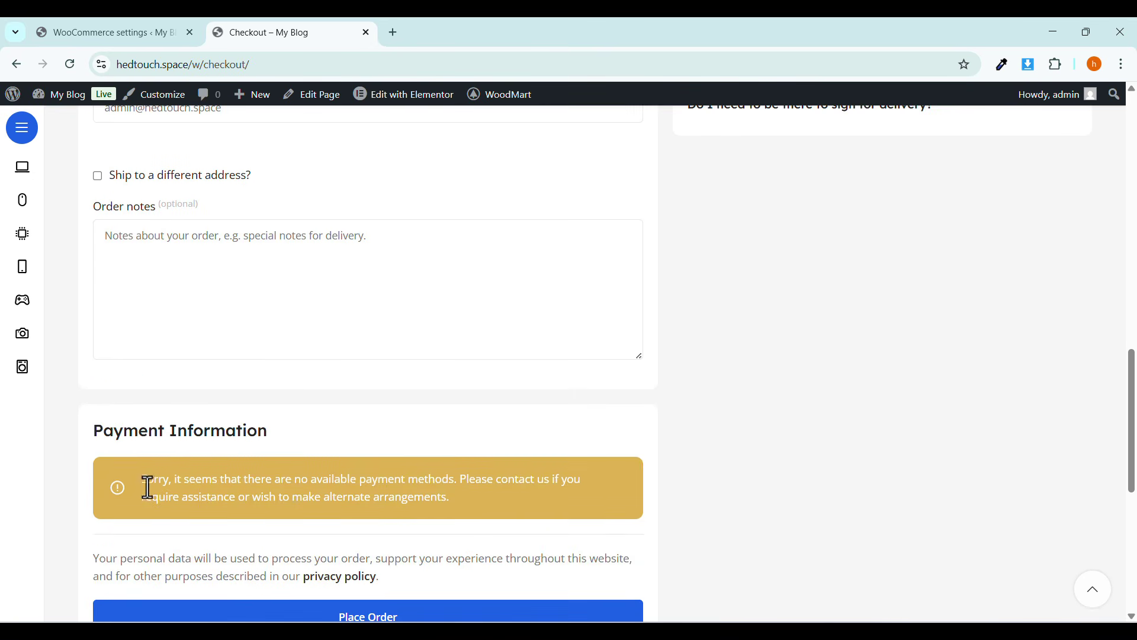
{"action": "left_click_drag", "start_coordinate": [142, 478], "coordinate": [416, 507]}
{"action": "left_click", "coordinate": [412, 486]}
Return from the Cash on delivery settings to the offline payment methods and look through the list.
{"action": "key", "text": "ctrl+shift+Tab"}
{"action": "scroll", "coordinate": [367, 360], "scroll_direction": "up", "scroll_amount": 5}
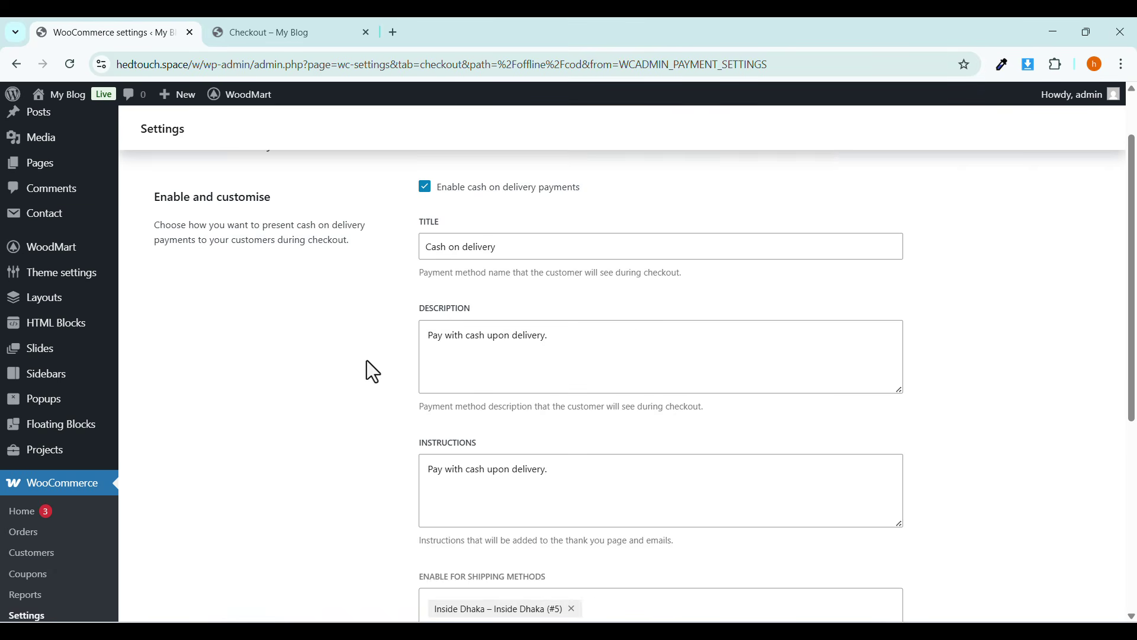
{"action": "left_click", "coordinate": [162, 218]}
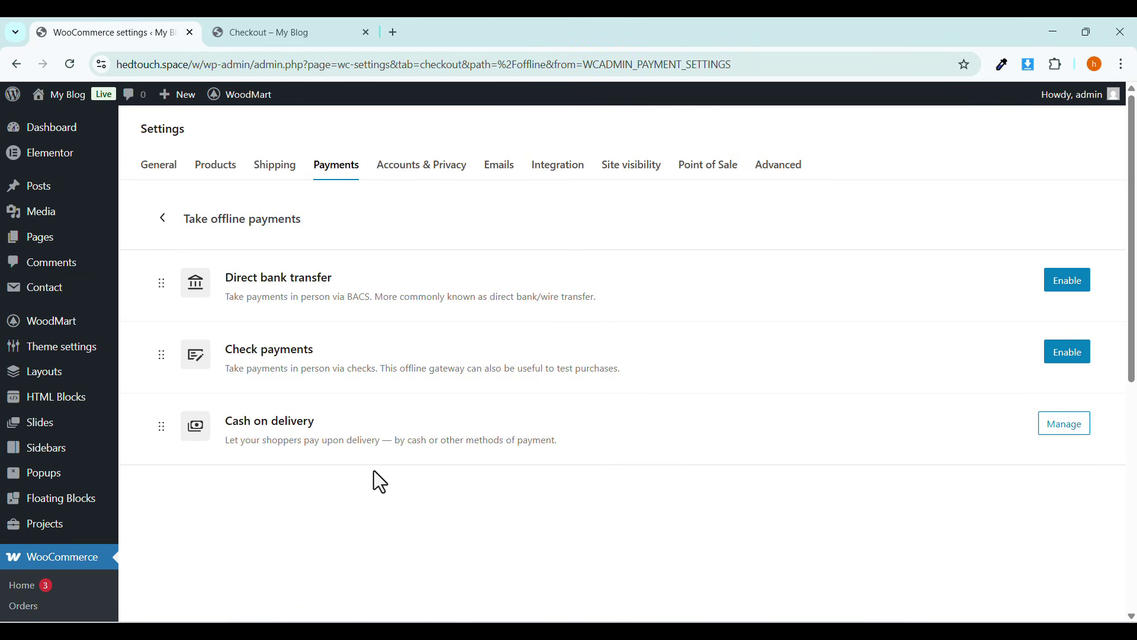
{"action": "scroll", "coordinate": [359, 456], "scroll_direction": "down", "scroll_amount": 4}
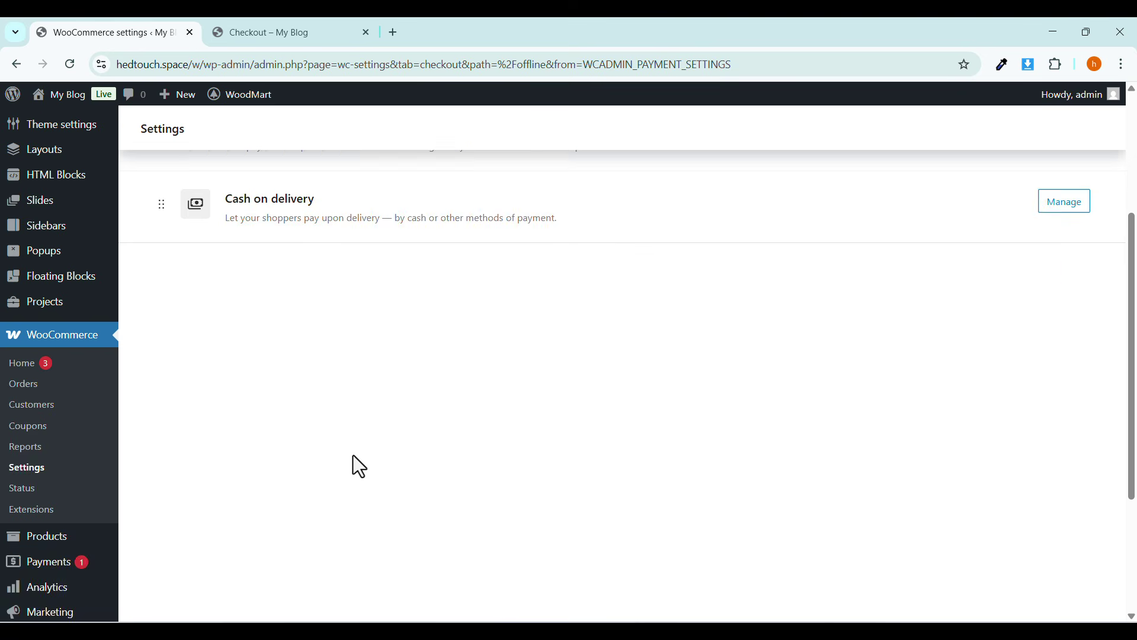
{"action": "scroll", "coordinate": [353, 455], "scroll_direction": "up", "scroll_amount": 4}
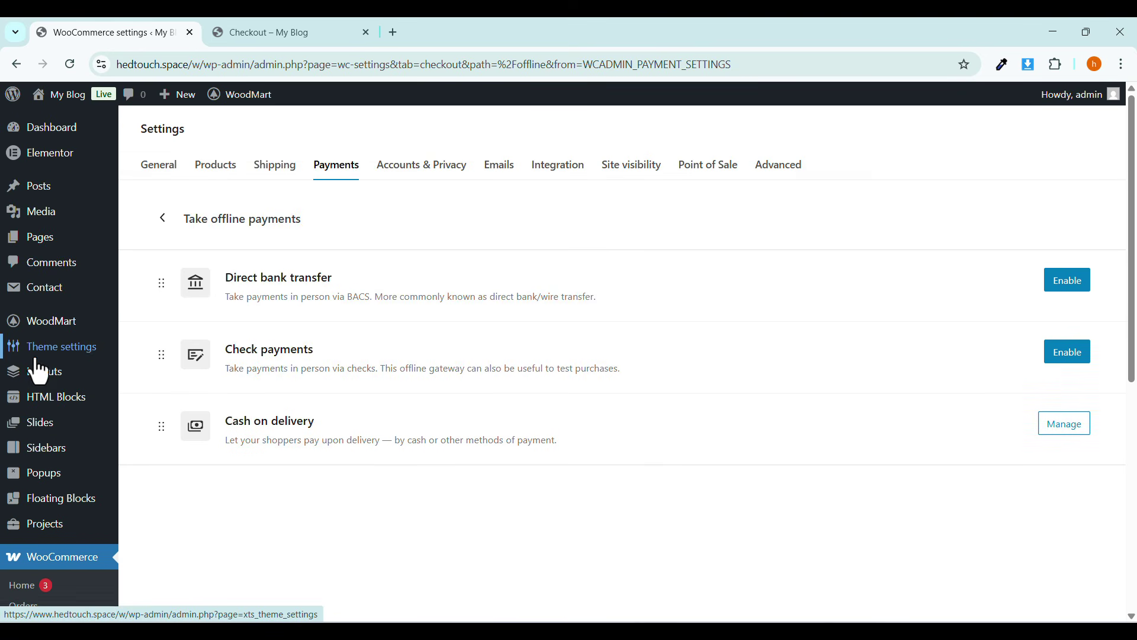
Open the Add Plugins page, search for "bkash" and browse the payment gateway plugins.
{"action": "scroll", "coordinate": [37, 370], "scroll_direction": "down", "scroll_amount": 4}
{"action": "scroll", "coordinate": [37, 372], "scroll_direction": "down", "scroll_amount": 4}
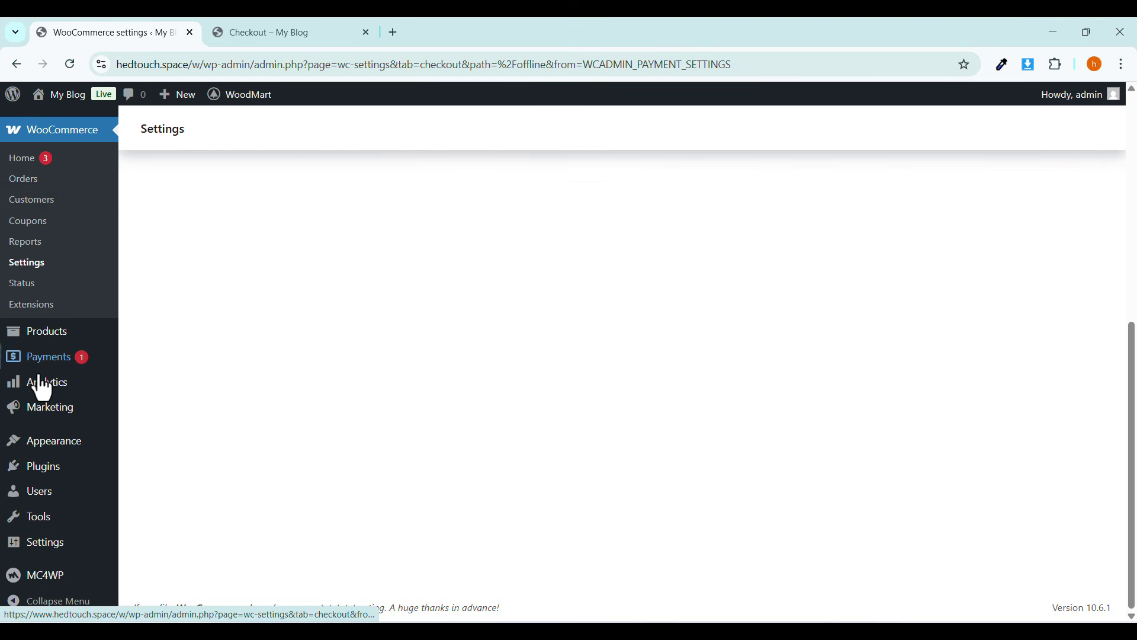
{"action": "mouse_move", "coordinate": [27, 474]}
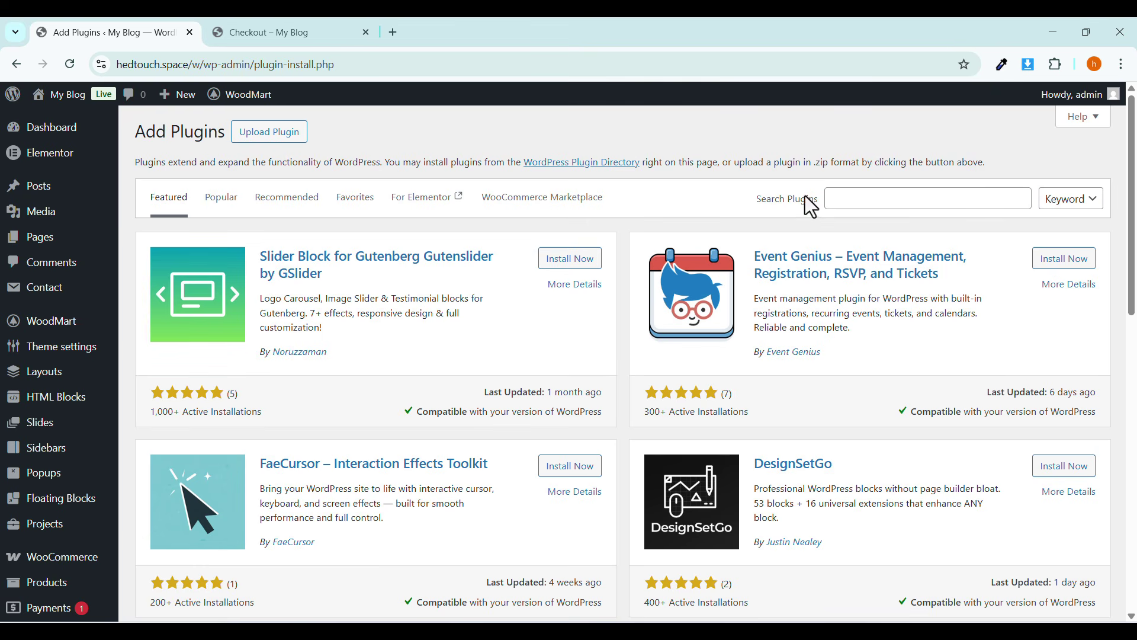
{"action": "left_click", "coordinate": [857, 196]}
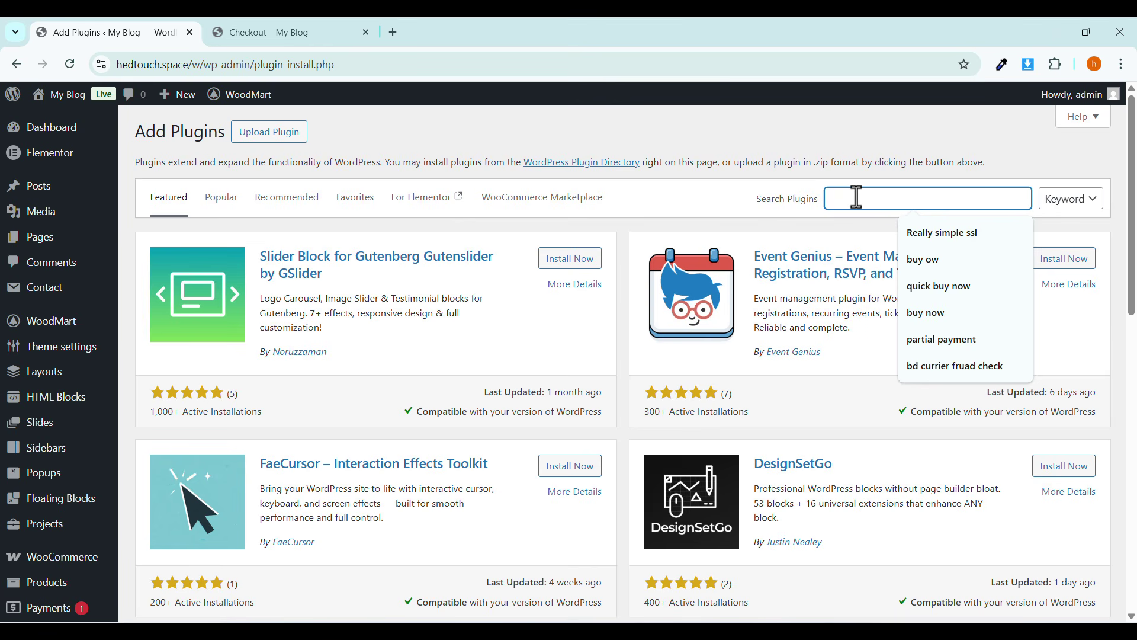
{"action": "type", "text": "b"}
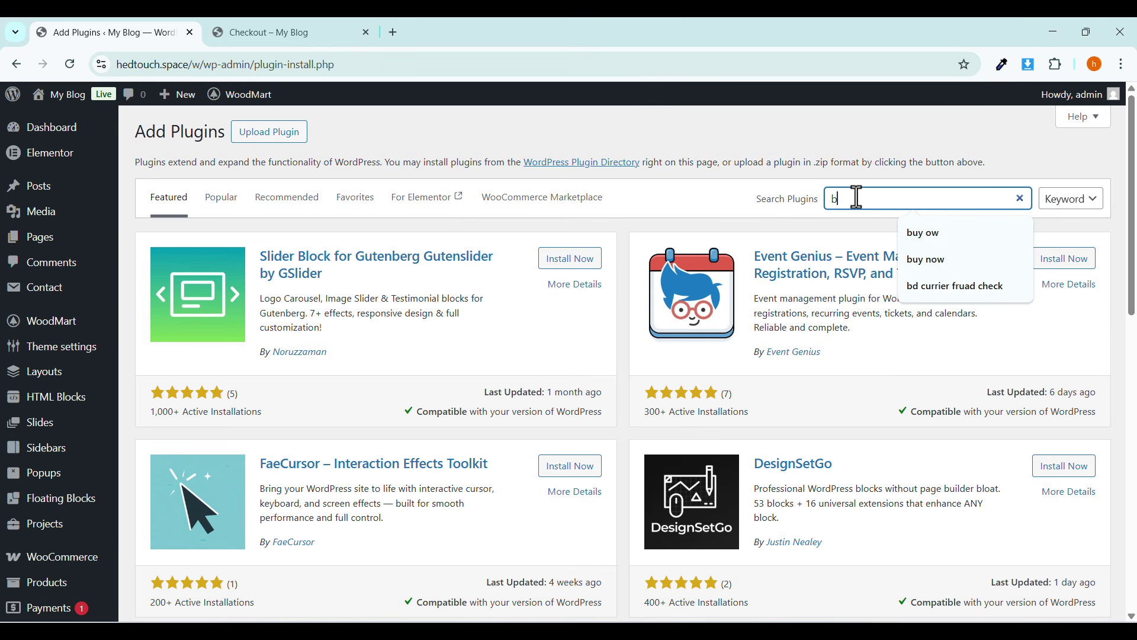
{"action": "type", "text": "kas"}
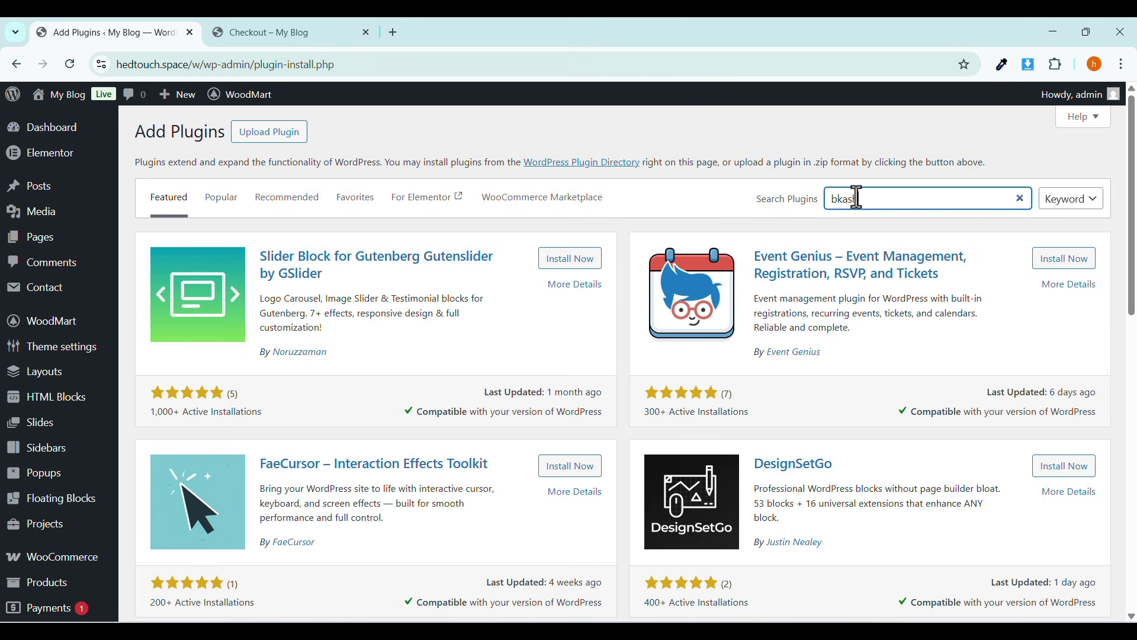
{"action": "type", "text": "h"}
{"action": "scroll", "coordinate": [812, 305], "scroll_direction": "down", "scroll_amount": 3}
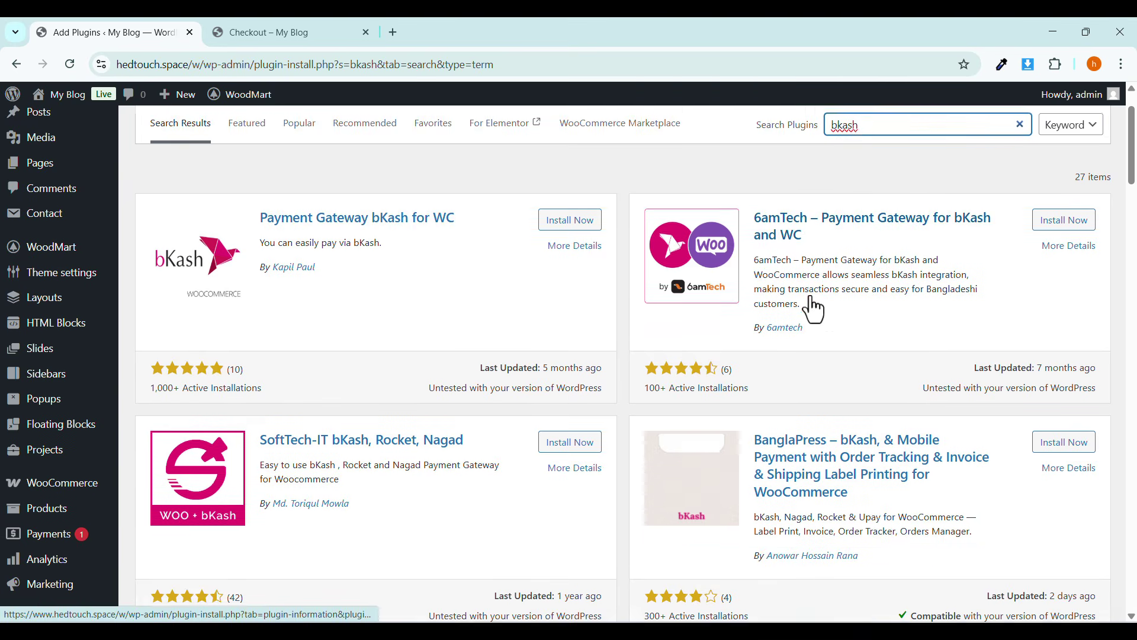
{"action": "scroll", "coordinate": [820, 533], "scroll_direction": "down", "scroll_amount": 1}
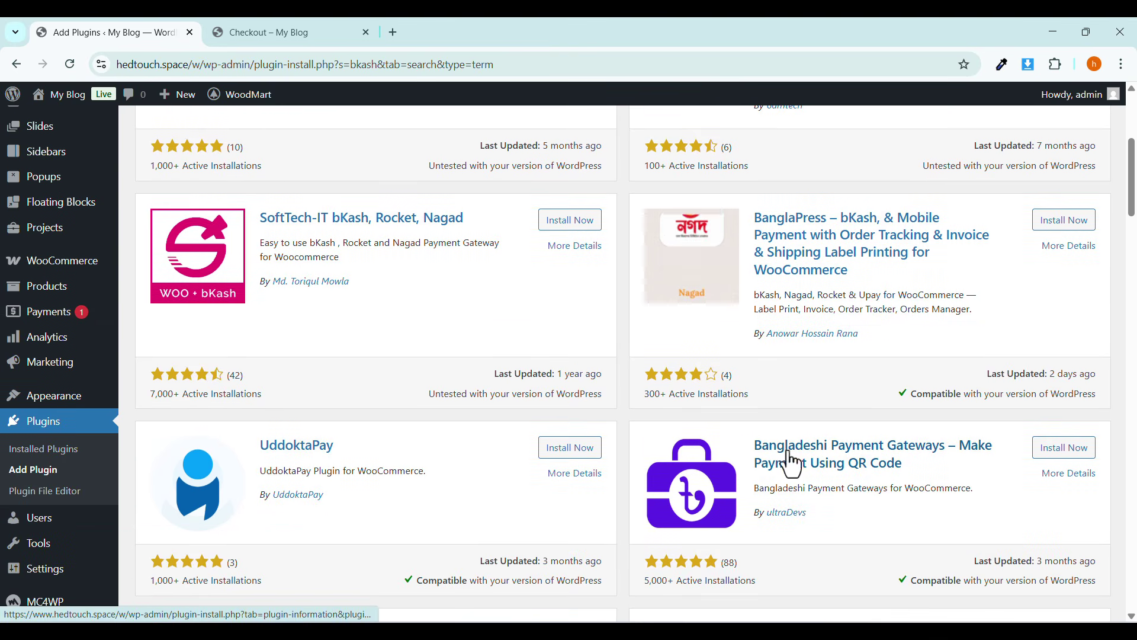
Install and activate the "Bangladeshi Payment Gateways – Make Payment Using QR Code" plugin.
{"action": "left_click_drag", "start_coordinate": [752, 439], "coordinate": [908, 464]}
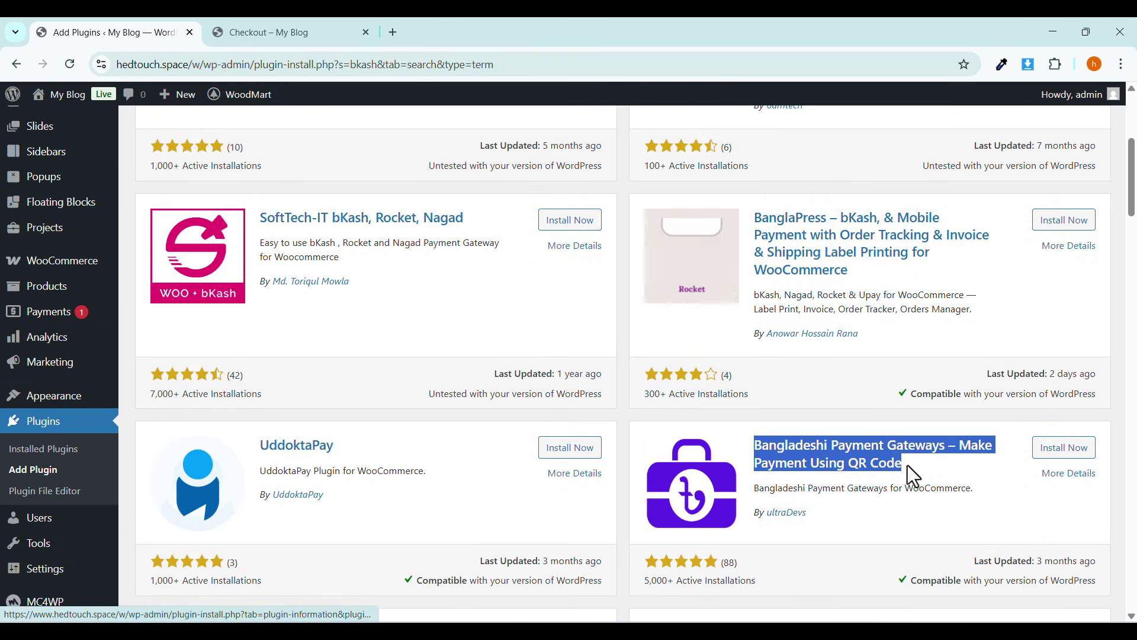
{"action": "left_click", "coordinate": [907, 465]}
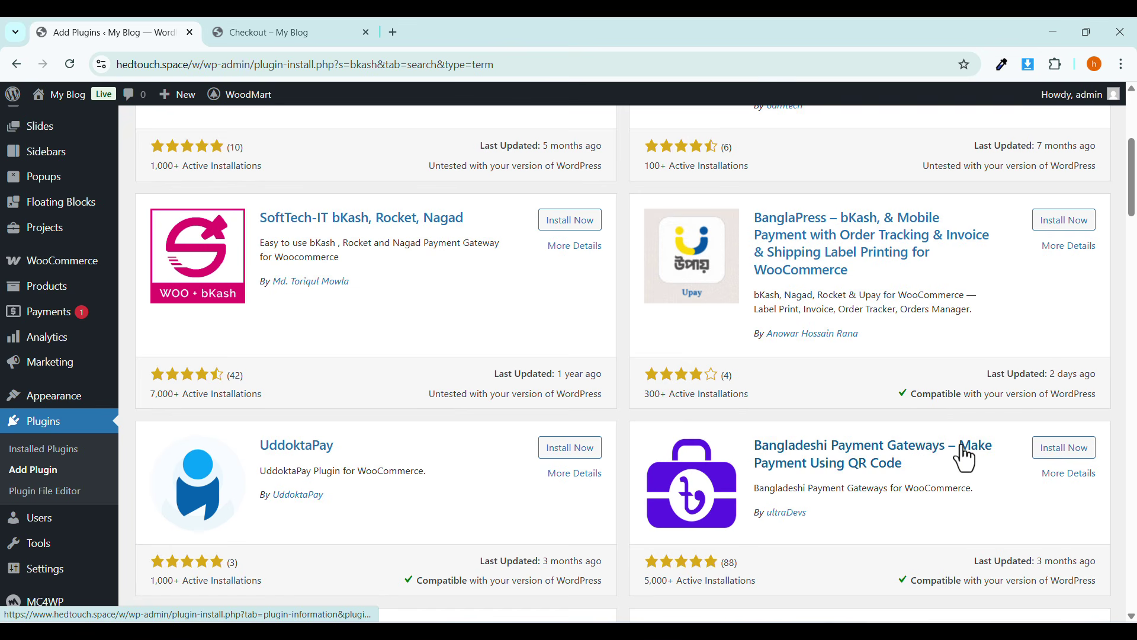
{"action": "left_click", "coordinate": [1057, 450]}
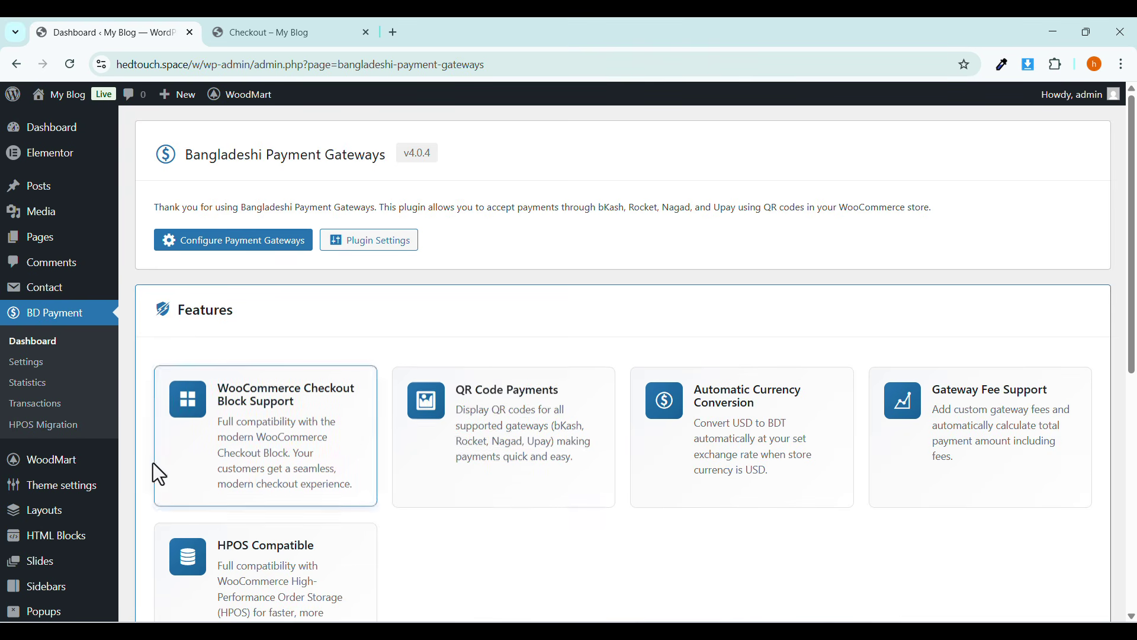
Decline the Bangladeshi Payment Gateways diagnostic data request in the WooCommerce settings and open the payment providers list.
{"action": "mouse_move", "coordinate": [56, 450]}
{"action": "scroll", "coordinate": [55, 445], "scroll_direction": "down", "scroll_amount": 1}
{"action": "scroll", "coordinate": [56, 444], "scroll_direction": "down", "scroll_amount": 2}
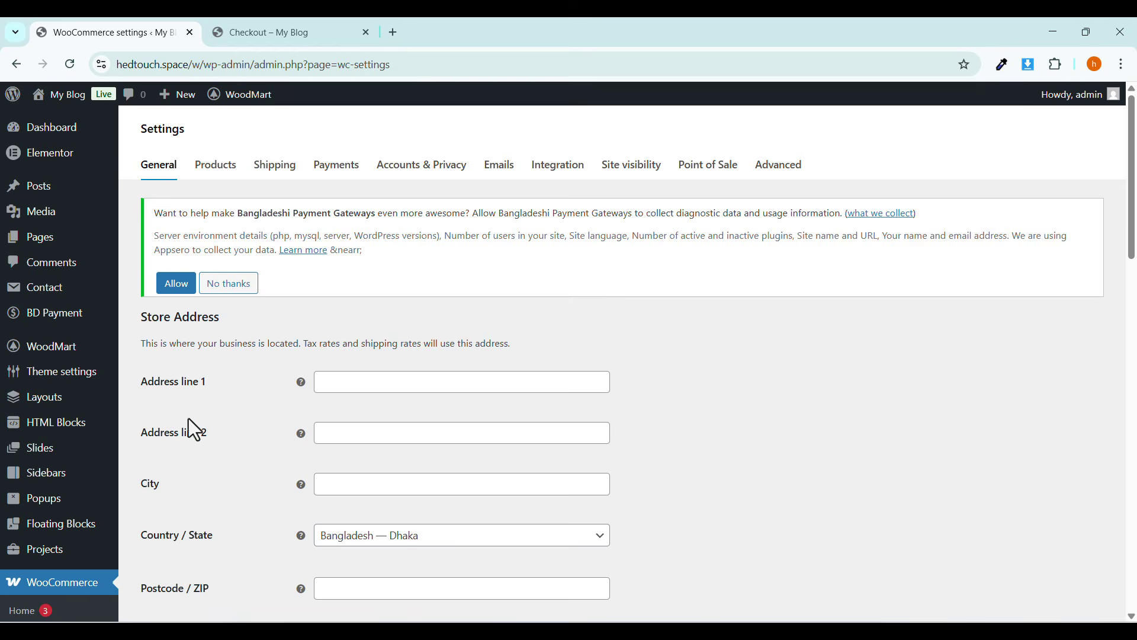
{"action": "left_click", "coordinate": [243, 315]}
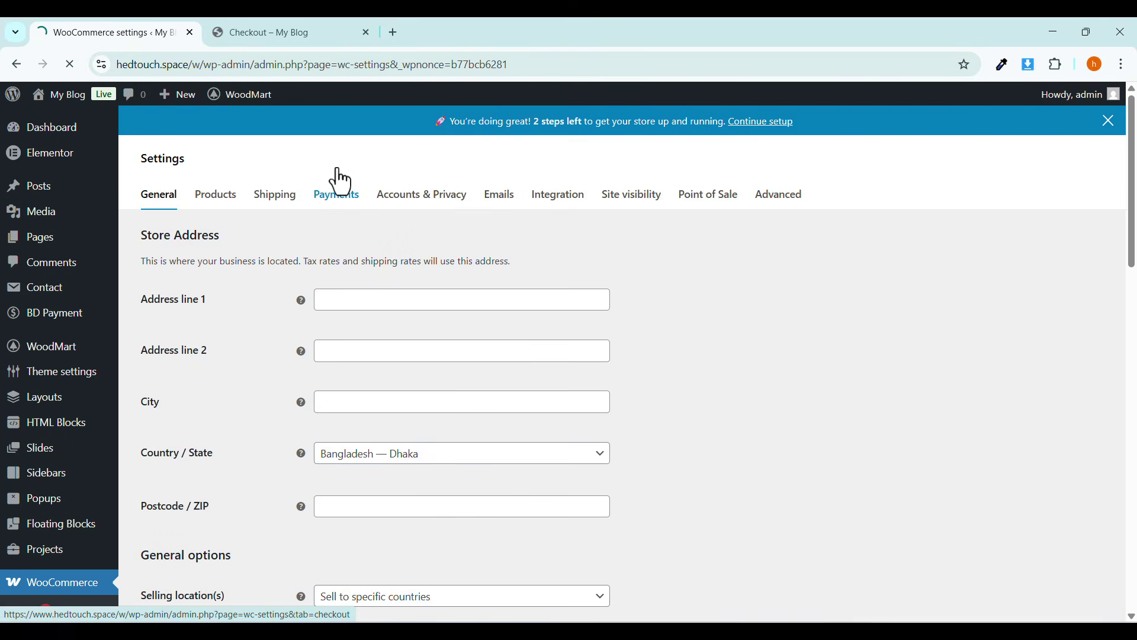
{"action": "left_click", "coordinate": [338, 178]}
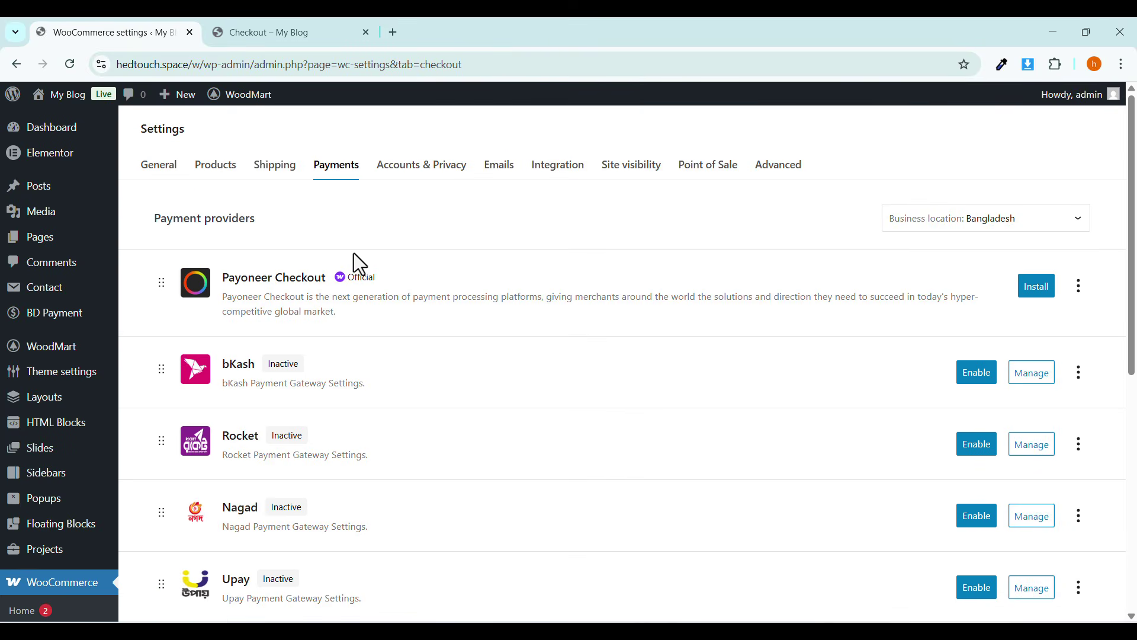
Enable the bKash payment provider and look through its gateway settings.
{"action": "scroll", "coordinate": [355, 261], "scroll_direction": "down", "scroll_amount": 3}
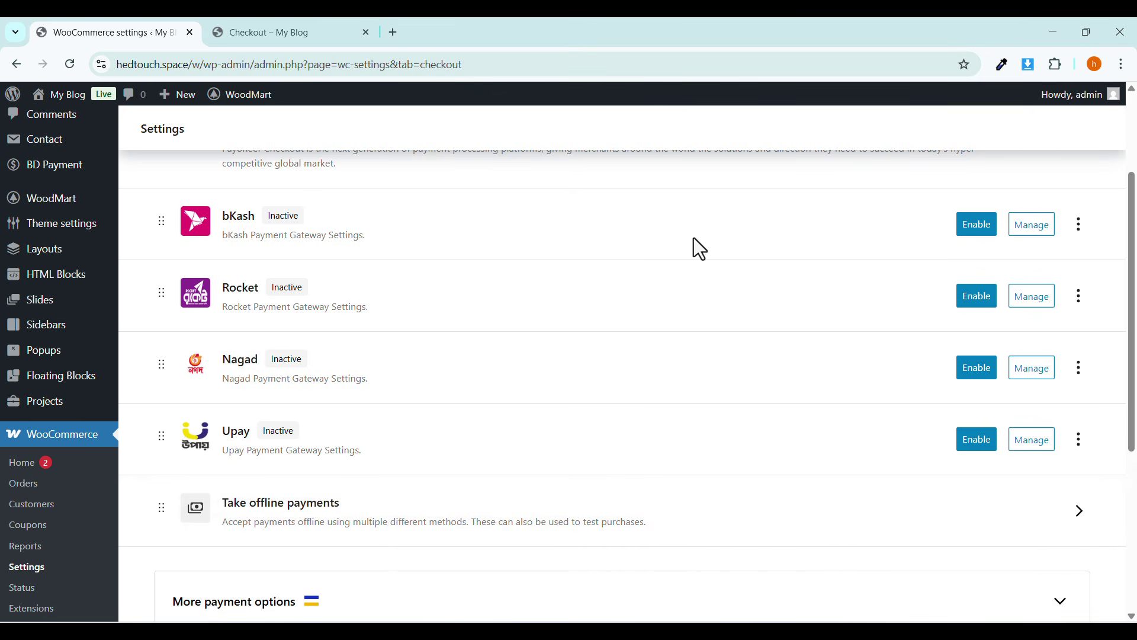
{"action": "left_click", "coordinate": [977, 225]}
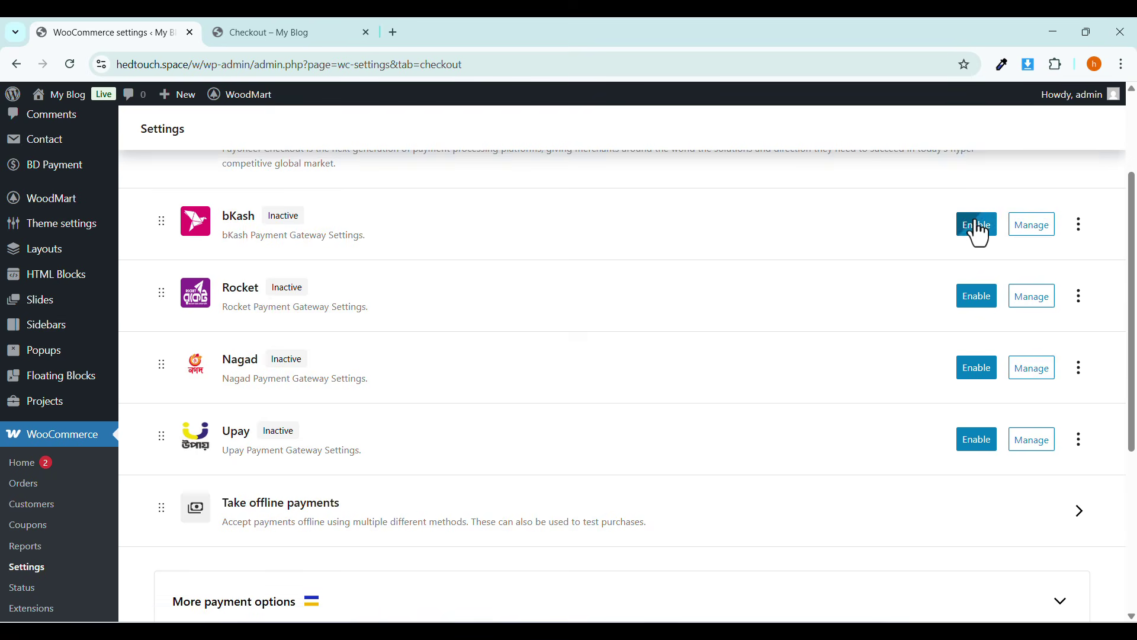
{"action": "left_click", "coordinate": [1079, 225]}
{"action": "left_click", "coordinate": [1034, 232]}
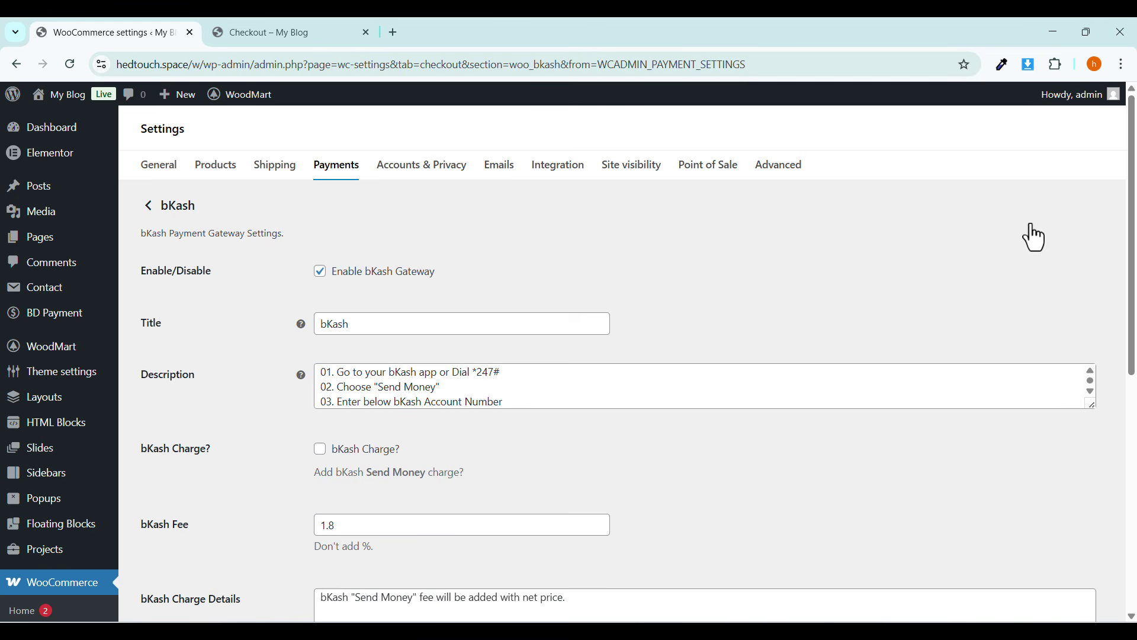
{"action": "scroll", "coordinate": [333, 236], "scroll_direction": "down", "scroll_amount": 3}
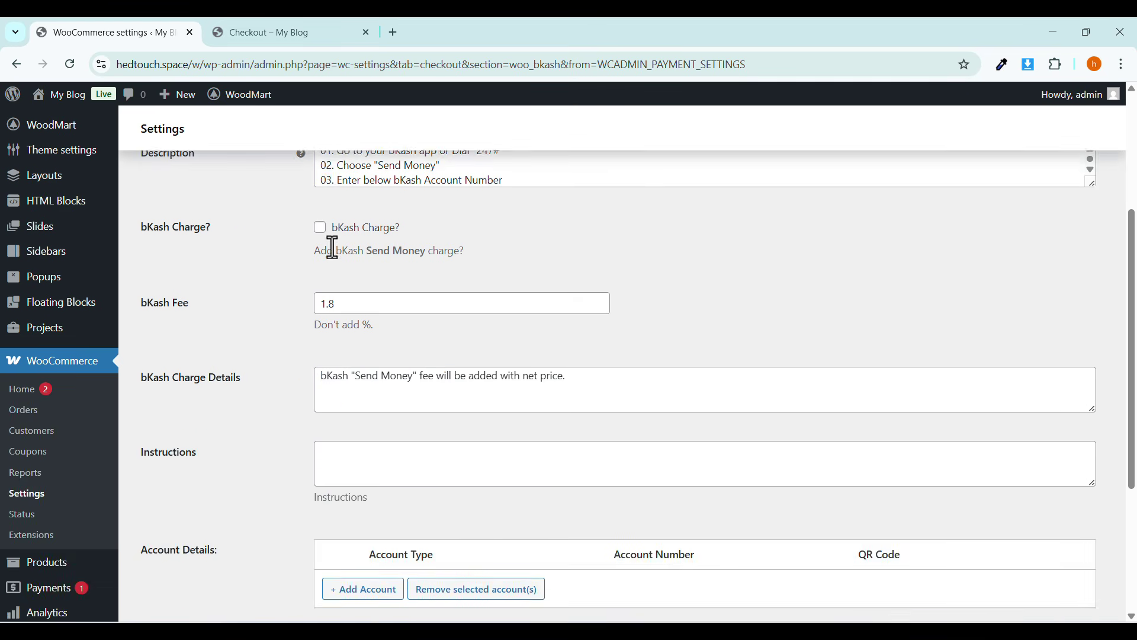
{"action": "scroll", "coordinate": [333, 247], "scroll_direction": "down", "scroll_amount": 2}
{"action": "scroll", "coordinate": [326, 296], "scroll_direction": "up", "scroll_amount": 5}
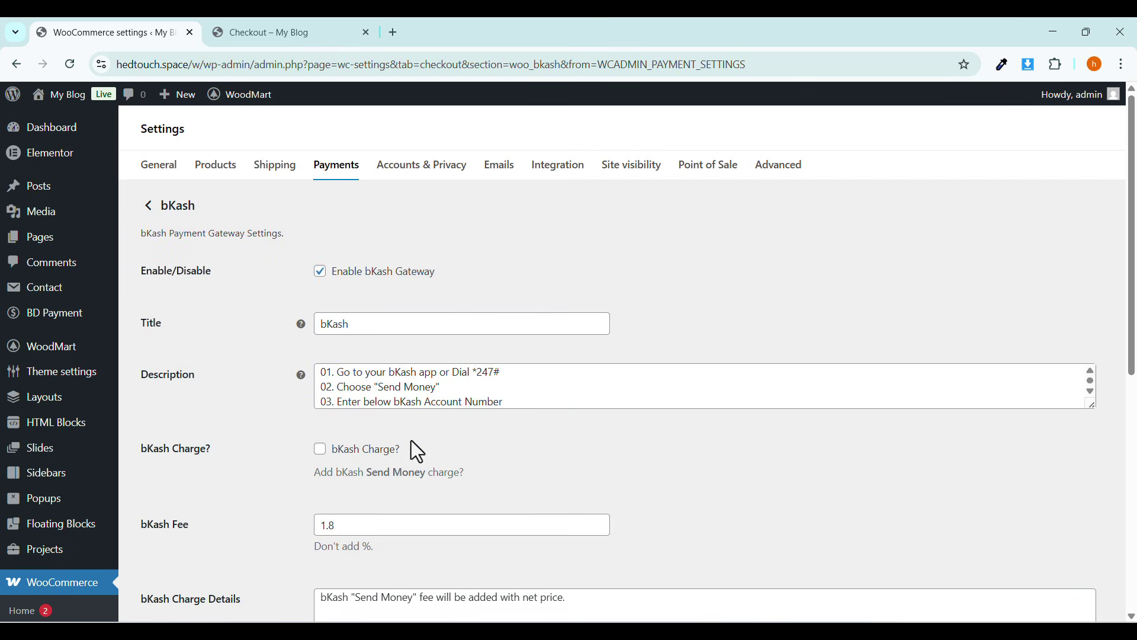
Reload the checkout page and examine the bKash option under Payment Information.
{"action": "left_click", "coordinate": [279, 33]}
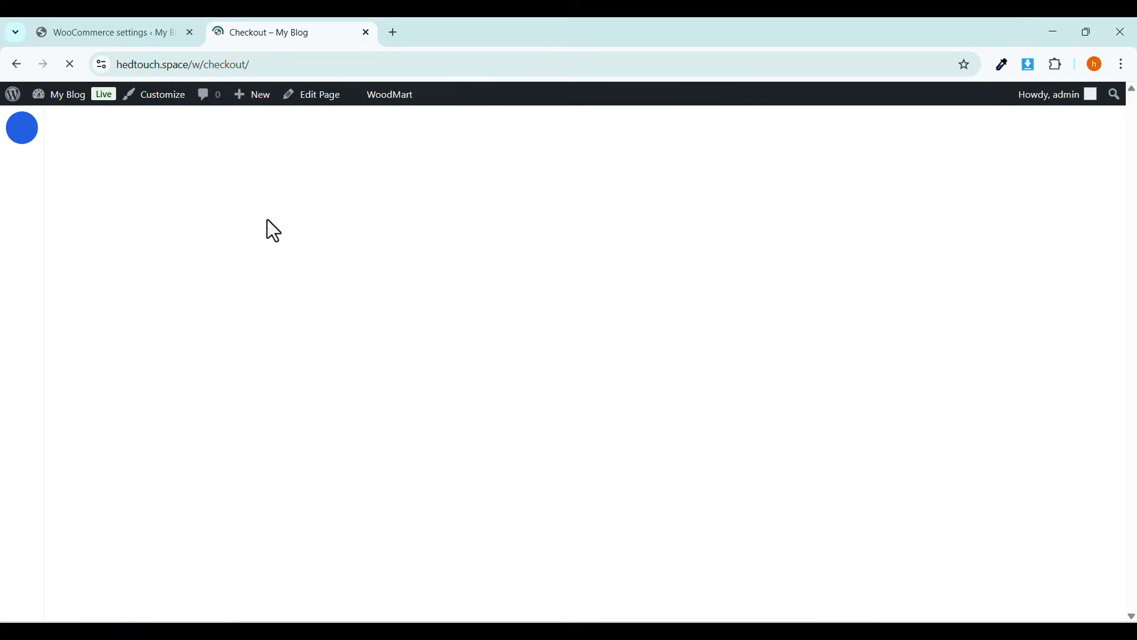
{"action": "scroll", "coordinate": [285, 271], "scroll_direction": "down", "scroll_amount": 3}
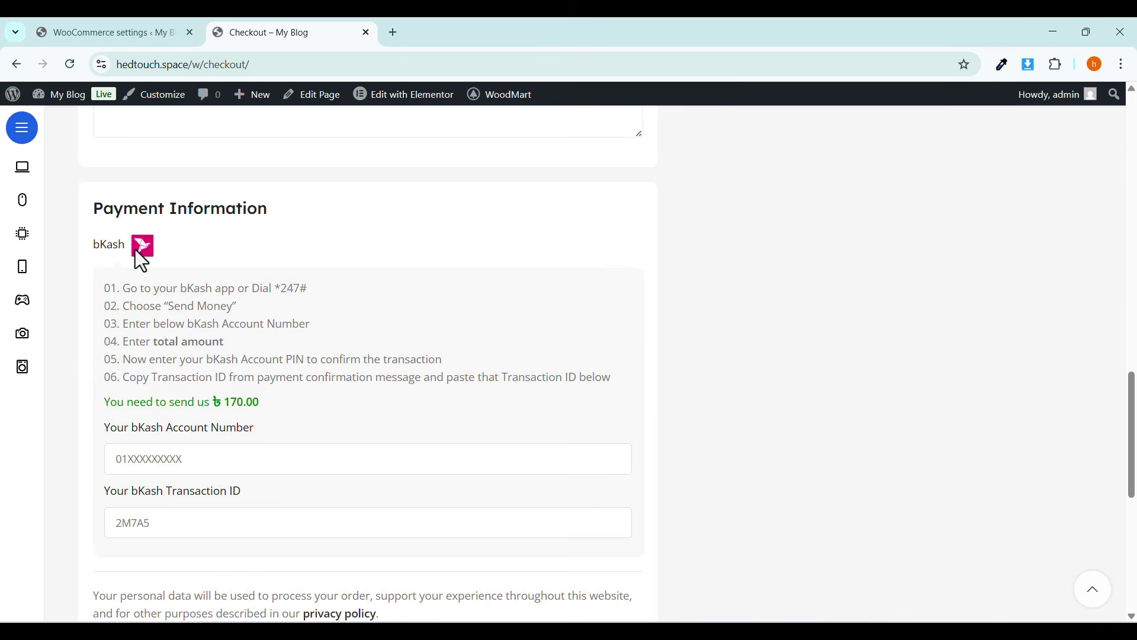
{"action": "scroll", "coordinate": [159, 266], "scroll_direction": "down", "scroll_amount": 1}
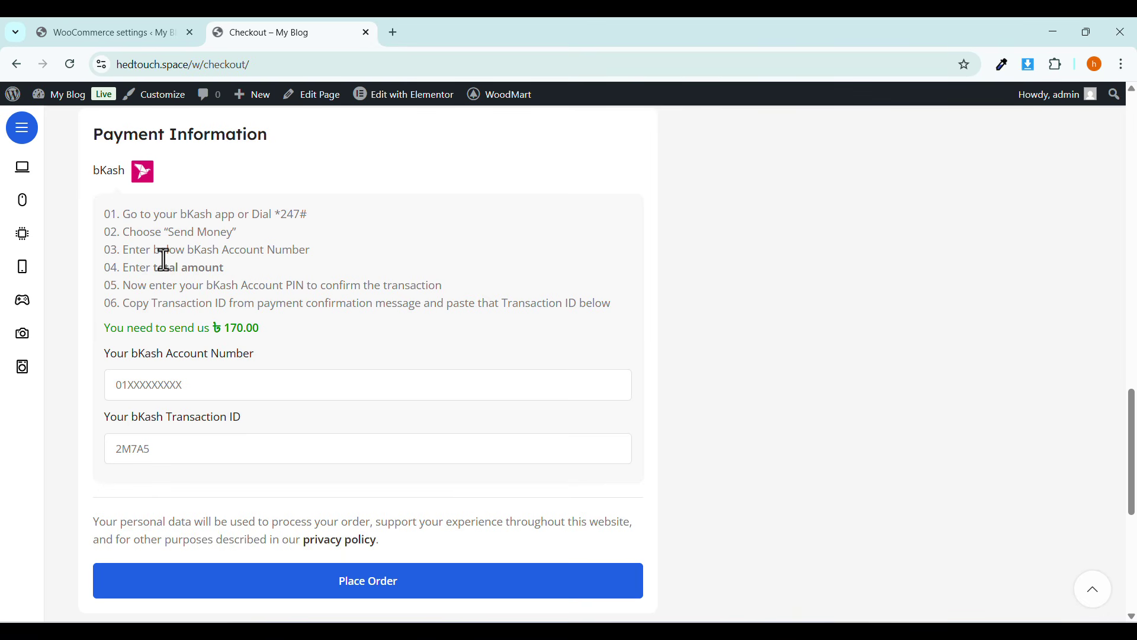
Check the bKash gateway's Description against the payment instructions shown on the checkout page.
{"action": "left_click", "coordinate": [147, 34]}
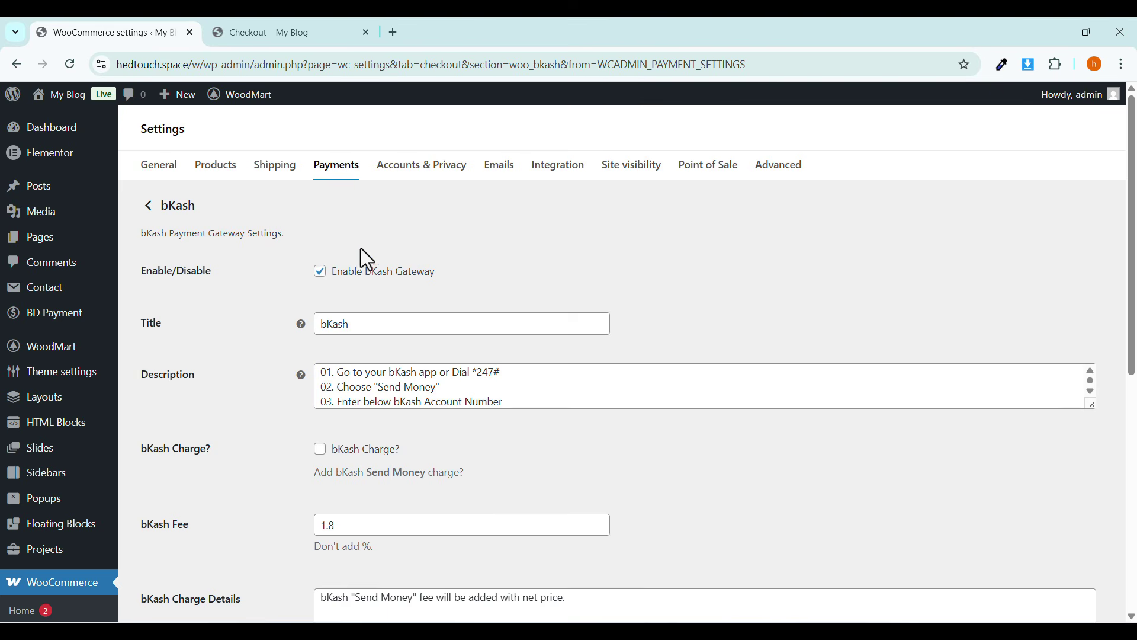
{"action": "scroll", "coordinate": [329, 351], "scroll_direction": "down", "scroll_amount": 1}
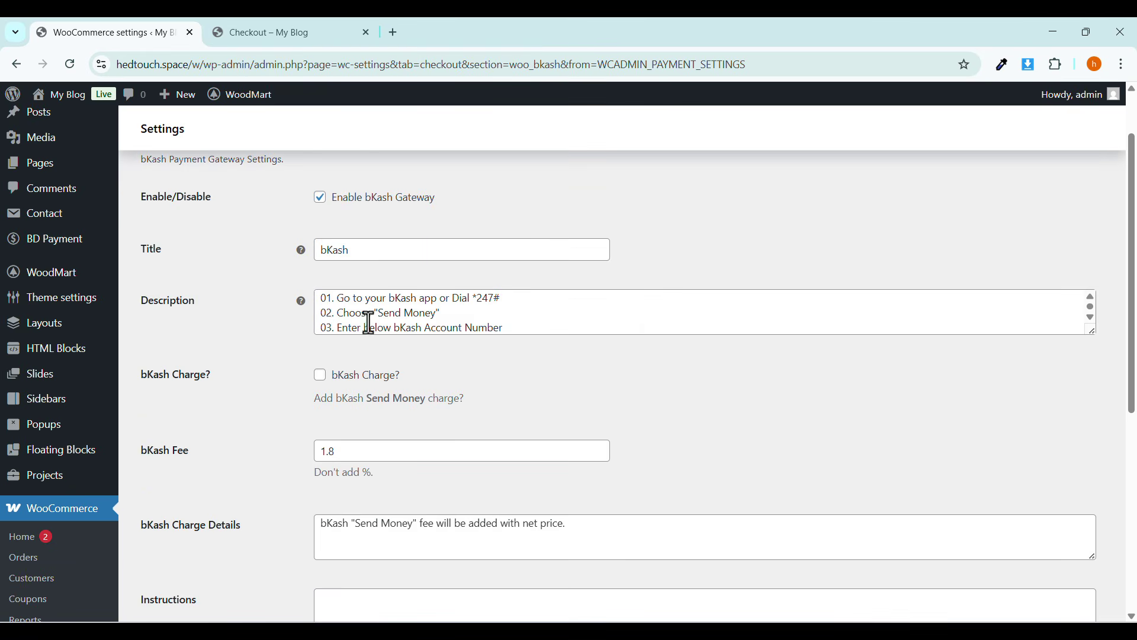
{"action": "left_click", "coordinate": [218, 26]}
{"action": "left_click_drag", "start_coordinate": [104, 215], "coordinate": [584, 296]}
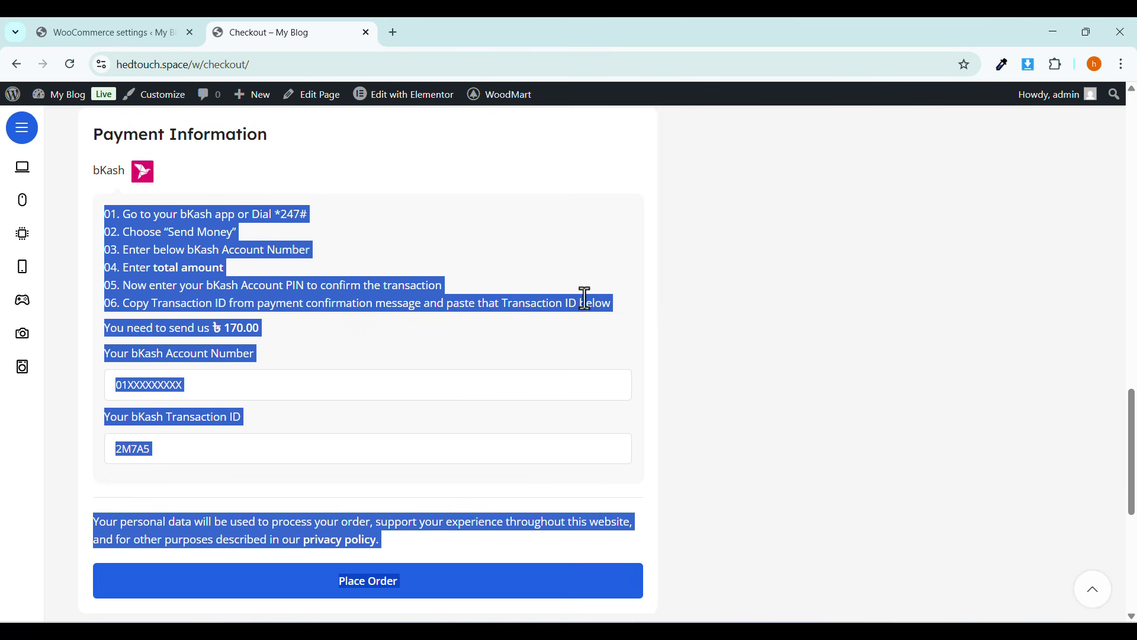
{"action": "left_click", "coordinate": [384, 296]}
Enlarge the bKash Description box to read its full text and compare it with the checkout instructions.
{"action": "left_click", "coordinate": [122, 40]}
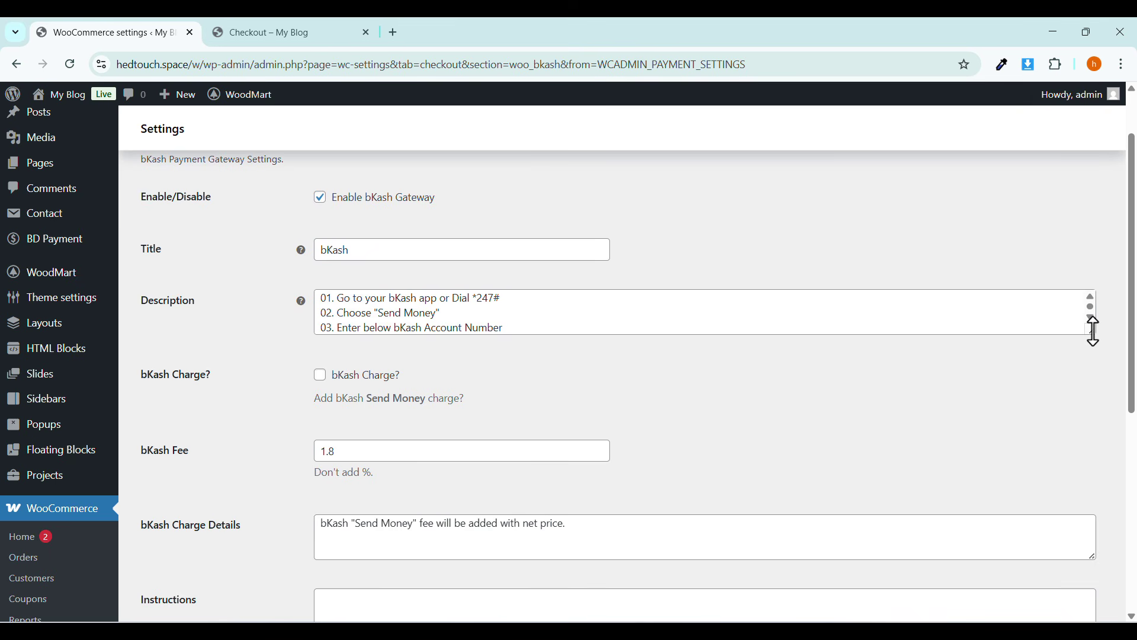
{"action": "left_click_drag", "start_coordinate": [1094, 332], "coordinate": [1094, 462]}
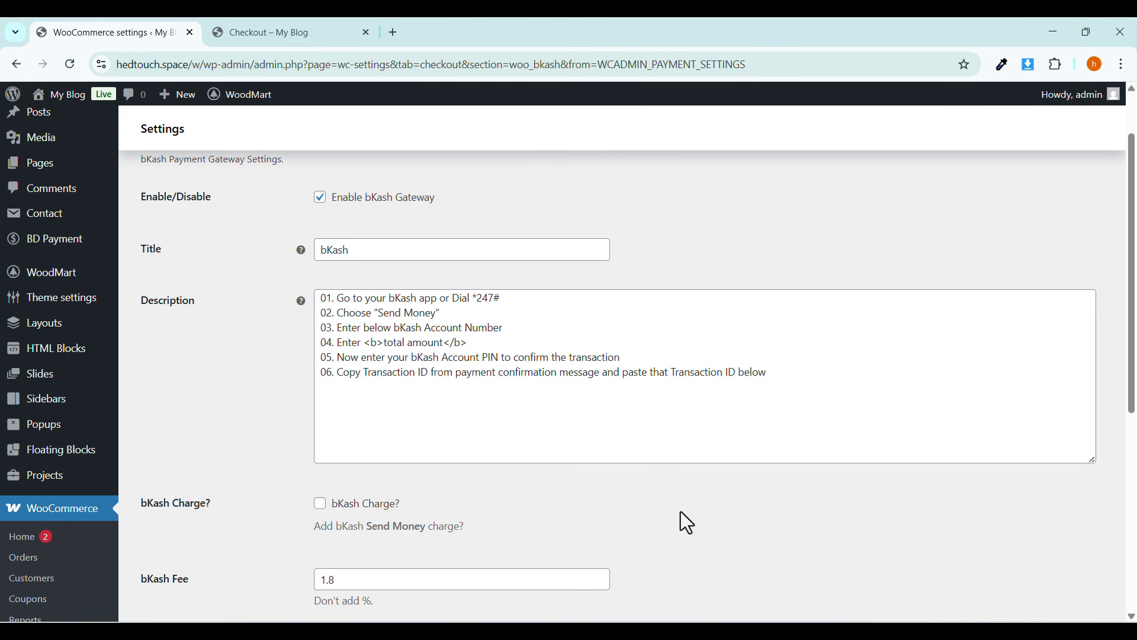
{"action": "left_click_drag", "start_coordinate": [809, 388], "coordinate": [182, 286]}
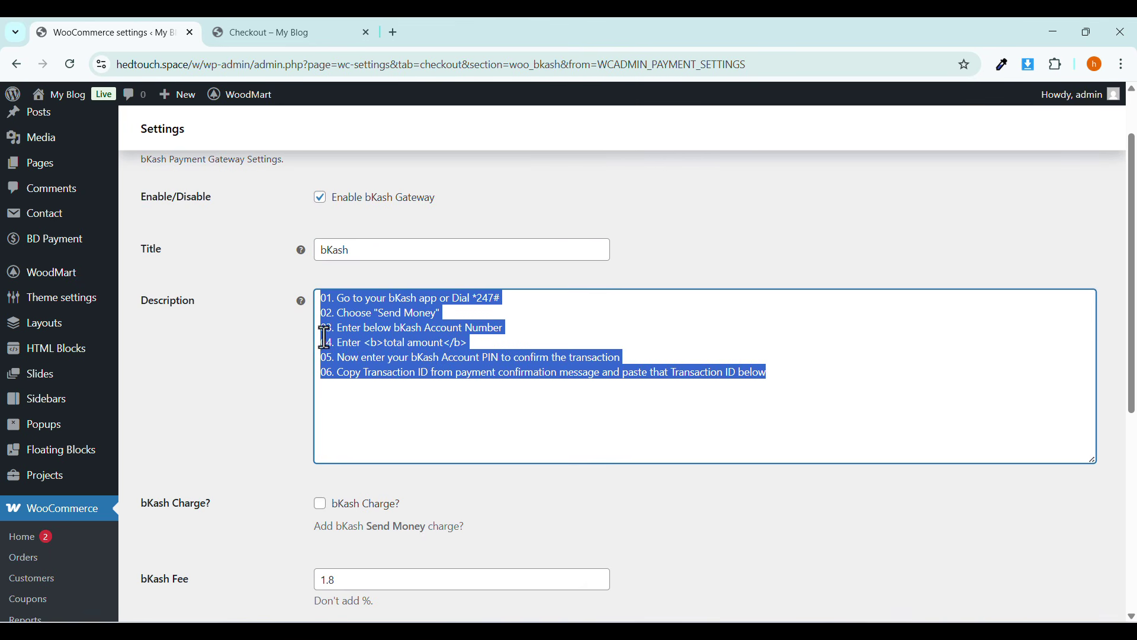
{"action": "left_click", "coordinate": [332, 374]}
{"action": "left_click", "coordinate": [247, 32]}
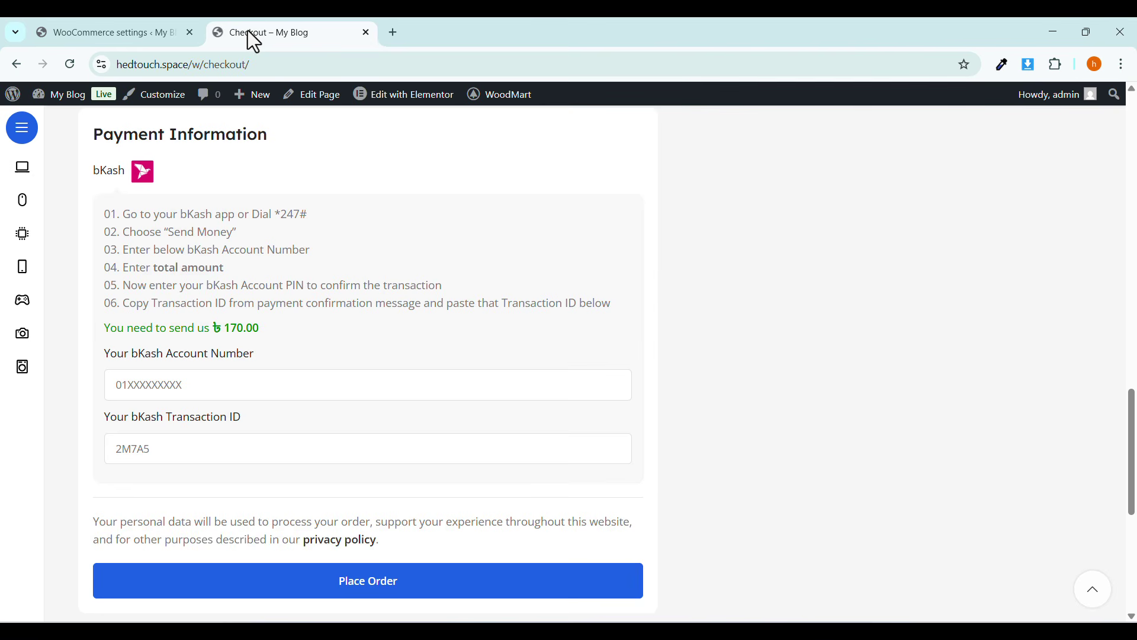
{"action": "left_click_drag", "start_coordinate": [612, 305], "coordinate": [76, 223]}
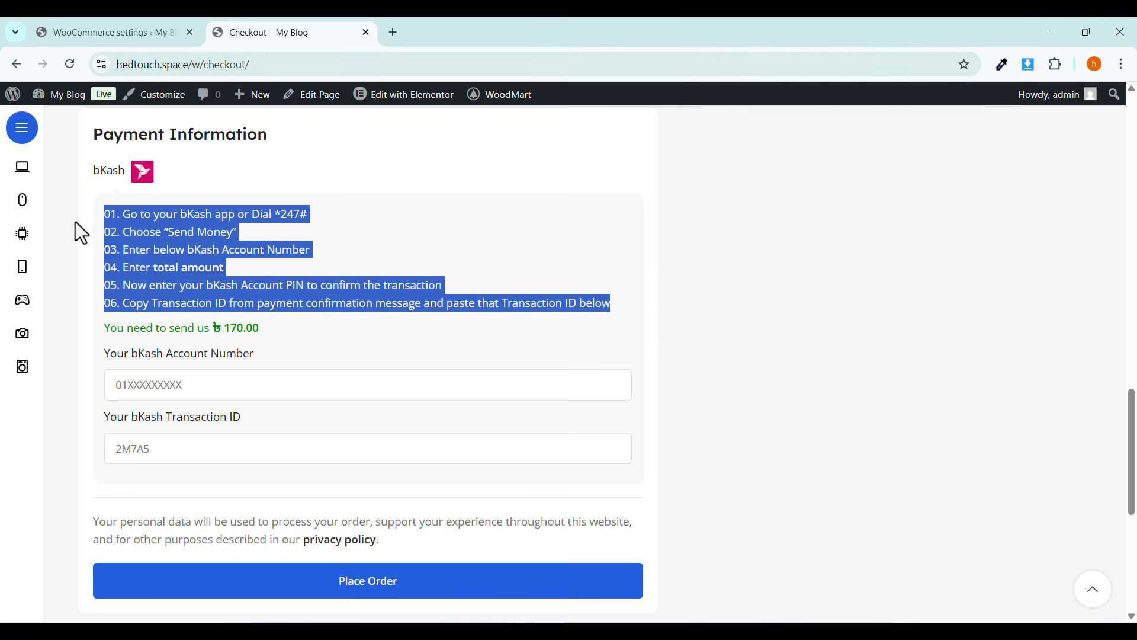
{"action": "left_click", "coordinate": [106, 33]}
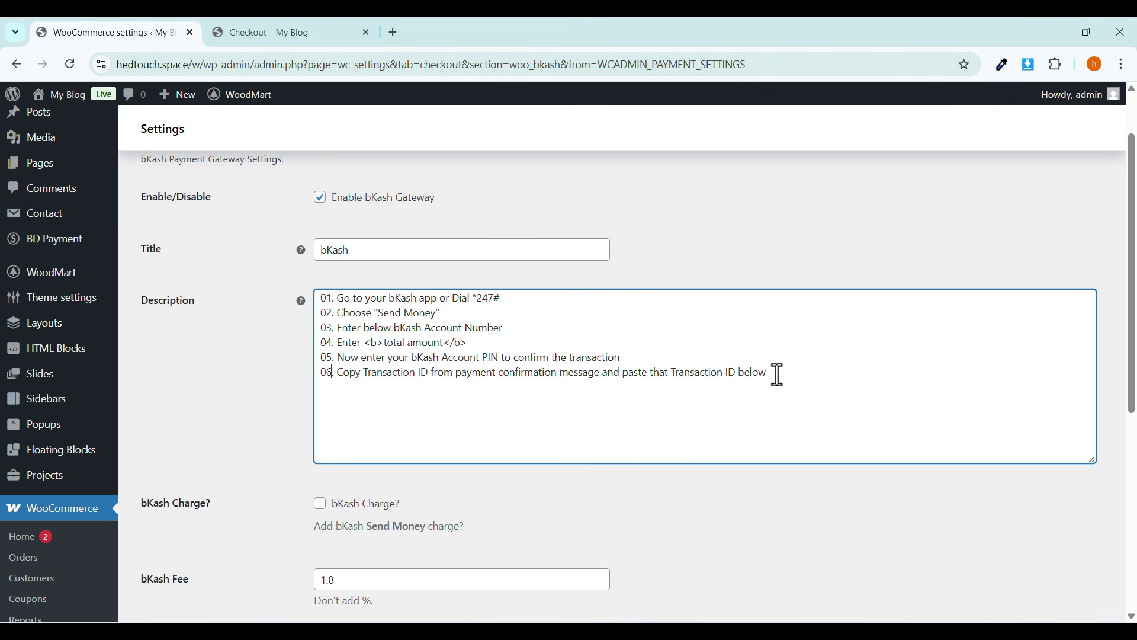
{"action": "left_click_drag", "start_coordinate": [777, 373], "coordinate": [47, 232]}
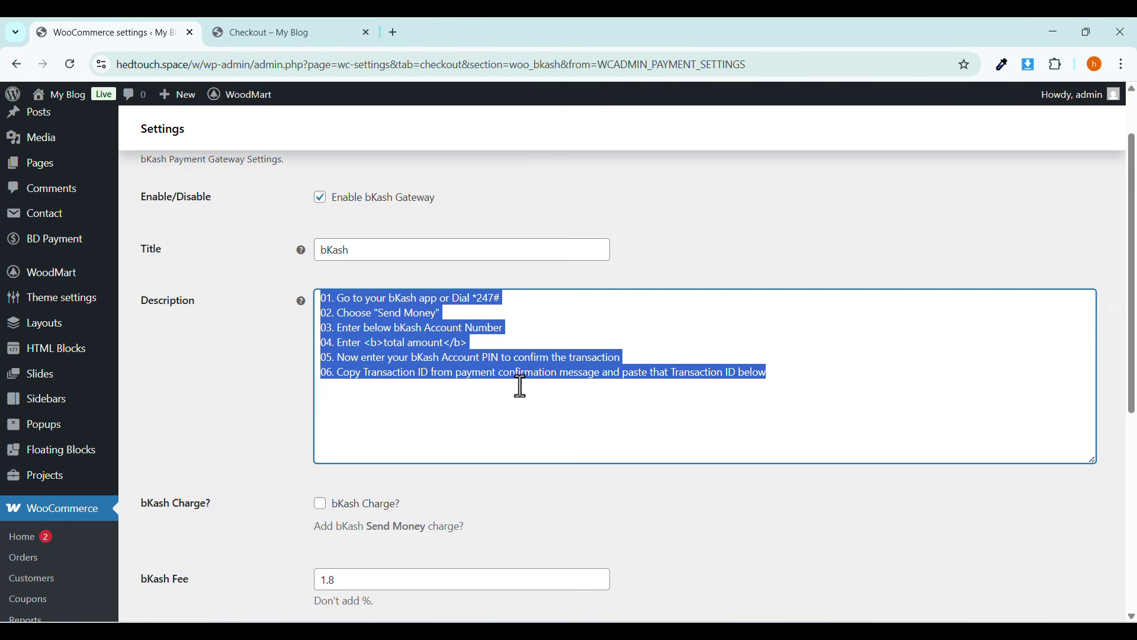
{"action": "left_click", "coordinate": [309, 27]}
{"action": "left_click", "coordinate": [634, 336]}
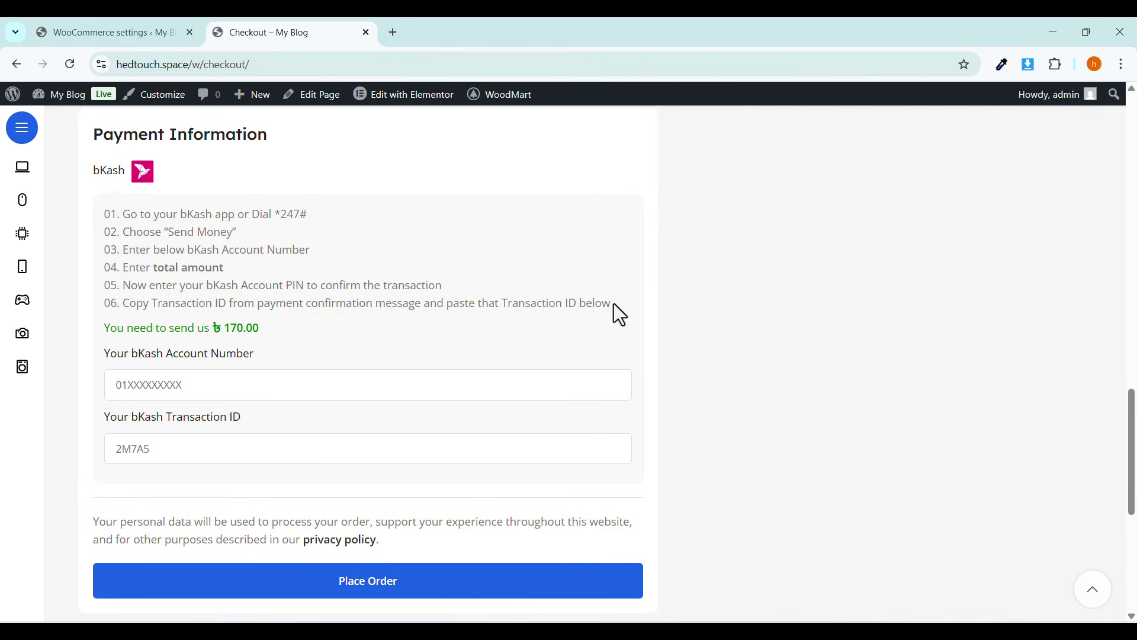
{"action": "left_click_drag", "start_coordinate": [614, 303], "coordinate": [90, 217]}
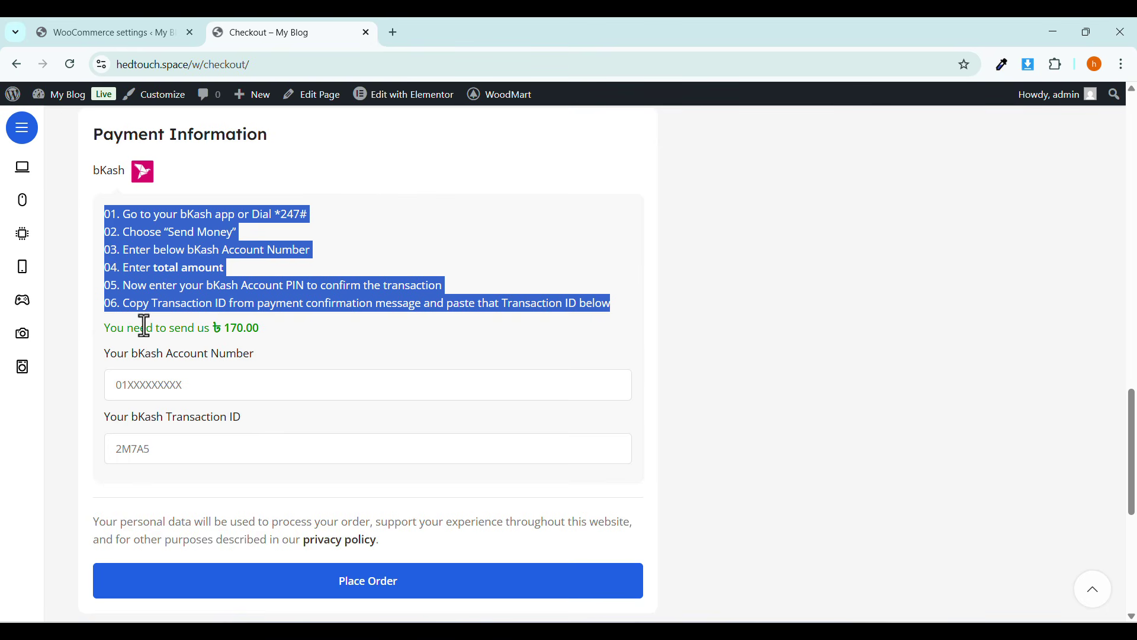
Compare the amount to send in the checkout's bKash section with the total under Your Order.
{"action": "left_click_drag", "start_coordinate": [225, 327], "coordinate": [260, 328]}
{"action": "scroll", "coordinate": [256, 328], "scroll_direction": "up", "scroll_amount": 1}
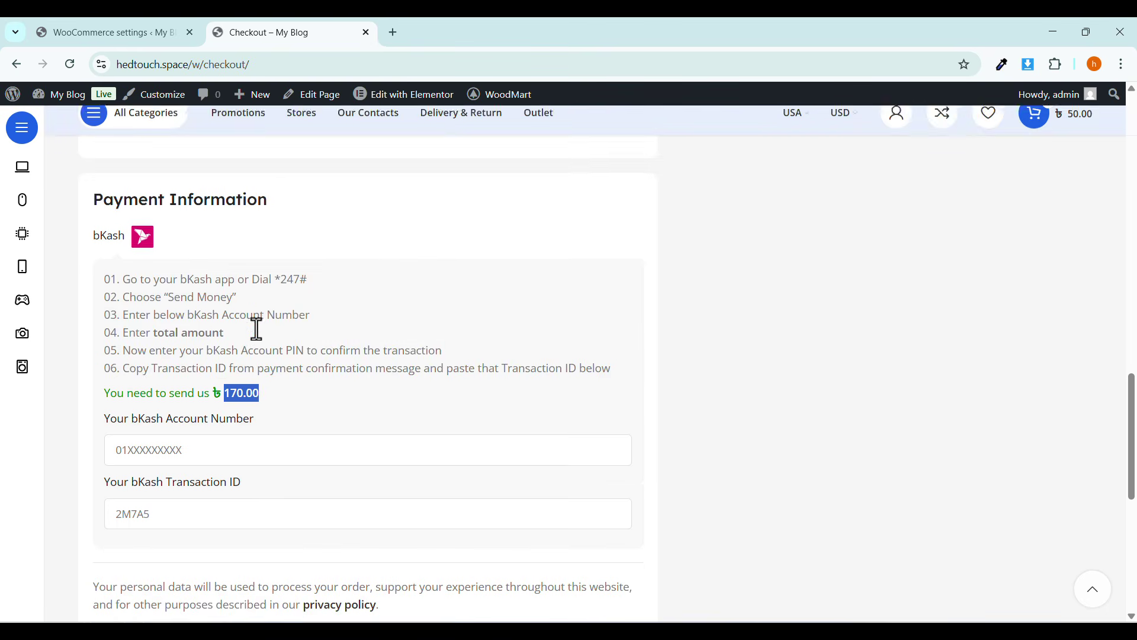
{"action": "scroll", "coordinate": [257, 329], "scroll_direction": "up", "scroll_amount": 15}
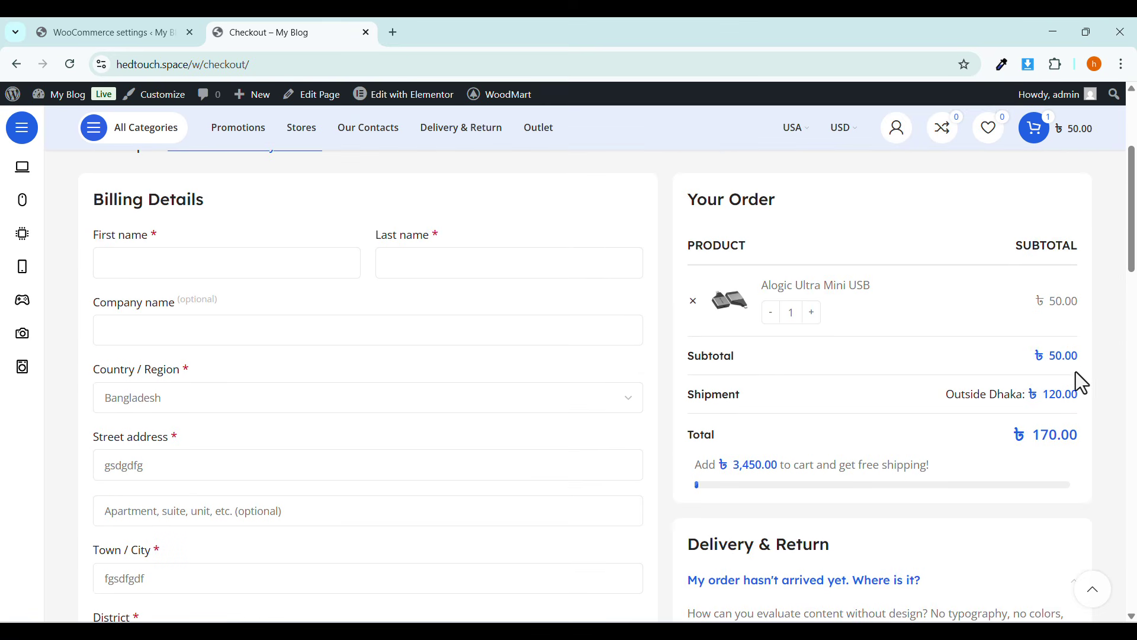
{"action": "left_click_drag", "start_coordinate": [1024, 432], "coordinate": [1050, 428]}
{"action": "scroll", "coordinate": [616, 417], "scroll_direction": "down", "scroll_amount": 6}
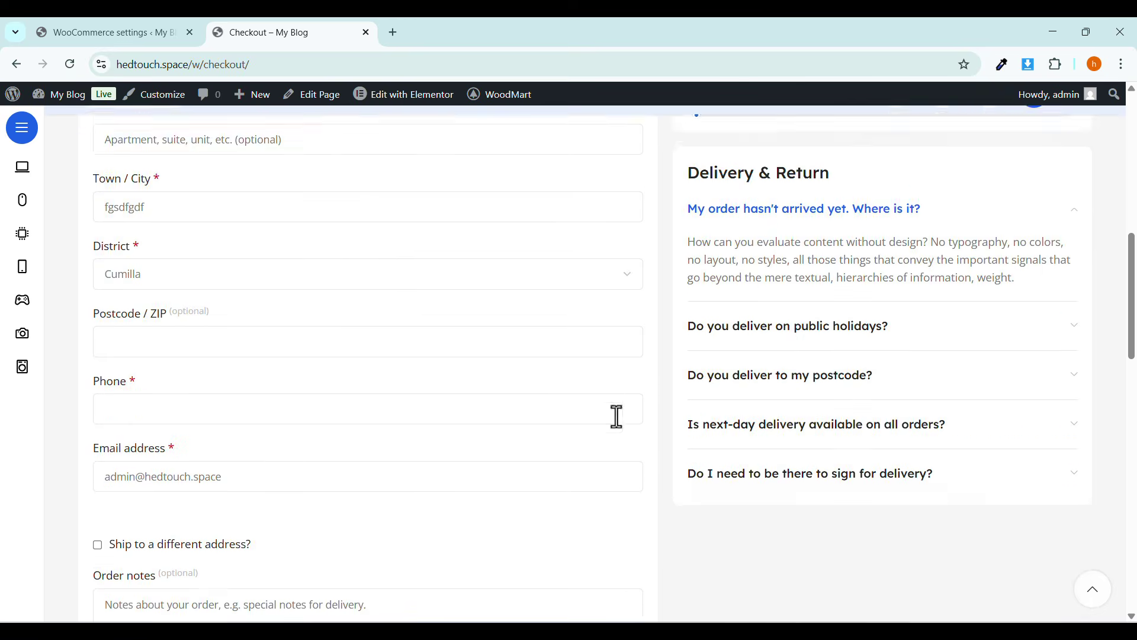
{"action": "scroll", "coordinate": [617, 417], "scroll_direction": "down", "scroll_amount": 12}
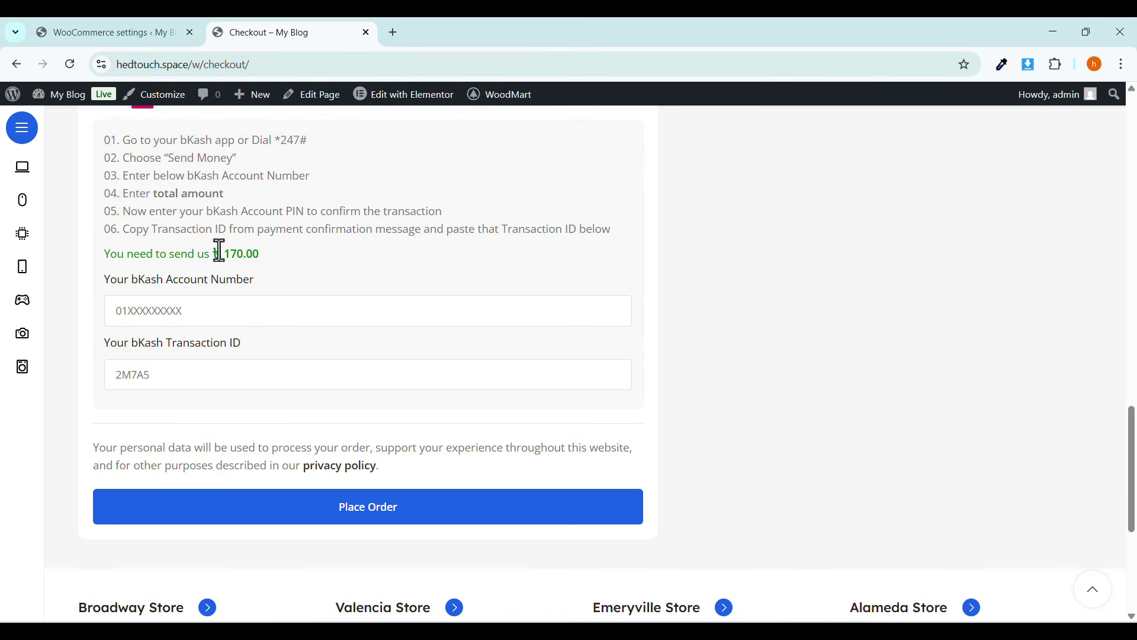
Examine the bKash account number and transaction ID fields in the checkout's Payment Information.
{"action": "left_click", "coordinate": [200, 312]}
{"action": "left_click", "coordinate": [170, 371]}
{"action": "scroll", "coordinate": [229, 439], "scroll_direction": "up", "scroll_amount": 1}
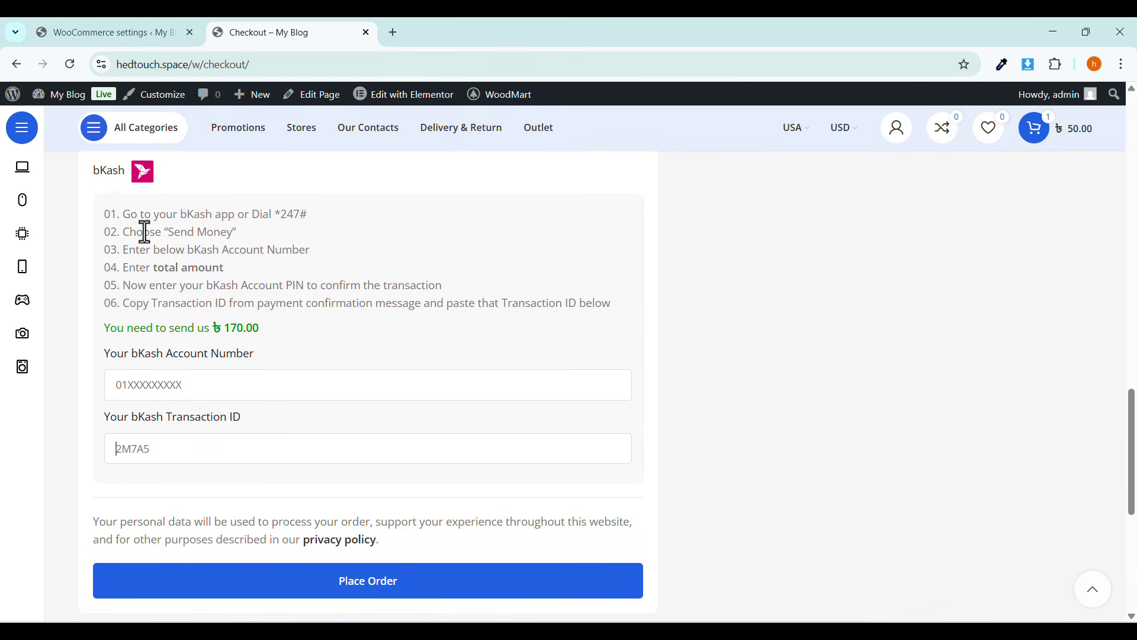
{"action": "scroll", "coordinate": [167, 224], "scroll_direction": "up", "scroll_amount": 2}
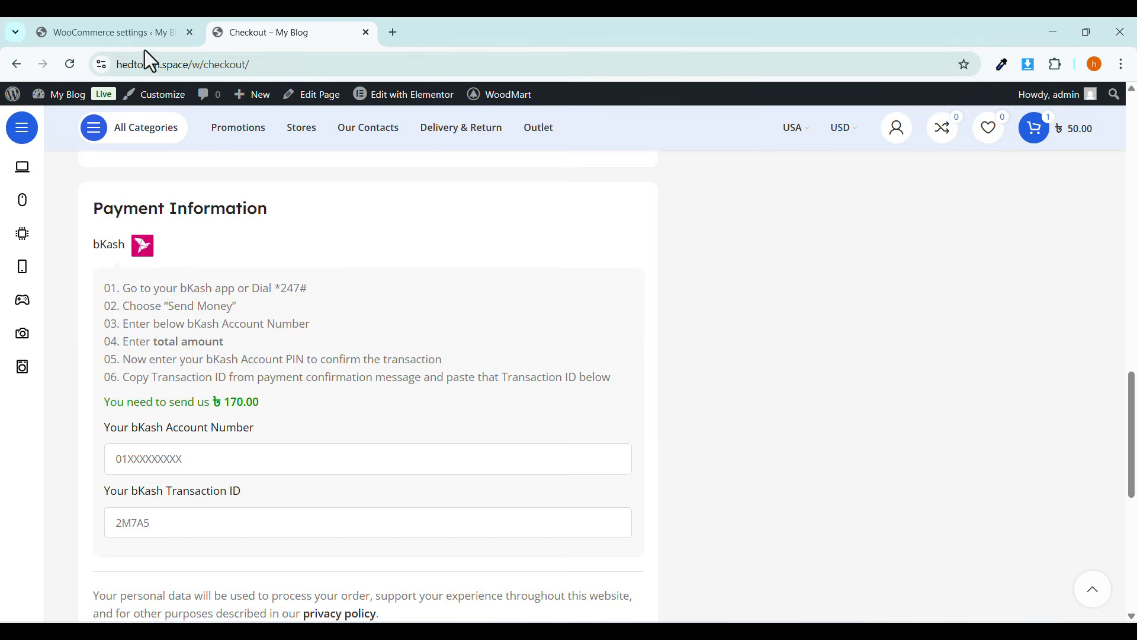
Add a new account row to Account Details in the bKash gateway settings.
{"action": "left_click", "coordinate": [143, 37]}
{"action": "left_click", "coordinate": [294, 426]}
{"action": "scroll", "coordinate": [294, 427], "scroll_direction": "down", "scroll_amount": 2}
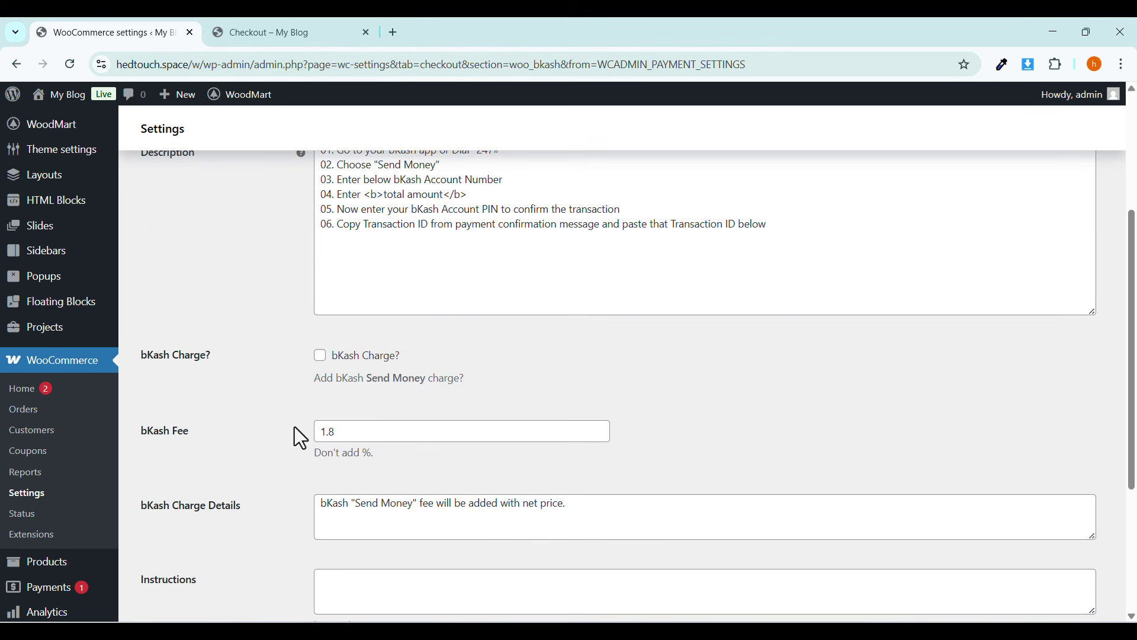
{"action": "scroll", "coordinate": [416, 323], "scroll_direction": "down", "scroll_amount": 3}
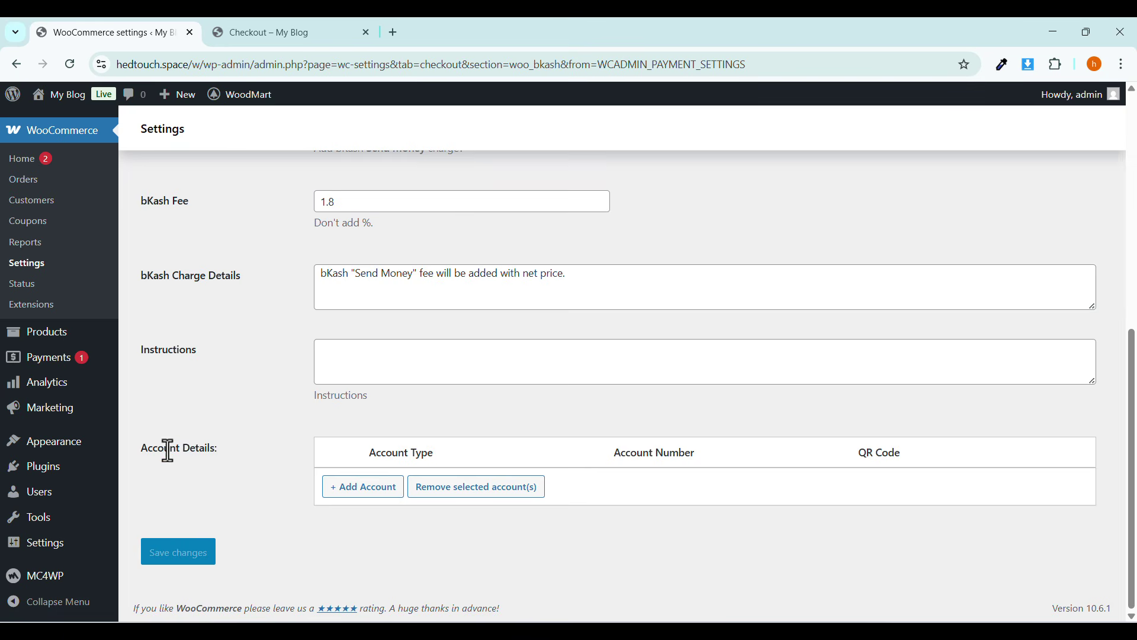
{"action": "left_click_drag", "start_coordinate": [169, 450], "coordinate": [213, 448]}
{"action": "left_click", "coordinate": [354, 488]}
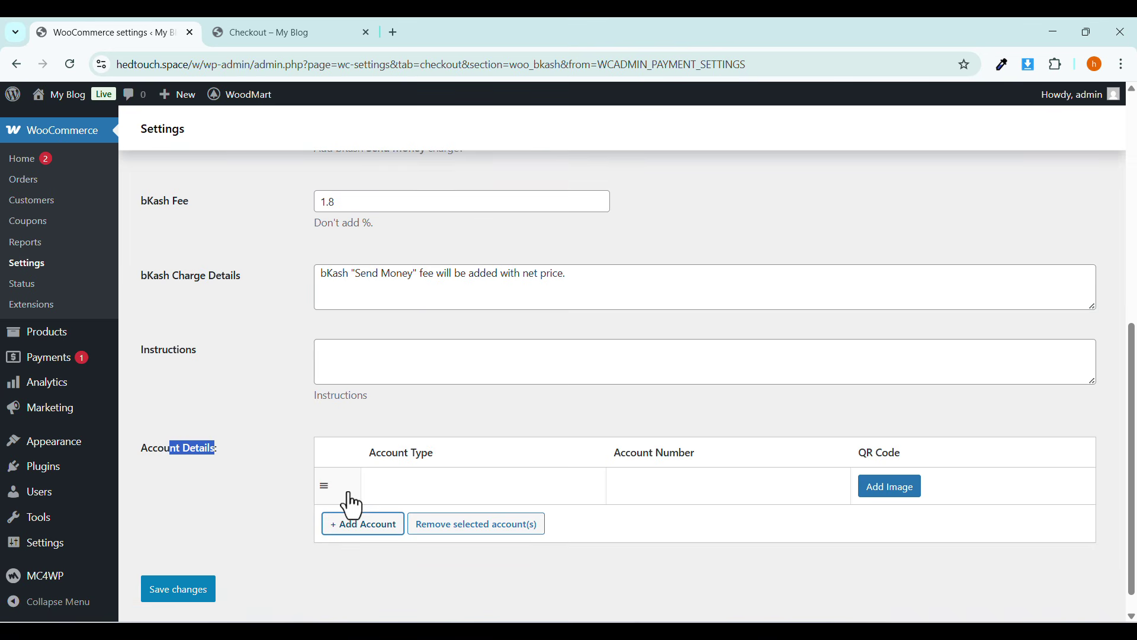
Fill in the new bKash account row with account type Personal and the account number, and save the gateway settings.
{"action": "left_click", "coordinate": [422, 486]}
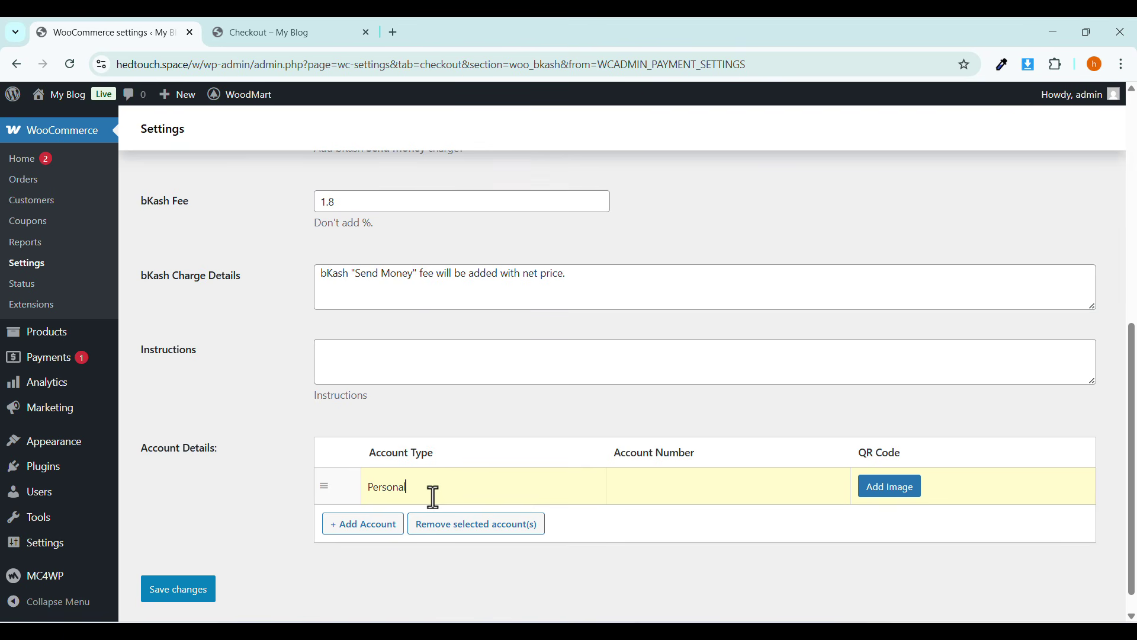
{"action": "left_click", "coordinate": [637, 488]}
{"action": "left_click", "coordinate": [195, 592]}
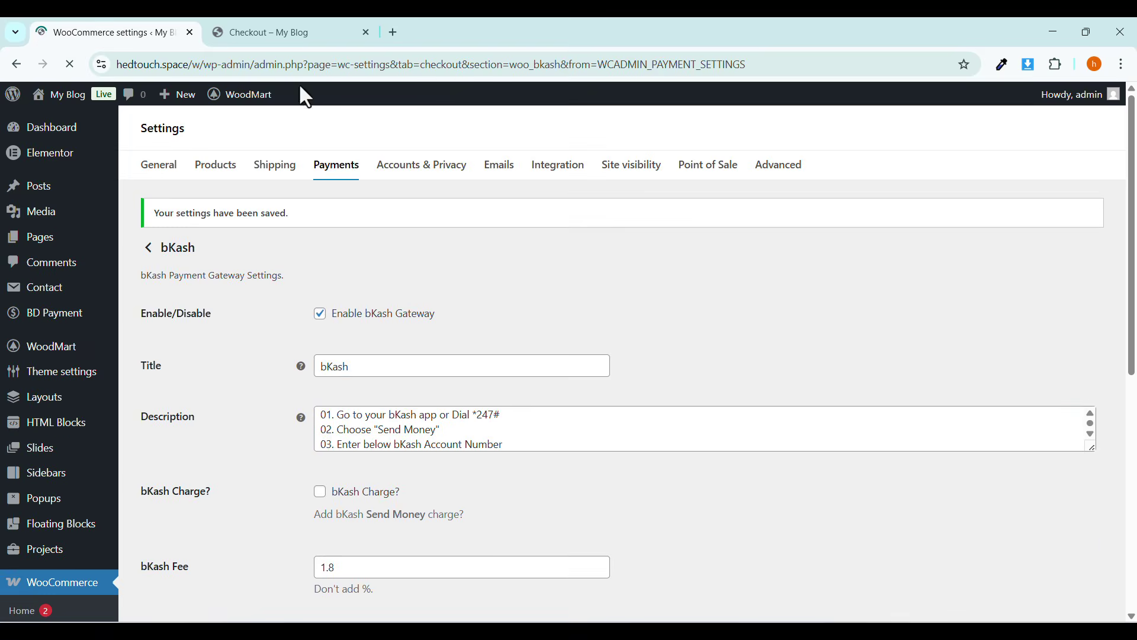
Reload the checkout and examine the bKash account type, account number, payment instructions and customer entry fields in Payment Information.
{"action": "left_click", "coordinate": [281, 32]}
{"action": "left_click", "coordinate": [71, 65]}
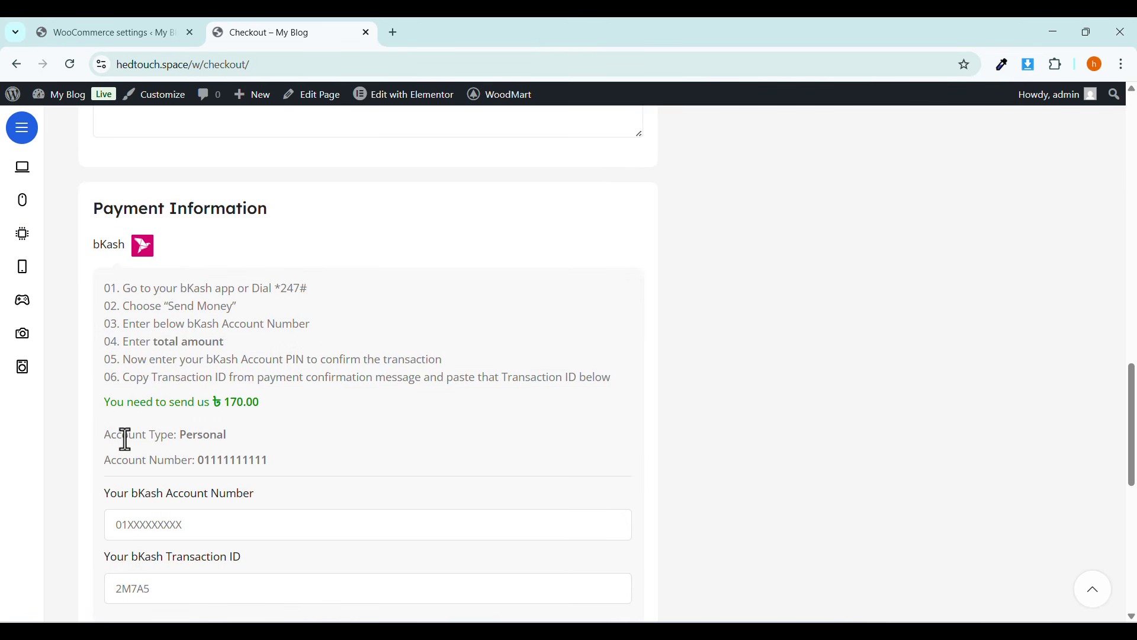
{"action": "double_click", "coordinate": [201, 435]}
{"action": "left_click", "coordinate": [208, 461]}
{"action": "left_click_drag", "start_coordinate": [207, 461], "coordinate": [276, 461]}
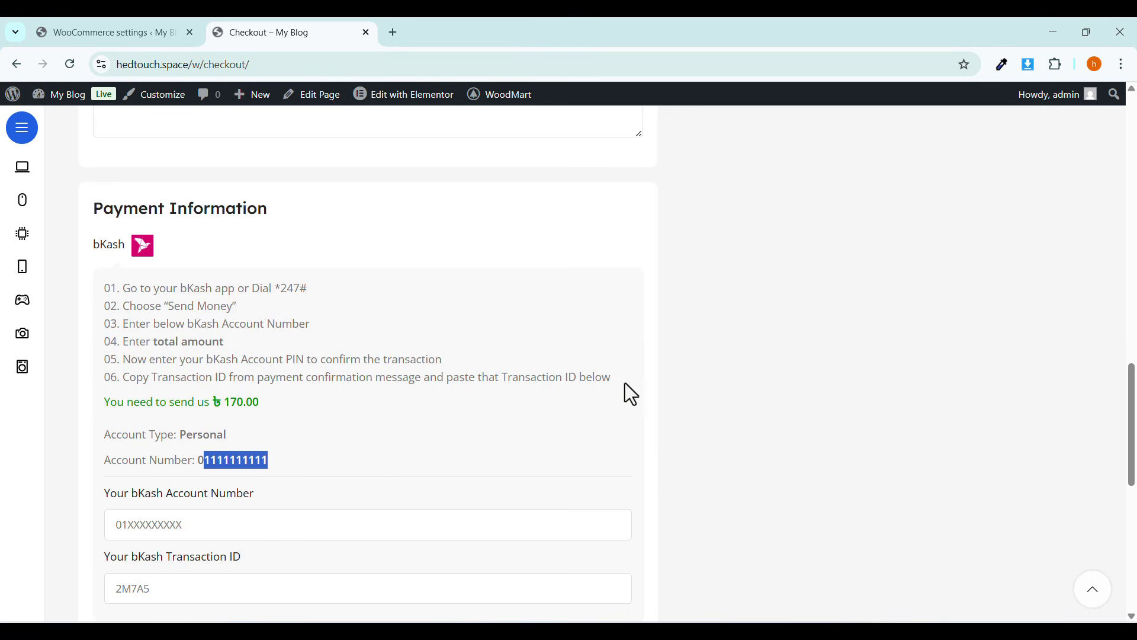
{"action": "left_click_drag", "start_coordinate": [612, 380], "coordinate": [105, 288]}
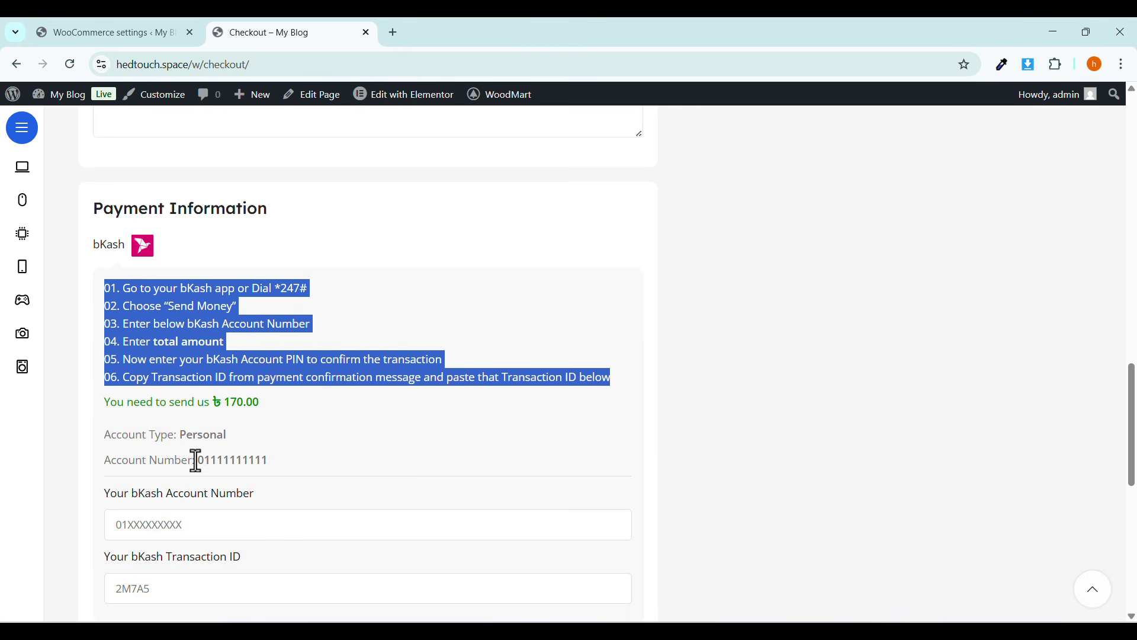
{"action": "left_click_drag", "start_coordinate": [196, 460], "coordinate": [268, 461]}
{"action": "left_click", "coordinate": [170, 513]}
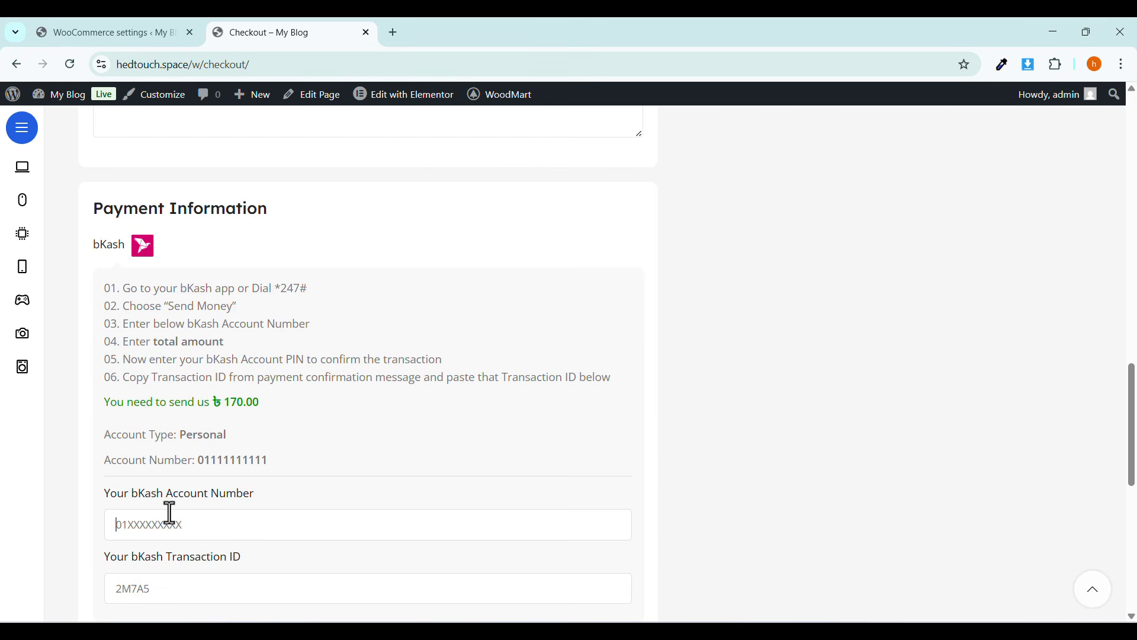
{"action": "left_click", "coordinate": [154, 579]}
{"action": "scroll", "coordinate": [186, 506], "scroll_direction": "down", "scroll_amount": 5}
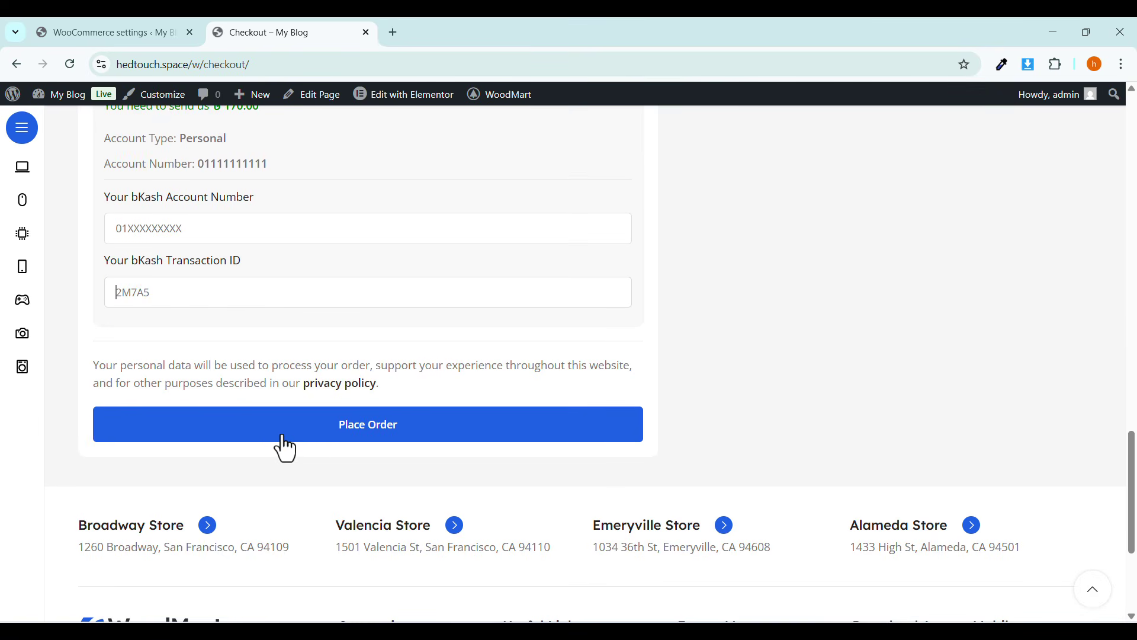
{"action": "scroll", "coordinate": [284, 449], "scroll_direction": "up", "scroll_amount": 4}
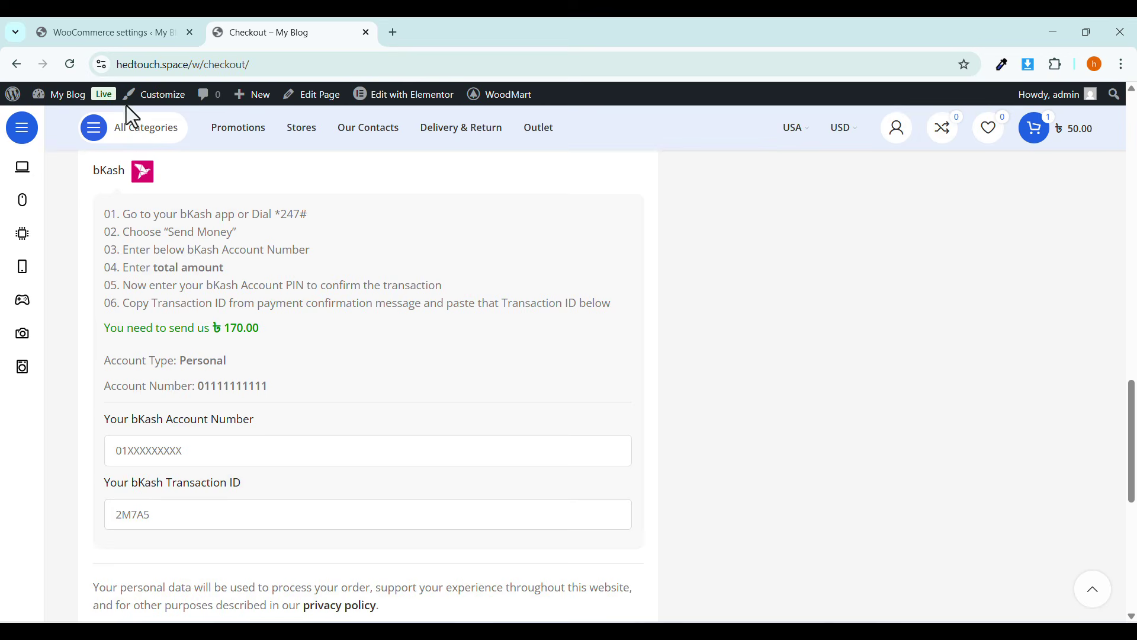
Return to the payment providers list, enable Nagad and open its gateway settings.
{"action": "left_click", "coordinate": [127, 34]}
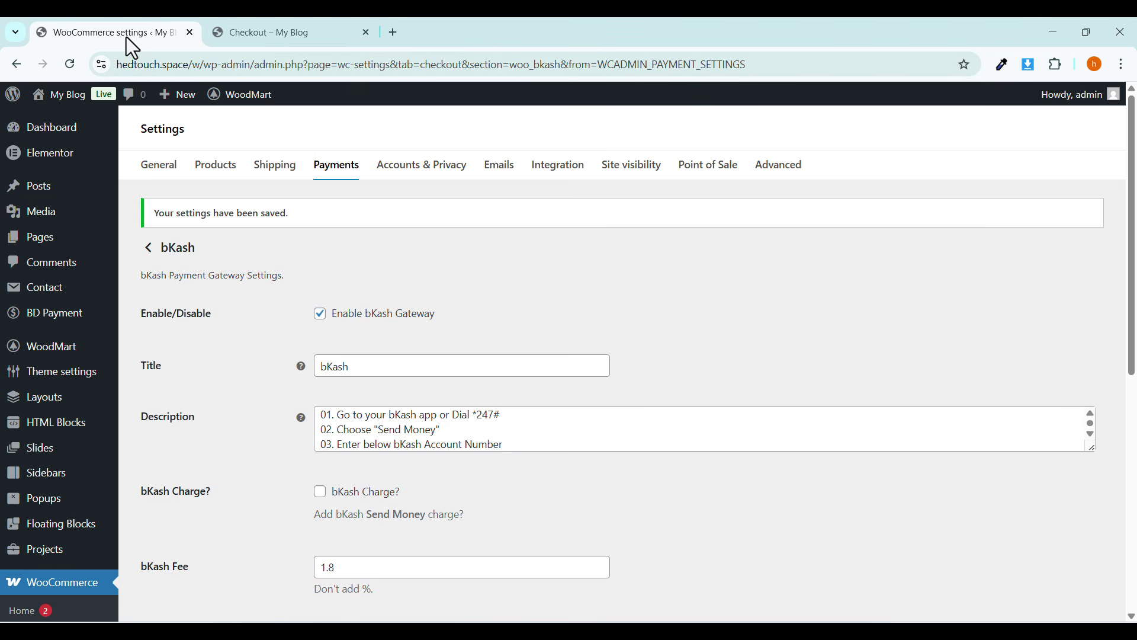
{"action": "left_click", "coordinate": [148, 251]}
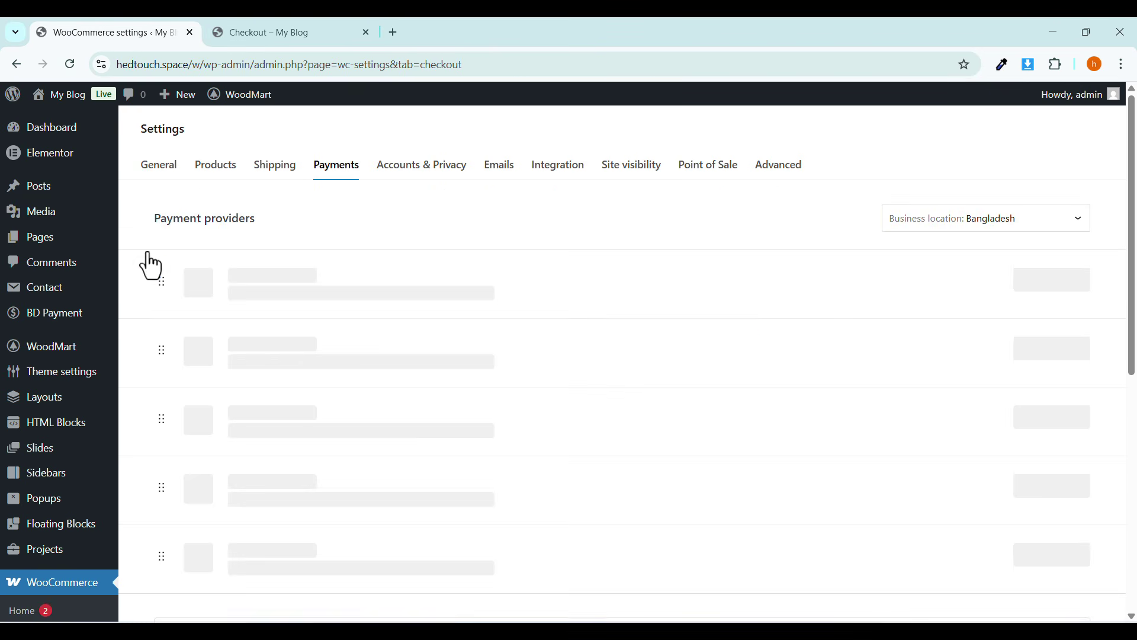
{"action": "scroll", "coordinate": [273, 340], "scroll_direction": "down", "scroll_amount": 1}
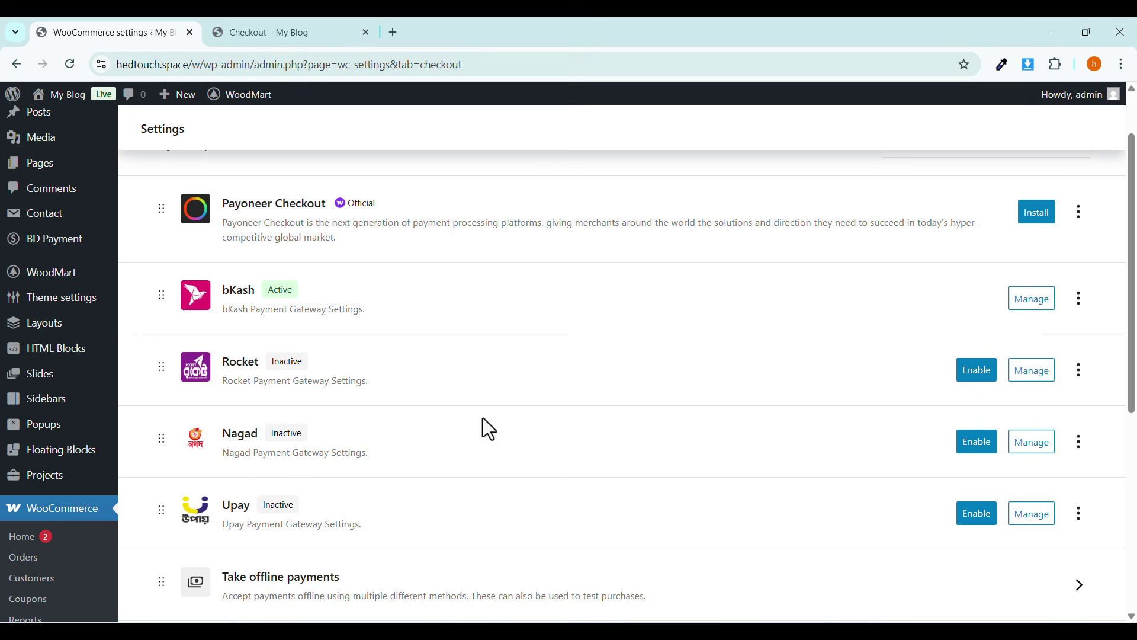
{"action": "left_click", "coordinate": [980, 450]}
{"action": "left_click", "coordinate": [1028, 449]}
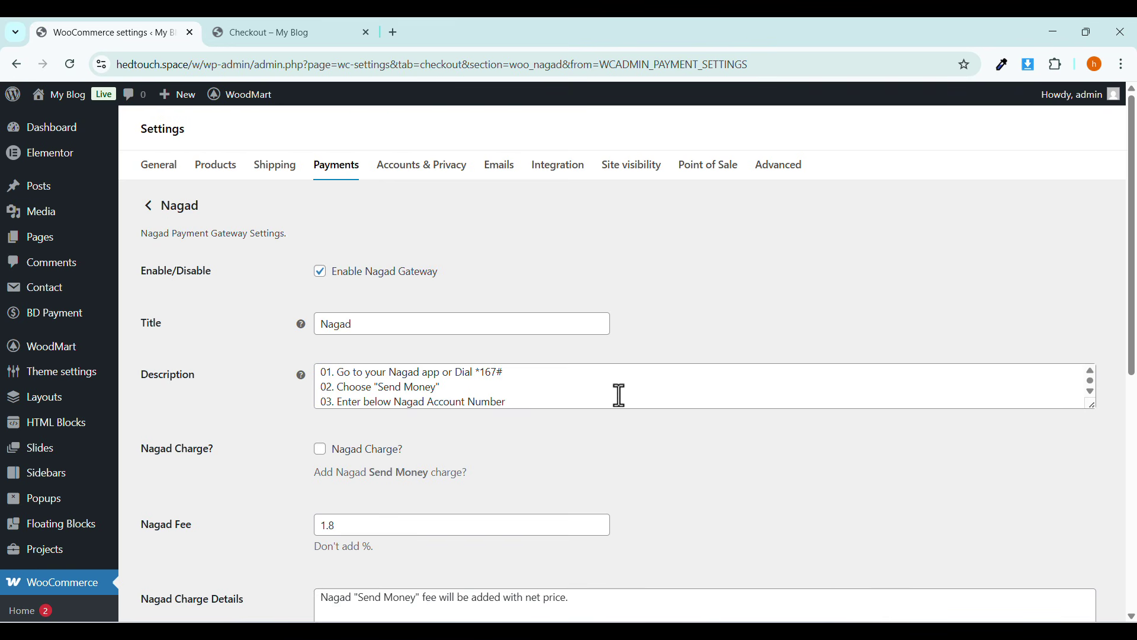
Read the payment instructions in the Nagad gateway's Description box.
{"action": "left_click", "coordinate": [505, 398]}
{"action": "scroll", "coordinate": [418, 398], "scroll_direction": "down", "scroll_amount": 1}
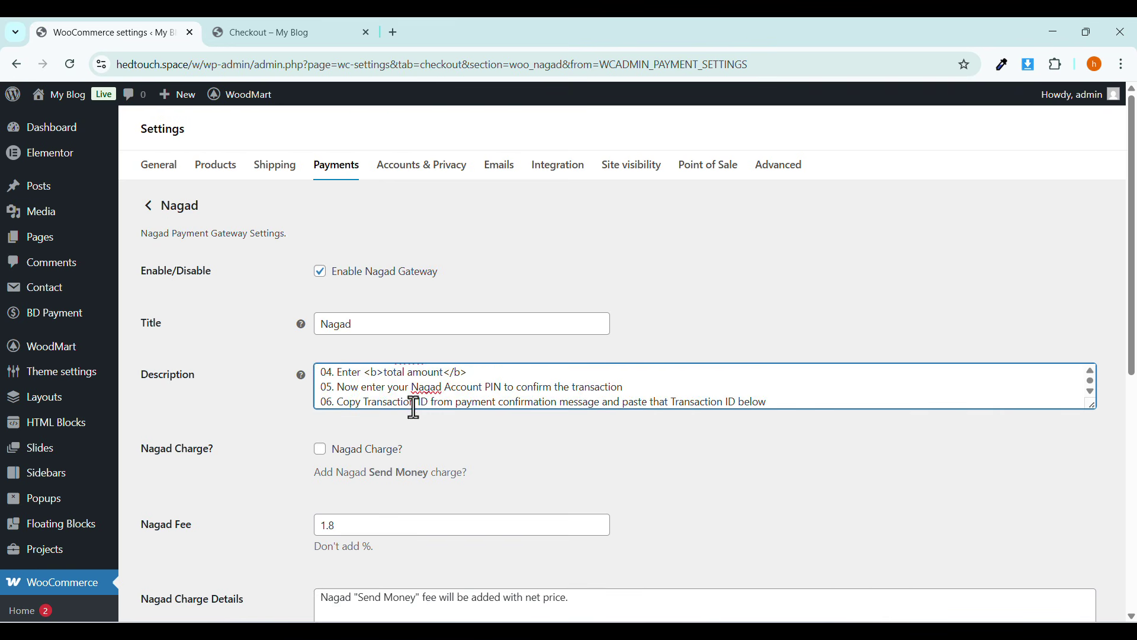
{"action": "scroll", "coordinate": [409, 428], "scroll_direction": "down", "scroll_amount": 1}
{"action": "scroll", "coordinate": [414, 432], "scroll_direction": "down", "scroll_amount": 2}
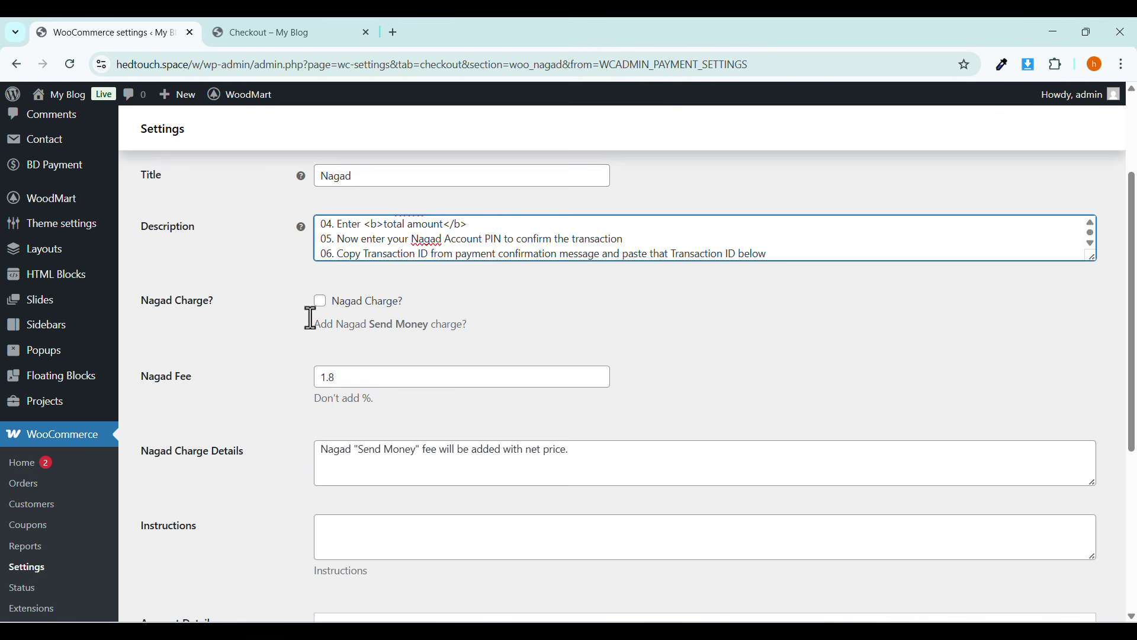
Turn on the Nagad Charge option and review the Nagad Fee field.
{"action": "left_click_drag", "start_coordinate": [323, 315], "coordinate": [332, 301]}
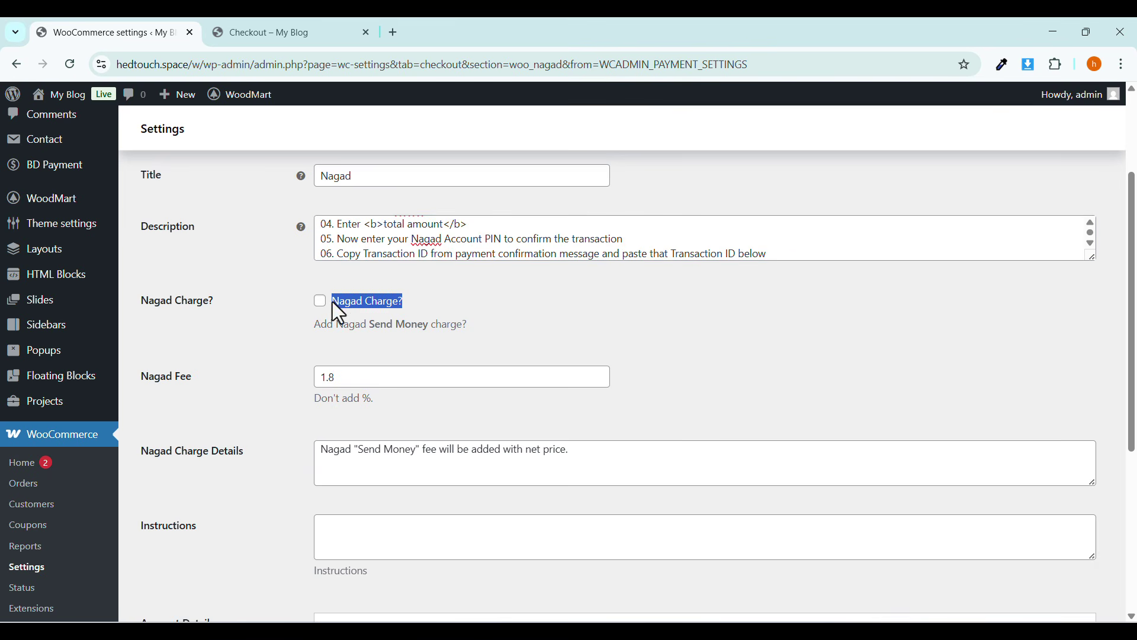
{"action": "left_click", "coordinate": [266, 22]}
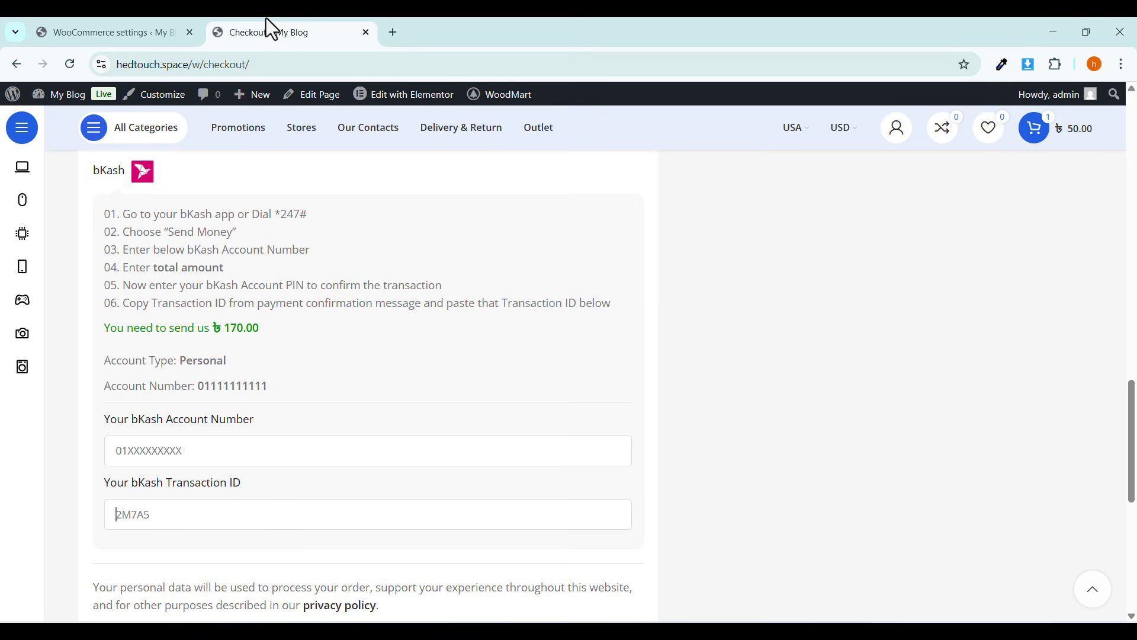
{"action": "left_click", "coordinate": [126, 41]}
{"action": "left_click", "coordinate": [341, 379]}
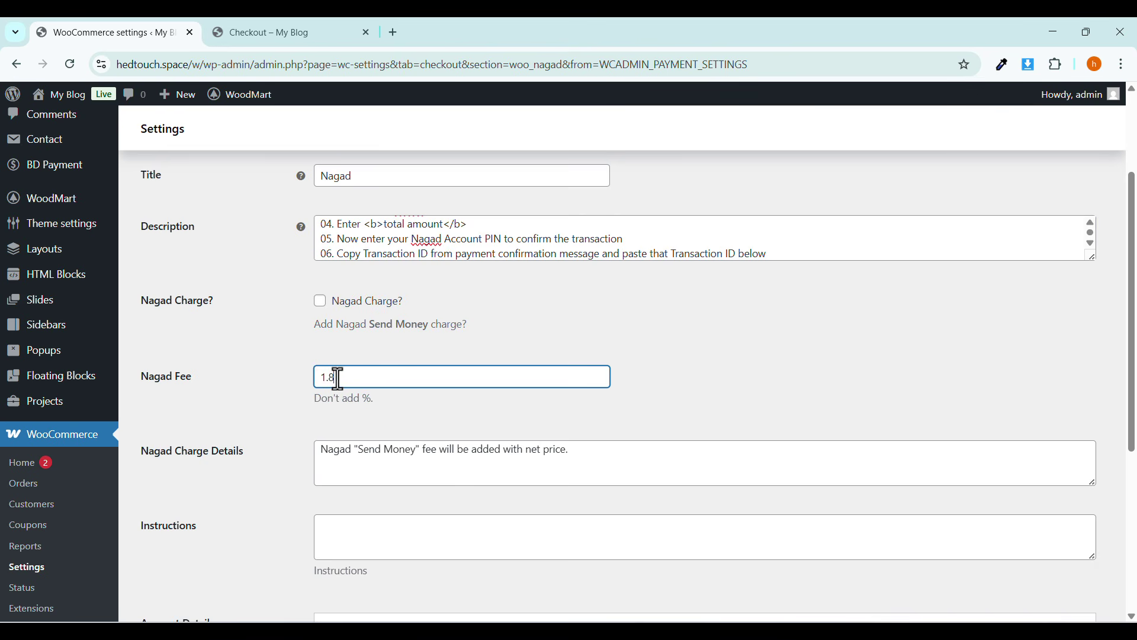
{"action": "left_click", "coordinate": [320, 303]}
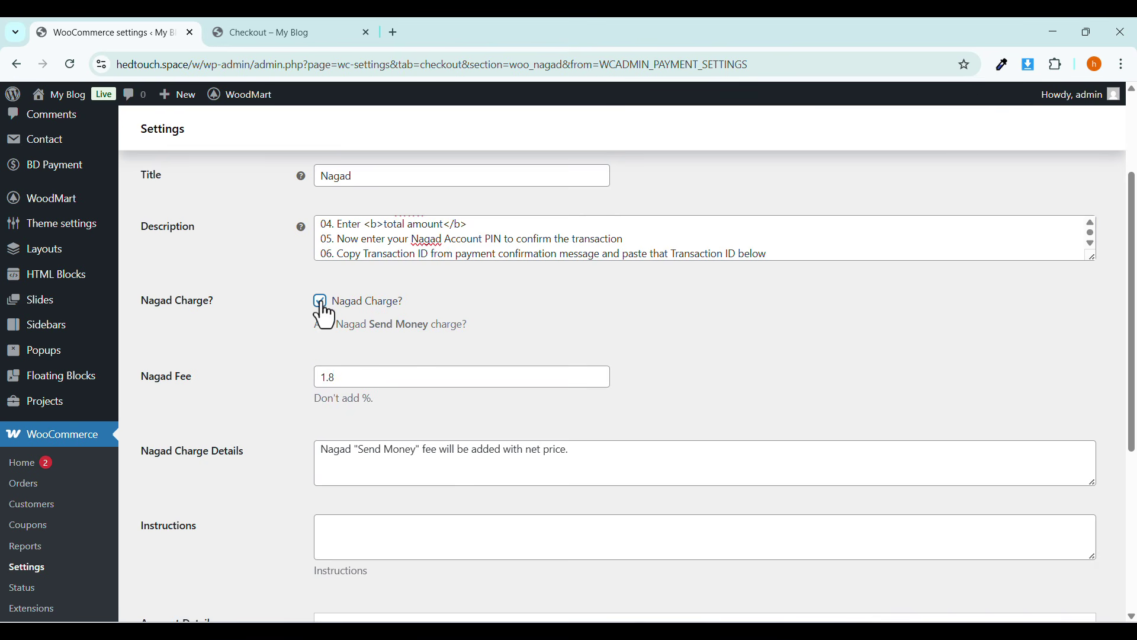
{"action": "scroll", "coordinate": [338, 385], "scroll_direction": "down", "scroll_amount": 3}
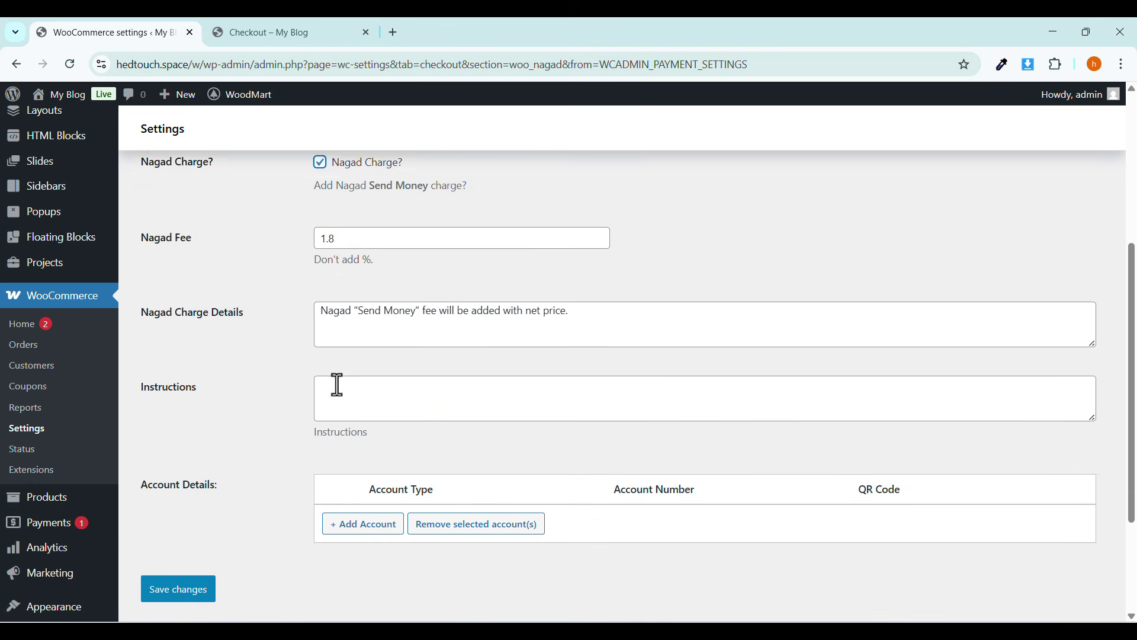
{"action": "scroll", "coordinate": [337, 385], "scroll_direction": "up", "scroll_amount": 3}
{"action": "left_click", "coordinate": [320, 303]}
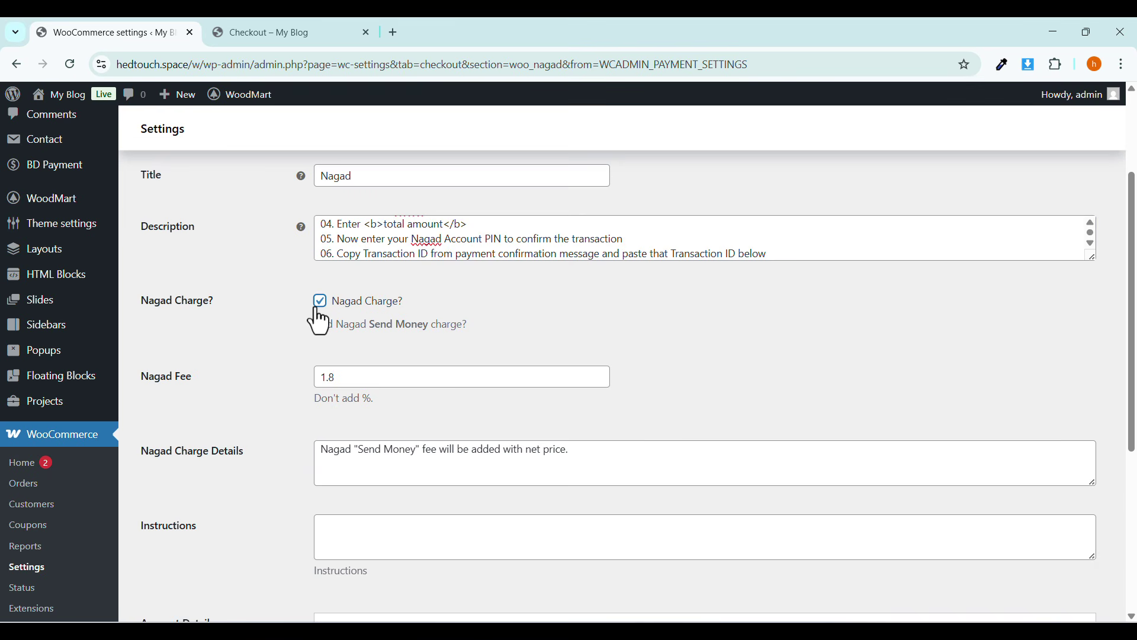
{"action": "left_click", "coordinate": [370, 379]}
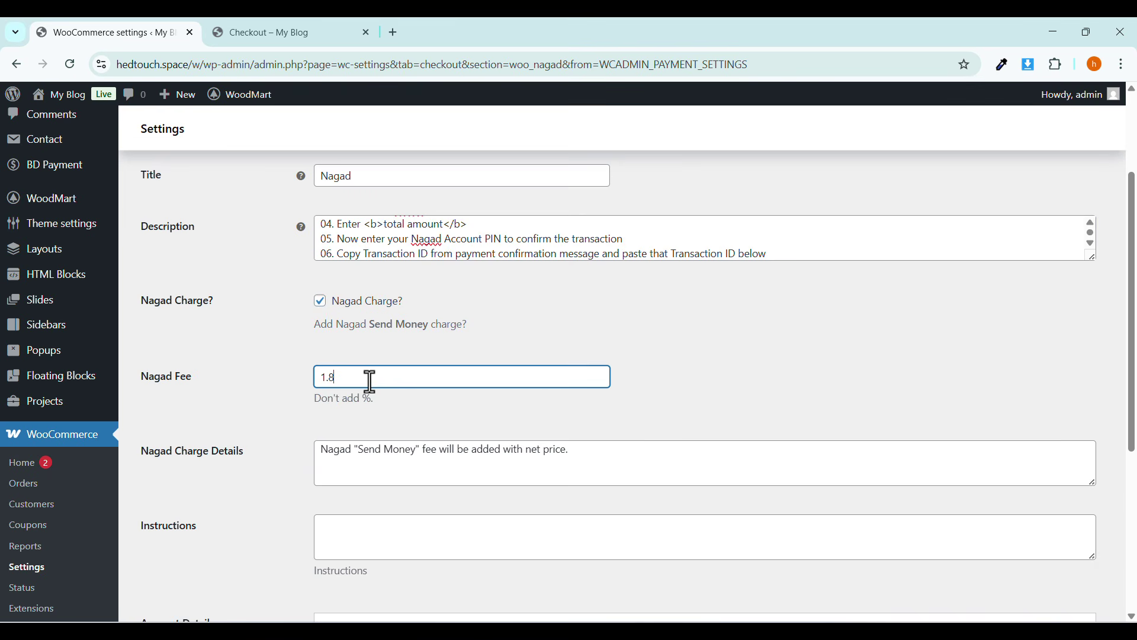
Add an empty account row to the Nagad Account Details and save the gateway settings.
{"action": "scroll", "coordinate": [371, 381], "scroll_direction": "down", "scroll_amount": 3}
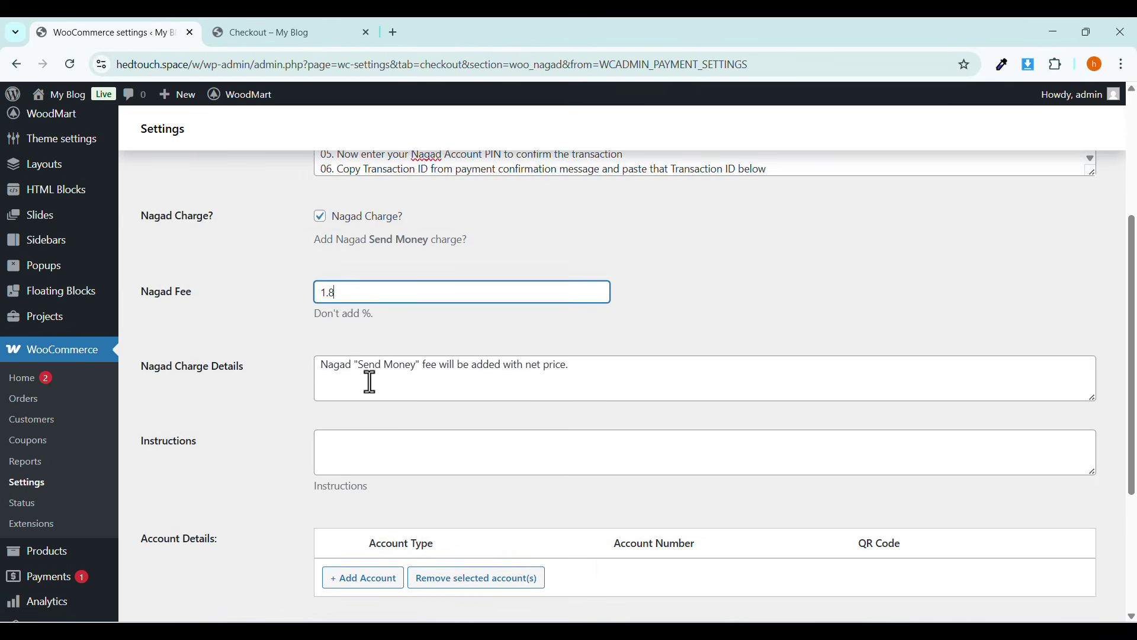
{"action": "left_click", "coordinate": [364, 514]}
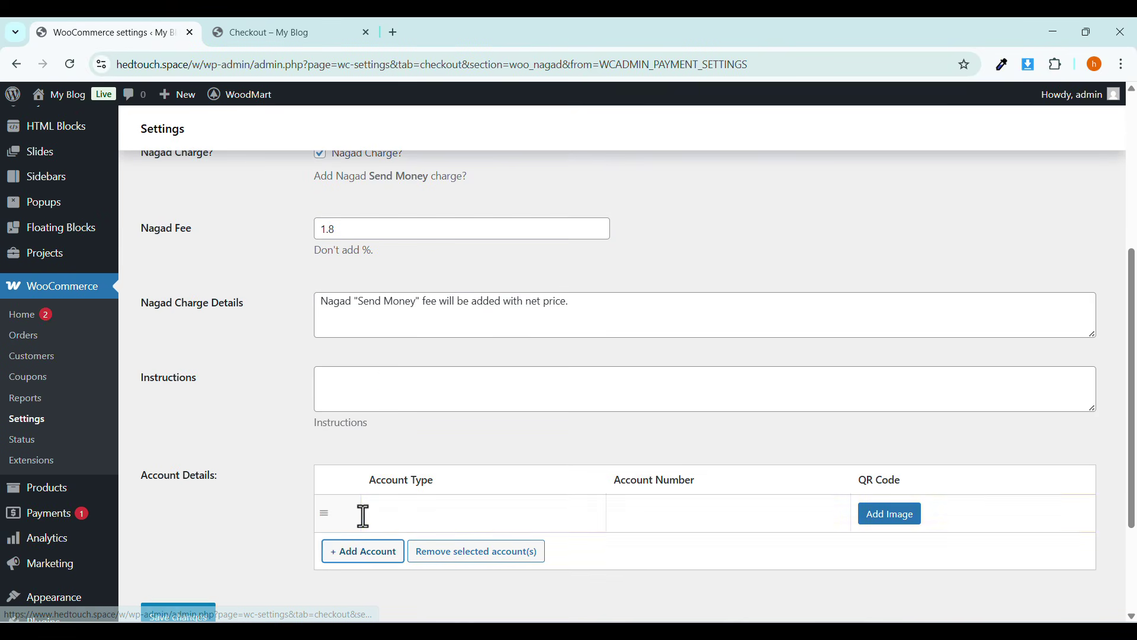
{"action": "left_click", "coordinate": [366, 514]}
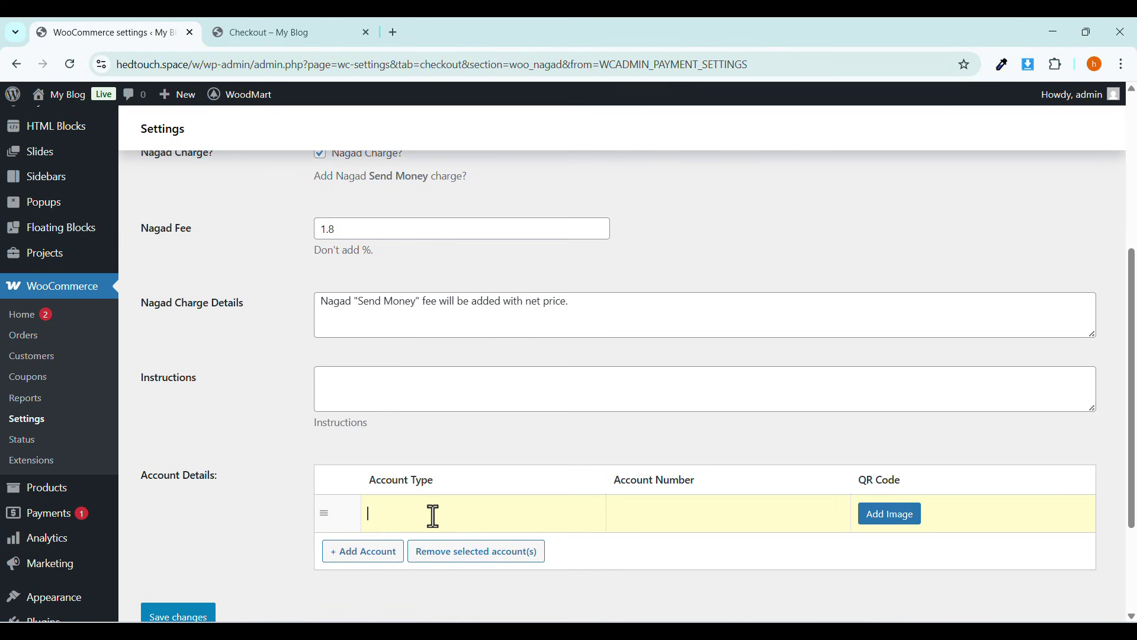
{"action": "left_click", "coordinate": [629, 510]}
{"action": "scroll", "coordinate": [295, 515], "scroll_direction": "down", "scroll_amount": 1}
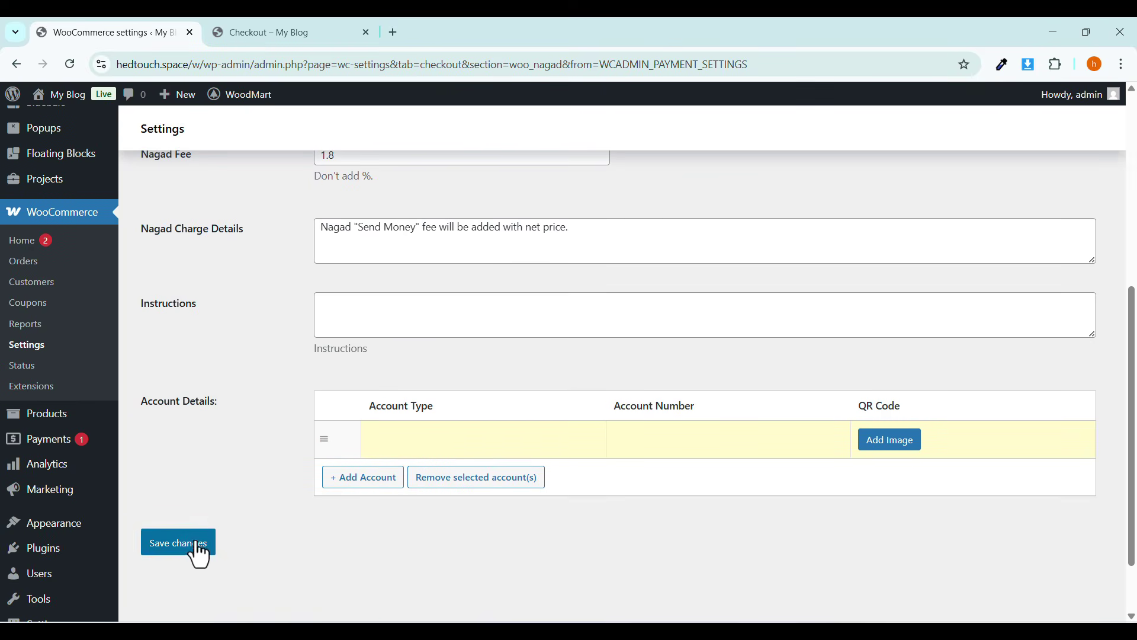
{"action": "left_click", "coordinate": [193, 551]}
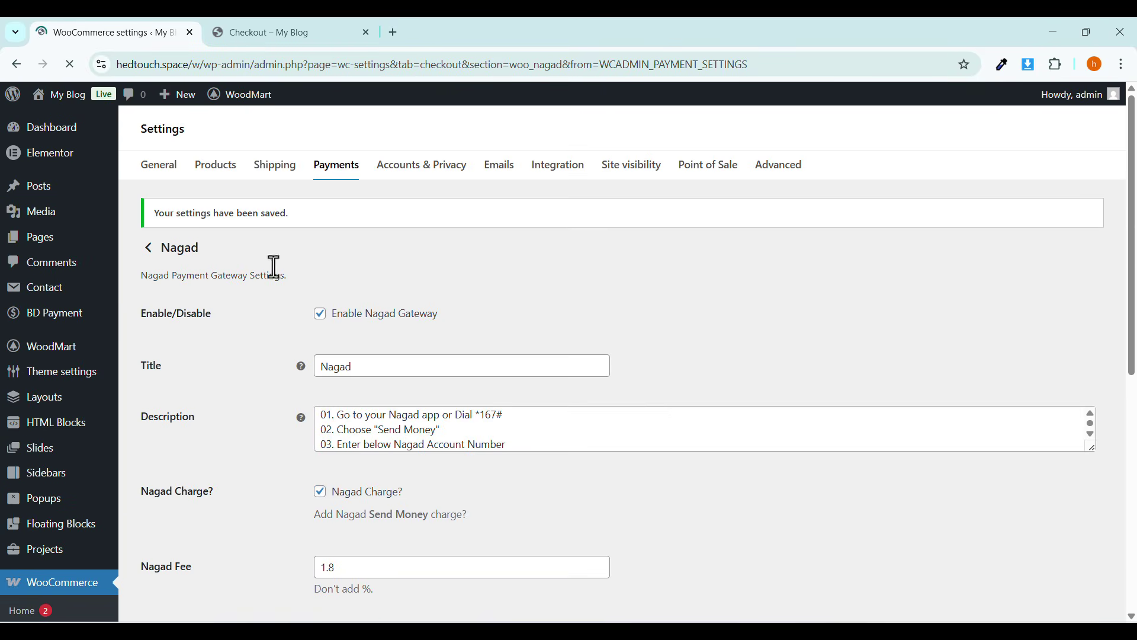
Reload the checkout and compare the amount to send under Nagad and bKash, ending with bKash selected.
{"action": "left_click", "coordinate": [259, 31]}
{"action": "left_click", "coordinate": [69, 65]}
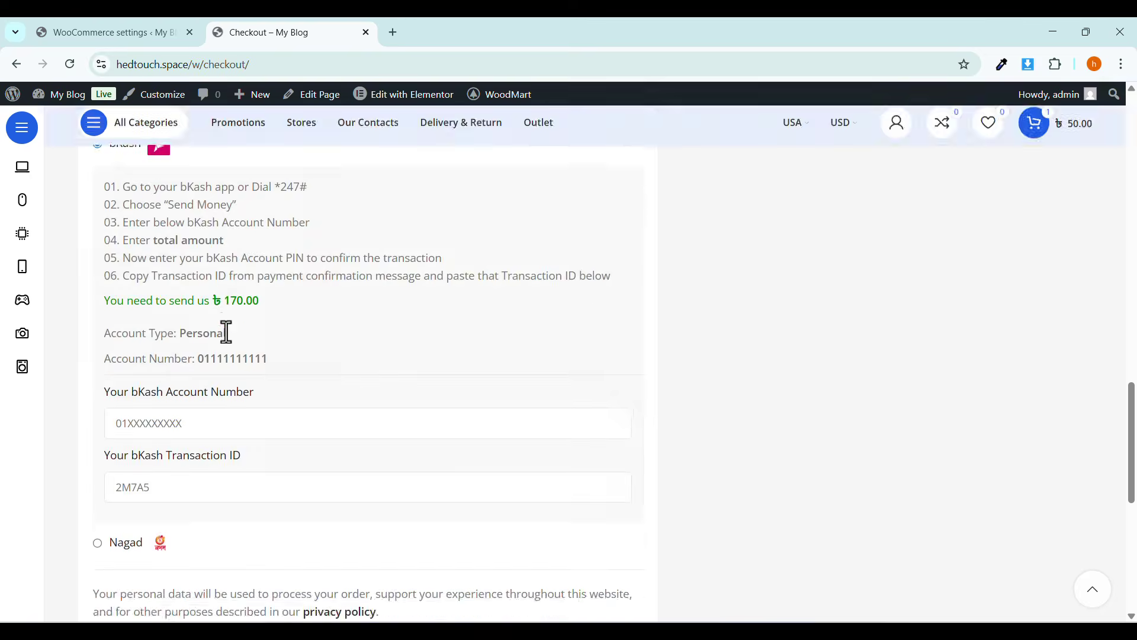
{"action": "left_click", "coordinate": [101, 519]}
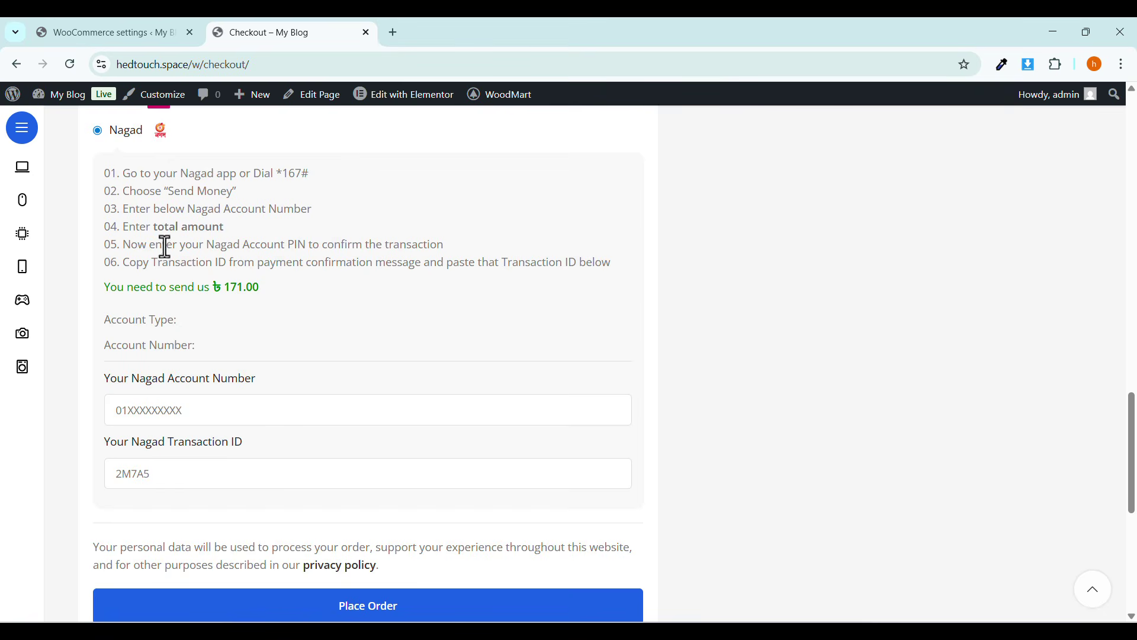
{"action": "scroll", "coordinate": [161, 372], "scroll_direction": "up", "scroll_amount": 1}
{"action": "left_click", "coordinate": [97, 173]}
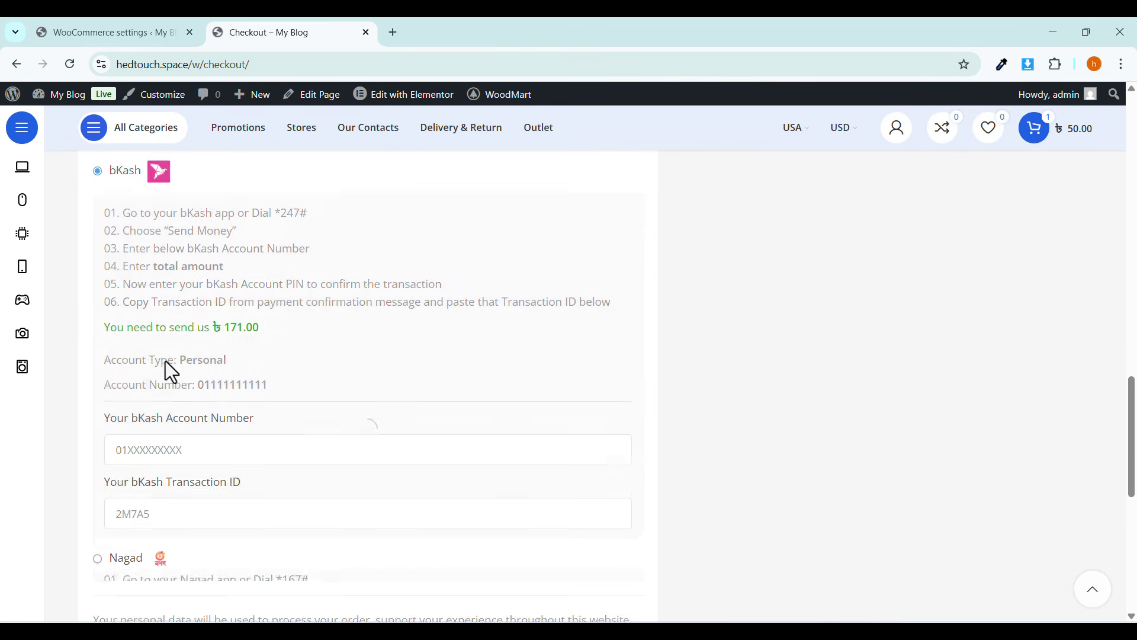
Enter a sender's bKash account number and a transaction ID at checkout, and try to place the order.
{"action": "scroll", "coordinate": [184, 382], "scroll_direction": "down", "scroll_amount": 1}
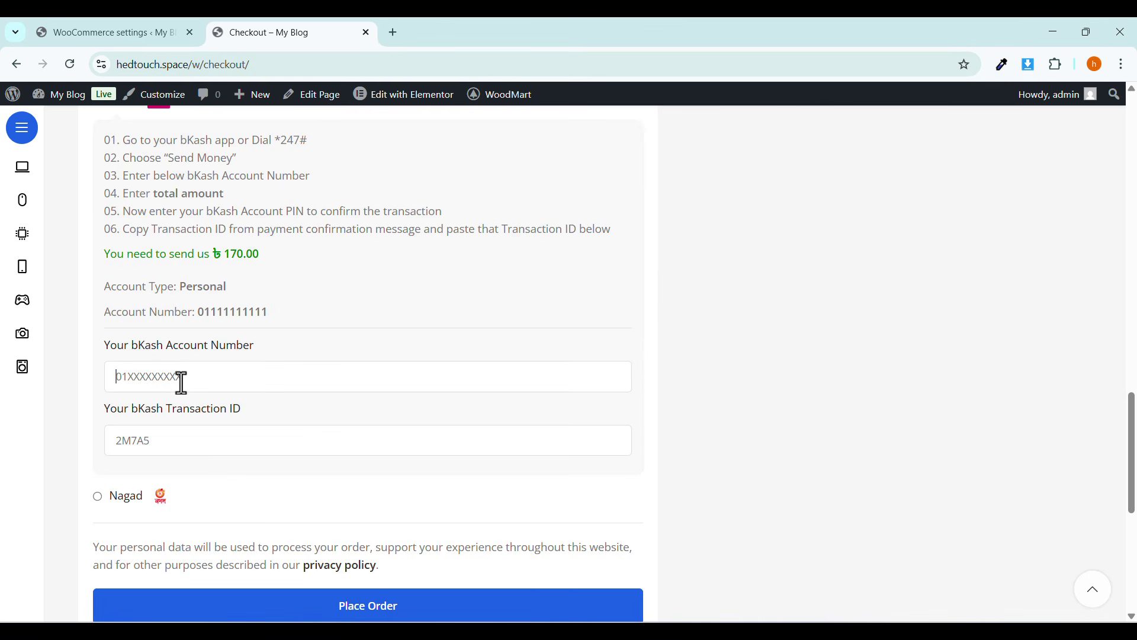
{"action": "type", "text": "01111111"}
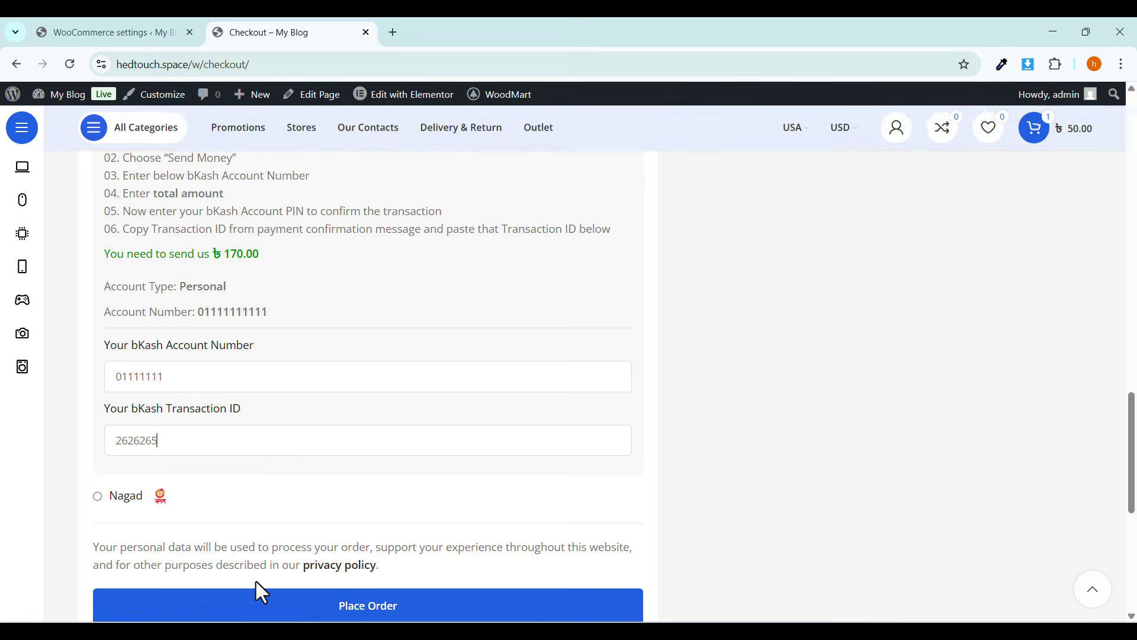
{"action": "scroll", "coordinate": [267, 568], "scroll_direction": "down", "scroll_amount": 1}
{"action": "left_click", "coordinate": [279, 551]}
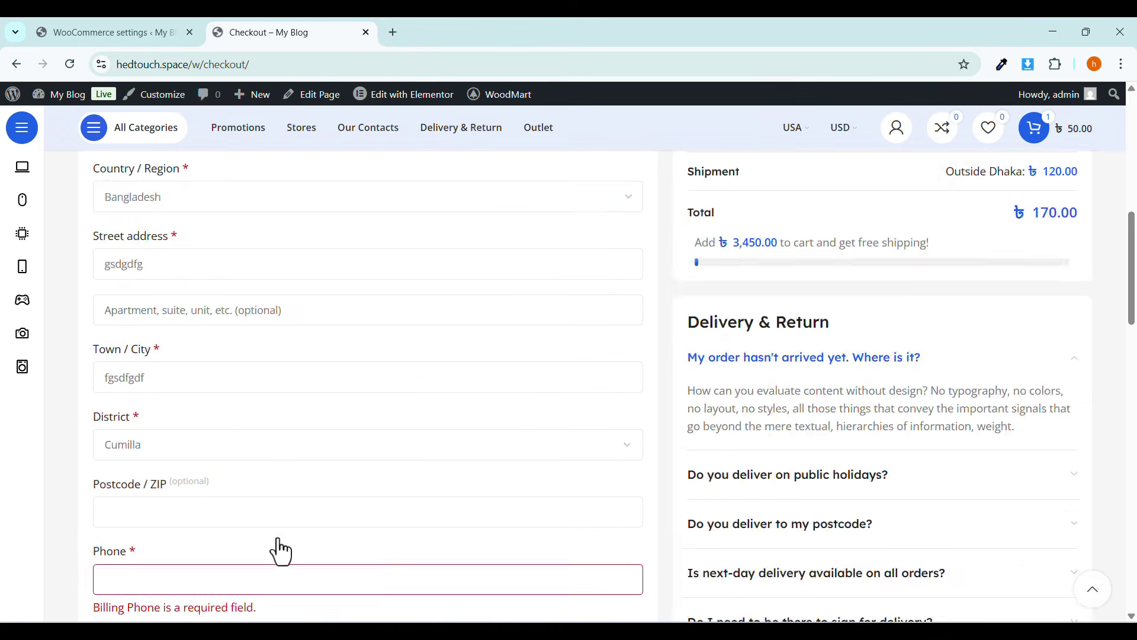
Fill in the customer's first and last name in Billing Details using the suggested entries.
{"action": "left_click", "coordinate": [173, 358]}
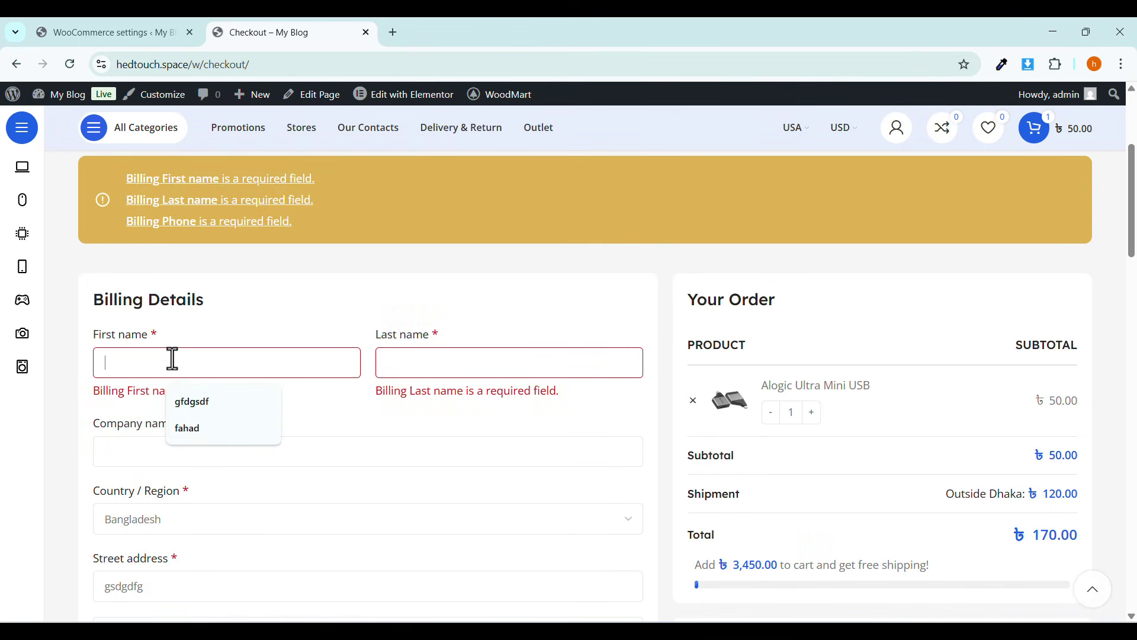
{"action": "left_click", "coordinate": [187, 427]}
{"action": "left_click", "coordinate": [426, 364]}
{"action": "left_click", "coordinate": [501, 411]}
{"action": "scroll", "coordinate": [355, 444], "scroll_direction": "down", "scroll_amount": 9}
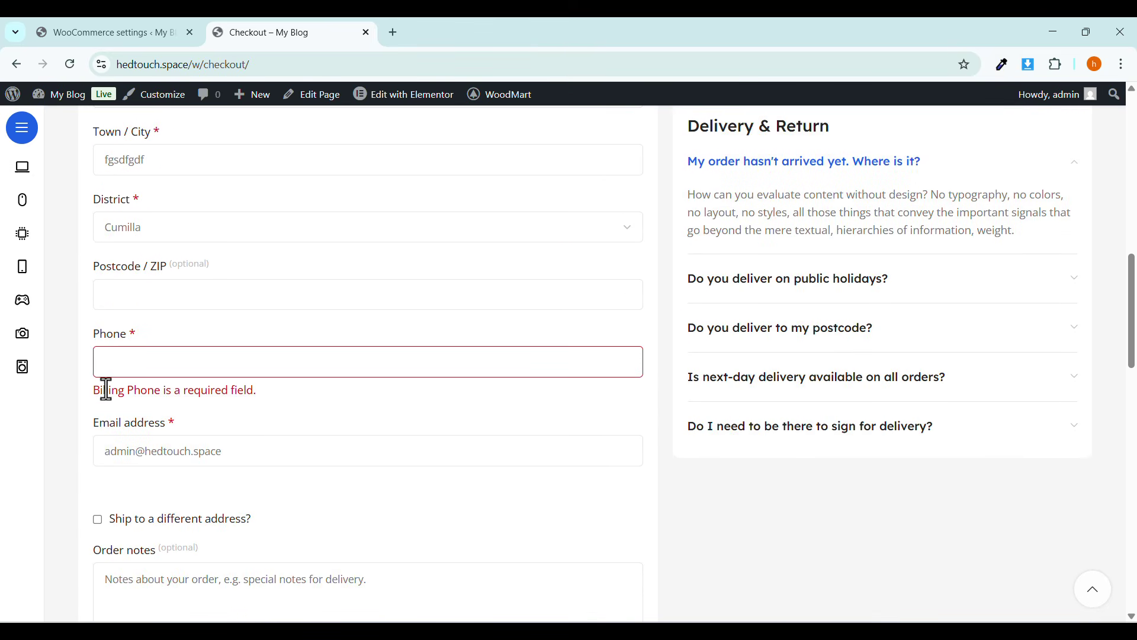
Enter the required billing phone number in the checkout form and place the order with bKash as the payment method.
{"action": "left_click", "coordinate": [109, 359]}
{"action": "left_click", "coordinate": [176, 396]}
{"action": "scroll", "coordinate": [214, 391], "scroll_direction": "down", "scroll_amount": 17}
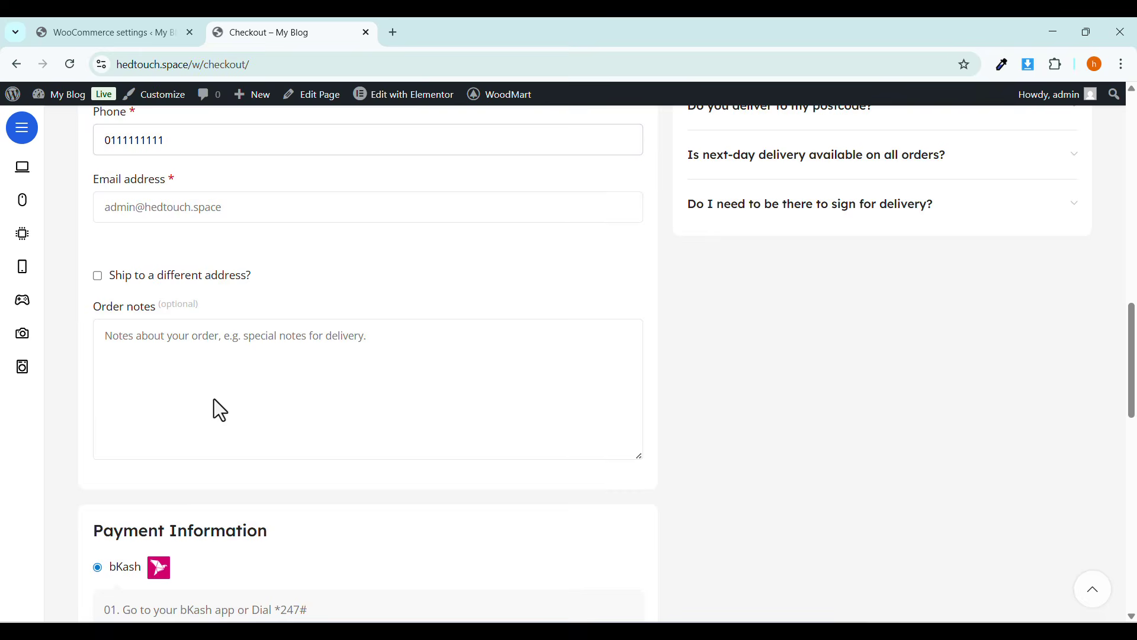
{"action": "left_click", "coordinate": [359, 557]}
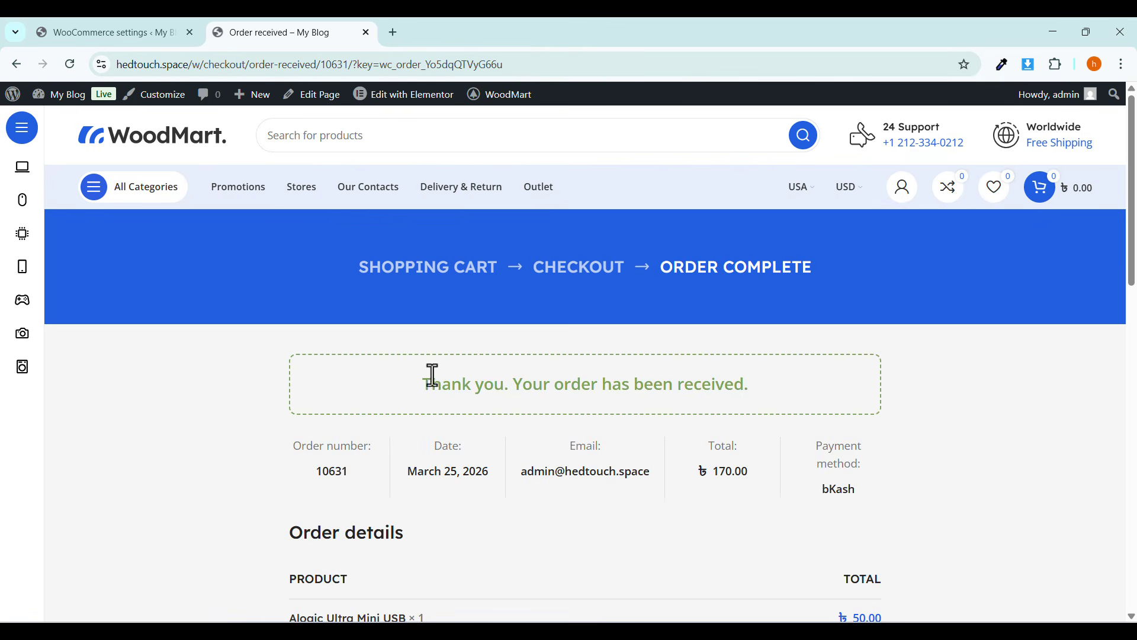
Review the order confirmation message, order summary, payment method and order details on the order received page.
{"action": "left_click_drag", "start_coordinate": [423, 382], "coordinate": [702, 384]}
{"action": "left_click", "coordinate": [545, 375]}
{"action": "left_click_drag", "start_coordinate": [493, 382], "coordinate": [754, 384]}
{"action": "left_click_drag", "start_coordinate": [372, 466], "coordinate": [747, 470]}
{"action": "left_click", "coordinate": [748, 472]}
{"action": "scroll", "coordinate": [851, 382], "scroll_direction": "down", "scroll_amount": 5}
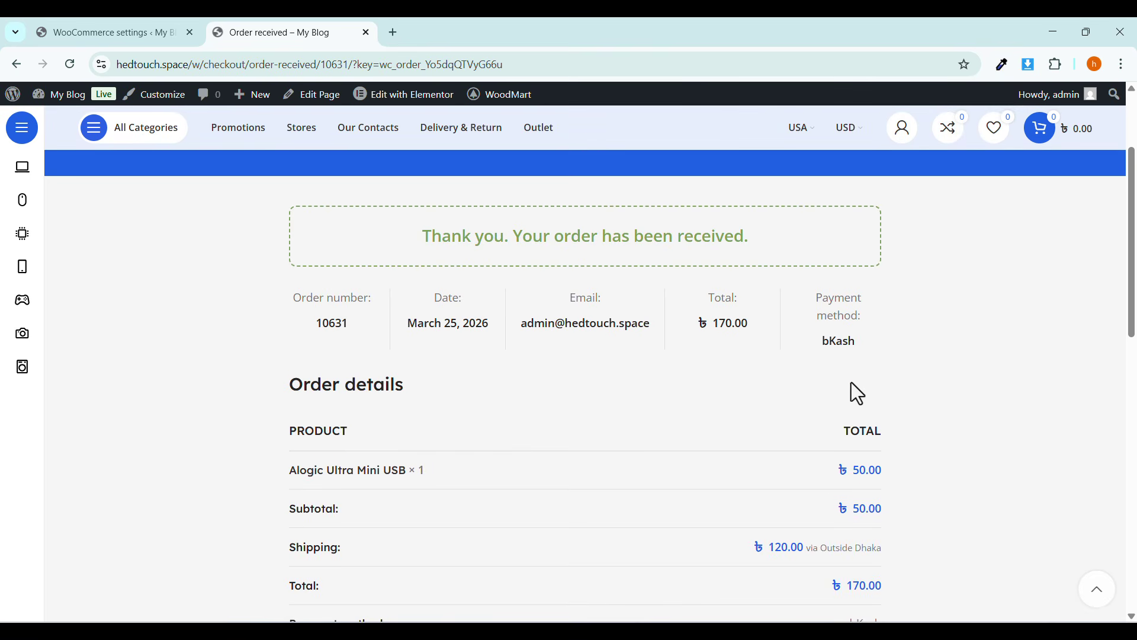
{"action": "scroll", "coordinate": [557, 412], "scroll_direction": "up", "scroll_amount": 4}
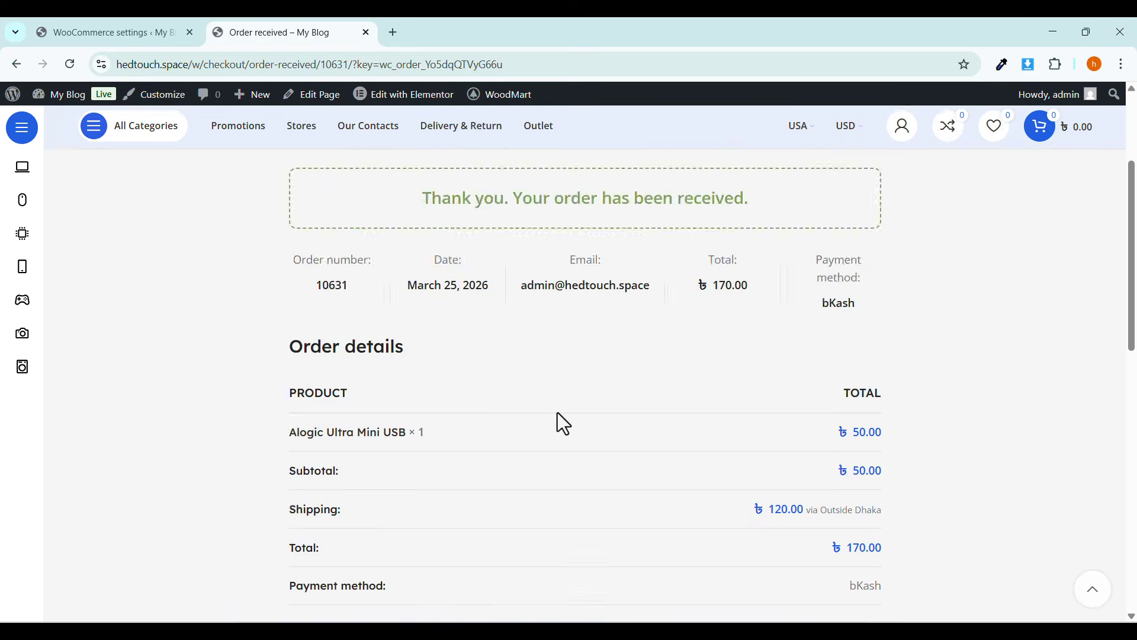
{"action": "scroll", "coordinate": [556, 412], "scroll_direction": "down", "scroll_amount": 3}
Switch to the WooCommerce admin, open the orders list and preview the newly placed order.
{"action": "left_click", "coordinate": [144, 37]}
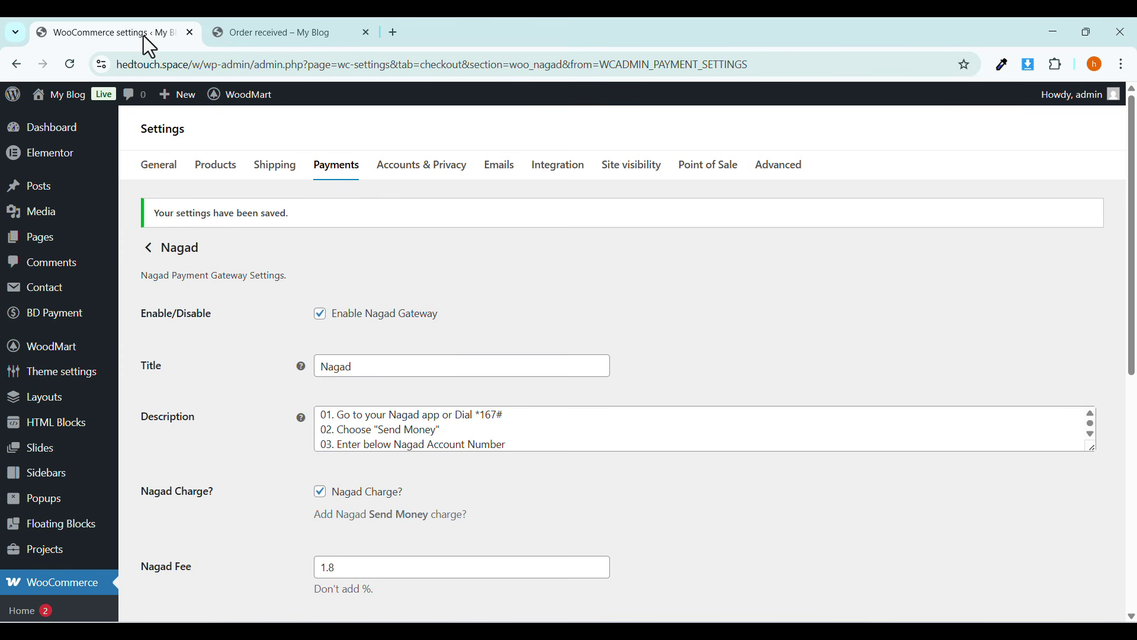
{"action": "scroll", "coordinate": [54, 297], "scroll_direction": "down", "scroll_amount": 3}
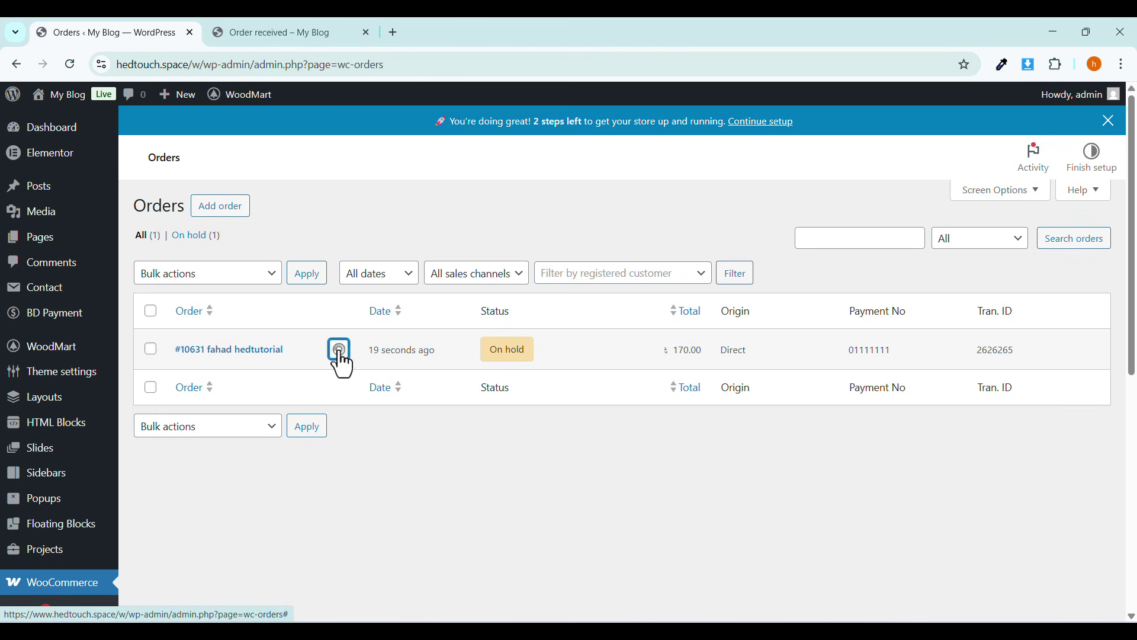
{"action": "left_click", "coordinate": [339, 350]}
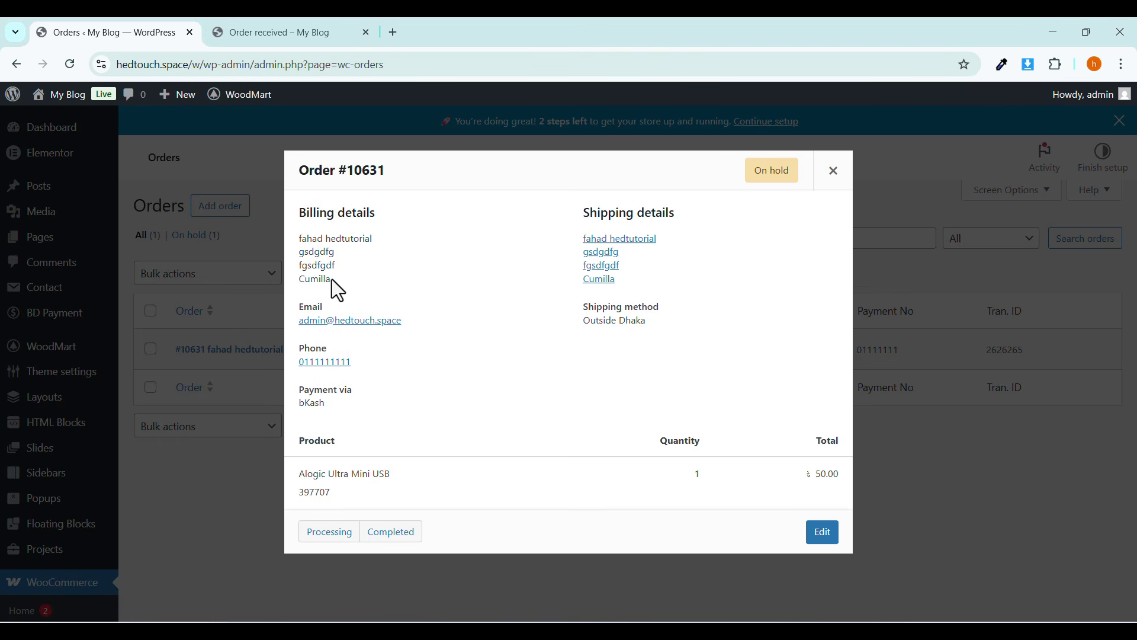
Review the billing, shipping, payment and product details in the order preview, and mark the order as Processing.
{"action": "left_click_drag", "start_coordinate": [332, 279], "coordinate": [293, 237]}
{"action": "left_click", "coordinate": [215, 26]}
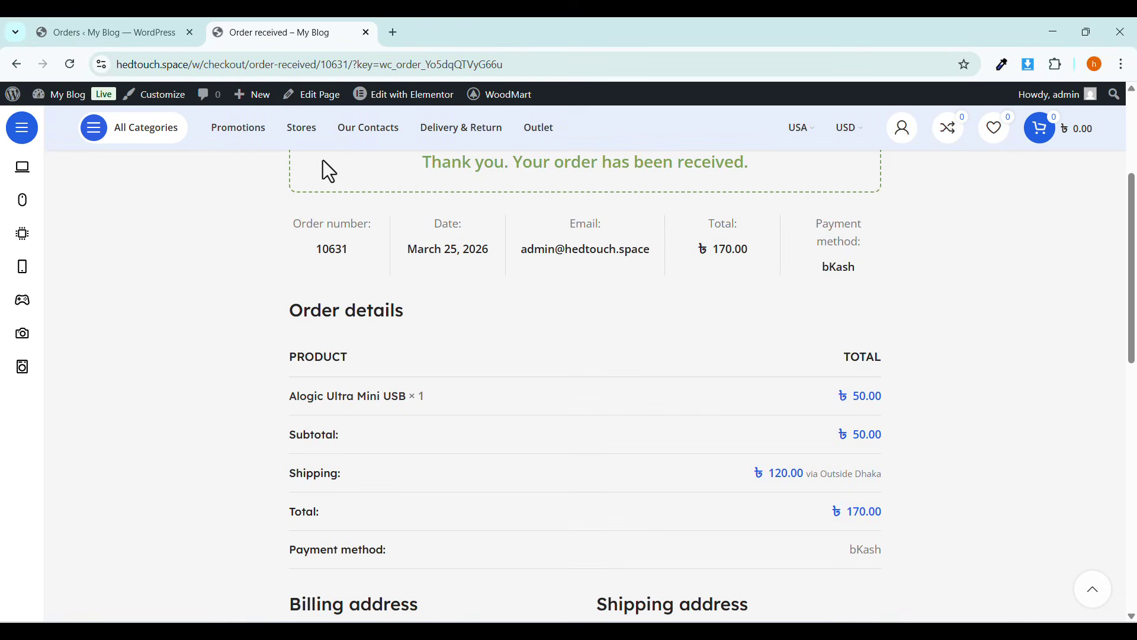
{"action": "left_click", "coordinate": [112, 24]}
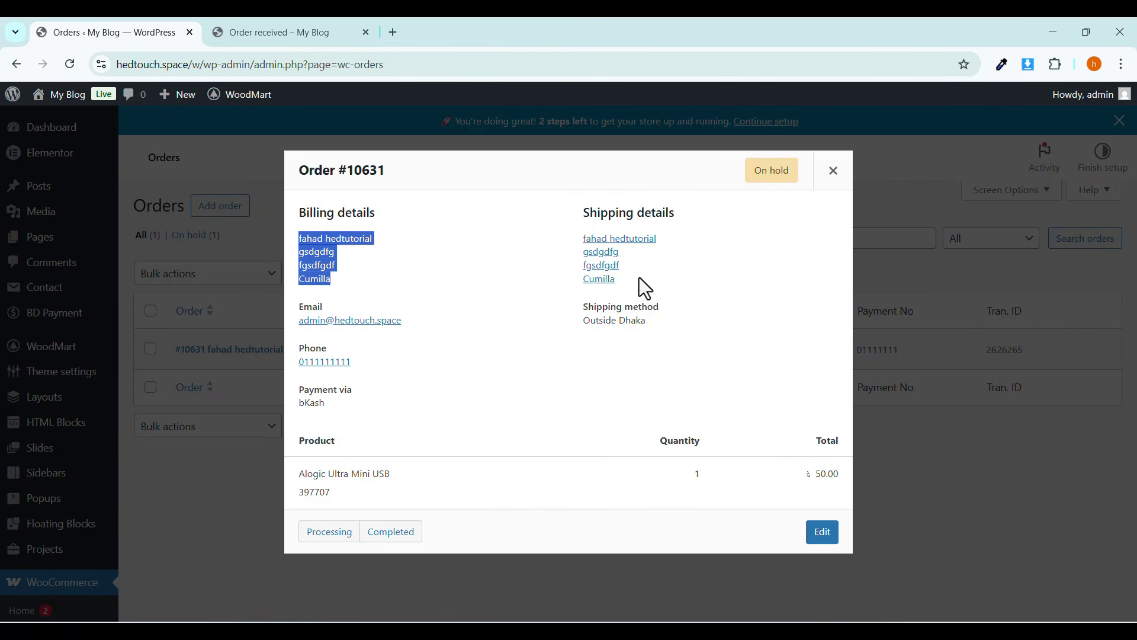
{"action": "left_click_drag", "start_coordinate": [644, 288], "coordinate": [586, 201]}
{"action": "triple_click", "coordinate": [599, 323]}
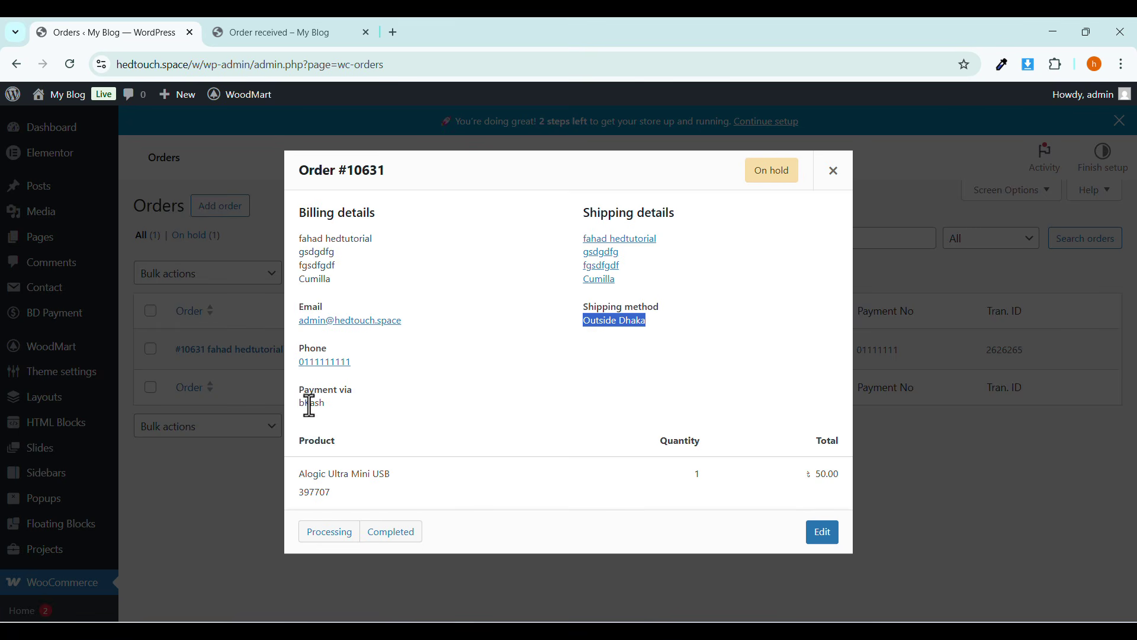
{"action": "left_click_drag", "start_coordinate": [310, 403], "coordinate": [326, 402]}
{"action": "left_click_drag", "start_coordinate": [299, 474], "coordinate": [410, 461]}
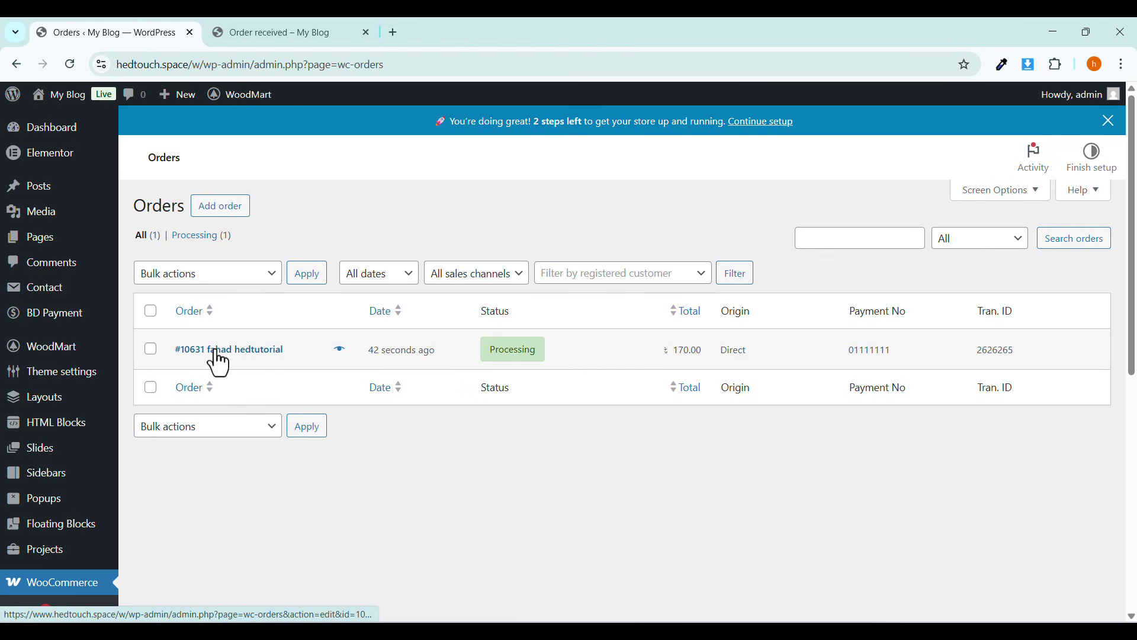
Open the order's edit page and check the bKash account number and transaction ID under the billing details.
{"action": "left_click", "coordinate": [219, 355]}
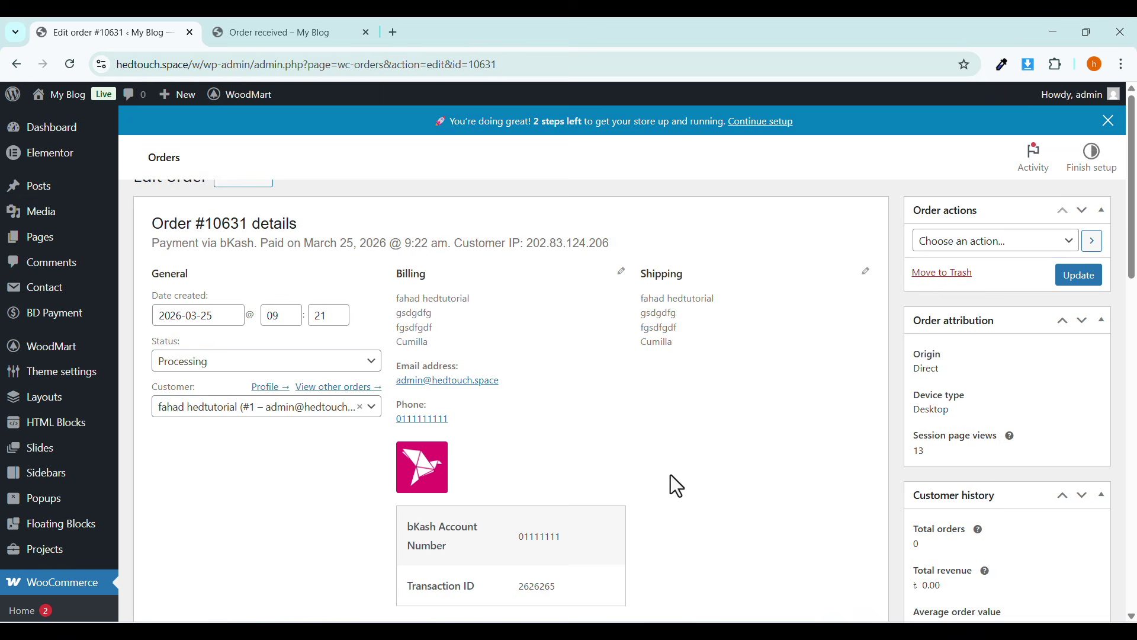
{"action": "scroll", "coordinate": [462, 553], "scroll_direction": "down", "scroll_amount": 1}
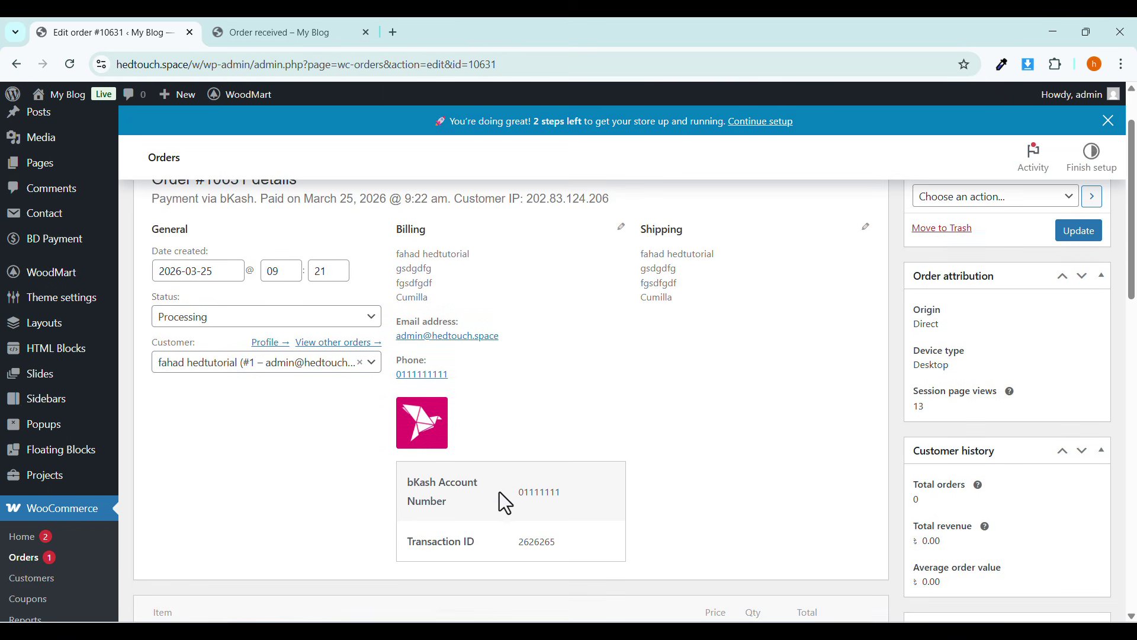
{"action": "left_click_drag", "start_coordinate": [596, 501], "coordinate": [538, 516]}
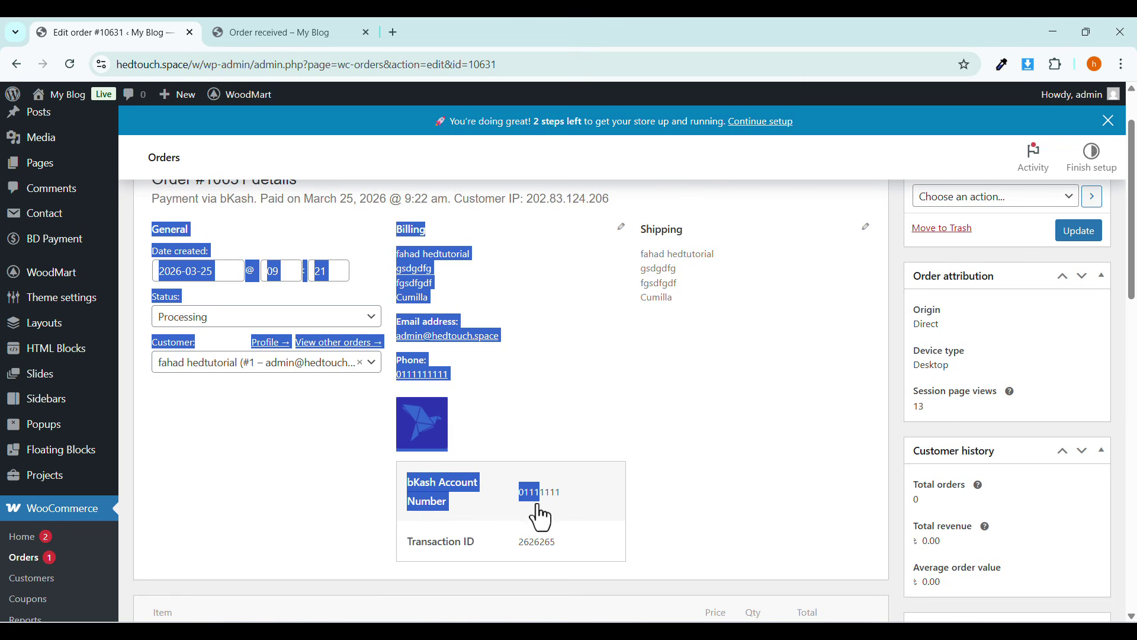
{"action": "left_click", "coordinate": [530, 551]}
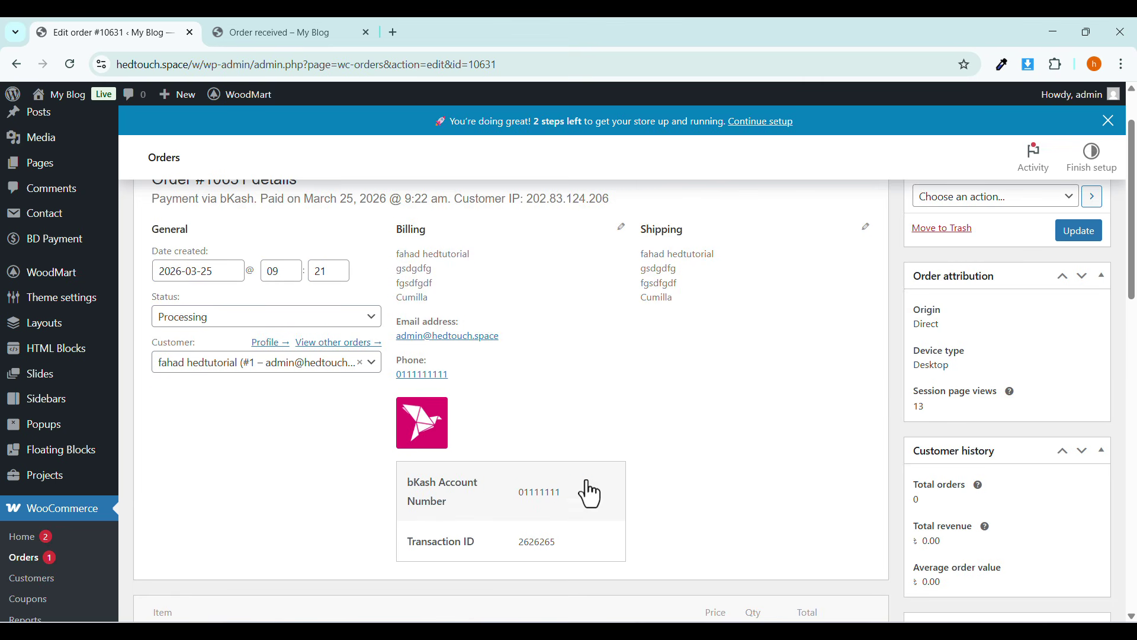
{"action": "scroll", "coordinate": [588, 490], "scroll_direction": "up", "scroll_amount": 1}
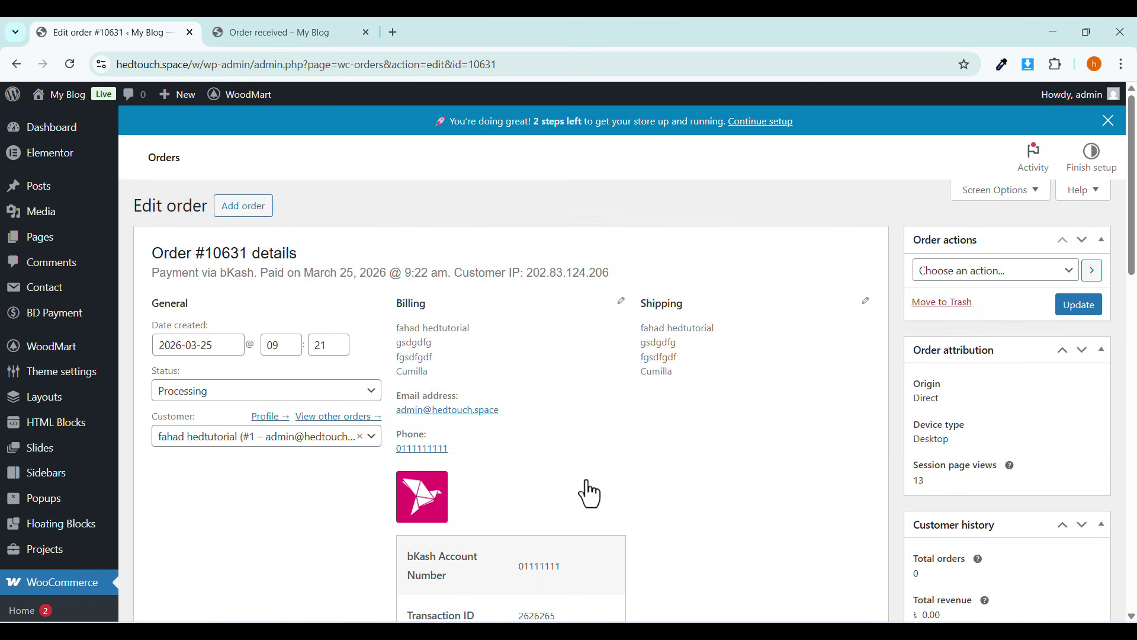
Look through the available status options for the order and close the list without choosing one.
{"action": "left_click", "coordinate": [176, 396]}
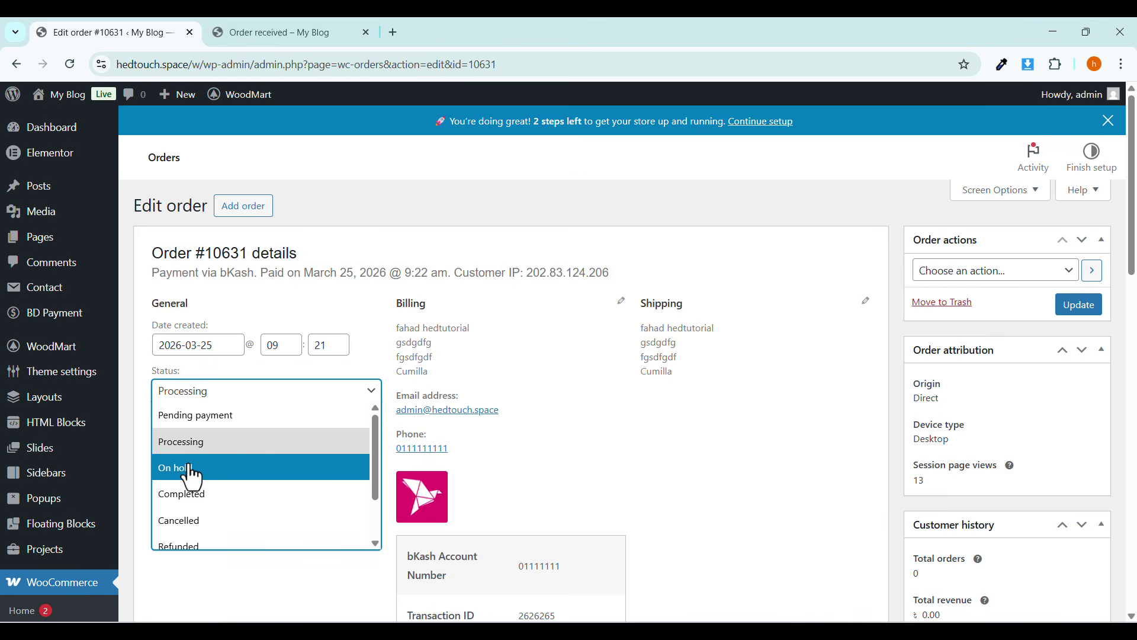
{"action": "scroll", "coordinate": [190, 527], "scroll_direction": "down", "scroll_amount": 2}
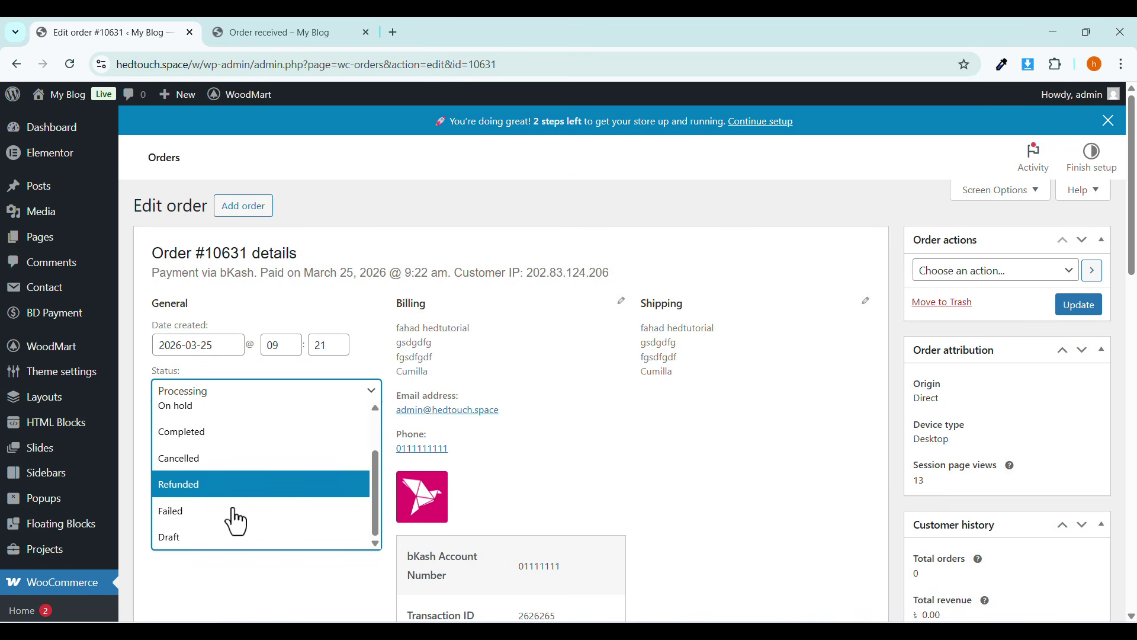
{"action": "left_click", "coordinate": [533, 471]}
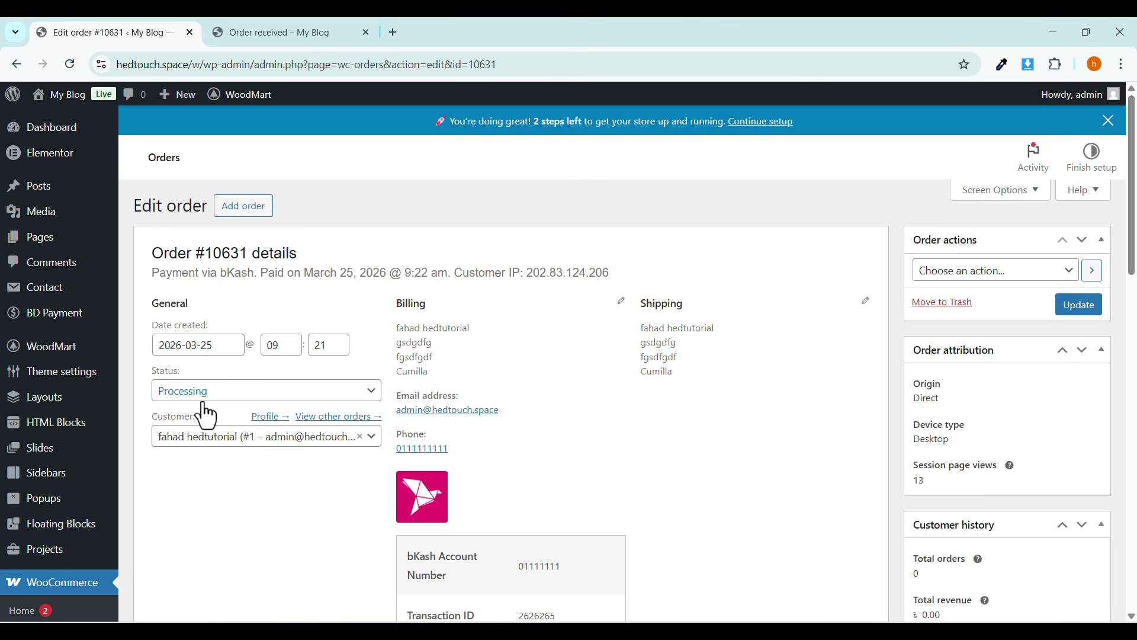
Switch to the storefront, open the Orders list in My Account and check the order's status.
{"action": "left_click", "coordinate": [304, 22]}
{"action": "scroll", "coordinate": [408, 291], "scroll_direction": "up", "scroll_amount": 3}
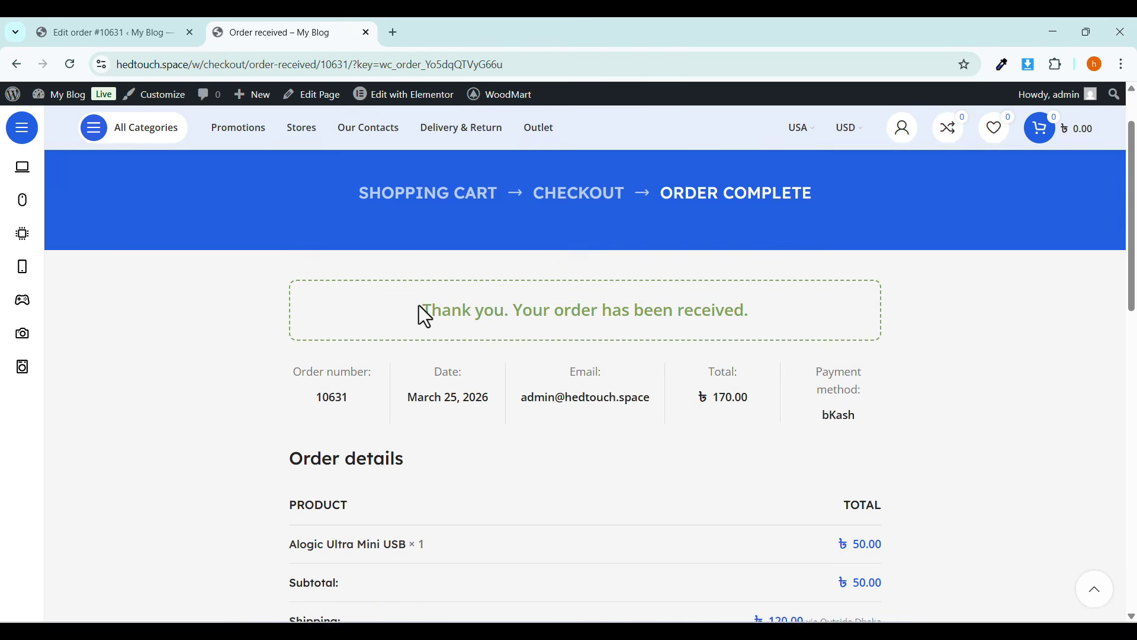
{"action": "mouse_move", "coordinate": [905, 199]}
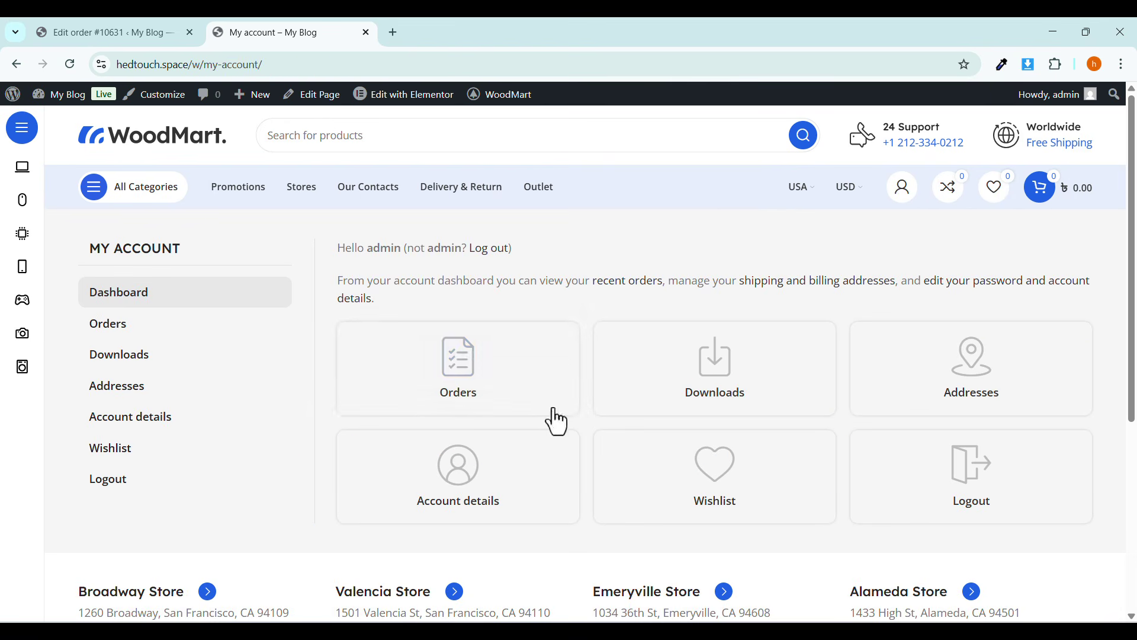
{"action": "left_click", "coordinate": [481, 385]}
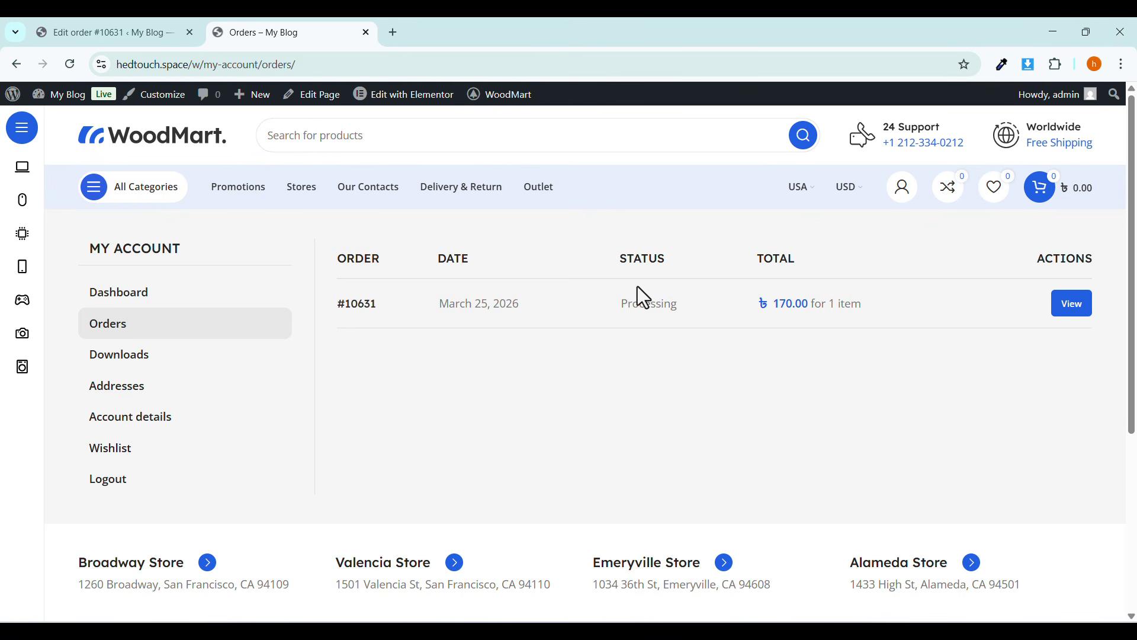
{"action": "left_click_drag", "start_coordinate": [650, 308], "coordinate": [672, 308]}
View the customer-side order details down to the bKash payment information, and return to the Orders list.
{"action": "left_click", "coordinate": [1074, 304]}
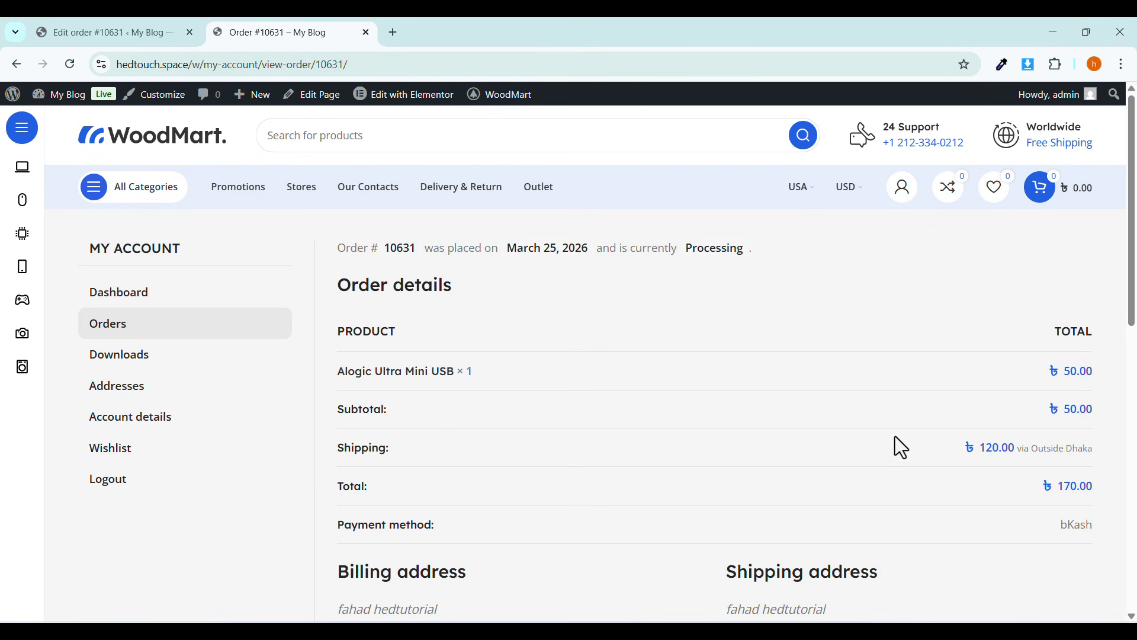
{"action": "scroll", "coordinate": [561, 462], "scroll_direction": "down", "scroll_amount": 6}
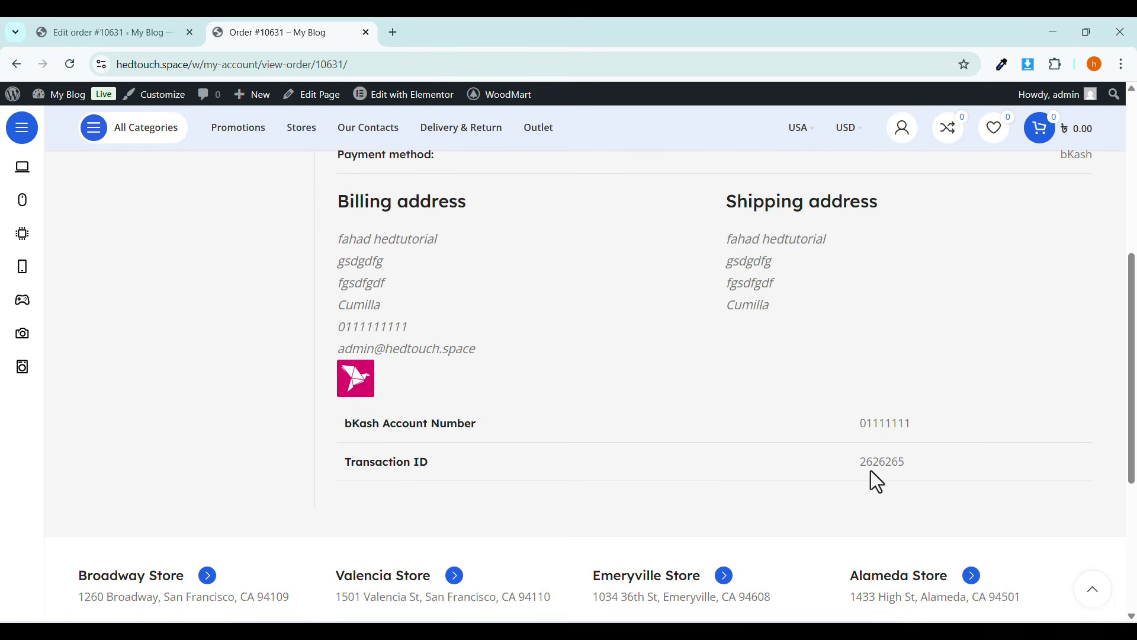
{"action": "scroll", "coordinate": [870, 470], "scroll_direction": "up", "scroll_amount": 6}
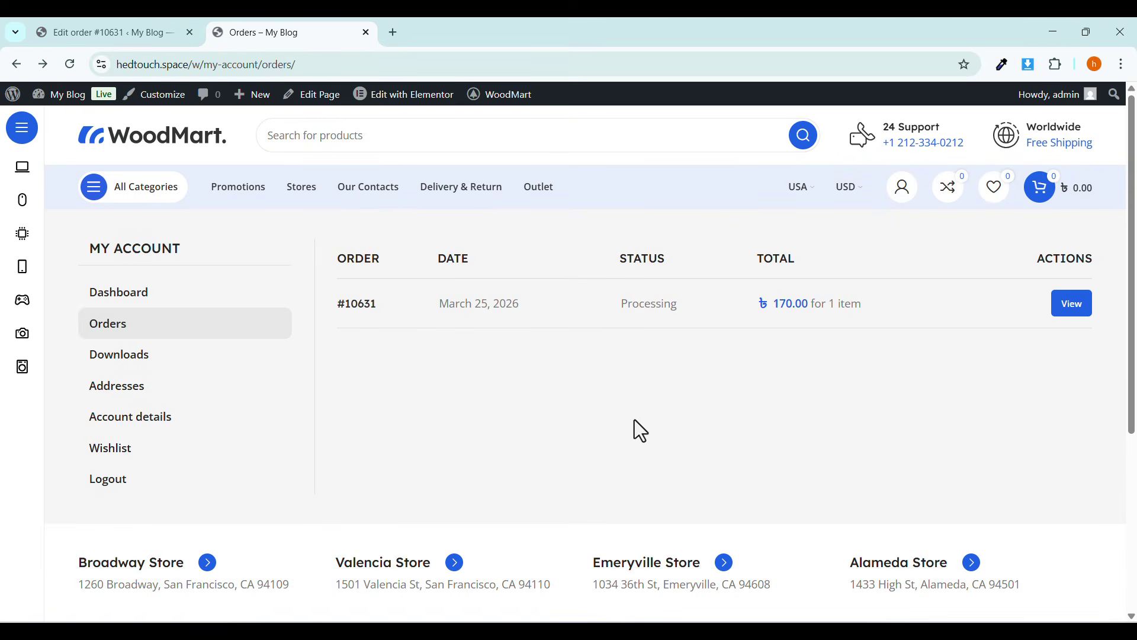
Return to the order's admin edit page, set its status to Completed and update the order.
{"action": "left_click", "coordinate": [45, 32]}
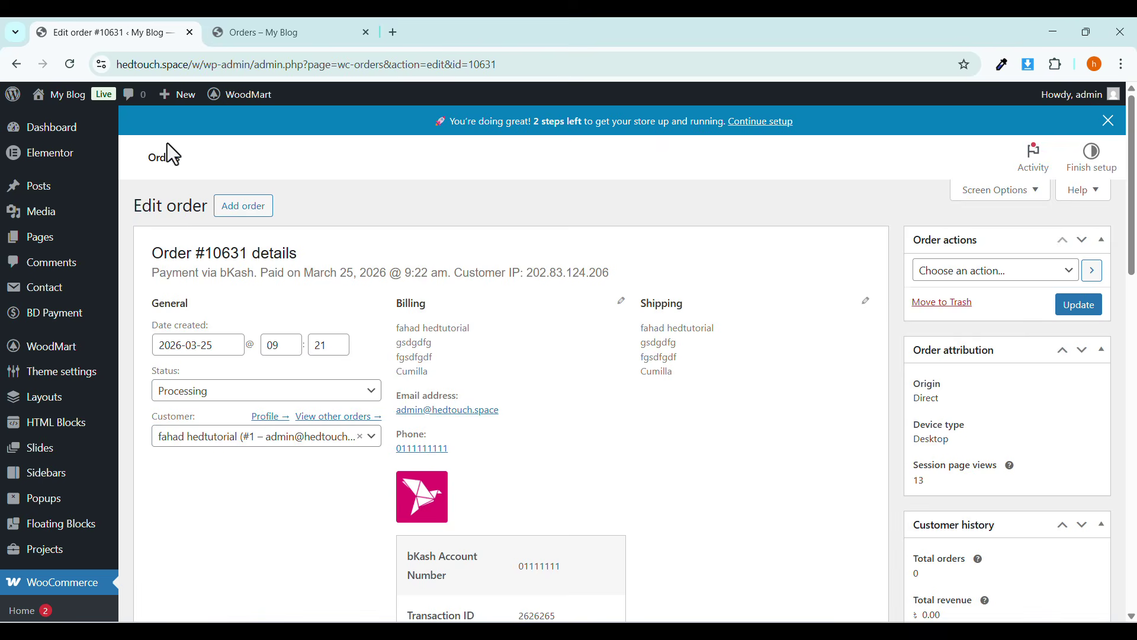
{"action": "left_click", "coordinate": [209, 392]}
{"action": "scroll", "coordinate": [190, 504], "scroll_direction": "down", "scroll_amount": 2}
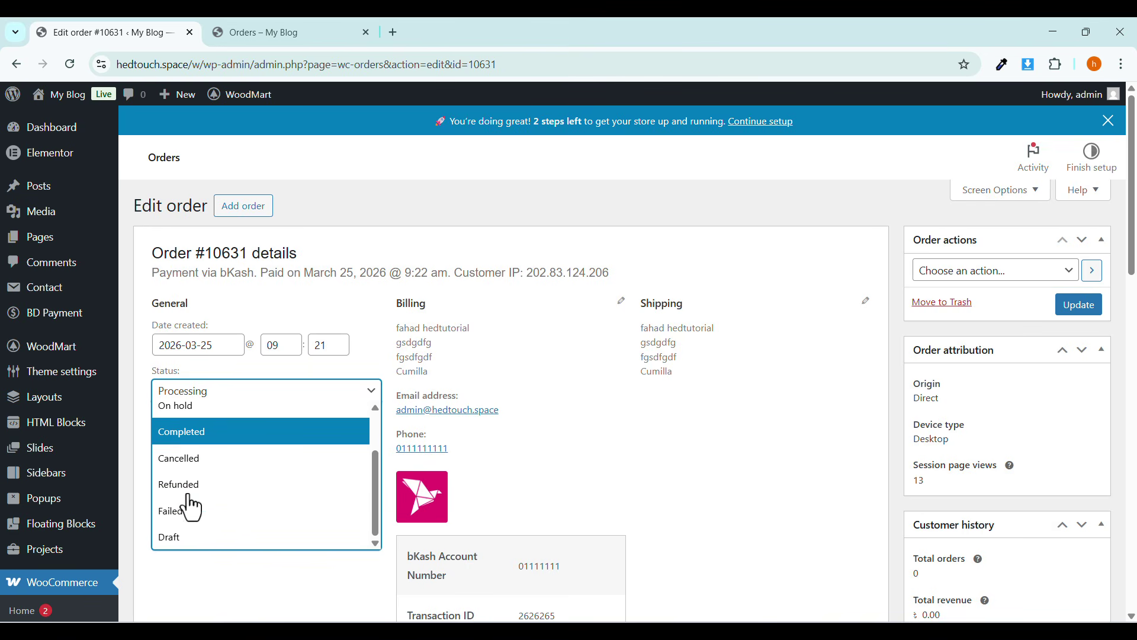
{"action": "left_click", "coordinate": [190, 437]}
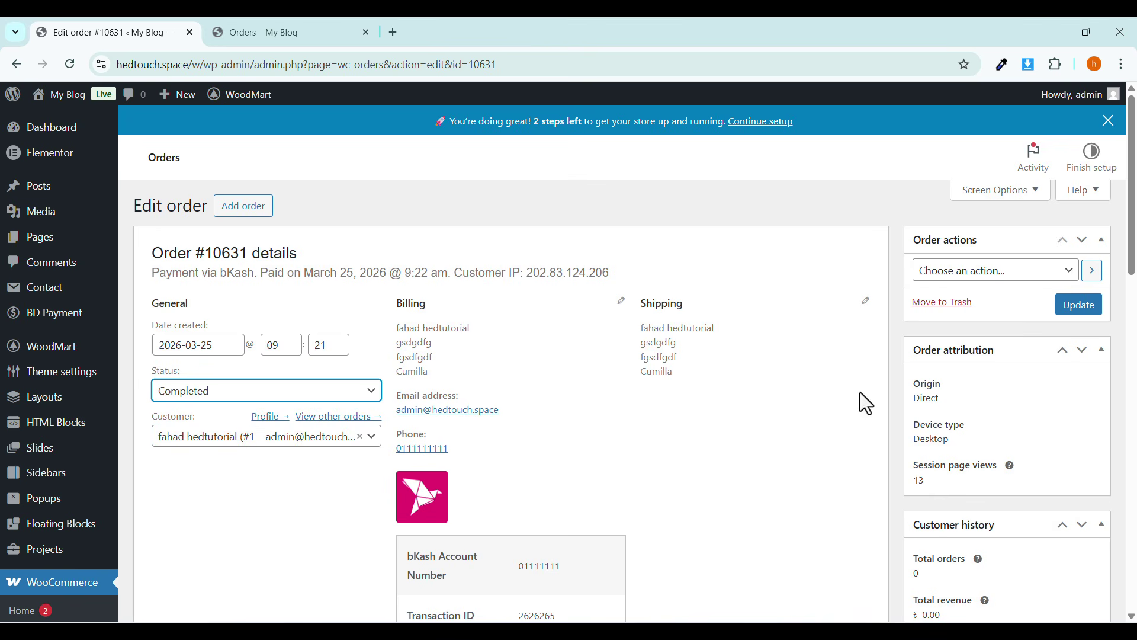
{"action": "left_click", "coordinate": [1079, 305]}
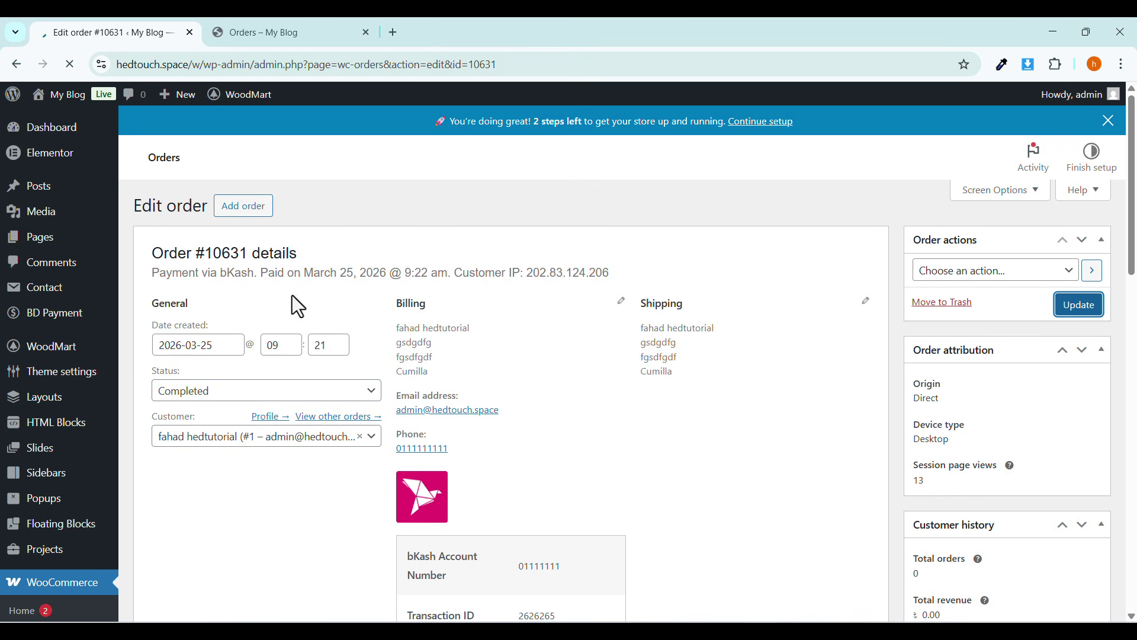
Reload the customer's Orders page on the storefront and check the updated order status.
{"action": "left_click", "coordinate": [242, 35]}
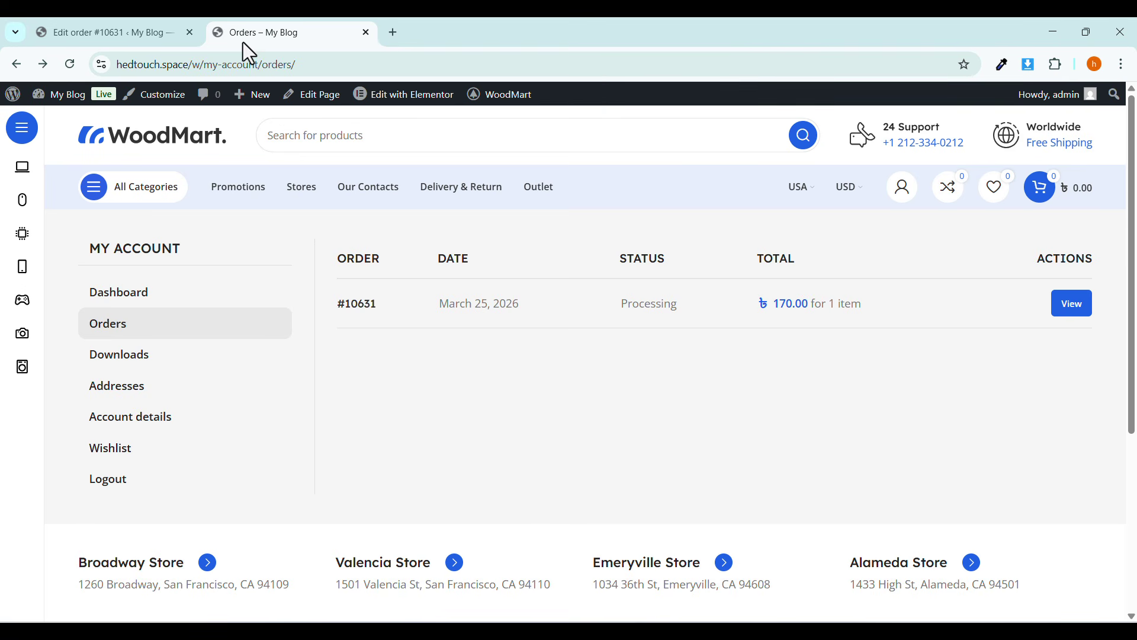
{"action": "left_click", "coordinate": [71, 67]}
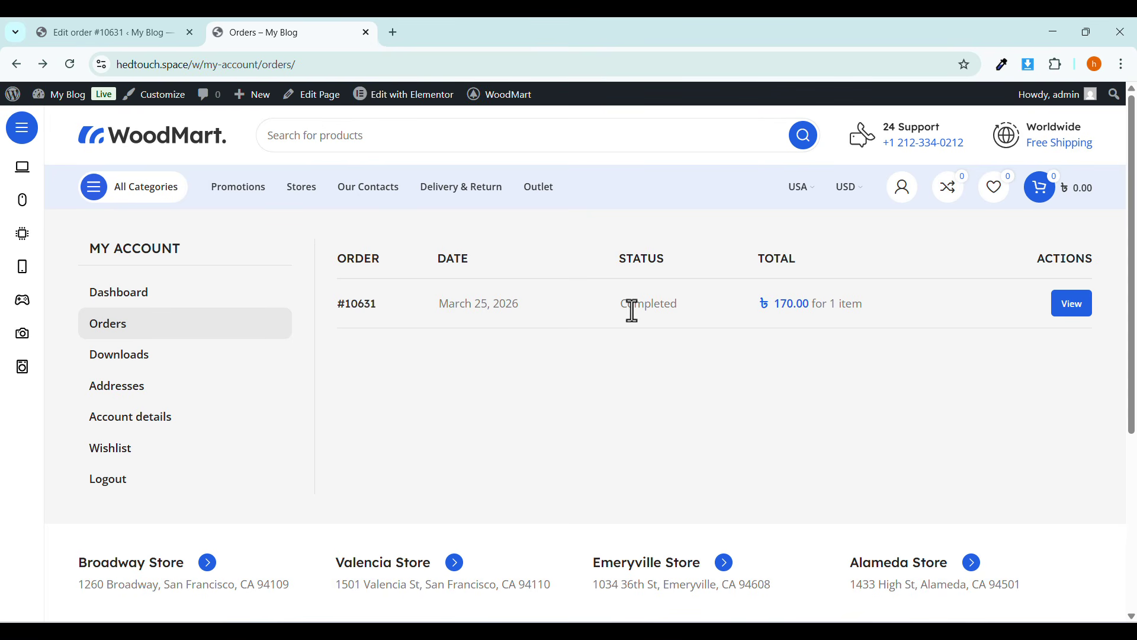
{"action": "double_click", "coordinate": [622, 306]}
{"action": "left_click", "coordinate": [663, 391]}
Open the store's home page and look over its banners and the Popular Categories section.
{"action": "mouse_move", "coordinate": [905, 192]}
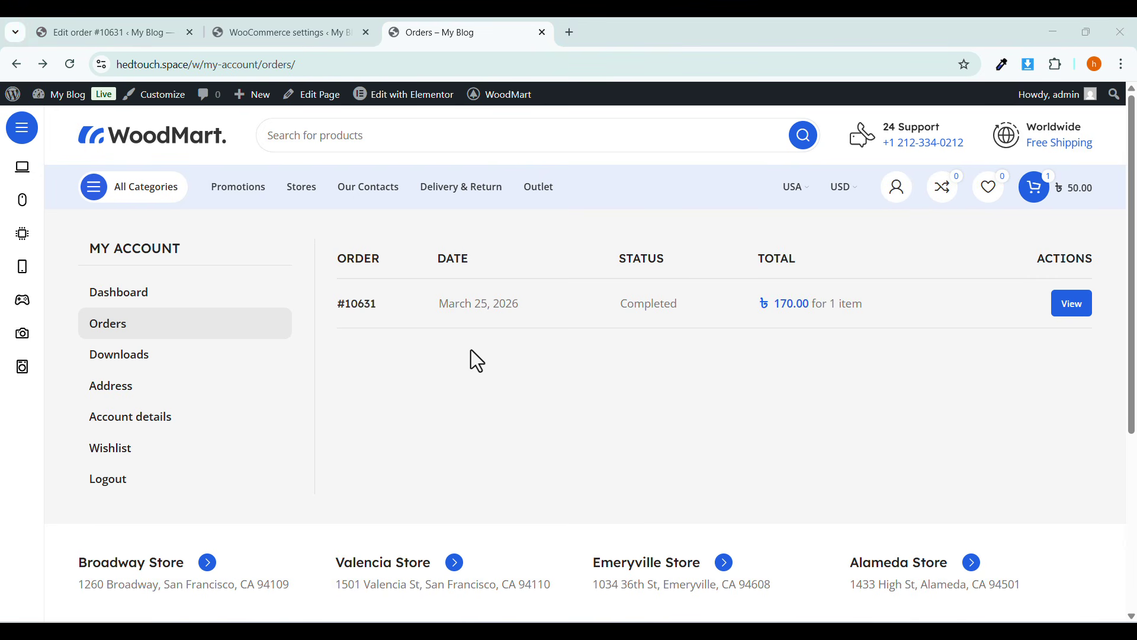
{"action": "left_click", "coordinate": [165, 150]}
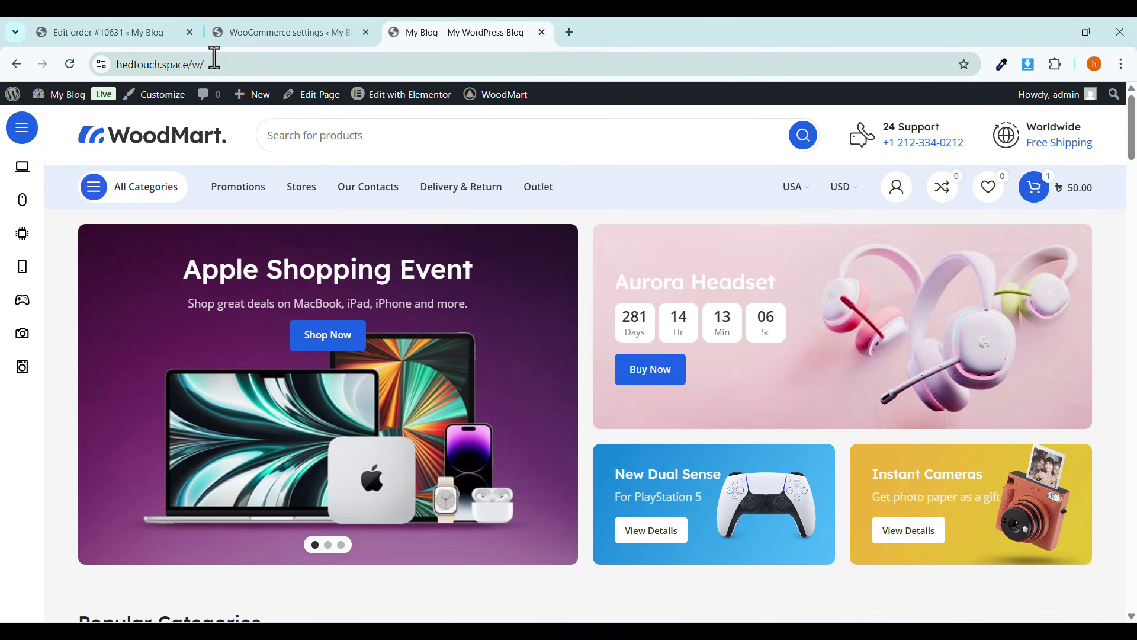
{"action": "scroll", "coordinate": [370, 340], "scroll_direction": "down", "scroll_amount": 10}
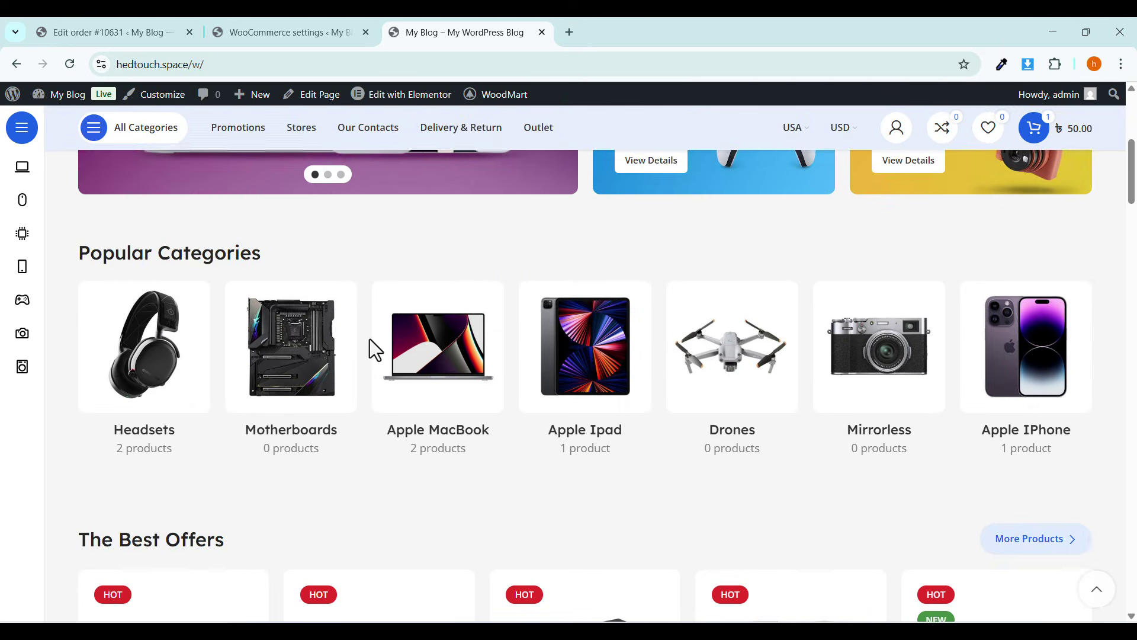
{"action": "scroll", "coordinate": [370, 341], "scroll_direction": "up", "scroll_amount": 8}
{"action": "scroll", "coordinate": [372, 354], "scroll_direction": "up", "scroll_amount": 4}
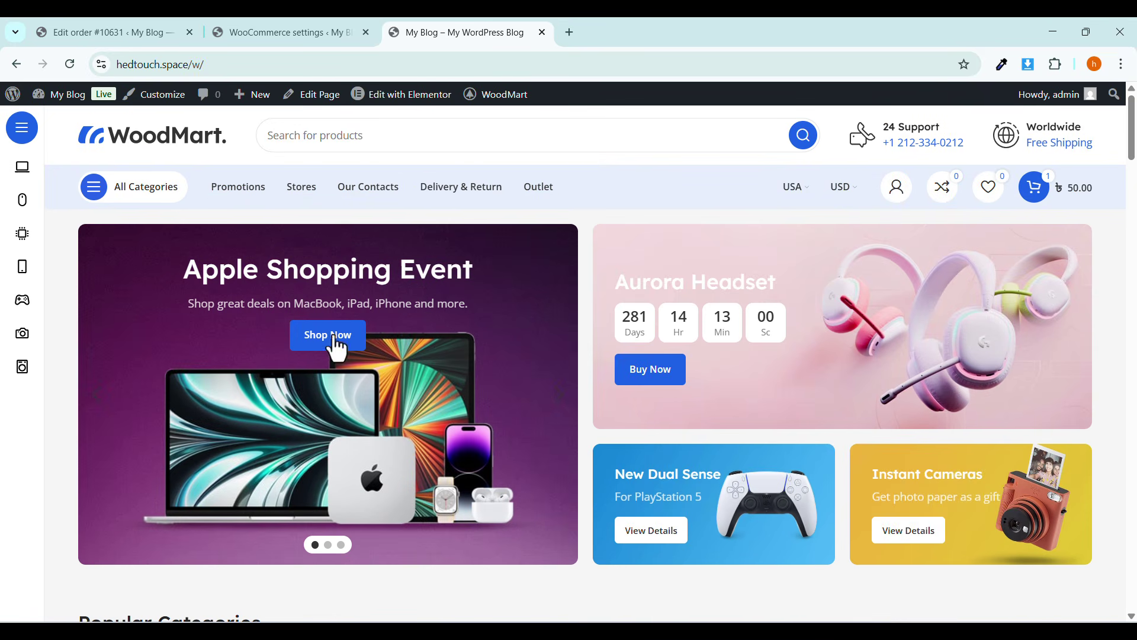
Open the store's home page in Elementor, skip the introductory notification and close the page Structure overview.
{"action": "left_click", "coordinate": [332, 97]}
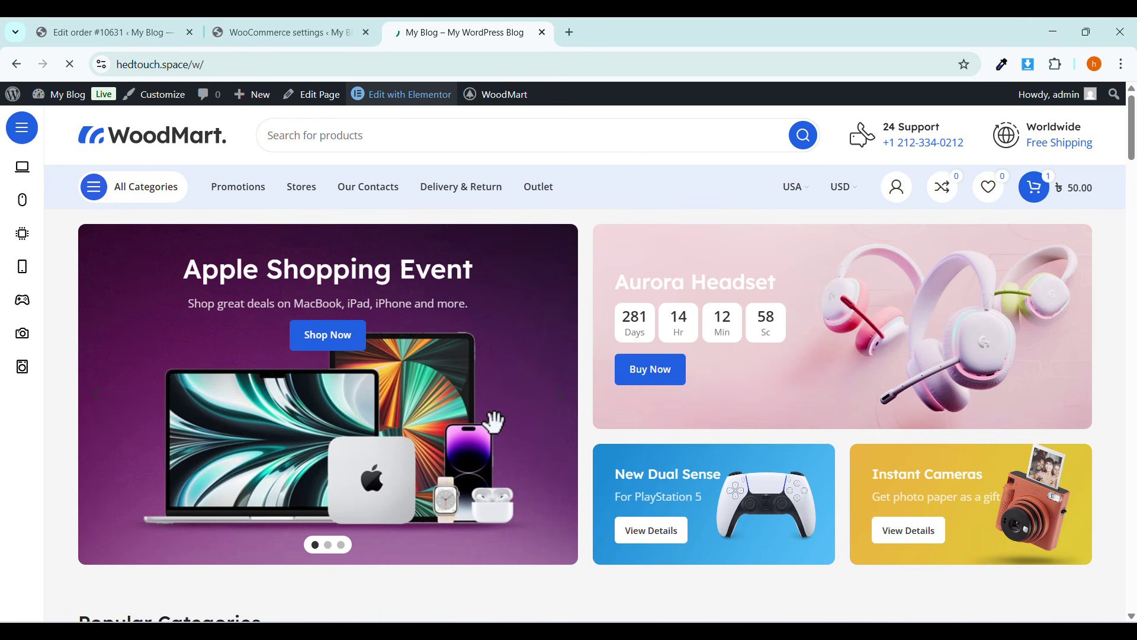
{"action": "left_click", "coordinate": [392, 102]}
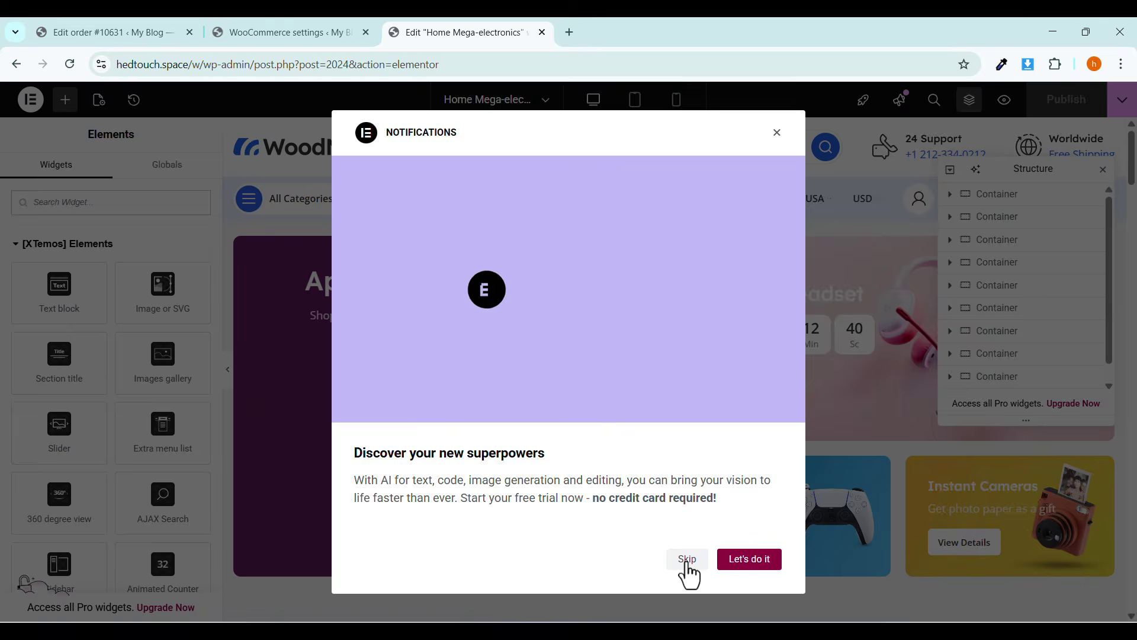
{"action": "left_click", "coordinate": [687, 562]}
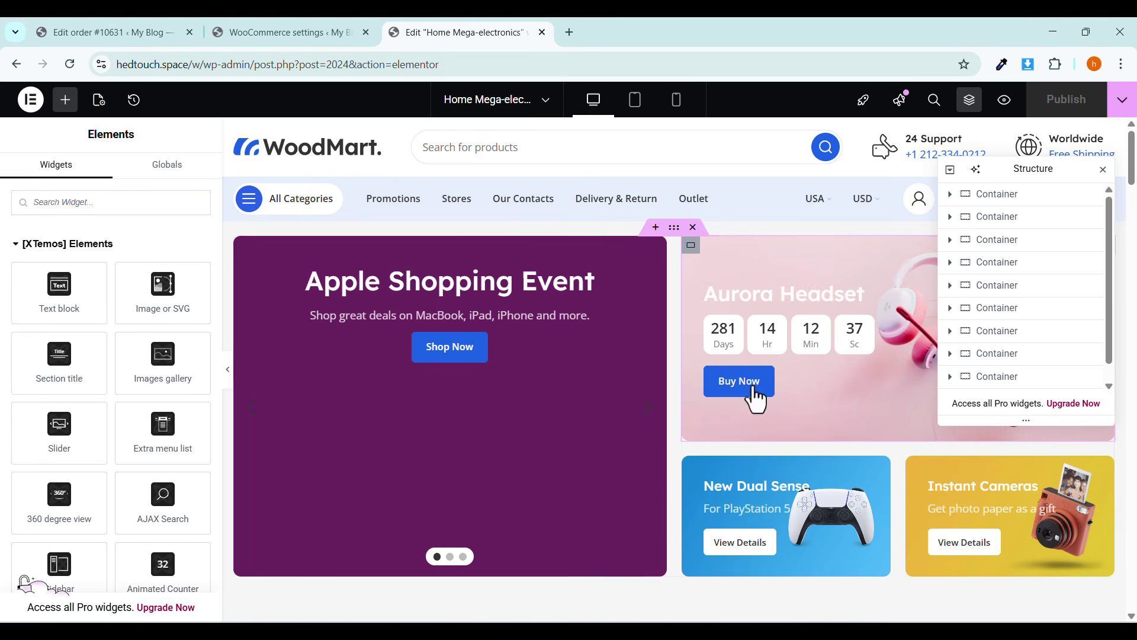
{"action": "scroll", "coordinate": [775, 370], "scroll_direction": "down", "scroll_amount": 3}
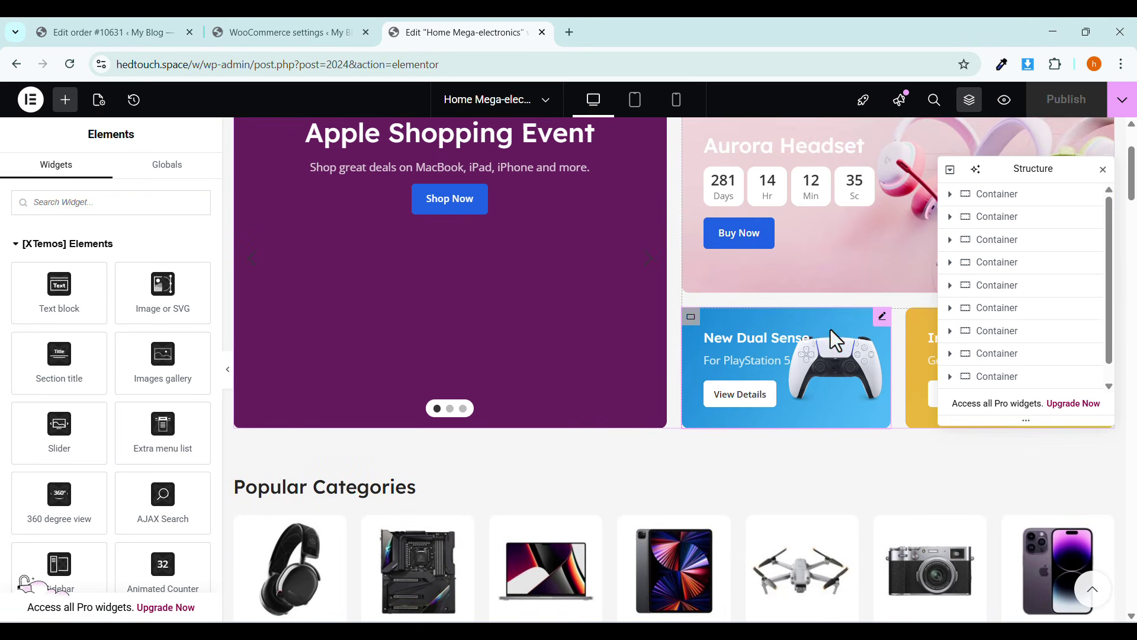
{"action": "scroll", "coordinate": [885, 299], "scroll_direction": "up", "scroll_amount": 3}
{"action": "left_click", "coordinate": [1103, 171]}
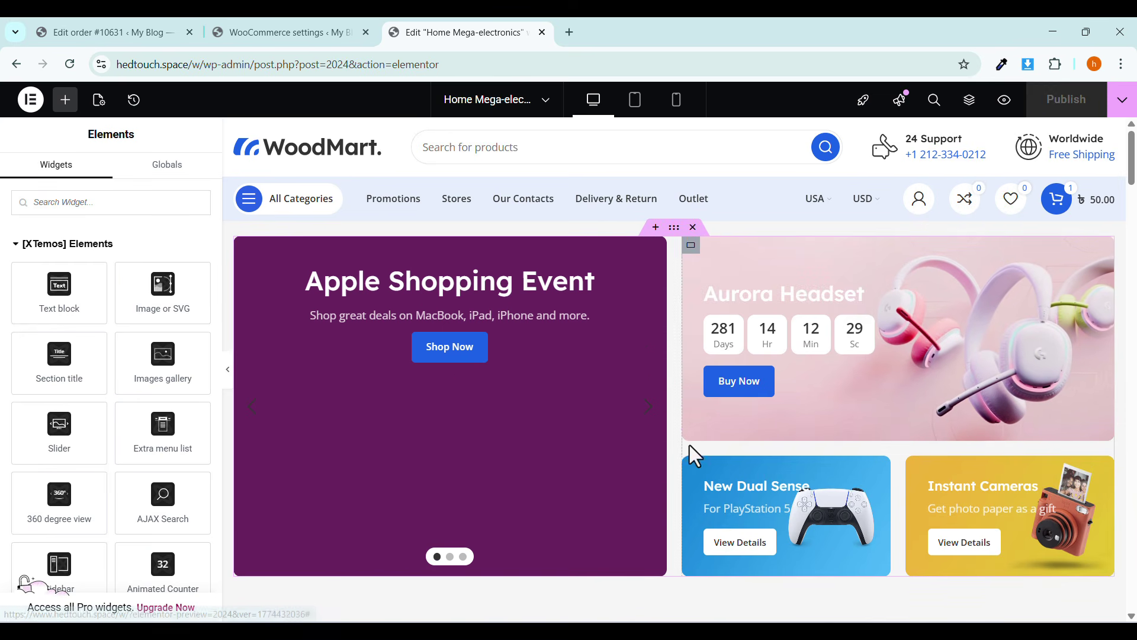
Open the Instant Cameras promo banner's settings on the home page for review.
{"action": "scroll", "coordinate": [690, 446], "scroll_direction": "down", "scroll_amount": 3}
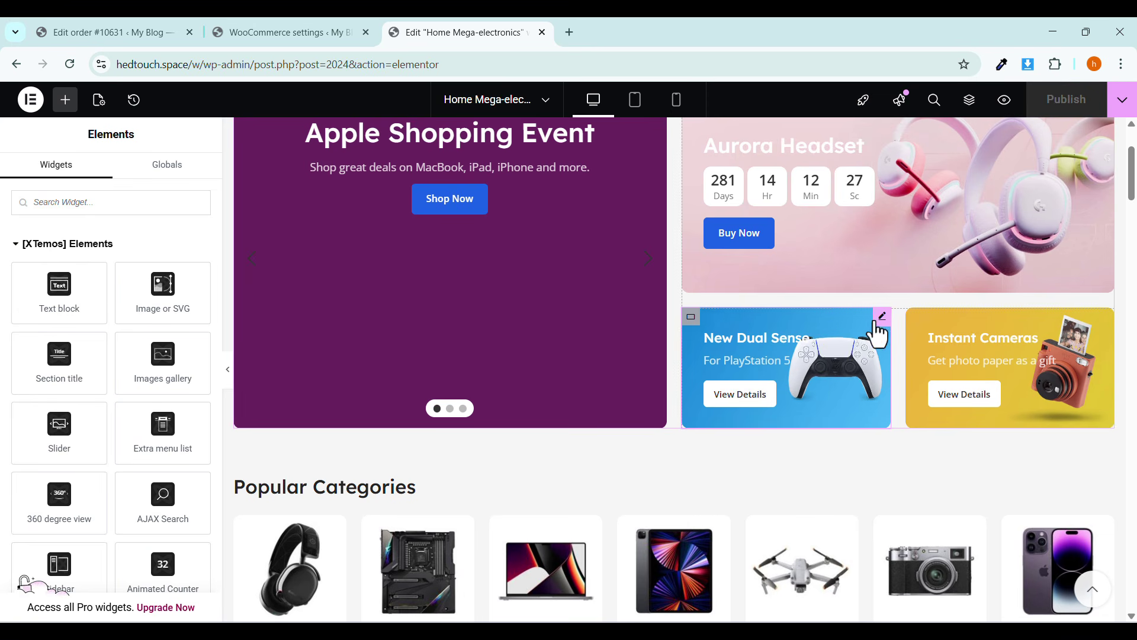
{"action": "left_click", "coordinate": [1106, 317]}
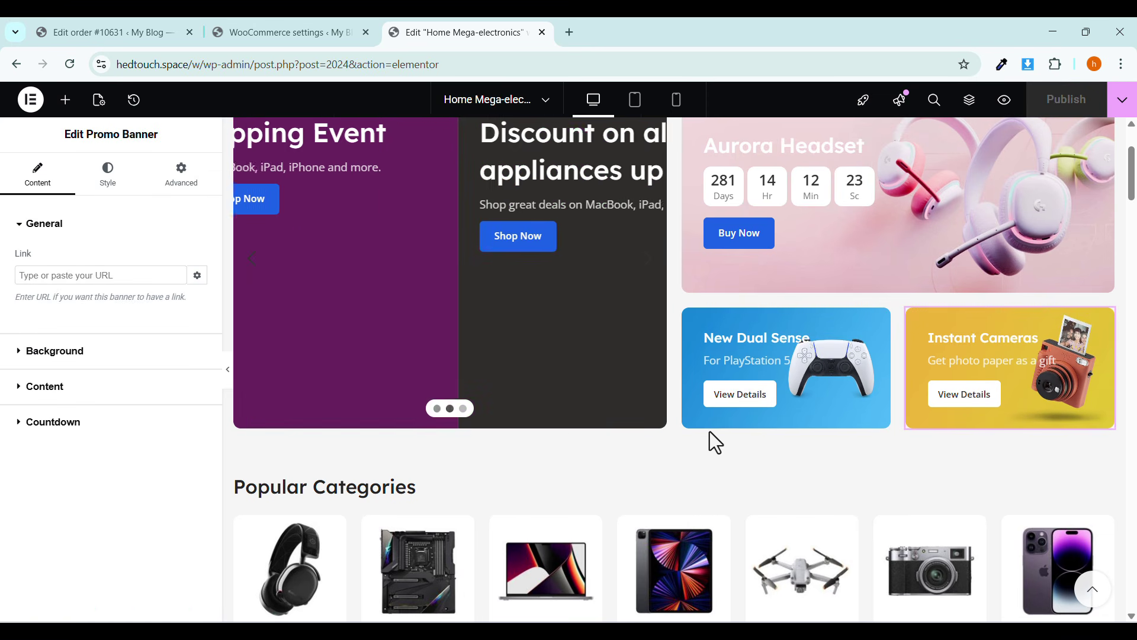
{"action": "scroll", "coordinate": [709, 431], "scroll_direction": "up", "scroll_amount": 3}
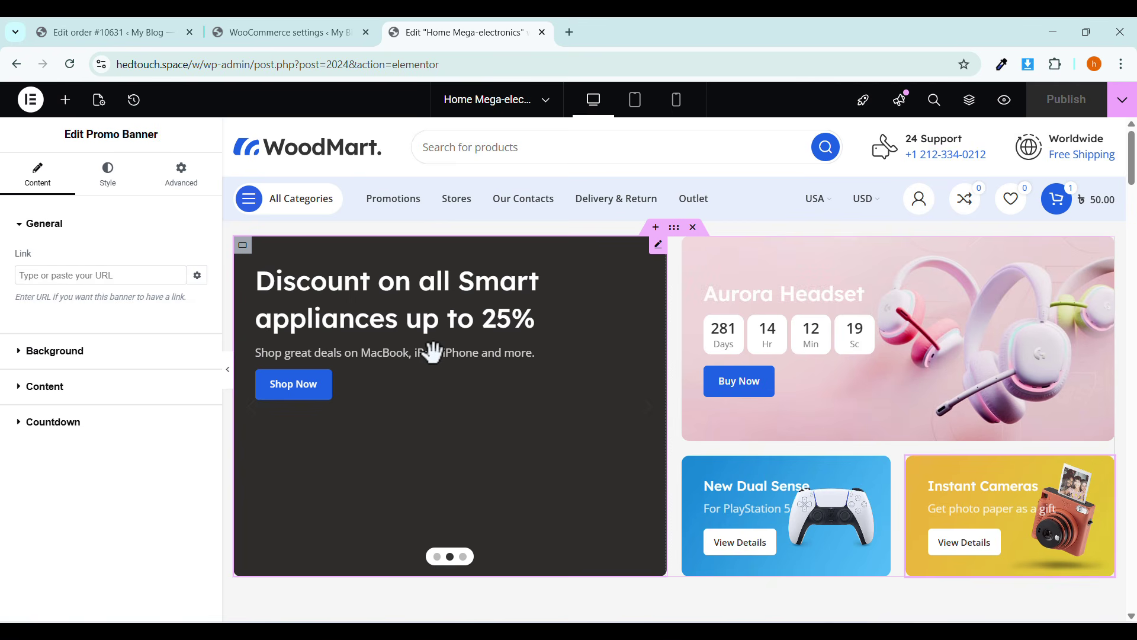
Open the settings of the home page's main slider and check which sliders can be assigned to it.
{"action": "left_click", "coordinate": [657, 244]}
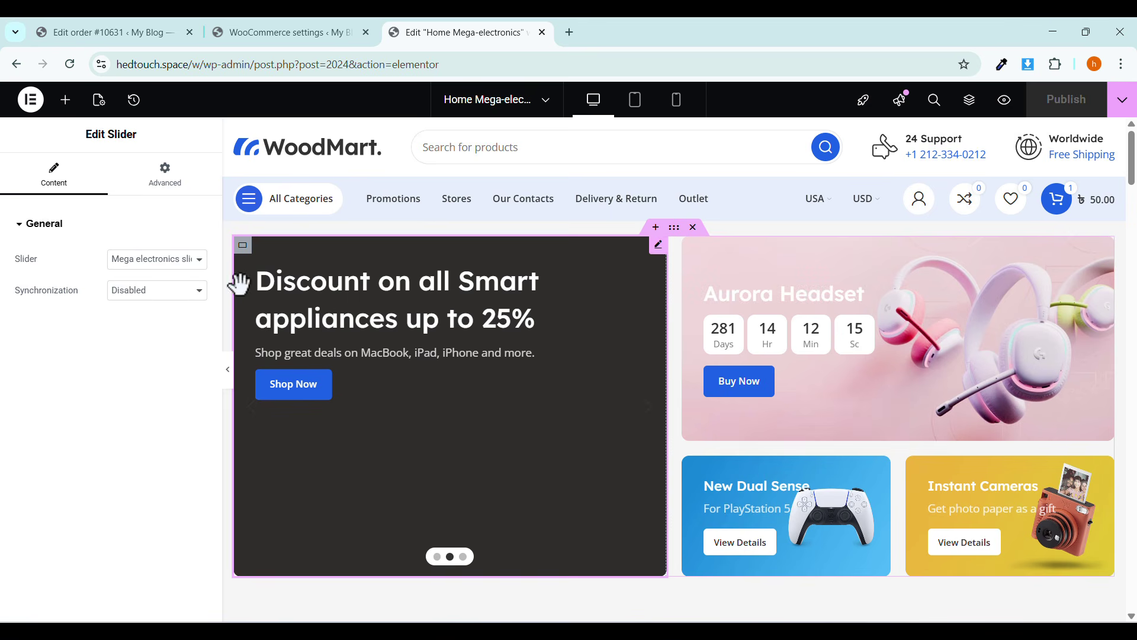
{"action": "left_click", "coordinate": [122, 260]}
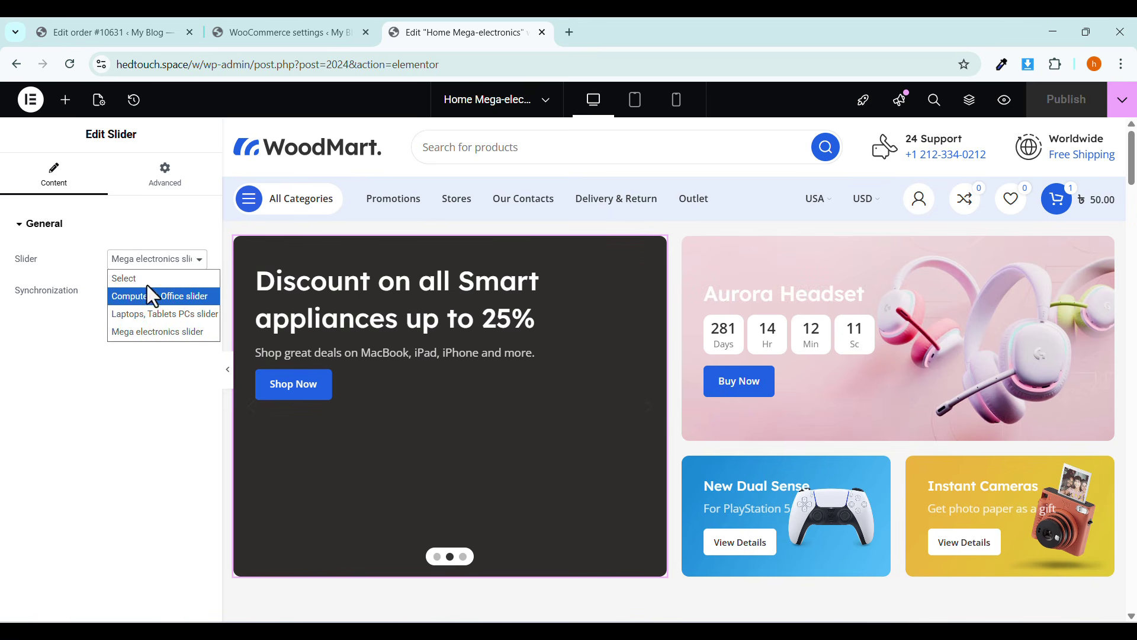
{"action": "left_click", "coordinate": [142, 243]}
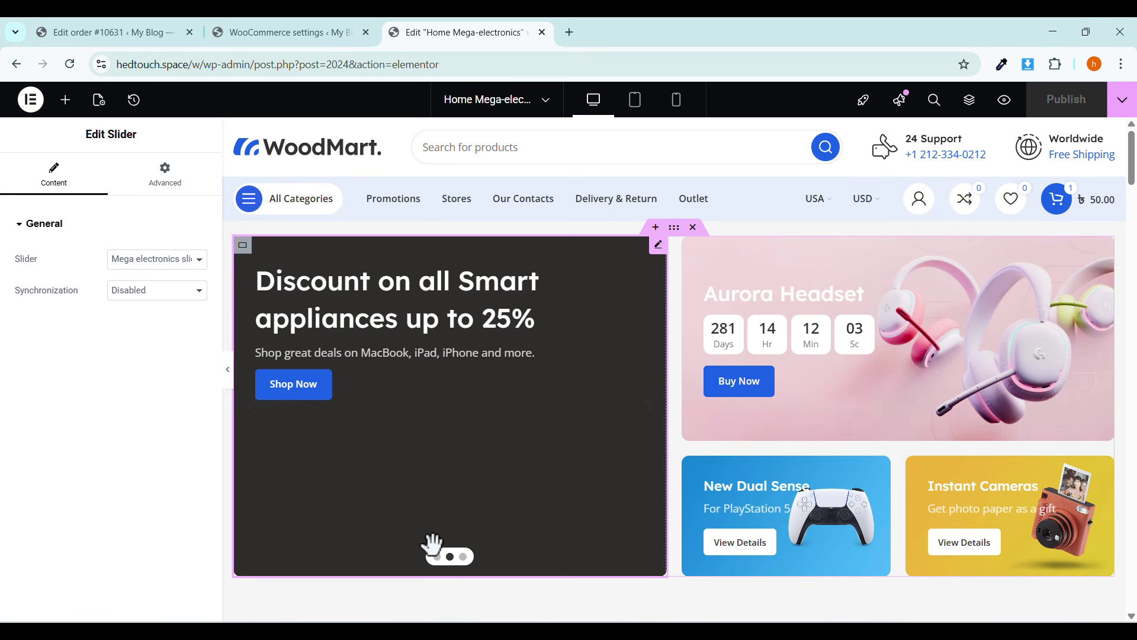
Open the store's home page in a separate browser tab and edit Mega electronics slide 1 with Elementor from there.
{"action": "left_click", "coordinate": [578, 32]}
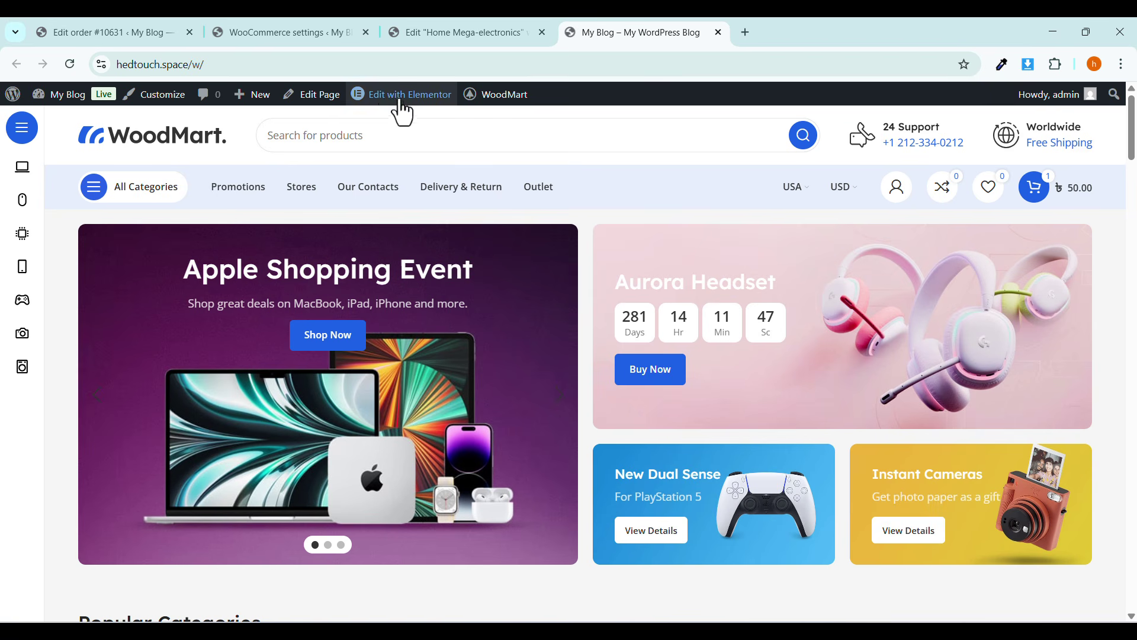
{"action": "mouse_move", "coordinate": [390, 101]}
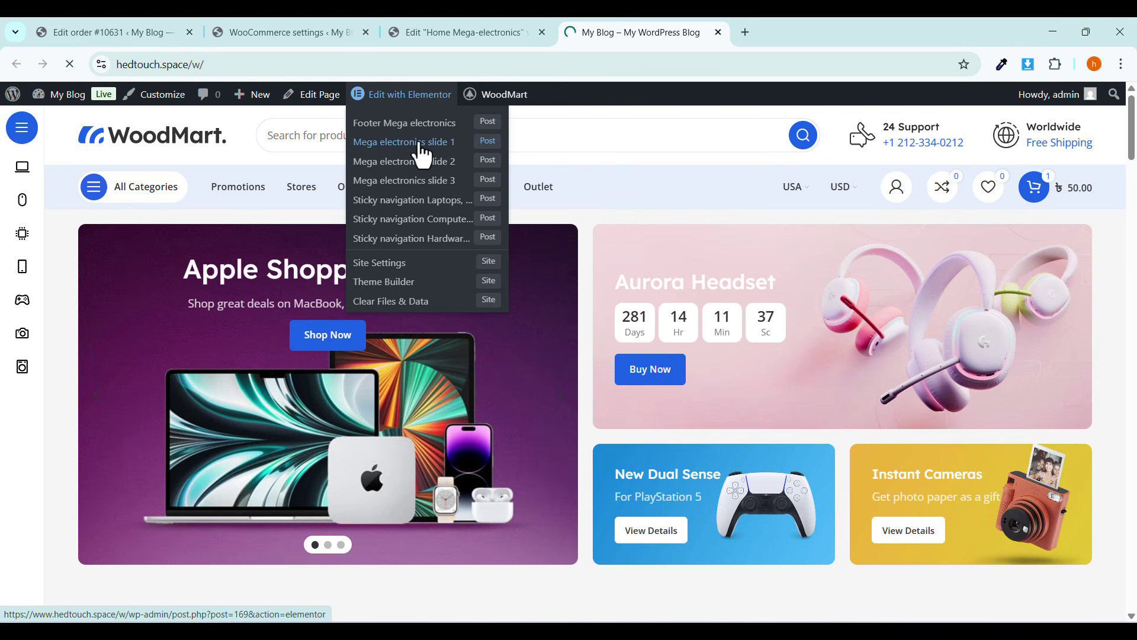
{"action": "left_click", "coordinate": [422, 143]}
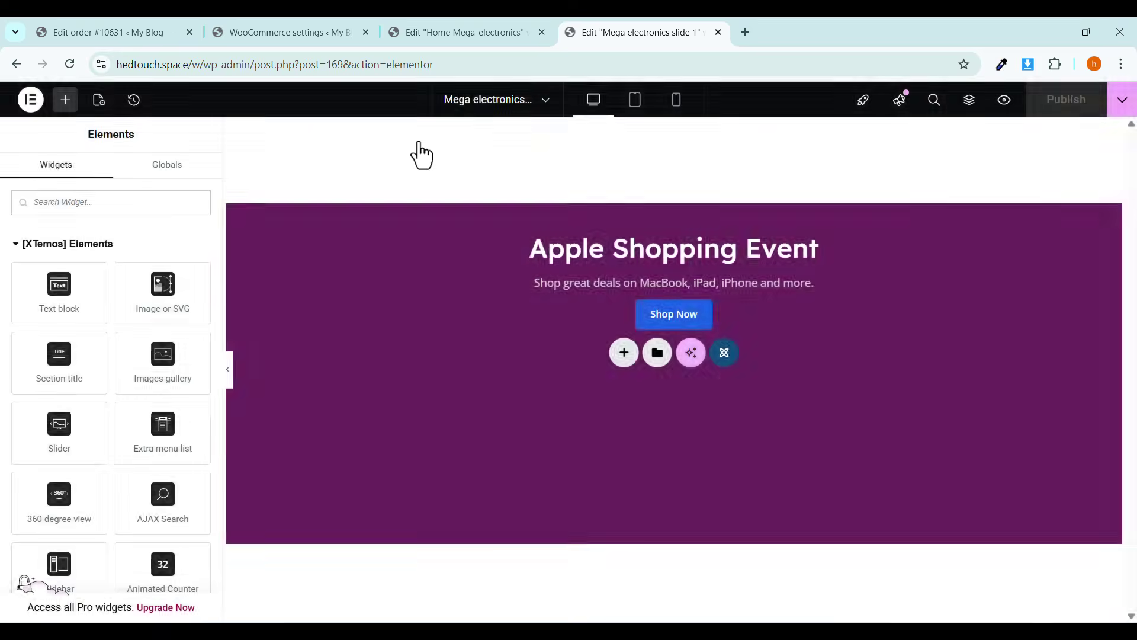
Change the slide's title to "Samsung Shopping Event".
{"action": "left_click", "coordinate": [553, 251]}
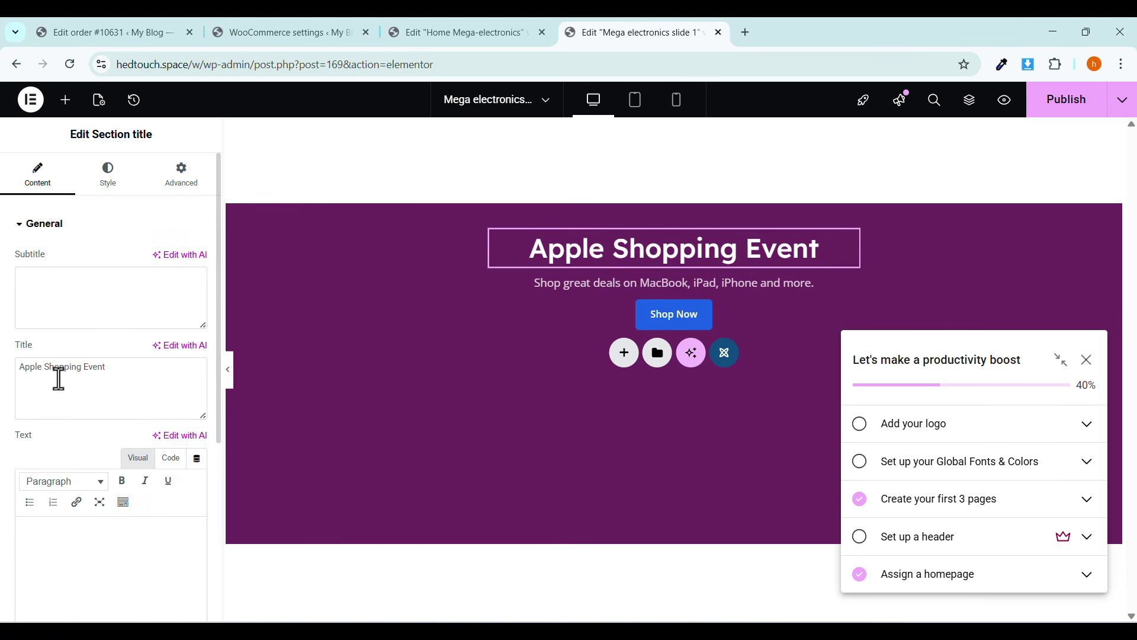
{"action": "left_click_drag", "start_coordinate": [39, 370], "coordinate": [10, 379]}
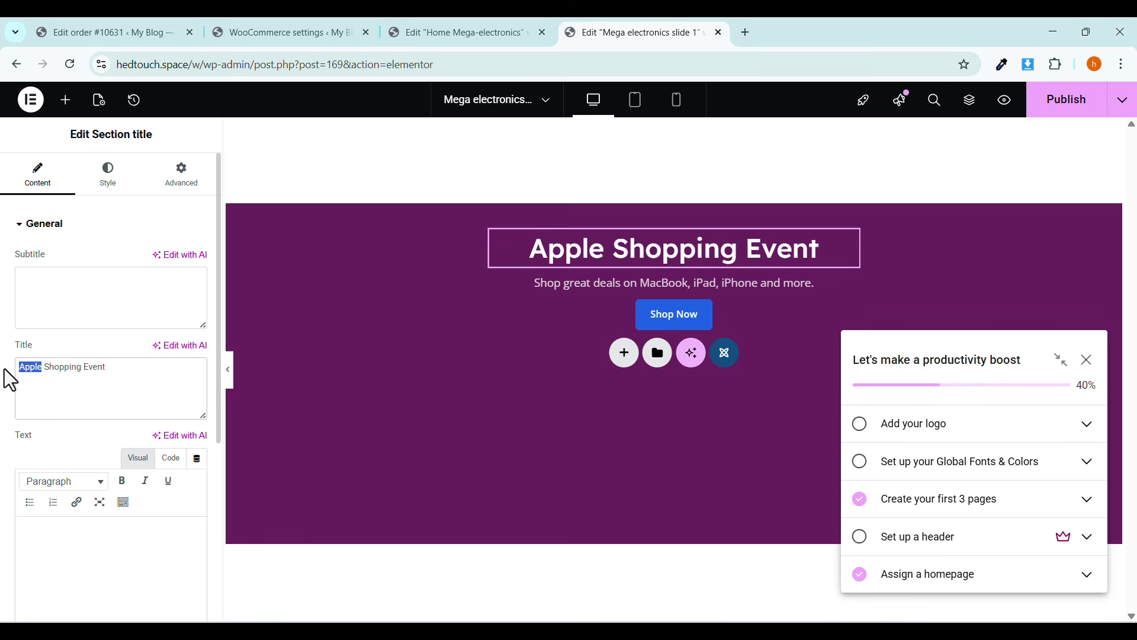
{"action": "type", "text": "S"}
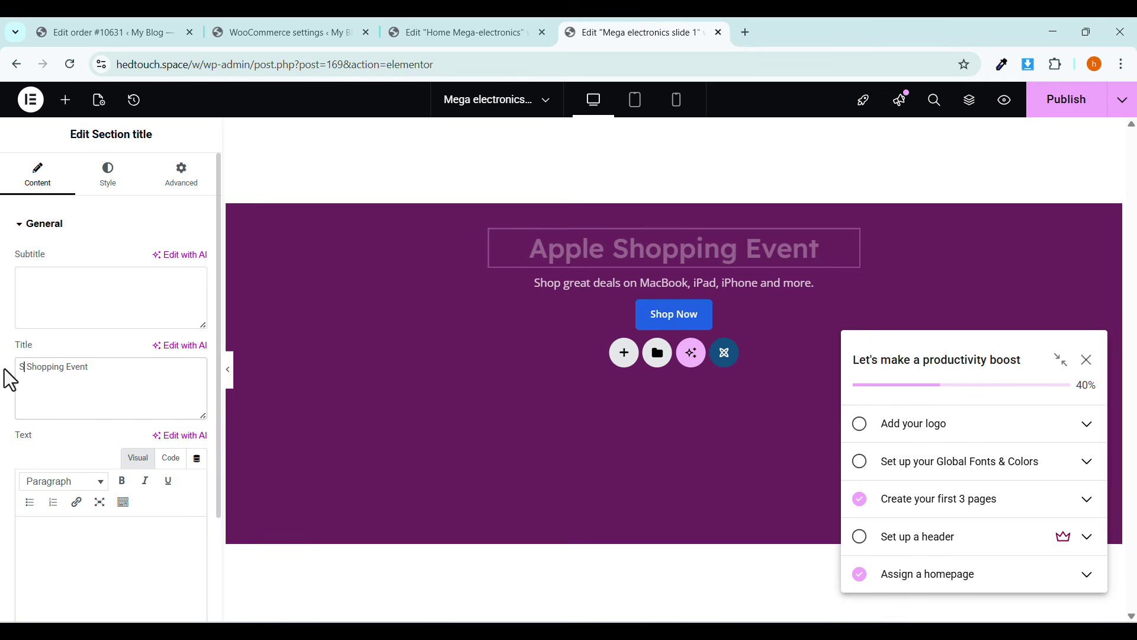
{"action": "type", "text": "ams"}
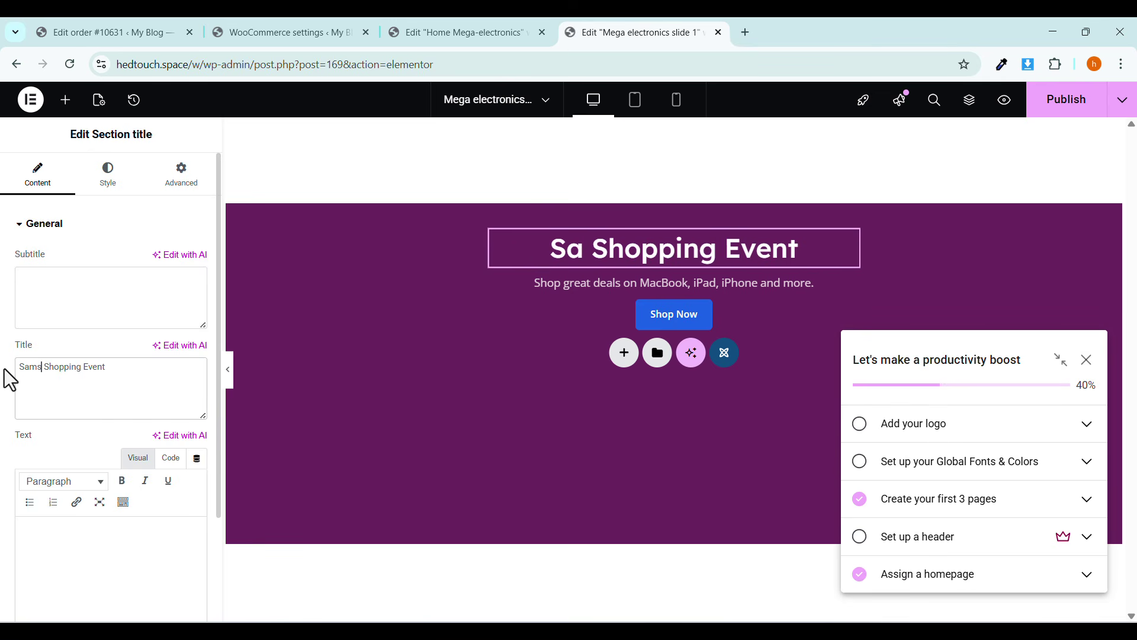
{"action": "type", "text": "ung"}
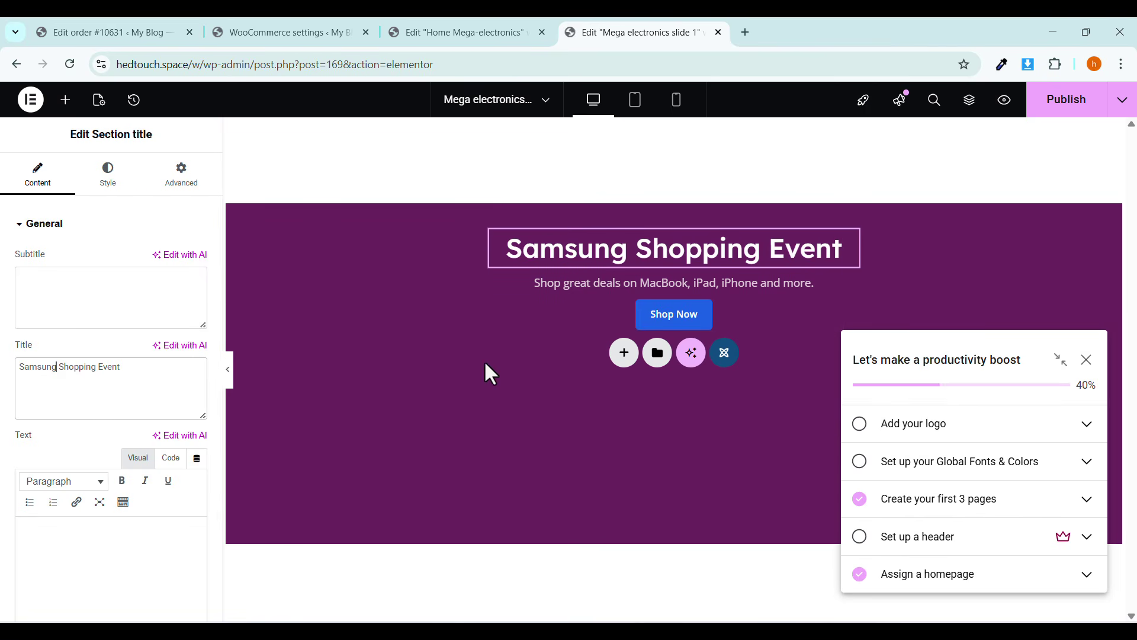
Review the editable content of the slide's text block and Shop Now button, and the container's background options.
{"action": "left_click", "coordinate": [643, 288]}
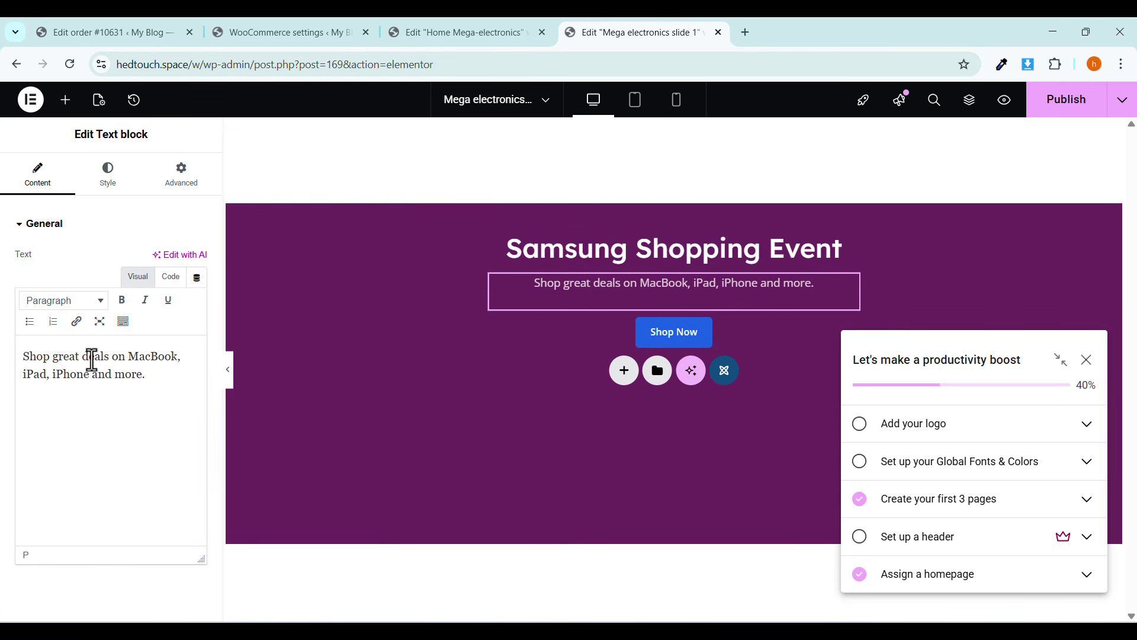
{"action": "left_click", "coordinate": [631, 329]}
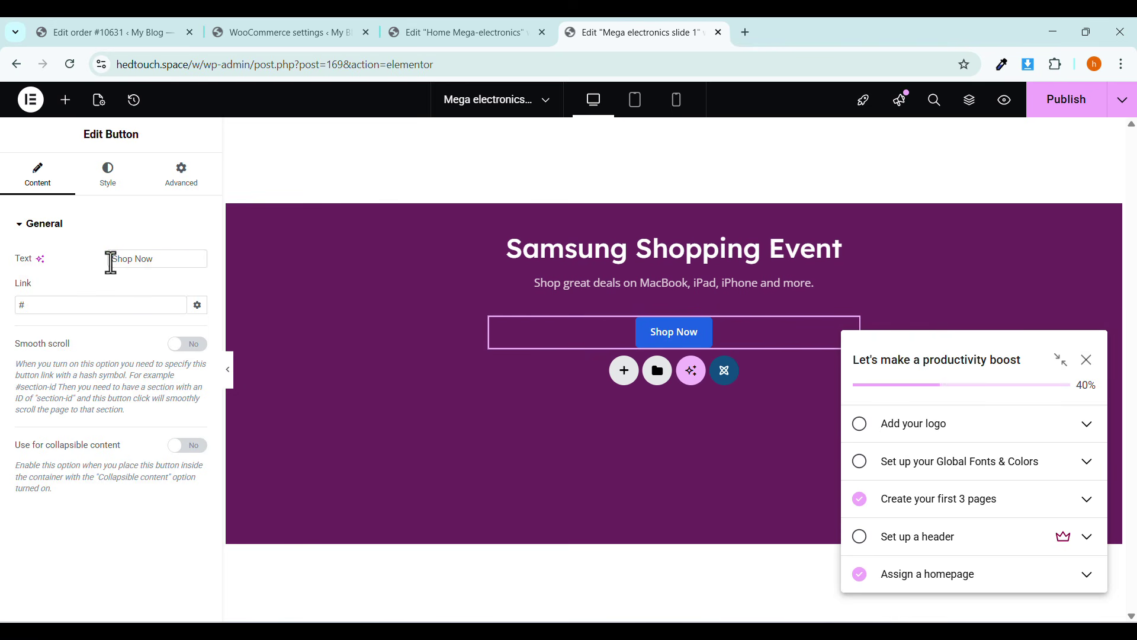
{"action": "left_click_drag", "start_coordinate": [109, 262], "coordinate": [132, 264]}
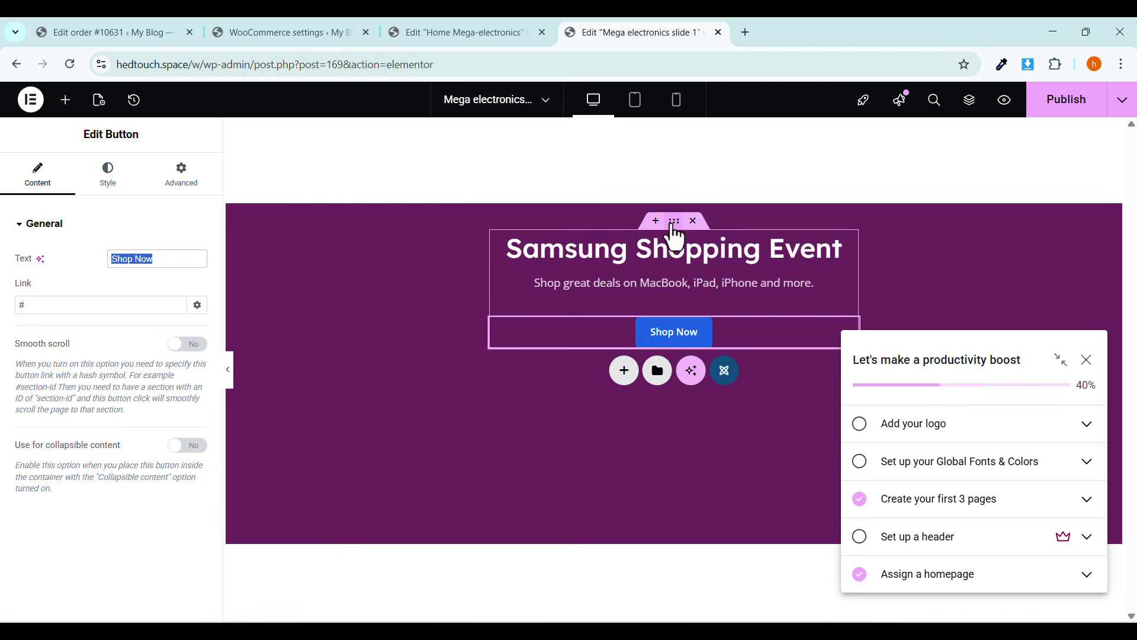
{"action": "left_click", "coordinate": [294, 231]}
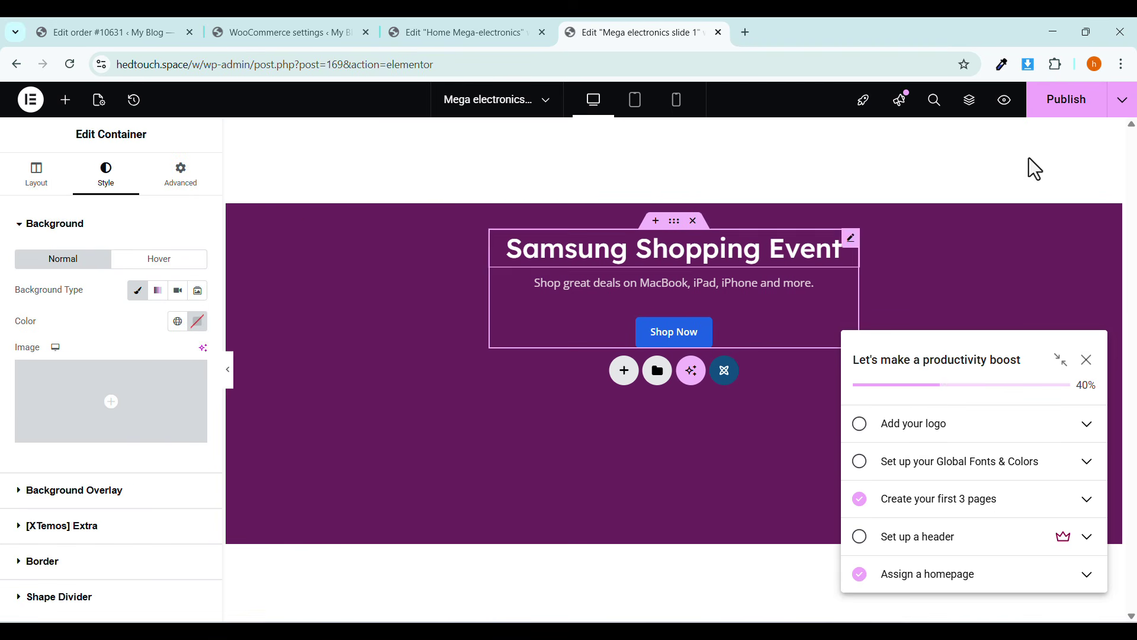
Publish the slide changes and open the slide's live page.
{"action": "left_click", "coordinate": [1056, 117]}
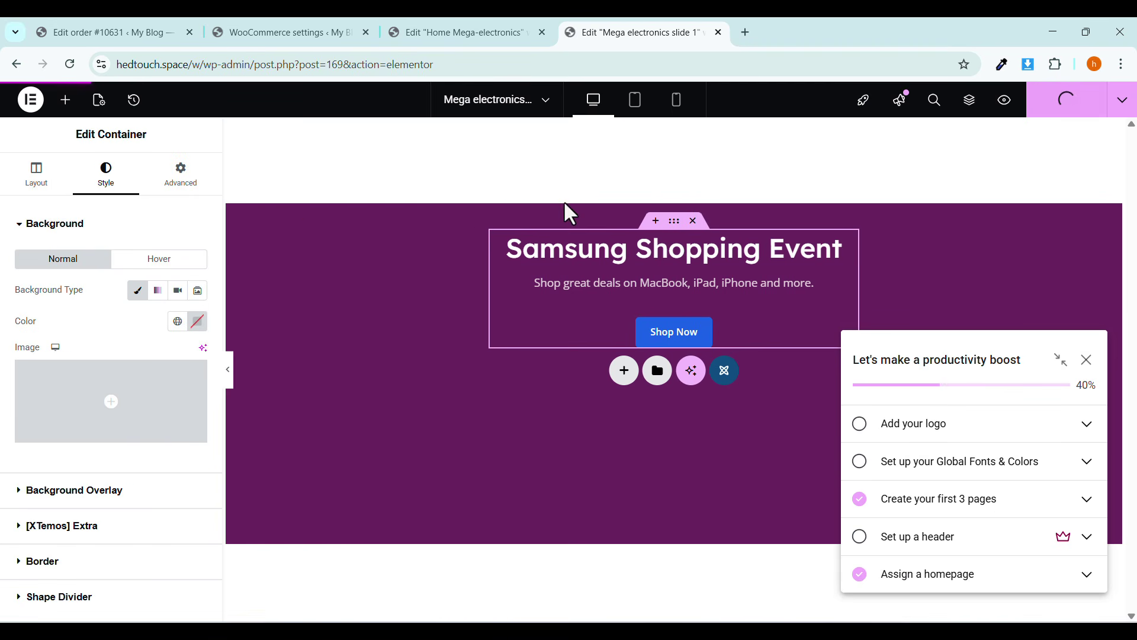
{"action": "left_click", "coordinate": [1116, 112]}
{"action": "right_click", "coordinate": [1048, 223]}
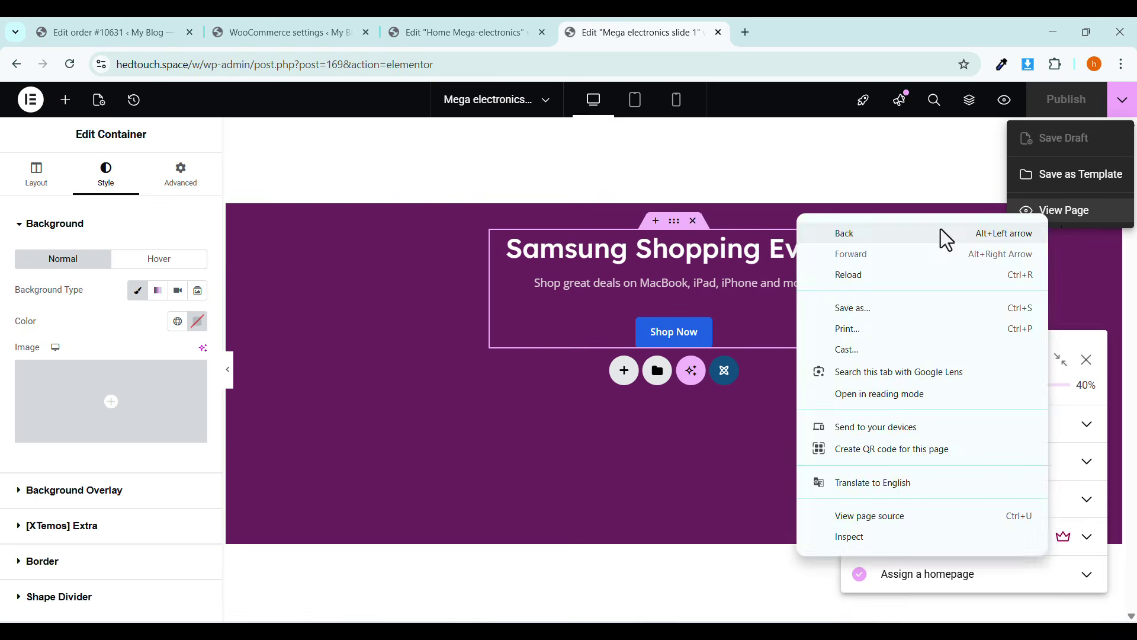
{"action": "left_click", "coordinate": [1066, 212]}
{"action": "left_click", "coordinate": [1067, 212]}
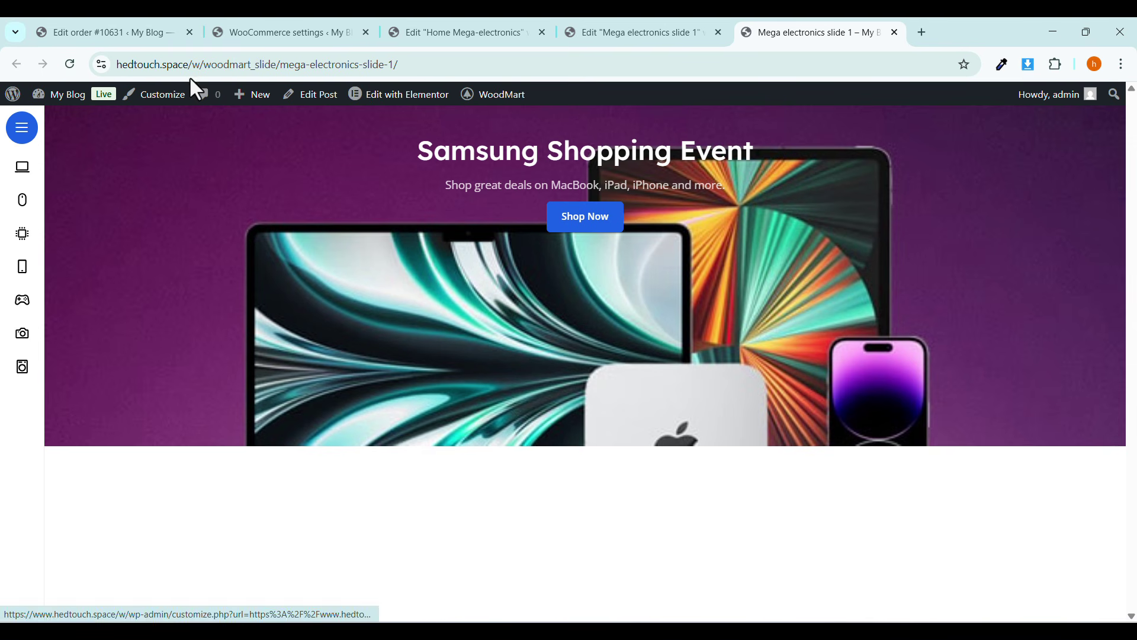
Load the store's home page and show the first slide of the main slider to check its title.
{"action": "left_click_drag", "start_coordinate": [198, 64], "coordinate": [603, 67]}
{"action": "key", "text": "BackSpace"}
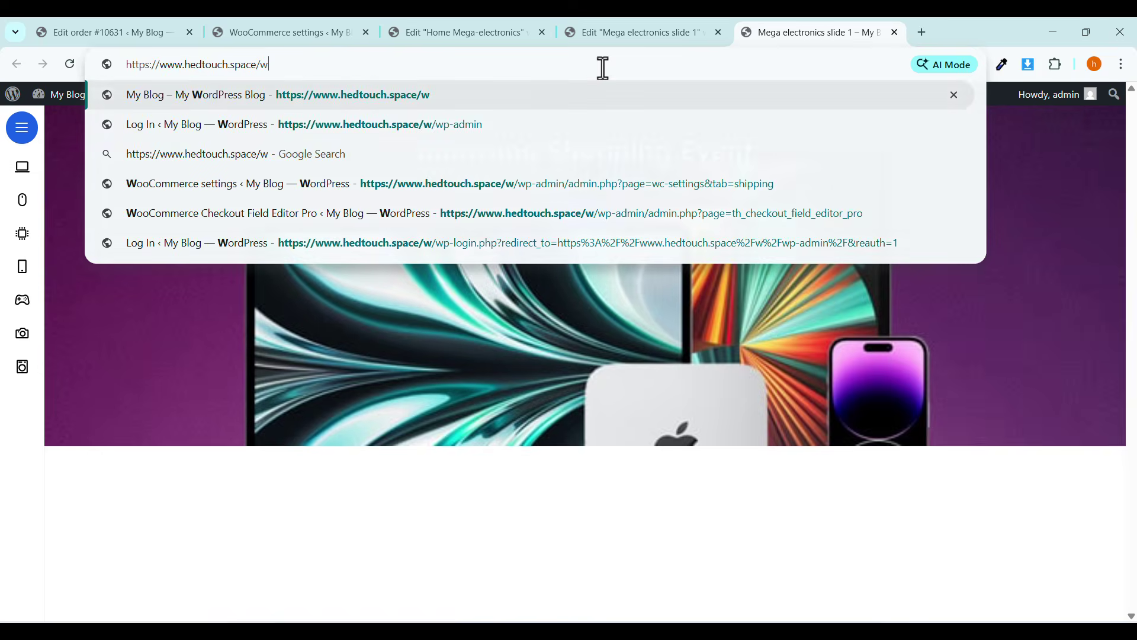
{"action": "key", "text": "Return"}
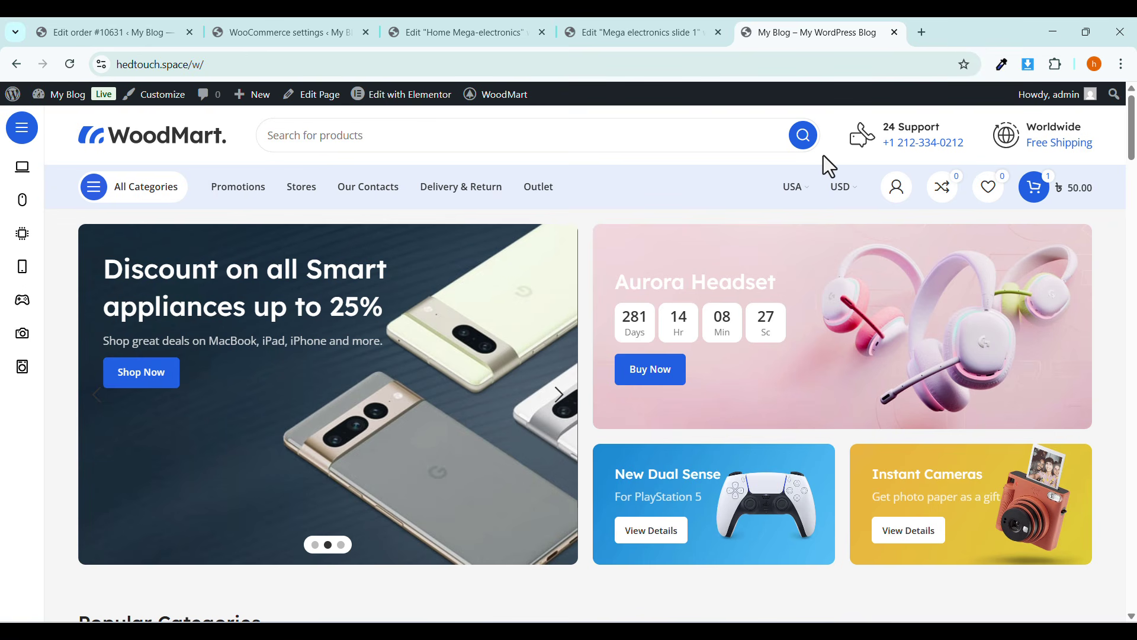
{"action": "left_click", "coordinate": [314, 544]}
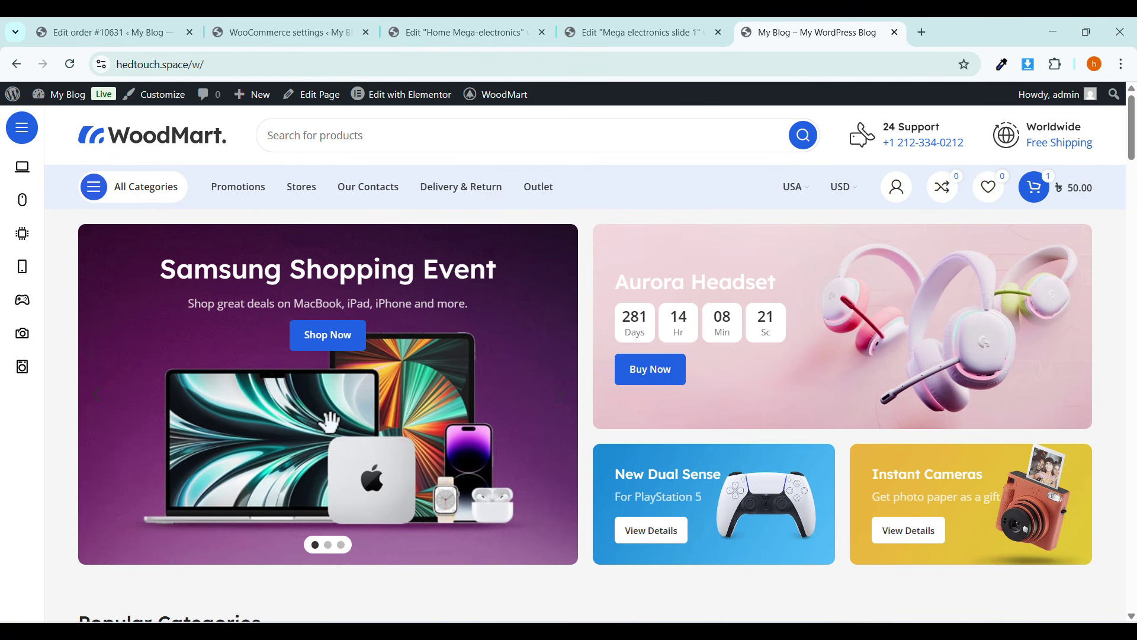
{"action": "left_click", "coordinate": [672, 35]}
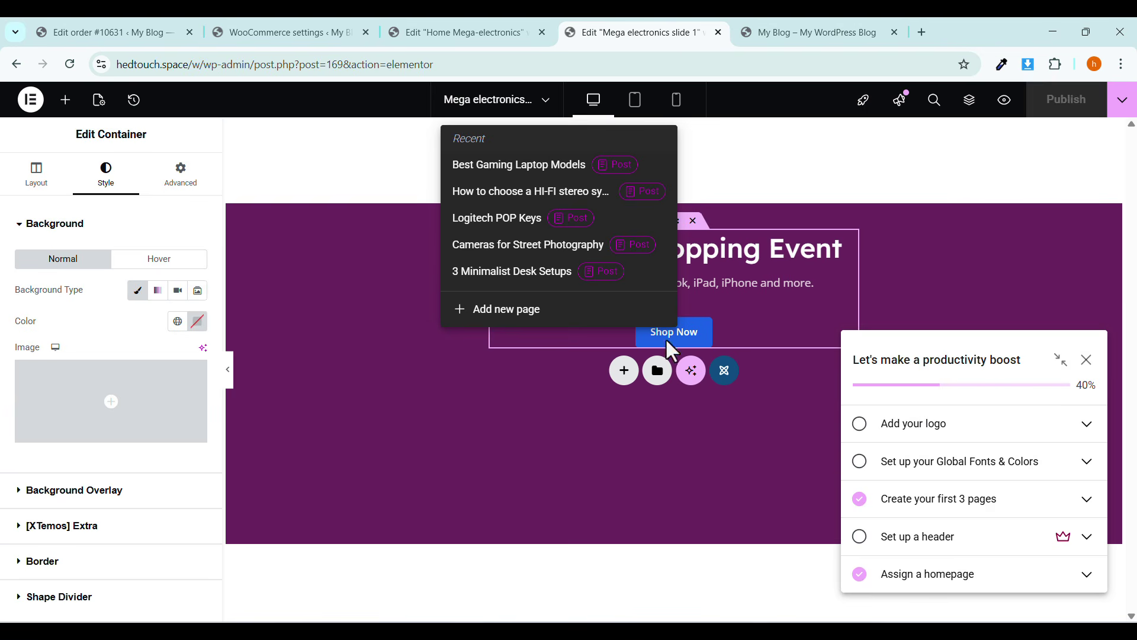
{"action": "left_click", "coordinate": [842, 29]}
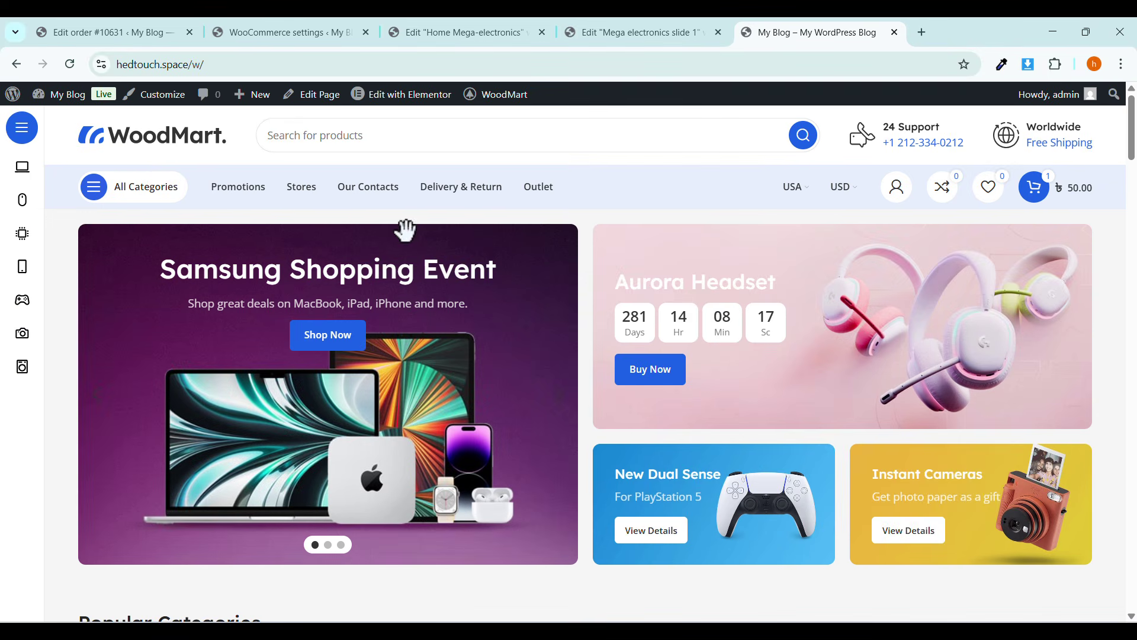
Go to the Slides list in the WordPress admin and open Mega electronics slide 1 for editing at its featured image.
{"action": "mouse_move", "coordinate": [56, 103]}
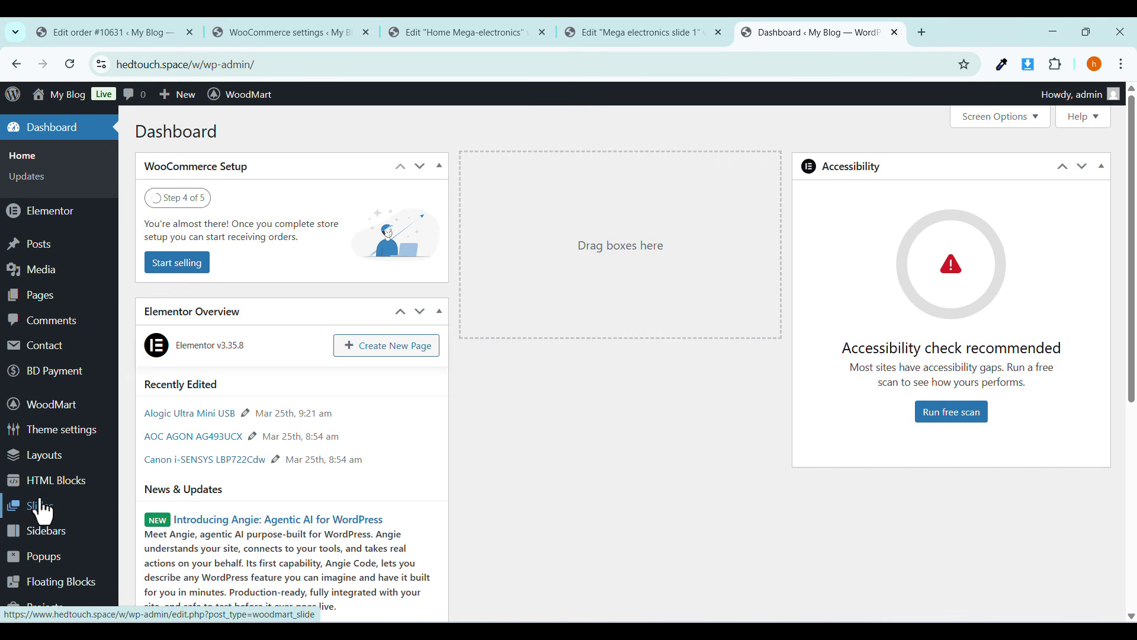
{"action": "left_click", "coordinate": [30, 506]}
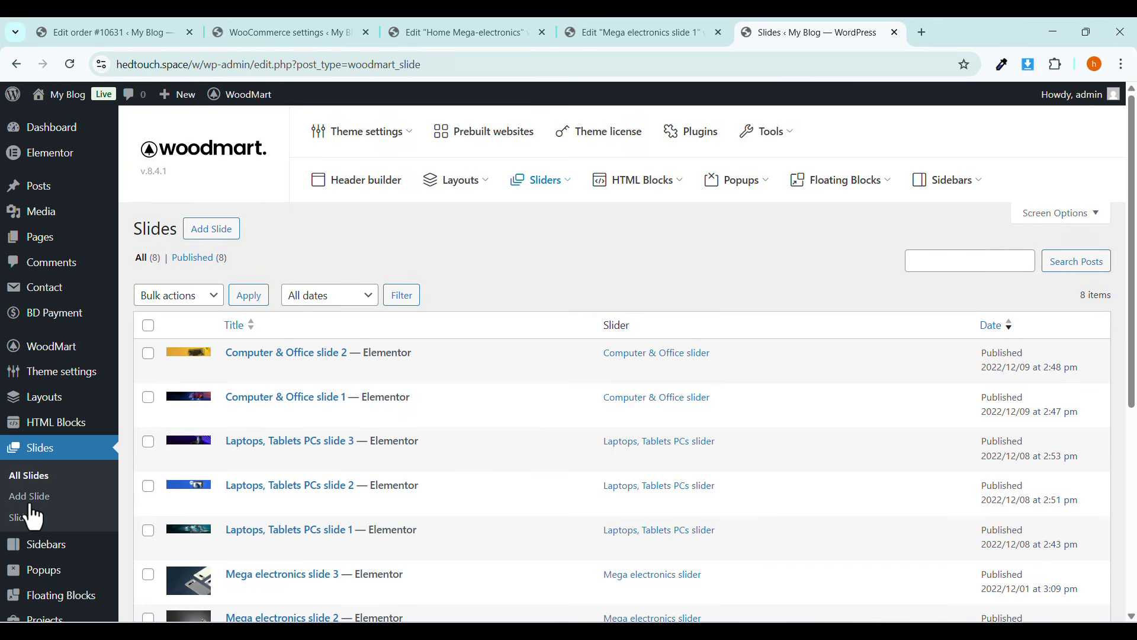
{"action": "scroll", "coordinate": [178, 473], "scroll_direction": "down", "scroll_amount": 3}
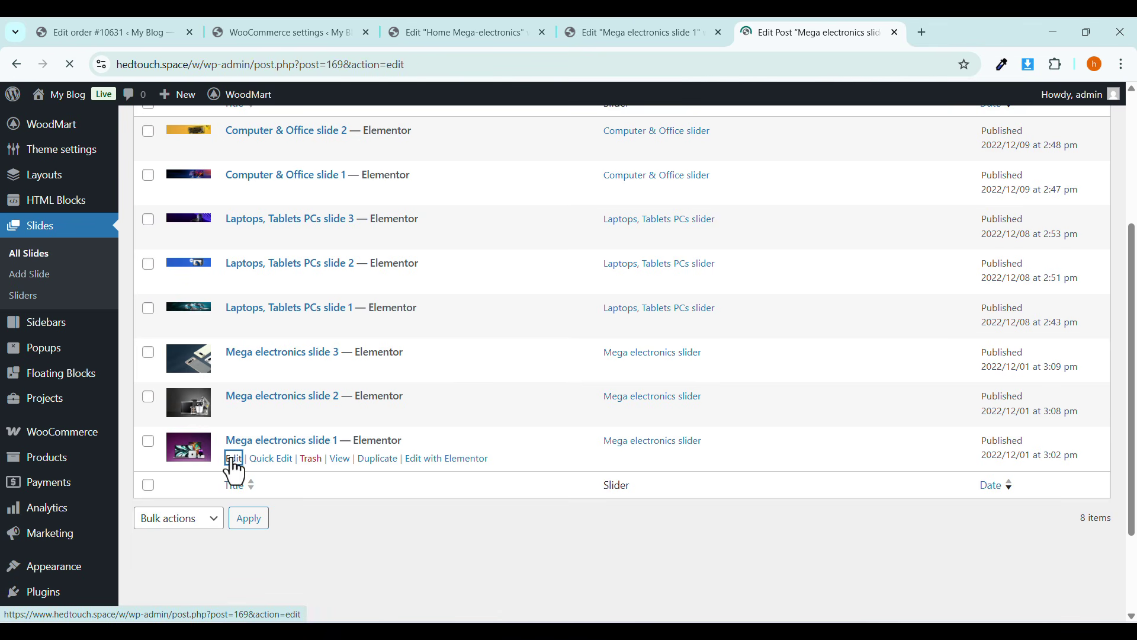
{"action": "scroll", "coordinate": [572, 465], "scroll_direction": "down", "scroll_amount": 5}
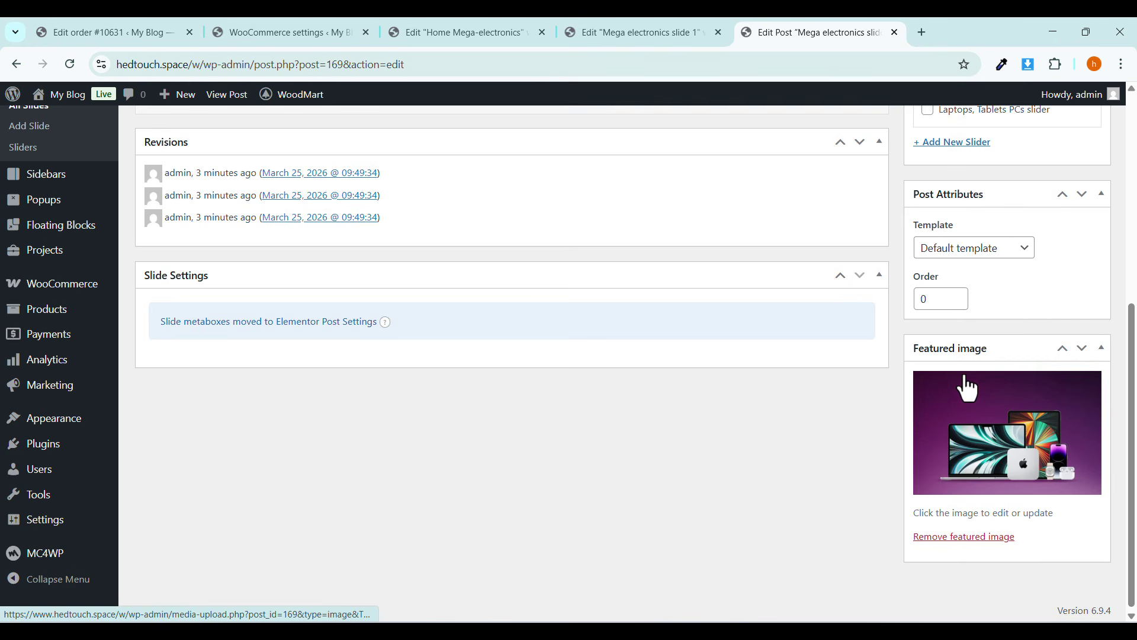
{"action": "right_click", "coordinate": [959, 427]}
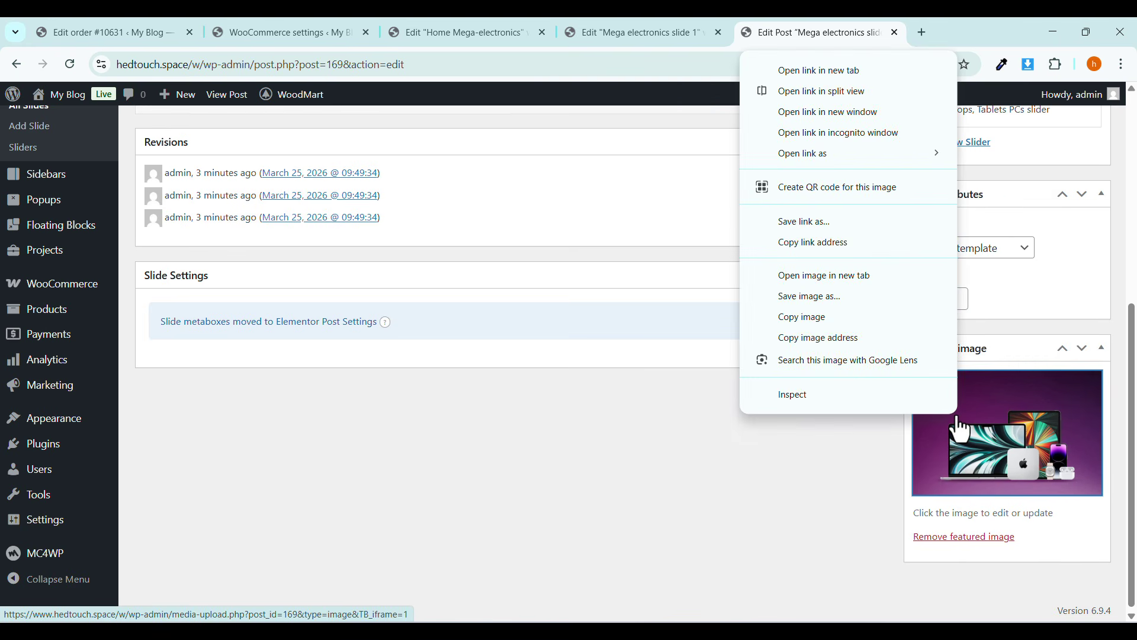
{"action": "left_click", "coordinate": [815, 69]}
{"action": "left_click", "coordinate": [915, 33]}
{"action": "left_click", "coordinate": [766, 27]}
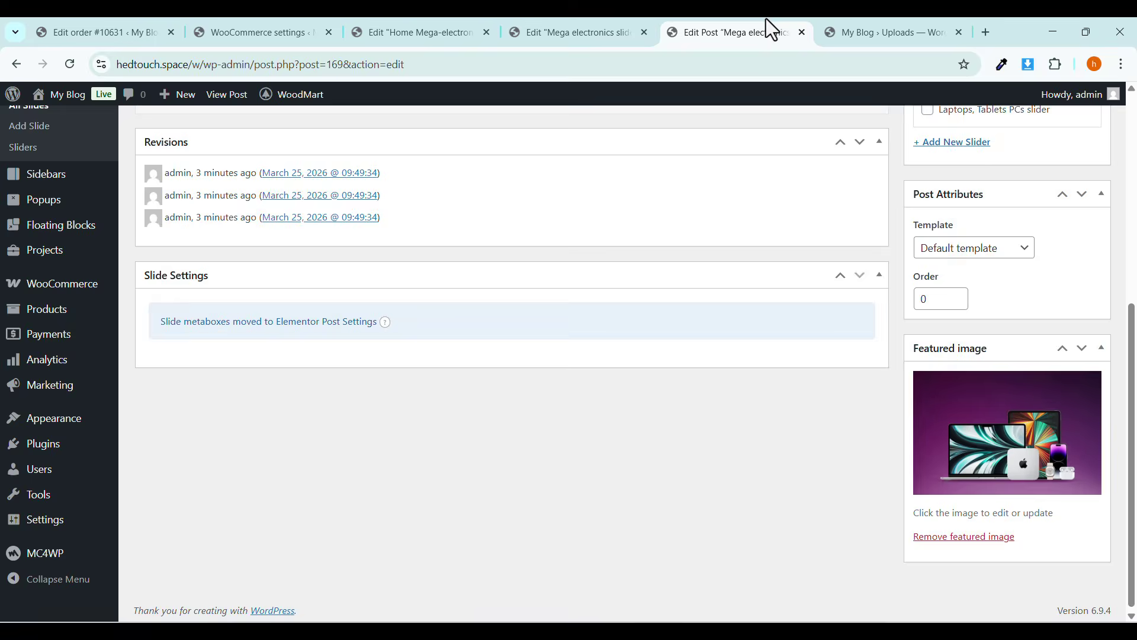
Open the slide's featured image file by itself in a new browser tab.
{"action": "right_click", "coordinate": [1005, 421]}
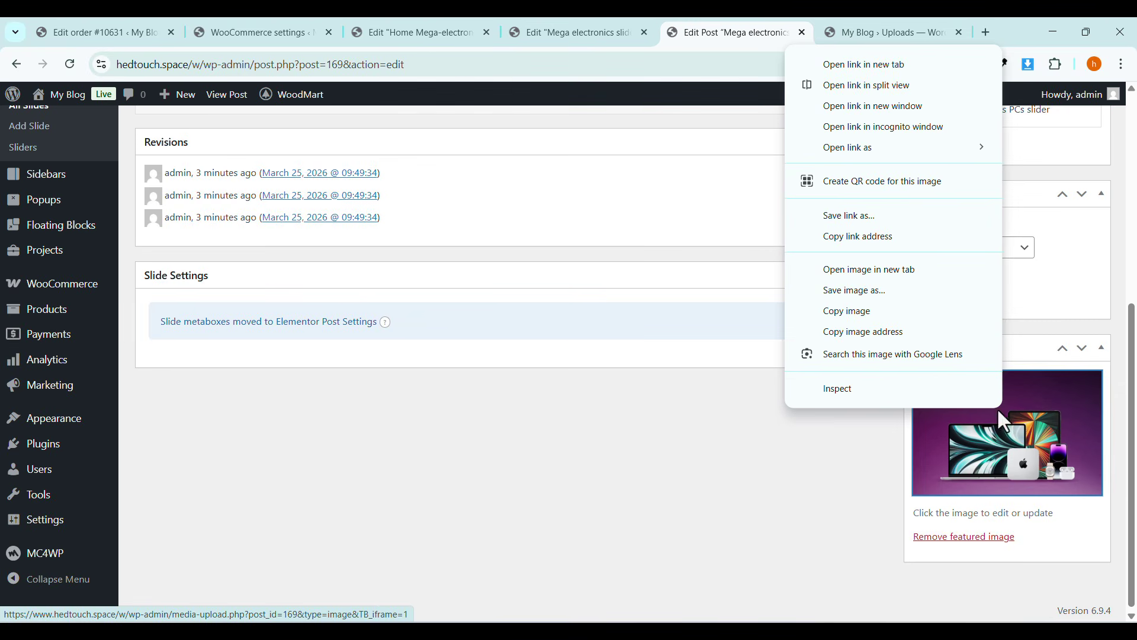
{"action": "left_click", "coordinate": [867, 273]}
{"action": "left_click", "coordinate": [889, 30]}
{"action": "left_click", "coordinate": [823, 32]}
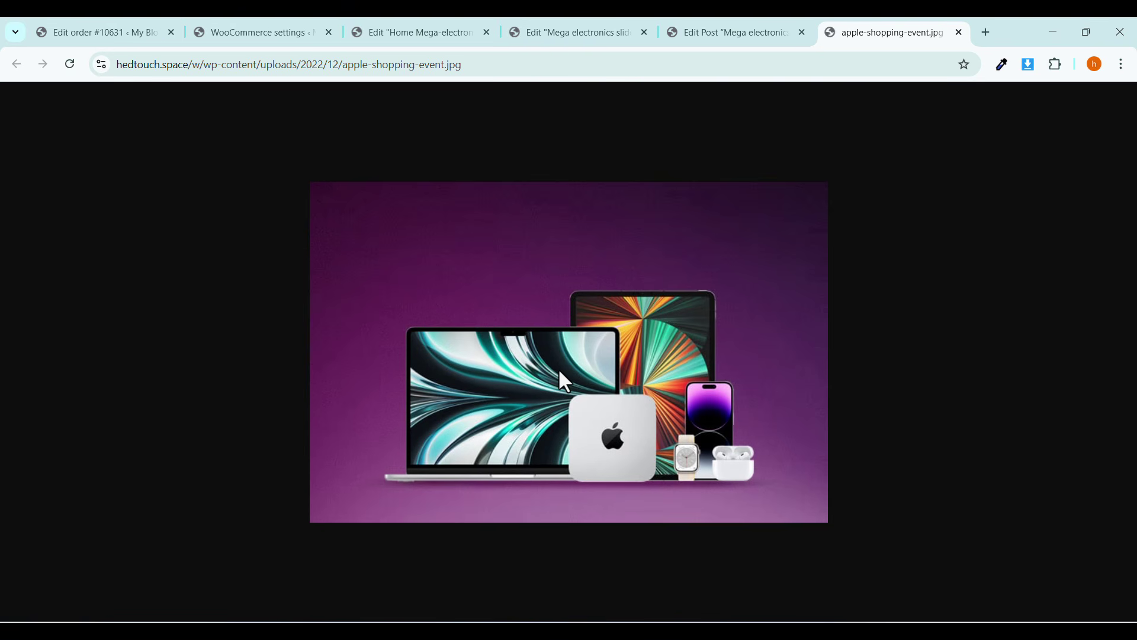
Save the image to Downloads as apple-shopping-event.jpg and show it in its folder to check its dimensions.
{"action": "right_click", "coordinate": [529, 311]}
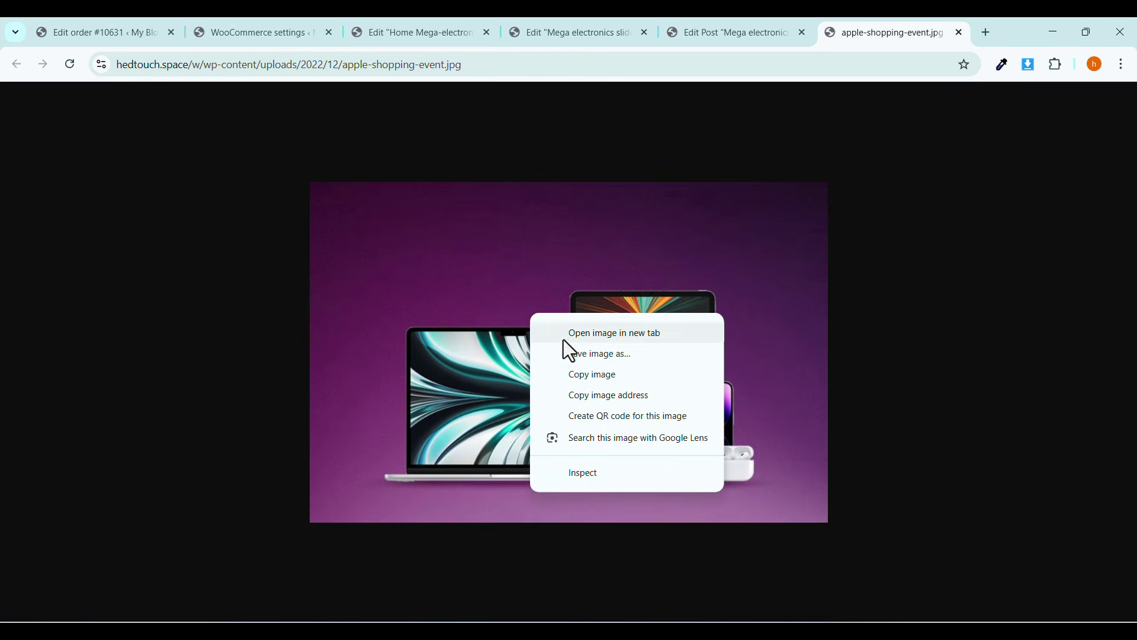
{"action": "left_click", "coordinate": [573, 353]}
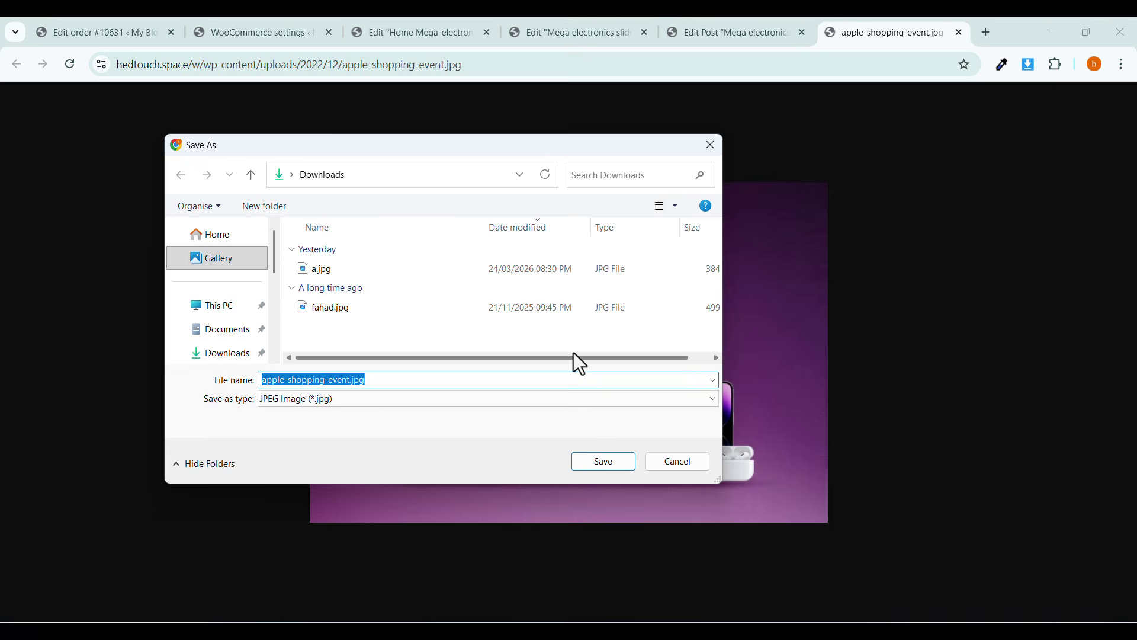
{"action": "left_click", "coordinate": [591, 461]}
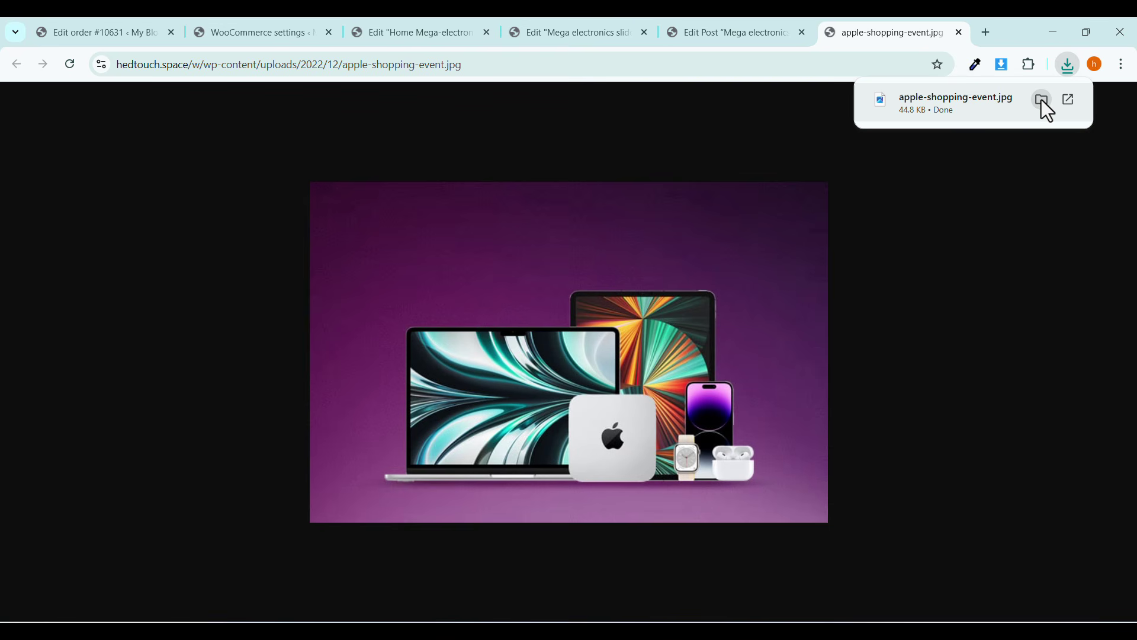
{"action": "left_click", "coordinate": [1041, 99]}
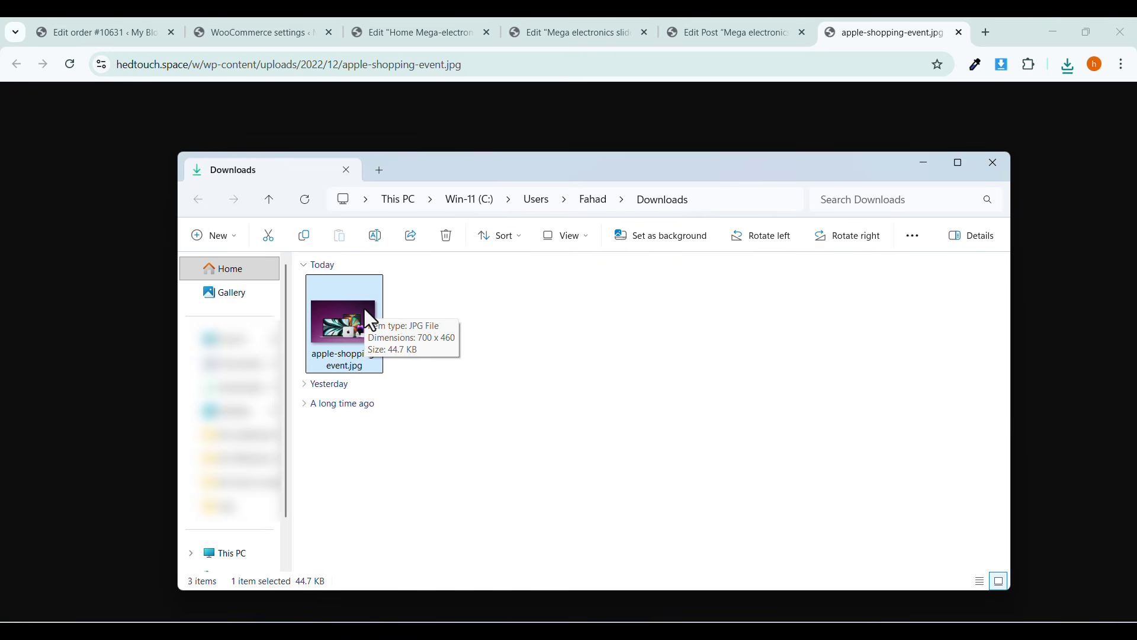
Search for canva in a new browser tab and open the Canva website.
{"action": "left_click", "coordinate": [986, 32]}
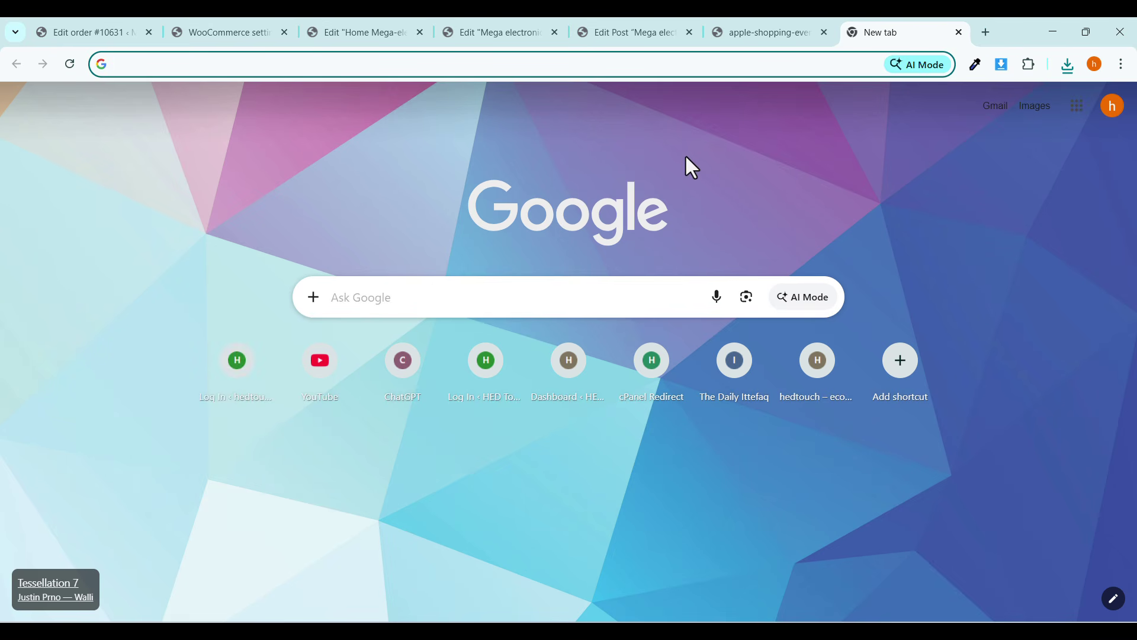
{"action": "type", "text": "canva"}
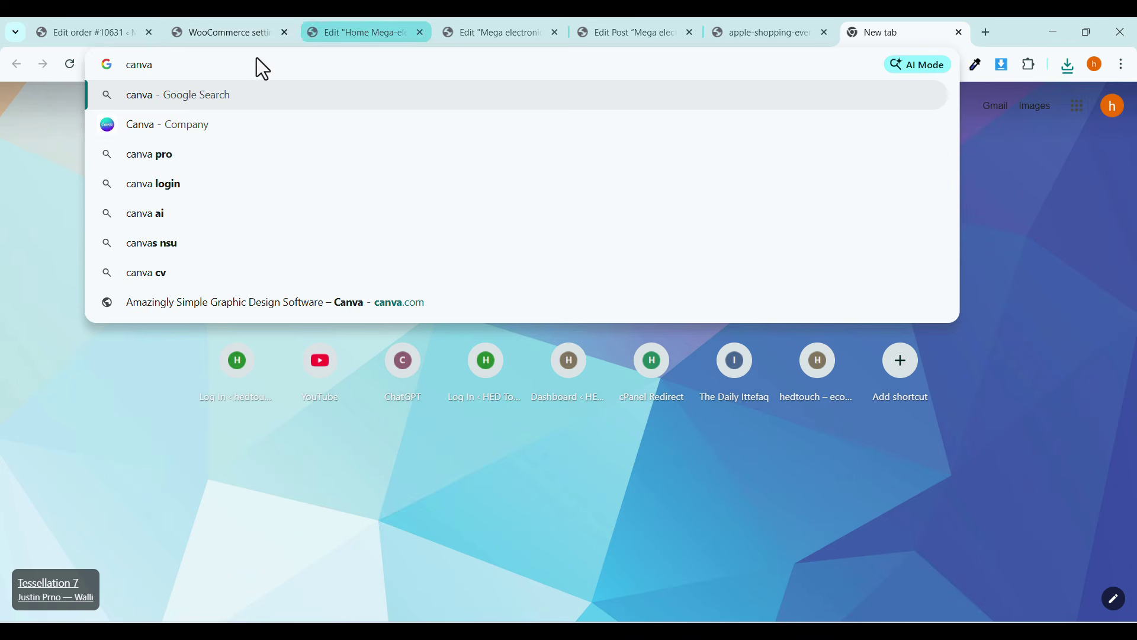
{"action": "left_click", "coordinate": [179, 127]}
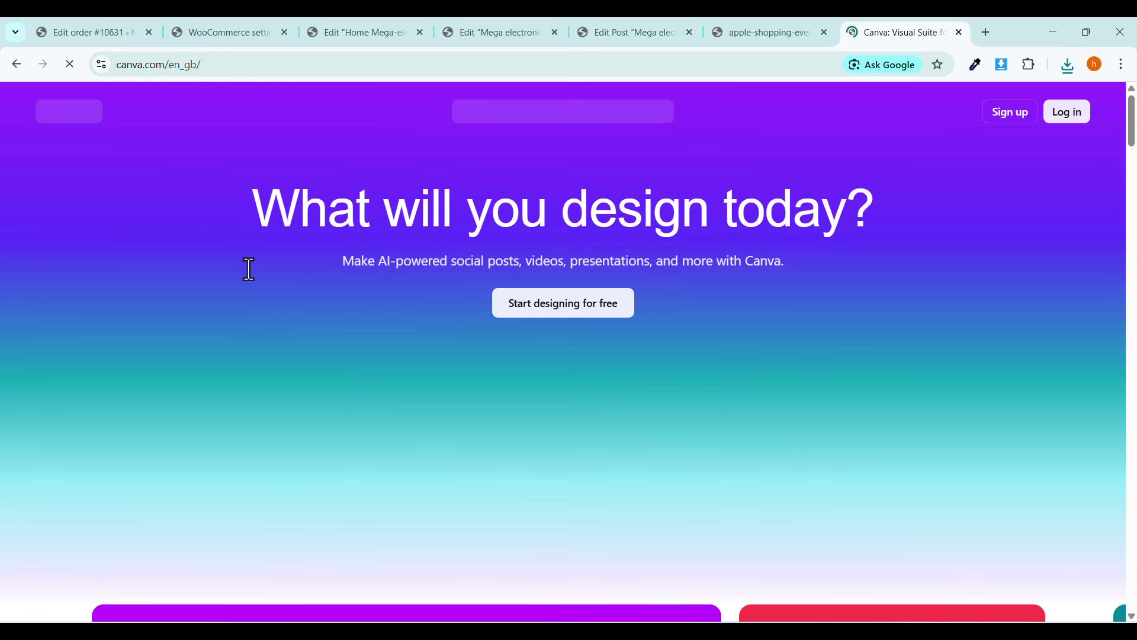
Sign in to Canva with the Google account and complete the welcome setup for Personal projects, keeping the AI improvement setting on.
{"action": "left_click", "coordinate": [541, 306]}
{"action": "left_click", "coordinate": [414, 260]}
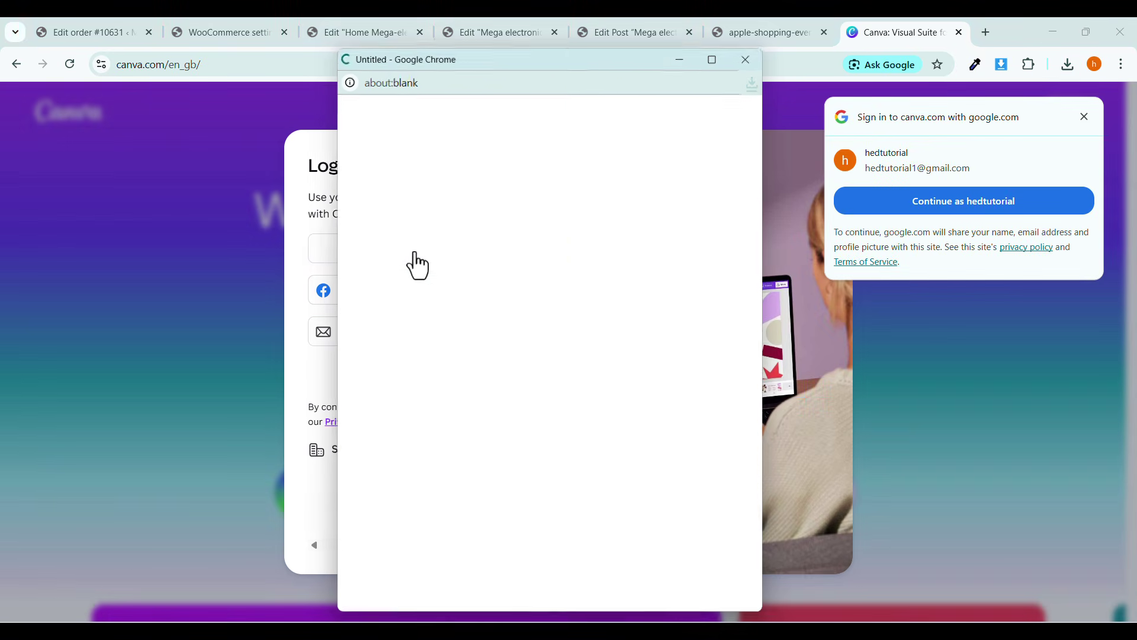
{"action": "left_click", "coordinate": [528, 312]}
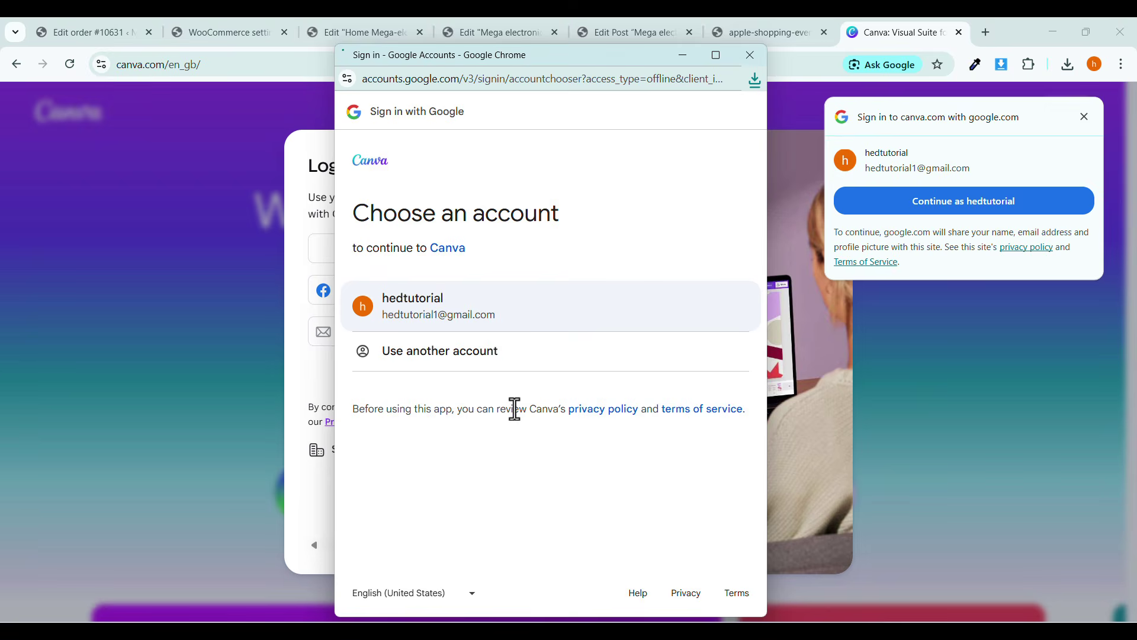
{"action": "left_click", "coordinate": [579, 564]}
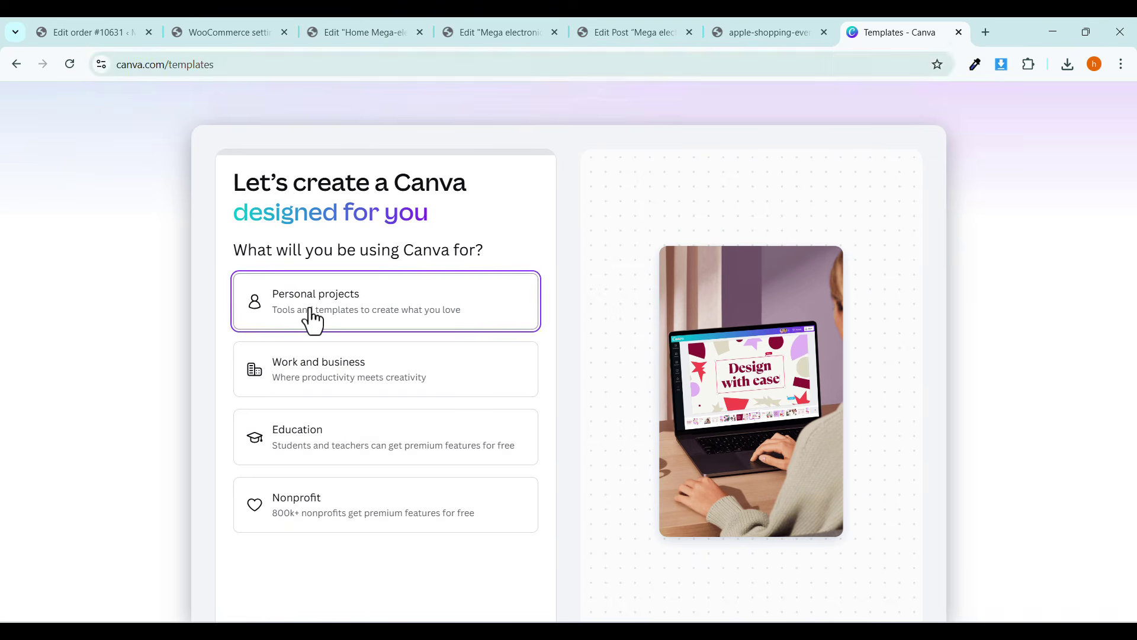
{"action": "left_click", "coordinate": [308, 320]}
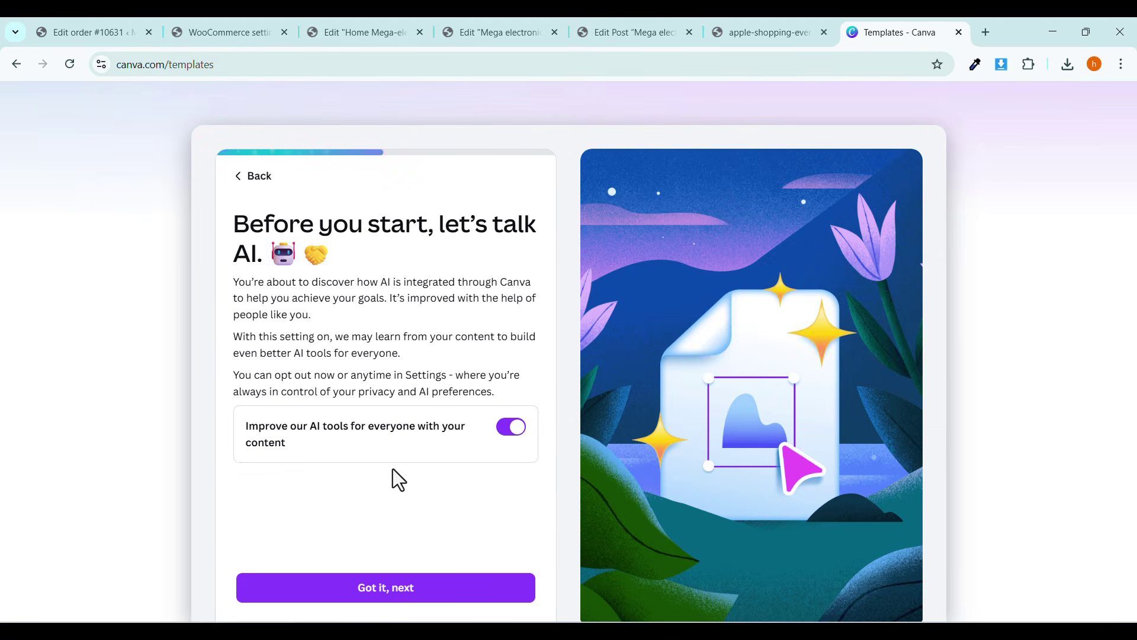
{"action": "left_click", "coordinate": [394, 589]}
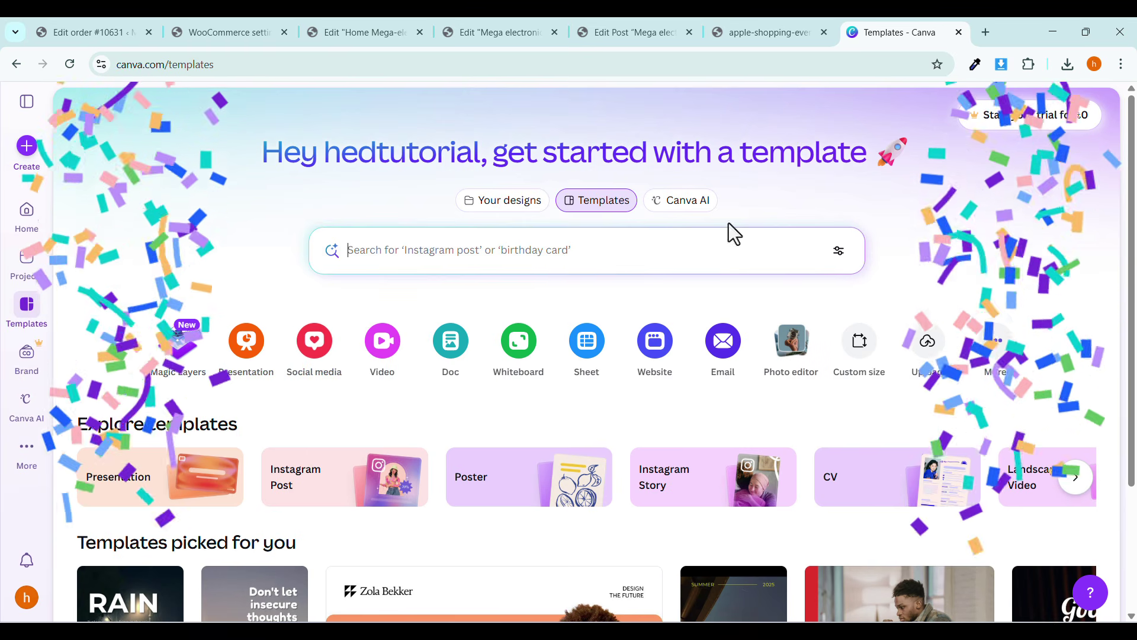
Create a custom-size Canva design of 700 x 460 px, checking the dimensions against the downloaded apple-shopping-event.jpg.
{"action": "left_click", "coordinate": [27, 148]}
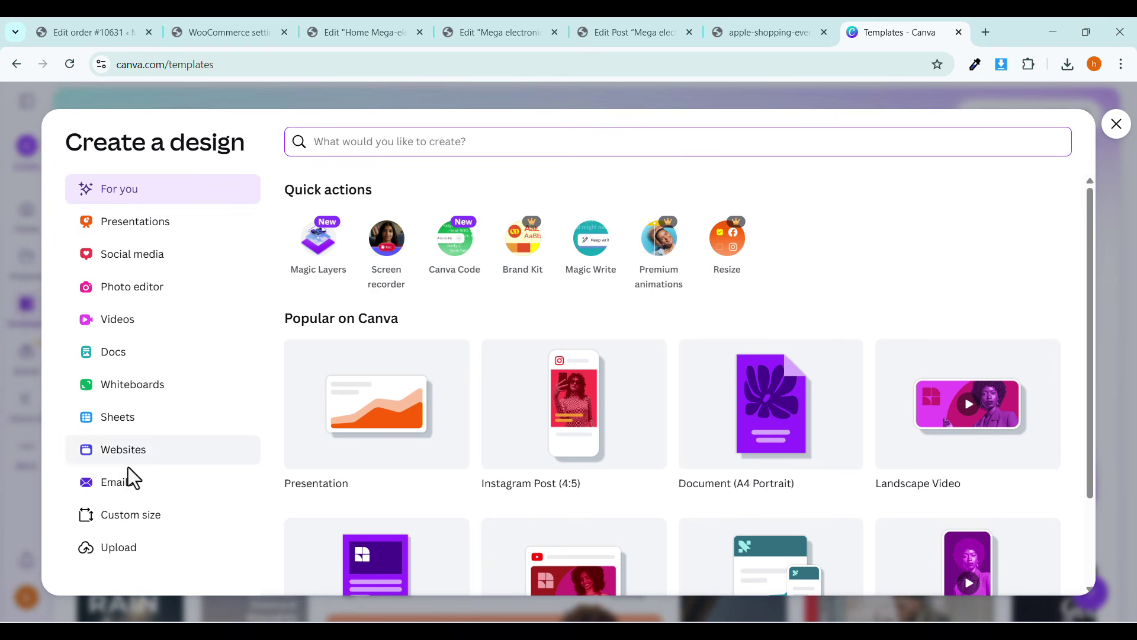
{"action": "left_click", "coordinate": [123, 522]}
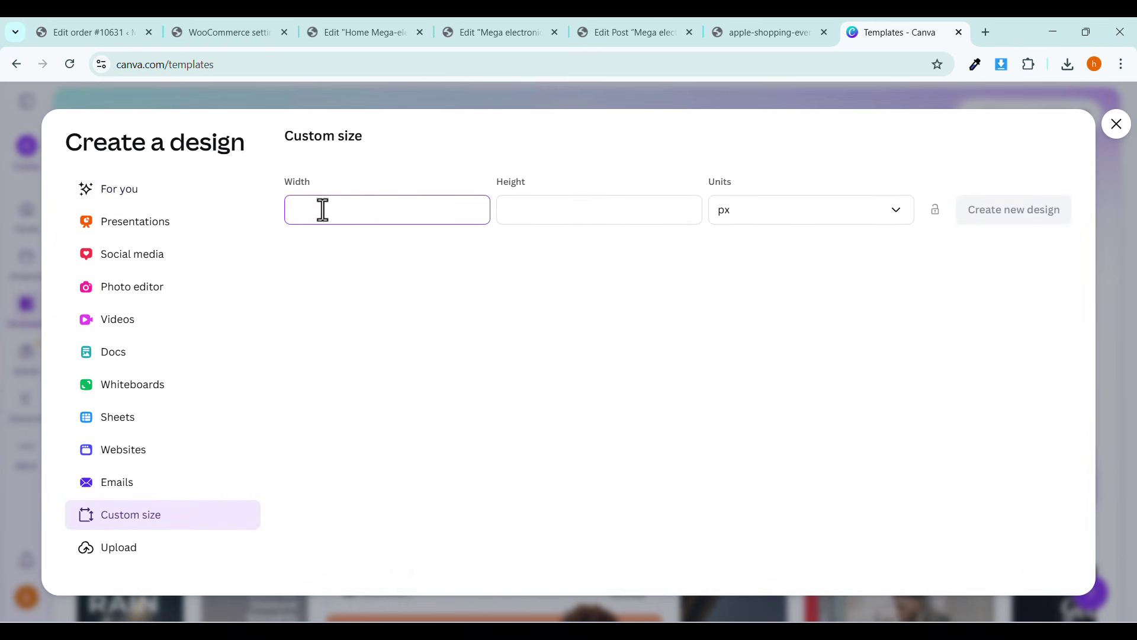
{"action": "left_click", "coordinate": [685, 631]}
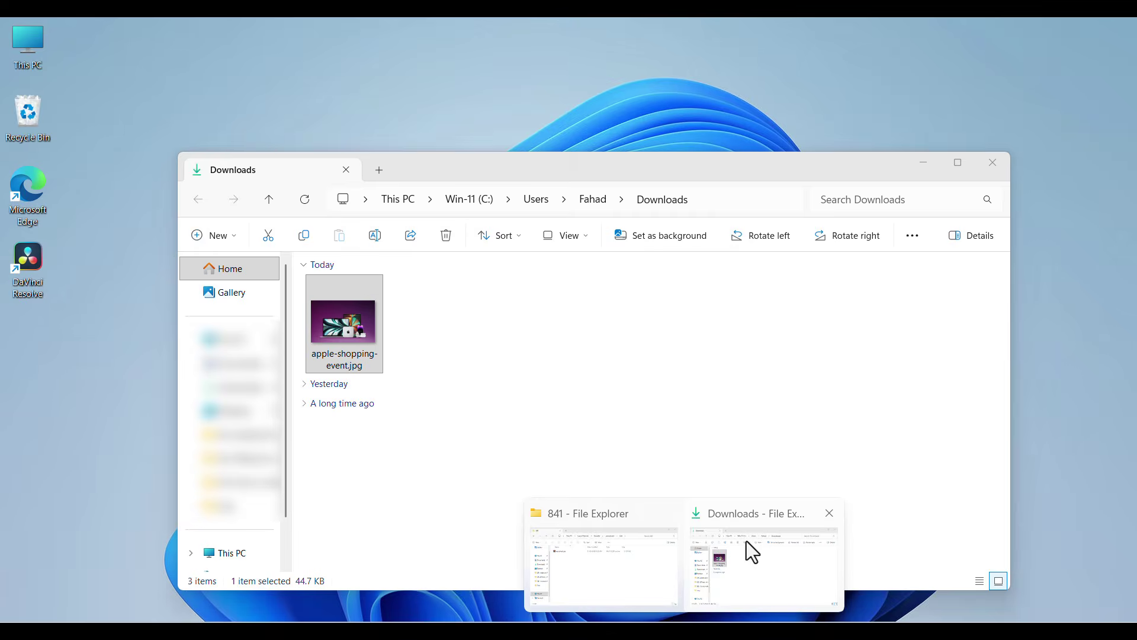
{"action": "left_click", "coordinate": [746, 542]}
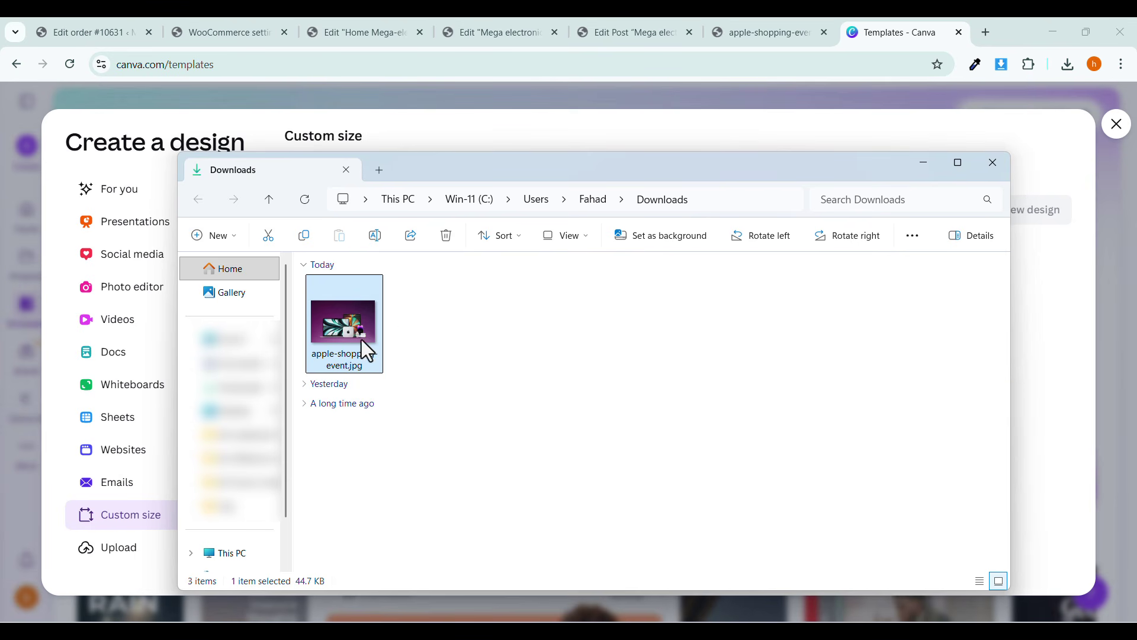
{"action": "left_click", "coordinate": [488, 150]}
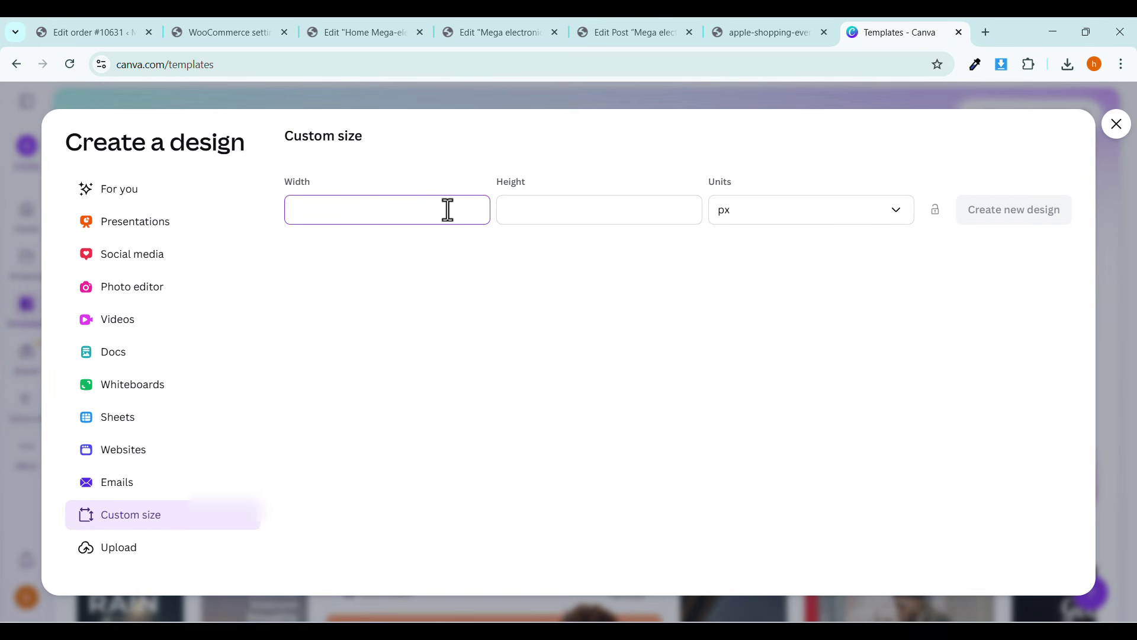
{"action": "type", "text": "700"}
{"action": "left_click", "coordinate": [560, 202]}
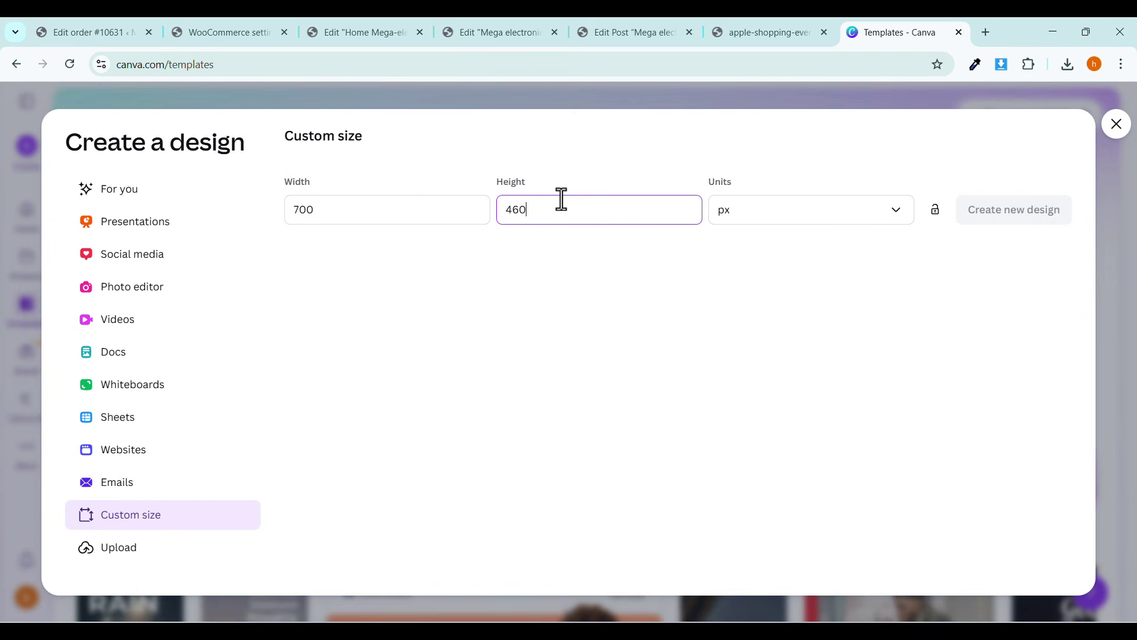
{"action": "left_click", "coordinate": [1023, 218]}
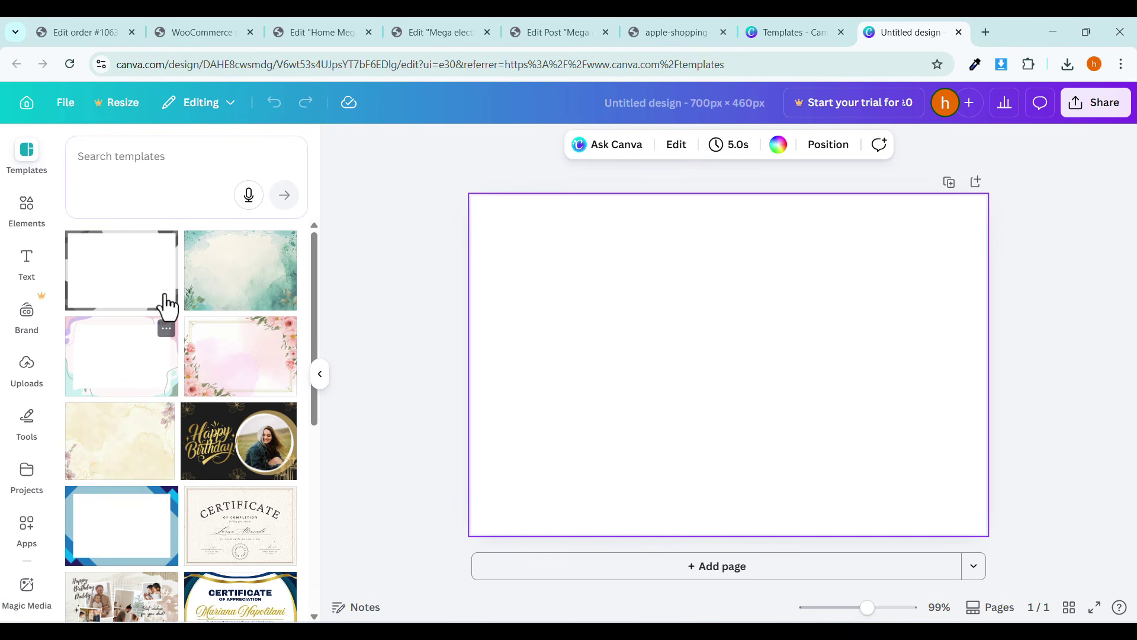
Try the Pink Aesthetic Page Border template, and replace it with the Yellow Purple Abstract Background template on the page.
{"action": "left_click", "coordinate": [134, 364]}
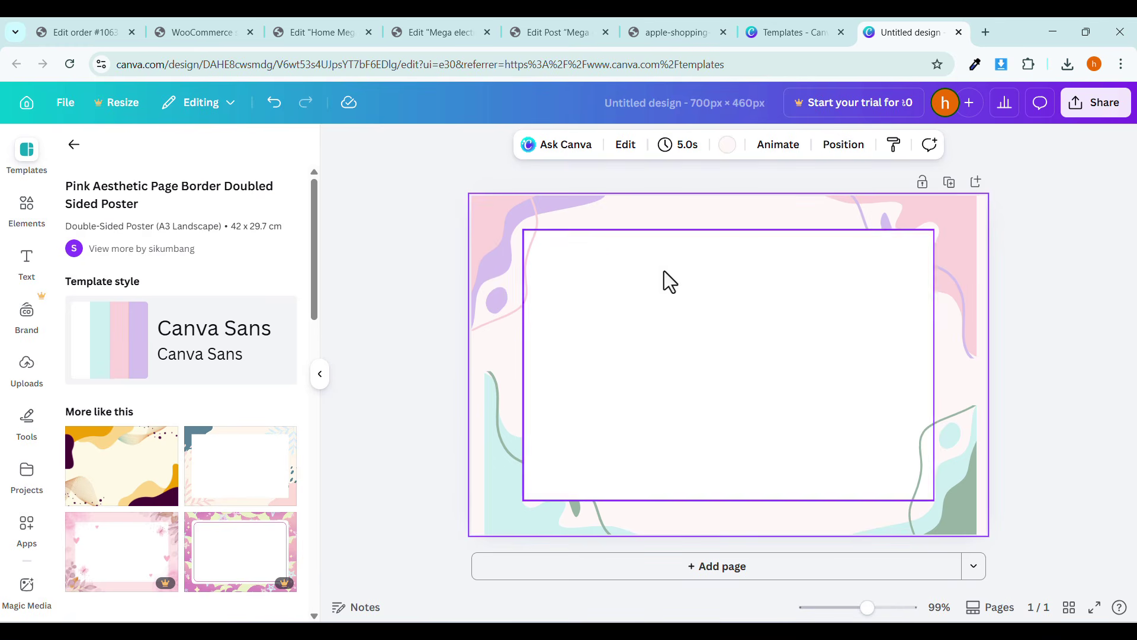
{"action": "left_click", "coordinate": [128, 468]}
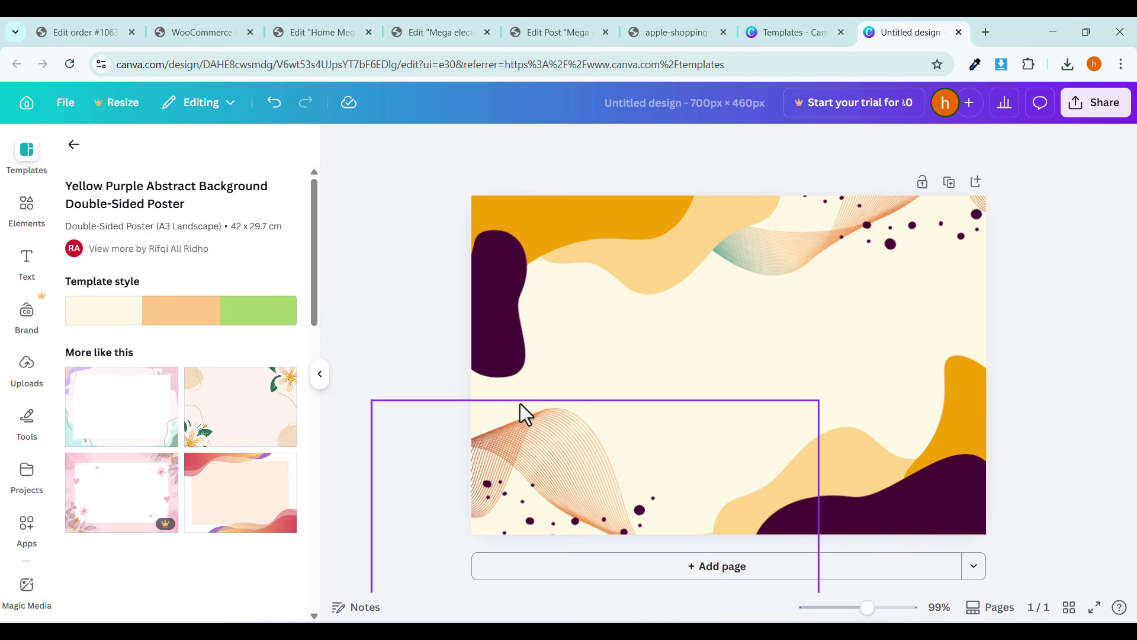
Upload apple-shopping-event.jpg from Downloads to the Canva uploads.
{"action": "left_click", "coordinate": [27, 370]}
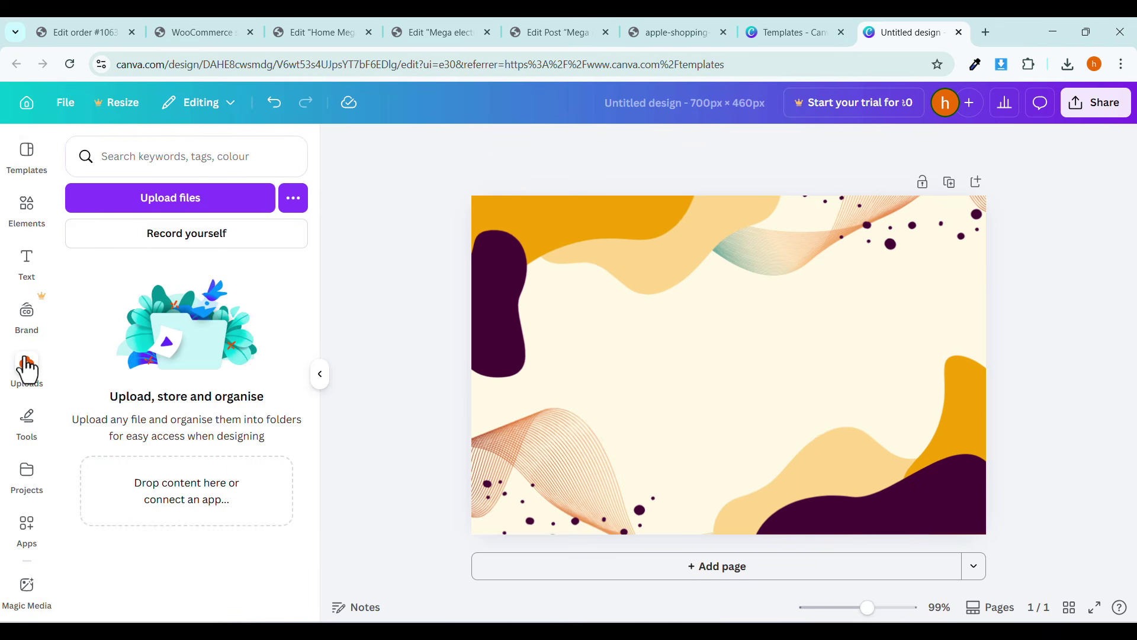
{"action": "left_click", "coordinate": [162, 205]}
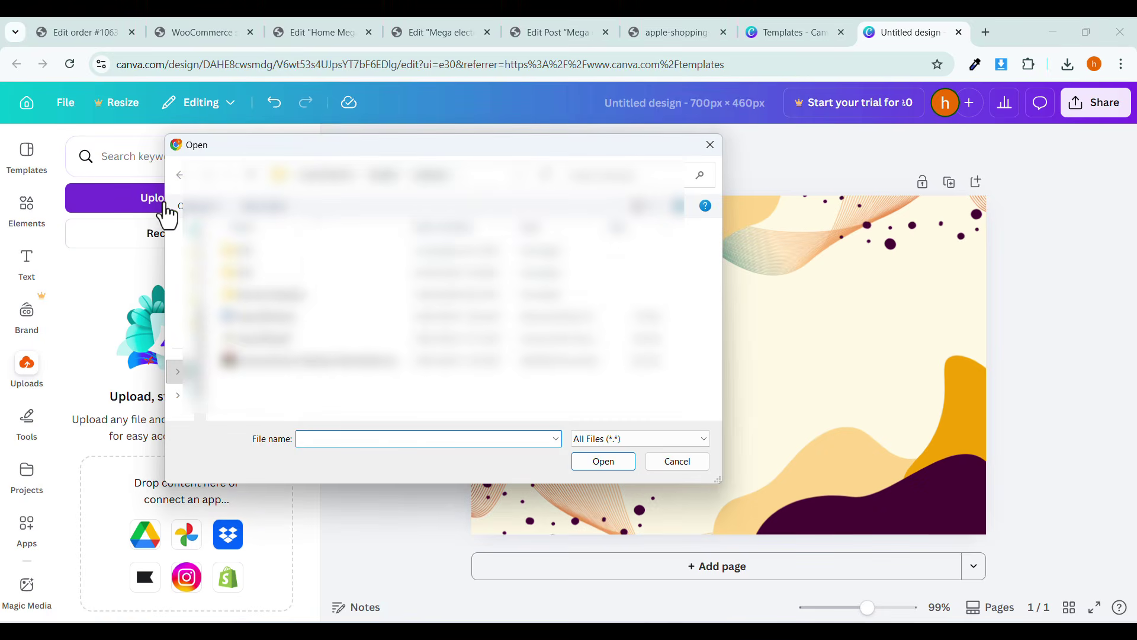
{"action": "left_click", "coordinate": [360, 271]}
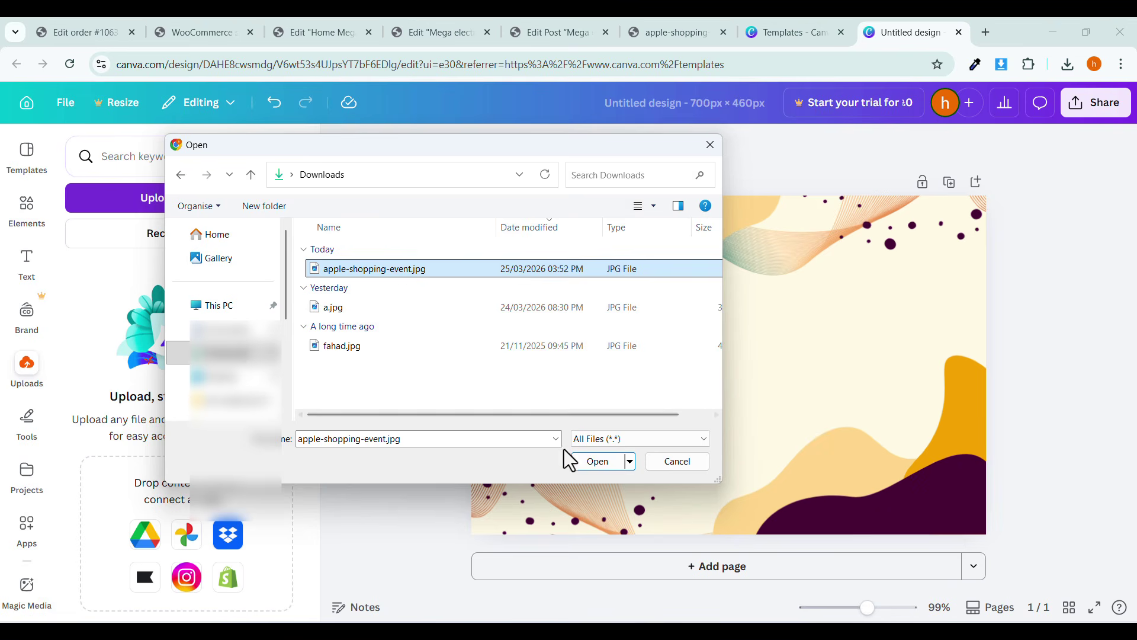
{"action": "left_click", "coordinate": [596, 459]}
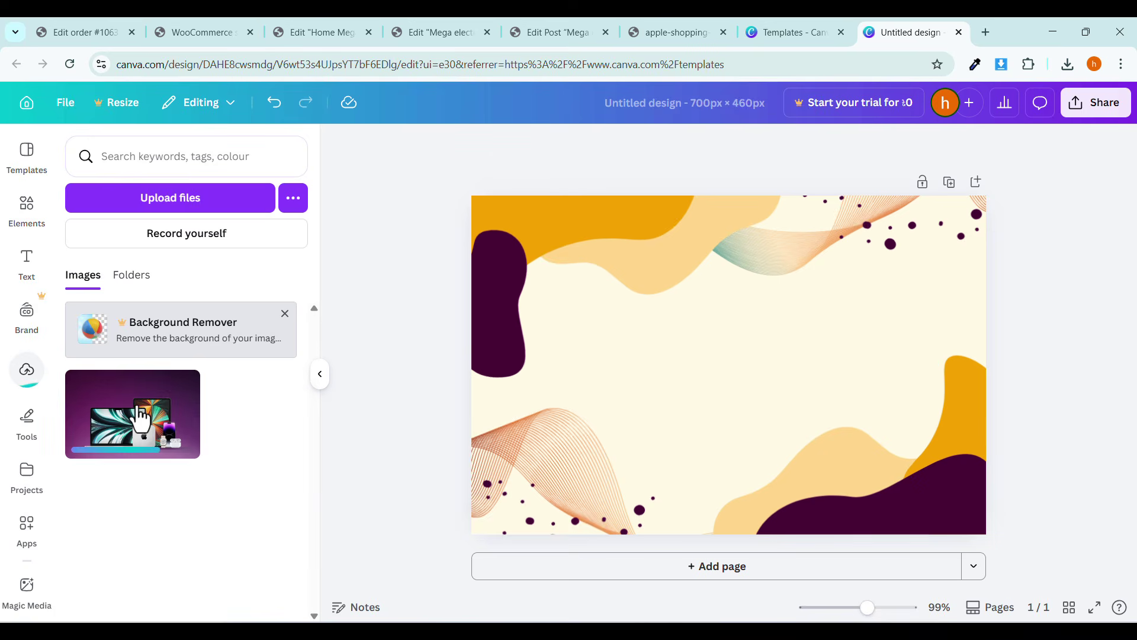
Place the uploaded image on the page and enlarge it from the upper-left corner to cover the whole page.
{"action": "left_click", "coordinate": [133, 415]}
{"action": "left_click_drag", "start_coordinate": [705, 323], "coordinate": [598, 247]}
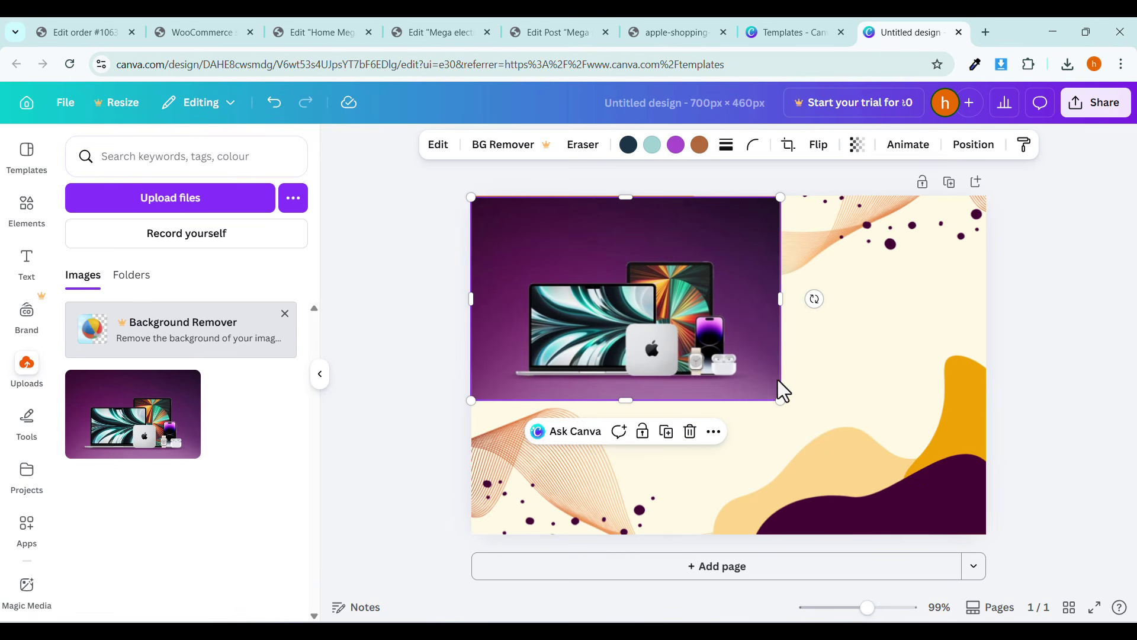
{"action": "left_click_drag", "start_coordinate": [780, 400], "coordinate": [983, 534]}
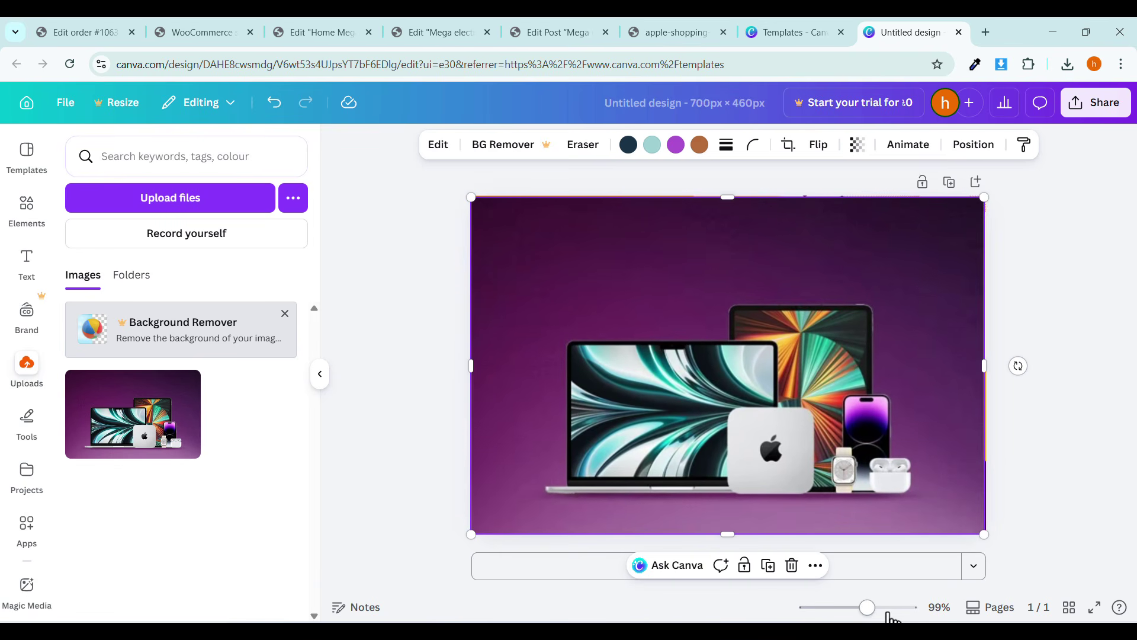
Set the placed image's transparency to 19 so the template background shows through.
{"action": "left_click", "coordinate": [816, 565]}
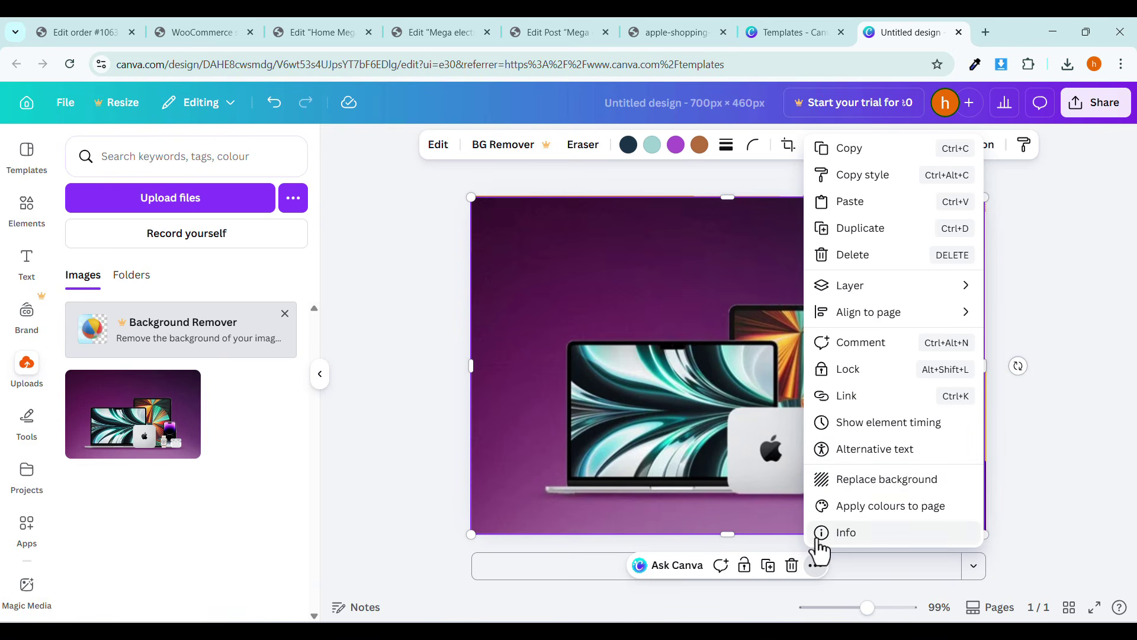
{"action": "left_click", "coordinate": [727, 510]}
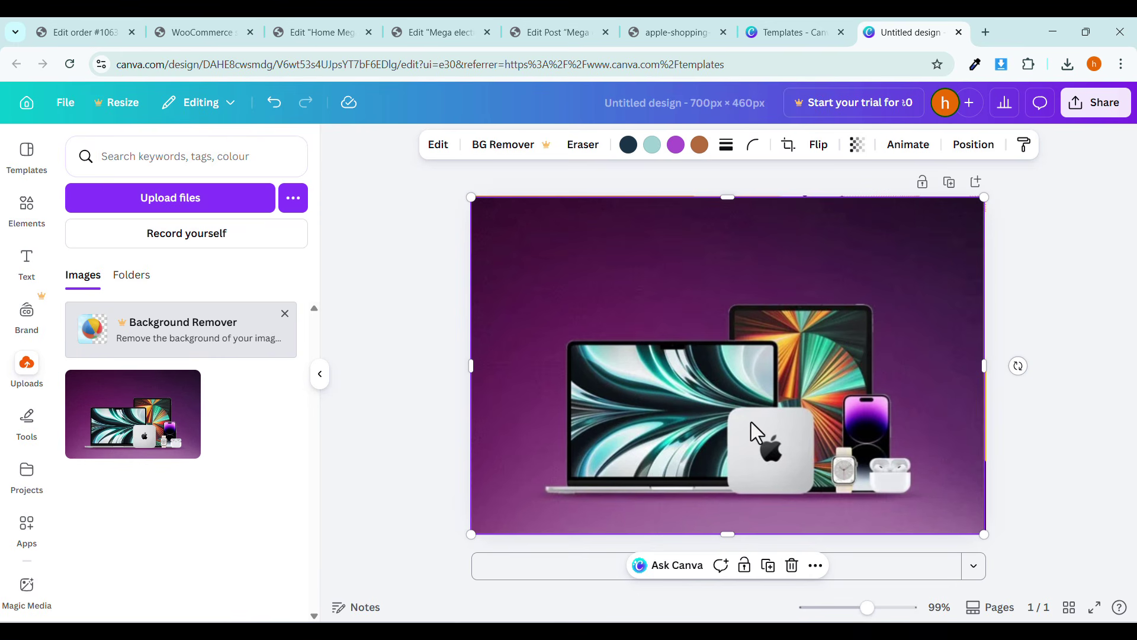
{"action": "left_click", "coordinate": [857, 148]}
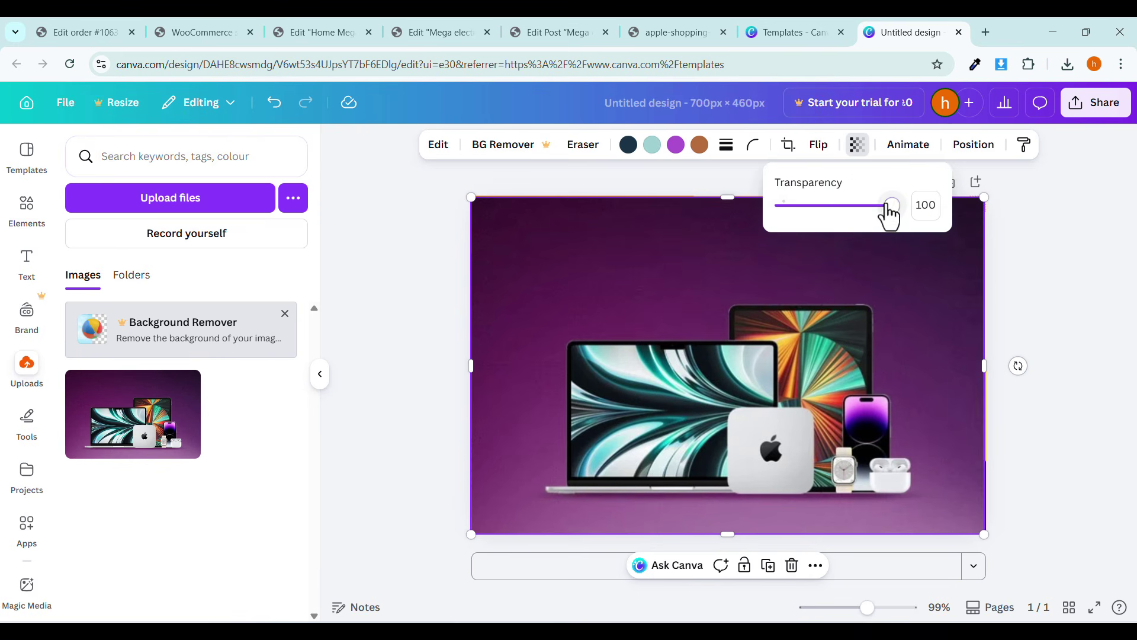
{"action": "left_click_drag", "start_coordinate": [891, 206], "coordinate": [805, 225]}
{"action": "left_click", "coordinate": [857, 155]}
{"action": "left_click", "coordinate": [857, 151]}
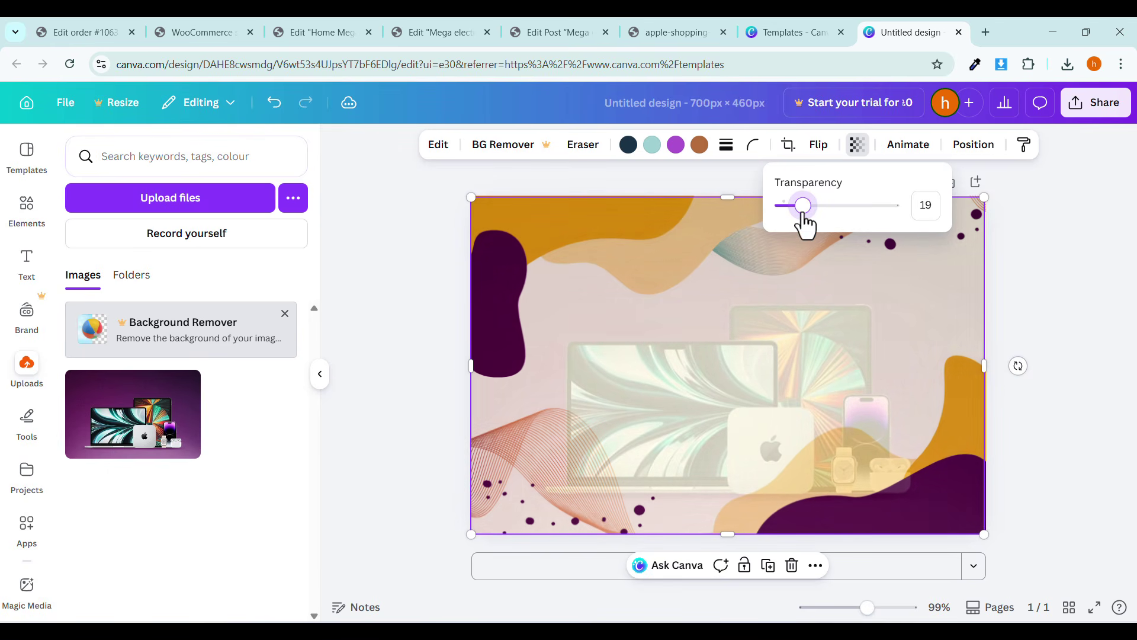
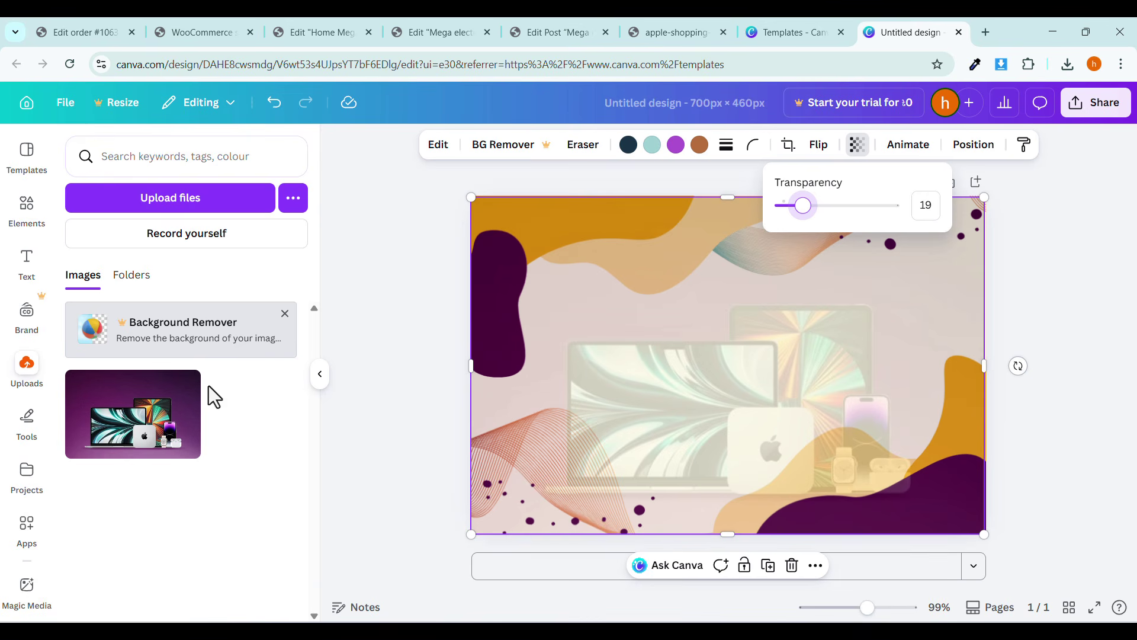
Search the design elements for "samsung phone".
{"action": "left_click", "coordinate": [25, 210]}
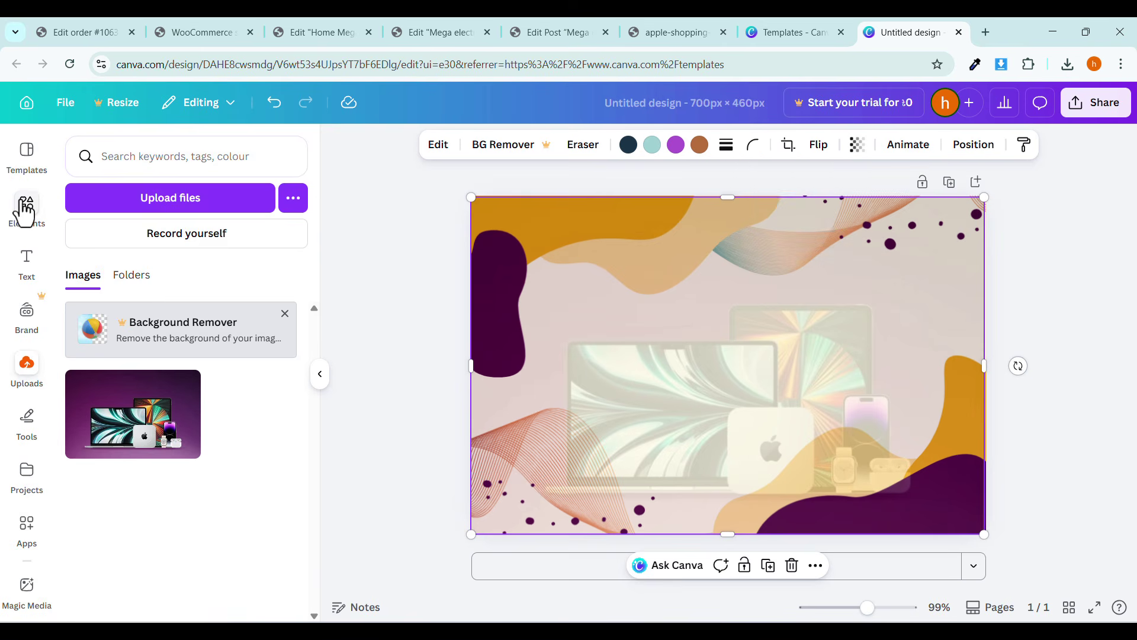
{"action": "left_click", "coordinate": [25, 211]}
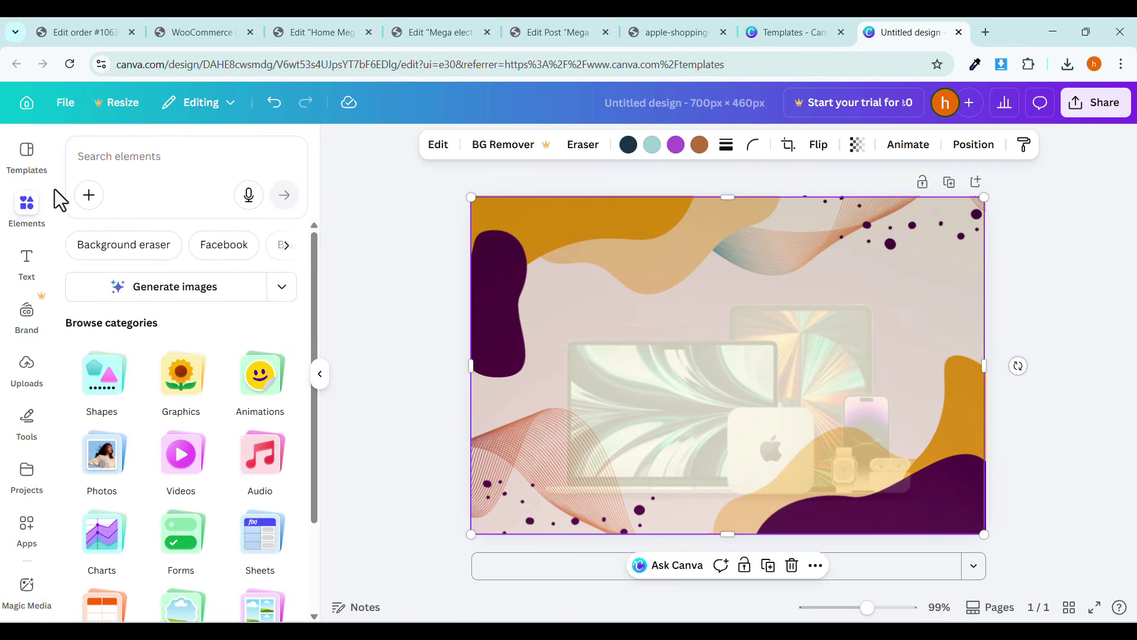
{"action": "left_click", "coordinate": [26, 152]}
{"action": "left_click", "coordinate": [18, 226]}
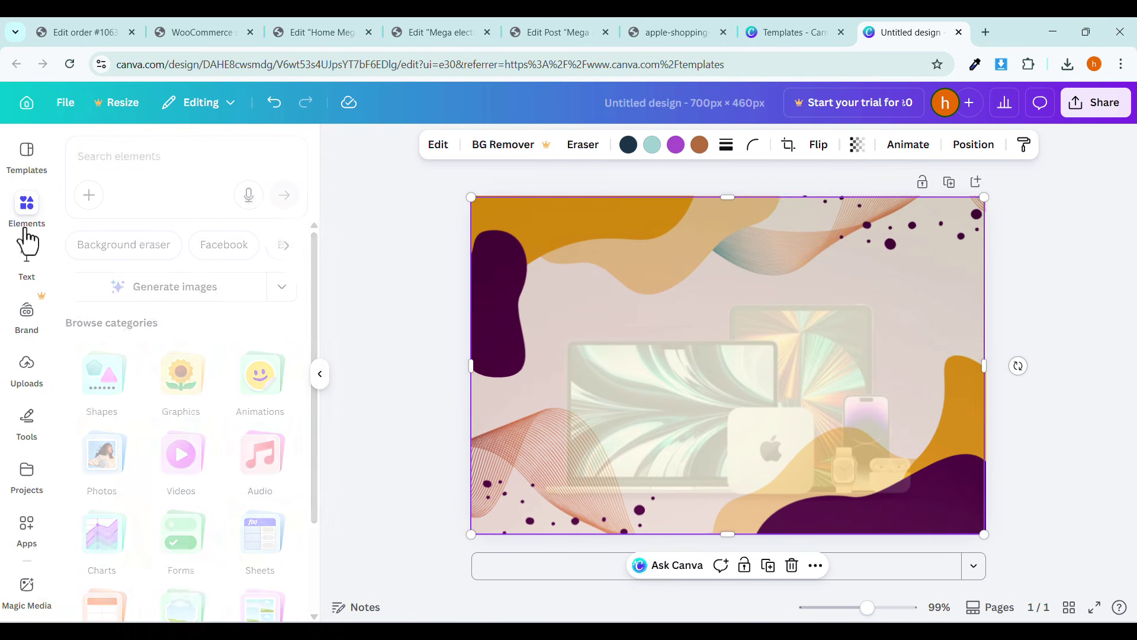
{"action": "left_click", "coordinate": [142, 186]}
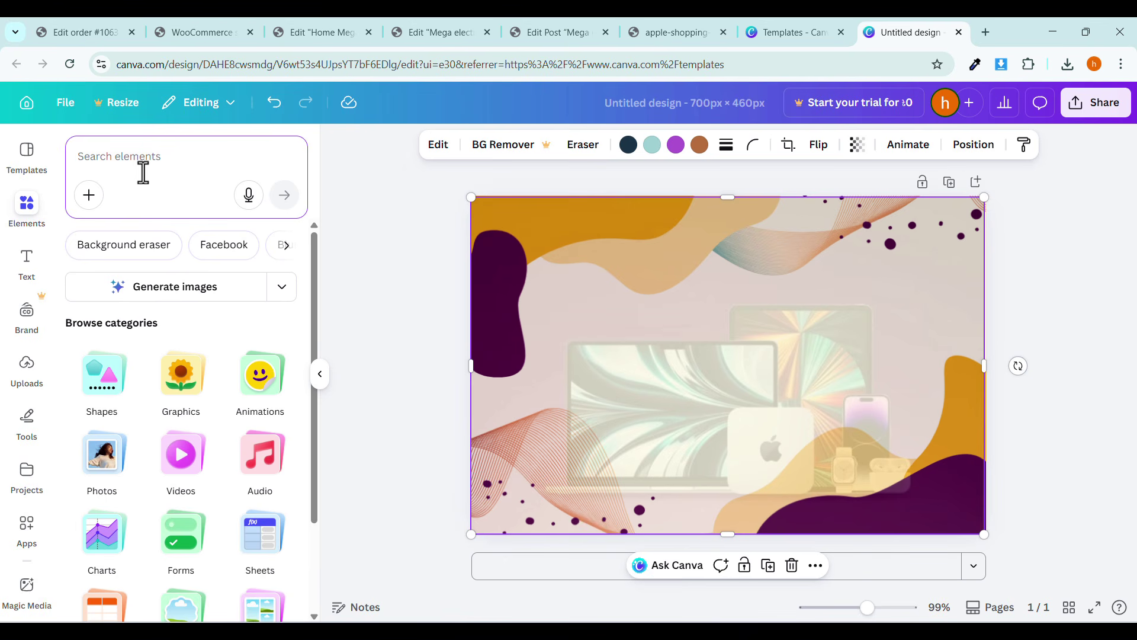
{"action": "type", "text": "sams"}
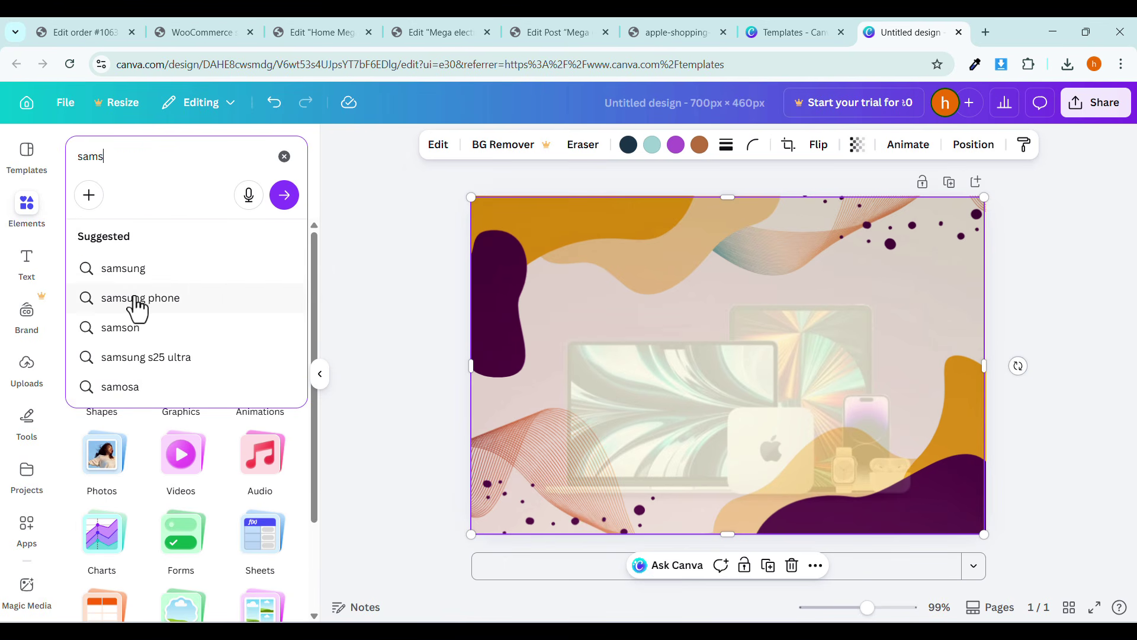
{"action": "left_click", "coordinate": [138, 300]}
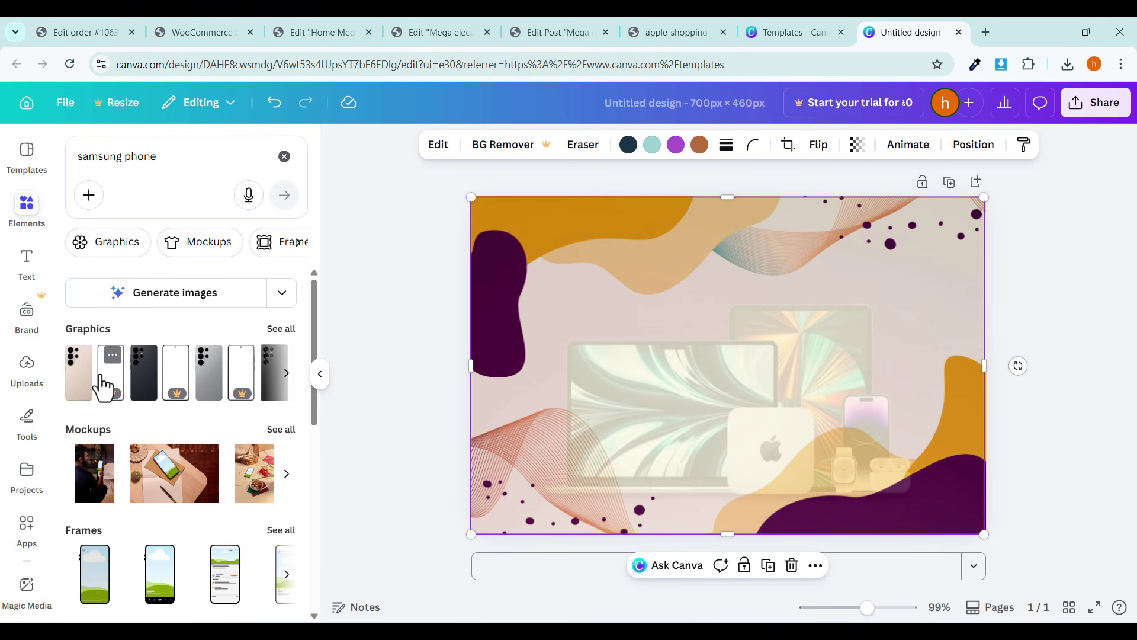
Add the pink and turquoise graphic from the search results, move it to the lower centre-left of the page and enlarge it slightly.
{"action": "scroll", "coordinate": [112, 474], "scroll_direction": "down", "scroll_amount": 2}
{"action": "scroll", "coordinate": [113, 474], "scroll_direction": "down", "scroll_amount": 5}
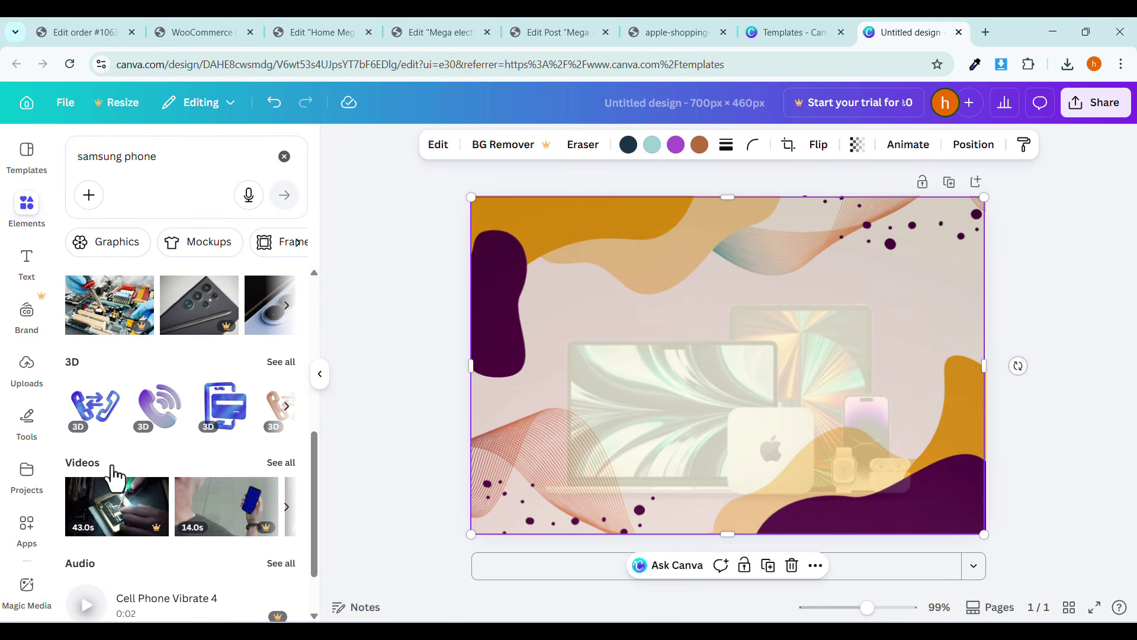
{"action": "scroll", "coordinate": [129, 472], "scroll_direction": "up", "scroll_amount": 5}
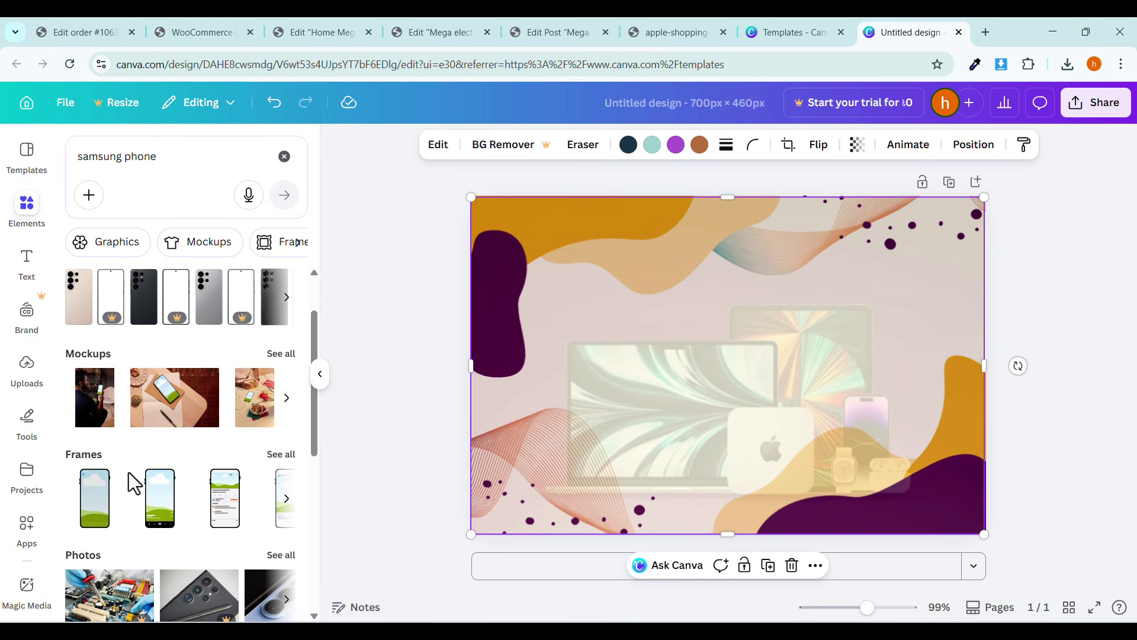
{"action": "left_click", "coordinate": [285, 298]}
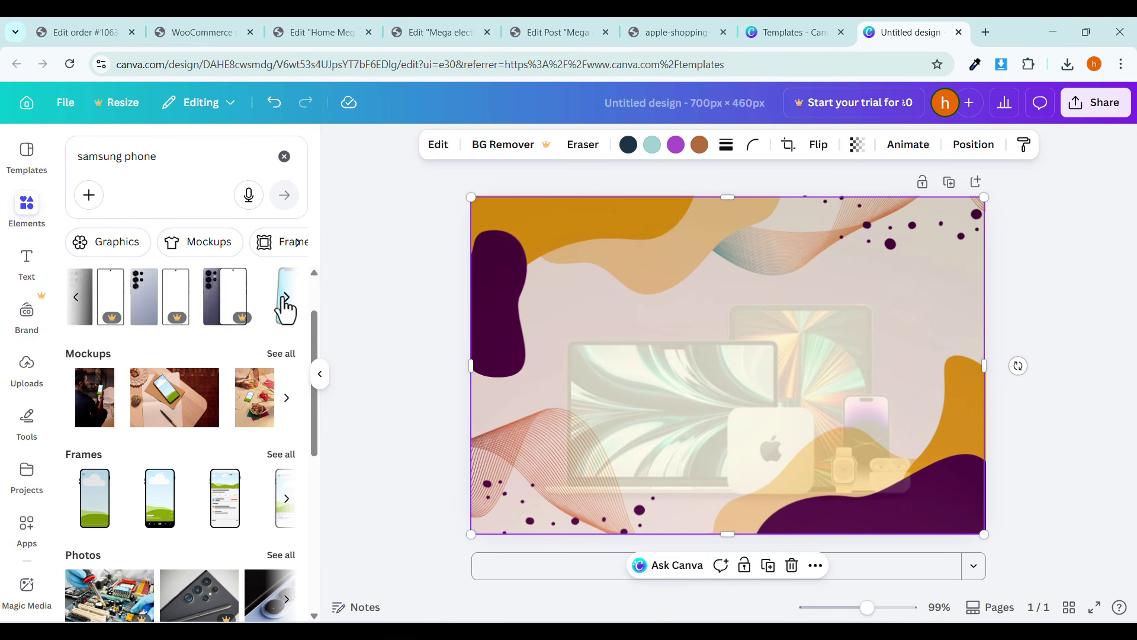
{"action": "left_click", "coordinate": [286, 297]}
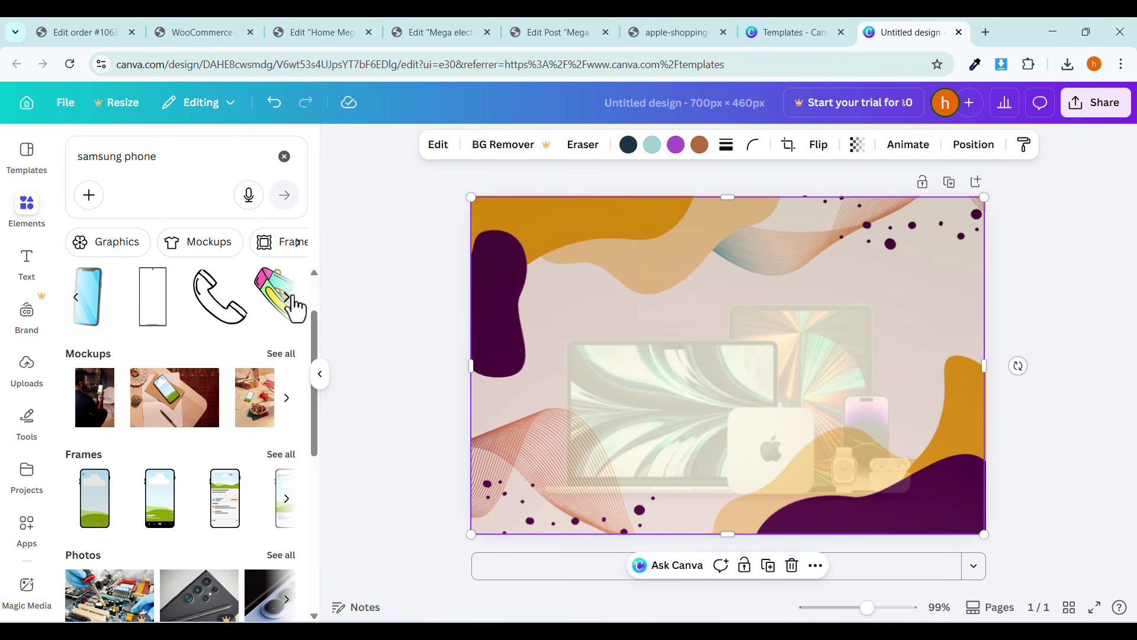
{"action": "left_click", "coordinate": [112, 308]}
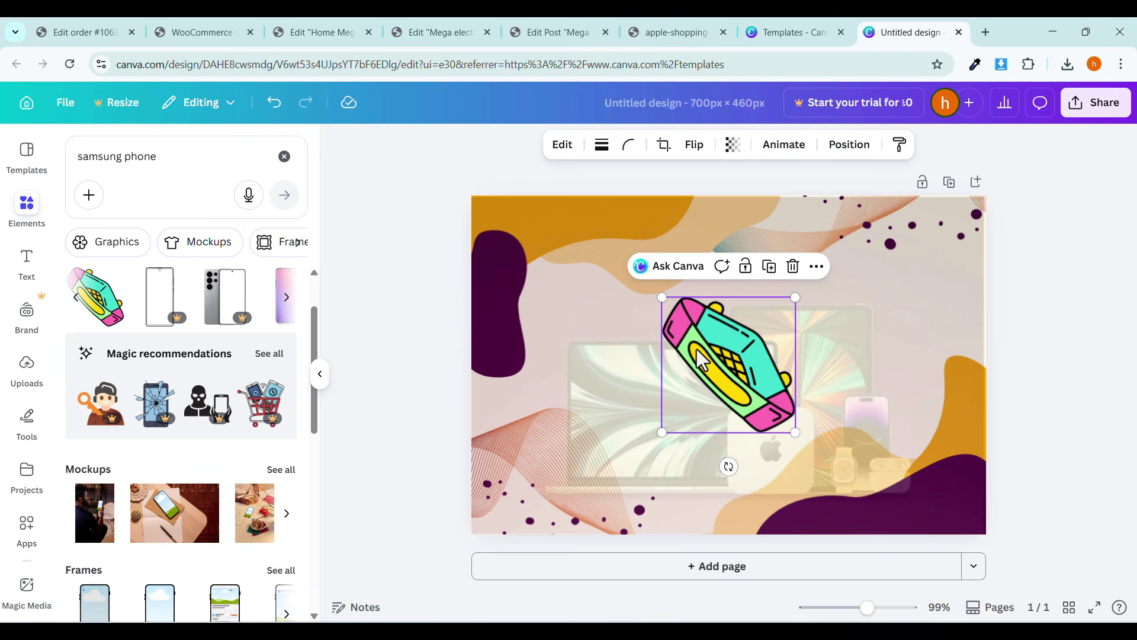
{"action": "left_click_drag", "start_coordinate": [692, 350], "coordinate": [607, 394]}
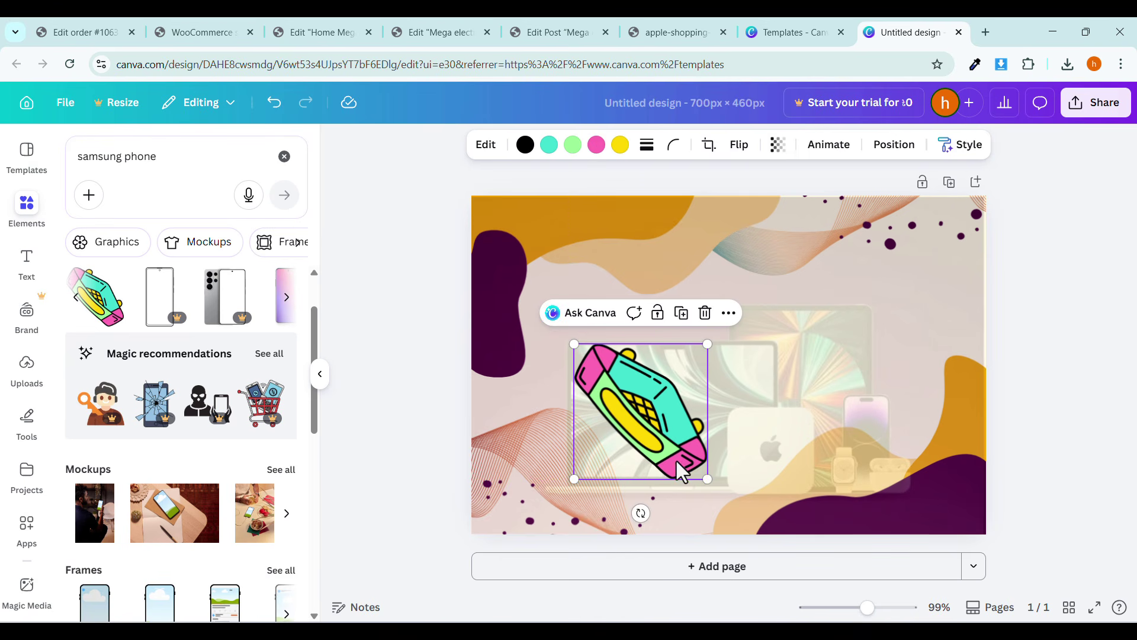
{"action": "left_click_drag", "start_coordinate": [707, 478], "coordinate": [722, 489]}
Delete the semi-transparent Apple devices photo from the page.
{"action": "left_click", "coordinate": [889, 342]}
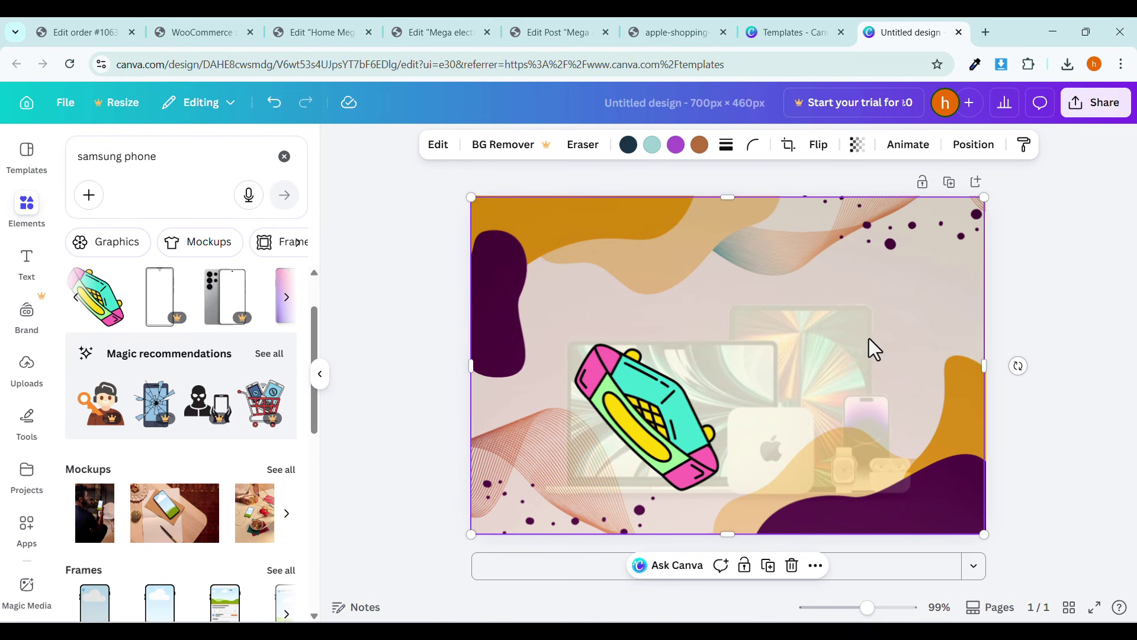
{"action": "left_click", "coordinate": [791, 565]}
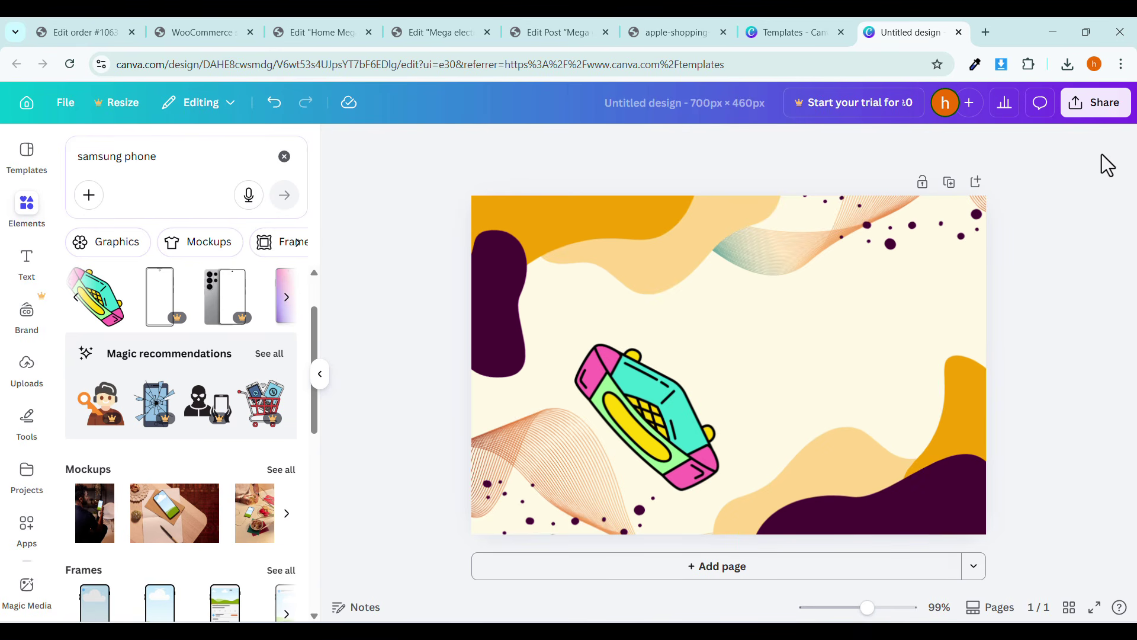
Download the design as a JPG file.
{"action": "left_click", "coordinate": [1088, 107]}
{"action": "left_click", "coordinate": [870, 407]}
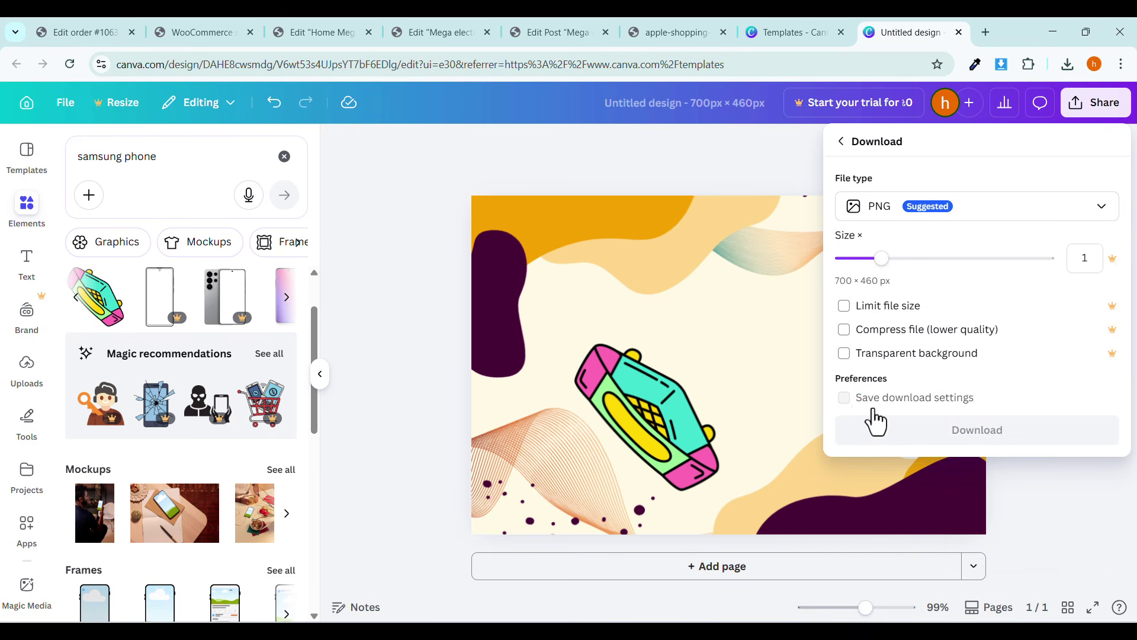
{"action": "left_click", "coordinate": [906, 219]}
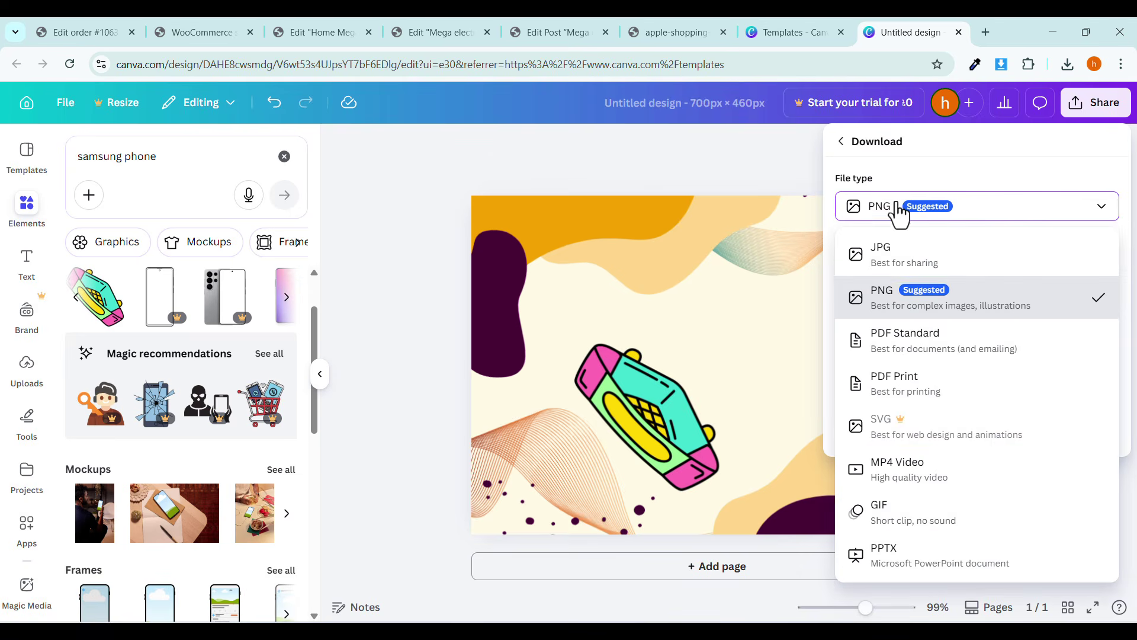
{"action": "left_click", "coordinate": [876, 249]}
{"action": "left_click", "coordinate": [948, 456]}
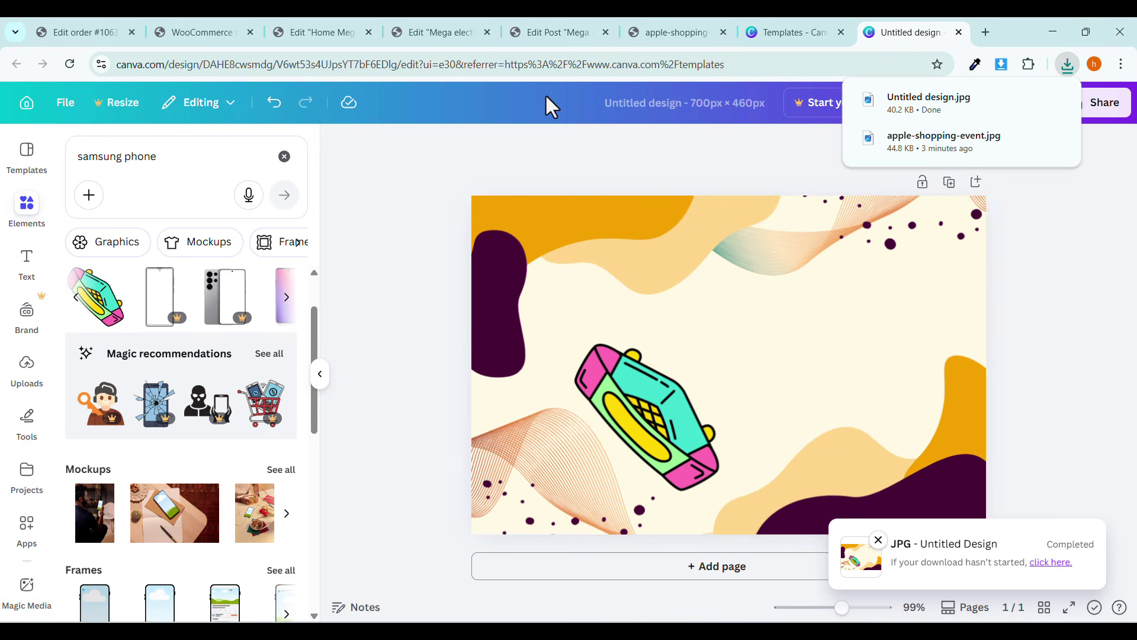
Switch to the WordPress edit page of Mega electronics slide 1 and remove its featured image.
{"action": "left_click", "coordinate": [453, 35]}
{"action": "left_click", "coordinate": [568, 32]}
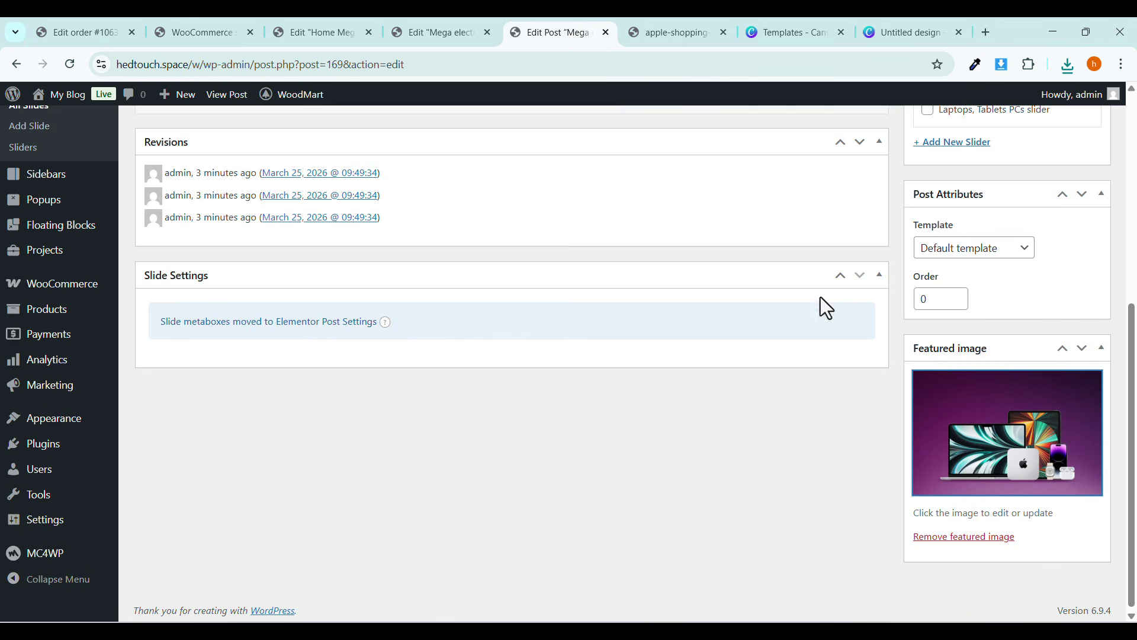
{"action": "left_click", "coordinate": [942, 536]}
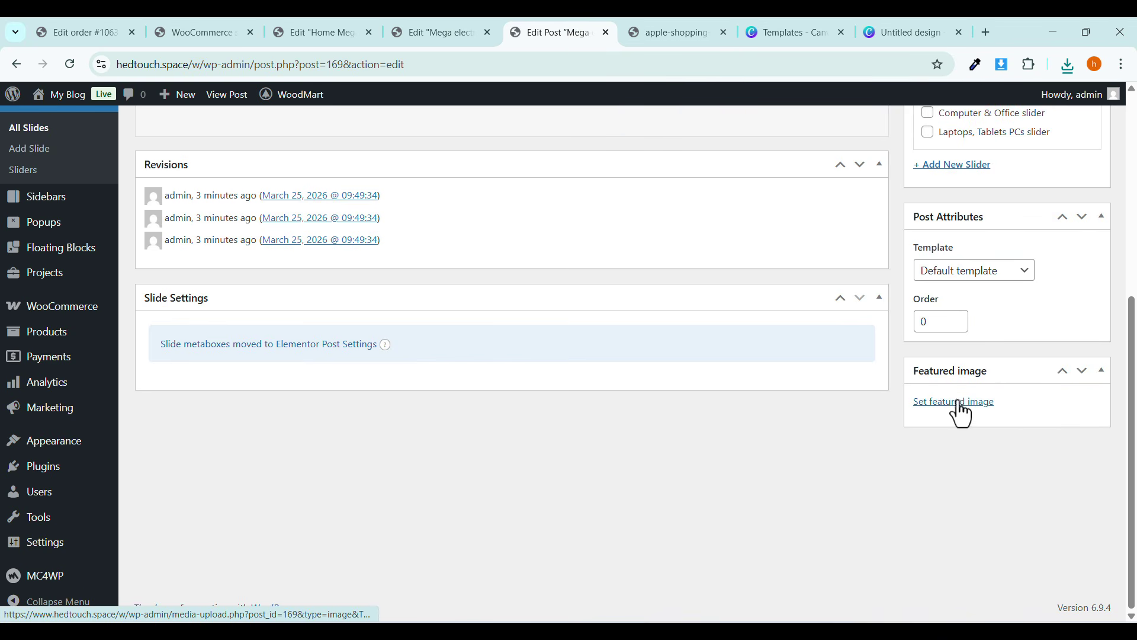
Upload Untitled design.jpg from the recent downloads as the slide's featured image and update the post.
{"action": "left_click", "coordinate": [943, 406]}
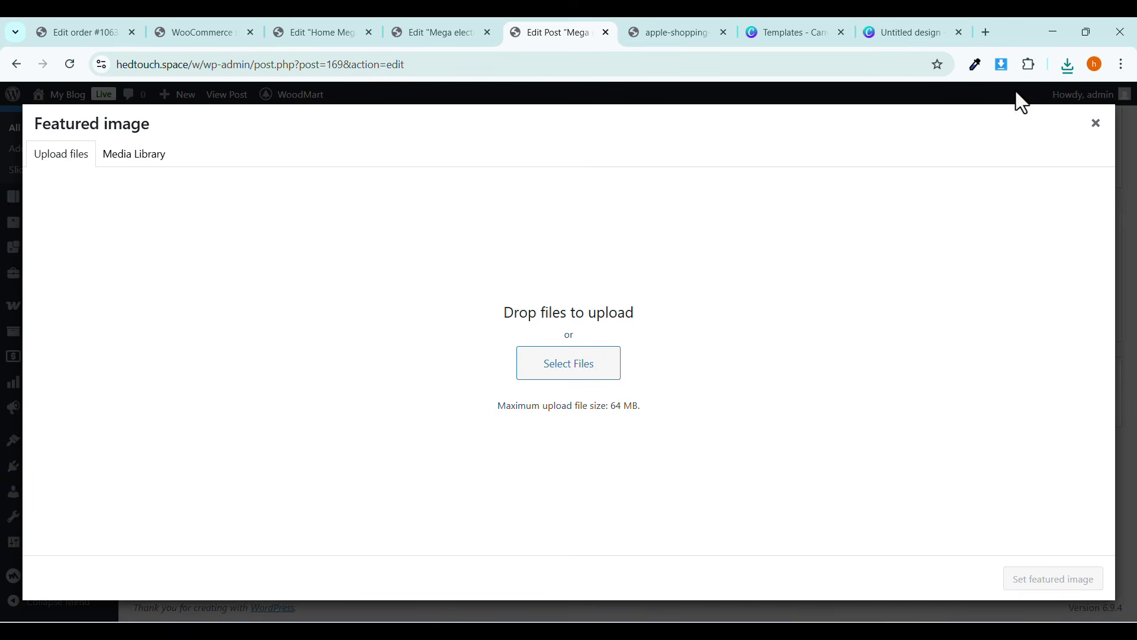
{"action": "left_click", "coordinate": [1068, 66]}
{"action": "left_click_drag", "start_coordinate": [915, 130], "coordinate": [599, 305]}
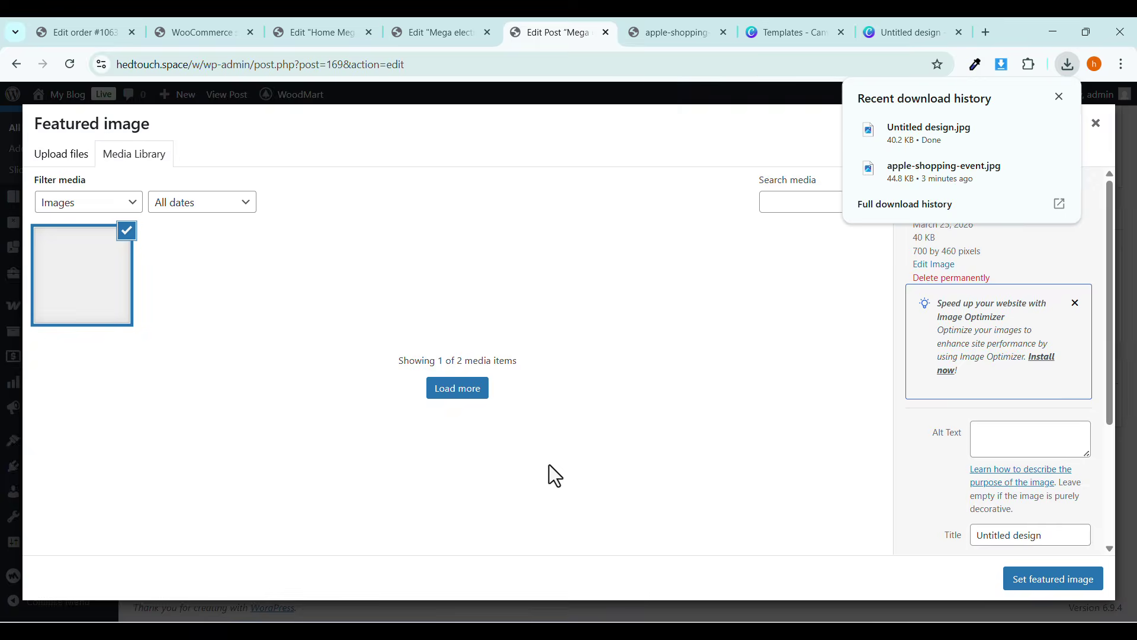
{"action": "left_click", "coordinate": [1014, 584]}
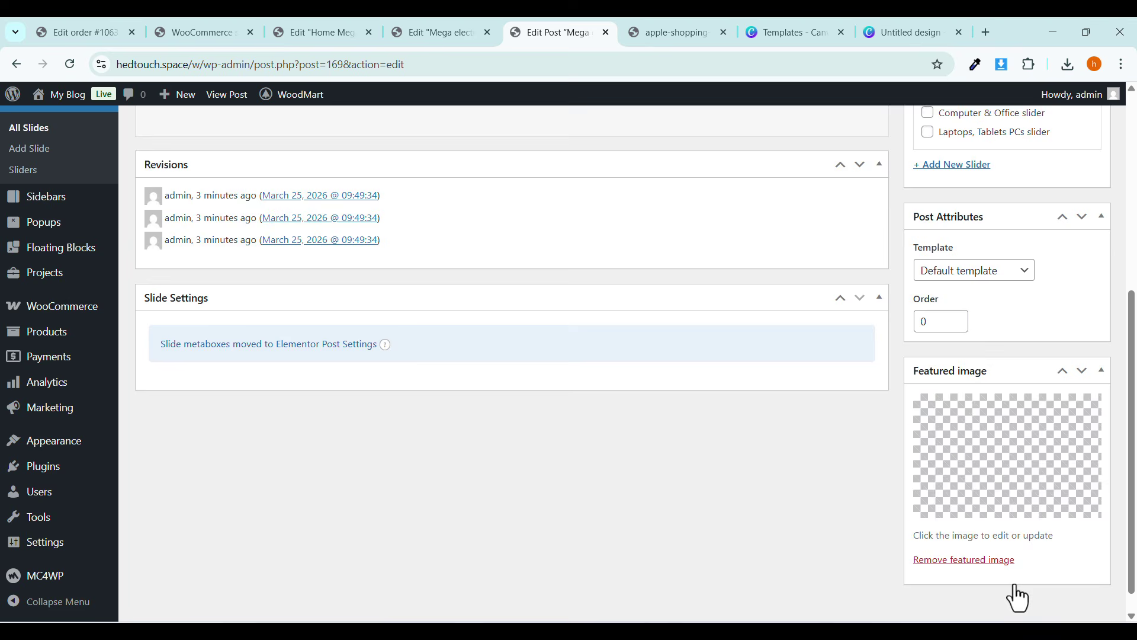
{"action": "scroll", "coordinate": [955, 566], "scroll_direction": "up", "scroll_amount": 4}
{"action": "left_click", "coordinate": [1096, 213]}
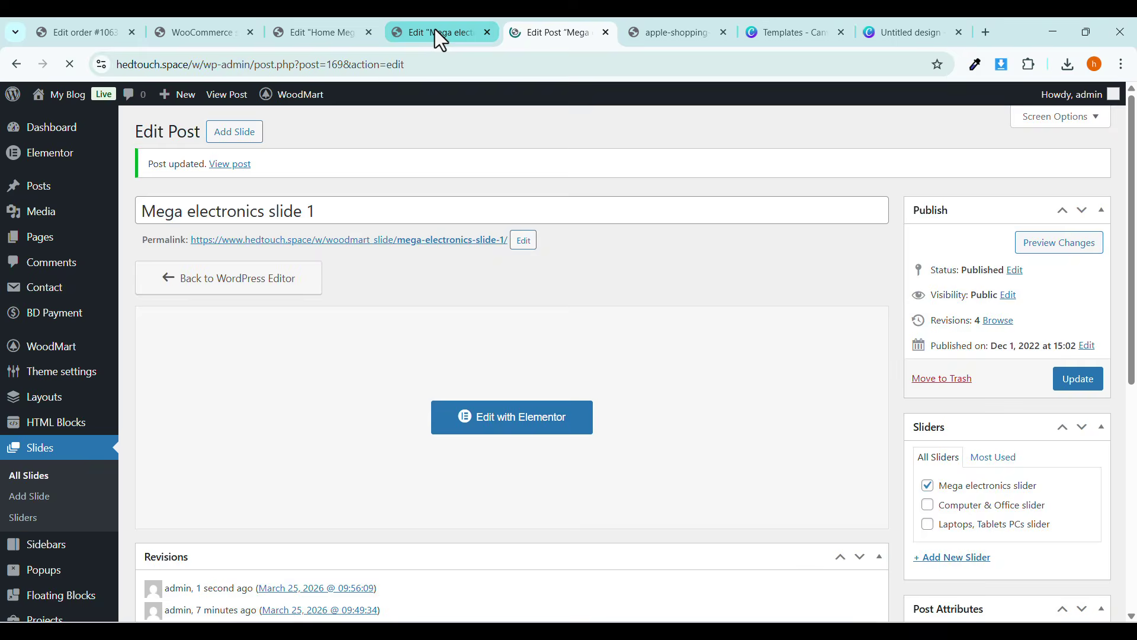
Open the store's home page at hedtouch.space/w/ in place of the apple-shopping-event.jpg image to check the slider.
{"action": "left_click", "coordinate": [435, 31]}
{"action": "left_click", "coordinate": [290, 32]}
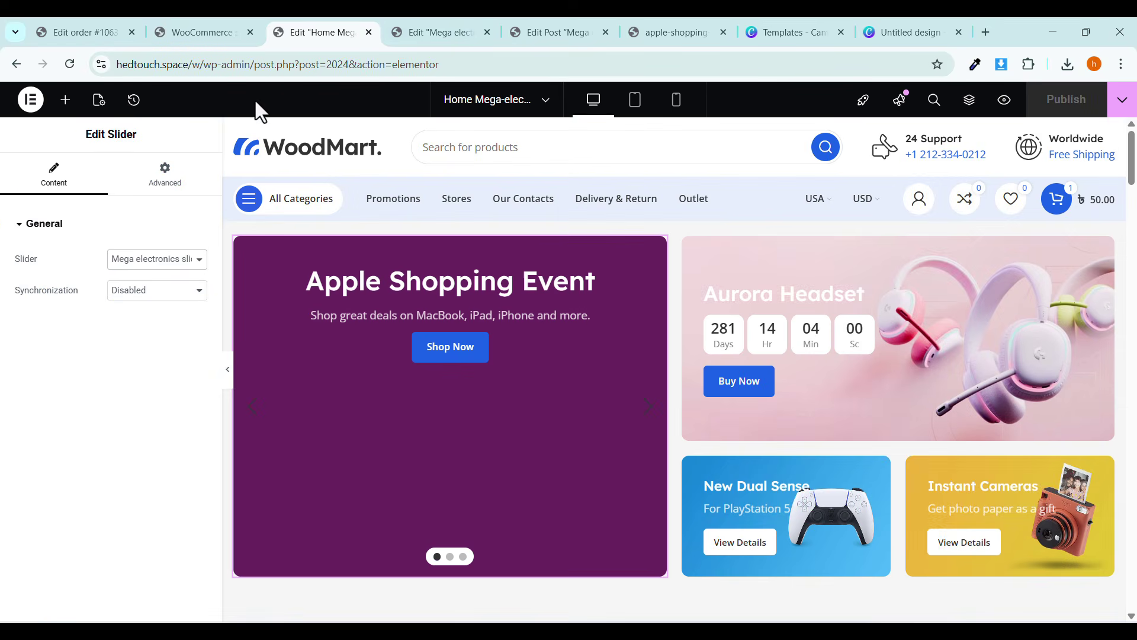
{"action": "left_click", "coordinate": [564, 26]}
{"action": "left_click", "coordinate": [696, 37]}
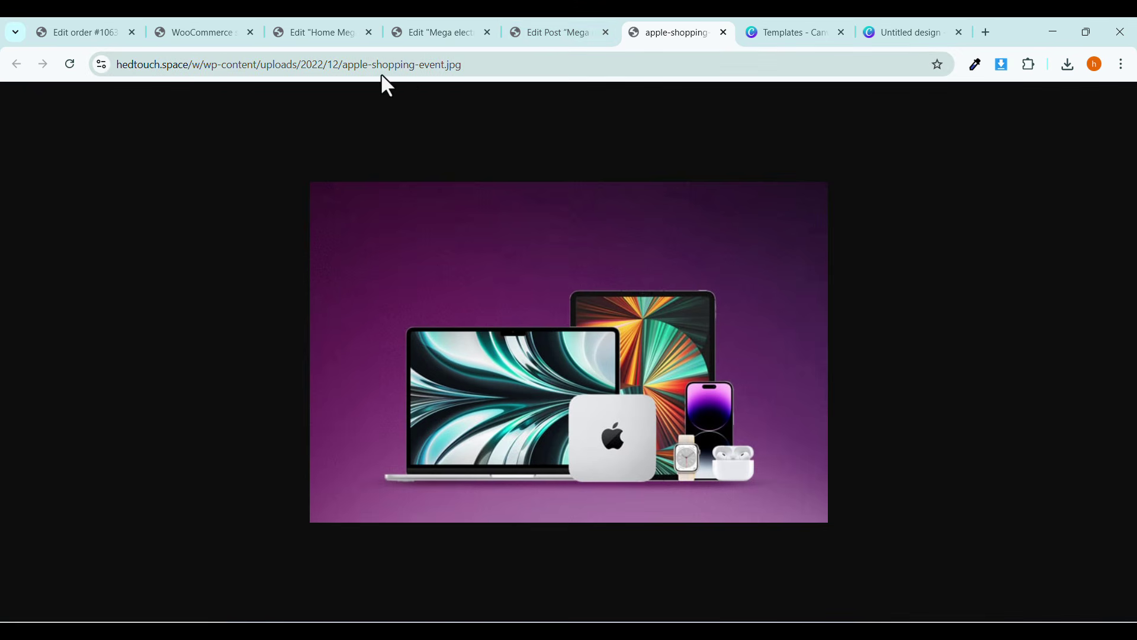
{"action": "left_click_drag", "start_coordinate": [202, 70], "coordinate": [615, 104]}
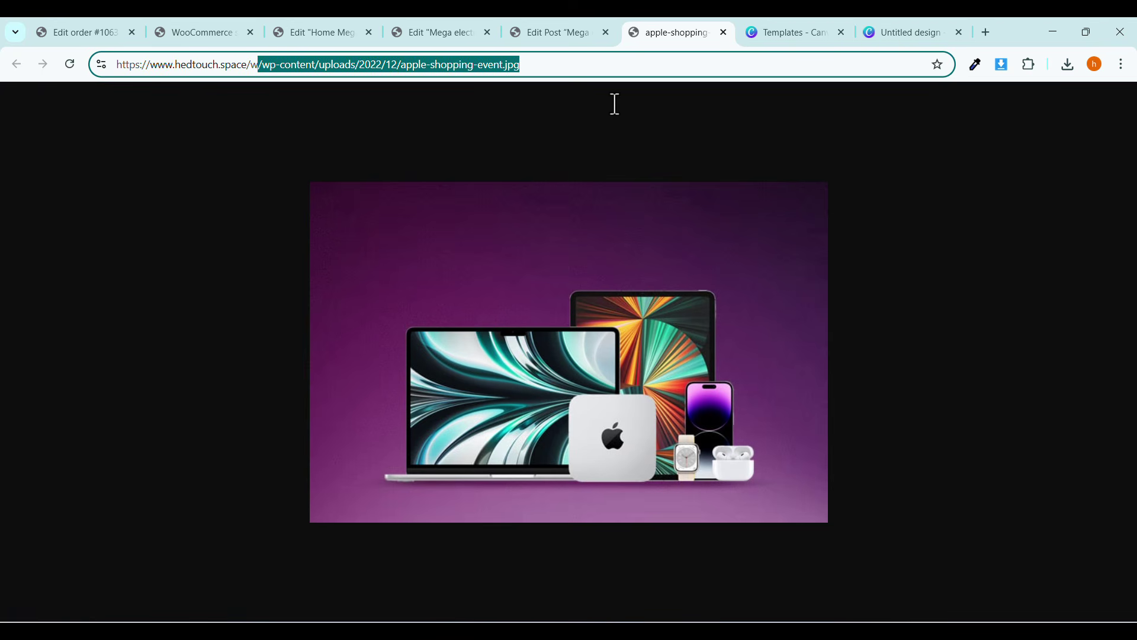
{"action": "key", "text": "BackSpace"}
{"action": "key", "text": "Return"}
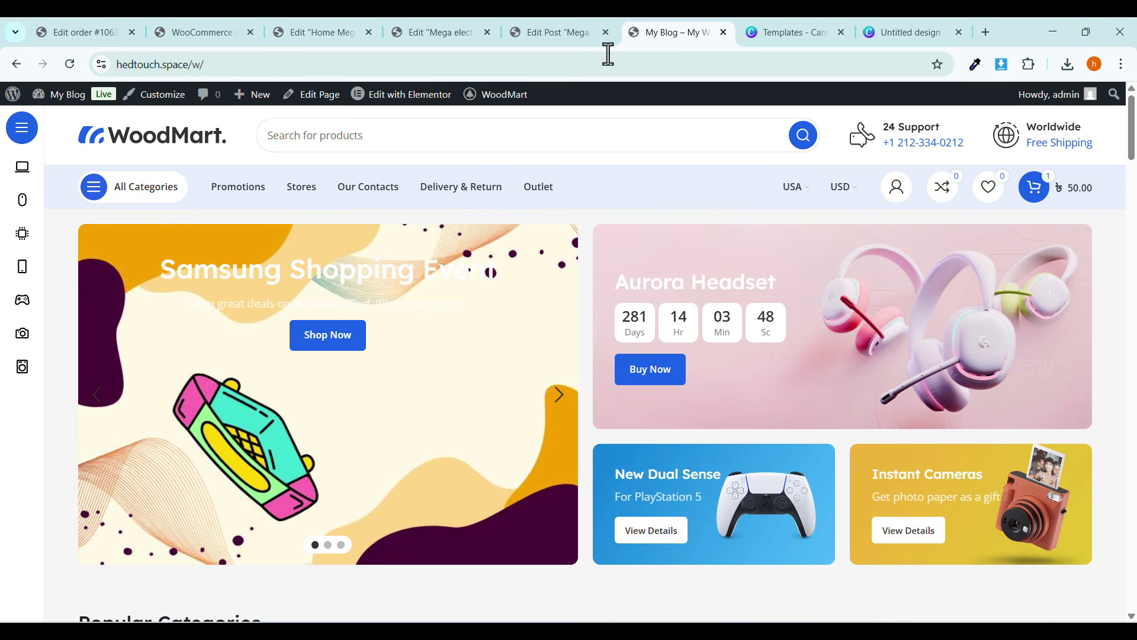
In the Elementor editor of Mega electronics slide 1, set the "Samsung Shopping Event" title colour to black (#000000).
{"action": "left_click", "coordinate": [570, 33]}
{"action": "left_click", "coordinate": [429, 32]}
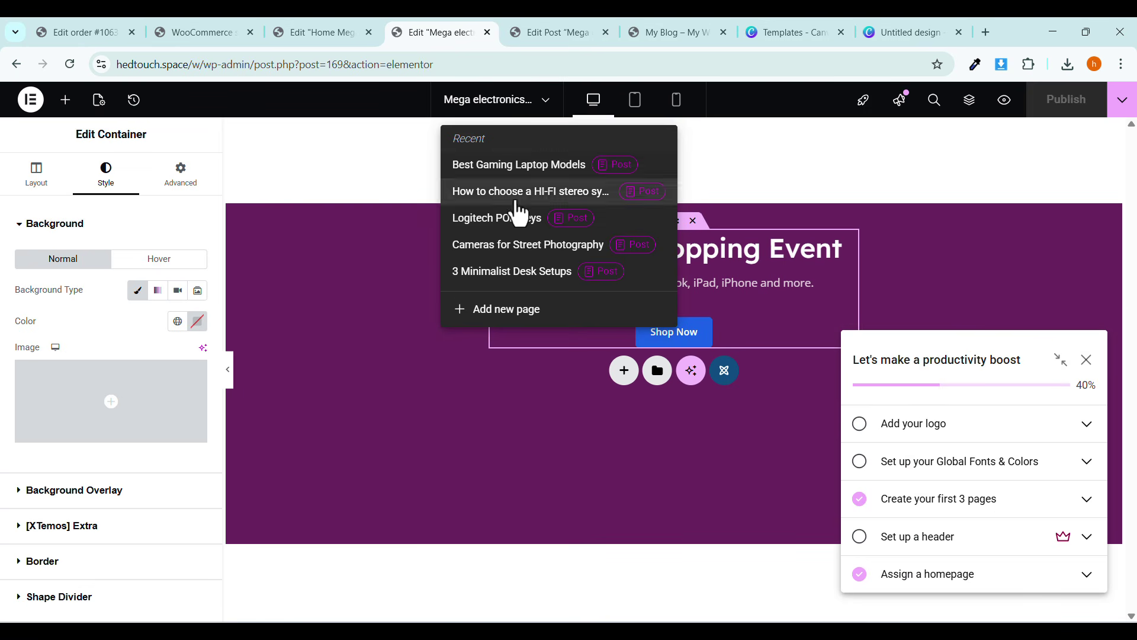
{"action": "left_click", "coordinate": [634, 248]}
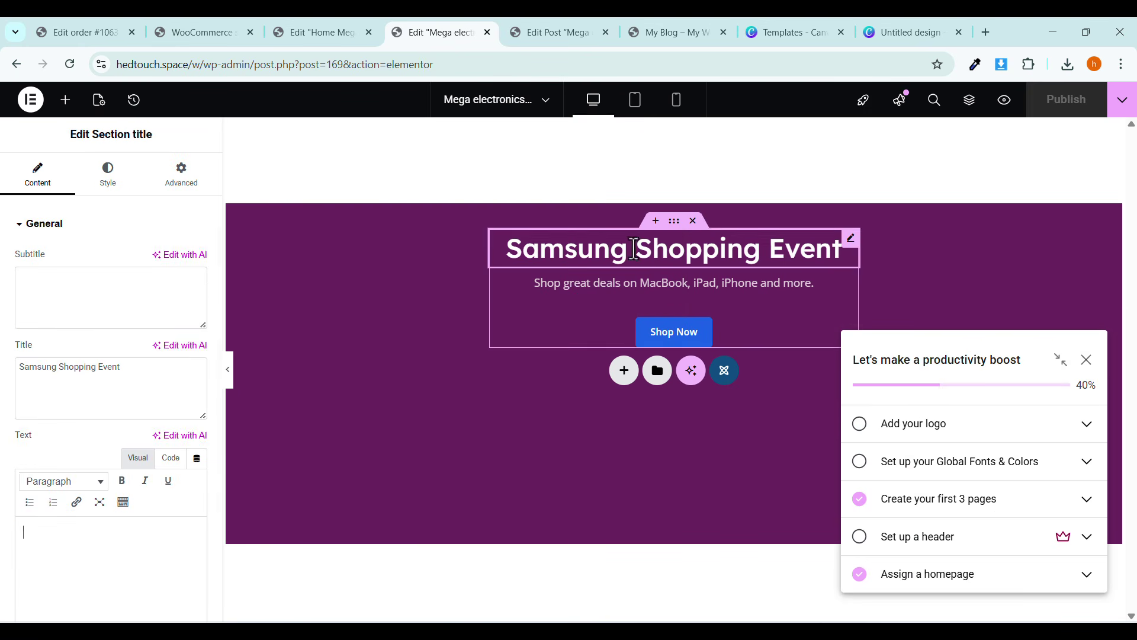
{"action": "left_click", "coordinate": [108, 175]}
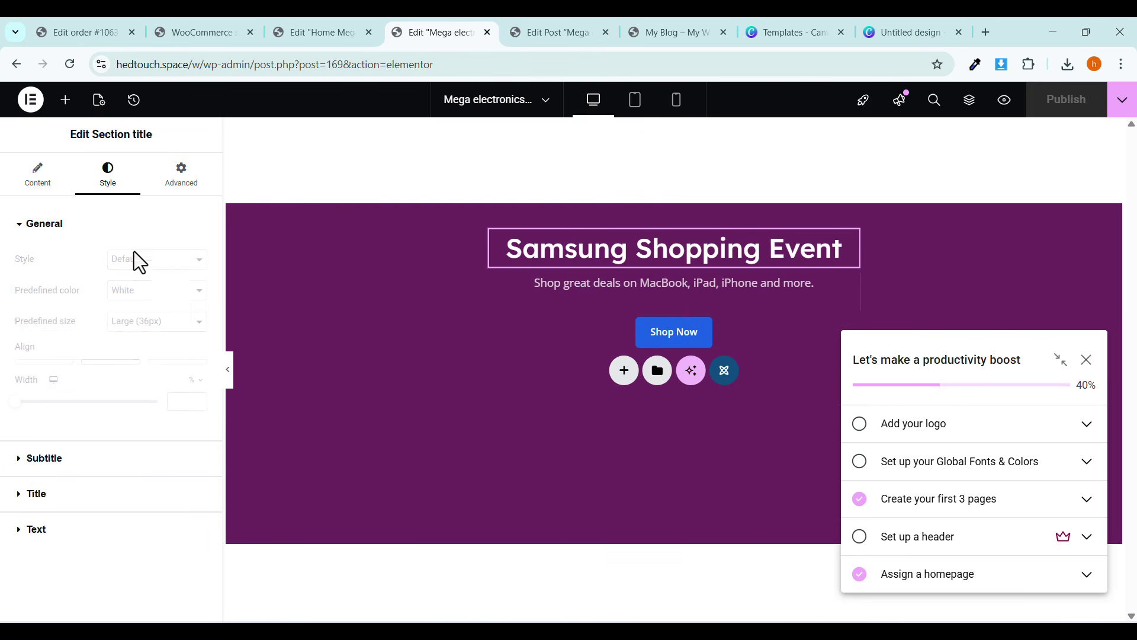
{"action": "left_click", "coordinate": [66, 181]}
{"action": "left_click", "coordinate": [108, 182]}
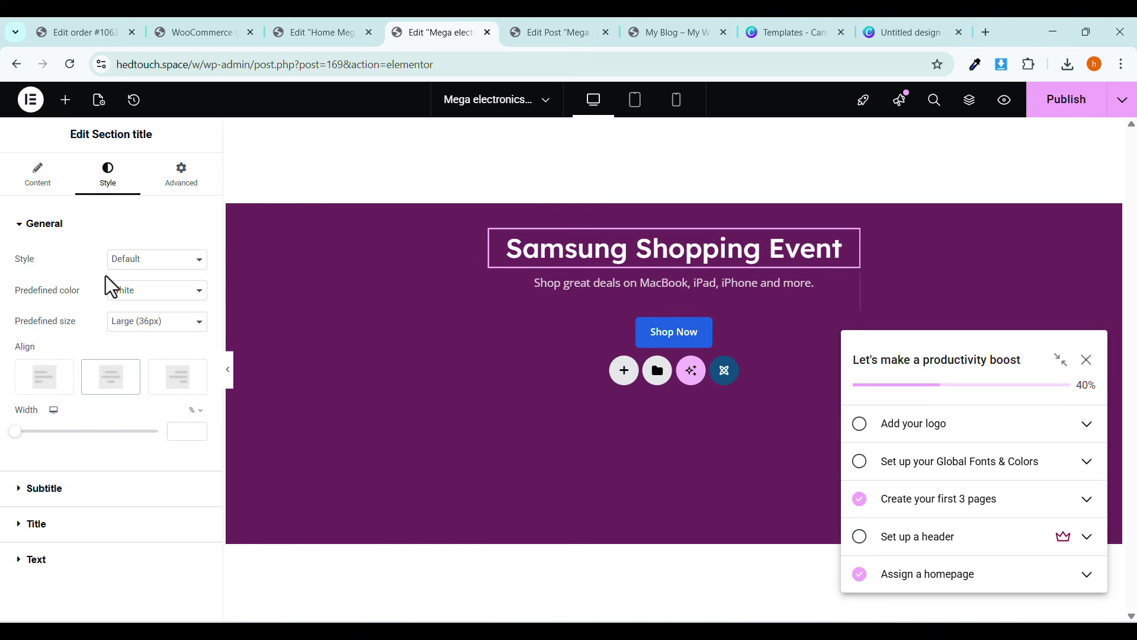
{"action": "left_click", "coordinate": [43, 525]}
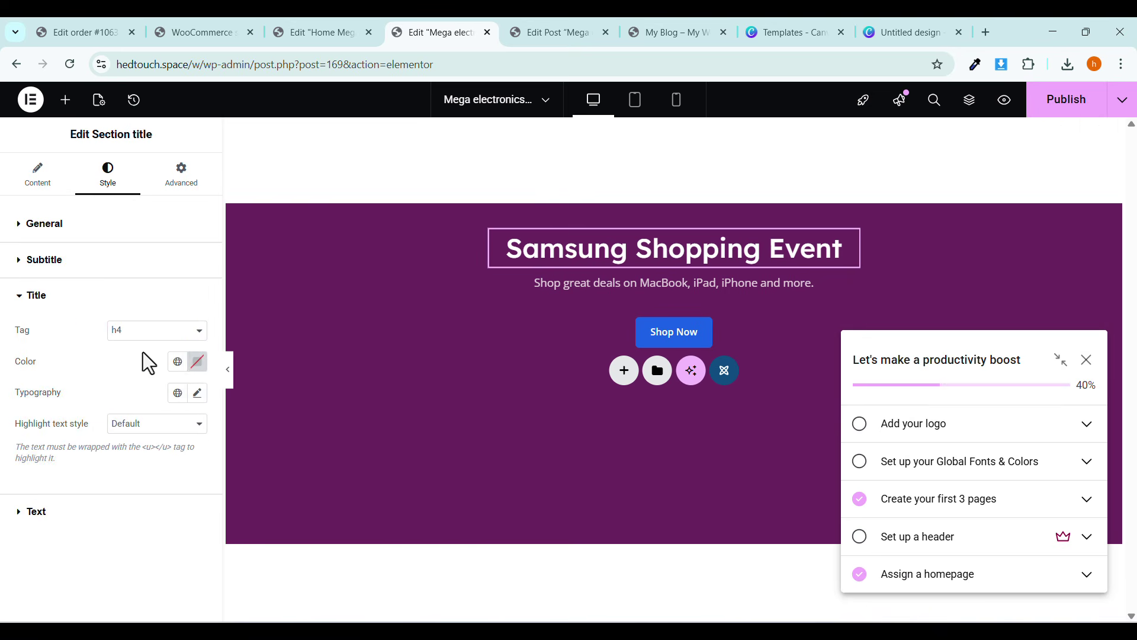
{"action": "left_click", "coordinate": [195, 365]}
{"action": "left_click_drag", "start_coordinate": [162, 492], "coordinate": [60, 589]}
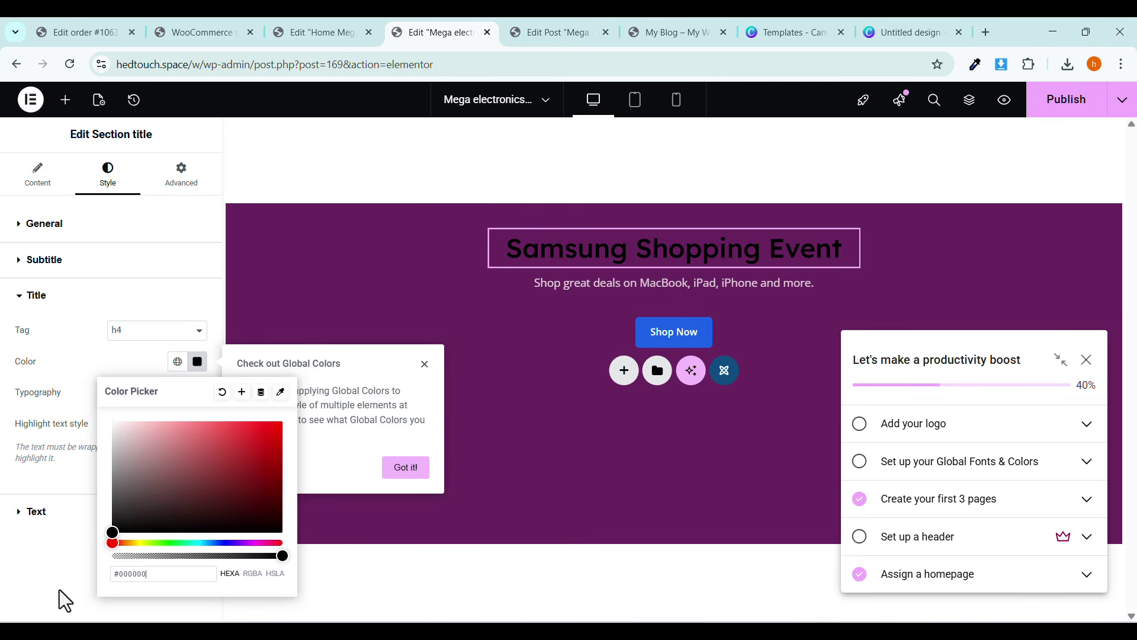
{"action": "left_click", "coordinate": [8, 587]}
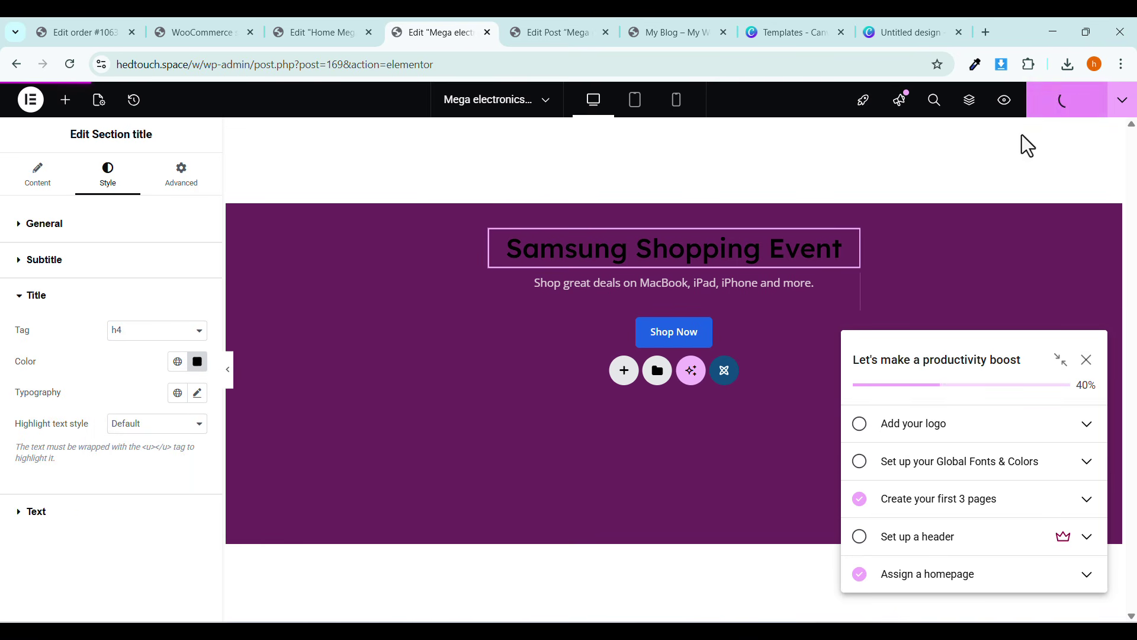
Update the Mega electronics slide 1 post again and reload the store's home page to check the slider.
{"action": "left_click", "coordinate": [650, 34]}
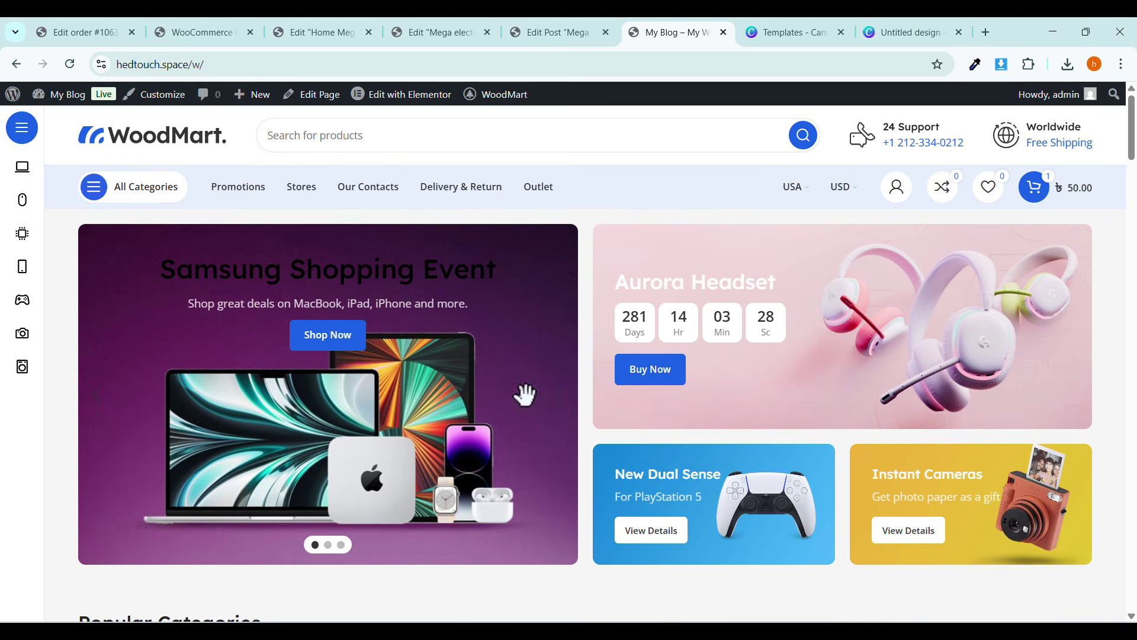
{"action": "left_click", "coordinate": [558, 399]}
{"action": "left_click", "coordinate": [559, 34]}
{"action": "scroll", "coordinate": [628, 304], "scroll_direction": "up", "scroll_amount": 4}
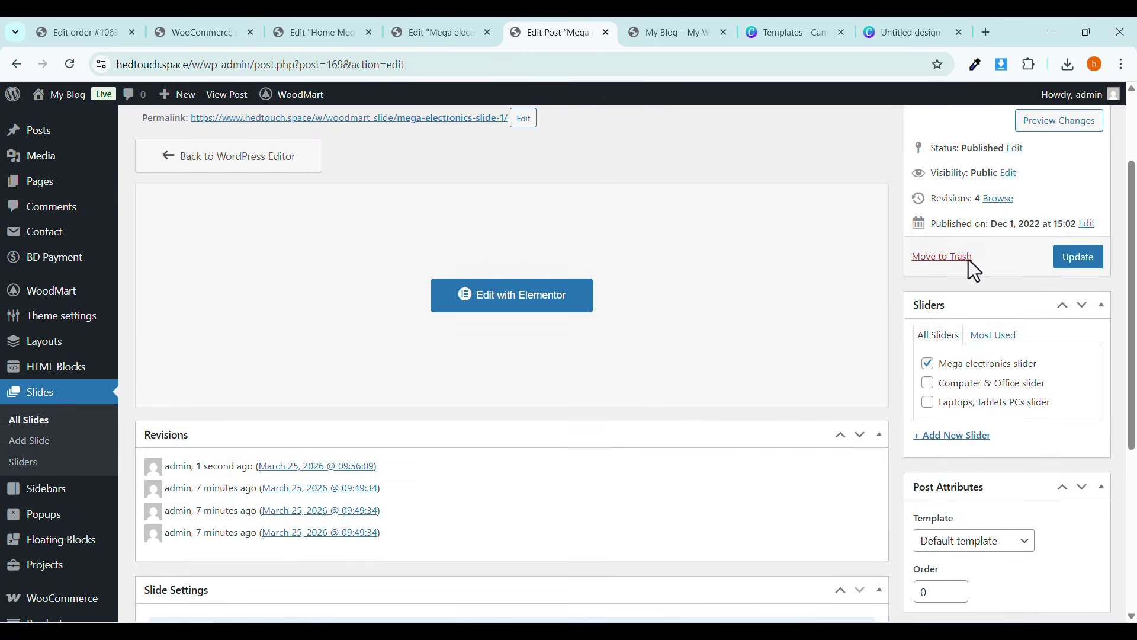
{"action": "left_click", "coordinate": [1078, 257]}
{"action": "left_click", "coordinate": [676, 33]}
{"action": "left_click", "coordinate": [70, 64]}
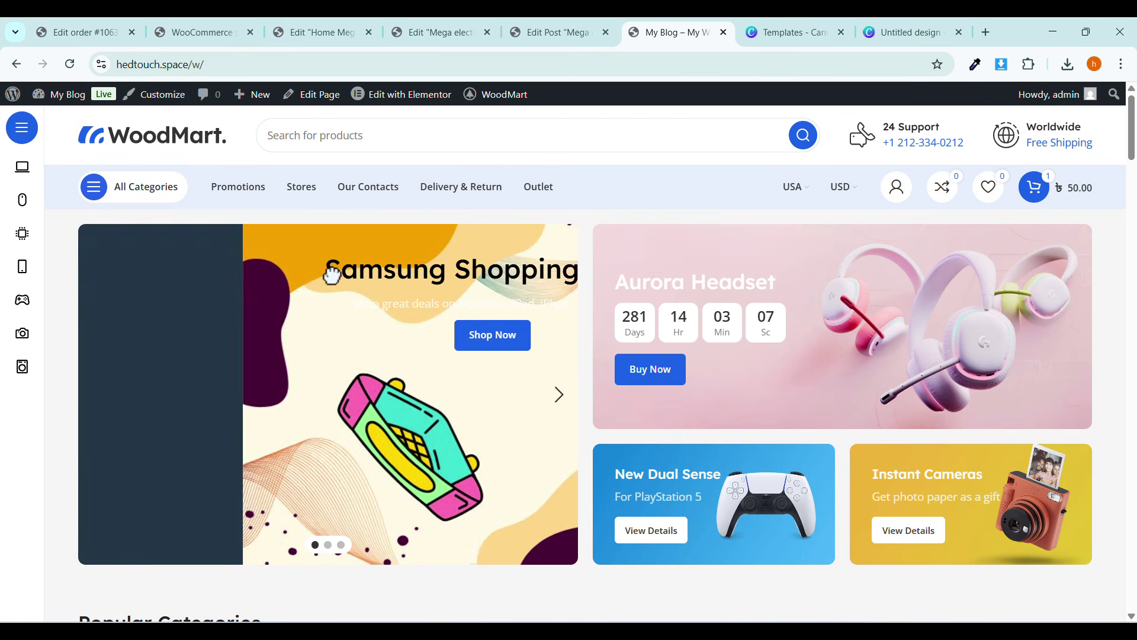
Check the slide's edit page and view the other slides of the home page slider.
{"action": "left_click", "coordinate": [541, 36]}
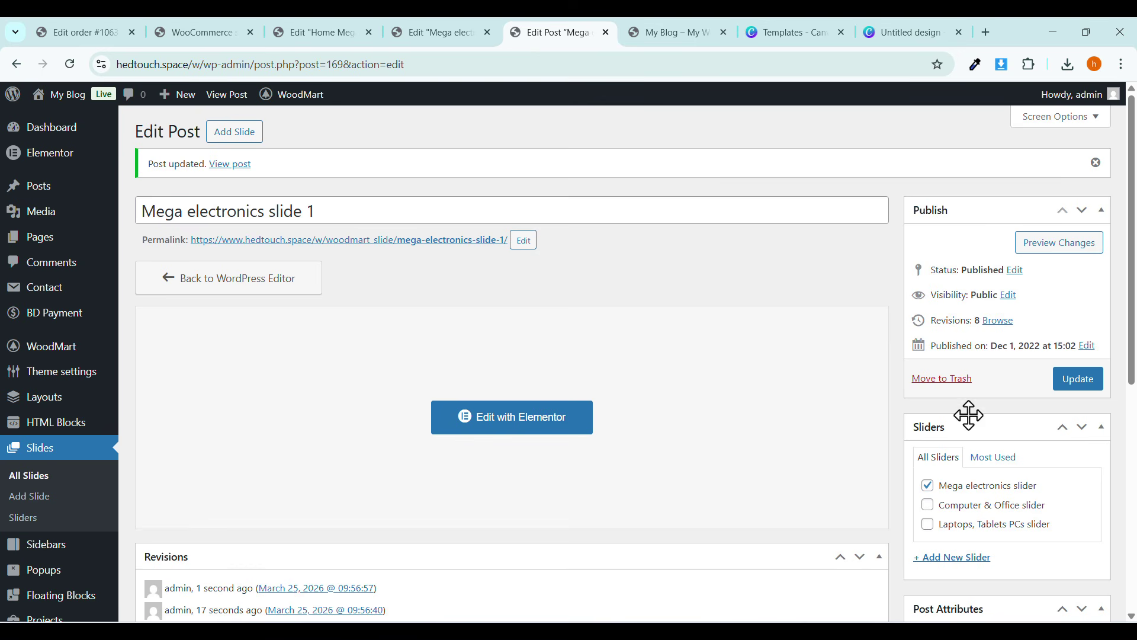
{"action": "left_click", "coordinate": [633, 36]}
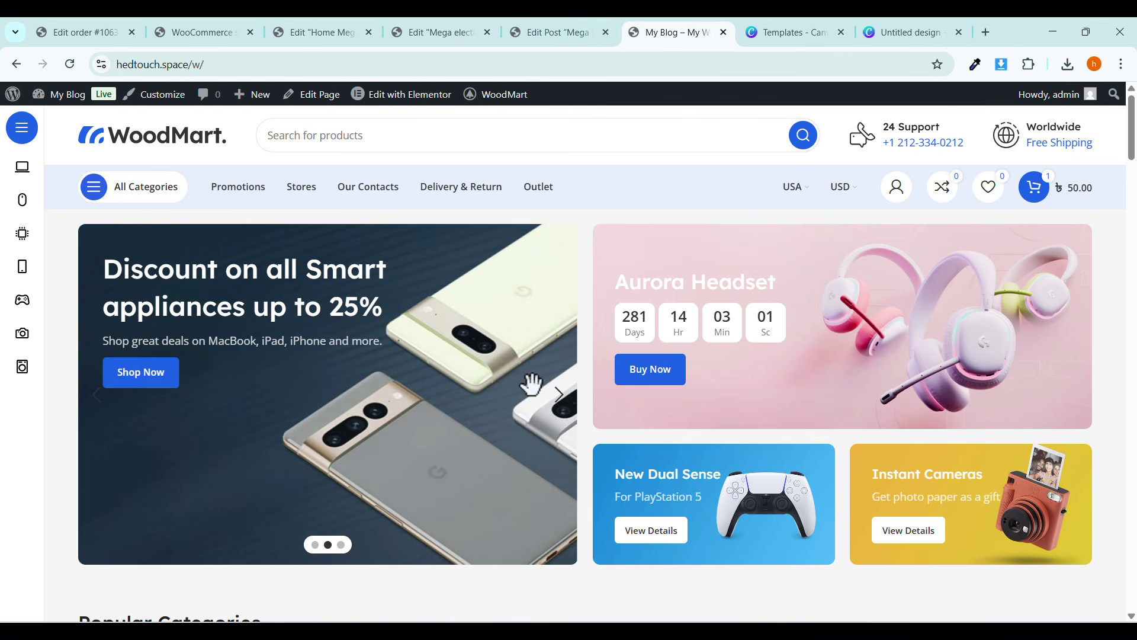
{"action": "left_click", "coordinate": [559, 394]}
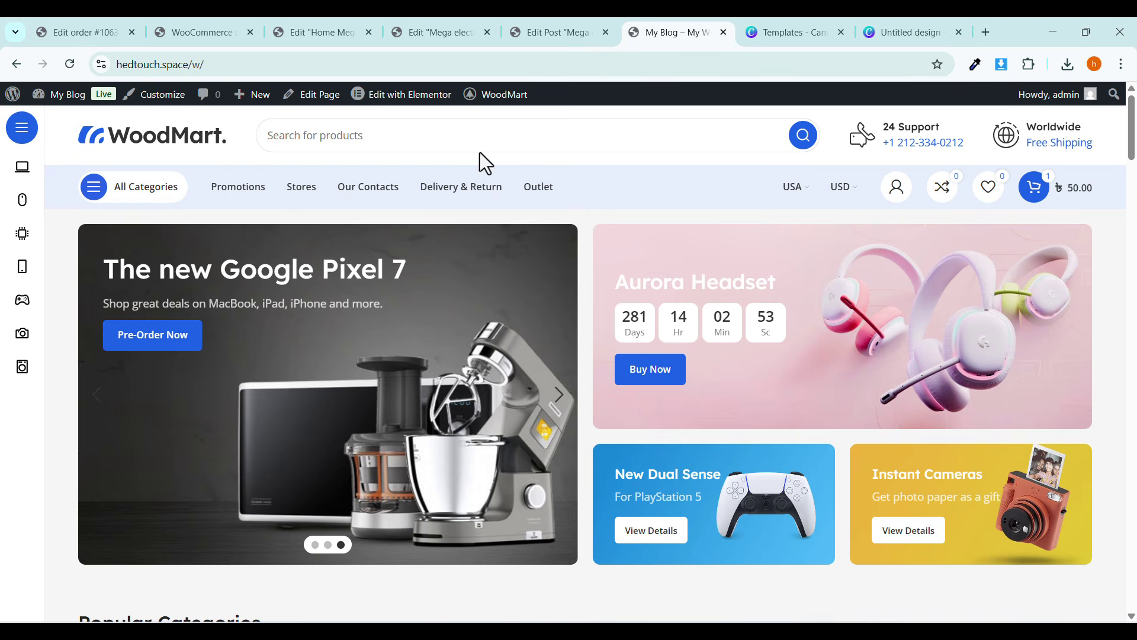
In the Elementor editor of the Home Mega-electronics page, open the Aurora Headset banner's background image in the media library.
{"action": "left_click", "coordinate": [520, 41]}
{"action": "left_click", "coordinate": [464, 37]}
{"action": "left_click", "coordinate": [331, 36]}
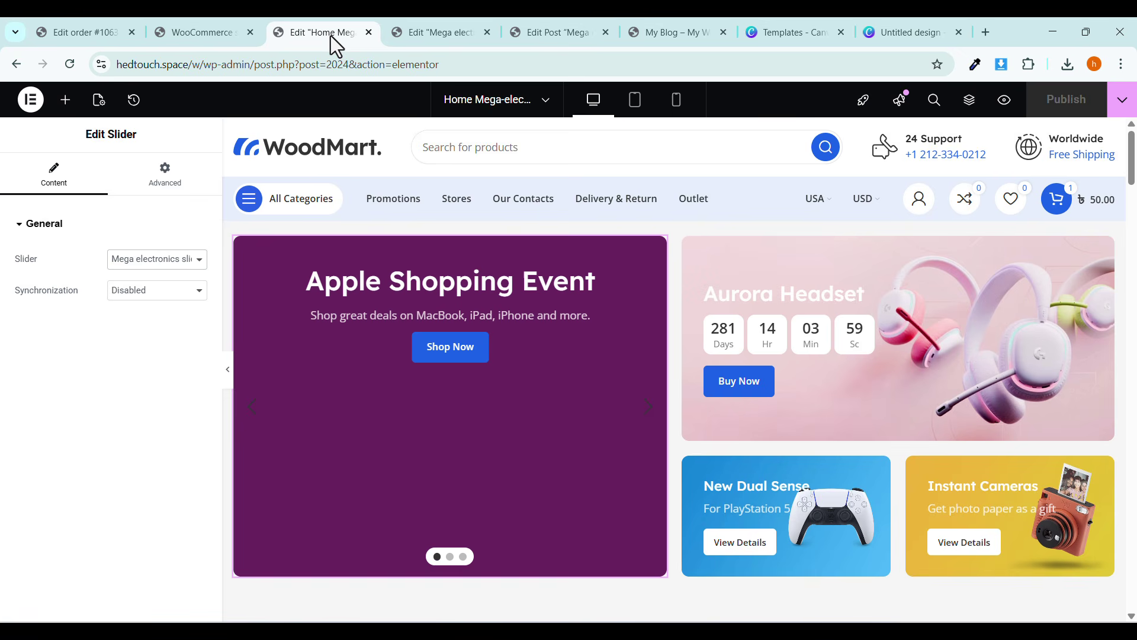
{"action": "left_click", "coordinate": [823, 286]}
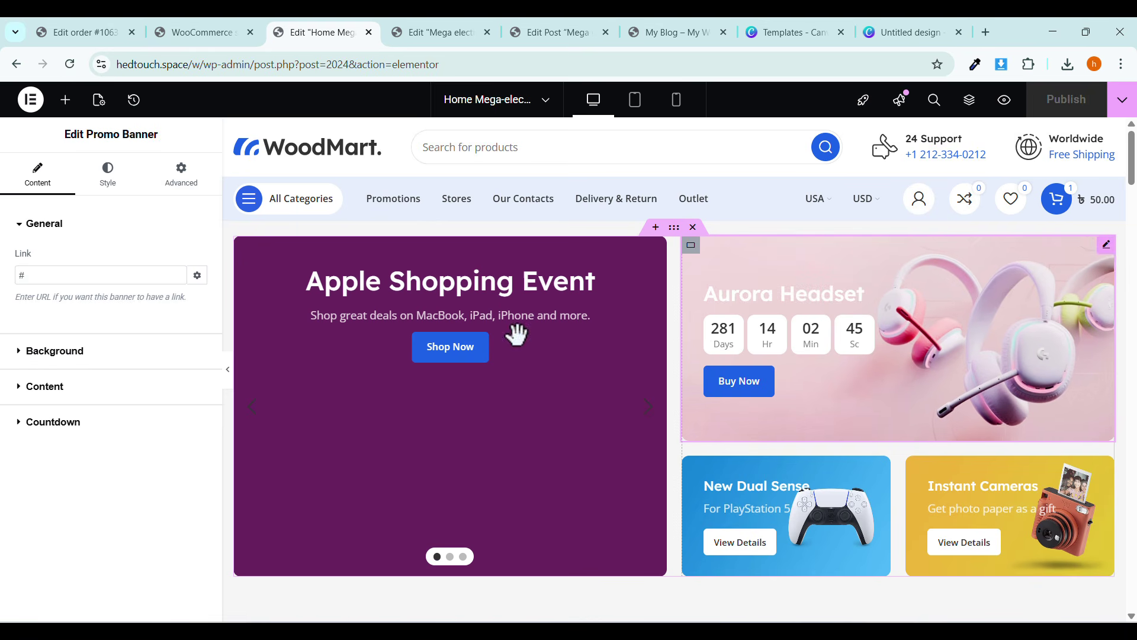
{"action": "left_click", "coordinate": [140, 354]}
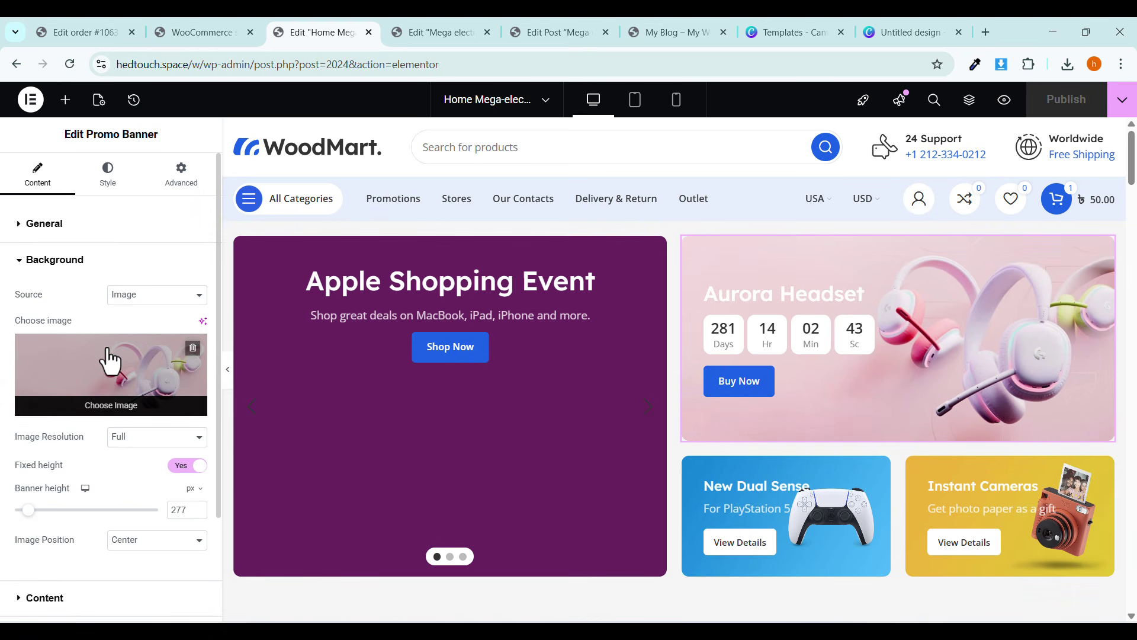
{"action": "left_click", "coordinate": [109, 359]}
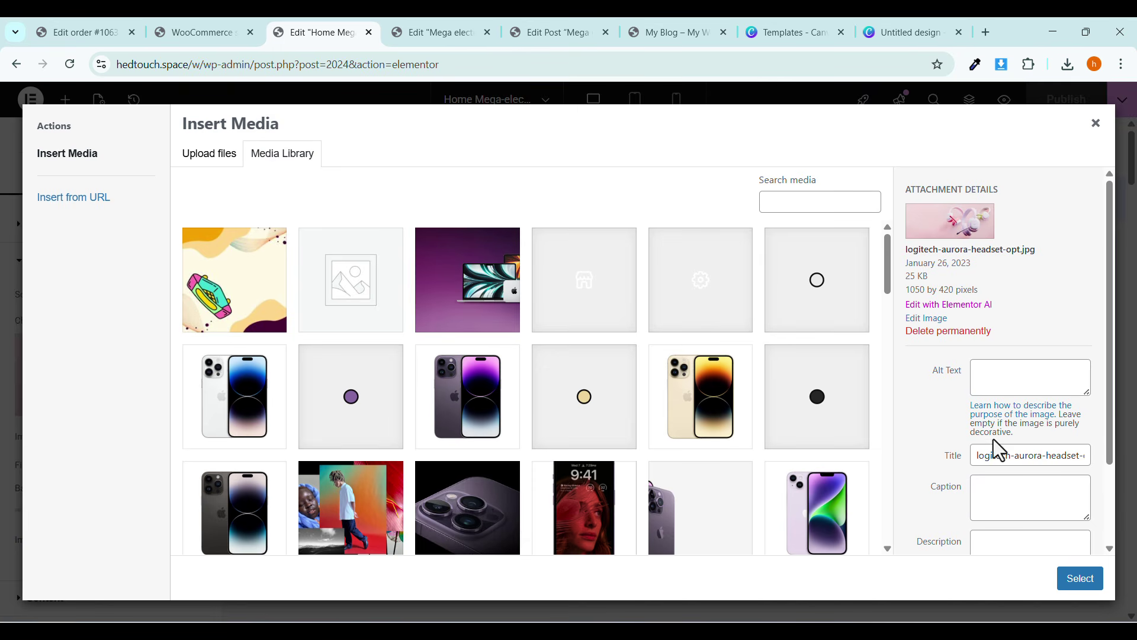
Copy the file URL of logitech-aurora-headset-opt.jpg and open the image in place of the Mega electronics slide 1 editor.
{"action": "scroll", "coordinate": [993, 438], "scroll_direction": "down", "scroll_amount": 2}
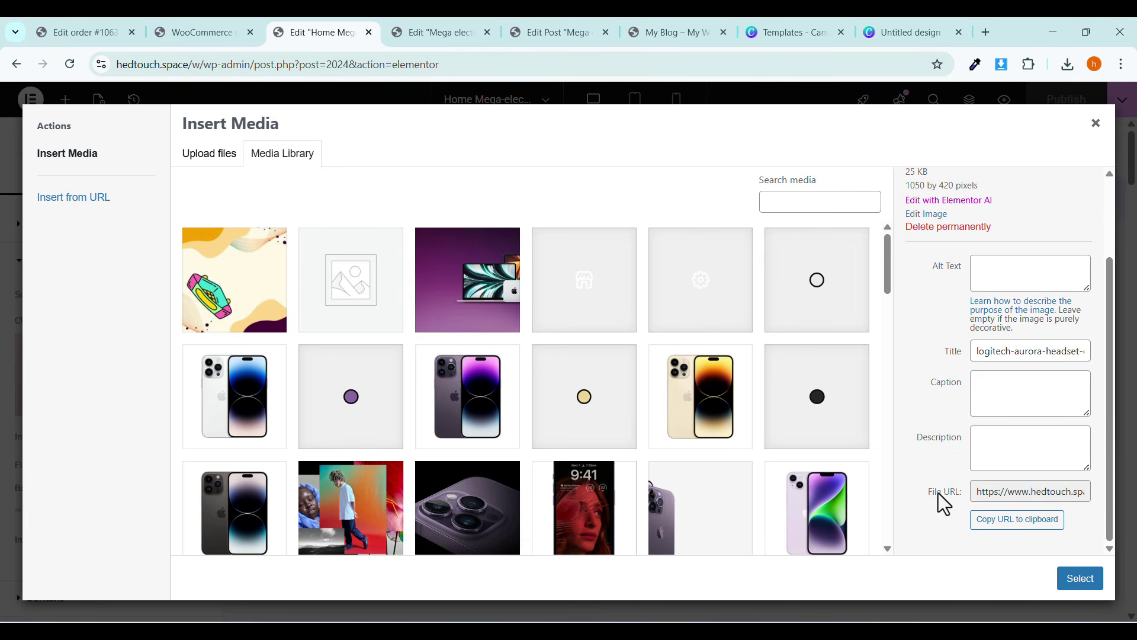
{"action": "left_click", "coordinate": [993, 521]}
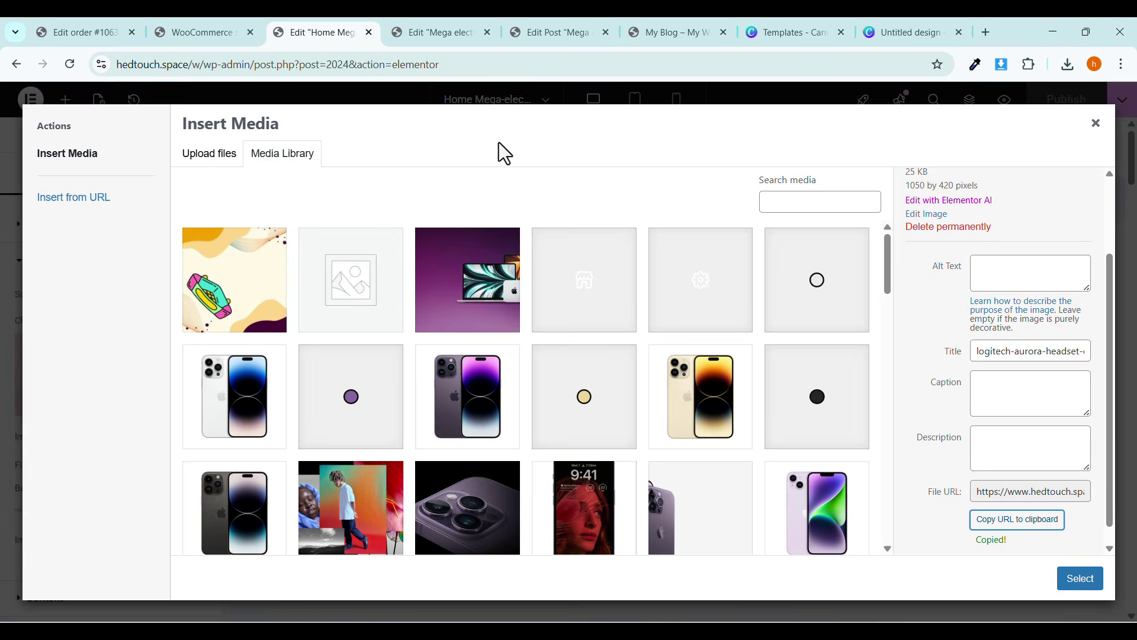
{"action": "left_click", "coordinate": [450, 30]}
{"action": "right_click", "coordinate": [448, 65]}
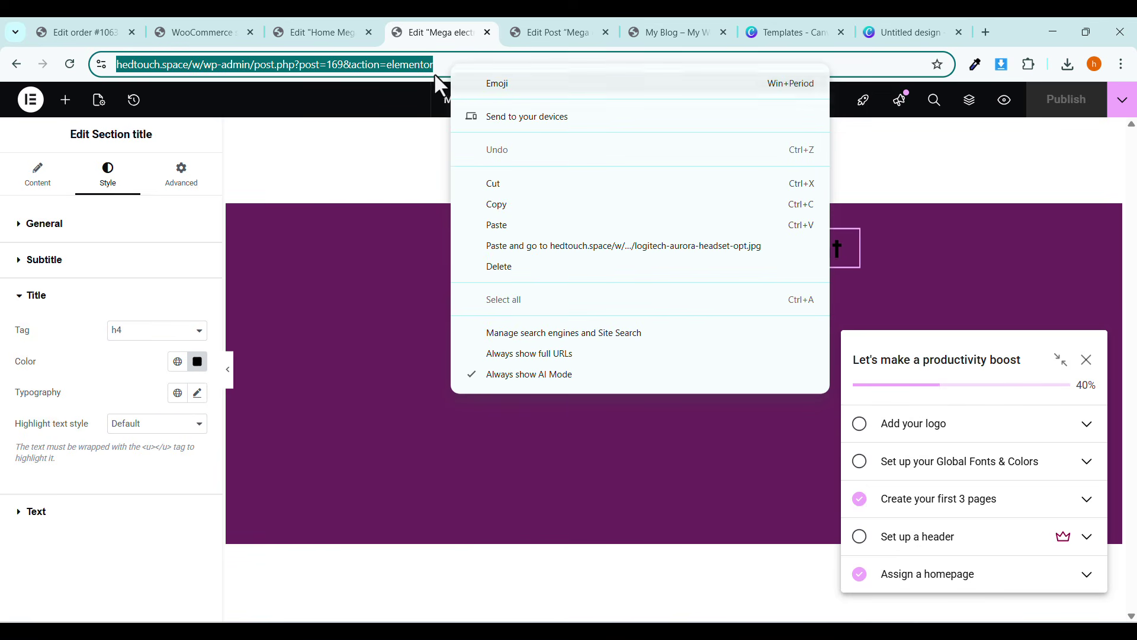
{"action": "left_click", "coordinate": [503, 224]}
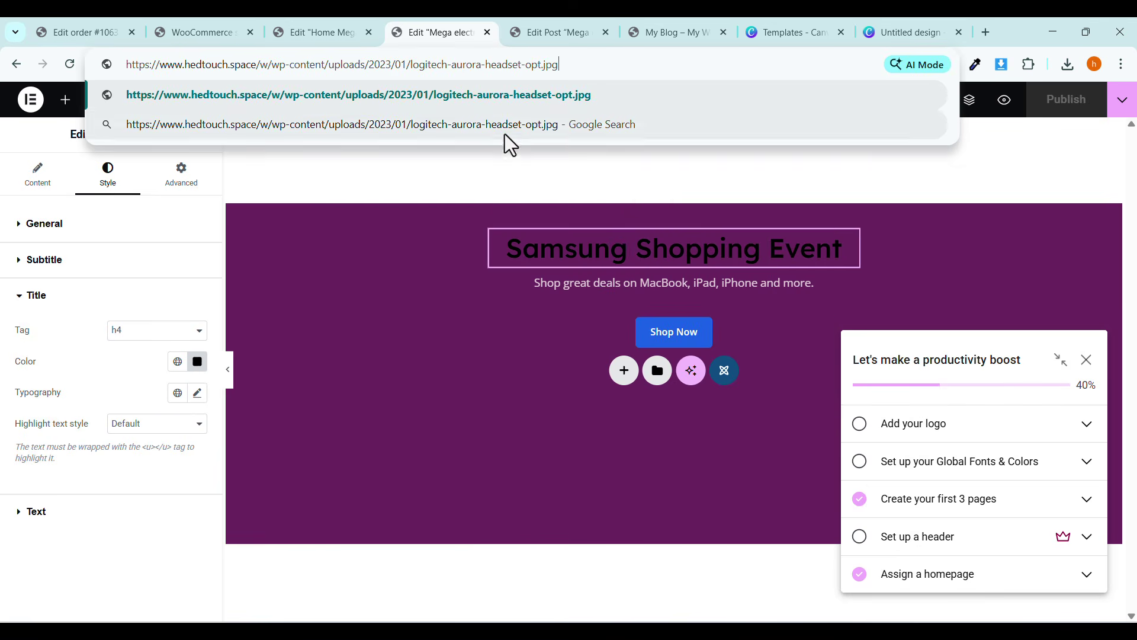
{"action": "left_click", "coordinate": [496, 97]}
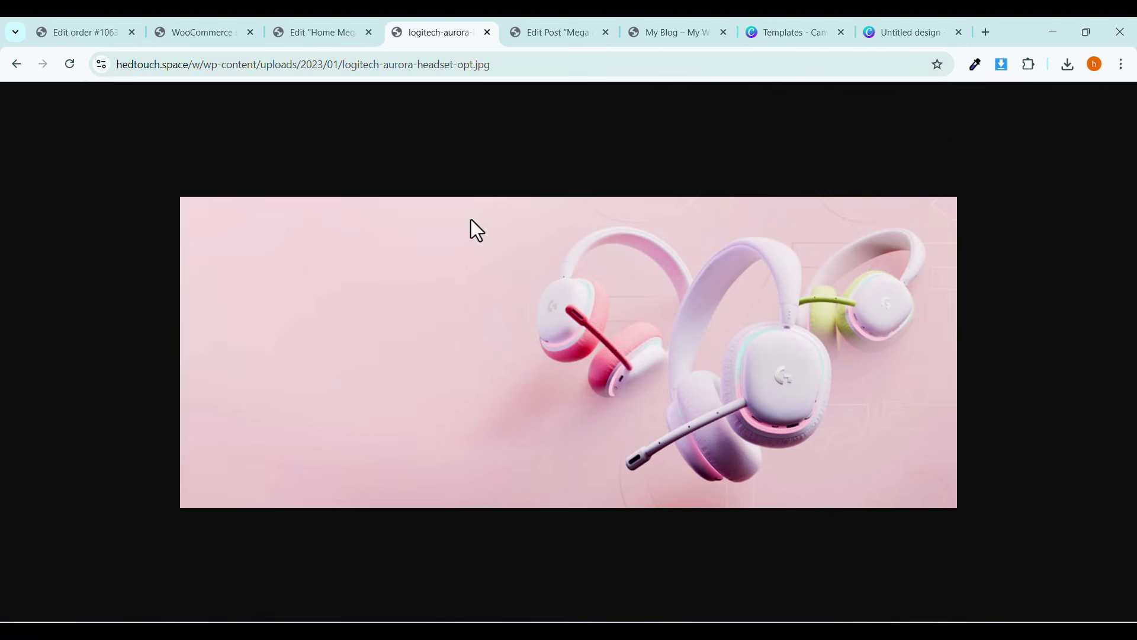
Return to the Home Mega-electronics editor and copy the Aurora Headset background image's file URL from the media library again.
{"action": "left_click", "coordinate": [314, 33]}
{"action": "left_click", "coordinate": [1089, 124]}
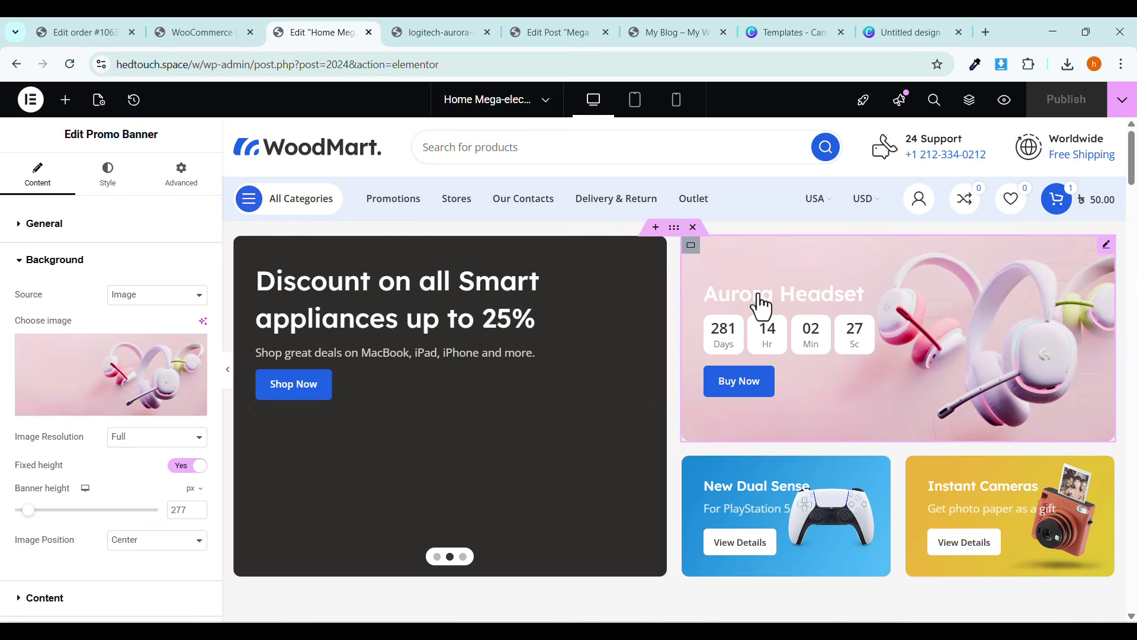
{"action": "left_click", "coordinate": [70, 385]}
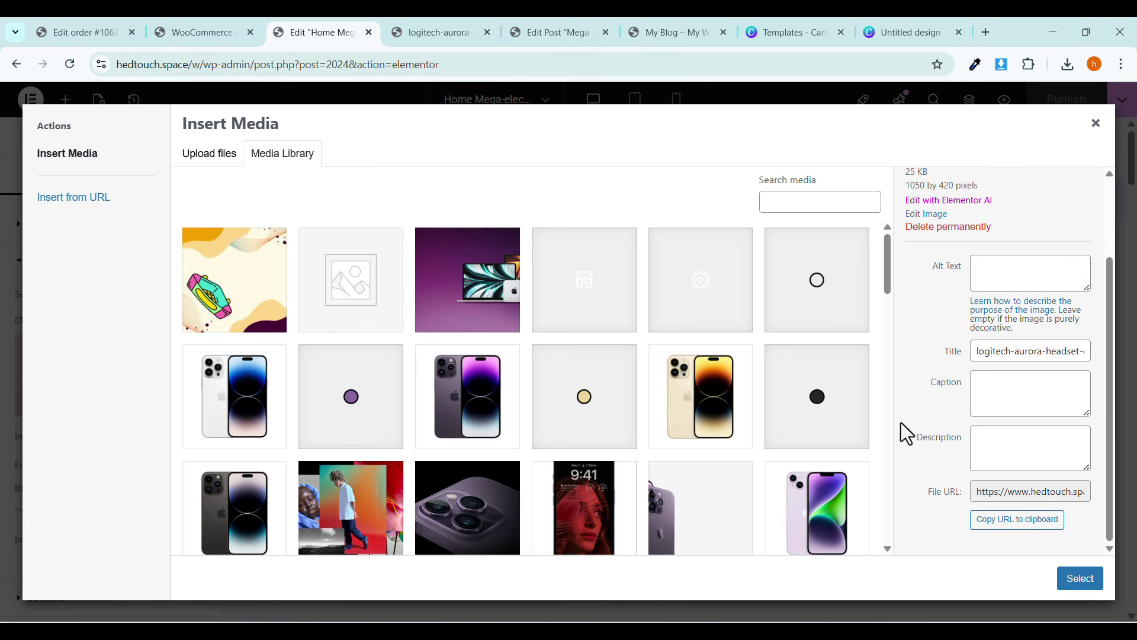
{"action": "left_click", "coordinate": [998, 521]}
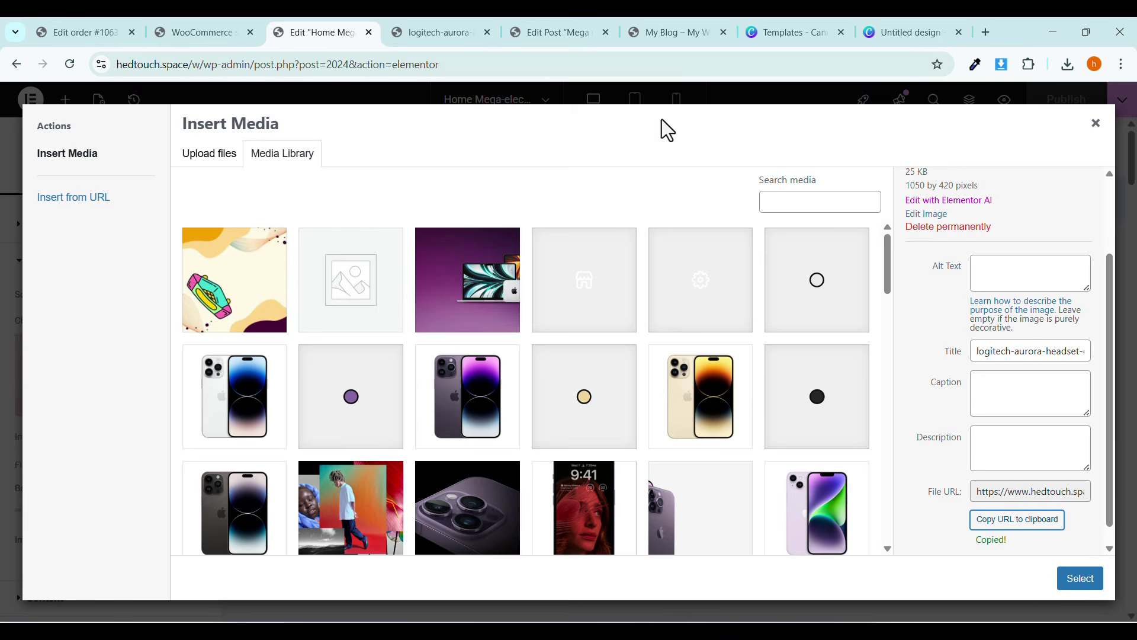
Close the headset image, slide edit, store home and Canva templates pages, and open the copied image URL in a new tab.
{"action": "left_click", "coordinate": [486, 32]}
{"action": "left_click", "coordinate": [487, 32]}
{"action": "left_click", "coordinate": [487, 32]}
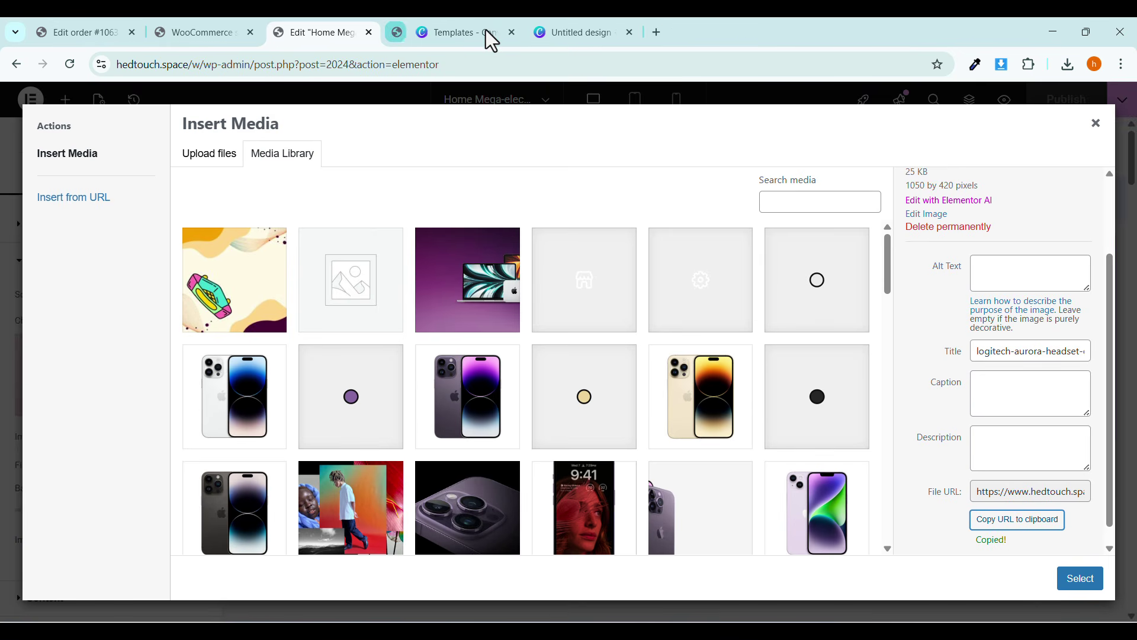
{"action": "left_click", "coordinate": [512, 32]}
{"action": "left_click", "coordinate": [514, 32]}
{"action": "right_click", "coordinate": [509, 64]}
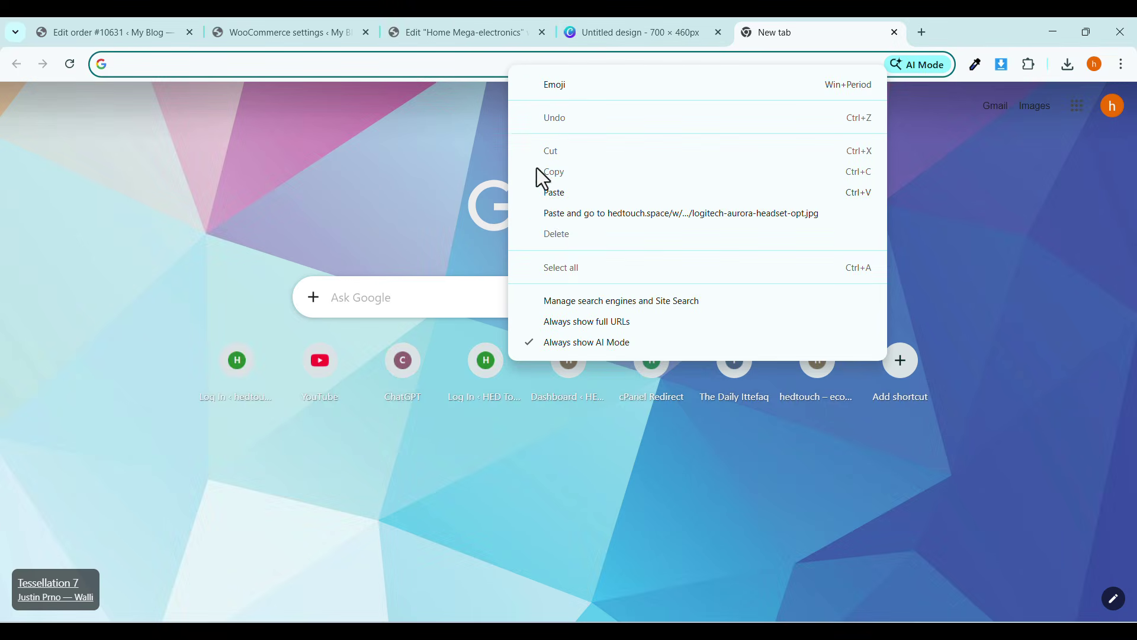
{"action": "left_click", "coordinate": [557, 218]}
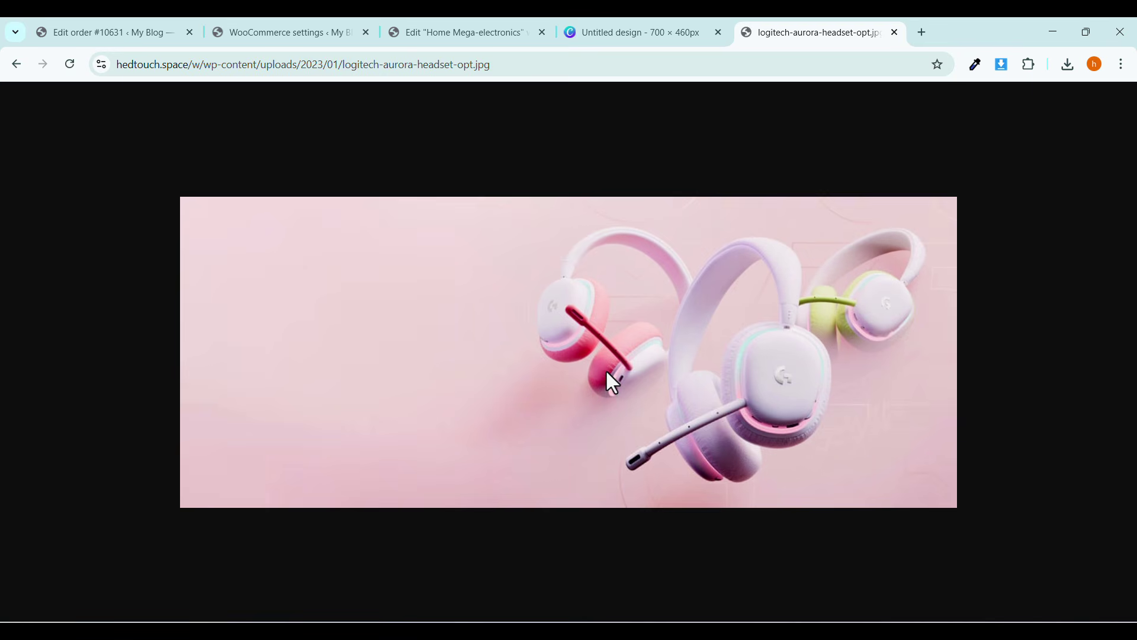
Compare the opened headset image with the 700 × 460 px Untitled design in Canva.
{"action": "right_click", "coordinate": [606, 372]}
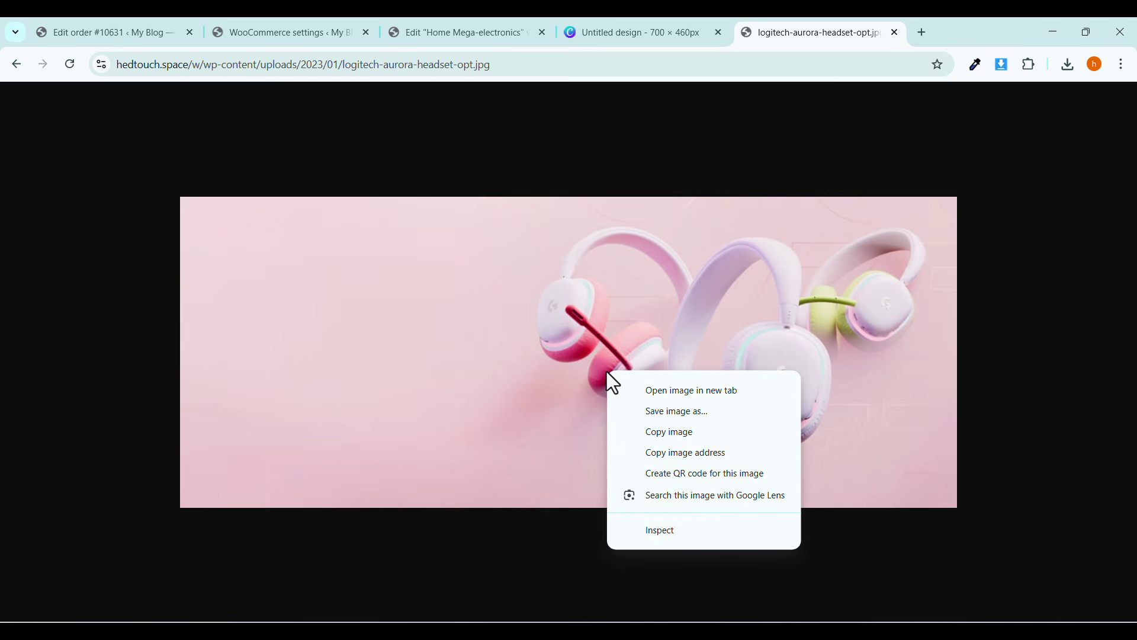
{"action": "left_click", "coordinate": [616, 32]}
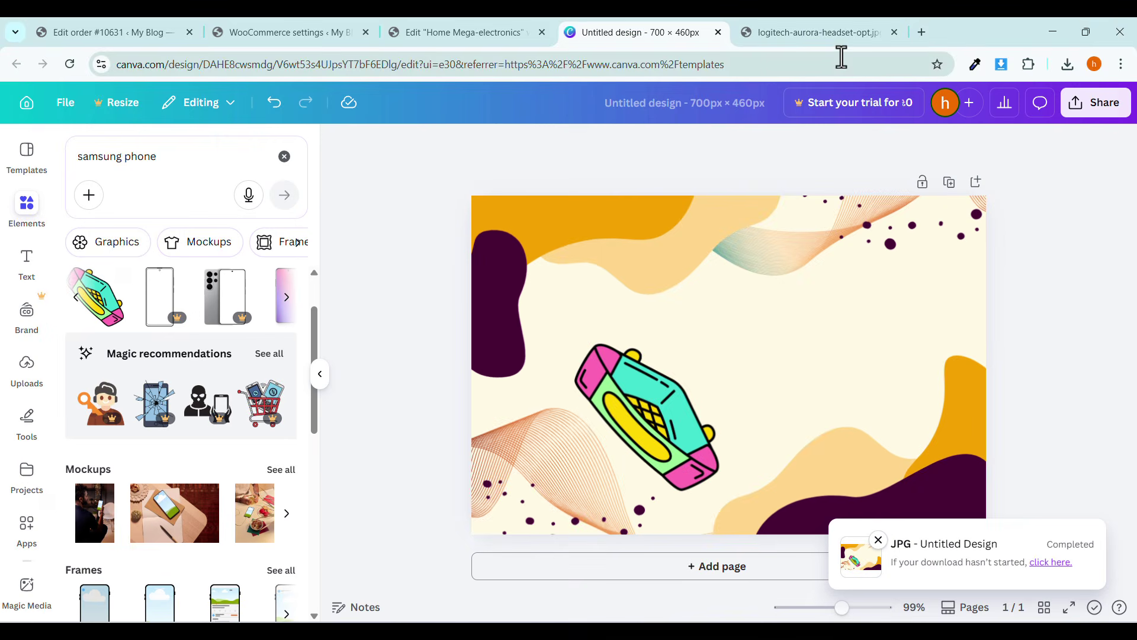
{"action": "left_click", "coordinate": [835, 255]}
{"action": "left_click", "coordinate": [817, 32]}
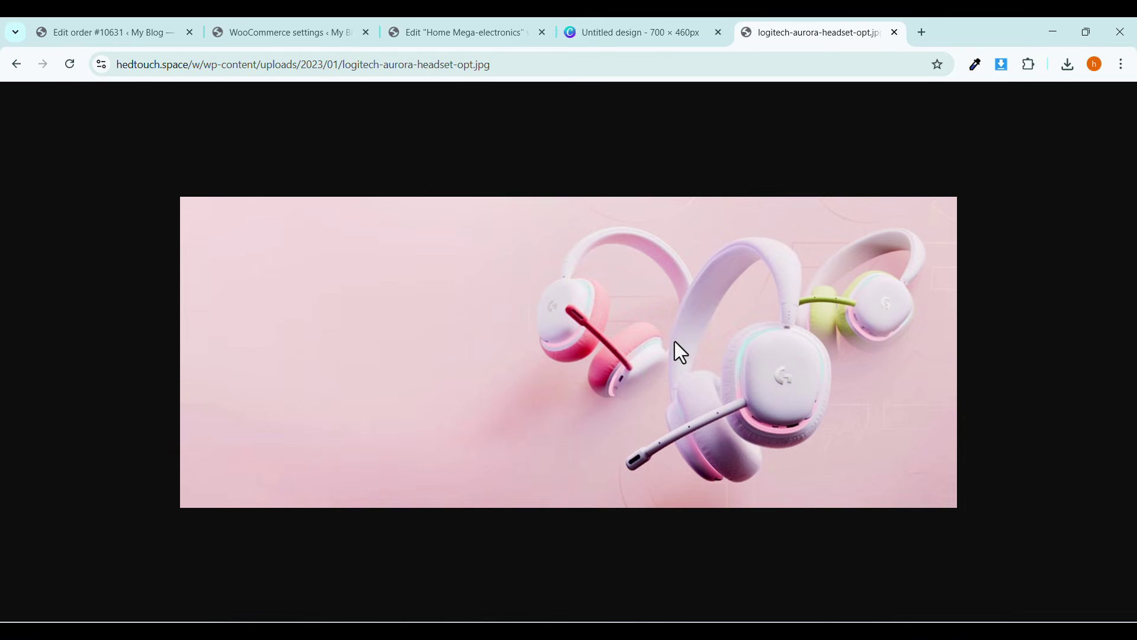
Leave the media library in the Home Mega-electronics editor and review the Aurora Headset banner's content settings, including its title.
{"action": "left_click", "coordinate": [424, 47]}
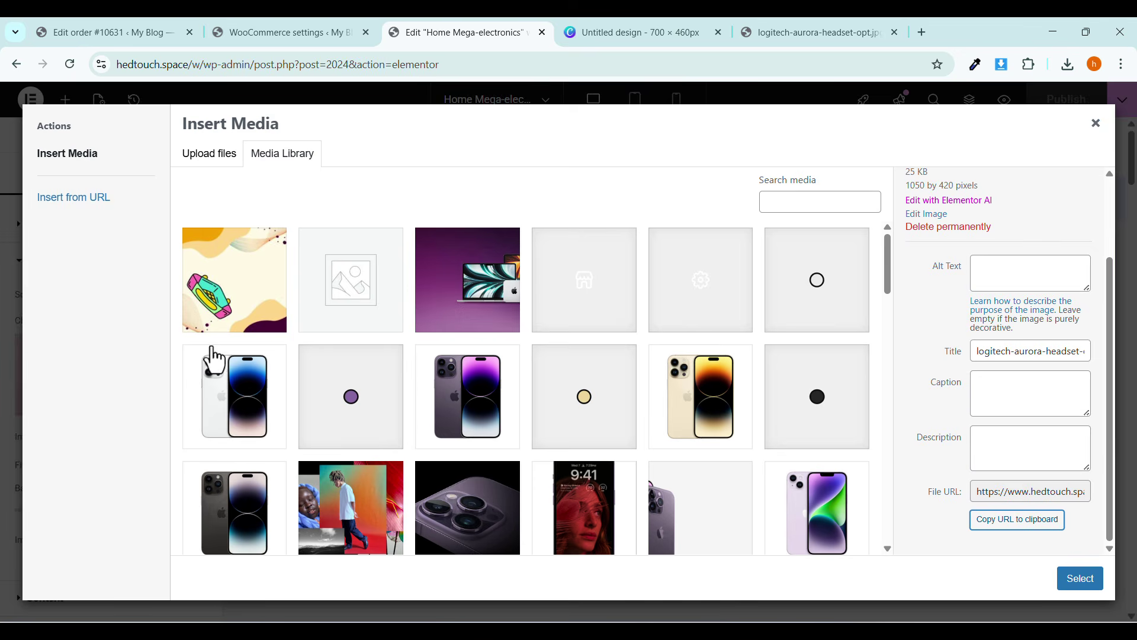
{"action": "left_click", "coordinate": [1092, 126]}
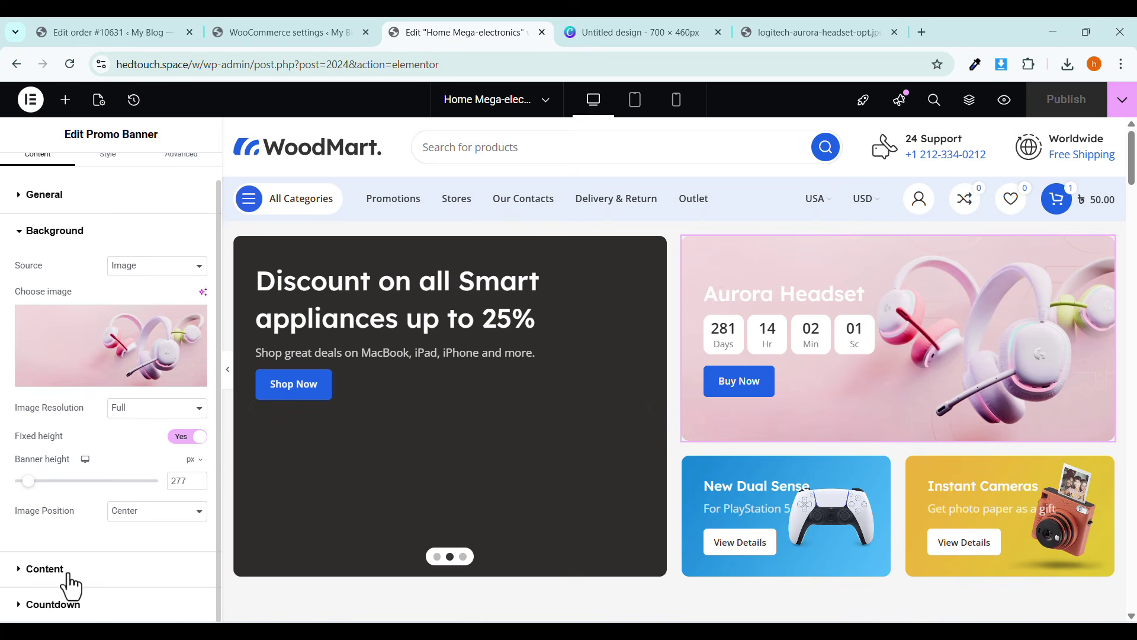
{"action": "left_click", "coordinate": [67, 575]}
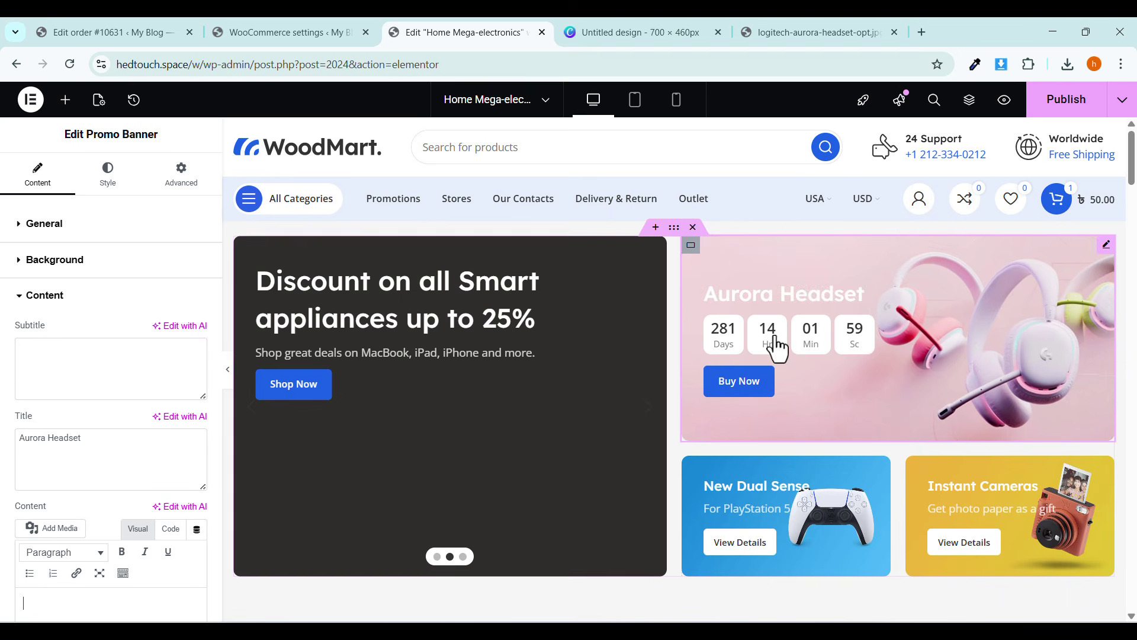
{"action": "triple_click", "coordinate": [50, 455]}
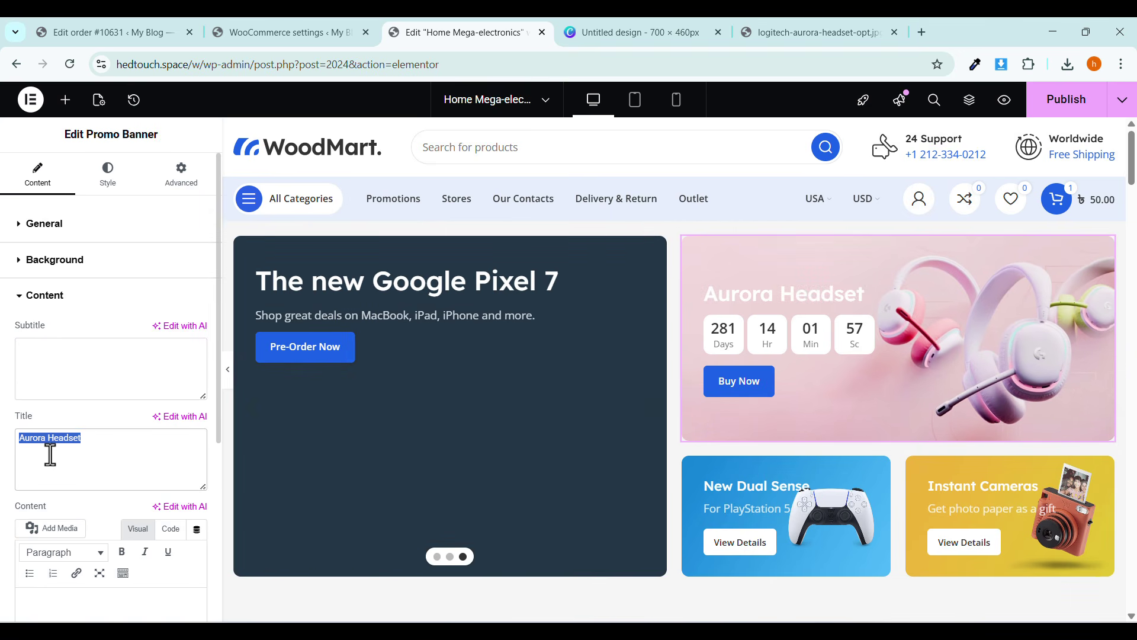
{"action": "scroll", "coordinate": [50, 455], "scroll_direction": "down", "scroll_amount": 3}
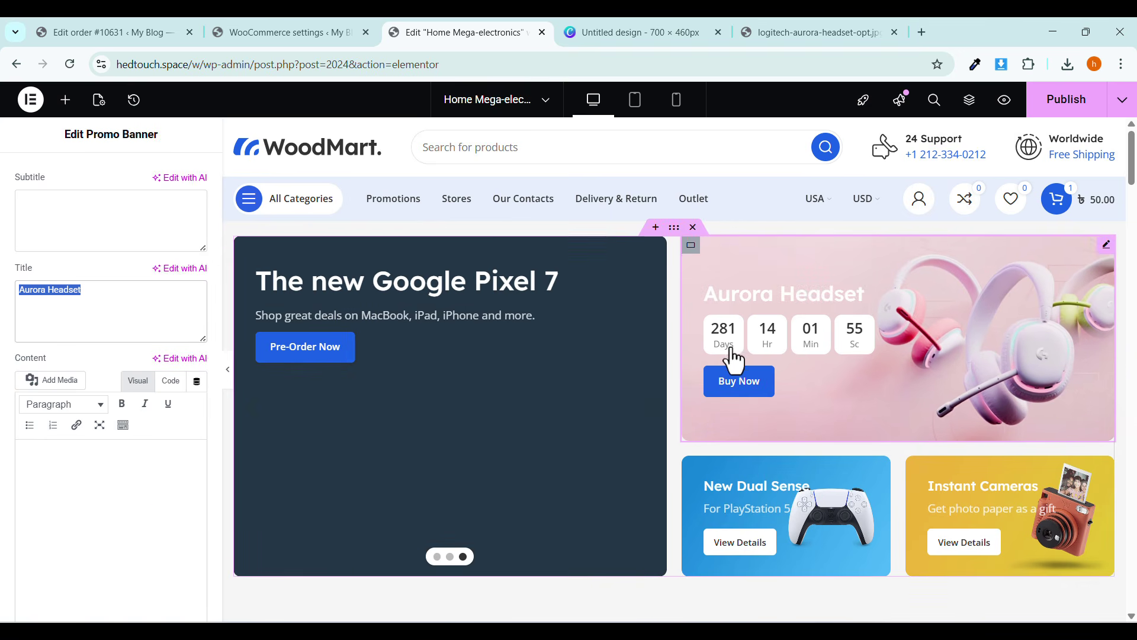
{"action": "scroll", "coordinate": [133, 356], "scroll_direction": "up", "scroll_amount": 3}
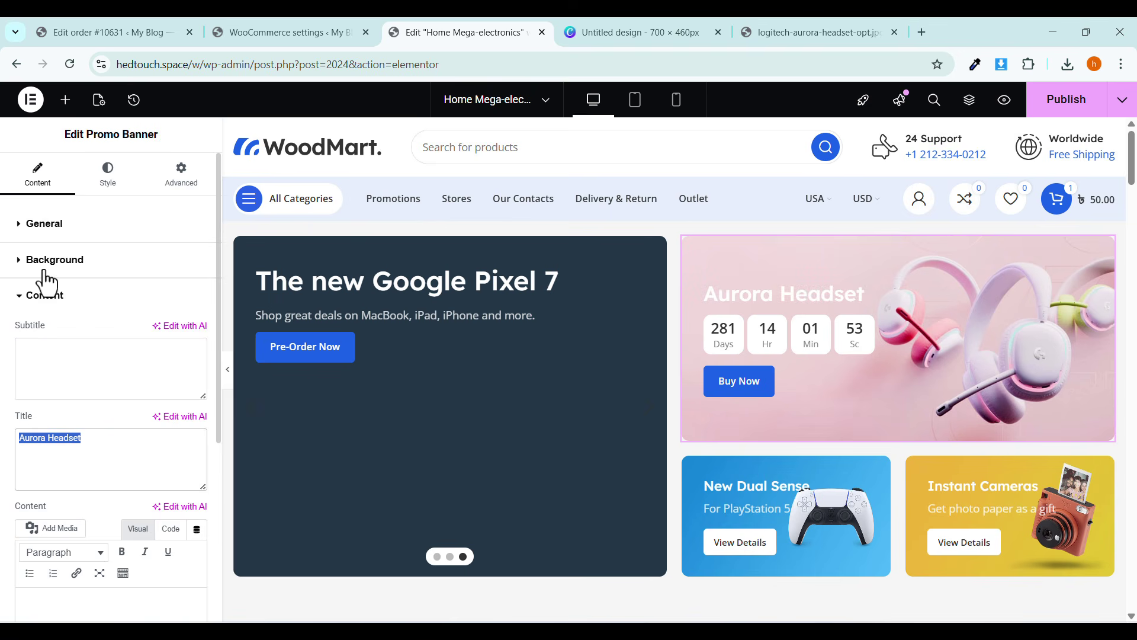
{"action": "left_click", "coordinate": [44, 294]}
{"action": "left_click", "coordinate": [42, 332]}
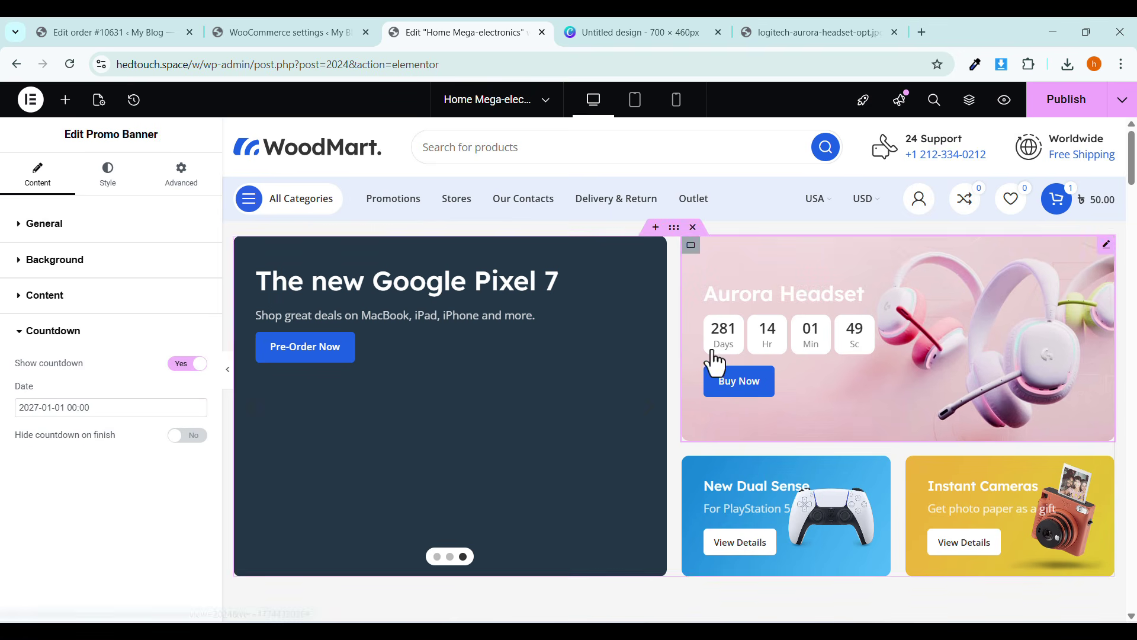
{"action": "left_click", "coordinate": [46, 408]}
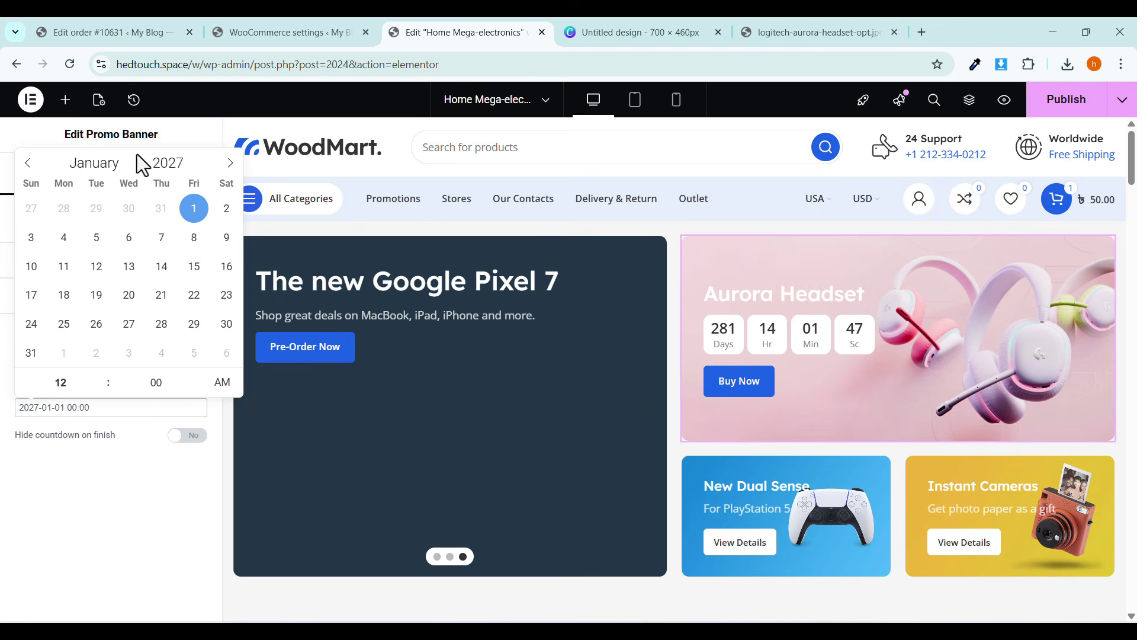
{"action": "left_click", "coordinate": [159, 161]}
{"action": "left_click", "coordinate": [26, 164]}
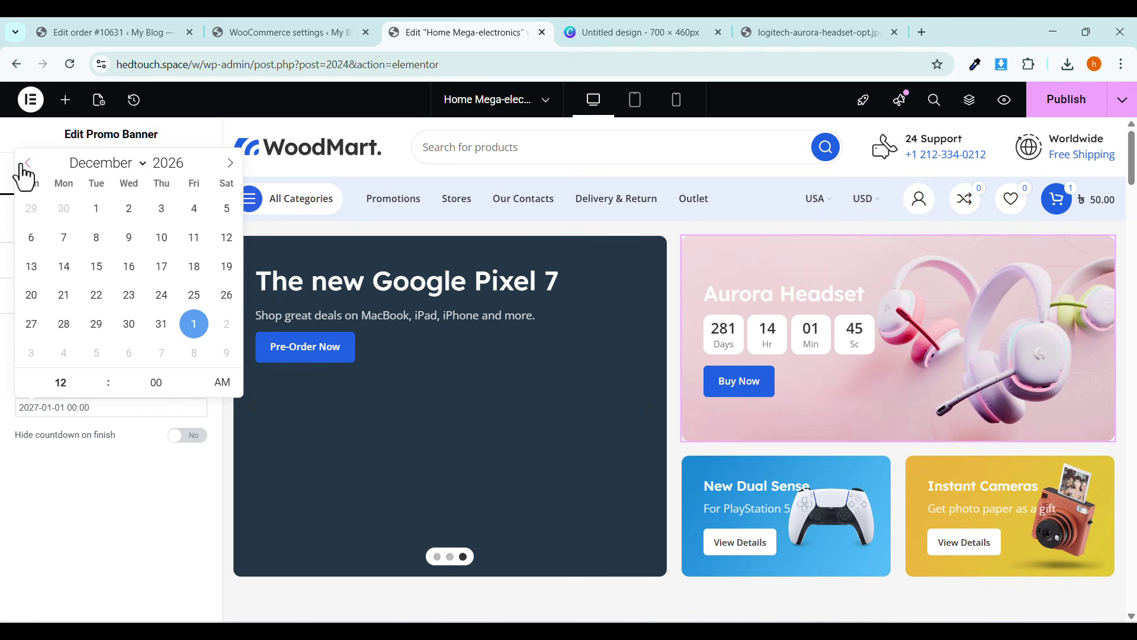
{"action": "left_click", "coordinate": [71, 165]}
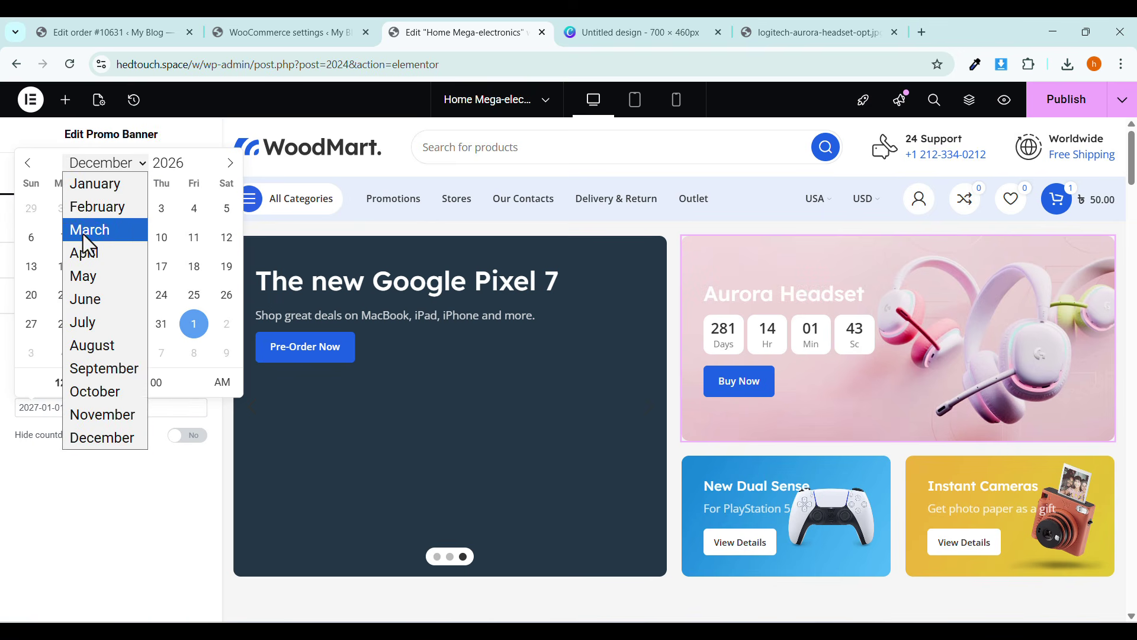
{"action": "left_click", "coordinate": [87, 259]}
{"action": "left_click", "coordinate": [131, 209]}
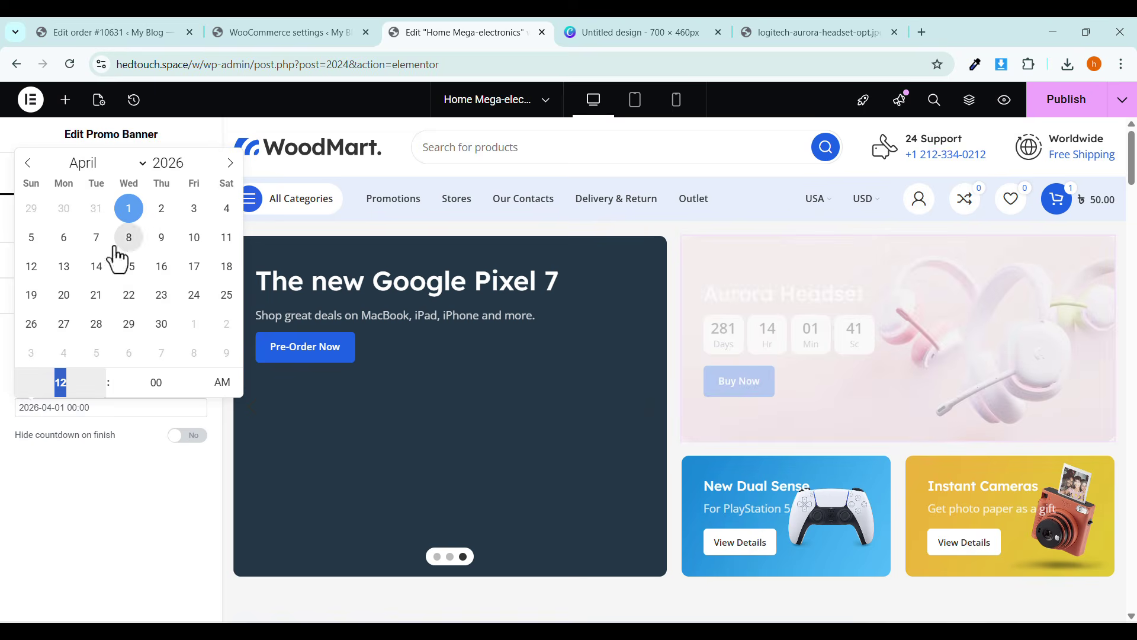
Close the date picker and review the Aurora Headset banner's general, content and countdown settings.
{"action": "left_click", "coordinate": [84, 485]}
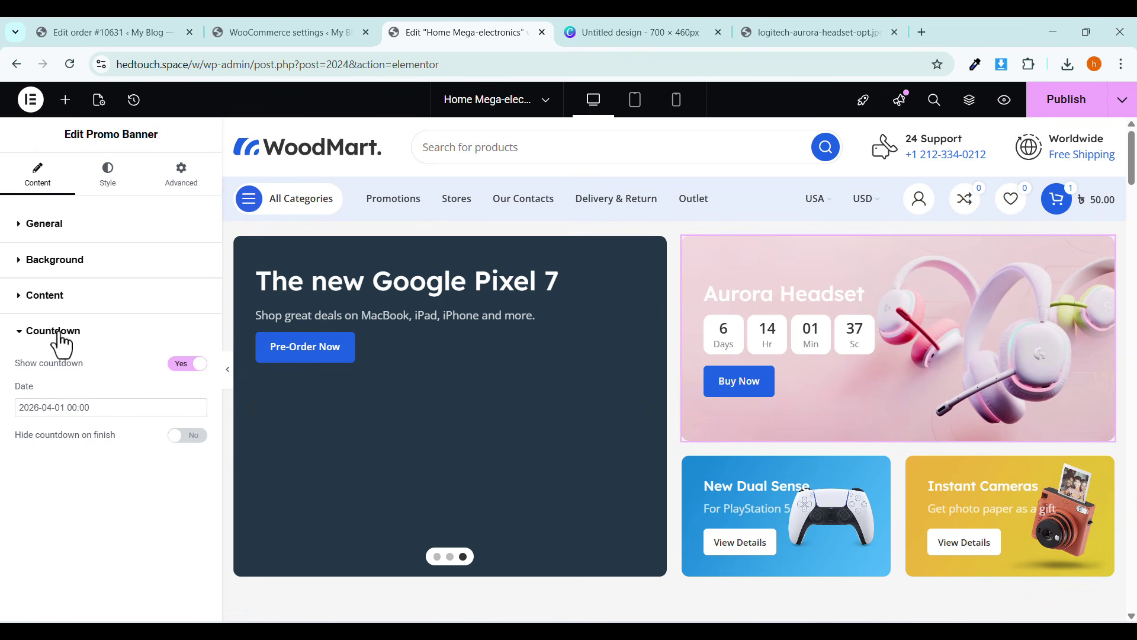
{"action": "left_click", "coordinate": [66, 299]}
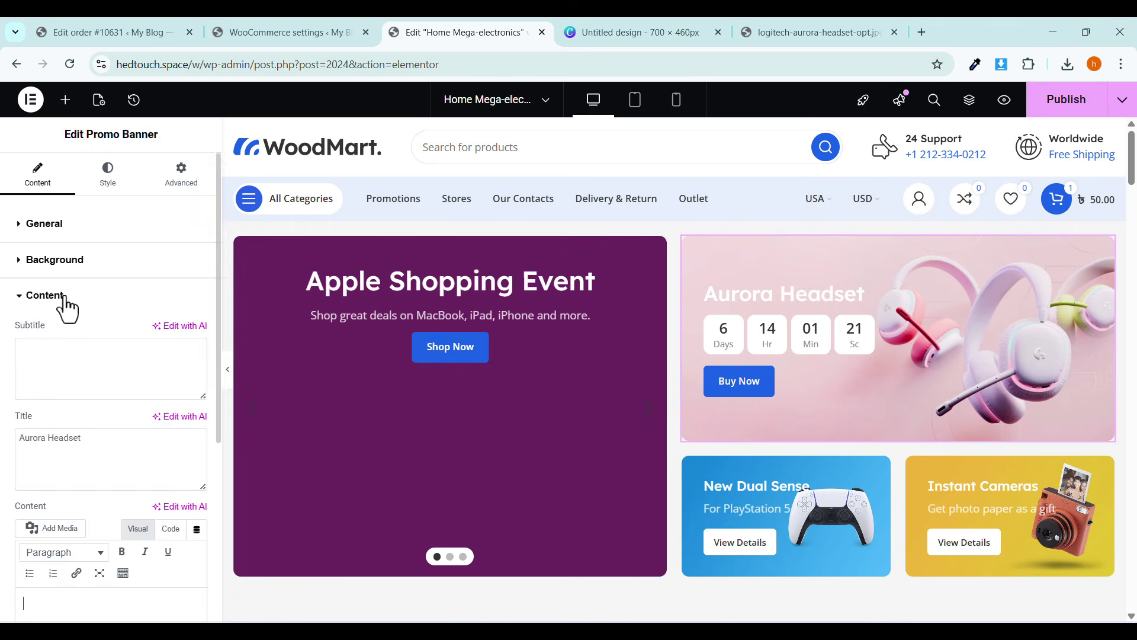
{"action": "left_click", "coordinate": [47, 297]}
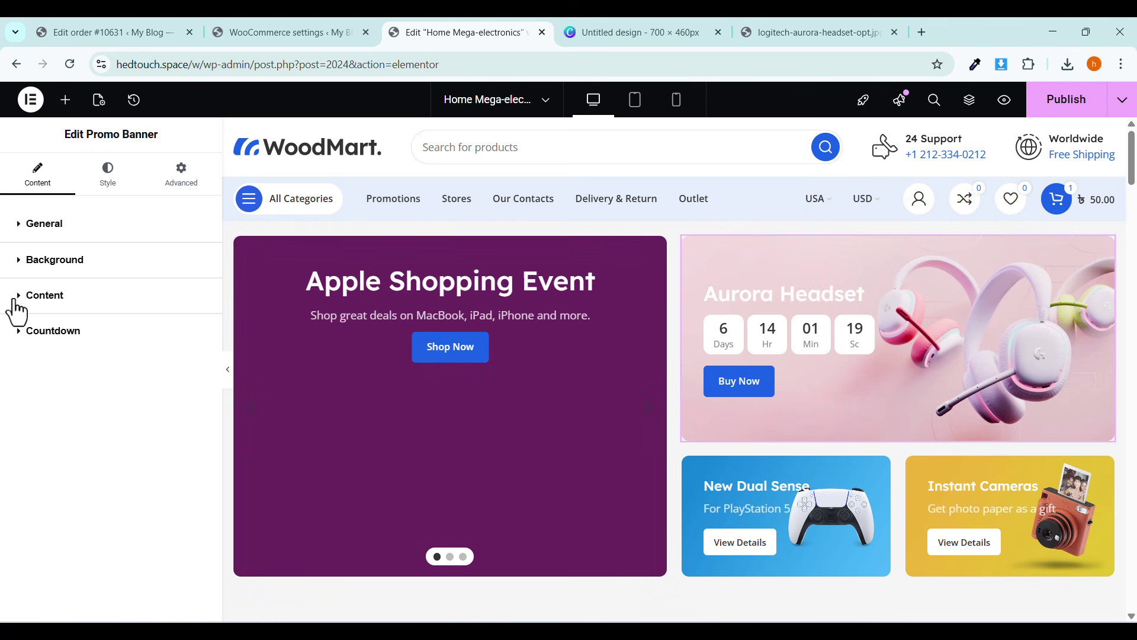
{"action": "left_click", "coordinate": [24, 297]}
{"action": "left_click", "coordinate": [23, 297]}
{"action": "left_click", "coordinate": [20, 329]}
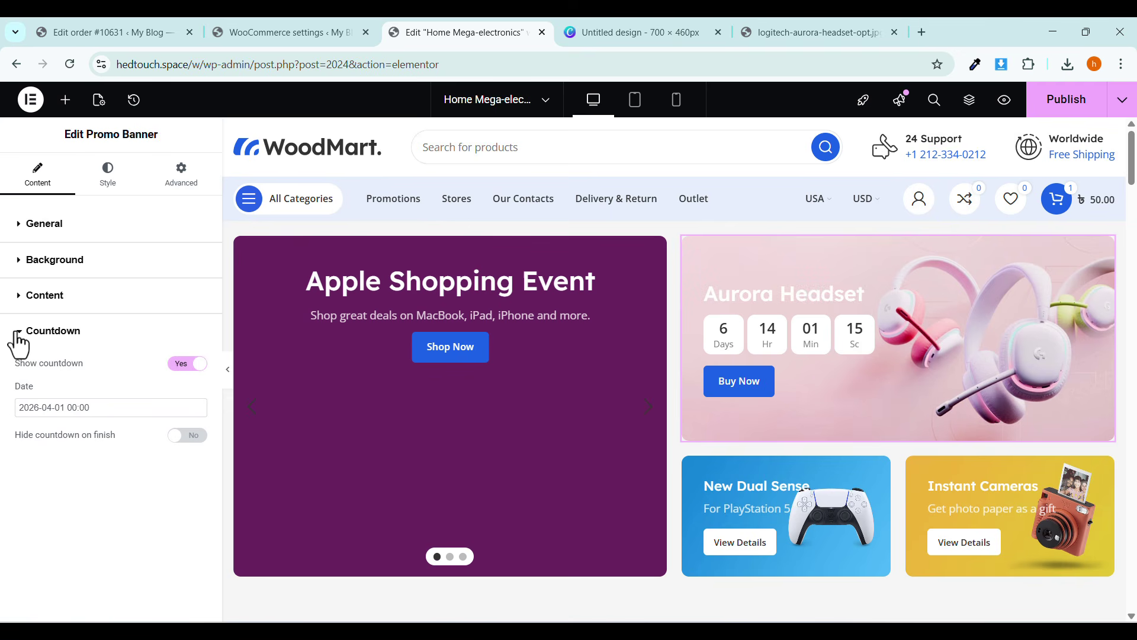
{"action": "left_click", "coordinate": [18, 335]}
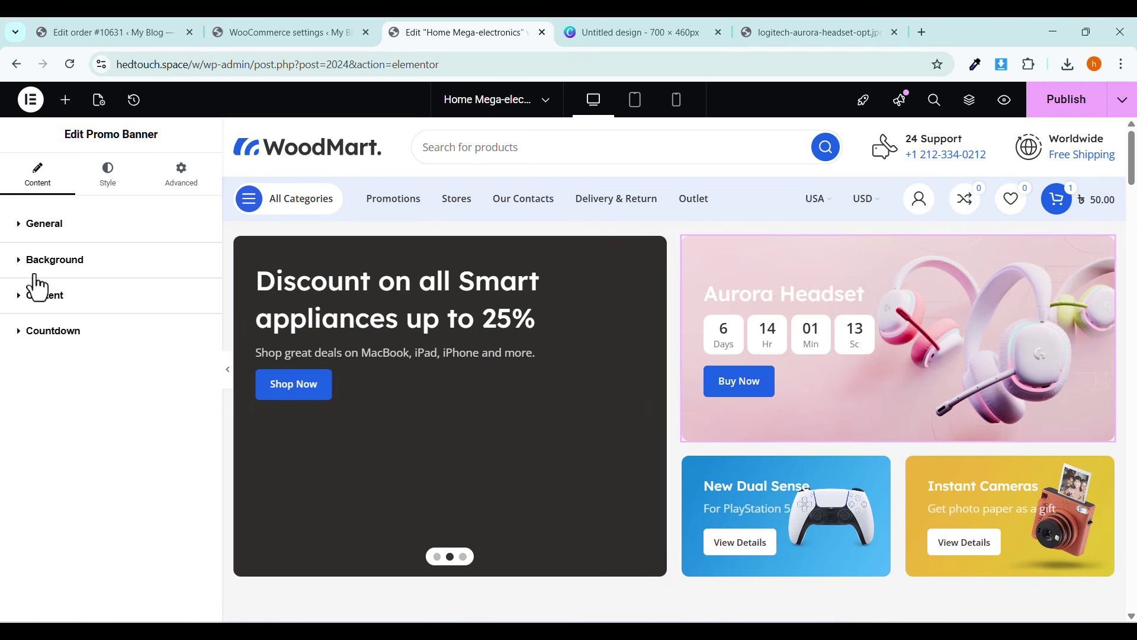
{"action": "left_click", "coordinate": [57, 222]}
{"action": "left_click", "coordinate": [59, 231]}
{"action": "left_click", "coordinate": [65, 296]}
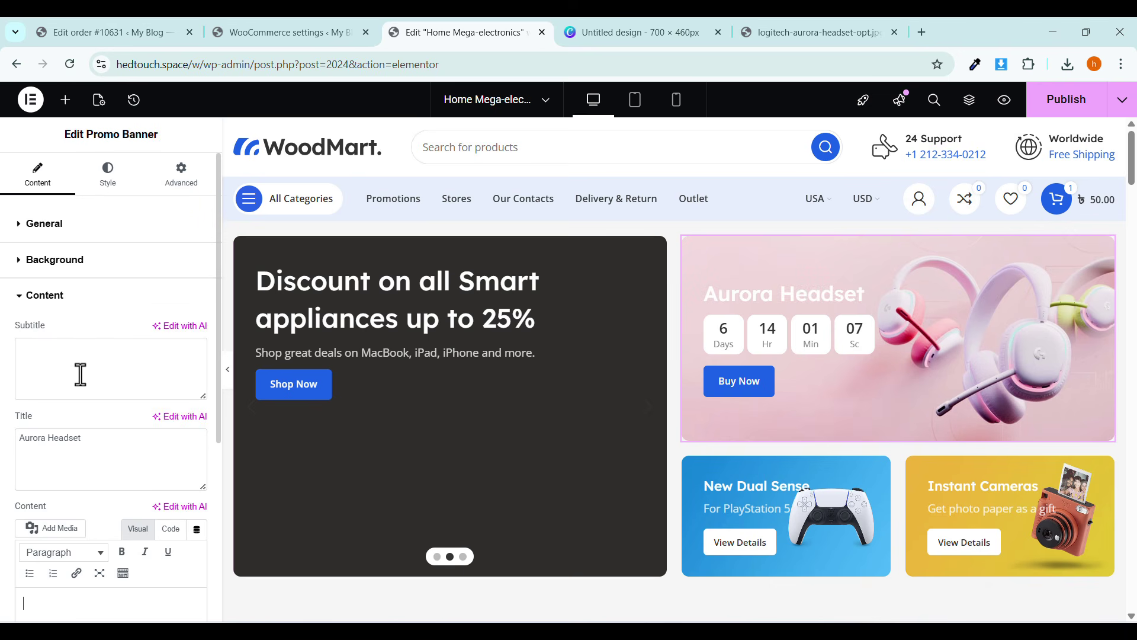
{"action": "scroll", "coordinate": [80, 374], "scroll_direction": "down", "scroll_amount": 3}
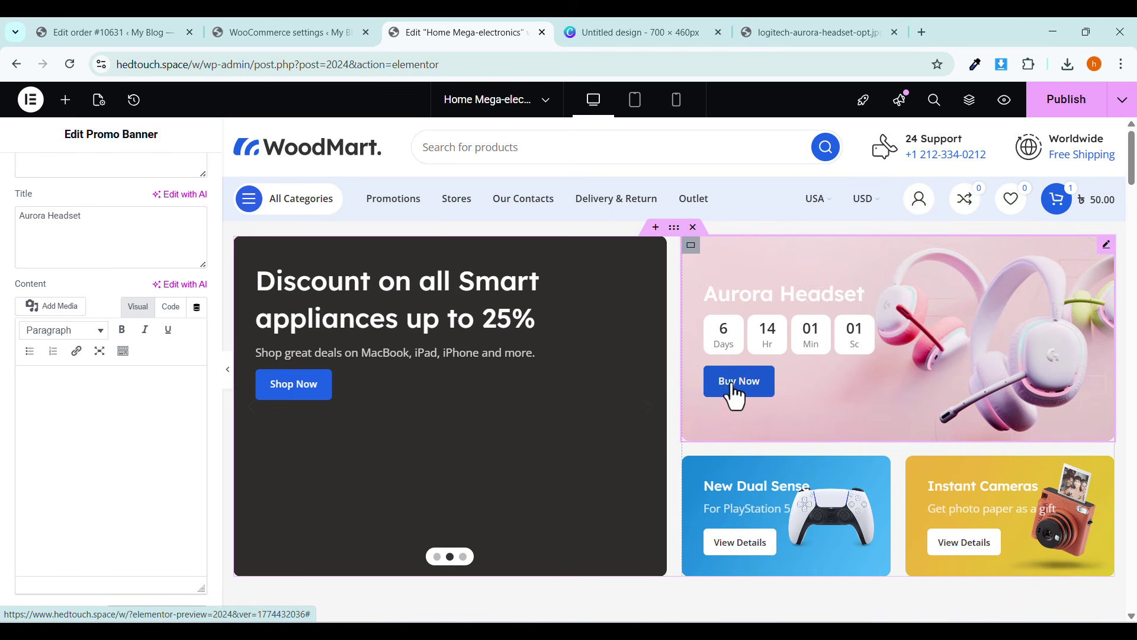
Review the New Dual Sense banner's background, content, button text and countdown settings, and open the Instant Cameras banner's settings.
{"action": "left_click", "coordinate": [783, 482]}
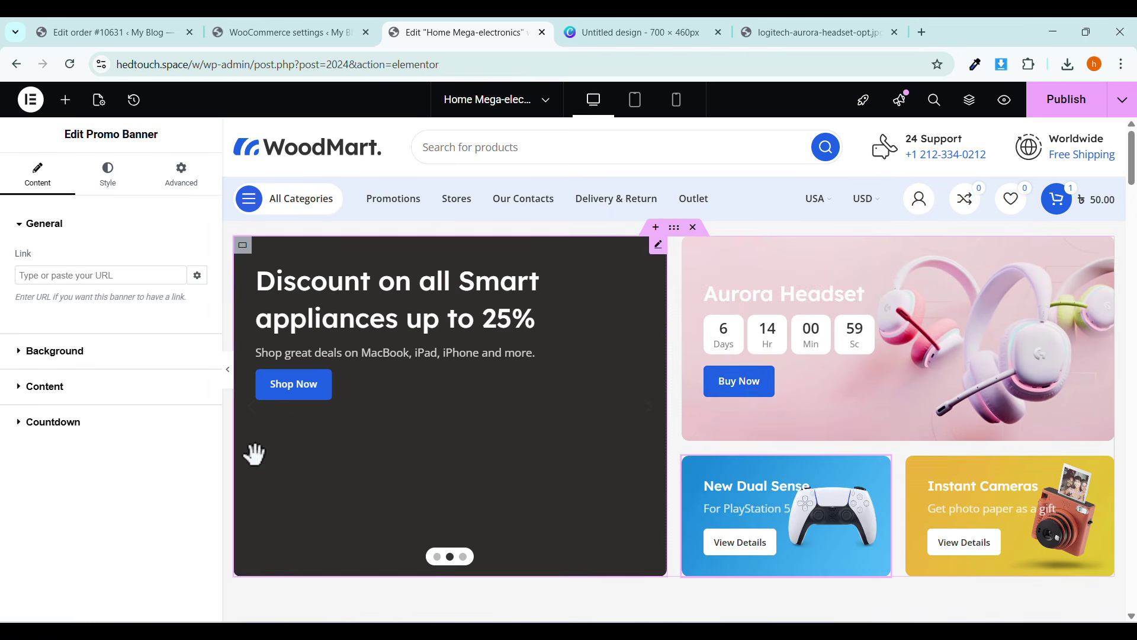
{"action": "left_click", "coordinate": [92, 358]}
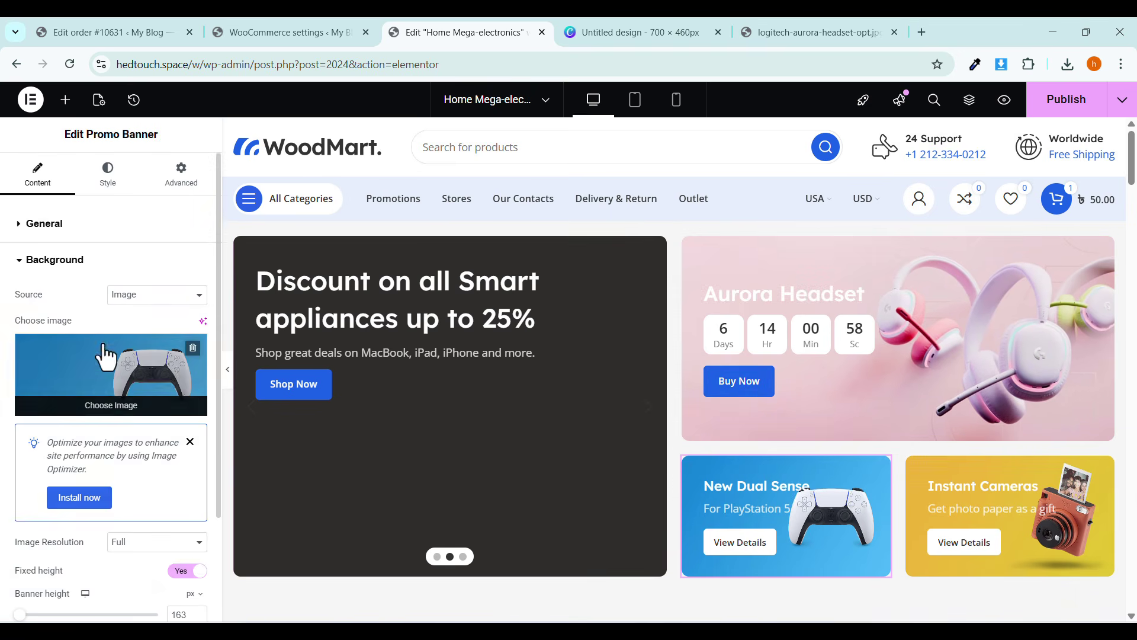
{"action": "left_click", "coordinate": [61, 262]}
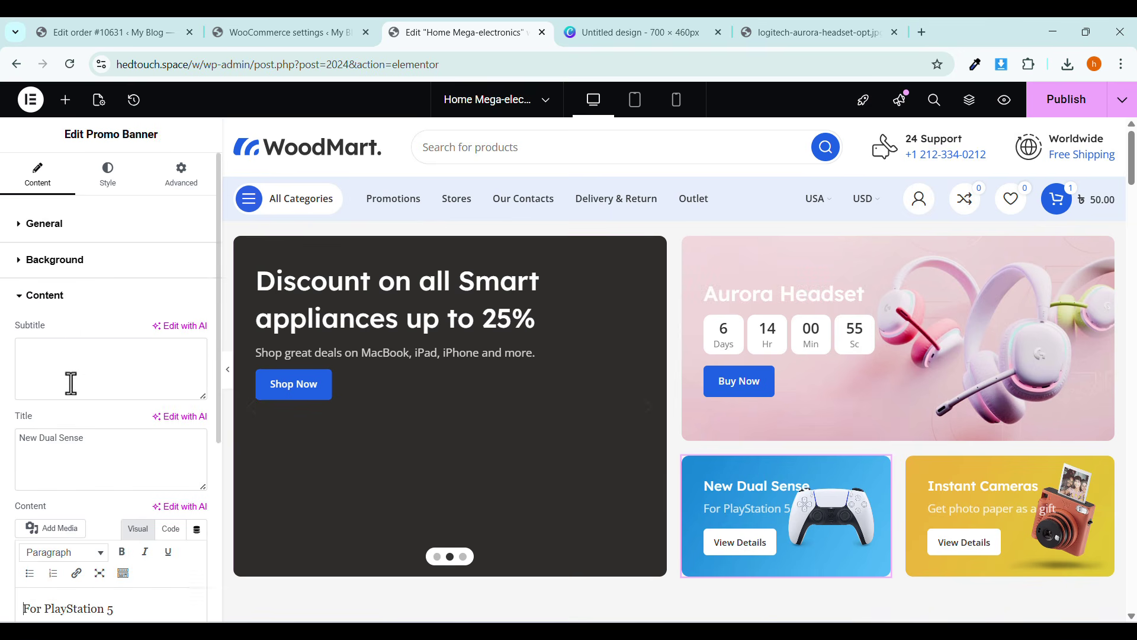
{"action": "scroll", "coordinate": [71, 384], "scroll_direction": "down", "scroll_amount": 1}
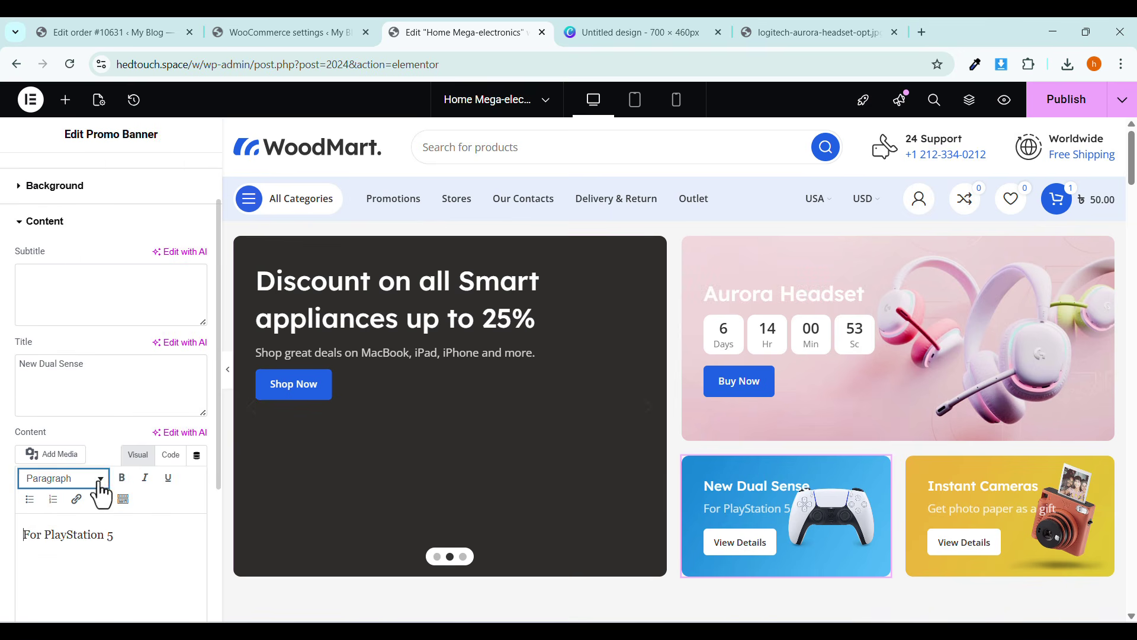
{"action": "scroll", "coordinate": [58, 527], "scroll_direction": "down", "scroll_amount": 1}
{"action": "scroll", "coordinate": [58, 536], "scroll_direction": "down", "scroll_amount": 2}
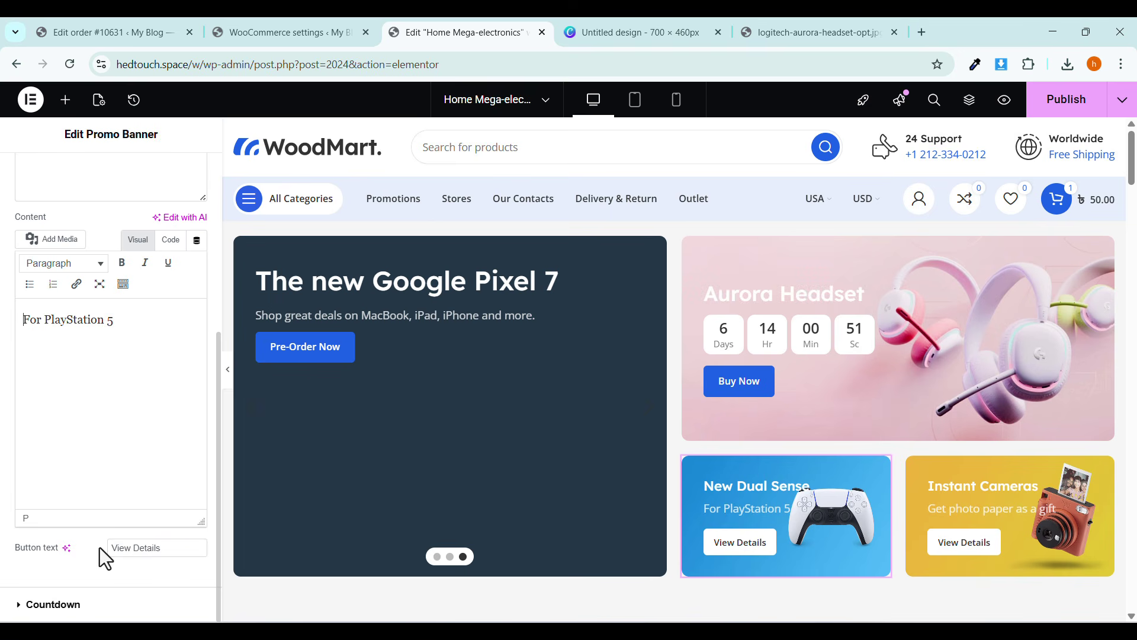
{"action": "left_click", "coordinate": [102, 607]}
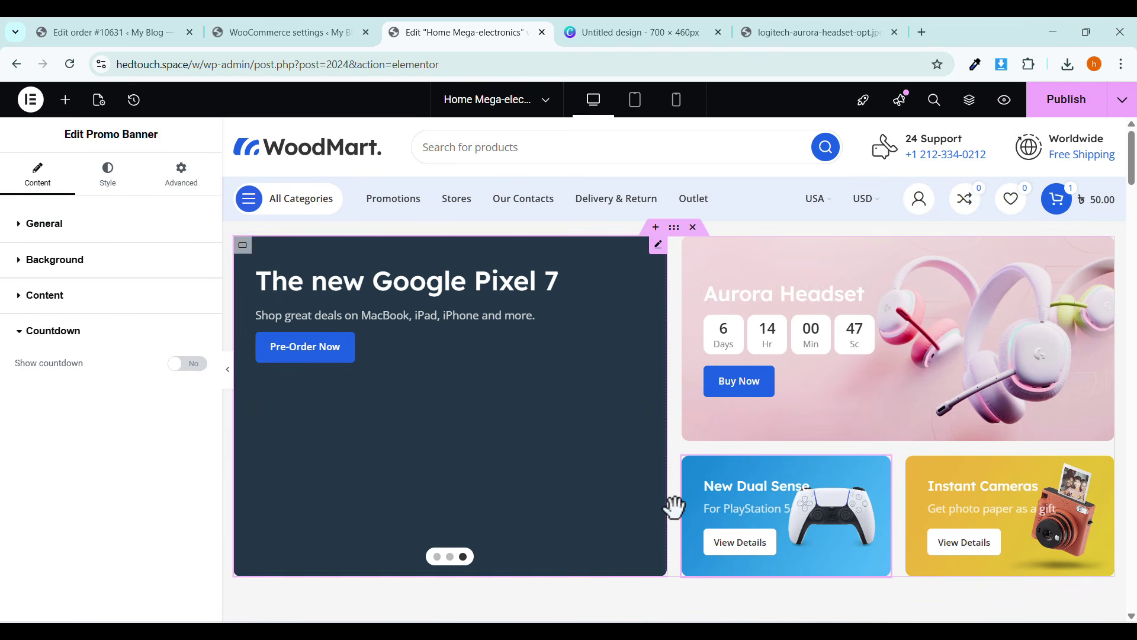
{"action": "left_click", "coordinate": [993, 504]}
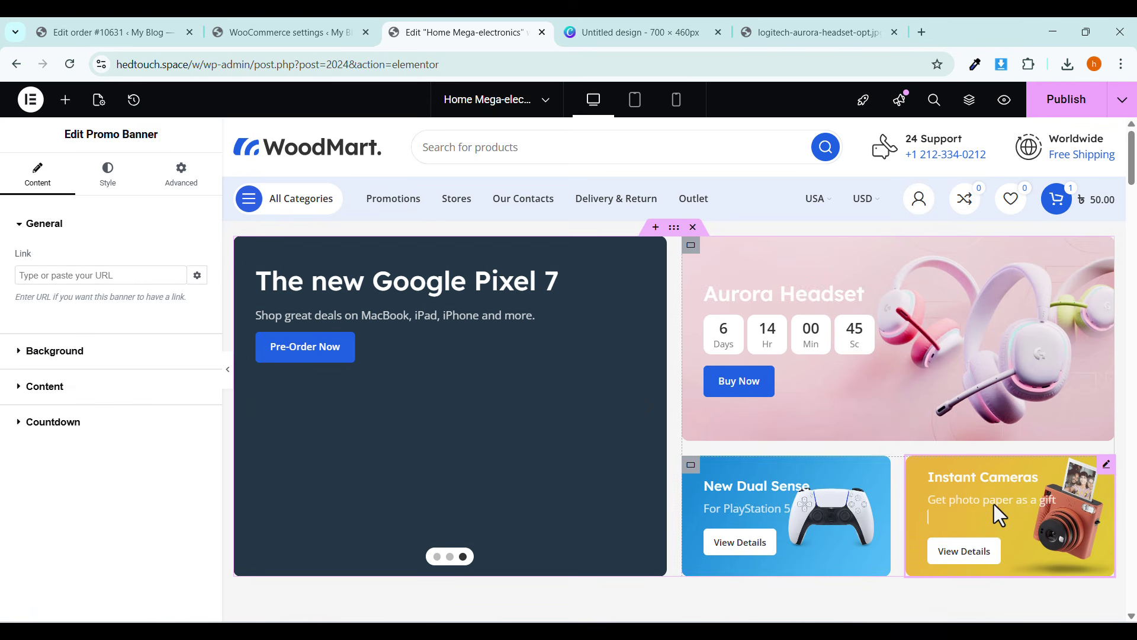
Examine the Popular Categories section's title setting and the list of categories assigned to its product categories grid.
{"action": "scroll", "coordinate": [859, 379], "scroll_direction": "down", "scroll_amount": 6}
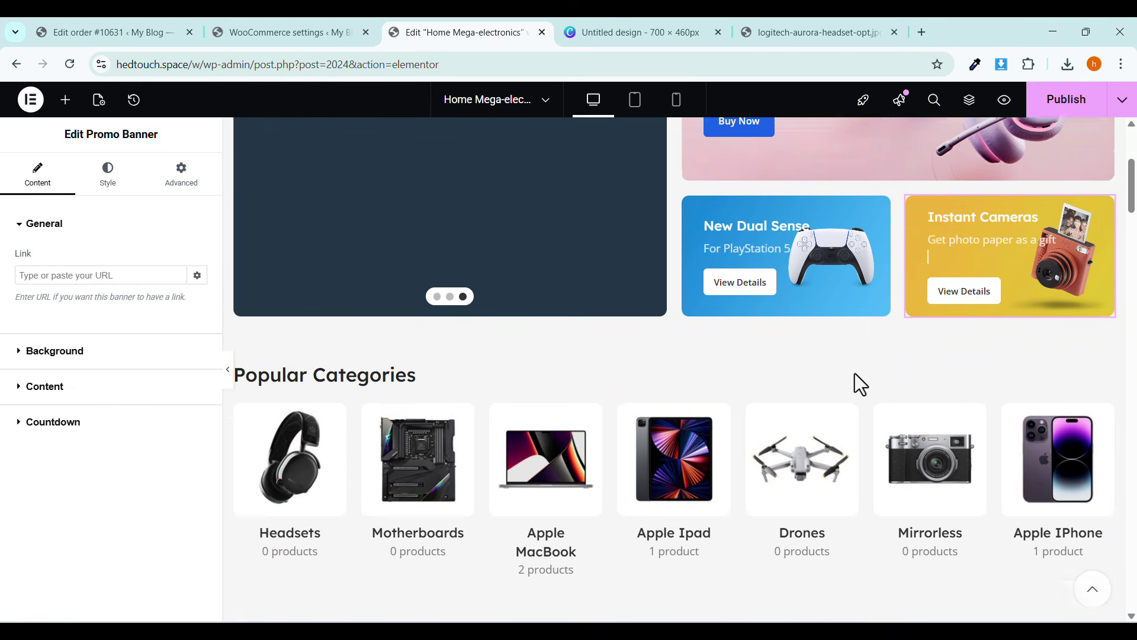
{"action": "left_click", "coordinate": [359, 272]}
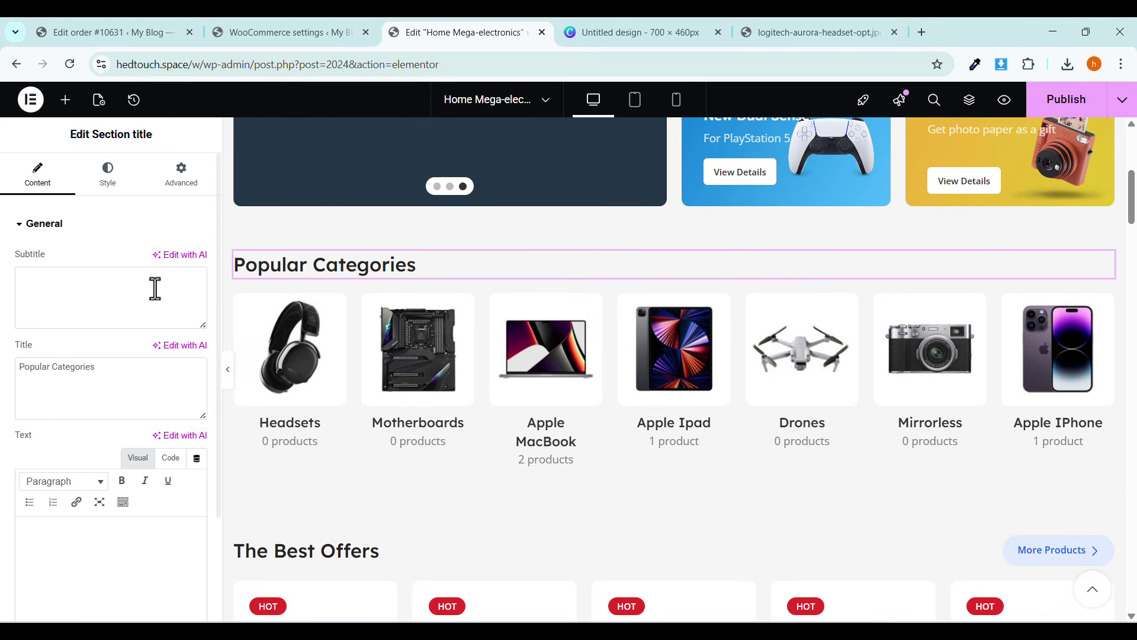
{"action": "scroll", "coordinate": [484, 217], "scroll_direction": "up", "scroll_amount": 1}
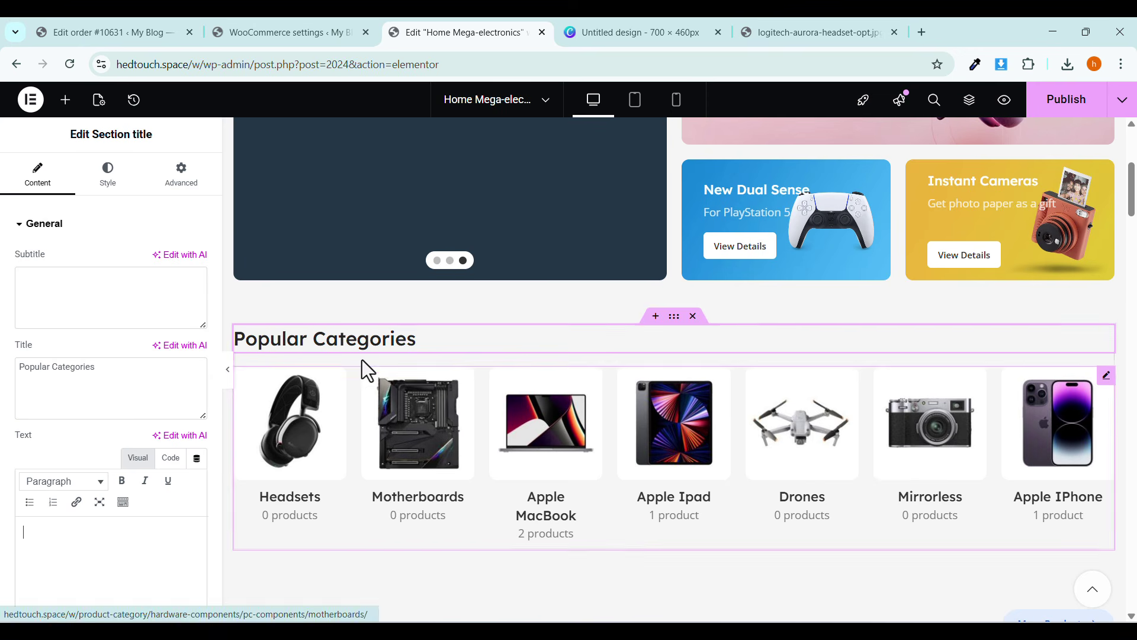
{"action": "triple_click", "coordinate": [62, 376]}
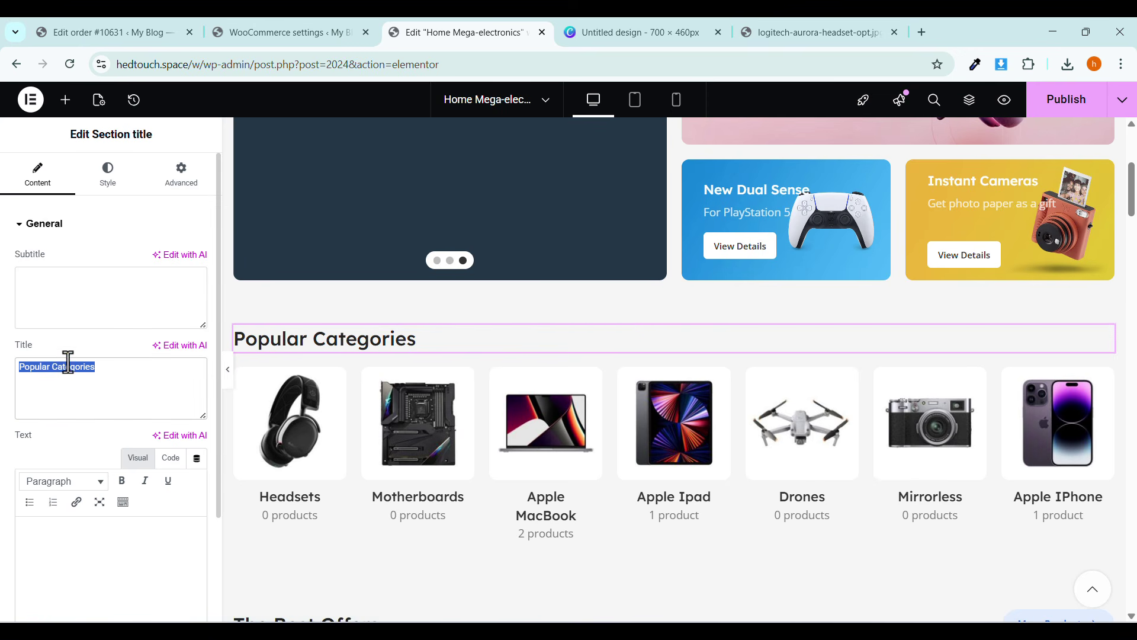
{"action": "scroll", "coordinate": [67, 361], "scroll_direction": "down", "scroll_amount": 1}
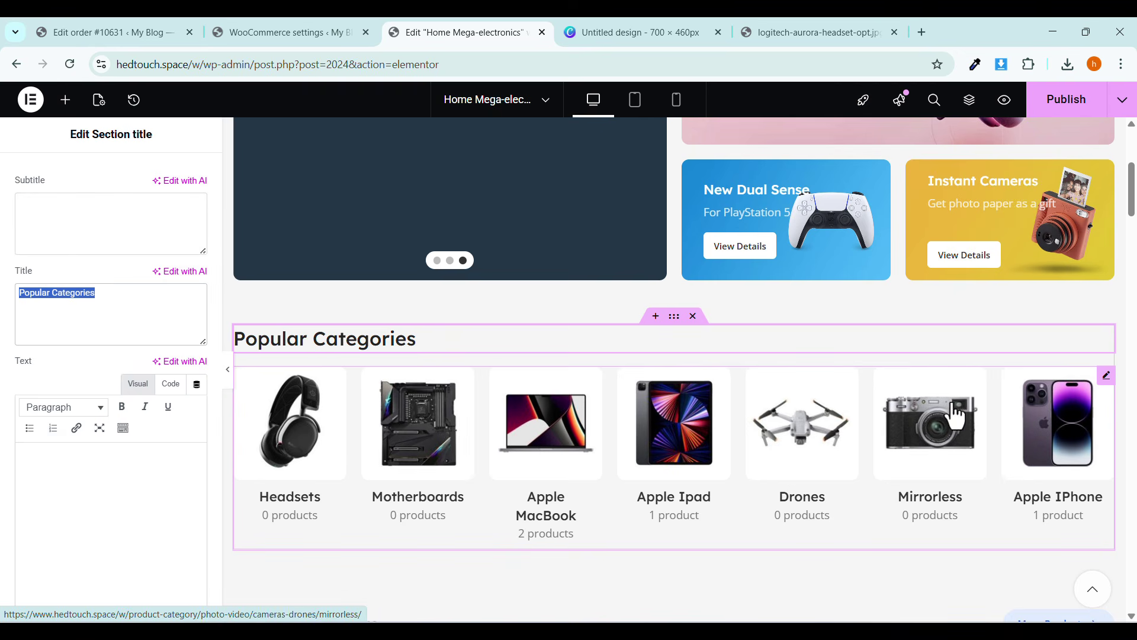
{"action": "left_click", "coordinate": [1105, 376]}
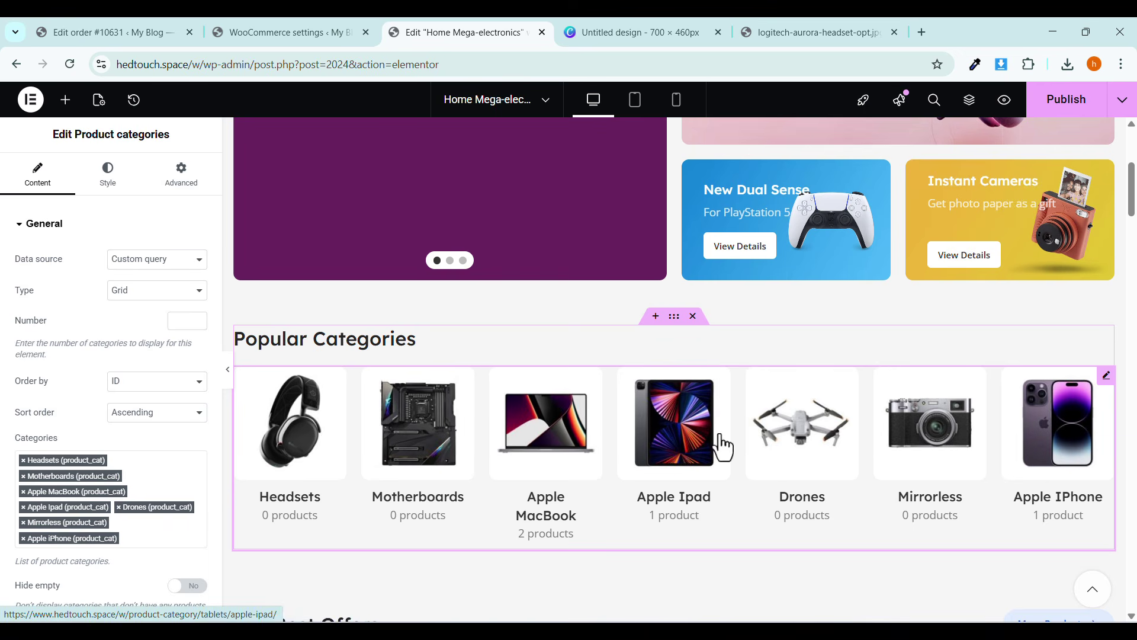
{"action": "left_click", "coordinate": [131, 476]}
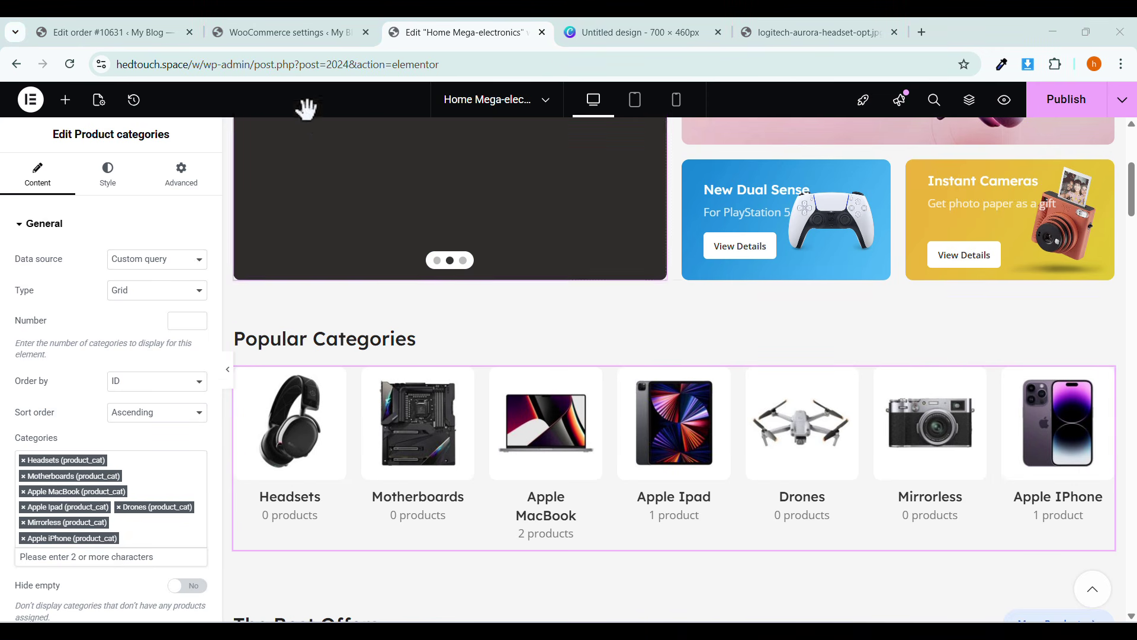
Open the store's Product categories admin page and look through the available categories.
{"action": "left_click", "coordinate": [286, 37]}
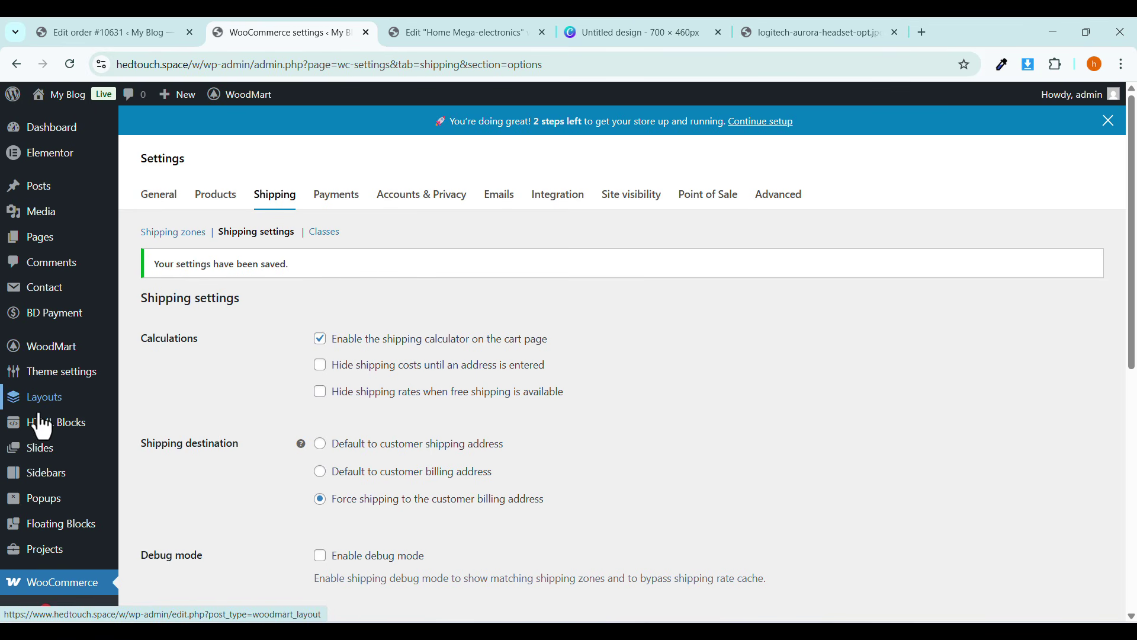
{"action": "scroll", "coordinate": [35, 296], "scroll_direction": "down", "scroll_amount": 4}
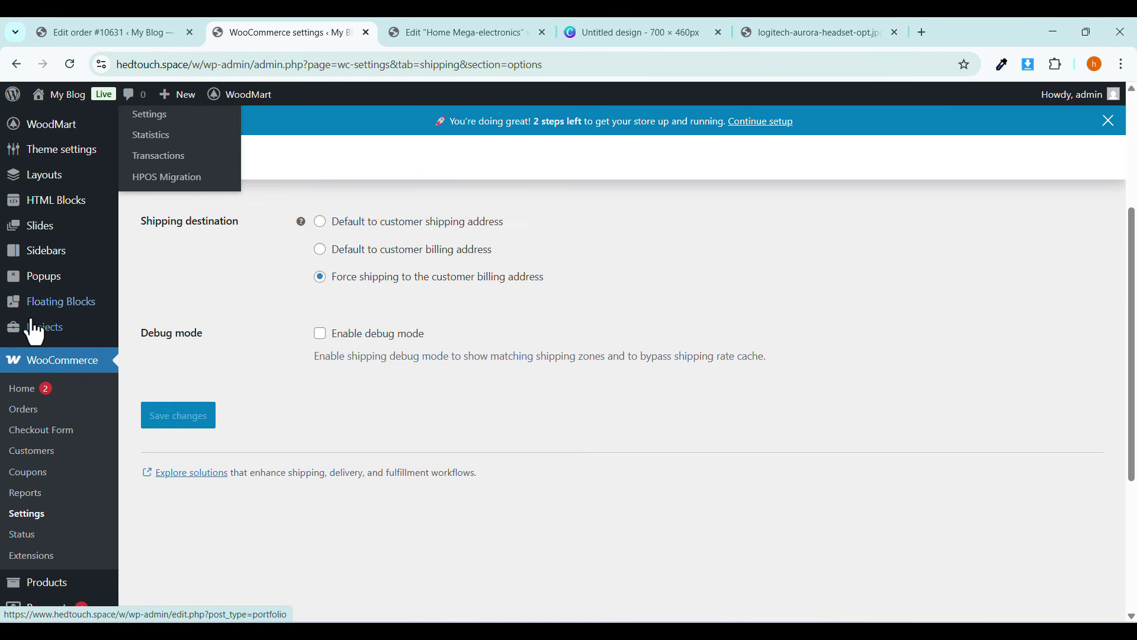
{"action": "scroll", "coordinate": [32, 332], "scroll_direction": "down", "scroll_amount": 5}
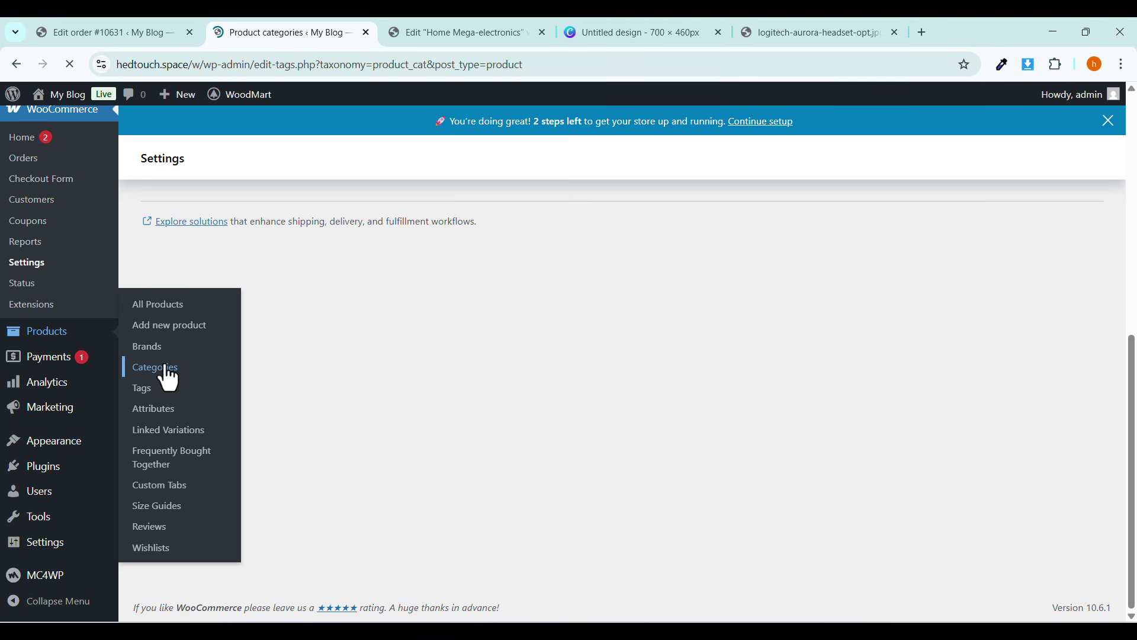
{"action": "scroll", "coordinate": [619, 343], "scroll_direction": "down", "scroll_amount": 6}
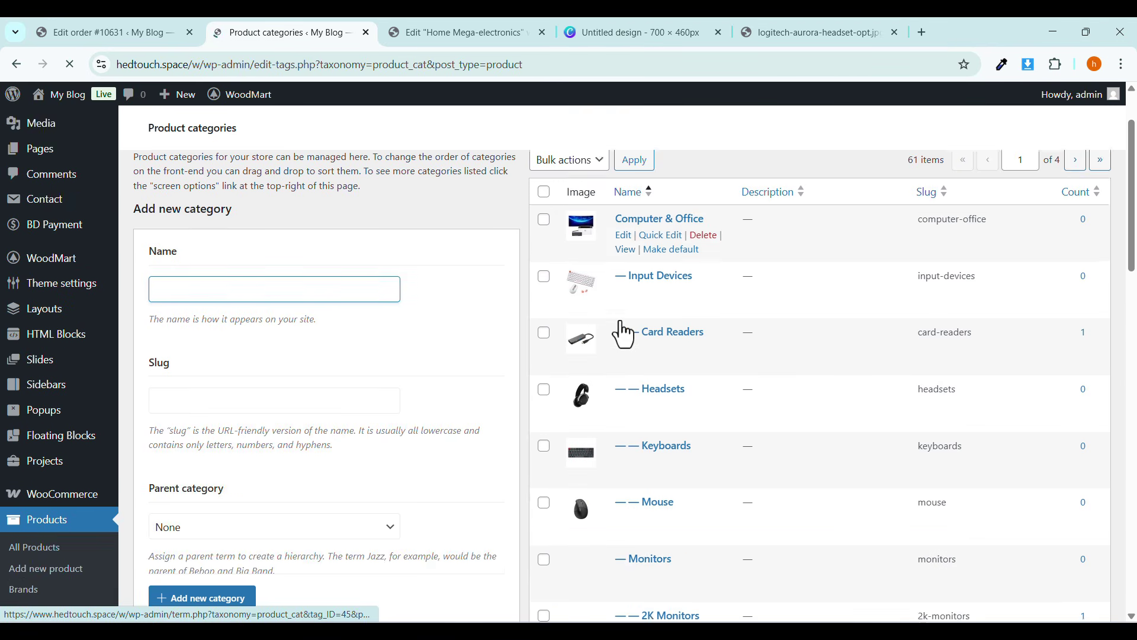
{"action": "scroll", "coordinate": [619, 361], "scroll_direction": "down", "scroll_amount": 10}
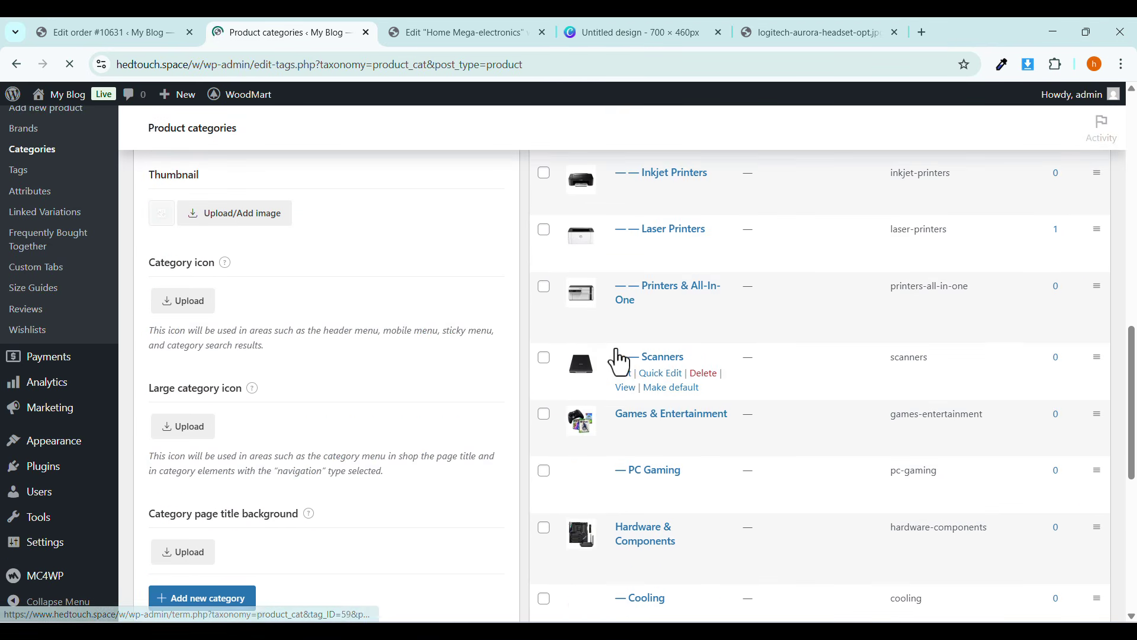
{"action": "scroll", "coordinate": [615, 355], "scroll_direction": "up", "scroll_amount": 12}
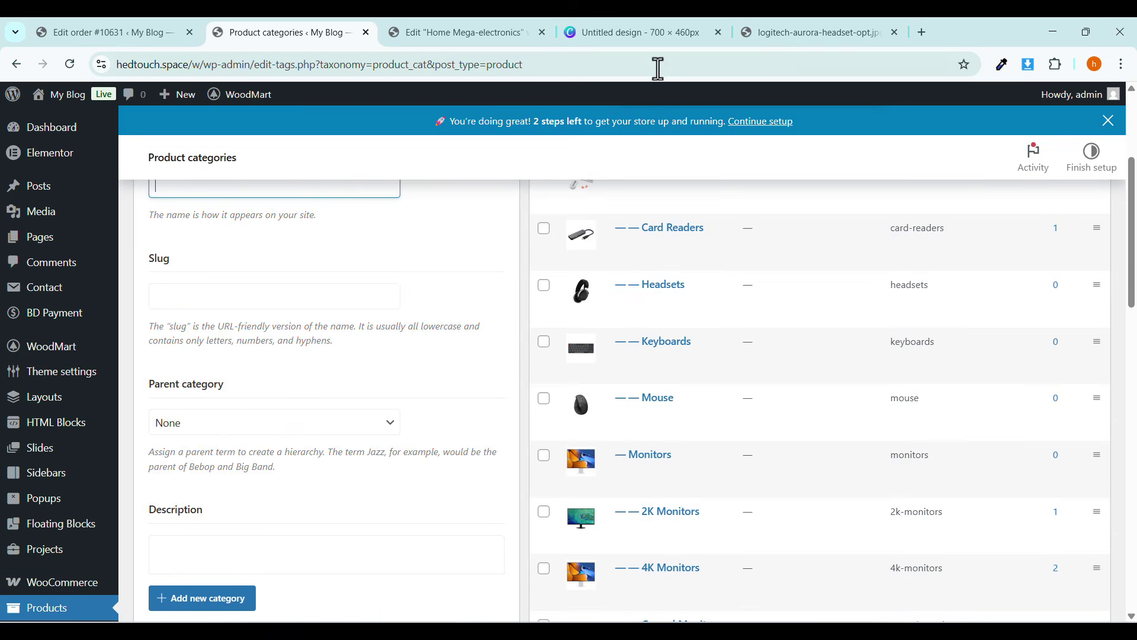
Compare the Popular Categories grid in the Home Mega-electronics editor with the store's product categories list.
{"action": "left_click", "coordinate": [492, 30]}
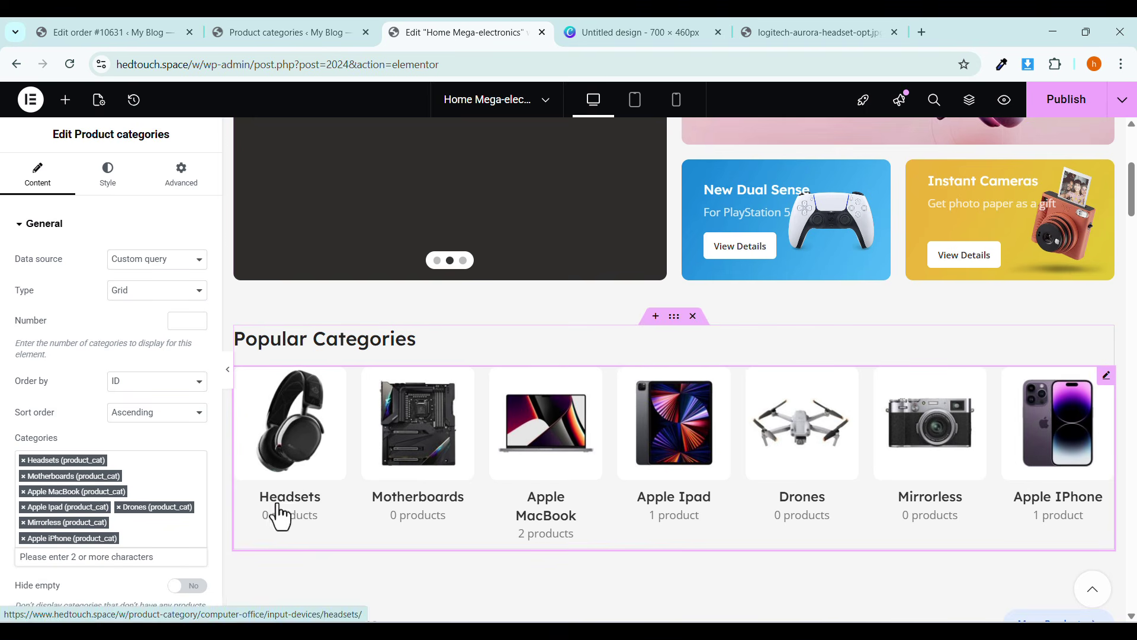
{"action": "scroll", "coordinate": [47, 495], "scroll_direction": "down", "scroll_amount": 1}
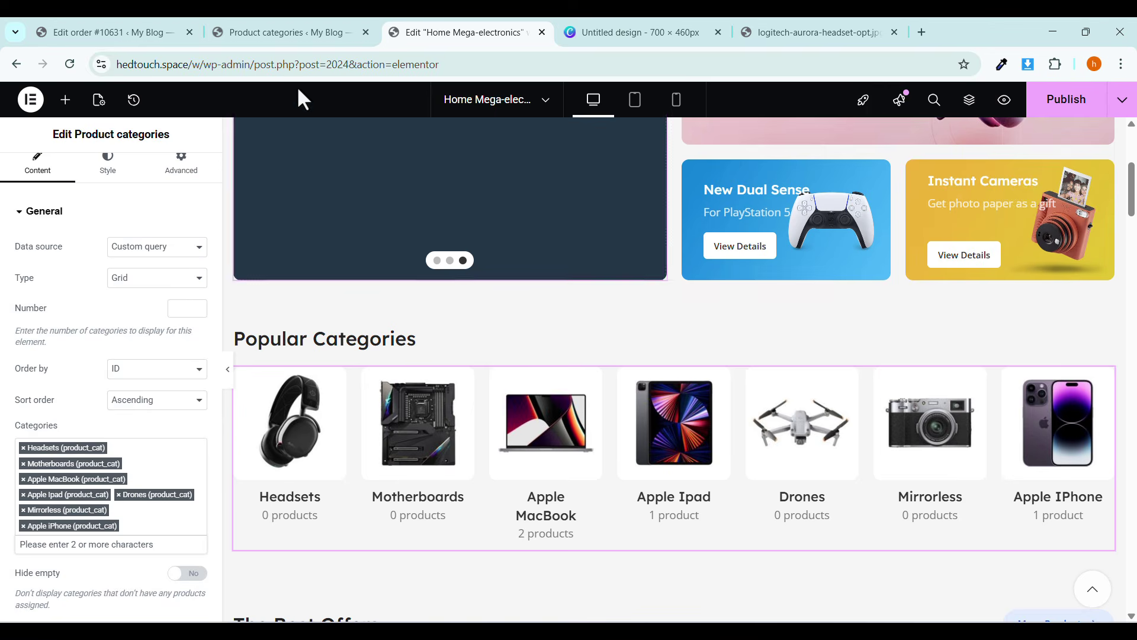
{"action": "left_click", "coordinate": [305, 34]}
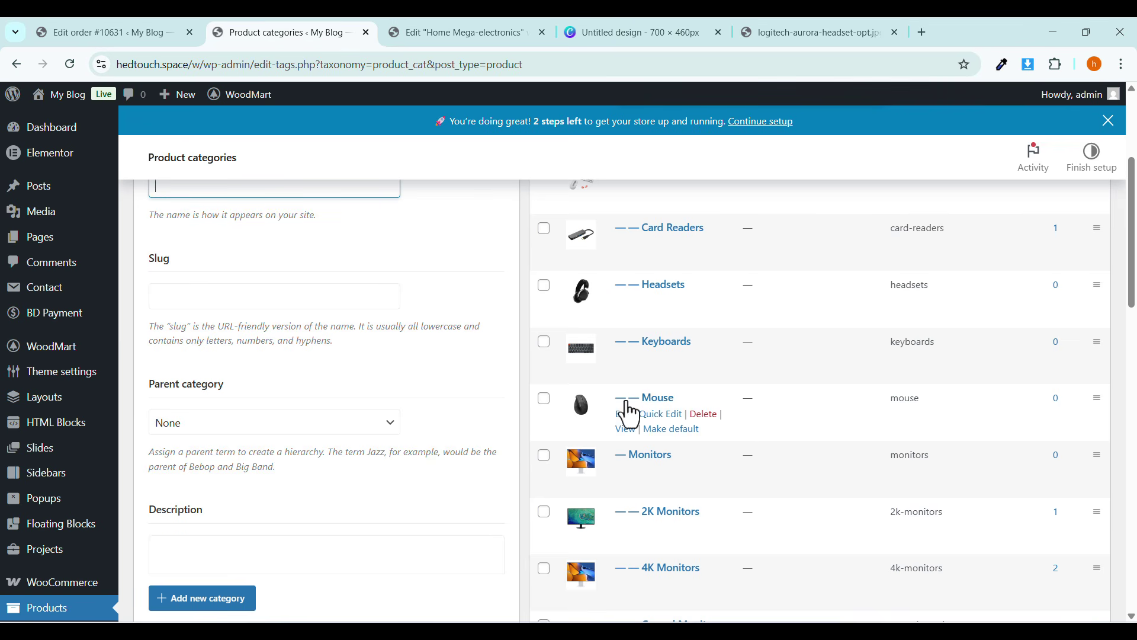
{"action": "left_click", "coordinate": [474, 33]}
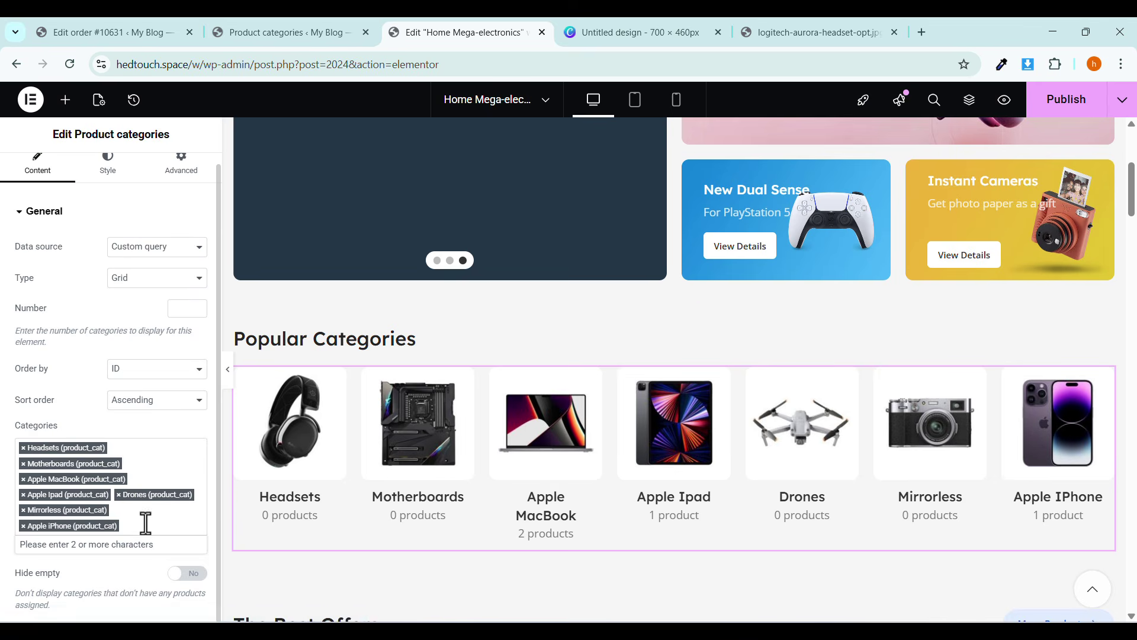
In the Popular Categories grid, replace the Apple iPhone category with Mouse and remove the Motherboards category.
{"action": "left_click", "coordinate": [23, 526]}
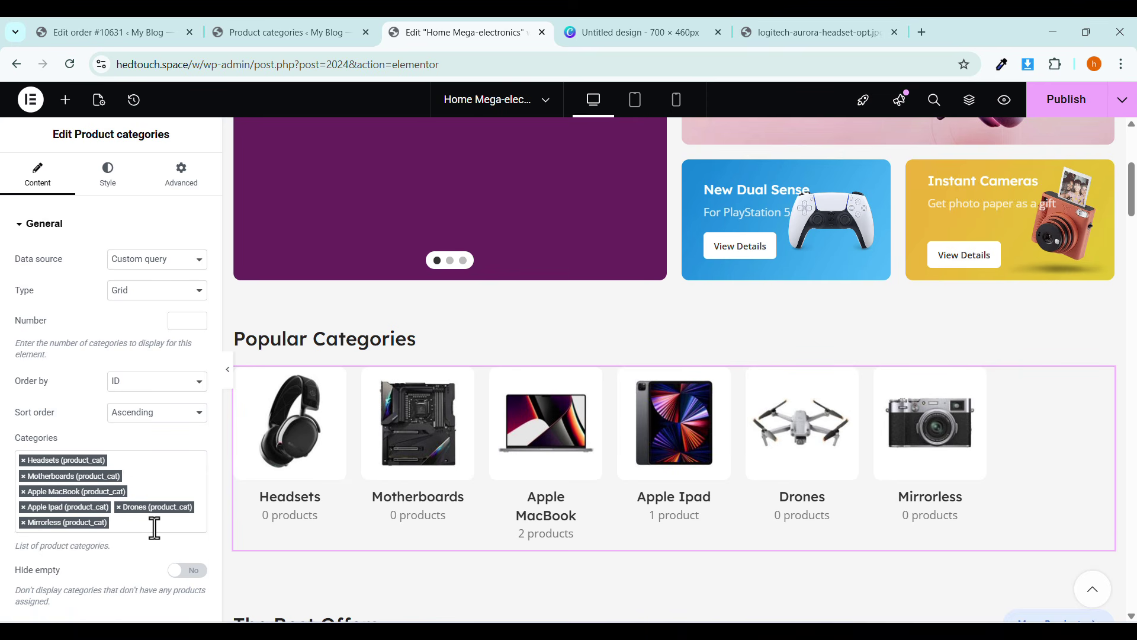
{"action": "left_click", "coordinate": [154, 527]}
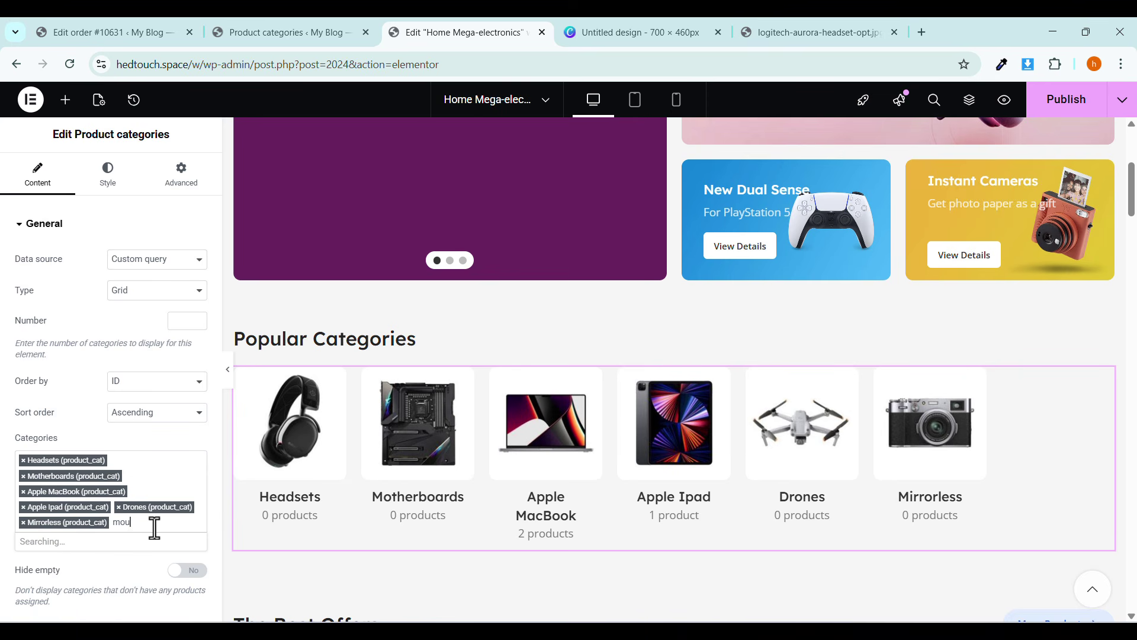
{"action": "left_click", "coordinate": [50, 542]}
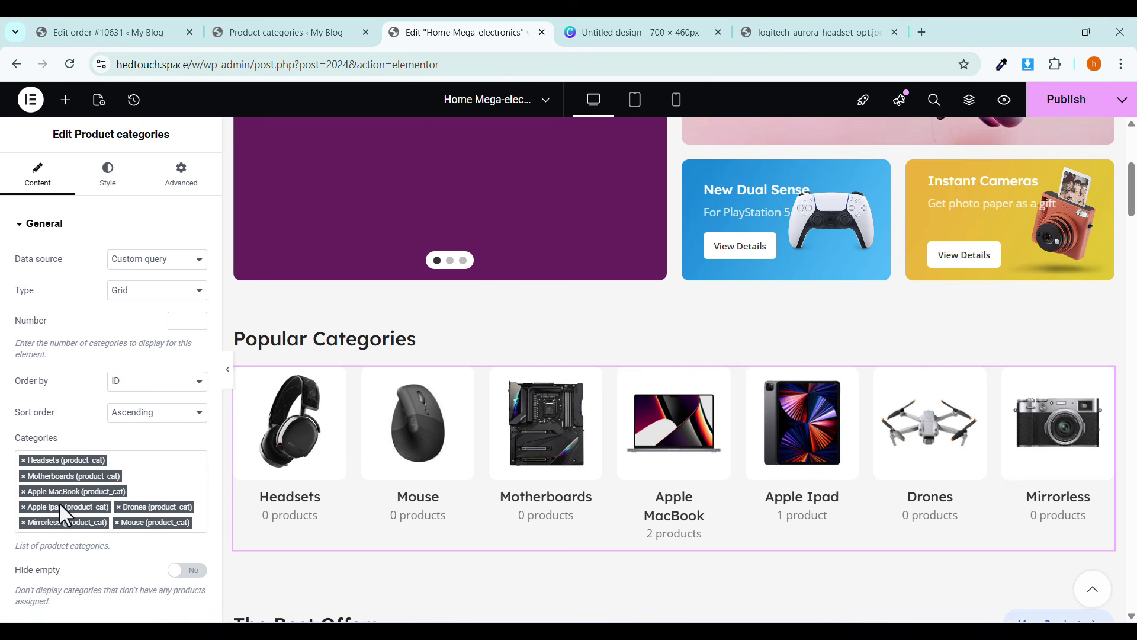
{"action": "left_click", "coordinate": [23, 476]}
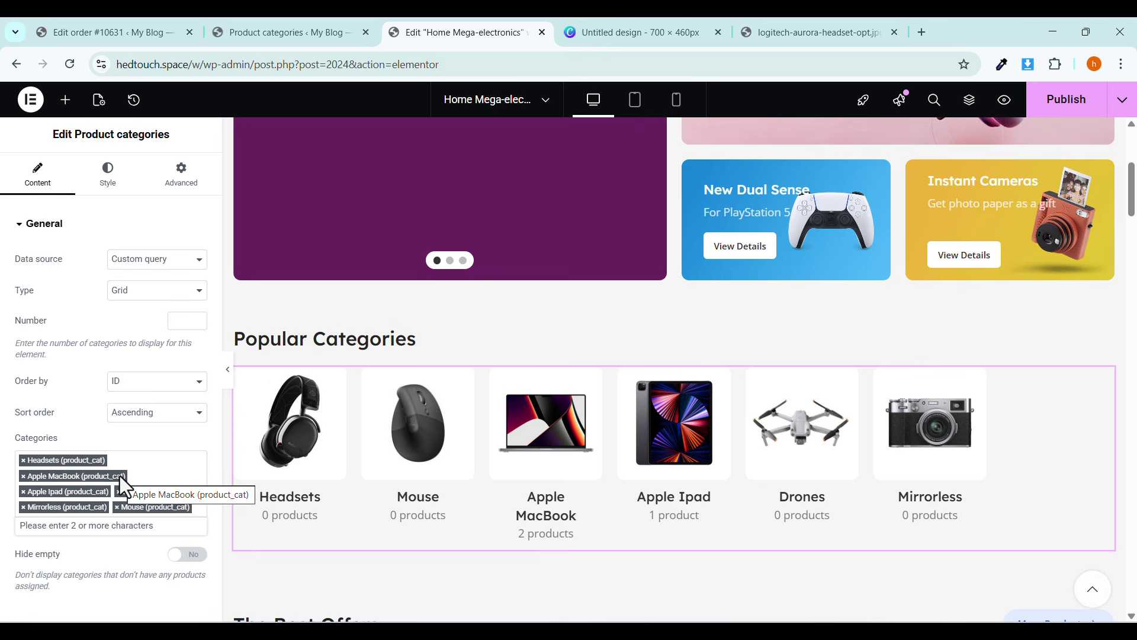
Add the Curved Monitors category to the Popular Categories grid in the Home Mega-electronics editor.
{"action": "left_click", "coordinate": [313, 32]}
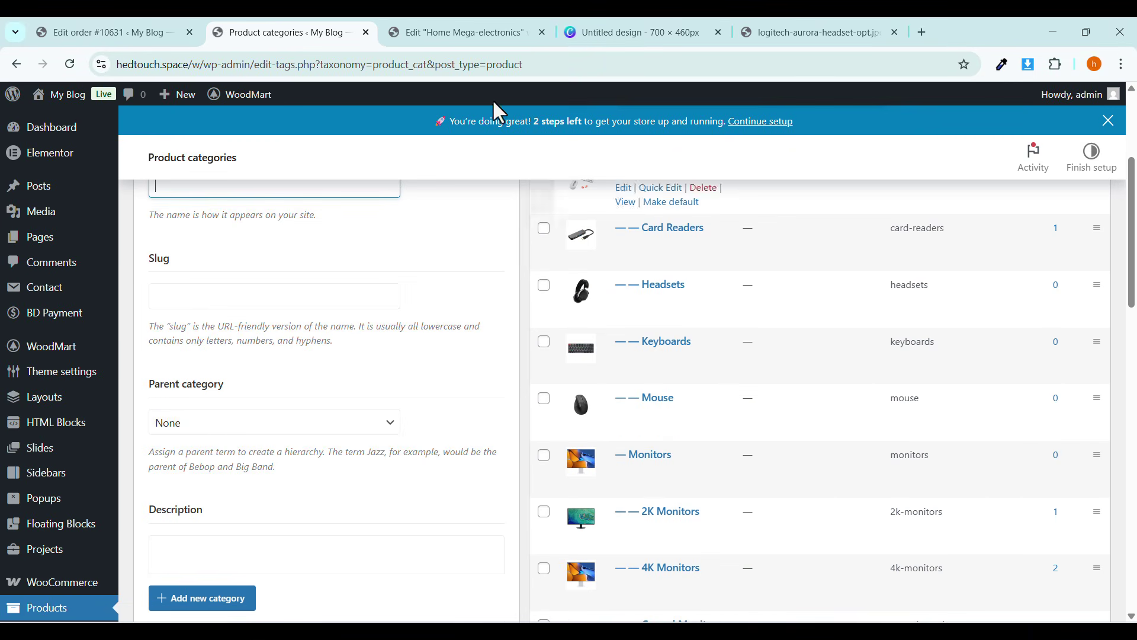
{"action": "left_click", "coordinate": [465, 35]}
{"action": "left_click", "coordinate": [126, 466]}
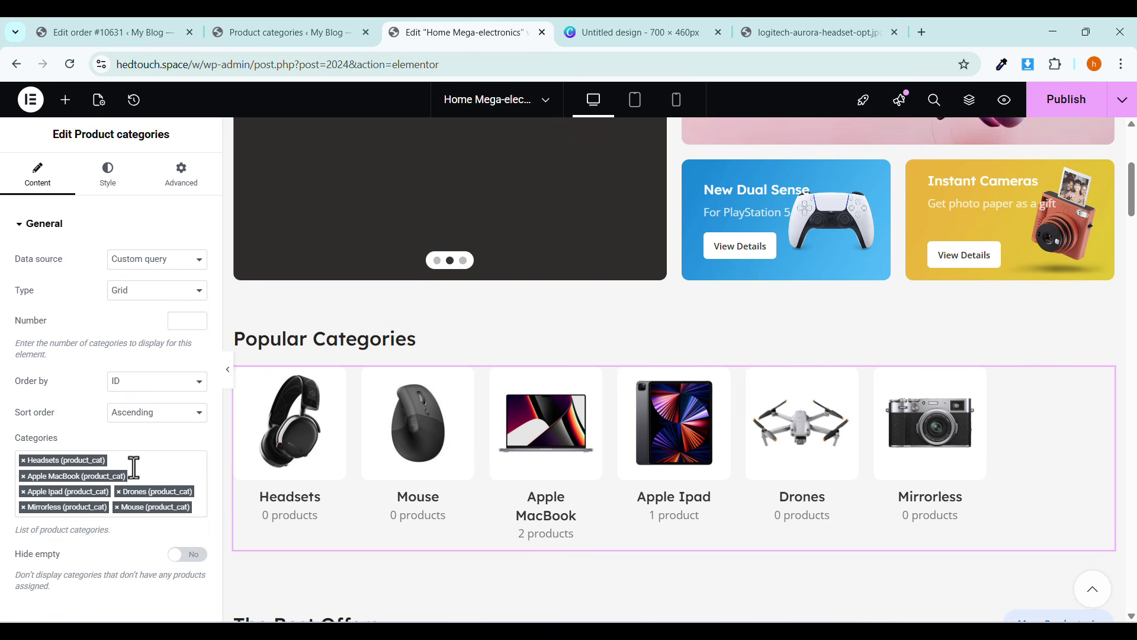
{"action": "left_click", "coordinate": [156, 476]}
{"action": "type", "text": "s"}
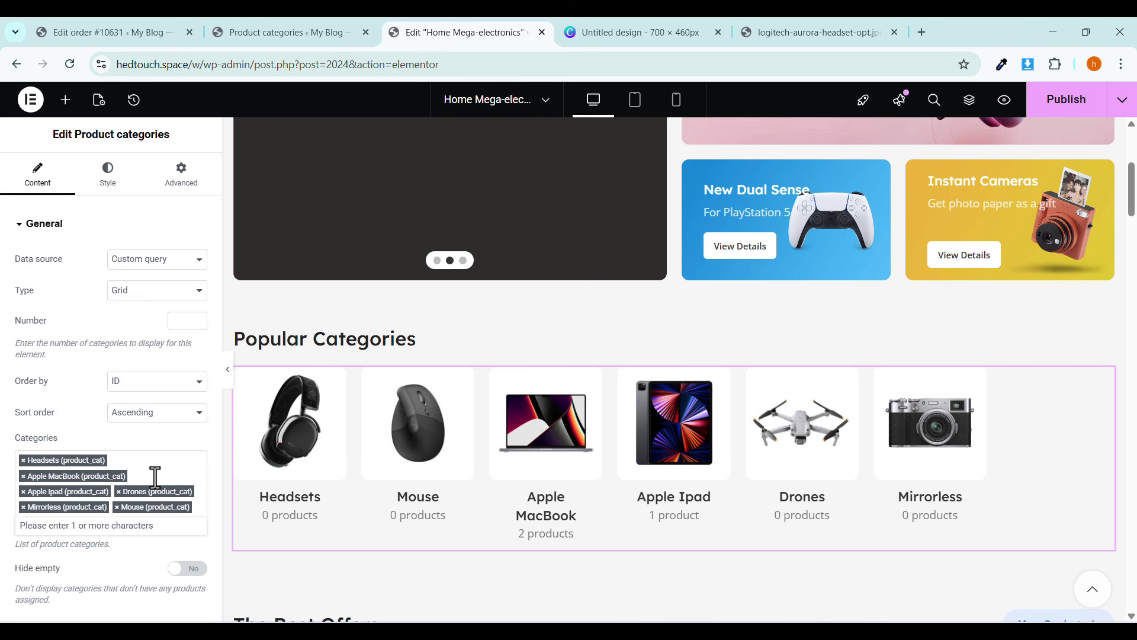
{"action": "key", "text": "BackSpace"}
{"action": "type", "text": "sma"}
{"action": "type", "text": "i"}
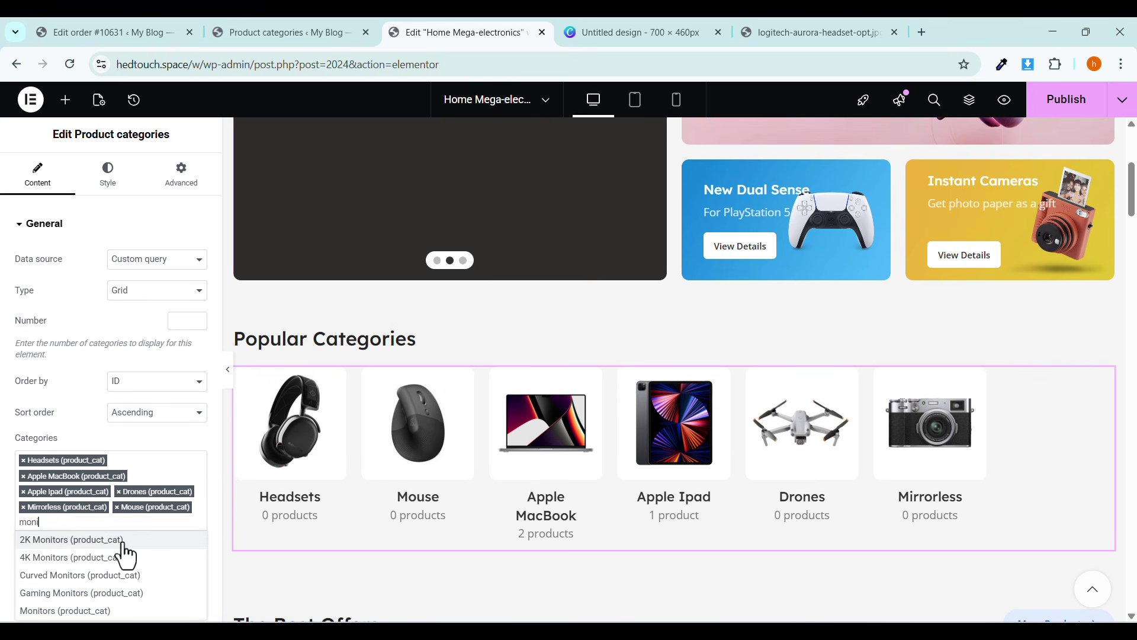
{"action": "left_click", "coordinate": [78, 576]}
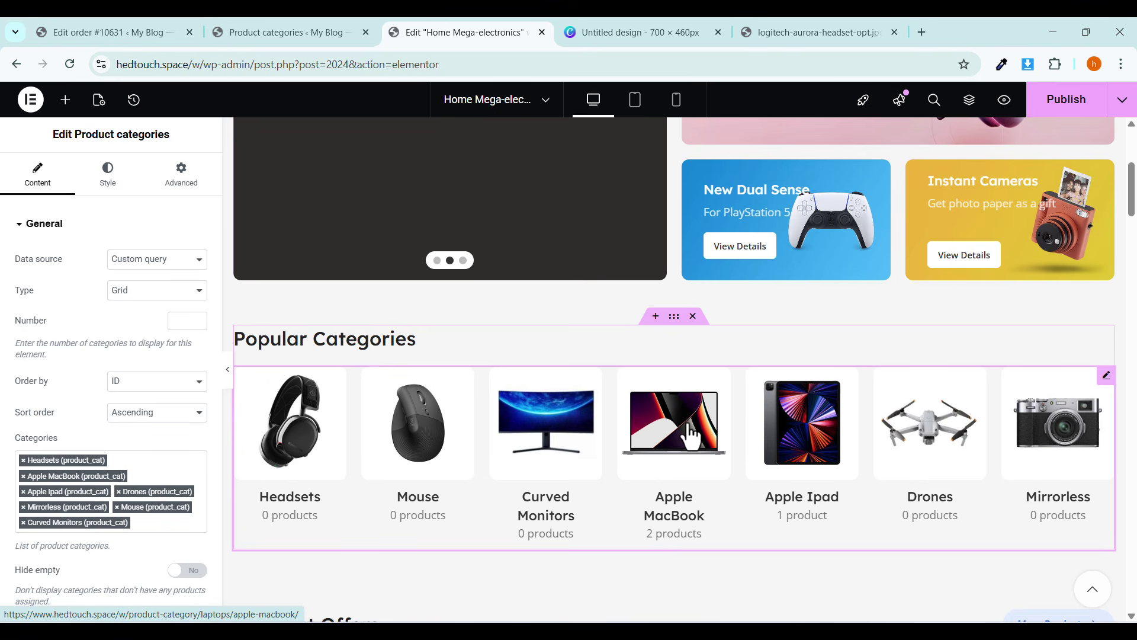
On the Product categories admin page, dismiss the Elementor AI notice and add a product category named "new".
{"action": "left_click", "coordinate": [266, 34]}
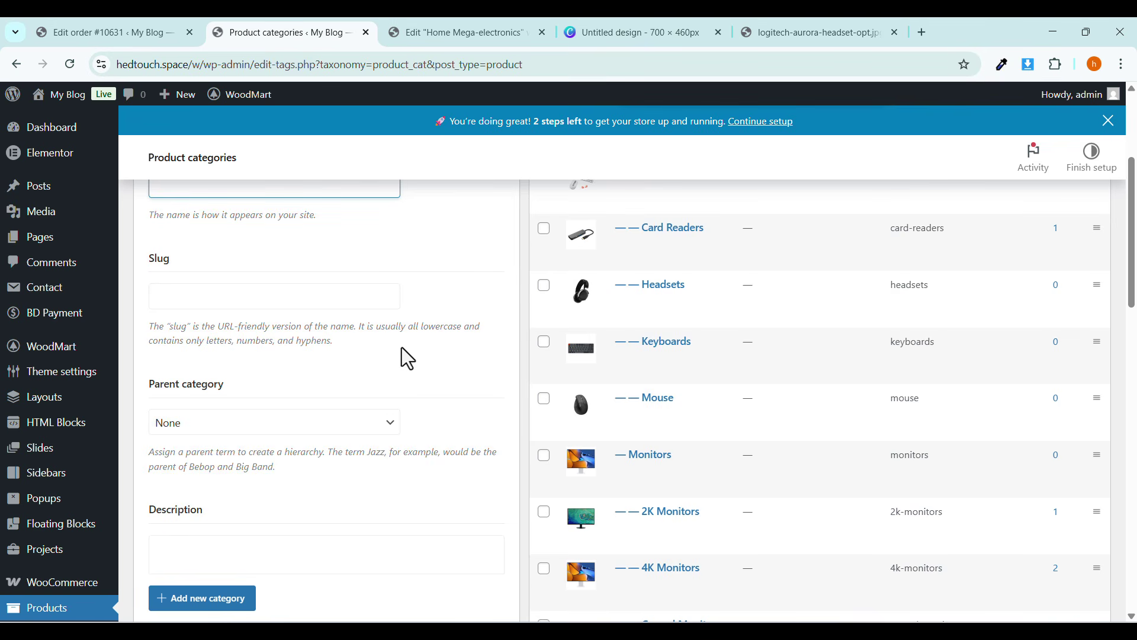
{"action": "scroll", "coordinate": [408, 358], "scroll_direction": "up", "scroll_amount": 4}
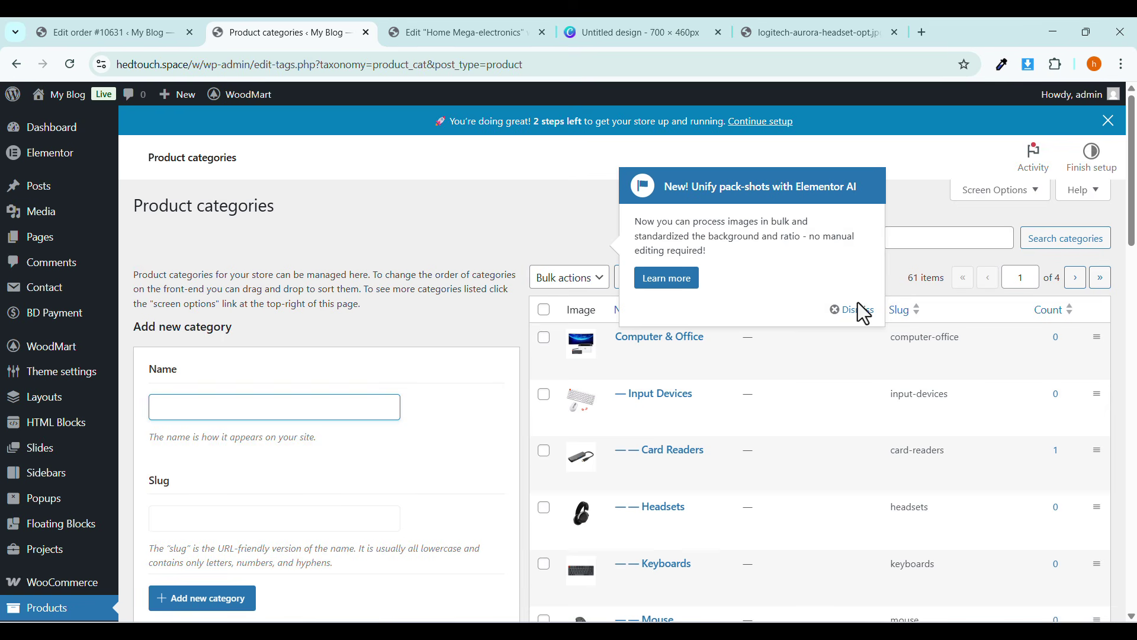
{"action": "left_click", "coordinate": [858, 309]}
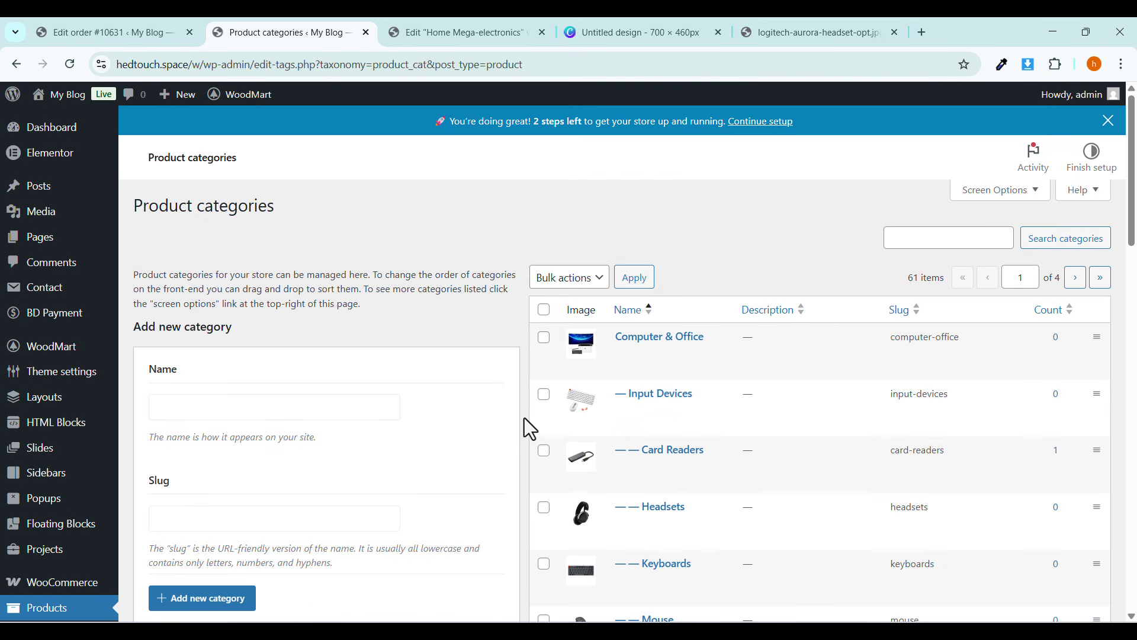
{"action": "left_click", "coordinate": [183, 403]}
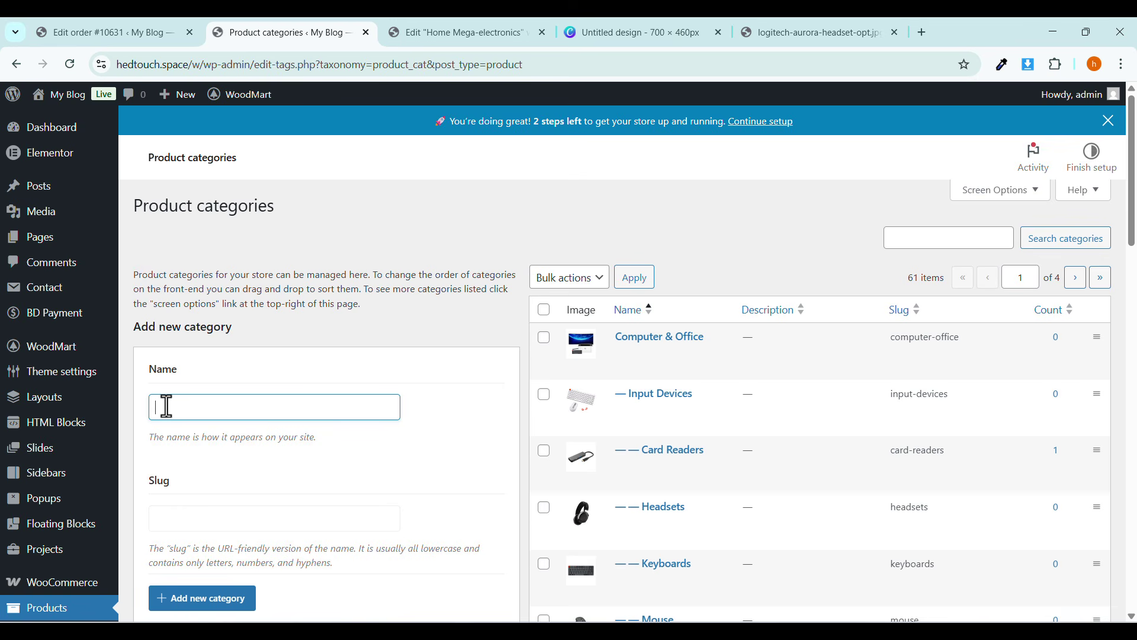
{"action": "scroll", "coordinate": [276, 420], "scroll_direction": "down", "scroll_amount": 1}
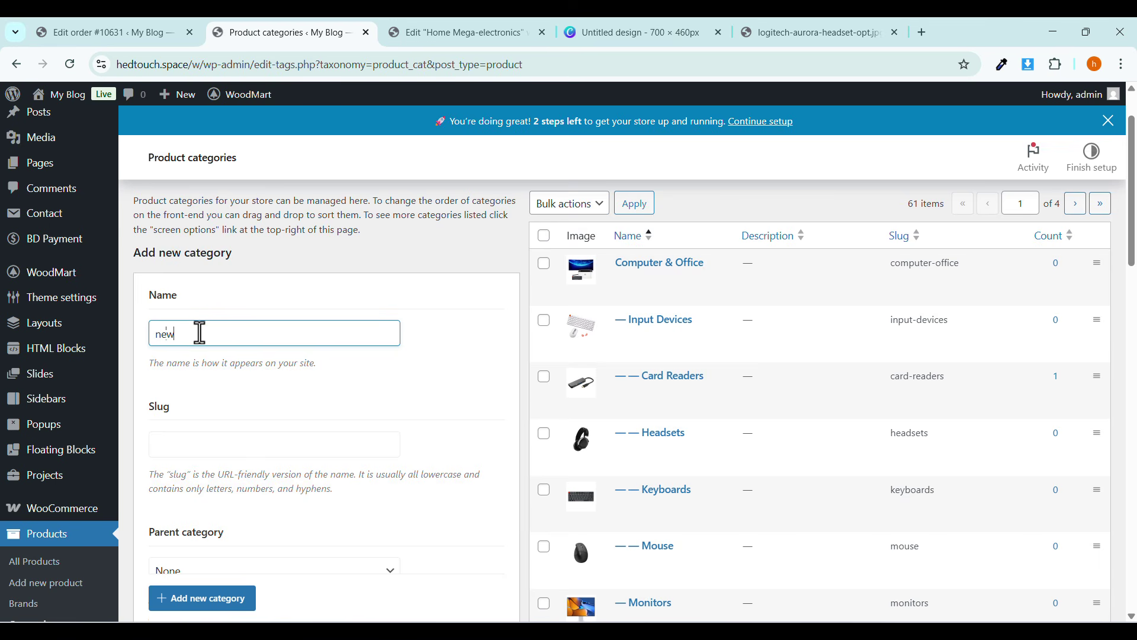
{"action": "left_click", "coordinate": [198, 589]}
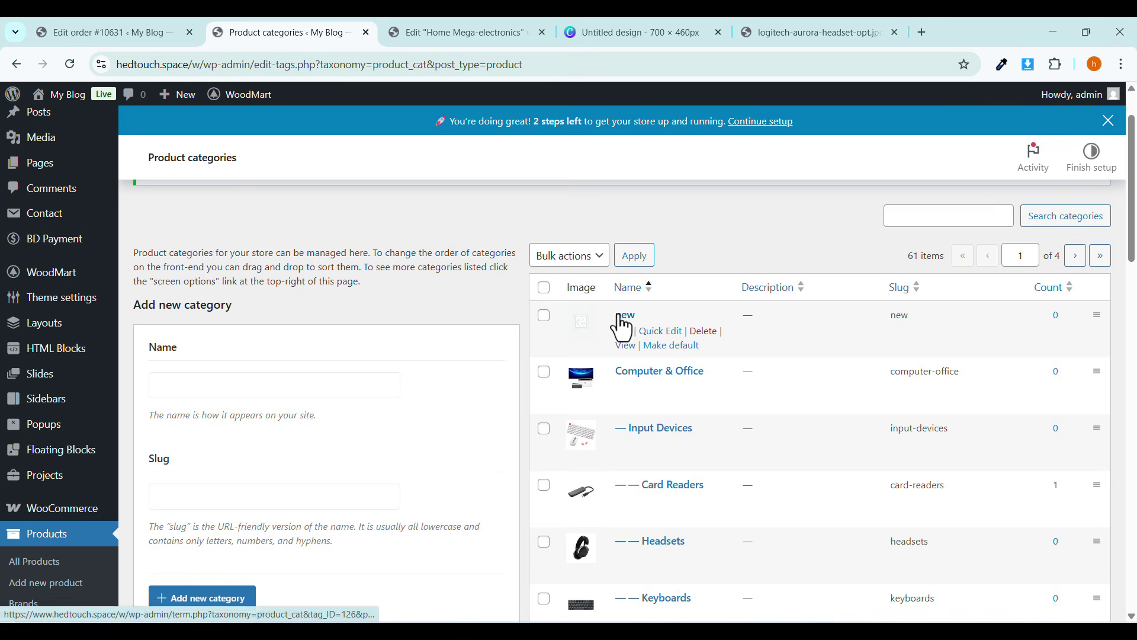
Back in the Home Mega-electronics editor, add the "new" category to the Popular Categories grid and remove Apple Ipad.
{"action": "left_click", "coordinate": [418, 32]}
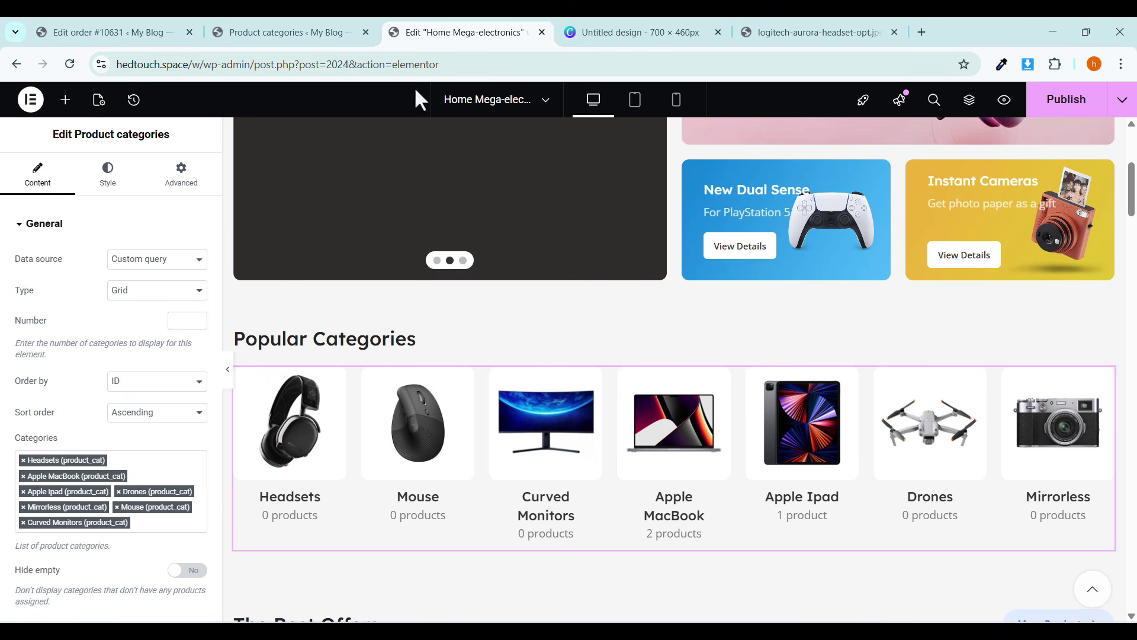
{"action": "left_click", "coordinate": [142, 521]}
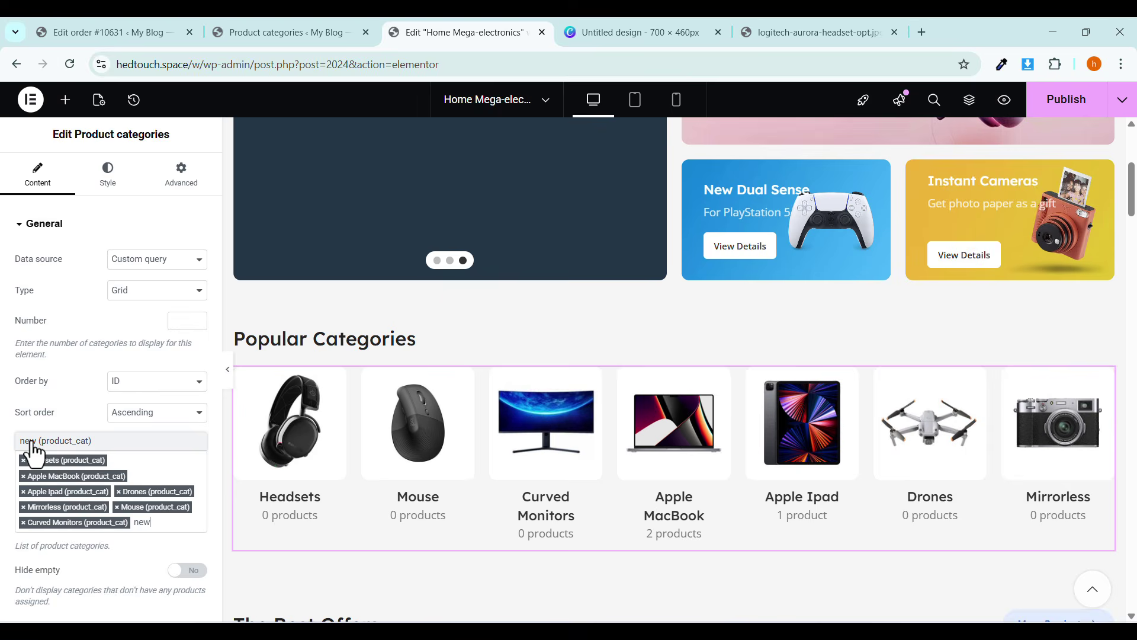
{"action": "left_click", "coordinate": [32, 444]}
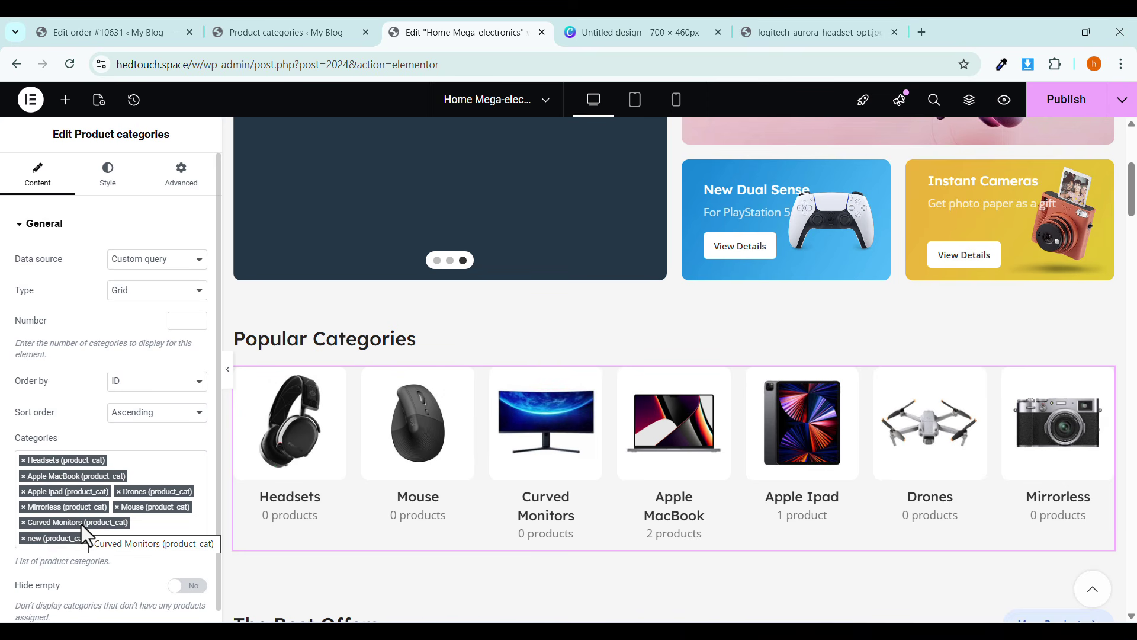
{"action": "left_click", "coordinate": [23, 492]}
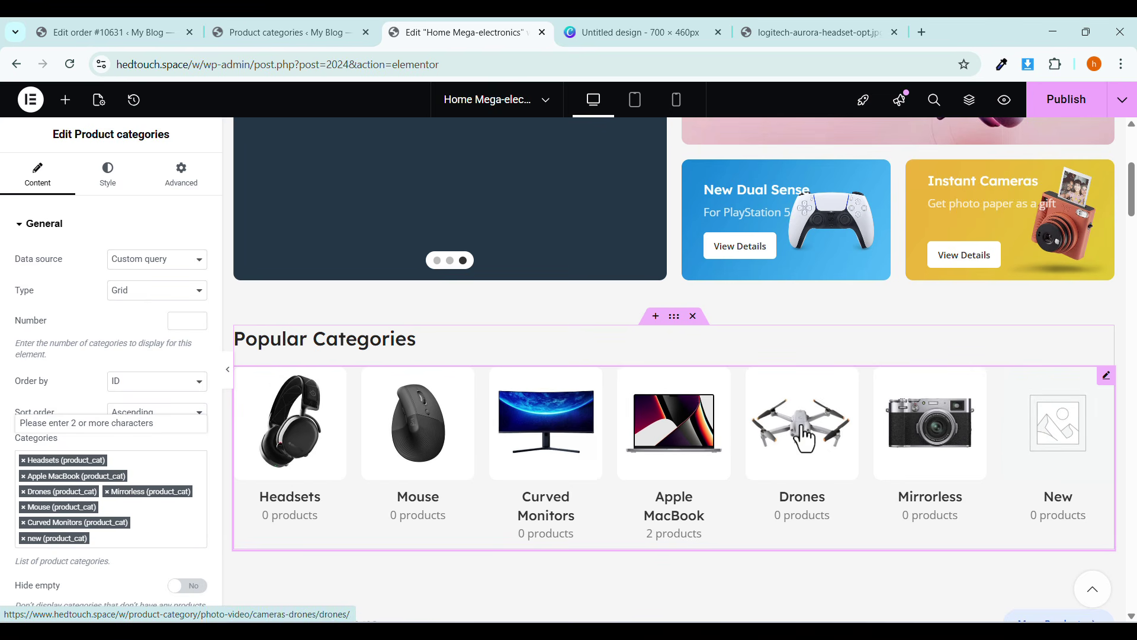
Return to the Product categories page and examine the thumbnail and icon options in the form for adding a category.
{"action": "left_click", "coordinate": [338, 31]}
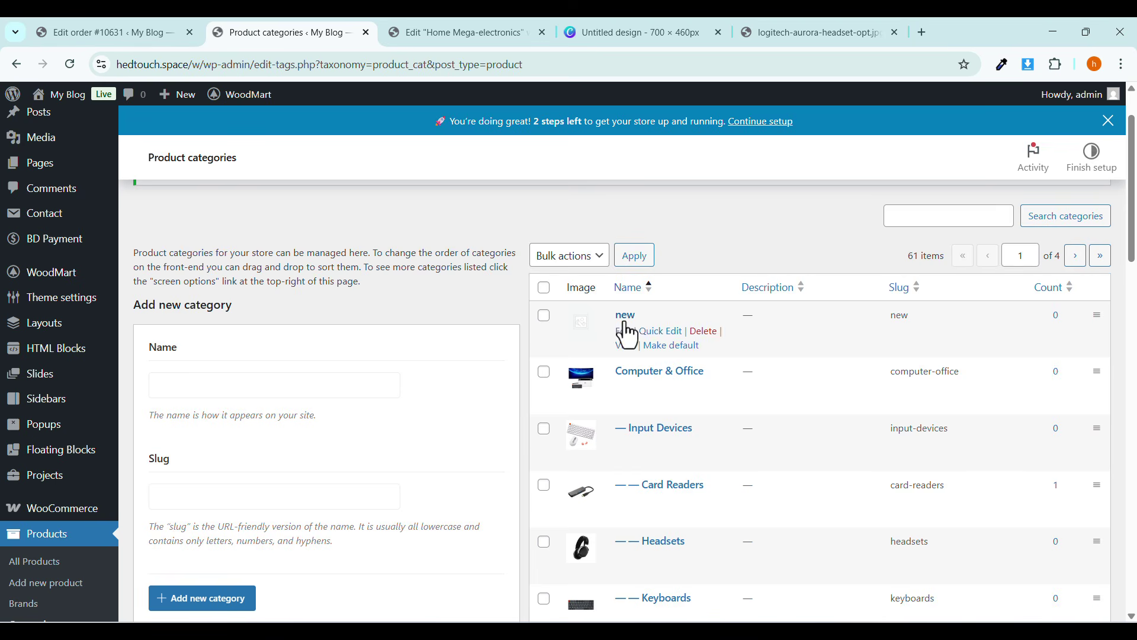
{"action": "scroll", "coordinate": [279, 386], "scroll_direction": "down", "scroll_amount": 8}
{"action": "scroll", "coordinate": [277, 386], "scroll_direction": "up", "scroll_amount": 8}
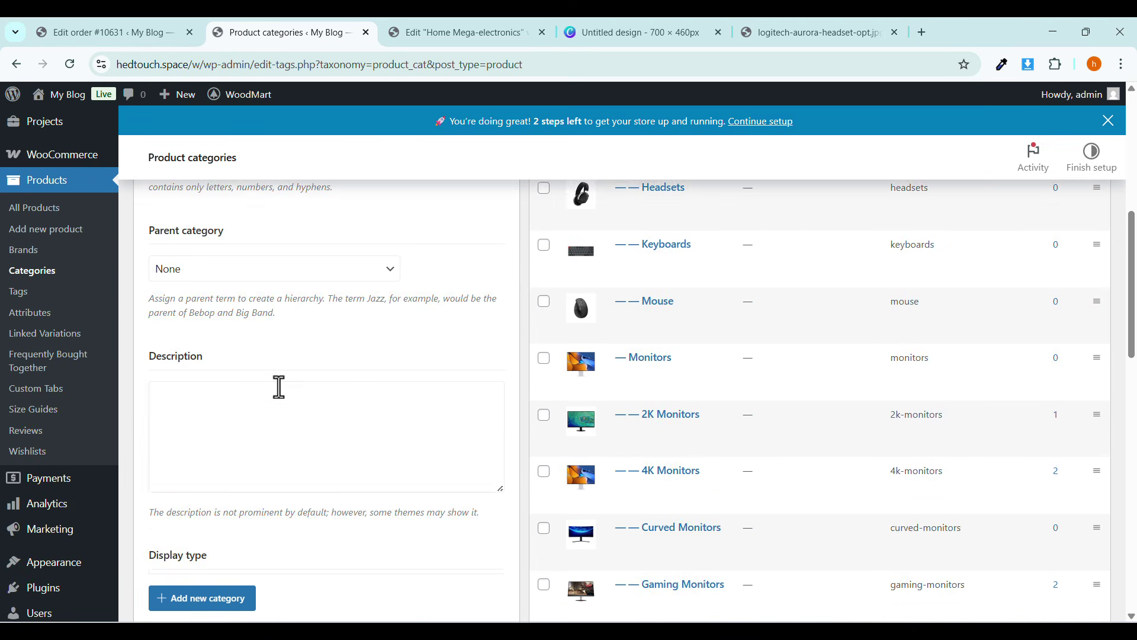
{"action": "scroll", "coordinate": [179, 380], "scroll_direction": "down", "scroll_amount": 8}
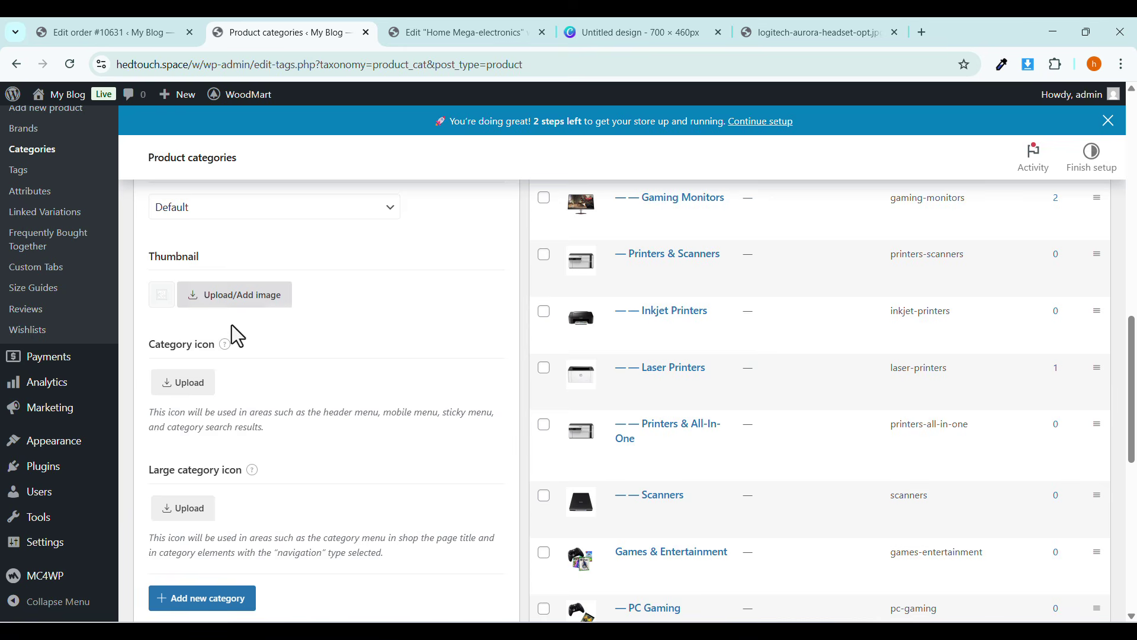
{"action": "scroll", "coordinate": [234, 332], "scroll_direction": "up", "scroll_amount": 8}
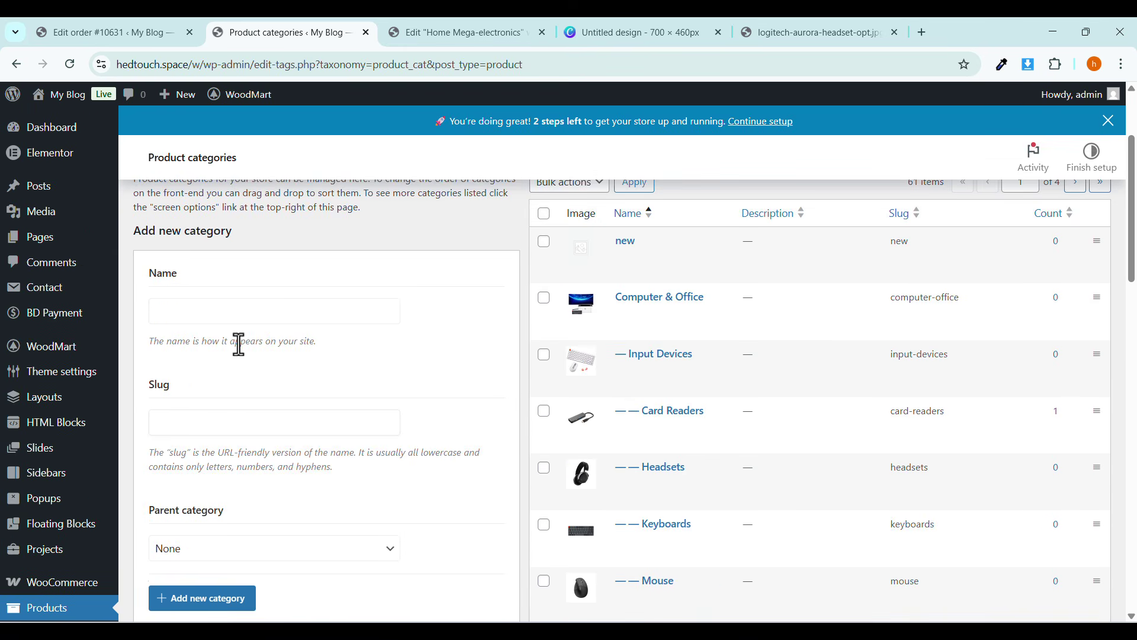
Open the Computer & Office category for editing, look through the media library for its thumbnail, and close it without choosing an image.
{"action": "scroll", "coordinate": [239, 345], "scroll_direction": "up", "scroll_amount": 1}
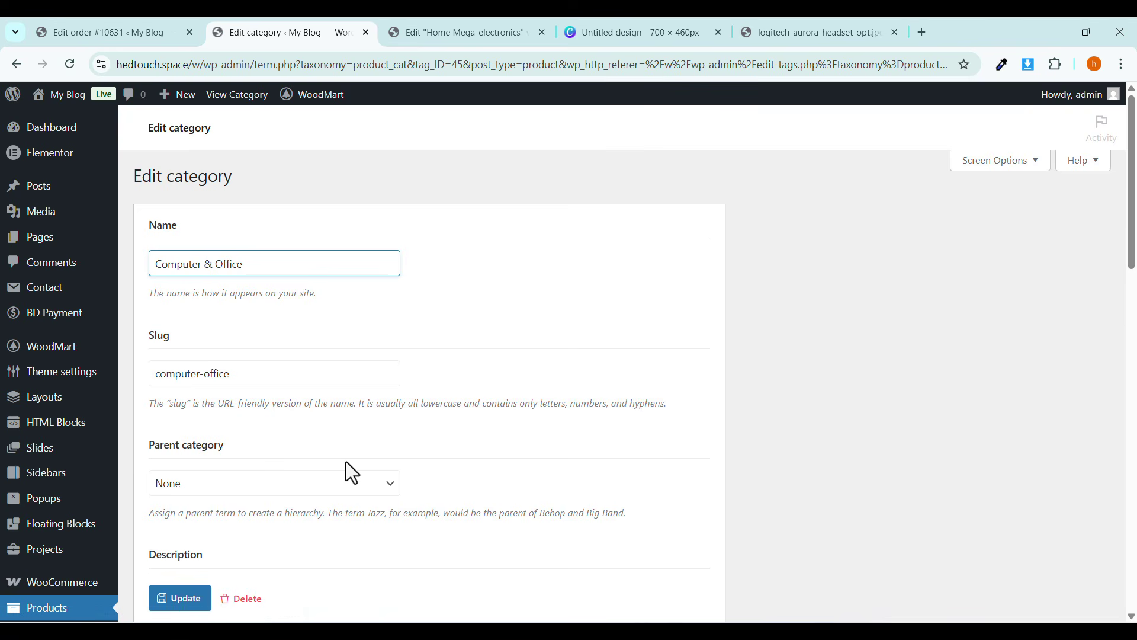
{"action": "scroll", "coordinate": [346, 461], "scroll_direction": "down", "scroll_amount": 8}
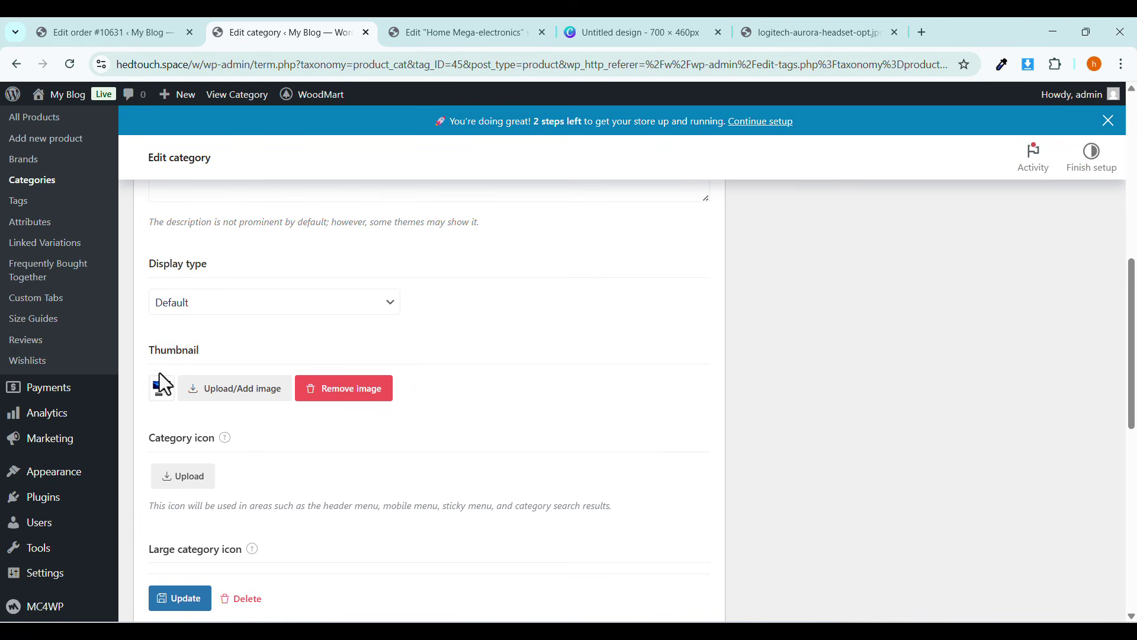
{"action": "left_click", "coordinate": [226, 401]}
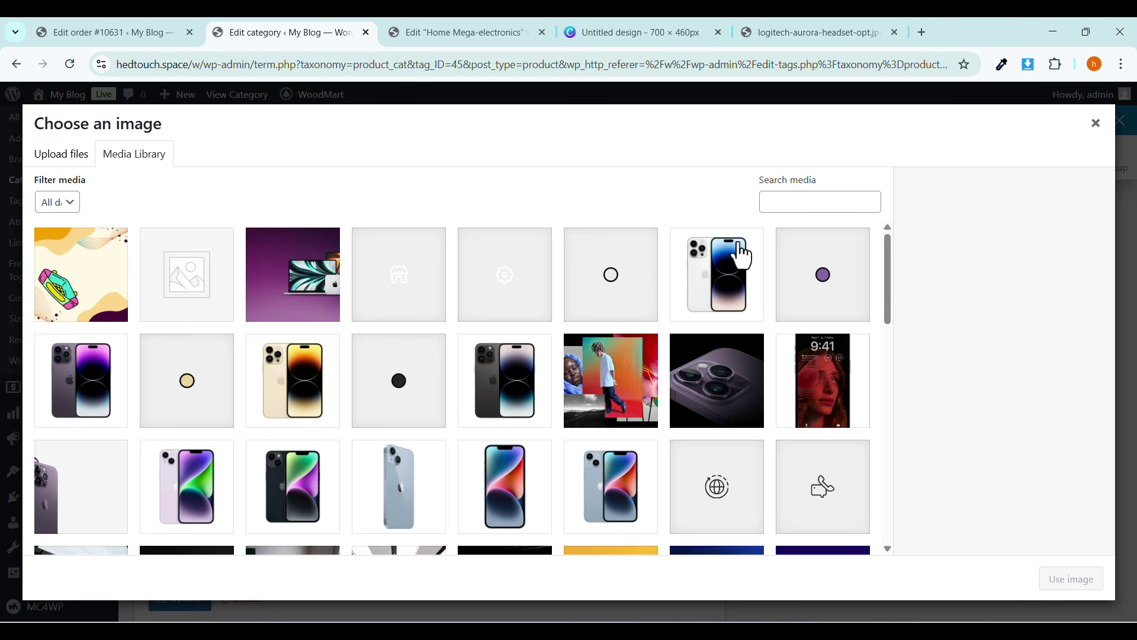
{"action": "scroll", "coordinate": [701, 361], "scroll_direction": "down", "scroll_amount": 4}
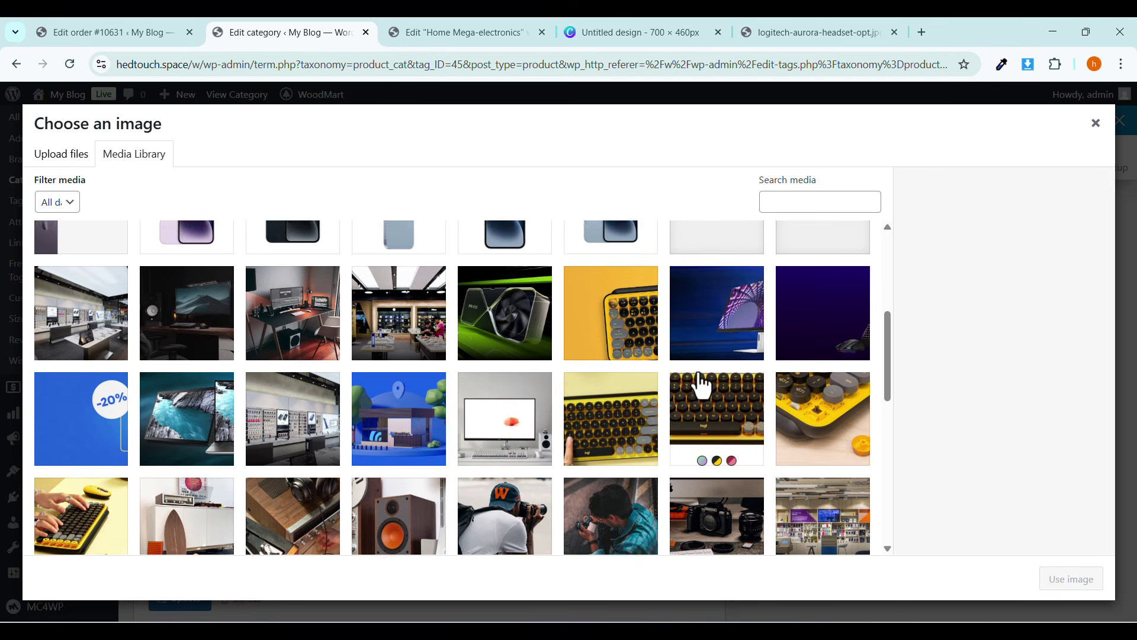
{"action": "scroll", "coordinate": [737, 419], "scroll_direction": "up", "scroll_amount": 3}
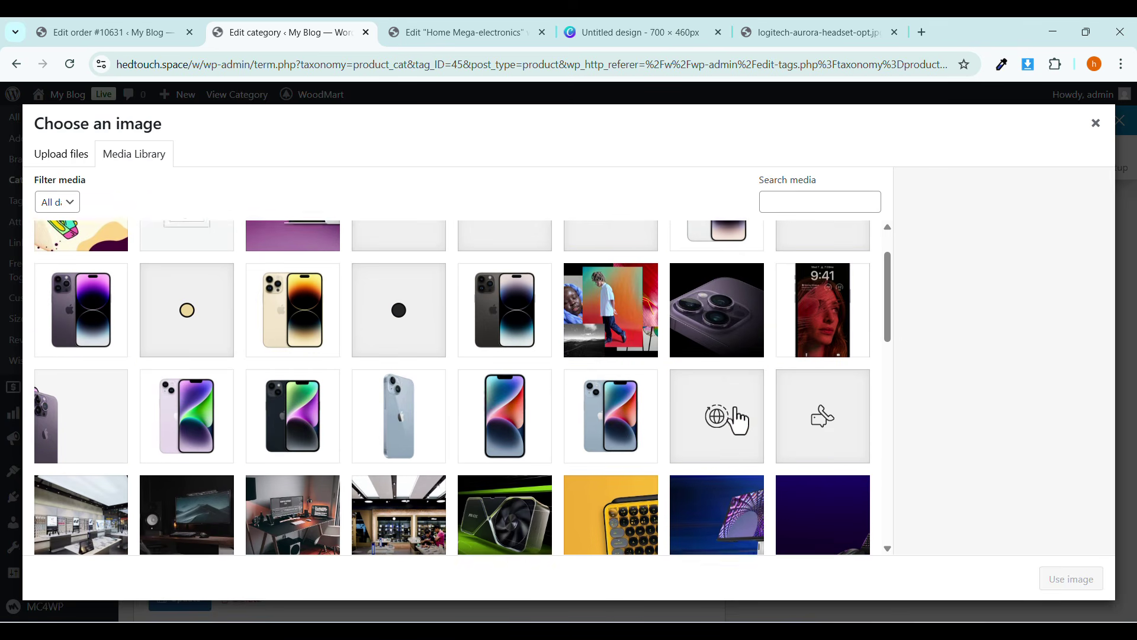
{"action": "left_click", "coordinate": [1084, 125]}
View the Computer & Office thumbnail image in a separate browser tab, then return to the category's edit page and look over its fields.
{"action": "right_click", "coordinate": [164, 396]}
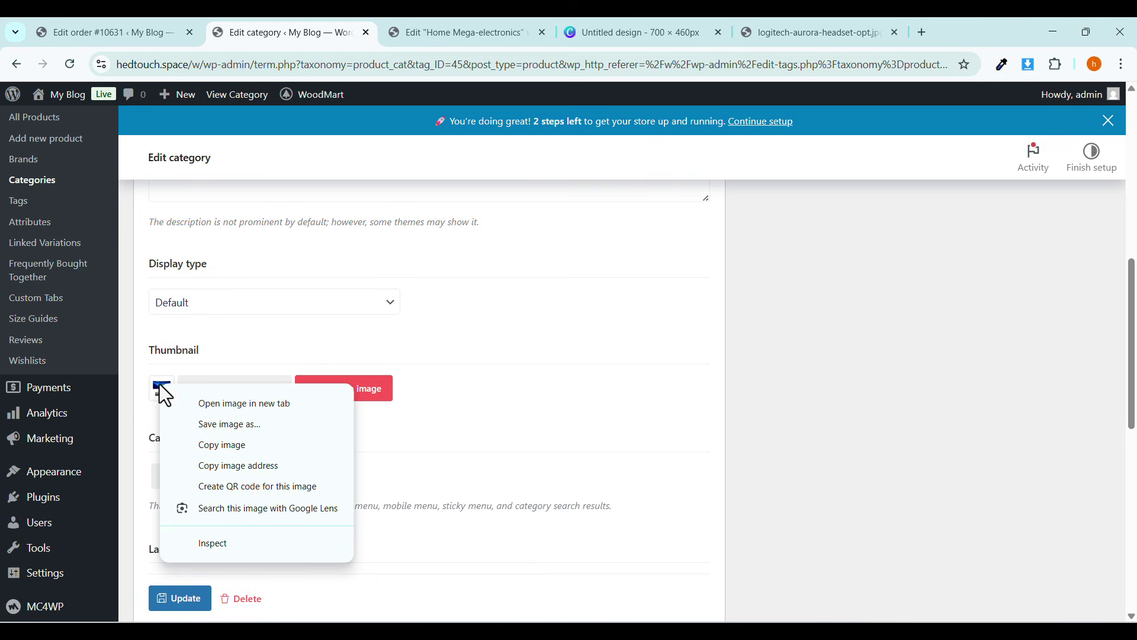
{"action": "left_click", "coordinate": [193, 403]}
{"action": "left_click", "coordinate": [377, 37]}
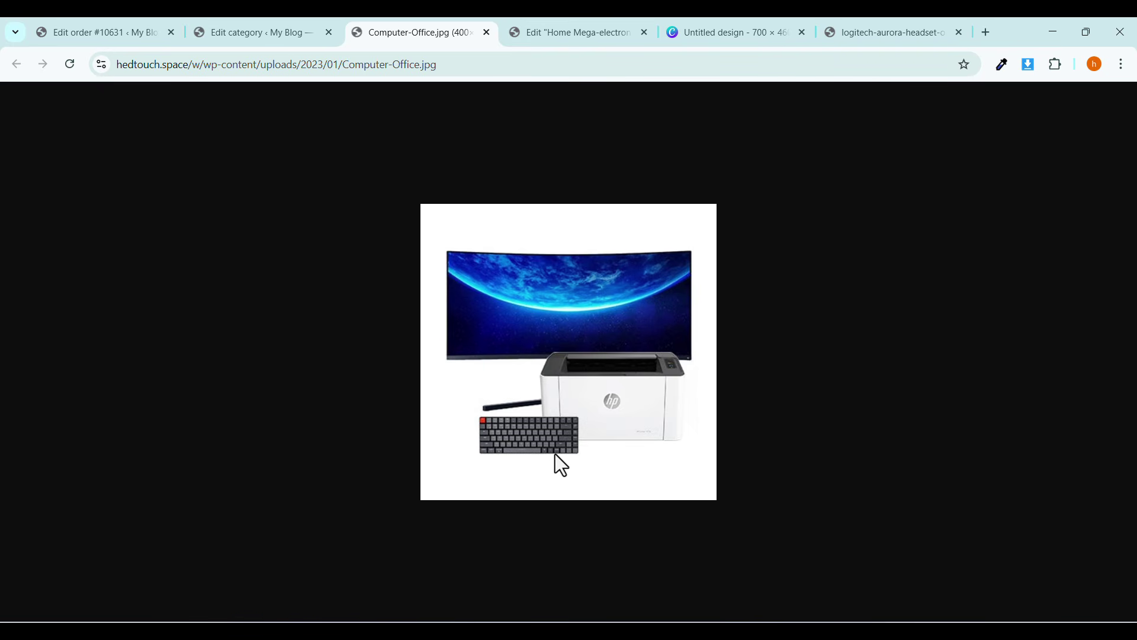
{"action": "left_click", "coordinate": [288, 38]}
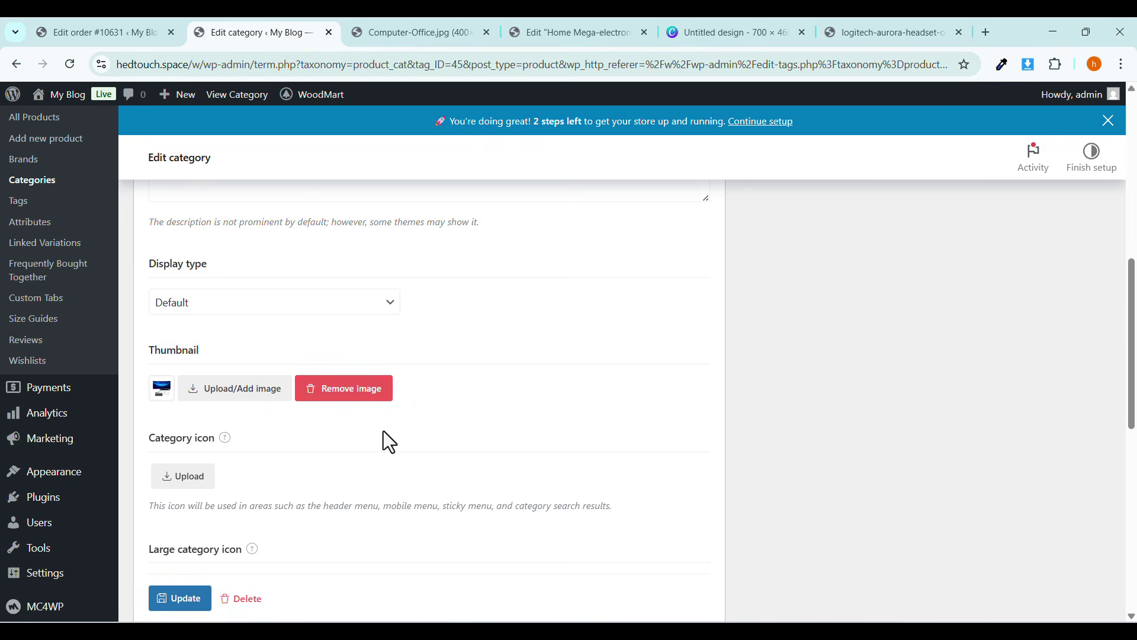
{"action": "scroll", "coordinate": [393, 471], "scroll_direction": "up", "scroll_amount": 10}
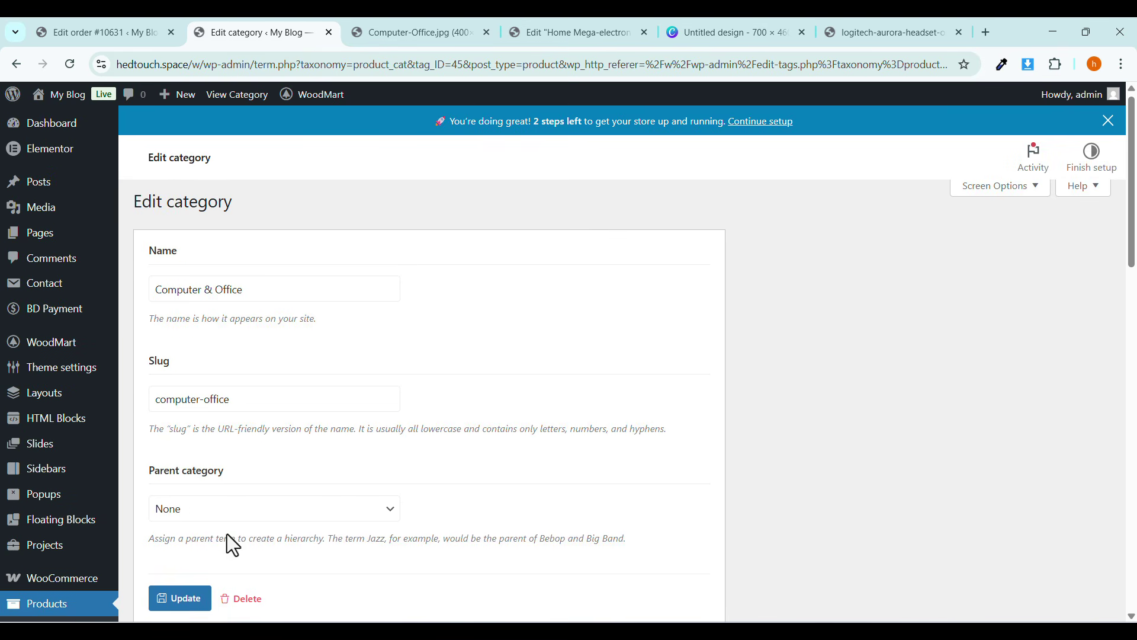
{"action": "scroll", "coordinate": [227, 535], "scroll_direction": "down", "scroll_amount": 4}
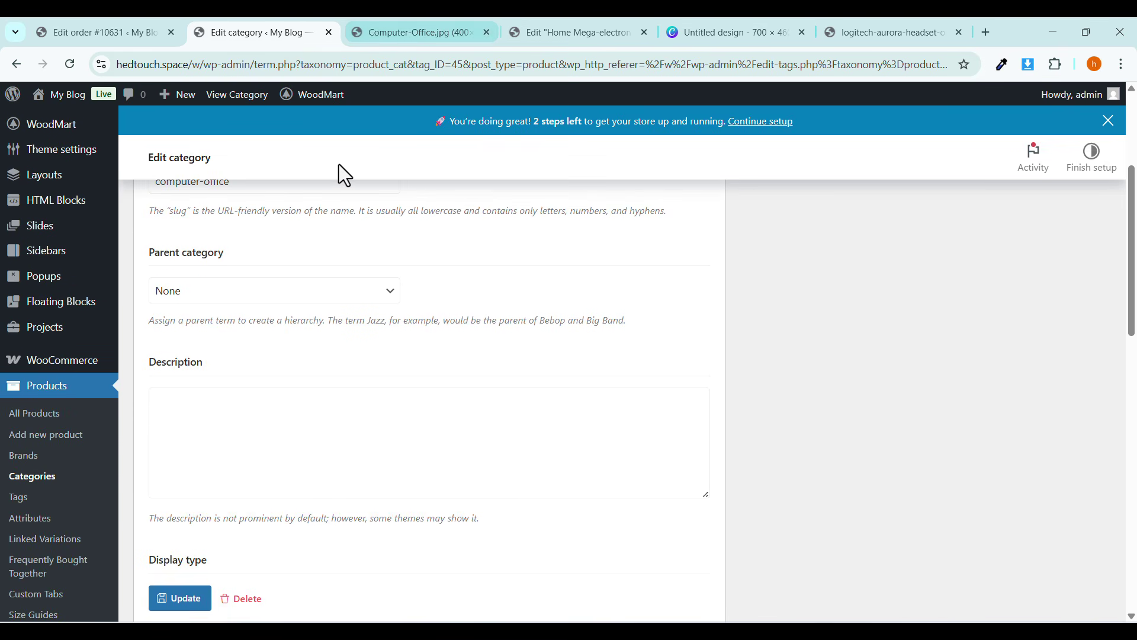
Return to the product categories list, search it for "new", and open that category for editing.
{"action": "key", "text": "alt+Left"}
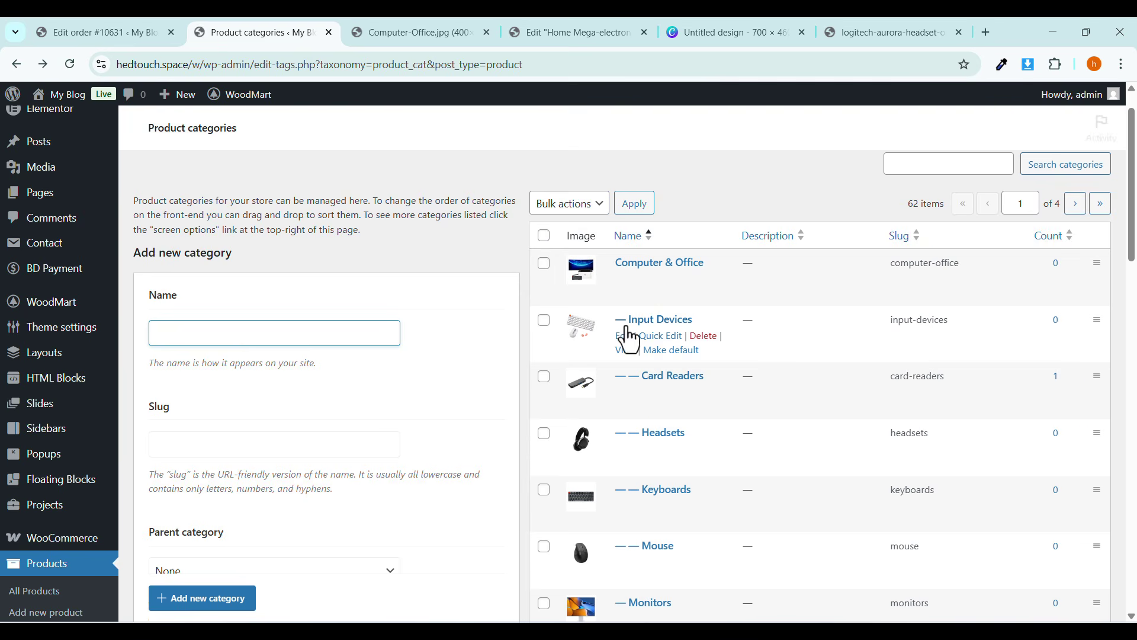
{"action": "scroll", "coordinate": [645, 415], "scroll_direction": "down", "scroll_amount": 5}
{"action": "scroll", "coordinate": [646, 438], "scroll_direction": "down", "scroll_amount": 4}
{"action": "scroll", "coordinate": [646, 437], "scroll_direction": "up", "scroll_amount": 12}
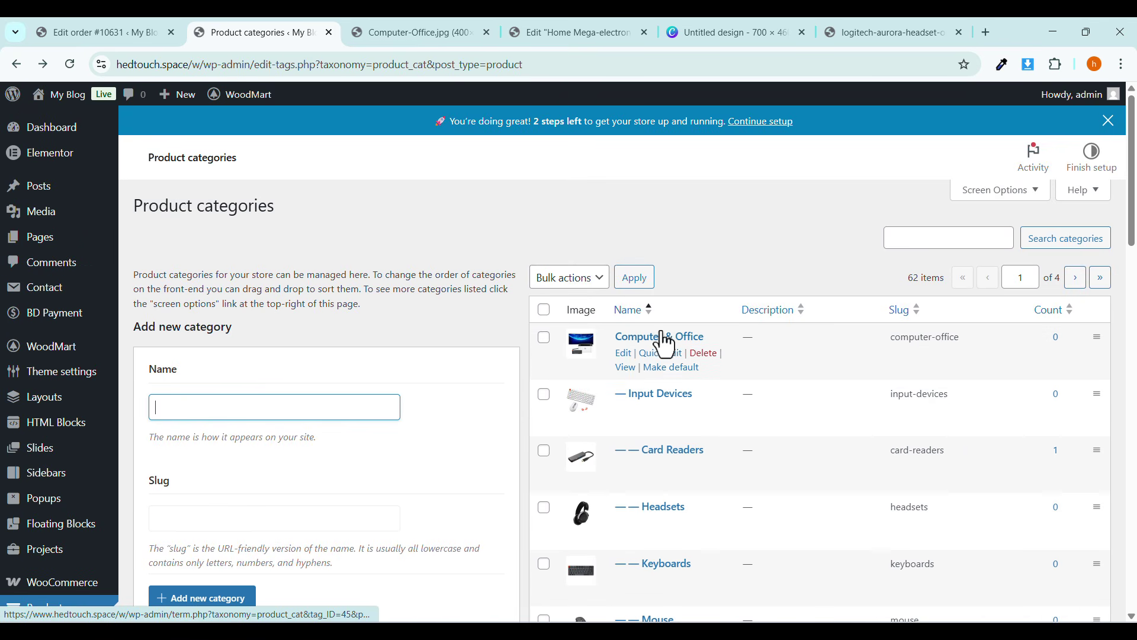
{"action": "left_click", "coordinate": [904, 238]}
{"action": "type", "text": "new"}
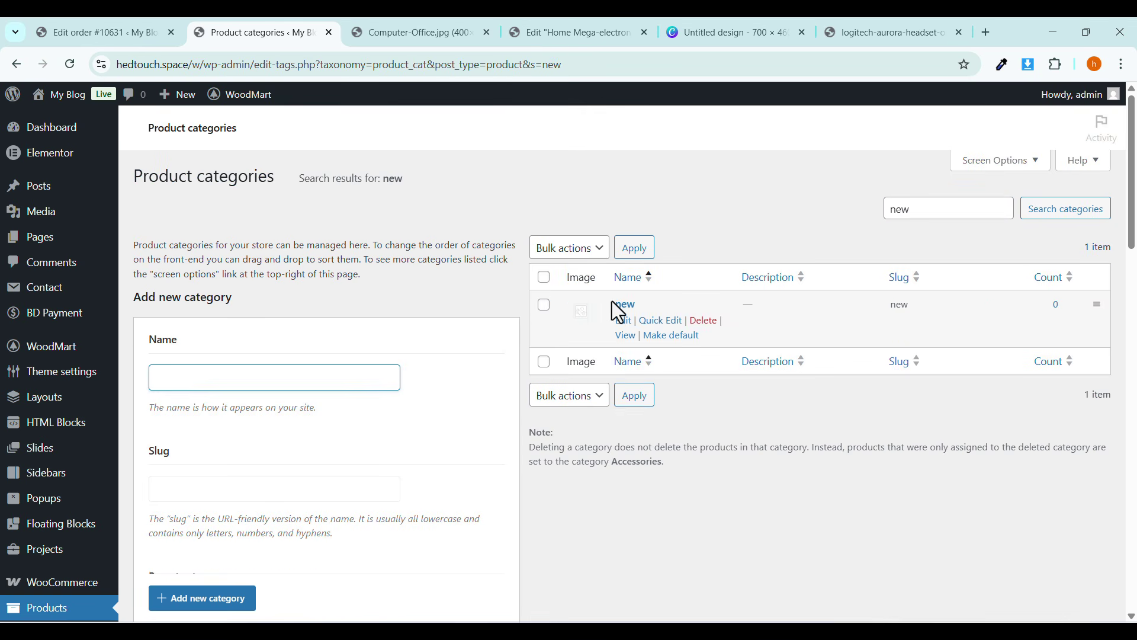
{"action": "left_click", "coordinate": [623, 321]}
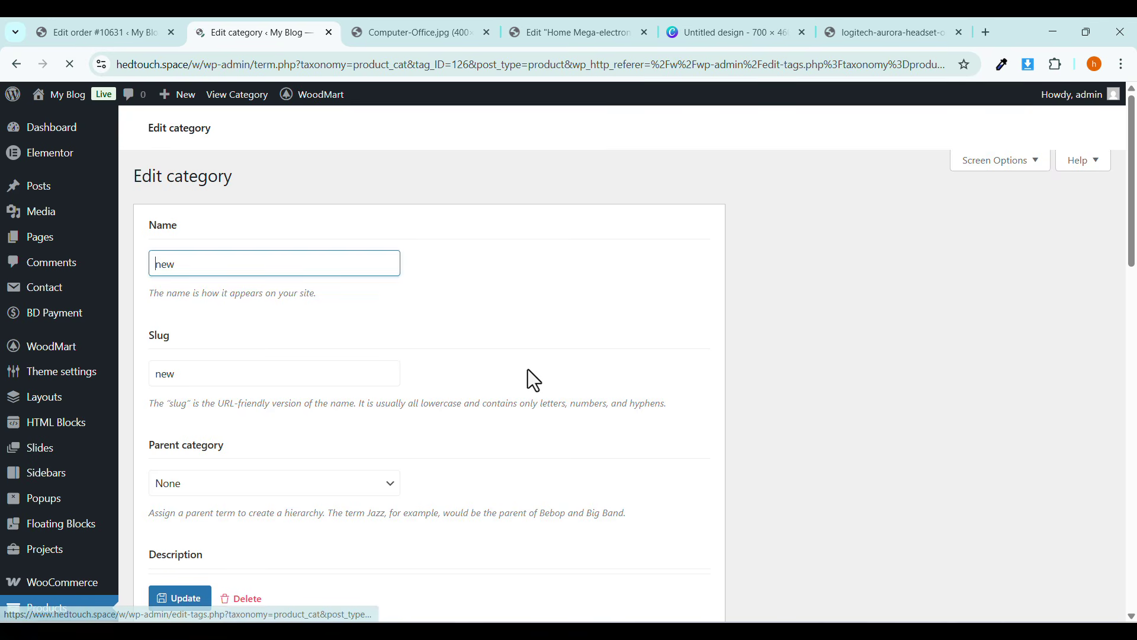
Find Computer-Office.jpg in the media library by searching "compu", use it as the new category's thumbnail, and update the category.
{"action": "scroll", "coordinate": [322, 434], "scroll_direction": "down", "scroll_amount": 8}
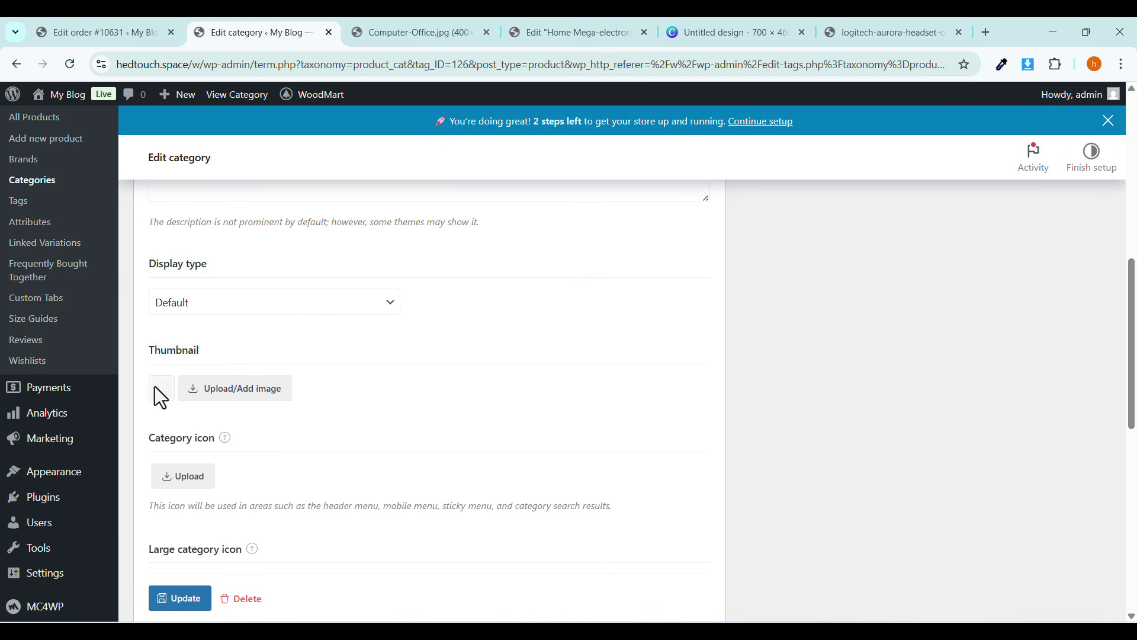
{"action": "left_click", "coordinate": [225, 394]}
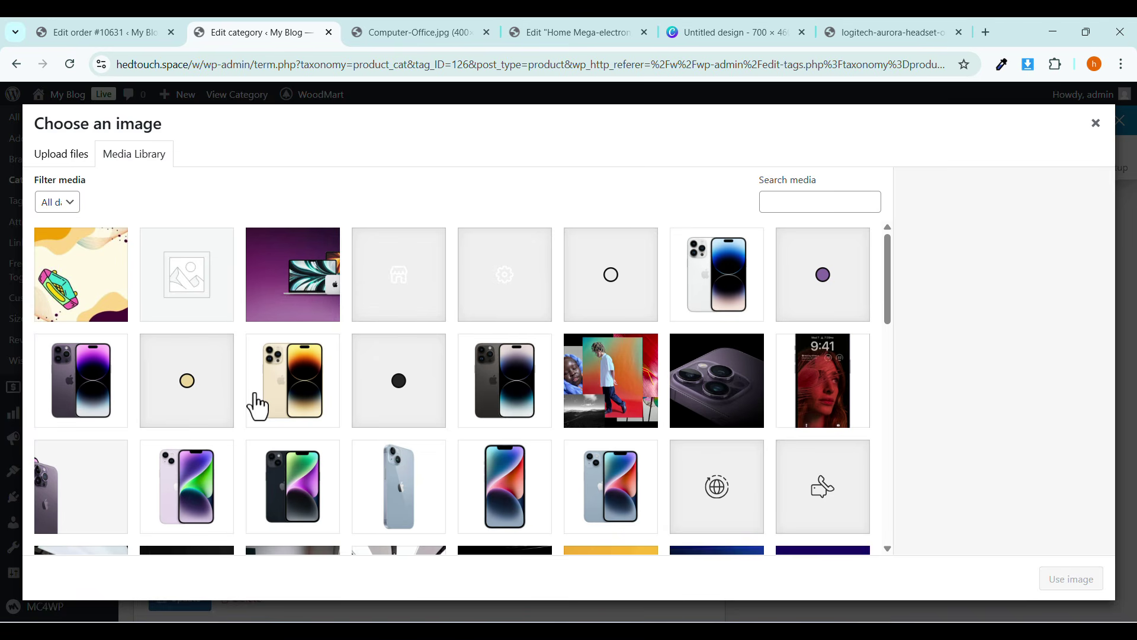
{"action": "left_click", "coordinate": [794, 202]}
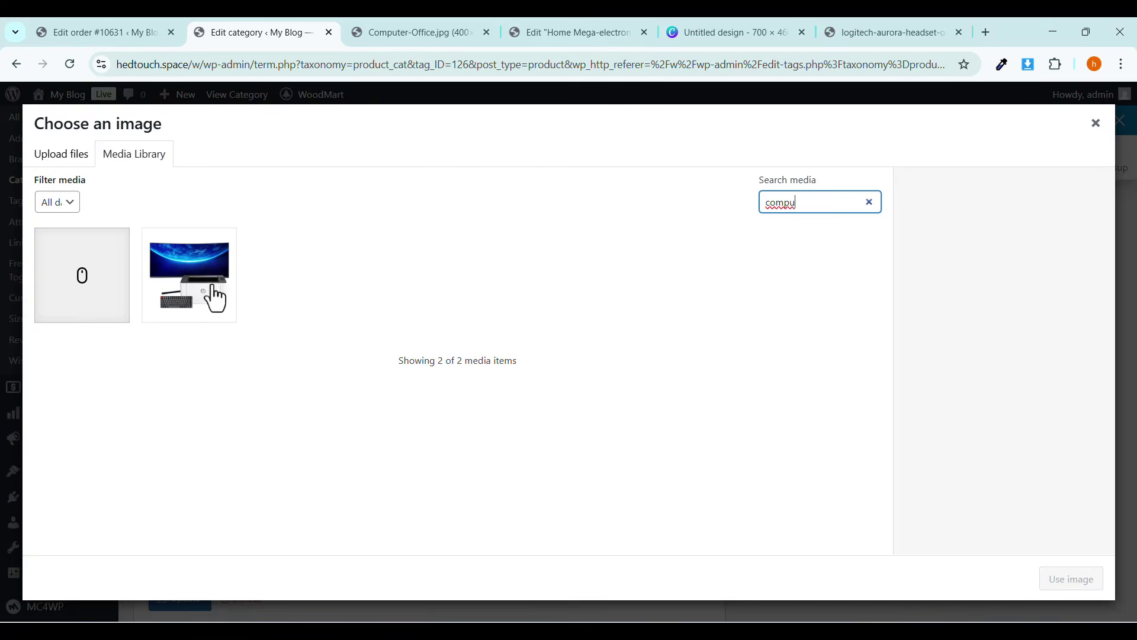
{"action": "left_click", "coordinate": [215, 298]}
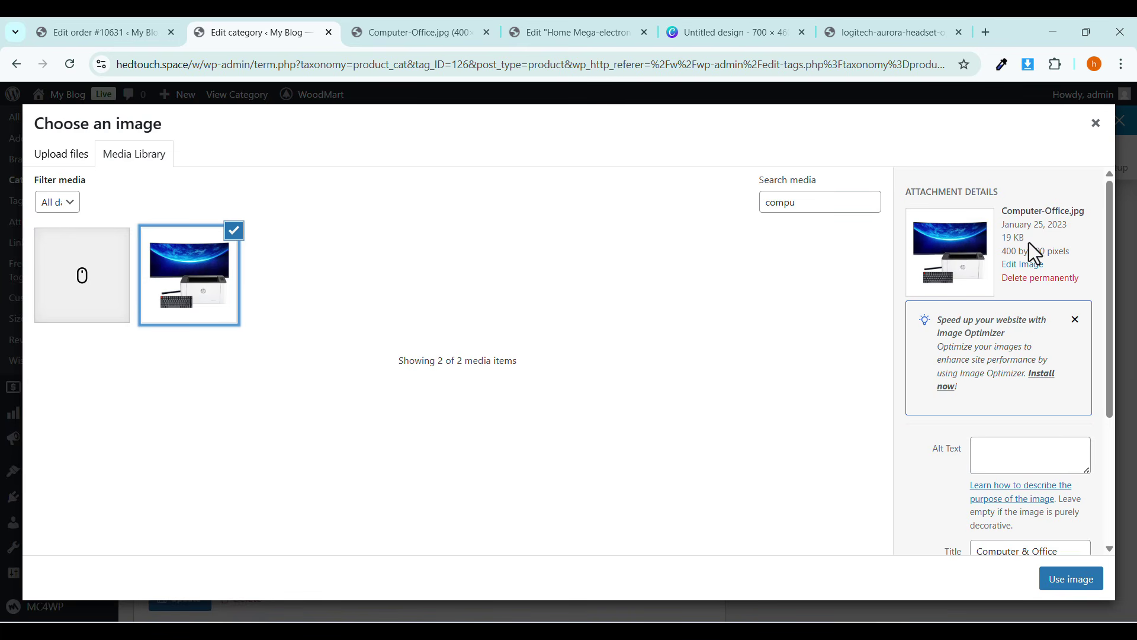
{"action": "left_click_drag", "start_coordinate": [1007, 251], "coordinate": [1044, 252]}
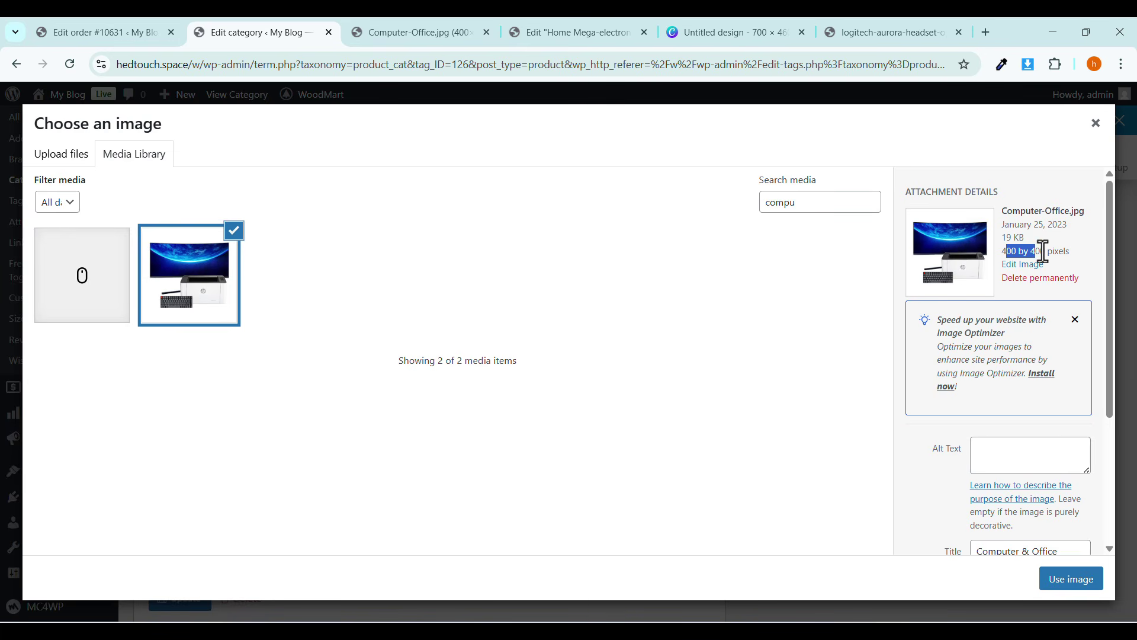
{"action": "left_click", "coordinate": [1061, 591]}
{"action": "left_click", "coordinate": [160, 600]}
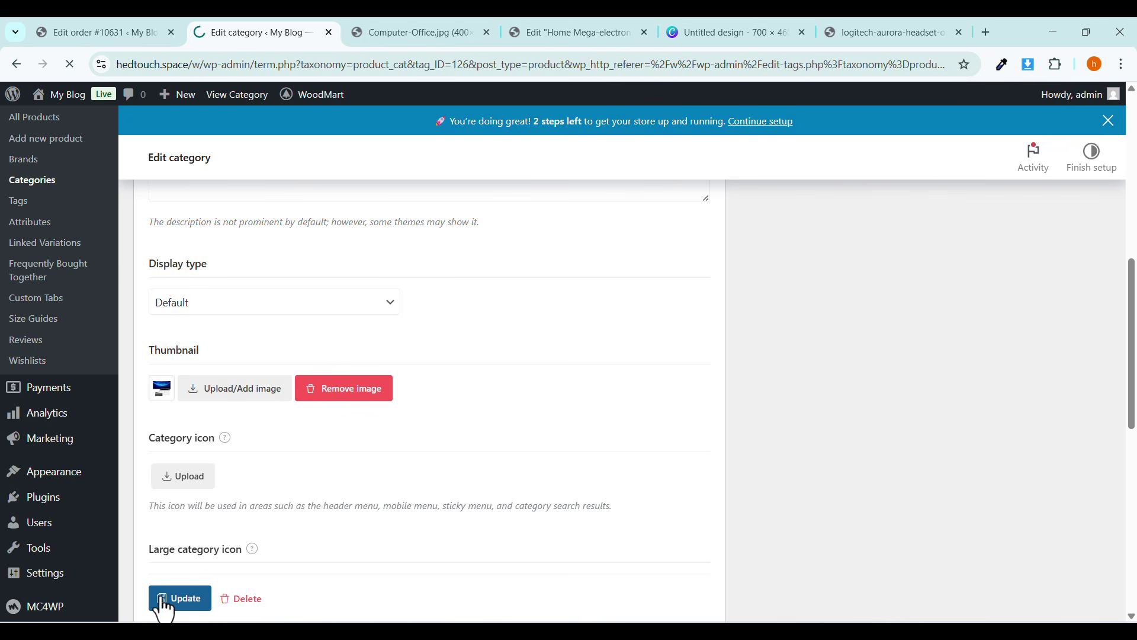
Close the Computer-Office.jpg browser tab and publish the Home Mega-electronics page from its Elementor tab.
{"action": "left_click", "coordinate": [408, 39]}
{"action": "left_click", "coordinate": [535, 39]}
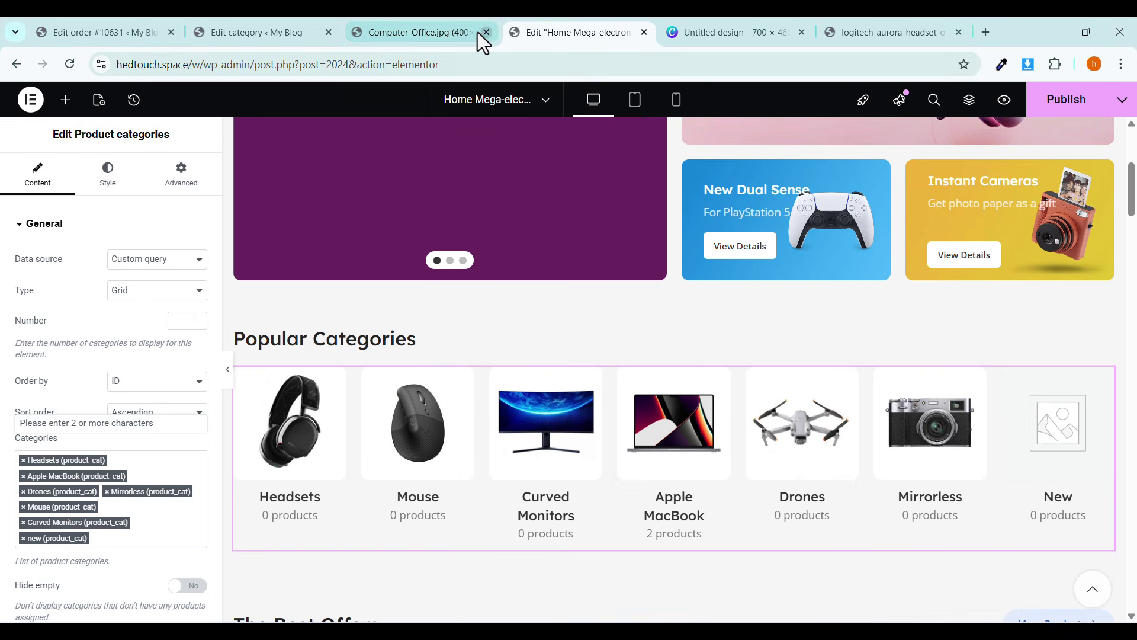
{"action": "left_click", "coordinate": [487, 32]}
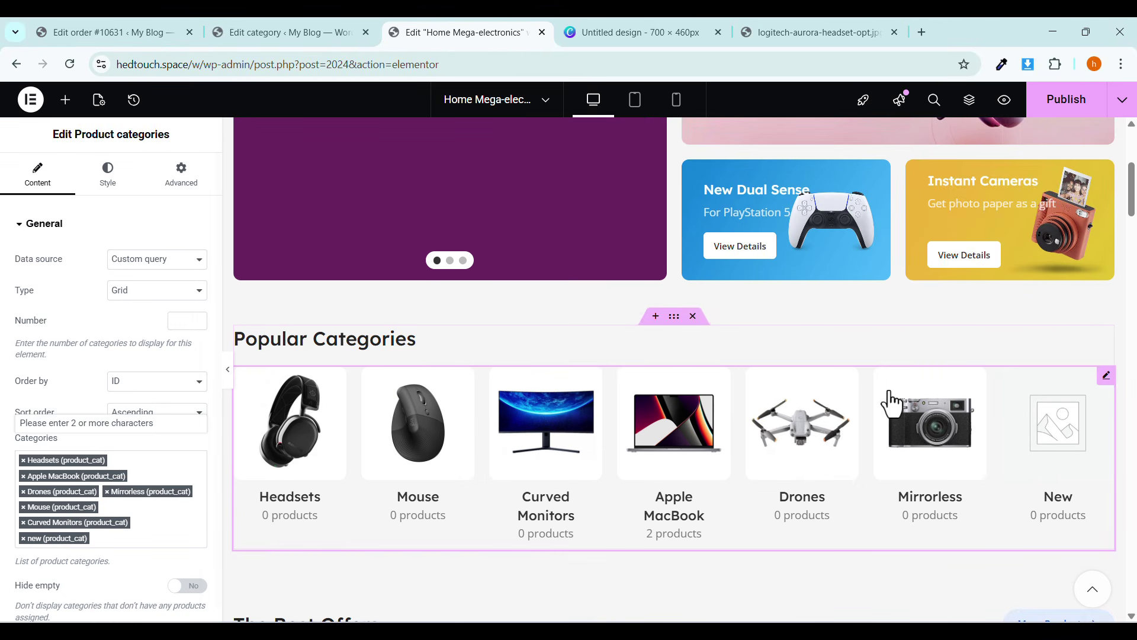
{"action": "left_click", "coordinate": [1058, 101]}
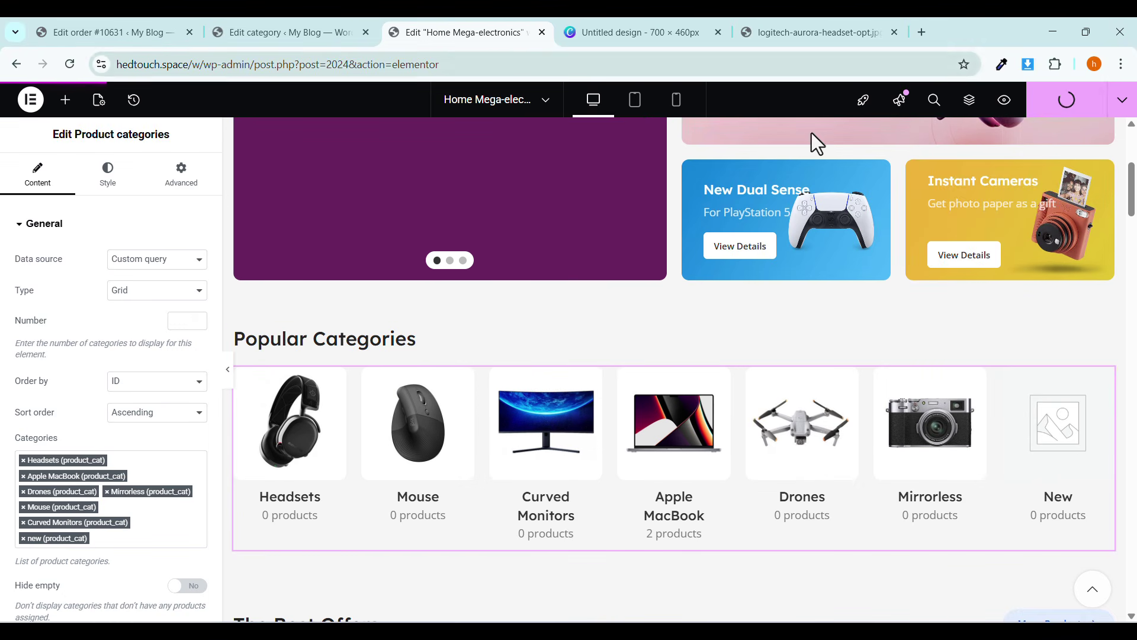
View the published home page and examine the thumbnails in its Popular Categories section.
{"action": "left_click", "coordinate": [1122, 101]}
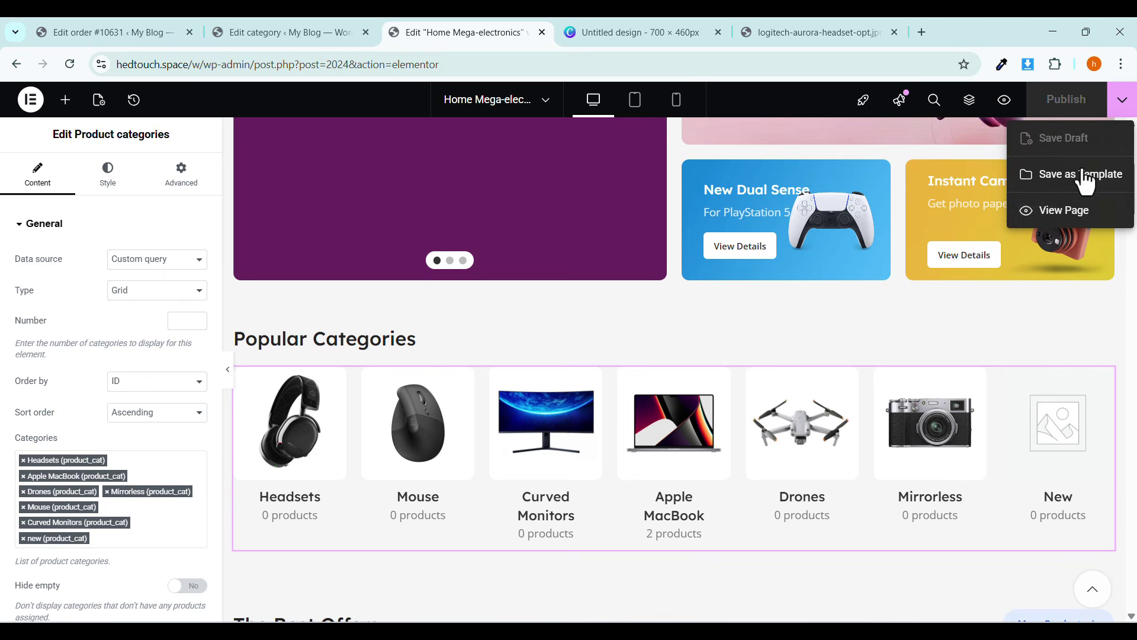
{"action": "left_click", "coordinate": [1022, 210]}
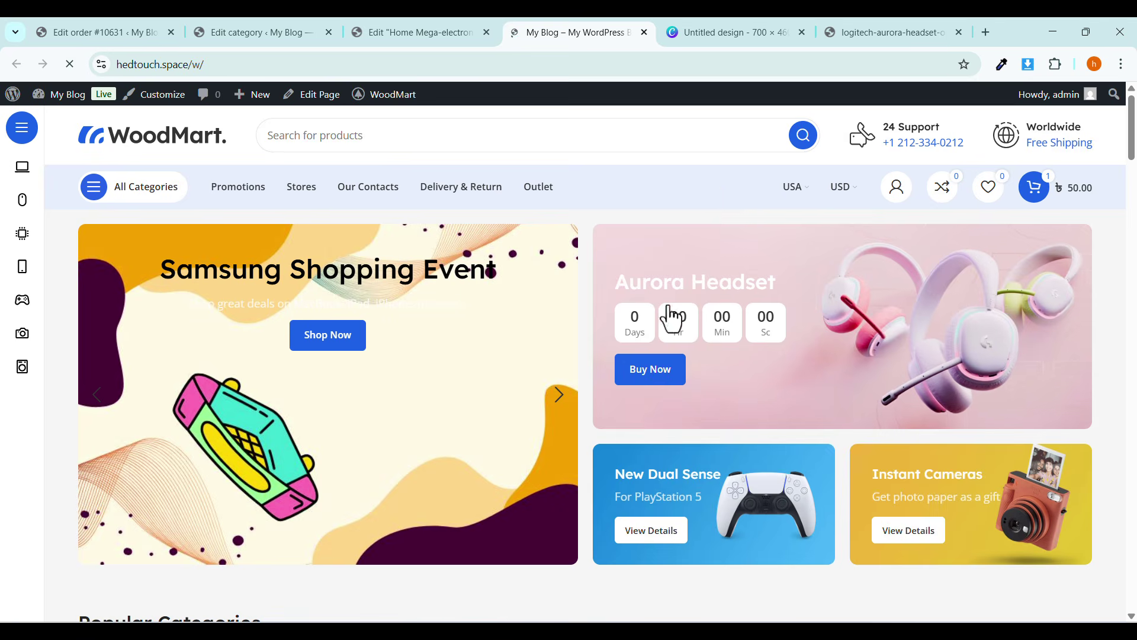
{"action": "scroll", "coordinate": [672, 320], "scroll_direction": "down", "scroll_amount": 9}
{"action": "scroll", "coordinate": [647, 381], "scroll_direction": "up", "scroll_amount": 5}
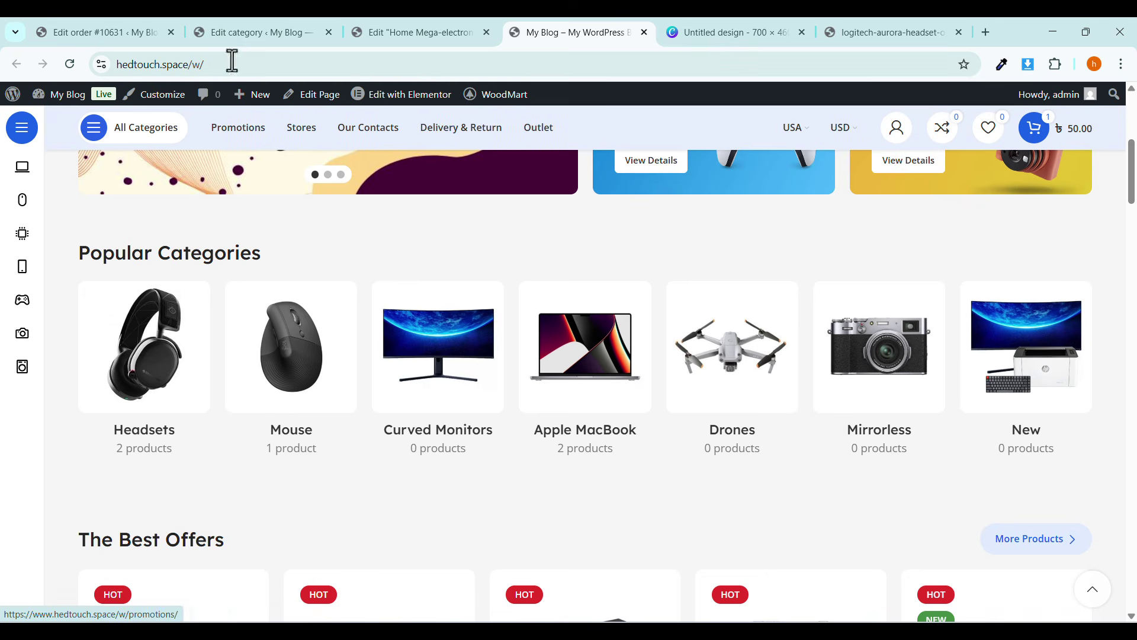
Return to the Elementor editor and set the Popular Categories sort order to Descending, keeping them ordered by ID.
{"action": "left_click", "coordinate": [408, 35]}
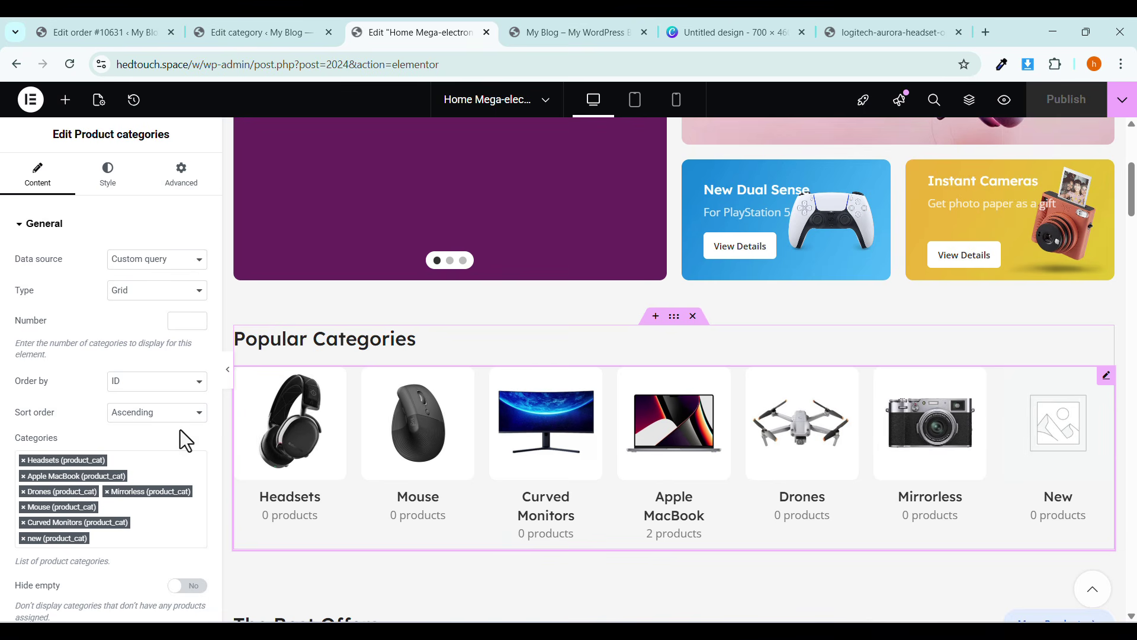
{"action": "left_click", "coordinate": [124, 380]}
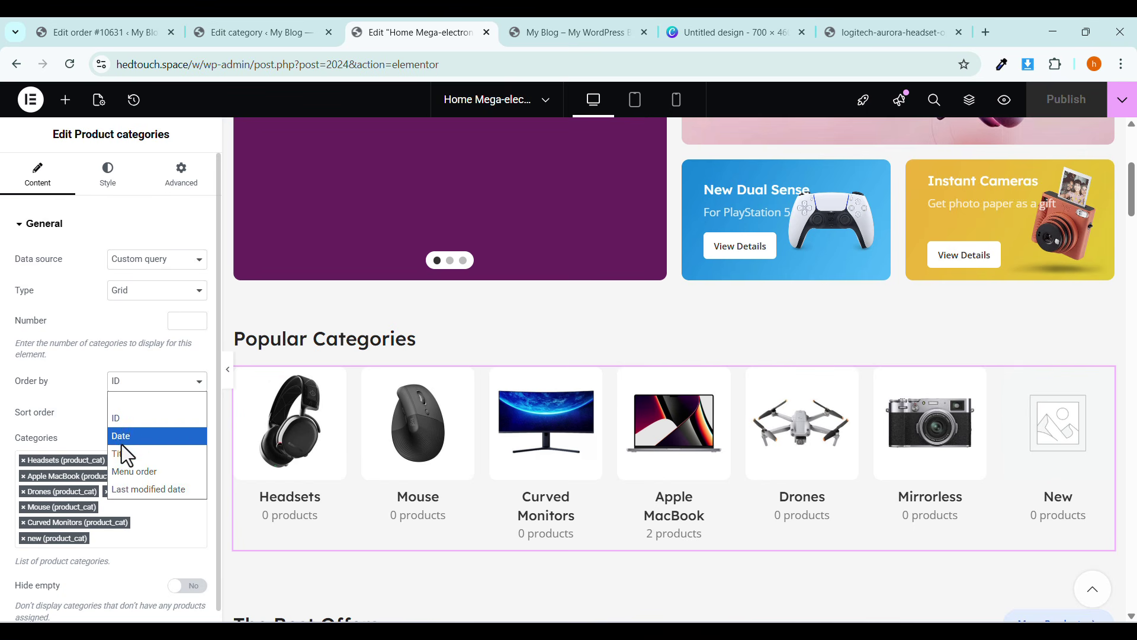
{"action": "left_click", "coordinate": [83, 396]}
{"action": "left_click", "coordinate": [134, 412]}
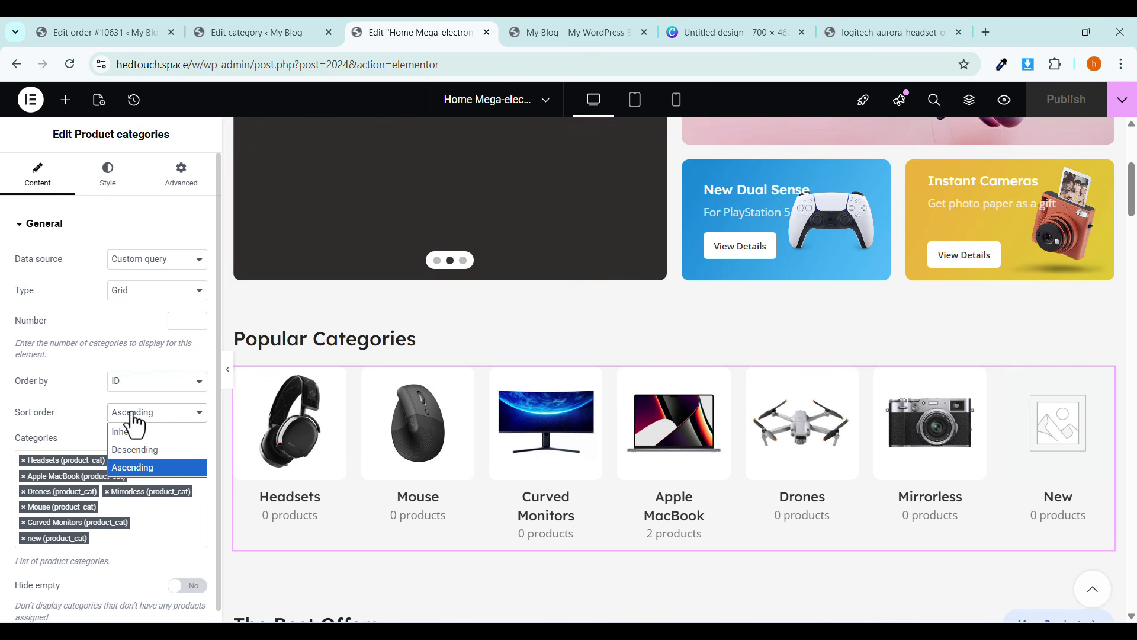
{"action": "left_click", "coordinate": [131, 447]}
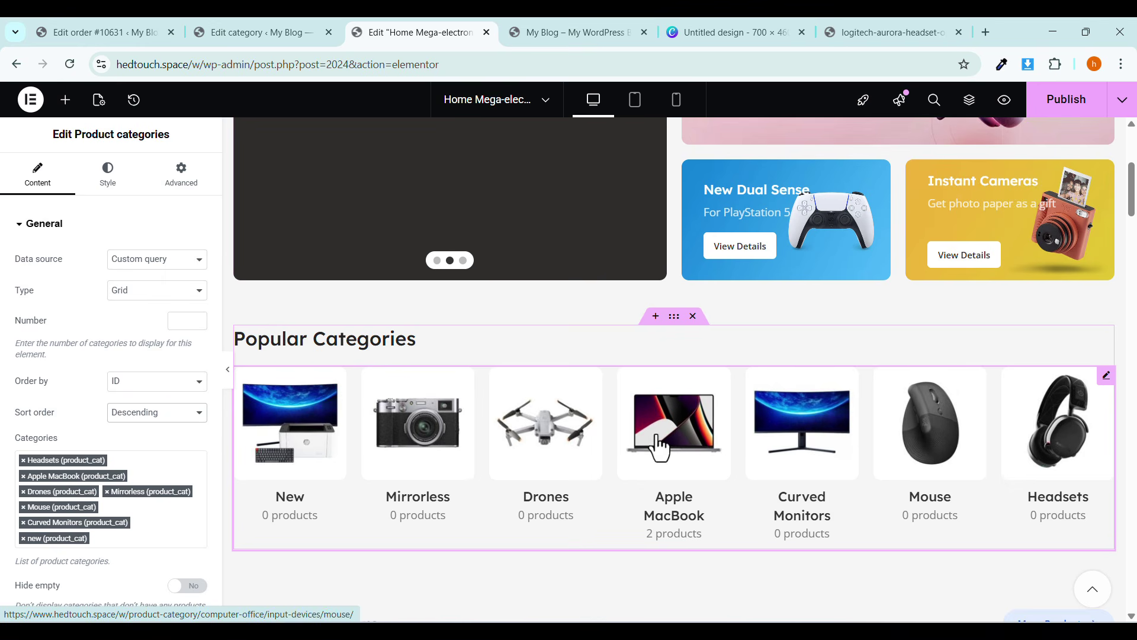
Try out hiding empty categories in Popular Categories, then switch the Hide empty option back off.
{"action": "scroll", "coordinate": [146, 424], "scroll_direction": "down", "scroll_amount": 1}
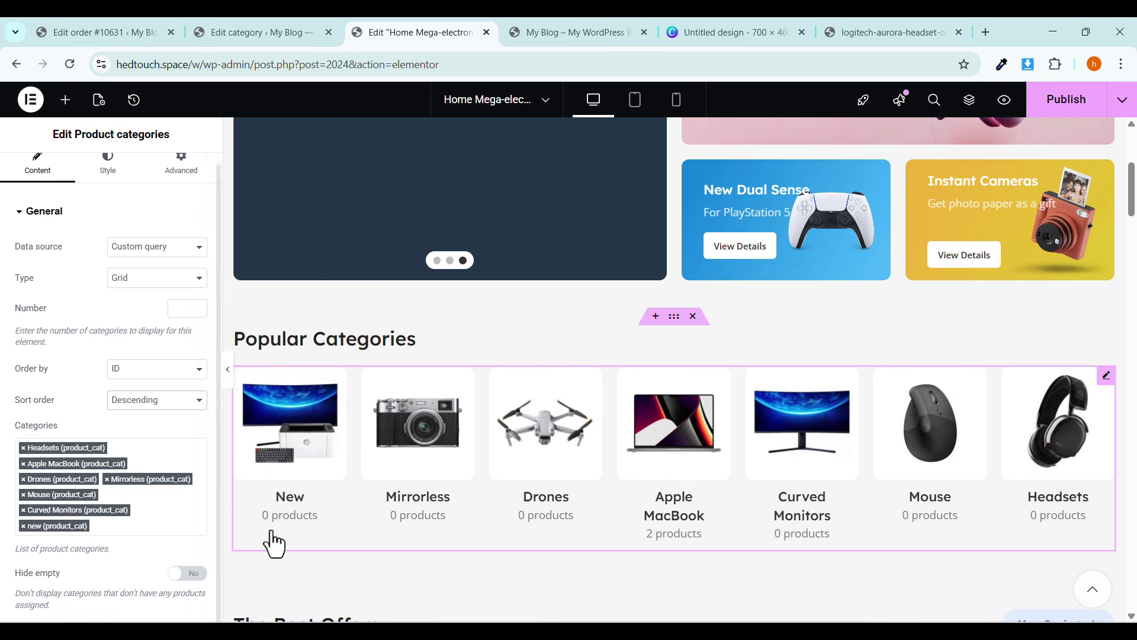
{"action": "left_click", "coordinate": [174, 574]}
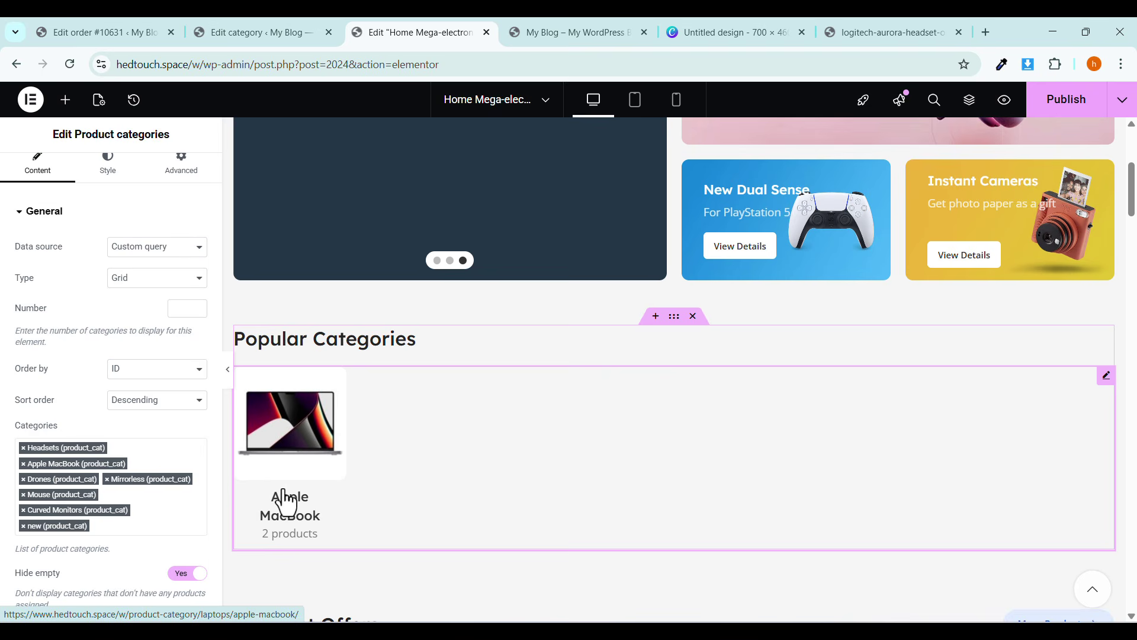
{"action": "left_click", "coordinate": [141, 522]}
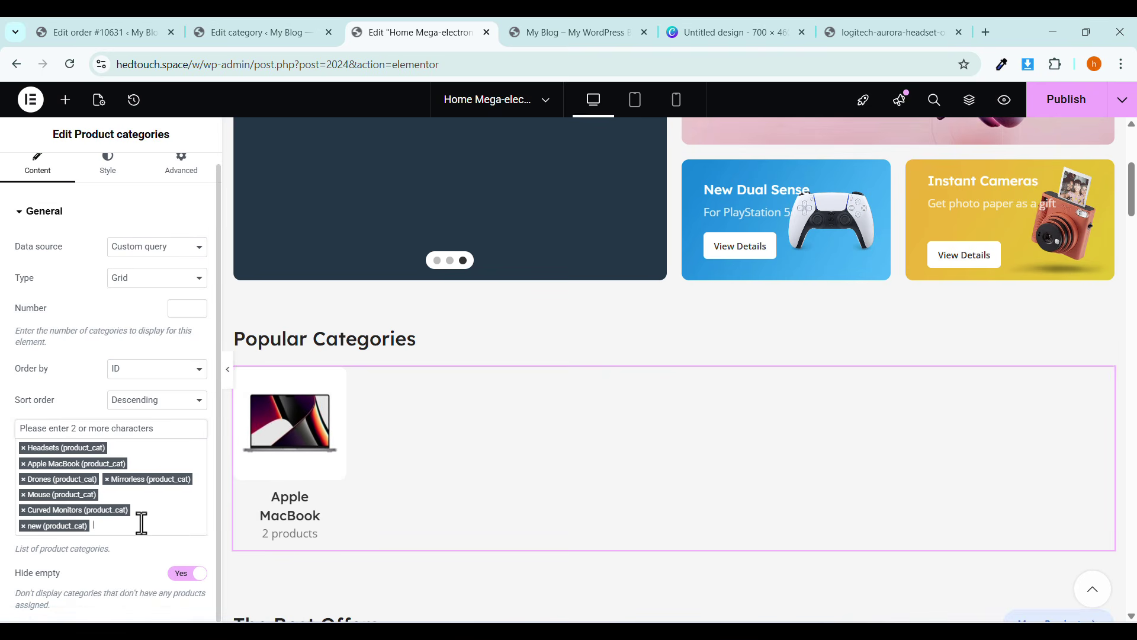
{"action": "left_click", "coordinate": [183, 575]}
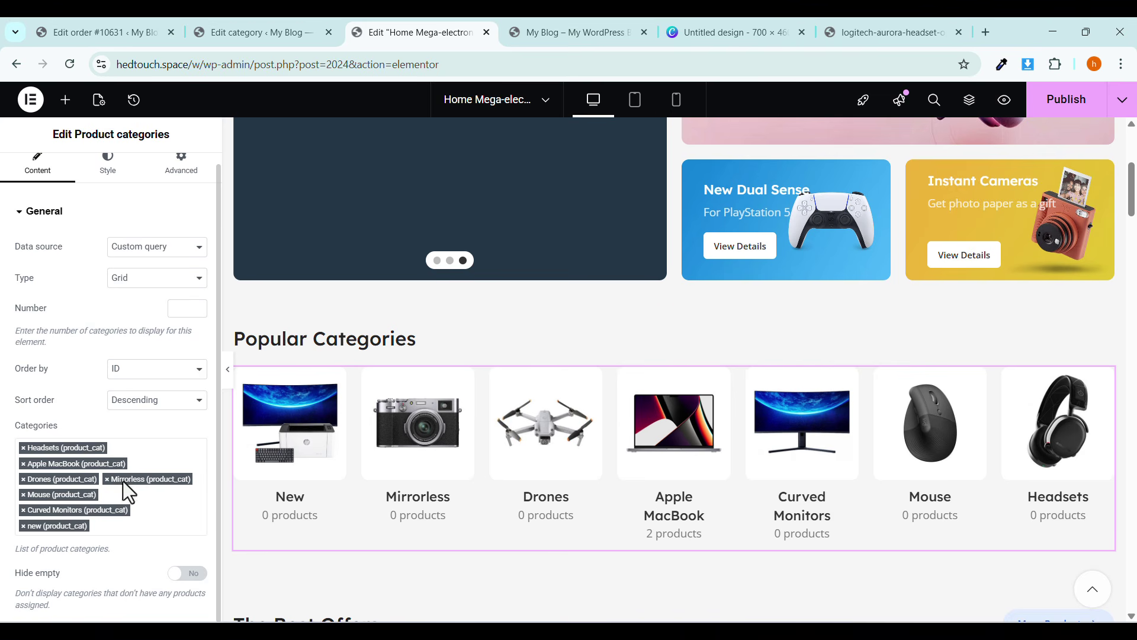
Examine the Design, Layout and Carousel style settings of the Popular Categories widget, including its rounding options.
{"action": "left_click", "coordinate": [108, 178]}
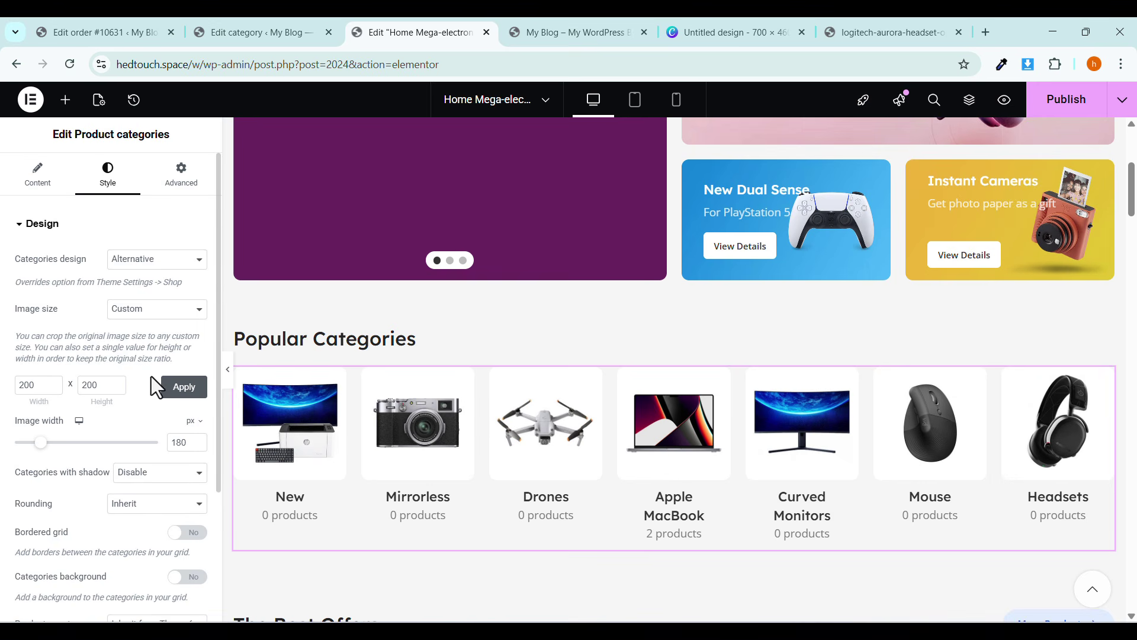
{"action": "scroll", "coordinate": [151, 375], "scroll_direction": "down", "scroll_amount": 2}
{"action": "scroll", "coordinate": [148, 385], "scroll_direction": "down", "scroll_amount": 2}
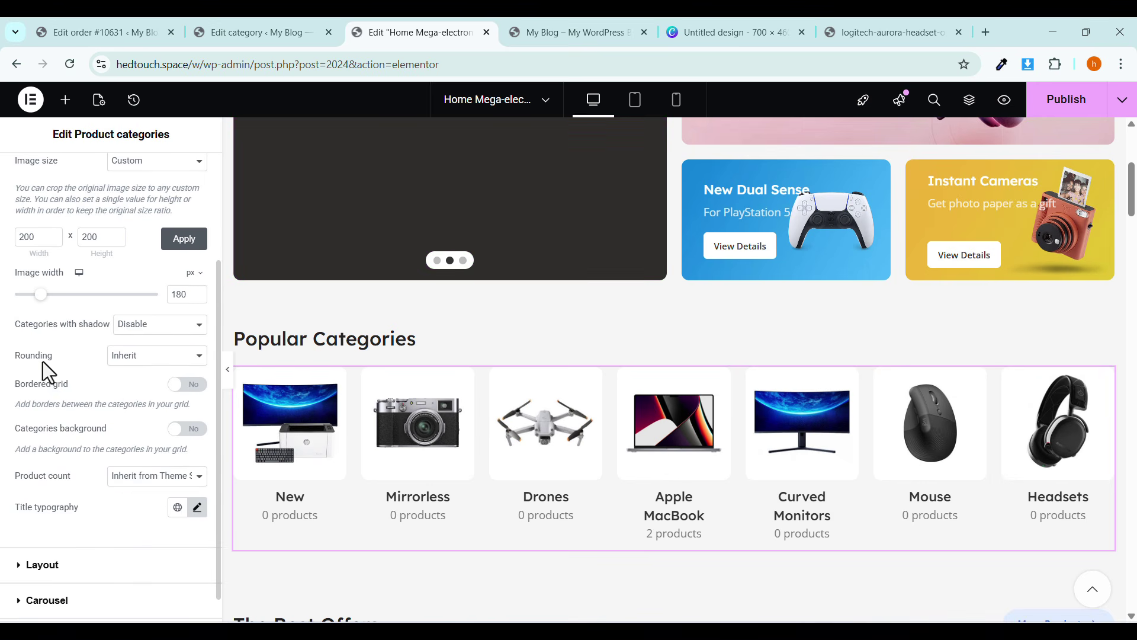
{"action": "left_click", "coordinate": [110, 358]}
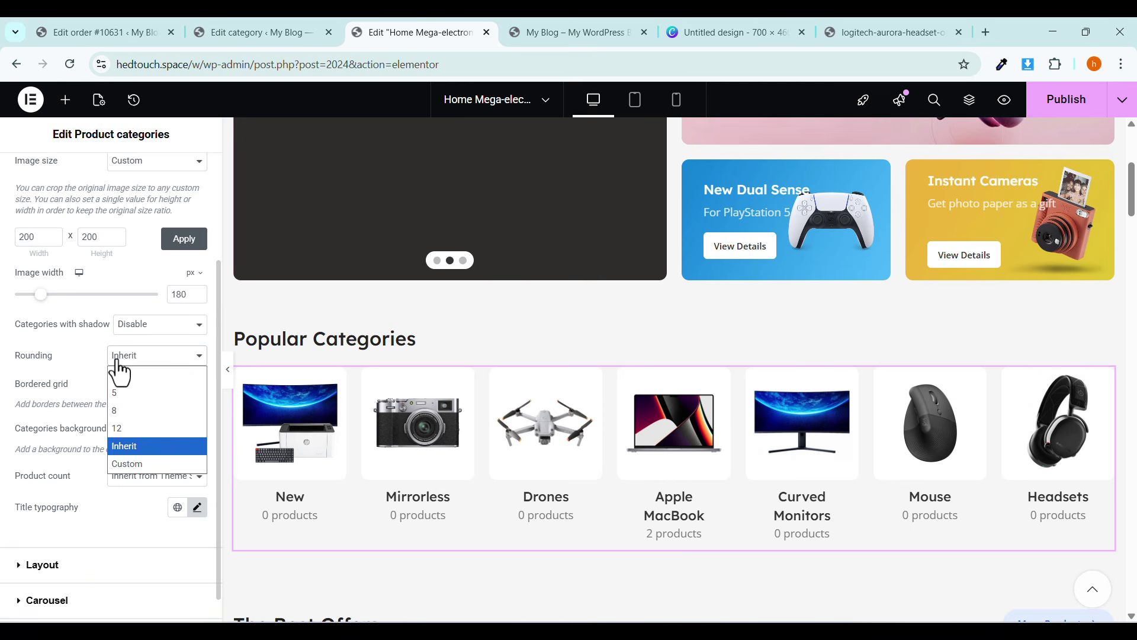
{"action": "left_click", "coordinate": [114, 366]}
{"action": "scroll", "coordinate": [67, 446], "scroll_direction": "down", "scroll_amount": 1}
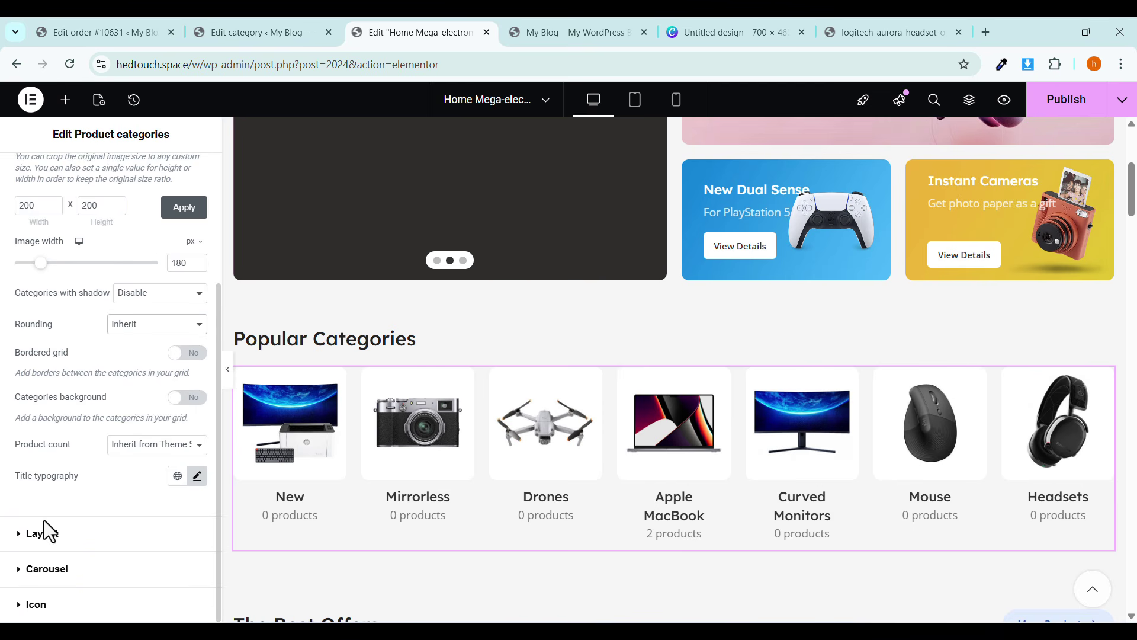
{"action": "left_click", "coordinate": [41, 542]}
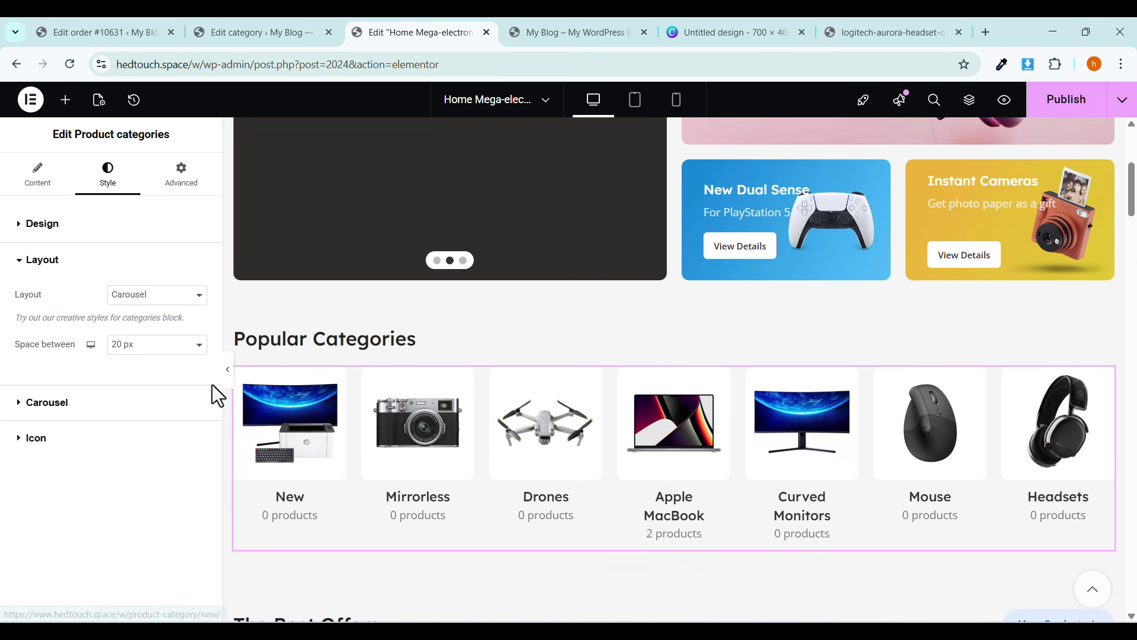
{"action": "left_click", "coordinate": [69, 405]}
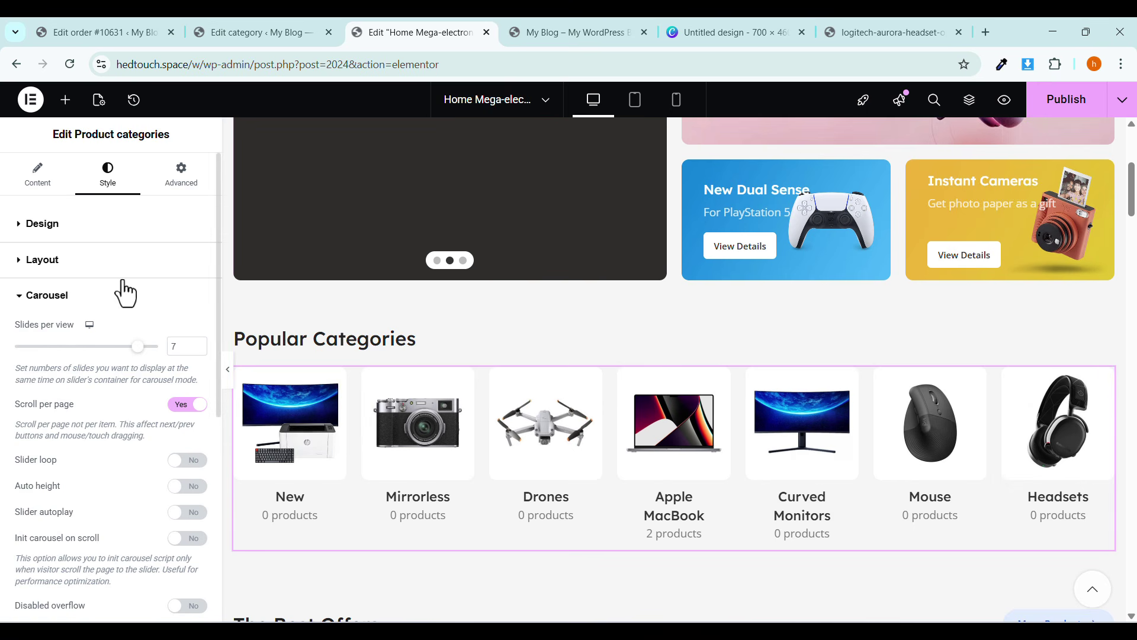
Add the 2K Monitors category to the Popular Categories list by searching for "moni".
{"action": "left_click", "coordinate": [53, 187]}
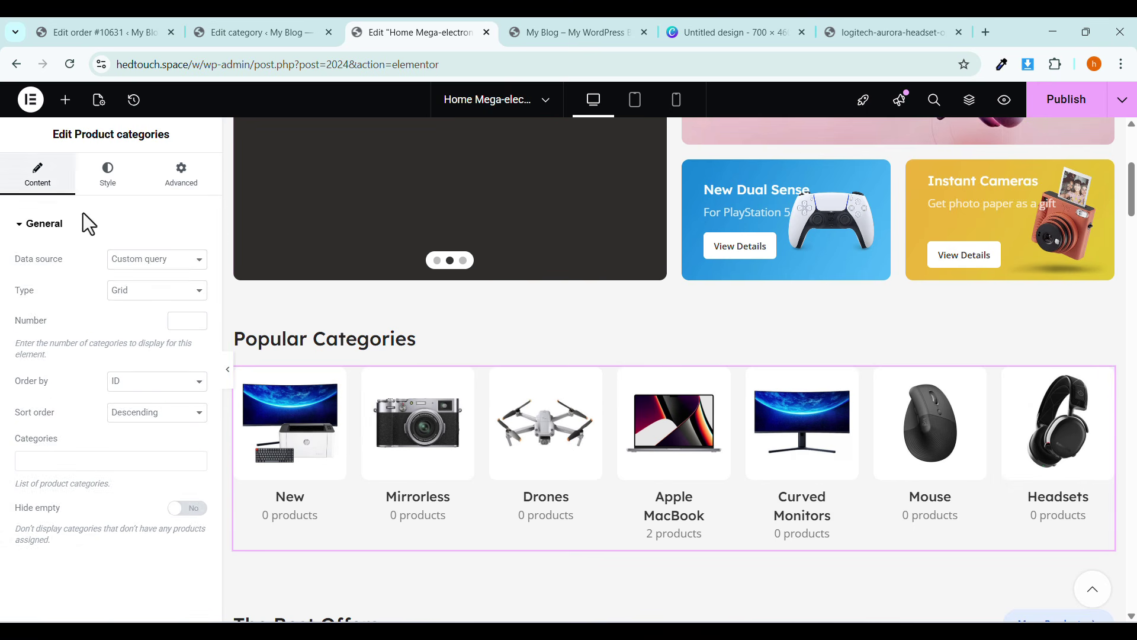
{"action": "left_click", "coordinate": [229, 370]}
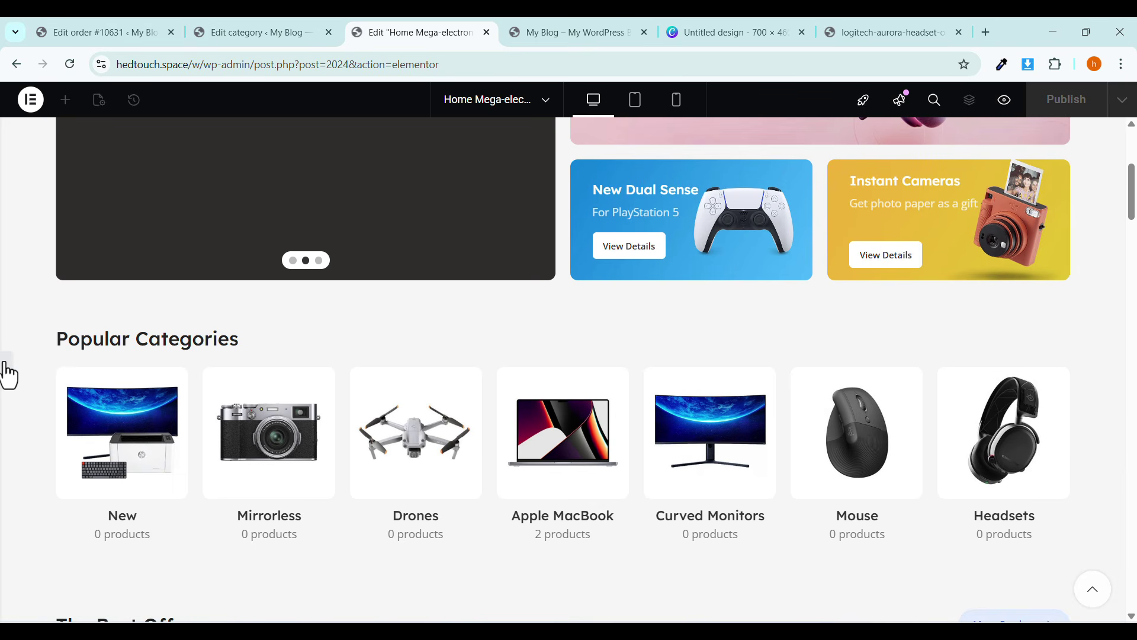
{"action": "left_click", "coordinate": [494, 410]}
{"action": "left_click", "coordinate": [148, 522]}
{"action": "type", "text": "moni"}
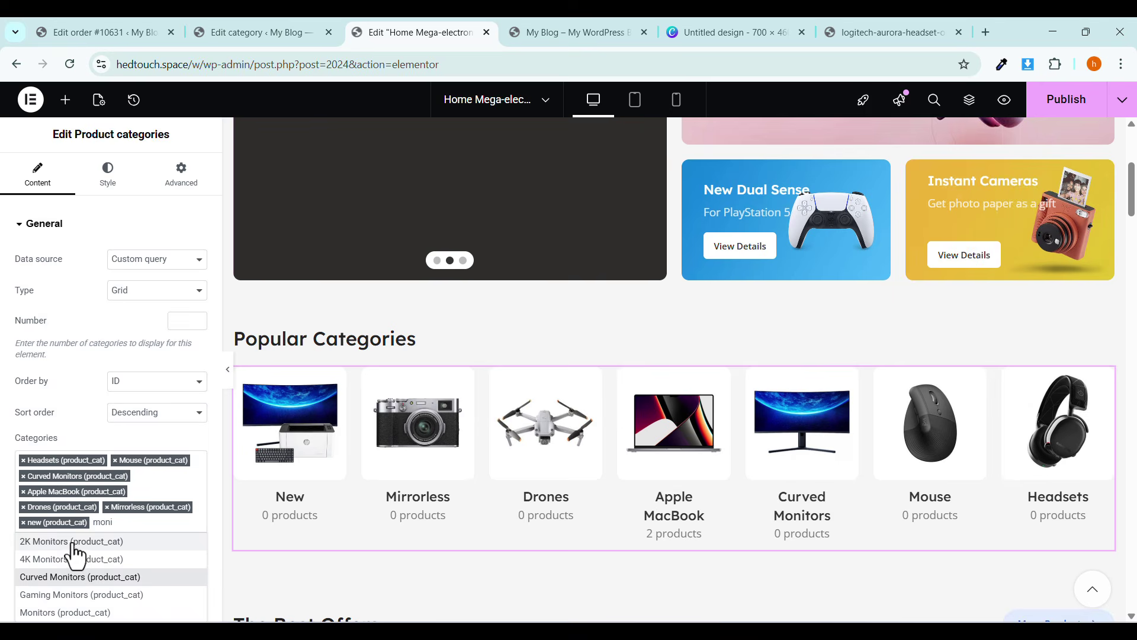
{"action": "left_click", "coordinate": [72, 542]}
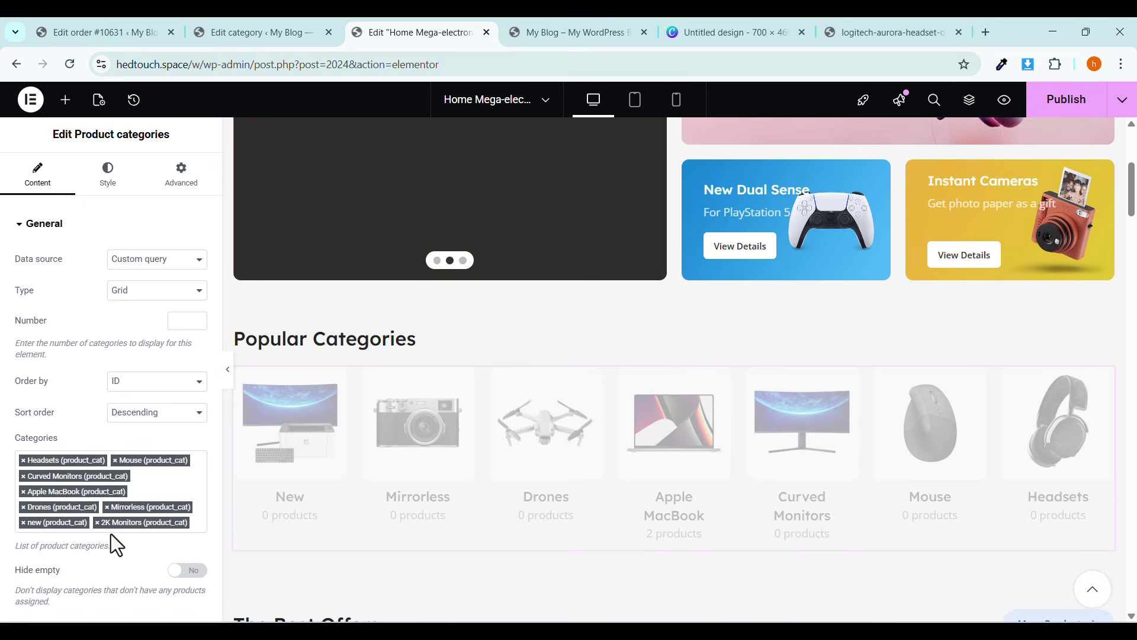
Preview the Popular Categories carousel at full width by sliding through its items, and bring the widget settings back.
{"action": "left_click", "coordinate": [229, 372]}
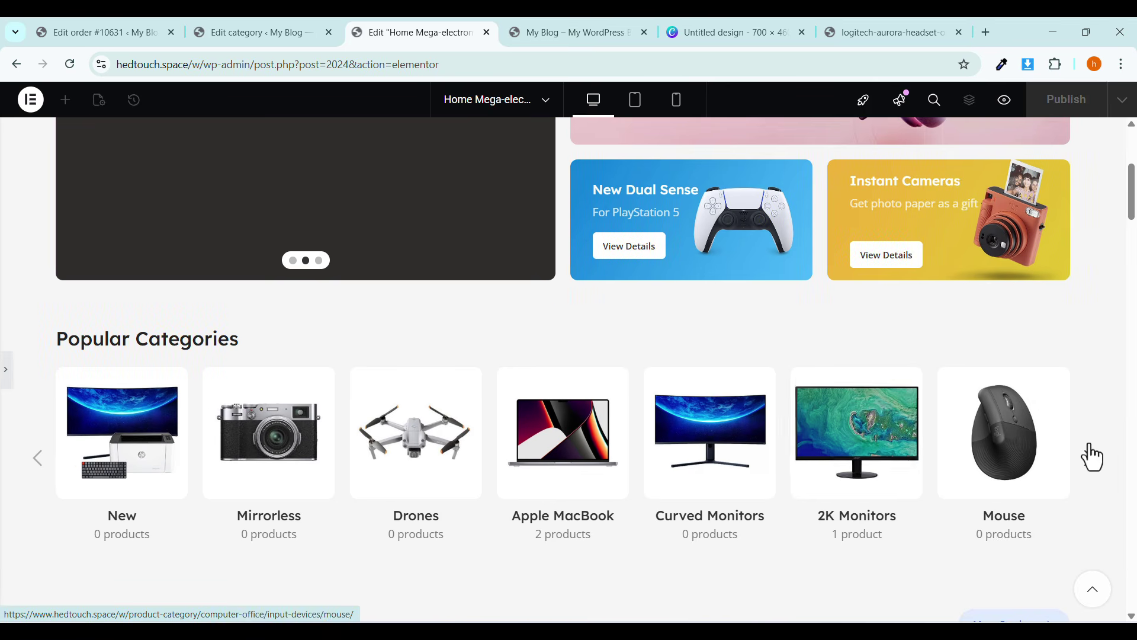
{"action": "left_click", "coordinate": [1088, 465]}
{"action": "left_click_drag", "start_coordinate": [531, 475], "coordinate": [800, 465]}
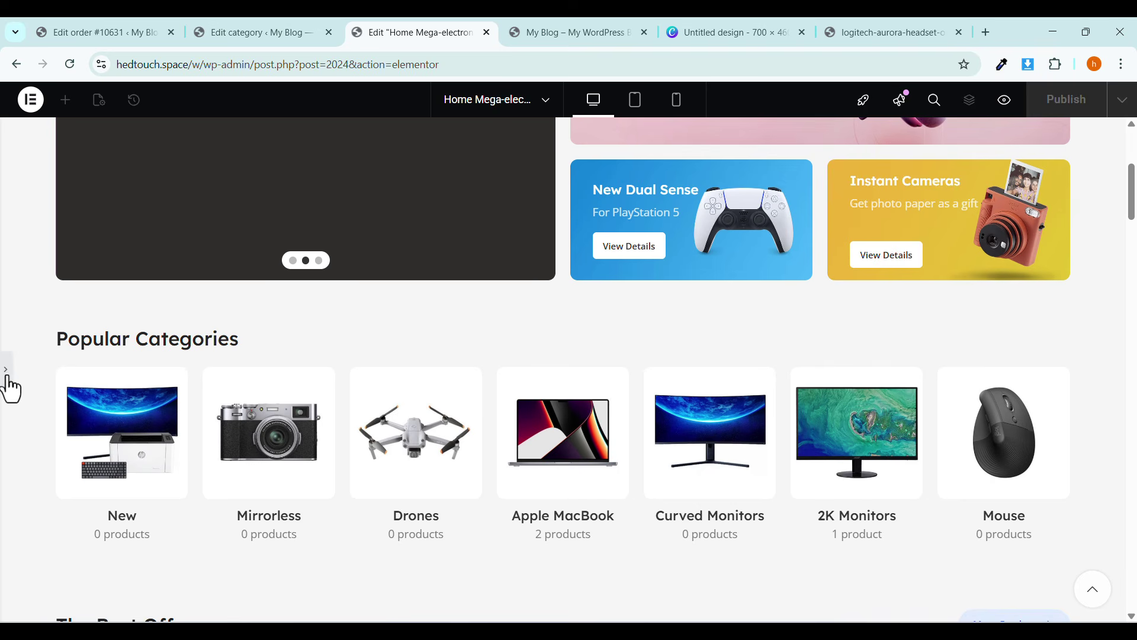
{"action": "left_click", "coordinate": [89, 379]}
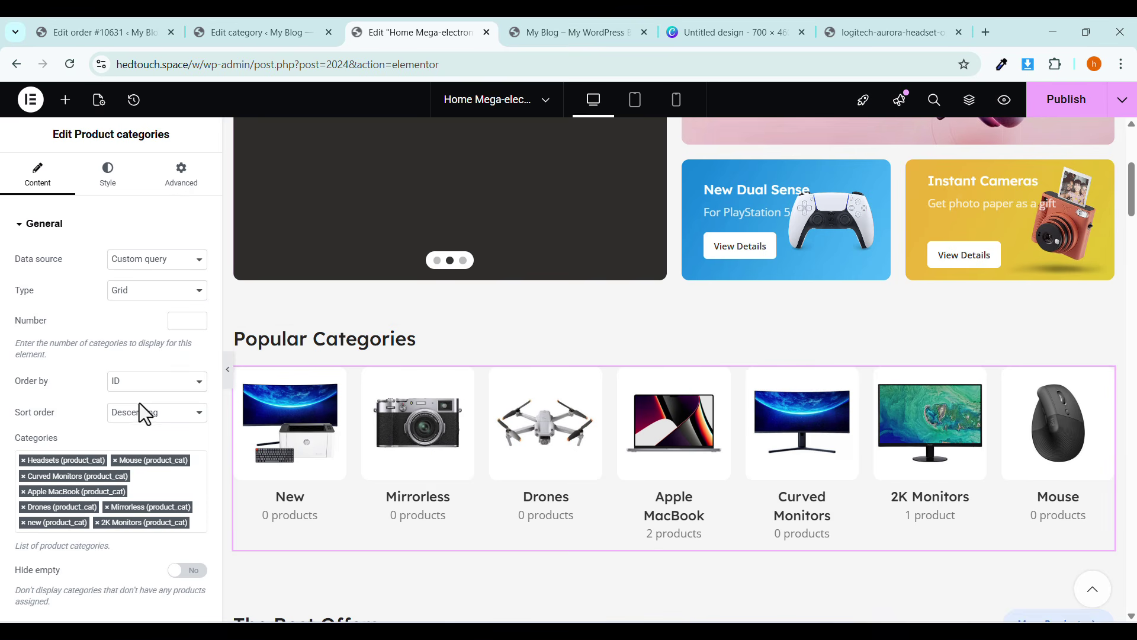
Try out the Slider loop option in the Popular Categories carousel settings by sliding through the items, then switch it back off.
{"action": "left_click", "coordinate": [120, 188]}
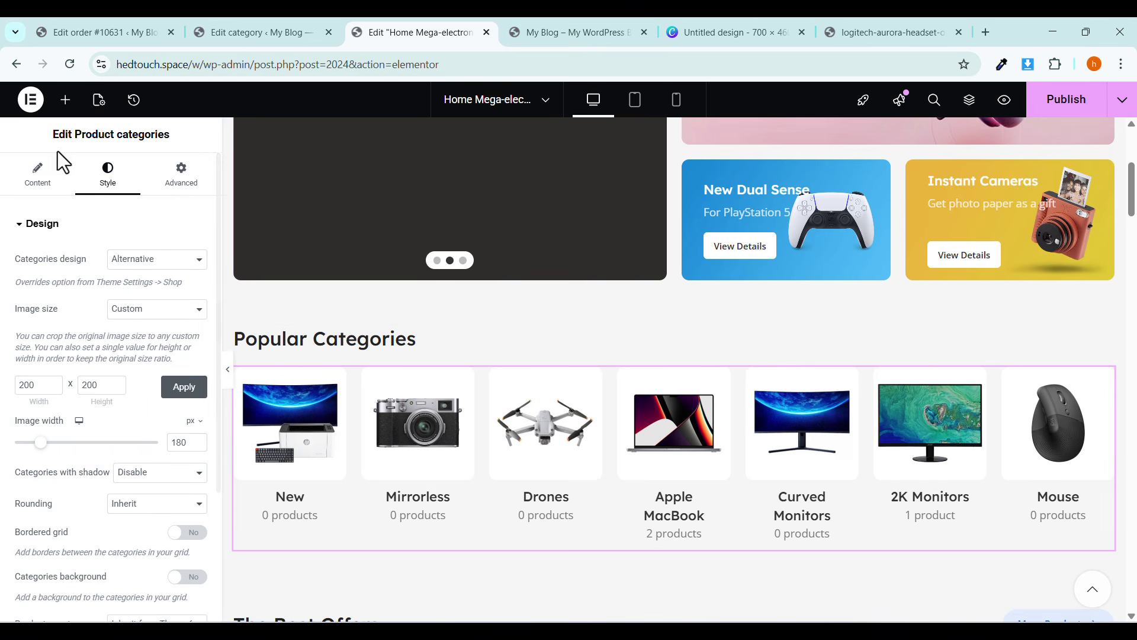
{"action": "left_click", "coordinate": [44, 178]}
{"action": "left_click", "coordinate": [111, 174]}
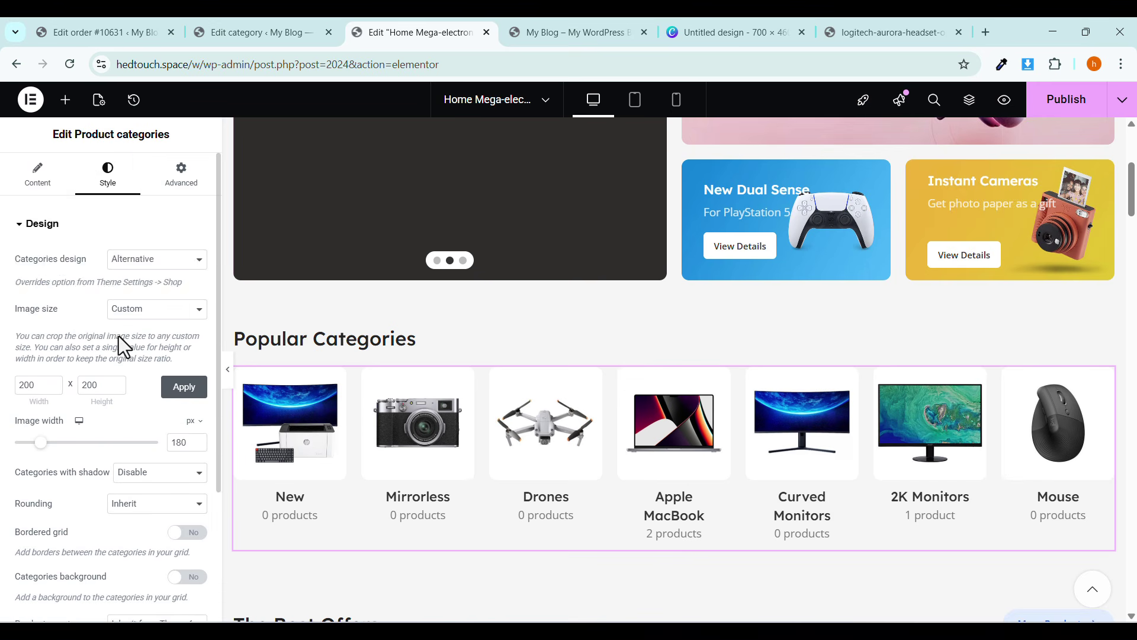
{"action": "scroll", "coordinate": [118, 336], "scroll_direction": "down", "scroll_amount": 3}
{"action": "left_click", "coordinate": [85, 576]}
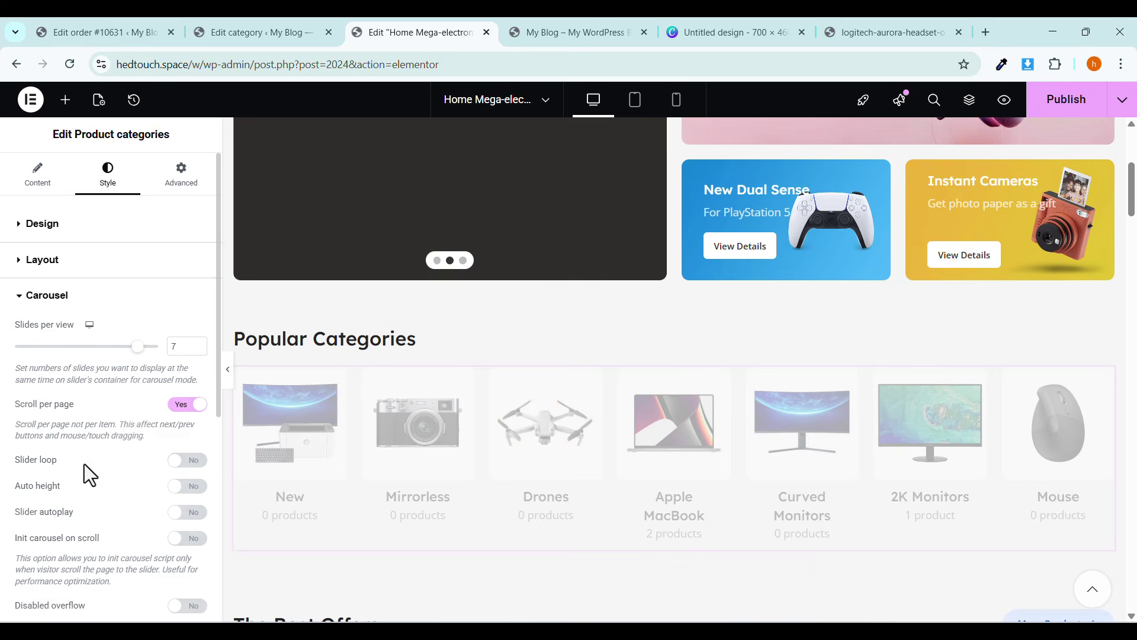
{"action": "scroll", "coordinate": [144, 385], "scroll_direction": "down", "scroll_amount": 1}
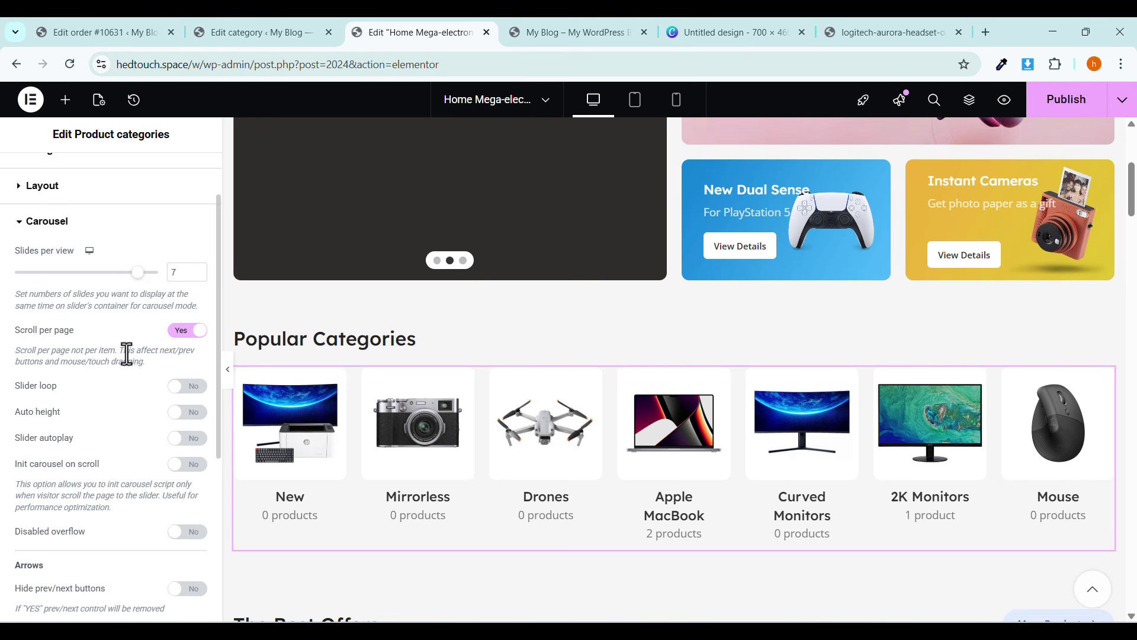
{"action": "left_click", "coordinate": [185, 386]}
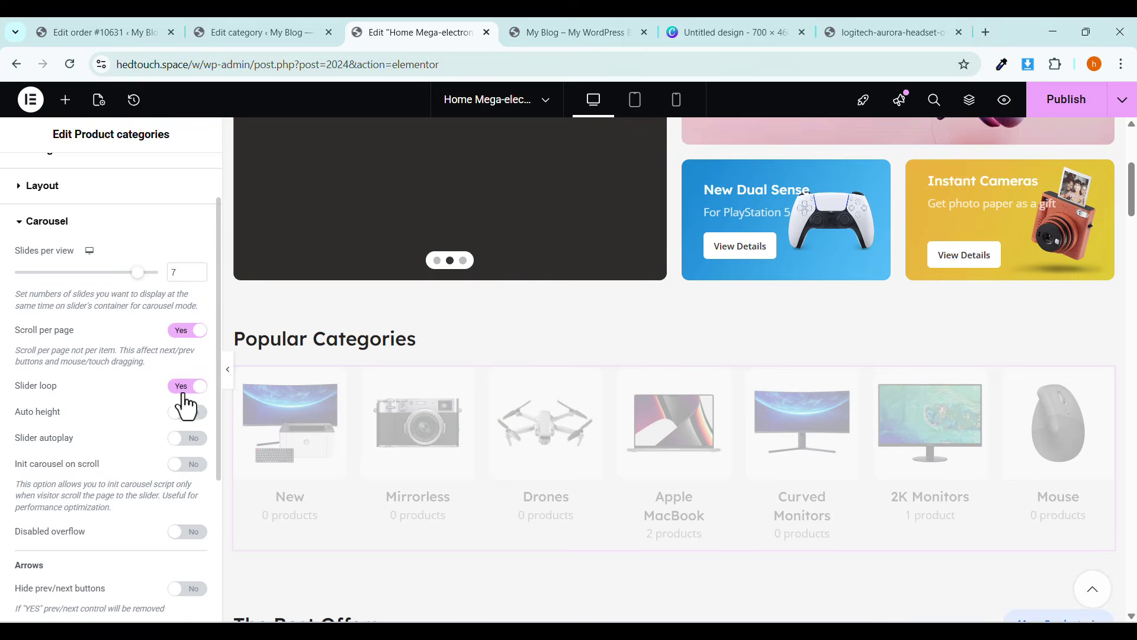
{"action": "left_click_drag", "start_coordinate": [723, 425], "coordinate": [397, 435]}
{"action": "mouse_move", "coordinate": [778, 440]}
{"action": "left_mouse_down"}
{"action": "mouse_move", "coordinate": [340, 436]}
{"action": "mouse_move", "coordinate": [782, 426]}
{"action": "left_mouse_up"}
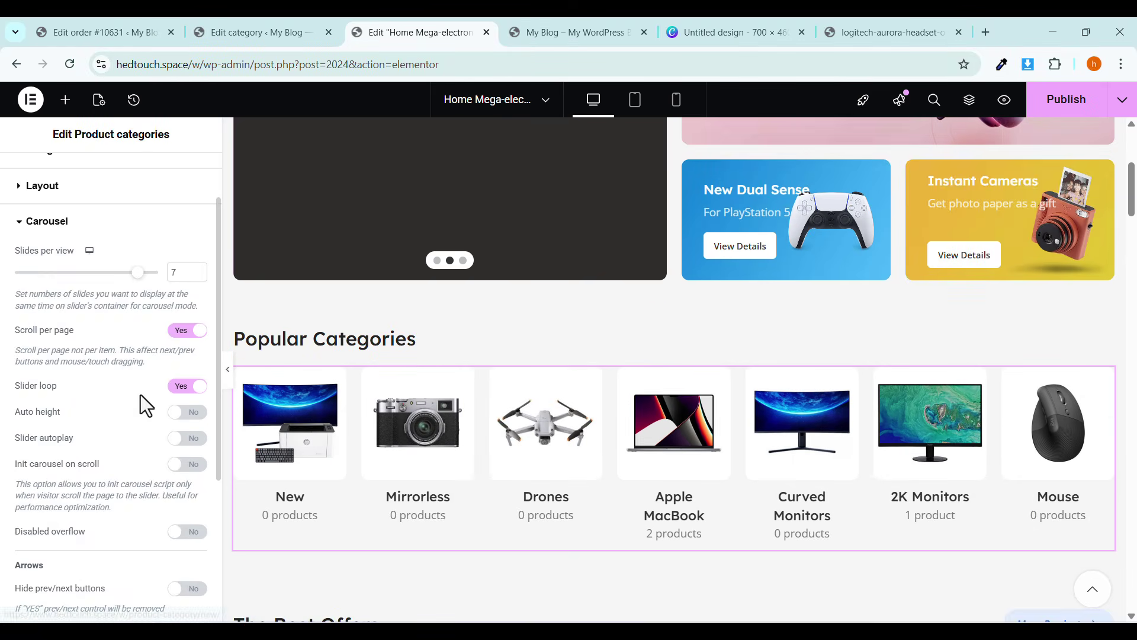
{"action": "left_click", "coordinate": [185, 386]}
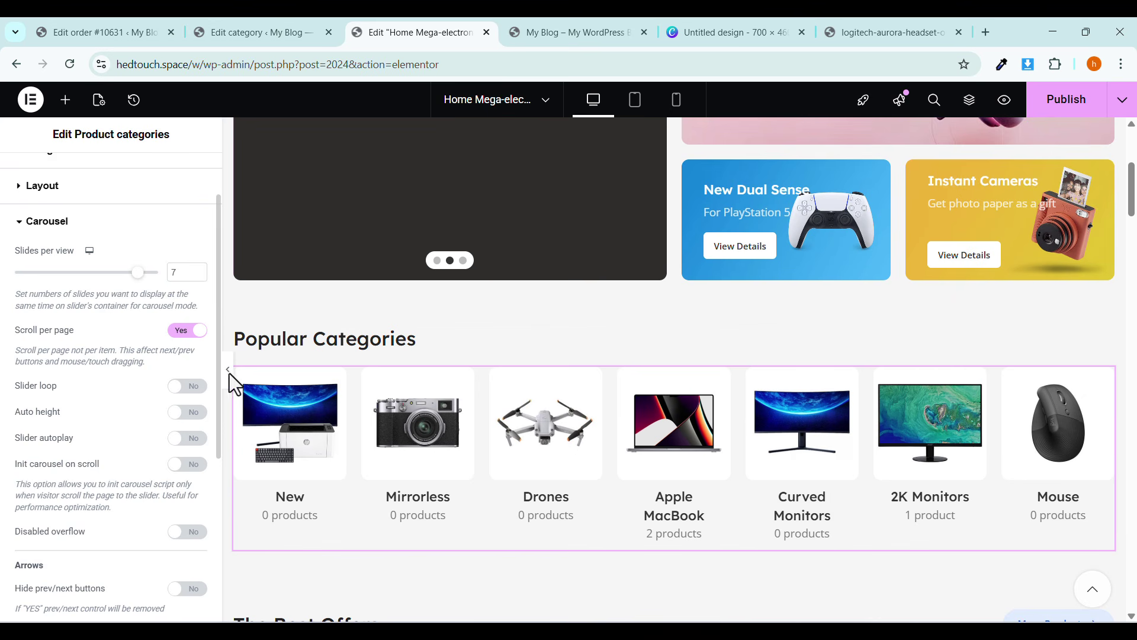
Look through the Advanced settings of the Popular Categories widget and return to its content settings.
{"action": "scroll", "coordinate": [452, 412], "scroll_direction": "down", "scroll_amount": 3}
{"action": "scroll", "coordinate": [127, 300], "scroll_direction": "up", "scroll_amount": 2}
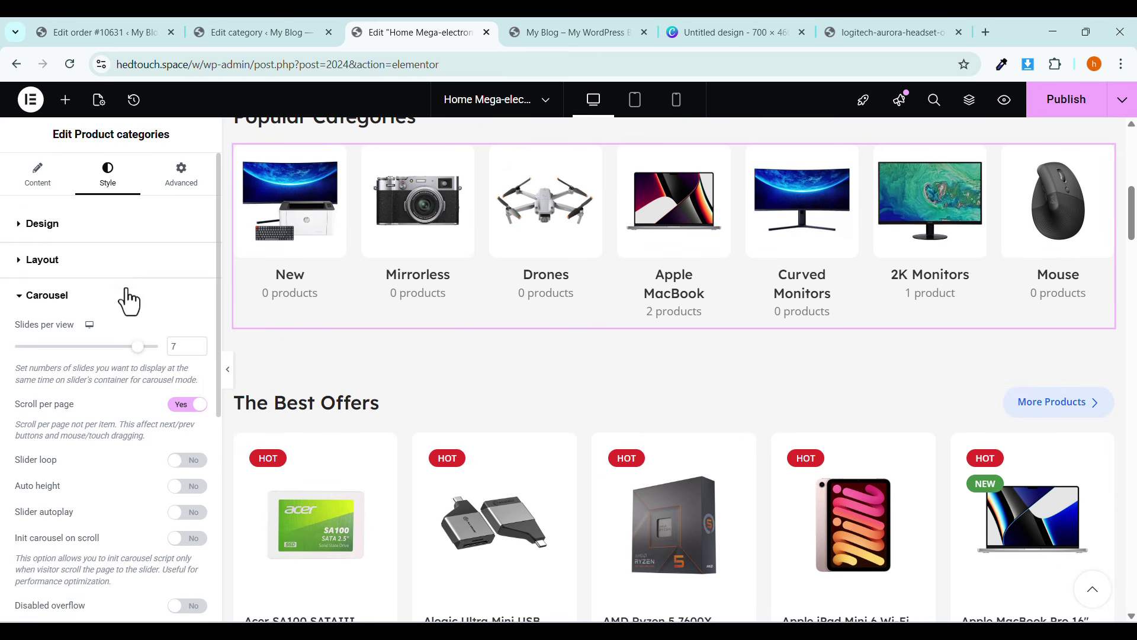
{"action": "left_click", "coordinate": [181, 173]}
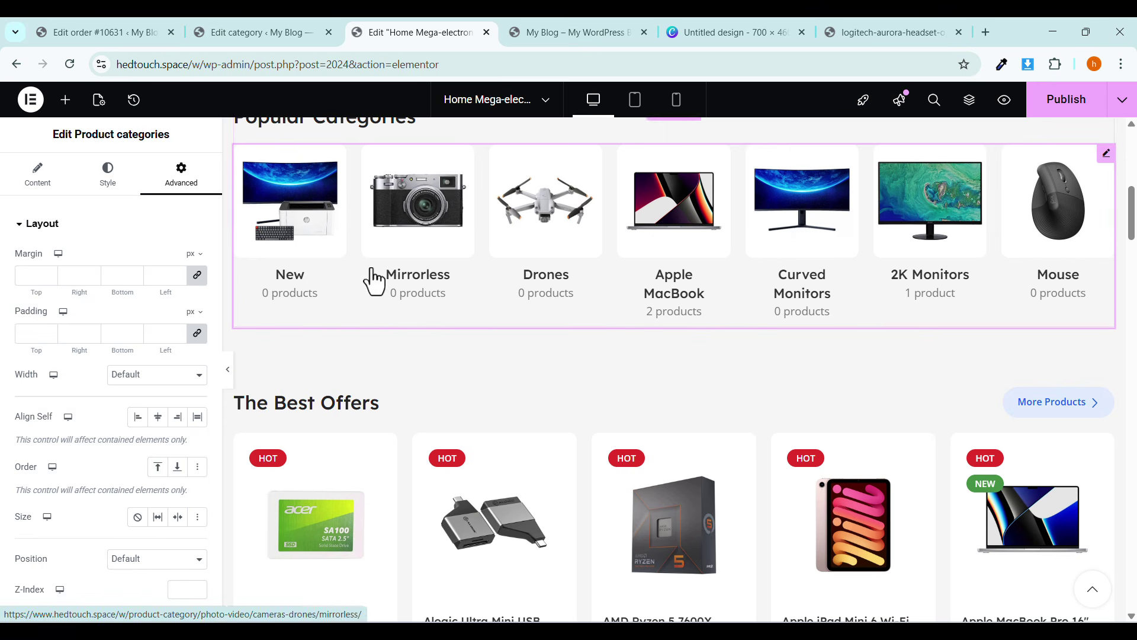
{"action": "scroll", "coordinate": [374, 282], "scroll_direction": "up", "scroll_amount": 1}
{"action": "scroll", "coordinate": [173, 356], "scroll_direction": "down", "scroll_amount": 8}
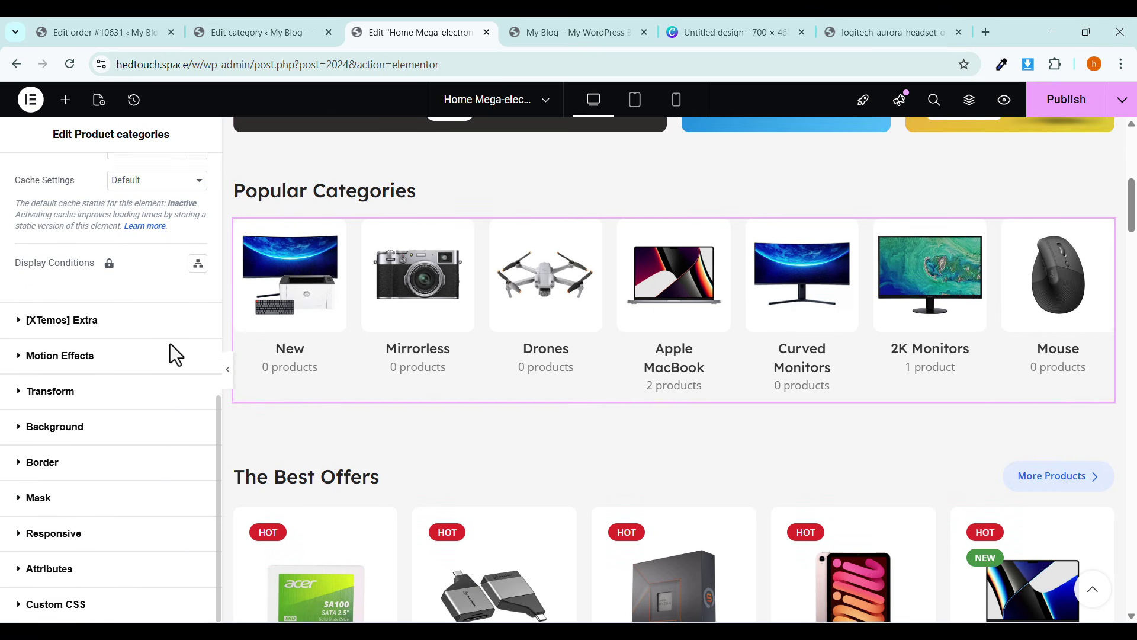
{"action": "scroll", "coordinate": [169, 344], "scroll_direction": "up", "scroll_amount": 8}
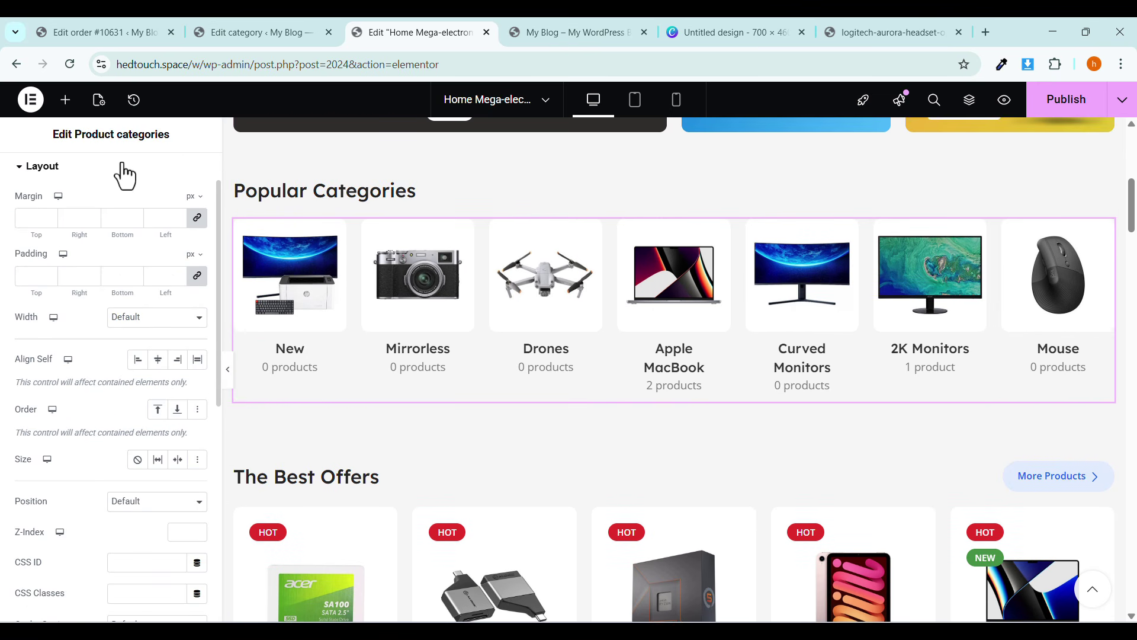
{"action": "scroll", "coordinate": [124, 176], "scroll_direction": "up", "scroll_amount": 1}
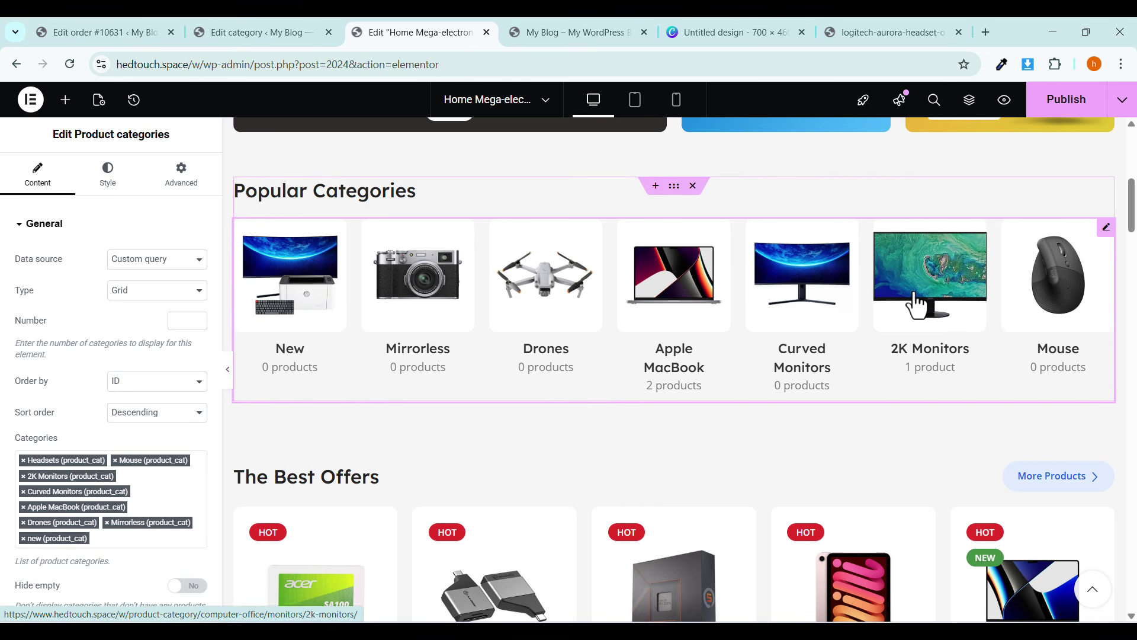
Examine the title setting of The Best Offers section and the text and link settings of its More Products button.
{"action": "scroll", "coordinate": [752, 396], "scroll_direction": "down", "scroll_amount": 3}
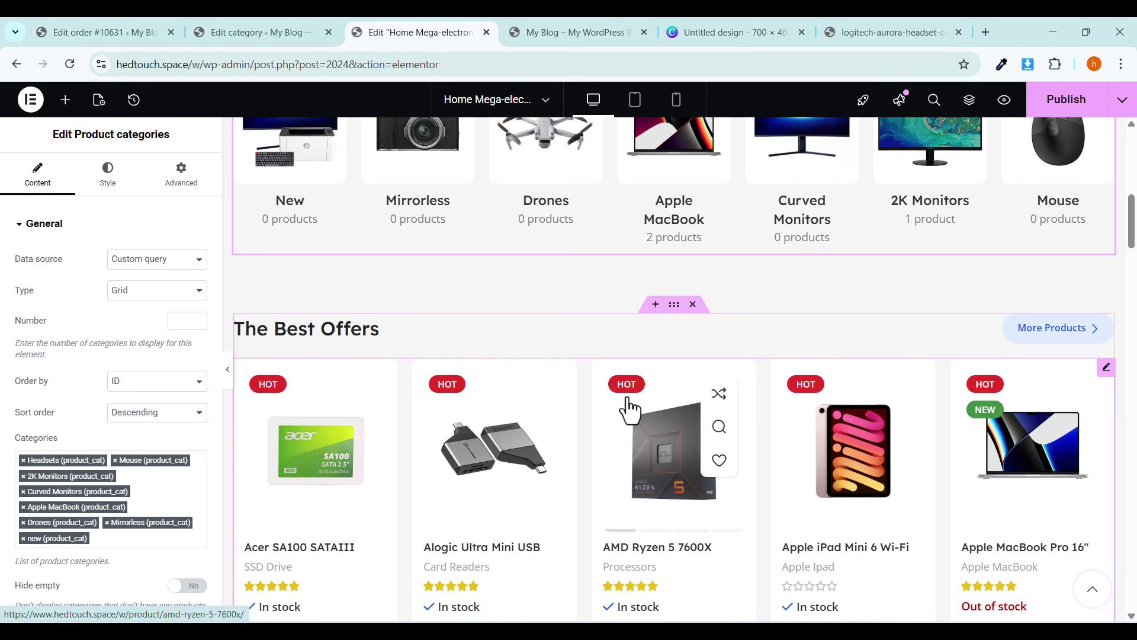
{"action": "scroll", "coordinate": [295, 261], "scroll_direction": "down", "scroll_amount": 2}
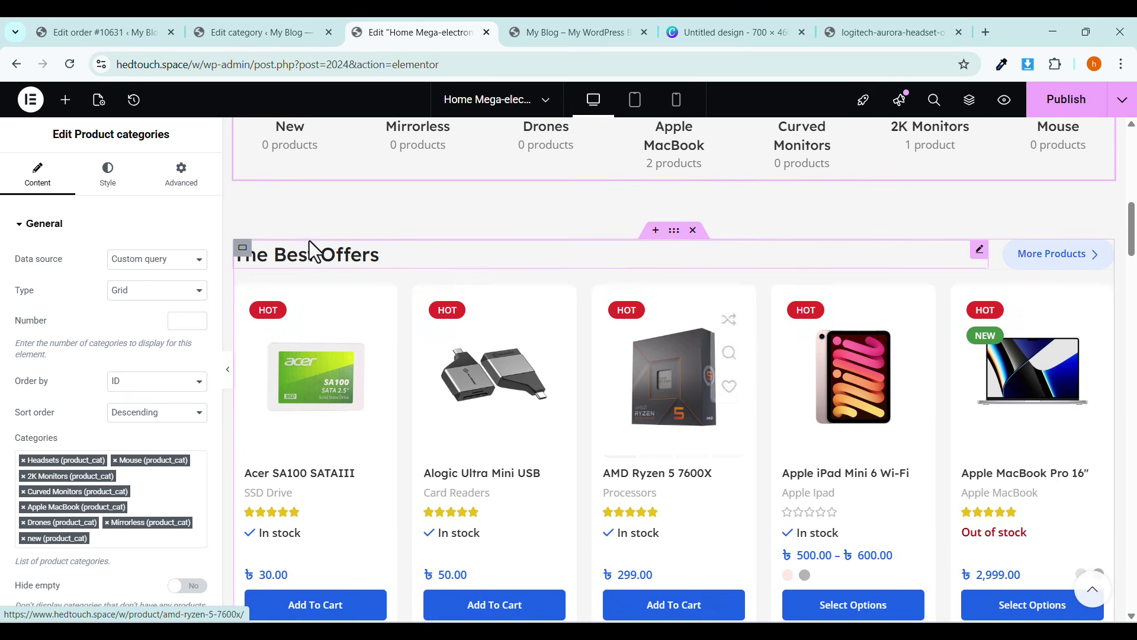
{"action": "left_click", "coordinate": [319, 255]}
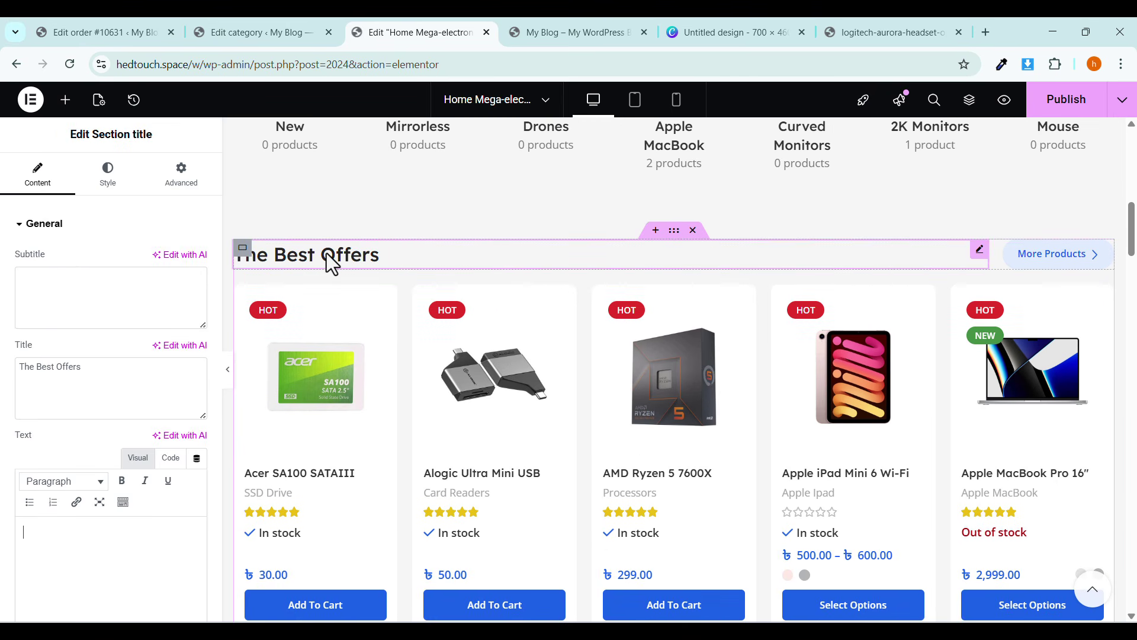
{"action": "left_click_drag", "start_coordinate": [117, 363], "coordinate": [23, 372]}
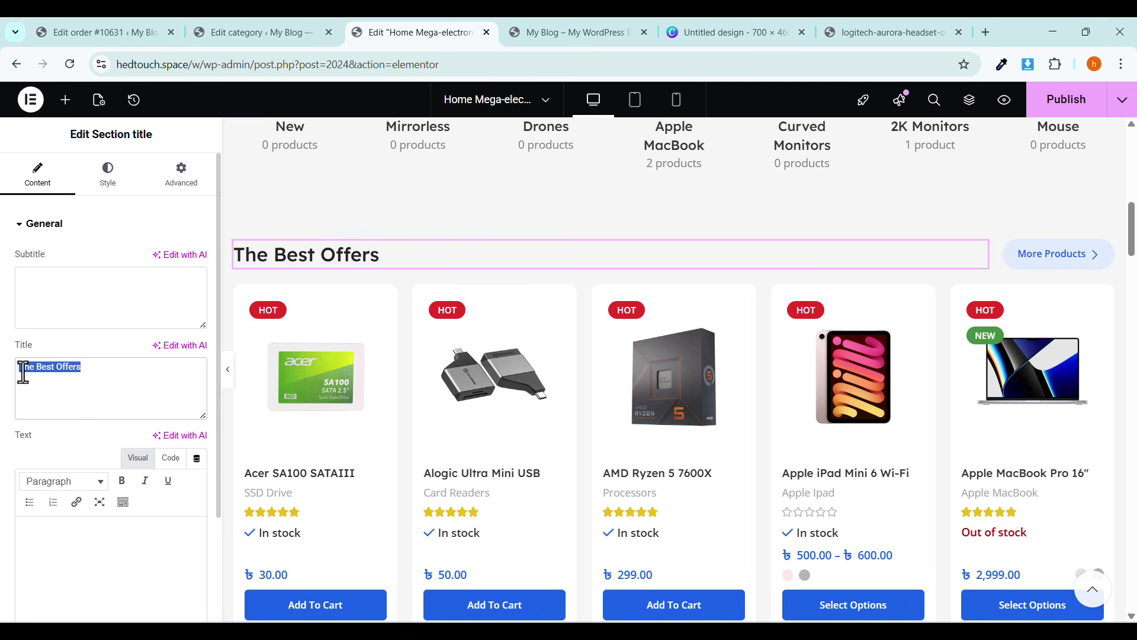
{"action": "left_click", "coordinate": [1066, 260]}
{"action": "double_click", "coordinate": [137, 260]}
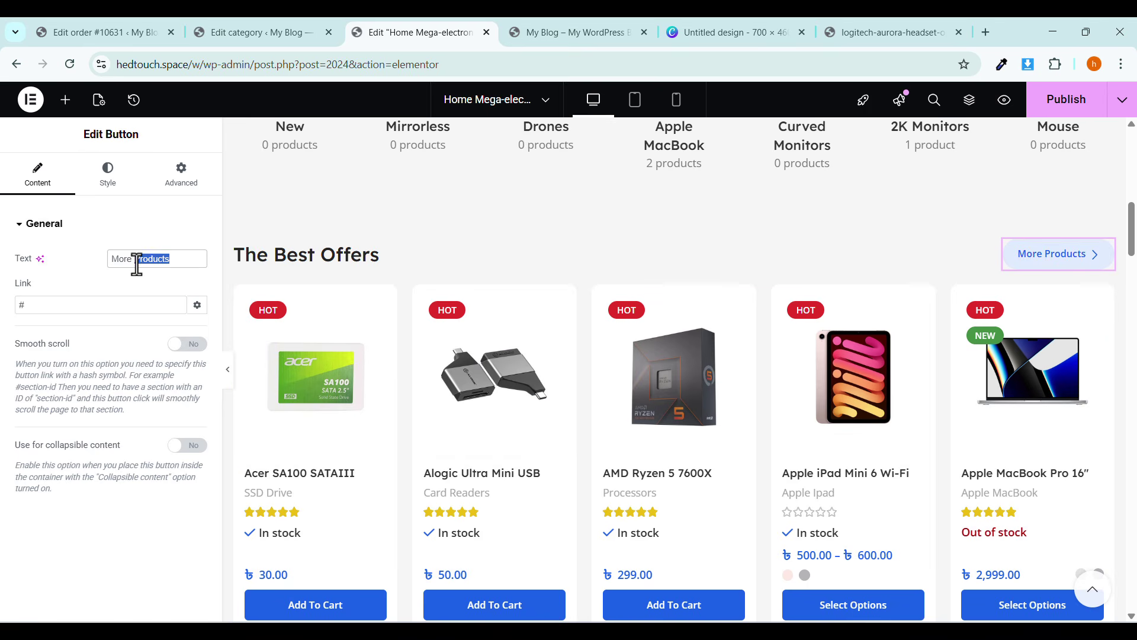
{"action": "left_click", "coordinate": [146, 228]}
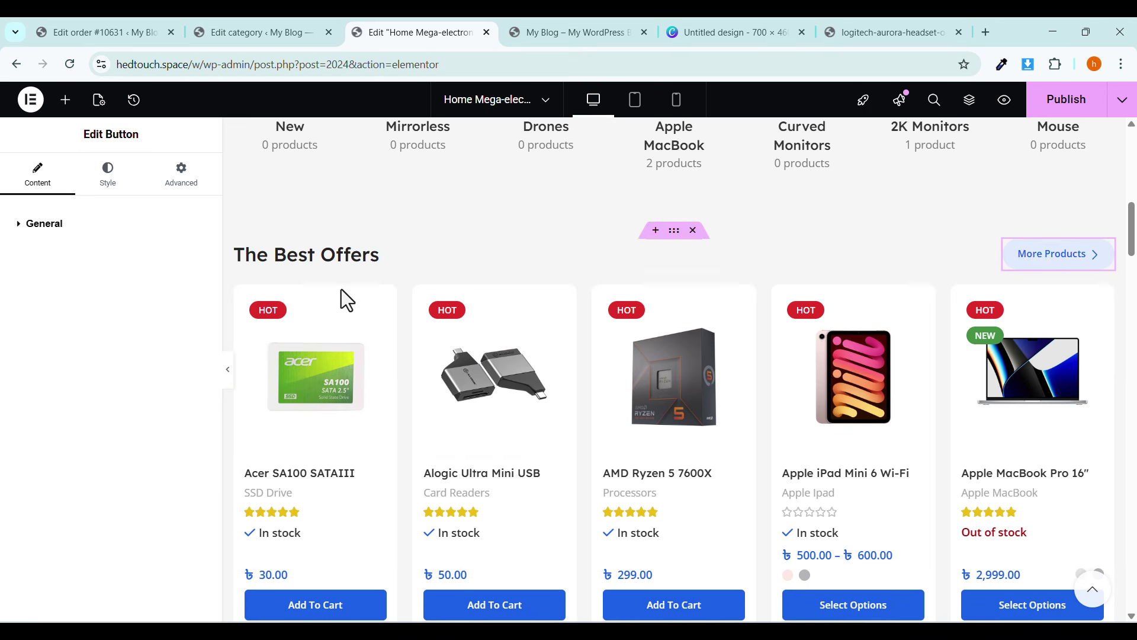
Open the settings of the product carousel under The Best Offers and check its data source.
{"action": "left_click", "coordinate": [1106, 293]}
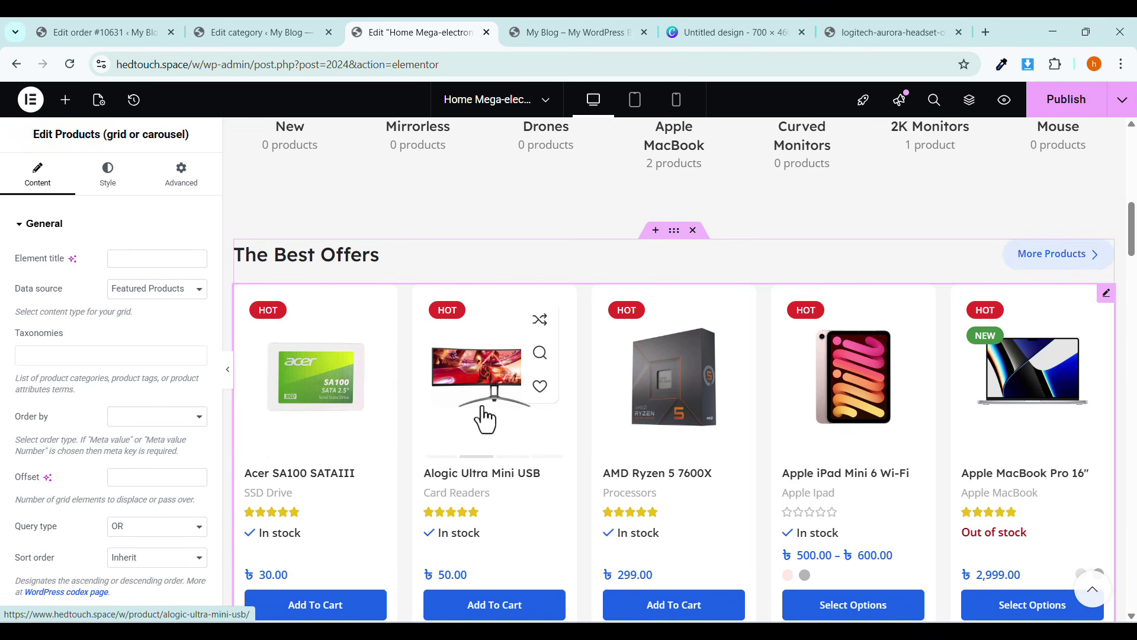
{"action": "left_click", "coordinate": [114, 301]}
{"action": "left_click", "coordinate": [123, 301]}
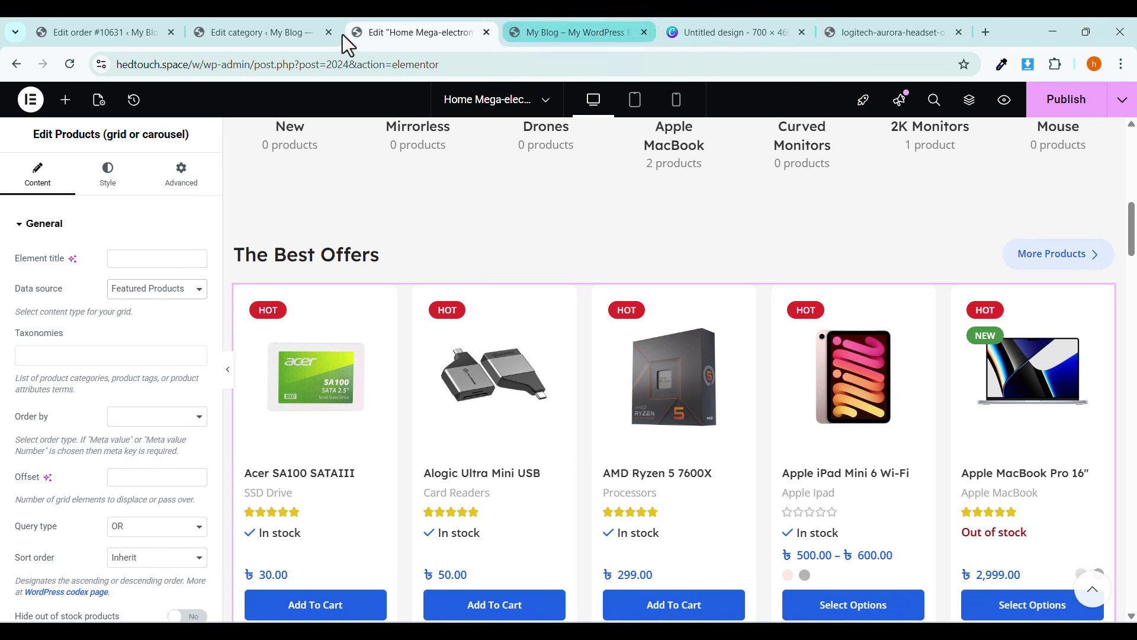
Open the store's product list in WordPress admin and mark the Ailink Aluminium Connector as a featured product.
{"action": "left_click", "coordinate": [283, 35]}
{"action": "scroll", "coordinate": [104, 359], "scroll_direction": "down", "scroll_amount": 4}
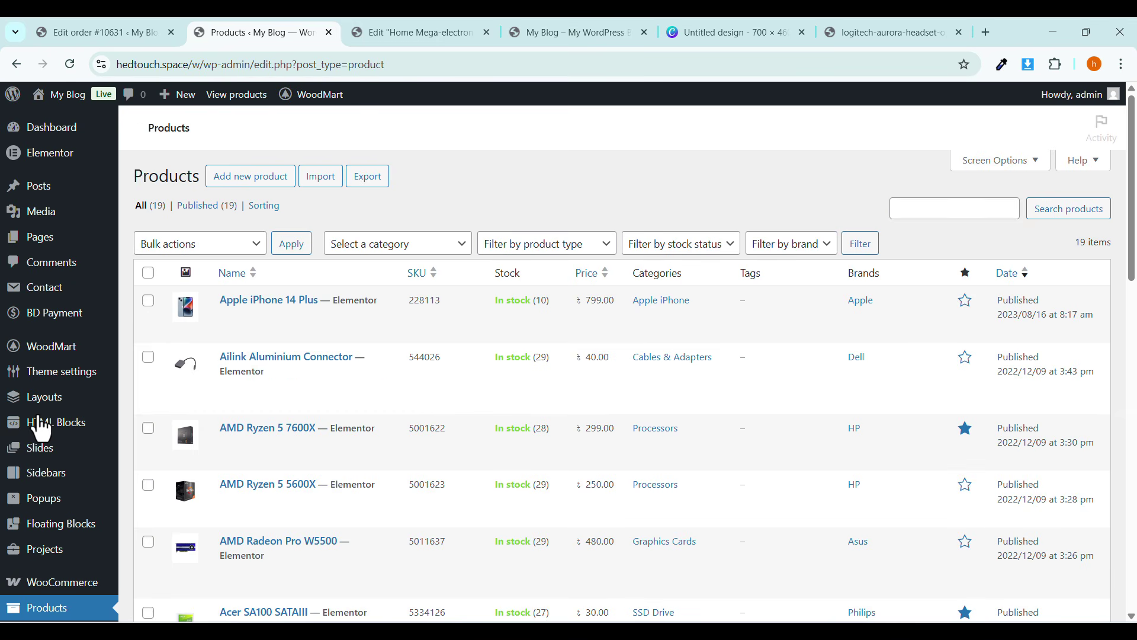
{"action": "scroll", "coordinate": [962, 277], "scroll_direction": "up", "scroll_amount": 1}
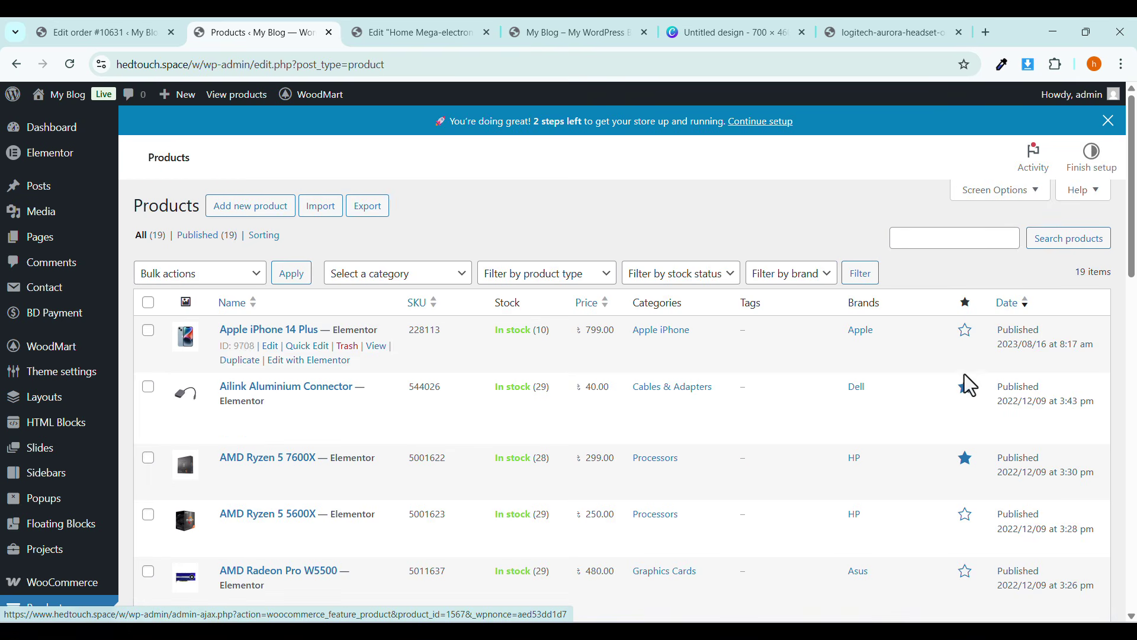
Back in the home page editor, try Sale Products and All Products as The Best Offers data source, then restore Featured Products.
{"action": "left_click", "coordinate": [375, 35]}
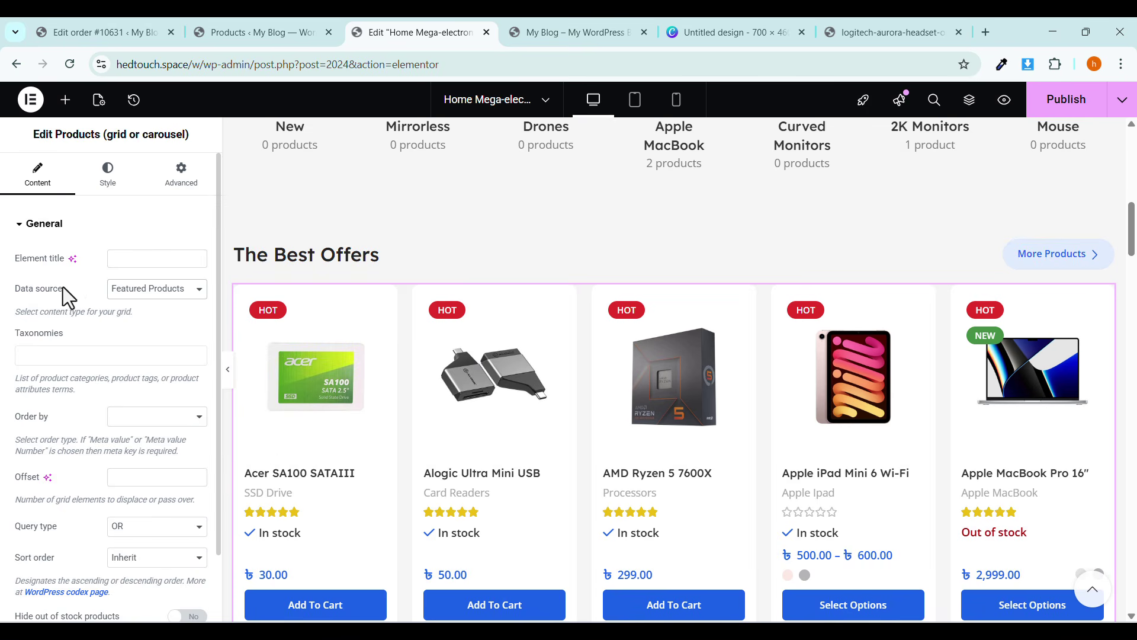
{"action": "left_click", "coordinate": [141, 288]}
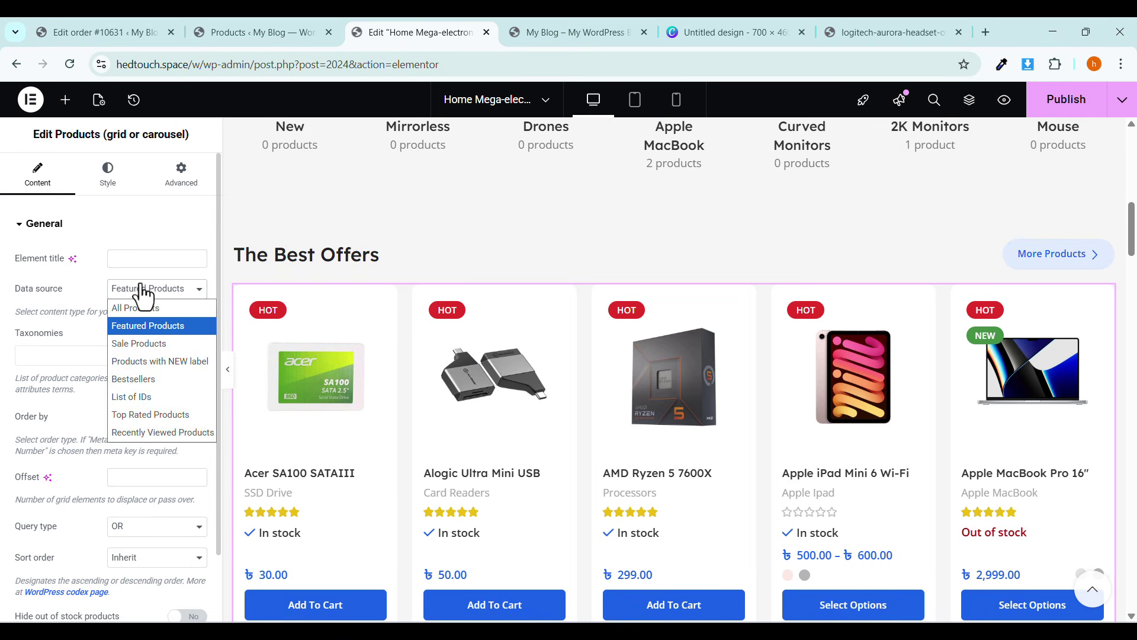
{"action": "left_click", "coordinate": [144, 345]}
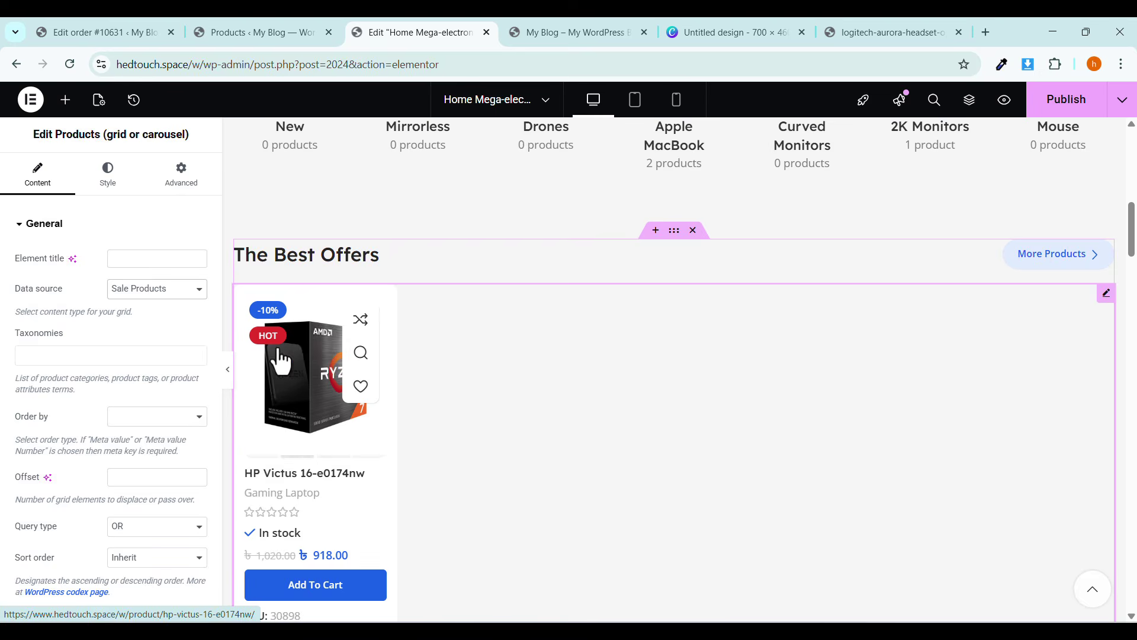
{"action": "left_click", "coordinate": [153, 295]}
{"action": "left_click", "coordinate": [147, 306]}
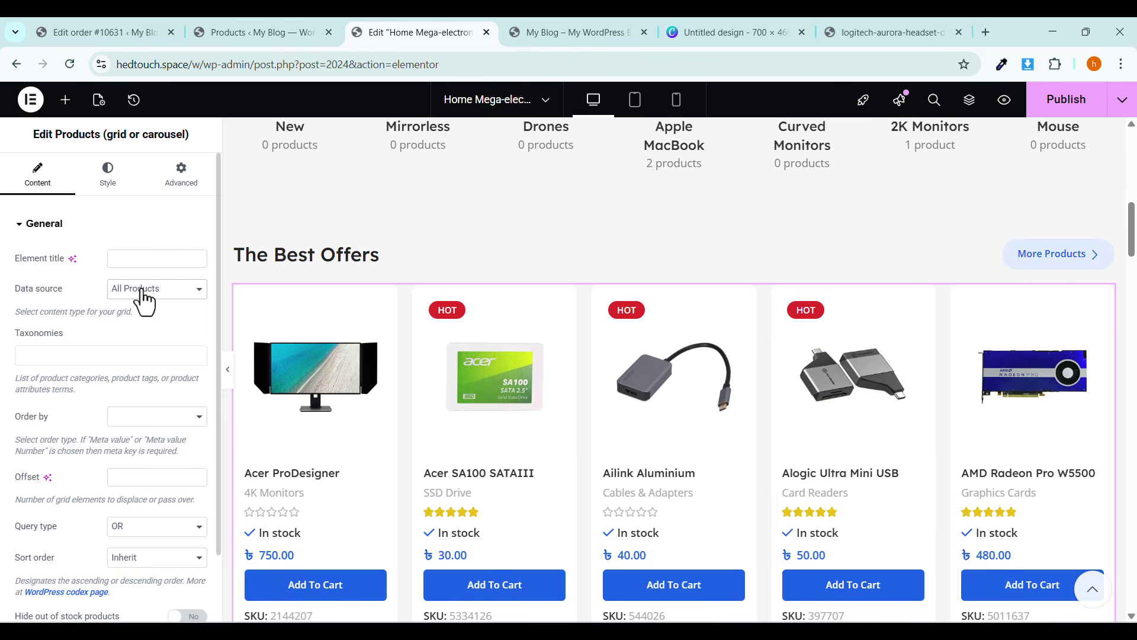
{"action": "left_click", "coordinate": [145, 294]}
{"action": "left_click", "coordinate": [137, 325]}
{"action": "left_click", "coordinate": [137, 296]}
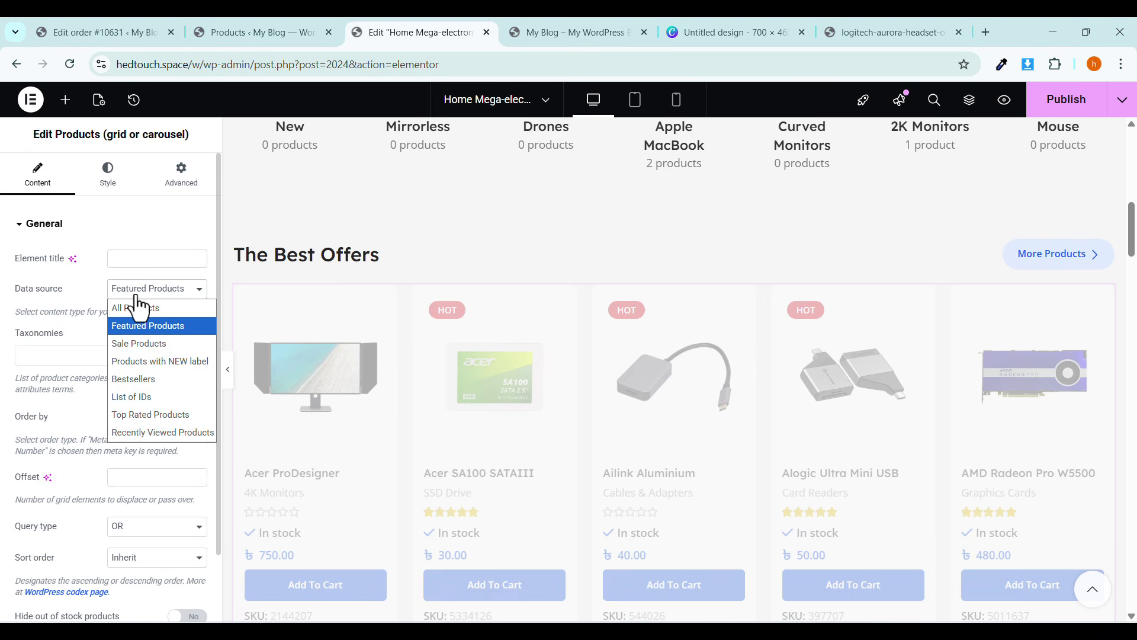
{"action": "left_click", "coordinate": [135, 296]}
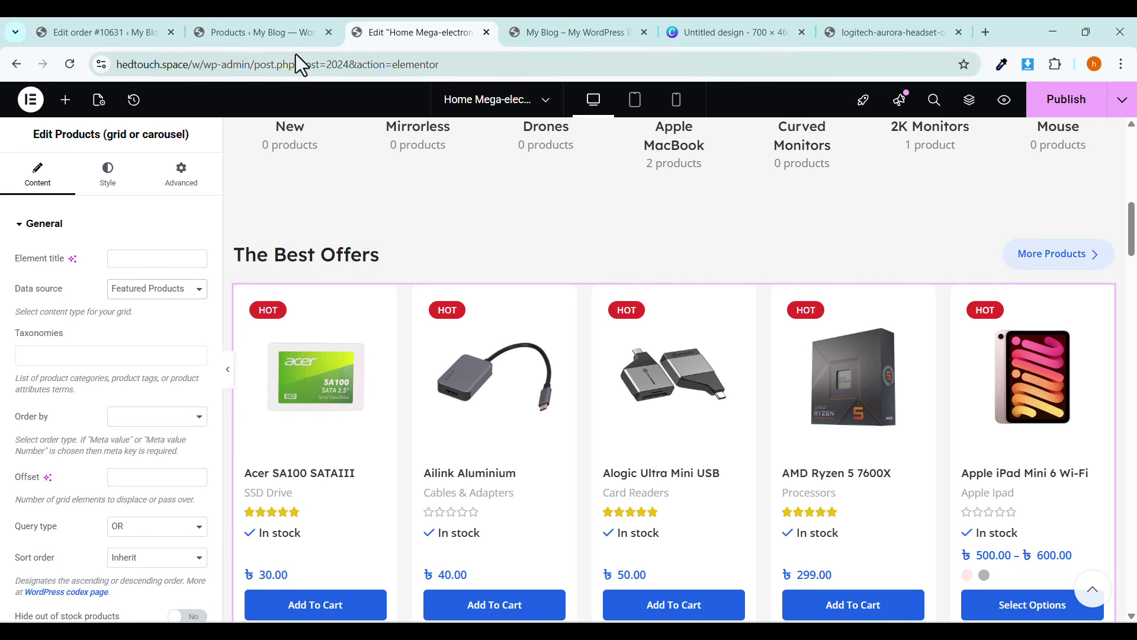
Review which products are starred as featured in the product list, then return to the home page editor.
{"action": "left_click", "coordinate": [284, 33]}
{"action": "scroll", "coordinate": [940, 354], "scroll_direction": "down", "scroll_amount": 2}
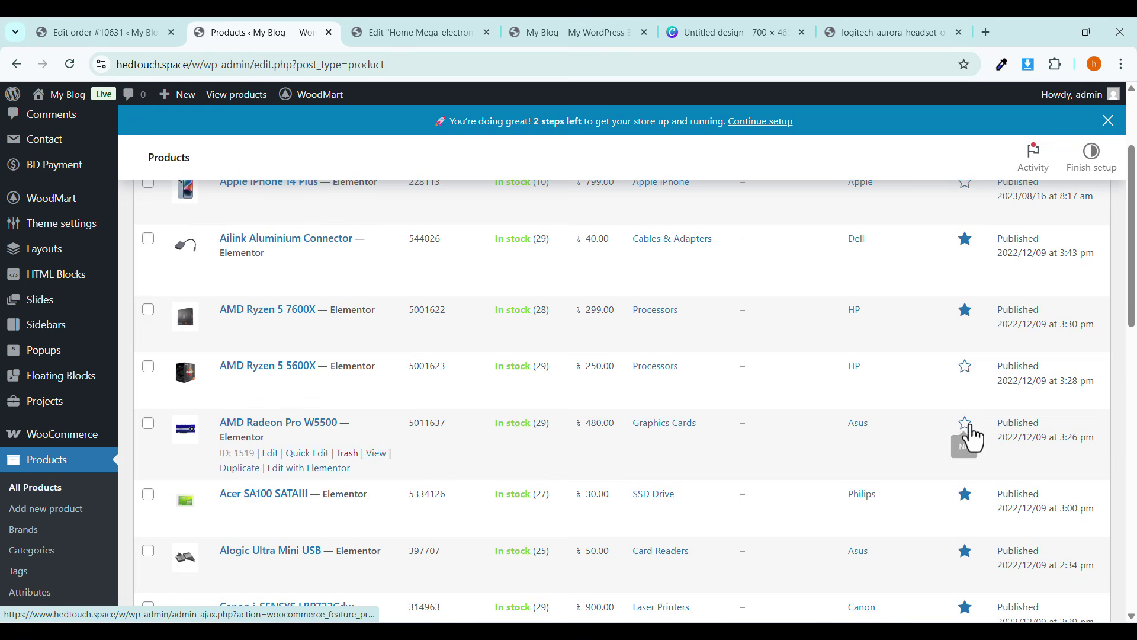
{"action": "scroll", "coordinate": [924, 379], "scroll_direction": "down", "scroll_amount": 2}
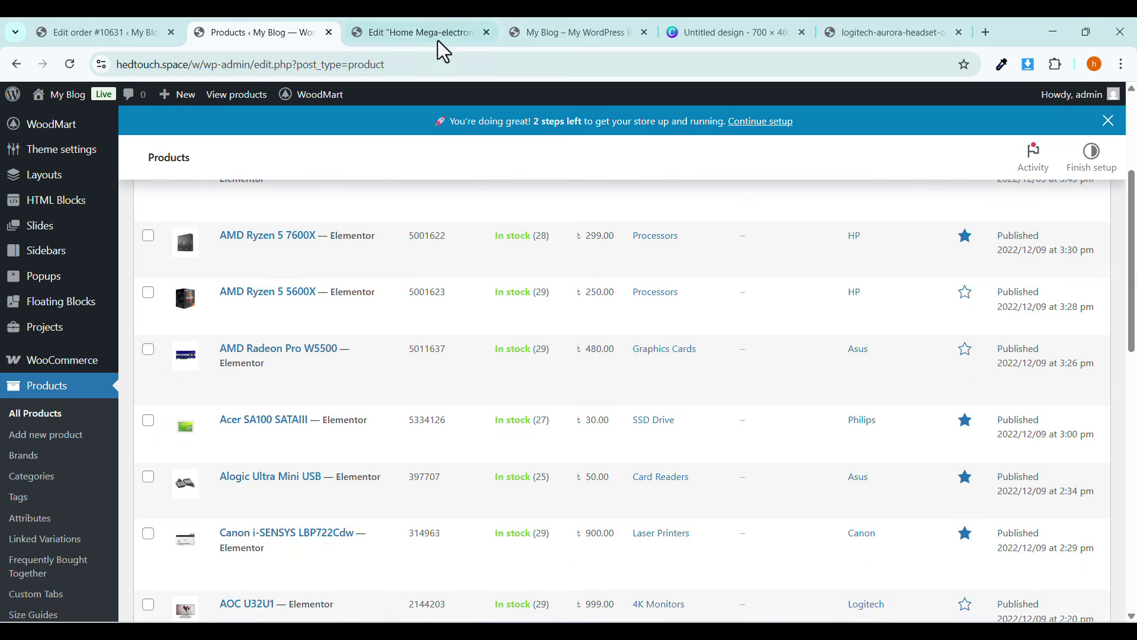
{"action": "left_click", "coordinate": [437, 36]}
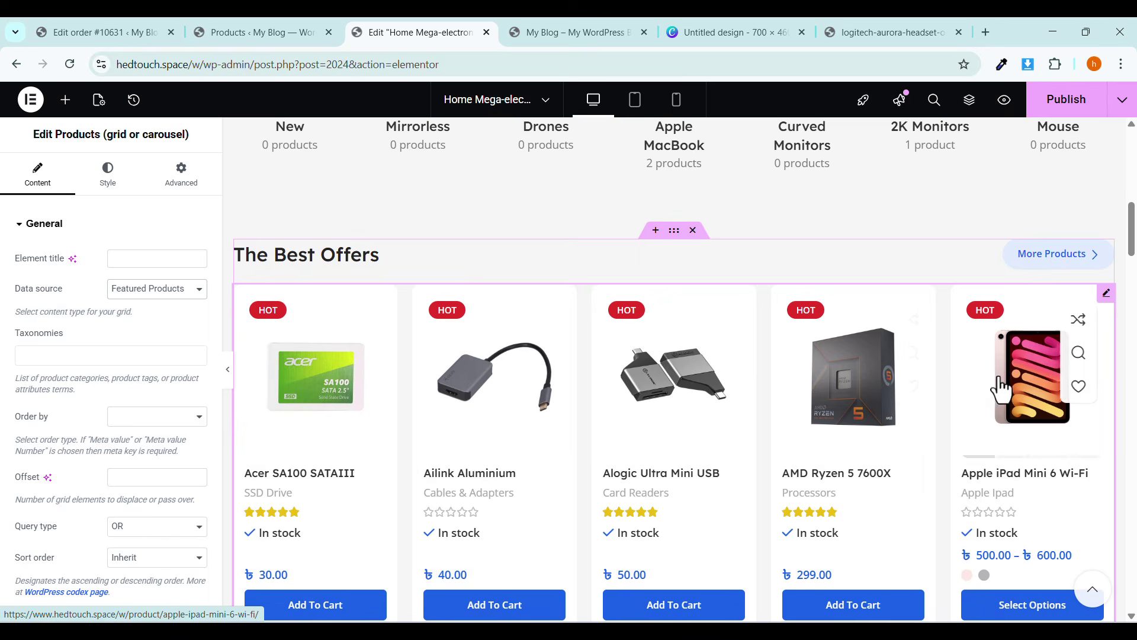
Open the Nothing Phone 1 promo banner's background settings and inspect its image in the media library, leaving the image unchanged.
{"action": "scroll", "coordinate": [398, 398], "scroll_direction": "down", "scroll_amount": 6}
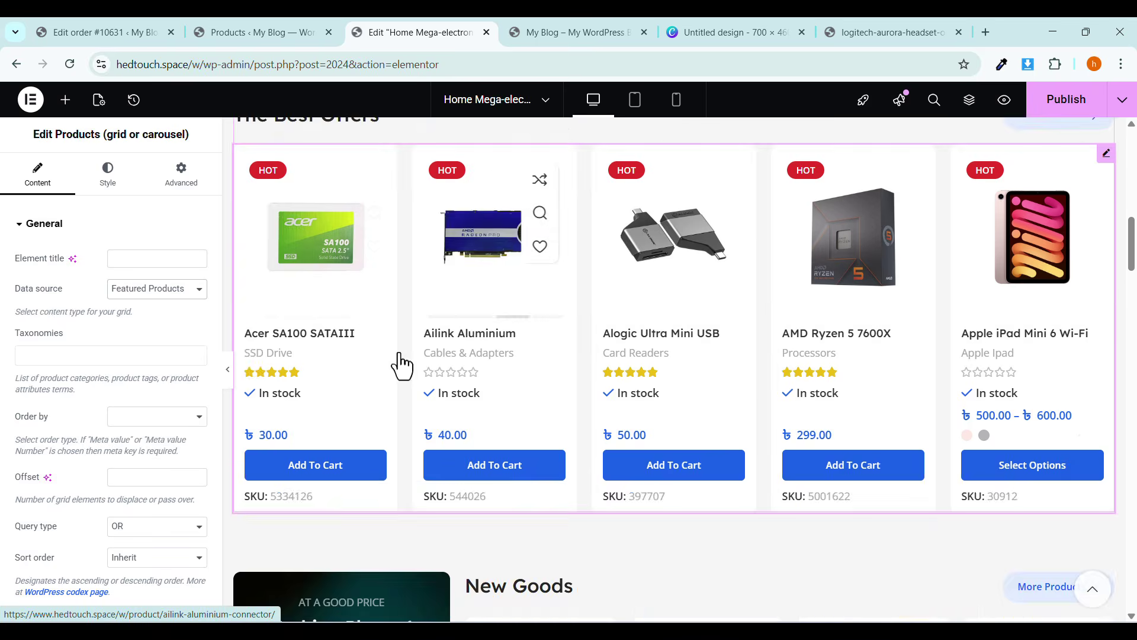
{"action": "scroll", "coordinate": [480, 287], "scroll_direction": "down", "scroll_amount": 2}
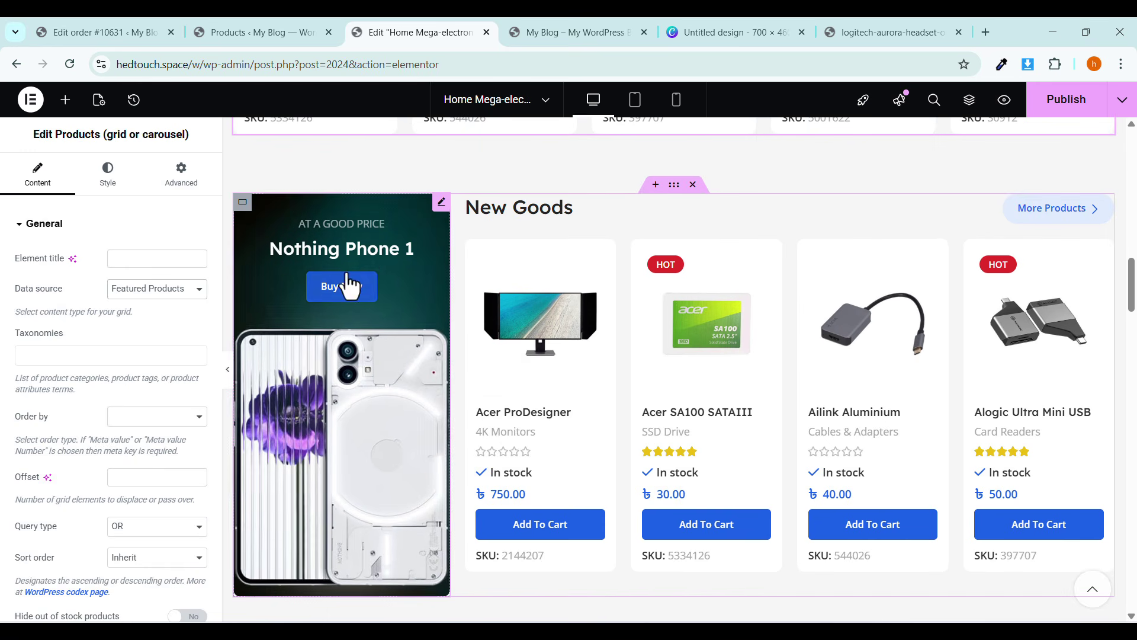
{"action": "left_click", "coordinate": [367, 244]}
{"action": "left_click", "coordinate": [50, 351]}
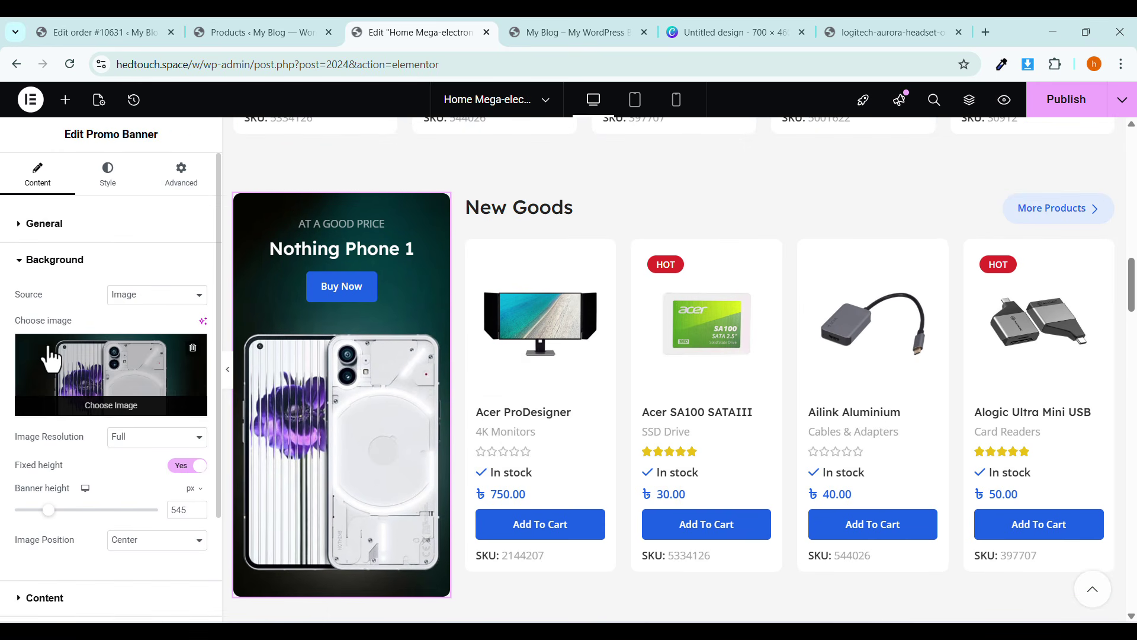
{"action": "left_click", "coordinate": [89, 377]}
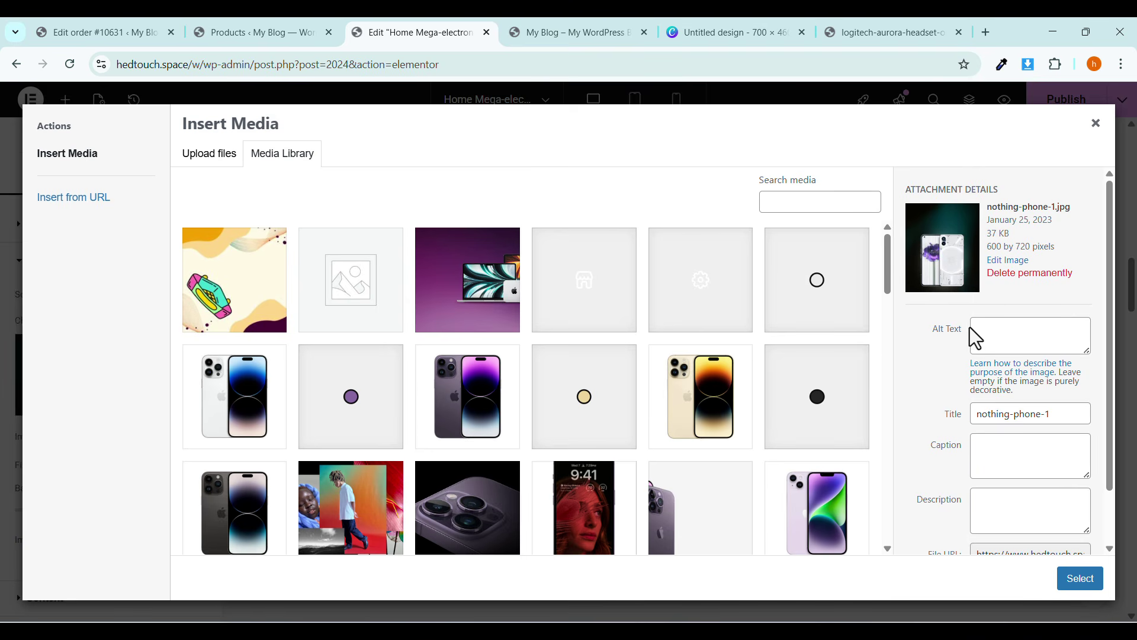
{"action": "scroll", "coordinate": [971, 415], "scroll_direction": "down", "scroll_amount": 3}
{"action": "scroll", "coordinate": [985, 326], "scroll_direction": "up", "scroll_amount": 3}
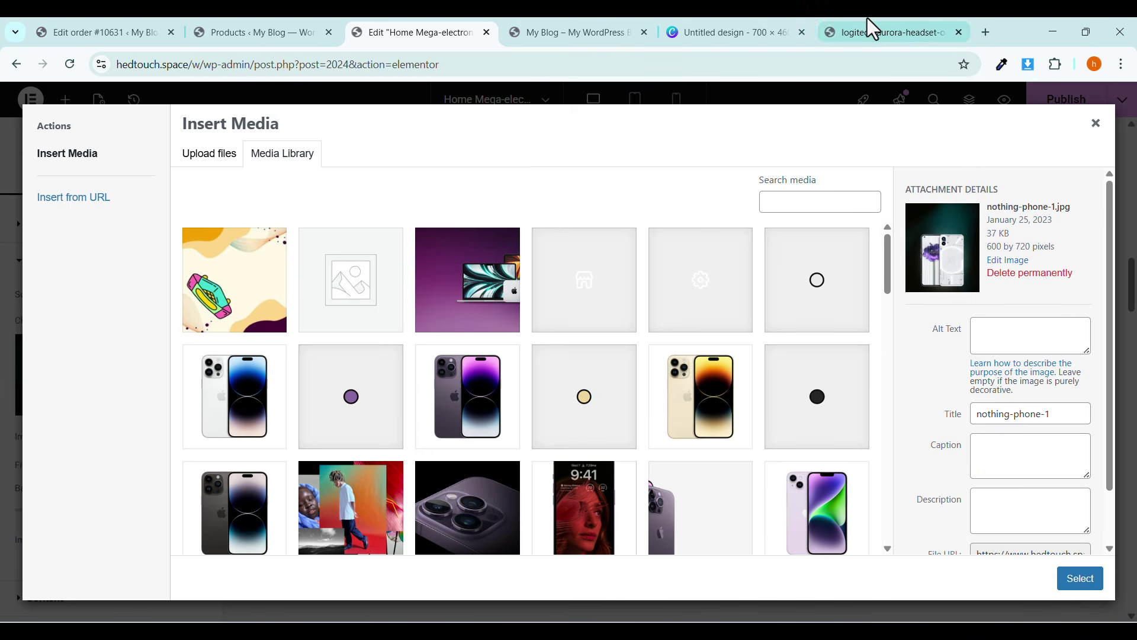
{"action": "left_click", "coordinate": [778, 36]}
{"action": "left_click", "coordinate": [150, 44]}
{"action": "left_click", "coordinate": [233, 44]}
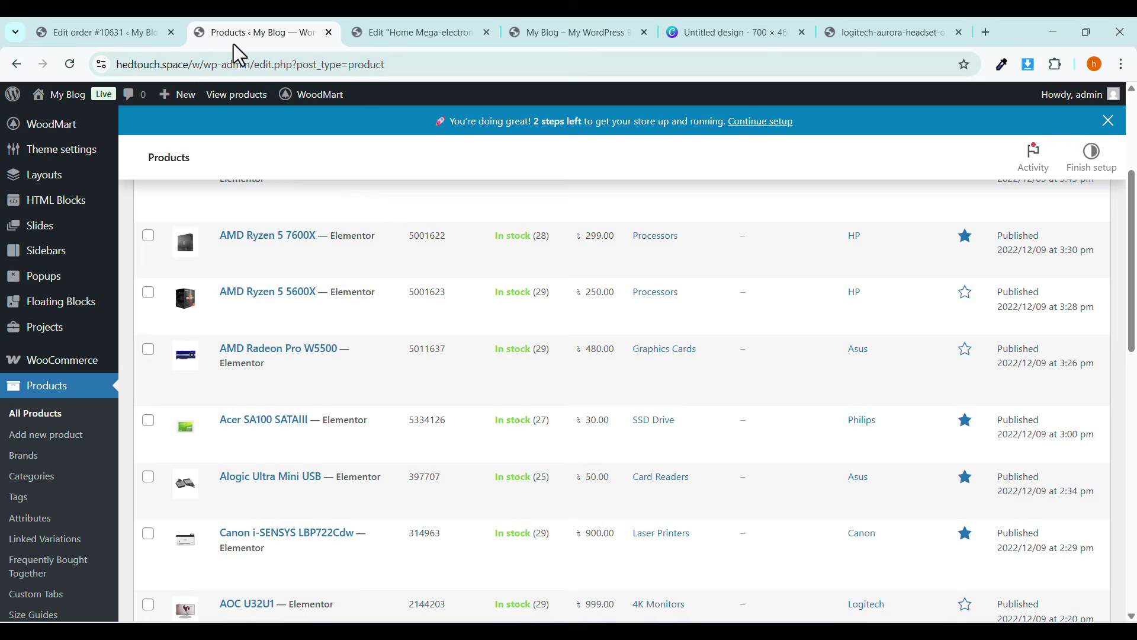
{"action": "left_click", "coordinate": [380, 29]}
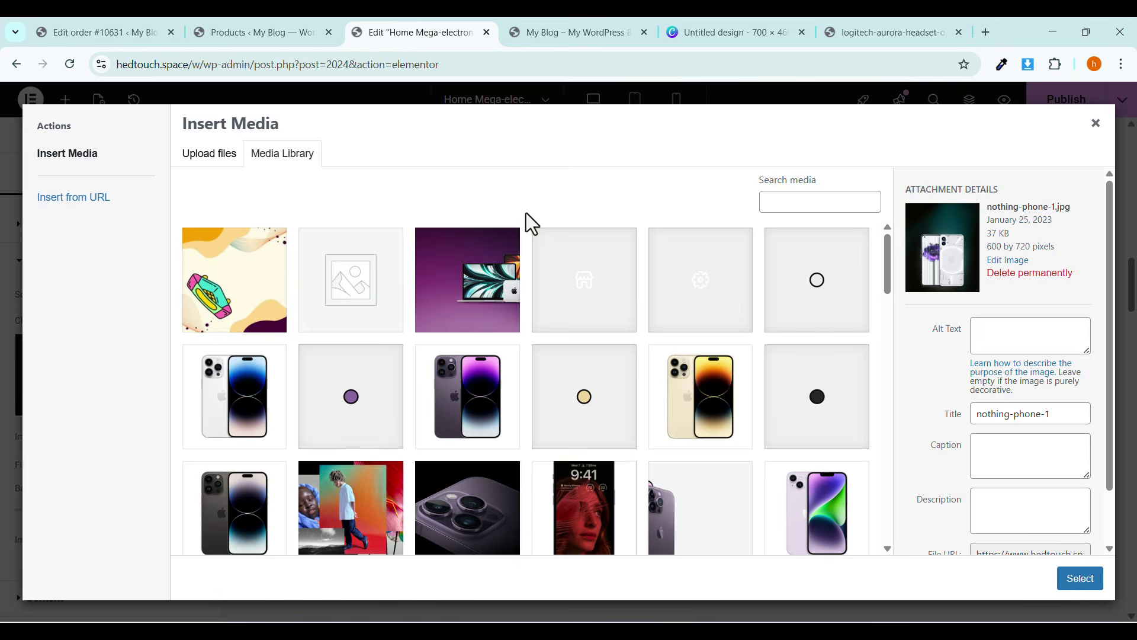
{"action": "left_click", "coordinate": [1095, 123]}
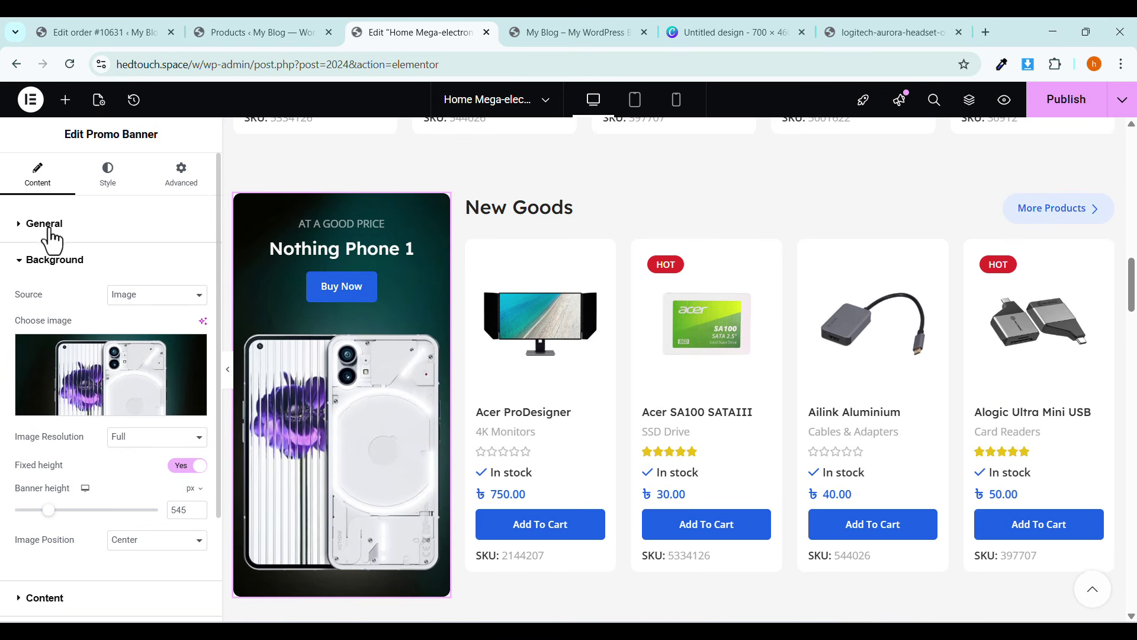
Review the subtitle, title and button text fields in the Nothing Phone 1 banner's content settings.
{"action": "scroll", "coordinate": [15, 430], "scroll_direction": "down", "scroll_amount": 1}
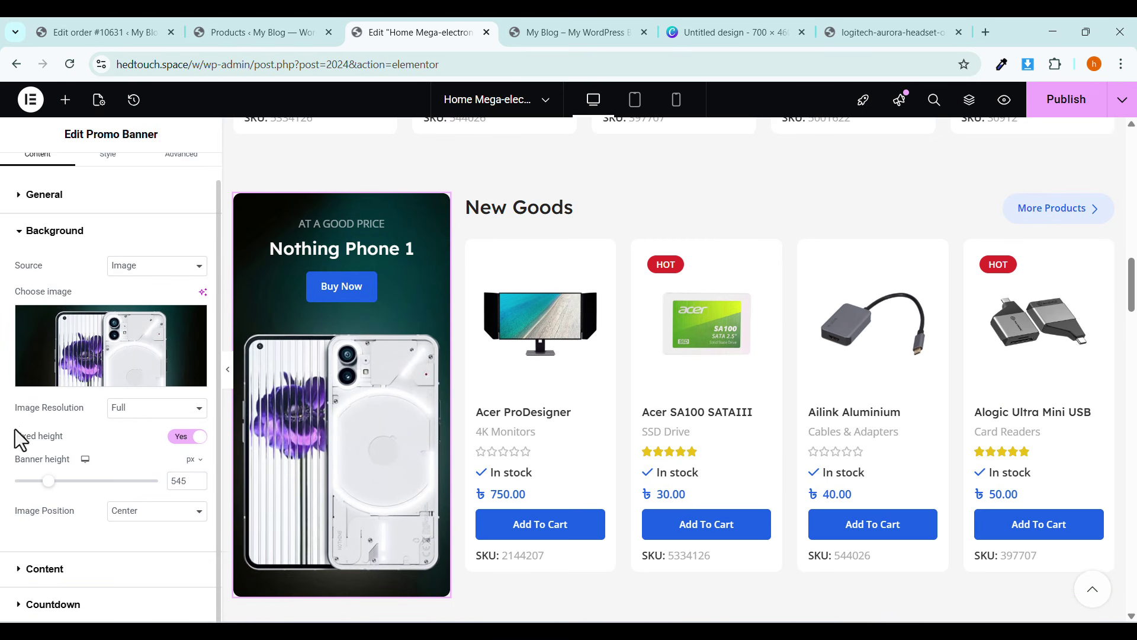
{"action": "left_click", "coordinate": [48, 230]}
{"action": "left_click", "coordinate": [40, 296]}
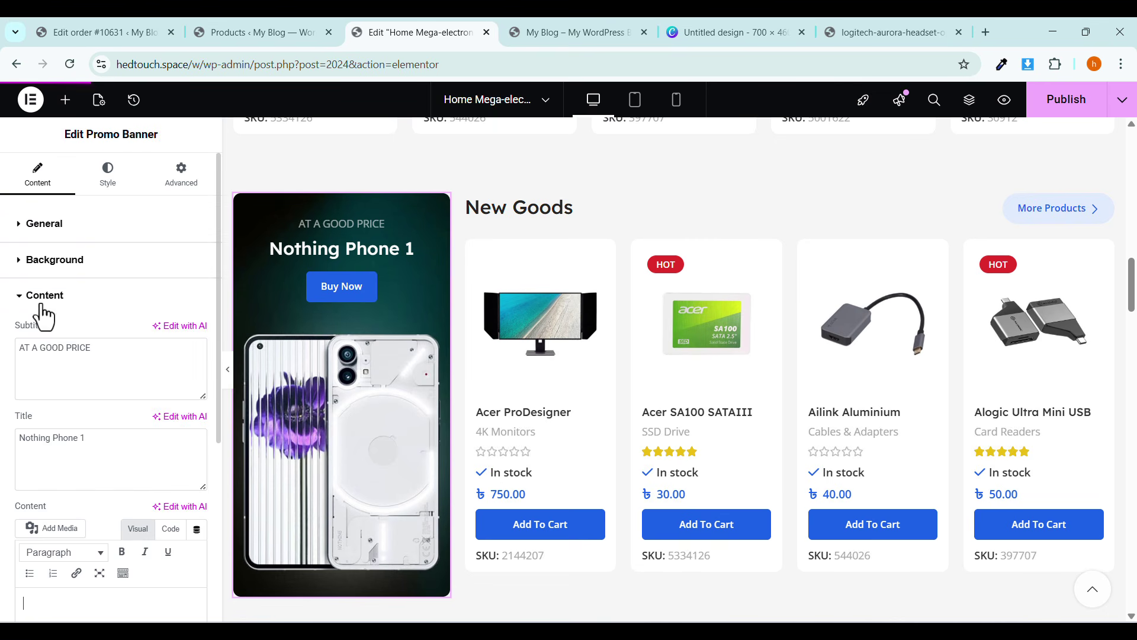
{"action": "triple_click", "coordinate": [53, 350]}
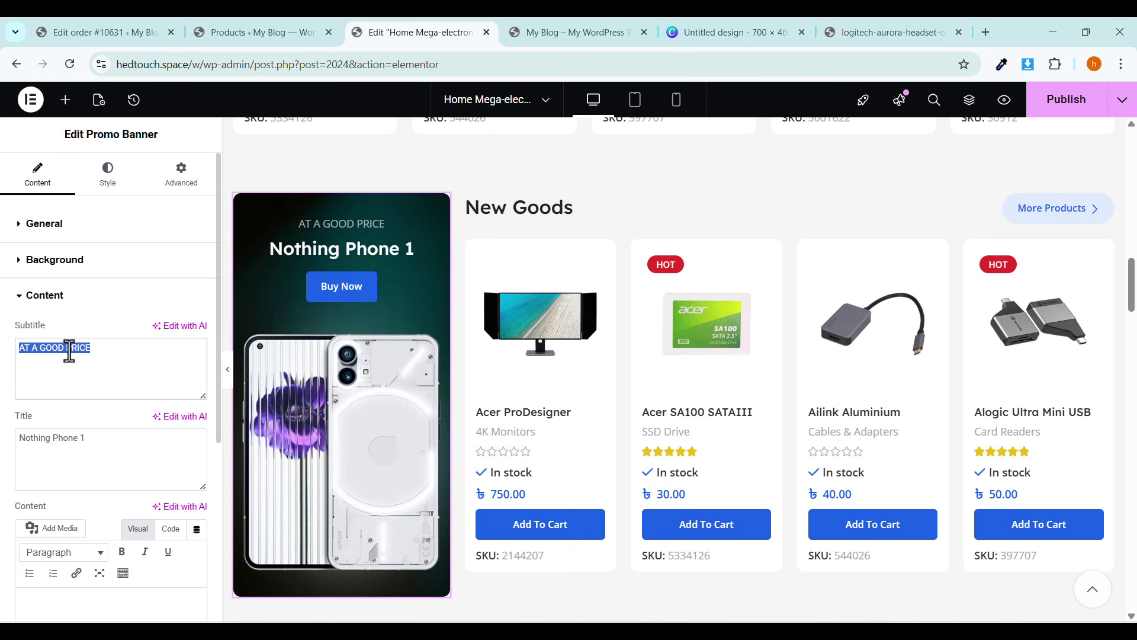
{"action": "triple_click", "coordinate": [46, 474]}
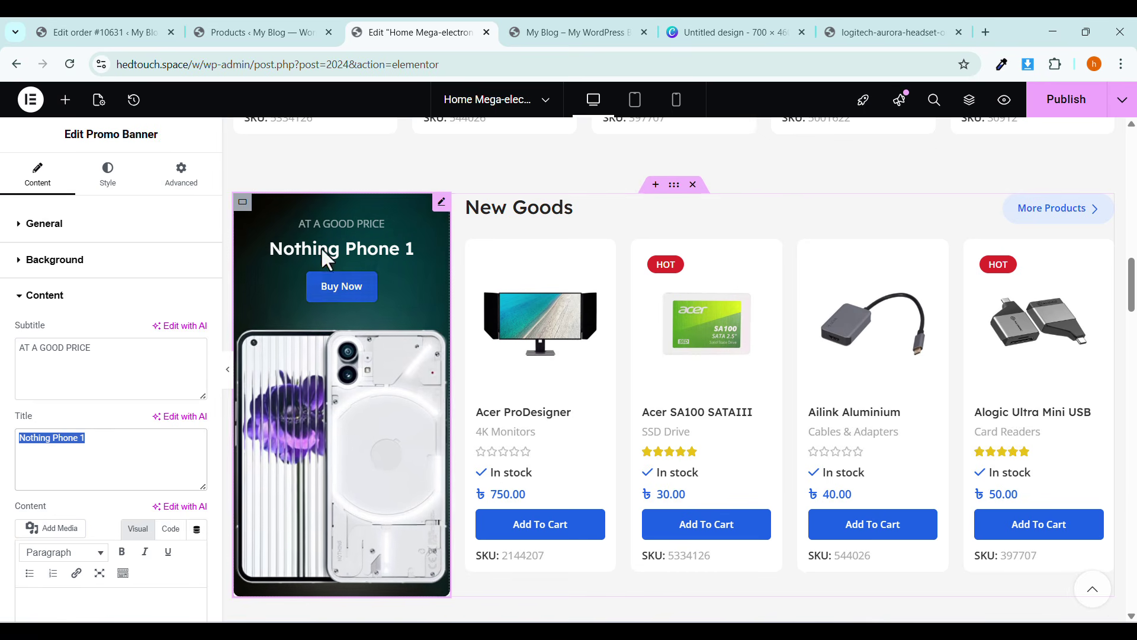
{"action": "scroll", "coordinate": [42, 394], "scroll_direction": "down", "scroll_amount": 1}
{"action": "scroll", "coordinate": [42, 394], "scroll_direction": "down", "scroll_amount": 2}
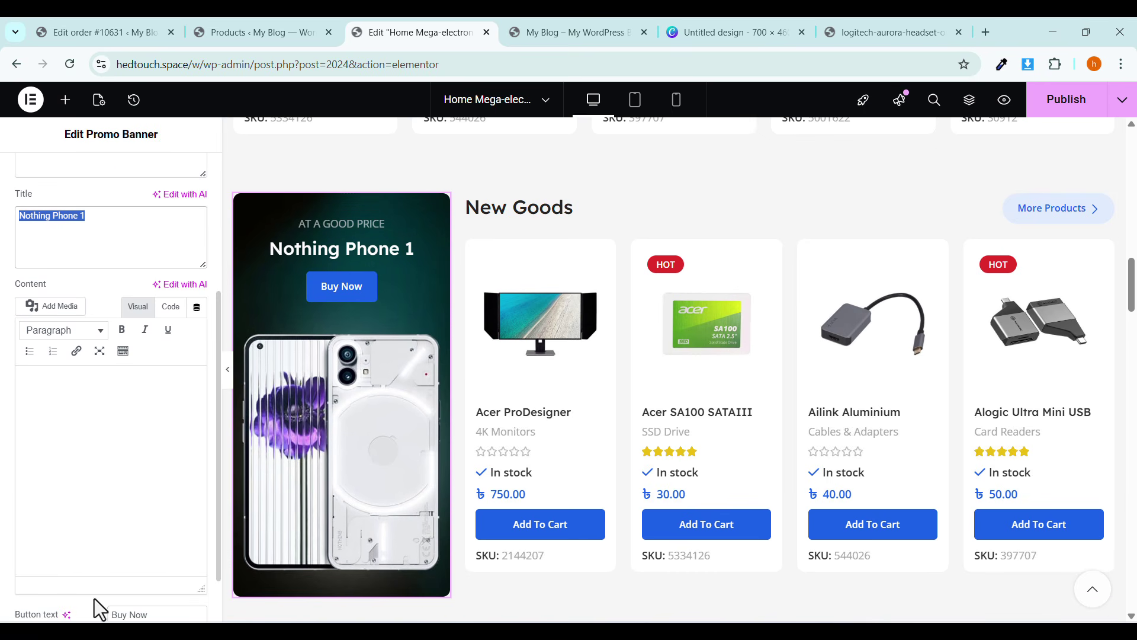
{"action": "left_click", "coordinate": [114, 610]}
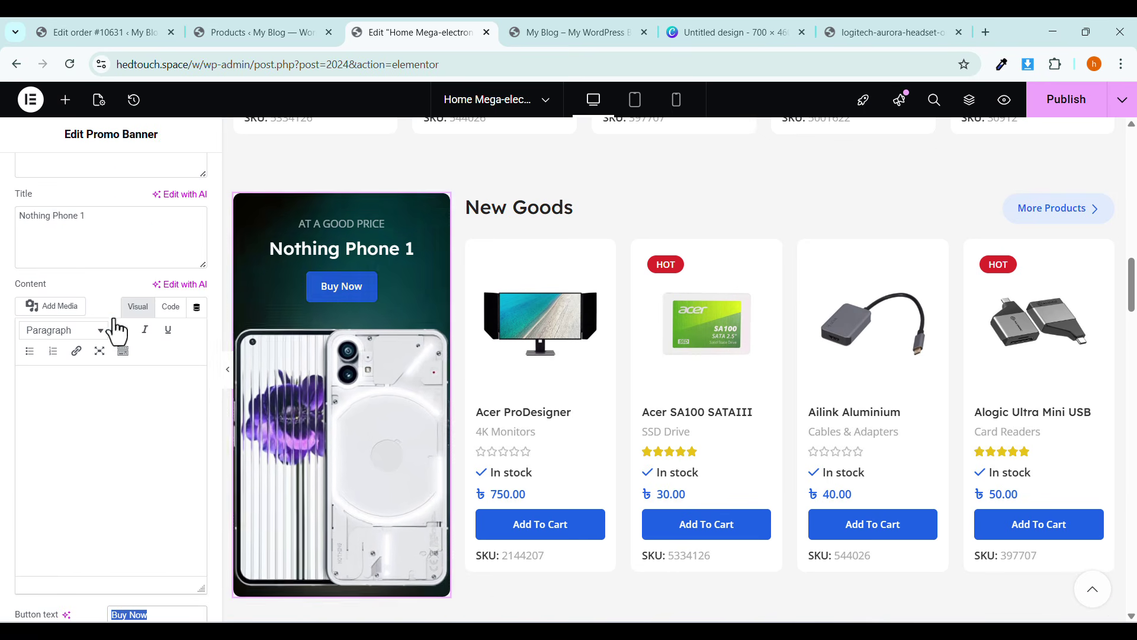
{"action": "scroll", "coordinate": [107, 335], "scroll_direction": "up", "scroll_amount": 3}
{"action": "left_click", "coordinate": [71, 292]}
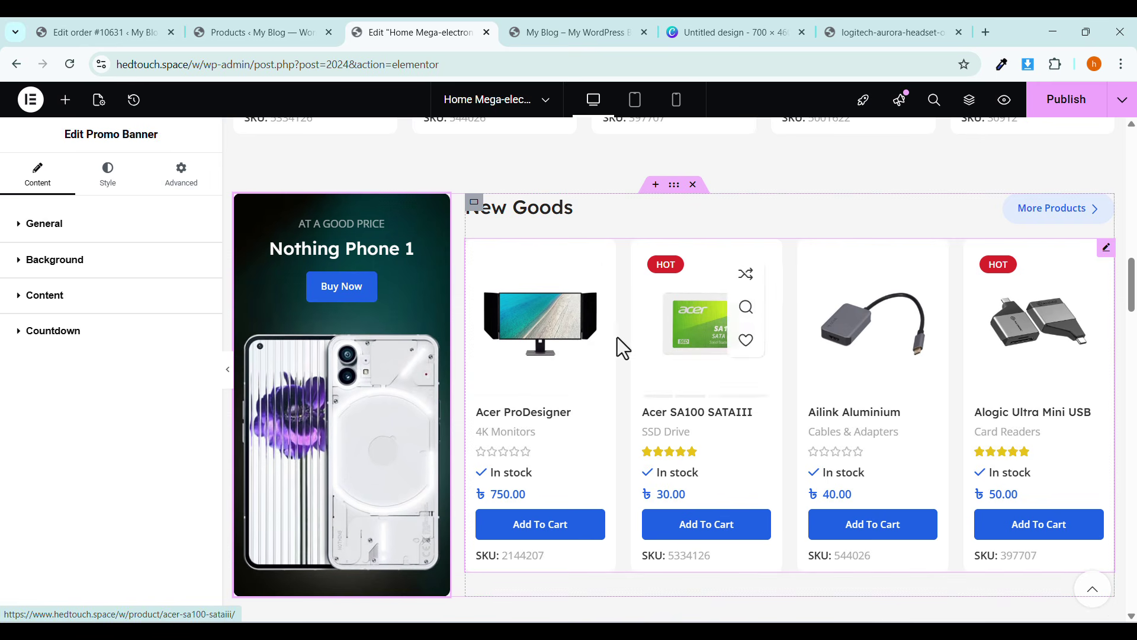
Open the settings of the product grid under New Goods and review its data source, ordering and query options.
{"action": "left_click", "coordinate": [1105, 249]}
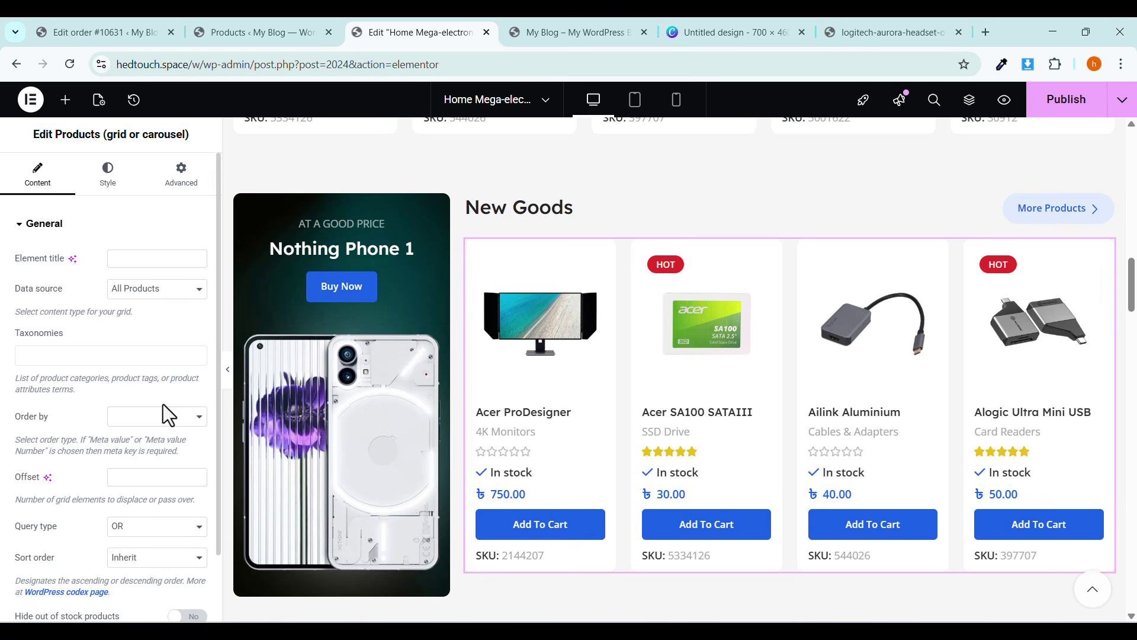
{"action": "scroll", "coordinate": [162, 404], "scroll_direction": "down", "scroll_amount": 2}
{"action": "scroll", "coordinate": [164, 409], "scroll_direction": "up", "scroll_amount": 2}
{"action": "scroll", "coordinate": [144, 338], "scroll_direction": "down", "scroll_amount": 2}
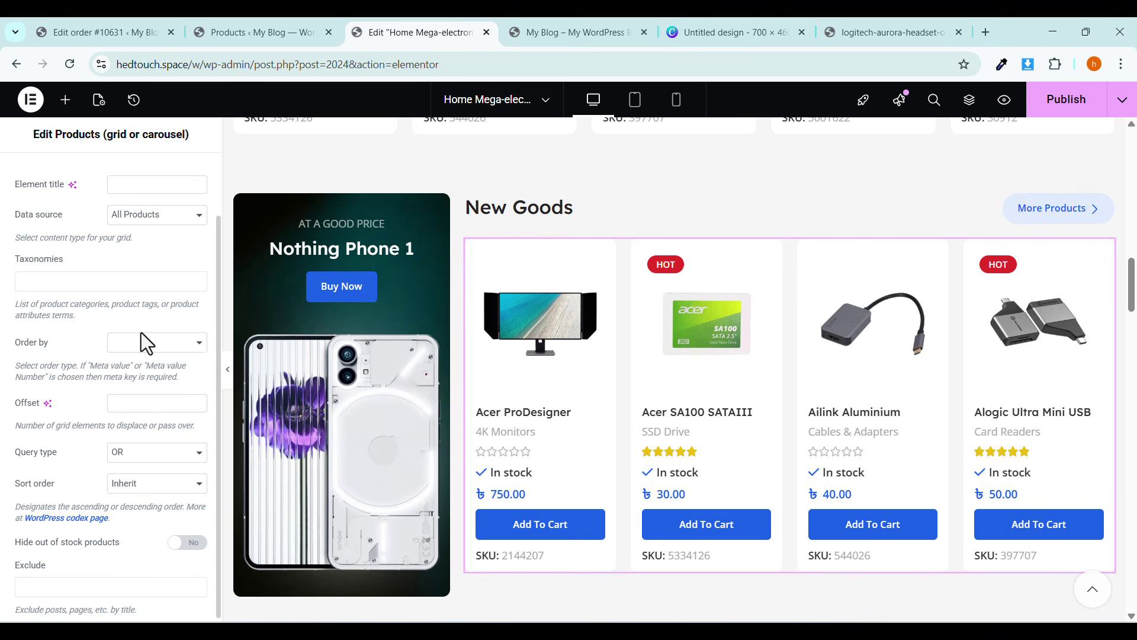
{"action": "scroll", "coordinate": [136, 343], "scroll_direction": "up", "scroll_amount": 2}
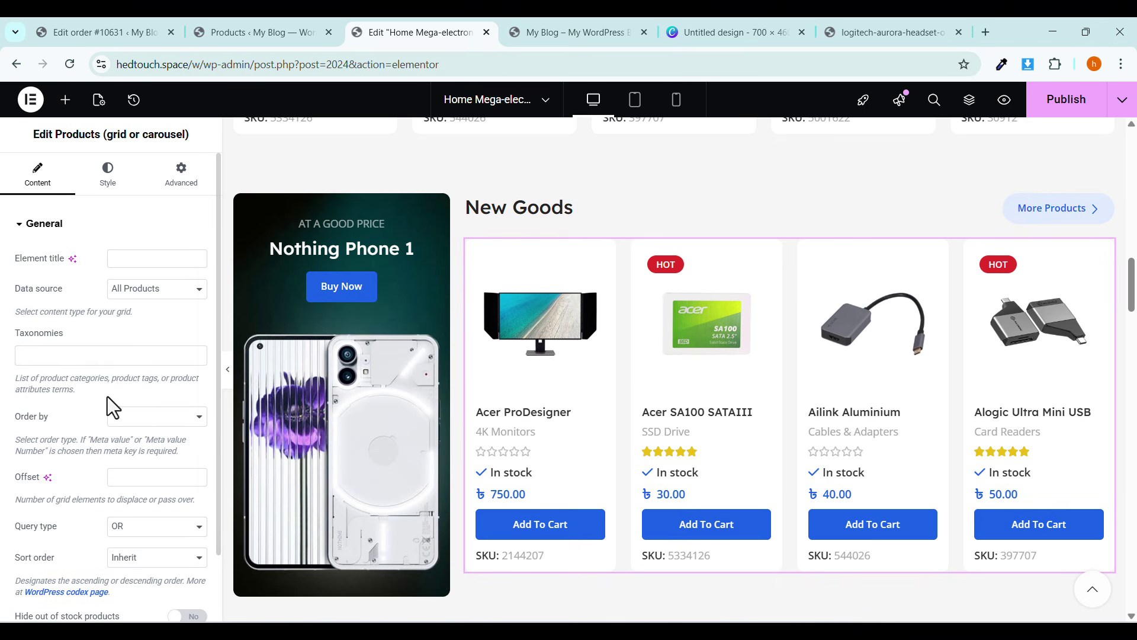
Check the Taxonomies filter of the New Goods grid against the categories in the store's product list.
{"action": "left_click", "coordinate": [90, 357]}
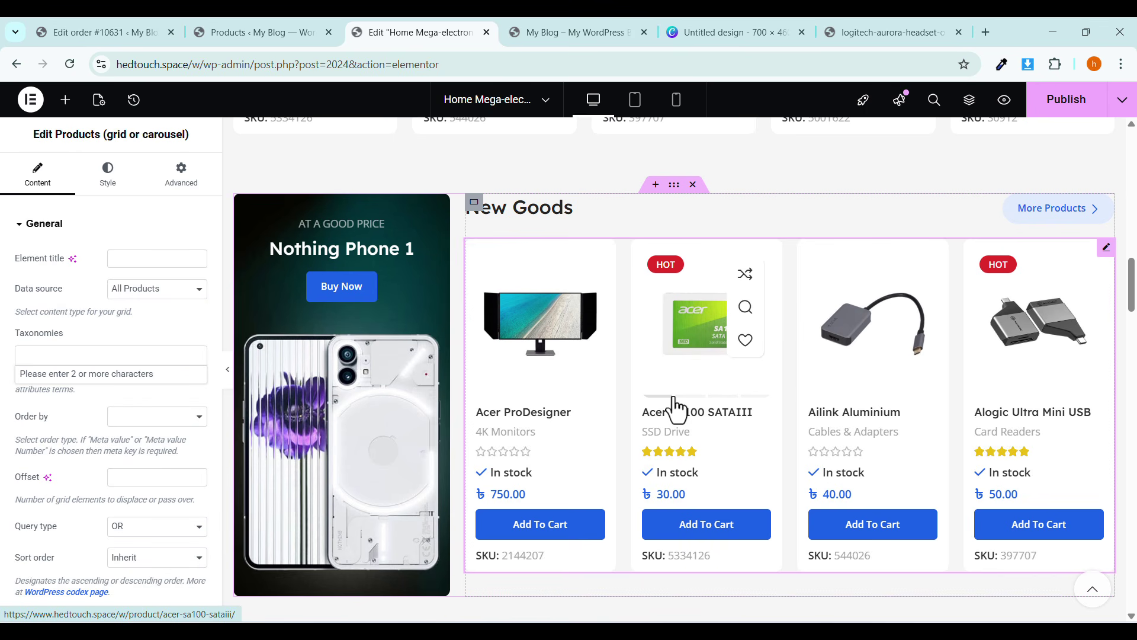
{"action": "scroll", "coordinate": [674, 408], "scroll_direction": "down", "scroll_amount": 2}
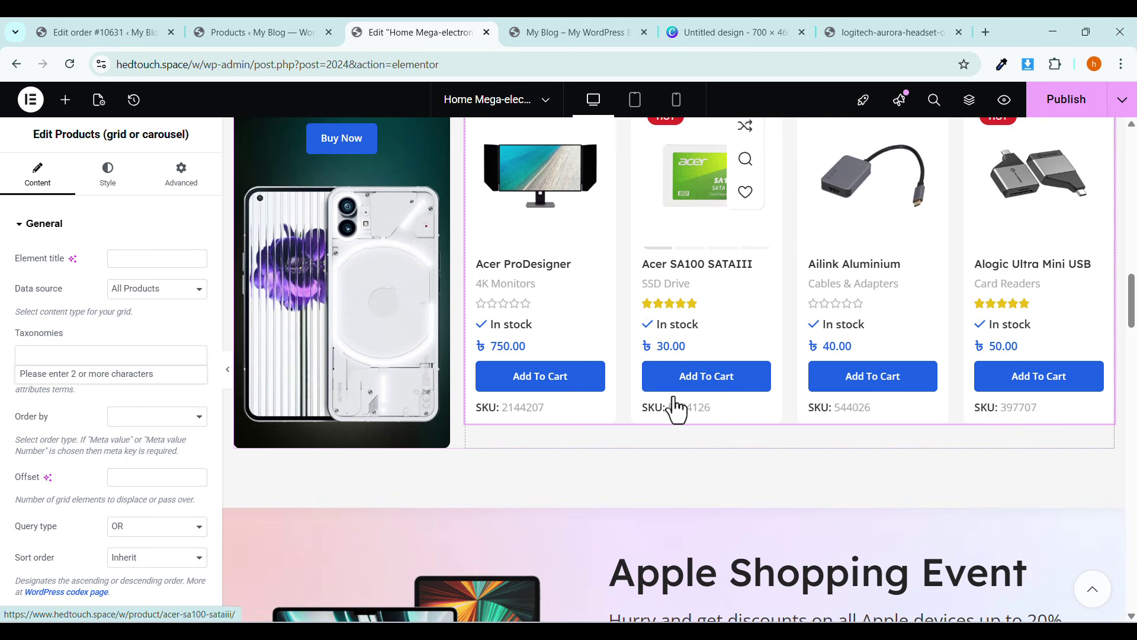
{"action": "scroll", "coordinate": [673, 409], "scroll_direction": "up", "scroll_amount": 1}
{"action": "left_click", "coordinate": [71, 357]}
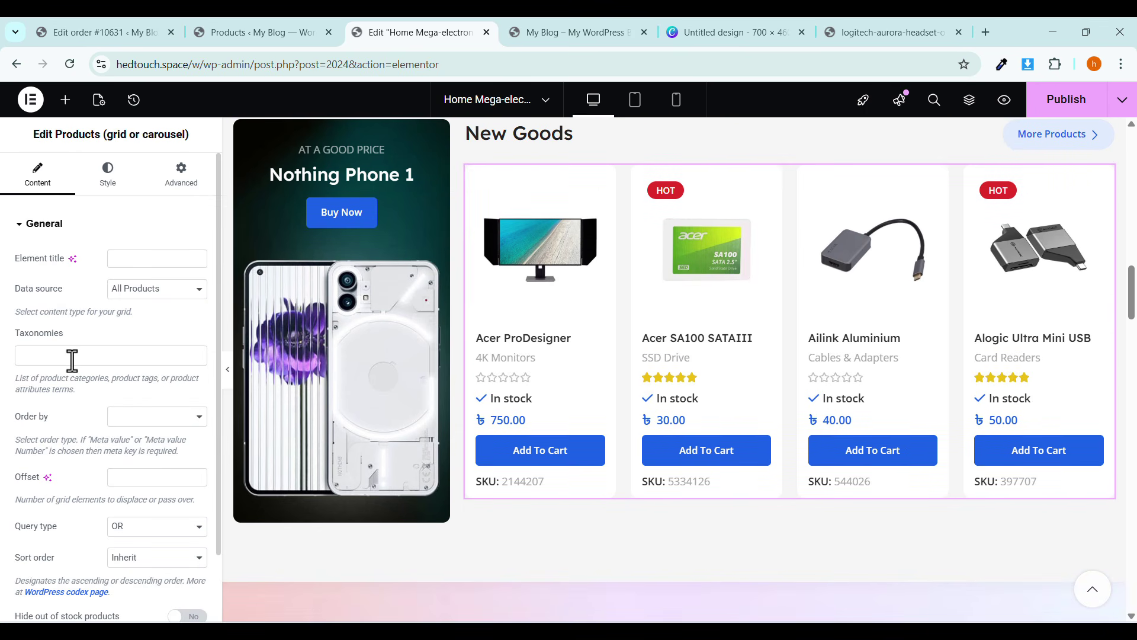
{"action": "left_click", "coordinate": [229, 32]}
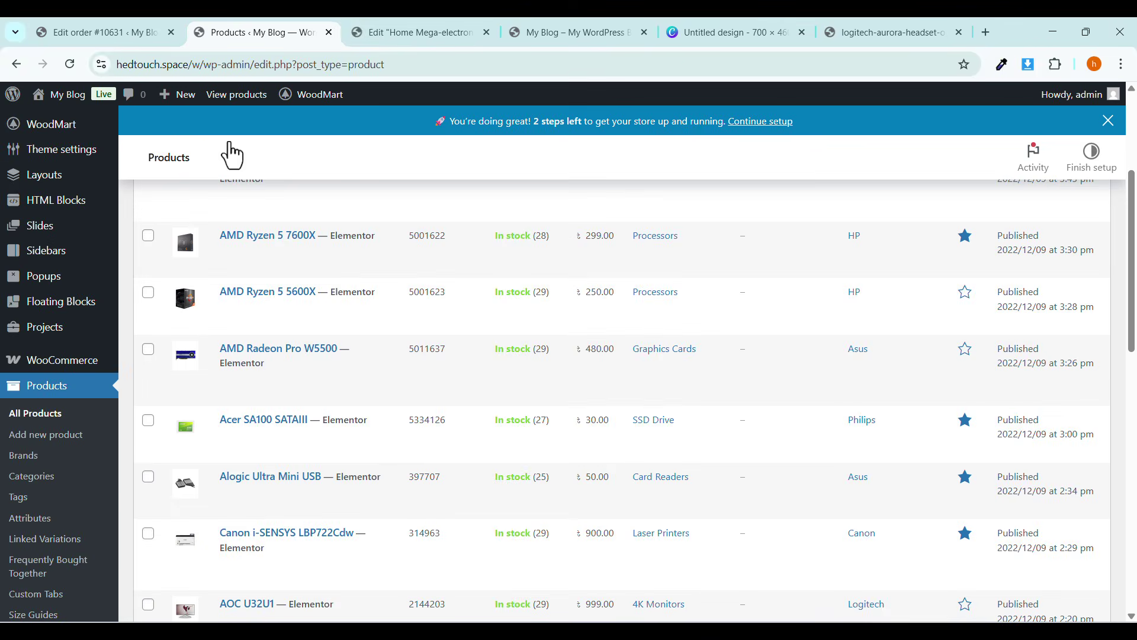
{"action": "left_click", "coordinate": [355, 33]}
{"action": "left_click", "coordinate": [62, 355]}
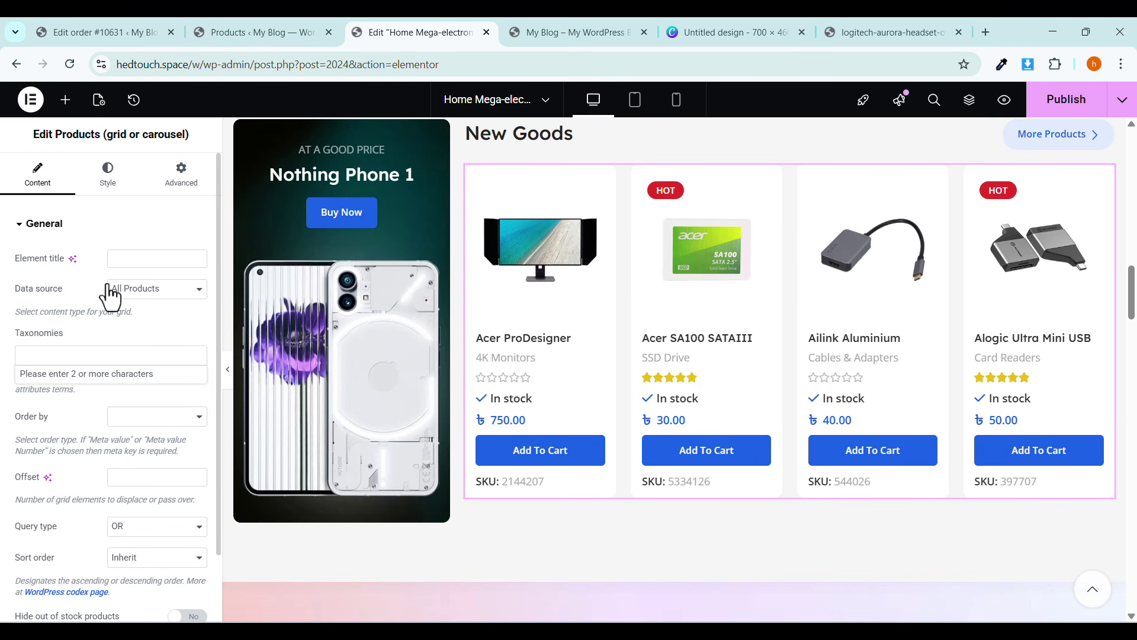
{"action": "scroll", "coordinate": [909, 338], "scroll_direction": "up", "scroll_amount": 1}
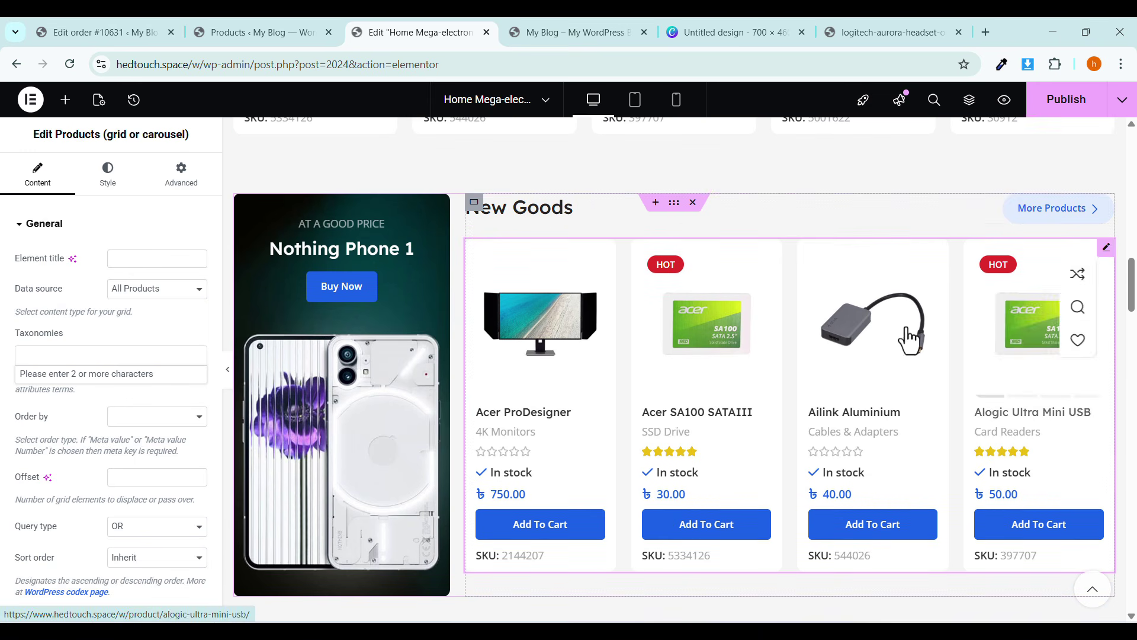
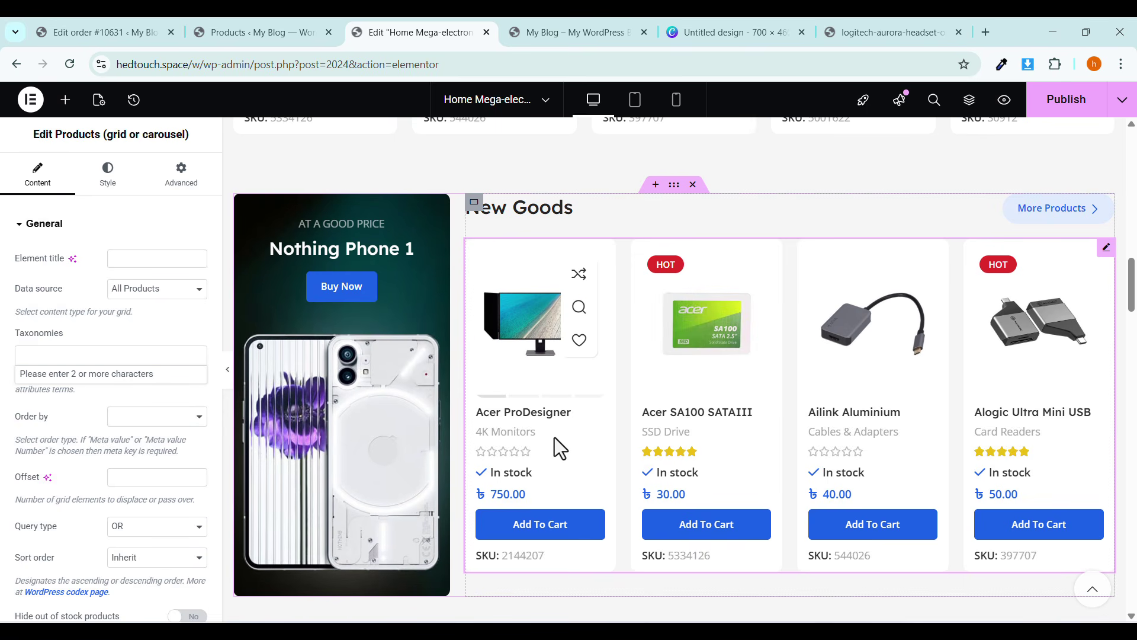
Open the Apple Shopping Event image settings and view the current picture in the media library without replacing it.
{"action": "scroll", "coordinate": [794, 417], "scroll_direction": "down", "scroll_amount": 3}
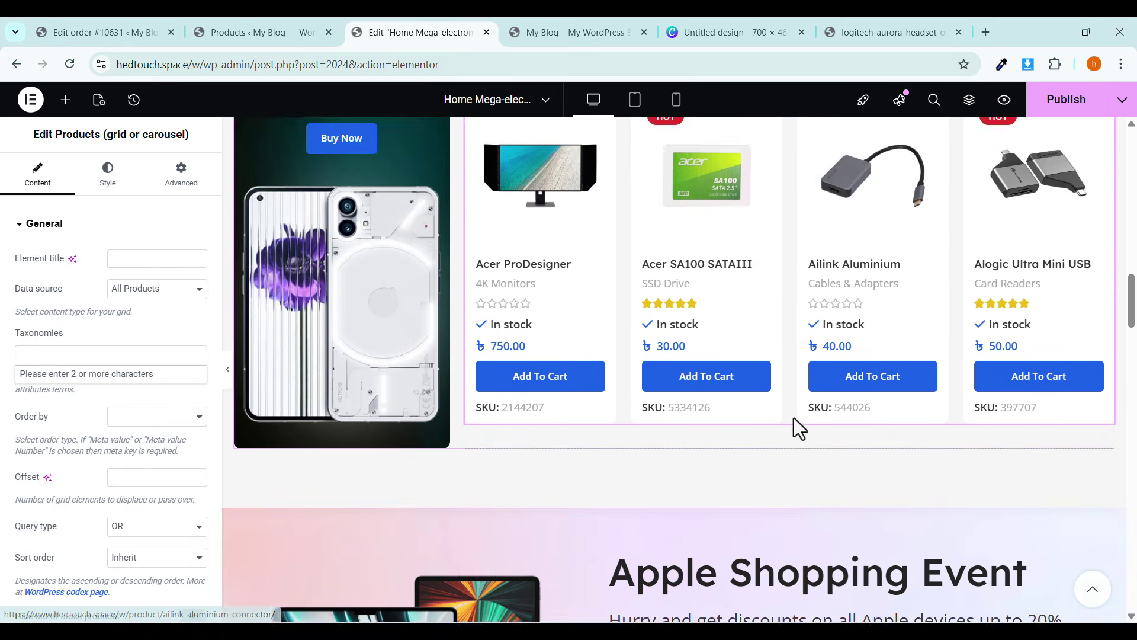
{"action": "scroll", "coordinate": [794, 417], "scroll_direction": "down", "scroll_amount": 5}
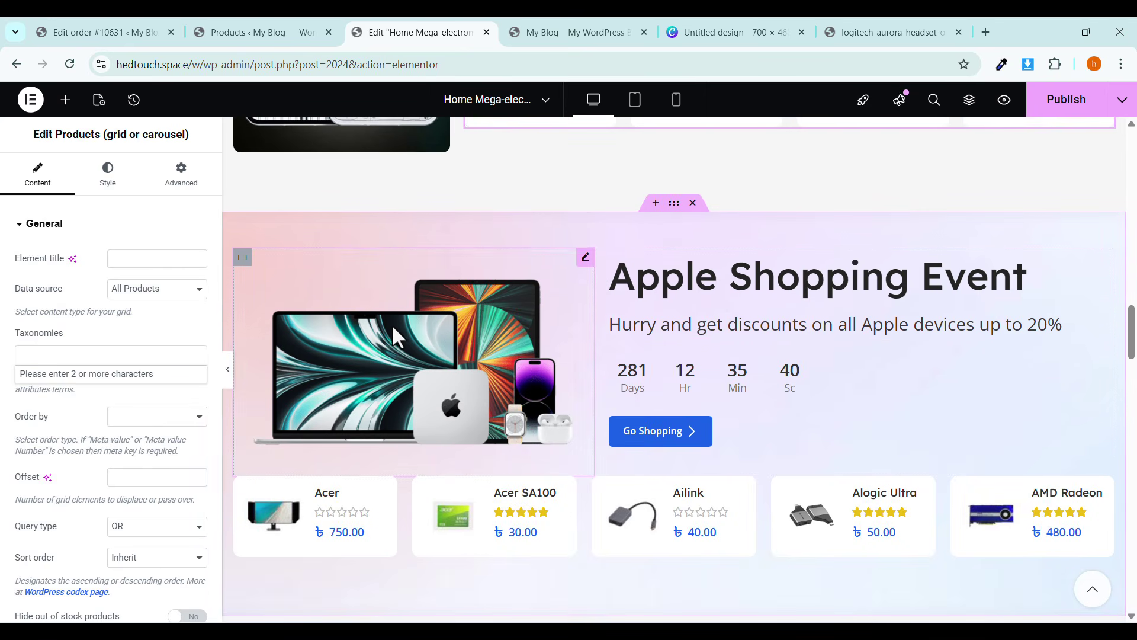
{"action": "left_click", "coordinate": [392, 324]}
{"action": "left_click", "coordinate": [102, 329]}
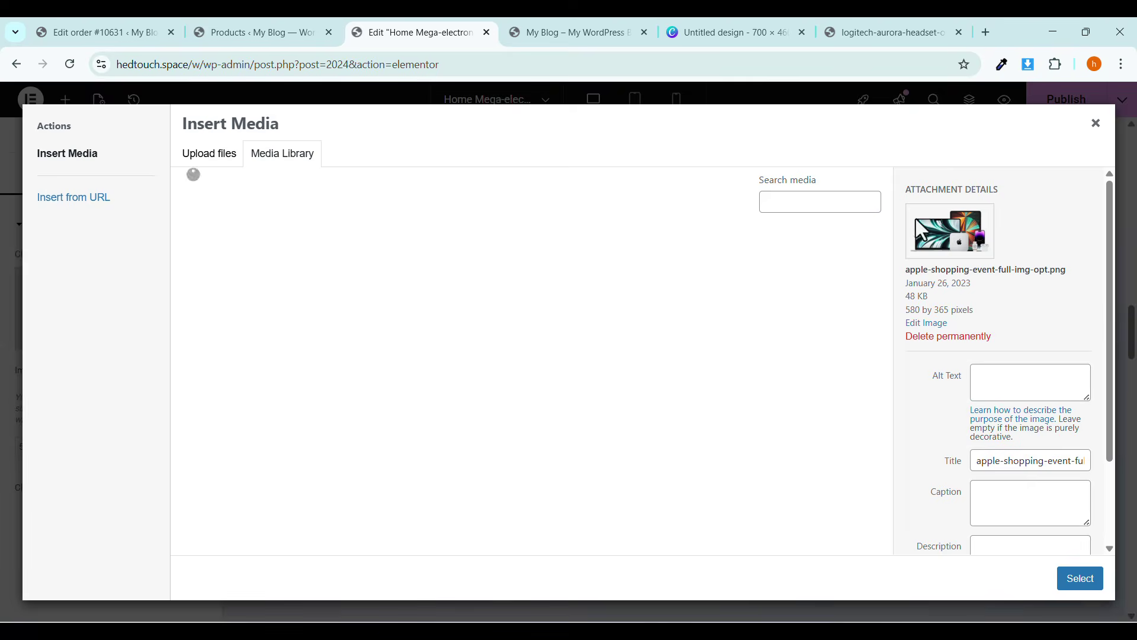
{"action": "left_click", "coordinate": [1083, 123]}
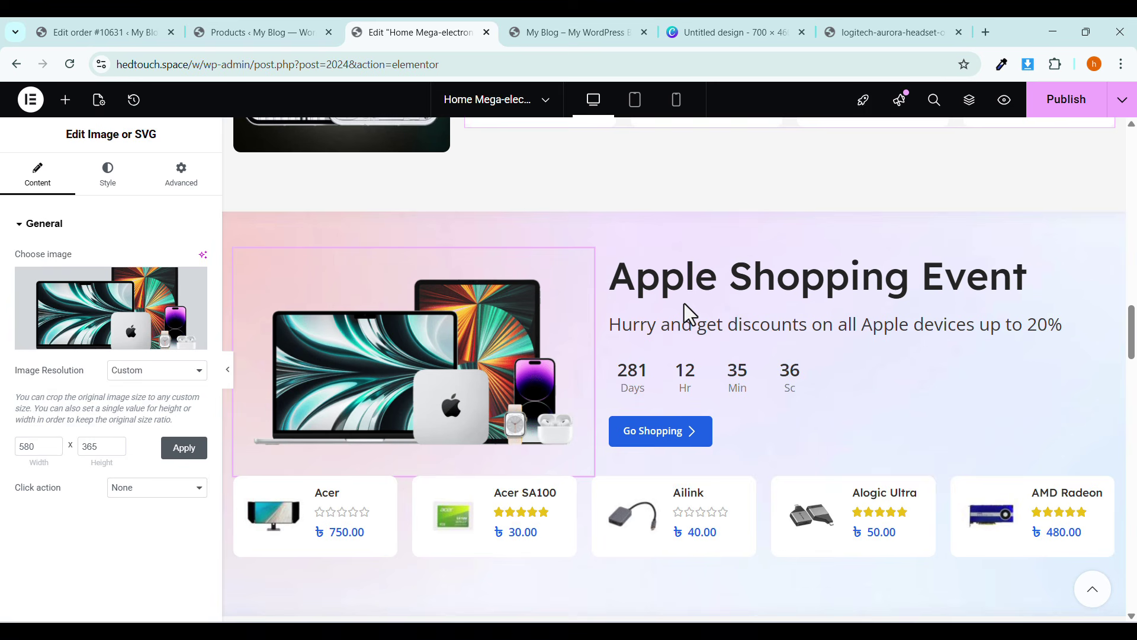
Inspect the Apple Shopping Event section's title and text settings and its countdown timer's end date.
{"action": "left_click", "coordinate": [823, 299]}
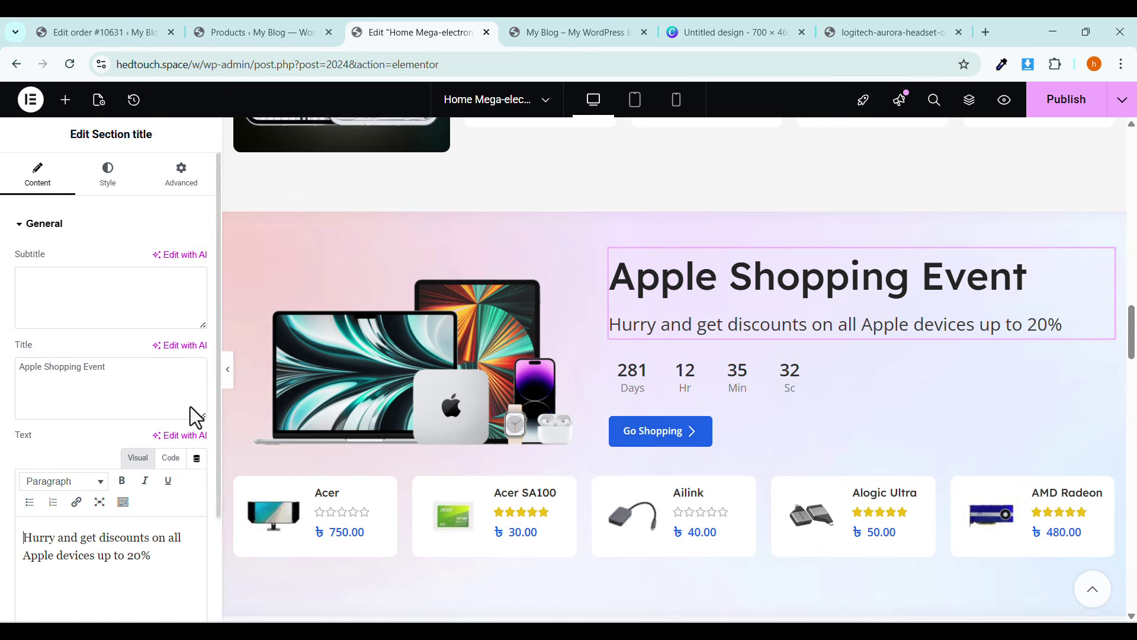
{"action": "scroll", "coordinate": [54, 409], "scroll_direction": "down", "scroll_amount": 2}
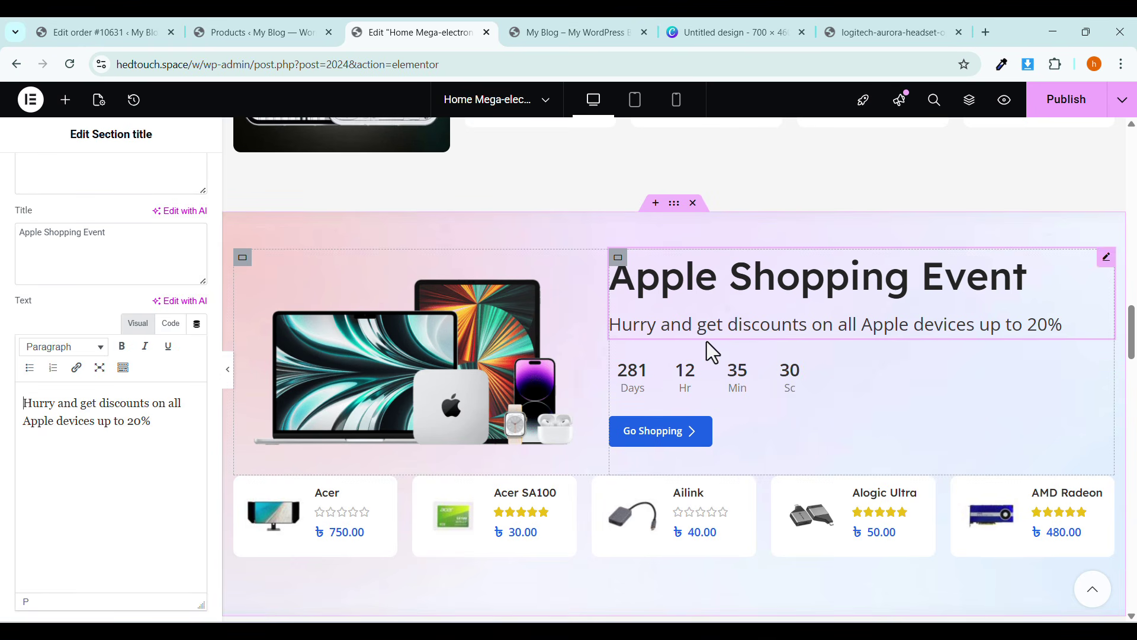
{"action": "left_click", "coordinate": [656, 391]}
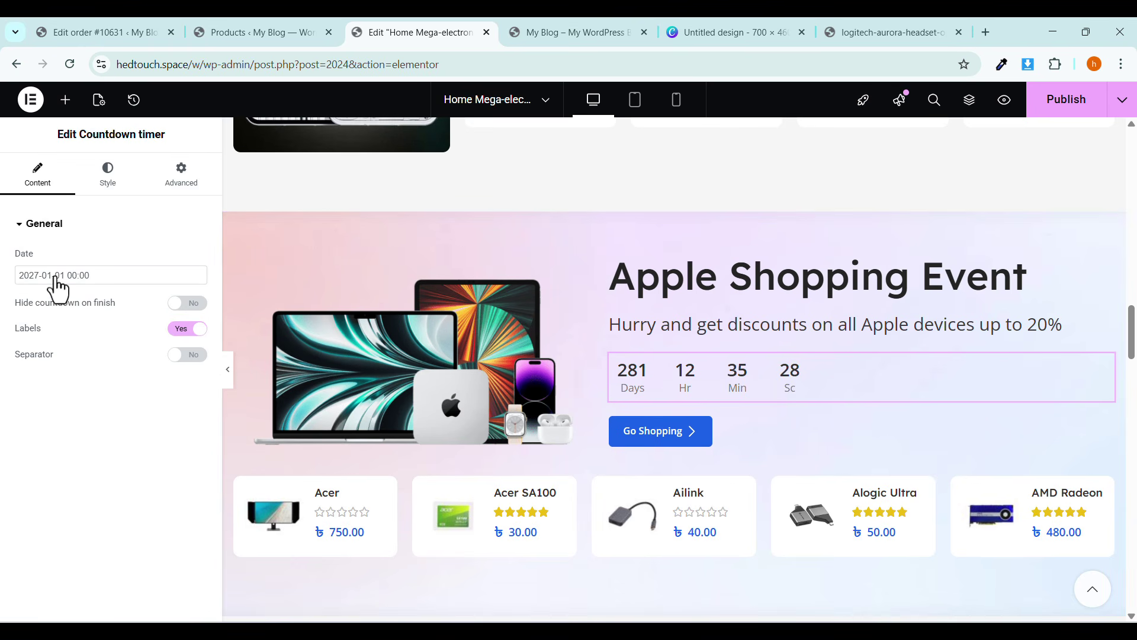
Inspect the text and link settings of the Go Shopping button in the Apple Shopping Event section.
{"action": "left_click", "coordinate": [721, 434]}
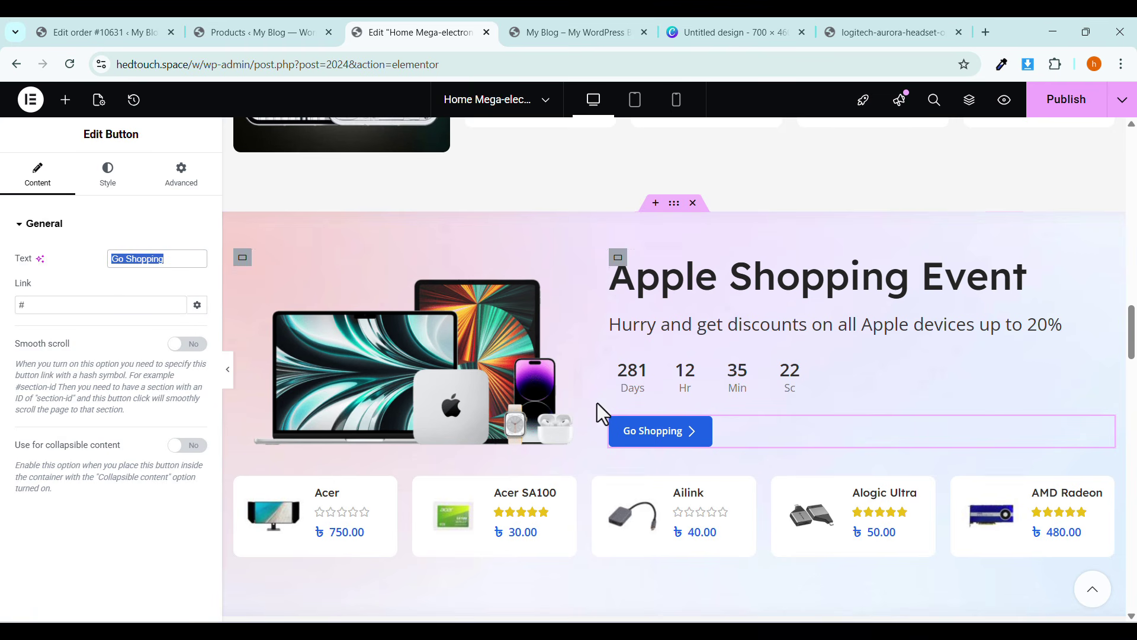
{"action": "triple_click", "coordinate": [52, 306]}
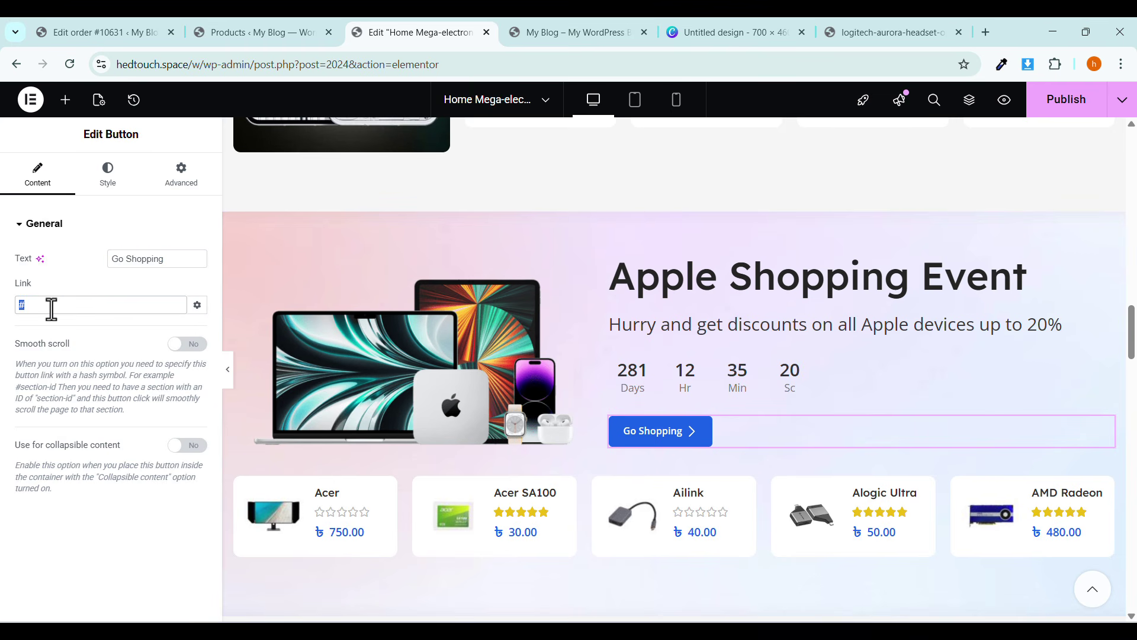
{"action": "scroll", "coordinate": [576, 362], "scroll_direction": "down", "scroll_amount": 1}
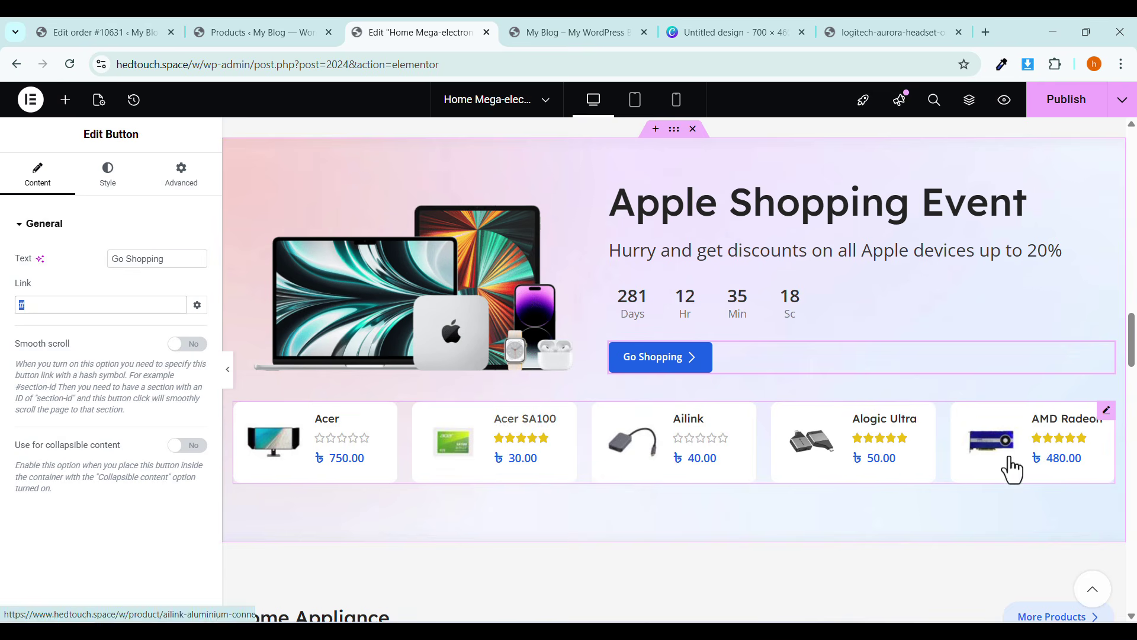
Try the Products with NEW label and Bestsellers data sources on the Apple Shopping Event product grid and return it to All Products.
{"action": "left_click", "coordinate": [1105, 415]}
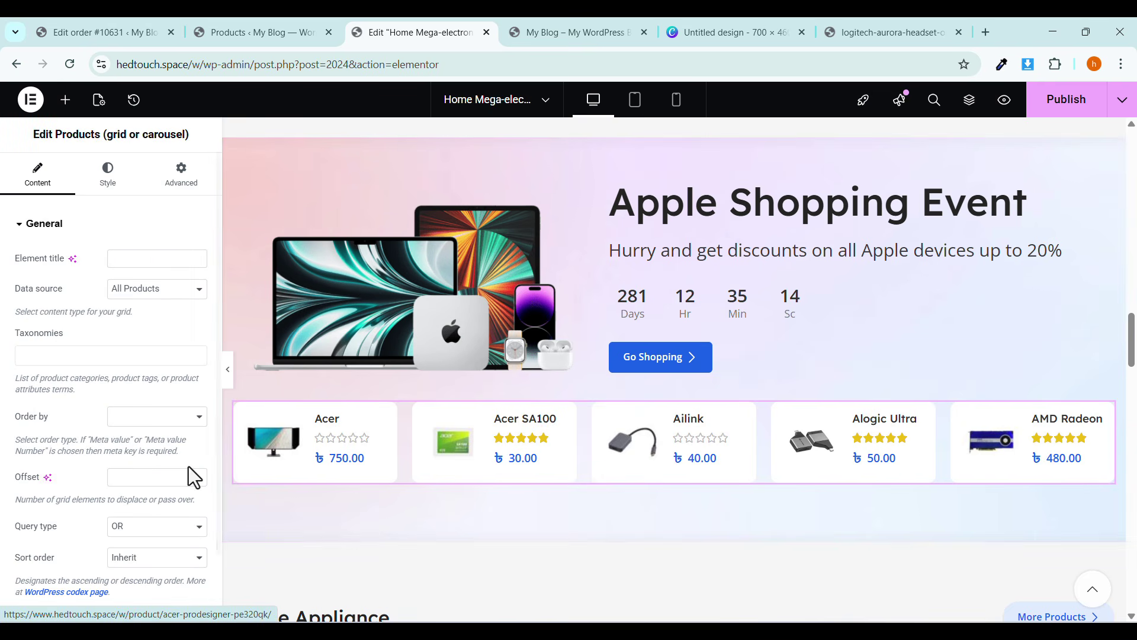
{"action": "left_click", "coordinate": [112, 292]}
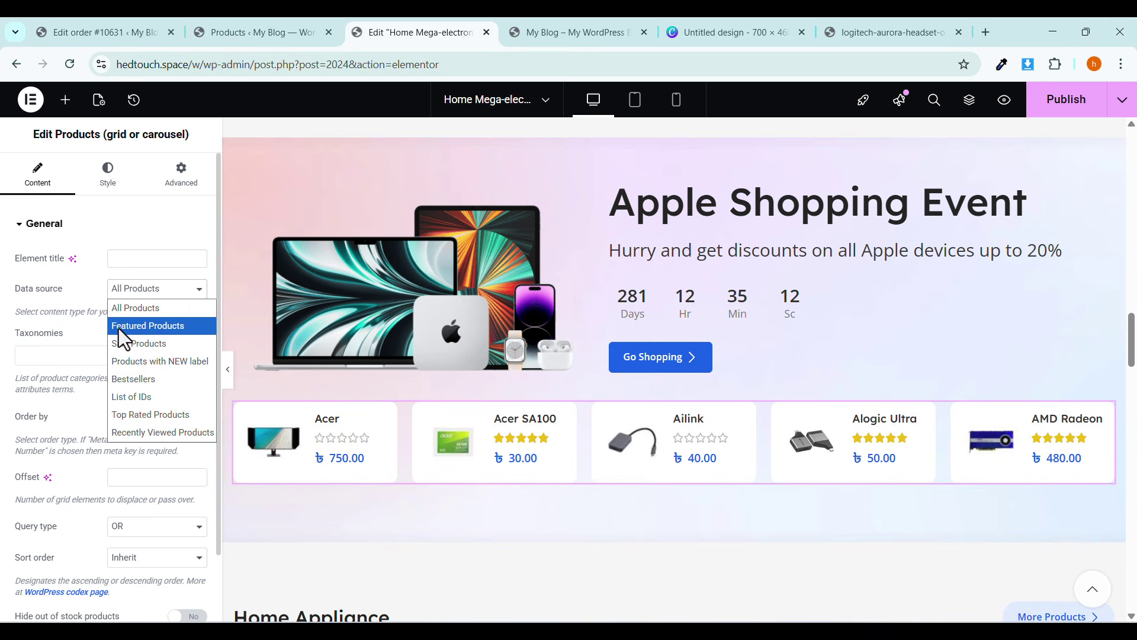
{"action": "left_click", "coordinate": [126, 362]}
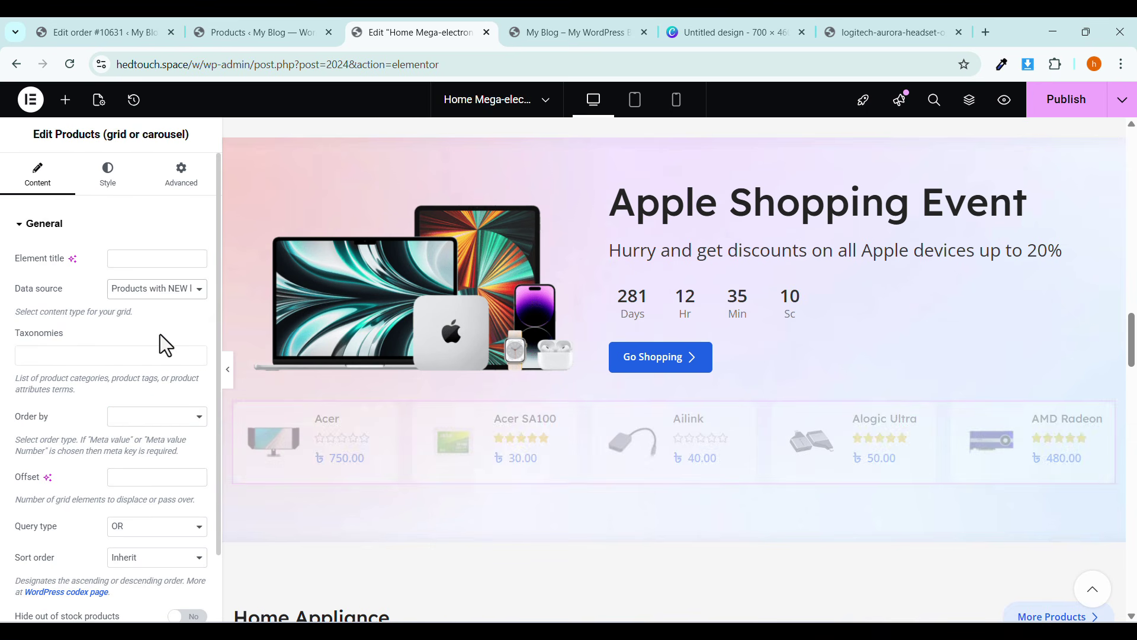
{"action": "left_click", "coordinate": [163, 291]}
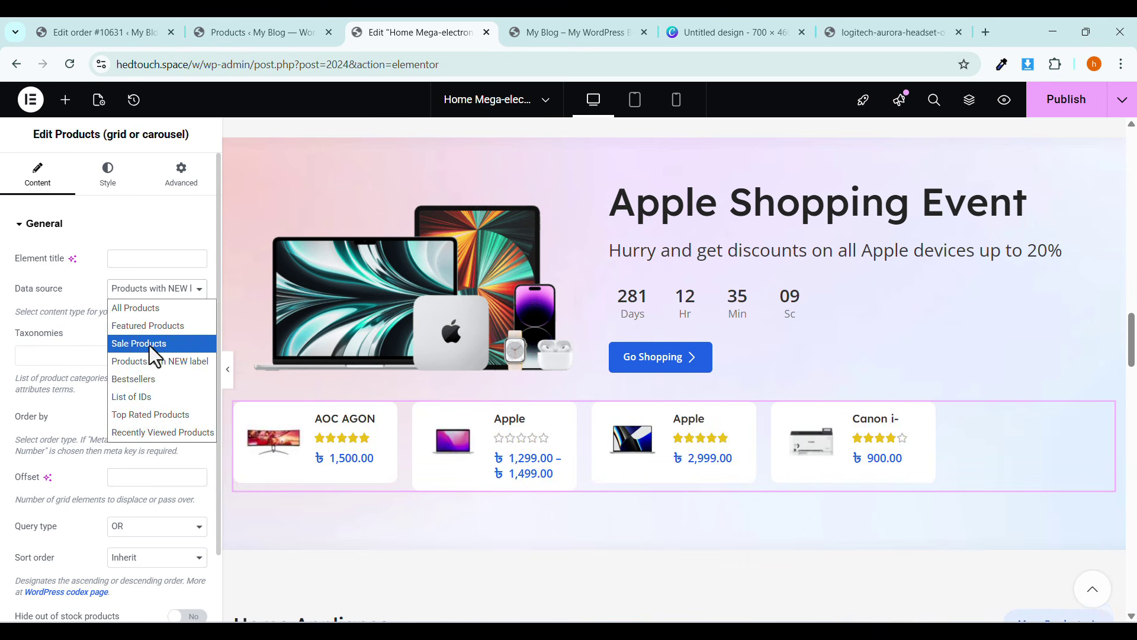
{"action": "left_click", "coordinate": [143, 379]}
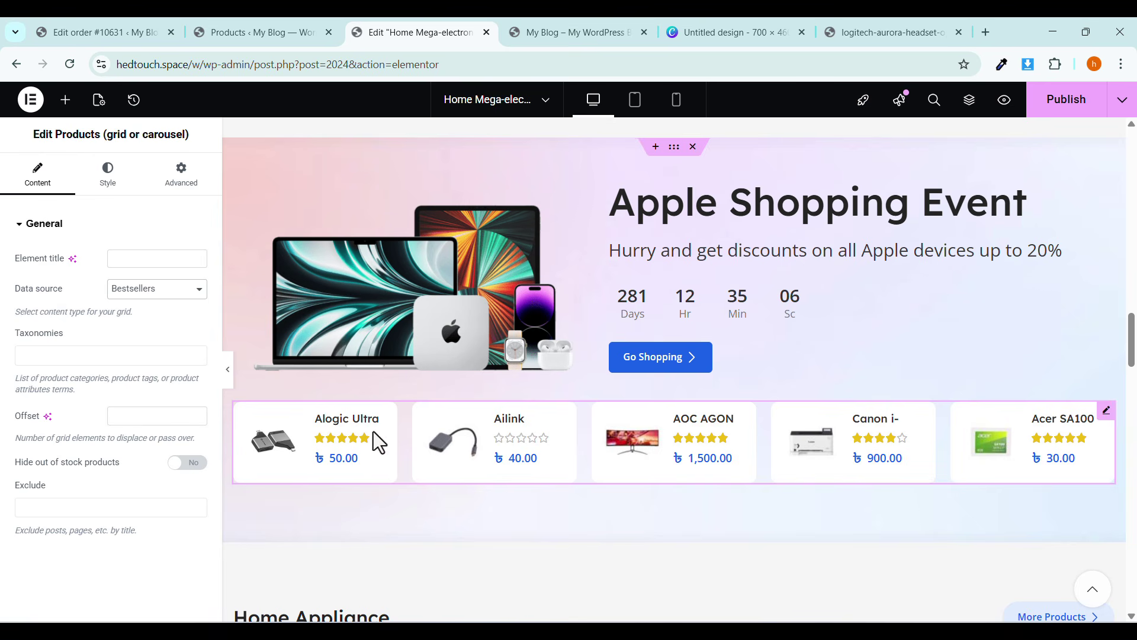
{"action": "left_click", "coordinate": [114, 294]}
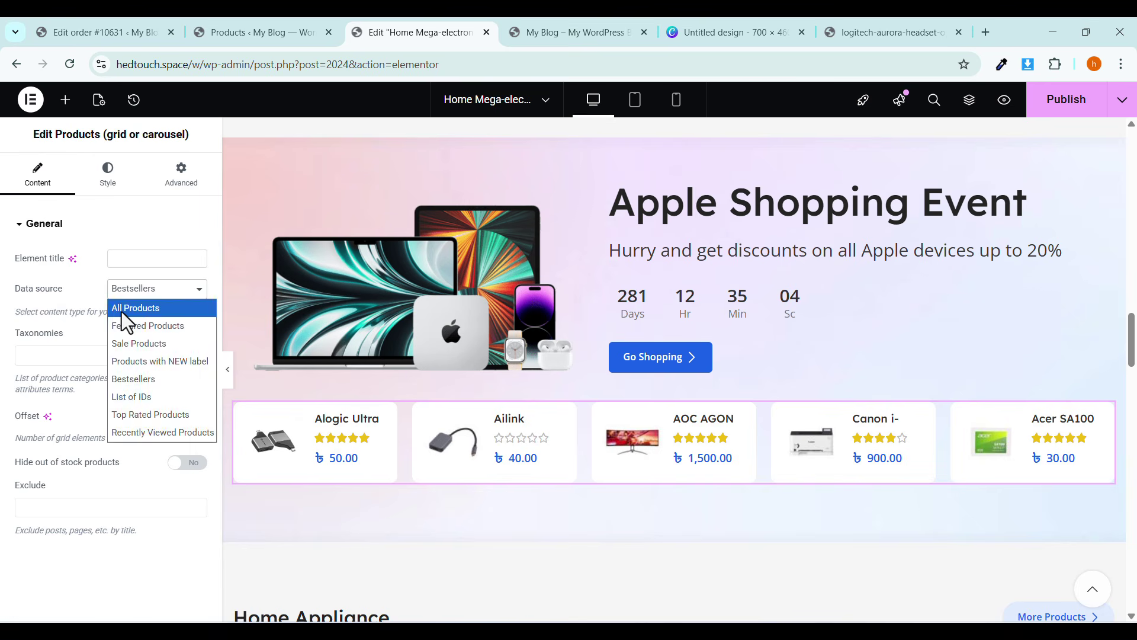
{"action": "left_click", "coordinate": [122, 310]}
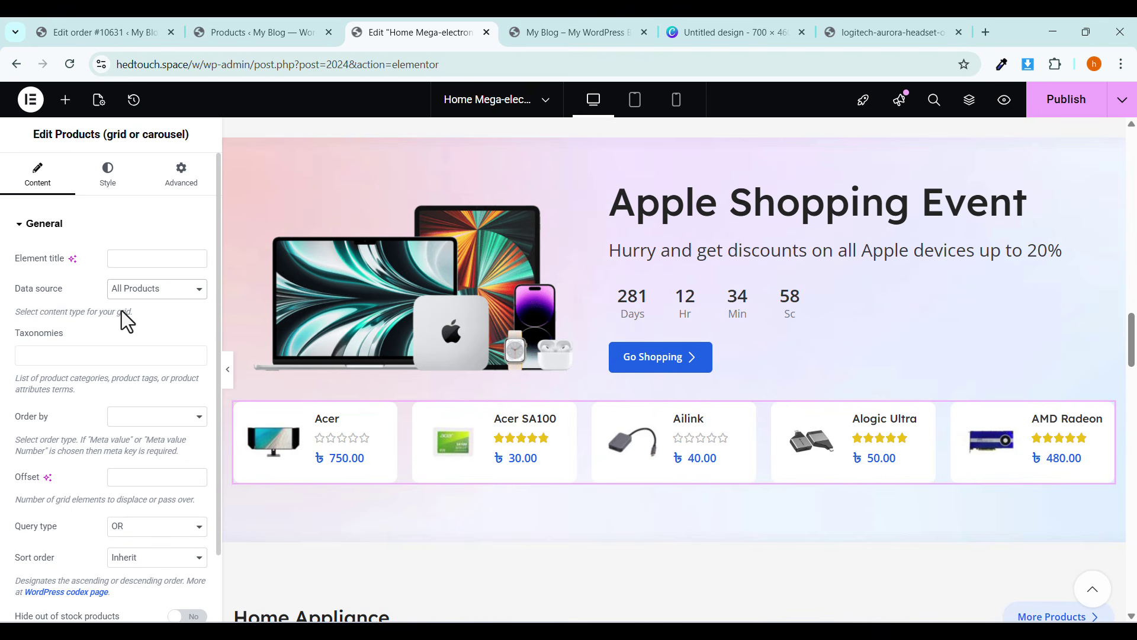
{"action": "left_click", "coordinate": [87, 358]}
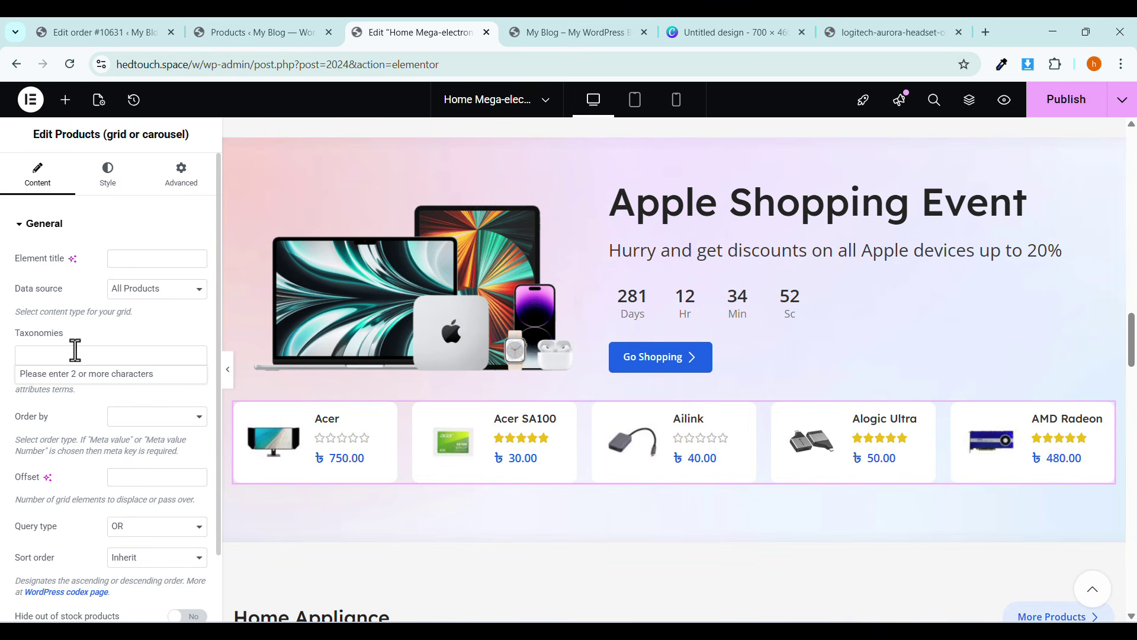
{"action": "left_click", "coordinate": [39, 359]}
Inspect the Home Appliance section's title, its product grid settings and the More Products button.
{"action": "scroll", "coordinate": [326, 389], "scroll_direction": "down", "scroll_amount": 3}
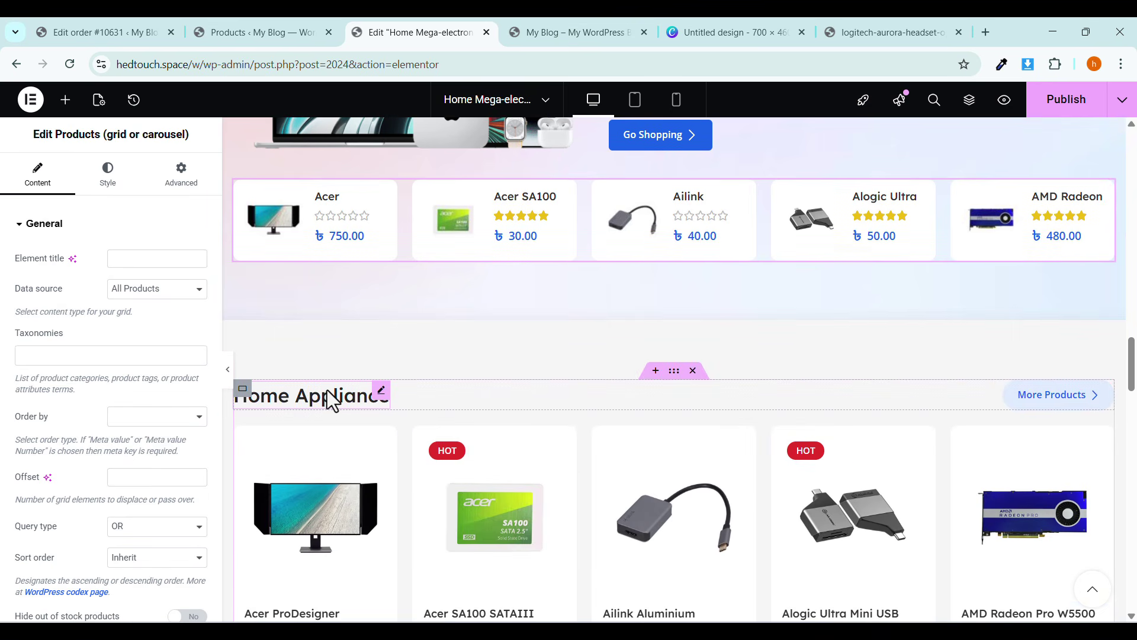
{"action": "scroll", "coordinate": [331, 401], "scroll_direction": "down", "scroll_amount": 1}
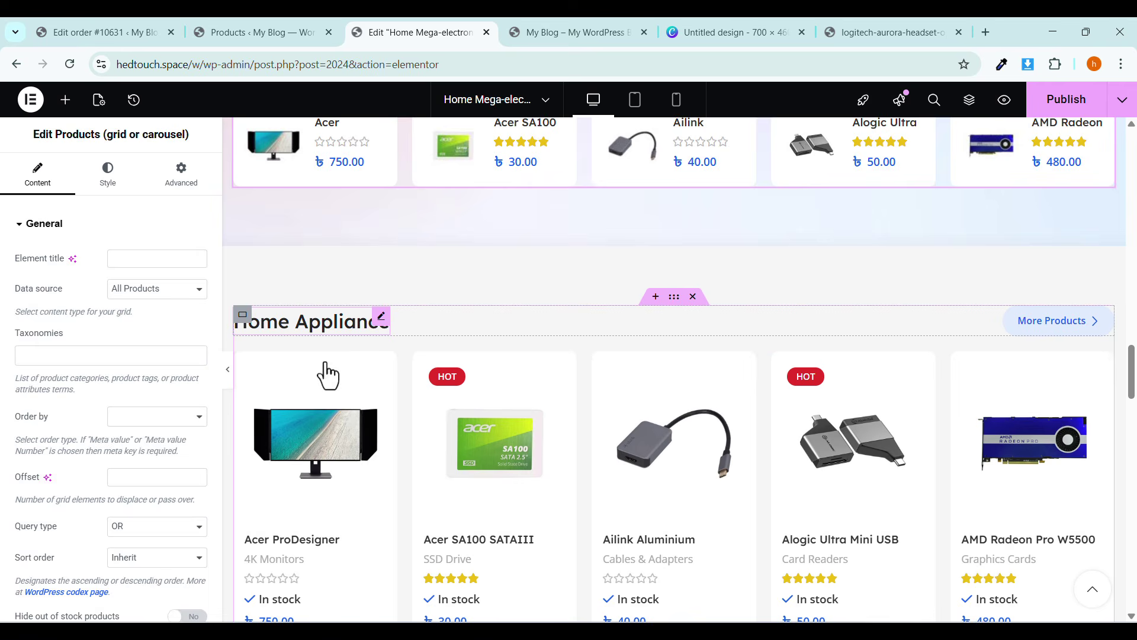
{"action": "left_click", "coordinate": [328, 321]}
{"action": "left_click", "coordinate": [351, 385]}
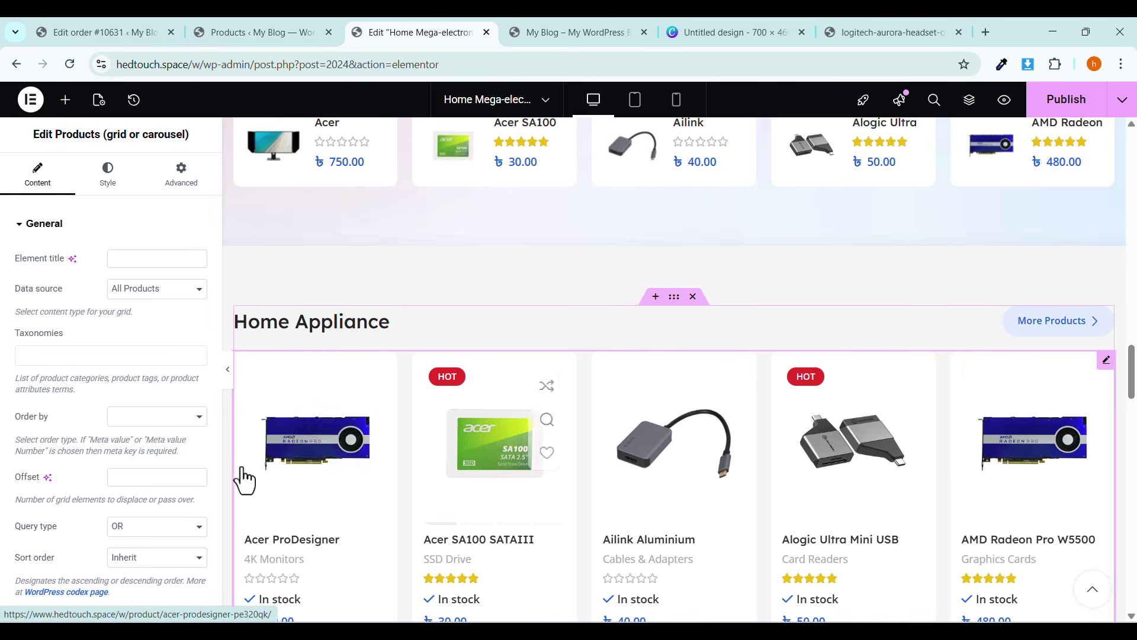
{"action": "scroll", "coordinate": [184, 468], "scroll_direction": "down", "scroll_amount": 2}
{"action": "scroll", "coordinate": [788, 343], "scroll_direction": "down", "scroll_amount": 1}
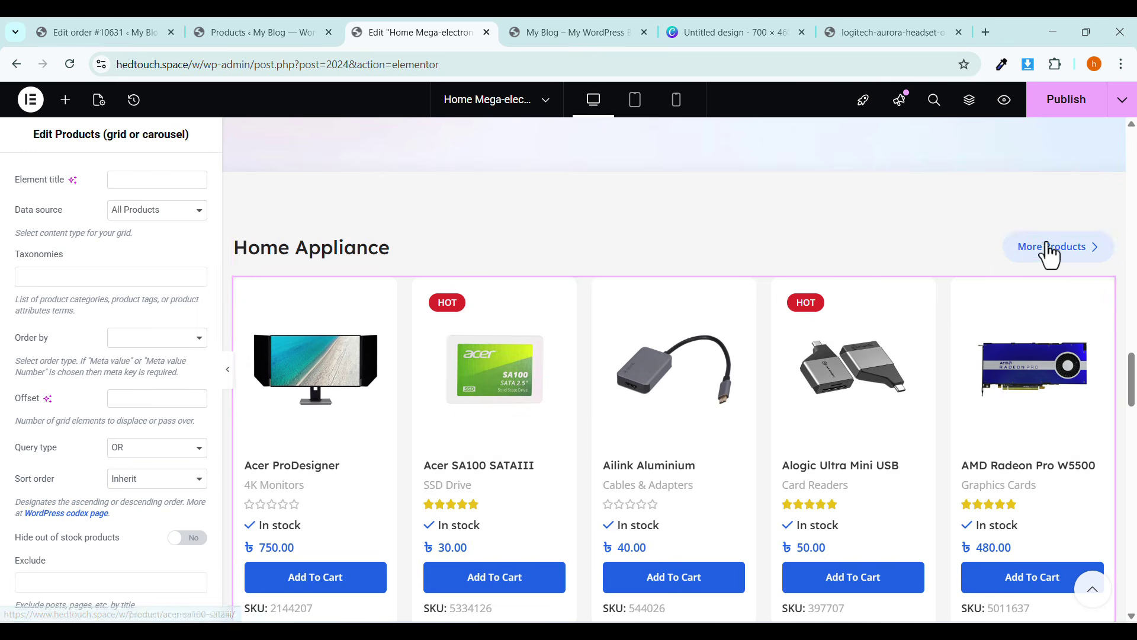
{"action": "scroll", "coordinate": [798, 281], "scroll_direction": "up", "scroll_amount": 2}
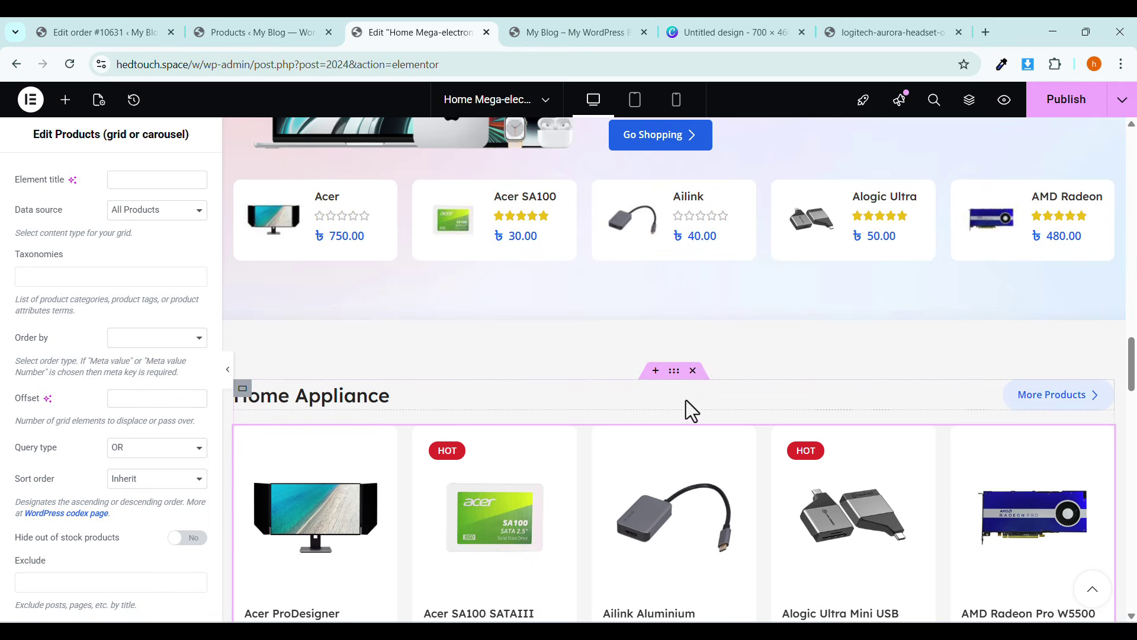
{"action": "scroll", "coordinate": [685, 400], "scroll_direction": "down", "scroll_amount": 2}
{"action": "scroll", "coordinate": [687, 439], "scroll_direction": "down", "scroll_amount": 4}
{"action": "scroll", "coordinate": [686, 437], "scroll_direction": "up", "scroll_amount": 6}
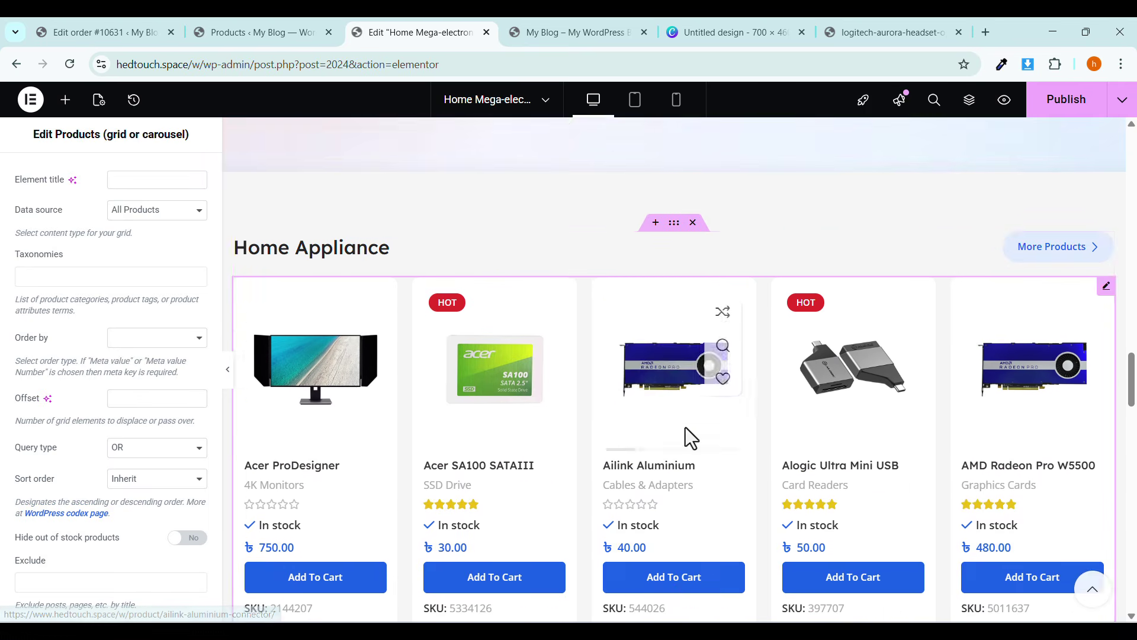
Delete the Home Appliance section and undo the deletion.
{"action": "left_click", "coordinate": [693, 371]}
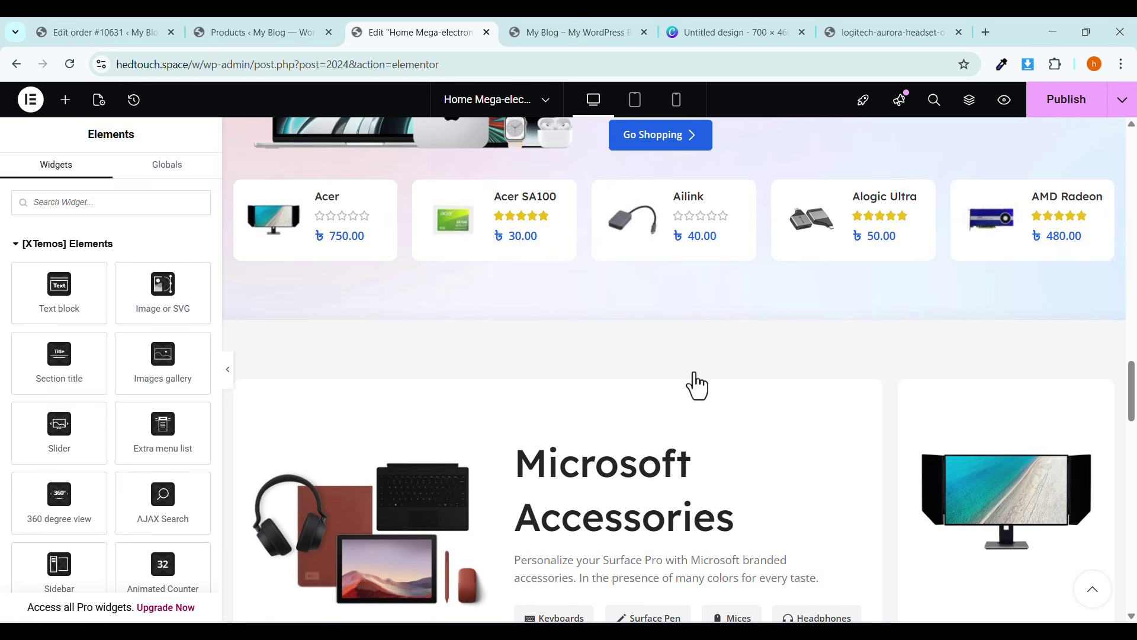
{"action": "mouse_move", "coordinate": [691, 372]}
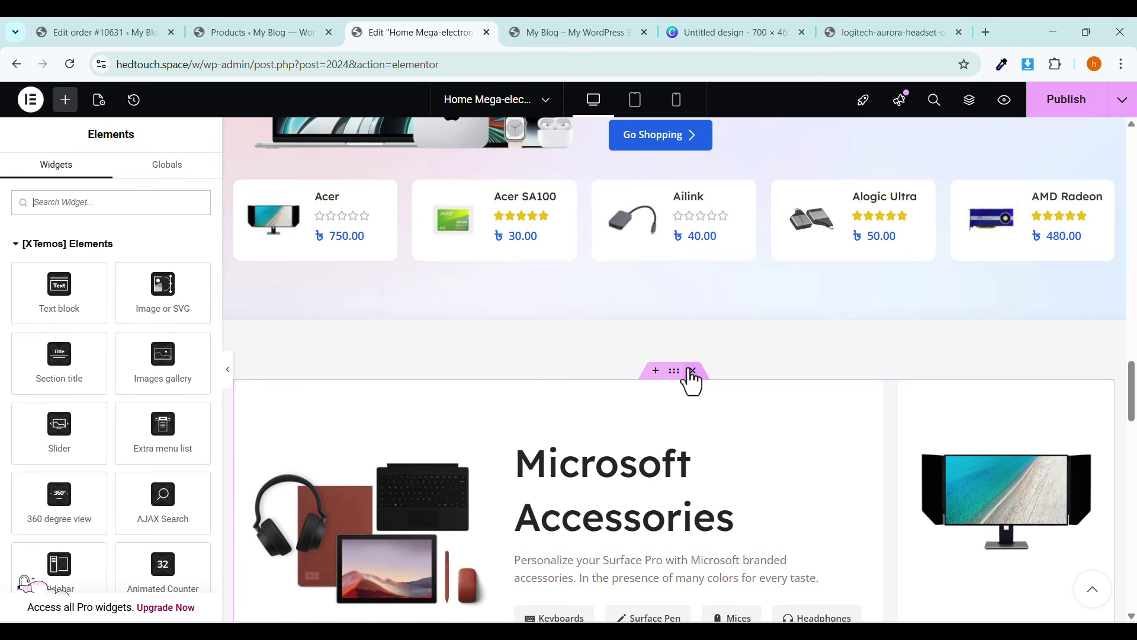
{"action": "scroll", "coordinate": [665, 335], "scroll_direction": "down", "scroll_amount": 3}
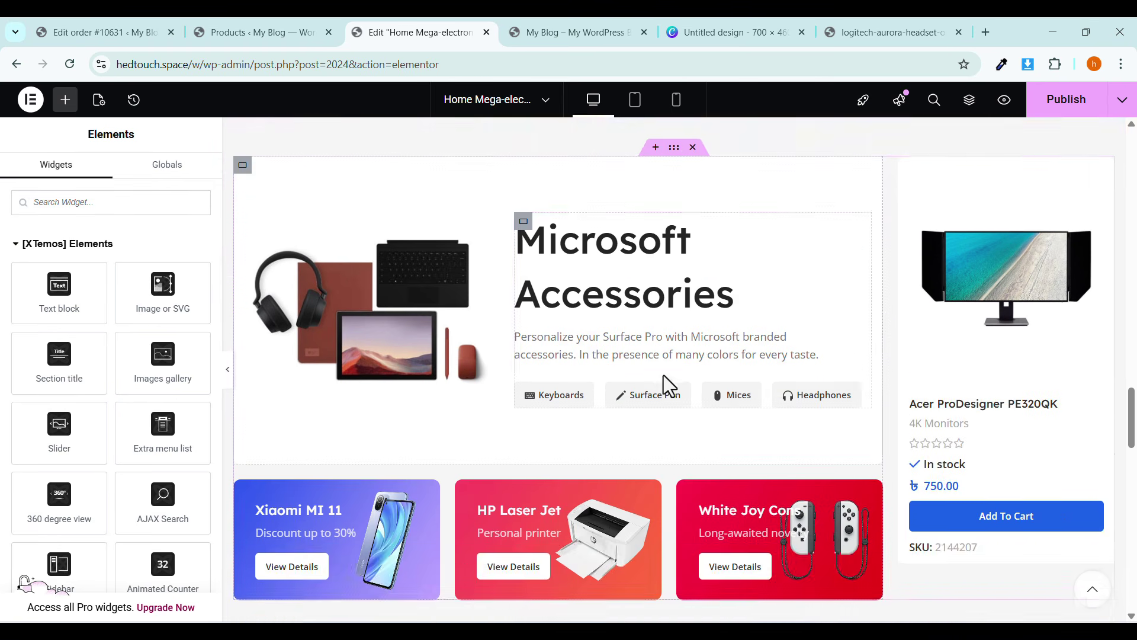
{"action": "scroll", "coordinate": [638, 330], "scroll_direction": "down", "scroll_amount": 10}
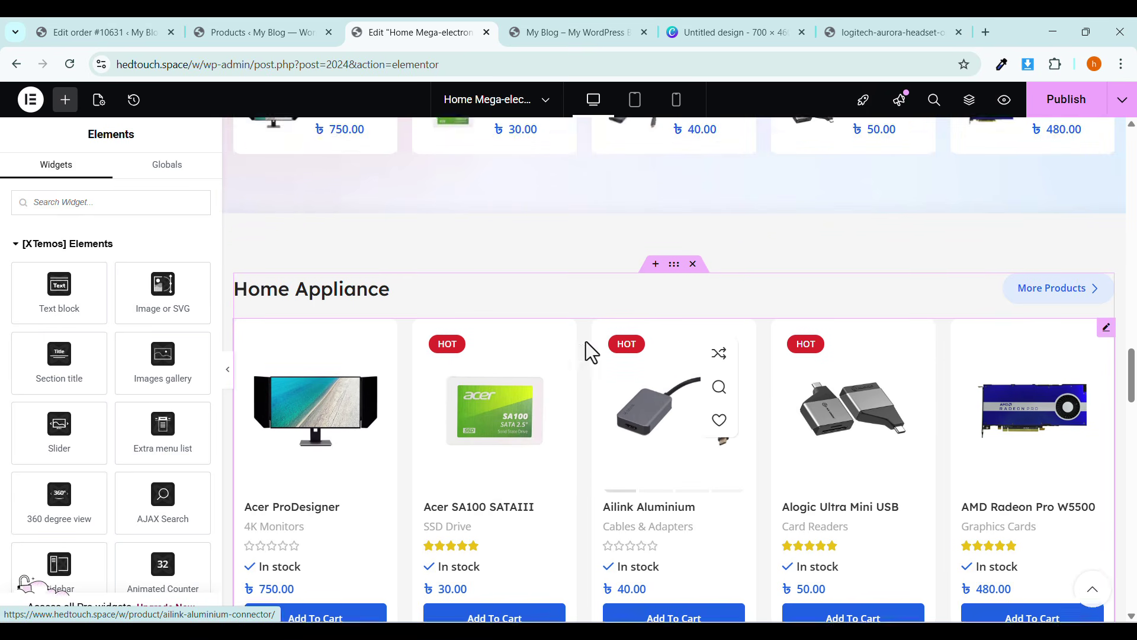
Inspect the image settings and the title and text settings of the Microsoft Accessories section.
{"action": "scroll", "coordinate": [487, 357], "scroll_direction": "down", "scroll_amount": 7}
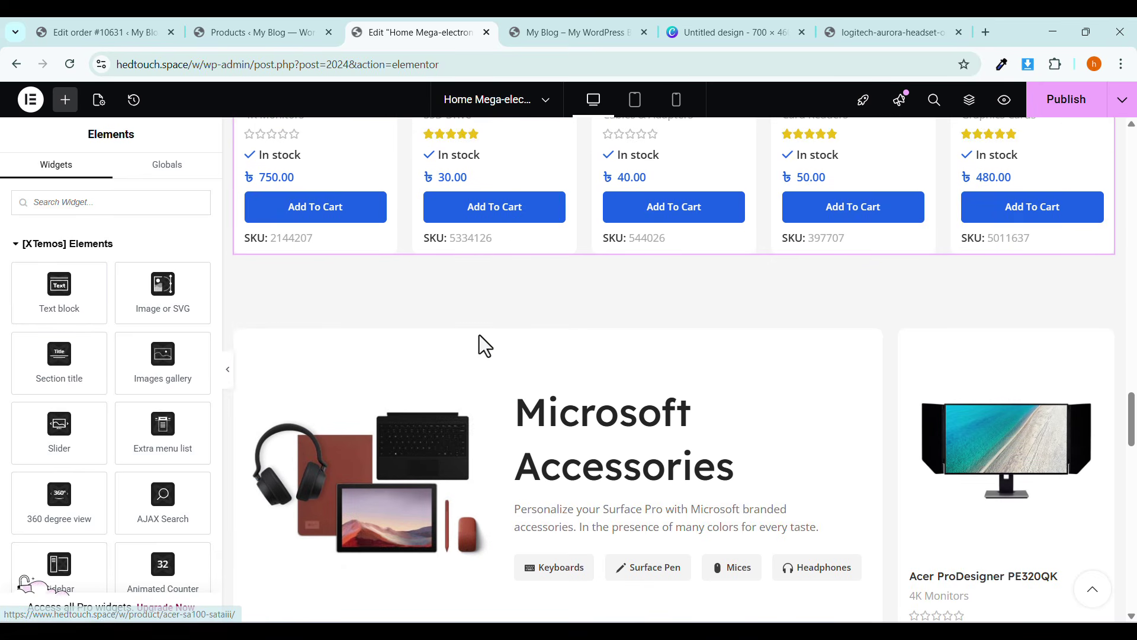
{"action": "scroll", "coordinate": [479, 336], "scroll_direction": "down", "scroll_amount": 3}
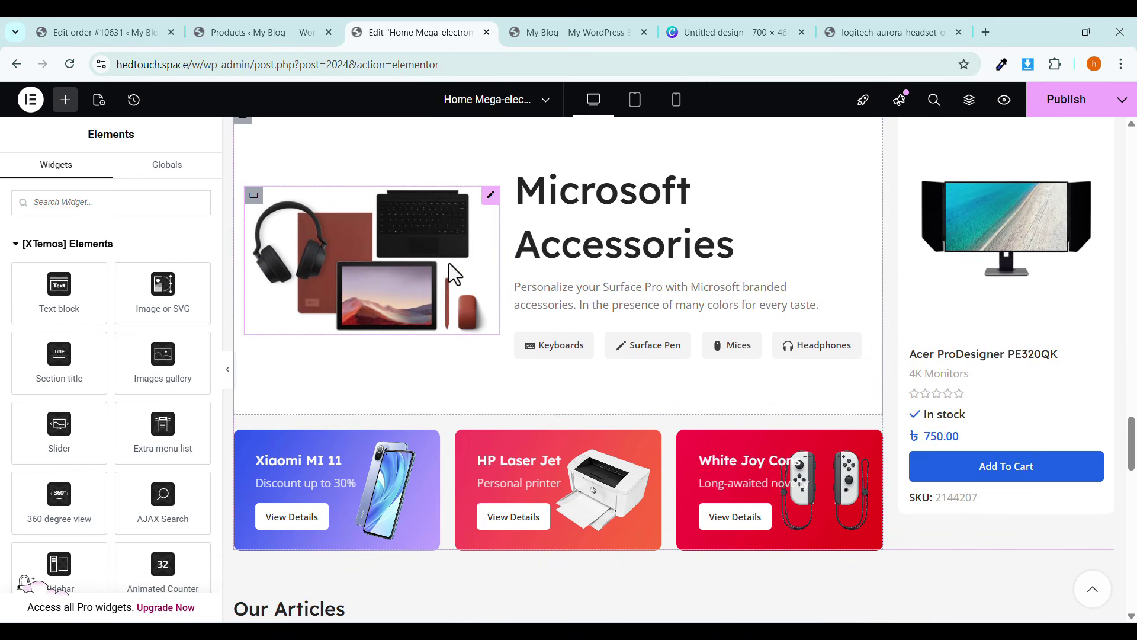
{"action": "scroll", "coordinate": [498, 293], "scroll_direction": "up", "scroll_amount": 1}
{"action": "left_click", "coordinate": [389, 309]}
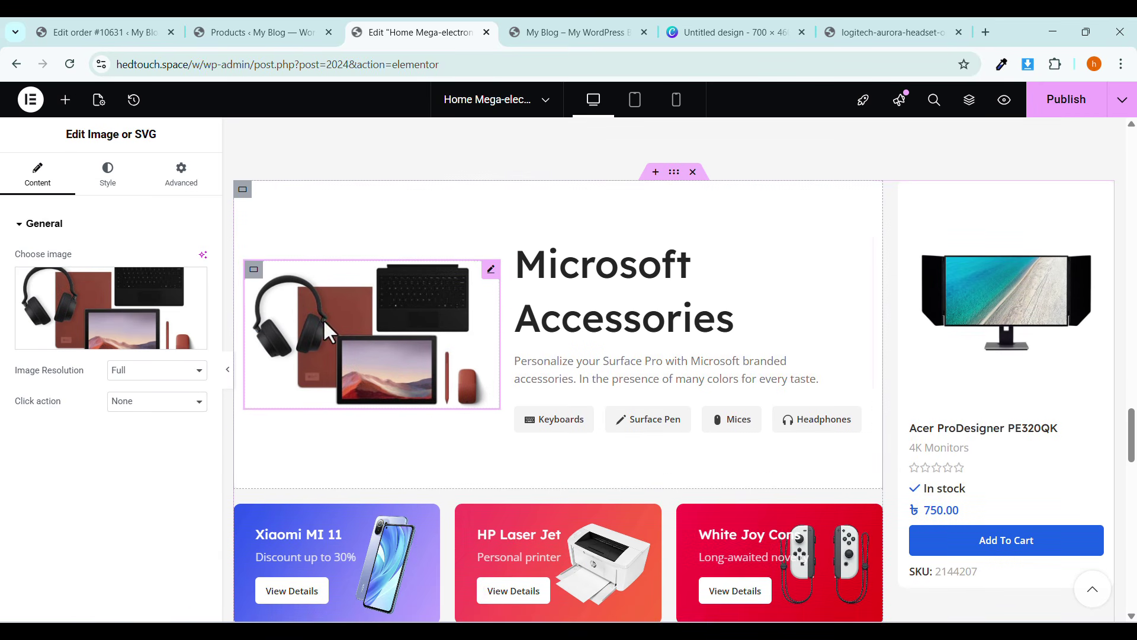
{"action": "left_click", "coordinate": [612, 285]}
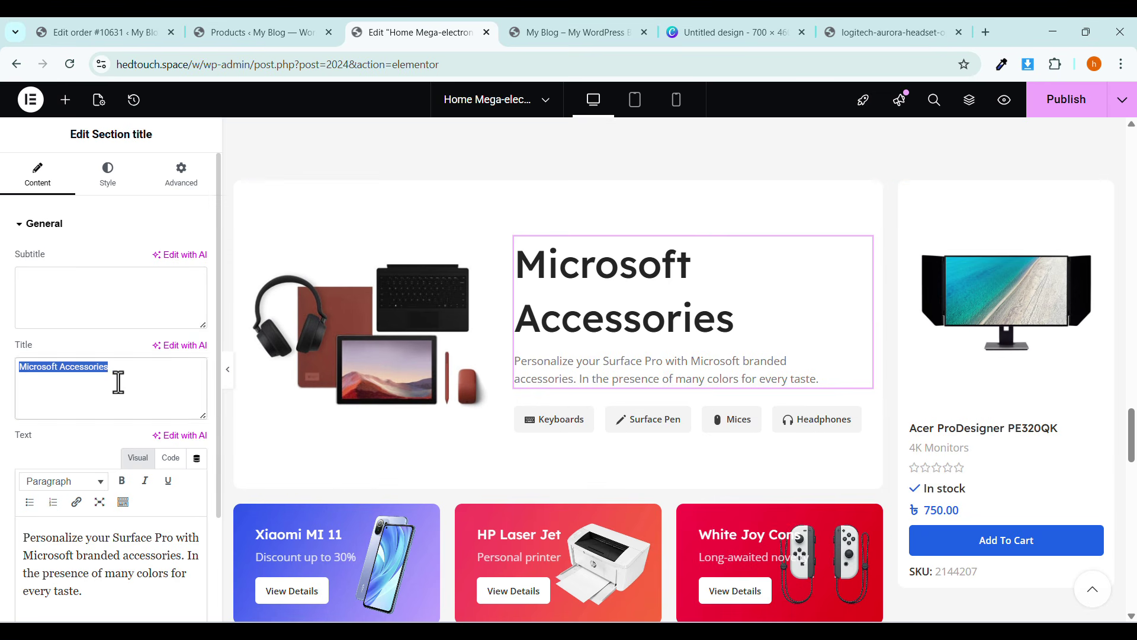
Inspect the Keyboards button's text, link and icon settings, viewing its icon in the media library without replacing it.
{"action": "left_click", "coordinate": [554, 419]}
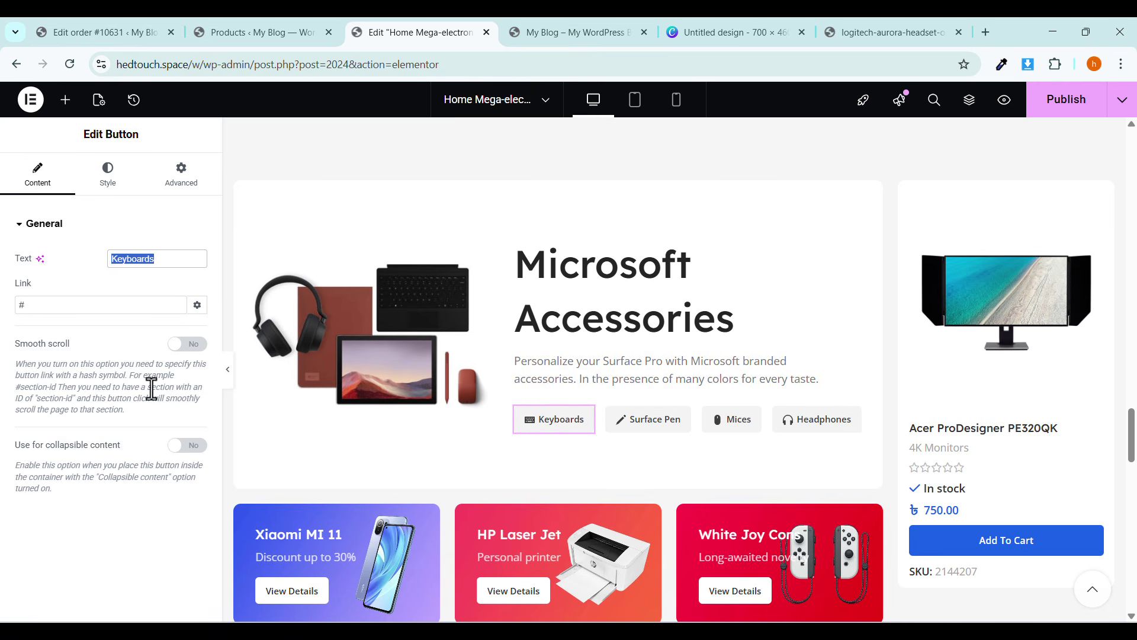
{"action": "left_click", "coordinate": [537, 433]}
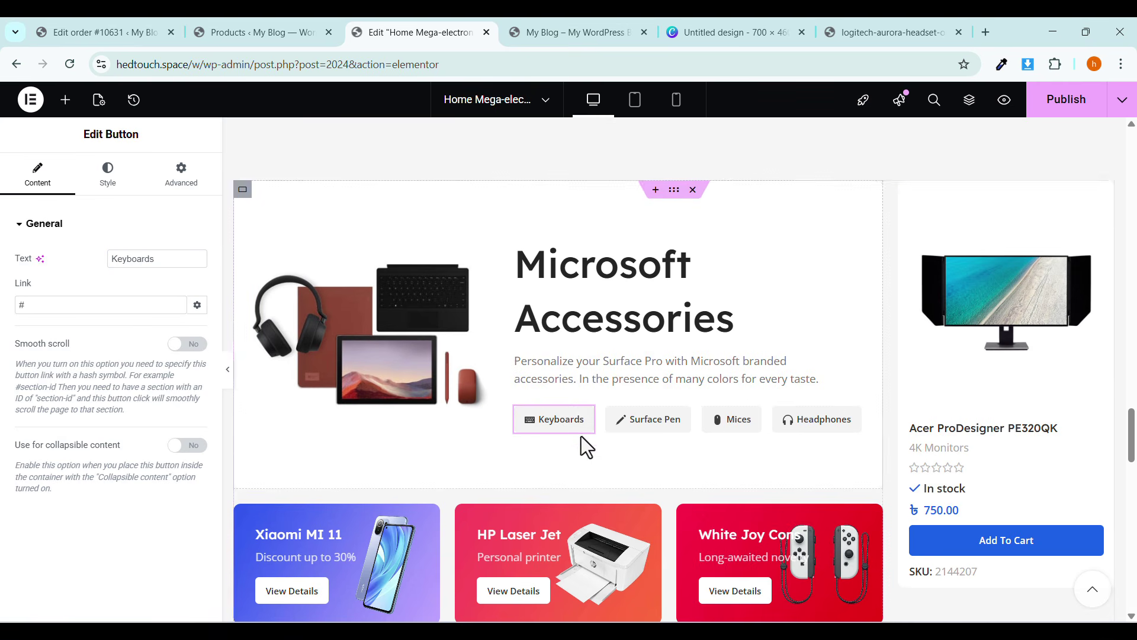
{"action": "scroll", "coordinate": [581, 438], "scroll_direction": "up", "scroll_amount": 2}
{"action": "left_click", "coordinate": [109, 176]}
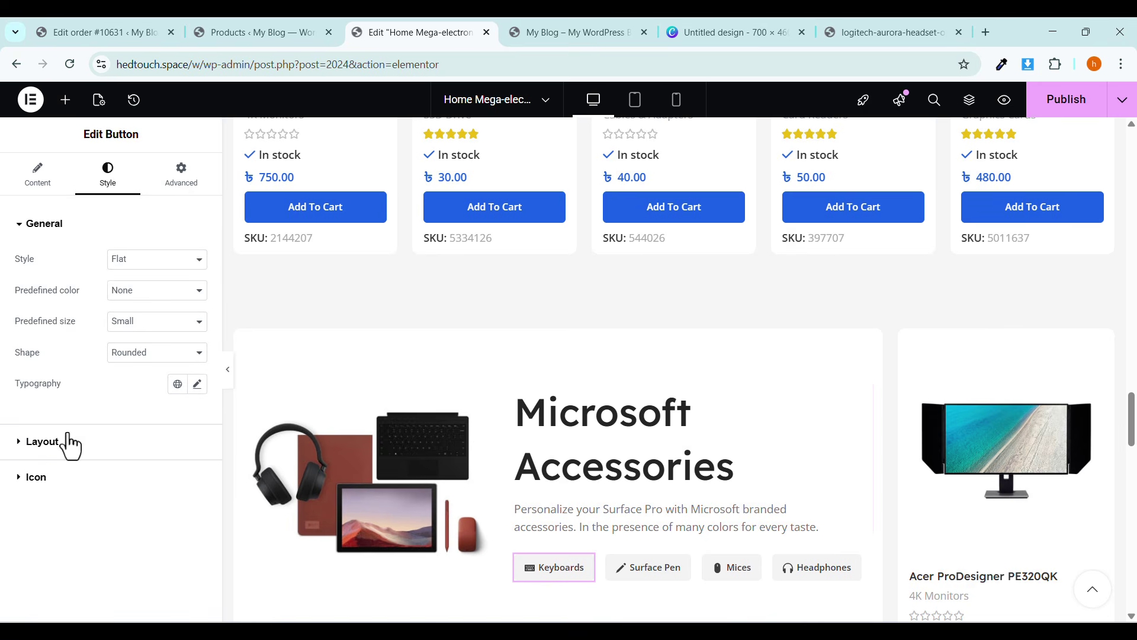
{"action": "left_click", "coordinate": [34, 478]}
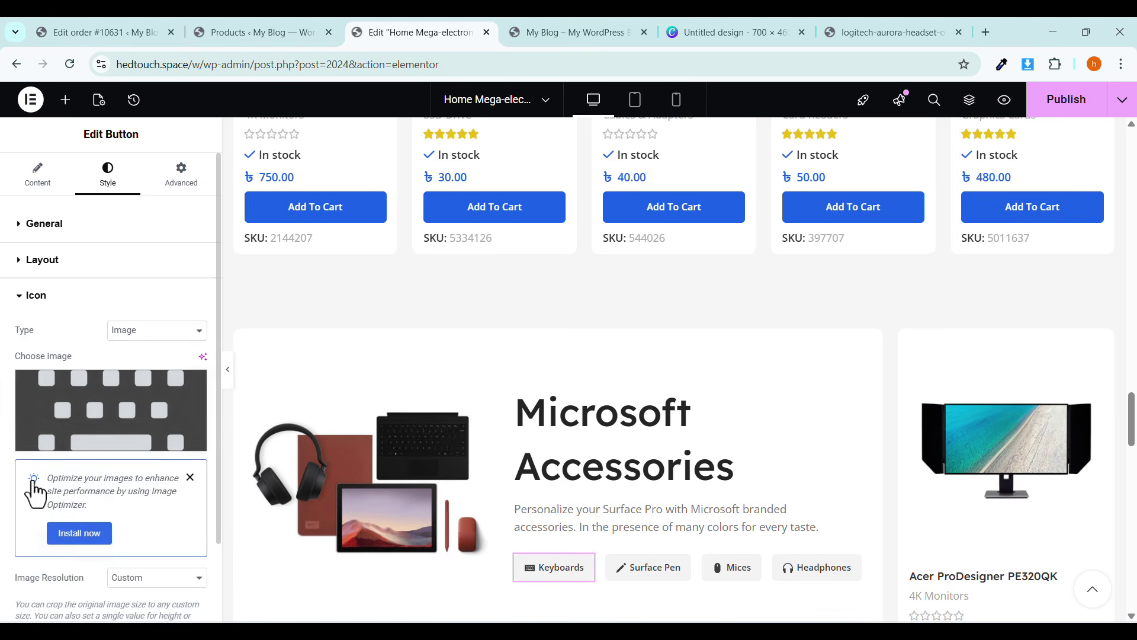
{"action": "left_click", "coordinate": [89, 408]}
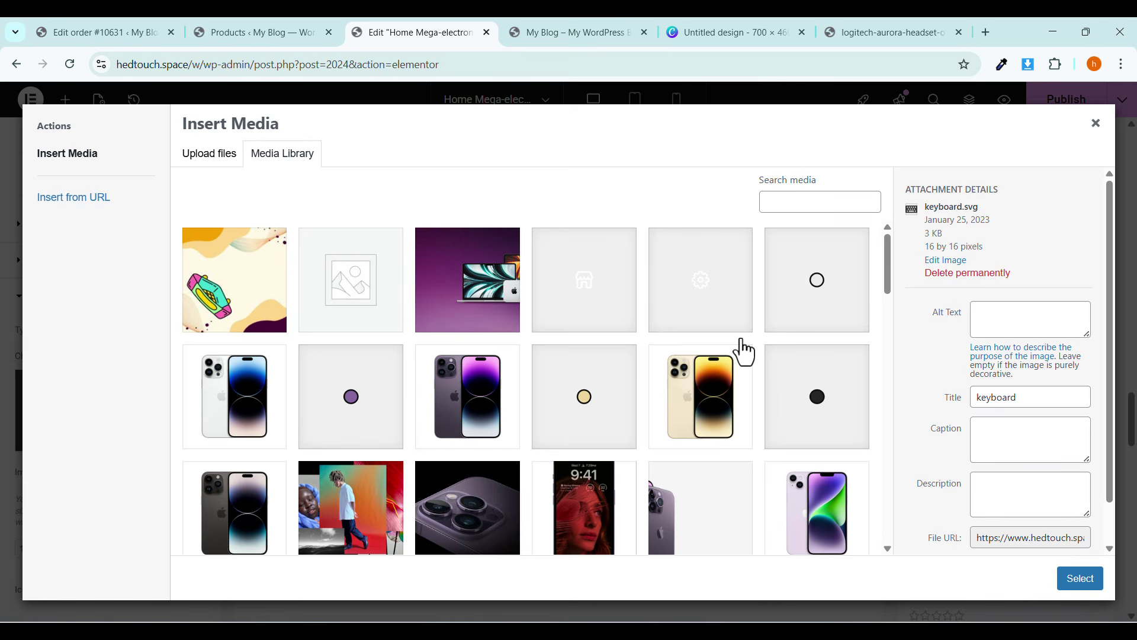
{"action": "left_click", "coordinate": [1096, 126]}
{"action": "scroll", "coordinate": [465, 499], "scroll_direction": "down", "scroll_amount": 1}
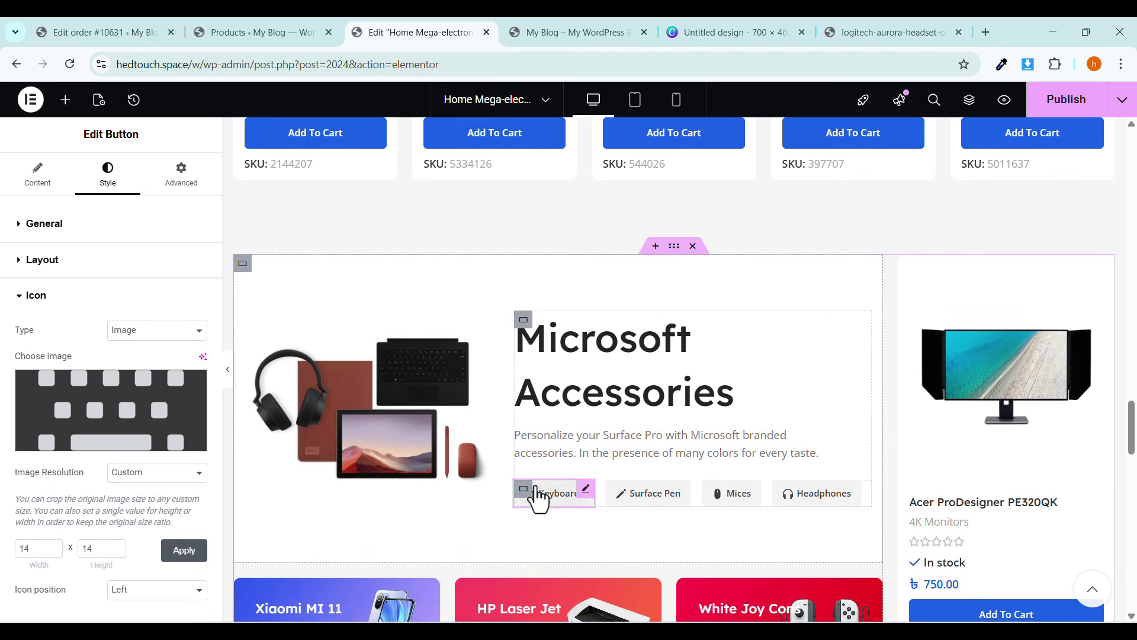
Inspect the Surface Pen button's text and icon settings, and open the settings of the Mices and Headphones buttons.
{"action": "scroll", "coordinate": [638, 501], "scroll_direction": "up", "scroll_amount": 10}
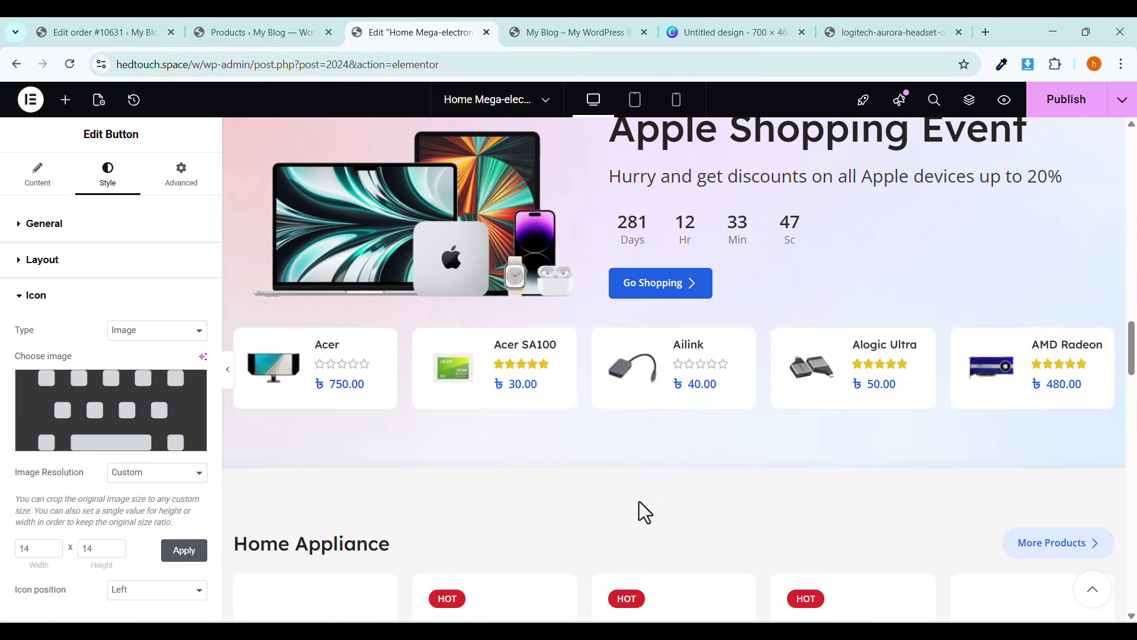
{"action": "scroll", "coordinate": [587, 415], "scroll_direction": "up", "scroll_amount": 5}
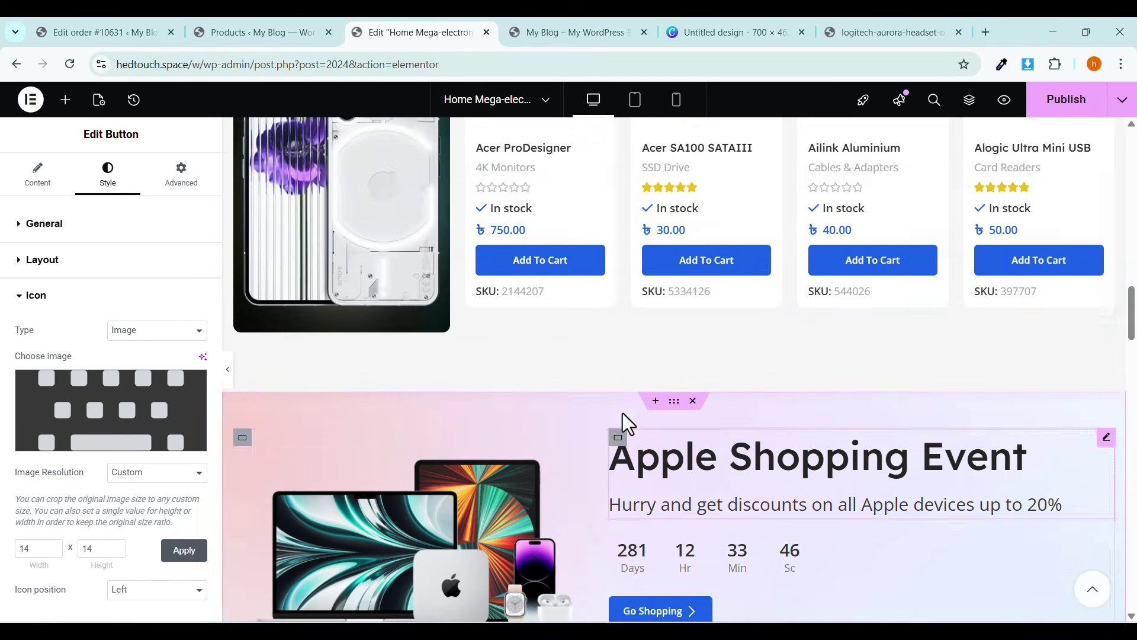
{"action": "scroll", "coordinate": [623, 415], "scroll_direction": "down", "scroll_amount": 10}
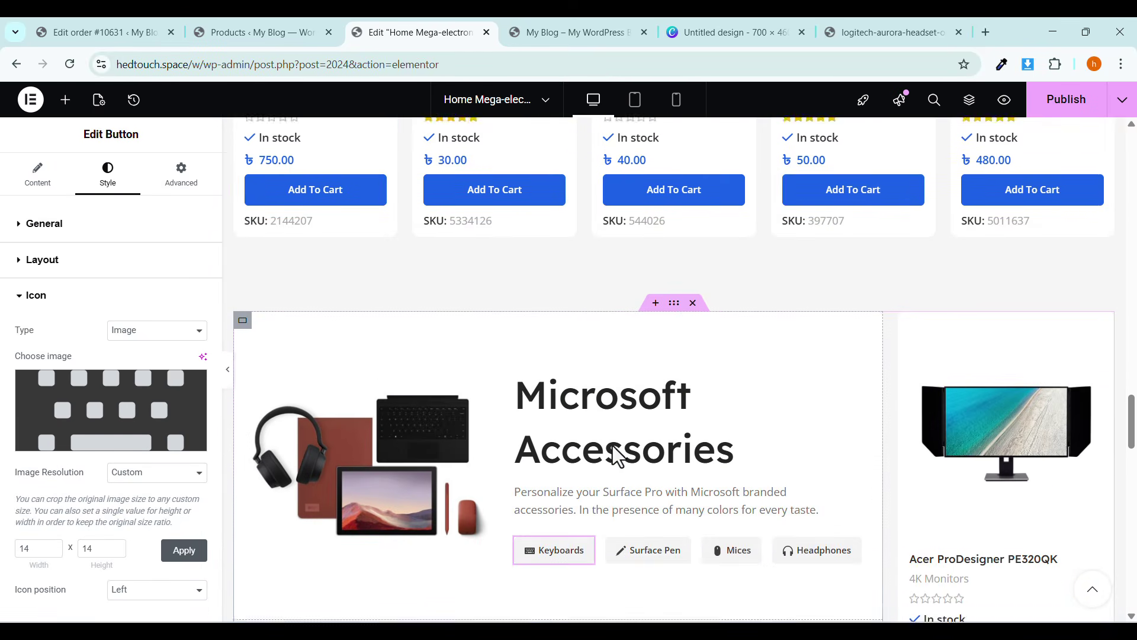
{"action": "scroll", "coordinate": [616, 456], "scroll_direction": "down", "scroll_amount": 2}
{"action": "left_click", "coordinate": [642, 421]}
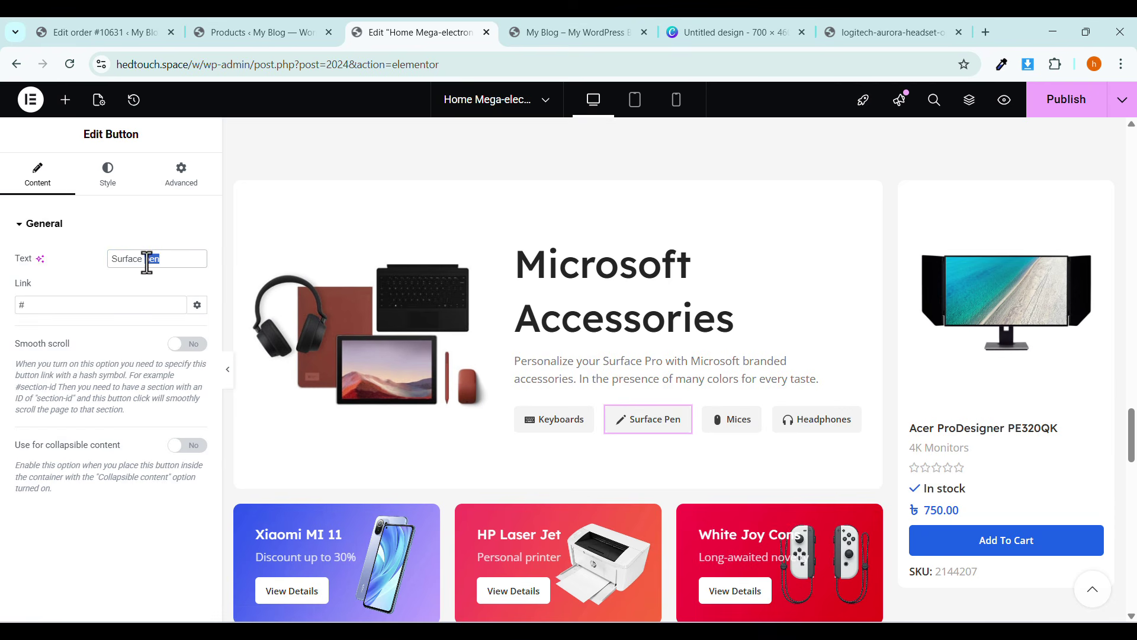
{"action": "left_click", "coordinate": [125, 177]}
{"action": "left_click", "coordinate": [35, 475]}
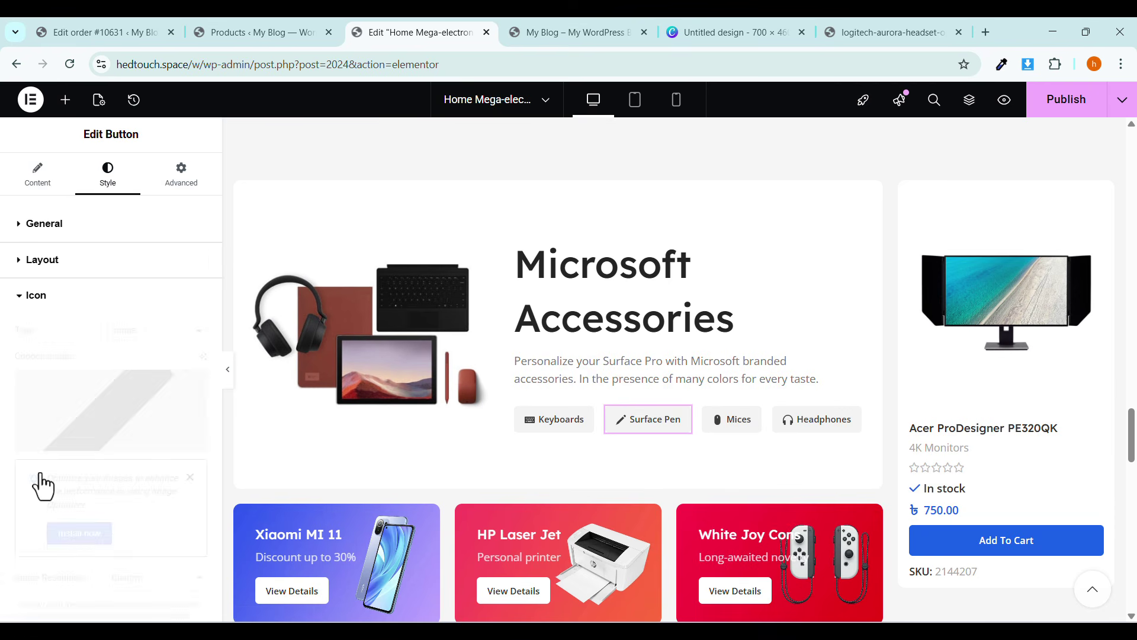
{"action": "left_click", "coordinate": [733, 422]}
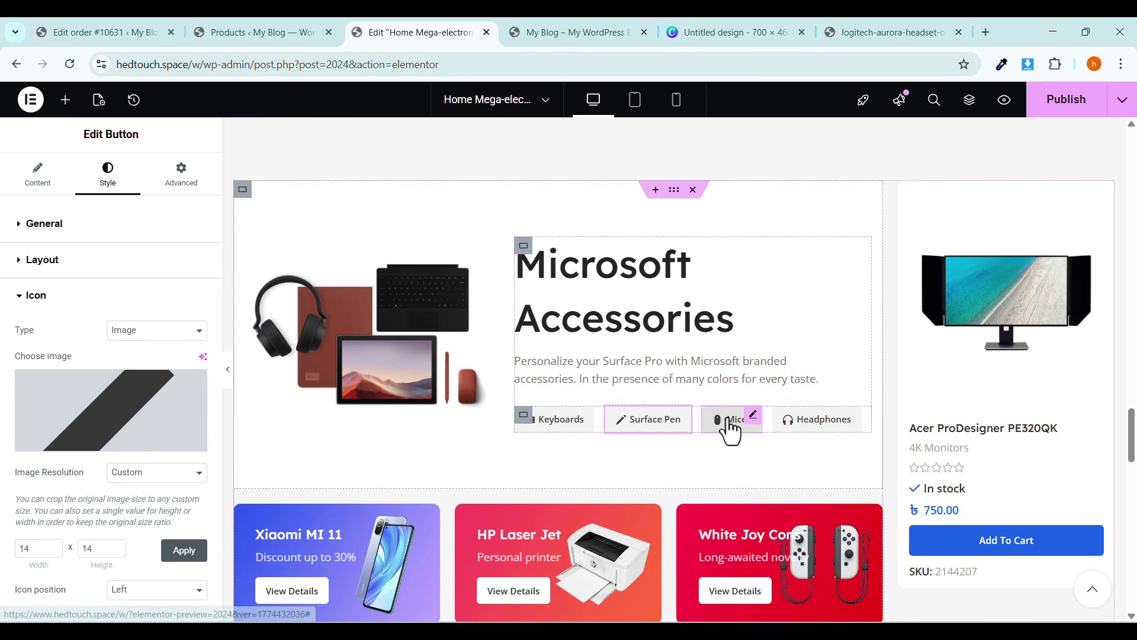
{"action": "left_click", "coordinate": [835, 427]}
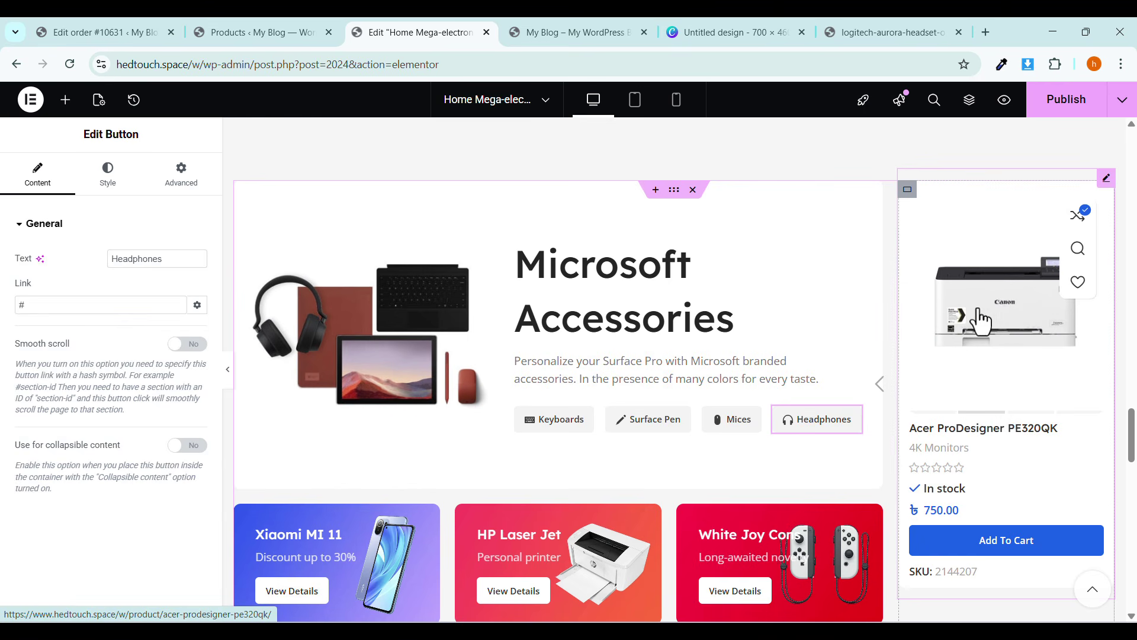
Inspect the settings of the product carousel beside Microsoft Accessories and of the White Joy Con promo banner below it.
{"action": "left_click", "coordinate": [977, 323]}
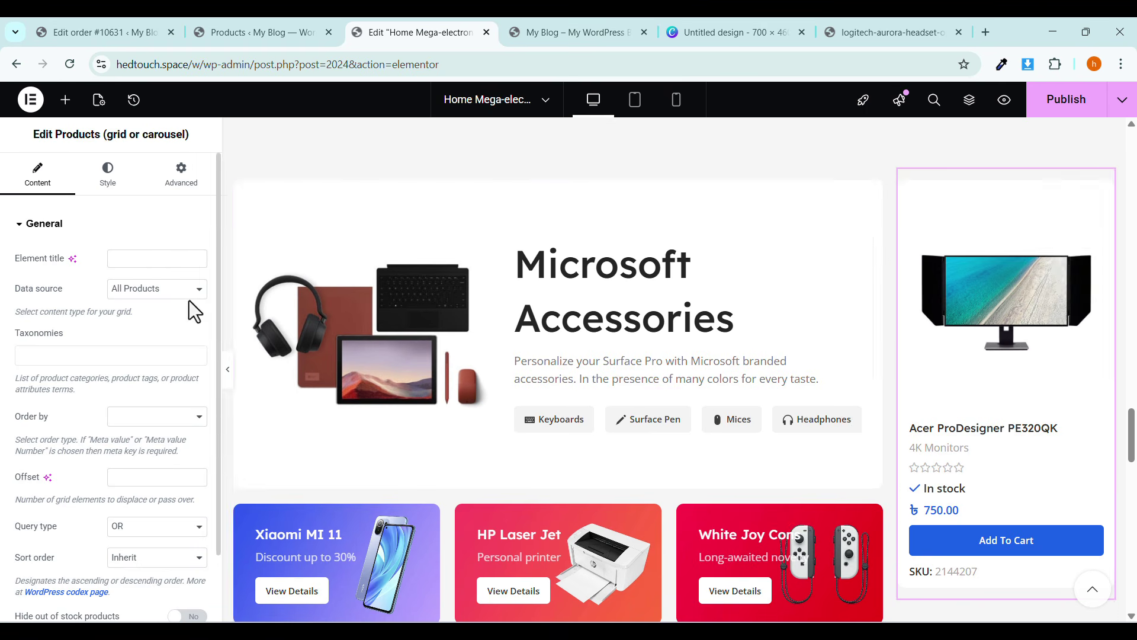
{"action": "scroll", "coordinate": [978, 372], "scroll_direction": "down", "scroll_amount": 1}
{"action": "scroll", "coordinate": [983, 355], "scroll_direction": "down", "scroll_amount": 2}
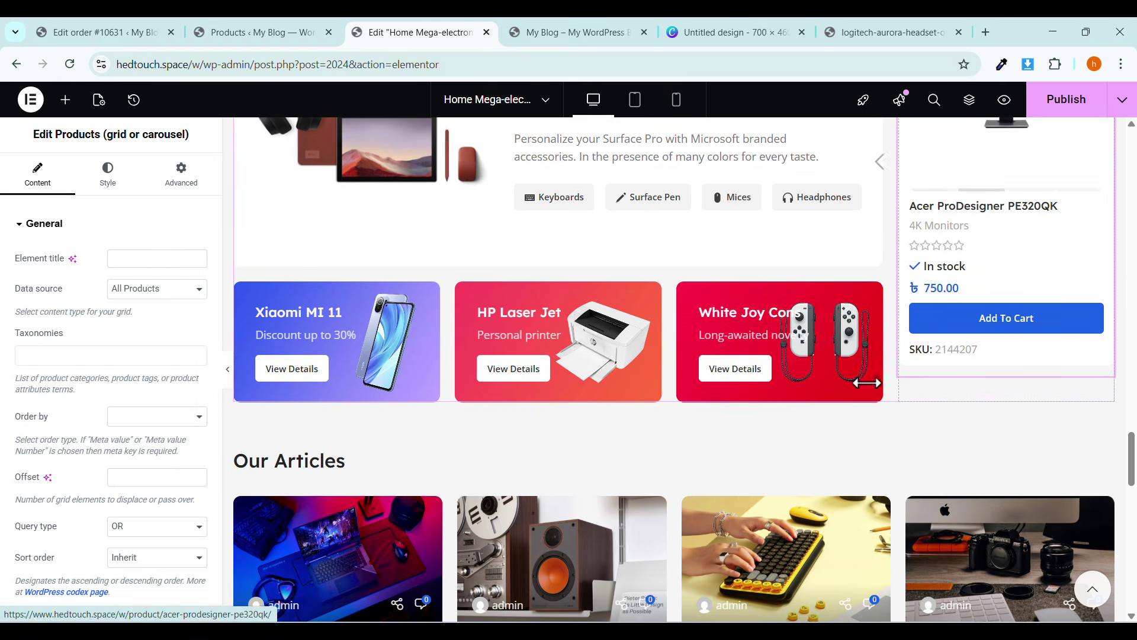
{"action": "left_click", "coordinate": [708, 350]}
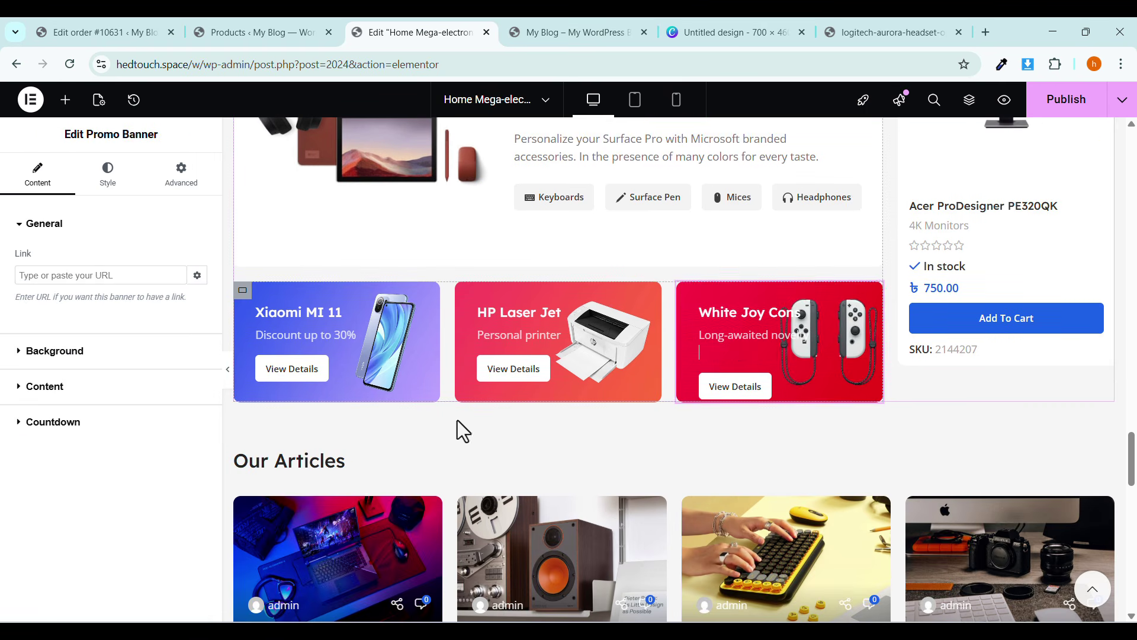
Examine the background and content settings of the White Joy Cons promo banner.
{"action": "left_click", "coordinate": [55, 351]}
{"action": "left_click", "coordinate": [39, 597]}
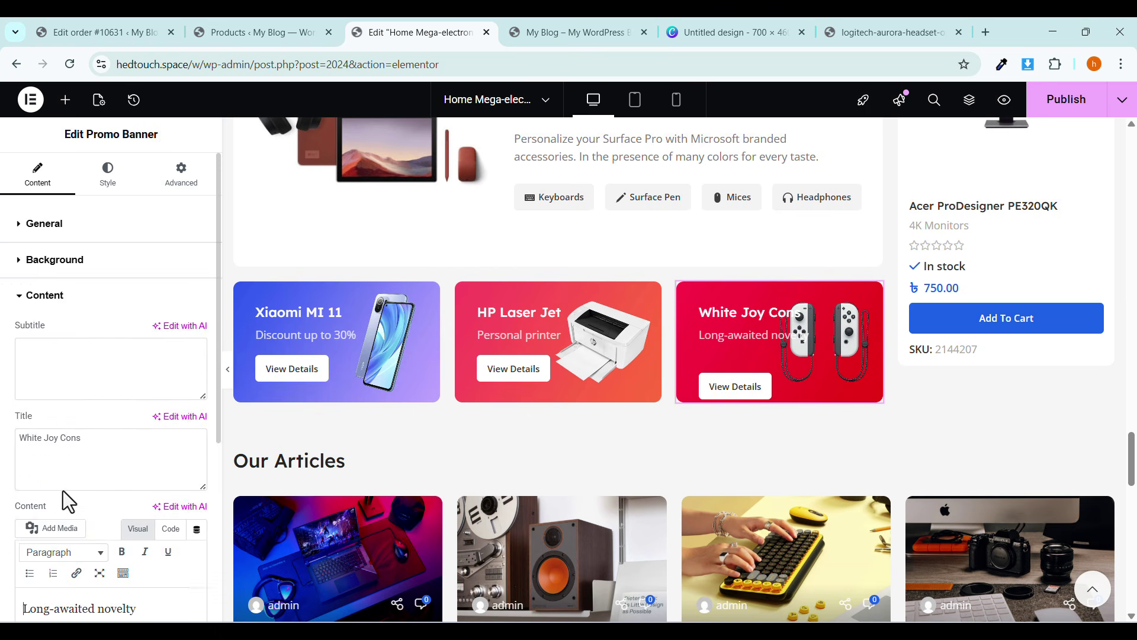
{"action": "scroll", "coordinate": [63, 509], "scroll_direction": "down", "scroll_amount": 2}
{"action": "scroll", "coordinate": [46, 267], "scroll_direction": "up", "scroll_amount": 2}
{"action": "left_click", "coordinate": [45, 299]}
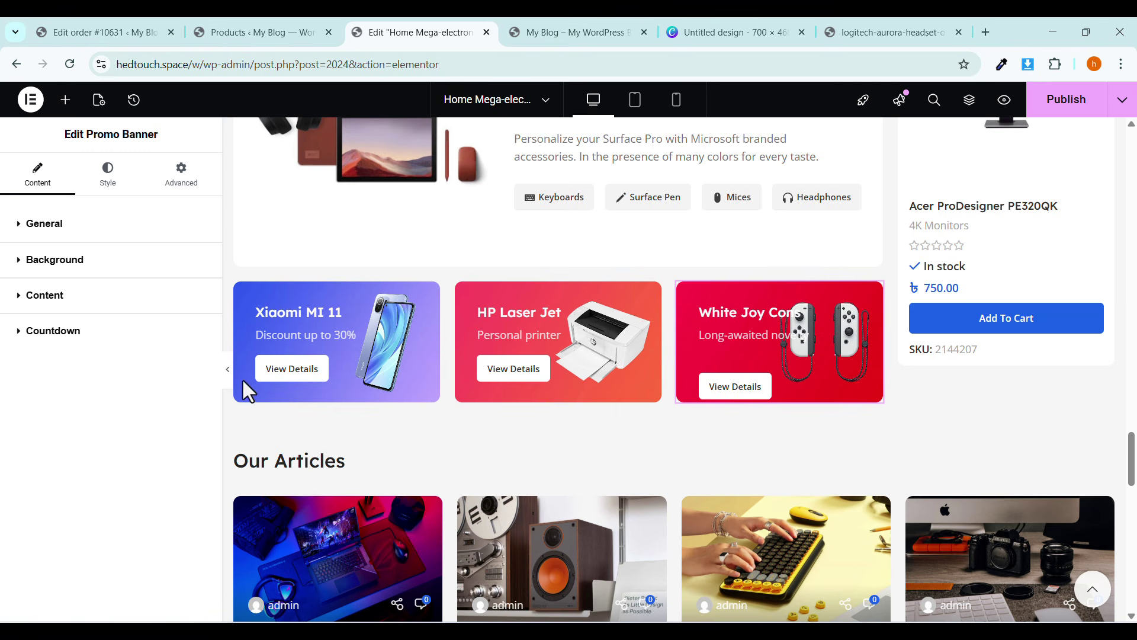
Open the settings of the Xiaomi MI 11, HP Laser Jet and White Joy Cons promo banners one after another.
{"action": "left_click", "coordinate": [370, 359]}
{"action": "left_click", "coordinate": [594, 348]}
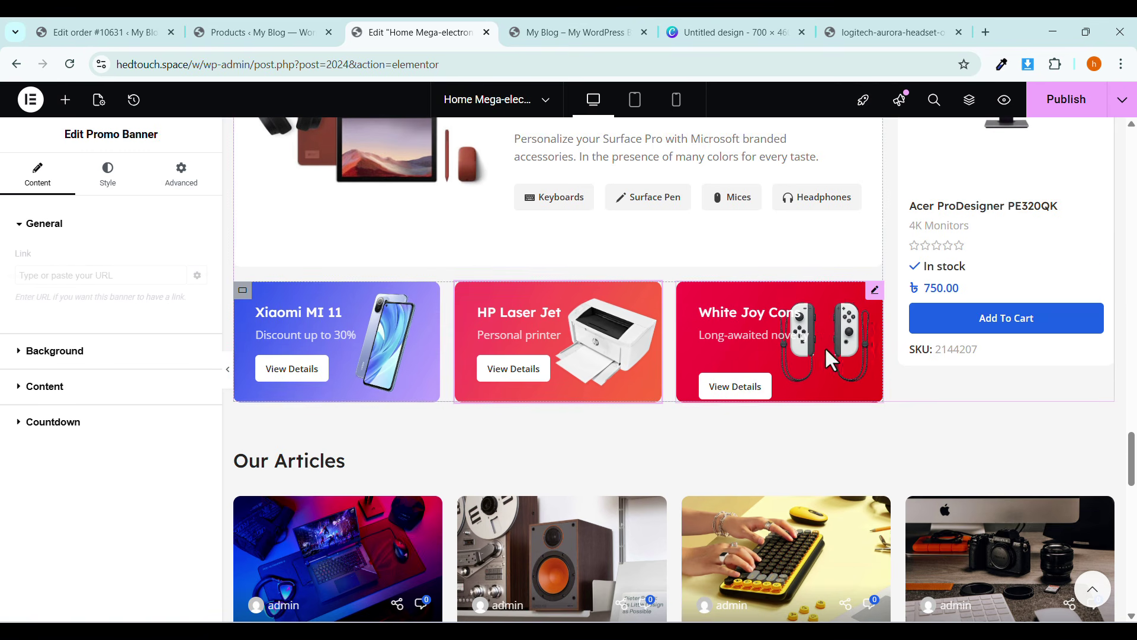
{"action": "left_click", "coordinate": [826, 355]}
Open the settings of the Our Articles section title and of the blog grid beneath it.
{"action": "scroll", "coordinate": [826, 357], "scroll_direction": "down", "scroll_amount": 3}
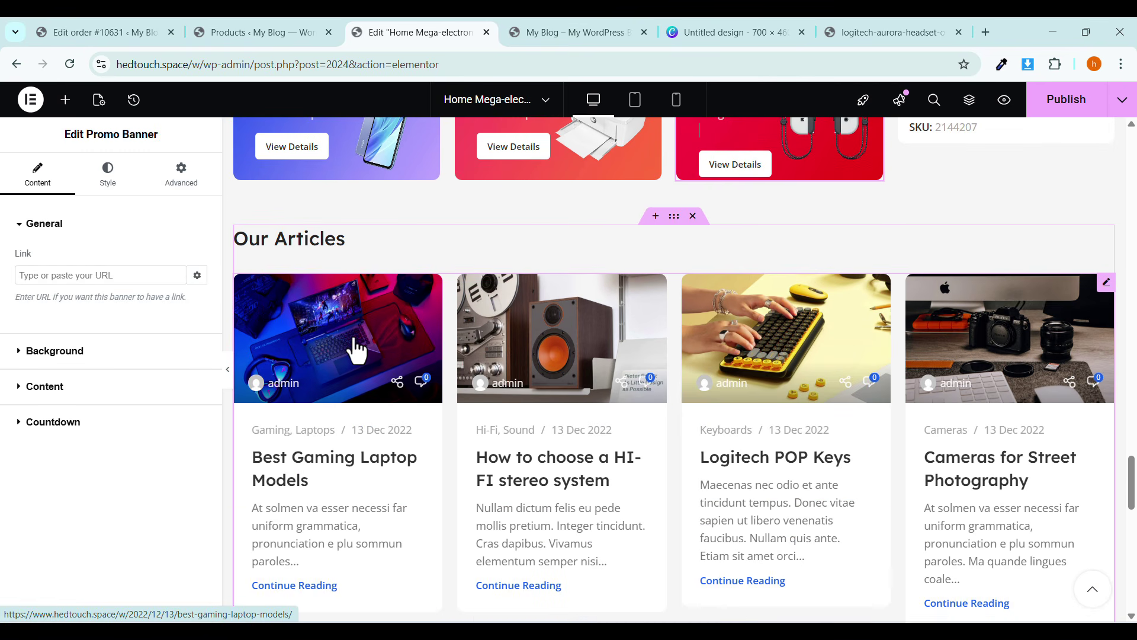
{"action": "left_click", "coordinate": [1023, 244]}
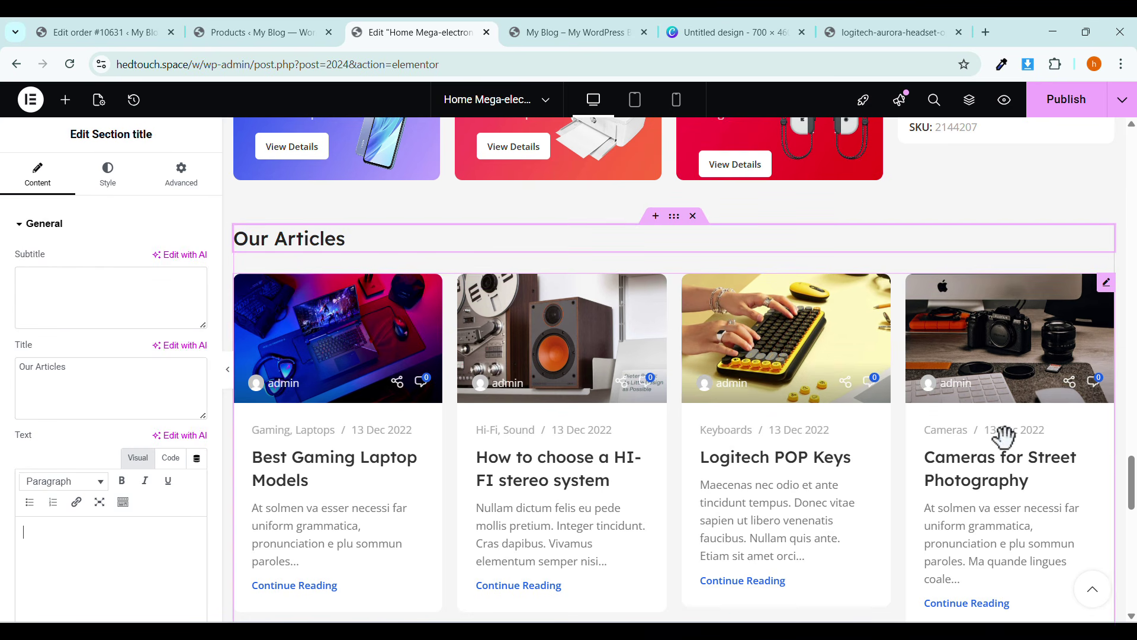
{"action": "left_click", "coordinate": [1105, 284]}
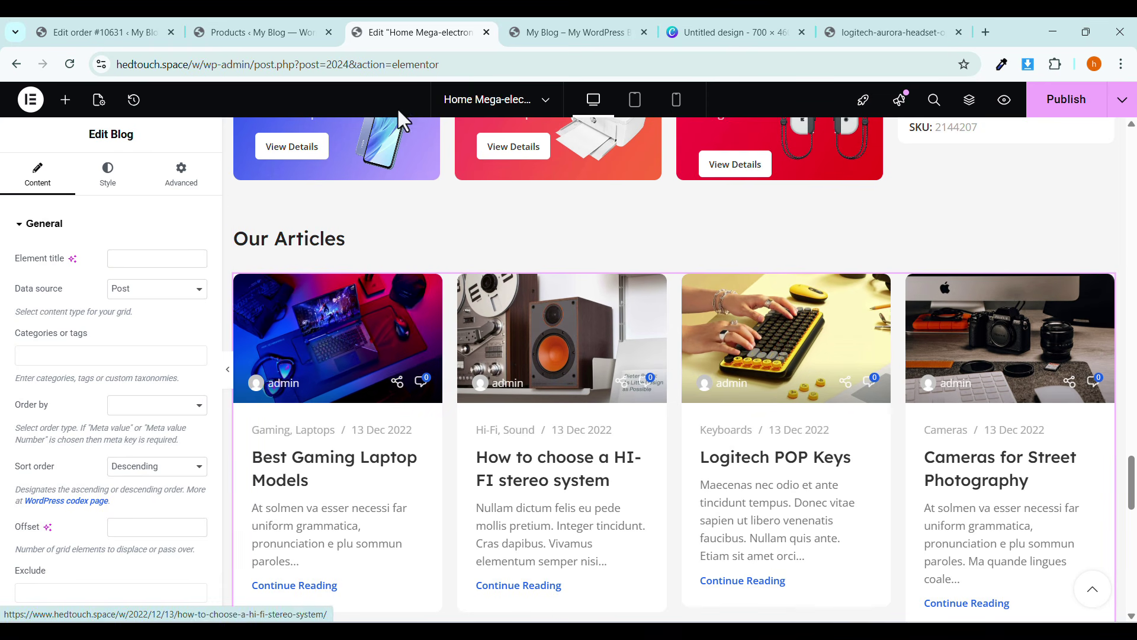
Open the Best Gaming Laptop Models post from the WordPress posts list and examine its featured image options.
{"action": "left_click", "coordinate": [88, 21]}
{"action": "mouse_move", "coordinate": [25, 196]}
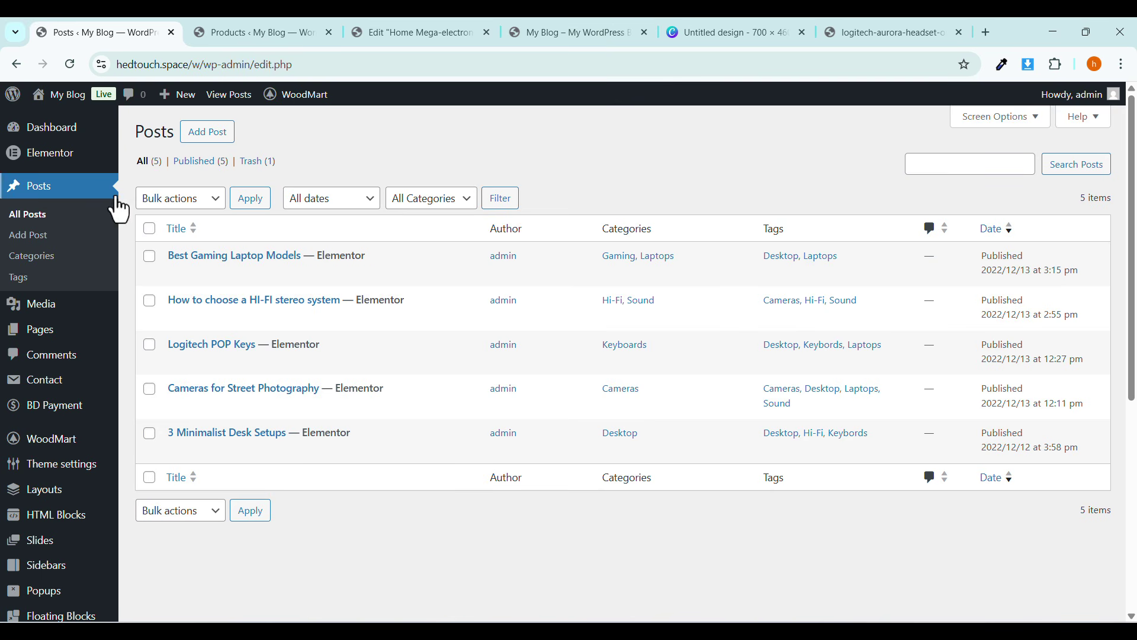
{"action": "left_click", "coordinate": [191, 260]}
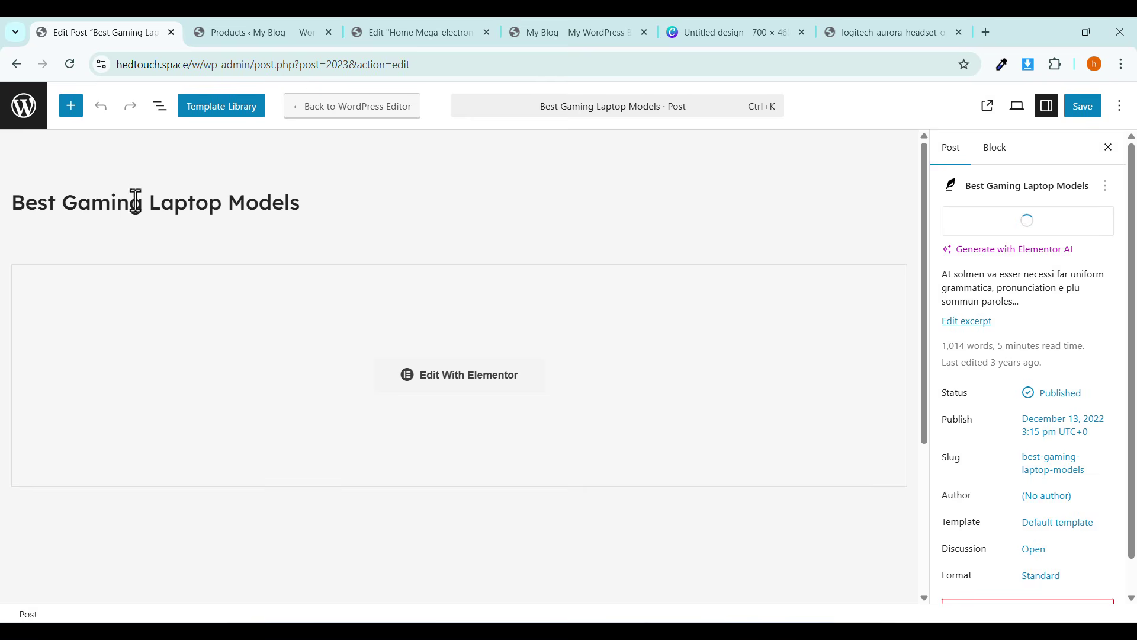
{"action": "scroll", "coordinate": [525, 273], "scroll_direction": "down", "scroll_amount": 2}
{"action": "scroll", "coordinate": [525, 275], "scroll_direction": "up", "scroll_amount": 1}
{"action": "mouse_move", "coordinate": [1013, 281]}
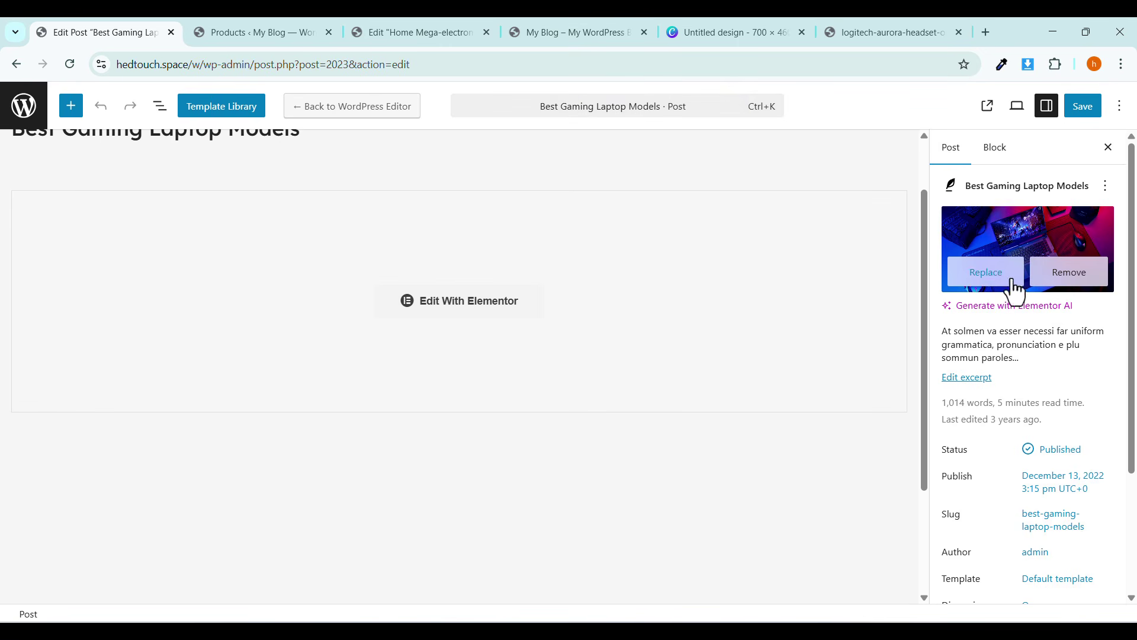
Return to the home page in the Elementor editor and look over the Our Articles post cards.
{"action": "left_click", "coordinate": [578, 34]}
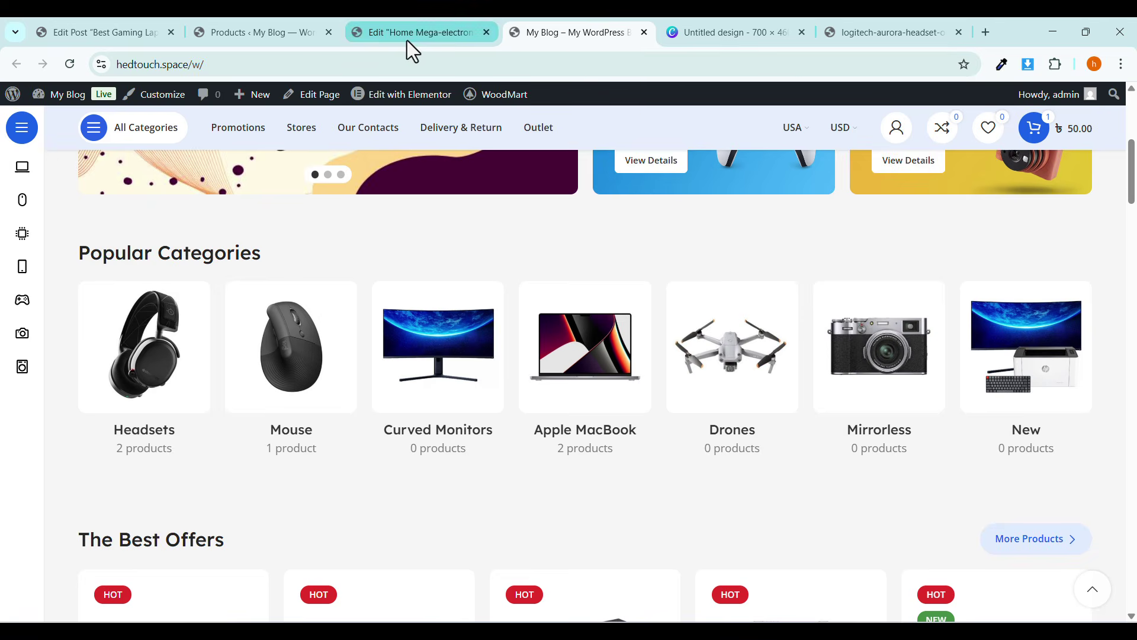
{"action": "left_click", "coordinate": [408, 33]}
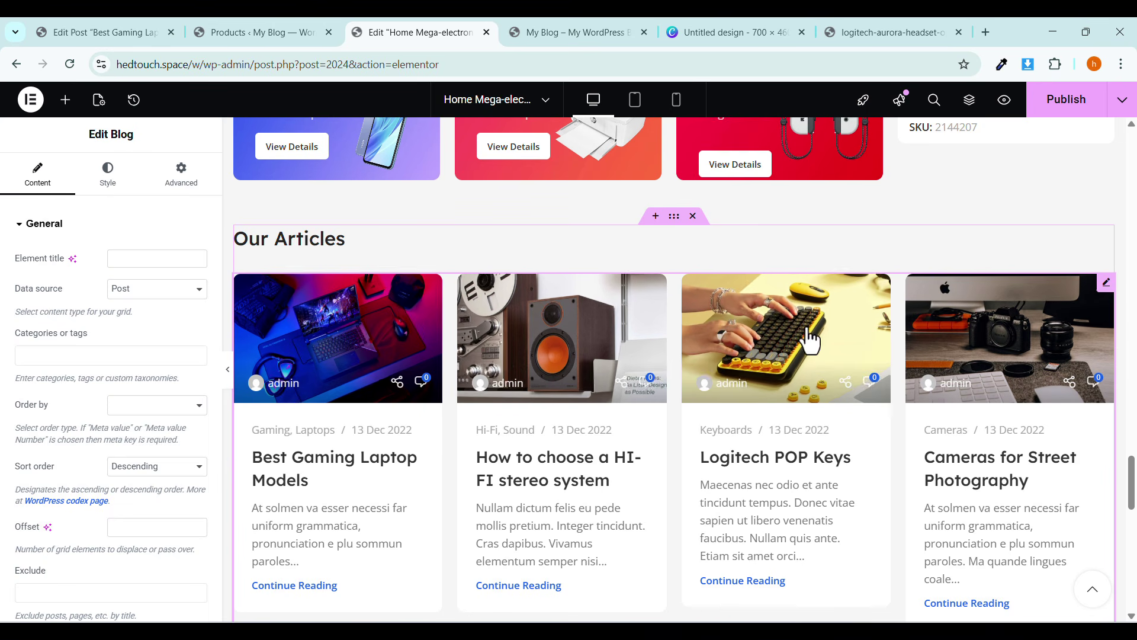
{"action": "scroll", "coordinate": [467, 392], "scroll_direction": "down", "scroll_amount": 1}
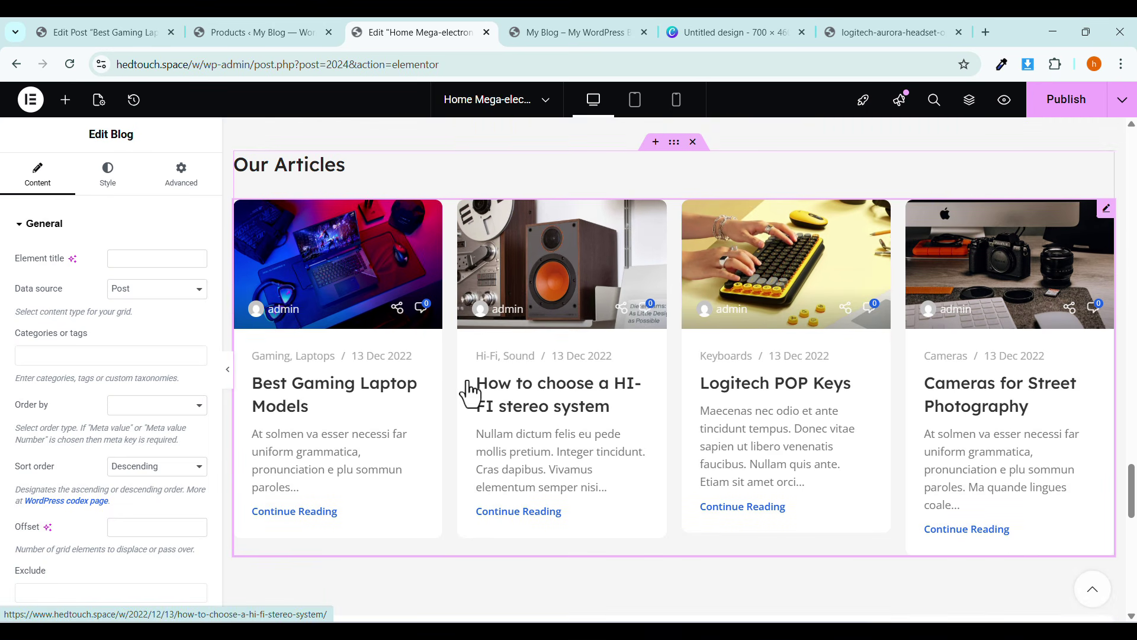
Go back to the posts list, select all posts and choose Move to Trash as the bulk action without applying it.
{"action": "left_click", "coordinate": [165, 35]}
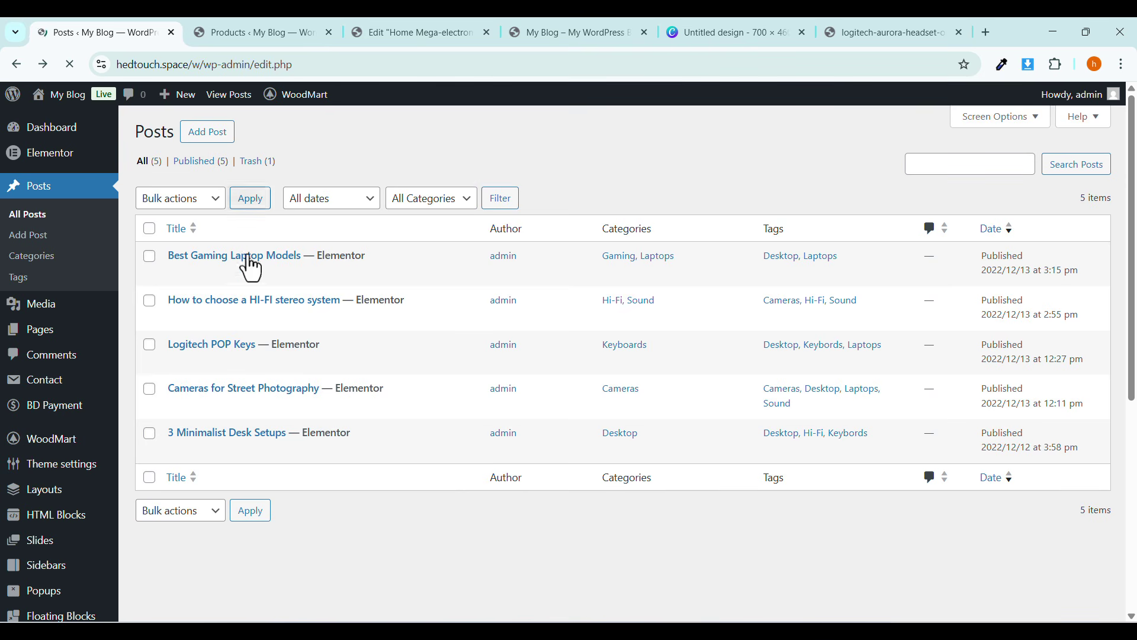
{"action": "left_click", "coordinate": [171, 198]}
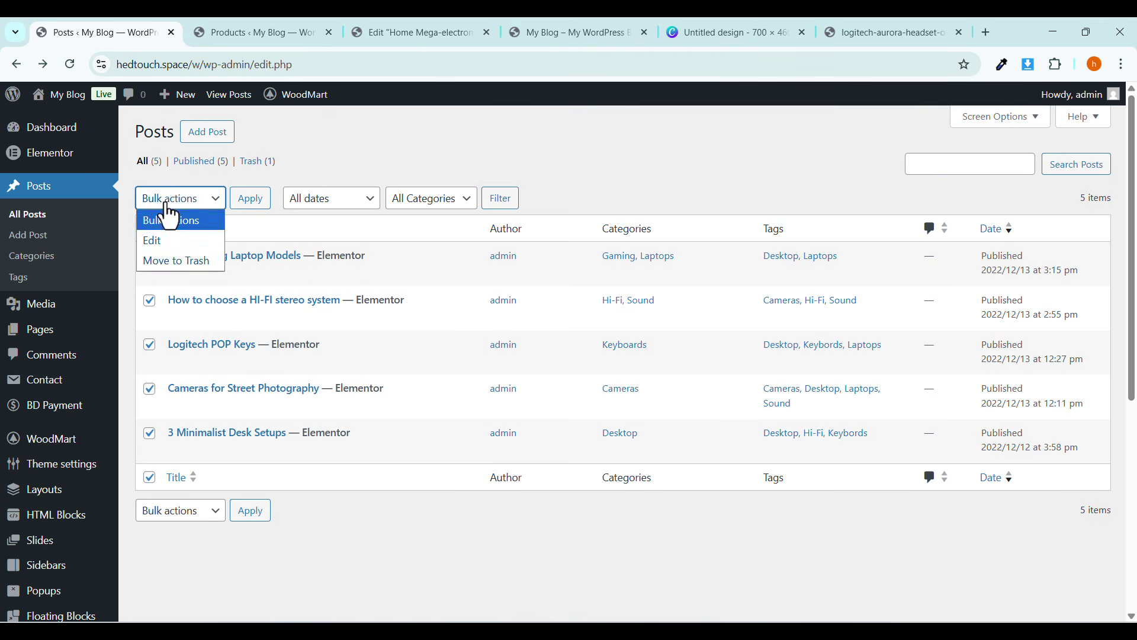
{"action": "left_click", "coordinate": [159, 261]}
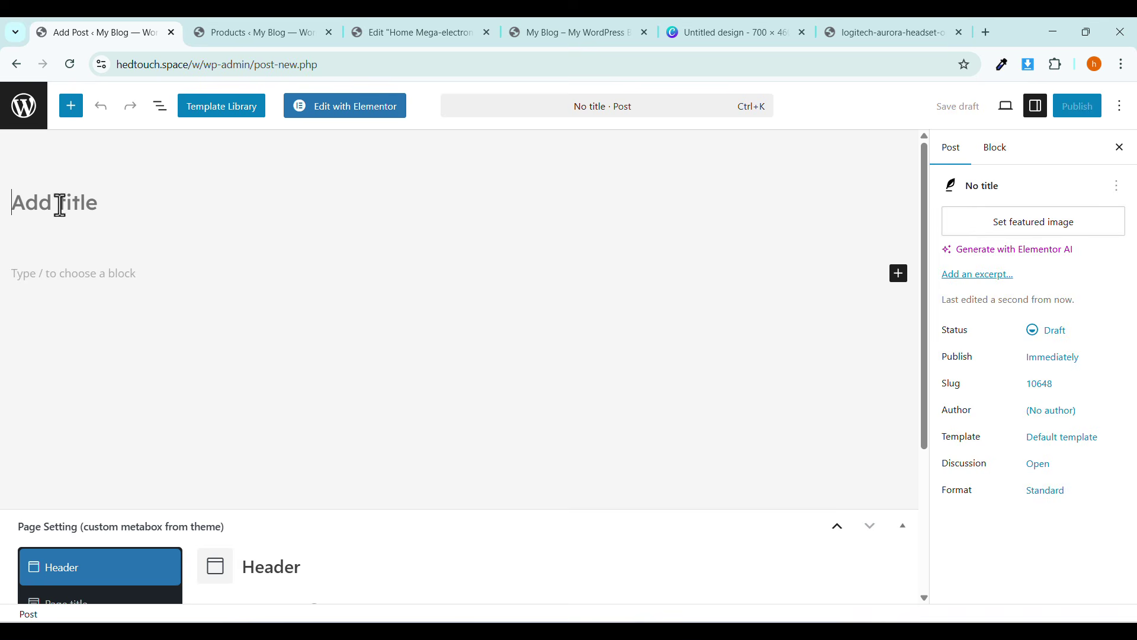
Try out a new post with the paragraph "hnuuhj", look into the featured image library, and leave the post without saving.
{"action": "left_click", "coordinate": [62, 274]}
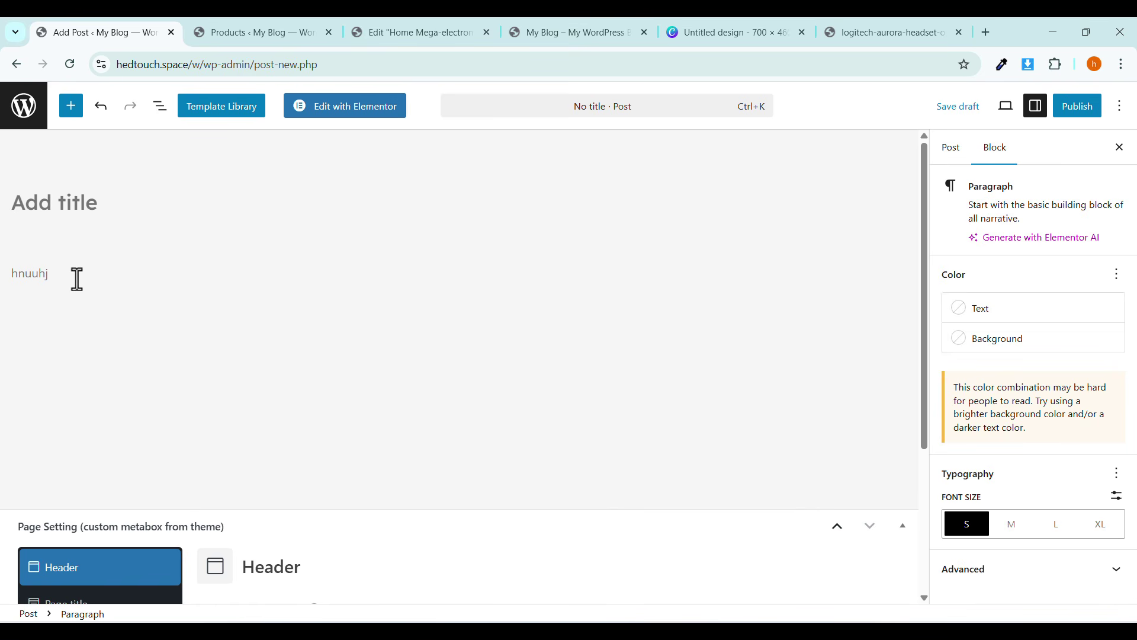
{"action": "left_click", "coordinate": [951, 148]}
{"action": "left_click", "coordinate": [1009, 226]}
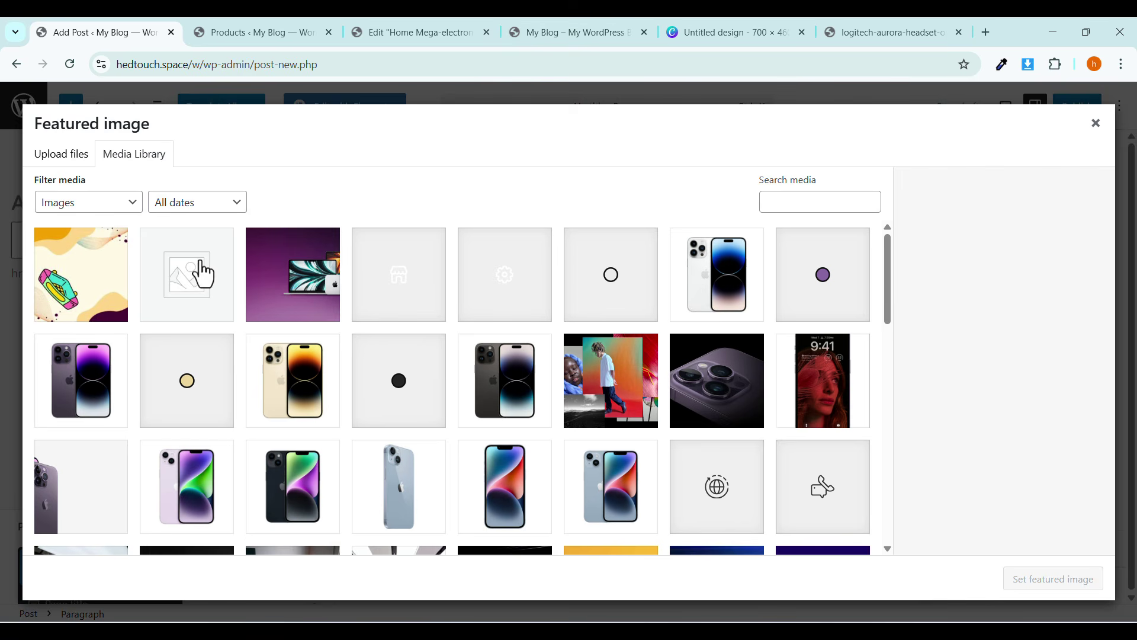
{"action": "left_click", "coordinate": [1095, 125]}
{"action": "left_click", "coordinate": [20, 110]}
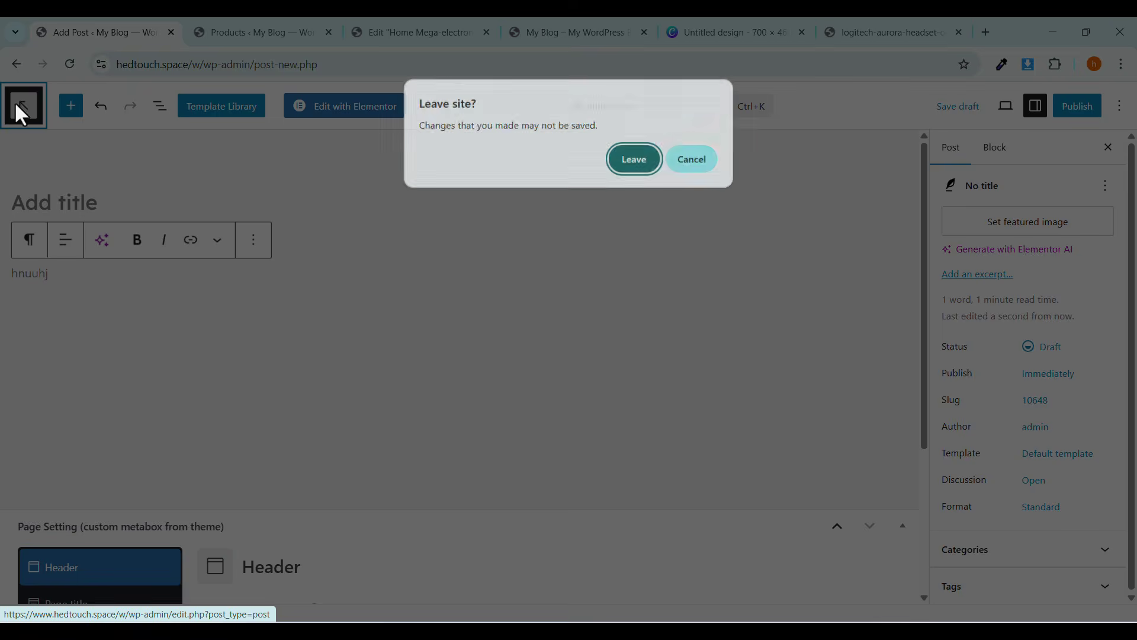
{"action": "left_click", "coordinate": [644, 163]}
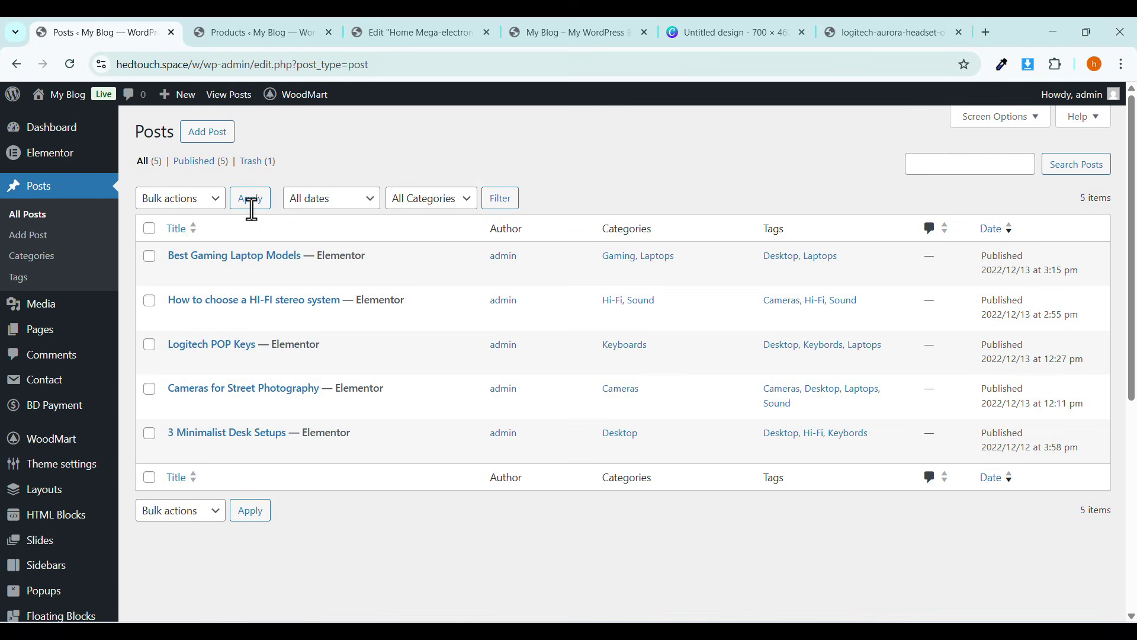
In the home page editor, inspect the settings of the "Online store of household appliances and electronics" title and the text block beneath it.
{"action": "left_click", "coordinate": [264, 33]}
{"action": "left_click", "coordinate": [431, 34]}
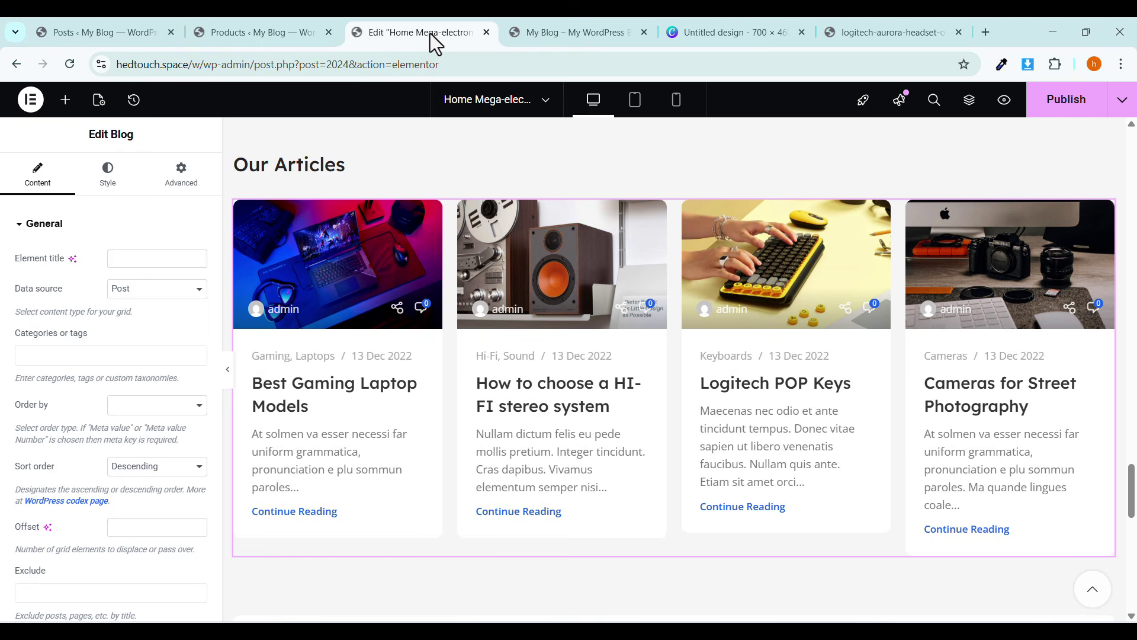
{"action": "scroll", "coordinate": [509, 325], "scroll_direction": "down", "scroll_amount": 7}
{"action": "scroll", "coordinate": [755, 311], "scroll_direction": "up", "scroll_amount": 3}
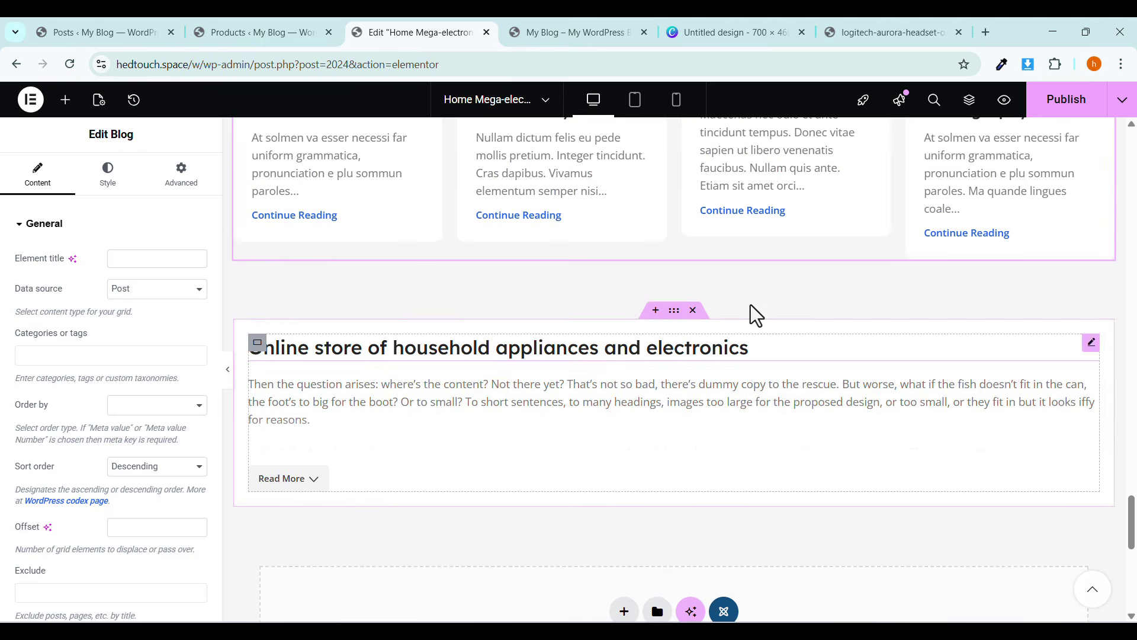
{"action": "left_click", "coordinate": [447, 353]}
{"action": "left_click", "coordinate": [441, 409]}
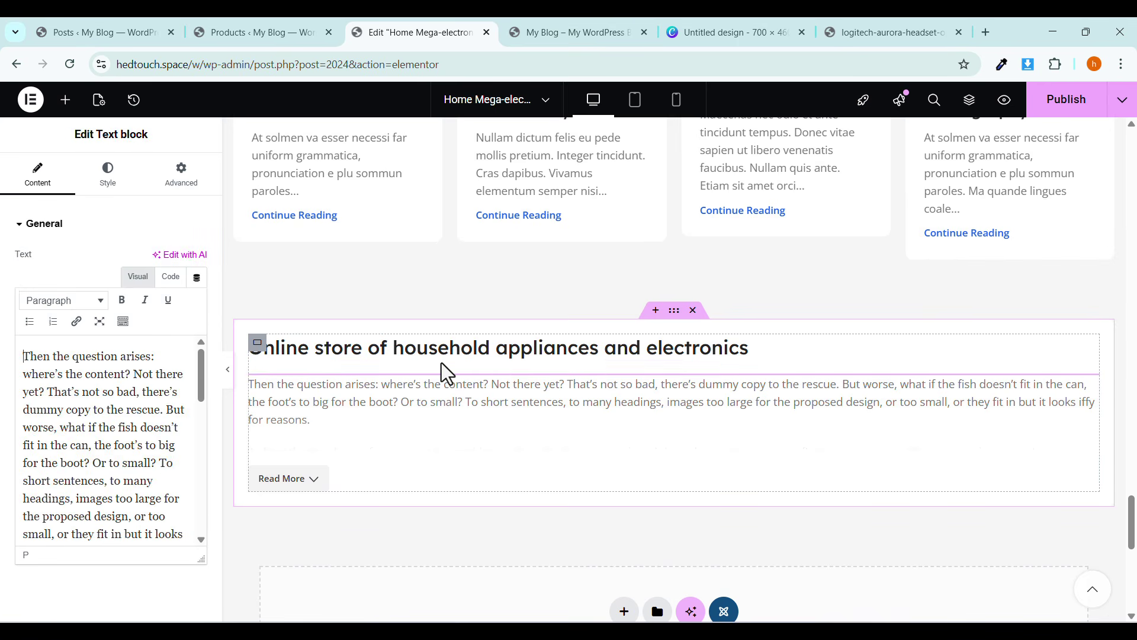
{"action": "left_click", "coordinate": [442, 416]}
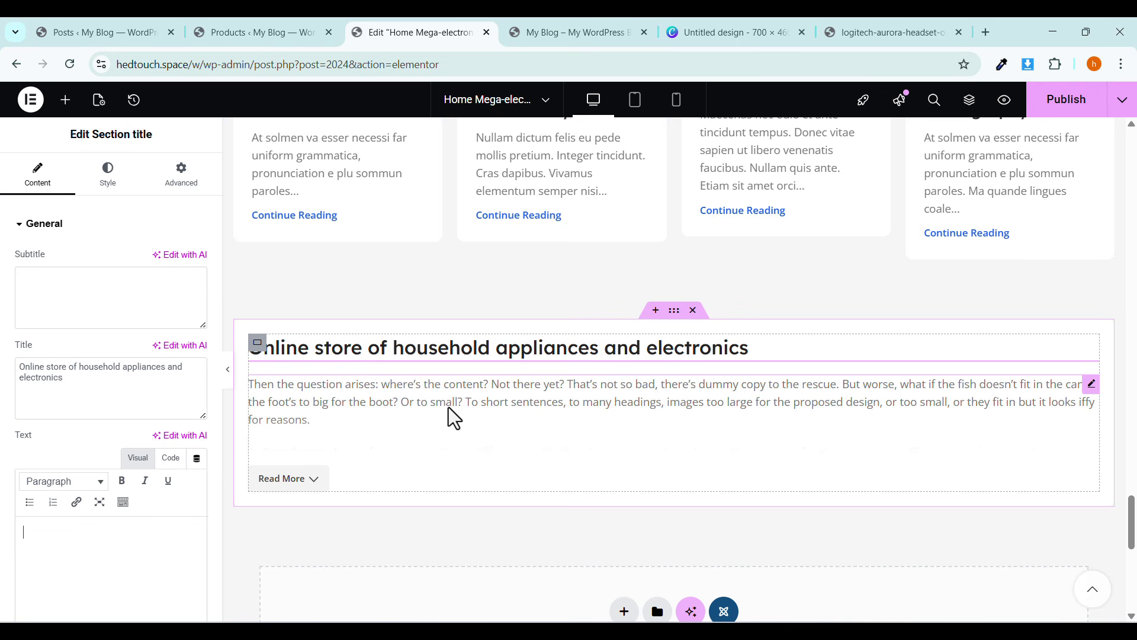
Search Google for "yname" in a new browser tab and look through the results.
{"action": "left_click", "coordinate": [985, 30]}
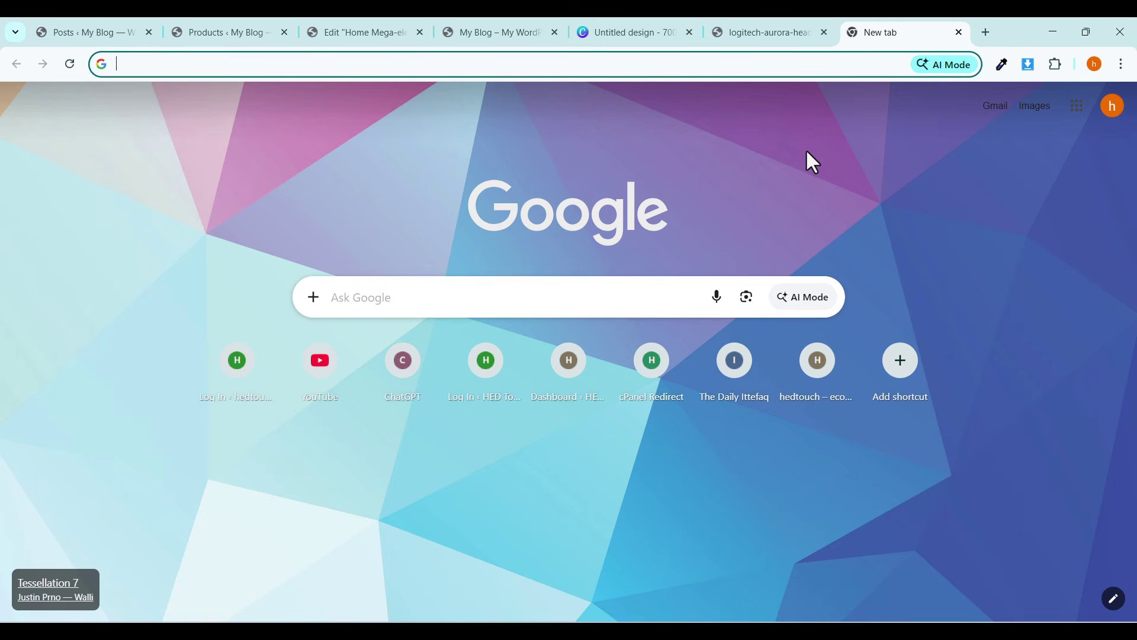
{"action": "type", "text": "y"}
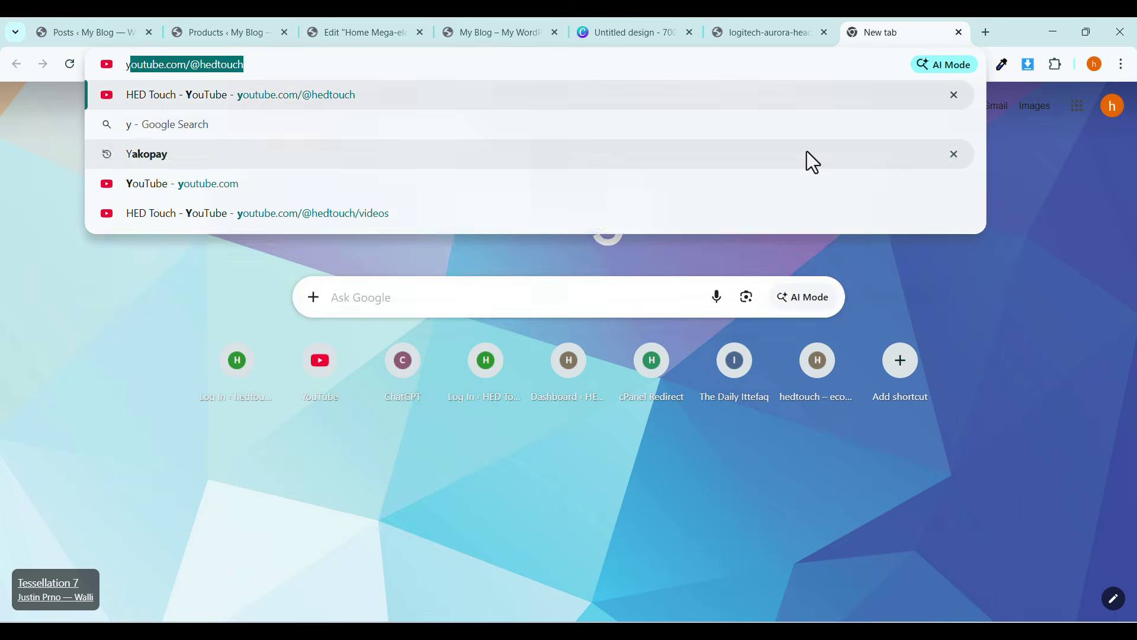
{"action": "key", "text": "BackSpace"}
{"action": "type", "text": "name"}
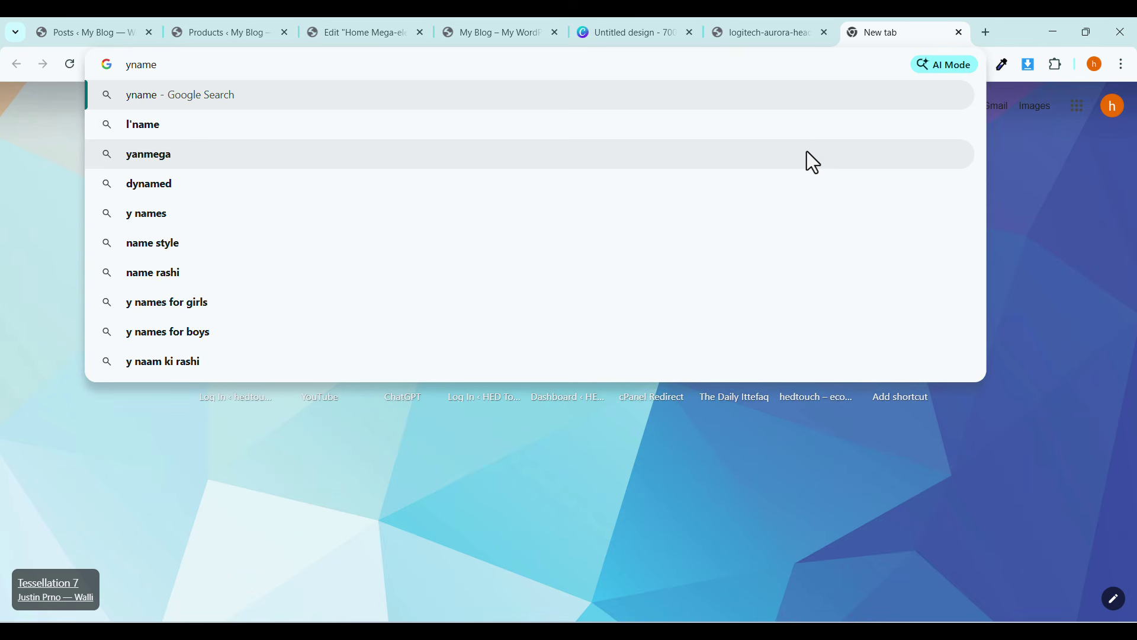
{"action": "key", "text": "Return"}
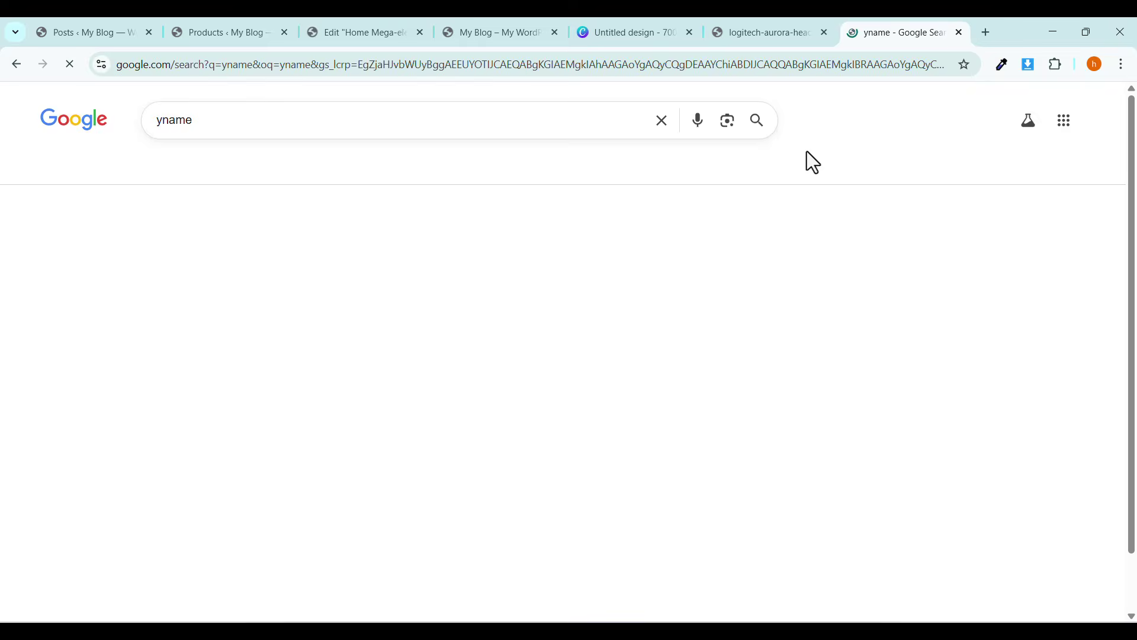
{"action": "scroll", "coordinate": [318, 256], "scroll_direction": "down", "scroll_amount": 3}
{"action": "scroll", "coordinate": [318, 254], "scroll_direction": "up", "scroll_amount": 3}
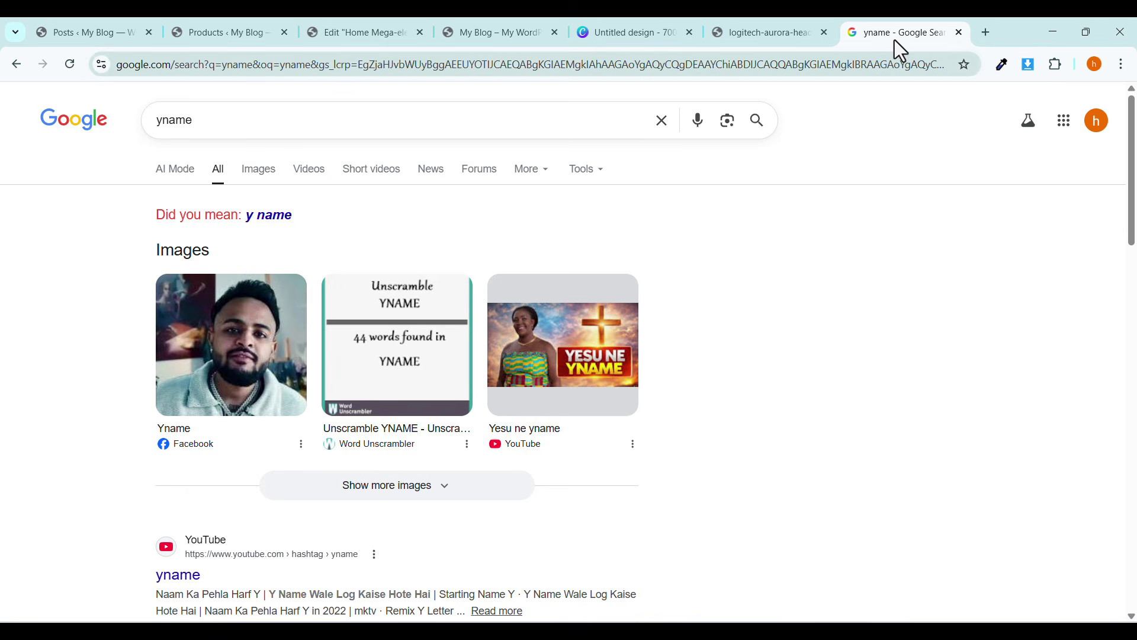
Return to the home page in the Elementor editor, check it down to the footer and publish the page.
{"action": "left_click", "coordinate": [773, 35]}
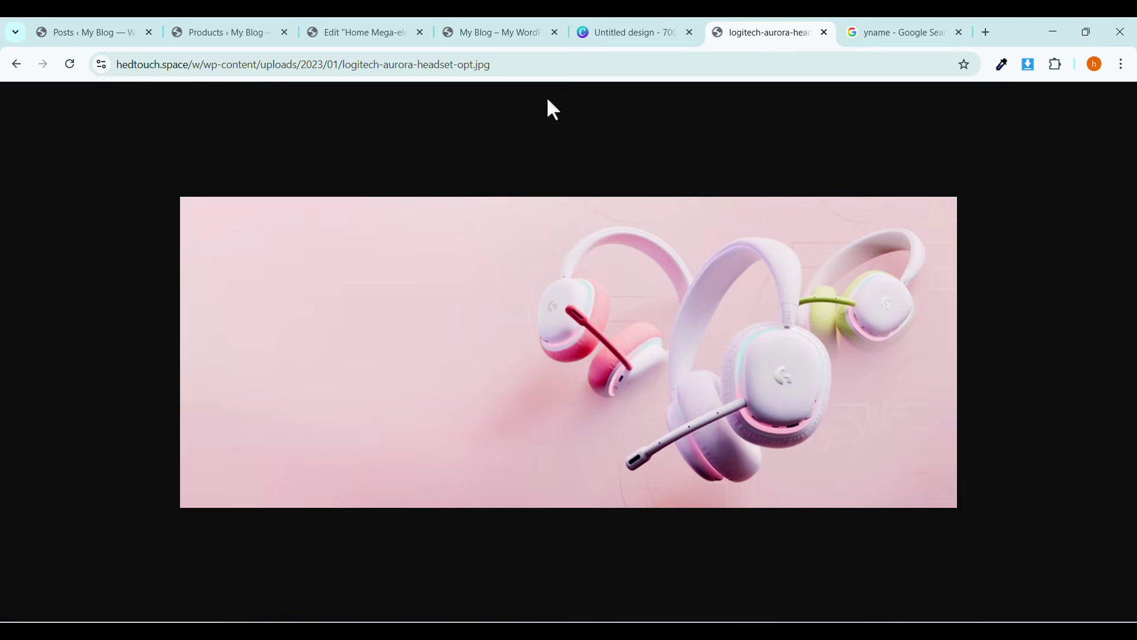
{"action": "left_click", "coordinate": [222, 41]}
{"action": "left_click", "coordinate": [348, 25]}
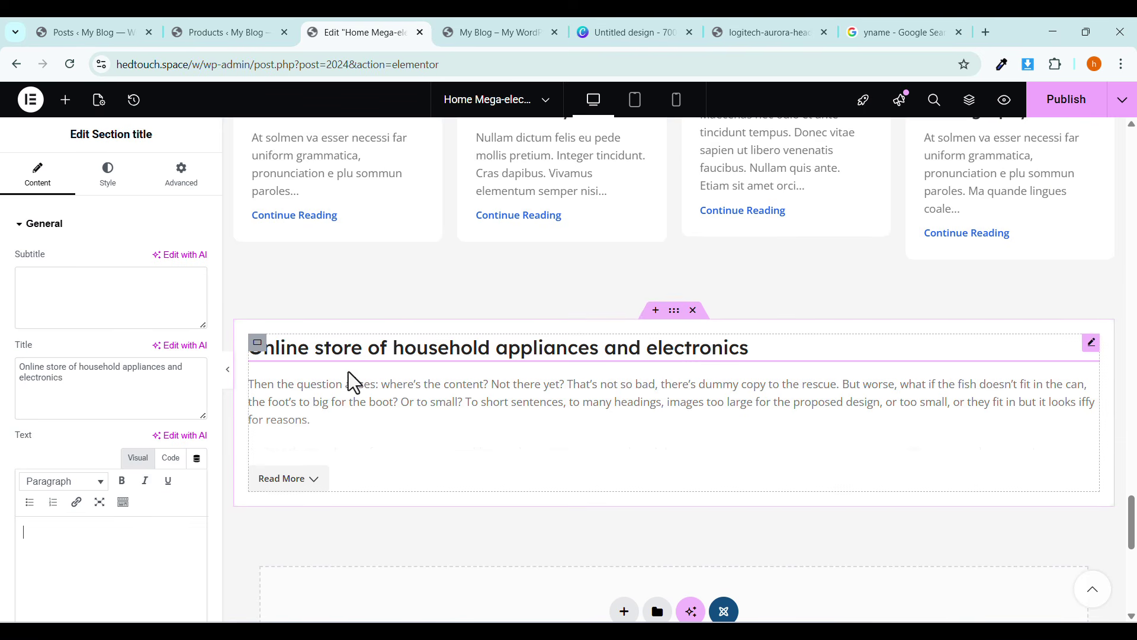
{"action": "scroll", "coordinate": [468, 367], "scroll_direction": "down", "scroll_amount": 3}
{"action": "scroll", "coordinate": [502, 302], "scroll_direction": "up", "scroll_amount": 3}
{"action": "scroll", "coordinate": [457, 378], "scroll_direction": "down", "scroll_amount": 7}
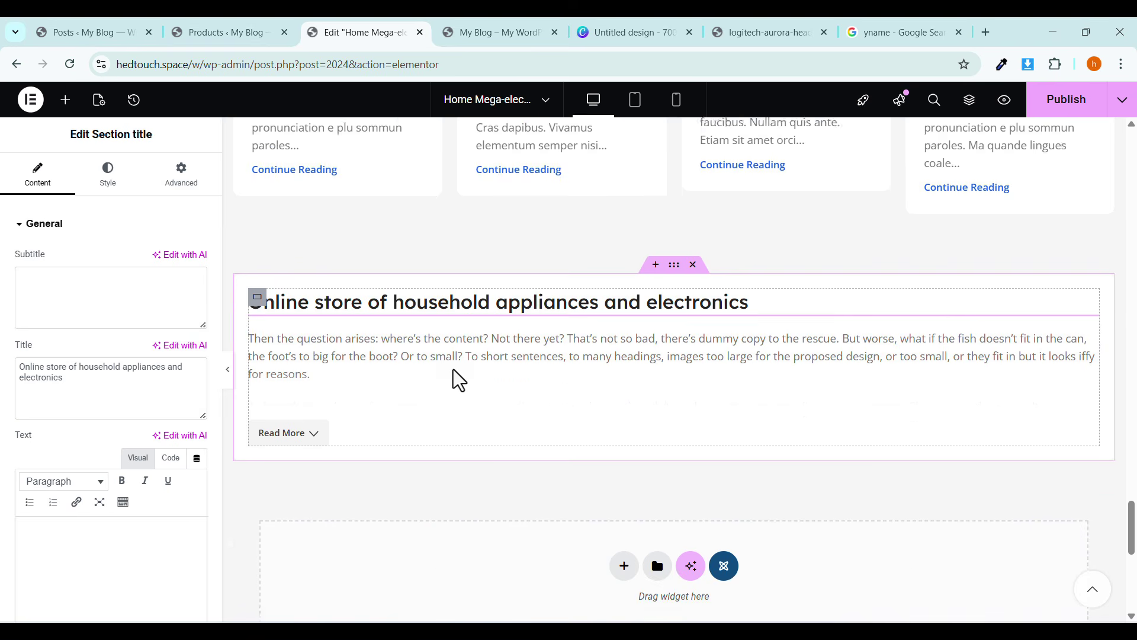
{"action": "scroll", "coordinate": [664, 310], "scroll_direction": "down", "scroll_amount": 2}
{"action": "left_click", "coordinate": [1071, 112]}
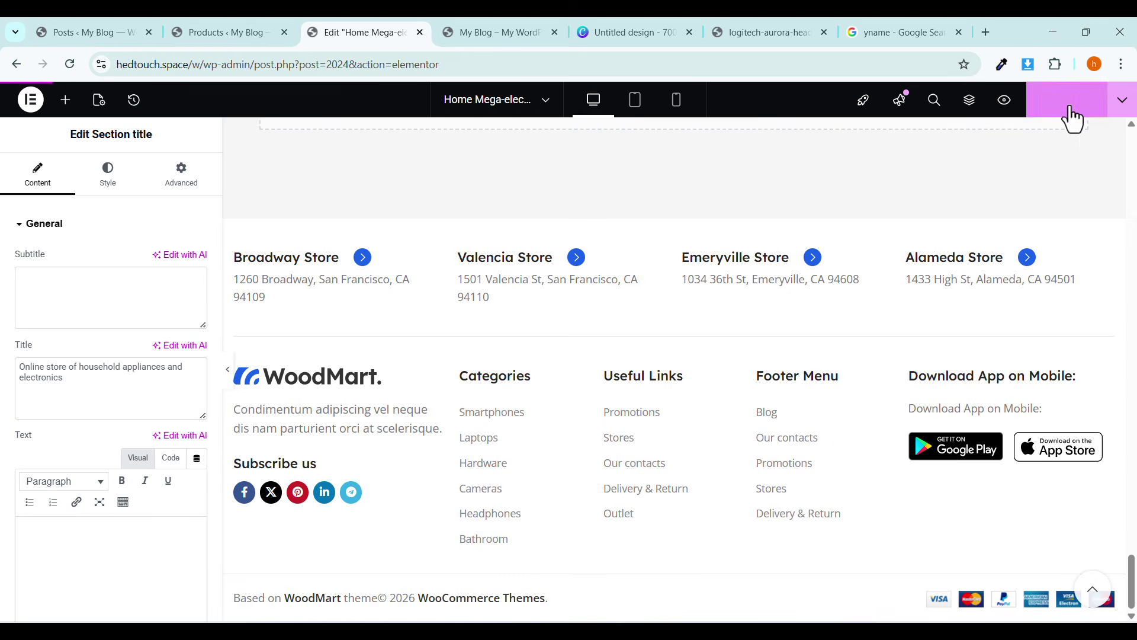
Review the published page's sections from the footer back up to Home Appliance.
{"action": "scroll", "coordinate": [571, 403], "scroll_direction": "up", "scroll_amount": 6}
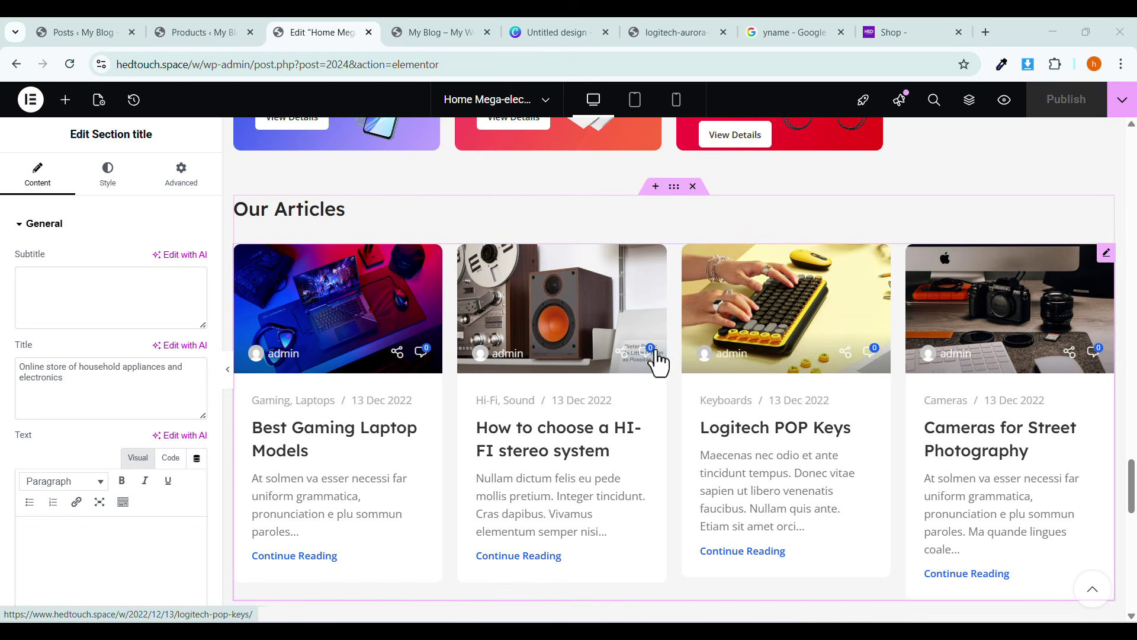
{"action": "scroll", "coordinate": [657, 363], "scroll_direction": "up", "scroll_amount": 4}
{"action": "scroll", "coordinate": [656, 363], "scroll_direction": "up", "scroll_amount": 14}
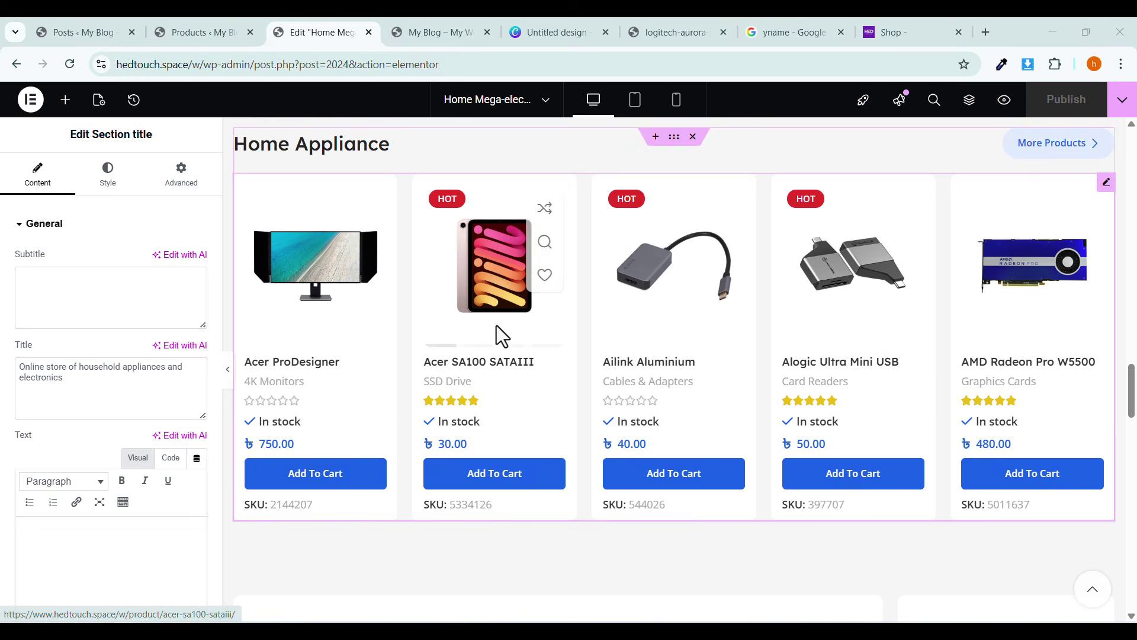
{"action": "scroll", "coordinate": [536, 303], "scroll_direction": "up", "scroll_amount": 2}
{"action": "scroll", "coordinate": [536, 299], "scroll_direction": "up", "scroll_amount": 1}
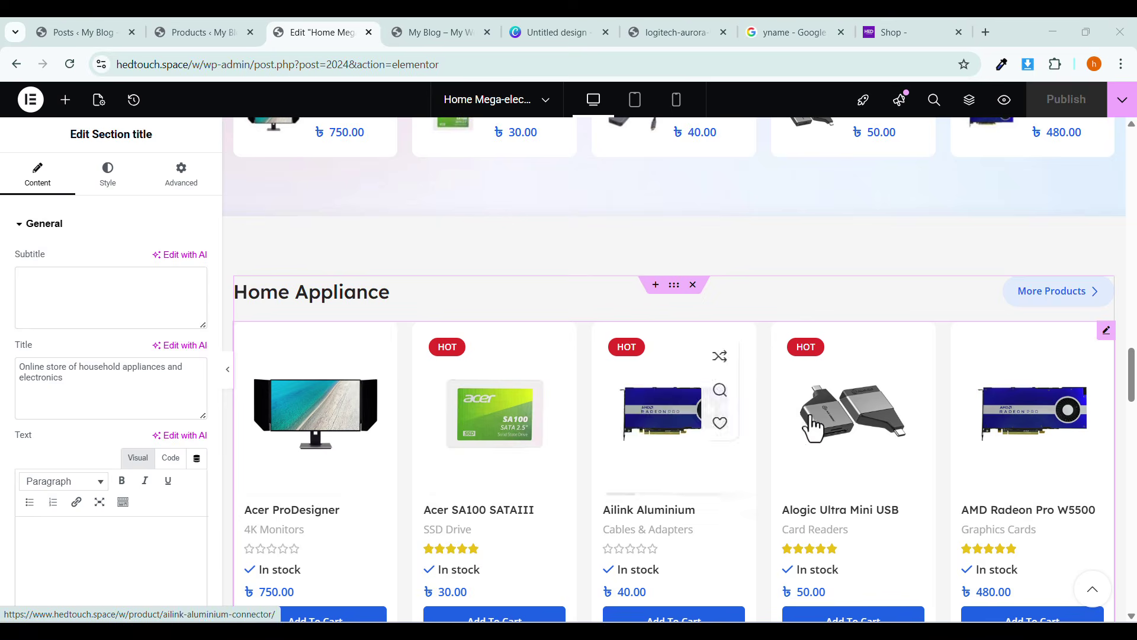
Review the home page's product sections in the editor and open the settings of the New Goods products widget.
{"action": "scroll", "coordinate": [598, 350], "scroll_direction": "up", "scroll_amount": 15}
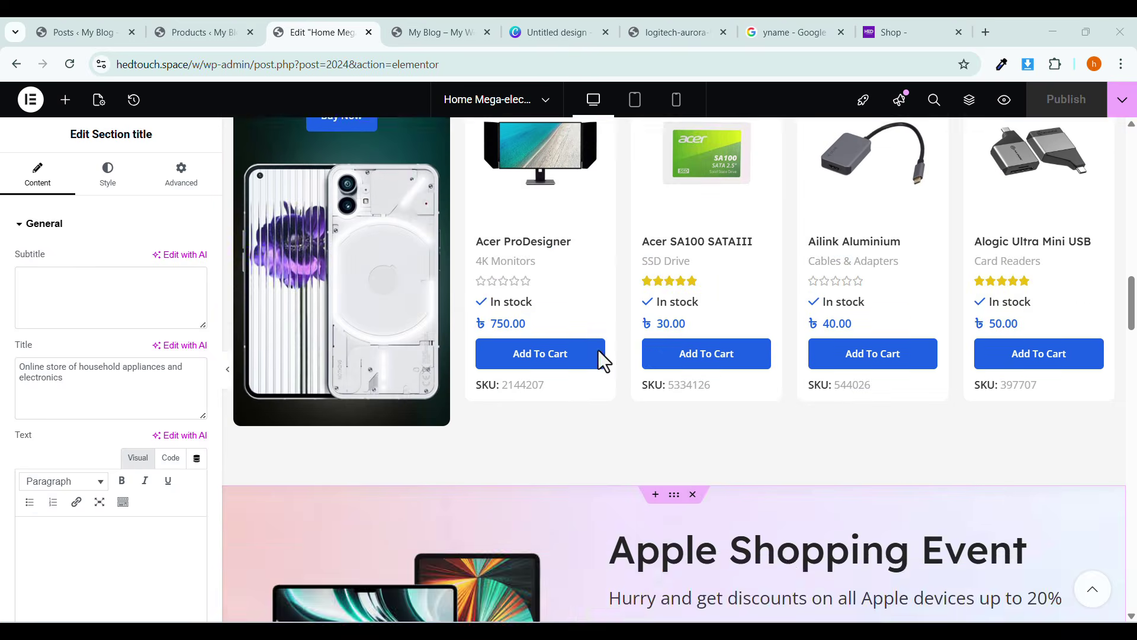
{"action": "scroll", "coordinate": [598, 350], "scroll_direction": "up", "scroll_amount": 14}
{"action": "scroll", "coordinate": [599, 351], "scroll_direction": "down", "scroll_amount": 10}
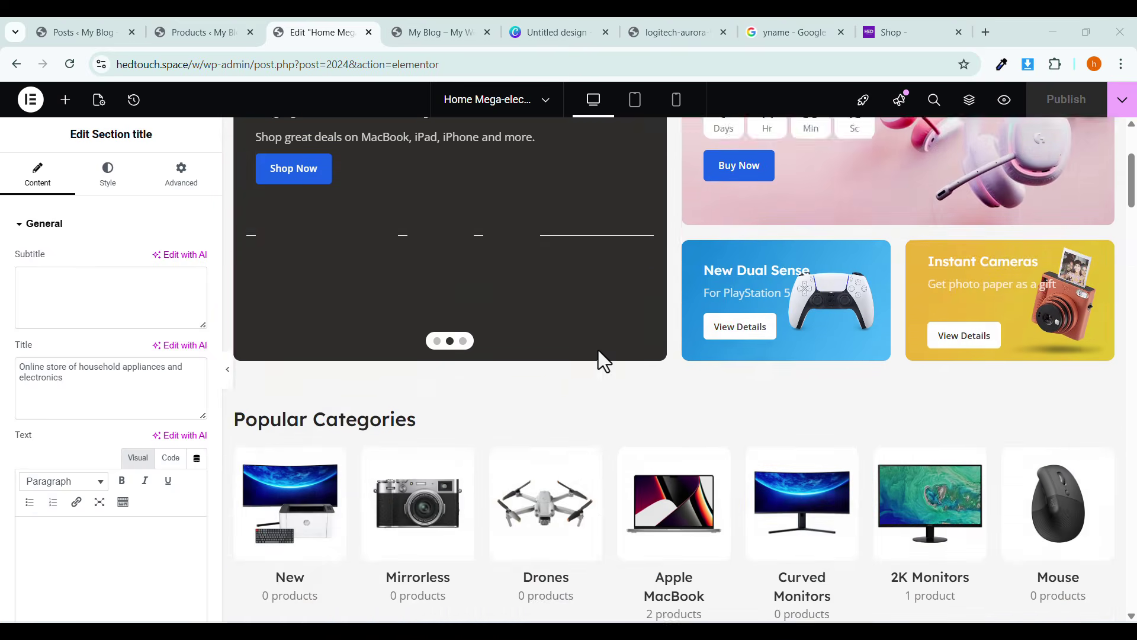
{"action": "scroll", "coordinate": [598, 350], "scroll_direction": "down", "scroll_amount": 8}
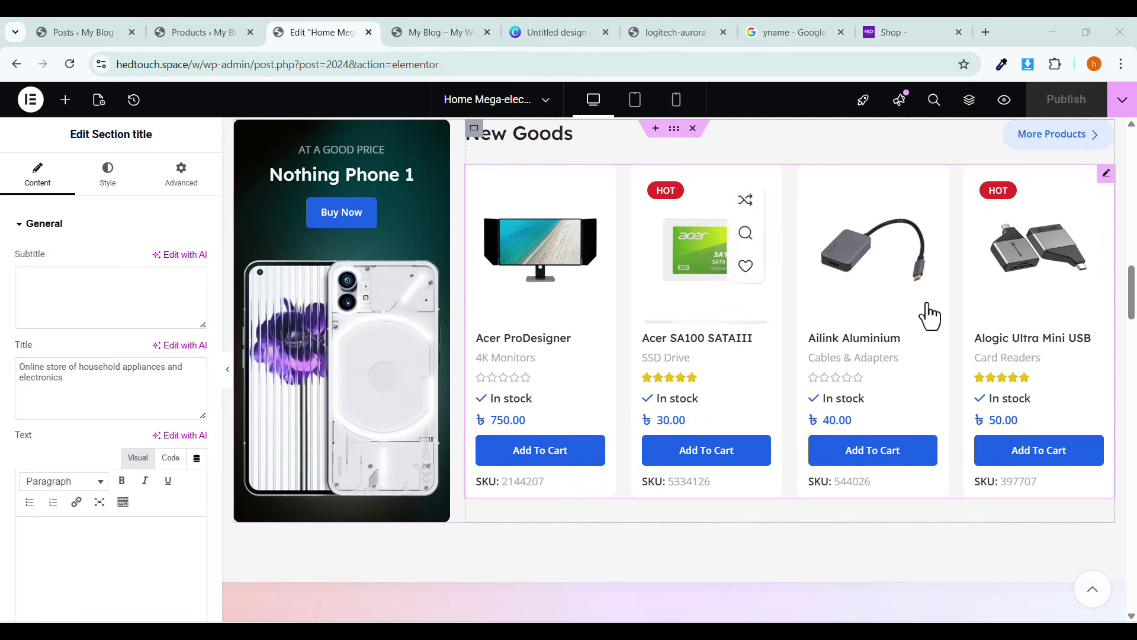
{"action": "left_click", "coordinate": [1106, 174]}
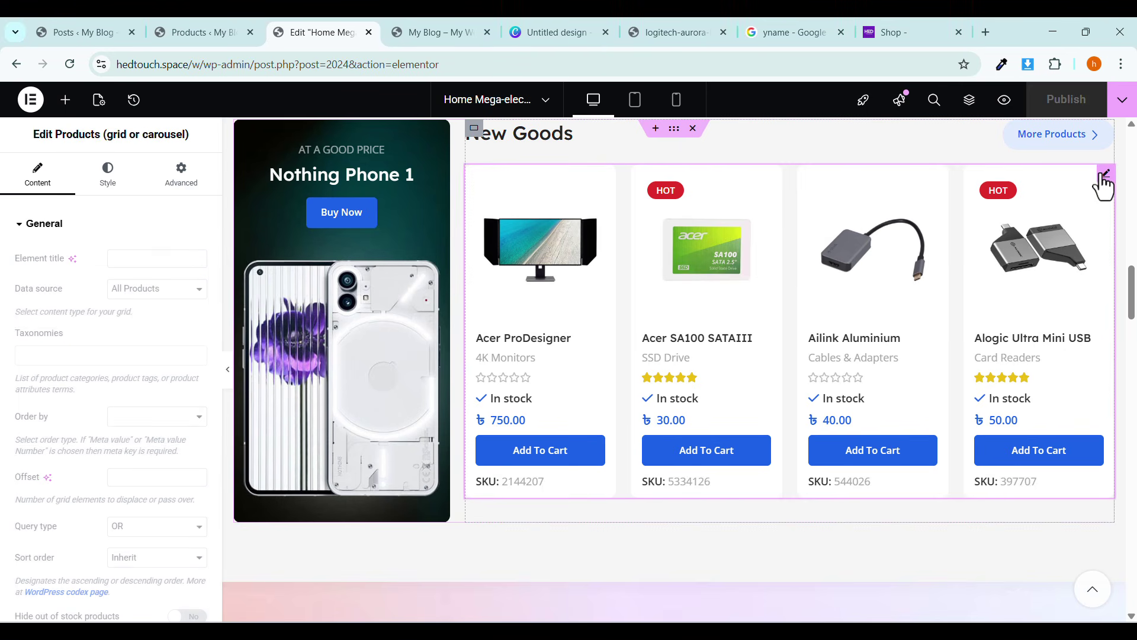
{"action": "scroll", "coordinate": [597, 379], "scroll_direction": "up", "scroll_amount": 1}
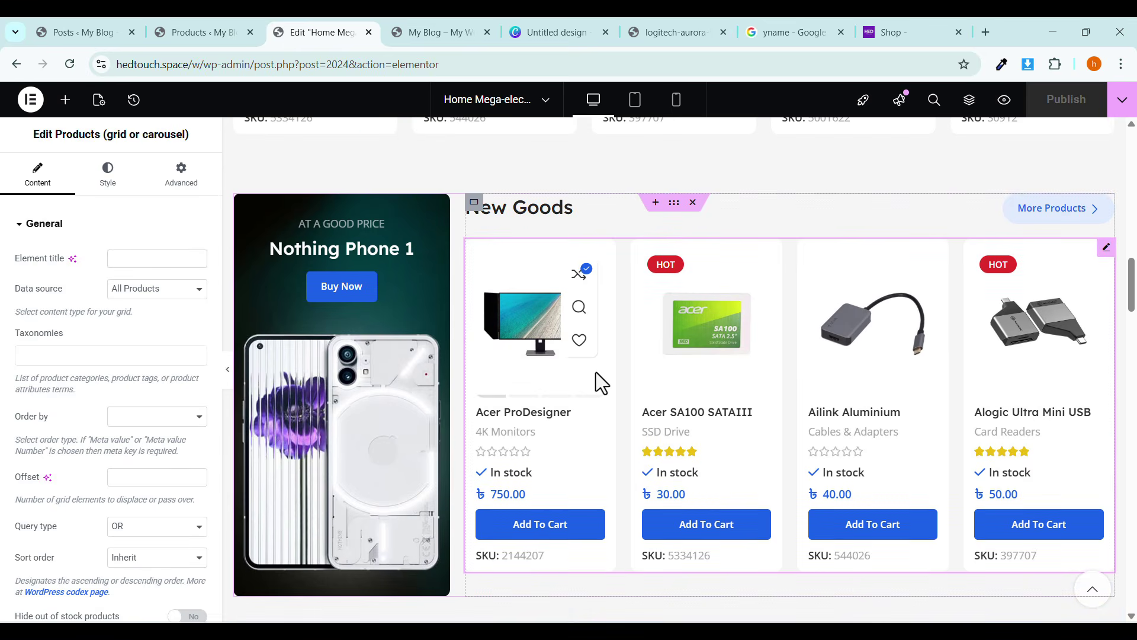
{"action": "scroll", "coordinate": [653, 372], "scroll_direction": "up", "scroll_amount": 7}
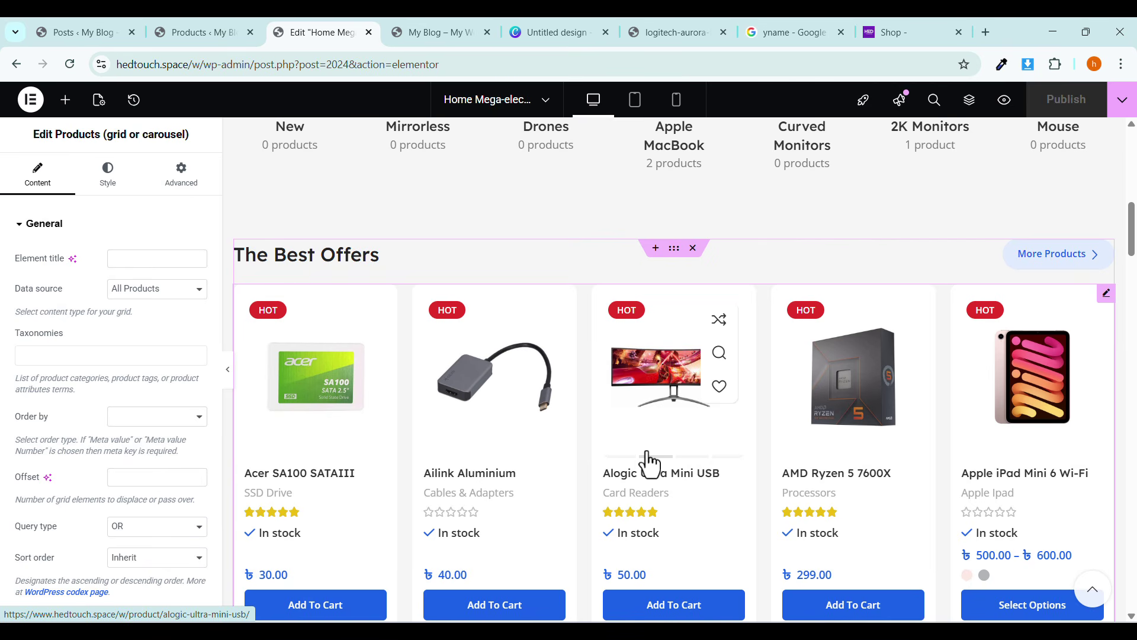
Open the Apple iPad Mini 6 Wi-Fi product from the published home page and try both of its color options.
{"action": "left_click", "coordinate": [409, 34]}
{"action": "scroll", "coordinate": [440, 341], "scroll_direction": "down", "scroll_amount": 6}
{"action": "scroll", "coordinate": [441, 344], "scroll_direction": "down", "scroll_amount": 8}
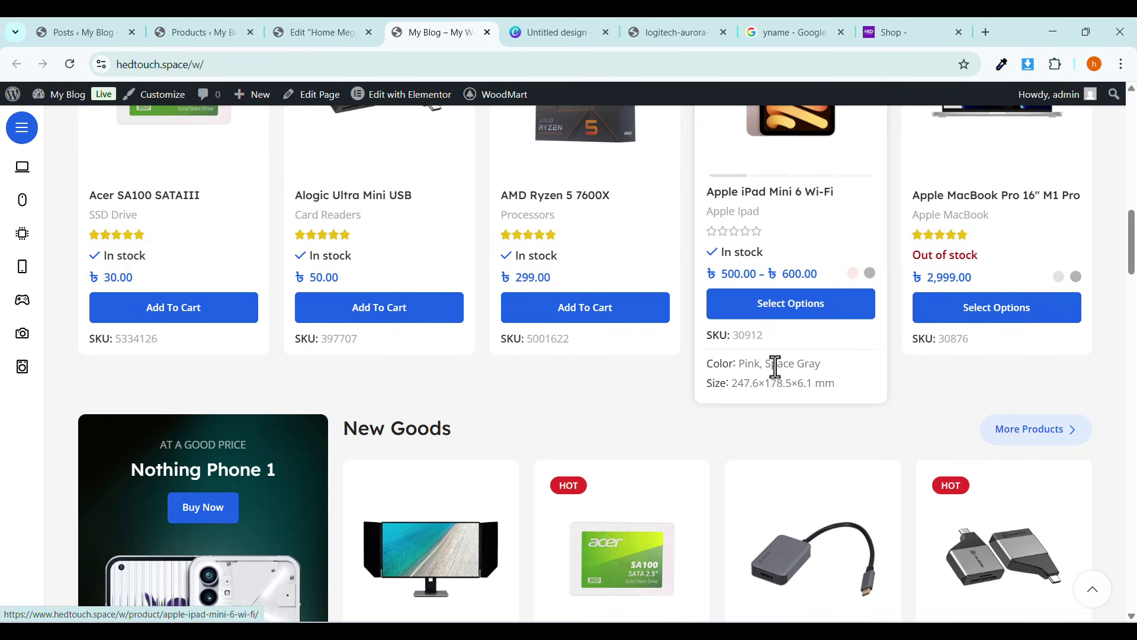
{"action": "left_click", "coordinate": [765, 194]}
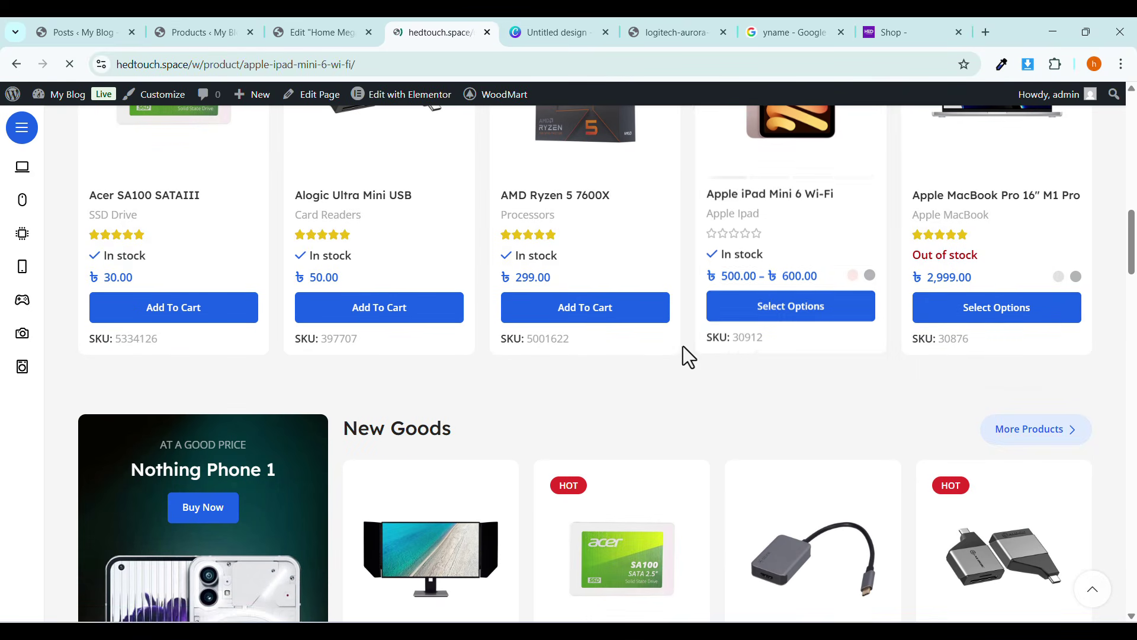
{"action": "scroll", "coordinate": [691, 435], "scroll_direction": "down", "scroll_amount": 1}
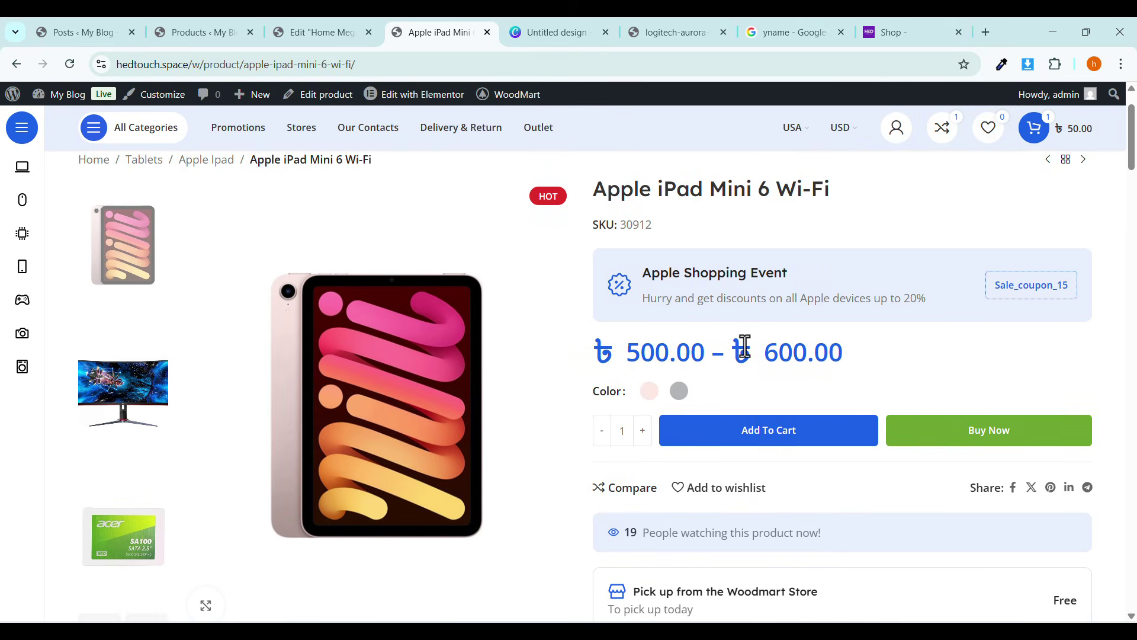
{"action": "left_click", "coordinate": [650, 392]}
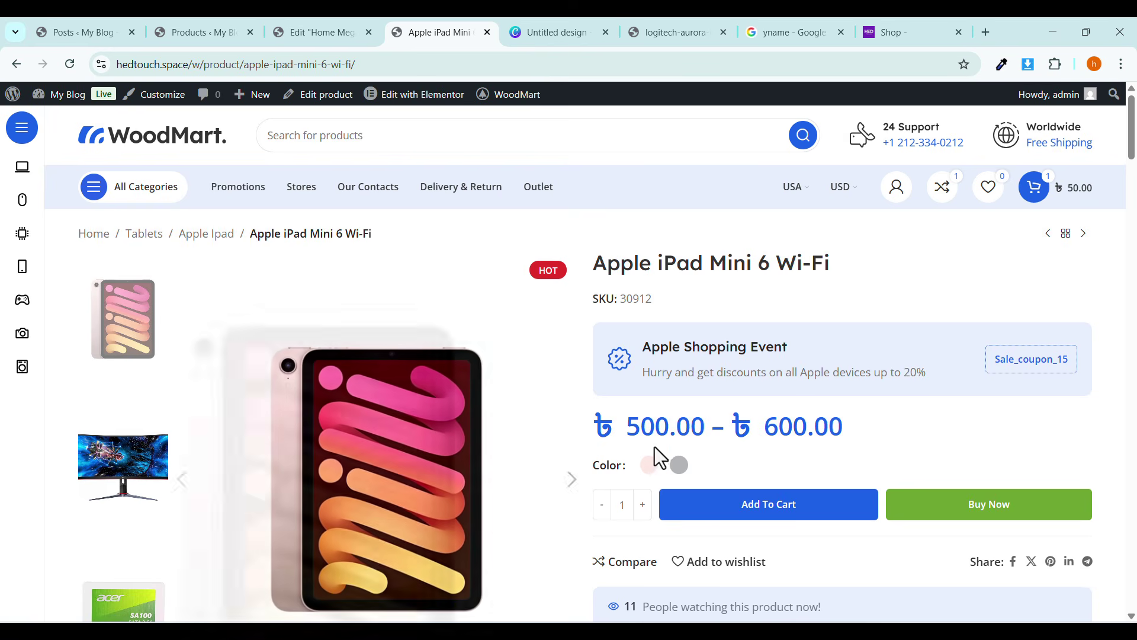
{"action": "left_click", "coordinate": [649, 465]}
{"action": "left_click", "coordinate": [679, 464]}
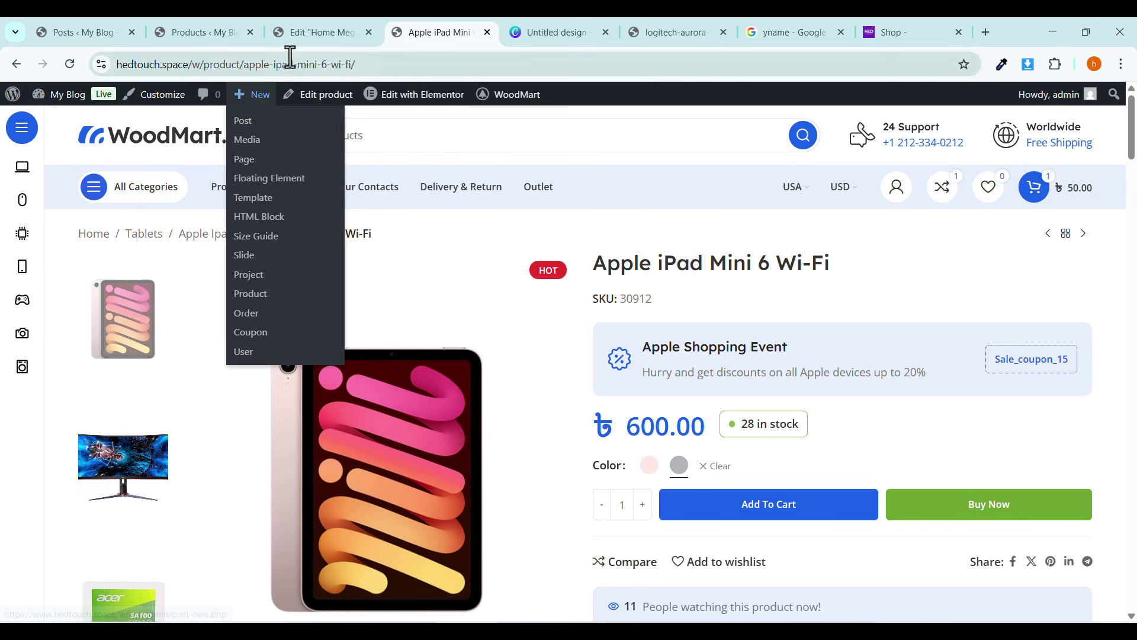
Open the WordPress dashboard in a new tab and close all other tabs except the Apple iPad Mini 6 Wi-Fi page.
{"action": "mouse_move", "coordinate": [60, 95]}
{"action": "right_click", "coordinate": [71, 121]}
{"action": "left_click", "coordinate": [95, 135]}
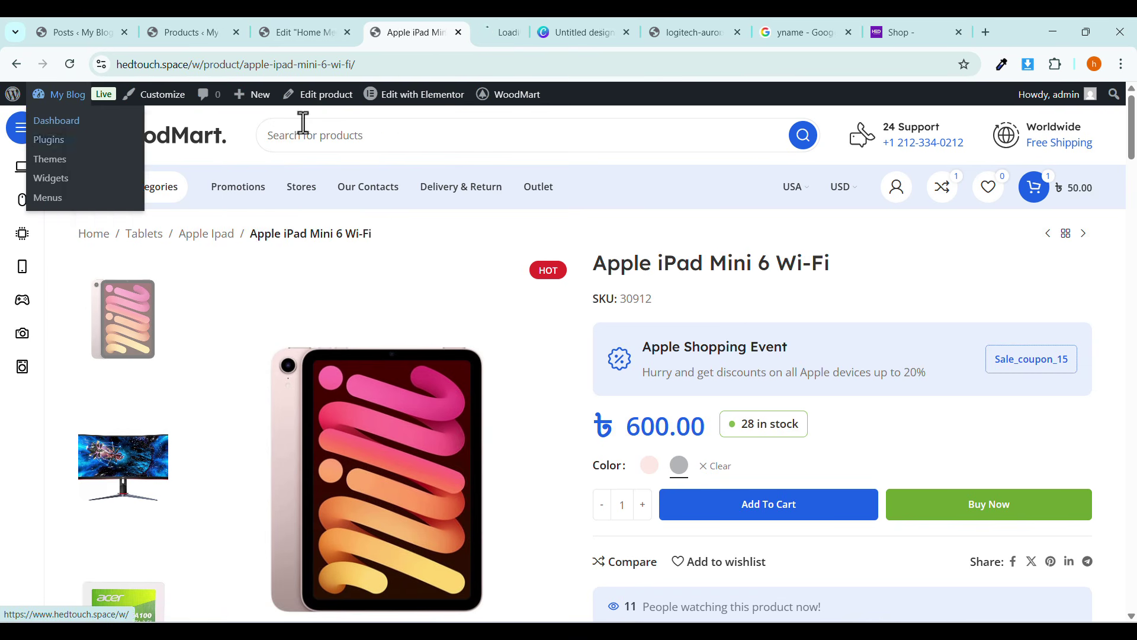
{"action": "left_click", "coordinate": [323, 33]}
{"action": "left_click", "coordinate": [224, 32]}
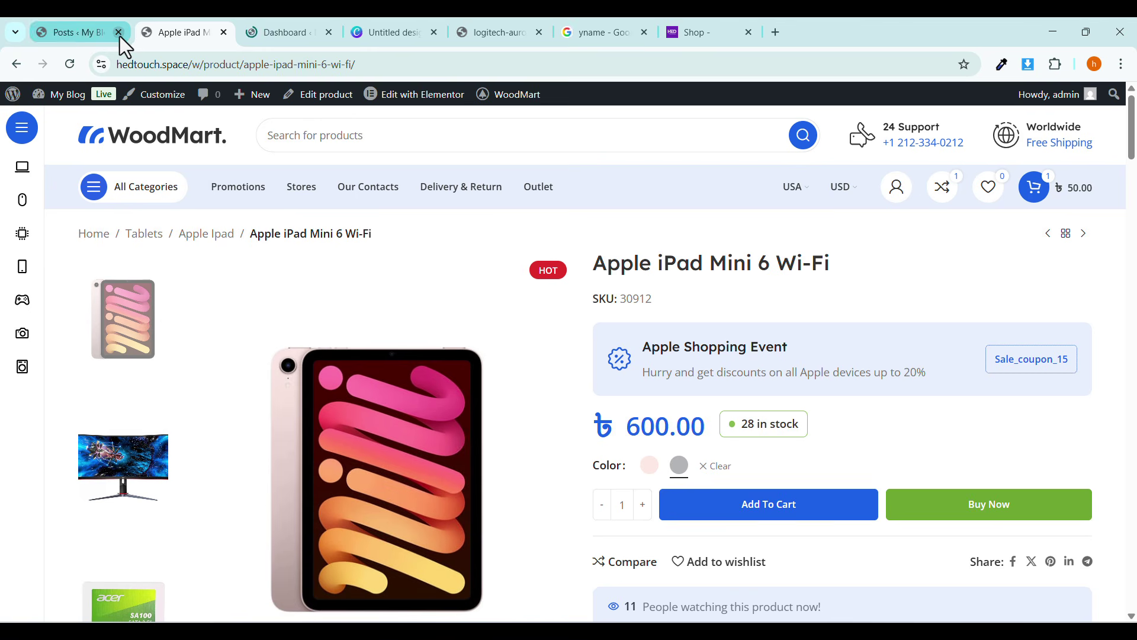
{"action": "left_click", "coordinate": [119, 32]}
{"action": "left_click", "coordinate": [332, 31]}
{"action": "left_click", "coordinate": [331, 31]}
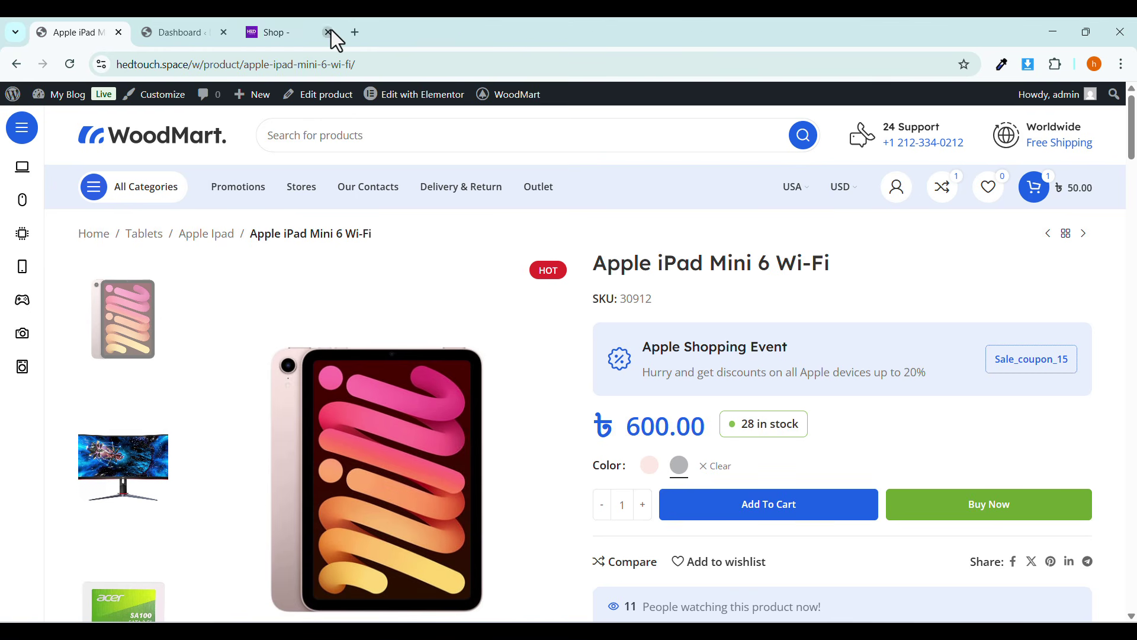
{"action": "left_click", "coordinate": [332, 31]}
{"action": "left_click", "coordinate": [275, 33]}
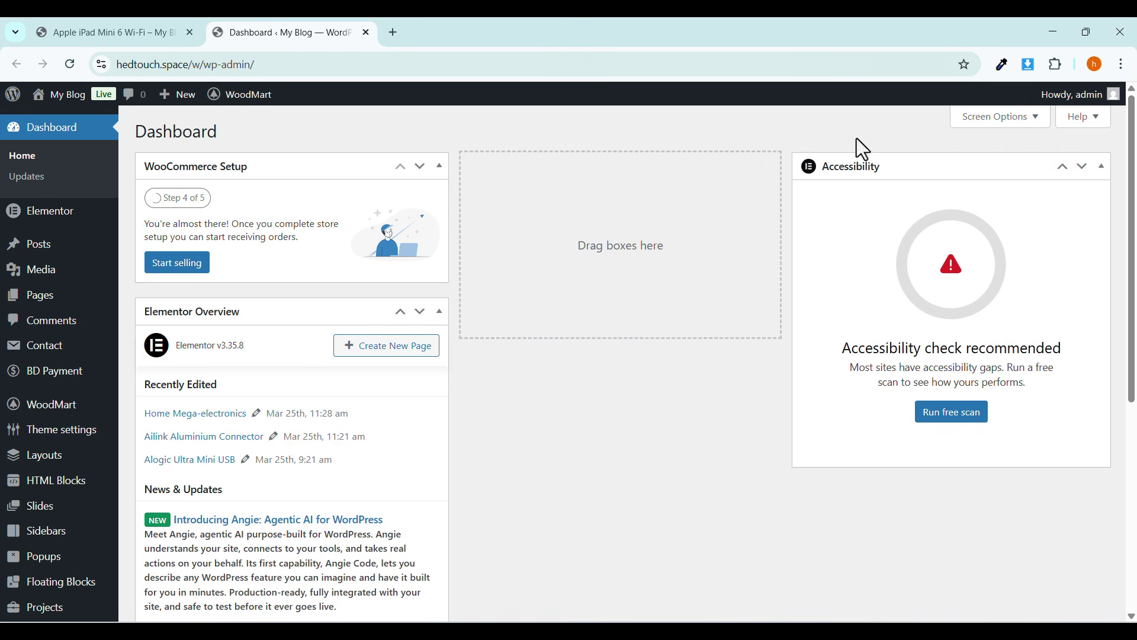
Hide the Elementor Overview, WooCommerce Setup and Accessibility boxes from the dashboard.
{"action": "left_click", "coordinate": [970, 120]}
{"action": "left_click", "coordinate": [274, 197]}
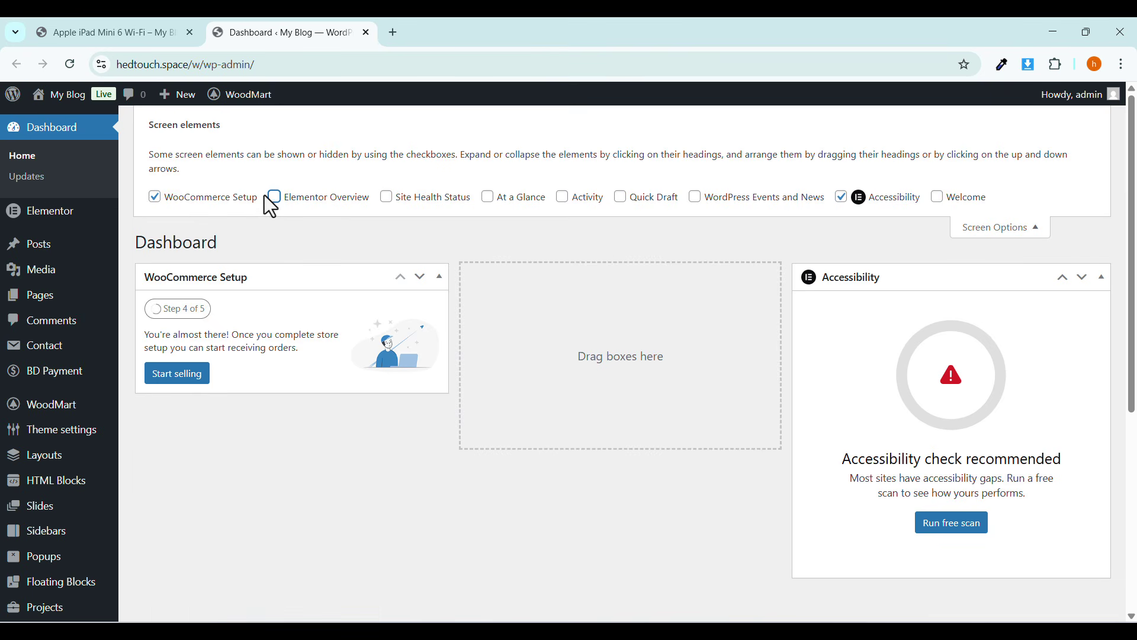
{"action": "left_click", "coordinate": [155, 198]}
{"action": "left_click", "coordinate": [840, 197]}
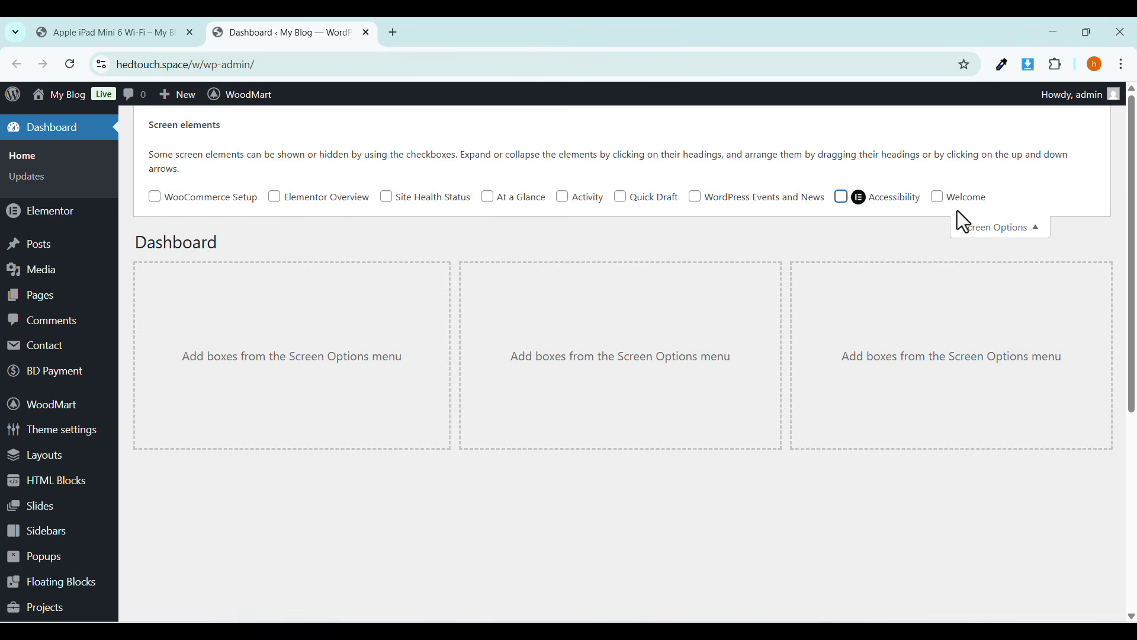
{"action": "left_click", "coordinate": [993, 229]}
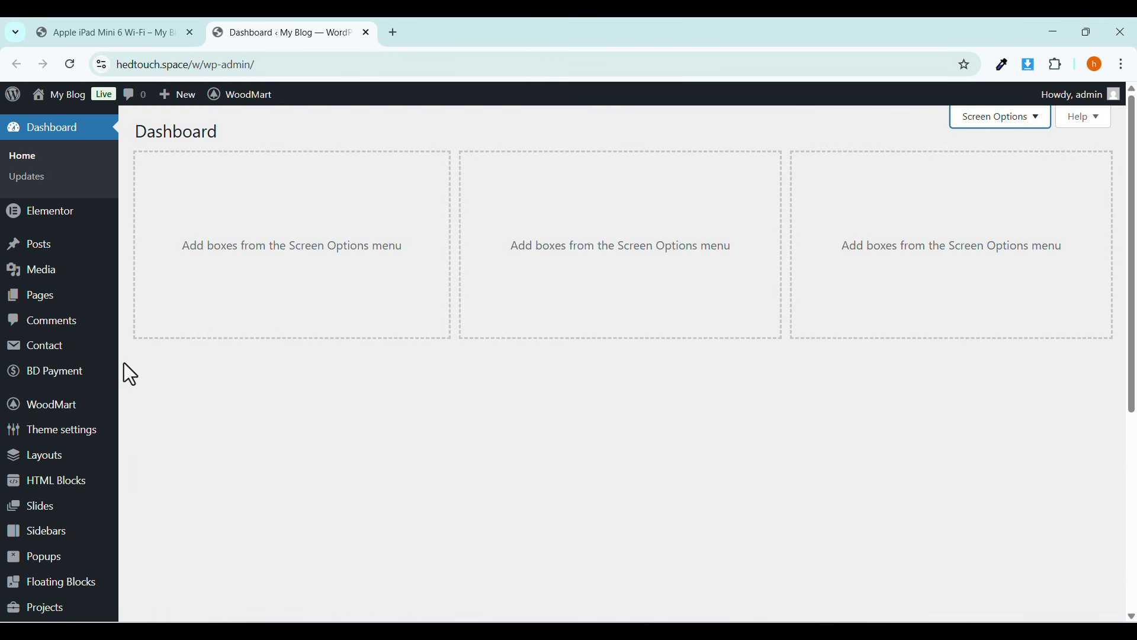
Open the form for adding a new WooCommerce product.
{"action": "scroll", "coordinate": [76, 414], "scroll_direction": "down", "scroll_amount": 1}
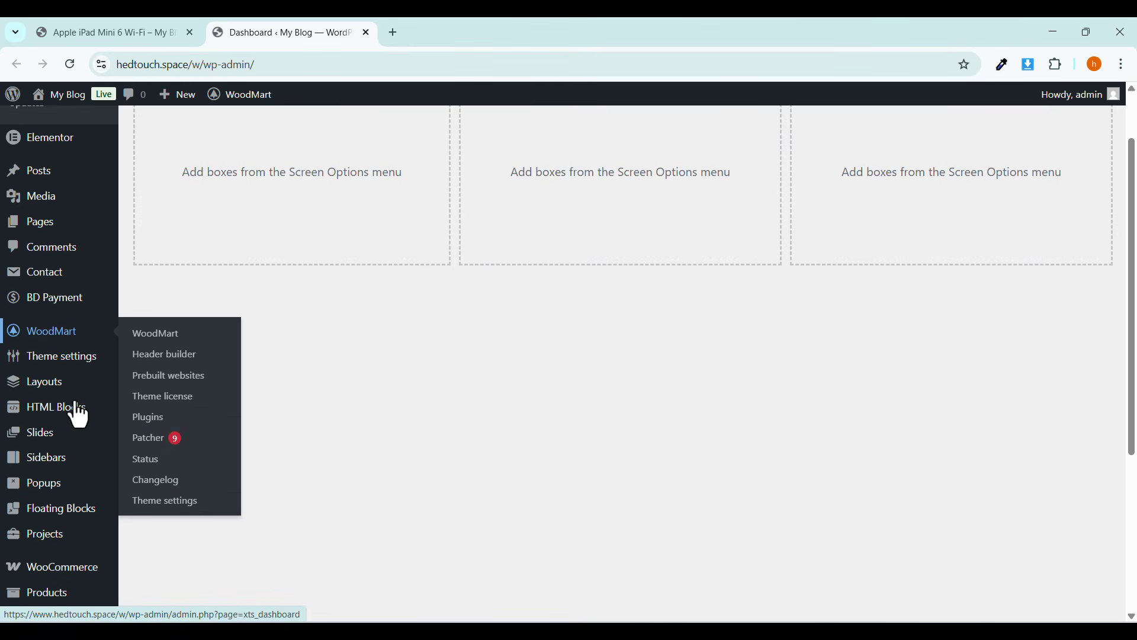
{"action": "mouse_move", "coordinate": [76, 409]}
{"action": "scroll", "coordinate": [46, 350], "scroll_direction": "up", "scroll_amount": 1}
{"action": "scroll", "coordinate": [51, 403], "scroll_direction": "down", "scroll_amount": 2}
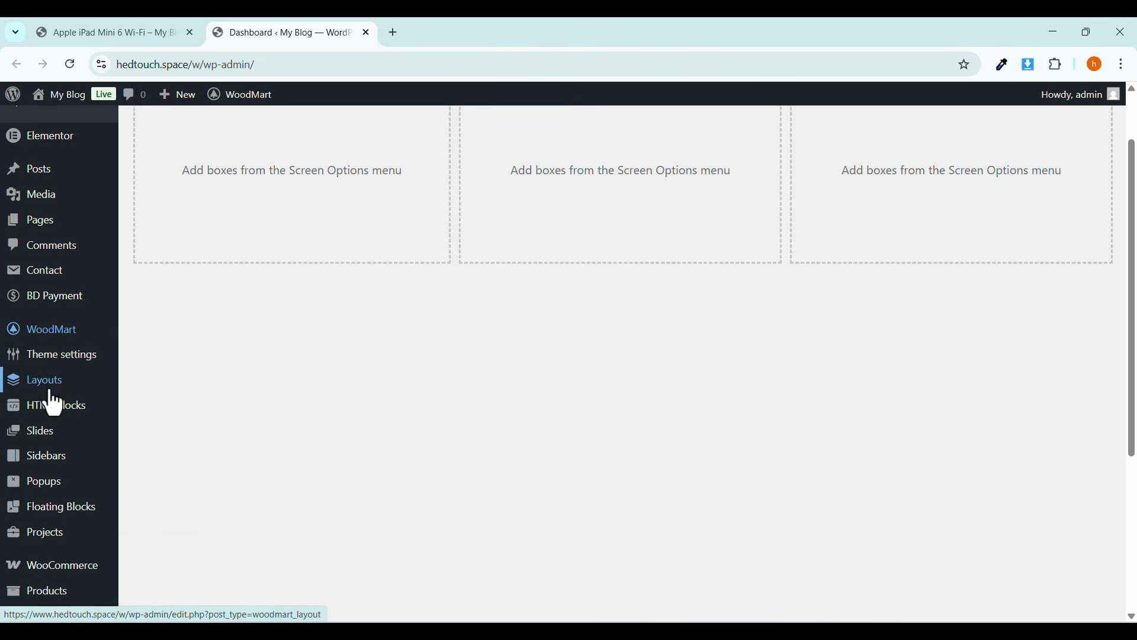
{"action": "mouse_move", "coordinate": [31, 531]}
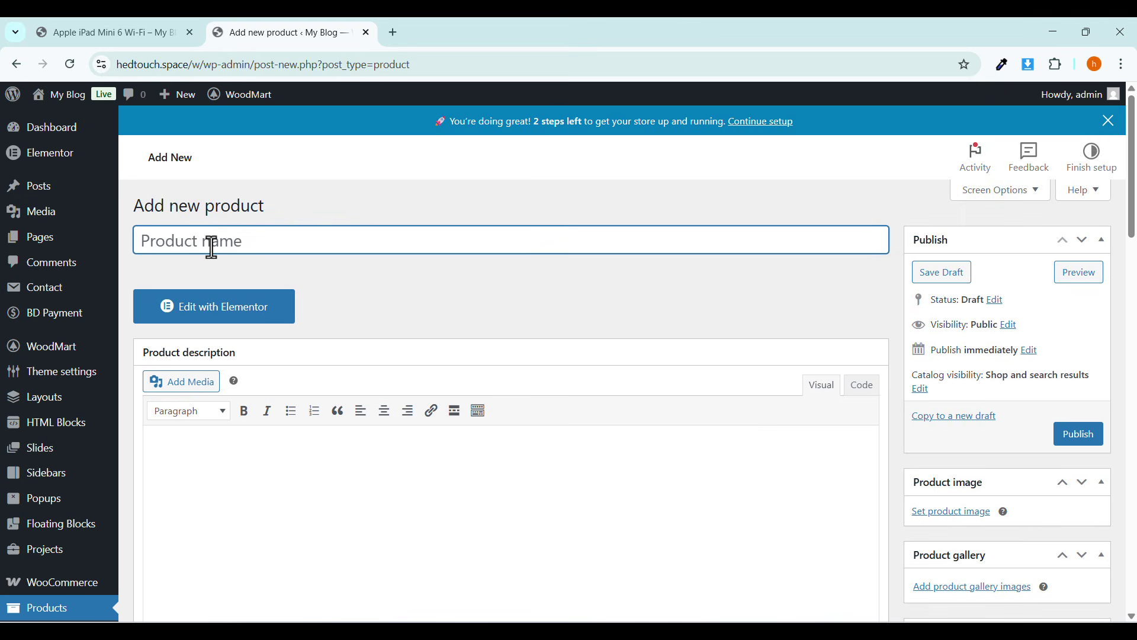
Copy the title of the Apple iPad Mini 6 Wi-Fi page into the new product's name and change it to "Apple iPad Mini 7 Wi-Fi".
{"action": "left_click", "coordinate": [97, 31]}
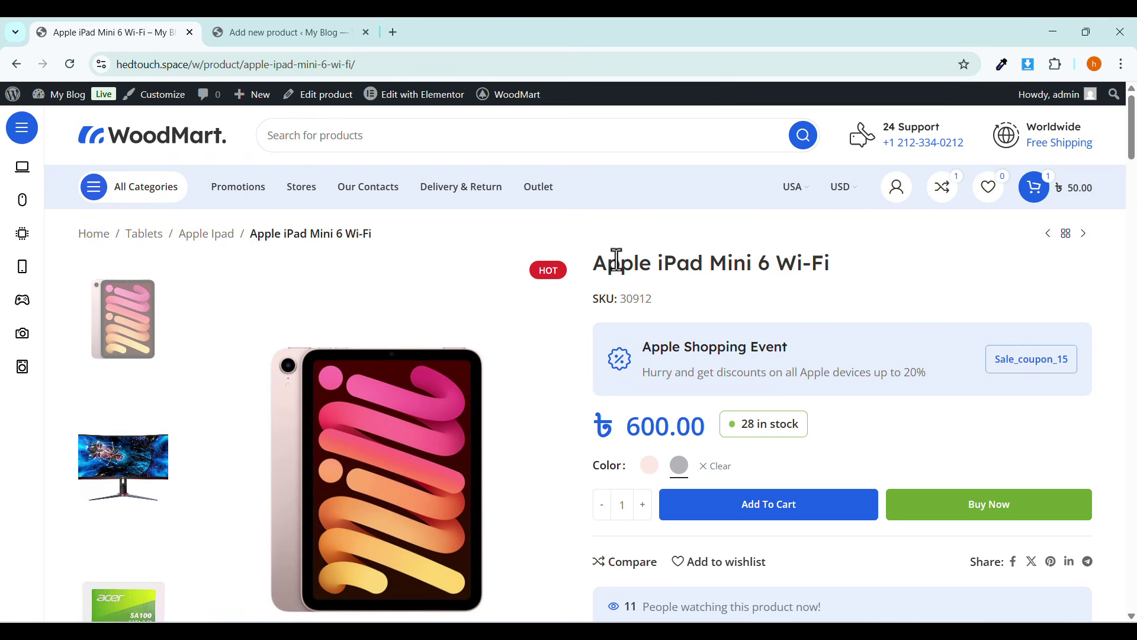
{"action": "triple_click", "coordinate": [617, 258]}
{"action": "key", "text": "ctrl+c"}
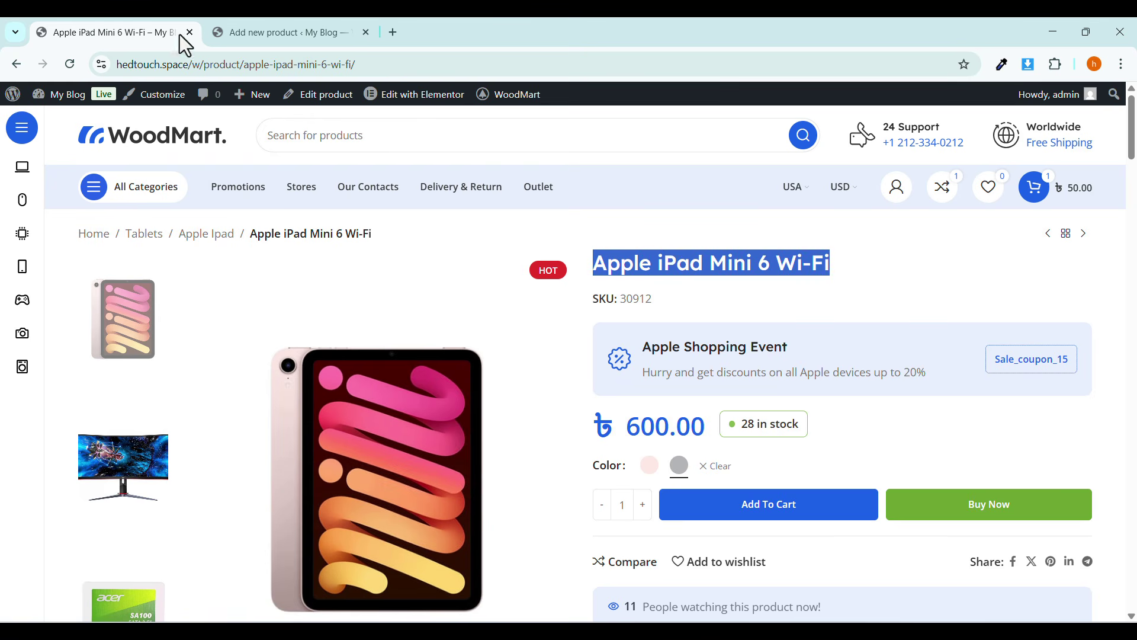
{"action": "left_click", "coordinate": [231, 32]}
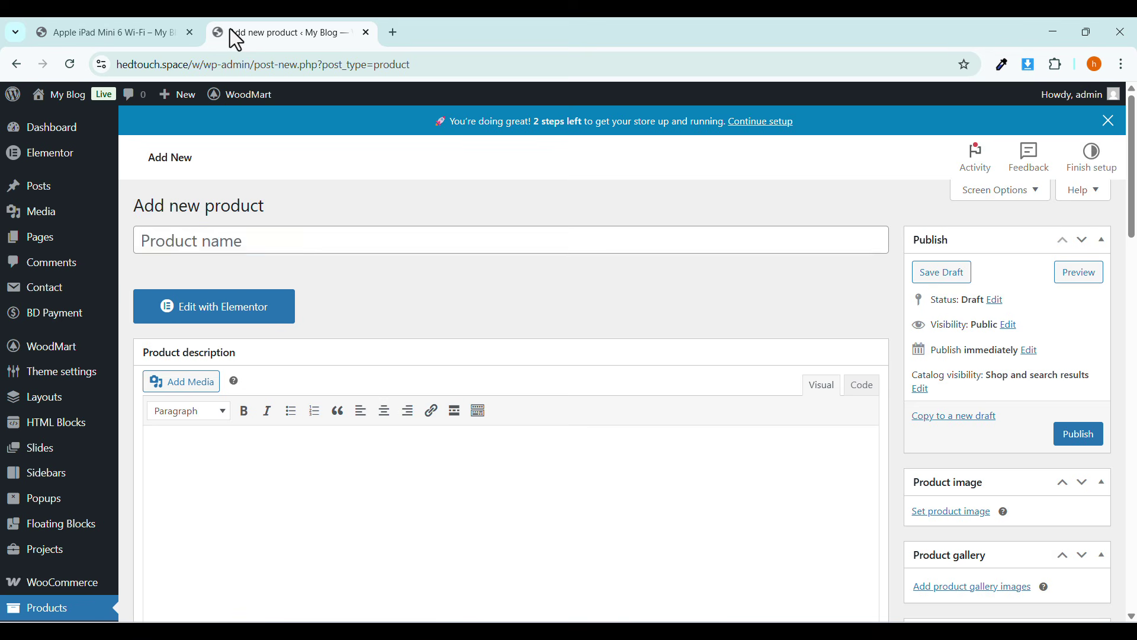
{"action": "right_click", "coordinate": [269, 239]}
{"action": "left_click", "coordinate": [298, 418]}
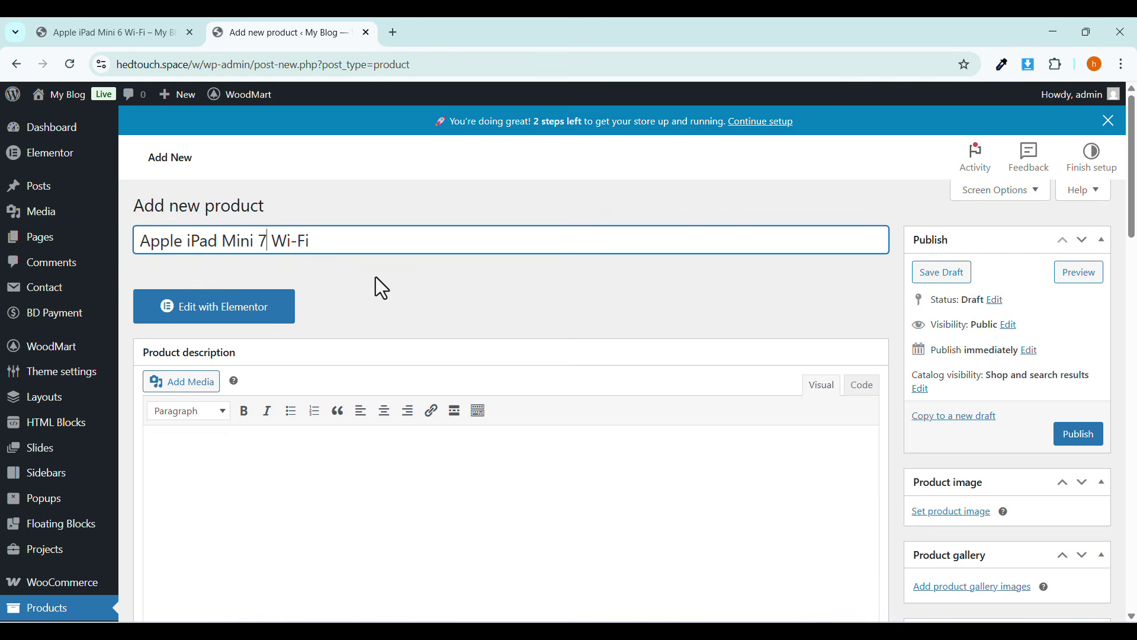
{"action": "triple_click", "coordinate": [274, 242]}
{"action": "right_click", "coordinate": [275, 237]}
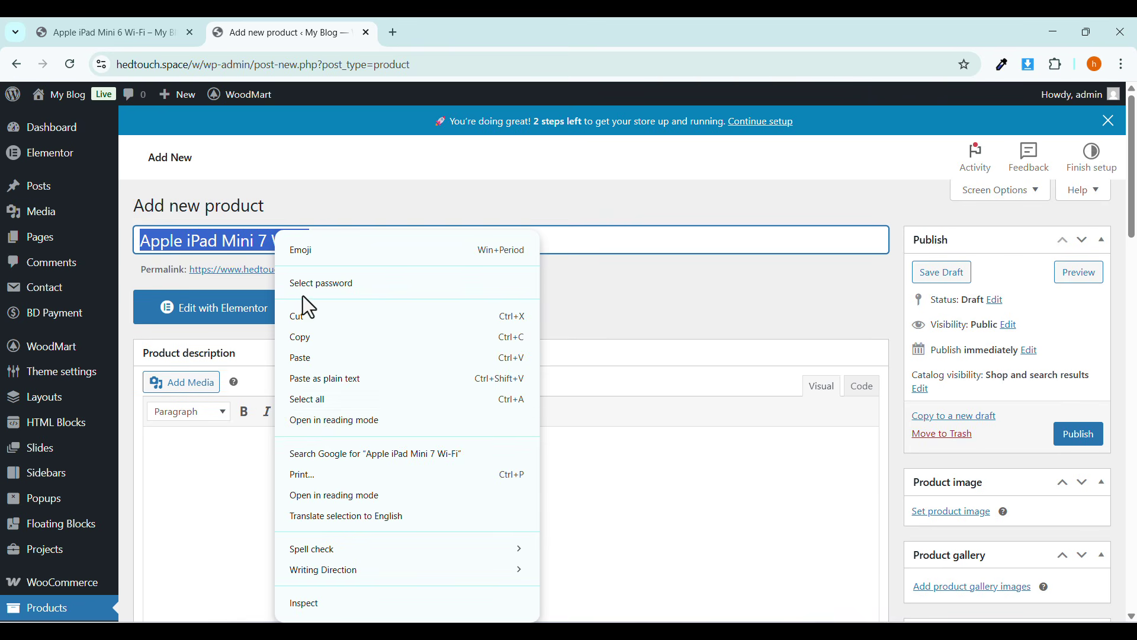
{"action": "left_click", "coordinate": [296, 196]}
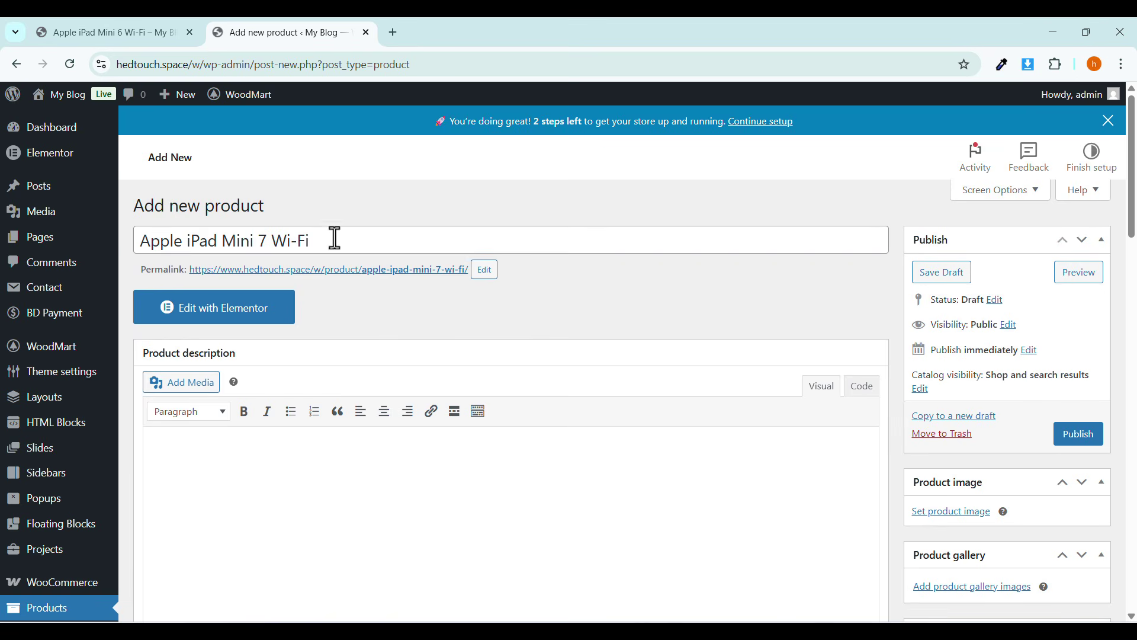
Compare the empty product description with the description and specification sections on the published Apple iPad Mini 6 Wi-Fi page.
{"action": "scroll", "coordinate": [510, 310], "scroll_direction": "down", "scroll_amount": 2}
{"action": "scroll", "coordinate": [516, 310], "scroll_direction": "up", "scroll_amount": 1}
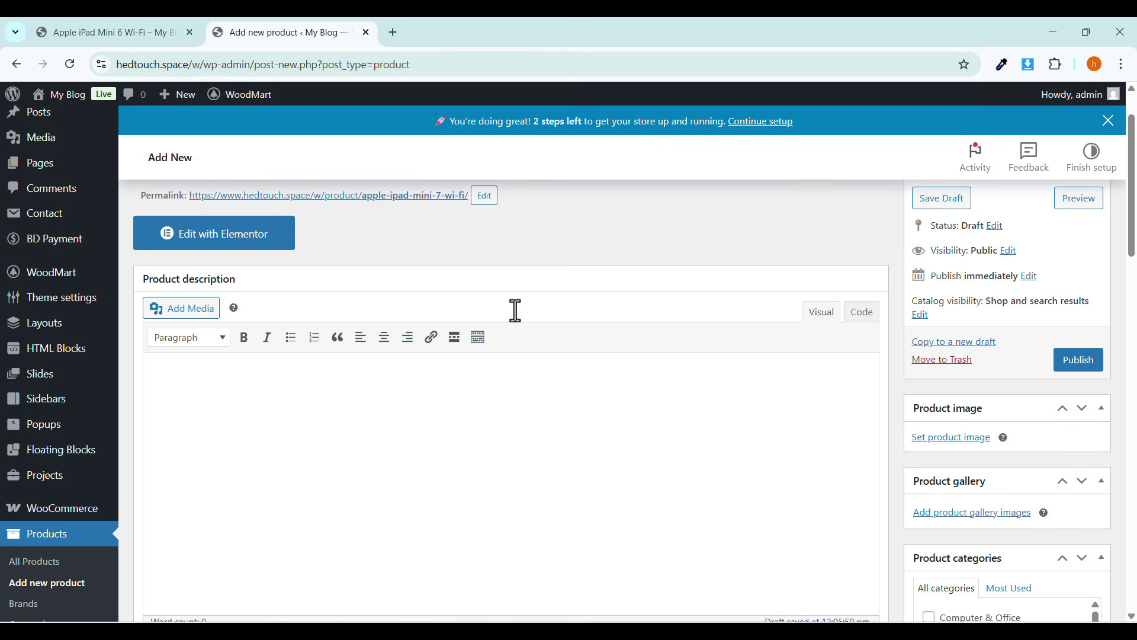
{"action": "left_click", "coordinate": [175, 32]}
{"action": "scroll", "coordinate": [535, 332], "scroll_direction": "down", "scroll_amount": 8}
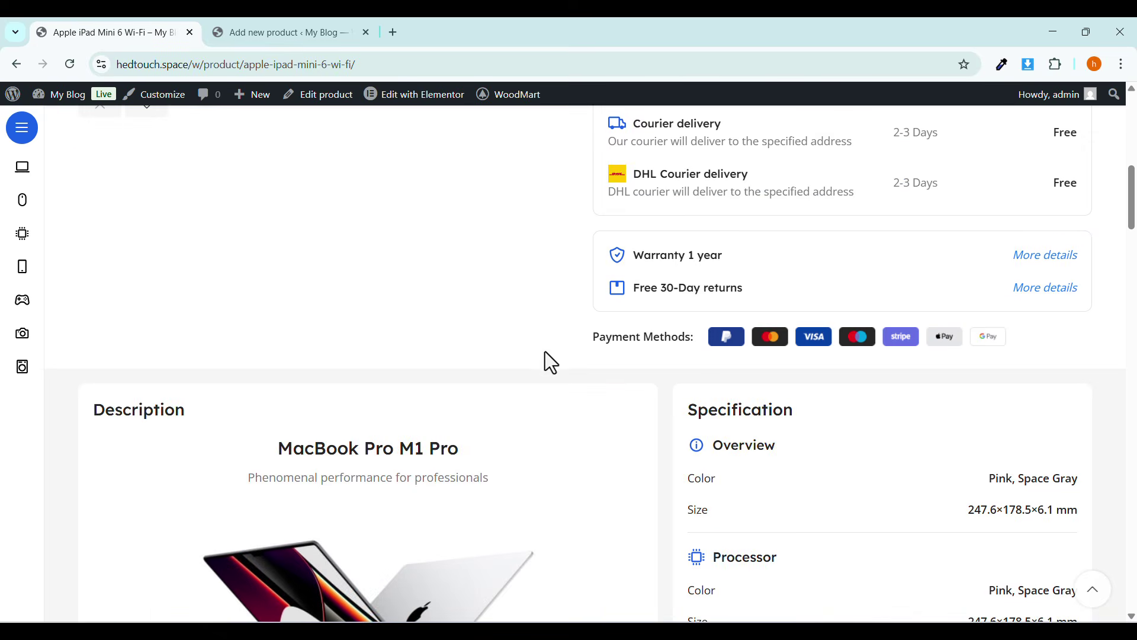
{"action": "scroll", "coordinate": [536, 358], "scroll_direction": "down", "scroll_amount": 2}
{"action": "scroll", "coordinate": [296, 279], "scroll_direction": "down", "scroll_amount": 6}
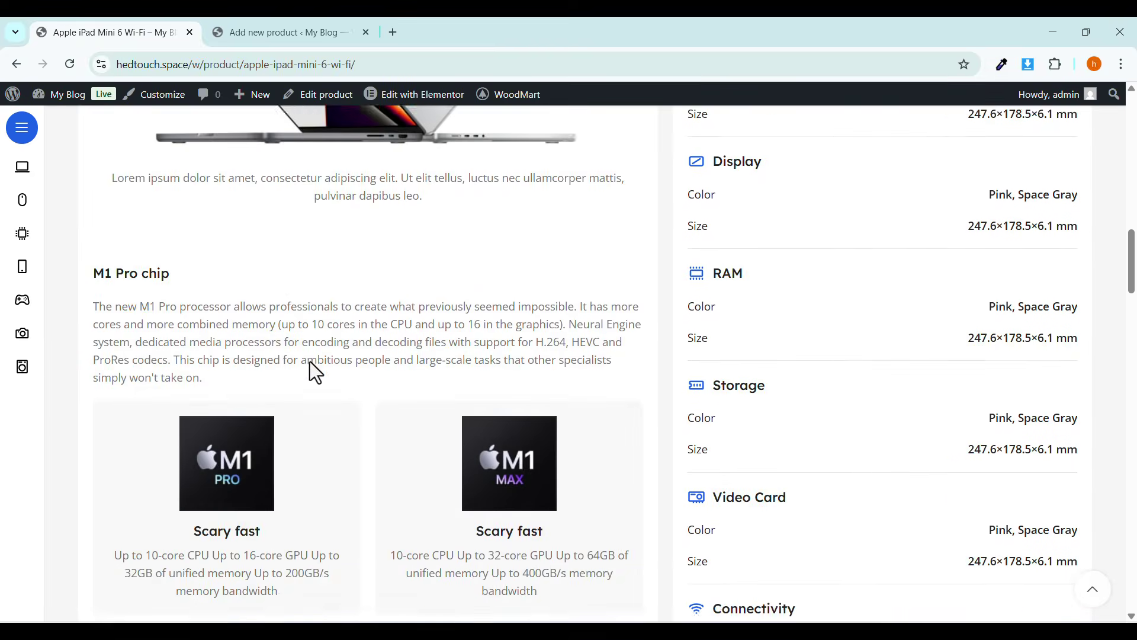
{"action": "scroll", "coordinate": [308, 361], "scroll_direction": "down", "scroll_amount": 5}
{"action": "scroll", "coordinate": [263, 329], "scroll_direction": "down", "scroll_amount": 4}
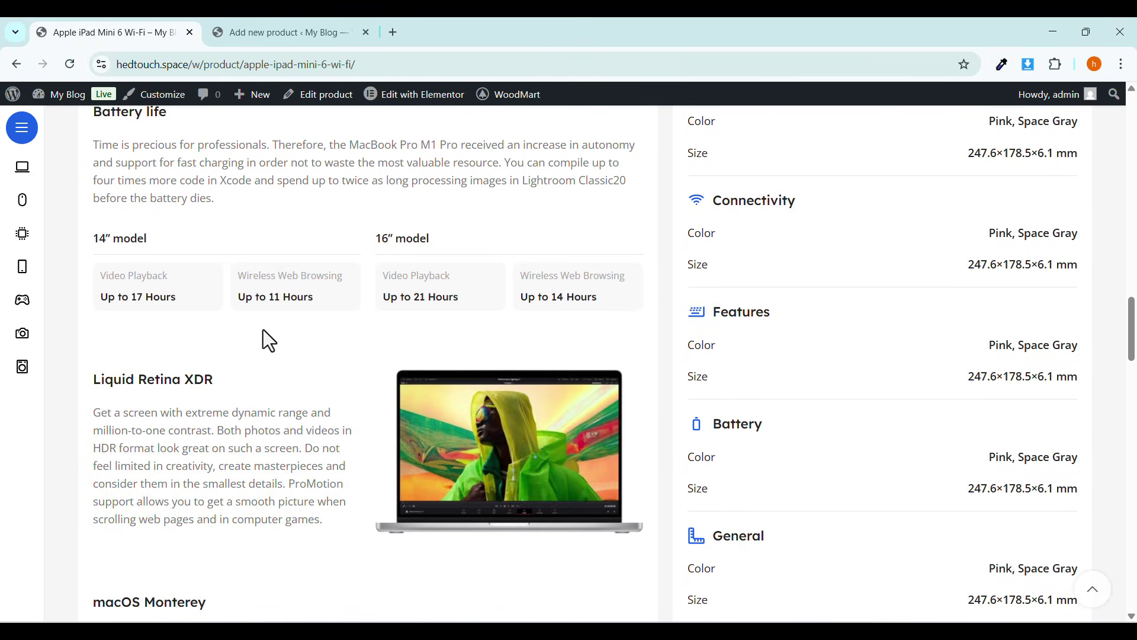
{"action": "scroll", "coordinate": [263, 329], "scroll_direction": "up", "scroll_amount": 8}
Open the Apple iPad Mini 6 Wi-Fi product for editing in a new tab and return to the new product form.
{"action": "right_click", "coordinate": [305, 94]}
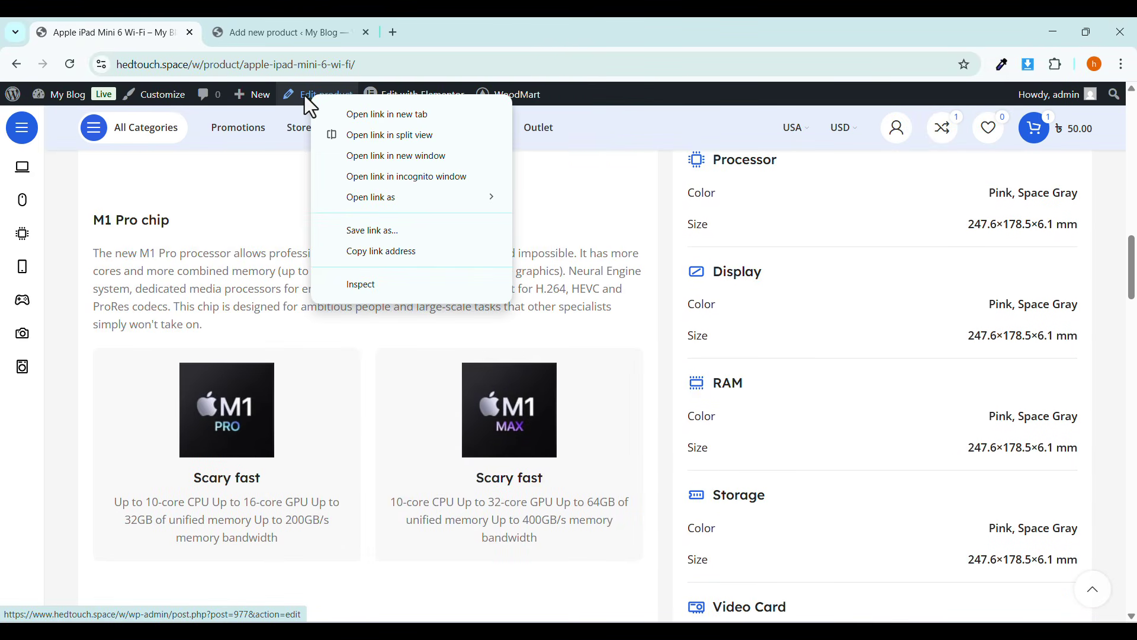
{"action": "left_click", "coordinate": [368, 114]}
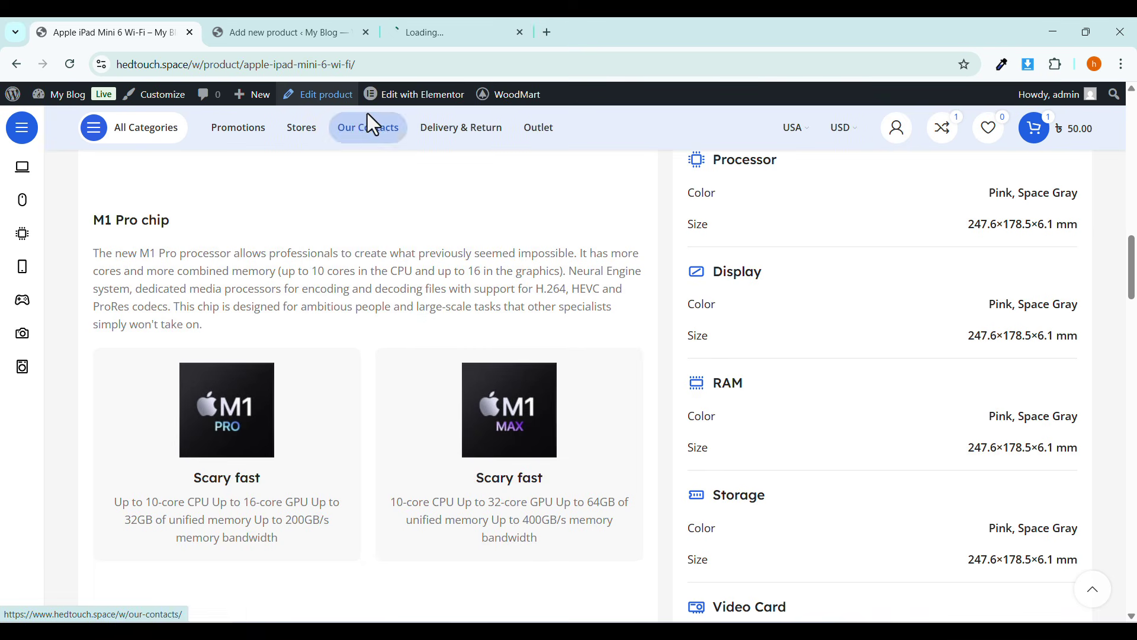
{"action": "left_click", "coordinate": [425, 42]}
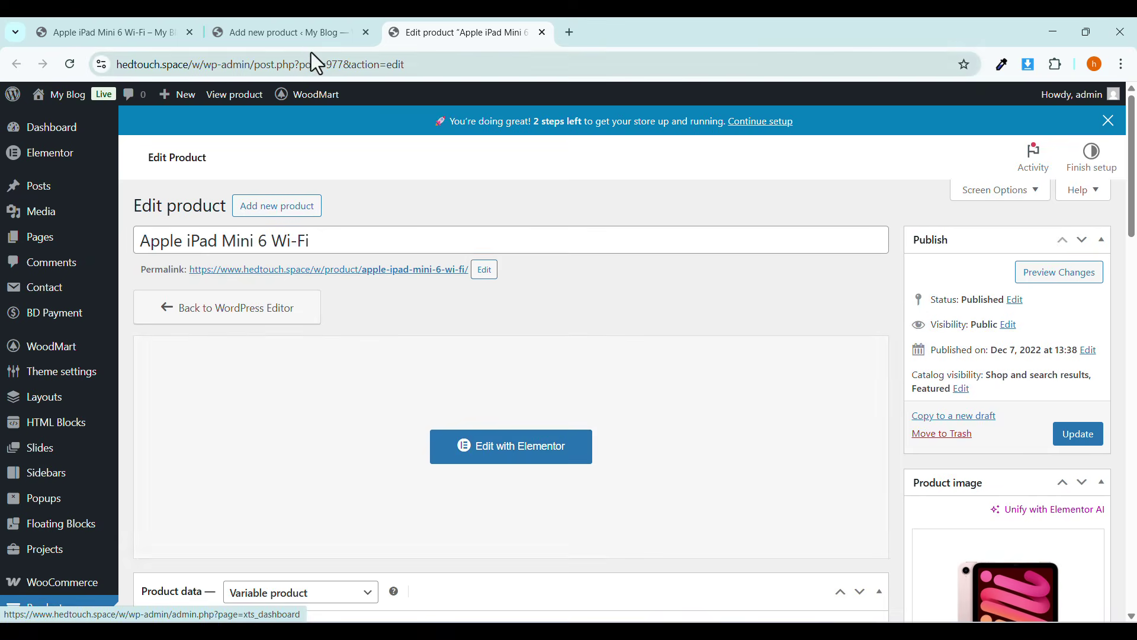
{"action": "left_click", "coordinate": [272, 33]}
{"action": "scroll", "coordinate": [471, 442], "scroll_direction": "up", "scroll_amount": 1}
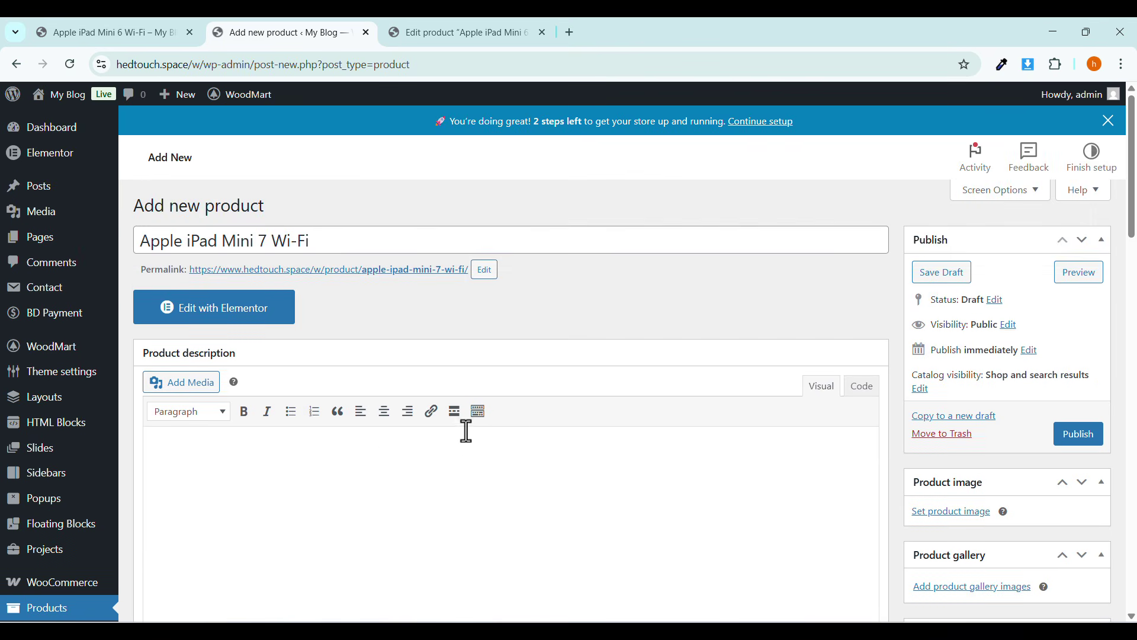
Open both the new iPad Mini 7 and the existing iPad Mini 6 product in Elementor, and show the new product's empty Description area.
{"action": "left_click", "coordinate": [205, 323]}
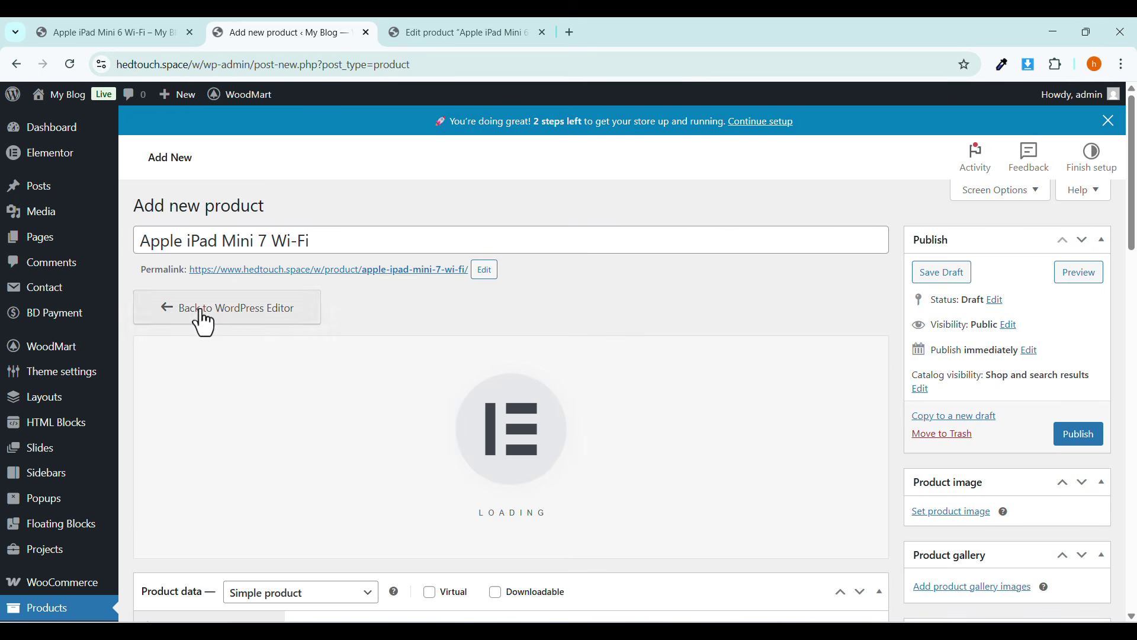
{"action": "left_click", "coordinate": [446, 33]}
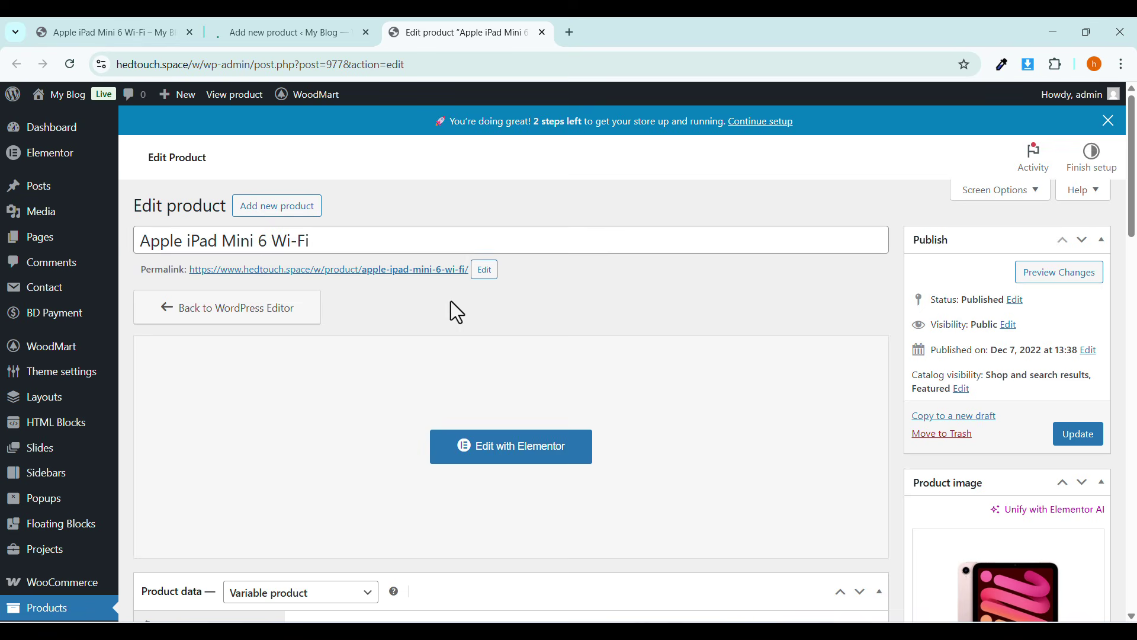
{"action": "left_click", "coordinate": [473, 445]}
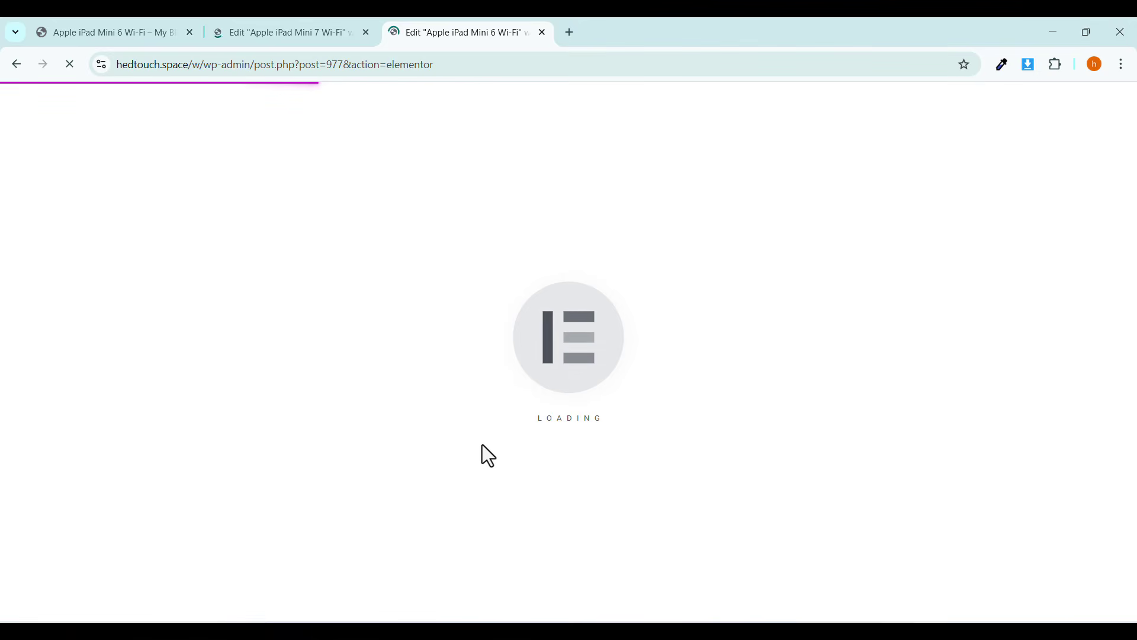
{"action": "left_click", "coordinate": [315, 35]}
{"action": "scroll", "coordinate": [363, 204], "scroll_direction": "down", "scroll_amount": 2}
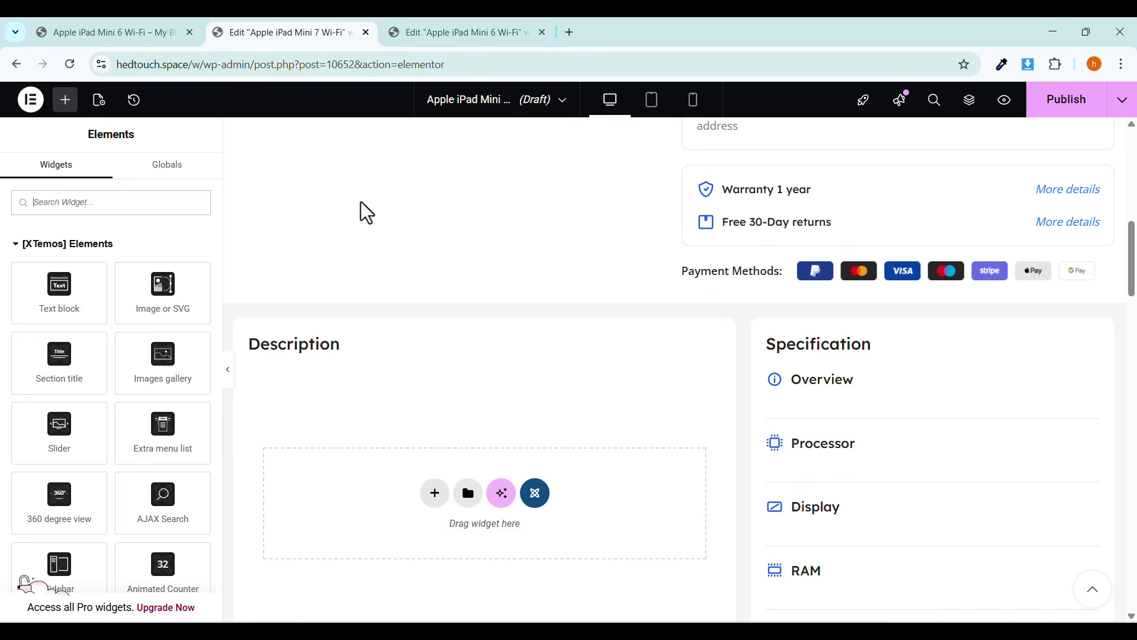
{"action": "scroll", "coordinate": [373, 267], "scroll_direction": "down", "scroll_amount": 3}
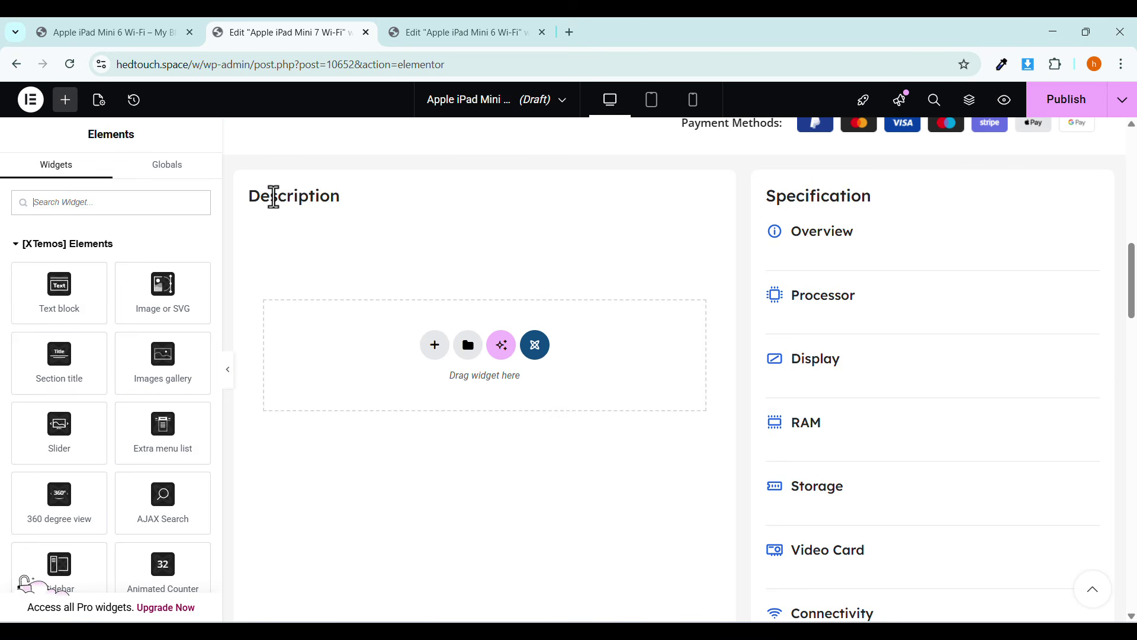
Inspect the settings of the "MacBook Pro M1 Pro" section title in the iPad Mini 6 description and return to the iPad Mini 7 editor.
{"action": "left_click", "coordinate": [478, 34]}
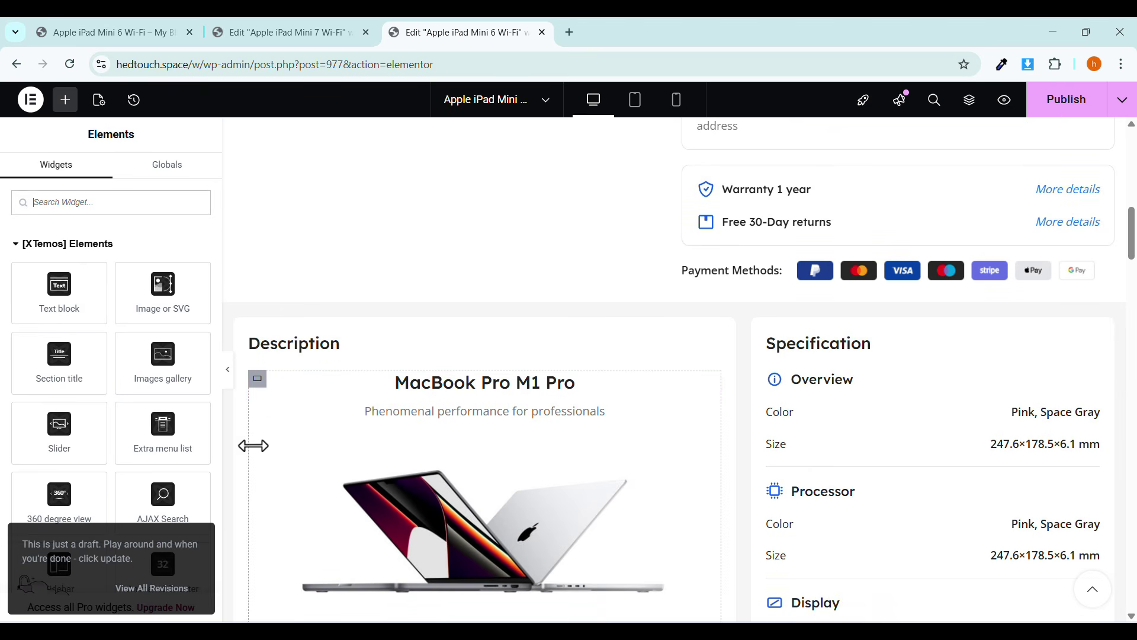
{"action": "scroll", "coordinate": [330, 389], "scroll_direction": "down", "scroll_amount": 3}
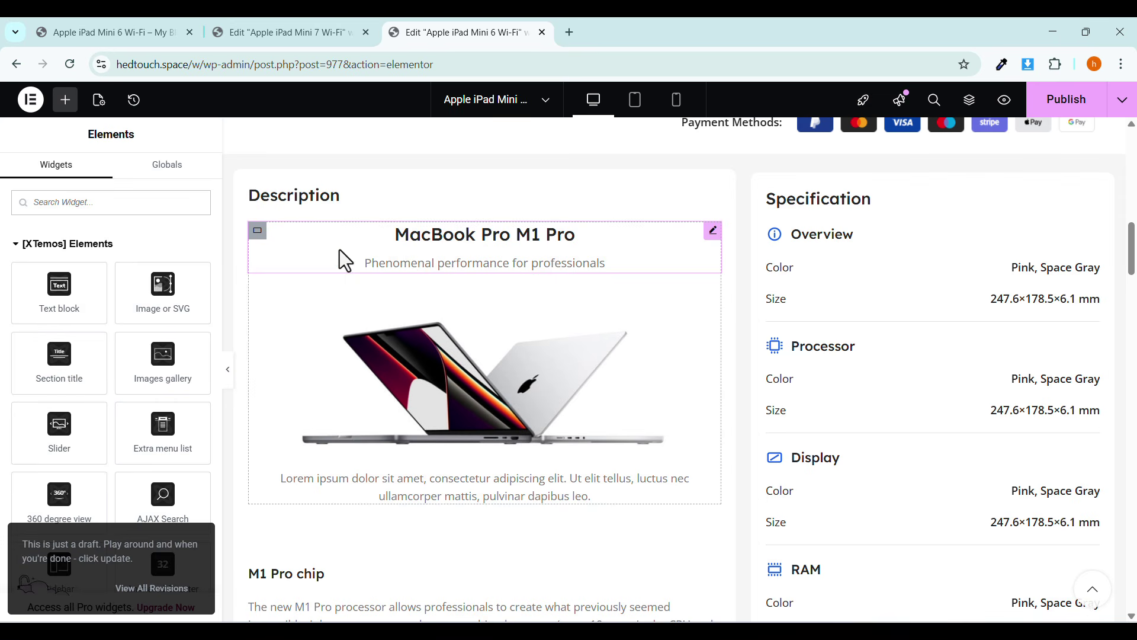
{"action": "left_click", "coordinate": [339, 250]}
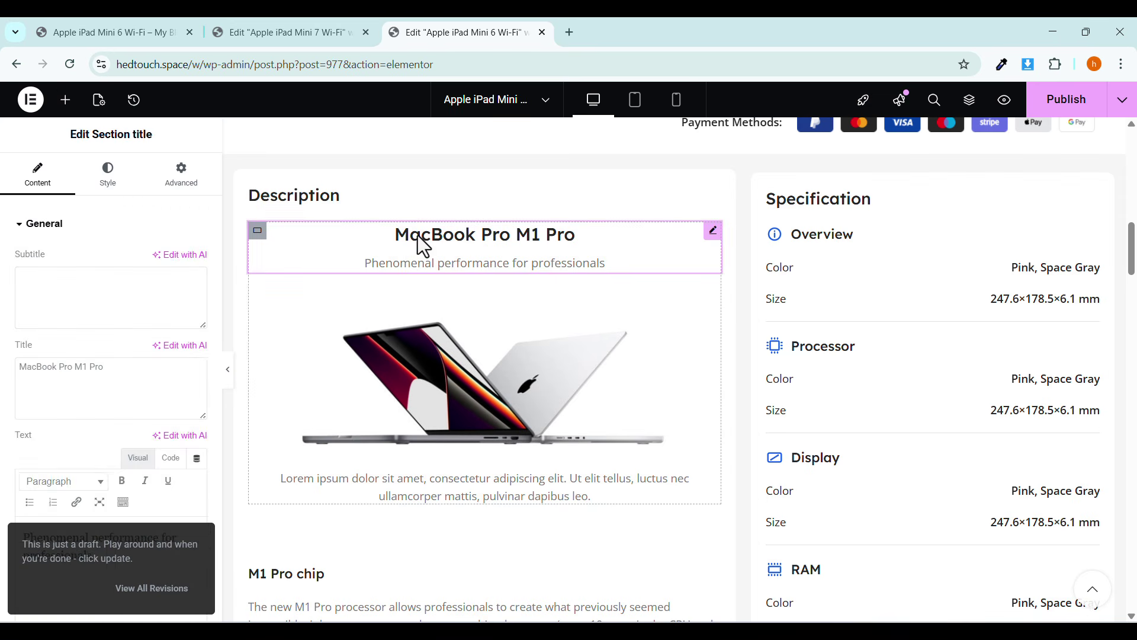
{"action": "left_click", "coordinate": [267, 42]}
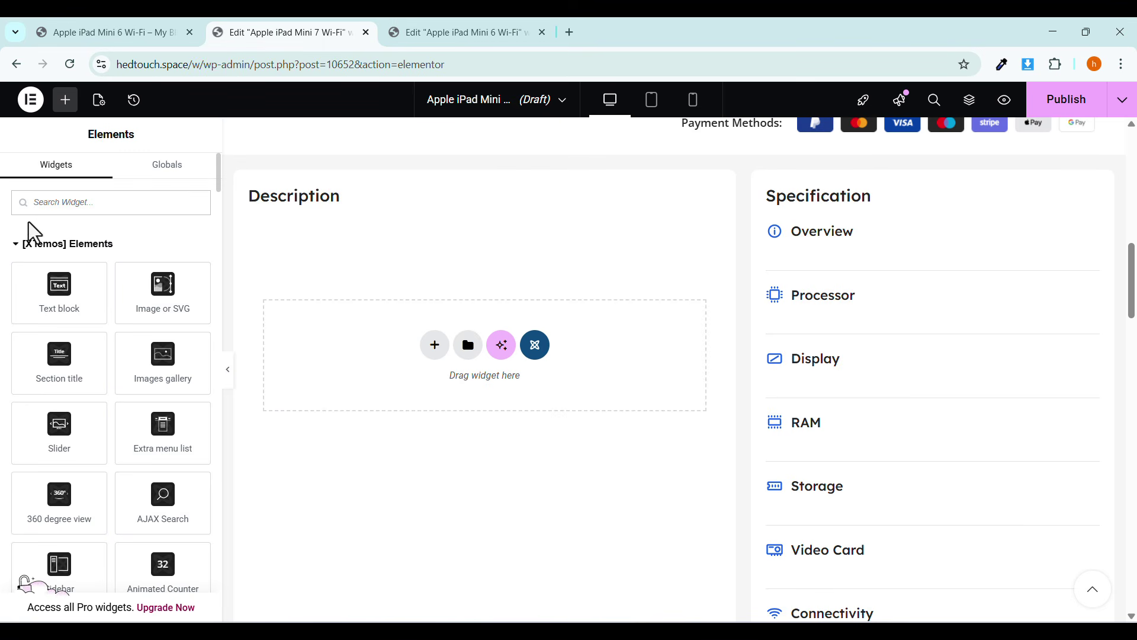
Search the widgets for "tit" and add a Heading widget to the iPad Mini 7 description area.
{"action": "left_click", "coordinate": [39, 204]}
{"action": "type", "text": "tit"}
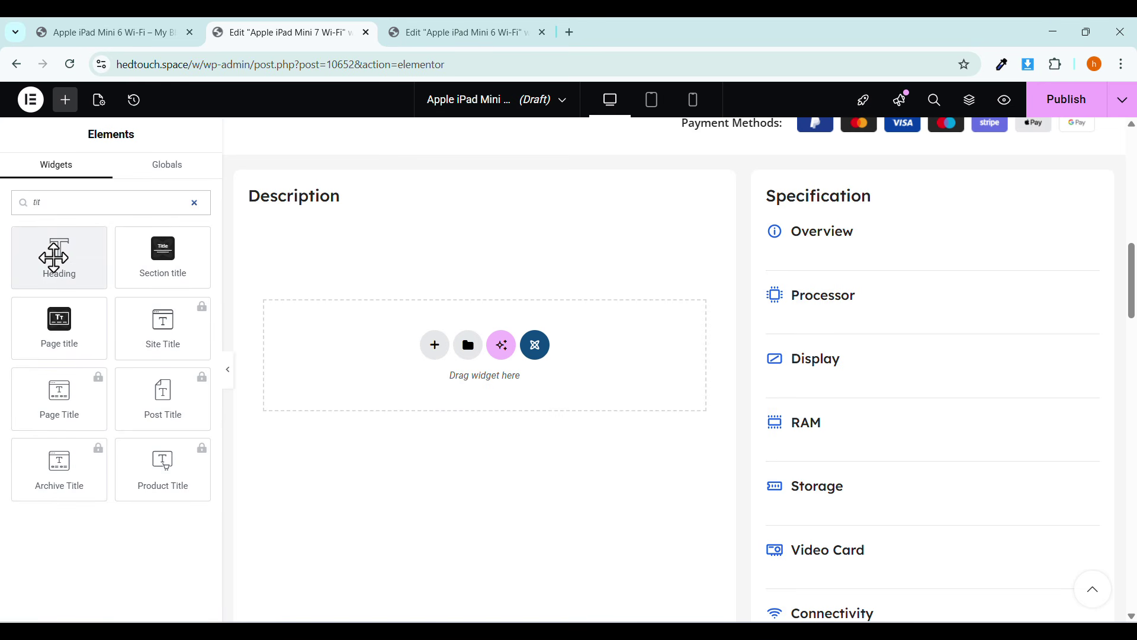
{"action": "left_click_drag", "start_coordinate": [56, 250], "coordinate": [372, 342]}
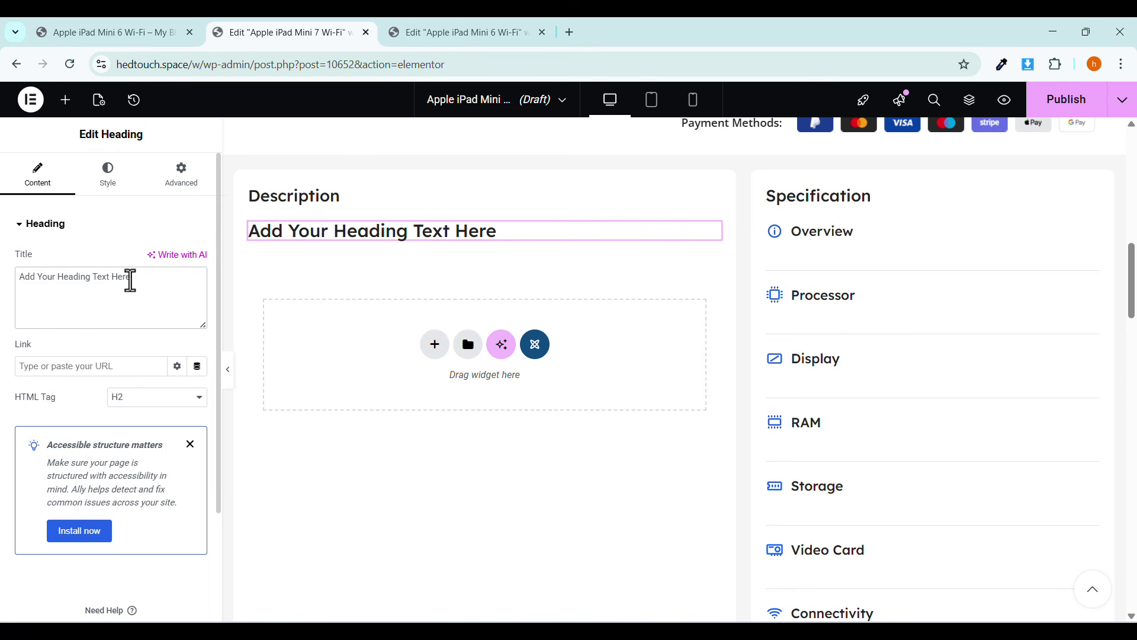
{"action": "triple_click", "coordinate": [127, 278]}
Add an Image widget below the heading and choose iphone-14-pro-4.jpg from the media library.
{"action": "left_click", "coordinate": [66, 100]}
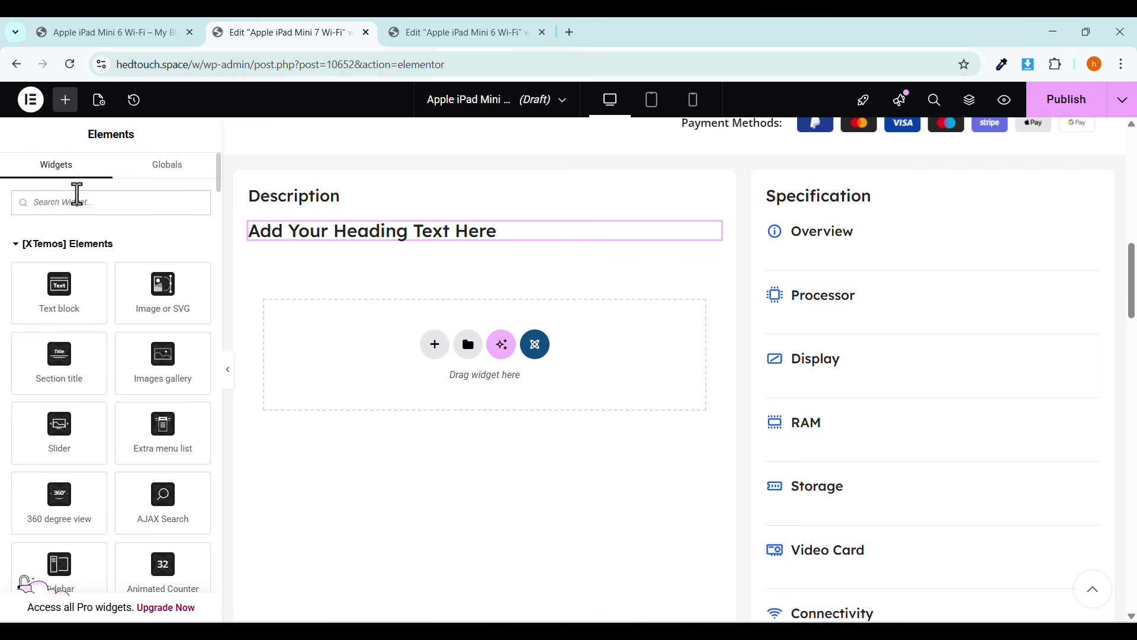
{"action": "type", "text": "t"}
{"action": "key", "text": "BackSpace"}
{"action": "type", "text": "ima"}
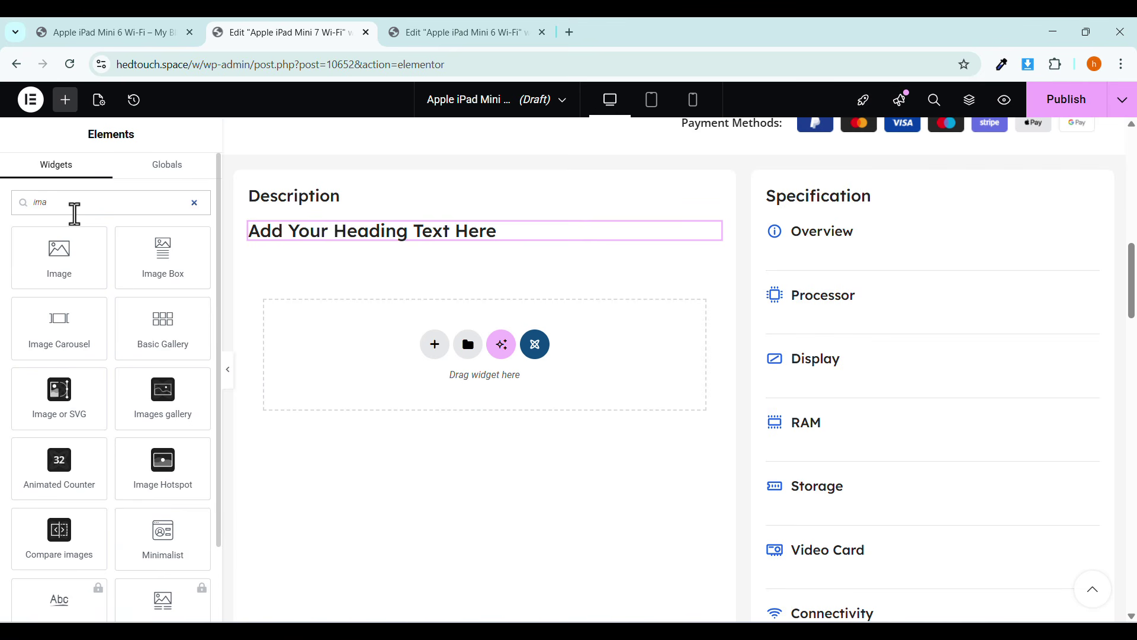
{"action": "left_click_drag", "start_coordinate": [59, 258], "coordinate": [367, 245]}
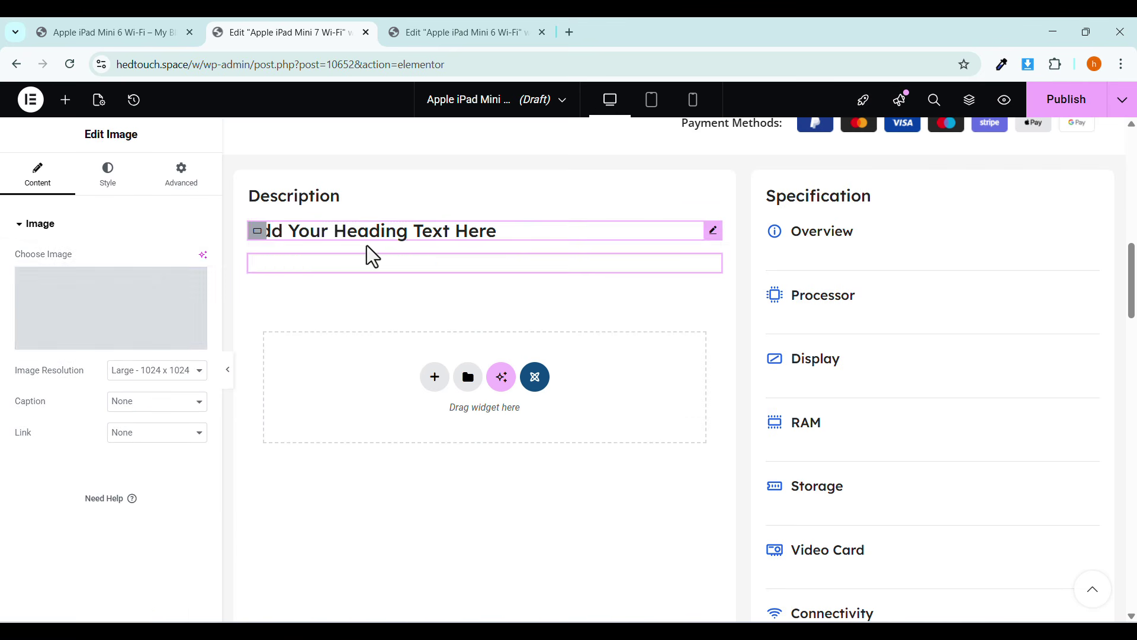
{"action": "left_click", "coordinate": [110, 310]}
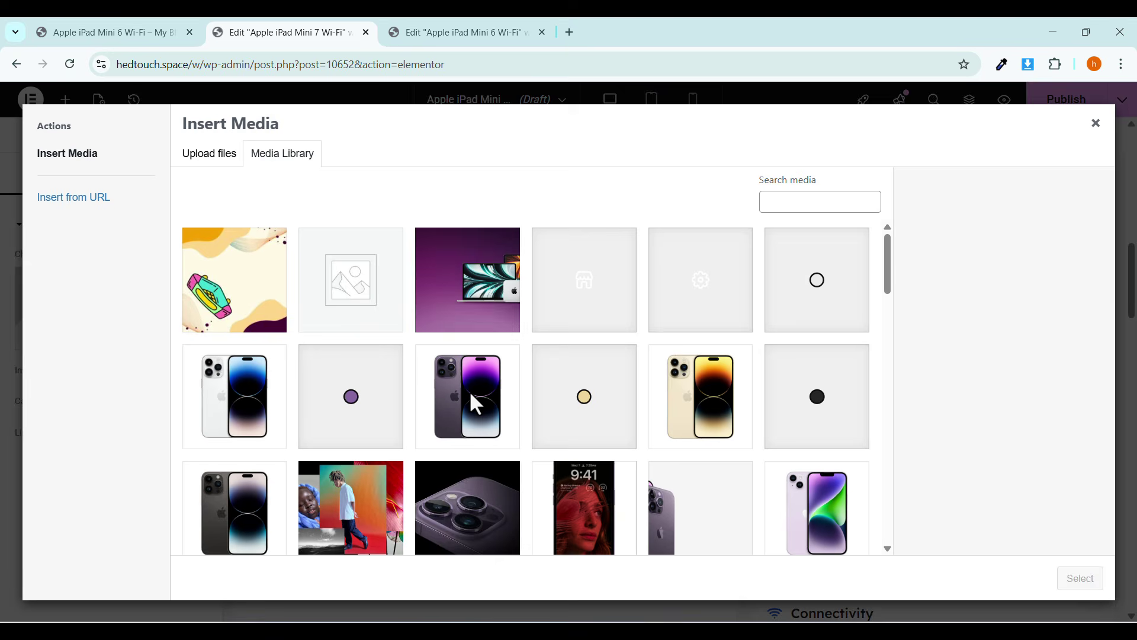
{"action": "left_click", "coordinate": [388, 533]}
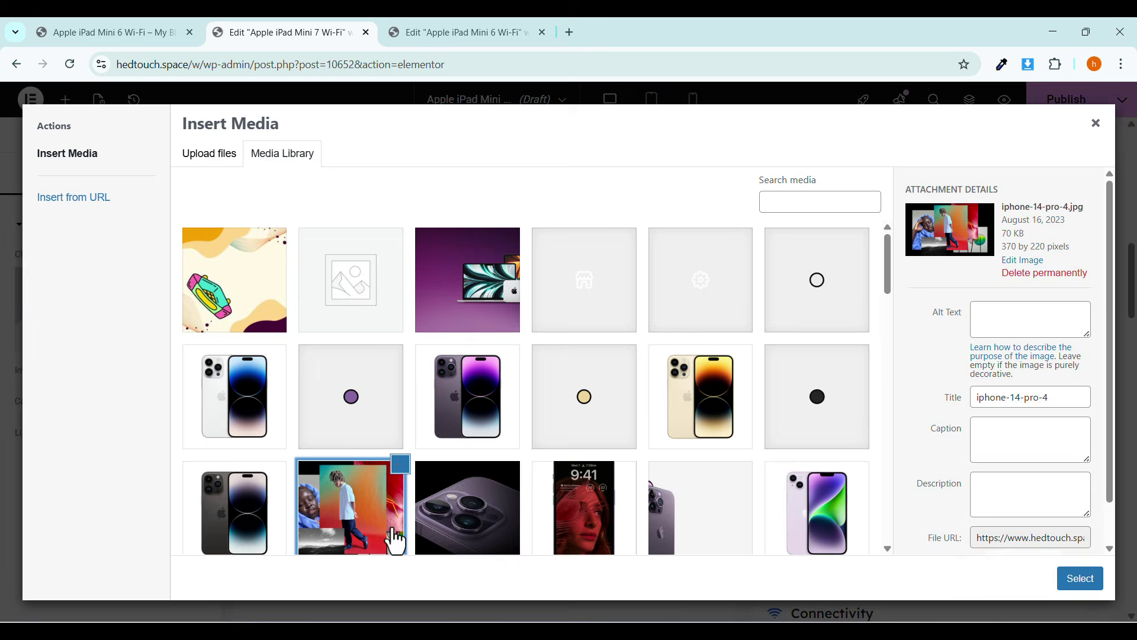
{"action": "left_click", "coordinate": [1061, 579]}
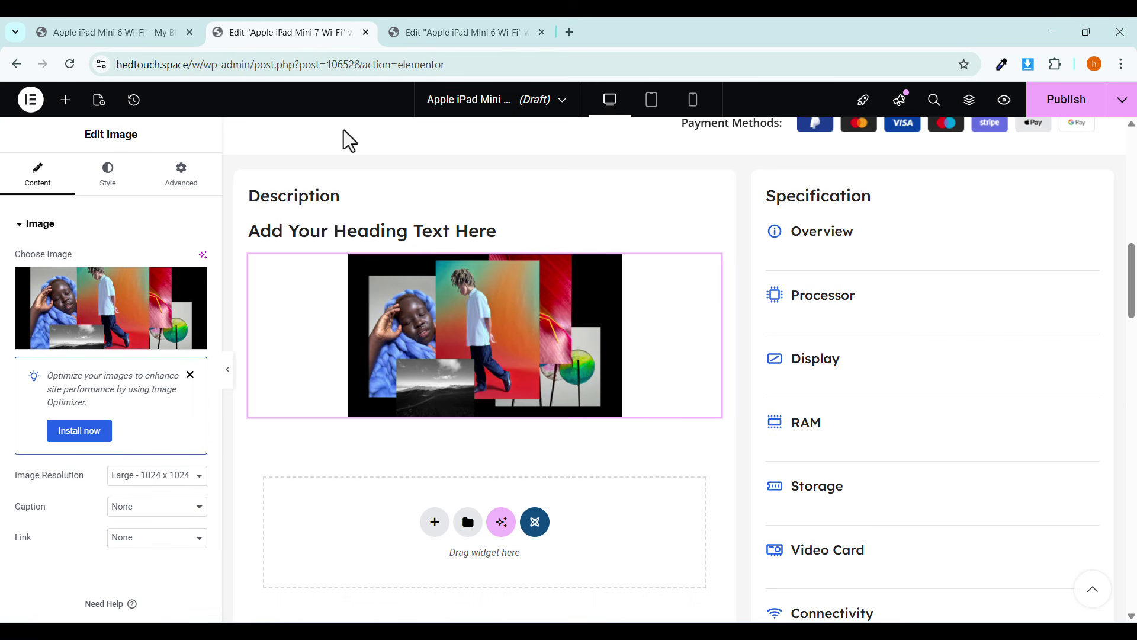
Search the widgets for "text" and add a Text Editor widget below the image.
{"action": "left_click", "coordinate": [66, 100]}
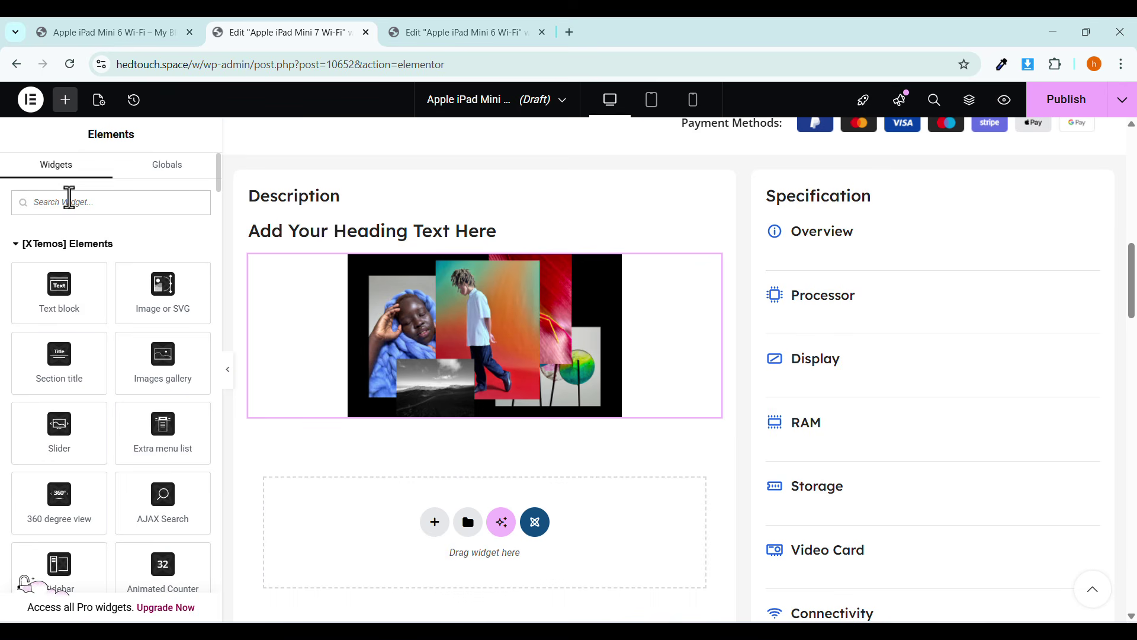
{"action": "type", "text": "text"}
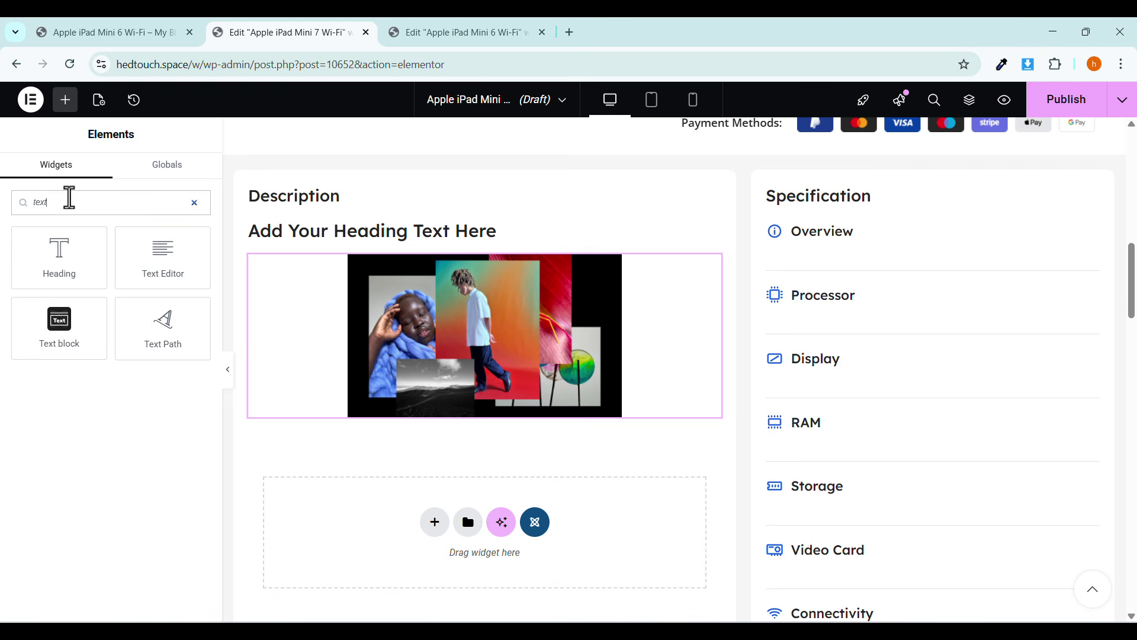
{"action": "left_click_drag", "start_coordinate": [151, 253], "coordinate": [381, 417]}
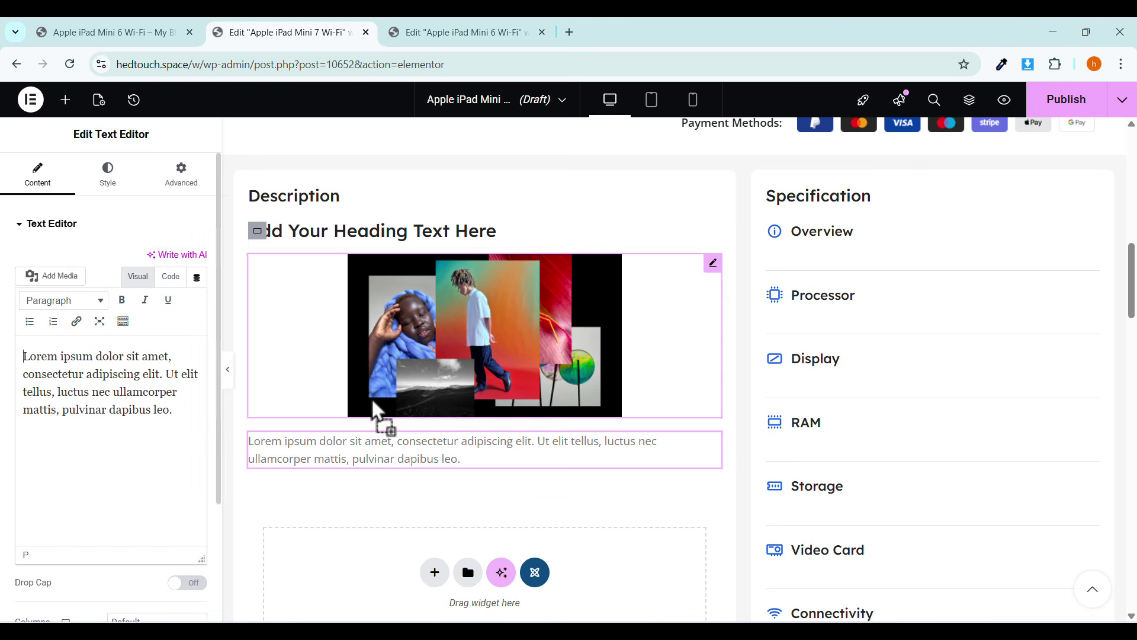
Copy the "MacBook Pro M1 Pro" section title widget from the iPad Mini 6 description.
{"action": "left_click", "coordinate": [427, 33]}
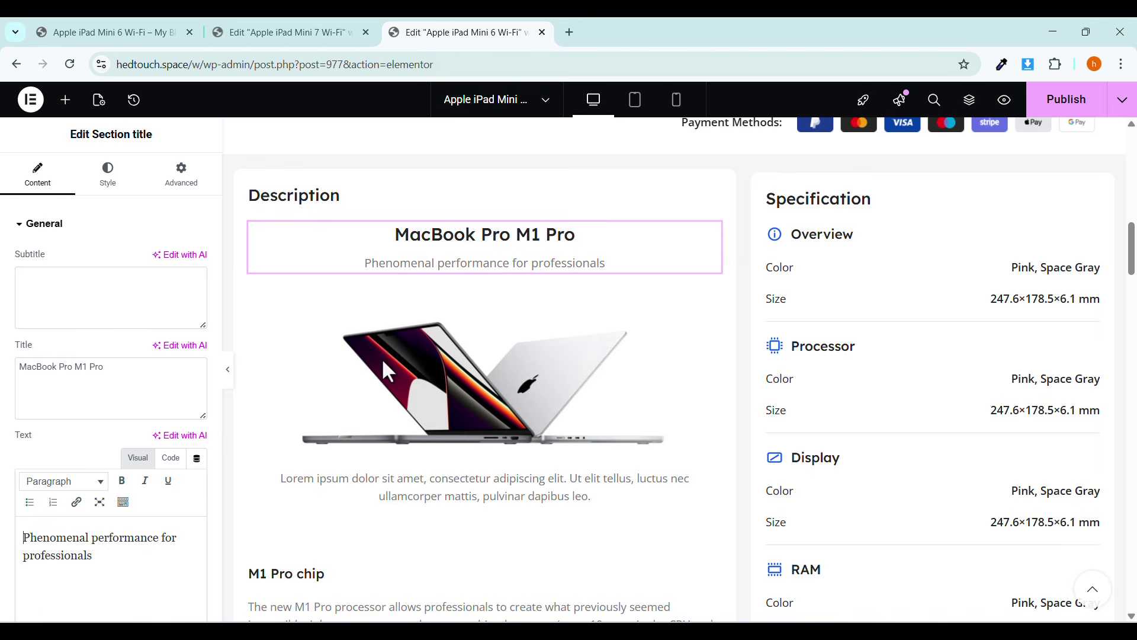
{"action": "left_click", "coordinate": [507, 257]}
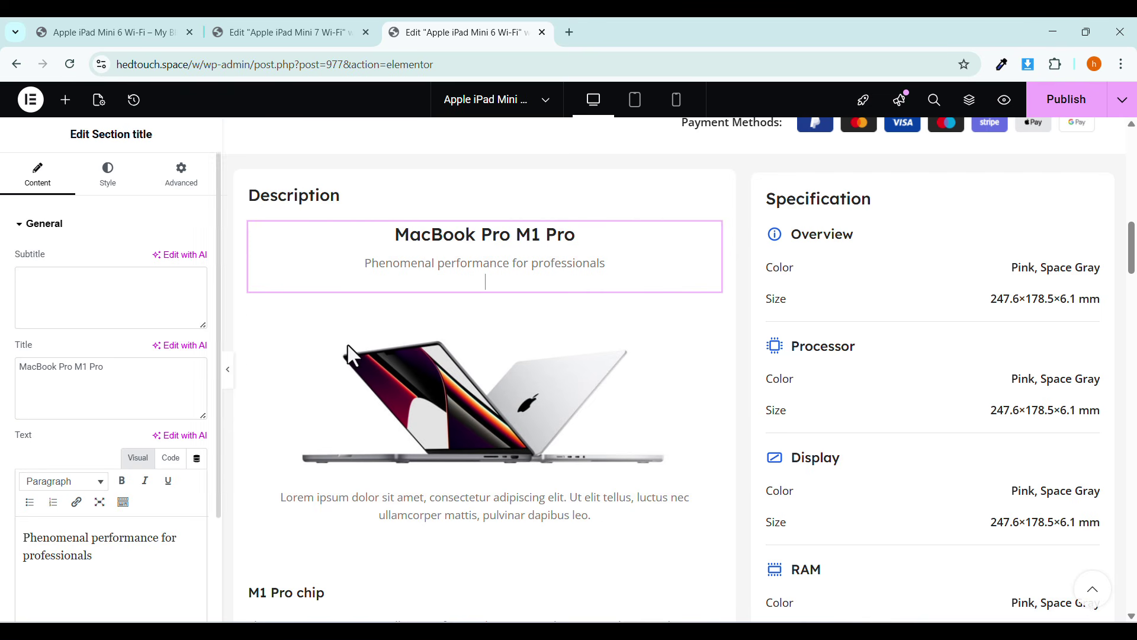
{"action": "right_click", "coordinate": [412, 249]}
{"action": "left_click", "coordinate": [444, 321]}
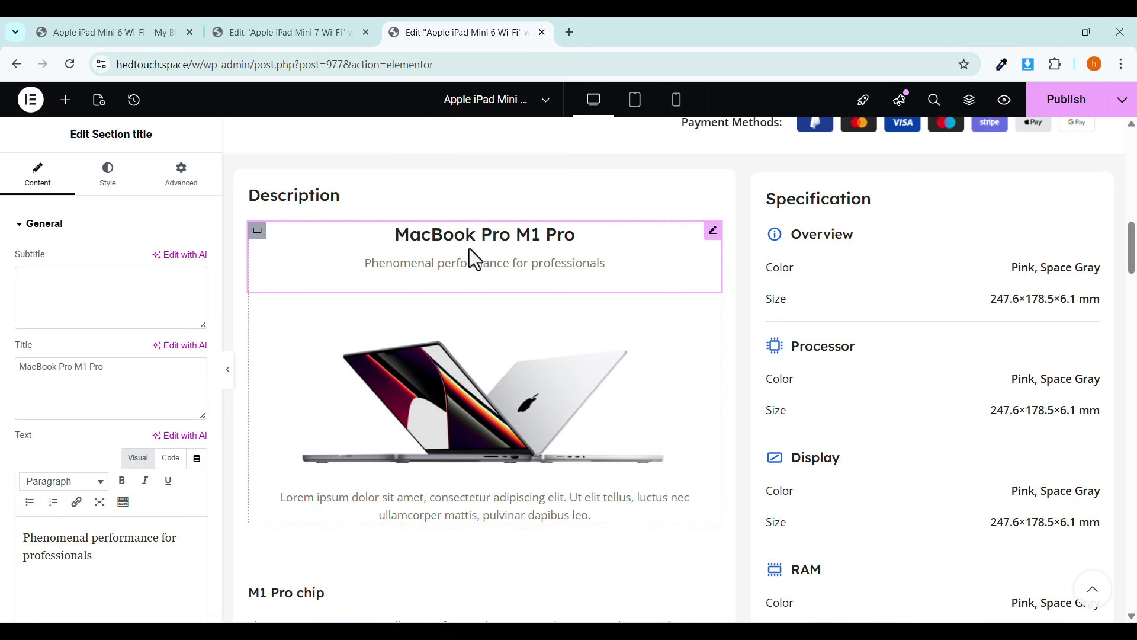
Paste the copied section title into the iPad Mini 7 description and move it above the placeholder heading.
{"action": "left_click", "coordinate": [315, 41]}
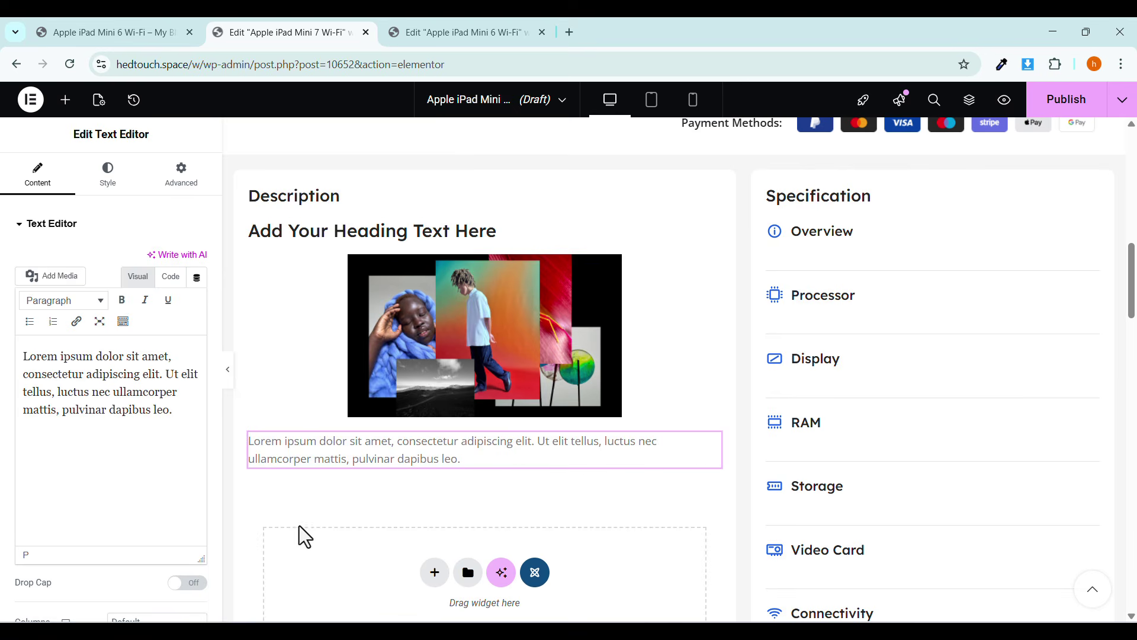
{"action": "right_click", "coordinate": [301, 477]}
{"action": "left_click", "coordinate": [325, 493]}
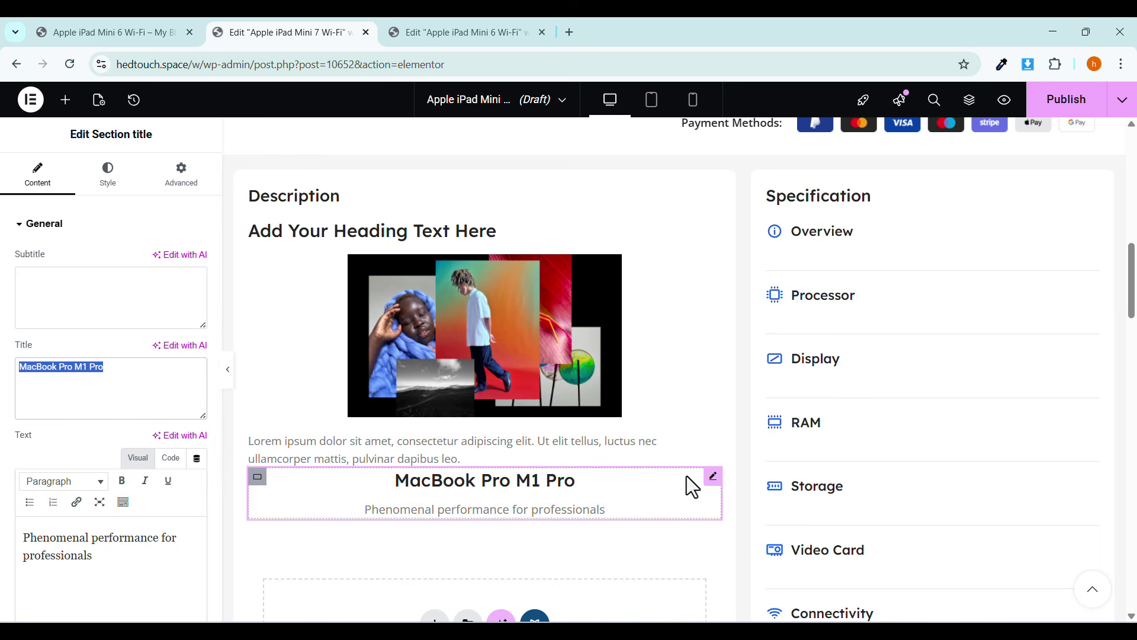
{"action": "left_click", "coordinate": [714, 481]}
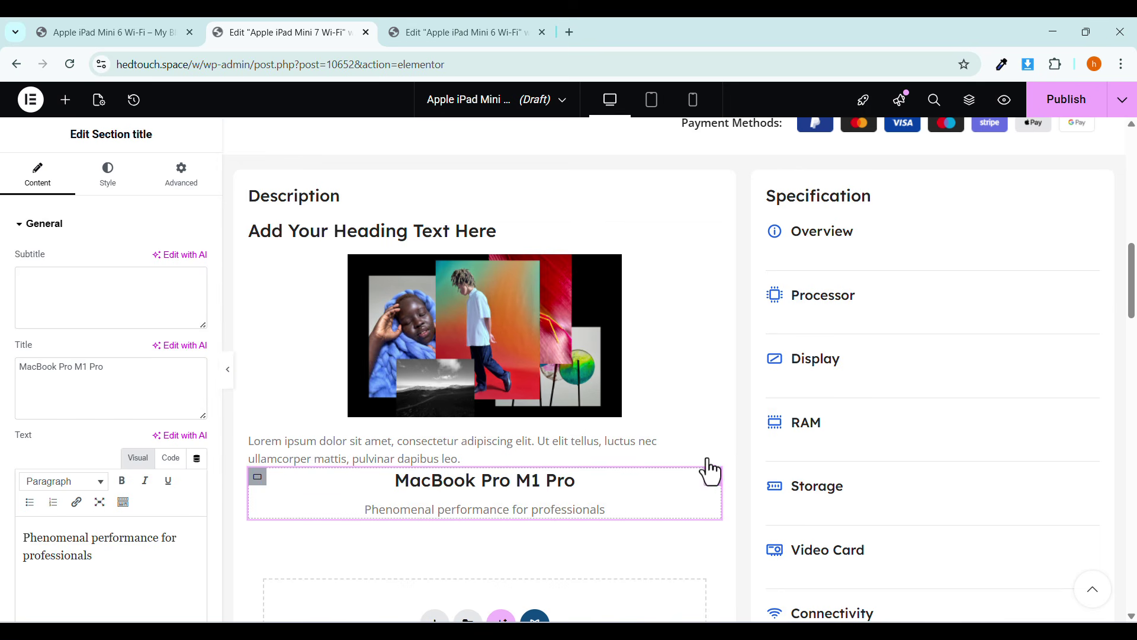
{"action": "left_click_drag", "start_coordinate": [710, 471], "coordinate": [575, 230]}
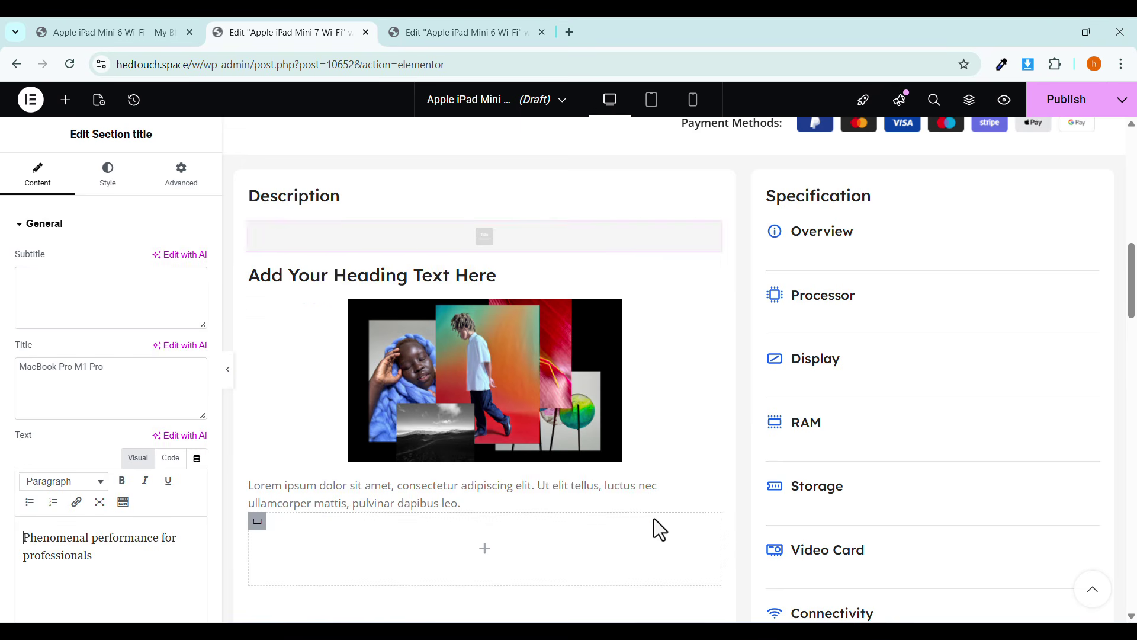
Delete the placeholder heading and the lorem ipsum text widget from the iPad Mini 7 description.
{"action": "right_click", "coordinate": [591, 305]}
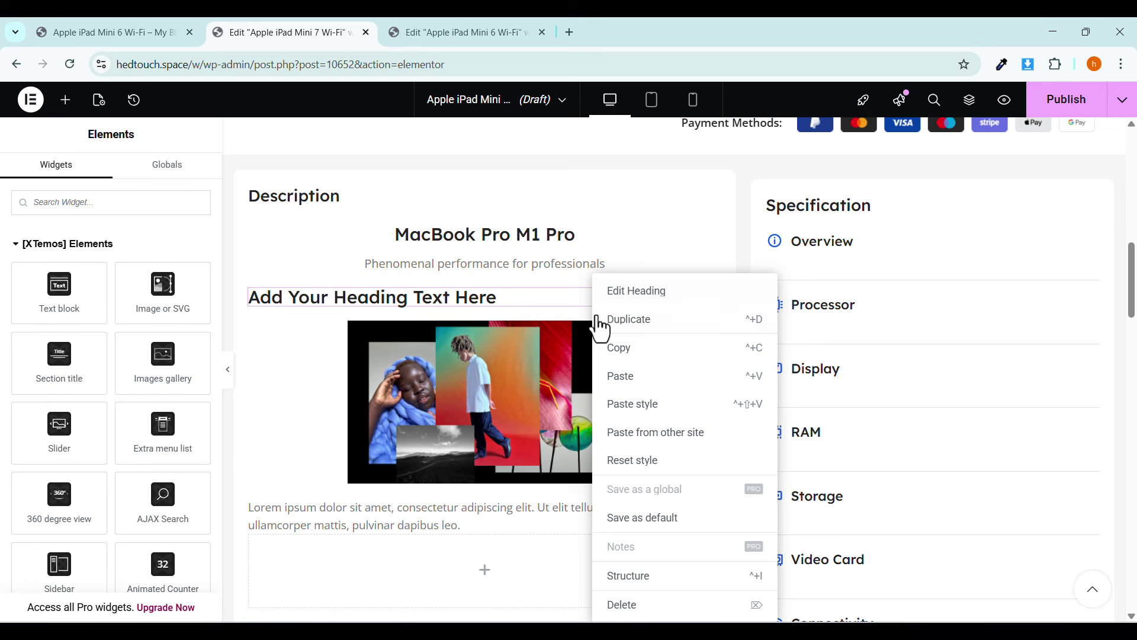
{"action": "left_click", "coordinate": [622, 604]}
{"action": "right_click", "coordinate": [502, 480]}
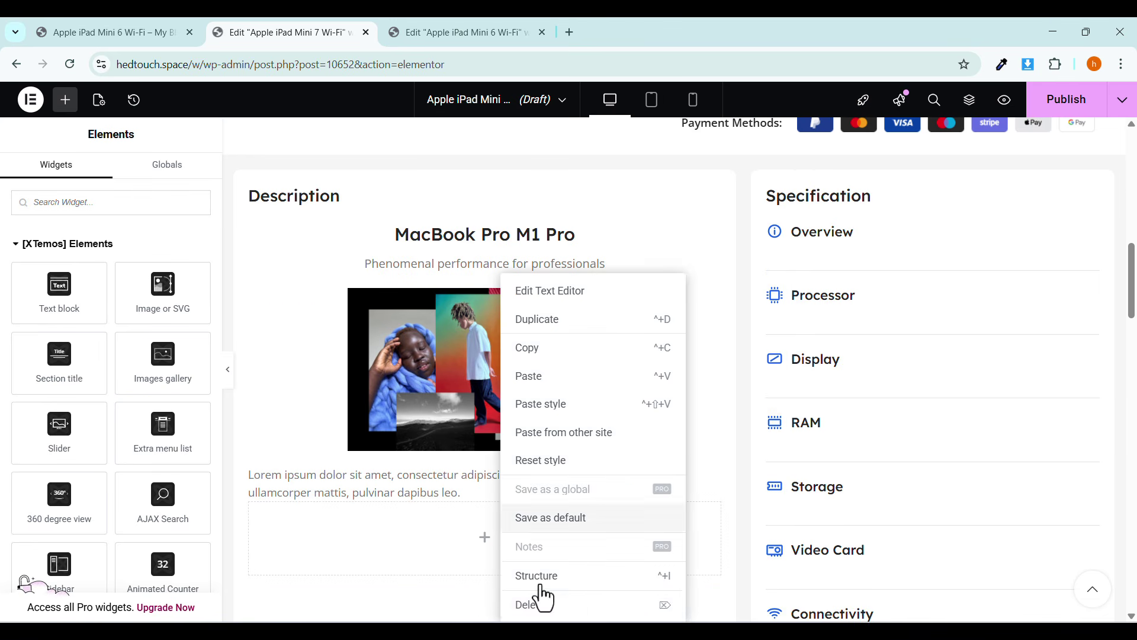
{"action": "left_click", "coordinate": [536, 607]}
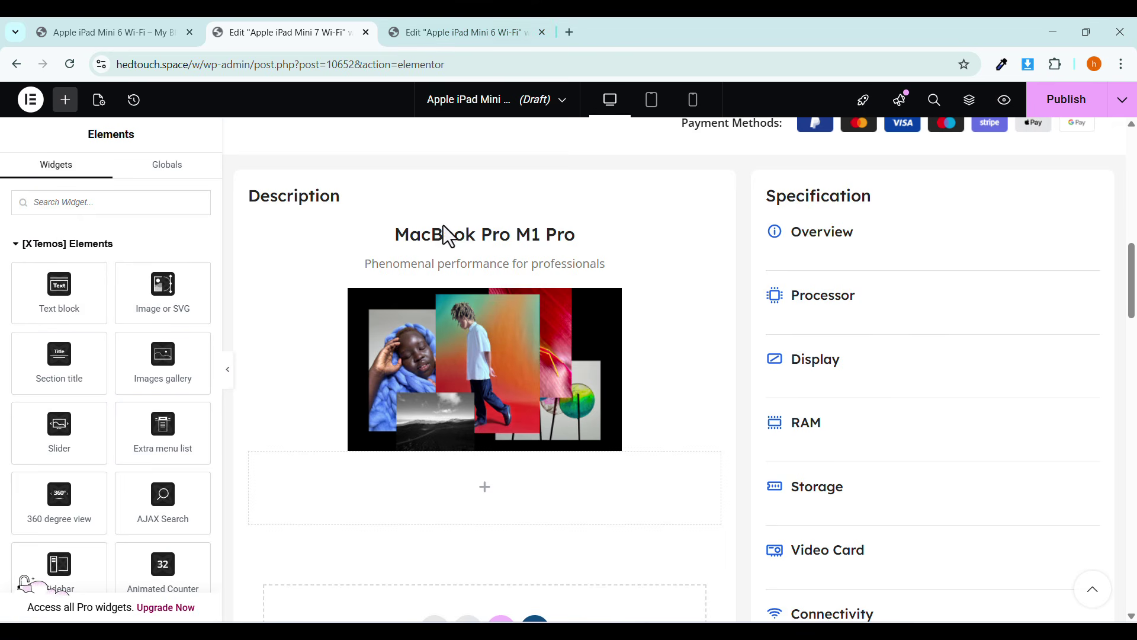
Copy the laptop image widget from the iPad Mini 6 description.
{"action": "left_click", "coordinate": [445, 234]}
{"action": "left_click", "coordinate": [467, 36]}
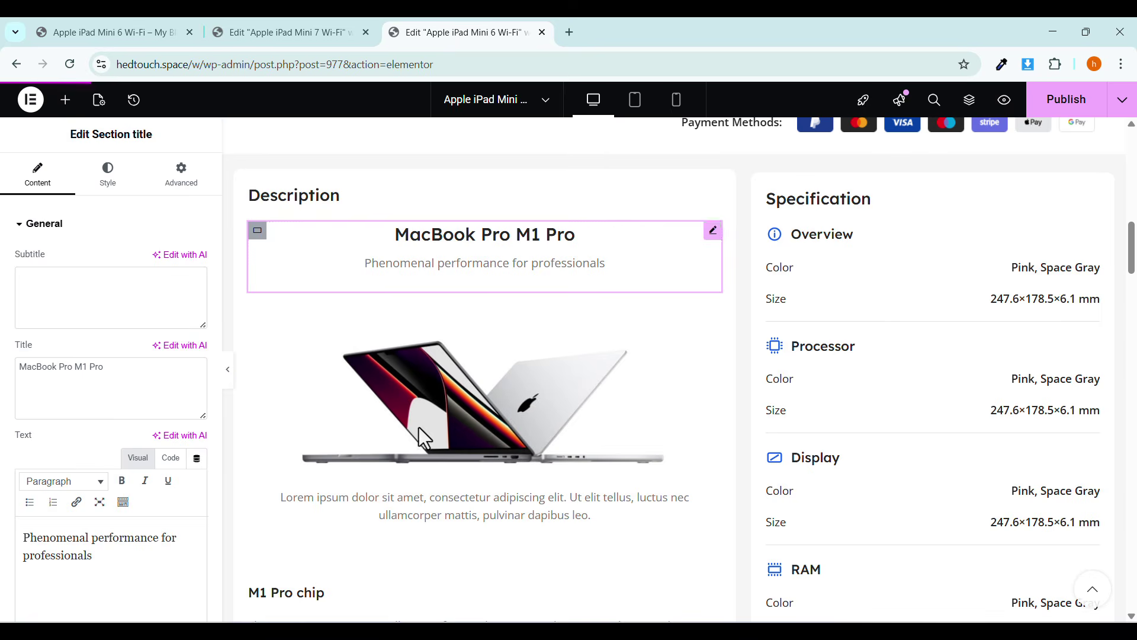
{"action": "right_click", "coordinate": [438, 383]}
{"action": "left_click", "coordinate": [473, 356]}
Delete the placeholder image and the empty container below the section title in the iPad Mini 7 description.
{"action": "left_click", "coordinate": [333, 37]}
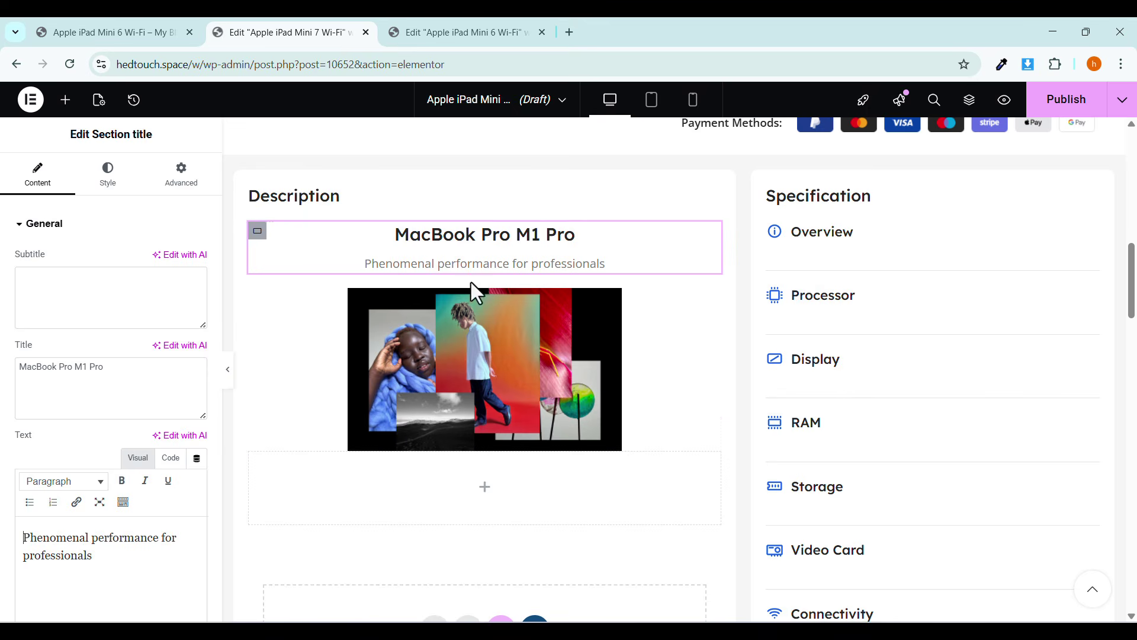
{"action": "right_click", "coordinate": [524, 332]}
{"action": "left_click", "coordinate": [551, 604]}
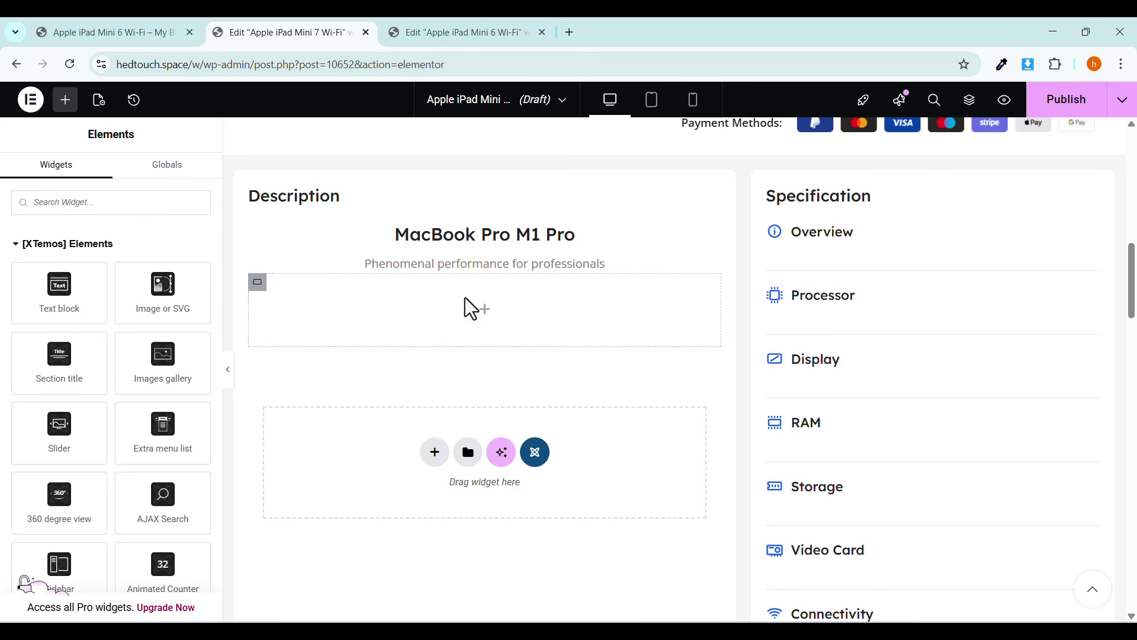
{"action": "left_click", "coordinate": [261, 290]}
{"action": "right_click", "coordinate": [261, 290]}
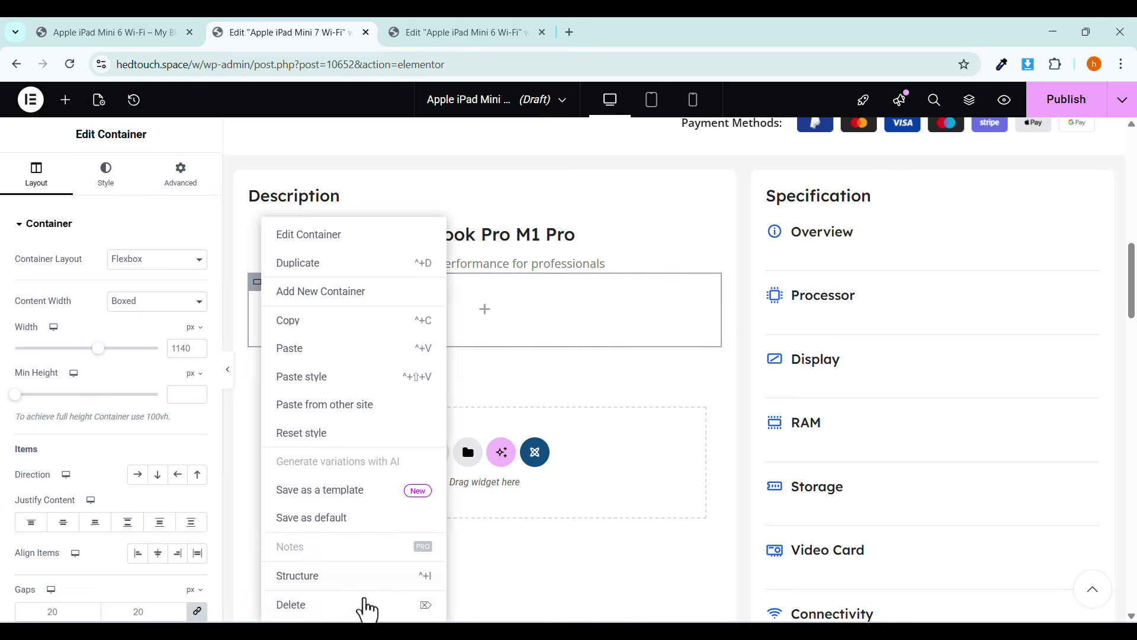
{"action": "left_click", "coordinate": [367, 605]}
Paste the copied laptop image below the section title in the iPad Mini 7 description and check its image choices in the media library.
{"action": "right_click", "coordinate": [368, 350]}
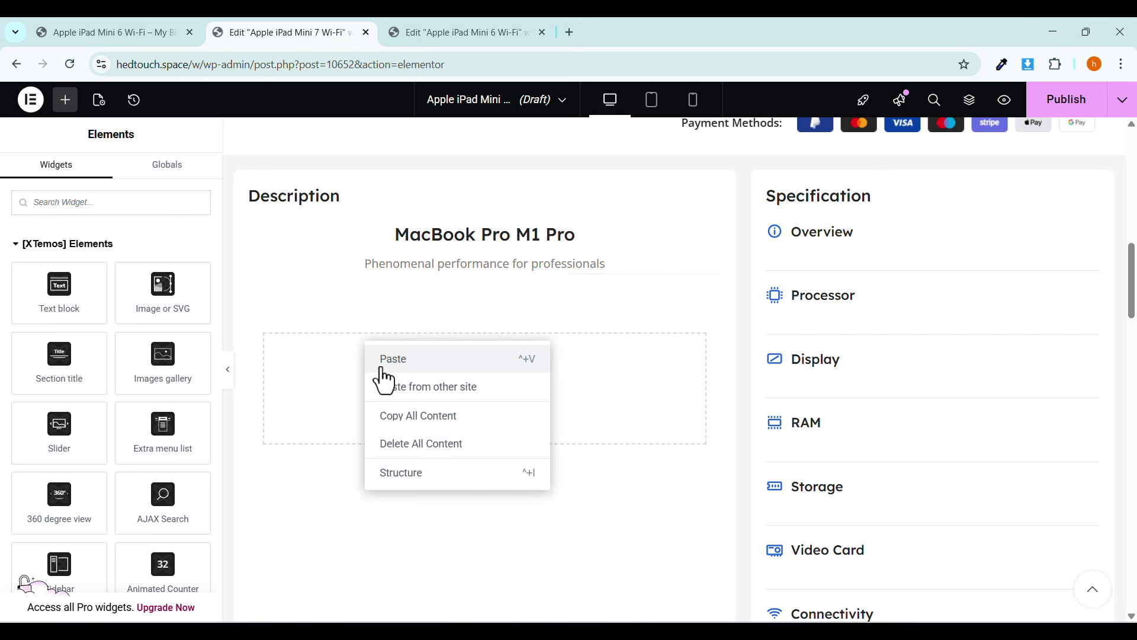
{"action": "left_click", "coordinate": [377, 360]}
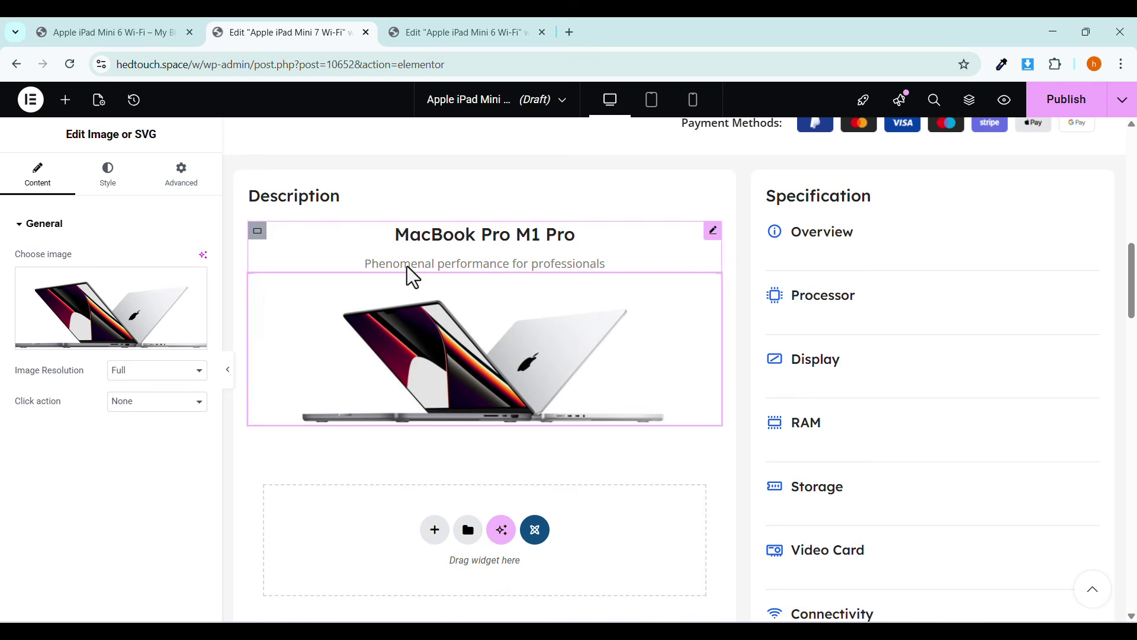
{"action": "left_click", "coordinate": [93, 316]}
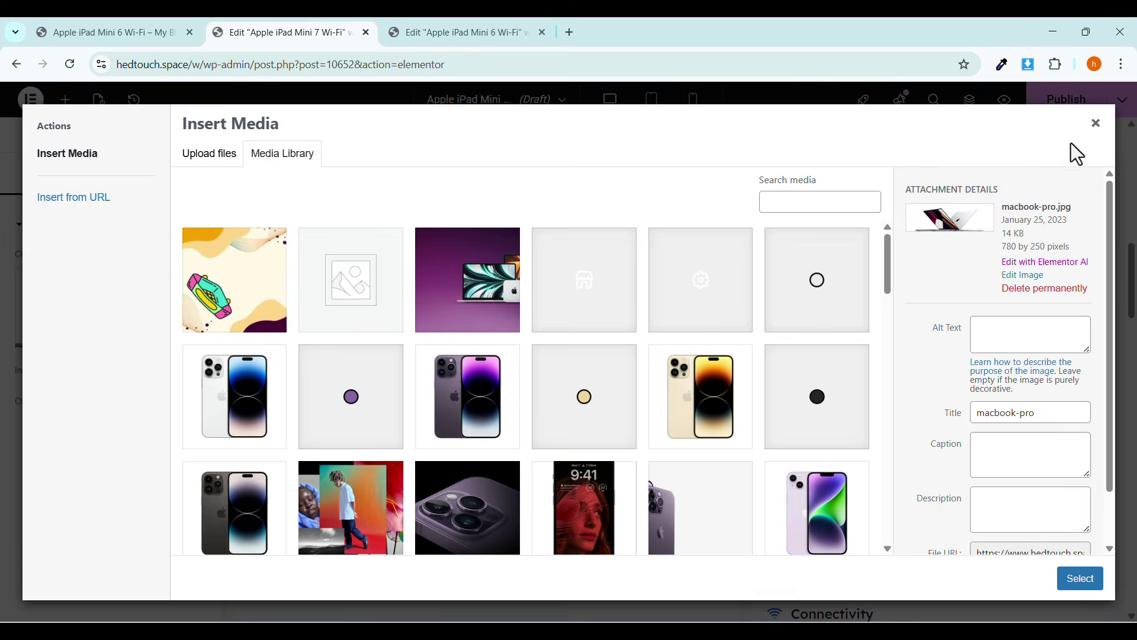
{"action": "left_click", "coordinate": [1096, 126]}
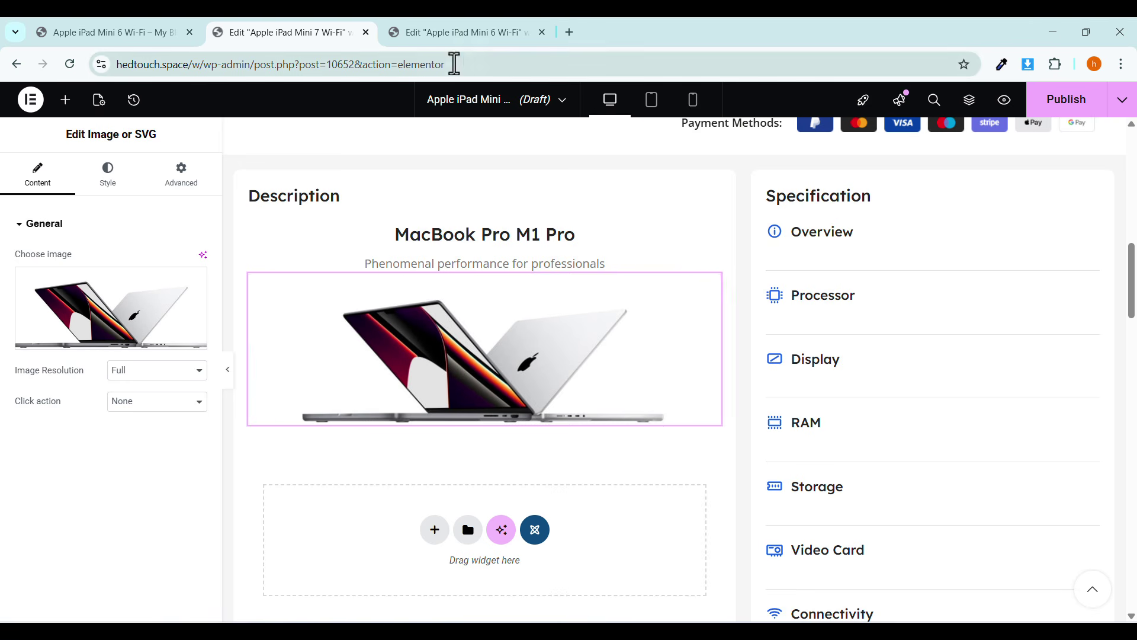
Copy the M1 Pro chip container from the iPad Mini 6 description and return to the iPad Mini 7 description.
{"action": "left_click", "coordinate": [465, 33]}
{"action": "scroll", "coordinate": [445, 325], "scroll_direction": "down", "scroll_amount": 5}
{"action": "scroll", "coordinate": [434, 353], "scroll_direction": "down", "scroll_amount": 2}
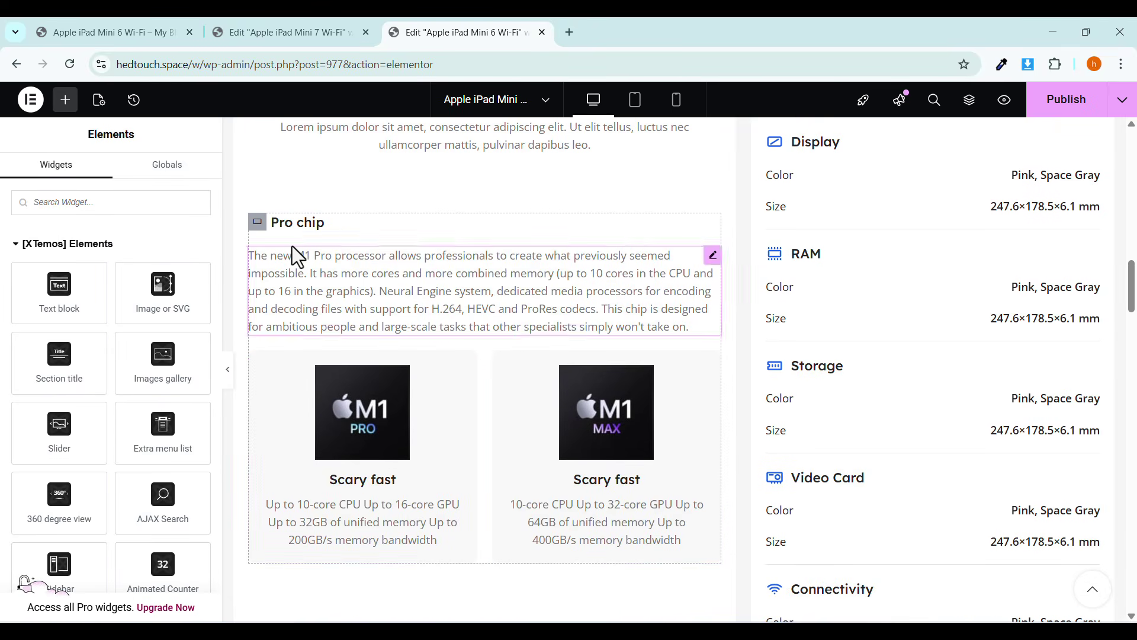
{"action": "right_click", "coordinate": [255, 223]}
{"action": "left_click", "coordinate": [283, 326]}
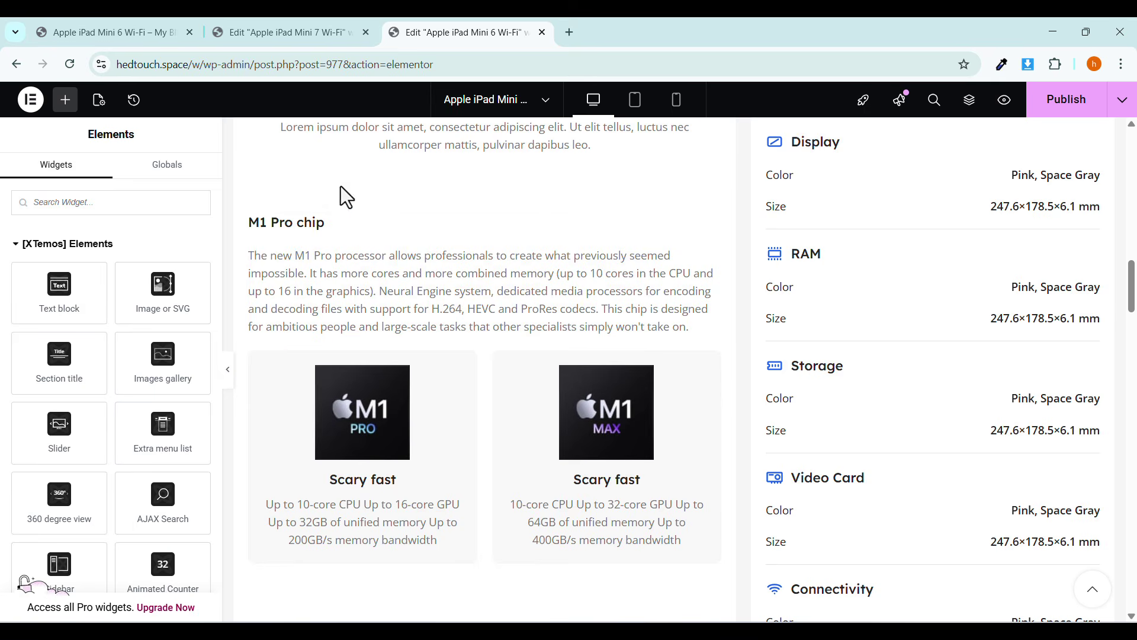
{"action": "left_click", "coordinate": [298, 37]}
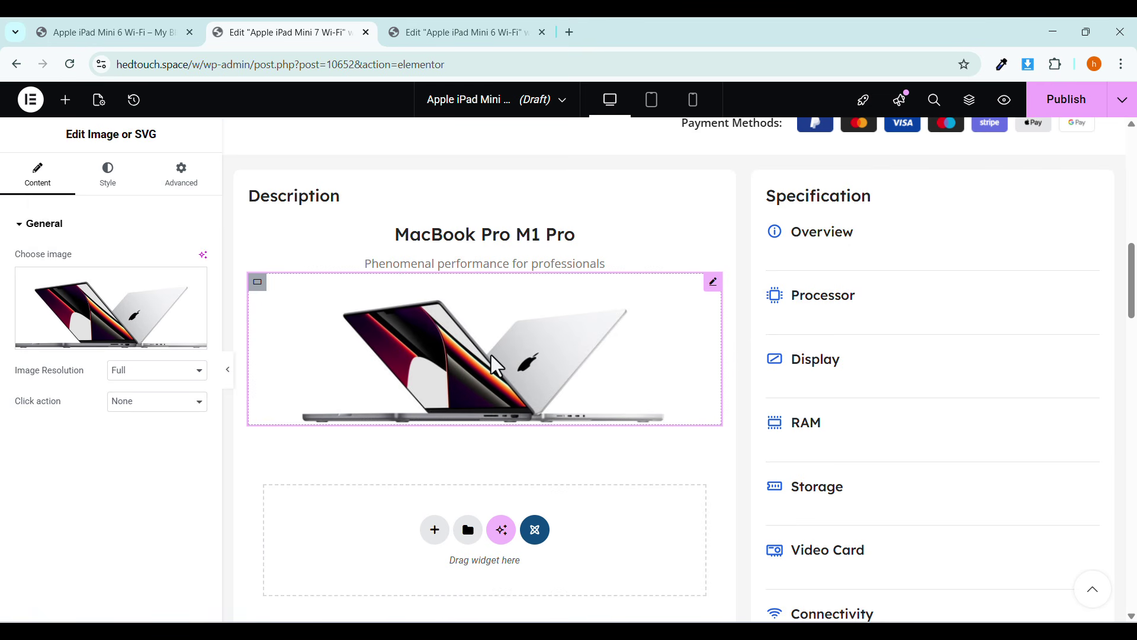
{"action": "scroll", "coordinate": [491, 355], "scroll_direction": "down", "scroll_amount": 6}
{"action": "scroll", "coordinate": [492, 355], "scroll_direction": "up", "scroll_amount": 6}
View the HED Touch YouTube channel in a new browser tab, and return to the iPad Mini 7 editor.
{"action": "left_click", "coordinate": [570, 33]}
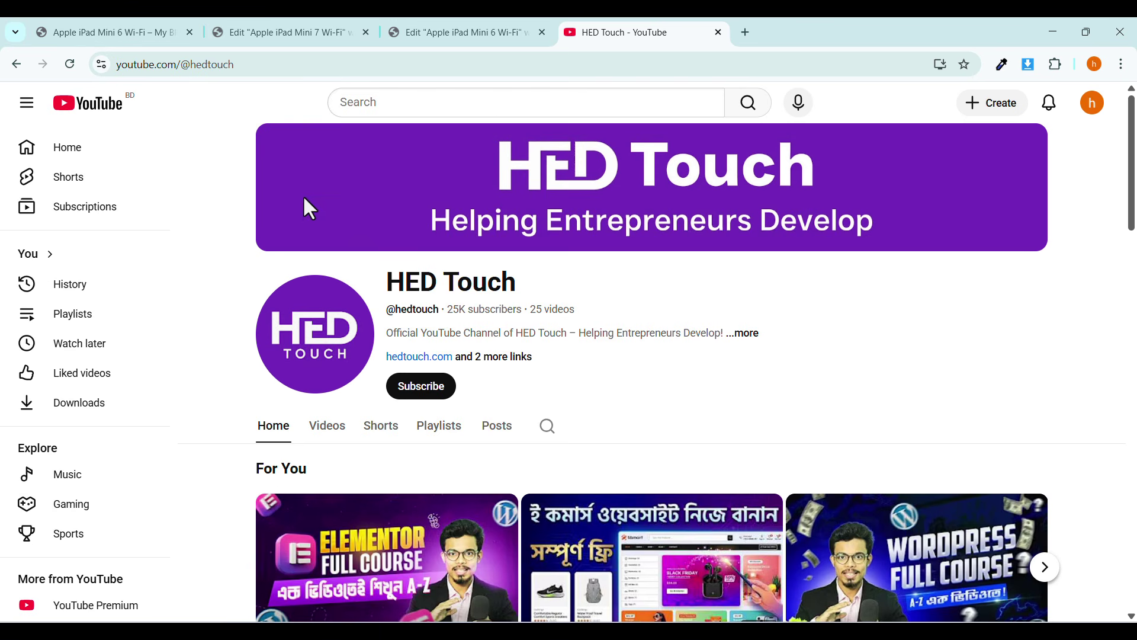
{"action": "scroll", "coordinate": [323, 237], "scroll_direction": "down", "scroll_amount": 1}
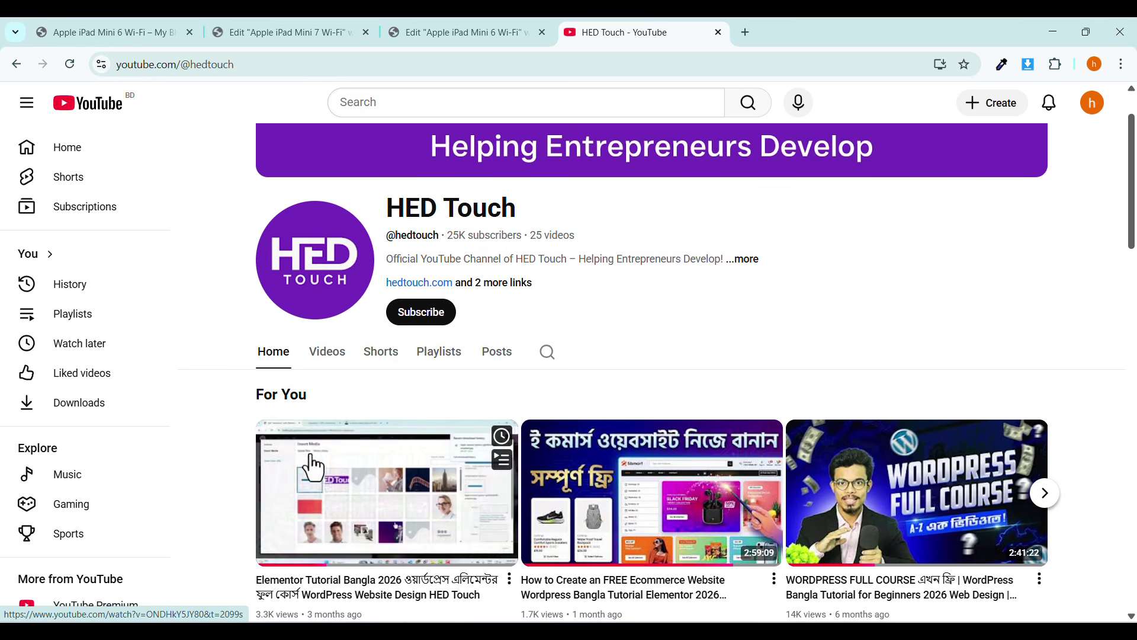
{"action": "left_click", "coordinate": [296, 33]}
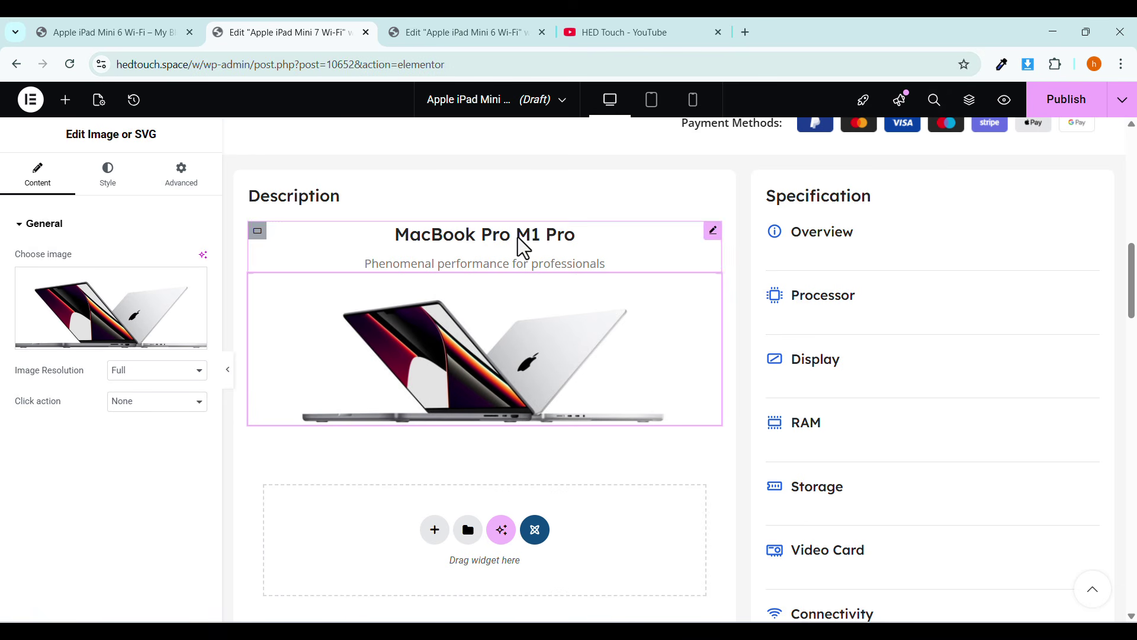
Publish the iPad Mini 7 product and leave the Elementor editors of both iPad products, discarding unsaved iPad Mini 6 changes.
{"action": "left_click", "coordinate": [1066, 99]}
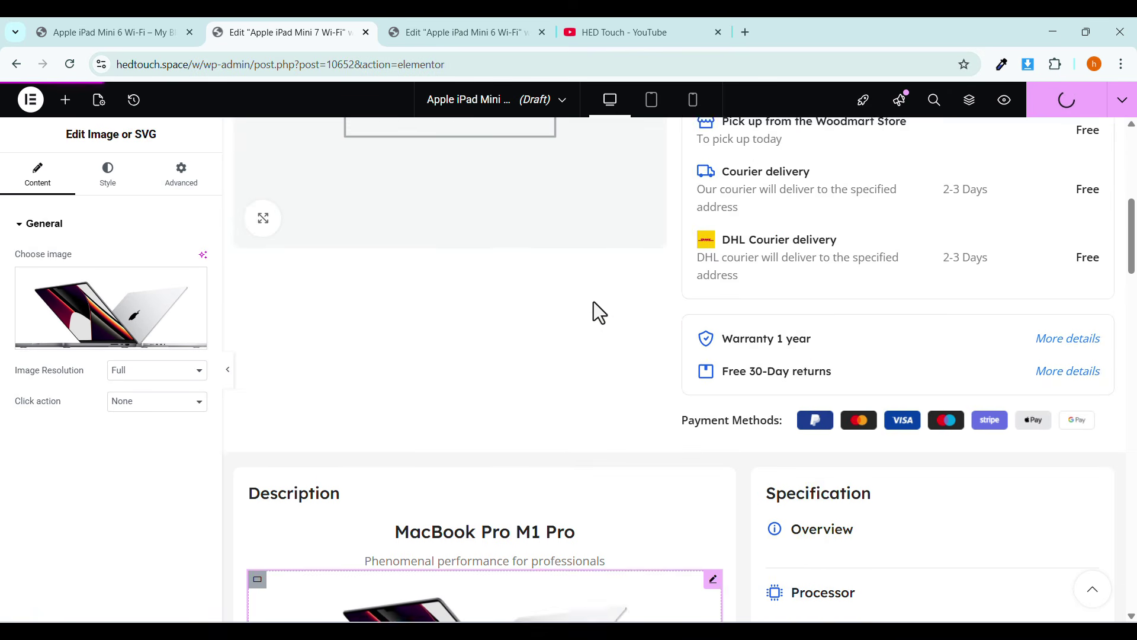
{"action": "left_click", "coordinate": [13, 64]}
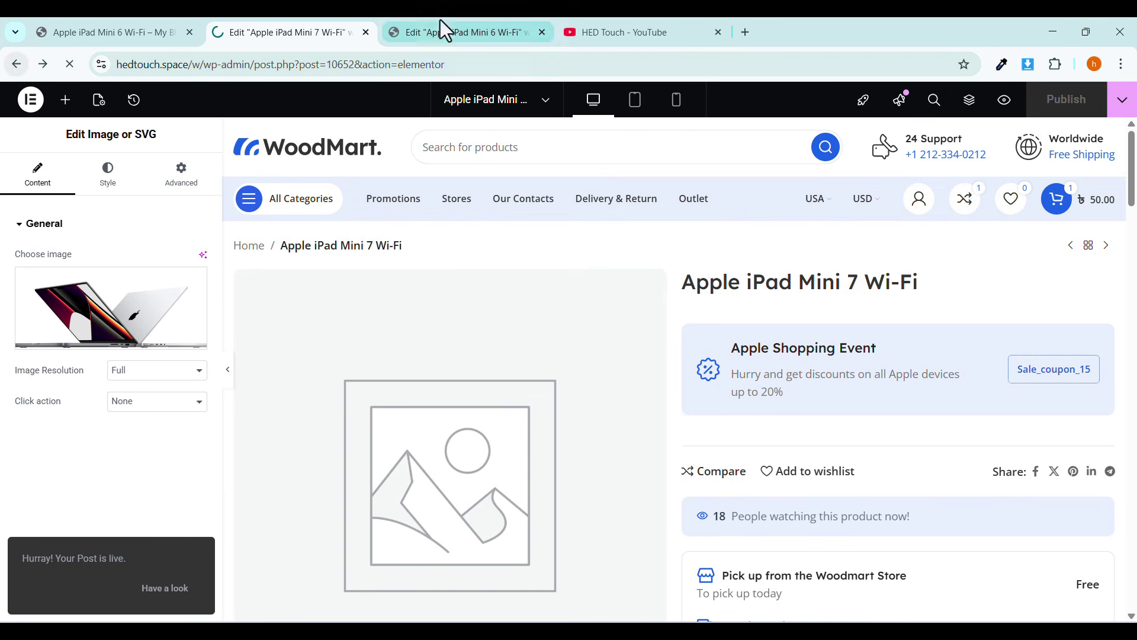
{"action": "left_click", "coordinate": [439, 32]}
{"action": "left_click", "coordinate": [16, 64]}
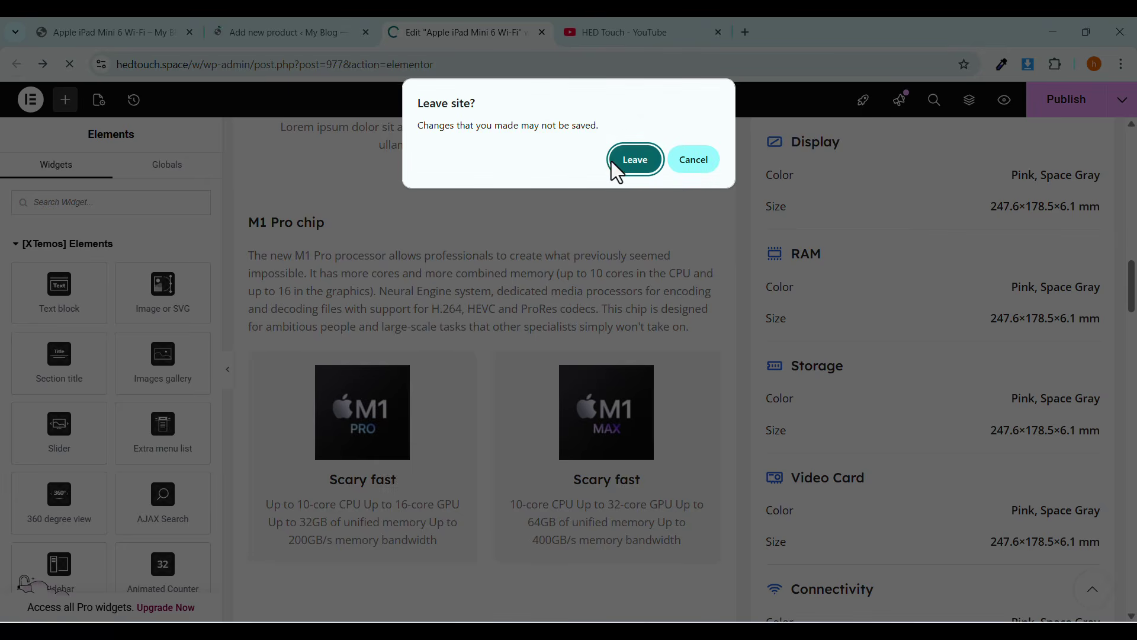
{"action": "left_click", "coordinate": [637, 164]}
{"action": "left_click", "coordinate": [279, 33]}
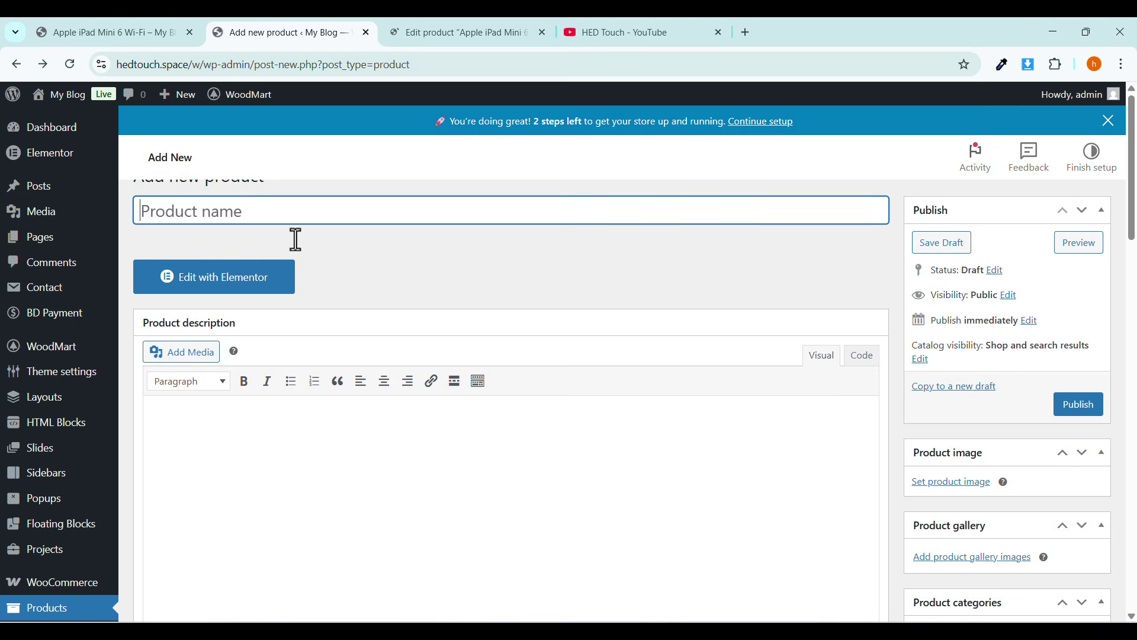
{"action": "scroll", "coordinate": [385, 290], "scroll_direction": "down", "scroll_amount": 3}
{"action": "scroll", "coordinate": [385, 296], "scroll_direction": "down", "scroll_amount": 1}
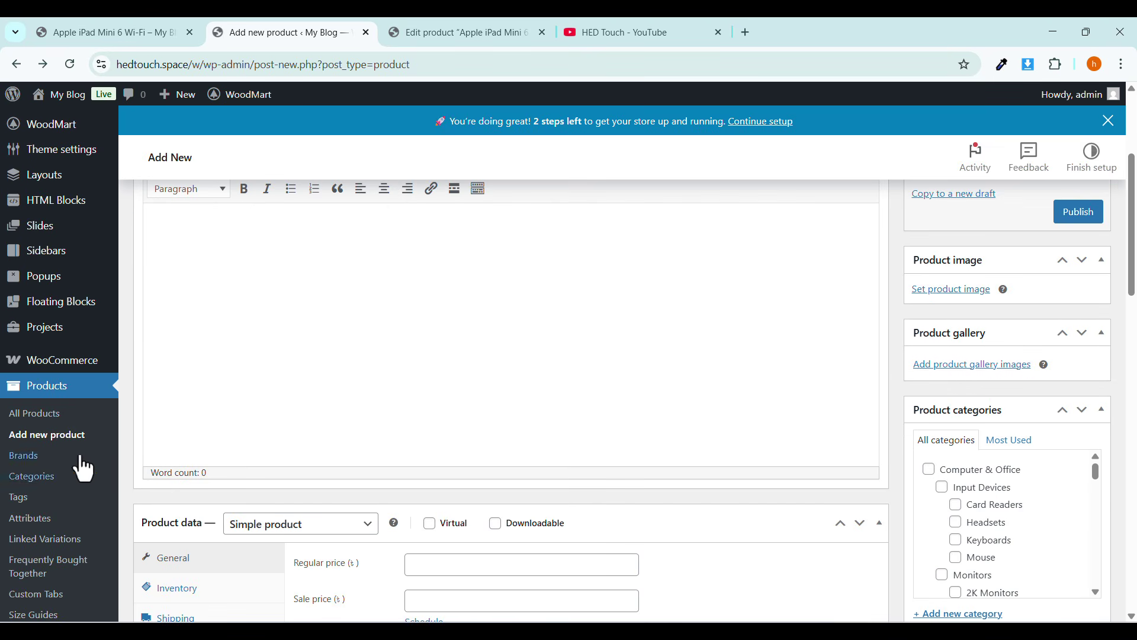
{"action": "left_click", "coordinate": [45, 433]}
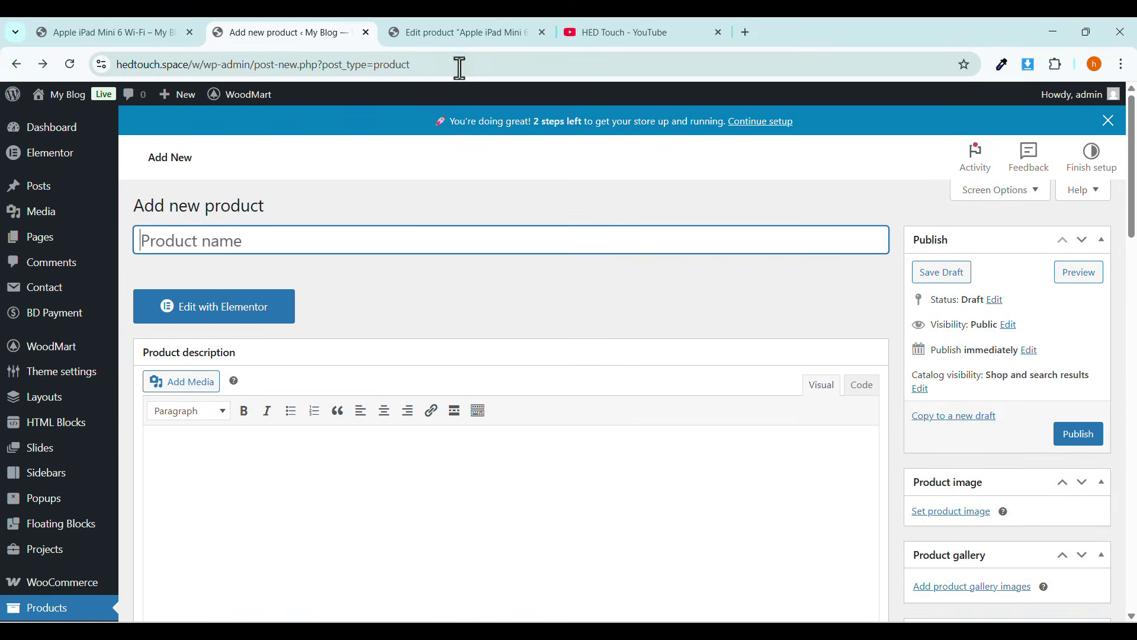
{"action": "left_click", "coordinate": [451, 35]}
{"action": "left_click", "coordinate": [238, 36]}
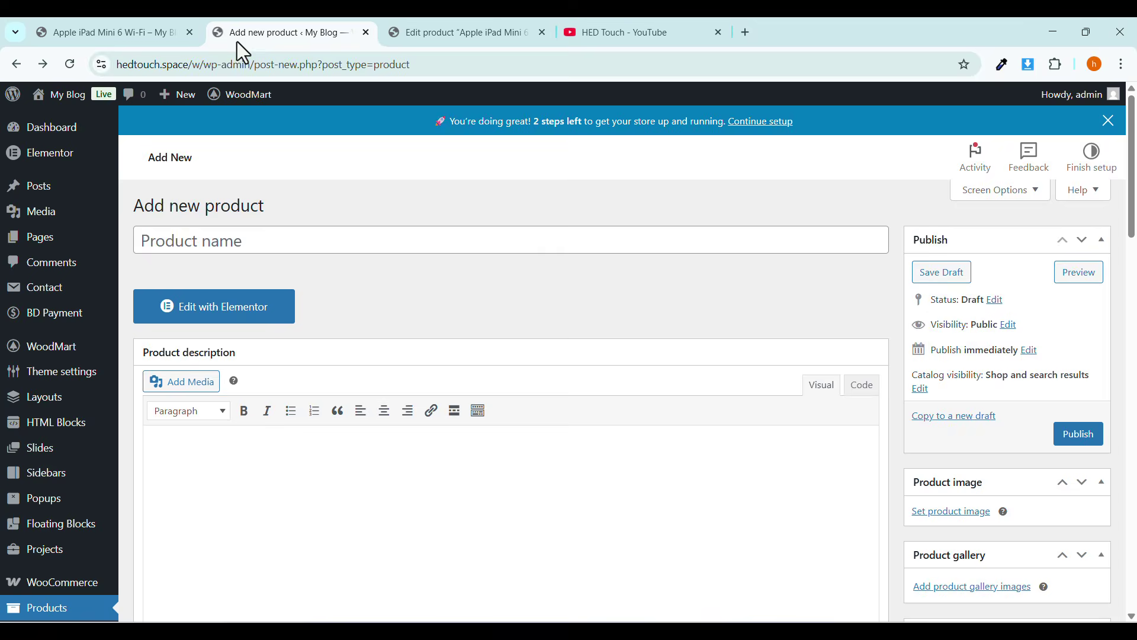
{"action": "left_click", "coordinate": [137, 36]}
{"action": "left_click", "coordinate": [251, 17]}
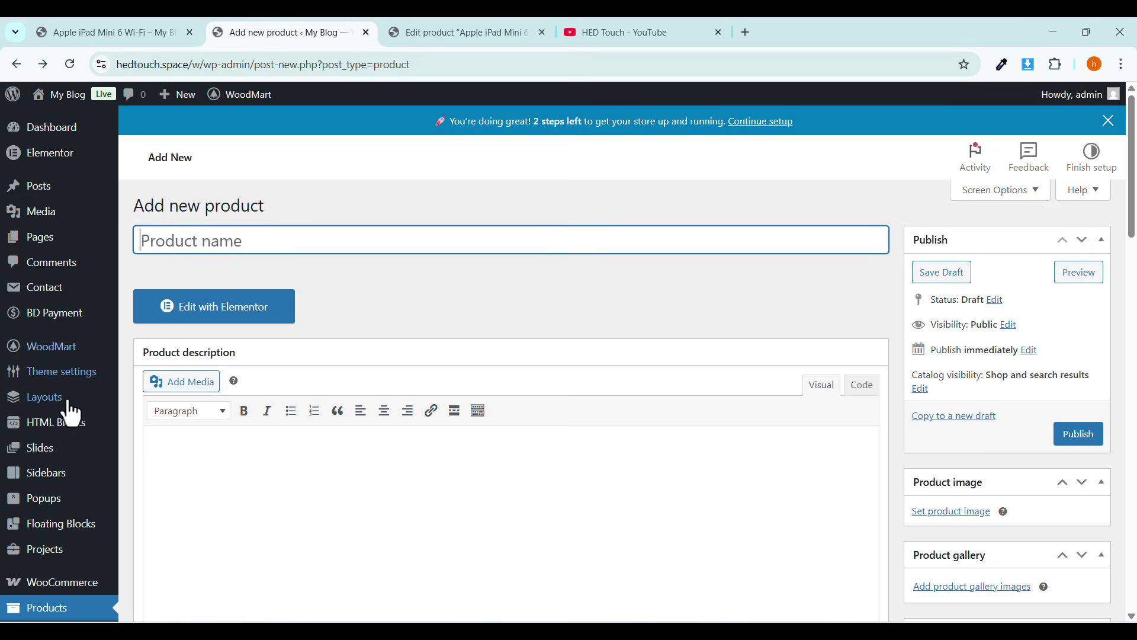
Open the Apple iPad Mini 7 Wi-Fi product for editing from the product list and dismiss the backup notice.
{"action": "scroll", "coordinate": [65, 492], "scroll_direction": "down", "scroll_amount": 3}
{"action": "left_click", "coordinate": [55, 568]}
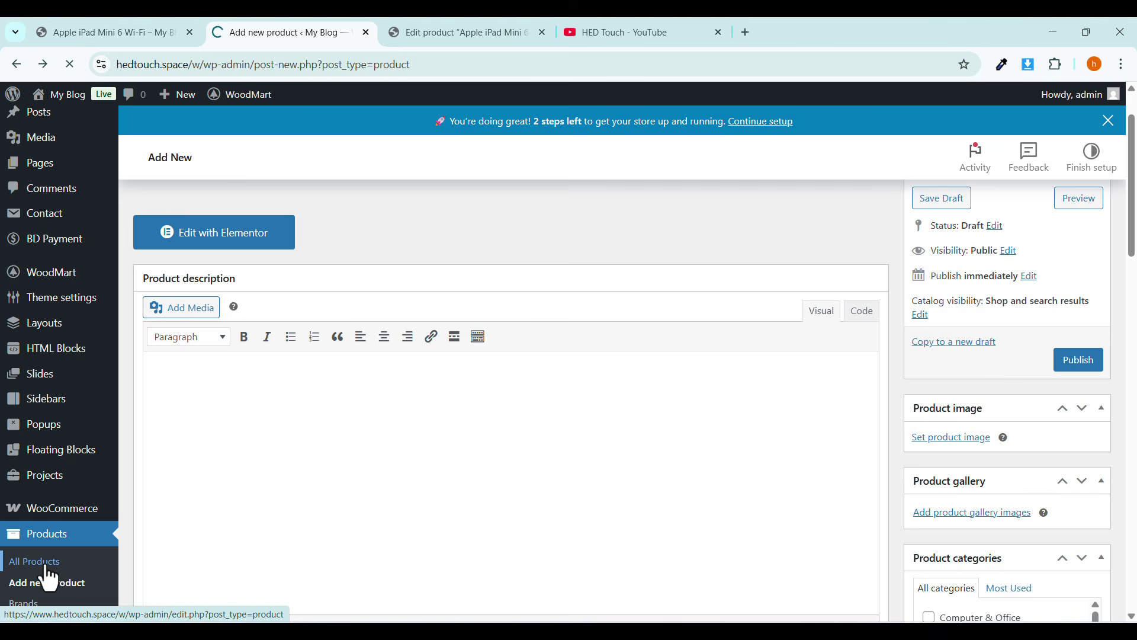
{"action": "mouse_move", "coordinate": [280, 319]}
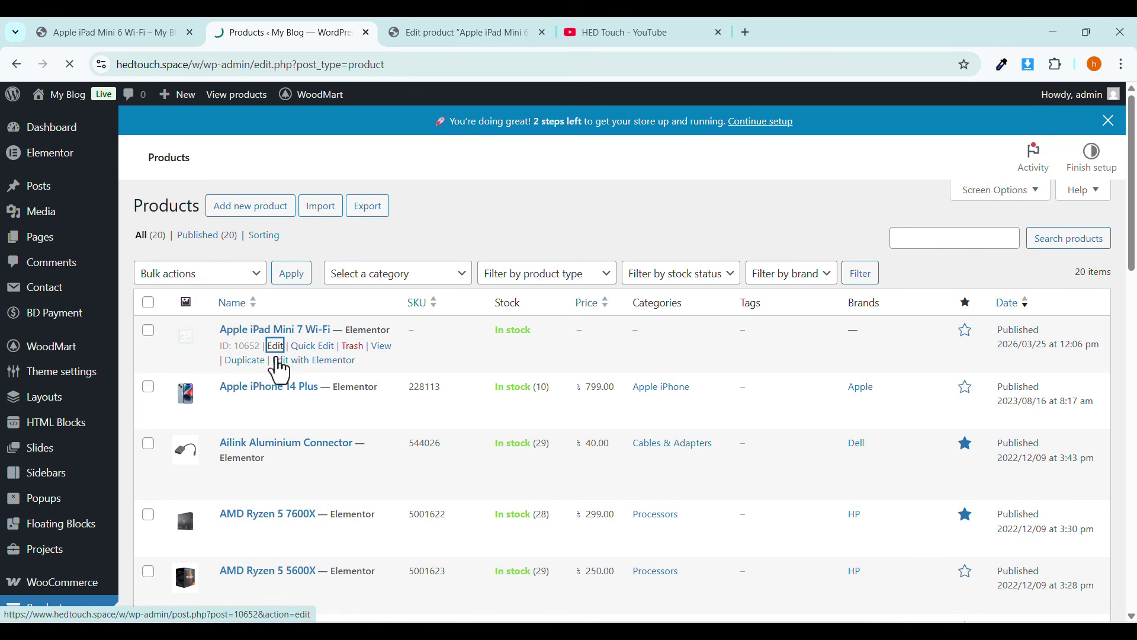
{"action": "scroll", "coordinate": [273, 375], "scroll_direction": "down", "scroll_amount": 1}
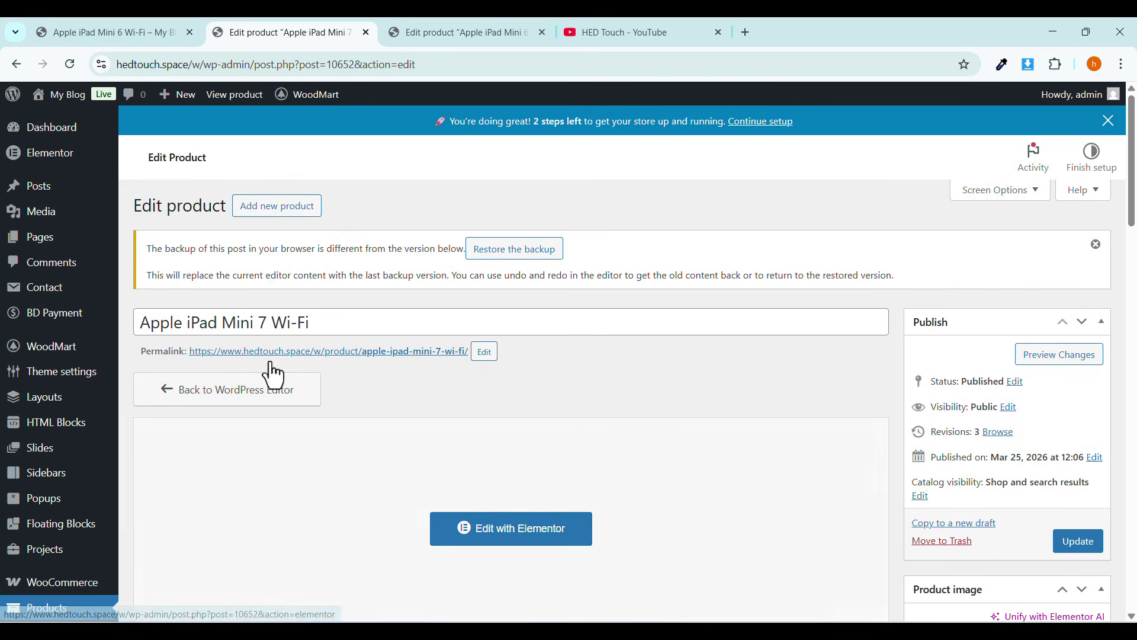
{"action": "scroll", "coordinate": [270, 362], "scroll_direction": "down", "scroll_amount": 2}
{"action": "scroll", "coordinate": [270, 362], "scroll_direction": "up", "scroll_amount": 2}
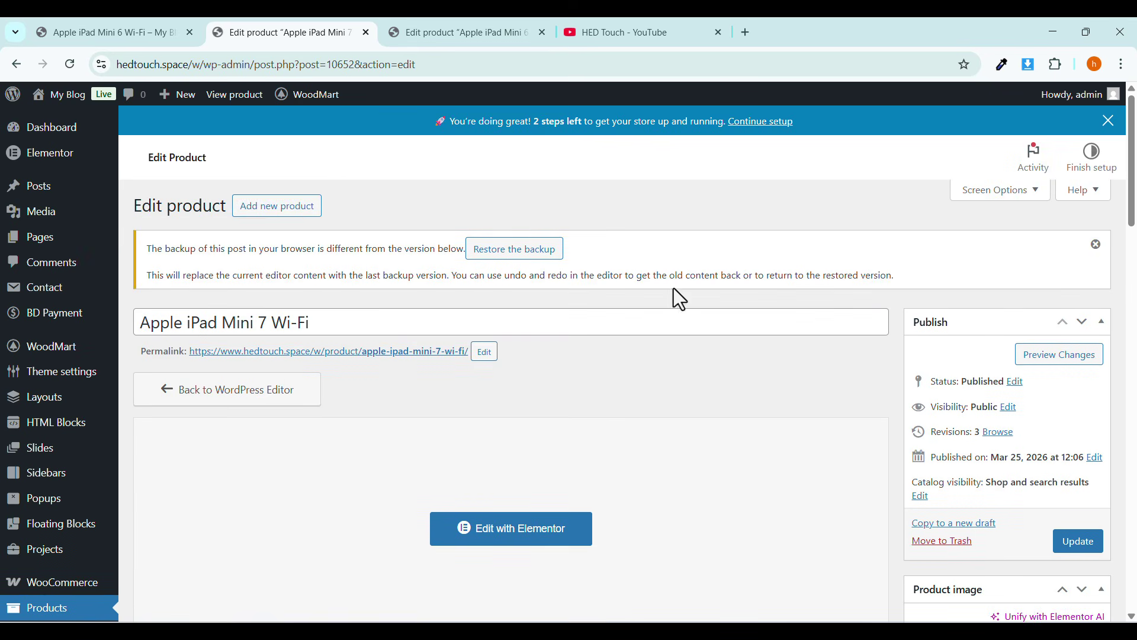
{"action": "left_click", "coordinate": [1097, 244]}
Set the iPad Mini 7's regular price to 14590 and its sale price to 13999.
{"action": "scroll", "coordinate": [741, 300], "scroll_direction": "down", "scroll_amount": 2}
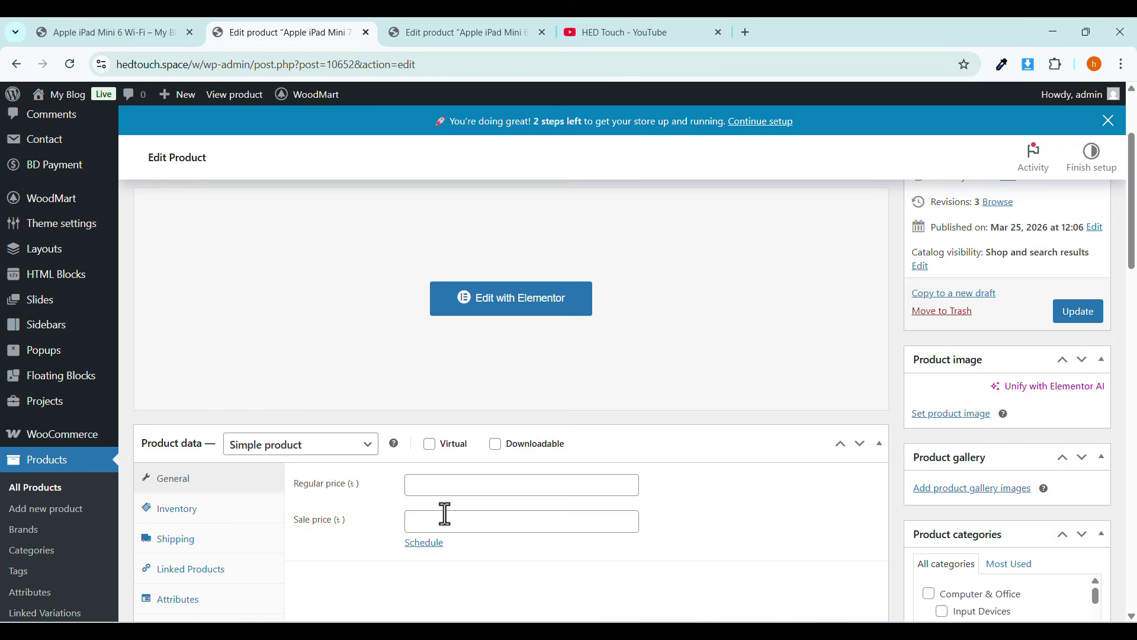
{"action": "left_click", "coordinate": [435, 490]}
{"action": "scroll", "coordinate": [437, 488], "scroll_direction": "up", "scroll_amount": 2}
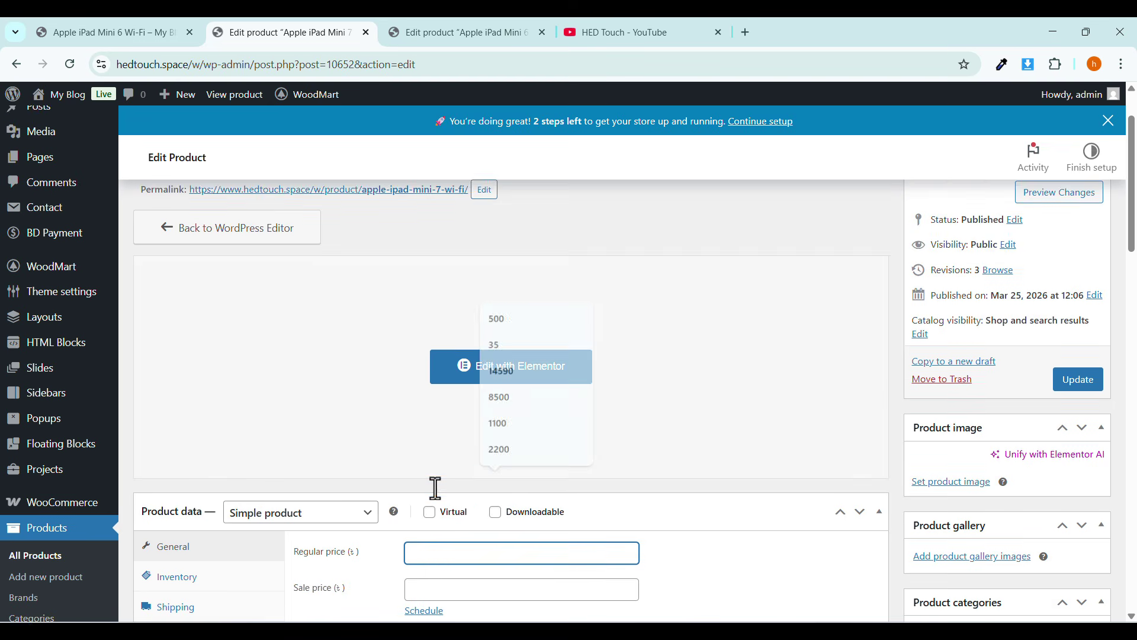
{"action": "scroll", "coordinate": [395, 391], "scroll_direction": "down", "scroll_amount": 1}
{"action": "scroll", "coordinate": [415, 450], "scroll_direction": "down", "scroll_amount": 2}
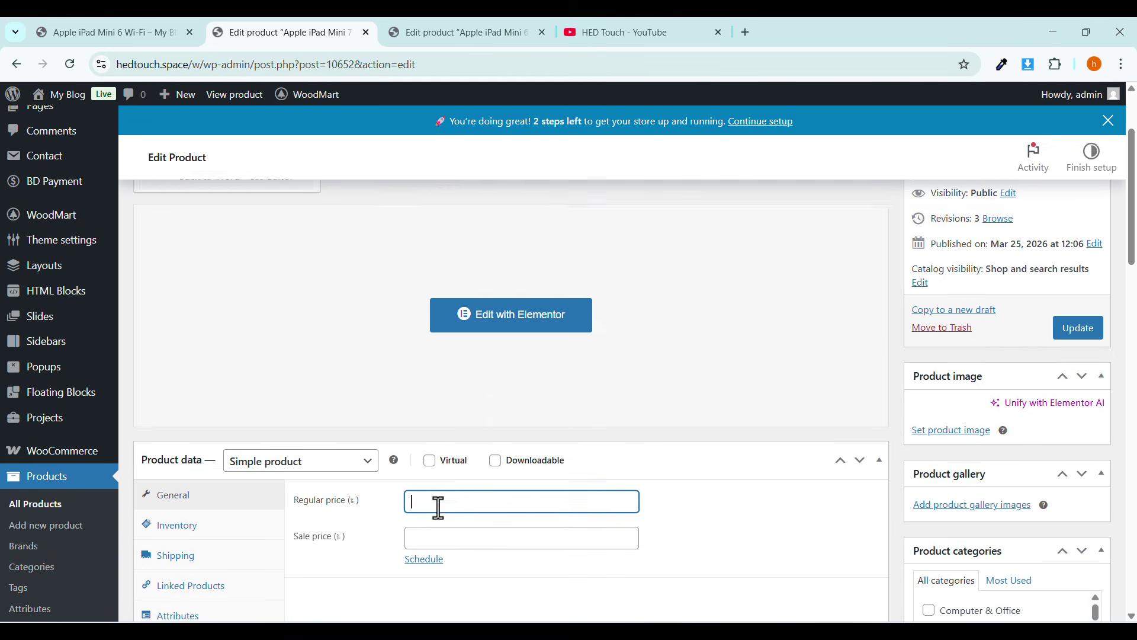
{"action": "left_click", "coordinate": [437, 481]}
{"action": "left_click", "coordinate": [506, 372]}
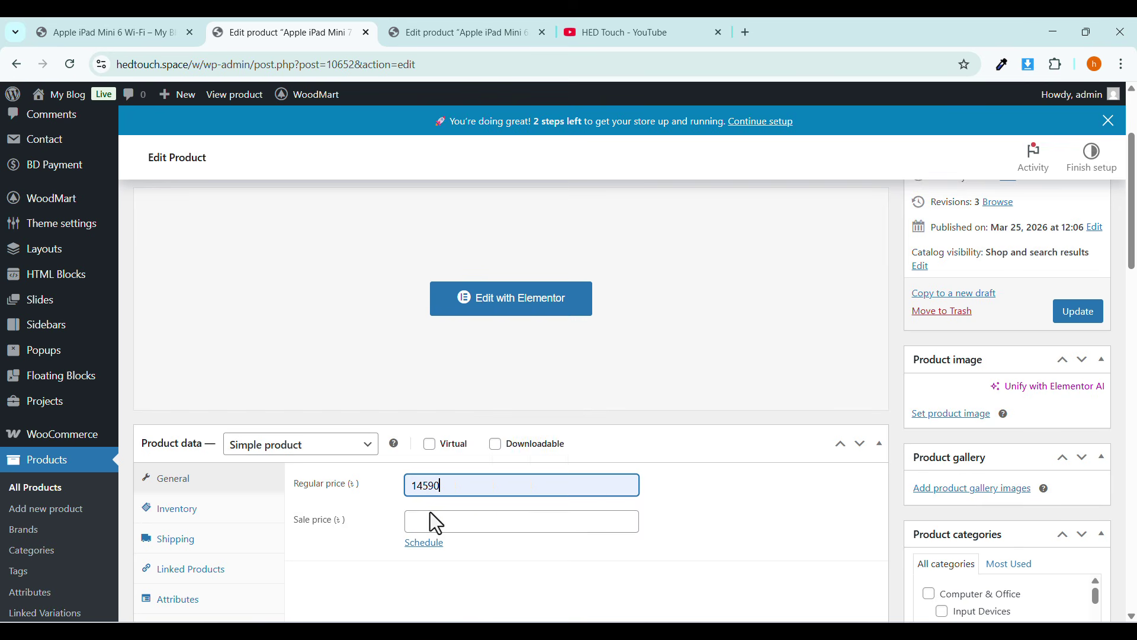
{"action": "left_click", "coordinate": [430, 513]}
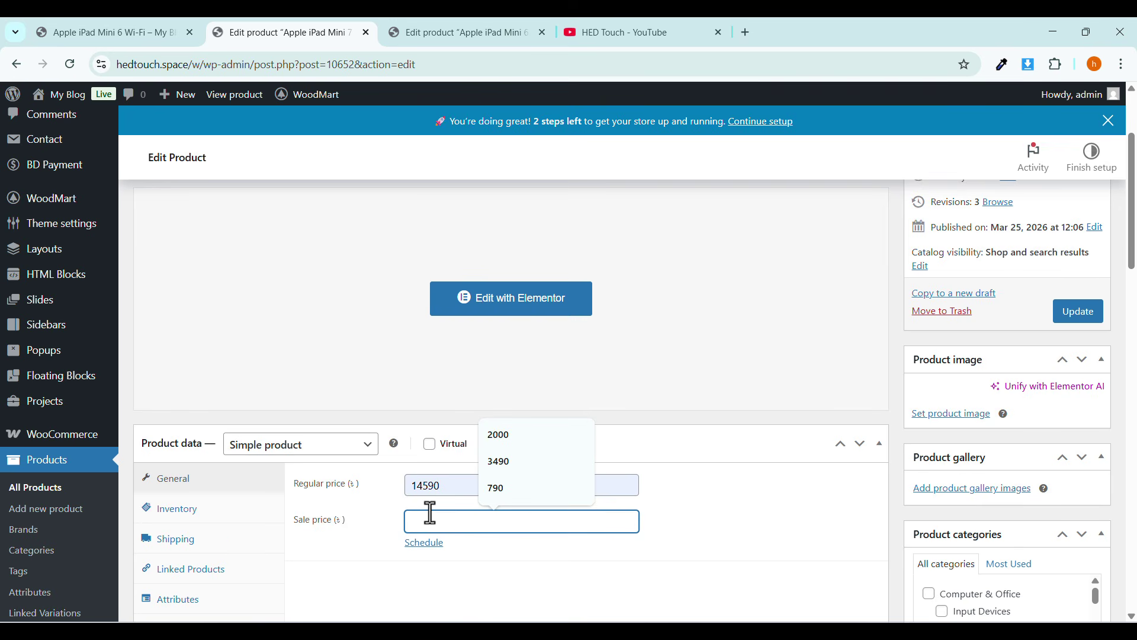
{"action": "type", "text": "13999"}
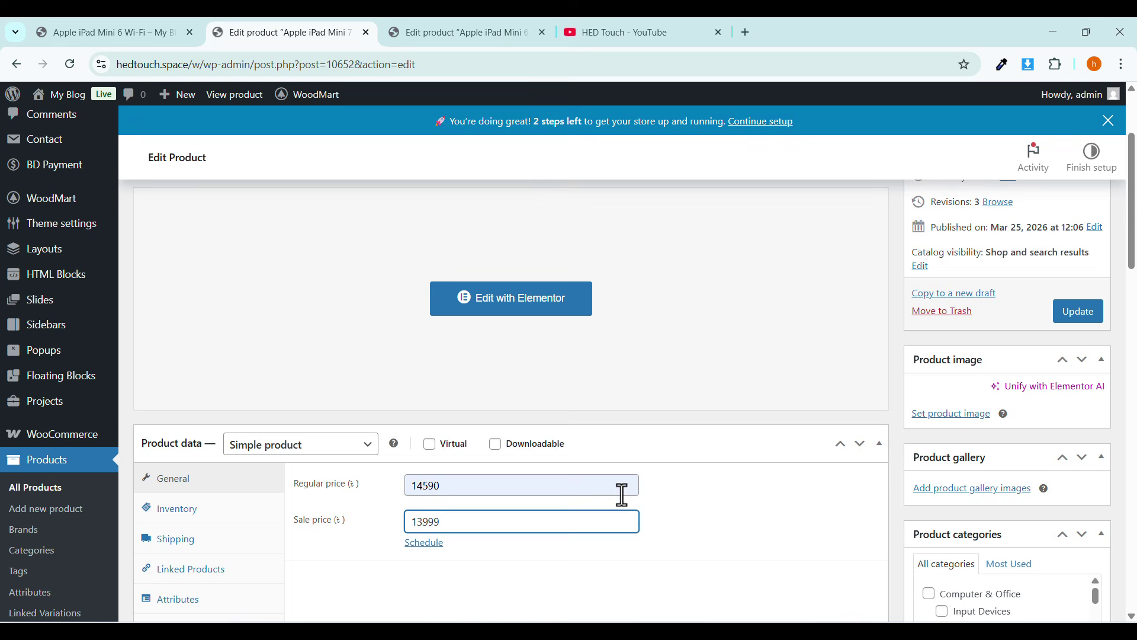
{"action": "left_click", "coordinate": [664, 522]}
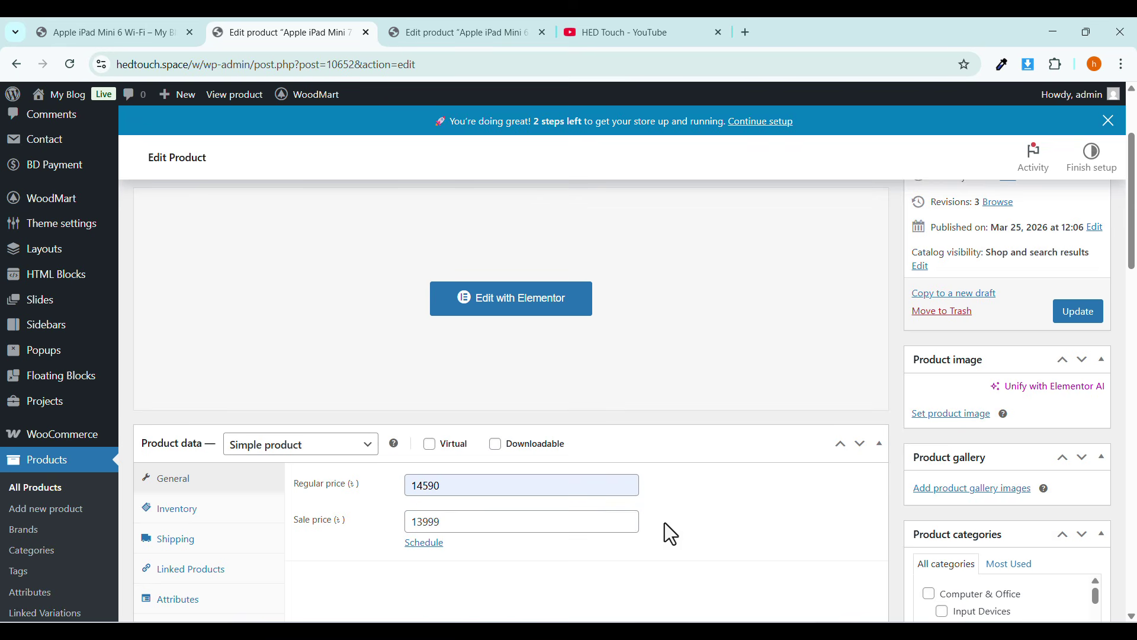
Check the iPad Mini 6 product's edit page and look through the available product categories for the iPad Mini 7.
{"action": "left_click", "coordinate": [475, 25]}
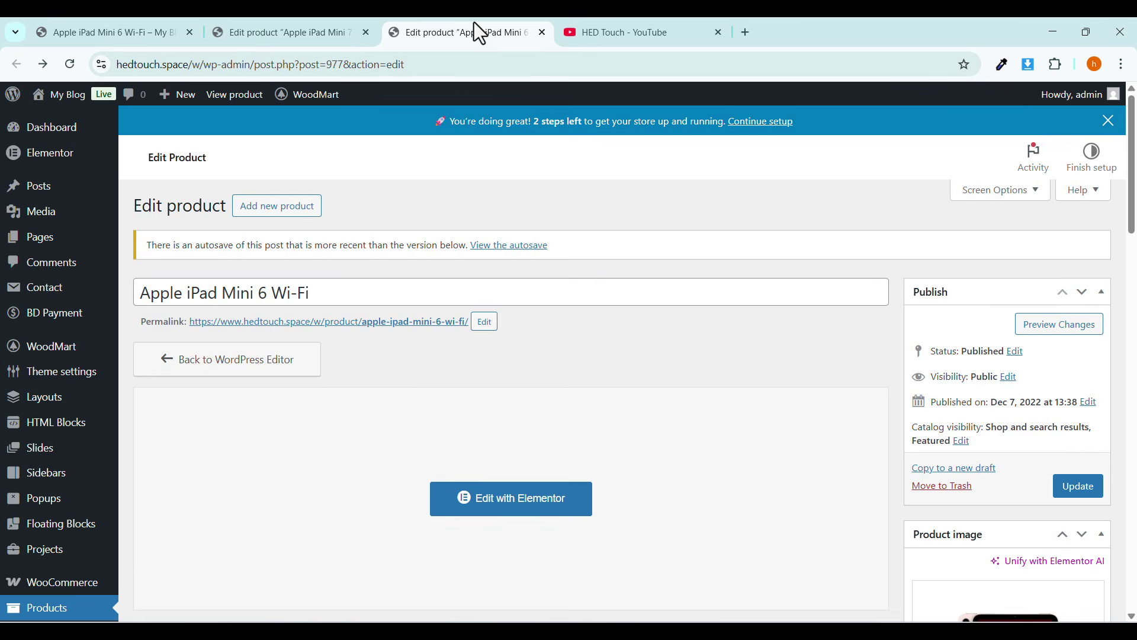
{"action": "left_click", "coordinate": [314, 41]}
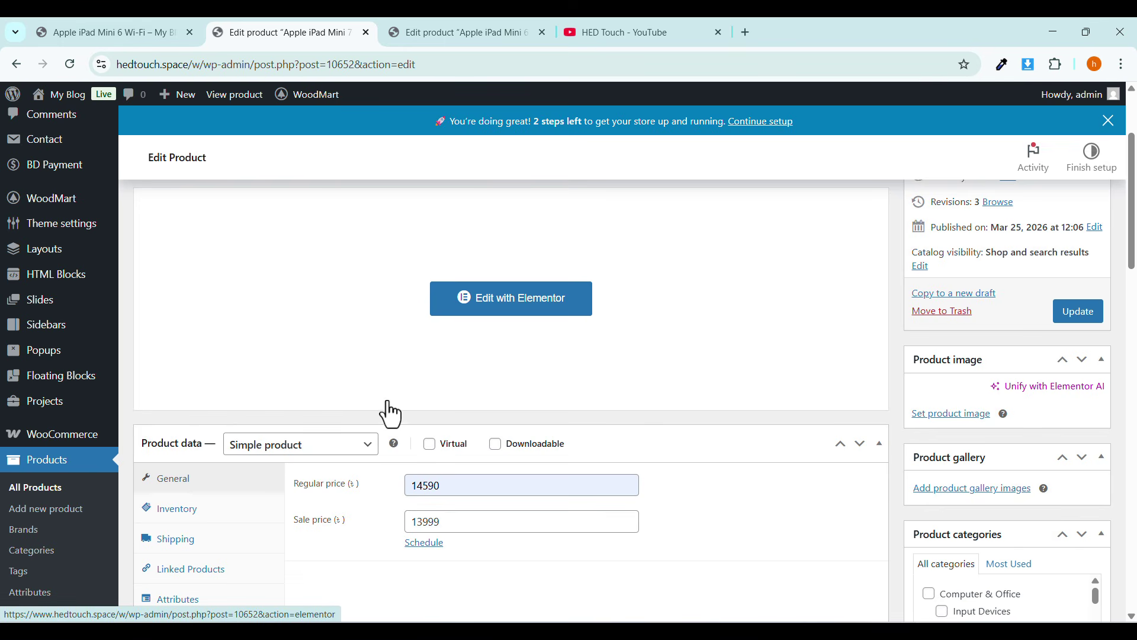
{"action": "scroll", "coordinate": [390, 414], "scroll_direction": "down", "scroll_amount": 4}
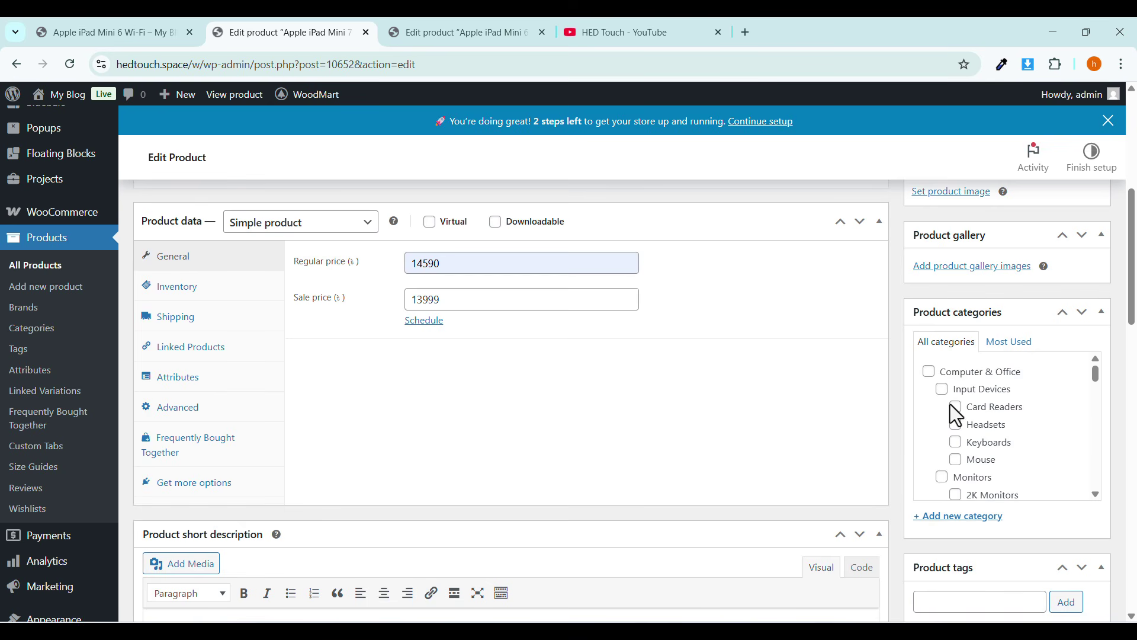
{"action": "scroll", "coordinate": [963, 441], "scroll_direction": "up", "scroll_amount": 2}
{"action": "scroll", "coordinate": [964, 473], "scroll_direction": "down", "scroll_amount": 8}
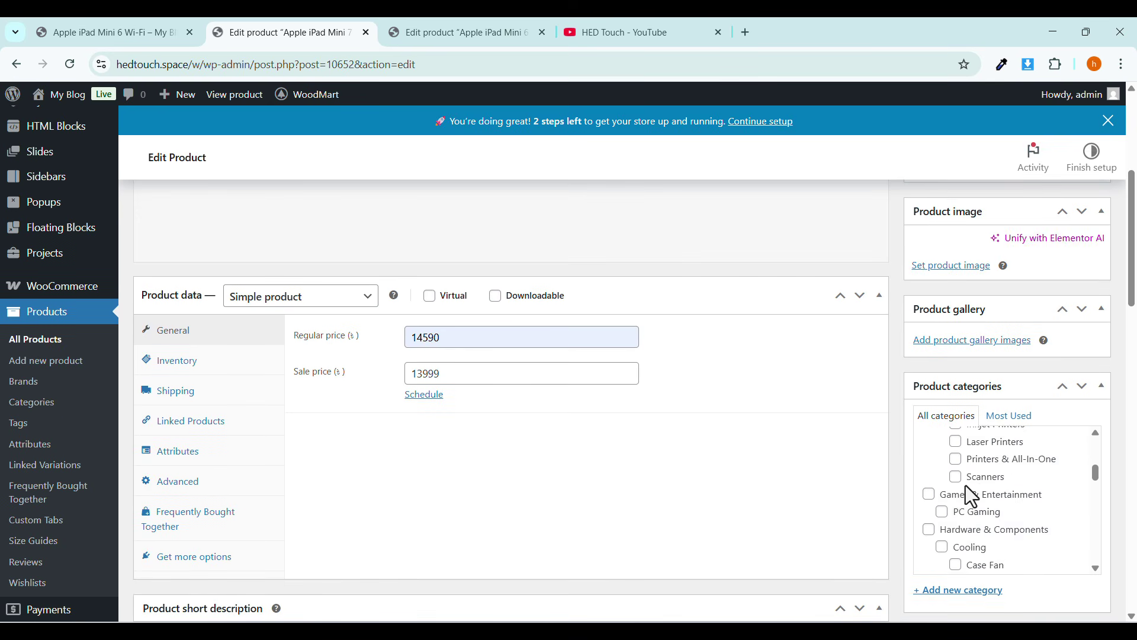
{"action": "scroll", "coordinate": [868, 457], "scroll_direction": "down", "scroll_amount": 1}
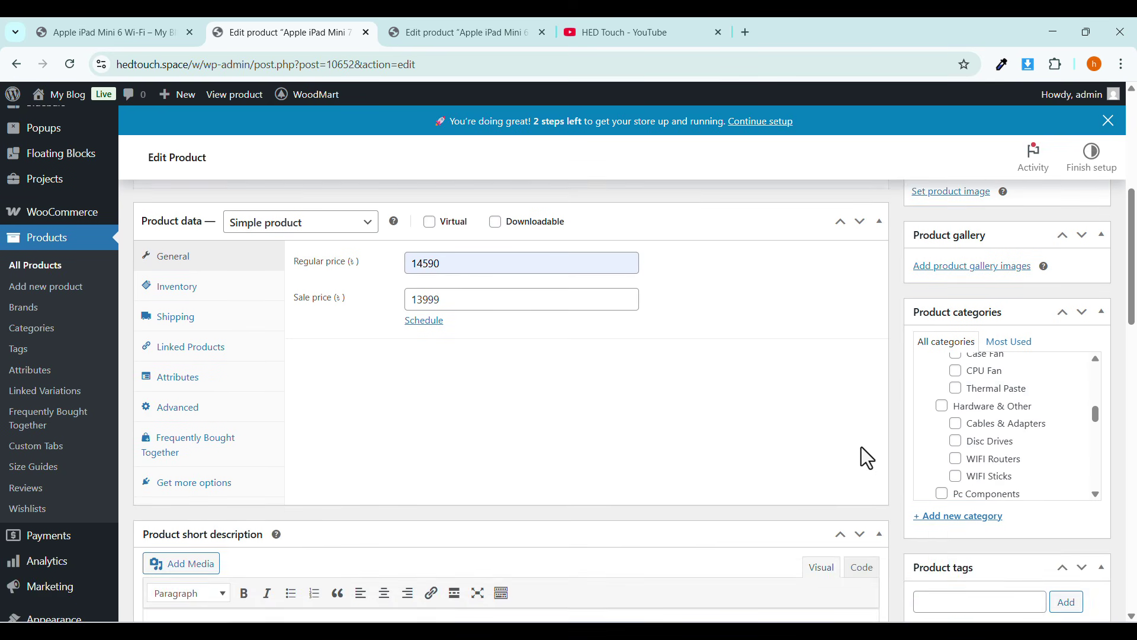
{"action": "left_click", "coordinate": [140, 43]}
{"action": "left_click", "coordinate": [284, 35]}
{"action": "mouse_move", "coordinate": [53, 98]}
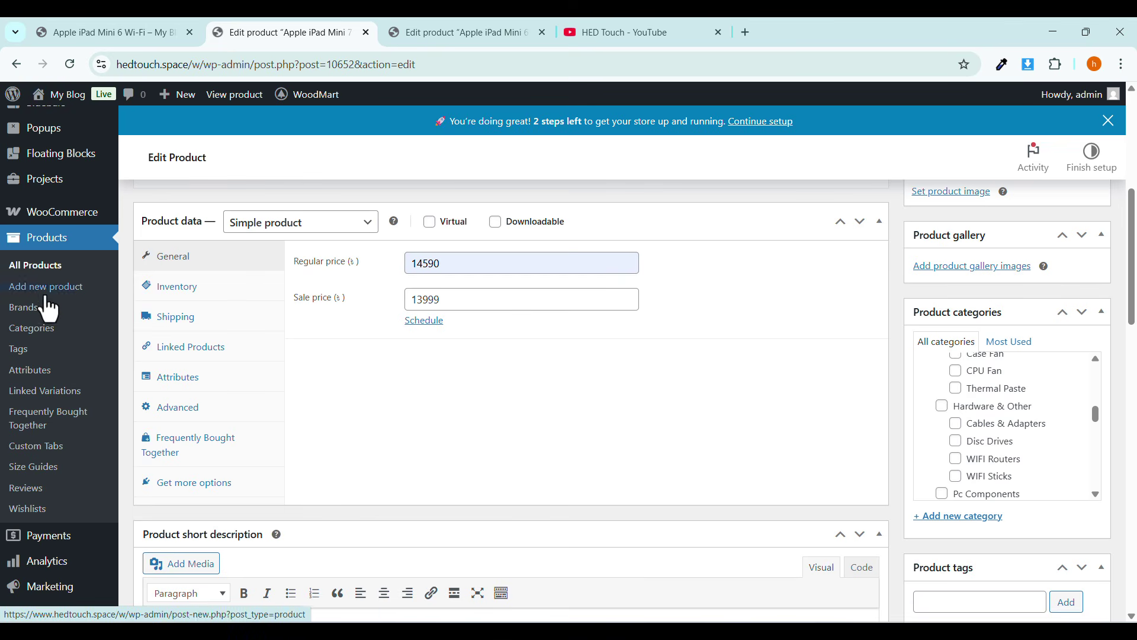
Open the product categories management page in a separate tab beside the product editors and close the iPad Mini 6 storefront page.
{"action": "right_click", "coordinate": [40, 332]}
{"action": "left_click", "coordinate": [89, 340]}
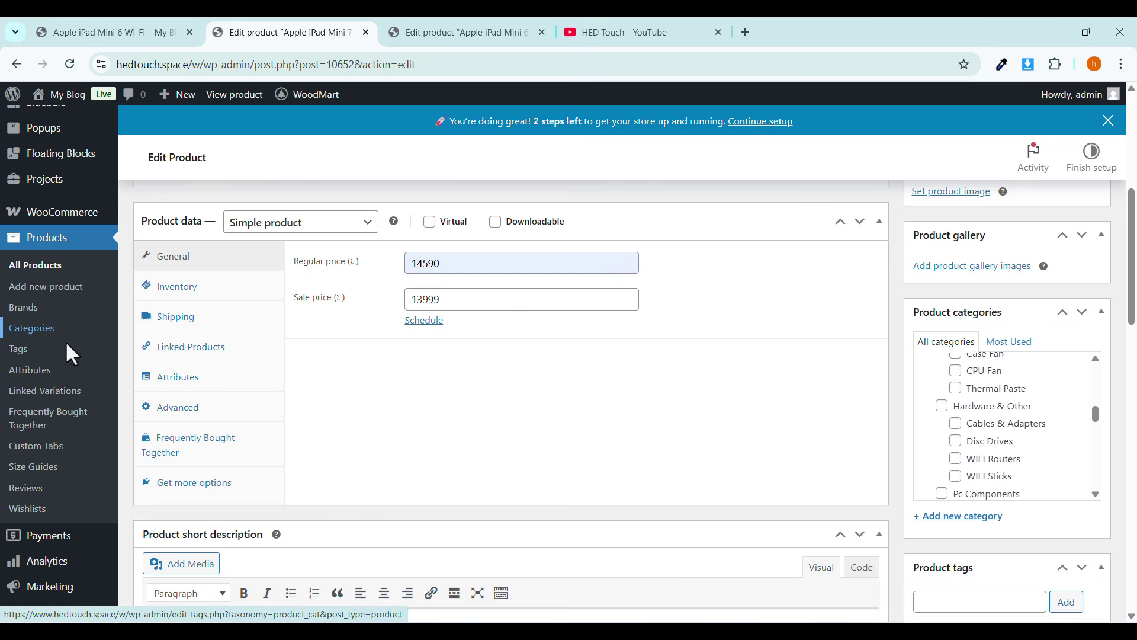
{"action": "left_click_drag", "start_coordinate": [418, 38], "coordinate": [228, 33]}
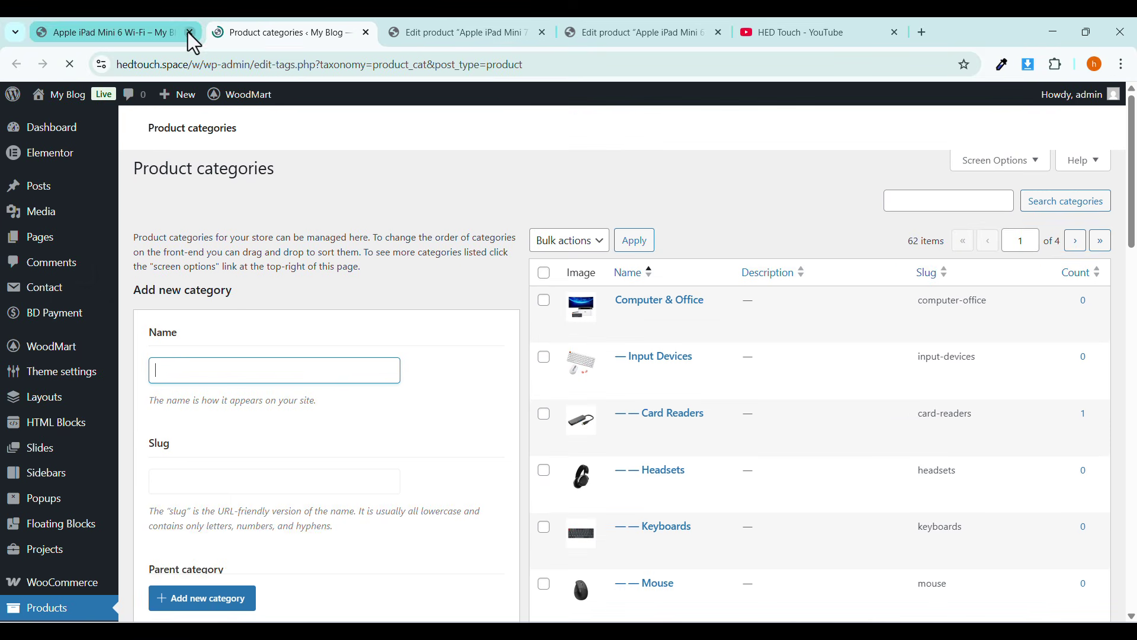
{"action": "left_click", "coordinate": [190, 33]}
Look through the existing product category hierarchy and the fields for adding a new category.
{"action": "scroll", "coordinate": [648, 325], "scroll_direction": "down", "scroll_amount": 4}
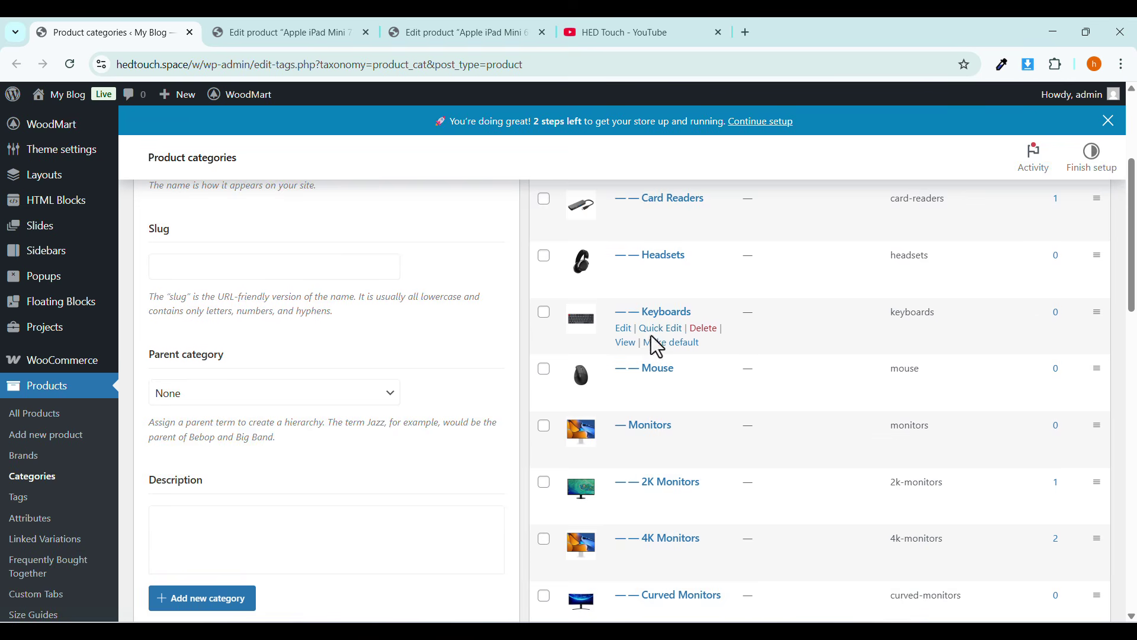
{"action": "scroll", "coordinate": [627, 335], "scroll_direction": "up", "scroll_amount": 3}
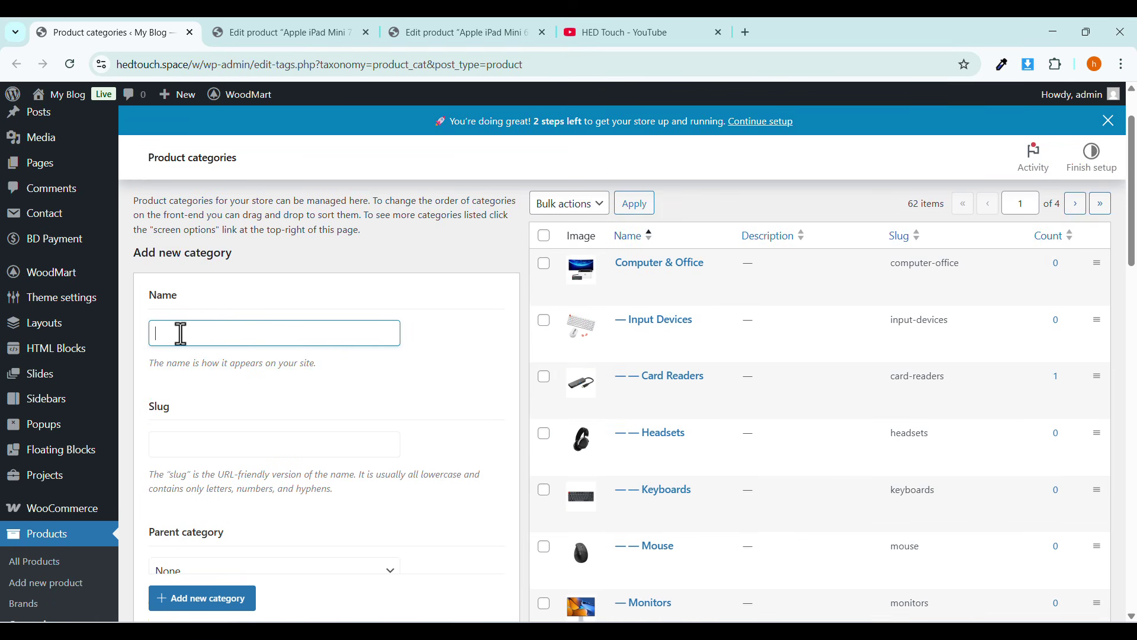
{"action": "scroll", "coordinate": [181, 333], "scroll_direction": "down", "scroll_amount": 3}
{"action": "scroll", "coordinate": [504, 462], "scroll_direction": "up", "scroll_amount": 1}
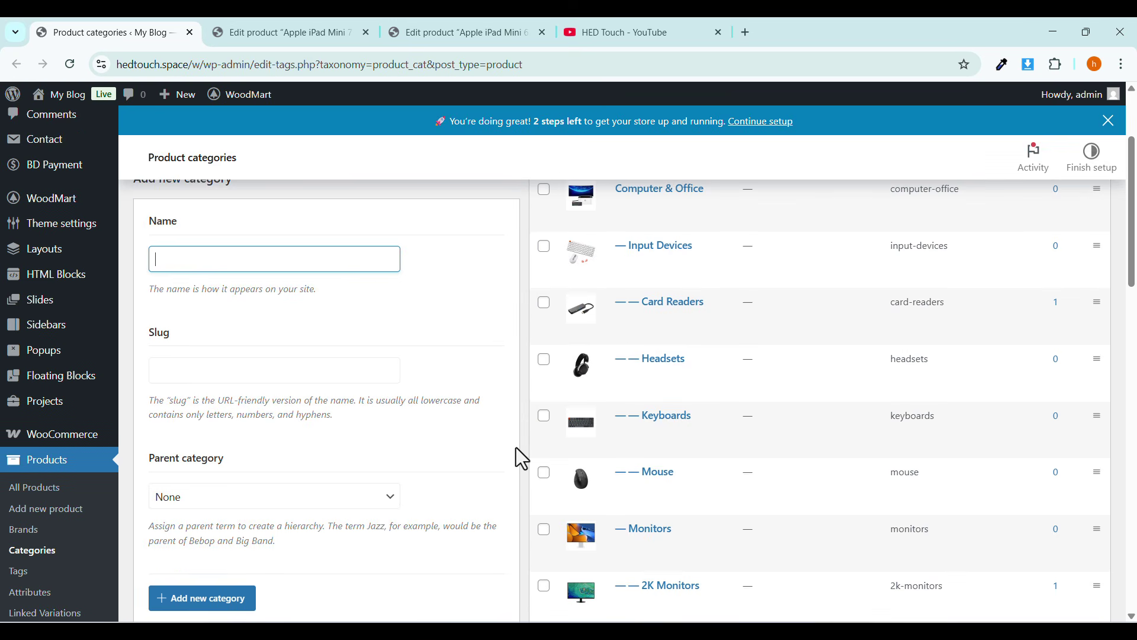
{"action": "scroll", "coordinate": [512, 445], "scroll_direction": "up", "scroll_amount": 1}
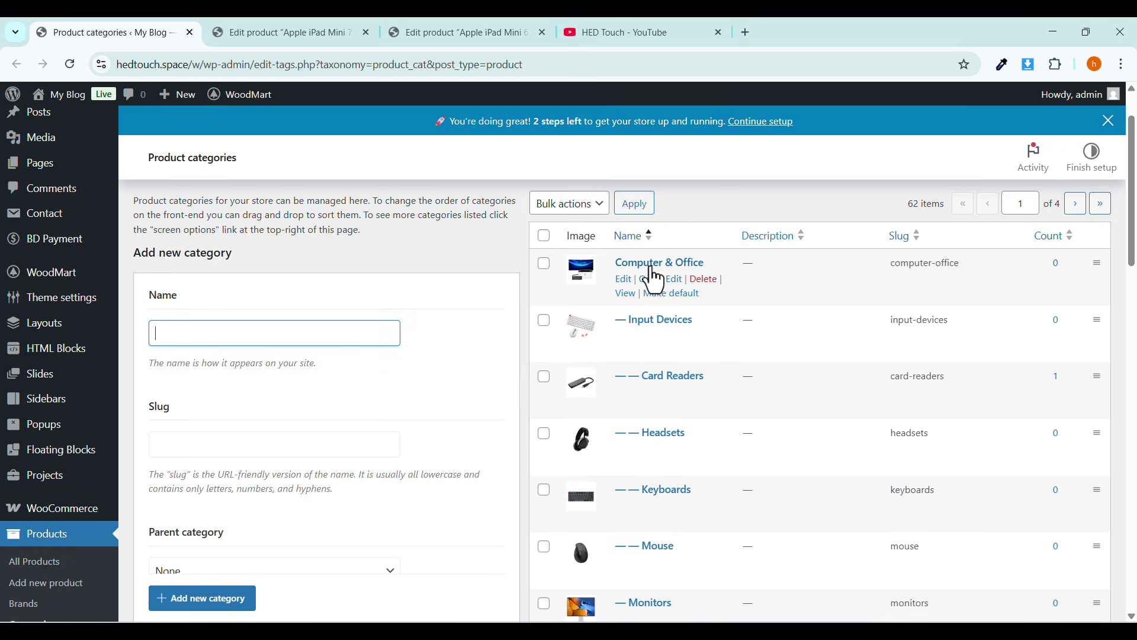
{"action": "scroll", "coordinate": [660, 303], "scroll_direction": "down", "scroll_amount": 1}
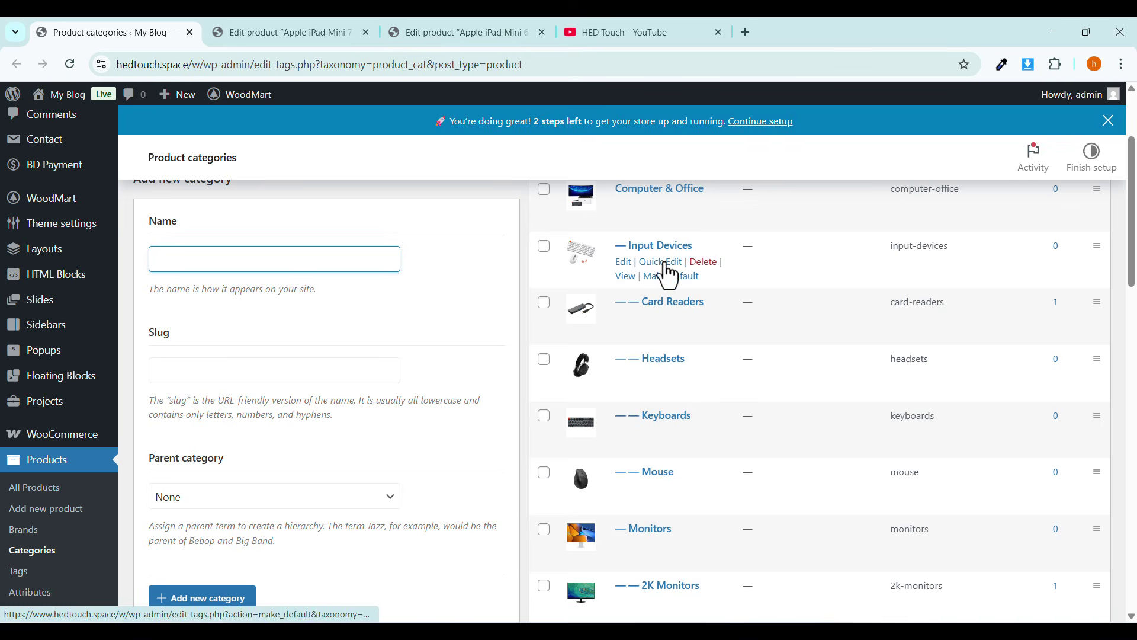
{"action": "scroll", "coordinate": [677, 328], "scroll_direction": "up", "scroll_amount": 1}
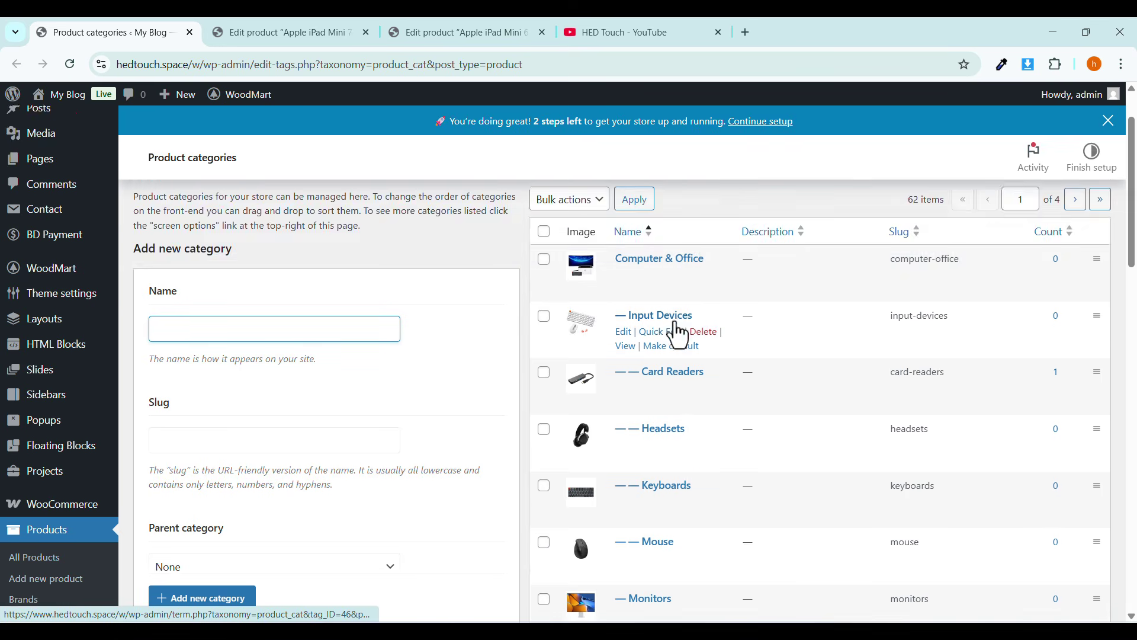
{"action": "scroll", "coordinate": [675, 355], "scroll_direction": "down", "scroll_amount": 1}
{"action": "scroll", "coordinate": [669, 385], "scroll_direction": "down", "scroll_amount": 3}
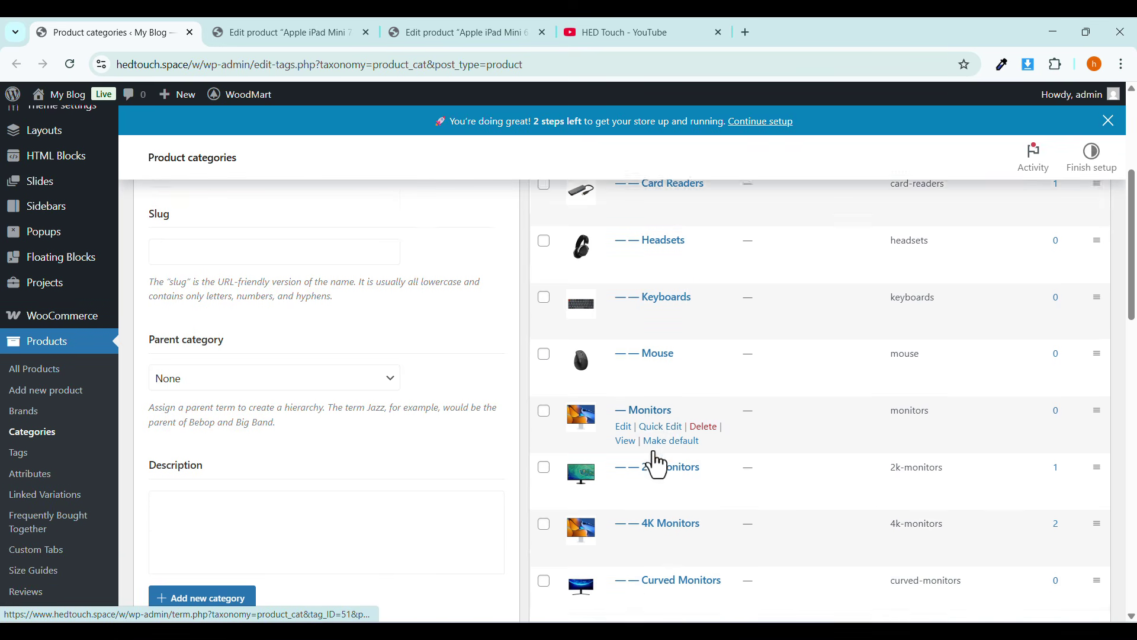
{"action": "scroll", "coordinate": [654, 438], "scroll_direction": "up", "scroll_amount": 1}
{"action": "scroll", "coordinate": [654, 406], "scroll_direction": "down", "scroll_amount": 1}
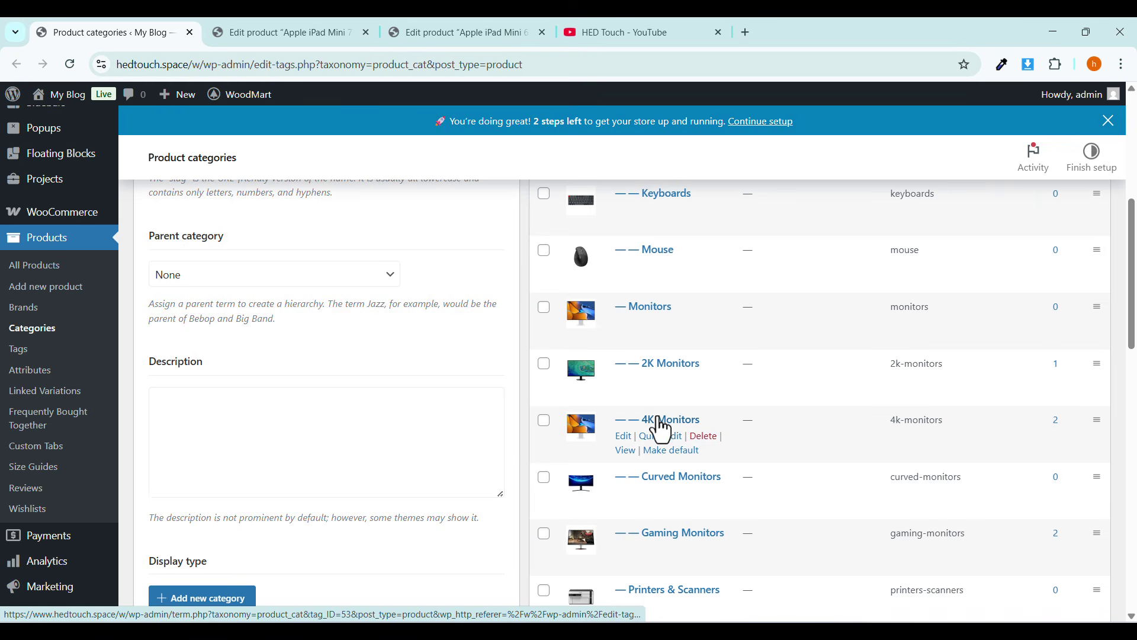
{"action": "scroll", "coordinate": [653, 461], "scroll_direction": "down", "scroll_amount": 2}
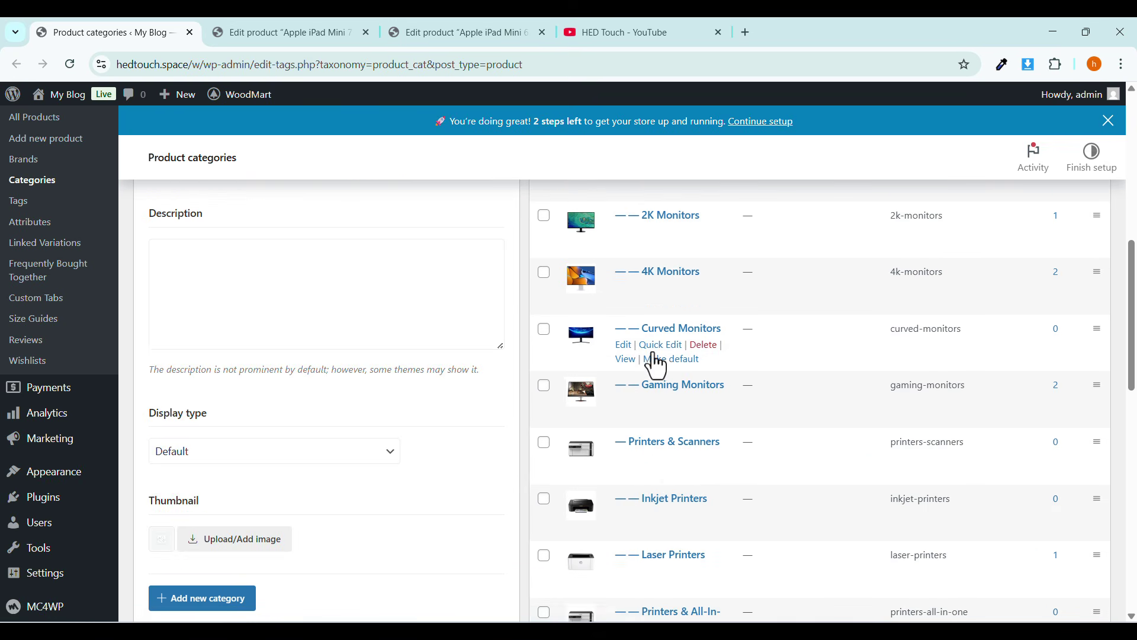
Add a product category named "8k monitor" with Monitors as its parent category.
{"action": "scroll", "coordinate": [654, 414], "scroll_direction": "up", "scroll_amount": 1}
{"action": "scroll", "coordinate": [592, 362], "scroll_direction": "up", "scroll_amount": 4}
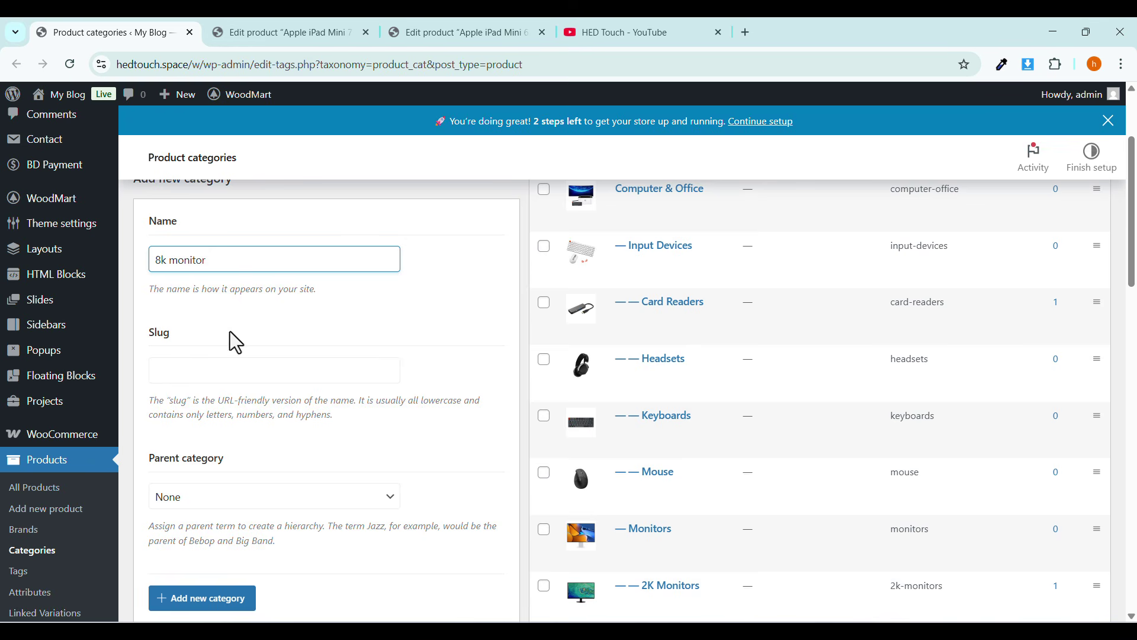
{"action": "left_click", "coordinate": [199, 500]}
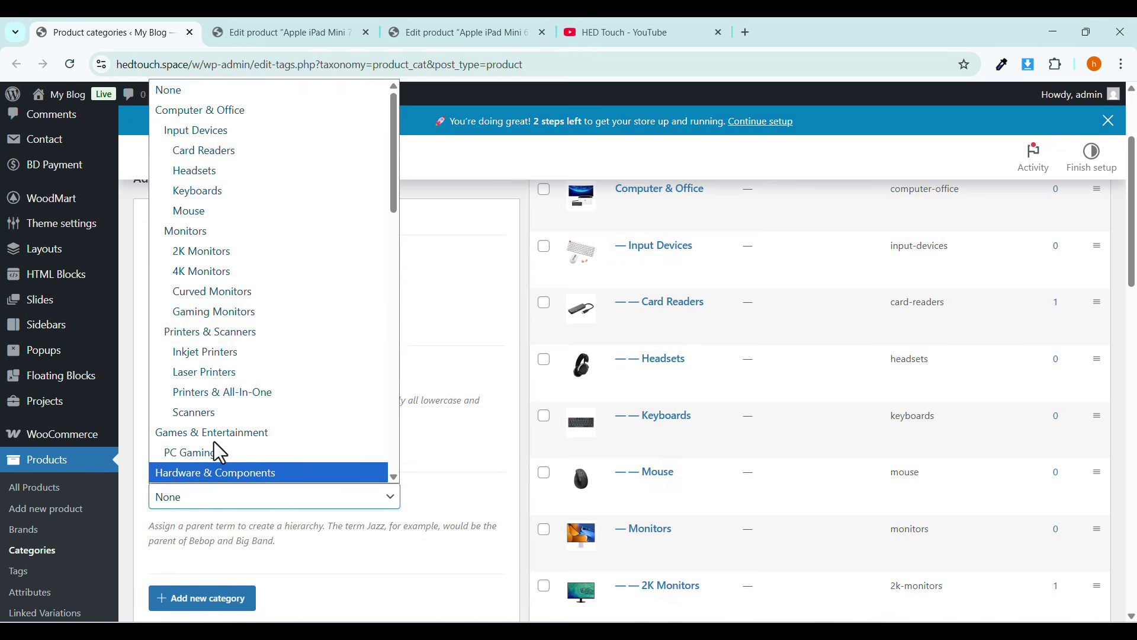
{"action": "left_click", "coordinate": [191, 235]}
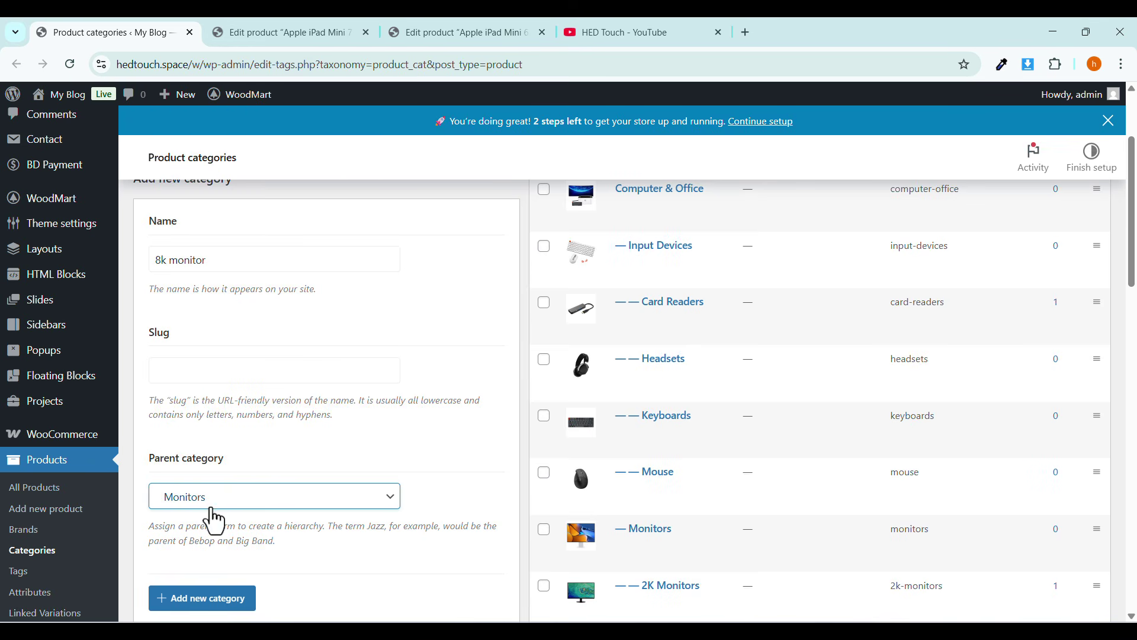
{"action": "left_click_drag", "start_coordinate": [155, 460], "coordinate": [182, 460]}
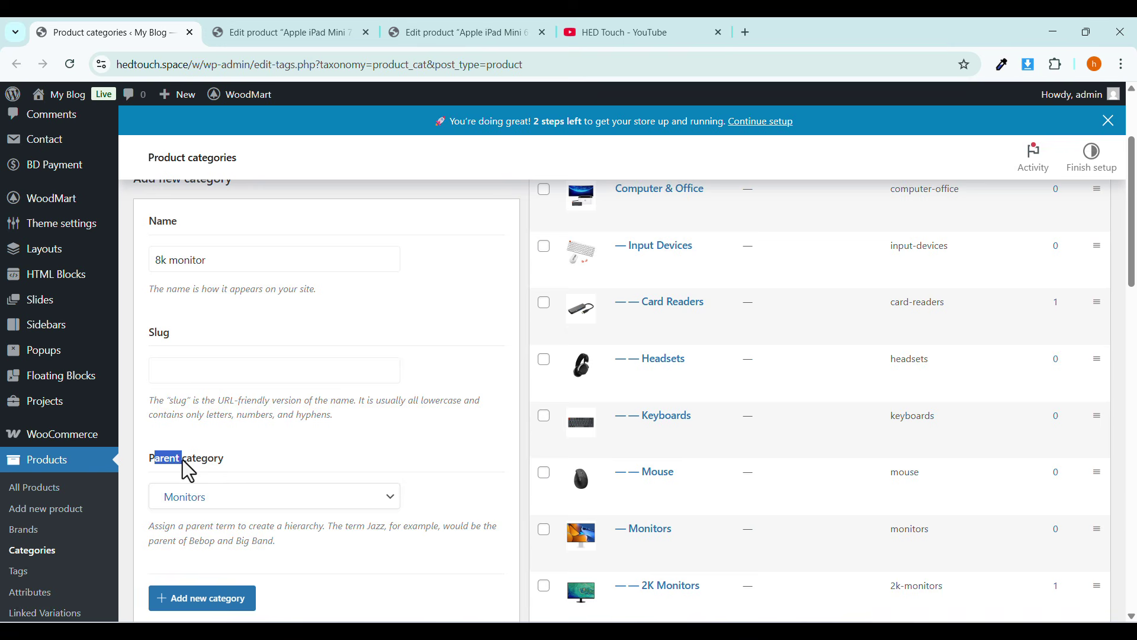
{"action": "left_click", "coordinate": [177, 252]}
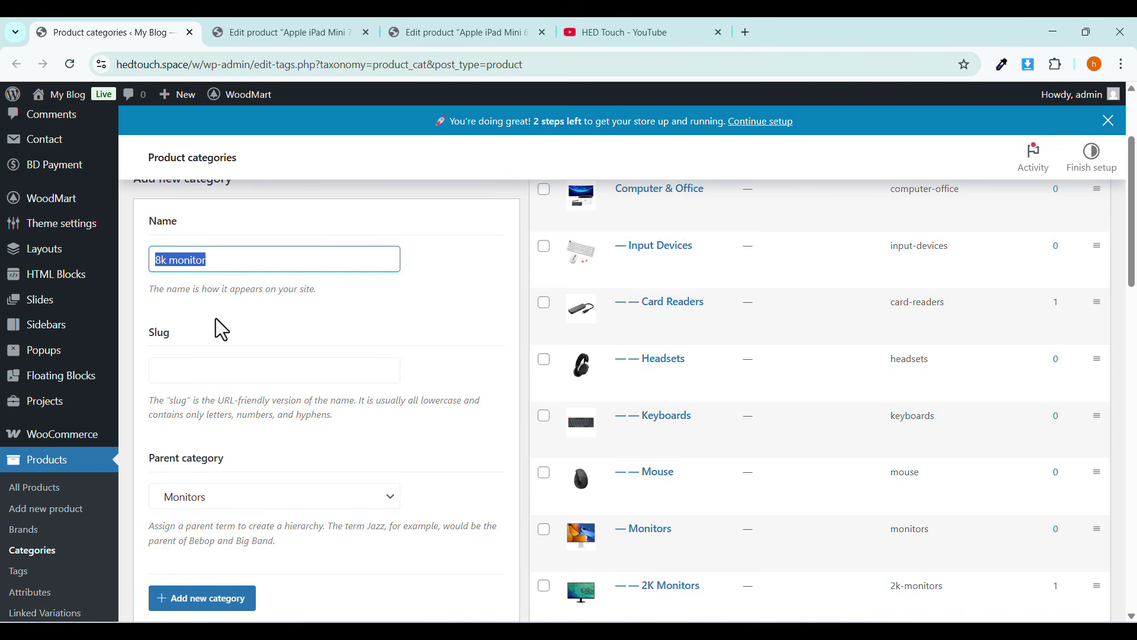
{"action": "left_click", "coordinate": [195, 610]}
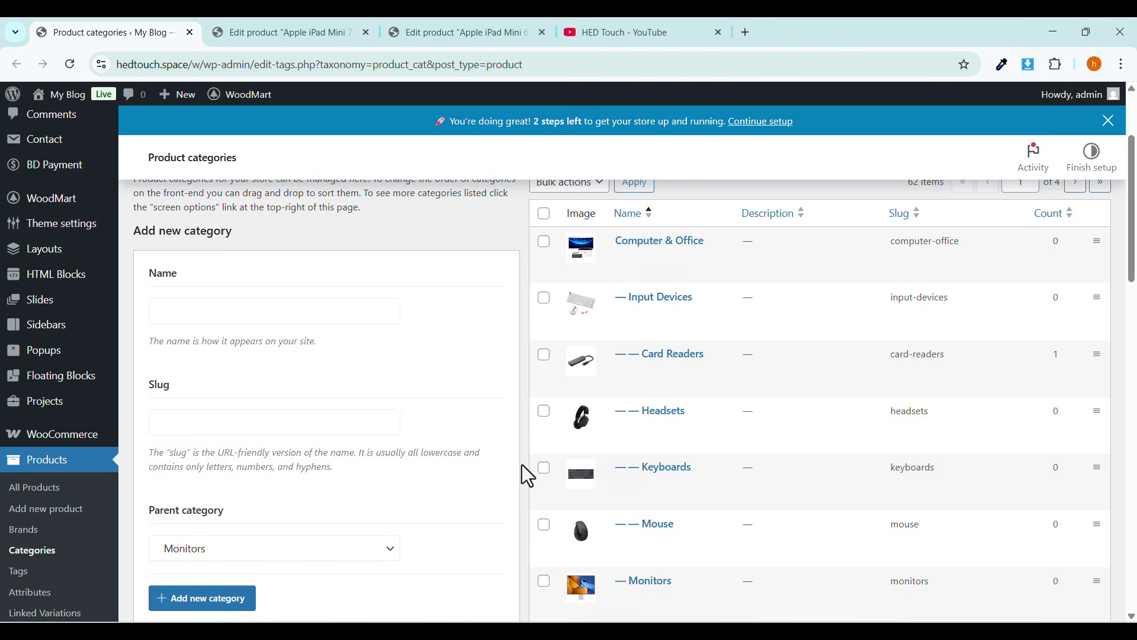
Check the 8k monitor entry under Monitors in the category list and the thumbnail option of the new category form.
{"action": "scroll", "coordinate": [670, 450], "scroll_direction": "down", "scroll_amount": 4}
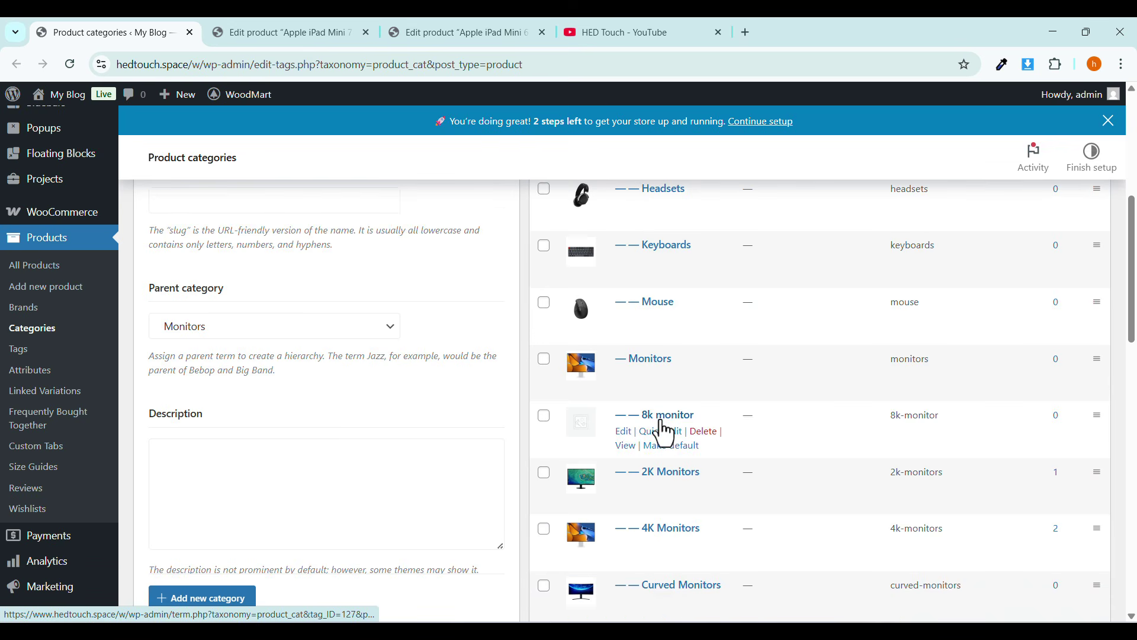
{"action": "scroll", "coordinate": [314, 417], "scroll_direction": "down", "scroll_amount": 3}
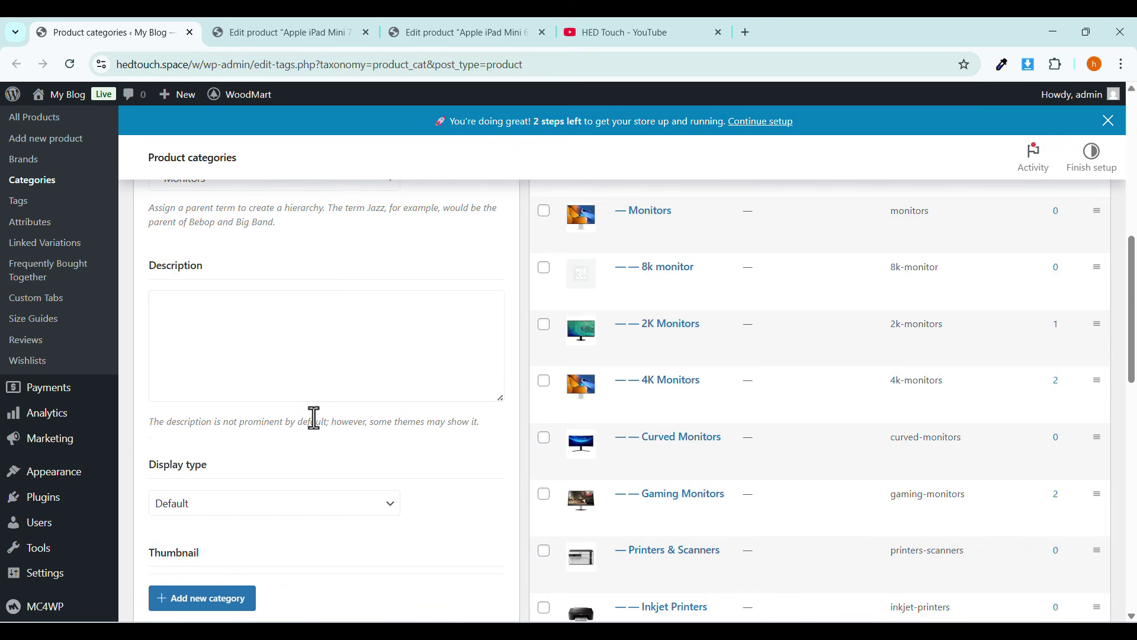
{"action": "scroll", "coordinate": [209, 351], "scroll_direction": "down", "scroll_amount": 3}
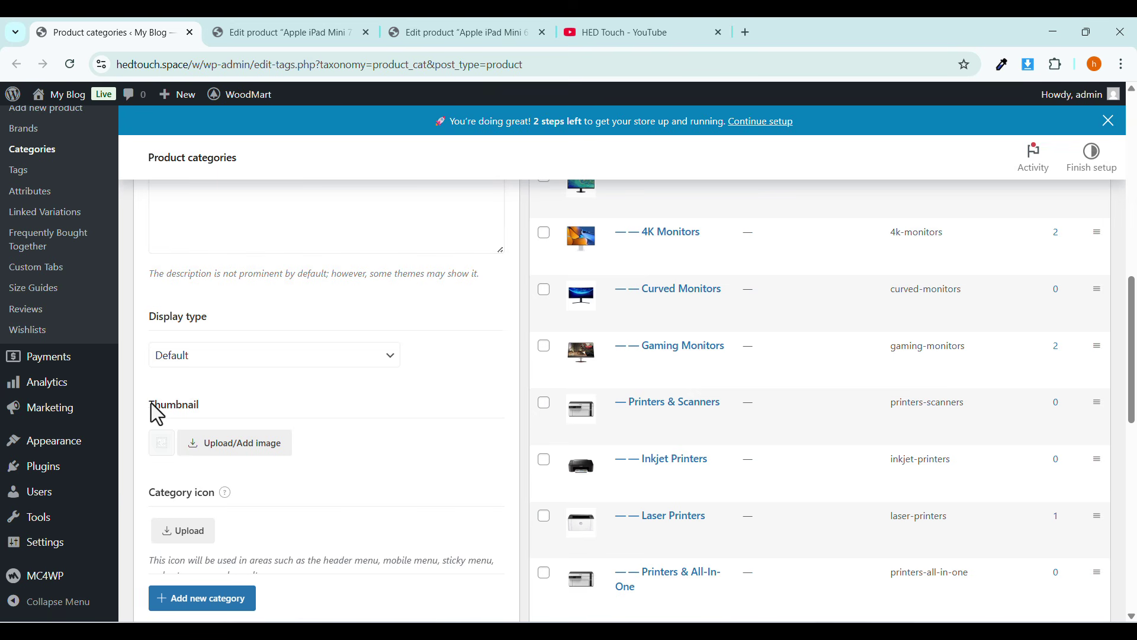
{"action": "left_click_drag", "start_coordinate": [173, 402], "coordinate": [176, 404]}
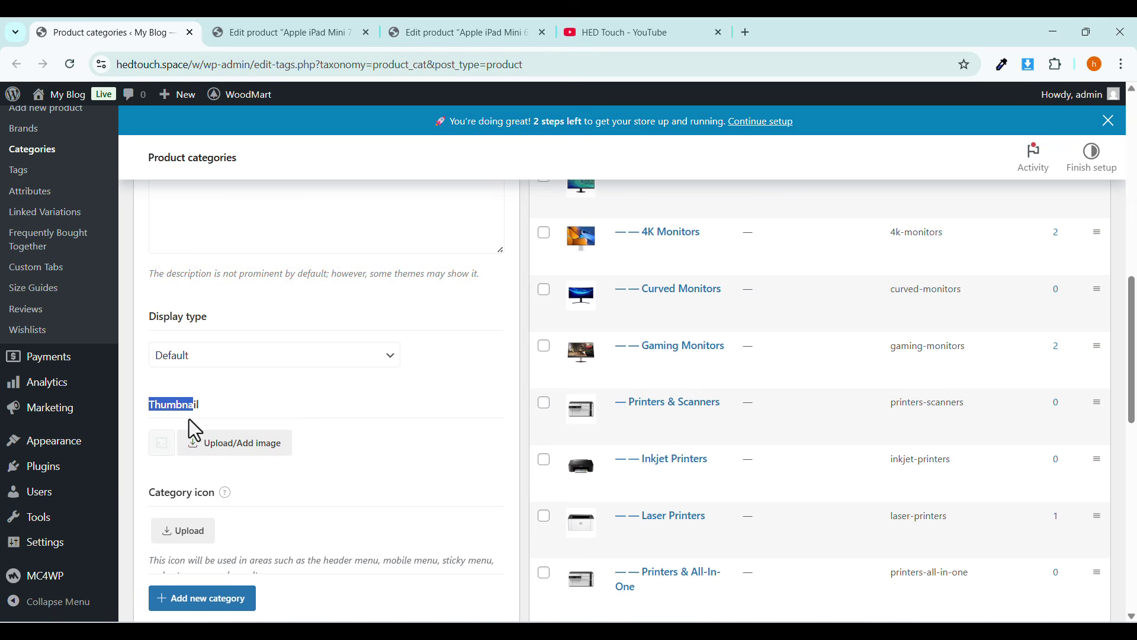
{"action": "scroll", "coordinate": [578, 504], "scroll_direction": "up", "scroll_amount": 6}
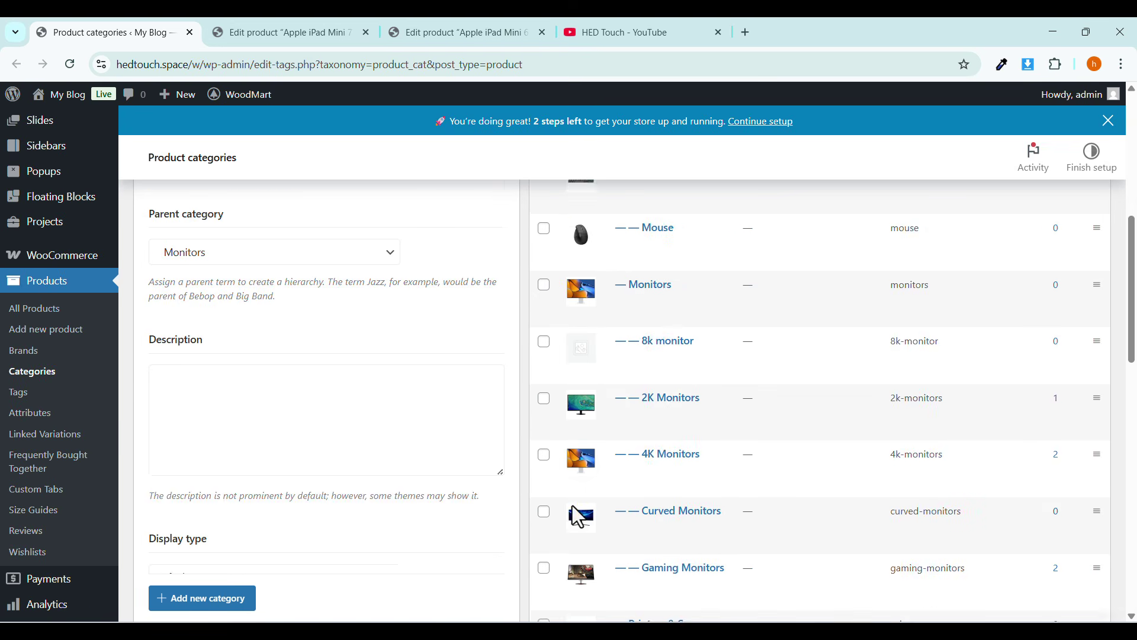
Return to the iPad Mini 7 edit page and check the name and parent options of its inline new category form.
{"action": "left_click", "coordinate": [290, 31]}
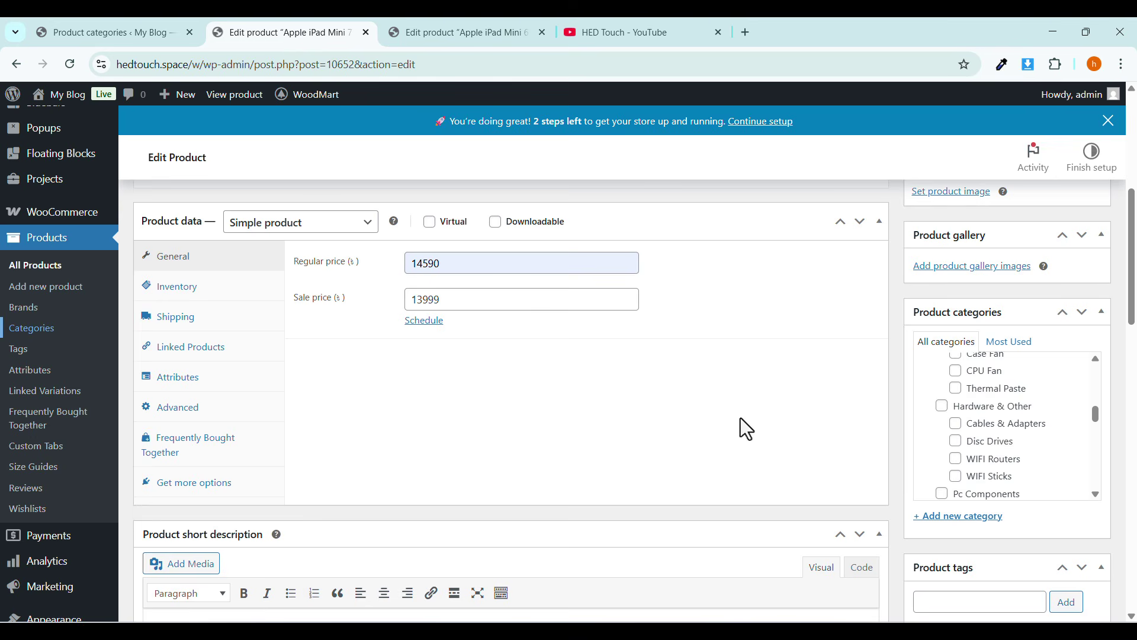
{"action": "left_click", "coordinate": [937, 518]}
{"action": "scroll", "coordinate": [939, 521], "scroll_direction": "down", "scroll_amount": 1}
{"action": "left_click", "coordinate": [944, 516]}
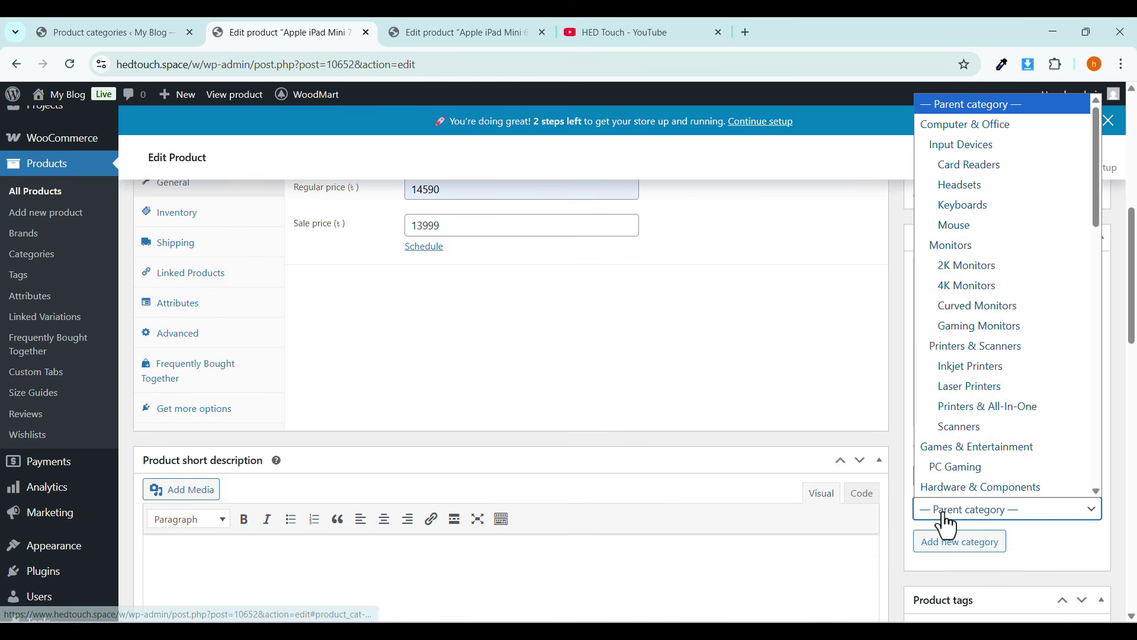
{"action": "left_click", "coordinate": [955, 477]}
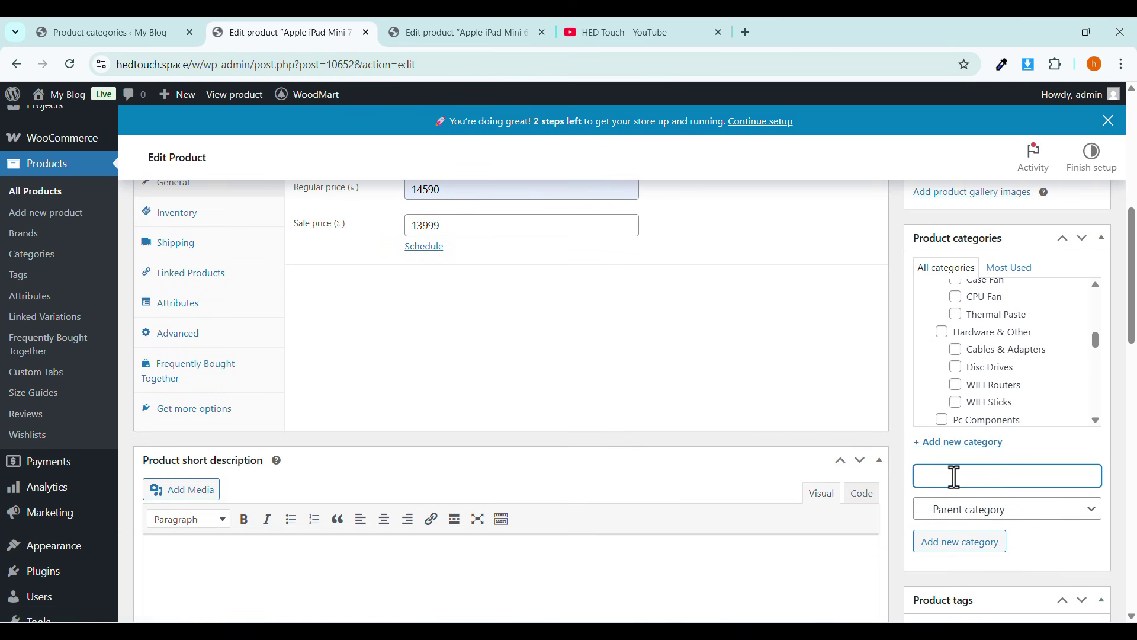
{"action": "left_click", "coordinate": [944, 452]}
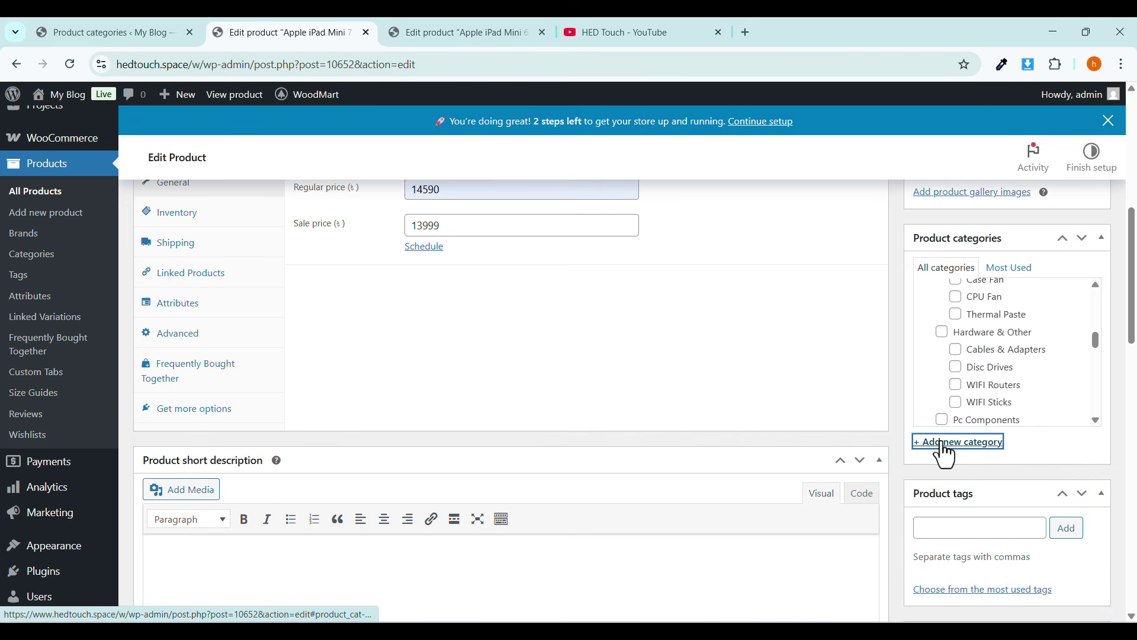
Assign the iPad Mini 7 product to the Apple Ipad category under Tablets.
{"action": "scroll", "coordinate": [973, 372], "scroll_direction": "down", "scroll_amount": 3}
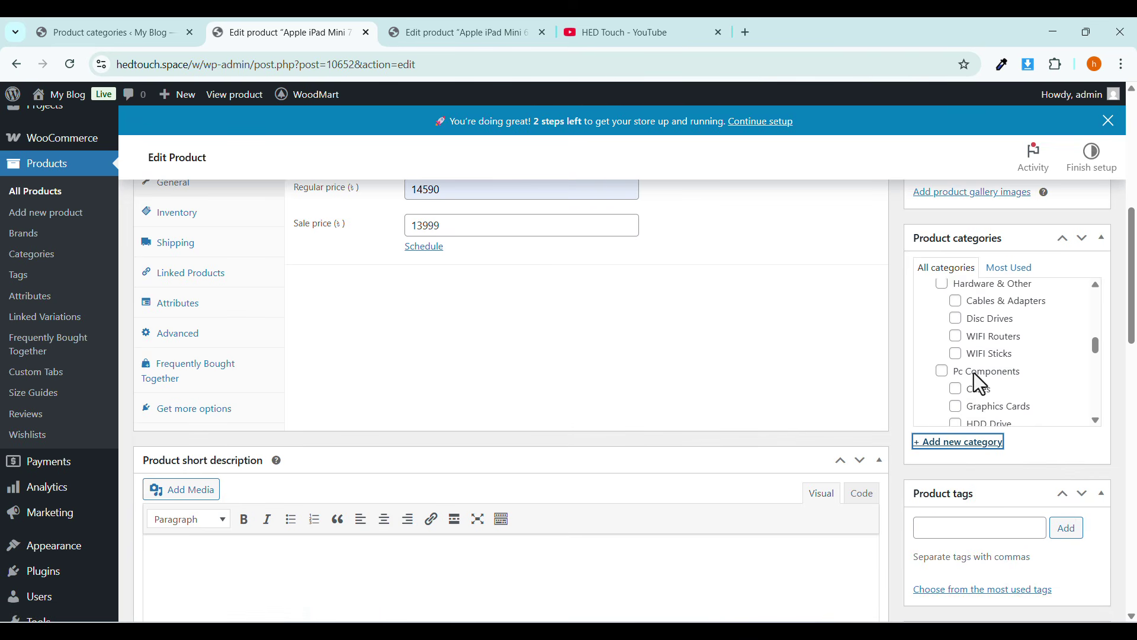
{"action": "scroll", "coordinate": [974, 372], "scroll_direction": "down", "scroll_amount": 10}
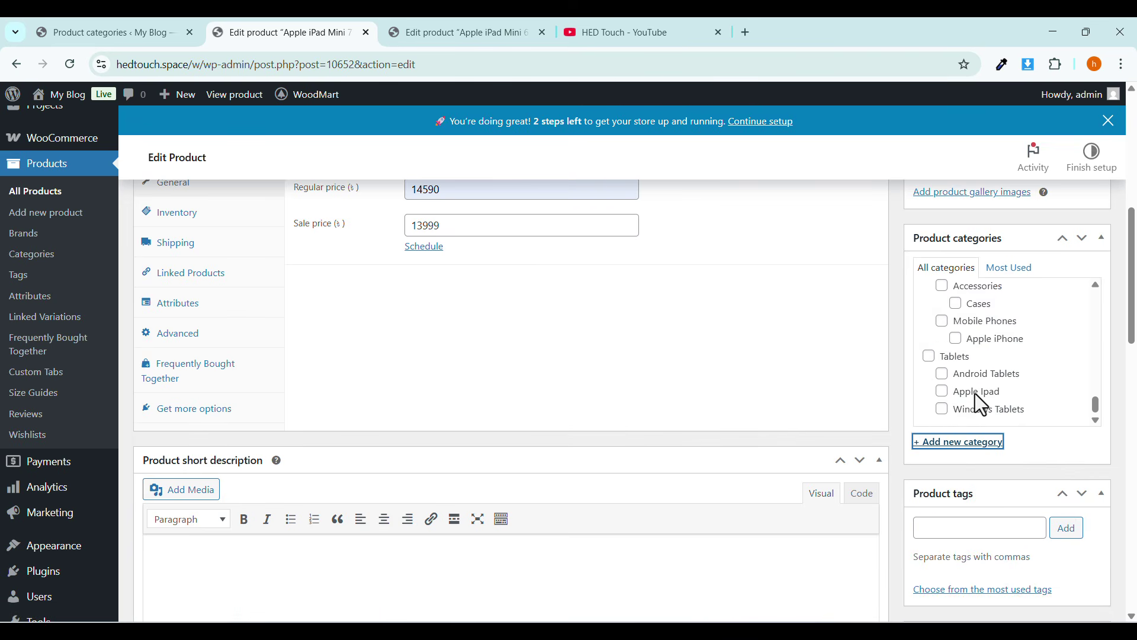
{"action": "scroll", "coordinate": [981, 406], "scroll_direction": "up", "scroll_amount": 10}
{"action": "scroll", "coordinate": [883, 520], "scroll_direction": "up", "scroll_amount": 3}
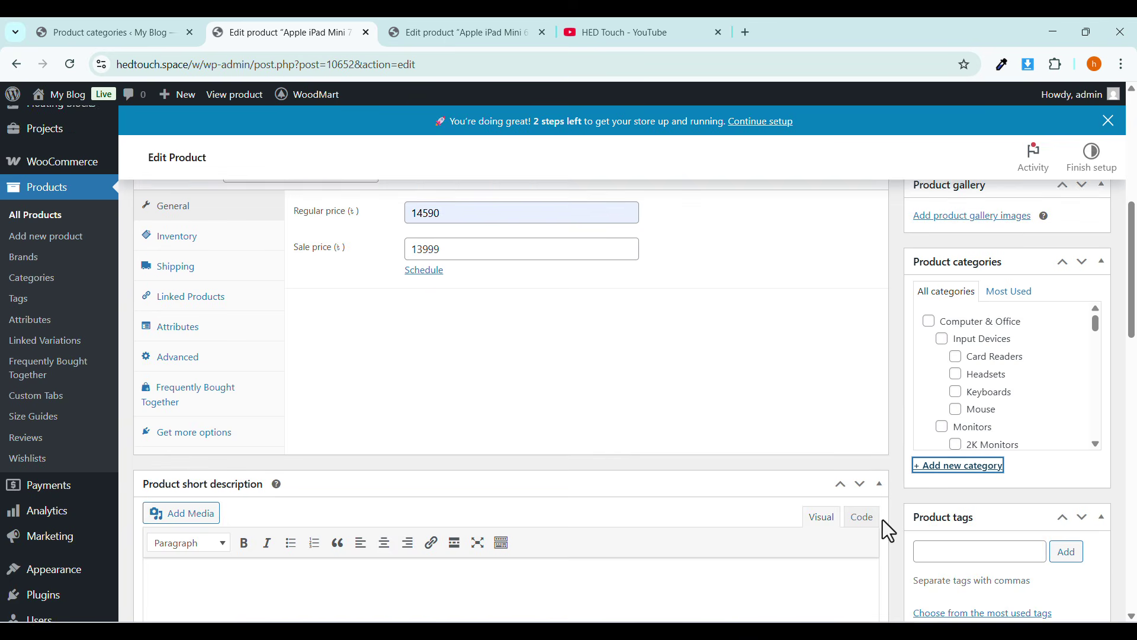
{"action": "scroll", "coordinate": [975, 492], "scroll_direction": "down", "scroll_amount": 10}
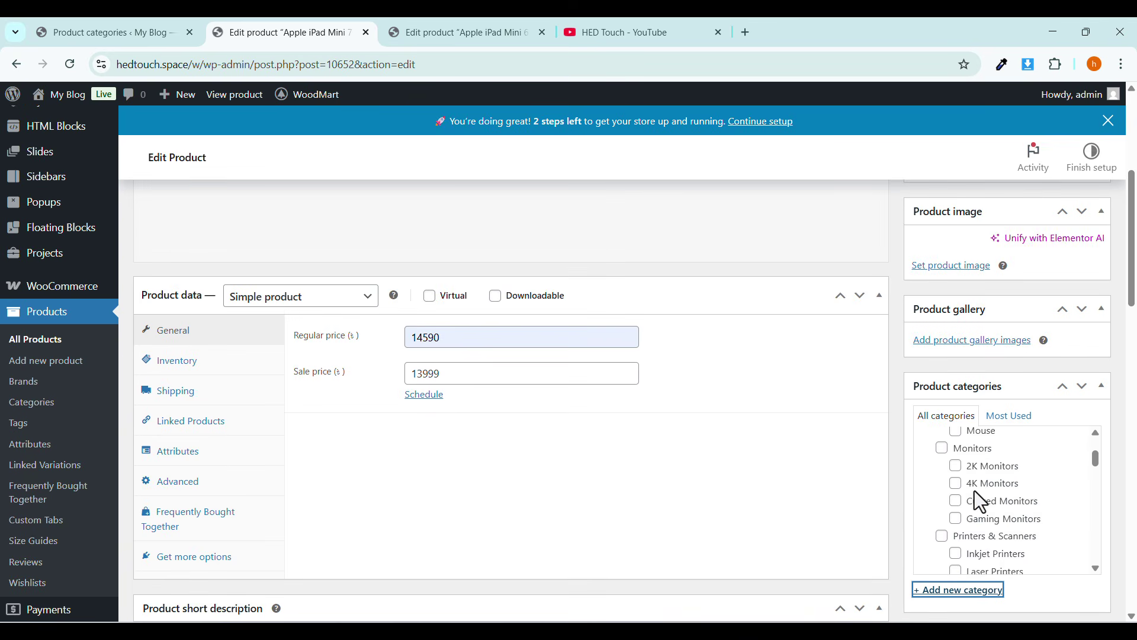
{"action": "scroll", "coordinate": [975, 494], "scroll_direction": "down", "scroll_amount": 10}
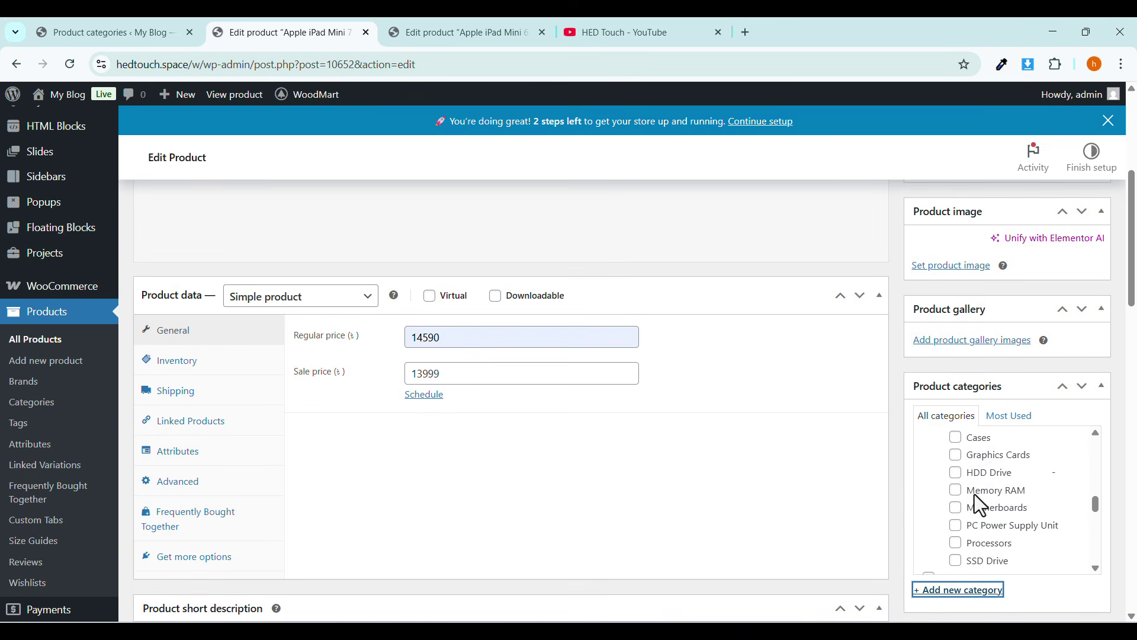
{"action": "scroll", "coordinate": [975, 494], "scroll_direction": "down", "scroll_amount": 6}
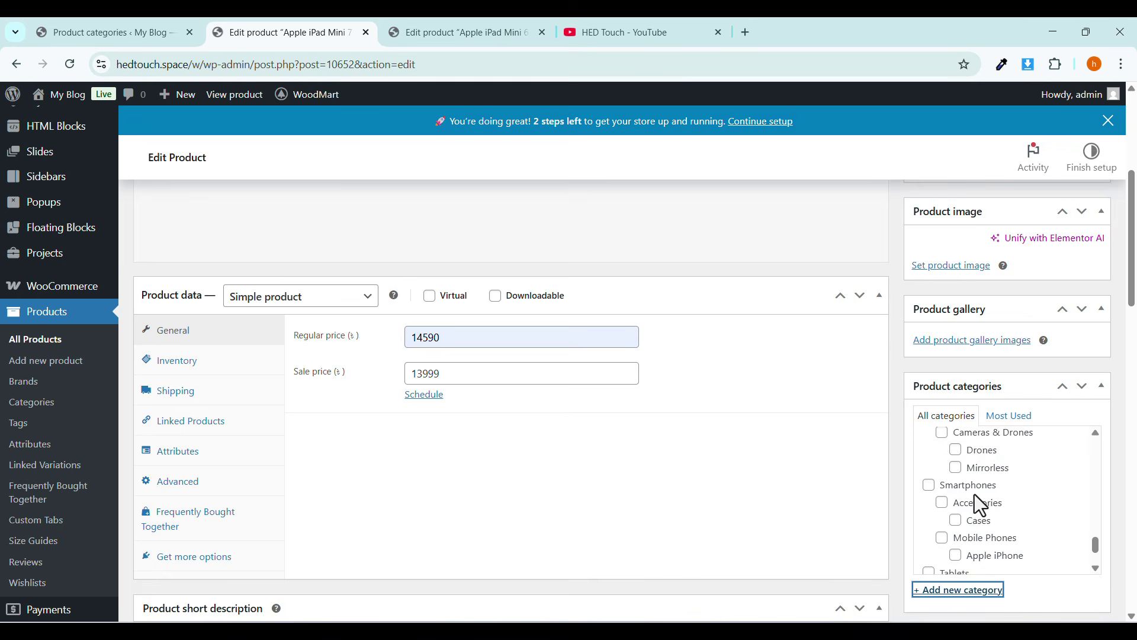
{"action": "scroll", "coordinate": [973, 505], "scroll_direction": "down", "scroll_amount": 1}
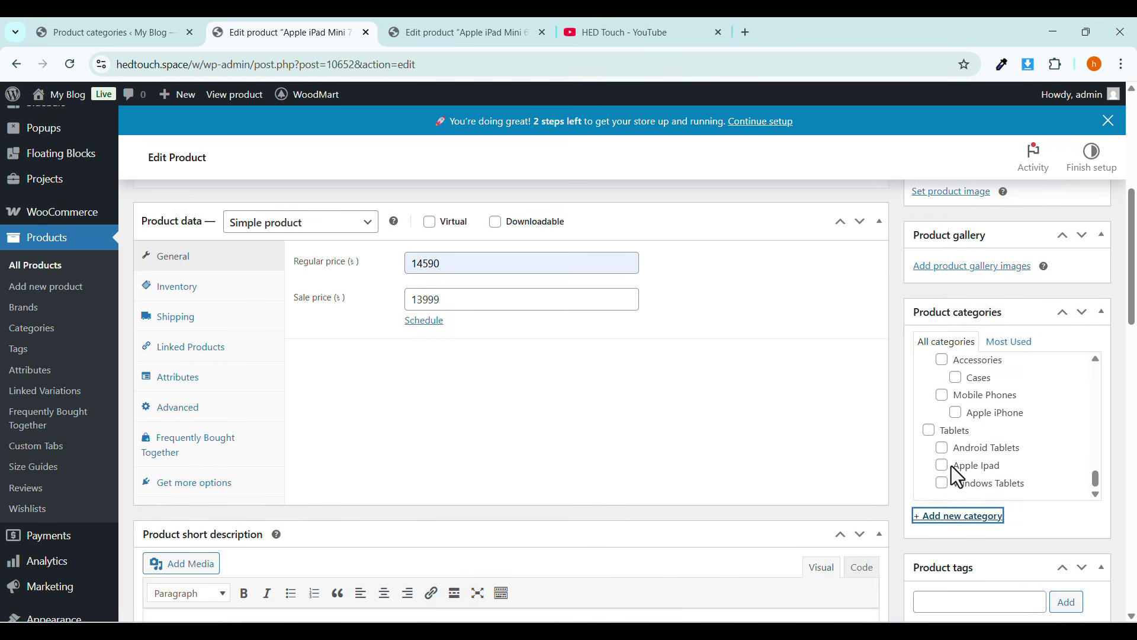
{"action": "left_click", "coordinate": [942, 465]}
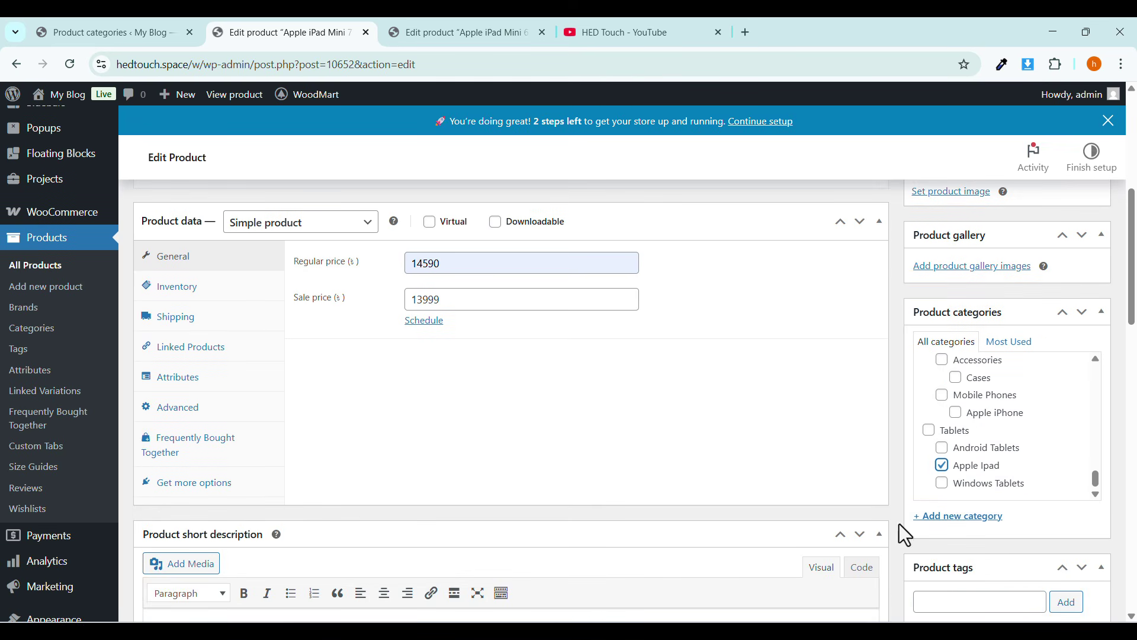
{"action": "scroll", "coordinate": [891, 525], "scroll_direction": "up", "scroll_amount": 3}
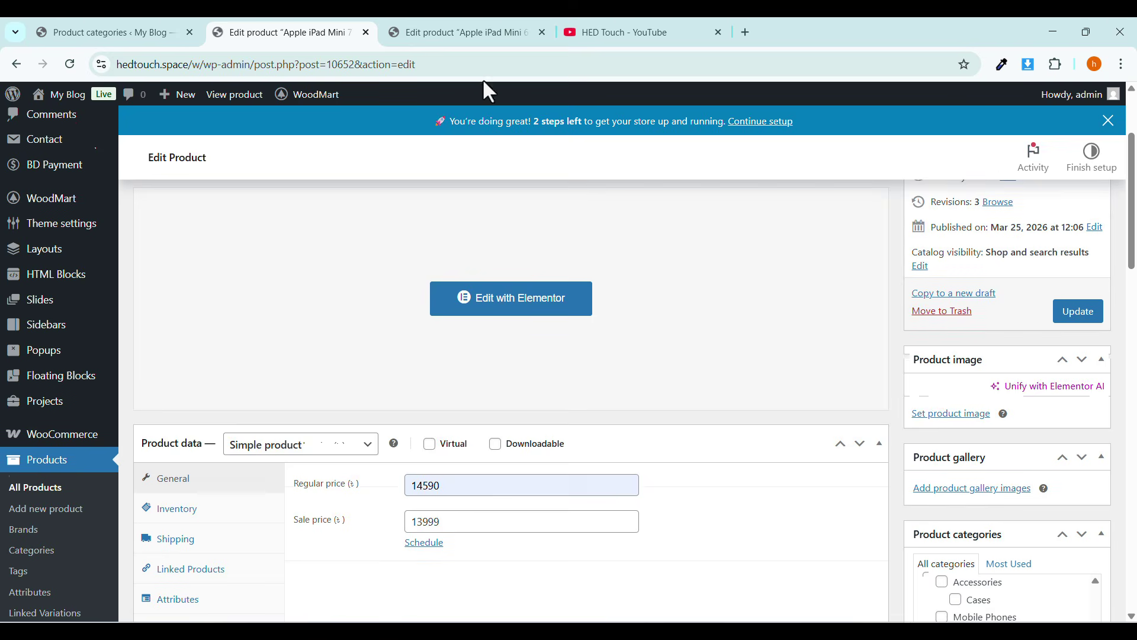
Open the product image selection for the iPad Mini 7 and search the media library for "ipad".
{"action": "left_click", "coordinate": [458, 34]}
{"action": "left_click", "coordinate": [258, 38]}
{"action": "left_click", "coordinate": [937, 415]}
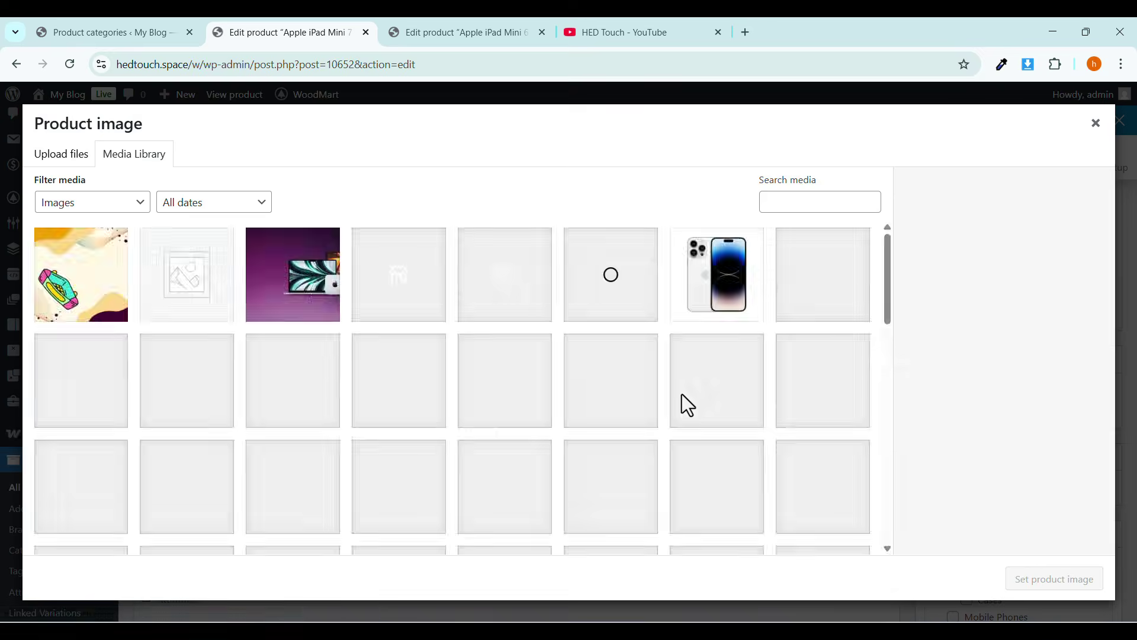
{"action": "scroll", "coordinate": [394, 427], "scroll_direction": "down", "scroll_amount": 4}
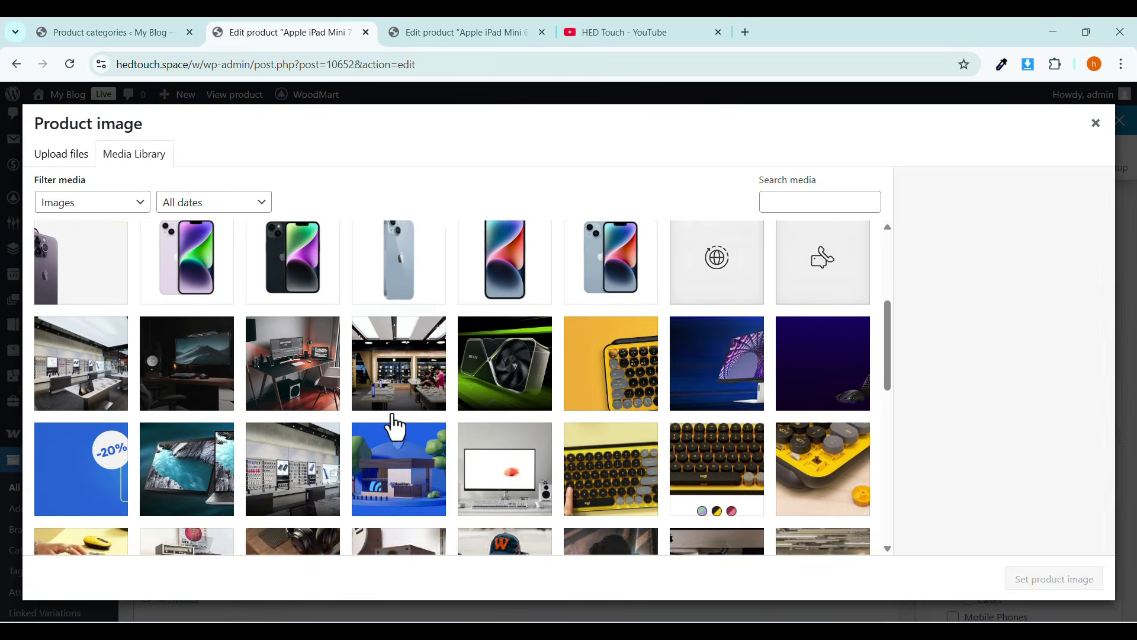
{"action": "scroll", "coordinate": [393, 427], "scroll_direction": "up", "scroll_amount": 1}
{"action": "left_click", "coordinate": [820, 202]}
{"action": "type", "text": "ipad"}
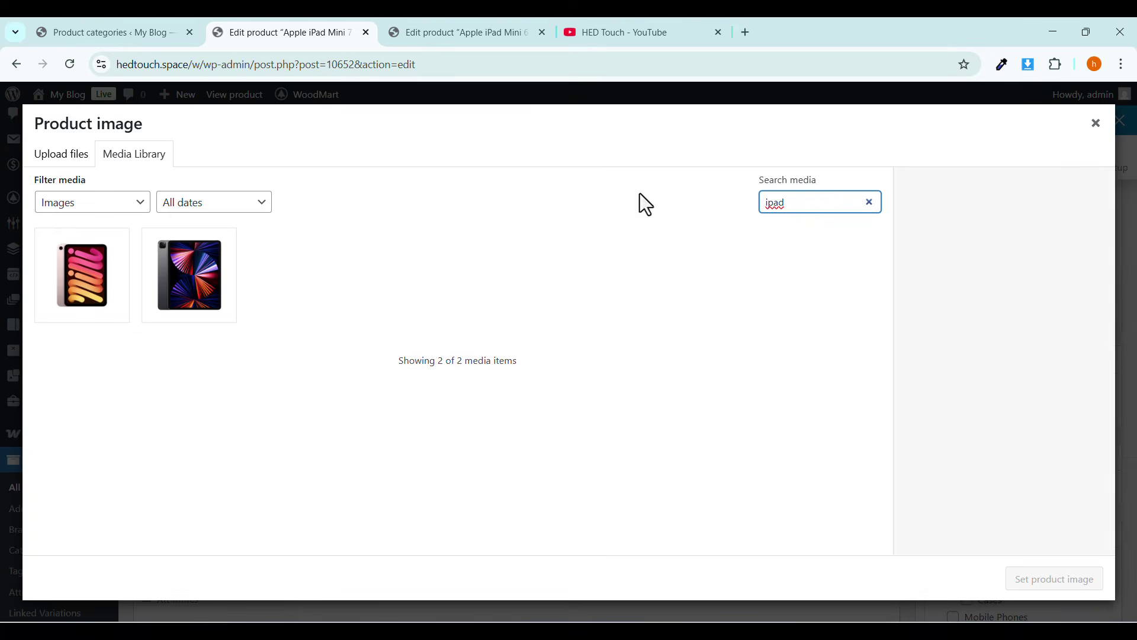
Set tablets-Apple-Ipad.jpg from the media library as the product image.
{"action": "left_click", "coordinate": [76, 156]}
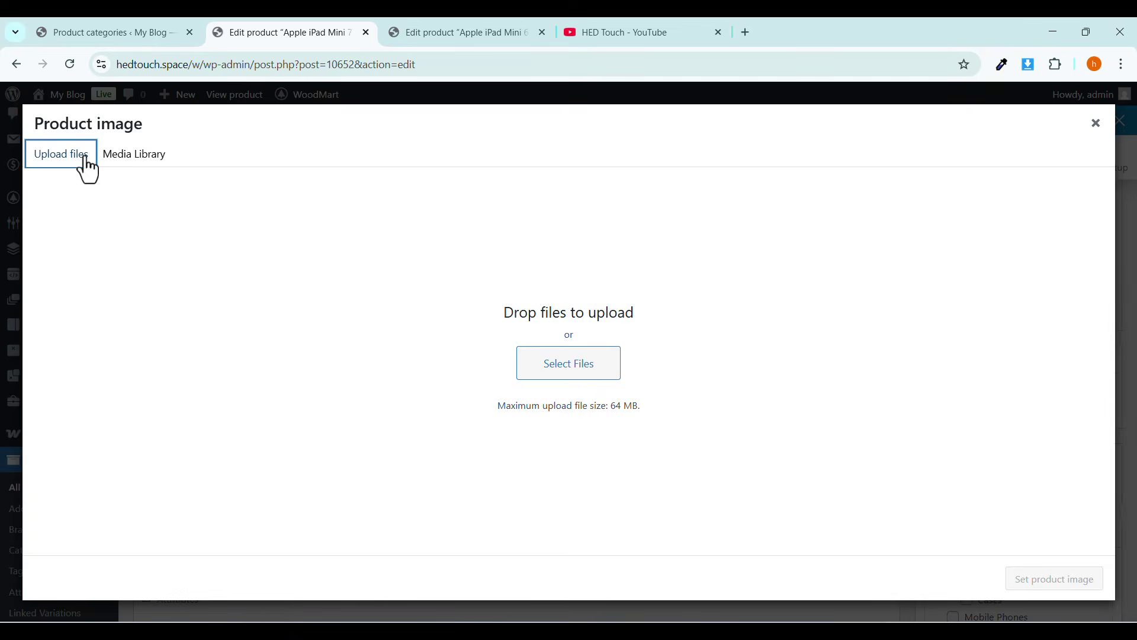
{"action": "left_click", "coordinate": [136, 156]}
{"action": "left_click", "coordinate": [116, 279]}
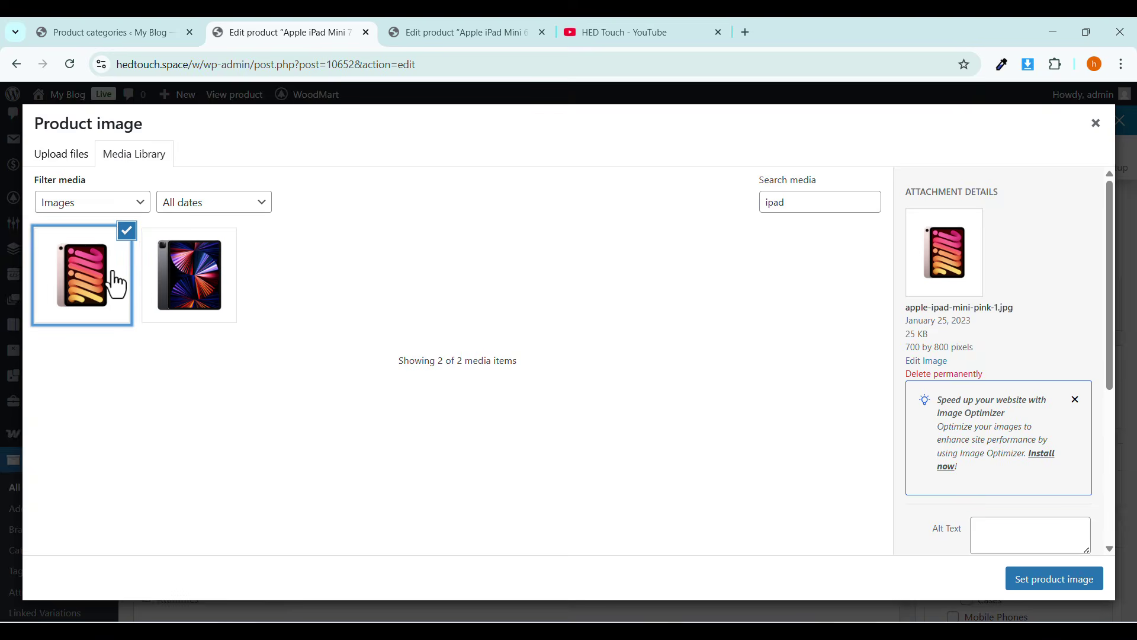
{"action": "left_click", "coordinate": [178, 285]}
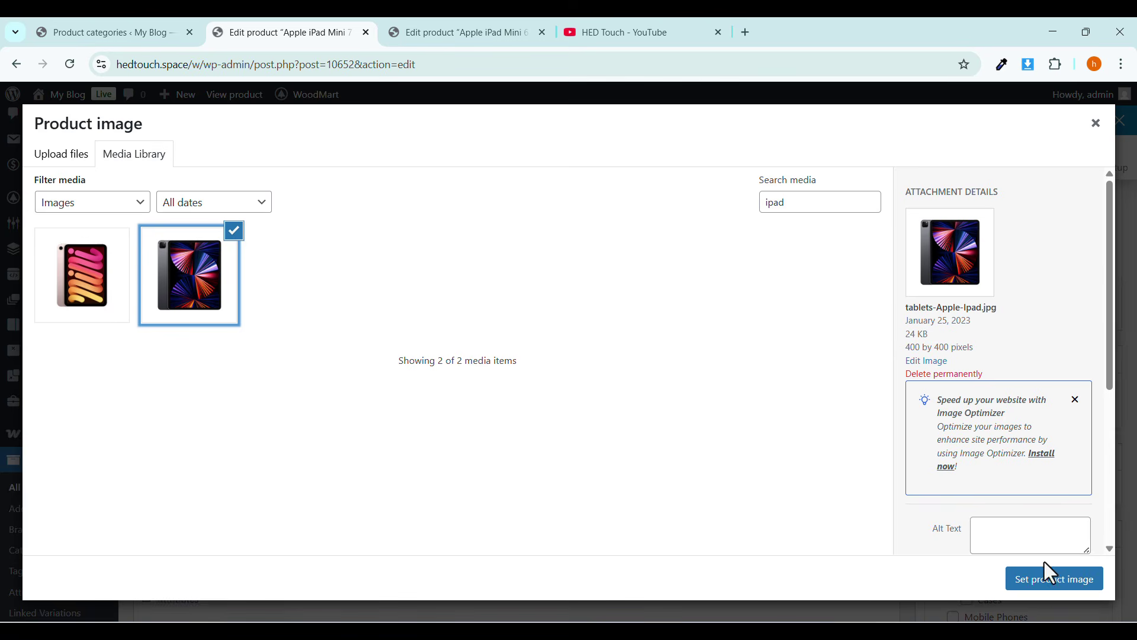
{"action": "left_click", "coordinate": [1044, 589]}
{"action": "scroll", "coordinate": [971, 474], "scroll_direction": "down", "scroll_amount": 3}
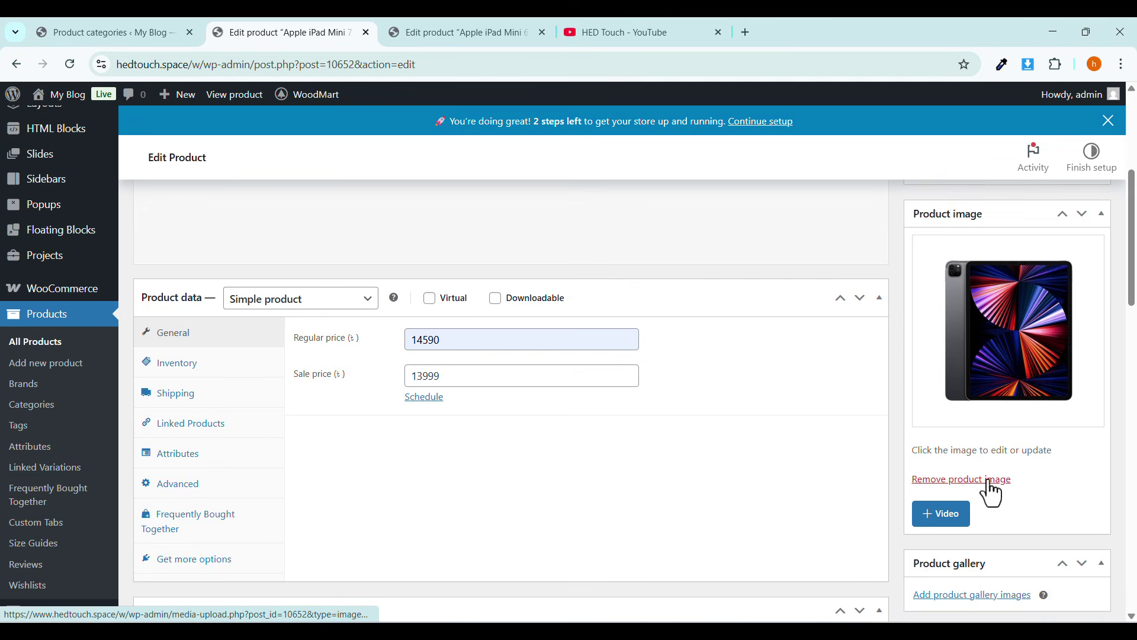
Open the iPad Mini 6 store page and view the monitor and SSD images in its gallery.
{"action": "left_click", "coordinate": [470, 28]}
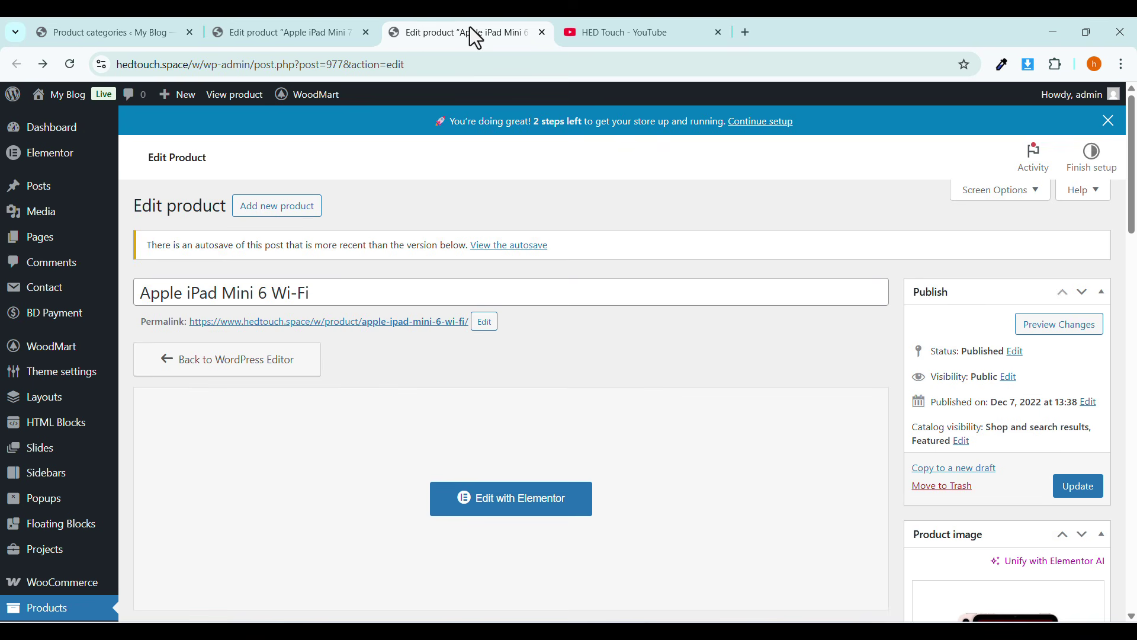
{"action": "left_click", "coordinate": [366, 323]}
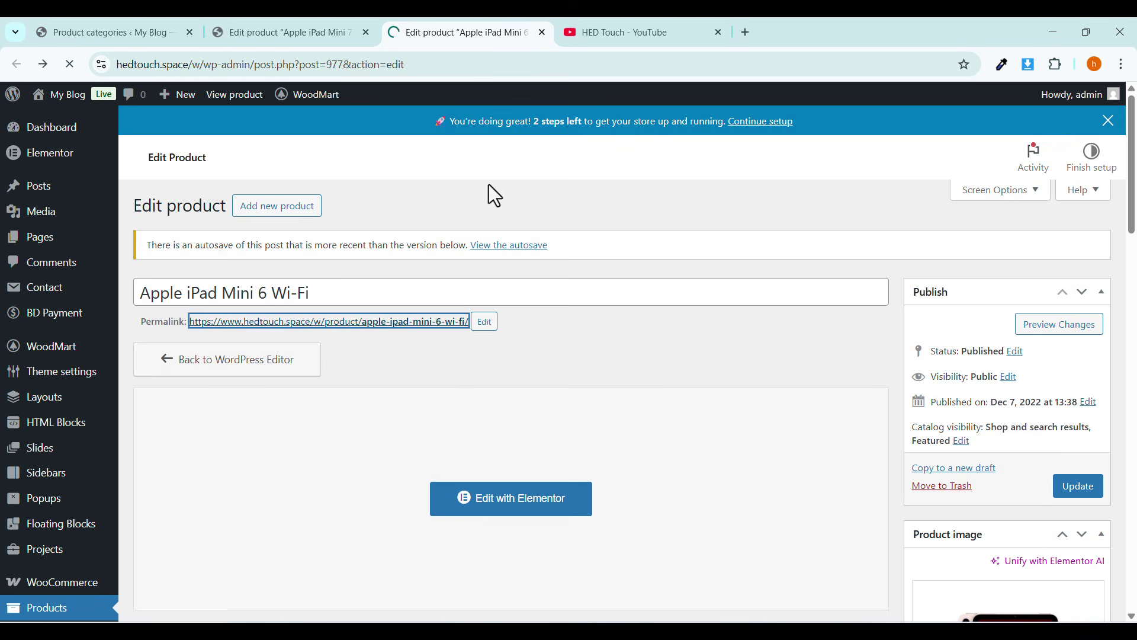
{"action": "scroll", "coordinate": [485, 281], "scroll_direction": "down", "scroll_amount": 1}
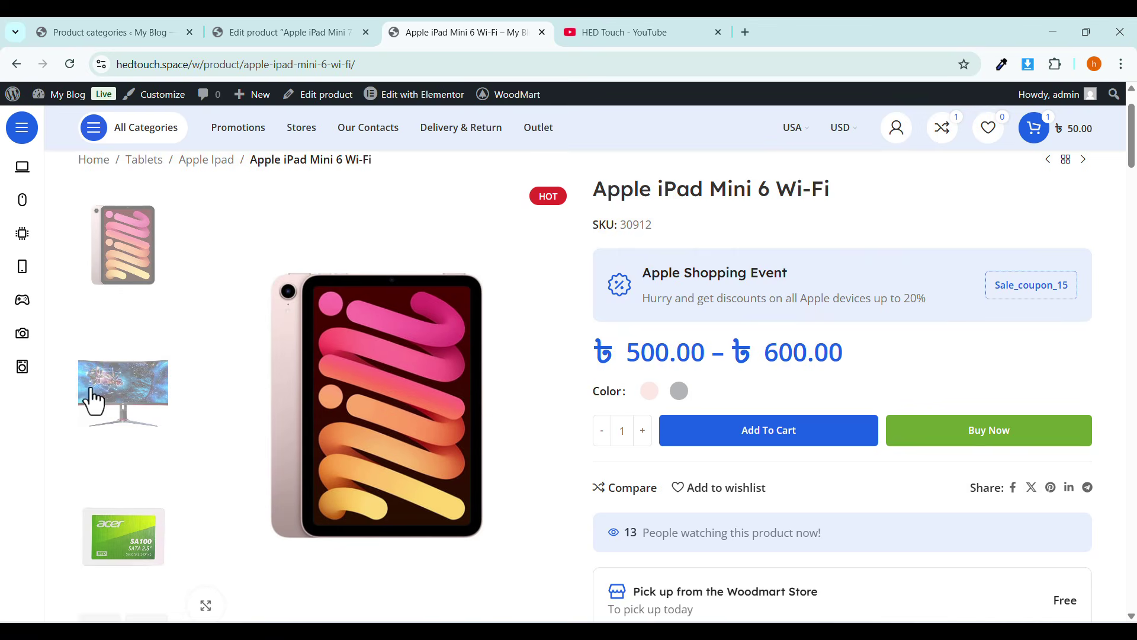
{"action": "left_click", "coordinate": [132, 400]}
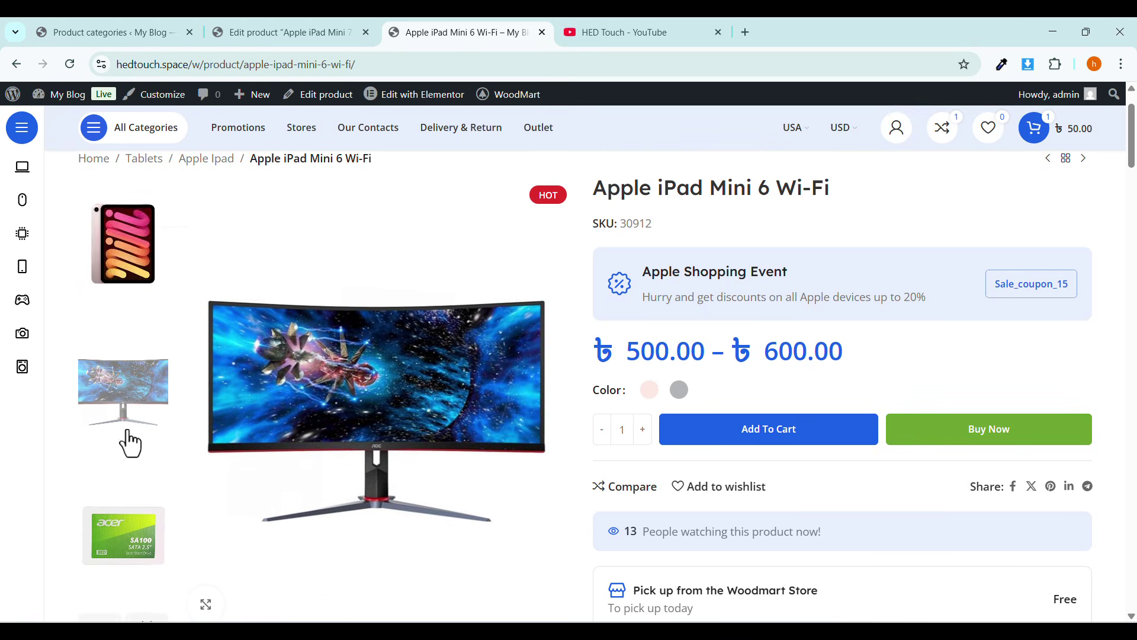
{"action": "scroll", "coordinate": [127, 426], "scroll_direction": "down", "scroll_amount": 2}
{"action": "left_click", "coordinate": [127, 415]}
{"action": "scroll", "coordinate": [231, 436], "scroll_direction": "up", "scroll_amount": 2}
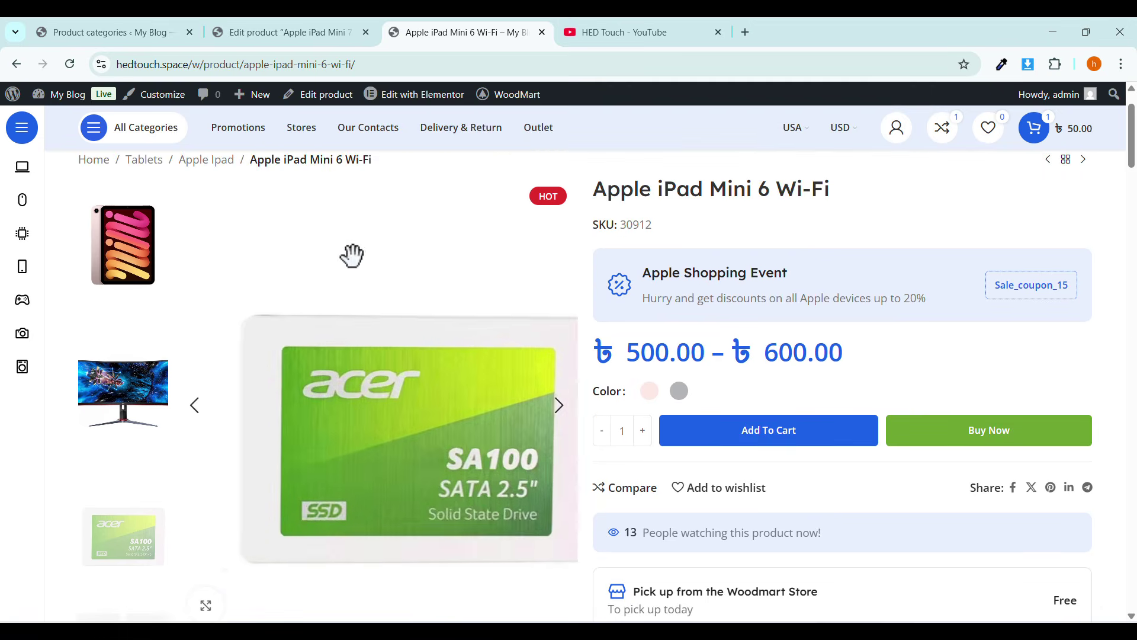
Return to the iPad Mini 7 edit page and add apple-iphone-14-pro-max-gold-4.jpg to the product gallery.
{"action": "left_click", "coordinate": [320, 33]}
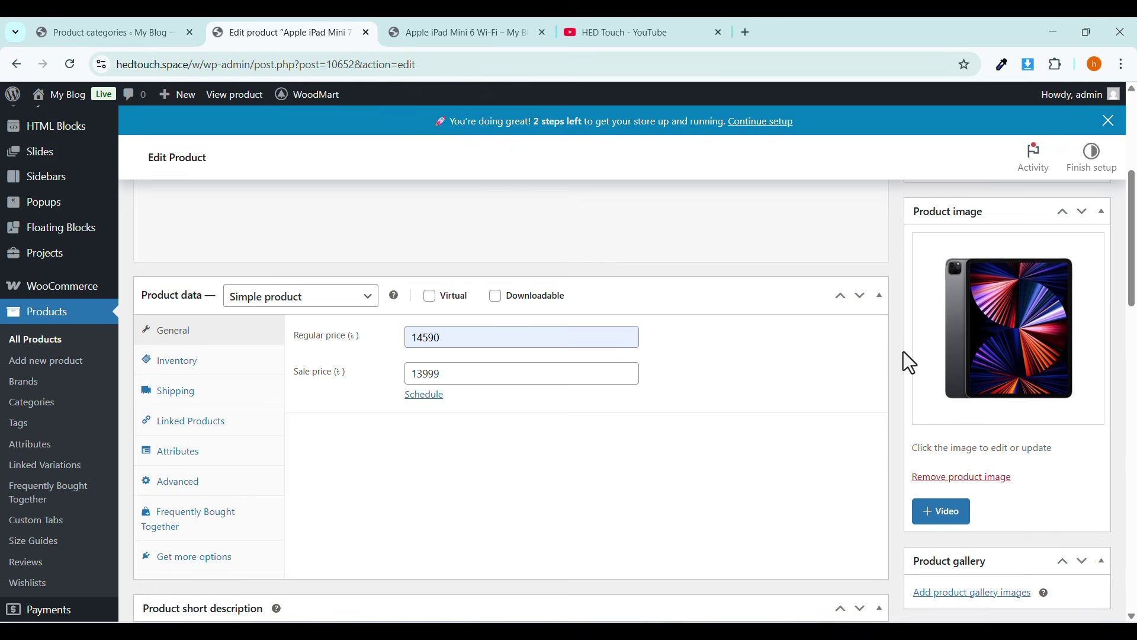
{"action": "scroll", "coordinate": [909, 362], "scroll_direction": "down", "scroll_amount": 2}
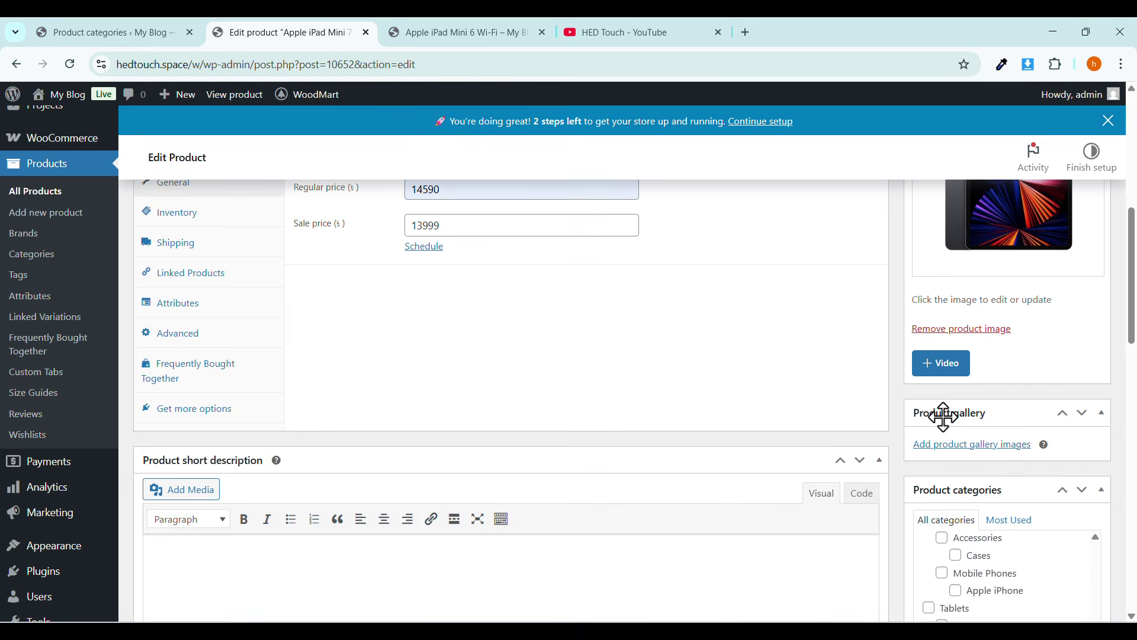
{"action": "left_click", "coordinate": [963, 446]}
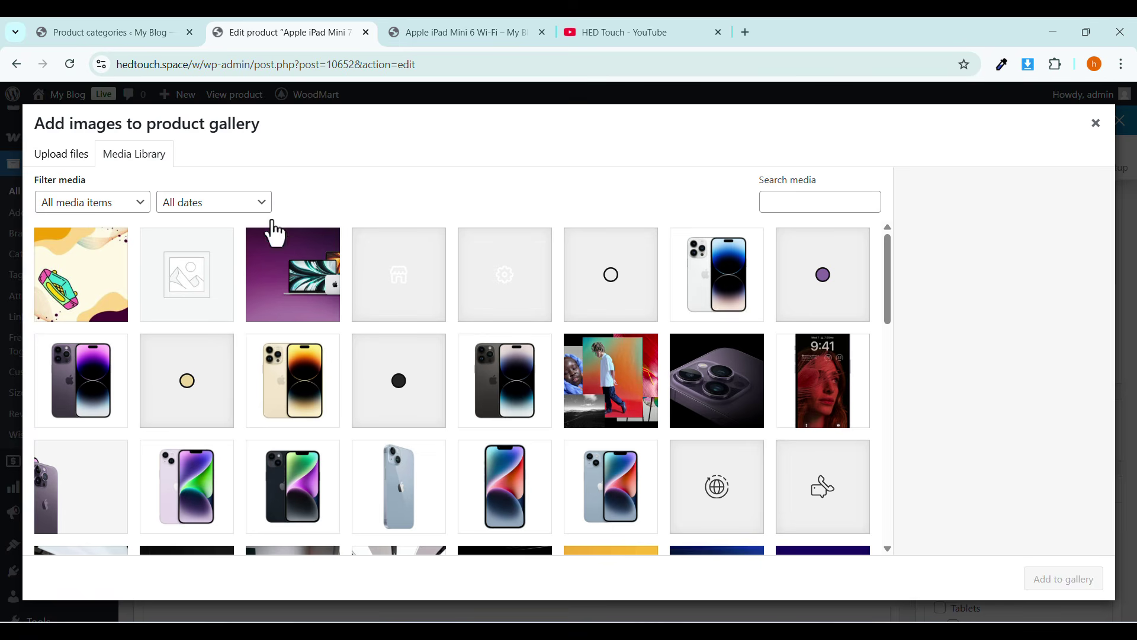
{"action": "left_click", "coordinate": [305, 379]}
{"action": "left_click", "coordinate": [388, 468]}
{"action": "left_click", "coordinate": [312, 477]}
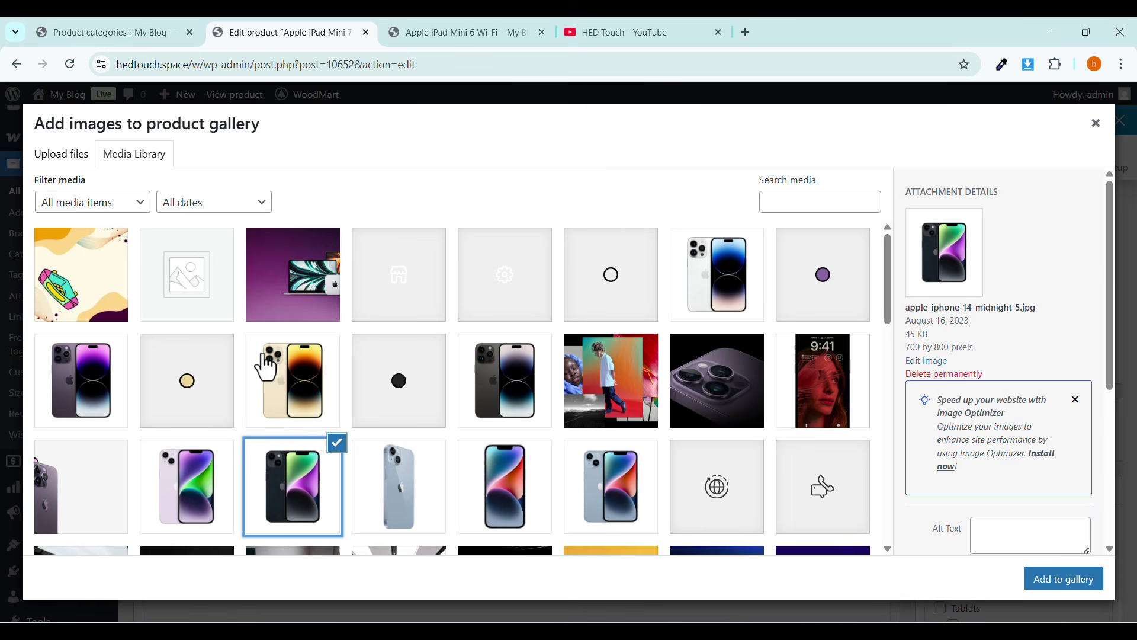
{"action": "left_click", "coordinate": [300, 399]}
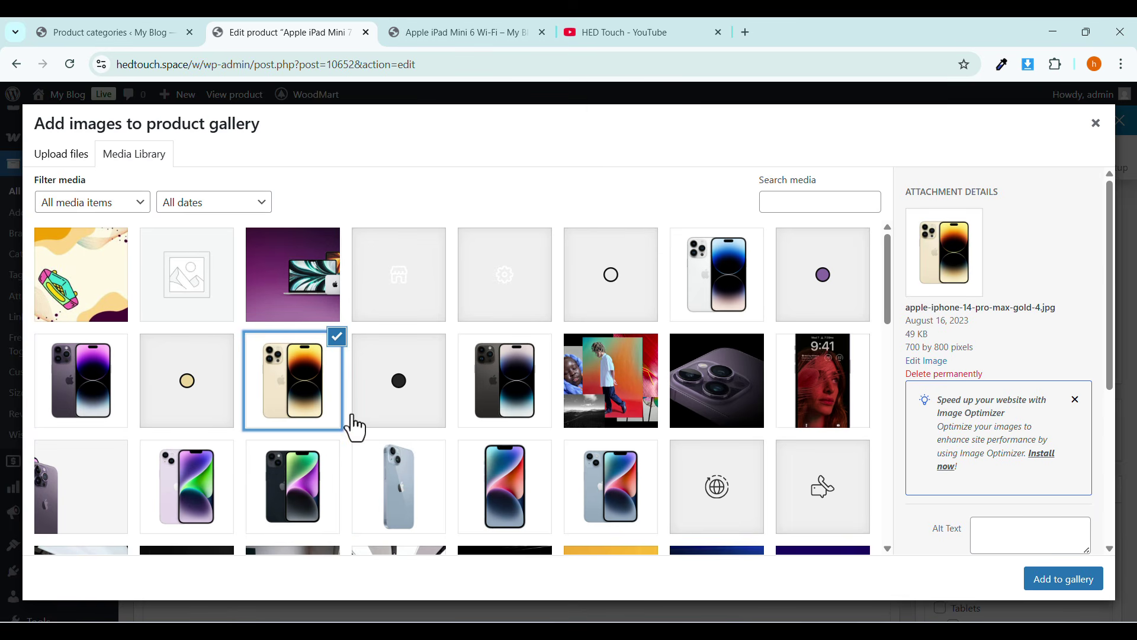
{"action": "left_click", "coordinate": [1055, 579]}
Add apple-iphone-14-pro-max-space-black-1.jpg to the product gallery as another image.
{"action": "left_click", "coordinate": [974, 521]}
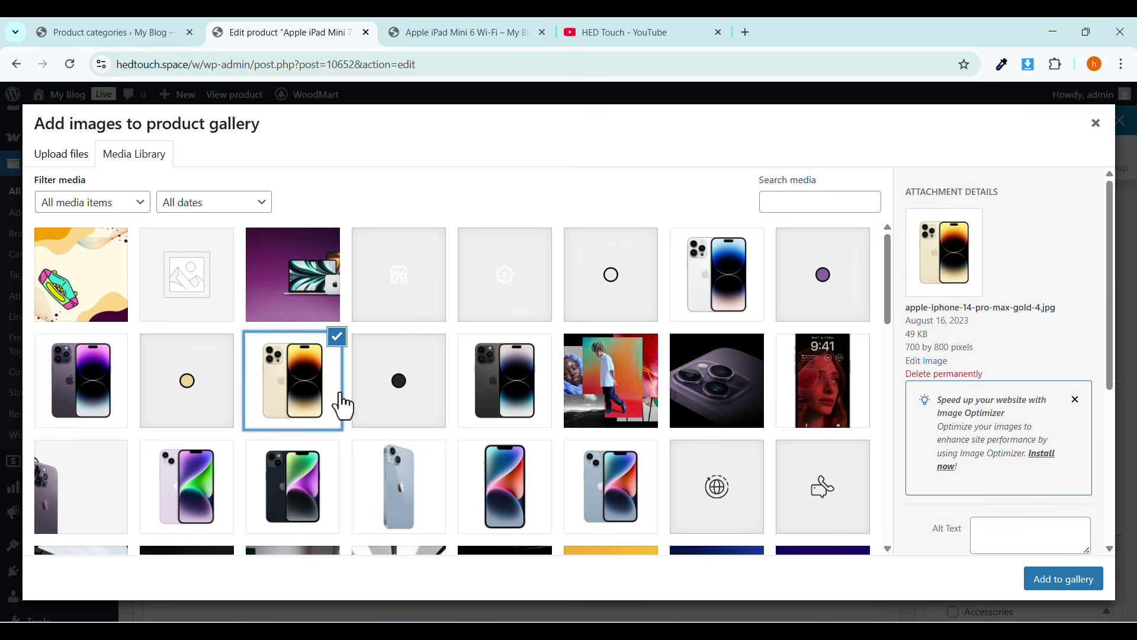
{"action": "left_click", "coordinate": [399, 399]}
{"action": "left_click", "coordinate": [507, 400]}
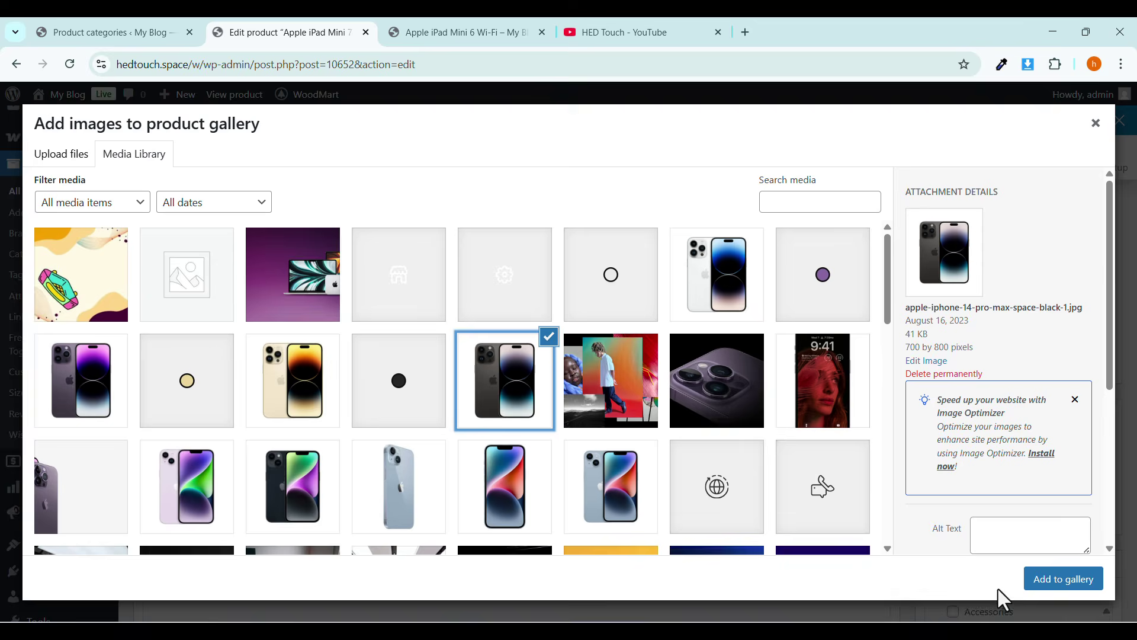
{"action": "left_click", "coordinate": [1070, 589]}
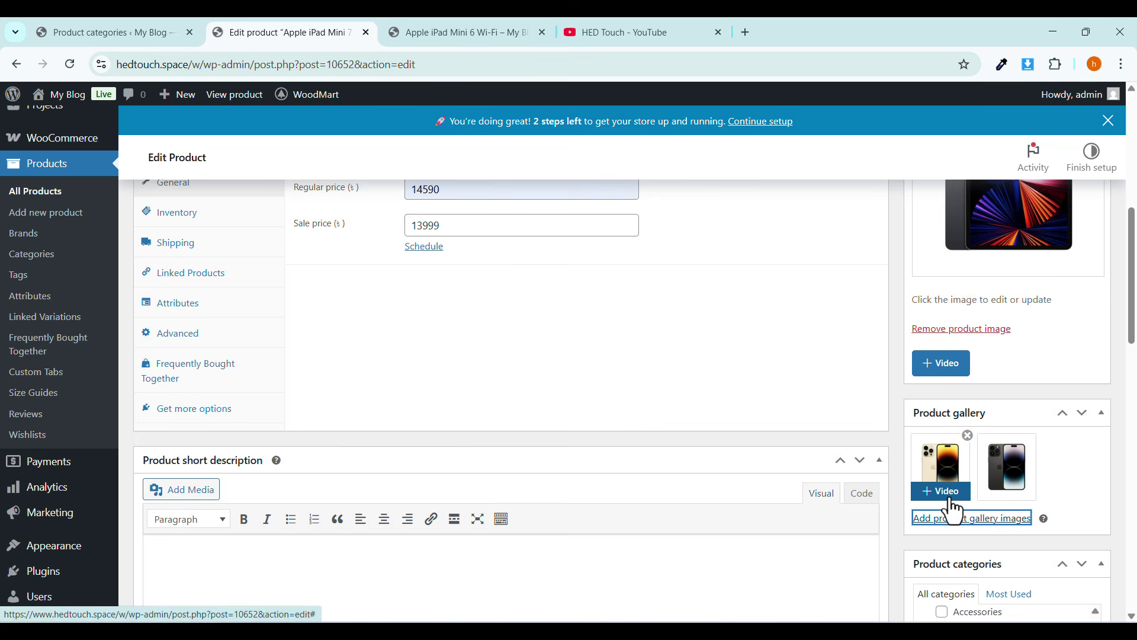
Update the iPad Mini 7 product and open its permalink in a new browser tab.
{"action": "scroll", "coordinate": [723, 432], "scroll_direction": "up", "scroll_amount": 8}
{"action": "left_click", "coordinate": [1066, 469]}
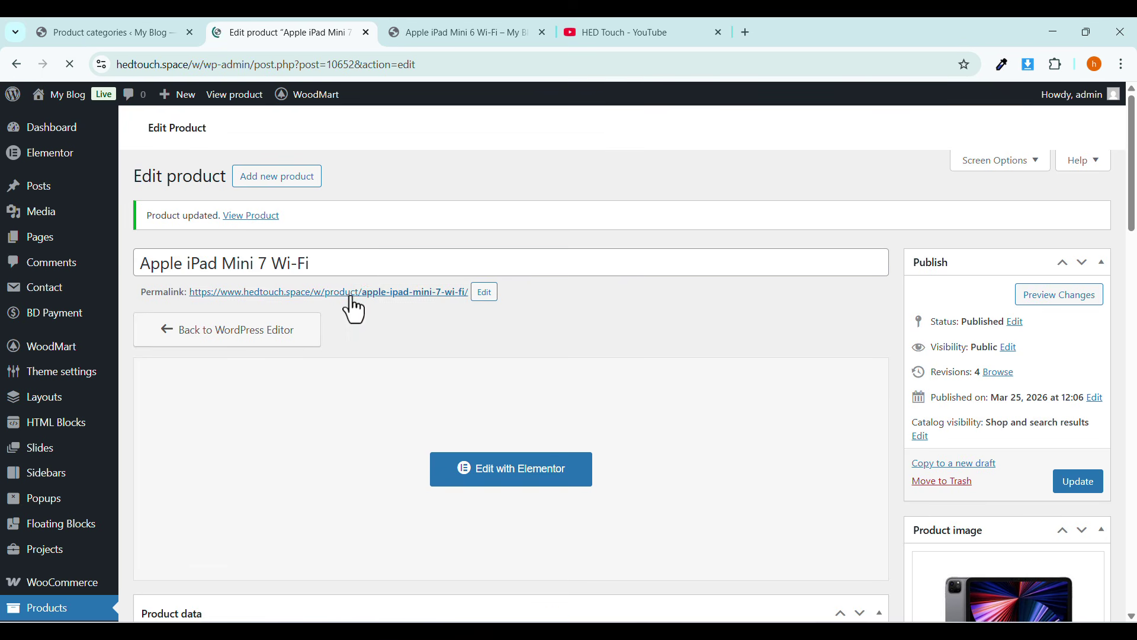
{"action": "right_click", "coordinate": [350, 294]}
{"action": "left_click", "coordinate": [368, 308]}
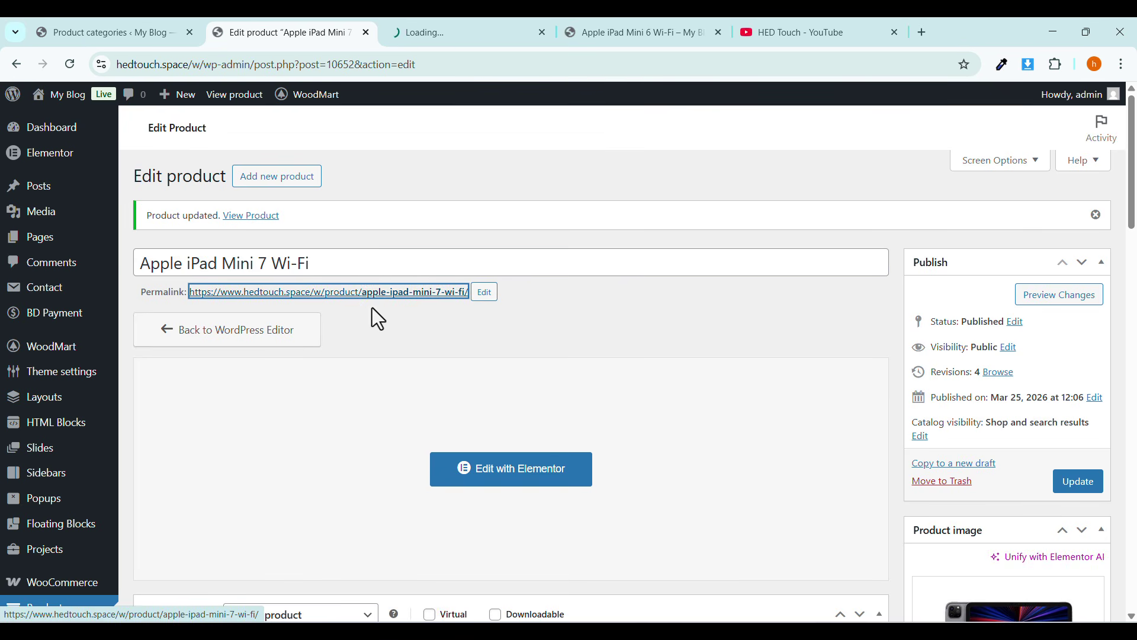
{"action": "left_click", "coordinate": [432, 40]}
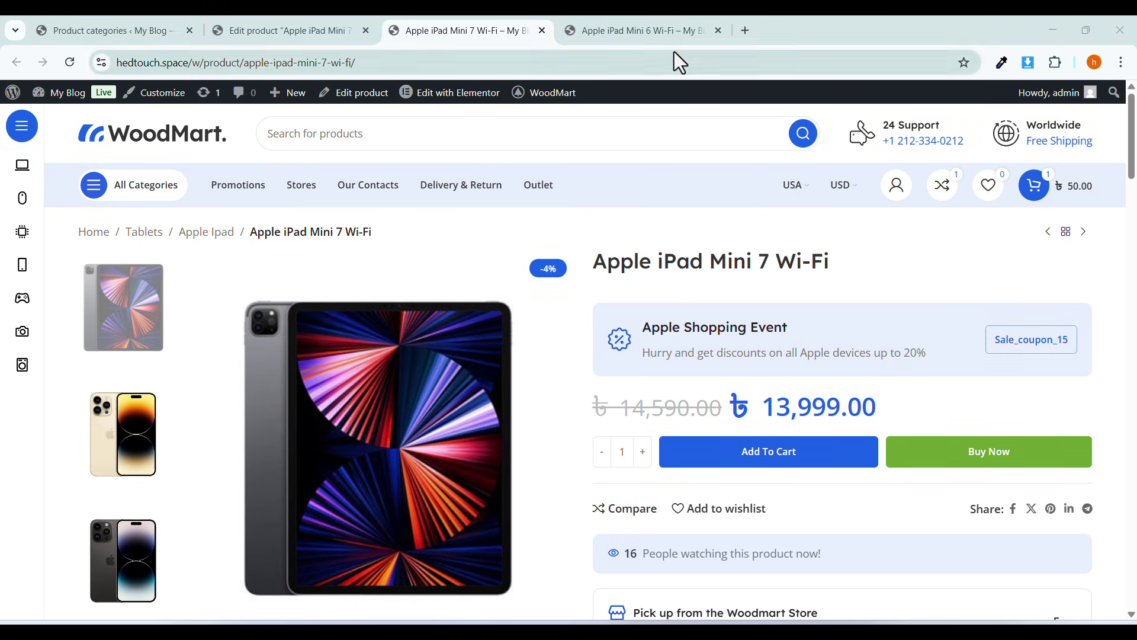
Compare the color options on the iPad Mini 6 store page with the iPad Mini 7 page, and return to the iPad Mini 7 edit page.
{"action": "left_click", "coordinate": [655, 25]}
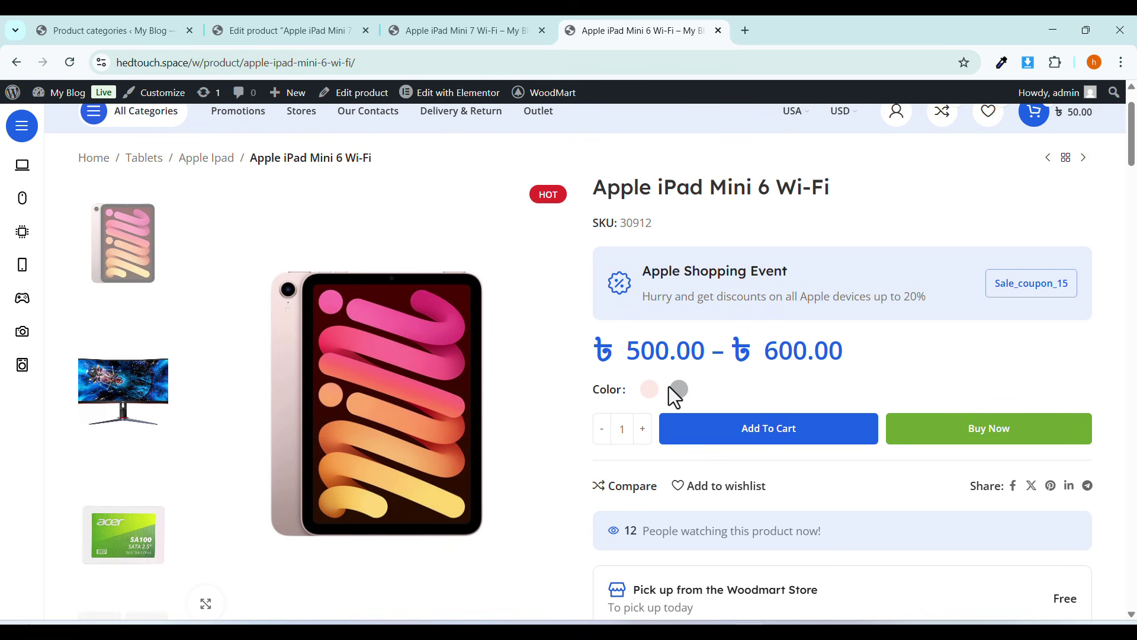
{"action": "left_click", "coordinate": [454, 42]}
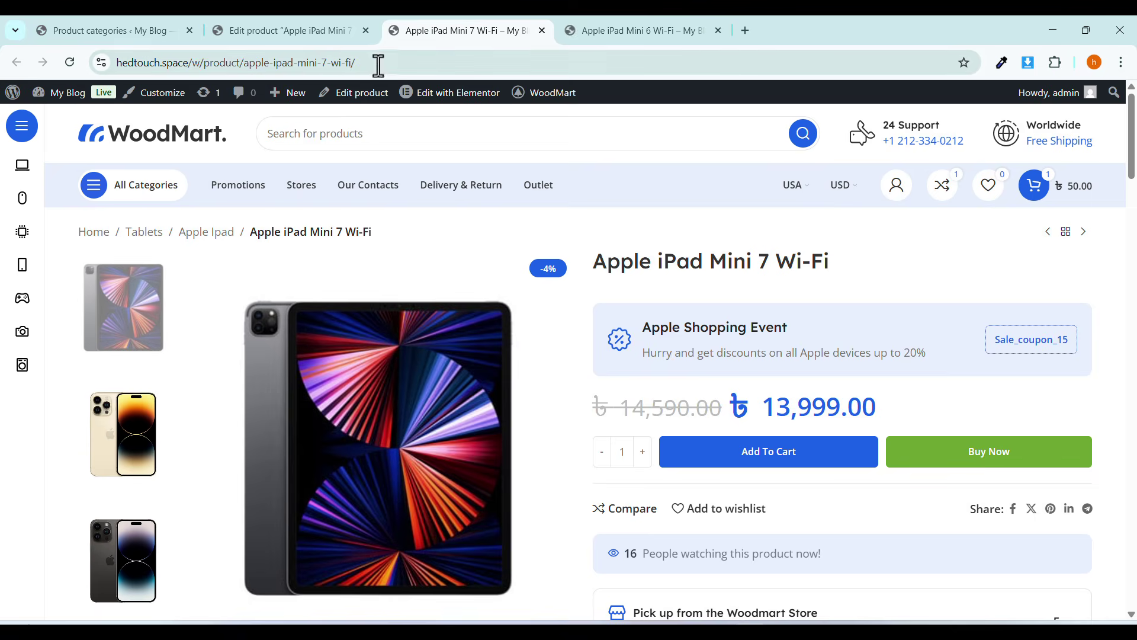
{"action": "left_click", "coordinate": [316, 30]}
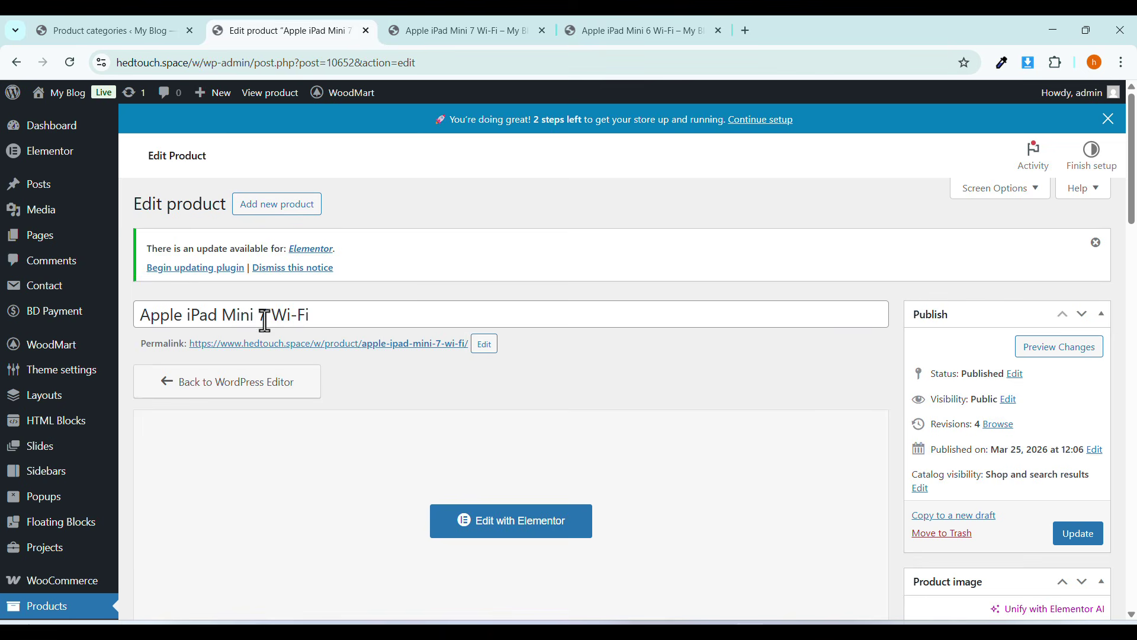
{"action": "left_click", "coordinate": [443, 36]}
{"action": "left_click", "coordinate": [298, 31]}
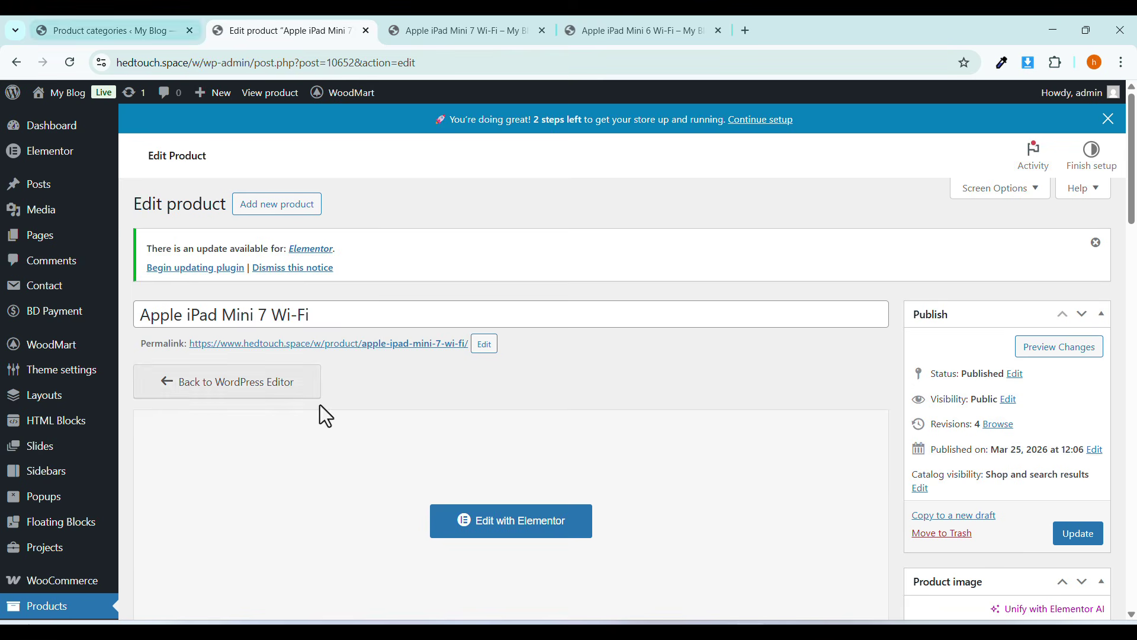
Check the product data type of the iPad Mini 7, and open the iPad Mini 6 for editing to compare its type.
{"action": "scroll", "coordinate": [336, 368], "scroll_direction": "down", "scroll_amount": 5}
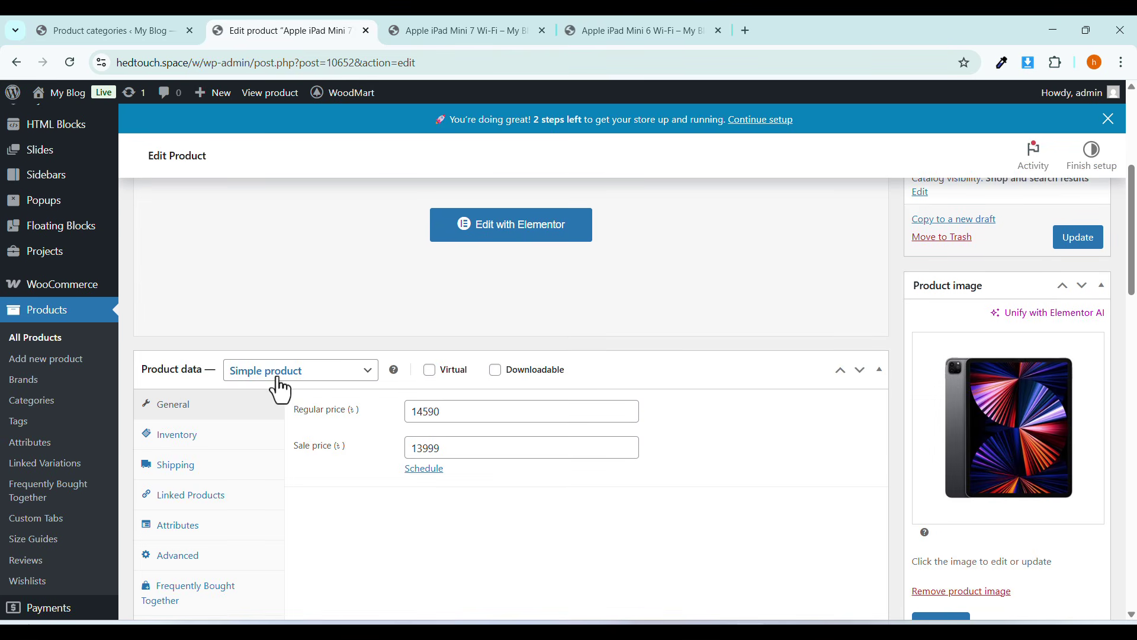
{"action": "left_click", "coordinate": [615, 34]}
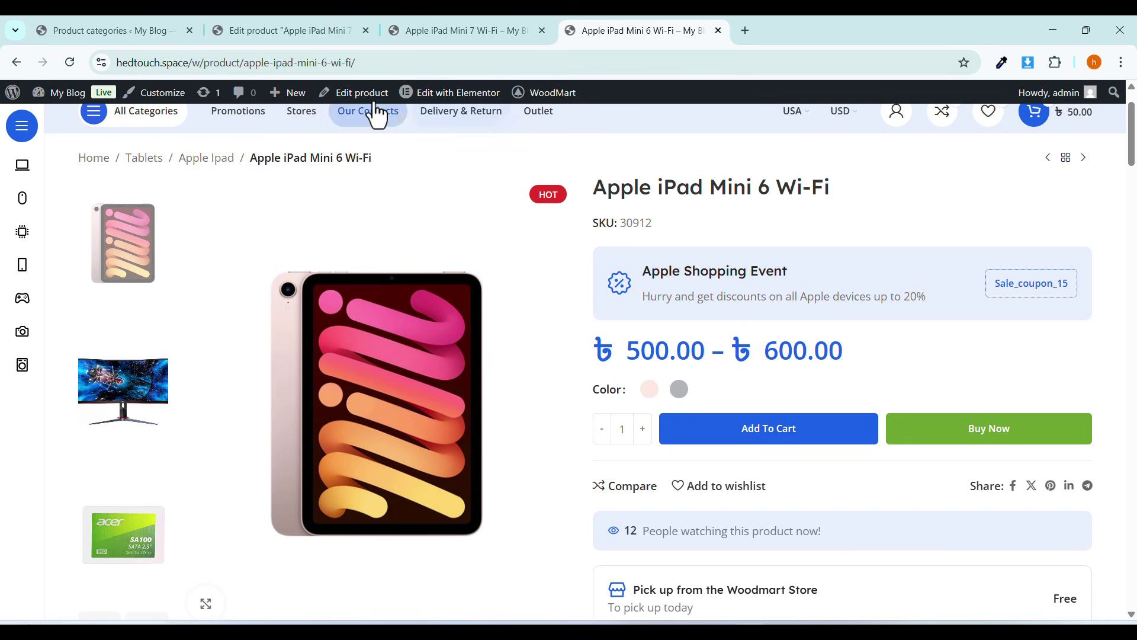
{"action": "left_click", "coordinate": [351, 93]}
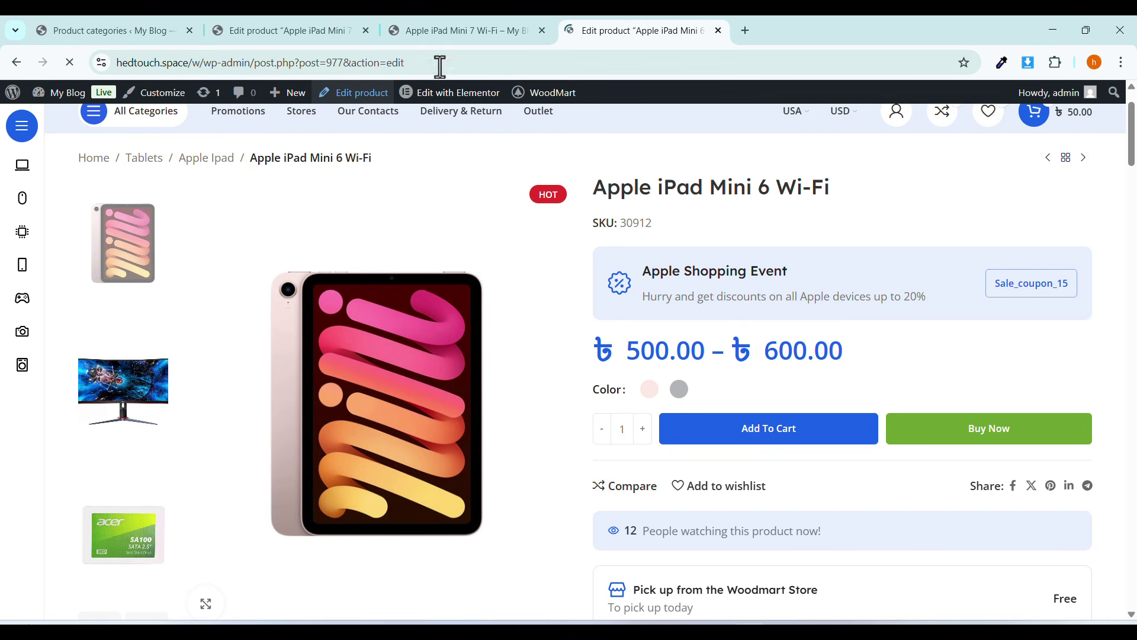
{"action": "scroll", "coordinate": [428, 388], "scroll_direction": "down", "scroll_amount": 5}
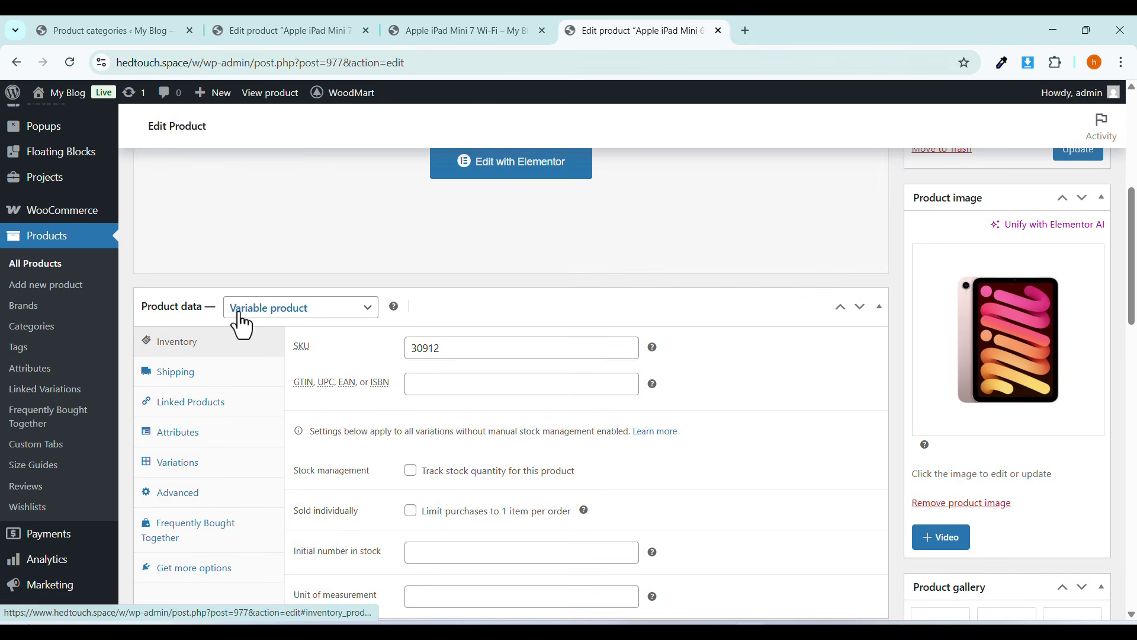
{"action": "scroll", "coordinate": [328, 374], "scroll_direction": "down", "scroll_amount": 1}
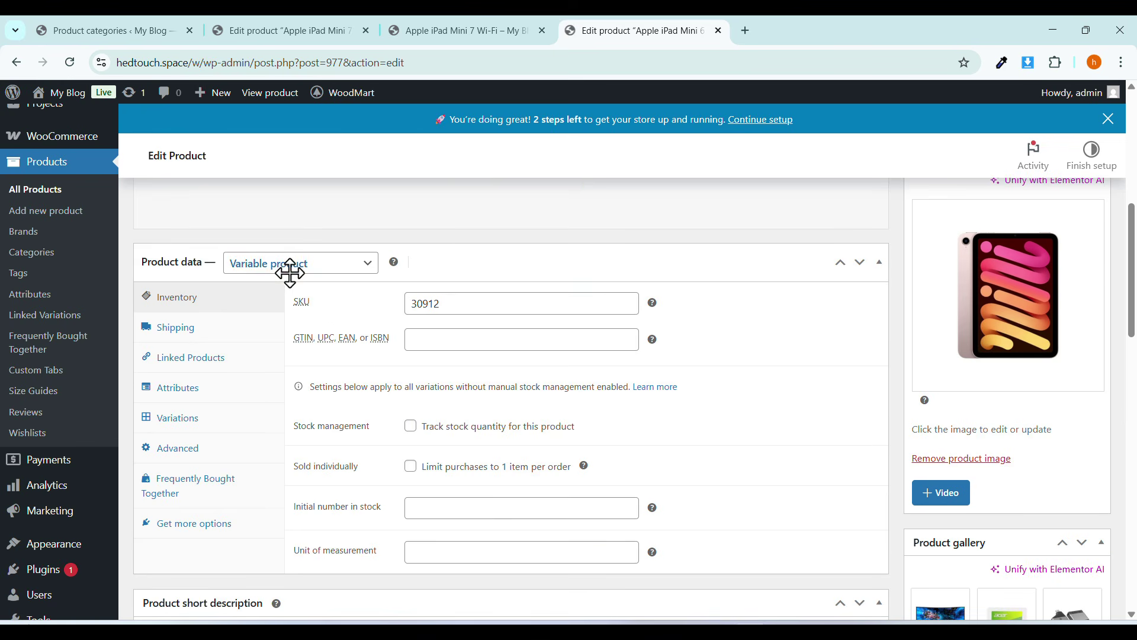
Examine the attributes of the iPad Mini 6 product, expanding and collapsing the Size attribute.
{"action": "left_click", "coordinate": [205, 391]}
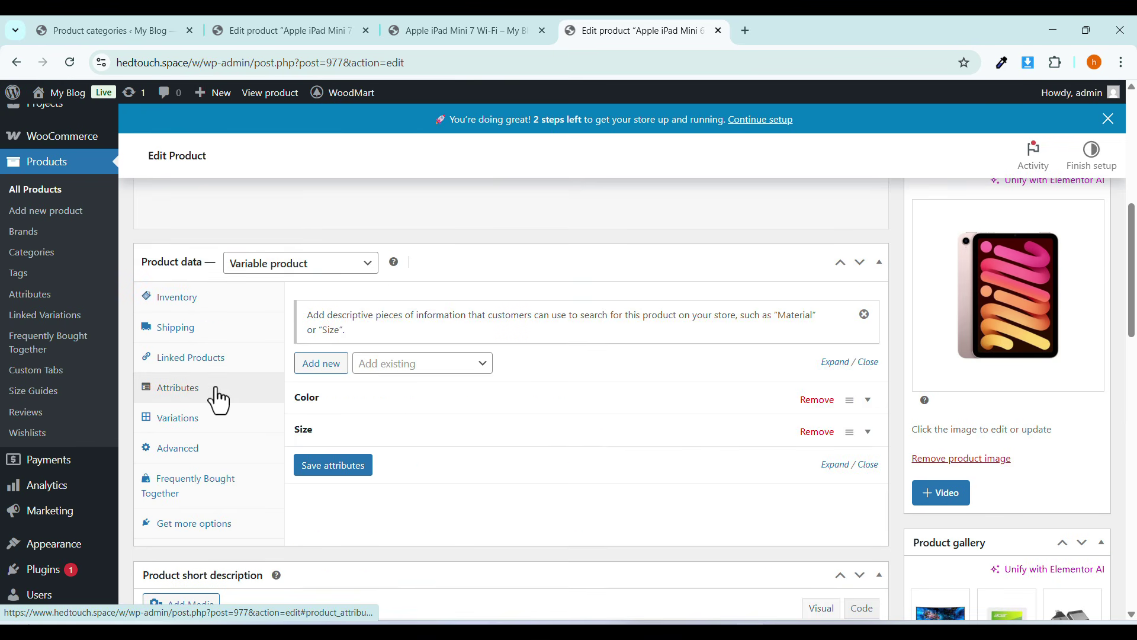
{"action": "left_click", "coordinate": [339, 431]}
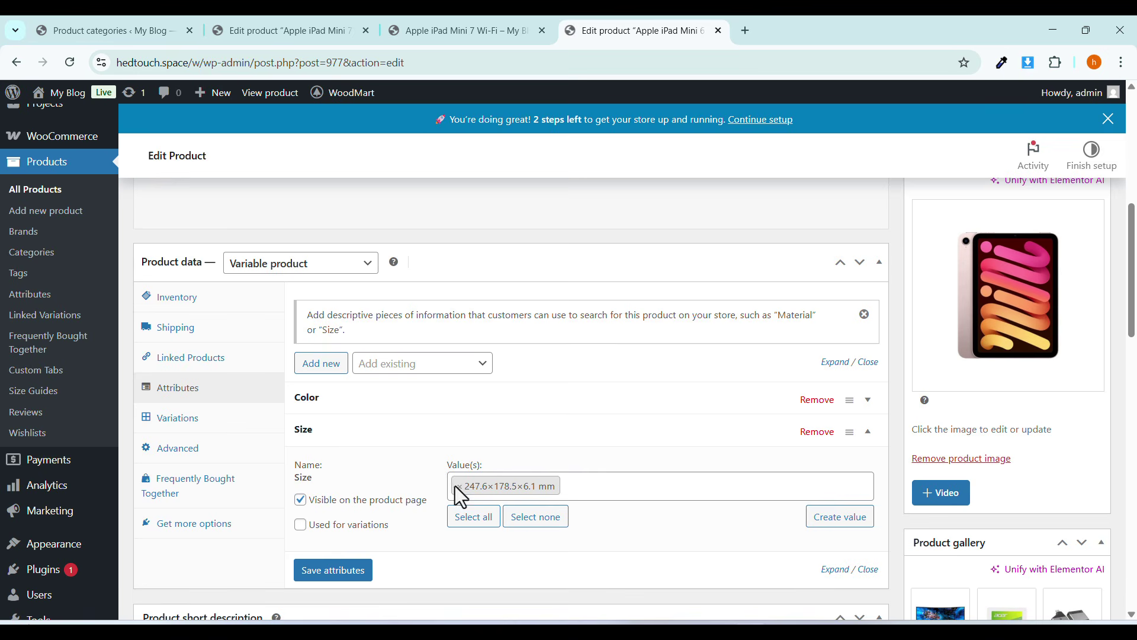
{"action": "left_click", "coordinate": [455, 486]}
{"action": "left_click", "coordinate": [365, 432]}
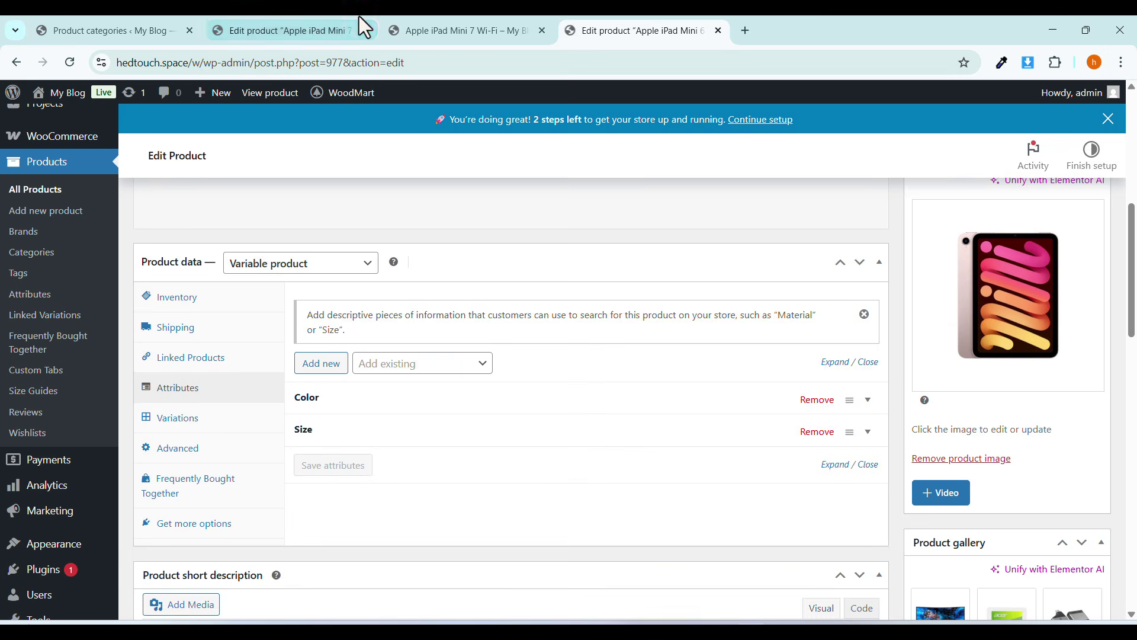
Return to the iPad Mini 7 edit page, change the product type to Variable product and show its attributes.
{"action": "left_click", "coordinate": [377, 30]}
{"action": "left_click", "coordinate": [304, 33]}
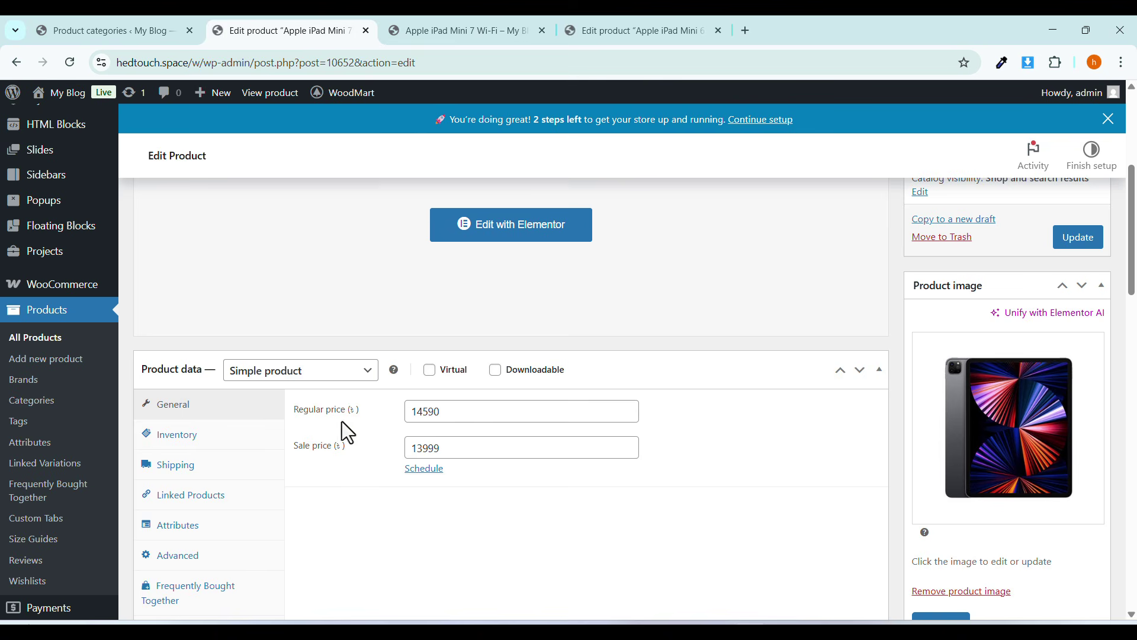
{"action": "left_click", "coordinate": [308, 376]}
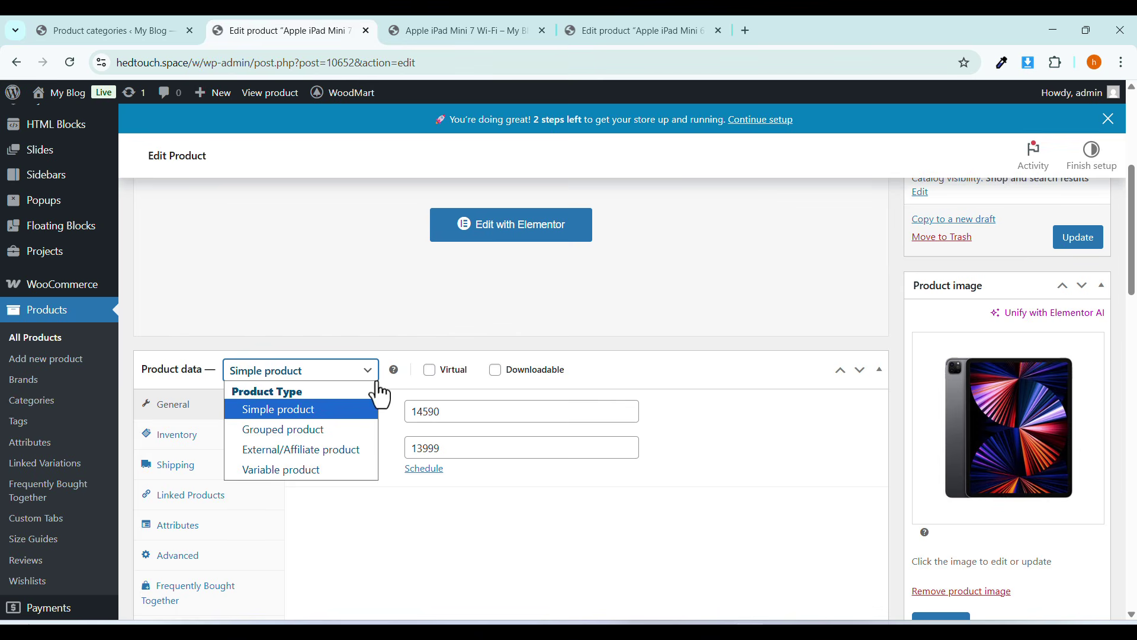
{"action": "left_click", "coordinate": [287, 468]}
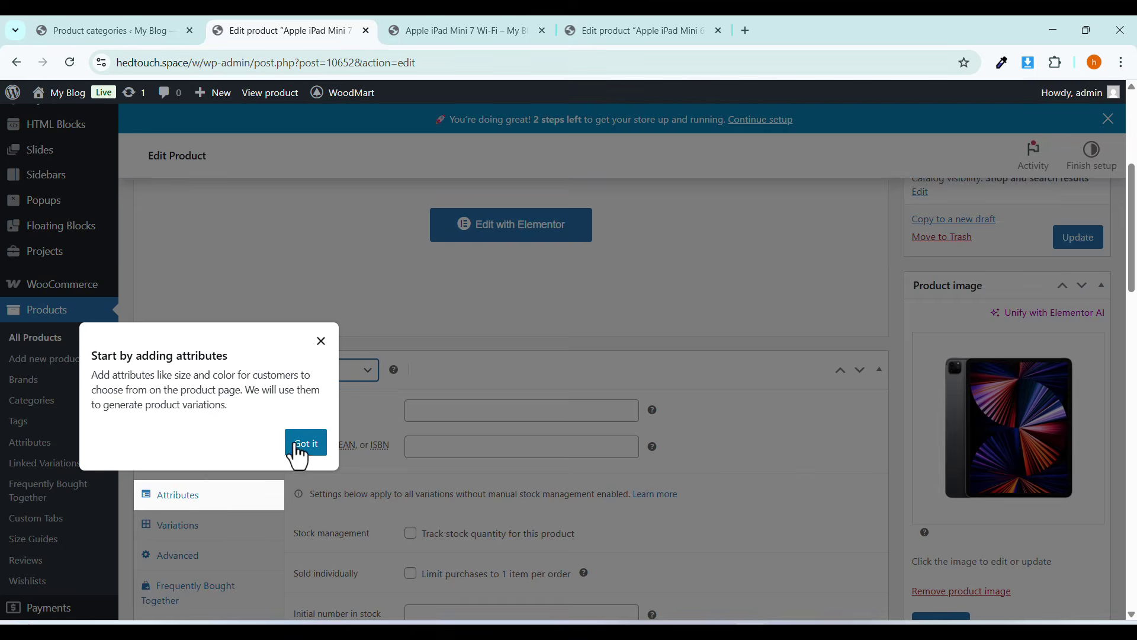
{"action": "left_click", "coordinate": [300, 444]}
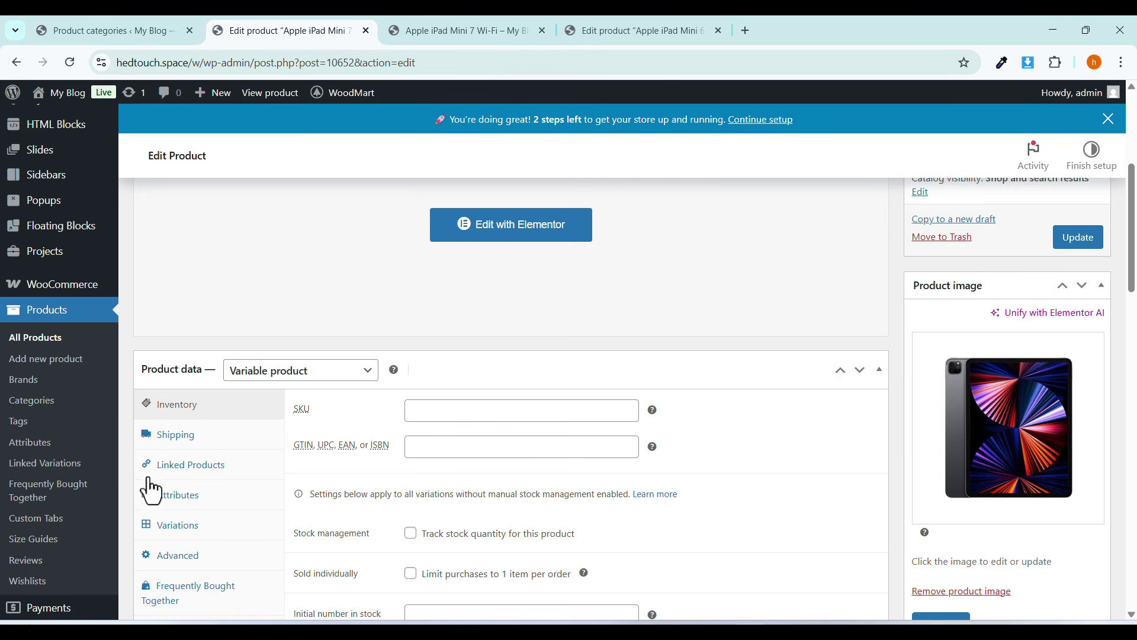
{"action": "scroll", "coordinate": [151, 489], "scroll_direction": "down", "scroll_amount": 1}
{"action": "left_click", "coordinate": [184, 429]}
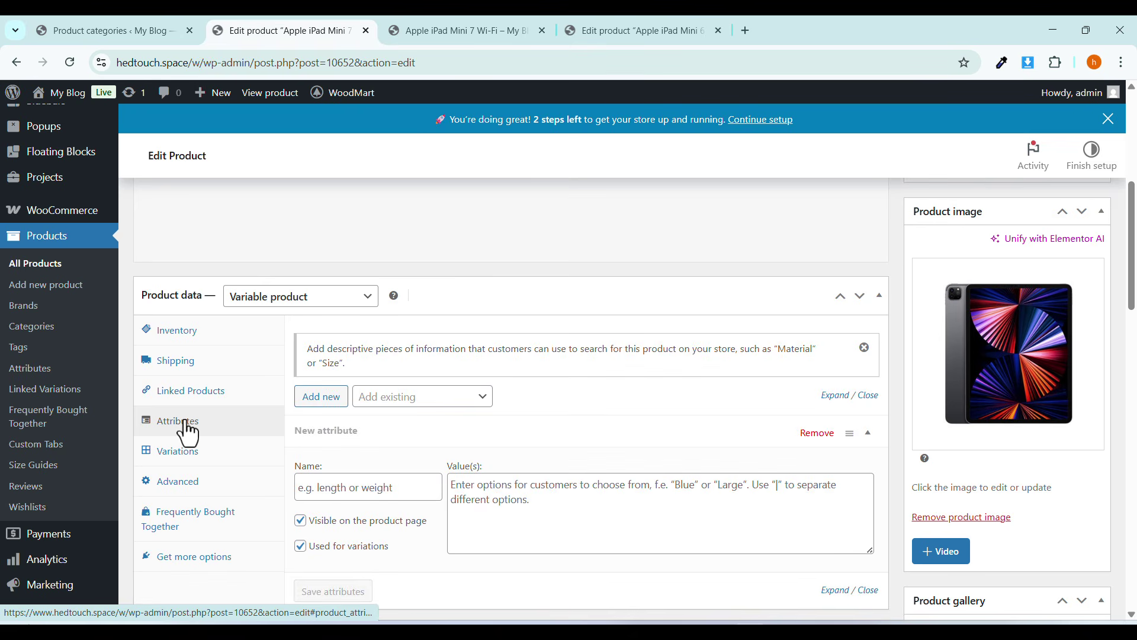
Check the existing attributes available to the iPad Mini 7, and open the store's Attributes page in a new tab to review the Color terms.
{"action": "left_click", "coordinate": [419, 402]}
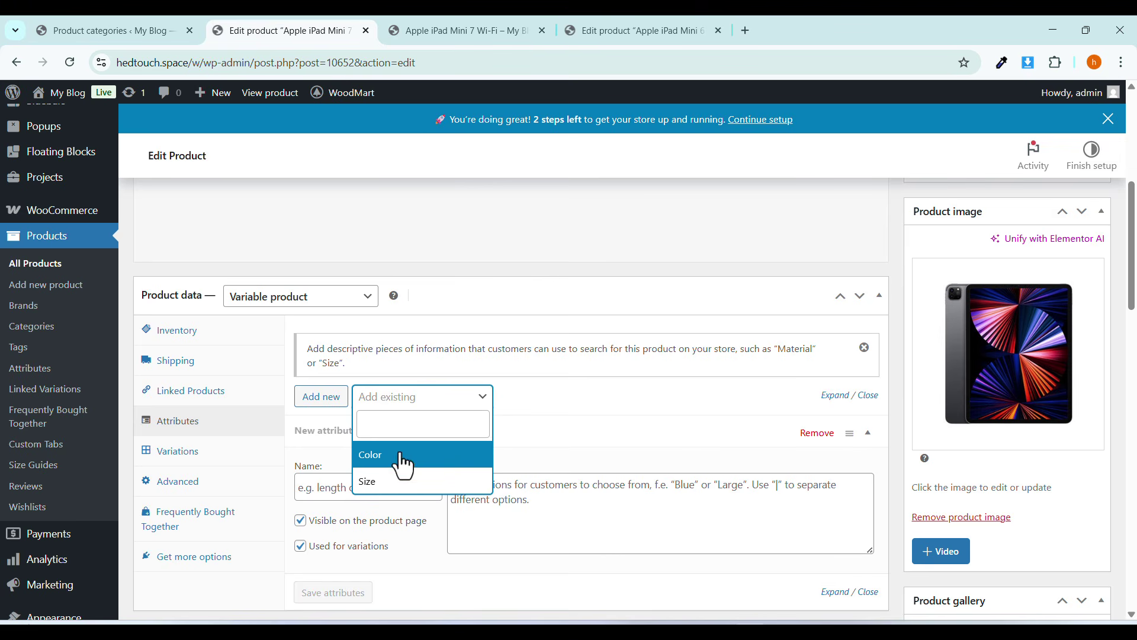
{"action": "left_click", "coordinate": [521, 400]}
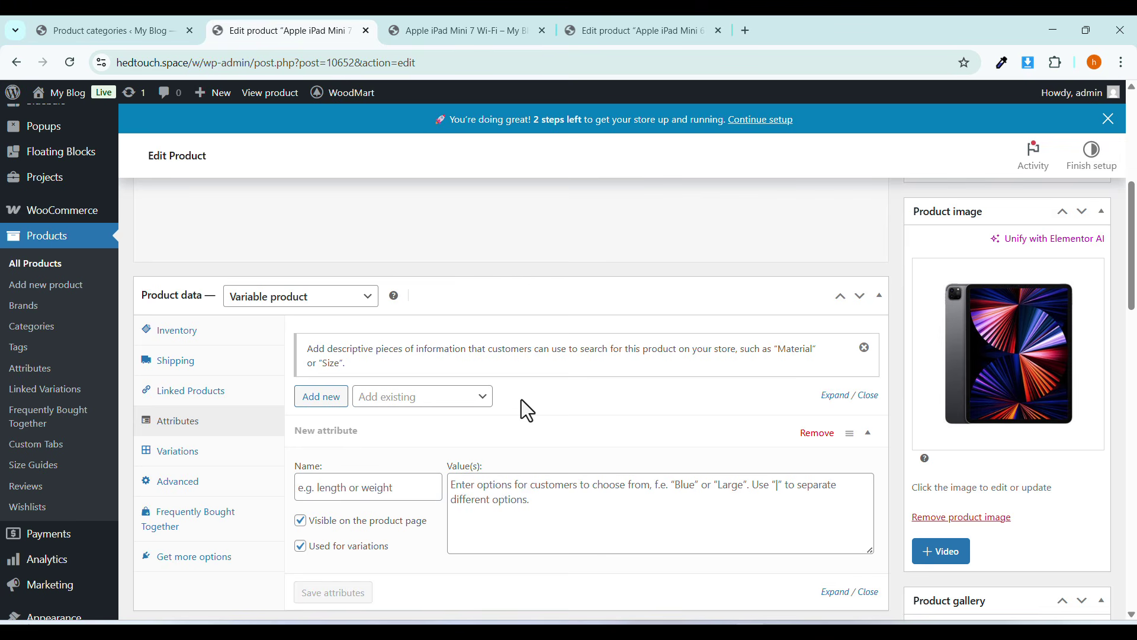
{"action": "right_click", "coordinate": [19, 373]}
{"action": "left_click", "coordinate": [48, 384]}
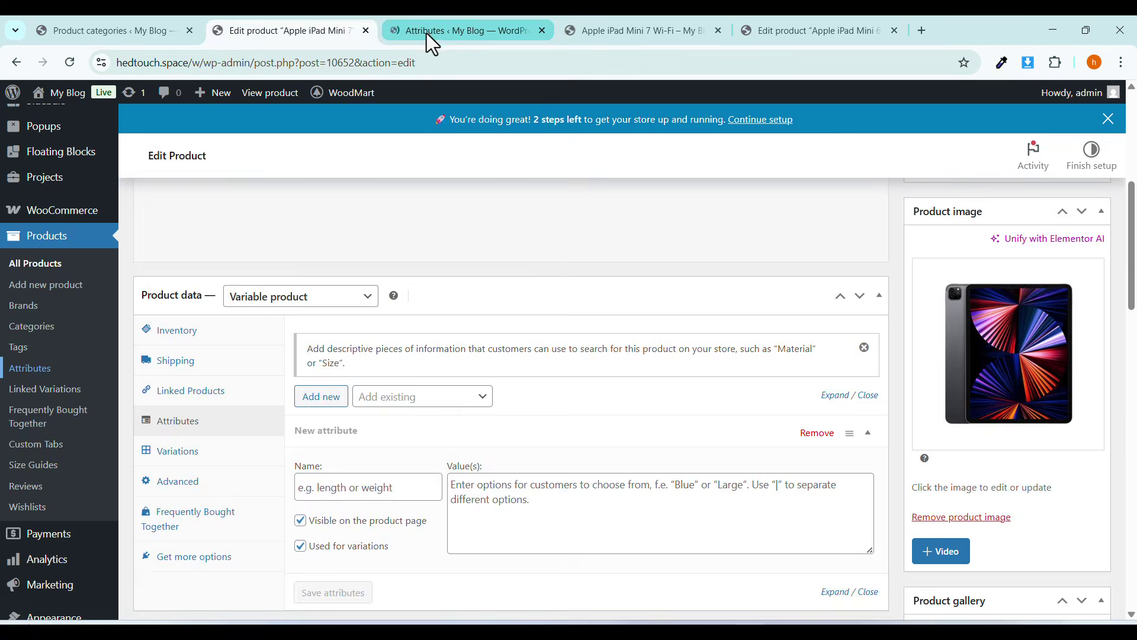
{"action": "left_click", "coordinate": [426, 33]}
{"action": "left_click", "coordinate": [190, 31]}
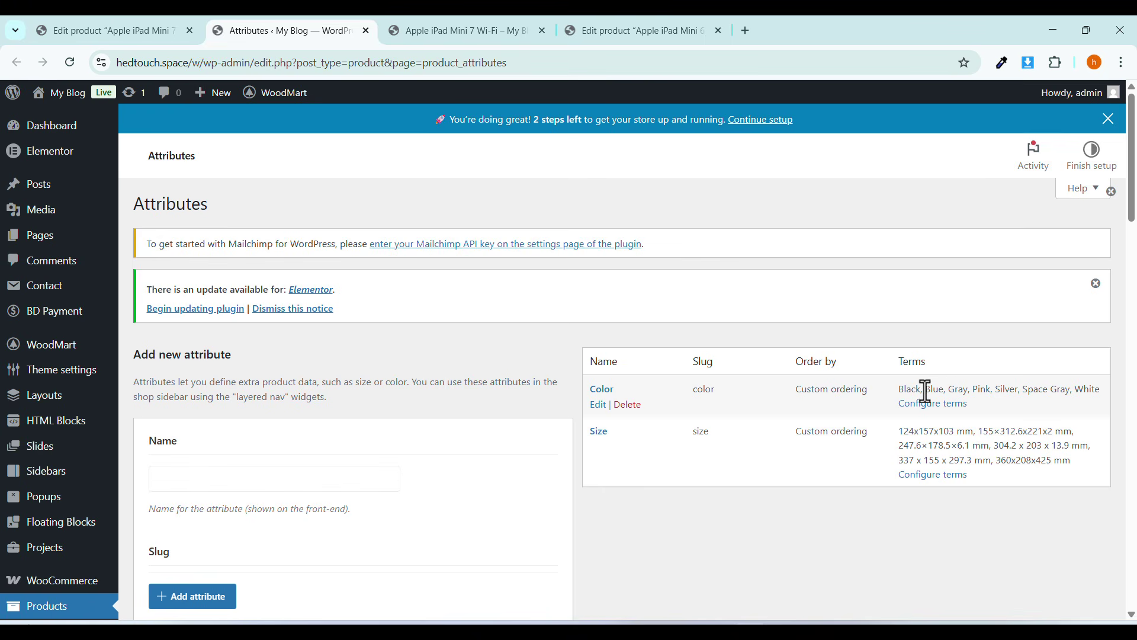
{"action": "left_click_drag", "start_coordinate": [954, 393], "coordinate": [1001, 391]}
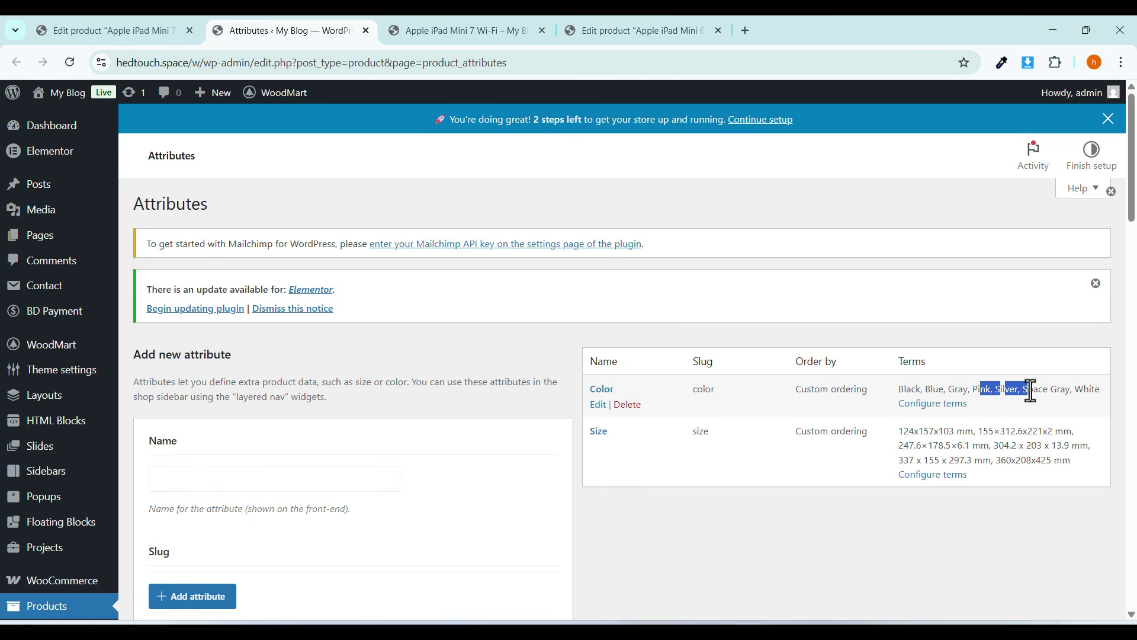
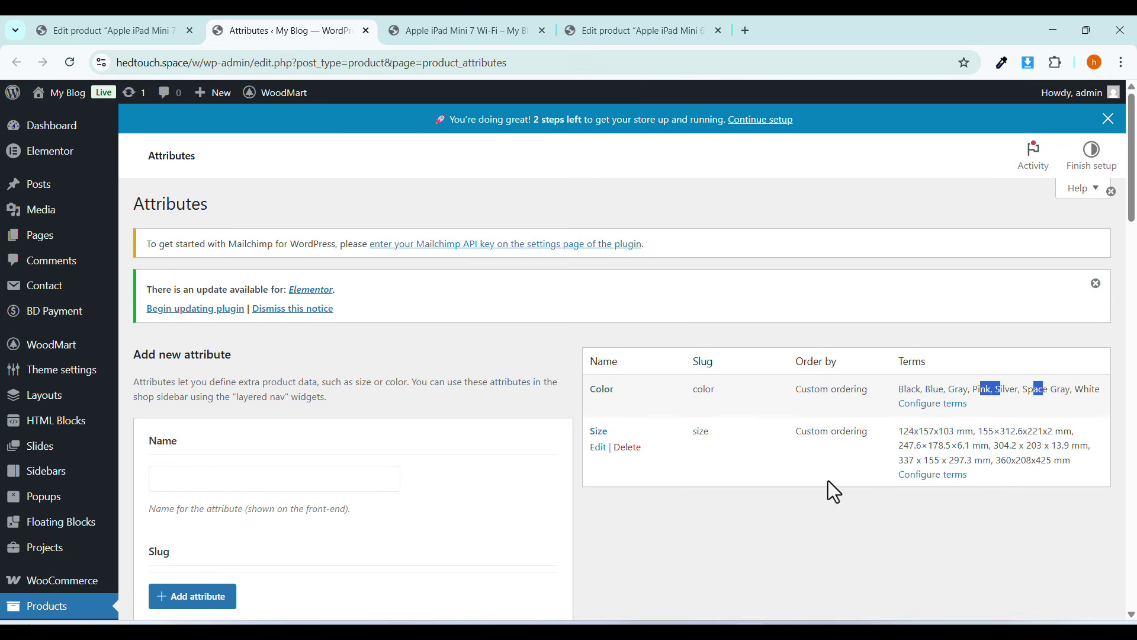
Look through the Size attribute's settings and open its list of terms.
{"action": "left_click", "coordinate": [597, 433]}
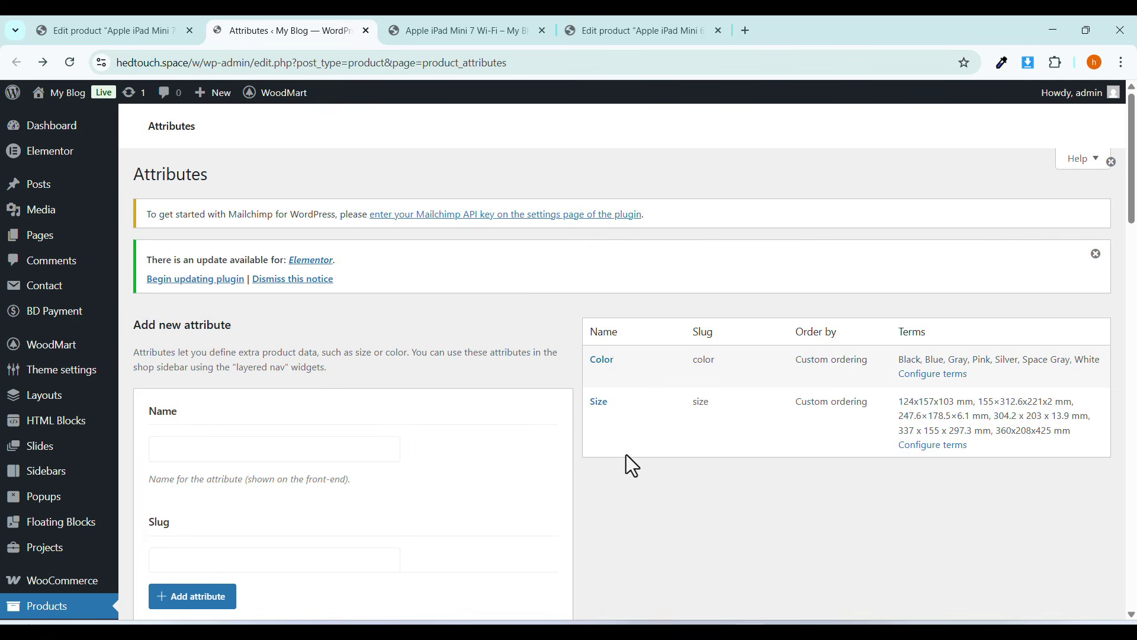
{"action": "left_click", "coordinate": [598, 418]}
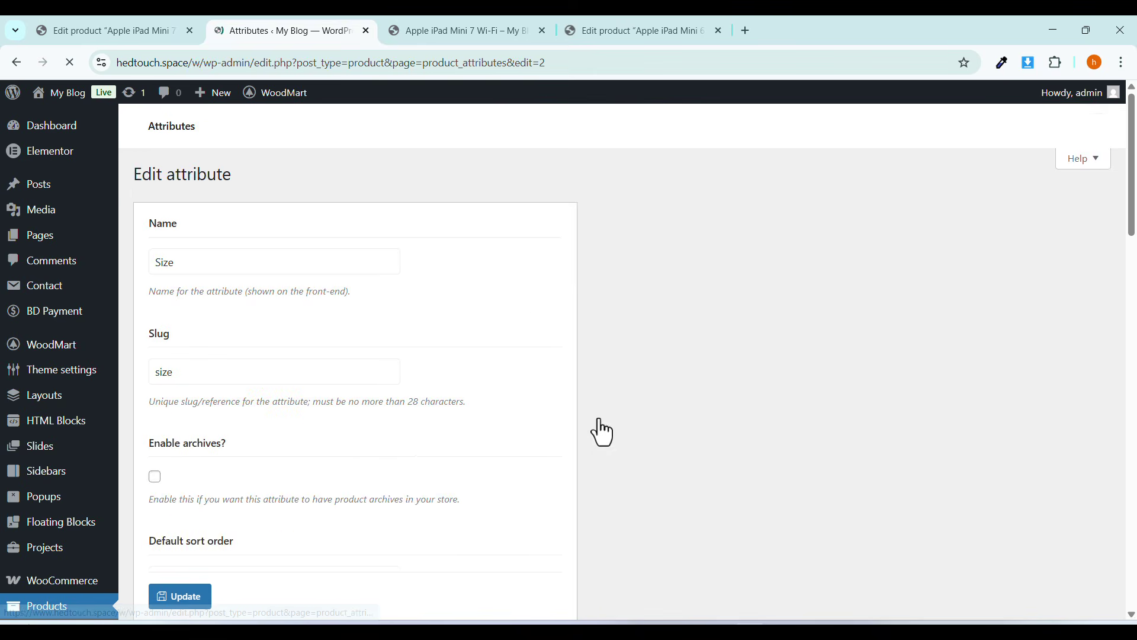
{"action": "scroll", "coordinate": [506, 468], "scroll_direction": "down", "scroll_amount": 6}
{"action": "key", "text": "alt+Left"}
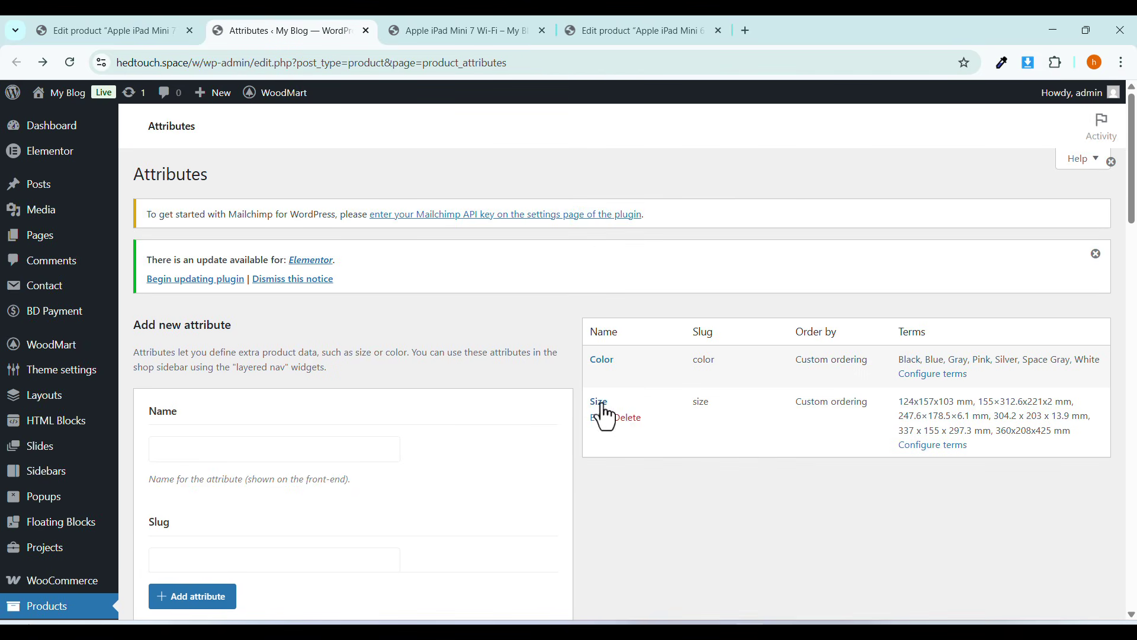
{"action": "left_click", "coordinate": [600, 404]}
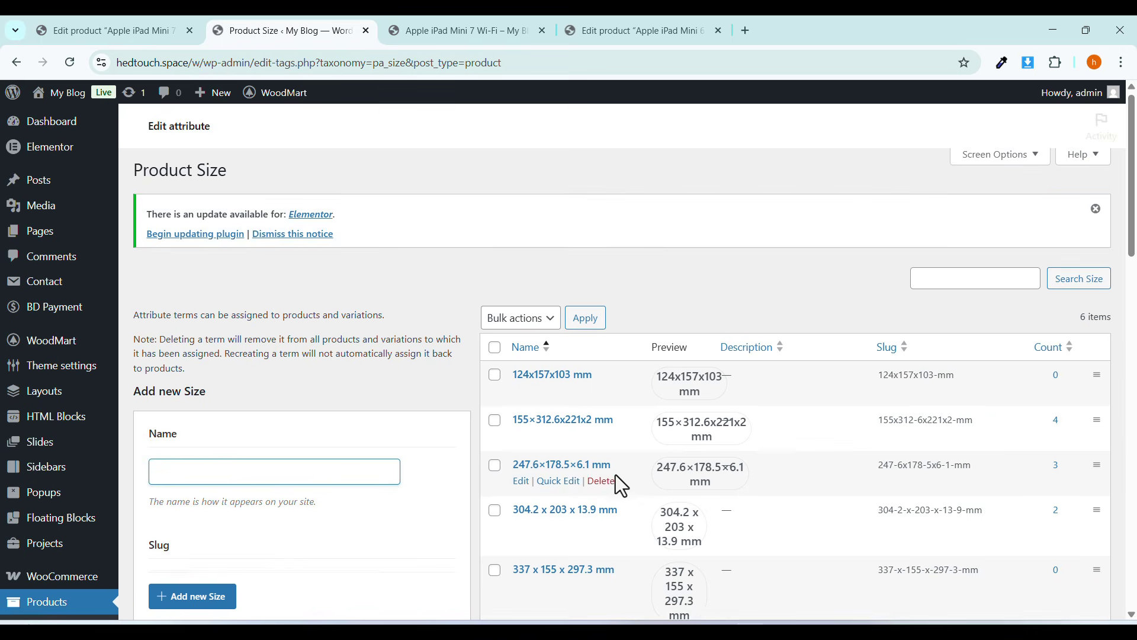
{"action": "scroll", "coordinate": [664, 248], "scroll_direction": "down", "scroll_amount": 2}
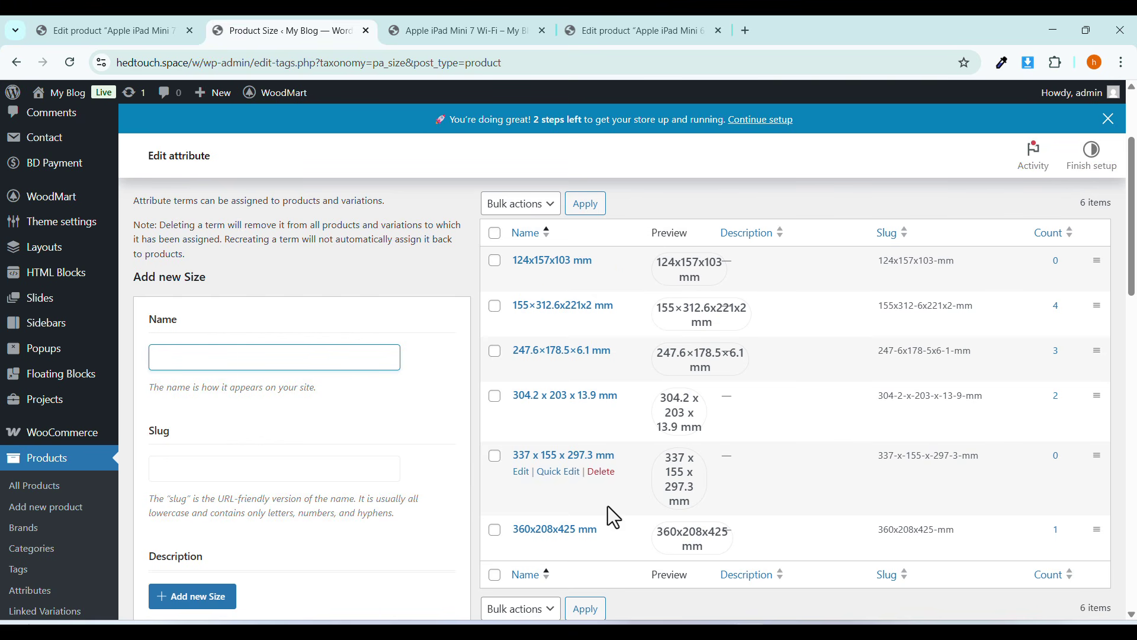
{"action": "scroll", "coordinate": [578, 457], "scroll_direction": "up", "scroll_amount": 1}
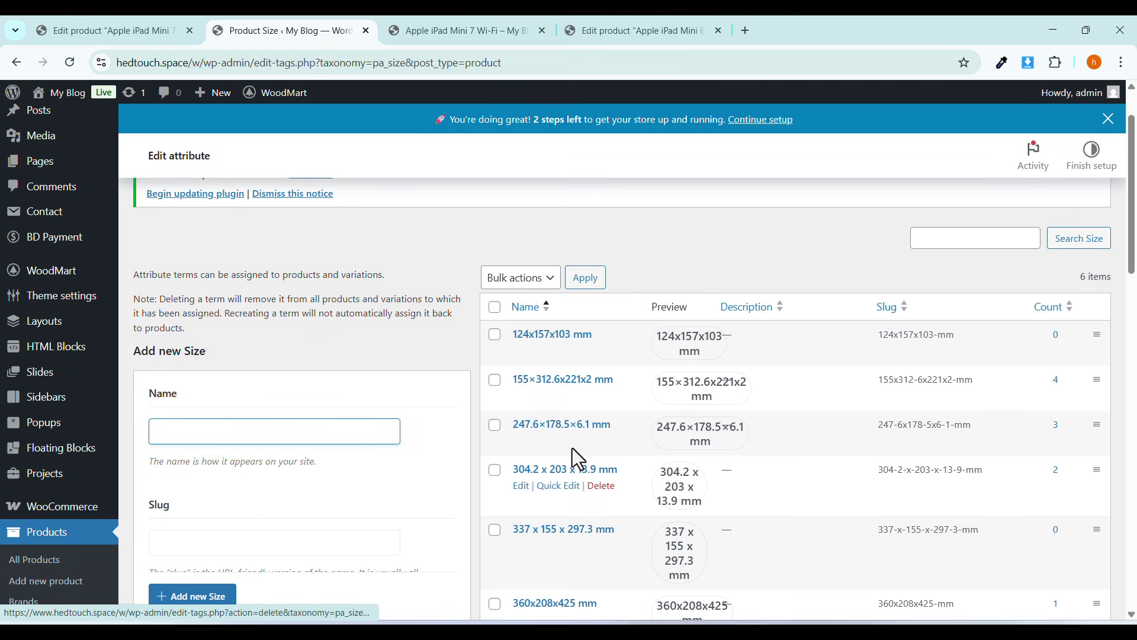
{"action": "left_click", "coordinate": [494, 308]}
{"action": "left_click", "coordinate": [494, 307]}
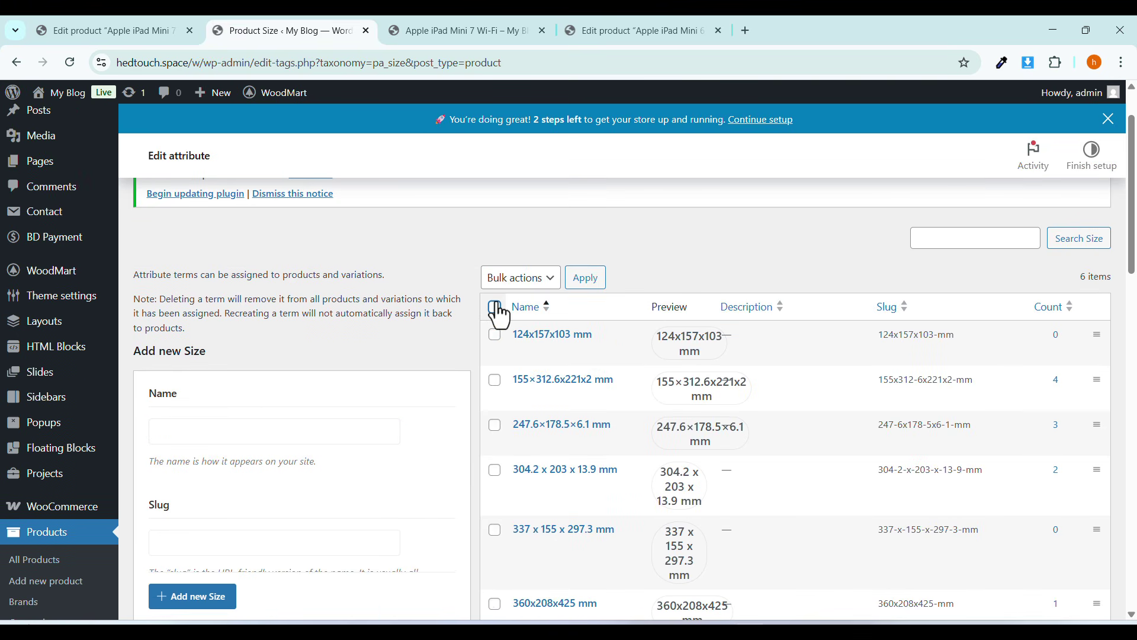
{"action": "left_click", "coordinate": [536, 278]}
{"action": "left_click", "coordinate": [623, 283]}
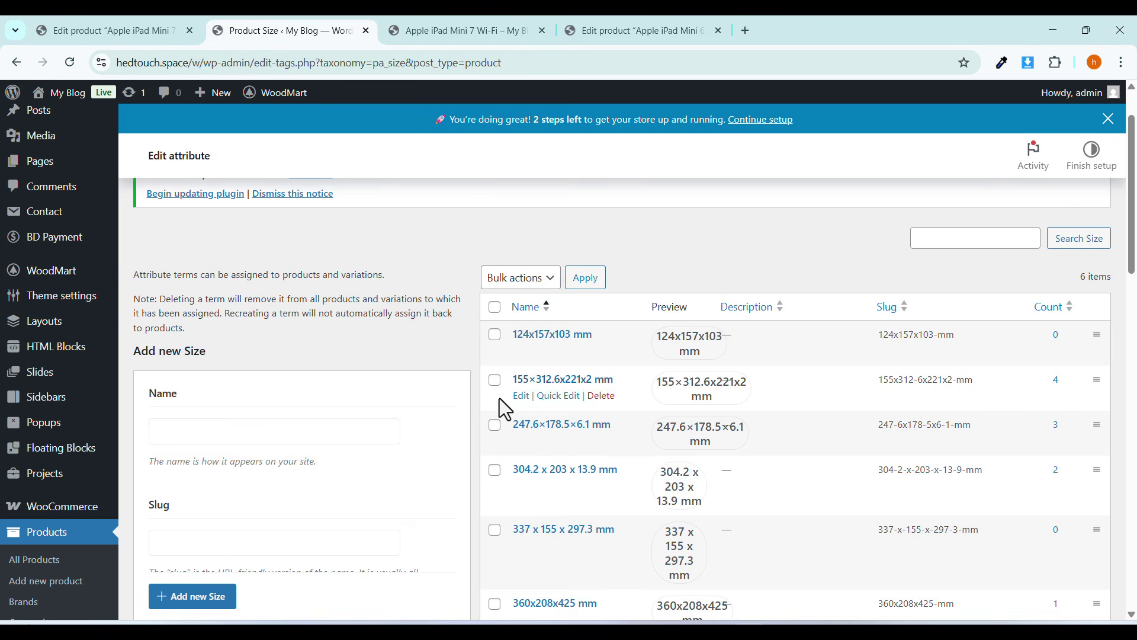
Add a new term named S to the Size attribute.
{"action": "left_click", "coordinate": [207, 432]}
{"action": "scroll", "coordinate": [269, 364], "scroll_direction": "down", "scroll_amount": 2}
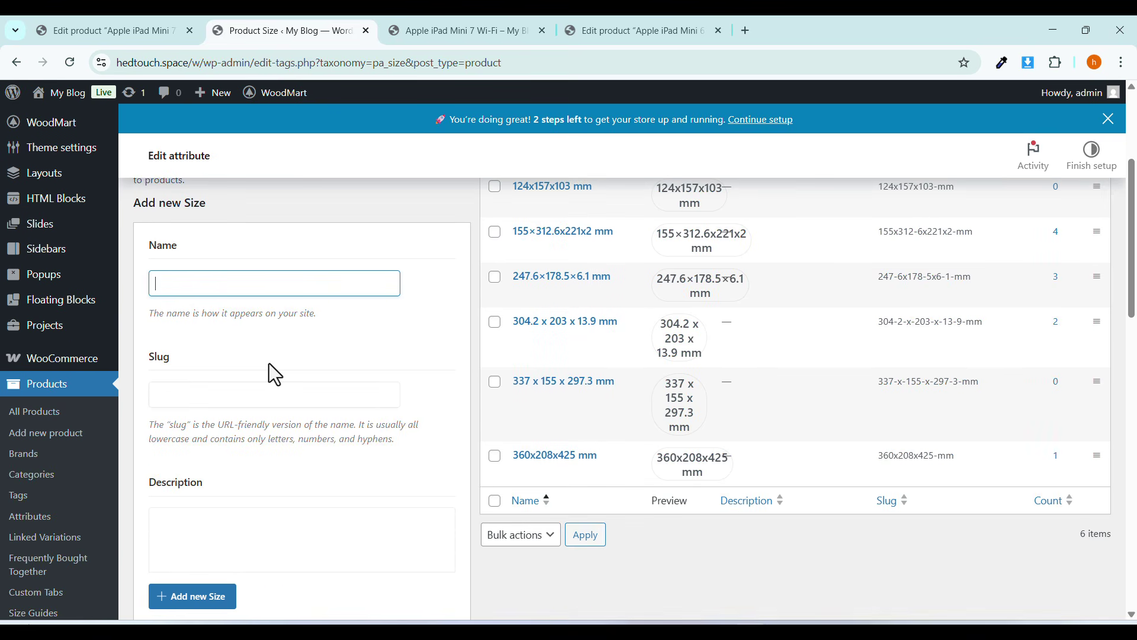
{"action": "type", "text": "S"}
{"action": "scroll", "coordinate": [269, 373], "scroll_direction": "down", "scroll_amount": 1}
{"action": "scroll", "coordinate": [233, 597], "scroll_direction": "up", "scroll_amount": 2}
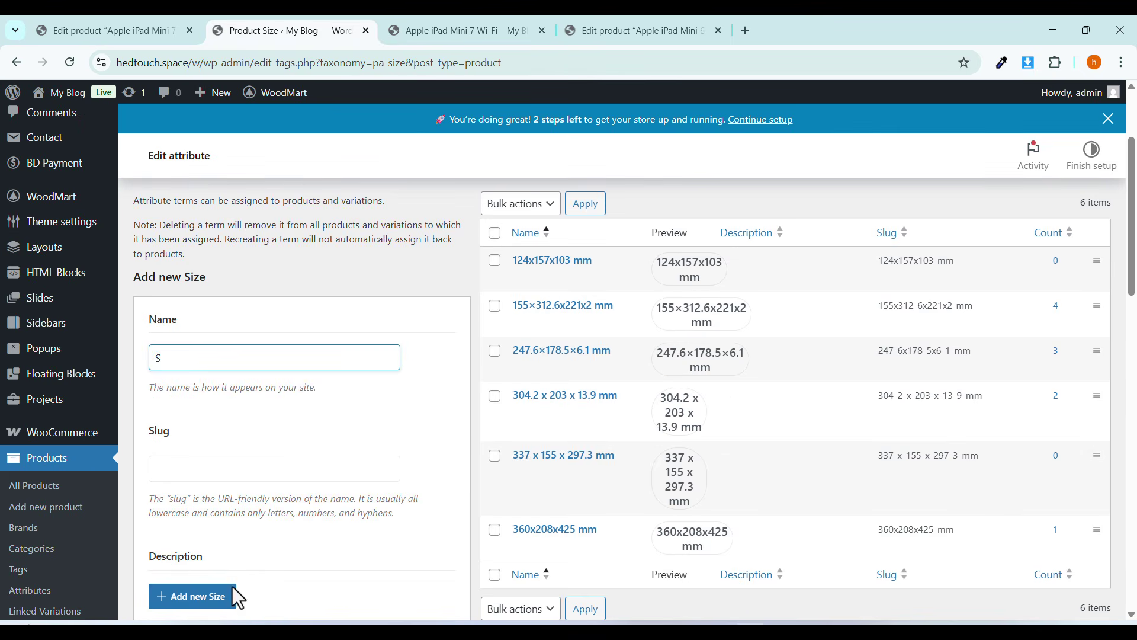
{"action": "left_click", "coordinate": [205, 605]}
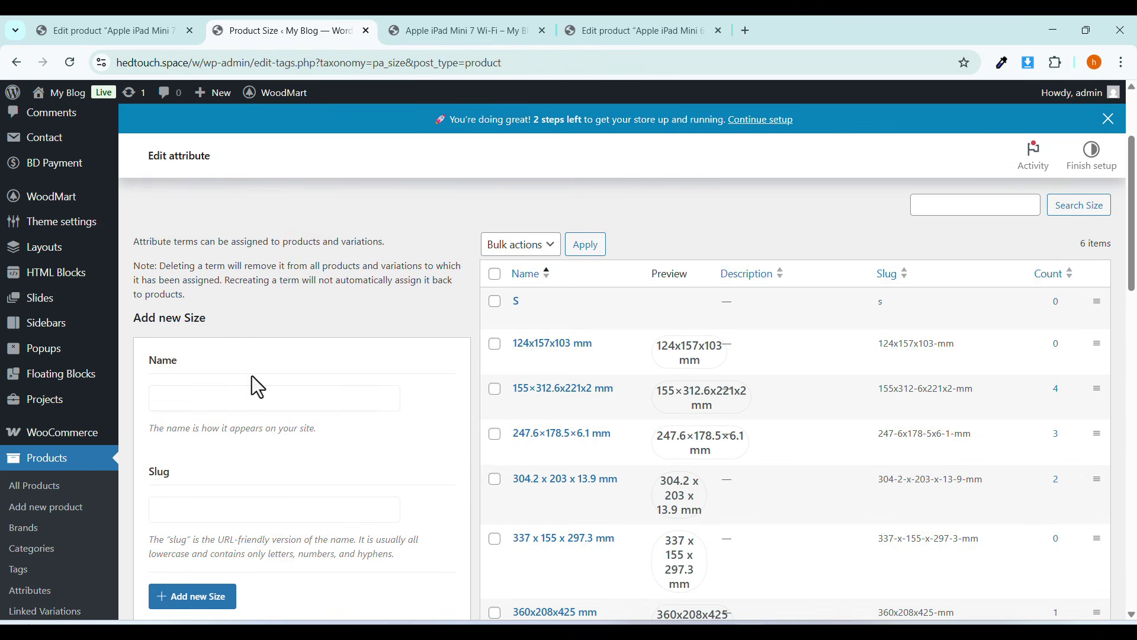
Add the Size terms M, L and XL, and return to the iPad Mini 7 edit page.
{"action": "left_click", "coordinate": [227, 399]}
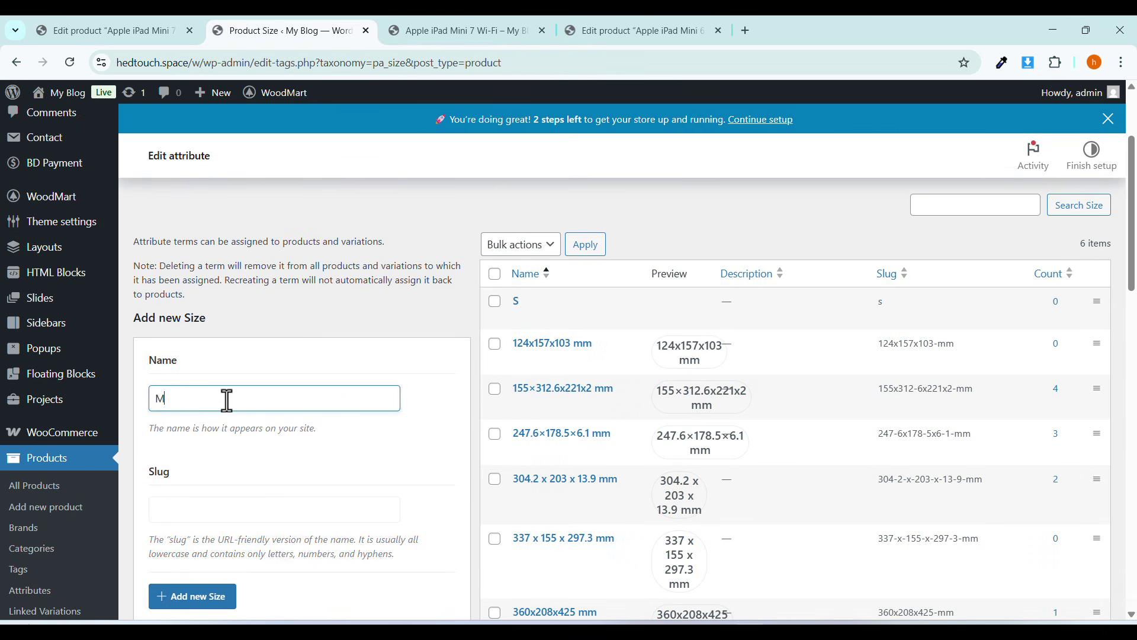
{"action": "left_click", "coordinate": [208, 598]}
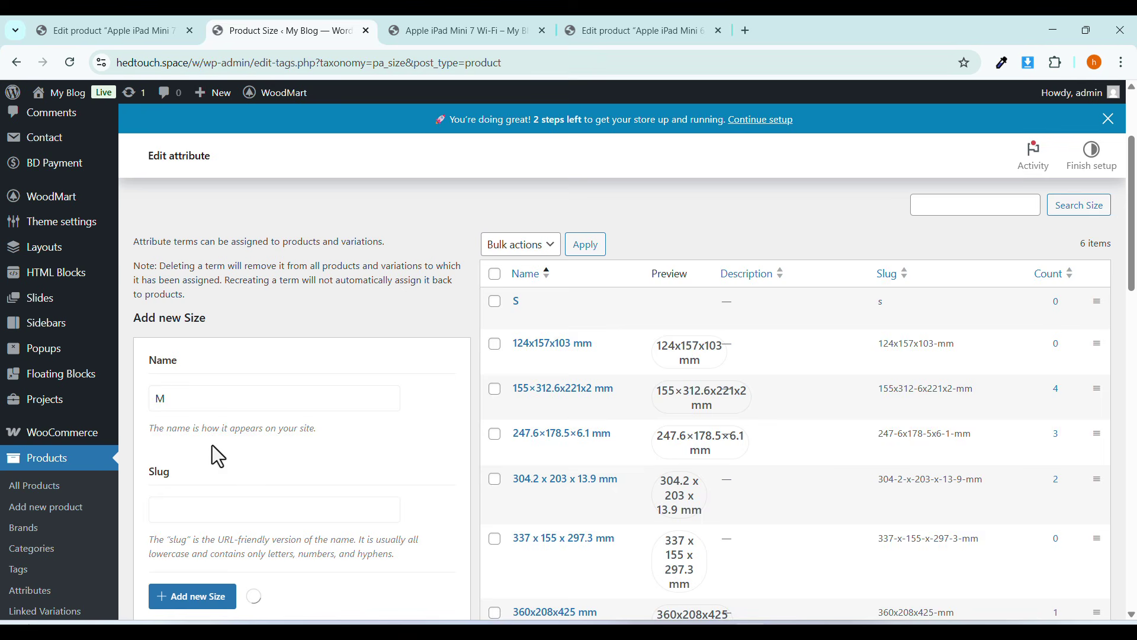
{"action": "left_click", "coordinate": [209, 397]}
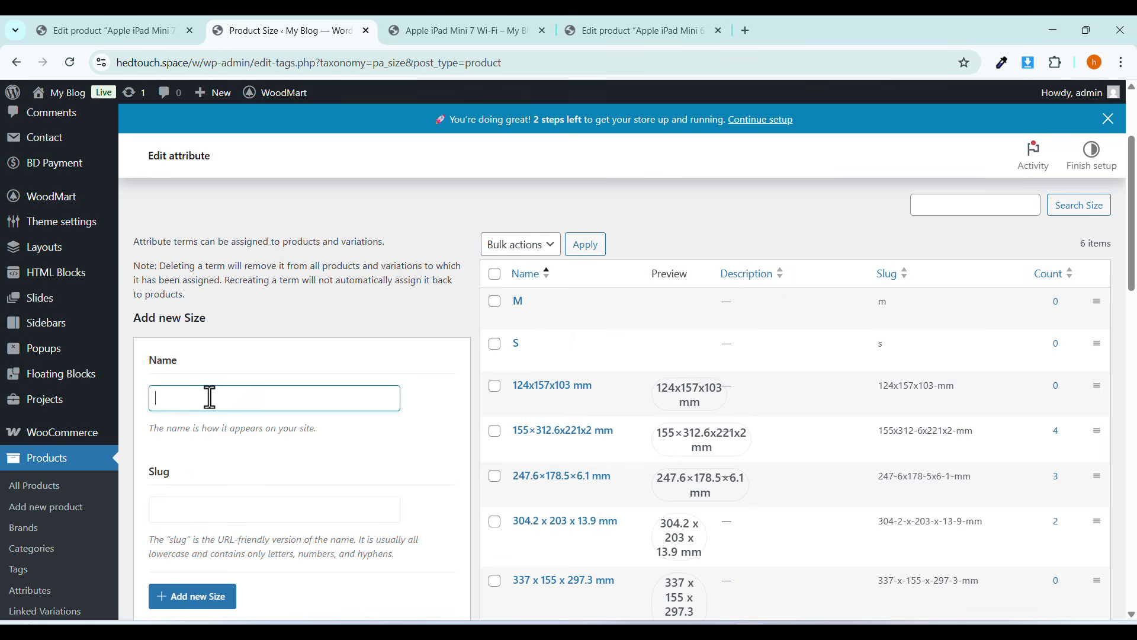
{"action": "type", "text": "L"}
{"action": "left_click", "coordinate": [178, 609]}
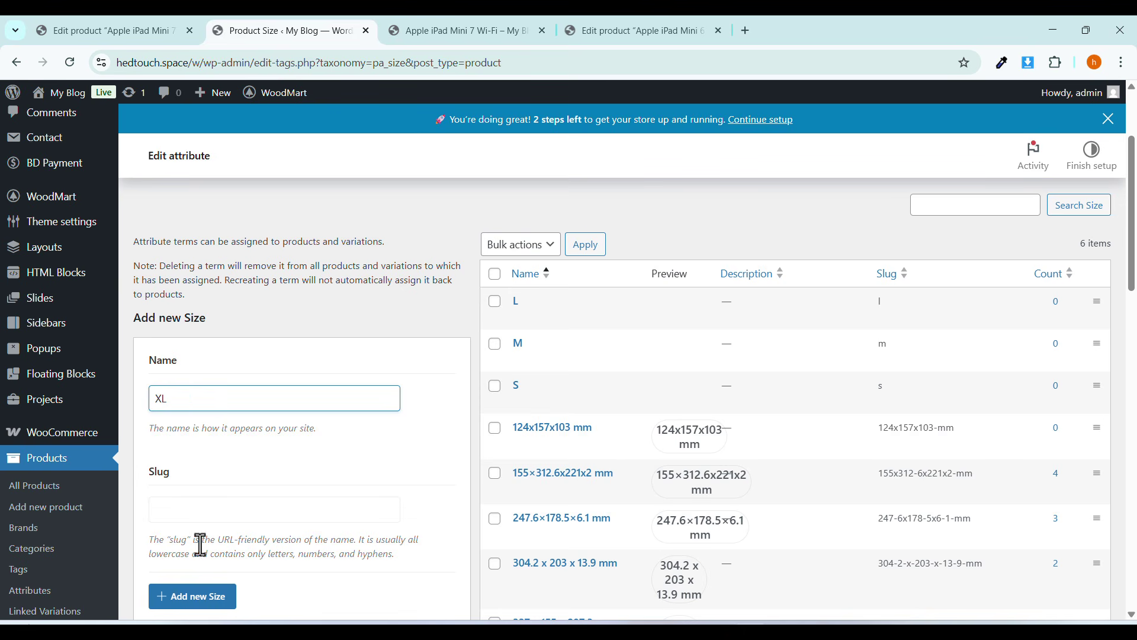
{"action": "left_click", "coordinate": [190, 598]}
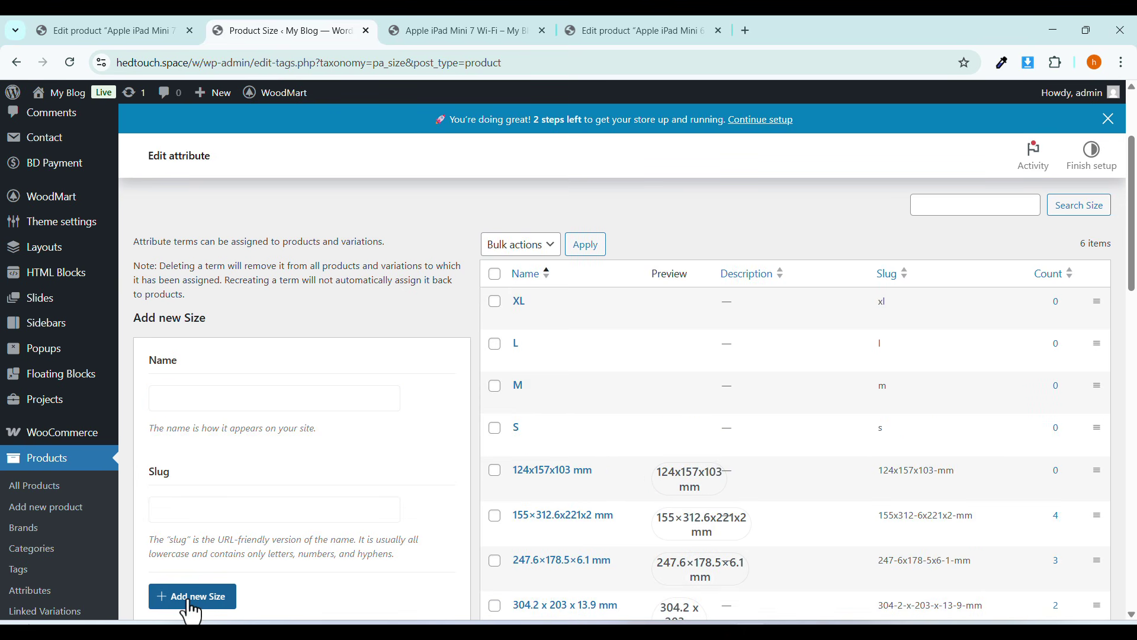
{"action": "left_click", "coordinate": [147, 29]}
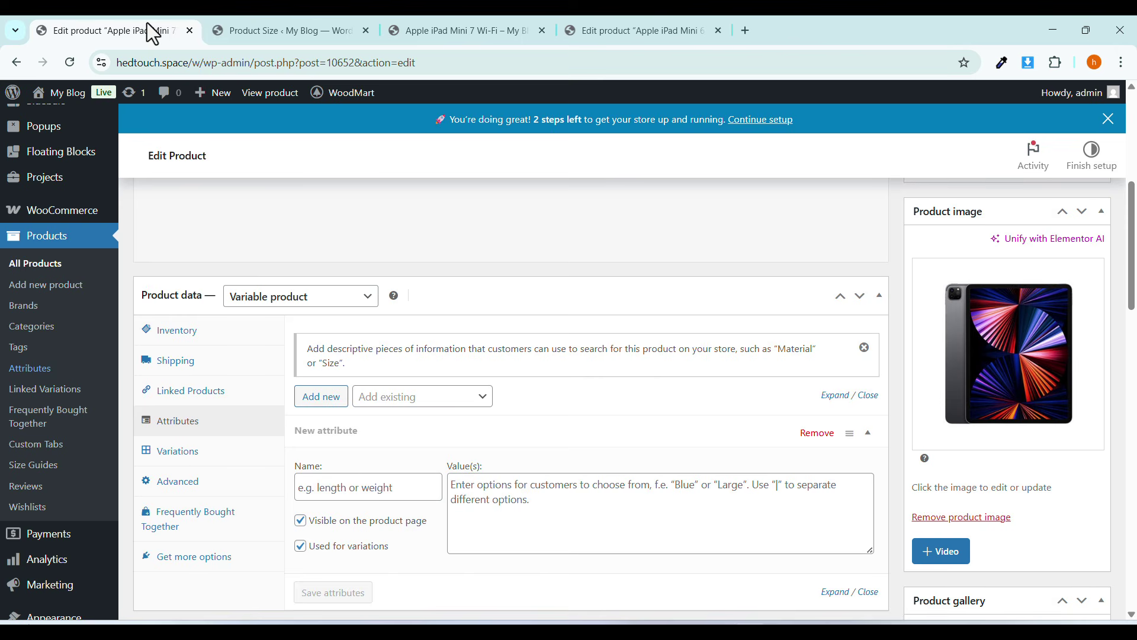
{"action": "left_click", "coordinate": [388, 415]}
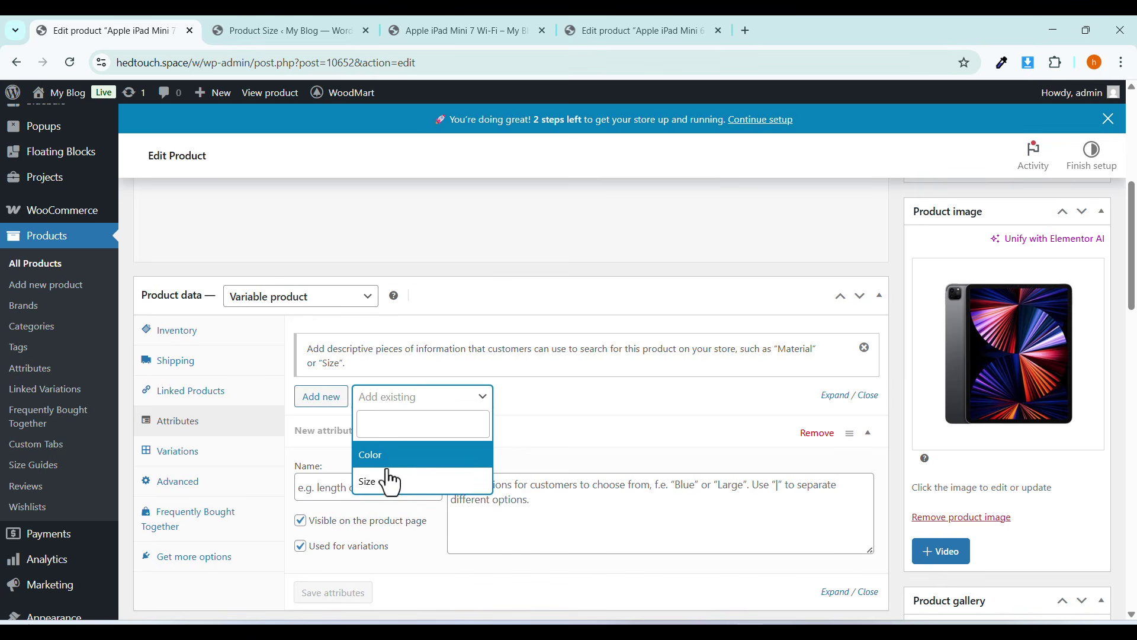
{"action": "left_click", "coordinate": [382, 475]}
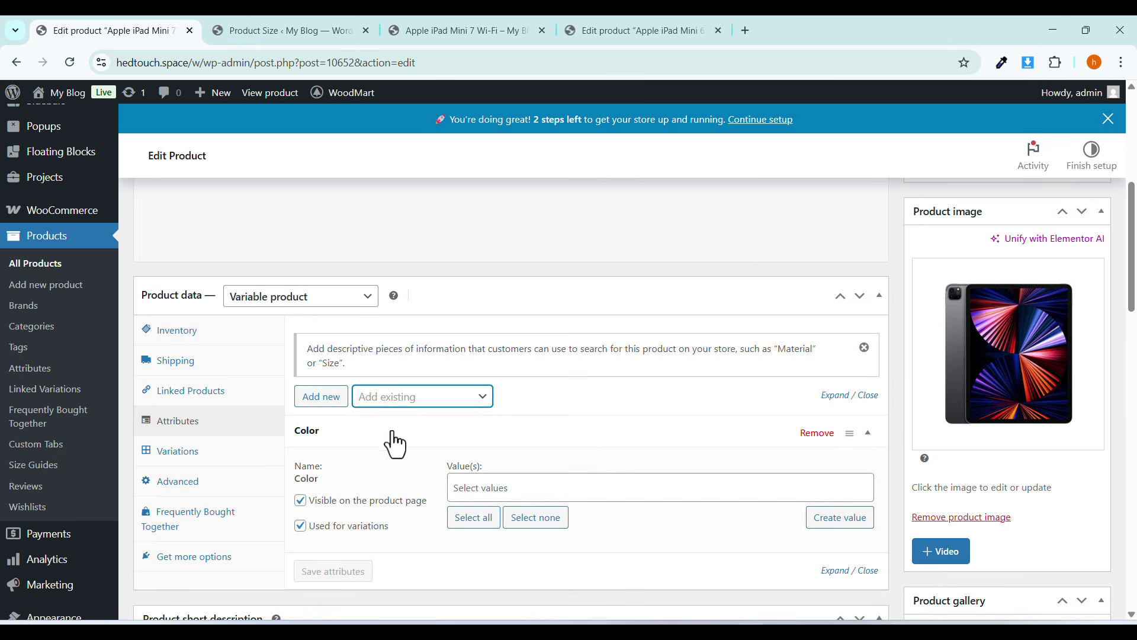
{"action": "left_click", "coordinate": [567, 489]}
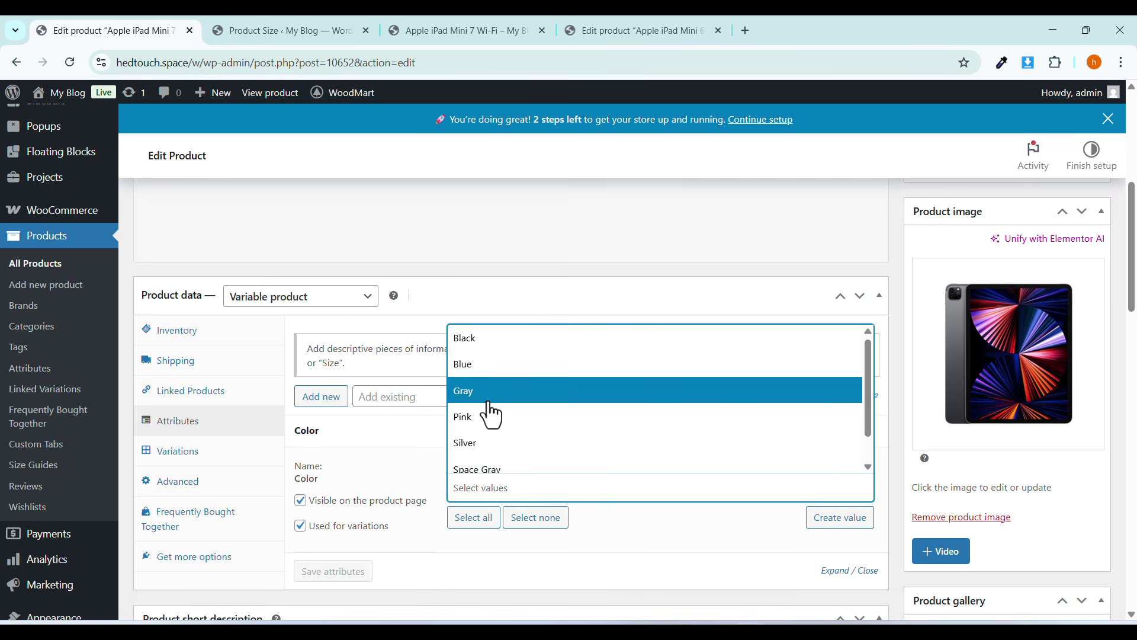
{"action": "left_click", "coordinate": [506, 501]}
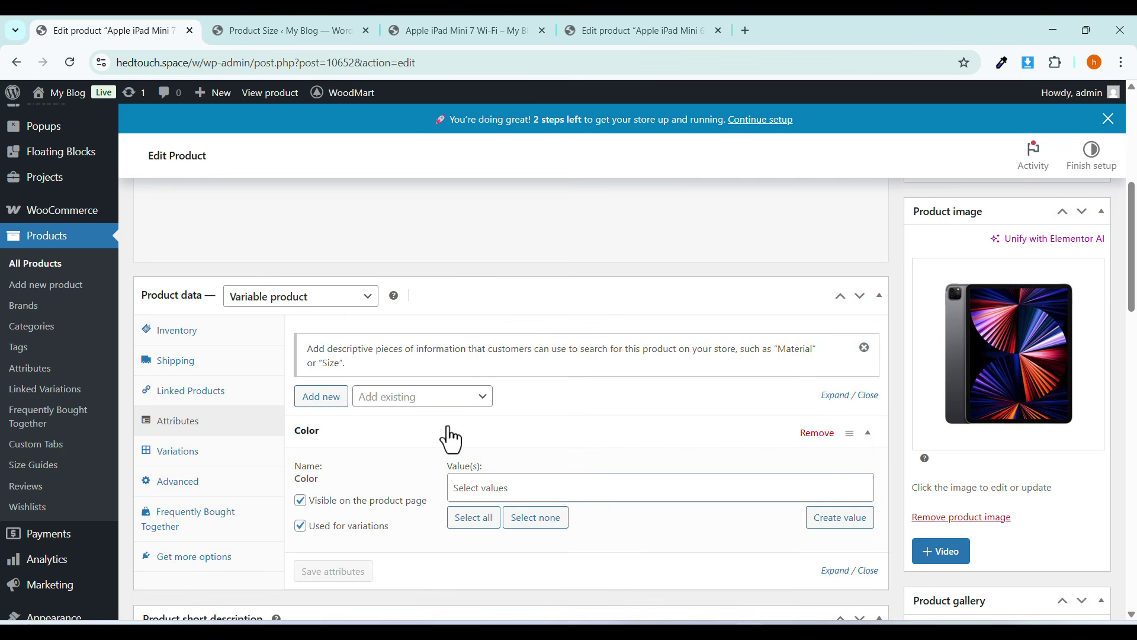
{"action": "left_click", "coordinate": [816, 453]}
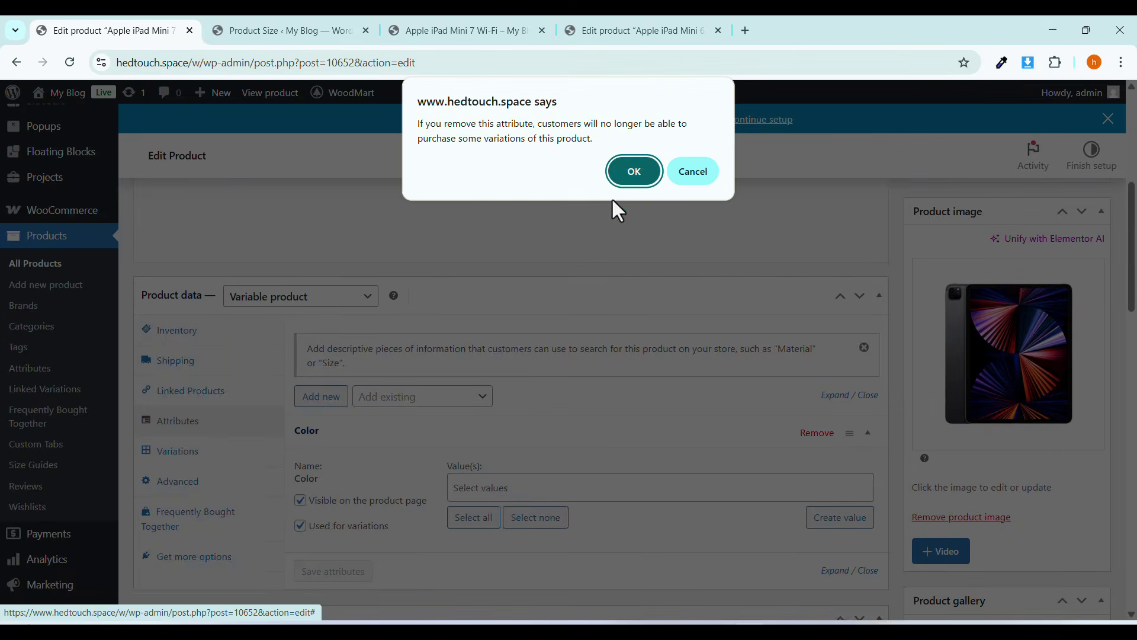
{"action": "left_click", "coordinate": [622, 173]}
Add the existing Size attribute to the iPad Mini 7 product.
{"action": "left_click", "coordinate": [384, 398]}
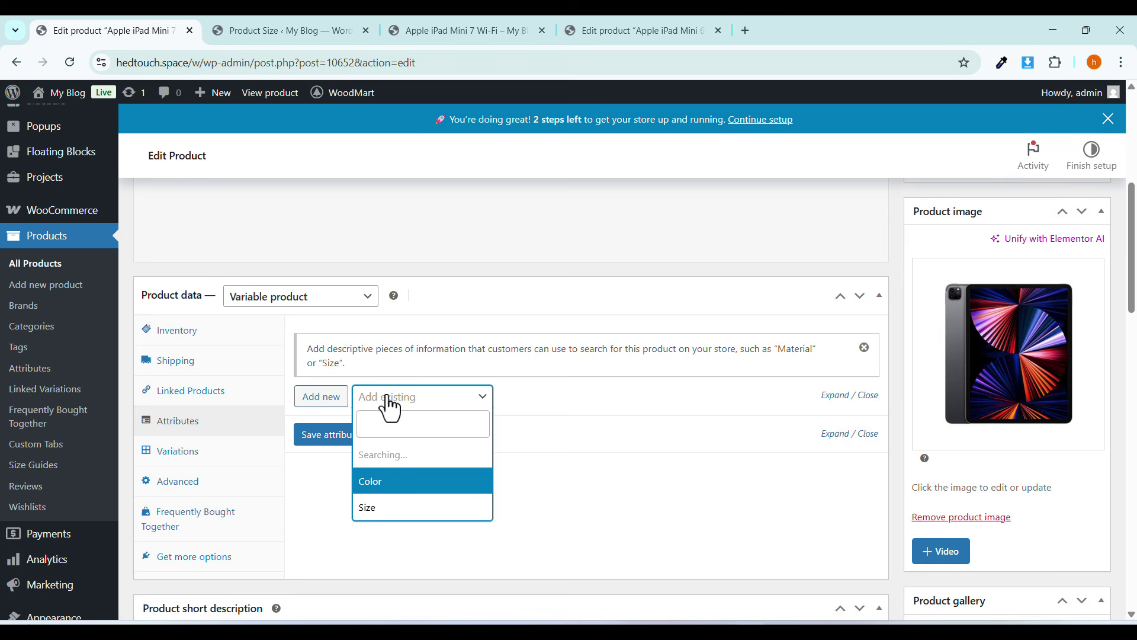
{"action": "left_click", "coordinate": [384, 495]}
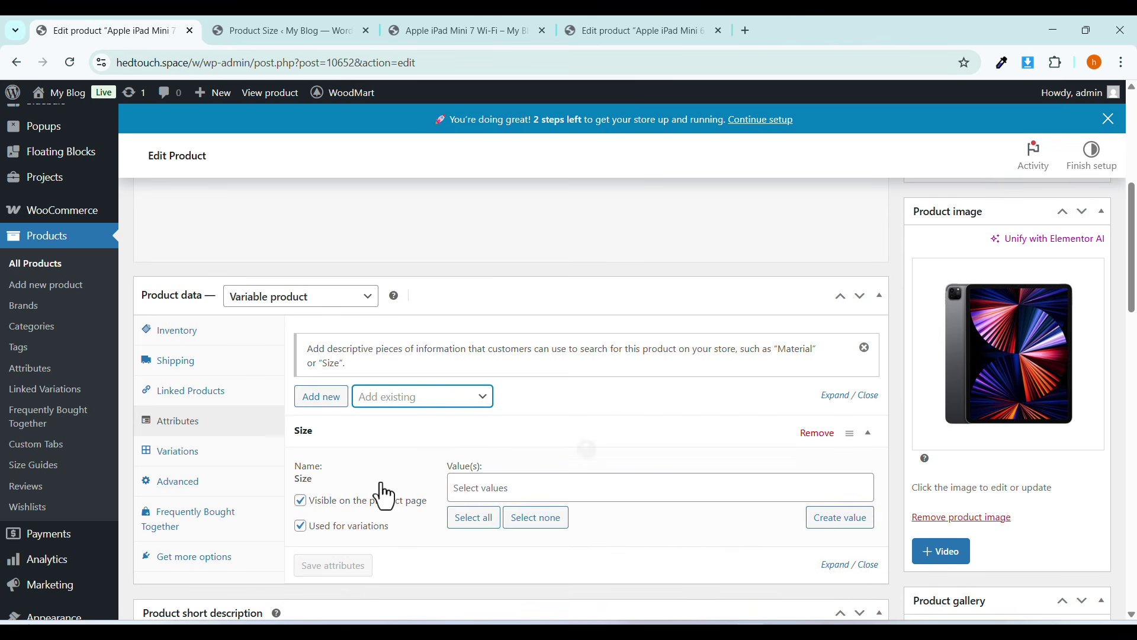
Select S, M, L and XL as the product's values for the Size attribute.
{"action": "left_click", "coordinate": [460, 487]}
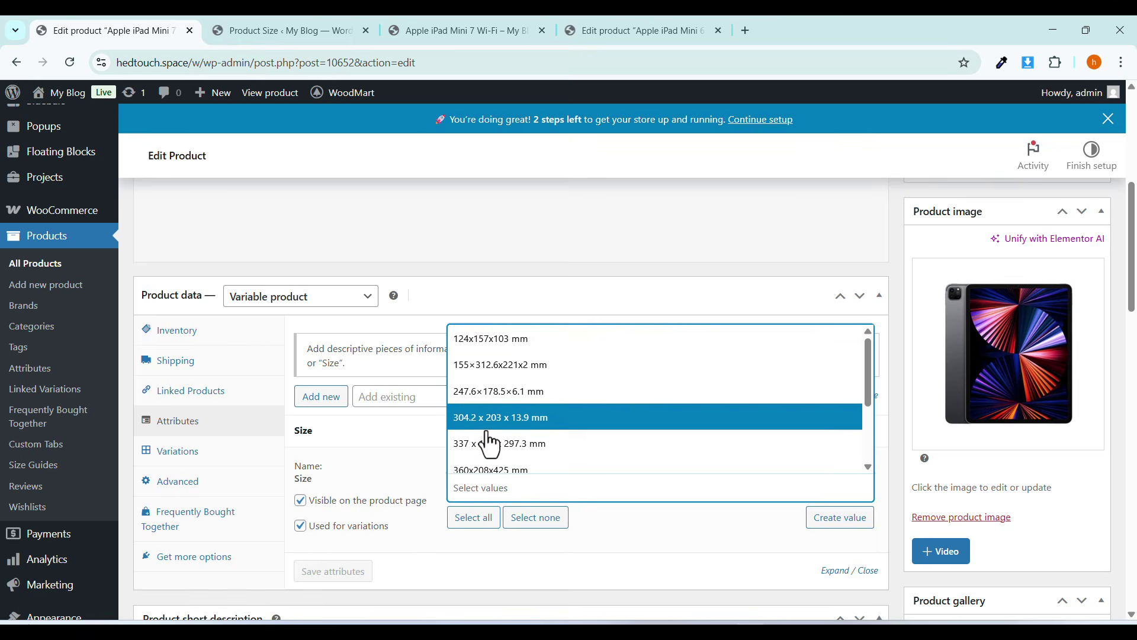
{"action": "scroll", "coordinate": [490, 444], "scroll_direction": "down", "scroll_amount": 2}
{"action": "scroll", "coordinate": [481, 426], "scroll_direction": "up", "scroll_amount": 2}
{"action": "scroll", "coordinate": [481, 427], "scroll_direction": "down", "scroll_amount": 2}
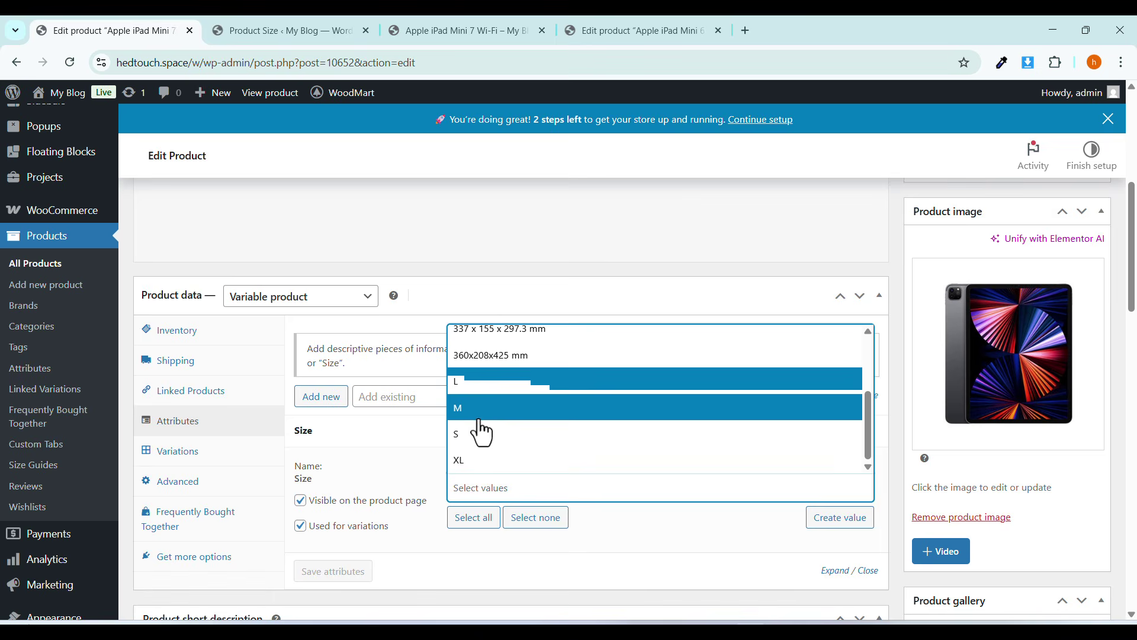
{"action": "left_click", "coordinate": [481, 434]}
{"action": "left_click", "coordinate": [503, 489]}
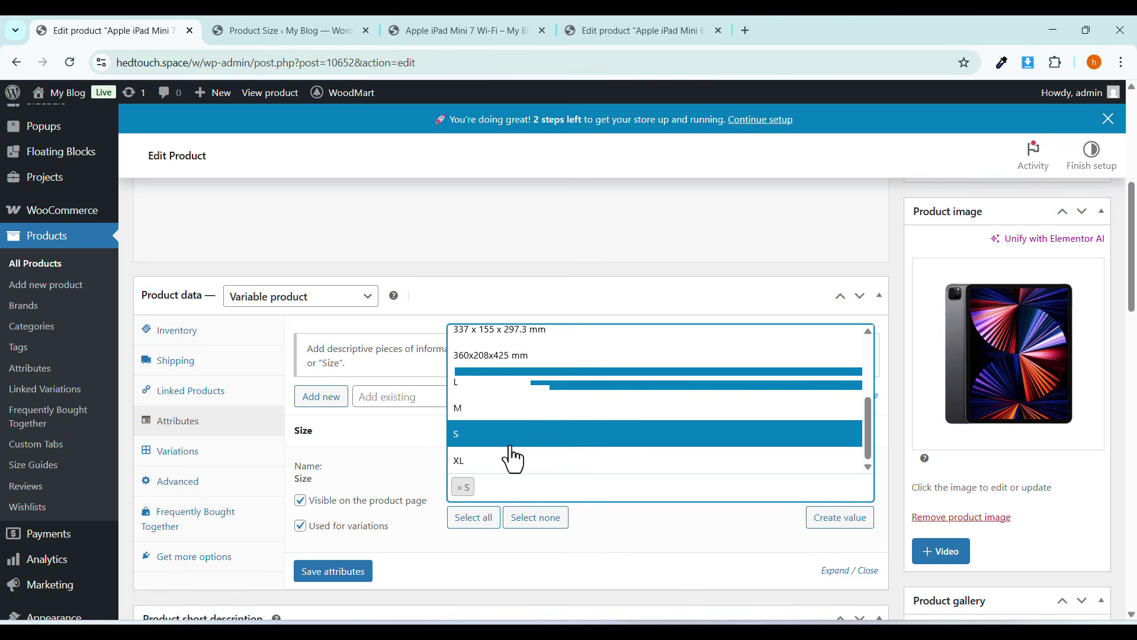
{"action": "left_click", "coordinate": [505, 410]}
{"action": "left_click", "coordinate": [513, 487]}
{"action": "scroll", "coordinate": [507, 437], "scroll_direction": "down", "scroll_amount": 3}
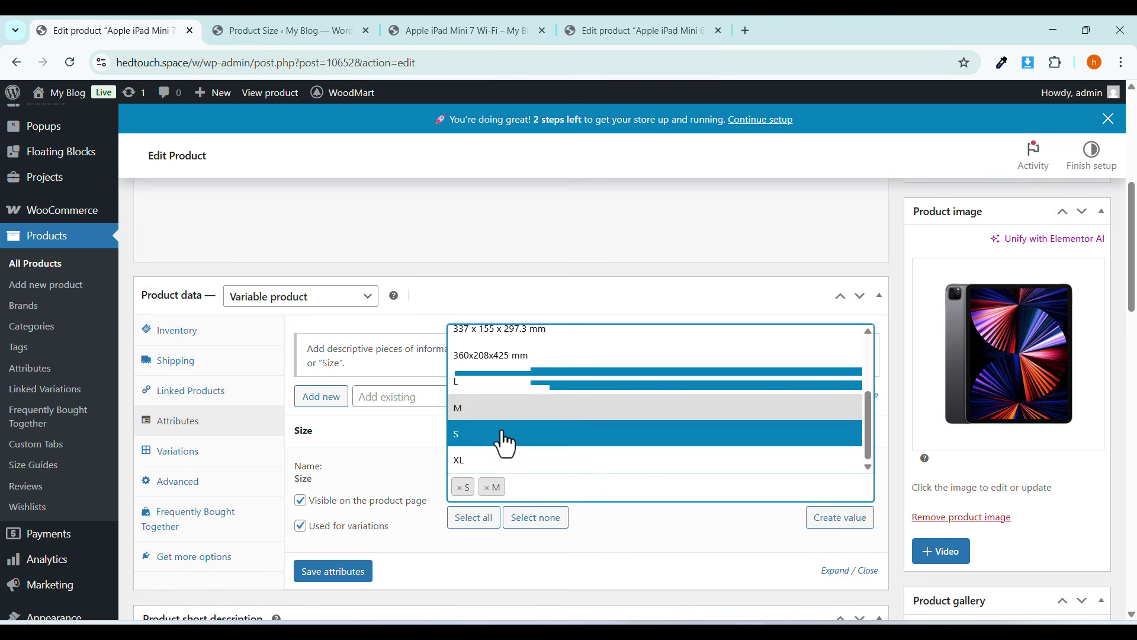
{"action": "left_click", "coordinate": [500, 392]}
{"action": "left_click", "coordinate": [541, 486]}
{"action": "left_click", "coordinate": [541, 461]}
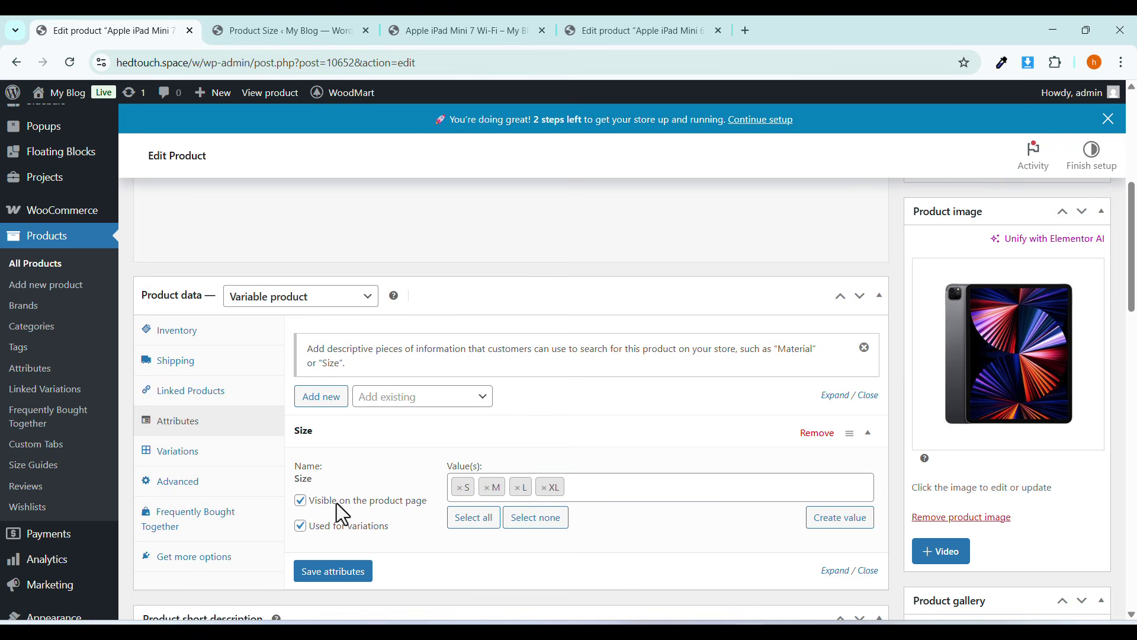
{"action": "left_click_drag", "start_coordinate": [332, 503], "coordinate": [382, 499]}
{"action": "left_click", "coordinate": [825, 530]}
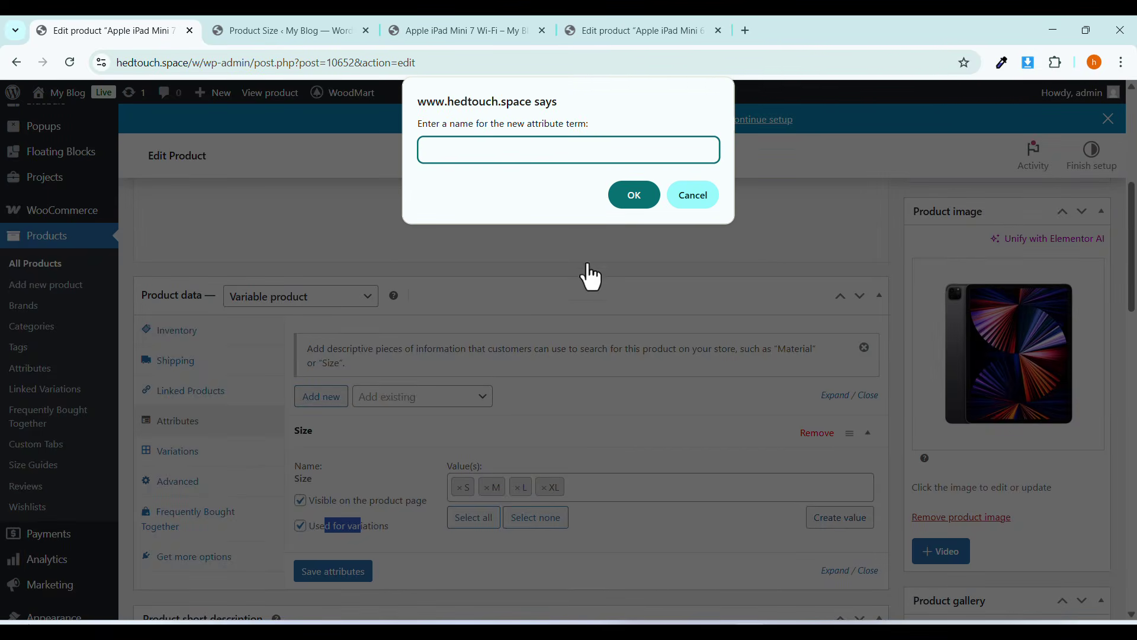
{"action": "left_click", "coordinate": [628, 197]}
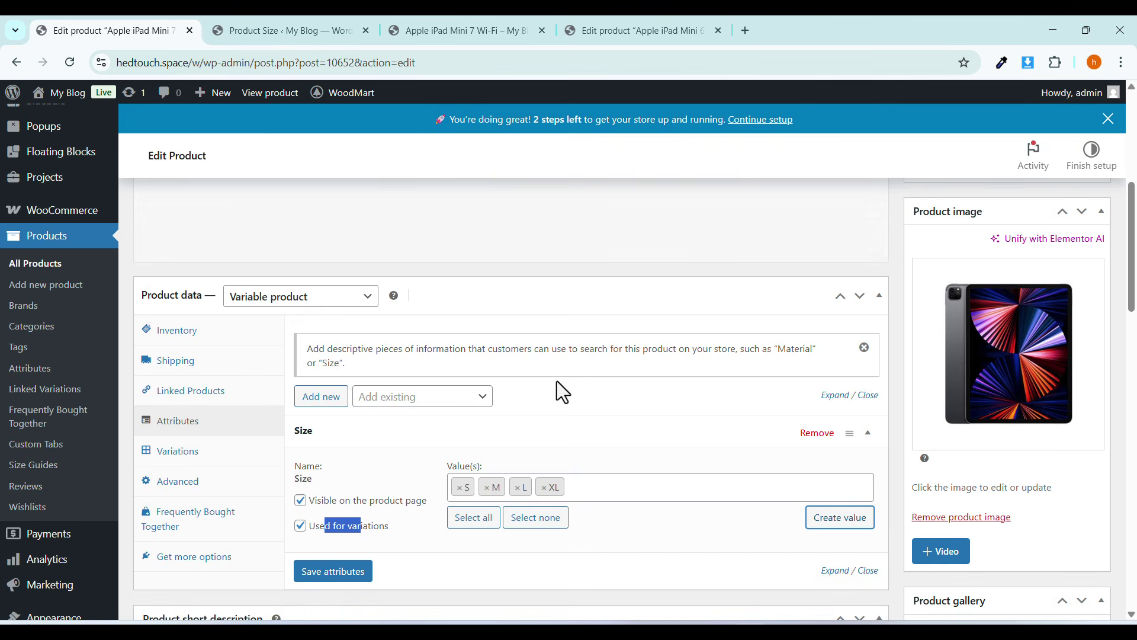
Save the Size attribute and generate all product variations from its values.
{"action": "left_click", "coordinate": [364, 569]}
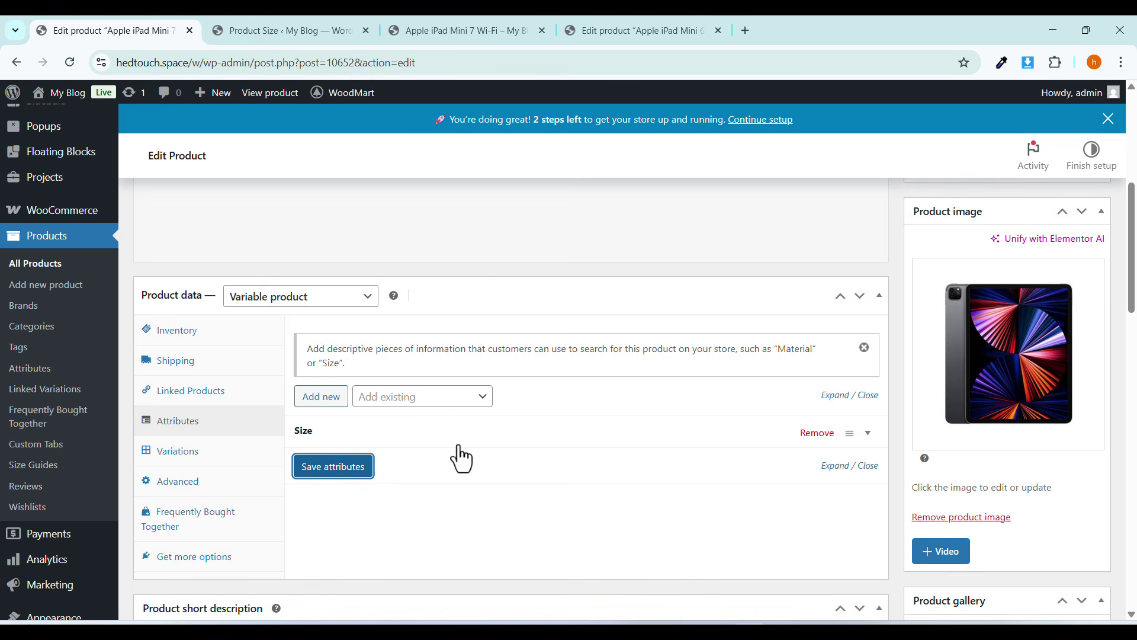
{"action": "left_click", "coordinate": [308, 465]}
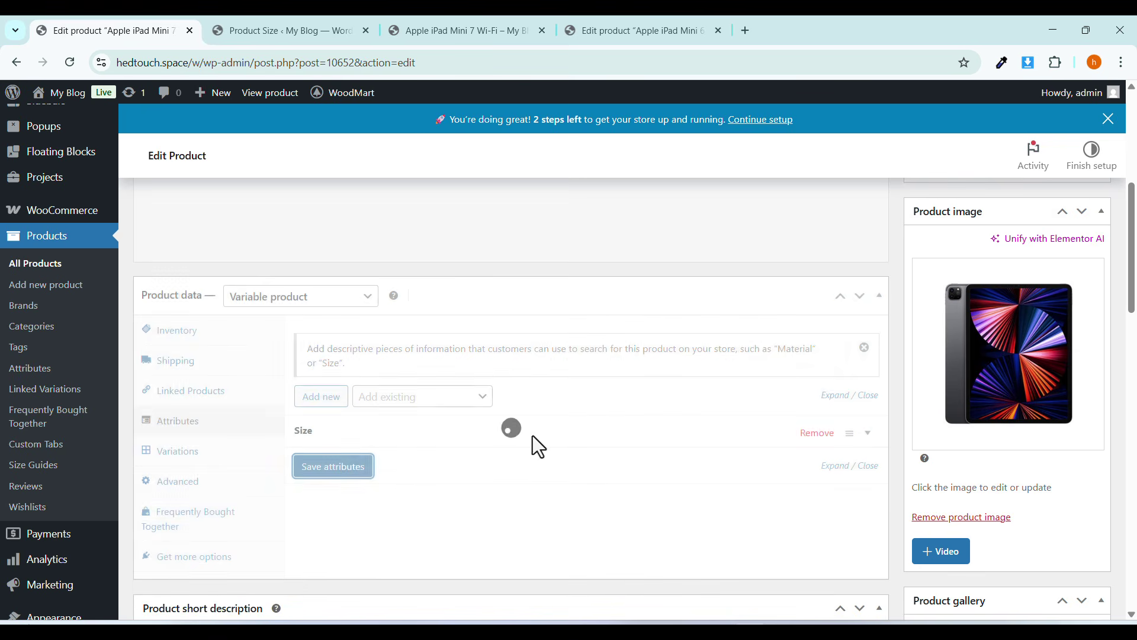
{"action": "left_click", "coordinate": [202, 461]}
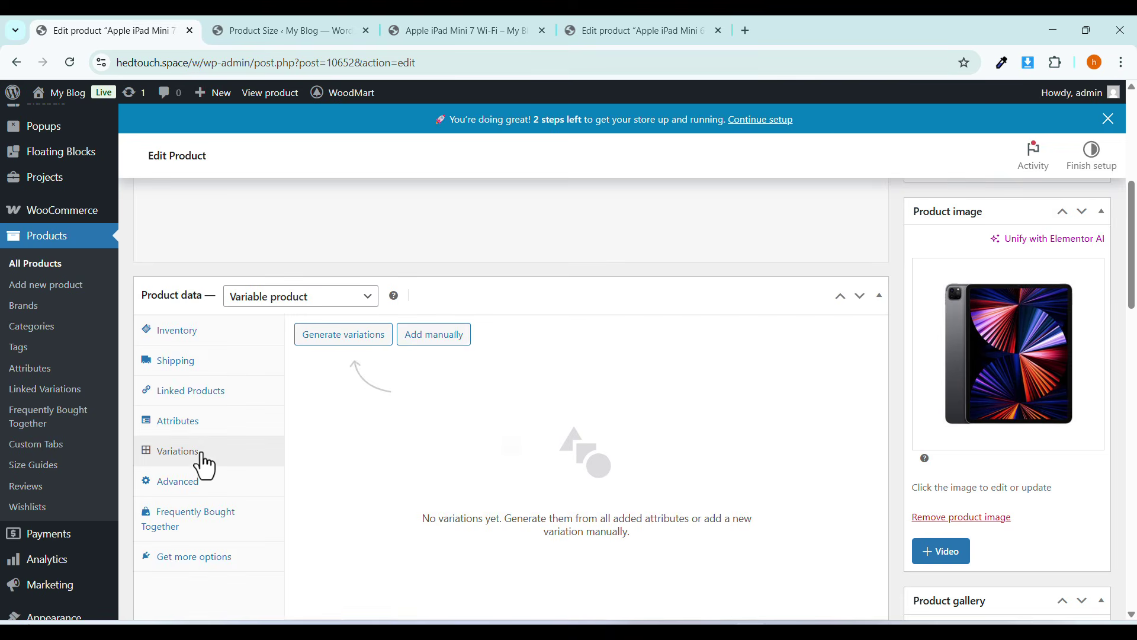
{"action": "left_click", "coordinate": [332, 343]}
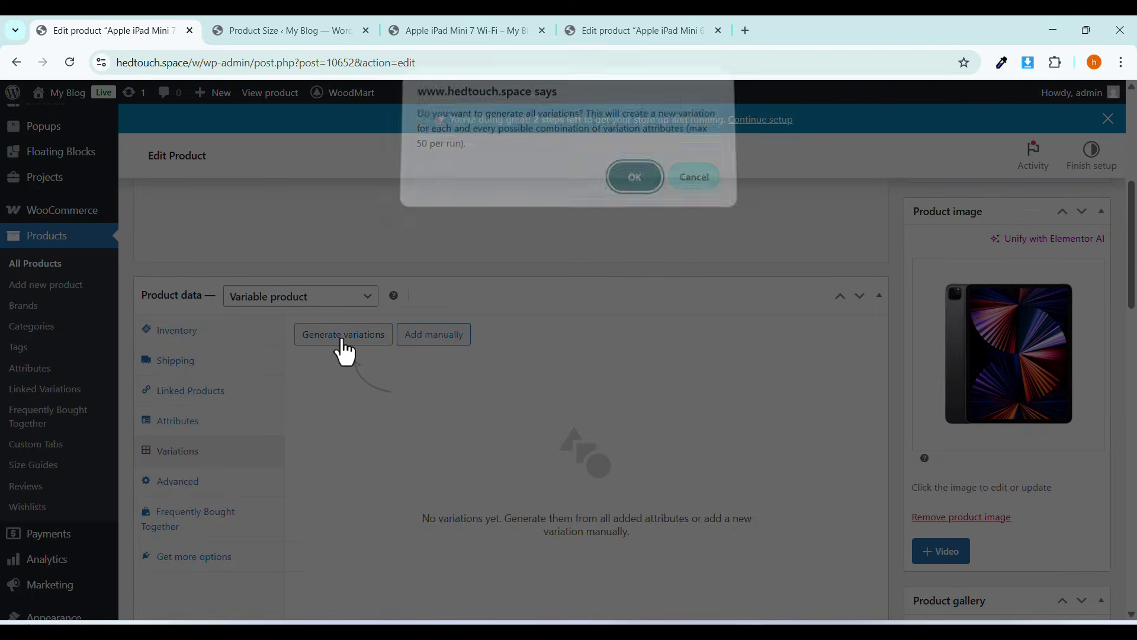
{"action": "left_click", "coordinate": [637, 187]}
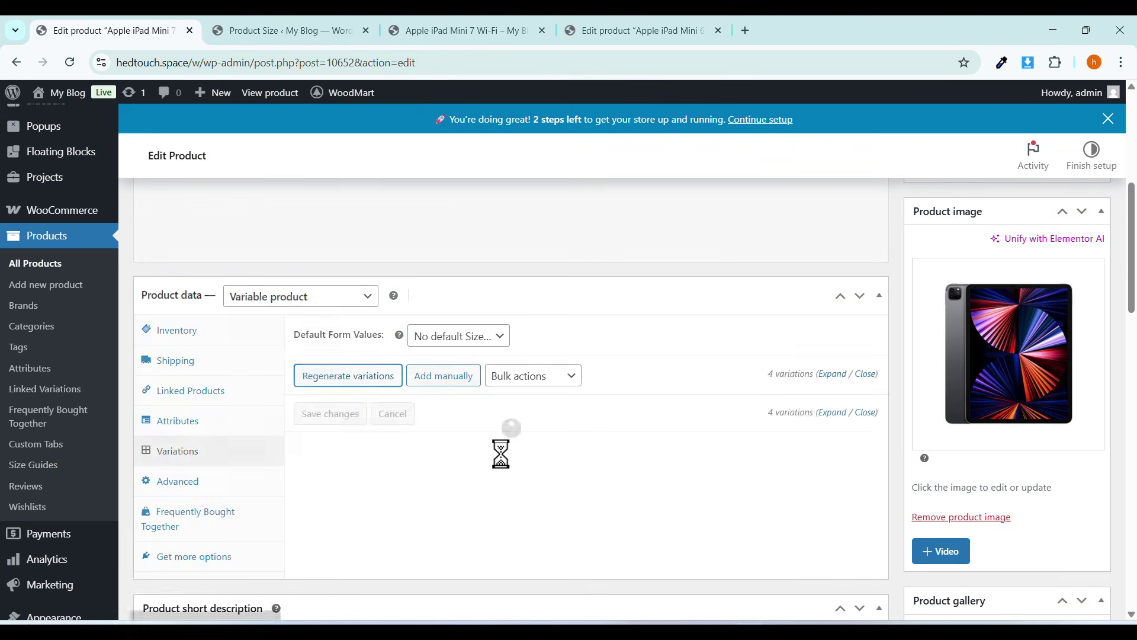
{"action": "scroll", "coordinate": [433, 500], "scroll_direction": "down", "scroll_amount": 1}
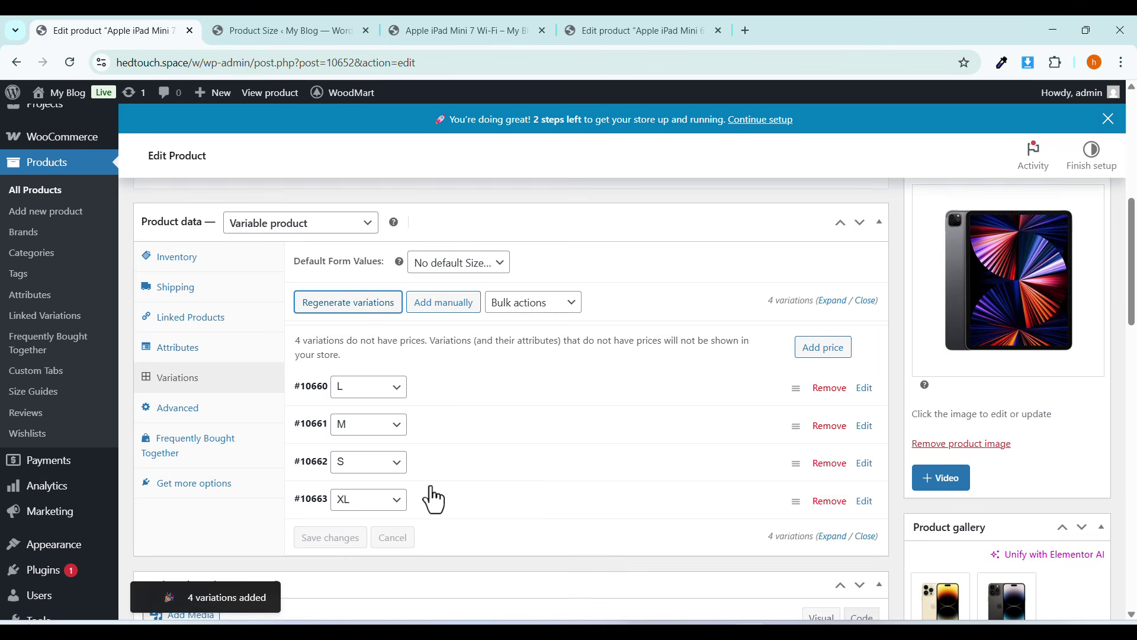
Add a blank new attribute and the existing Color attribute to the product's attributes.
{"action": "left_click", "coordinate": [215, 356]}
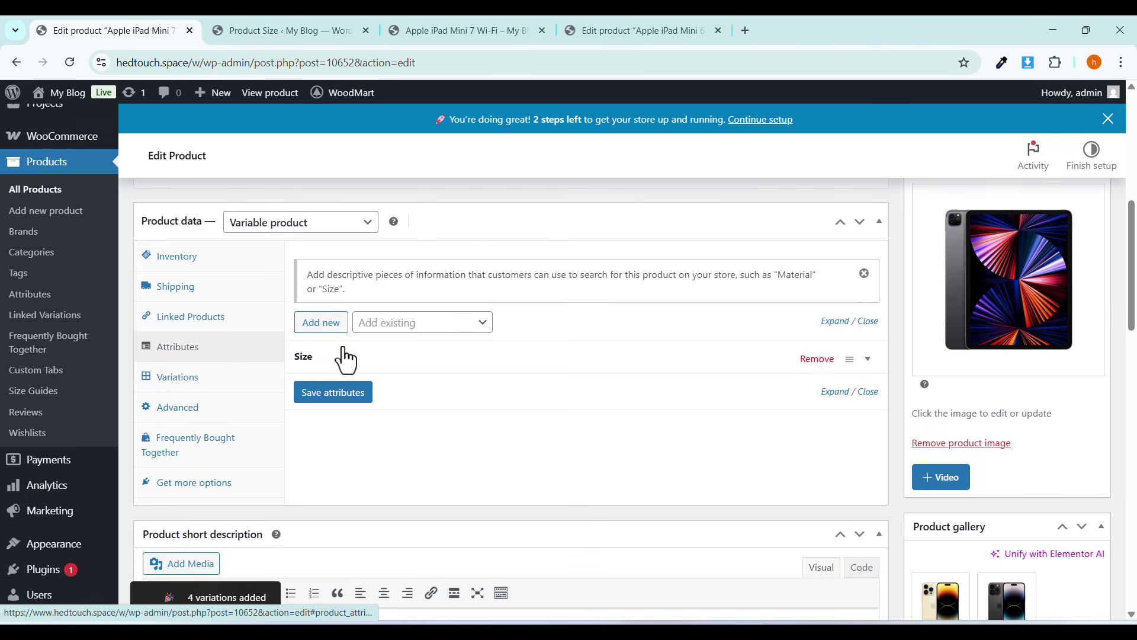
{"action": "left_click", "coordinate": [379, 363]}
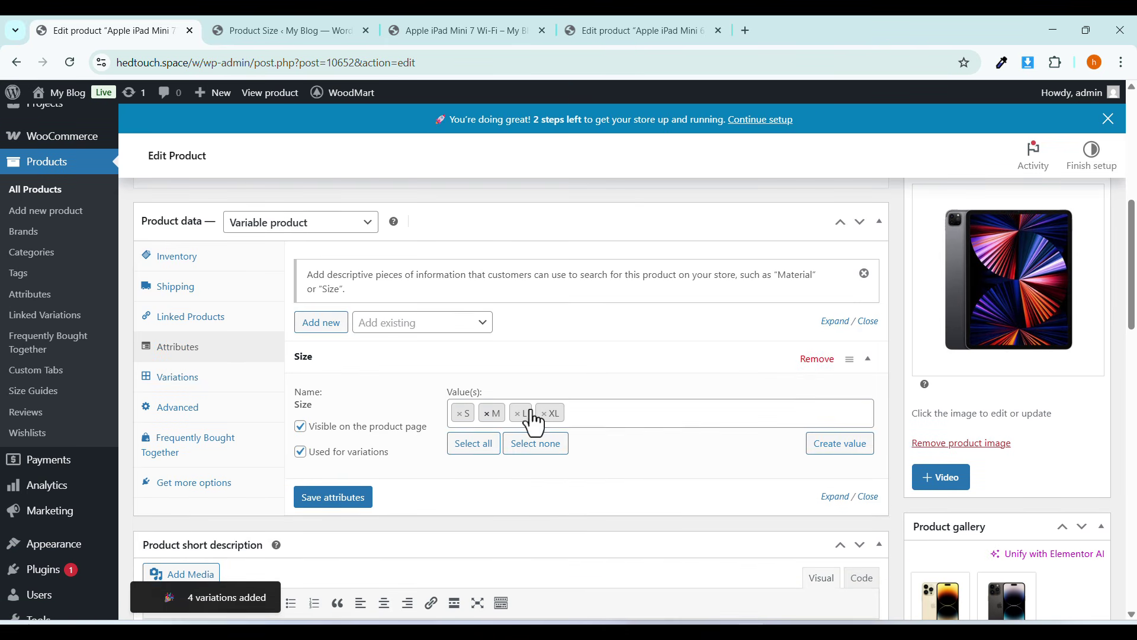
{"action": "left_click", "coordinate": [383, 359]}
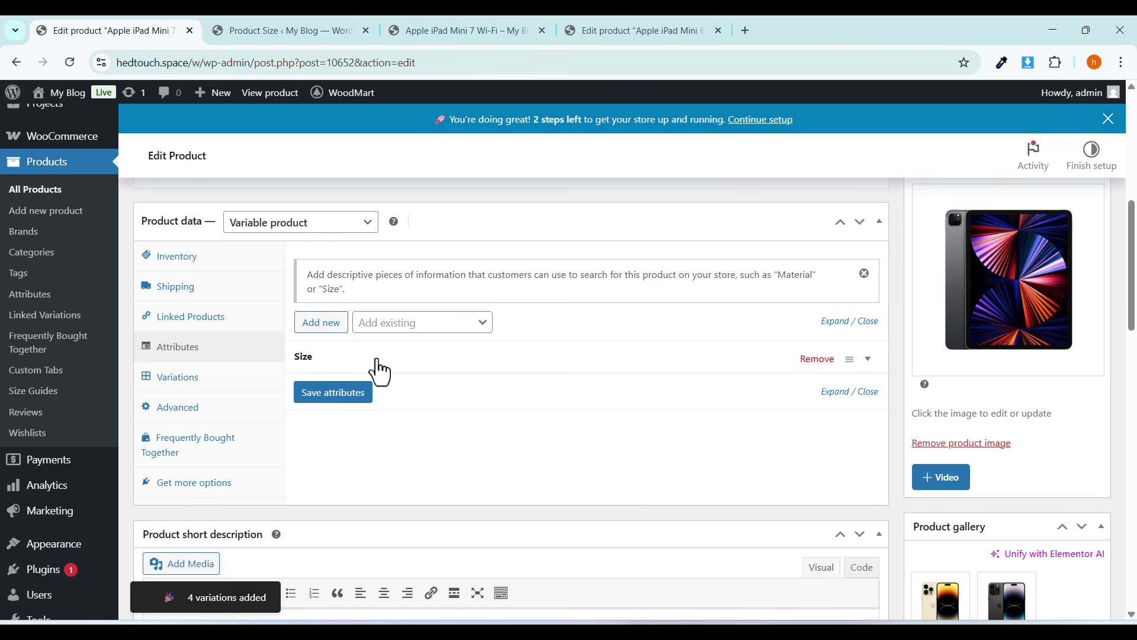
{"action": "left_click", "coordinate": [318, 325]}
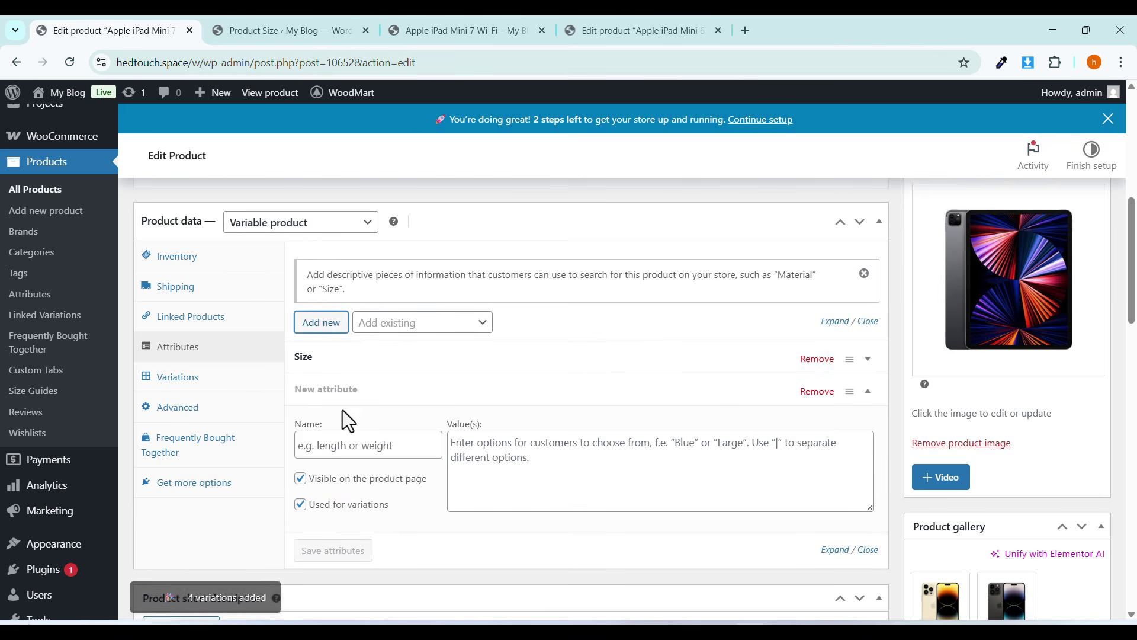
{"action": "left_click", "coordinate": [354, 445]}
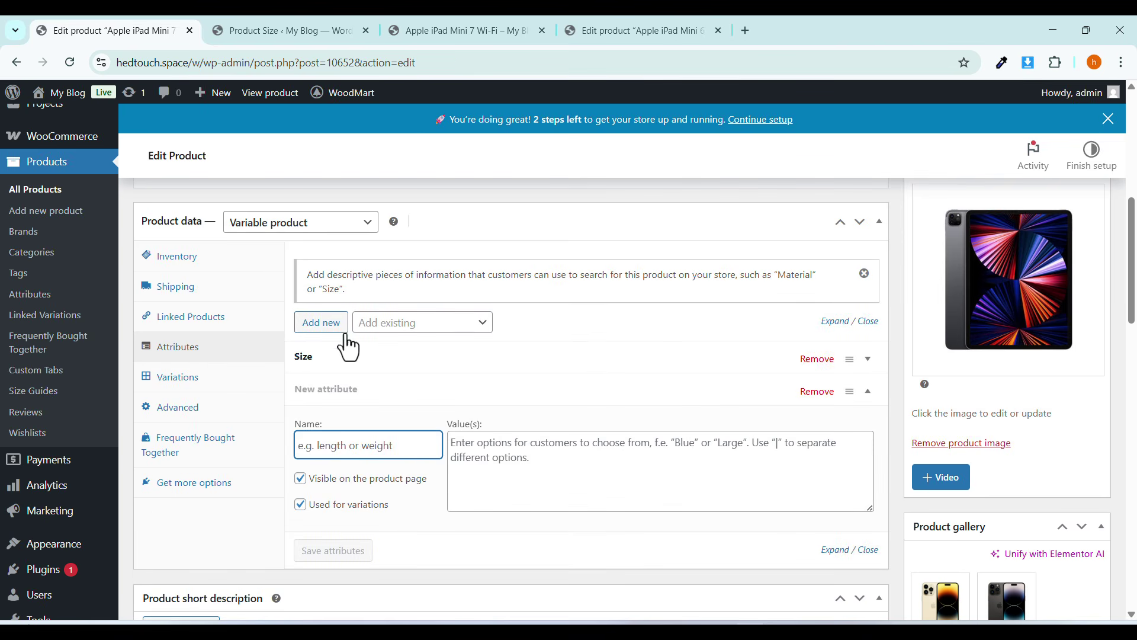
{"action": "left_click", "coordinate": [379, 325]}
{"action": "left_click", "coordinate": [373, 394]}
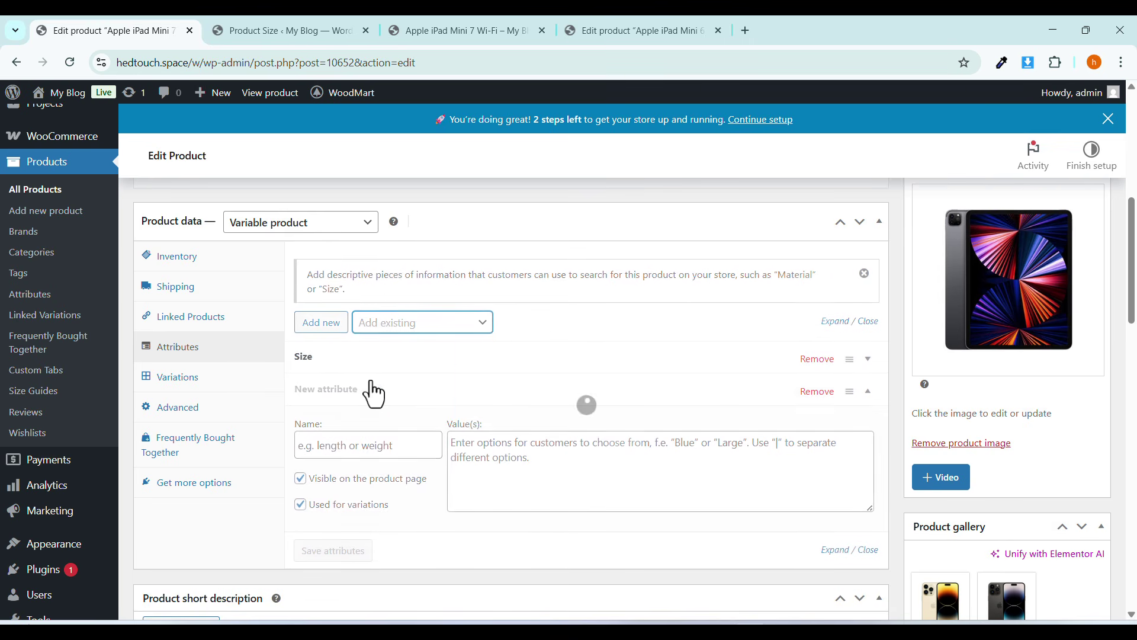
Remove the blank new attribute from the product, keeping Size and Color.
{"action": "scroll", "coordinate": [377, 482], "scroll_direction": "down", "scroll_amount": 1}
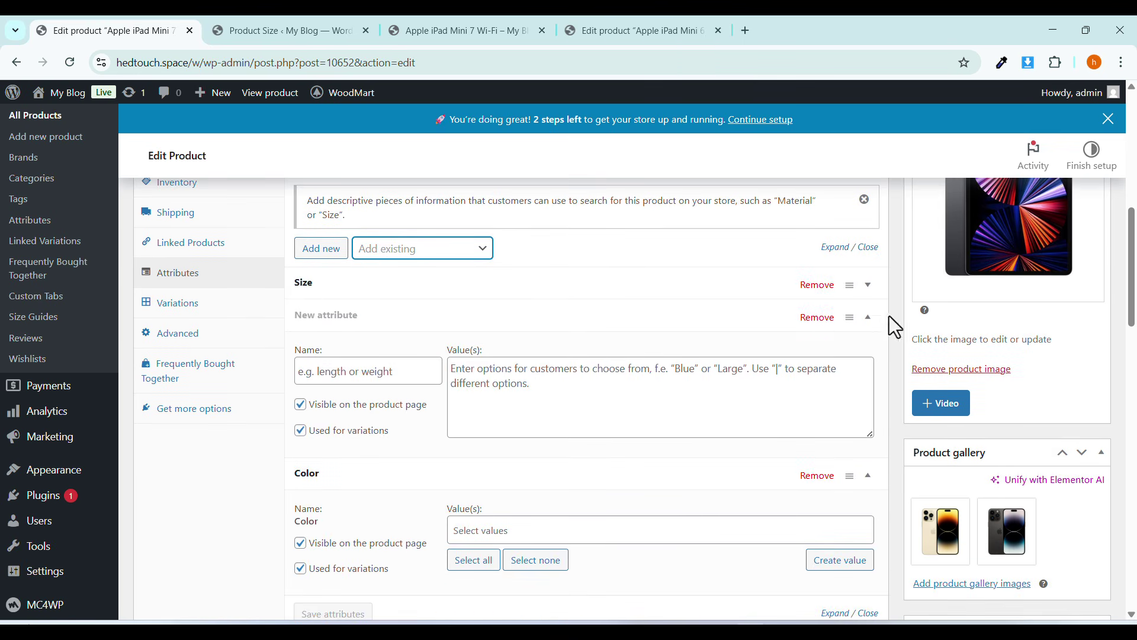
{"action": "left_click", "coordinate": [818, 326]}
{"action": "left_click", "coordinate": [625, 172]}
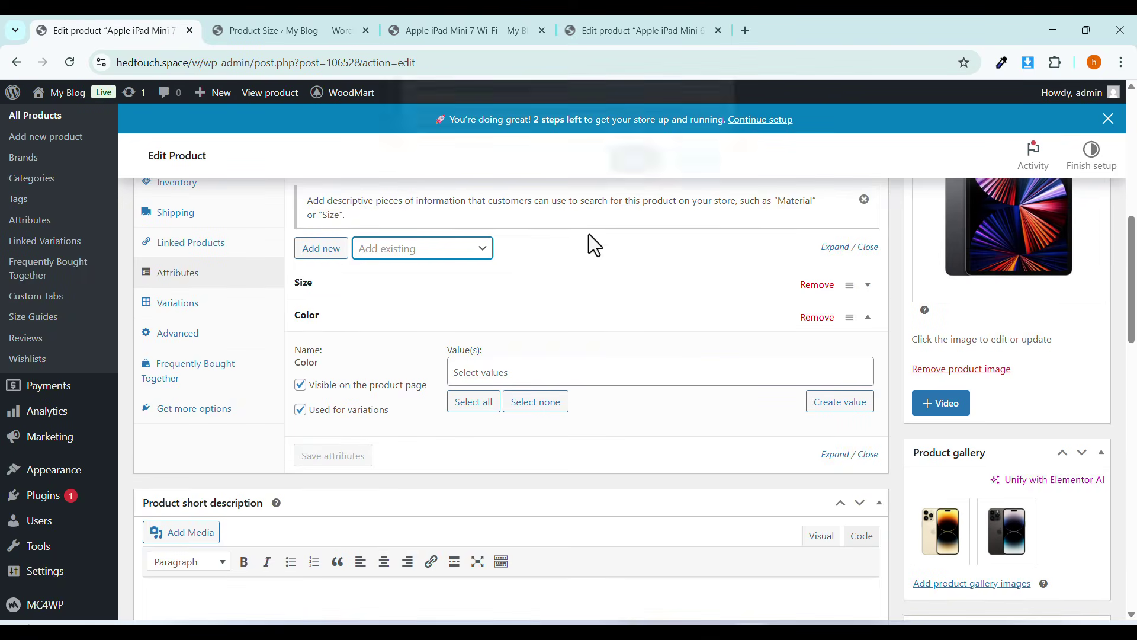
Select Black, Gray and Pink as the Color attribute's values and save the attributes.
{"action": "left_click", "coordinate": [482, 373]}
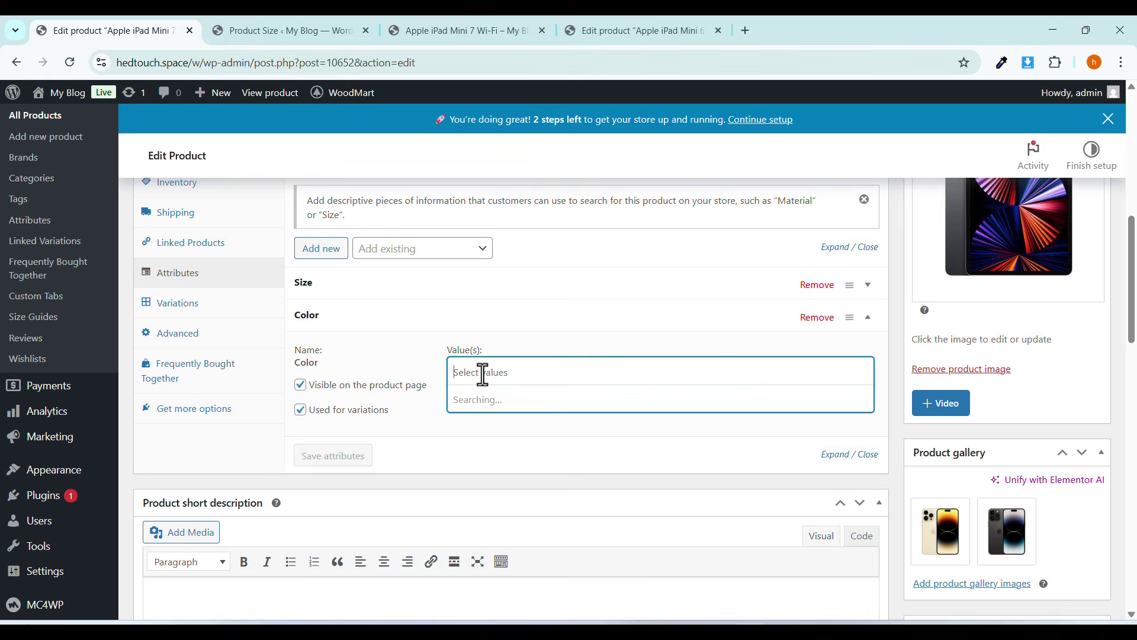
{"action": "left_click", "coordinate": [472, 409]}
{"action": "left_click", "coordinate": [497, 372]}
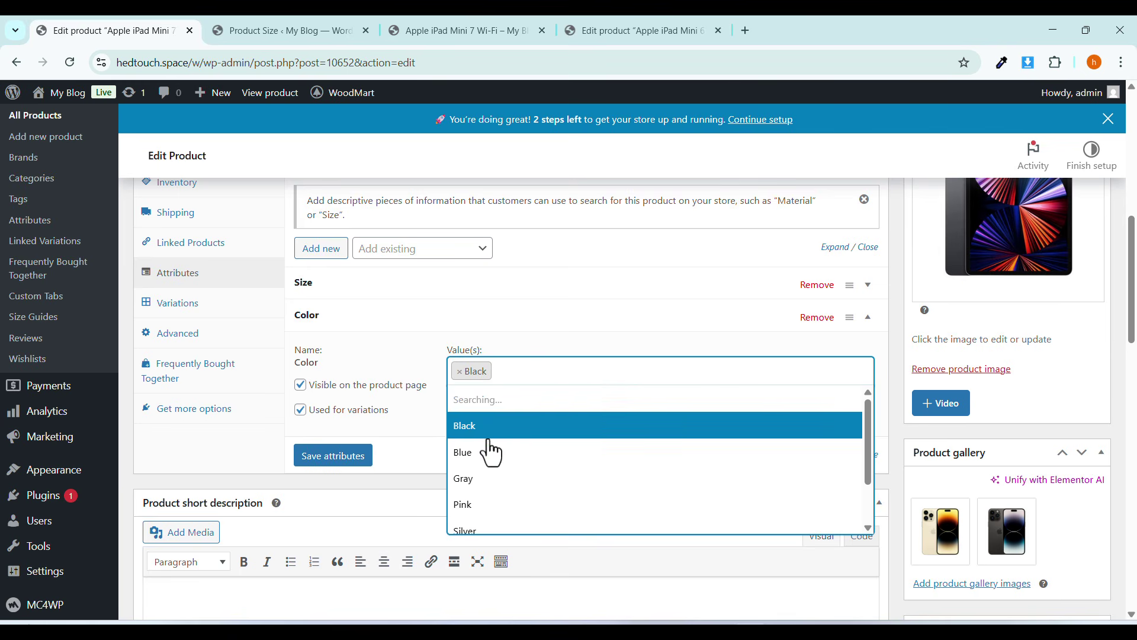
{"action": "left_click", "coordinate": [477, 453]}
{"action": "left_click", "coordinate": [529, 381]}
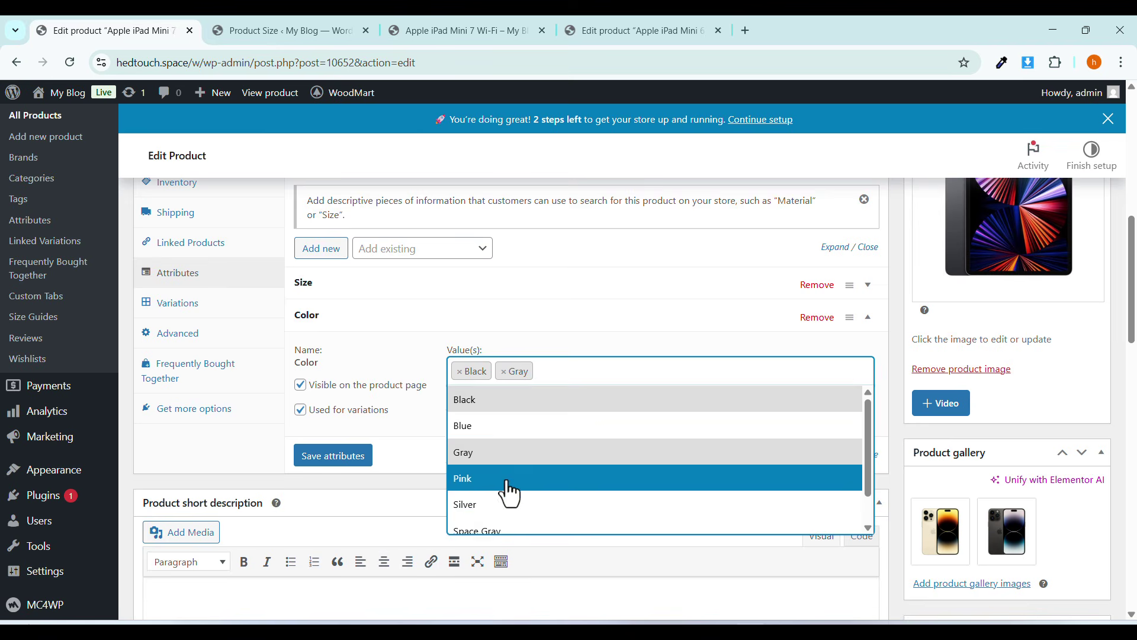
{"action": "left_click", "coordinate": [506, 482]}
{"action": "left_click", "coordinate": [355, 456]}
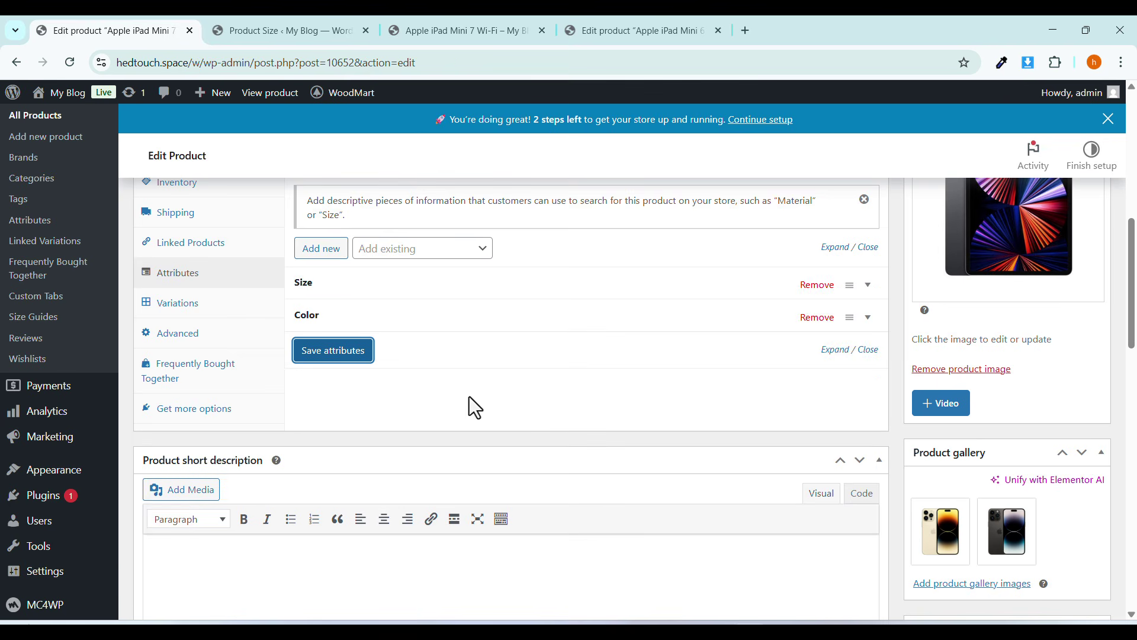
Generate all variations for every combination of the Size and Color attributes.
{"action": "left_click", "coordinate": [178, 303]}
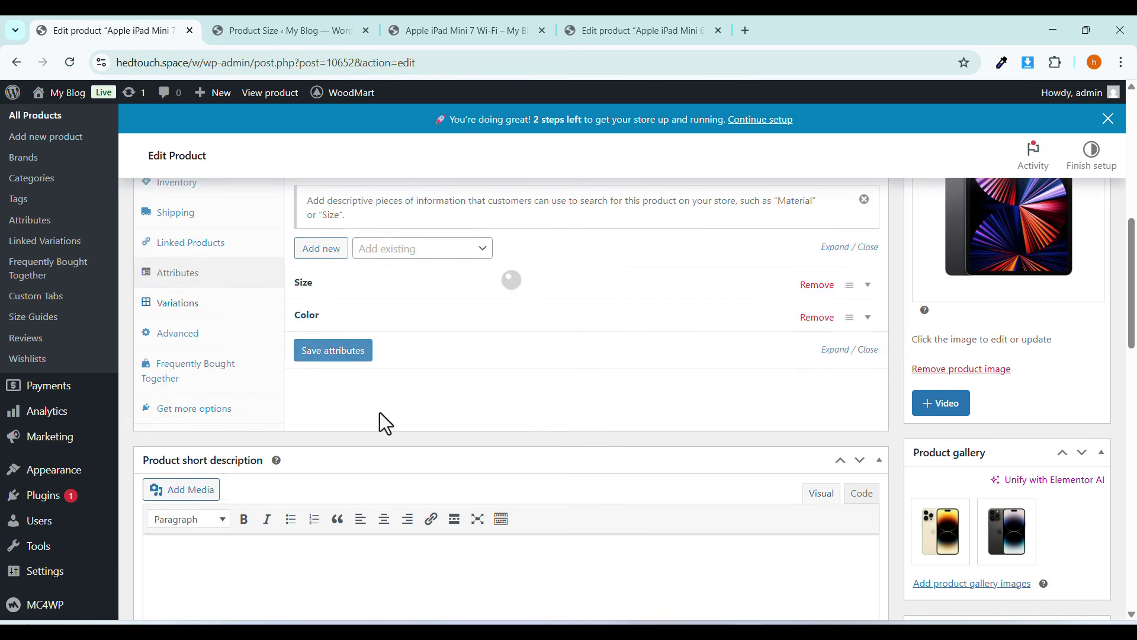
{"action": "left_click", "coordinate": [178, 303]}
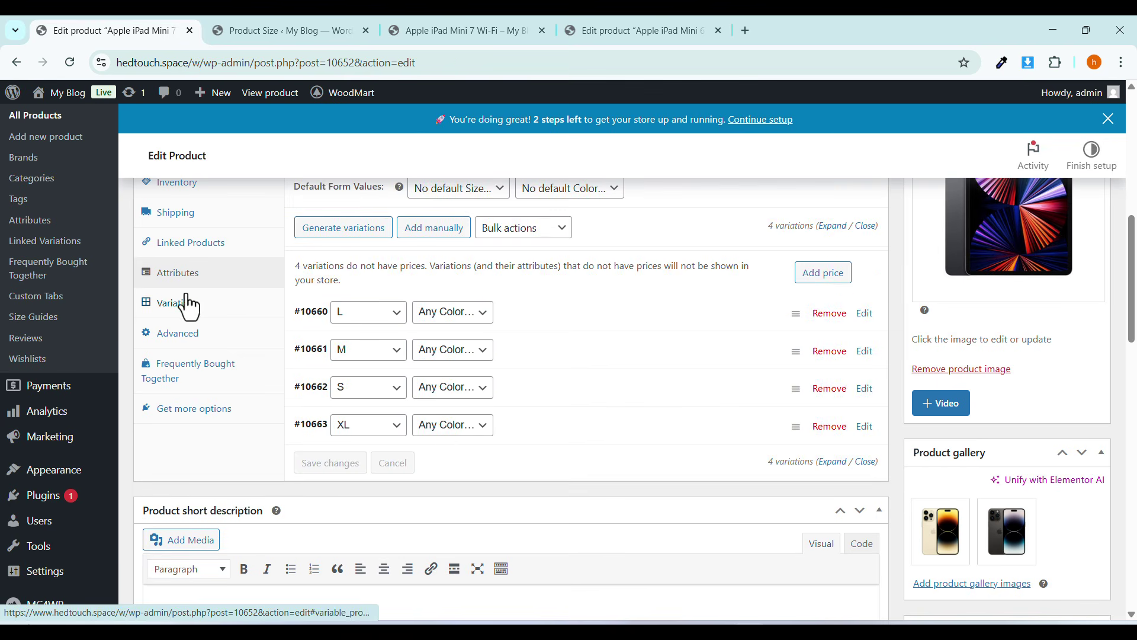
{"action": "scroll", "coordinate": [474, 441], "scroll_direction": "up", "scroll_amount": 1}
{"action": "scroll", "coordinate": [476, 453], "scroll_direction": "up", "scroll_amount": 1}
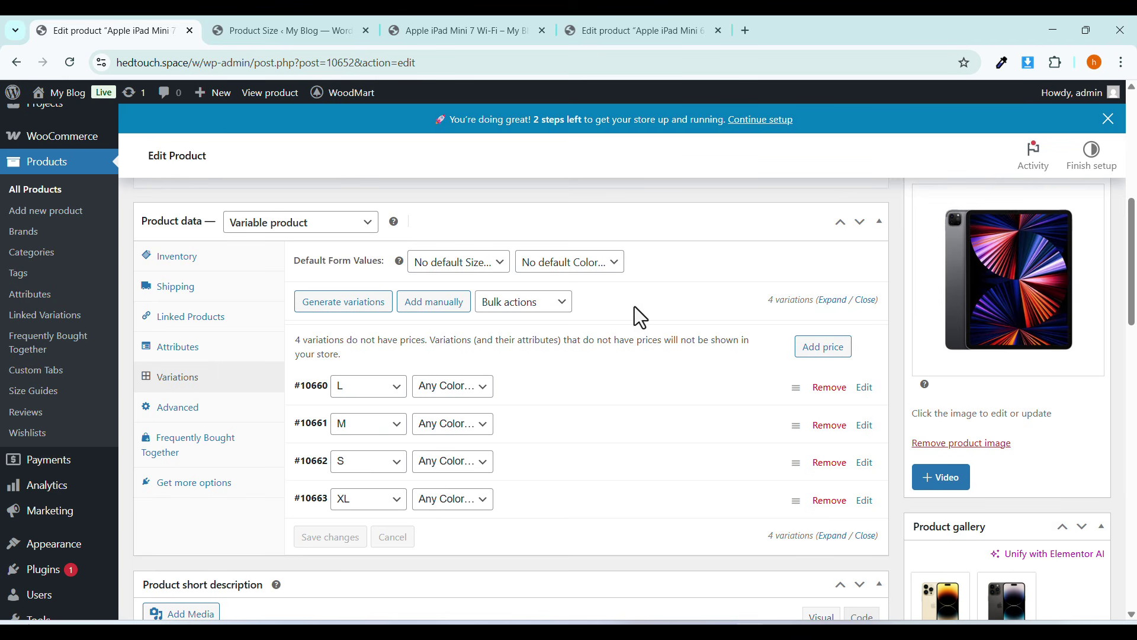
{"action": "left_click", "coordinate": [351, 303]}
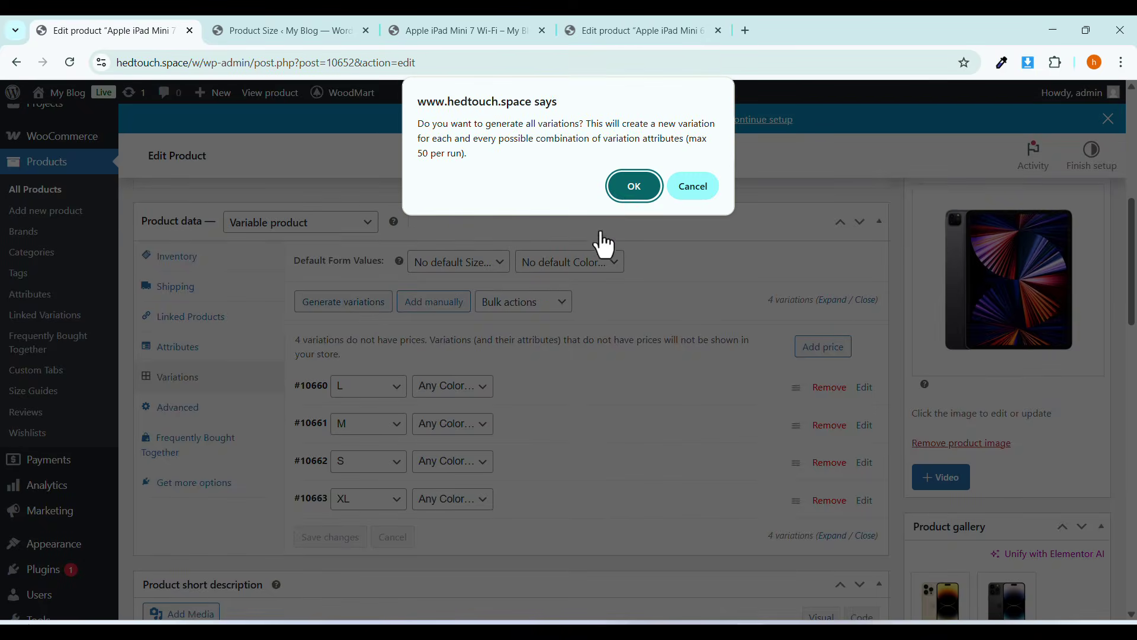
{"action": "left_click", "coordinate": [631, 184]}
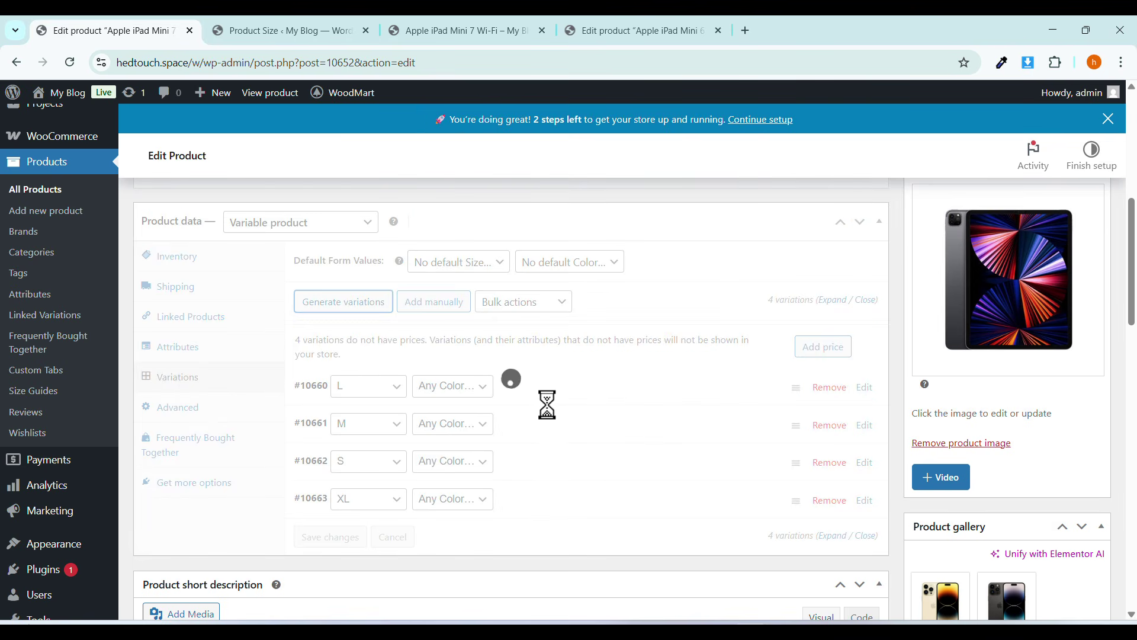
{"action": "scroll", "coordinate": [546, 437], "scroll_direction": "down", "scroll_amount": 4}
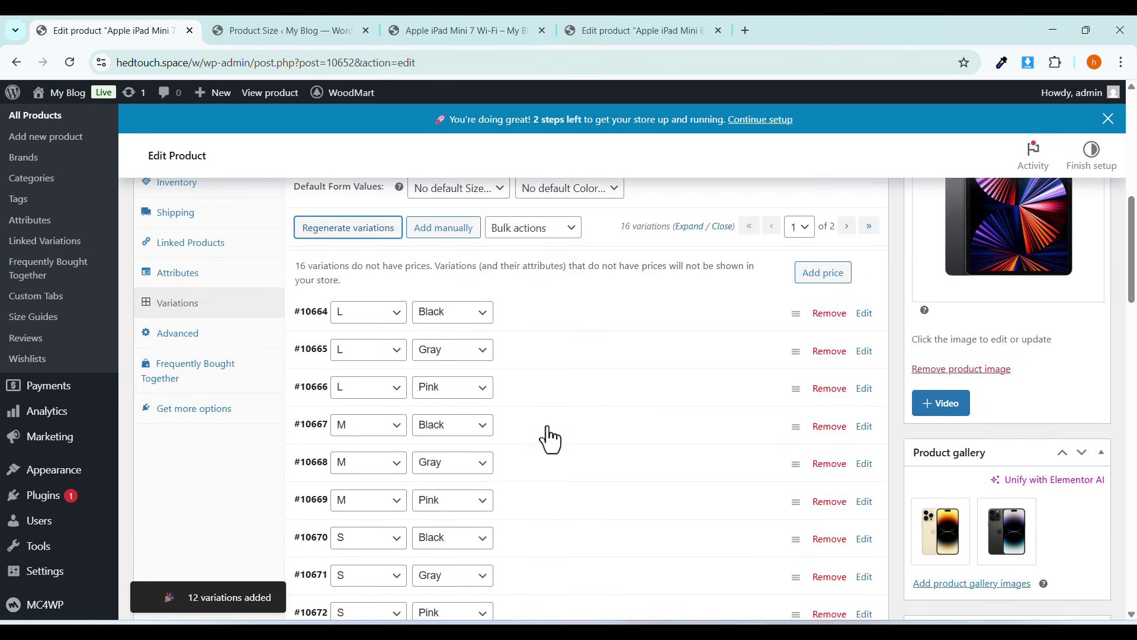
Look through the list of generated variations and open the settings of the L, Black variation.
{"action": "scroll", "coordinate": [549, 440], "scroll_direction": "down", "scroll_amount": 4}
{"action": "scroll", "coordinate": [547, 438], "scroll_direction": "up", "scroll_amount": 5}
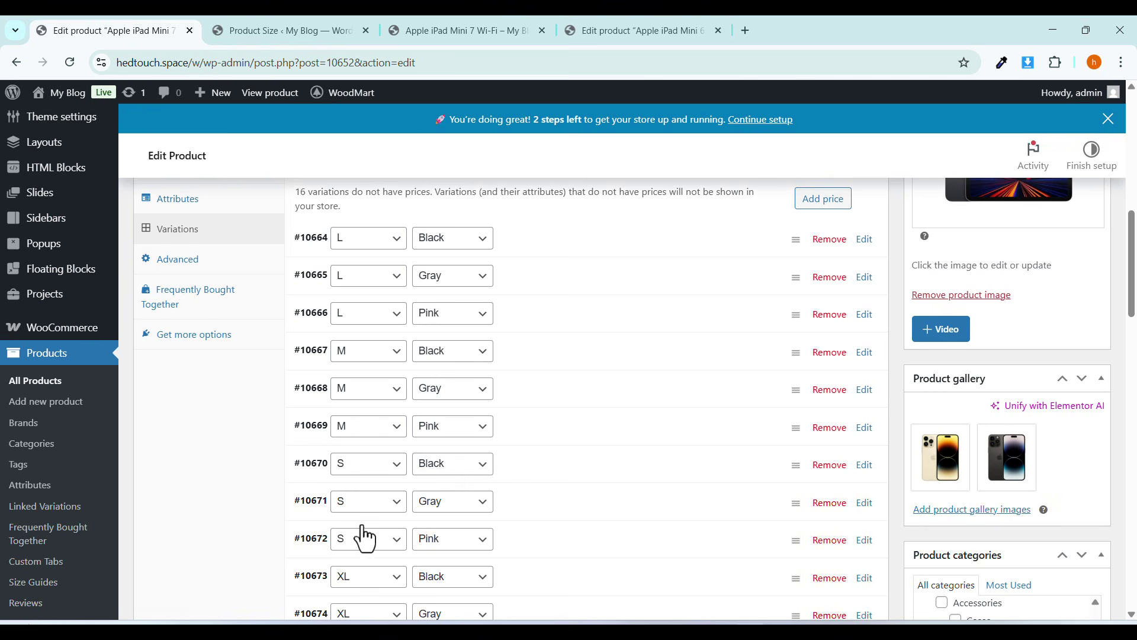
{"action": "scroll", "coordinate": [427, 536], "scroll_direction": "down", "scroll_amount": 1}
{"action": "scroll", "coordinate": [424, 444], "scroll_direction": "up", "scroll_amount": 2}
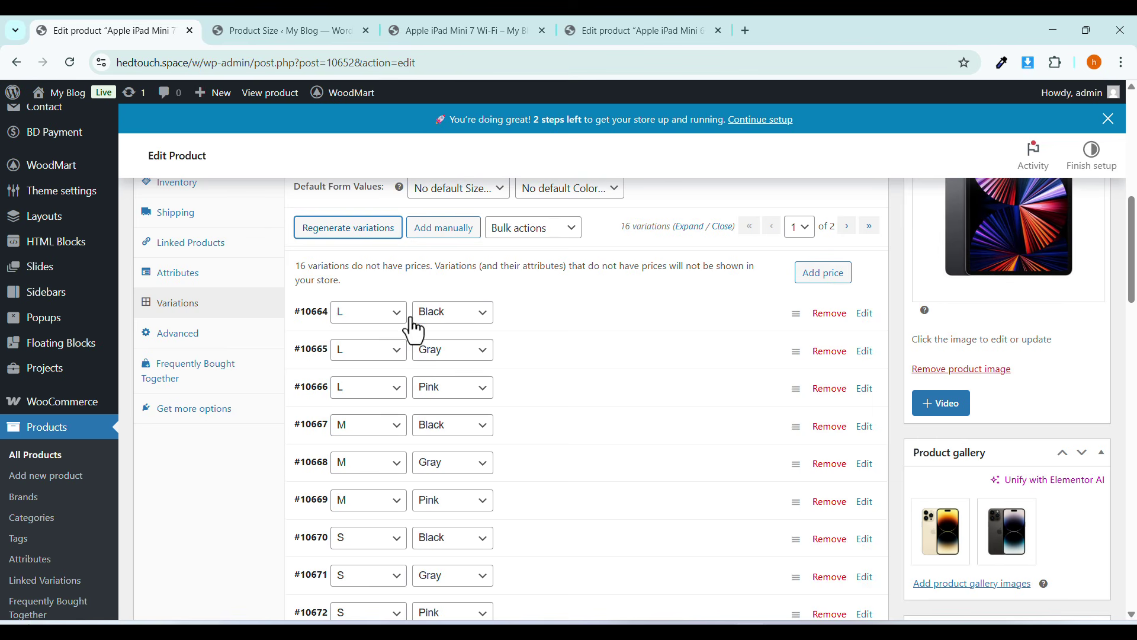
{"action": "left_click", "coordinate": [517, 318]}
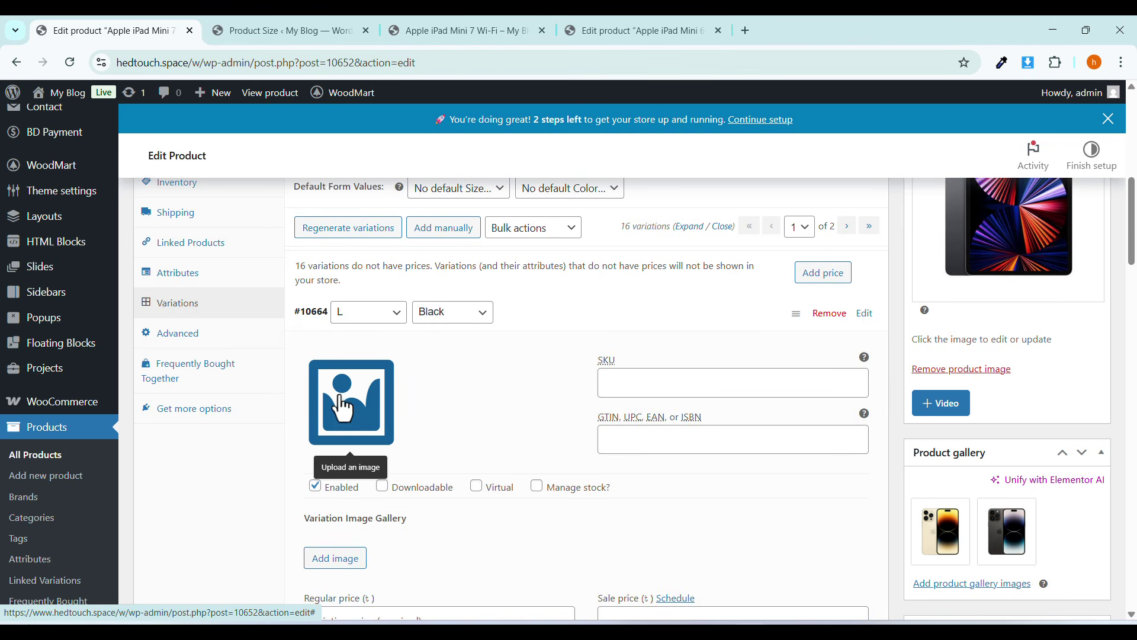
{"action": "scroll", "coordinate": [450, 493], "scroll_direction": "down", "scroll_amount": 1}
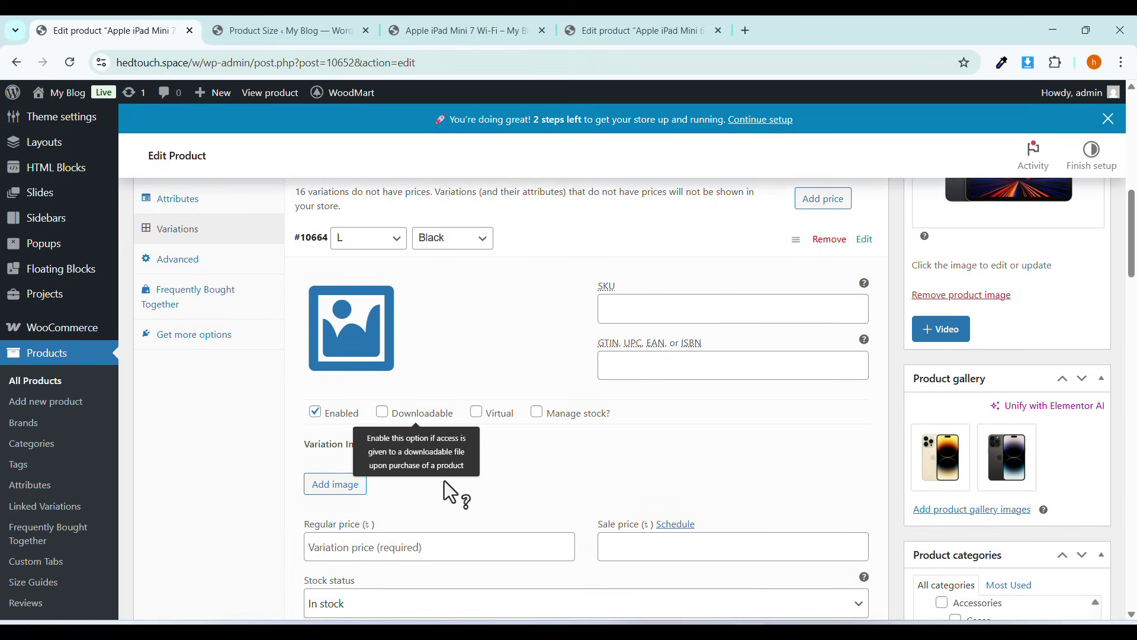
Close the Product Size and Apple iPad Mini 6 edit tabs and return to the L, Black variation's settings.
{"action": "scroll", "coordinate": [415, 494], "scroll_direction": "down", "scroll_amount": 1}
{"action": "left_click", "coordinate": [363, 472]}
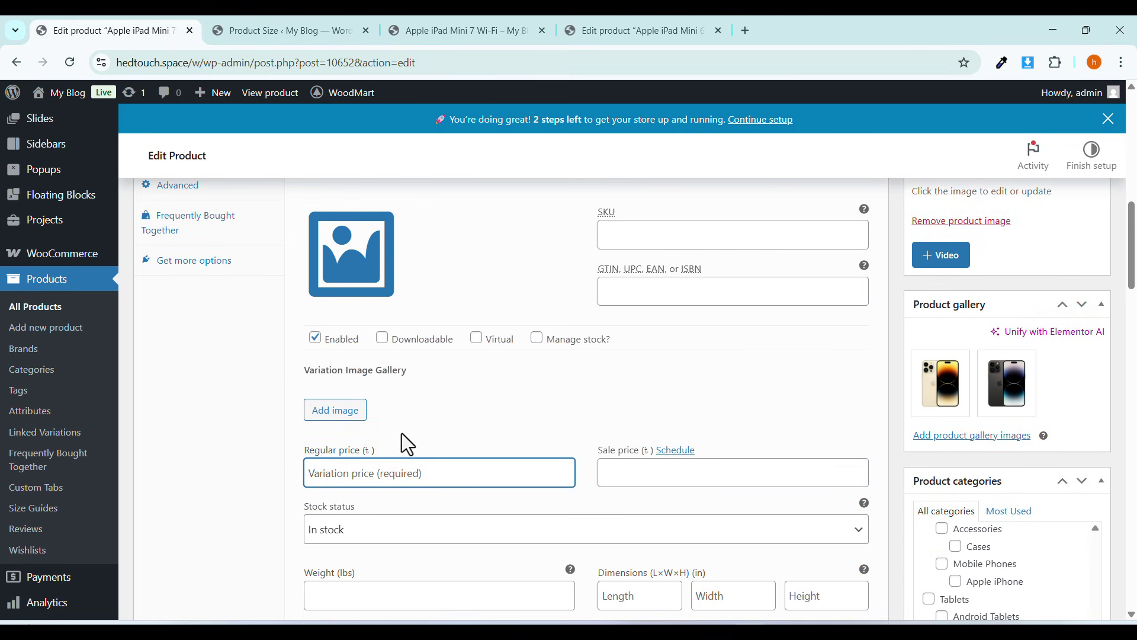
{"action": "left_click", "coordinate": [443, 29]}
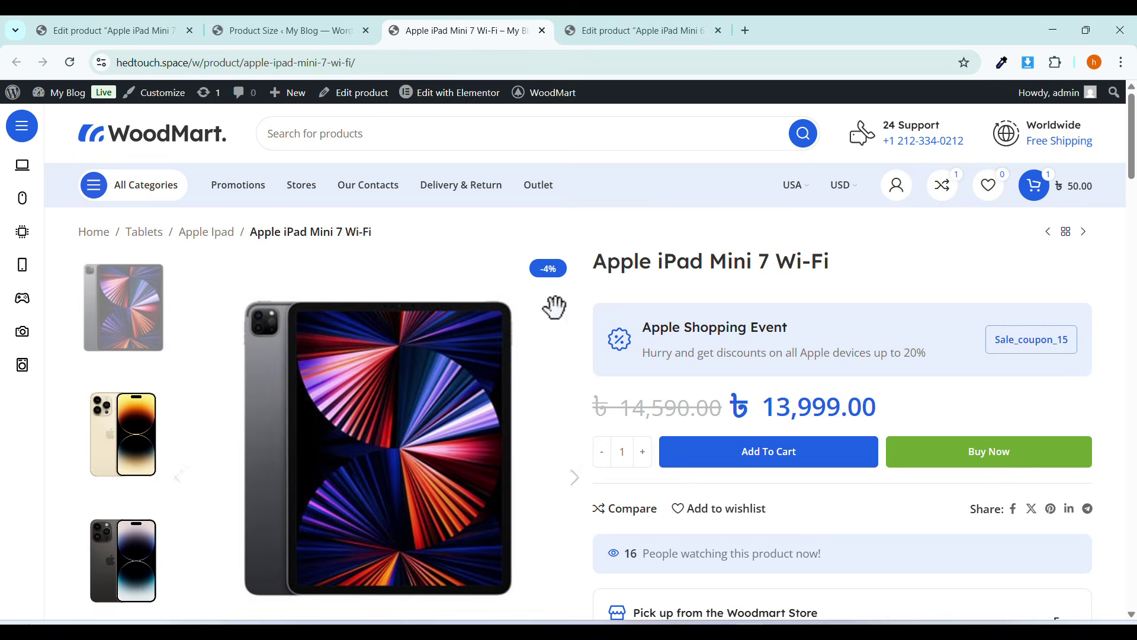
{"action": "left_click", "coordinate": [637, 29]}
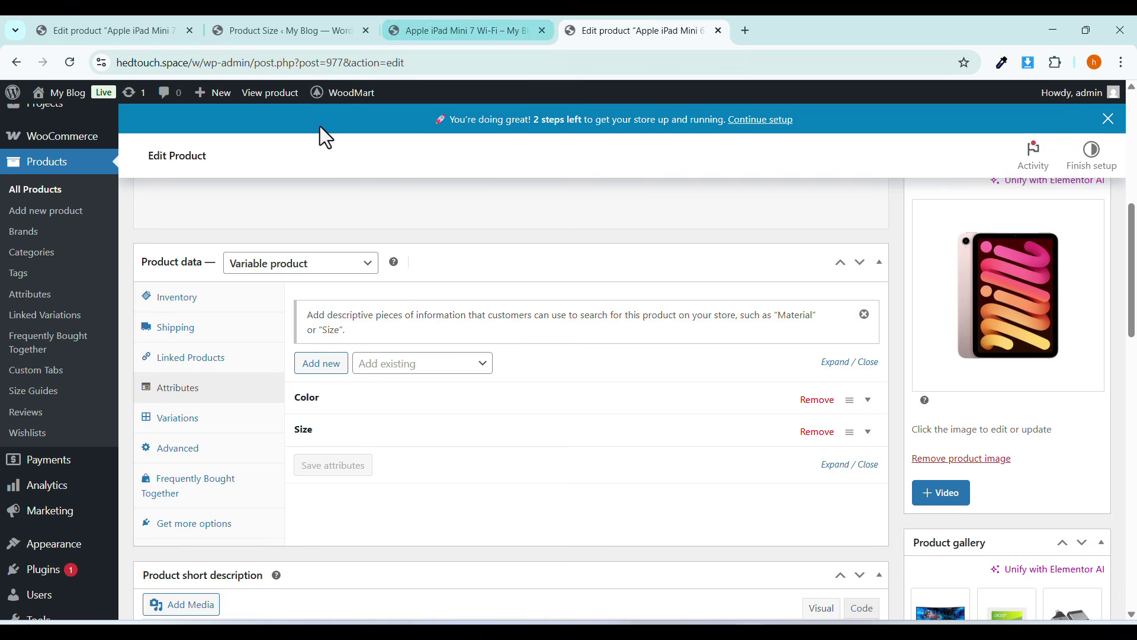
{"action": "left_click", "coordinate": [232, 33]}
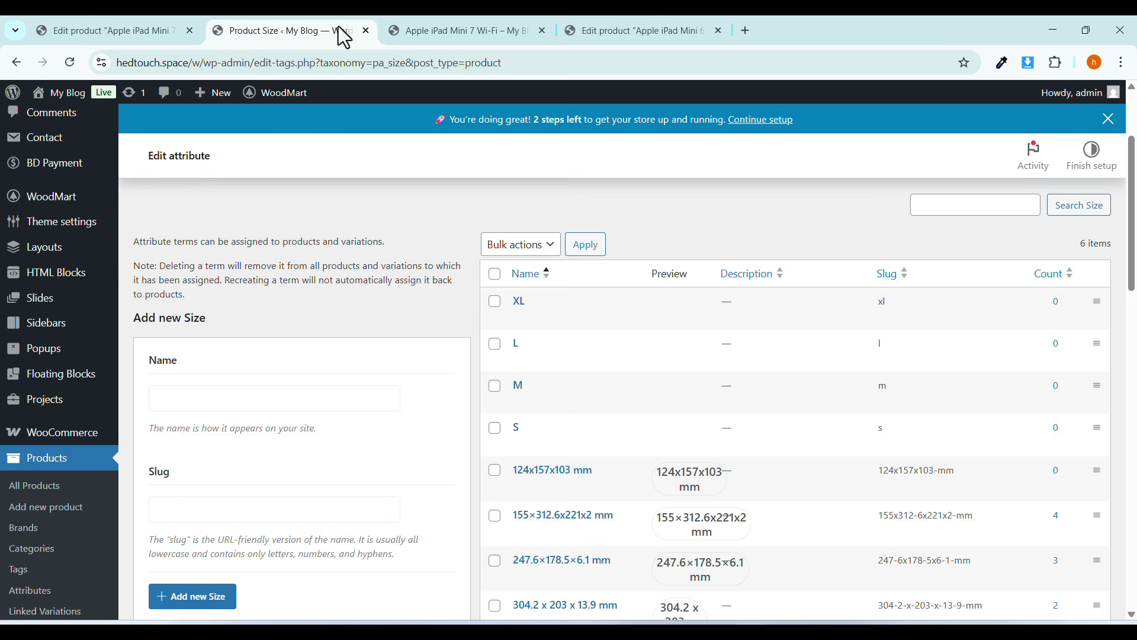
{"action": "left_click", "coordinate": [367, 31]}
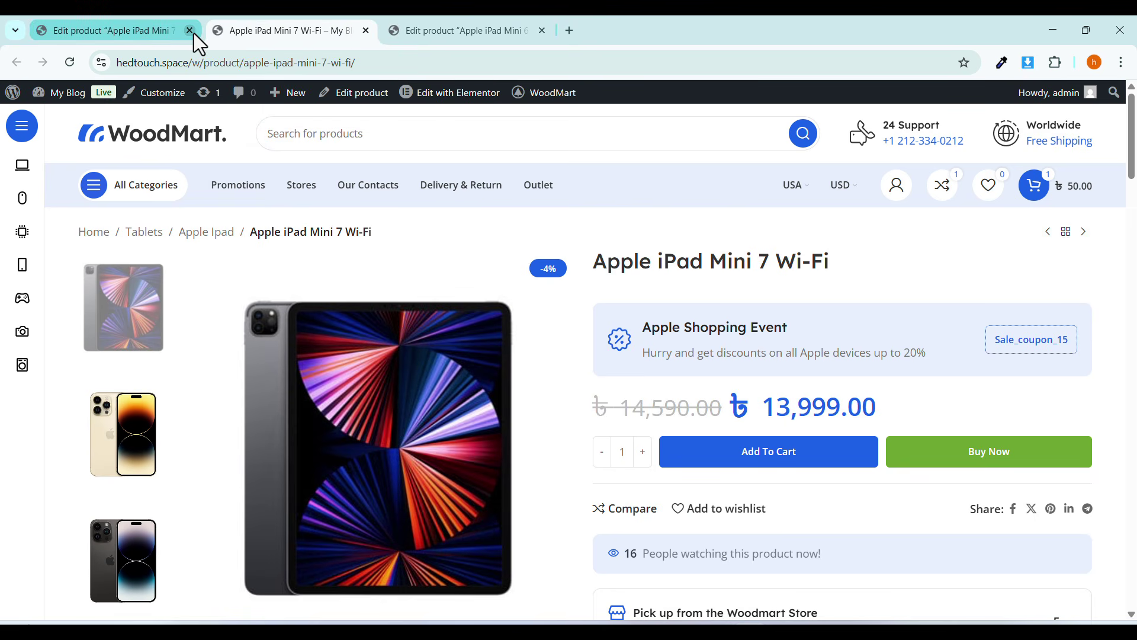
{"action": "left_click", "coordinate": [140, 26]}
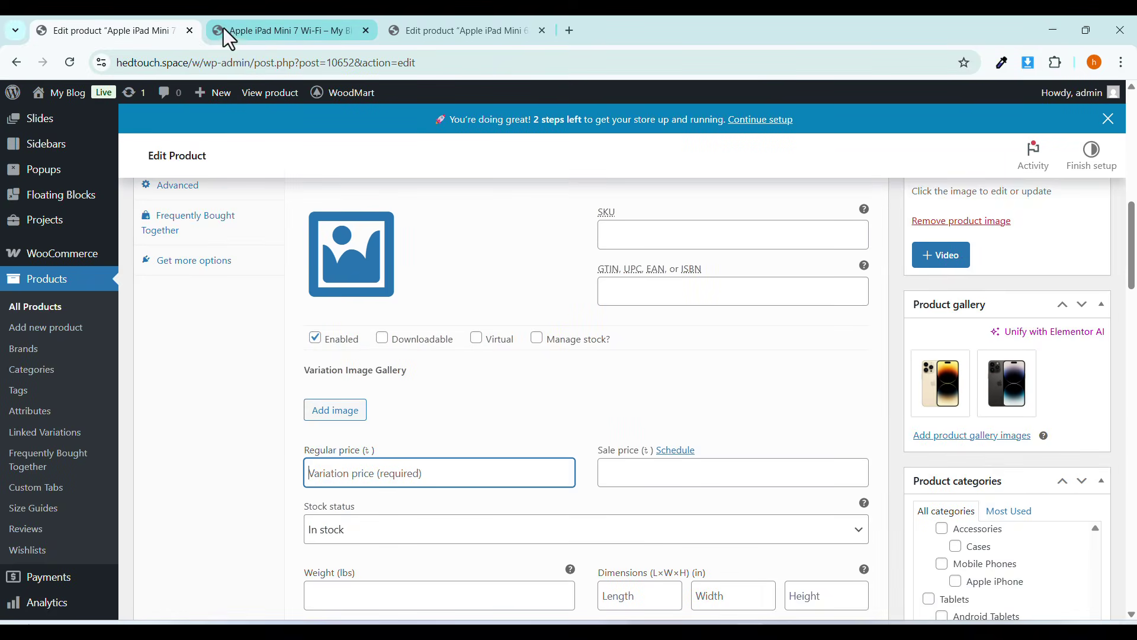
{"action": "left_click", "coordinate": [541, 31]}
{"action": "scroll", "coordinate": [380, 457], "scroll_direction": "up", "scroll_amount": 1}
{"action": "scroll", "coordinate": [381, 456], "scroll_direction": "down", "scroll_amount": 1}
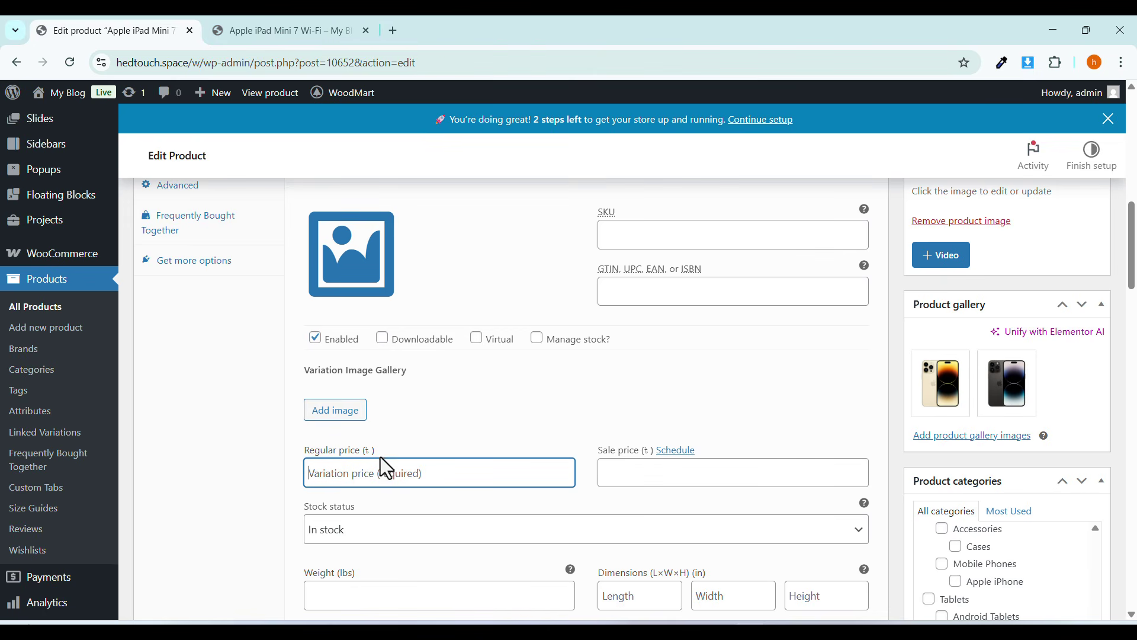
Try apple-iphone-14-pro-max-gold-4.jpg from the media library as the L, Black variation's image.
{"action": "left_click", "coordinate": [343, 291]}
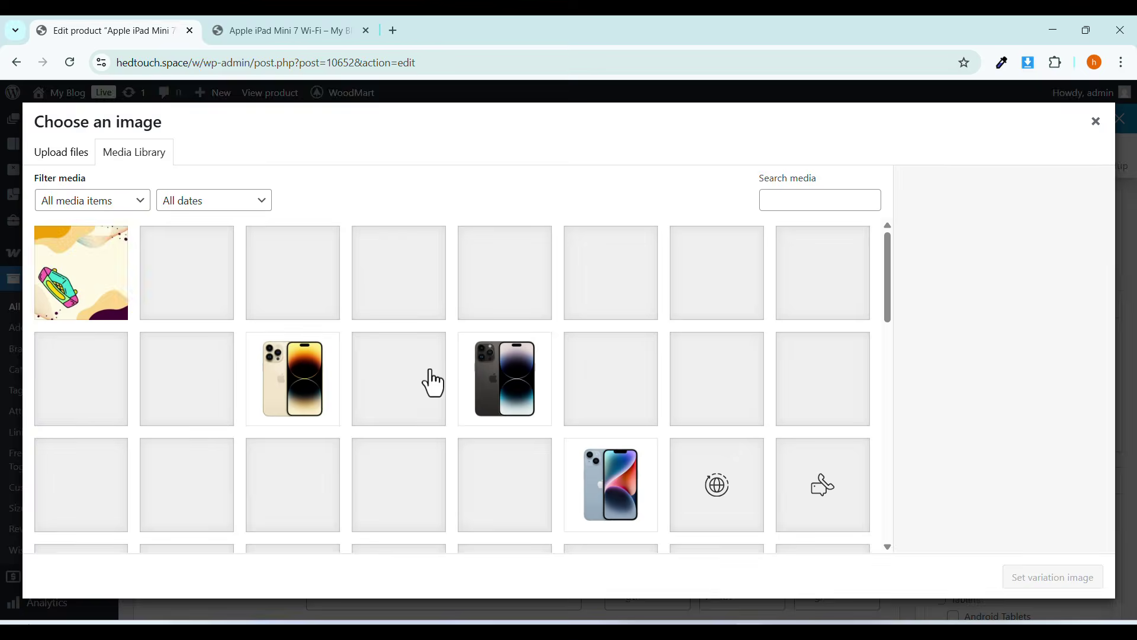
{"action": "left_click", "coordinate": [292, 394]}
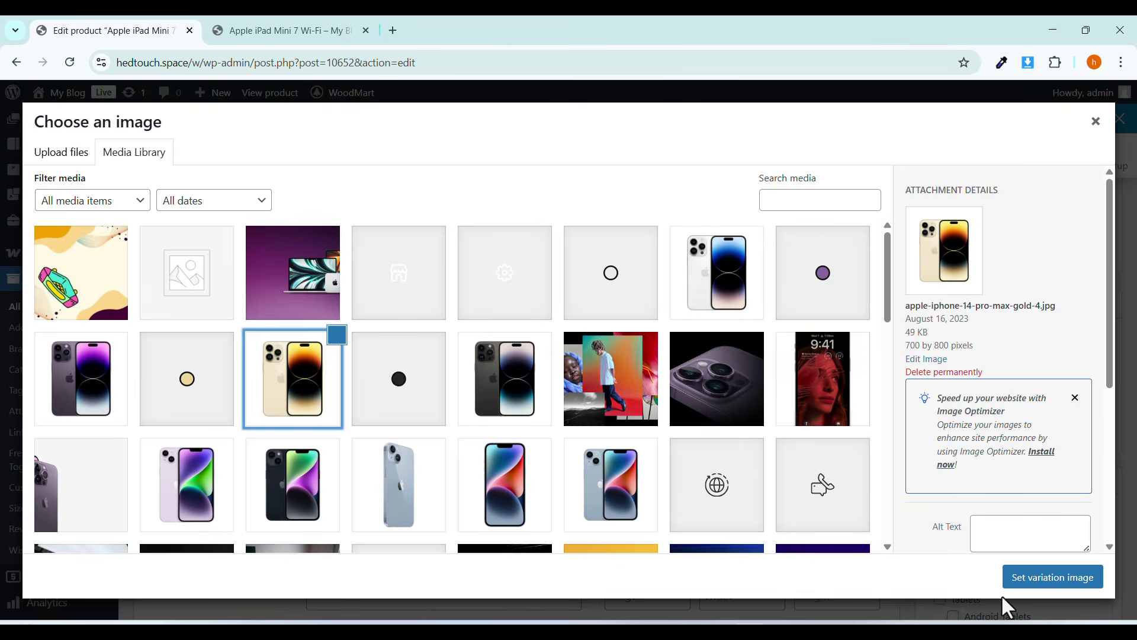
{"action": "left_click", "coordinate": [1018, 583]}
Replace the L, Black variation's image with the black iPhone 14 Pro Max picture and collapse the variation.
{"action": "scroll", "coordinate": [493, 407], "scroll_direction": "up", "scroll_amount": 2}
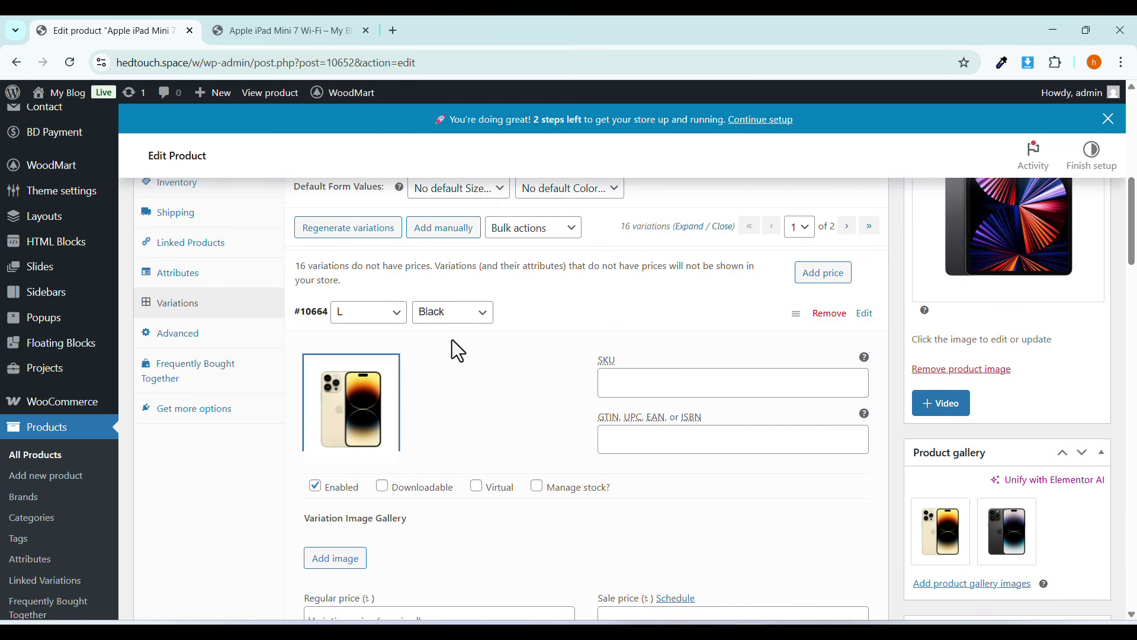
{"action": "left_click", "coordinate": [349, 402]}
{"action": "left_click", "coordinate": [345, 403]}
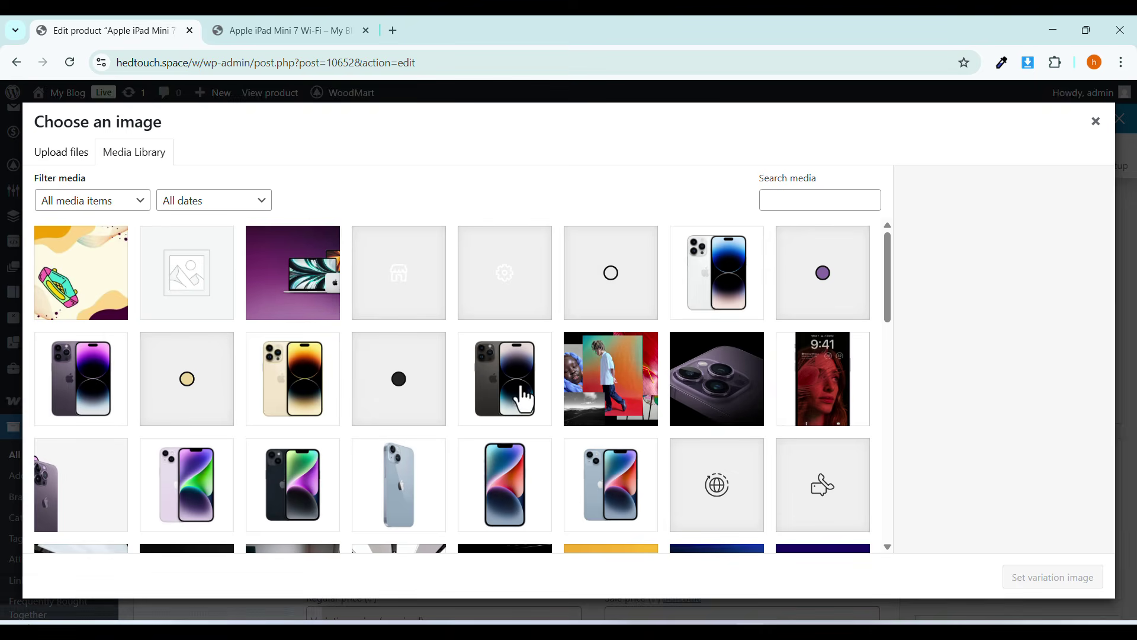
{"action": "left_click", "coordinate": [518, 396]}
{"action": "left_click", "coordinate": [1048, 581]}
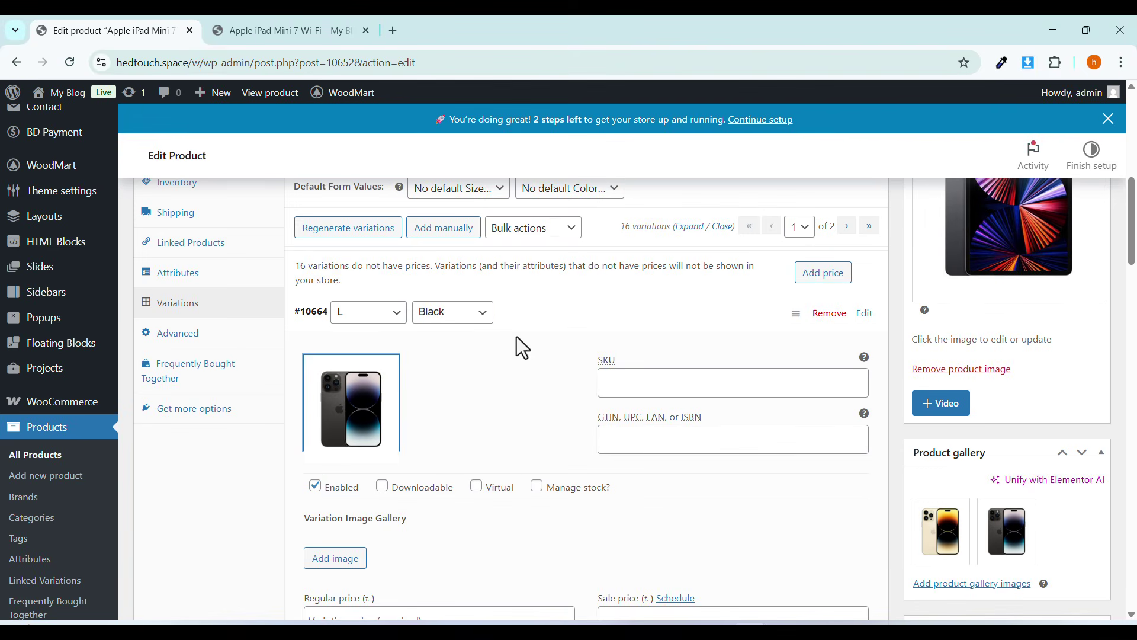
{"action": "left_click", "coordinate": [459, 337]}
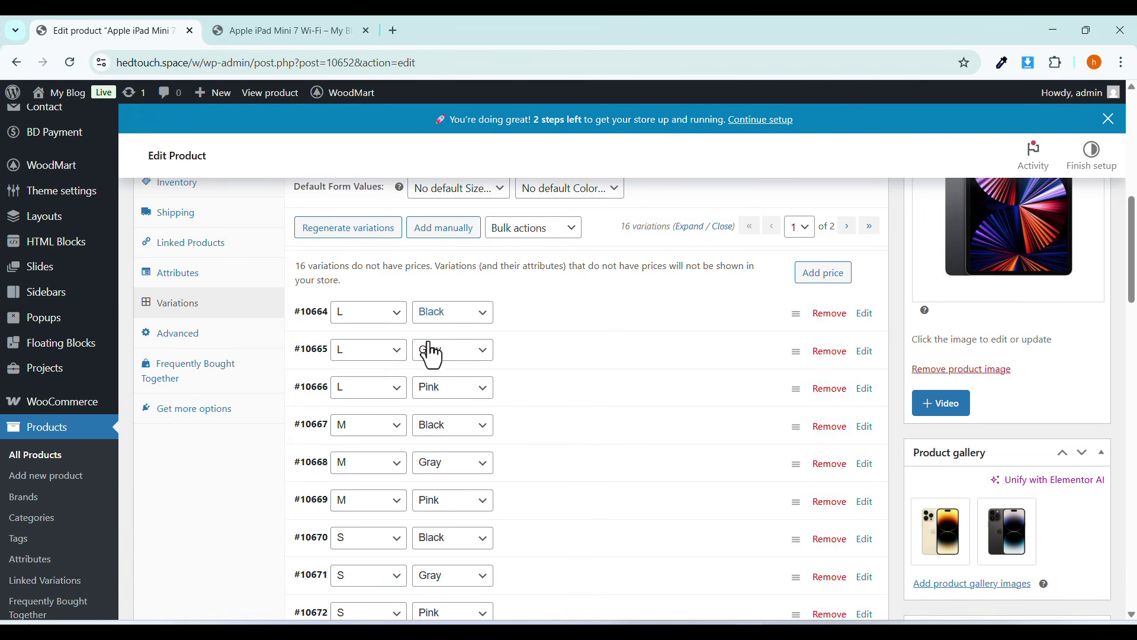
Set the L, Pink variation's image to apple-iphone-14-pro-max-gold-4.jpg and collapse the variation.
{"action": "left_click", "coordinate": [505, 392]}
{"action": "left_click", "coordinate": [361, 501]}
{"action": "left_click", "coordinate": [302, 382]}
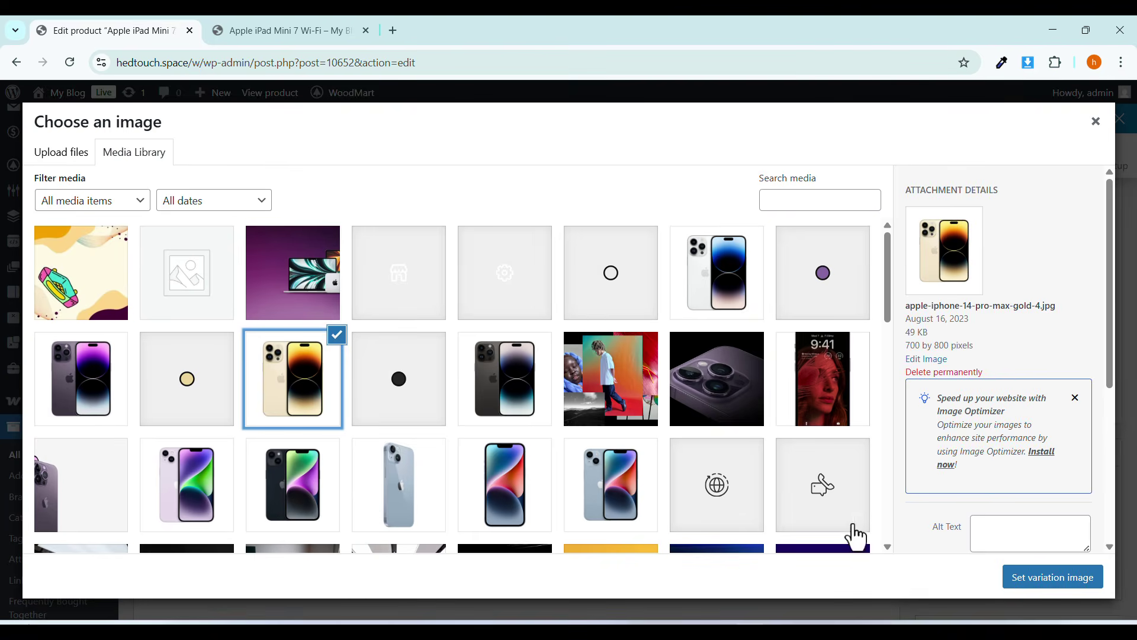
{"action": "left_click", "coordinate": [1022, 571]}
{"action": "left_click", "coordinate": [513, 386]}
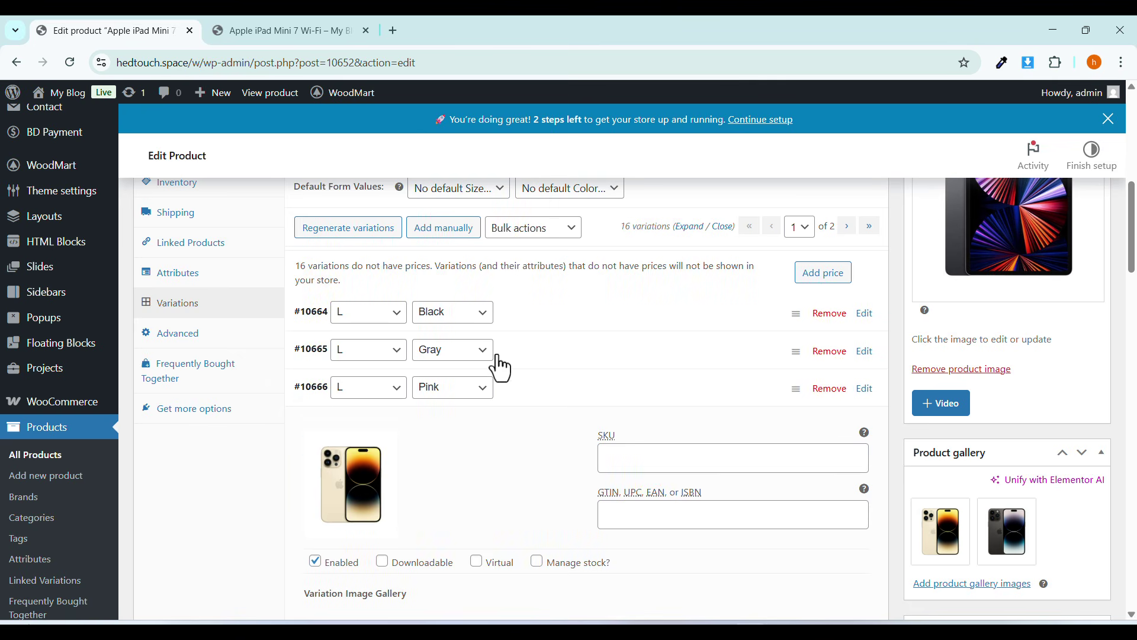
Set the L, Gray variation's image to the white iPhone Pro picture with the blue screen.
{"action": "left_click", "coordinate": [499, 345]}
{"action": "left_click", "coordinate": [390, 439]}
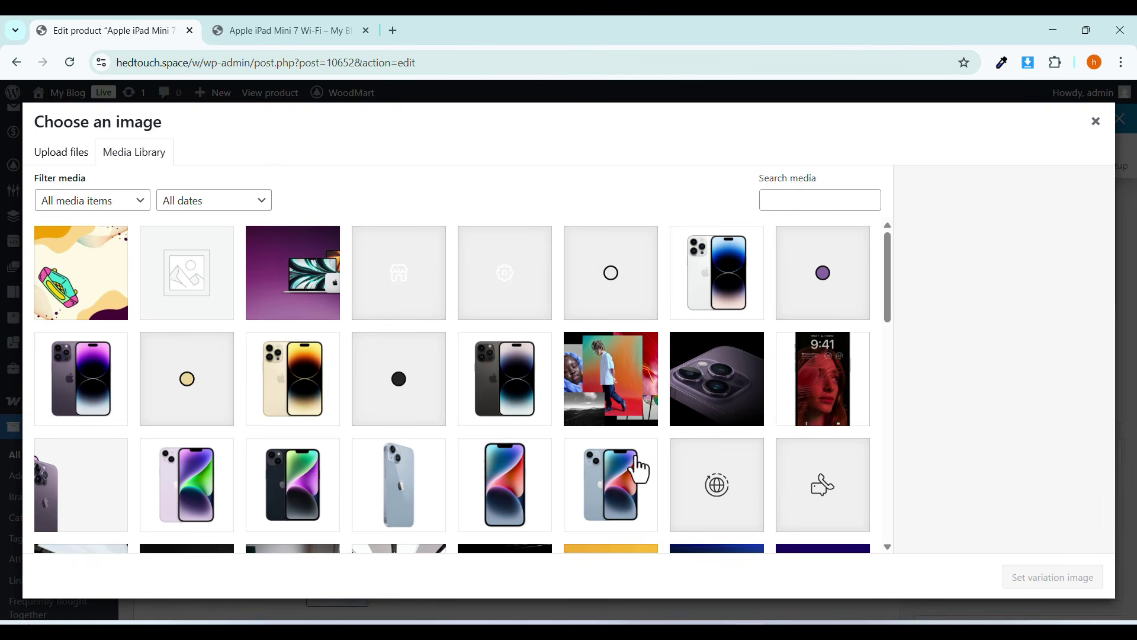
{"action": "left_click", "coordinate": [705, 272]}
{"action": "left_click", "coordinate": [1031, 584]}
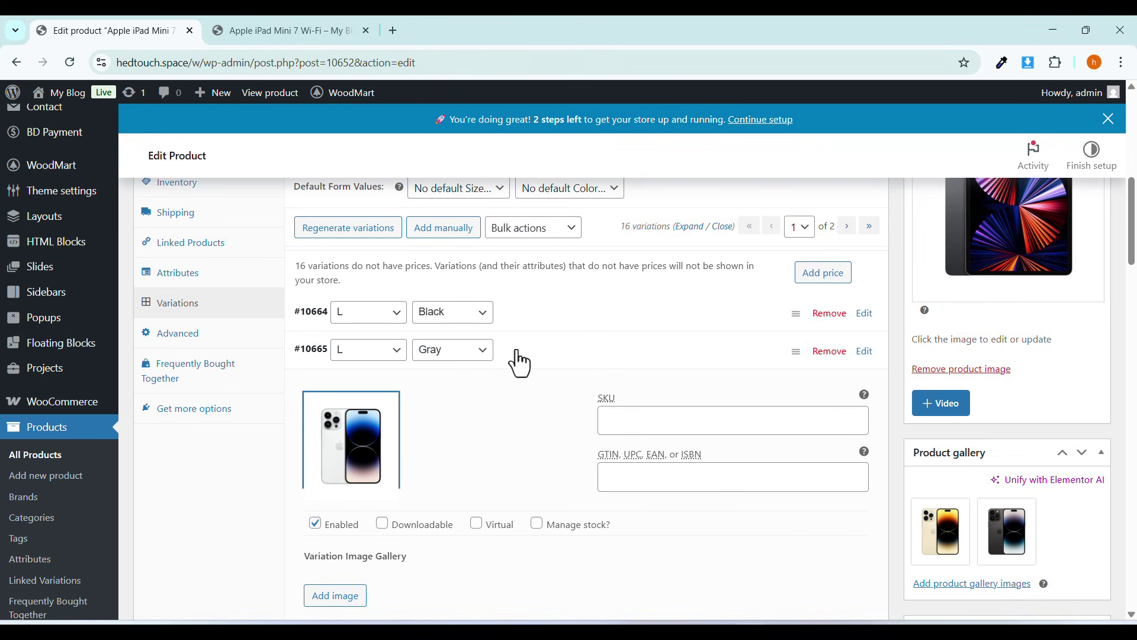
Set the L, Gray variation's regular price to 5000 and collapse the variation.
{"action": "scroll", "coordinate": [480, 470], "scroll_direction": "down", "scroll_amount": 1}
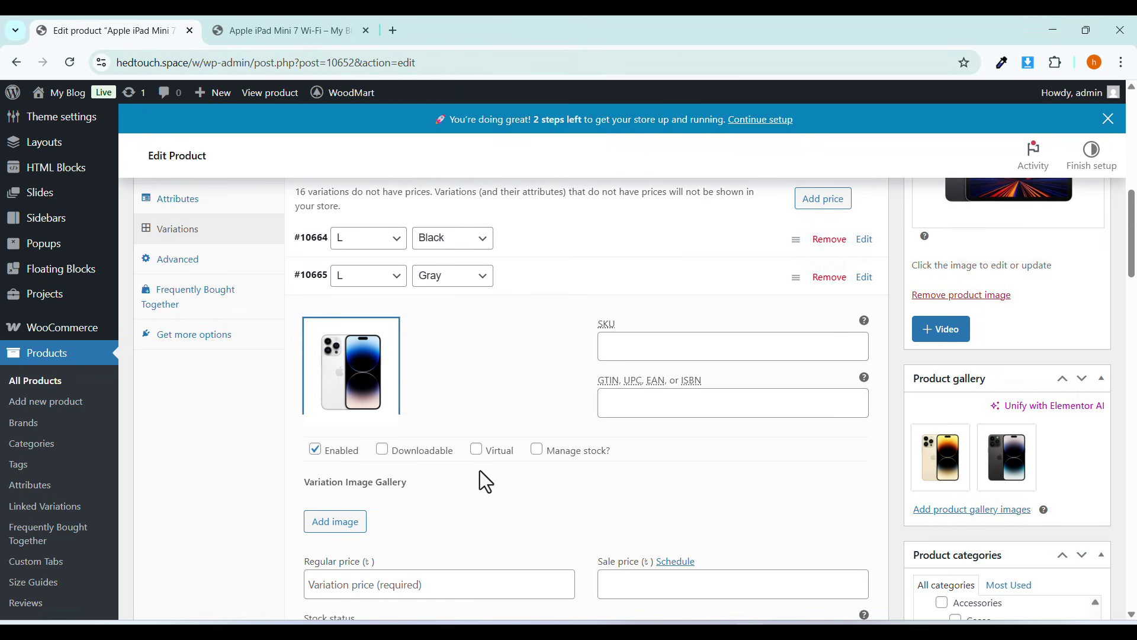
{"action": "scroll", "coordinate": [402, 503], "scroll_direction": "down", "scroll_amount": 1}
{"action": "left_click", "coordinate": [372, 519]}
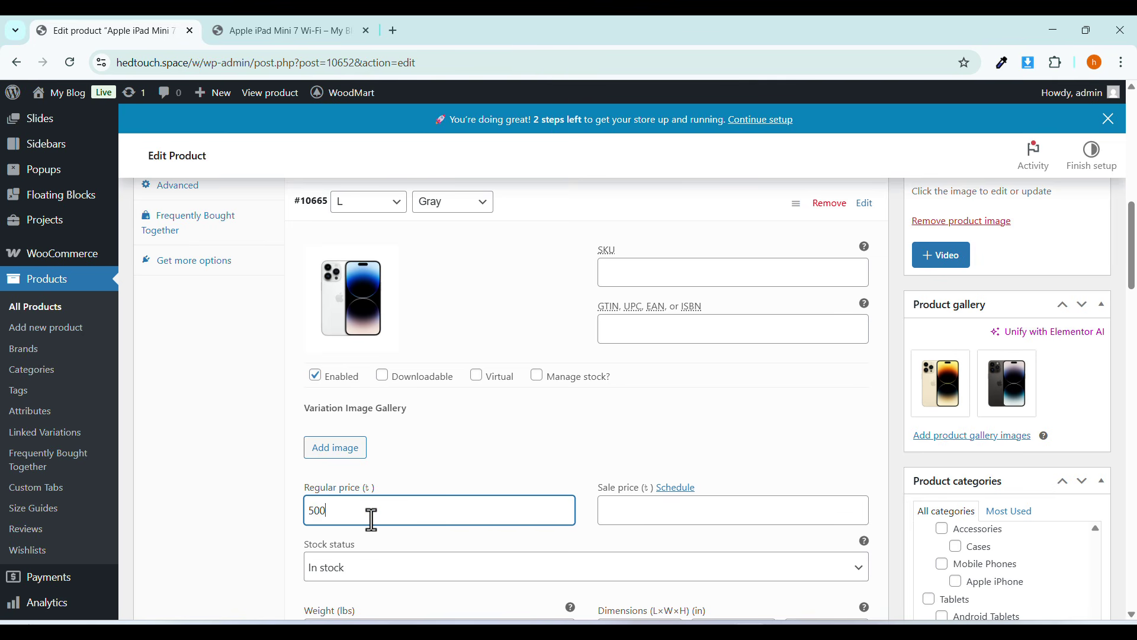
{"action": "scroll", "coordinate": [371, 520], "scroll_direction": "up", "scroll_amount": 1}
{"action": "type", "text": "0"}
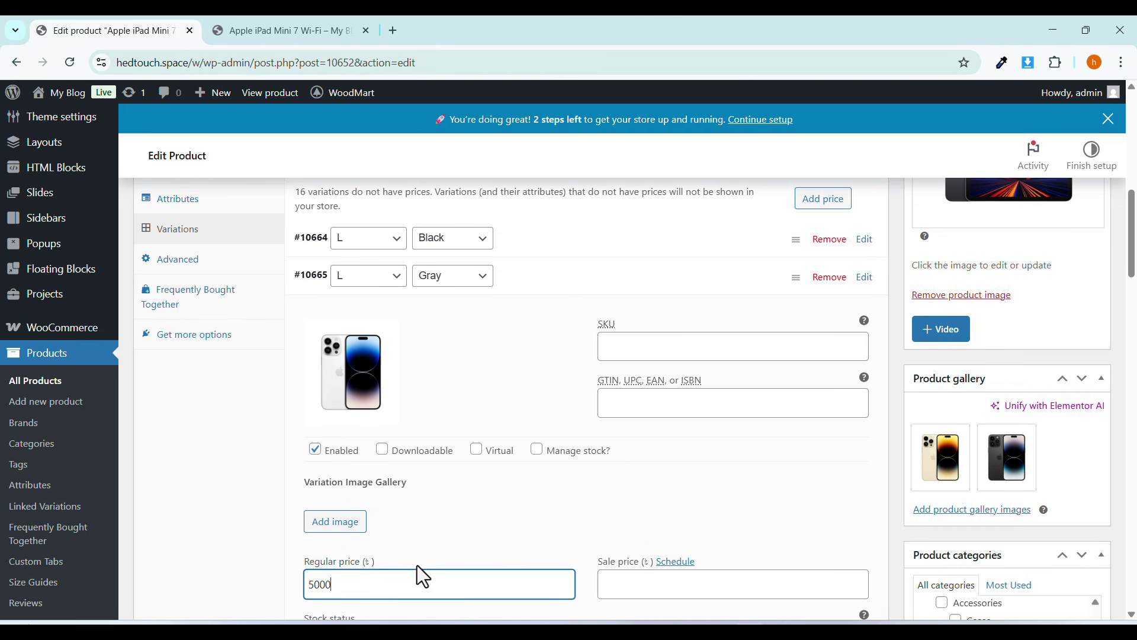
{"action": "left_click", "coordinate": [558, 271]}
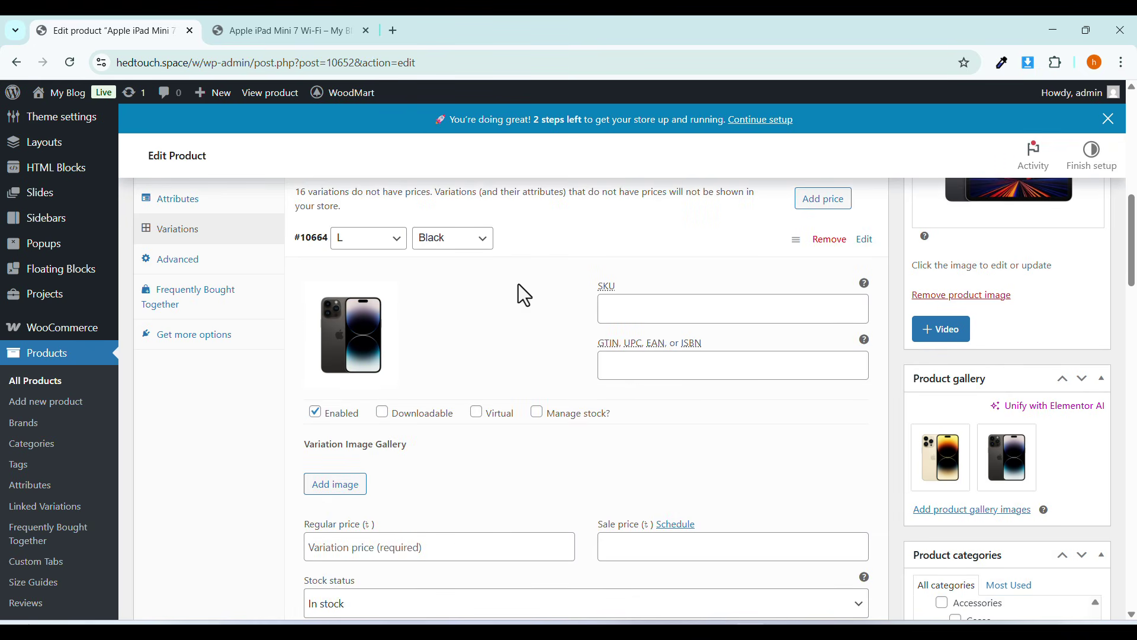
Enter a regular price for the L, Black variation and set the L, Pink variation's regular price to 6500.
{"action": "left_click", "coordinate": [389, 548]}
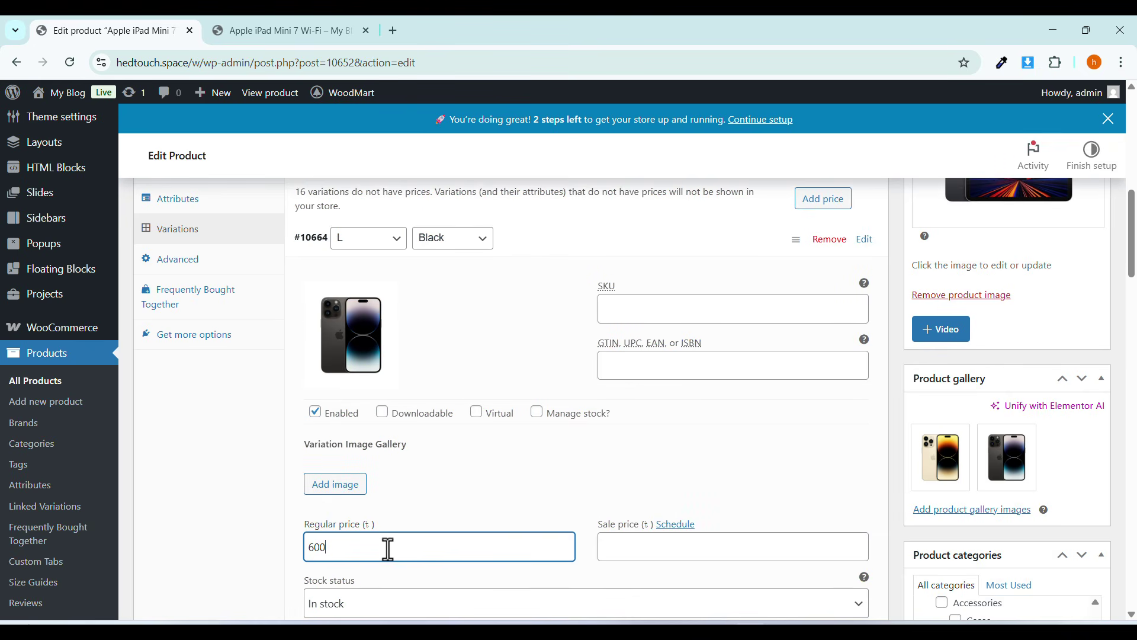
{"action": "left_click", "coordinate": [536, 249]}
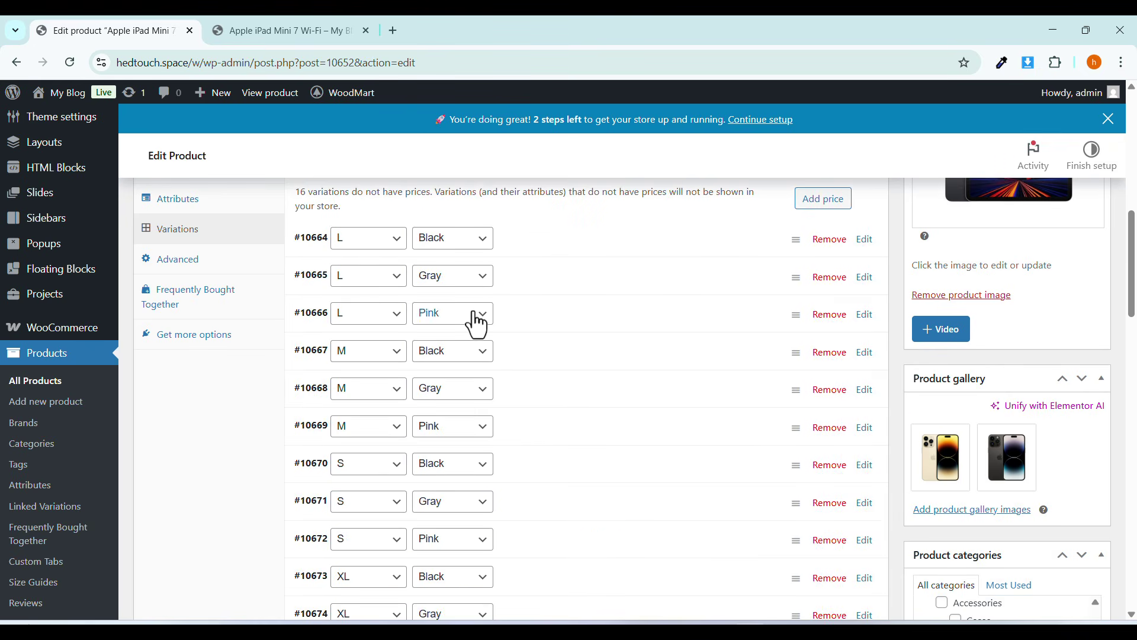
{"action": "left_click", "coordinate": [509, 312]}
{"action": "scroll", "coordinate": [326, 603], "scroll_direction": "down", "scroll_amount": 1}
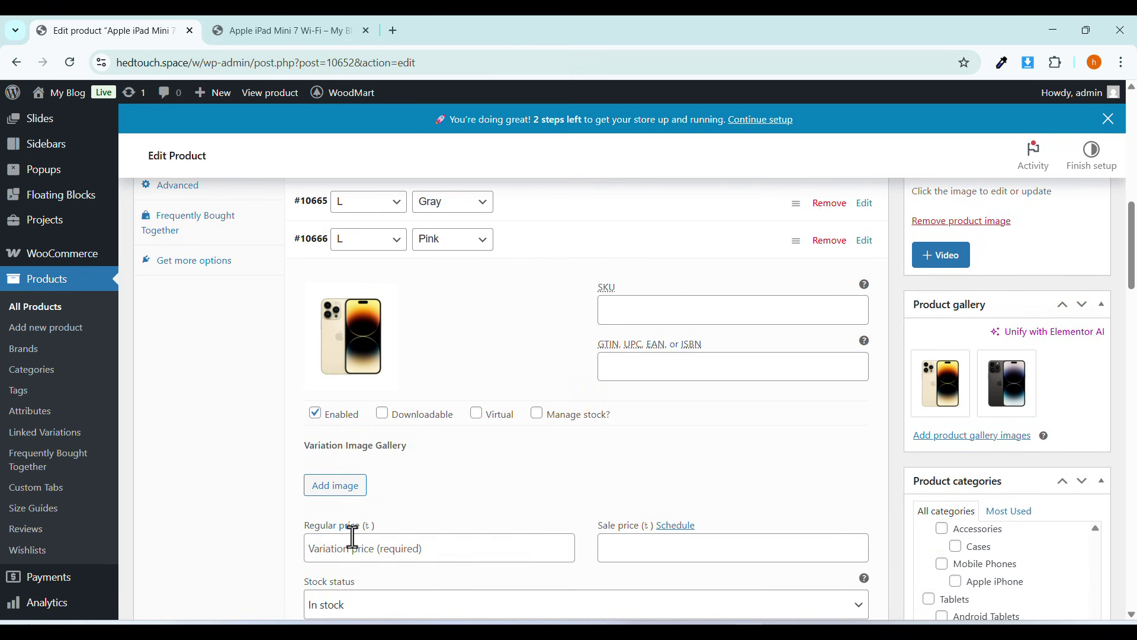
{"action": "left_click", "coordinate": [353, 536]}
{"action": "scroll", "coordinate": [353, 536], "scroll_direction": "up", "scroll_amount": 2}
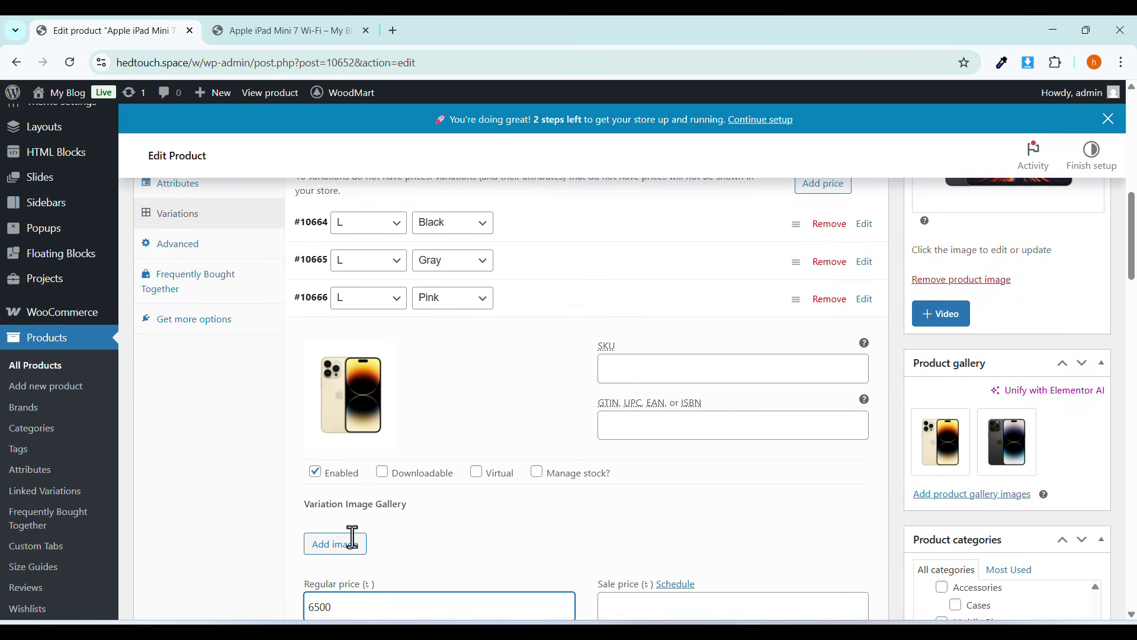
{"action": "left_click", "coordinate": [602, 392]}
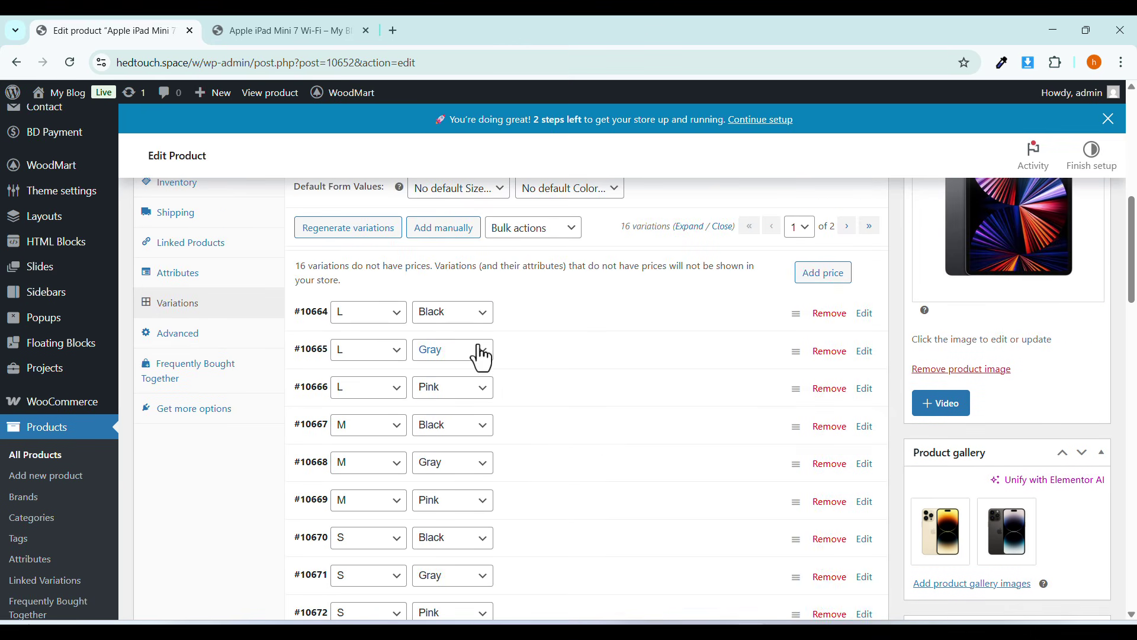
Check the L, Pink variation's settings, then review the bulk actions available for variations and the variation list.
{"action": "left_click", "coordinate": [533, 398]}
{"action": "scroll", "coordinate": [425, 463], "scroll_direction": "down", "scroll_amount": 2}
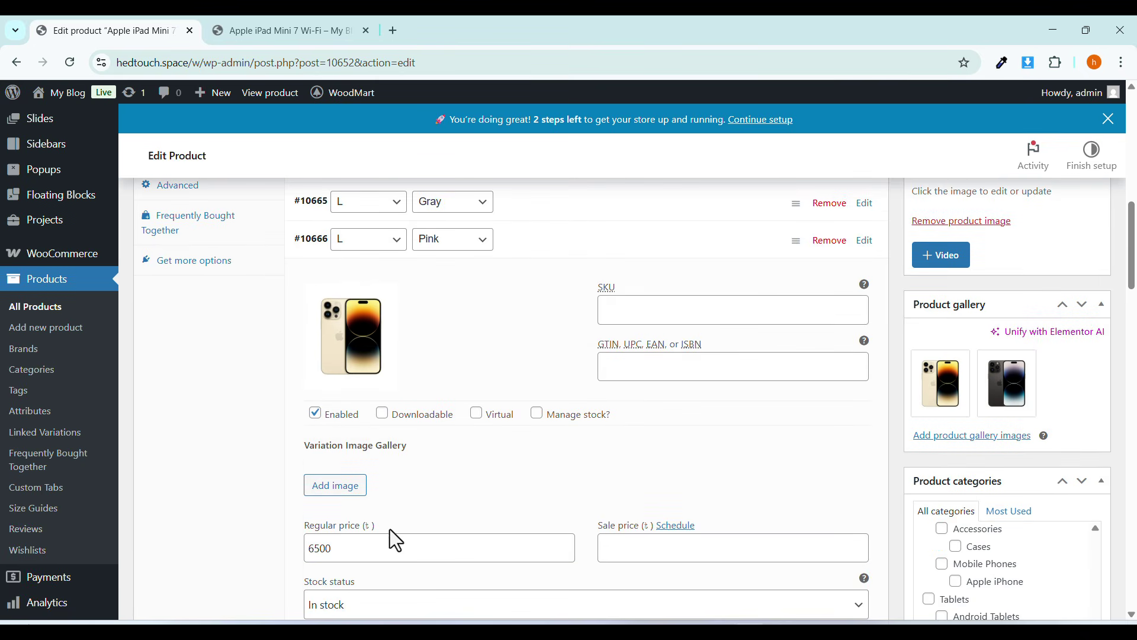
{"action": "scroll", "coordinate": [390, 528], "scroll_direction": "up", "scroll_amount": 2}
{"action": "left_click", "coordinate": [520, 404]}
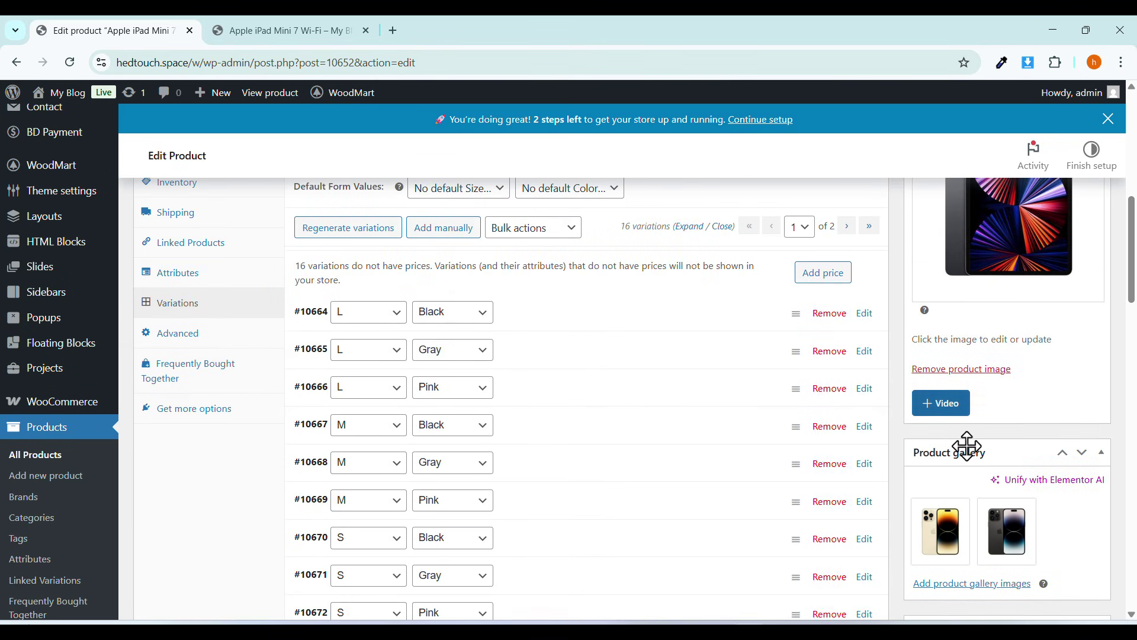
{"action": "scroll", "coordinate": [966, 447], "scroll_direction": "up", "scroll_amount": 3}
{"action": "scroll", "coordinate": [966, 446], "scroll_direction": "up", "scroll_amount": 1}
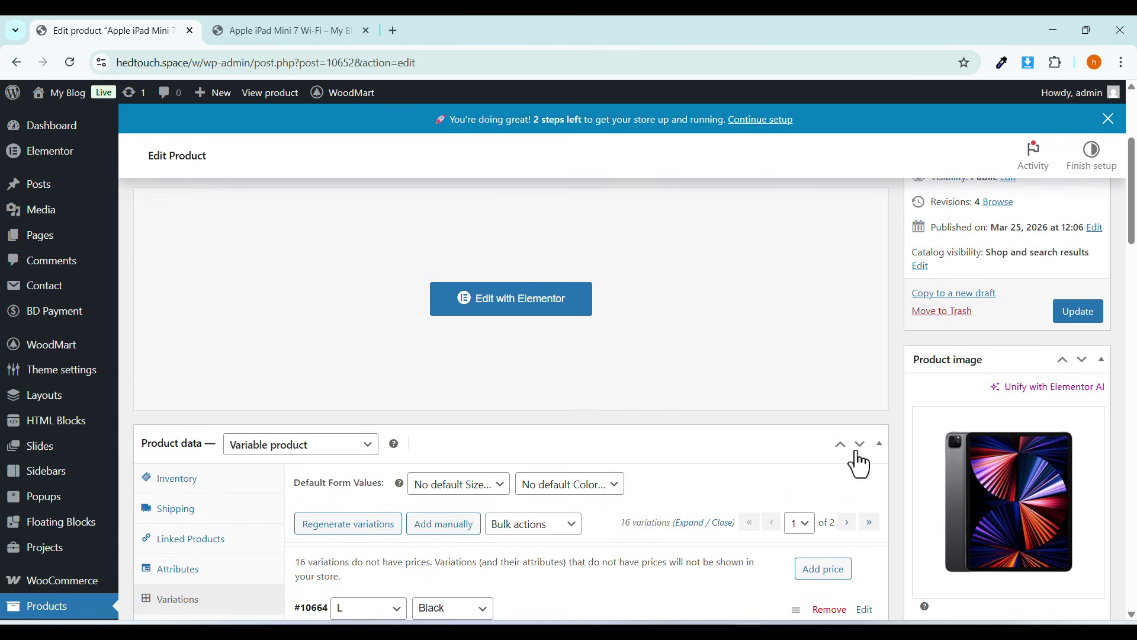
{"action": "scroll", "coordinate": [858, 461], "scroll_direction": "down", "scroll_amount": 3}
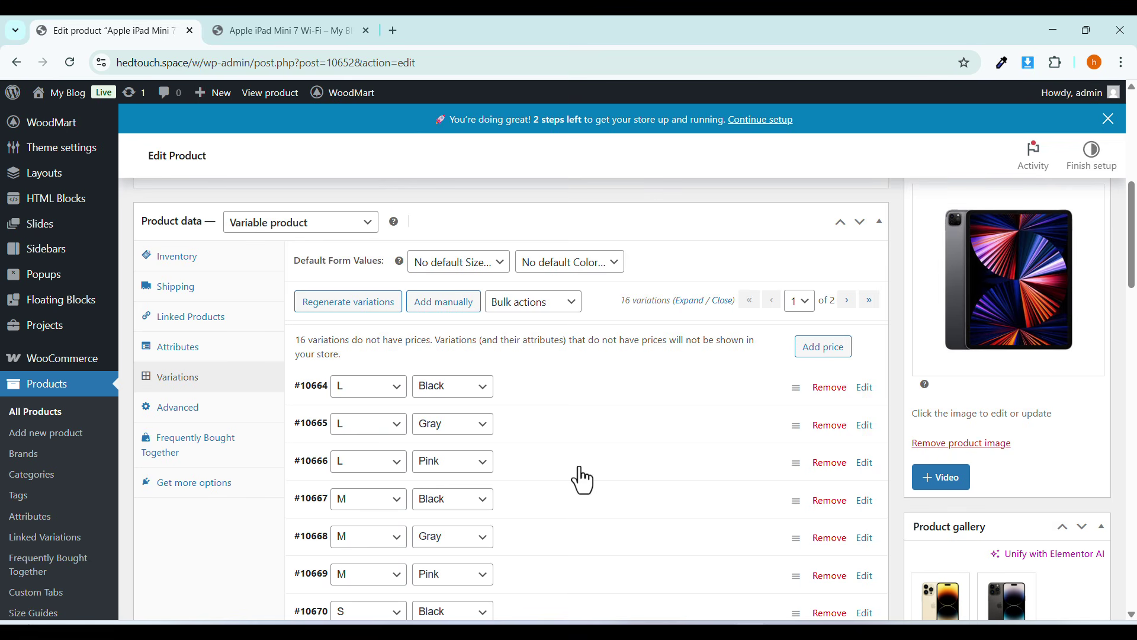
{"action": "left_click", "coordinate": [504, 314]}
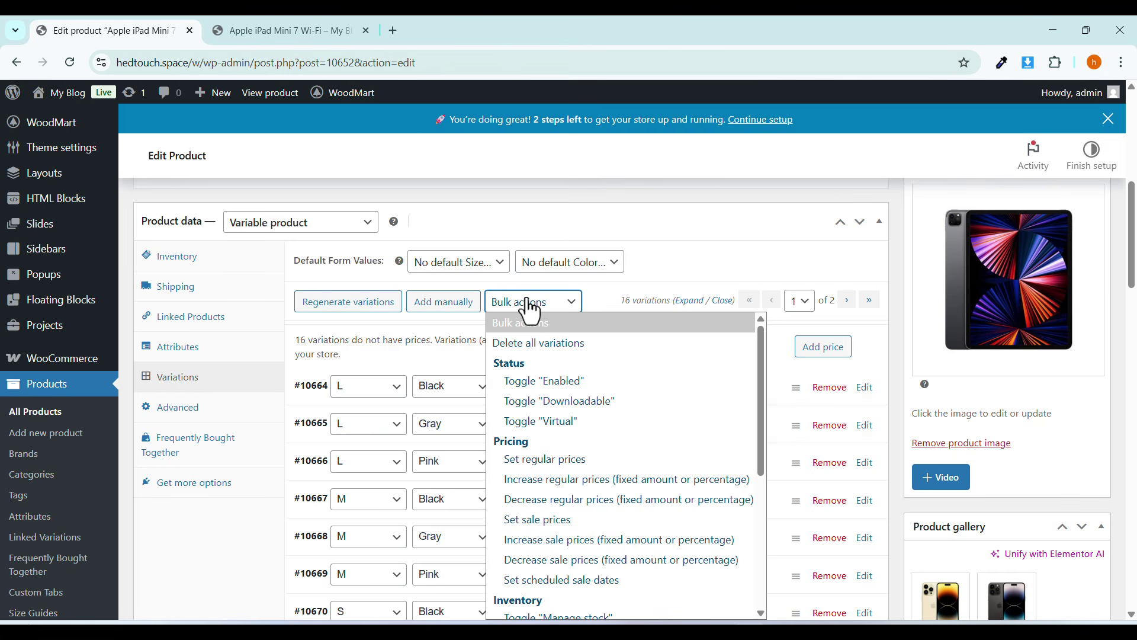
{"action": "left_click", "coordinate": [528, 313]}
{"action": "scroll", "coordinate": [468, 474], "scroll_direction": "down", "scroll_amount": 9}
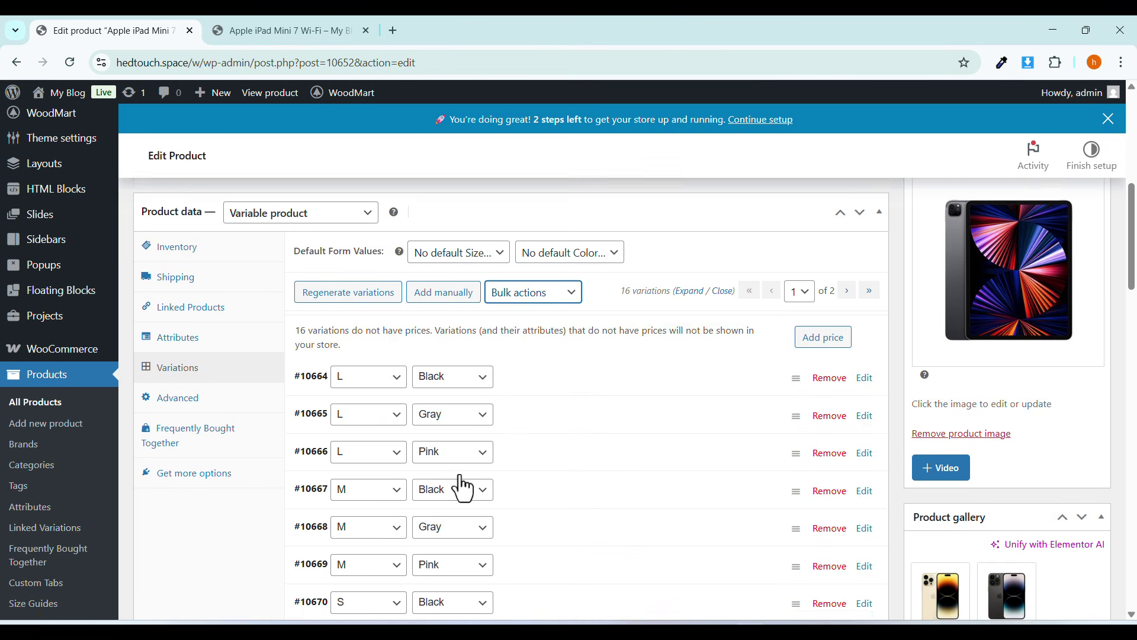
{"action": "scroll", "coordinate": [468, 531], "scroll_direction": "up", "scroll_amount": 4}
{"action": "scroll", "coordinate": [468, 532], "scroll_direction": "up", "scroll_amount": 5}
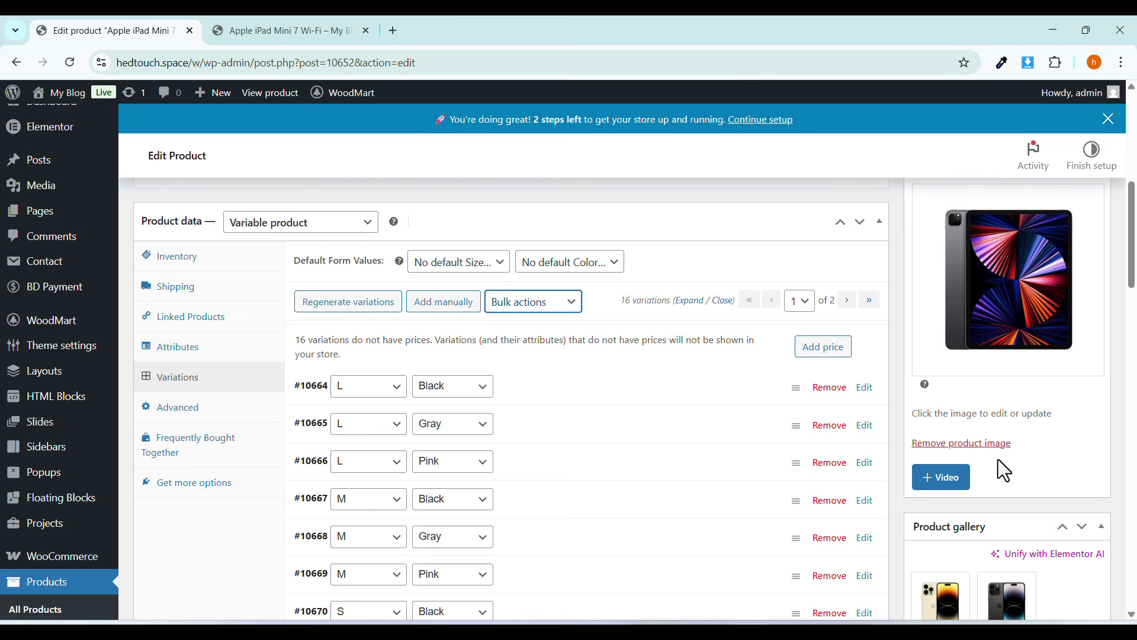
Publish the Apple iPad Mini 7 Wi-Fi product, open its store page, and close the duplicate product page tab.
{"action": "scroll", "coordinate": [1004, 471], "scroll_direction": "up", "scroll_amount": 5}
{"action": "left_click", "coordinate": [1079, 388]}
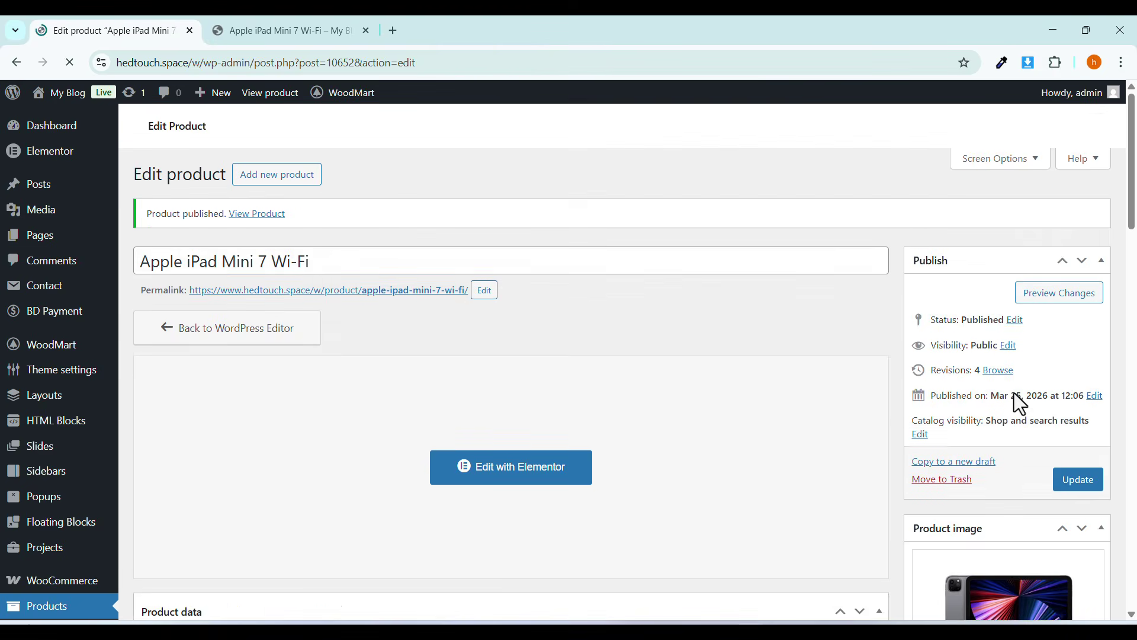
{"action": "right_click", "coordinate": [279, 358]}
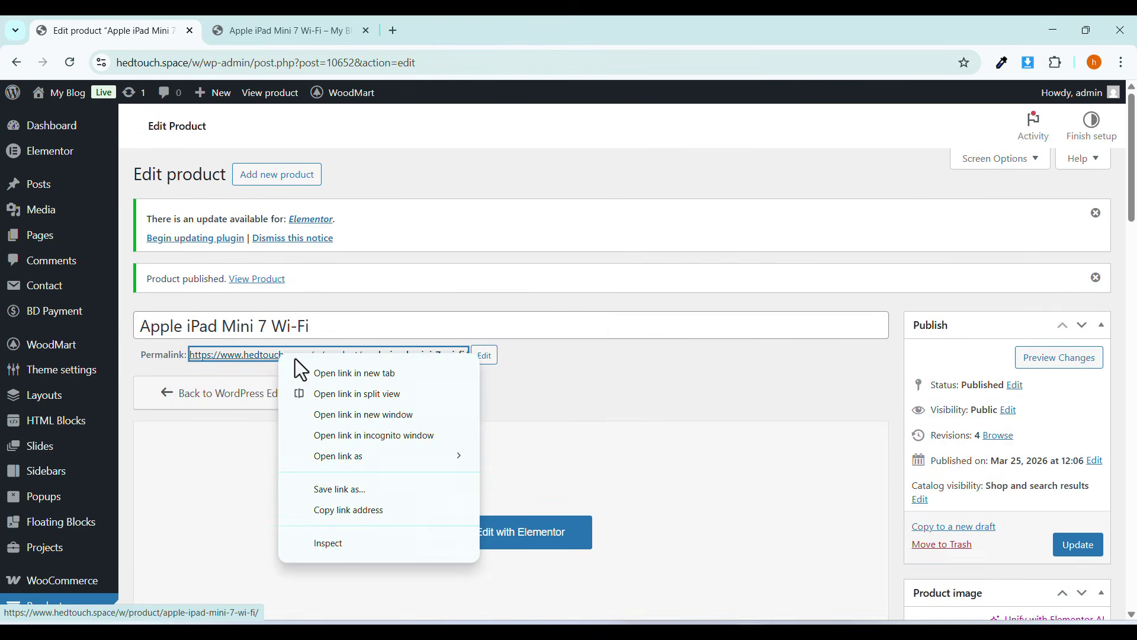
{"action": "left_click", "coordinate": [309, 373]}
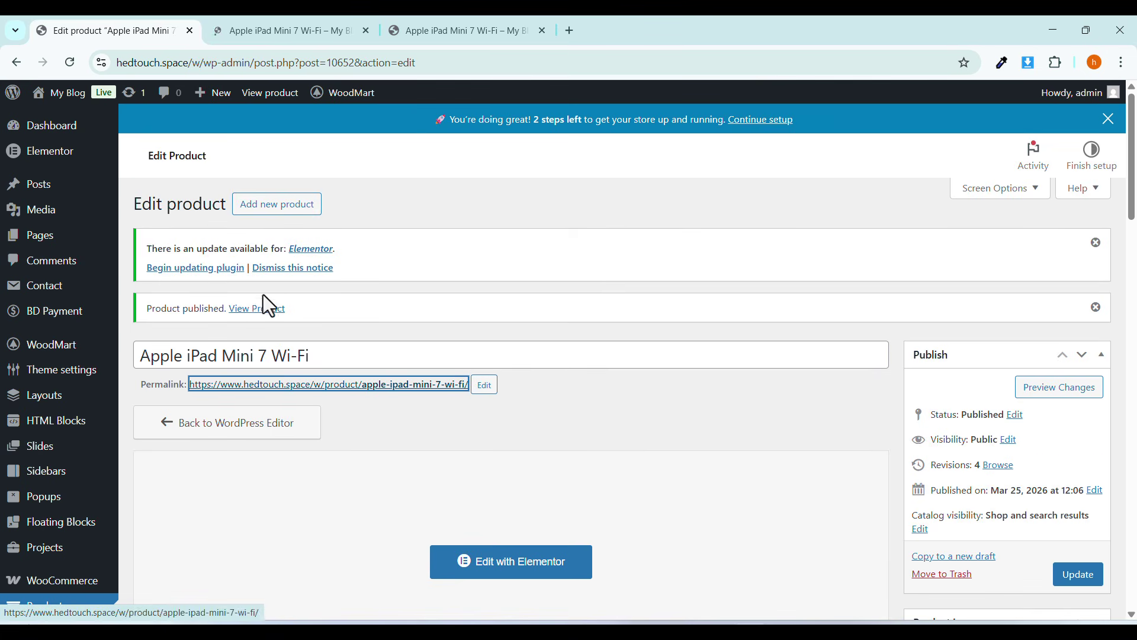
{"action": "left_click", "coordinate": [297, 28]}
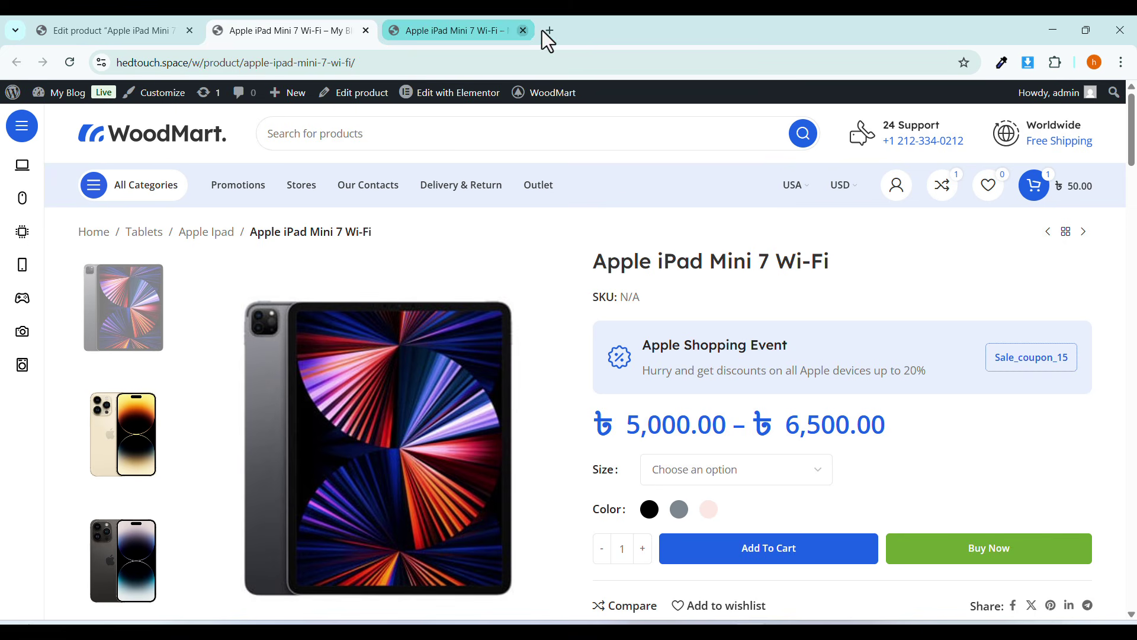
{"action": "left_click", "coordinate": [541, 30]}
On the store page, choose size L and check the image and price for the Black, Gray and Pink colors.
{"action": "scroll", "coordinate": [565, 297], "scroll_direction": "down", "scroll_amount": 1}
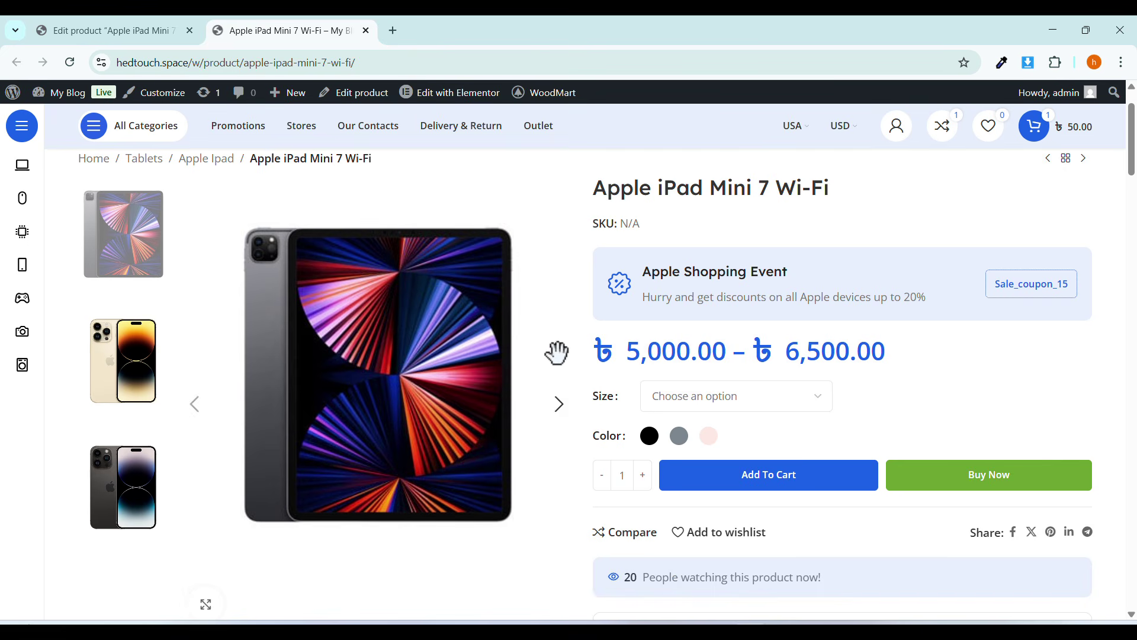
{"action": "left_click", "coordinate": [694, 397]}
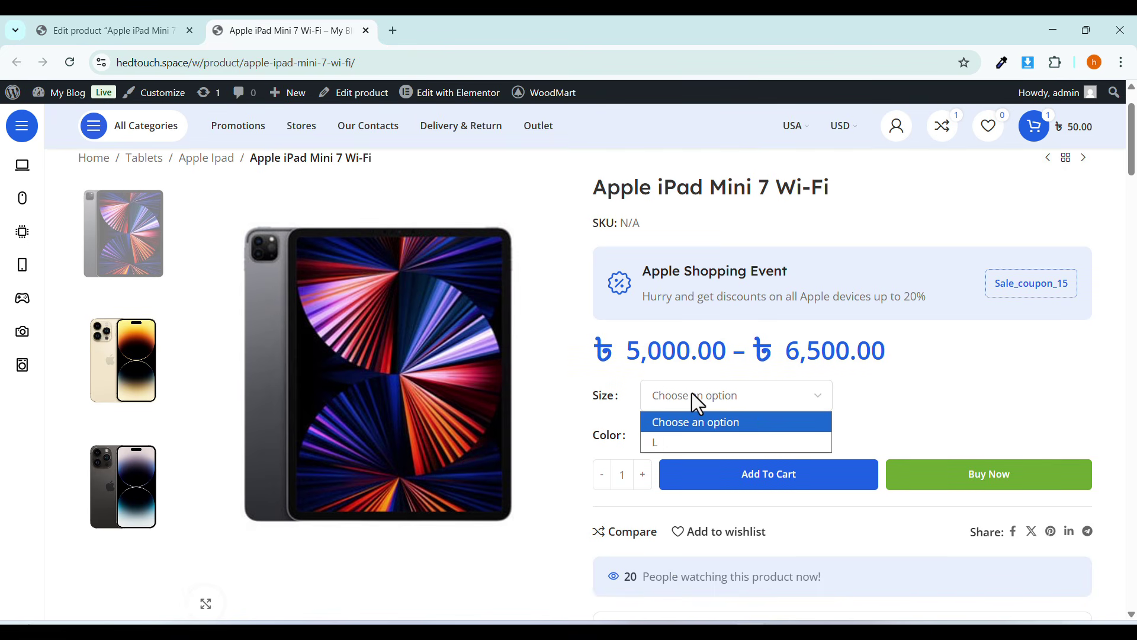
{"action": "left_click", "coordinate": [663, 442]}
{"action": "left_click", "coordinate": [650, 437]}
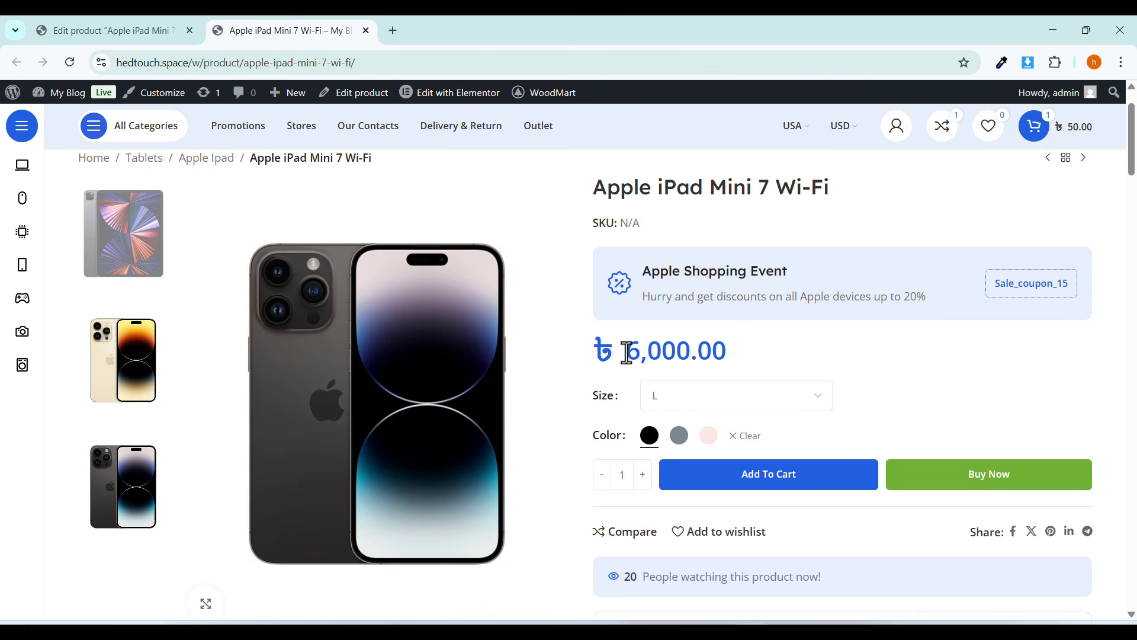
{"action": "left_click_drag", "start_coordinate": [676, 351], "coordinate": [708, 351]}
{"action": "left_click", "coordinate": [679, 434]}
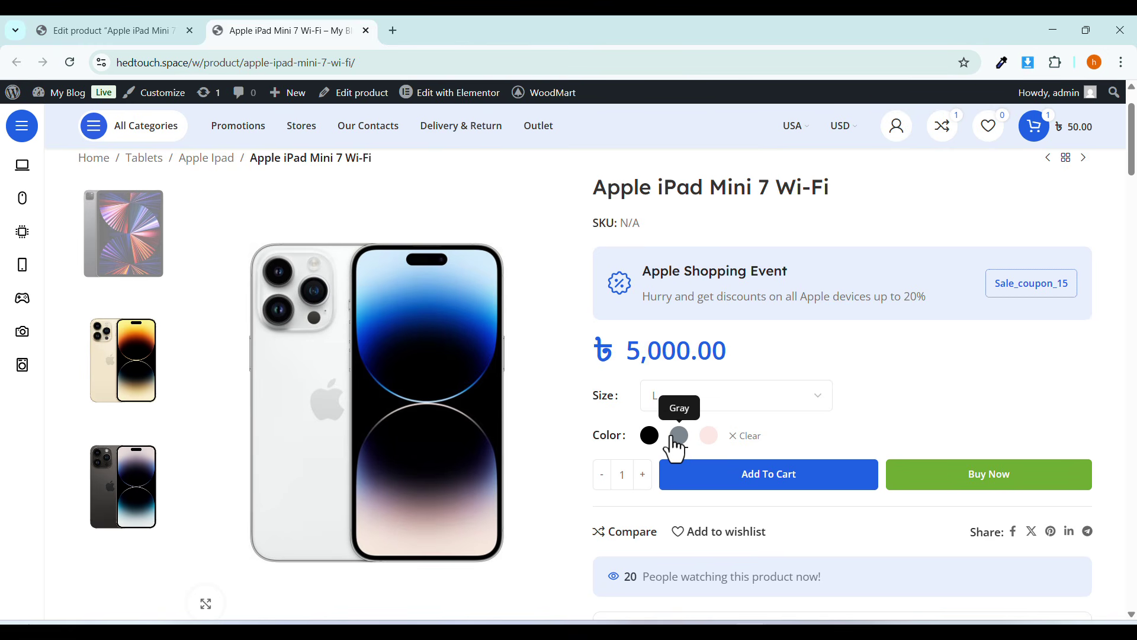
{"action": "left_click_drag", "start_coordinate": [626, 350], "coordinate": [661, 349]}
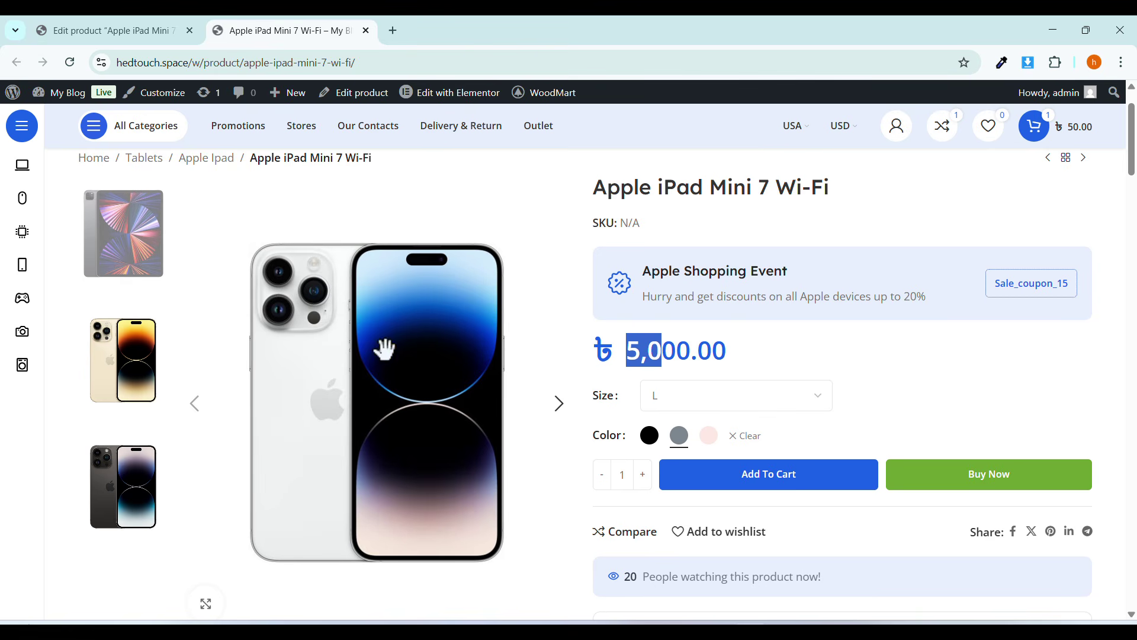
{"action": "left_click", "coordinate": [708, 437]}
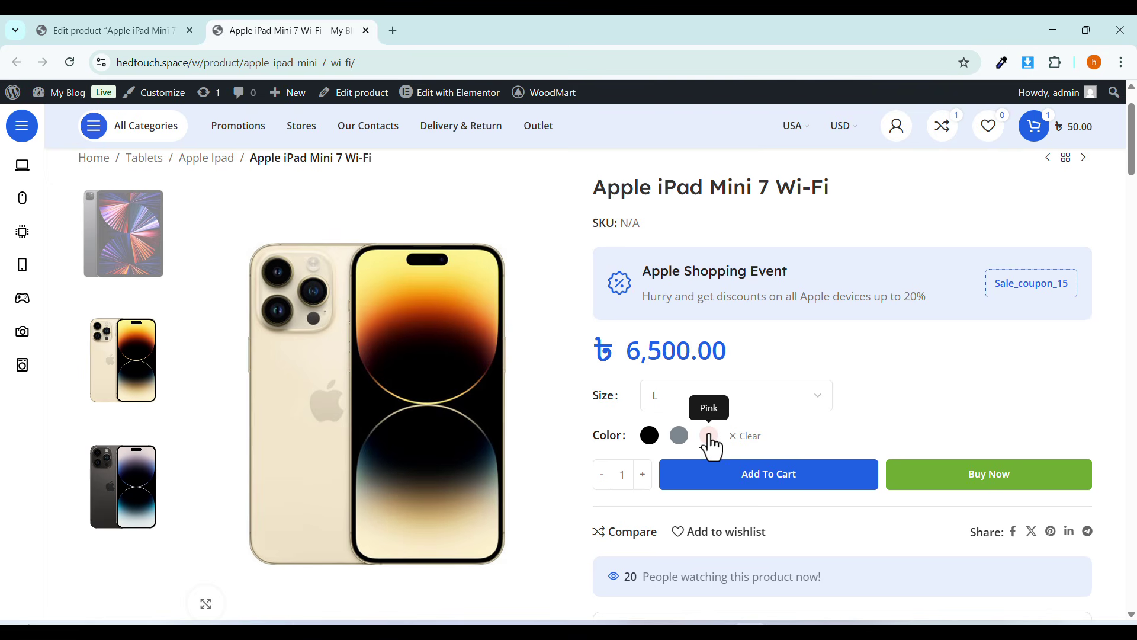
{"action": "left_click_drag", "start_coordinate": [628, 349], "coordinate": [759, 359]}
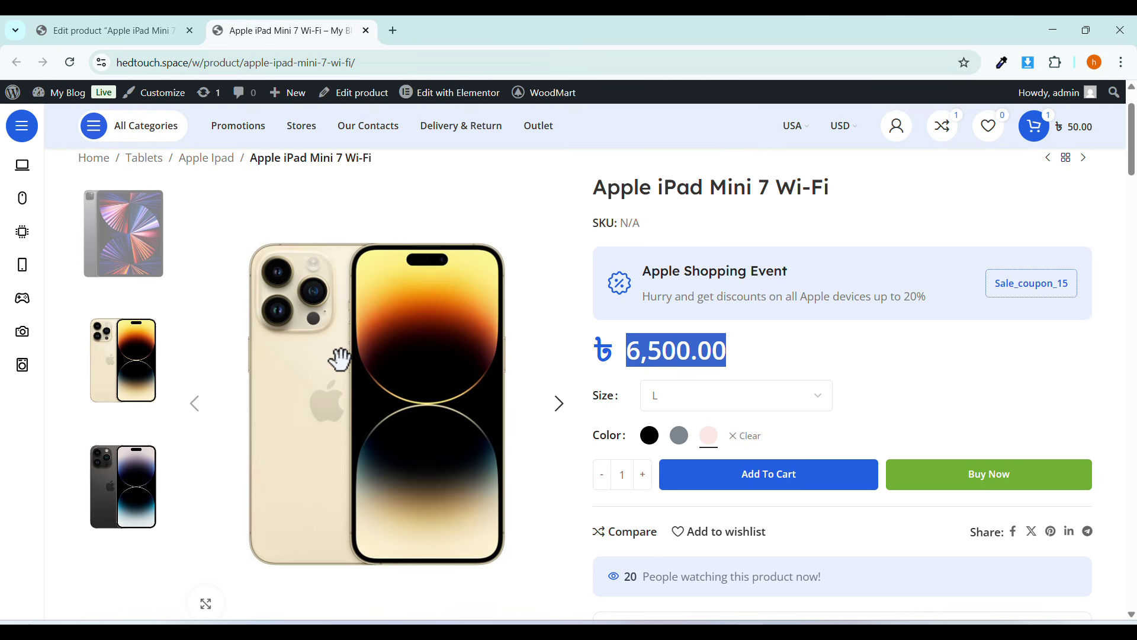
Return to the product editor and bulk-set the regular price of all variations to 6000.
{"action": "left_click", "coordinate": [146, 37]}
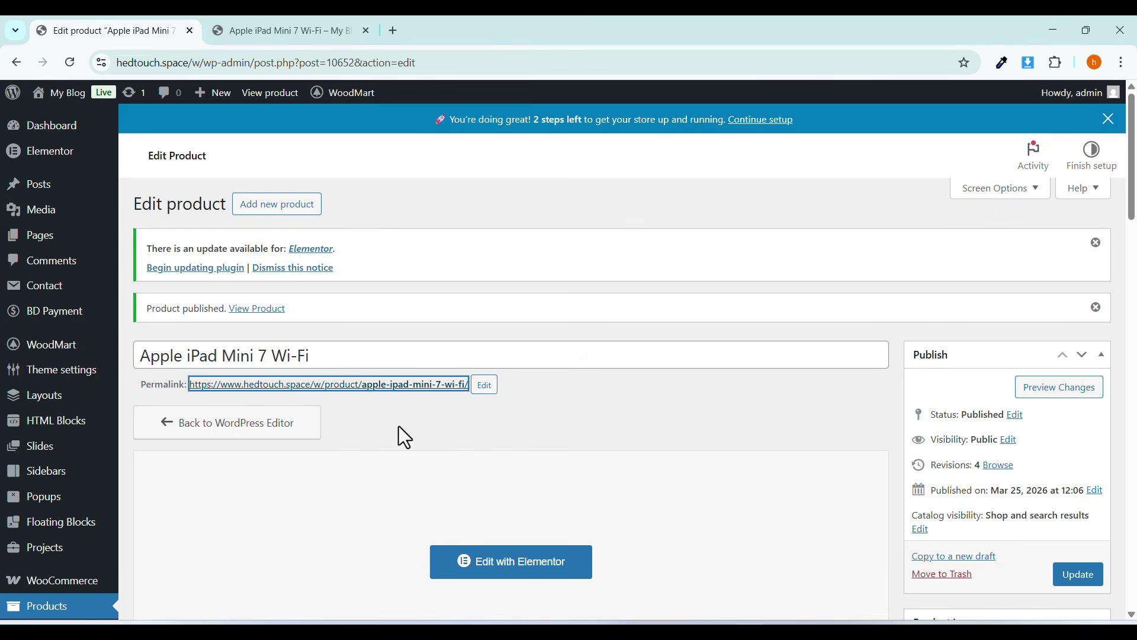
{"action": "scroll", "coordinate": [410, 435], "scroll_direction": "down", "scroll_amount": 4}
{"action": "scroll", "coordinate": [409, 437], "scroll_direction": "down", "scroll_amount": 3}
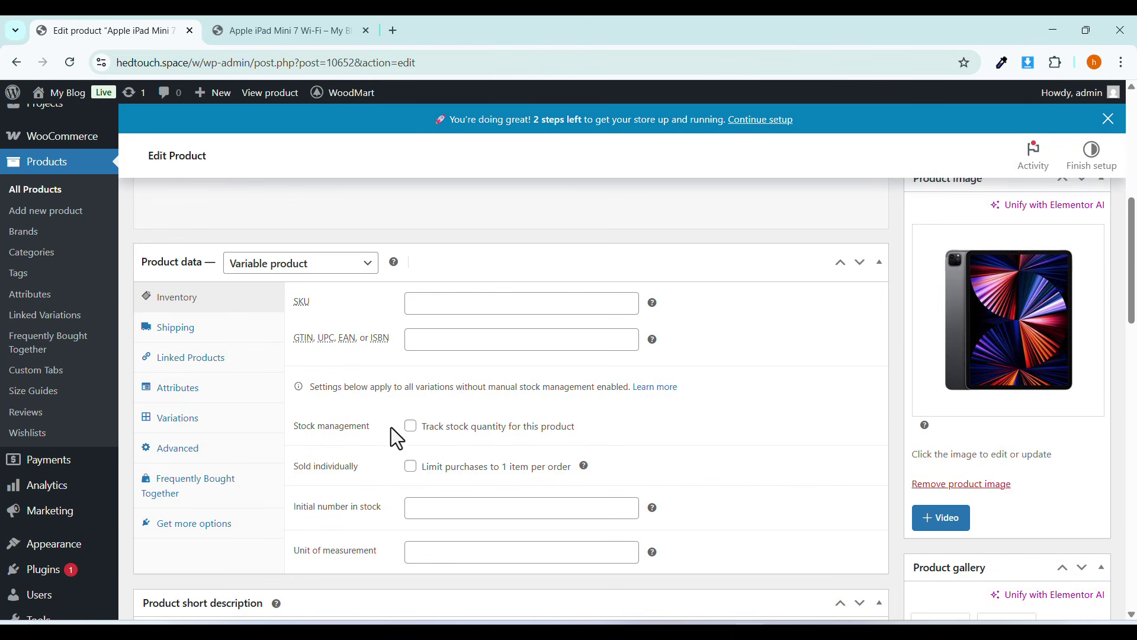
{"action": "left_click", "coordinate": [177, 418]}
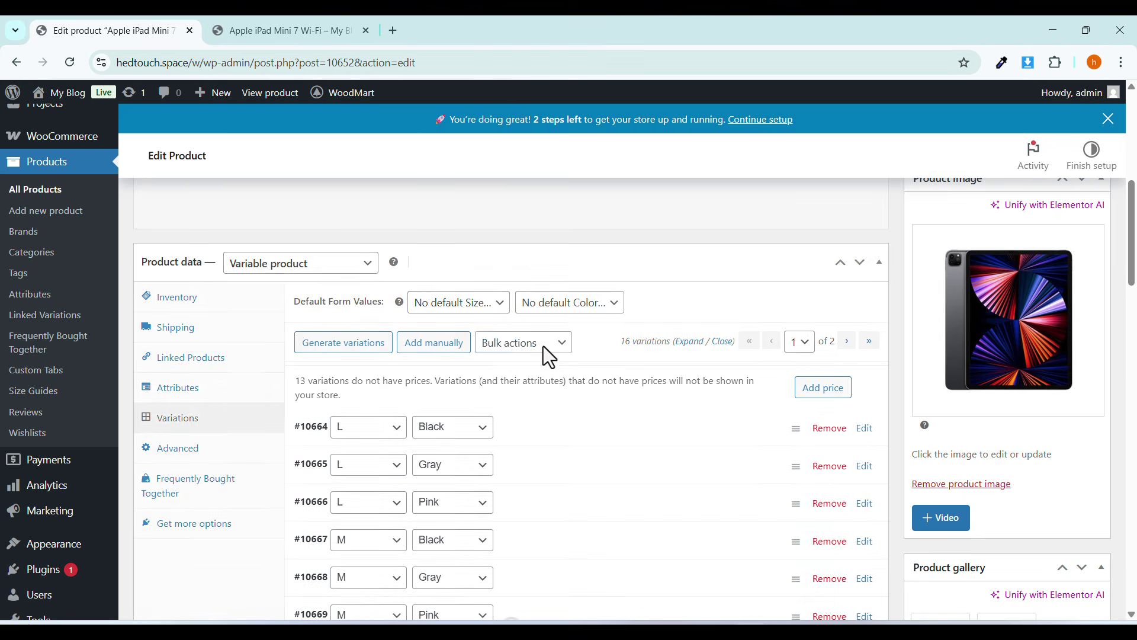
{"action": "left_click", "coordinate": [511, 343]}
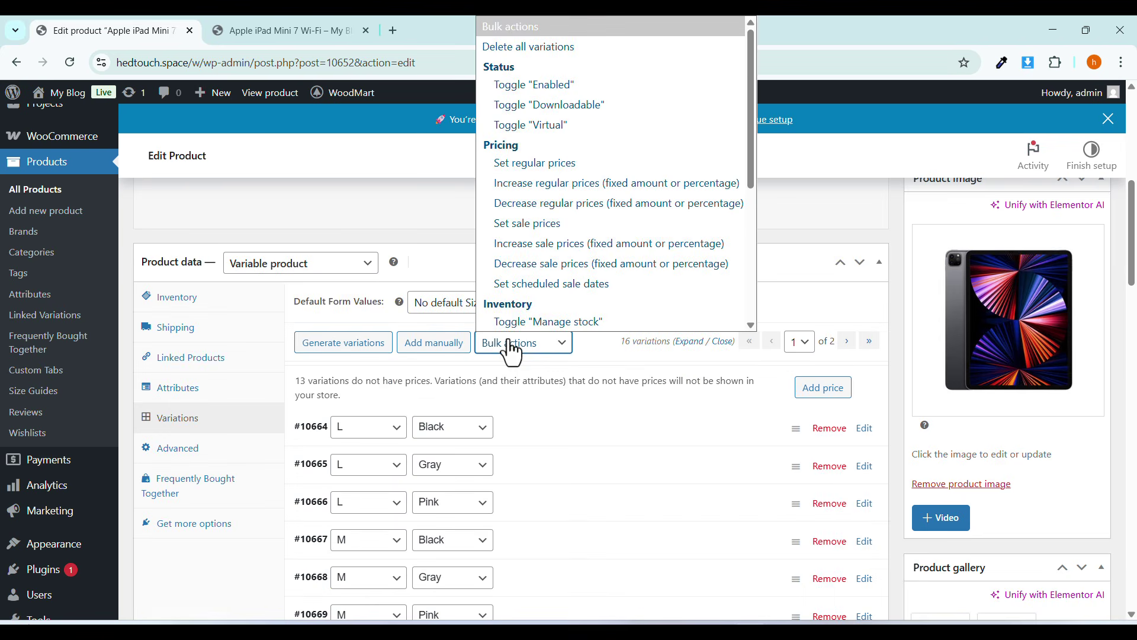
{"action": "left_click", "coordinate": [520, 163]}
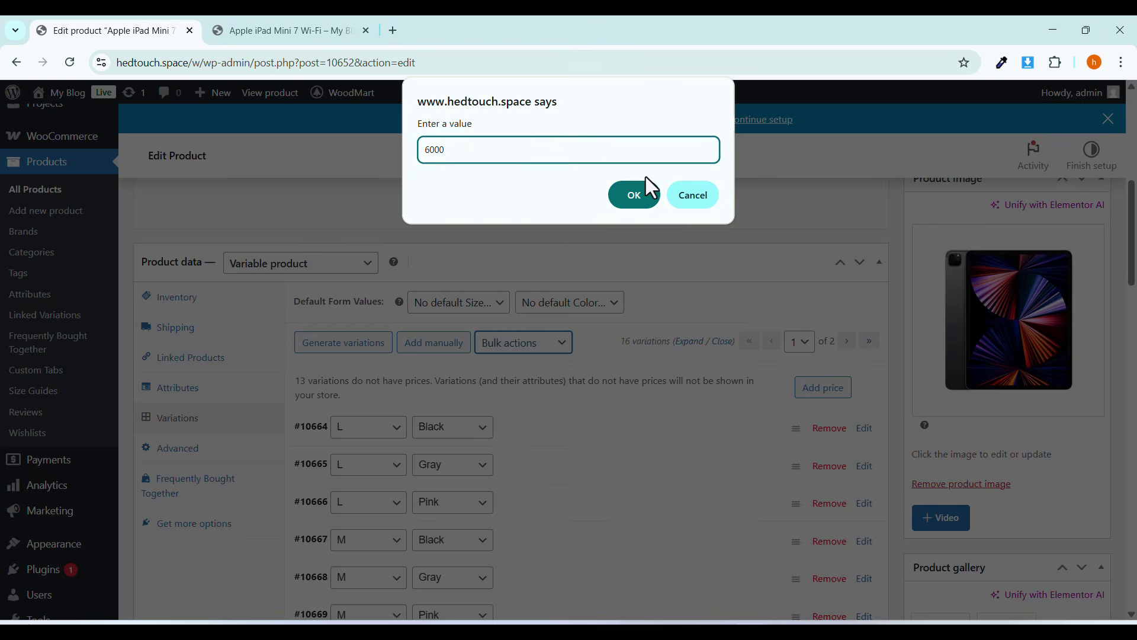
{"action": "left_click", "coordinate": [638, 204]}
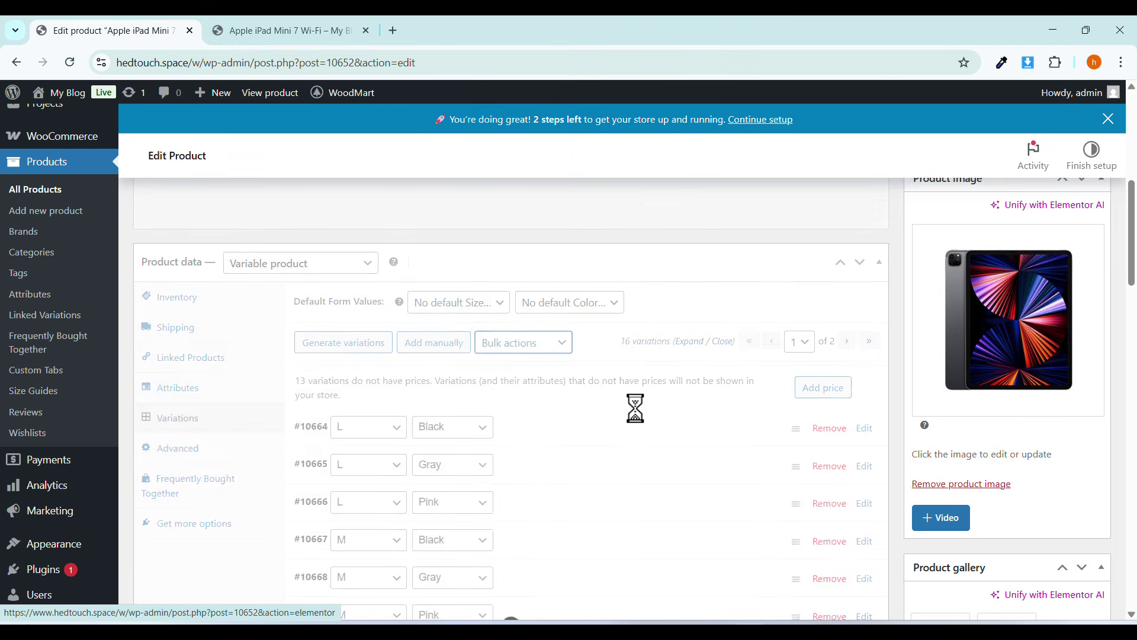
Check the regular price in the XL, Pink variation, expand S, Pink, and review the bulk pricing actions.
{"action": "scroll", "coordinate": [630, 399], "scroll_direction": "down", "scroll_amount": 8}
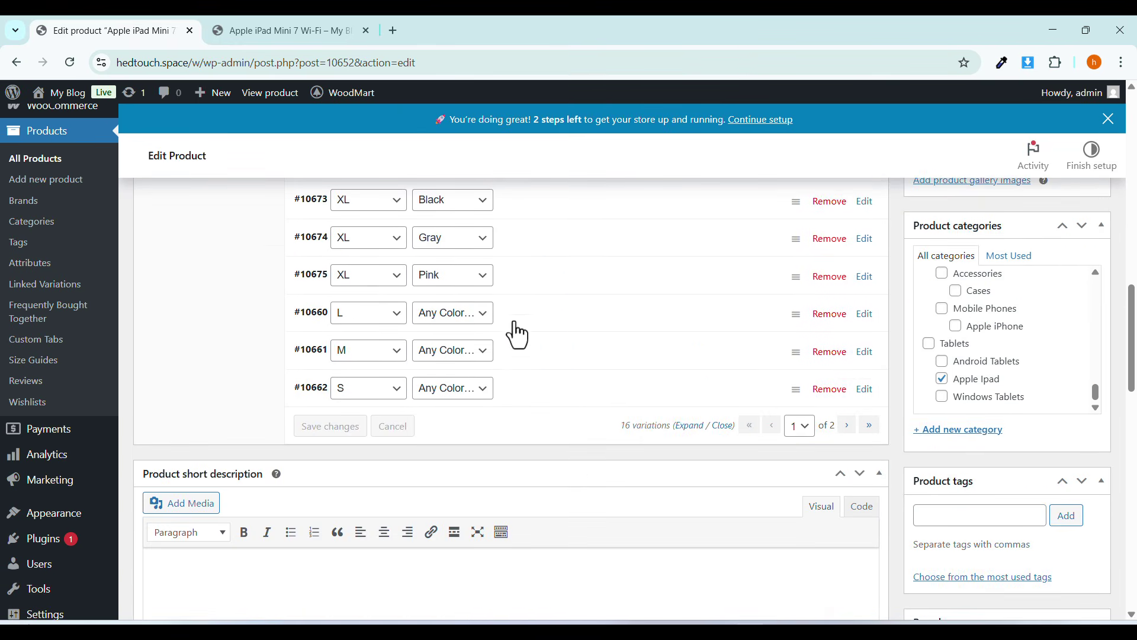
{"action": "left_click", "coordinate": [512, 284]}
{"action": "scroll", "coordinate": [315, 470], "scroll_direction": "down", "scroll_amount": 2}
{"action": "scroll", "coordinate": [564, 271], "scroll_direction": "up", "scroll_amount": 4}
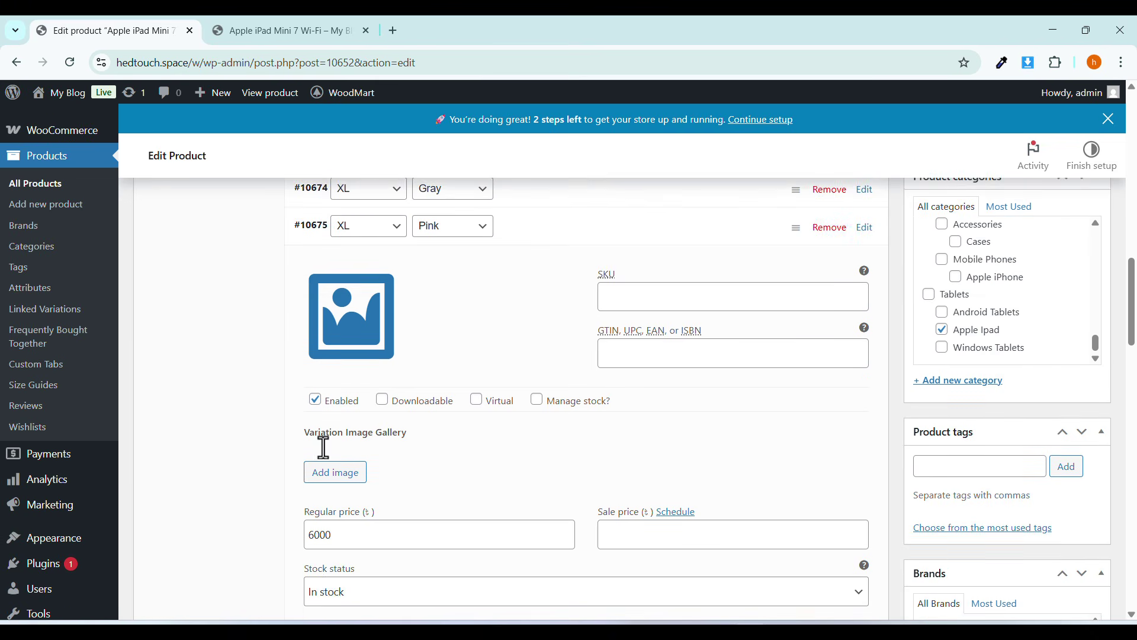
{"action": "left_click", "coordinate": [560, 252]}
{"action": "scroll", "coordinate": [507, 455], "scroll_direction": "up", "scroll_amount": 4}
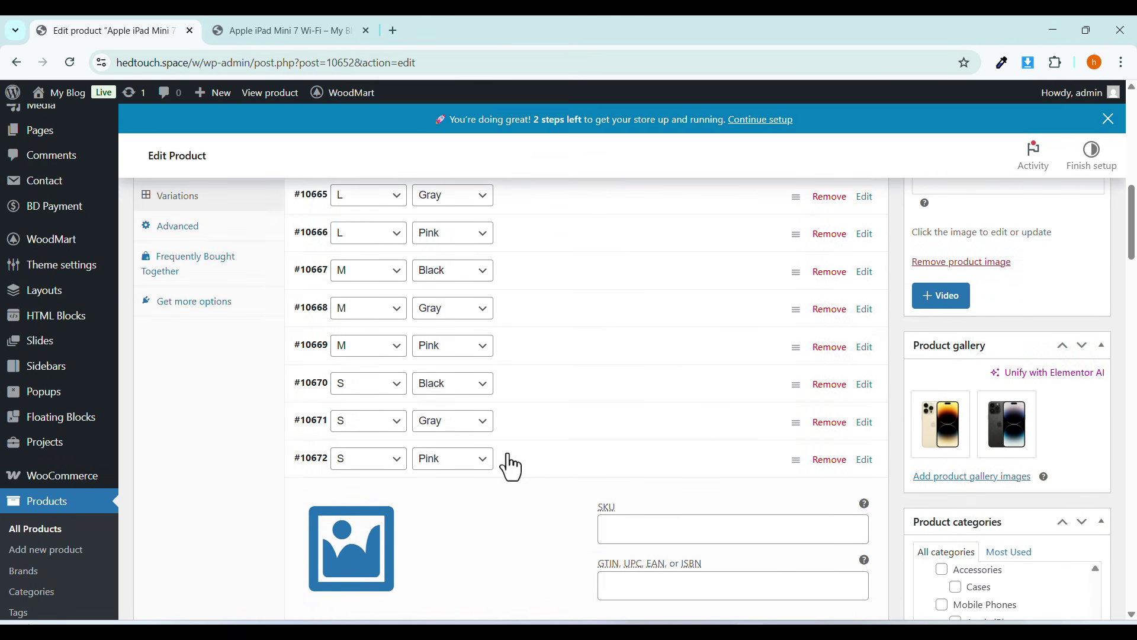
{"action": "scroll", "coordinate": [566, 474], "scroll_direction": "up", "scroll_amount": 4}
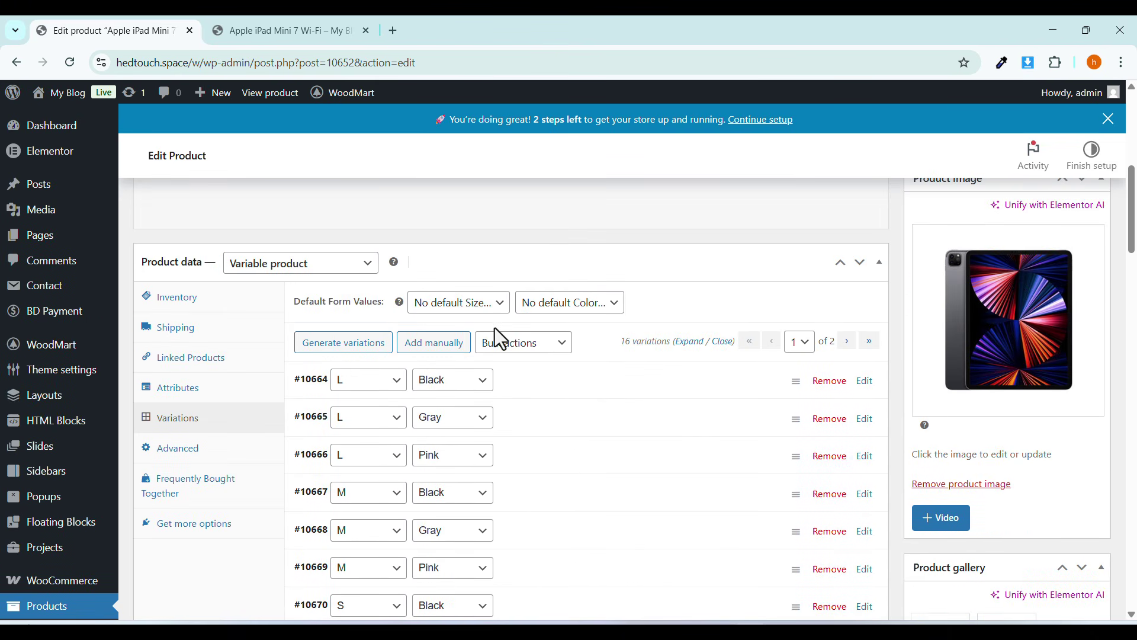
{"action": "left_click", "coordinate": [507, 344]}
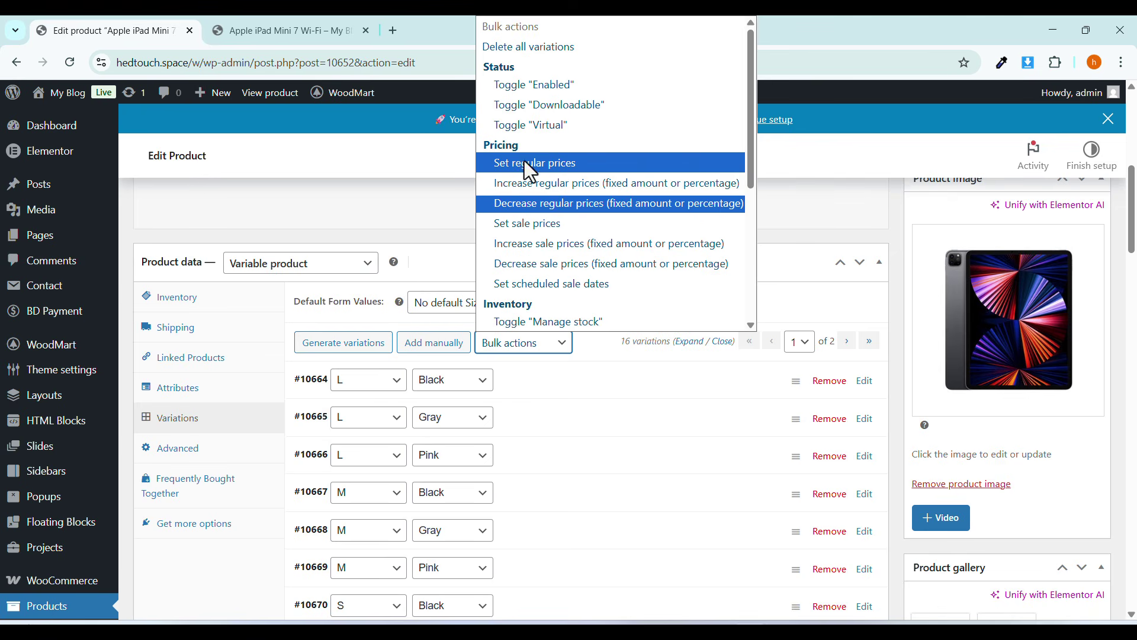
{"action": "left_click", "coordinate": [574, 347]}
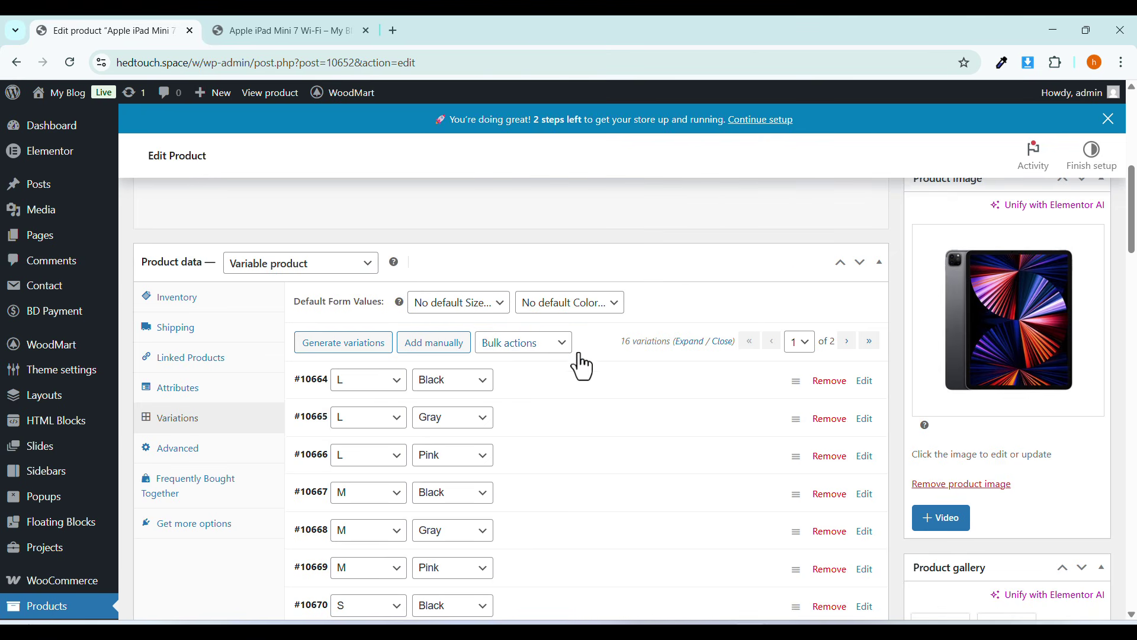
Update the product and reload its store page.
{"action": "scroll", "coordinate": [947, 398], "scroll_direction": "up", "scroll_amount": 1}
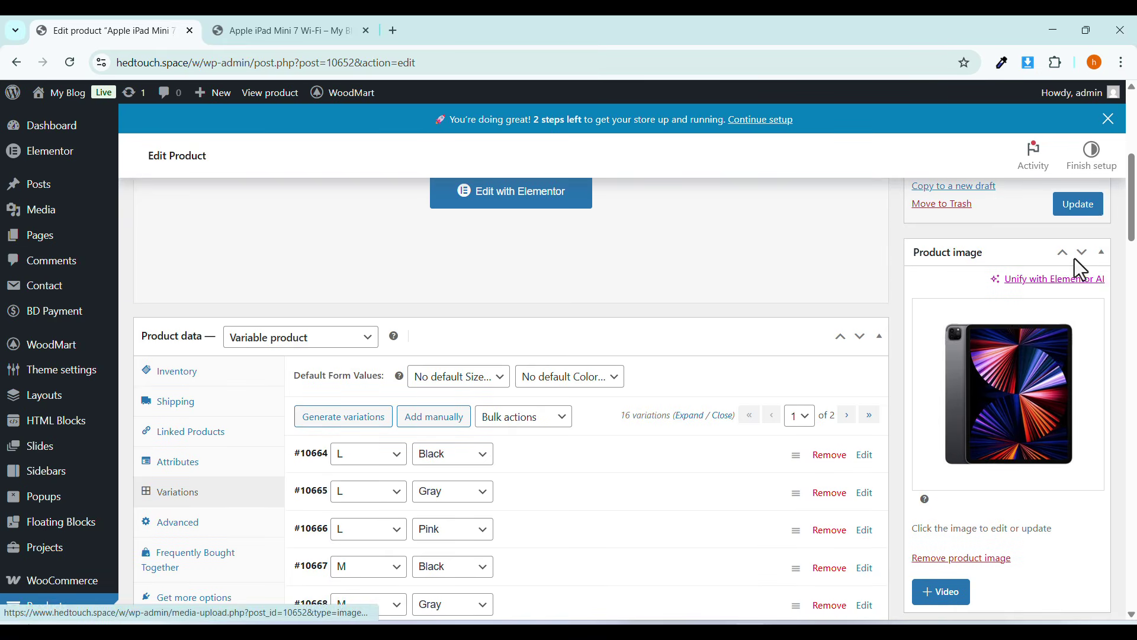
{"action": "left_click", "coordinate": [1084, 204]}
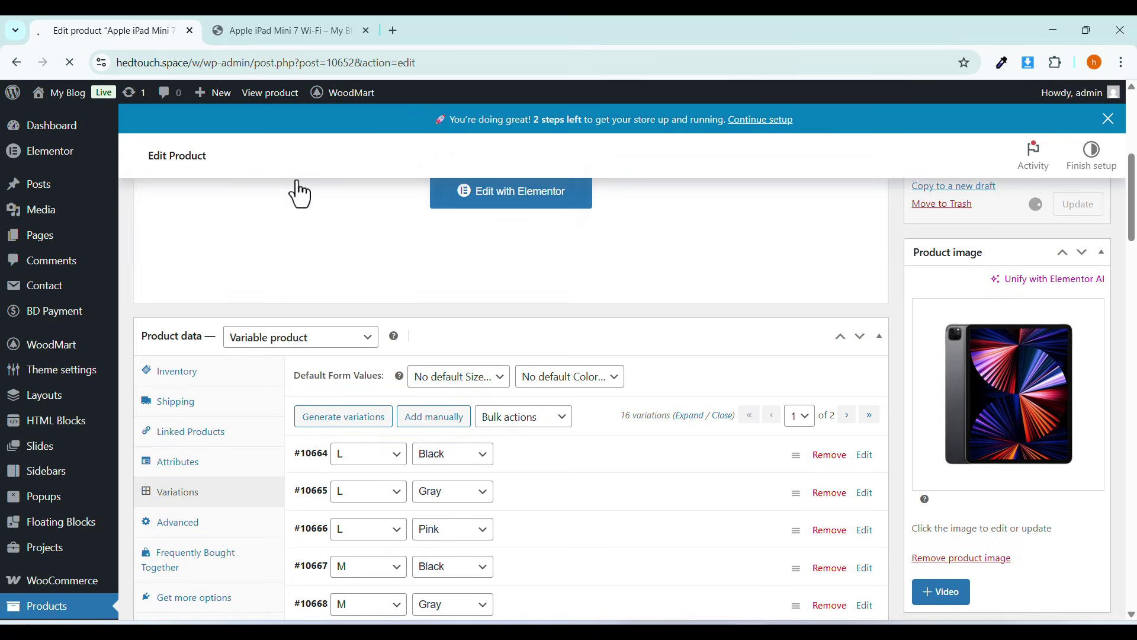
{"action": "left_click", "coordinate": [250, 18]}
{"action": "left_click", "coordinate": [64, 62]}
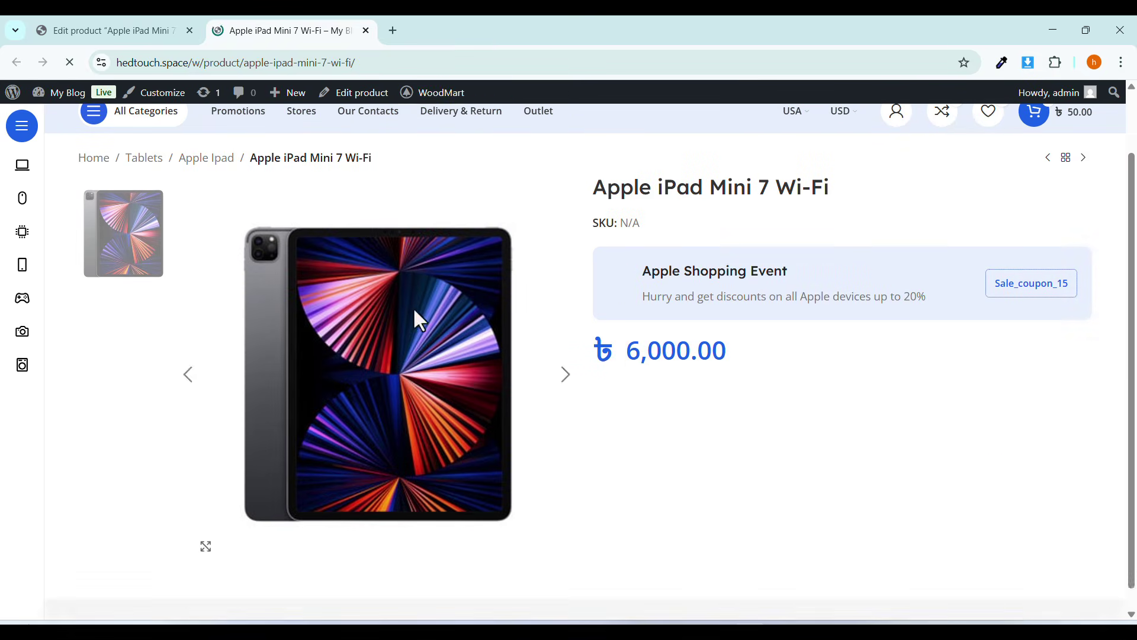
Choose size M and color Gray on the store page and buy the product directly, proceeding to the checkout billing details.
{"action": "left_click", "coordinate": [677, 392]}
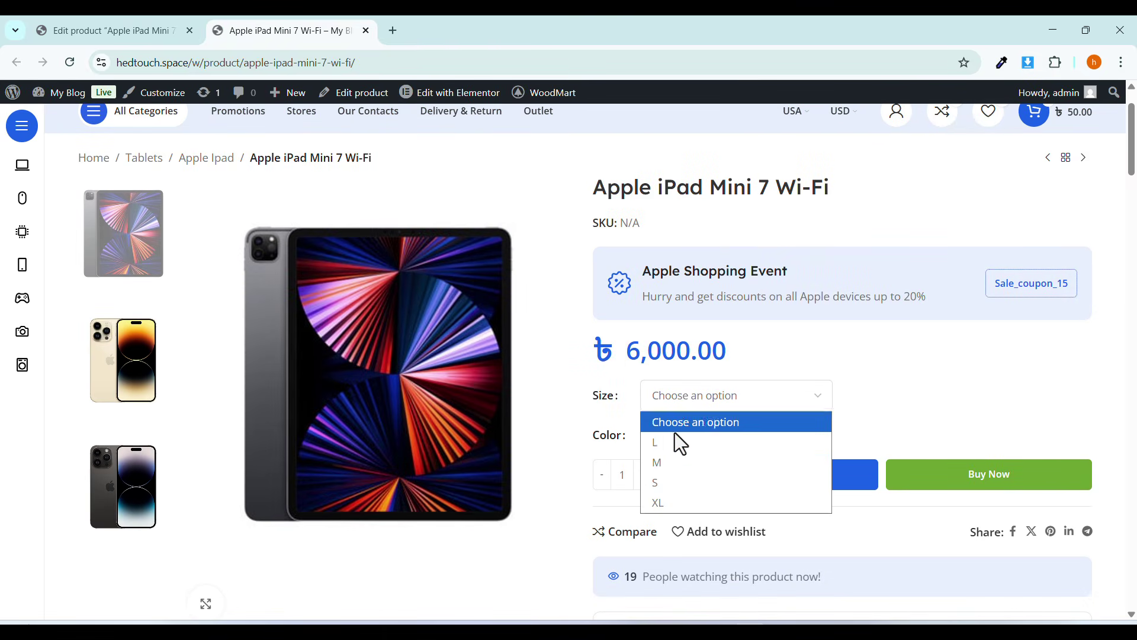
{"action": "left_click", "coordinate": [659, 463]}
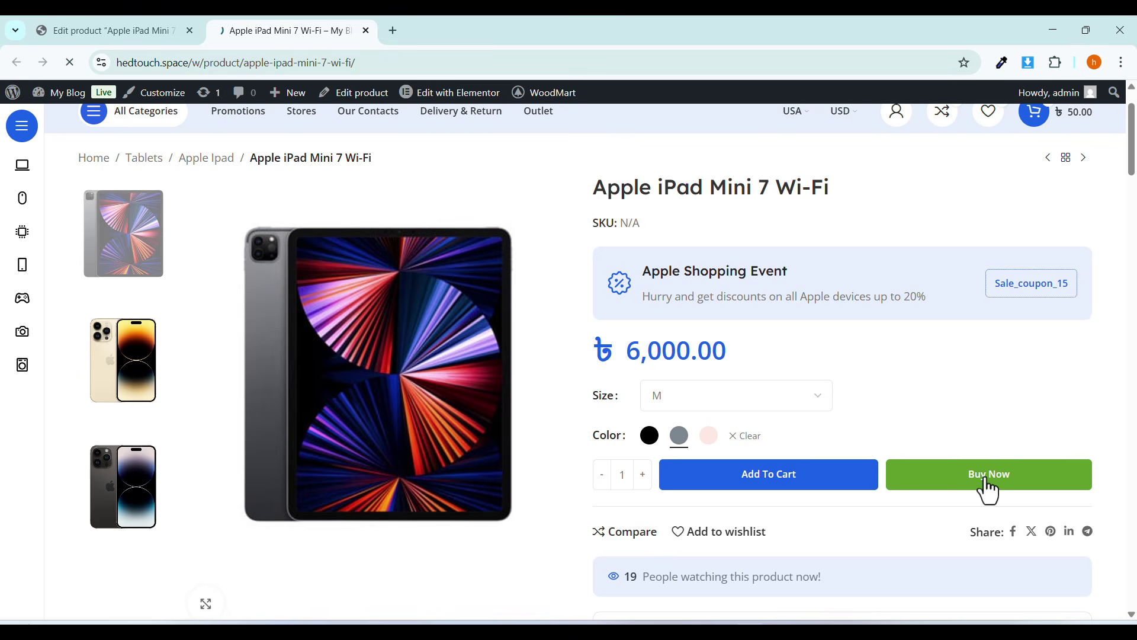
{"action": "scroll", "coordinate": [432, 436], "scroll_direction": "down", "scroll_amount": 2}
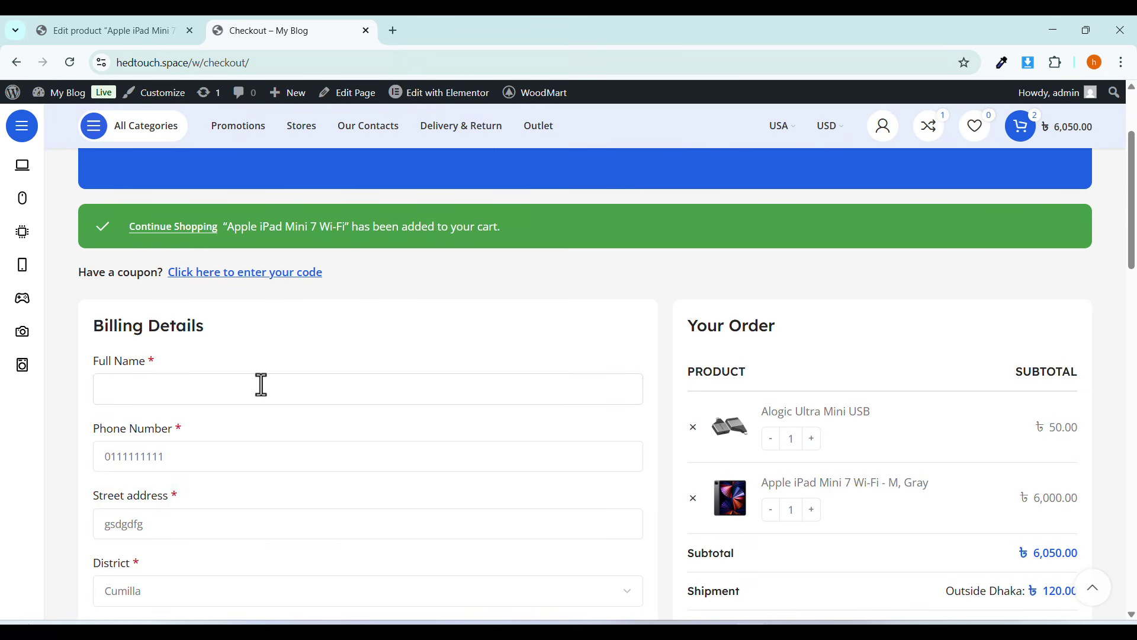
Enter the customer's full name in the billing details and set the district to Dhaka.
{"action": "scroll", "coordinate": [188, 385], "scroll_direction": "down", "scroll_amount": 2}
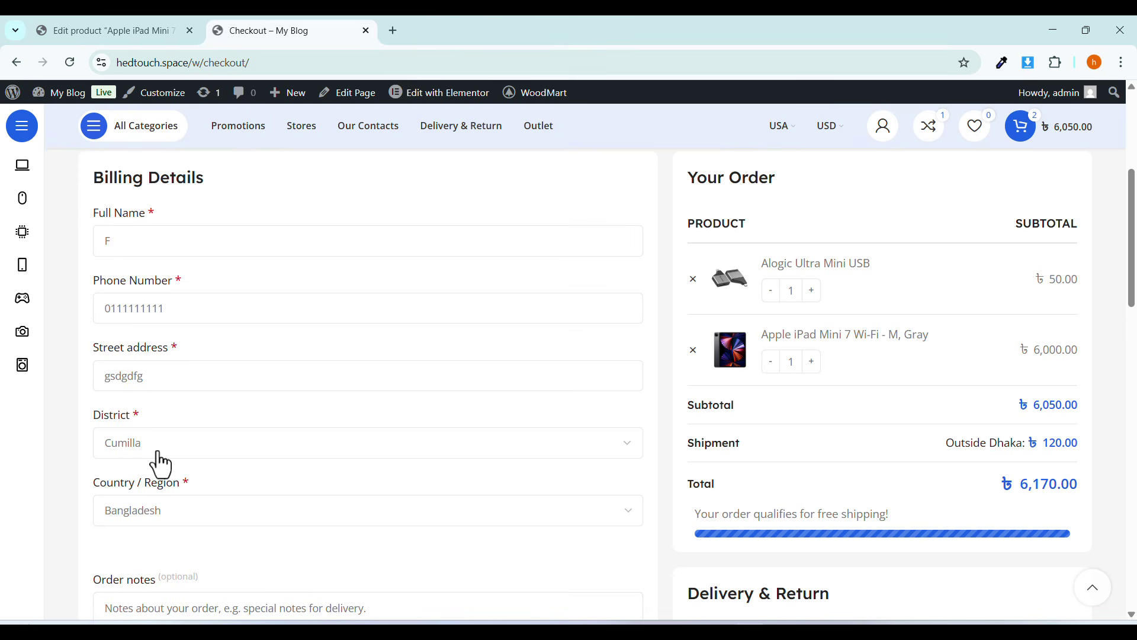
{"action": "scroll", "coordinate": [166, 521], "scroll_direction": "down", "scroll_amount": 10}
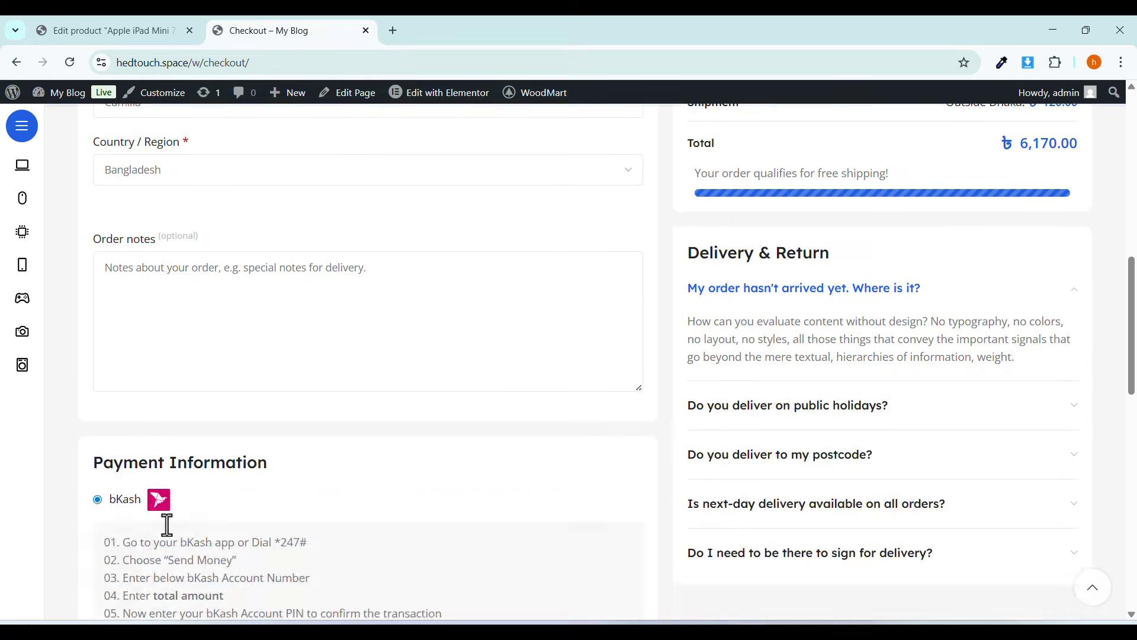
{"action": "scroll", "coordinate": [167, 524], "scroll_direction": "up", "scroll_amount": 5}
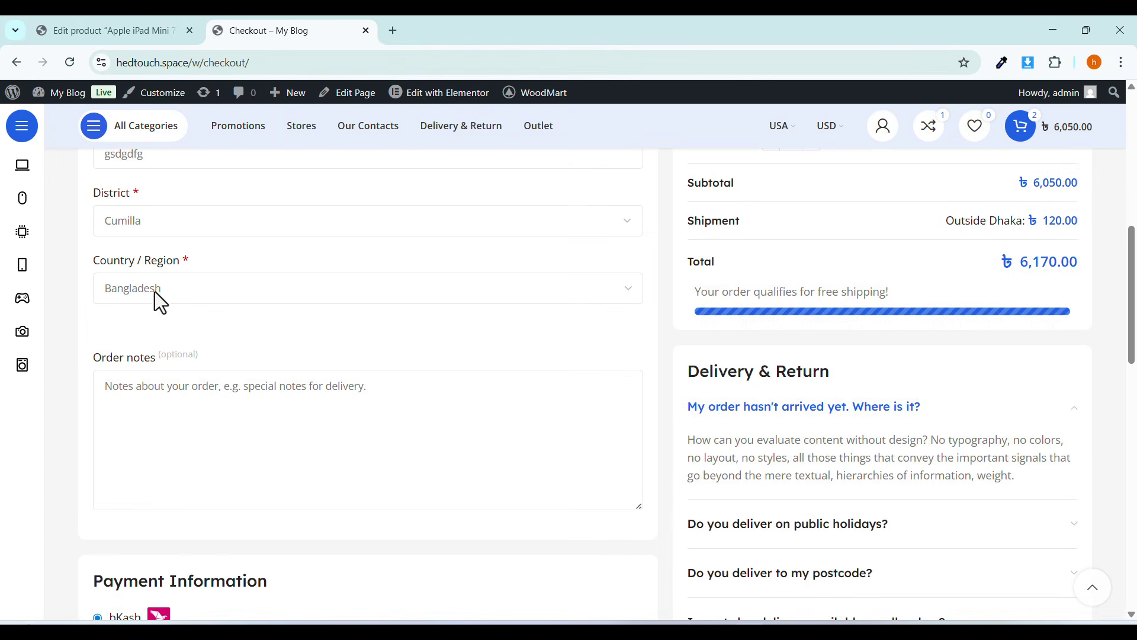
{"action": "left_click", "coordinate": [145, 234]}
{"action": "left_click", "coordinate": [147, 382]}
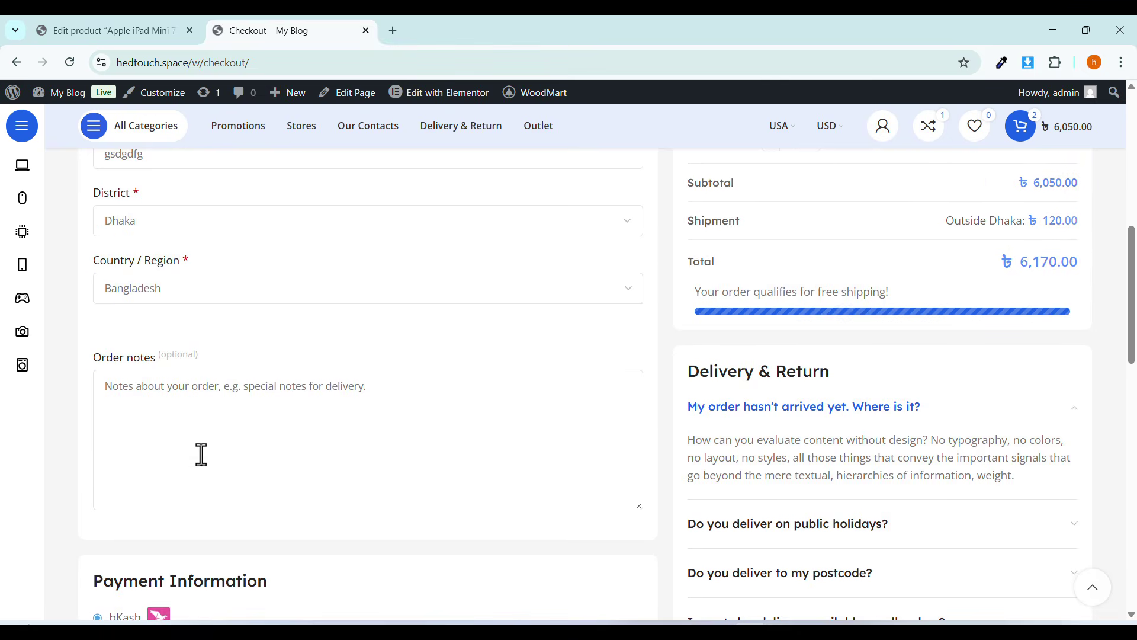
Select Cash on delivery as the payment method for the order.
{"action": "scroll", "coordinate": [201, 454], "scroll_direction": "down", "scroll_amount": 8}
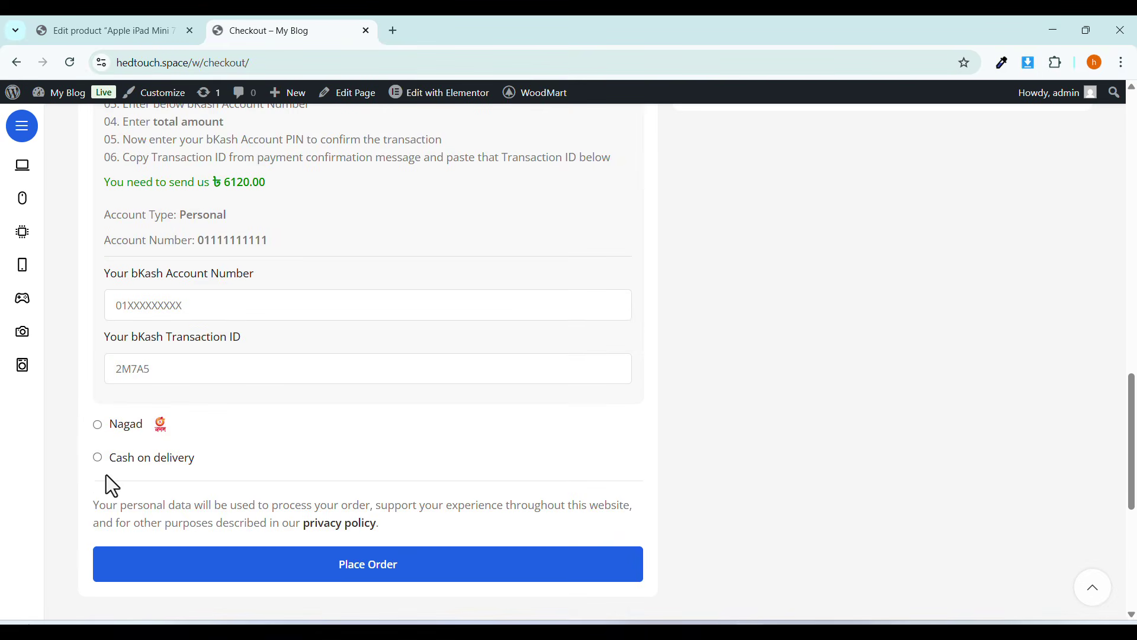
{"action": "left_click", "coordinate": [98, 459]}
{"action": "scroll", "coordinate": [195, 297], "scroll_direction": "up", "scroll_amount": 2}
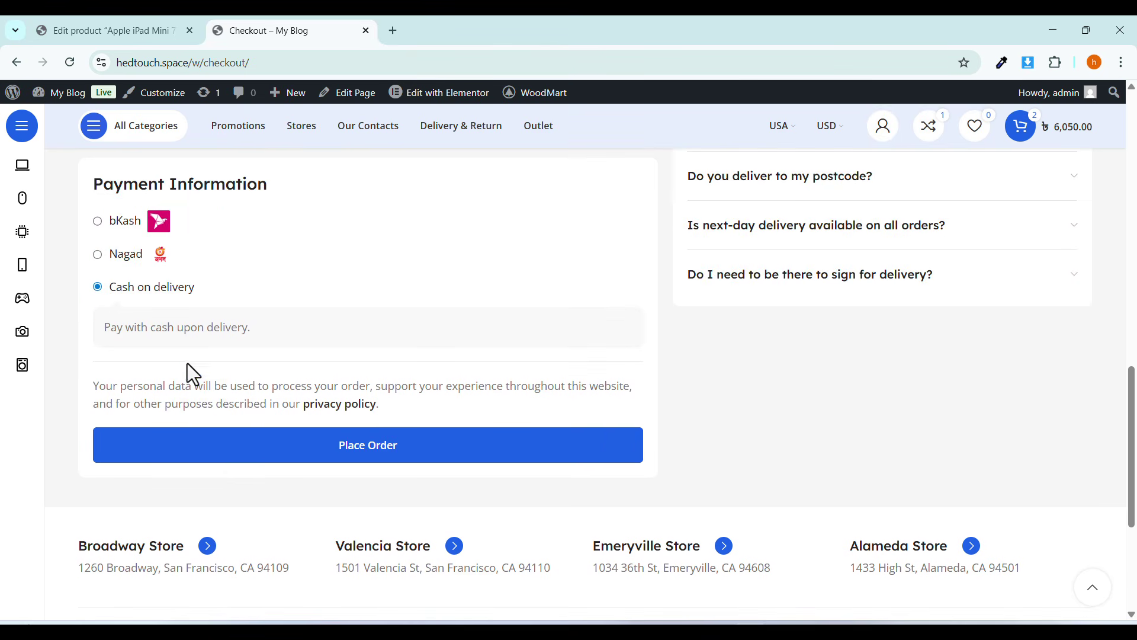
Place the Cash on delivery order and review the product lines, shipping and billing details on the order confirmation page.
{"action": "left_click", "coordinate": [261, 453]}
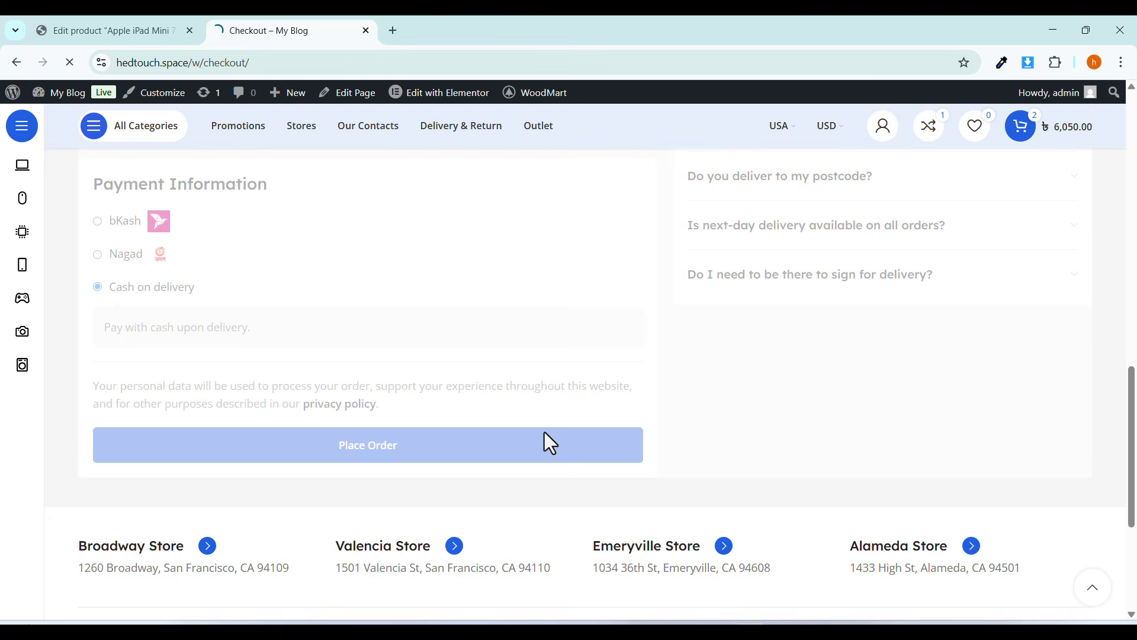
{"action": "scroll", "coordinate": [549, 428], "scroll_direction": "down", "scroll_amount": 4}
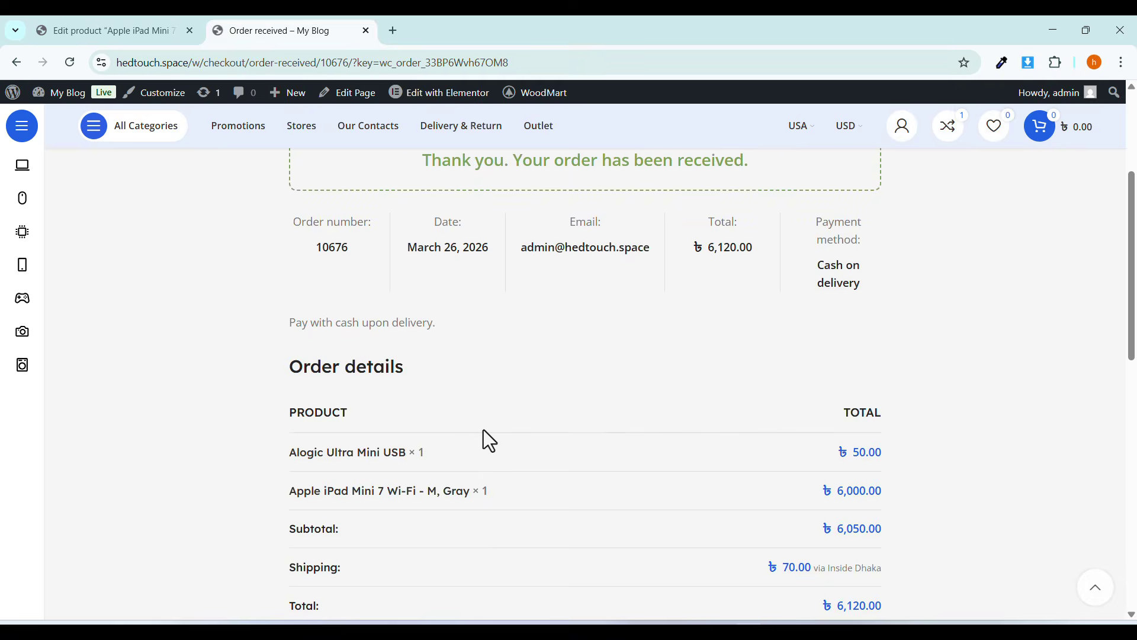
{"action": "scroll", "coordinate": [484, 429], "scroll_direction": "down", "scroll_amount": 1}
{"action": "scroll", "coordinate": [792, 438], "scroll_direction": "down", "scroll_amount": 2}
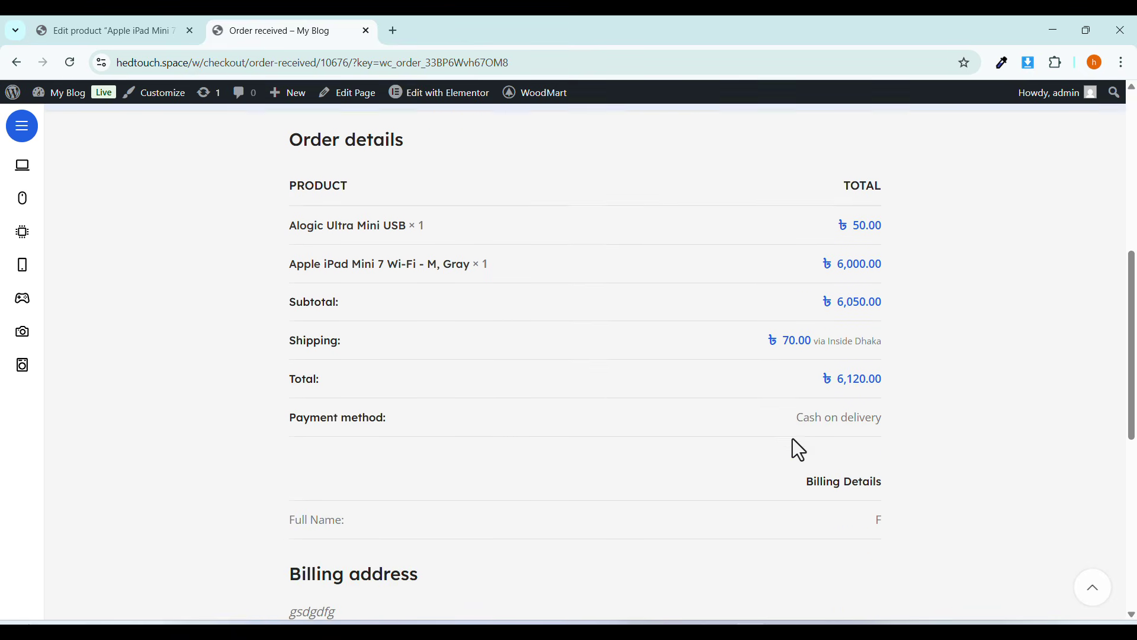
{"action": "scroll", "coordinate": [439, 451], "scroll_direction": "down", "scroll_amount": 1}
{"action": "scroll", "coordinate": [735, 448], "scroll_direction": "up", "scroll_amount": 6}
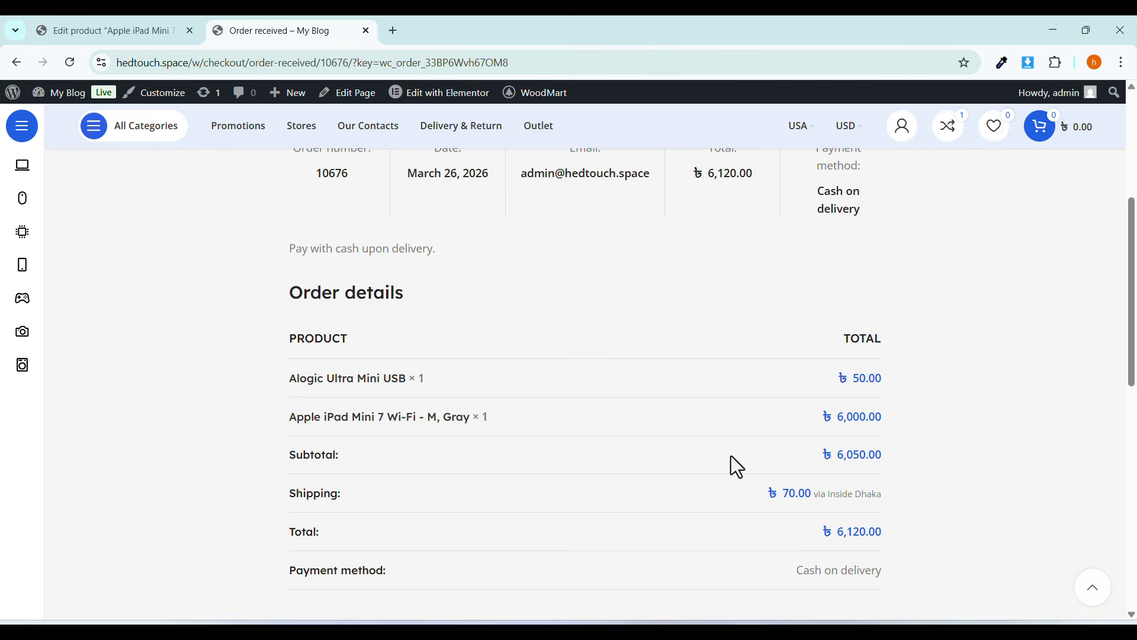
{"action": "scroll", "coordinate": [727, 417], "scroll_direction": "up", "scroll_amount": 1}
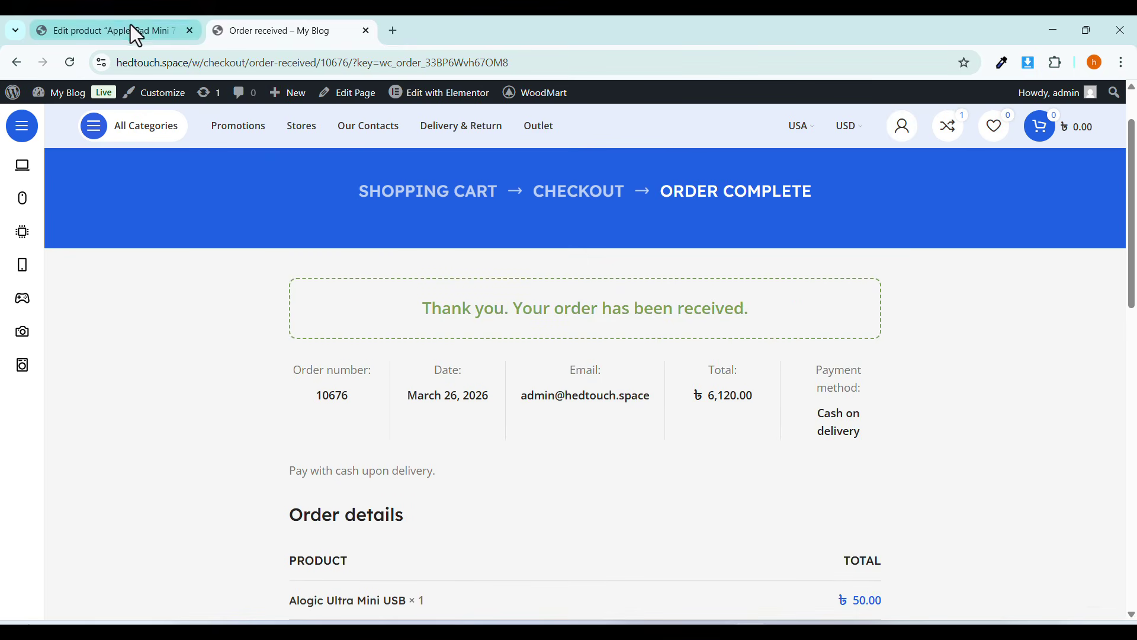
Open the customer account's order list and view the details of the newest order.
{"action": "mouse_move", "coordinate": [902, 126]}
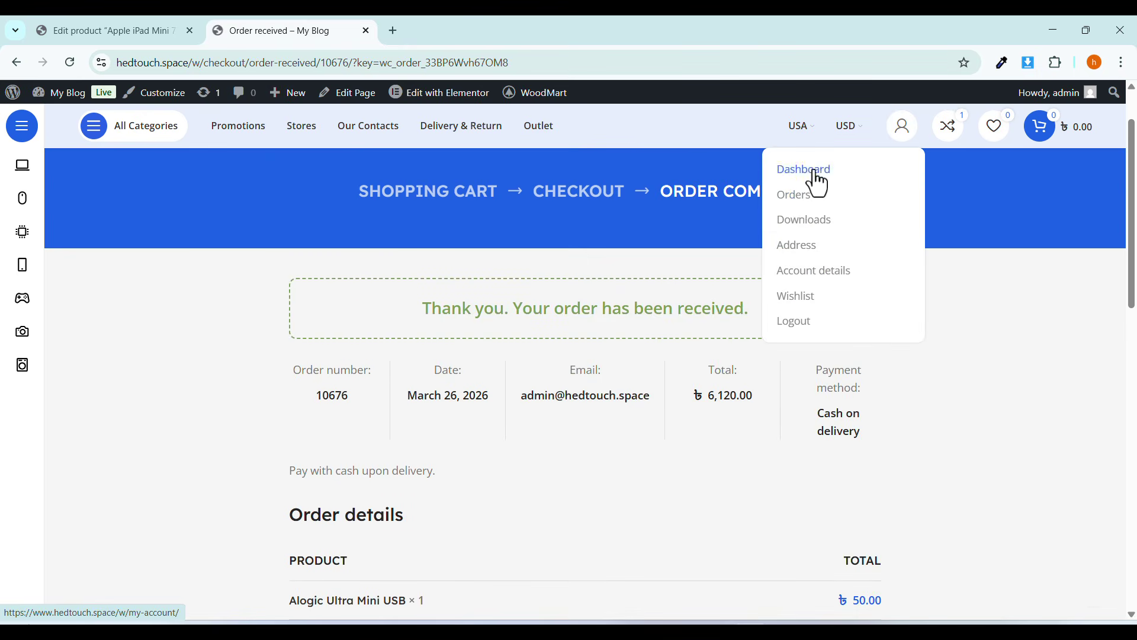
{"action": "left_click", "coordinate": [794, 216]}
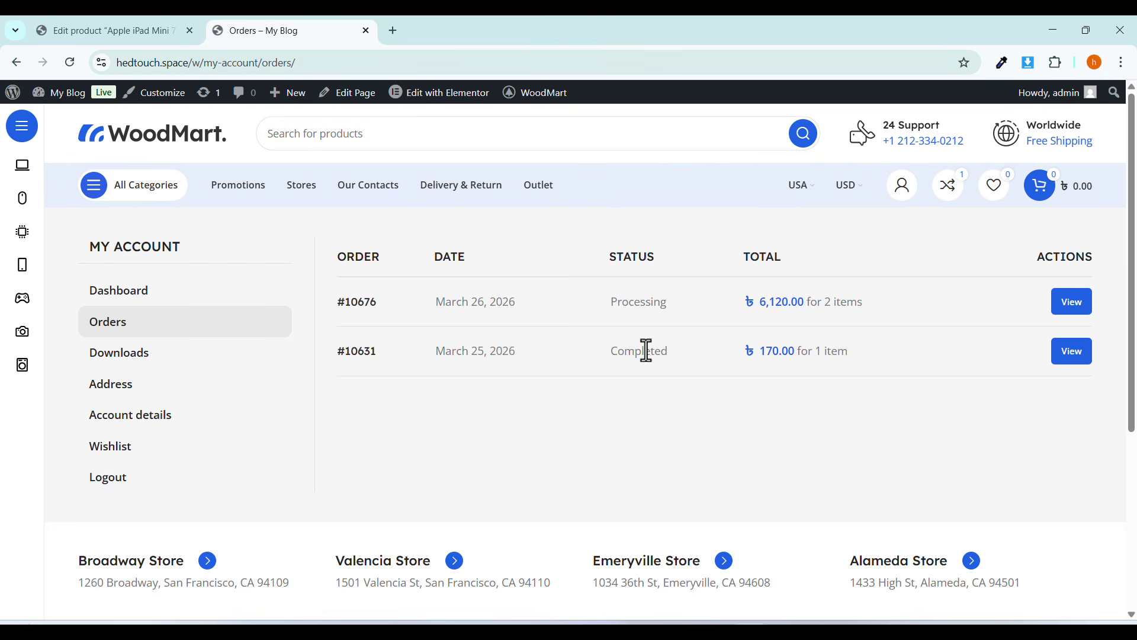
{"action": "left_click", "coordinate": [1067, 305]}
{"action": "scroll", "coordinate": [764, 355], "scroll_direction": "down", "scroll_amount": 1}
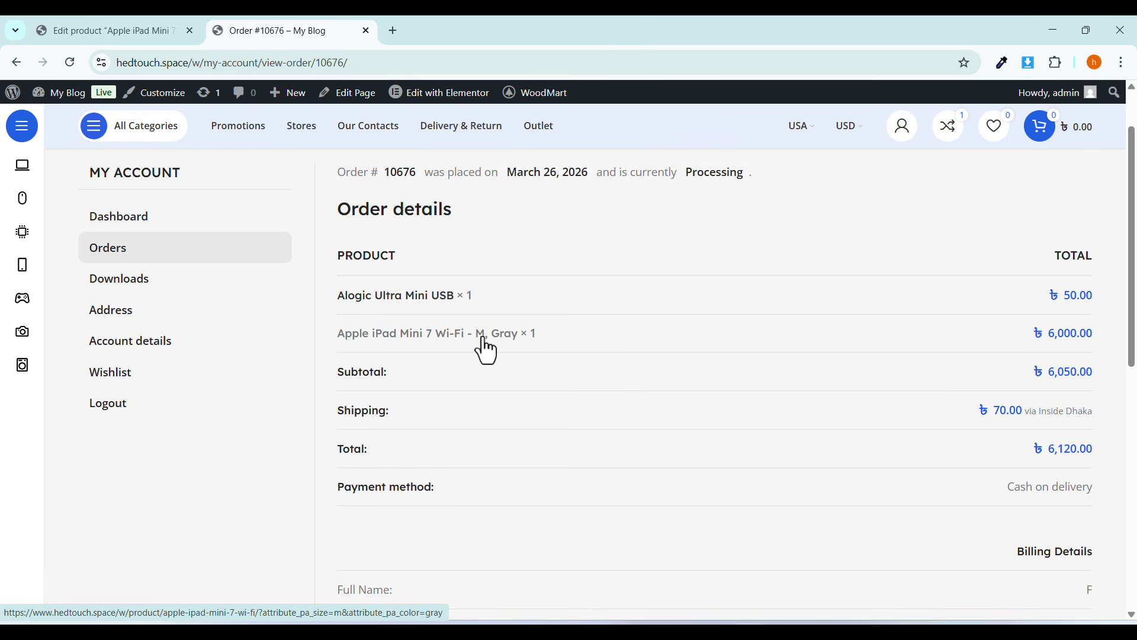
Switch to the WordPress admin and open the newest order from the WooCommerce orders.
{"action": "left_click", "coordinate": [76, 30]}
{"action": "scroll", "coordinate": [50, 492], "scroll_direction": "down", "scroll_amount": 3}
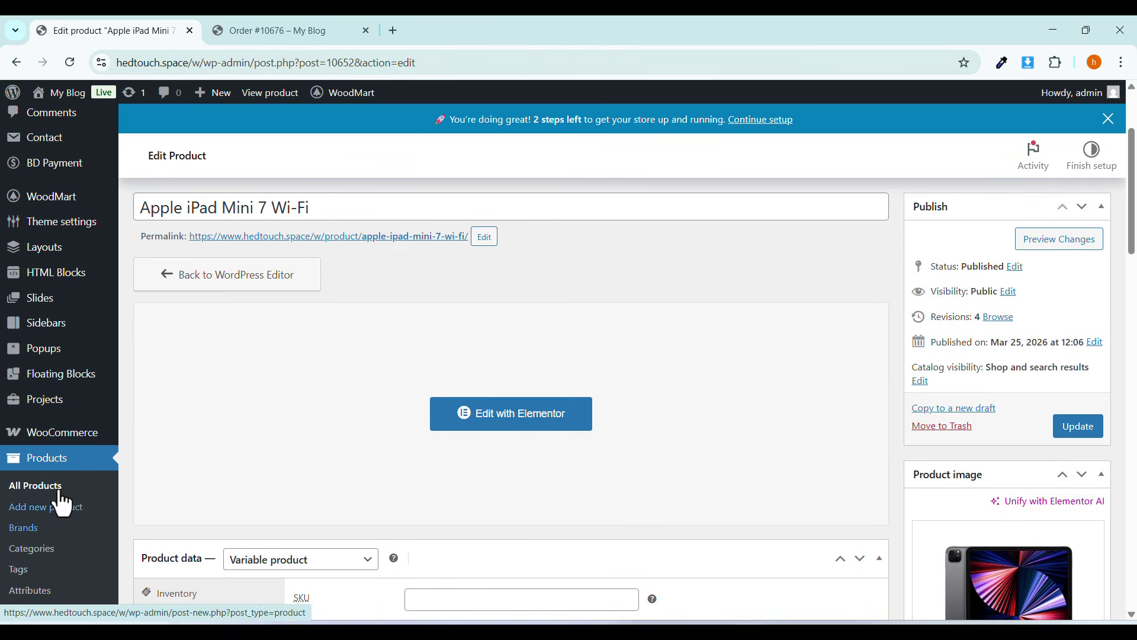
{"action": "mouse_move", "coordinate": [55, 432]}
{"action": "left_click", "coordinate": [144, 437]}
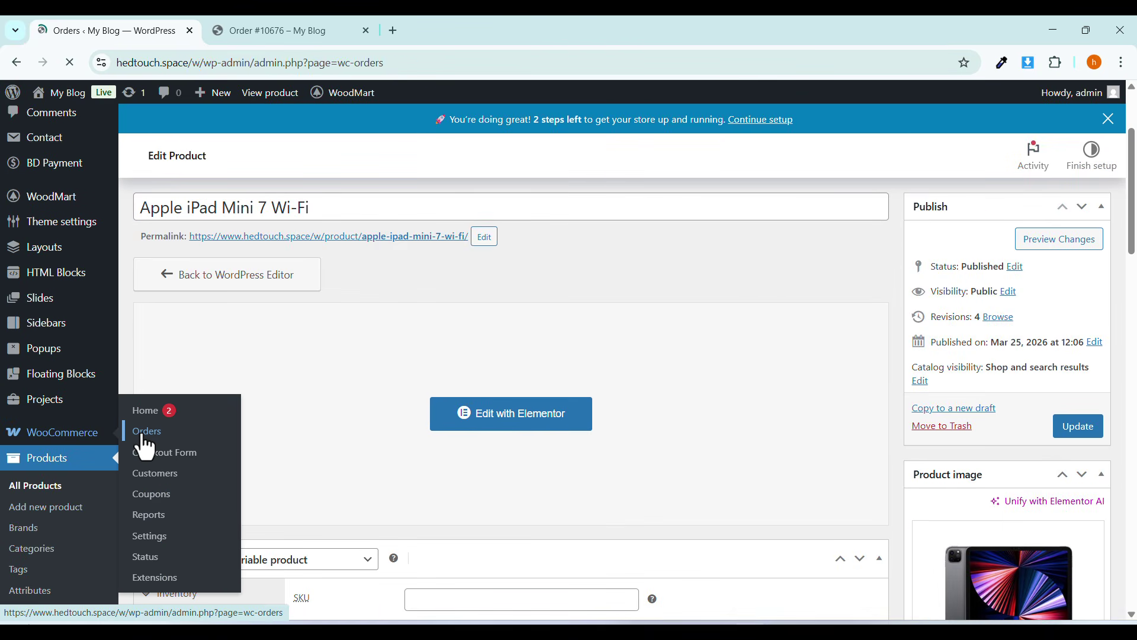
{"action": "left_click", "coordinate": [218, 397]}
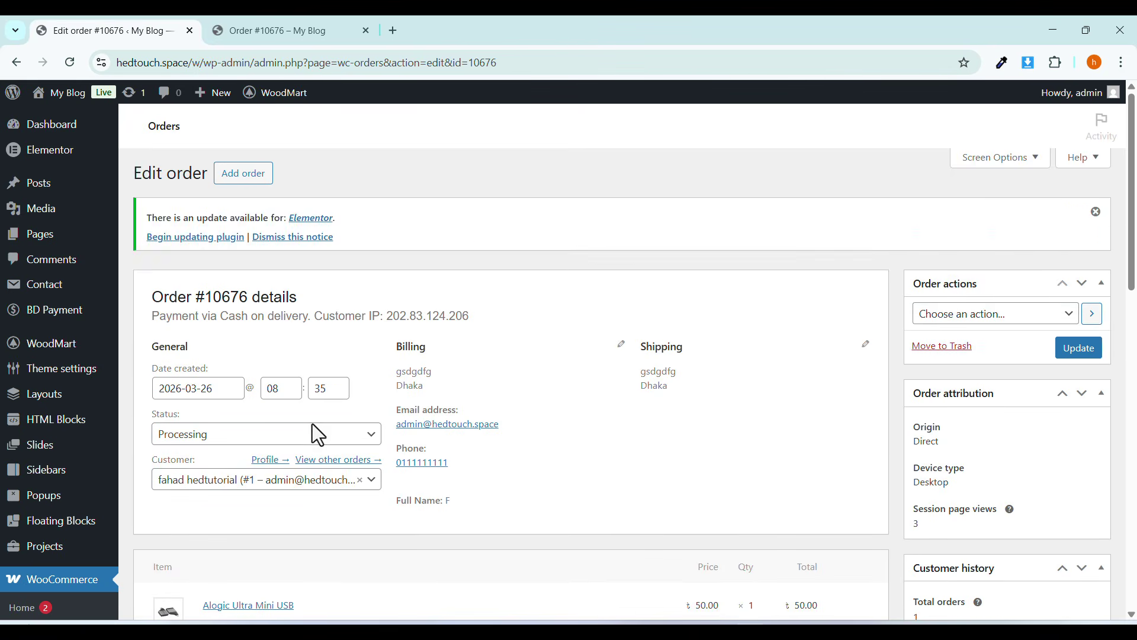
Examine the order's edit page, including the iPad's size and color, shipping, totals, order notes and custom fields.
{"action": "scroll", "coordinate": [312, 424], "scroll_direction": "down", "scroll_amount": 4}
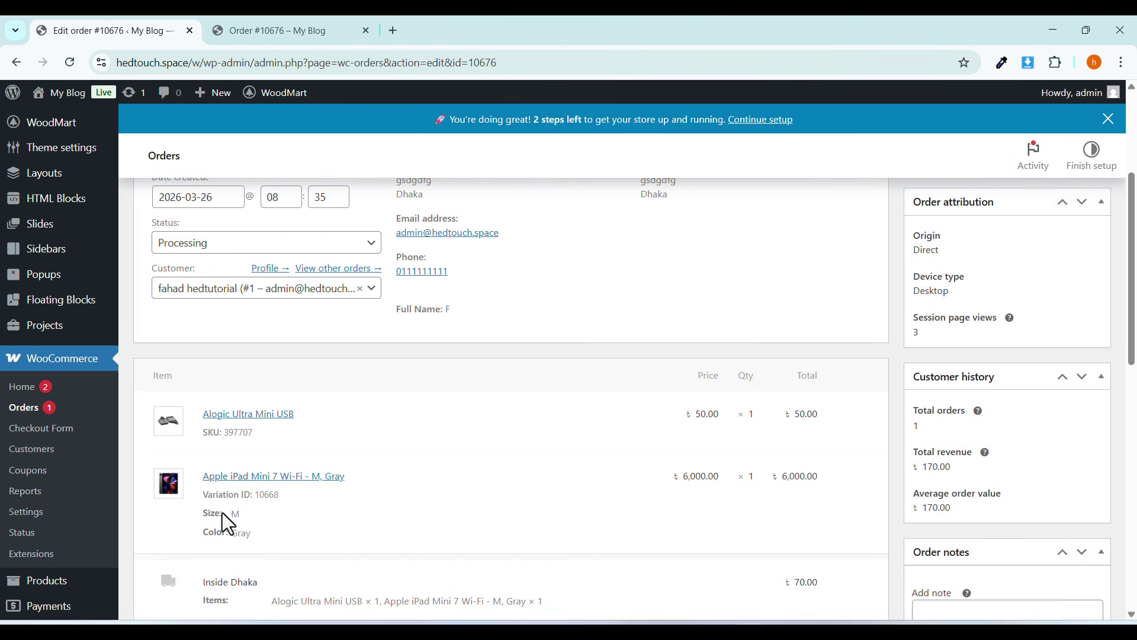
{"action": "left_click_drag", "start_coordinate": [208, 533], "coordinate": [247, 527]}
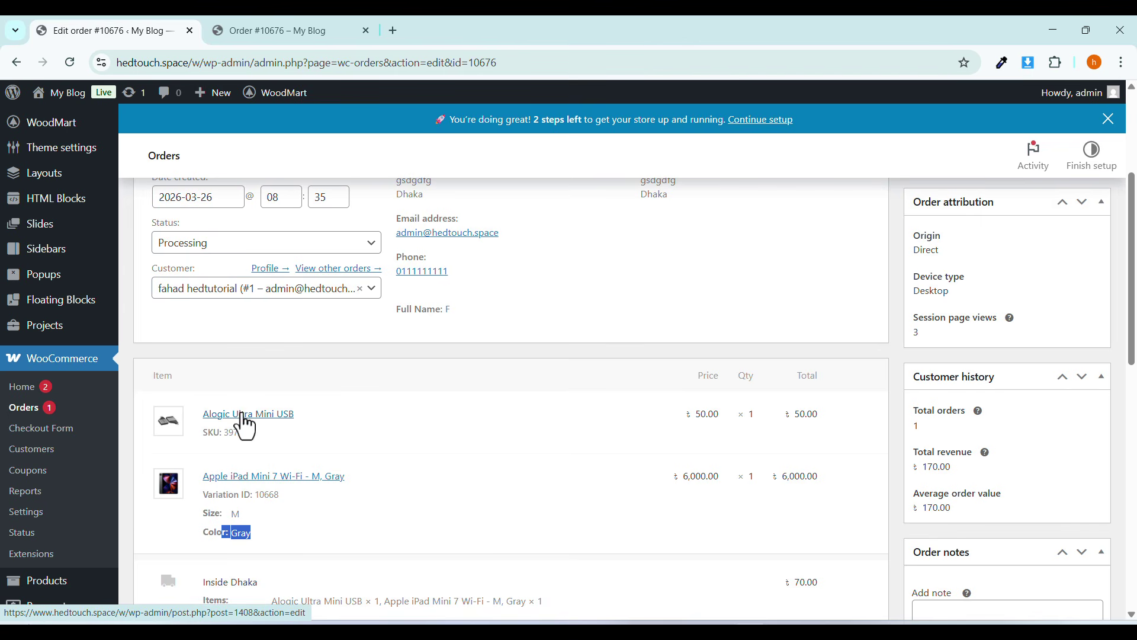
{"action": "scroll", "coordinate": [287, 436], "scroll_direction": "down", "scroll_amount": 2}
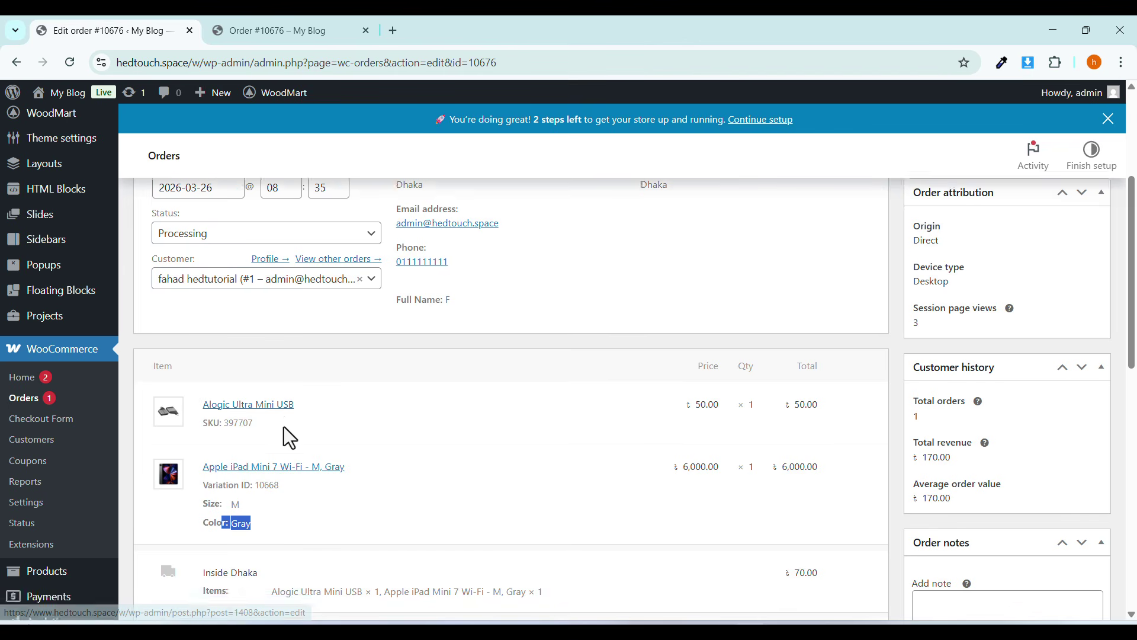
{"action": "scroll", "coordinate": [290, 438], "scroll_direction": "down", "scroll_amount": 1}
{"action": "scroll", "coordinate": [283, 427], "scroll_direction": "up", "scroll_amount": 6}
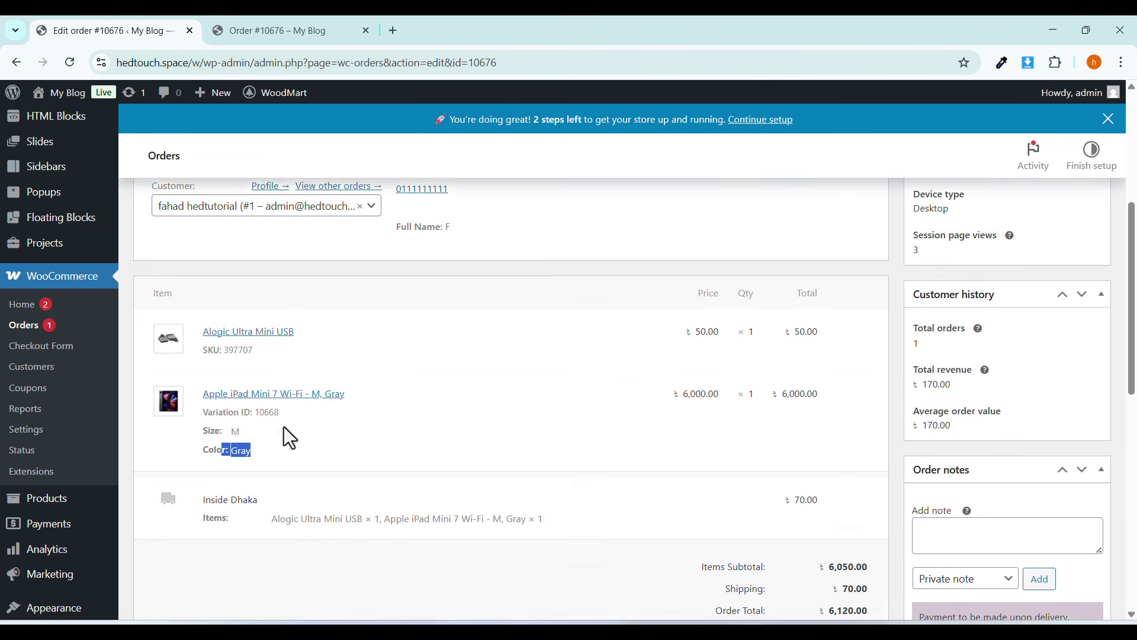
{"action": "scroll", "coordinate": [283, 427], "scroll_direction": "down", "scroll_amount": 4}
{"action": "scroll", "coordinate": [285, 426], "scroll_direction": "down", "scroll_amount": 5}
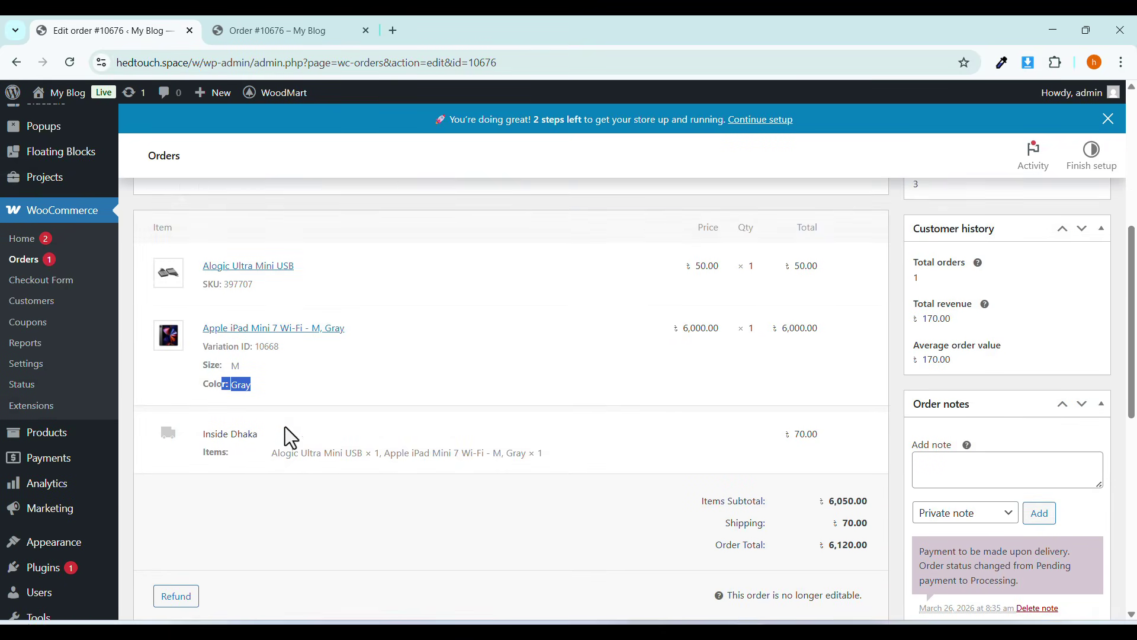
{"action": "scroll", "coordinate": [479, 347], "scroll_direction": "down", "scroll_amount": 3}
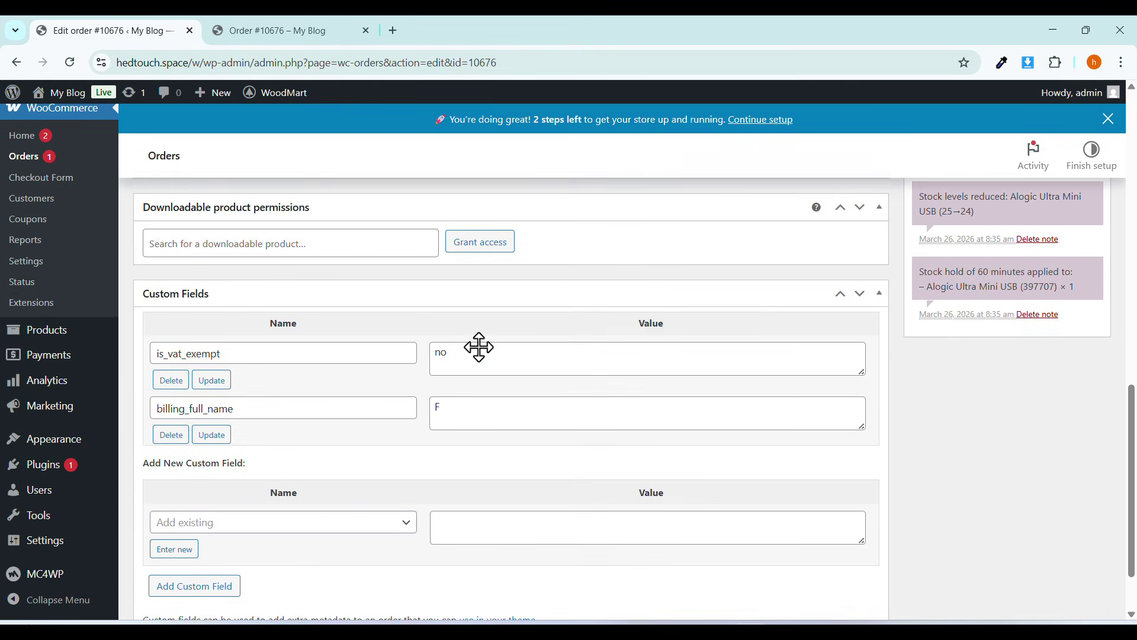
{"action": "scroll", "coordinate": [477, 347], "scroll_direction": "up", "scroll_amount": 7}
{"action": "scroll", "coordinate": [462, 355], "scroll_direction": "up", "scroll_amount": 2}
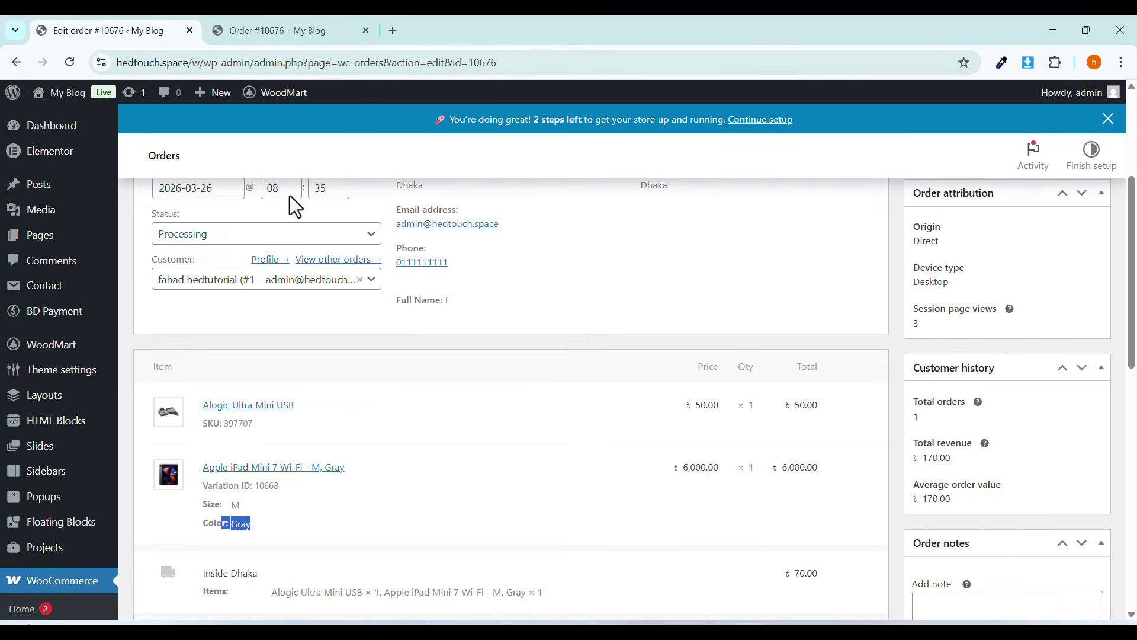
Return to the storefront's home page and proceed to checkout with one Alogic Ultra Mini USB.
{"action": "left_click", "coordinate": [268, 30]}
{"action": "mouse_move", "coordinate": [901, 144]}
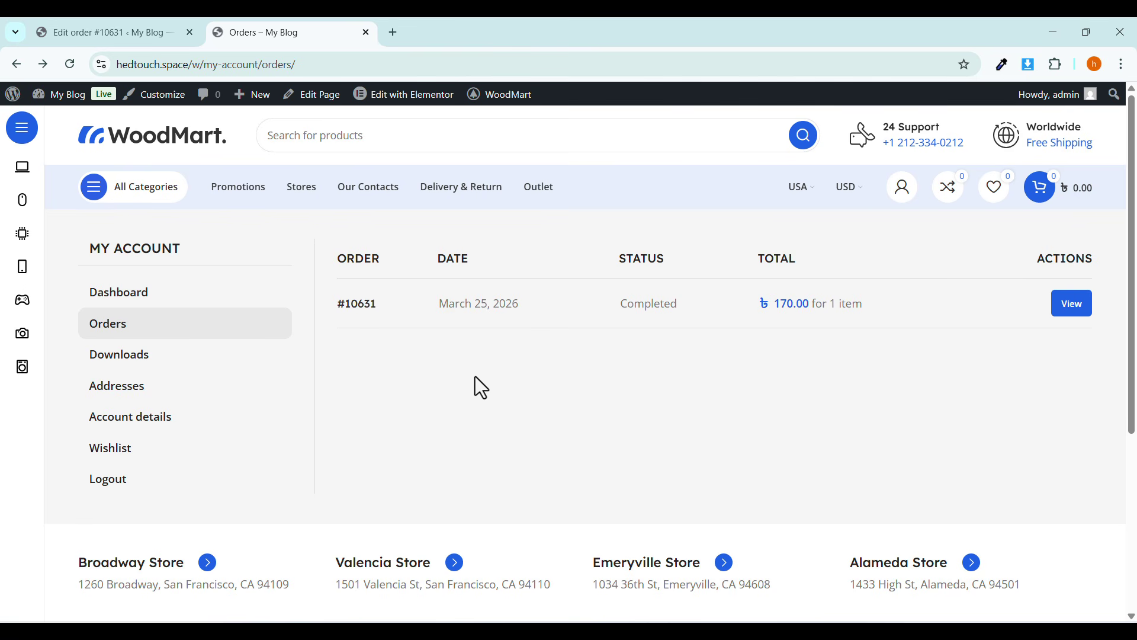
{"action": "left_click", "coordinate": [181, 151]}
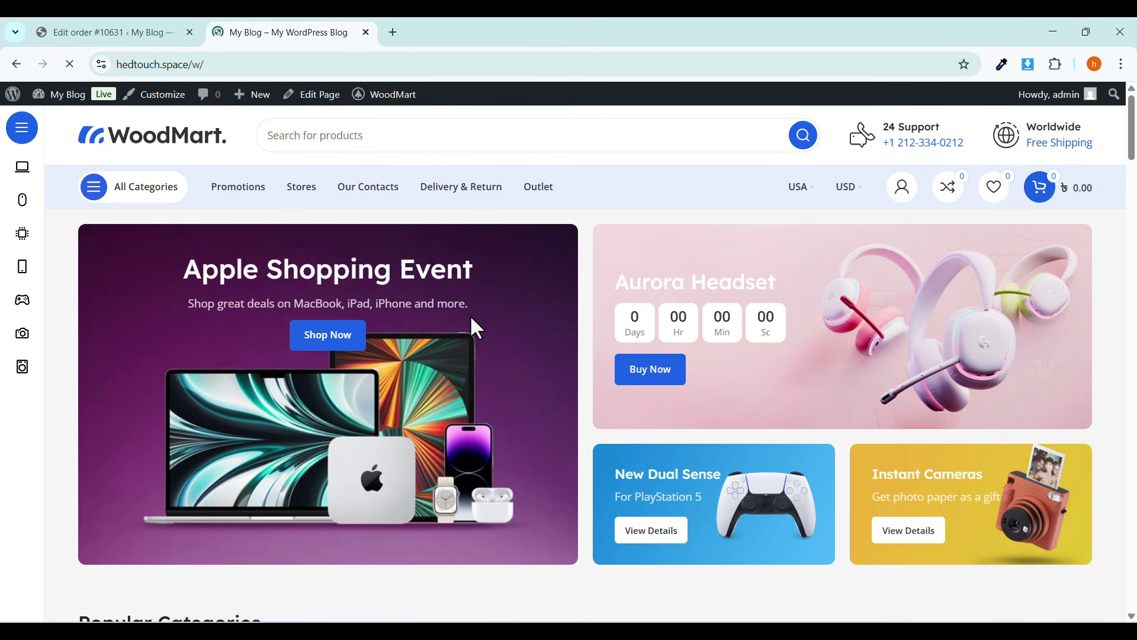
{"action": "scroll", "coordinate": [471, 315], "scroll_direction": "down", "scroll_amount": 3}
{"action": "scroll", "coordinate": [470, 317], "scroll_direction": "down", "scroll_amount": 10}
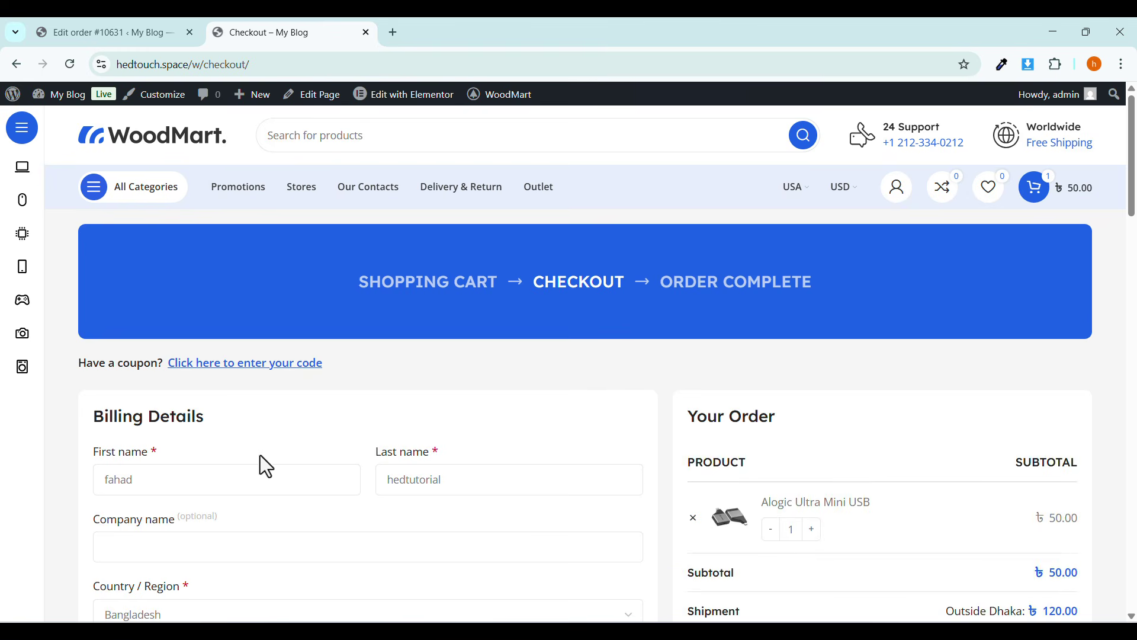
Examine the checkout's billing fields, from first name and company name through district, postcode and phone.
{"action": "scroll", "coordinate": [178, 415], "scroll_direction": "down", "scroll_amount": 1}
{"action": "left_click_drag", "start_coordinate": [102, 376], "coordinate": [201, 423]}
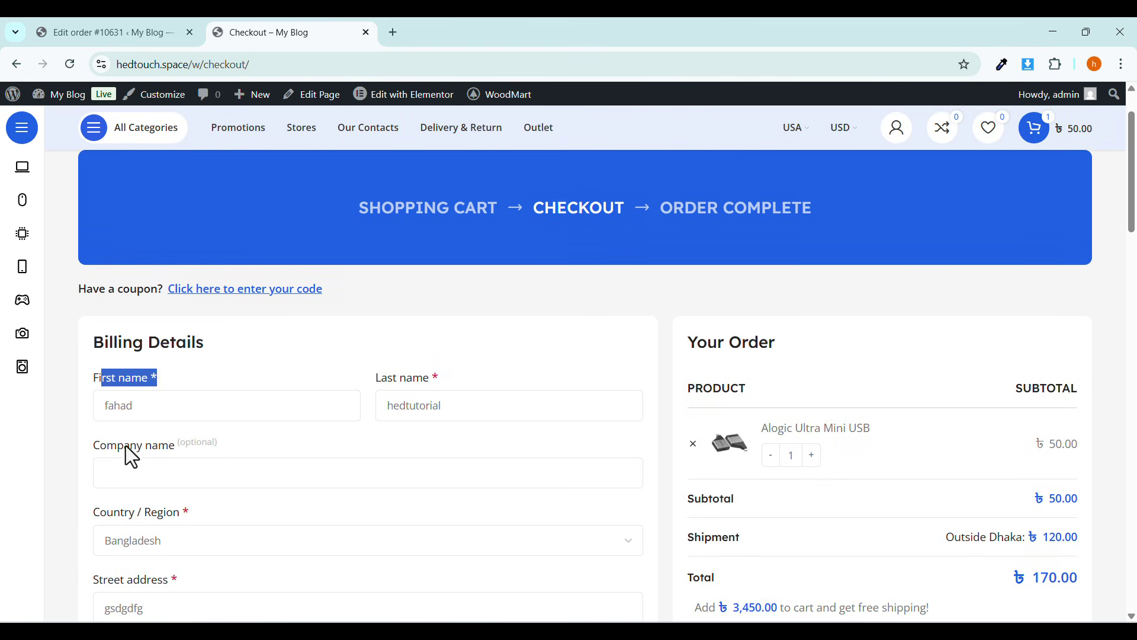
{"action": "left_click_drag", "start_coordinate": [125, 446], "coordinate": [215, 450]}
{"action": "scroll", "coordinate": [214, 449], "scroll_direction": "down", "scroll_amount": 2}
{"action": "scroll", "coordinate": [187, 432], "scroll_direction": "down", "scroll_amount": 9}
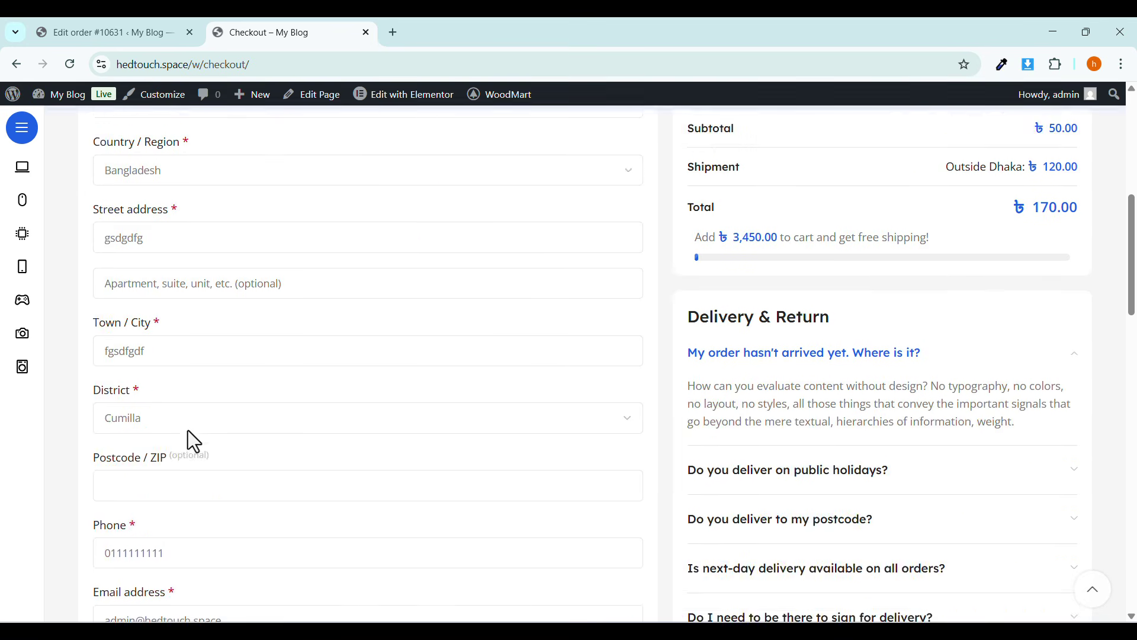
{"action": "scroll", "coordinate": [187, 431], "scroll_direction": "up", "scroll_amount": 6}
{"action": "scroll", "coordinate": [187, 430], "scroll_direction": "up", "scroll_amount": 7}
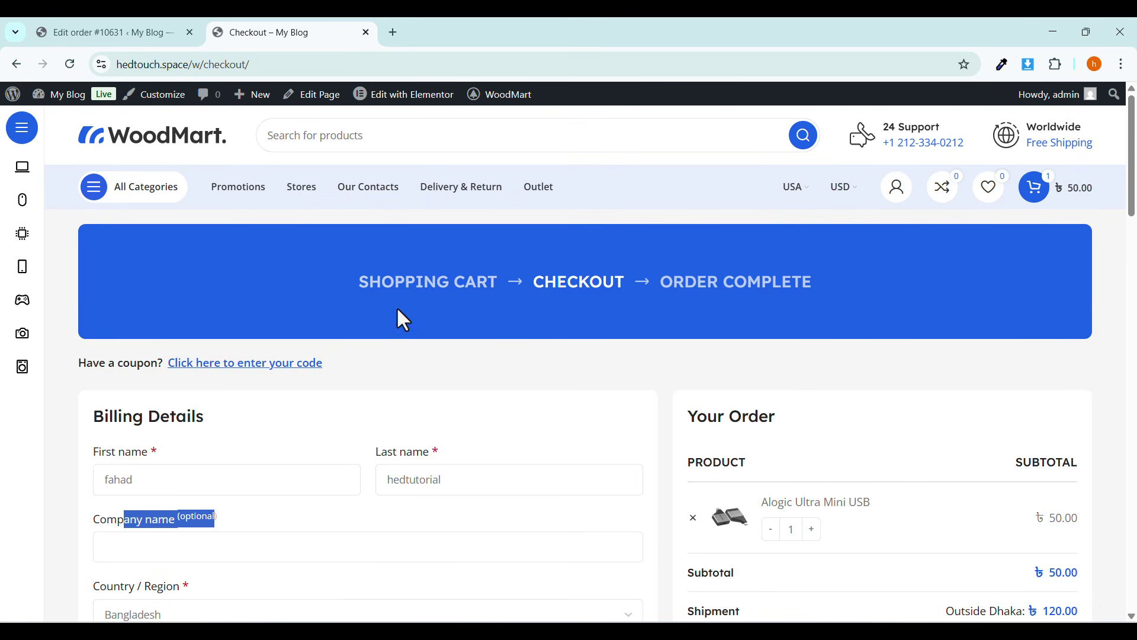
Go back to the shopping cart page and review its items, totals and suggested products.
{"action": "left_click", "coordinate": [417, 291]}
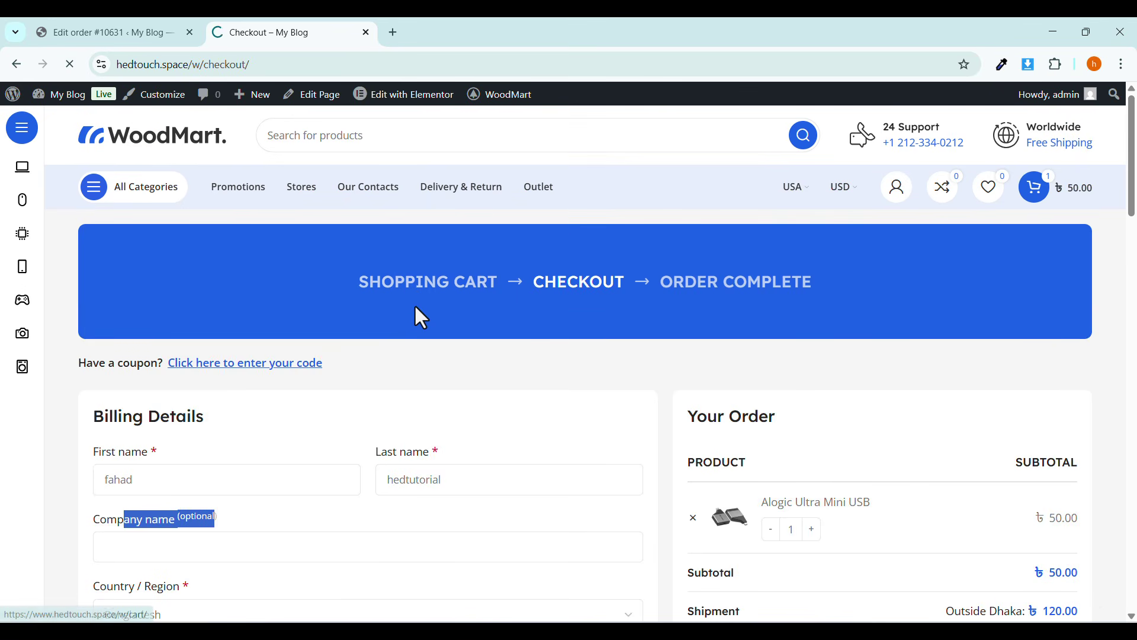
{"action": "scroll", "coordinate": [468, 427], "scroll_direction": "down", "scroll_amount": 3}
{"action": "scroll", "coordinate": [462, 418], "scroll_direction": "down", "scroll_amount": 6}
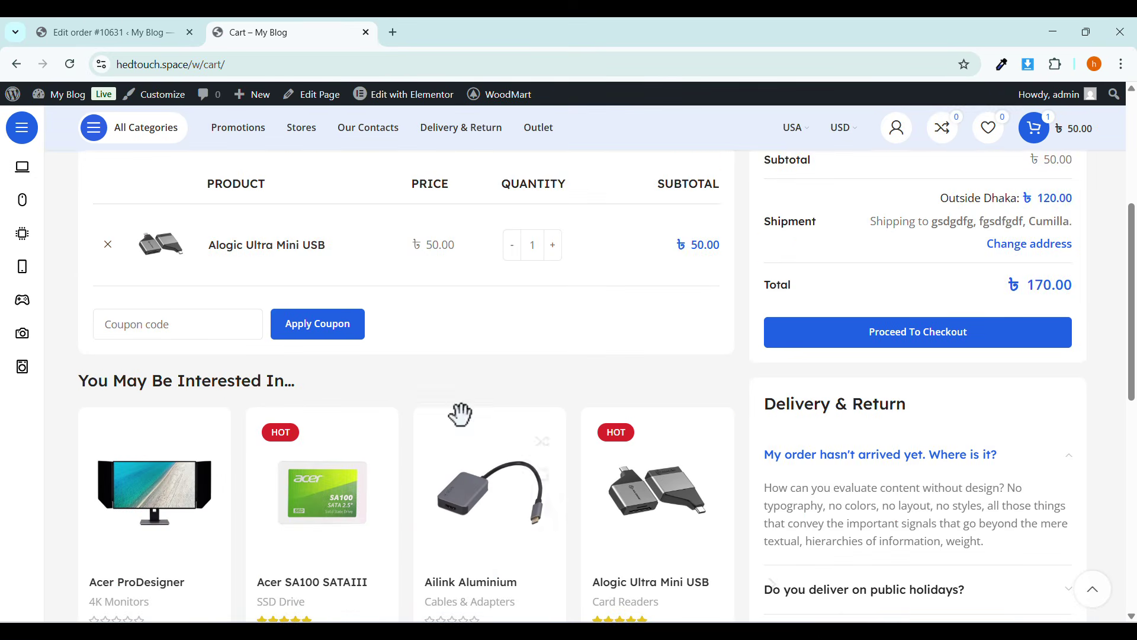
{"action": "scroll", "coordinate": [463, 419], "scroll_direction": "up", "scroll_amount": 2}
{"action": "scroll", "coordinate": [462, 424], "scroll_direction": "up", "scroll_amount": 6}
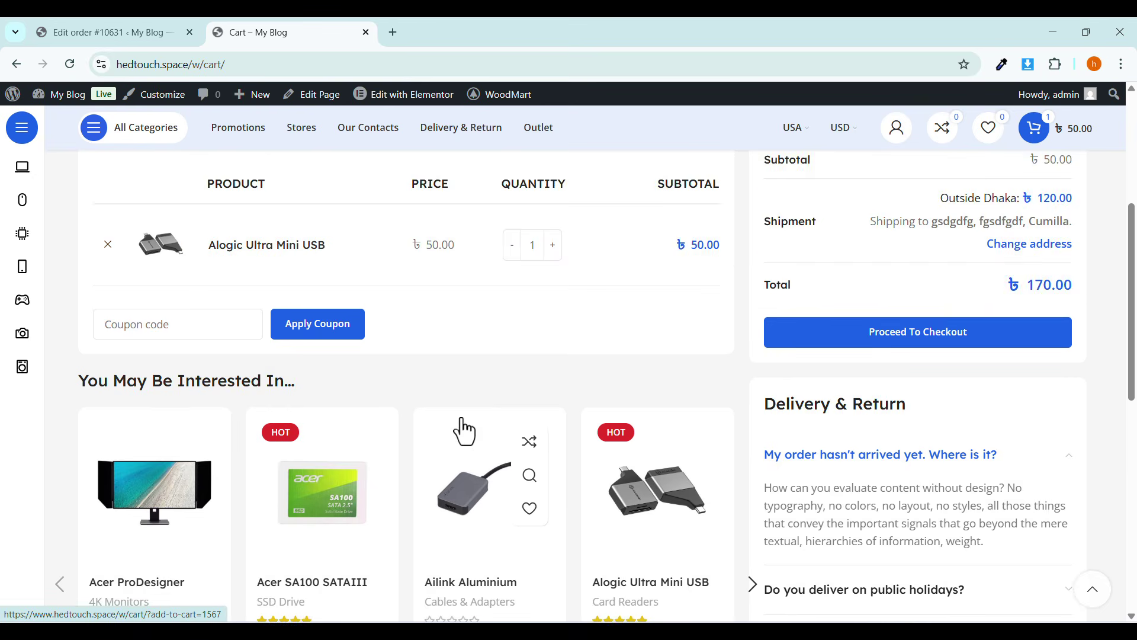
Proceed from the cart to the checkout page again and review its billing details and order summary.
{"action": "left_click", "coordinate": [589, 286]}
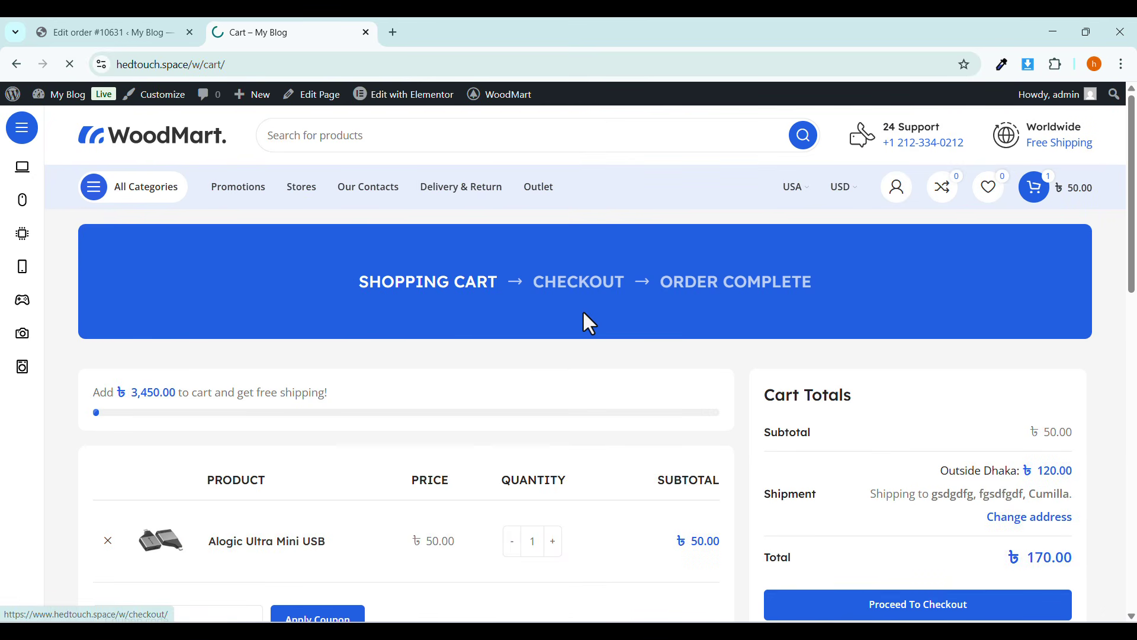
{"action": "scroll", "coordinate": [610, 415], "scroll_direction": "down", "scroll_amount": 4}
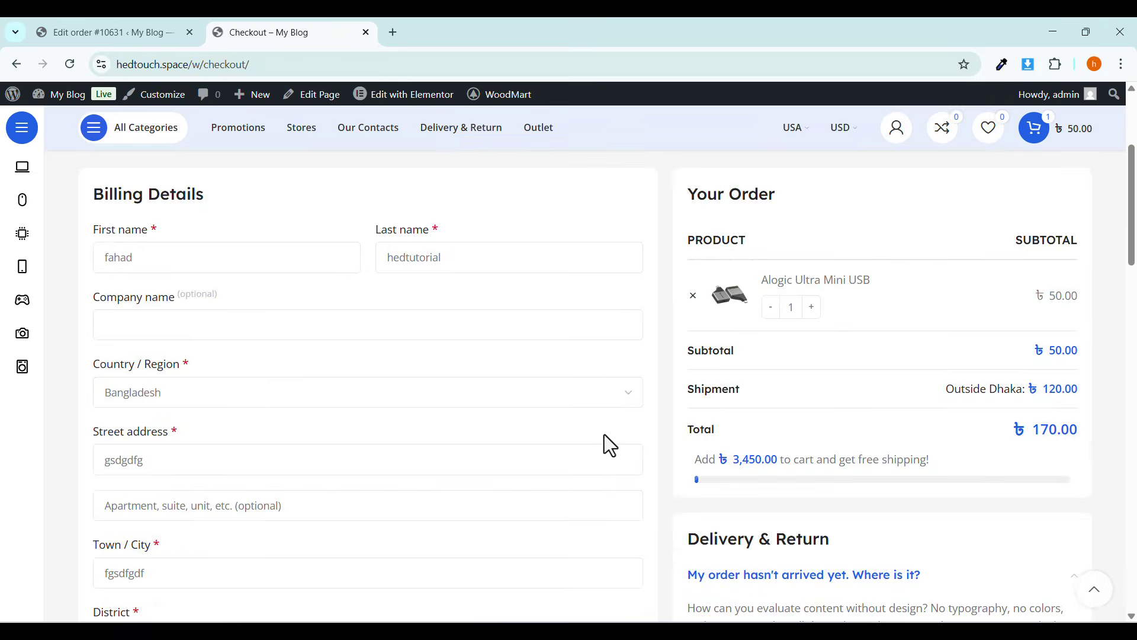
{"action": "scroll", "coordinate": [604, 447], "scroll_direction": "up", "scroll_amount": 3}
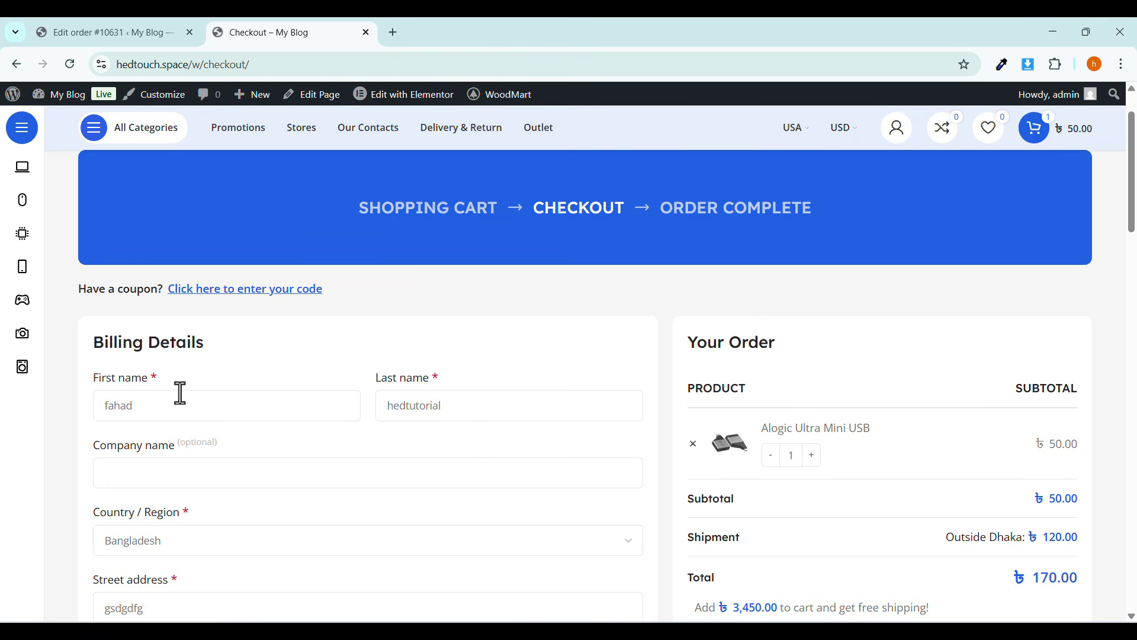
{"action": "scroll", "coordinate": [211, 489], "scroll_direction": "up", "scroll_amount": 1}
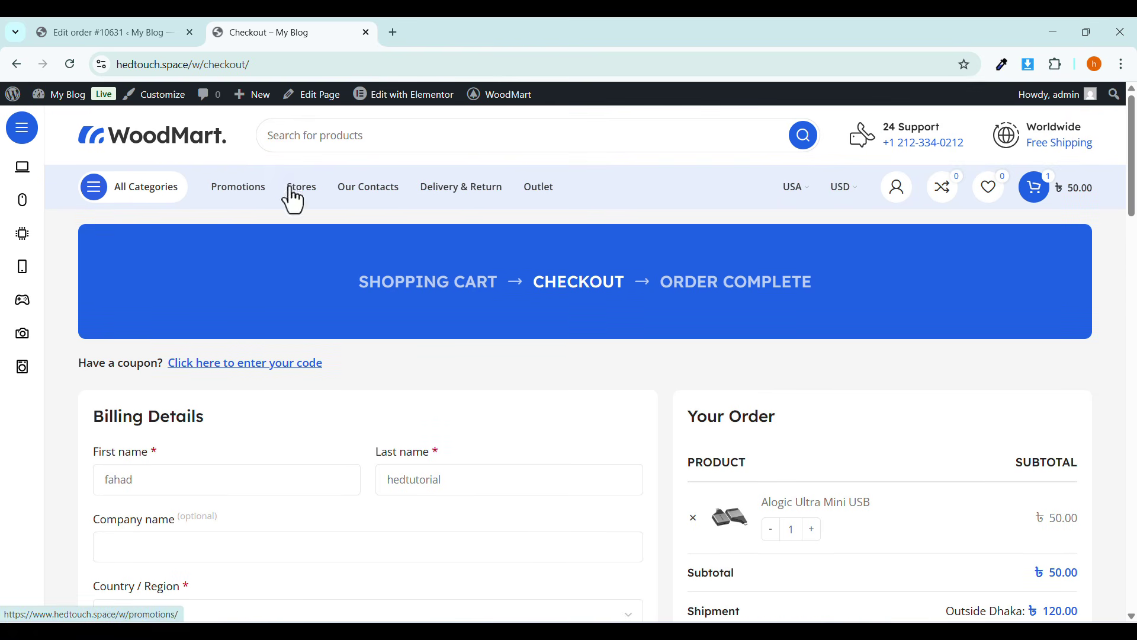
Open the hedtouch.com shop page in a new browser tab.
{"action": "left_click", "coordinate": [392, 34]}
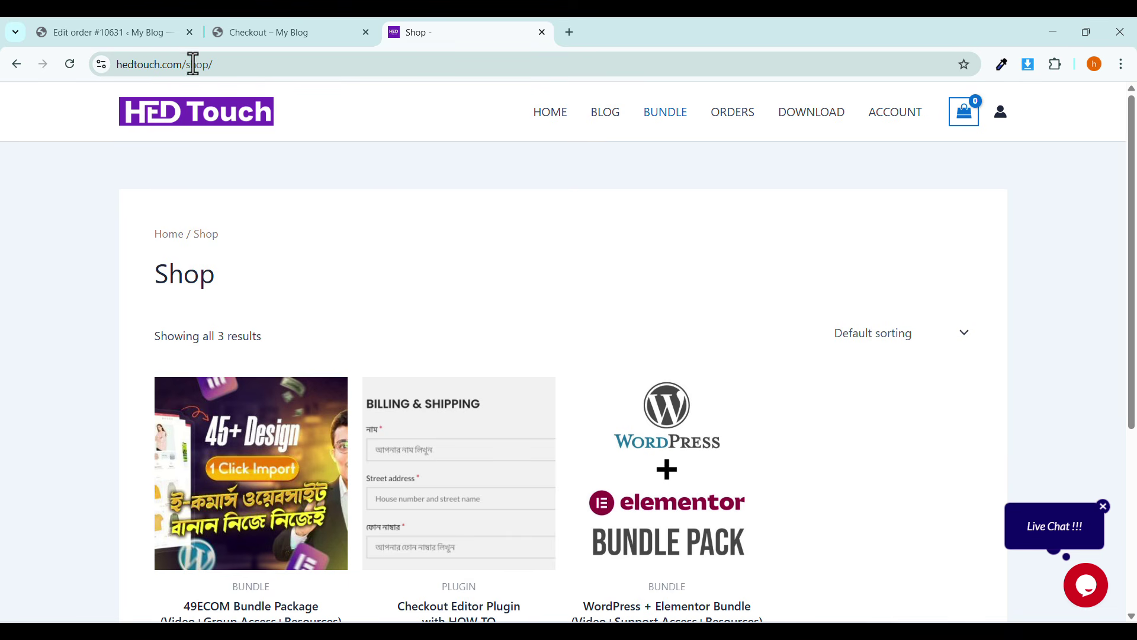
Look over the HED Touch shop page down to the Checkout Editor Plugin product.
{"action": "left_click_drag", "start_coordinate": [141, 66], "coordinate": [273, 65]}
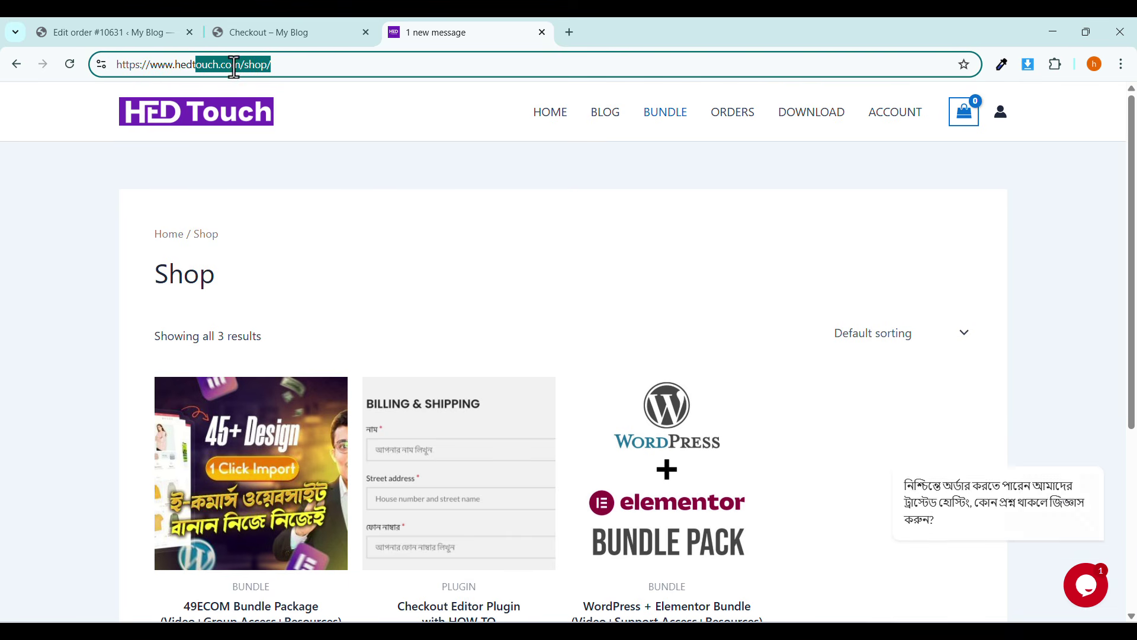
{"action": "scroll", "coordinate": [351, 167], "scroll_direction": "down", "scroll_amount": 1}
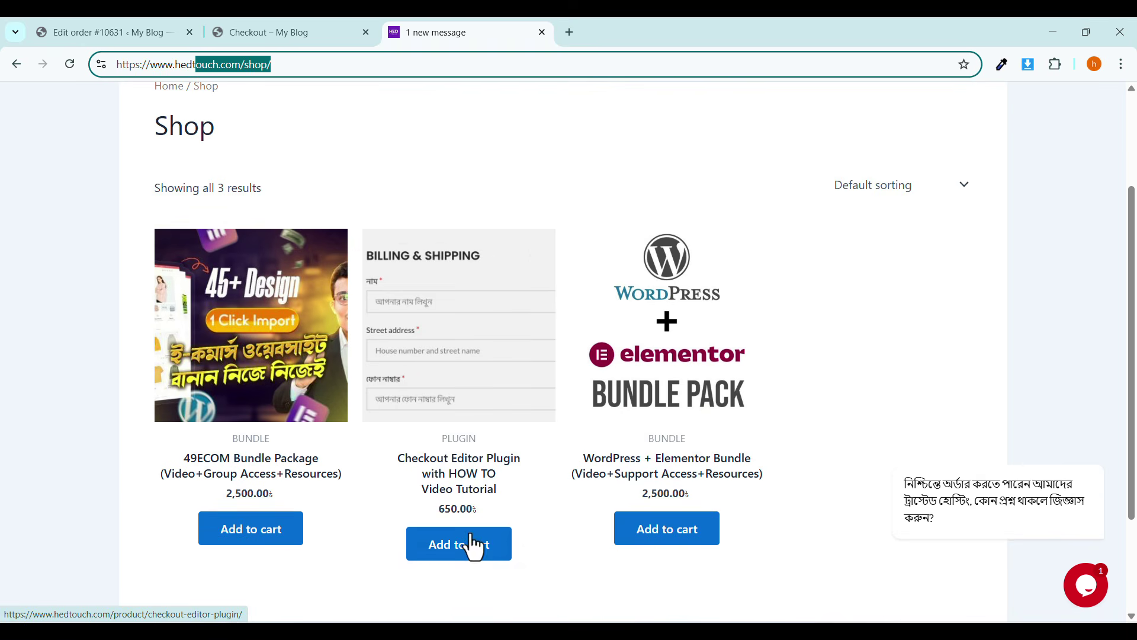
Go from the My Blog checkout page to the site's WordPress admin and open the Add Plugins page.
{"action": "left_click", "coordinate": [321, 29]}
{"action": "mouse_move", "coordinate": [66, 90]}
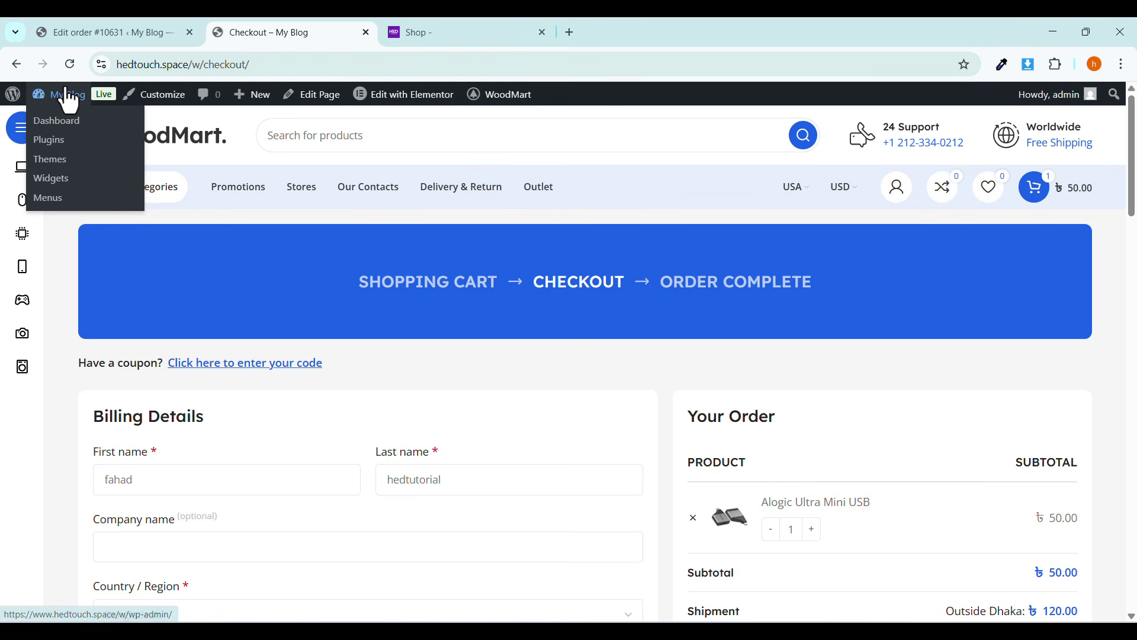
{"action": "left_click", "coordinate": [59, 121]}
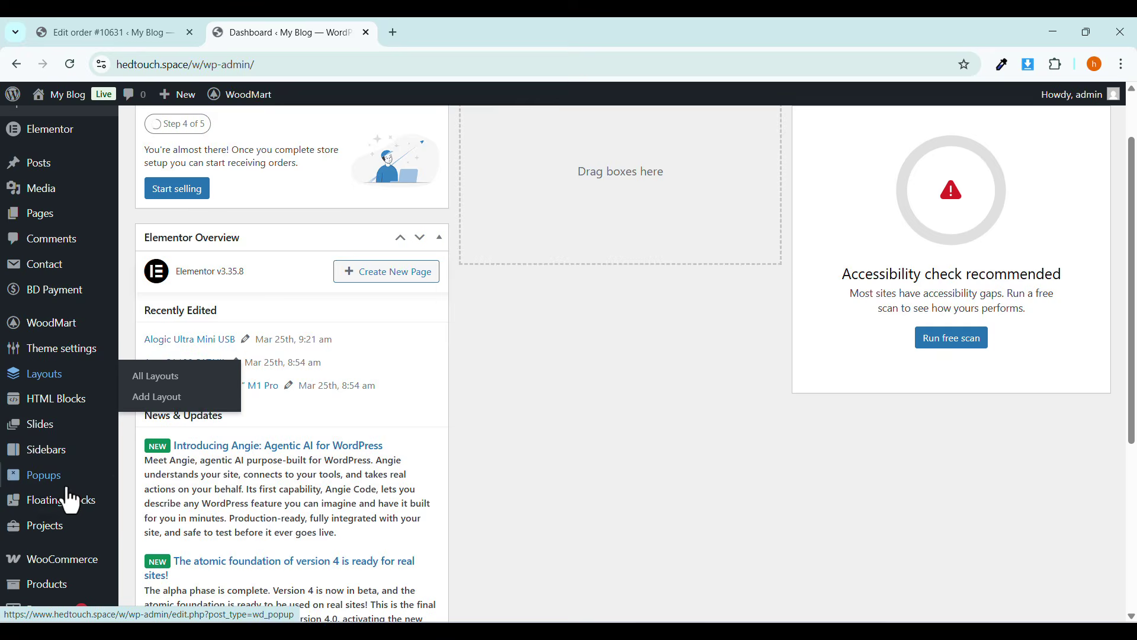
{"action": "scroll", "coordinate": [70, 501], "scroll_direction": "down", "scroll_amount": 3}
{"action": "mouse_move", "coordinate": [50, 491]}
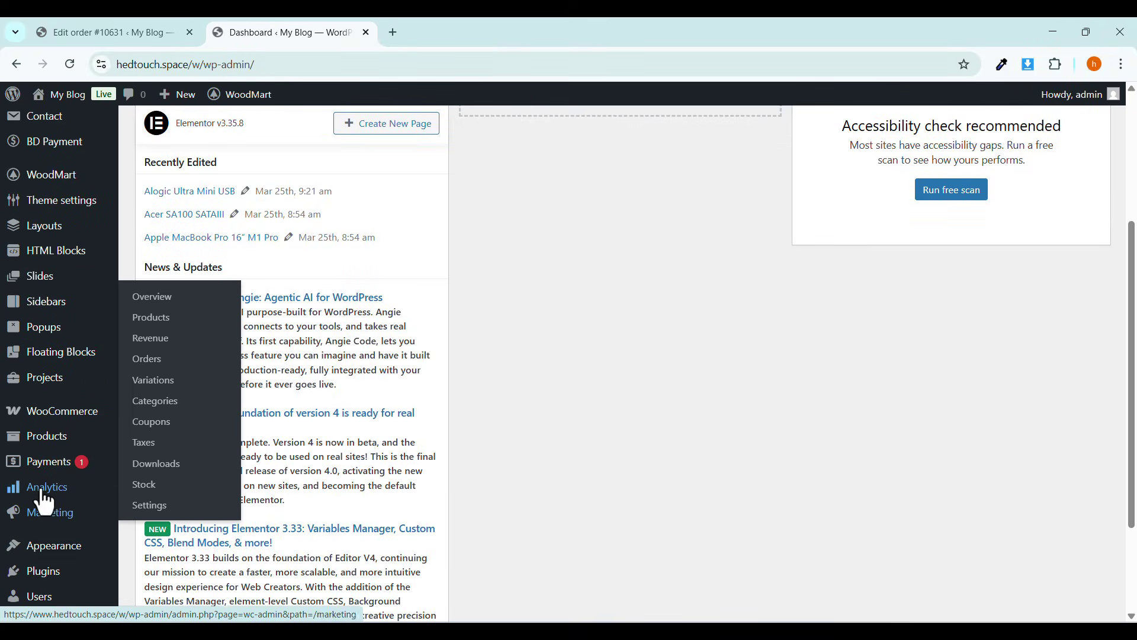
{"action": "scroll", "coordinate": [57, 492], "scroll_direction": "down", "scroll_amount": 1}
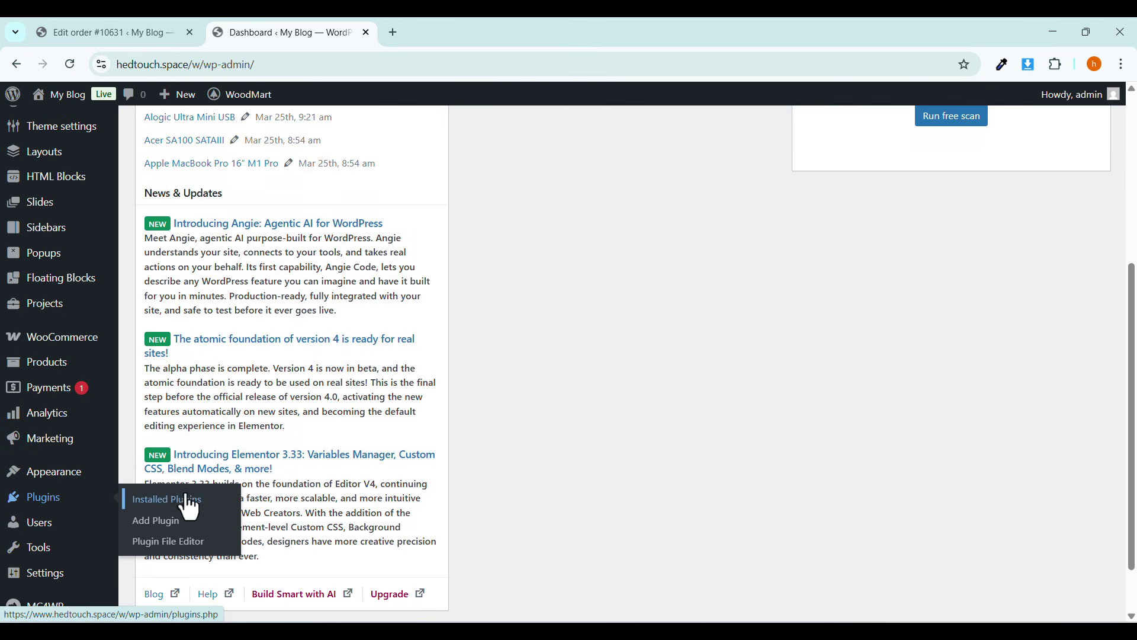
{"action": "left_click", "coordinate": [160, 522]}
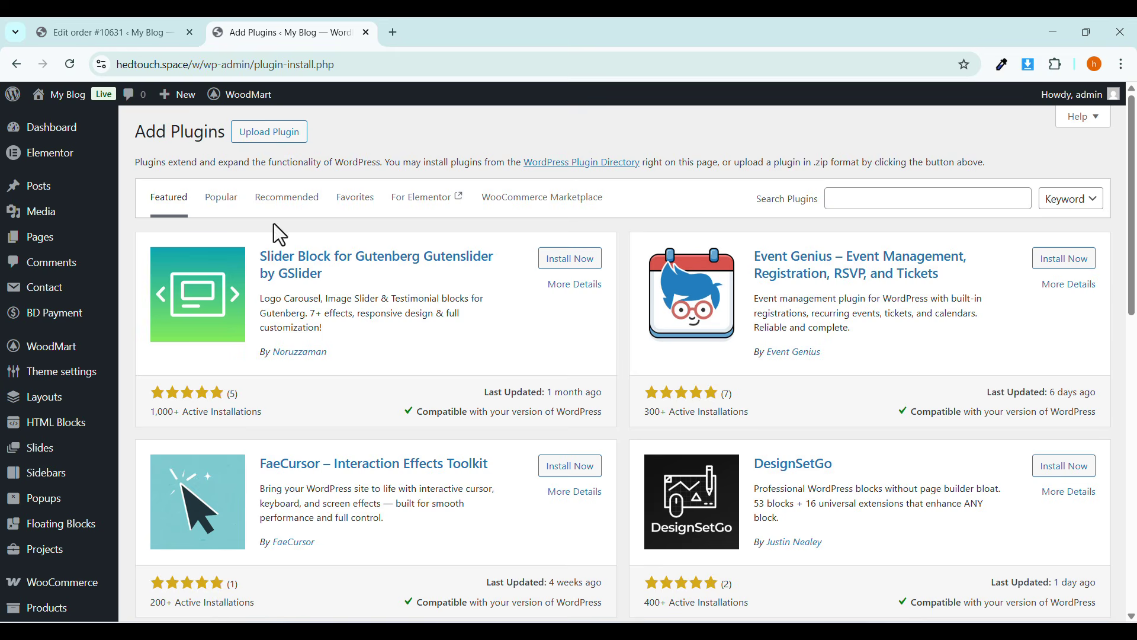
Upload the WooCommerce checkout field editor pro zip file, then install and activate the plugin.
{"action": "left_click", "coordinate": [273, 141]}
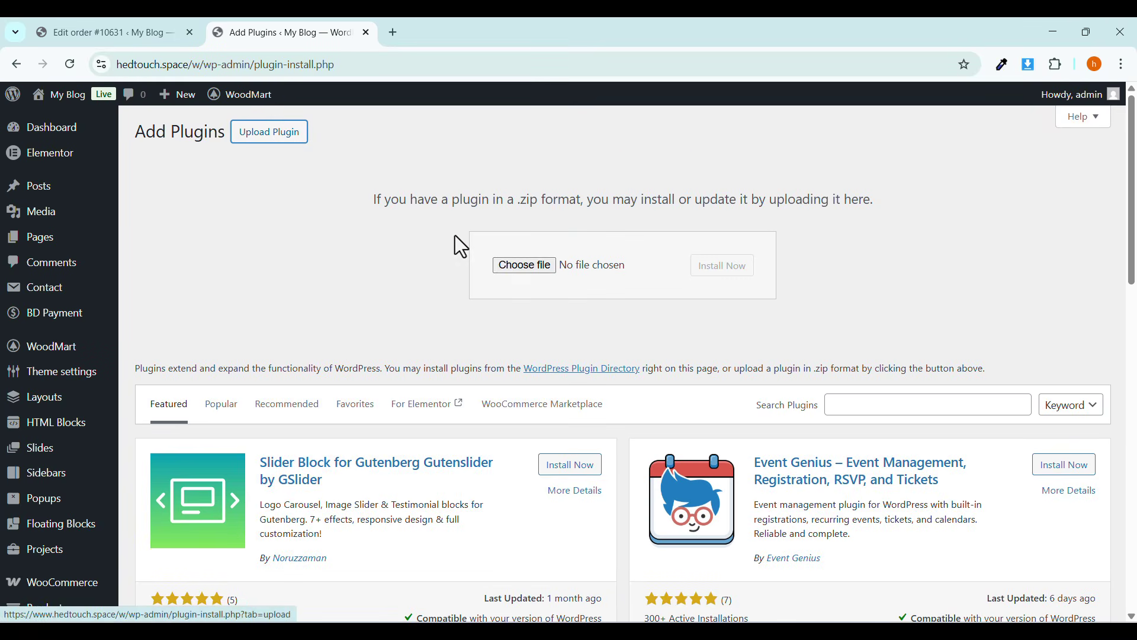
{"action": "left_click", "coordinate": [513, 272]}
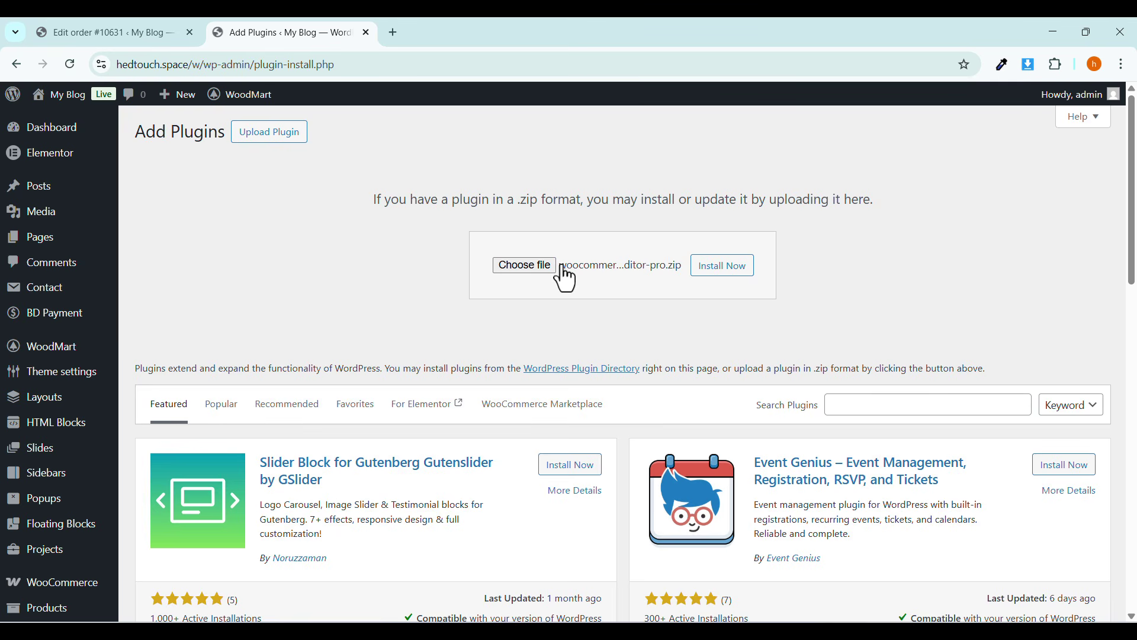
{"action": "left_click", "coordinate": [703, 268]}
{"action": "left_click", "coordinate": [170, 261]}
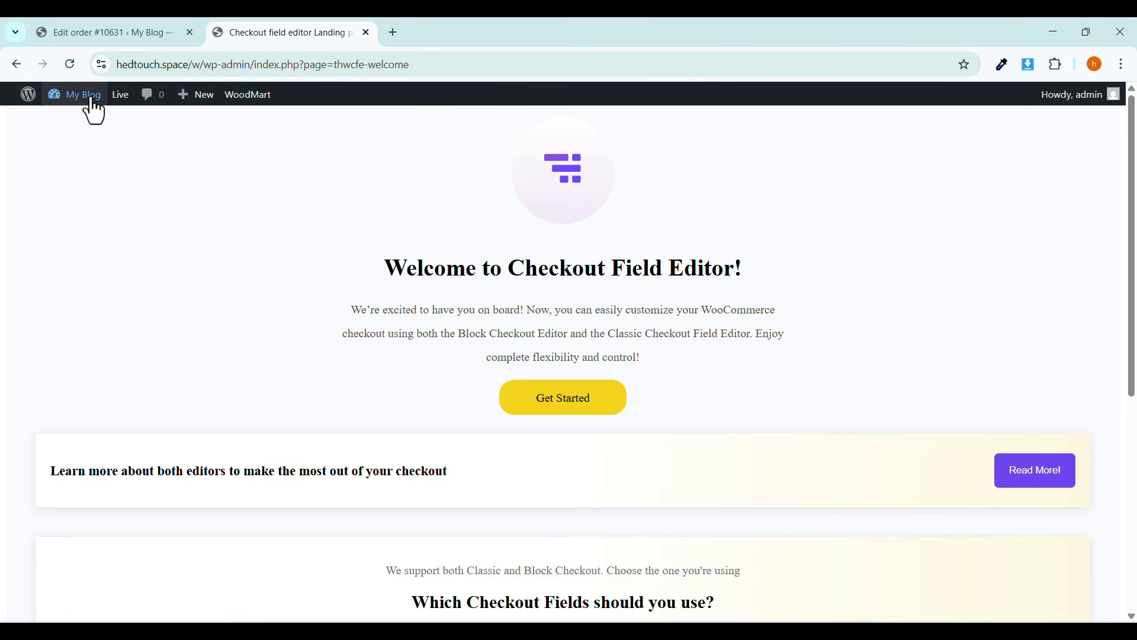
Return to the WordPress dashboard and open WooCommerce's Checkout Form settings.
{"action": "mouse_move", "coordinate": [87, 101]}
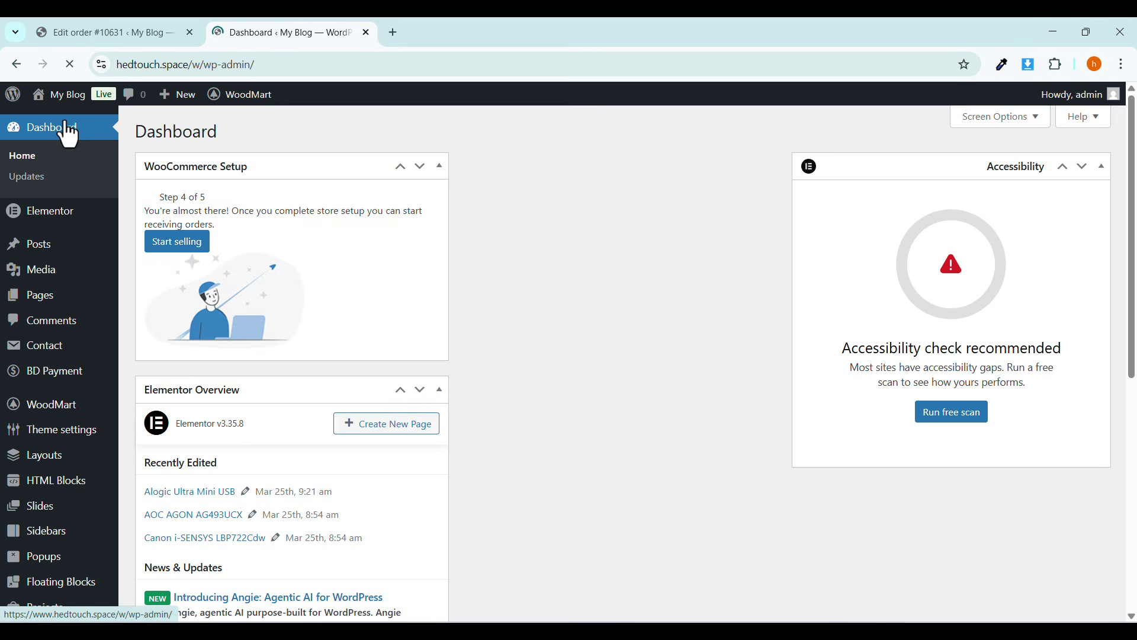
{"action": "scroll", "coordinate": [33, 325], "scroll_direction": "down", "scroll_amount": 5}
{"action": "mouse_move", "coordinate": [40, 364]}
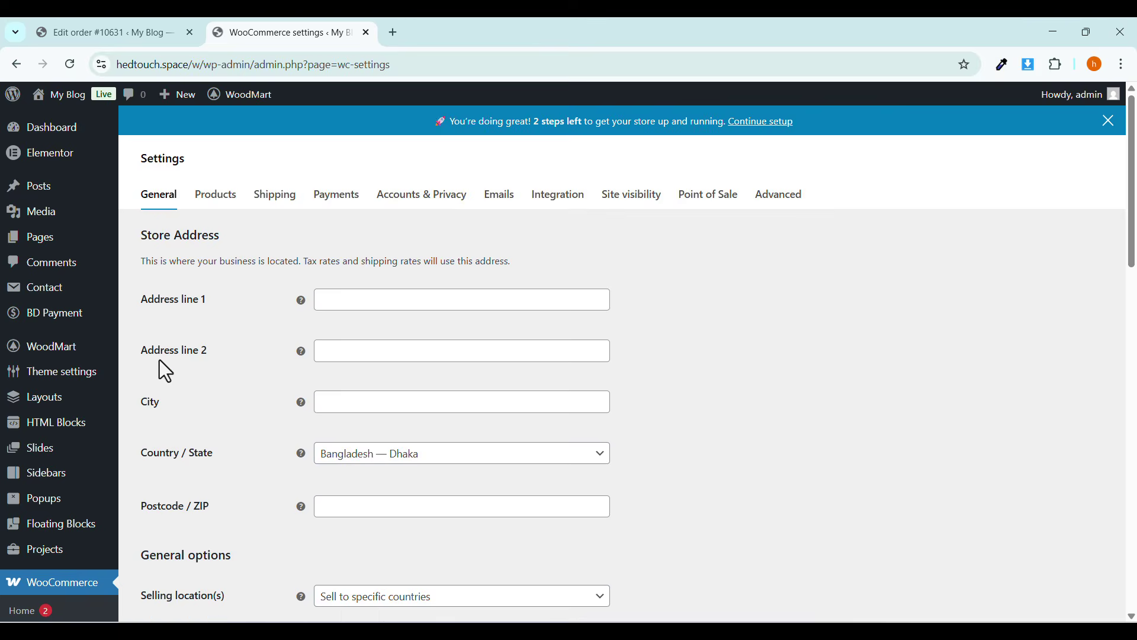
{"action": "scroll", "coordinate": [158, 360], "scroll_direction": "down", "scroll_amount": 3}
{"action": "left_click", "coordinate": [38, 508]}
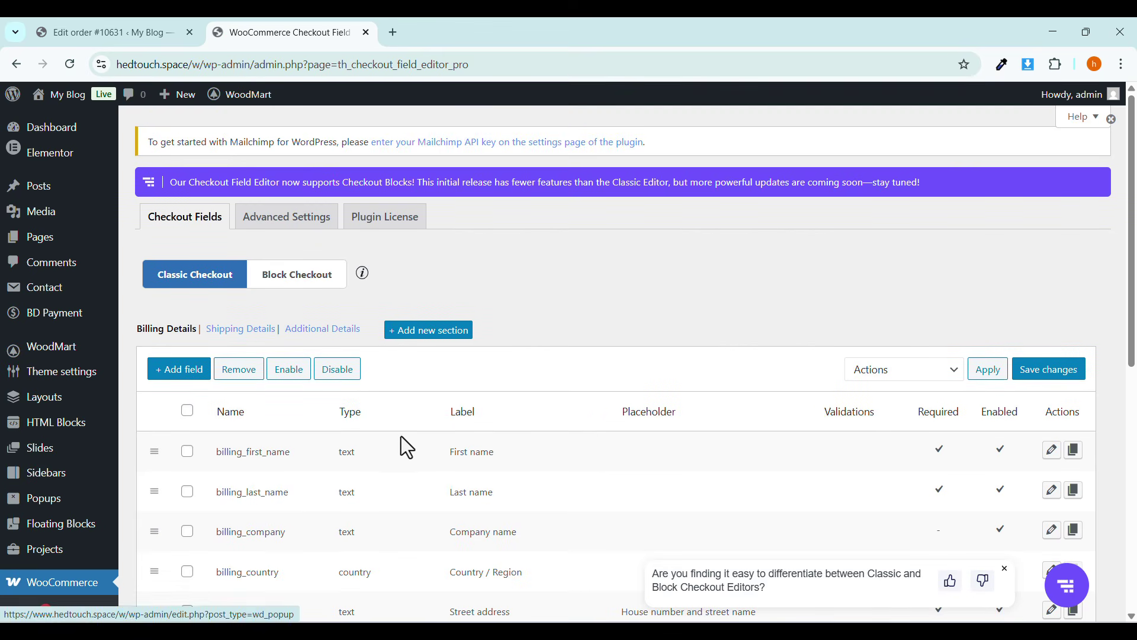
Examine the billing field list and the basic info, display styles, price, display rule and repeat rule settings of billing_first_name.
{"action": "scroll", "coordinate": [400, 435], "scroll_direction": "down", "scroll_amount": 3}
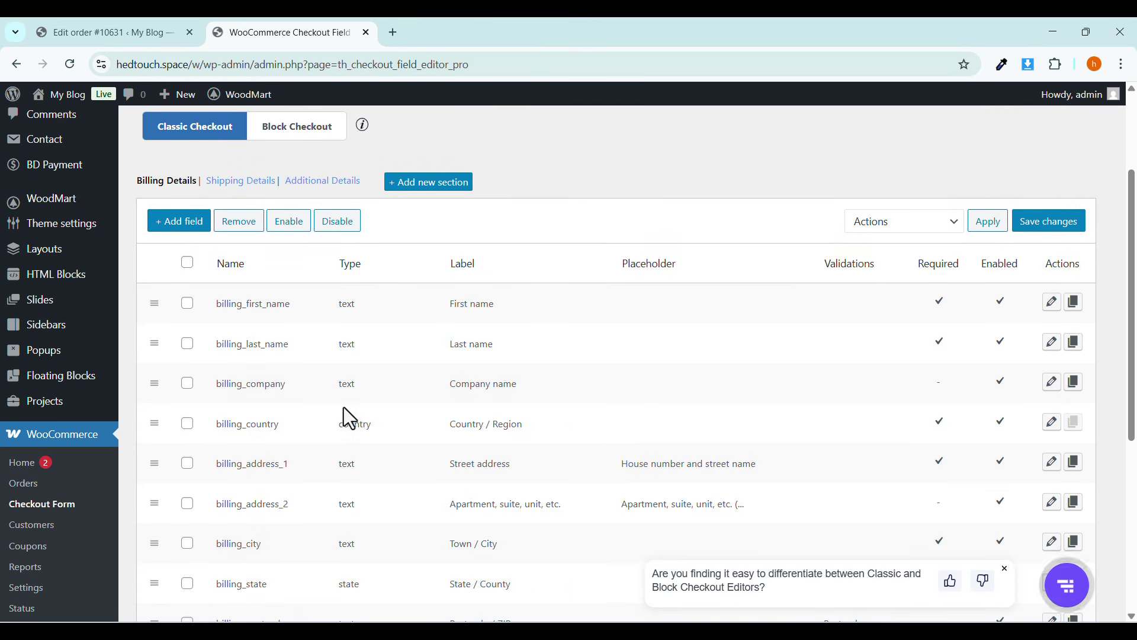
{"action": "scroll", "coordinate": [231, 196], "scroll_direction": "up", "scroll_amount": 3}
{"action": "scroll", "coordinate": [238, 354], "scroll_direction": "down", "scroll_amount": 6}
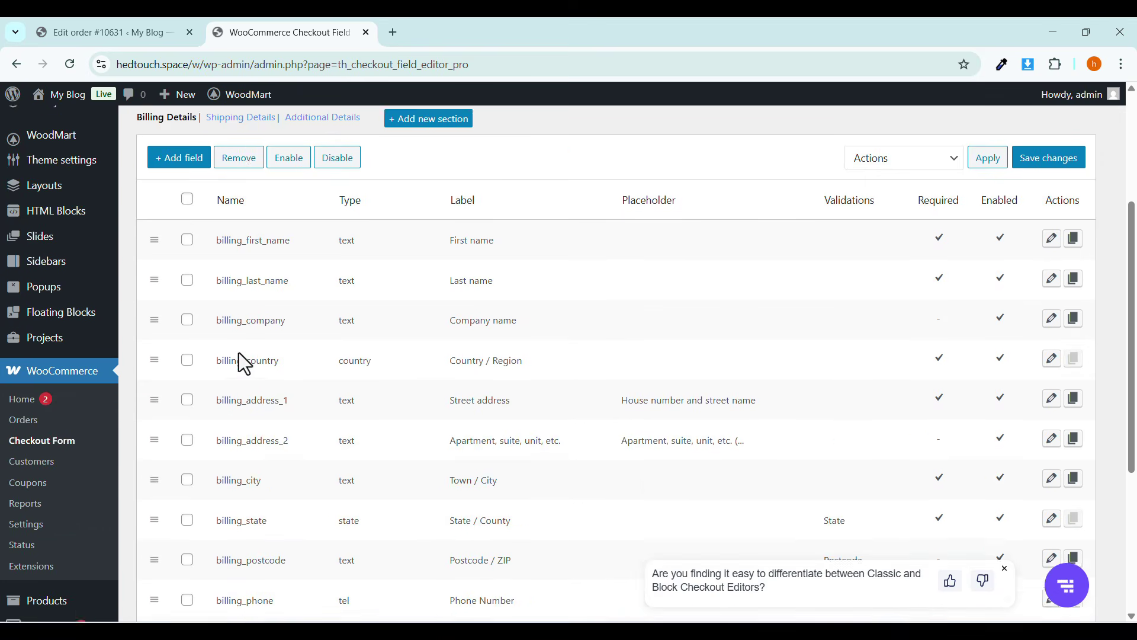
{"action": "scroll", "coordinate": [238, 354], "scroll_direction": "up", "scroll_amount": 3}
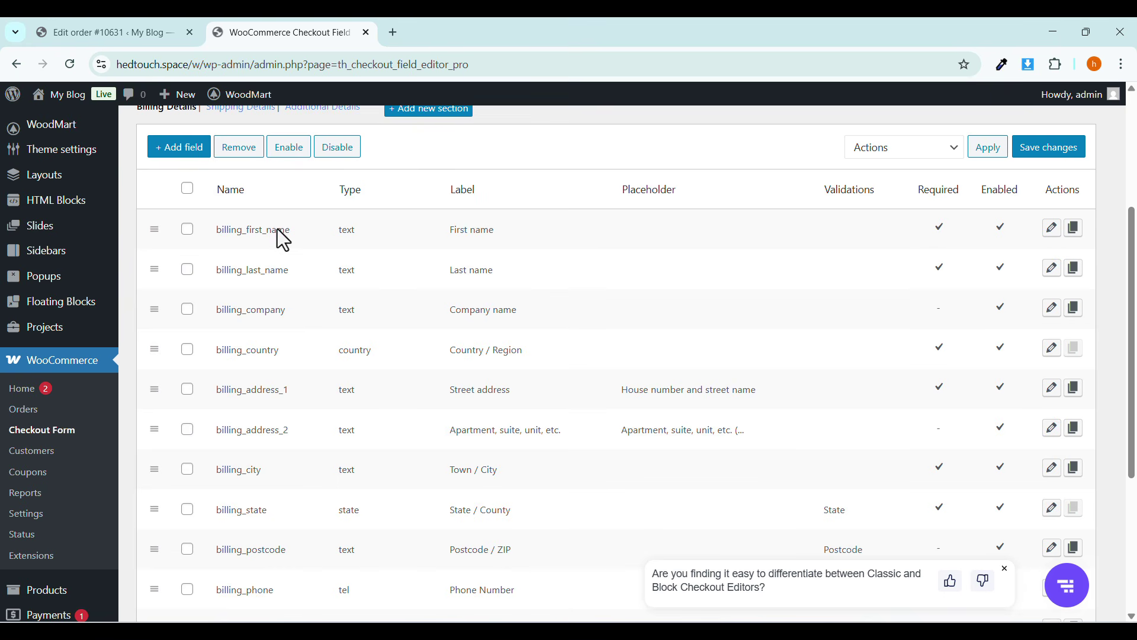
{"action": "left_click", "coordinate": [1052, 228]}
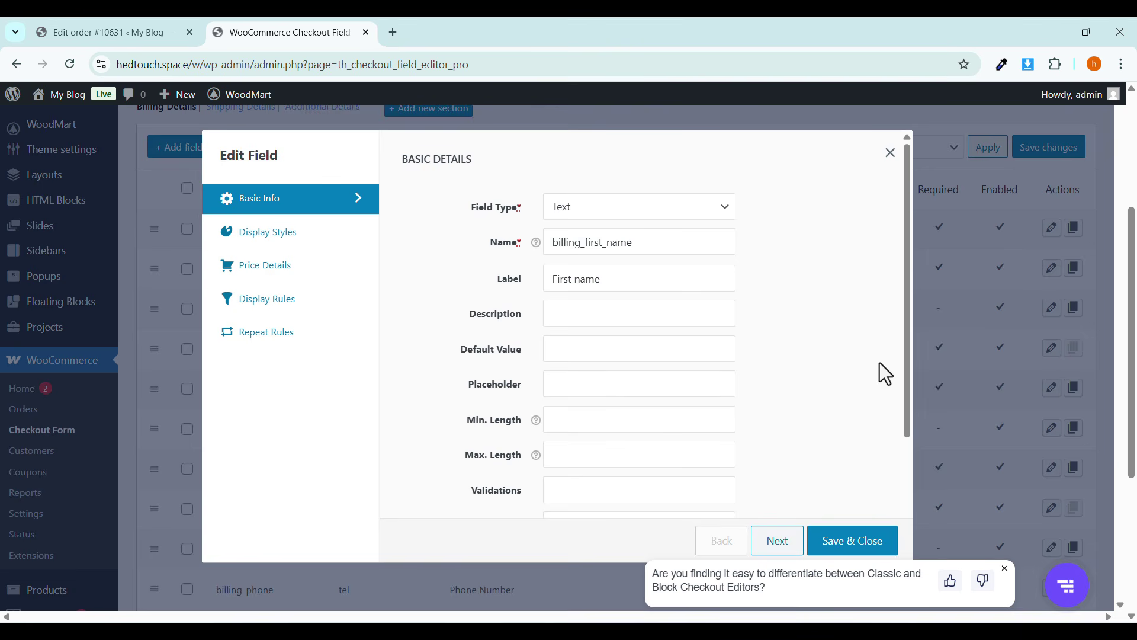
{"action": "left_click", "coordinate": [283, 240]}
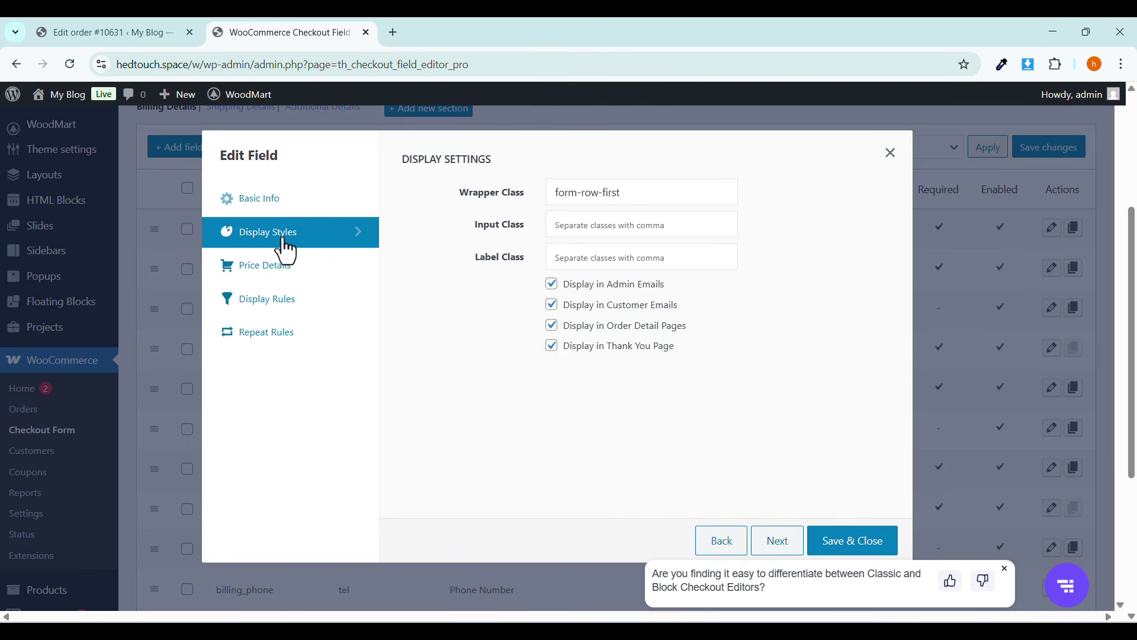
{"action": "left_click", "coordinate": [289, 272]}
{"action": "left_click", "coordinate": [280, 306]}
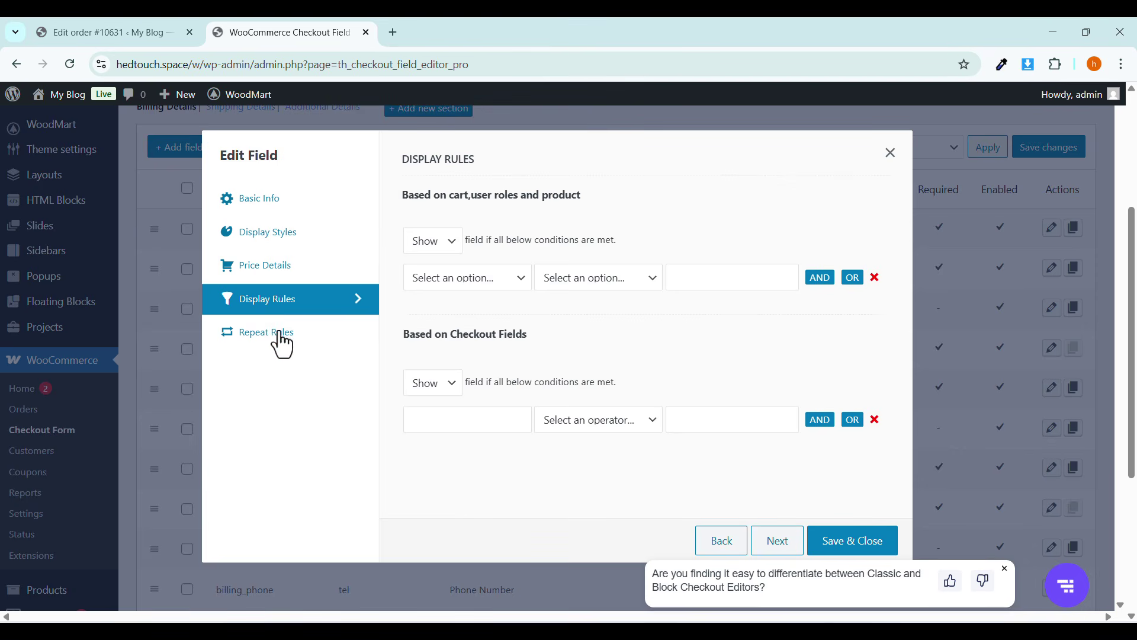
{"action": "left_click", "coordinate": [283, 333]}
{"action": "left_click", "coordinate": [266, 214]}
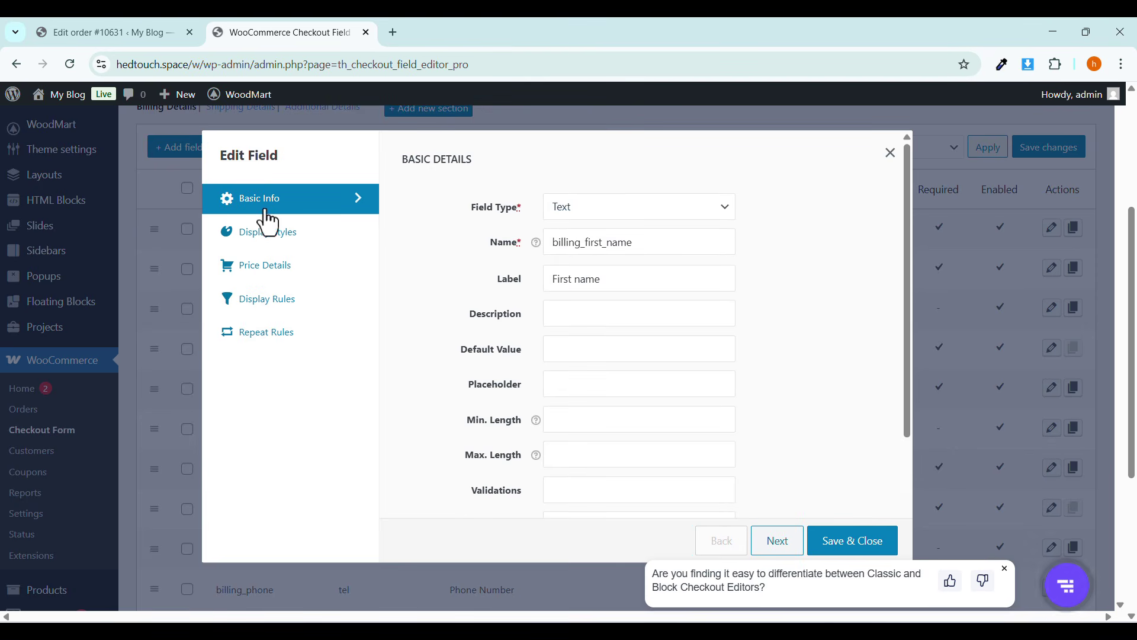
{"action": "left_click", "coordinate": [889, 155]}
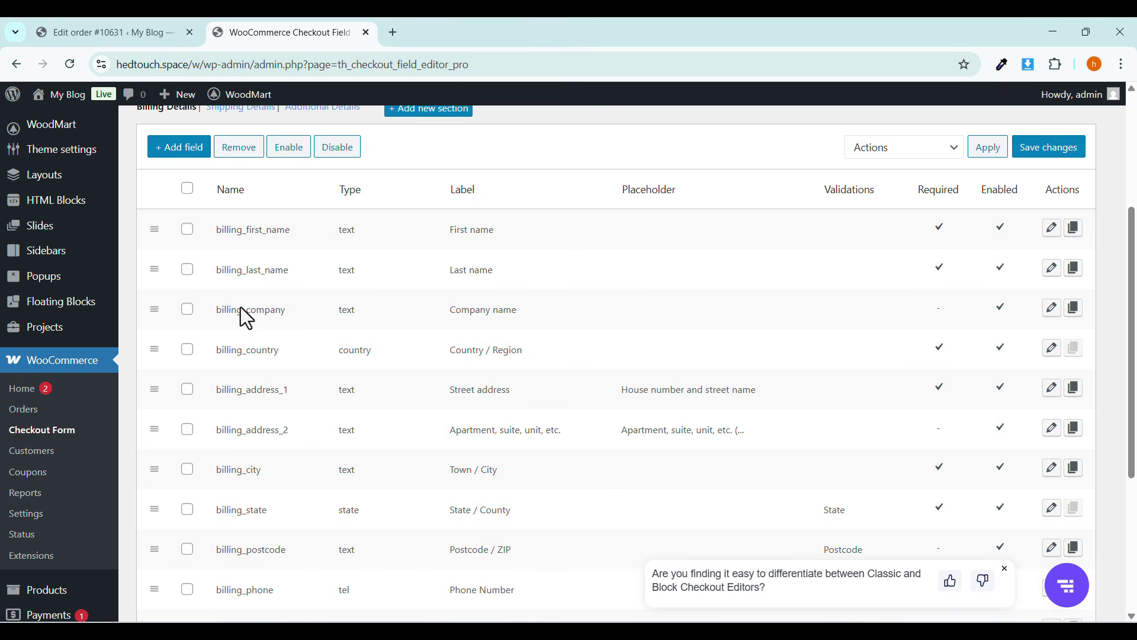
Rename the billing_company field to billing_full_name with the label Full Name, make it required and save the field.
{"action": "left_click", "coordinate": [1047, 312]}
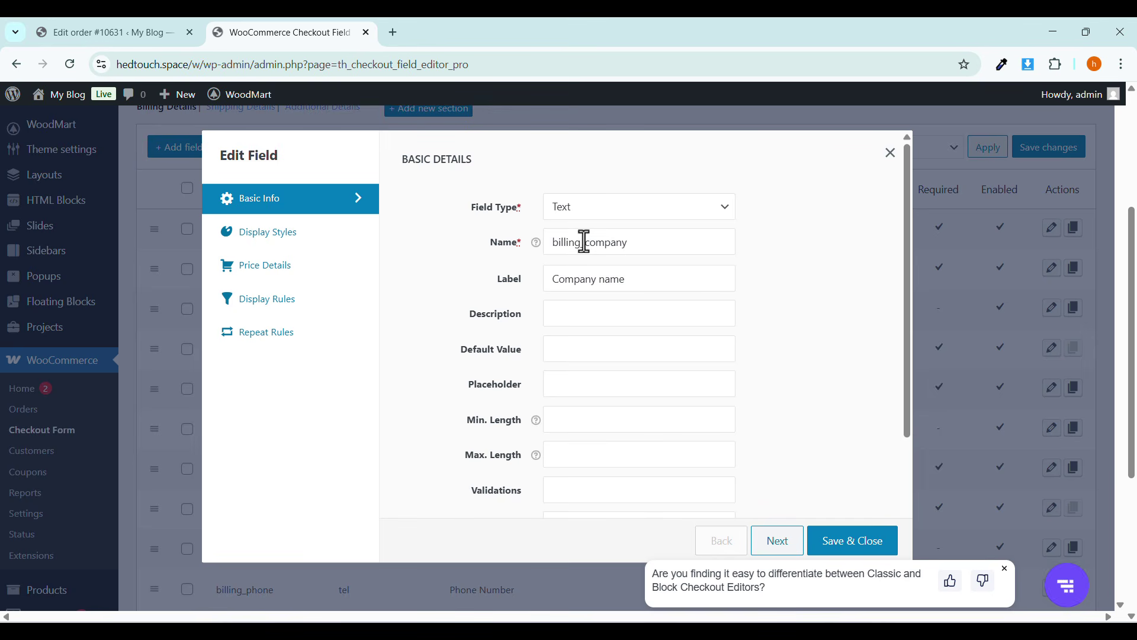
{"action": "left_click_drag", "start_coordinate": [587, 241], "coordinate": [654, 240]}
{"action": "type", "text": "name"}
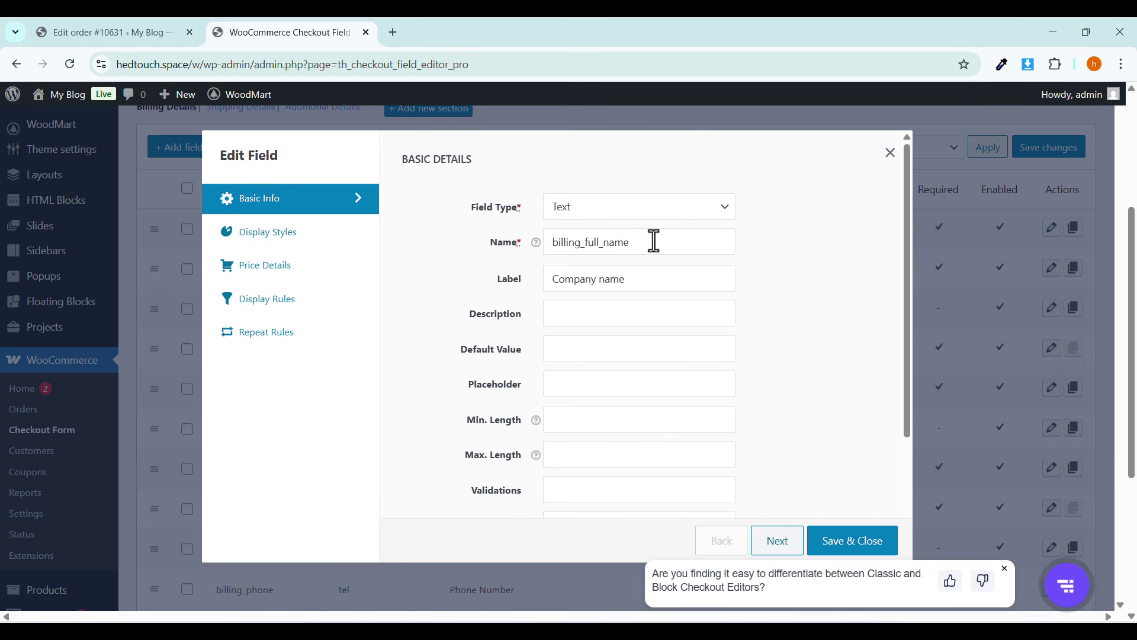
{"action": "triple_click", "coordinate": [585, 286]}
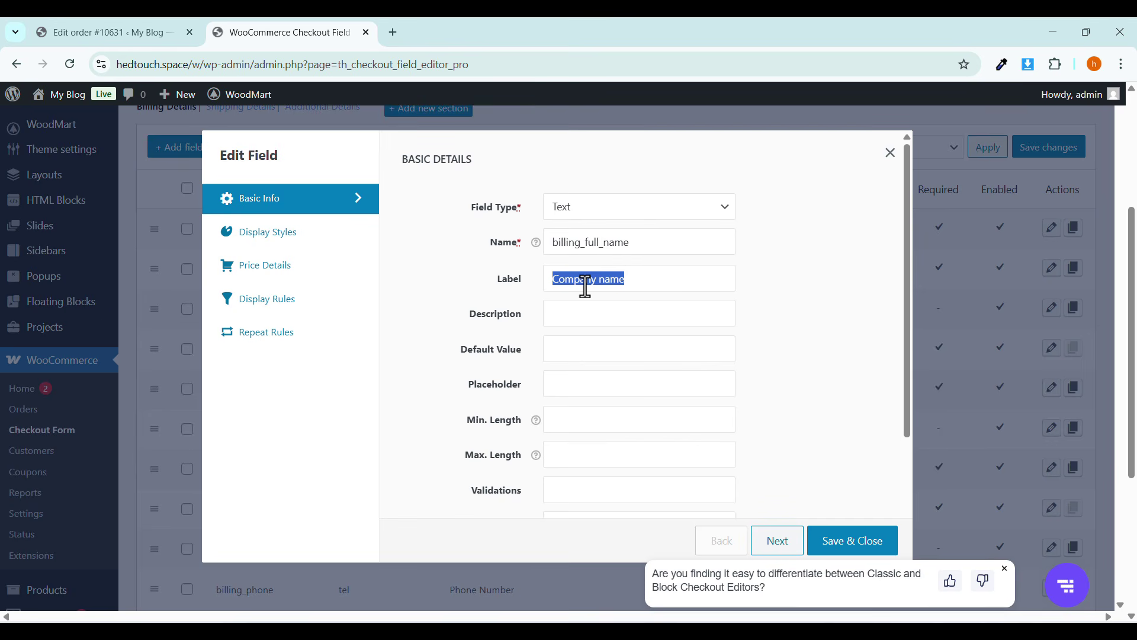
{"action": "type", "text": "D"}
{"action": "type", "text": "Full Name"}
{"action": "scroll", "coordinate": [586, 332], "scroll_direction": "down", "scroll_amount": 3}
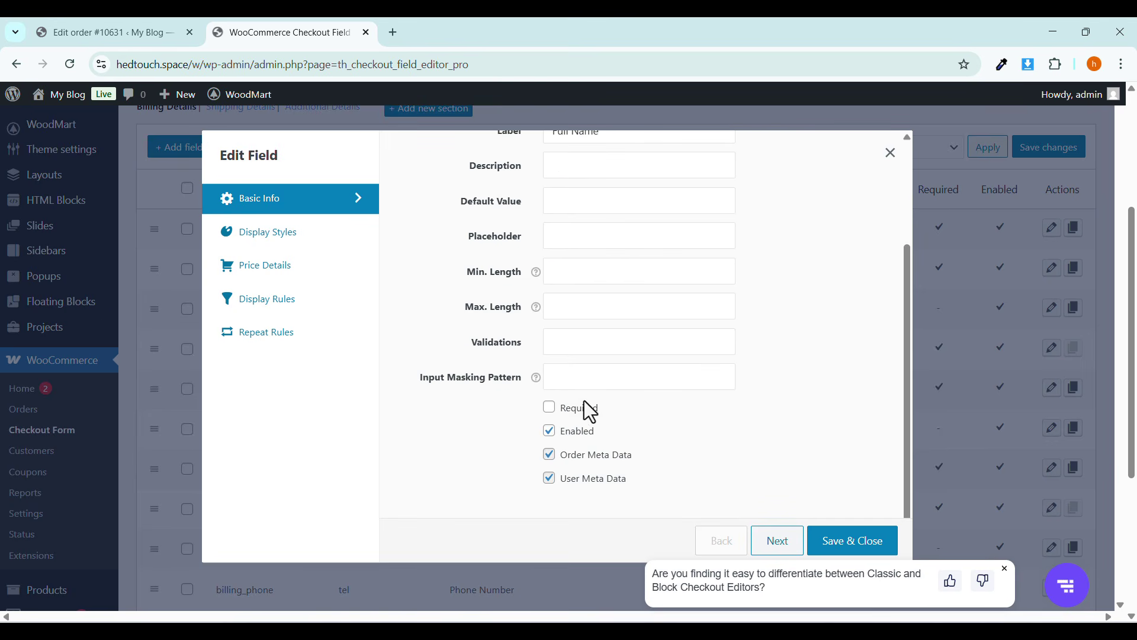
{"action": "left_click", "coordinate": [559, 405]}
{"action": "left_click", "coordinate": [822, 541]}
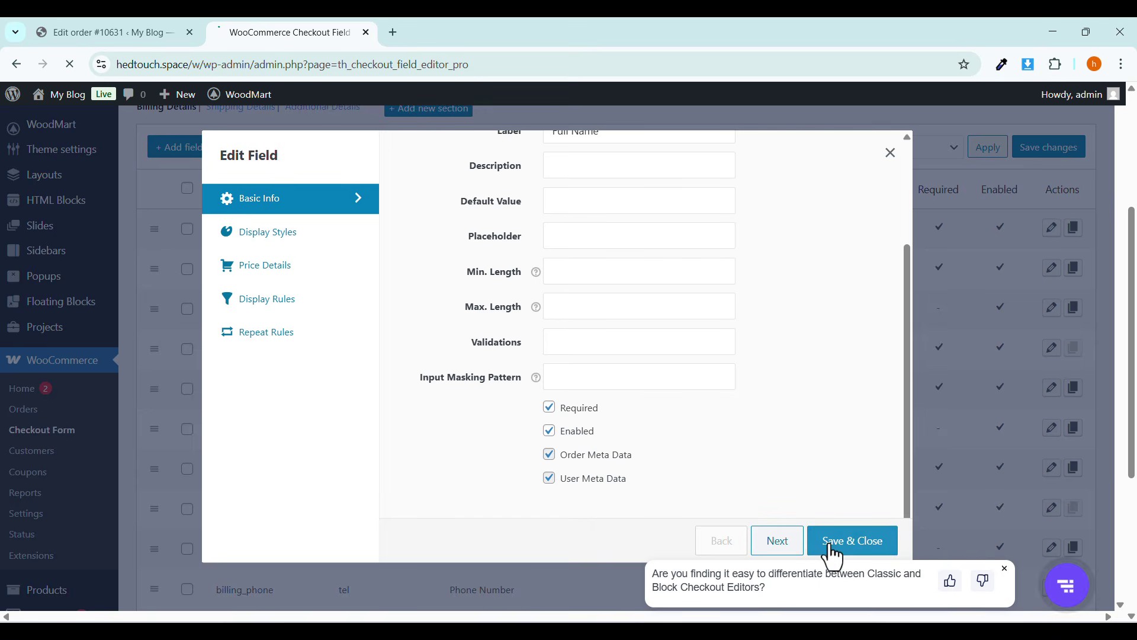
Disable the billing first name, last name, address_2, state, postcode and email fields.
{"action": "scroll", "coordinate": [770, 482], "scroll_direction": "down", "scroll_amount": 2}
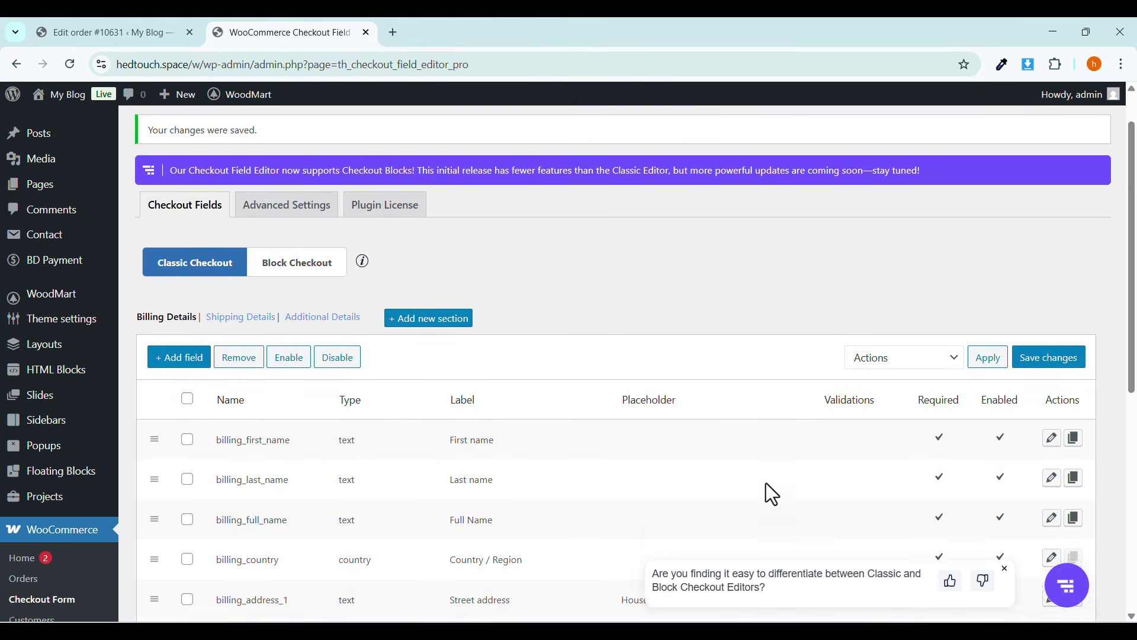
{"action": "left_click", "coordinate": [187, 382]}
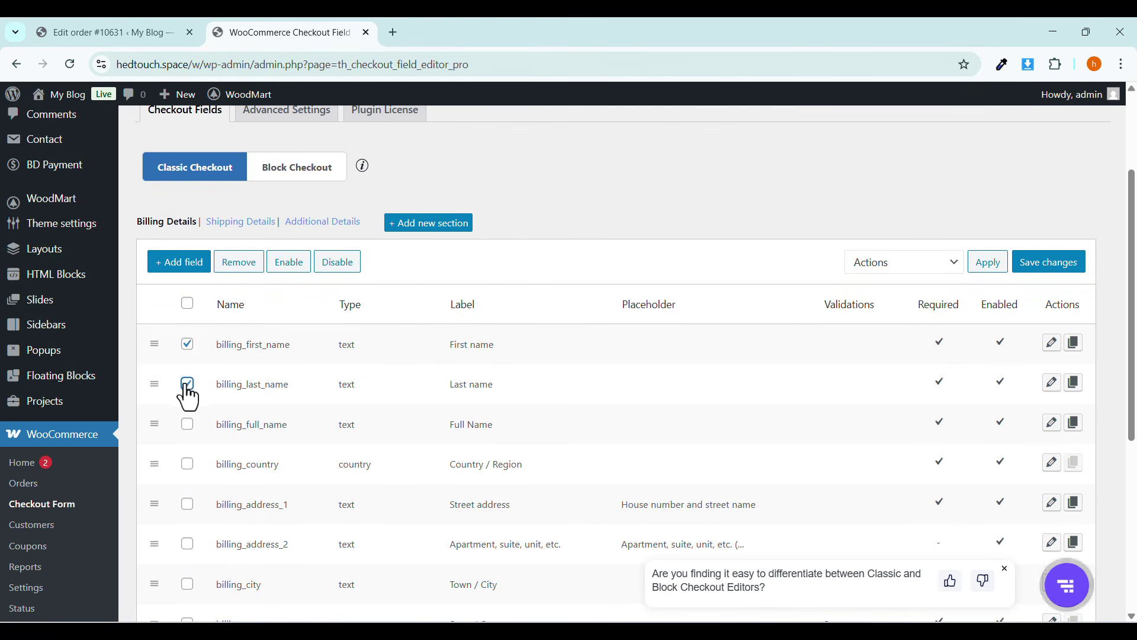
{"action": "scroll", "coordinate": [266, 409], "scroll_direction": "down", "scroll_amount": 3}
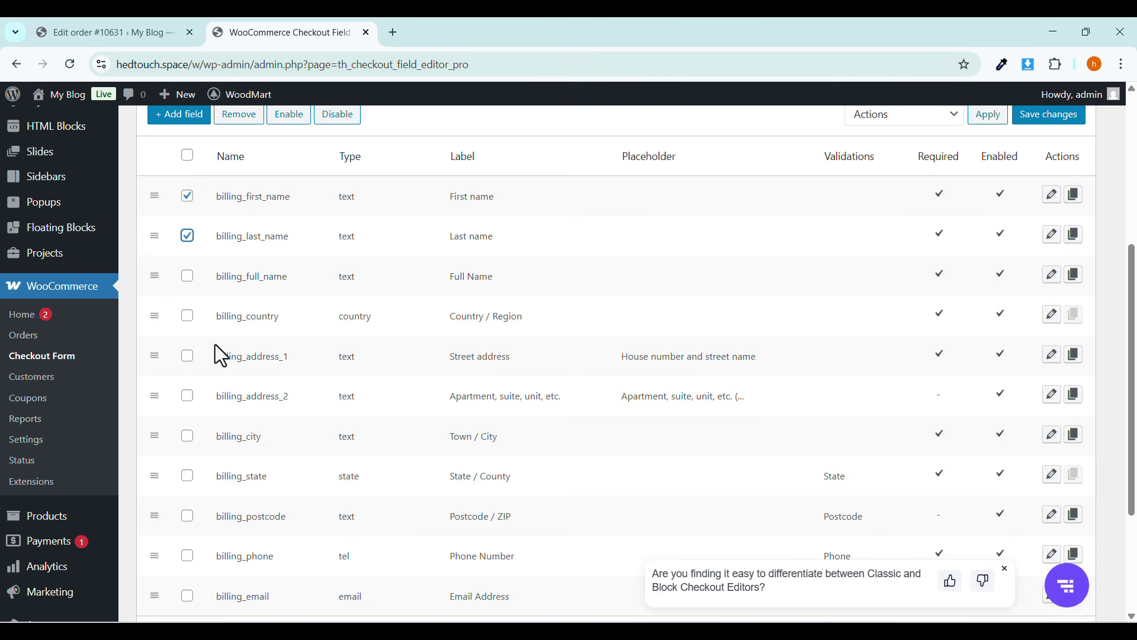
{"action": "left_click", "coordinate": [185, 388]}
{"action": "scroll", "coordinate": [225, 353], "scroll_direction": "down", "scroll_amount": 2}
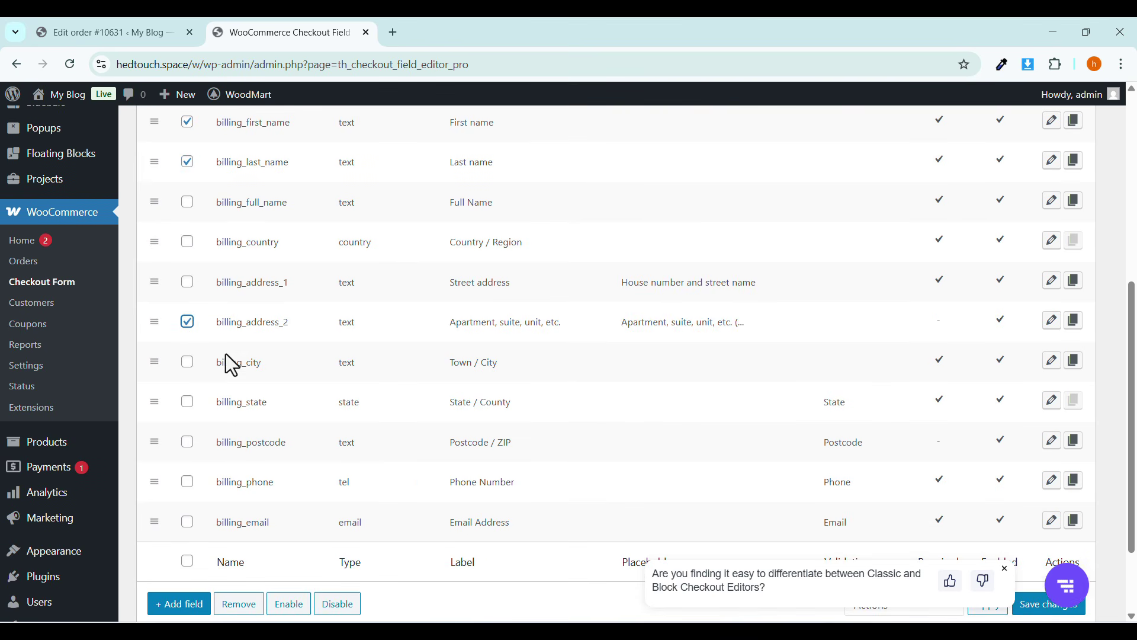
{"action": "left_click", "coordinate": [187, 402]}
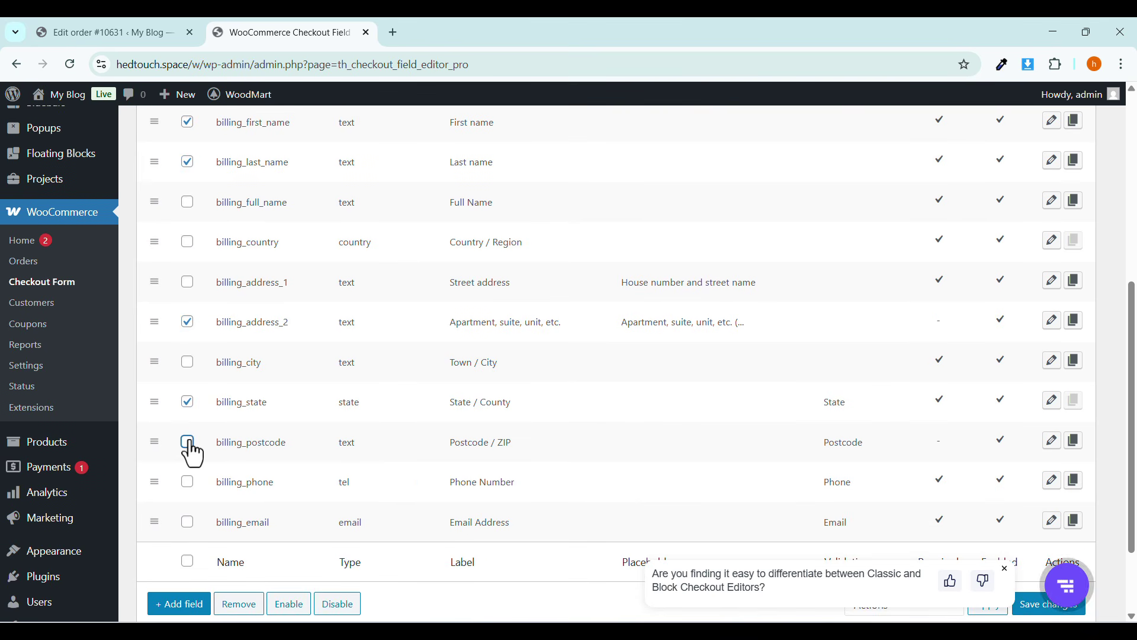
{"action": "left_click", "coordinate": [185, 523]}
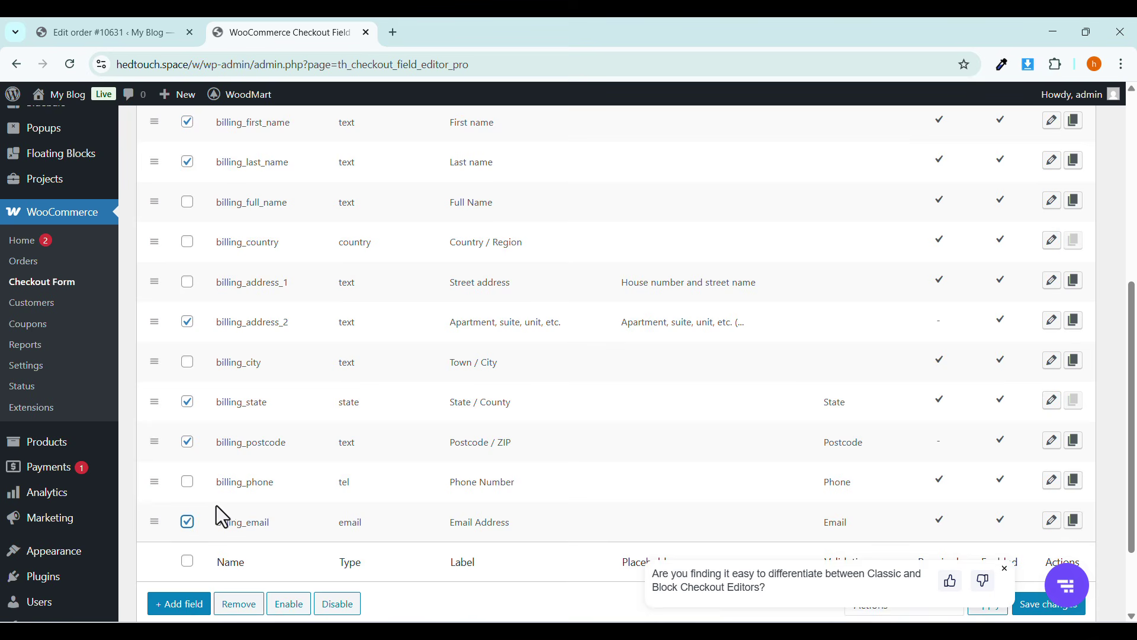
{"action": "scroll", "coordinate": [270, 480], "scroll_direction": "down", "scroll_amount": 2}
{"action": "left_click", "coordinate": [338, 530]}
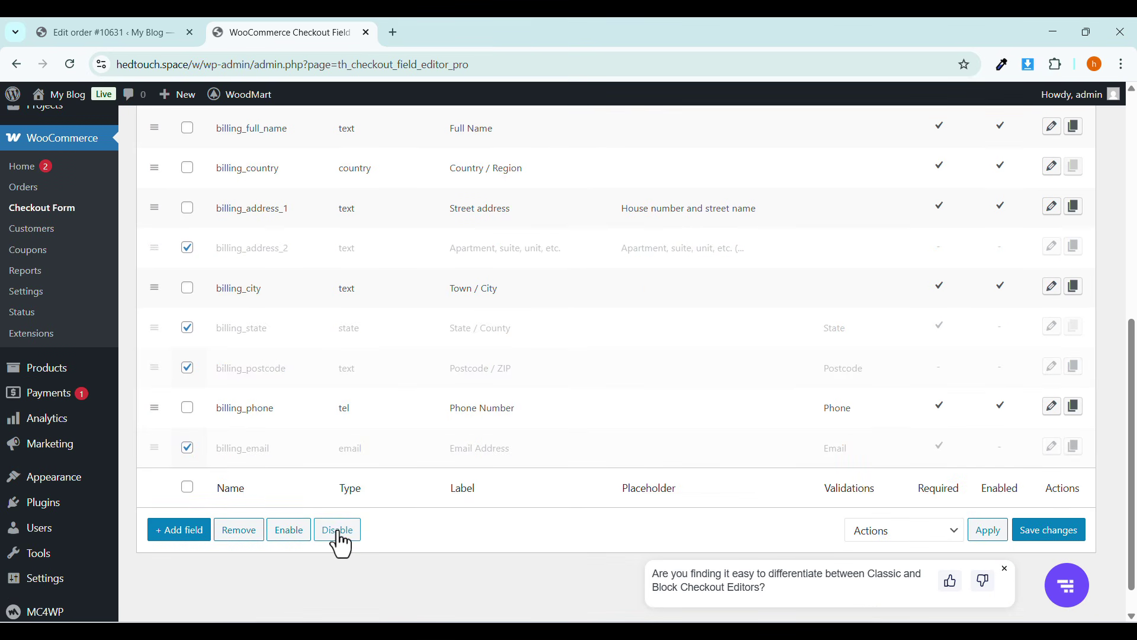
Move the billing_country field to the end of the billing field list, below billing_email.
{"action": "scroll", "coordinate": [341, 491], "scroll_direction": "up", "scroll_amount": 5}
{"action": "scroll", "coordinate": [197, 393], "scroll_direction": "down", "scroll_amount": 1}
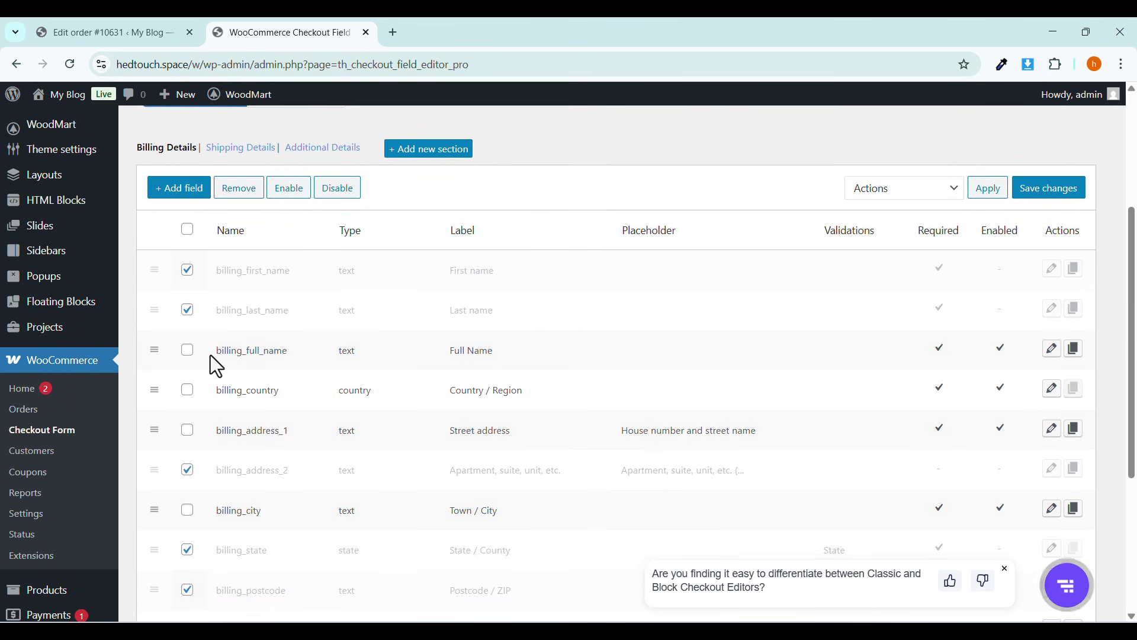
{"action": "mouse_move", "coordinate": [150, 389]}
{"action": "left_mouse_down"}
{"action": "mouse_move", "coordinate": [150, 598]}
{"action": "mouse_move", "coordinate": [153, 406]}
{"action": "left_mouse_up"}
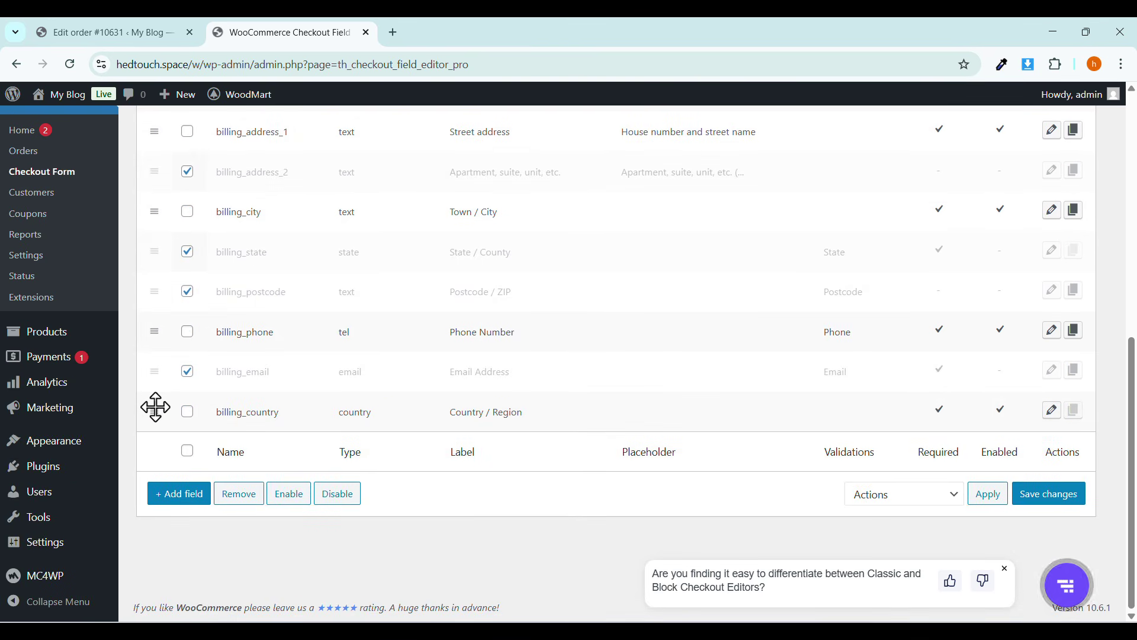
Move the billing_phone field directly below billing_full_name in the billing field list.
{"action": "scroll", "coordinate": [156, 407], "scroll_direction": "up", "scroll_amount": 3}
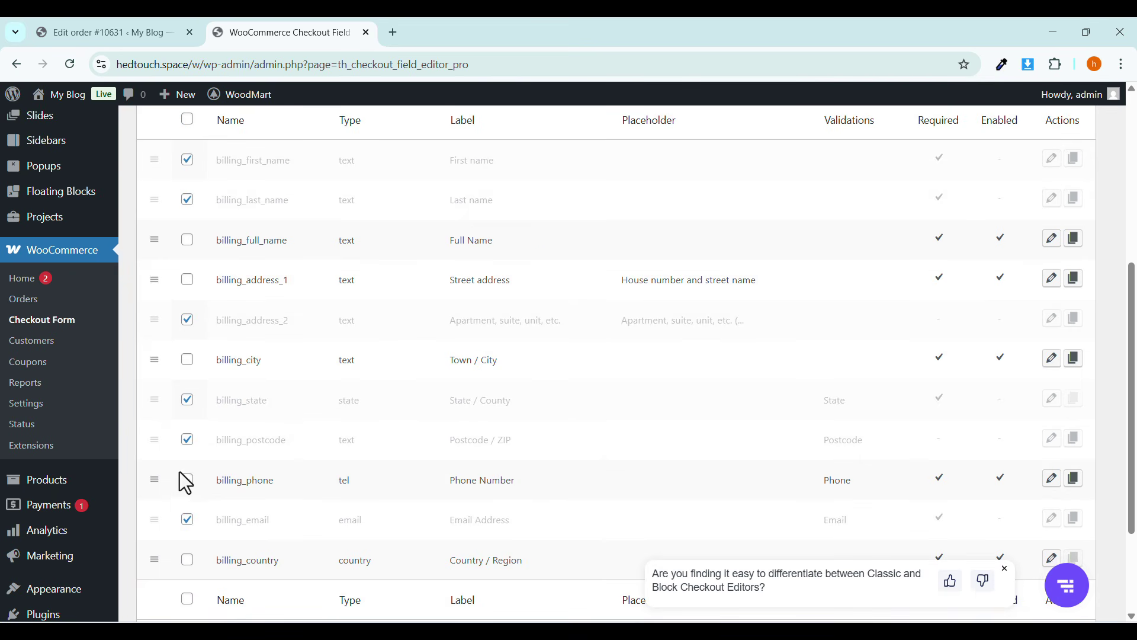
{"action": "left_click_drag", "start_coordinate": [154, 480], "coordinate": [160, 279]}
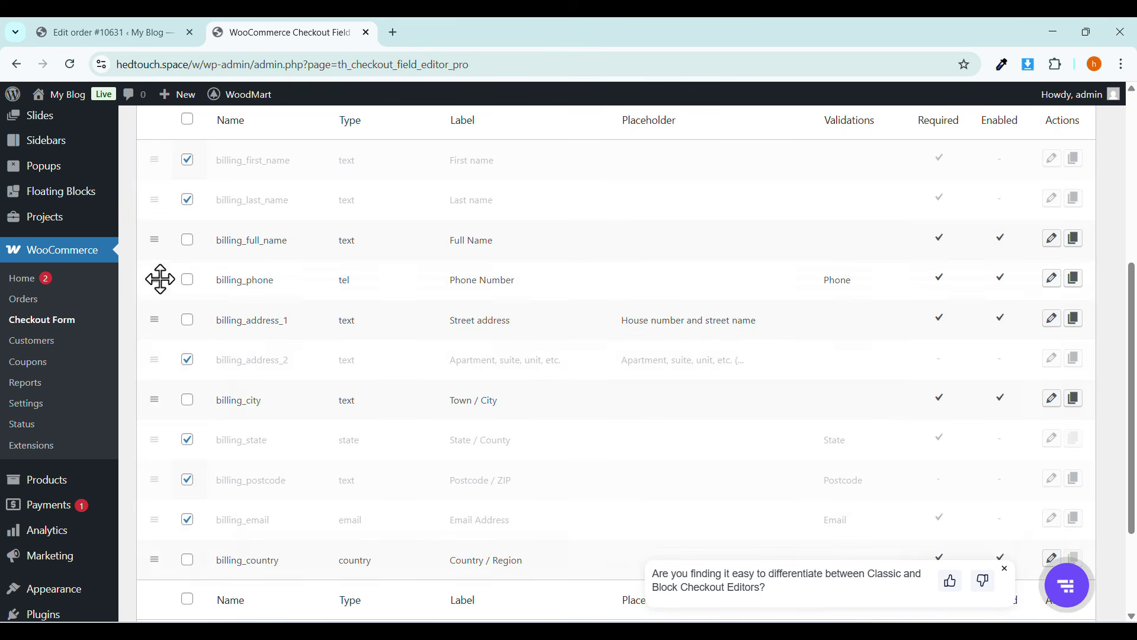
Set billing_address_1's placeholder to "আপনার পুরো ঠিকানা দিন" and its label to Full Address, and save the field.
{"action": "left_click", "coordinate": [1052, 325]}
{"action": "triple_click", "coordinate": [551, 391]}
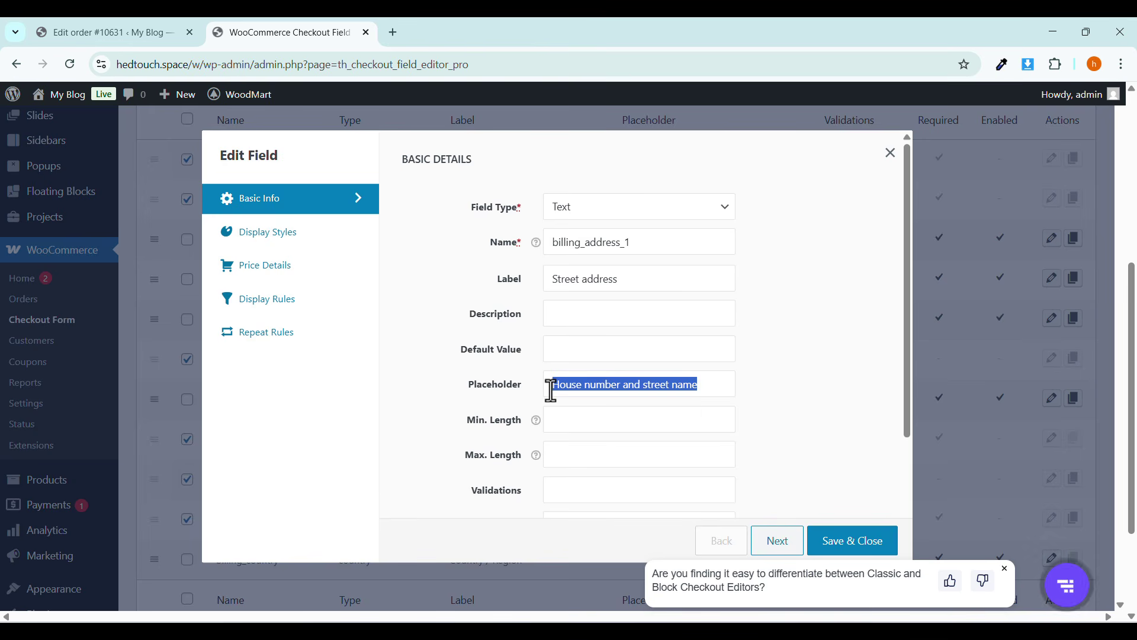
{"action": "key", "text": "BackSpace"}
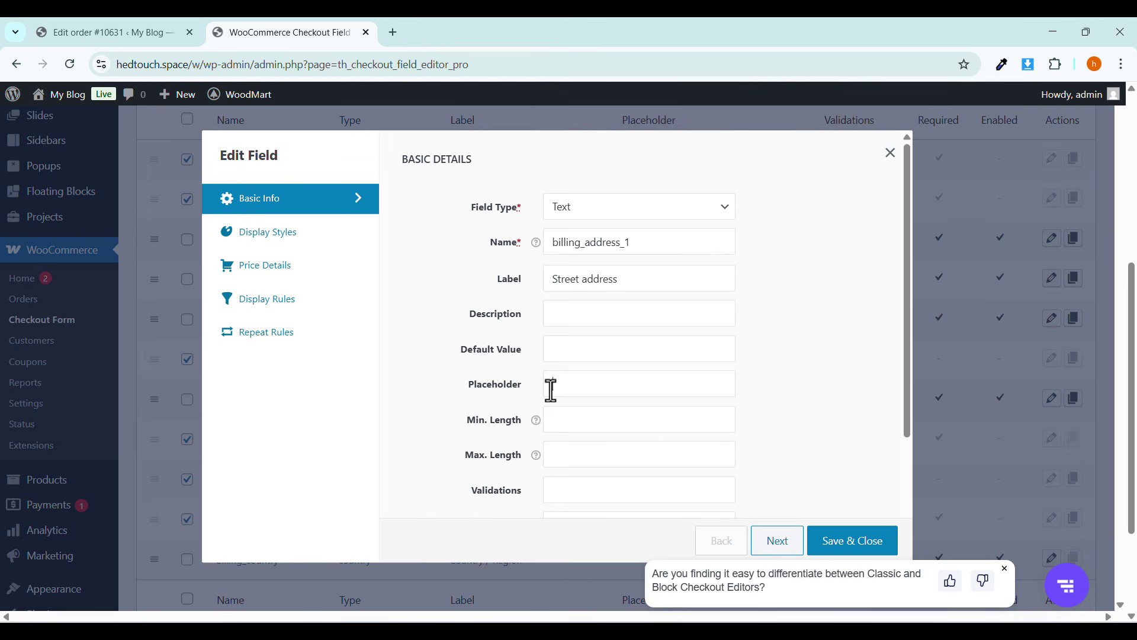
{"action": "type", "text": "a"}
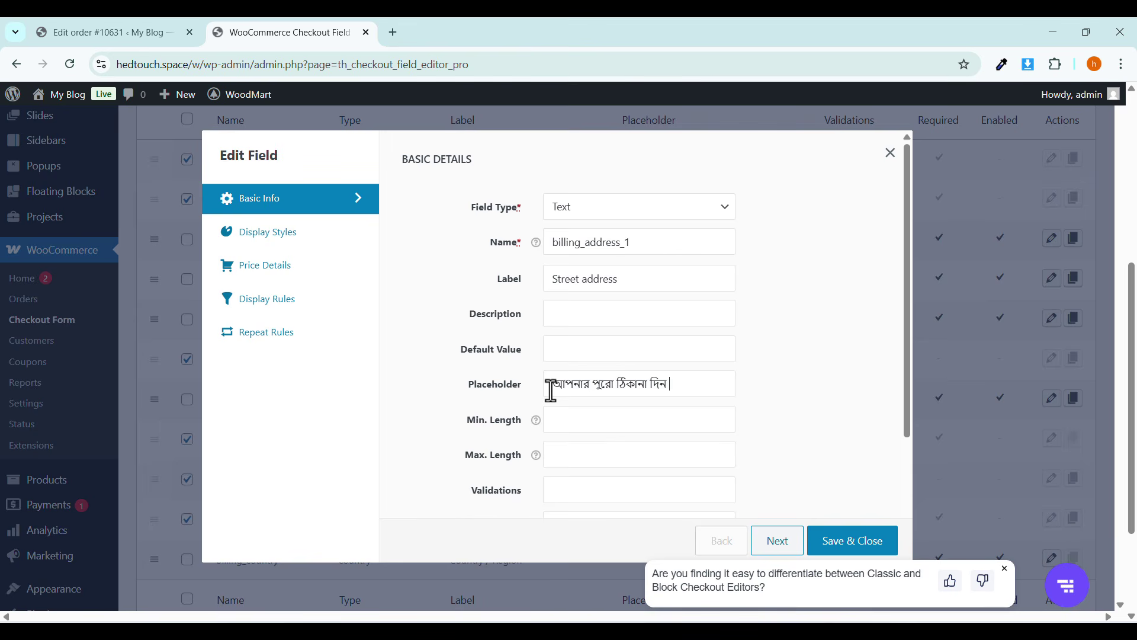
{"action": "triple_click", "coordinate": [574, 287]}
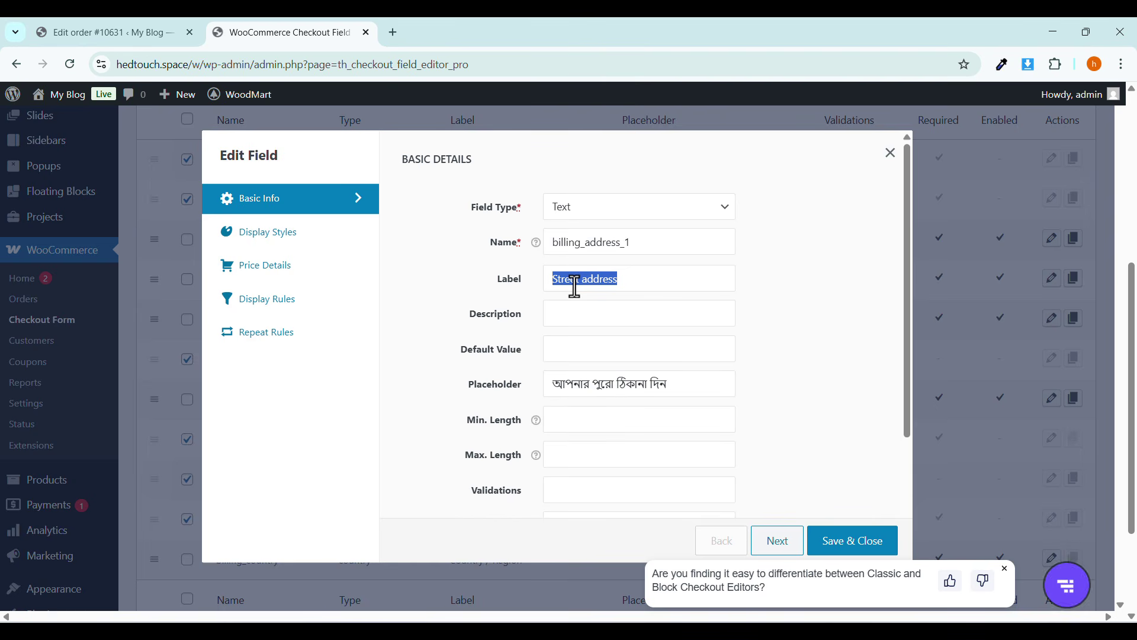
{"action": "type", "text": "Full Address"}
{"action": "left_click", "coordinate": [842, 552]}
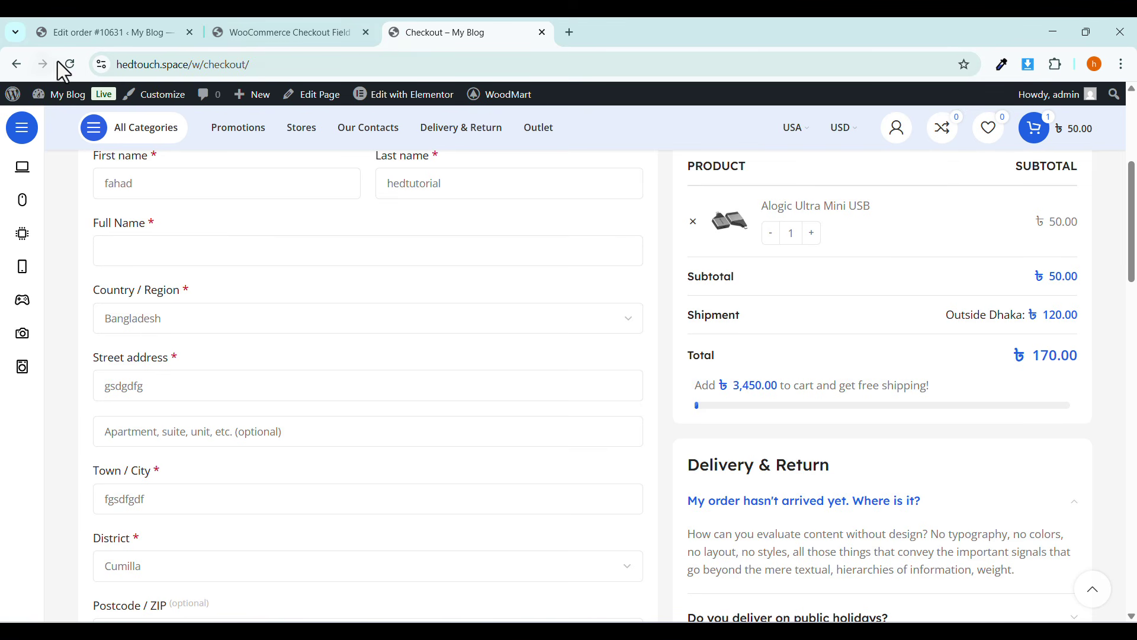
Reload the checkout page and examine its billing fields, including the available Country / Region choices.
{"action": "left_click", "coordinate": [60, 61]}
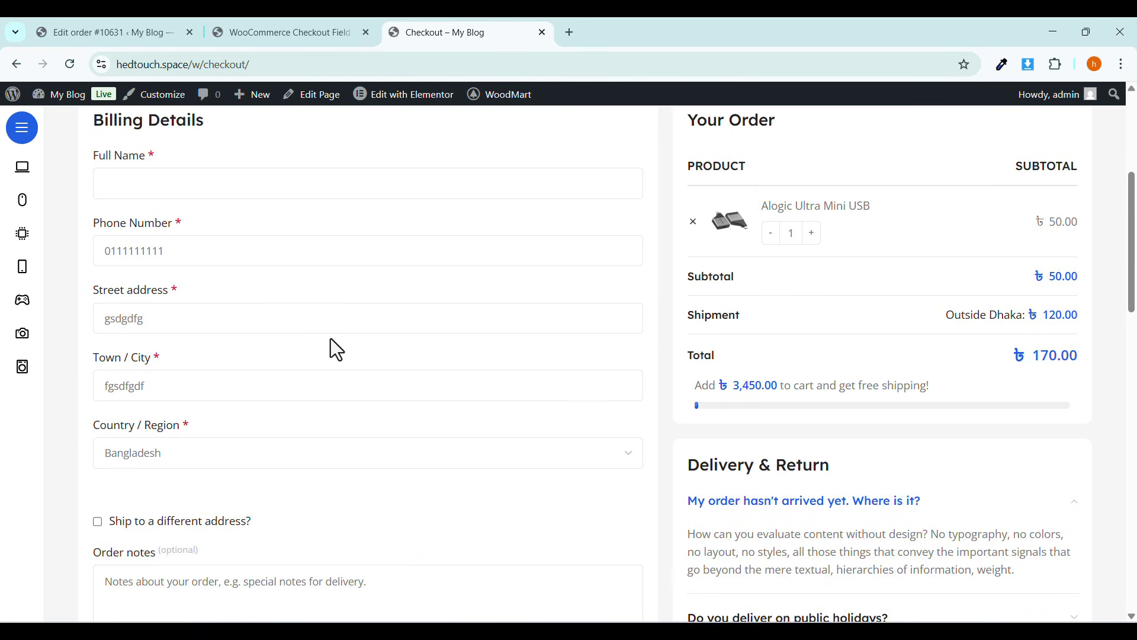
{"action": "scroll", "coordinate": [308, 331], "scroll_direction": "up", "scroll_amount": 1}
{"action": "left_click", "coordinate": [202, 253]}
{"action": "left_click", "coordinate": [197, 318]}
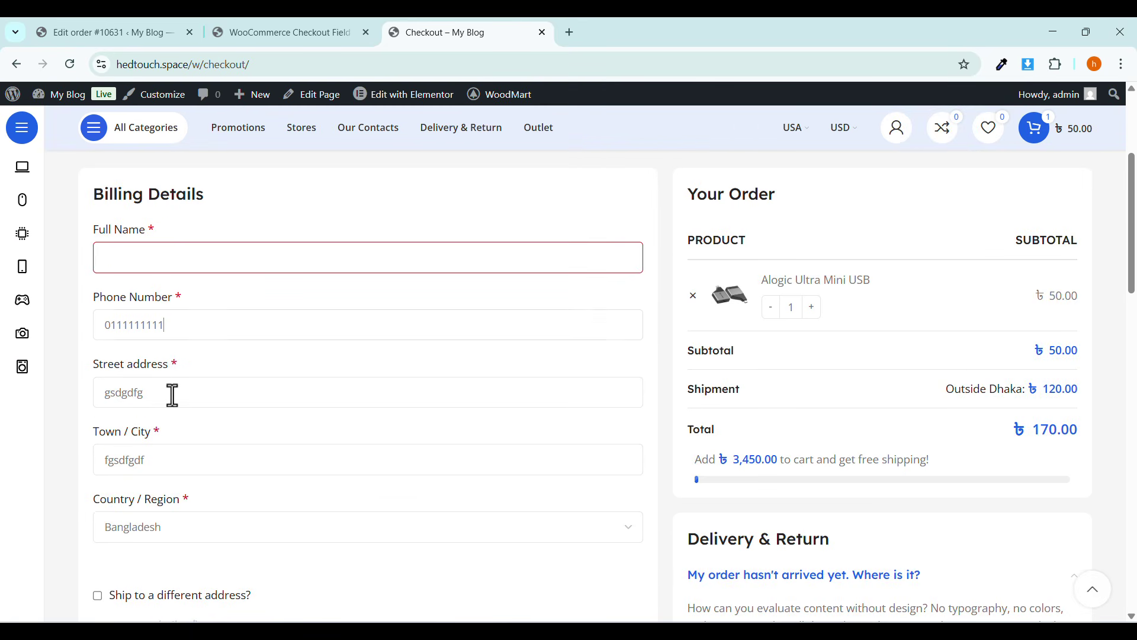
{"action": "double_click", "coordinate": [170, 469]}
{"action": "left_click", "coordinate": [169, 528]}
{"action": "left_click", "coordinate": [169, 528]}
{"action": "left_click", "coordinate": [167, 522]}
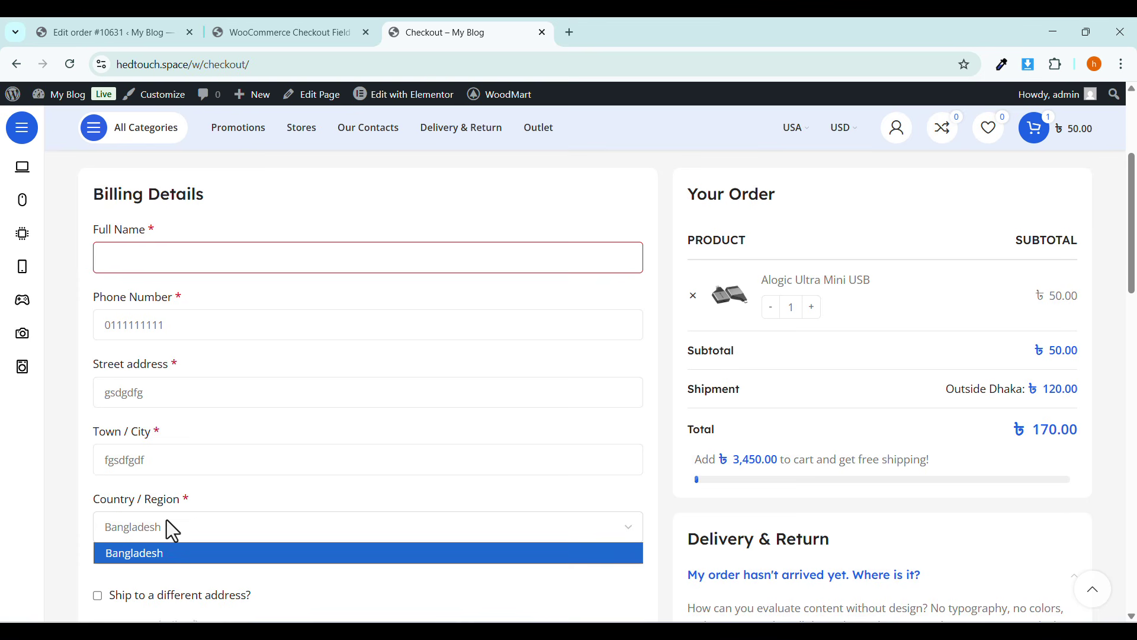
{"action": "left_click", "coordinate": [172, 554]}
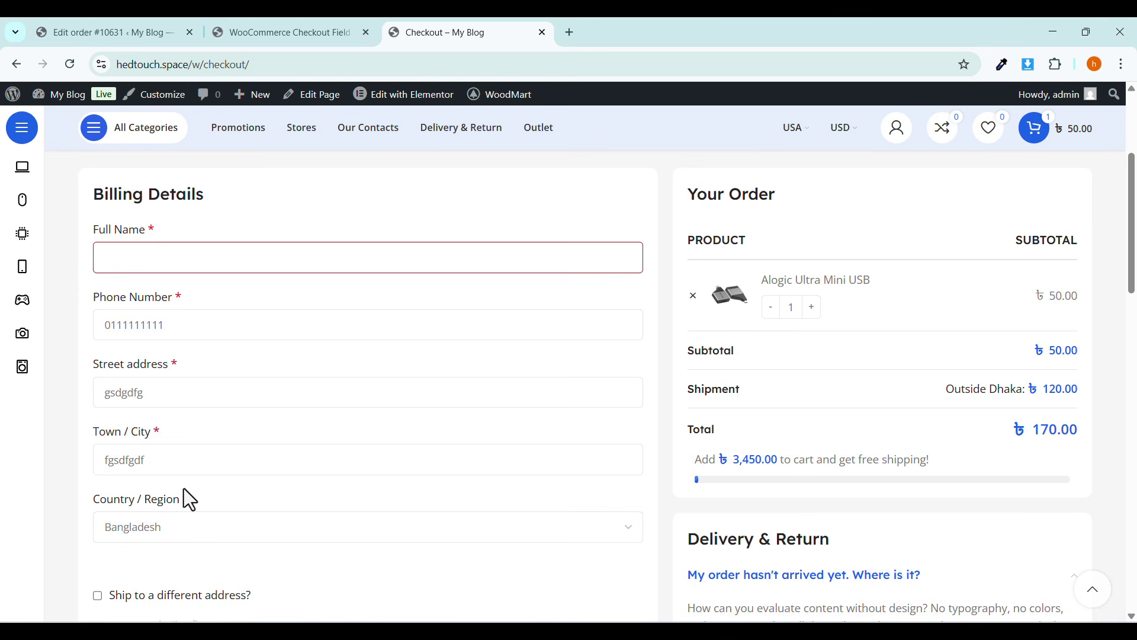
Return to the checkout field editor and enable the billing_state field.
{"action": "left_click", "coordinate": [243, 33]}
{"action": "scroll", "coordinate": [299, 408], "scroll_direction": "down", "scroll_amount": 8}
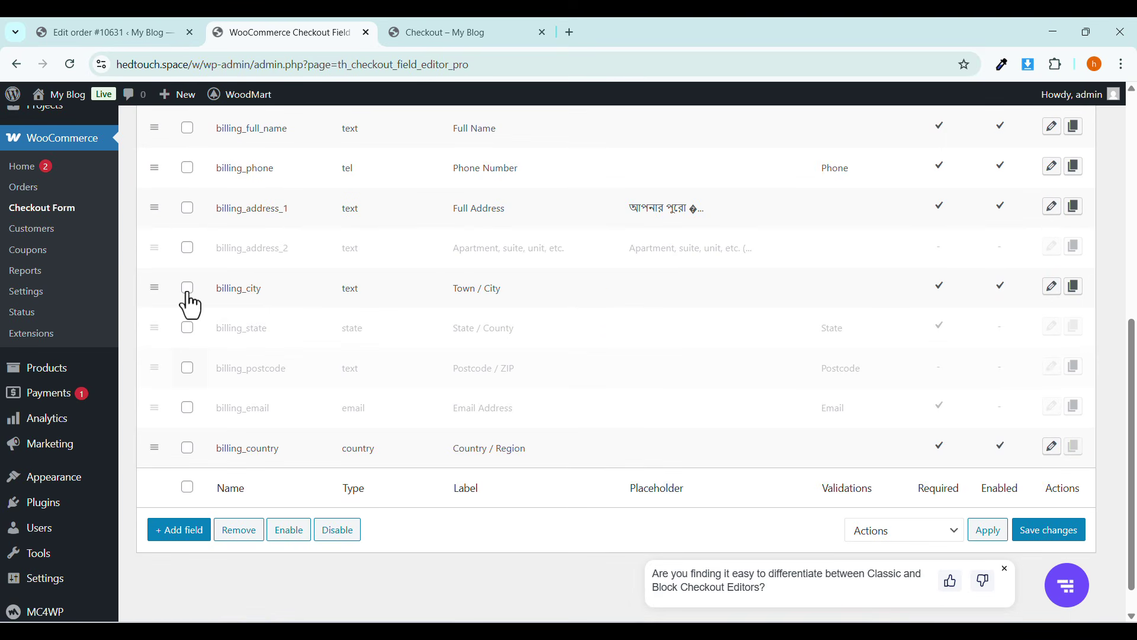
{"action": "left_click", "coordinate": [188, 288]}
{"action": "left_click", "coordinate": [189, 288]}
{"action": "left_click", "coordinate": [187, 328]}
{"action": "left_click", "coordinate": [287, 530]}
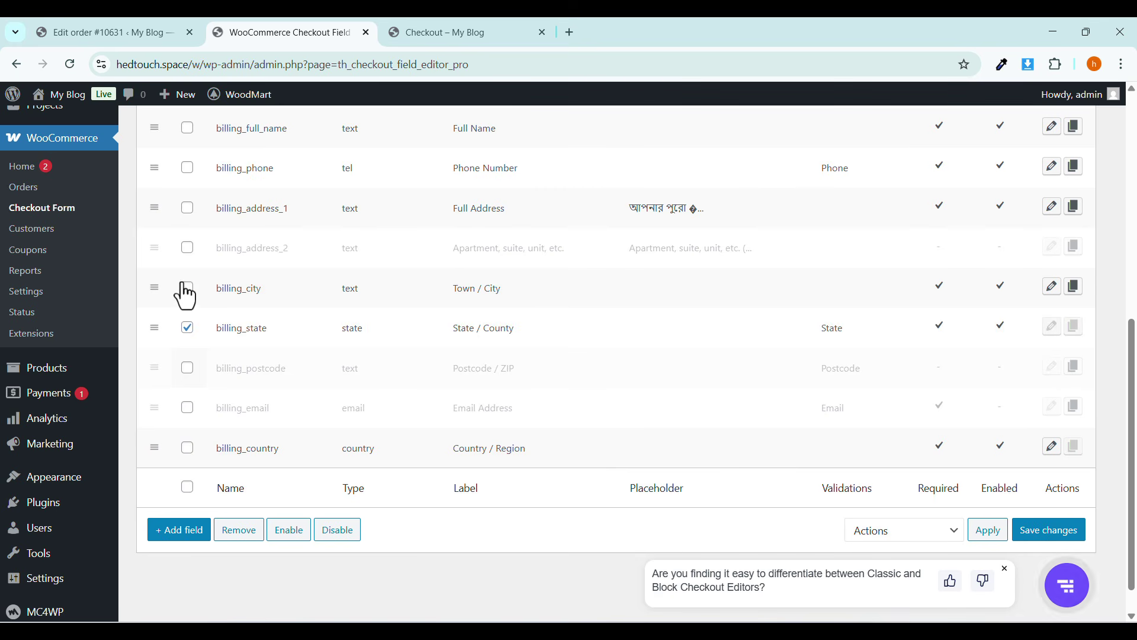
Disable the billing_city field and save the changes to the checkout fields.
{"action": "left_click", "coordinate": [187, 288]}
{"action": "left_click", "coordinate": [189, 328]}
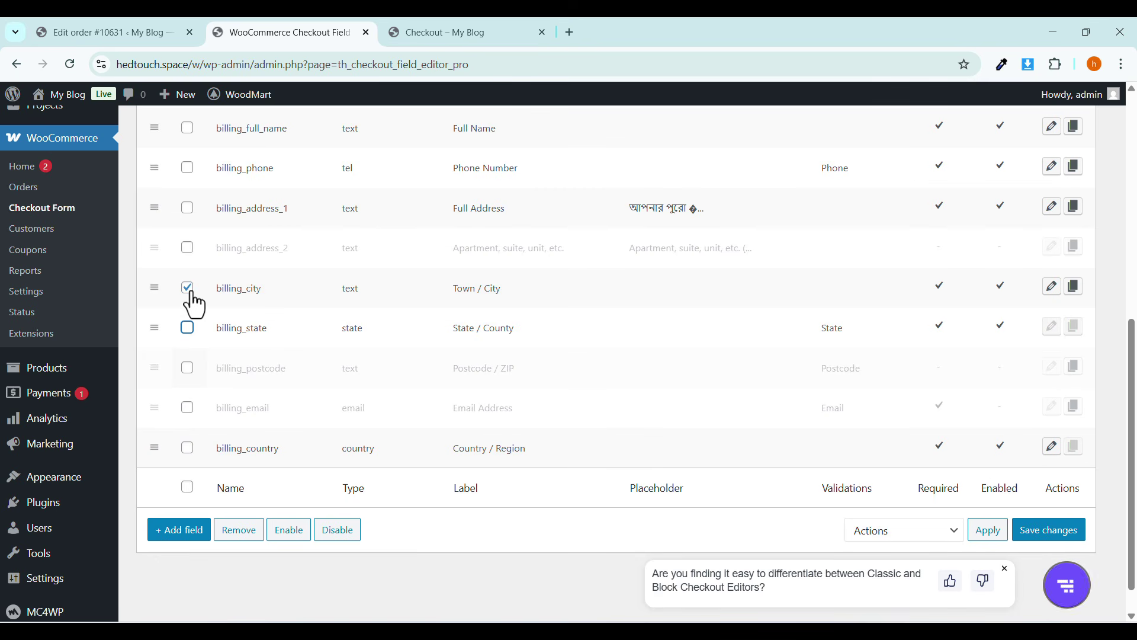
{"action": "left_click", "coordinate": [325, 530]}
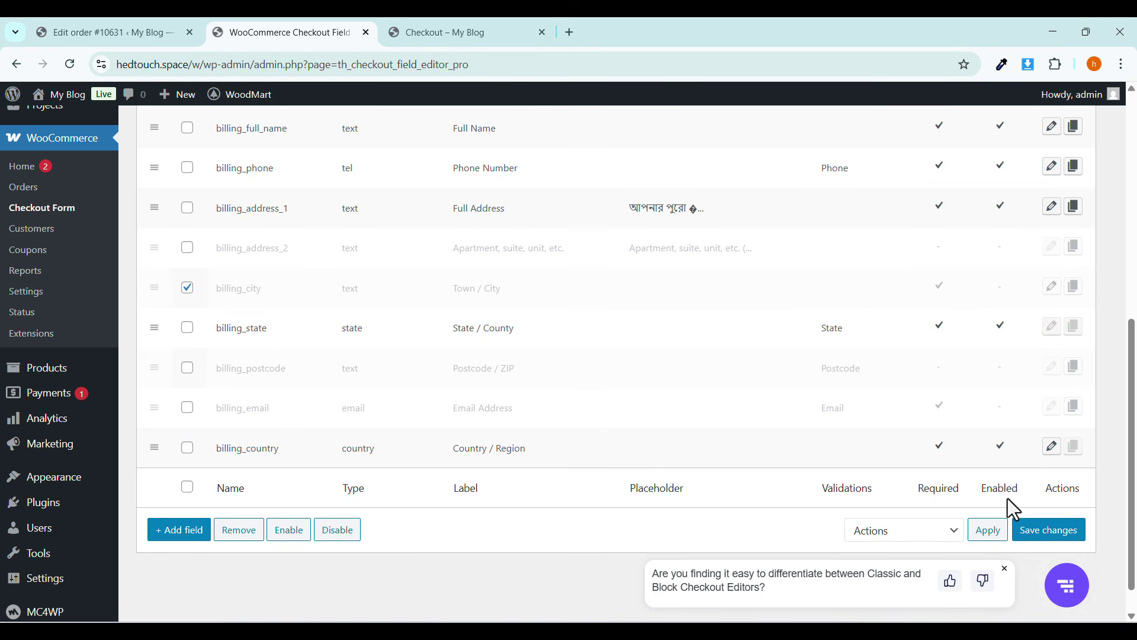
{"action": "left_click", "coordinate": [1038, 531]}
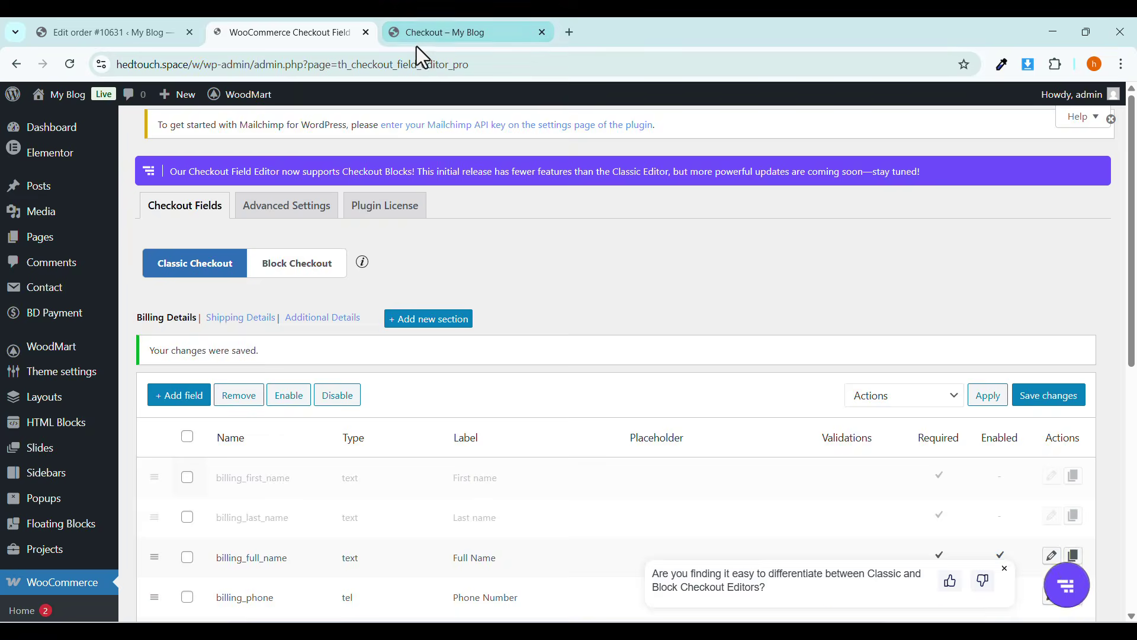
Reload the checkout page, choose Chuadanga as the district and check the shipment charge in the order summary.
{"action": "left_click", "coordinate": [418, 35]}
{"action": "left_click", "coordinate": [69, 63]}
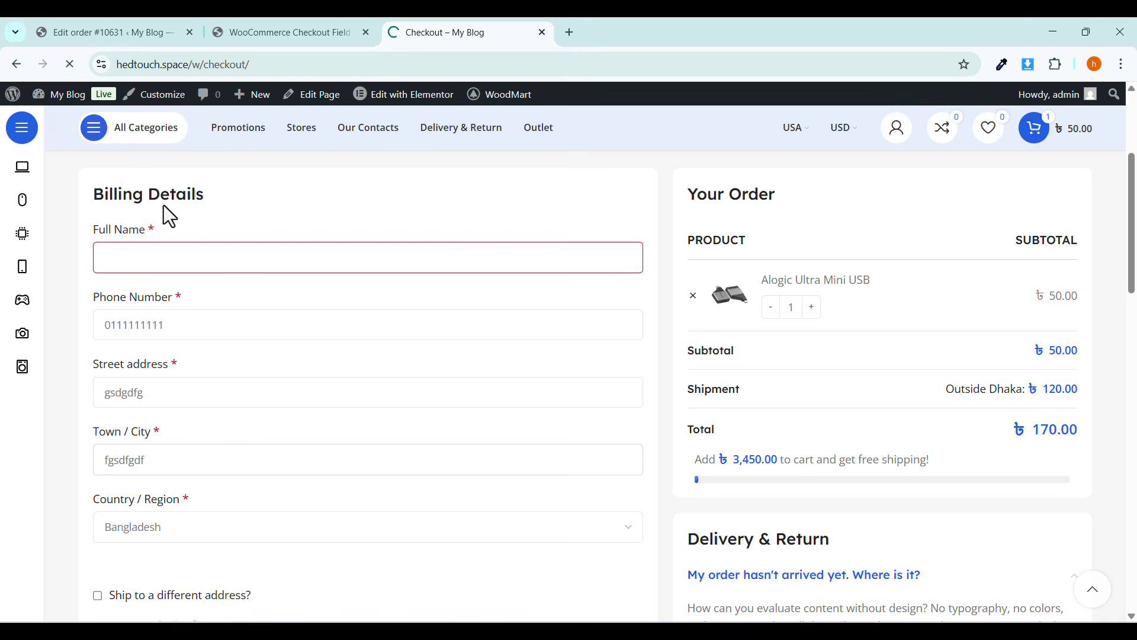
{"action": "scroll", "coordinate": [185, 389], "scroll_direction": "down", "scroll_amount": 1}
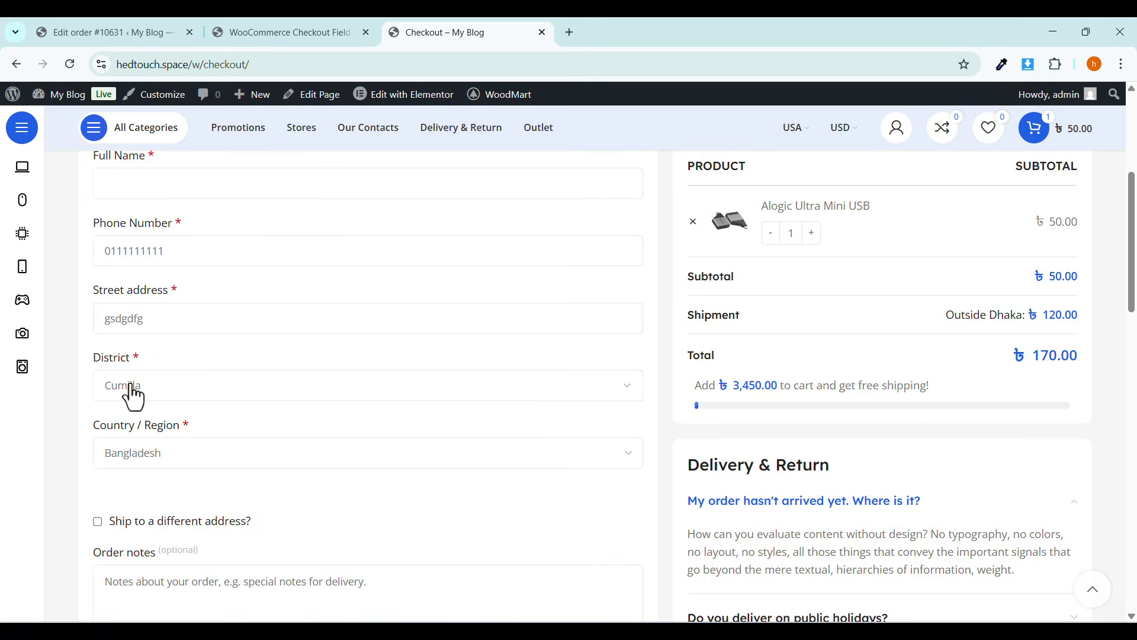
{"action": "left_click", "coordinate": [134, 394]}
{"action": "left_click", "coordinate": [155, 489]}
{"action": "left_click_drag", "start_coordinate": [934, 317], "coordinate": [1062, 321]}
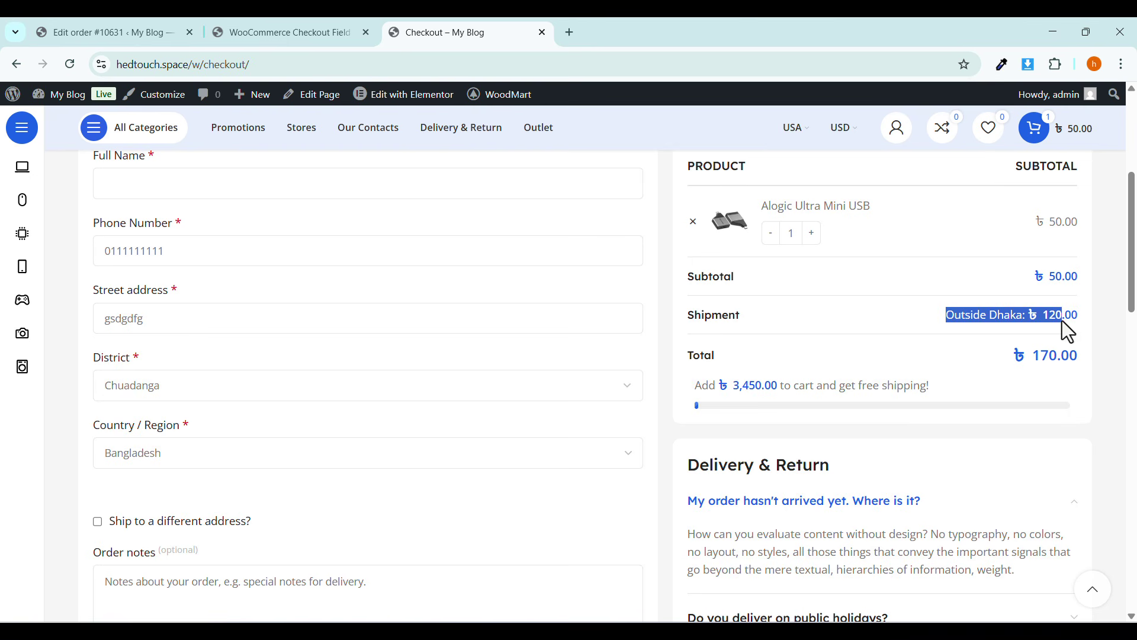
Examine the checkout page from the header through the billing fields and order notes to the payment information.
{"action": "left_click", "coordinate": [166, 353]}
{"action": "double_click", "coordinate": [201, 326]}
{"action": "scroll", "coordinate": [252, 304], "scroll_direction": "up", "scroll_amount": 5}
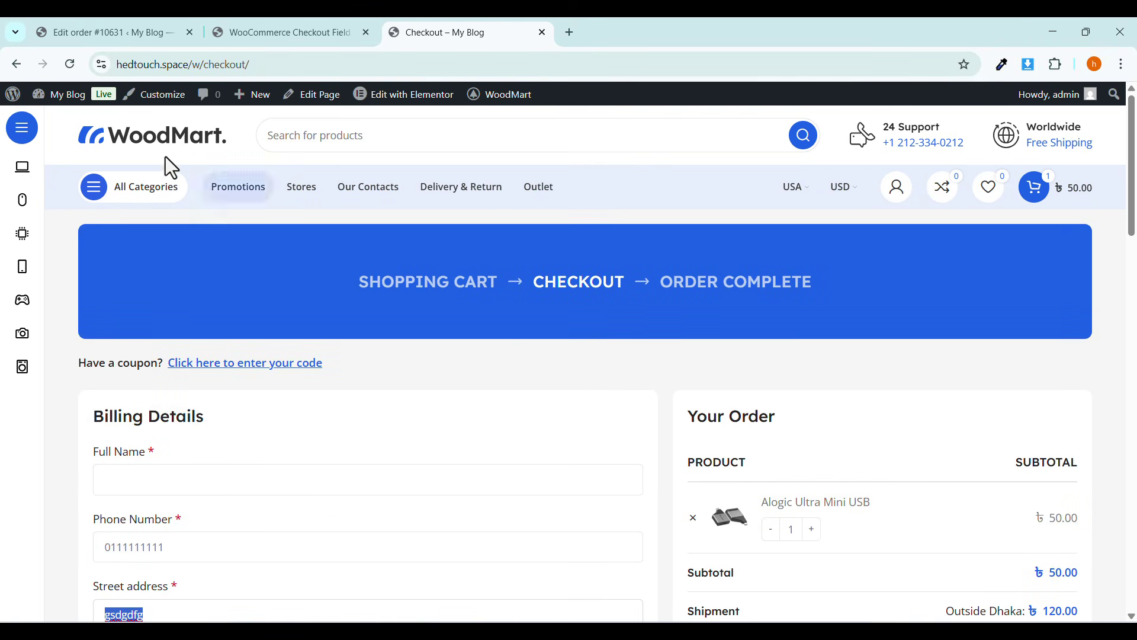
{"action": "scroll", "coordinate": [228, 435], "scroll_direction": "down", "scroll_amount": 2}
{"action": "scroll", "coordinate": [228, 435], "scroll_direction": "down", "scroll_amount": 3}
{"action": "scroll", "coordinate": [228, 435], "scroll_direction": "up", "scroll_amount": 5}
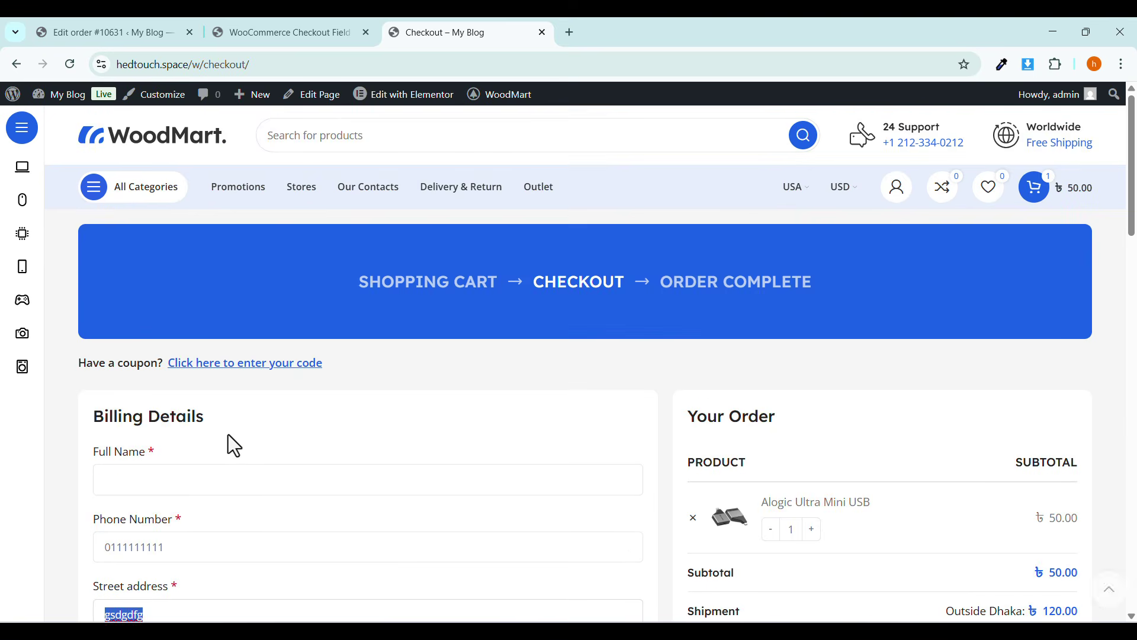
{"action": "scroll", "coordinate": [229, 435], "scroll_direction": "down", "scroll_amount": 7}
{"action": "scroll", "coordinate": [228, 435], "scroll_direction": "down", "scroll_amount": 3}
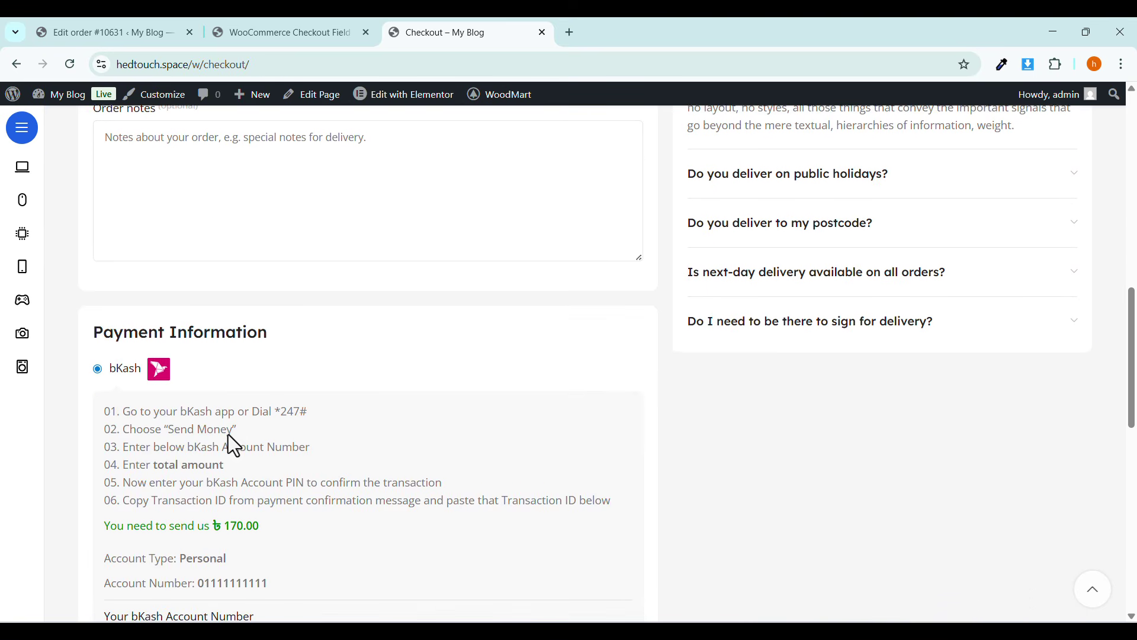
{"action": "scroll", "coordinate": [228, 434], "scroll_direction": "up", "scroll_amount": 6}
{"action": "scroll", "coordinate": [227, 435], "scroll_direction": "up", "scroll_amount": 4}
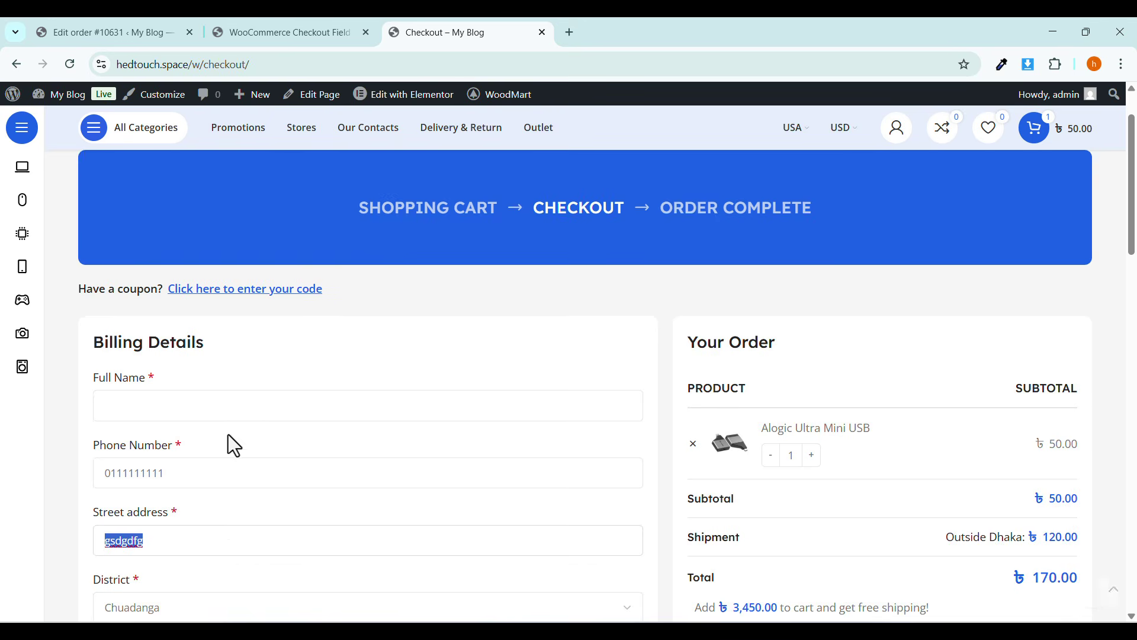
{"action": "scroll", "coordinate": [236, 406], "scroll_direction": "down", "scroll_amount": 4}
{"action": "scroll", "coordinate": [153, 389], "scroll_direction": "down", "scroll_amount": 2}
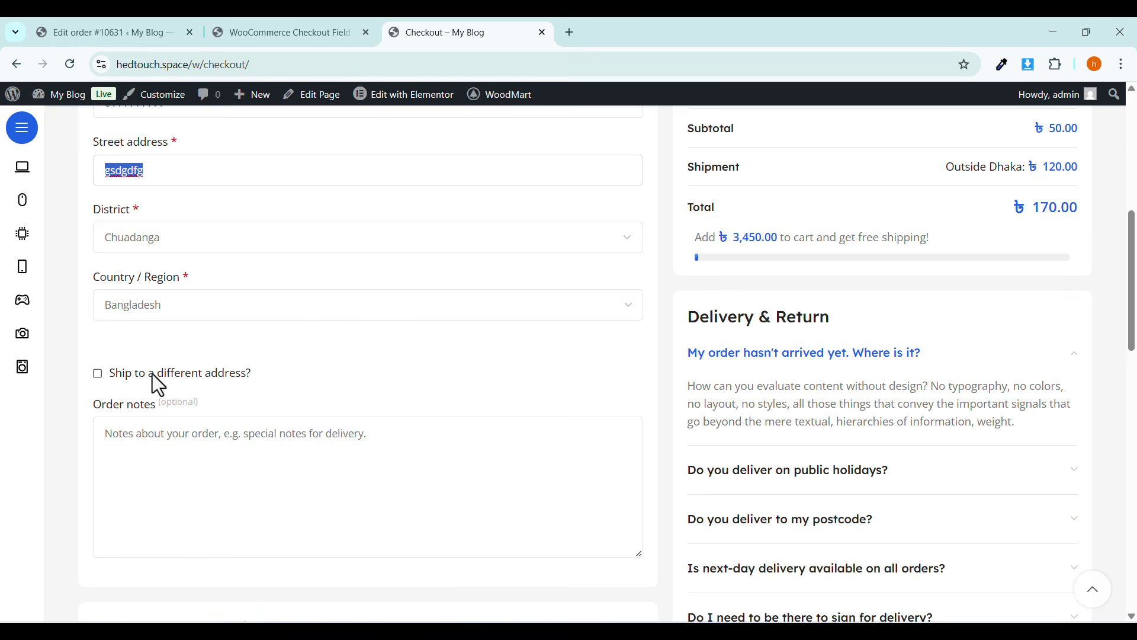
In the WooCommerce shipping settings, set the shipping destination to Force shipping to the customer billing address and save.
{"action": "left_click", "coordinate": [270, 35]}
{"action": "scroll", "coordinate": [278, 343], "scroll_direction": "up", "scroll_amount": 4}
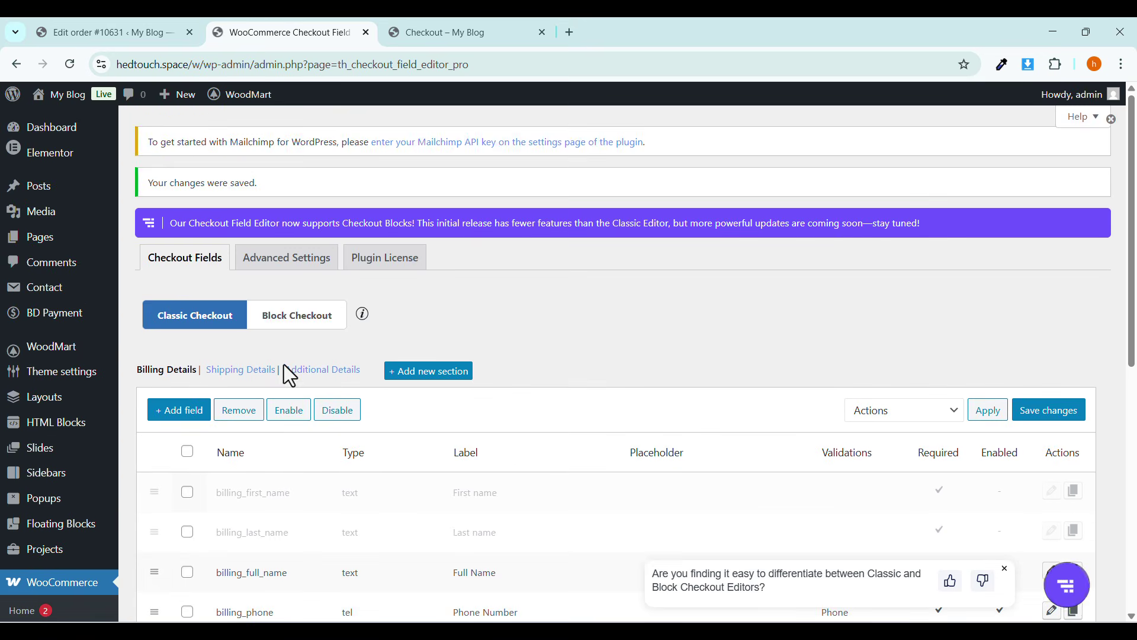
{"action": "scroll", "coordinate": [284, 364], "scroll_direction": "down", "scroll_amount": 4}
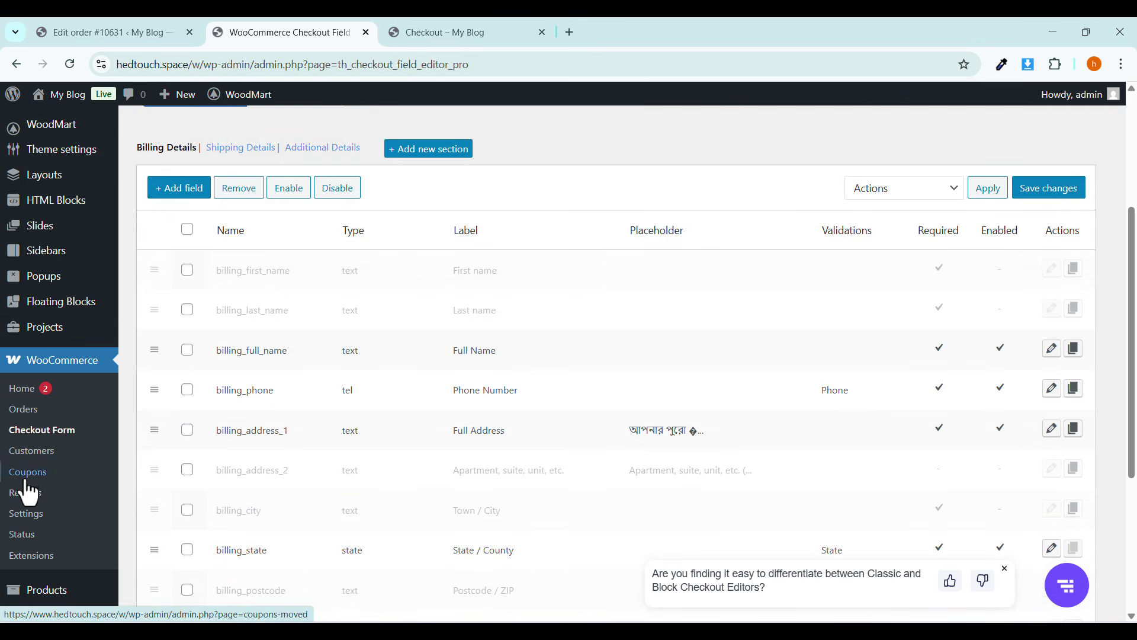
{"action": "left_click", "coordinate": [26, 513]}
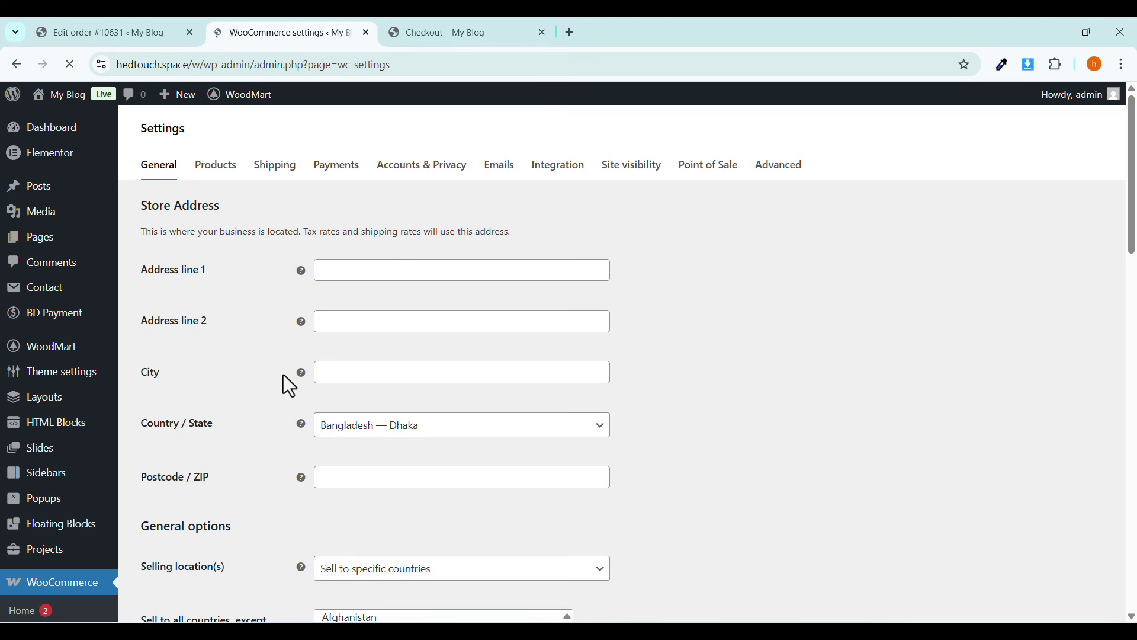
{"action": "left_click", "coordinate": [274, 197]}
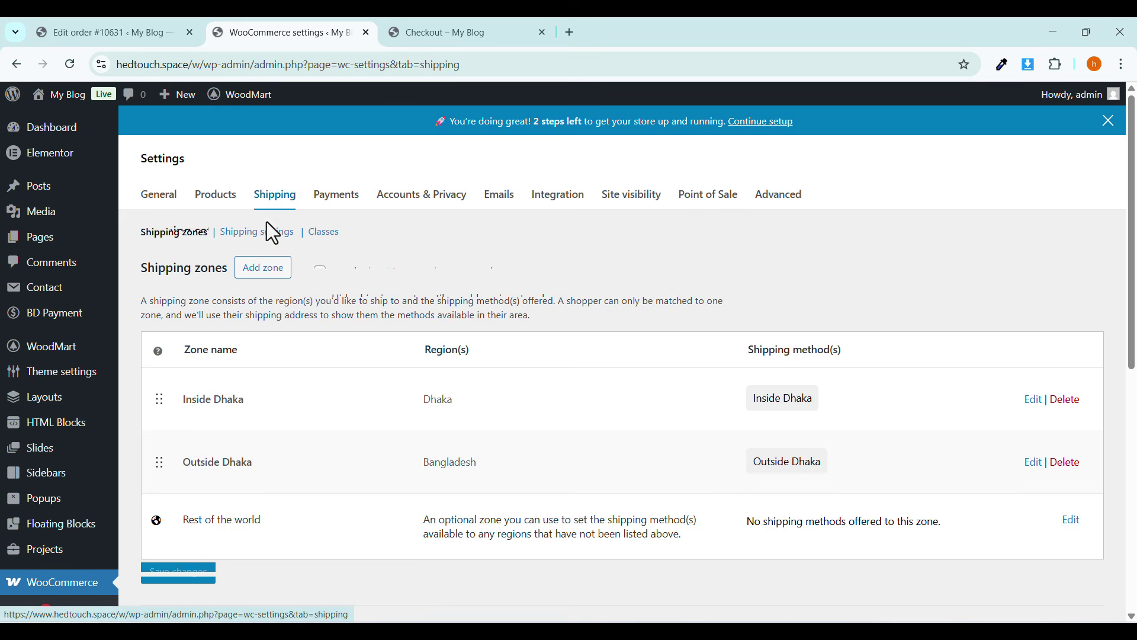
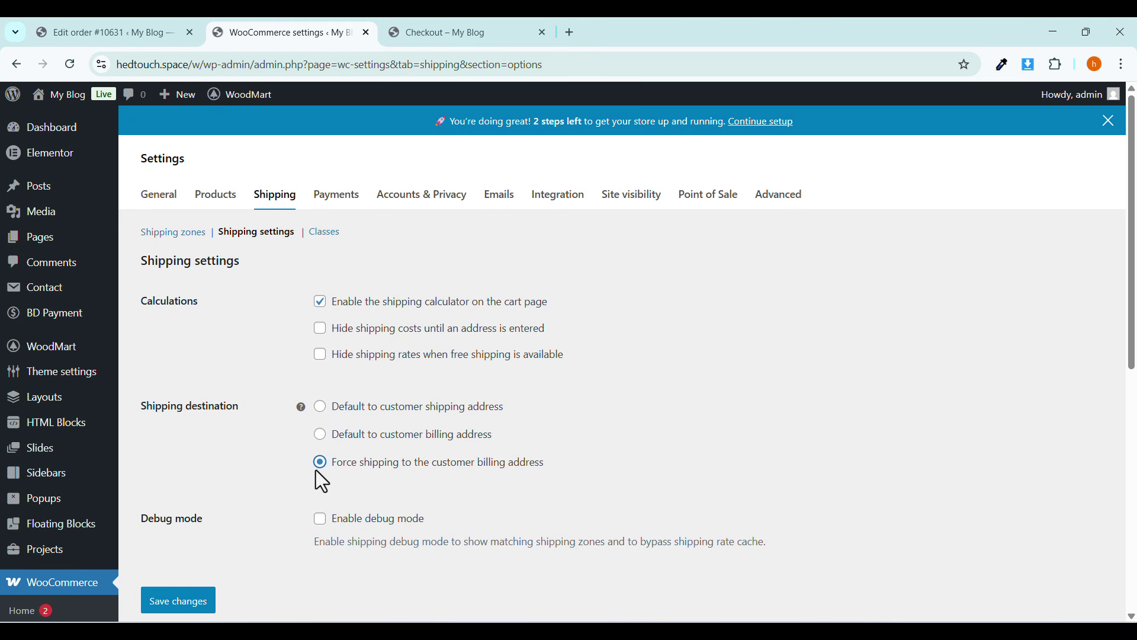
{"action": "left_click", "coordinate": [175, 601]}
Review the updated checkout page's billing details, order notes and payment section down to the order placement area.
{"action": "left_click", "coordinate": [409, 26]}
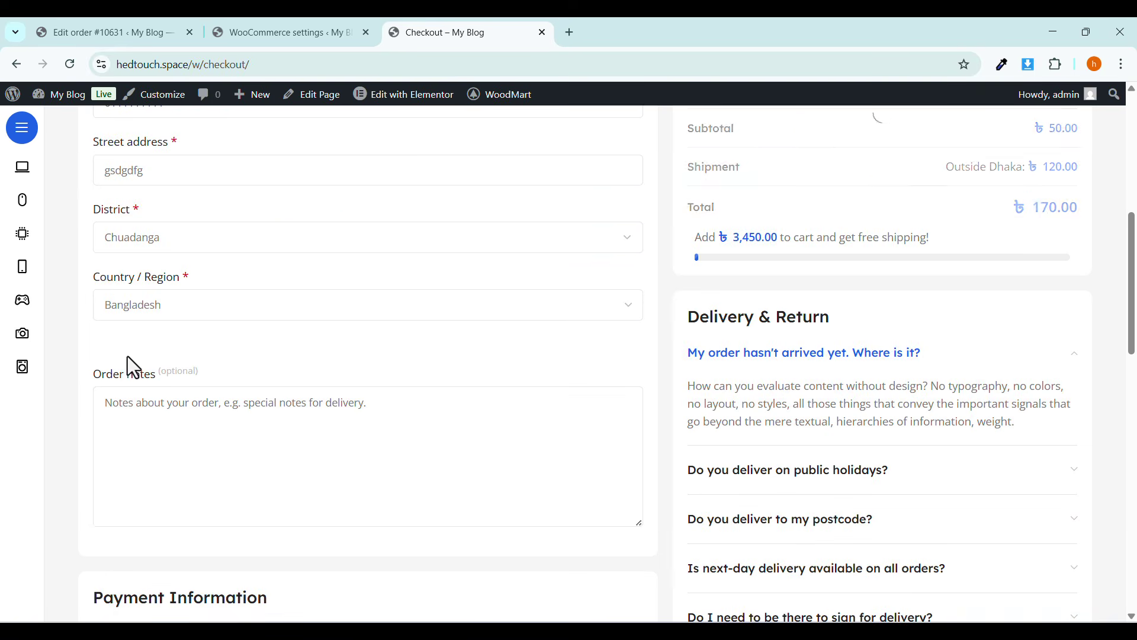
{"action": "scroll", "coordinate": [241, 408], "scroll_direction": "up", "scroll_amount": 3}
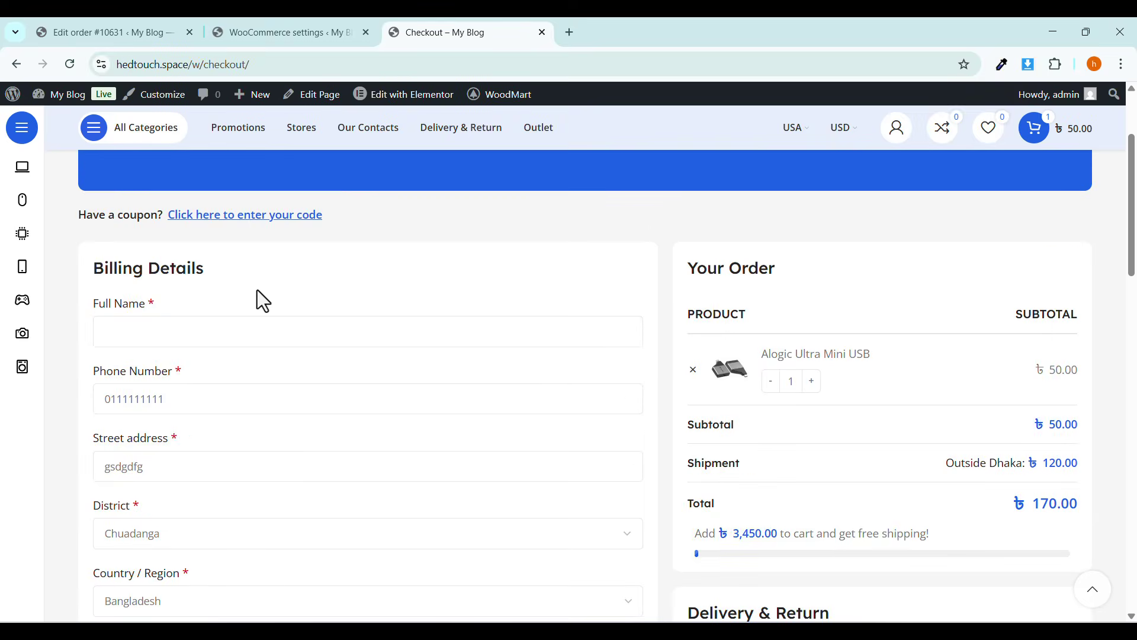
{"action": "scroll", "coordinate": [257, 290], "scroll_direction": "down", "scroll_amount": 4}
{"action": "scroll", "coordinate": [257, 308], "scroll_direction": "down", "scroll_amount": 2}
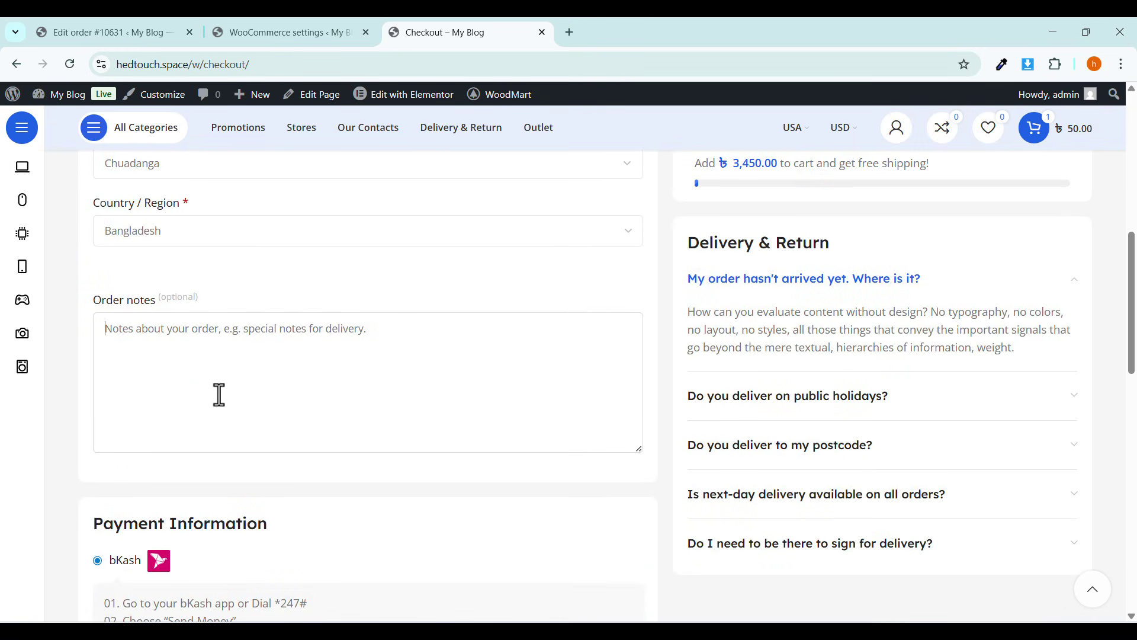
{"action": "left_click", "coordinate": [209, 351]}
{"action": "scroll", "coordinate": [210, 352], "scroll_direction": "down", "scroll_amount": 2}
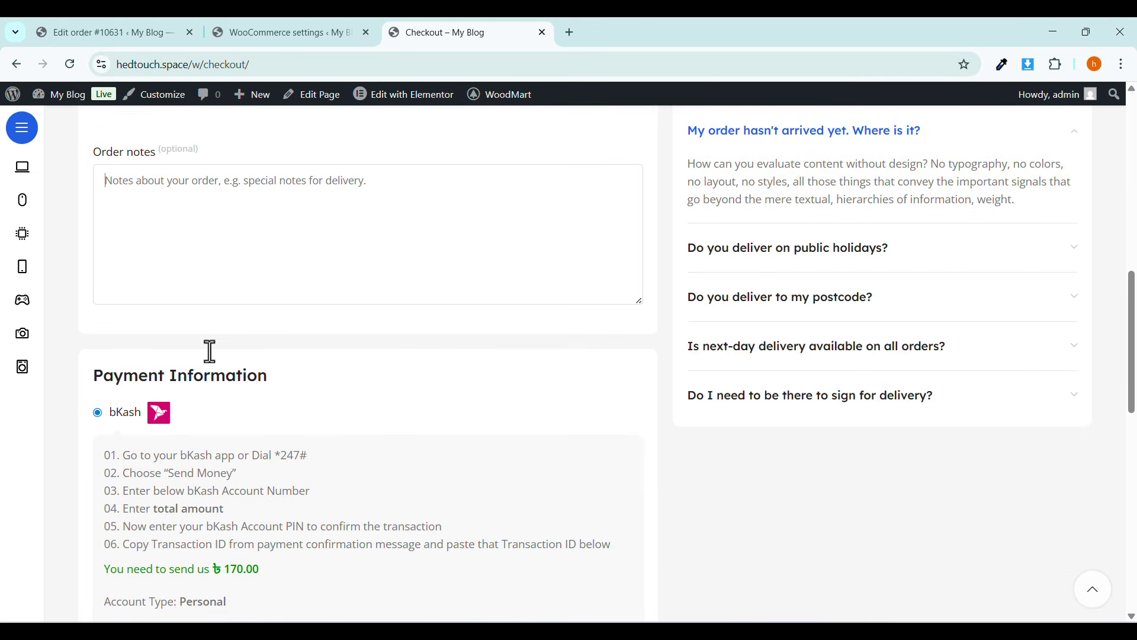
{"action": "scroll", "coordinate": [223, 259], "scroll_direction": "down", "scroll_amount": 7}
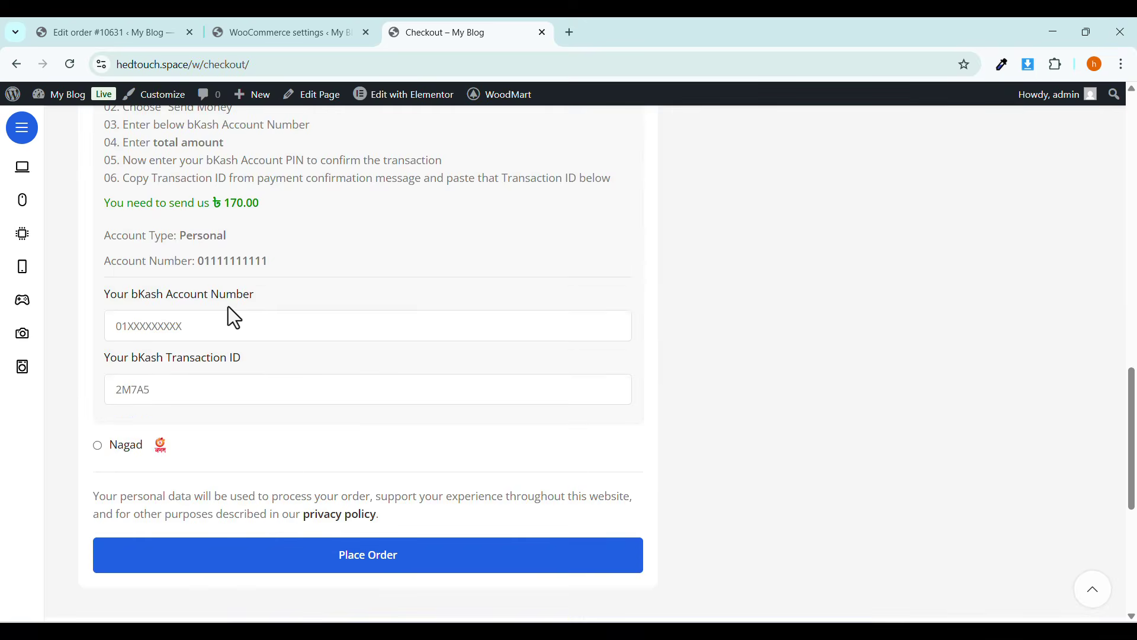
{"action": "scroll", "coordinate": [230, 314], "scroll_direction": "up", "scroll_amount": 9}
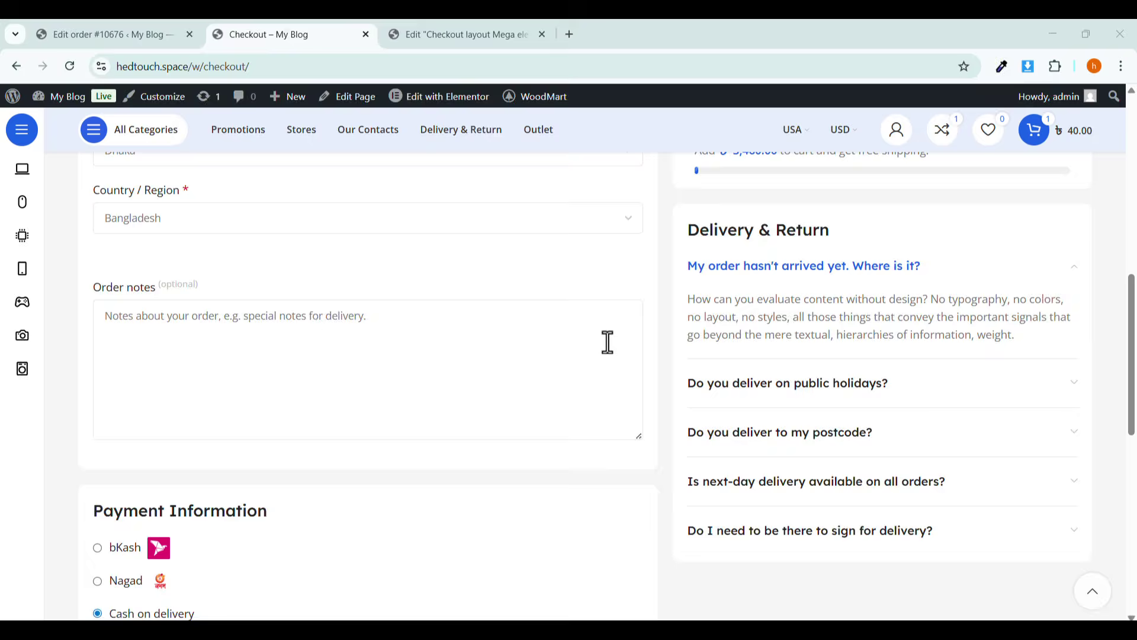
Expand and collapse the Delivery & Return questions on the checkout page to examine their answers.
{"action": "left_click", "coordinate": [755, 281]}
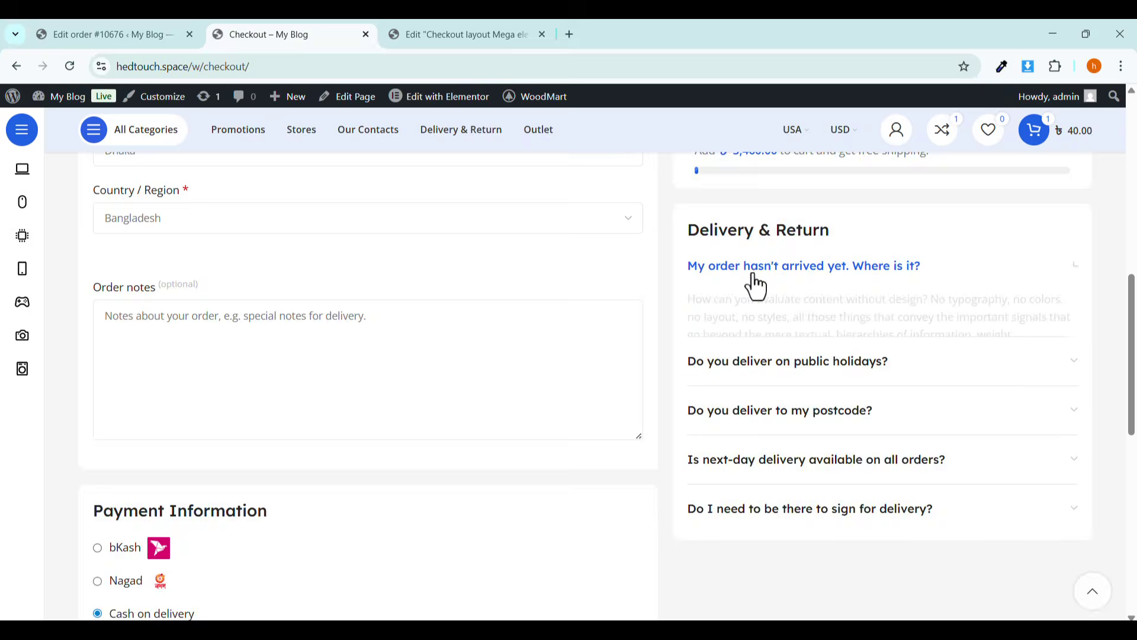
{"action": "left_click", "coordinate": [747, 316]}
{"action": "left_click", "coordinate": [782, 327]}
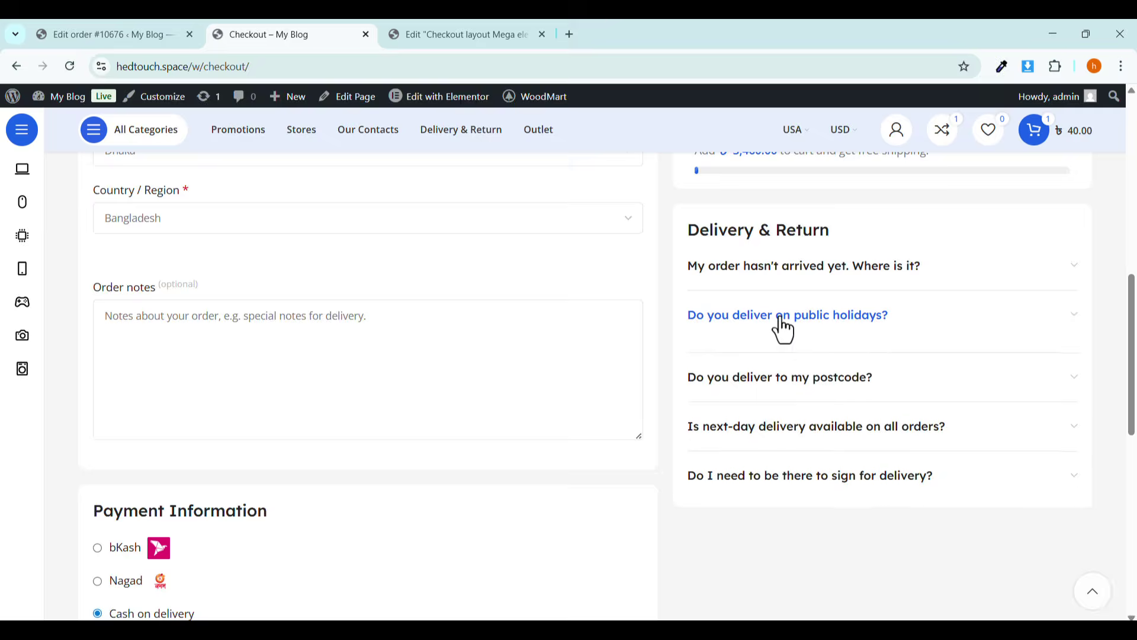
{"action": "left_click", "coordinate": [738, 379]}
{"action": "left_click", "coordinate": [739, 379]}
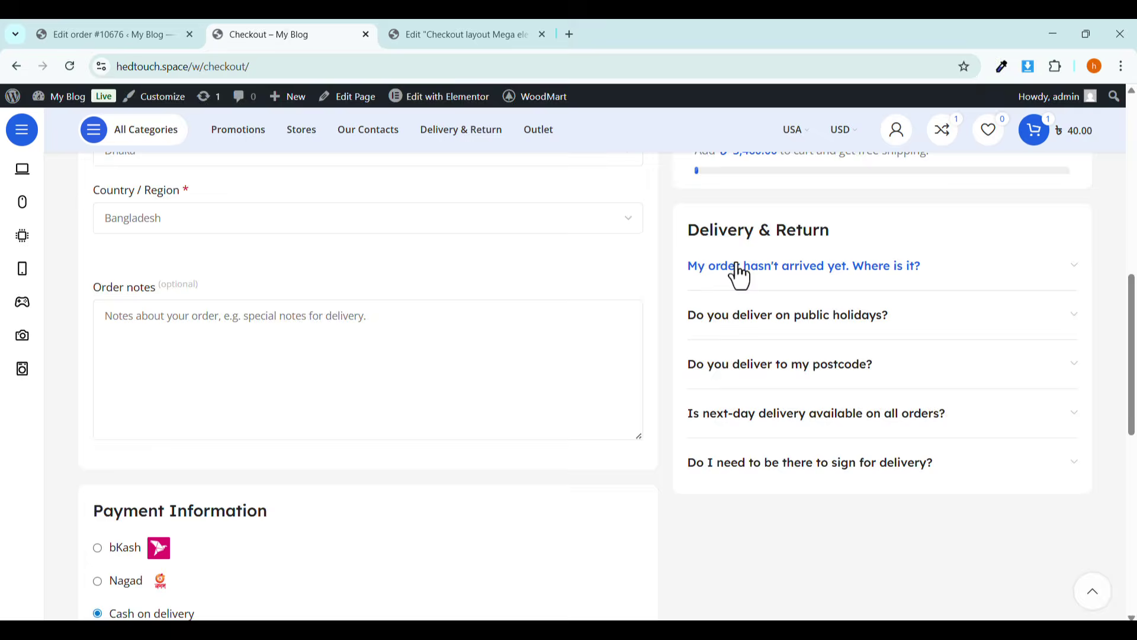
{"action": "left_click_drag", "start_coordinate": [700, 232], "coordinate": [822, 225]}
{"action": "left_click", "coordinate": [713, 240]}
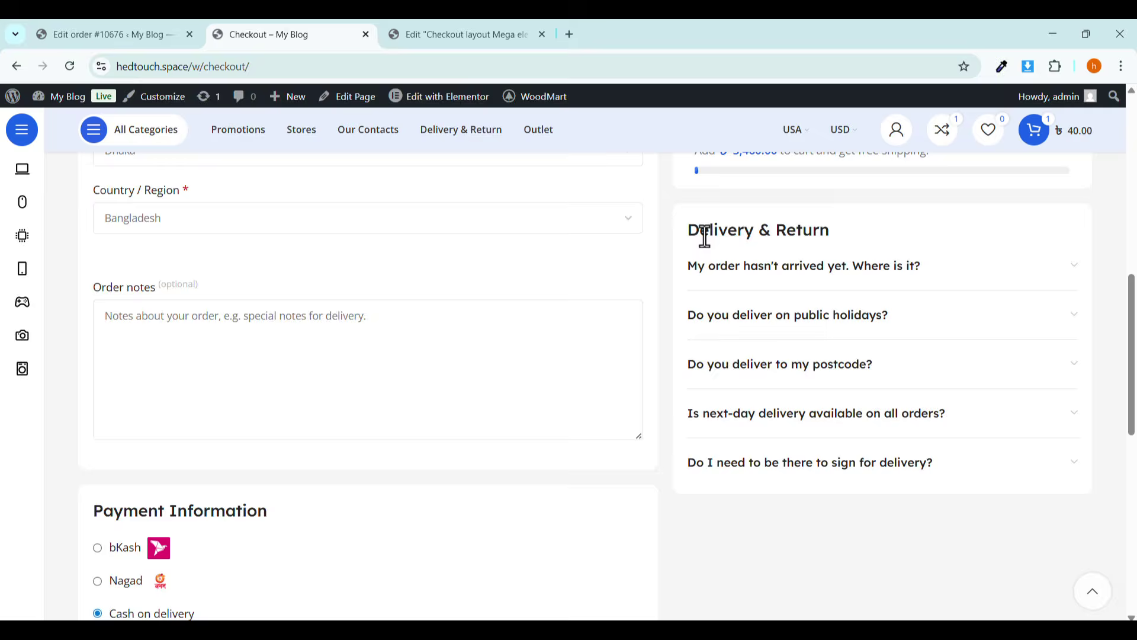
{"action": "left_click", "coordinate": [753, 372]}
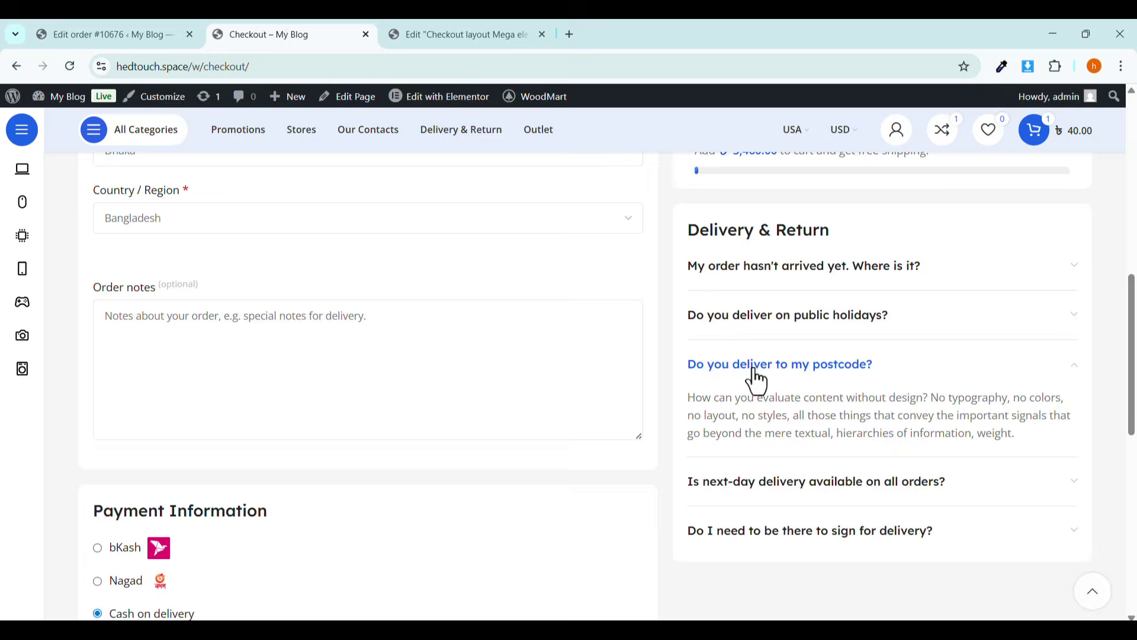
{"action": "left_click", "coordinate": [754, 371]}
{"action": "left_click", "coordinate": [734, 416]}
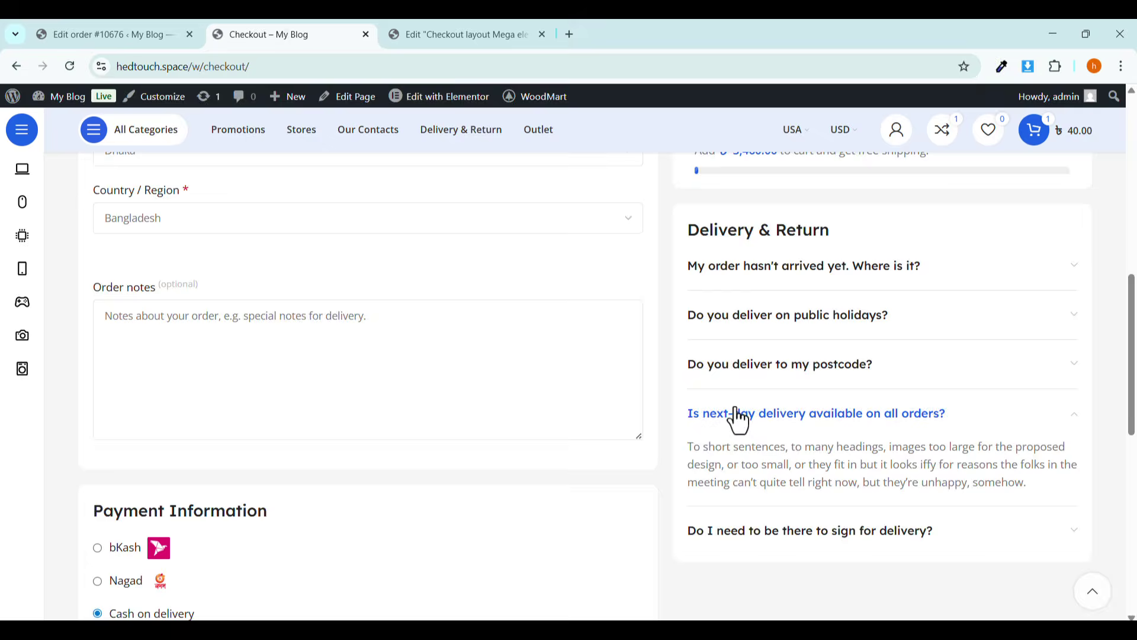
{"action": "left_click", "coordinate": [731, 421]}
{"action": "left_click", "coordinate": [726, 468]}
{"action": "left_click", "coordinate": [726, 468]}
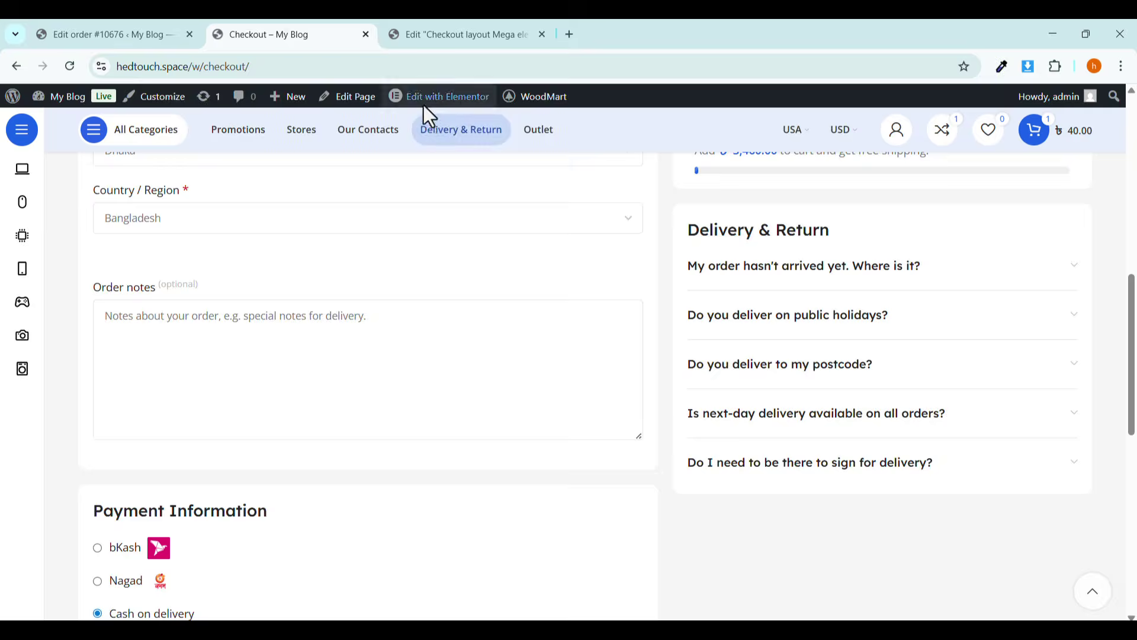
In the Elementor checkout layout, inspect the title and content text of the "My order hasn't arrived yet. Where is it?" accordion item.
{"action": "mouse_move", "coordinate": [456, 106]}
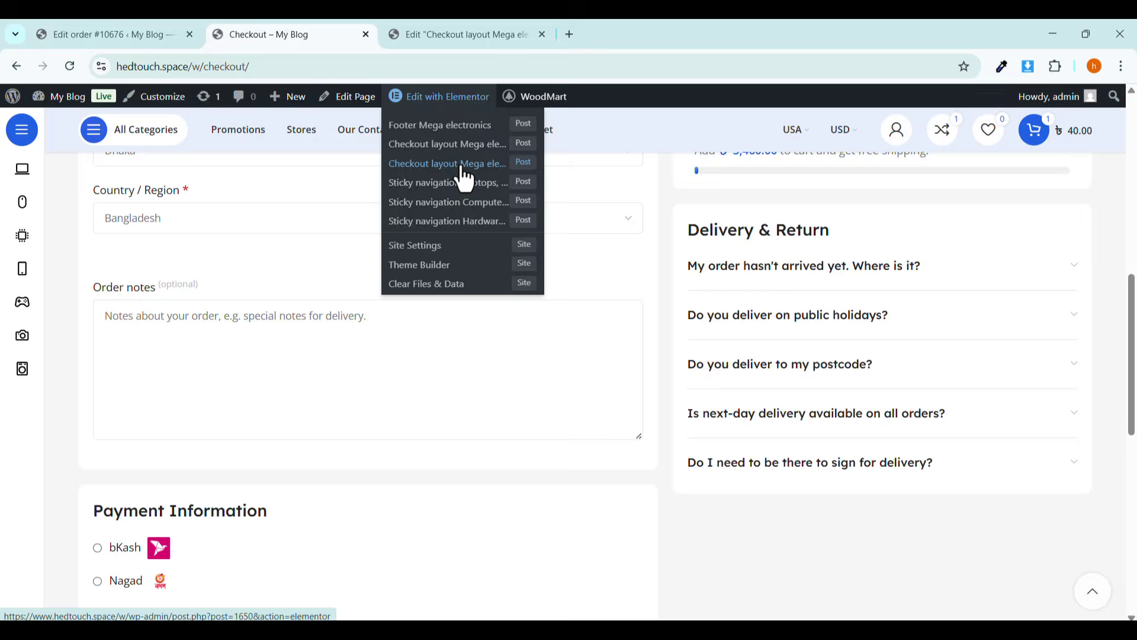
{"action": "left_click", "coordinate": [459, 35]}
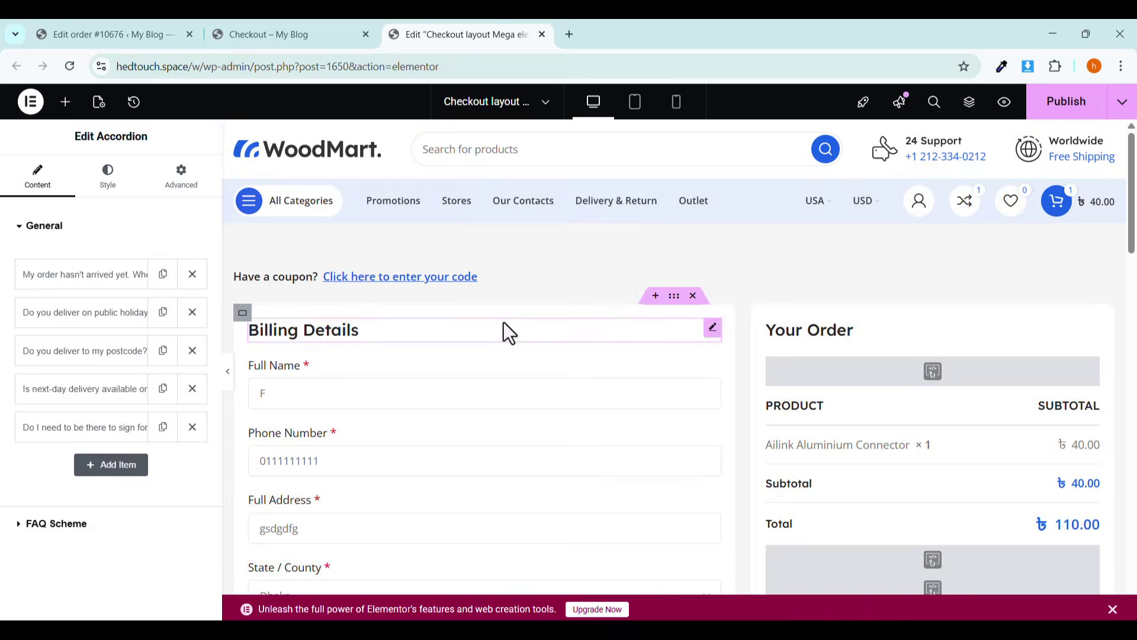
{"action": "scroll", "coordinate": [602, 315], "scroll_direction": "down", "scroll_amount": 2}
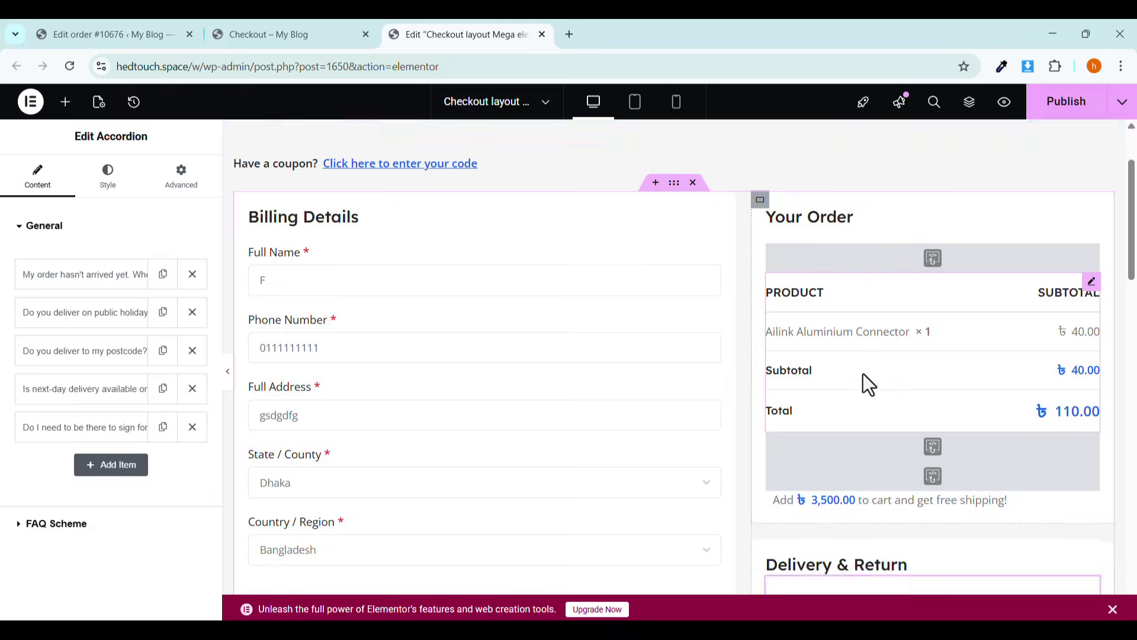
{"action": "scroll", "coordinate": [863, 373], "scroll_direction": "down", "scroll_amount": 4}
{"action": "left_click", "coordinate": [1057, 367]}
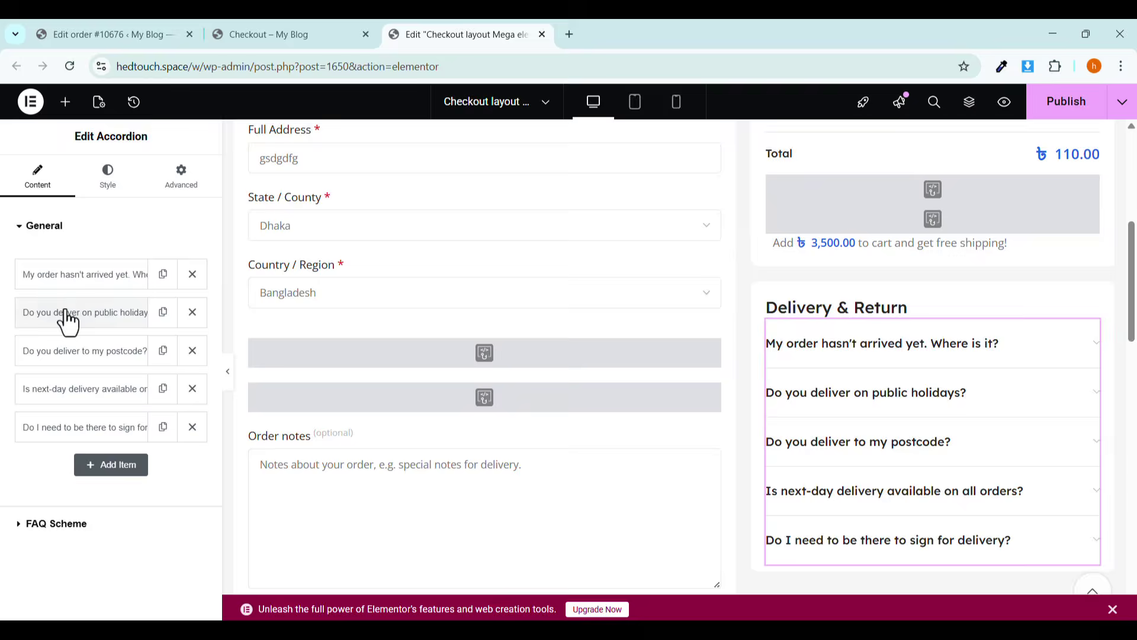
{"action": "left_click", "coordinate": [49, 277]}
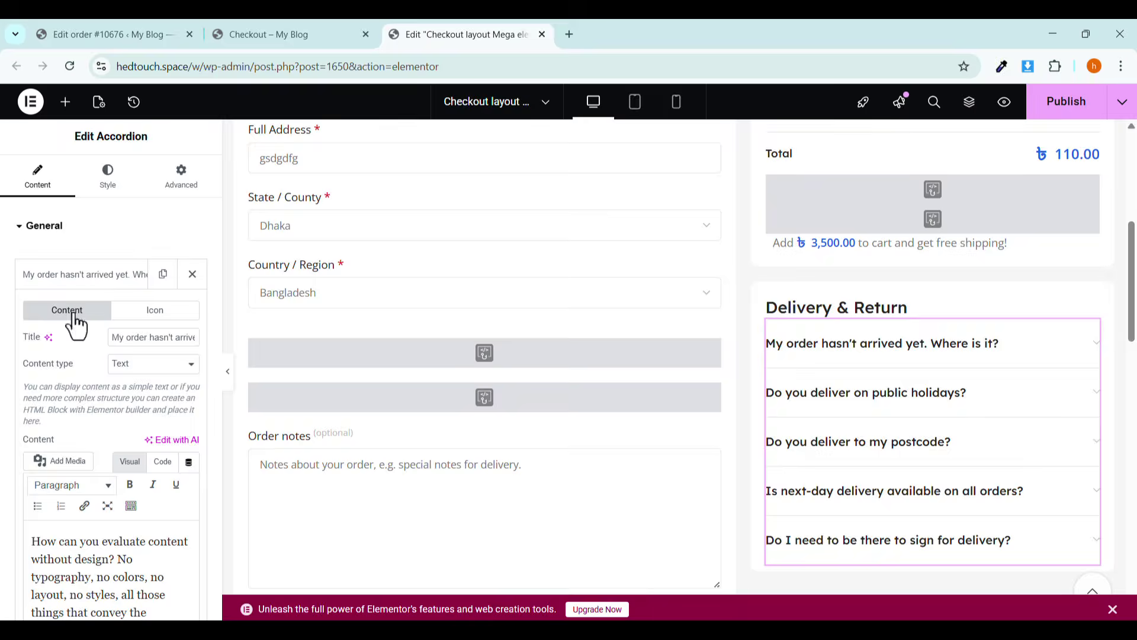
{"action": "left_click", "coordinate": [122, 340]}
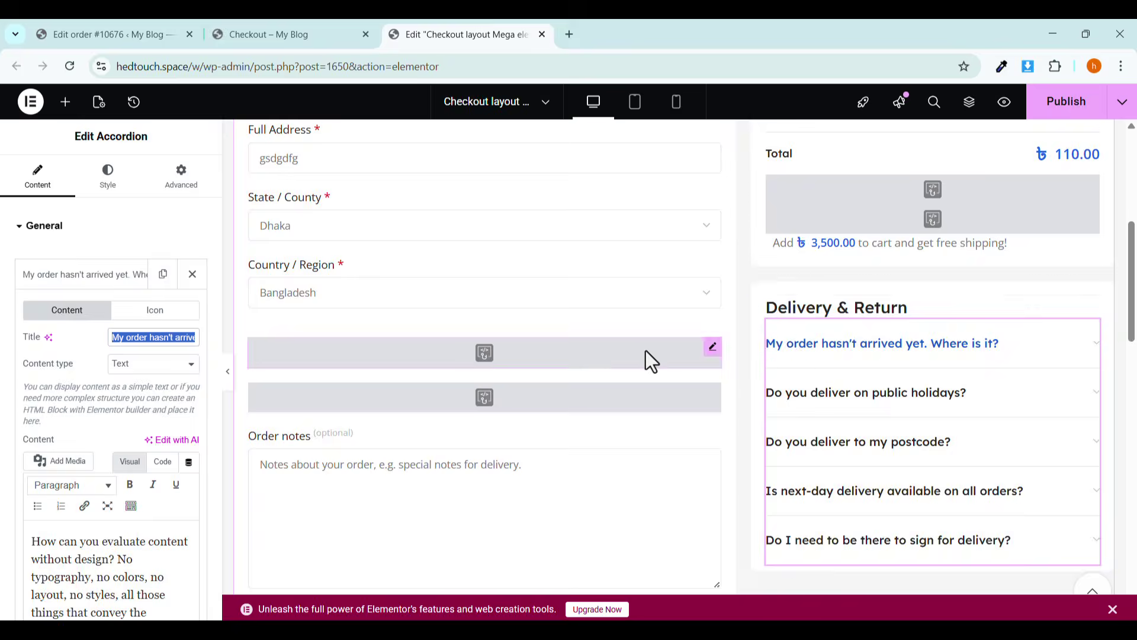
{"action": "scroll", "coordinate": [112, 415], "scroll_direction": "down", "scroll_amount": 3}
{"action": "left_click", "coordinate": [117, 459]}
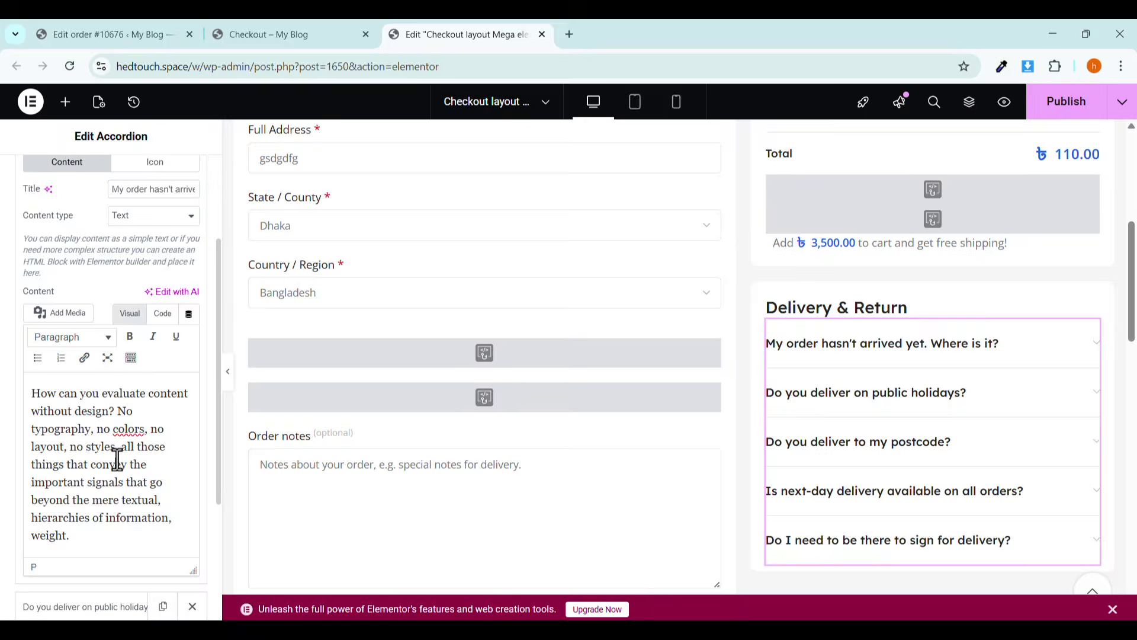
{"action": "left_click_drag", "start_coordinate": [89, 536], "coordinate": [6, 374]}
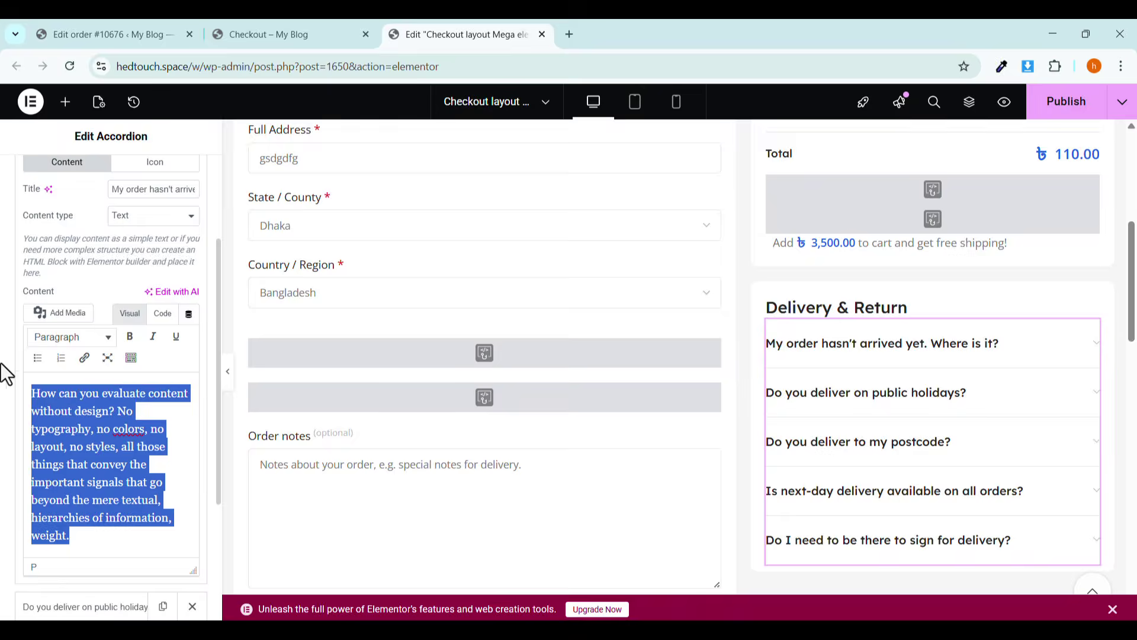
{"action": "scroll", "coordinate": [99, 268], "scroll_direction": "up", "scroll_amount": 3}
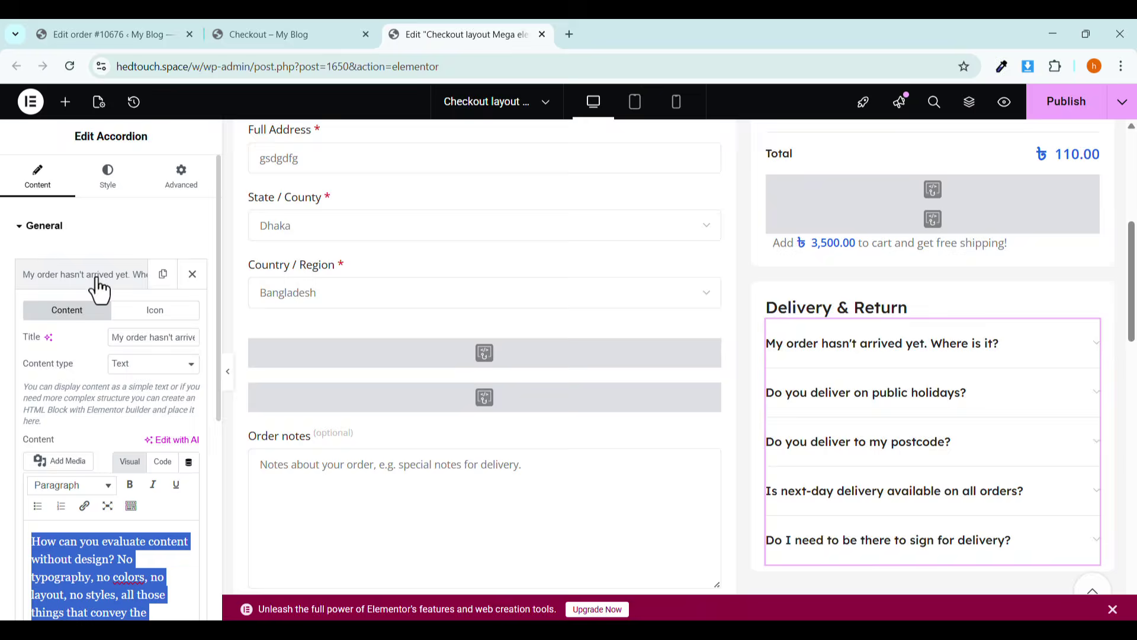
{"action": "left_click", "coordinate": [71, 276]}
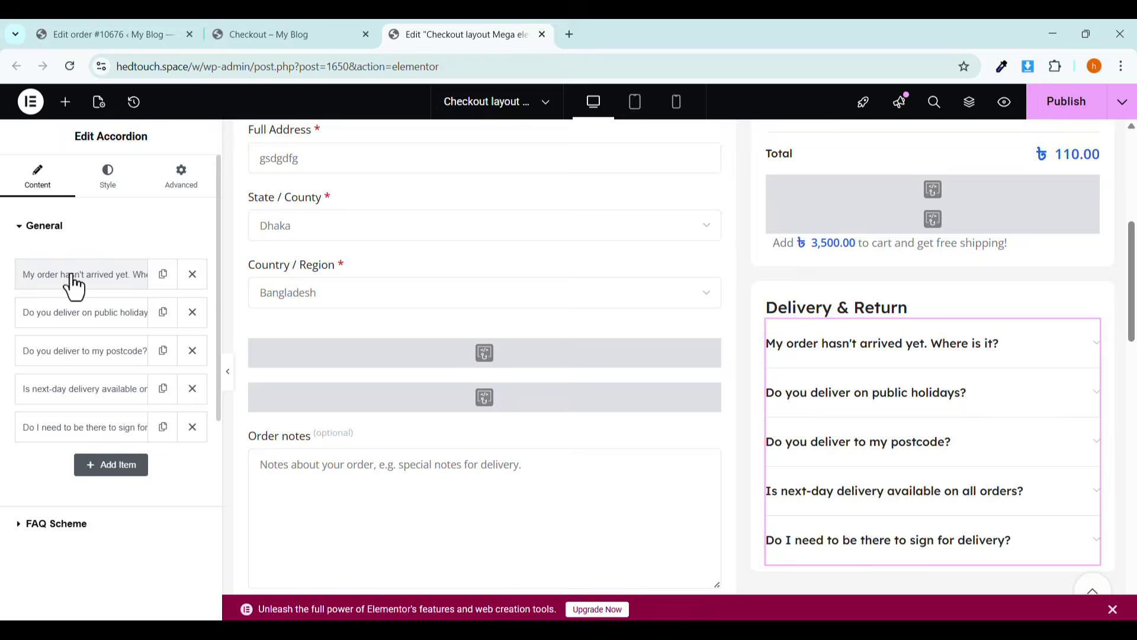
Inspect the settings of the public holidays and postcode accordion items, closing each one again.
{"action": "left_click", "coordinate": [77, 320]}
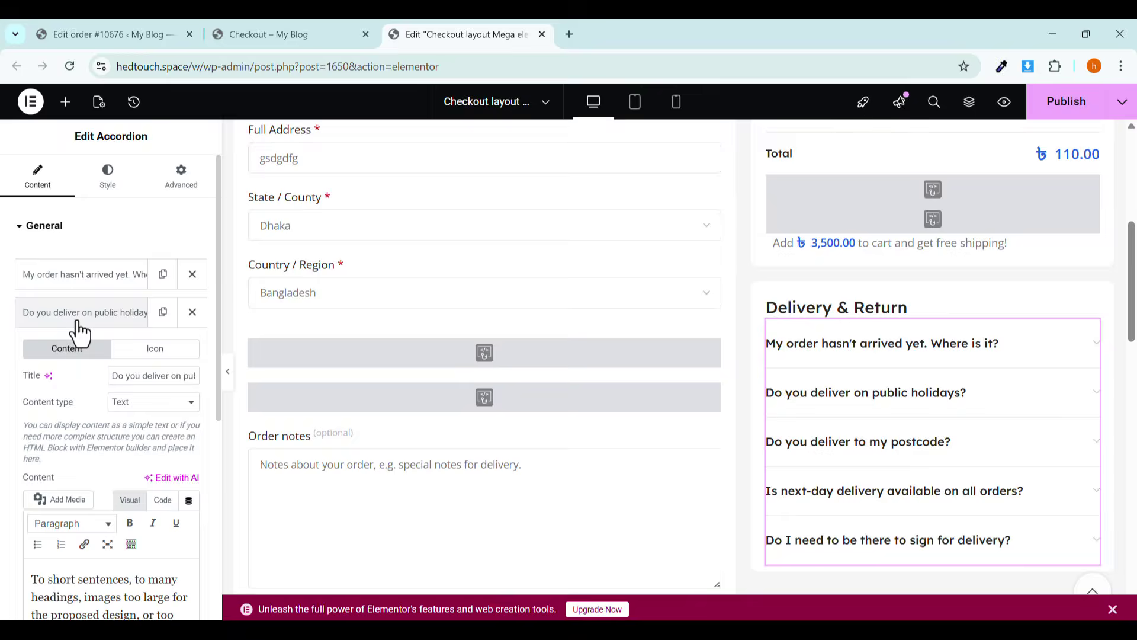
{"action": "left_click", "coordinate": [78, 319]}
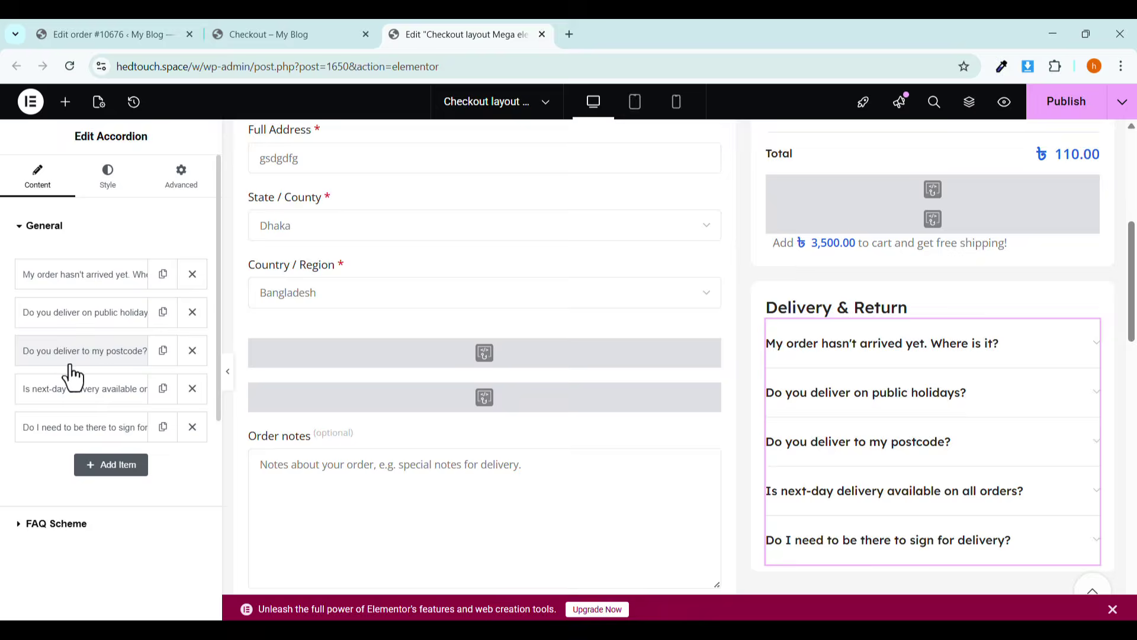
{"action": "left_click", "coordinate": [71, 363]}
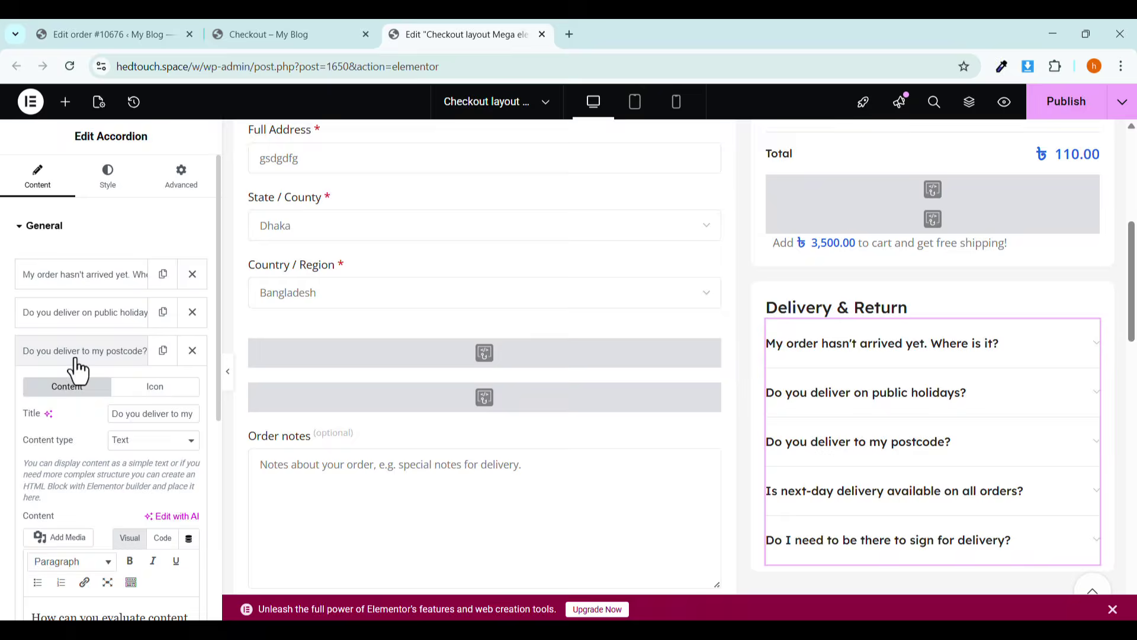
{"action": "left_click", "coordinate": [78, 364]}
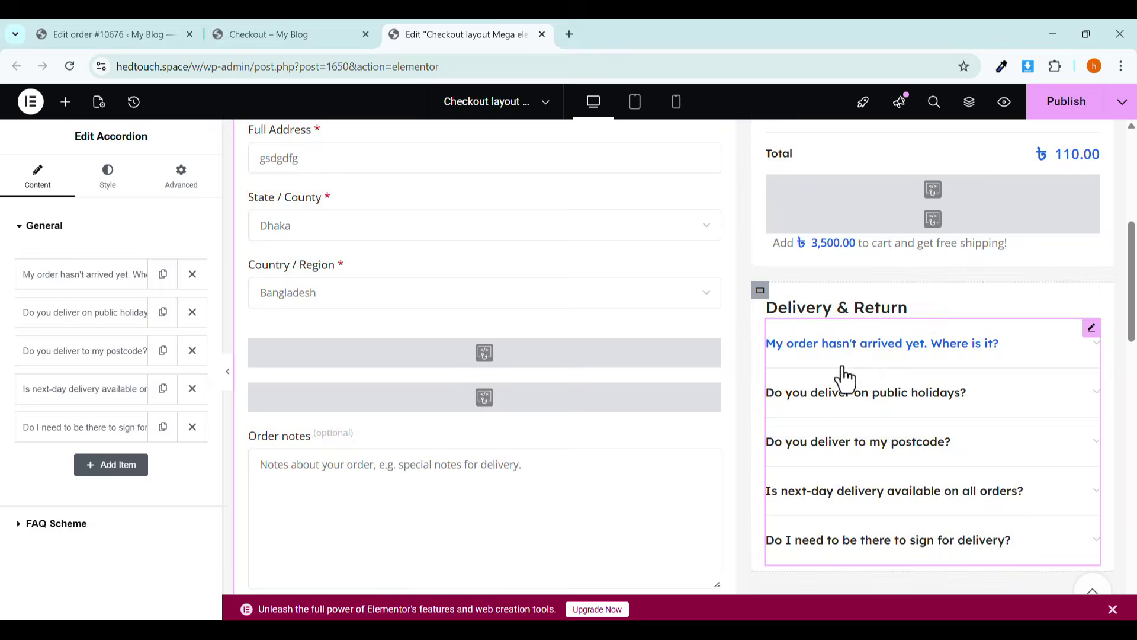
Delete the "Do I need to be there to sign for delivery?" item from the Delivery & Return accordion.
{"action": "left_click", "coordinate": [192, 426]}
{"action": "scroll", "coordinate": [851, 529], "scroll_direction": "down", "scroll_amount": 3}
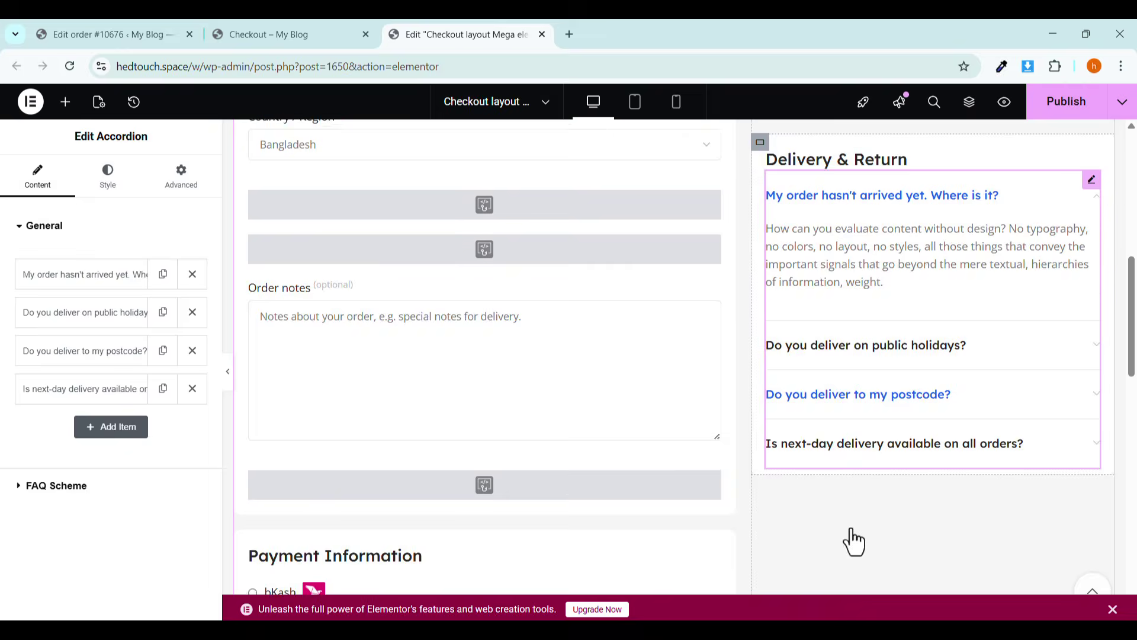
{"action": "scroll", "coordinate": [853, 509], "scroll_direction": "up", "scroll_amount": 2}
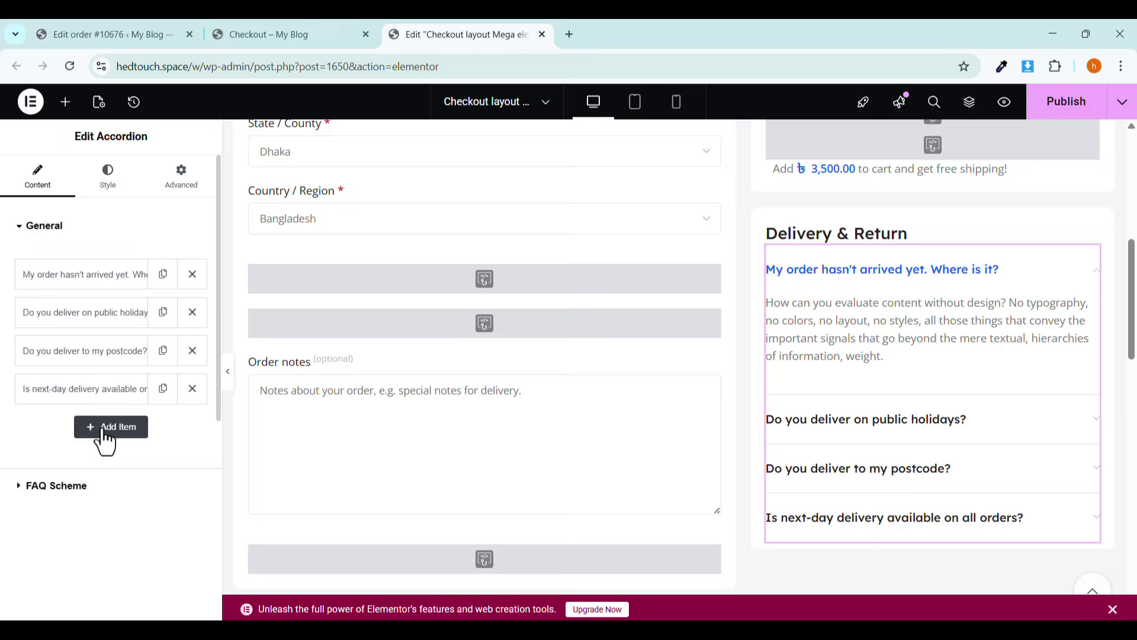
Duplicate the "Is next-day delivery available on all orders?" accordion item and delete the copy, twice.
{"action": "left_click", "coordinate": [163, 388]}
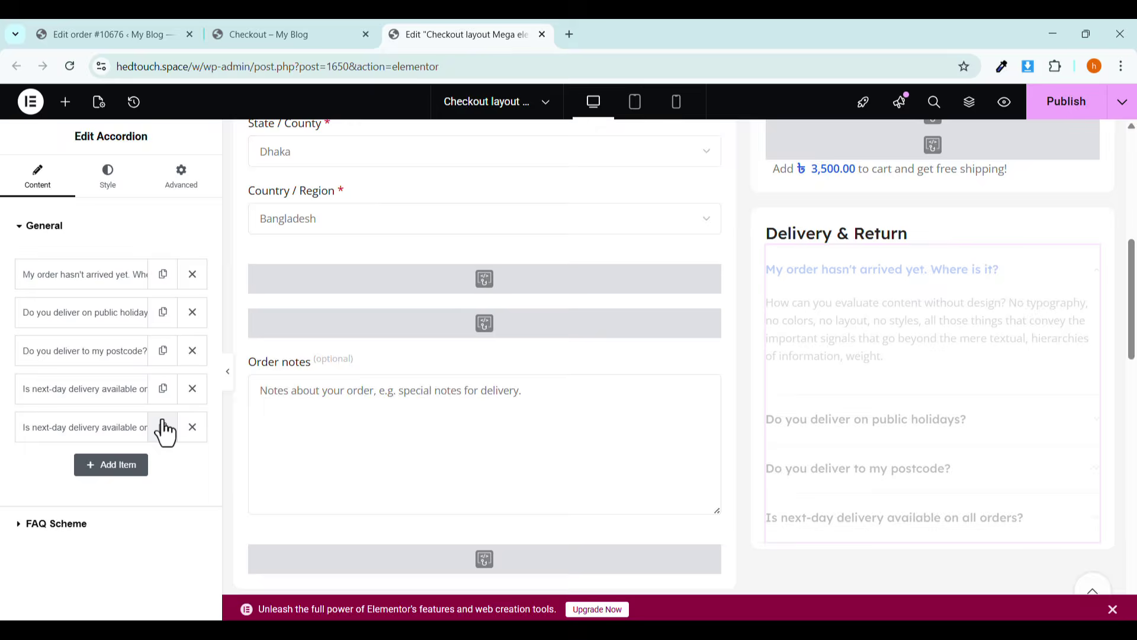
{"action": "left_click", "coordinate": [192, 427]}
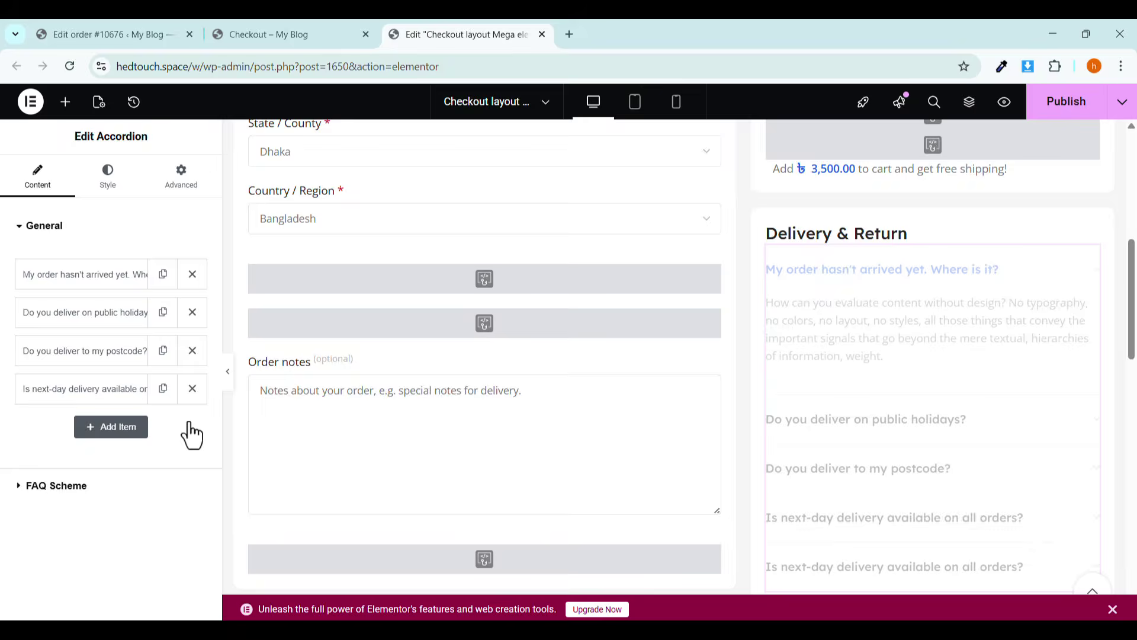
{"action": "left_click", "coordinate": [171, 396]}
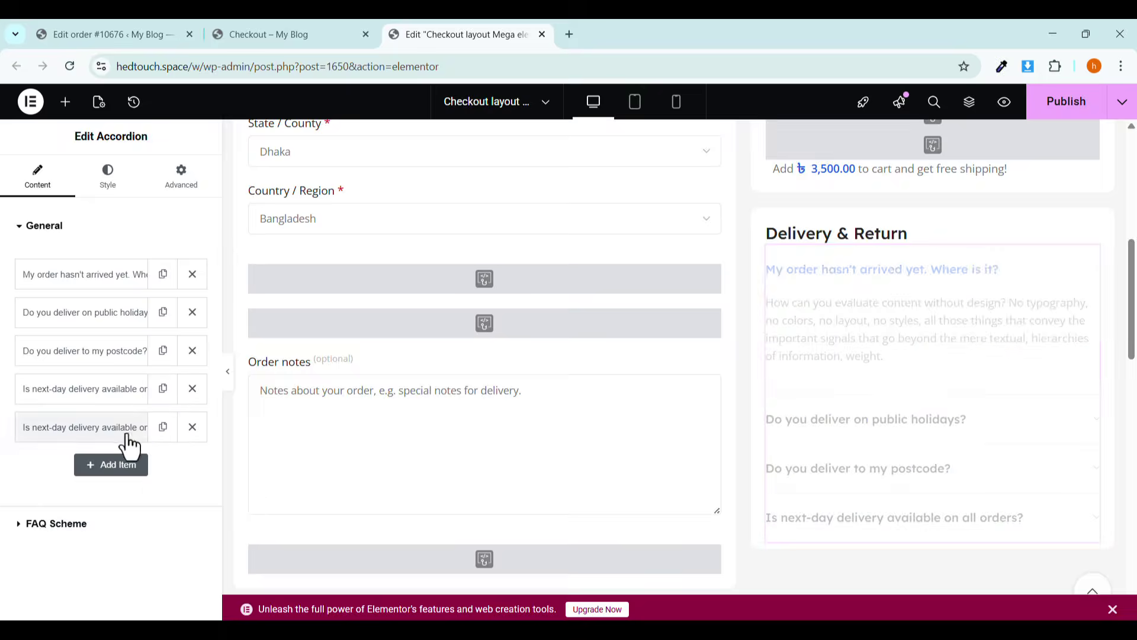
{"action": "left_click", "coordinate": [192, 427]}
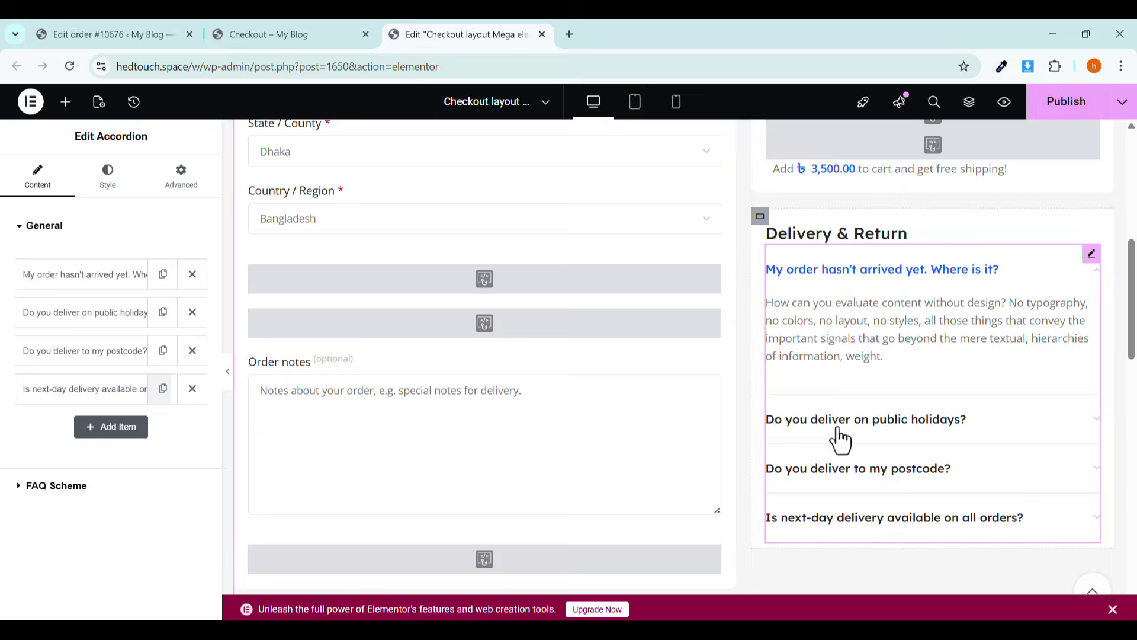
Review the layout in the editor and compare it with the live checkout page's payment information, billing details and order summary.
{"action": "scroll", "coordinate": [782, 503], "scroll_direction": "down", "scroll_amount": 1}
{"action": "scroll", "coordinate": [781, 502], "scroll_direction": "down", "scroll_amount": 2}
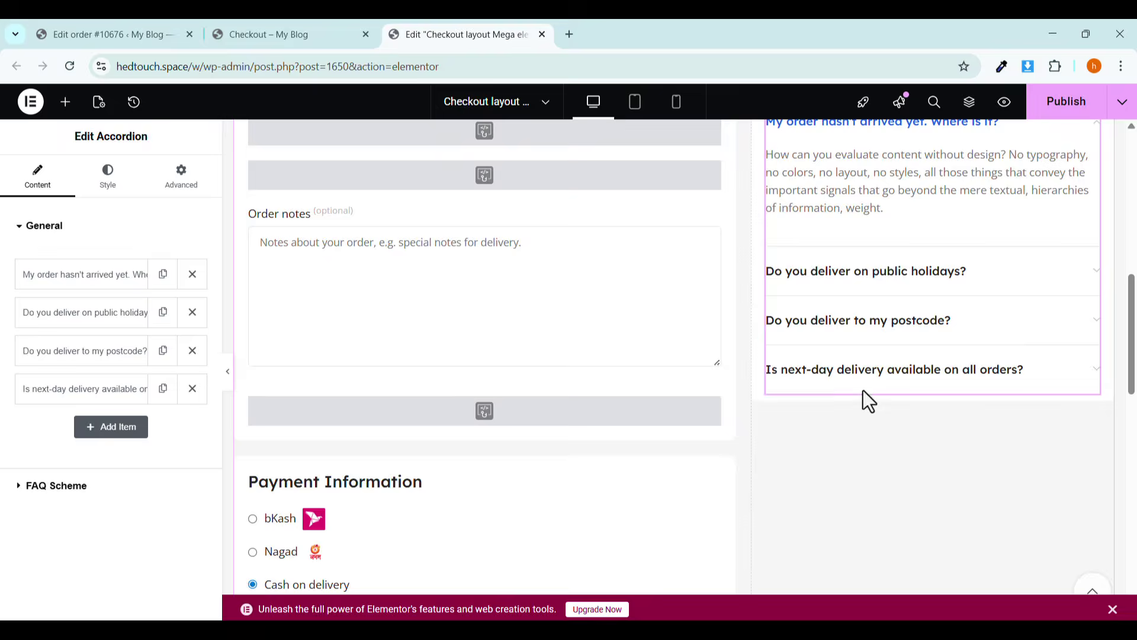
{"action": "scroll", "coordinate": [865, 398], "scroll_direction": "down", "scroll_amount": 4}
{"action": "scroll", "coordinate": [863, 382], "scroll_direction": "up", "scroll_amount": 6}
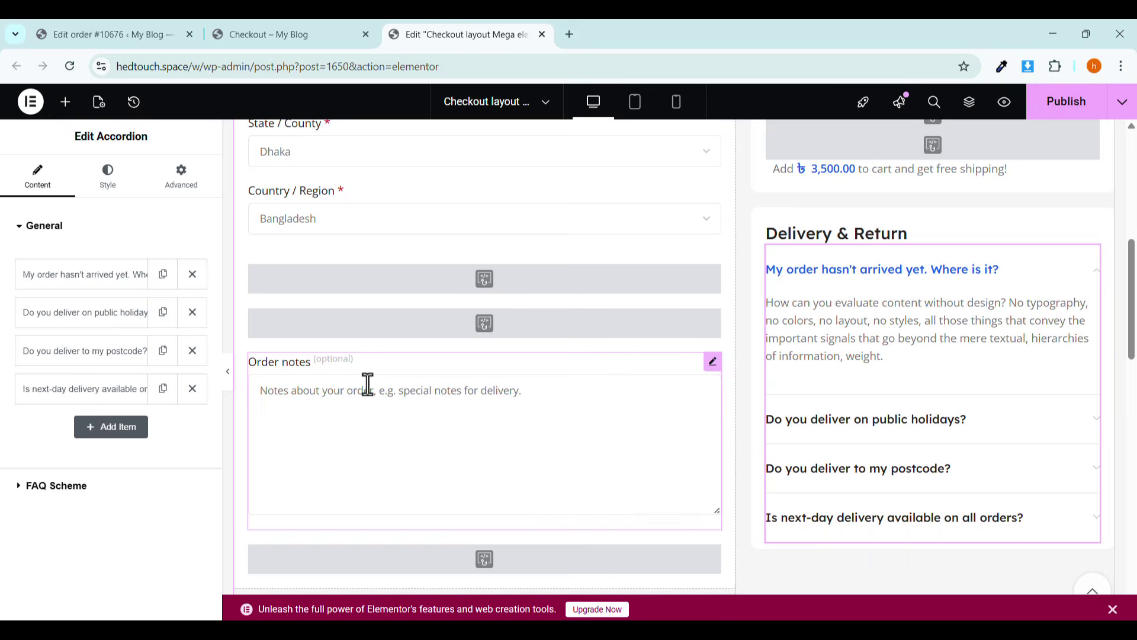
{"action": "left_click", "coordinate": [284, 33]}
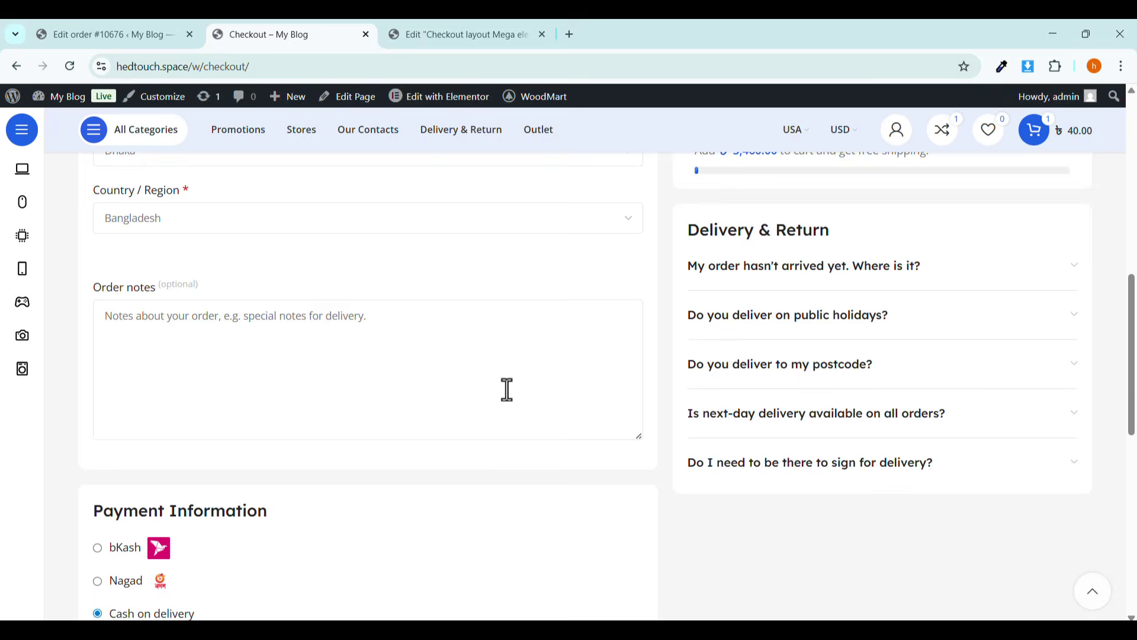
{"action": "scroll", "coordinate": [362, 387], "scroll_direction": "down", "scroll_amount": 3}
{"action": "scroll", "coordinate": [362, 388], "scroll_direction": "down", "scroll_amount": 1}
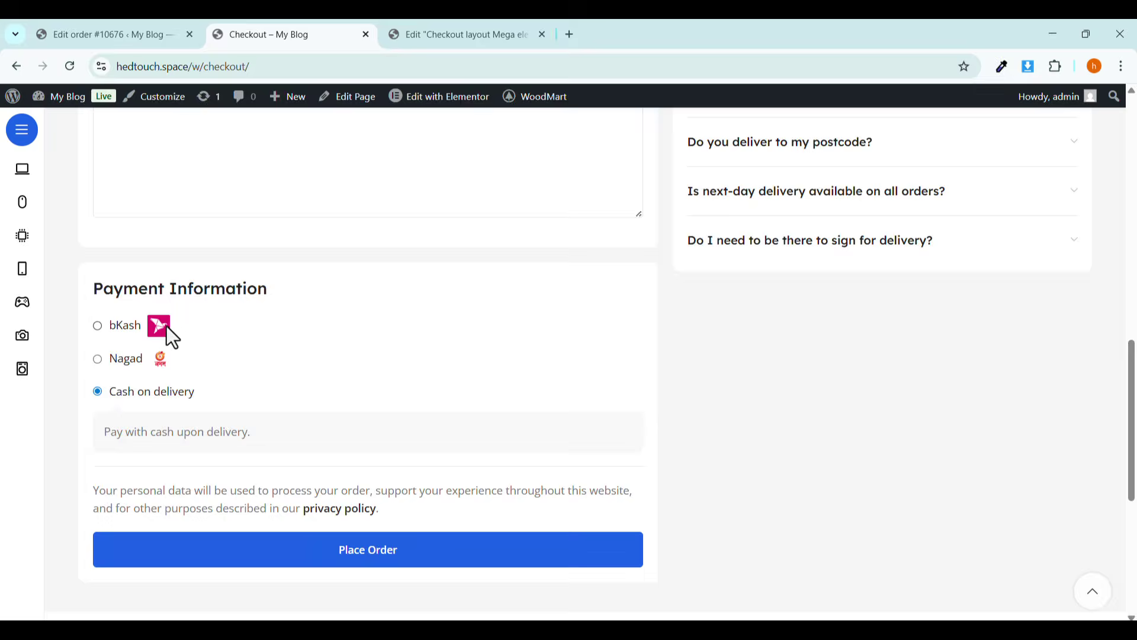
{"action": "scroll", "coordinate": [172, 332], "scroll_direction": "down", "scroll_amount": 2}
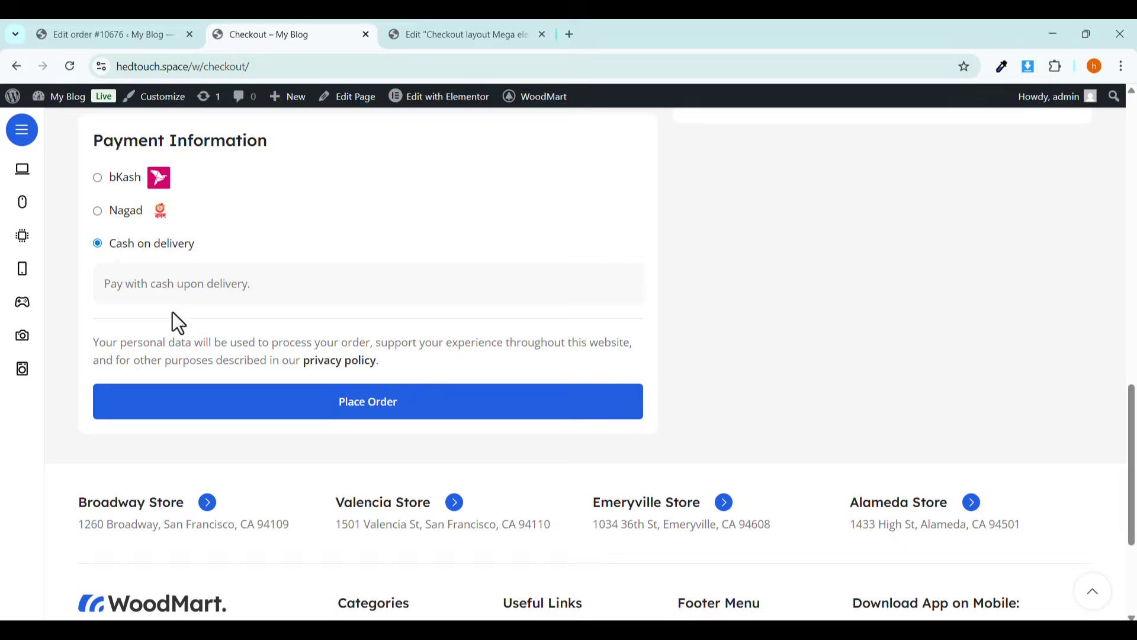
{"action": "scroll", "coordinate": [236, 334], "scroll_direction": "up", "scroll_amount": 10}
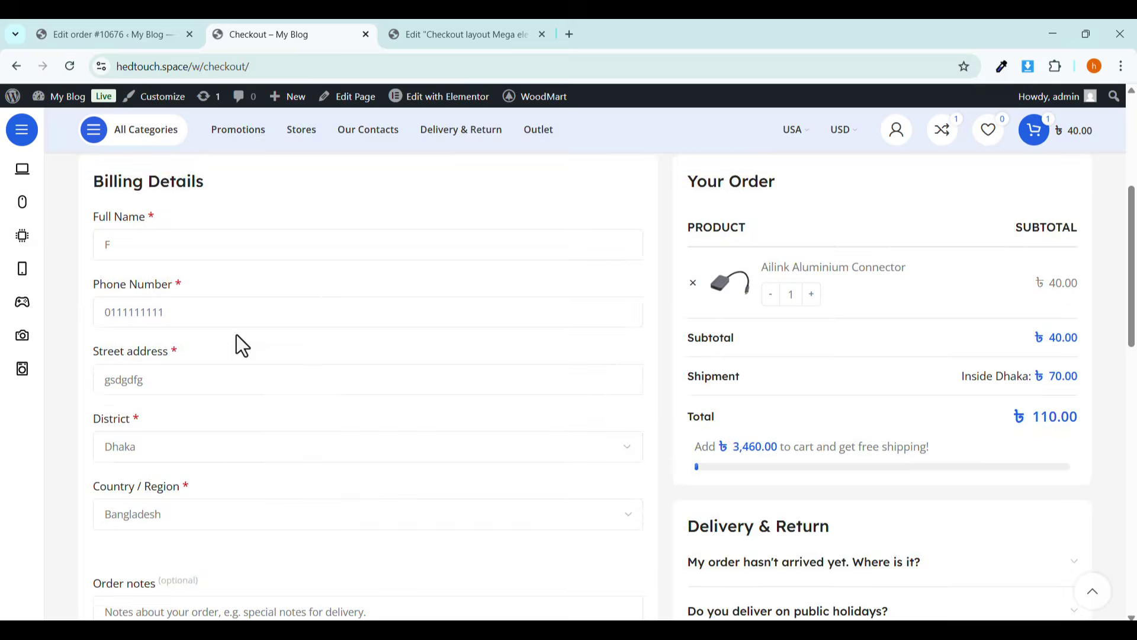
{"action": "scroll", "coordinate": [237, 334], "scroll_direction": "down", "scroll_amount": 2}
{"action": "scroll", "coordinate": [297, 266], "scroll_direction": "up", "scroll_amount": 1}
Return to the checkout layout in Elementor and review the billing fields, order notes and order summary.
{"action": "left_click", "coordinate": [466, 35]}
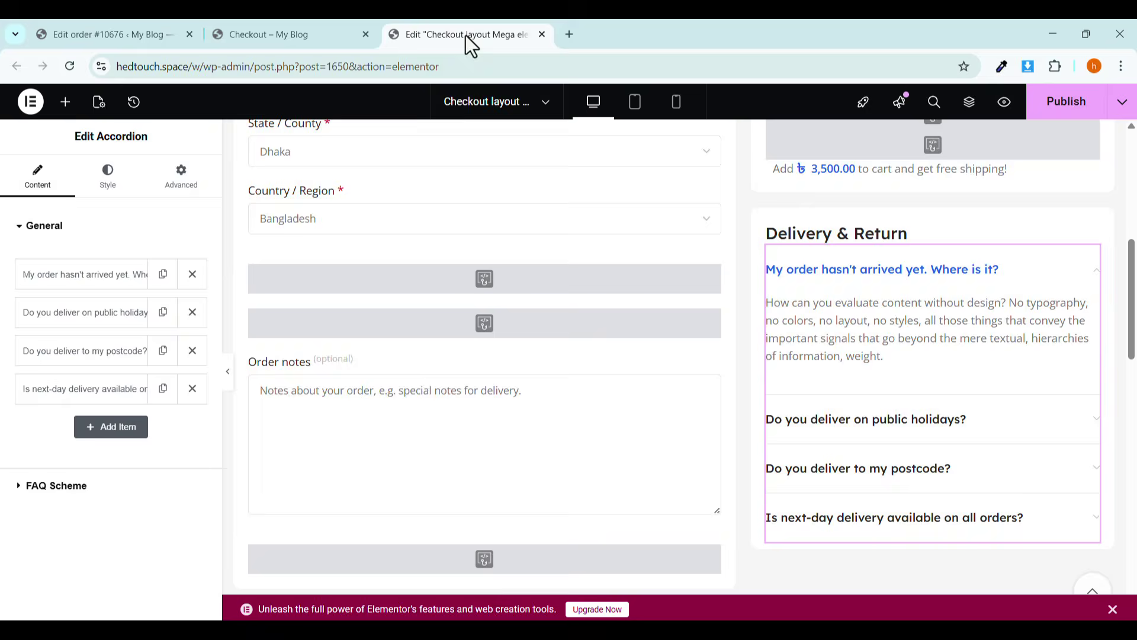
{"action": "right_click", "coordinate": [401, 405]}
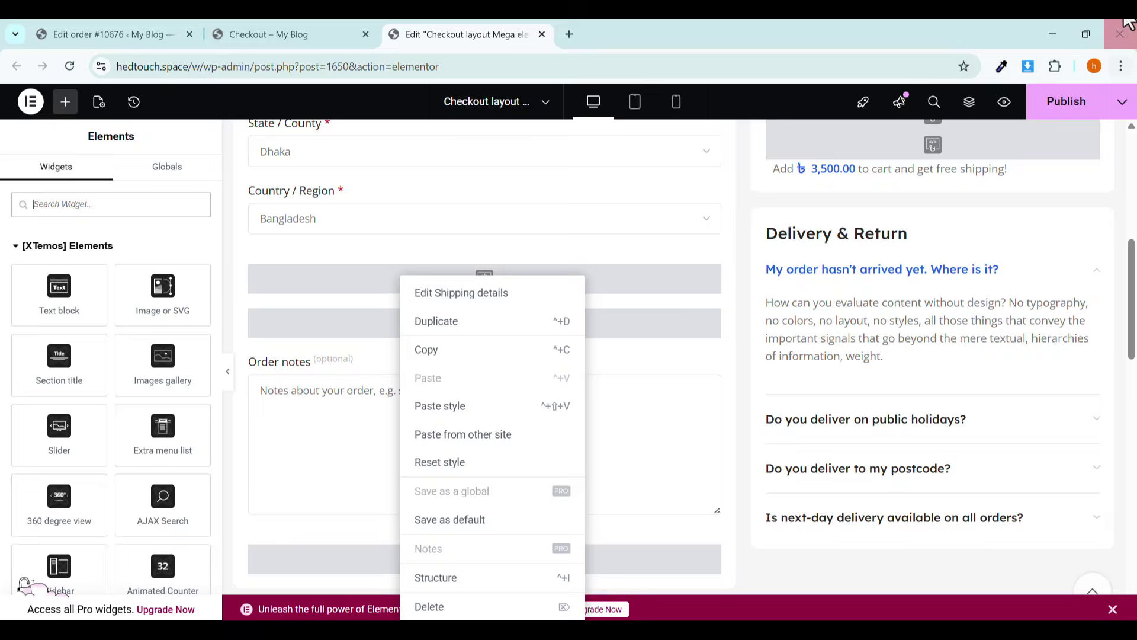
{"action": "left_click", "coordinate": [743, 311]}
{"action": "scroll", "coordinate": [491, 475], "scroll_direction": "up", "scroll_amount": 1}
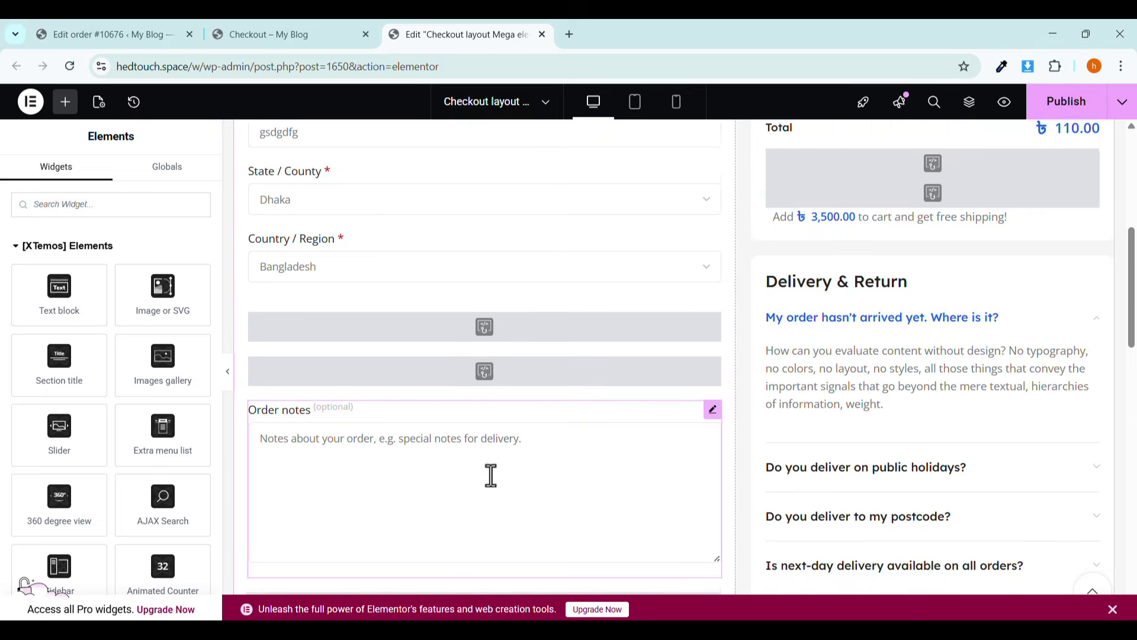
{"action": "scroll", "coordinate": [490, 475], "scroll_direction": "up", "scroll_amount": 6}
{"action": "scroll", "coordinate": [505, 376], "scroll_direction": "down", "scroll_amount": 3}
{"action": "scroll", "coordinate": [533, 296], "scroll_direction": "up", "scroll_amount": 4}
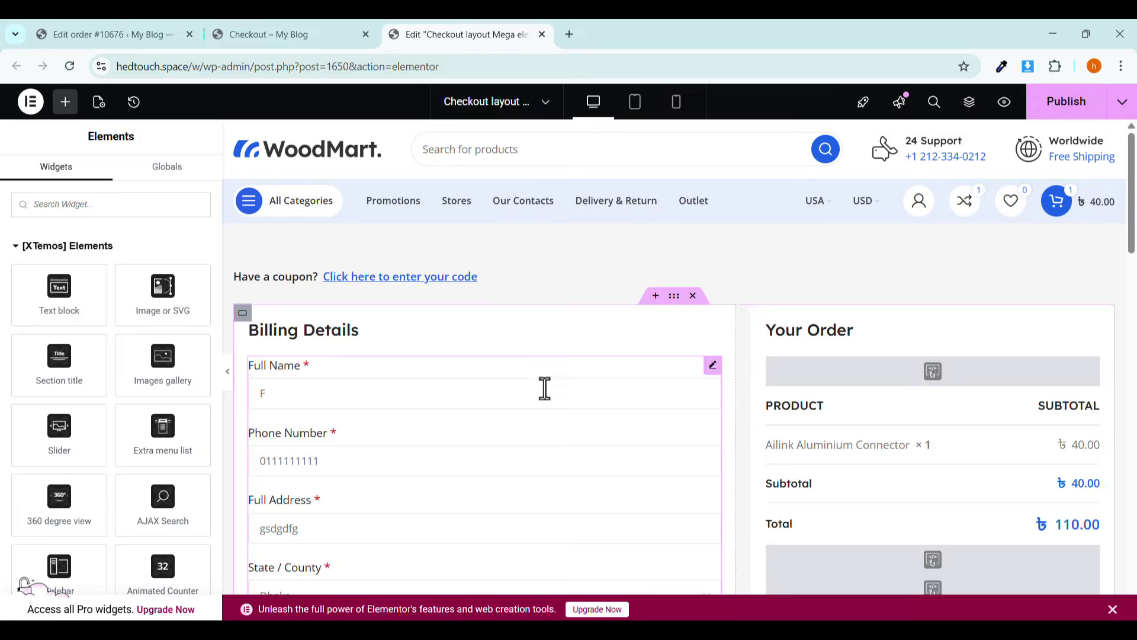
Add a box shadow to the Billing Details container and check the full-width layout without the editing panel.
{"action": "left_click", "coordinate": [242, 312]}
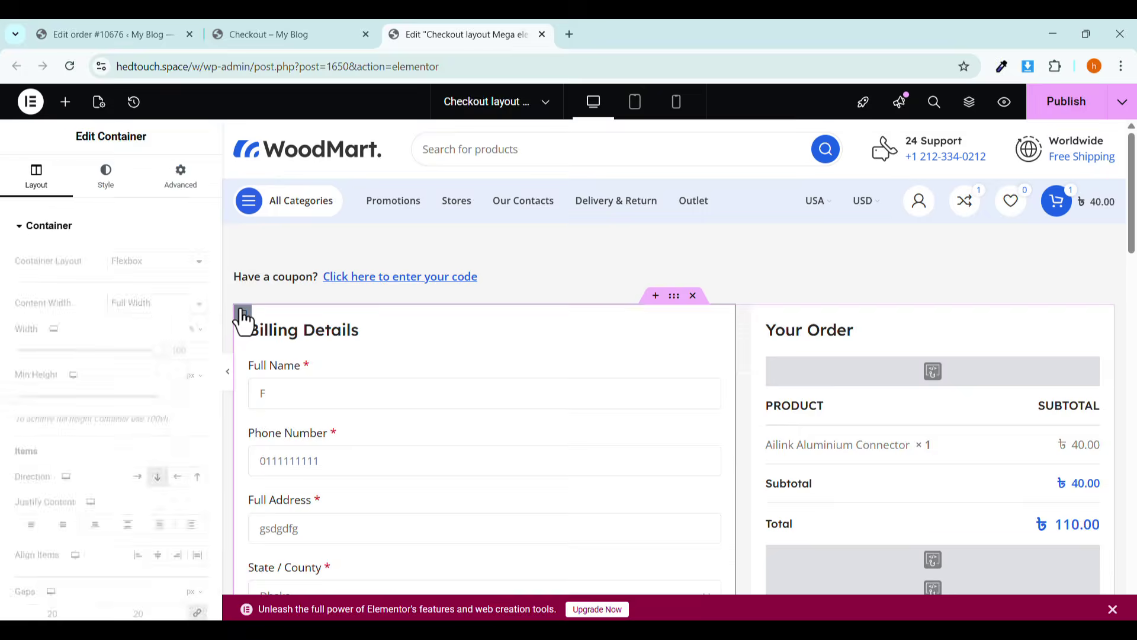
{"action": "left_click", "coordinate": [116, 190]}
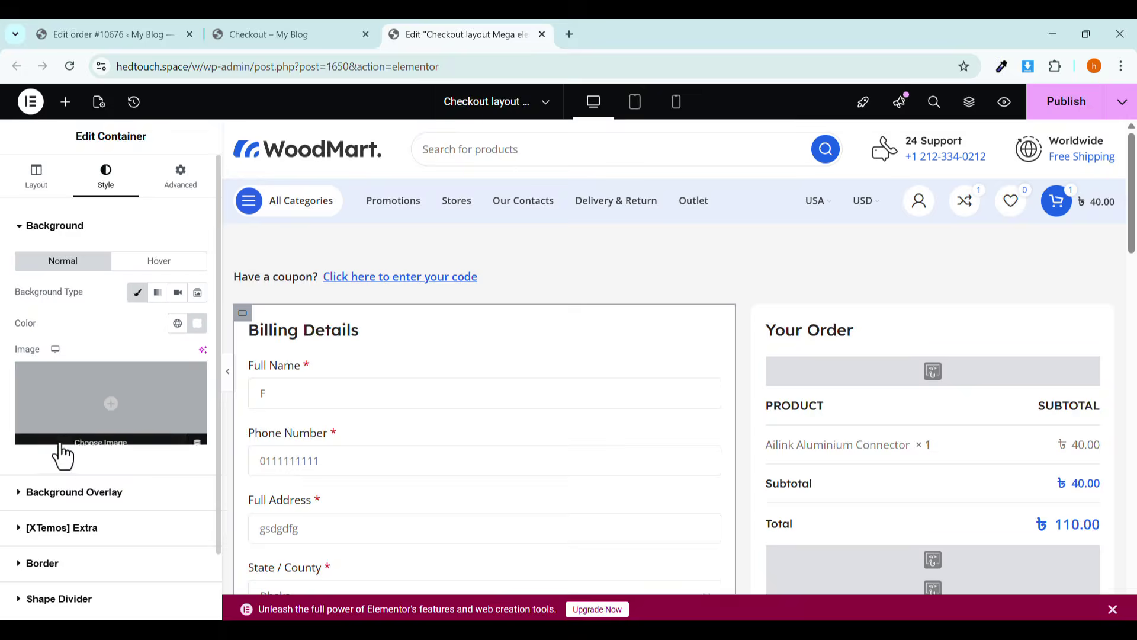
{"action": "scroll", "coordinate": [45, 526], "scroll_direction": "down", "scroll_amount": 1}
{"action": "left_click", "coordinate": [47, 490]}
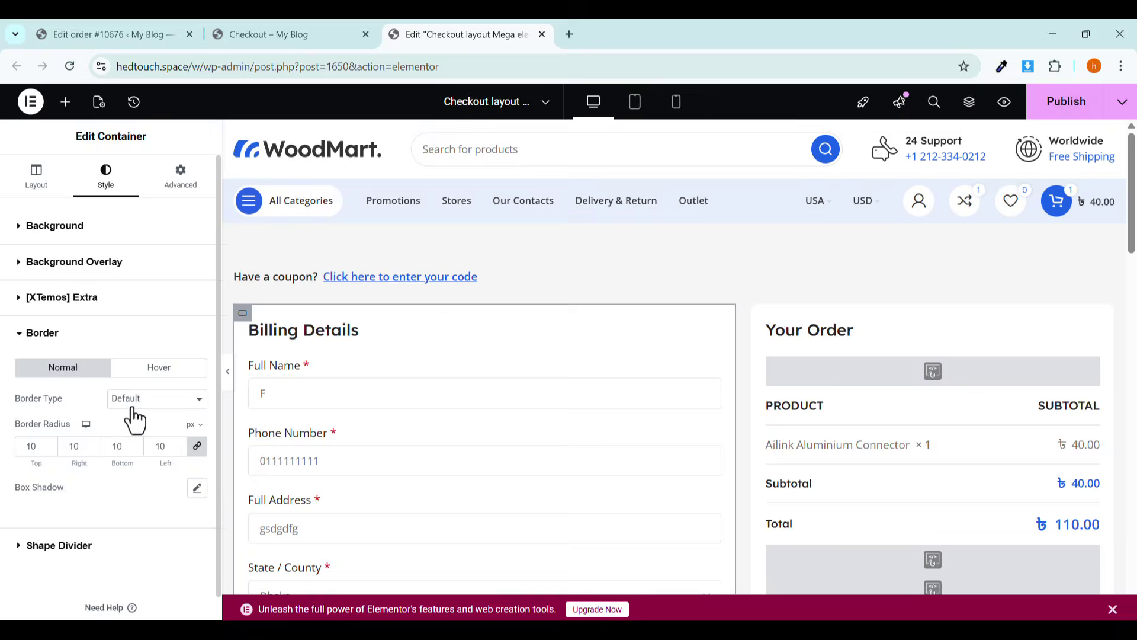
{"action": "left_click", "coordinate": [196, 491]}
{"action": "left_click", "coordinate": [227, 373]}
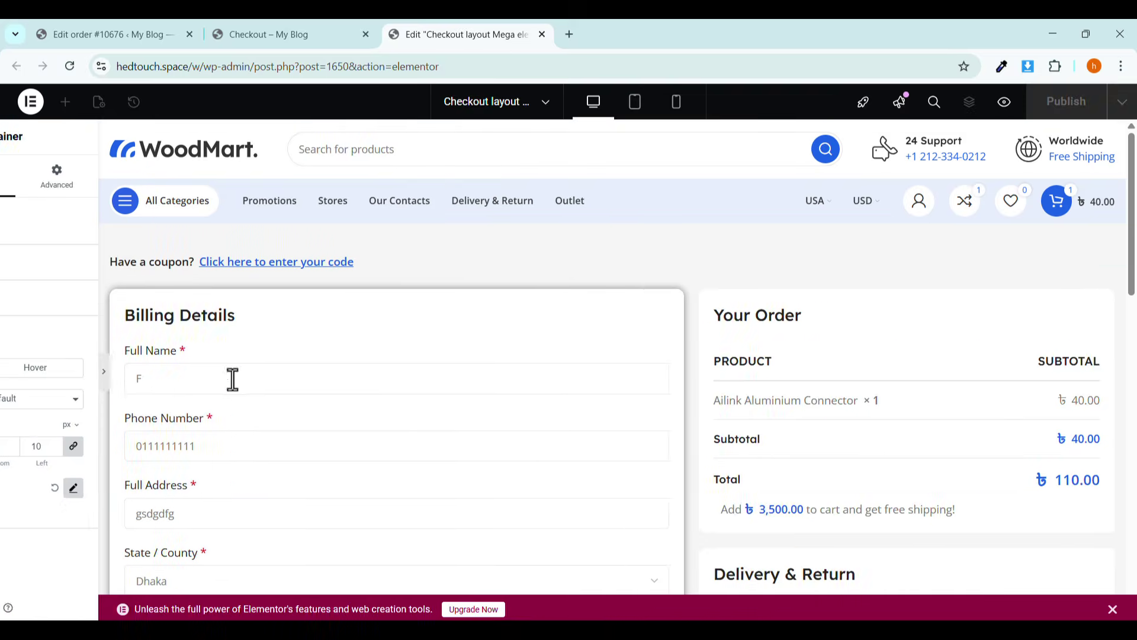
{"action": "scroll", "coordinate": [404, 400], "scroll_direction": "down", "scroll_amount": 10}
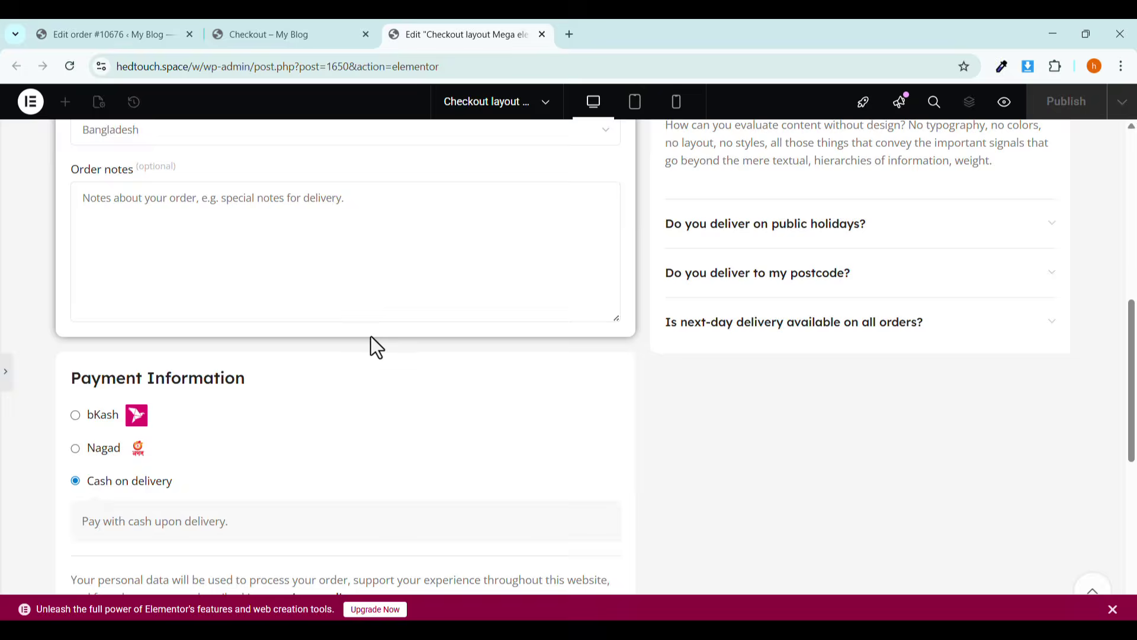
{"action": "scroll", "coordinate": [368, 343], "scroll_direction": "up", "scroll_amount": 10}
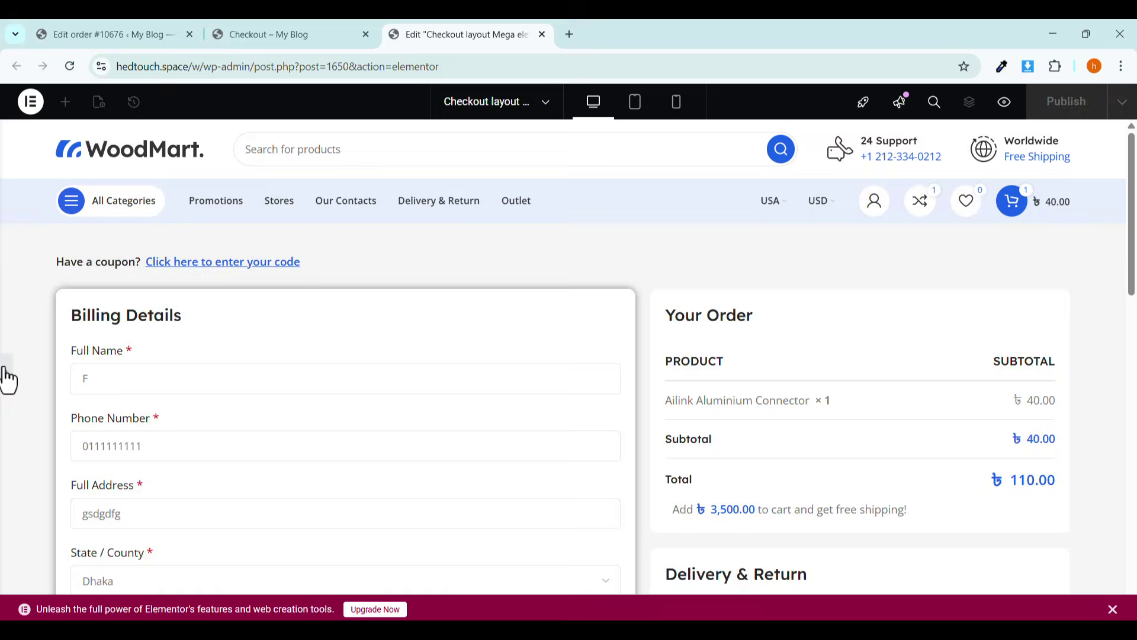
Add a box shadow to the Payment Information container and compare it with the Billing Details container at full width.
{"action": "left_click", "coordinate": [5, 372]}
{"action": "scroll", "coordinate": [415, 379], "scroll_direction": "down", "scroll_amount": 10}
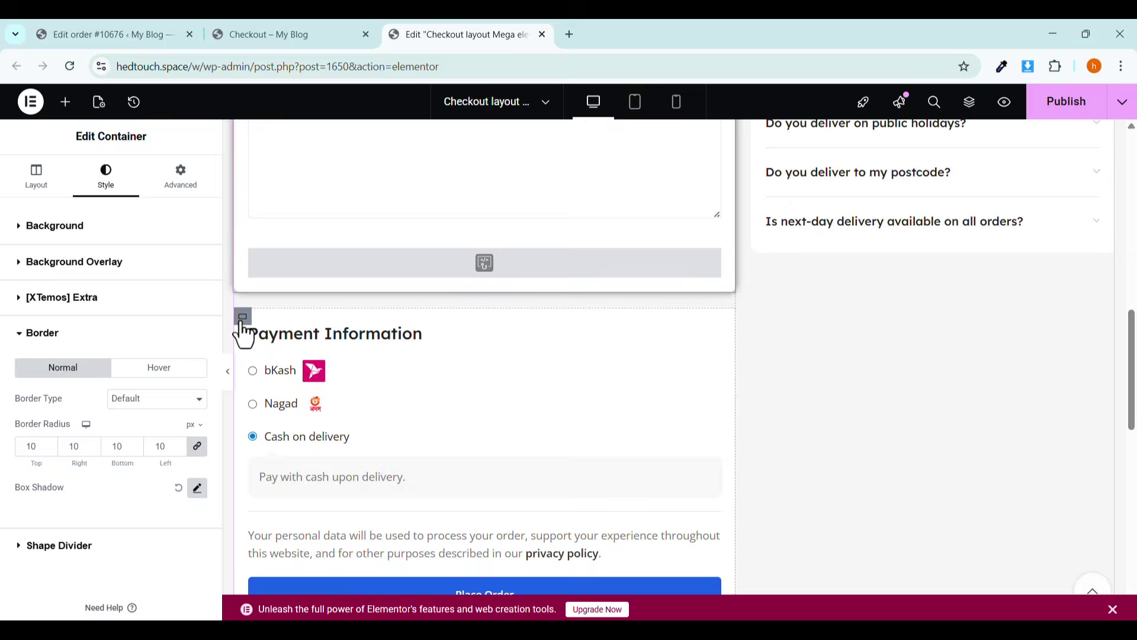
{"action": "left_click", "coordinate": [242, 319]}
{"action": "left_click", "coordinate": [106, 176]}
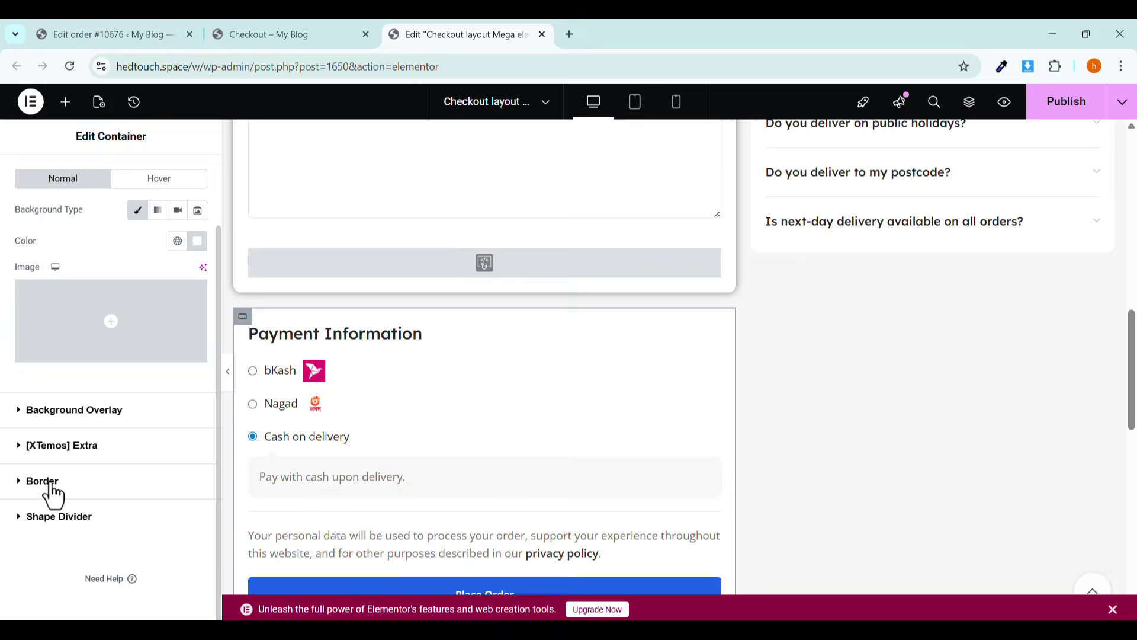
{"action": "left_click", "coordinate": [51, 482]}
{"action": "left_click", "coordinate": [197, 489]}
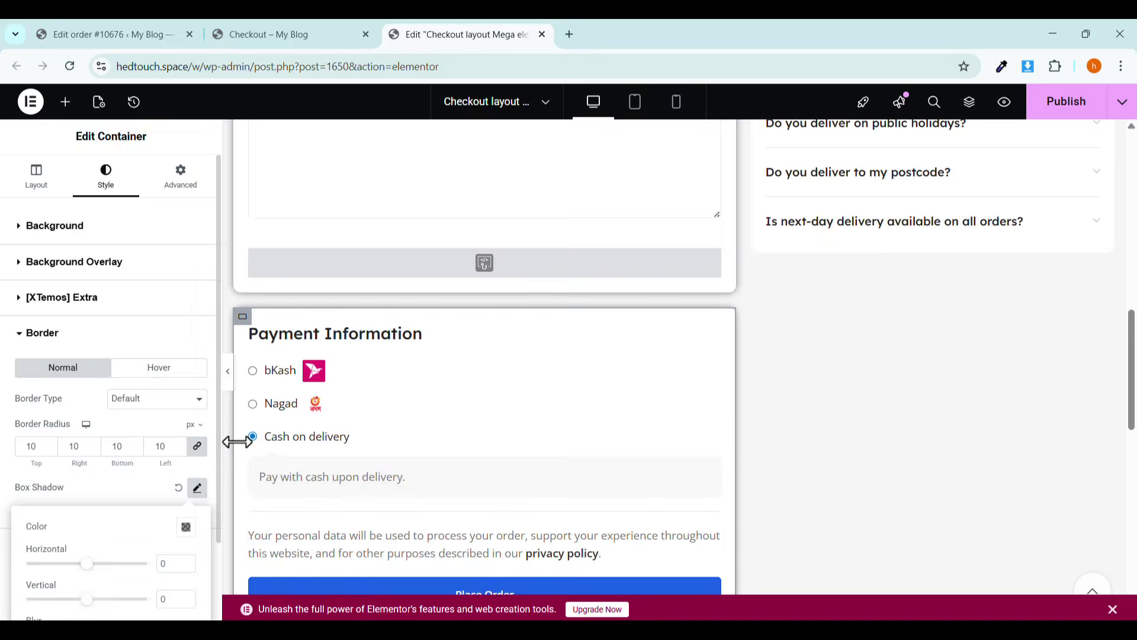
{"action": "left_click", "coordinate": [228, 373]}
{"action": "scroll", "coordinate": [279, 446], "scroll_direction": "up", "scroll_amount": 10}
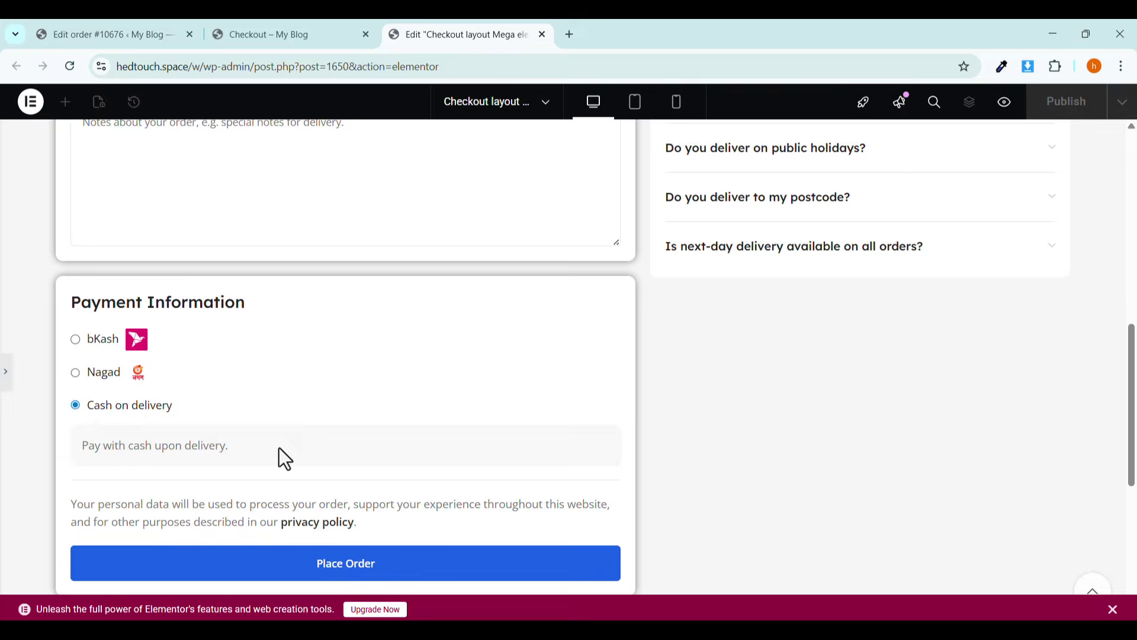
{"action": "scroll", "coordinate": [276, 446], "scroll_direction": "down", "scroll_amount": 11}
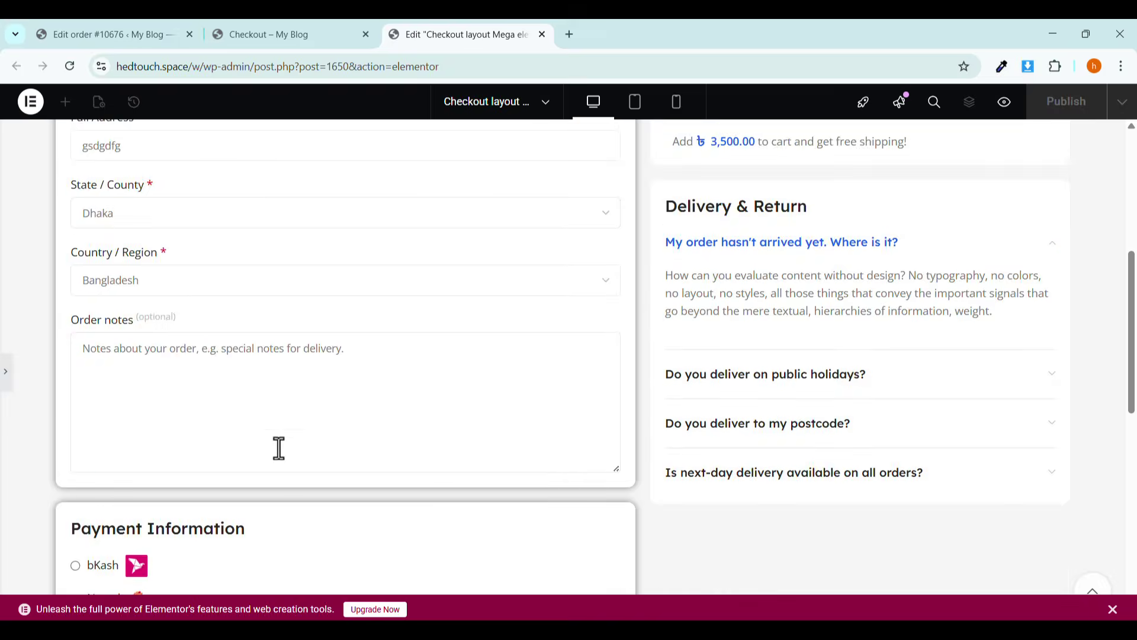
Review the checkout layout in the mobile preview, from billing details through payment, order summary and Delivery & Return, and publish the changes.
{"action": "left_click", "coordinate": [5, 379]}
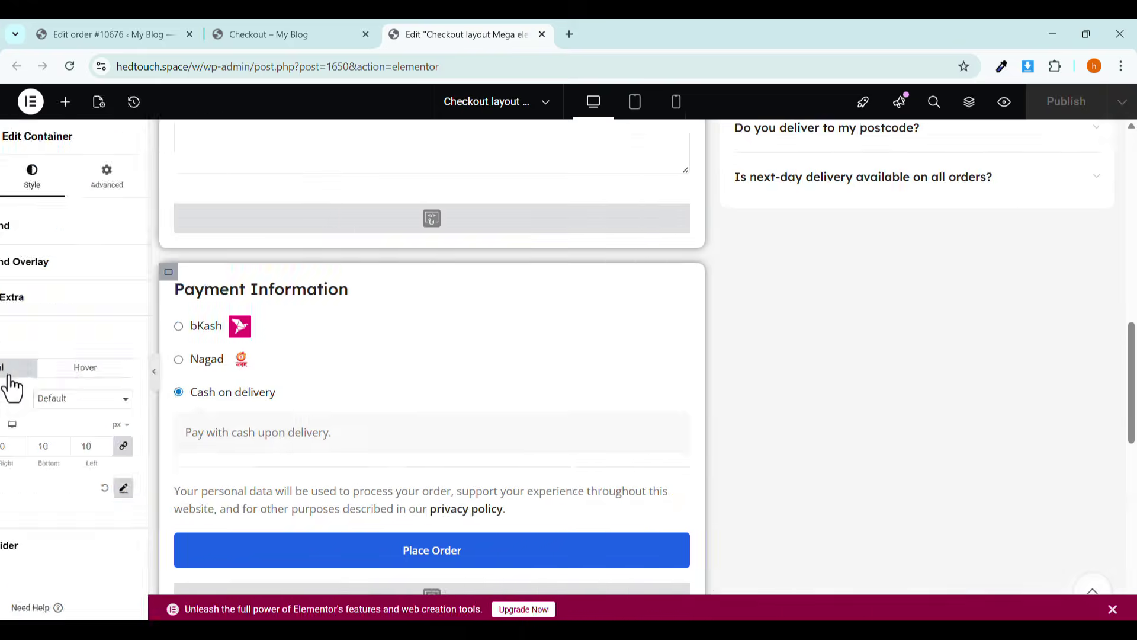
{"action": "left_click", "coordinate": [677, 103]}
{"action": "scroll", "coordinate": [649, 435], "scroll_direction": "up", "scroll_amount": 10}
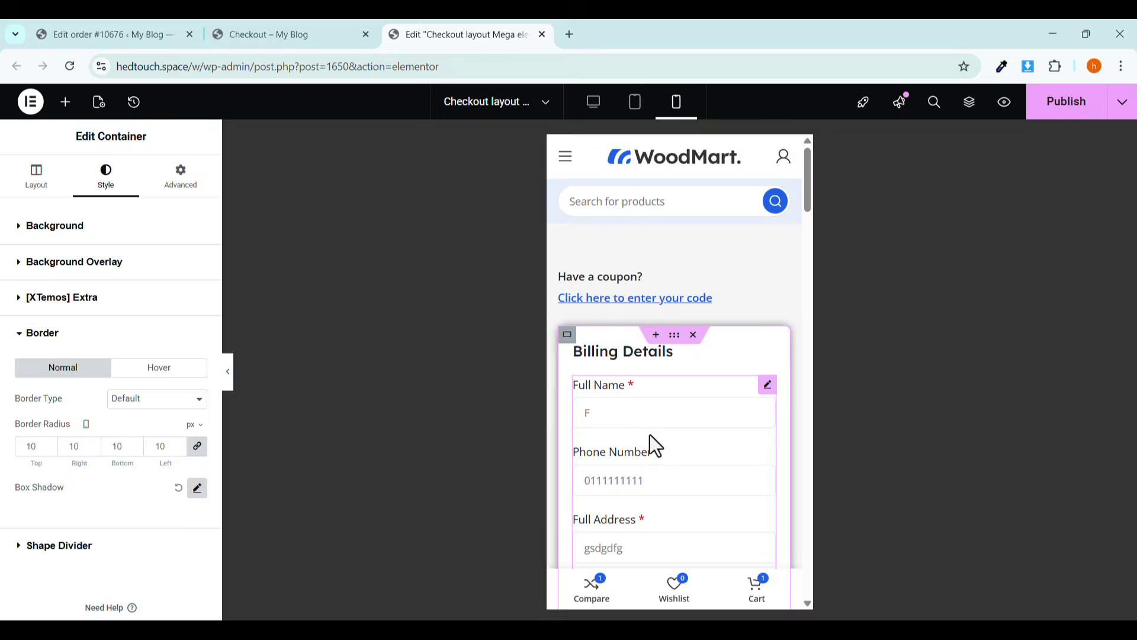
{"action": "scroll", "coordinate": [649, 437], "scroll_direction": "down", "scroll_amount": 12}
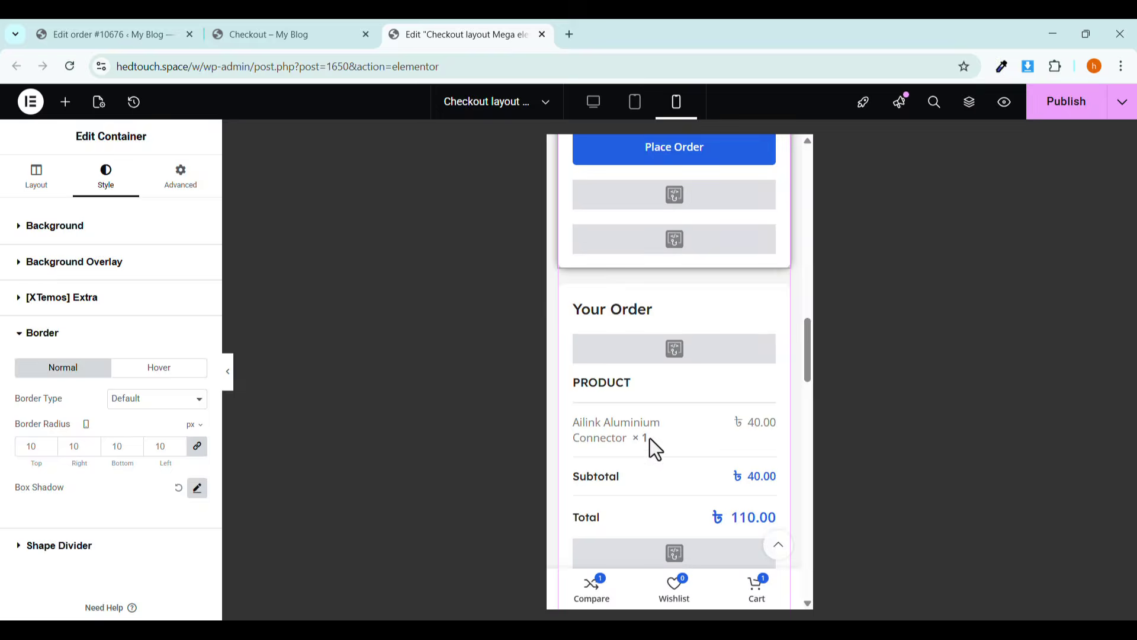
{"action": "scroll", "coordinate": [649, 438], "scroll_direction": "down", "scroll_amount": 12}
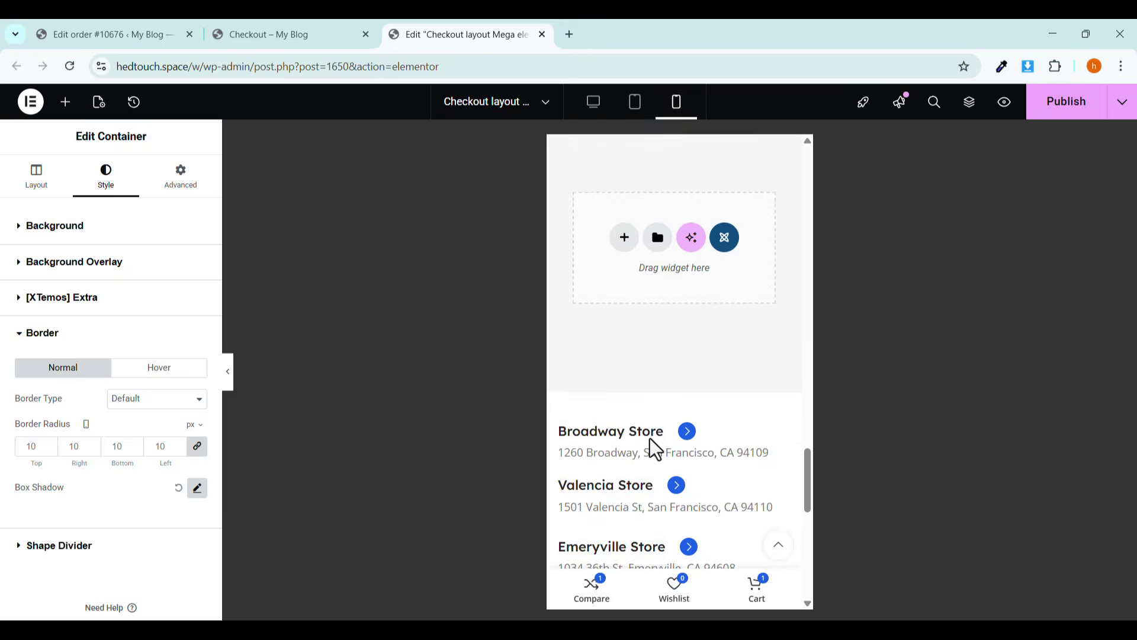
{"action": "scroll", "coordinate": [649, 438], "scroll_direction": "up", "scroll_amount": 8}
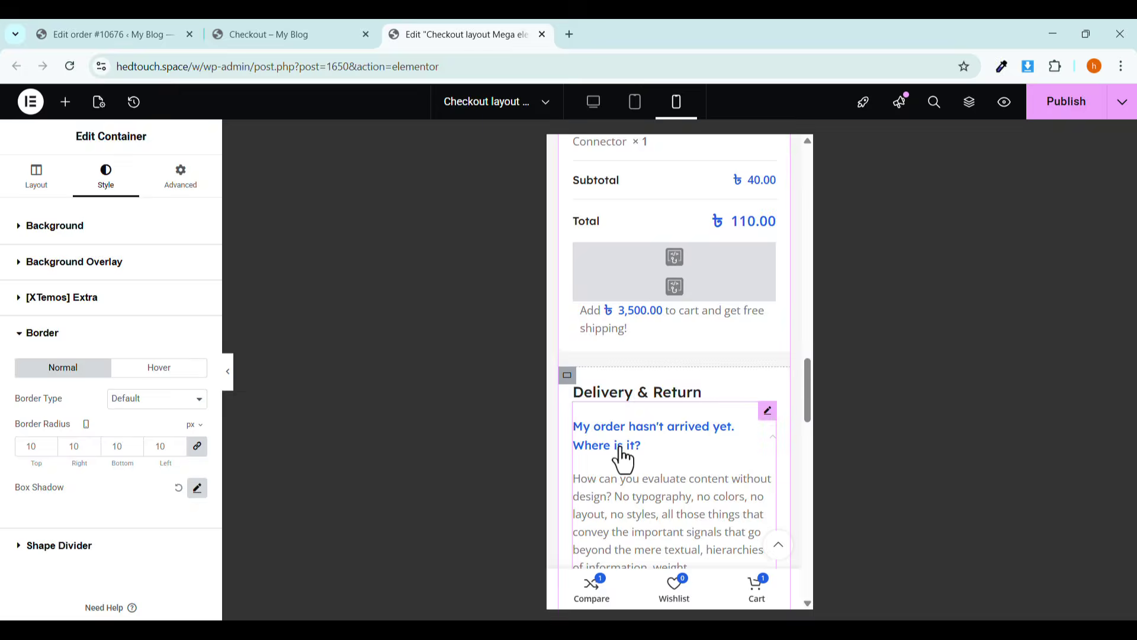
{"action": "scroll", "coordinate": [620, 456], "scroll_direction": "up", "scroll_amount": 7}
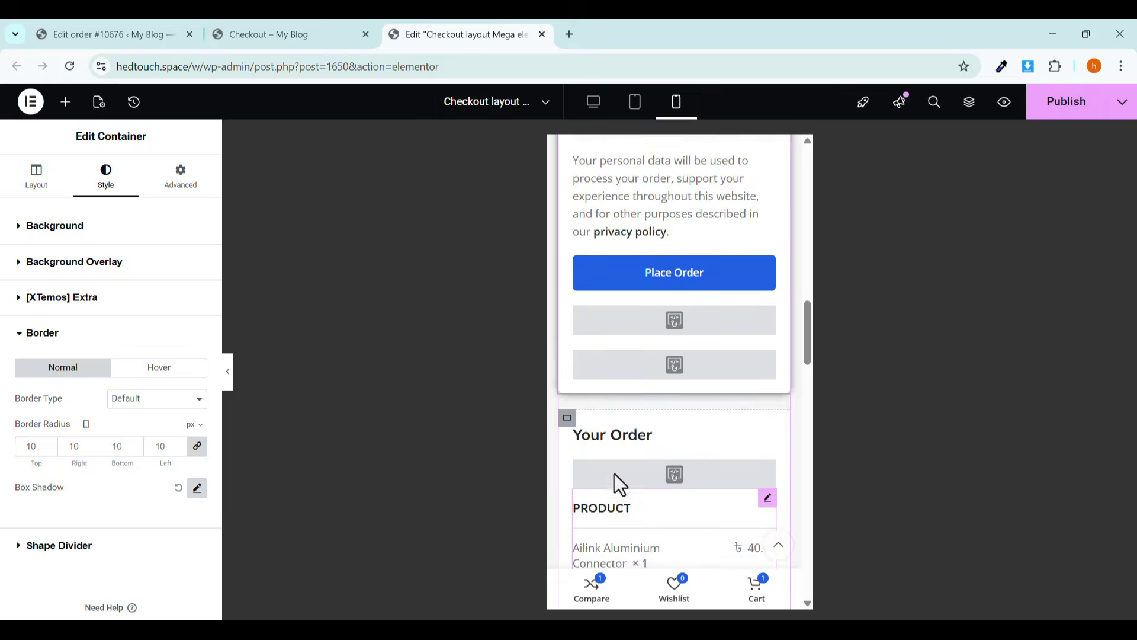
{"action": "scroll", "coordinate": [613, 474], "scroll_direction": "up", "scroll_amount": 9}
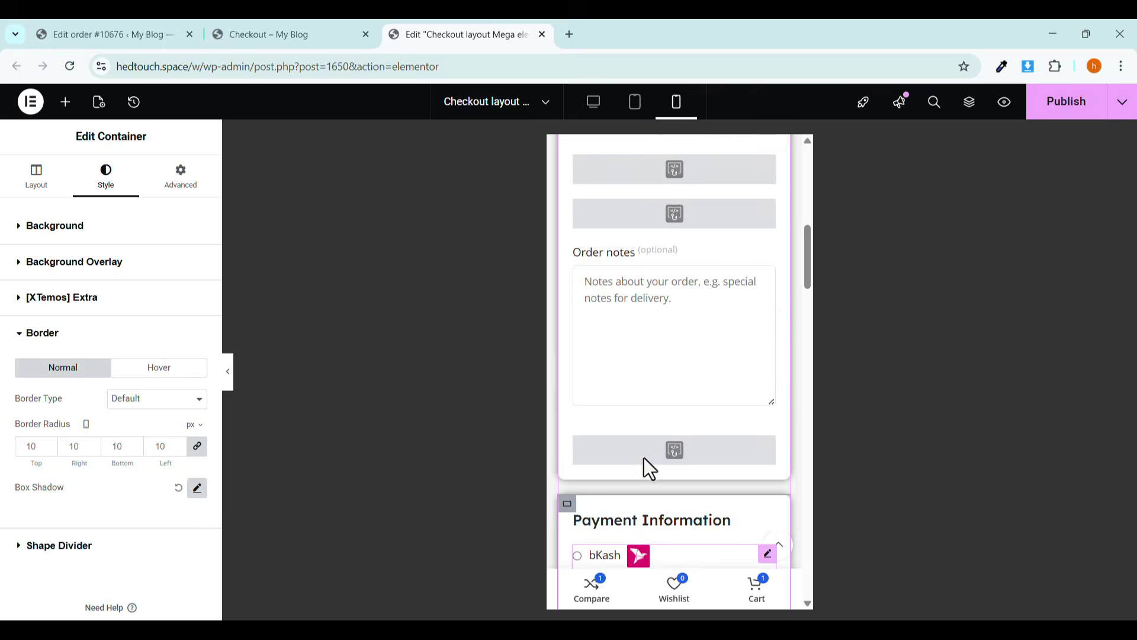
{"action": "scroll", "coordinate": [645, 459], "scroll_direction": "up", "scroll_amount": 12}
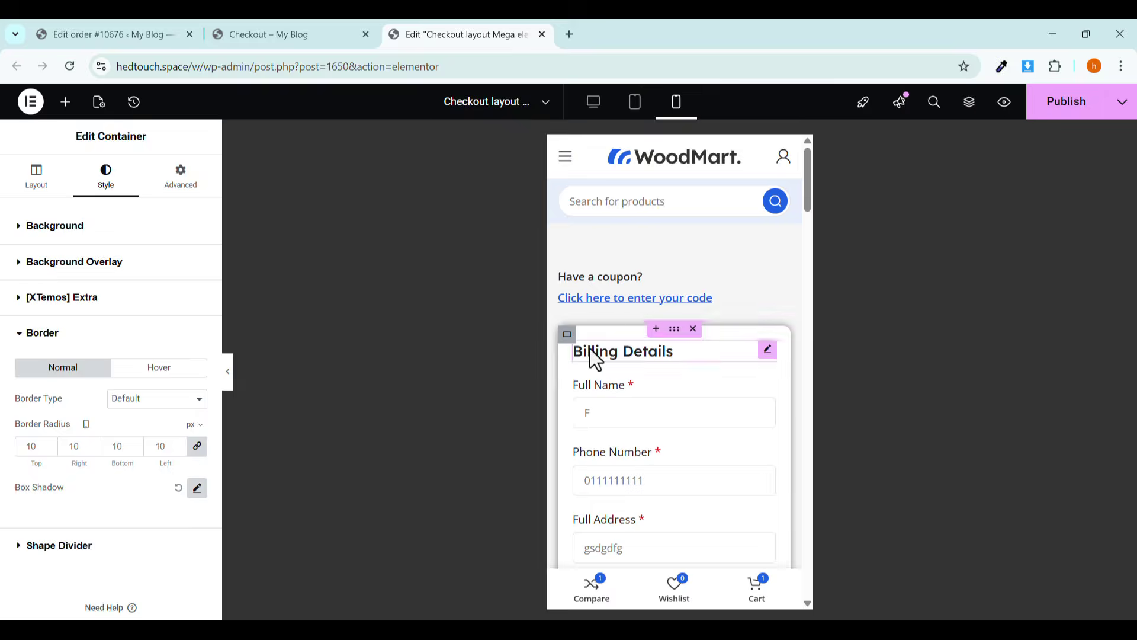
{"action": "scroll", "coordinate": [603, 369], "scroll_direction": "down", "scroll_amount": 5}
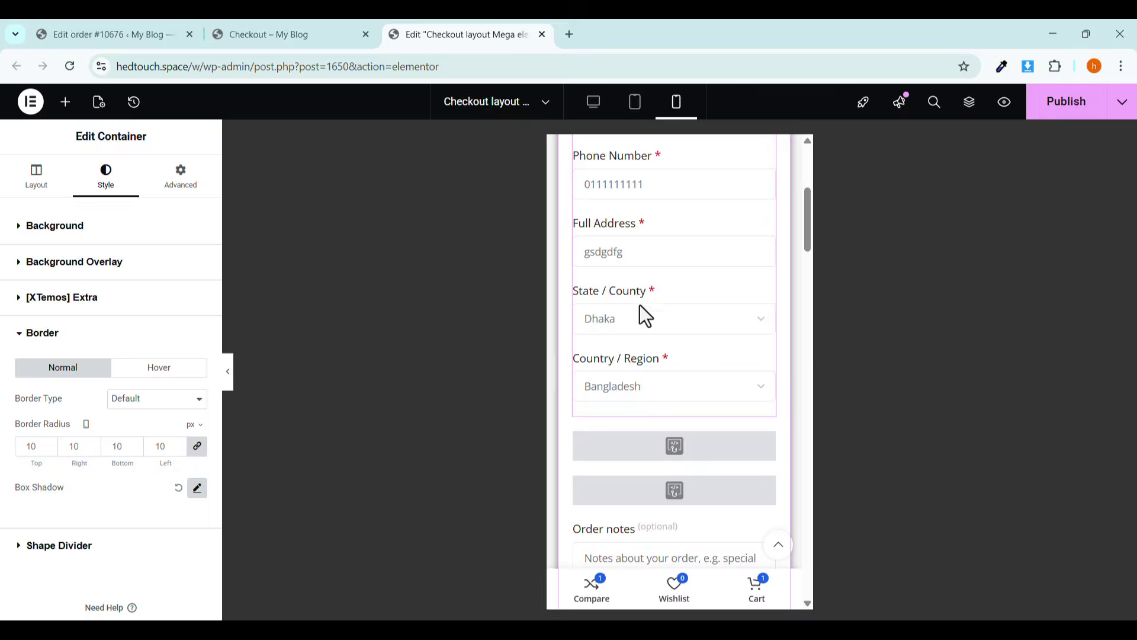
{"action": "scroll", "coordinate": [634, 414], "scroll_direction": "down", "scroll_amount": 6}
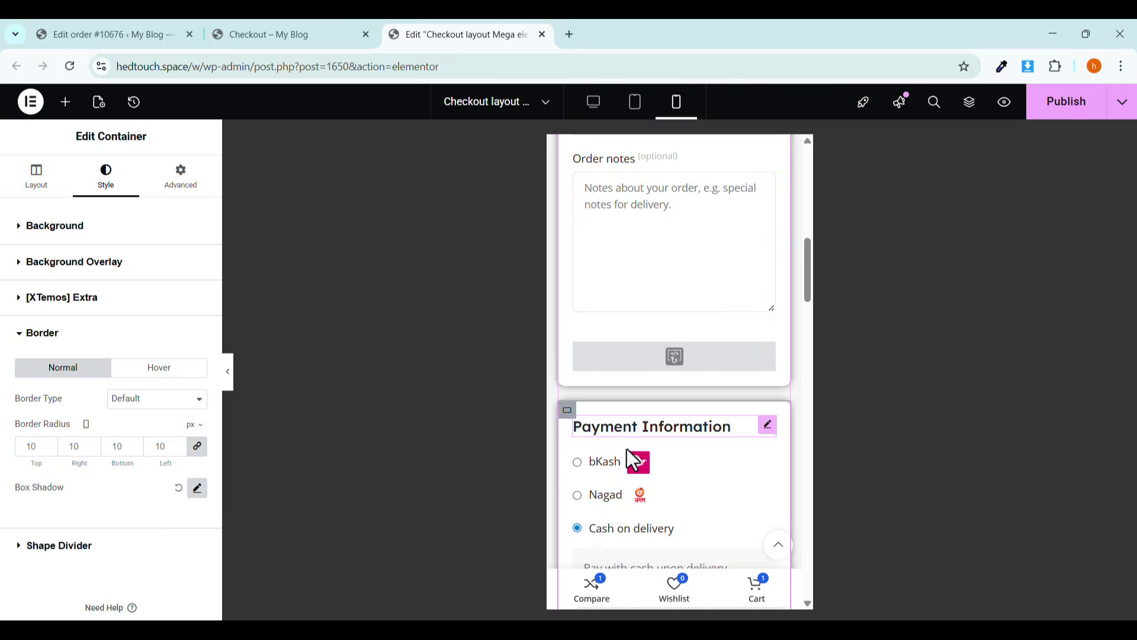
{"action": "scroll", "coordinate": [626, 449], "scroll_direction": "down", "scroll_amount": 3}
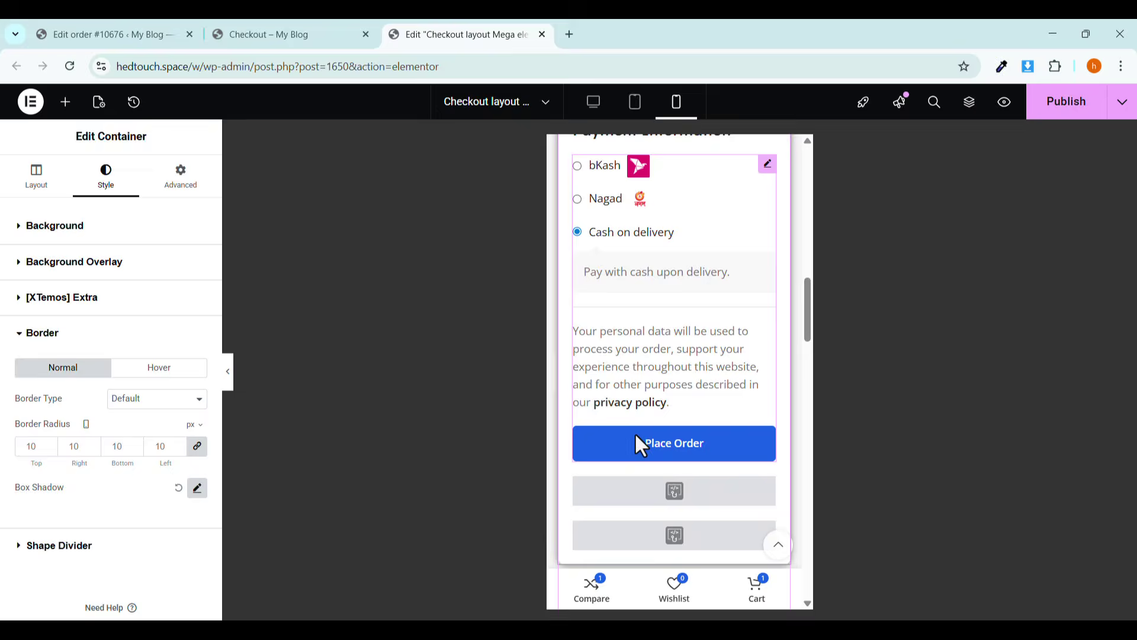
{"action": "scroll", "coordinate": [670, 450], "scroll_direction": "up", "scroll_amount": 15}
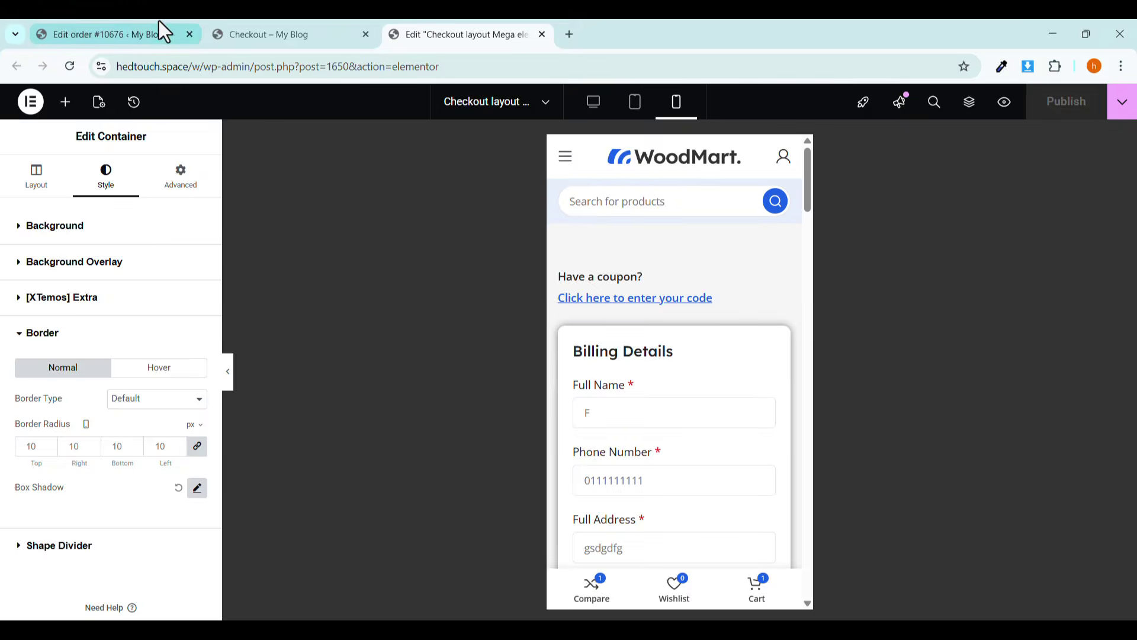
From the live checkout page, inspect the footer area and open the Footer Mega electronics template in Elementor in a new tab.
{"action": "left_click", "coordinate": [228, 34]}
{"action": "scroll", "coordinate": [887, 413], "scroll_direction": "down", "scroll_amount": 3}
{"action": "scroll", "coordinate": [887, 412], "scroll_direction": "down", "scroll_amount": 10}
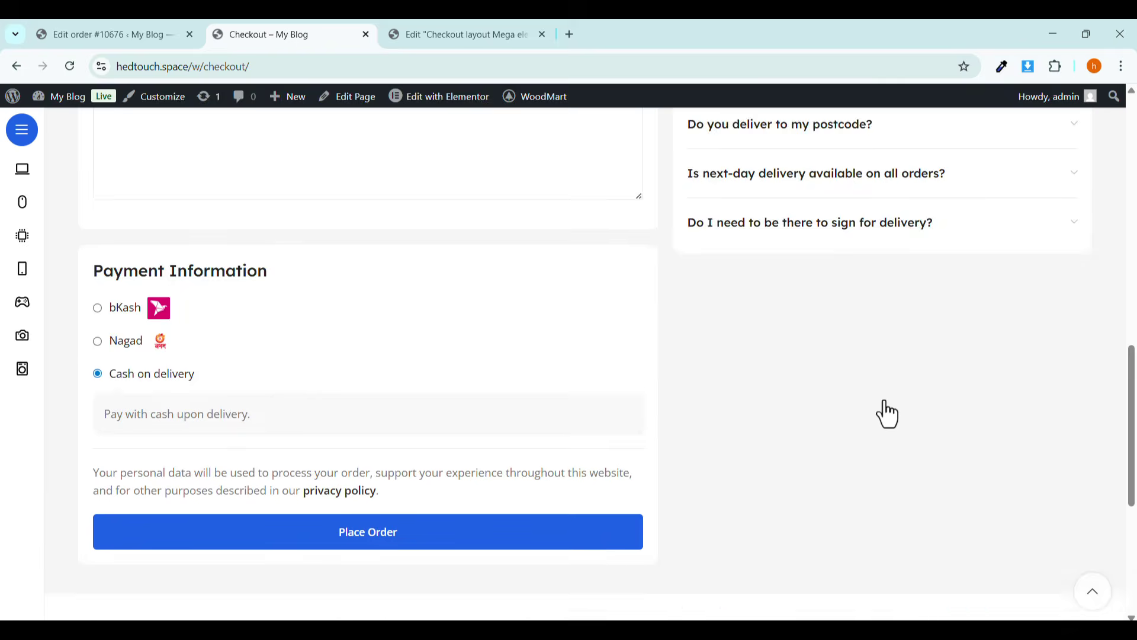
{"action": "left_click_drag", "start_coordinate": [58, 277], "coordinate": [1066, 316]}
{"action": "left_click", "coordinate": [1060, 311]}
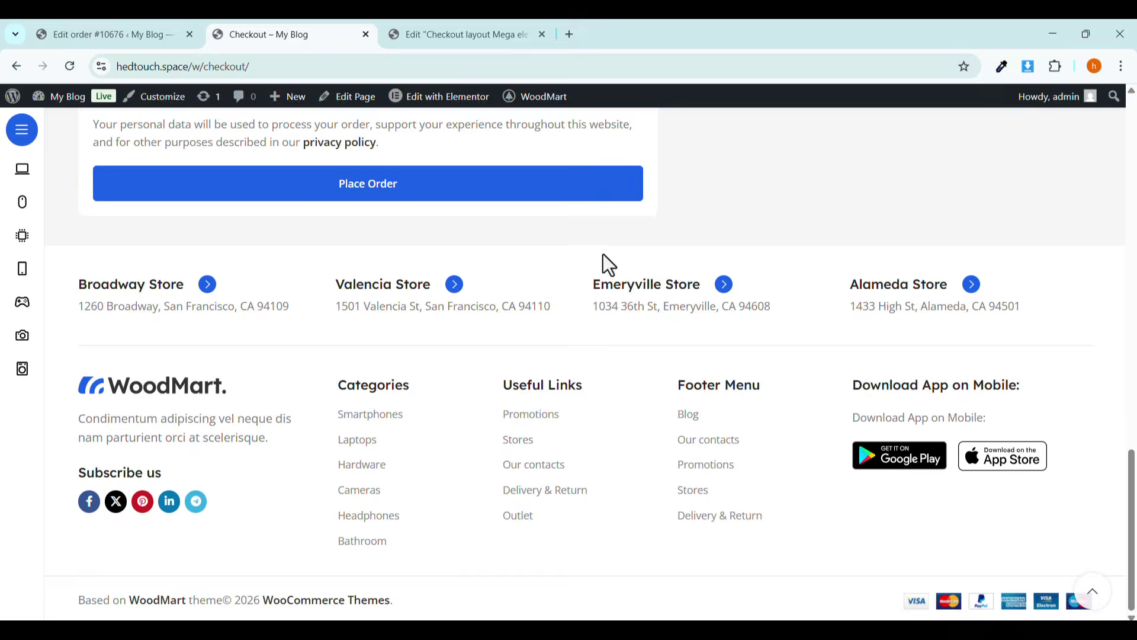
{"action": "mouse_move", "coordinate": [427, 96]}
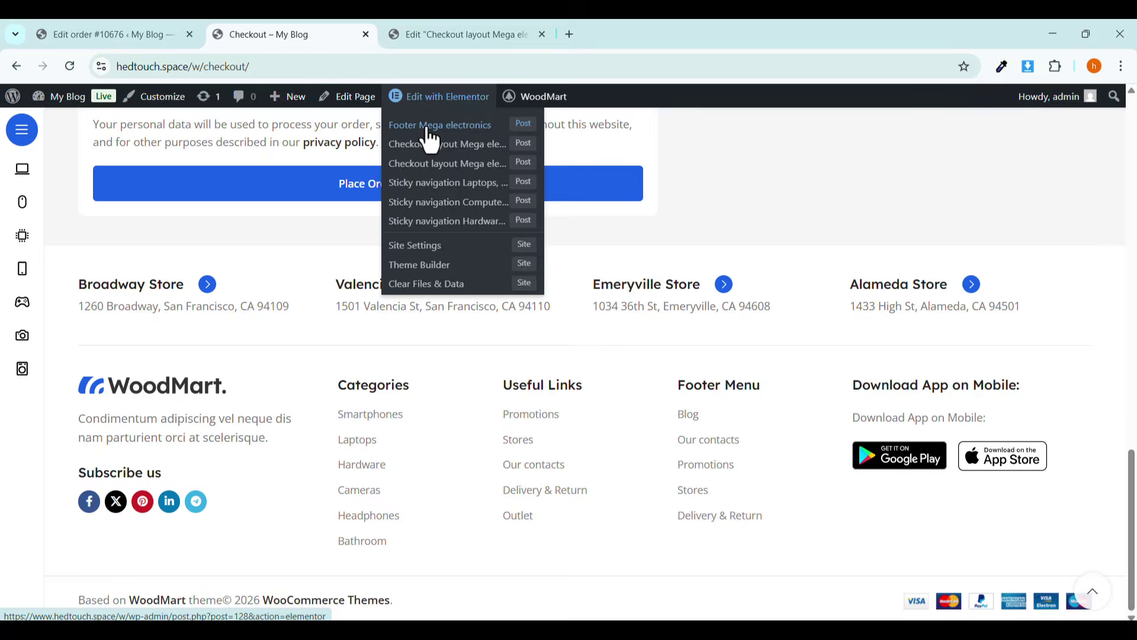
{"action": "right_click", "coordinate": [428, 125]}
{"action": "left_click", "coordinate": [457, 142]}
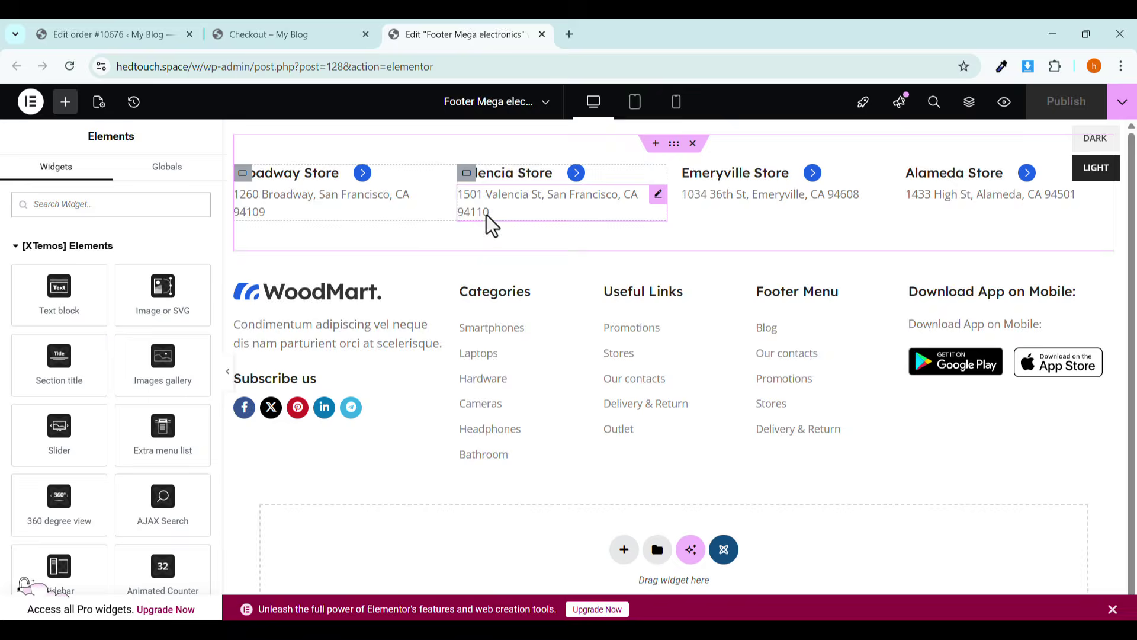
Return to the live checkout page, open the shopping cart page and examine its content down to the footer.
{"action": "left_click", "coordinate": [320, 34]}
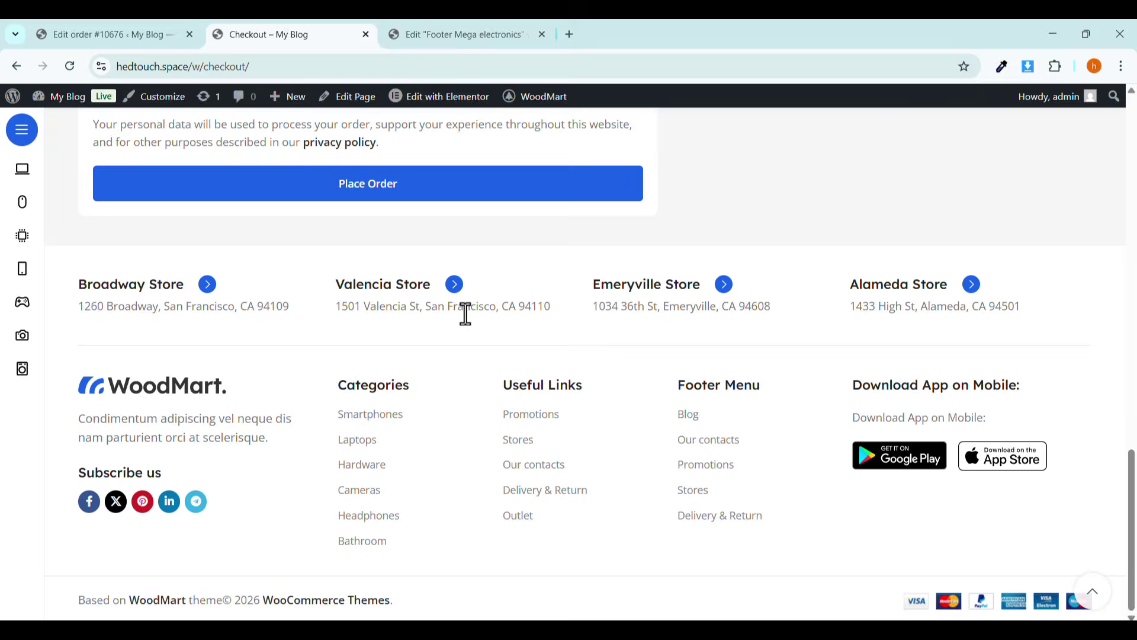
{"action": "scroll", "coordinate": [466, 314], "scroll_direction": "up", "scroll_amount": 20}
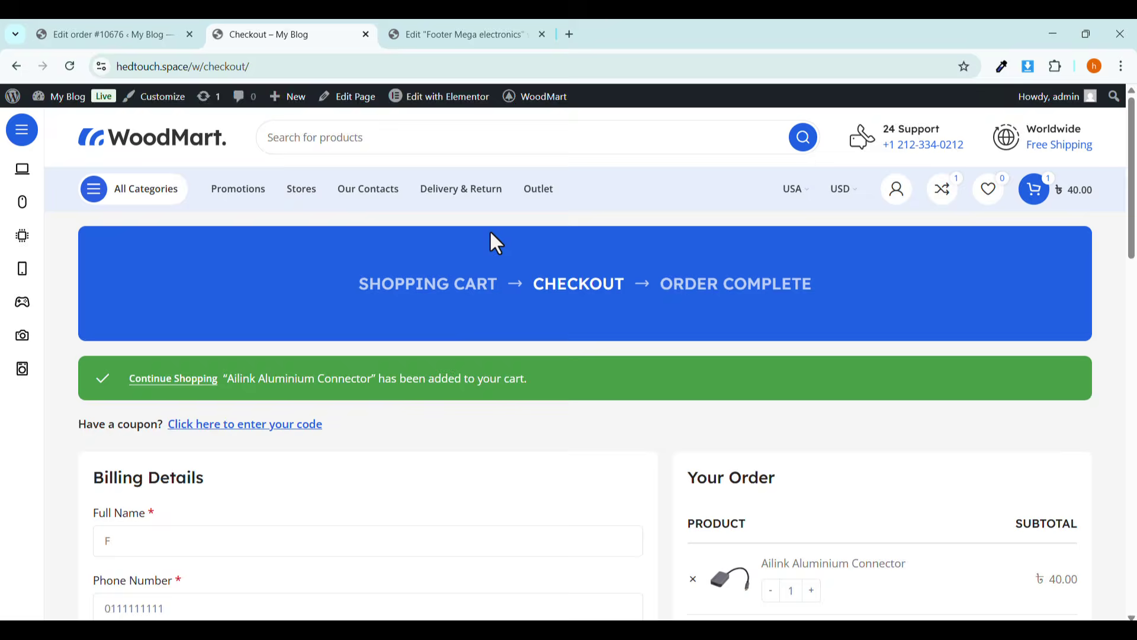
{"action": "left_click", "coordinate": [407, 293]}
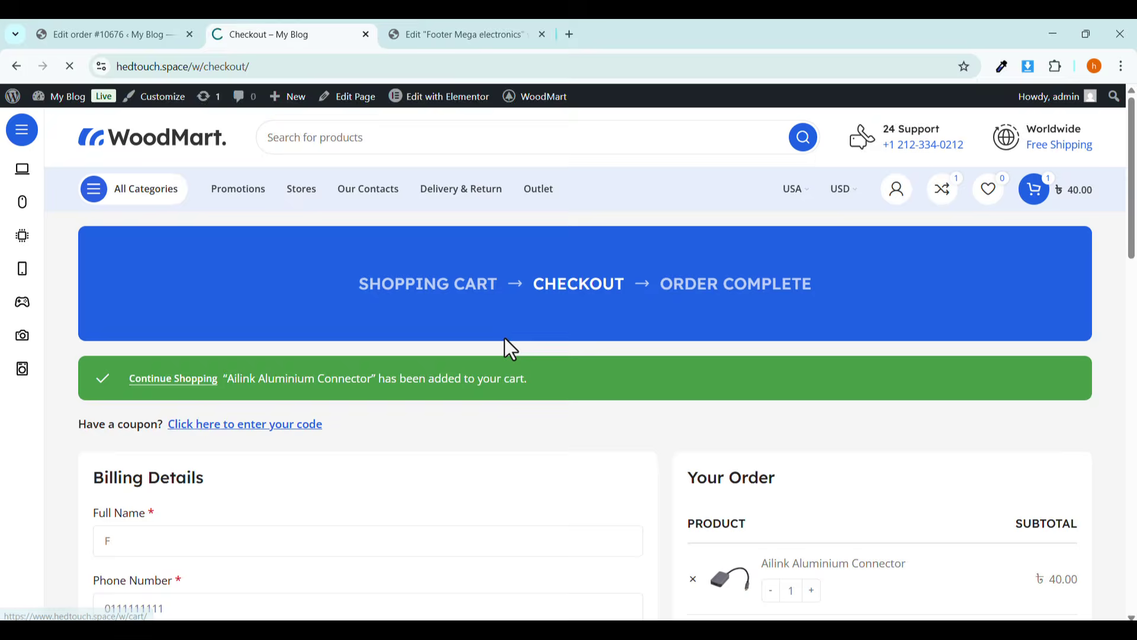
{"action": "scroll", "coordinate": [505, 339], "scroll_direction": "down", "scroll_amount": 5}
{"action": "scroll", "coordinate": [504, 337], "scroll_direction": "down", "scroll_amount": 7}
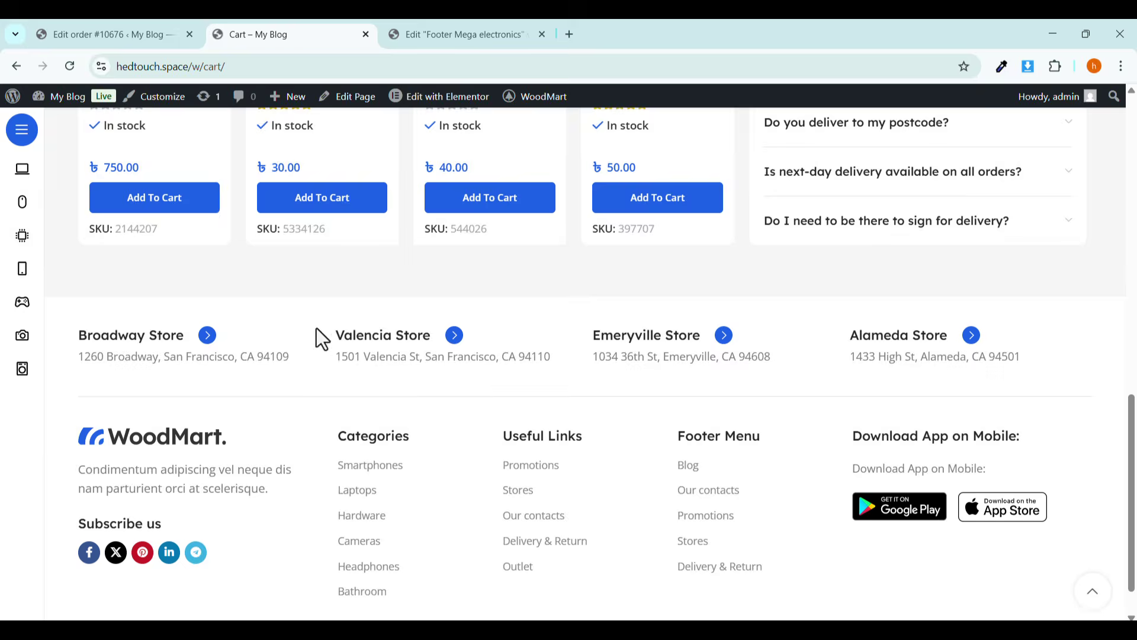
Open the store homepage from the cart and examine its footer, comparing the logo area with the footer template in Elementor.
{"action": "scroll", "coordinate": [514, 335], "scroll_direction": "up", "scroll_amount": 10}
{"action": "scroll", "coordinate": [513, 332], "scroll_direction": "up", "scroll_amount": 3}
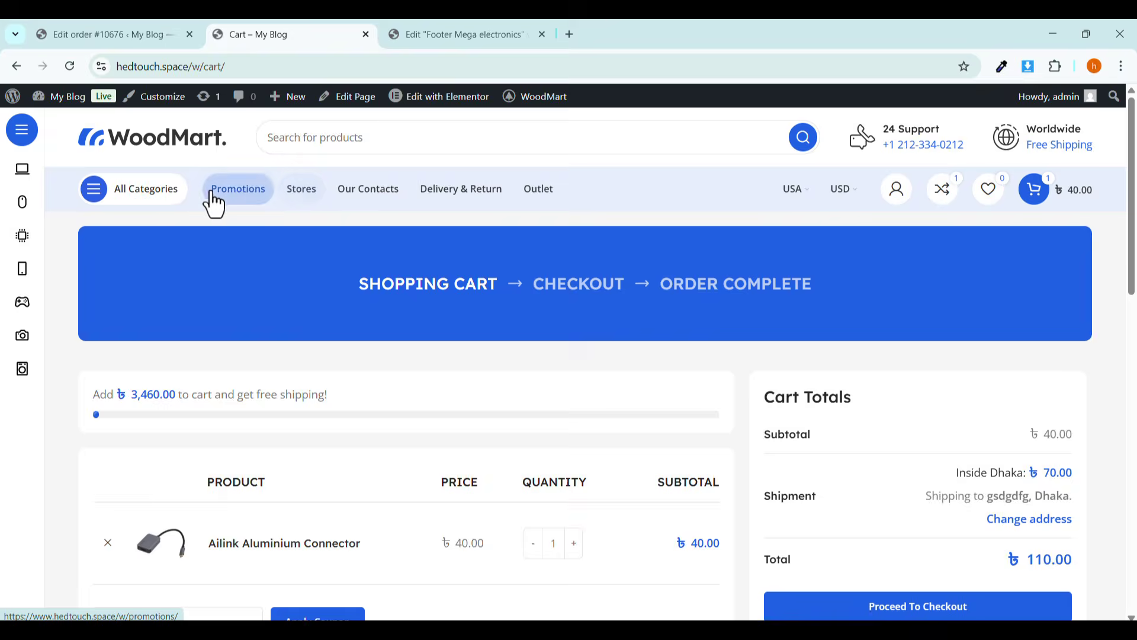
{"action": "left_click", "coordinate": [173, 160]}
{"action": "scroll", "coordinate": [468, 336], "scroll_direction": "down", "scroll_amount": 10}
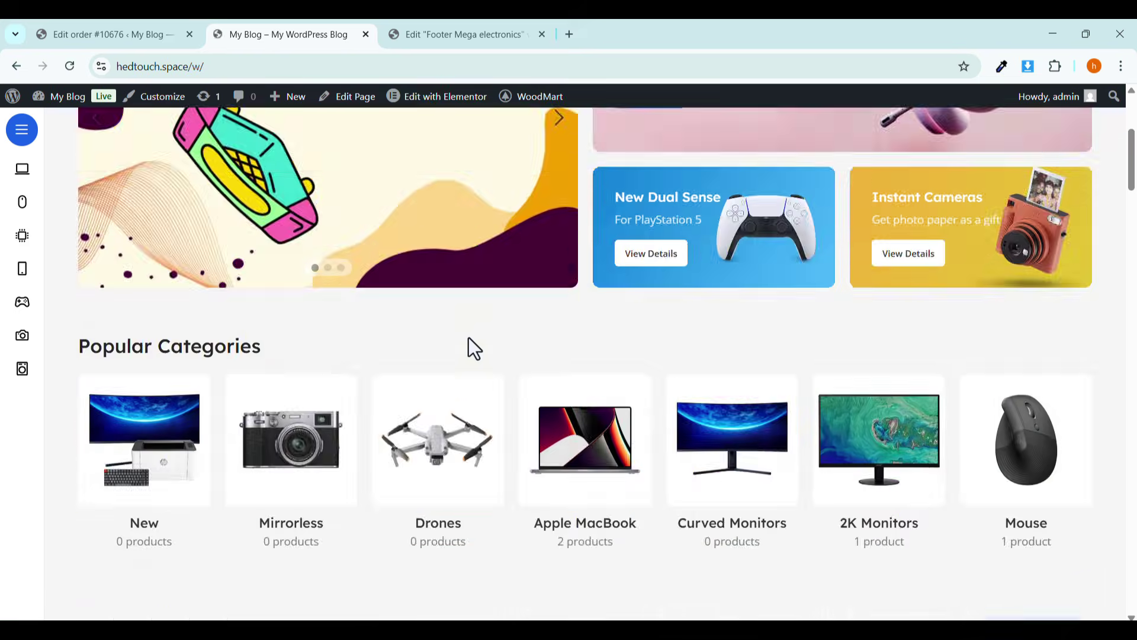
{"action": "scroll", "coordinate": [470, 383], "scroll_direction": "down", "scroll_amount": 15}
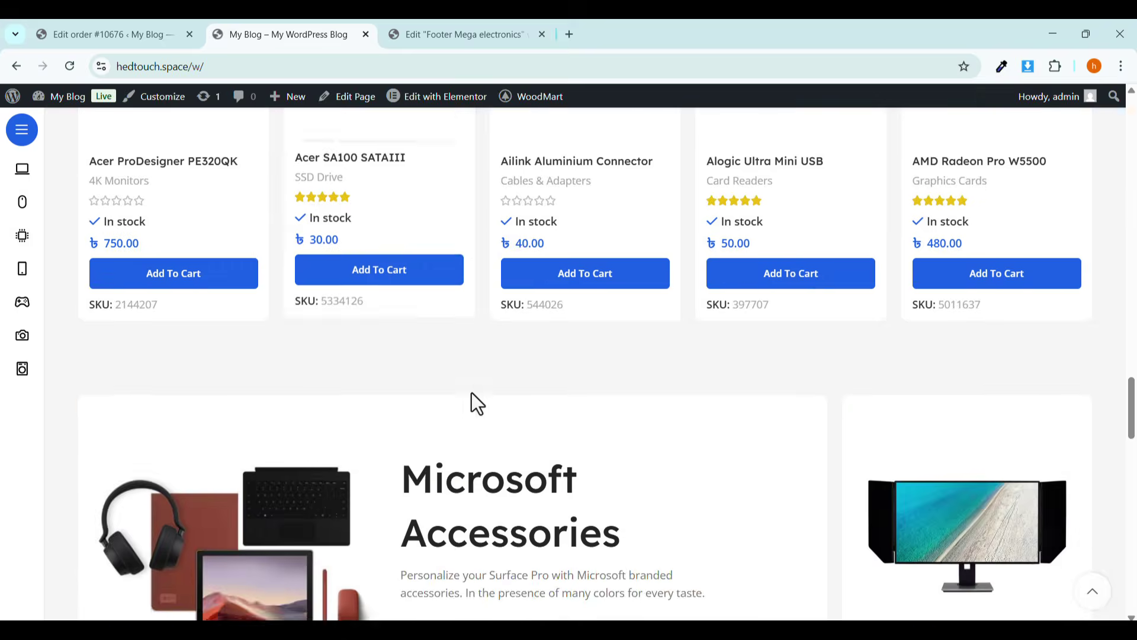
{"action": "scroll", "coordinate": [479, 418], "scroll_direction": "down", "scroll_amount": 10}
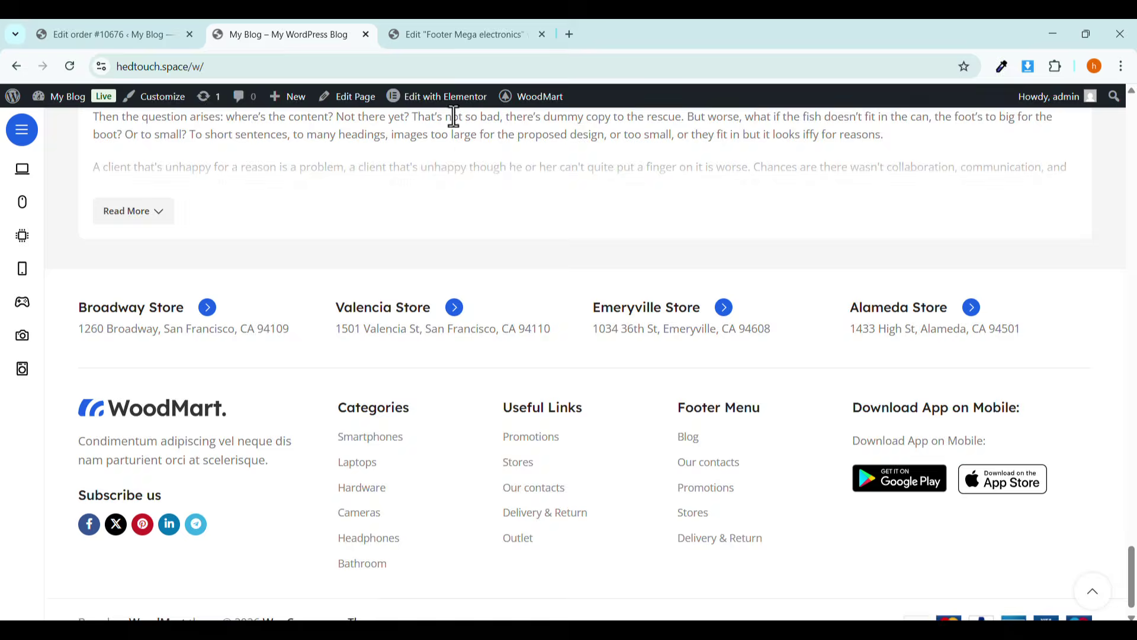
{"action": "left_click", "coordinate": [418, 33]}
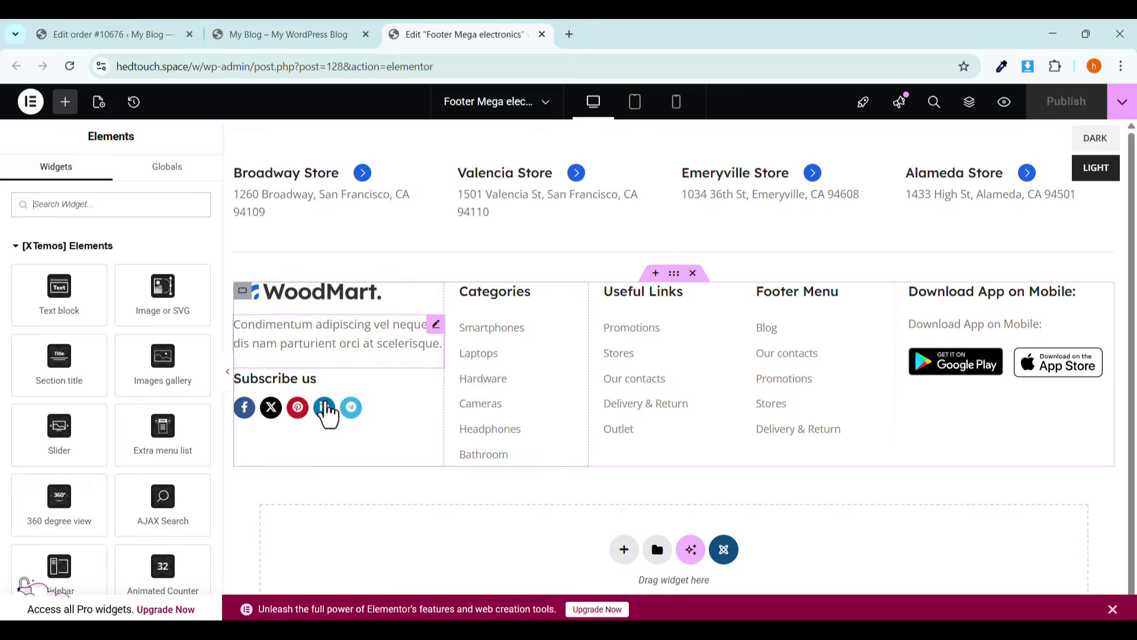
{"action": "left_click", "coordinate": [279, 34]}
{"action": "scroll", "coordinate": [304, 533], "scroll_direction": "down", "scroll_amount": 1}
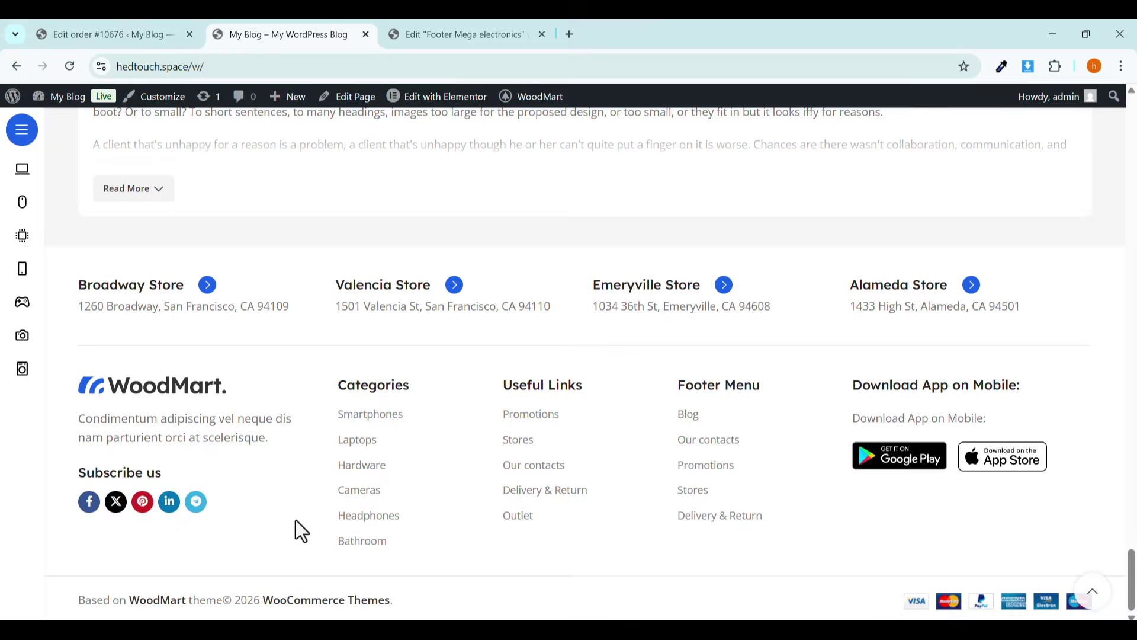
{"action": "left_click_drag", "start_coordinate": [68, 383], "coordinate": [233, 384]}
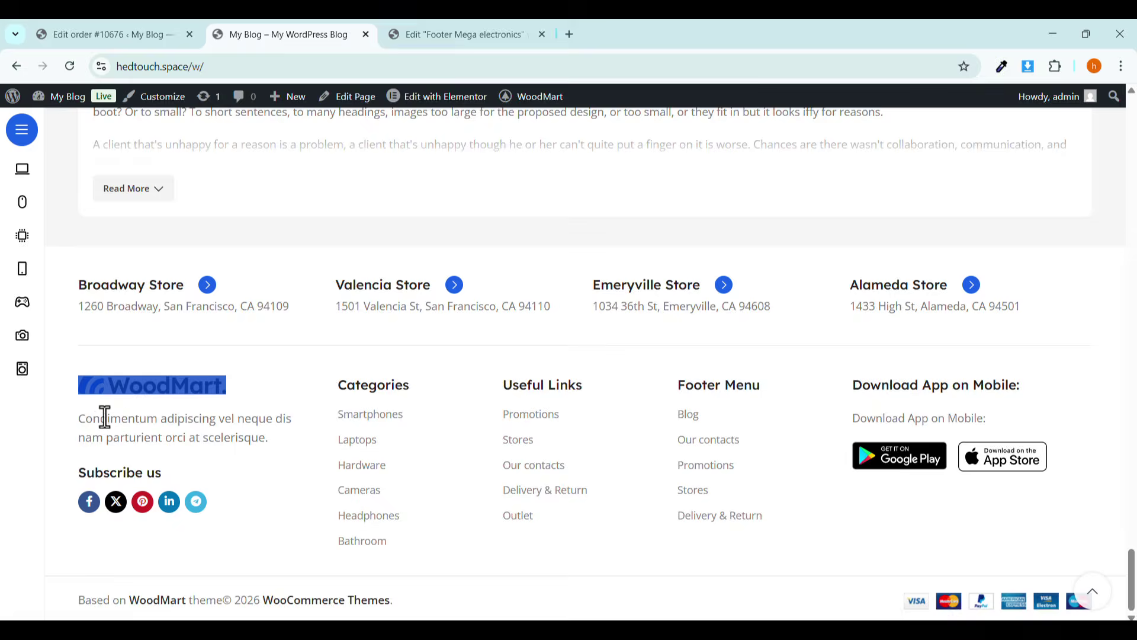
In the Footer Mega electronics template, open the WoodMart logo in the media library and copy the file URL of mega-electronics-logo.svg.
{"action": "left_click", "coordinate": [448, 35]}
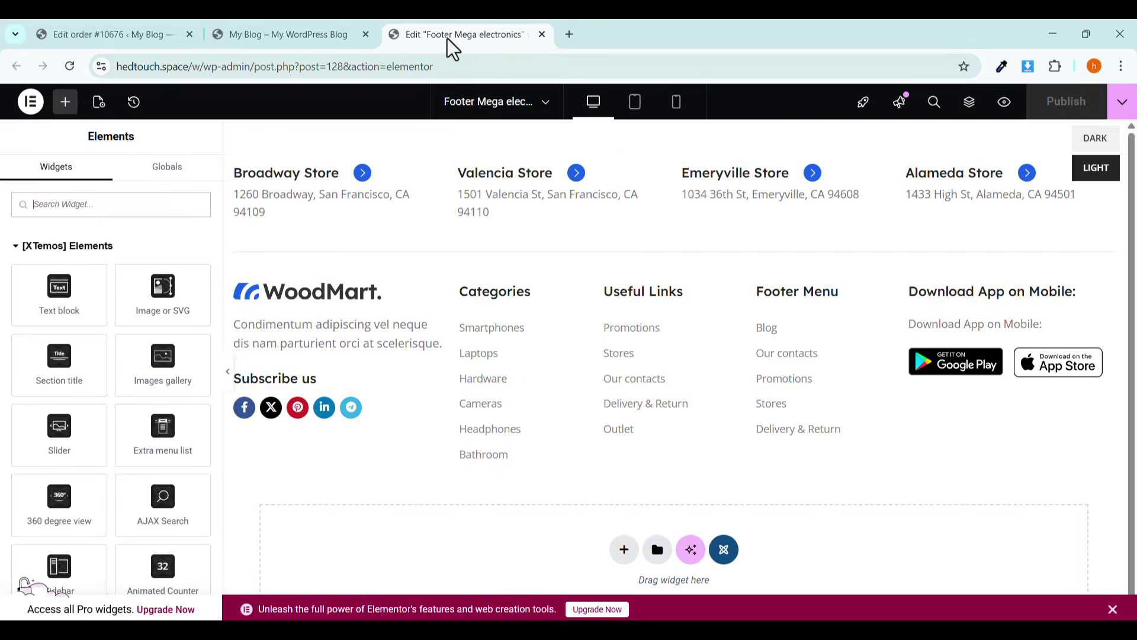
{"action": "left_click", "coordinate": [340, 301]}
{"action": "left_click", "coordinate": [95, 313]}
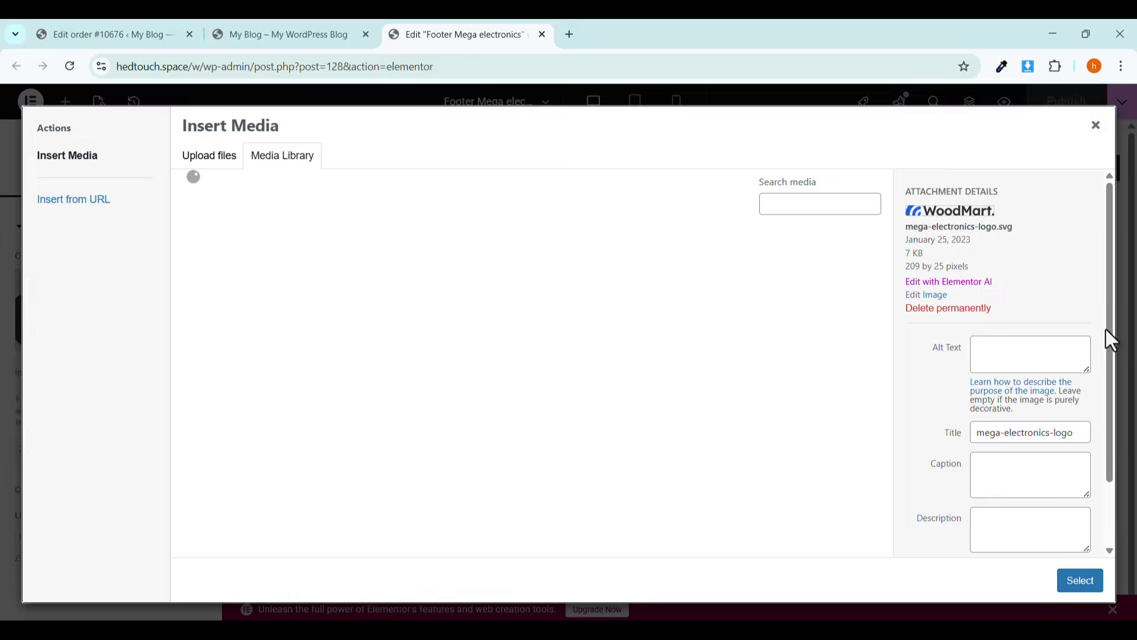
{"action": "scroll", "coordinate": [1049, 391], "scroll_direction": "down", "scroll_amount": 2}
{"action": "left_click", "coordinate": [1010, 524]}
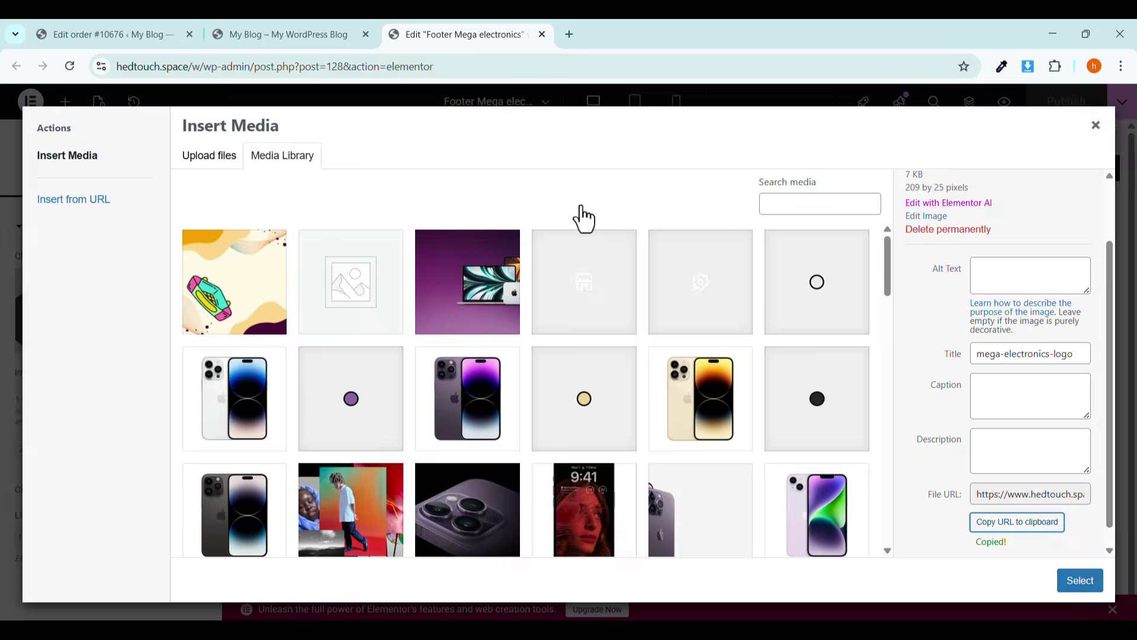
View the logo file at the copied URL in a new browser tab, then return to the footer template and close the media library.
{"action": "left_click", "coordinate": [569, 34]}
{"action": "right_click", "coordinate": [573, 65]}
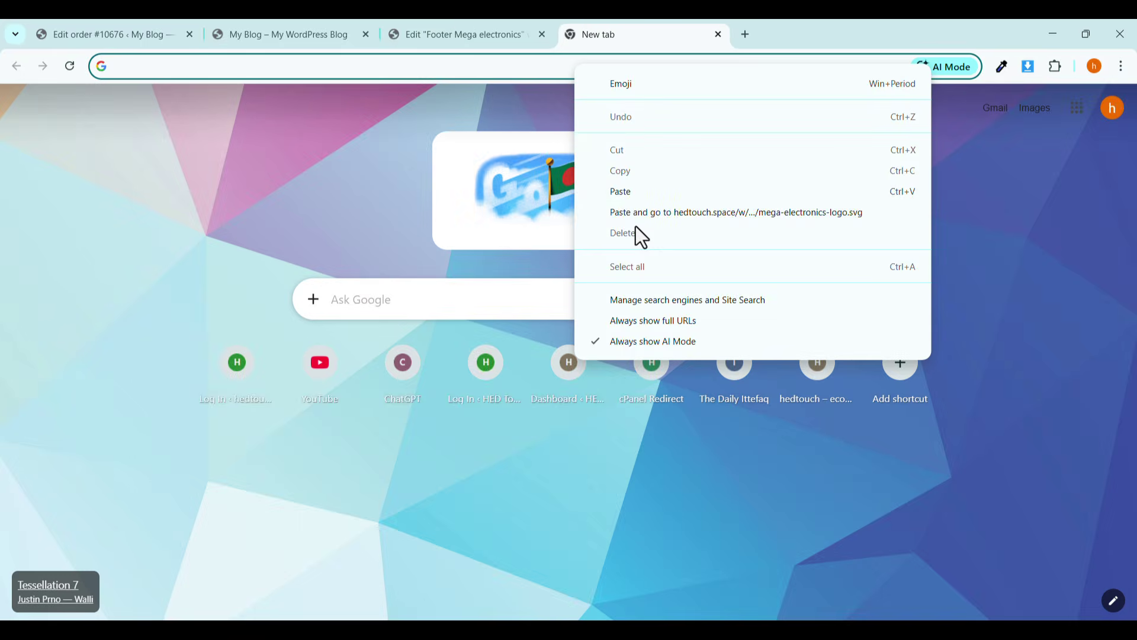
{"action": "left_click", "coordinate": [641, 213]}
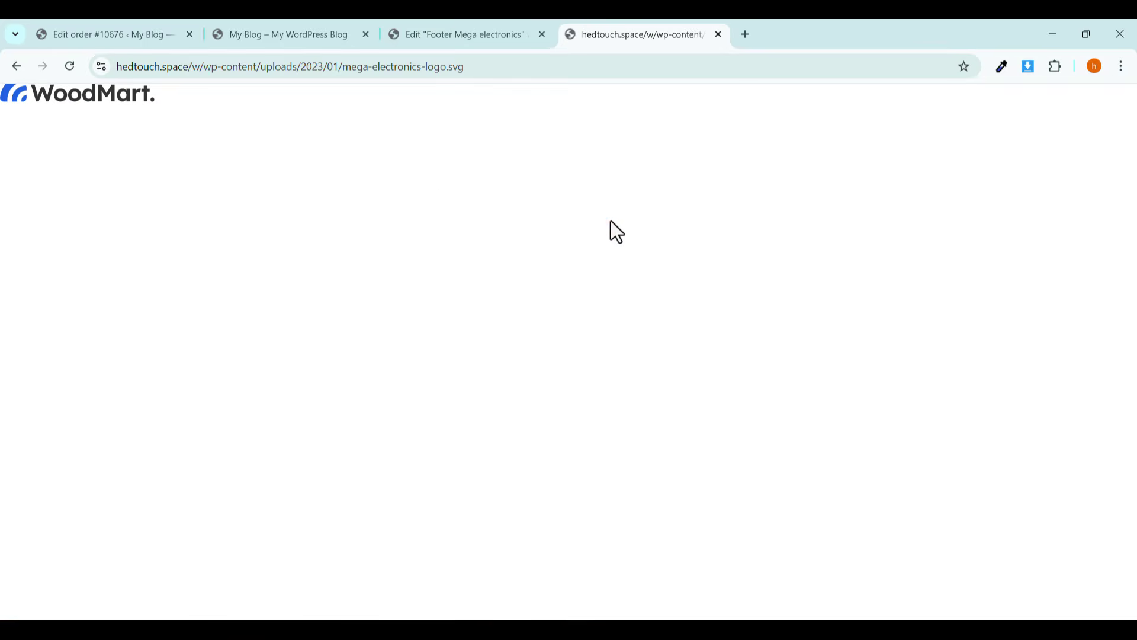
{"action": "right_click", "coordinate": [88, 93]}
{"action": "left_click", "coordinate": [409, 94]}
{"action": "left_click", "coordinate": [512, 40]}
{"action": "scroll", "coordinate": [1042, 485], "scroll_direction": "up", "scroll_amount": 2}
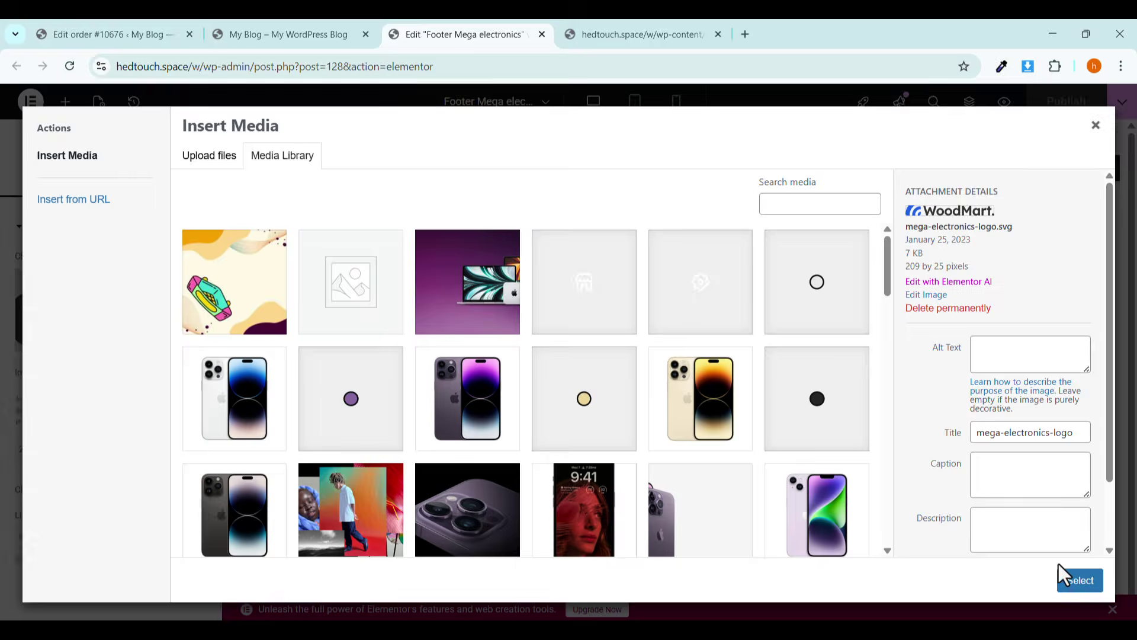
{"action": "left_click", "coordinate": [1096, 128]}
Check the content settings of the footer's description text, the Subscribe us text block and the social buttons.
{"action": "left_click", "coordinate": [283, 342]}
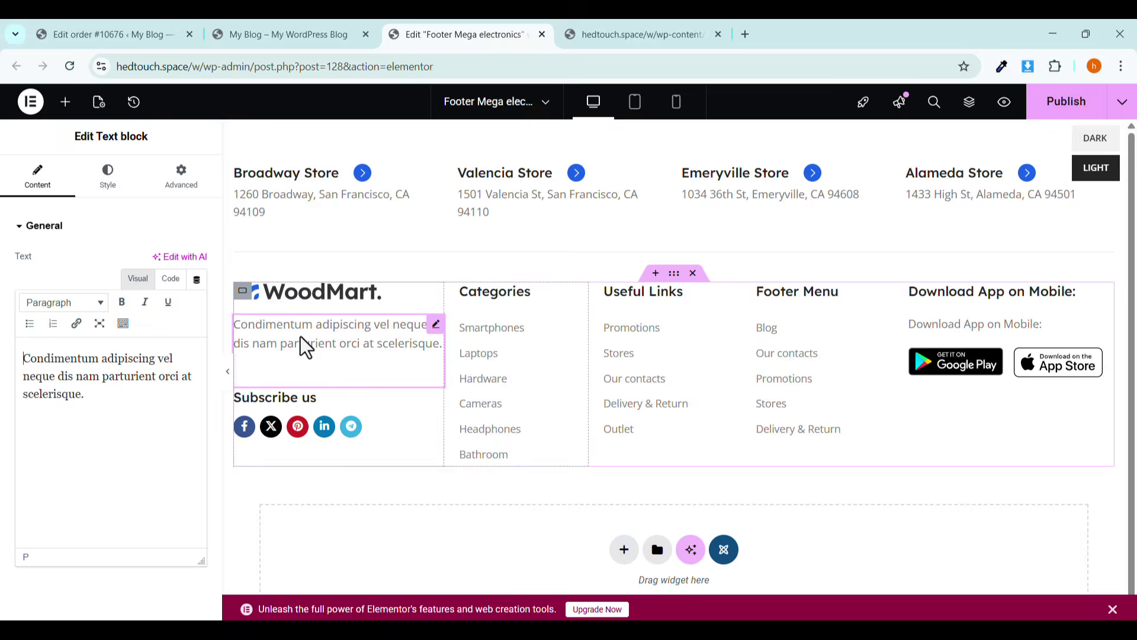
{"action": "left_click", "coordinate": [361, 396]}
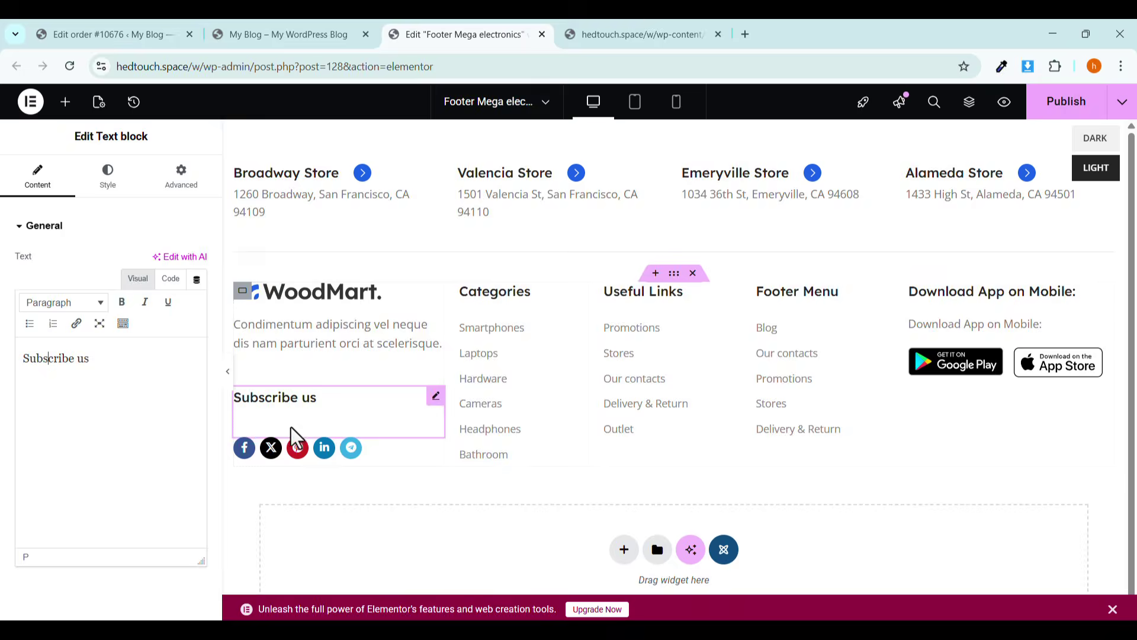
{"action": "left_click", "coordinate": [376, 449]}
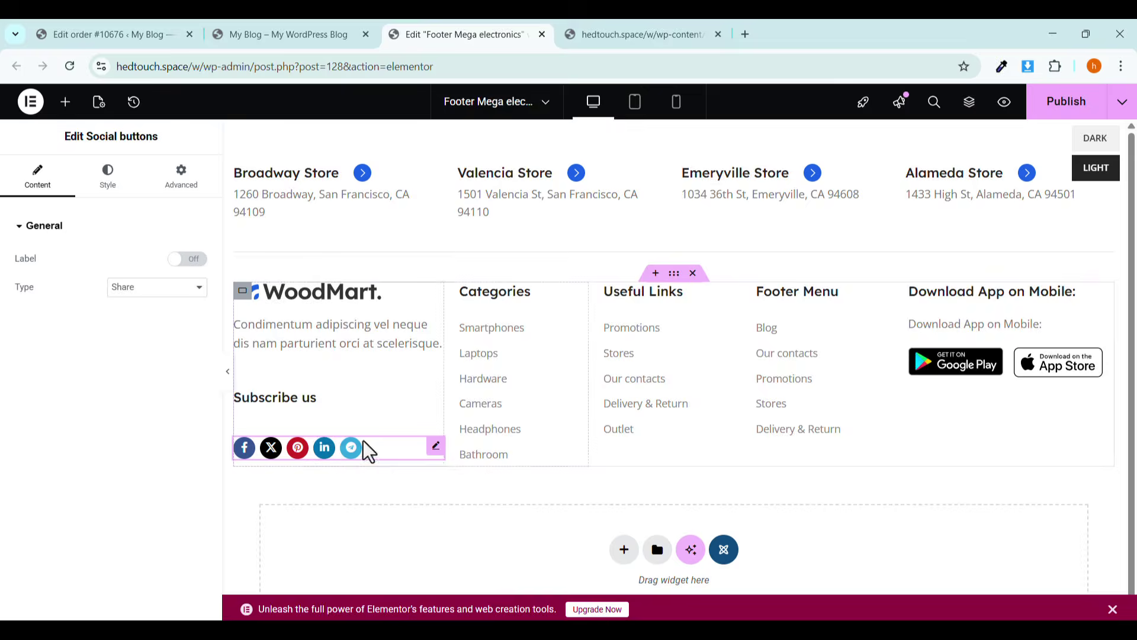
Find the Social Icons widget and place it between the Subscribe us text and the existing social buttons.
{"action": "left_click", "coordinate": [63, 104]}
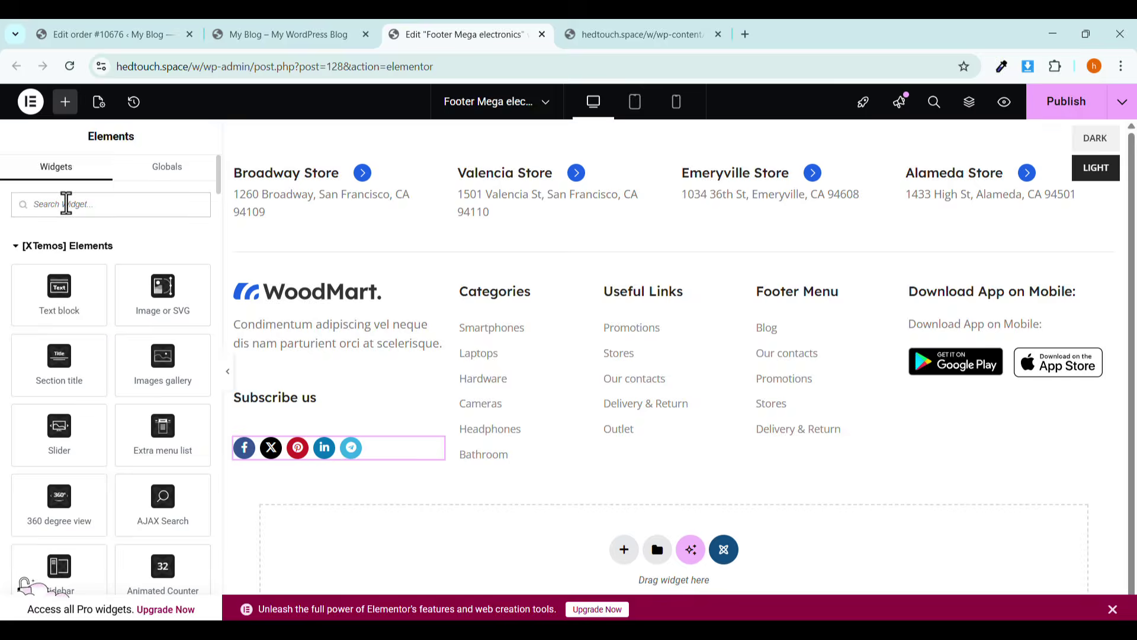
{"action": "type", "text": "sc"}
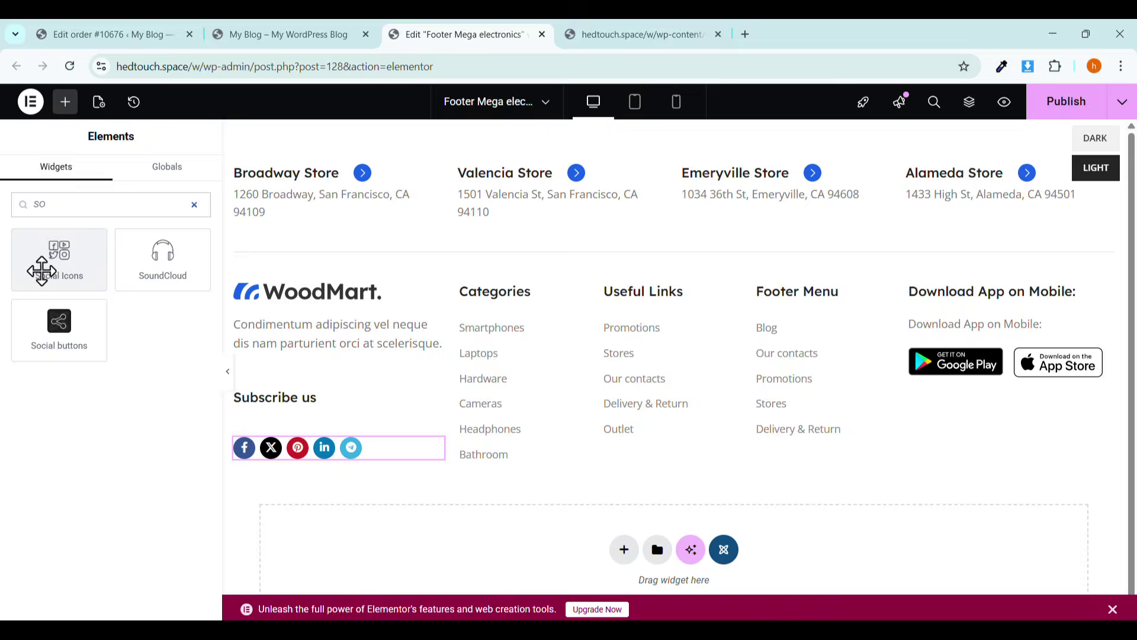
{"action": "left_click_drag", "start_coordinate": [44, 264], "coordinate": [297, 431]}
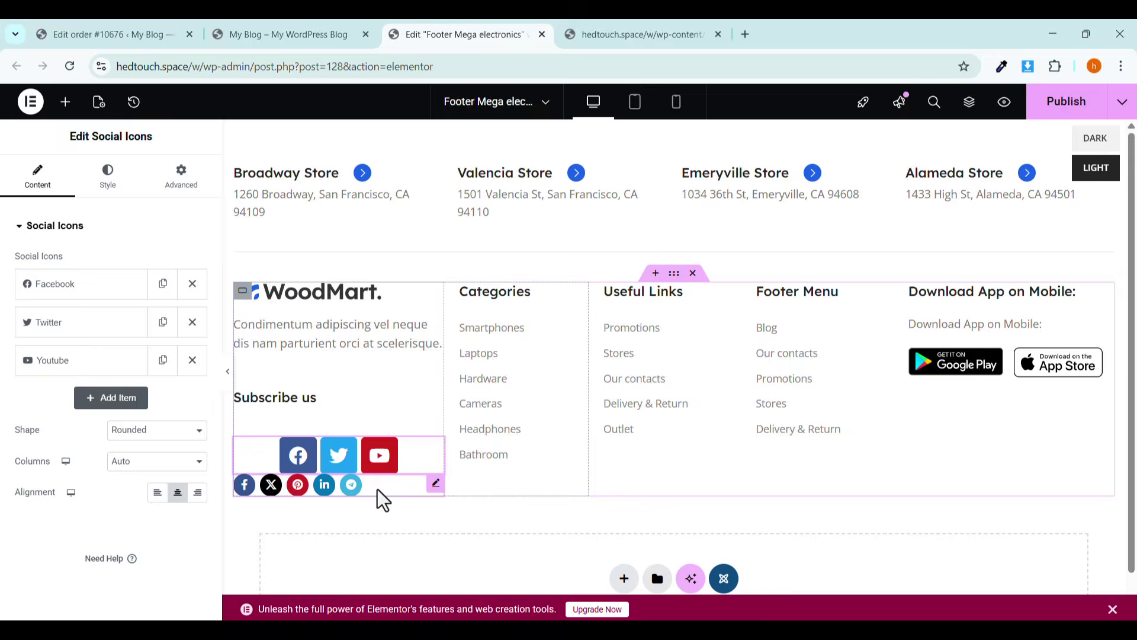
Inspect the icon and link settings of the Facebook, Twitter and Youtube items in the Social Icons widget.
{"action": "left_click", "coordinate": [70, 290]}
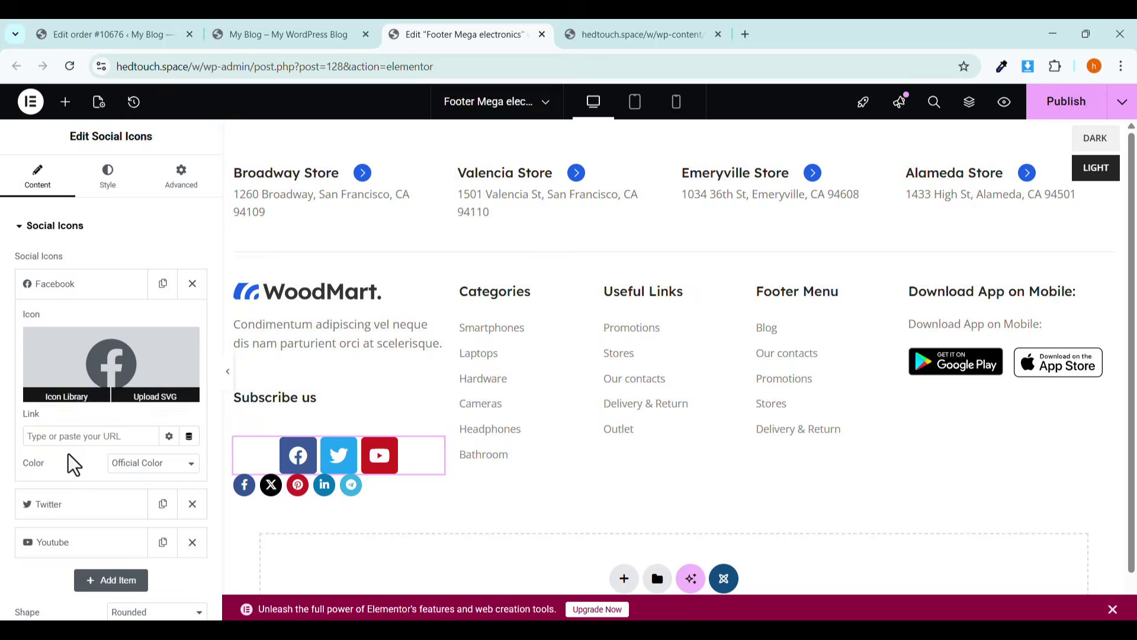
{"action": "left_click", "coordinate": [57, 507]}
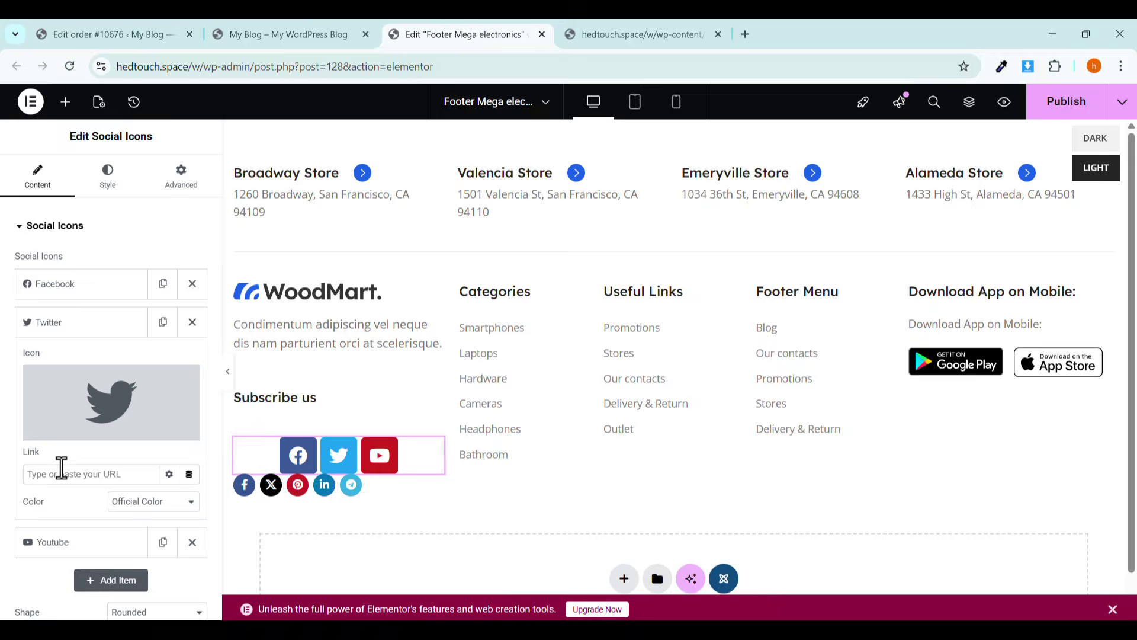
{"action": "left_click", "coordinate": [53, 536]}
{"action": "left_click", "coordinate": [48, 370]}
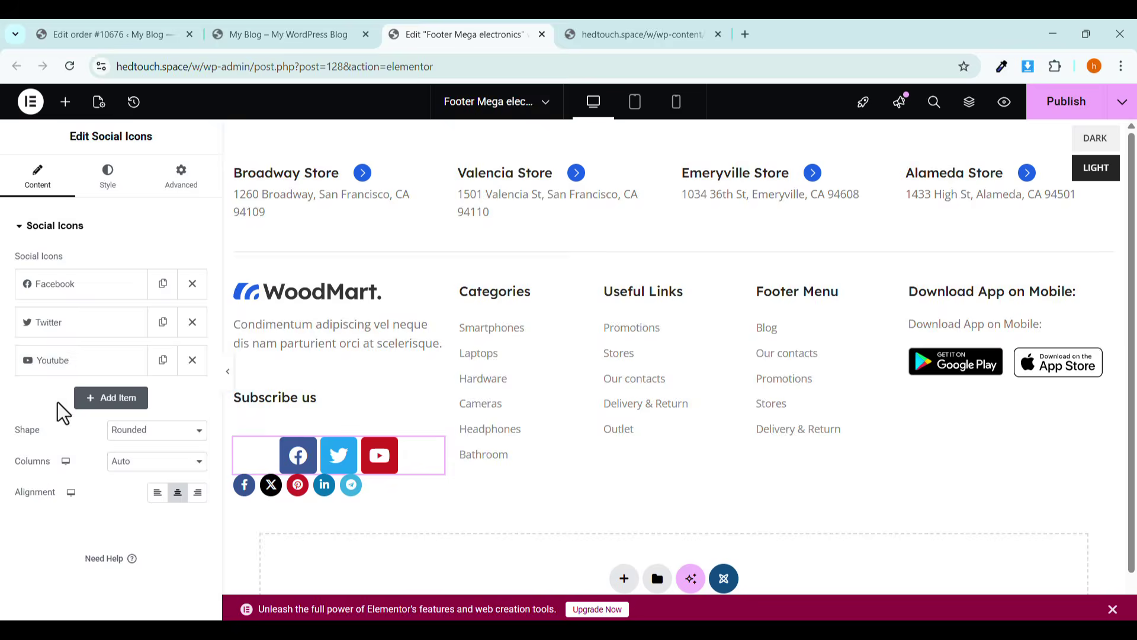
Add a fourth item to the Social Icons widget and give it the Tiktok icon from the icon library.
{"action": "left_click", "coordinate": [95, 406]}
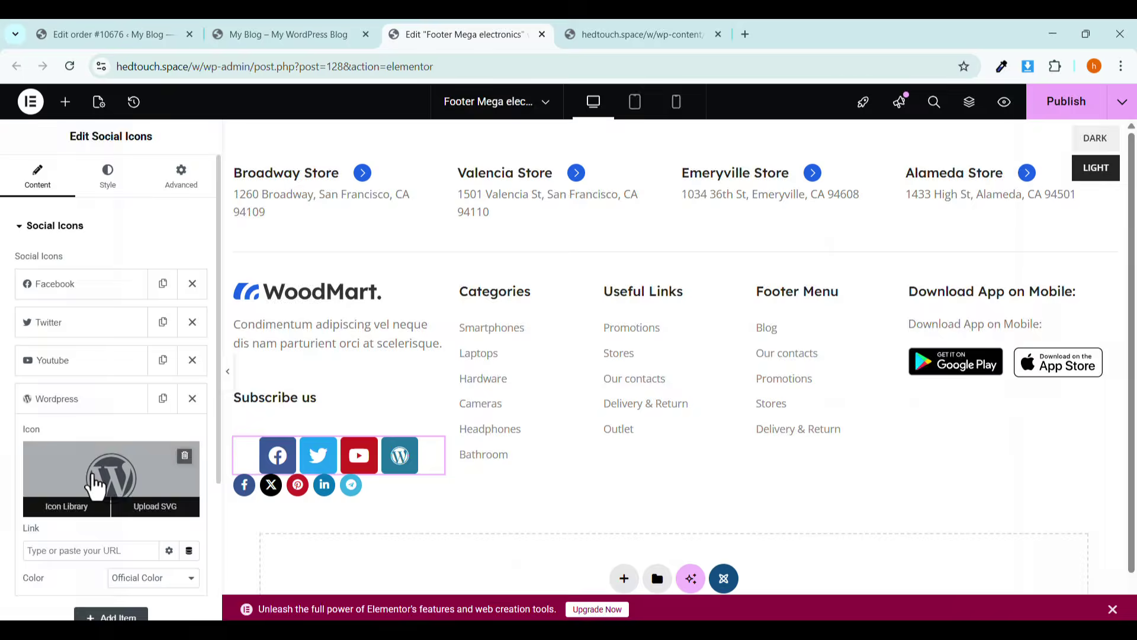
{"action": "left_click", "coordinate": [97, 478]}
{"action": "scroll", "coordinate": [662, 393], "scroll_direction": "up", "scroll_amount": 6}
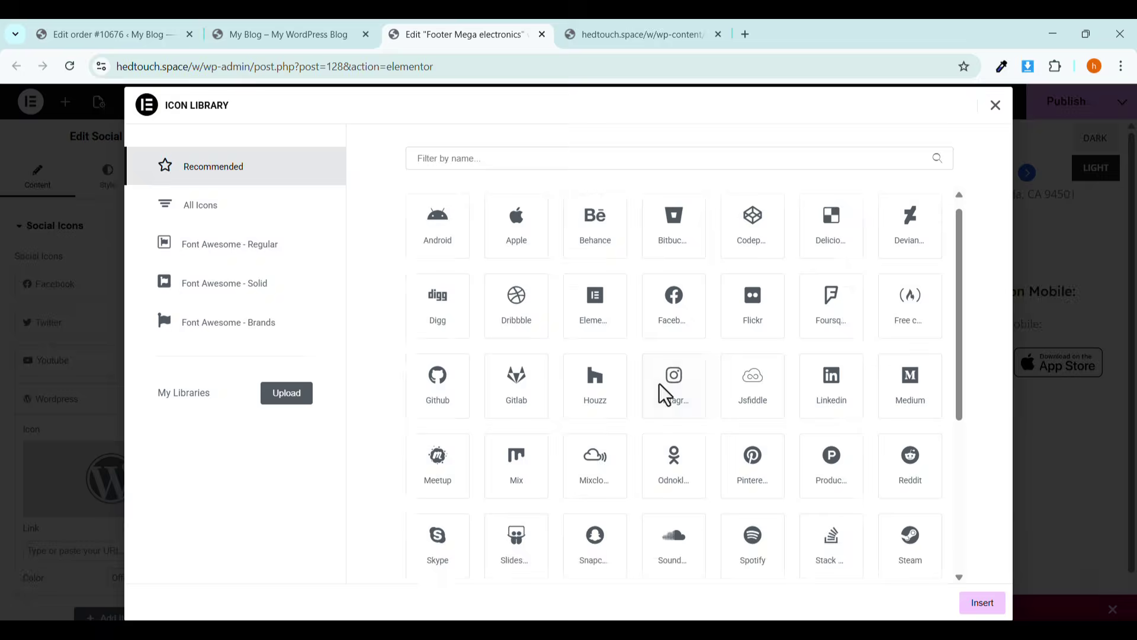
{"action": "left_click", "coordinate": [220, 213]}
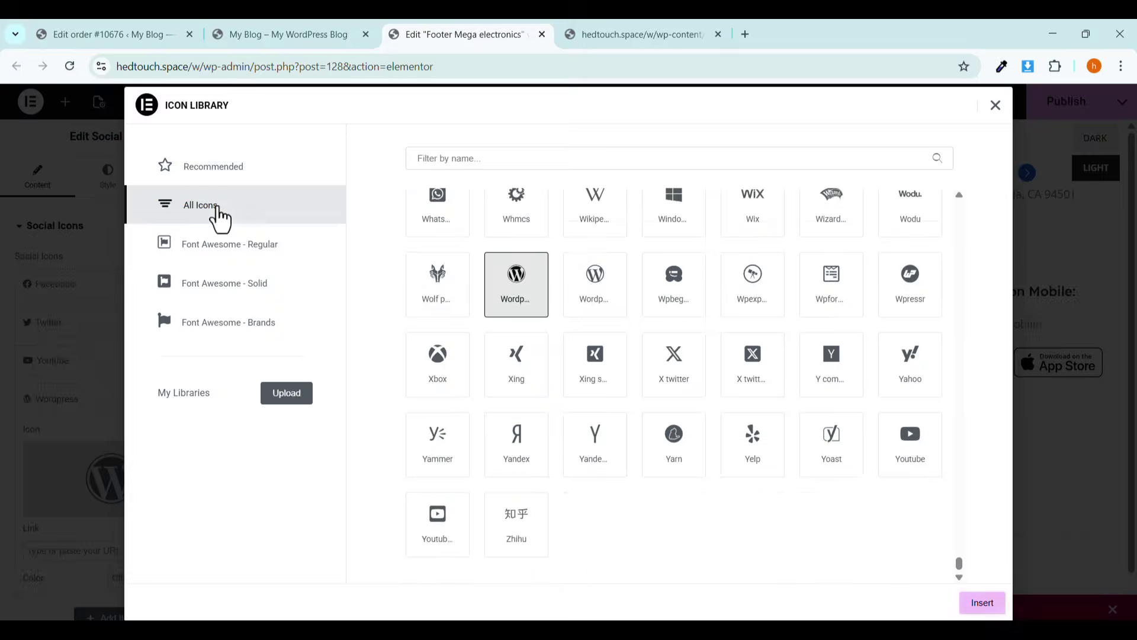
{"action": "left_click", "coordinate": [457, 158]}
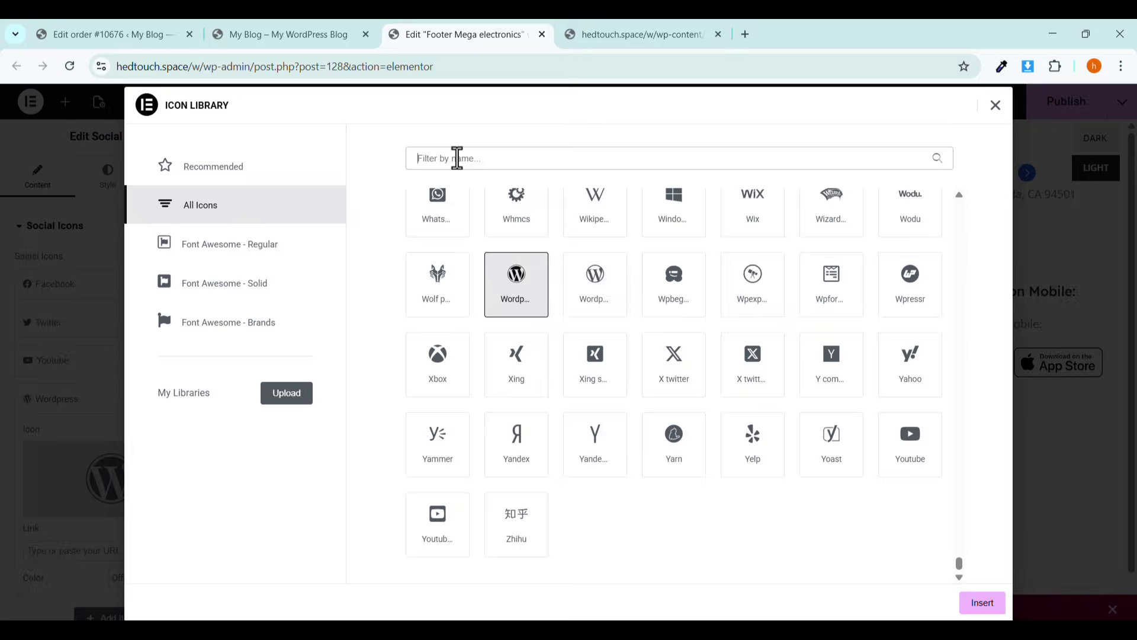
{"action": "type", "text": "TIK"}
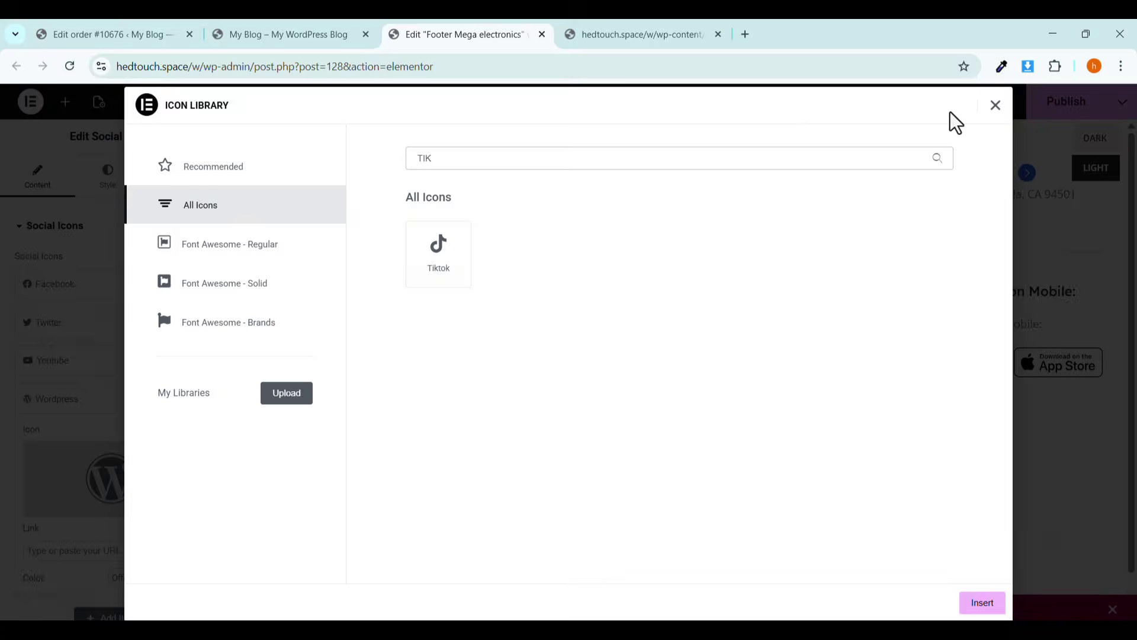
{"action": "left_click", "coordinate": [414, 258]}
{"action": "left_click", "coordinate": [964, 610]}
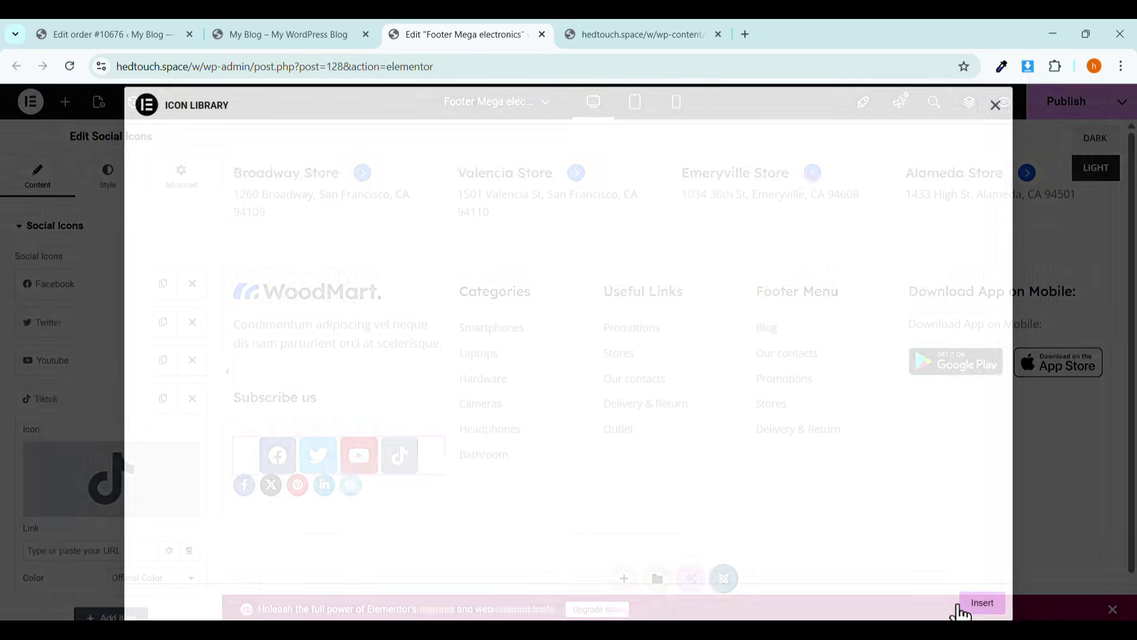
Delete the old Social buttons widget from the footer and select the new Social Icons widget.
{"action": "right_click", "coordinate": [394, 500]}
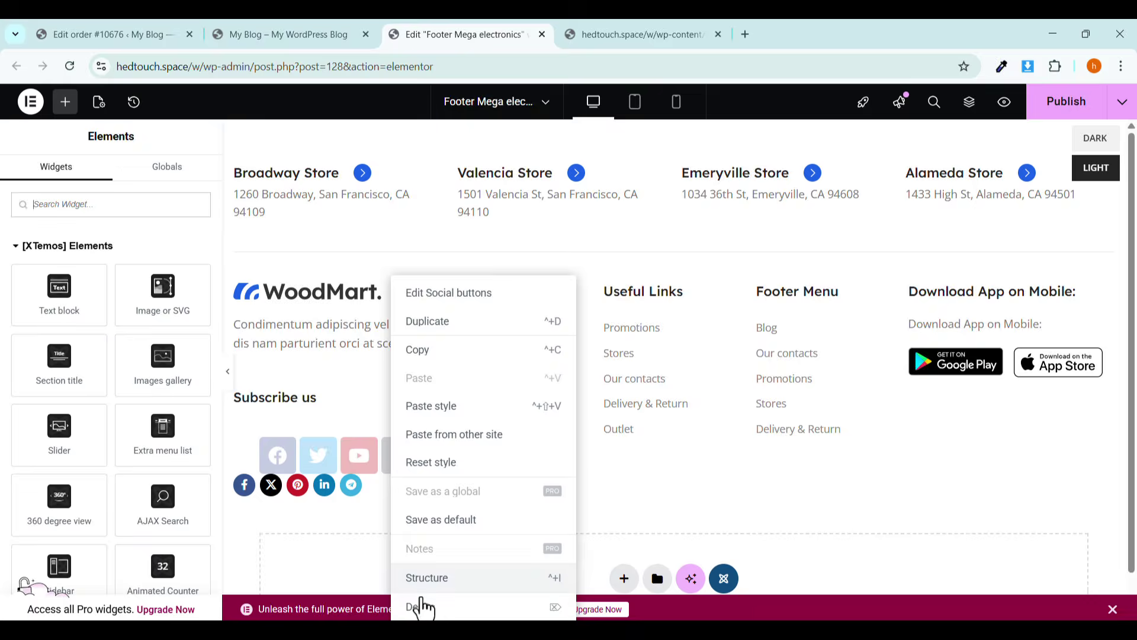
{"action": "left_click", "coordinate": [420, 605]}
{"action": "left_click", "coordinate": [339, 474]}
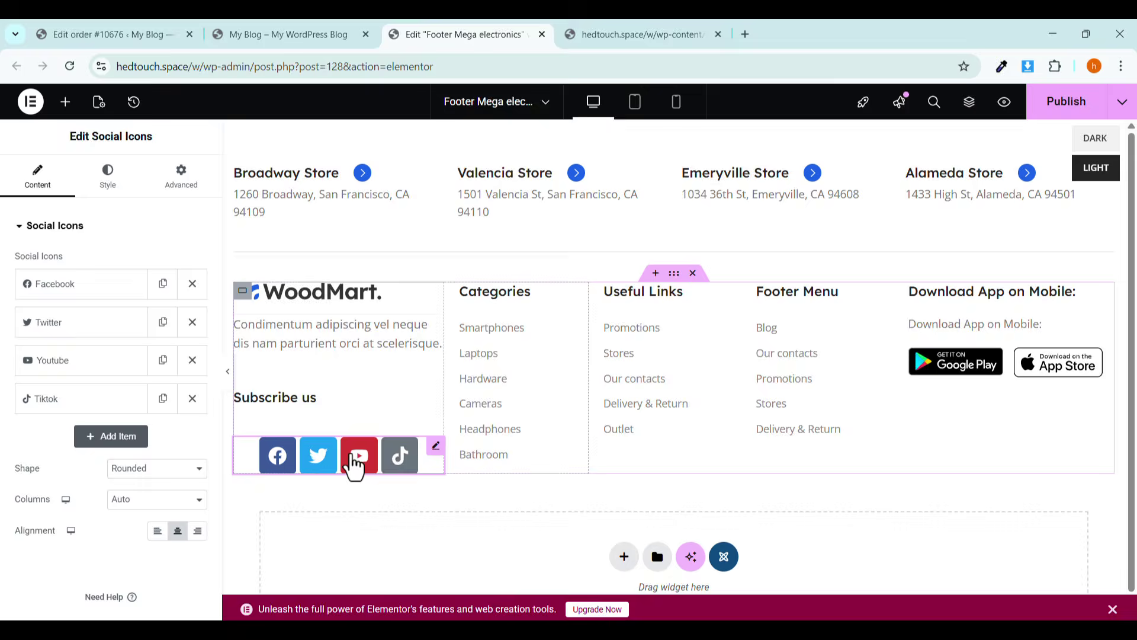
Examine the Categories toggle title and the Smartphones list item's title and link, then return to the live homepage.
{"action": "left_click", "coordinate": [509, 347]}
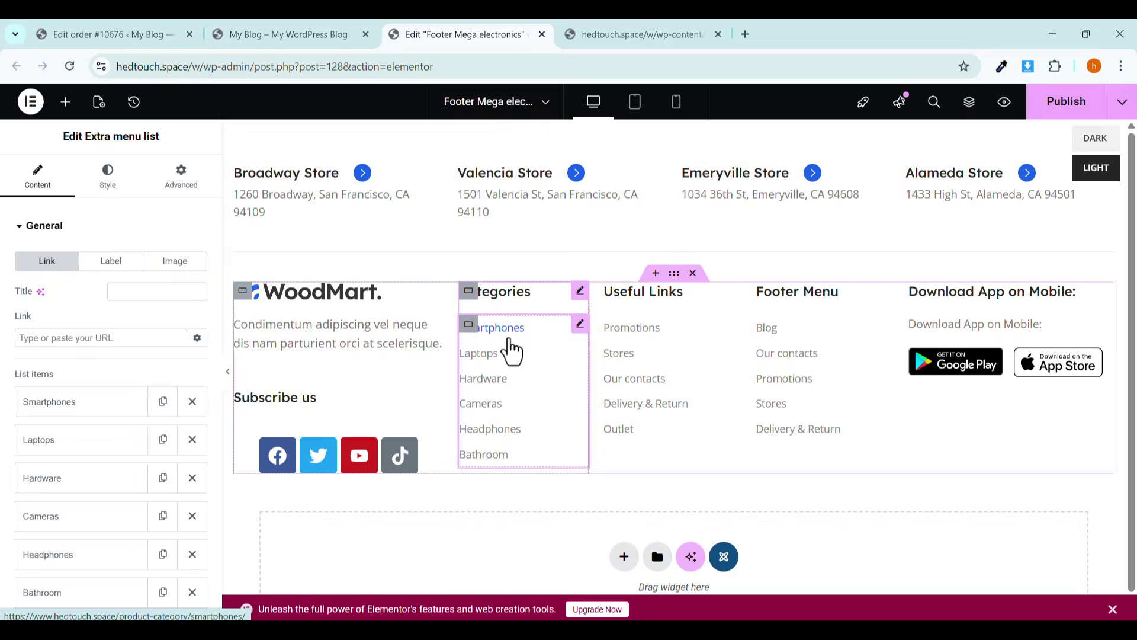
{"action": "left_click", "coordinate": [520, 299]}
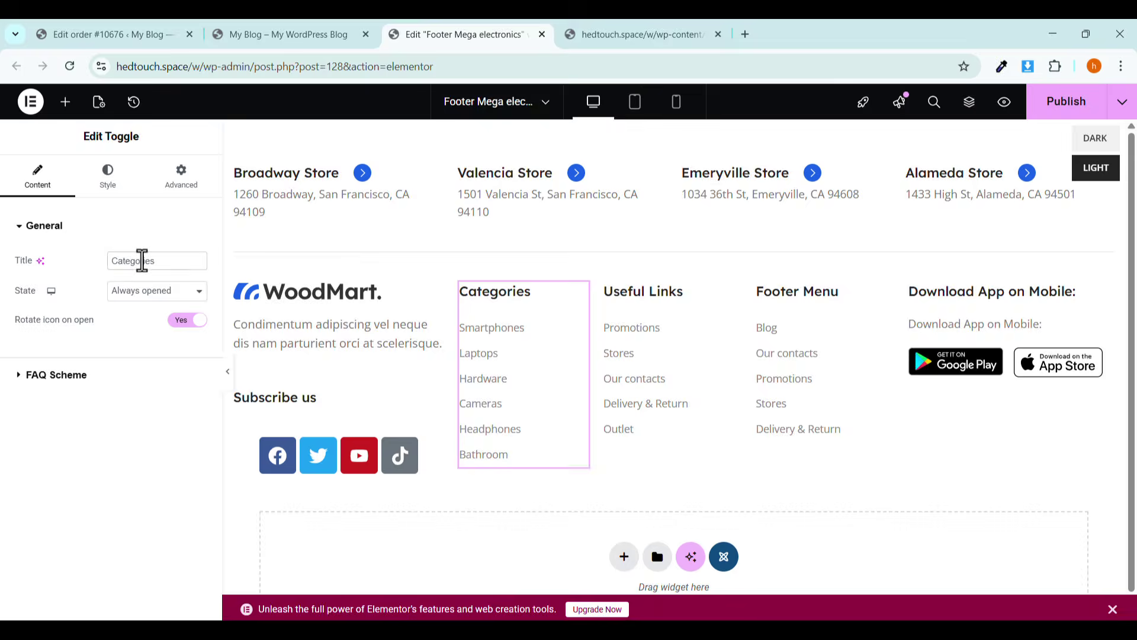
{"action": "left_click", "coordinate": [495, 335]}
{"action": "left_click", "coordinate": [65, 415]}
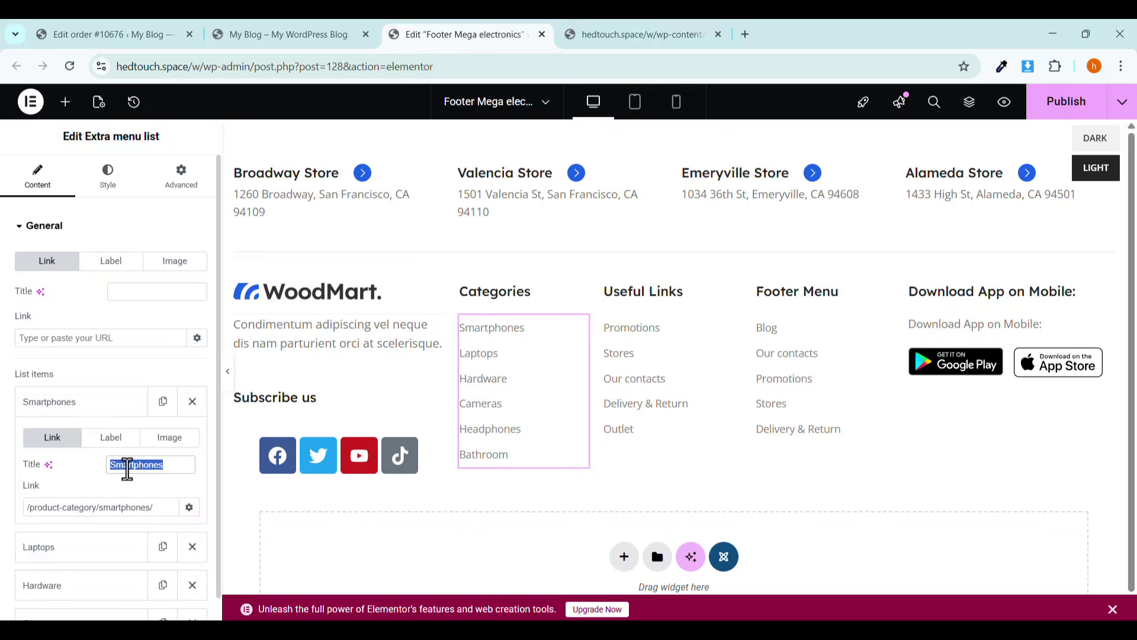
{"action": "triple_click", "coordinate": [41, 513]}
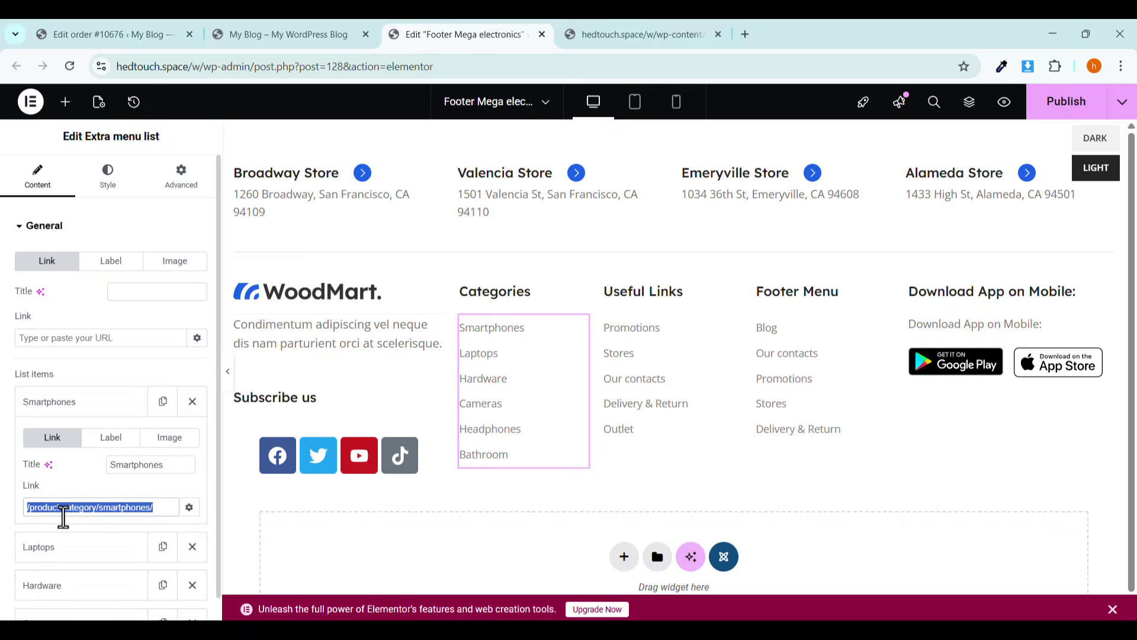
{"action": "left_click", "coordinate": [250, 34]}
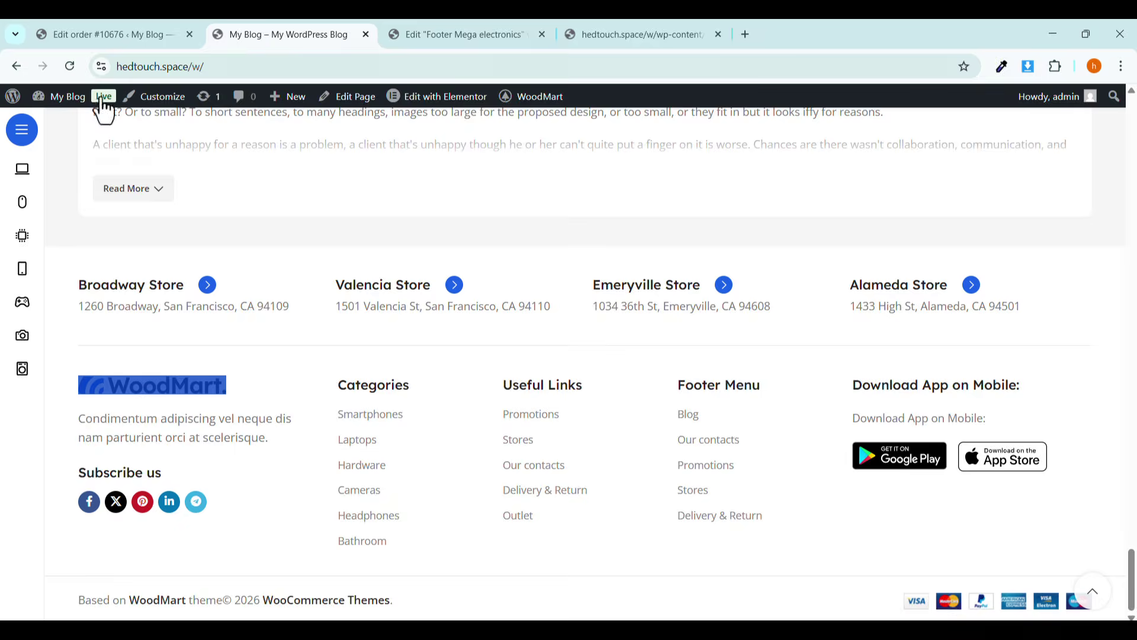
Open the product categories list in the WordPress admin dashboard.
{"action": "mouse_move", "coordinate": [62, 129]}
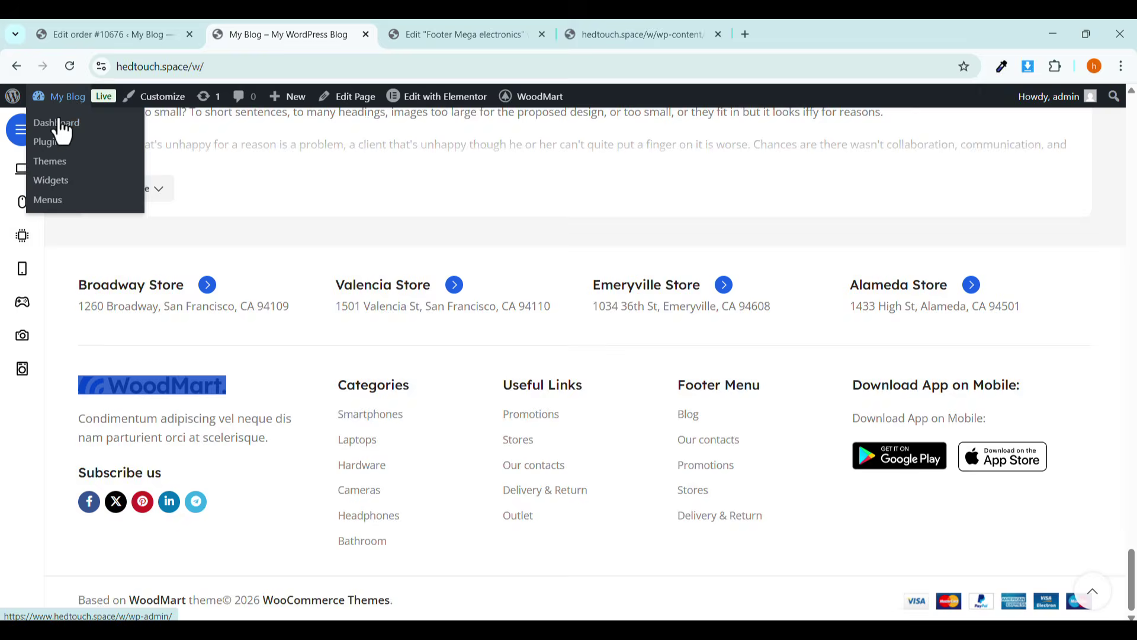
{"action": "left_click", "coordinate": [188, 34]}
{"action": "scroll", "coordinate": [61, 451], "scroll_direction": "down", "scroll_amount": 4}
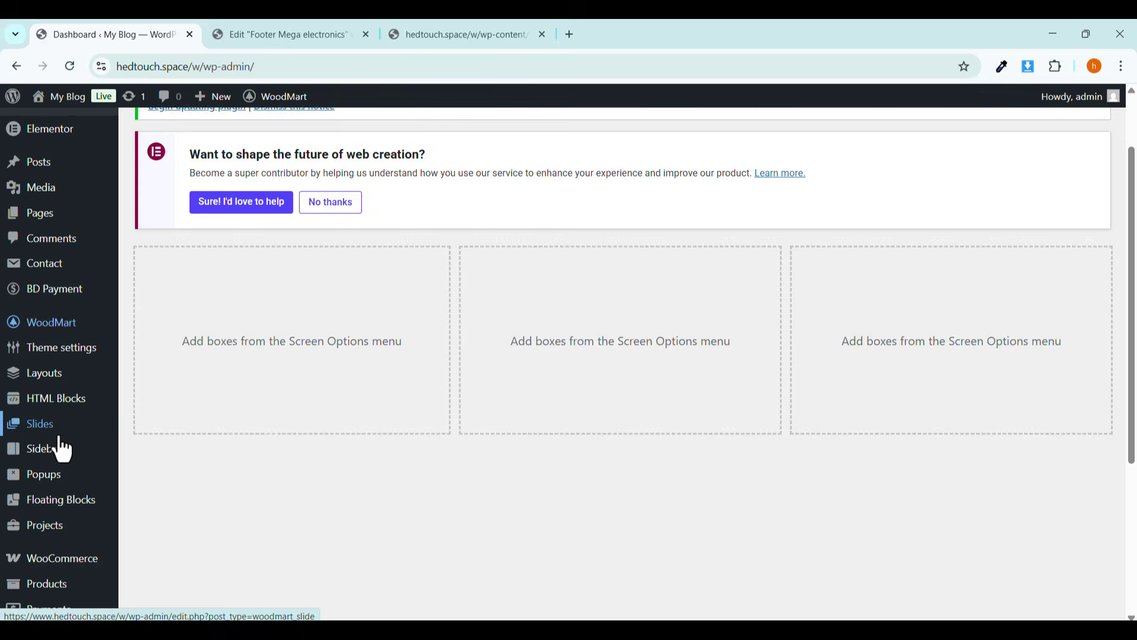
{"action": "mouse_move", "coordinate": [52, 454]}
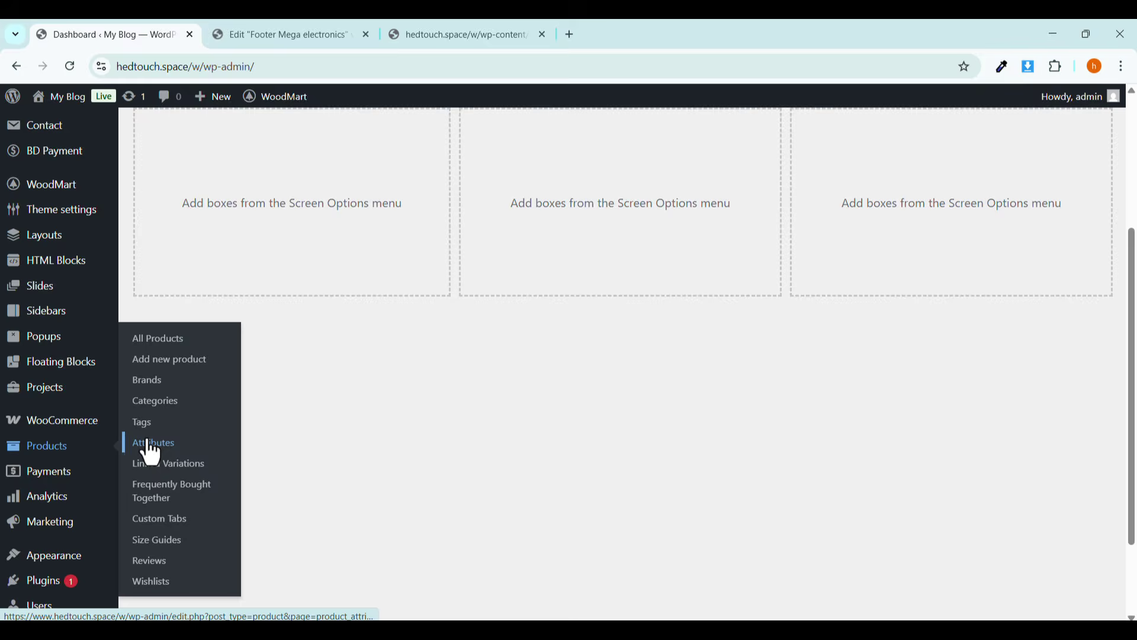
{"action": "left_click", "coordinate": [159, 403]}
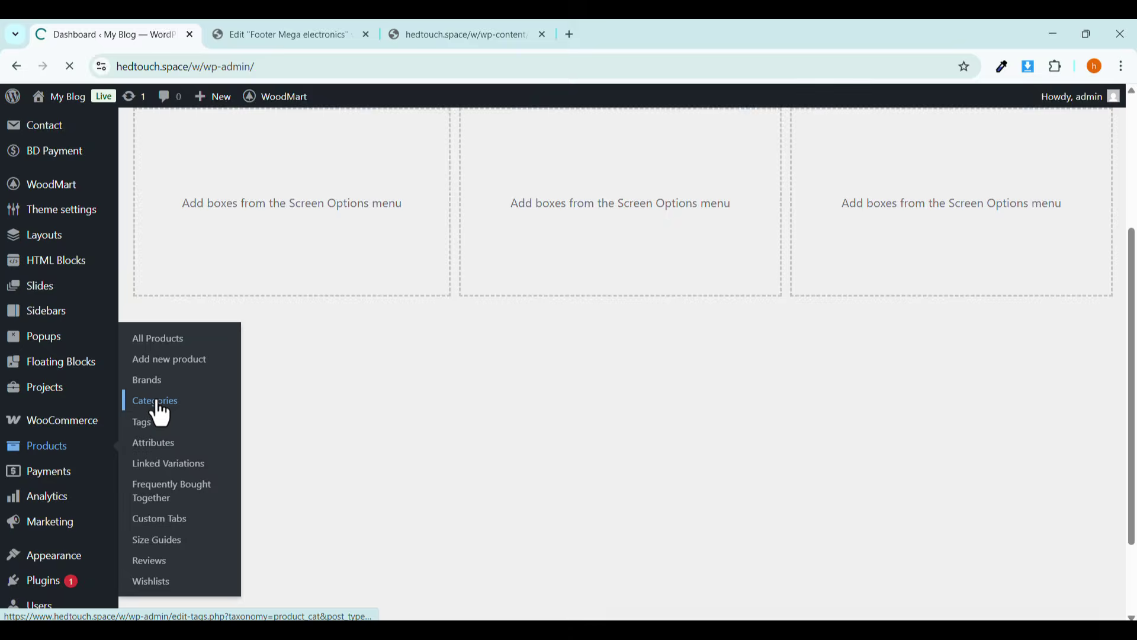
{"action": "scroll", "coordinate": [704, 349], "scroll_direction": "down", "scroll_amount": 2}
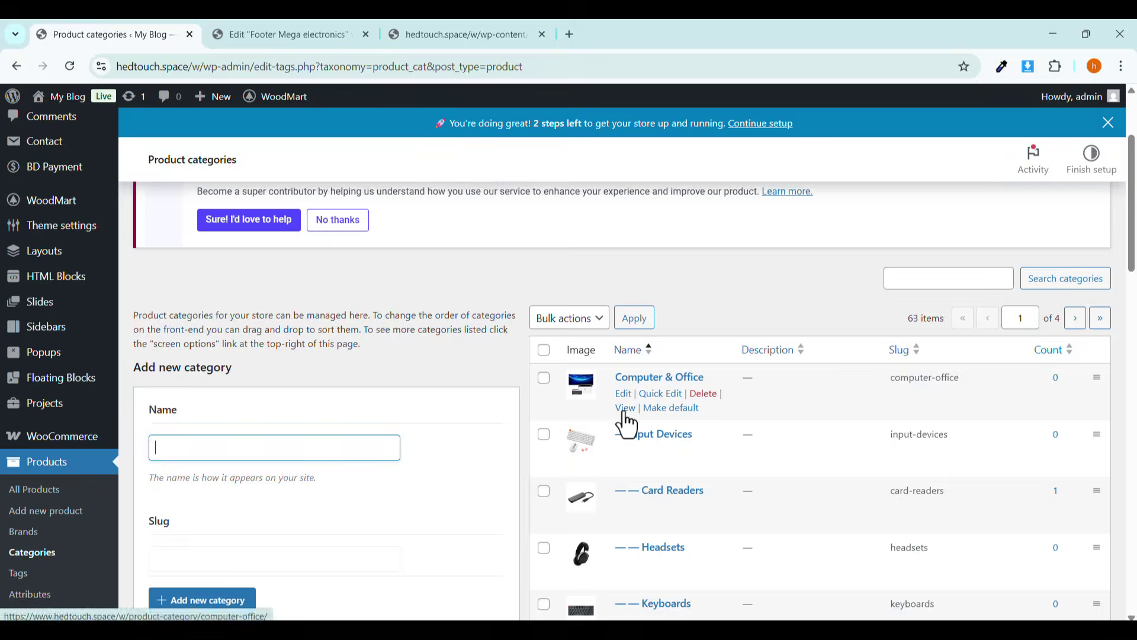
Open the Computer & Office category page in a new tab and copy its /product-category/computer-office/ path.
{"action": "right_click", "coordinate": [626, 409]}
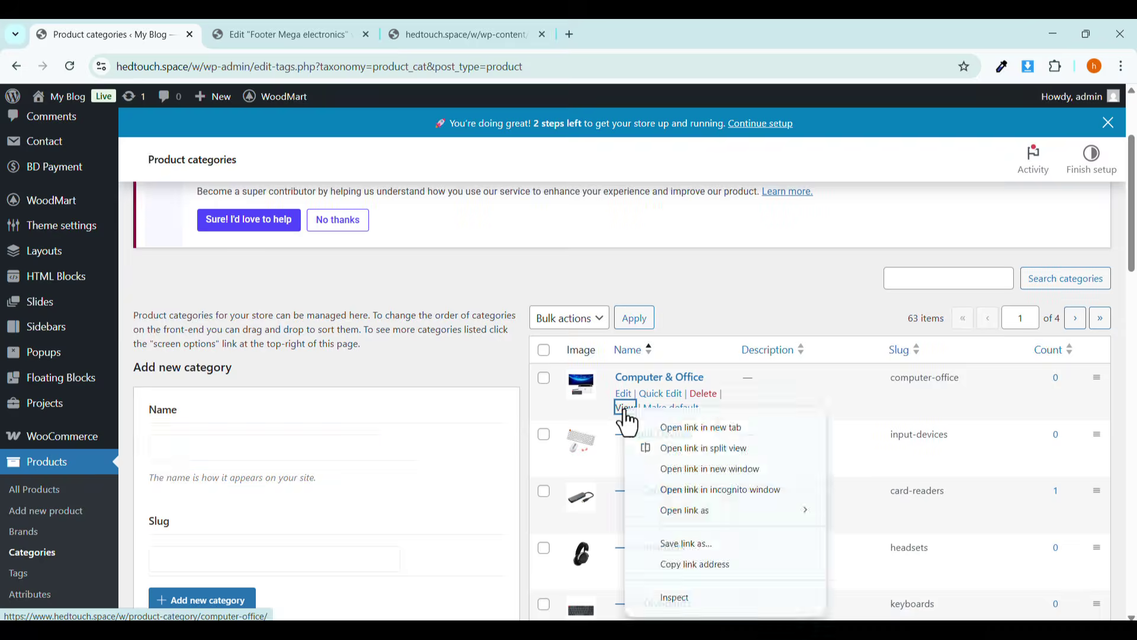
{"action": "left_click", "coordinate": [637, 423]}
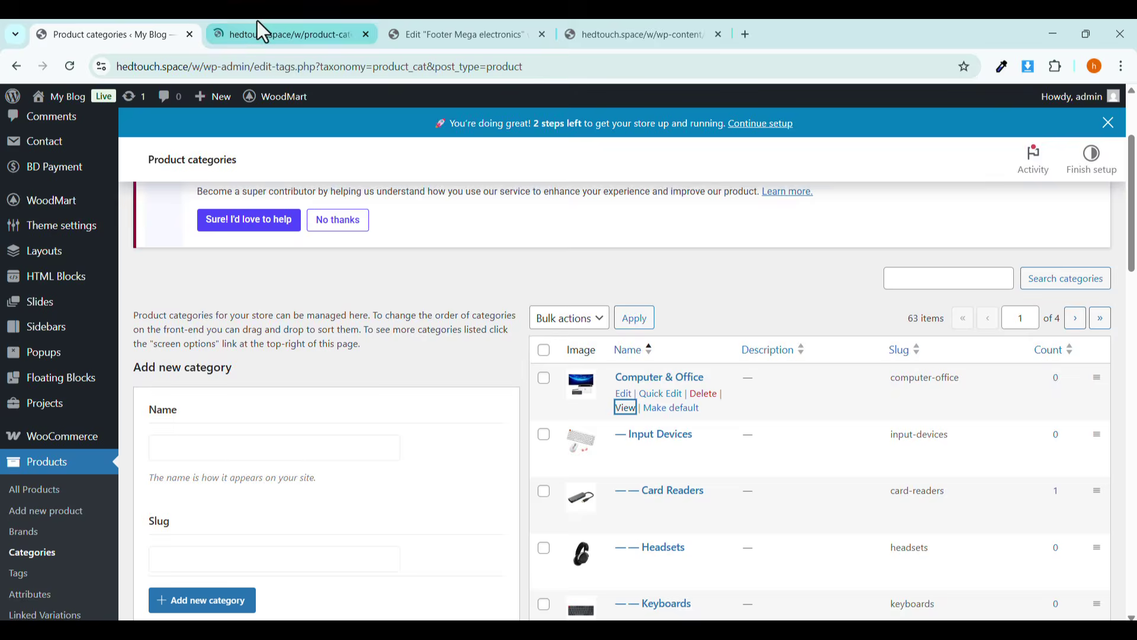
{"action": "left_click", "coordinate": [274, 34]}
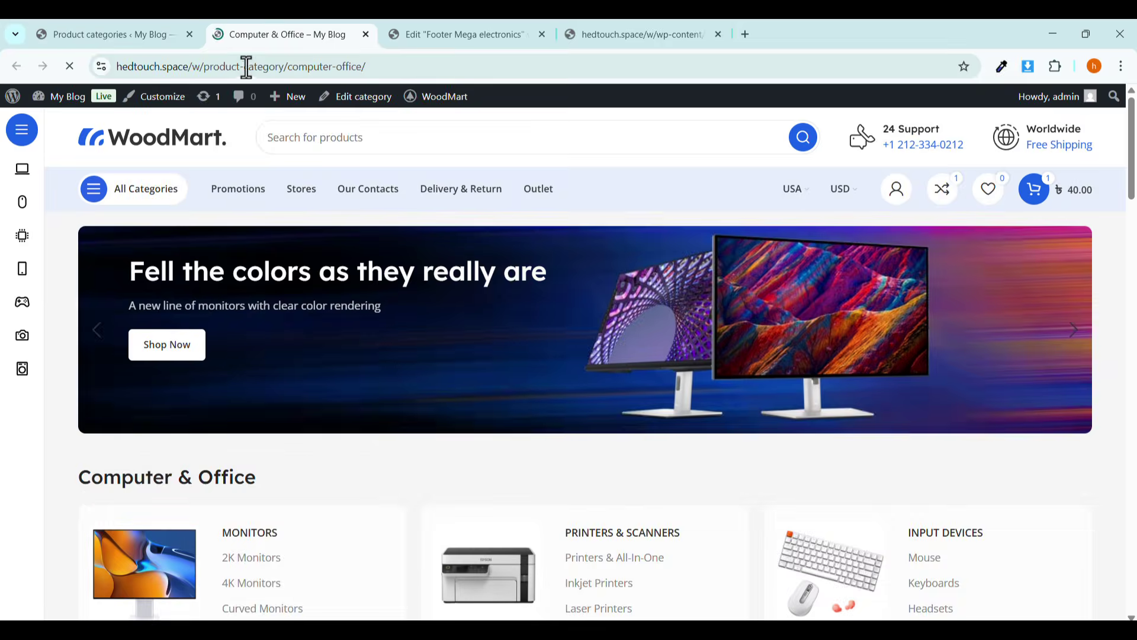
{"action": "left_click", "coordinate": [202, 72]}
{"action": "left_click_drag", "start_coordinate": [207, 68], "coordinate": [478, 67]}
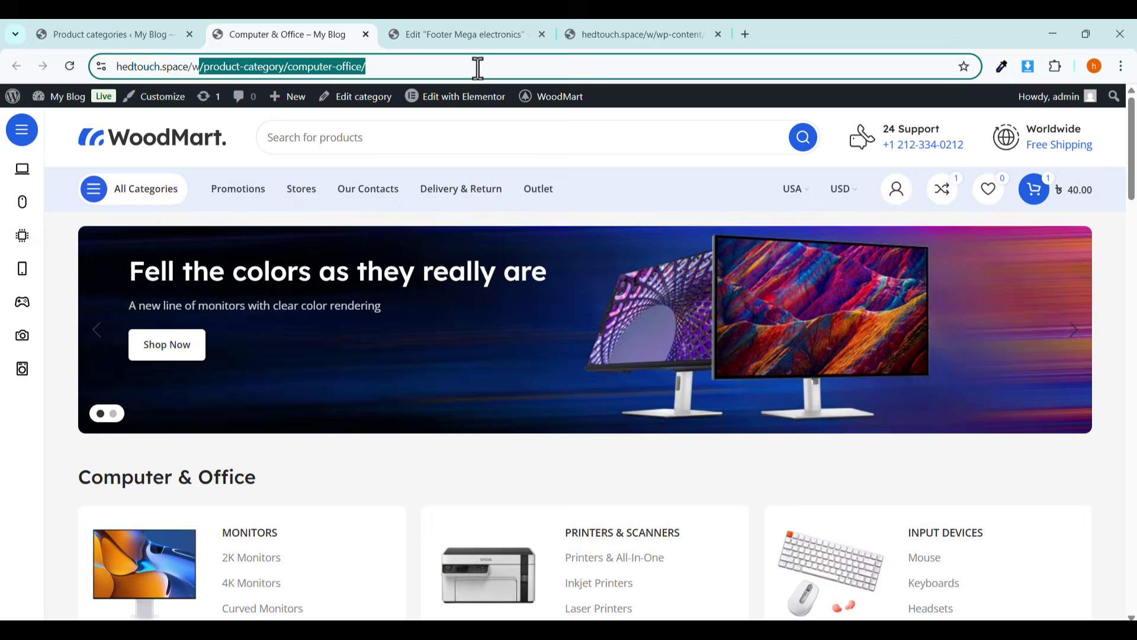
{"action": "right_click", "coordinate": [385, 69]}
{"action": "left_click", "coordinate": [428, 210]}
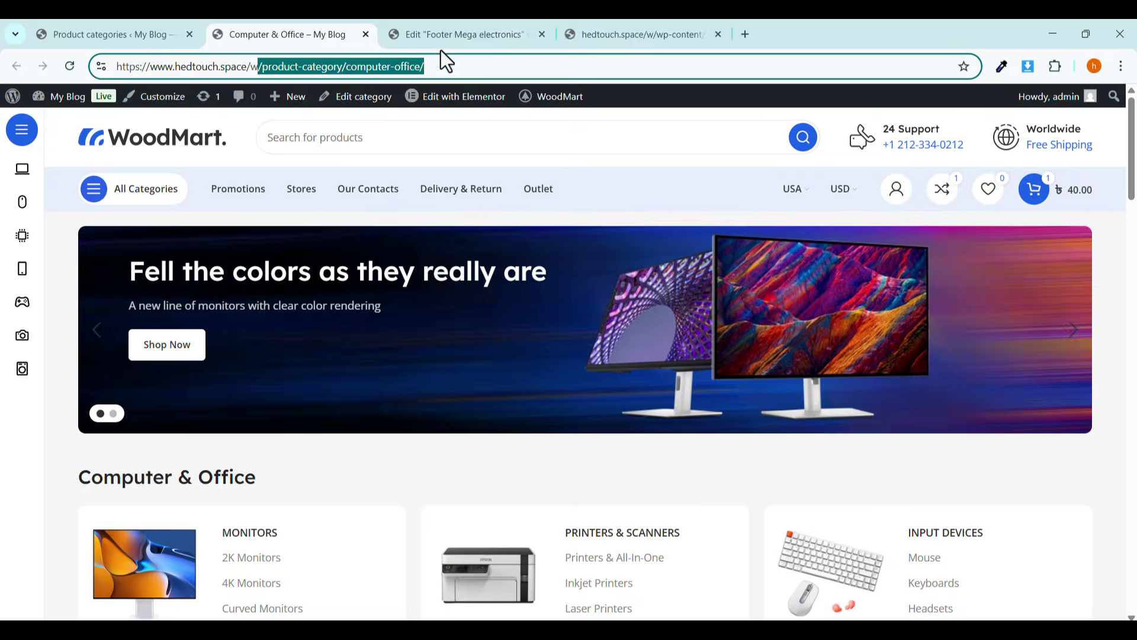
Replace the Smartphones list item's link in the footer template with /product-category/computer-office/.
{"action": "left_click", "coordinate": [594, 33]}
{"action": "left_click", "coordinate": [410, 24]}
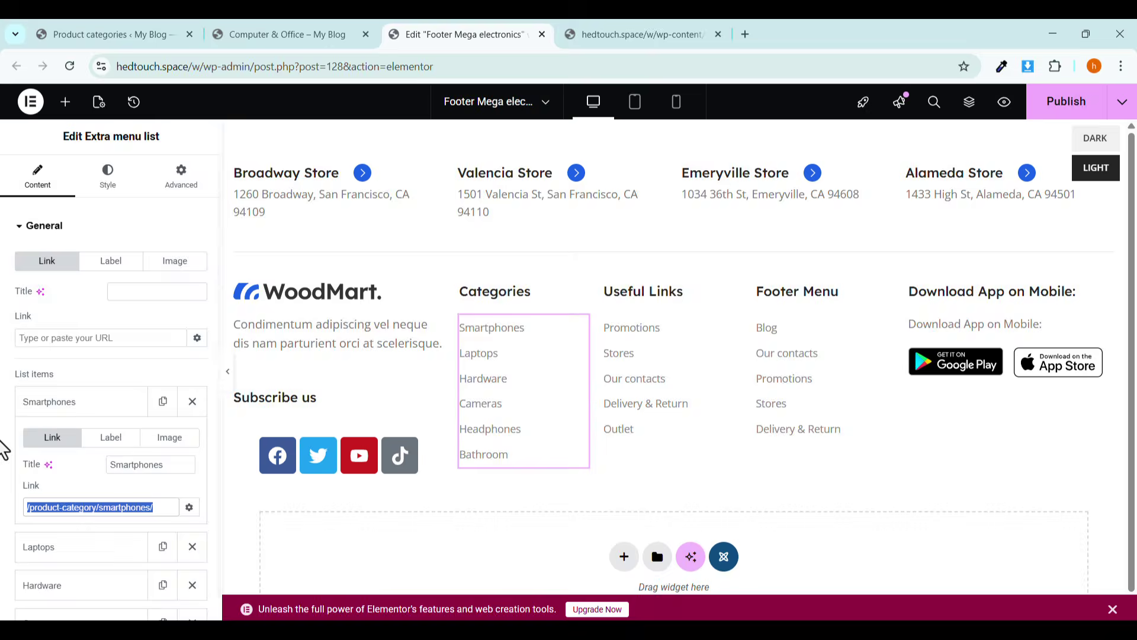
{"action": "right_click", "coordinate": [61, 501]}
{"action": "left_click", "coordinate": [102, 235]}
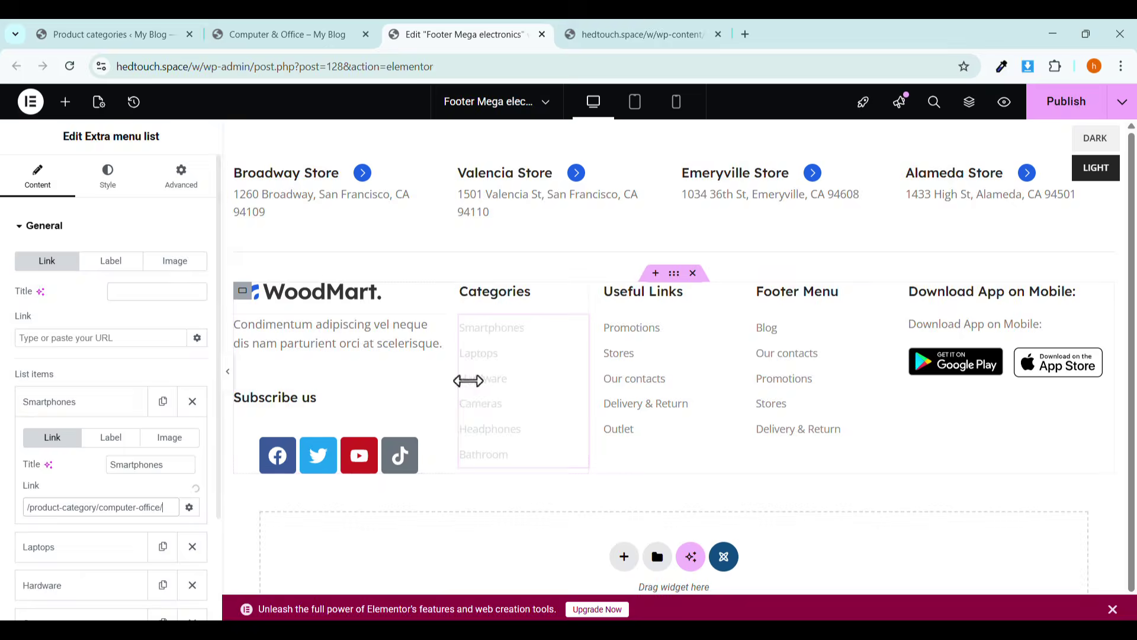
{"action": "left_click", "coordinate": [87, 484]}
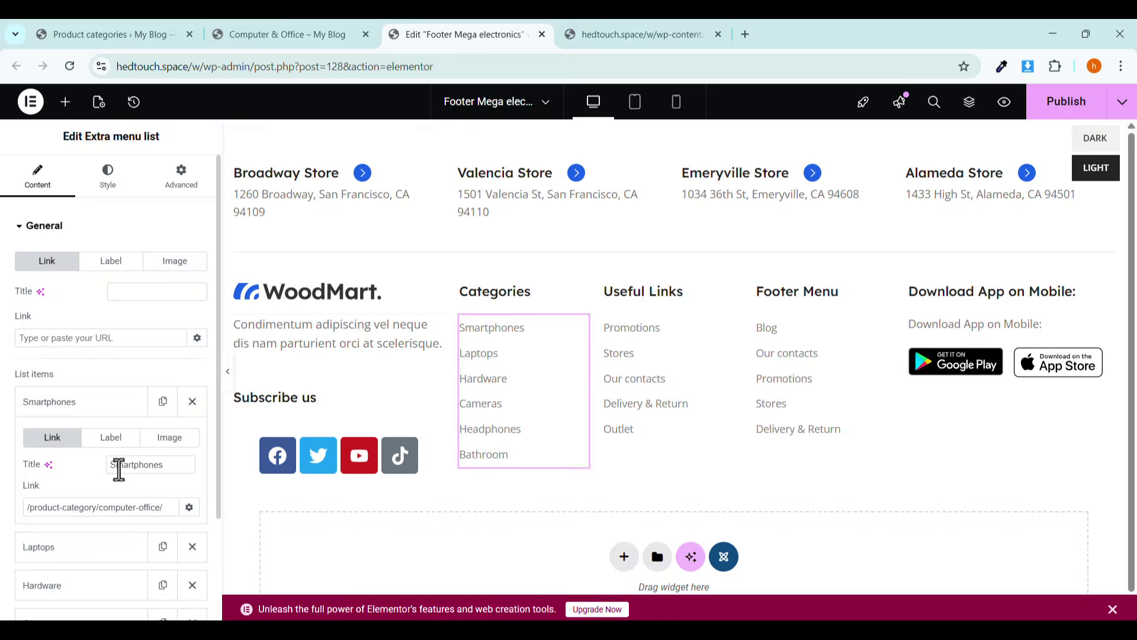
Copy the name Computer & Office from the product categories list.
{"action": "left_click", "coordinate": [308, 33]}
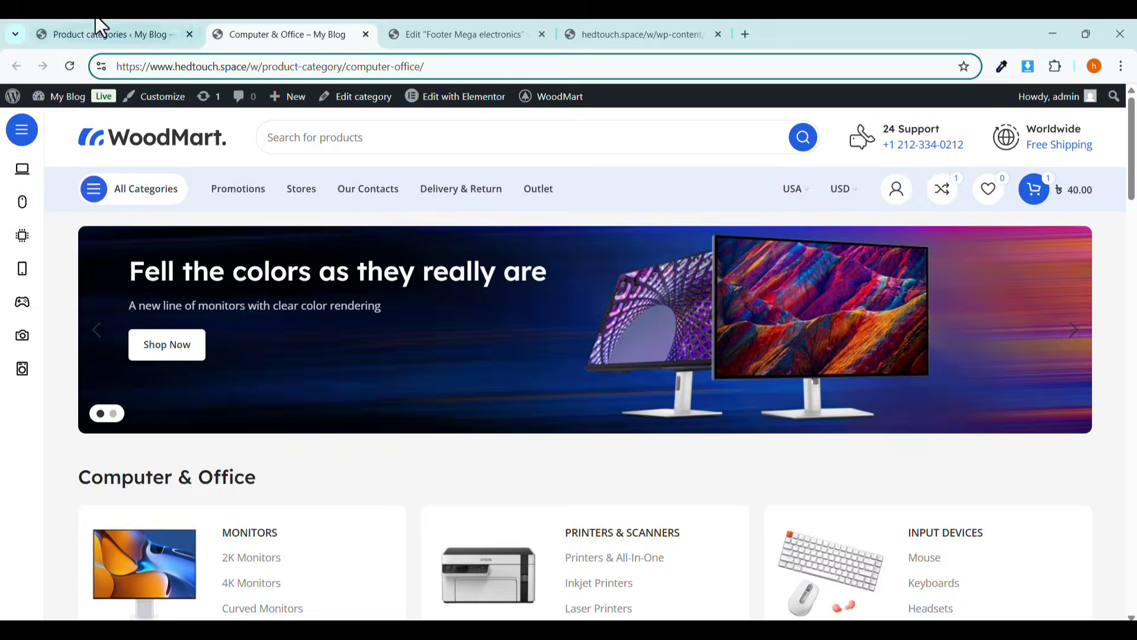
{"action": "left_click", "coordinate": [97, 33]}
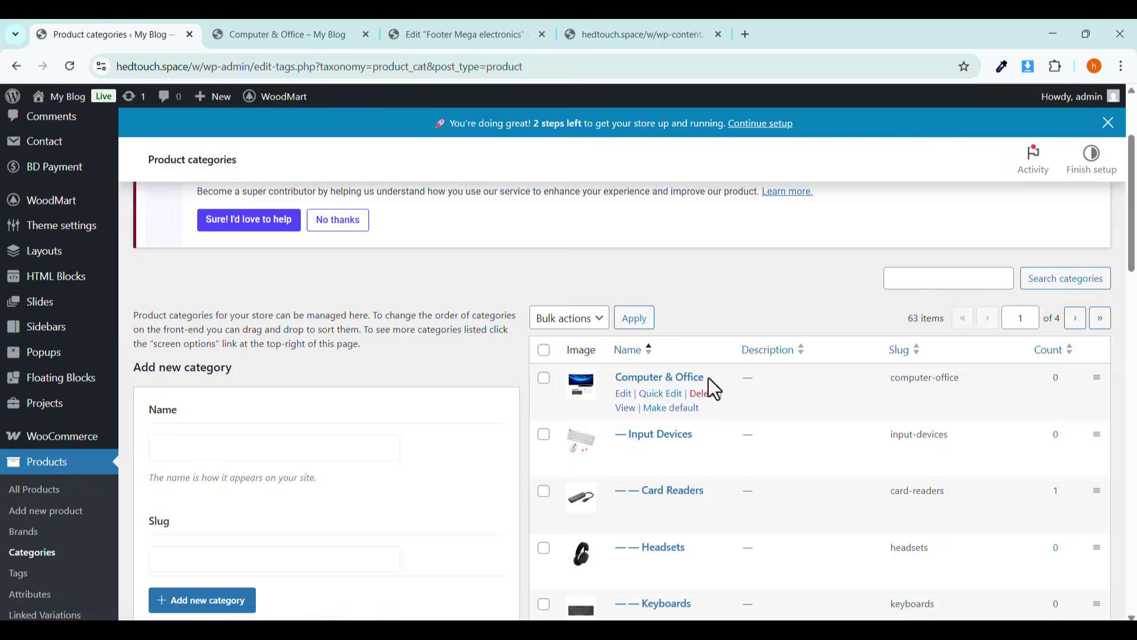
{"action": "left_click_drag", "start_coordinate": [707, 378], "coordinate": [600, 381]}
{"action": "right_click", "coordinate": [637, 386]}
{"action": "left_click", "coordinate": [690, 238]}
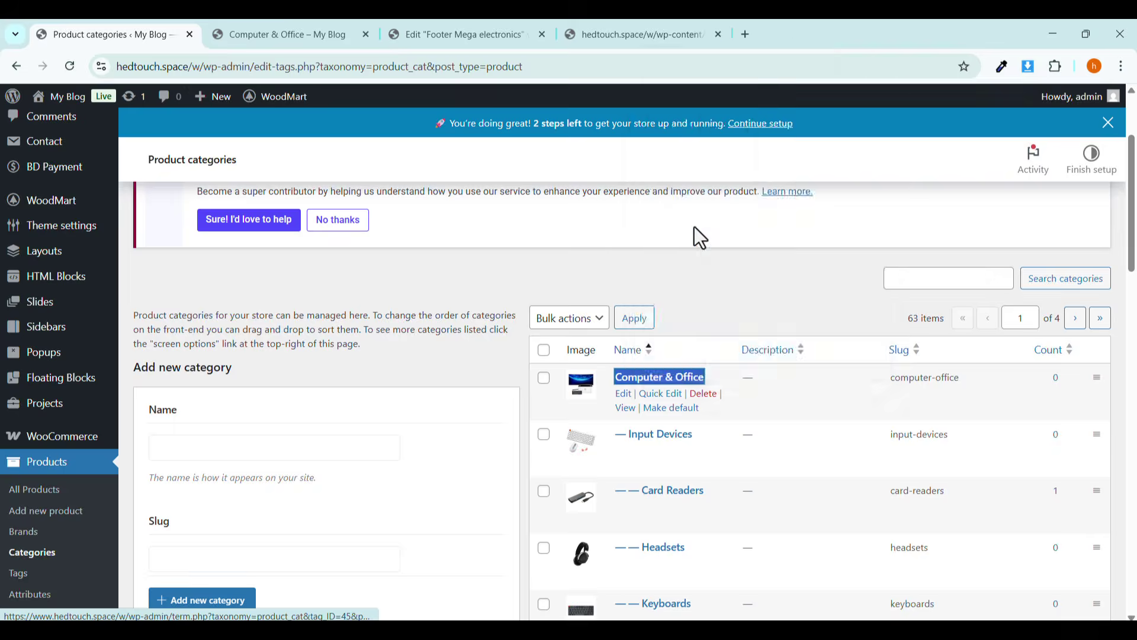
Retitle the Smartphones item in the footer's Categories list as Computer & Office.
{"action": "left_click", "coordinate": [602, 31]}
{"action": "left_click", "coordinate": [426, 34]}
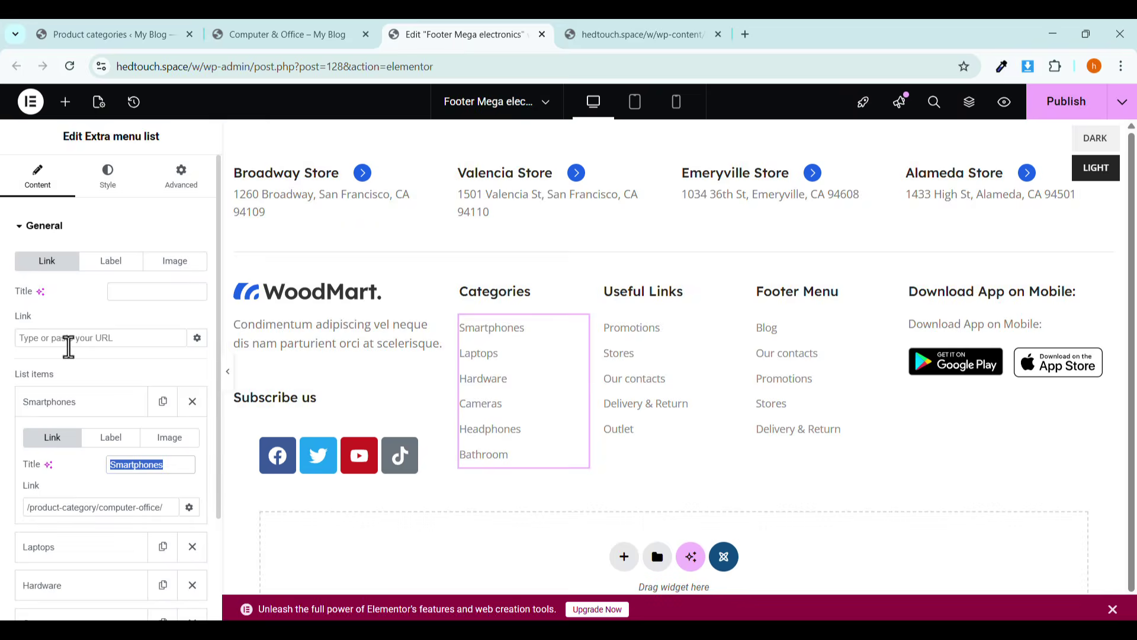
{"action": "left_click", "coordinate": [50, 404]}
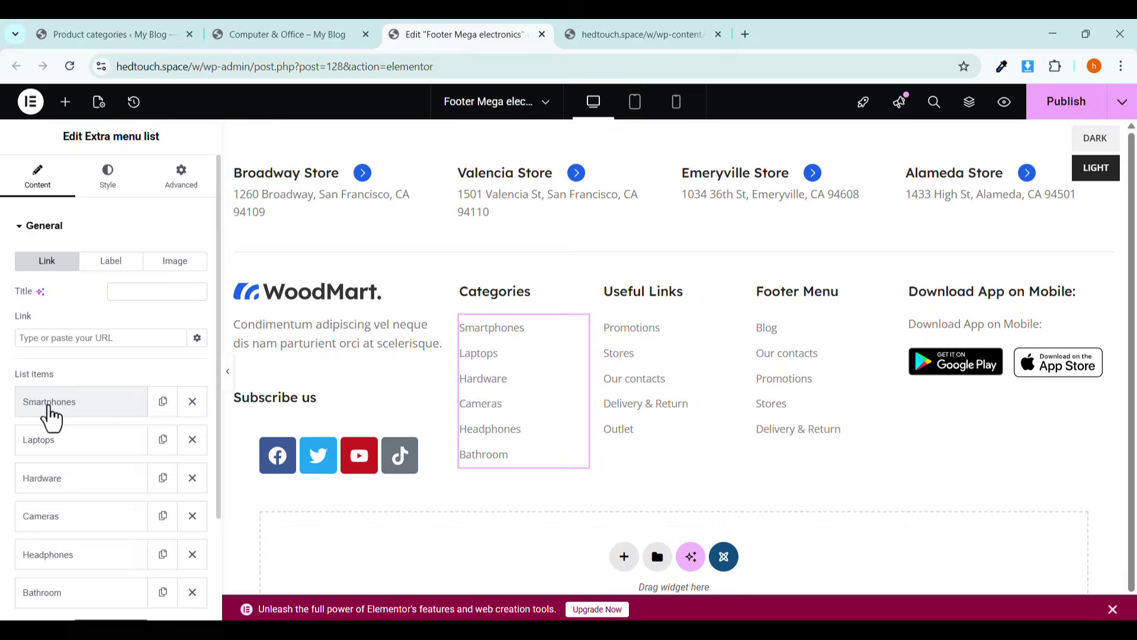
{"action": "left_click", "coordinate": [50, 404]}
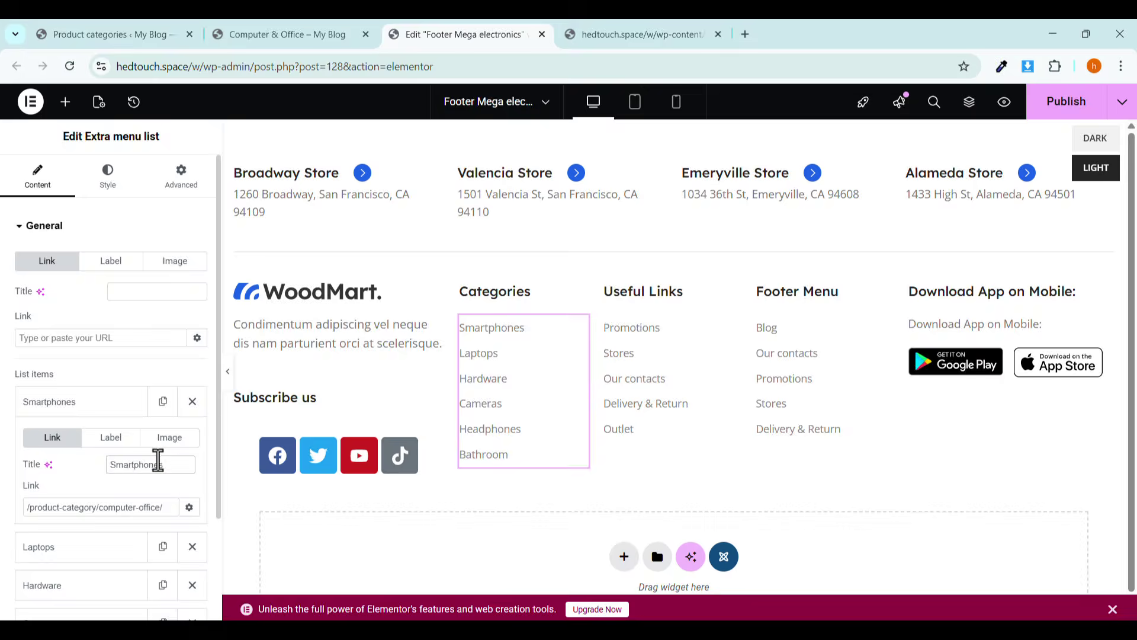
{"action": "right_click", "coordinate": [158, 464]}
{"action": "left_click", "coordinate": [212, 194]}
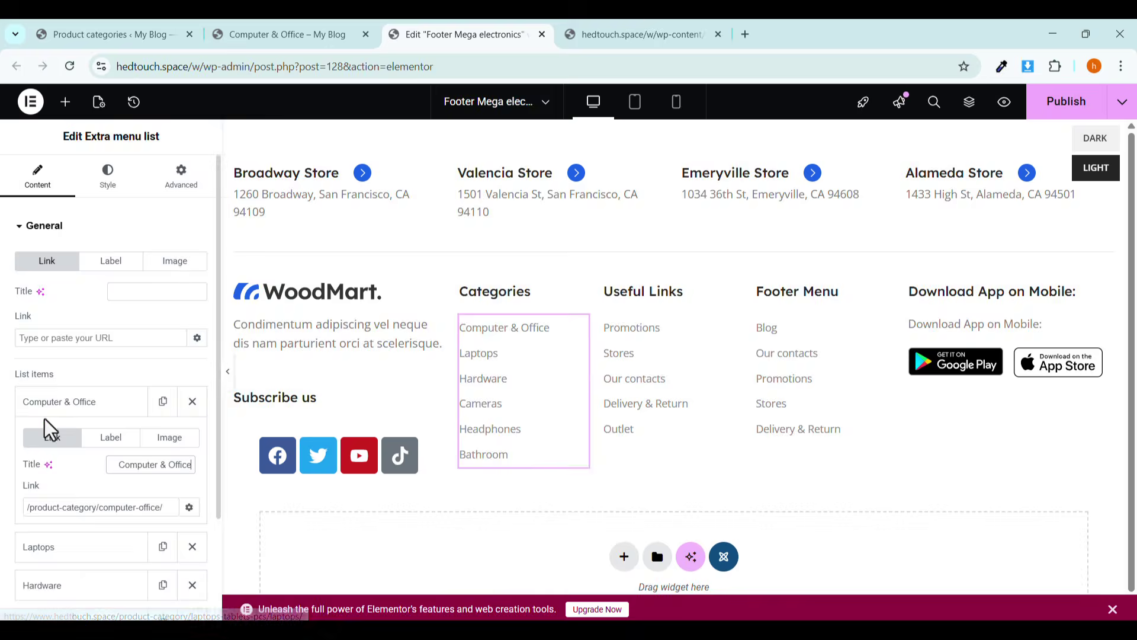
{"action": "left_click", "coordinate": [66, 402]}
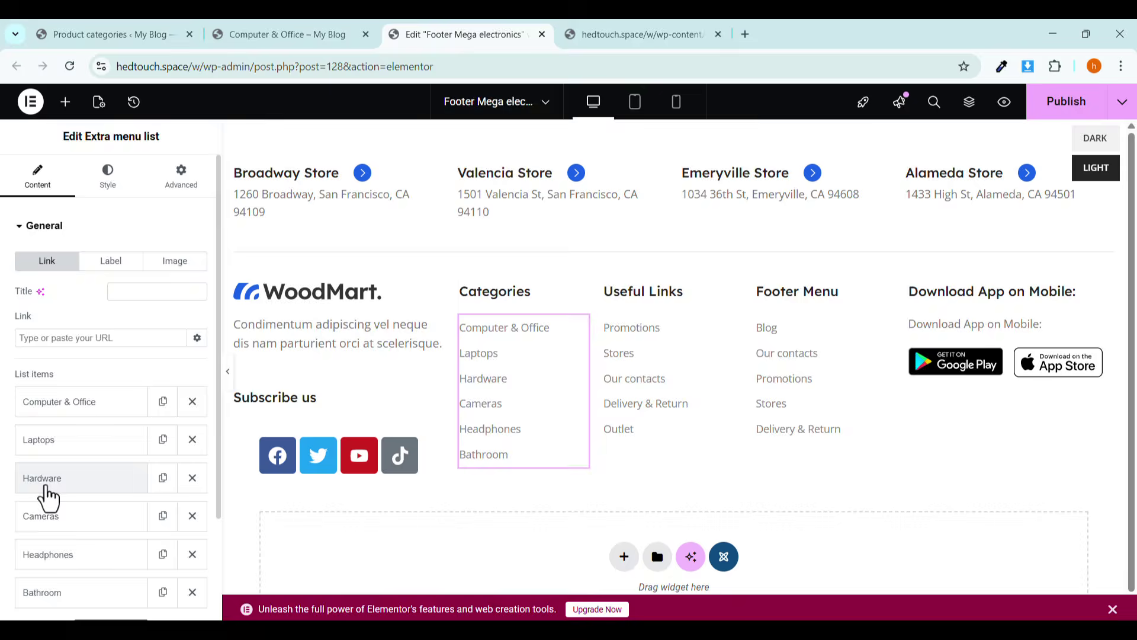
Examine the settings of the remaining category items, the Useful Links and Footer Menu lists, and the app store badges.
{"action": "left_click", "coordinate": [46, 487]}
{"action": "left_click", "coordinate": [46, 489]}
{"action": "scroll", "coordinate": [47, 509], "scroll_direction": "down", "scroll_amount": 1}
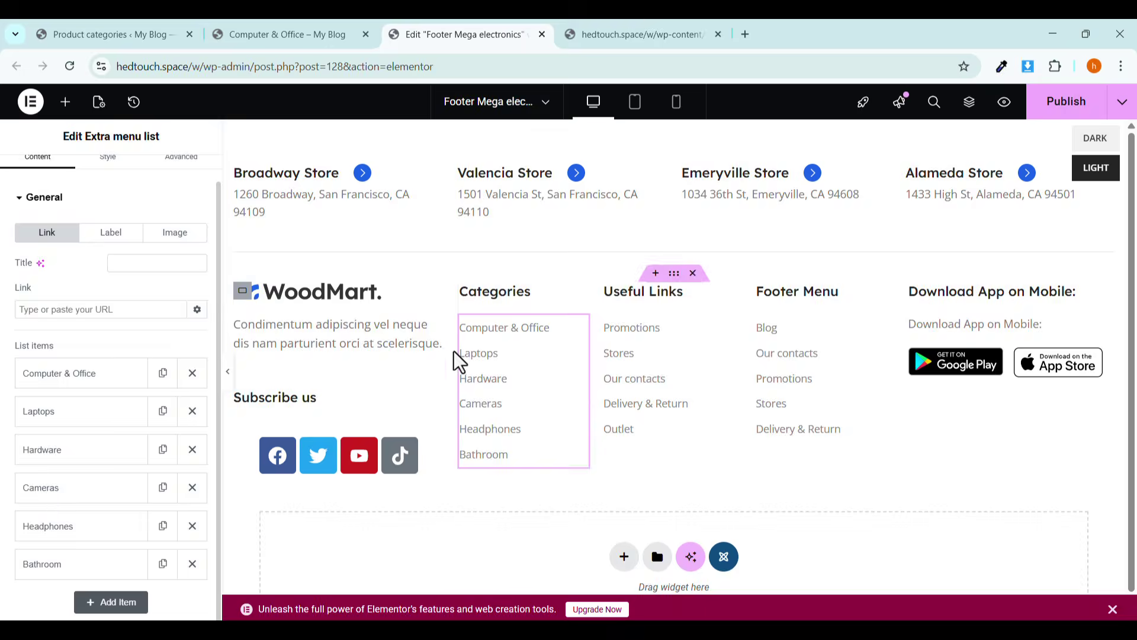
{"action": "left_click", "coordinate": [674, 365]}
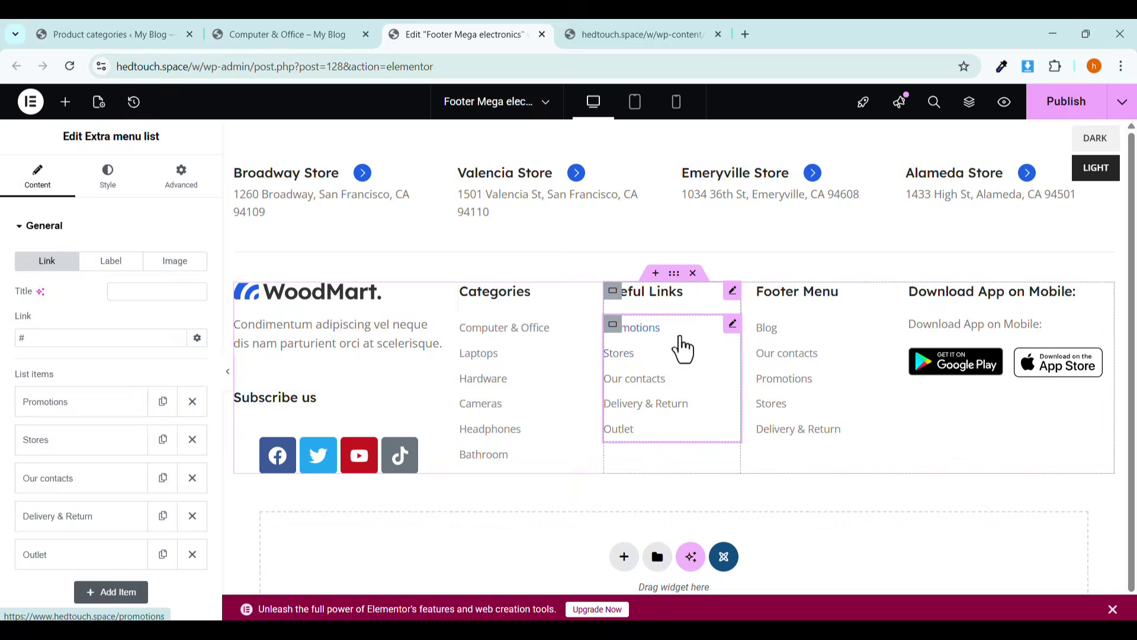
{"action": "left_click", "coordinate": [804, 371]}
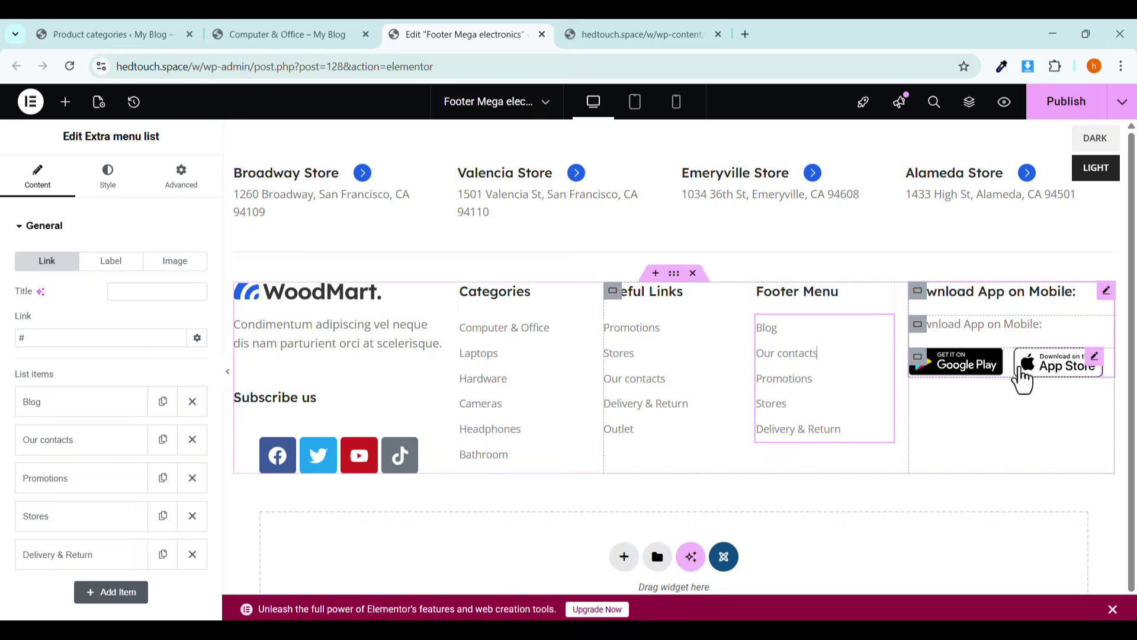
{"action": "left_click", "coordinate": [1023, 363]}
{"action": "left_click", "coordinate": [953, 371]}
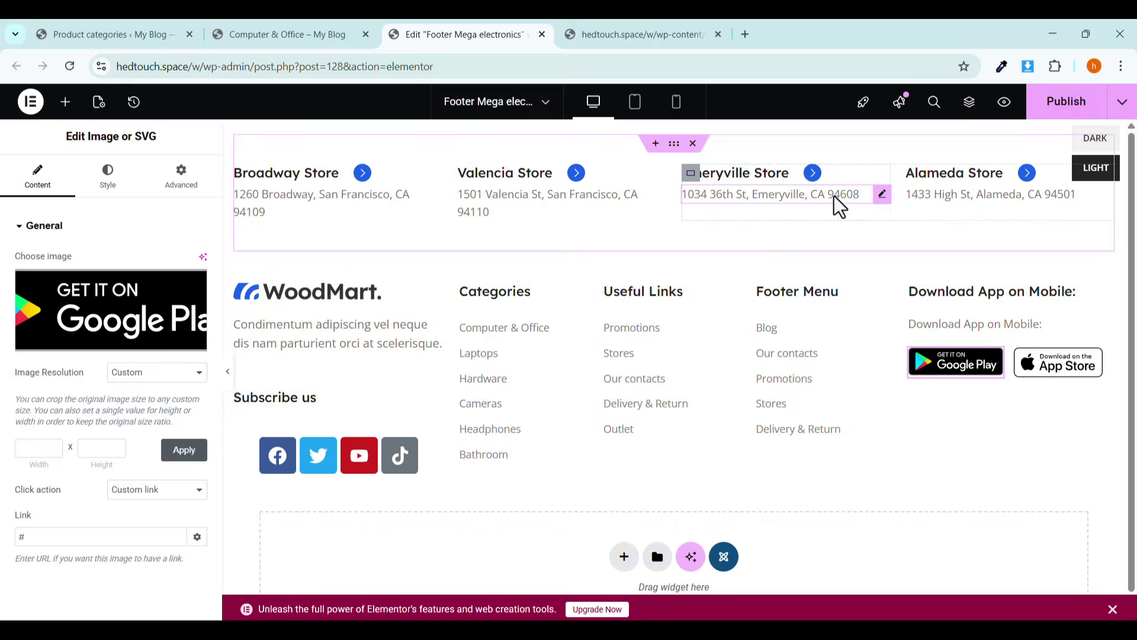
Add a Heading widget in a new section above the row of store addresses.
{"action": "left_click", "coordinate": [656, 143]}
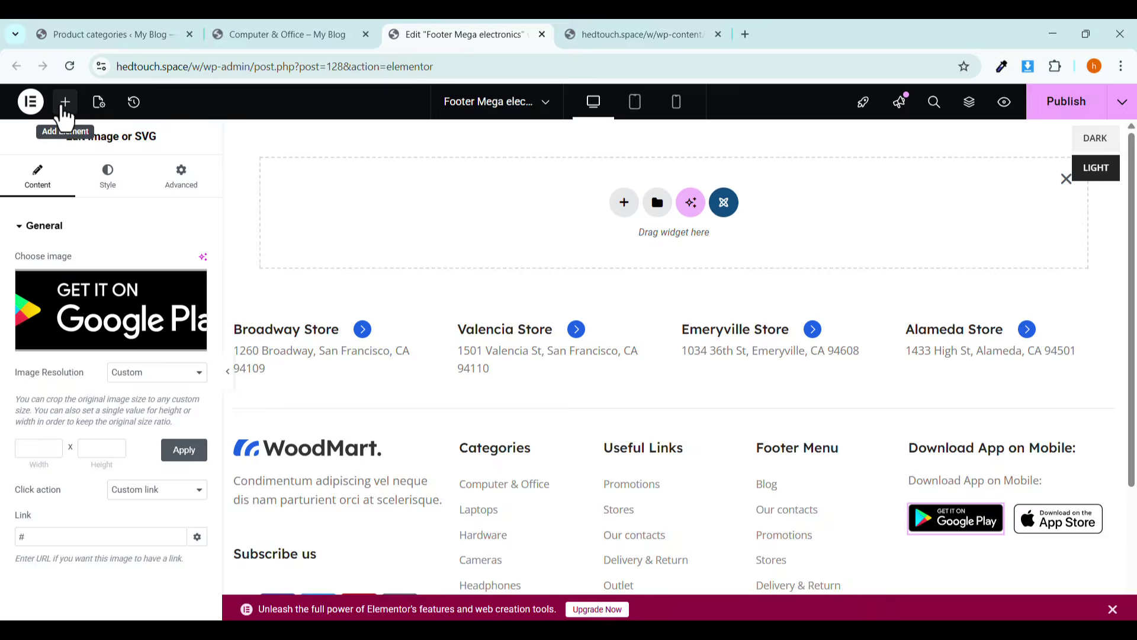
{"action": "left_click", "coordinate": [65, 102]}
{"action": "left_click", "coordinate": [55, 246]}
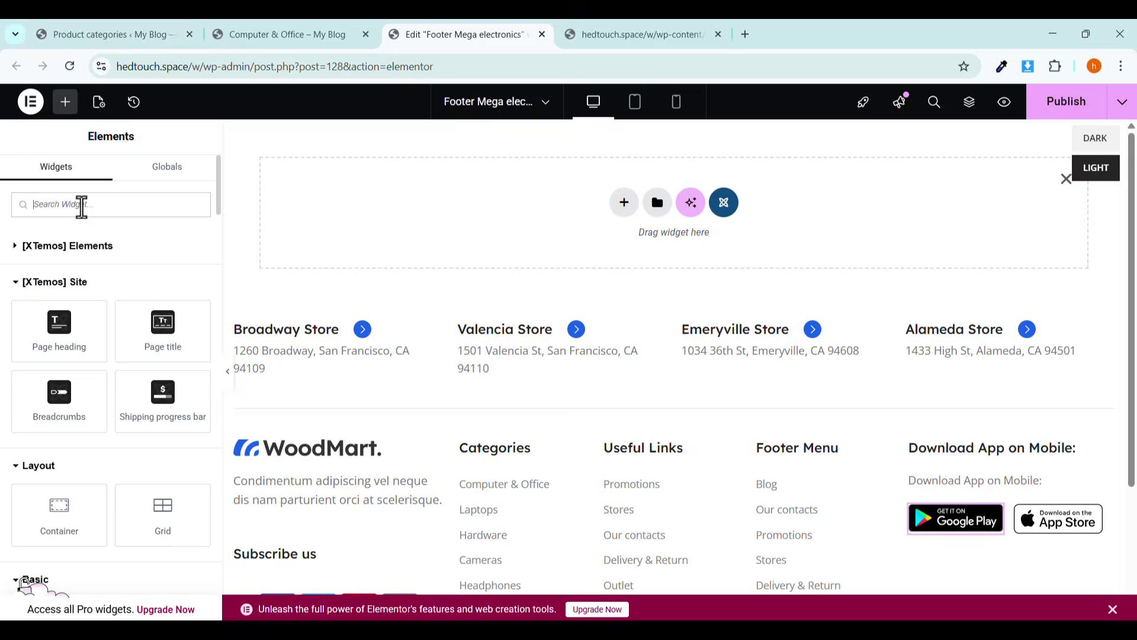
{"action": "left_click", "coordinate": [64, 283]}
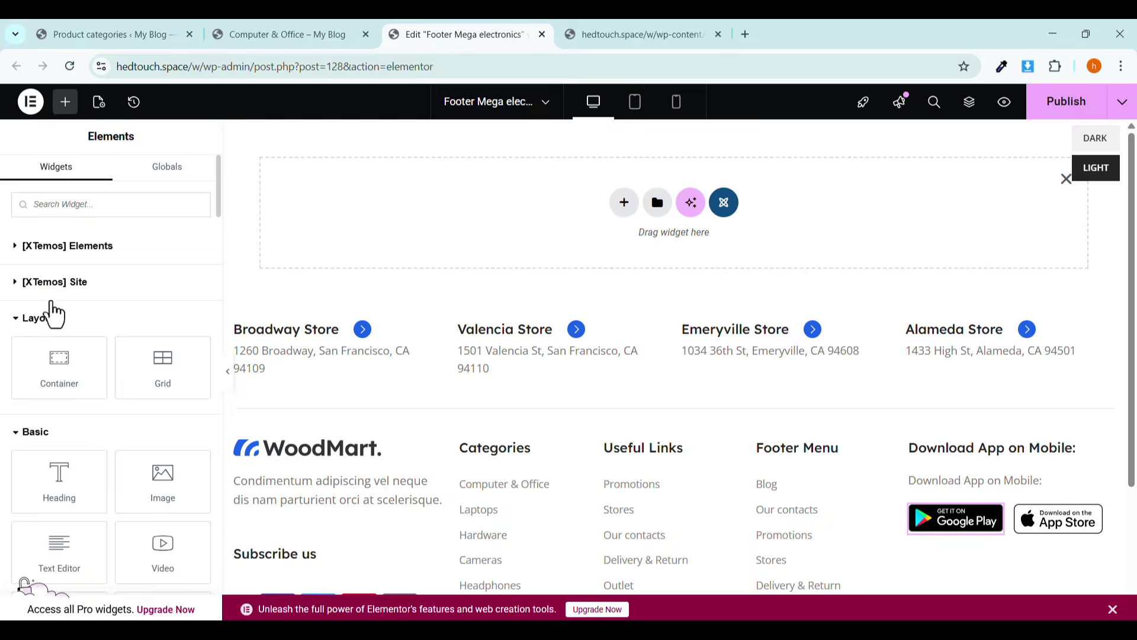
{"action": "left_click", "coordinate": [41, 320]}
{"action": "left_click_drag", "start_coordinate": [44, 401], "coordinate": [616, 243]}
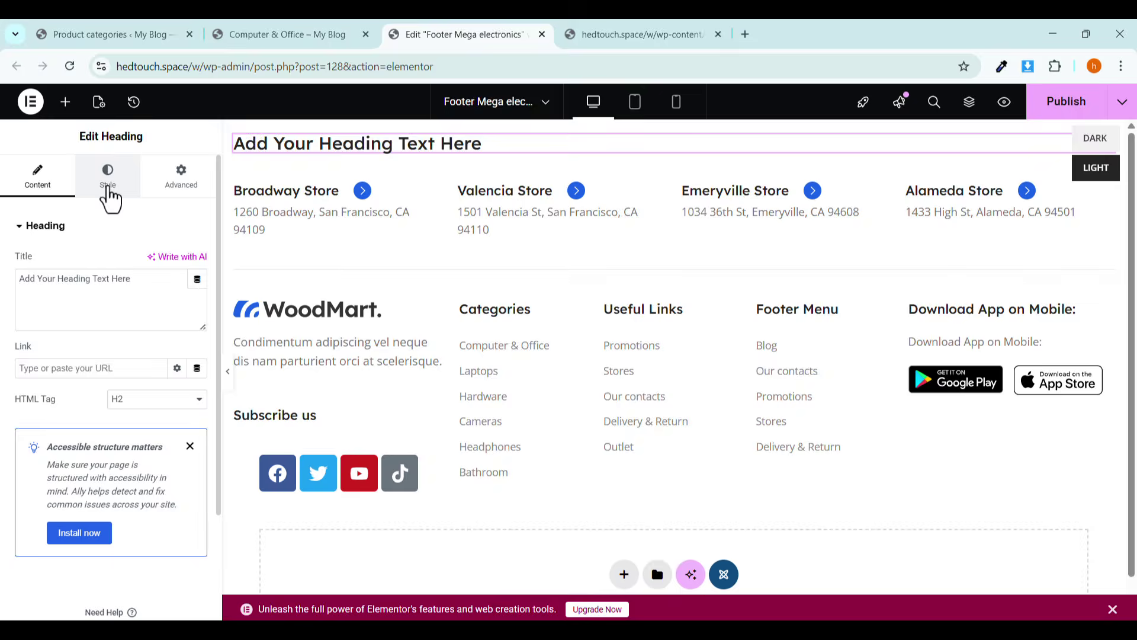
Center the new heading and set its text color to red.
{"action": "left_click", "coordinate": [108, 180]}
{"action": "left_click", "coordinate": [157, 262]}
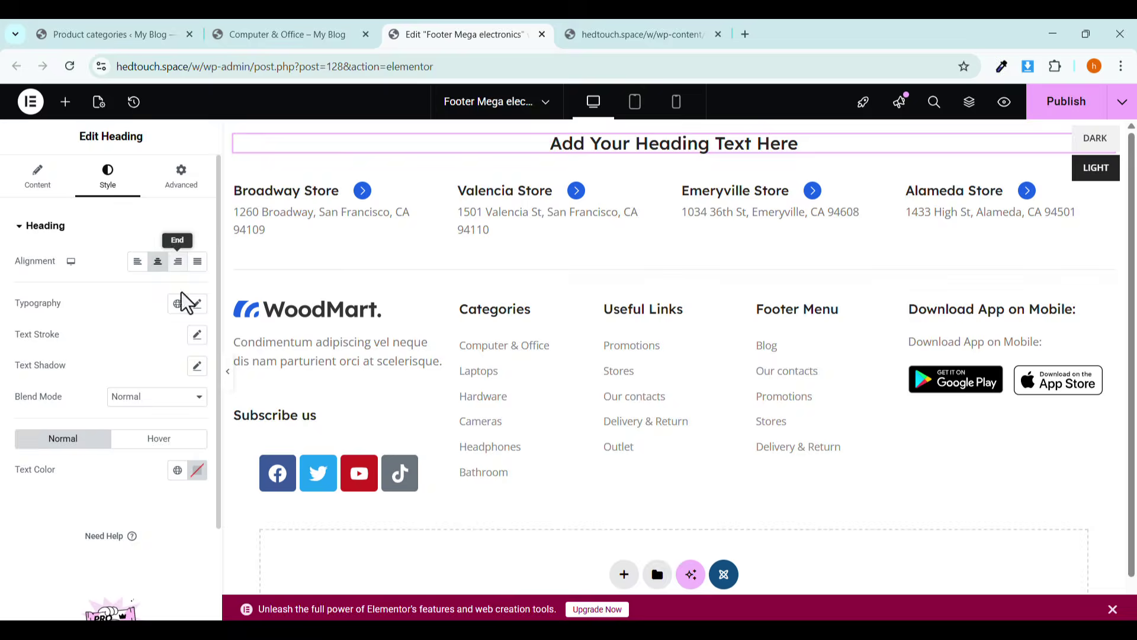
{"action": "left_click", "coordinate": [197, 471]}
{"action": "left_click_drag", "start_coordinate": [270, 299], "coordinate": [294, 285]}
{"action": "left_click", "coordinate": [96, 228]}
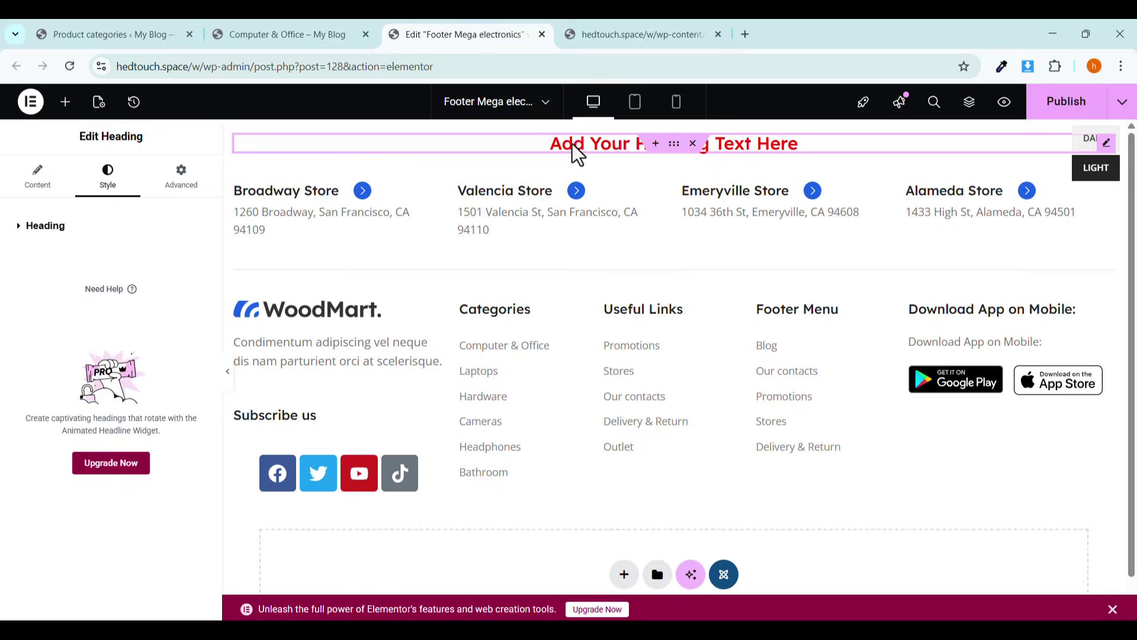
Add an Image widget in a new section above the red heading.
{"action": "left_click", "coordinate": [656, 144]}
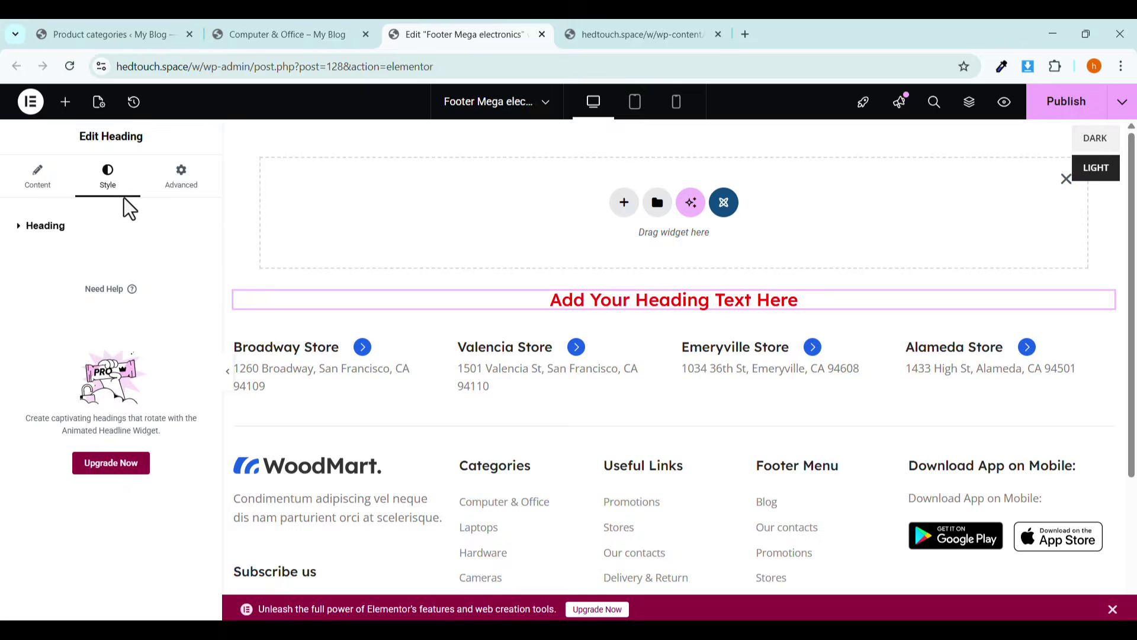
{"action": "left_click", "coordinate": [65, 101]}
{"action": "left_click_drag", "start_coordinate": [142, 389], "coordinate": [588, 202]}
{"action": "scroll", "coordinate": [434, 343], "scroll_direction": "down", "scroll_amount": 6}
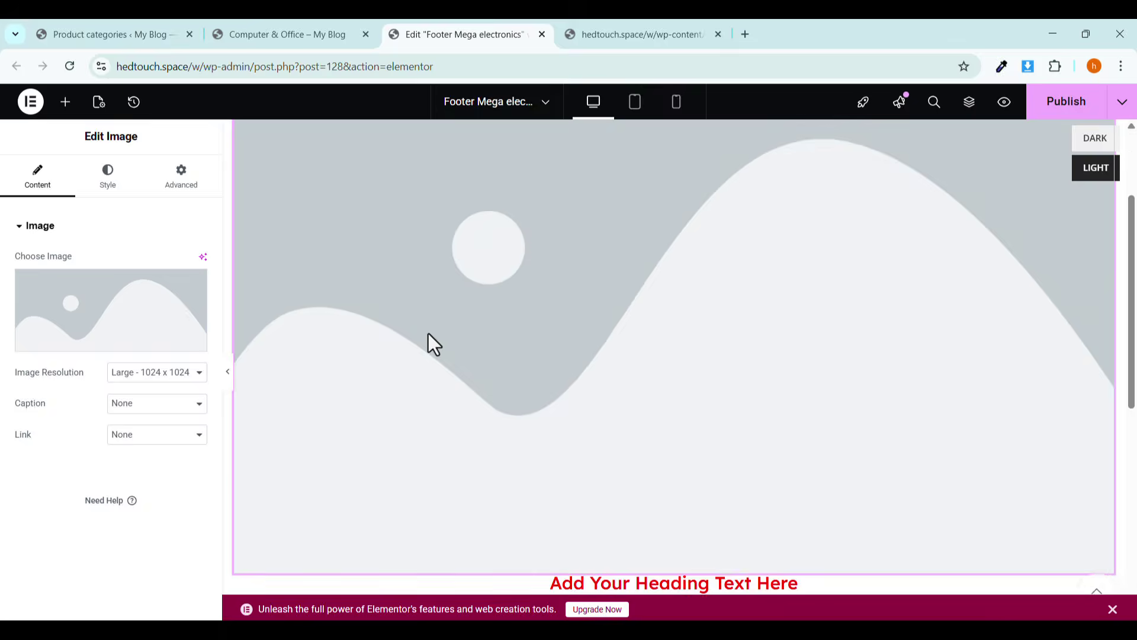
Browse the media library for the new Image widget and close it without choosing a picture.
{"action": "left_click", "coordinate": [51, 294]}
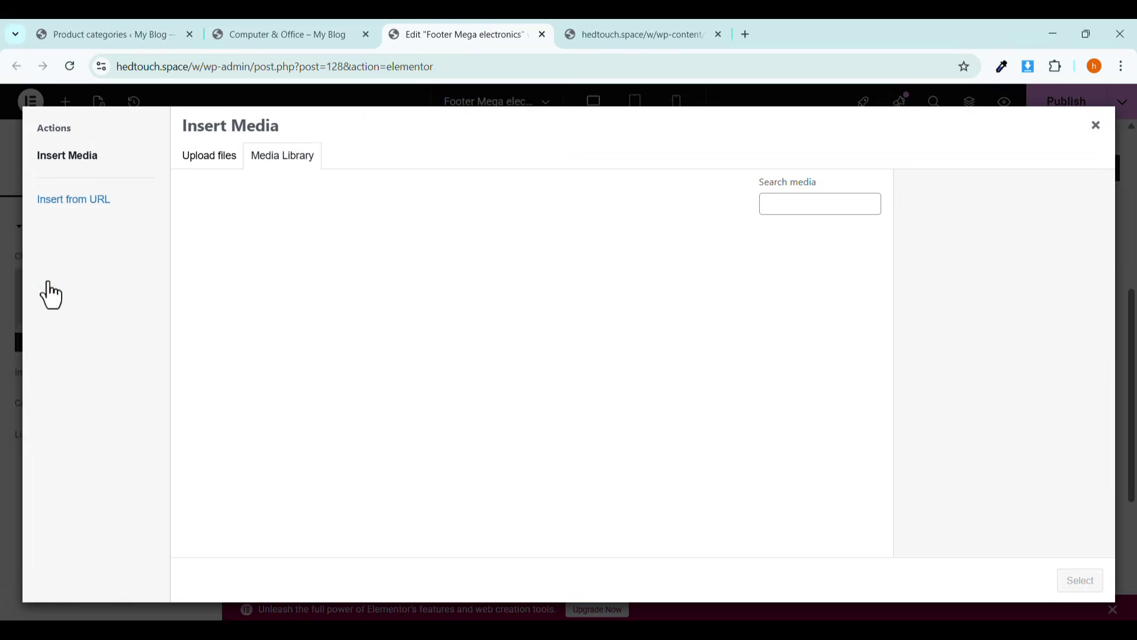
{"action": "scroll", "coordinate": [704, 406], "scroll_direction": "down", "scroll_amount": 4}
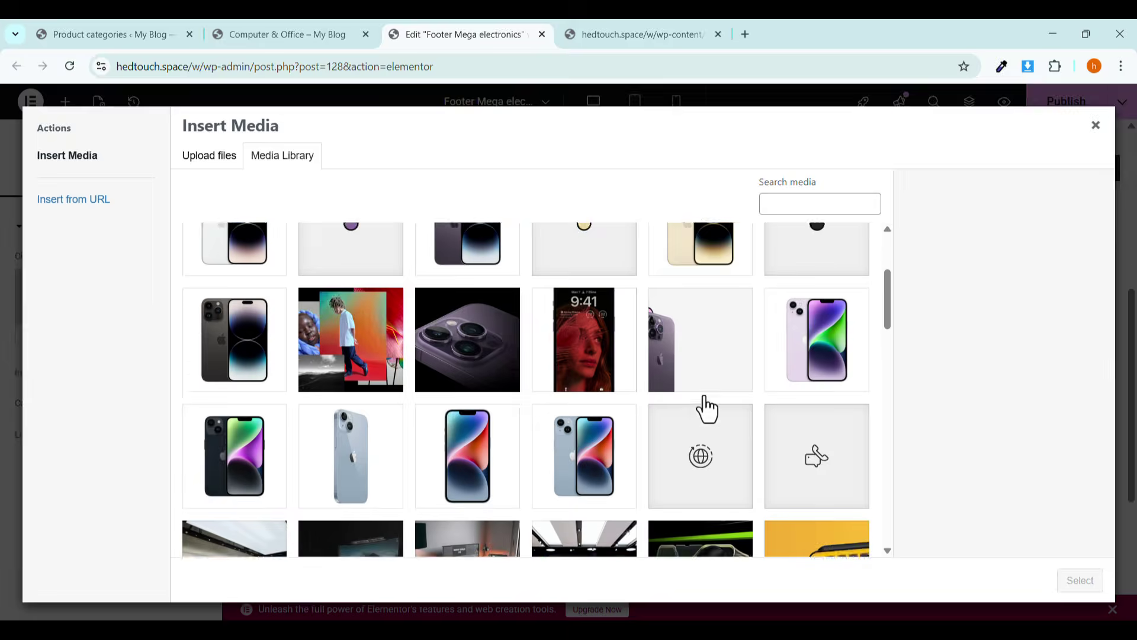
{"action": "scroll", "coordinate": [703, 408], "scroll_direction": "down", "scroll_amount": 10}
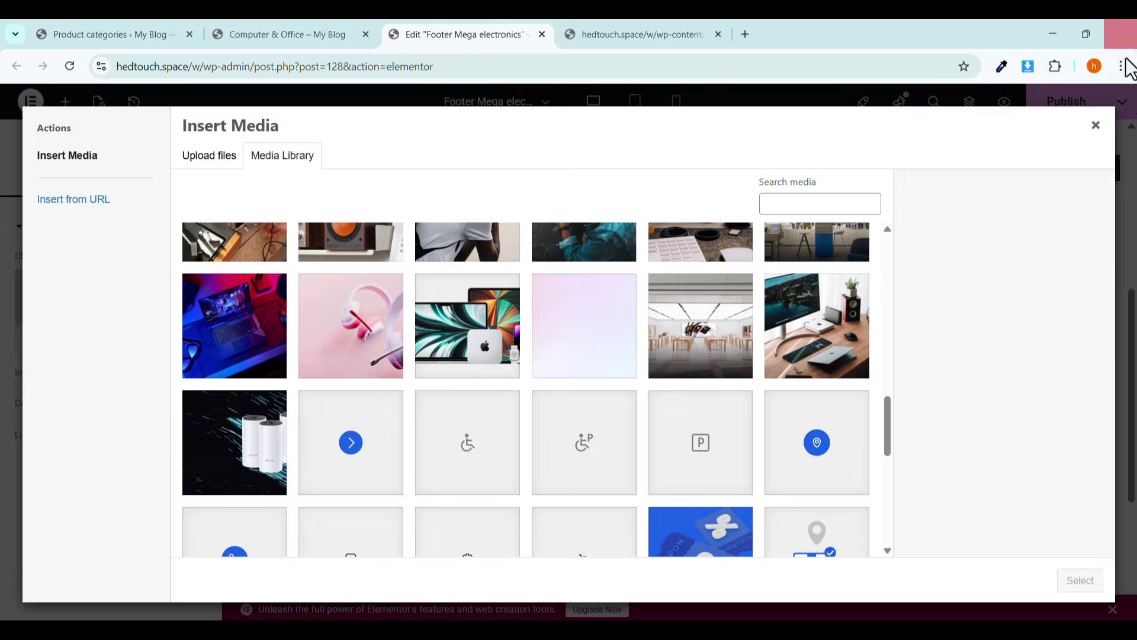
{"action": "left_click", "coordinate": [1095, 126]}
{"action": "scroll", "coordinate": [675, 187], "scroll_direction": "up", "scroll_amount": 5}
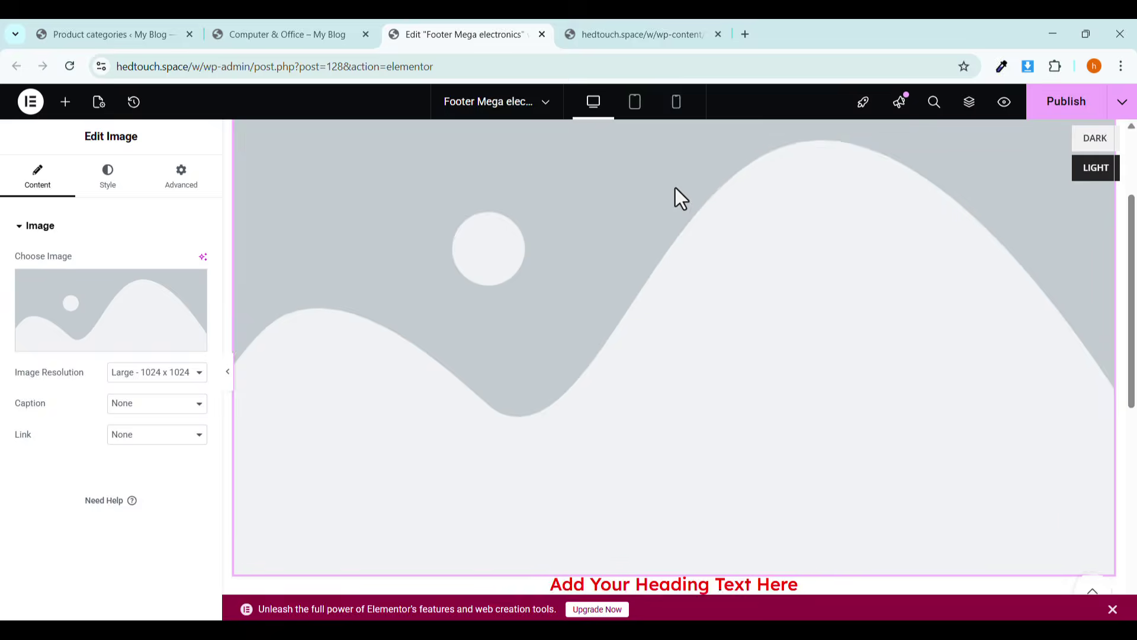
Delete the image, red heading and store addresses sections from the footer template, and publish it.
{"action": "left_click", "coordinate": [691, 142]}
{"action": "left_click", "coordinate": [694, 144]}
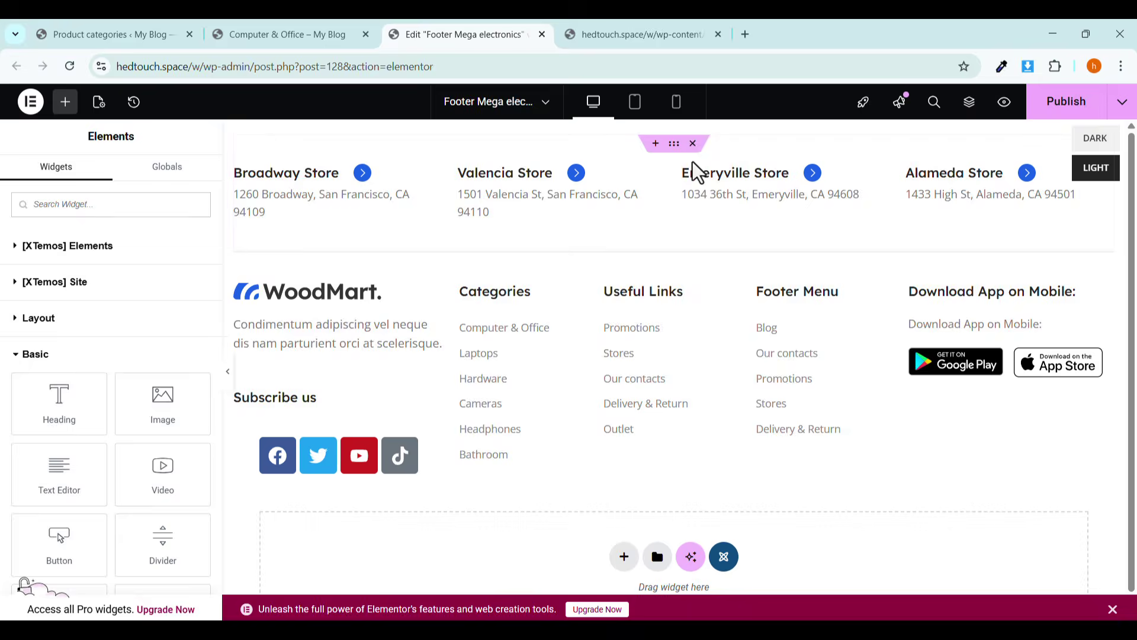
{"action": "left_click", "coordinate": [691, 144]}
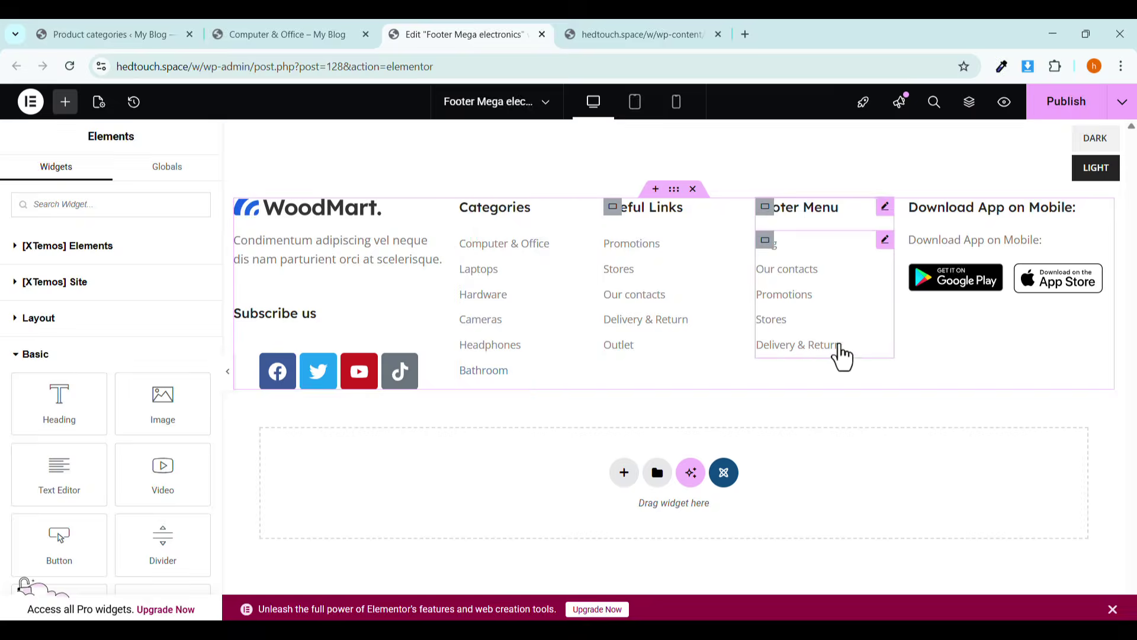
{"action": "left_click", "coordinate": [1075, 109]}
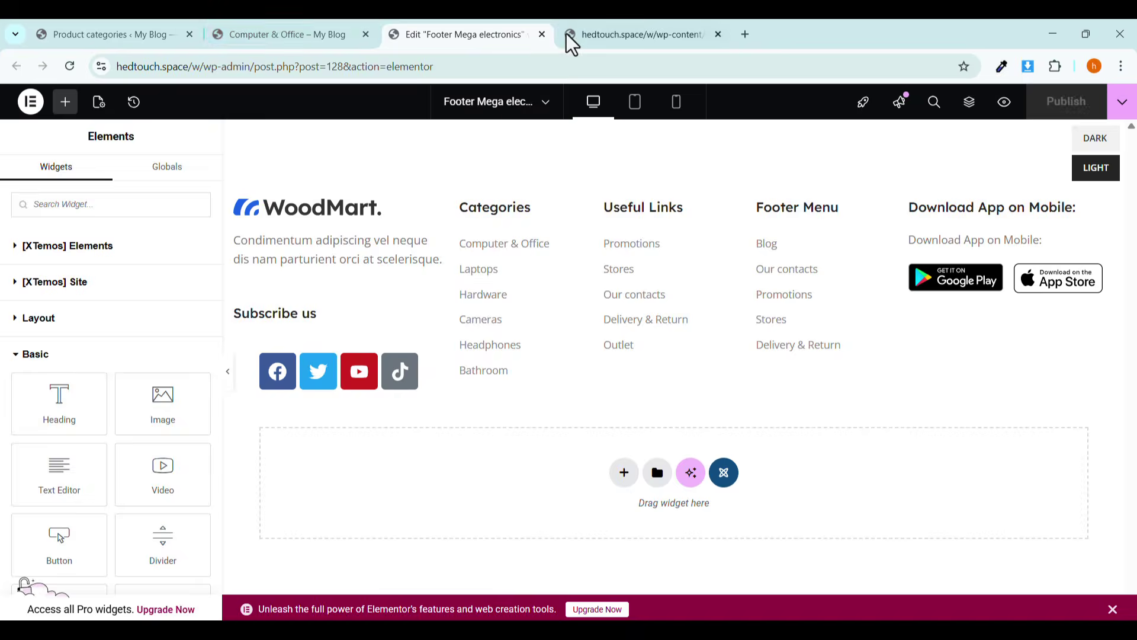
Reload the live Computer & Office page and check its updated footer.
{"action": "left_click", "coordinate": [292, 38]}
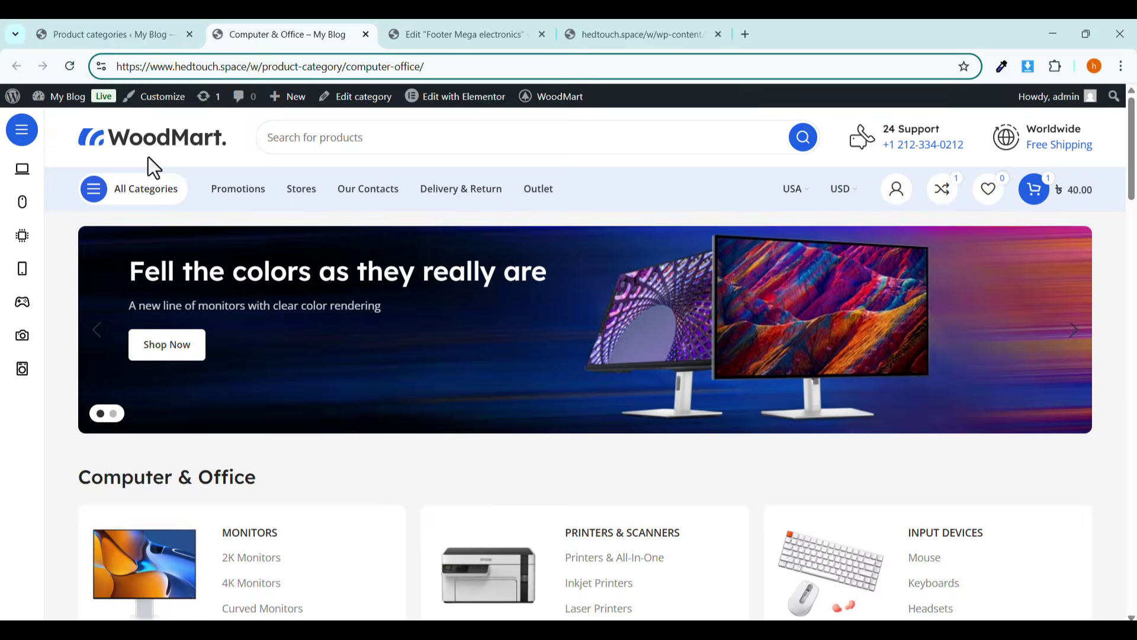
{"action": "left_click", "coordinate": [74, 63]}
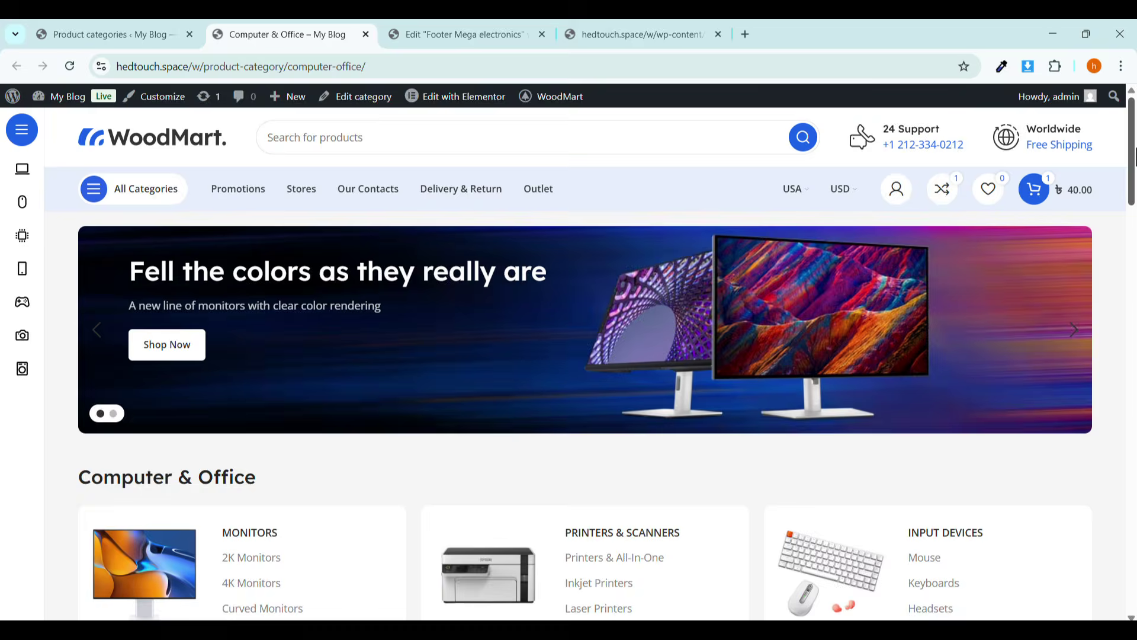
{"action": "left_click_drag", "start_coordinate": [1131, 155], "coordinate": [1131, 593]}
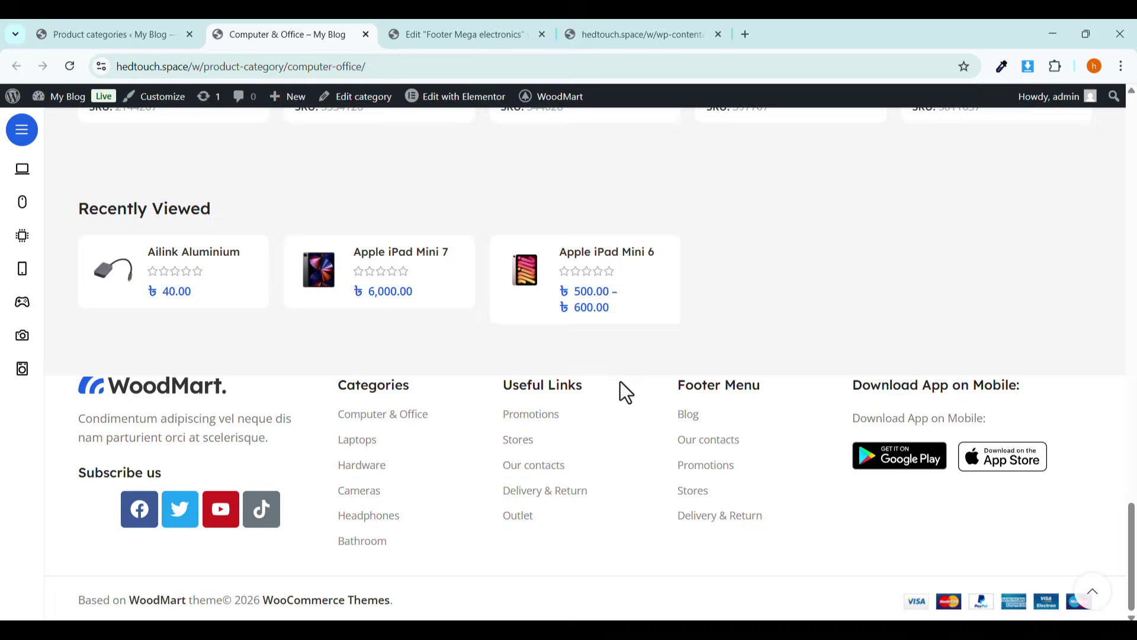
Set the top margin of the remaining footer container to 30 px and publish the template.
{"action": "left_click", "coordinate": [586, 29]}
{"action": "left_click", "coordinate": [533, 32]}
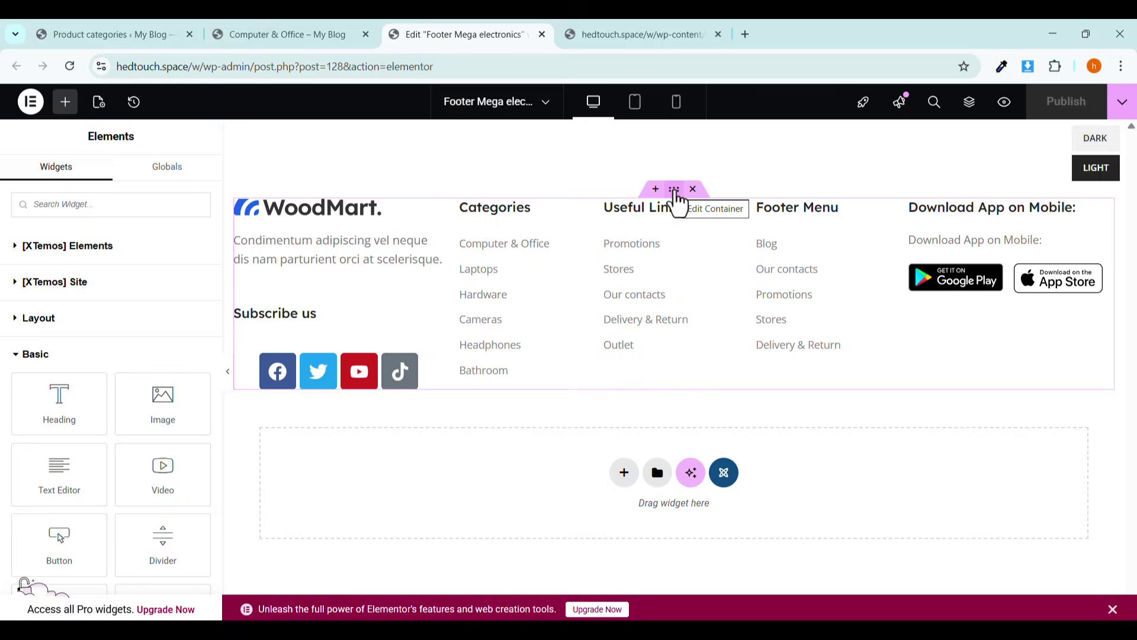
{"action": "left_click", "coordinate": [675, 191]}
{"action": "left_click", "coordinate": [159, 190]}
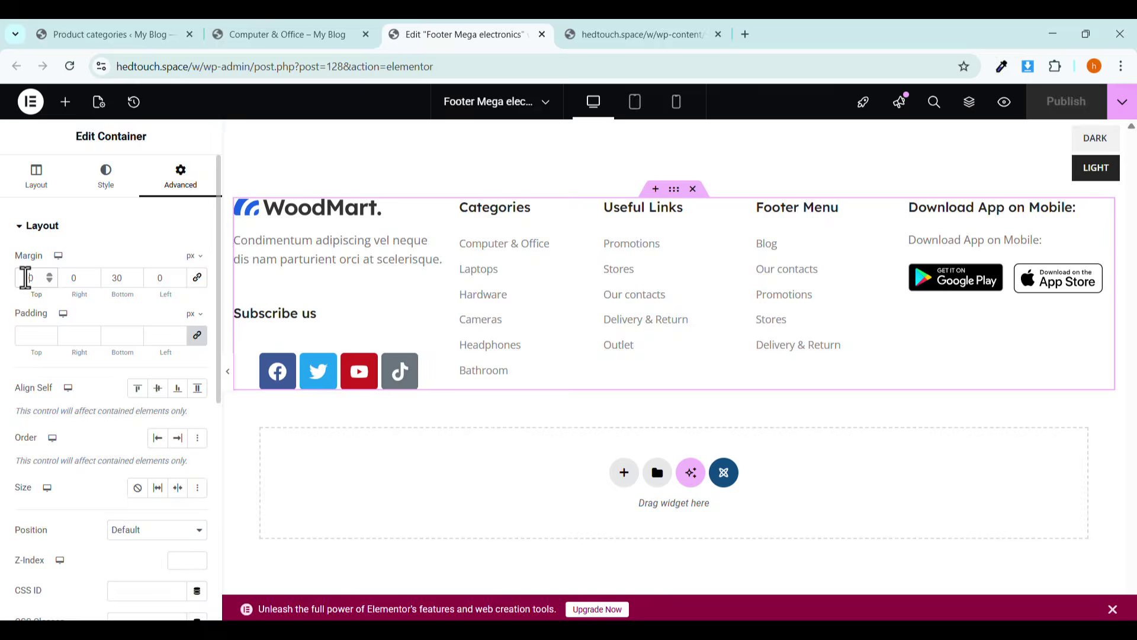
{"action": "type", "text": "3"}
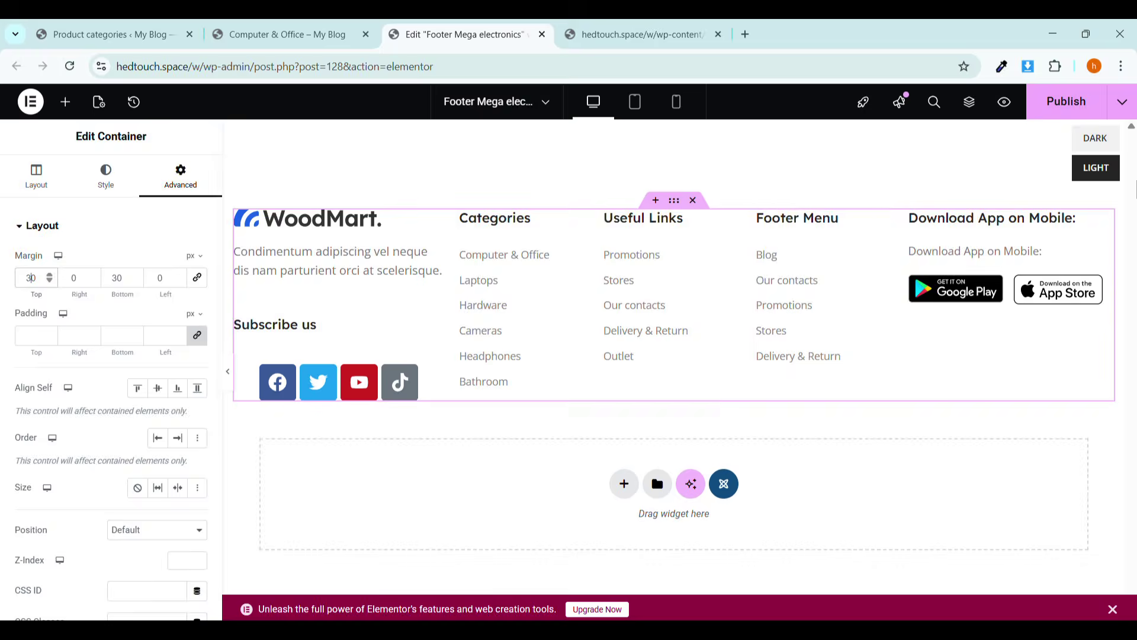
{"action": "left_click", "coordinate": [1063, 104]}
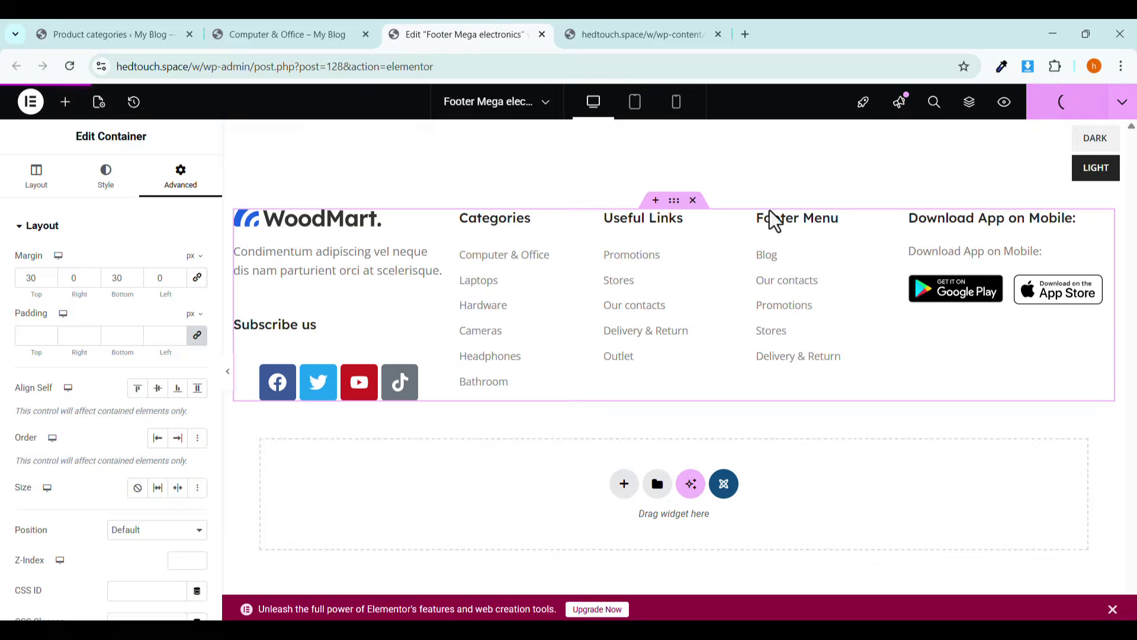
Reload the Computer & Office page and check the spacing above its footer.
{"action": "left_click", "coordinate": [307, 34]}
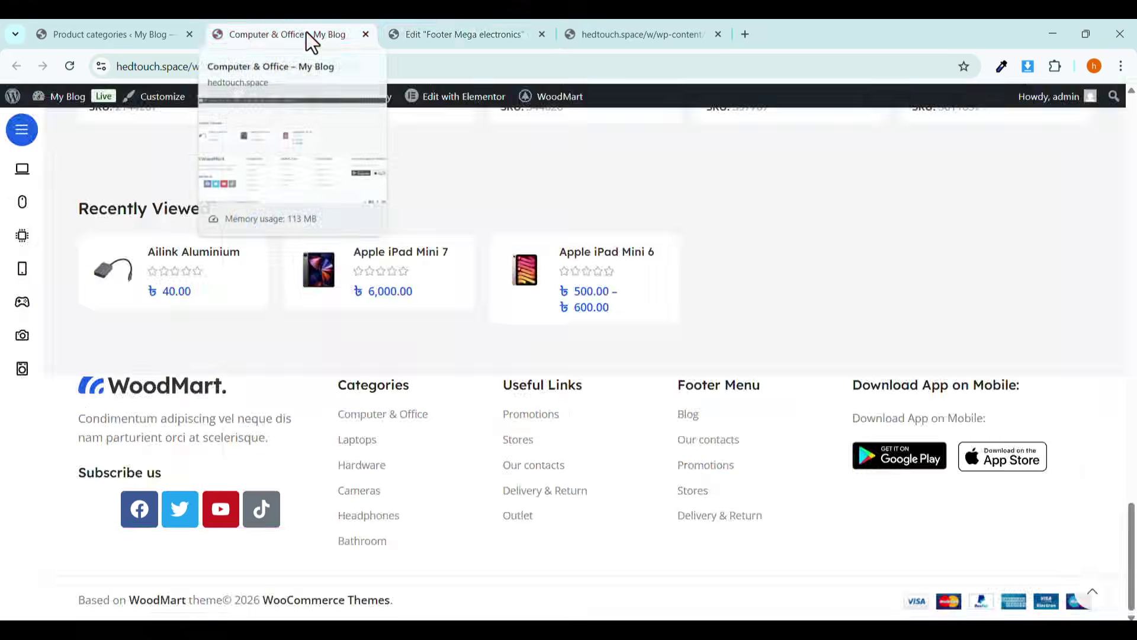
{"action": "left_click", "coordinate": [74, 68]}
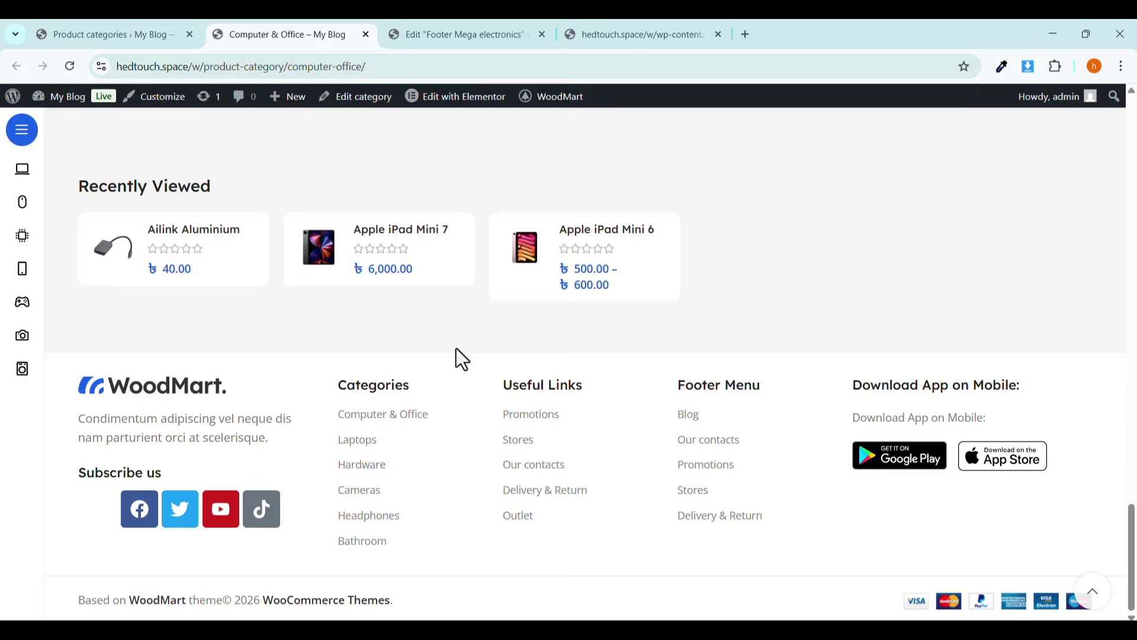
{"action": "left_click", "coordinate": [474, 34]}
{"action": "left_click", "coordinate": [309, 33]}
Proceed from the shopping cart to the checkout page and examine the copyright line below its footer.
{"action": "scroll", "coordinate": [148, 175], "scroll_direction": "up", "scroll_amount": 10}
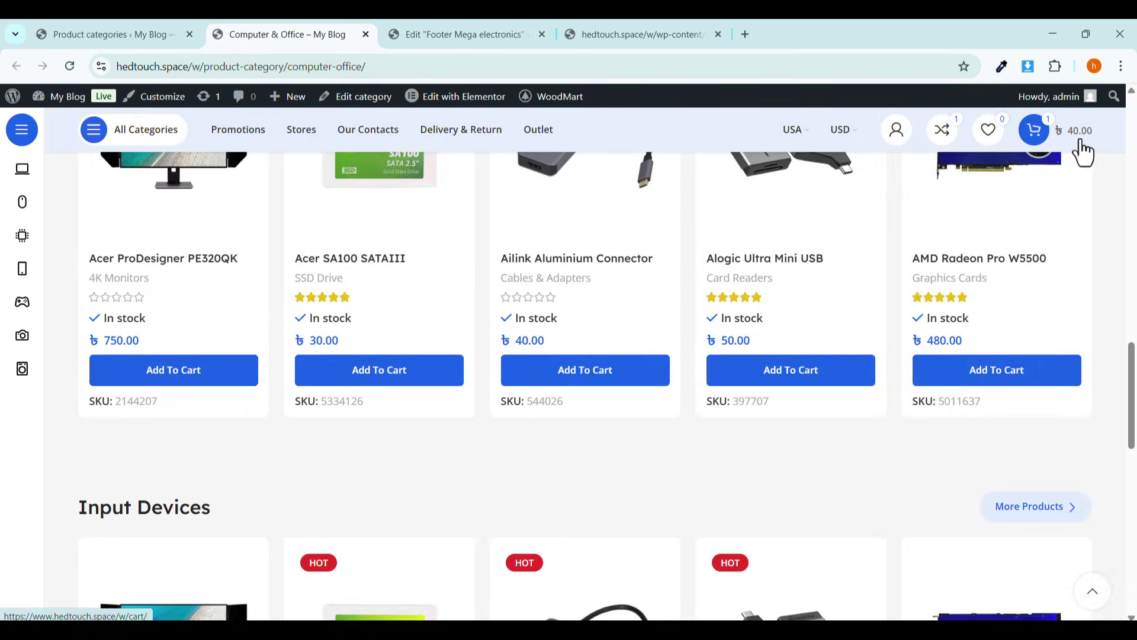
{"action": "left_click", "coordinate": [1075, 141]}
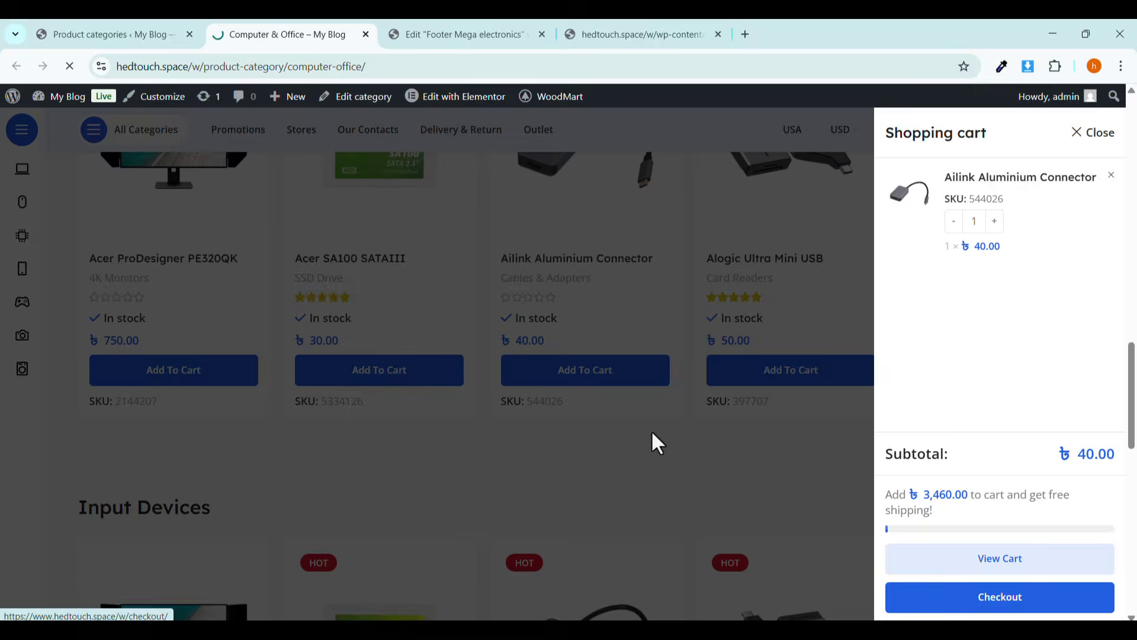
{"action": "scroll", "coordinate": [559, 380], "scroll_direction": "down", "scroll_amount": 20}
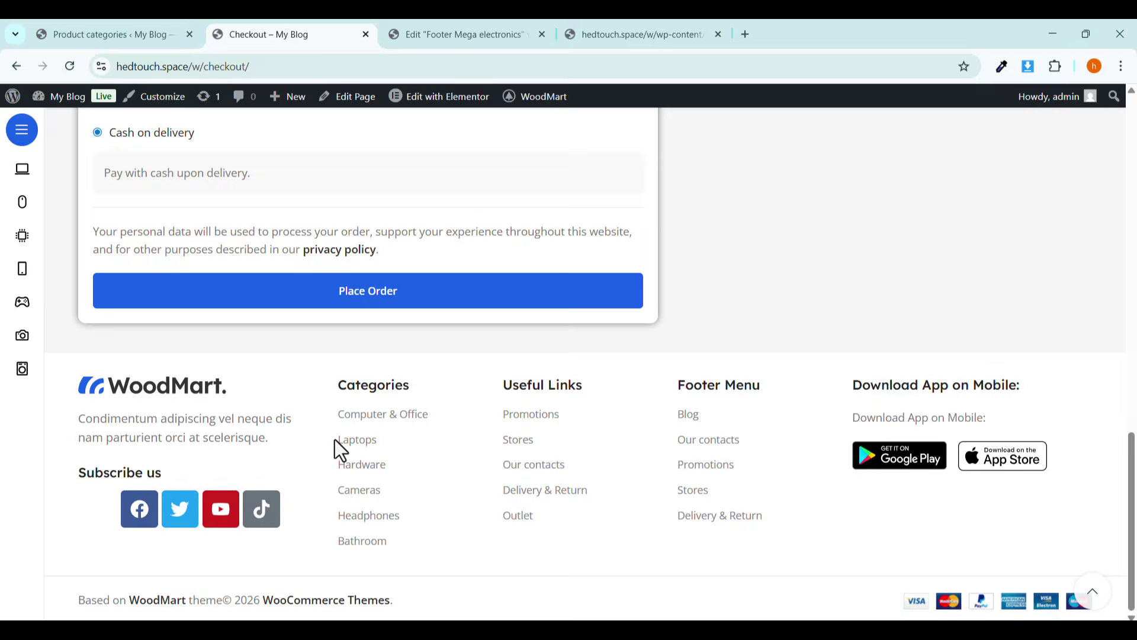
{"action": "left_click_drag", "start_coordinate": [71, 606], "coordinate": [419, 564]}
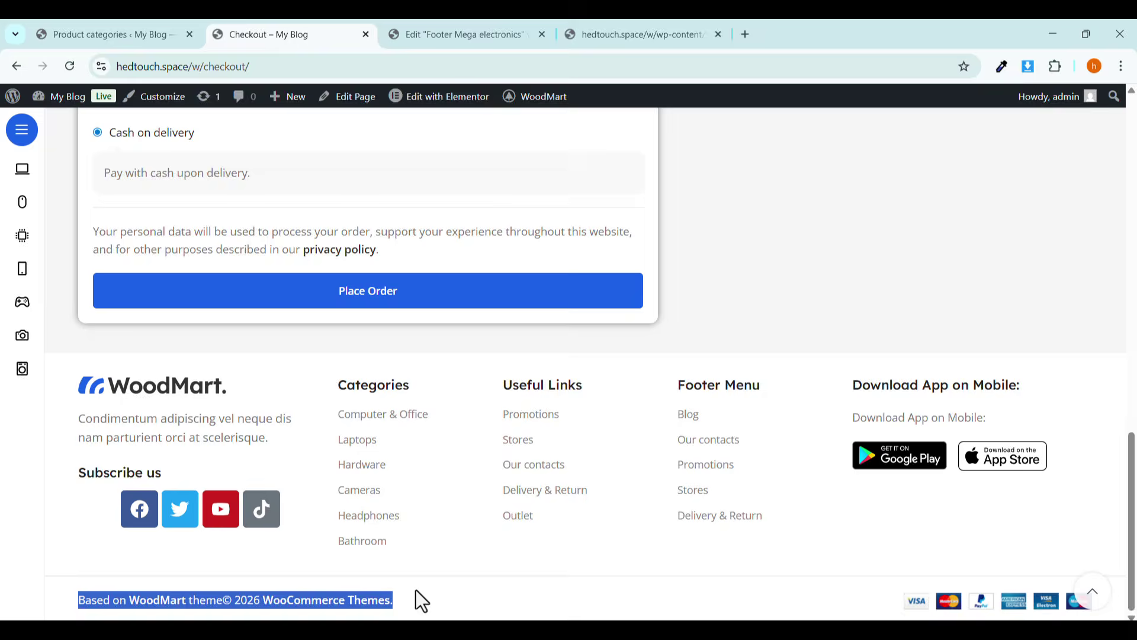
Open WoodMart's footer theme settings in a new browser tab and go to the Copyrights content fields.
{"action": "mouse_move", "coordinate": [525, 112]}
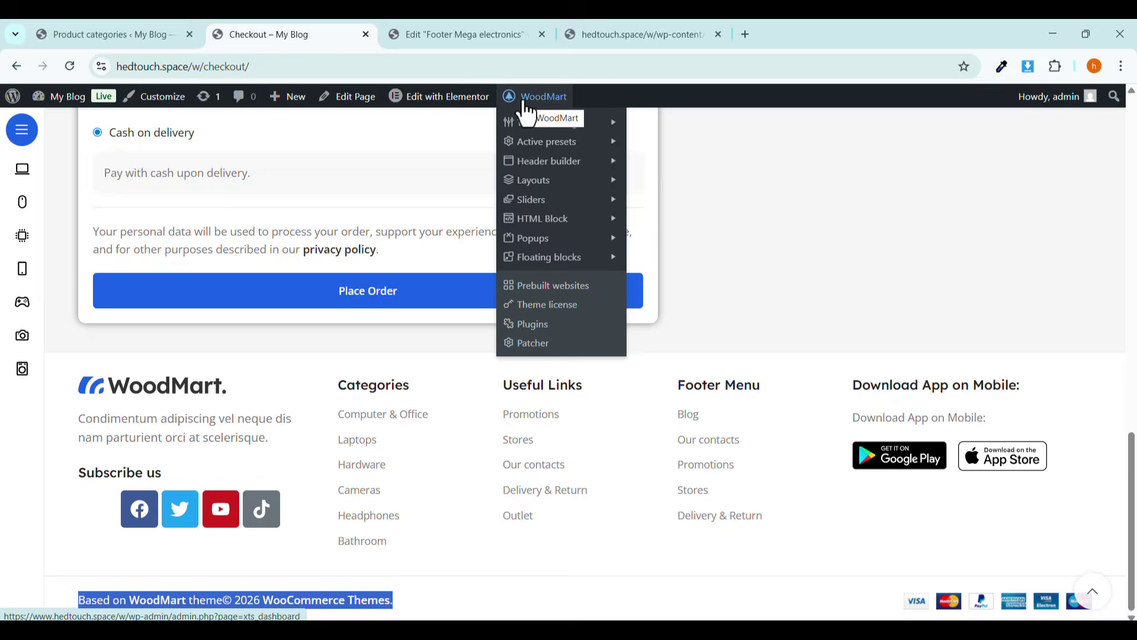
{"action": "mouse_move", "coordinate": [529, 133]}
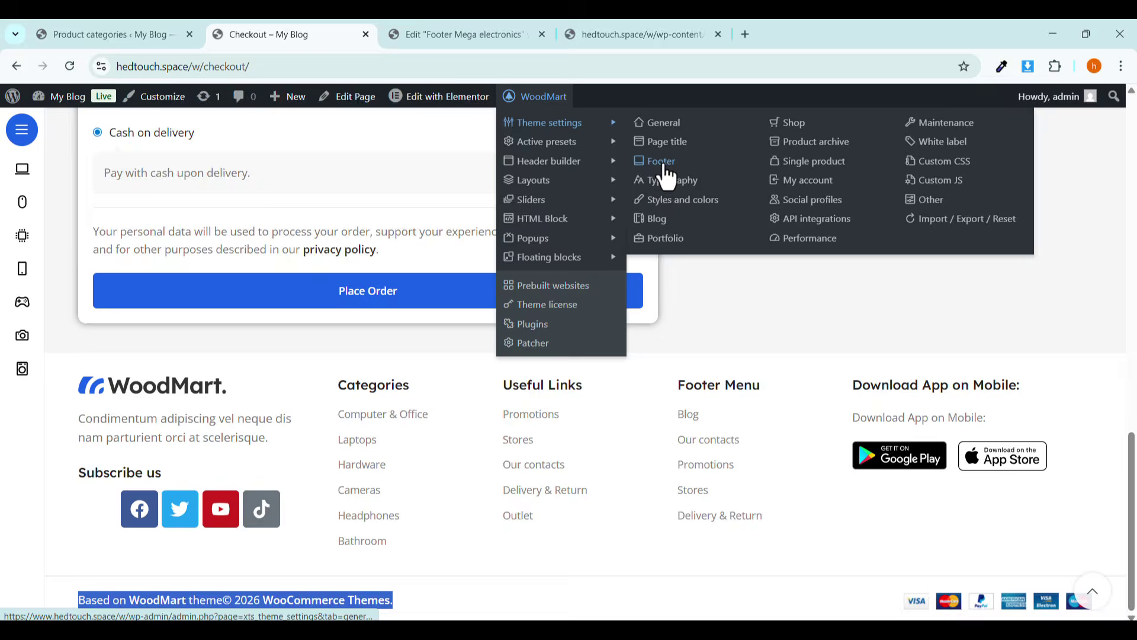
{"action": "right_click", "coordinate": [664, 167]}
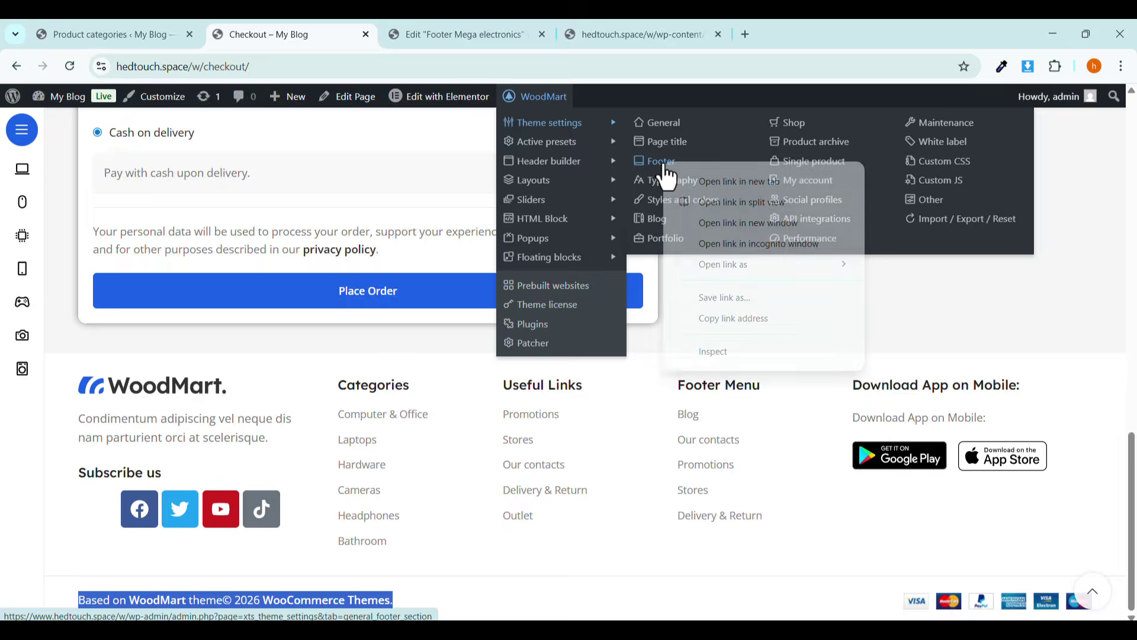
{"action": "left_click", "coordinate": [704, 176]}
{"action": "left_click", "coordinate": [409, 35]}
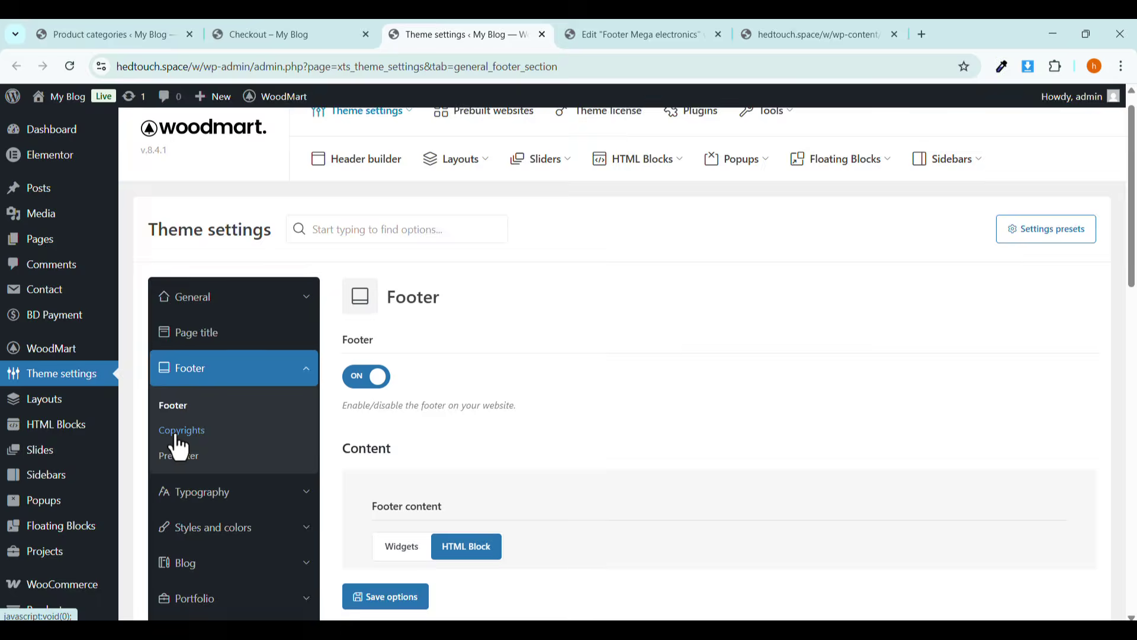
{"action": "left_click", "coordinate": [179, 431]}
{"action": "scroll", "coordinate": [516, 486], "scroll_direction": "down", "scroll_amount": 5}
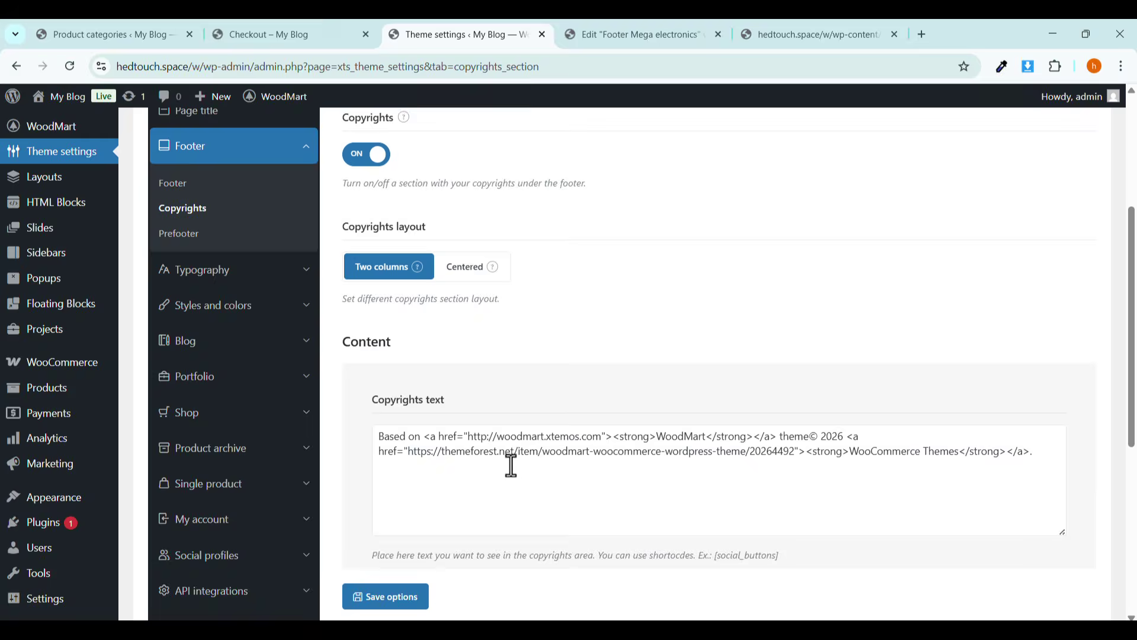
{"action": "scroll", "coordinate": [478, 429], "scroll_direction": "down", "scroll_amount": 3}
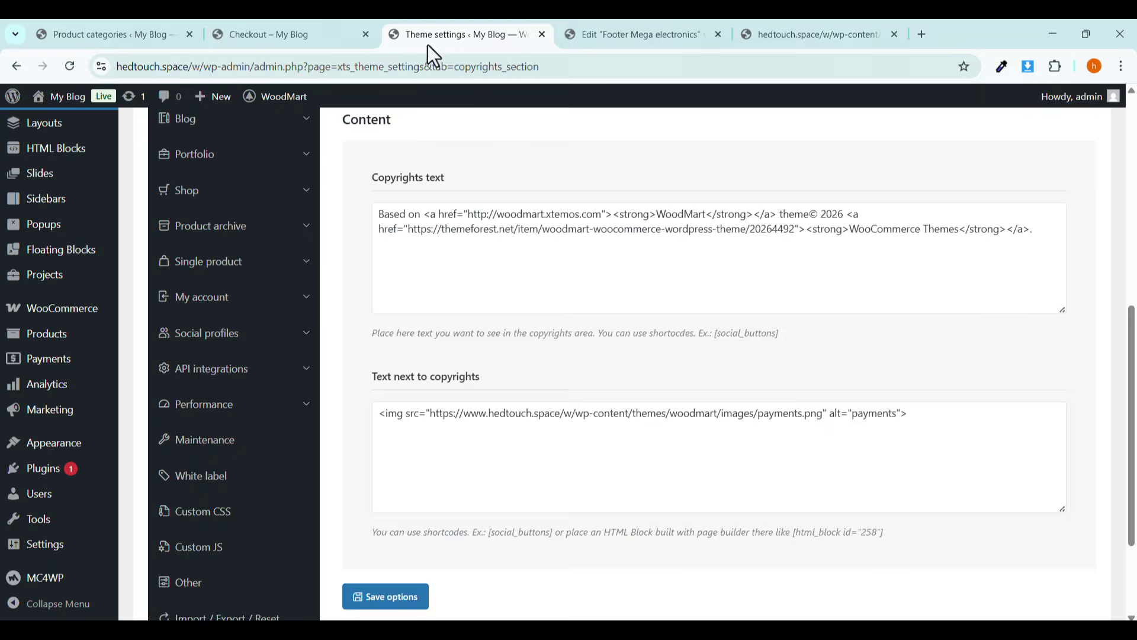
Check the payment icons beside the copyright line on the checkout page and return to the theme settings.
{"action": "left_click", "coordinate": [327, 35]}
{"action": "left_click", "coordinate": [921, 603]}
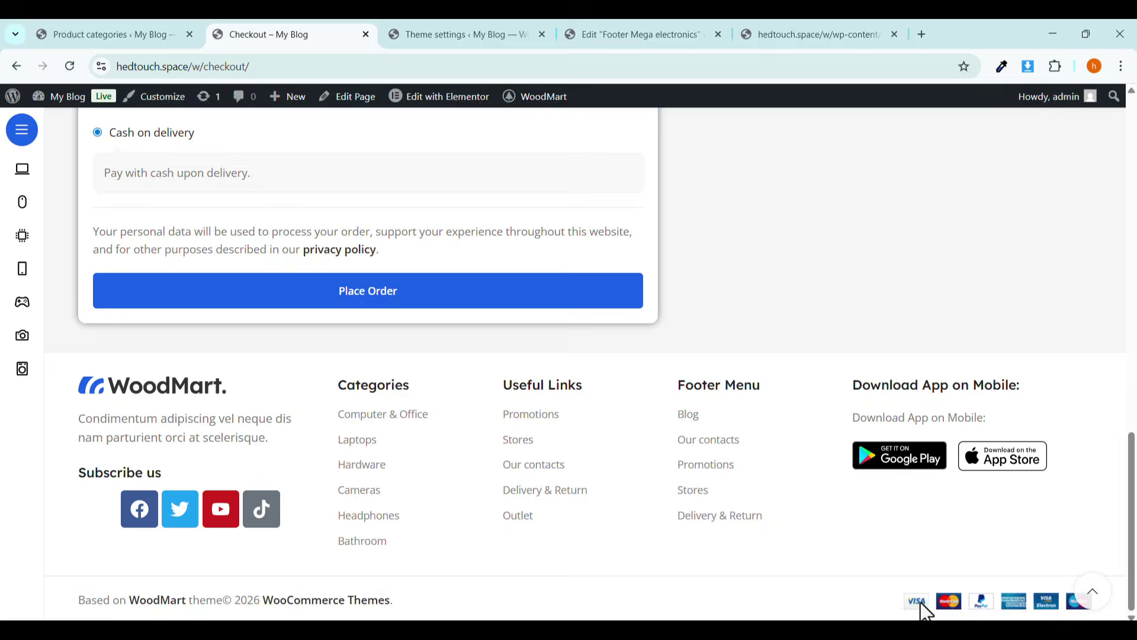
{"action": "left_click_drag", "start_coordinate": [922, 611], "coordinate": [1064, 610]}
{"action": "left_click", "coordinate": [869, 598]}
{"action": "left_click", "coordinate": [432, 26]}
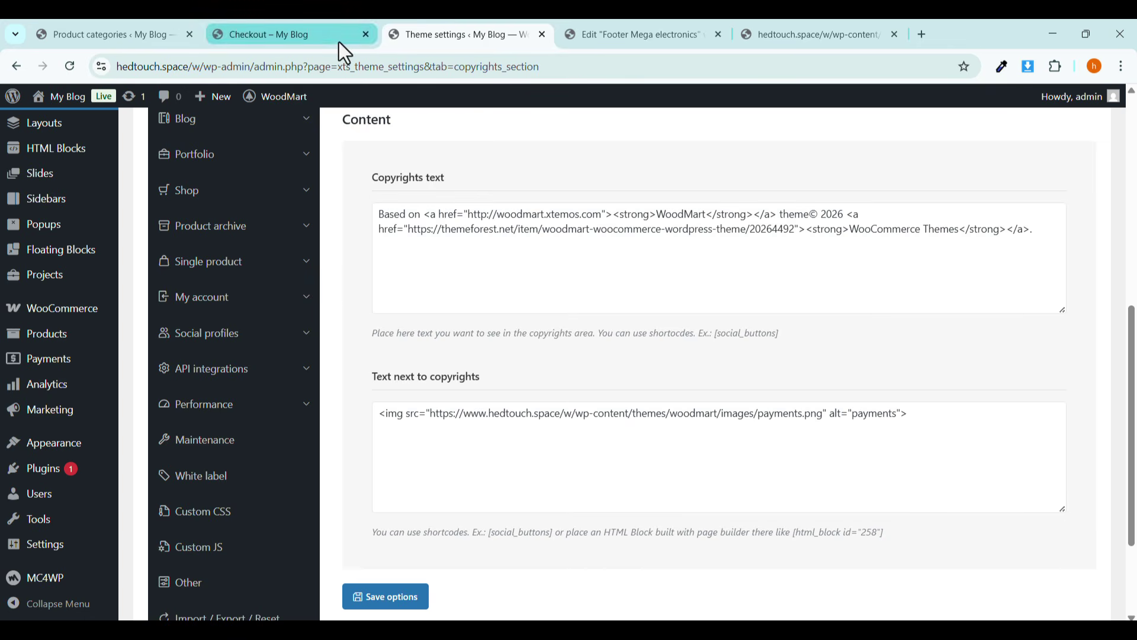
Open the payments.png address from the Text next to copyrights field in a new browser tab.
{"action": "left_click_drag", "start_coordinate": [429, 416], "coordinate": [837, 426]}
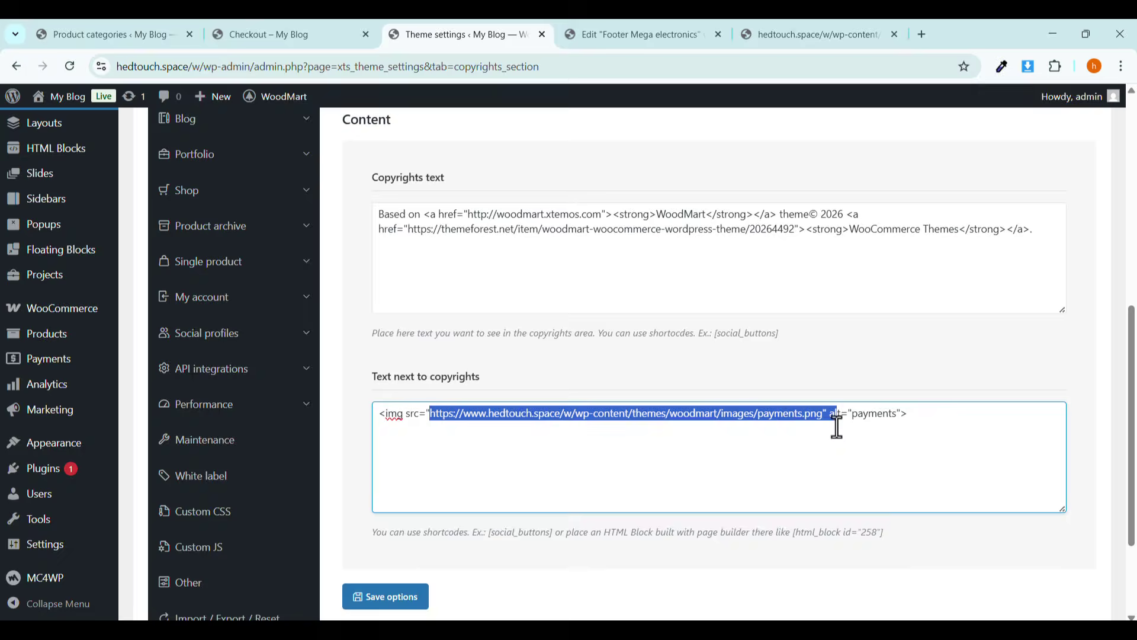
{"action": "right_click", "coordinate": [760, 416]}
{"action": "left_click", "coordinate": [822, 247]}
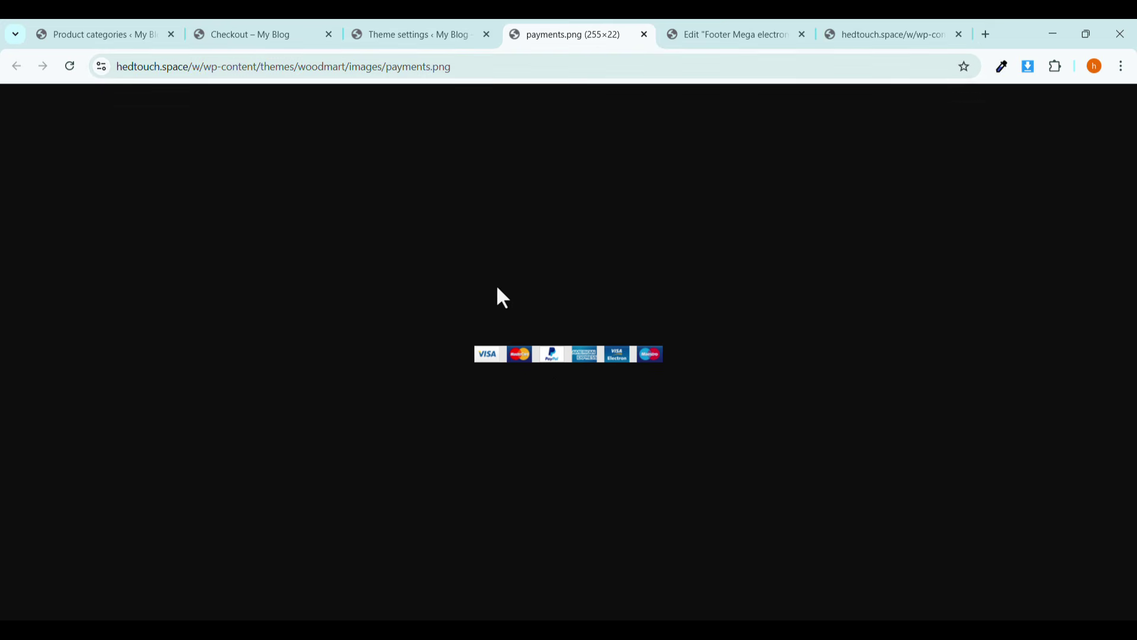
Return to the WoodMart theme settings and open the Add Media File page in a new browser tab.
{"action": "left_click", "coordinate": [416, 37]}
{"action": "scroll", "coordinate": [365, 300], "scroll_direction": "up", "scroll_amount": 2}
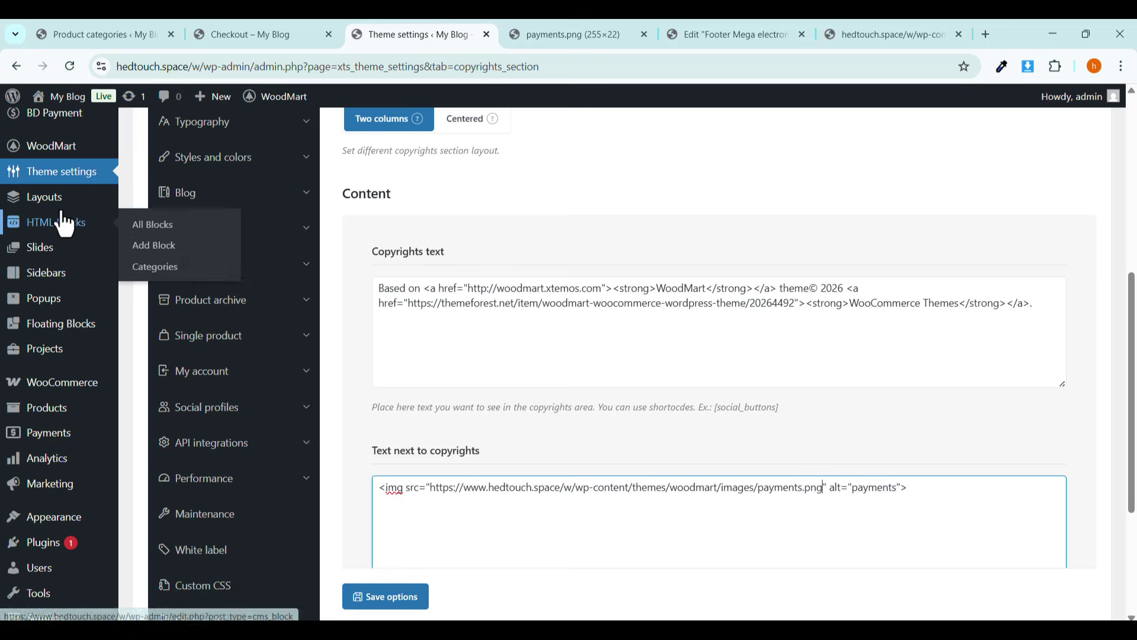
{"action": "scroll", "coordinate": [65, 219], "scroll_direction": "up", "scroll_amount": 2}
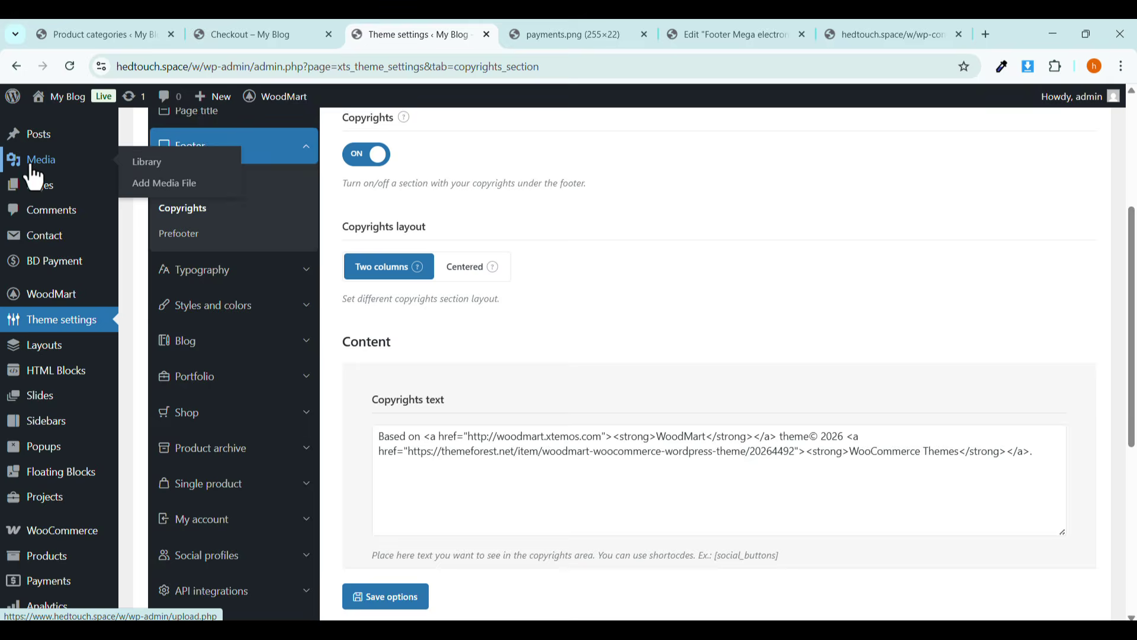
{"action": "right_click", "coordinate": [150, 189]}
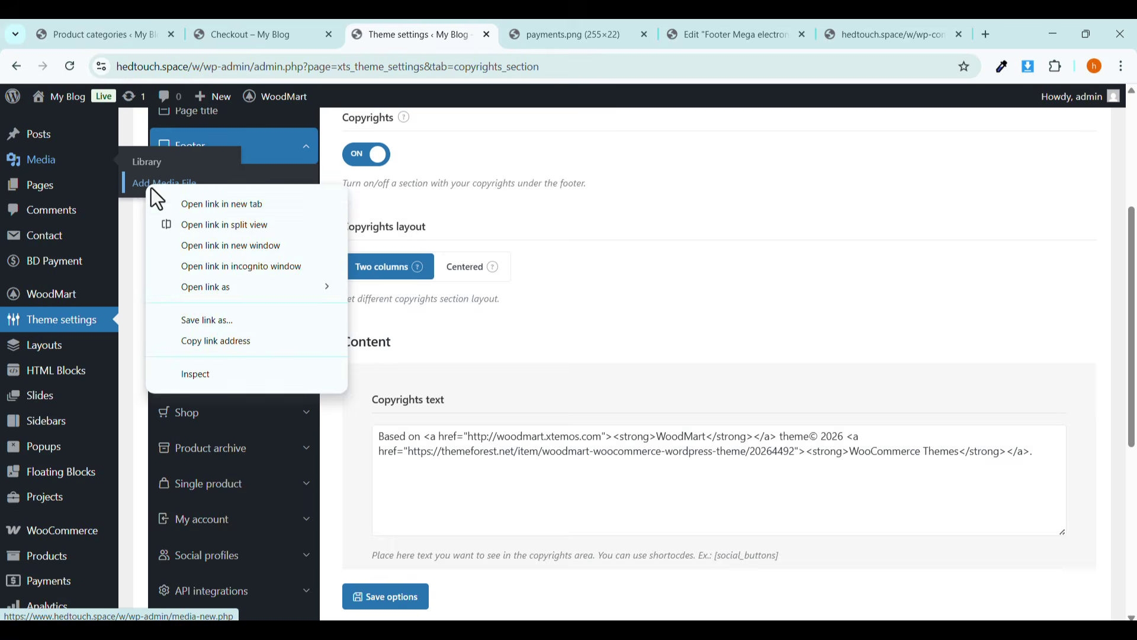
{"action": "left_click", "coordinate": [211, 195]}
{"action": "left_click", "coordinate": [630, 28]}
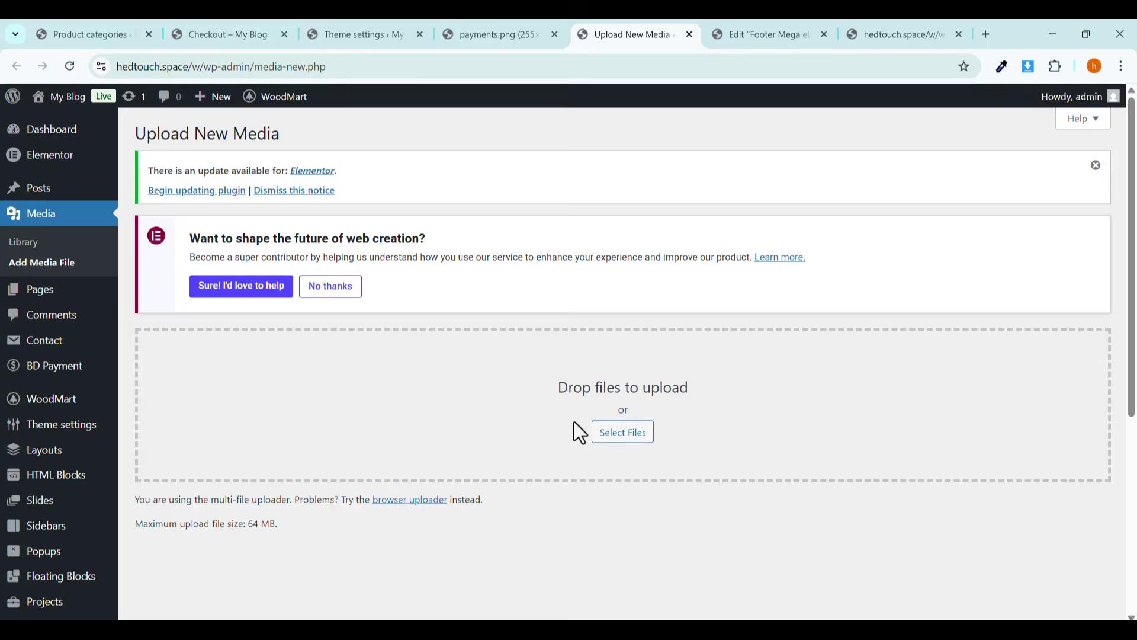
Open the Untitled design image in the Media Library and copy its file URL.
{"action": "left_click", "coordinate": [24, 242]}
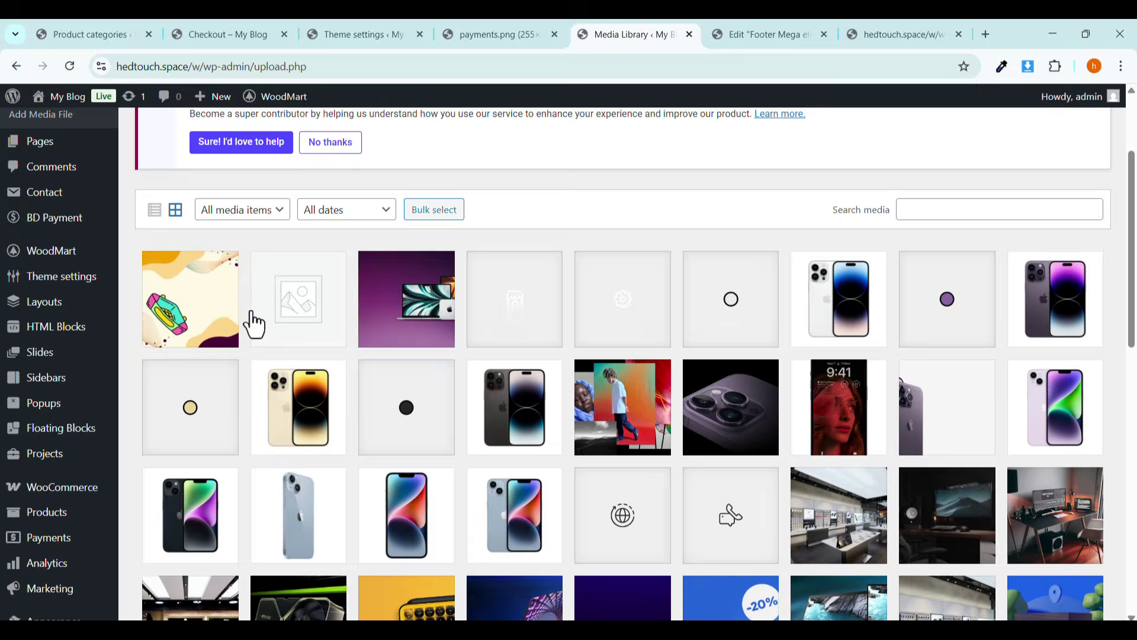
{"action": "left_click", "coordinate": [216, 316]}
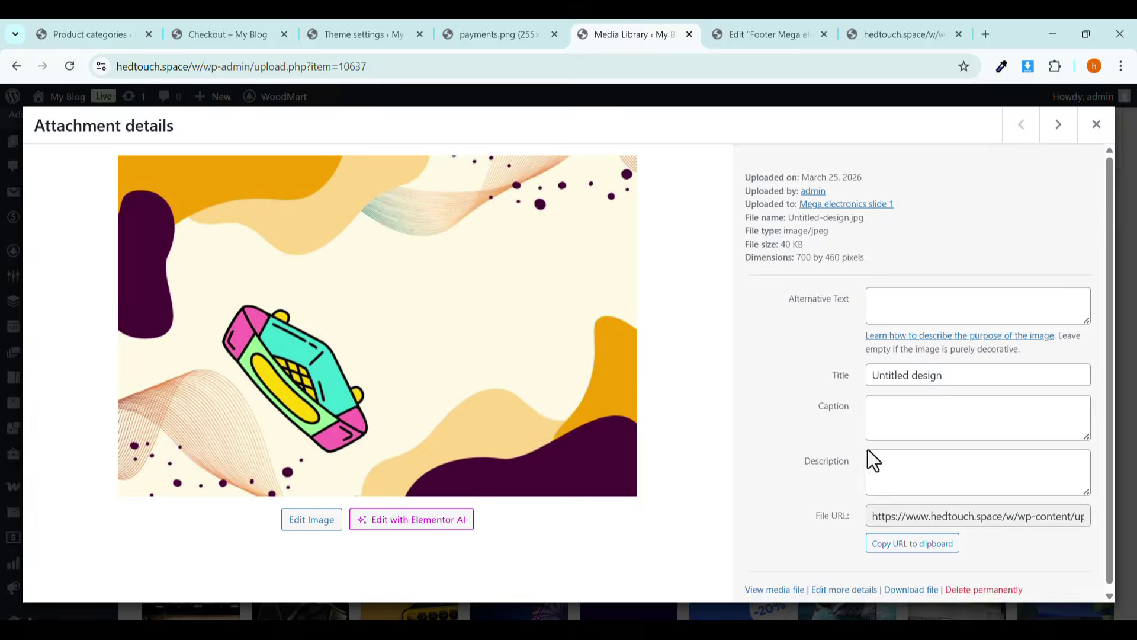
{"action": "left_click", "coordinate": [906, 543]}
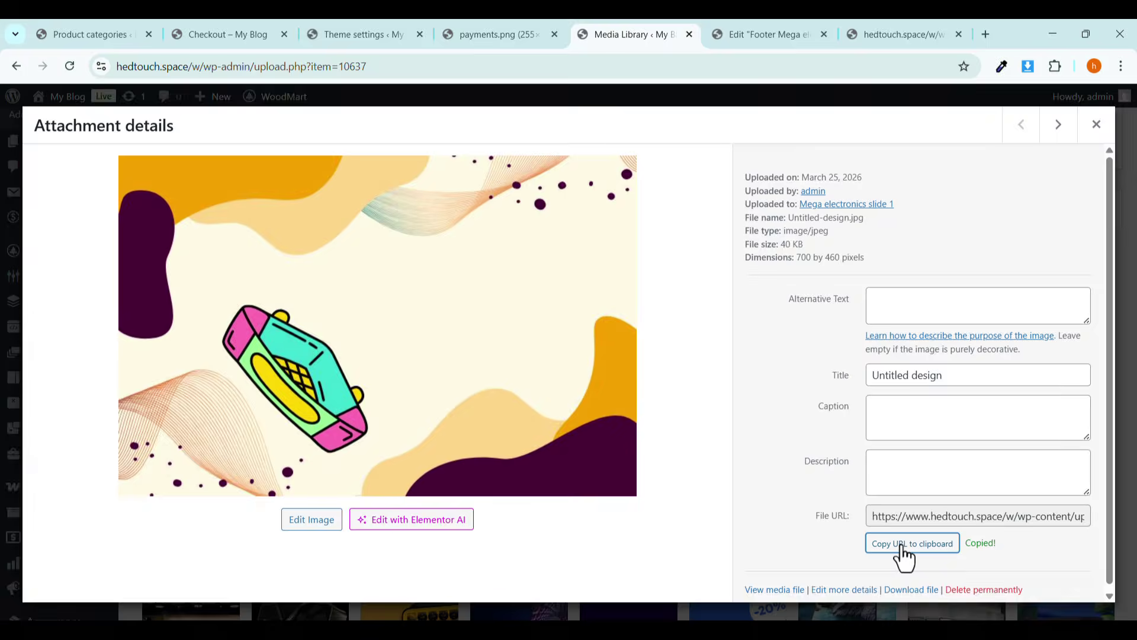
Select the payments.png address inside the image tag of the Text next to copyrights field in the theme settings.
{"action": "left_click", "coordinate": [500, 35]}
{"action": "left_click", "coordinate": [358, 37]}
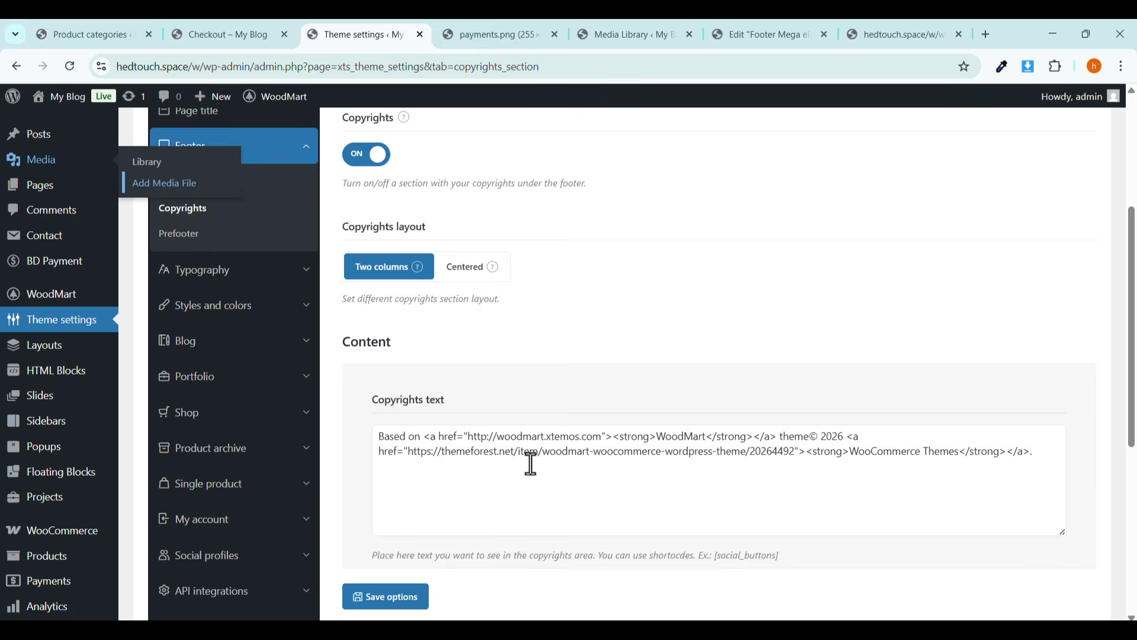
{"action": "scroll", "coordinate": [496, 409], "scroll_direction": "down", "scroll_amount": 5}
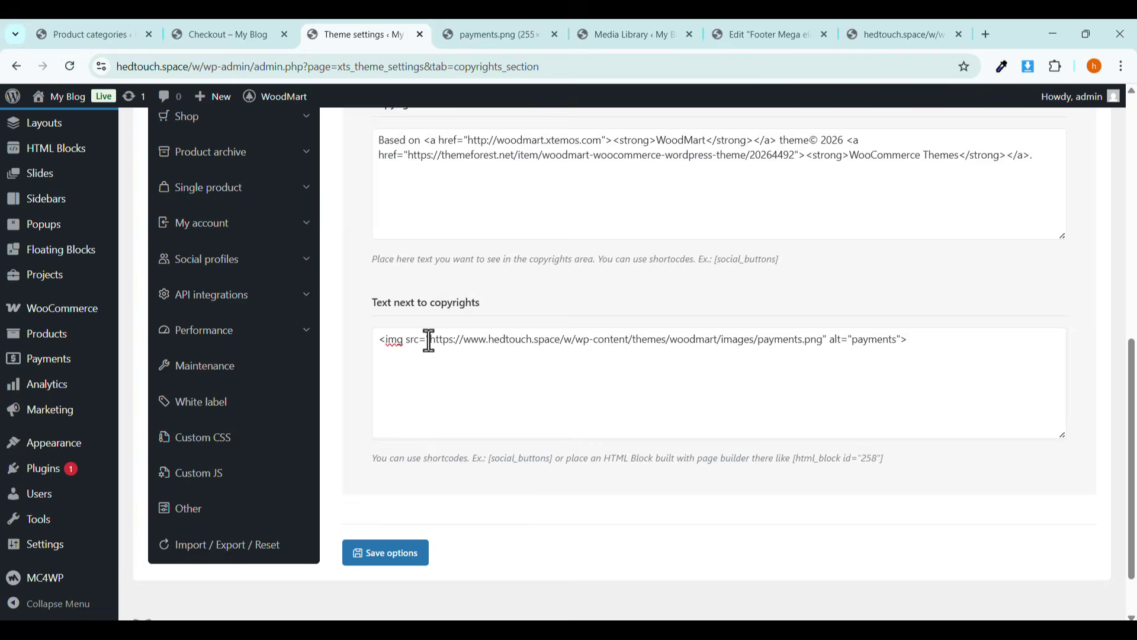
{"action": "left_click_drag", "start_coordinate": [428, 339], "coordinate": [823, 348]}
{"action": "right_click", "coordinate": [823, 349]}
{"action": "left_click", "coordinate": [456, 367]}
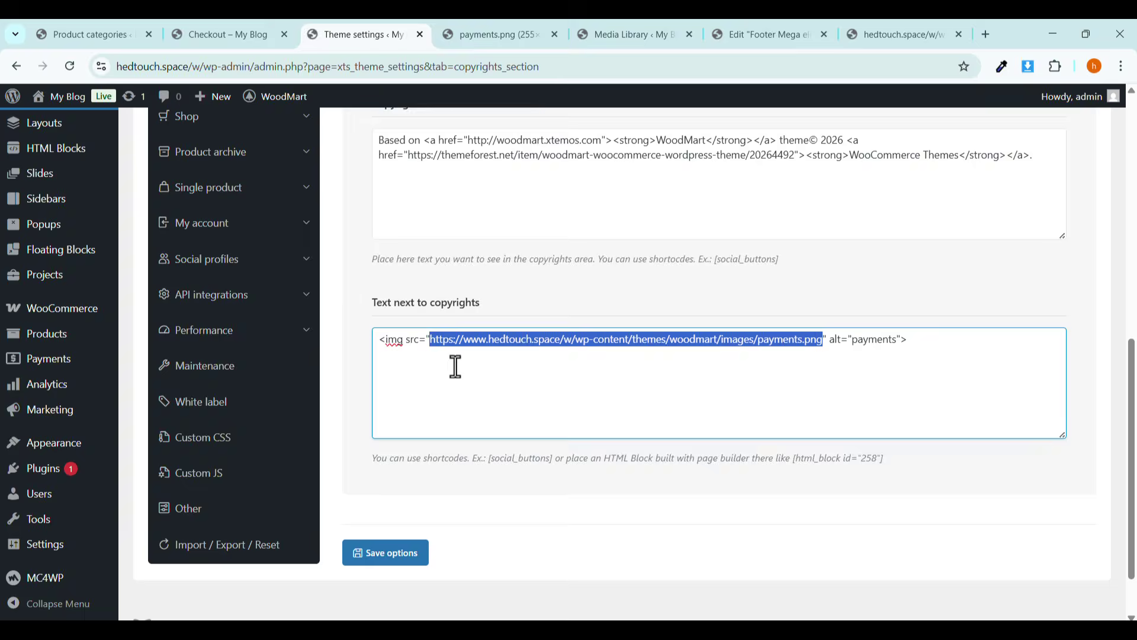
{"action": "left_click", "coordinate": [430, 343]}
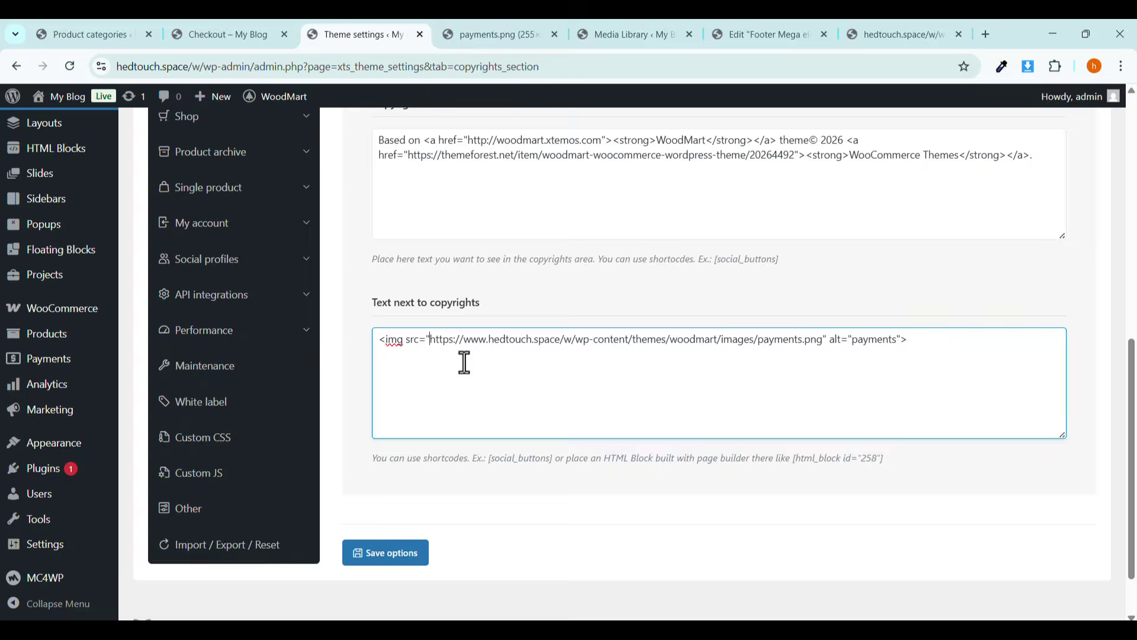
Replace WoodMart with eCOMMERCE in the Copyrights text, saving the options, and check the line on the reloaded checkout page.
{"action": "scroll", "coordinate": [465, 362], "scroll_direction": "up", "scroll_amount": 3}
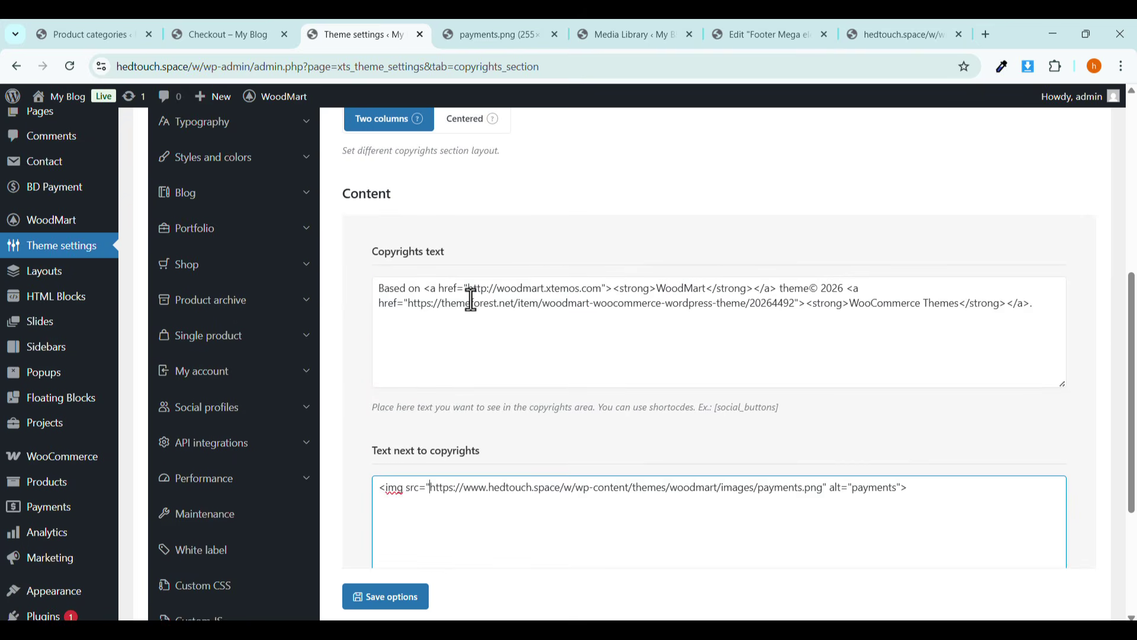
{"action": "left_click_drag", "start_coordinate": [657, 288], "coordinate": [705, 289]}
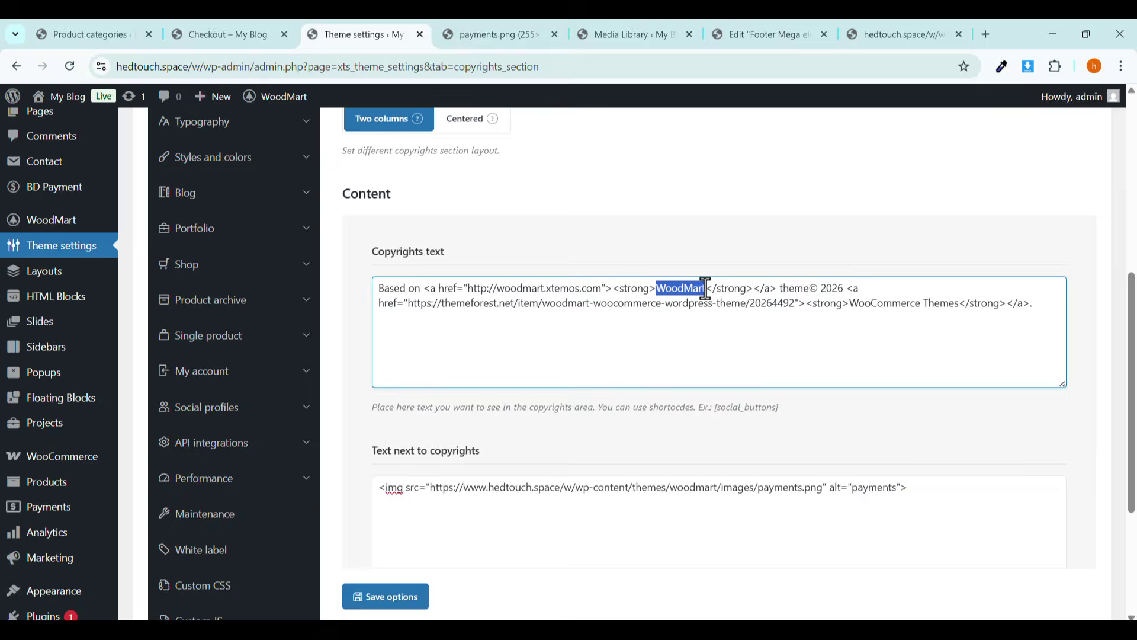
{"action": "type", "text": "eCOMM"}
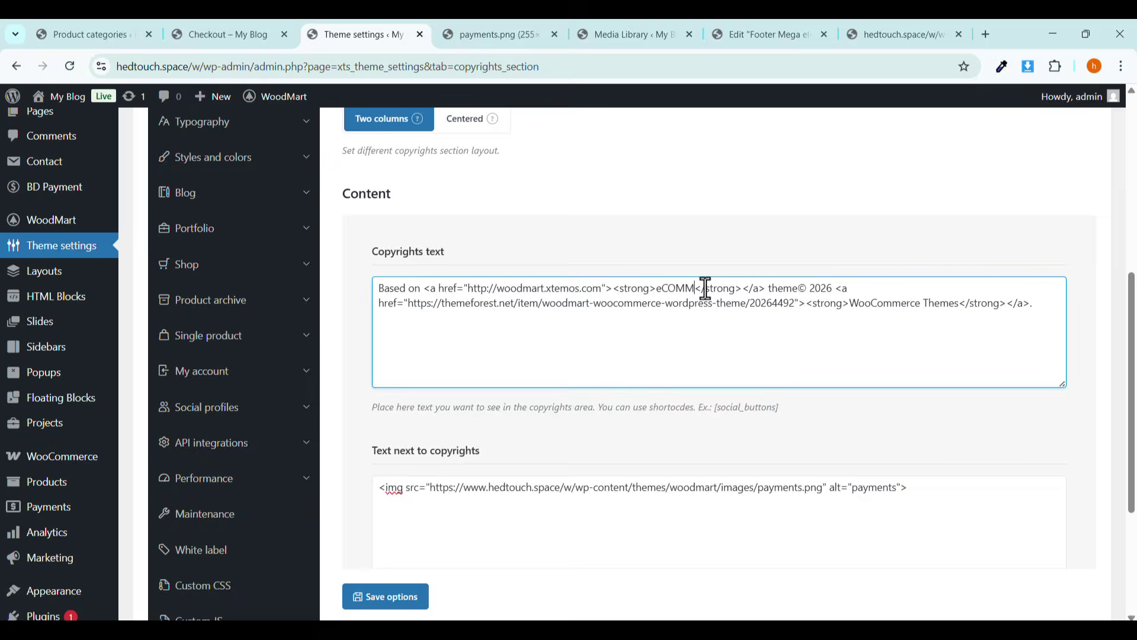
{"action": "type", "text": "ERCE"}
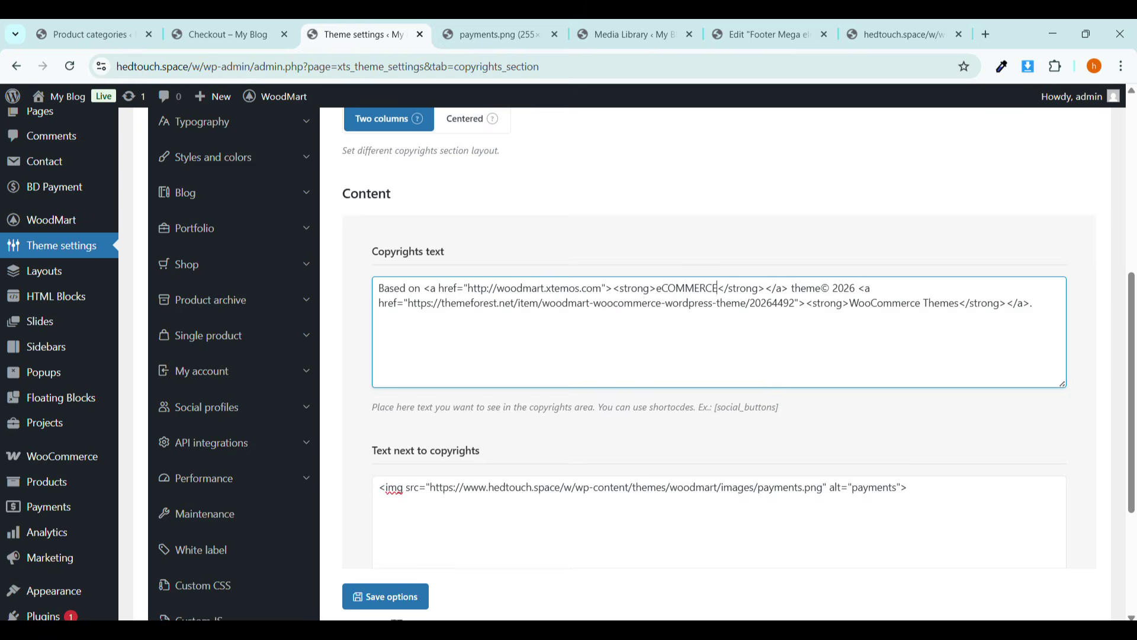
{"action": "left_click", "coordinate": [377, 598]}
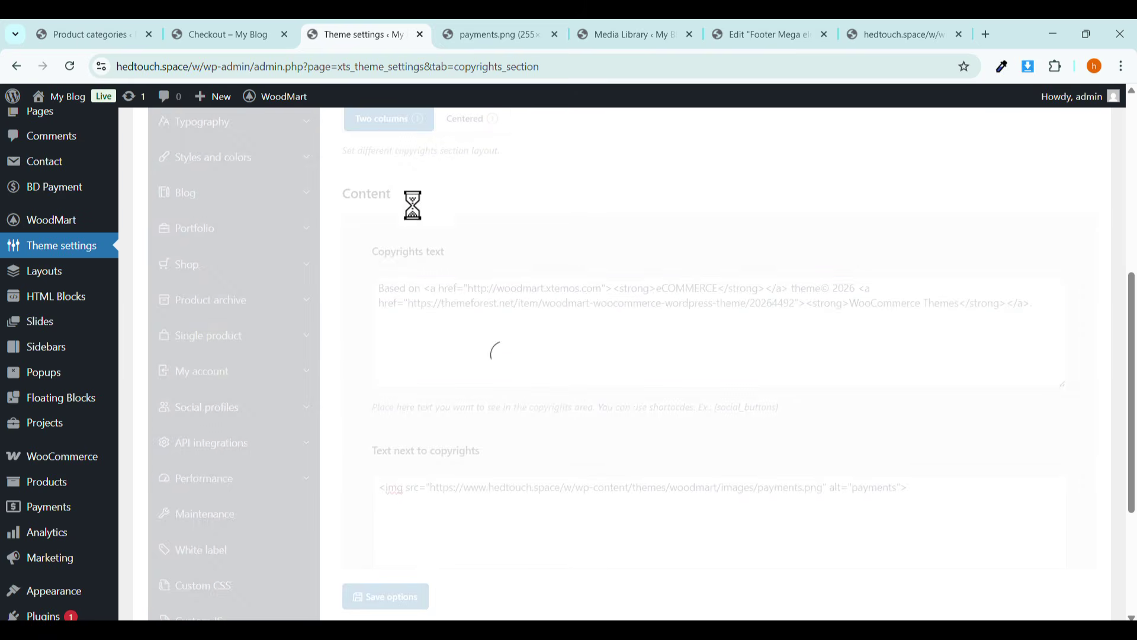
{"action": "left_click", "coordinate": [225, 35]}
{"action": "left_click", "coordinate": [69, 67]}
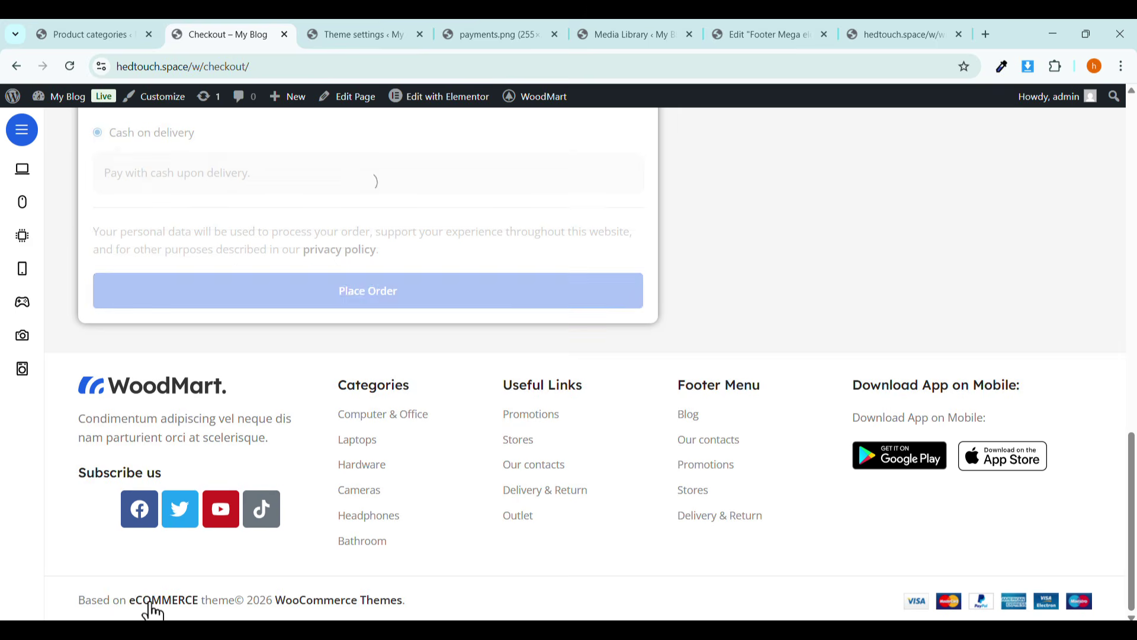
Replace the address of the eCOMMERCE link in the Copyrights text with #.
{"action": "left_click", "coordinate": [353, 35]}
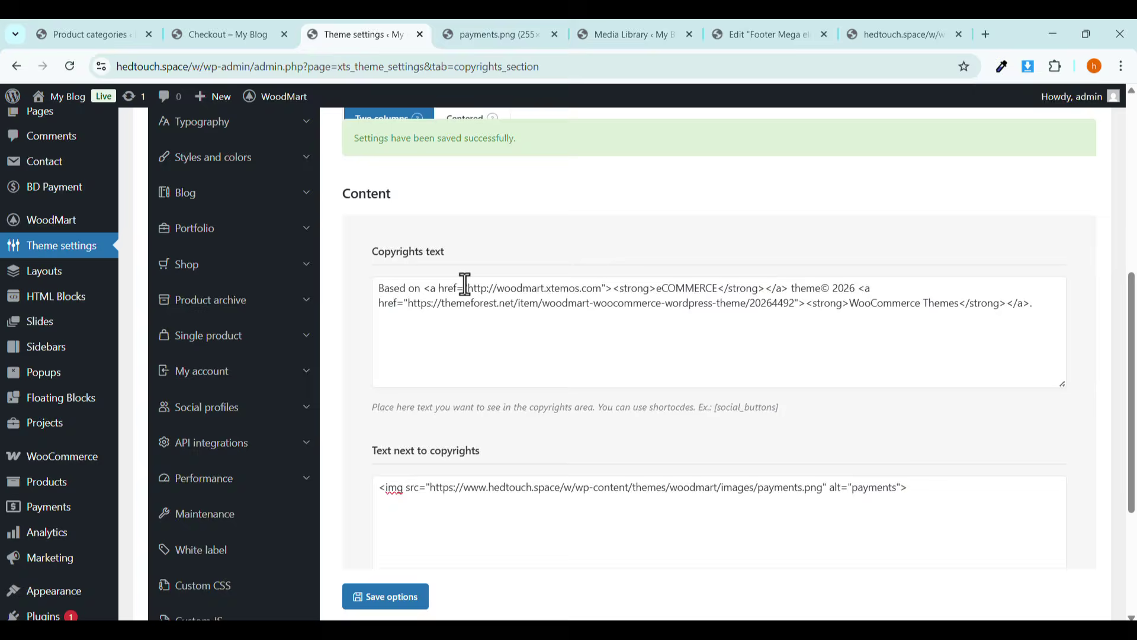
{"action": "mouse_move", "coordinate": [465, 287]}
{"action": "left_mouse_down"}
{"action": "mouse_move", "coordinate": [601, 299]}
{"action": "mouse_move", "coordinate": [601, 290]}
{"action": "mouse_move", "coordinate": [445, 293]}
{"action": "mouse_move", "coordinate": [463, 295]}
{"action": "left_mouse_up"}
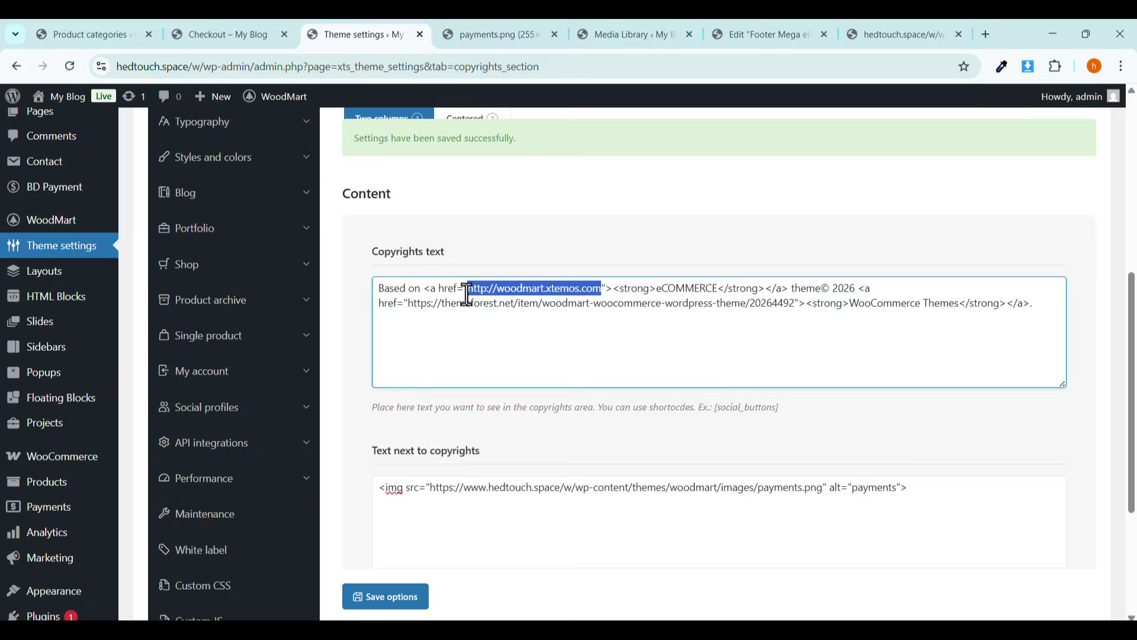
{"action": "key", "text": "BackSpace"}
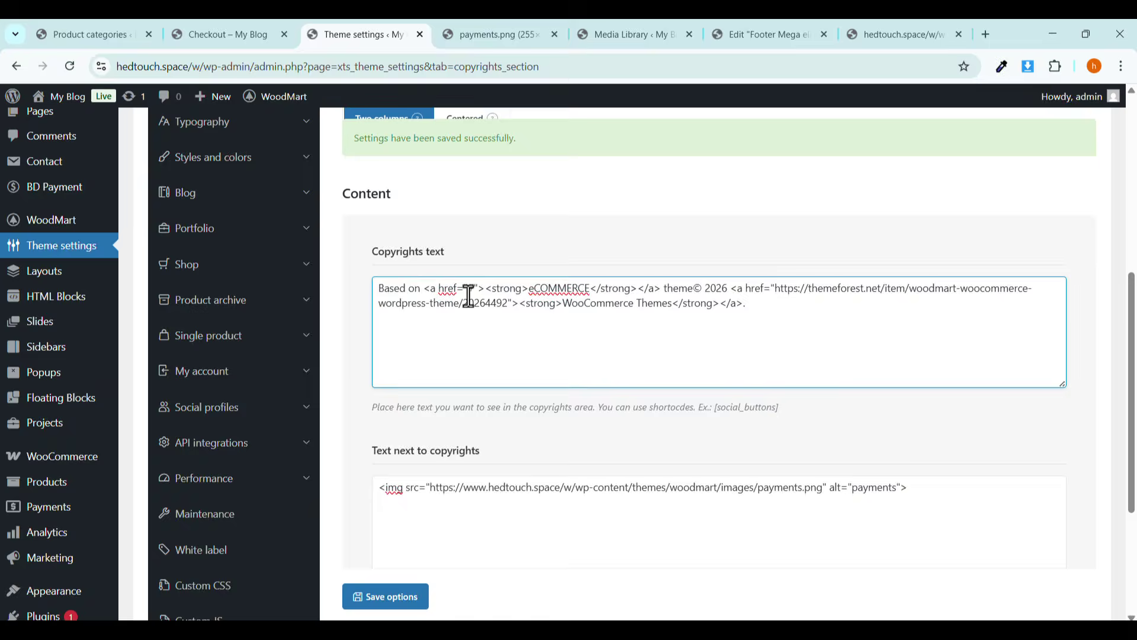
{"action": "type", "text": "#"}
Delete the word "theme" and the leading words "Based on" from the Copyrights text.
{"action": "left_click_drag", "start_coordinate": [664, 287], "coordinate": [689, 290]}
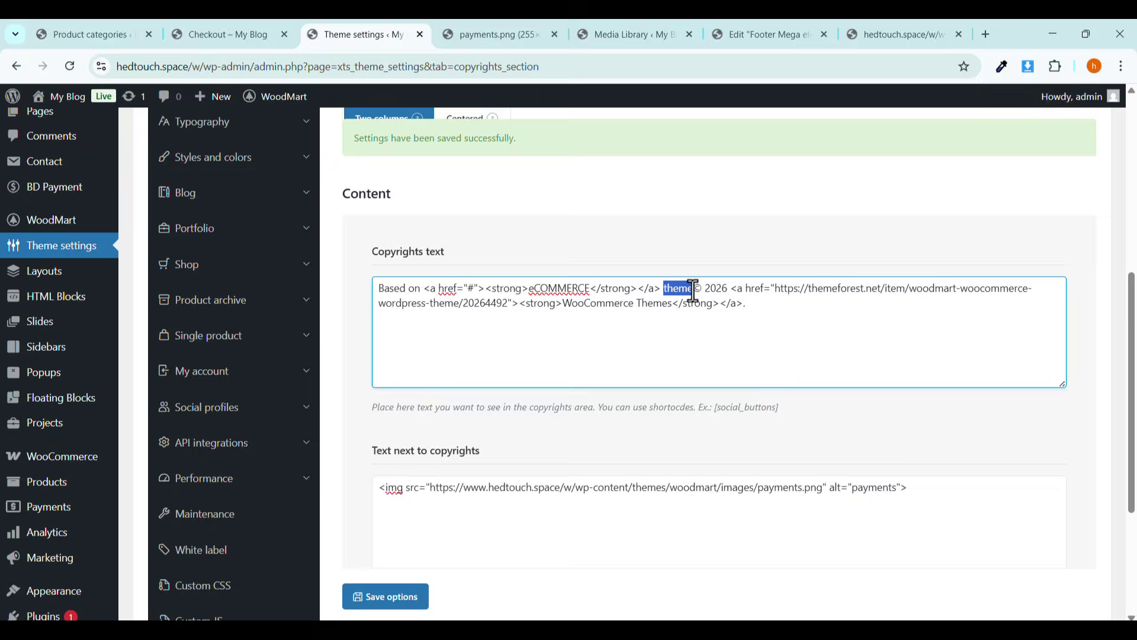
{"action": "key", "text": "BackSpace"}
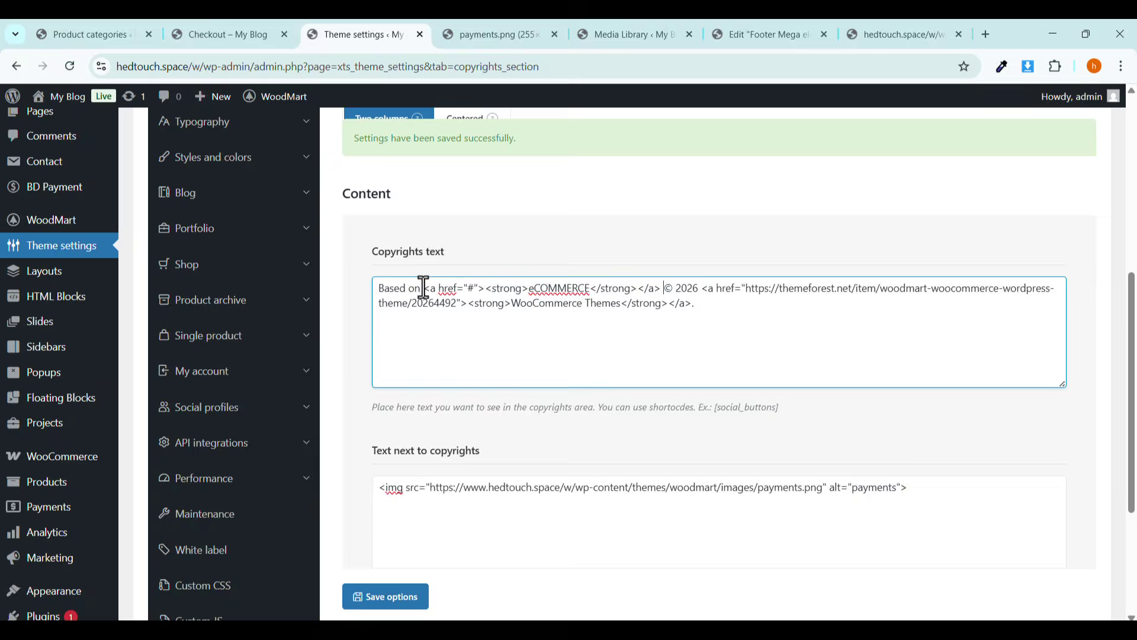
{"action": "left_click_drag", "start_coordinate": [422, 288], "coordinate": [335, 279]}
{"action": "key", "text": "BackSpace"}
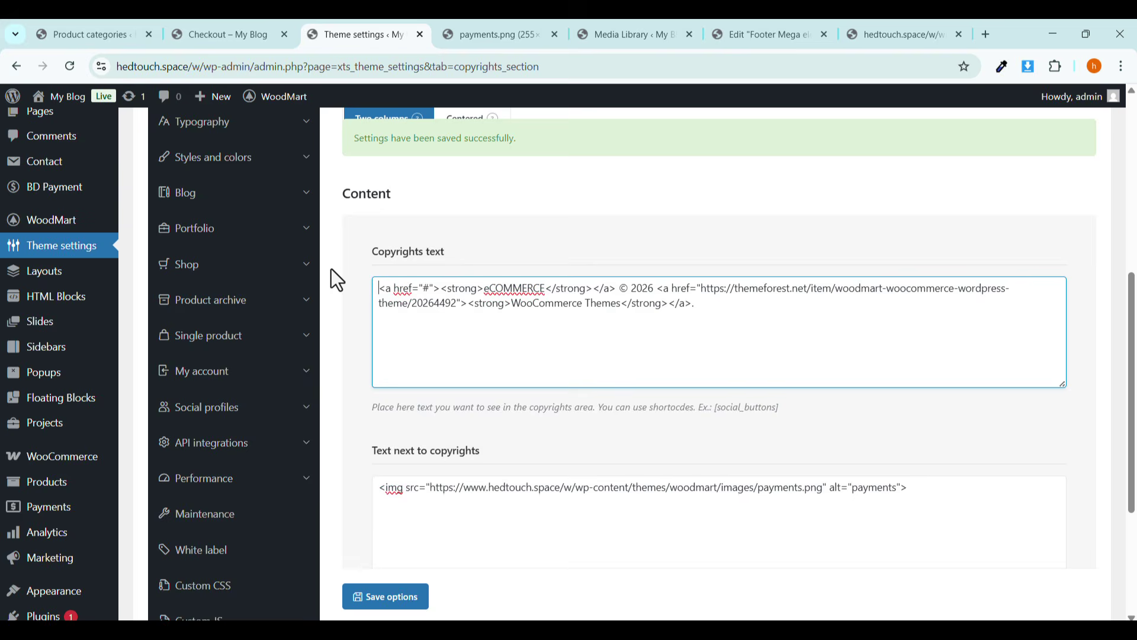
Replace the WooCommerce Themes link in the Copyrights text with "All rights reserved." and save the options.
{"action": "left_click", "coordinate": [229, 34]}
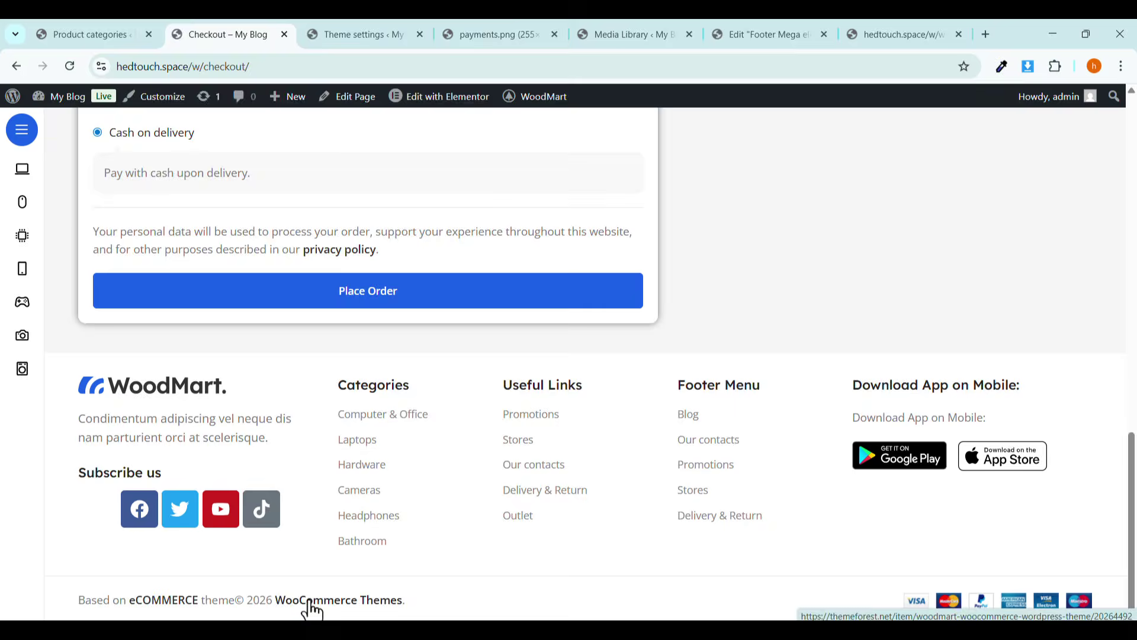
{"action": "left_click", "coordinate": [323, 34]}
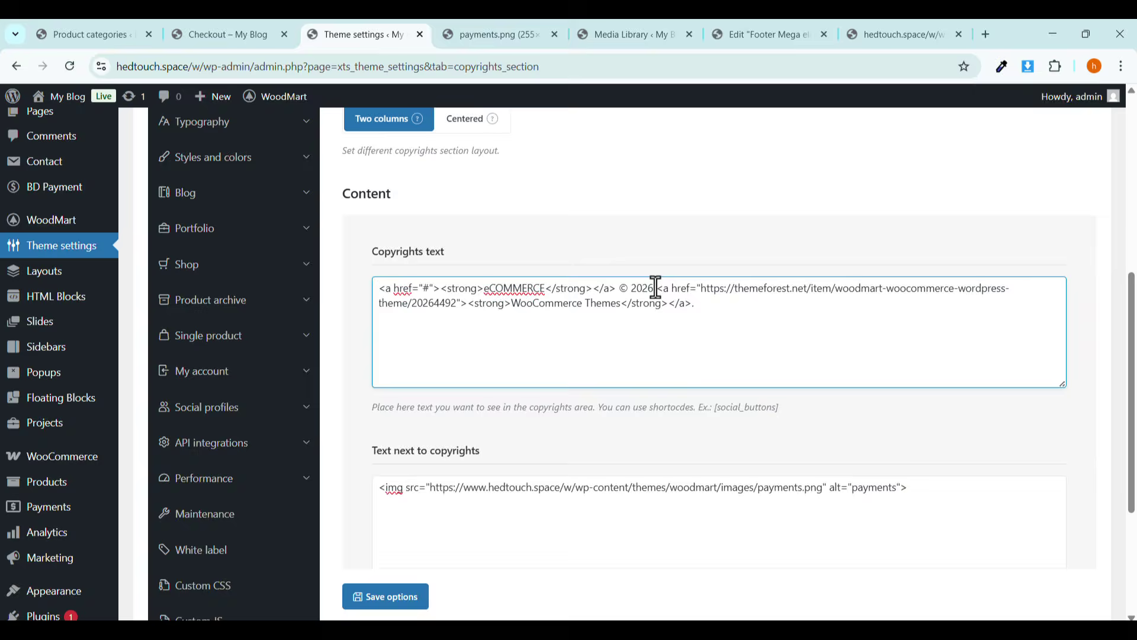
{"action": "left_click_drag", "start_coordinate": [656, 288], "coordinate": [694, 310]}
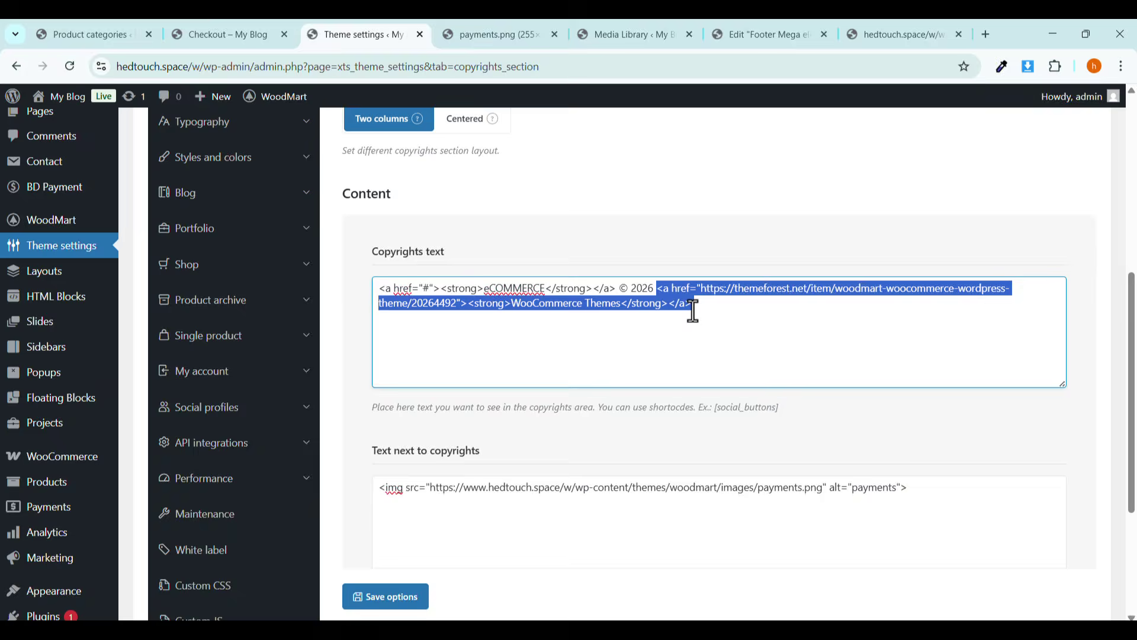
{"action": "key", "text": "BackSpace"}
{"action": "type", "text": "A"}
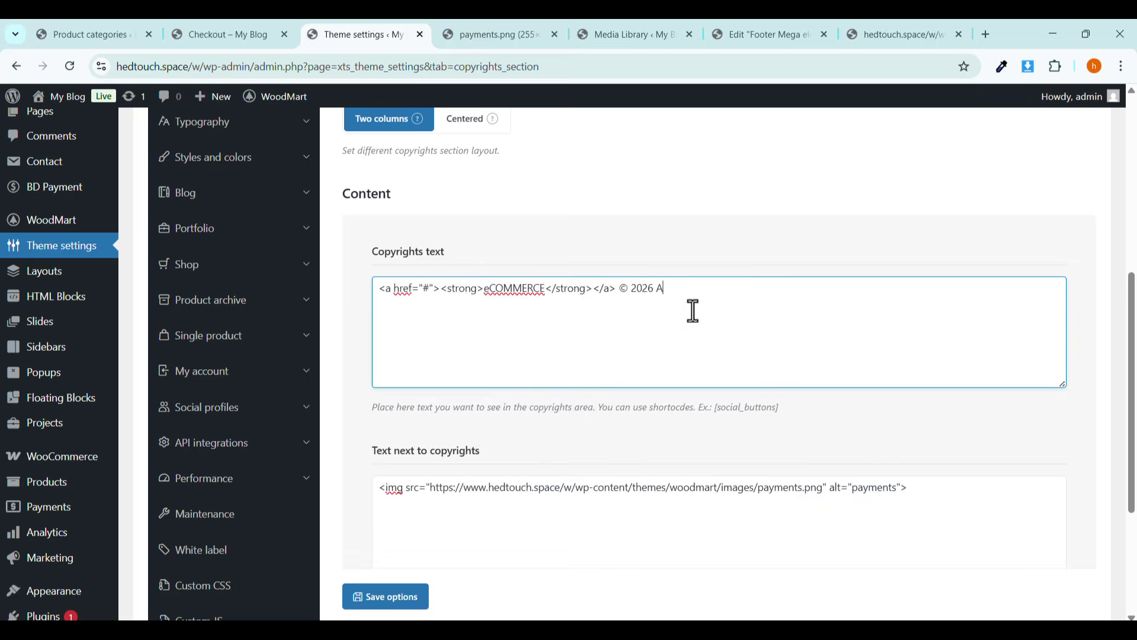
{"action": "type", "text": "ll rights reserved."}
{"action": "left_click", "coordinate": [375, 598]}
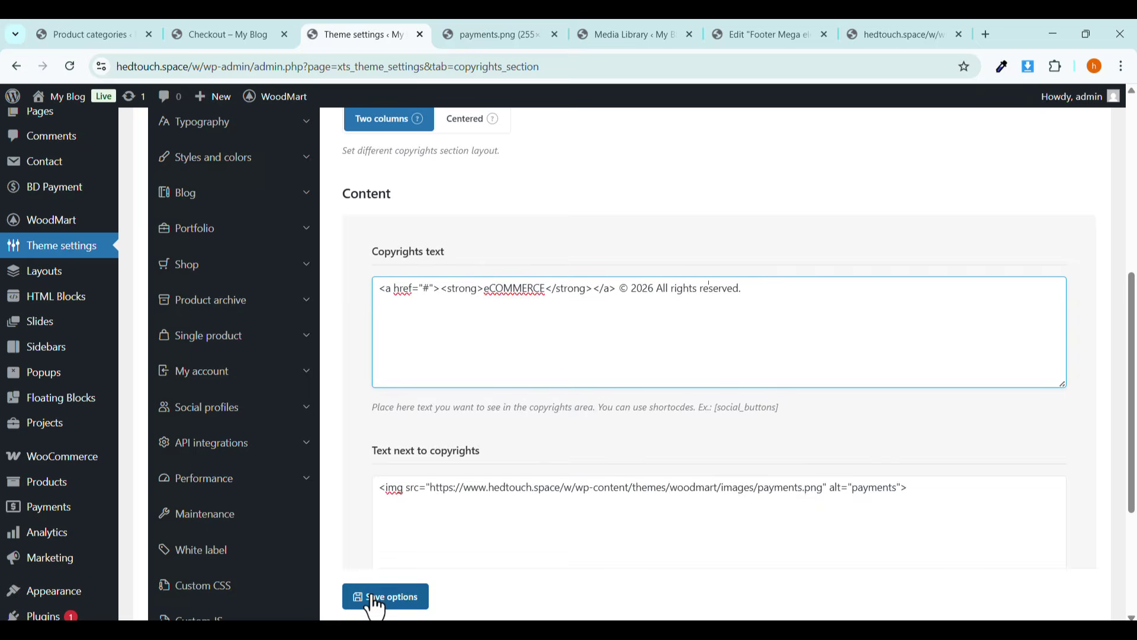
Reload the checkout page and check the copyright line below its footer.
{"action": "left_click", "coordinate": [222, 33]}
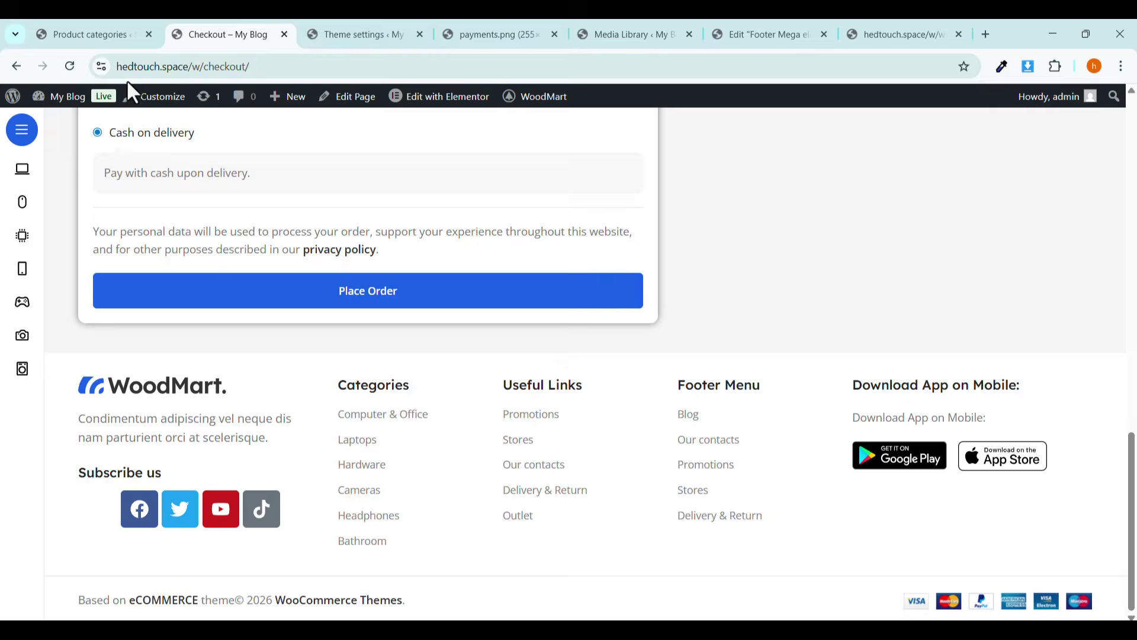
{"action": "left_click", "coordinate": [69, 73]}
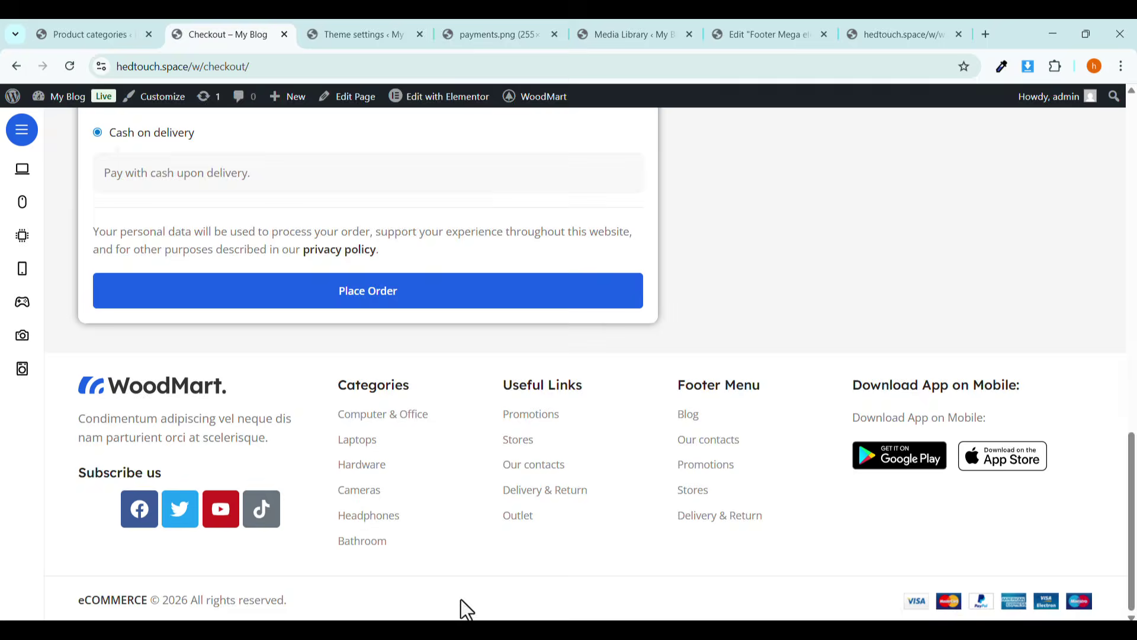
{"action": "scroll", "coordinate": [570, 594], "scroll_direction": "up", "scroll_amount": 1}
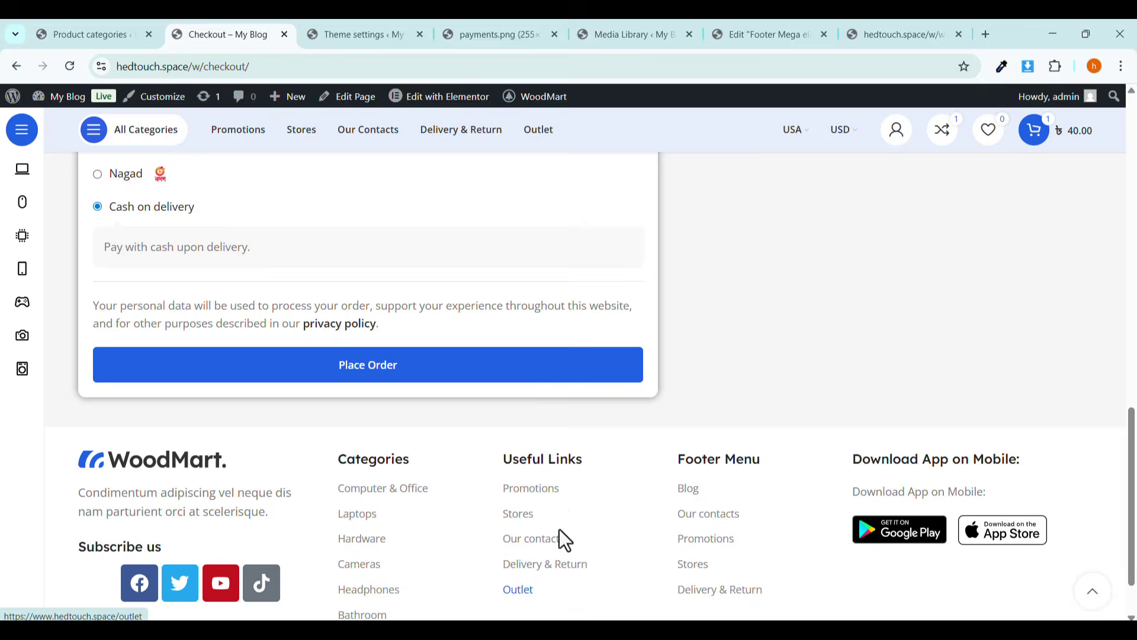
{"action": "scroll", "coordinate": [545, 444], "scroll_direction": "down", "scroll_amount": 1}
Go from the checkout page to the store's home page and put the cursor in the product search field.
{"action": "scroll", "coordinate": [546, 444], "scroll_direction": "up", "scroll_amount": 10}
{"action": "scroll", "coordinate": [542, 444], "scroll_direction": "up", "scroll_amount": 5}
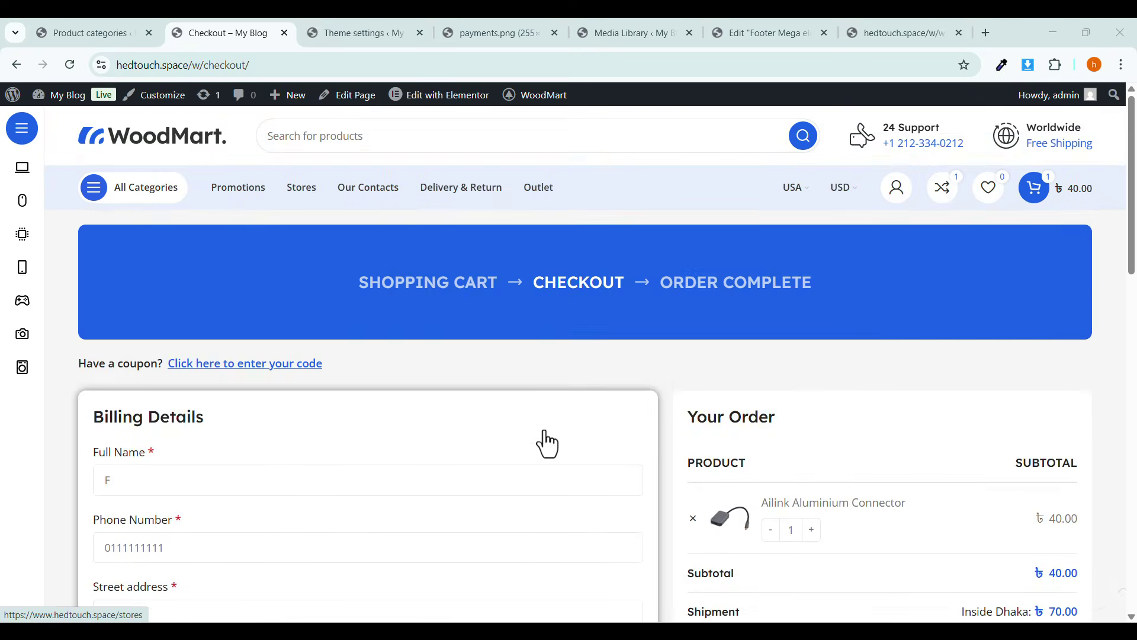
{"action": "scroll", "coordinate": [541, 444], "scroll_direction": "down", "scroll_amount": 1}
{"action": "scroll", "coordinate": [541, 444], "scroll_direction": "up", "scroll_amount": 1}
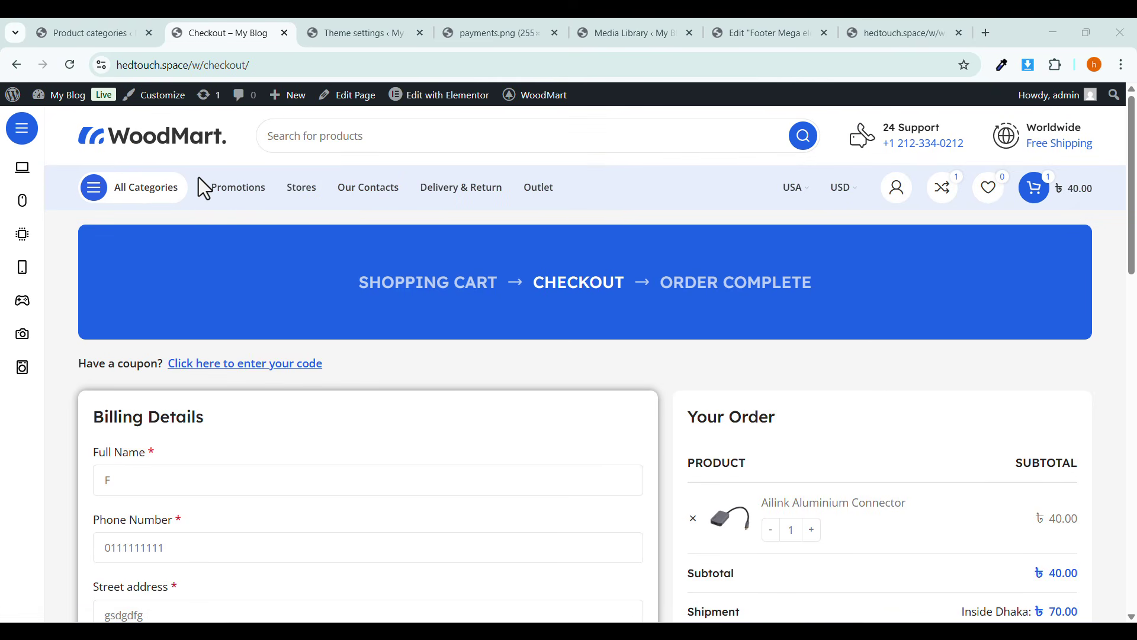
{"action": "left_click", "coordinate": [176, 143]}
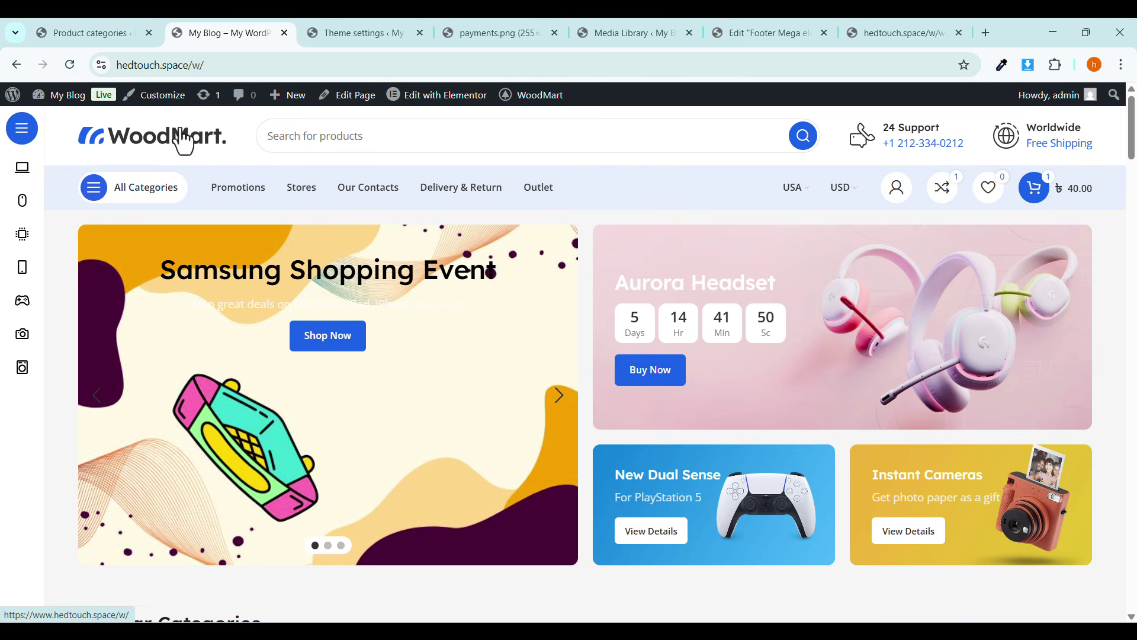
{"action": "left_click", "coordinate": [358, 135]}
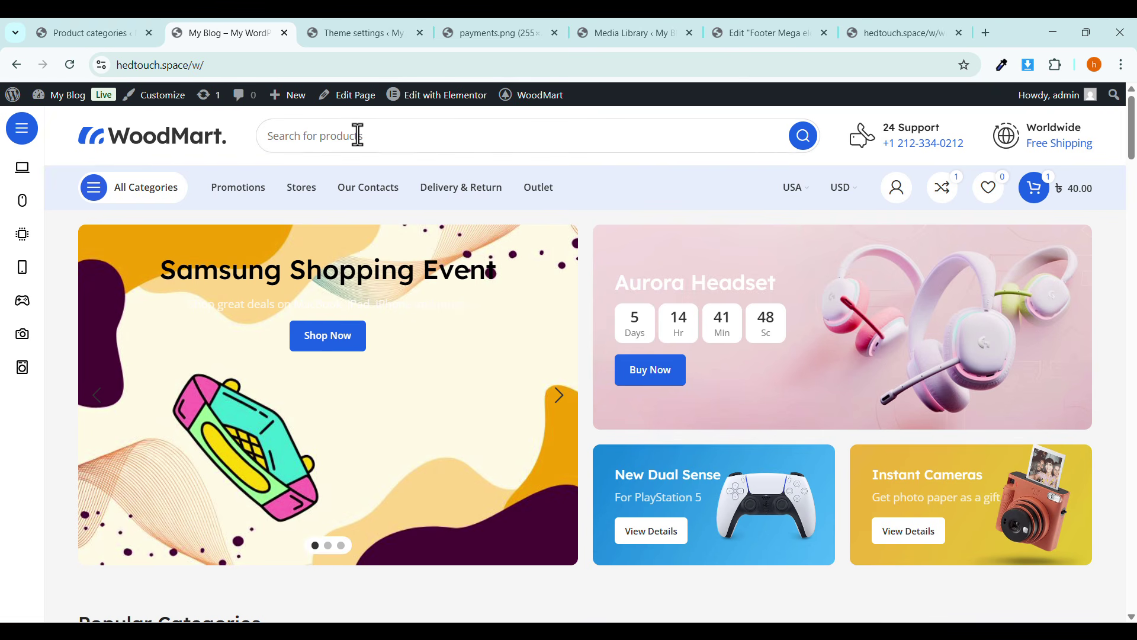
{"action": "left_click_drag", "start_coordinate": [895, 128], "coordinate": [1065, 144]}
{"action": "left_click", "coordinate": [958, 147]}
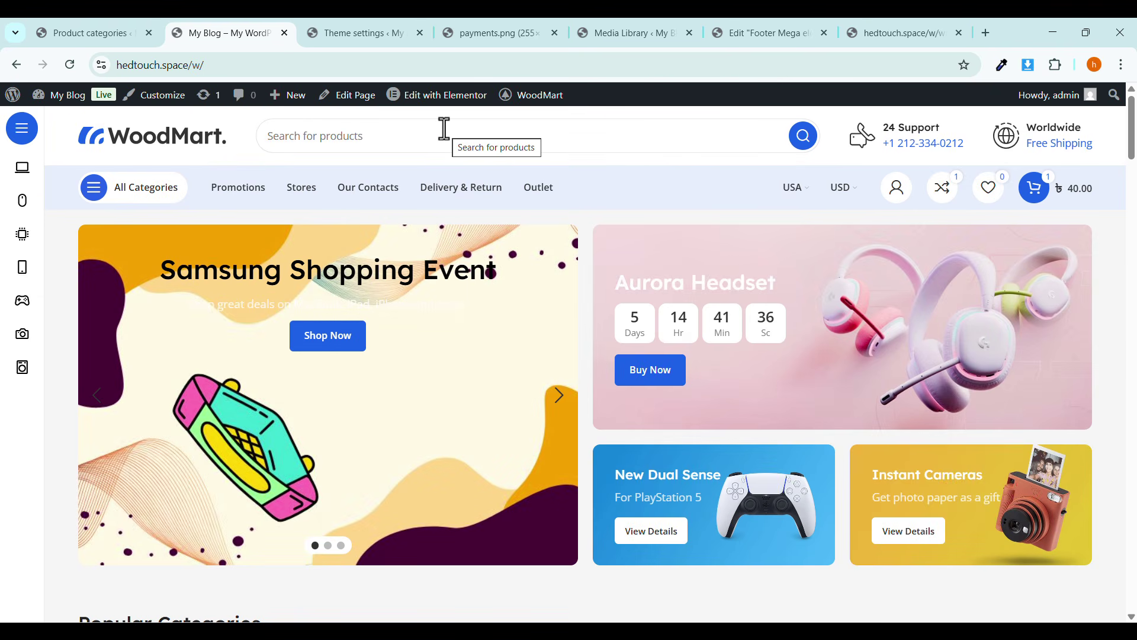
{"action": "scroll", "coordinate": [485, 254], "scroll_direction": "down", "scroll_amount": 2}
{"action": "scroll", "coordinate": [488, 279], "scroll_direction": "up", "scroll_amount": 2}
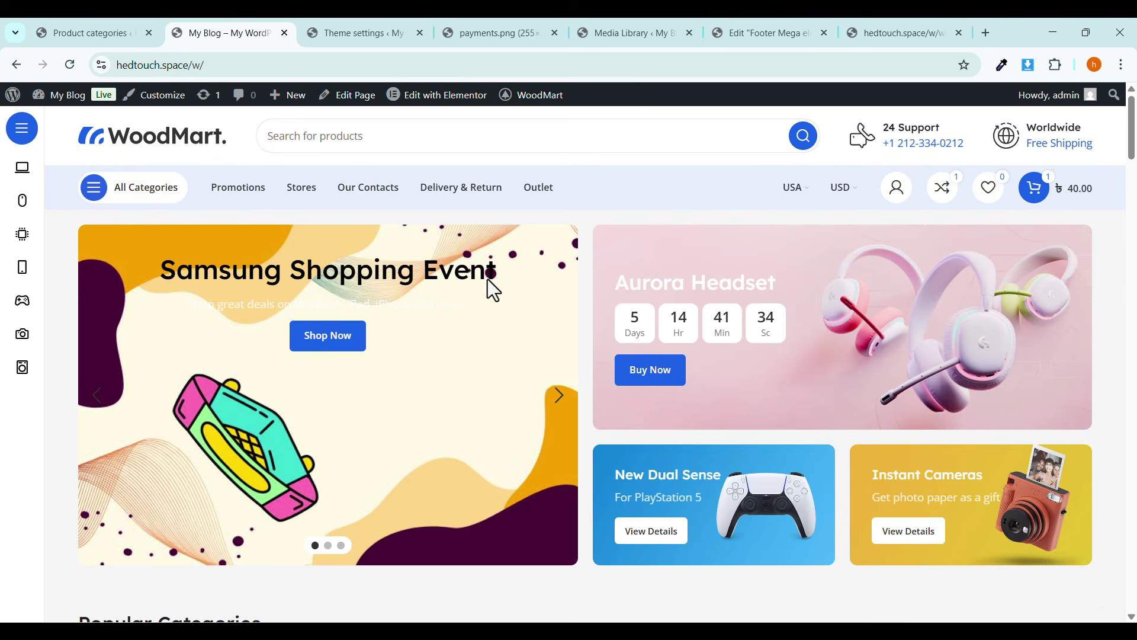
{"action": "scroll", "coordinate": [488, 279], "scroll_direction": "down", "scroll_amount": 10}
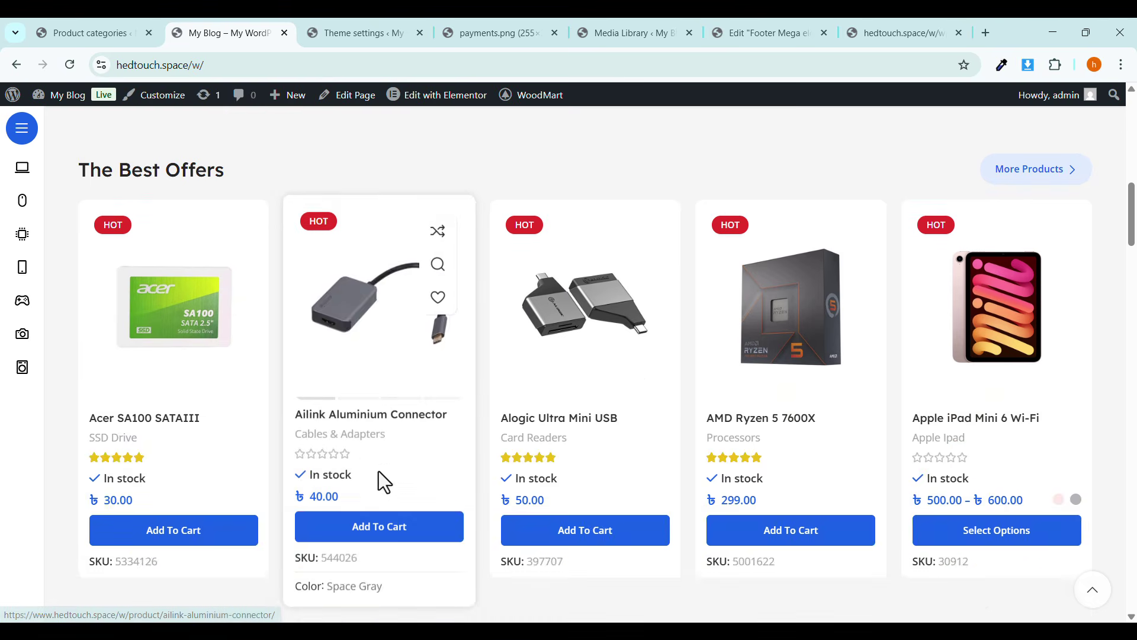
{"action": "scroll", "coordinate": [367, 446], "scroll_direction": "up", "scroll_amount": 10}
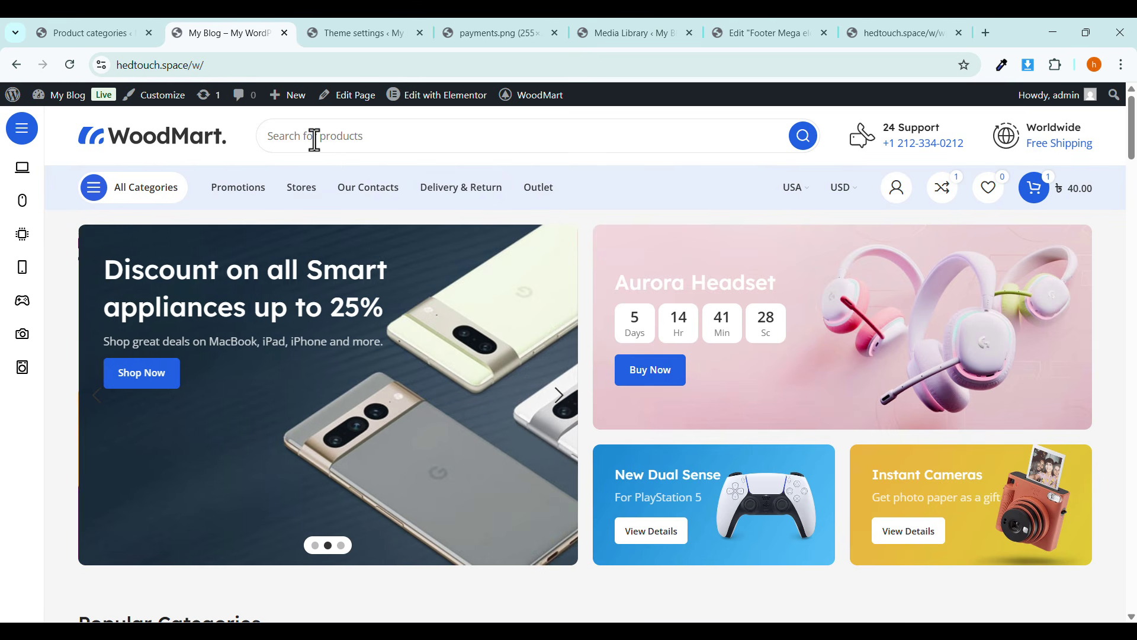
Open the home page's header for editing in the WoodMart front-end Header builder.
{"action": "mouse_move", "coordinate": [425, 113]}
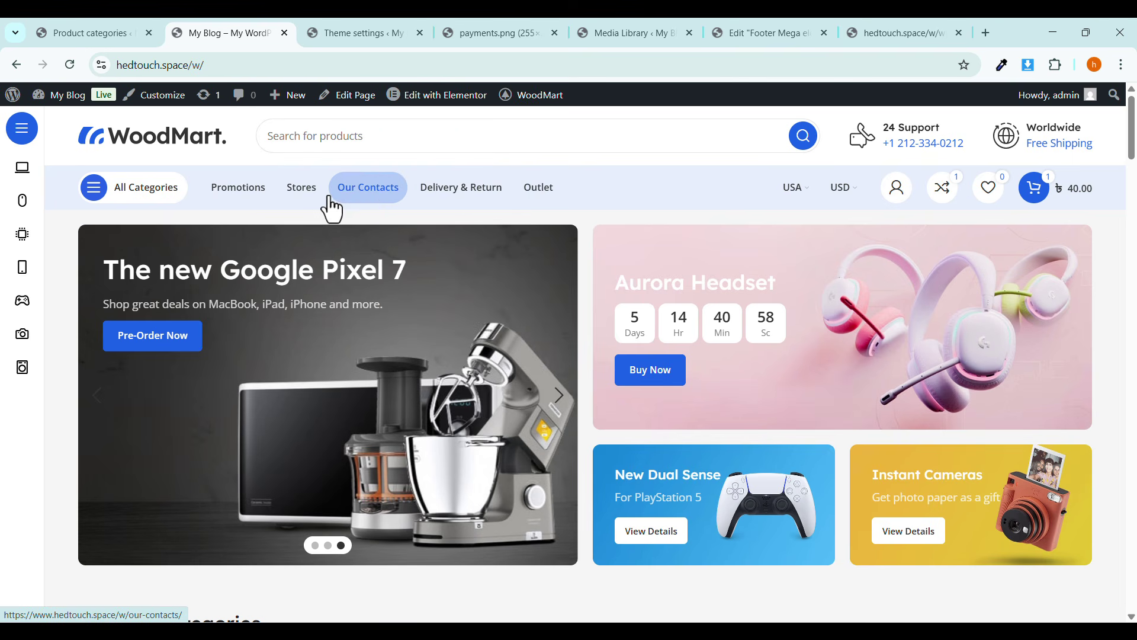
{"action": "mouse_move", "coordinate": [541, 101]}
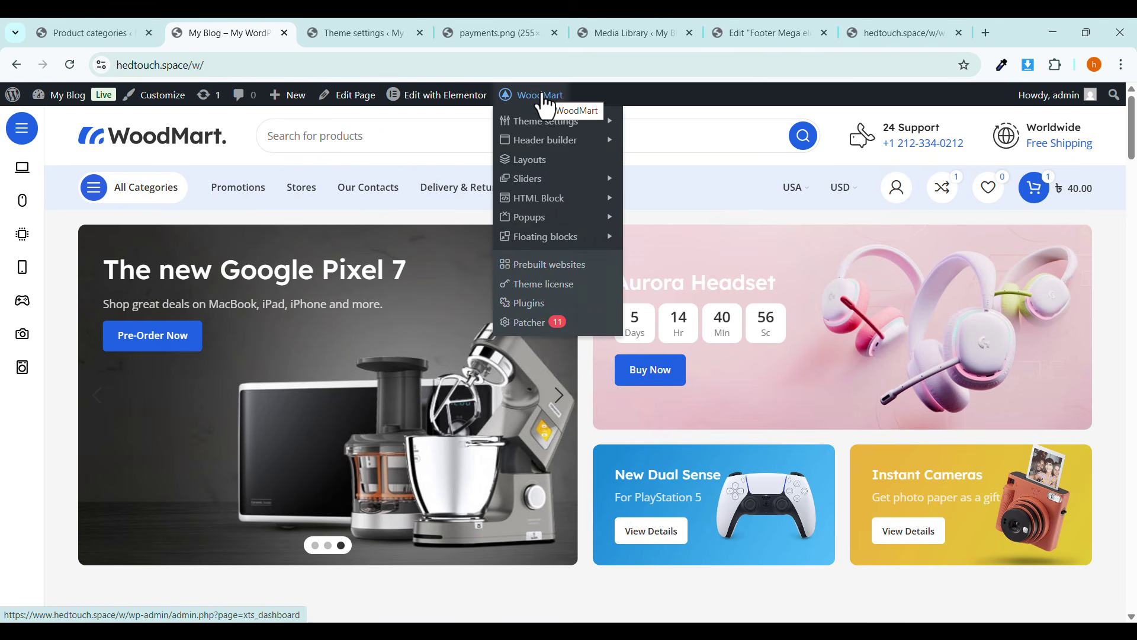
{"action": "mouse_move", "coordinate": [542, 146]}
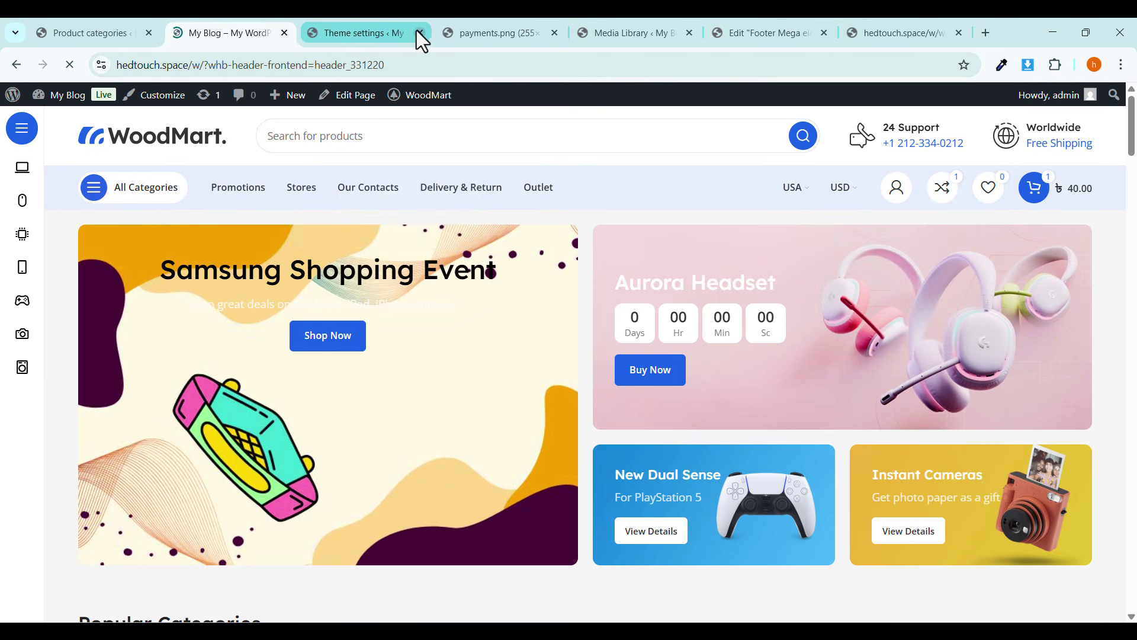
Close all the other browser tabs, keeping only the home page with the header builder.
{"action": "left_click", "coordinate": [418, 32]}
{"action": "left_click", "coordinate": [418, 32]}
{"action": "left_click", "coordinate": [419, 32]}
{"action": "left_click", "coordinate": [418, 32]}
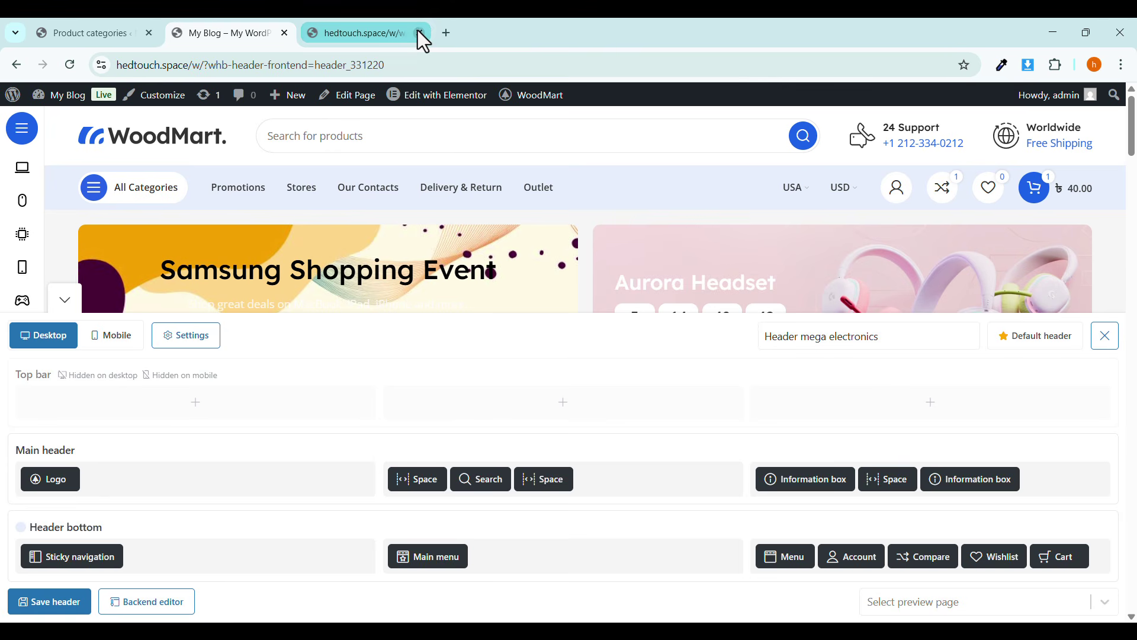
{"action": "left_click", "coordinate": [418, 32]}
{"action": "left_click", "coordinate": [185, 37]}
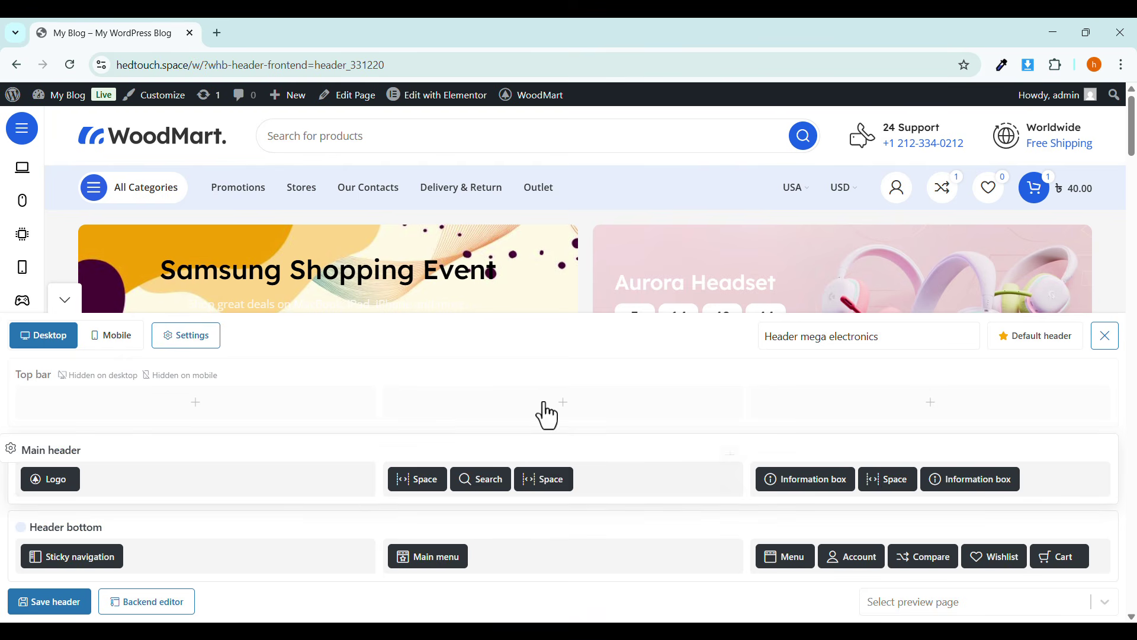
Preview the header's mobile layout and return to the desktop layout.
{"action": "left_click", "coordinate": [110, 338]}
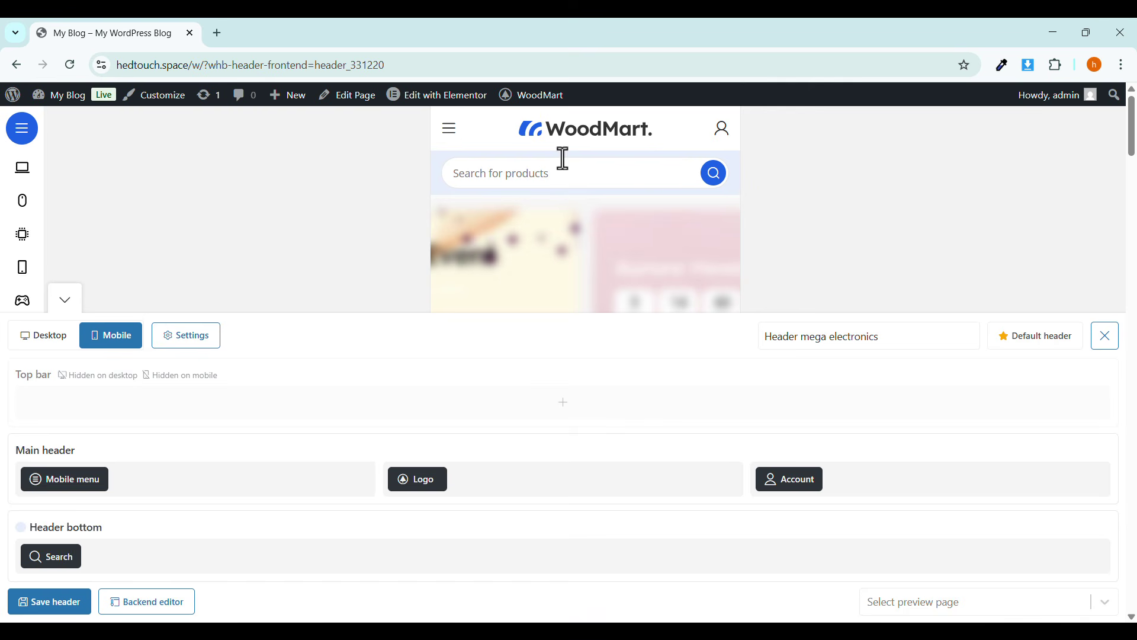
{"action": "left_click", "coordinate": [57, 335]}
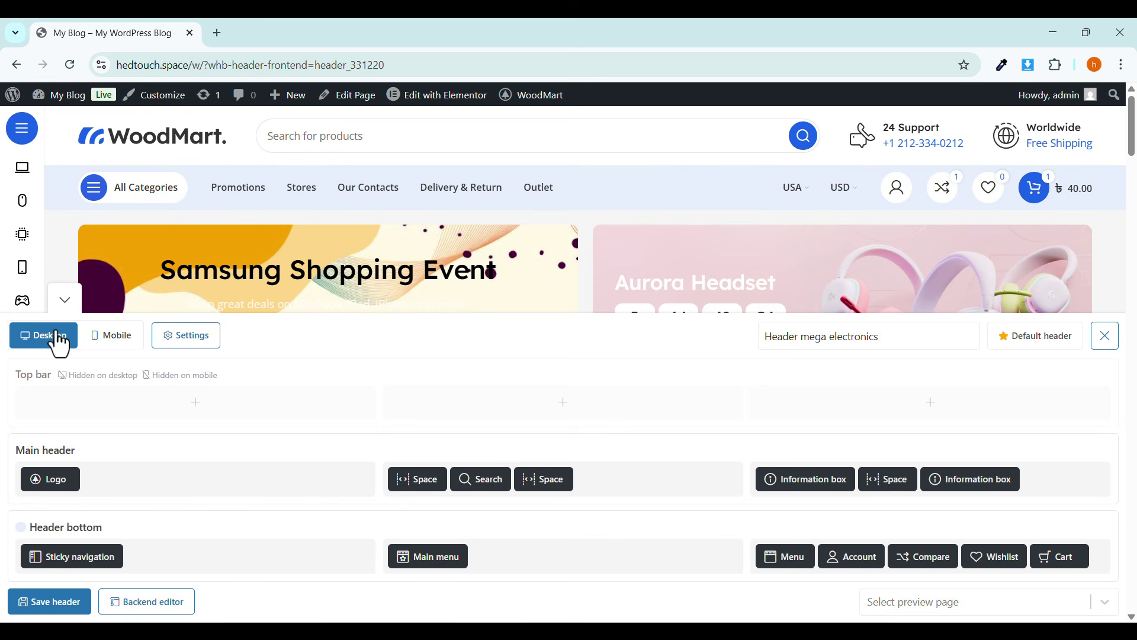
Open the main header's Logo settings, browse the media library for a logo image, and close both without changing anything.
{"action": "mouse_move", "coordinate": [45, 474]}
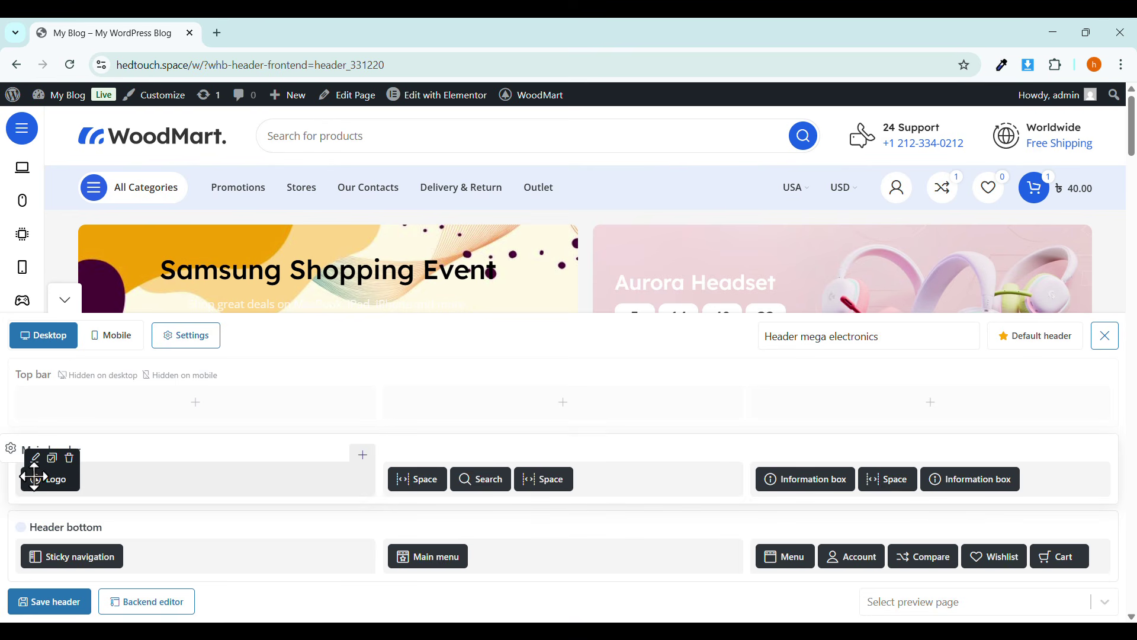
{"action": "left_click", "coordinate": [35, 458]}
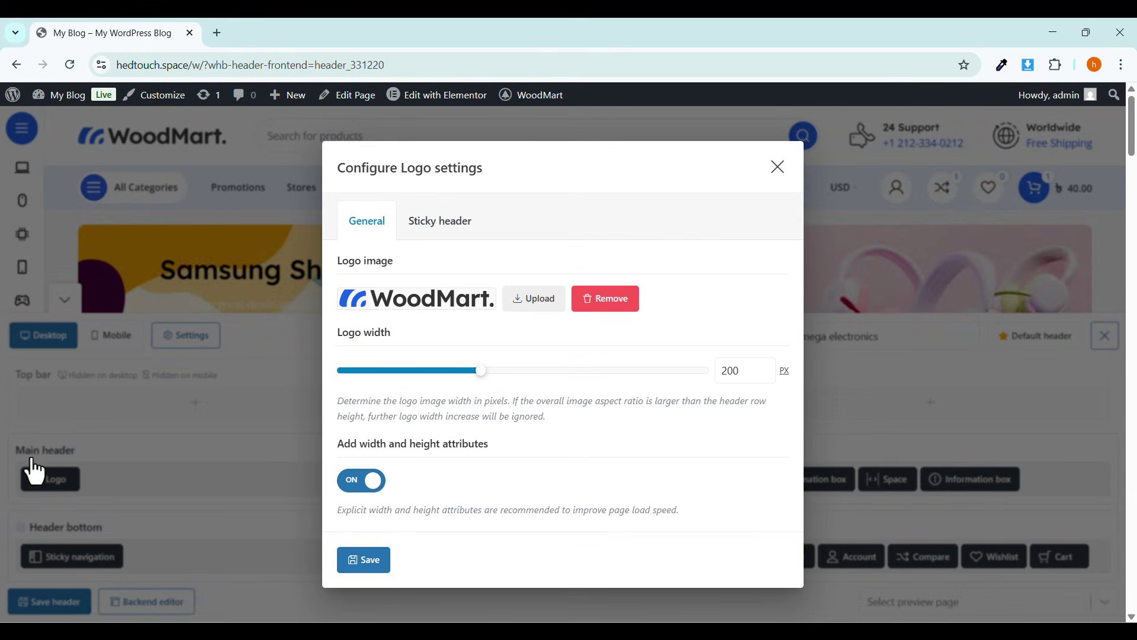
{"action": "left_click", "coordinate": [454, 303]}
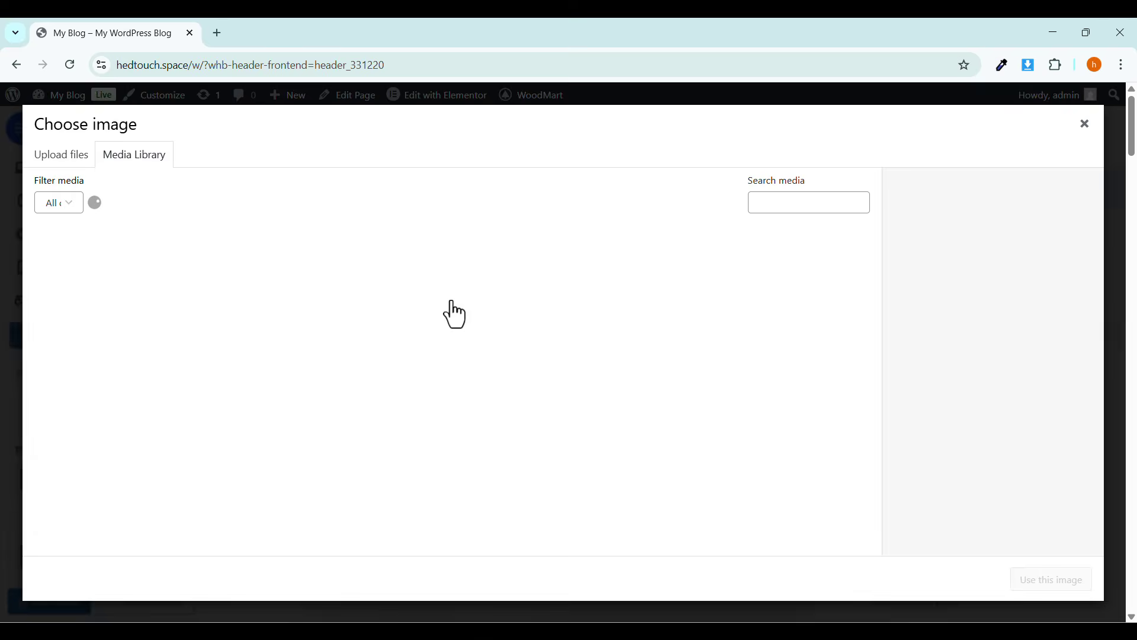
{"action": "scroll", "coordinate": [782, 444], "scroll_direction": "down", "scroll_amount": 5}
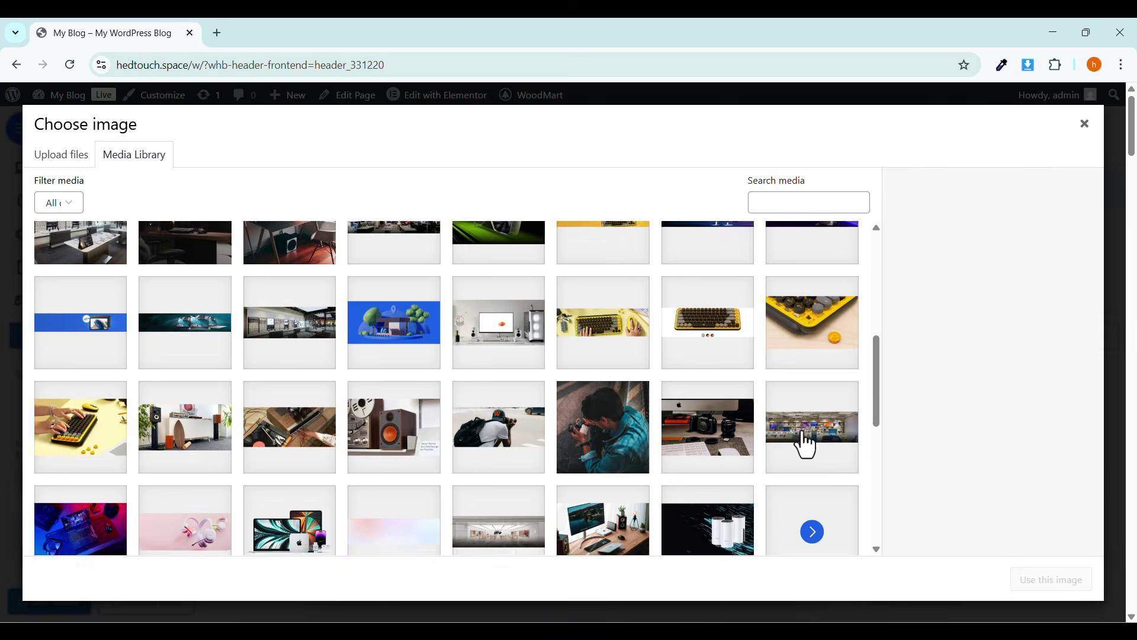
{"action": "scroll", "coordinate": [804, 443], "scroll_direction": "down", "scroll_amount": 8}
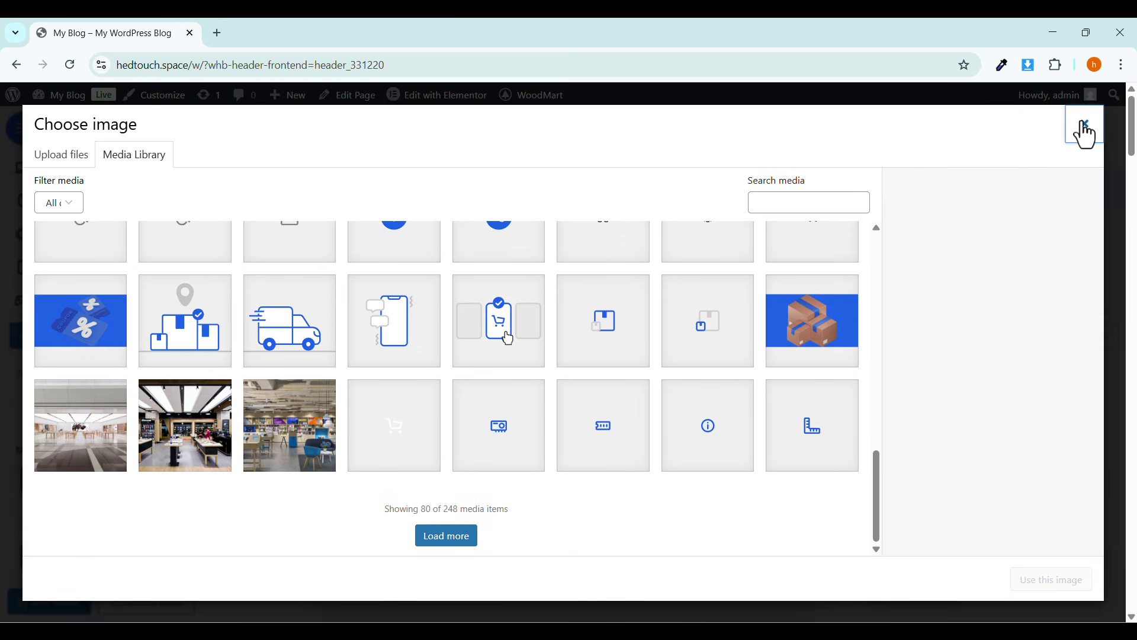
{"action": "left_click", "coordinate": [1086, 126]}
{"action": "left_click", "coordinate": [126, 467]}
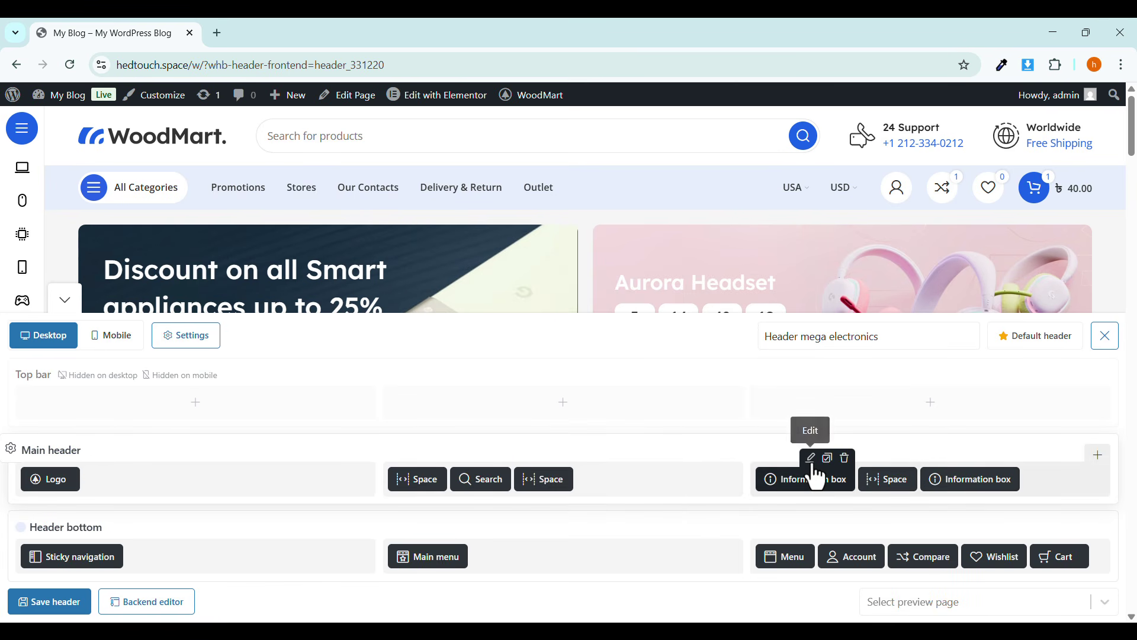
In the support information box, change the heading to "24/7 Support" and the phone's country code to +880, and save the box.
{"action": "left_click", "coordinate": [812, 461]}
{"action": "scroll", "coordinate": [607, 411], "scroll_direction": "down", "scroll_amount": 6}
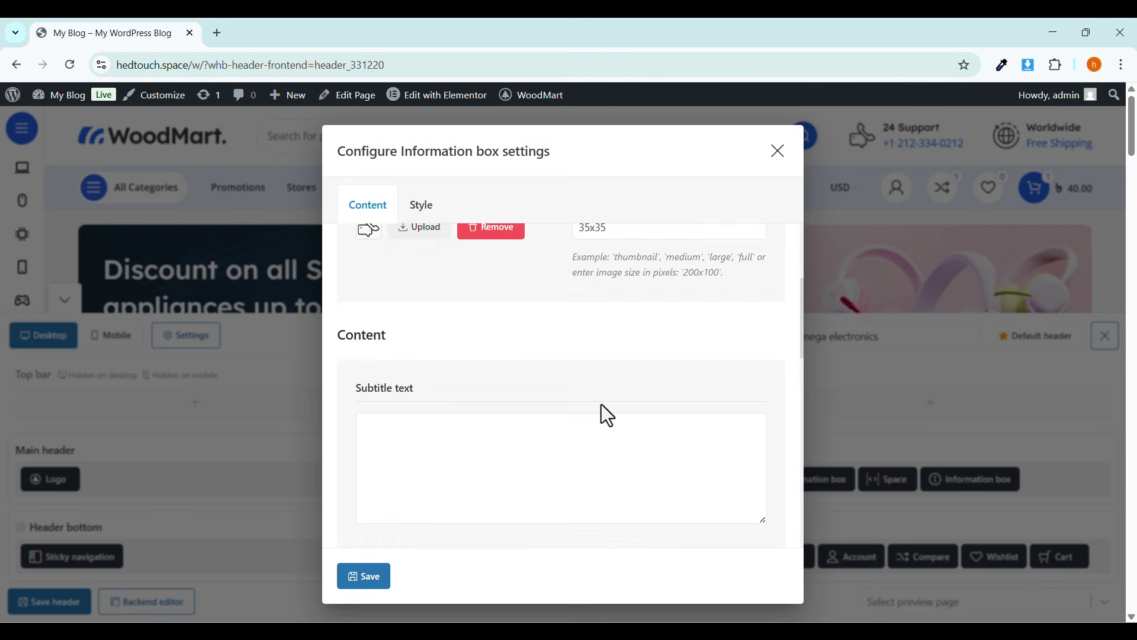
{"action": "scroll", "coordinate": [586, 415], "scroll_direction": "down", "scroll_amount": 5}
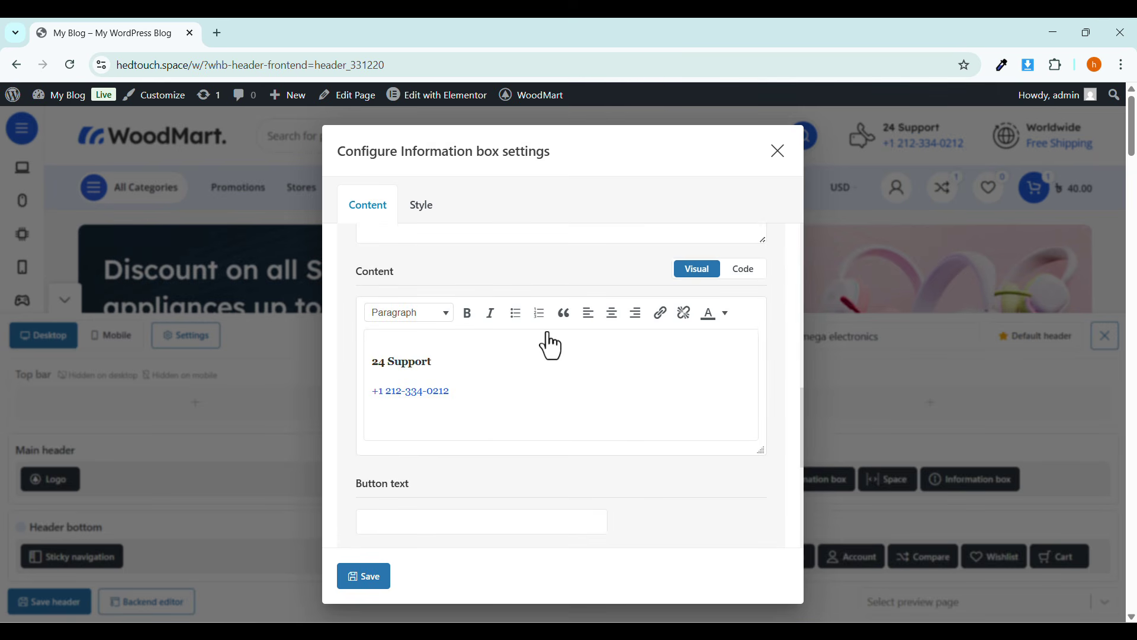
{"action": "left_click", "coordinate": [384, 361]}
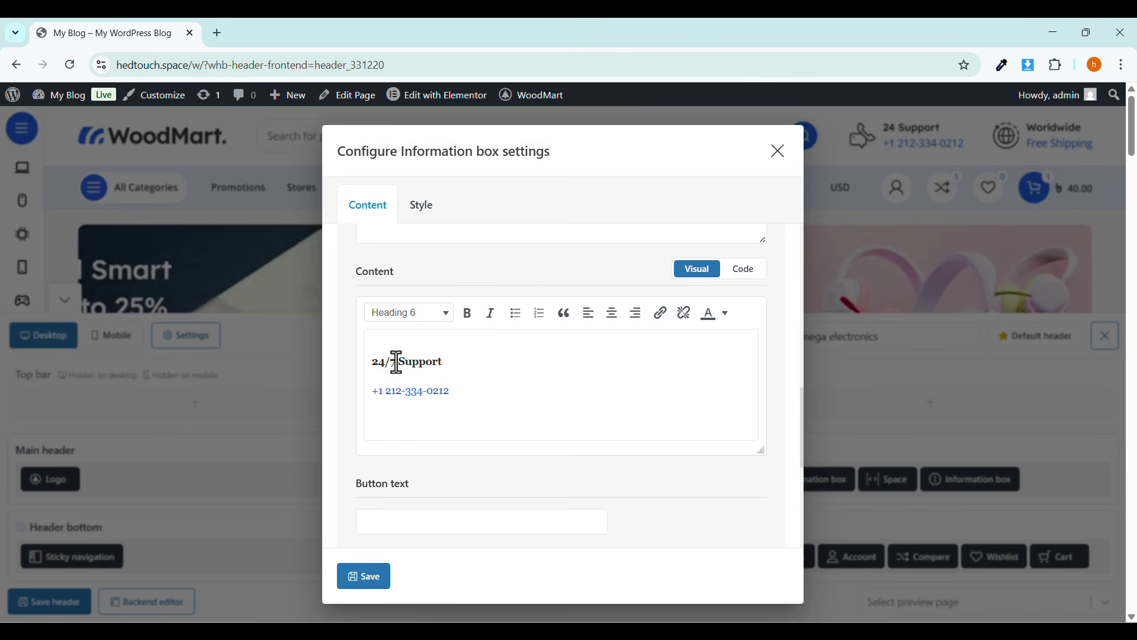
{"action": "left_click", "coordinate": [401, 393]}
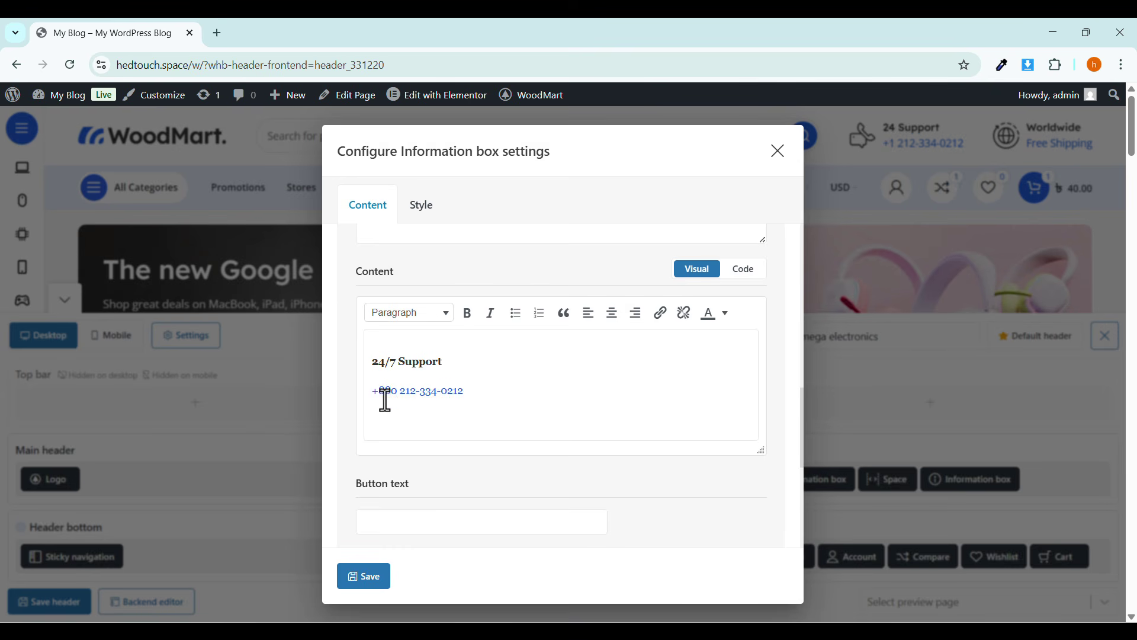
{"action": "left_click", "coordinate": [363, 584]}
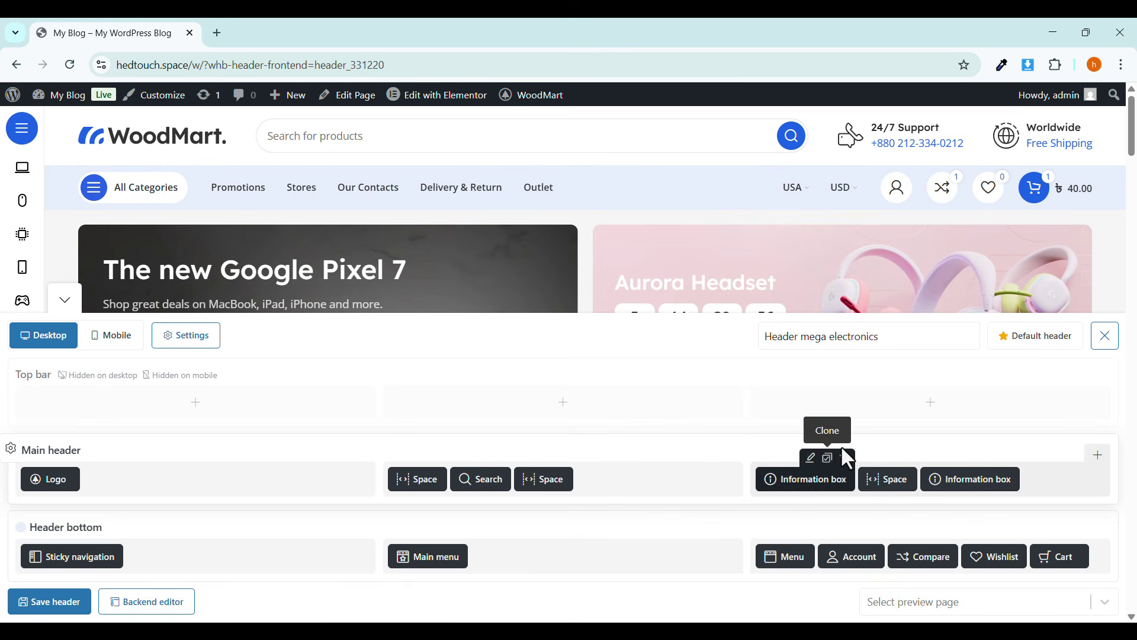
Examine the "Worldwide" and "Free Shipping" texts in the second information box's content and close its settings without saving.
{"action": "left_click", "coordinate": [979, 468]}
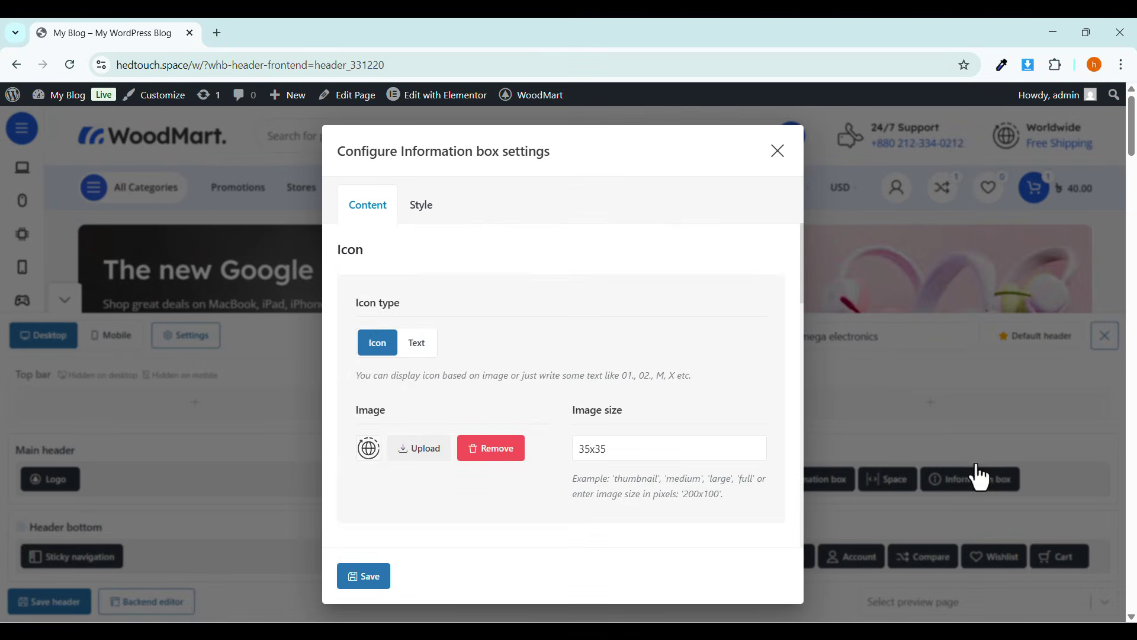
{"action": "scroll", "coordinate": [555, 413], "scroll_direction": "down", "scroll_amount": 10}
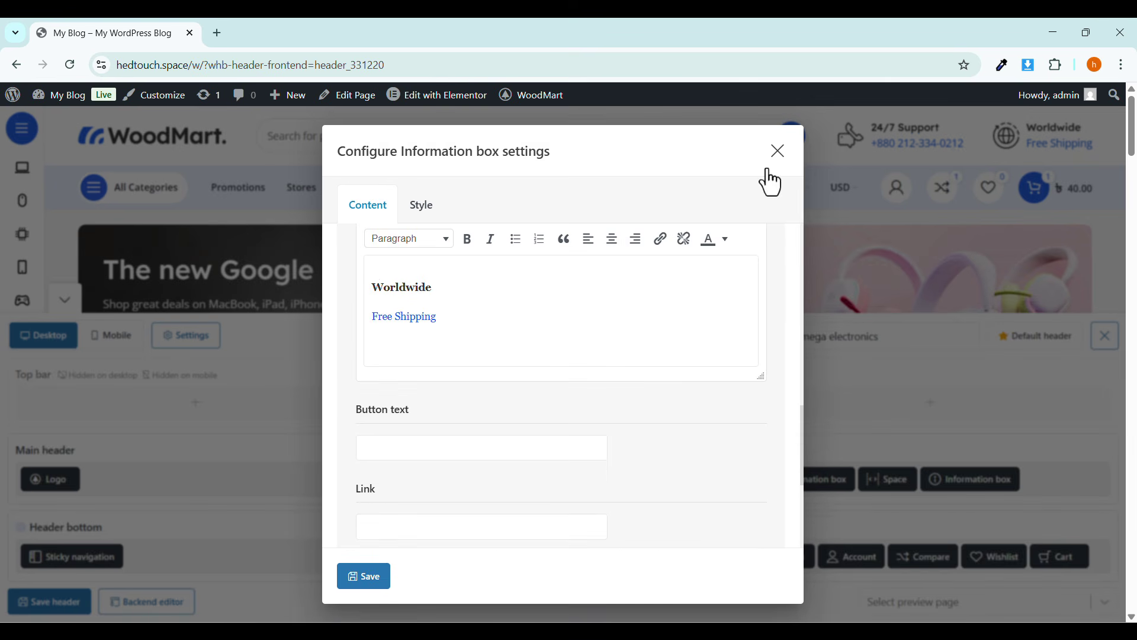
{"action": "double_click", "coordinate": [405, 312]}
{"action": "double_click", "coordinate": [399, 285]}
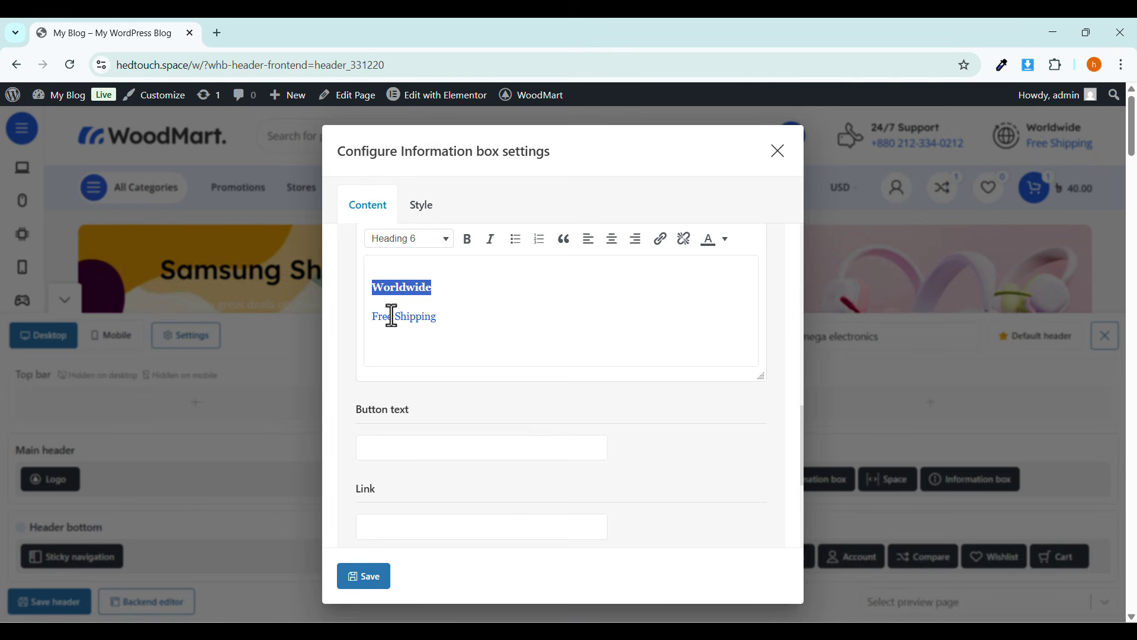
{"action": "triple_click", "coordinate": [391, 316]}
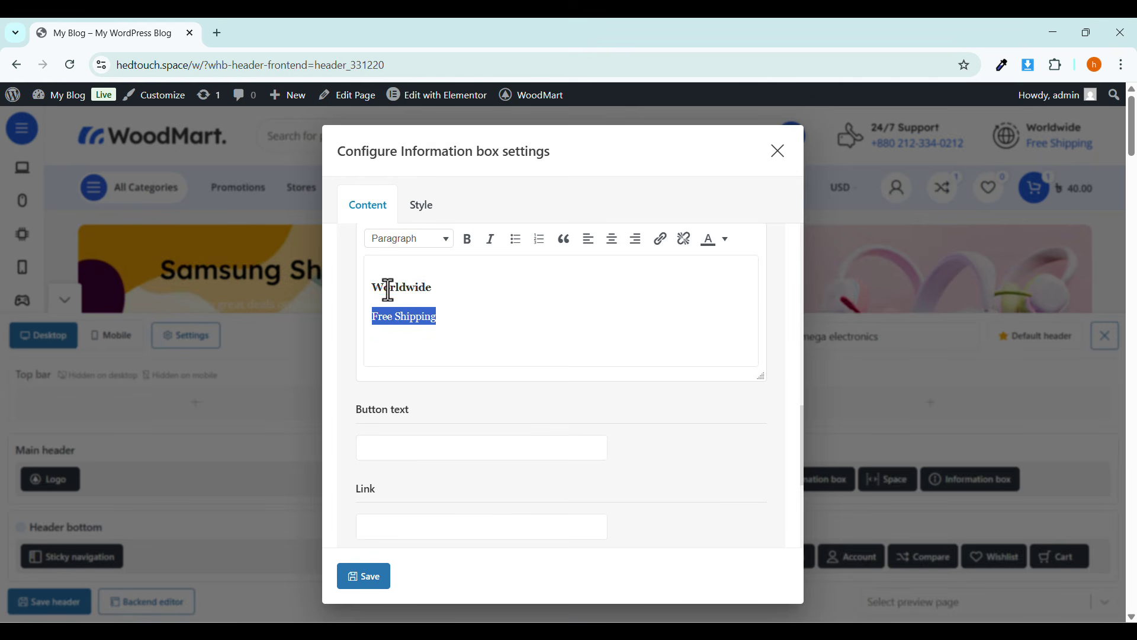
{"action": "double_click", "coordinate": [389, 290]}
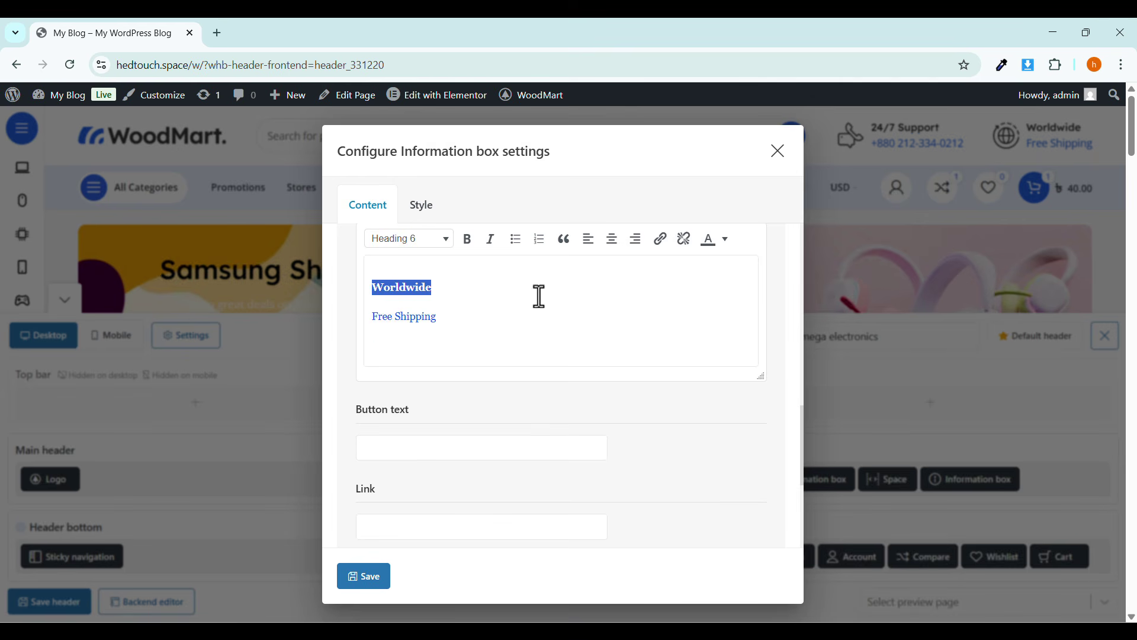
{"action": "left_click", "coordinate": [780, 153]}
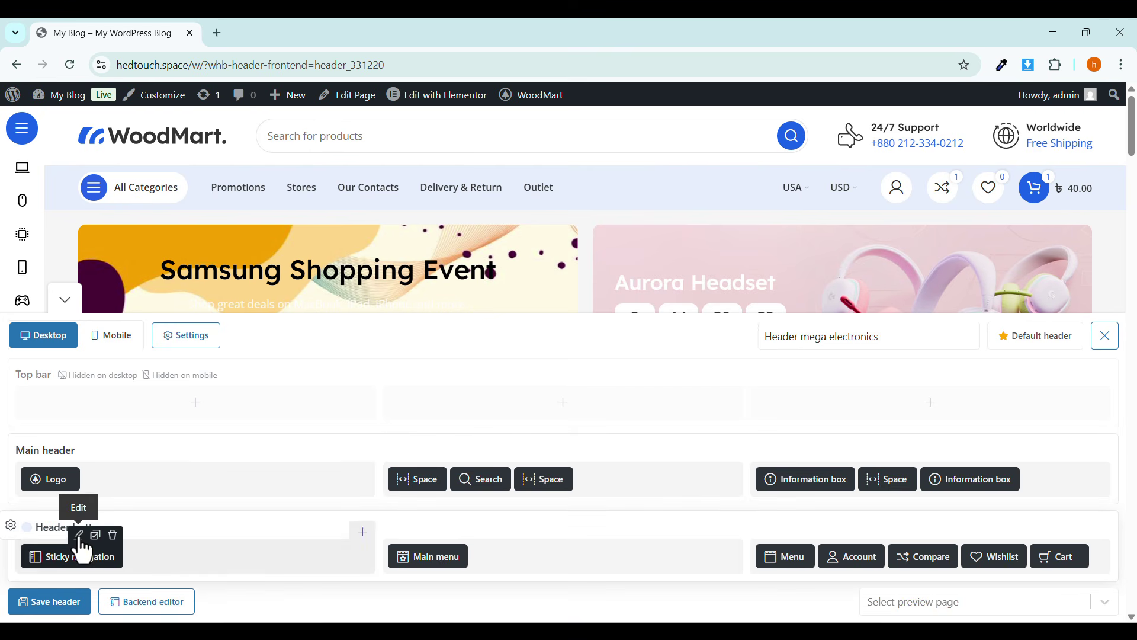
Look through the Sticky navigation element's design and color settings, close them, and check the All Categories navigation in the header.
{"action": "left_click", "coordinate": [80, 540]}
{"action": "scroll", "coordinate": [419, 457], "scroll_direction": "down", "scroll_amount": 10}
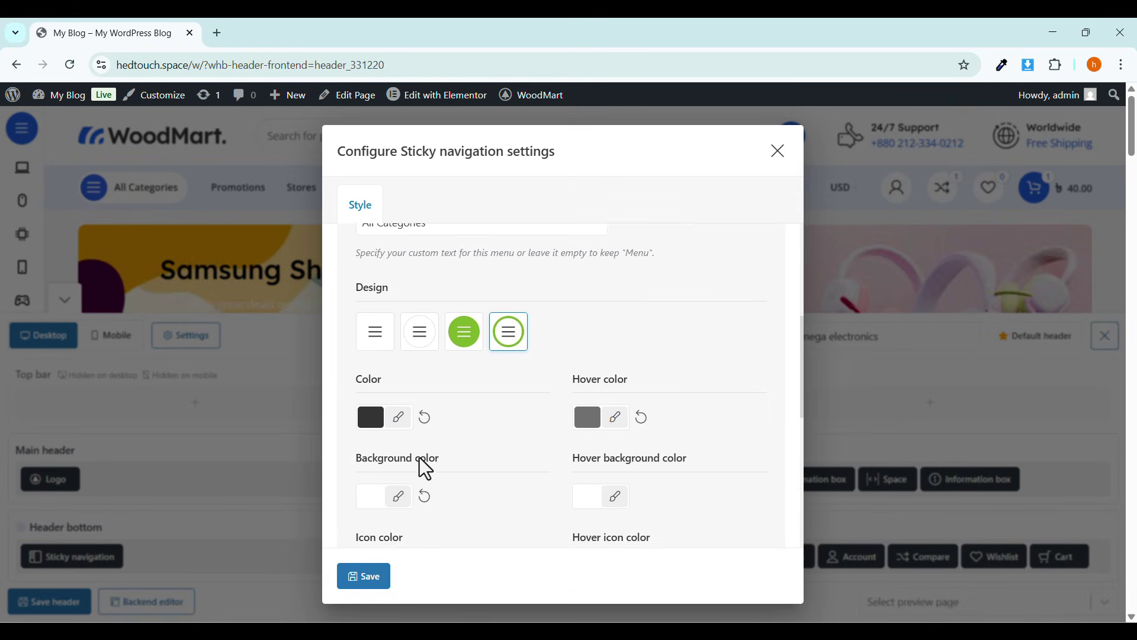
{"action": "scroll", "coordinate": [425, 468], "scroll_direction": "up", "scroll_amount": 10}
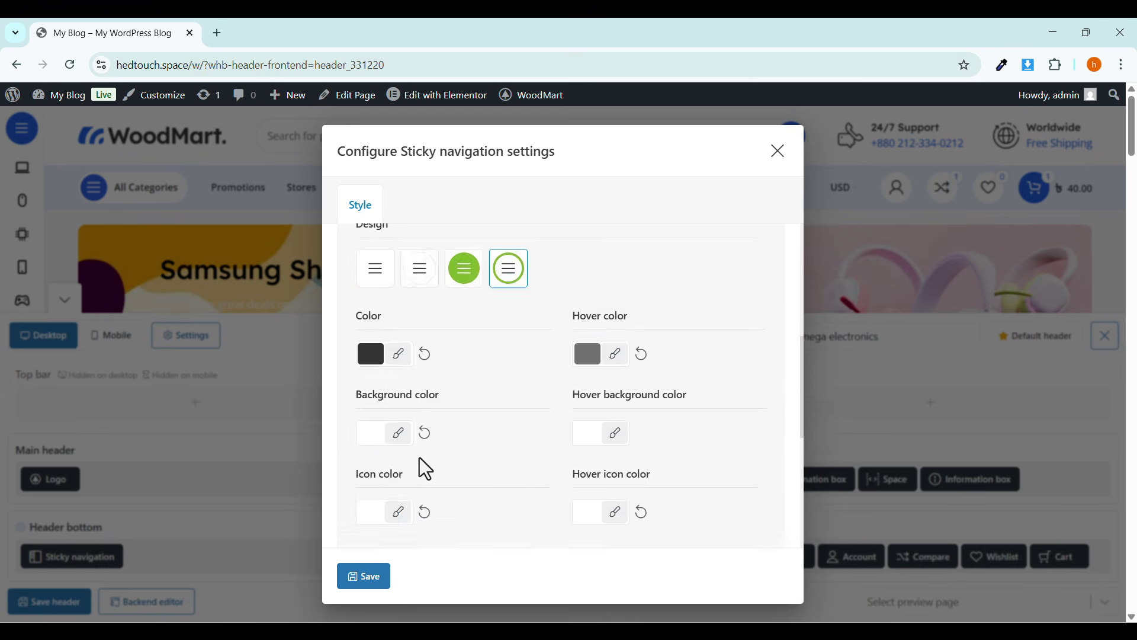
{"action": "left_click", "coordinate": [129, 538]}
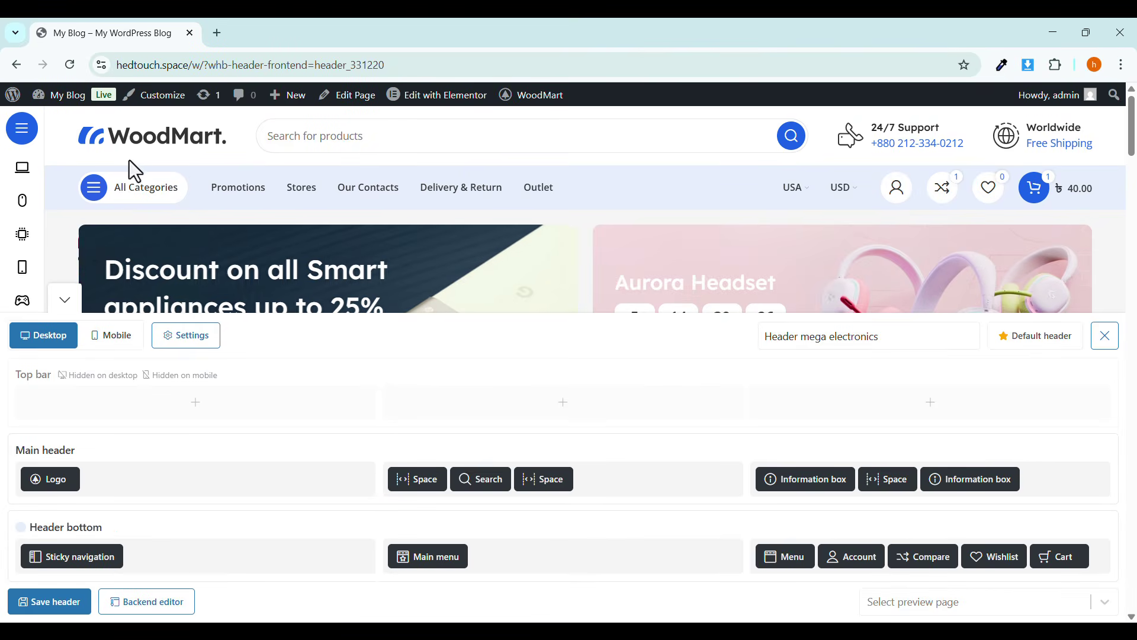
{"action": "left_click", "coordinate": [128, 186]}
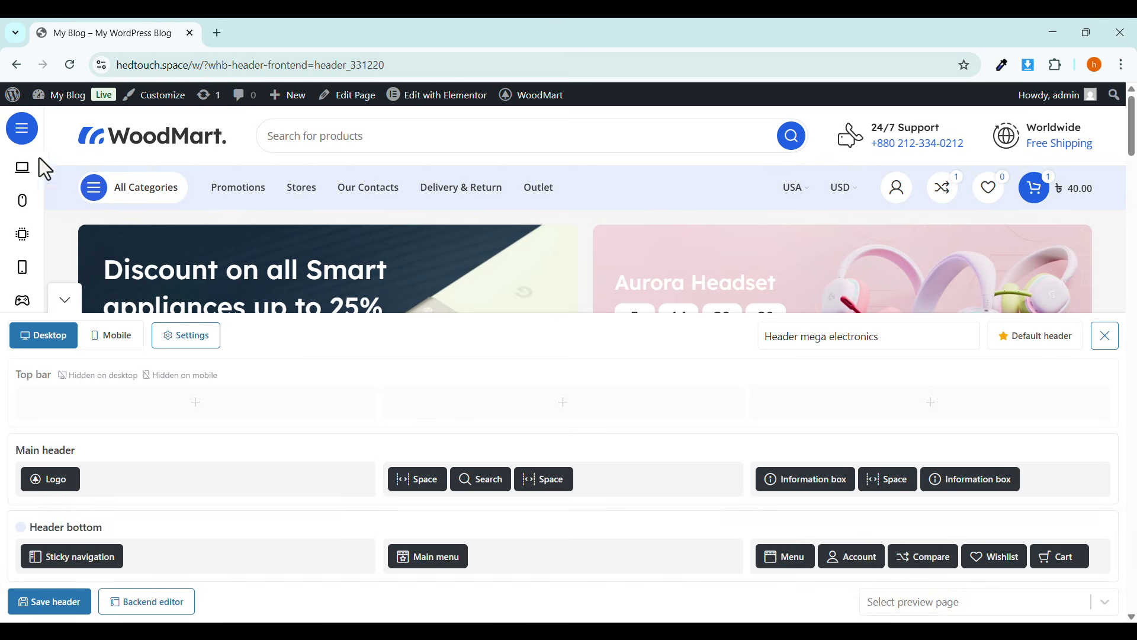
{"action": "mouse_move", "coordinate": [26, 178]}
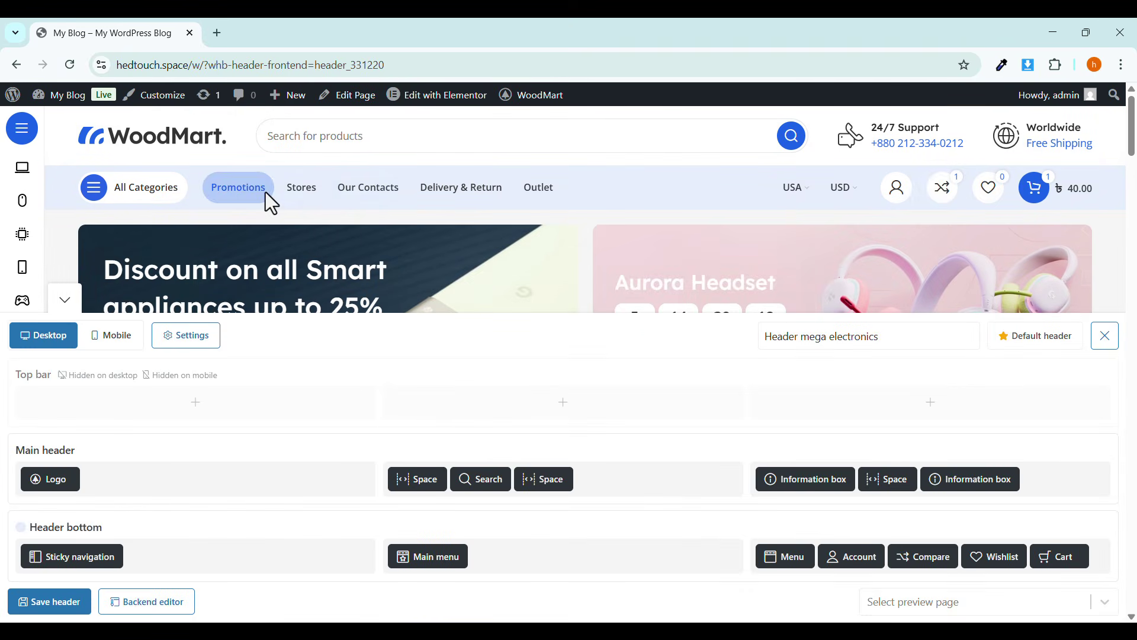
Check which menu the header's Main menu element displays and close its settings.
{"action": "left_click", "coordinate": [423, 535]}
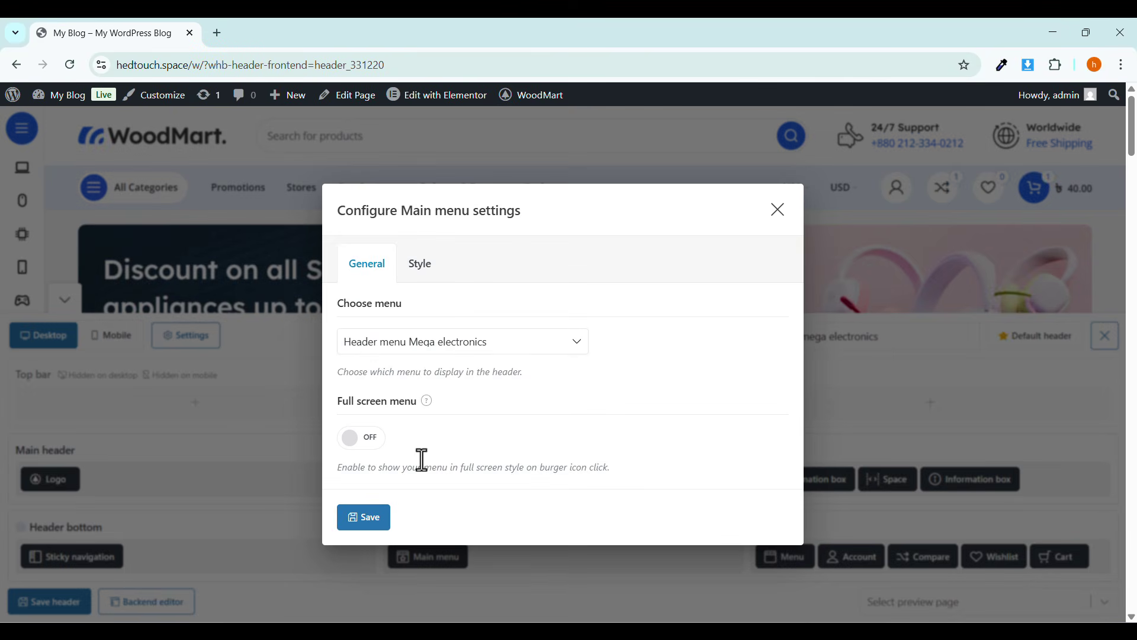
{"action": "left_click", "coordinate": [256, 202]}
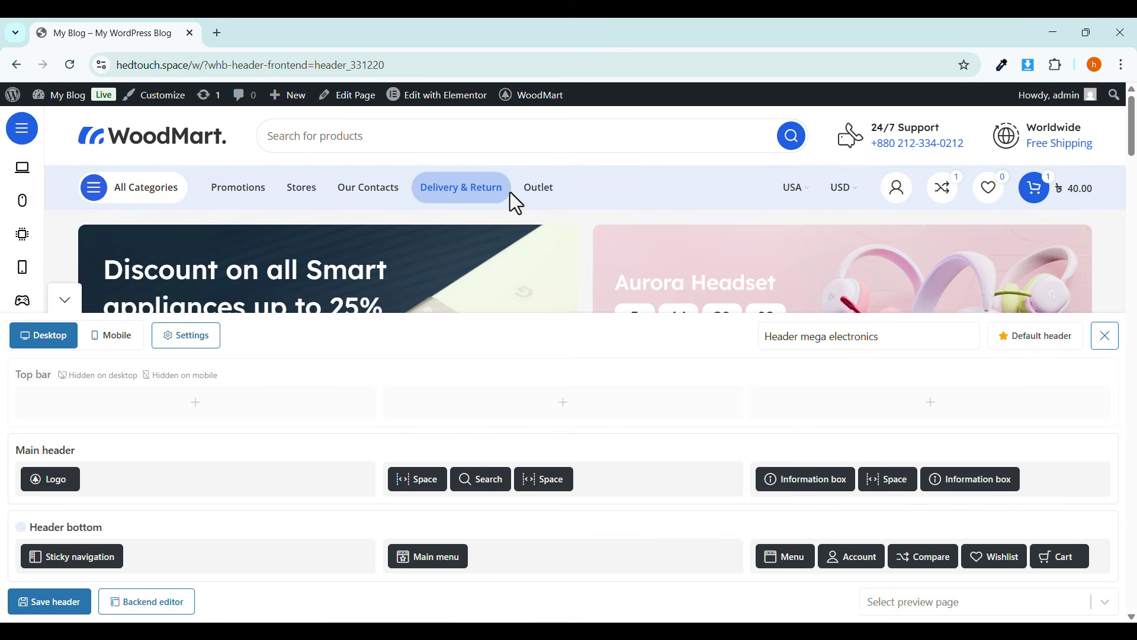
Check the settings of the Menu element in the desktop header's bottom row and close them without saving.
{"action": "mouse_move", "coordinate": [808, 192]}
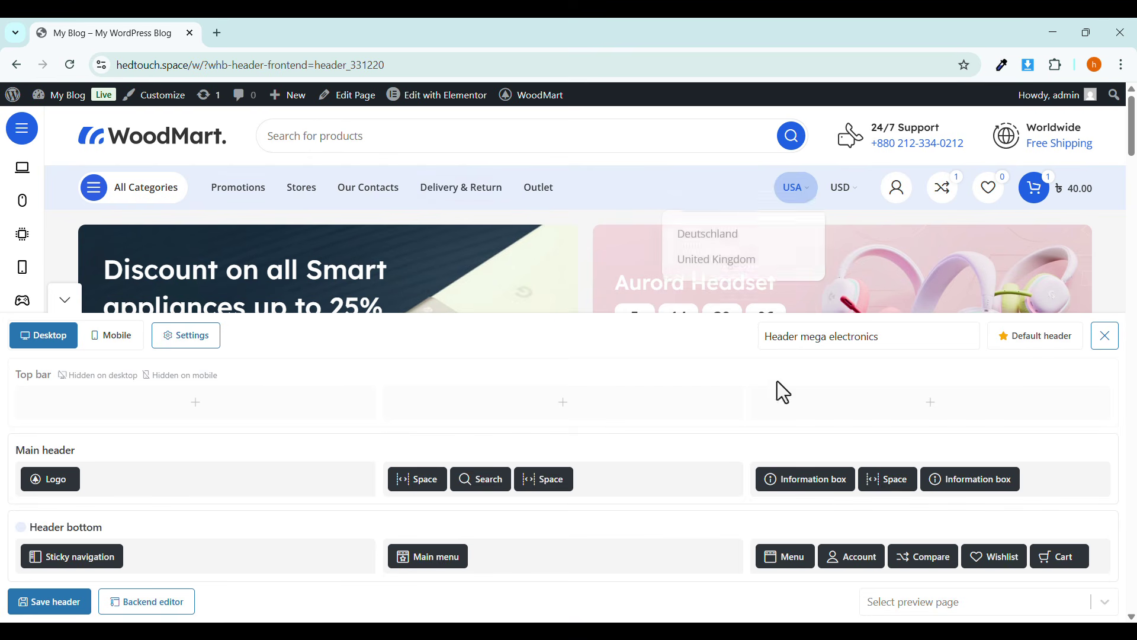
{"action": "left_click", "coordinate": [771, 536]}
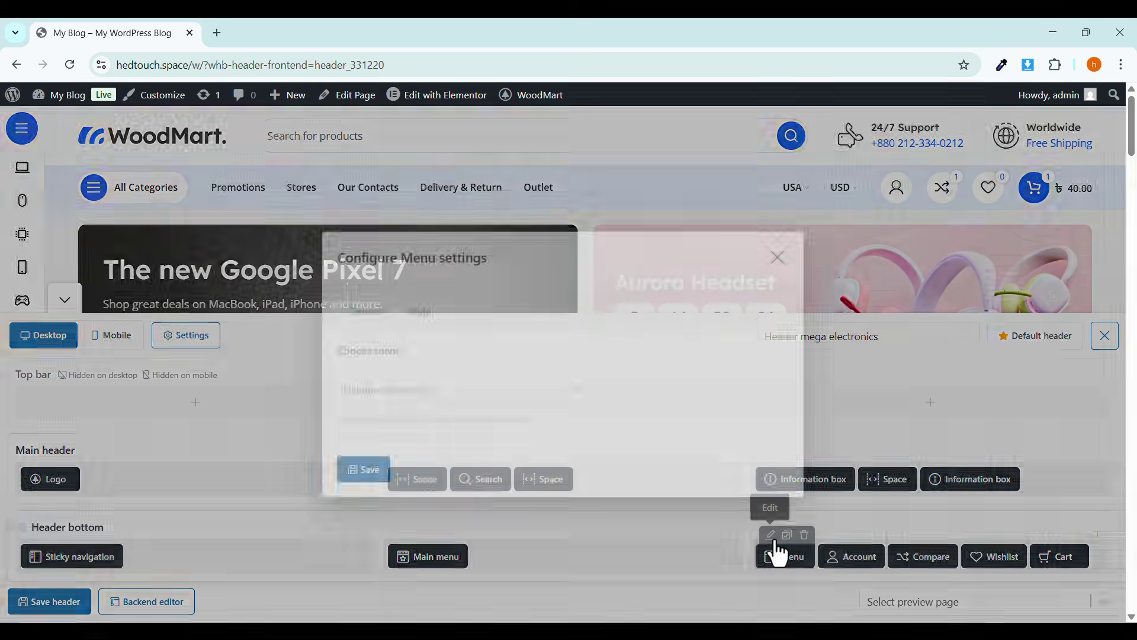
{"action": "left_click", "coordinate": [682, 170]}
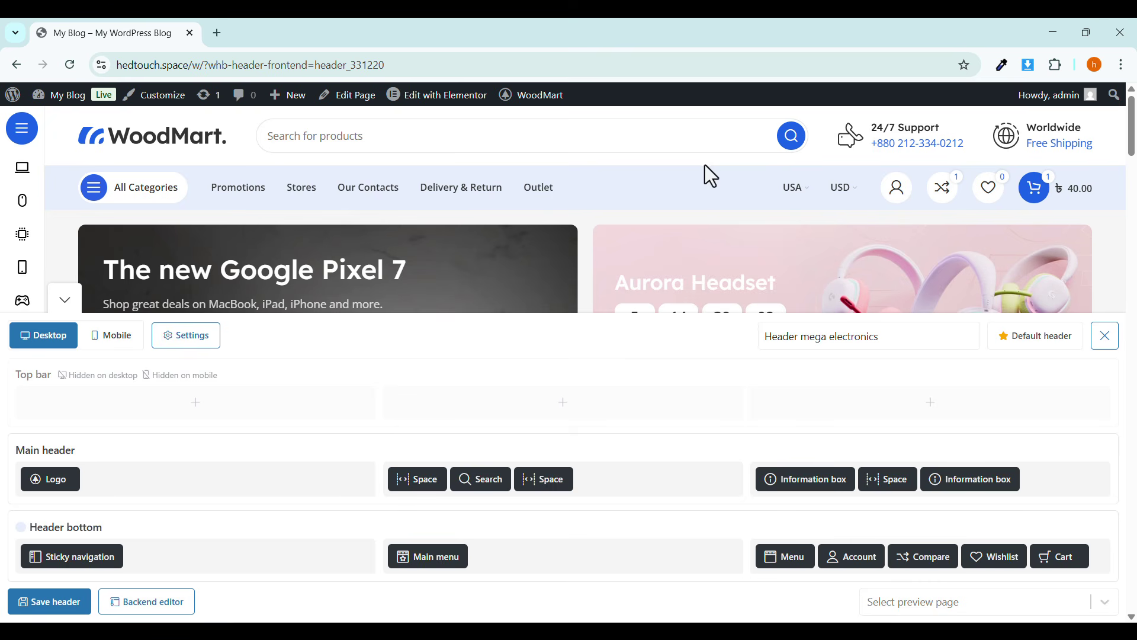
{"action": "mouse_move", "coordinate": [800, 196]}
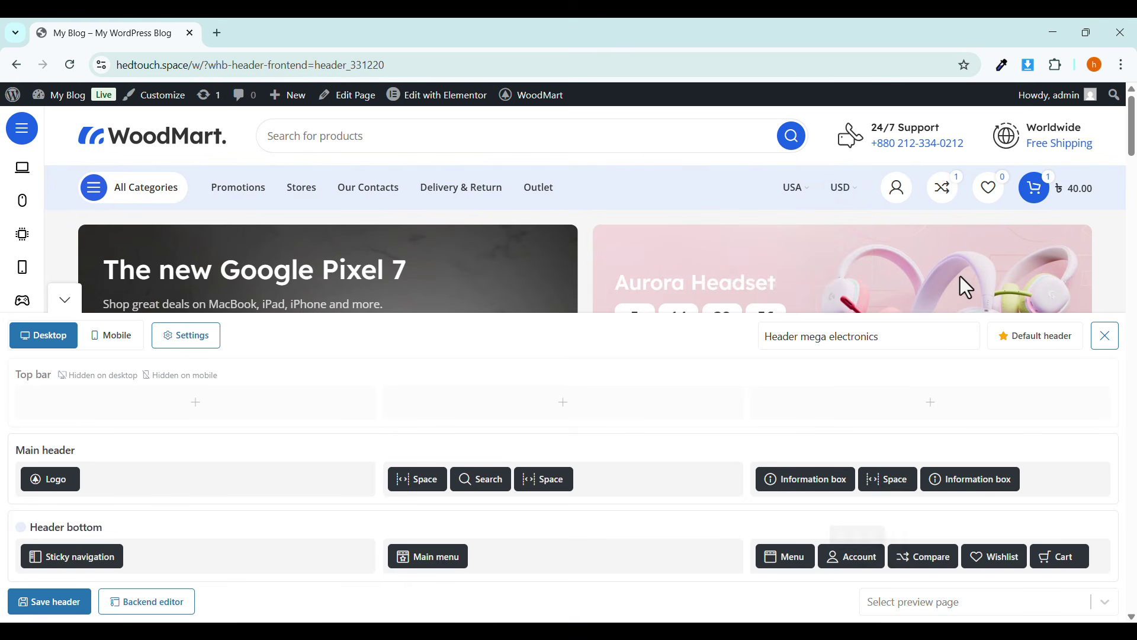
Set the desktop header's Account element to display as "Icon with text" and save its settings.
{"action": "mouse_move", "coordinate": [899, 193]}
{"action": "mouse_move", "coordinate": [866, 564]}
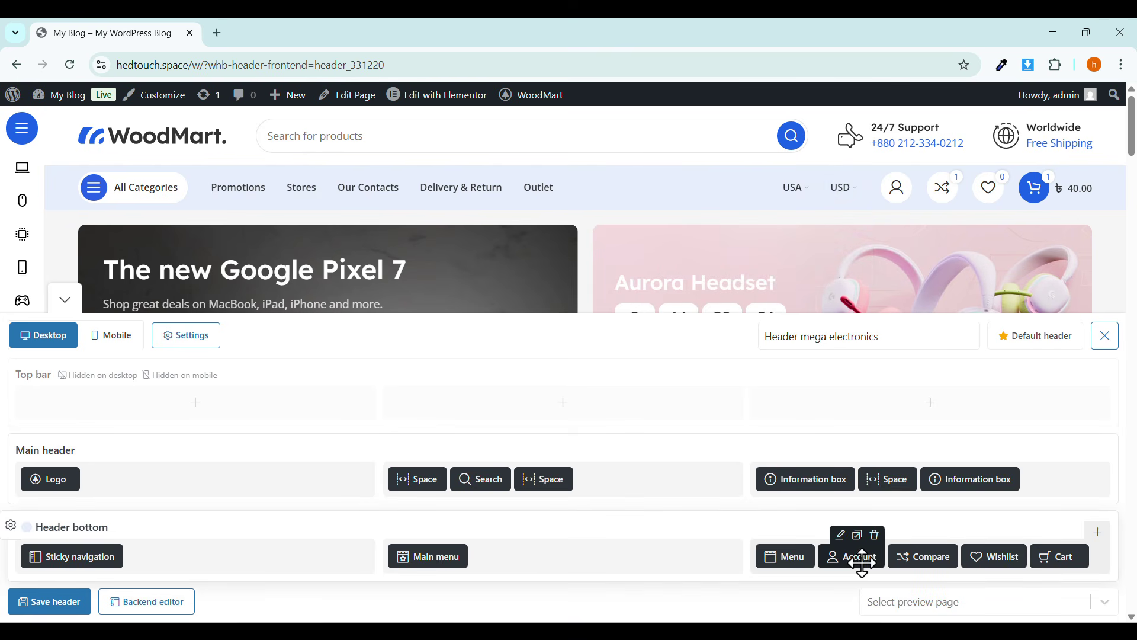
{"action": "left_click", "coordinate": [842, 539]}
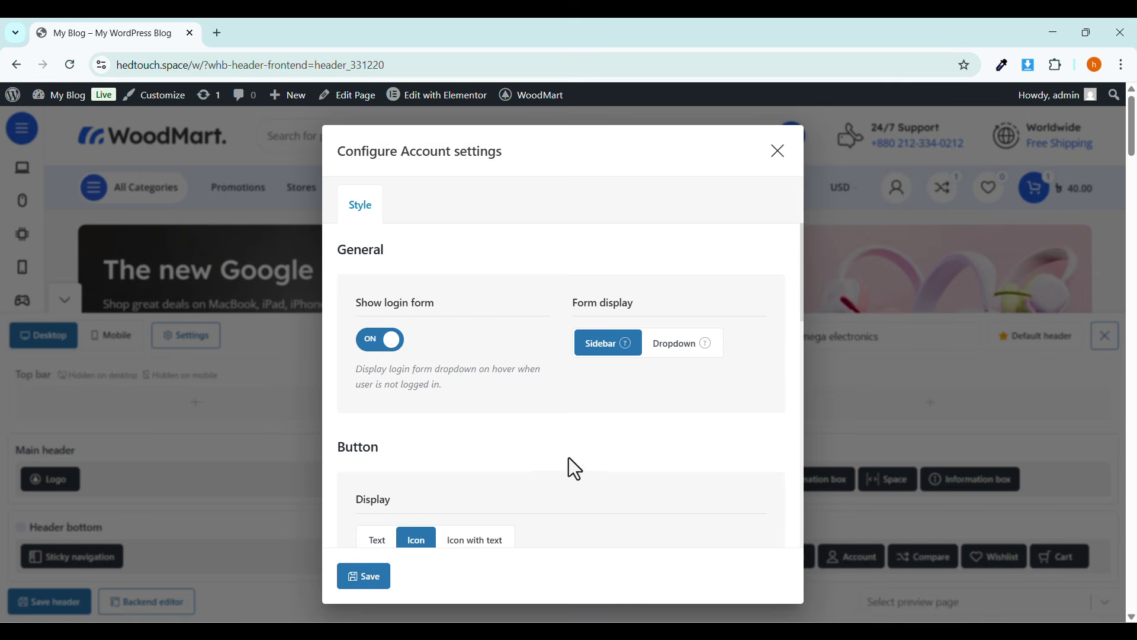
{"action": "scroll", "coordinate": [574, 467], "scroll_direction": "down", "scroll_amount": 4}
{"action": "scroll", "coordinate": [575, 468], "scroll_direction": "up", "scroll_amount": 3}
{"action": "scroll", "coordinate": [516, 477], "scroll_direction": "down", "scroll_amount": 1}
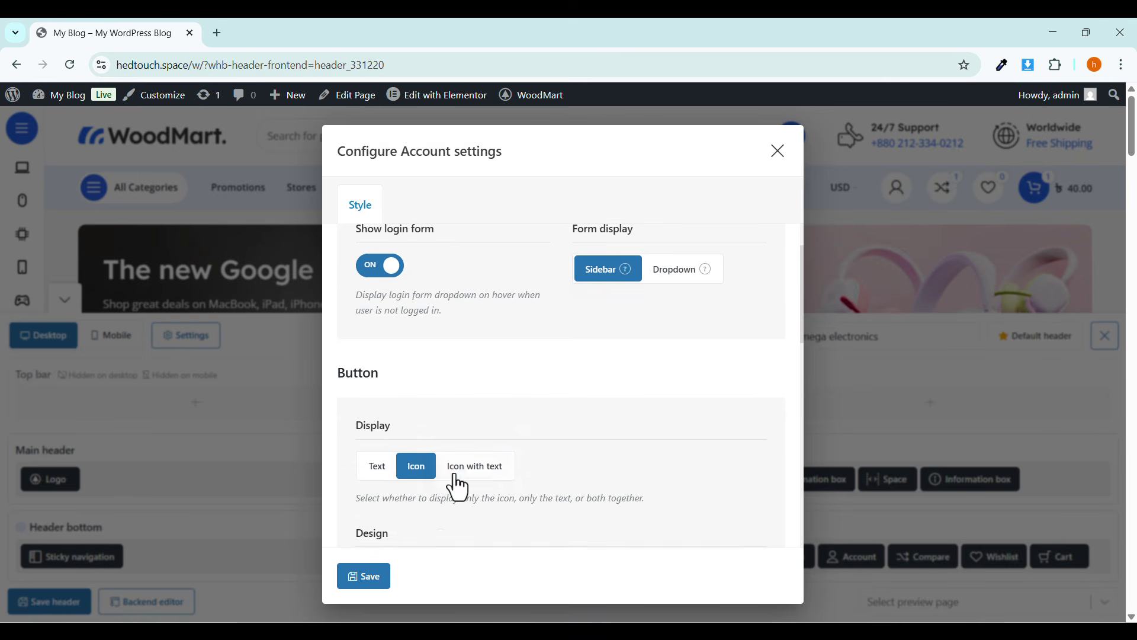
{"action": "left_click", "coordinate": [456, 473]}
{"action": "left_click", "coordinate": [365, 579]}
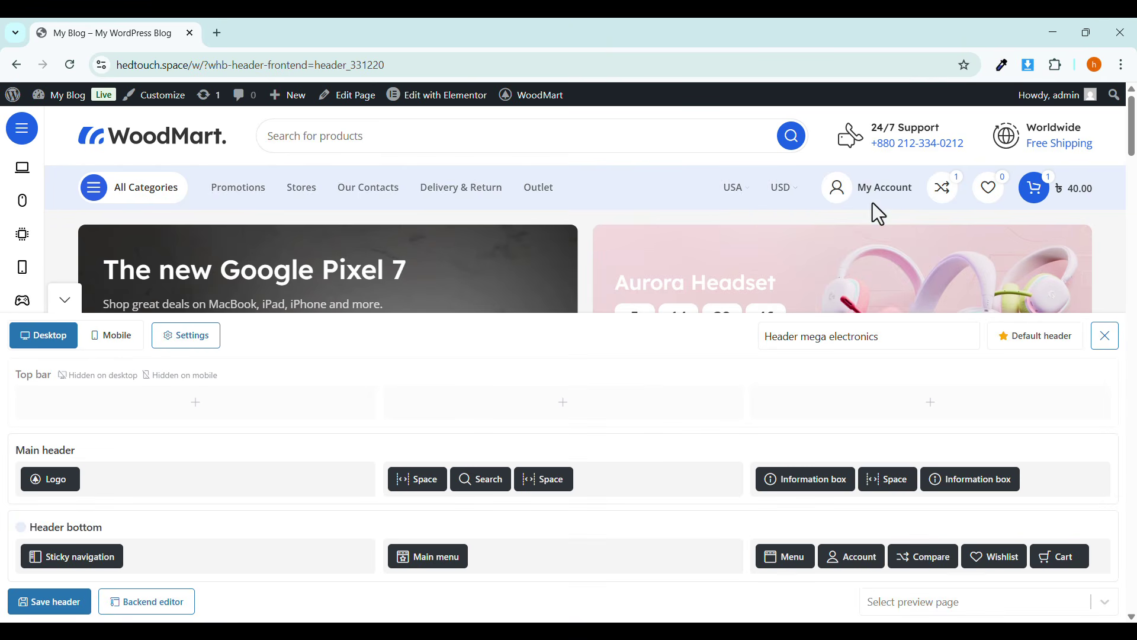
Remove the Account and Menu elements from the desktop header's bottom row, confirming each deletion.
{"action": "mouse_move", "coordinate": [860, 185]}
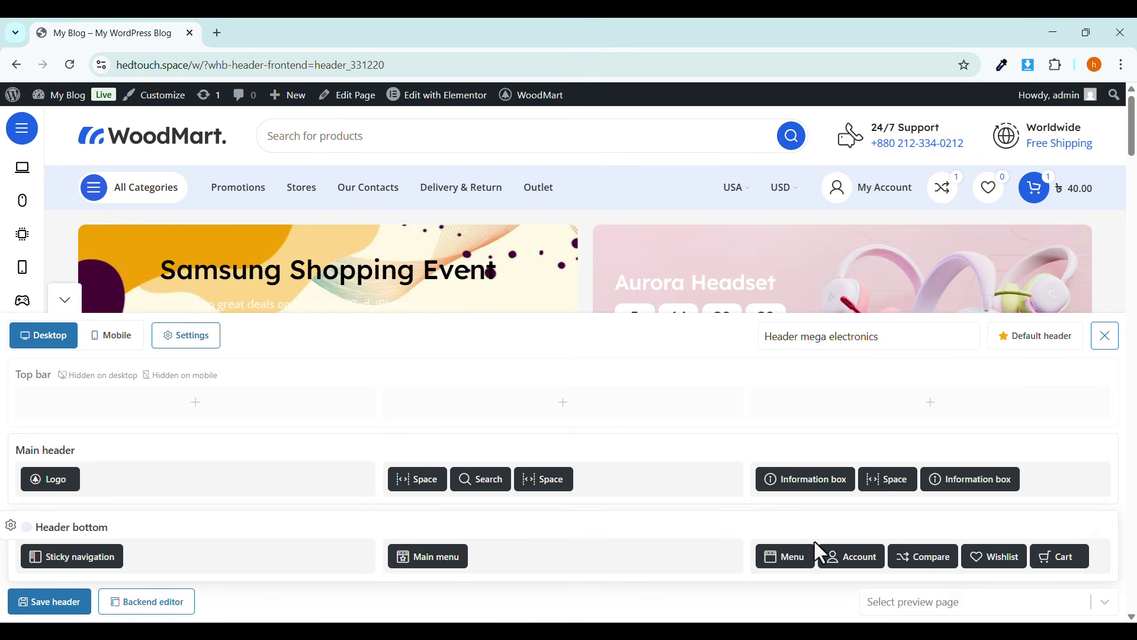
{"action": "mouse_move", "coordinate": [856, 558]}
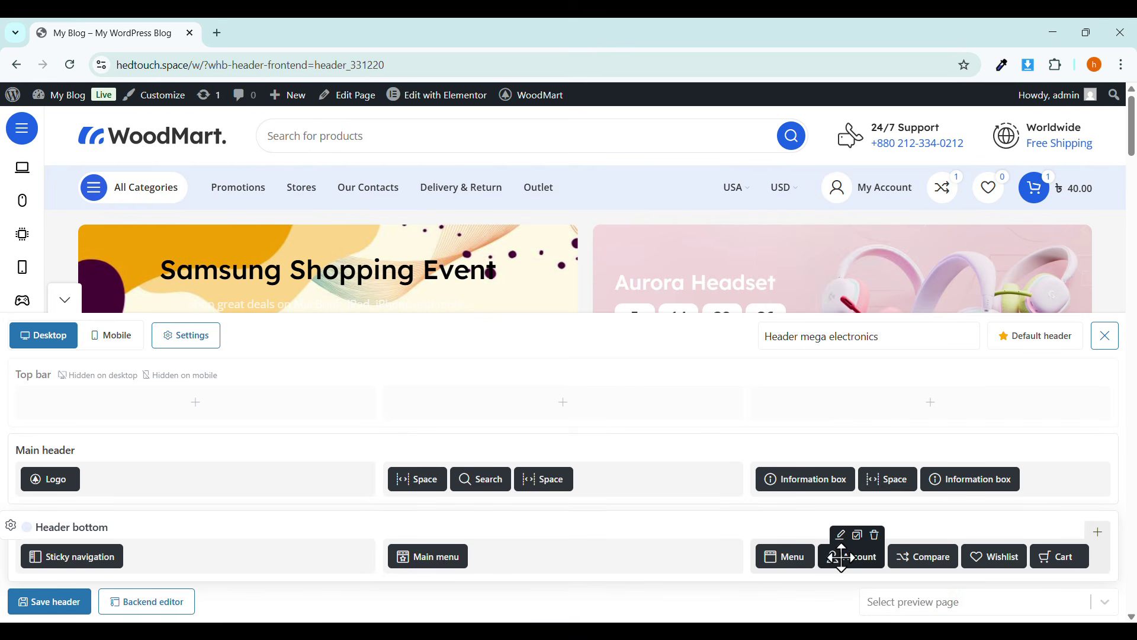
{"action": "left_click", "coordinate": [875, 538]}
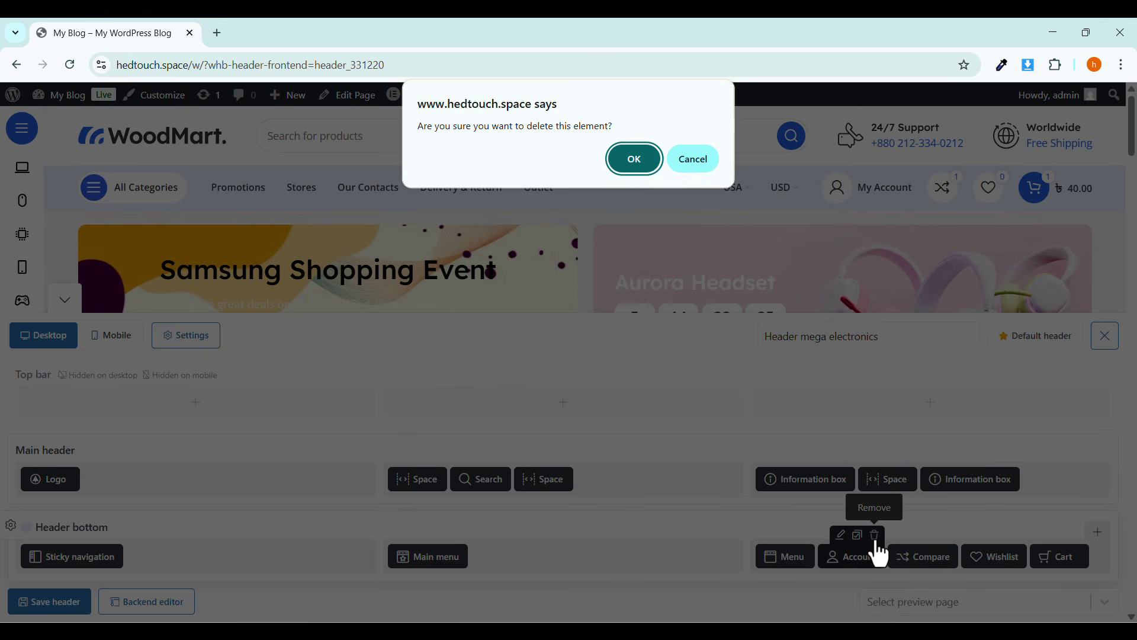
{"action": "left_click", "coordinate": [633, 158]}
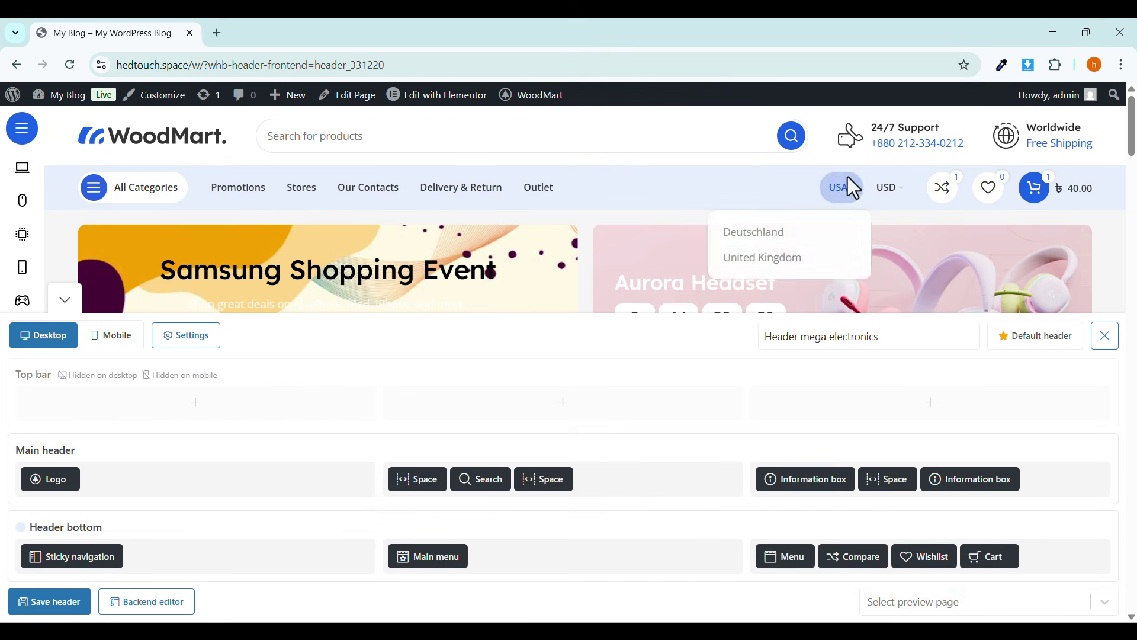
{"action": "mouse_move", "coordinate": [896, 195]}
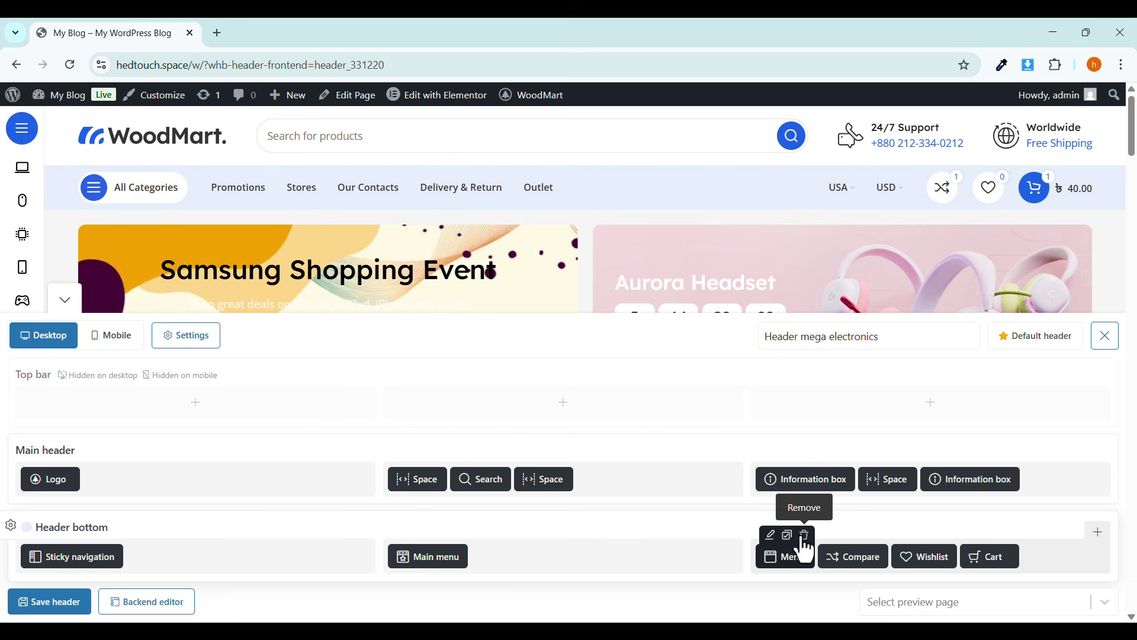
{"action": "left_click", "coordinate": [804, 535]}
{"action": "left_click", "coordinate": [634, 156]}
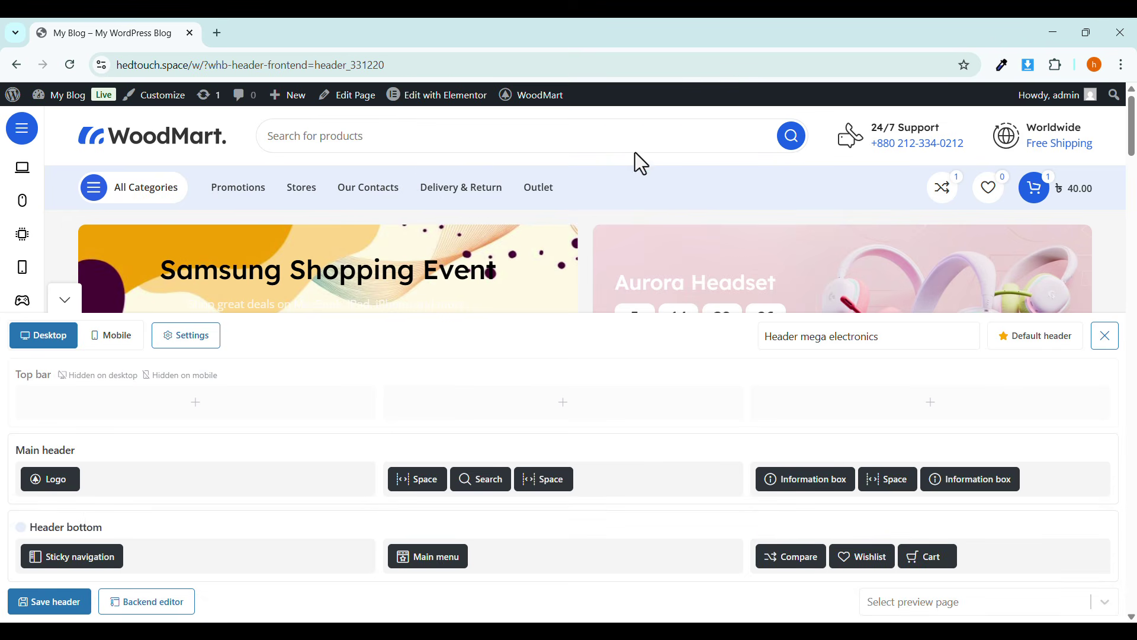
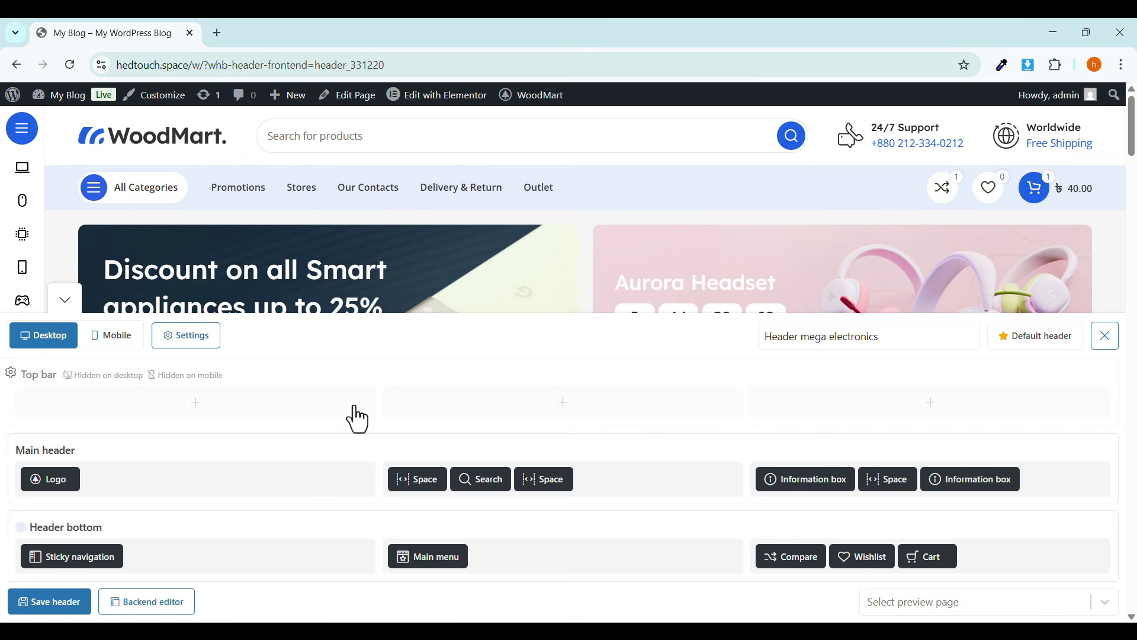
Switch the header builder to the mobile layout, check the Logo element's settings and close them without saving.
{"action": "left_click", "coordinate": [101, 336]}
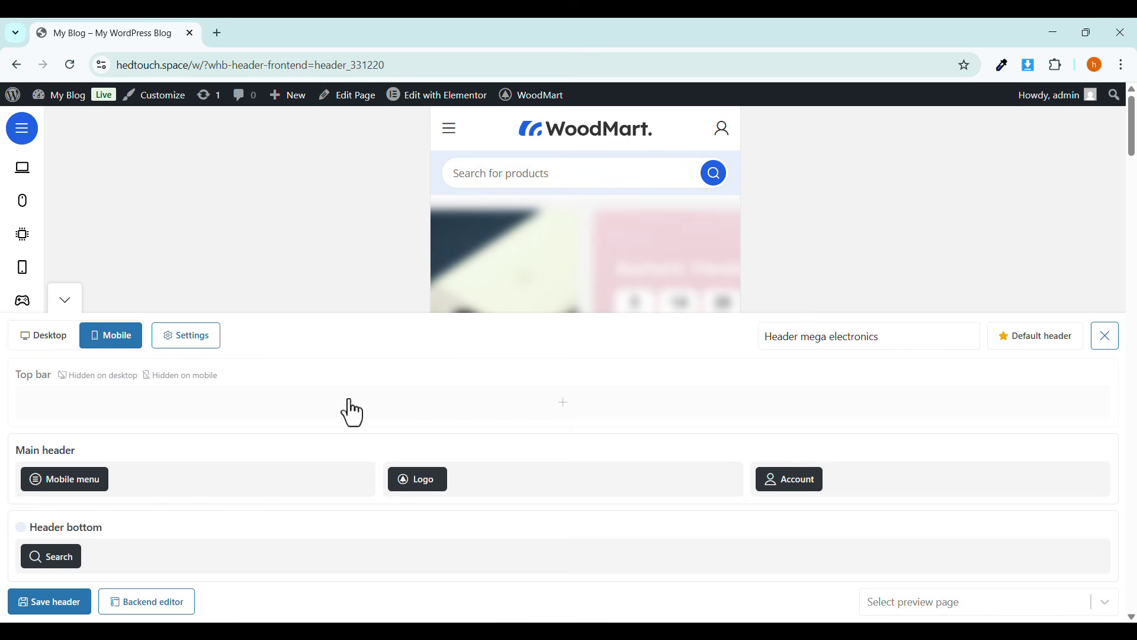
{"action": "mouse_move", "coordinate": [406, 475]}
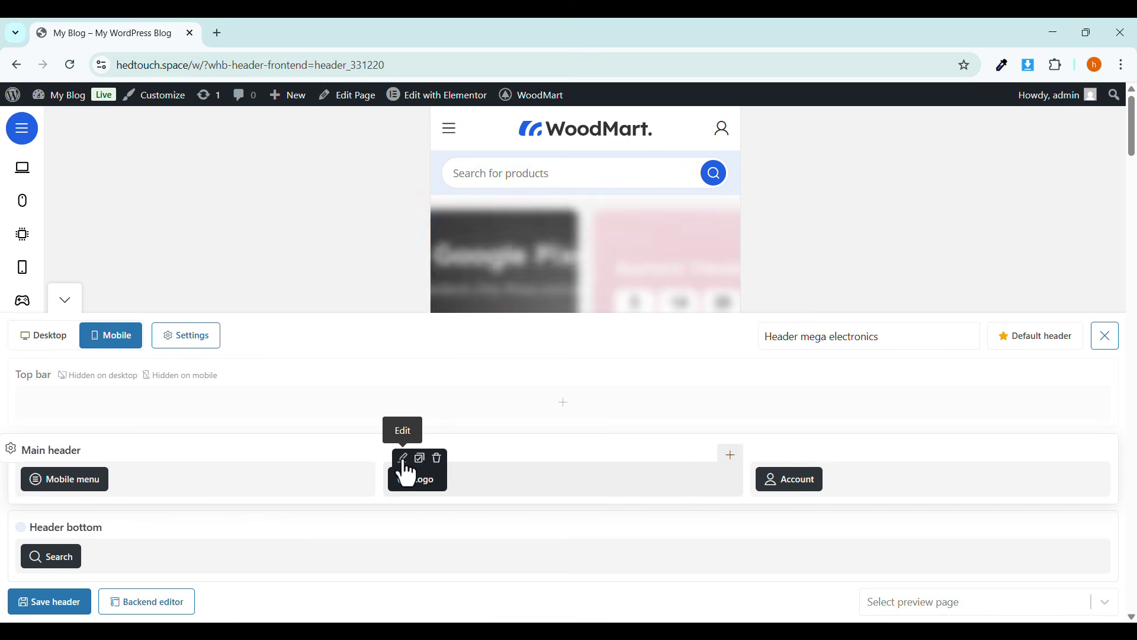
{"action": "left_click", "coordinate": [404, 461]}
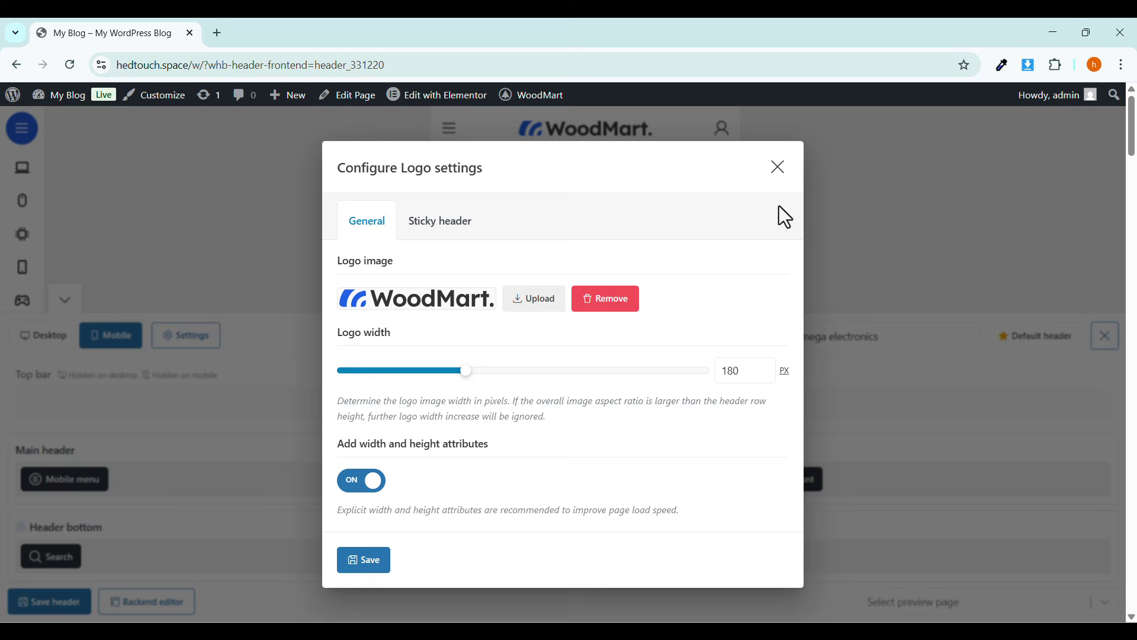
{"action": "left_click", "coordinate": [782, 171]}
Give the mobile header's Account element the icon design with an outlined circle and save its settings.
{"action": "mouse_move", "coordinate": [784, 480]}
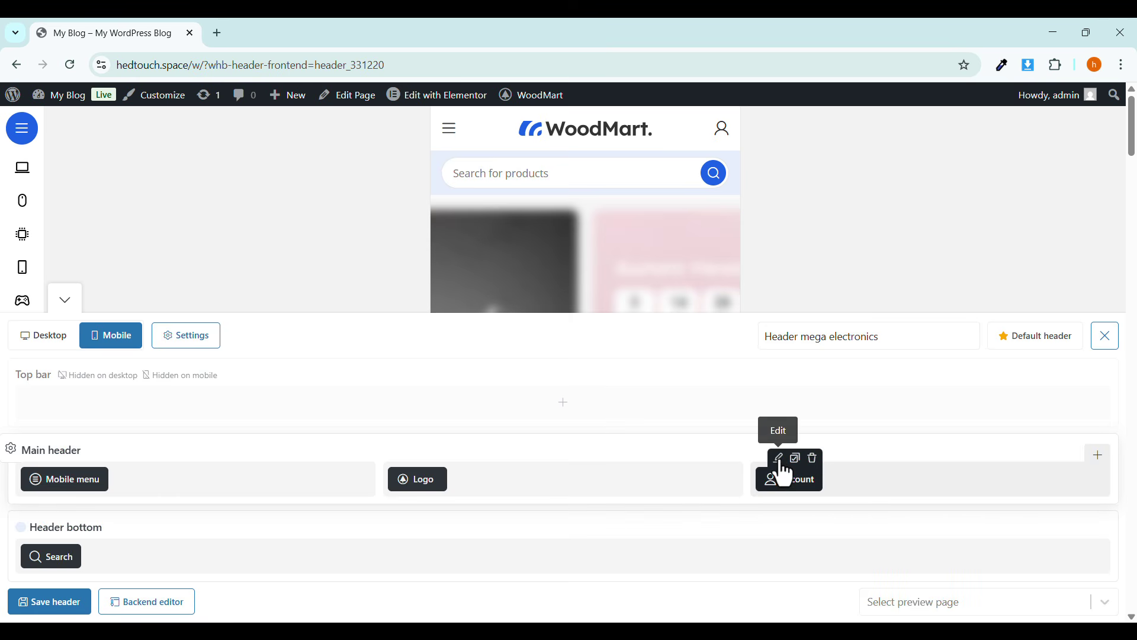
{"action": "left_click", "coordinate": [776, 457]}
{"action": "scroll", "coordinate": [505, 439], "scroll_direction": "down", "scroll_amount": 2}
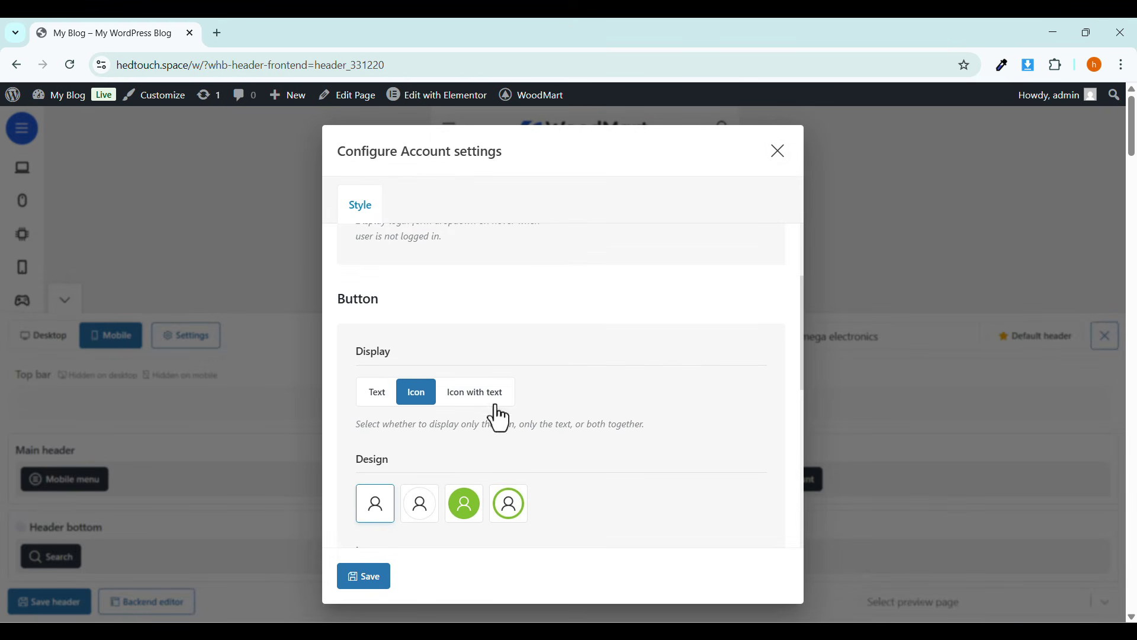
{"action": "scroll", "coordinate": [487, 468], "scroll_direction": "down", "scroll_amount": 1}
{"action": "left_click", "coordinate": [509, 430]}
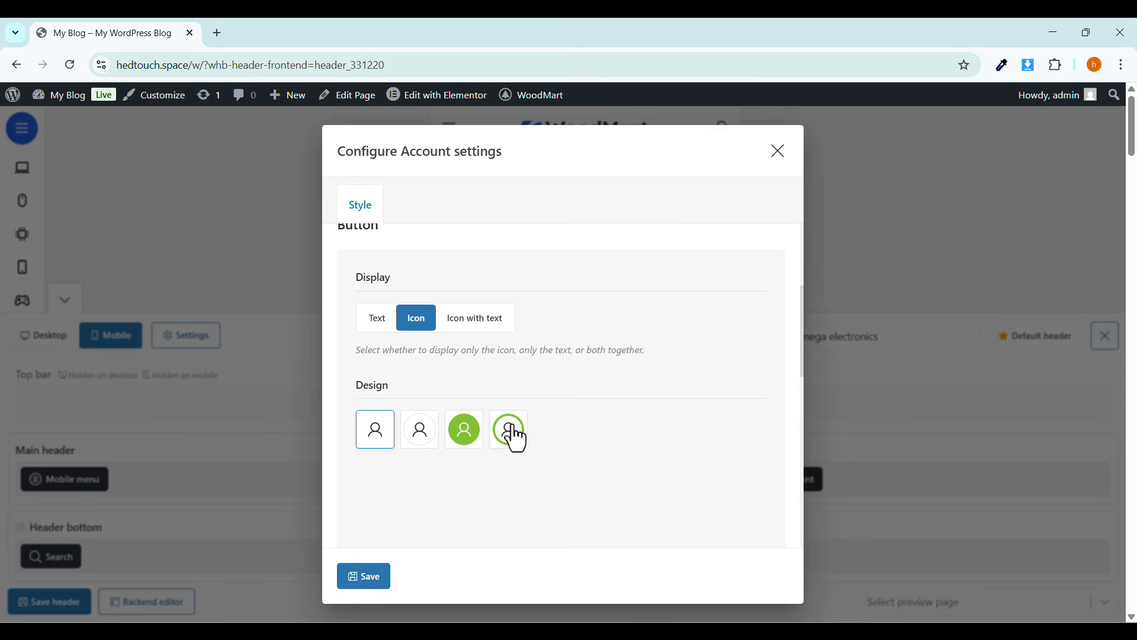
{"action": "left_click", "coordinate": [367, 578]}
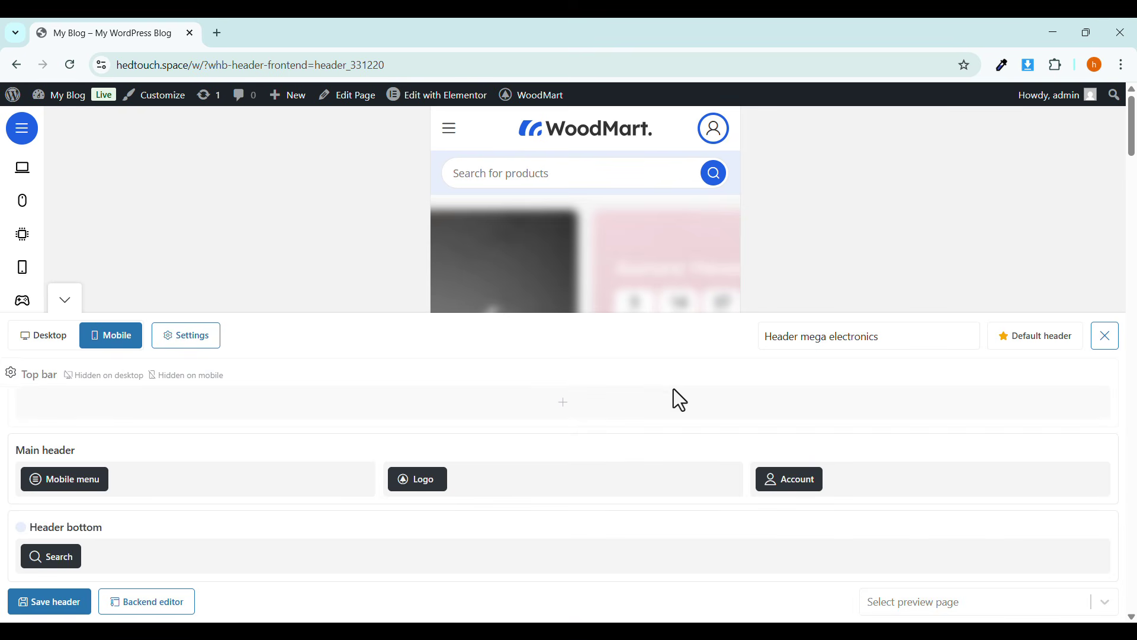
Look through the Mobile menu element's general settings and close them without saving.
{"action": "left_click", "coordinate": [59, 459]}
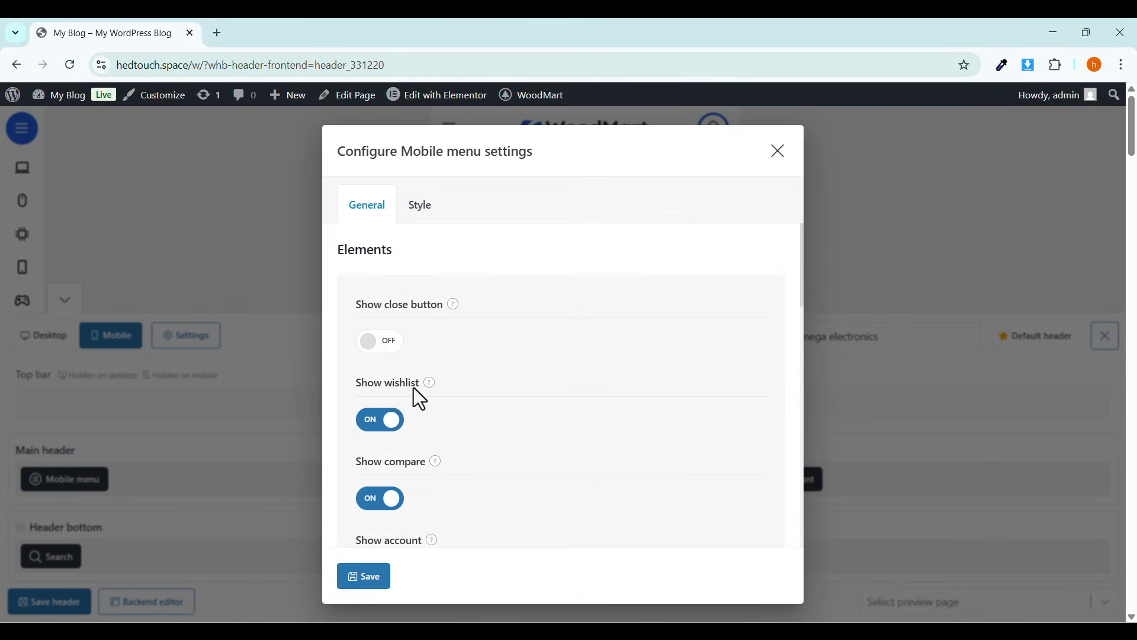
{"action": "scroll", "coordinate": [426, 379], "scroll_direction": "down", "scroll_amount": 8}
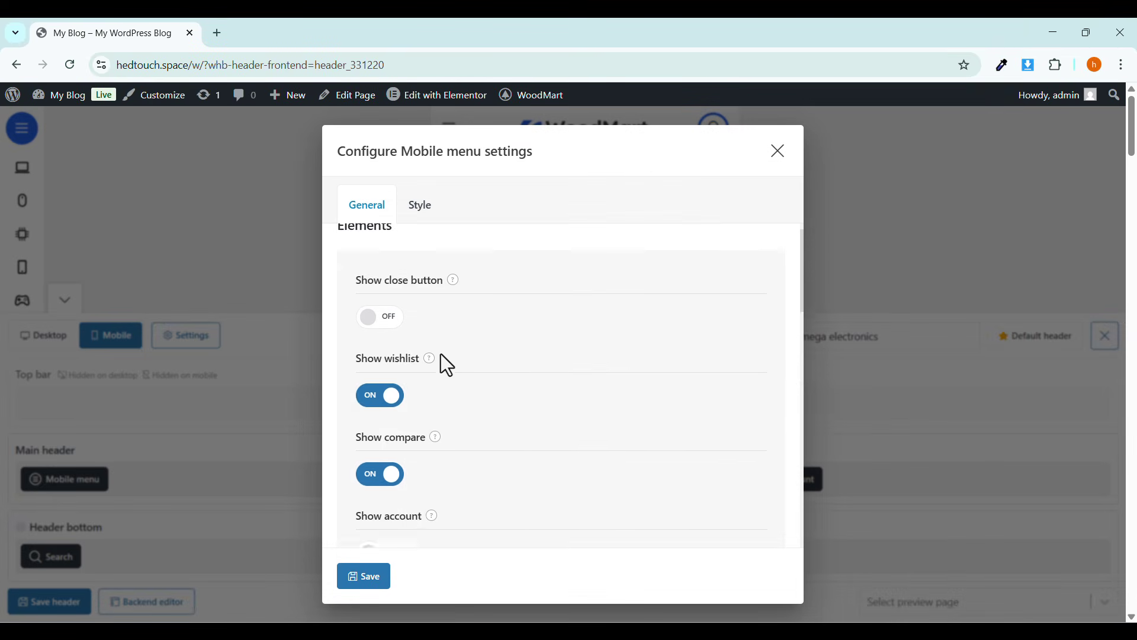
{"action": "left_click", "coordinate": [780, 151]}
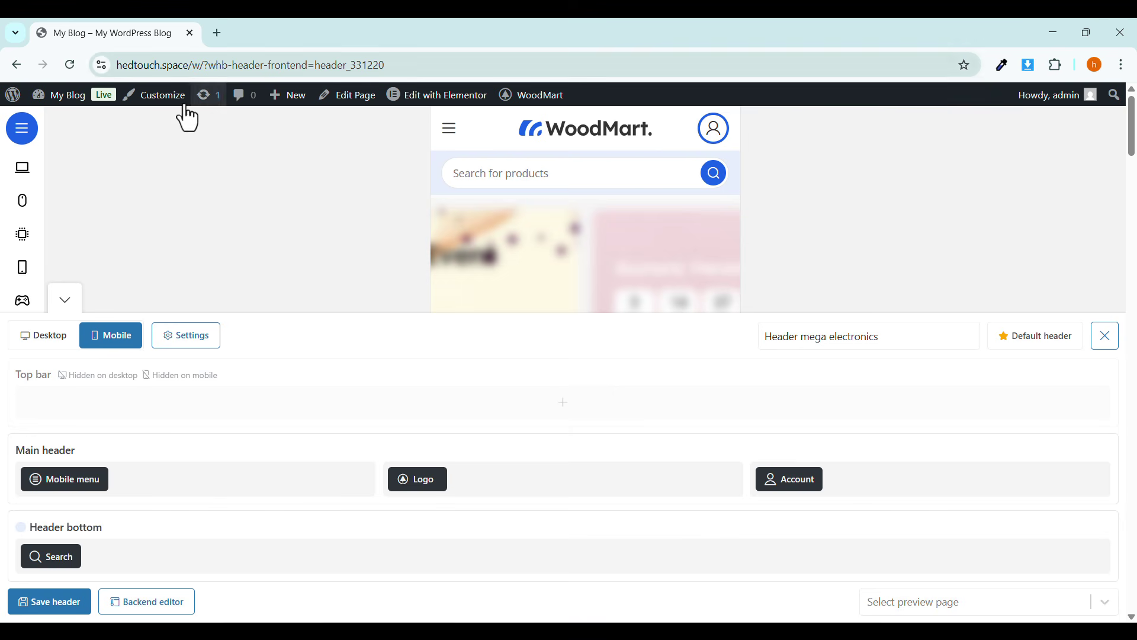
Open the WordPress dashboard in a new browser tab, decline Elementor's contributor request and dismiss the plugin update notice.
{"action": "mouse_move", "coordinate": [57, 99]}
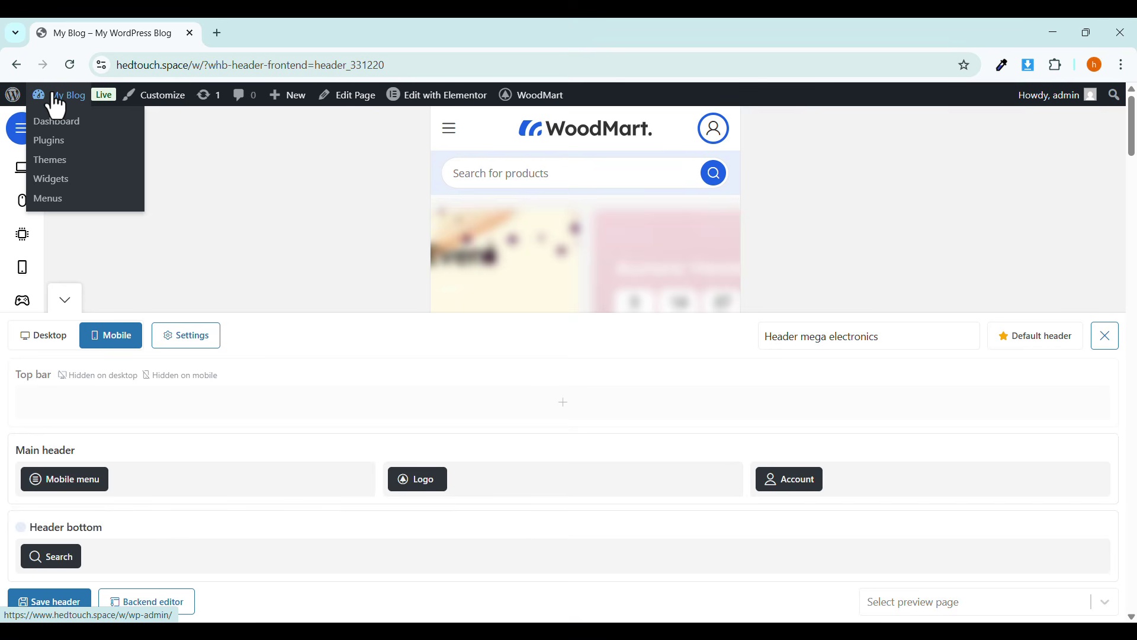
{"action": "right_click", "coordinate": [55, 124]}
{"action": "left_click", "coordinate": [92, 151]}
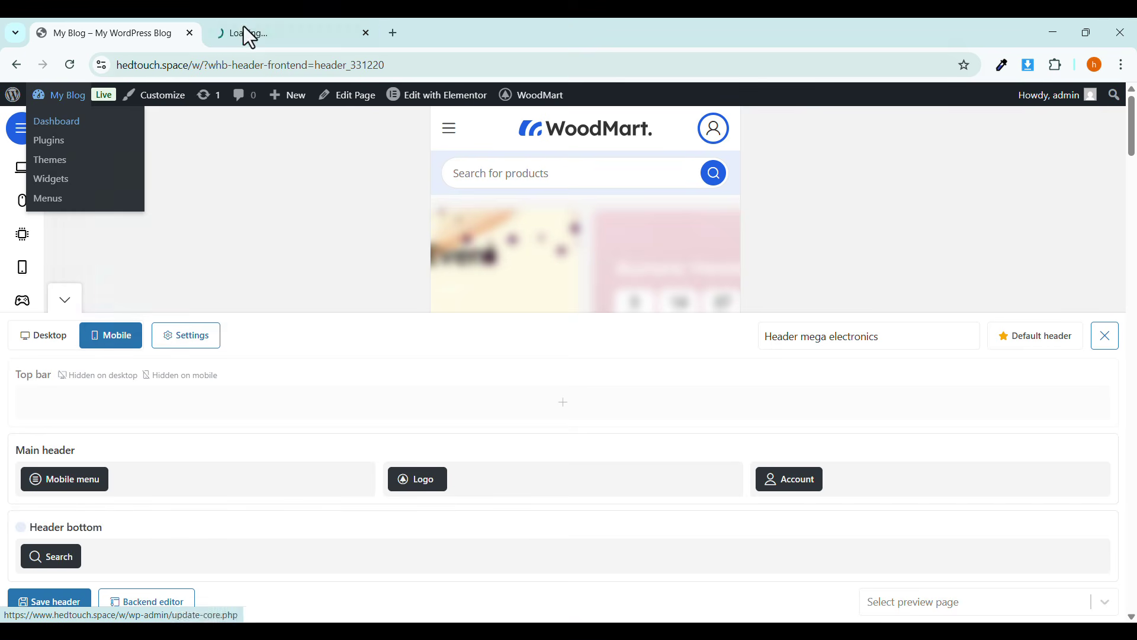
{"action": "left_click", "coordinate": [248, 34]}
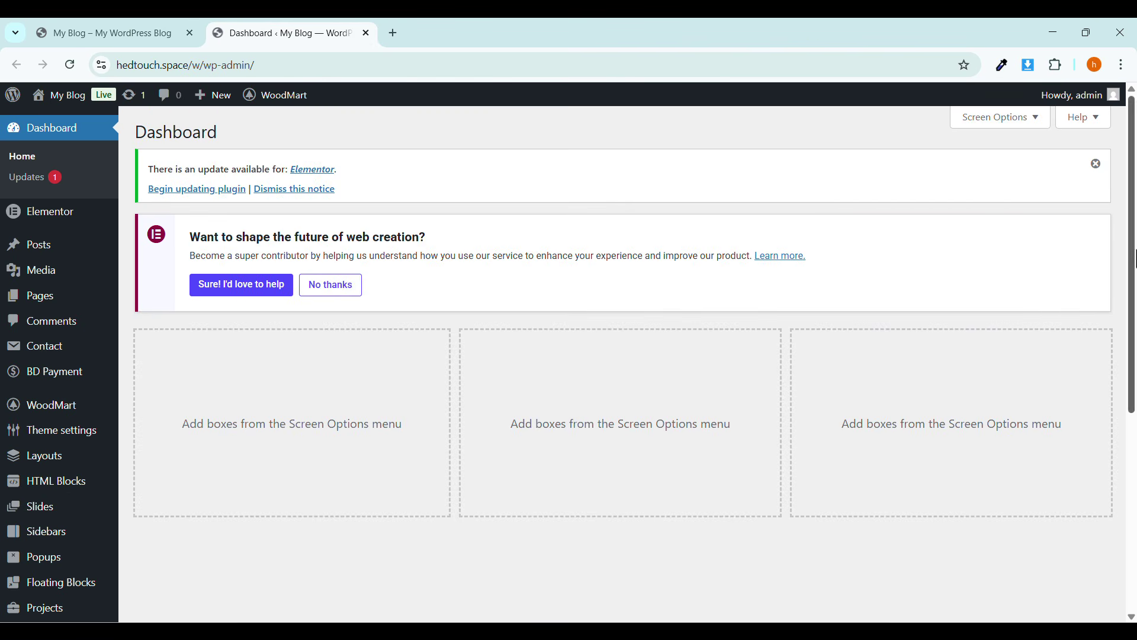
{"action": "left_click", "coordinate": [1096, 163]}
{"action": "left_click", "coordinate": [315, 228]}
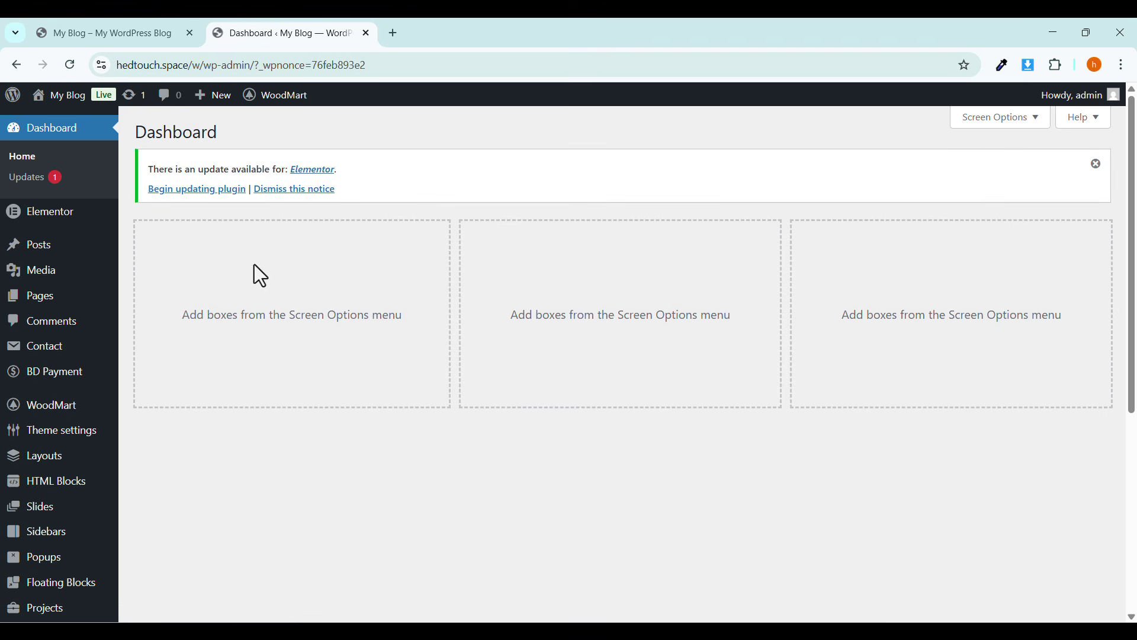
{"action": "left_click", "coordinate": [284, 189]}
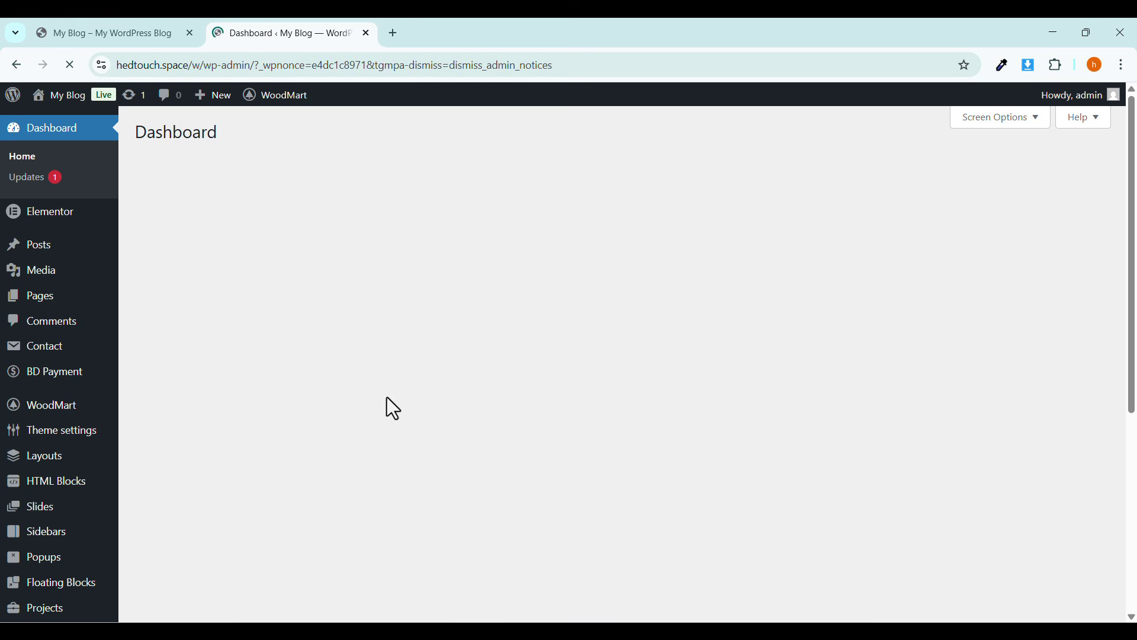
Open the Menus page, examine the available menus and the items of "Header menu Mega electronics", and return to the header builder.
{"action": "scroll", "coordinate": [195, 465], "scroll_direction": "down", "scroll_amount": 5}
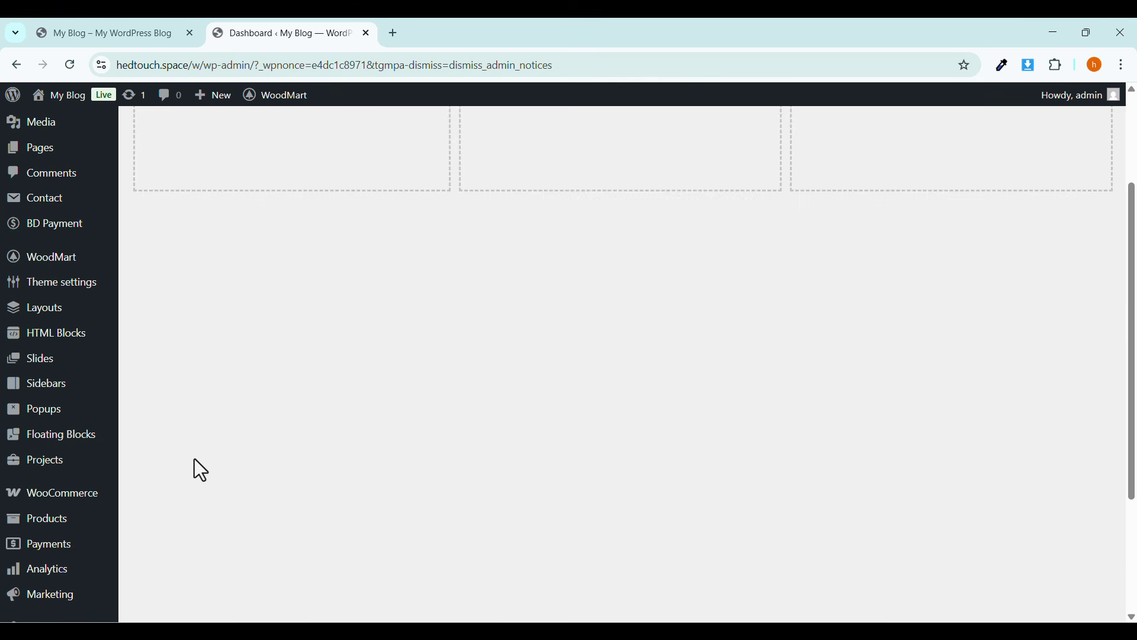
{"action": "mouse_move", "coordinate": [41, 492]}
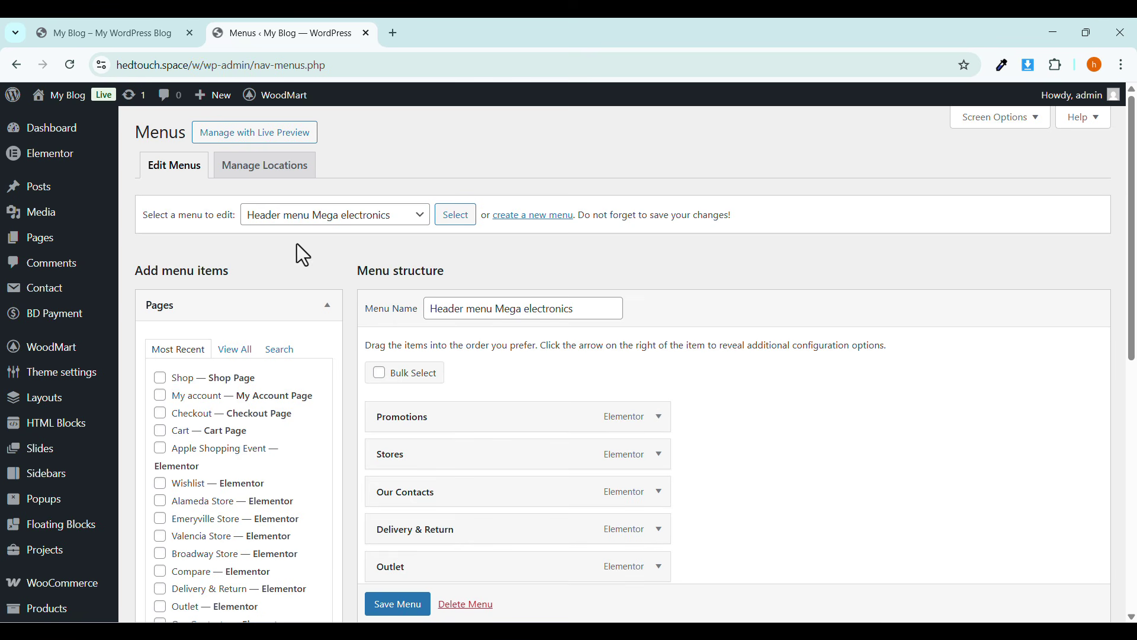
{"action": "left_click", "coordinate": [302, 224]}
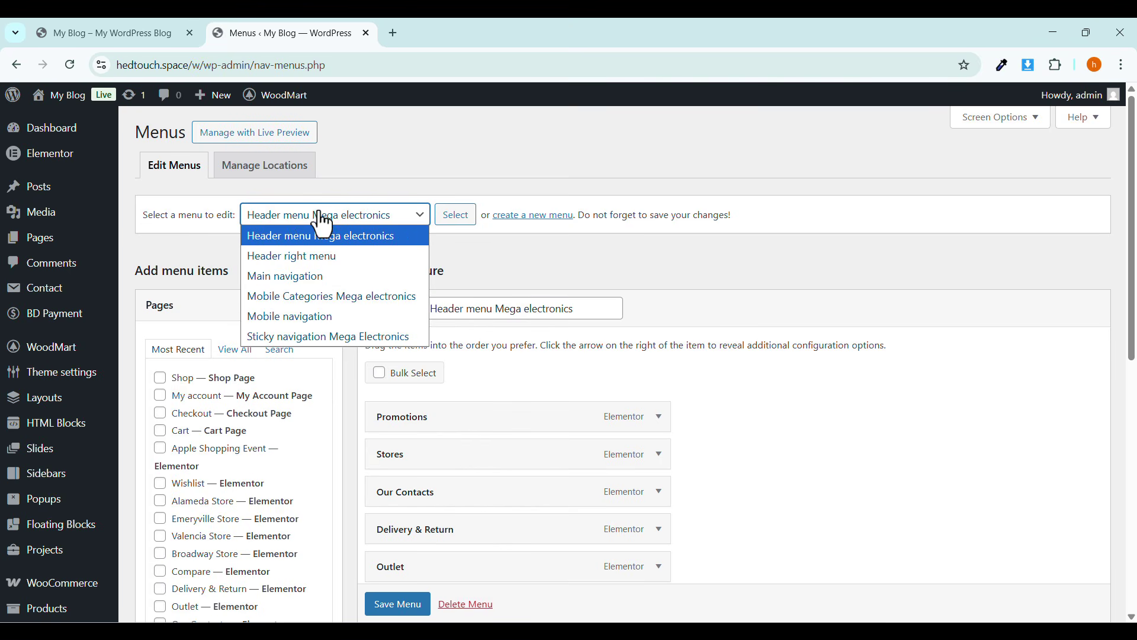
{"action": "left_click", "coordinate": [399, 191]}
{"action": "scroll", "coordinate": [436, 272], "scroll_direction": "down", "scroll_amount": 2}
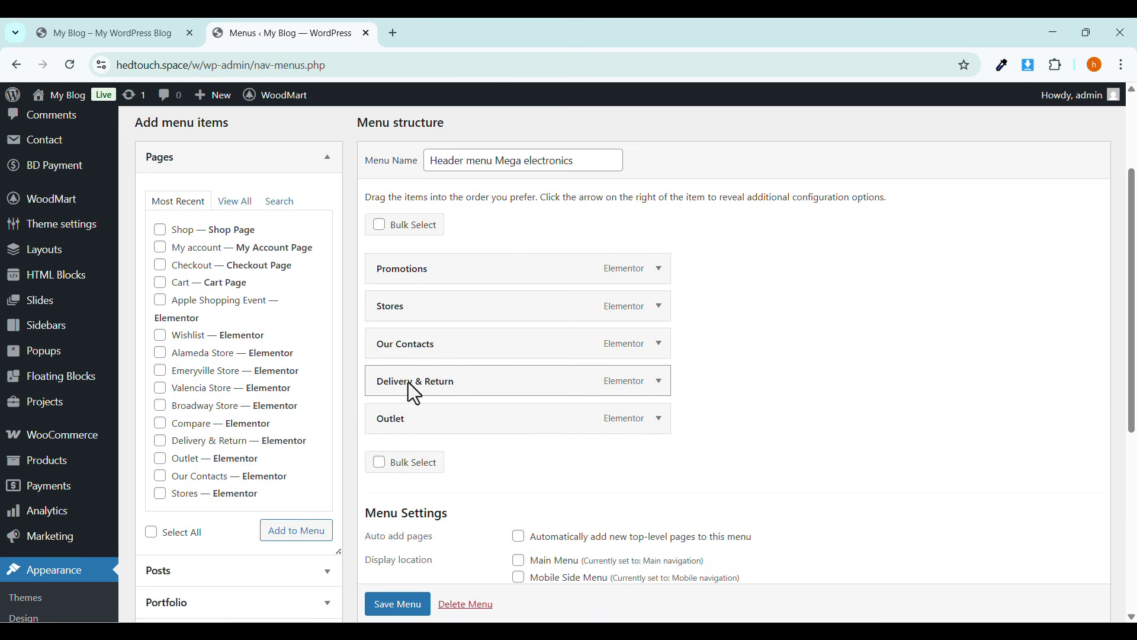
{"action": "left_click", "coordinate": [141, 36]}
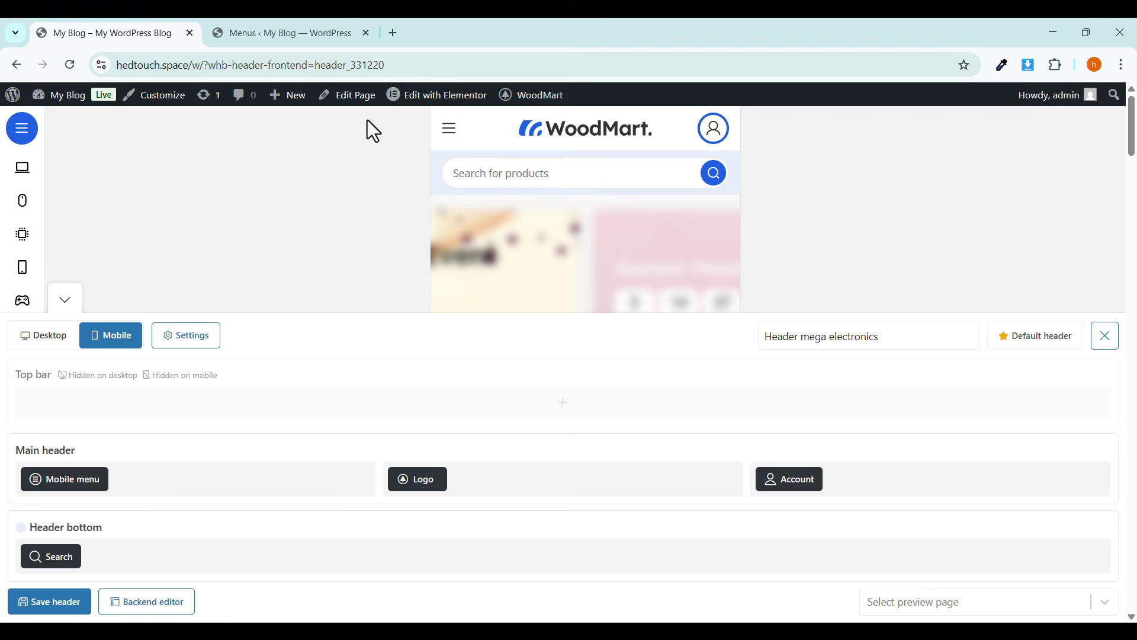
Show the desktop header layout and compare its main menu with the items of "Header menu Mega electronics".
{"action": "left_click", "coordinate": [25, 345]}
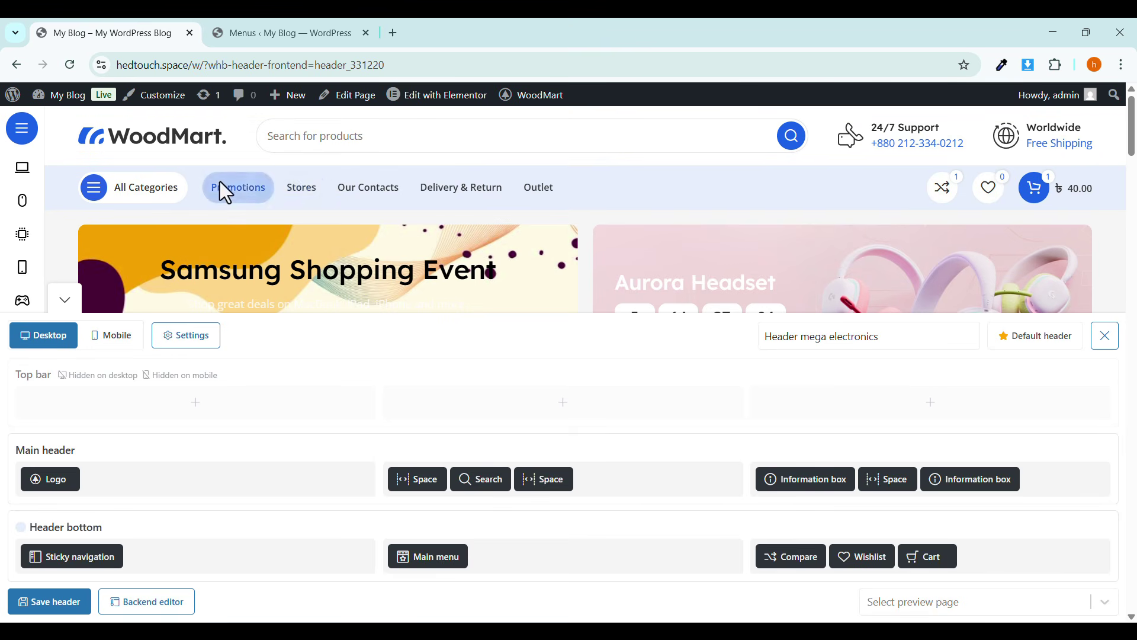
{"action": "left_click", "coordinate": [296, 37]}
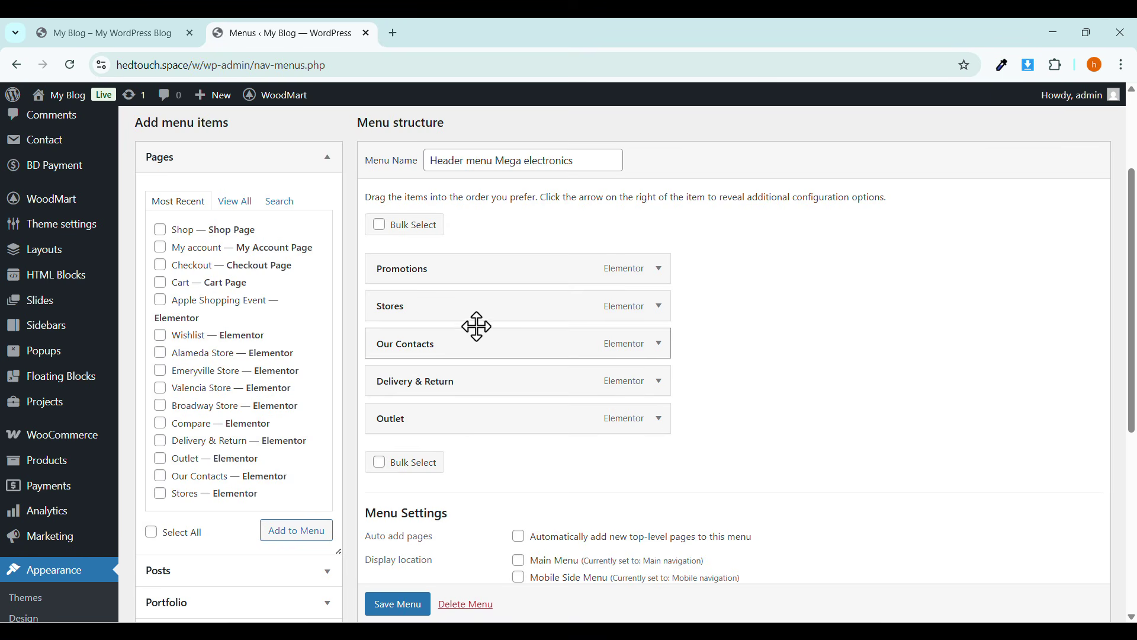
{"action": "scroll", "coordinate": [497, 330], "scroll_direction": "down", "scroll_amount": 4}
{"action": "scroll", "coordinate": [496, 329], "scroll_direction": "up", "scroll_amount": 4}
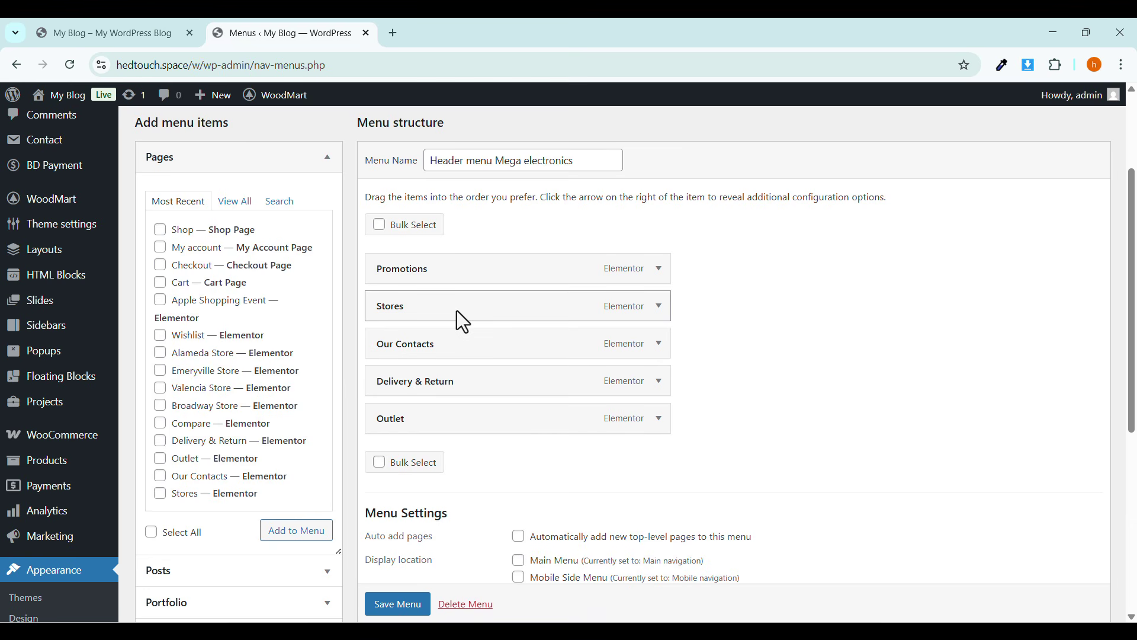
{"action": "scroll", "coordinate": [457, 310], "scroll_direction": "up", "scroll_amount": 2}
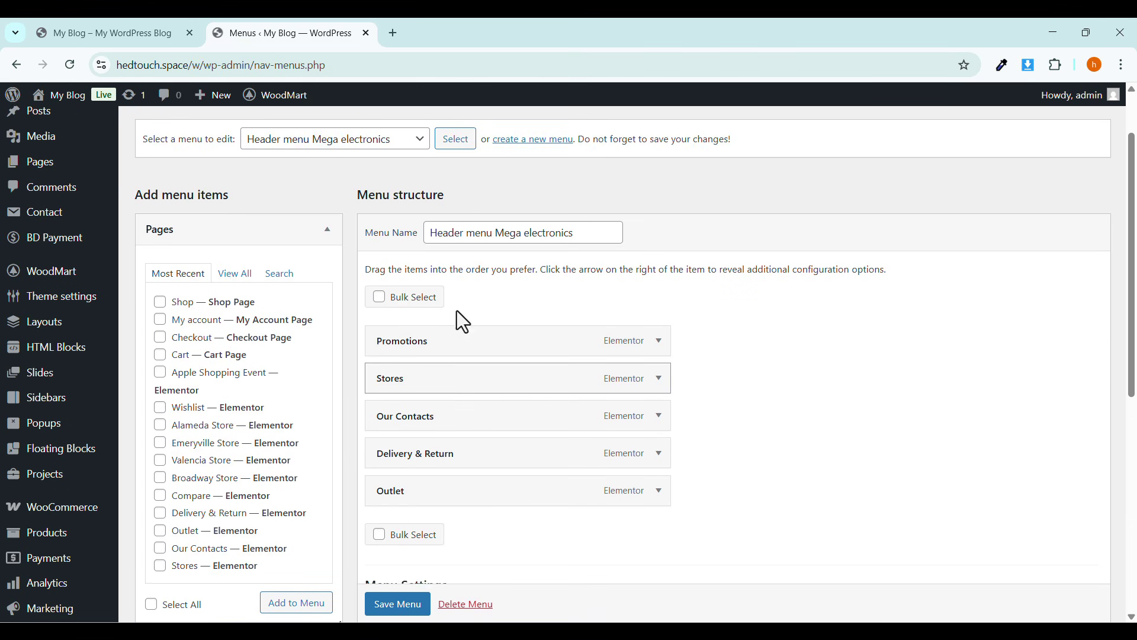
Collapse the Pages list, review the available menu item types and check which screen elements are enabled.
{"action": "left_click", "coordinate": [261, 235]}
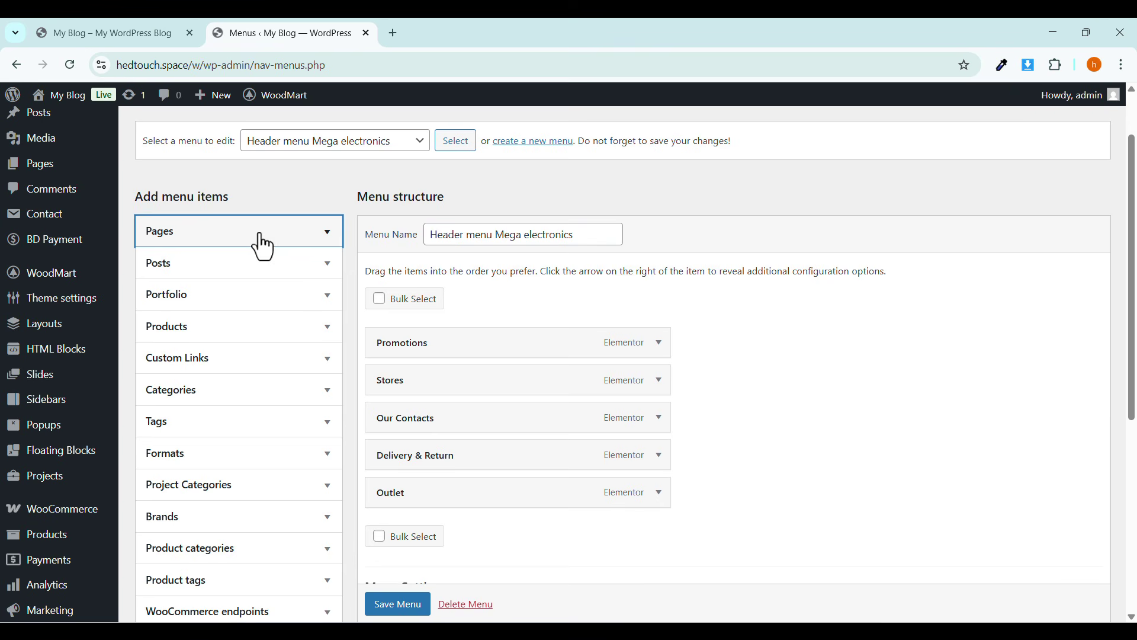
{"action": "scroll", "coordinate": [264, 244], "scroll_direction": "up", "scroll_amount": 1}
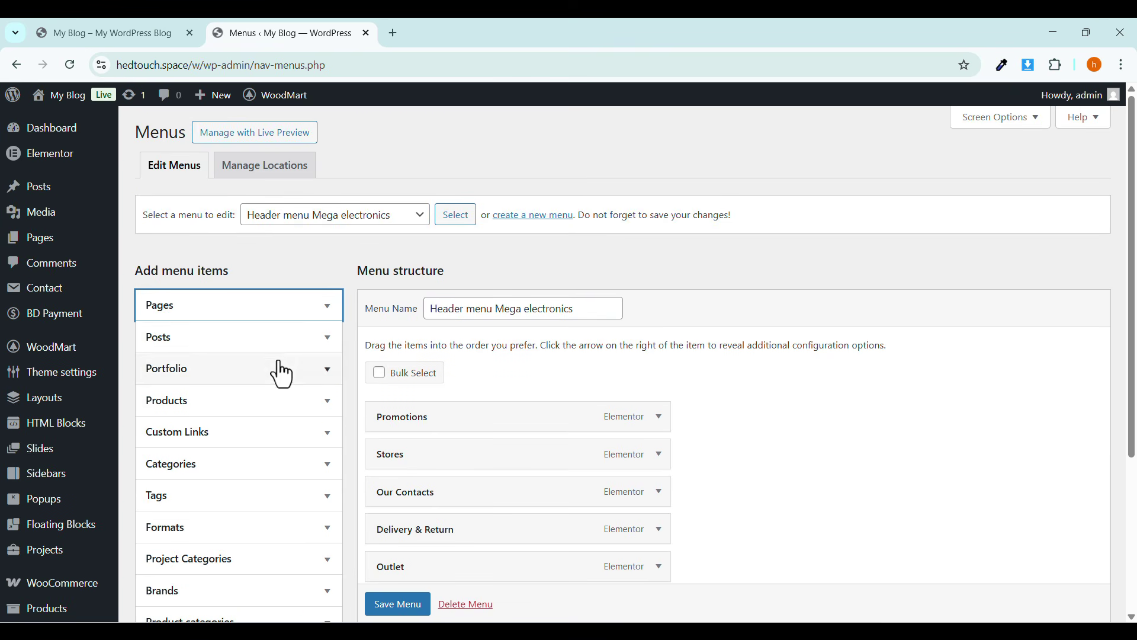
{"action": "scroll", "coordinate": [280, 372], "scroll_direction": "down", "scroll_amount": 3}
{"action": "scroll", "coordinate": [280, 372], "scroll_direction": "up", "scroll_amount": 3}
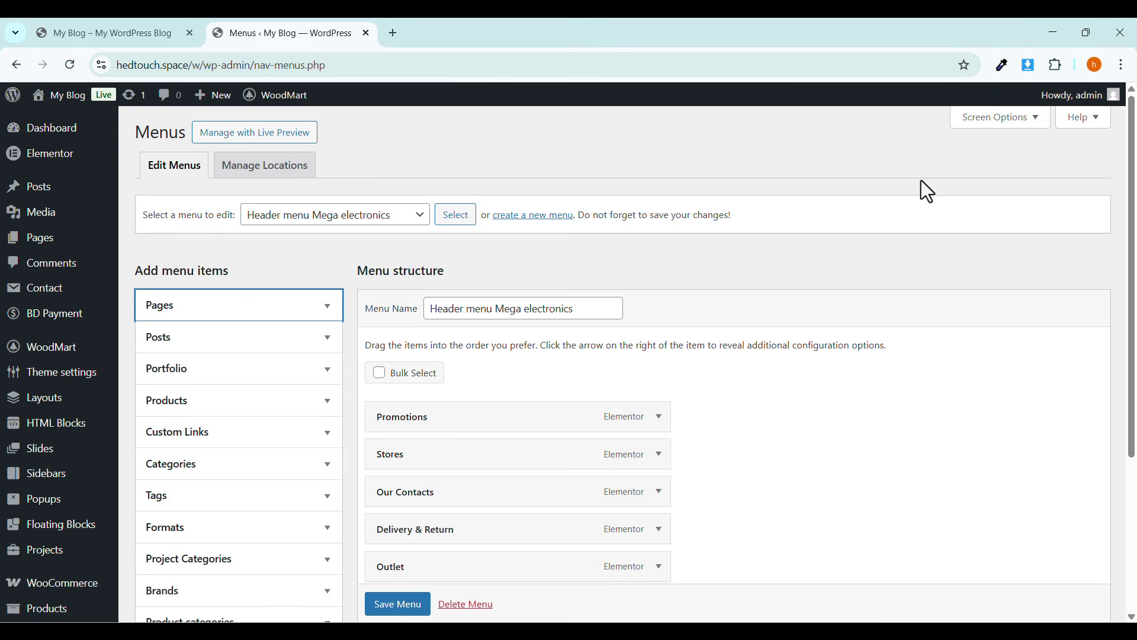
{"action": "left_click", "coordinate": [970, 119]}
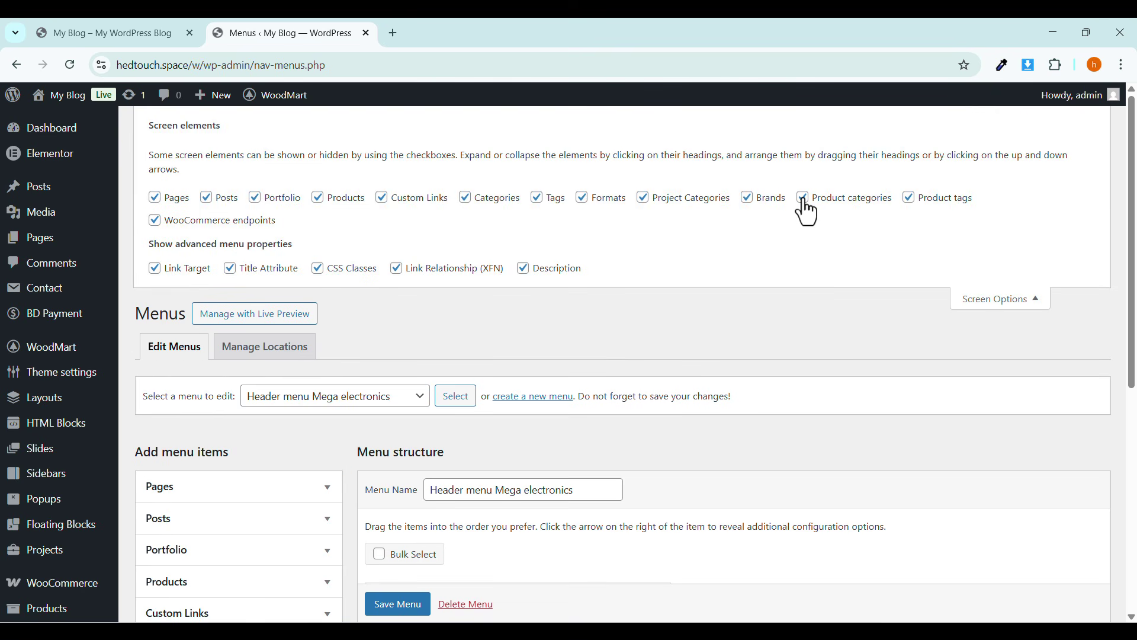
{"action": "left_click", "coordinate": [979, 301]}
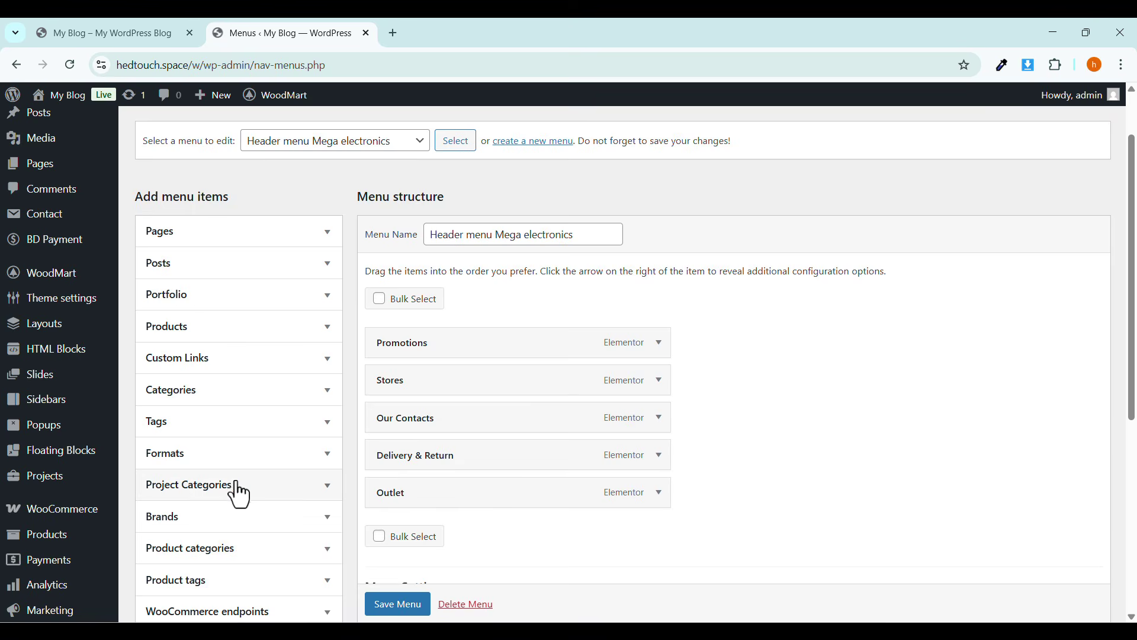
Add the Computer & Office product category from the full category list to "Header menu Mega electronics".
{"action": "scroll", "coordinate": [222, 474], "scroll_direction": "down", "scroll_amount": 3}
{"action": "left_click", "coordinate": [217, 402]}
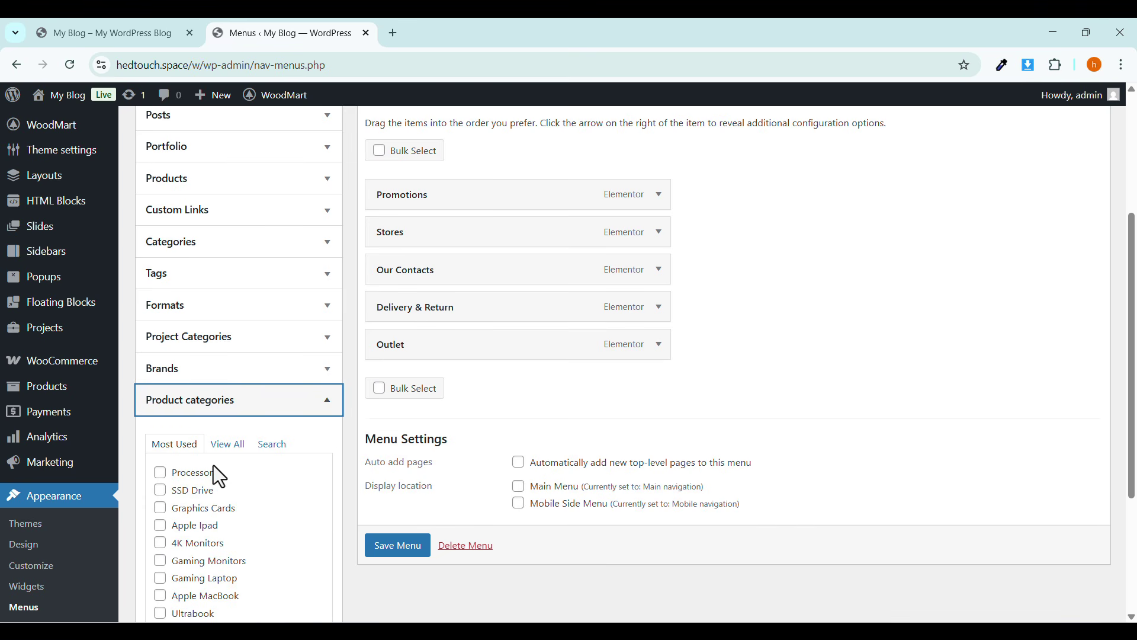
{"action": "left_click", "coordinate": [226, 446]}
{"action": "scroll", "coordinate": [219, 460], "scroll_direction": "down", "scroll_amount": 1}
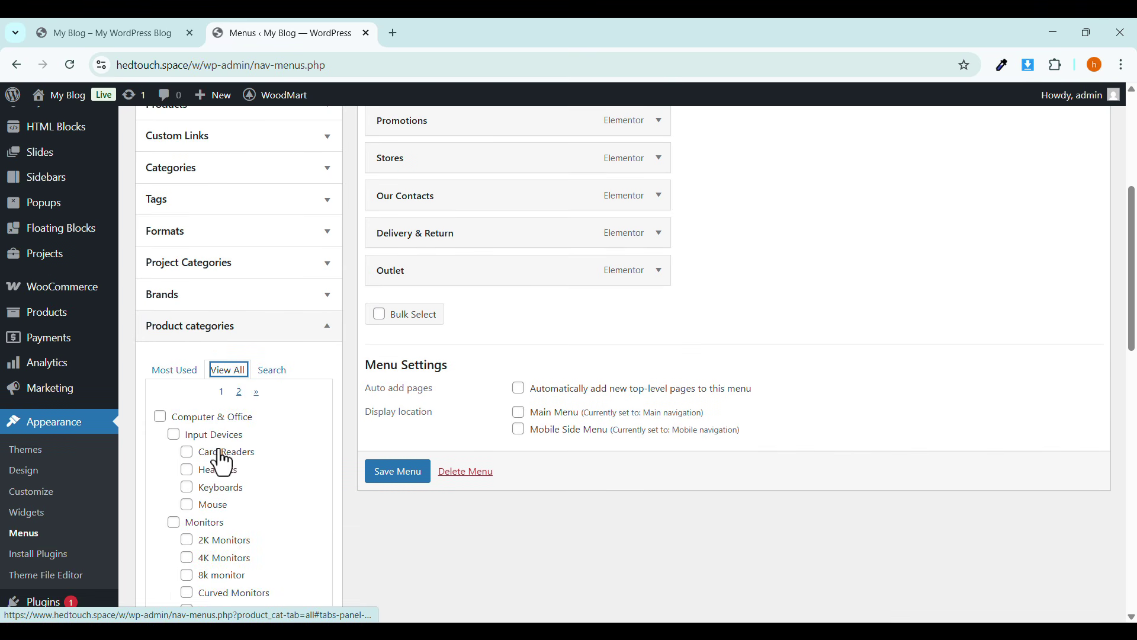
{"action": "left_click", "coordinate": [160, 417]}
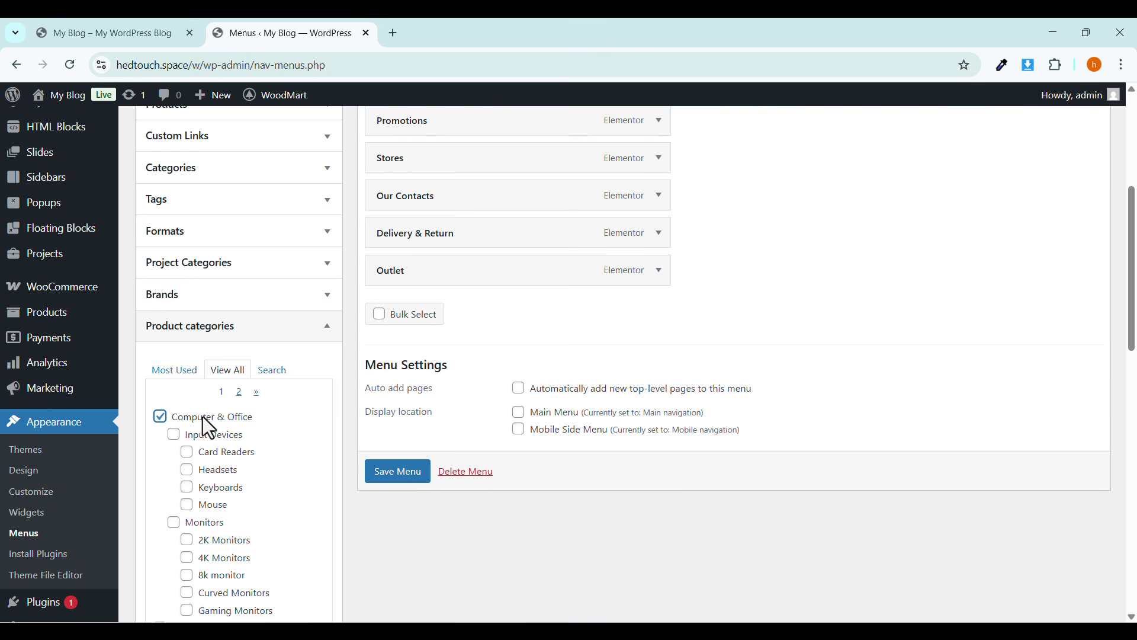
{"action": "left_click", "coordinate": [113, 34]}
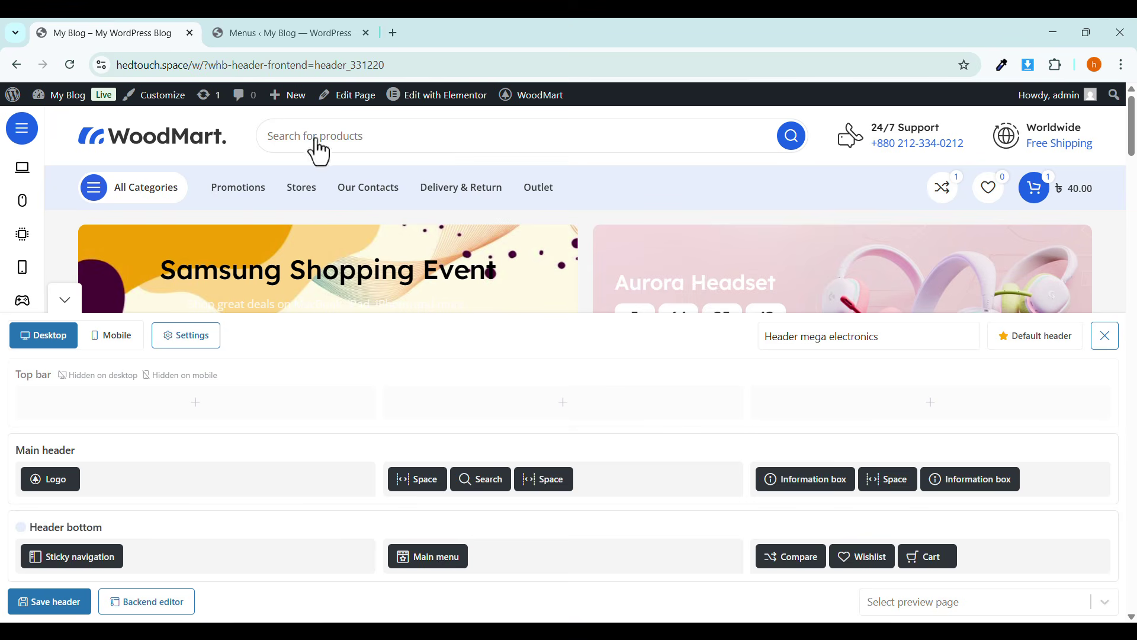
{"action": "left_click", "coordinate": [255, 30]}
{"action": "scroll", "coordinate": [208, 470], "scroll_direction": "down", "scroll_amount": 11}
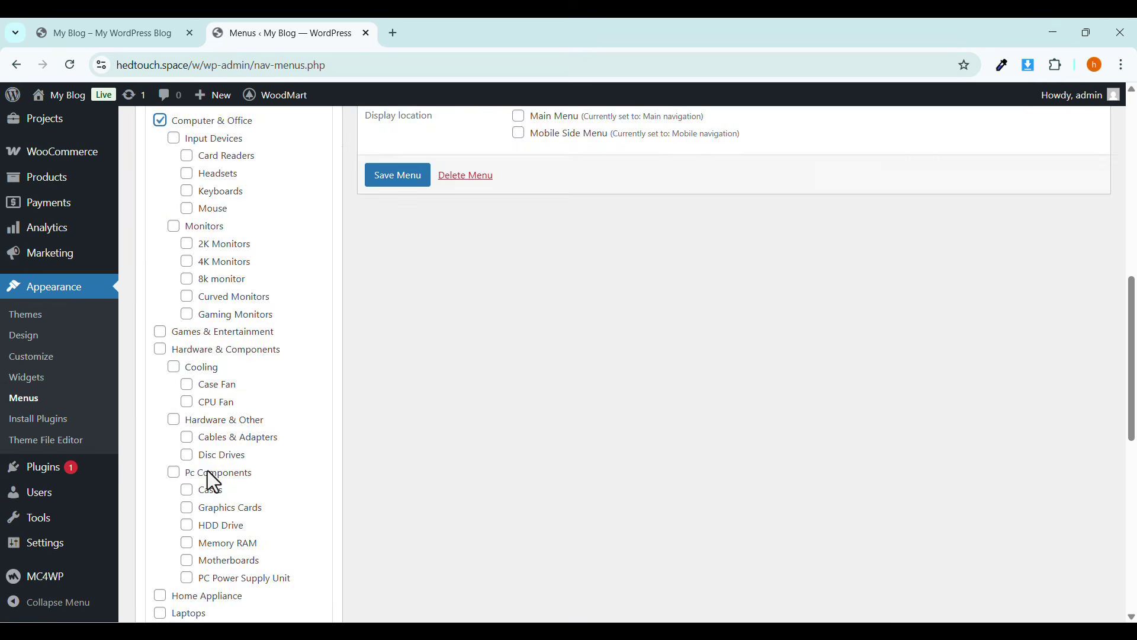
{"action": "scroll", "coordinate": [208, 481], "scroll_direction": "down", "scroll_amount": 3}
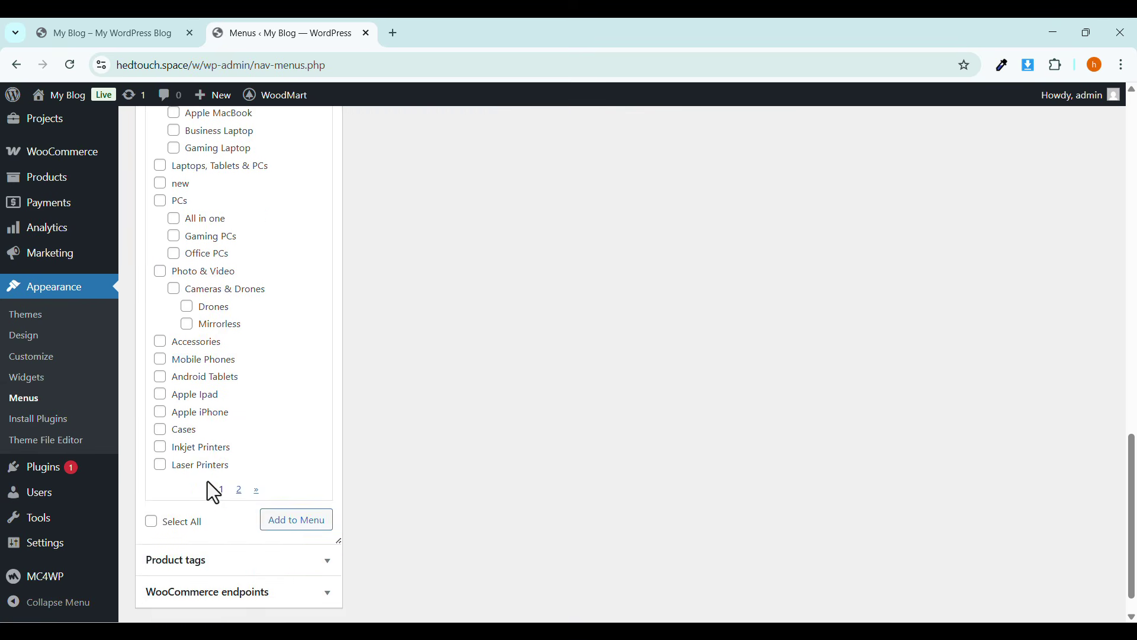
{"action": "left_click", "coordinate": [294, 523]}
Check the new item at the end of the menu structure and save the menu.
{"action": "scroll", "coordinate": [472, 522], "scroll_direction": "up", "scroll_amount": 13}
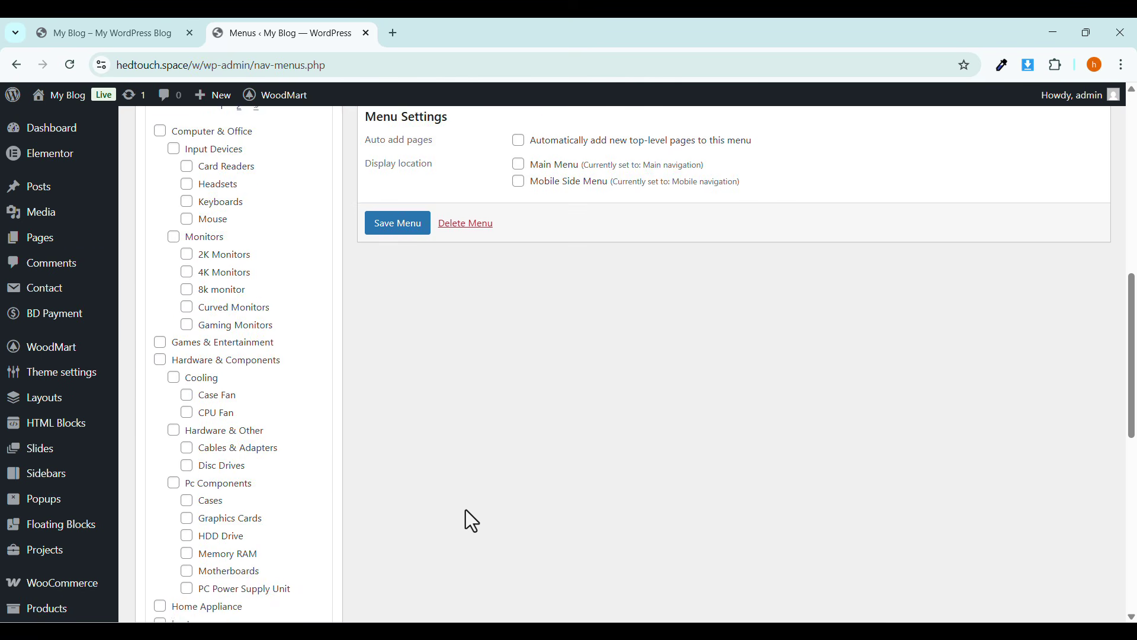
{"action": "scroll", "coordinate": [435, 484], "scroll_direction": "up", "scroll_amount": 2}
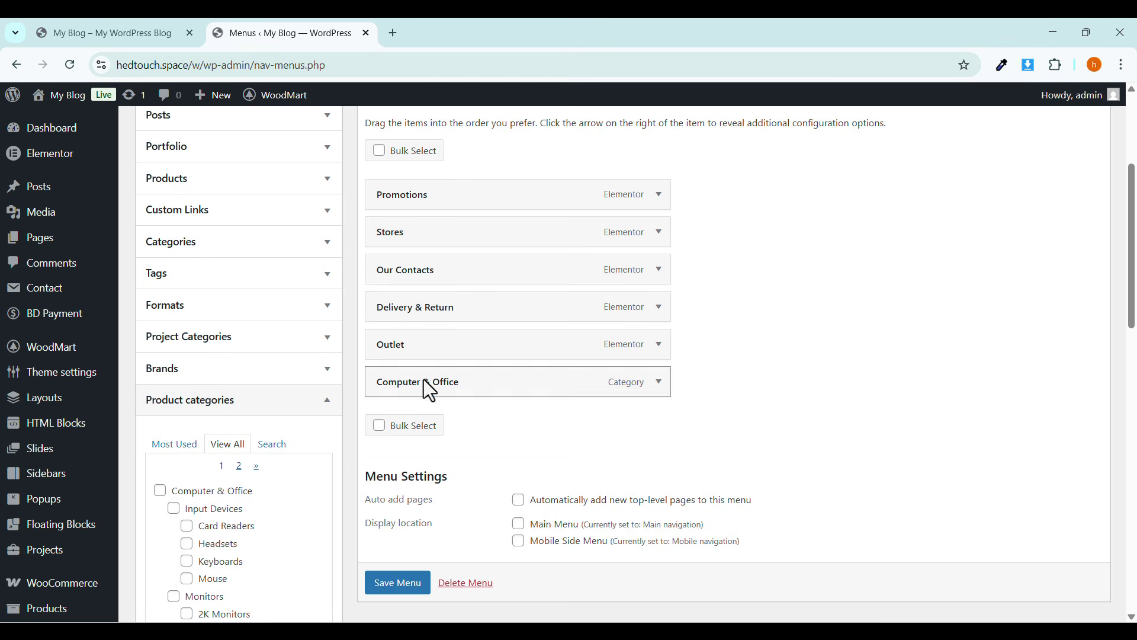
{"action": "left_click", "coordinate": [397, 584]}
{"action": "scroll", "coordinate": [395, 579], "scroll_direction": "down", "scroll_amount": 1}
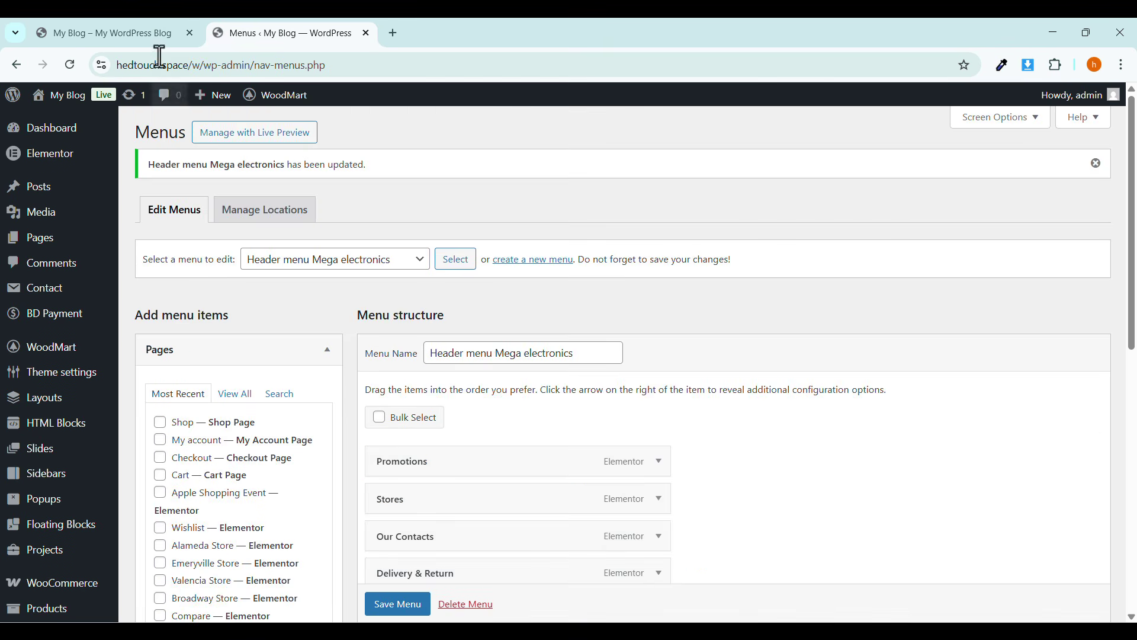
Open the live store in a new browser tab and check its header for the added category item.
{"action": "left_click", "coordinate": [143, 34]}
{"action": "left_click", "coordinate": [259, 35]}
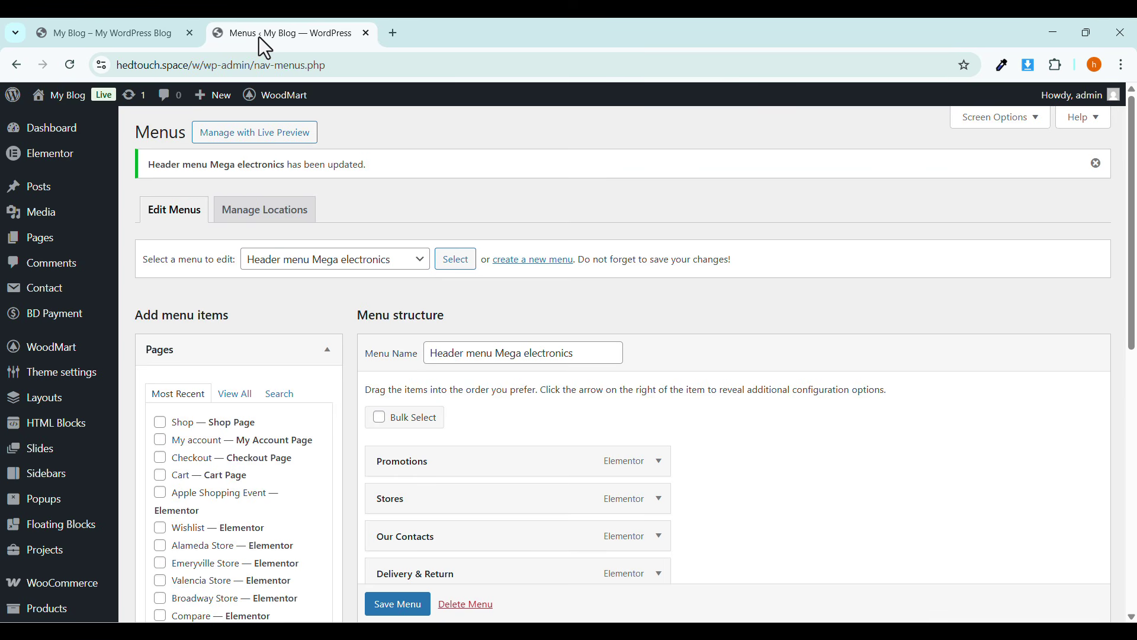
{"action": "mouse_move", "coordinate": [57, 98]}
{"action": "right_click", "coordinate": [46, 122]}
{"action": "left_click", "coordinate": [91, 138]}
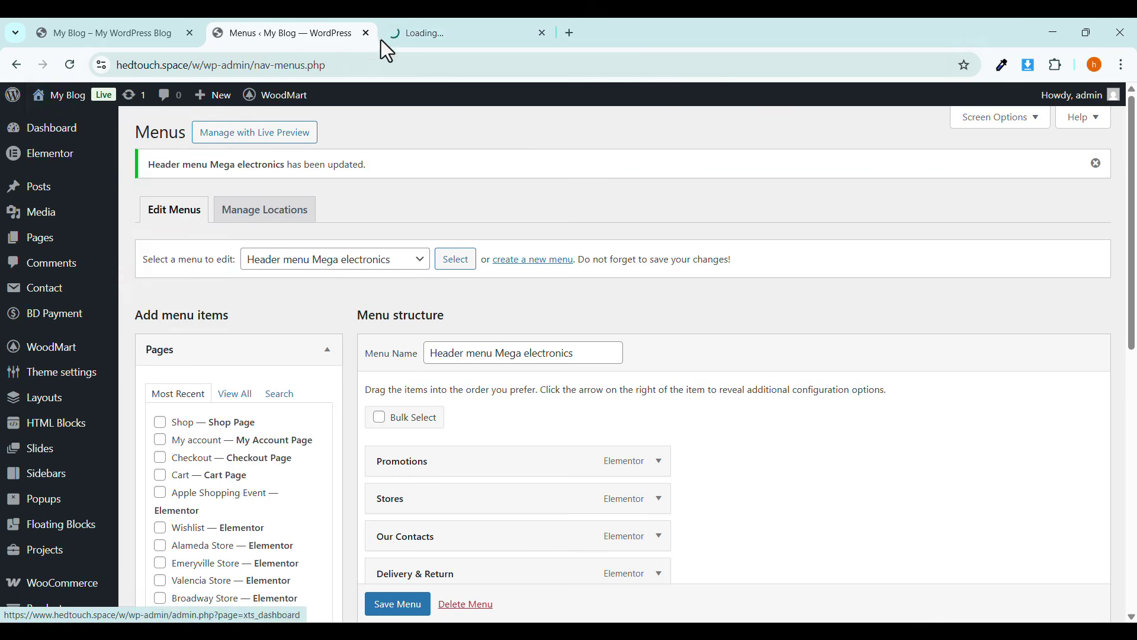
{"action": "left_click", "coordinate": [391, 34]}
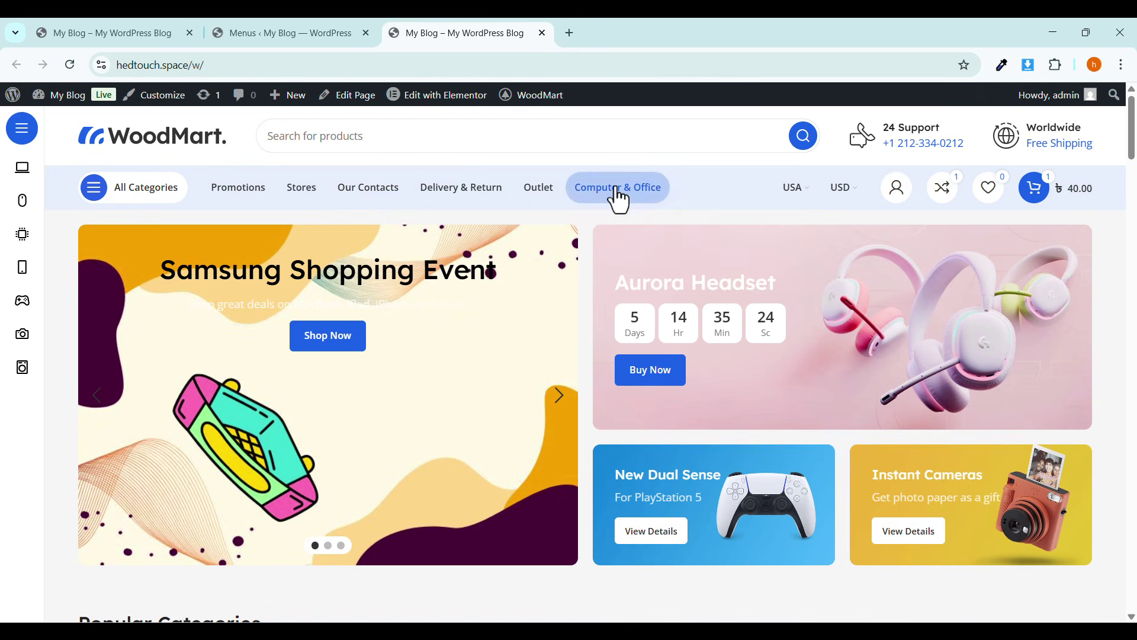
Save the header in the header builder and reload the live store page to check it.
{"action": "left_click", "coordinate": [291, 45]}
{"action": "left_click", "coordinate": [125, 47]}
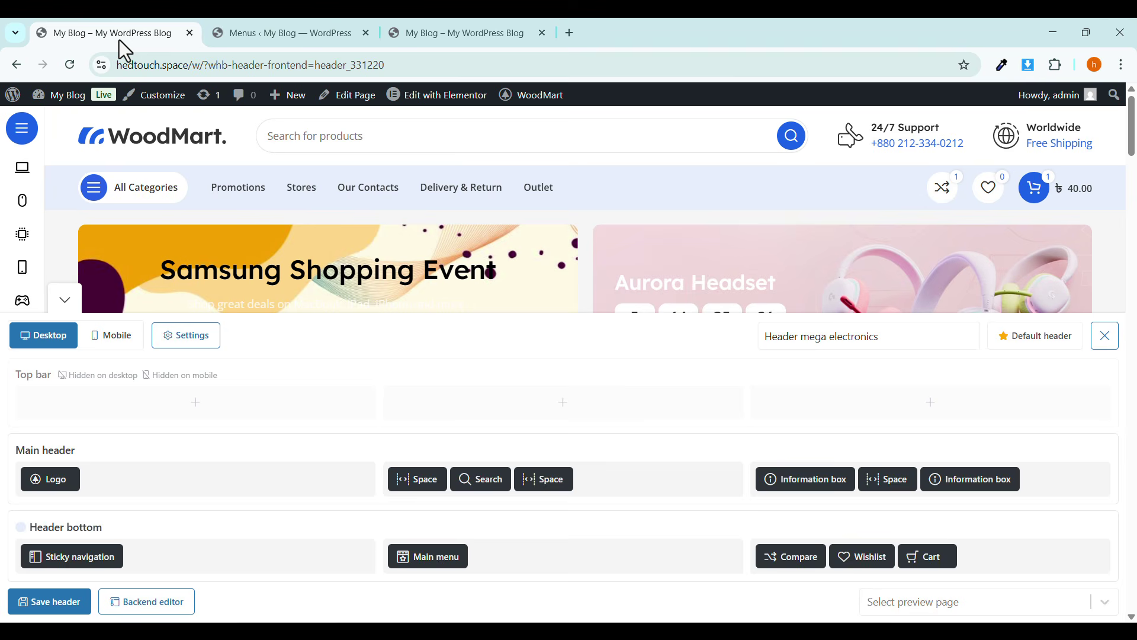
{"action": "left_click", "coordinate": [43, 604]}
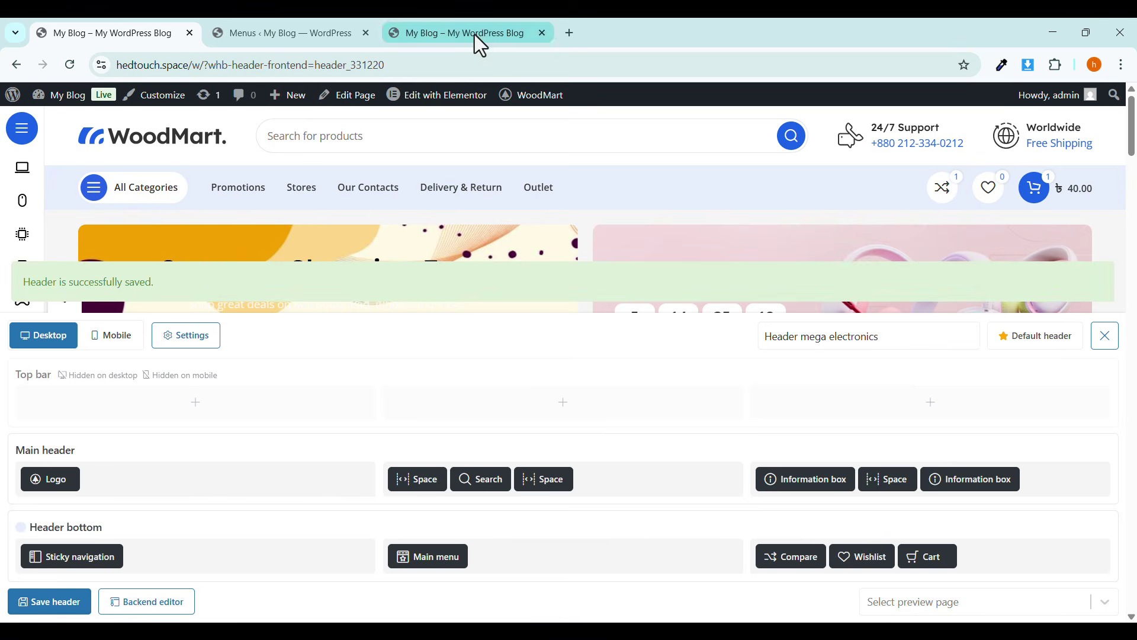
{"action": "left_click", "coordinate": [479, 34]}
{"action": "left_click", "coordinate": [70, 64]}
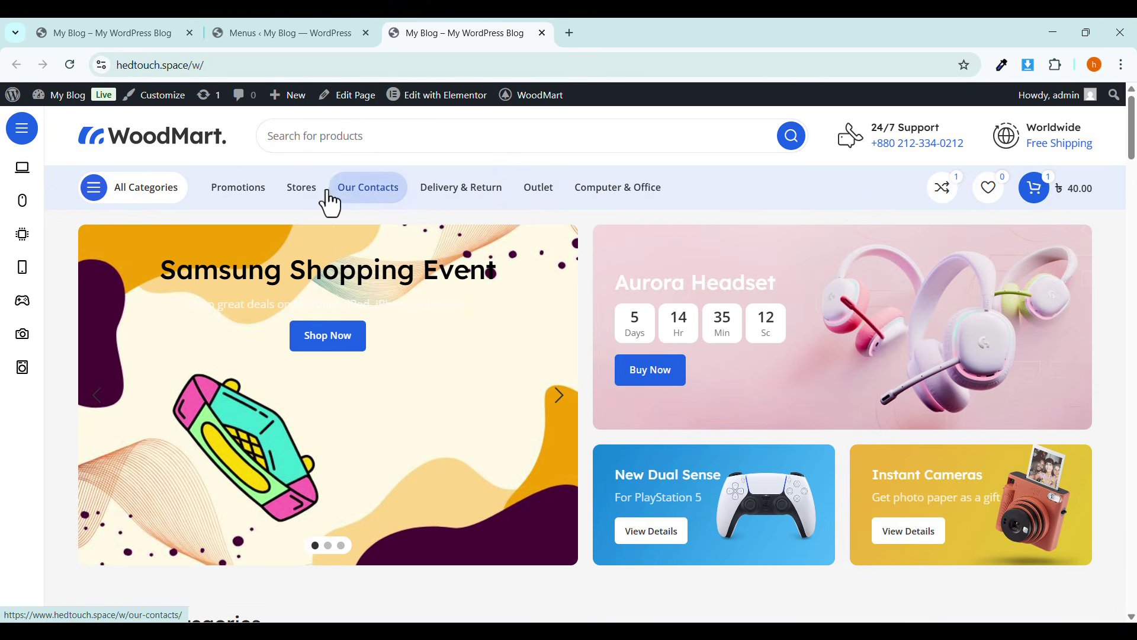
Collapse the Pages list on the Menus page and go back to the live store page.
{"action": "left_click", "coordinate": [290, 36]}
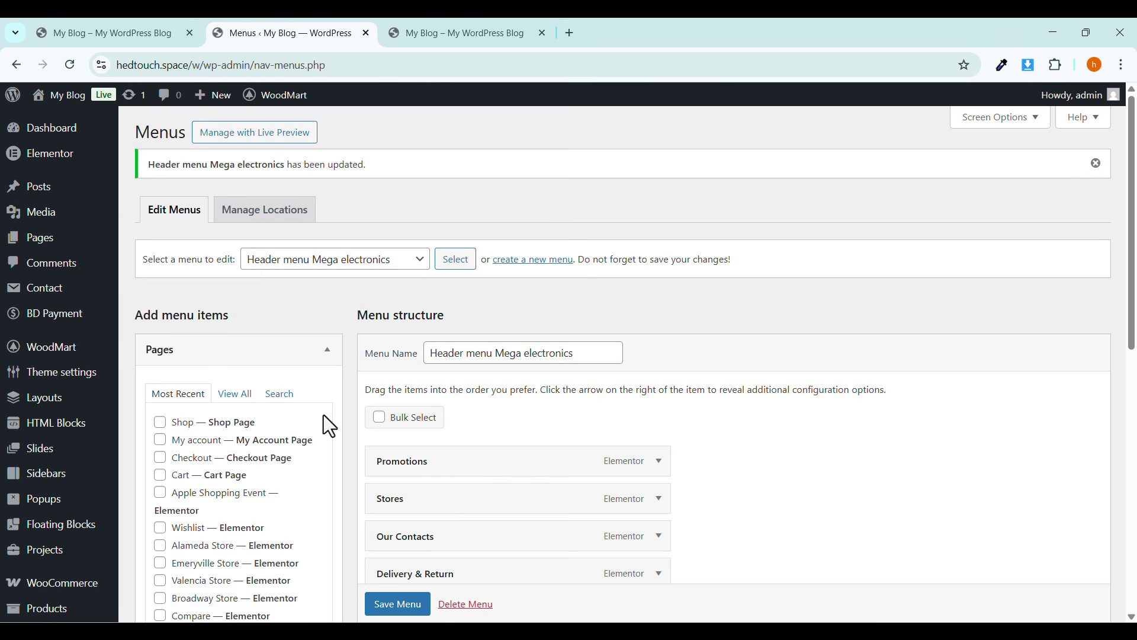
{"action": "left_click", "coordinate": [274, 360]}
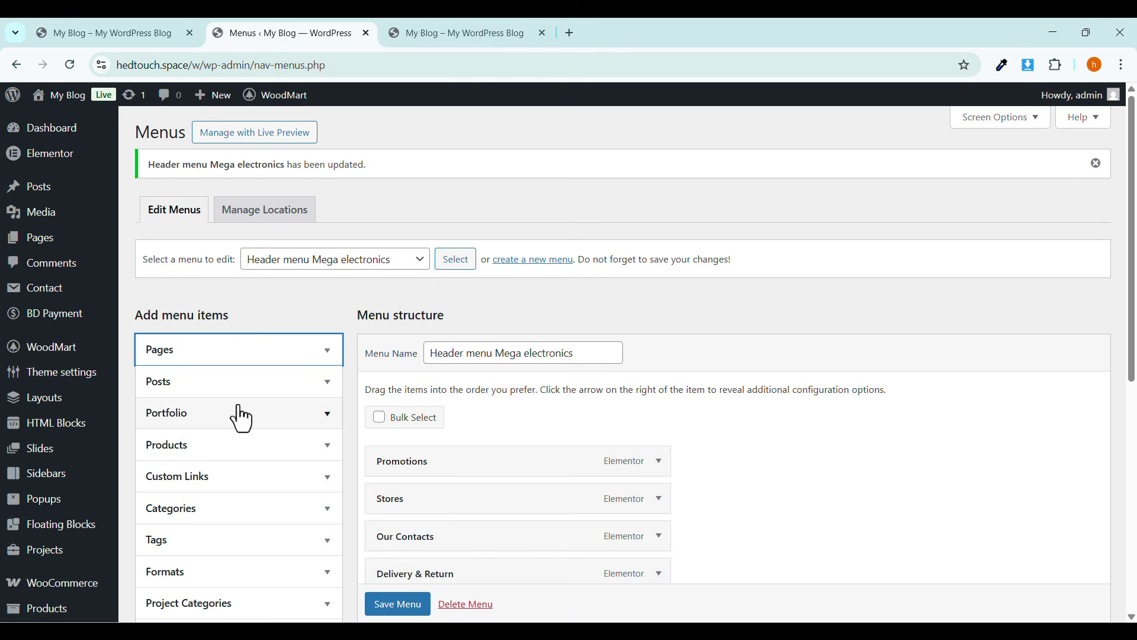
{"action": "left_click", "coordinate": [493, 30]}
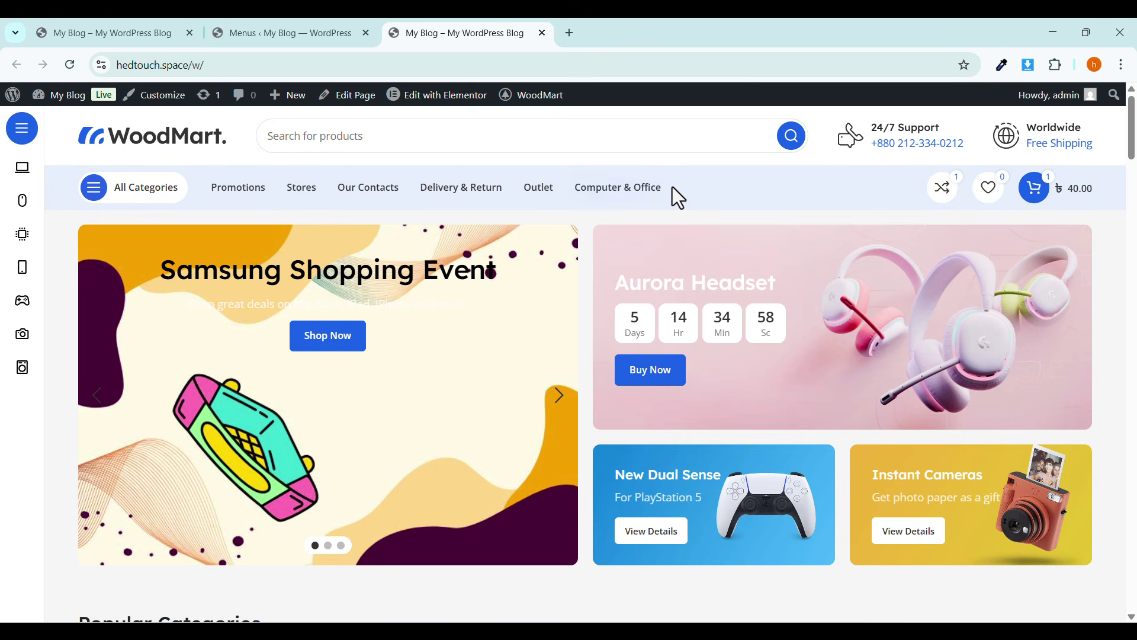
Open the HED Touch YouTube channel in a new browser tab.
{"action": "left_click", "coordinate": [570, 33]}
{"action": "type", "text": "you"}
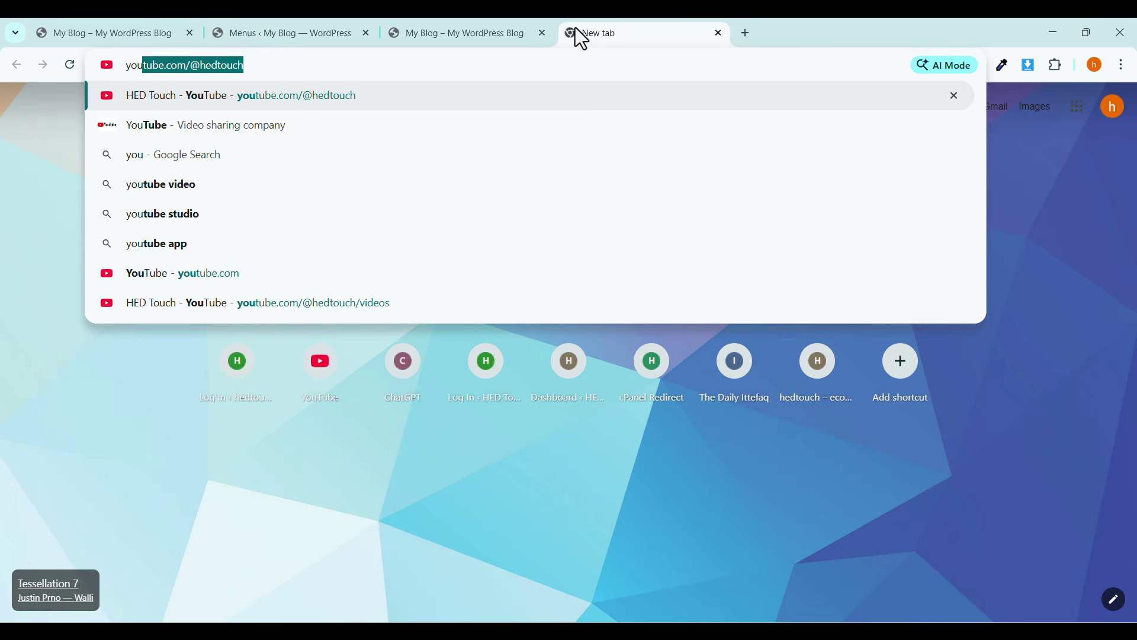
{"action": "left_click", "coordinate": [378, 104]}
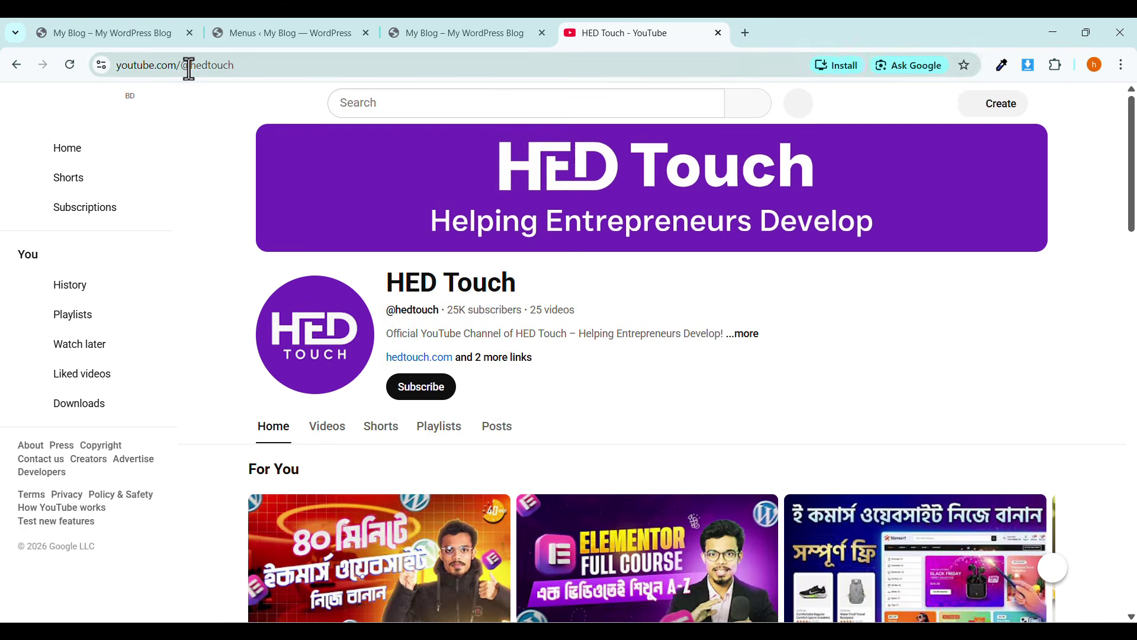
Copy the YouTube channel's web address.
{"action": "left_click", "coordinate": [198, 67]}
{"action": "right_click", "coordinate": [198, 69]}
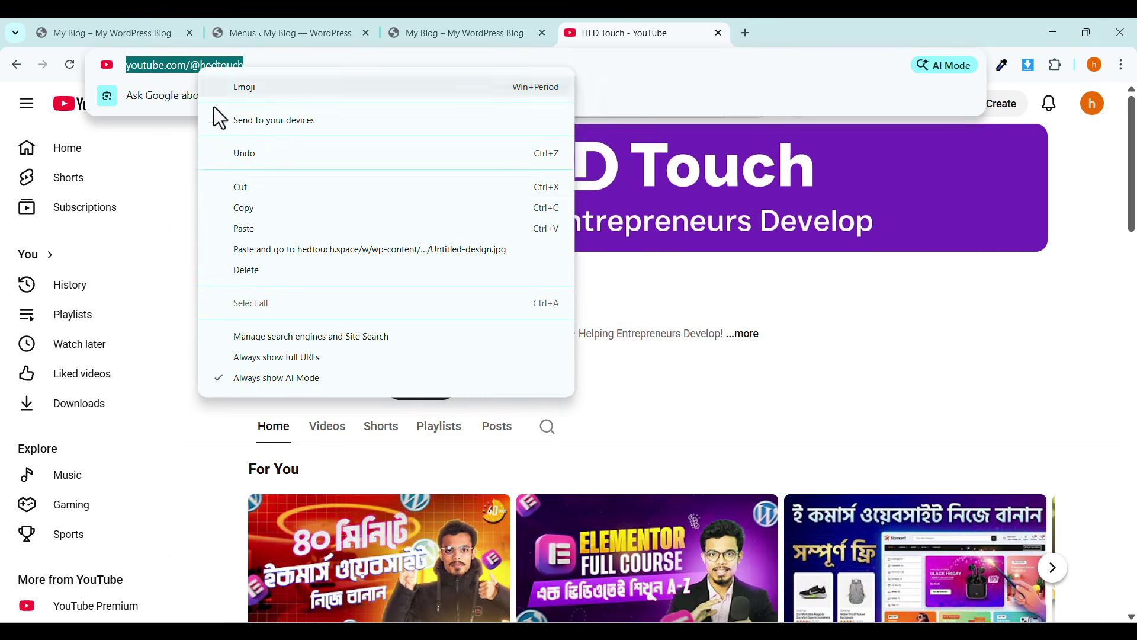
{"action": "left_click", "coordinate": [244, 207]}
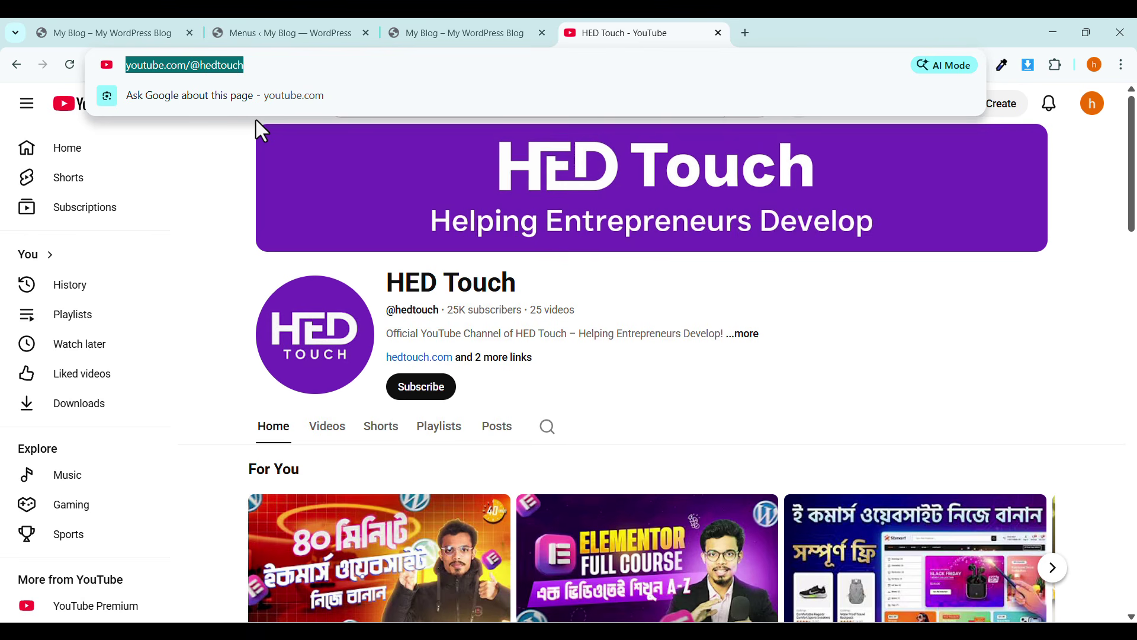
Copy the link of the "Elementor Tutorial Bangla 2026" video from the channel's For You section.
{"action": "scroll", "coordinate": [536, 304], "scroll_direction": "down", "scroll_amount": 2}
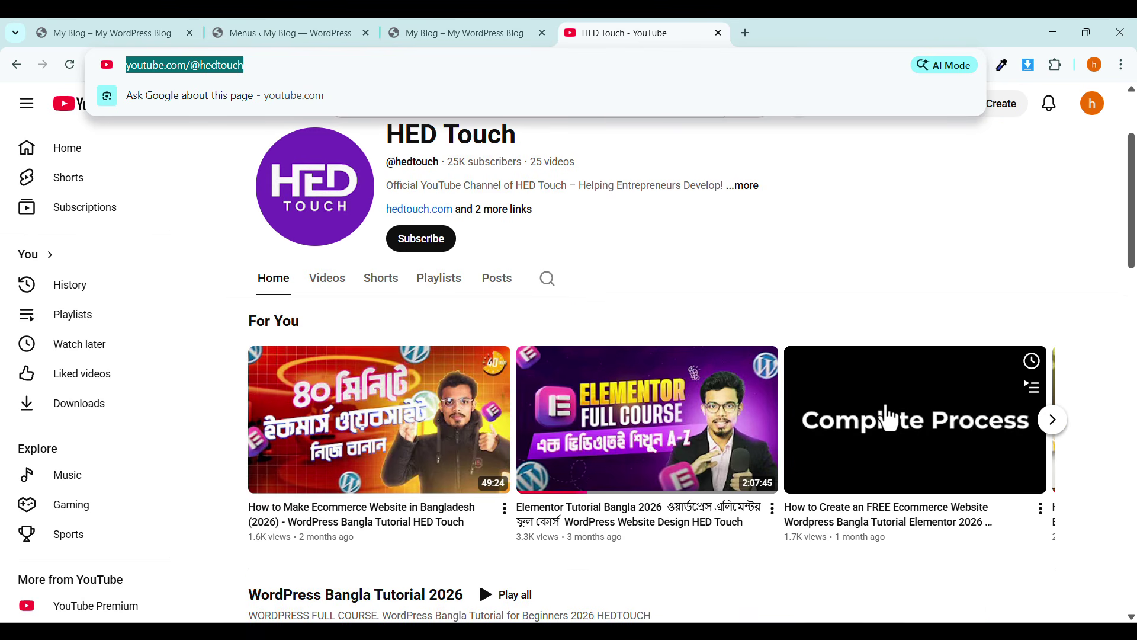
{"action": "right_click", "coordinate": [882, 435]}
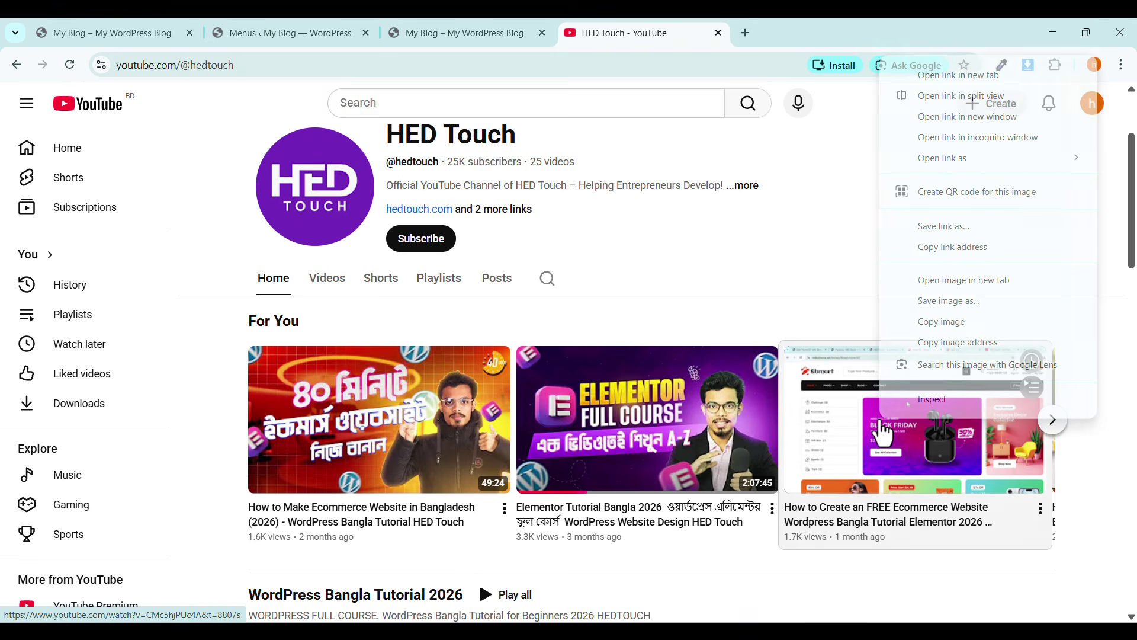
{"action": "left_click", "coordinate": [655, 253]}
{"action": "right_click", "coordinate": [618, 426]}
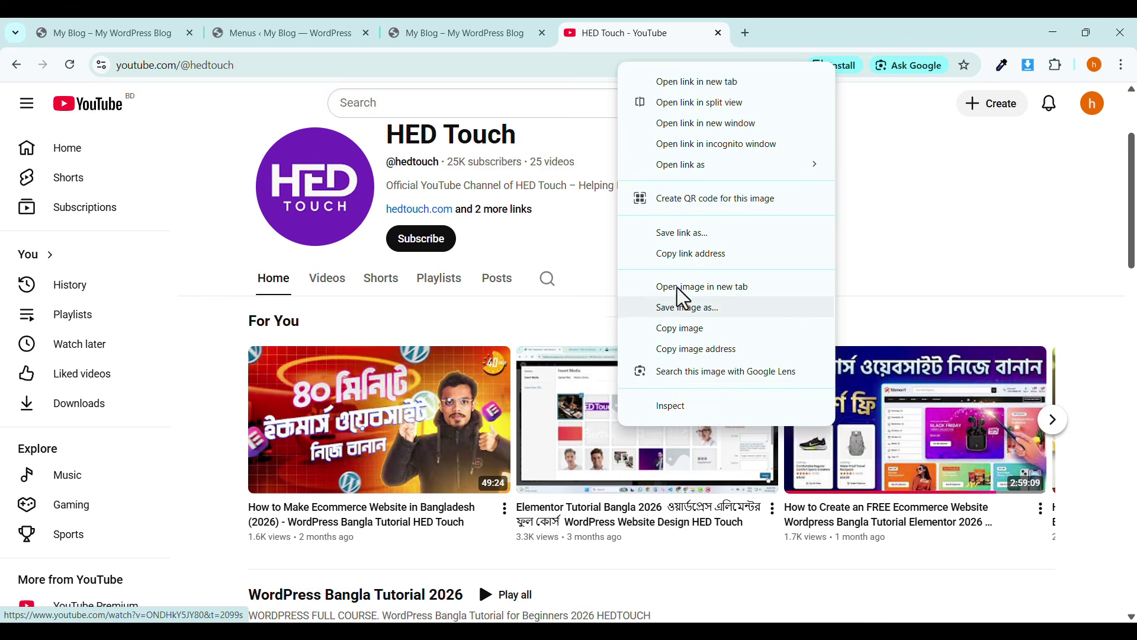
{"action": "left_click", "coordinate": [678, 256]}
Return to the Menus page and fill in a custom link with the copied video URL and the link text "Elementor".
{"action": "left_click", "coordinate": [485, 29]}
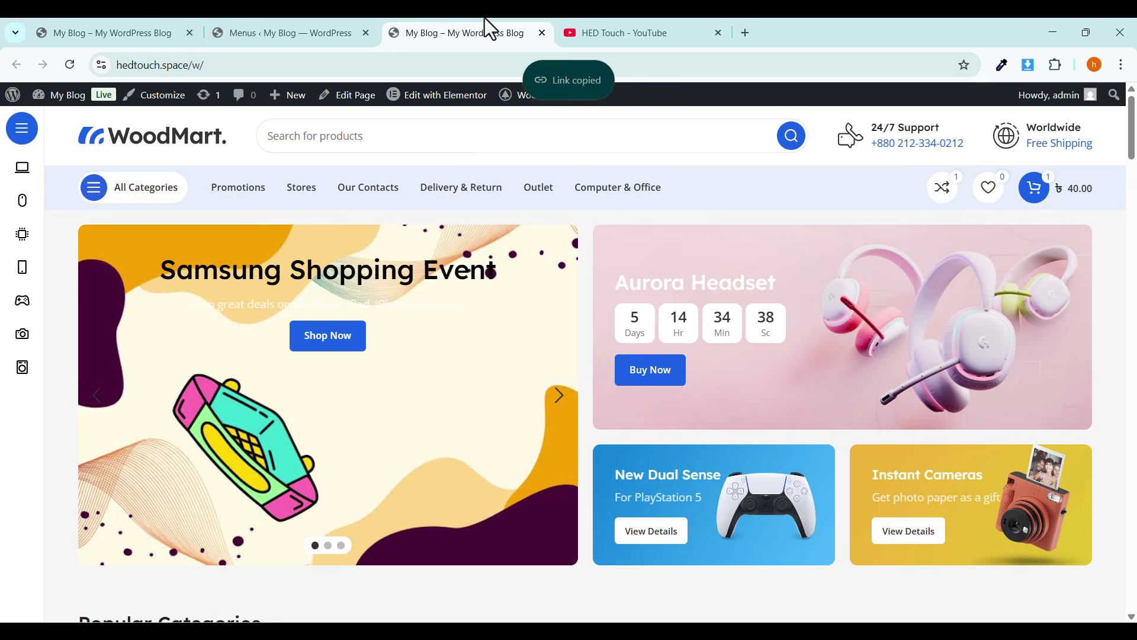
{"action": "left_click", "coordinate": [339, 37]}
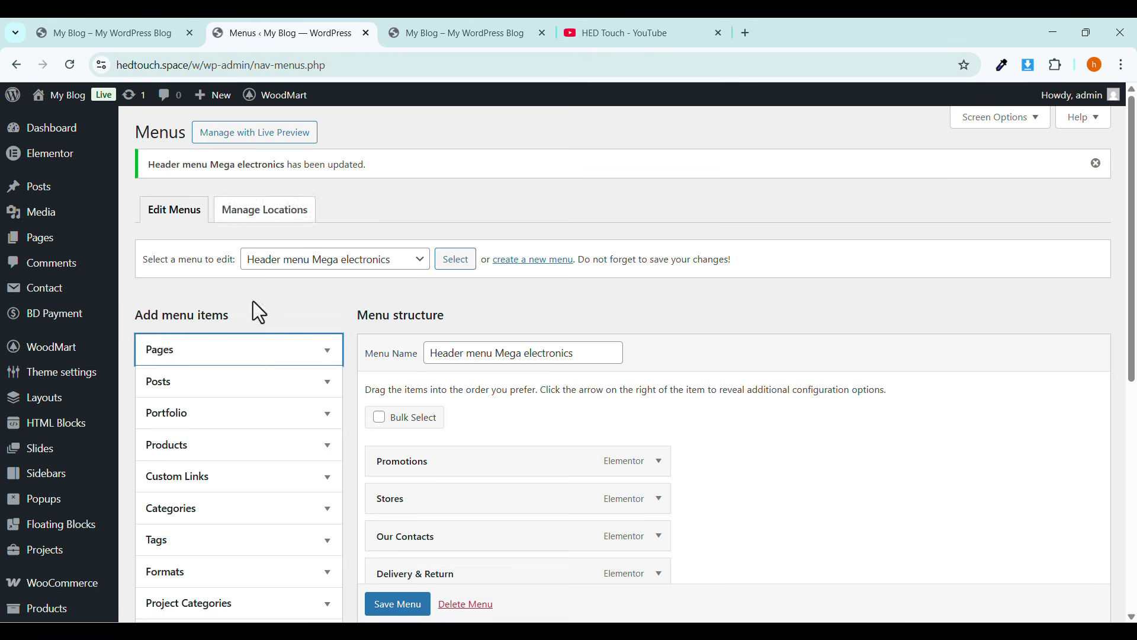
{"action": "scroll", "coordinate": [204, 401], "scroll_direction": "down", "scroll_amount": 1}
{"action": "left_click", "coordinate": [184, 408]}
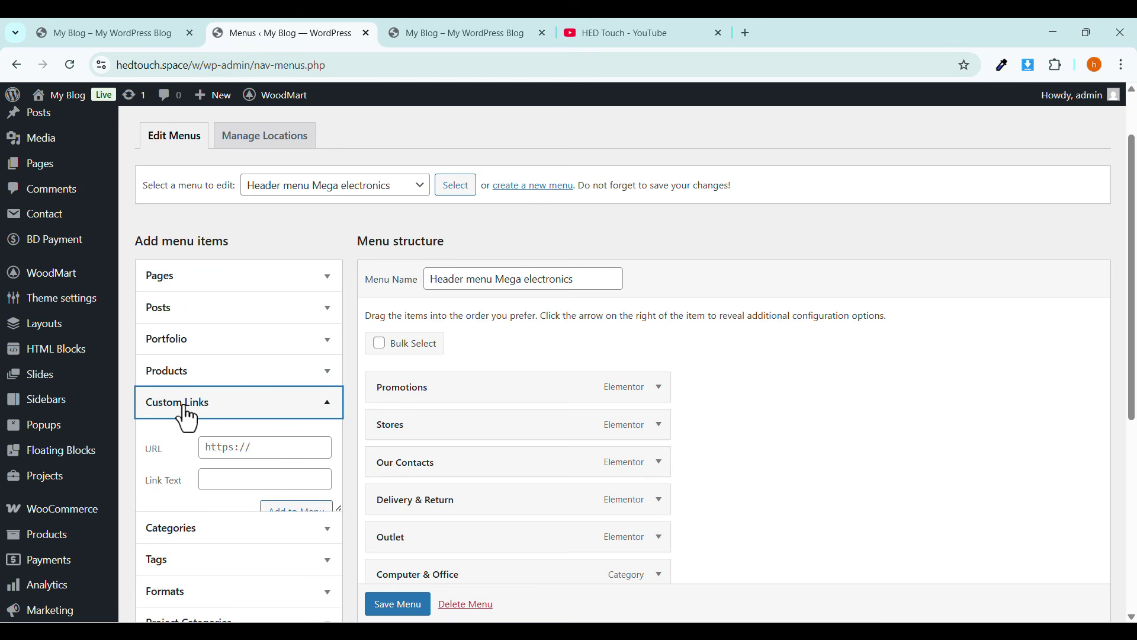
{"action": "left_click", "coordinate": [212, 448]}
{"action": "right_click", "coordinate": [213, 446]}
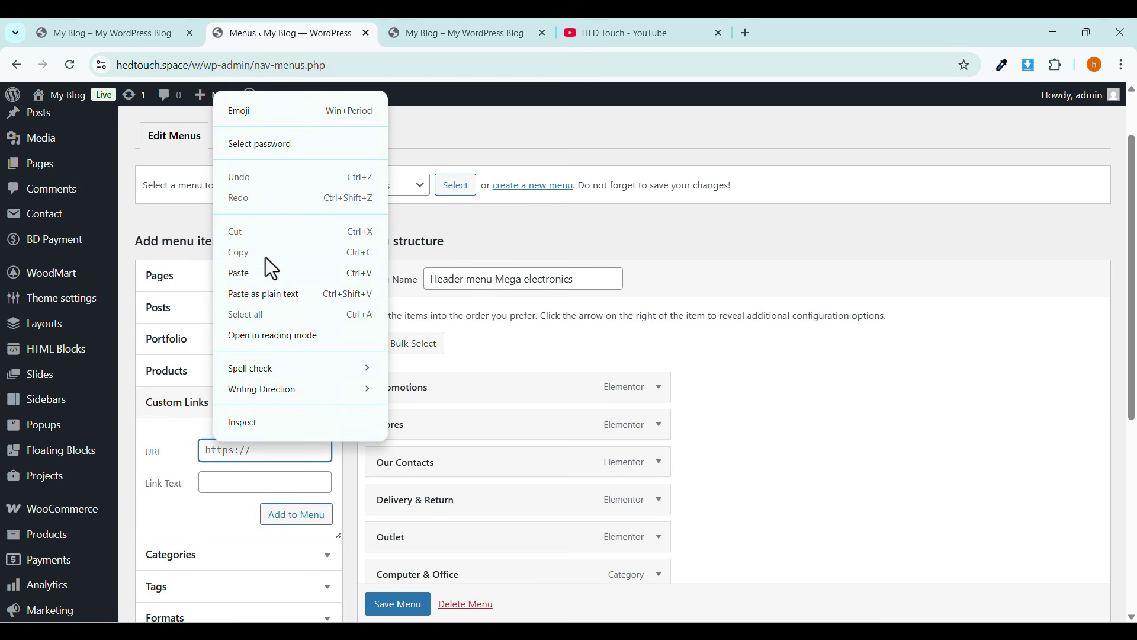
{"action": "left_click", "coordinate": [264, 259]}
{"action": "left_click", "coordinate": [208, 481]}
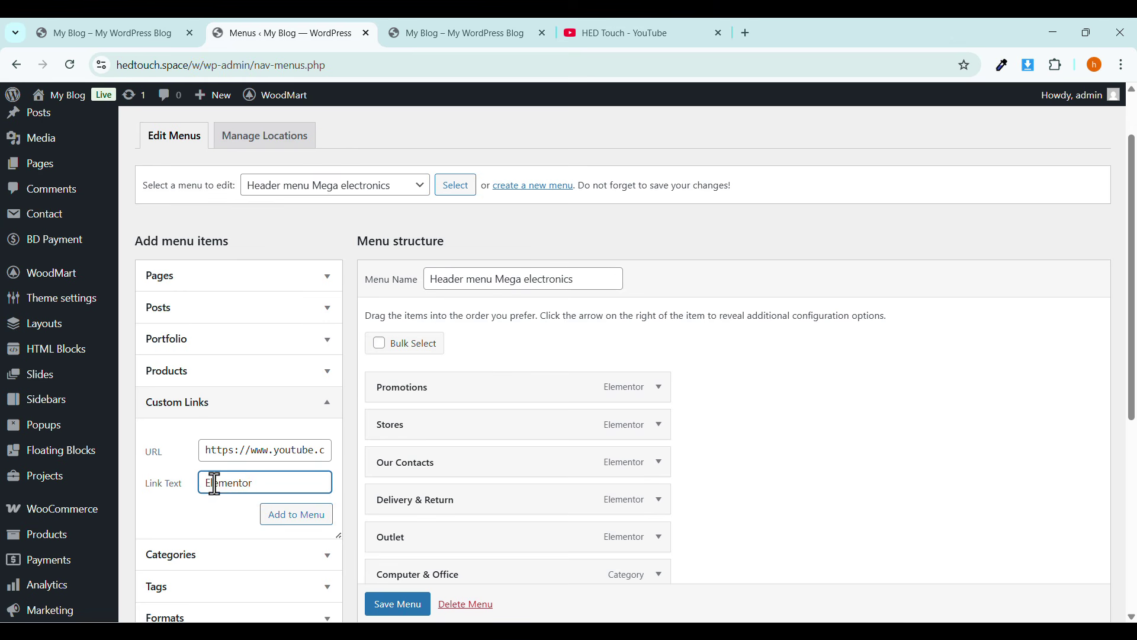
Add the Elementor custom link to the Header menu Mega electronics and save the menu.
{"action": "left_click", "coordinate": [294, 516]}
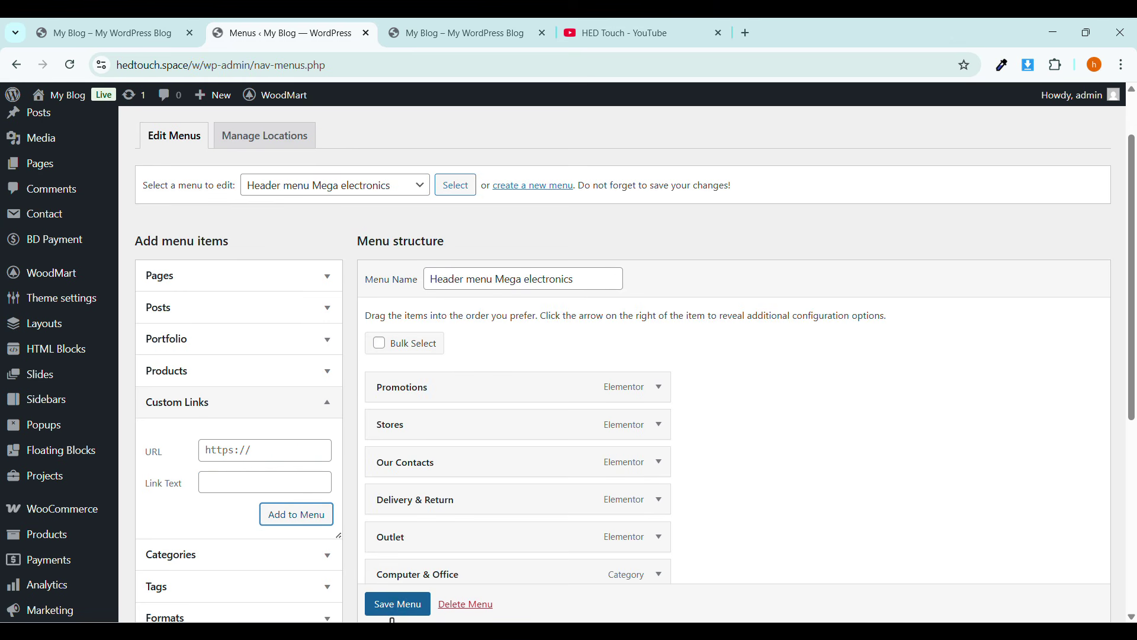
{"action": "scroll", "coordinate": [394, 616], "scroll_direction": "down", "scroll_amount": 1}
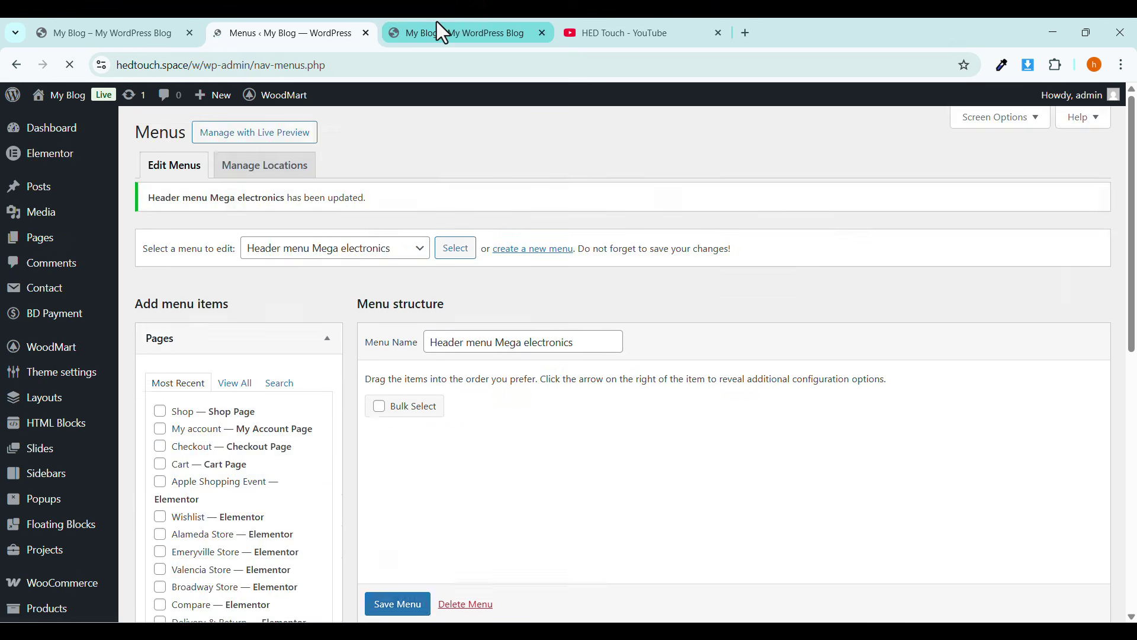
Reload the storefront, test the Elementor link in the header menu, and return to the home page.
{"action": "left_click", "coordinate": [436, 30]}
{"action": "left_click", "coordinate": [73, 70]}
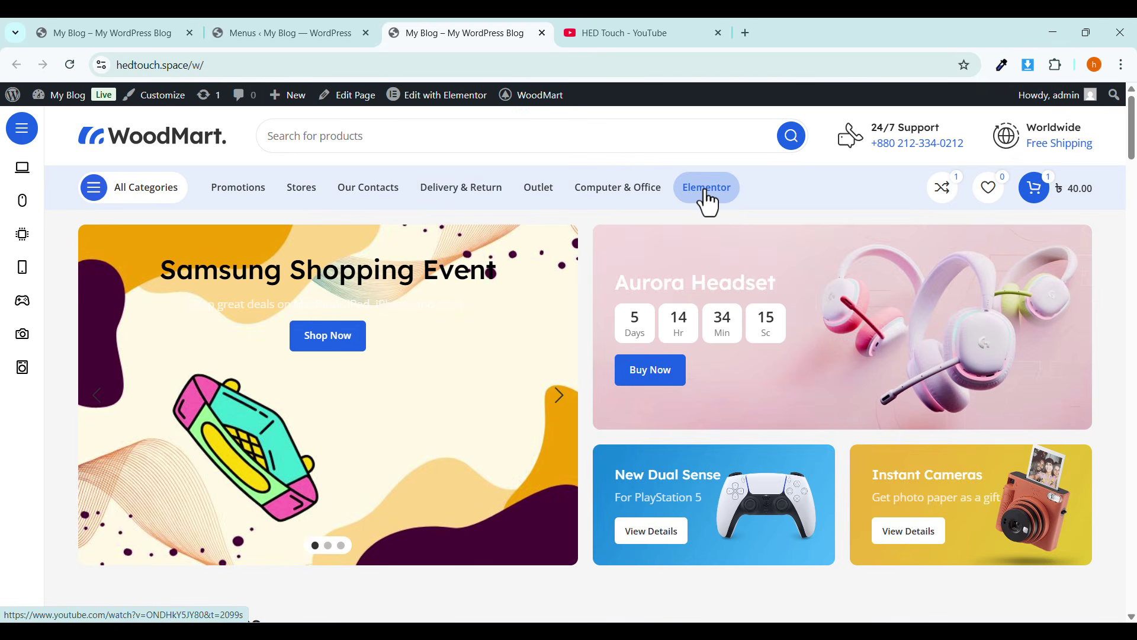
{"action": "left_click", "coordinate": [706, 193]}
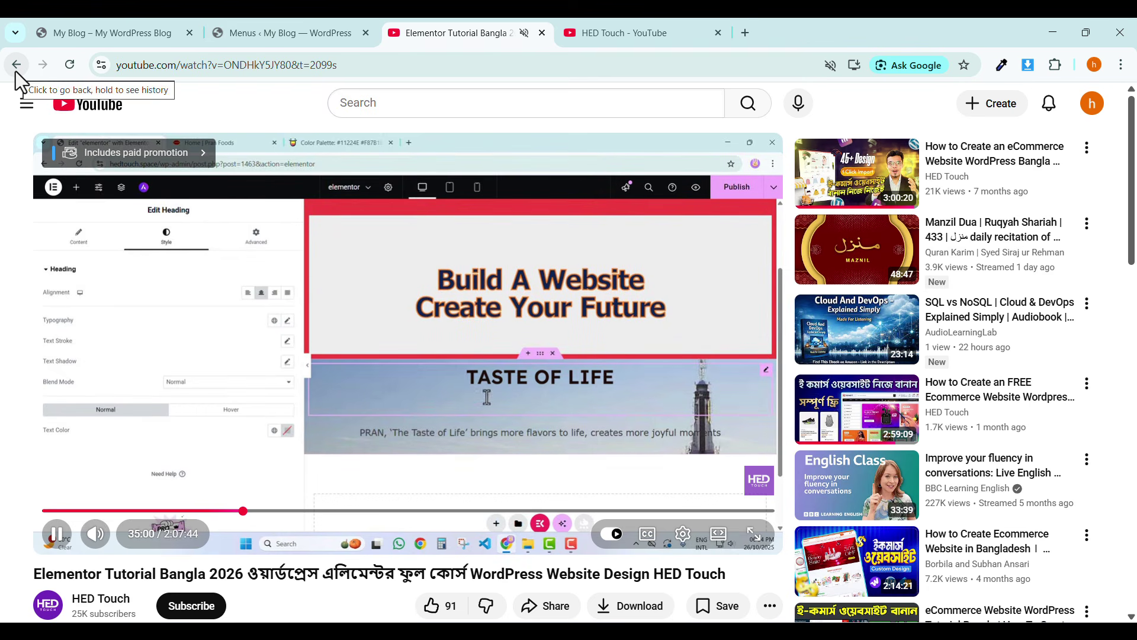
{"action": "left_click", "coordinate": [16, 65]}
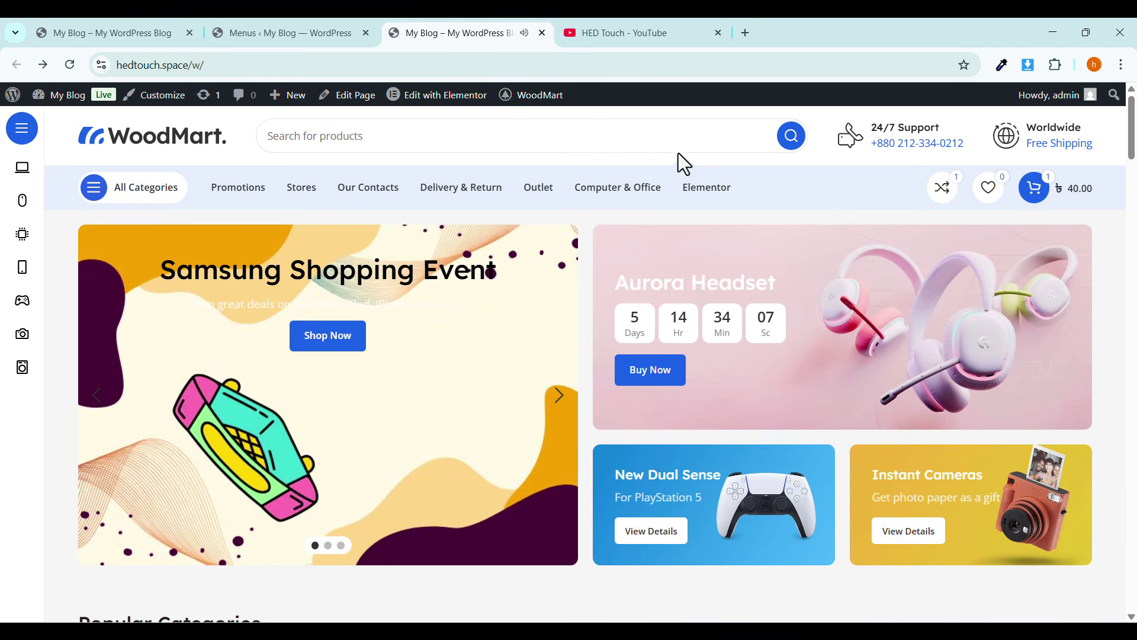
Add a custom link with the URL # and the link text HOME to the Header menu Mega electronics.
{"action": "left_click", "coordinate": [268, 36]}
{"action": "left_click", "coordinate": [249, 358]}
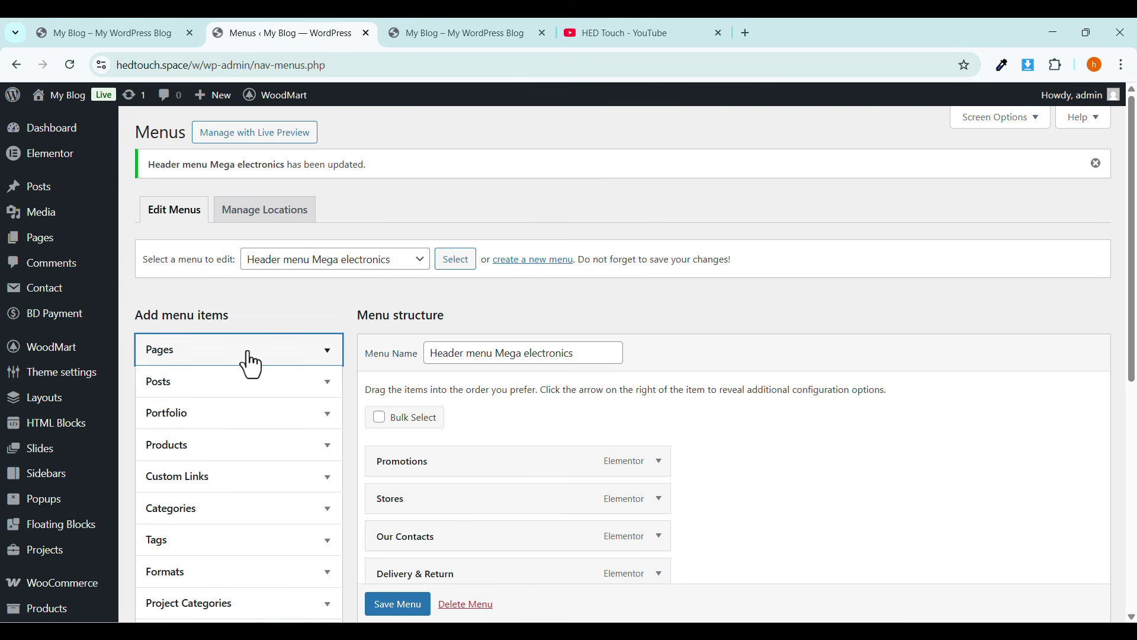
{"action": "left_click", "coordinate": [198, 507]}
{"action": "left_click", "coordinate": [168, 481]}
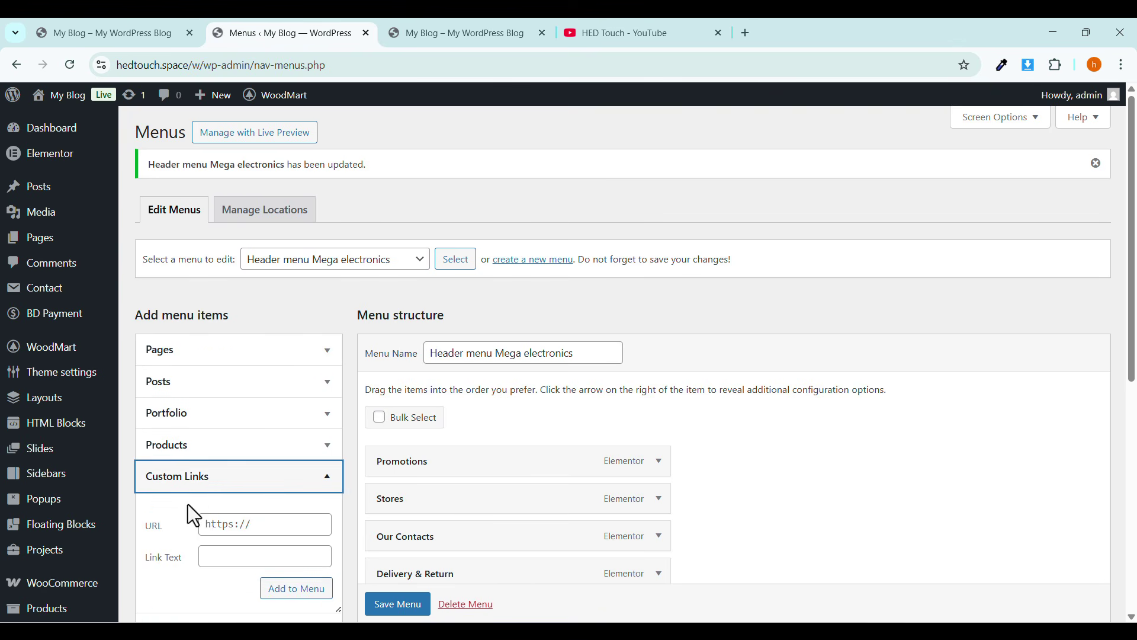
{"action": "left_click", "coordinate": [207, 520]}
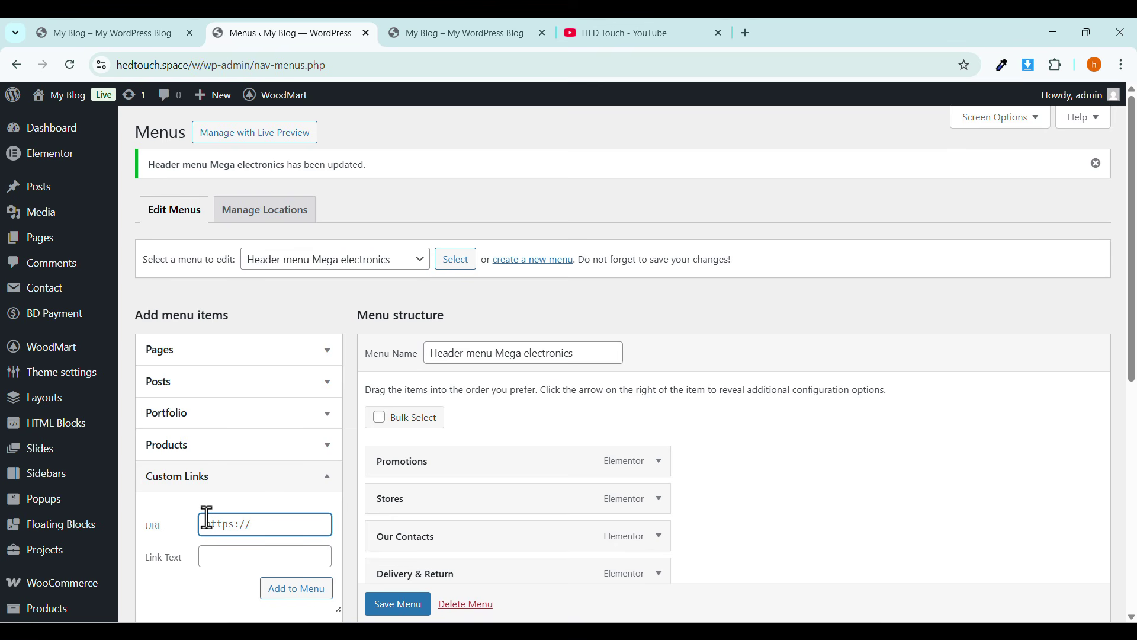
{"action": "type", "text": "#"}
{"action": "left_click", "coordinate": [225, 561]}
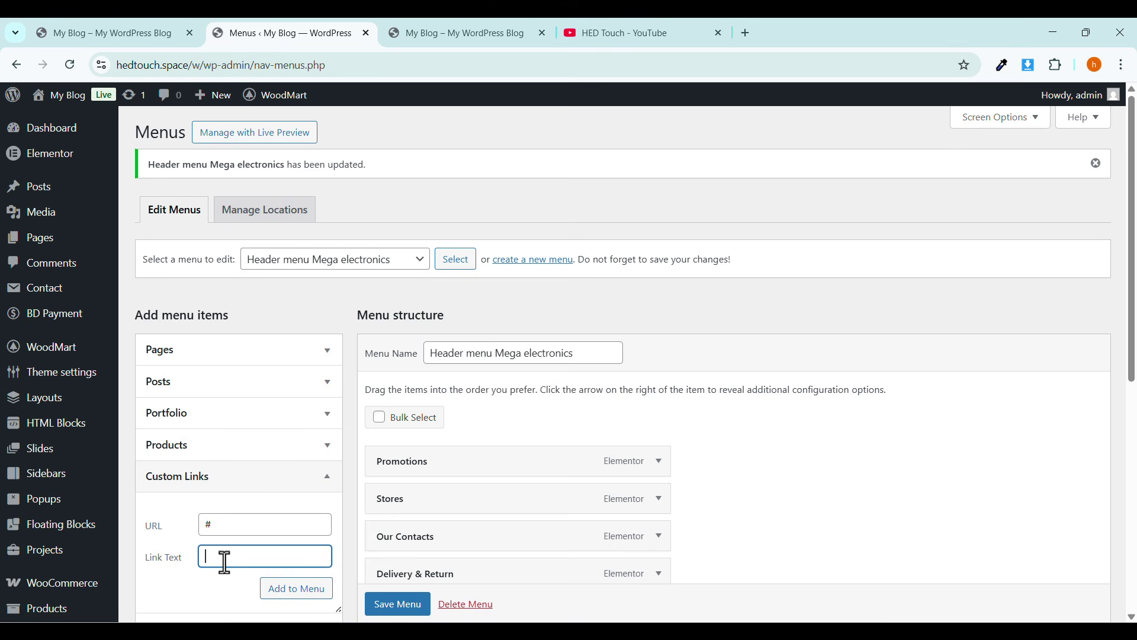
{"action": "type", "text": "HOME"}
{"action": "left_click", "coordinate": [287, 594]}
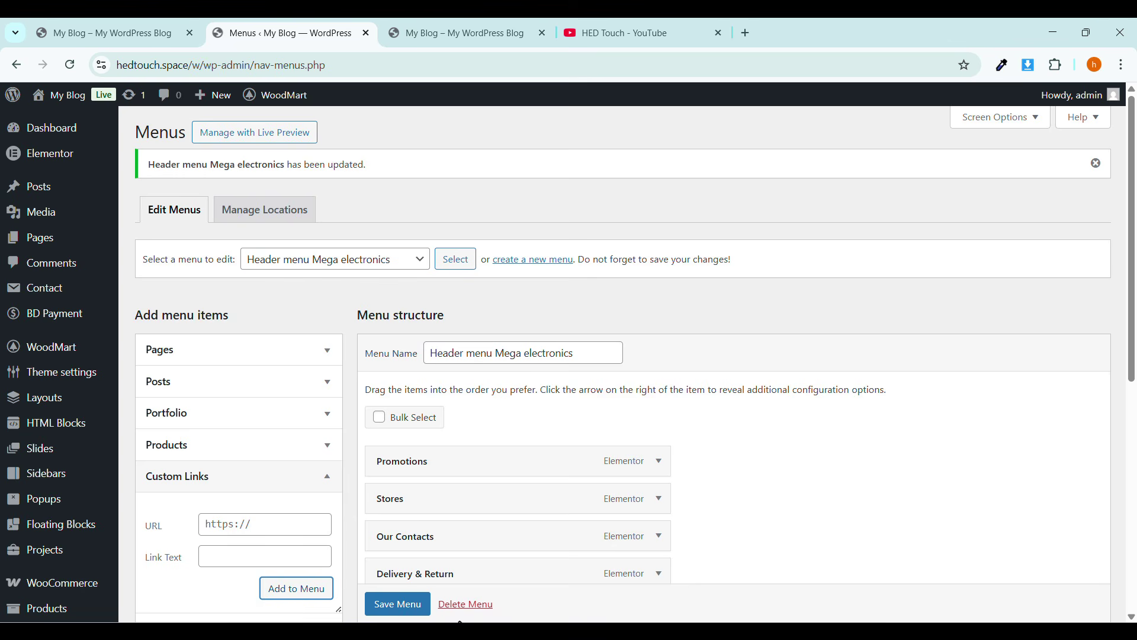
Move the HOME item above Promotions as the first item in the menu structure and save the menu.
{"action": "scroll", "coordinate": [413, 569], "scroll_direction": "down", "scroll_amount": 4}
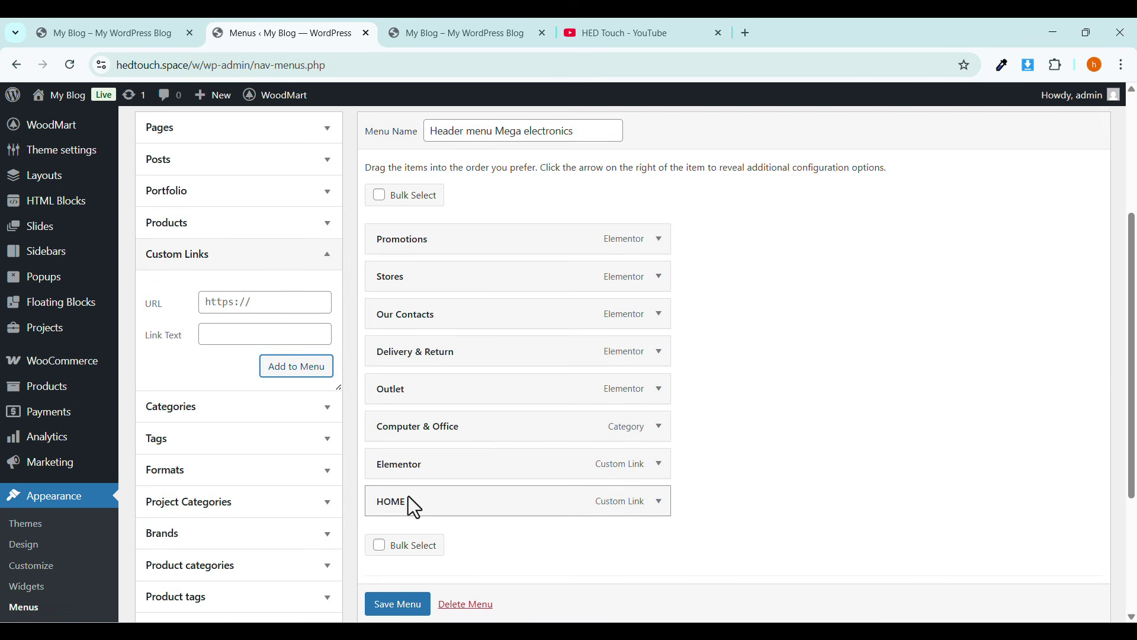
{"action": "left_click_drag", "start_coordinate": [407, 496], "coordinate": [415, 234]}
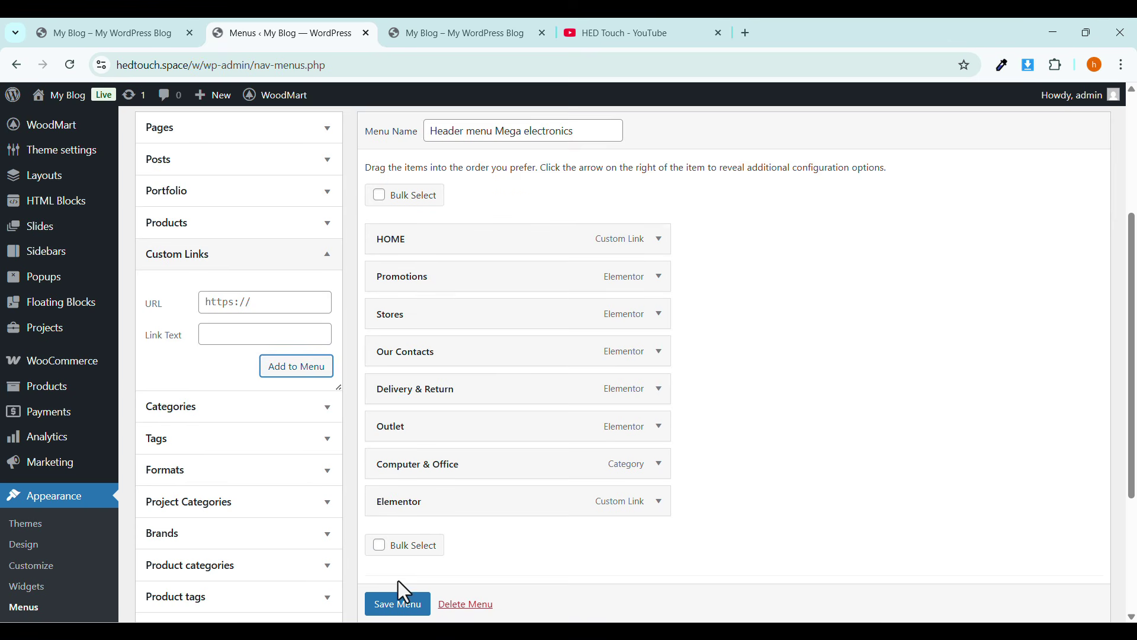
{"action": "left_click", "coordinate": [395, 606]}
{"action": "scroll", "coordinate": [395, 612], "scroll_direction": "down", "scroll_amount": 1}
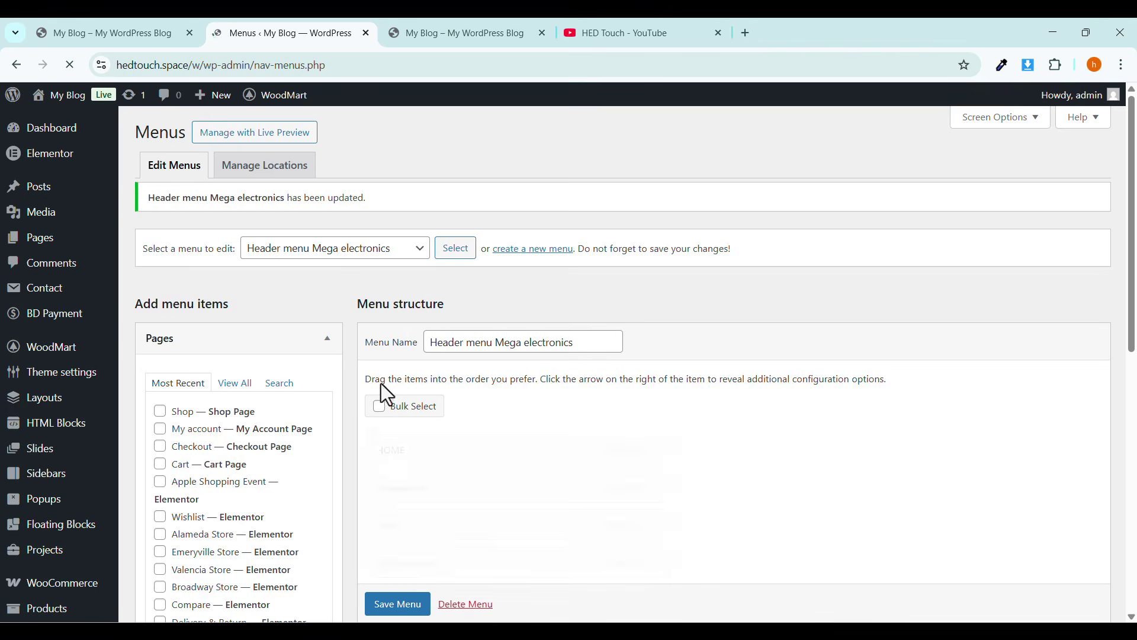
Reload the storefront and test the HOME header link from the shopping cart page.
{"action": "left_click", "coordinate": [409, 33]}
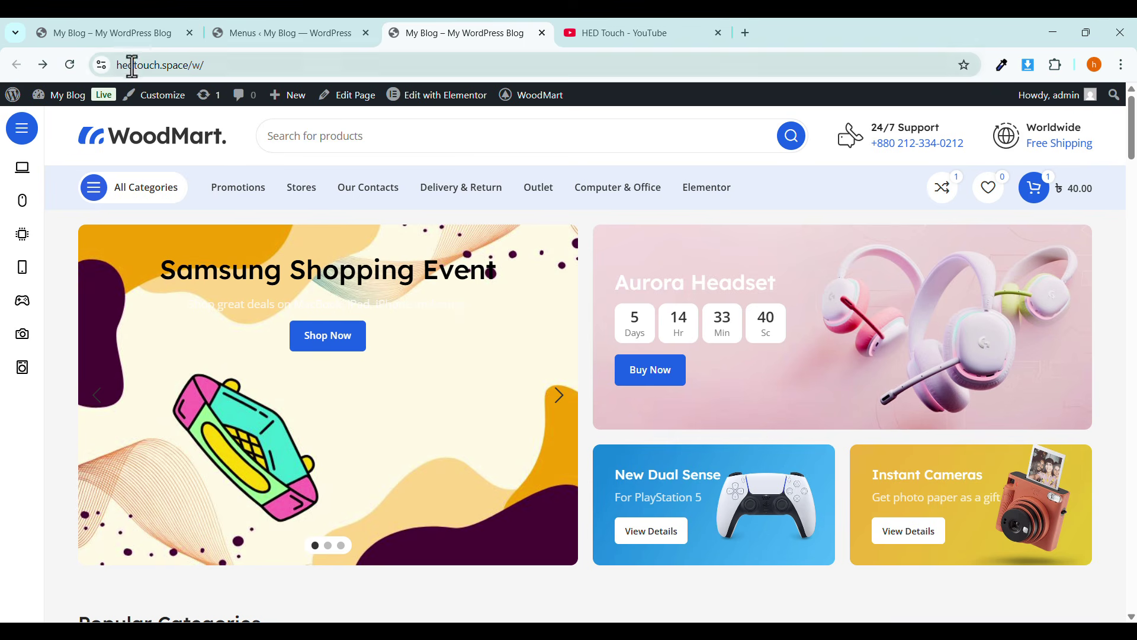
{"action": "left_click", "coordinate": [62, 65]}
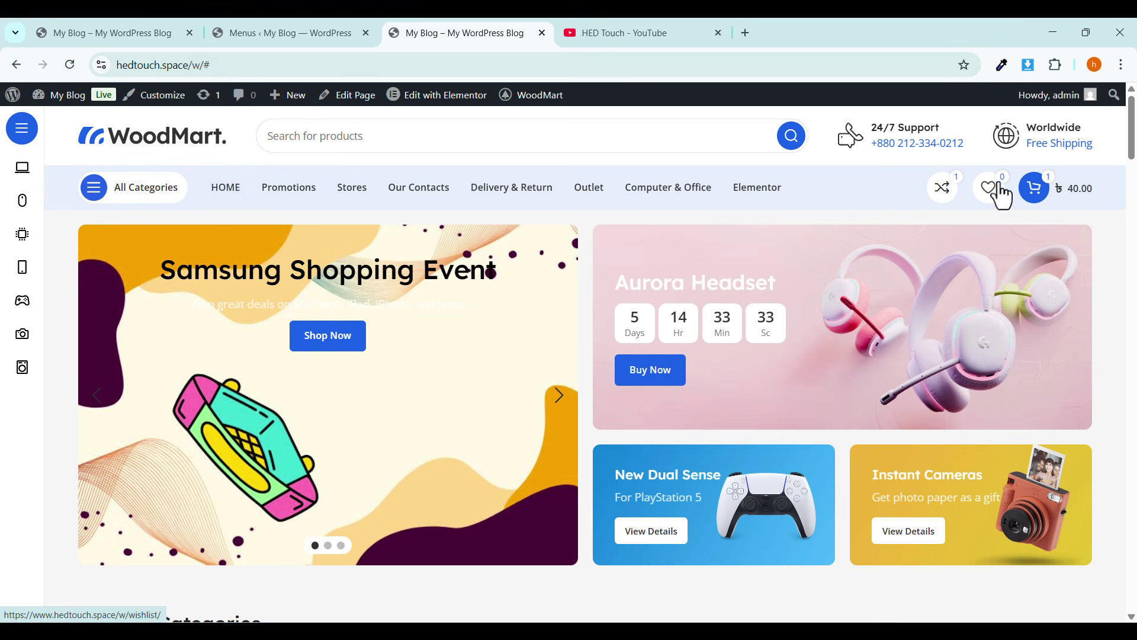
{"action": "left_click", "coordinate": [1034, 192]}
{"action": "left_click", "coordinate": [973, 566]}
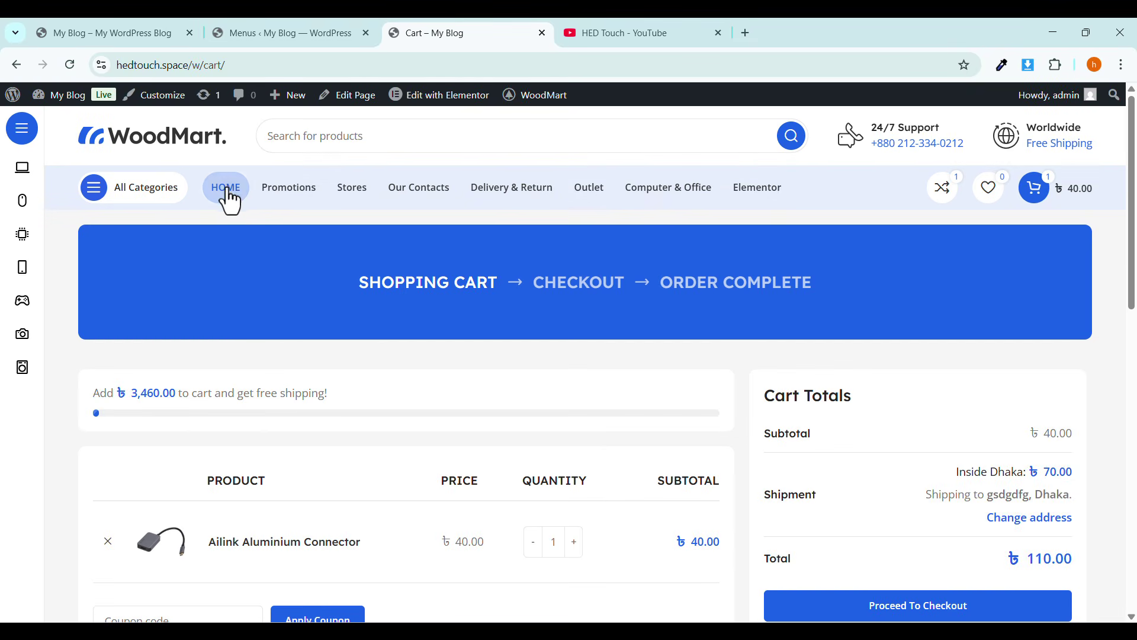
{"action": "left_click", "coordinate": [227, 192]}
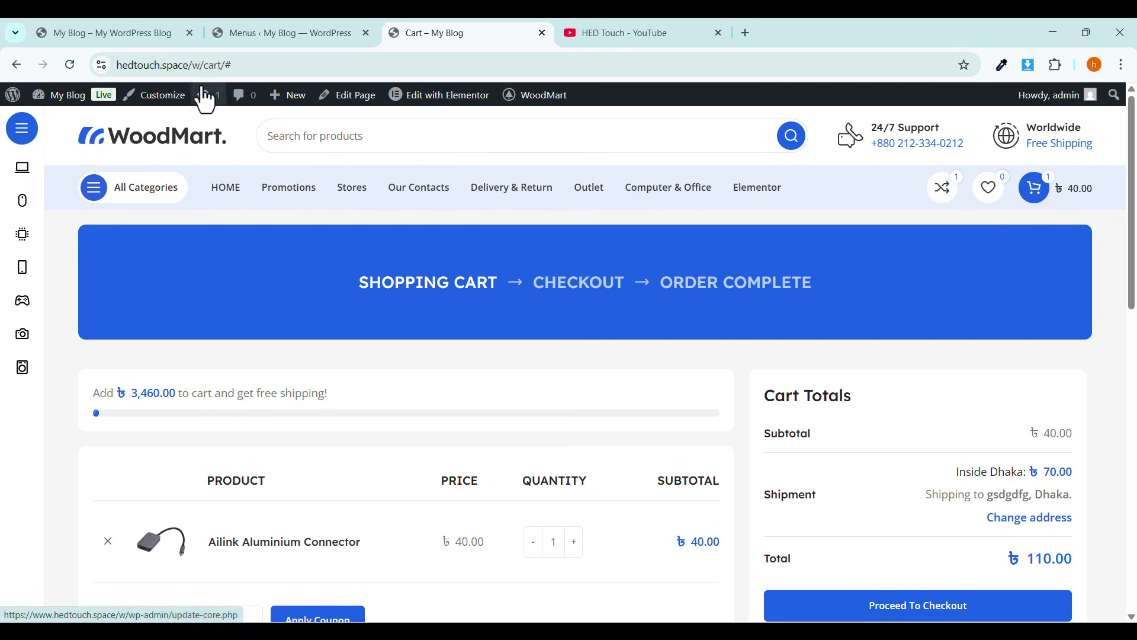
{"action": "left_click", "coordinate": [203, 65]}
{"action": "right_click", "coordinate": [197, 66]}
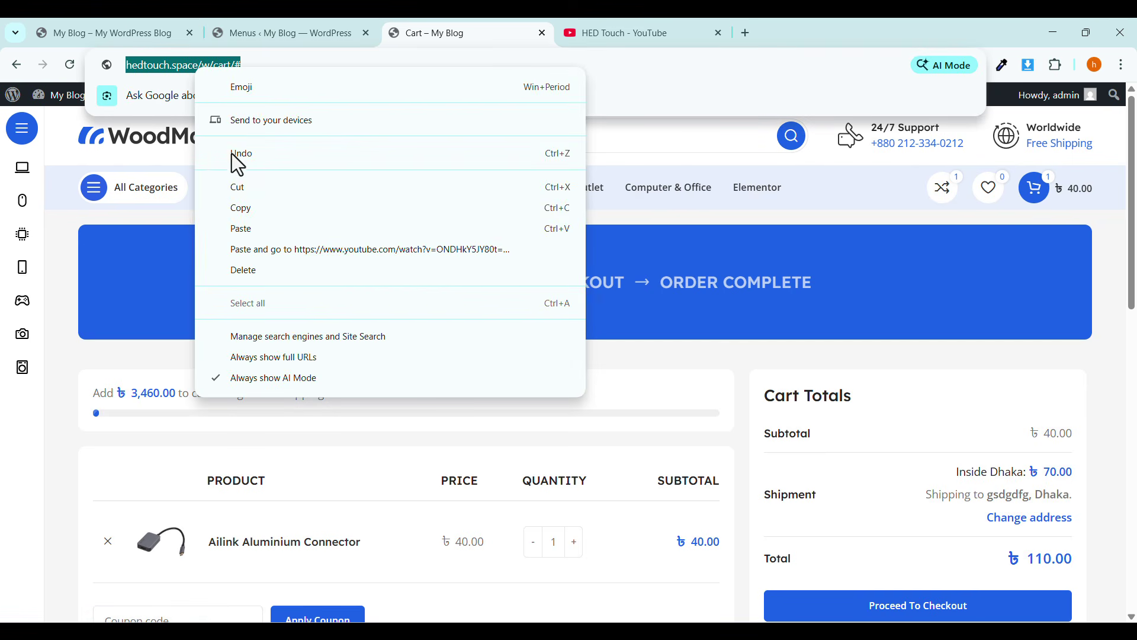
{"action": "left_click", "coordinate": [247, 203]}
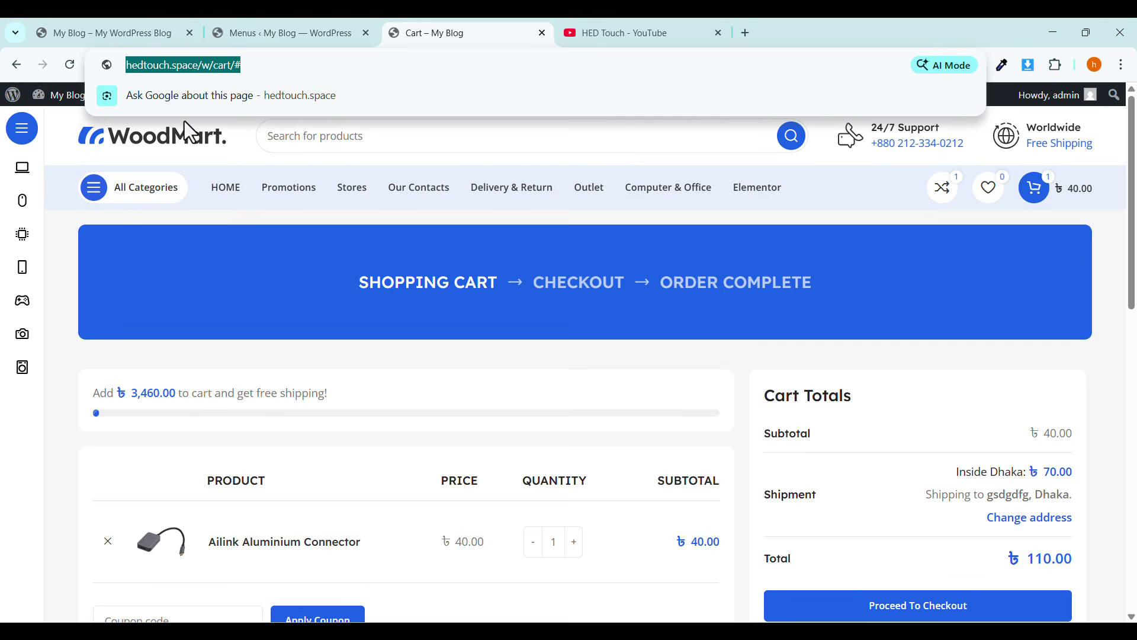
Return to the store's home page through its logo and copy the page's address.
{"action": "left_click", "coordinate": [181, 151]}
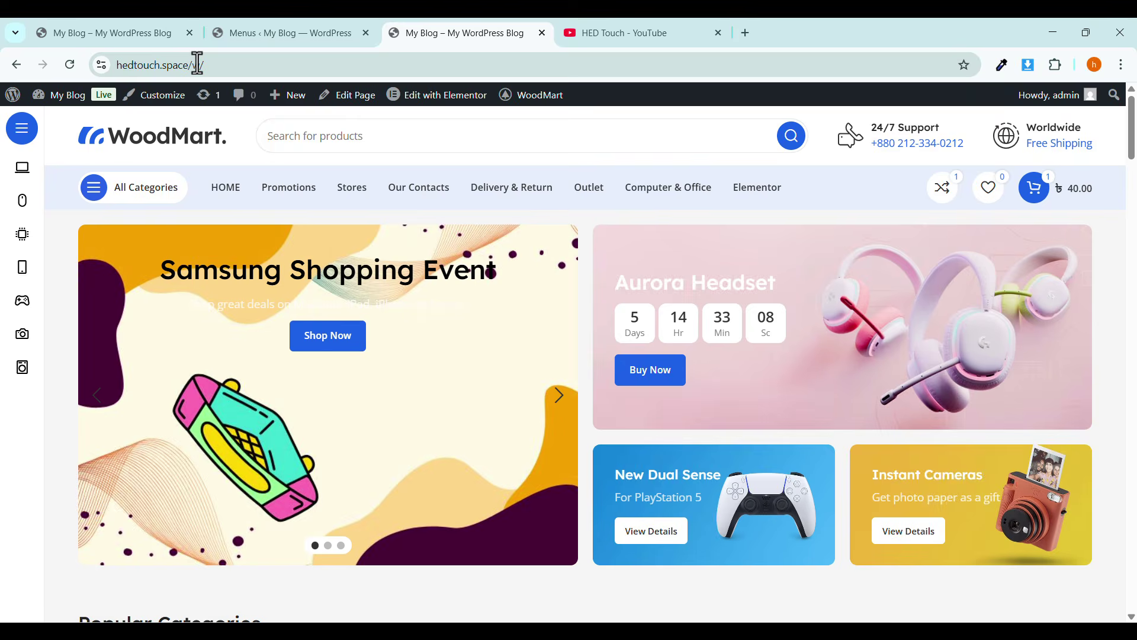
{"action": "left_click", "coordinate": [196, 65]}
{"action": "right_click", "coordinate": [200, 65]}
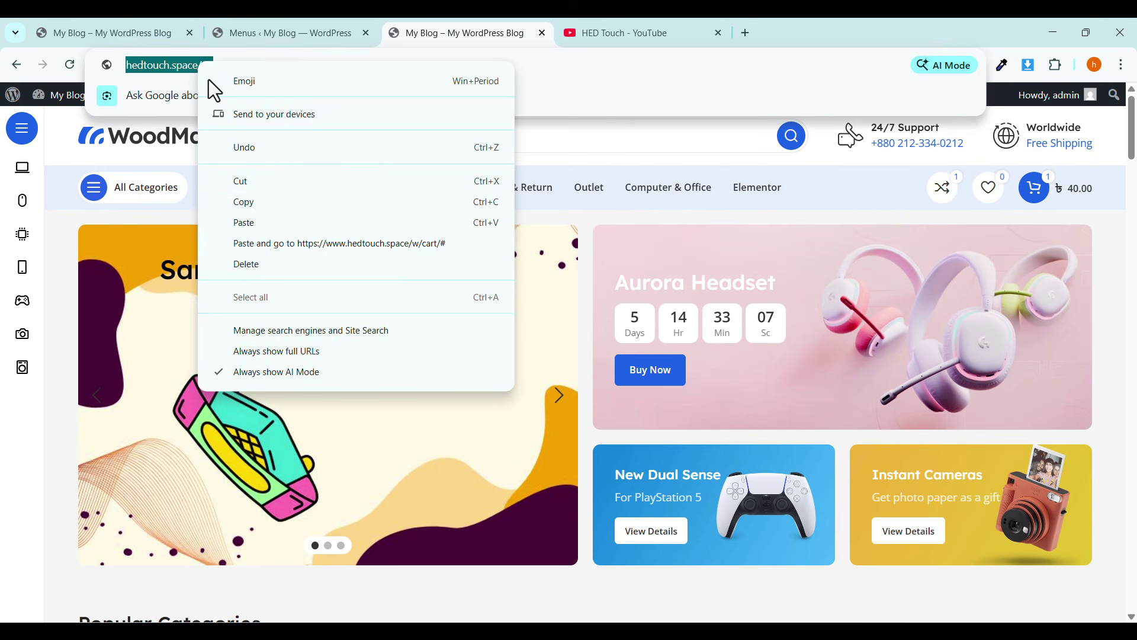
{"action": "left_click", "coordinate": [249, 204]}
{"action": "left_click", "coordinate": [287, 31]}
{"action": "scroll", "coordinate": [418, 438], "scroll_direction": "down", "scroll_amount": 3}
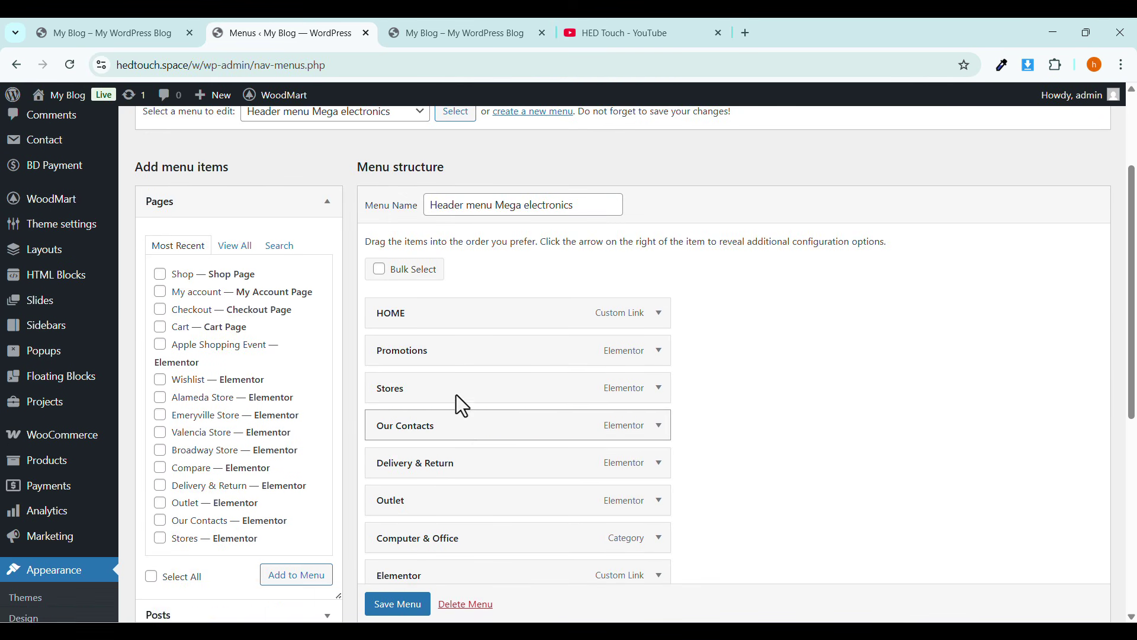
{"action": "left_click", "coordinate": [658, 314]}
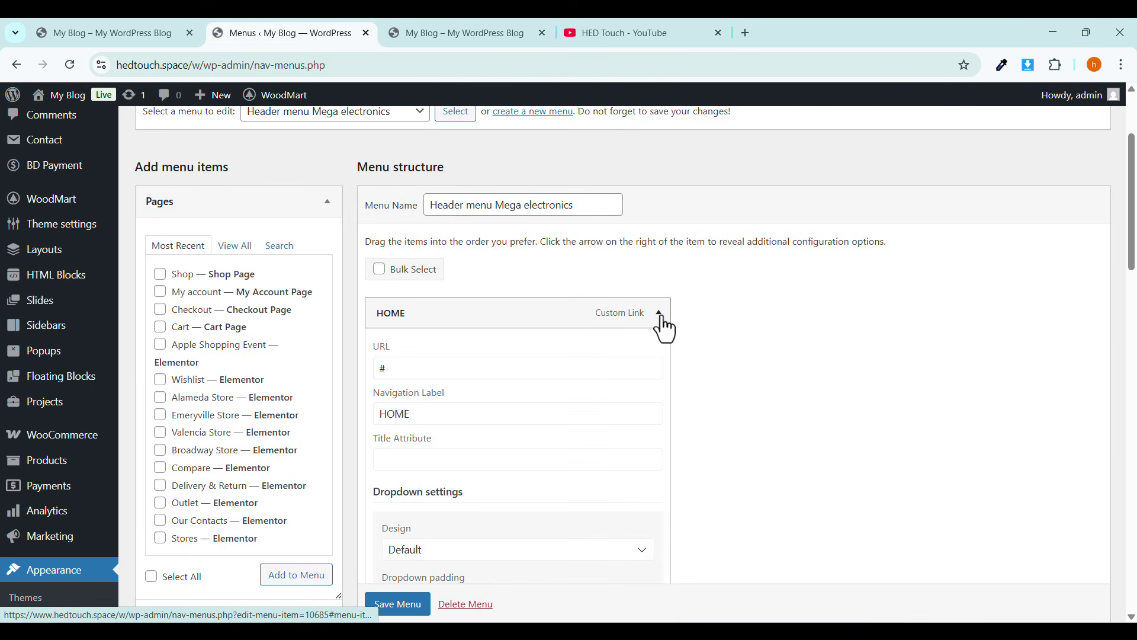
{"action": "left_click", "coordinate": [659, 314]}
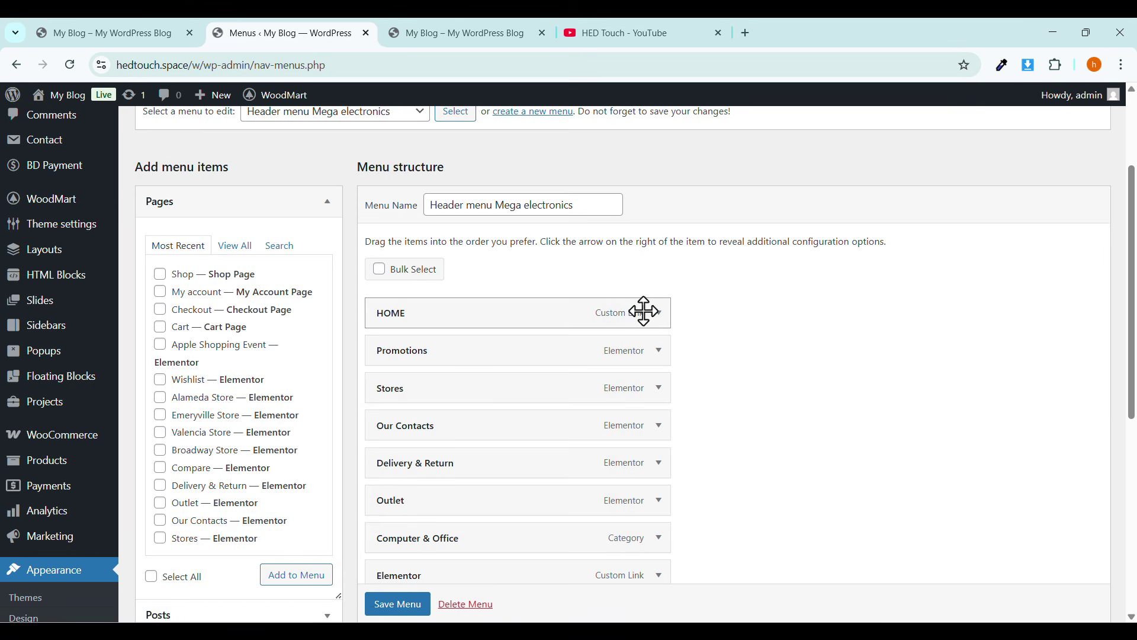
{"action": "left_click", "coordinate": [659, 314]}
{"action": "double_click", "coordinate": [394, 366]}
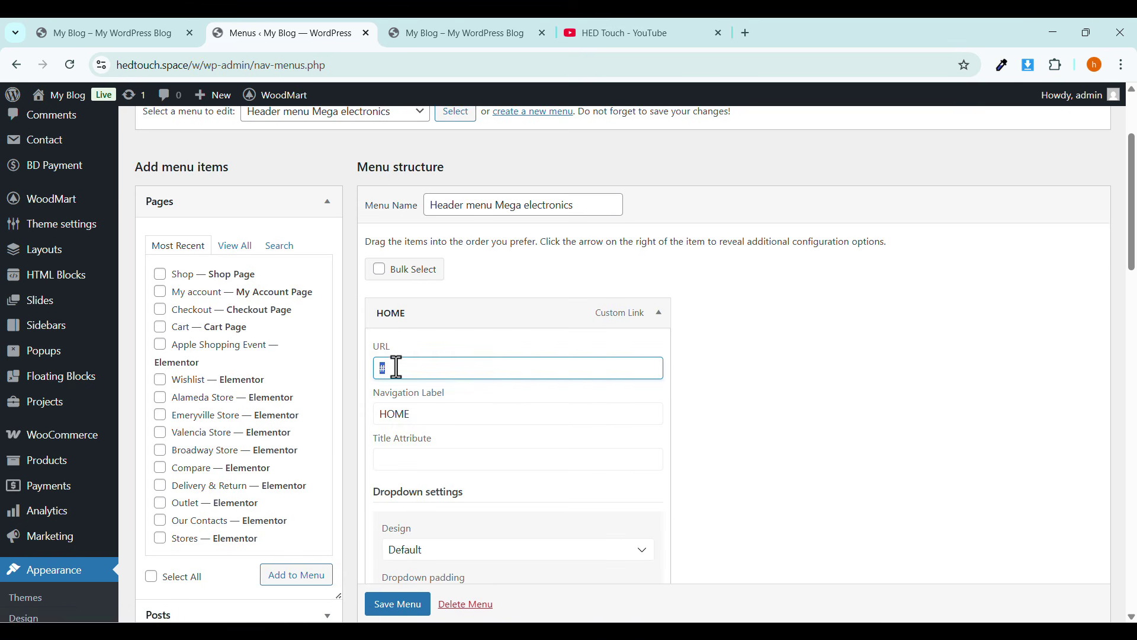
{"action": "right_click", "coordinate": [393, 366]}
{"action": "left_click", "coordinate": [428, 380]}
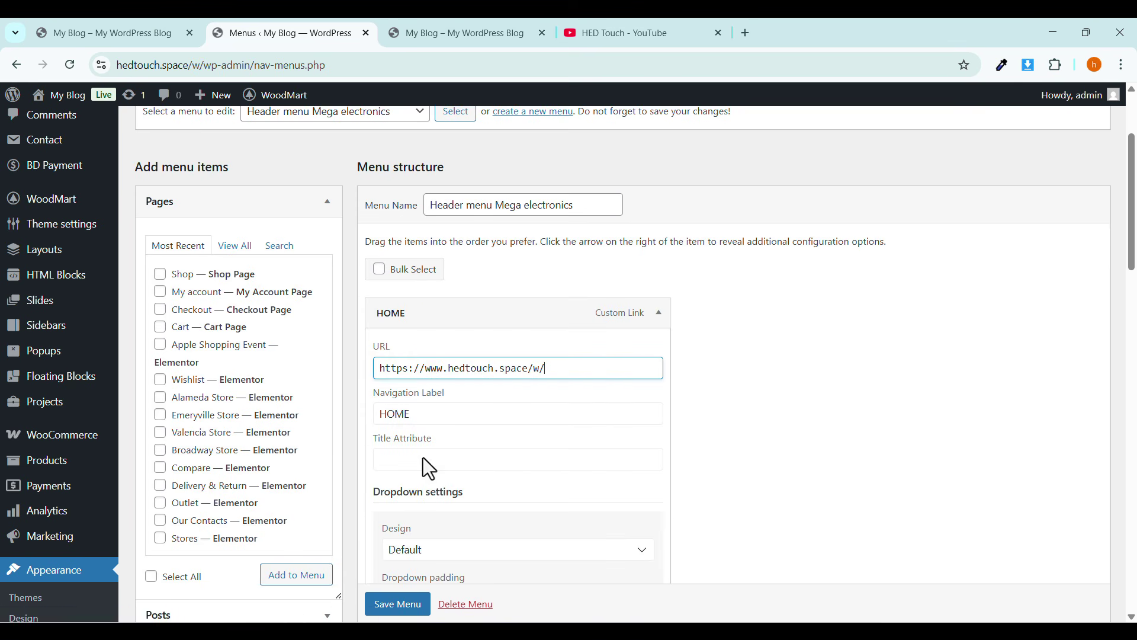
{"action": "left_click", "coordinate": [398, 605]}
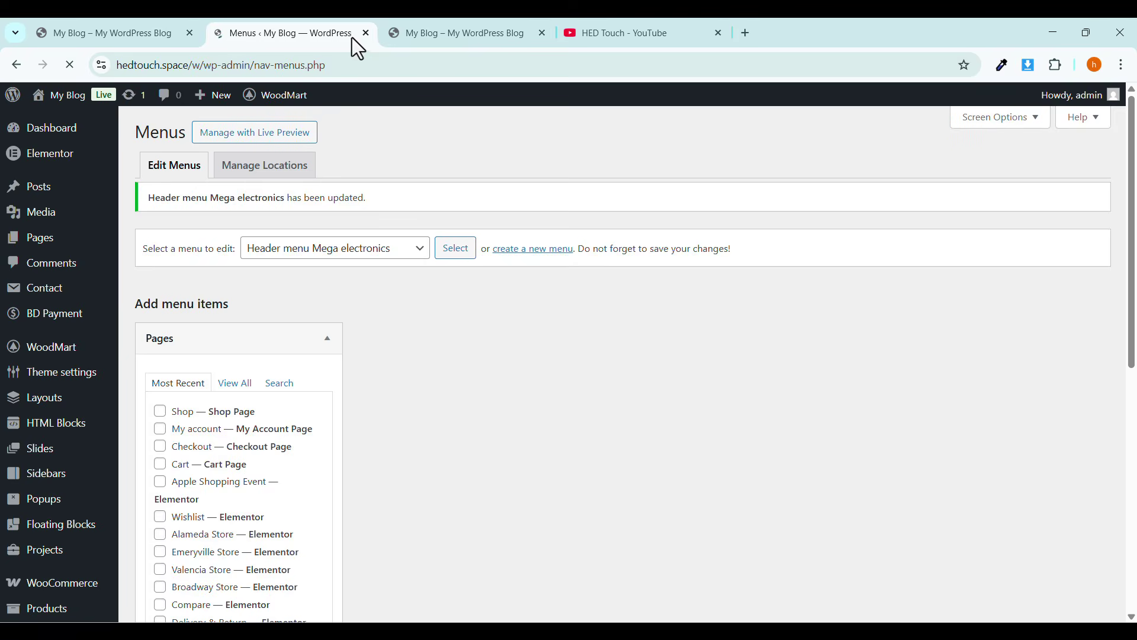
Reload the storefront, go to the cart page, and check that the HOME header link leads to the home page.
{"action": "left_click", "coordinate": [398, 33]}
{"action": "left_click", "coordinate": [223, 64]}
{"action": "left_click", "coordinate": [71, 64]}
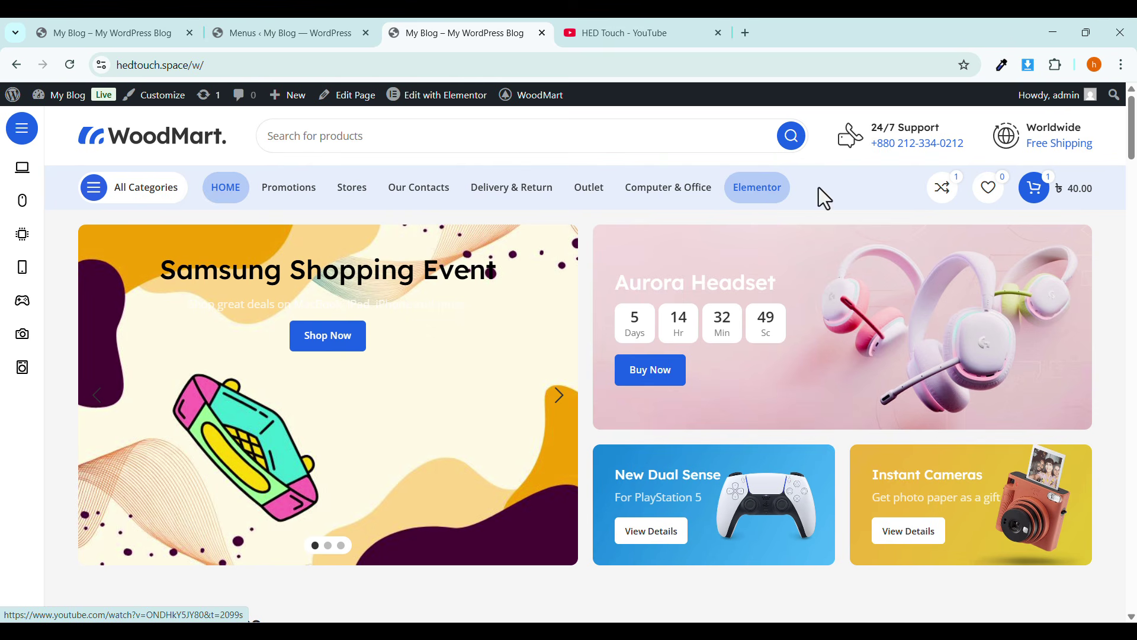
{"action": "left_click", "coordinate": [1039, 190]}
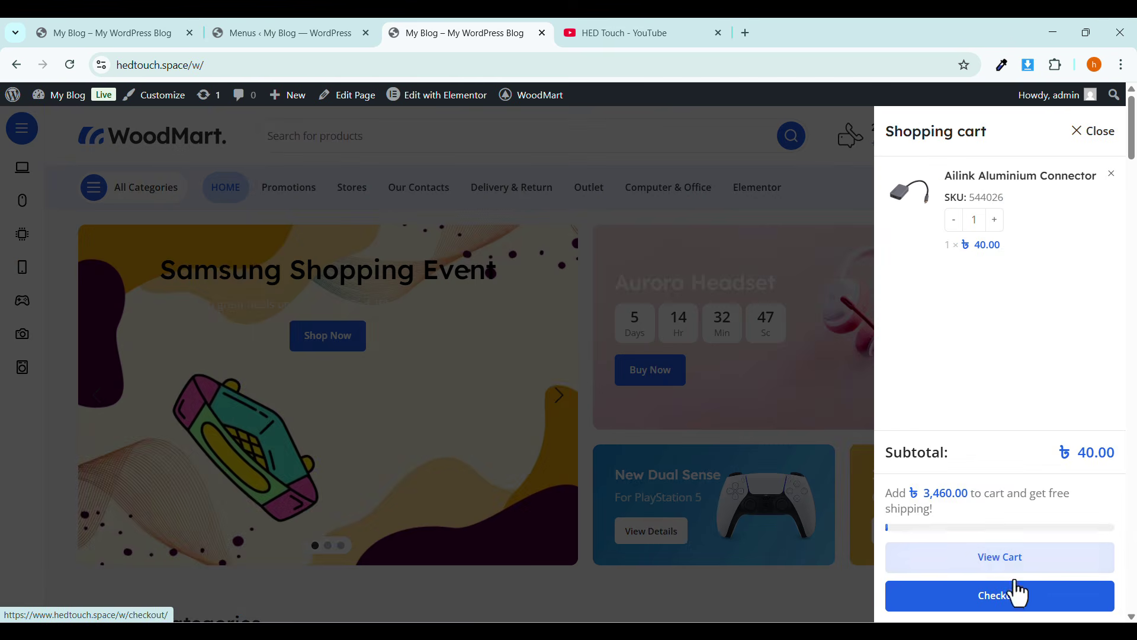
{"action": "left_click", "coordinate": [997, 556]}
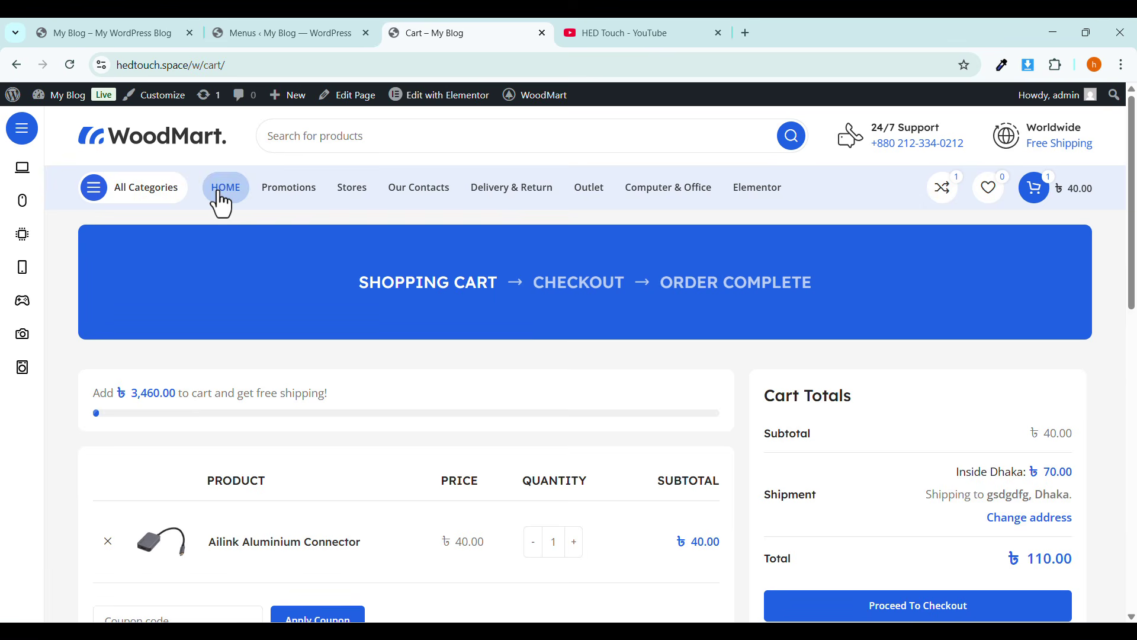
{"action": "left_click", "coordinate": [220, 201]}
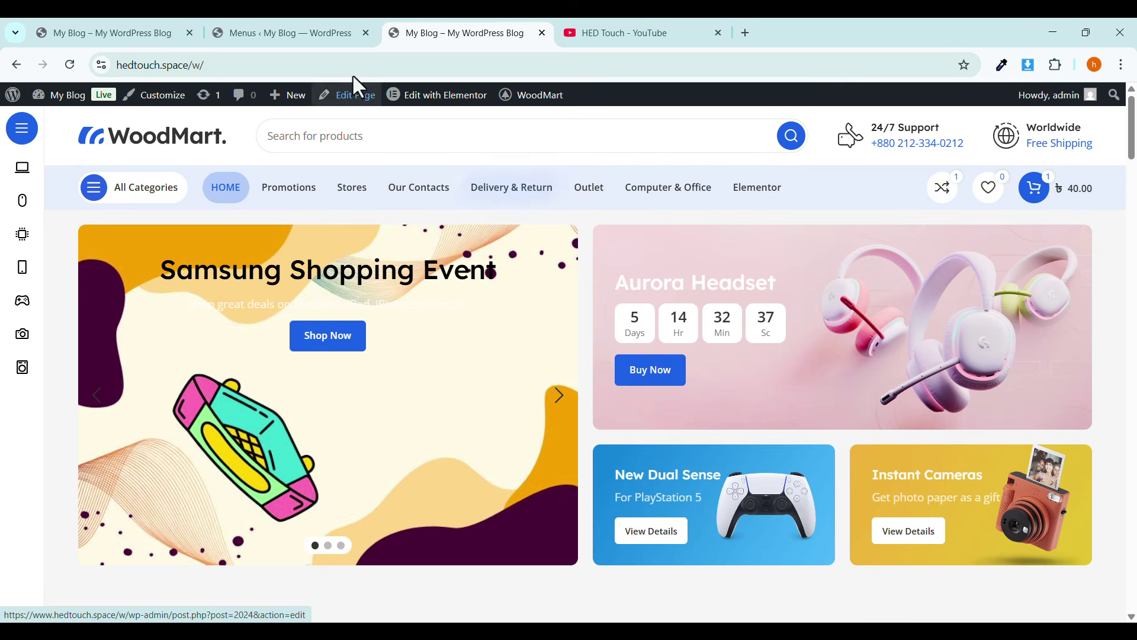
Remove the Outlet item from the Header menu Mega electronics menu, save the menu and reload the storefront to check the header.
{"action": "left_click", "coordinate": [299, 35]}
{"action": "scroll", "coordinate": [468, 393], "scroll_direction": "down", "scroll_amount": 4}
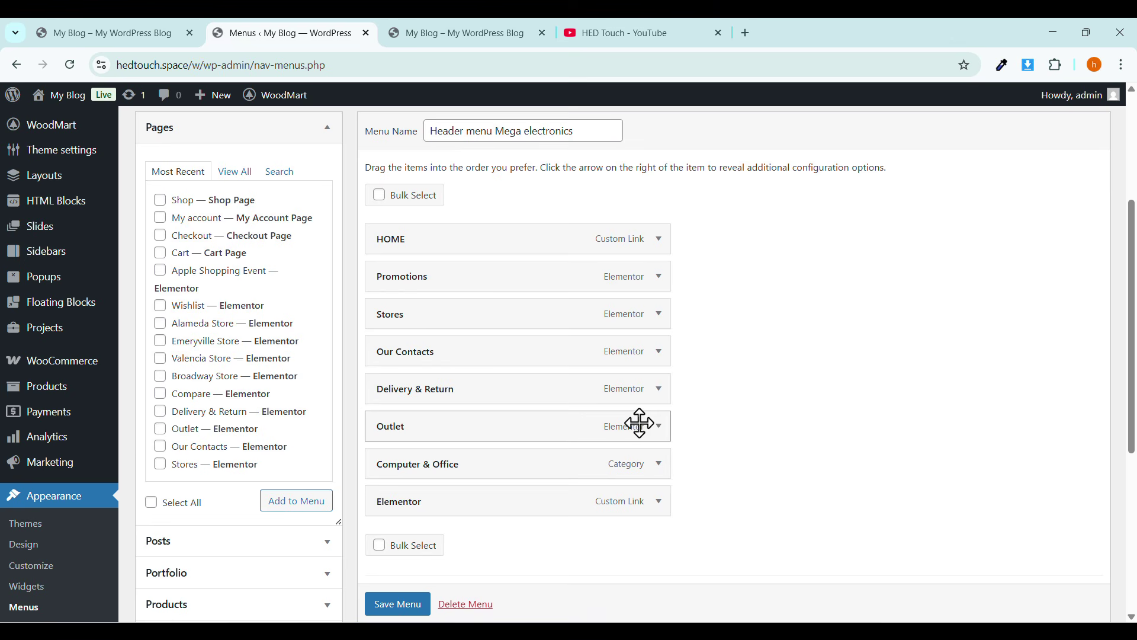
{"action": "left_click", "coordinate": [660, 426]}
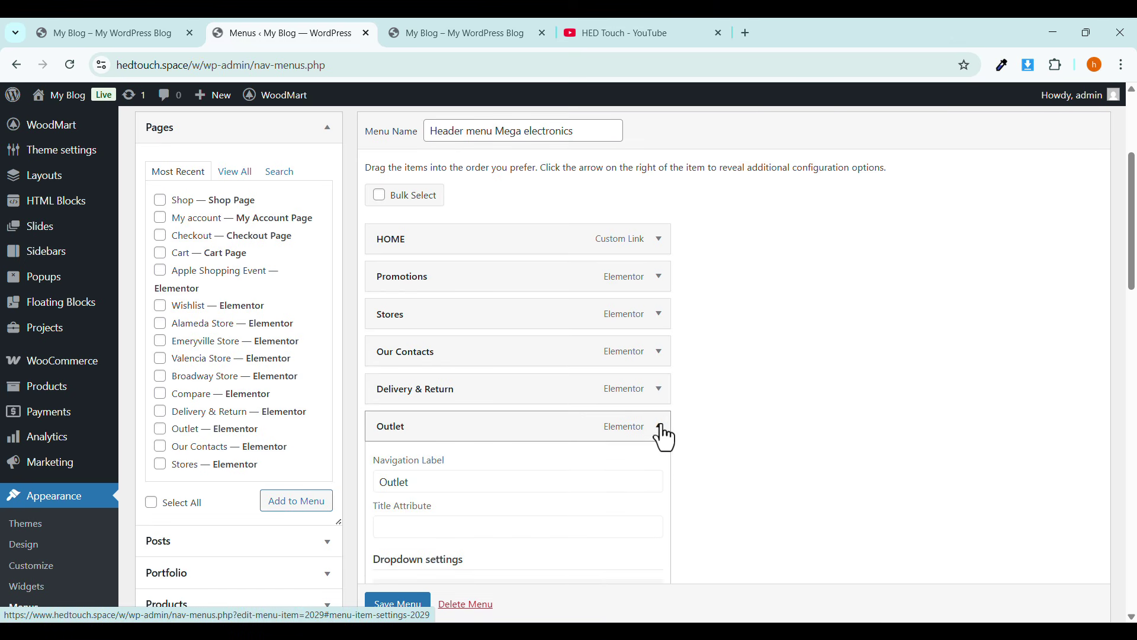
{"action": "left_click", "coordinate": [659, 426]}
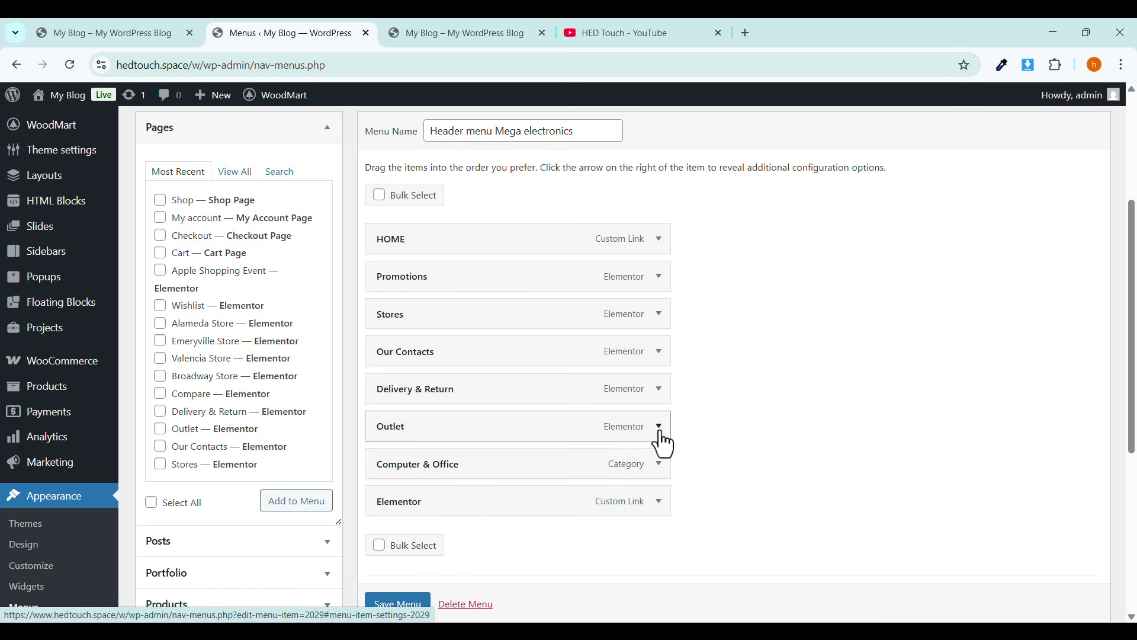
{"action": "left_click", "coordinate": [659, 427]}
{"action": "scroll", "coordinate": [662, 443], "scroll_direction": "down", "scroll_amount": 8}
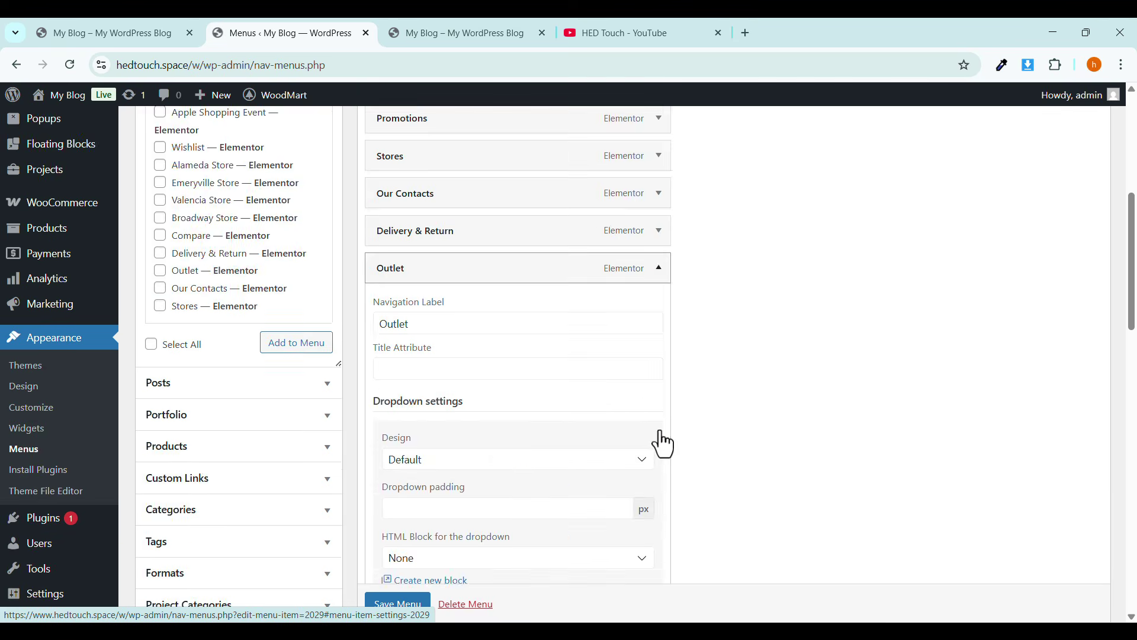
{"action": "scroll", "coordinate": [530, 459], "scroll_direction": "down", "scroll_amount": 6}
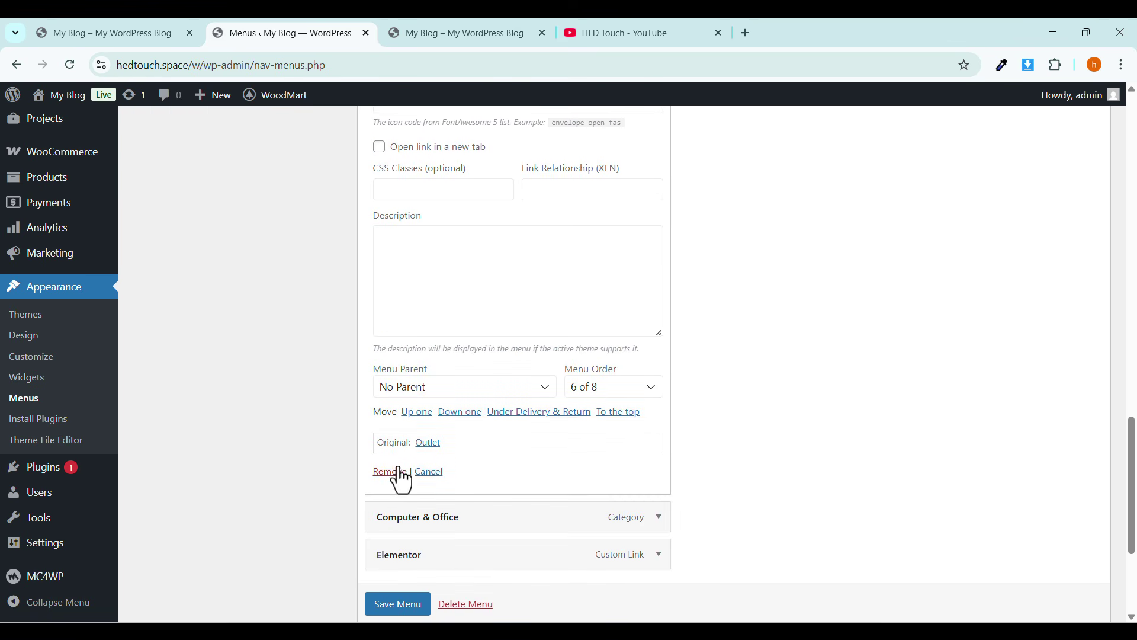
{"action": "left_click", "coordinate": [391, 481]}
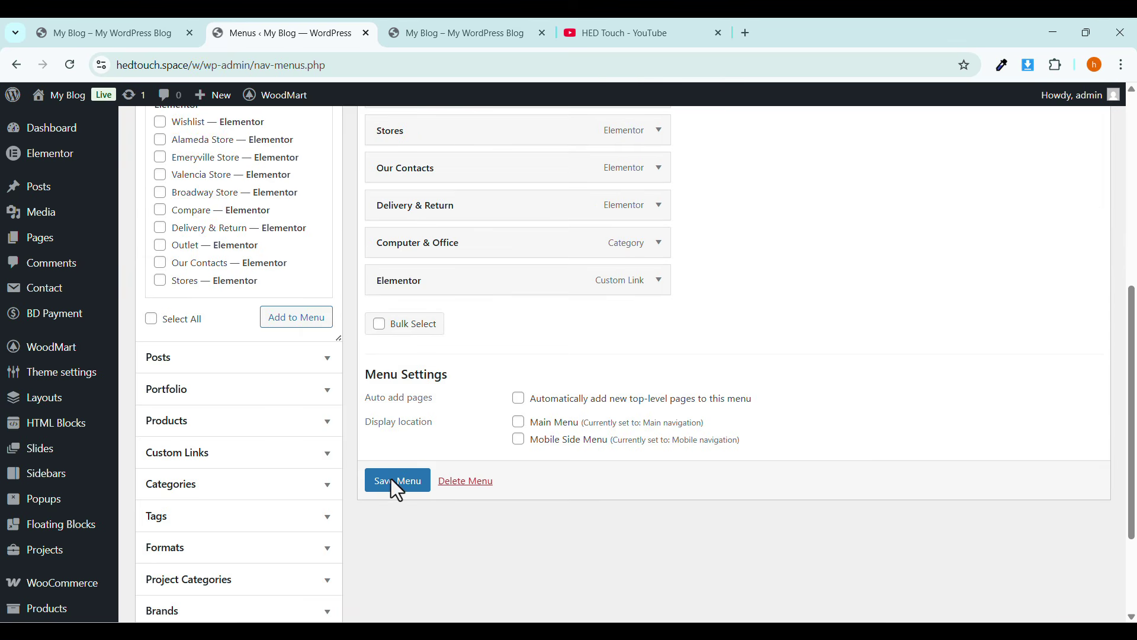
{"action": "left_click", "coordinate": [392, 482]}
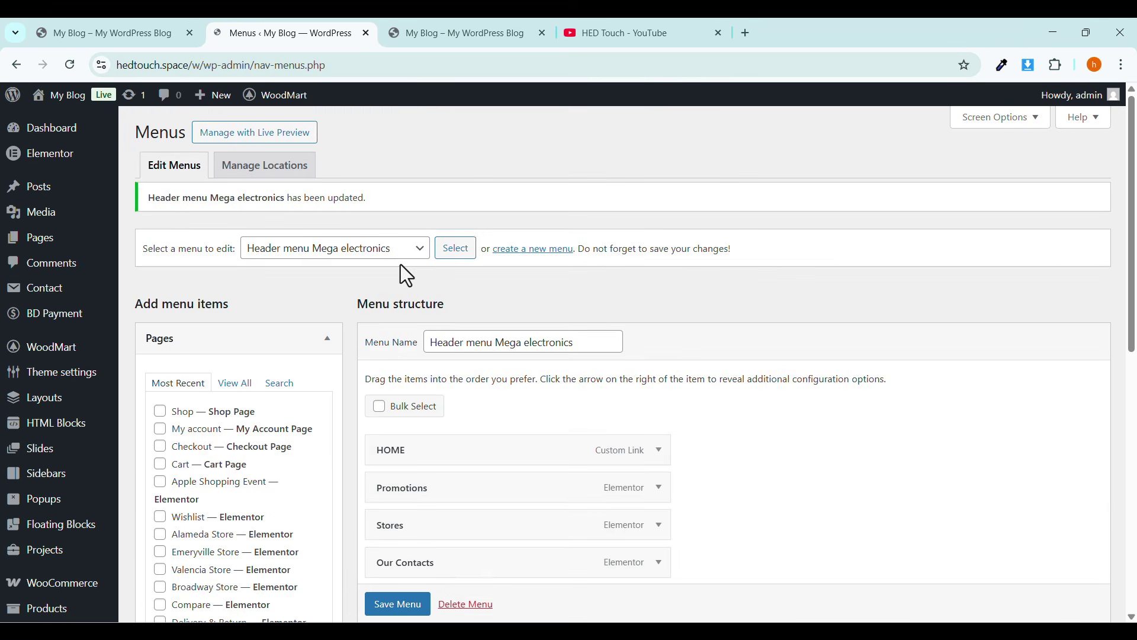
{"action": "left_click", "coordinate": [421, 31]}
{"action": "left_click", "coordinate": [70, 65]}
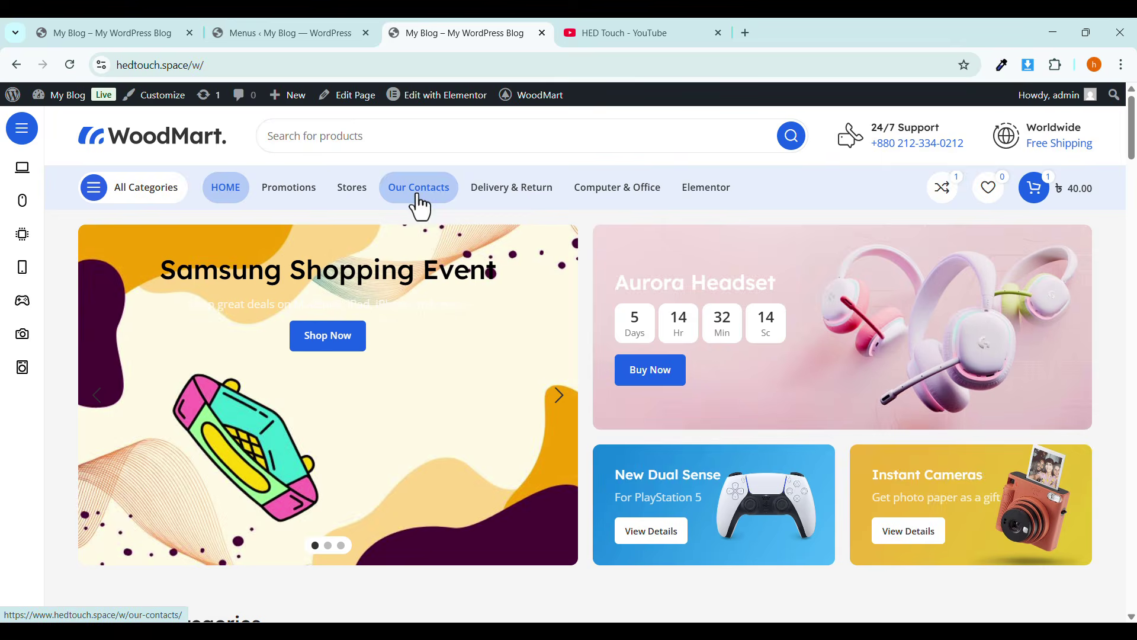
Examine the Promotions menu item's settings in the menu editor and collapse the item again.
{"action": "left_click", "coordinate": [281, 23]}
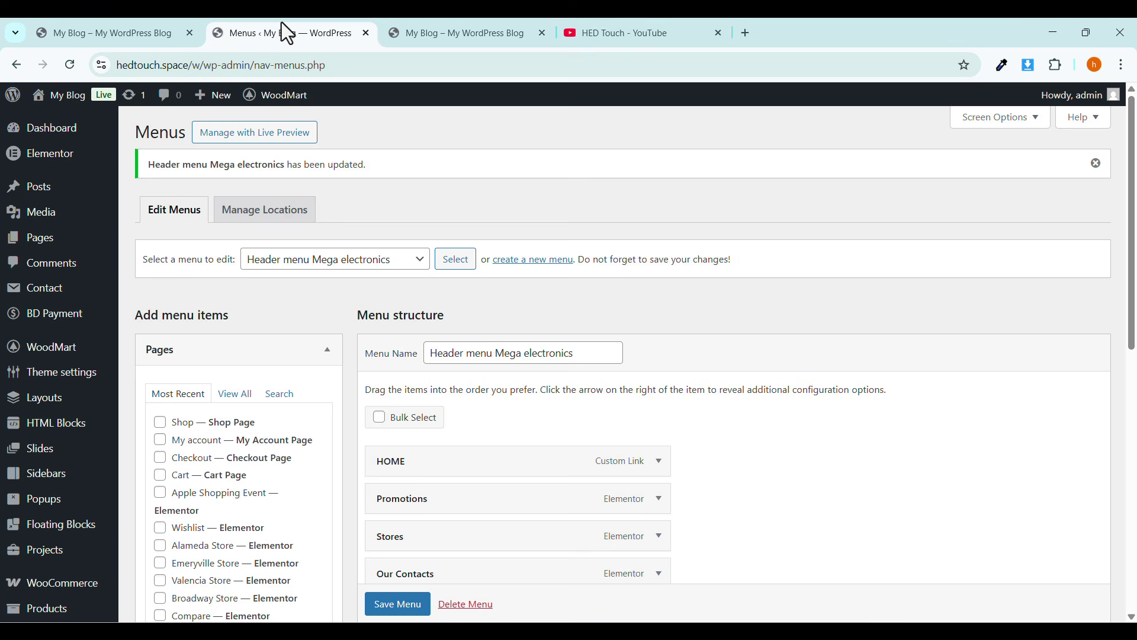
{"action": "scroll", "coordinate": [564, 389], "scroll_direction": "down", "scroll_amount": 2}
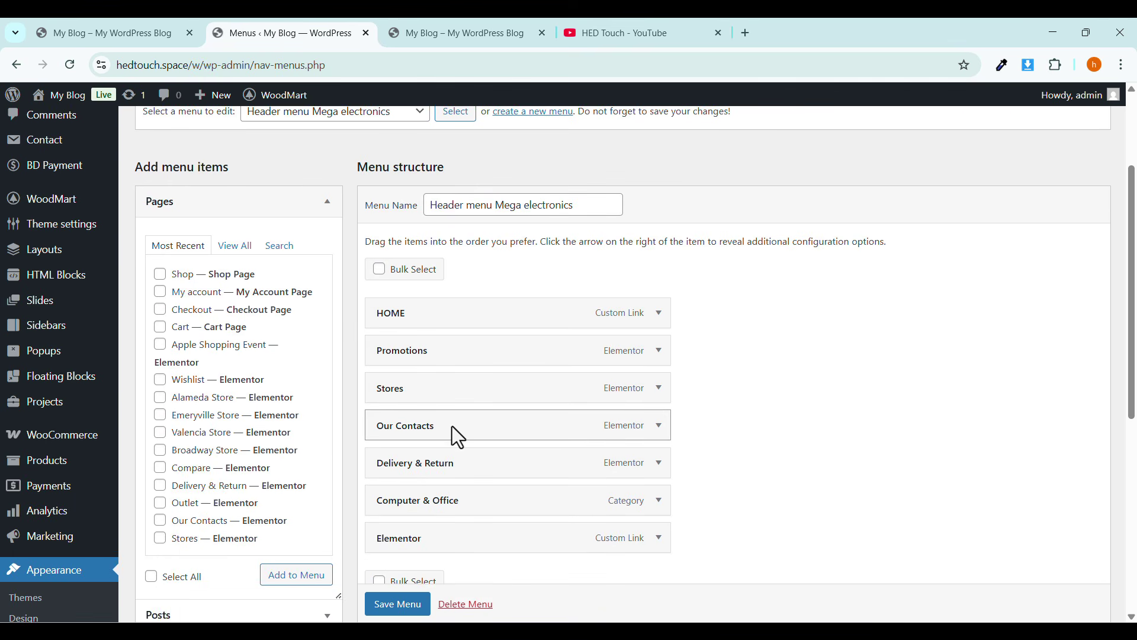
{"action": "left_click", "coordinate": [659, 350]}
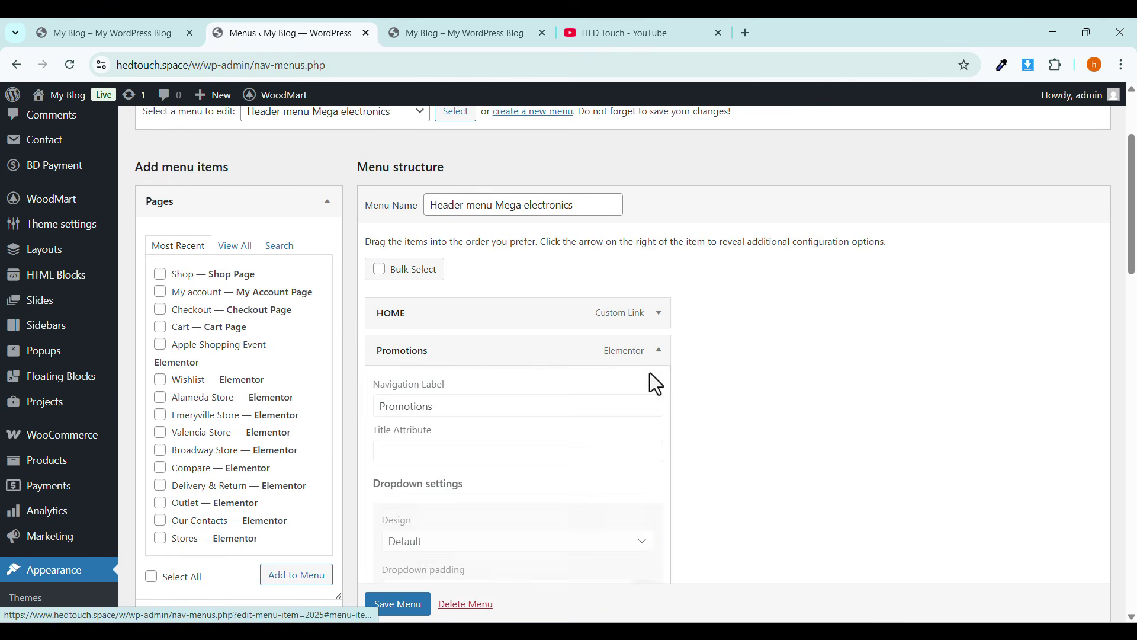
{"action": "scroll", "coordinate": [649, 372], "scroll_direction": "down", "scroll_amount": 3}
{"action": "scroll", "coordinate": [391, 450], "scroll_direction": "down", "scroll_amount": 9}
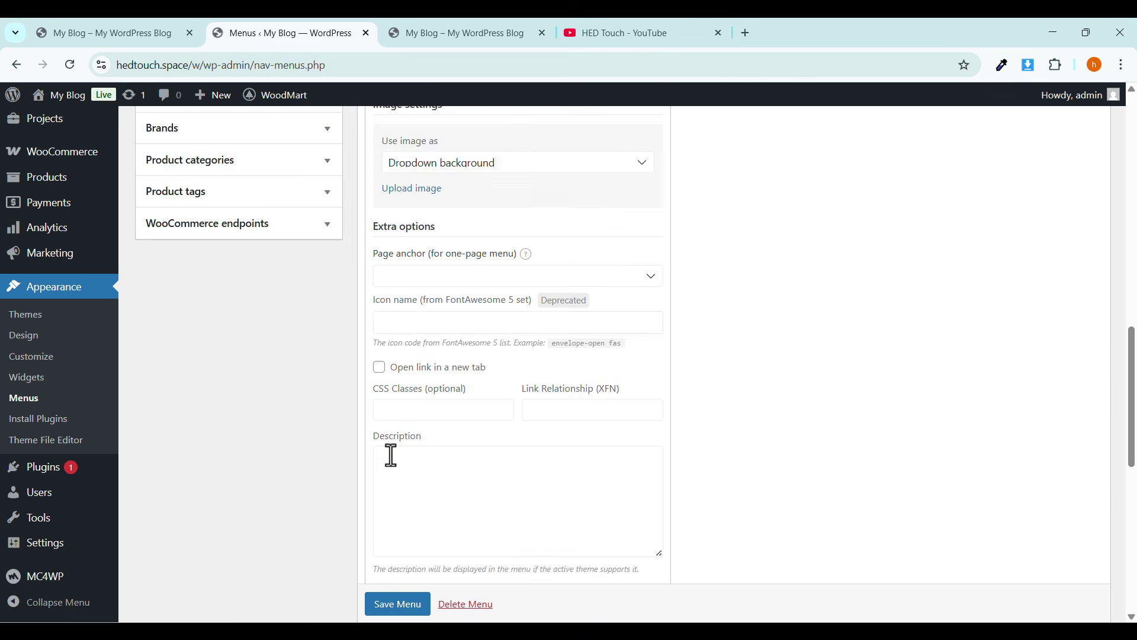
{"action": "scroll", "coordinate": [388, 474], "scroll_direction": "down", "scroll_amount": 1}
{"action": "scroll", "coordinate": [447, 469], "scroll_direction": "up", "scroll_amount": 10}
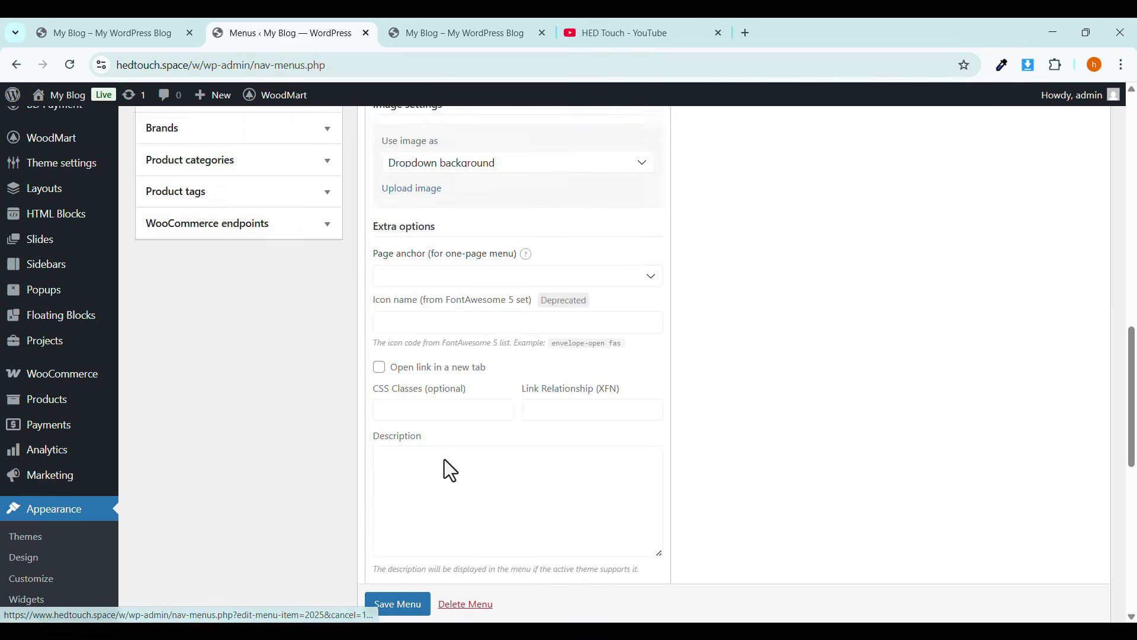
{"action": "scroll", "coordinate": [444, 460], "scroll_direction": "up", "scroll_amount": 3}
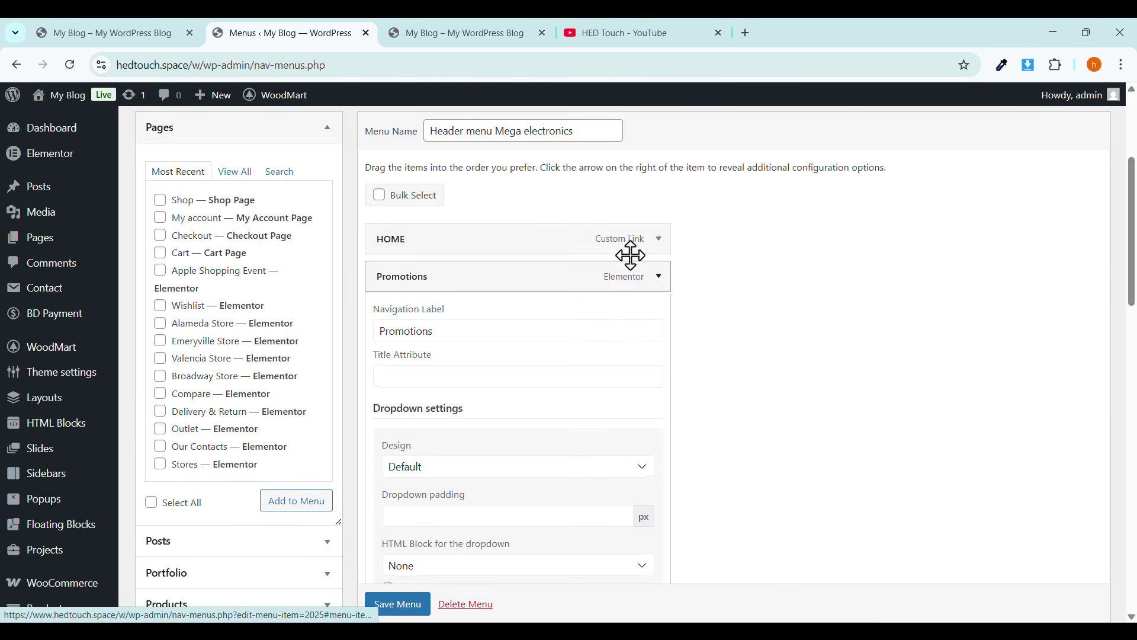
{"action": "left_click", "coordinate": [658, 276]}
Open the Promotions page from the storefront's header menu and look through it down to the footer.
{"action": "left_click", "coordinate": [407, 34]}
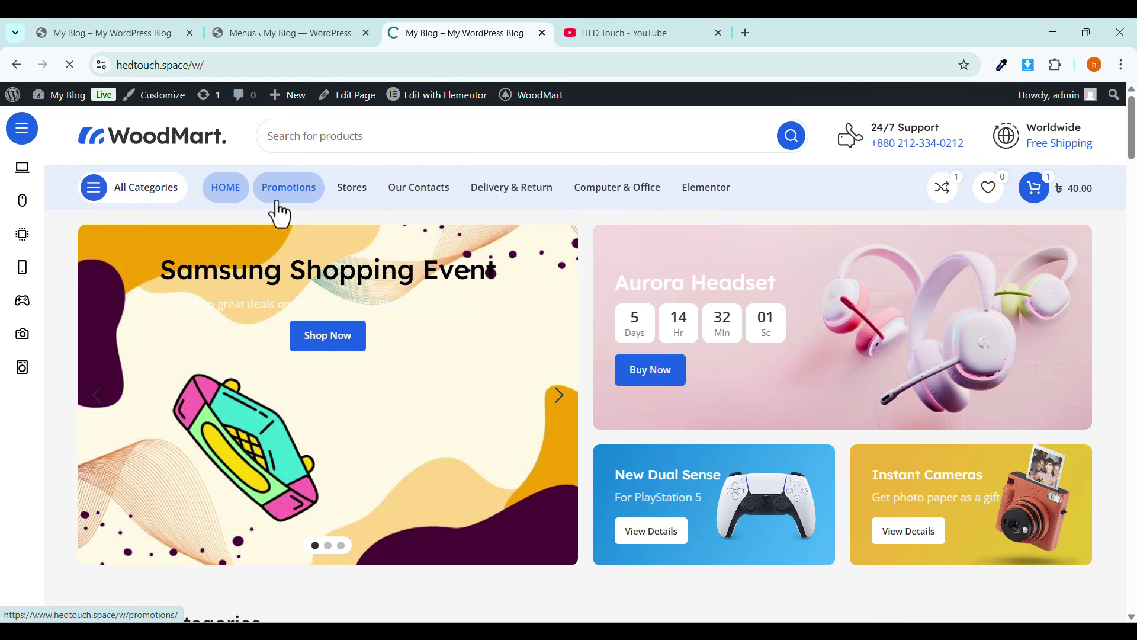
{"action": "left_click", "coordinate": [277, 200]}
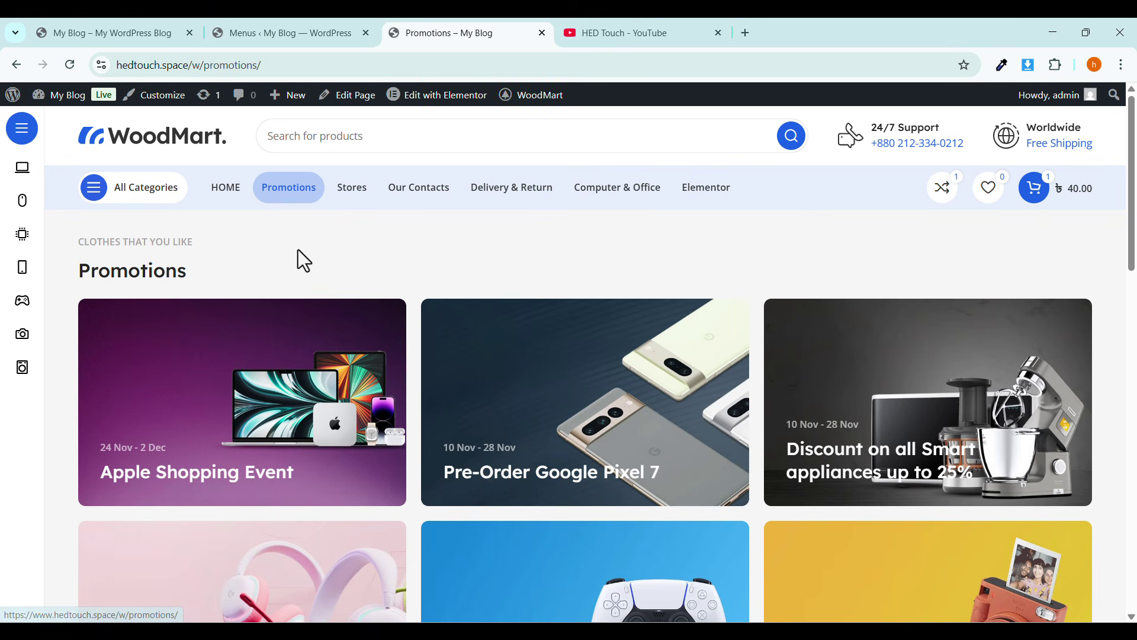
{"action": "mouse_move", "coordinate": [425, 100]}
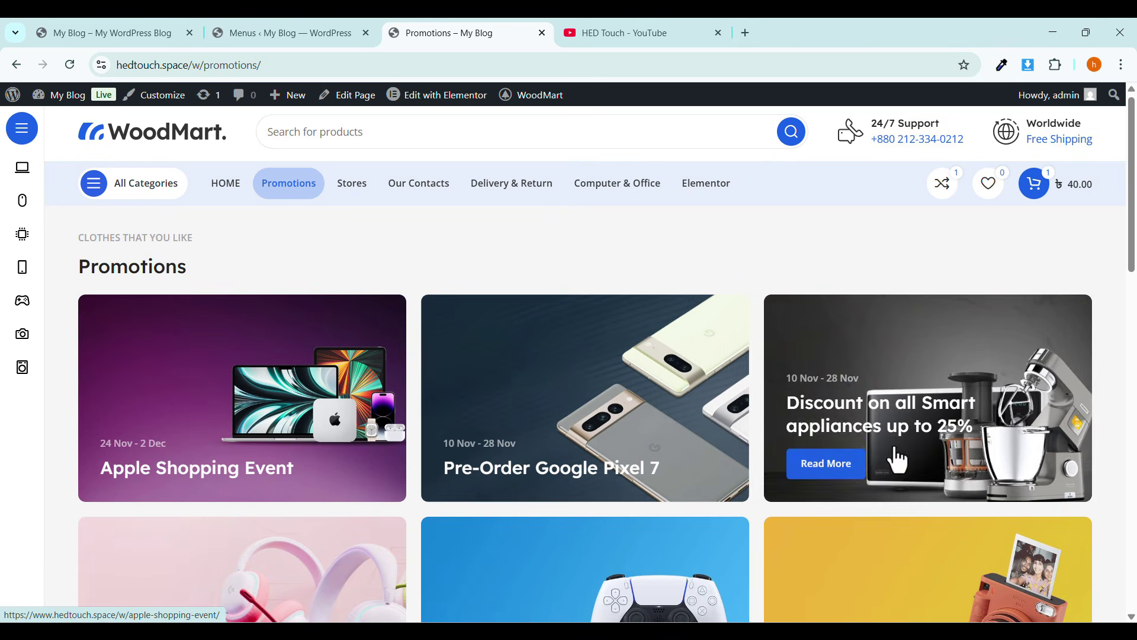
{"action": "scroll", "coordinate": [288, 497], "scroll_direction": "down", "scroll_amount": 3}
{"action": "scroll", "coordinate": [288, 498], "scroll_direction": "down", "scroll_amount": 15}
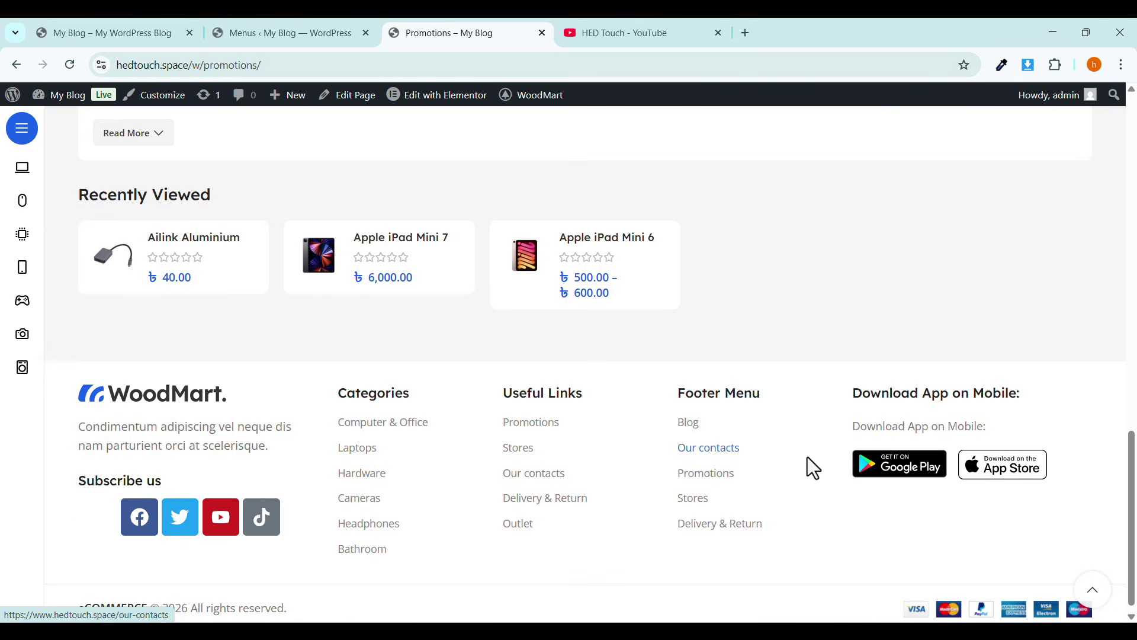
{"action": "scroll", "coordinate": [810, 471], "scroll_direction": "up", "scroll_amount": 1}
{"action": "scroll", "coordinate": [810, 471], "scroll_direction": "up", "scroll_amount": 15}
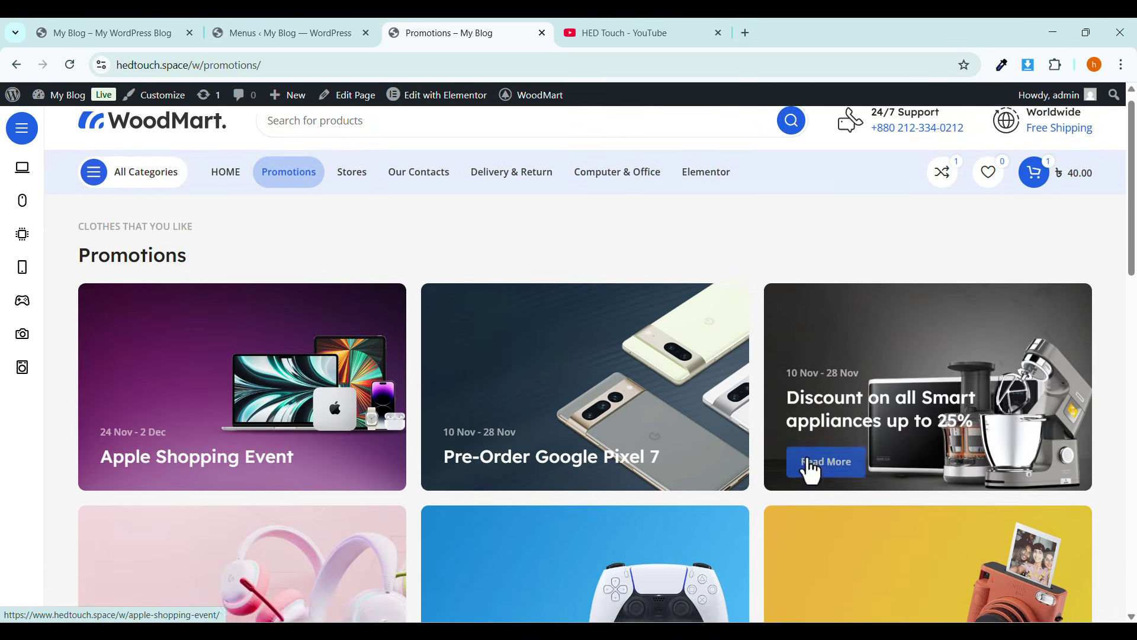
Open the Our Contacts page from the header menu and review its map, store details and contact form.
{"action": "left_click", "coordinate": [403, 200]}
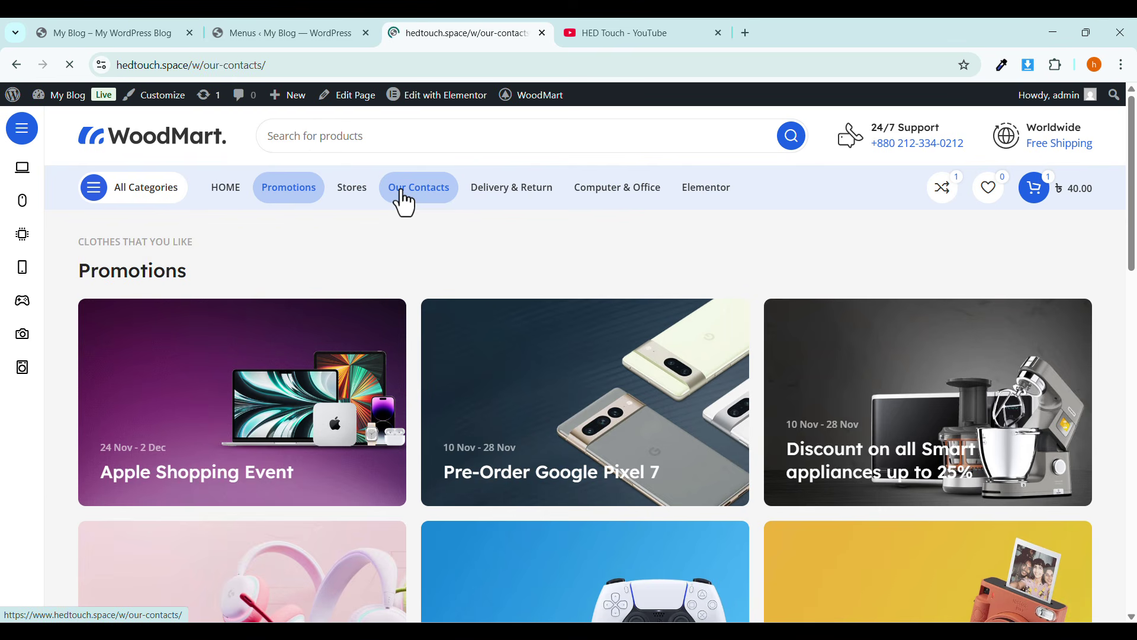
{"action": "scroll", "coordinate": [480, 344], "scroll_direction": "down", "scroll_amount": 3}
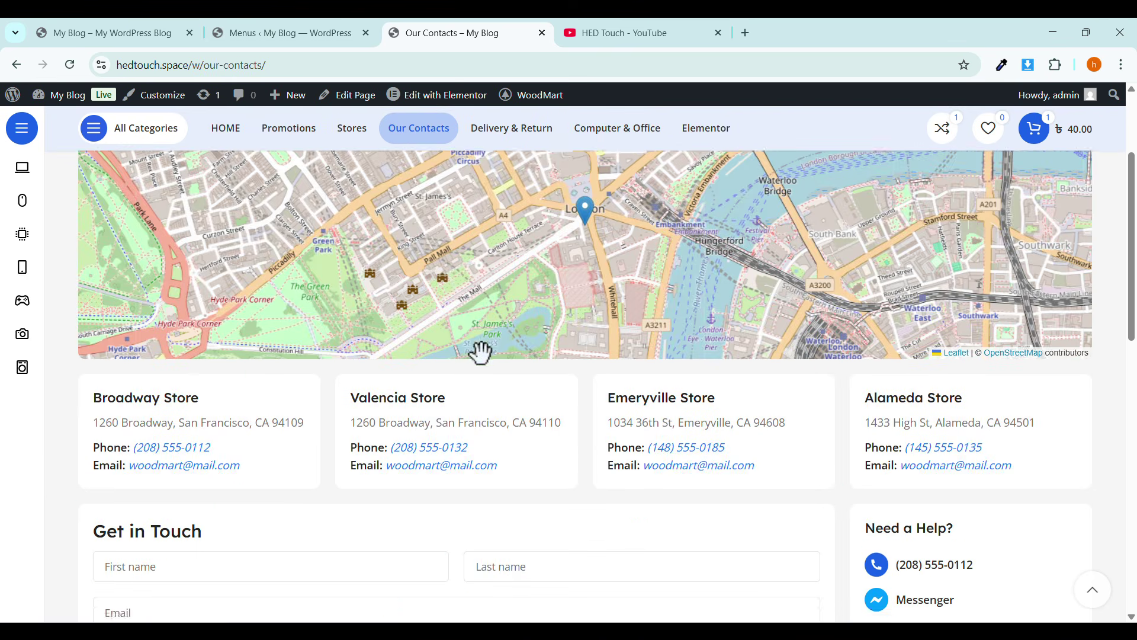
{"action": "scroll", "coordinate": [480, 349], "scroll_direction": "down", "scroll_amount": 9}
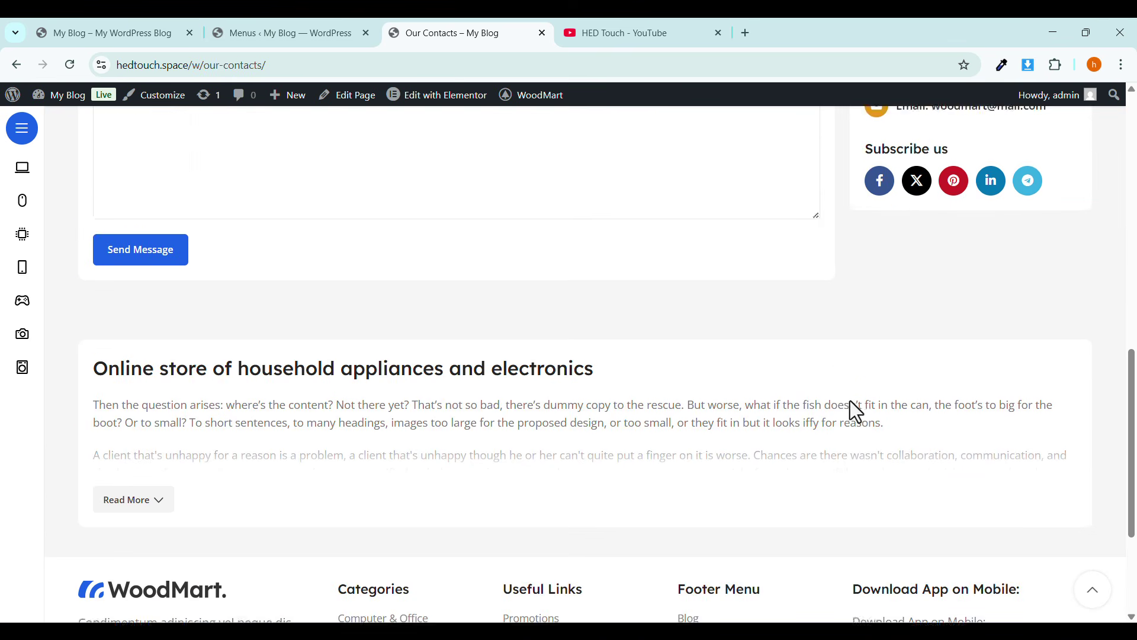
{"action": "scroll", "coordinate": [851, 400], "scroll_direction": "up", "scroll_amount": 12}
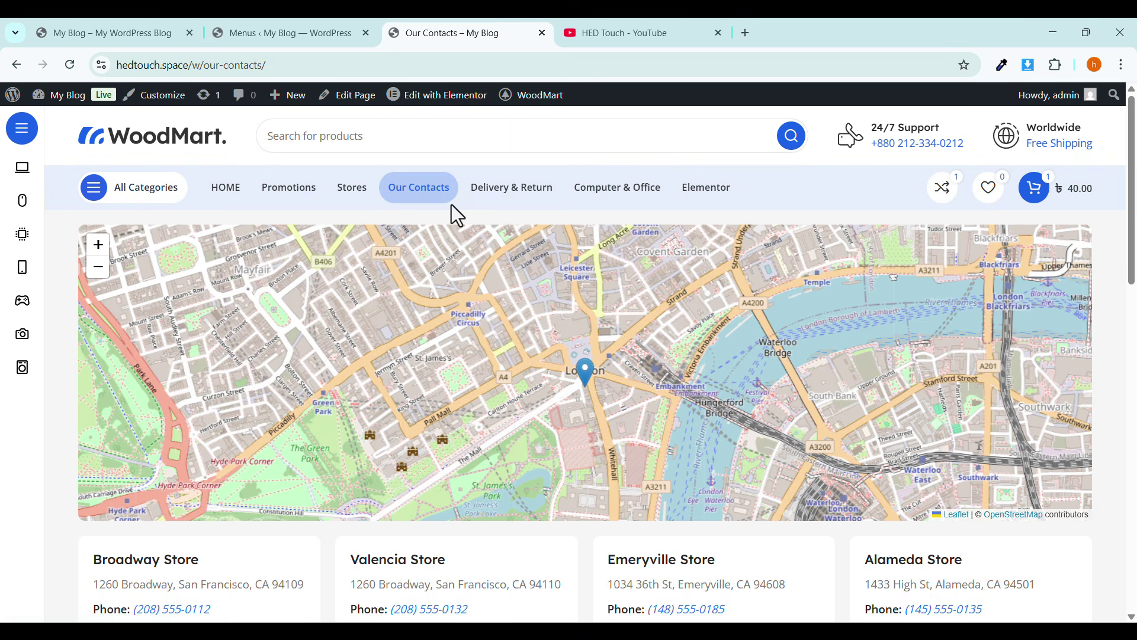
Return to the menu editor and load the Sticky navigation Mega Electronics menu for editing.
{"action": "left_click", "coordinate": [316, 38]}
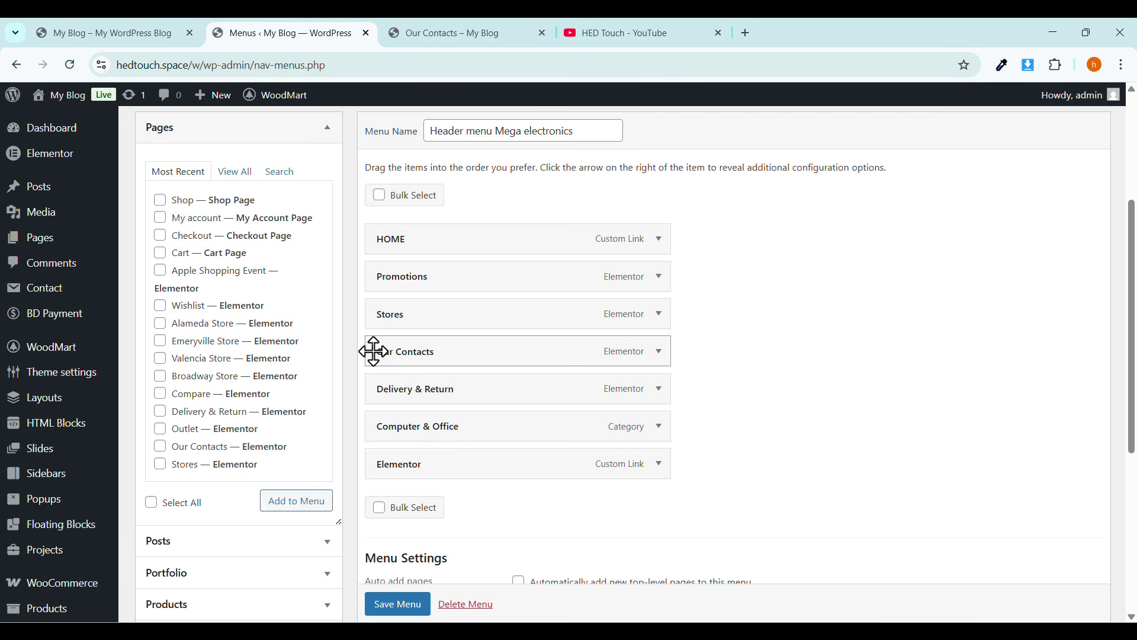
{"action": "scroll", "coordinate": [375, 350], "scroll_direction": "up", "scroll_amount": 3}
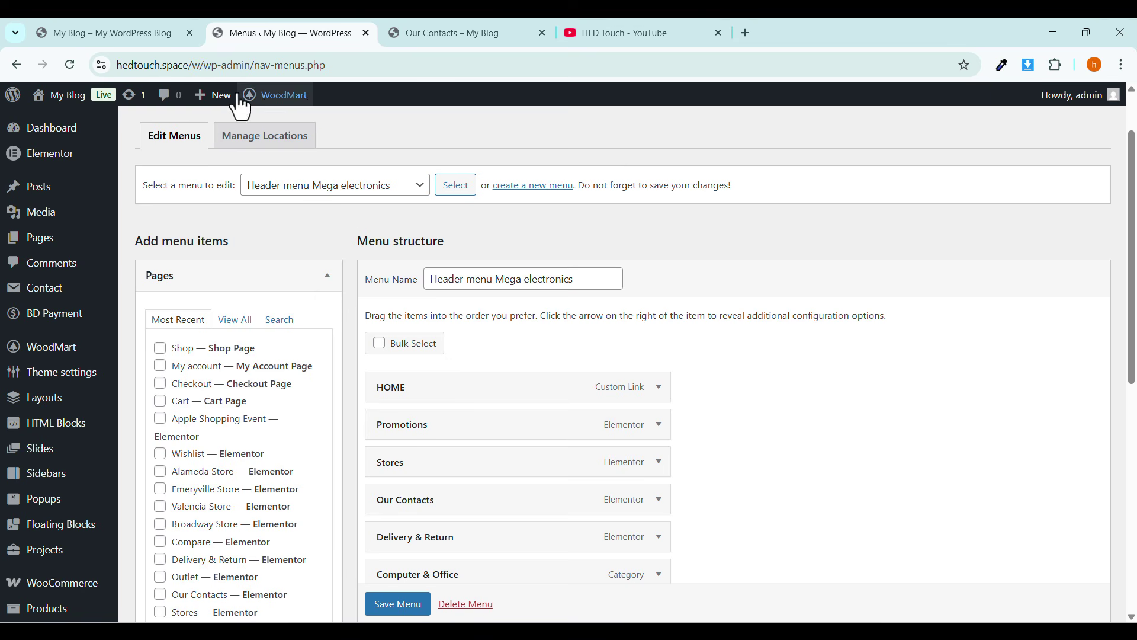
{"action": "left_click", "coordinate": [418, 35]}
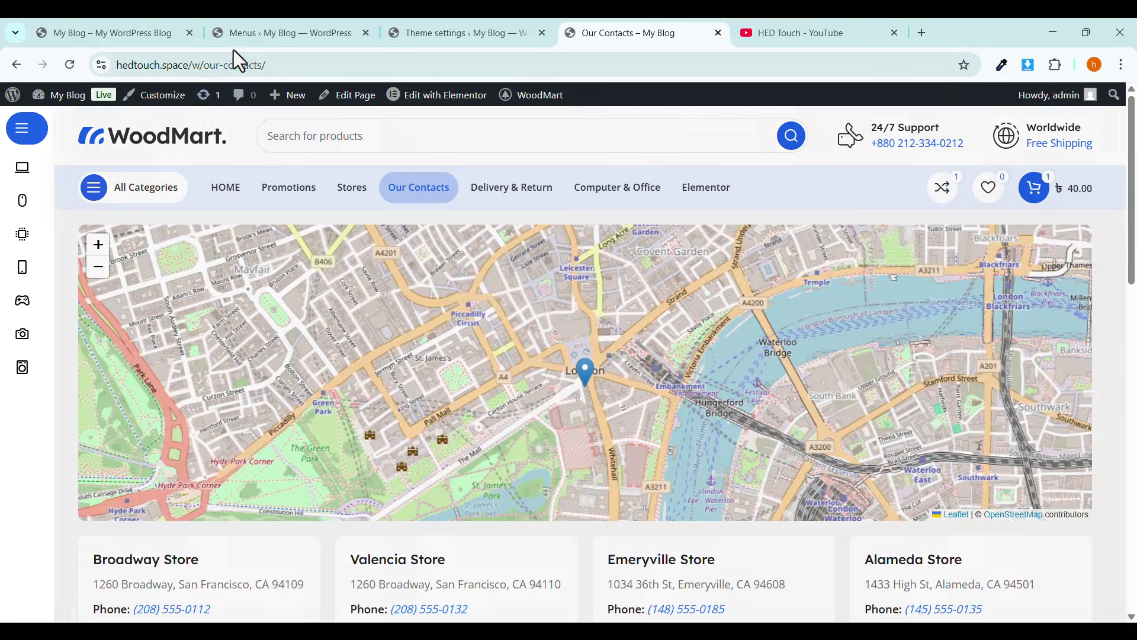
{"action": "left_click", "coordinate": [250, 30]}
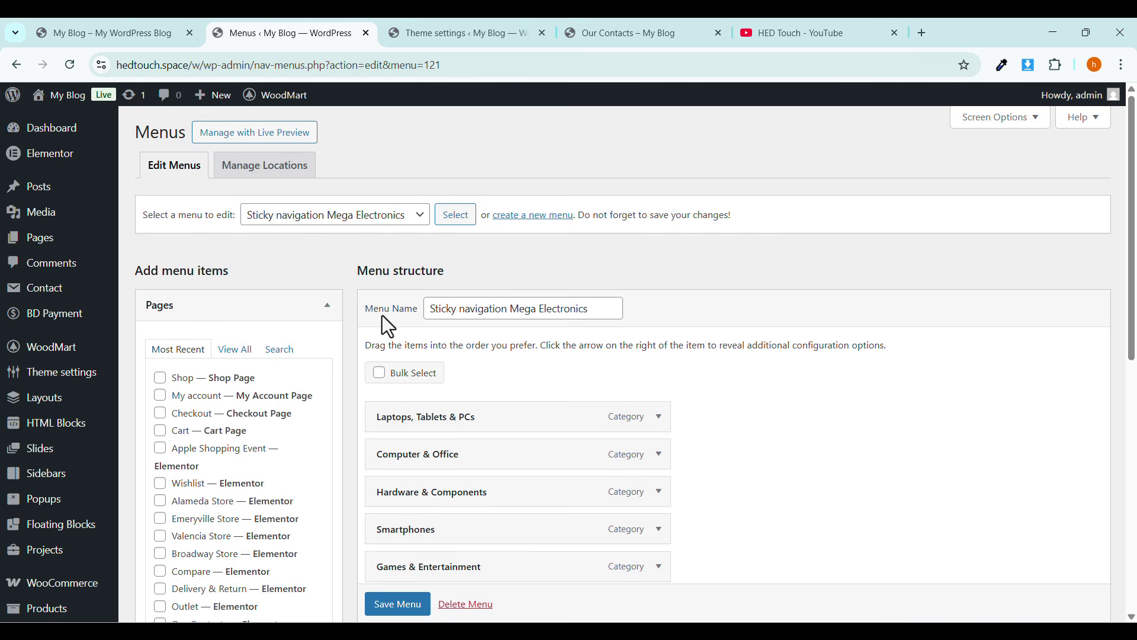
{"action": "left_click", "coordinate": [395, 228]}
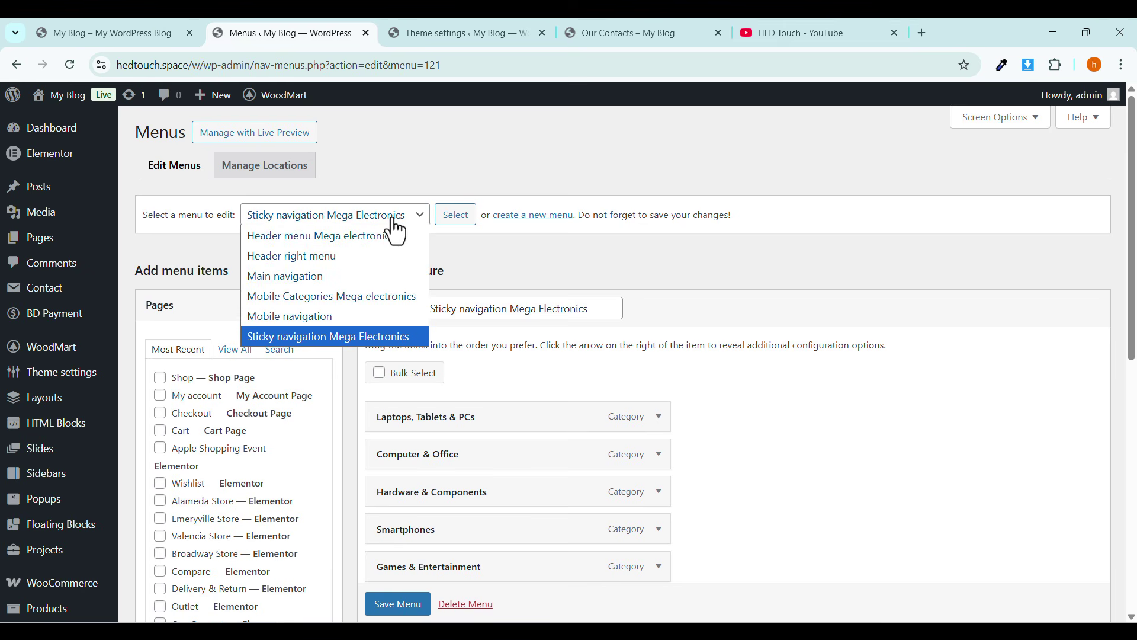
{"action": "left_click", "coordinate": [328, 337]}
{"action": "left_click", "coordinate": [456, 228]}
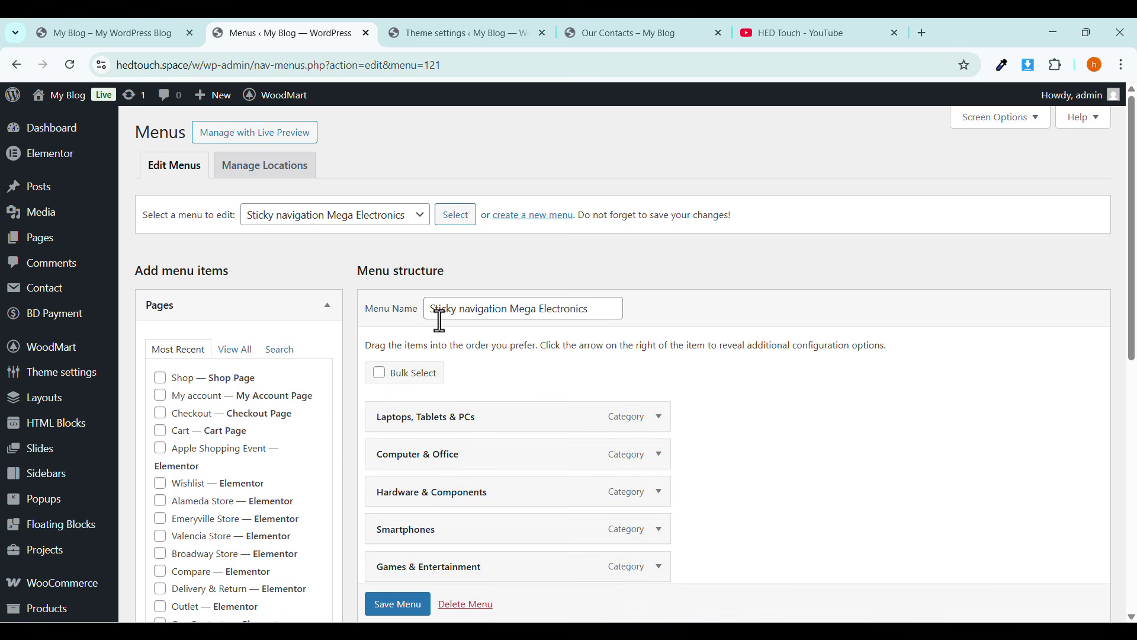
Examine the navigation label and dropdown settings of the Laptops, Tablets & PCs item and collapse it again.
{"action": "scroll", "coordinate": [441, 331], "scroll_direction": "down", "scroll_amount": 1}
{"action": "scroll", "coordinate": [437, 345], "scroll_direction": "down", "scroll_amount": 1}
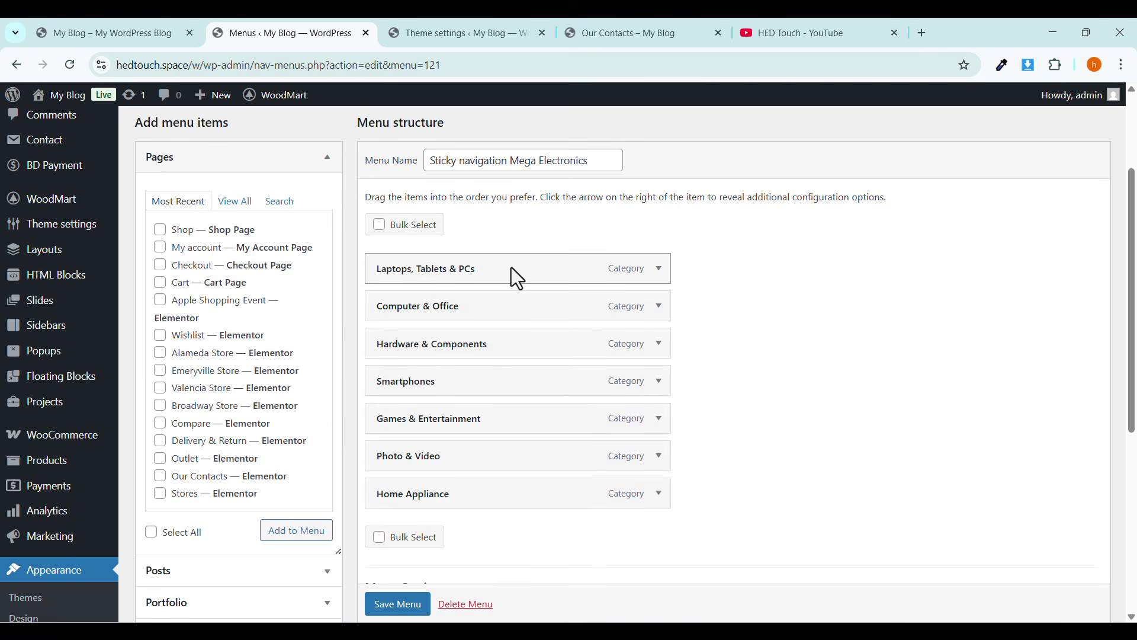
{"action": "left_click", "coordinate": [658, 270]}
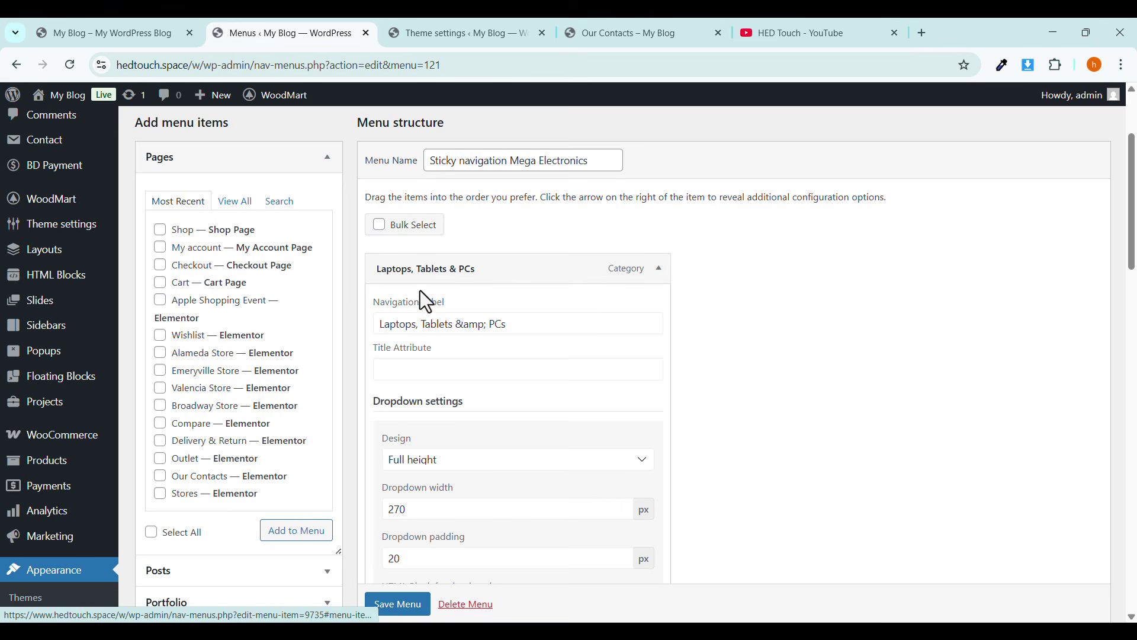
{"action": "left_click", "coordinate": [488, 318]}
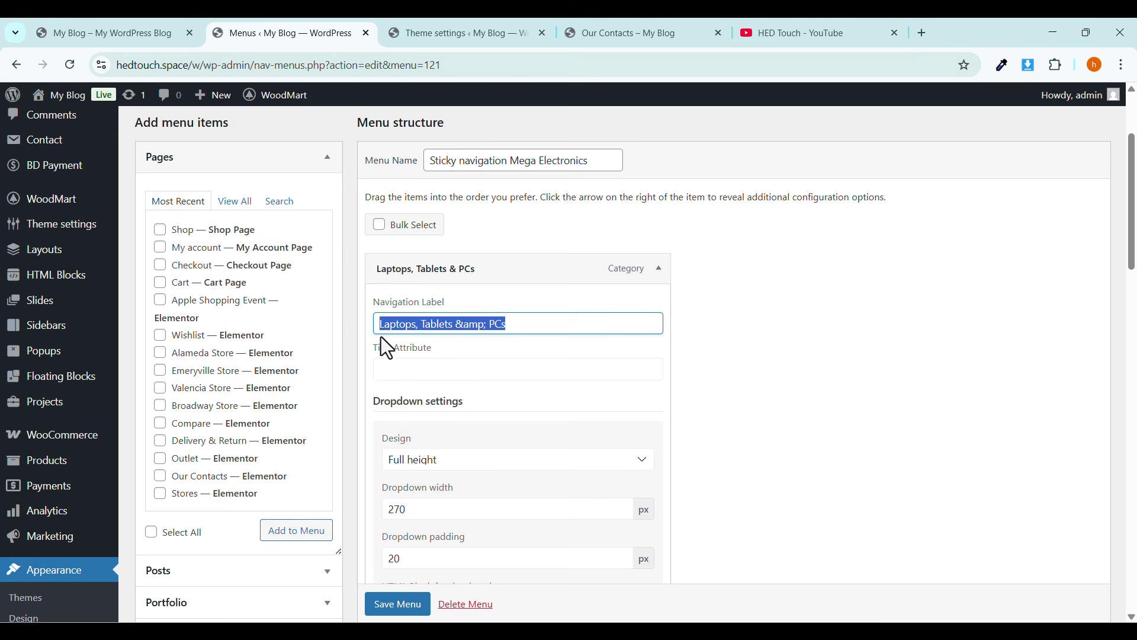
{"action": "left_click", "coordinate": [658, 271]}
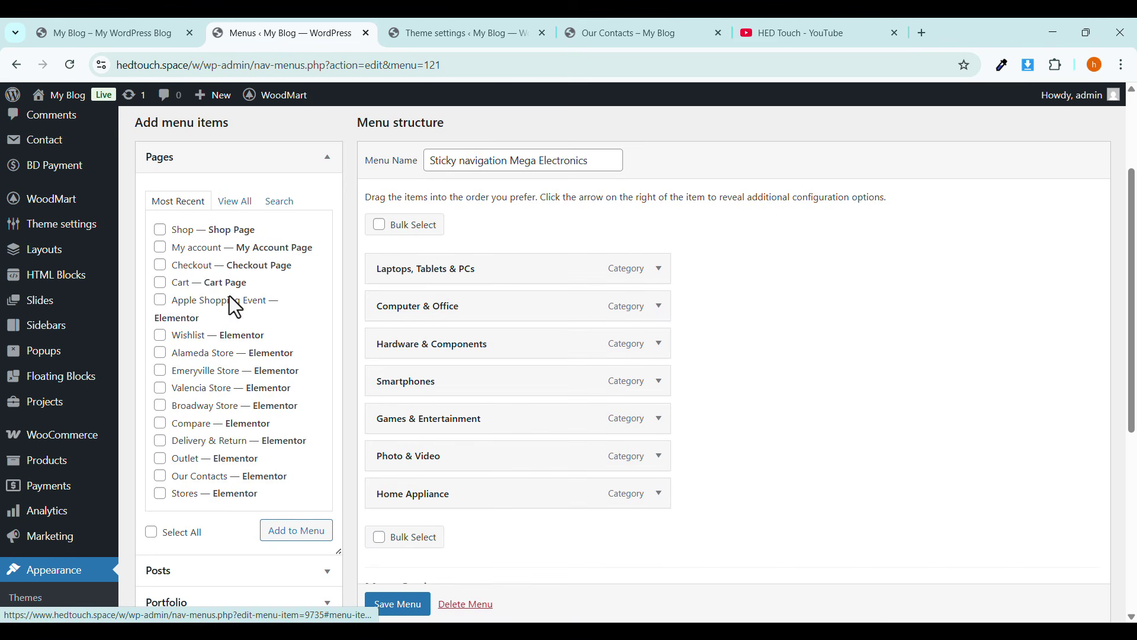
Browse the complete list of product categories available for adding to the menu.
{"action": "left_click", "coordinate": [191, 165]}
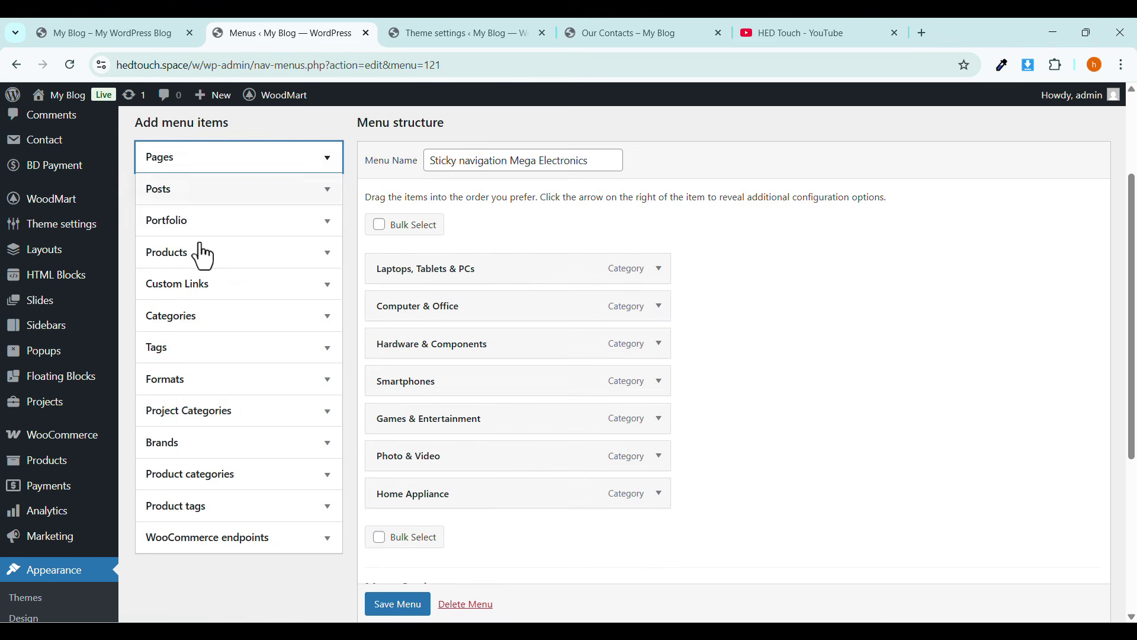
{"action": "left_click", "coordinate": [206, 422]}
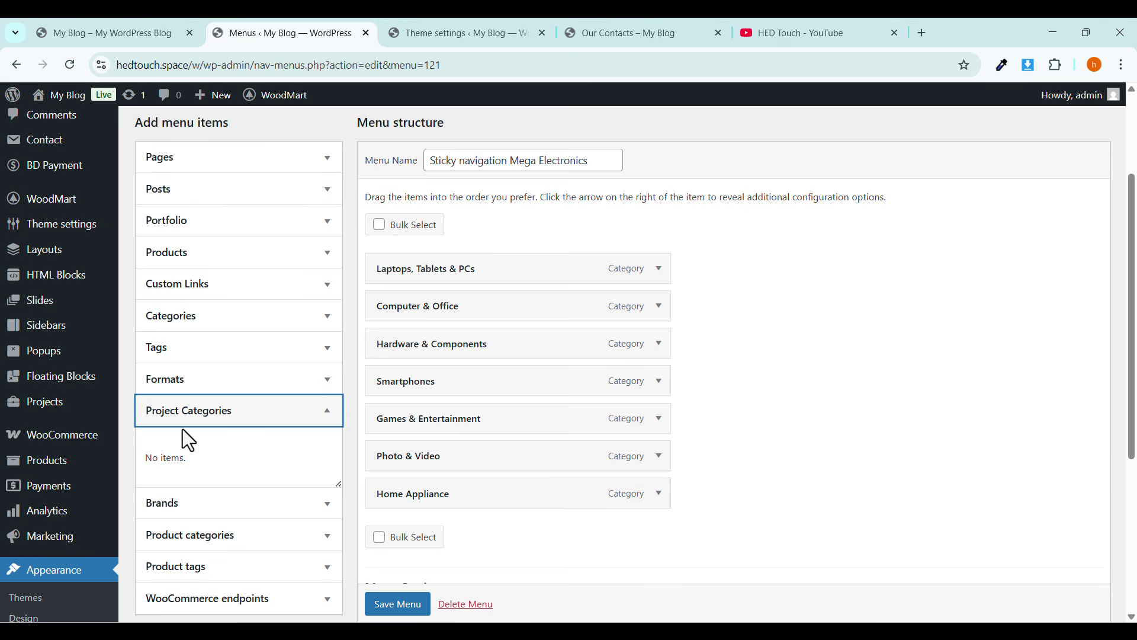
{"action": "left_click", "coordinate": [189, 420]}
{"action": "left_click", "coordinate": [173, 473]}
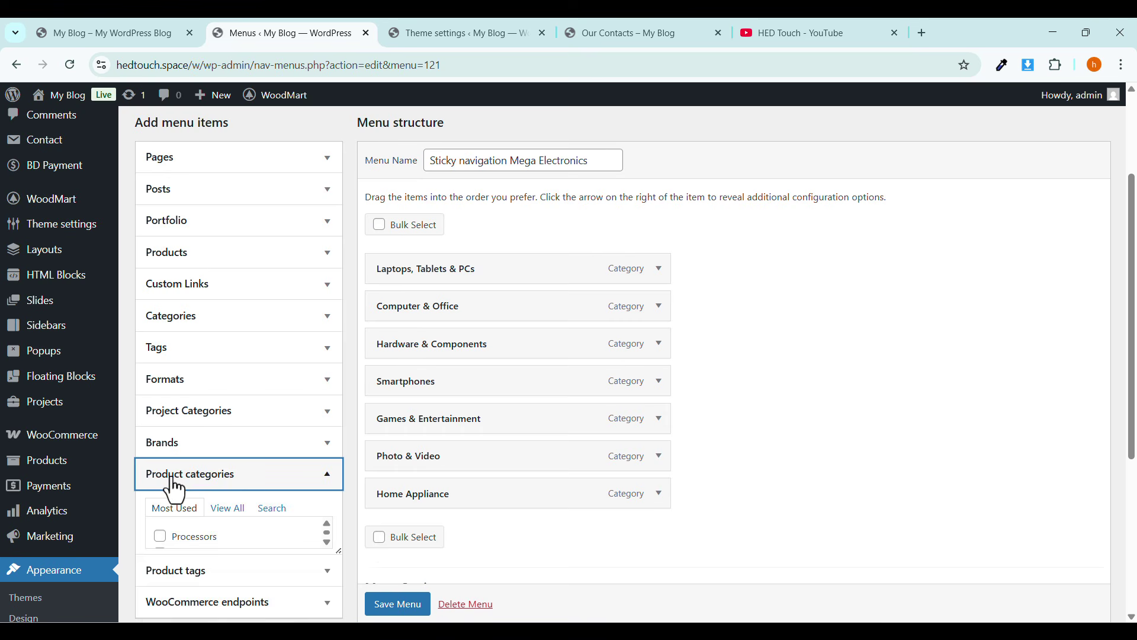
{"action": "left_click", "coordinate": [228, 518]}
{"action": "scroll", "coordinate": [190, 474], "scroll_direction": "down", "scroll_amount": 1}
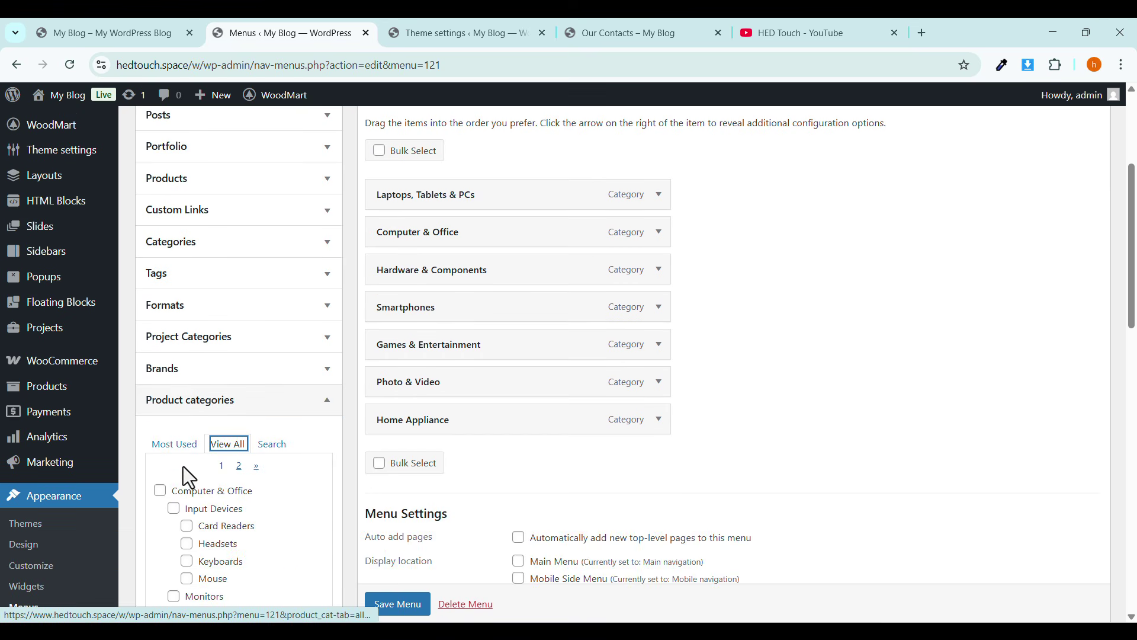
{"action": "scroll", "coordinate": [194, 525], "scroll_direction": "down", "scroll_amount": 2}
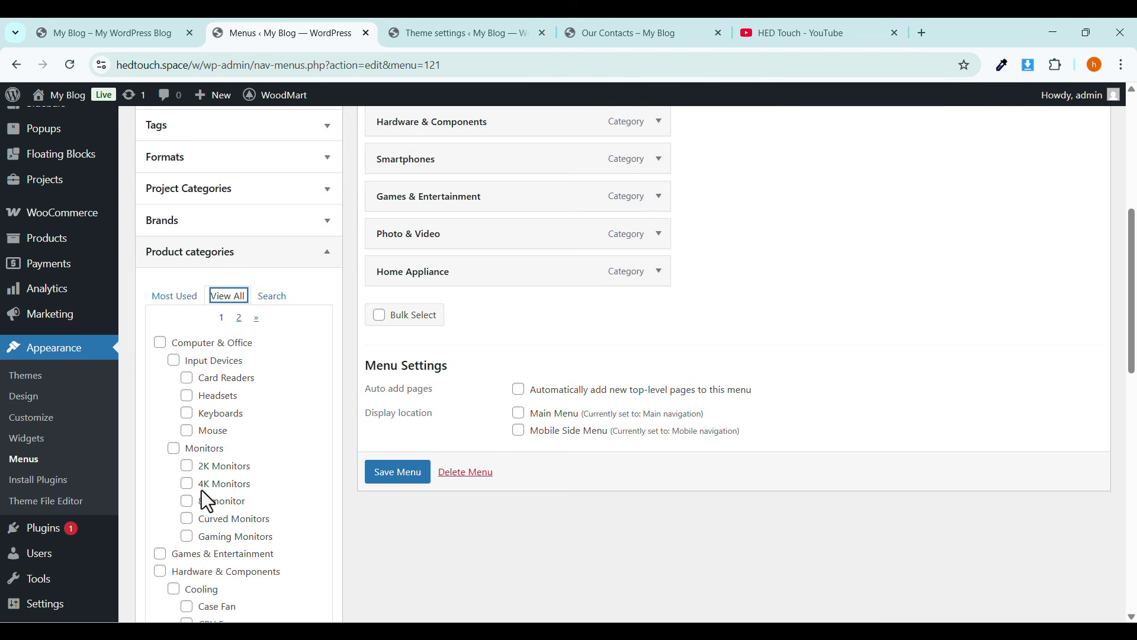
{"action": "scroll", "coordinate": [486, 414], "scroll_direction": "up", "scroll_amount": 2}
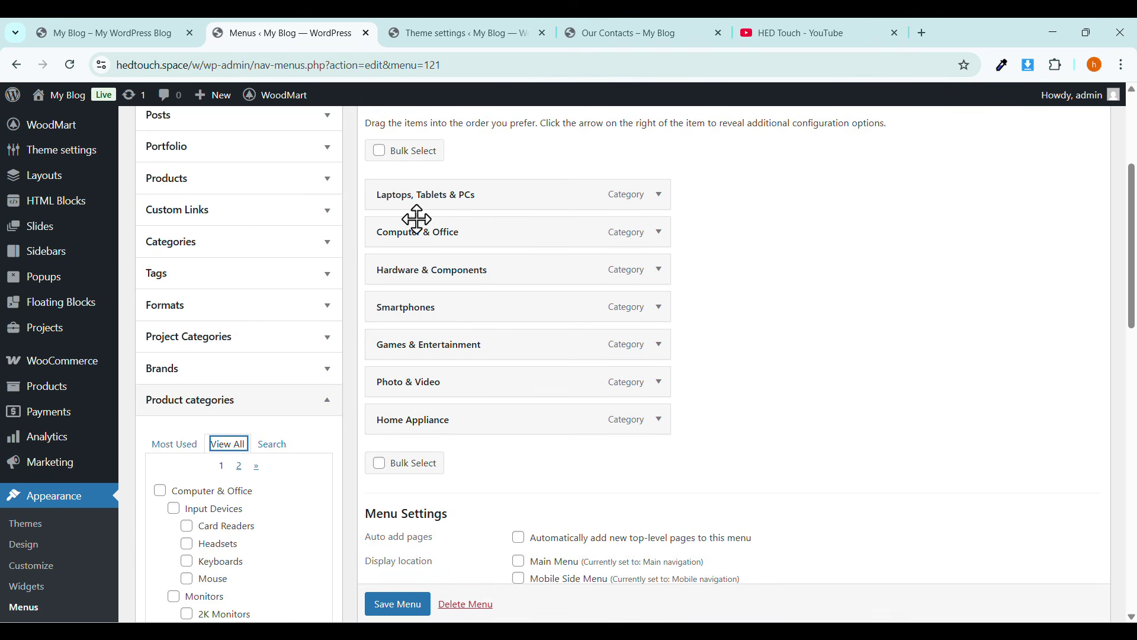
Close the Theme settings page and inspect the category flyouts of the sticky navigation on the storefront.
{"action": "left_click", "coordinate": [414, 33]}
{"action": "left_click", "coordinate": [592, 33]}
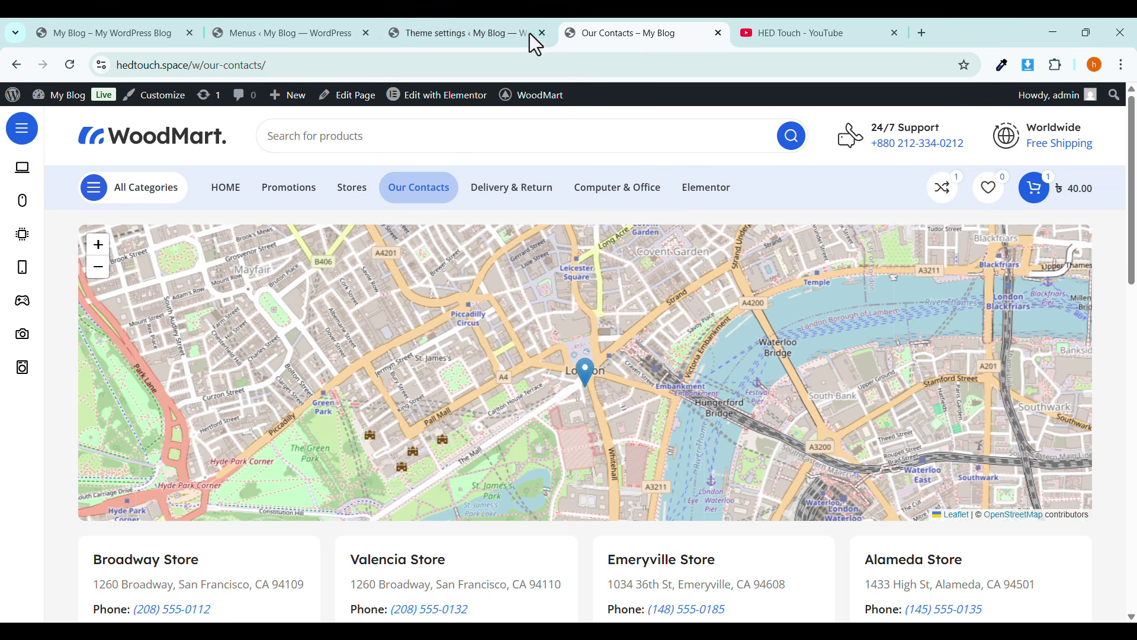
{"action": "left_click", "coordinate": [543, 34]}
{"action": "mouse_move", "coordinate": [37, 160]}
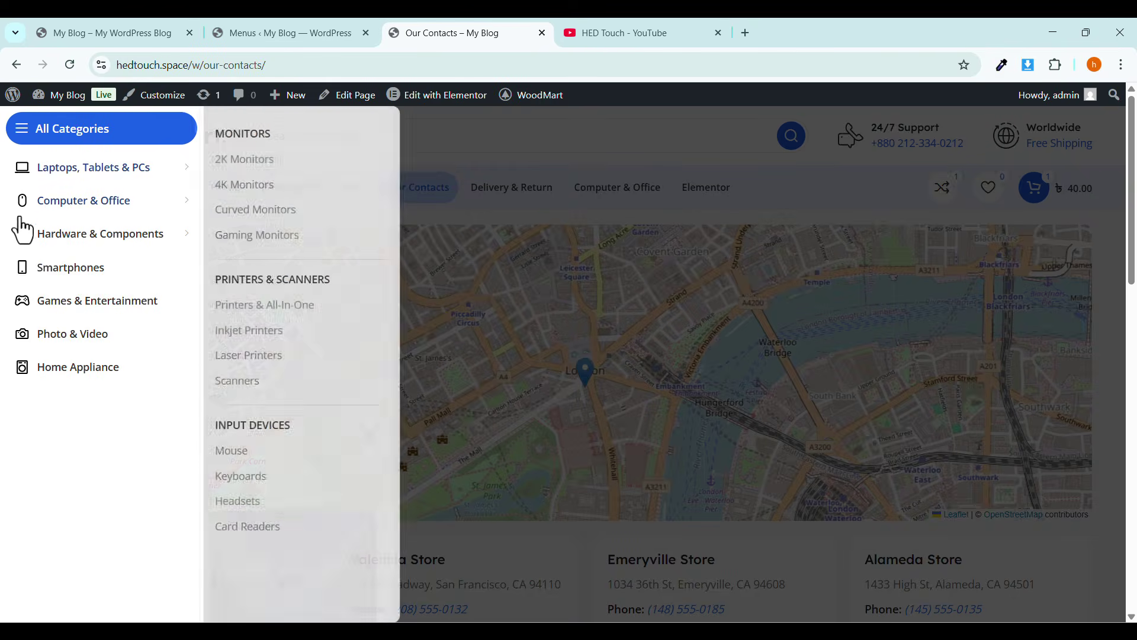
{"action": "mouse_move", "coordinate": [186, 170]}
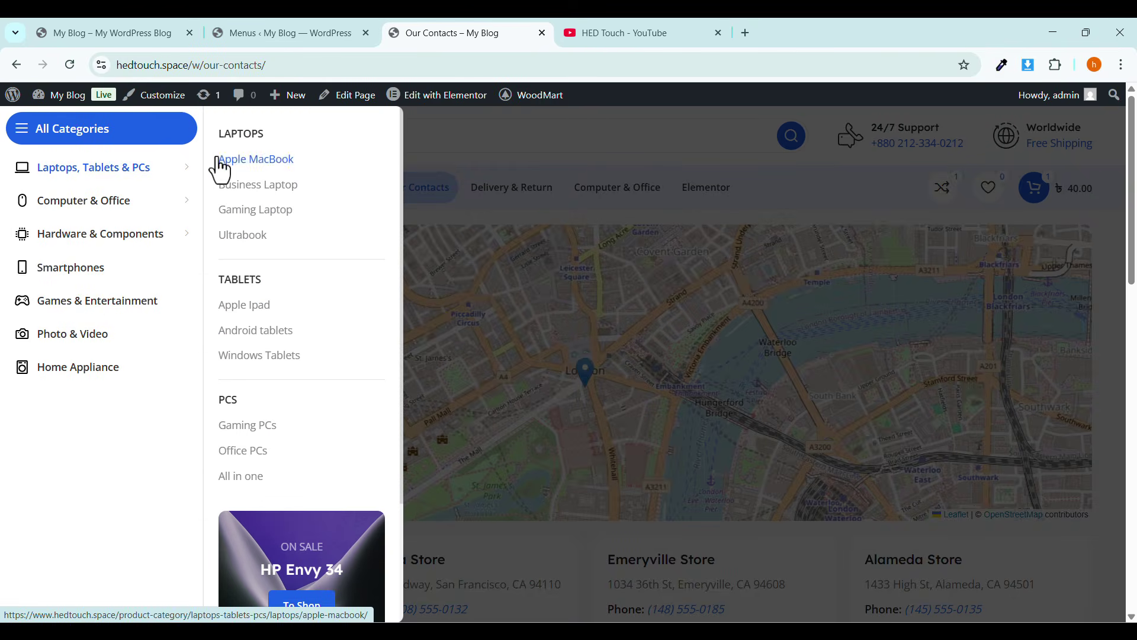
{"action": "mouse_move", "coordinate": [140, 200]}
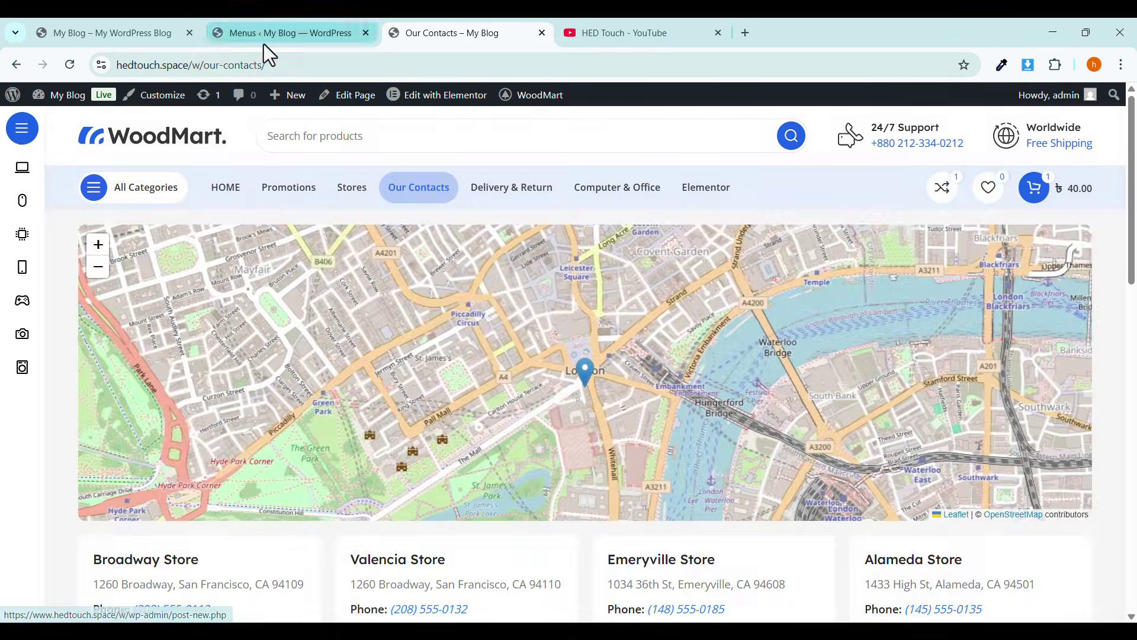
From the Laptops, Tablets & PCs item's dropdown settings in the menu editor, open its HTML block for editing in a new tab.
{"action": "left_click", "coordinate": [264, 37]}
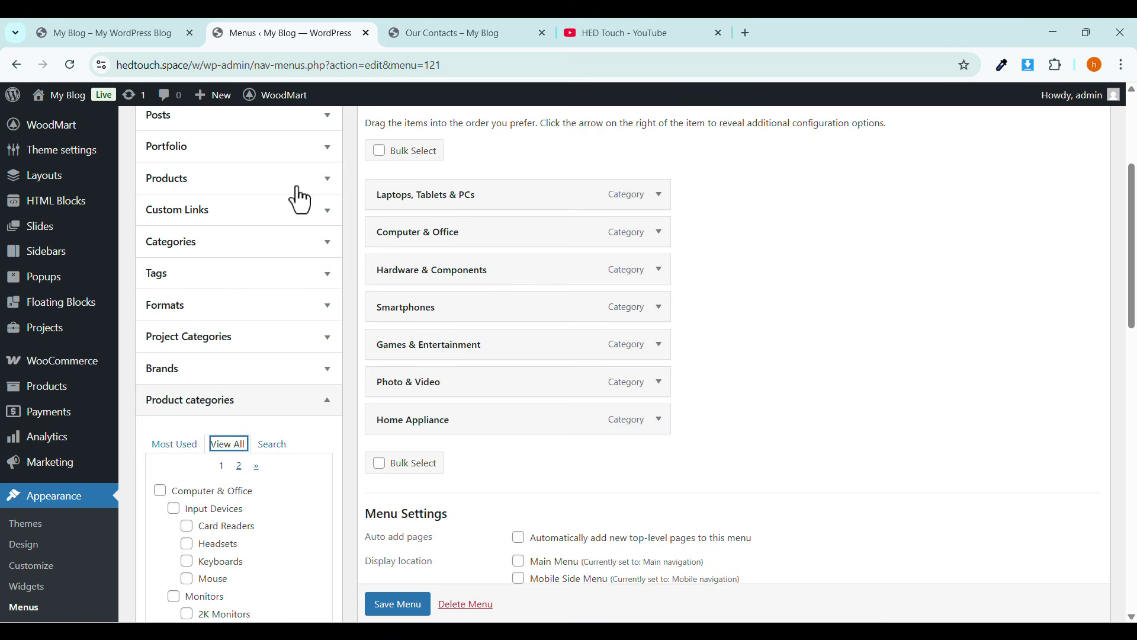
{"action": "left_click", "coordinate": [658, 198]}
{"action": "scroll", "coordinate": [616, 298], "scroll_direction": "down", "scroll_amount": 3}
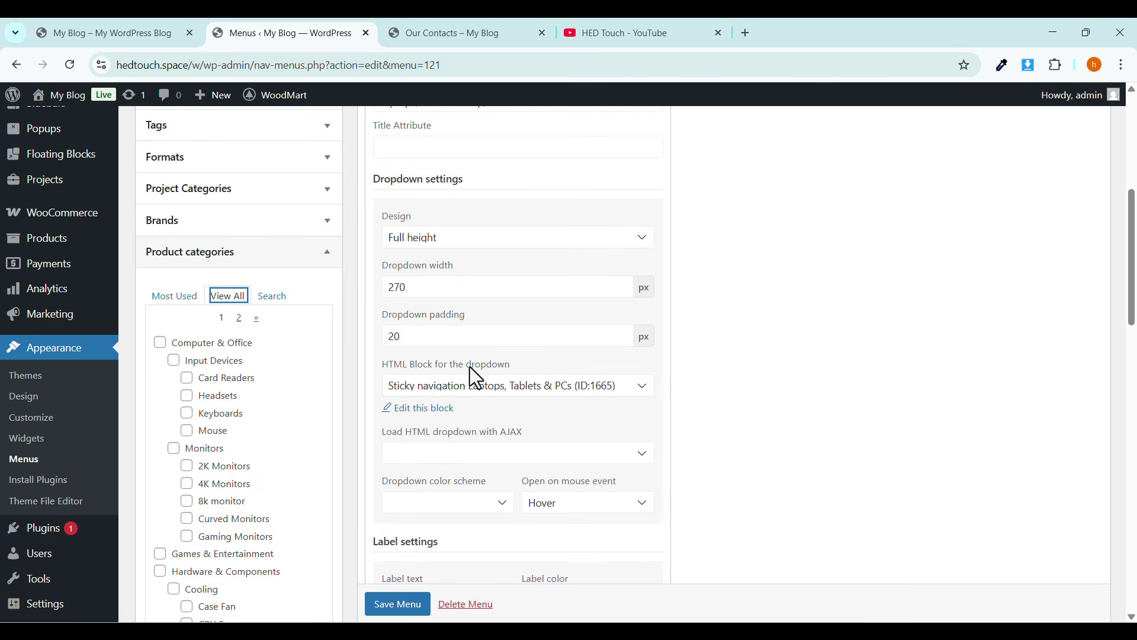
{"action": "right_click", "coordinate": [420, 410]}
{"action": "left_click", "coordinate": [450, 425]}
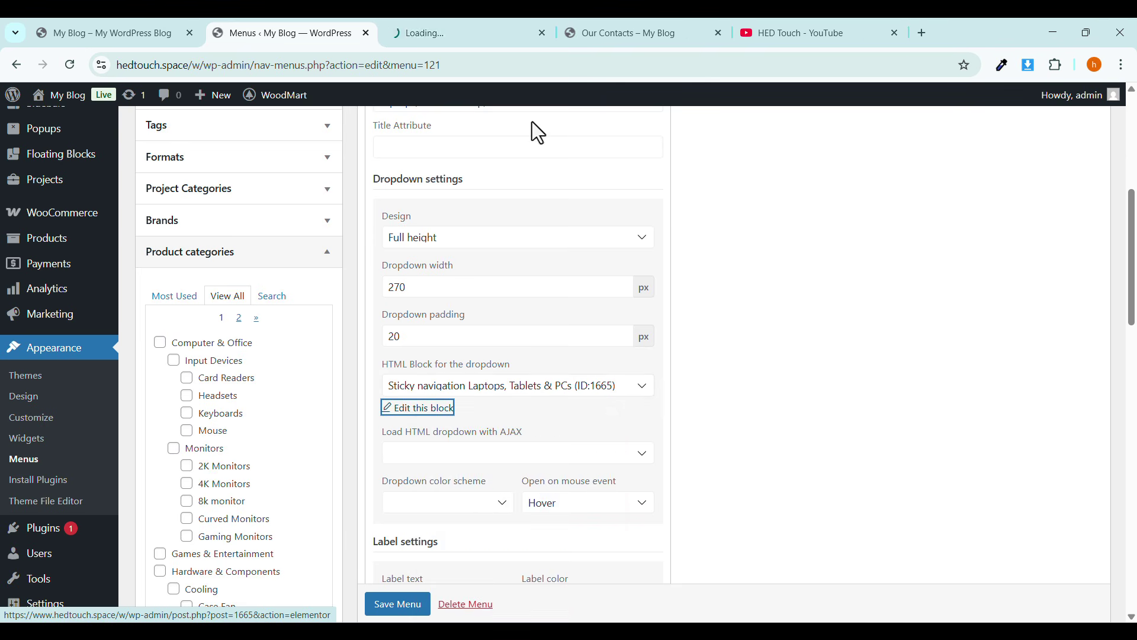
{"action": "left_click", "coordinate": [487, 31]}
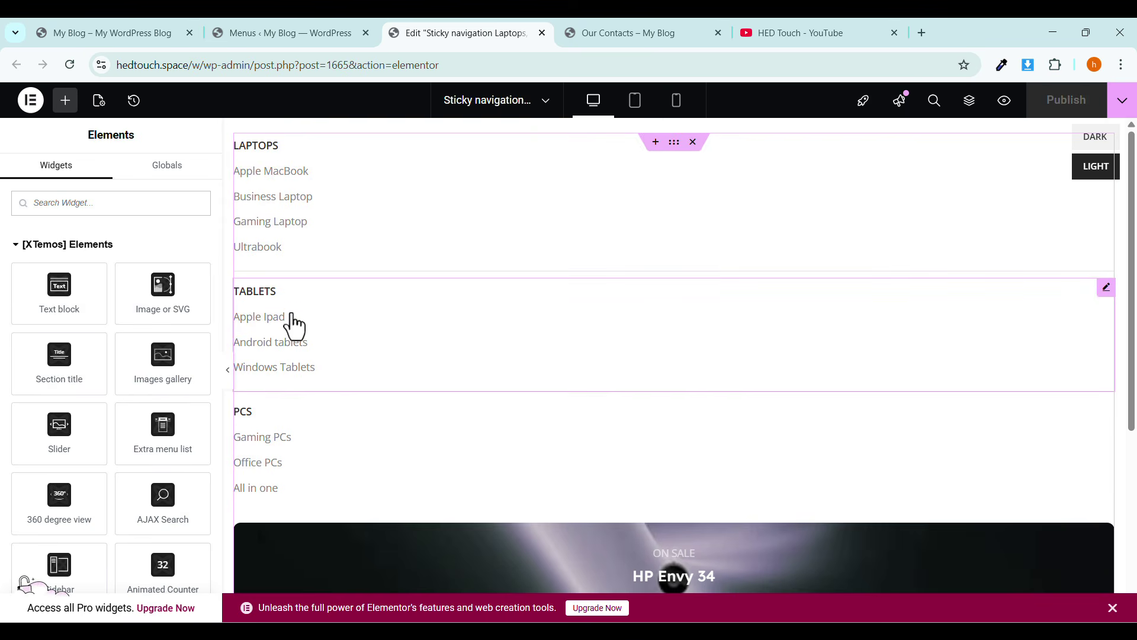
{"action": "scroll", "coordinate": [278, 450], "scroll_direction": "down", "scroll_amount": 1}
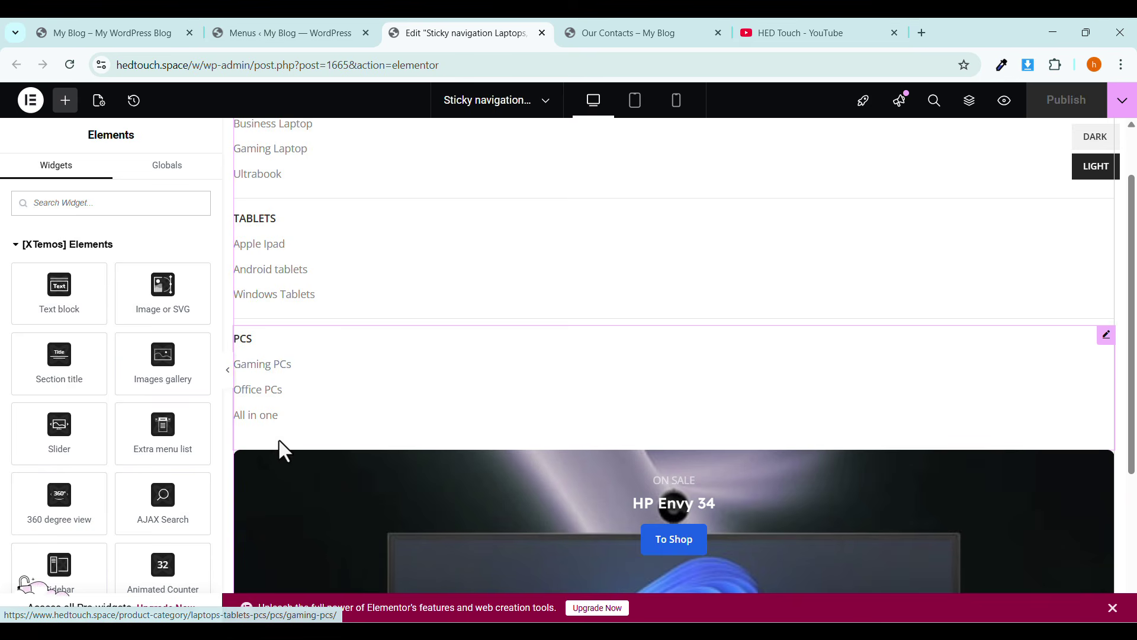
{"action": "scroll", "coordinate": [279, 449], "scroll_direction": "up", "scroll_amount": 1}
Compare the block with the Laptops, Tablets & PCs flyout on the storefront and return to the block editor.
{"action": "left_click", "coordinate": [618, 34]}
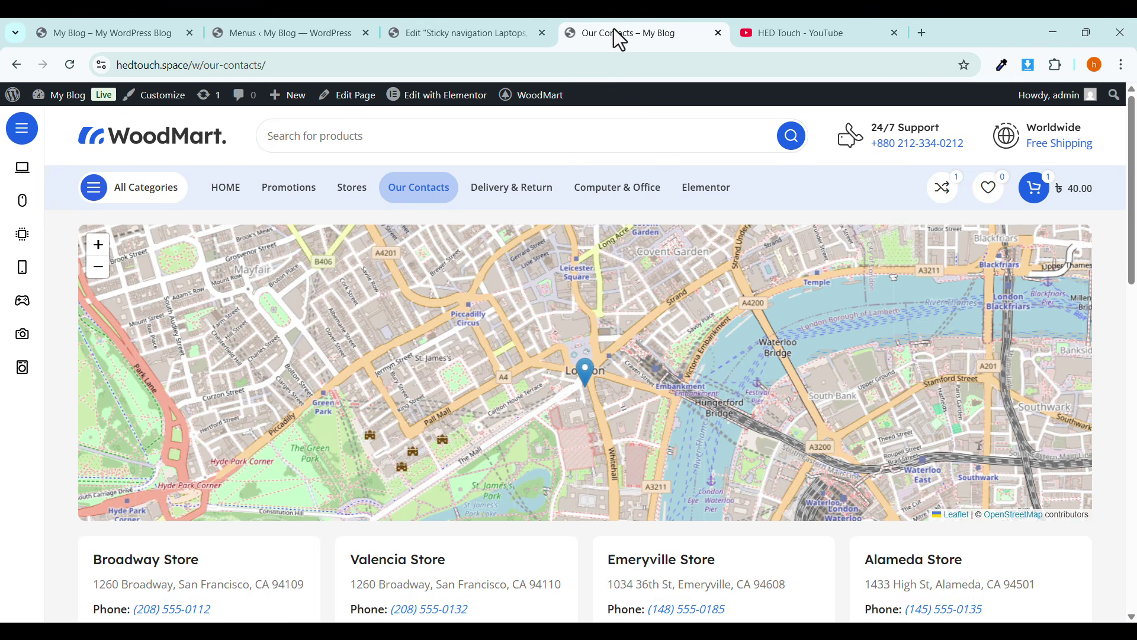
{"action": "left_click", "coordinate": [123, 199]}
{"action": "mouse_move", "coordinate": [101, 169]}
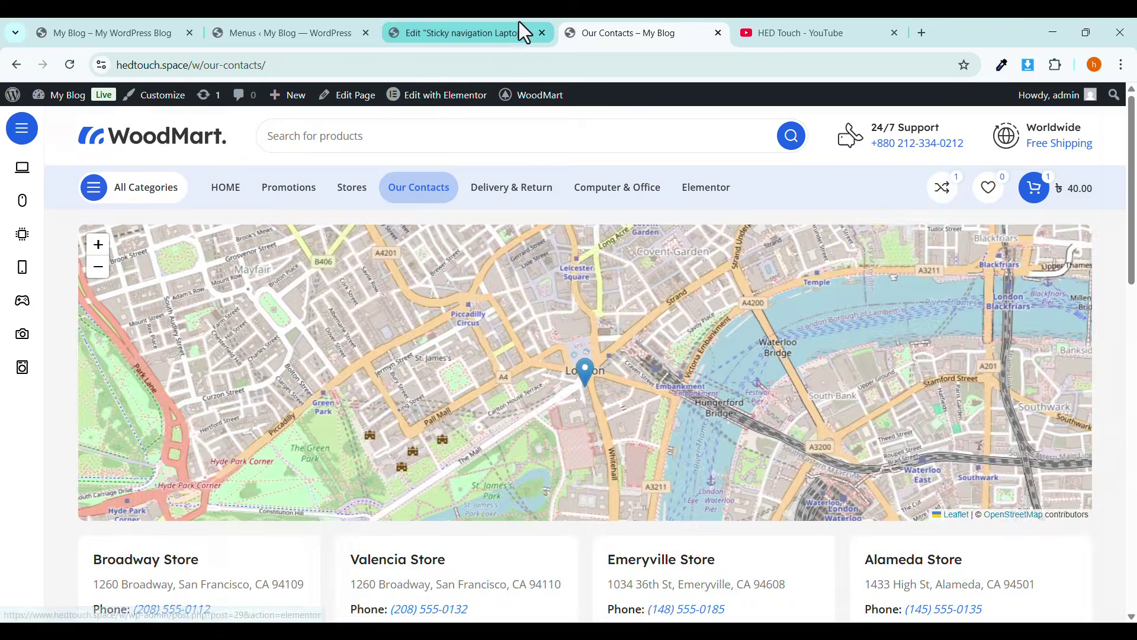
{"action": "left_click", "coordinate": [518, 31]}
Examine the LAPTOPS extra menu list's title and its Apple MacBook, Business Laptop and Gaming Laptop items.
{"action": "left_click", "coordinate": [282, 155]}
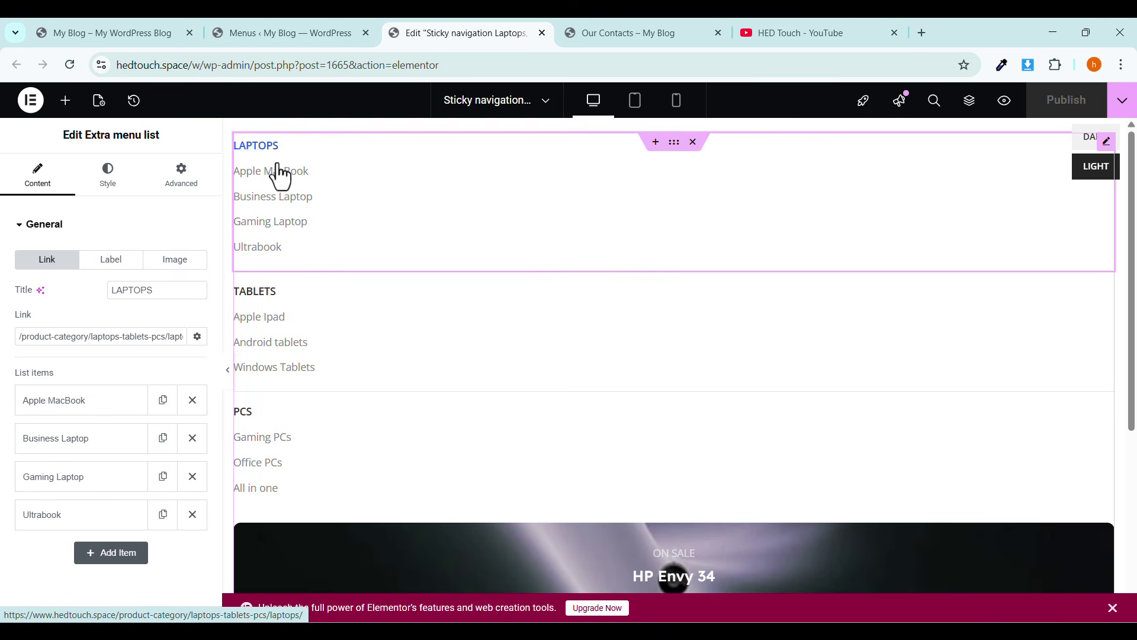
{"action": "left_click", "coordinate": [54, 403]}
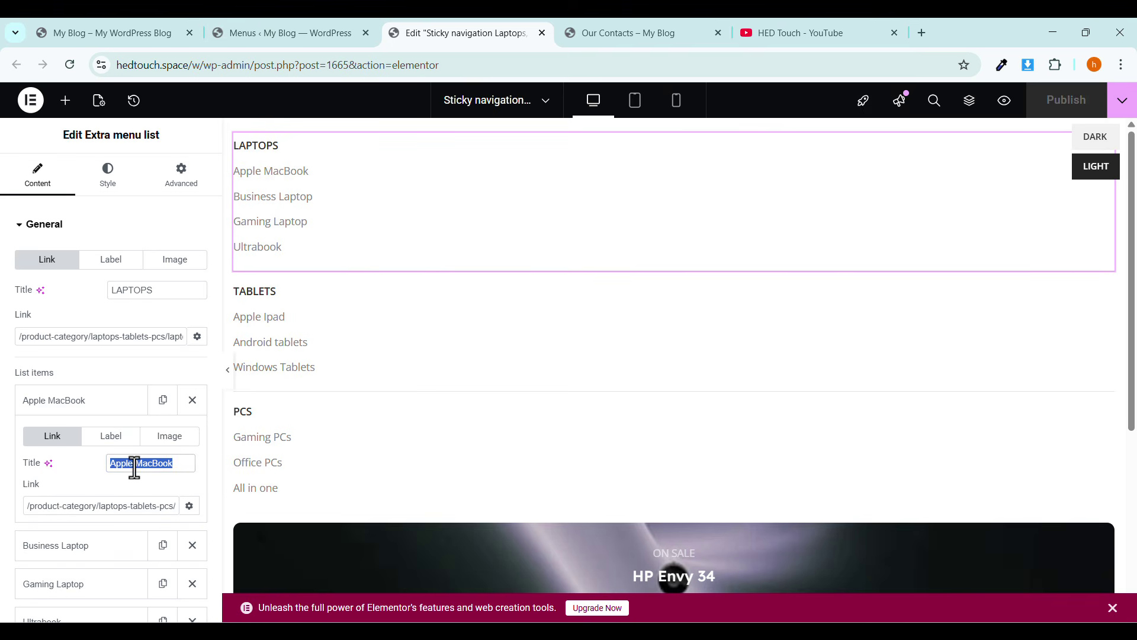
{"action": "left_click", "coordinate": [72, 402]}
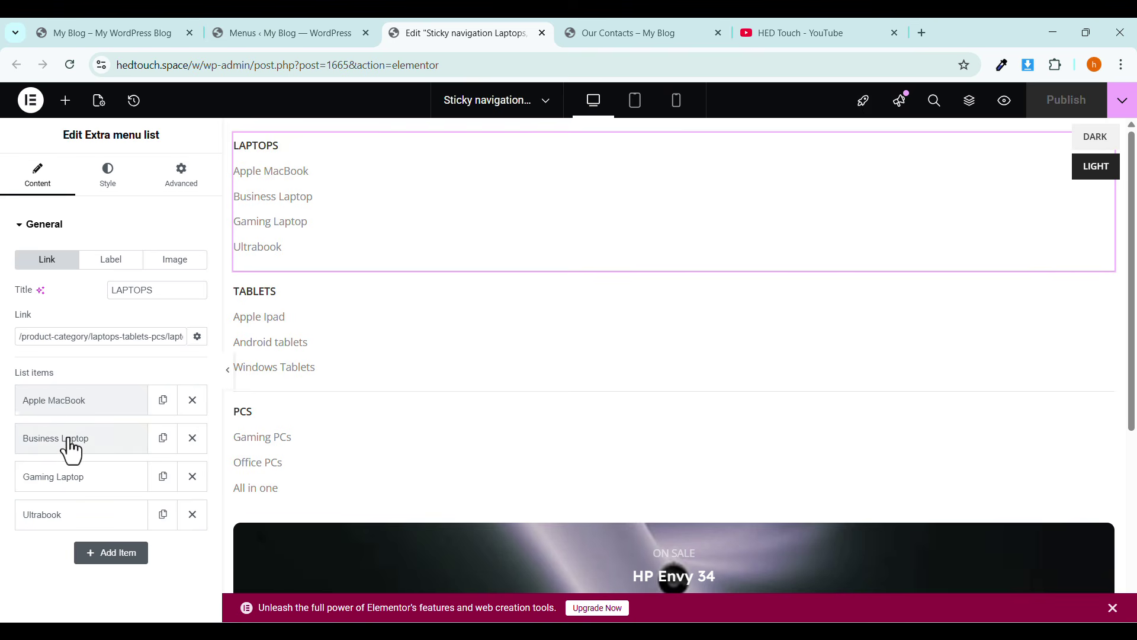
{"action": "left_click", "coordinate": [69, 440]}
{"action": "left_click", "coordinate": [74, 439]}
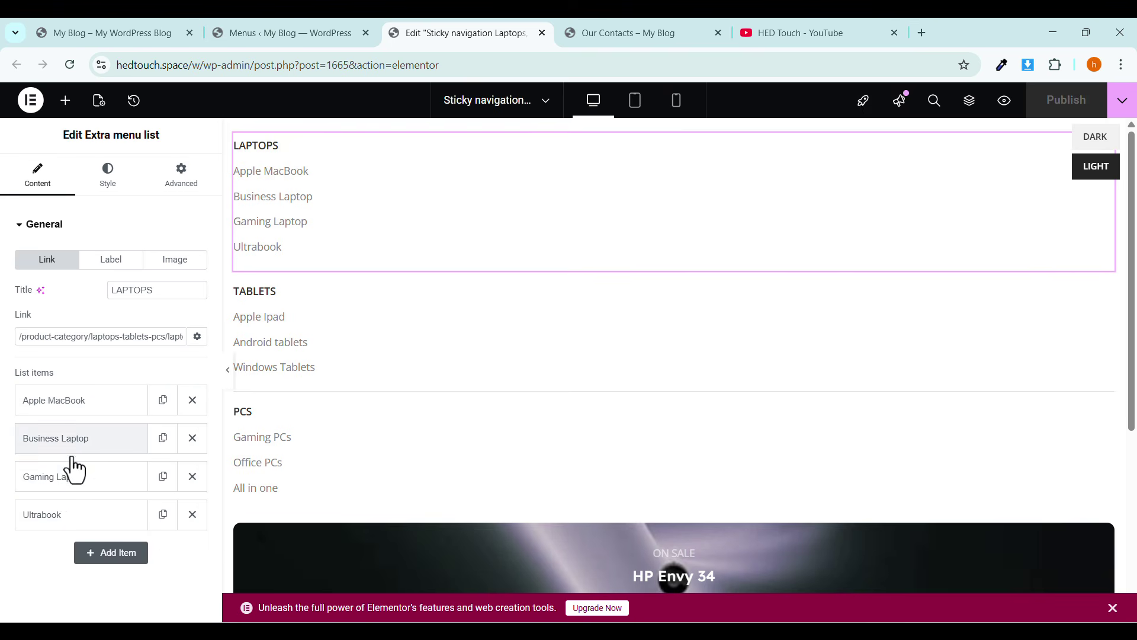
{"action": "left_click", "coordinate": [68, 473]}
{"action": "left_click", "coordinate": [83, 483]}
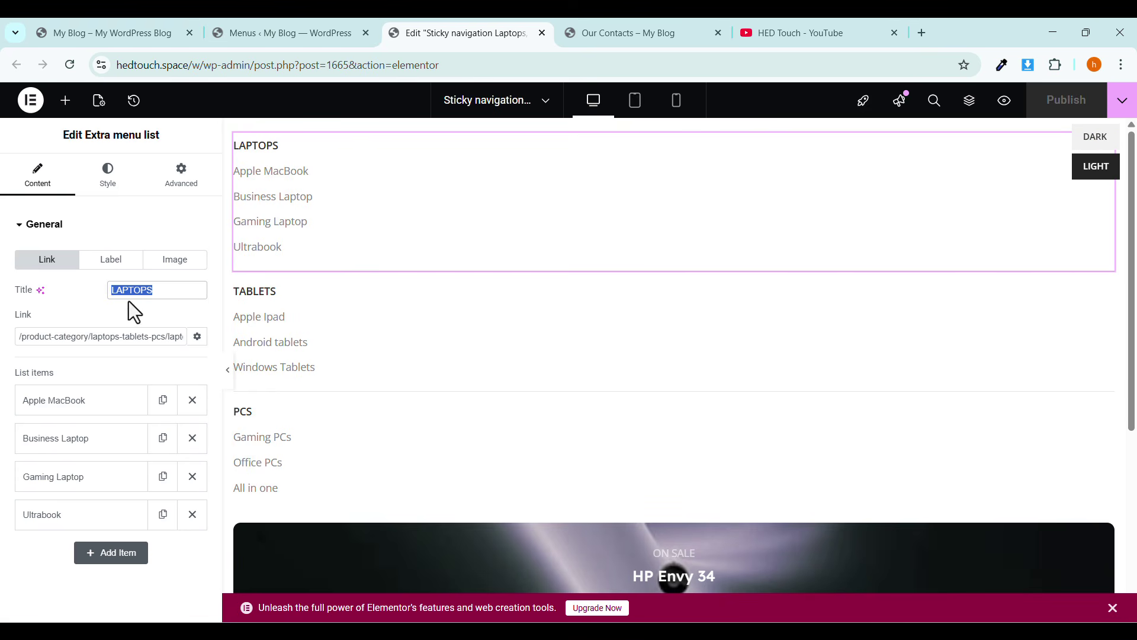
View the settings of the PCs extra menu list and the HP Envy 34 promo banner.
{"action": "right_click", "coordinate": [320, 323]}
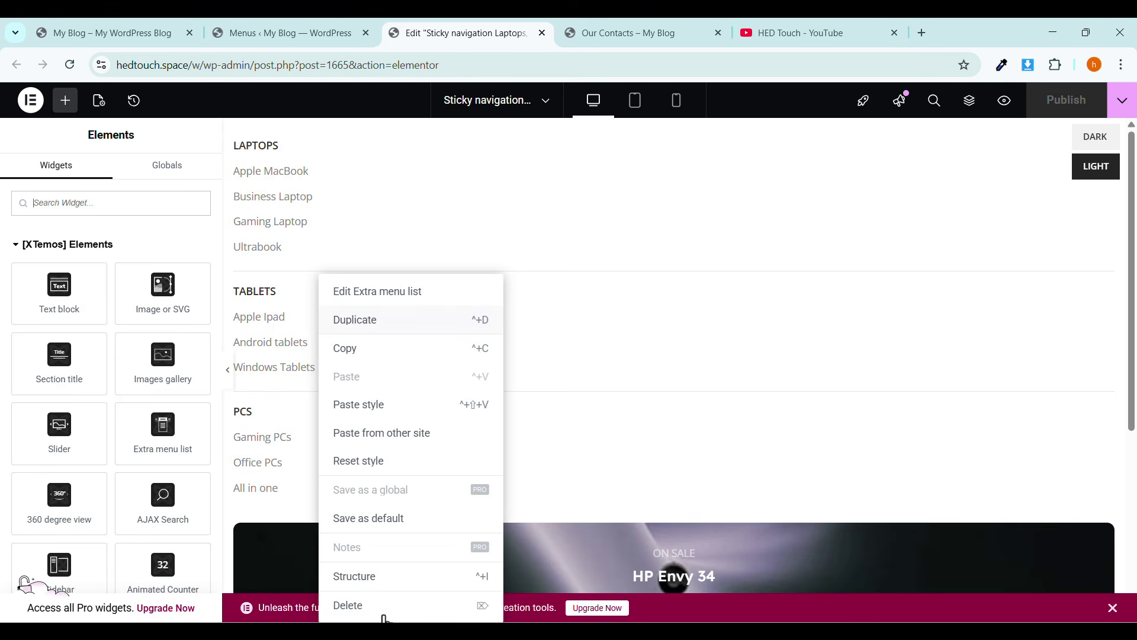
{"action": "left_click", "coordinate": [651, 464]}
{"action": "scroll", "coordinate": [649, 464], "scroll_direction": "down", "scroll_amount": 1}
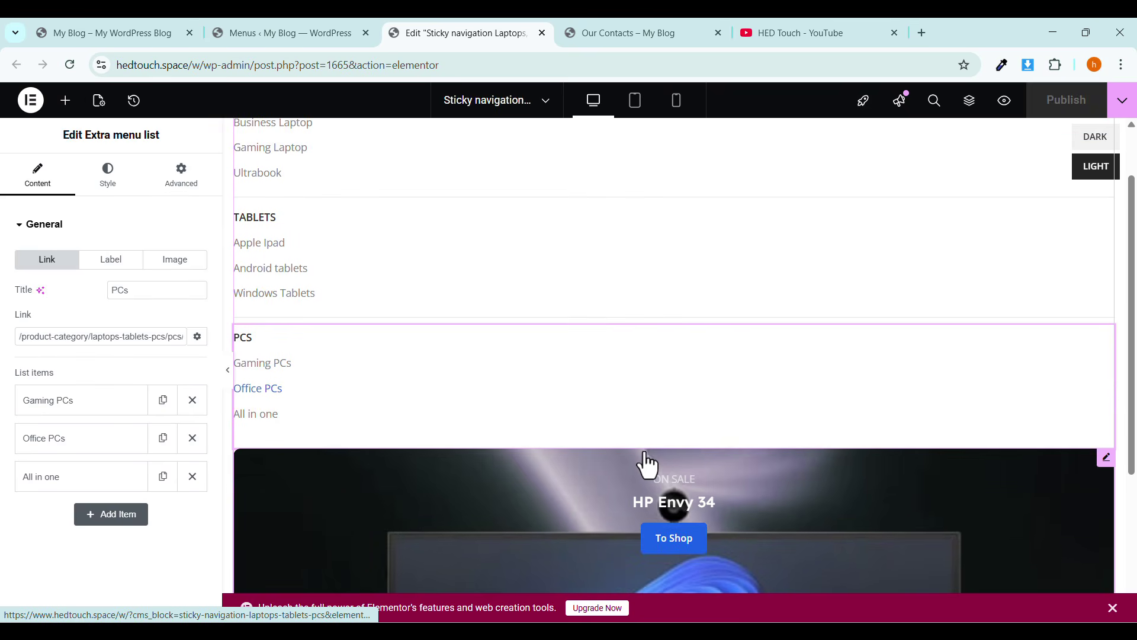
{"action": "left_click", "coordinate": [604, 490]}
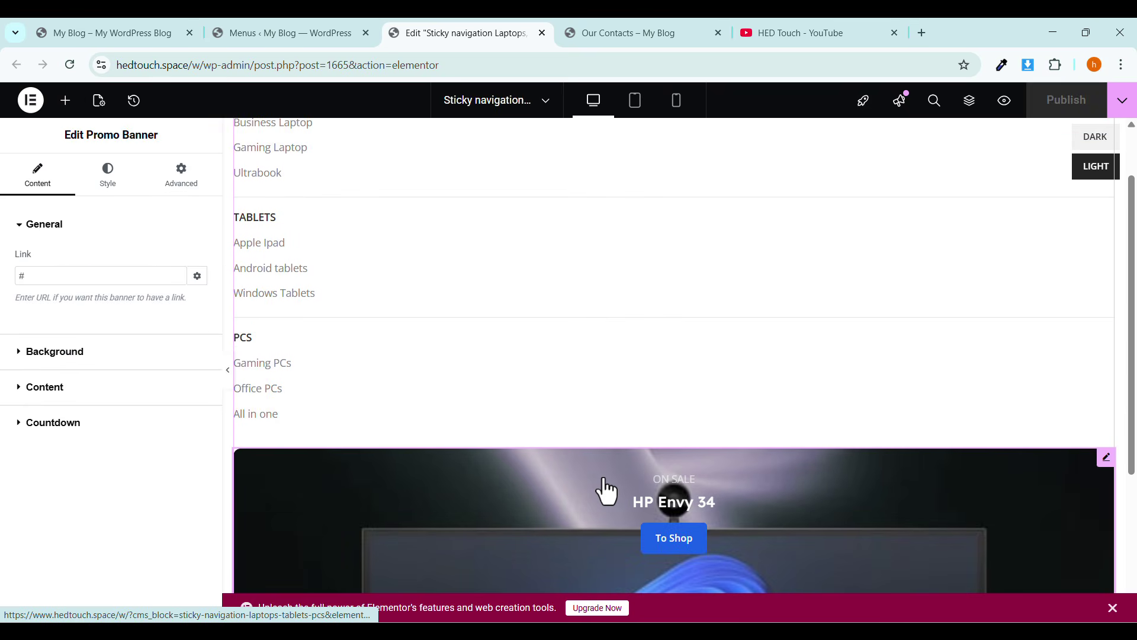
Duplicate the TABLETS extra menu list in the block.
{"action": "right_click", "coordinate": [389, 393]}
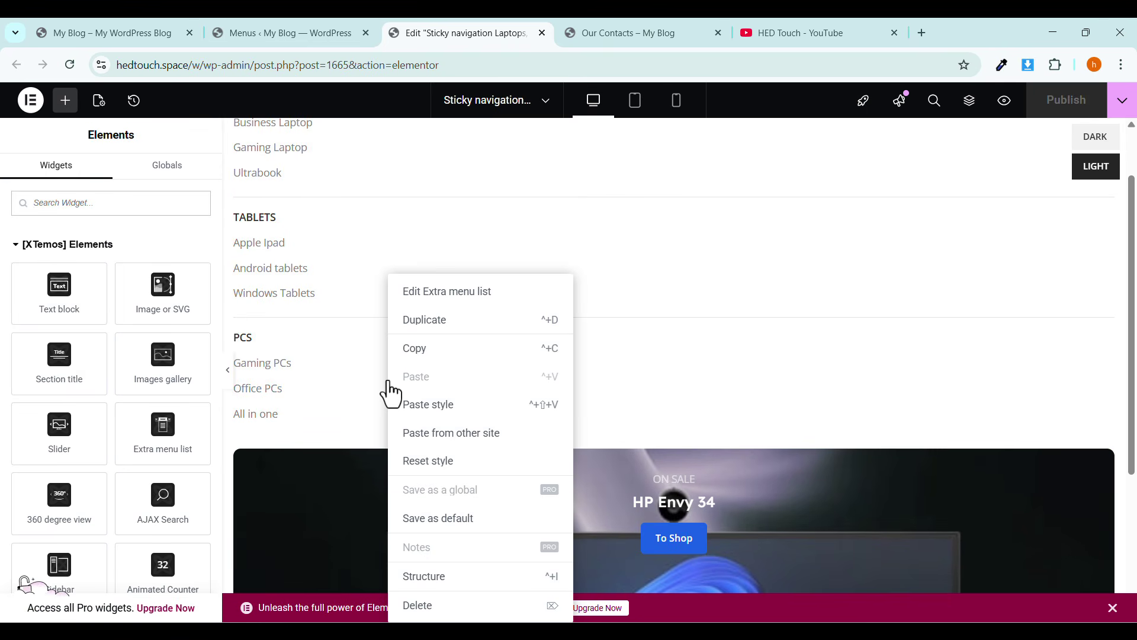
{"action": "right_click", "coordinate": [318, 254]}
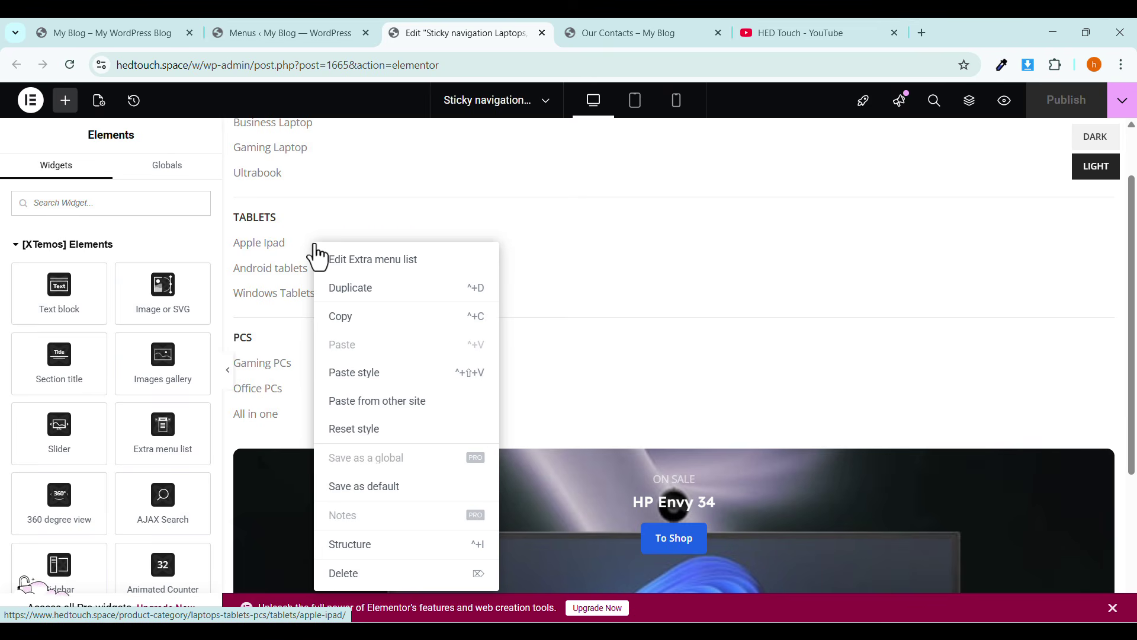
{"action": "right_click", "coordinate": [315, 242]}
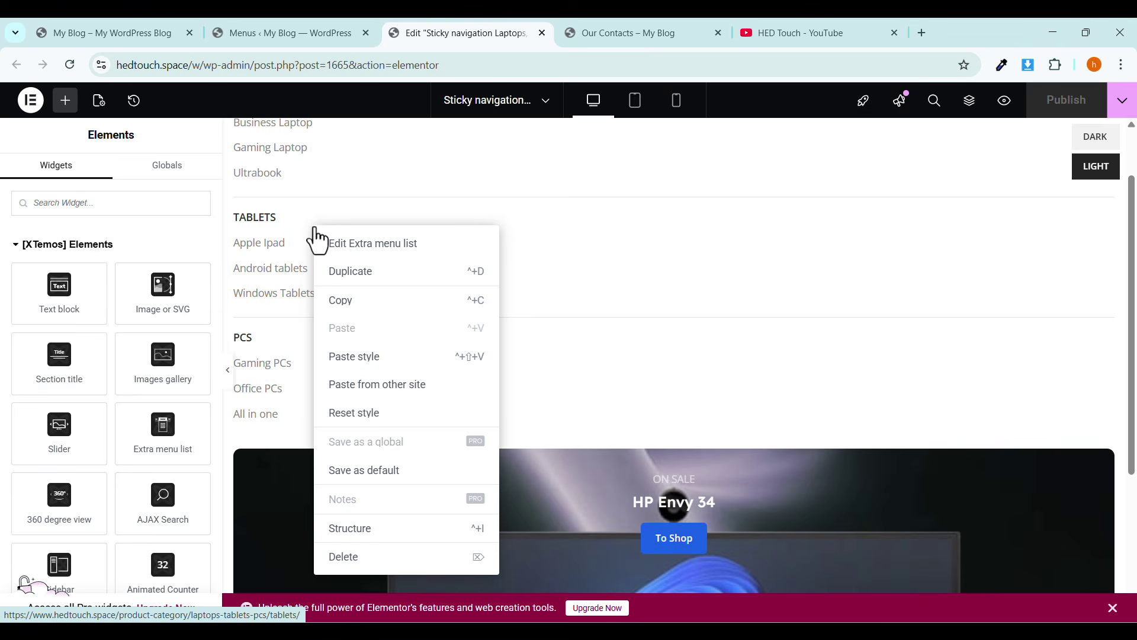
{"action": "left_click", "coordinate": [340, 276]}
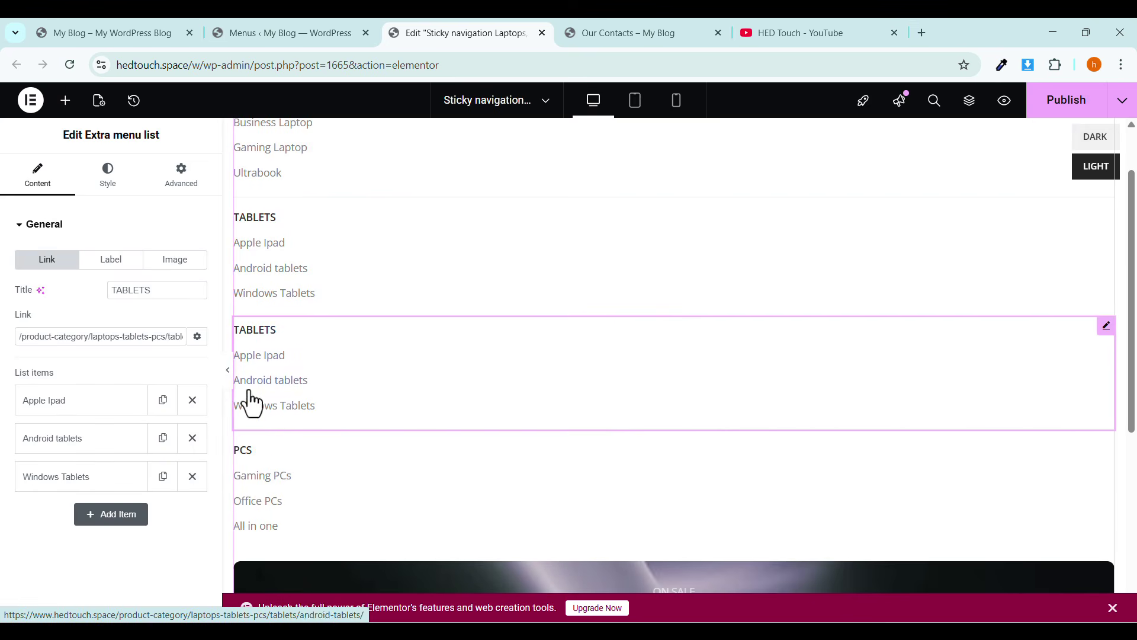
{"action": "scroll", "coordinate": [281, 166], "scroll_direction": "up", "scroll_amount": 1}
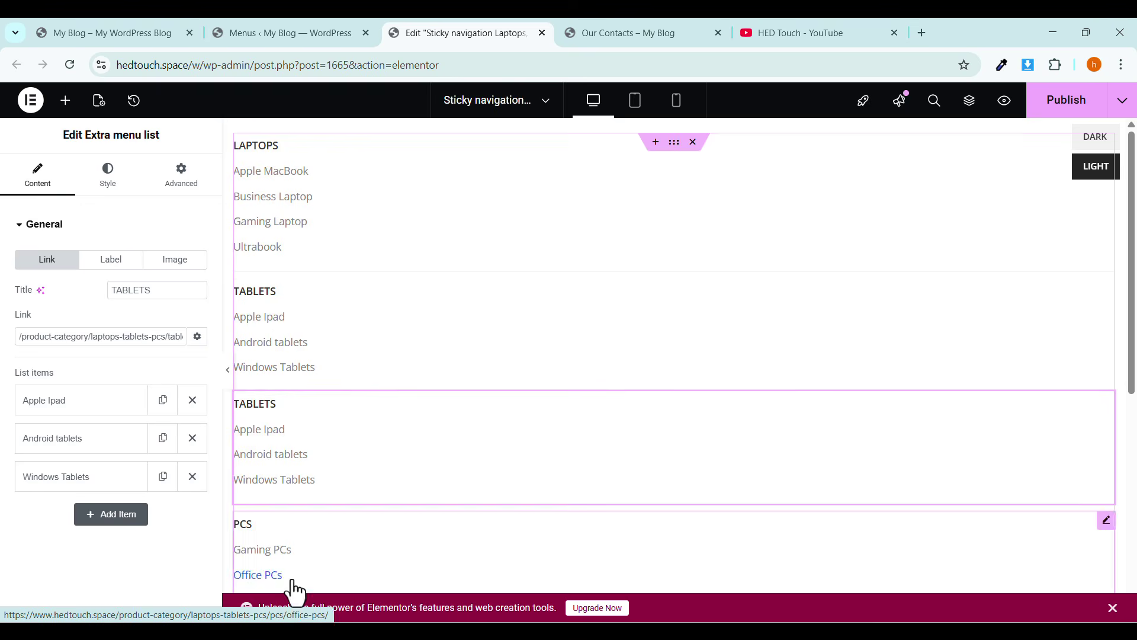
Return to the menu editor and open the list of all HTML blocks in a new tab.
{"action": "left_click", "coordinate": [298, 35]}
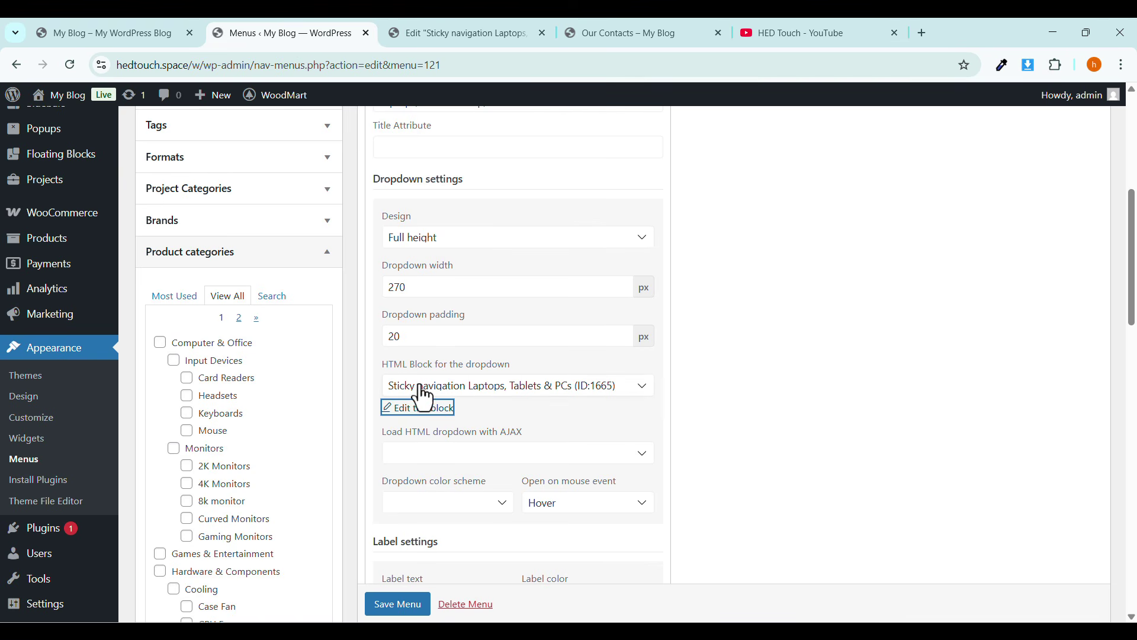
{"action": "scroll", "coordinate": [415, 403], "scroll_direction": "up", "scroll_amount": 3}
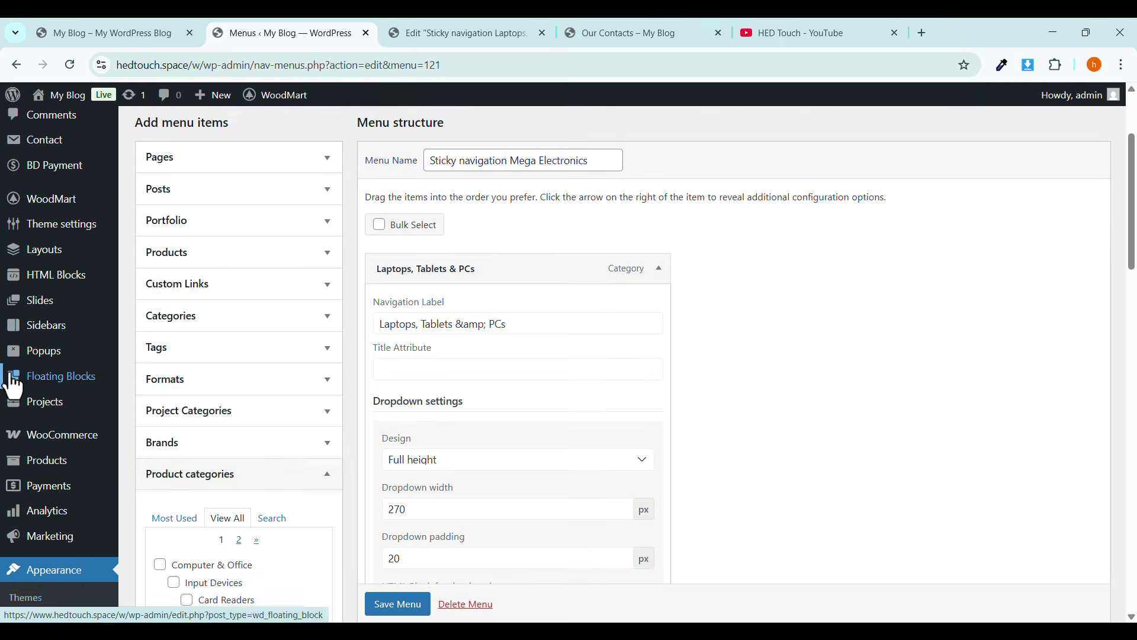
{"action": "mouse_move", "coordinate": [11, 285]}
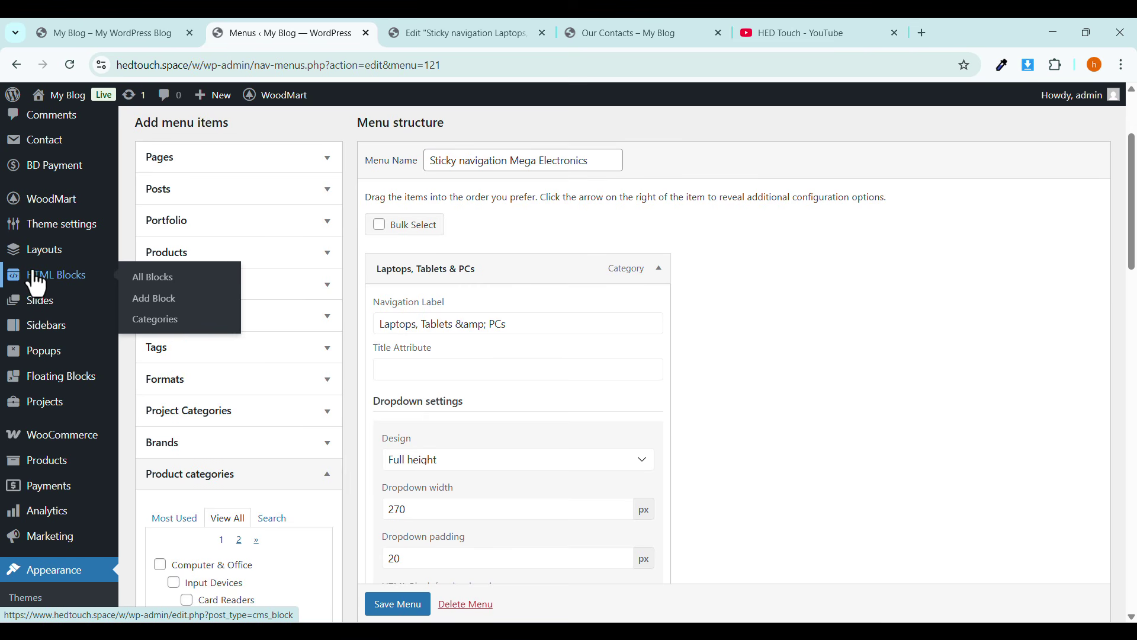
{"action": "right_click", "coordinate": [153, 281]}
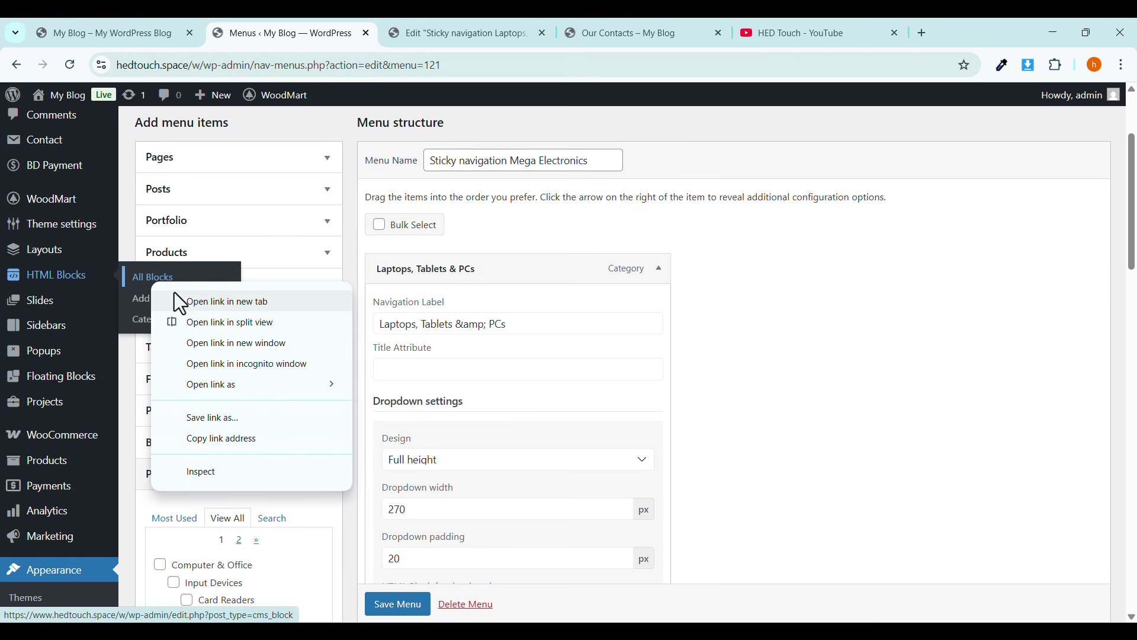
{"action": "left_click", "coordinate": [176, 296]}
{"action": "left_click", "coordinate": [425, 31]}
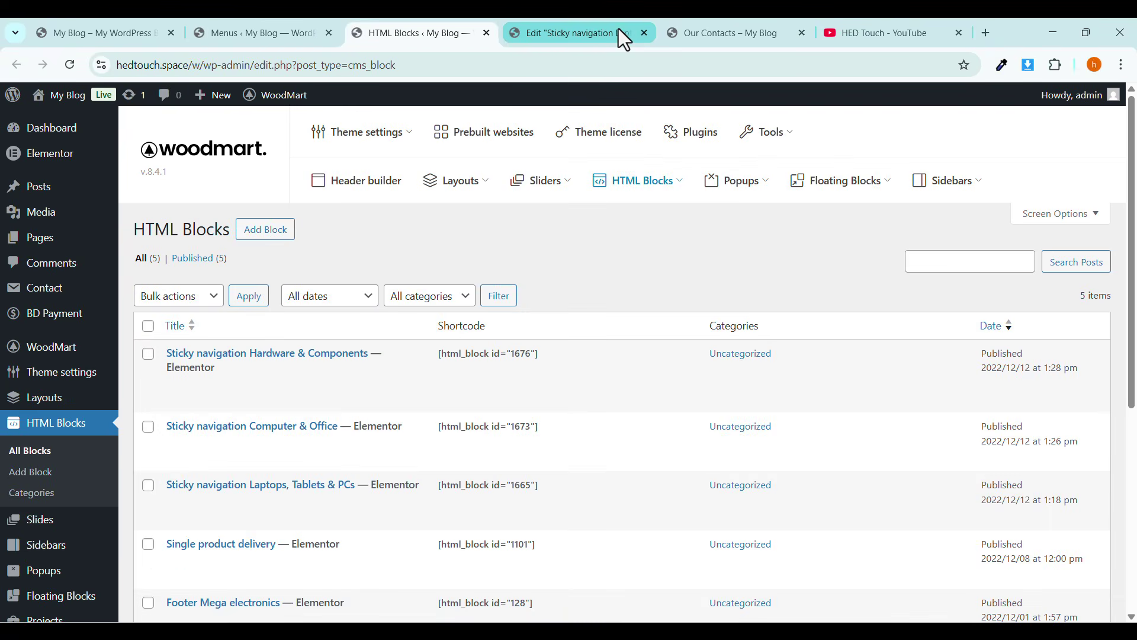
Close the sticky navigation block editor, the Our Contacts page and the YouTube tab, keeping the HTML Blocks list open.
{"action": "left_click", "coordinate": [645, 33]}
{"action": "left_click", "coordinate": [637, 166]}
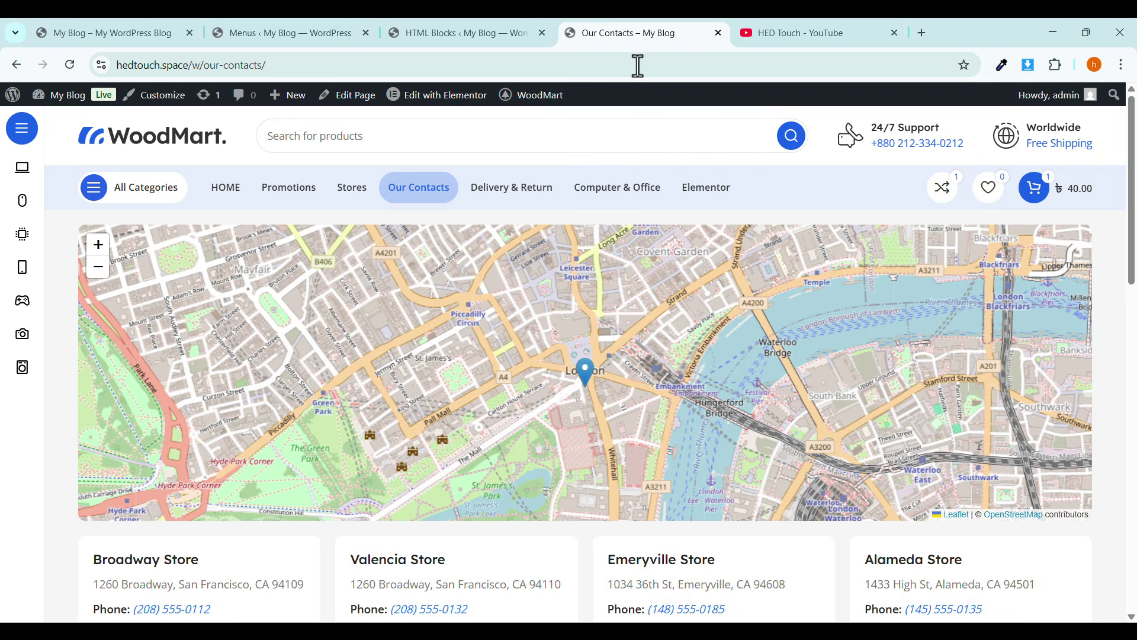
{"action": "left_click", "coordinate": [718, 33]}
{"action": "left_click", "coordinate": [715, 32]}
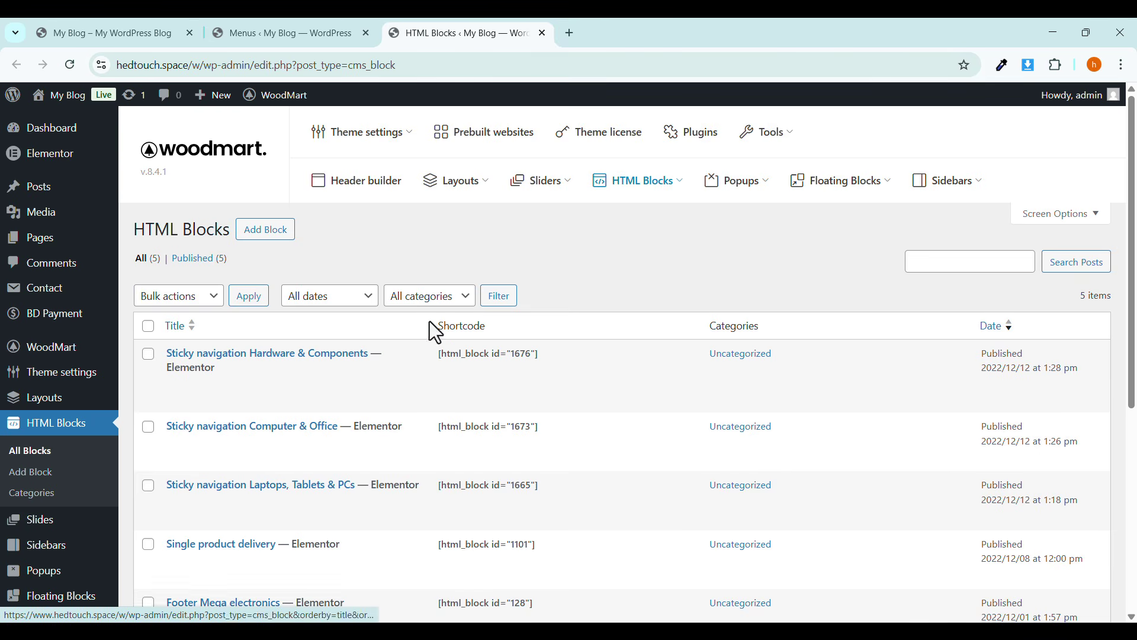
Add a new untitled HTML block and open it for editing with Elementor.
{"action": "scroll", "coordinate": [355, 308], "scroll_direction": "down", "scroll_amount": 3}
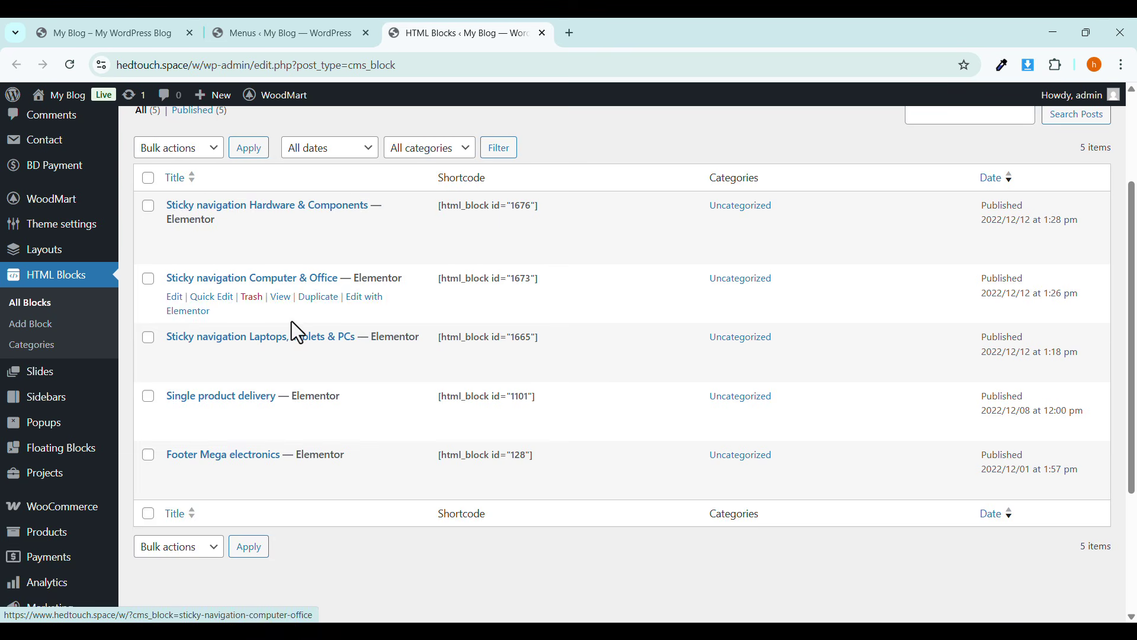
{"action": "scroll", "coordinate": [290, 314], "scroll_direction": "up", "scroll_amount": 3}
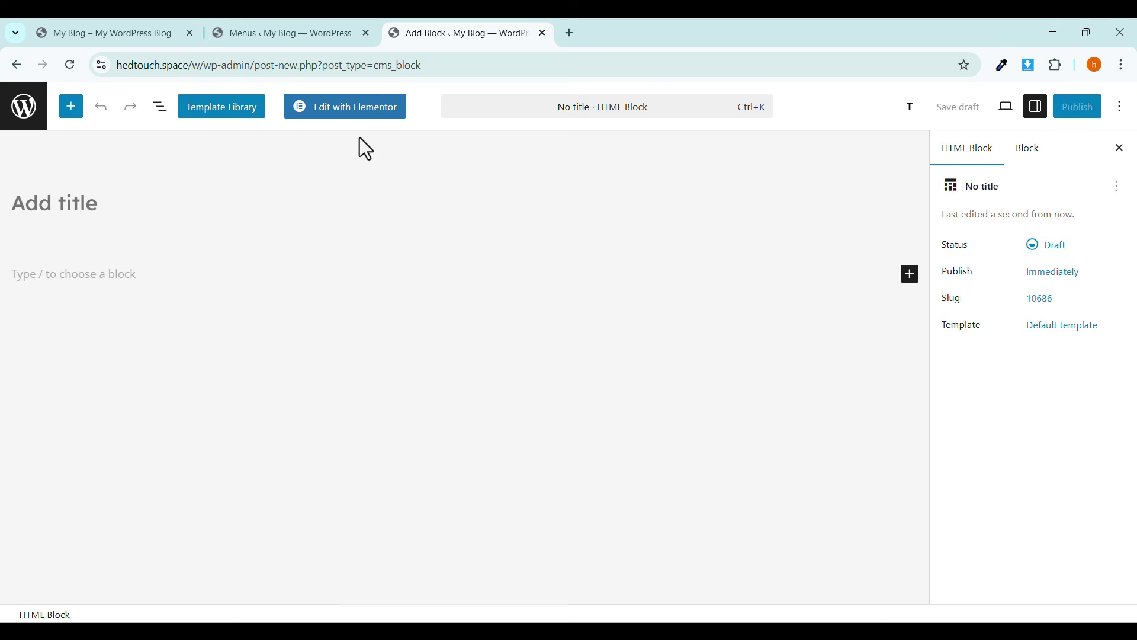
{"action": "left_click", "coordinate": [337, 114]}
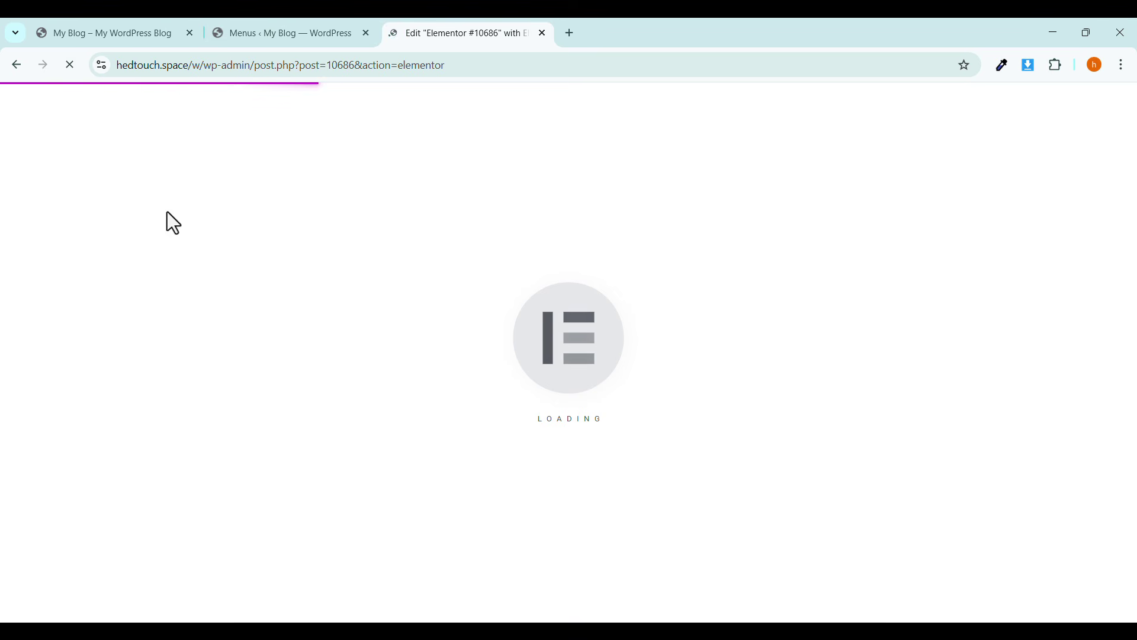
Return to the menu editor and review the HTML block and mouse event options of the Laptops, Tablets & PCs dropdown.
{"action": "left_click", "coordinate": [305, 35]}
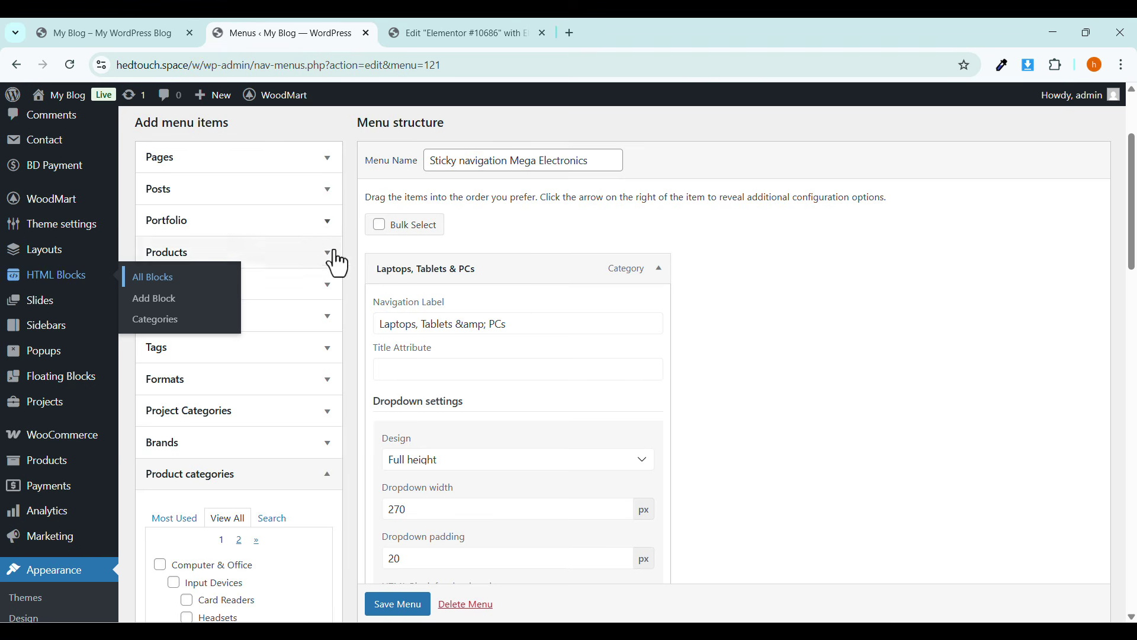
{"action": "scroll", "coordinate": [435, 373], "scroll_direction": "down", "scroll_amount": 3}
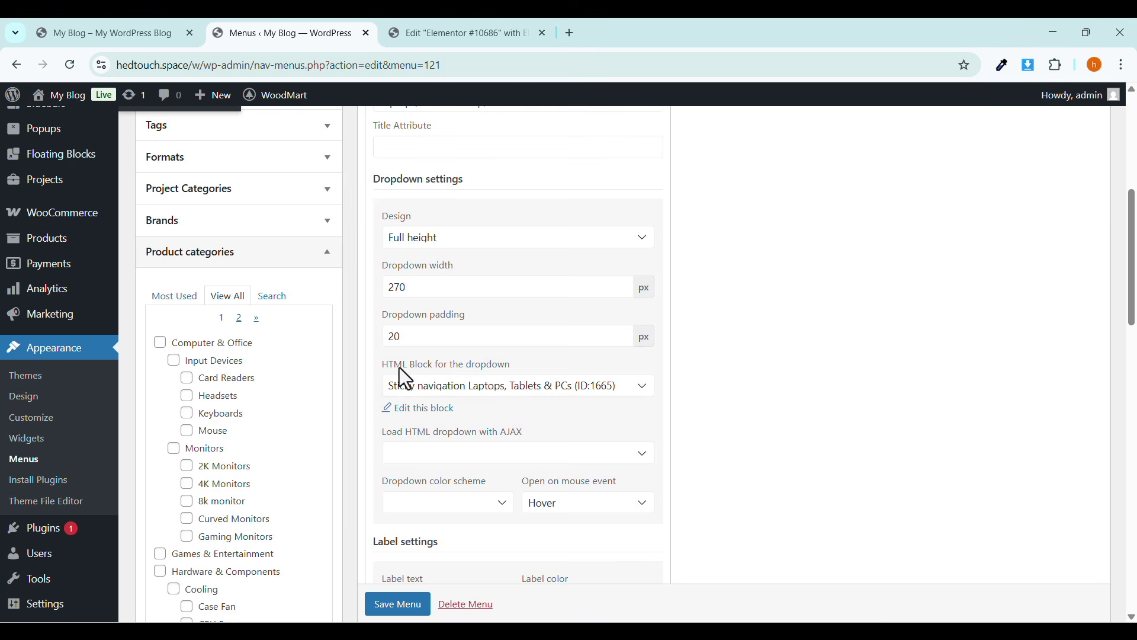
{"action": "left_click", "coordinate": [423, 388]}
{"action": "left_click", "coordinate": [424, 388]}
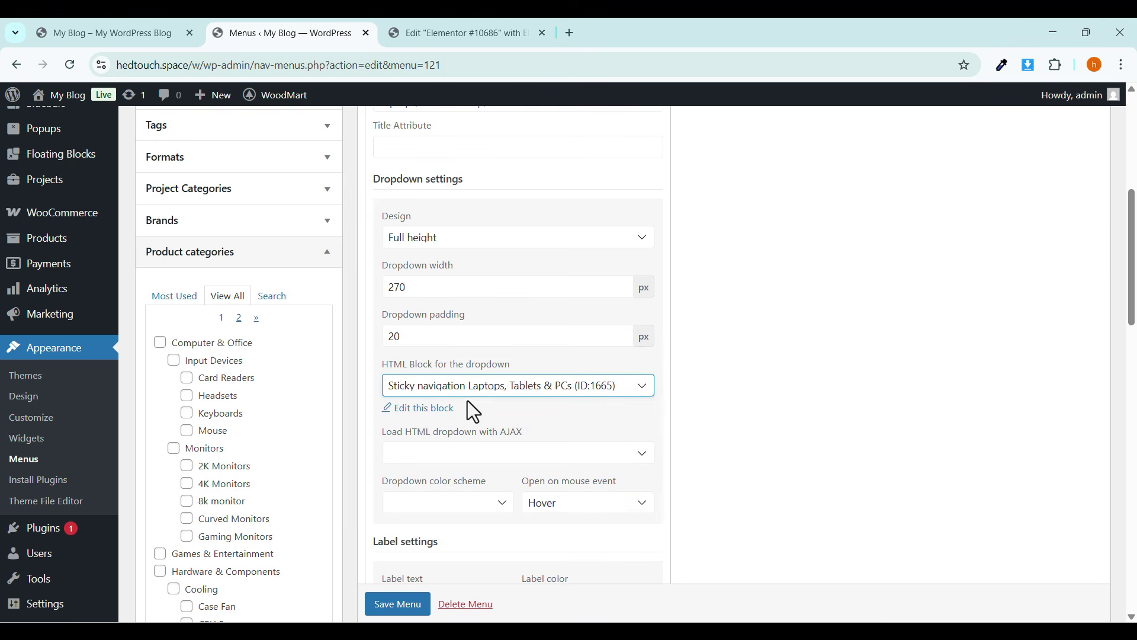
{"action": "left_click", "coordinate": [551, 509]}
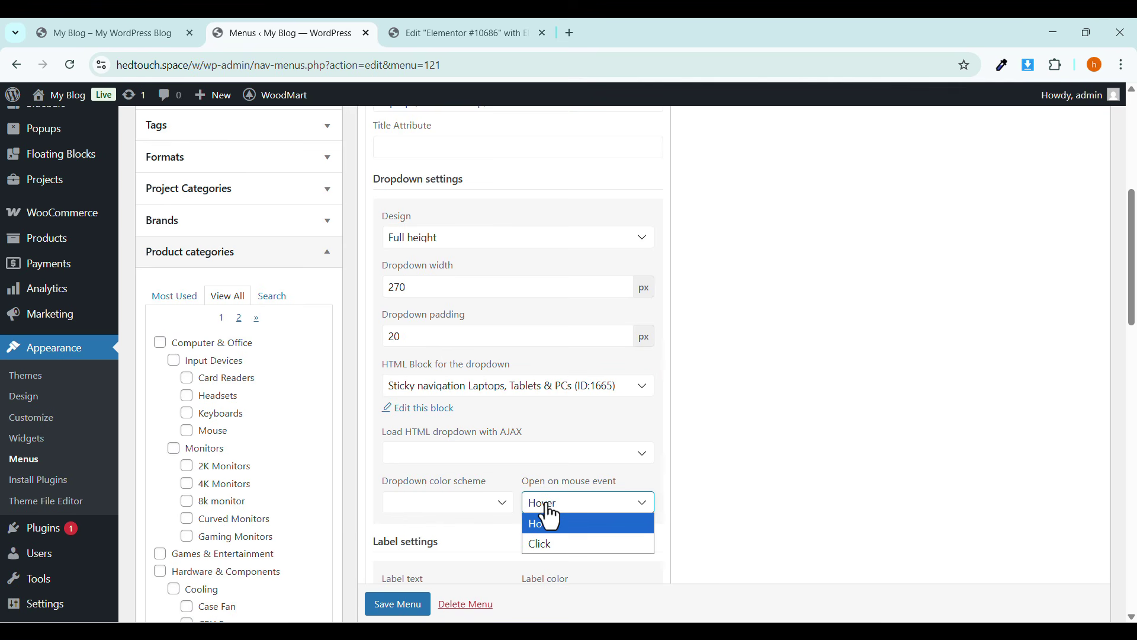
{"action": "left_click", "coordinate": [550, 522]}
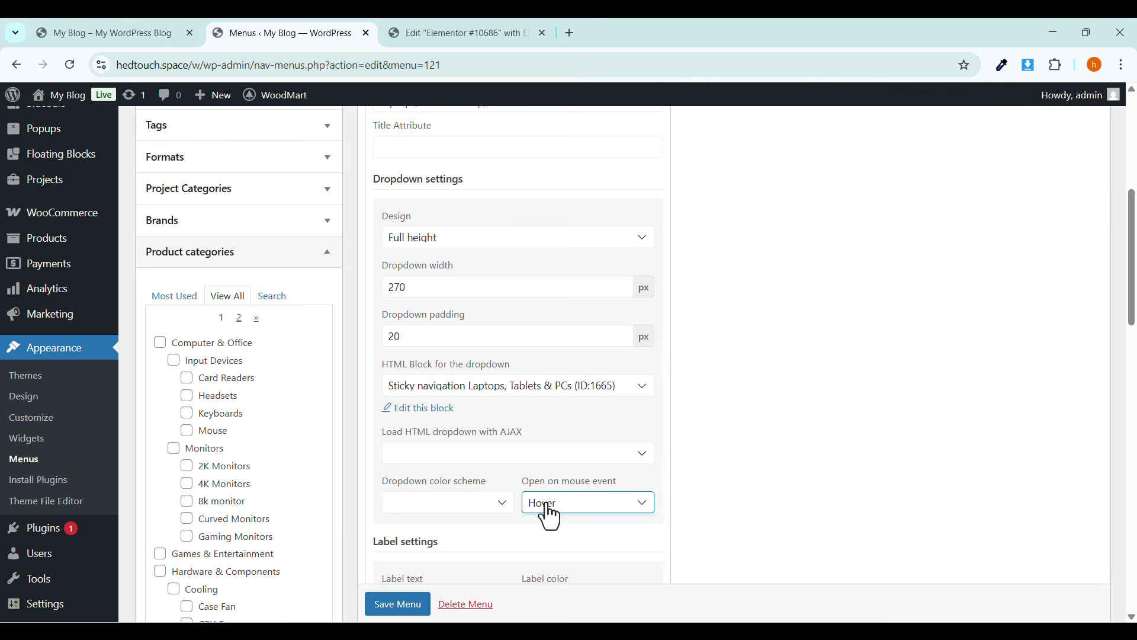
{"action": "left_click", "coordinate": [551, 509]}
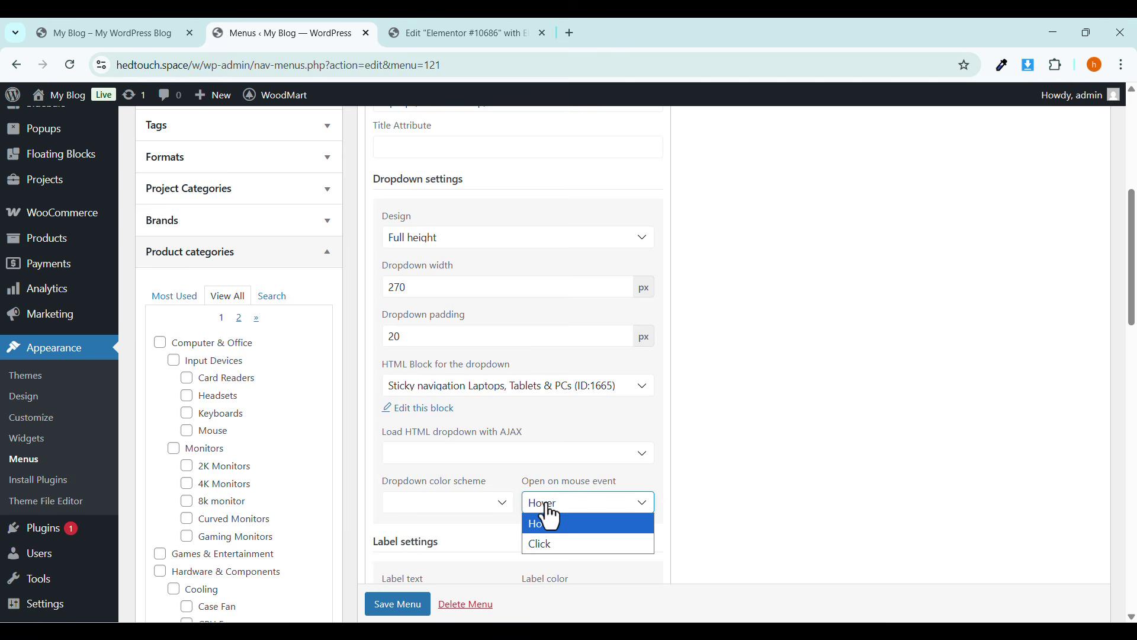
{"action": "left_click", "coordinate": [548, 508]}
Check the Laptops, Tablets & PCs, Computer & Office and Hardware & Components dropdowns in the storefront's sticky navigation.
{"action": "left_click", "coordinate": [101, 32]}
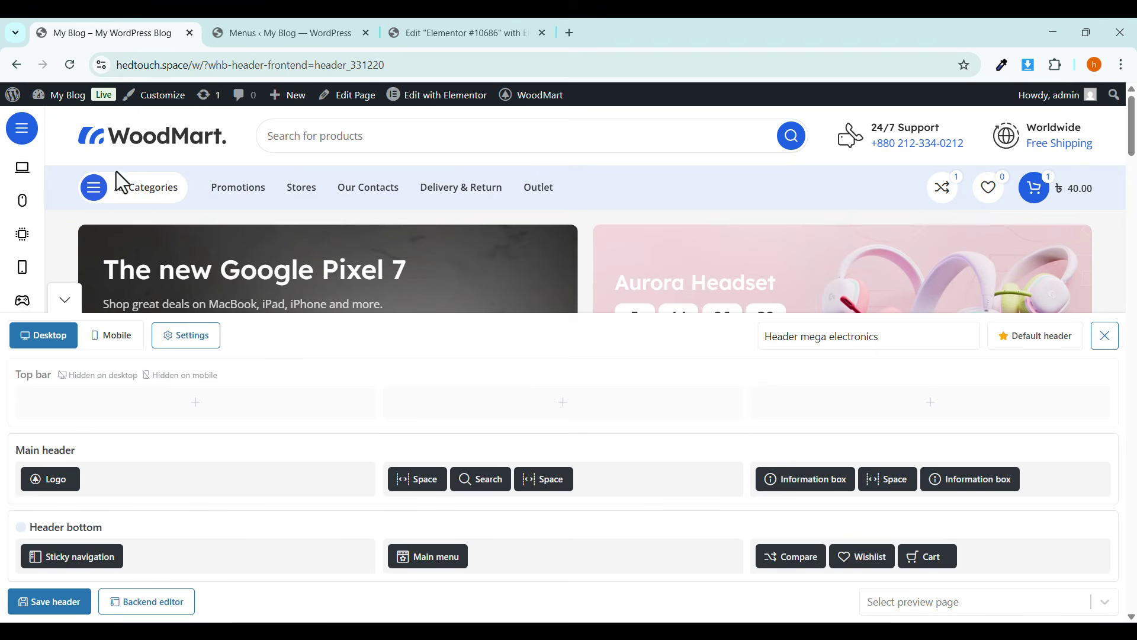
{"action": "mouse_move", "coordinate": [38, 168]}
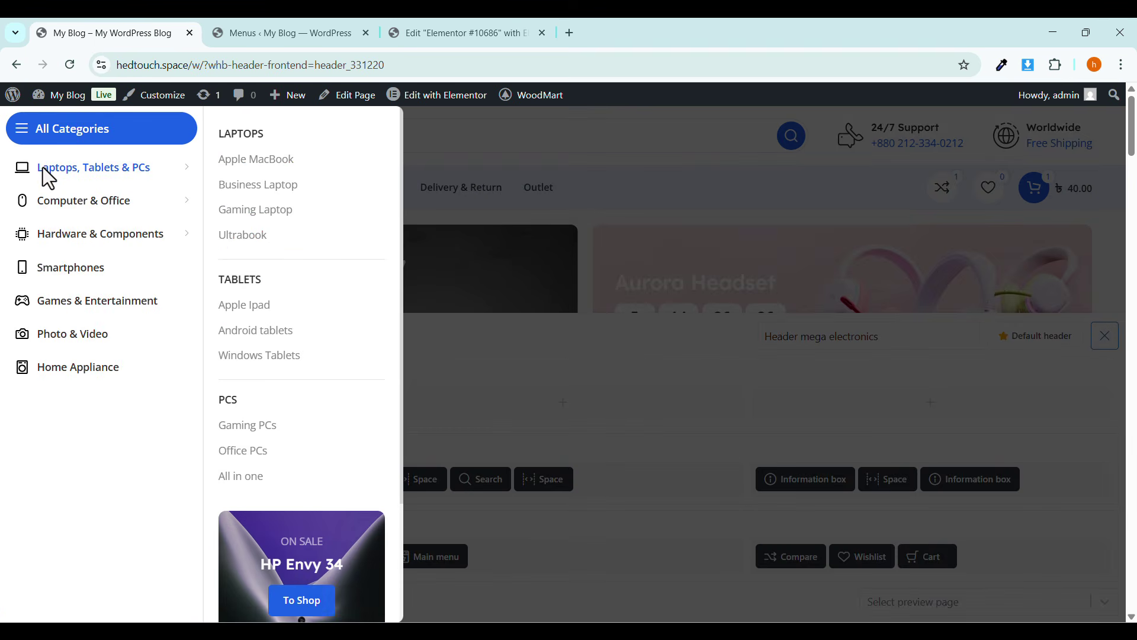
{"action": "mouse_move", "coordinate": [70, 205]}
{"action": "mouse_move", "coordinate": [83, 234]}
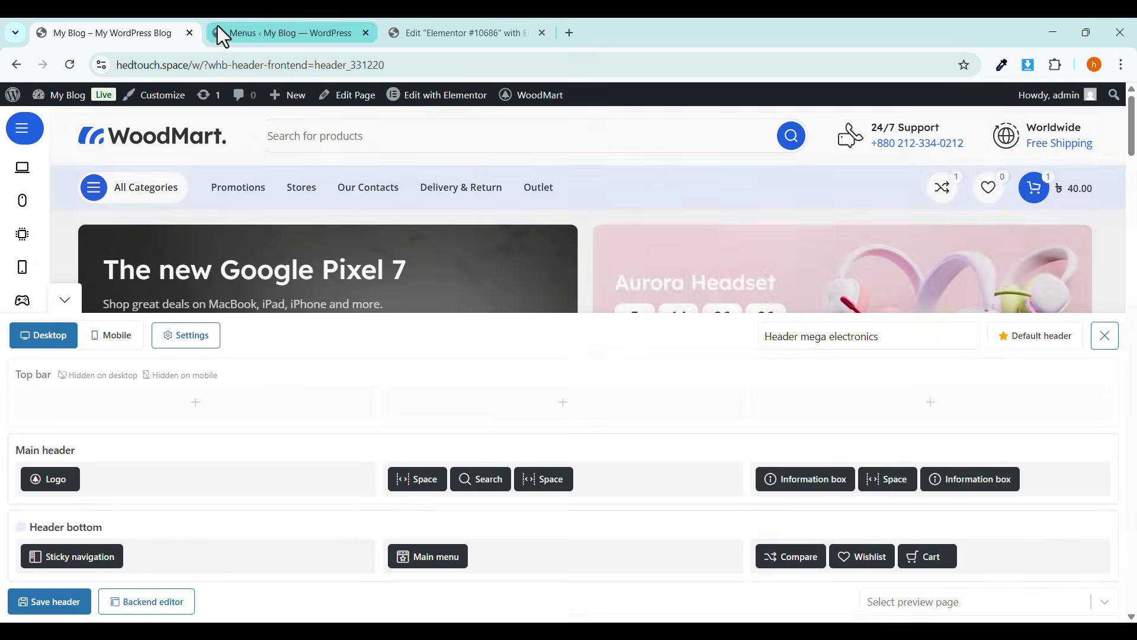
Collapse the Laptops, Tablets & PCs menu item and assign the Footer Mega electronics (ID:128) HTML block to the Smartphones dropdown.
{"action": "left_click", "coordinate": [218, 28]}
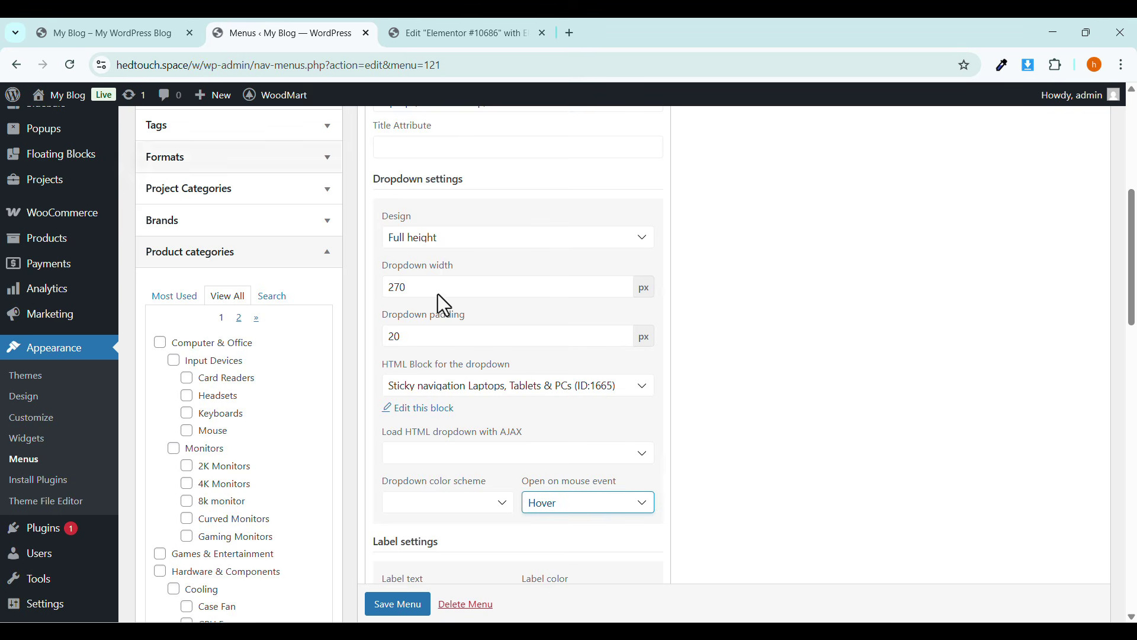
{"action": "scroll", "coordinate": [612, 223], "scroll_direction": "up", "scroll_amount": 4}
{"action": "scroll", "coordinate": [610, 226], "scroll_direction": "up", "scroll_amount": 1}
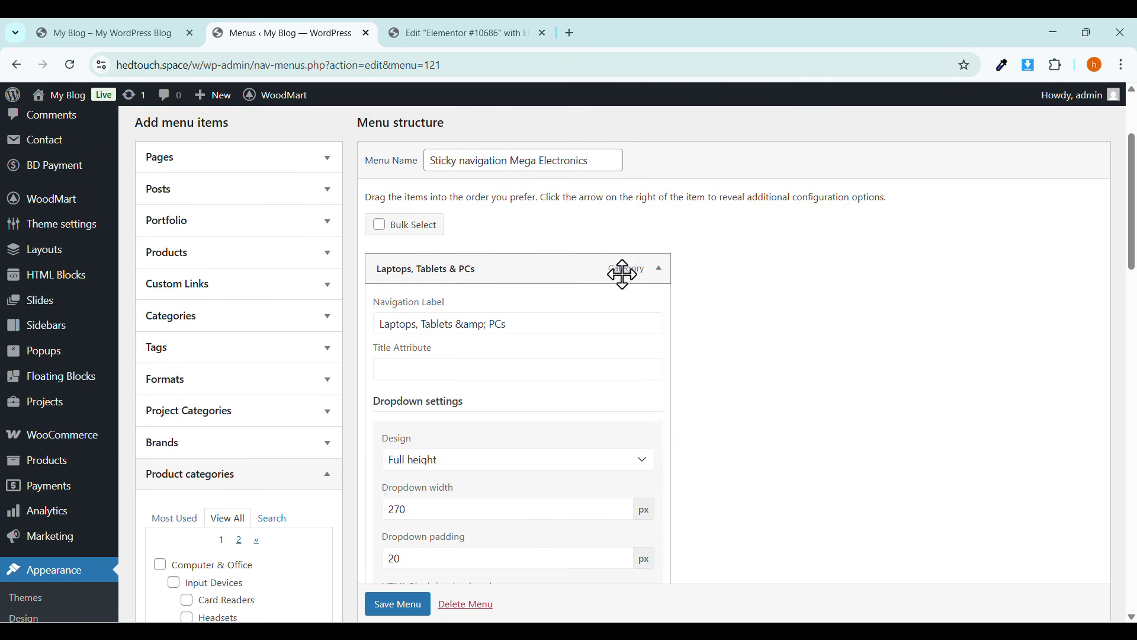
{"action": "left_click", "coordinate": [662, 270]}
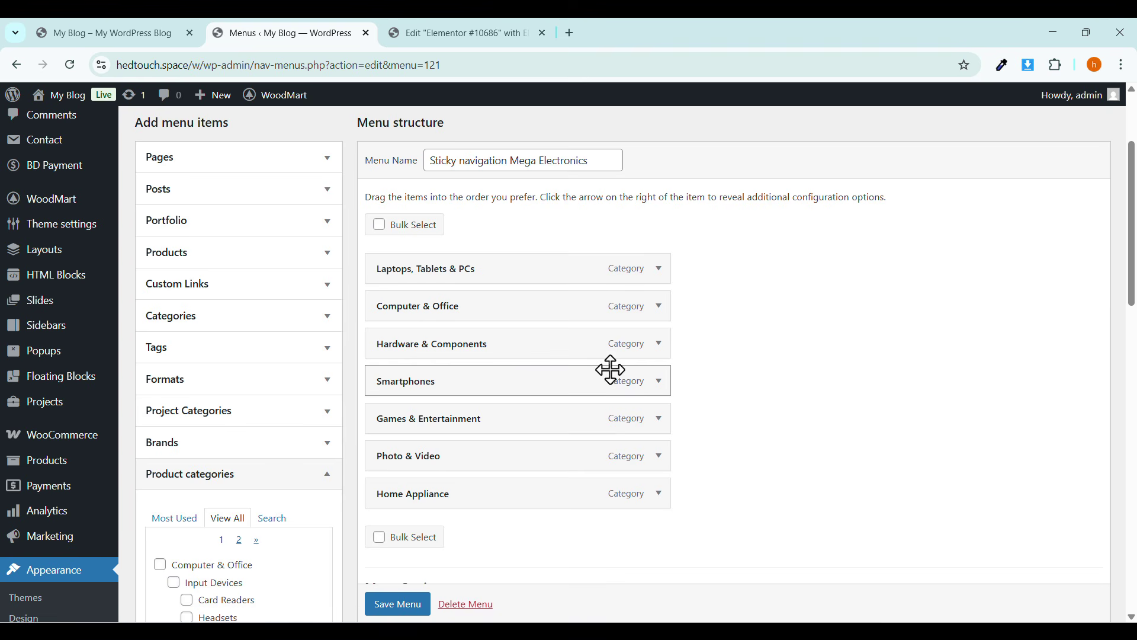
{"action": "left_click", "coordinate": [659, 381]}
{"action": "scroll", "coordinate": [579, 419], "scroll_direction": "down", "scroll_amount": 4}
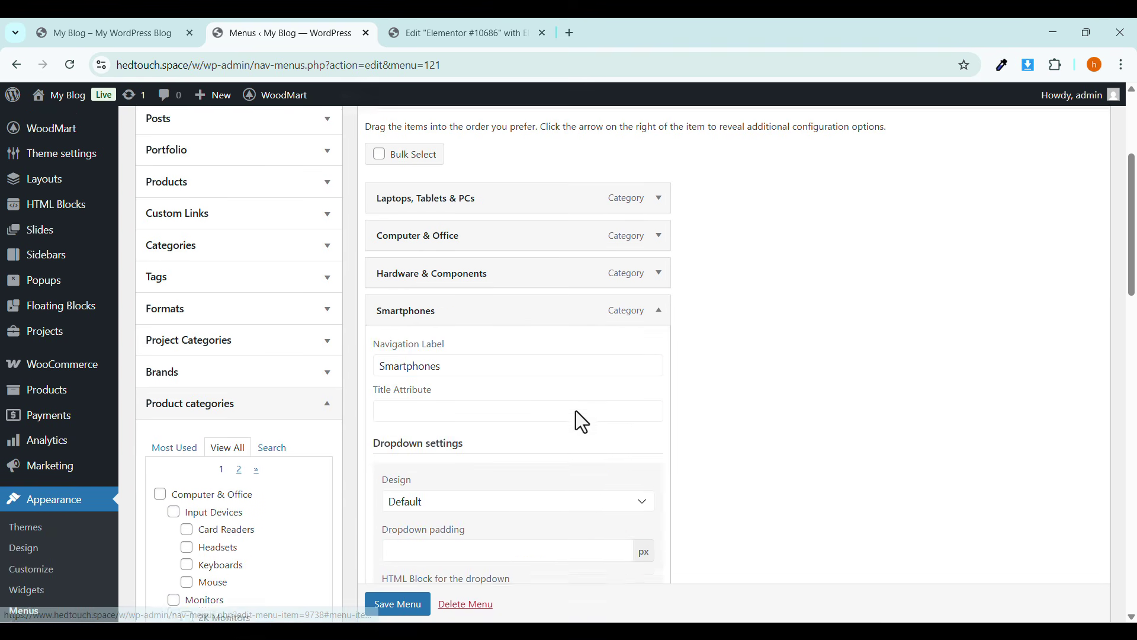
{"action": "scroll", "coordinate": [575, 411], "scroll_direction": "down", "scroll_amount": 2}
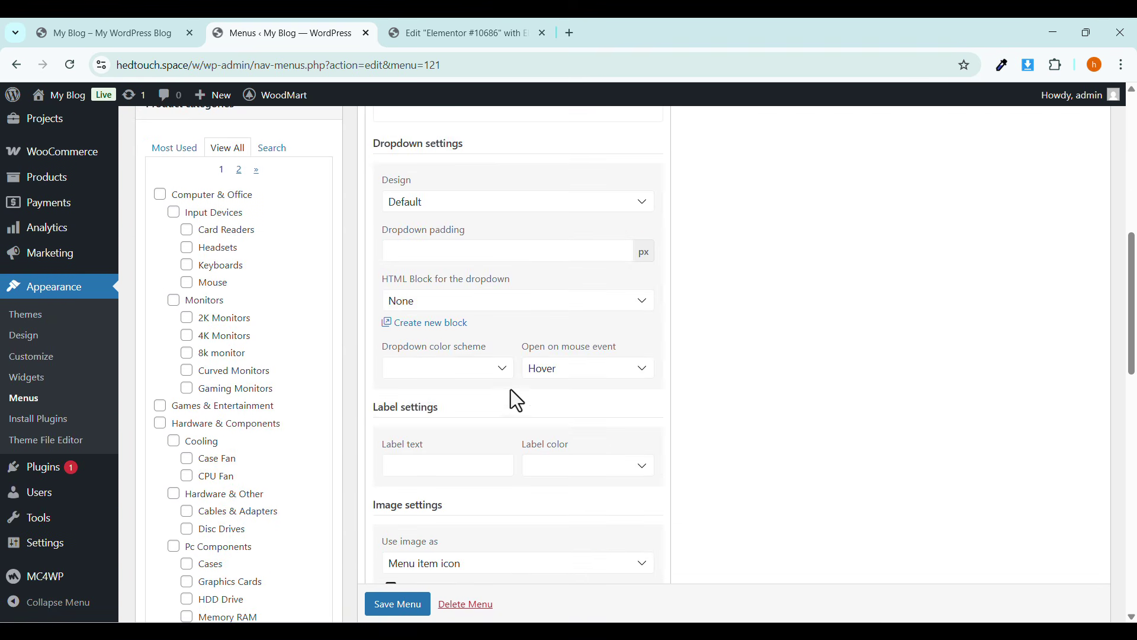
{"action": "left_click", "coordinate": [410, 304]}
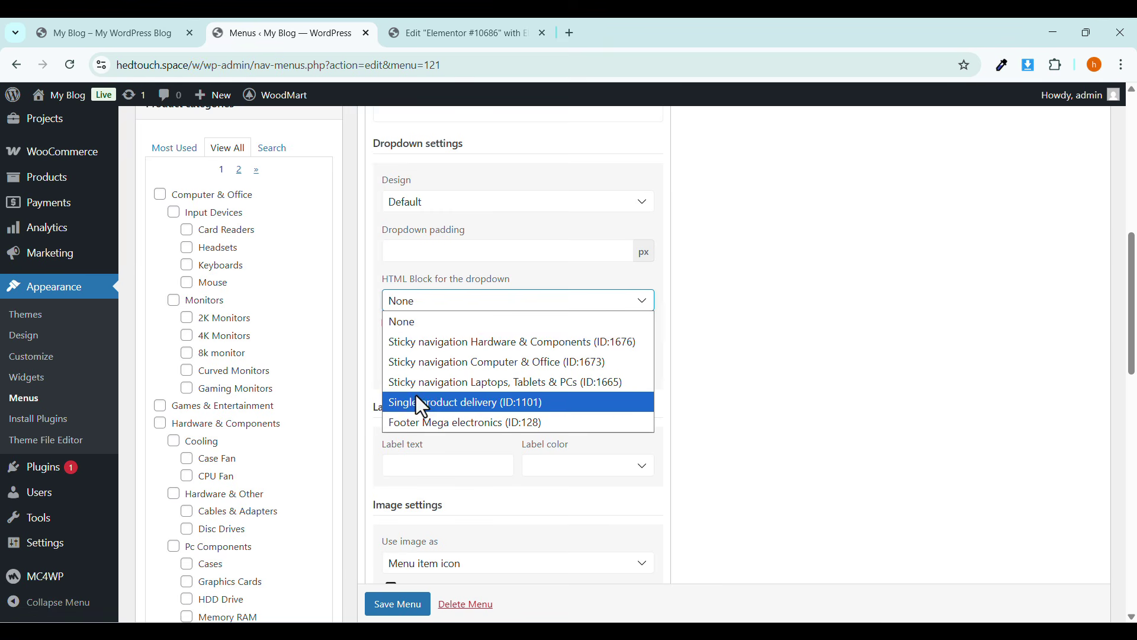
{"action": "left_click", "coordinate": [414, 421]}
Go back to the new HTML block in Elementor and publish it.
{"action": "left_click", "coordinate": [438, 32]}
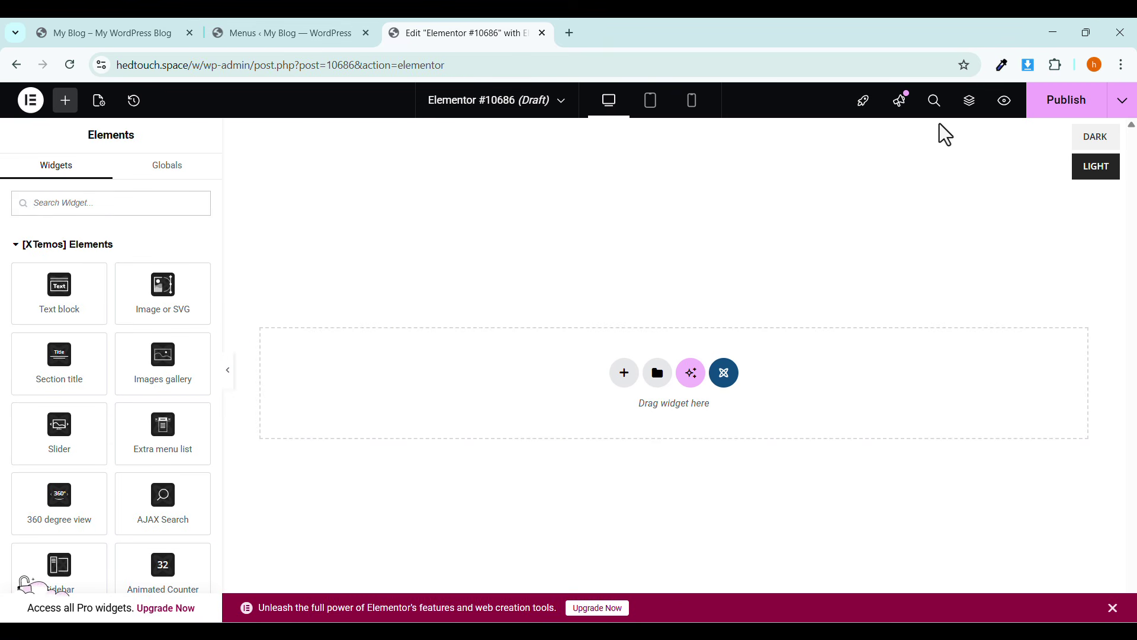
{"action": "left_click", "coordinate": [1069, 112]}
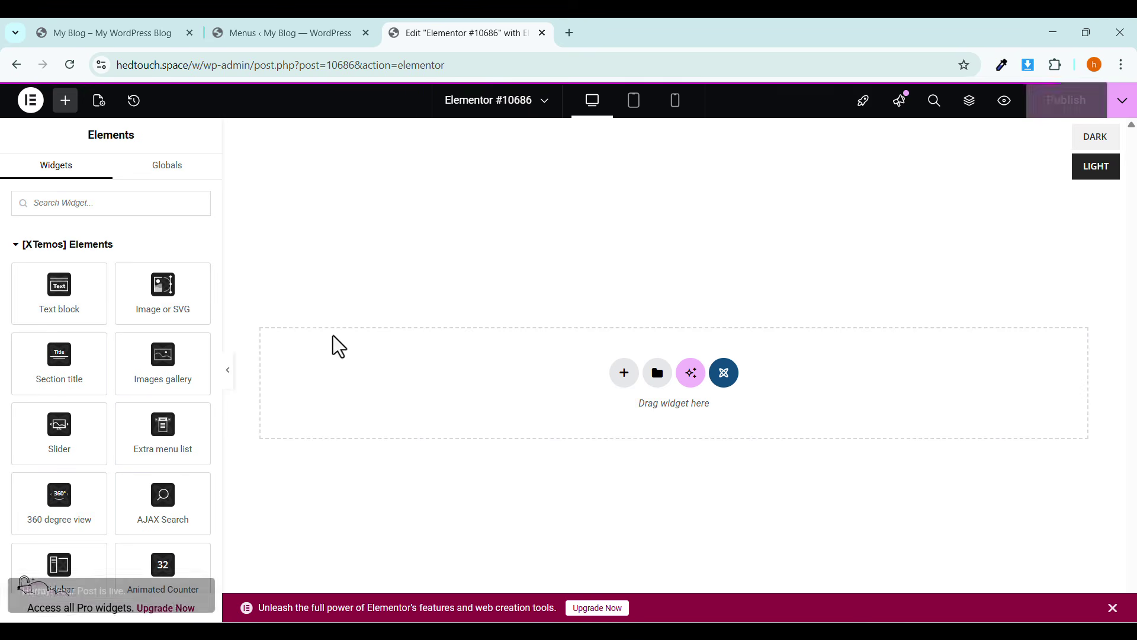
Set the Smartphones dropdown to the Sticky navigation Computer & Office (ID:1673) block, opening on Click, and save the menu.
{"action": "left_click", "coordinate": [309, 39]}
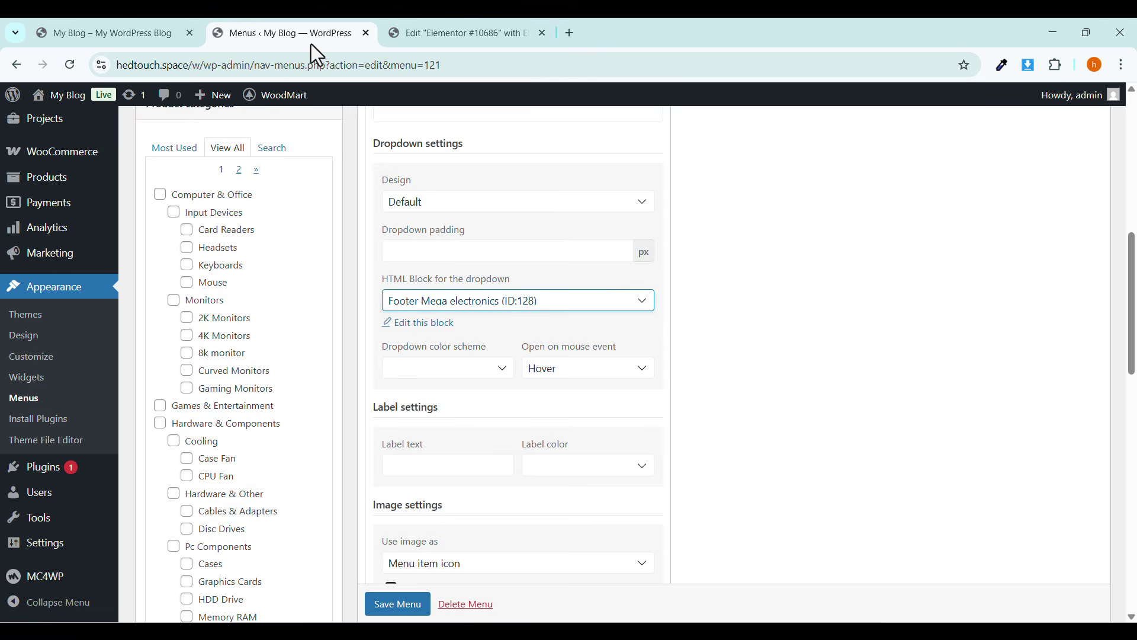
{"action": "left_click", "coordinate": [445, 301]}
{"action": "left_click", "coordinate": [436, 362]}
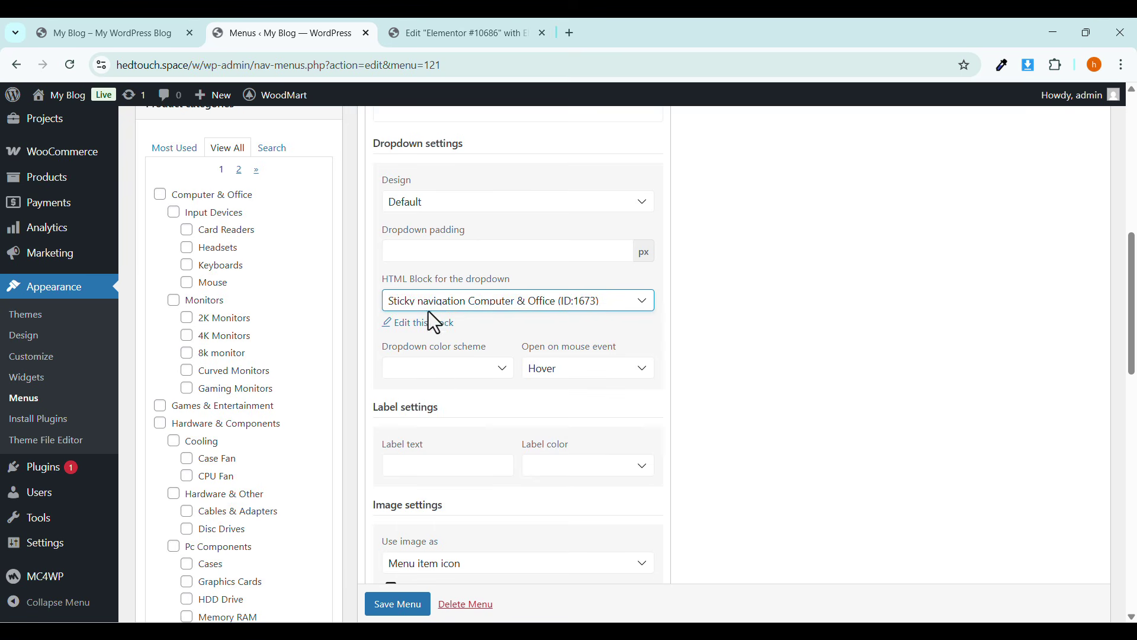
{"action": "left_click", "coordinate": [551, 370]}
{"action": "left_click", "coordinate": [539, 414]}
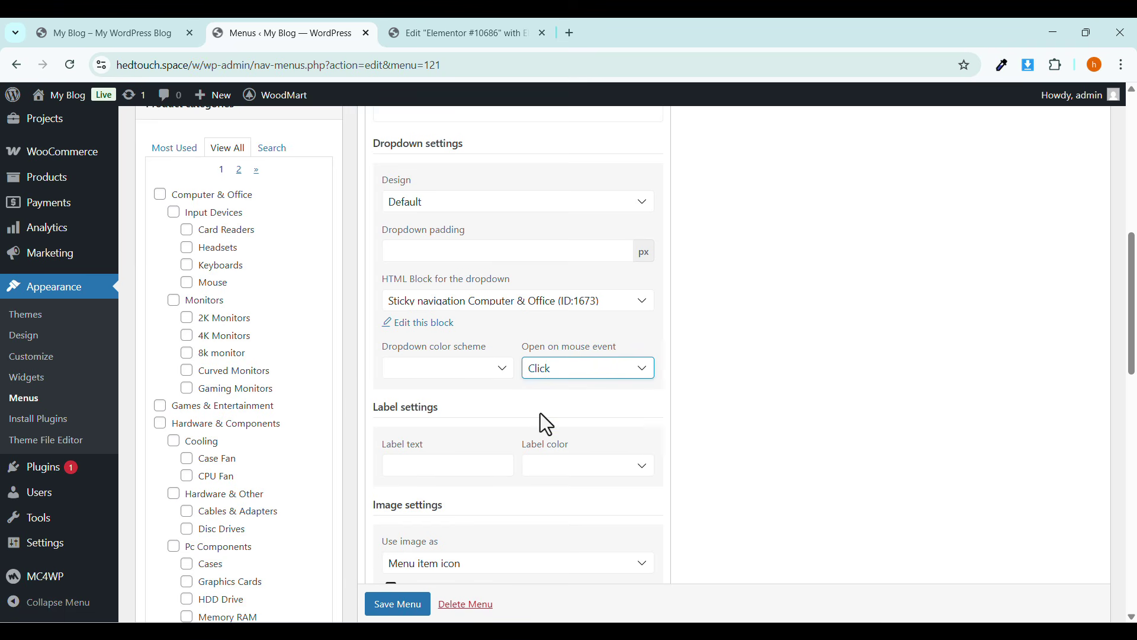
{"action": "left_click", "coordinate": [403, 605]}
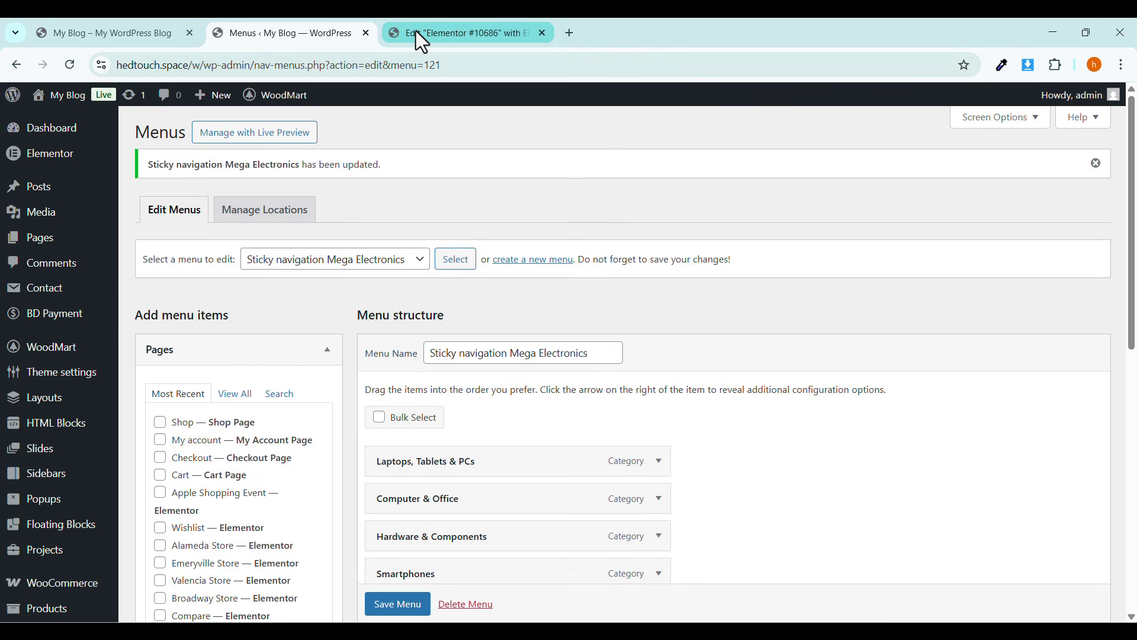
Open the site's front end in a new tab and close the Elementor block editor.
{"action": "mouse_move", "coordinate": [65, 100]}
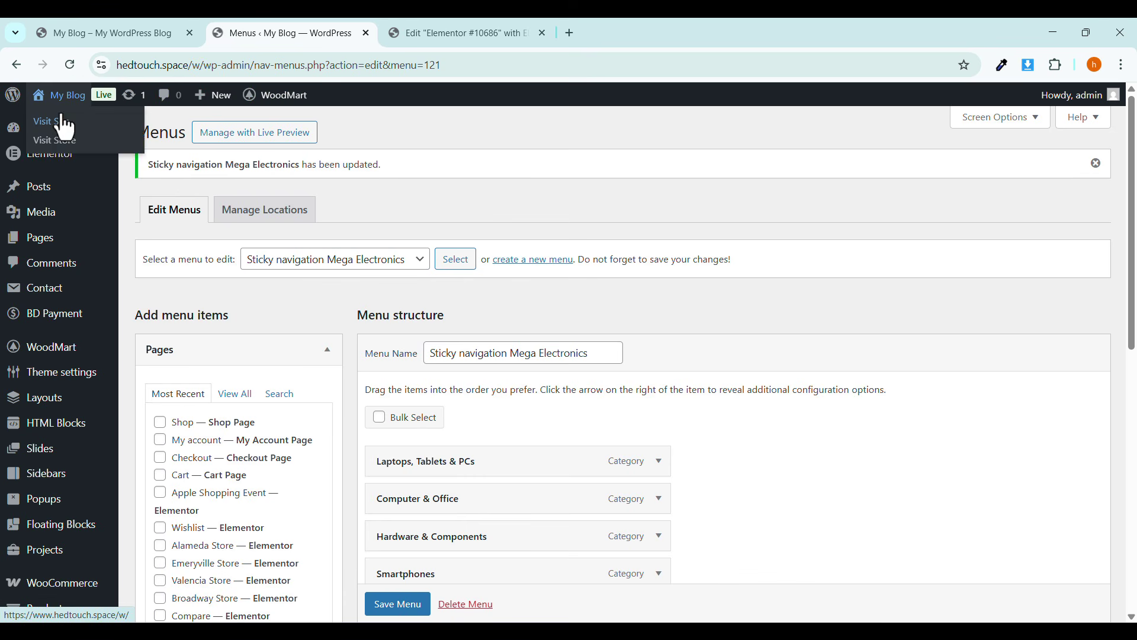
{"action": "right_click", "coordinate": [82, 122]}
{"action": "left_click", "coordinate": [89, 130]}
{"action": "left_click", "coordinate": [595, 33]}
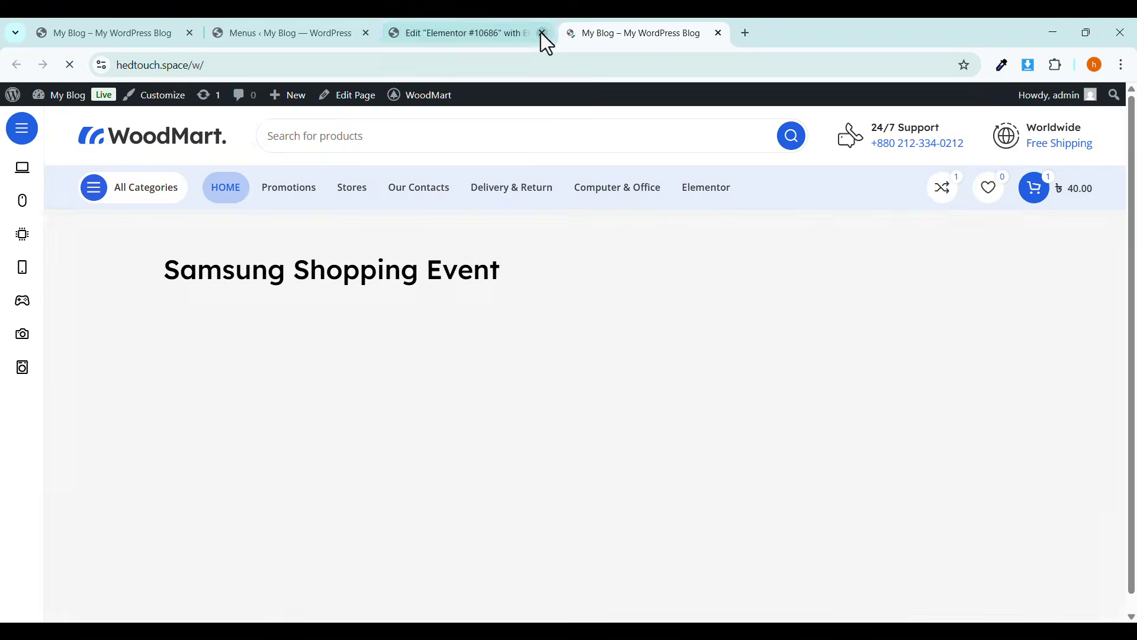
{"action": "left_click", "coordinate": [543, 33]}
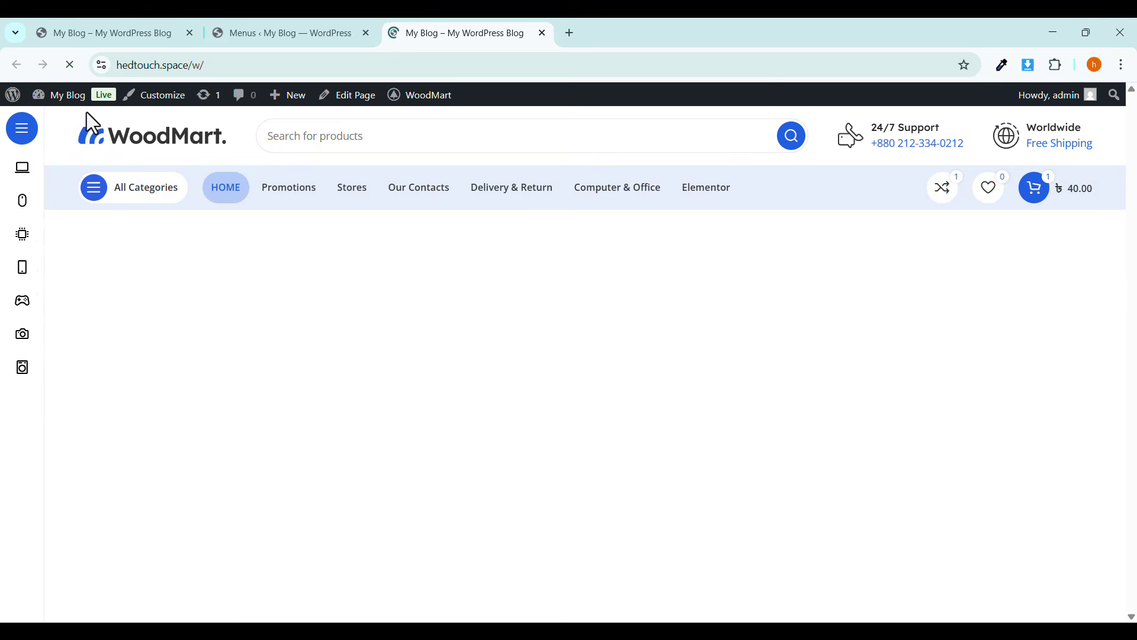
Check the Smartphones dropdown in the sticky navigation on the storefront.
{"action": "mouse_move", "coordinate": [13, 202]}
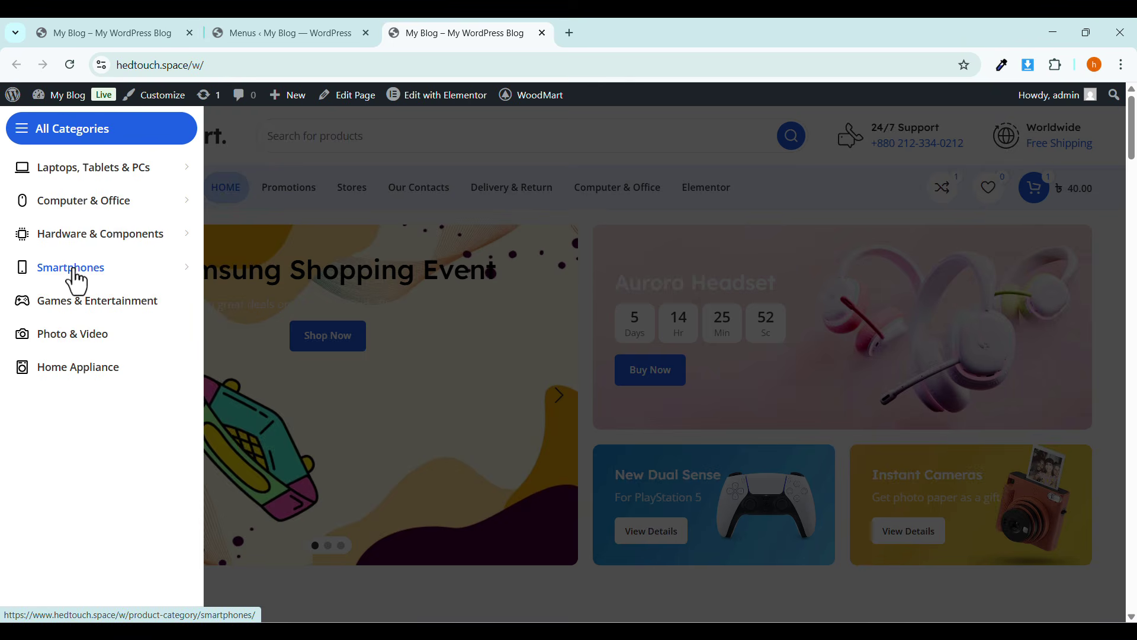
{"action": "mouse_move", "coordinate": [72, 282]}
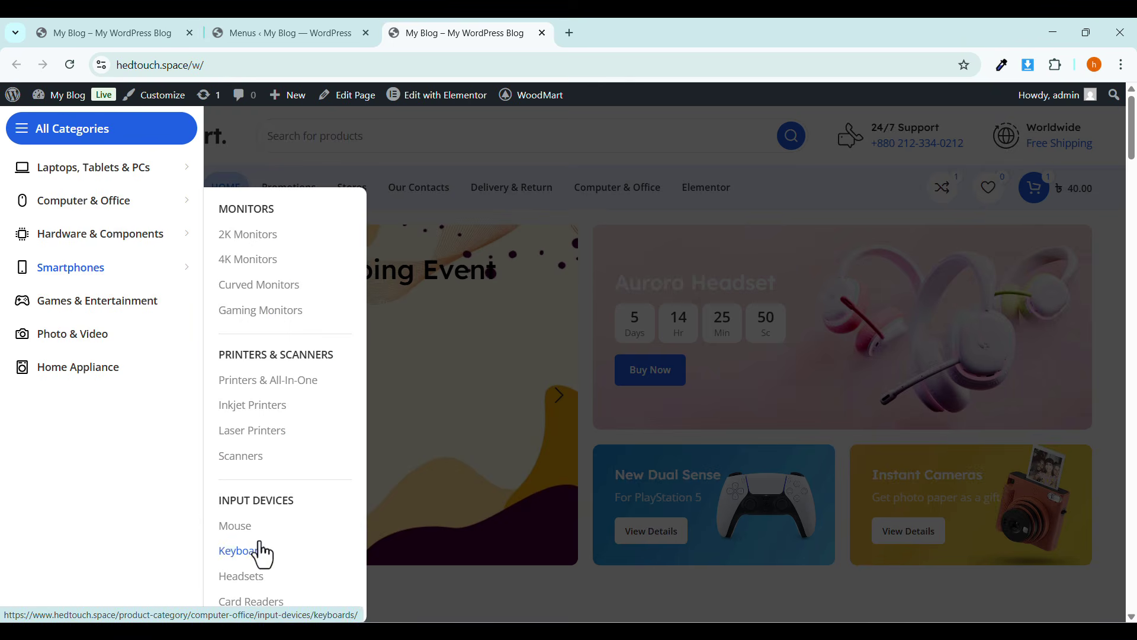
{"action": "mouse_move", "coordinate": [107, 202]}
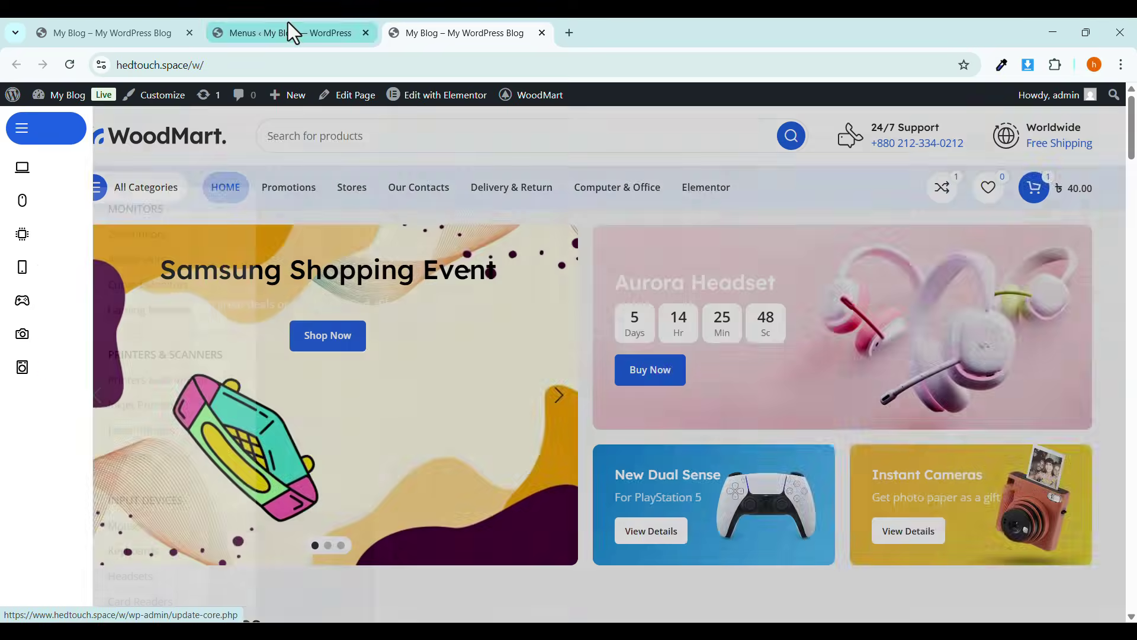
Go back to the Menus page and review the dropdown settings and design options of the Laptops, Tablets & PCs item.
{"action": "left_click", "coordinate": [291, 33]}
{"action": "scroll", "coordinate": [503, 388], "scroll_direction": "down", "scroll_amount": 3}
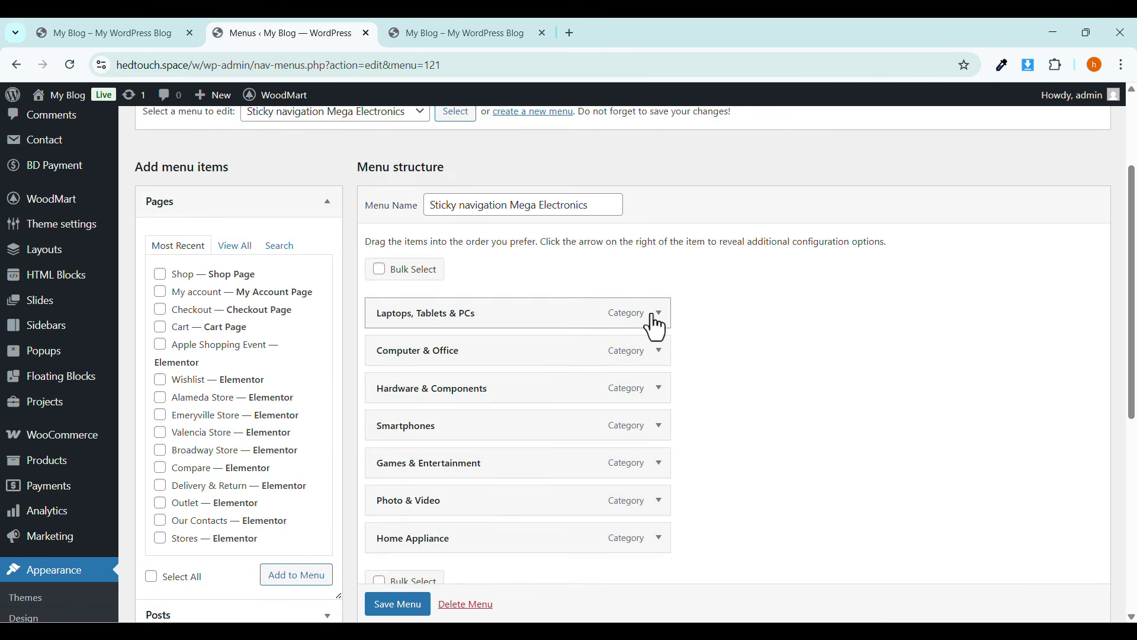
{"action": "left_click", "coordinate": [656, 315]}
{"action": "scroll", "coordinate": [609, 388], "scroll_direction": "down", "scroll_amount": 3}
{"action": "scroll", "coordinate": [517, 428], "scroll_direction": "down", "scroll_amount": 2}
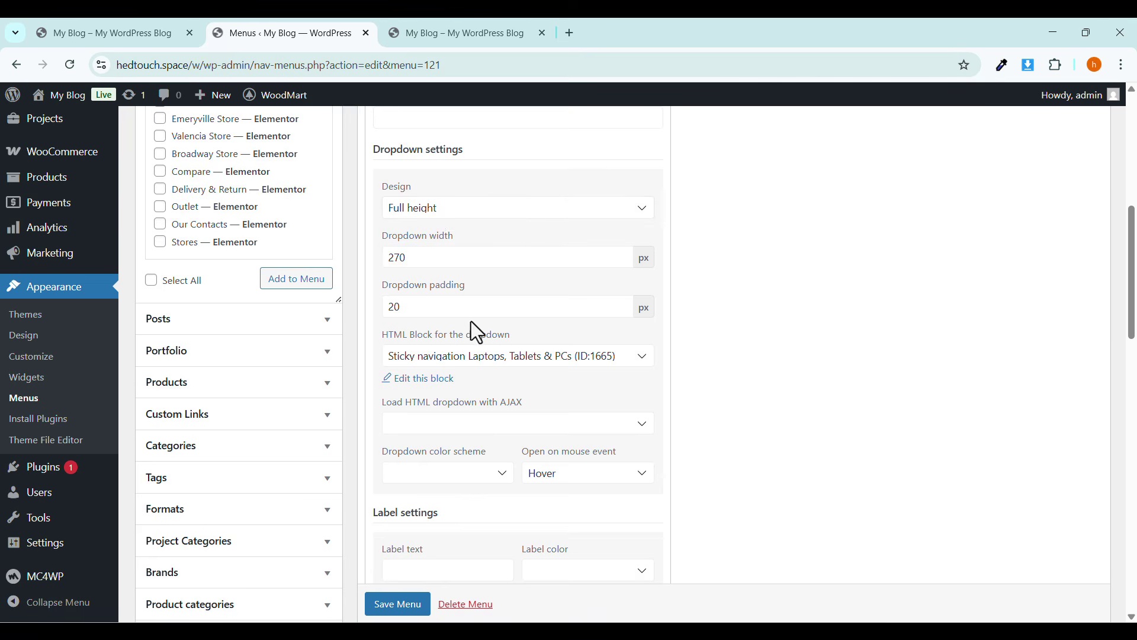
{"action": "scroll", "coordinate": [464, 310], "scroll_direction": "down", "scroll_amount": 1}
{"action": "scroll", "coordinate": [432, 262], "scroll_direction": "up", "scroll_amount": 1}
{"action": "left_click", "coordinate": [441, 207]}
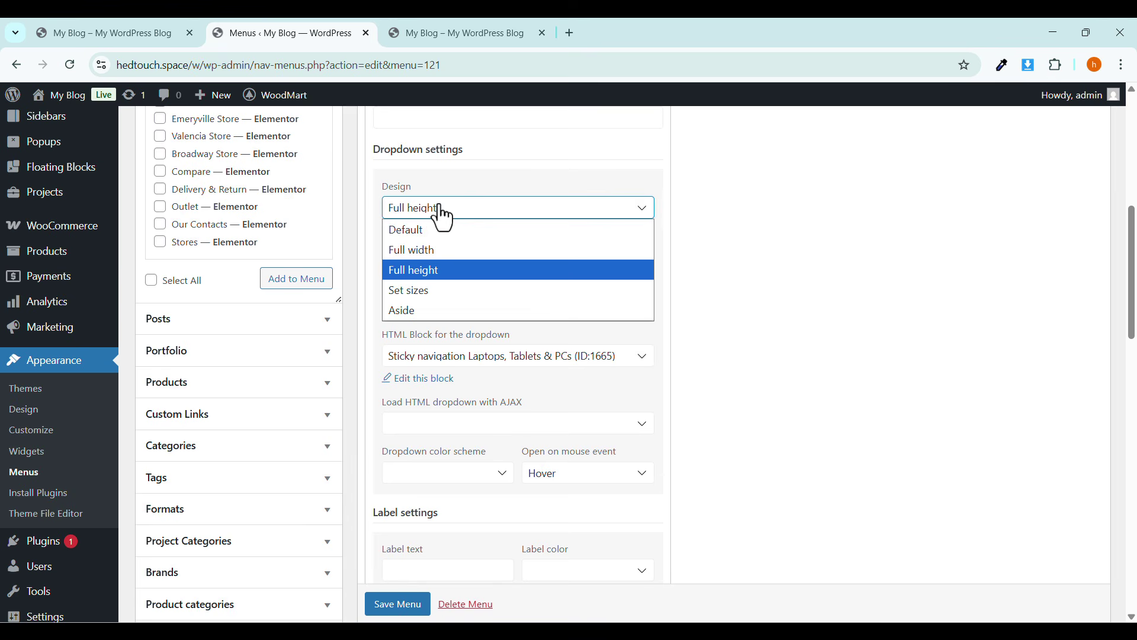
{"action": "left_click", "coordinate": [439, 206]}
{"action": "scroll", "coordinate": [420, 384], "scroll_direction": "down", "scroll_amount": 3}
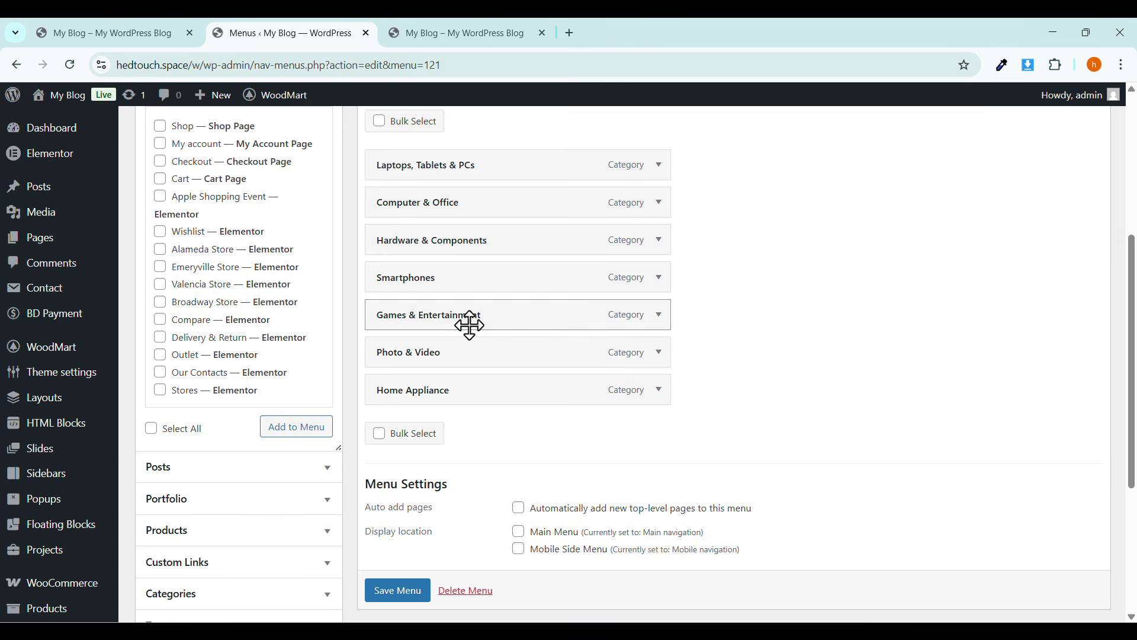
{"action": "scroll", "coordinate": [223, 445], "scroll_direction": "up", "scroll_amount": 2}
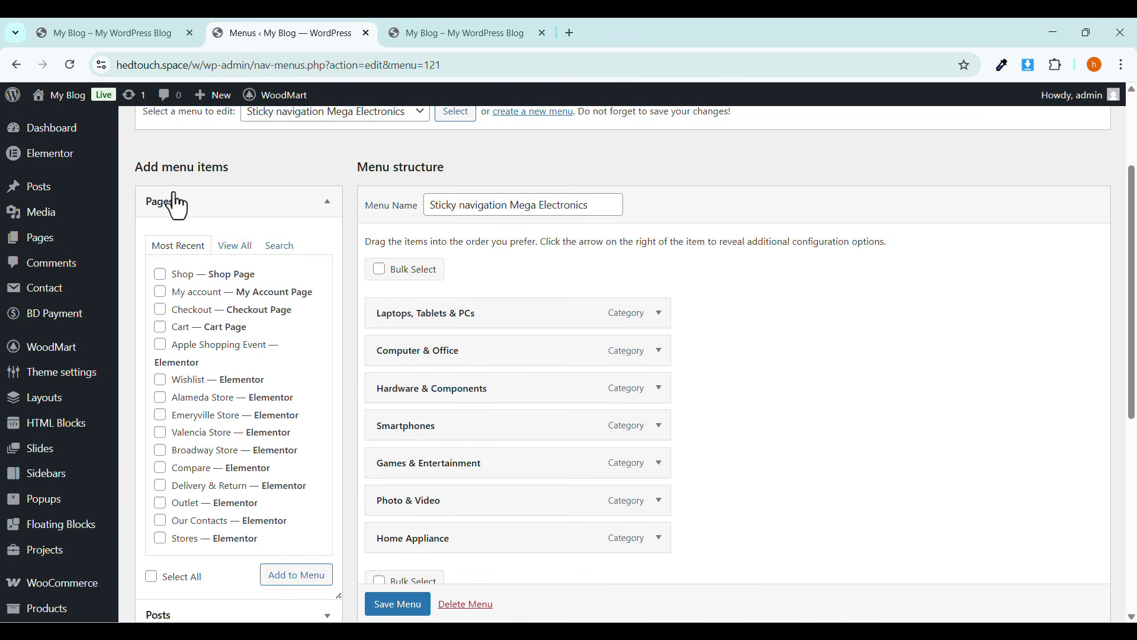
Display the full list of product categories available for adding to the sticky navigation menu.
{"action": "left_click", "coordinate": [176, 204]}
{"action": "left_click", "coordinate": [207, 456]}
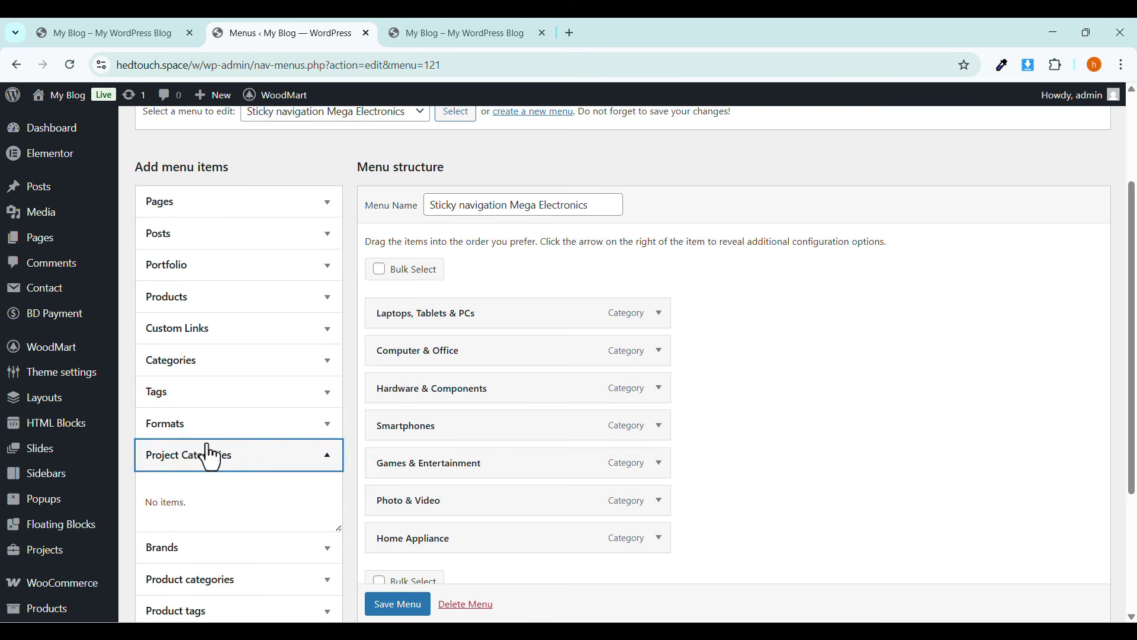
{"action": "scroll", "coordinate": [216, 439], "scroll_direction": "down", "scroll_amount": 3}
{"action": "left_click", "coordinate": [193, 315]}
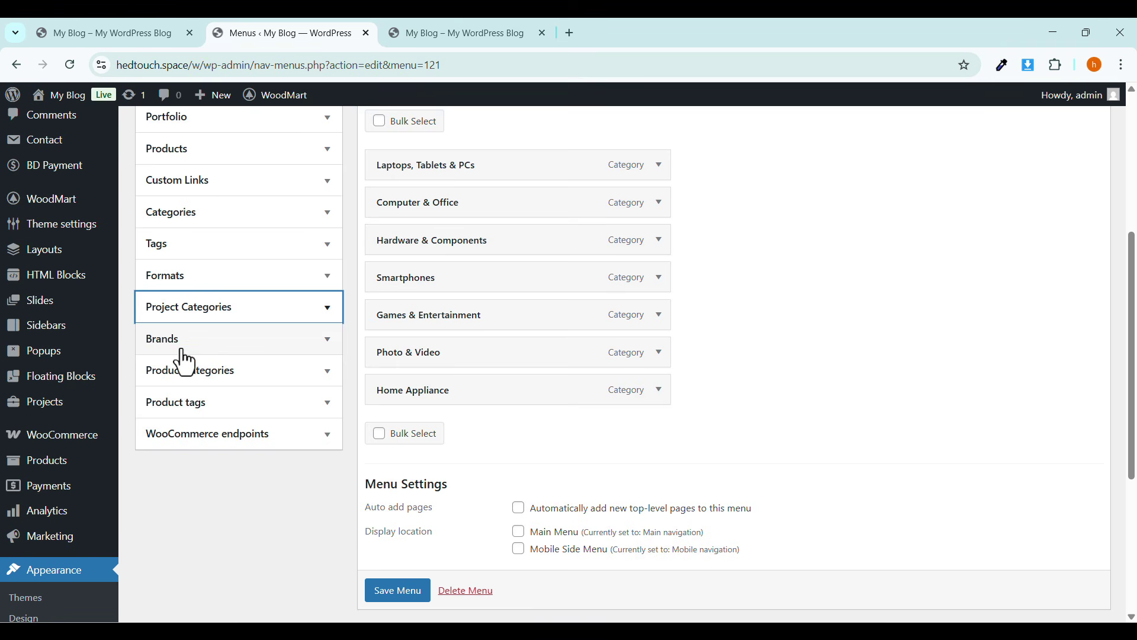
{"action": "left_click", "coordinate": [185, 369]}
{"action": "scroll", "coordinate": [203, 375], "scroll_direction": "down", "scroll_amount": 2}
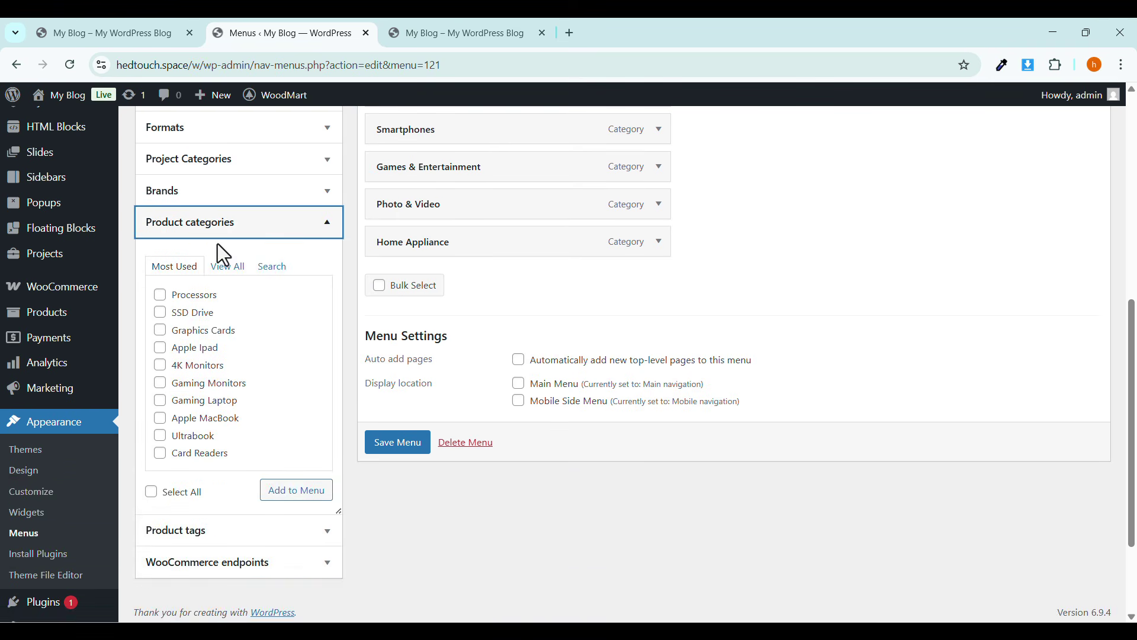
{"action": "left_click", "coordinate": [226, 267]}
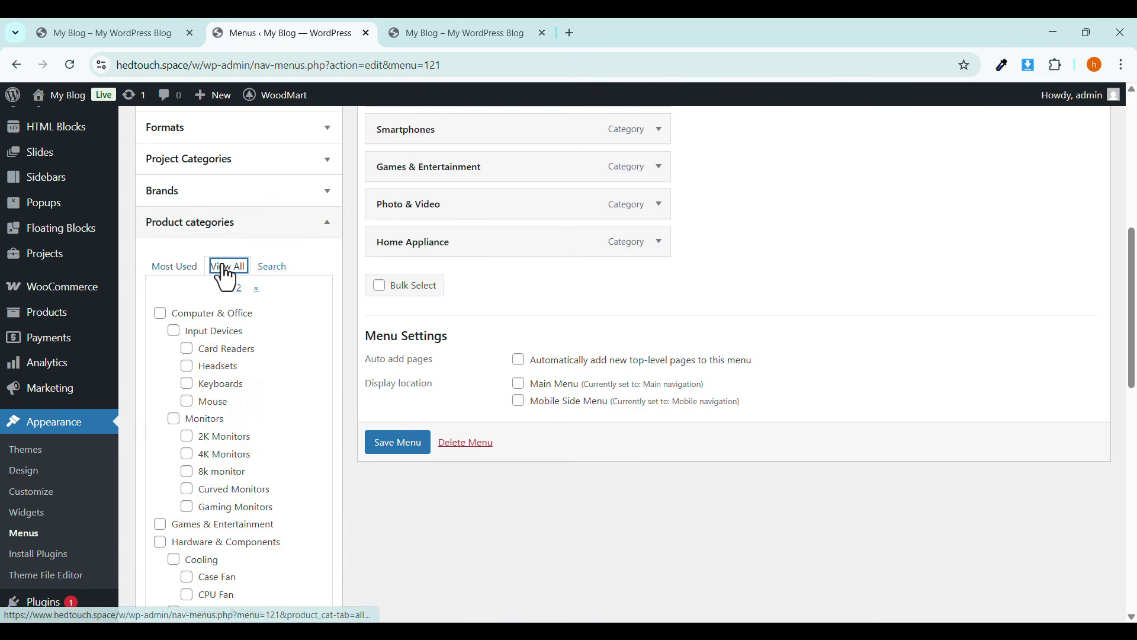
Add the Computer & Office, Input Devices, Card Readers, Headsets, Monitors and 2K Monitors product categories to the menu.
{"action": "left_click", "coordinate": [160, 314]}
{"action": "left_click", "coordinate": [174, 331]}
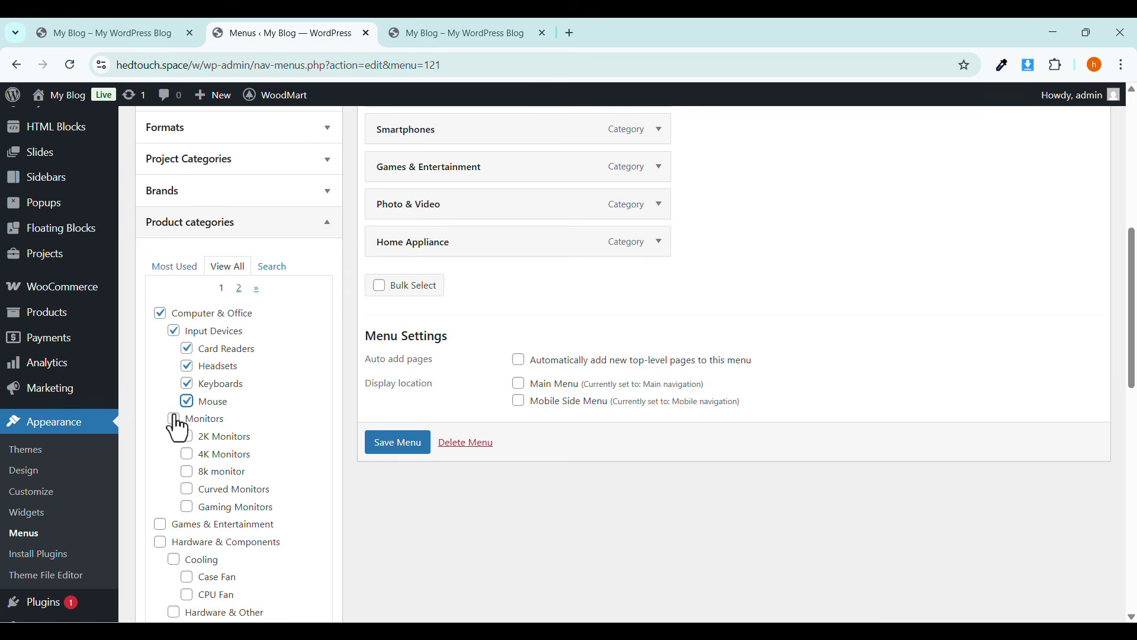
{"action": "left_click", "coordinate": [187, 473]}
{"action": "left_click", "coordinate": [187, 471]}
{"action": "left_click", "coordinate": [186, 454]}
{"action": "left_click", "coordinate": [186, 384]}
{"action": "scroll", "coordinate": [246, 400], "scroll_direction": "down", "scroll_amount": 10}
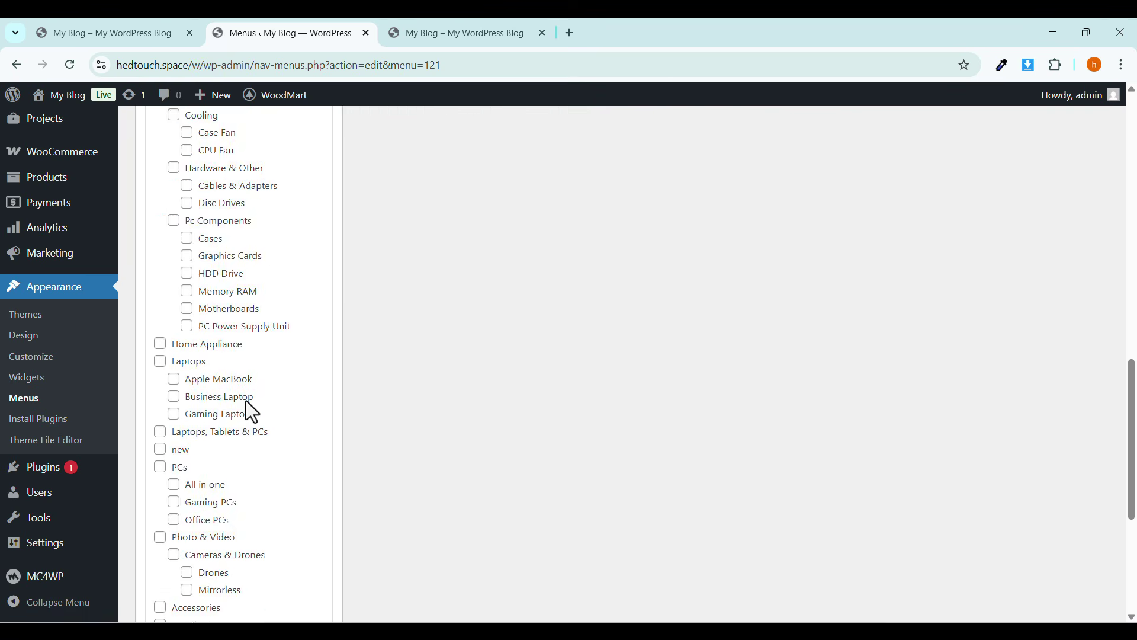
{"action": "scroll", "coordinate": [247, 403], "scroll_direction": "down", "scroll_amount": 2}
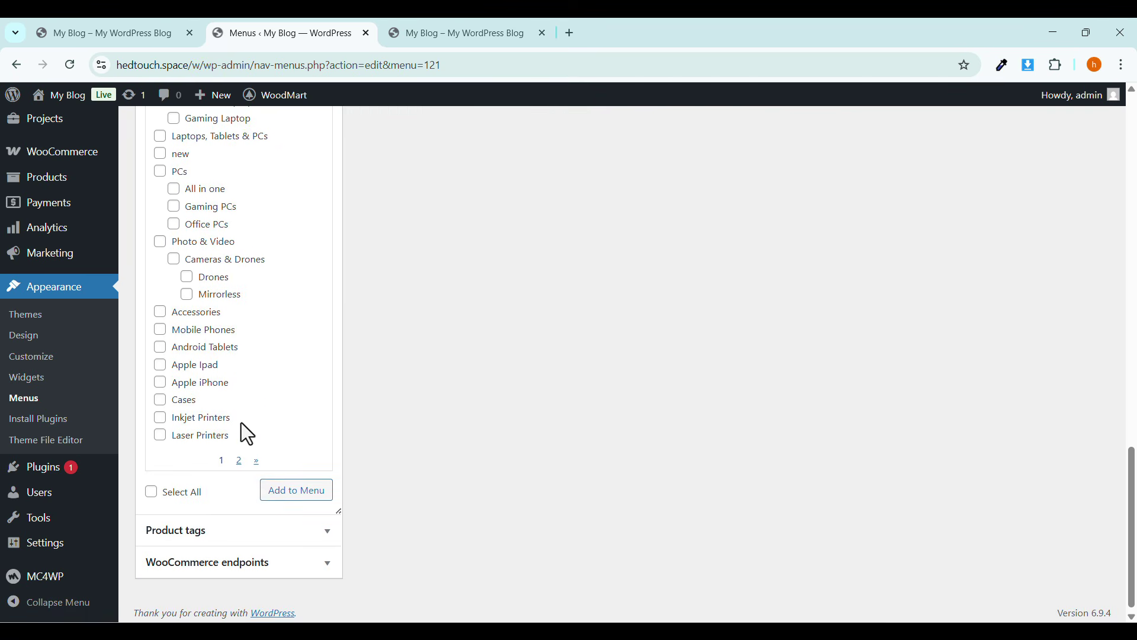
{"action": "left_click", "coordinate": [289, 501]}
{"action": "scroll", "coordinate": [438, 438], "scroll_direction": "up", "scroll_amount": 7}
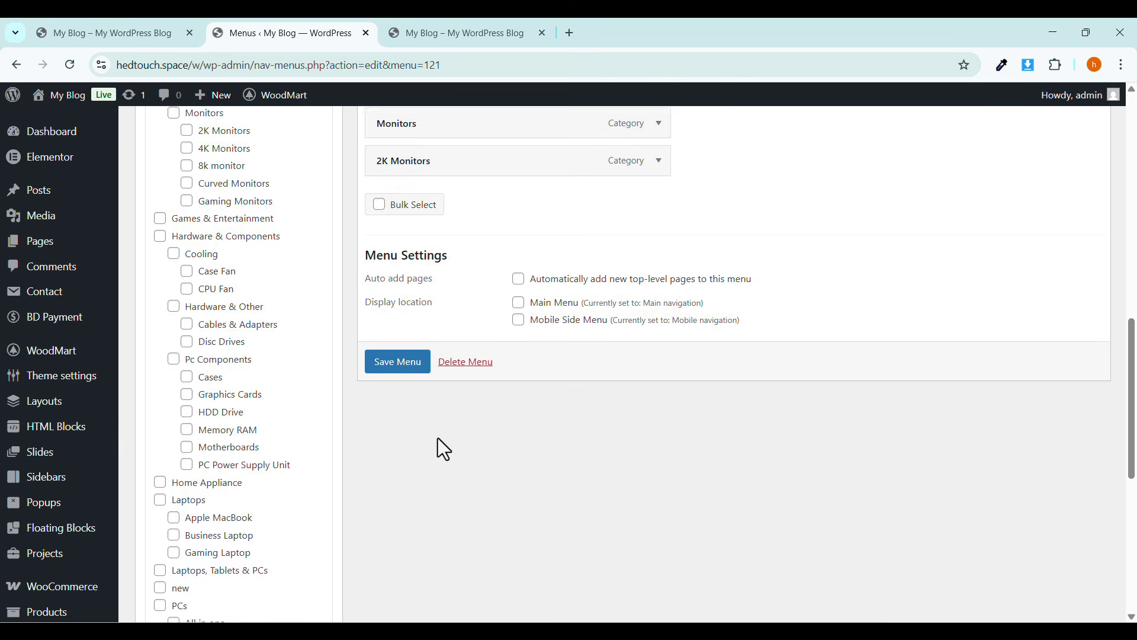
{"action": "scroll", "coordinate": [439, 439], "scroll_direction": "up", "scroll_amount": 5}
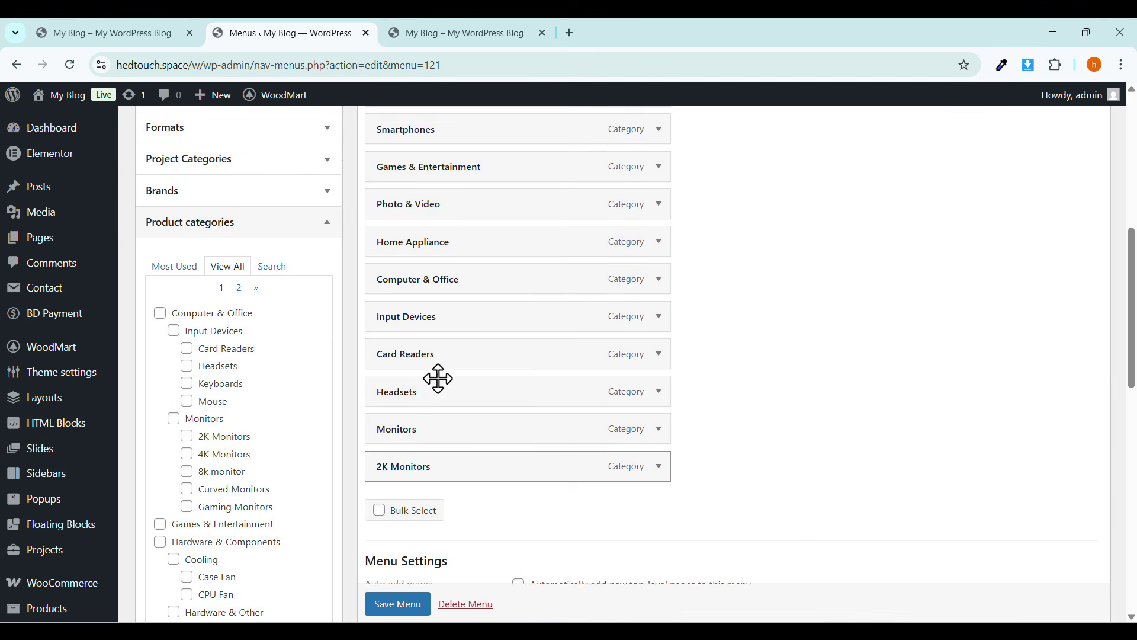
Nest Input Devices as a sub item of the newly added Computer & Office item and save the menu.
{"action": "scroll", "coordinate": [441, 355], "scroll_direction": "up", "scroll_amount": 3}
{"action": "scroll", "coordinate": [438, 356], "scroll_direction": "down", "scroll_amount": 3}
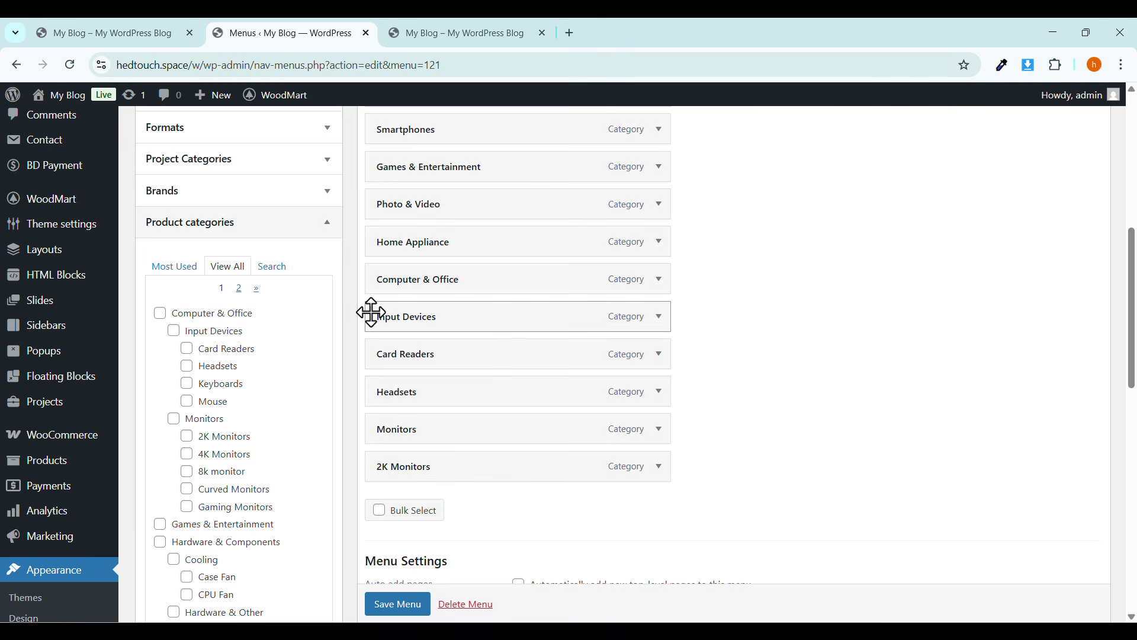
{"action": "left_click_drag", "start_coordinate": [371, 312], "coordinate": [399, 317]}
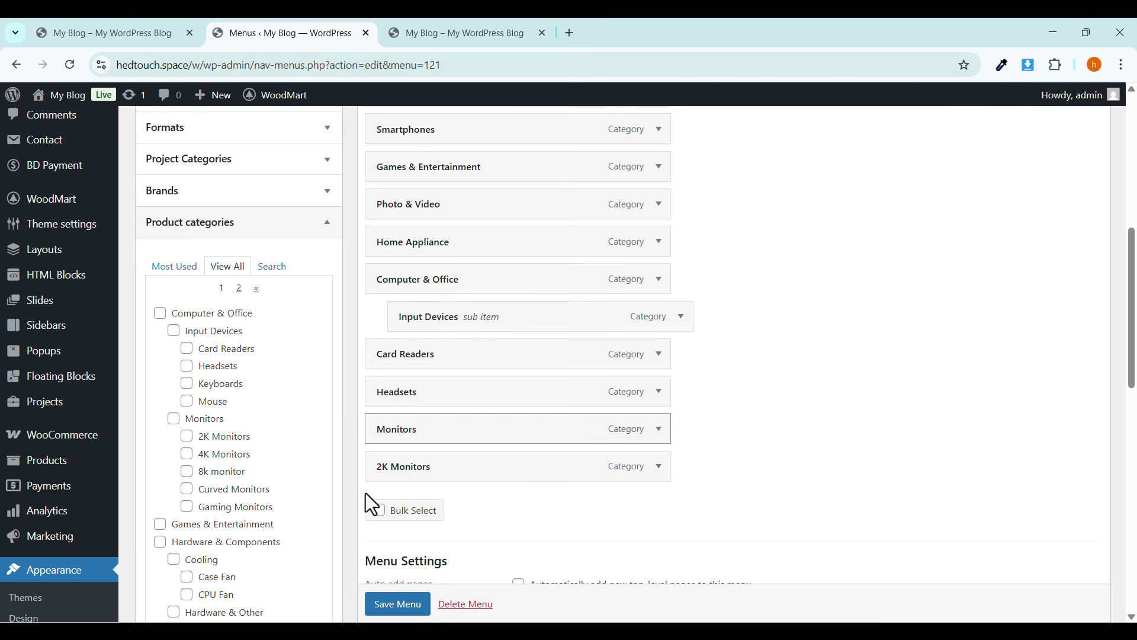
{"action": "left_click", "coordinate": [391, 604]}
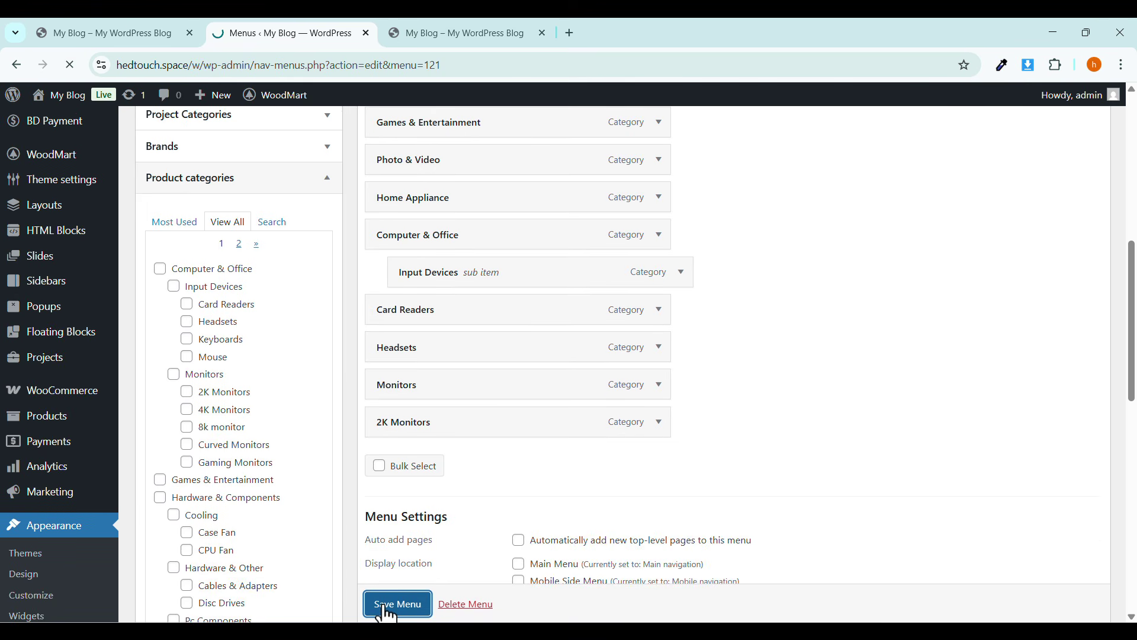
Check the added category items and the Computer & Office submenu in the storefront's sticky navigation.
{"action": "left_click", "coordinate": [406, 24]}
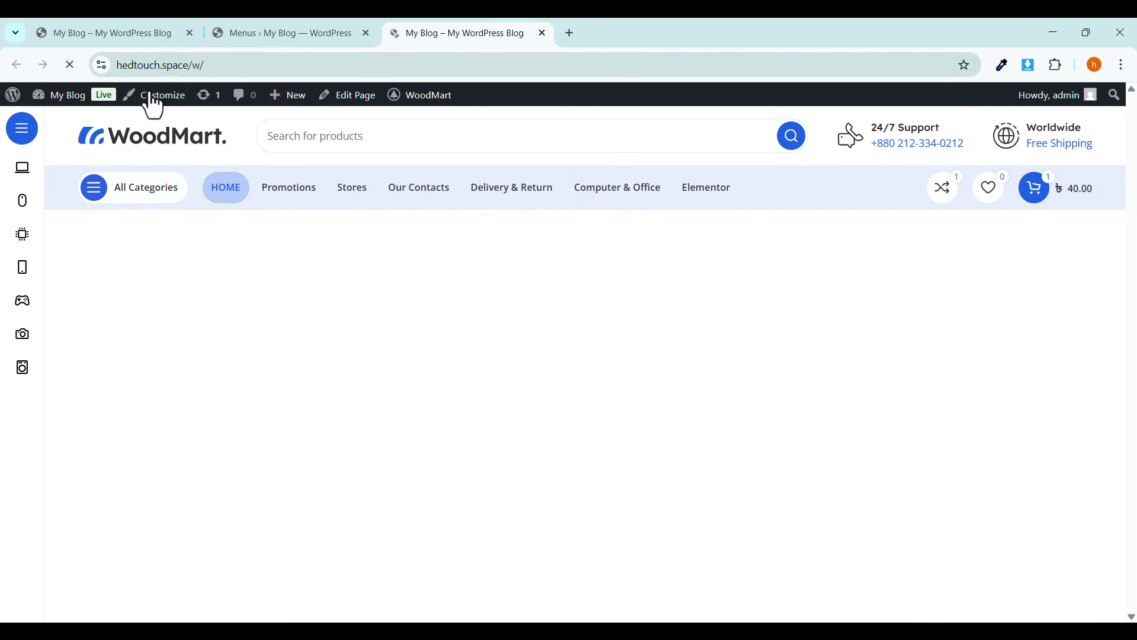
{"action": "mouse_move", "coordinate": [10, 141]}
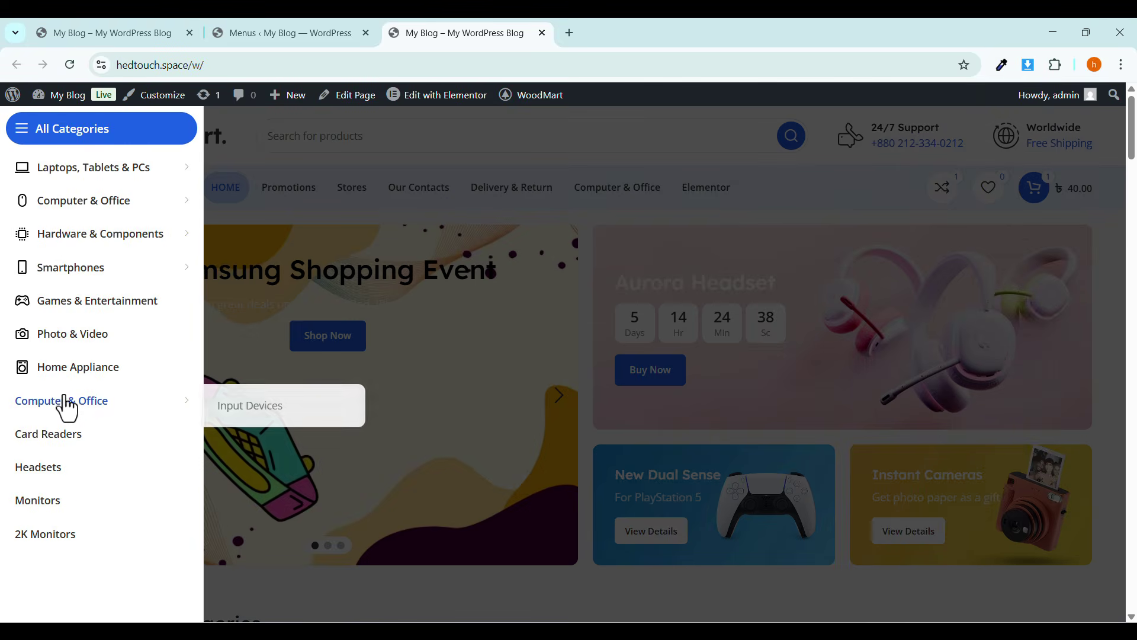
{"action": "mouse_move", "coordinate": [60, 405]}
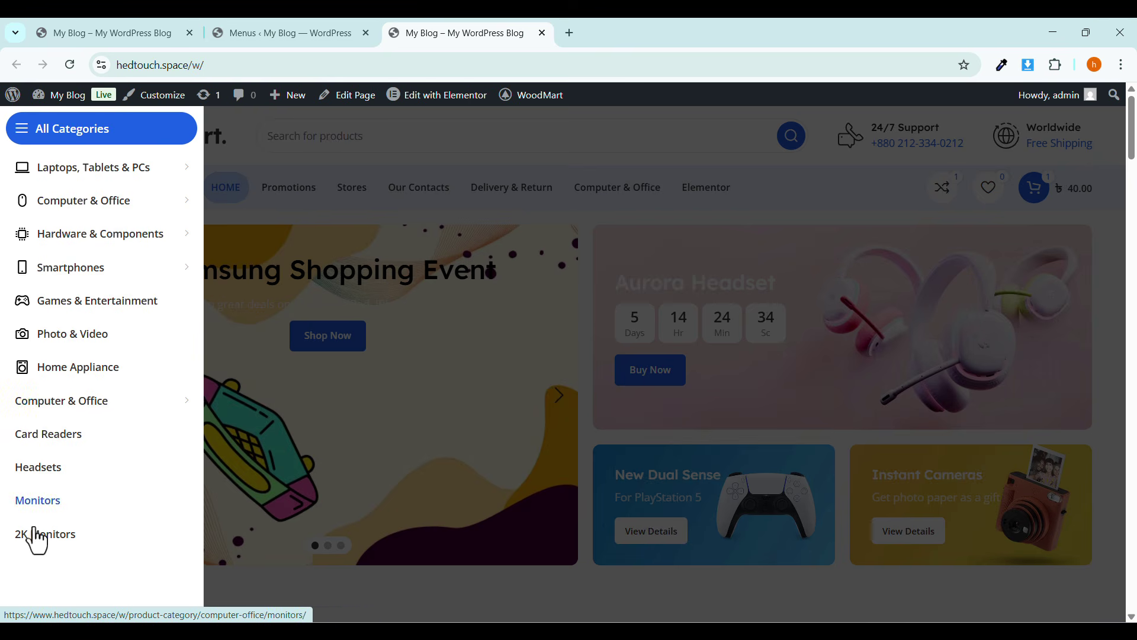
{"action": "mouse_move", "coordinate": [18, 403]}
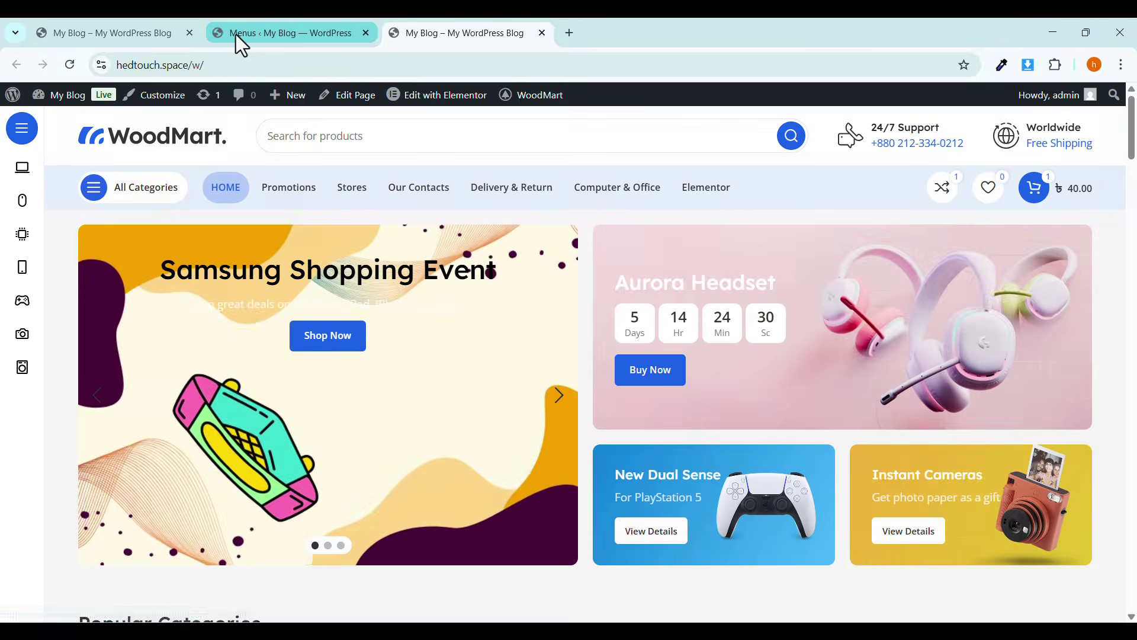
Return to the Menus page and show all product categories to review their hierarchy against the menu structure.
{"action": "left_click", "coordinate": [236, 35]}
{"action": "scroll", "coordinate": [389, 297], "scroll_direction": "down", "scroll_amount": 10}
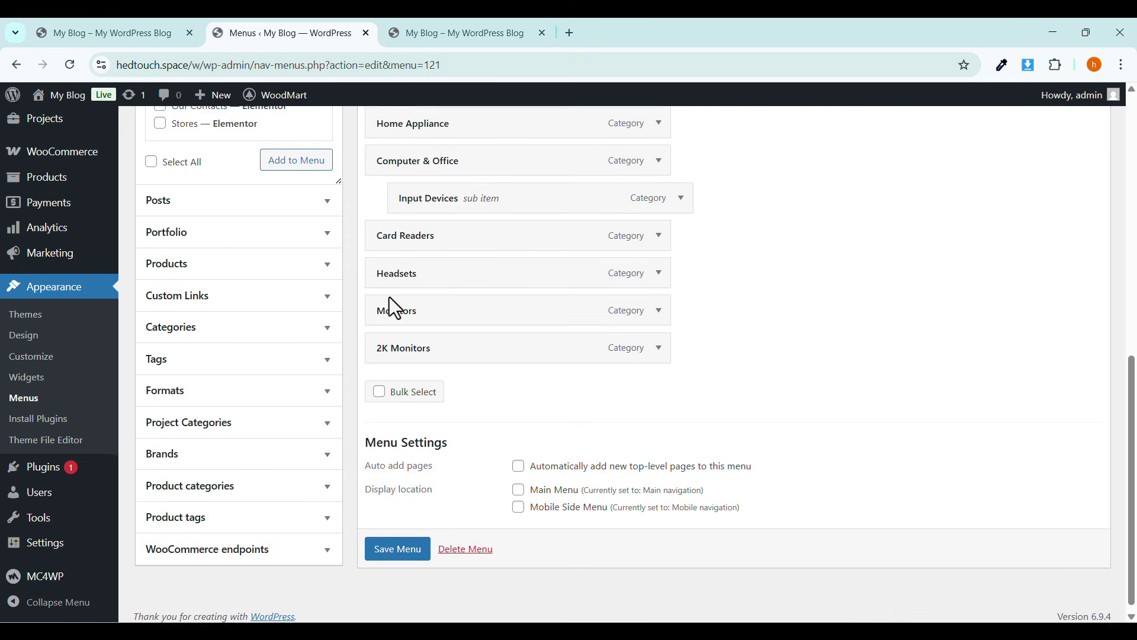
{"action": "scroll", "coordinate": [392, 300], "scroll_direction": "up", "scroll_amount": 2}
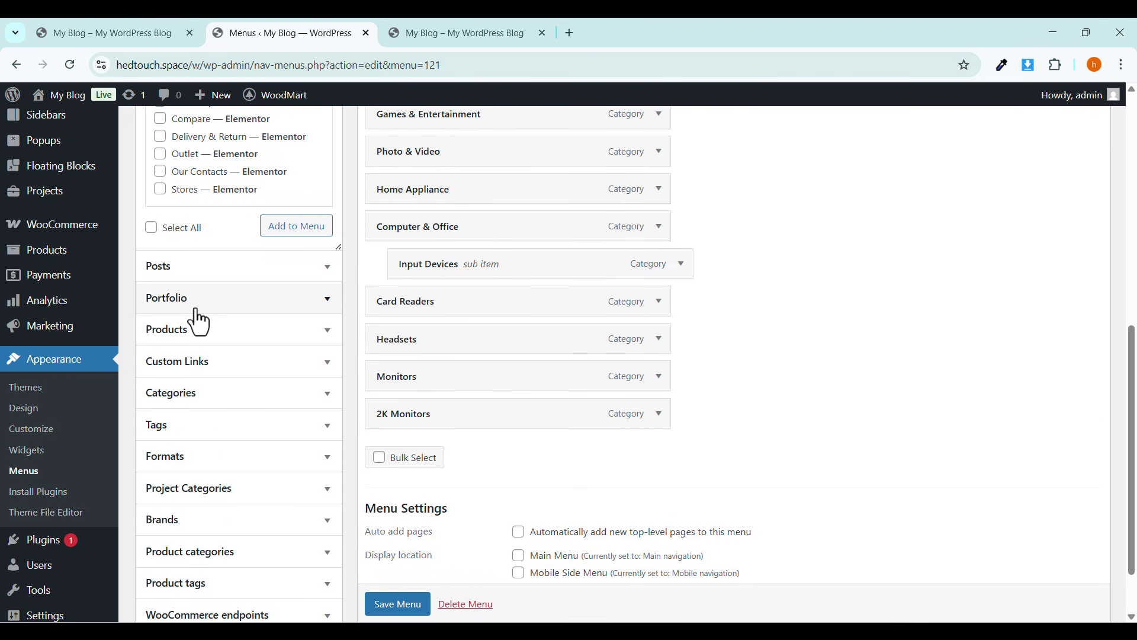
{"action": "scroll", "coordinate": [201, 296], "scroll_direction": "up", "scroll_amount": 10}
{"action": "left_click", "coordinate": [196, 236]}
{"action": "scroll", "coordinate": [228, 342], "scroll_direction": "down", "scroll_amount": 2}
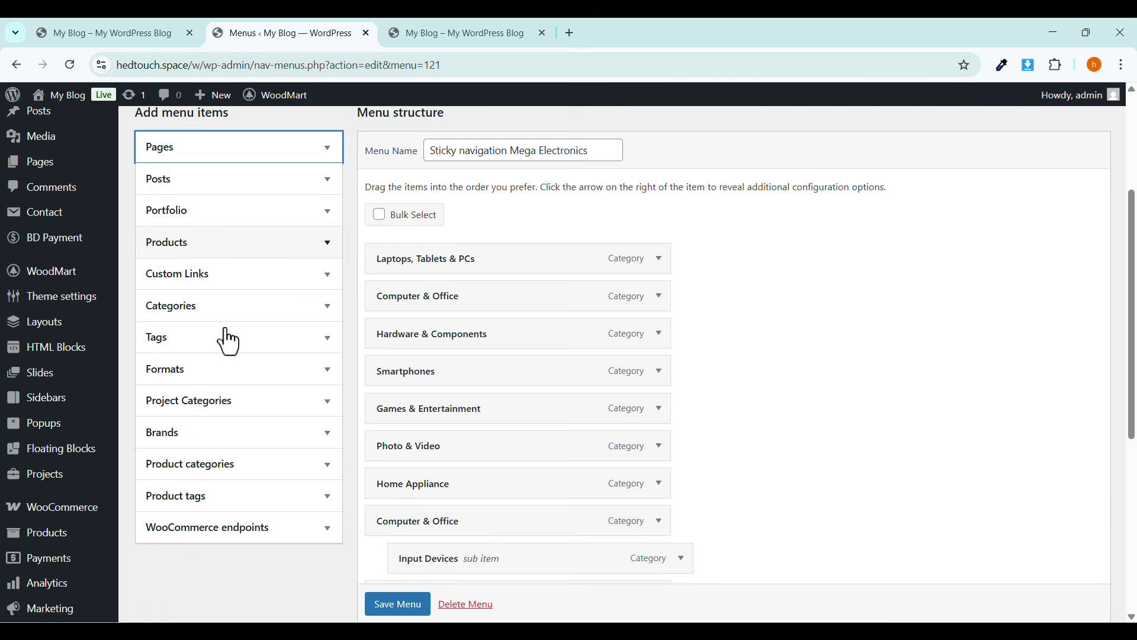
{"action": "scroll", "coordinate": [214, 319], "scroll_direction": "down", "scroll_amount": 3}
{"action": "left_click", "coordinate": [193, 326]}
{"action": "scroll", "coordinate": [201, 335], "scroll_direction": "down", "scroll_amount": 1}
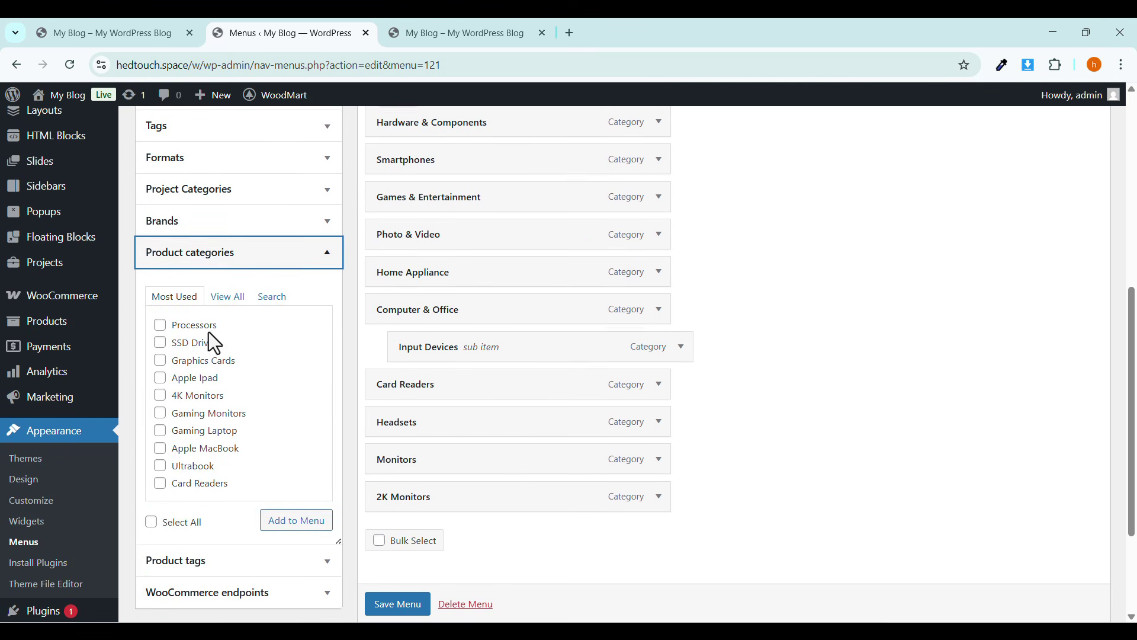
{"action": "scroll", "coordinate": [211, 338], "scroll_direction": "down", "scroll_amount": 1}
{"action": "left_click", "coordinate": [228, 288]}
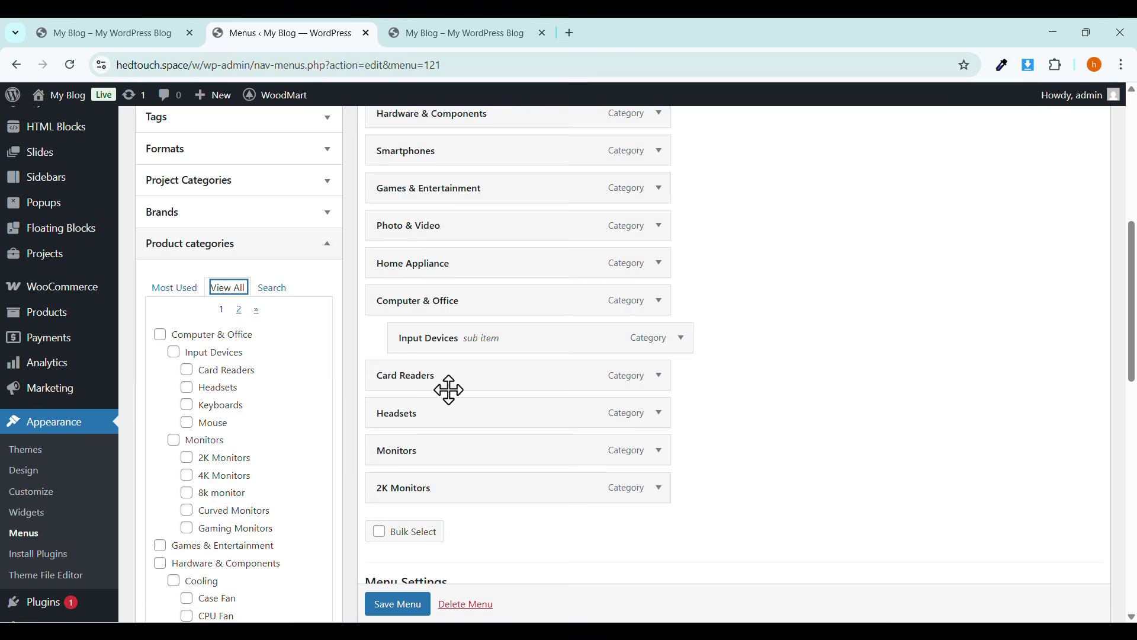
Nest Card Readers and Headsets under Input Devices, Monitors under Computer & Office, and 2K Monitors under Monitors, and save the menu.
{"action": "left_click_drag", "start_coordinate": [423, 377], "coordinate": [474, 373]}
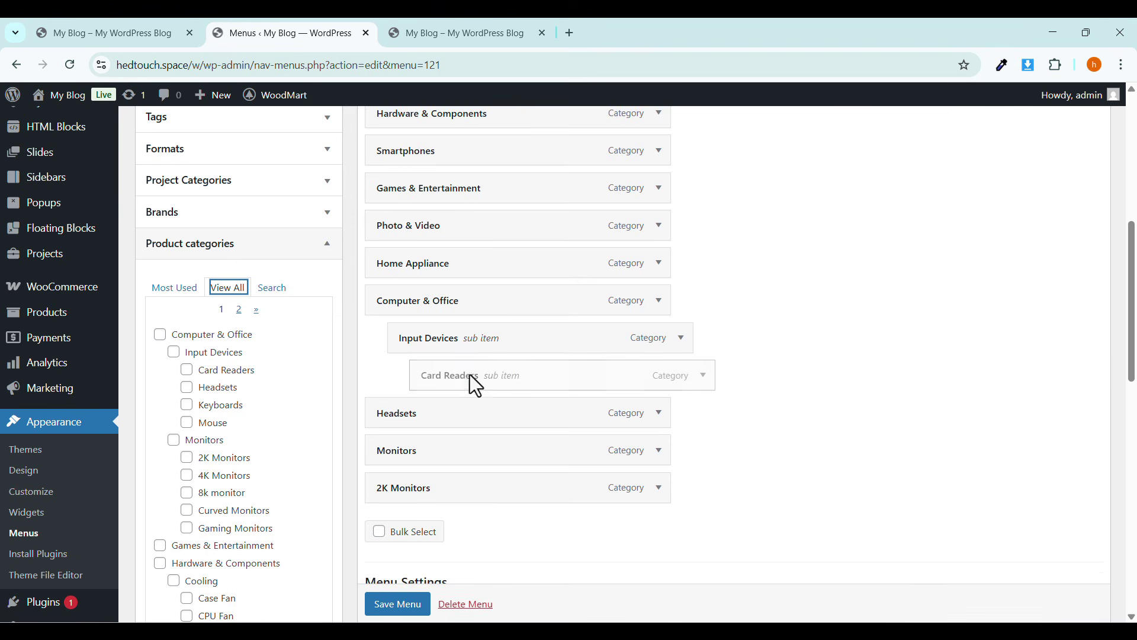
{"action": "left_click_drag", "start_coordinate": [380, 416], "coordinate": [428, 411]}
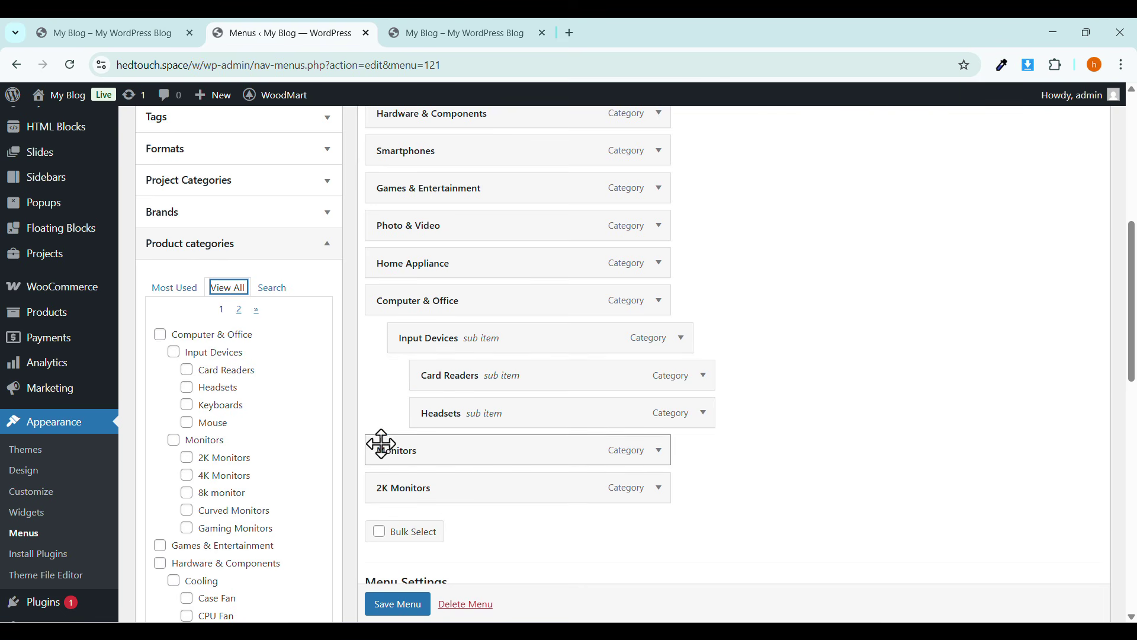
{"action": "mouse_move", "coordinate": [391, 456]}
{"action": "left_mouse_down"}
{"action": "mouse_move", "coordinate": [424, 445]}
{"action": "mouse_move", "coordinate": [400, 441]}
{"action": "left_mouse_up"}
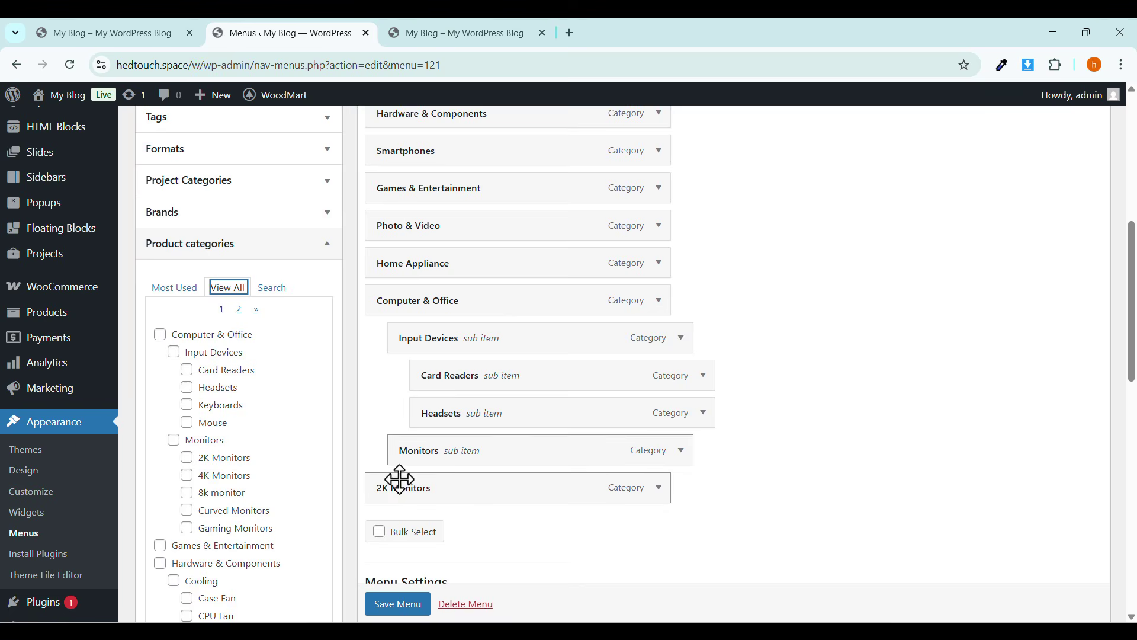
{"action": "left_click_drag", "start_coordinate": [398, 478], "coordinate": [421, 458]}
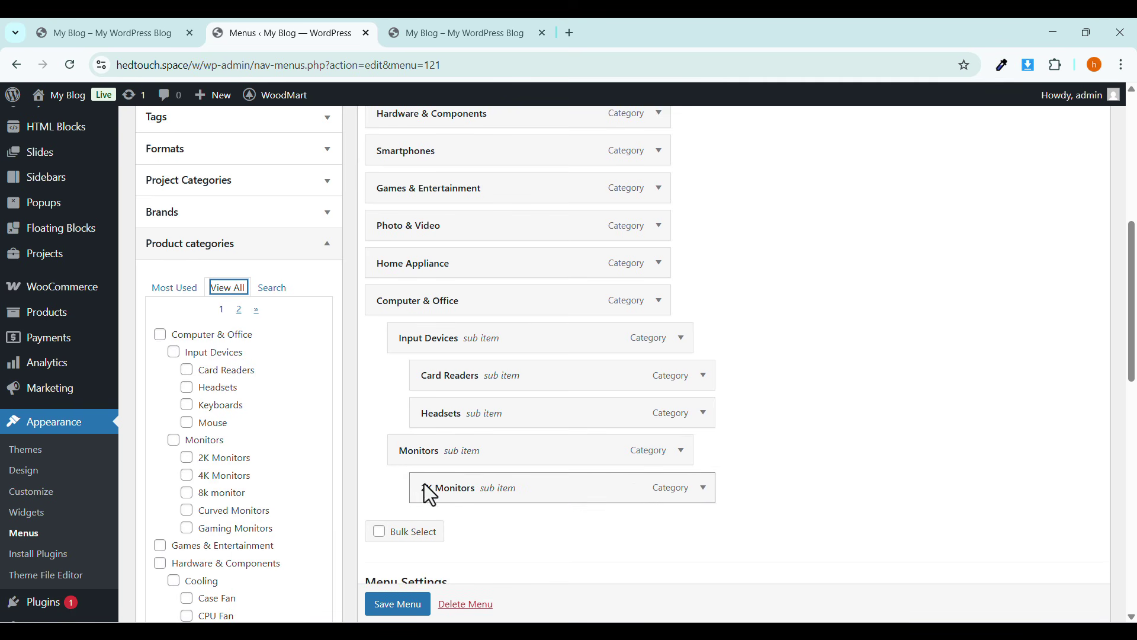
{"action": "left_click", "coordinate": [398, 610]}
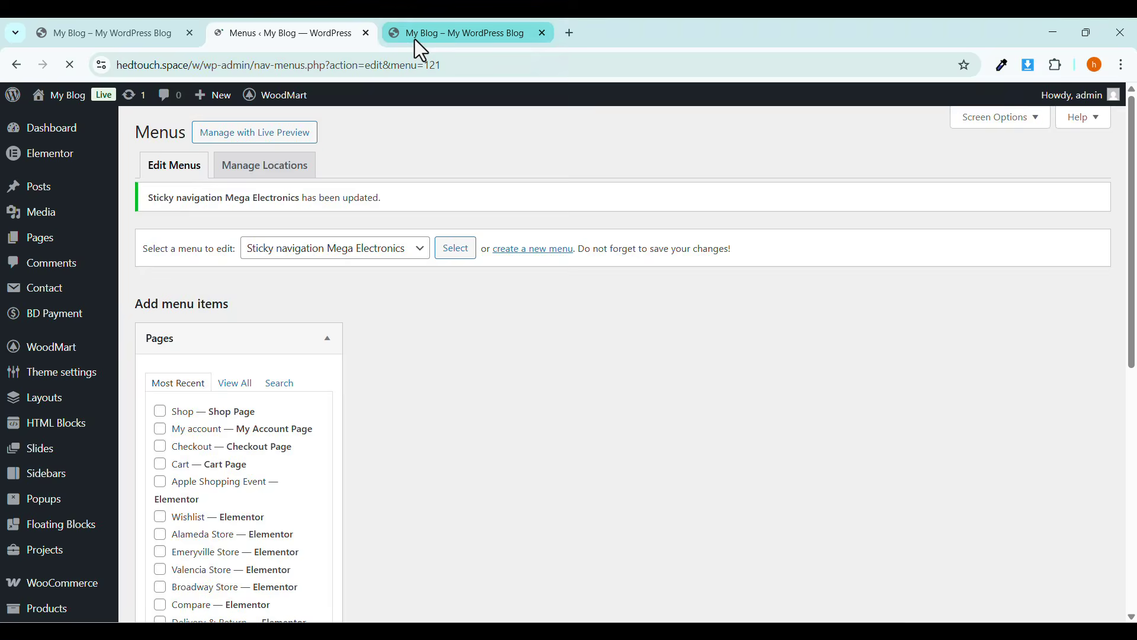
Reload the storefront and check the nested Input Devices and Monitors submenus under Computer & Office in the sticky navigation.
{"action": "left_click", "coordinate": [414, 34]}
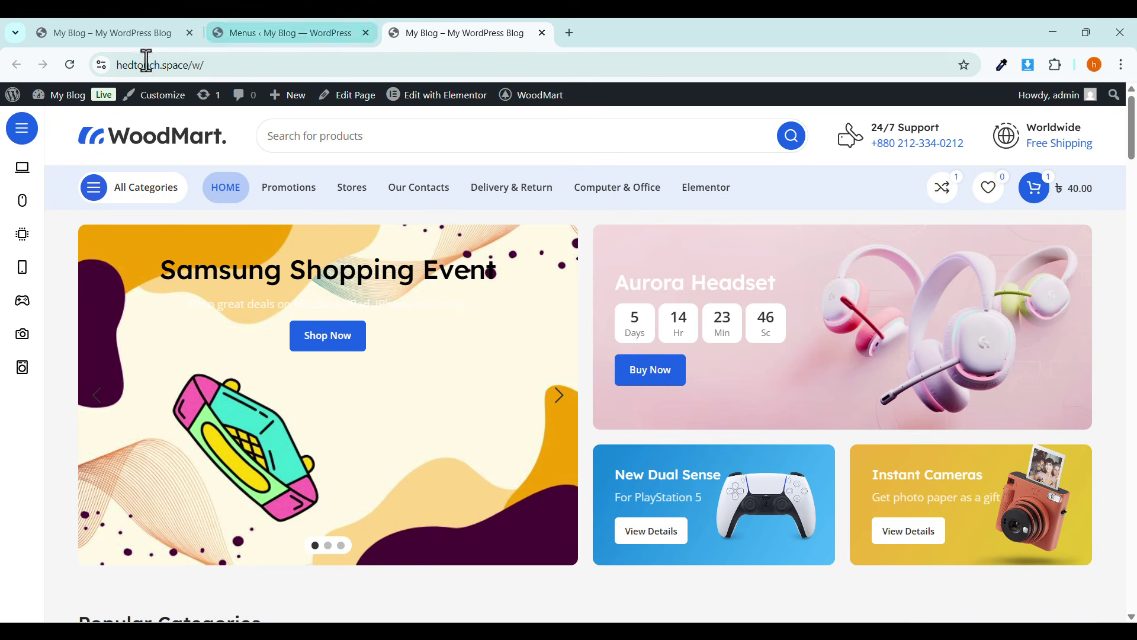
{"action": "left_click", "coordinate": [70, 64]}
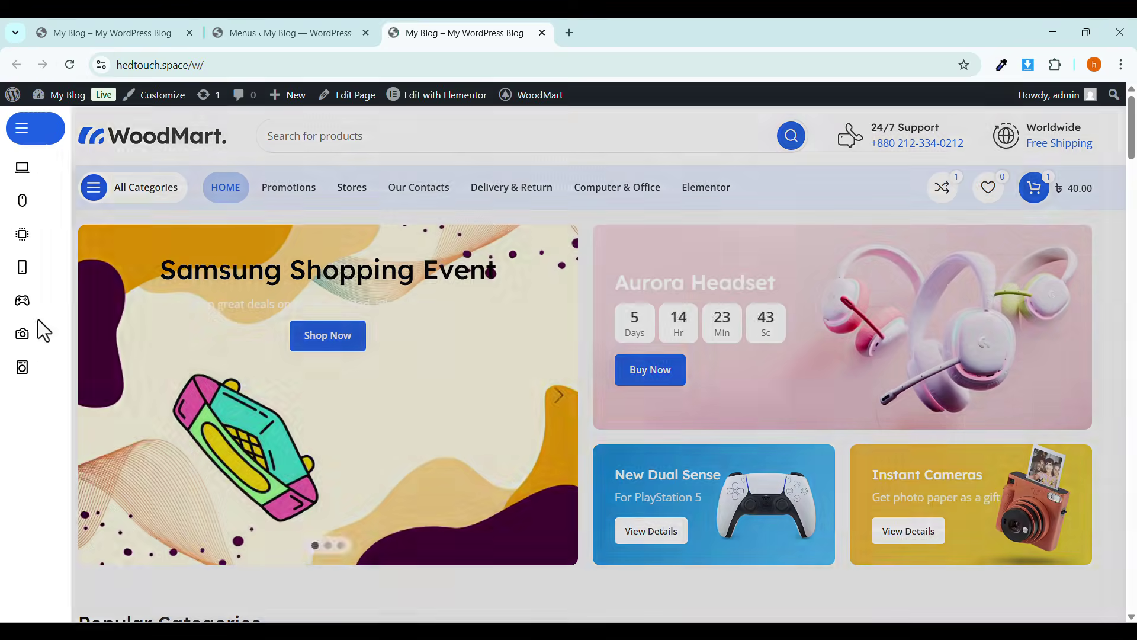
{"action": "mouse_move", "coordinate": [45, 396]}
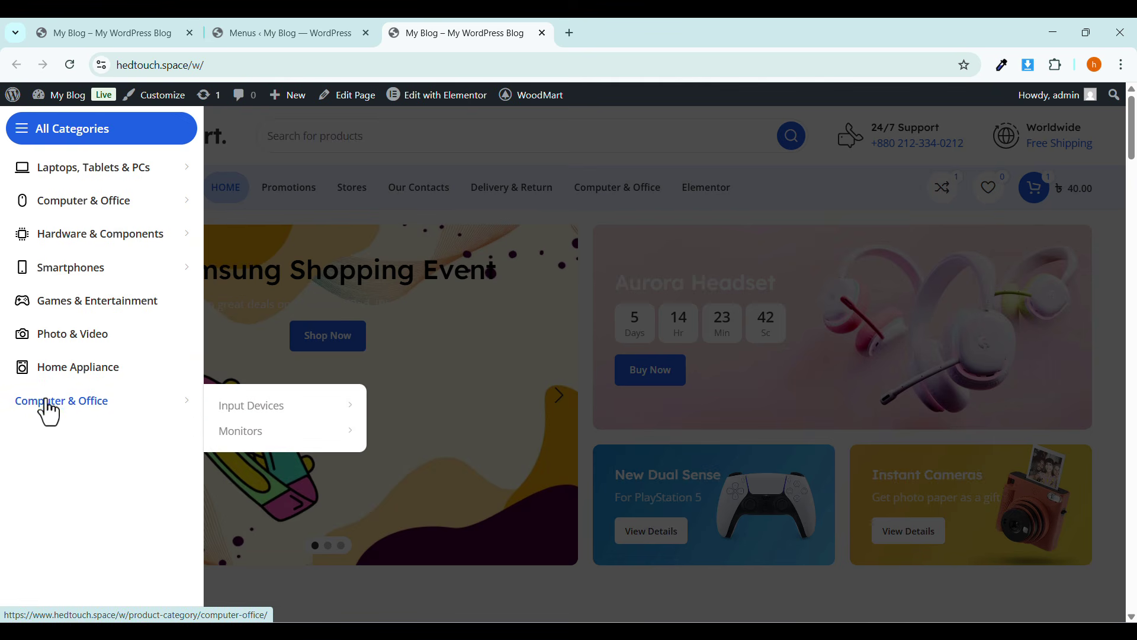
{"action": "mouse_move", "coordinate": [234, 406]}
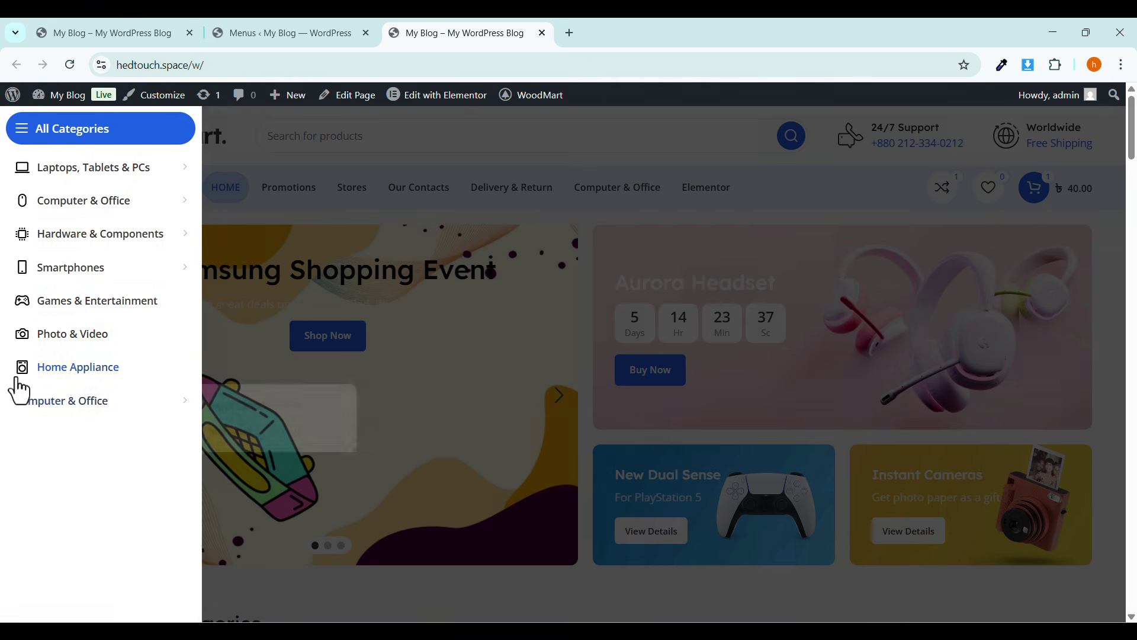
Examine the dropdown and icon image settings of the Laptops, Tablets & PCs menu item and compare them with the storefront's sticky navigation.
{"action": "mouse_move", "coordinate": [100, 403]}
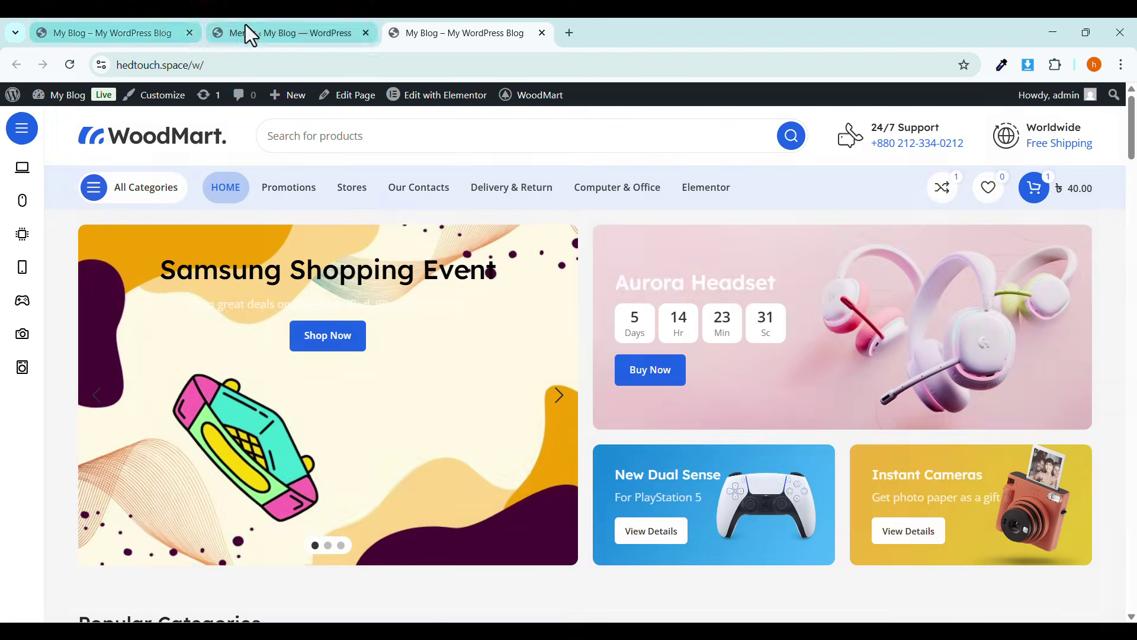
{"action": "left_click", "coordinate": [245, 30]}
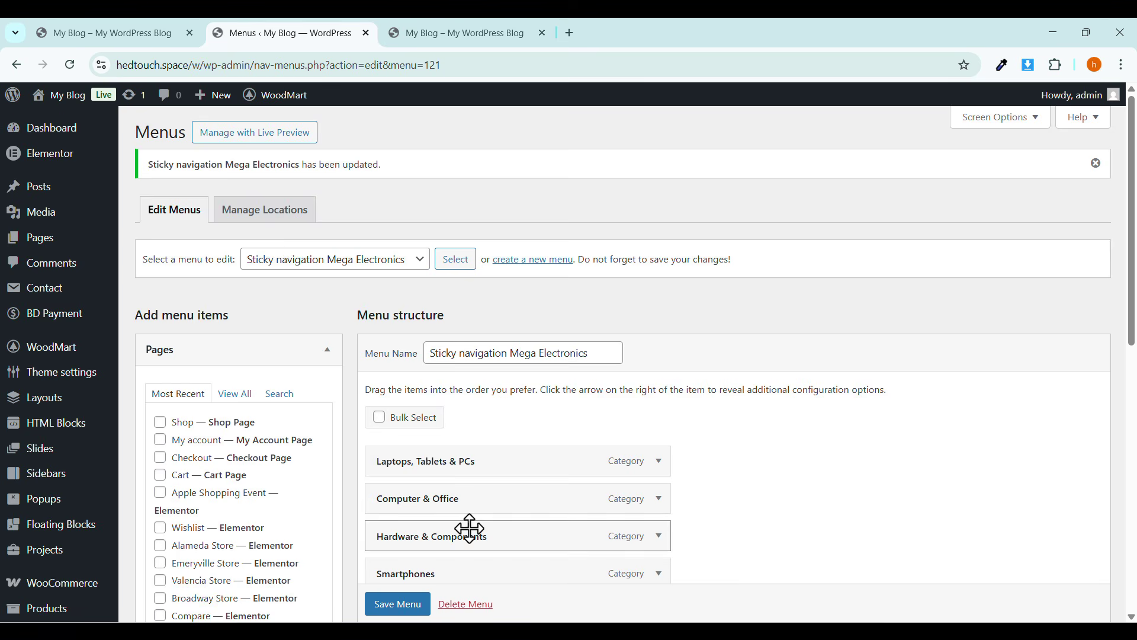
{"action": "scroll", "coordinate": [470, 528], "scroll_direction": "down", "scroll_amount": 4}
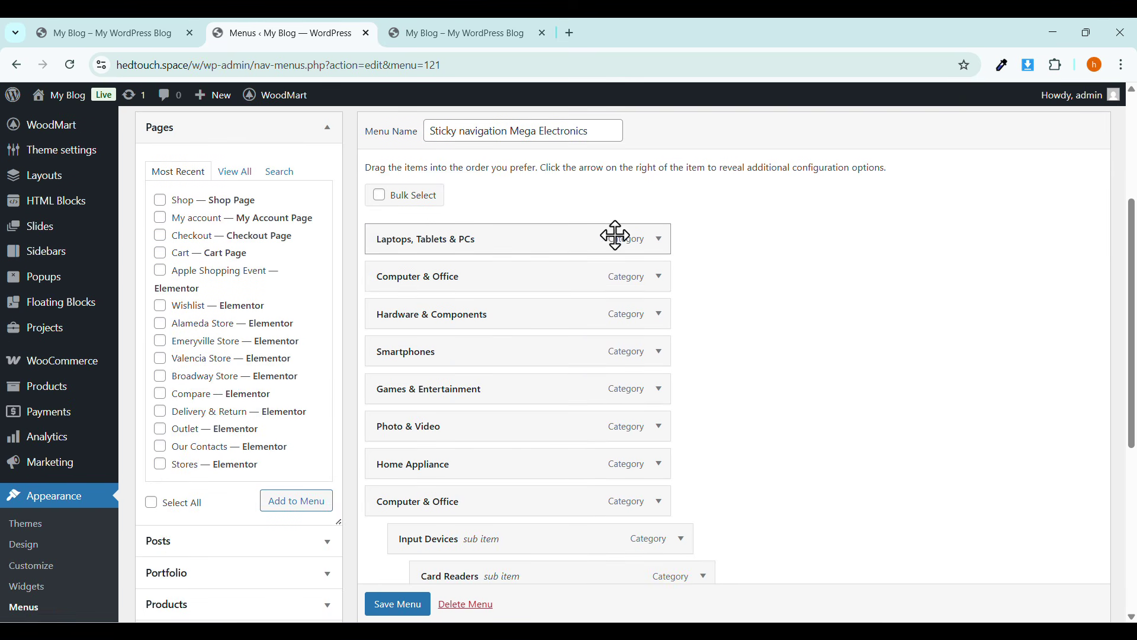
{"action": "left_click", "coordinate": [659, 238]}
{"action": "scroll", "coordinate": [501, 371], "scroll_direction": "down", "scroll_amount": 3}
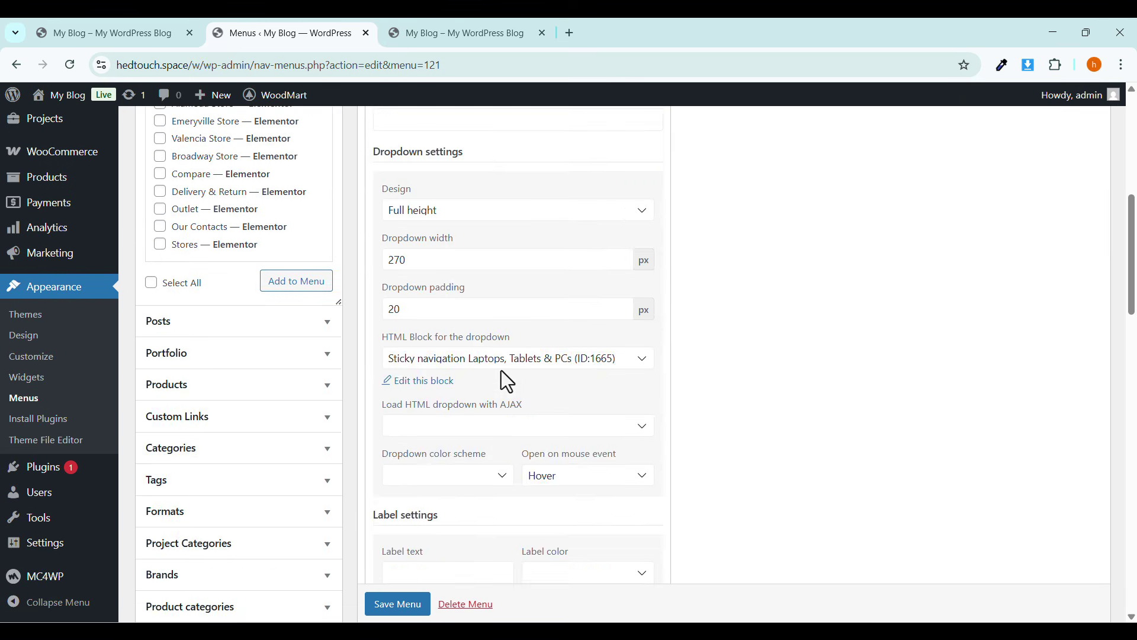
{"action": "scroll", "coordinate": [501, 371], "scroll_direction": "down", "scroll_amount": 5}
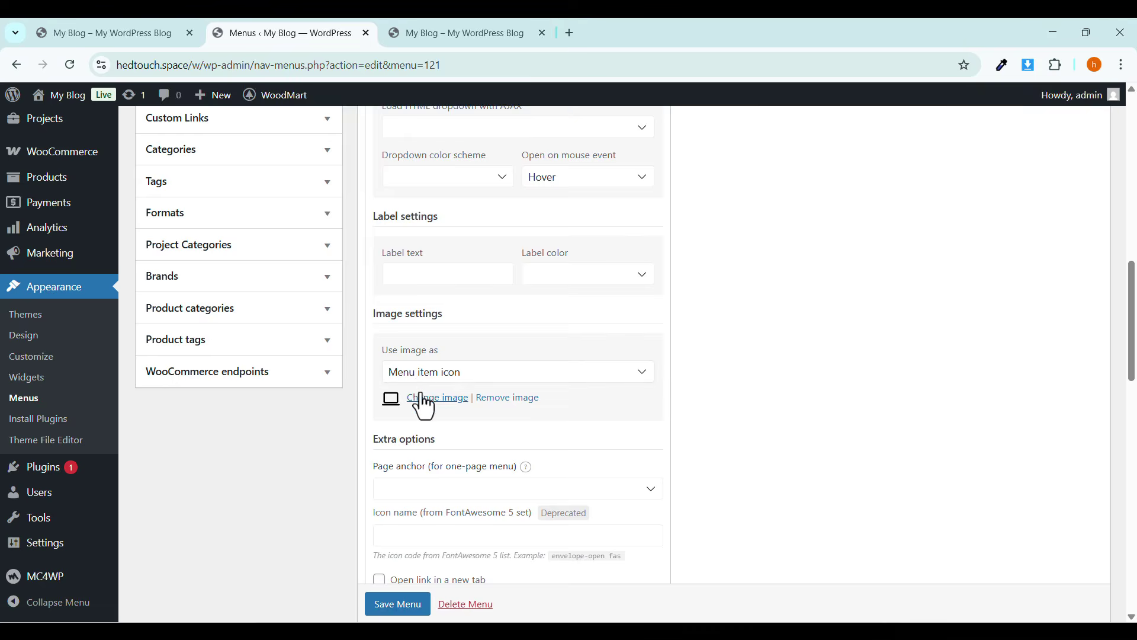
{"action": "left_click", "coordinate": [413, 30]}
{"action": "mouse_move", "coordinate": [35, 178]}
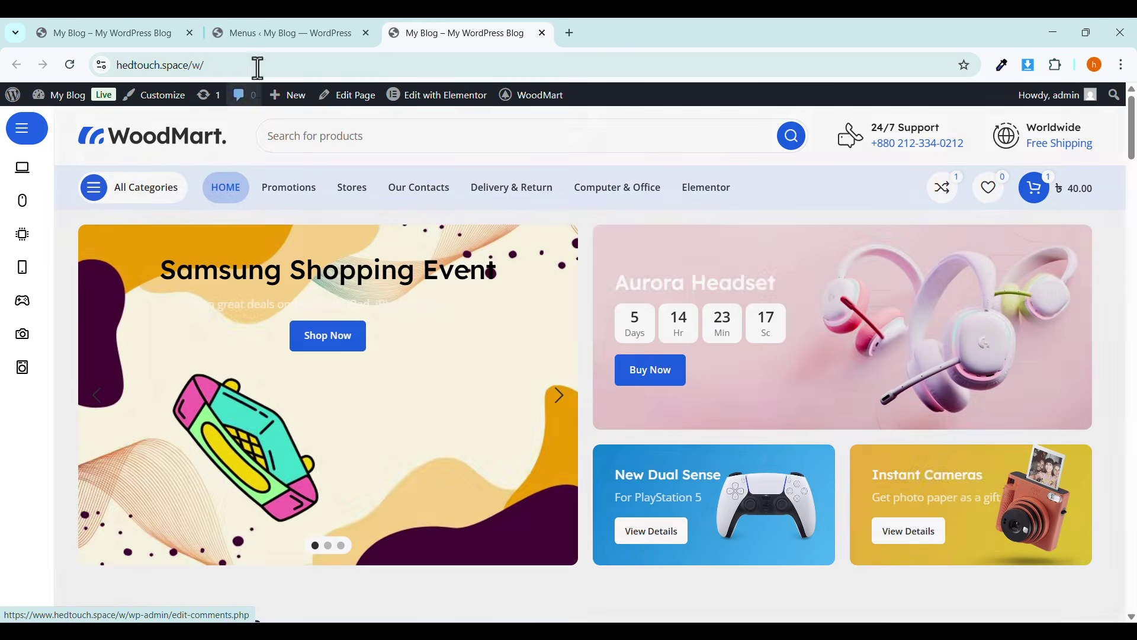
{"action": "left_click", "coordinate": [275, 32]}
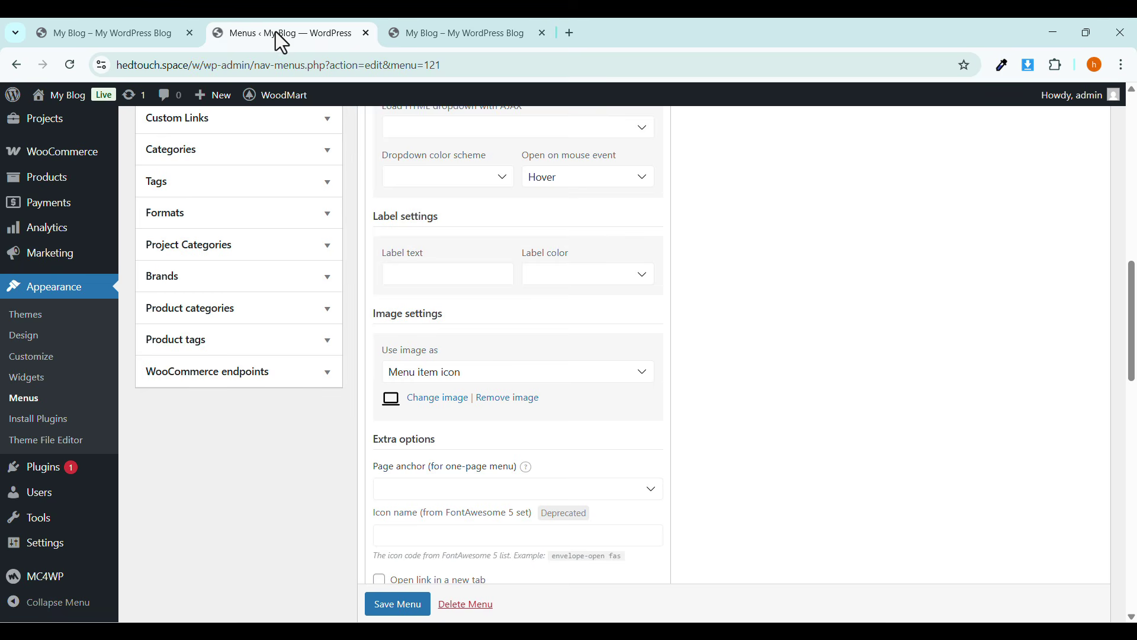
{"action": "left_click", "coordinate": [152, 33]}
{"action": "left_click", "coordinate": [276, 59]}
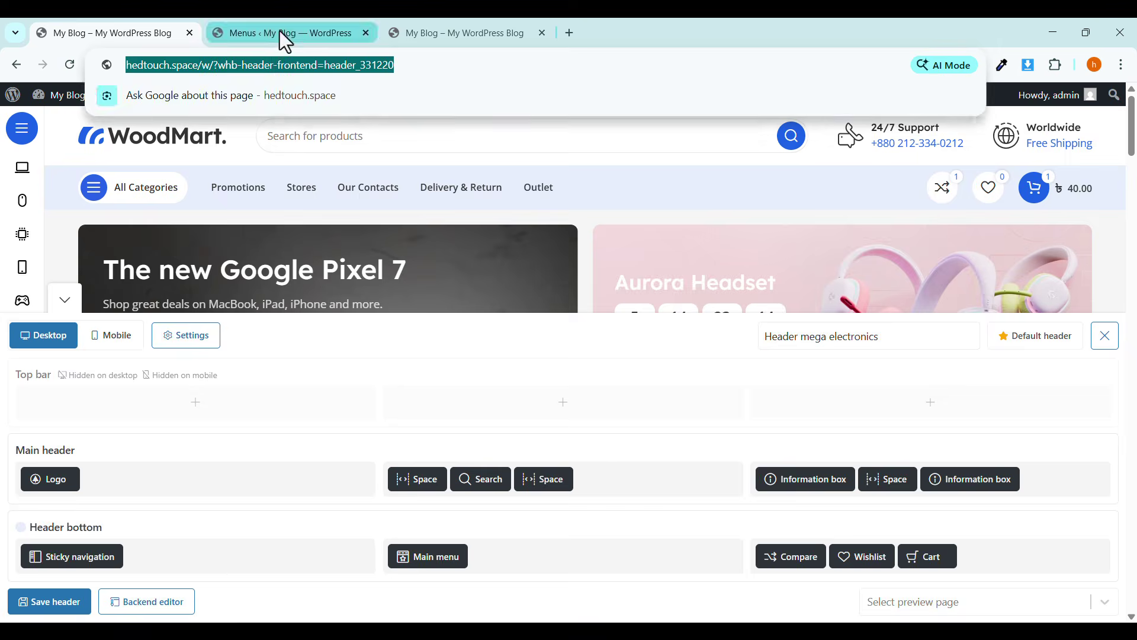
On the Menus page, expand the last top-level Computer & Office item, use its image as Menu item icon, and open the image picker.
{"action": "left_click", "coordinate": [279, 31]}
{"action": "scroll", "coordinate": [475, 416], "scroll_direction": "down", "scroll_amount": 6}
{"action": "scroll", "coordinate": [475, 416], "scroll_direction": "down", "scroll_amount": 10}
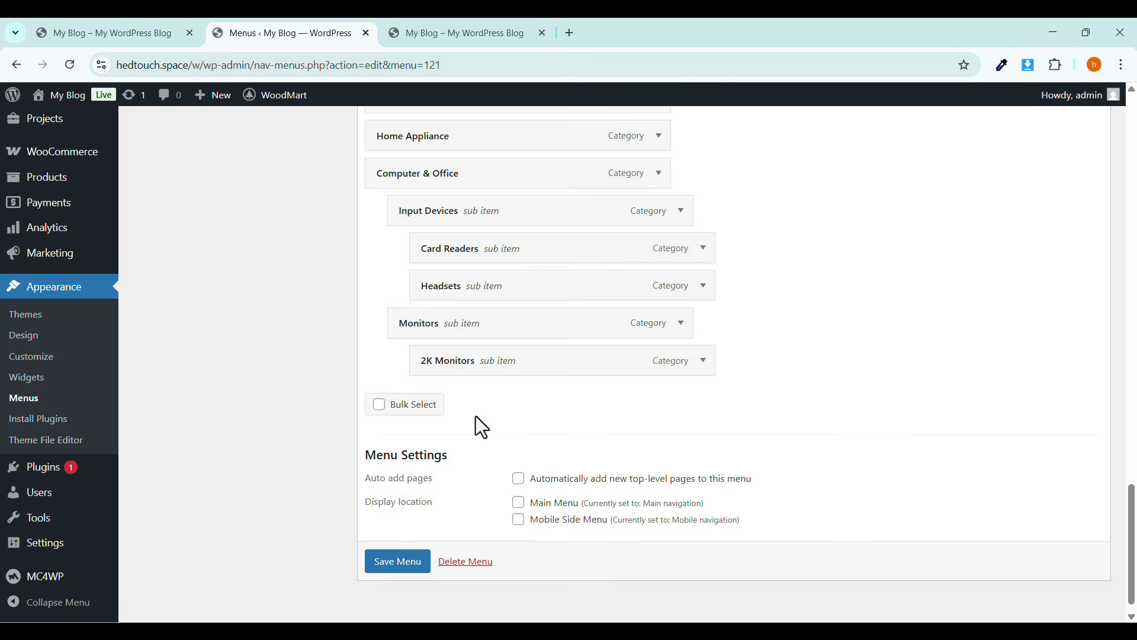
{"action": "scroll", "coordinate": [415, 326], "scroll_direction": "up", "scroll_amount": 3}
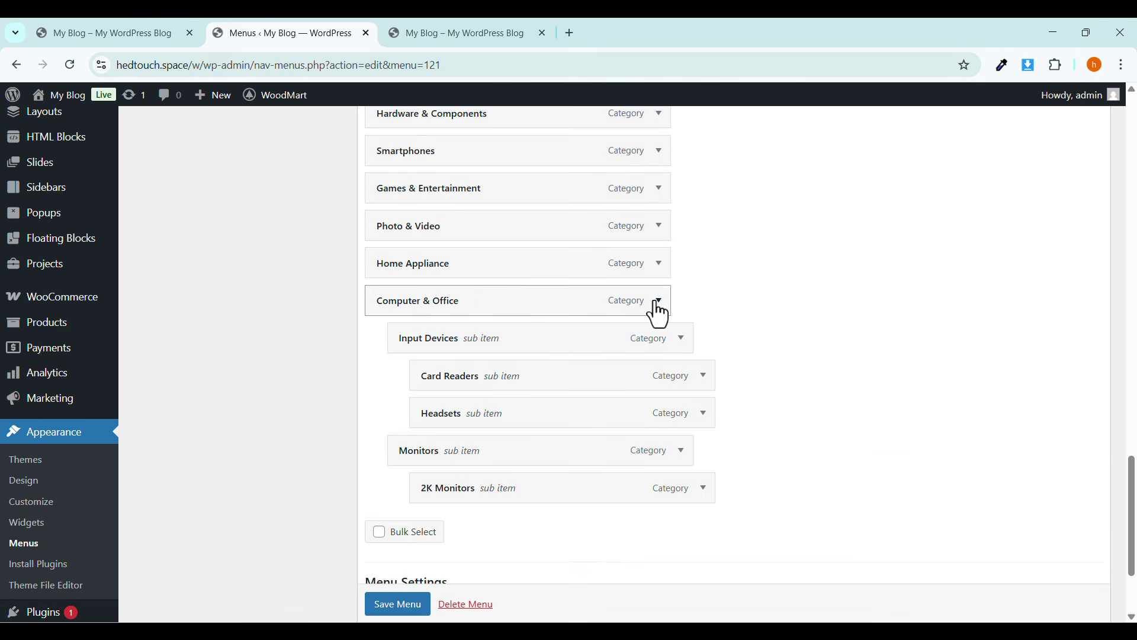
{"action": "left_click", "coordinate": [658, 301]}
{"action": "scroll", "coordinate": [591, 361], "scroll_direction": "down", "scroll_amount": 3}
{"action": "scroll", "coordinate": [588, 364], "scroll_direction": "down", "scroll_amount": 5}
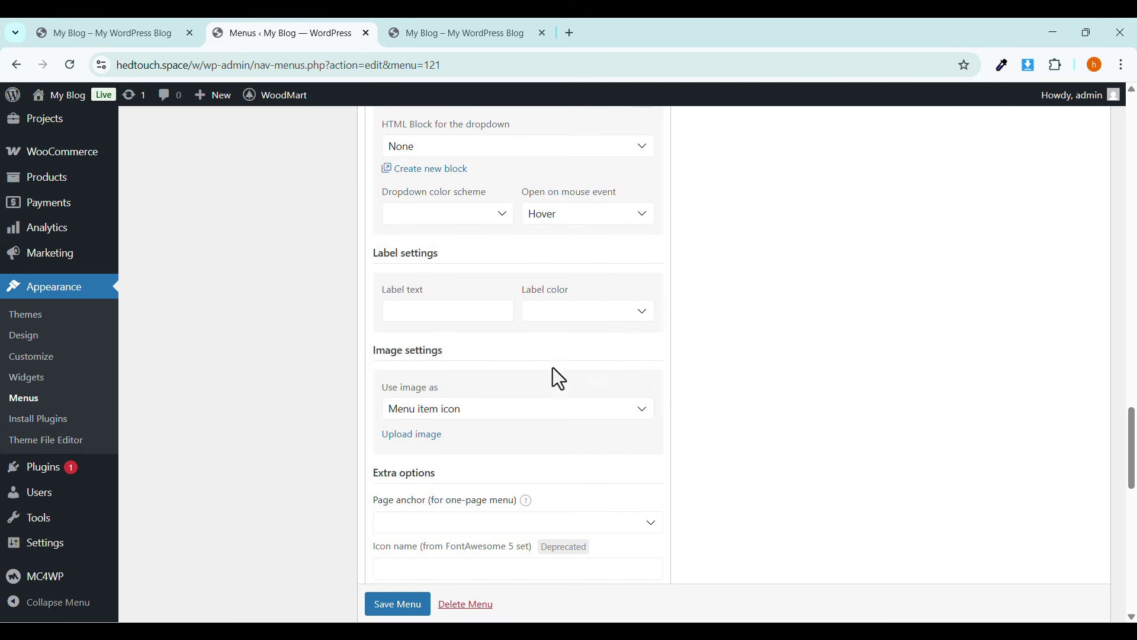
{"action": "left_click", "coordinate": [422, 410]}
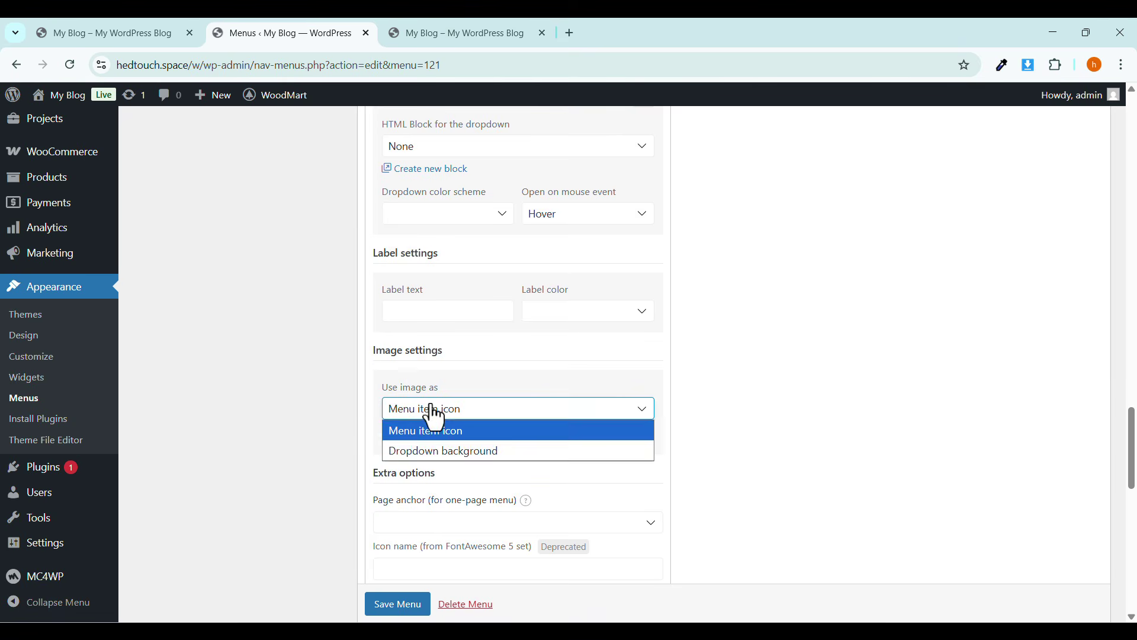
{"action": "left_click", "coordinate": [428, 430]}
{"action": "left_click", "coordinate": [411, 437]}
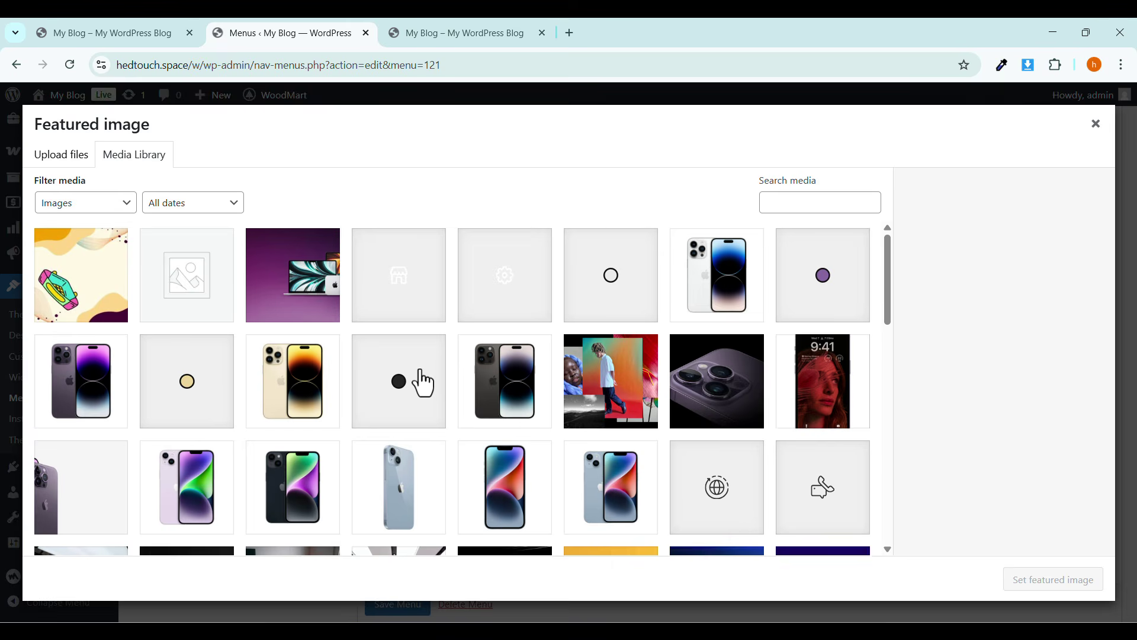
{"action": "scroll", "coordinate": [421, 381], "scroll_direction": "down", "scroll_amount": 1}
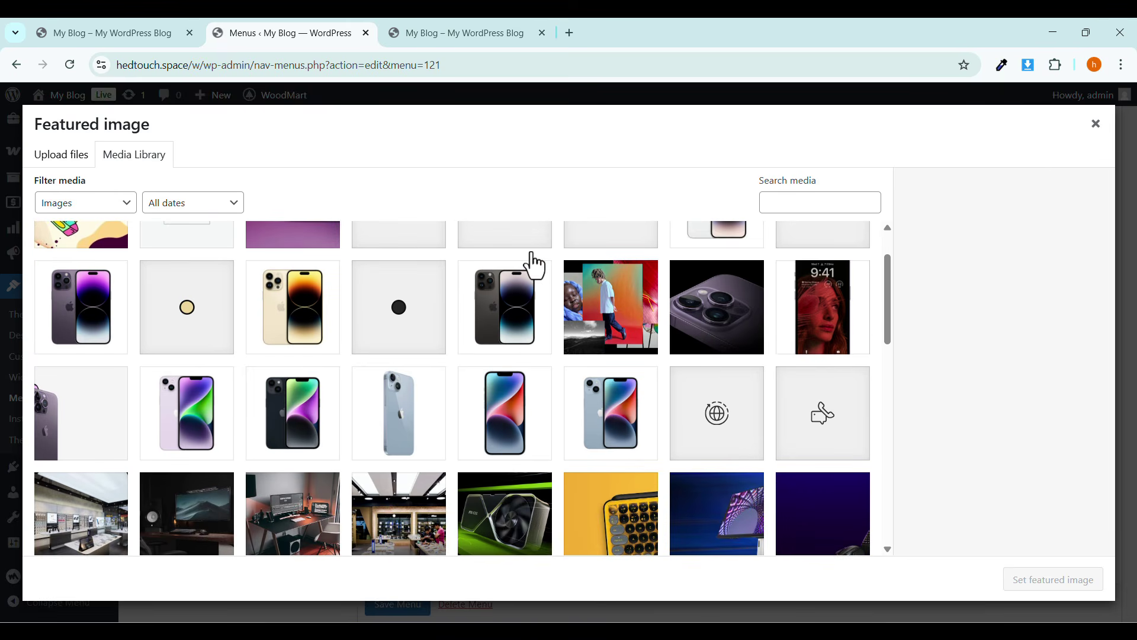
{"action": "scroll", "coordinate": [529, 276], "scroll_direction": "up", "scroll_amount": 1}
{"action": "left_click", "coordinate": [527, 288]}
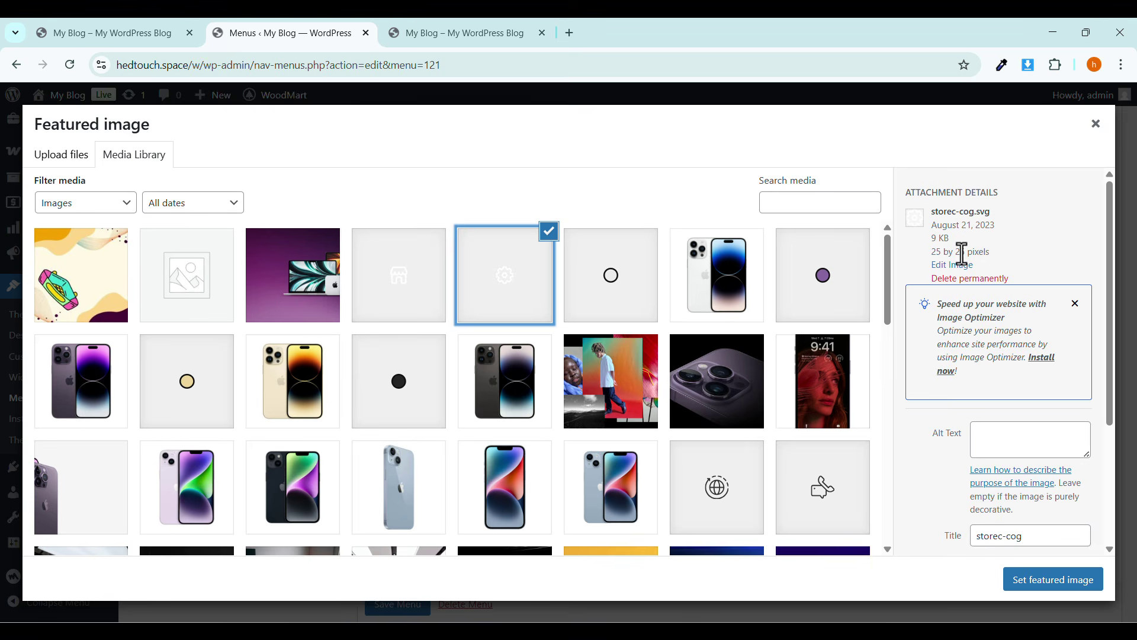
Search Google Images for "computer png icon" in a new browser tab.
{"action": "left_click", "coordinate": [572, 26]}
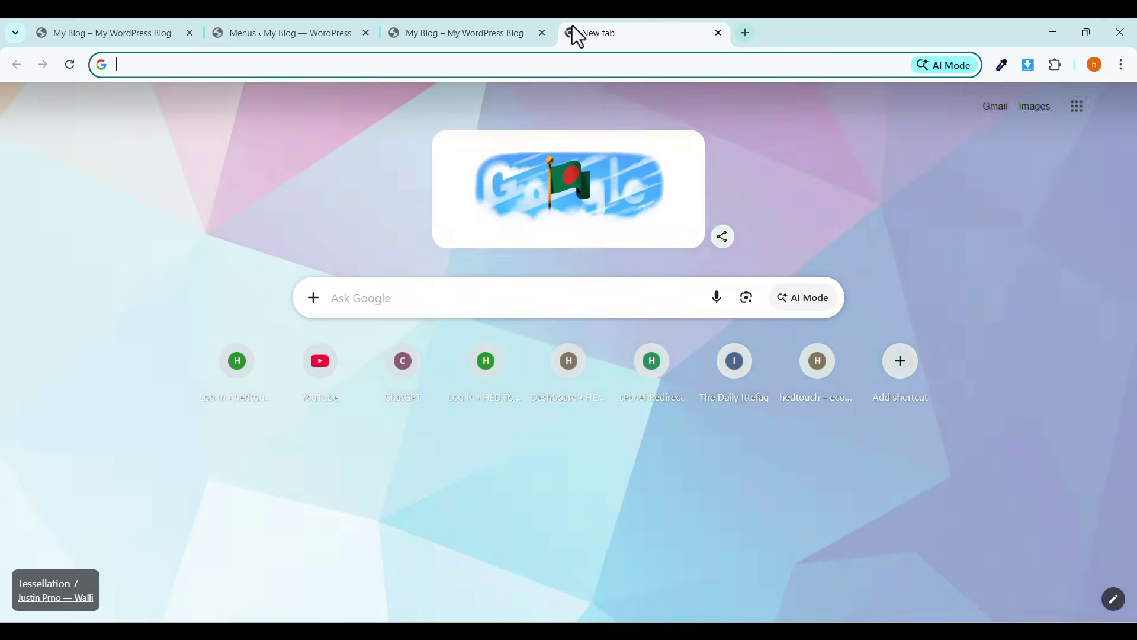
{"action": "type", "text": "COMPUTER P"}
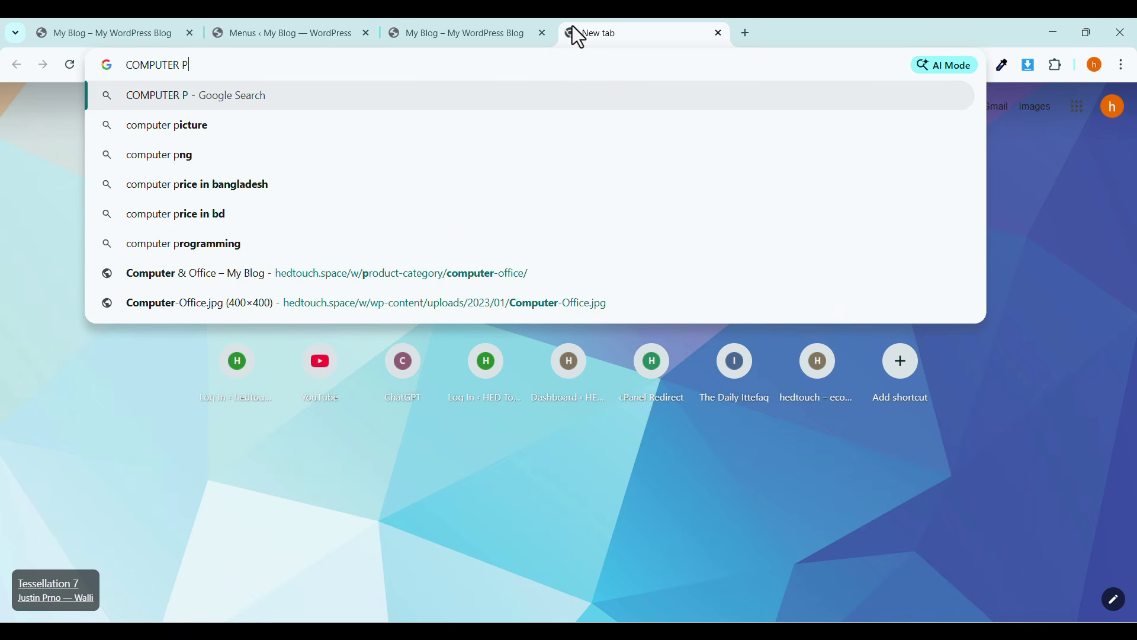
{"action": "type", "text": "NG ICON"}
{"action": "key", "text": "Return"}
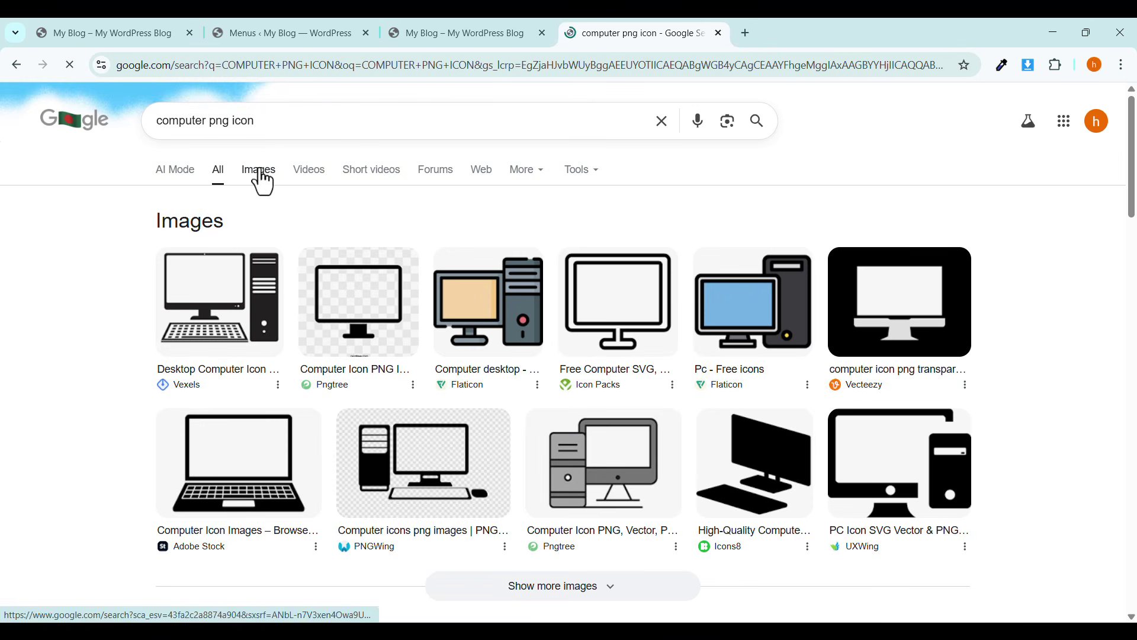
{"action": "left_click", "coordinate": [261, 175]}
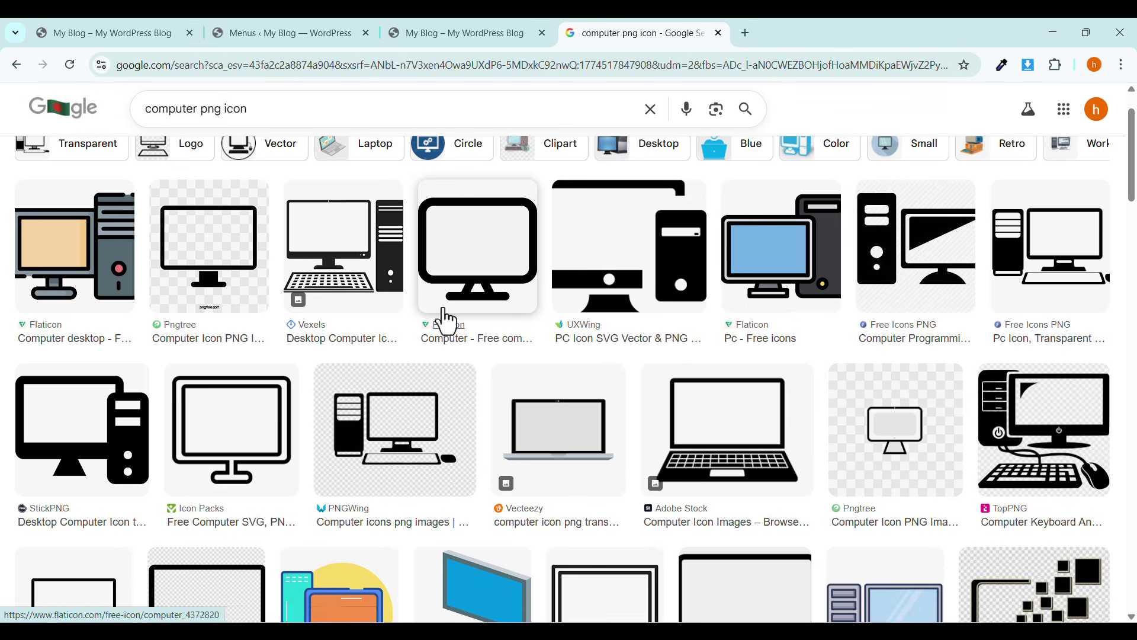
Download the black outlined computer monitor icon from Flaticon to the Downloads folder as 4372820.png.
{"action": "left_click", "coordinate": [471, 247]}
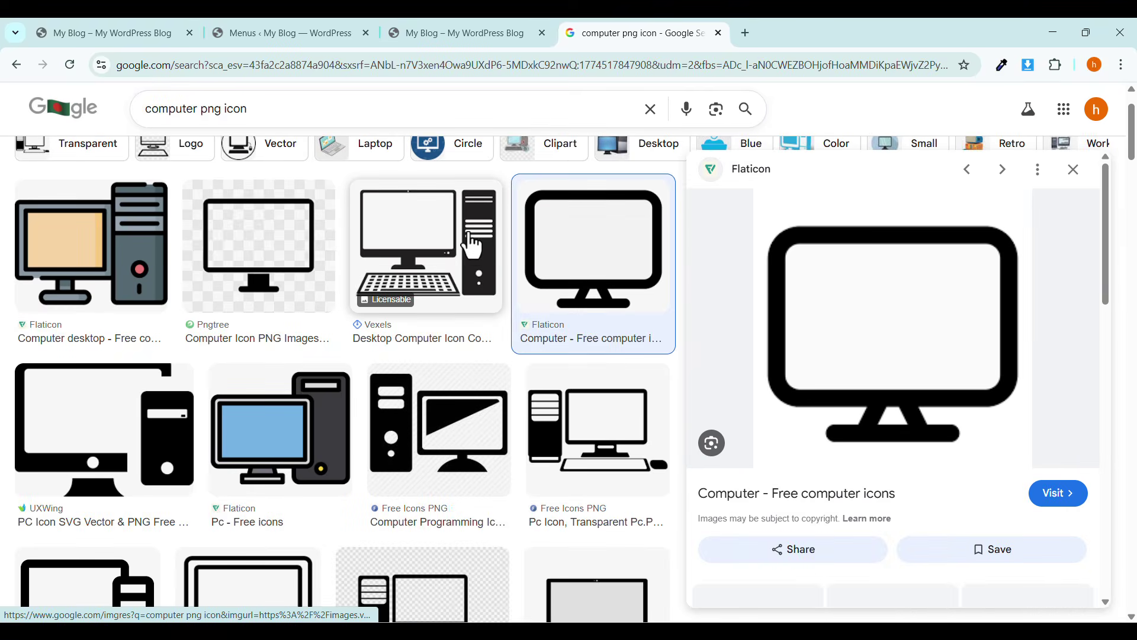
{"action": "right_click", "coordinate": [879, 320]}
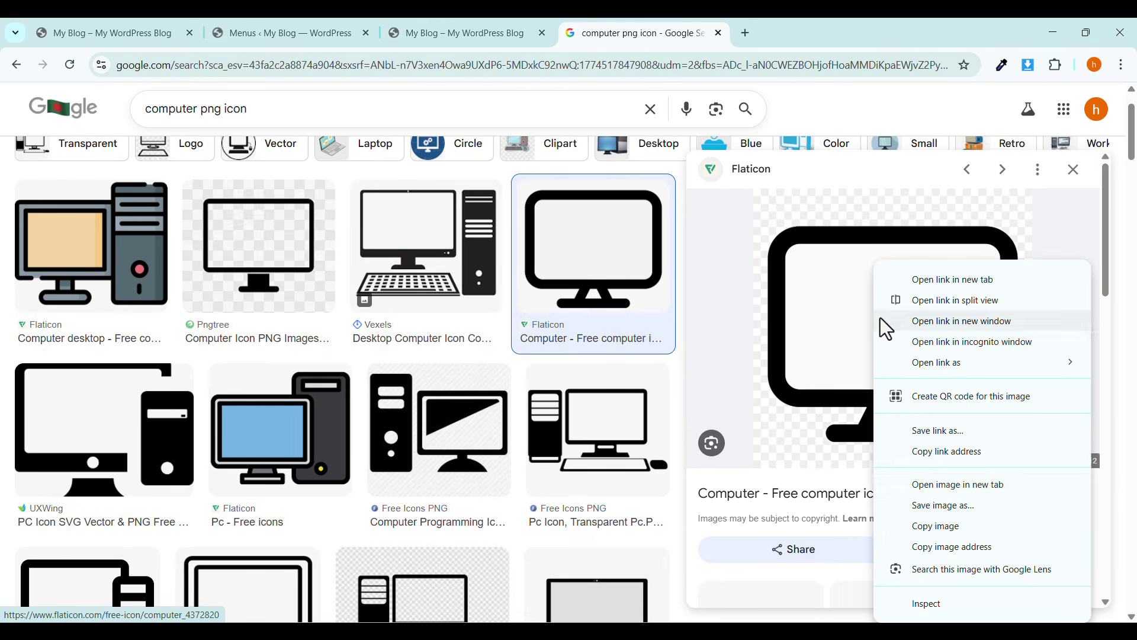
{"action": "left_click", "coordinate": [922, 510]}
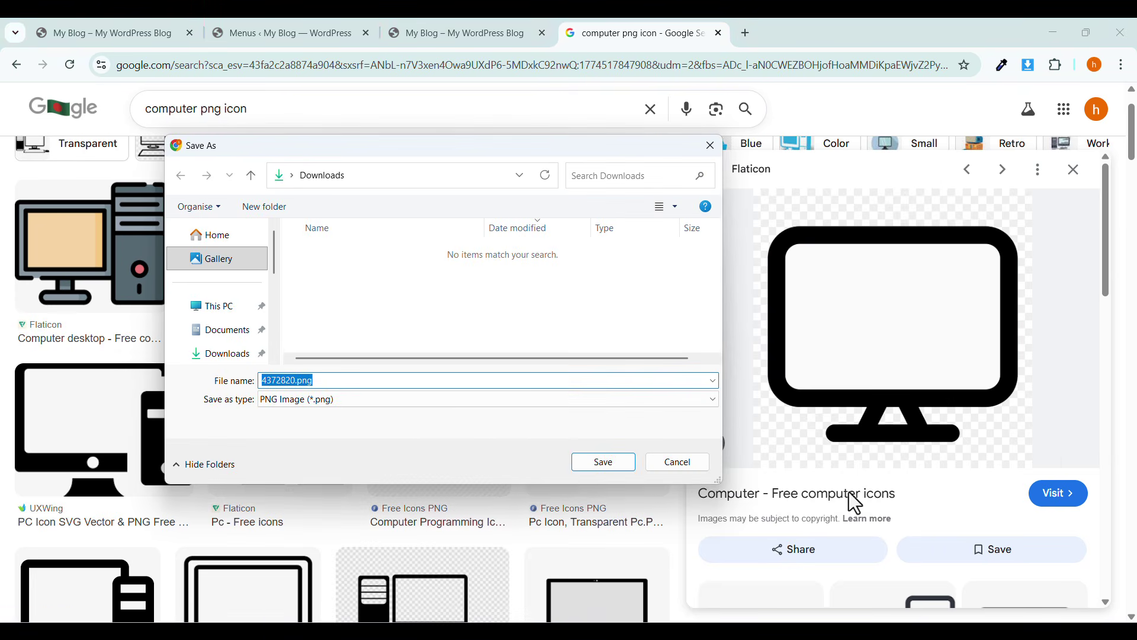
{"action": "left_click", "coordinate": [590, 465]}
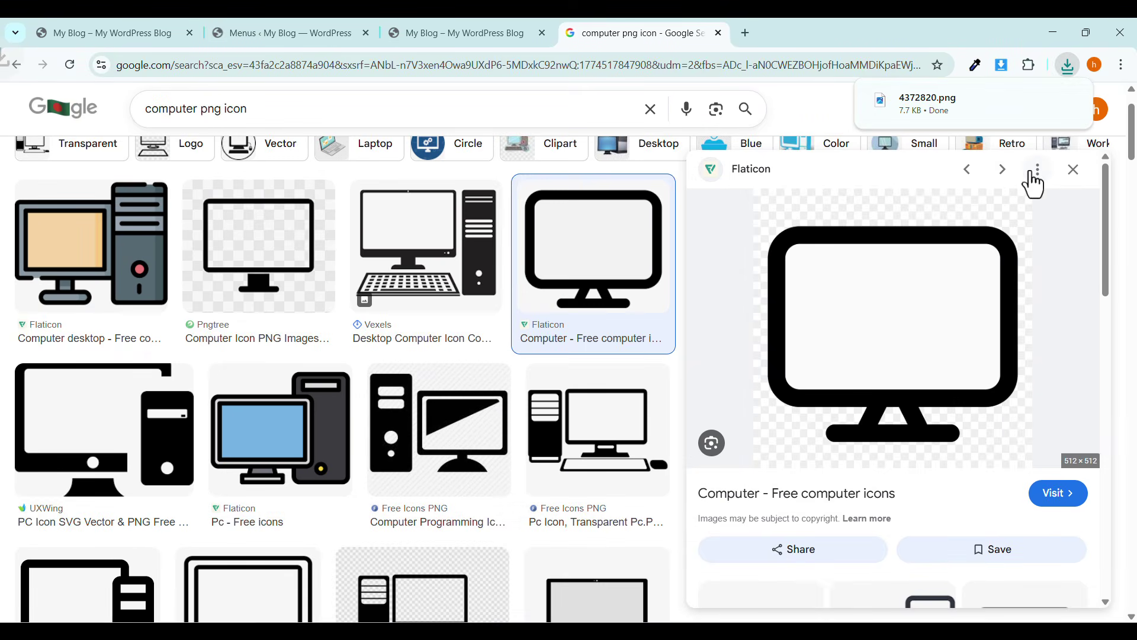
Upload 4372820.png as the Computer & Office item's featured image on the Menus page and save the menu.
{"action": "left_click", "coordinate": [457, 33]}
{"action": "left_click", "coordinate": [300, 34]}
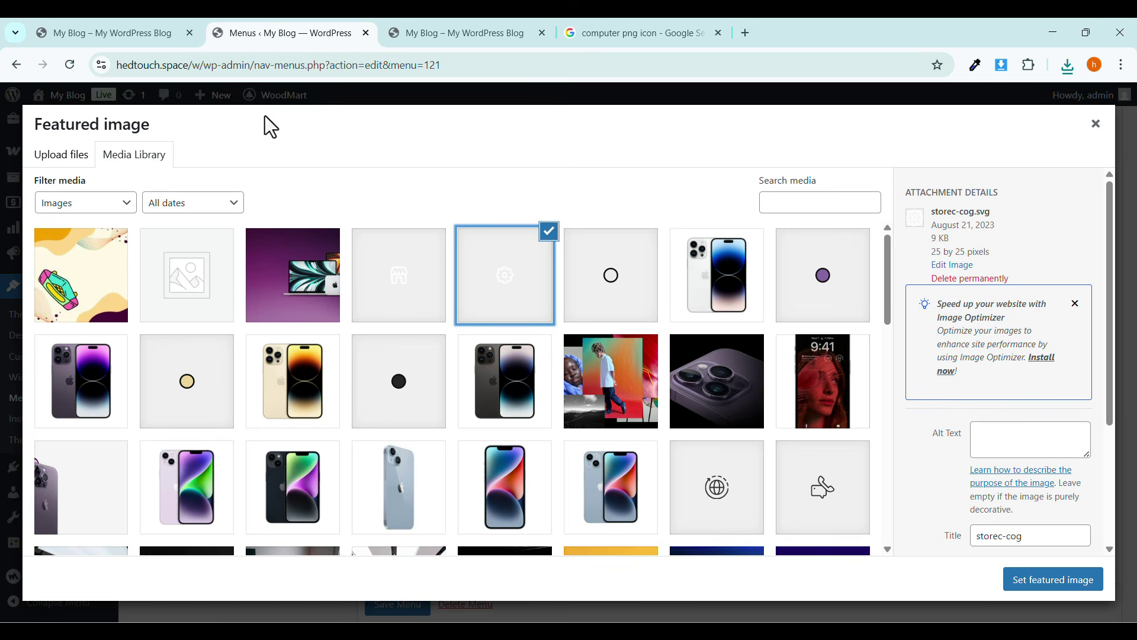
{"action": "left_click", "coordinate": [82, 164]}
{"action": "left_click", "coordinate": [1068, 66]}
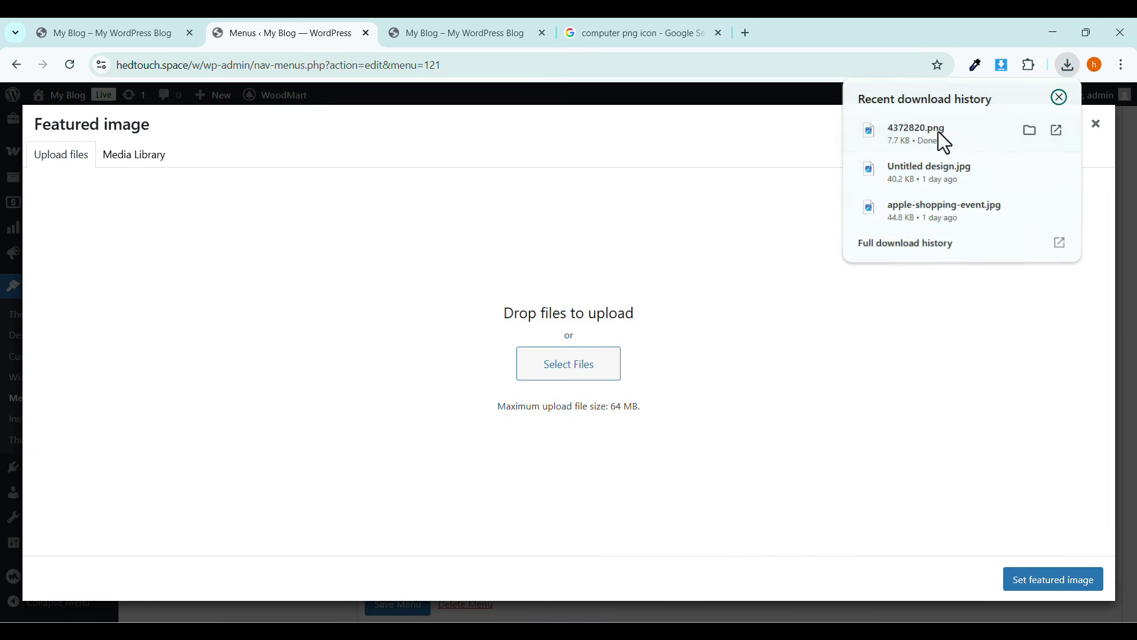
{"action": "left_click_drag", "start_coordinate": [938, 132], "coordinate": [829, 296]}
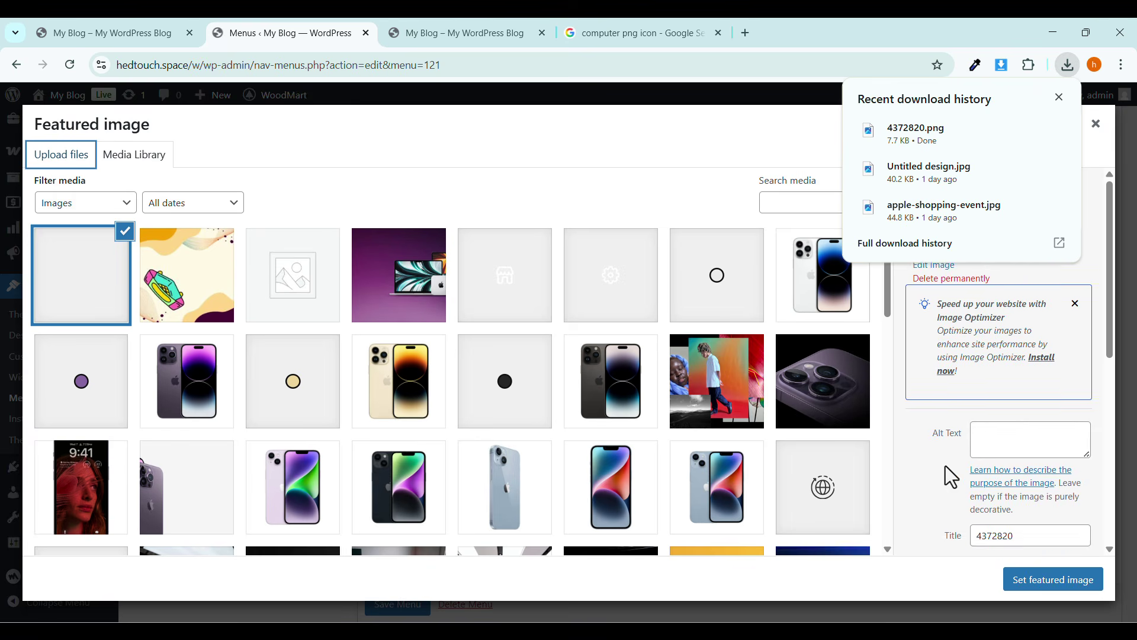
{"action": "left_click", "coordinate": [1048, 580]}
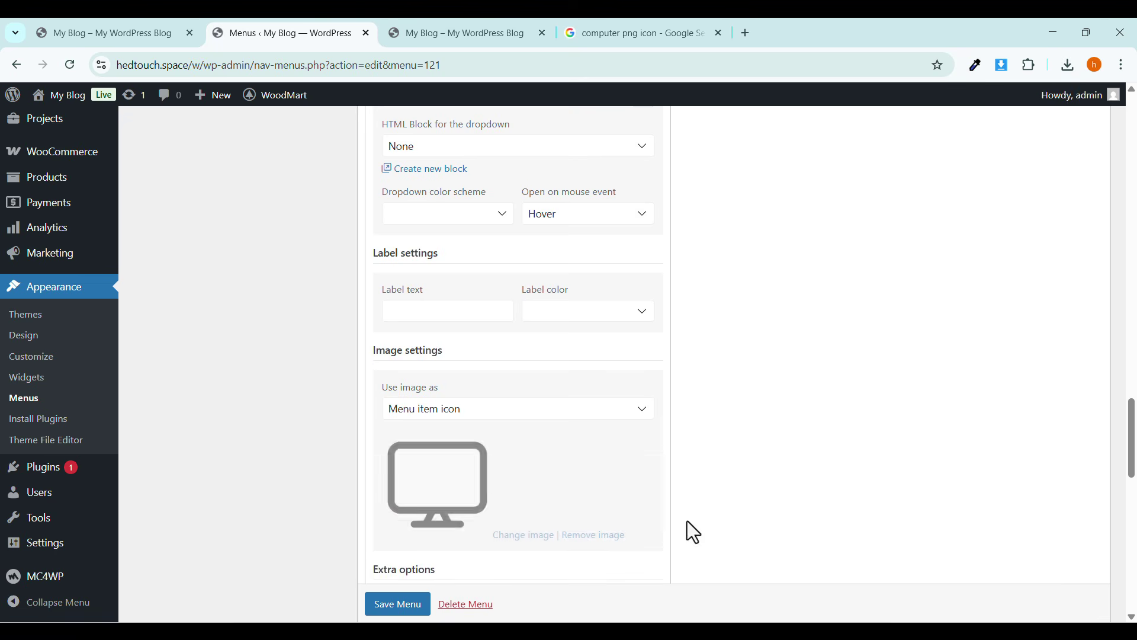
{"action": "left_click", "coordinate": [392, 605]}
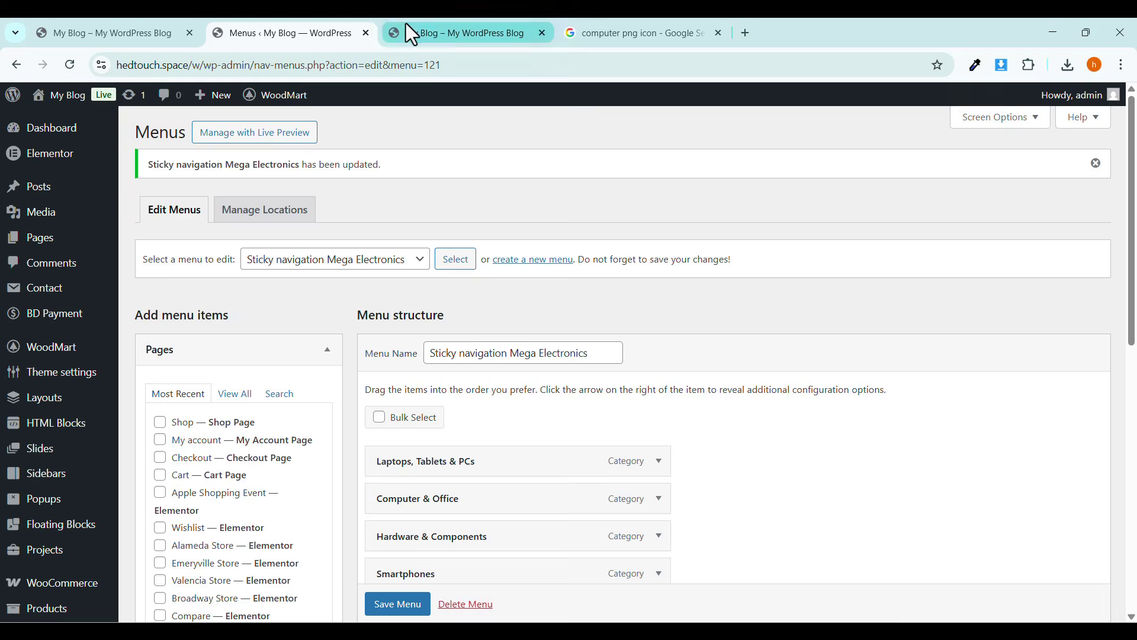
Reload the storefront and check the last Computer & Office item's icon and submenu in the sticky navigation.
{"action": "left_click", "coordinate": [406, 27]}
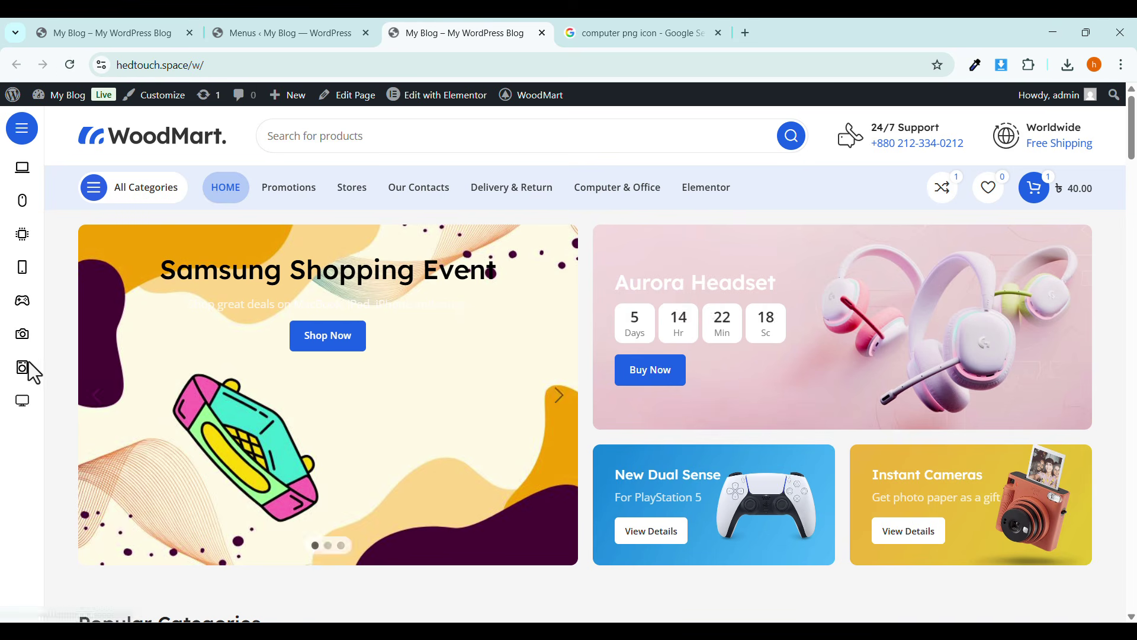
{"action": "mouse_move", "coordinate": [24, 414]}
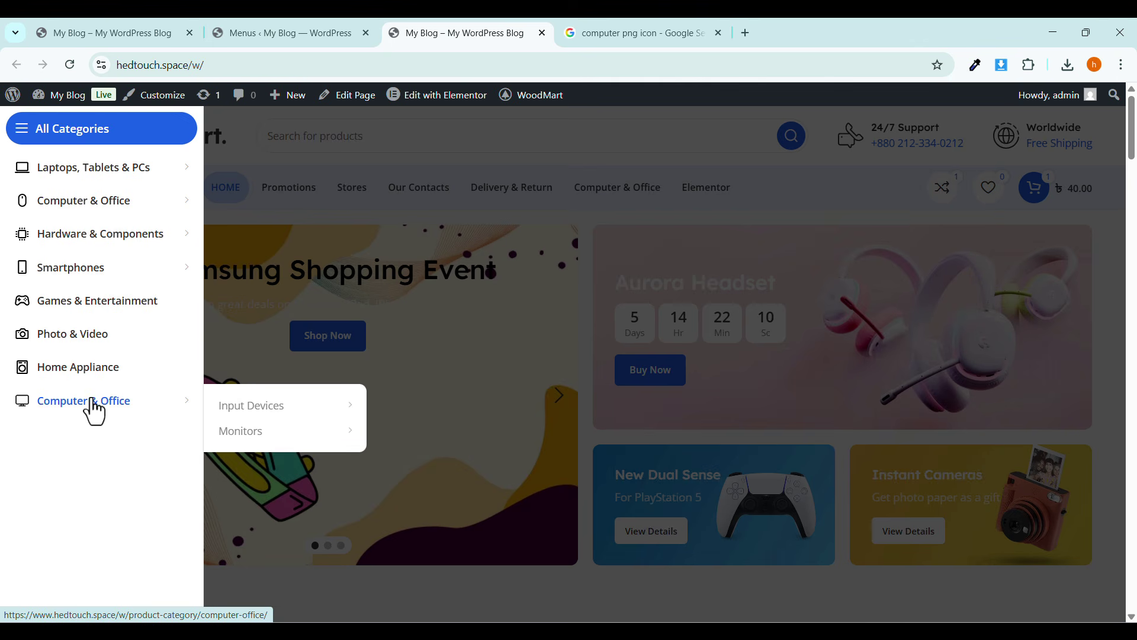
{"action": "mouse_move", "coordinate": [241, 410]}
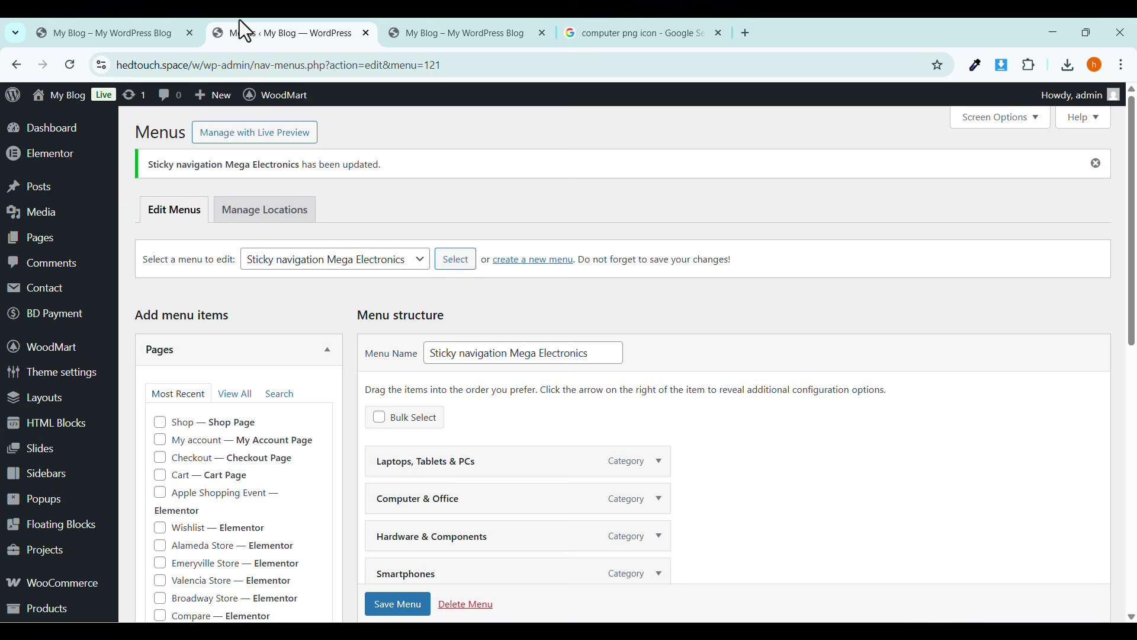
Examine the dropdown and image settings of the Input Devices sub-item on the Menus page, collapse it, and return to the storefront.
{"action": "left_click", "coordinate": [239, 30]}
{"action": "scroll", "coordinate": [638, 517], "scroll_direction": "down", "scroll_amount": 7}
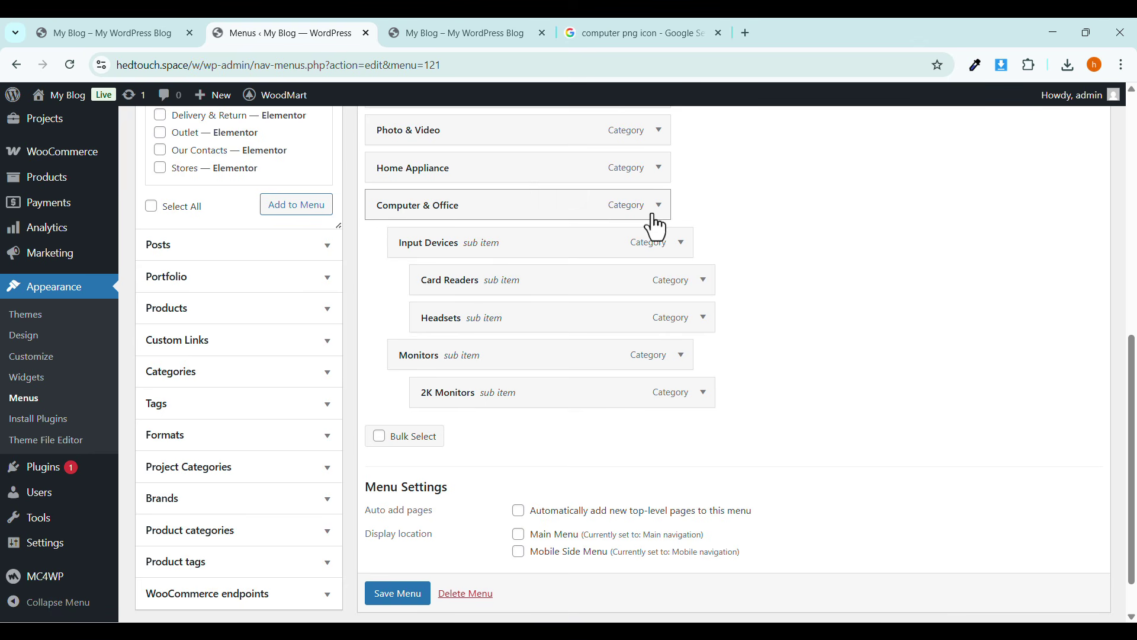
{"action": "left_click", "coordinate": [690, 243]}
{"action": "scroll", "coordinate": [556, 385], "scroll_direction": "down", "scroll_amount": 6}
{"action": "scroll", "coordinate": [471, 465], "scroll_direction": "down", "scroll_amount": 2}
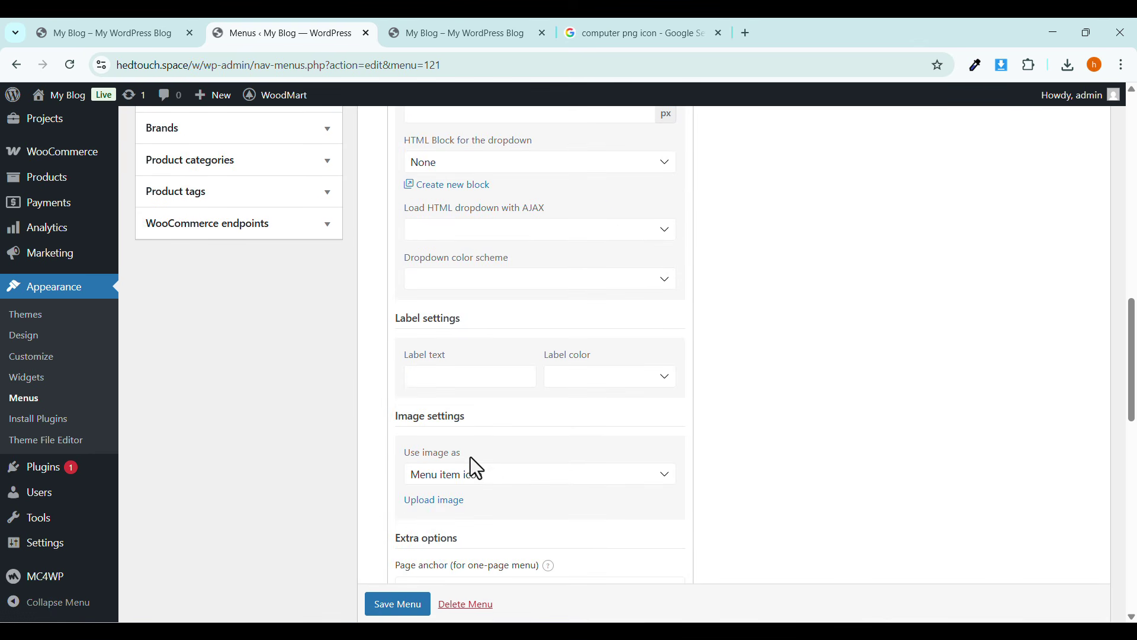
{"action": "scroll", "coordinate": [533, 423], "scroll_direction": "up", "scroll_amount": 4}
{"action": "scroll", "coordinate": [533, 419], "scroll_direction": "up", "scroll_amount": 3}
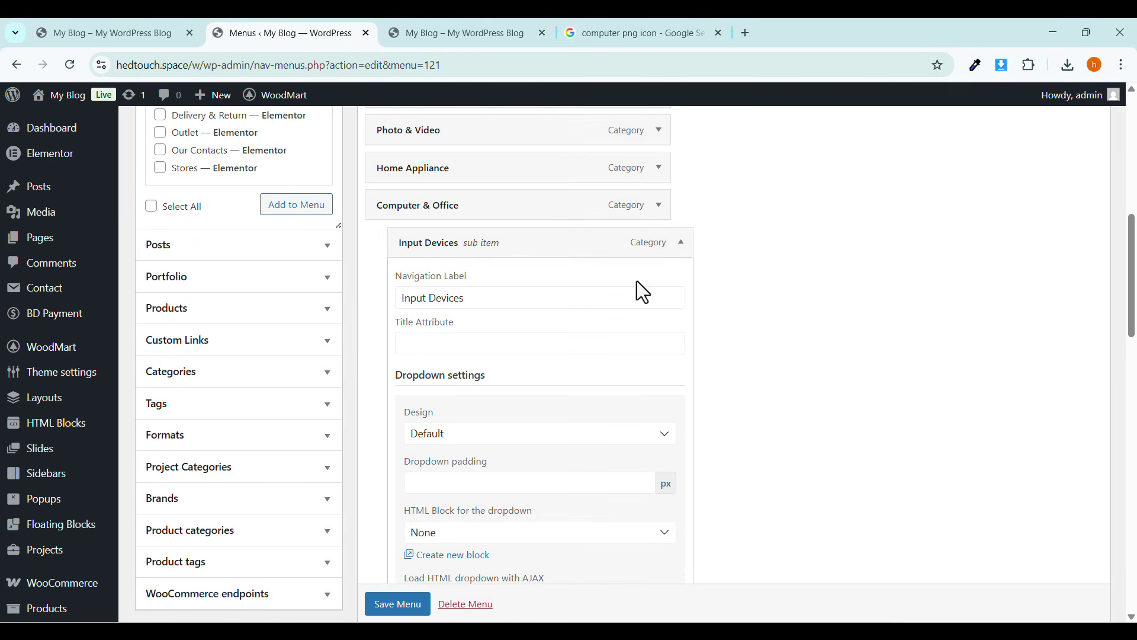
{"action": "left_click", "coordinate": [682, 242]}
{"action": "left_click", "coordinate": [415, 20]}
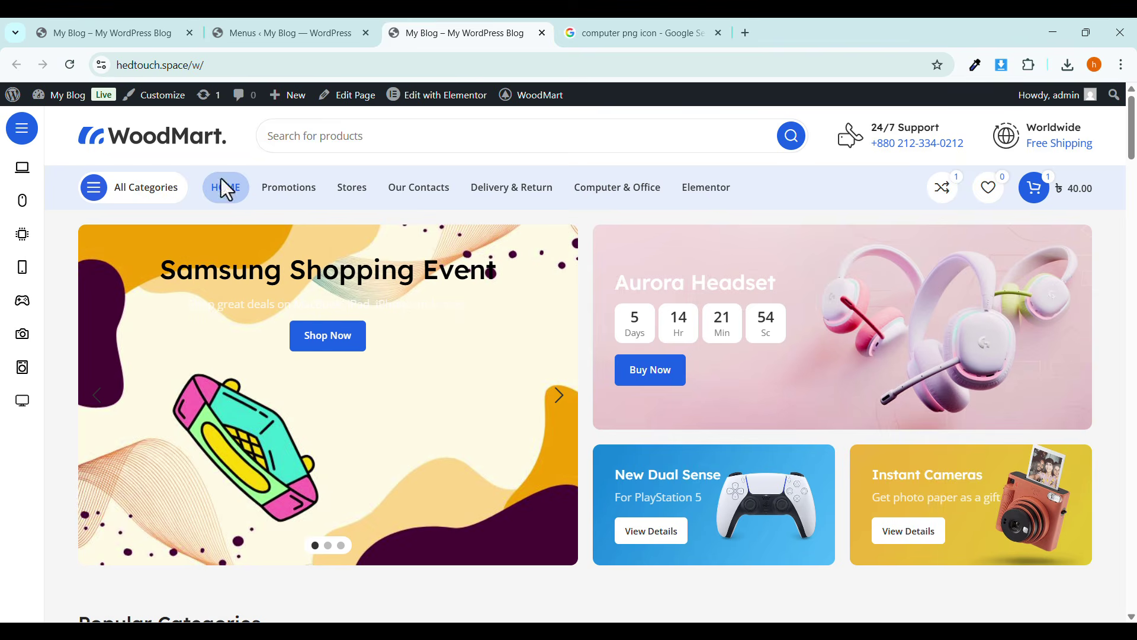
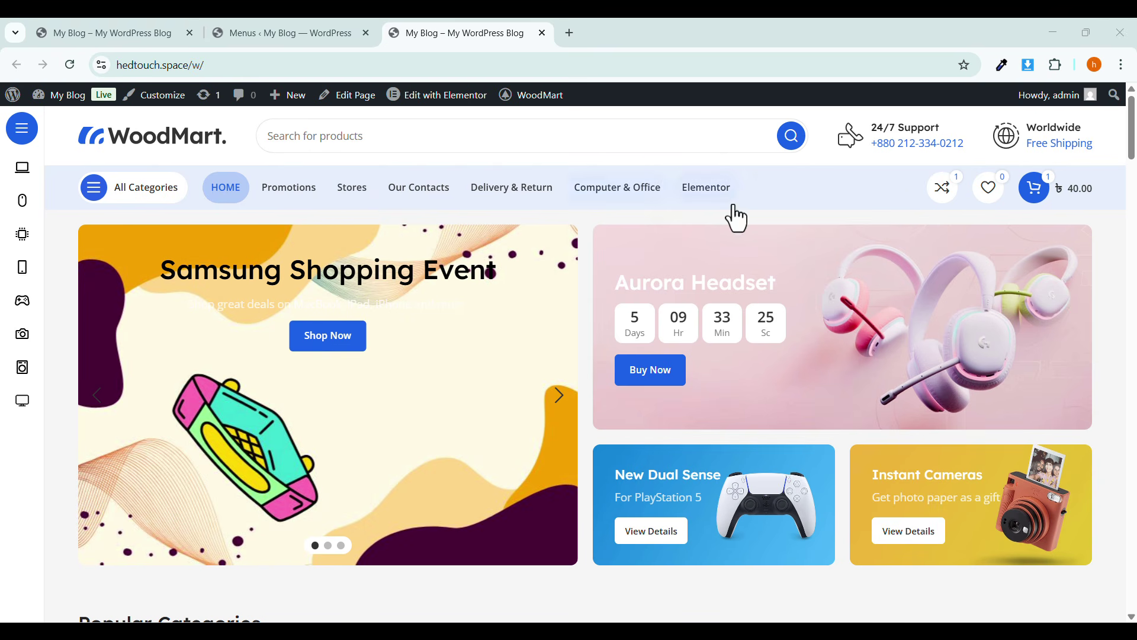
Browse the storefront homepage and open the Ailink Aluminium Connector product from the Home Appliance section.
{"action": "scroll", "coordinate": [811, 361], "scroll_direction": "down", "scroll_amount": 10}
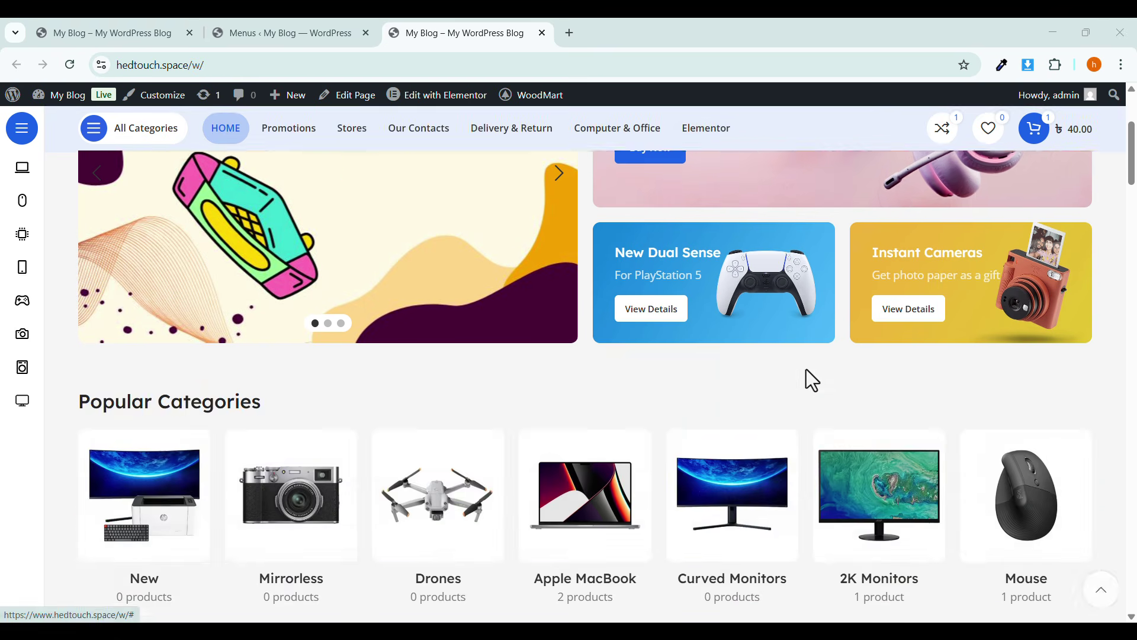
{"action": "scroll", "coordinate": [806, 371], "scroll_direction": "down", "scroll_amount": 15}
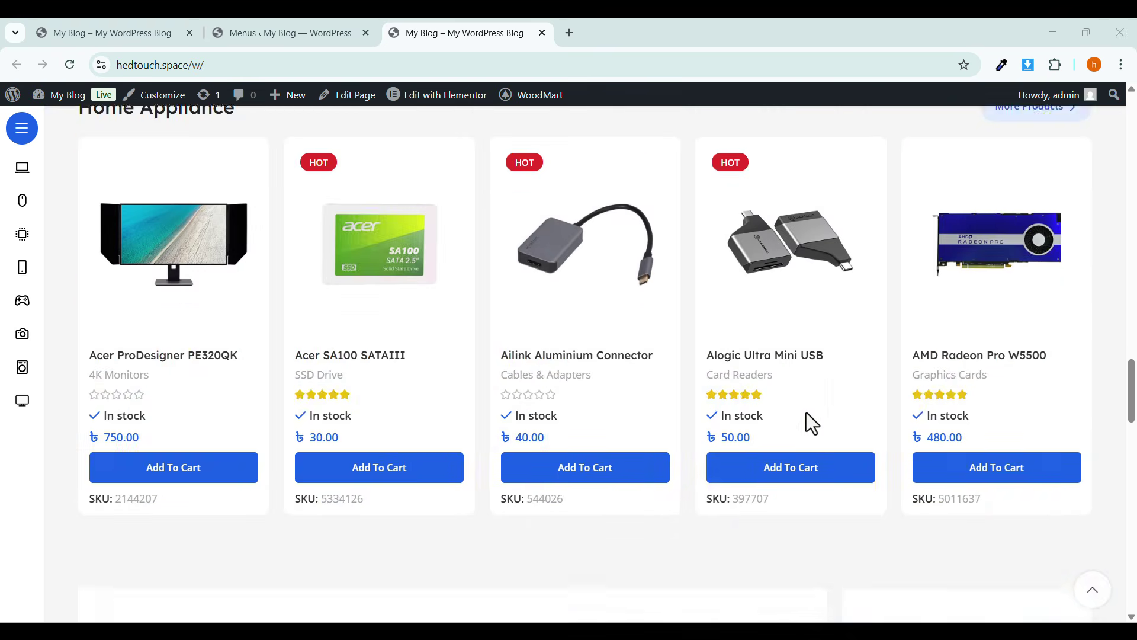
{"action": "scroll", "coordinate": [806, 413], "scroll_direction": "down", "scroll_amount": 10}
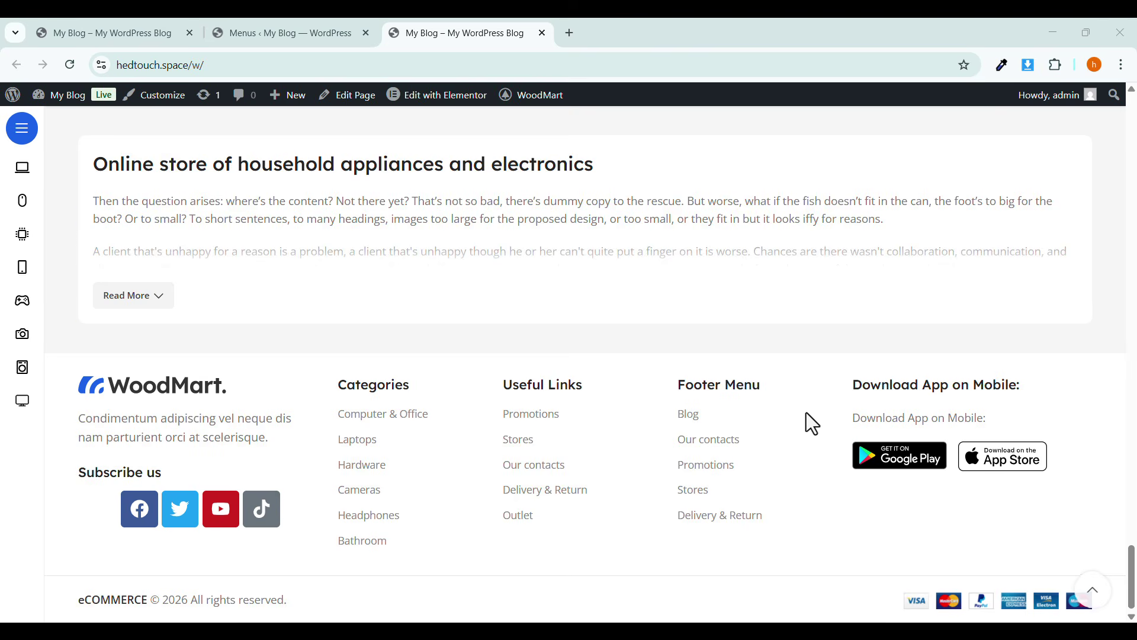
{"action": "scroll", "coordinate": [806, 413], "scroll_direction": "up", "scroll_amount": 5}
{"action": "scroll", "coordinate": [805, 413], "scroll_direction": "up", "scroll_amount": 10}
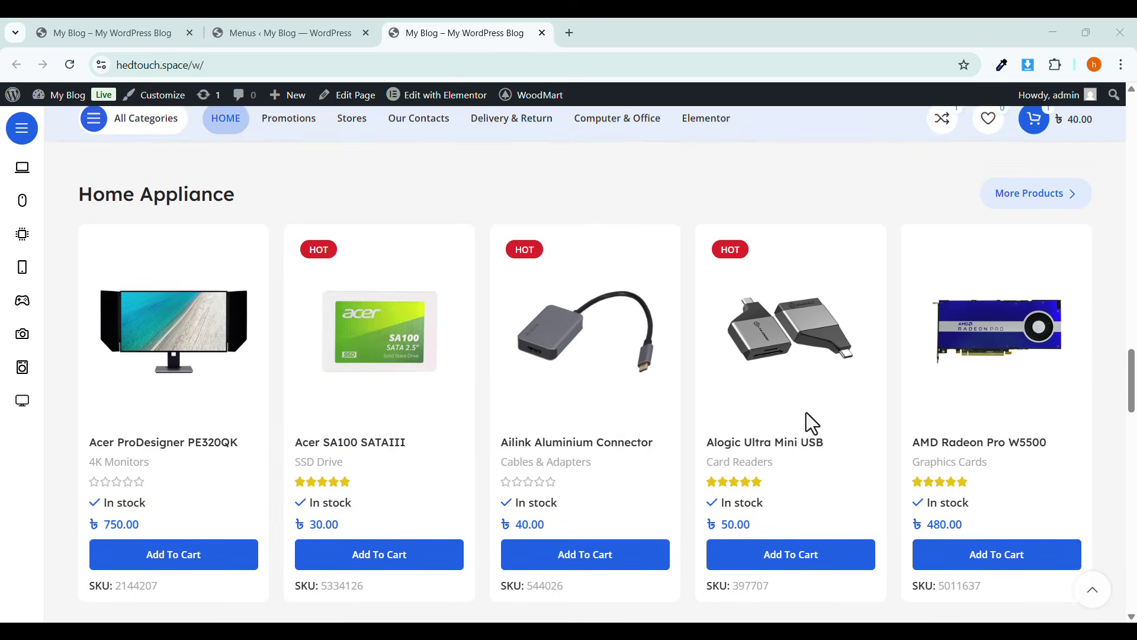
{"action": "scroll", "coordinate": [806, 413], "scroll_direction": "down", "scroll_amount": 1}
{"action": "left_click", "coordinate": [557, 397]}
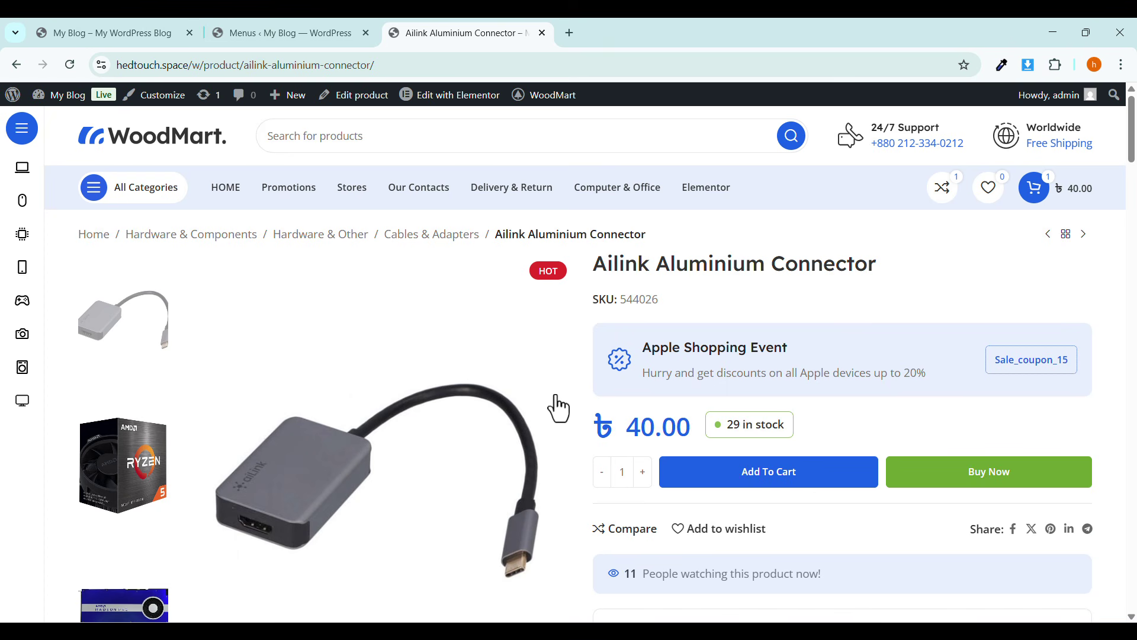
Open the Single product delivery block, the Laptops, Computer and Hardware sticky navigation blocks, and the single product layout in separate Elementor tabs.
{"action": "mouse_move", "coordinate": [437, 90]}
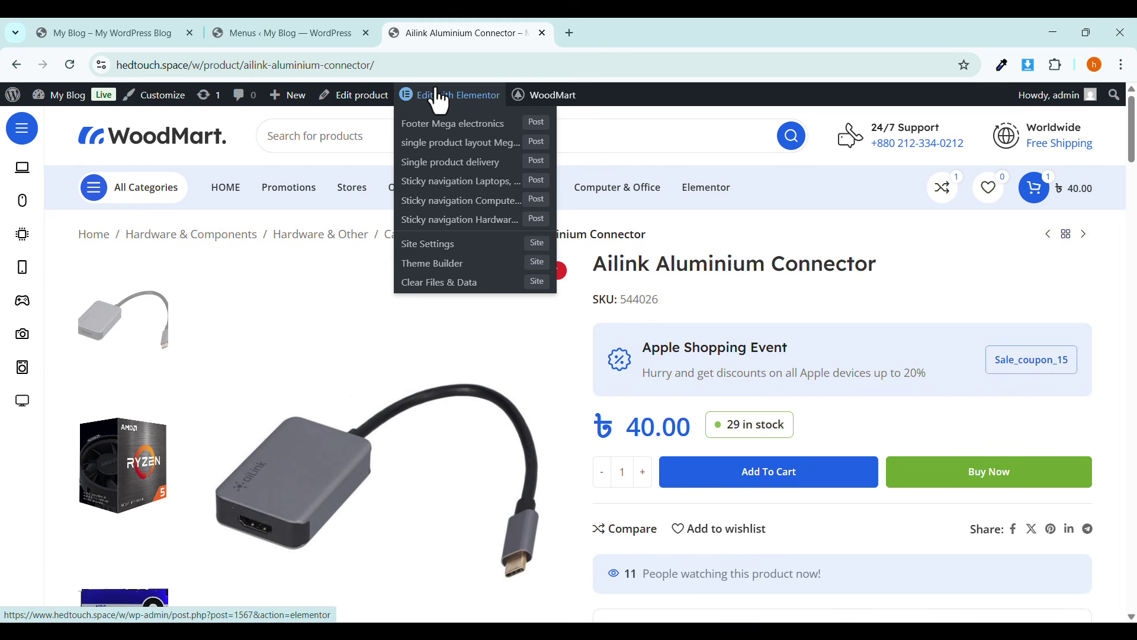
{"action": "right_click", "coordinate": [449, 164]}
{"action": "left_click", "coordinate": [482, 178]}
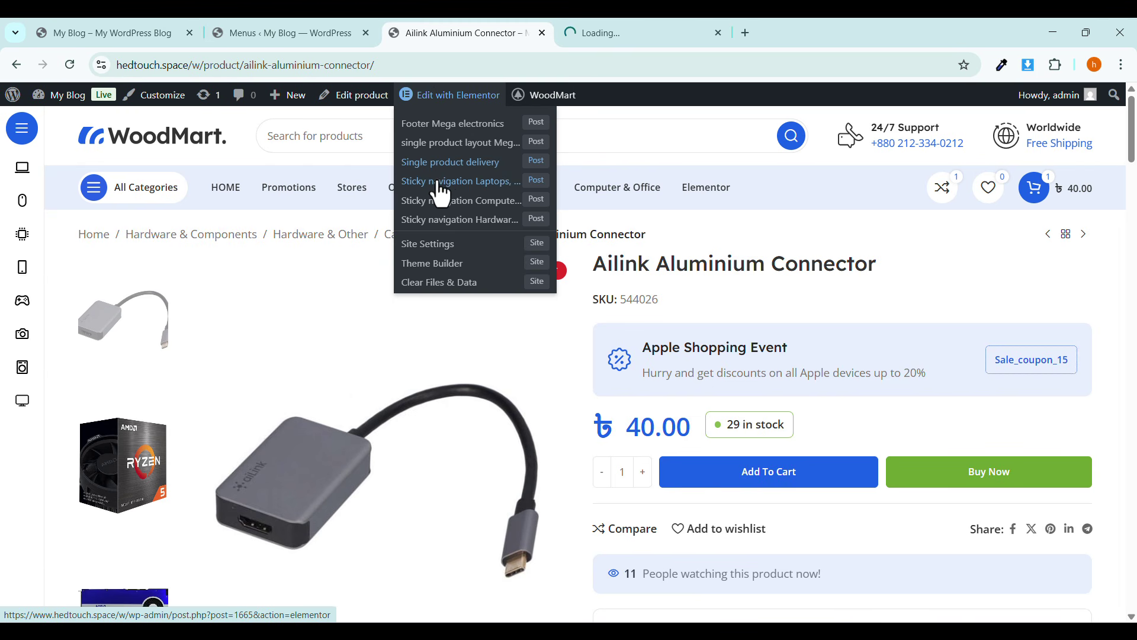
{"action": "right_click", "coordinate": [440, 183]}
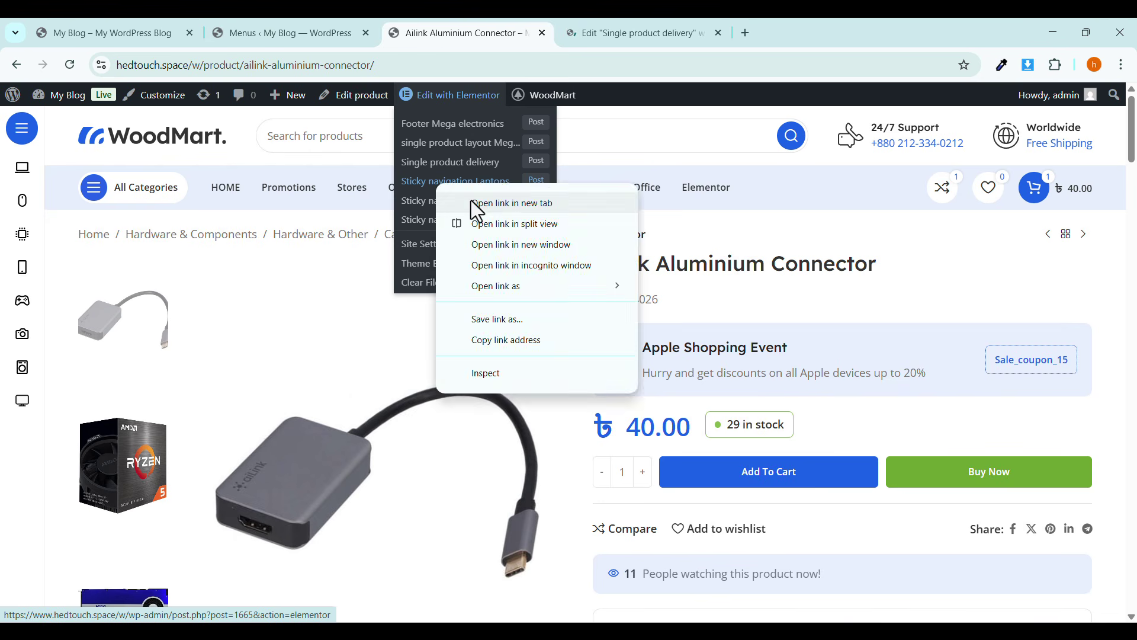
{"action": "left_click", "coordinate": [470, 201]}
{"action": "right_click", "coordinate": [468, 203]}
{"action": "left_click", "coordinate": [469, 214]}
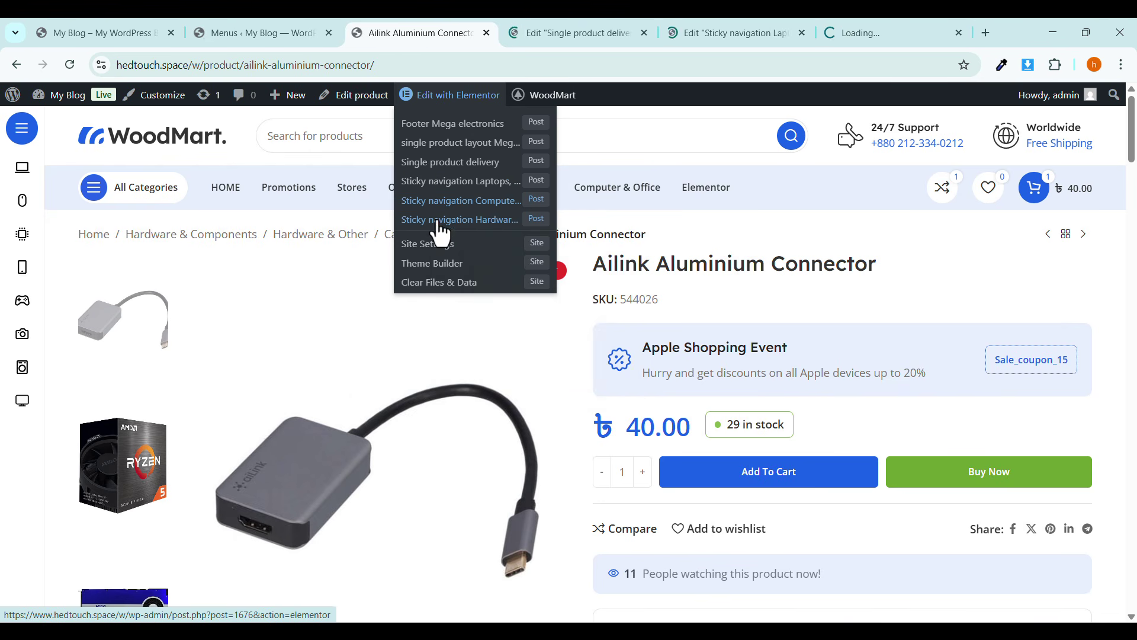
{"action": "right_click", "coordinate": [460, 220]}
{"action": "left_click", "coordinate": [460, 232]}
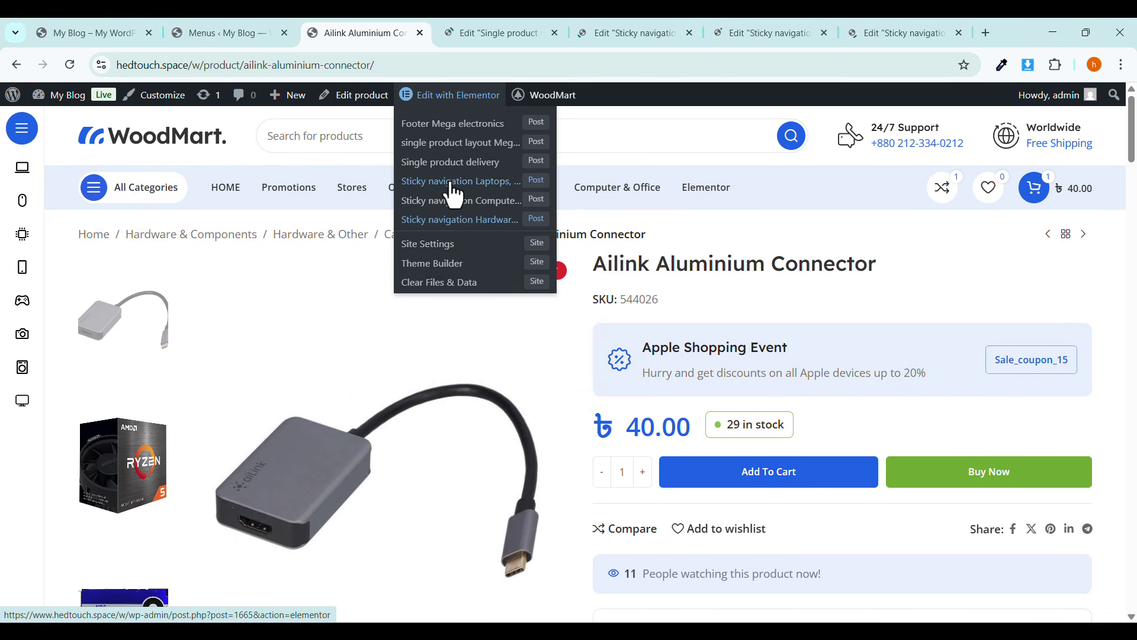
{"action": "right_click", "coordinate": [442, 141]}
{"action": "left_click", "coordinate": [466, 153]}
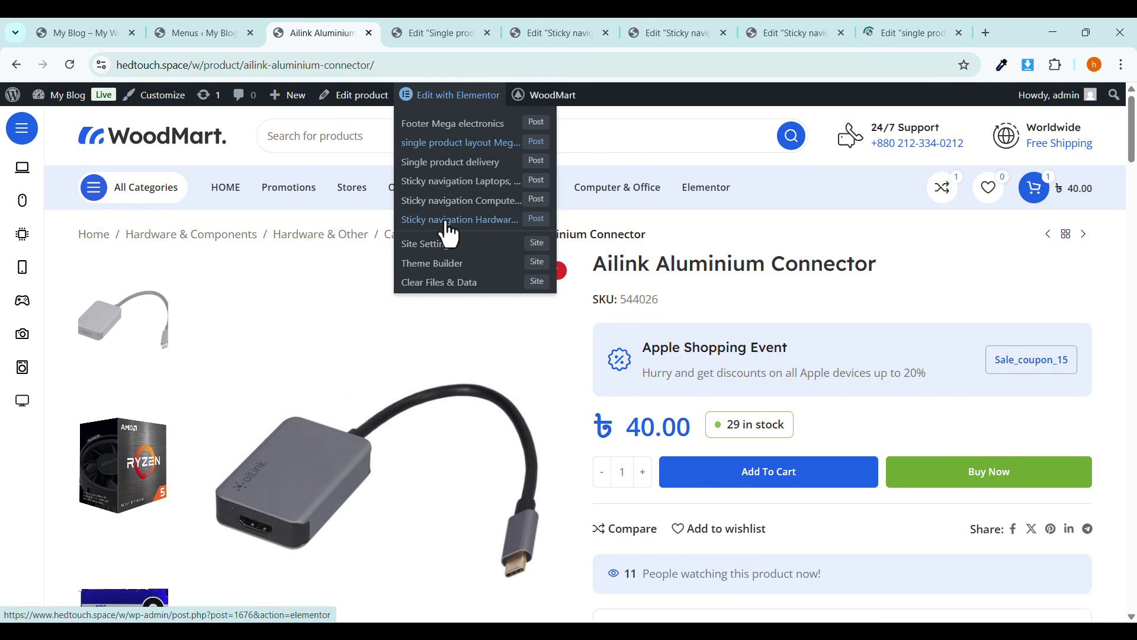
Compare the Single product delivery block in Elementor with the delivery and warranty sections on the Ailink Aluminium Connector page.
{"action": "left_click", "coordinate": [438, 33]}
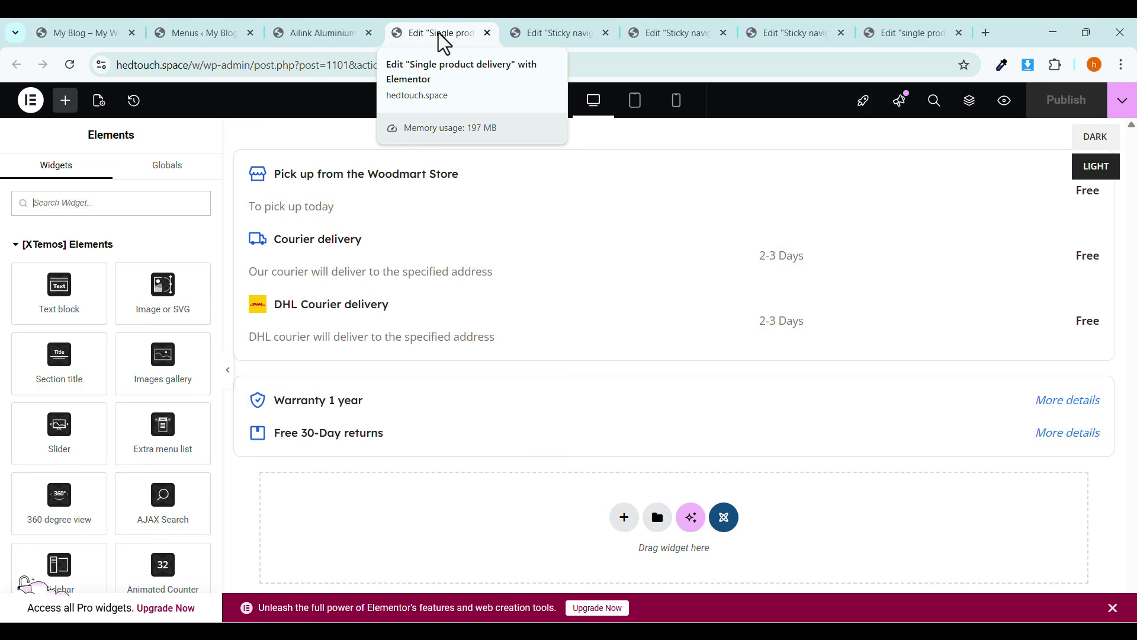
{"action": "left_click", "coordinate": [355, 33]}
{"action": "mouse_move", "coordinate": [450, 95]}
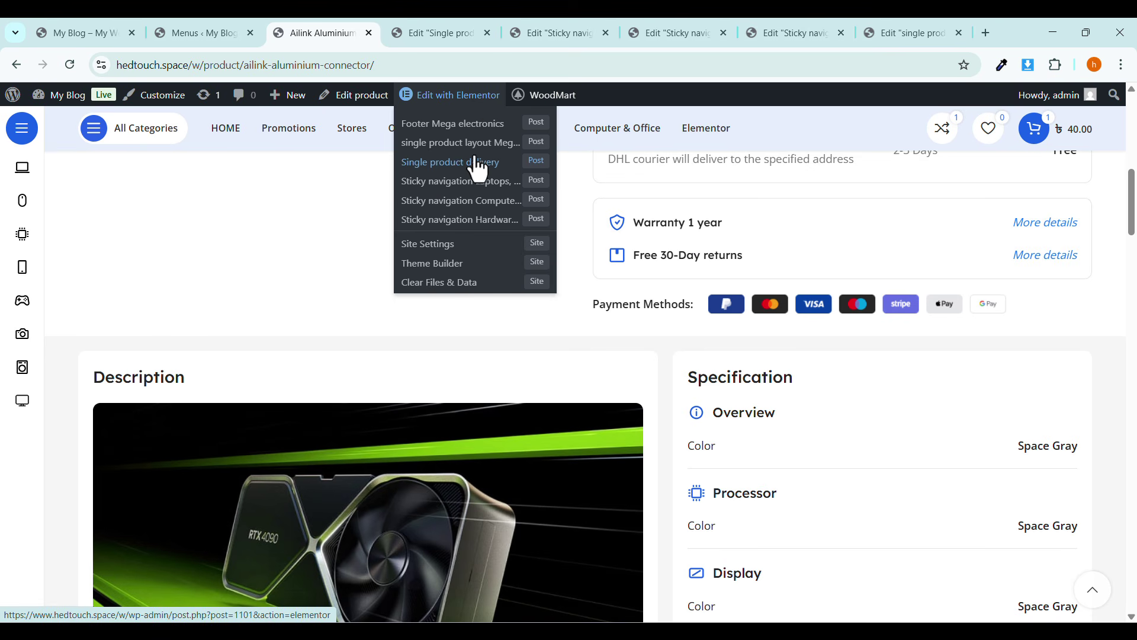
{"action": "left_click", "coordinate": [433, 33]}
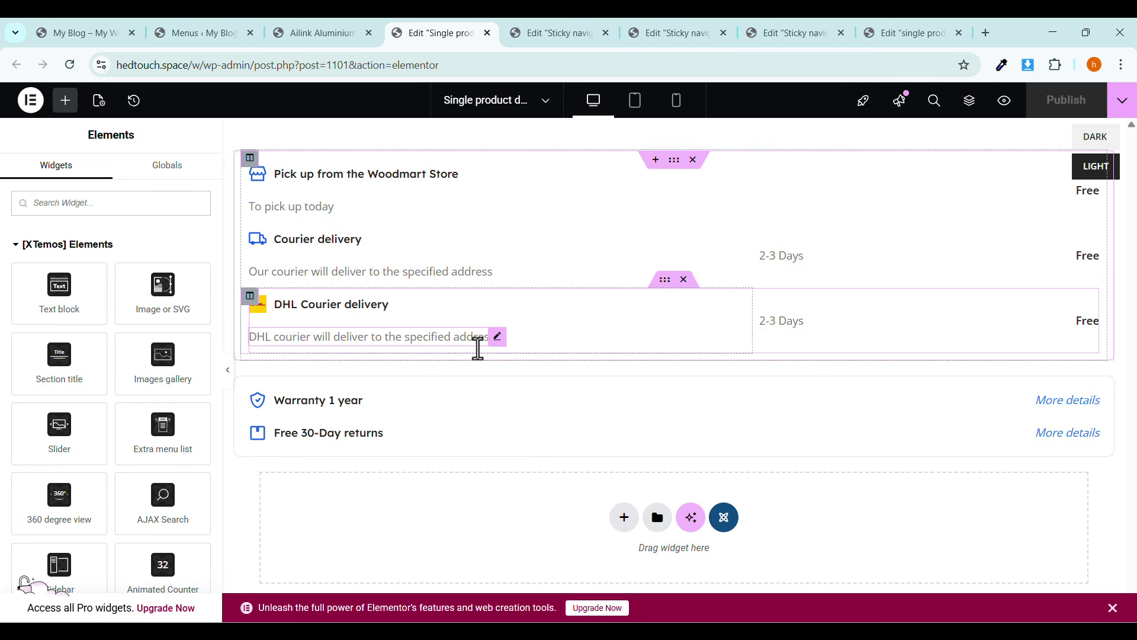
{"action": "left_click", "coordinate": [332, 35]}
{"action": "scroll", "coordinate": [480, 348], "scroll_direction": "down", "scroll_amount": 2}
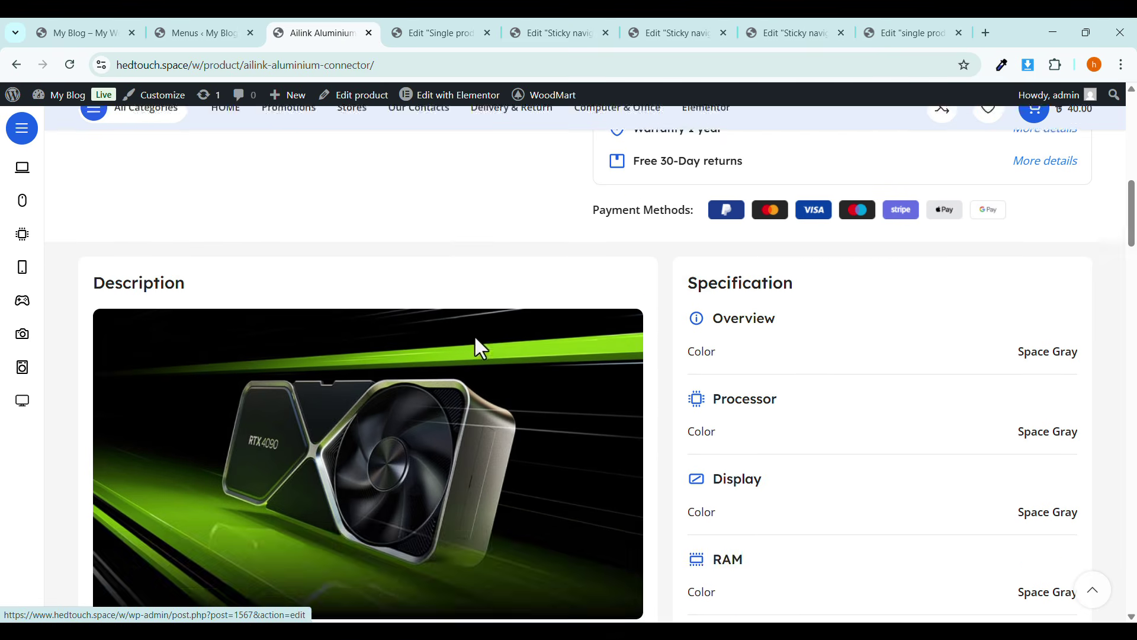
{"action": "scroll", "coordinate": [475, 339], "scroll_direction": "up", "scroll_amount": 6}
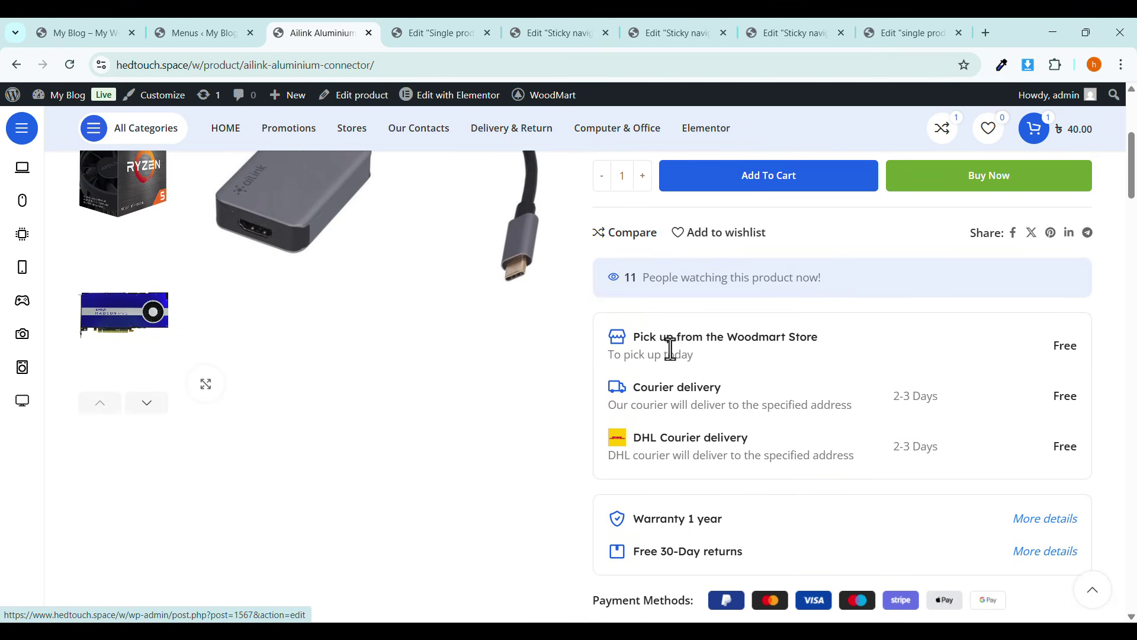
{"action": "left_click", "coordinate": [468, 34]}
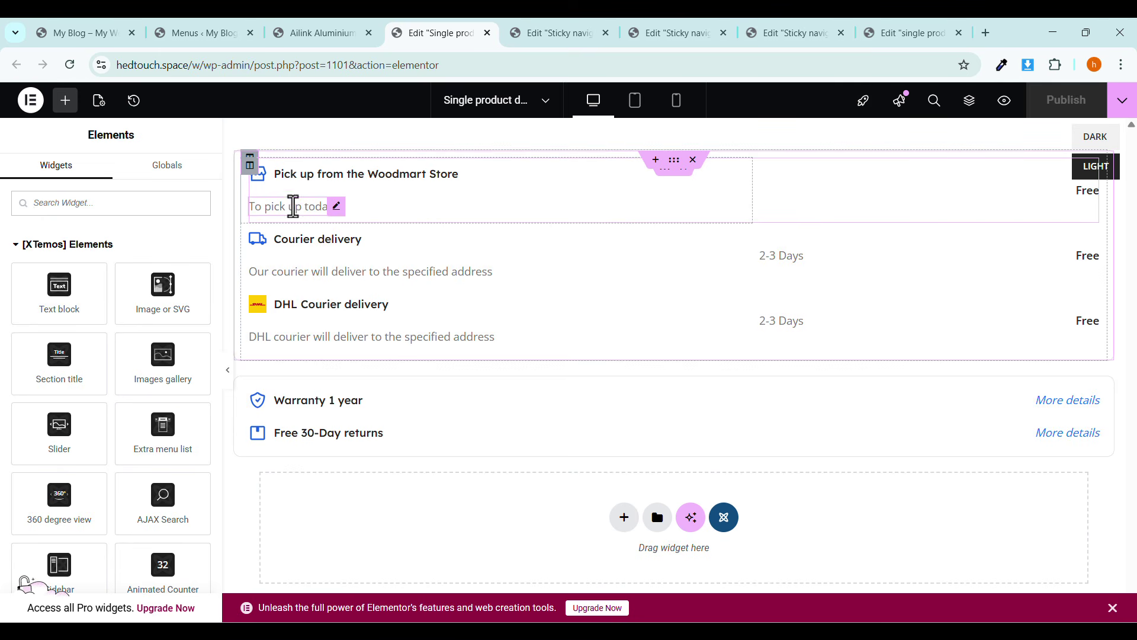
{"action": "left_click", "coordinate": [326, 34]}
{"action": "scroll", "coordinate": [621, 353], "scroll_direction": "up", "scroll_amount": 3}
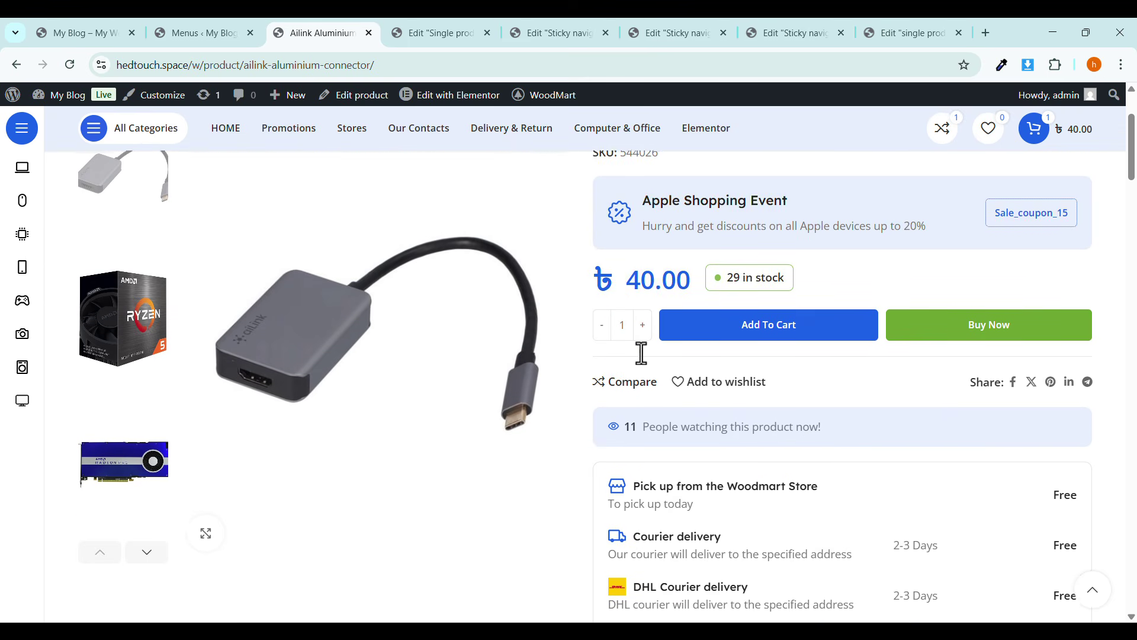
{"action": "scroll", "coordinate": [634, 358], "scroll_direction": "down", "scroll_amount": 5}
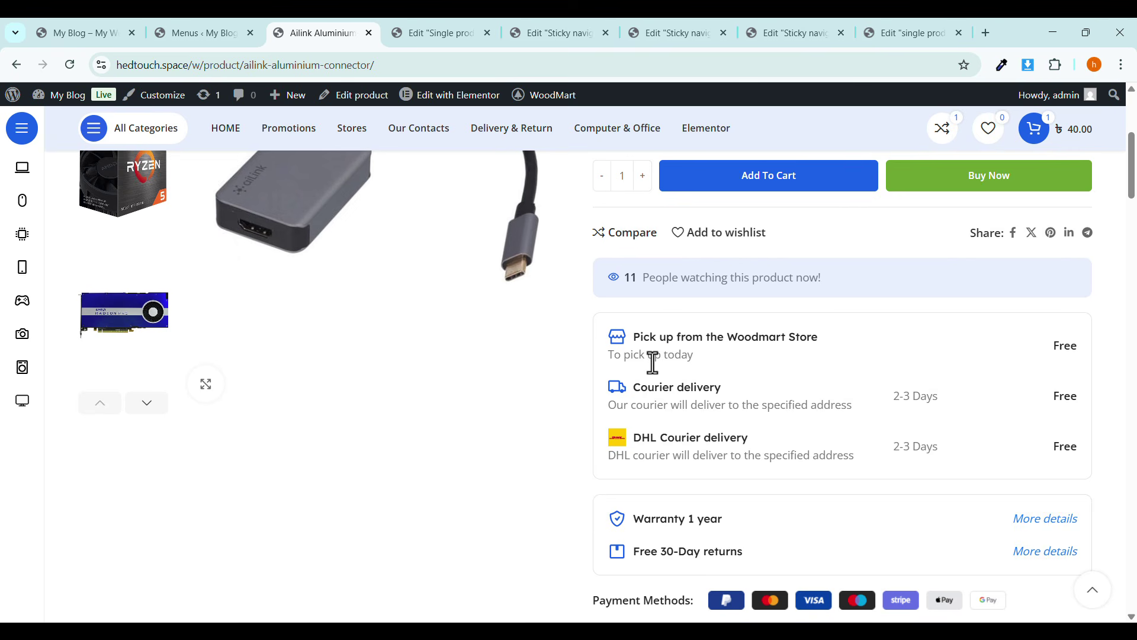
{"action": "scroll", "coordinate": [652, 363], "scroll_direction": "down", "scroll_amount": 2}
{"action": "scroll", "coordinate": [648, 318], "scroll_direction": "up", "scroll_amount": 2}
{"action": "scroll", "coordinate": [643, 343], "scroll_direction": "up", "scroll_amount": 3}
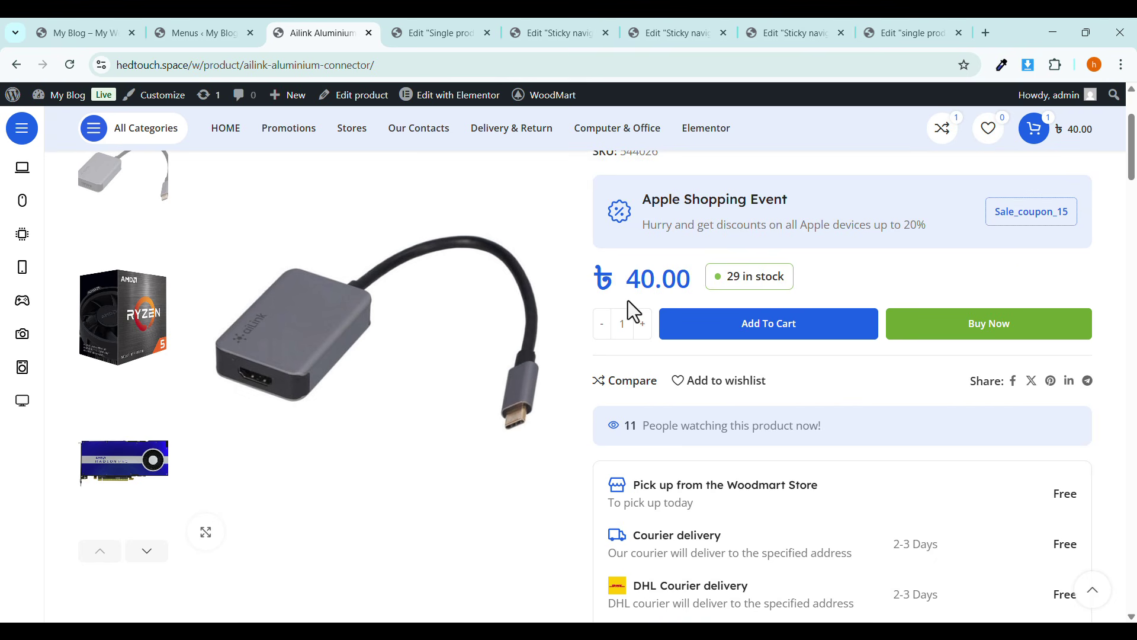
{"action": "scroll", "coordinate": [680, 389], "scroll_direction": "down", "scroll_amount": 1}
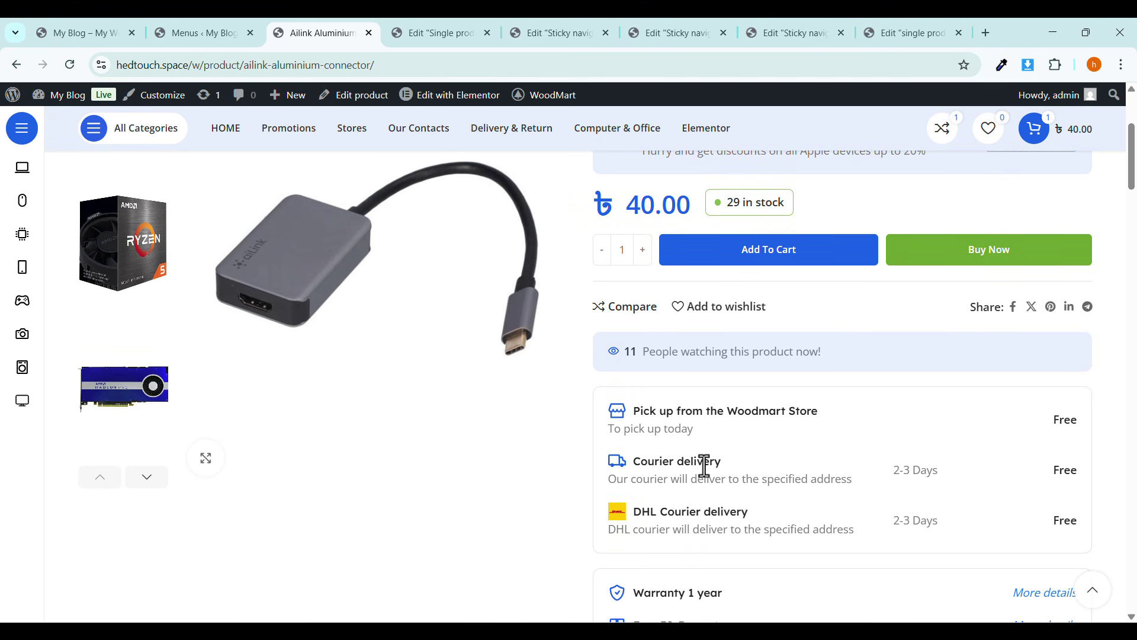
{"action": "left_click", "coordinate": [415, 32]}
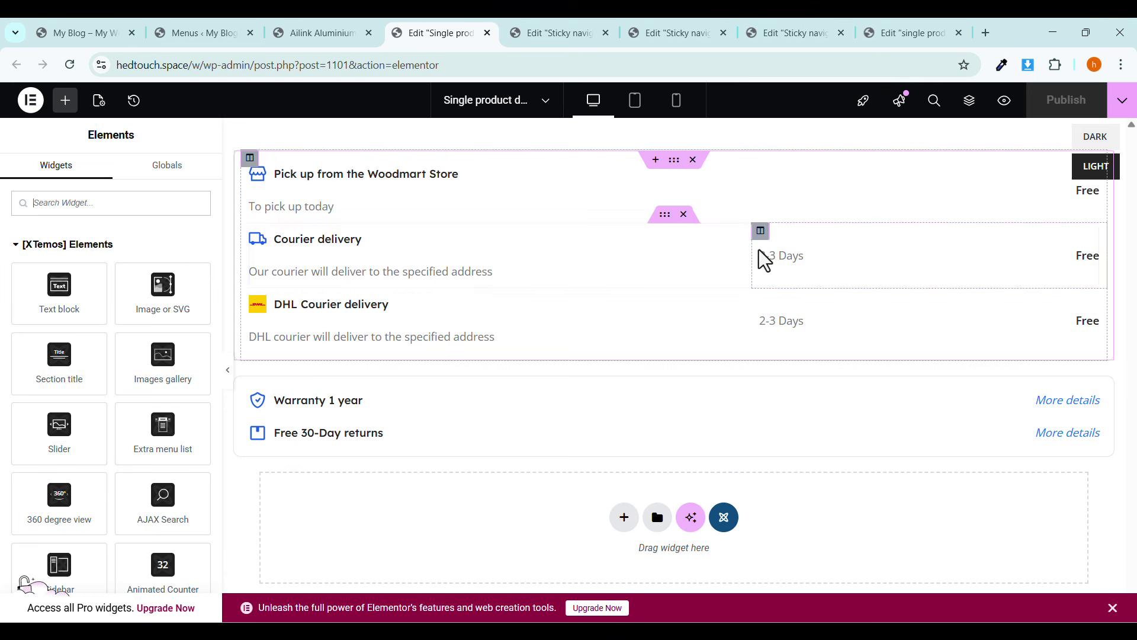
Examine the text and icon settings of the store pick-up, Courier delivery and DHL Courier delivery entries in the block.
{"action": "left_click", "coordinate": [312, 209]}
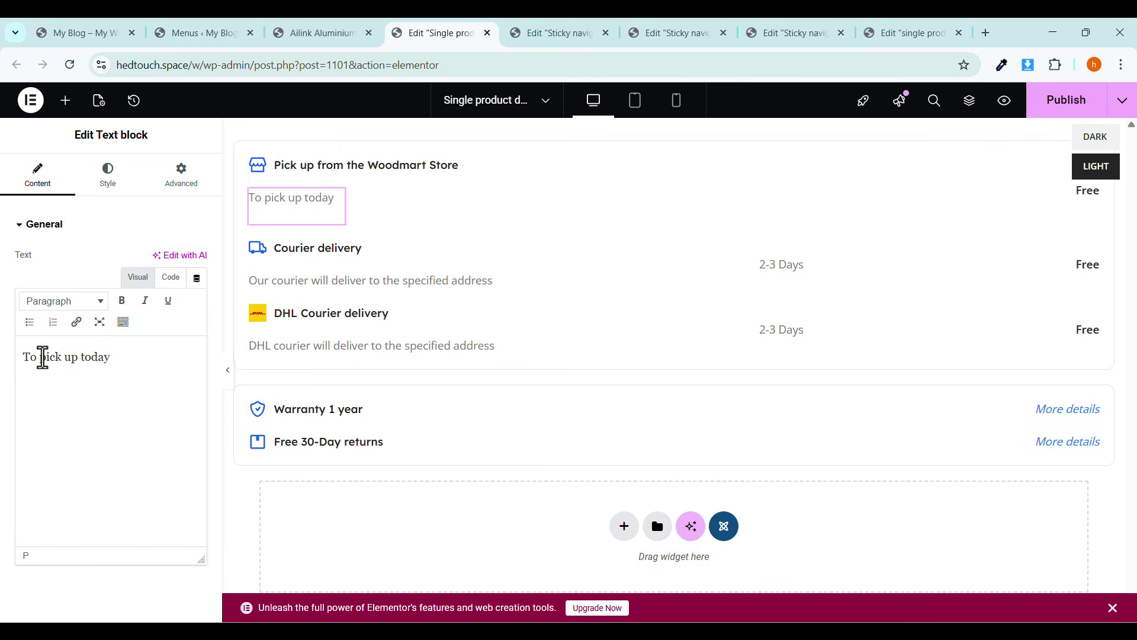
{"action": "left_click", "coordinate": [299, 177]}
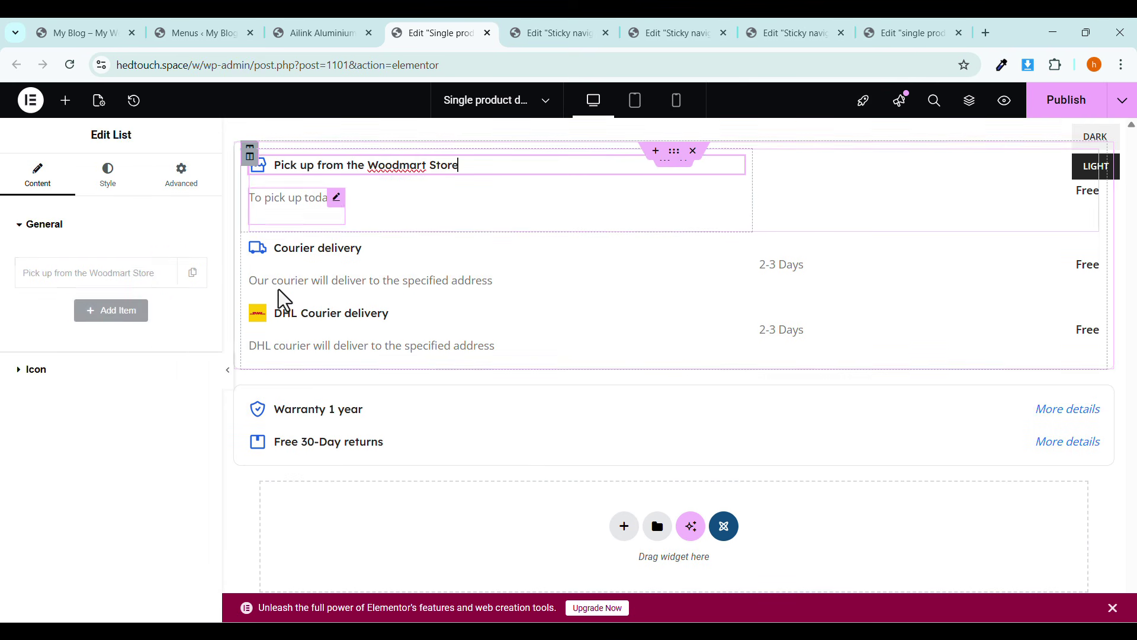
{"action": "left_click", "coordinate": [262, 264]}
{"action": "left_click", "coordinate": [31, 369]}
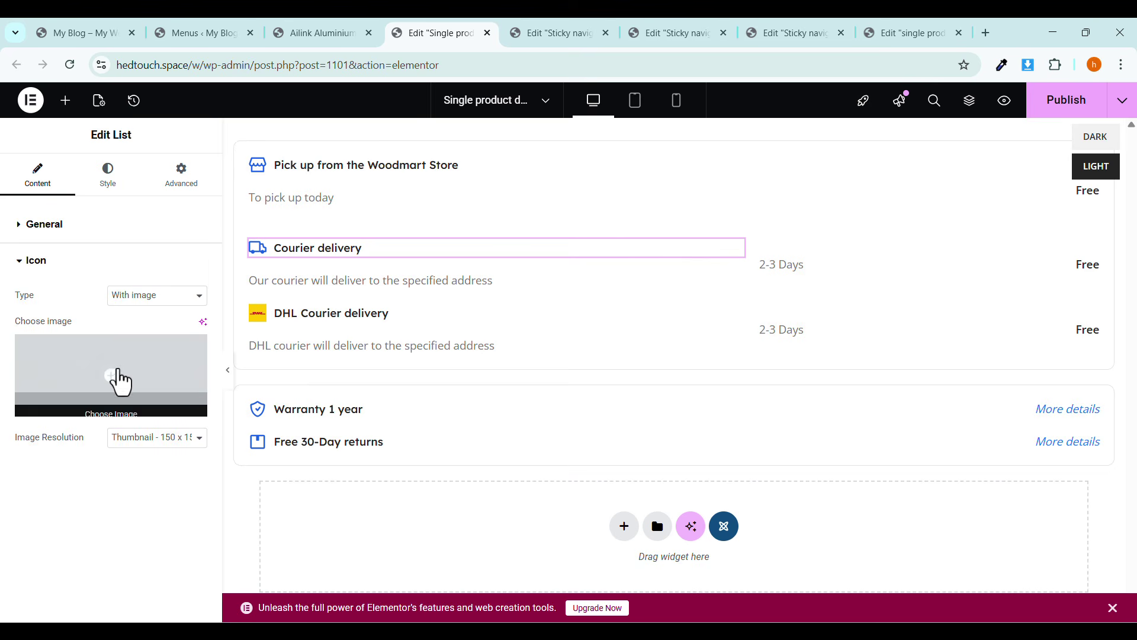
{"action": "left_click", "coordinate": [259, 326]}
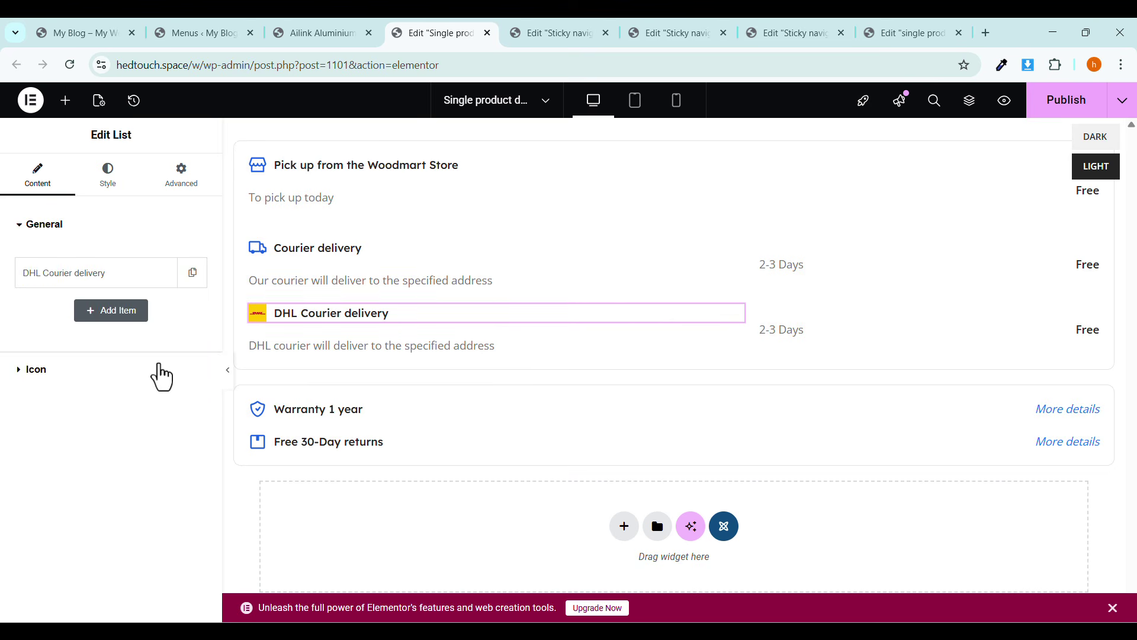
{"action": "left_click", "coordinate": [61, 379]}
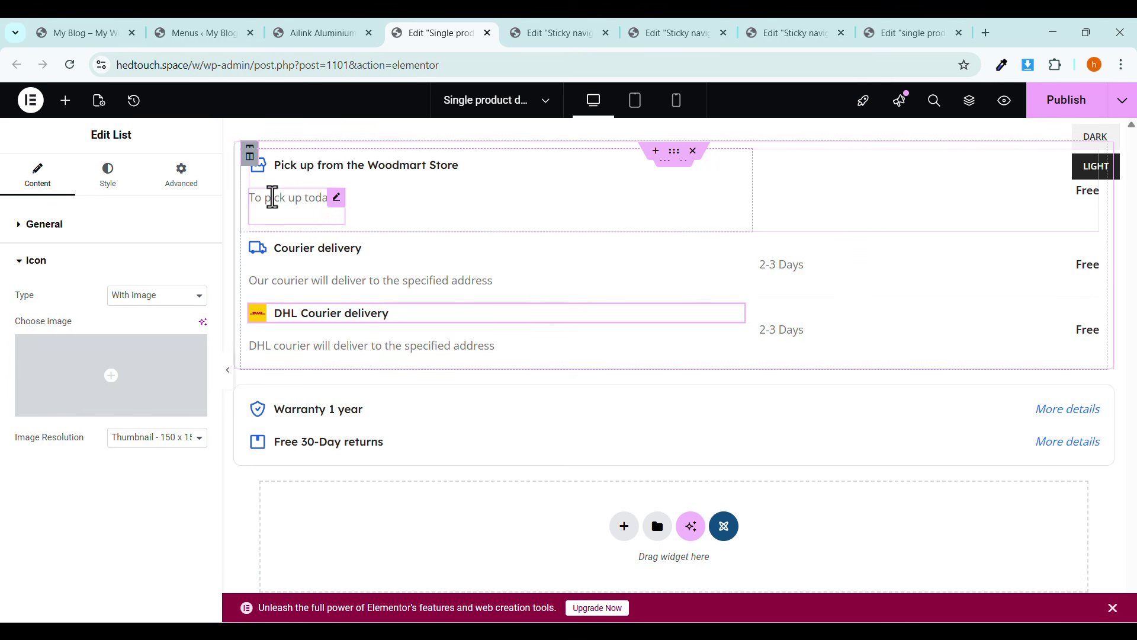
{"action": "left_click", "coordinate": [278, 172]}
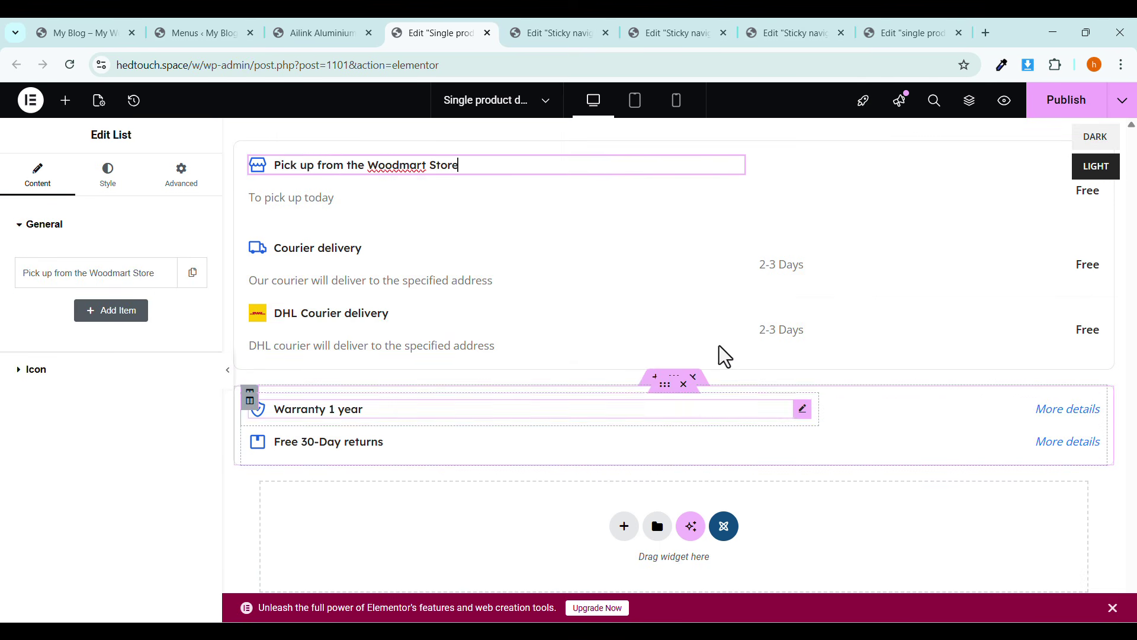
Delete the section with the pick-up and courier delivery options from the Single product delivery block and review that section on the product page.
{"action": "left_click", "coordinate": [692, 153]}
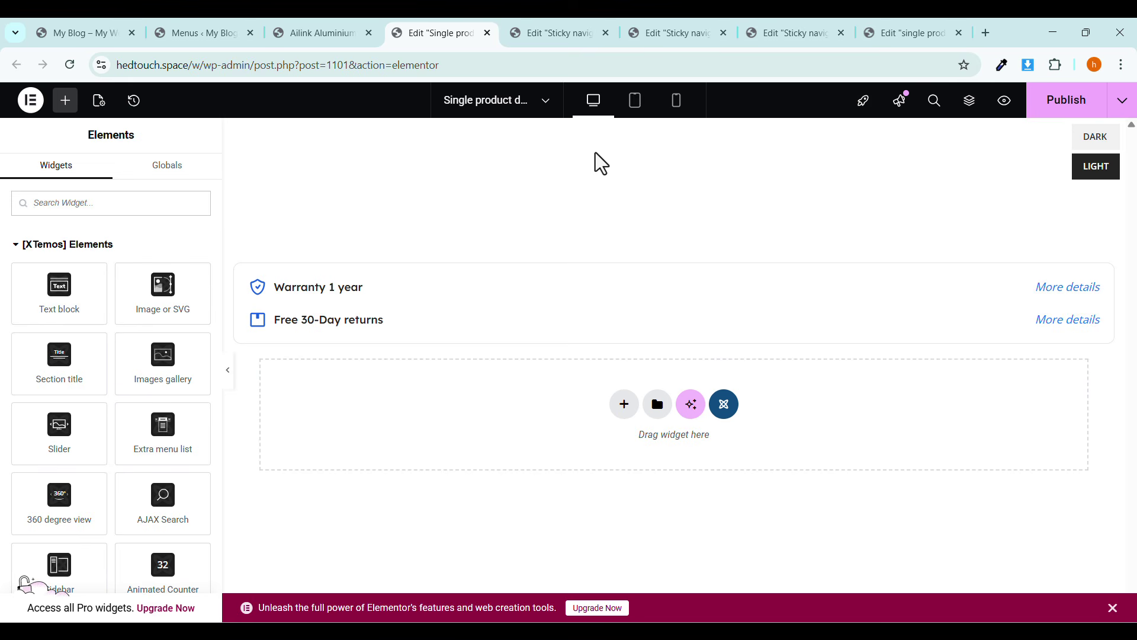
{"action": "left_click", "coordinate": [320, 33]}
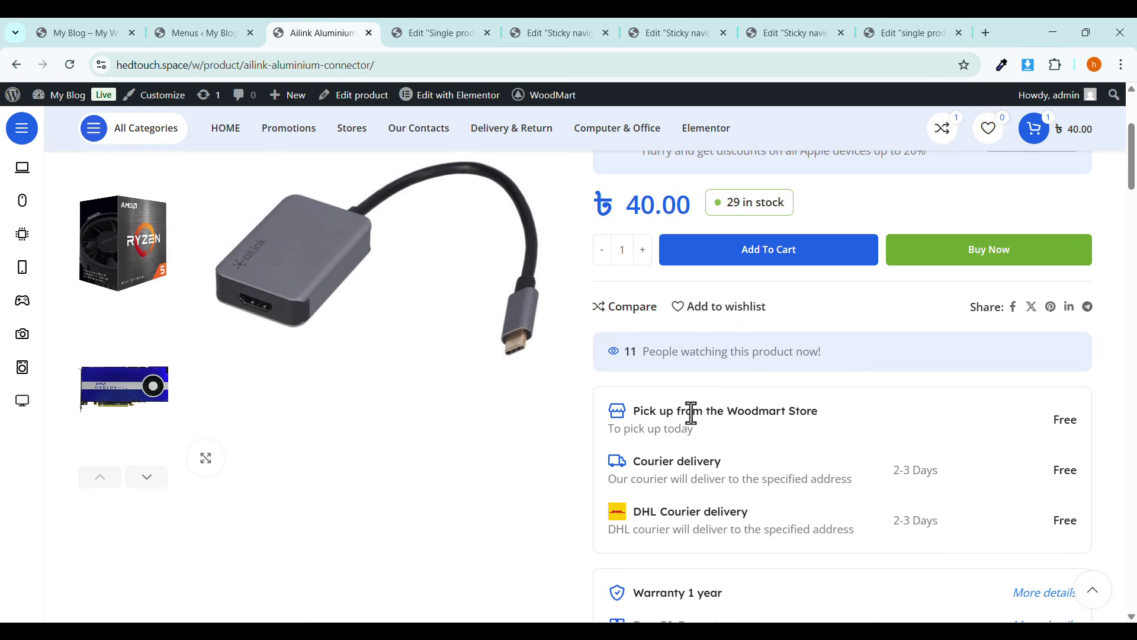
{"action": "scroll", "coordinate": [693, 406], "scroll_direction": "down", "scroll_amount": 3}
{"action": "scroll", "coordinate": [705, 299], "scroll_direction": "up", "scroll_amount": 3}
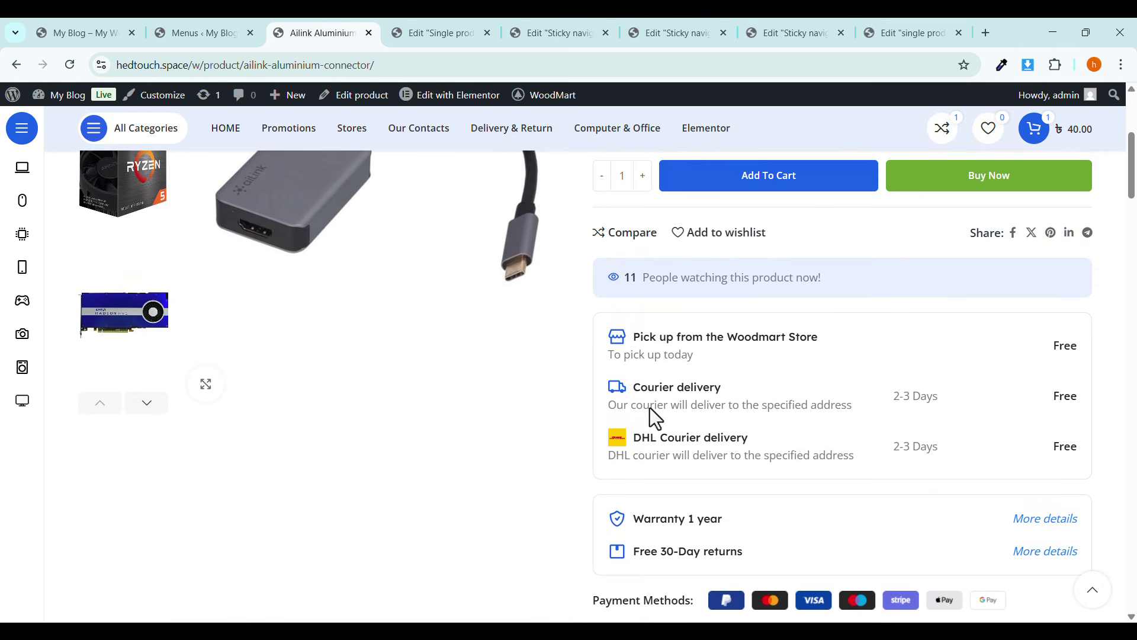
Look through the laptops, tablets and PCs sticky navigation block in Elementor and close its tab.
{"action": "left_click", "coordinate": [535, 37]}
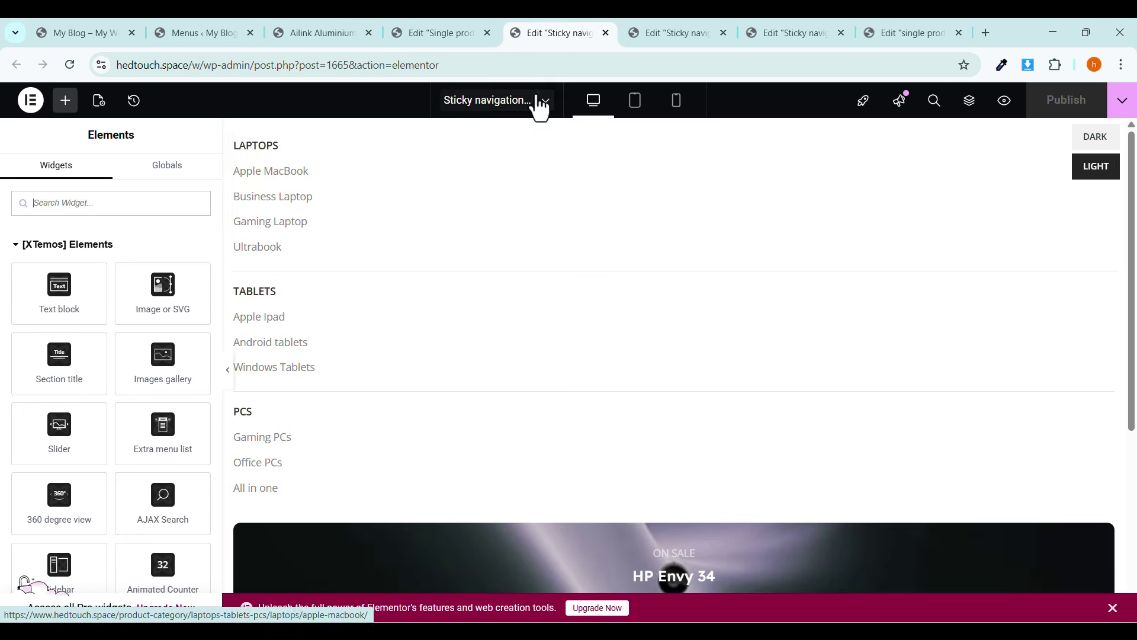
{"action": "scroll", "coordinate": [548, 278], "scroll_direction": "down", "scroll_amount": 5}
{"action": "scroll", "coordinate": [488, 414], "scroll_direction": "up", "scroll_amount": 4}
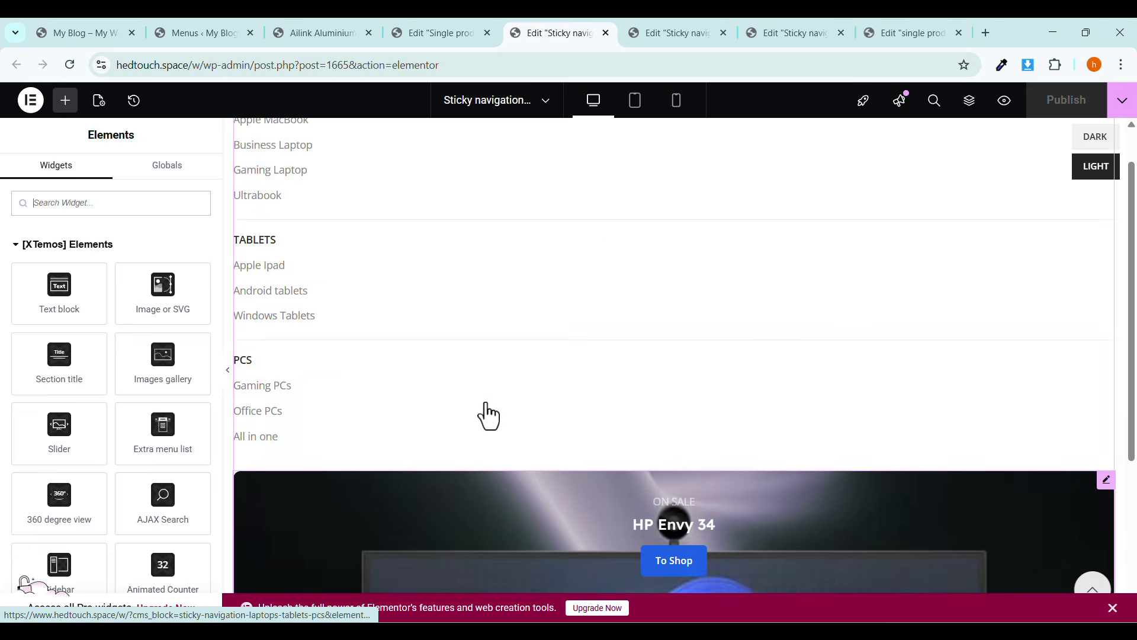
{"action": "left_click", "coordinate": [605, 33]}
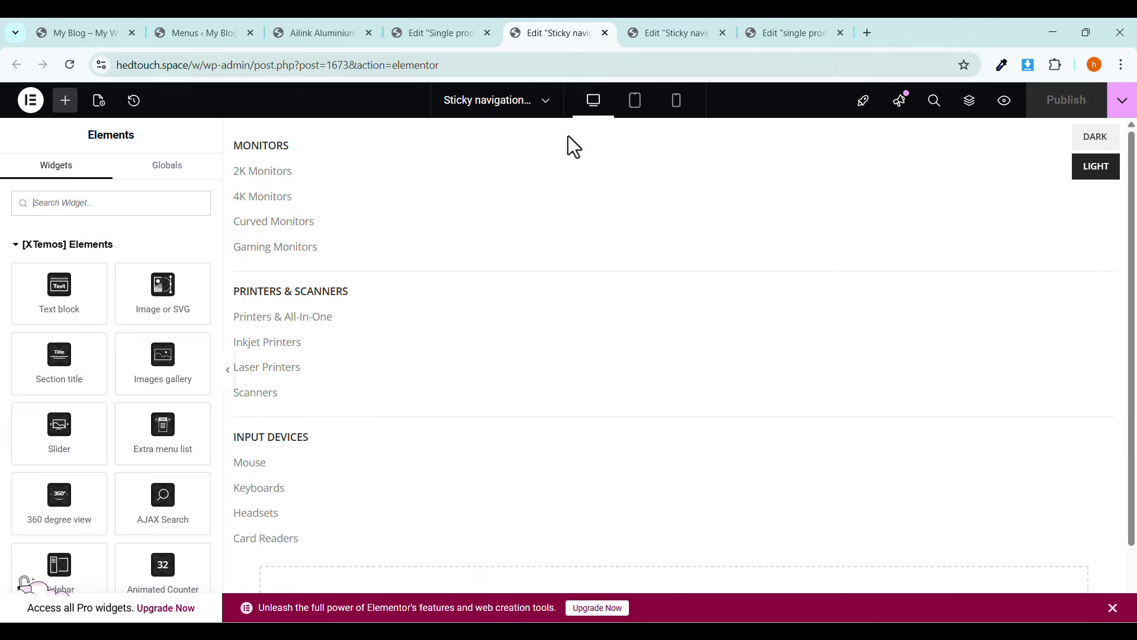
Close the remaining sticky navigation block editors and bring up the single product layout in Elementor.
{"action": "left_click", "coordinate": [688, 32]}
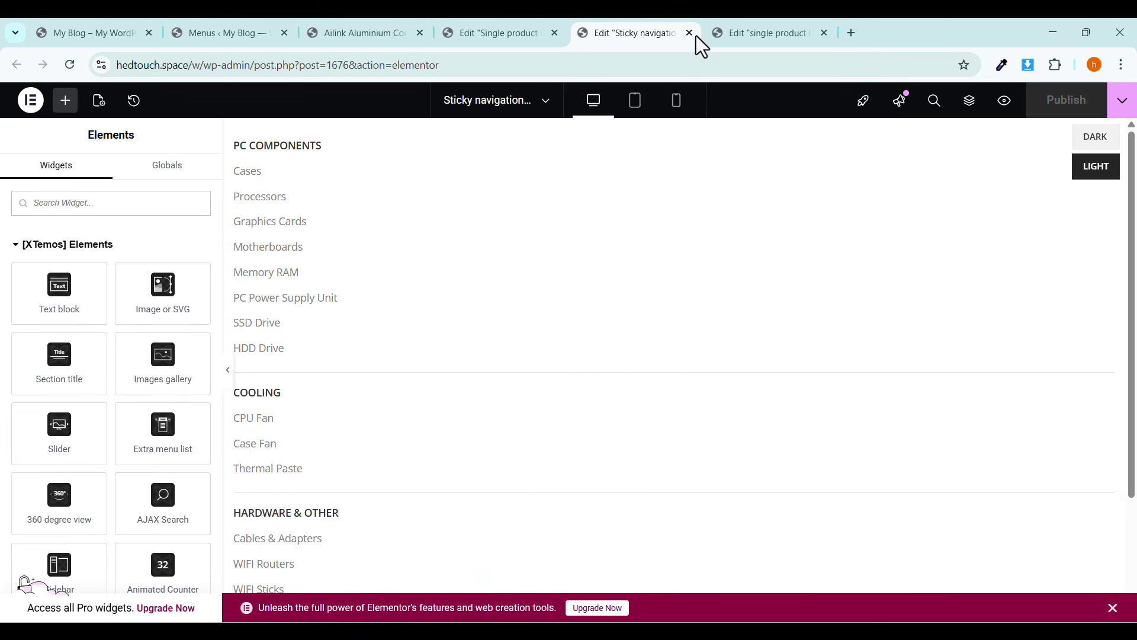
{"action": "left_click", "coordinate": [690, 33]}
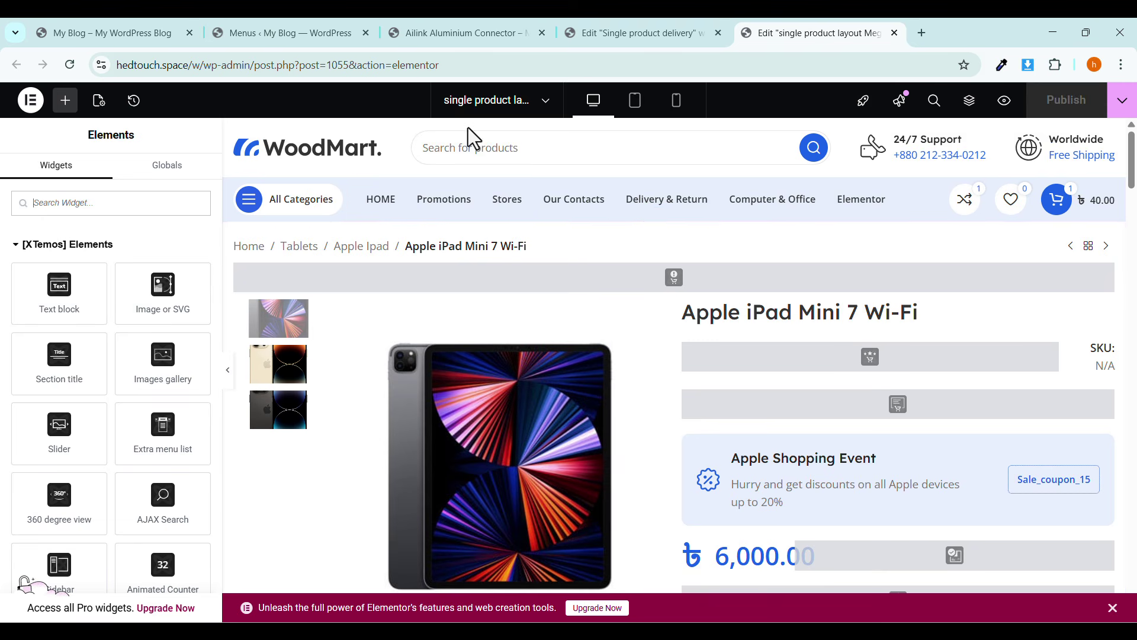
{"action": "scroll", "coordinate": [639, 272], "scroll_direction": "down", "scroll_amount": 1}
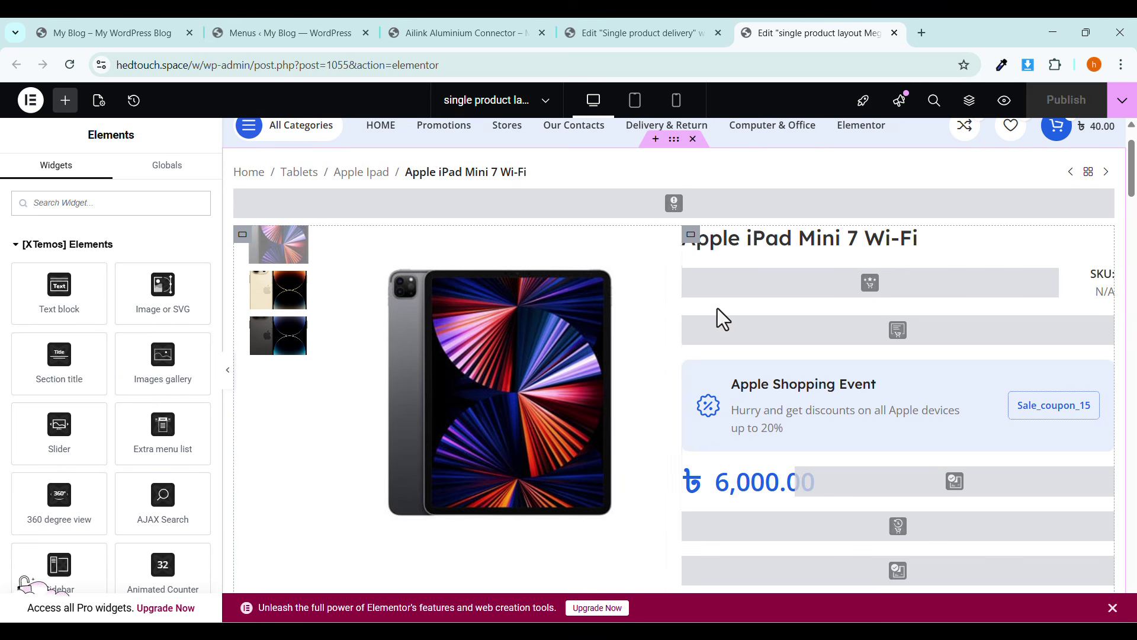
Inspect the Sale_coupon_15 text block and the container options of the Apple Shopping Event banner.
{"action": "left_click", "coordinate": [1047, 410]}
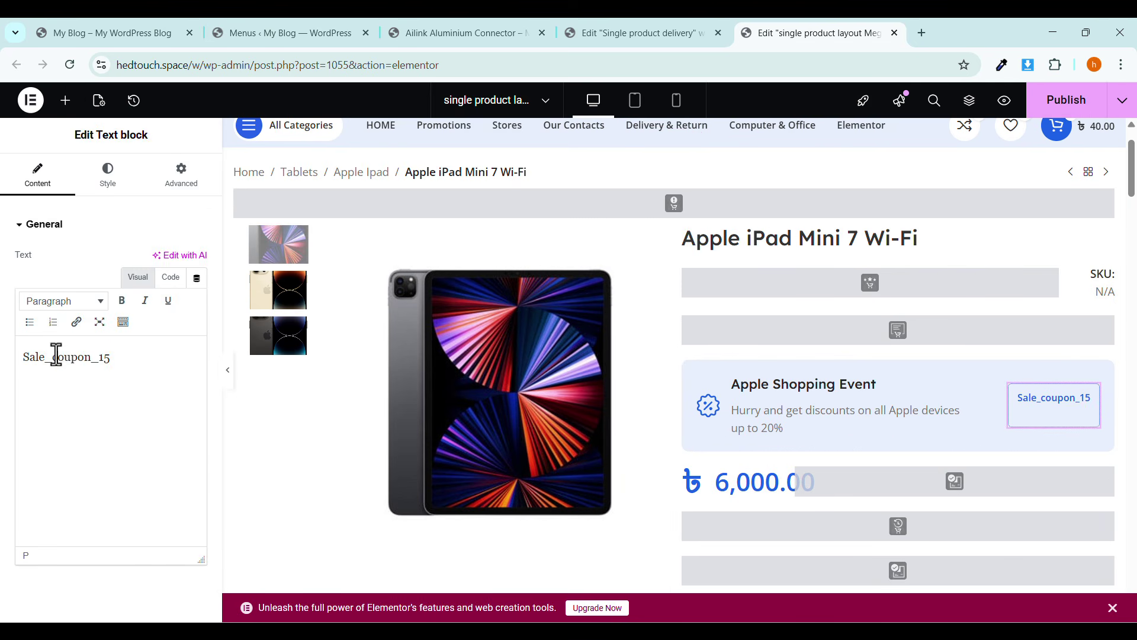
{"action": "double_click", "coordinate": [56, 354]}
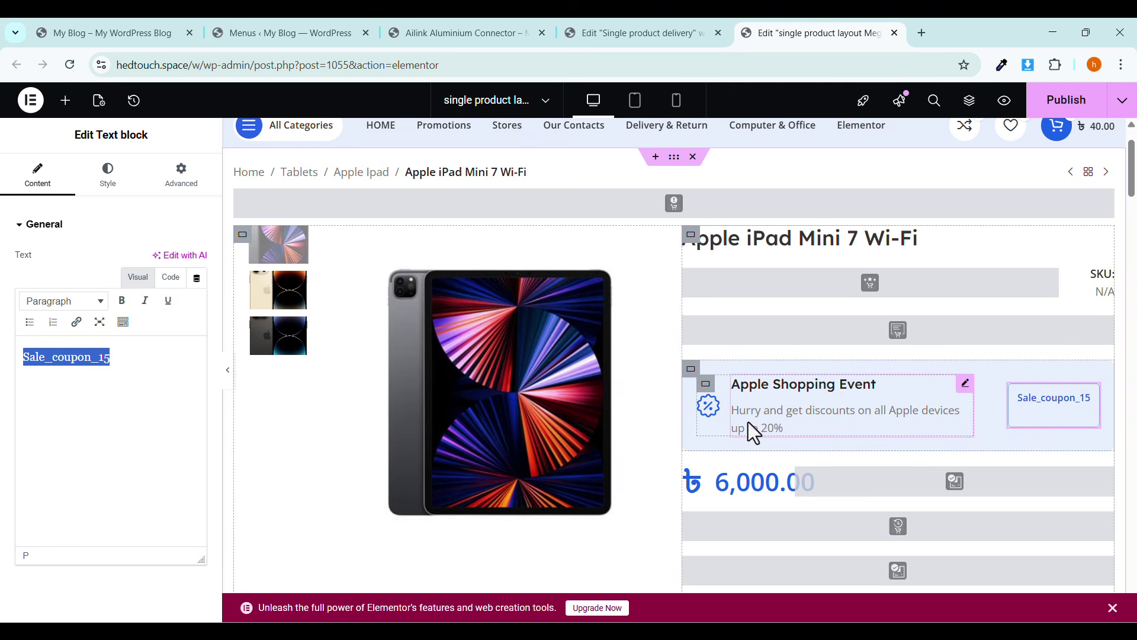
{"action": "right_click", "coordinate": [693, 379]}
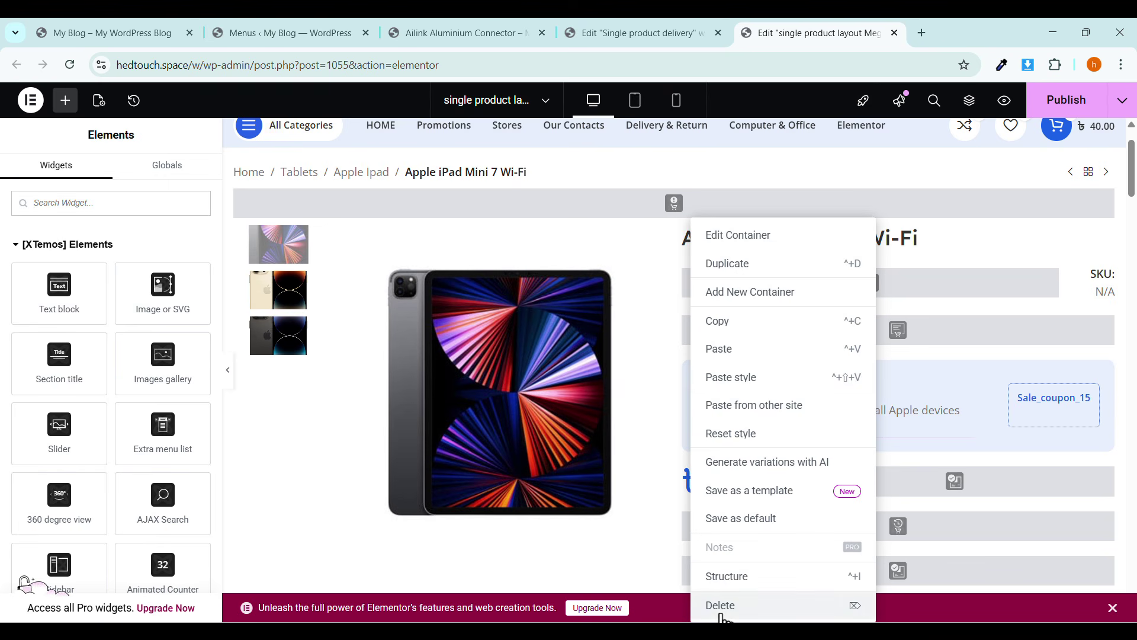
{"action": "left_click", "coordinate": [947, 370]}
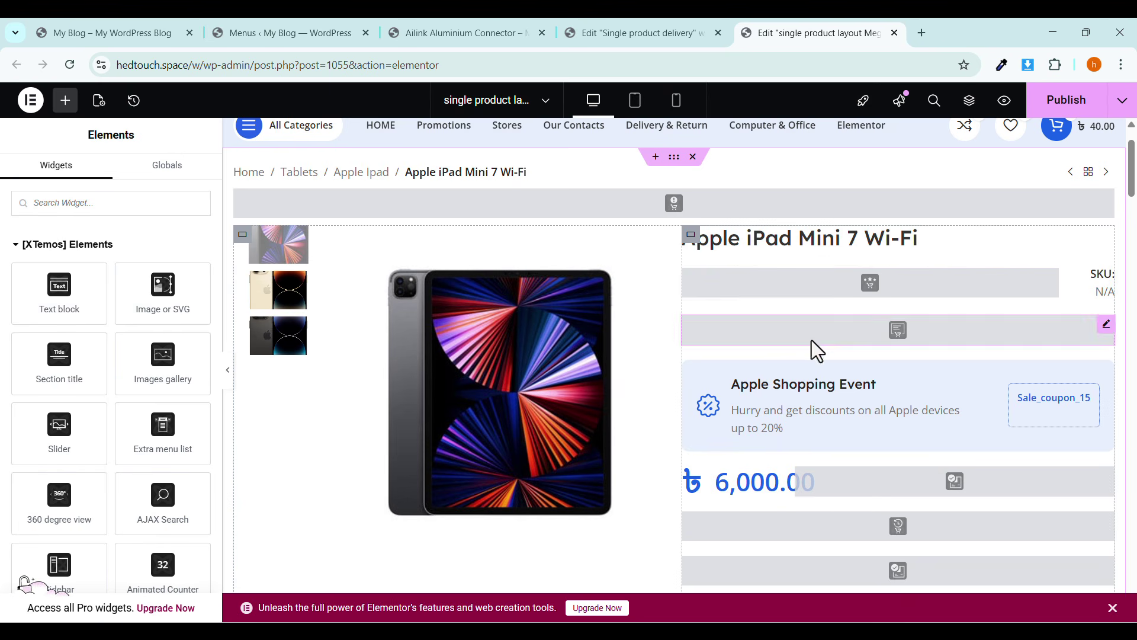
Check the settings of the social share buttons beside the compare and wishlist links.
{"action": "scroll", "coordinate": [760, 324], "scroll_direction": "down", "scroll_amount": 5}
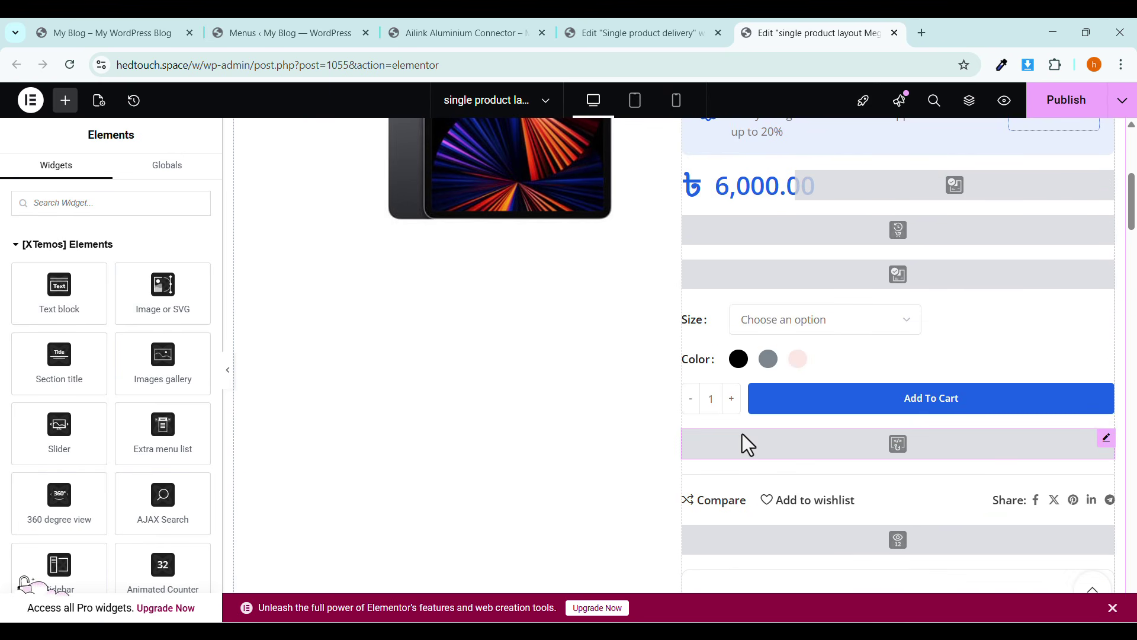
{"action": "scroll", "coordinate": [740, 438], "scroll_direction": "down", "scroll_amount": 1}
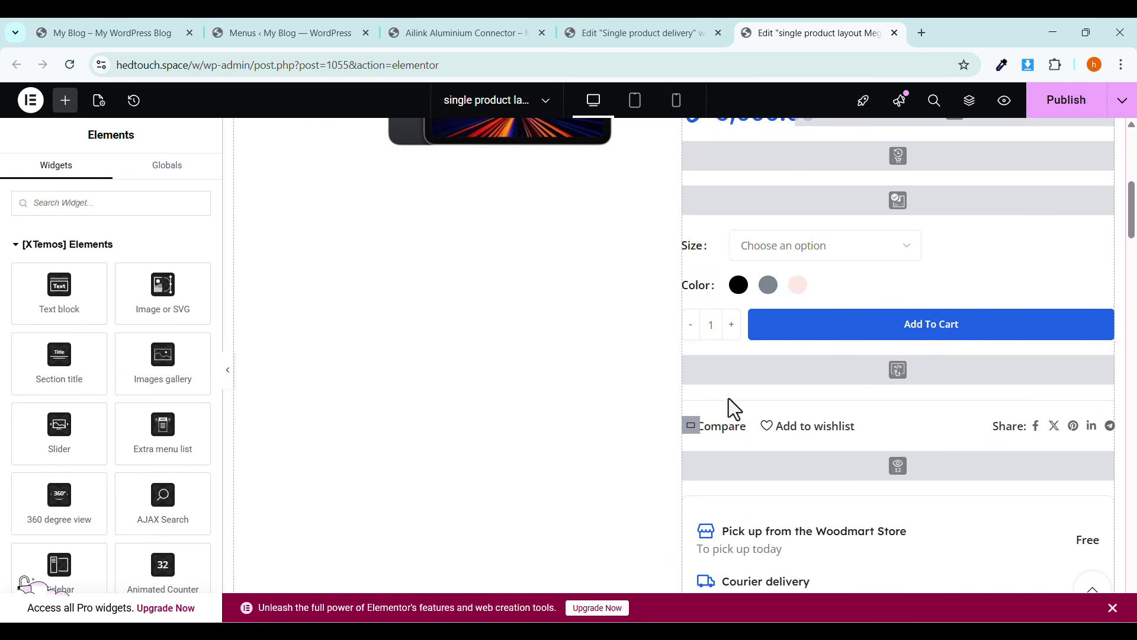
{"action": "left_click", "coordinate": [1041, 444]}
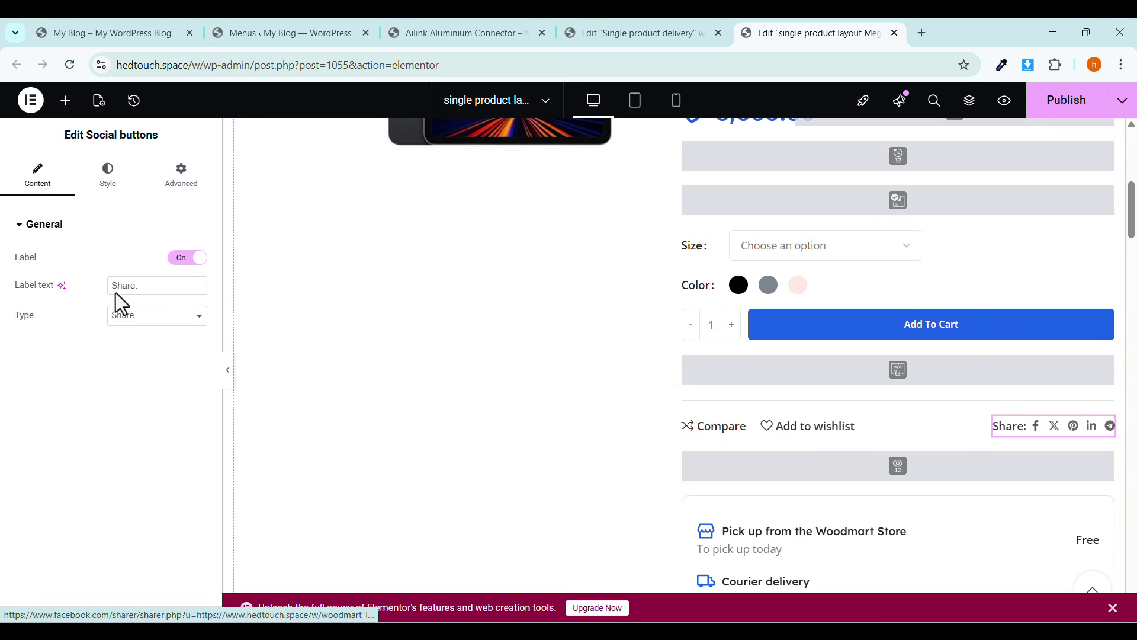
Return to the widget library and collapse the XTemos Elements, Site, Single product, Layout and Basic categories.
{"action": "left_click", "coordinate": [65, 101]}
{"action": "left_click", "coordinate": [42, 258]}
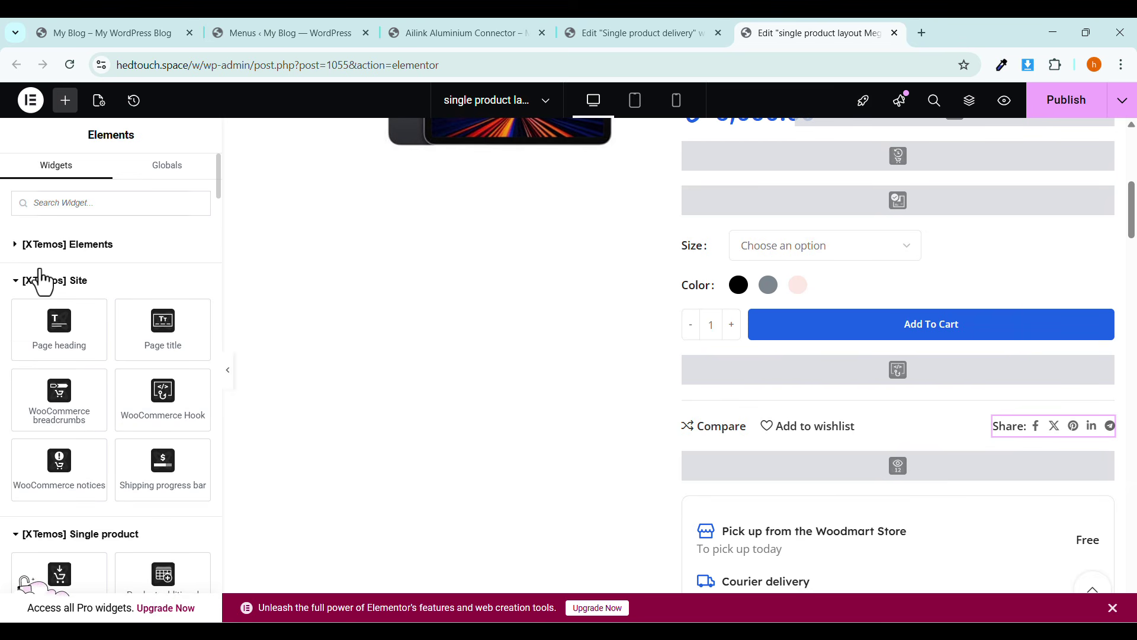
{"action": "left_click", "coordinate": [42, 281]}
{"action": "left_click", "coordinate": [50, 318]}
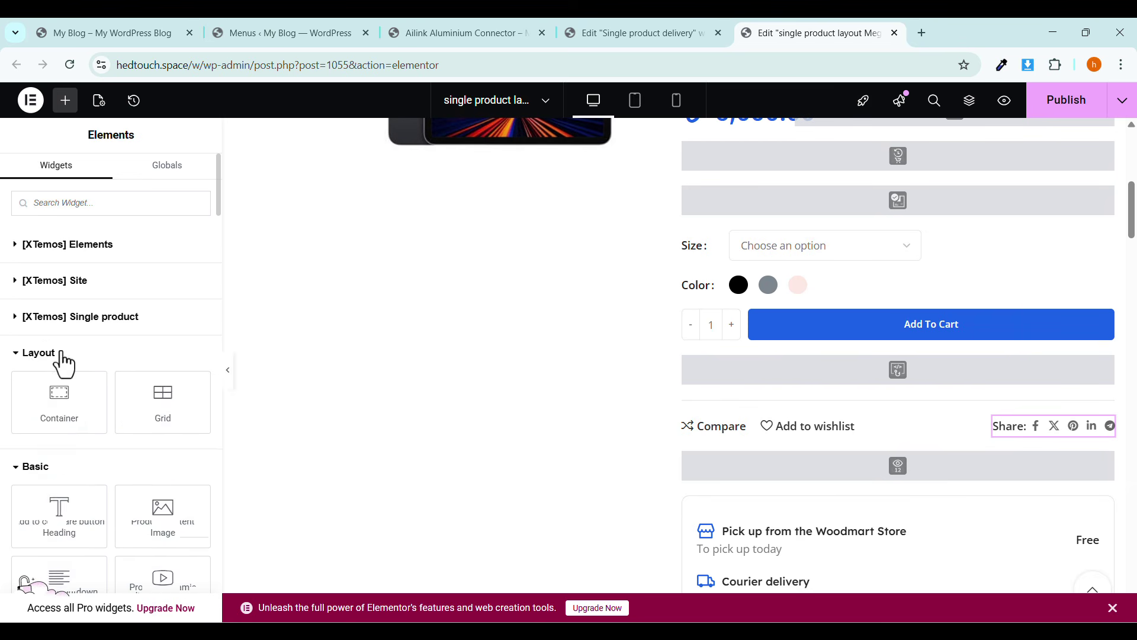
{"action": "left_click", "coordinate": [47, 355]}
{"action": "left_click", "coordinate": [33, 391]}
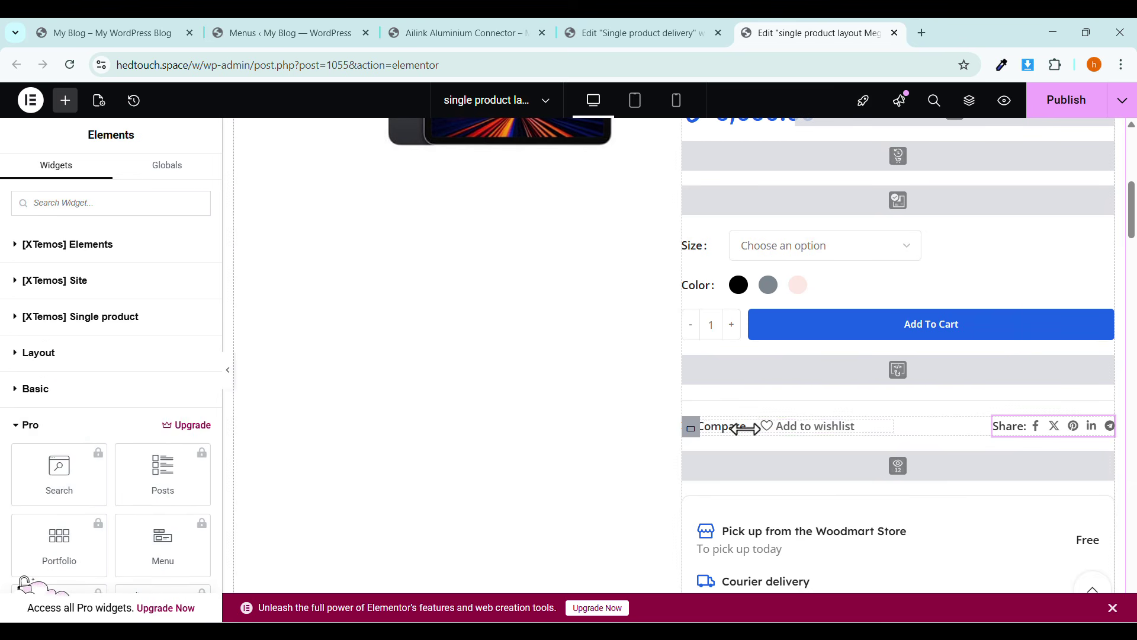
Check the shortcode behind the layout's delivery and warranty section against the Single product delivery block.
{"action": "scroll", "coordinate": [889, 409], "scroll_direction": "down", "scroll_amount": 2}
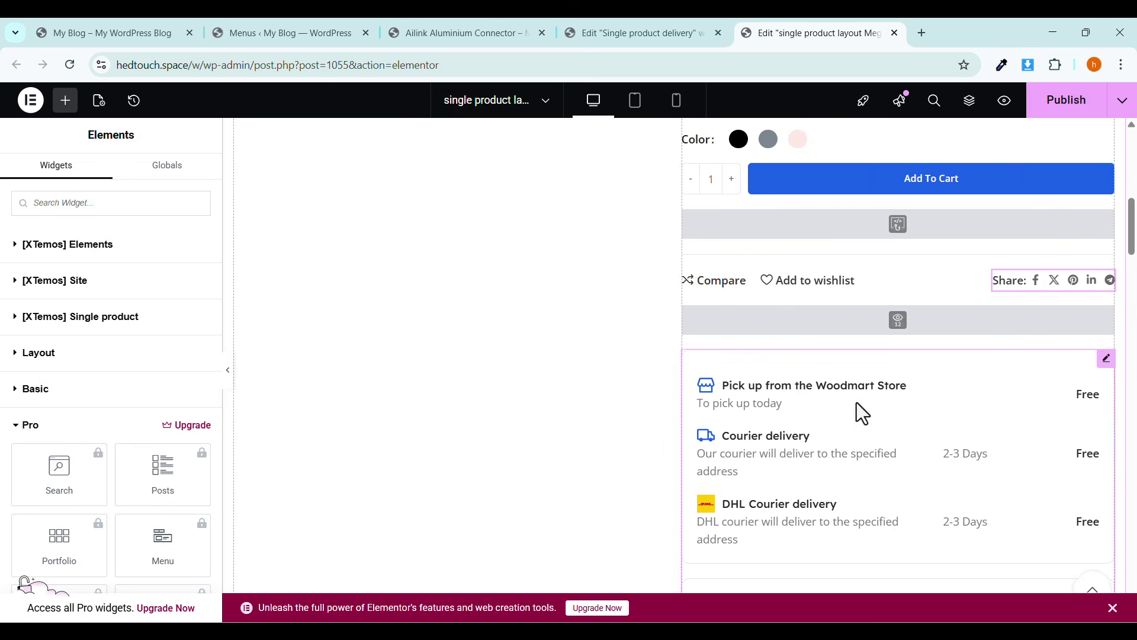
{"action": "scroll", "coordinate": [782, 408], "scroll_direction": "down", "scroll_amount": 2}
{"action": "left_click", "coordinate": [804, 262]}
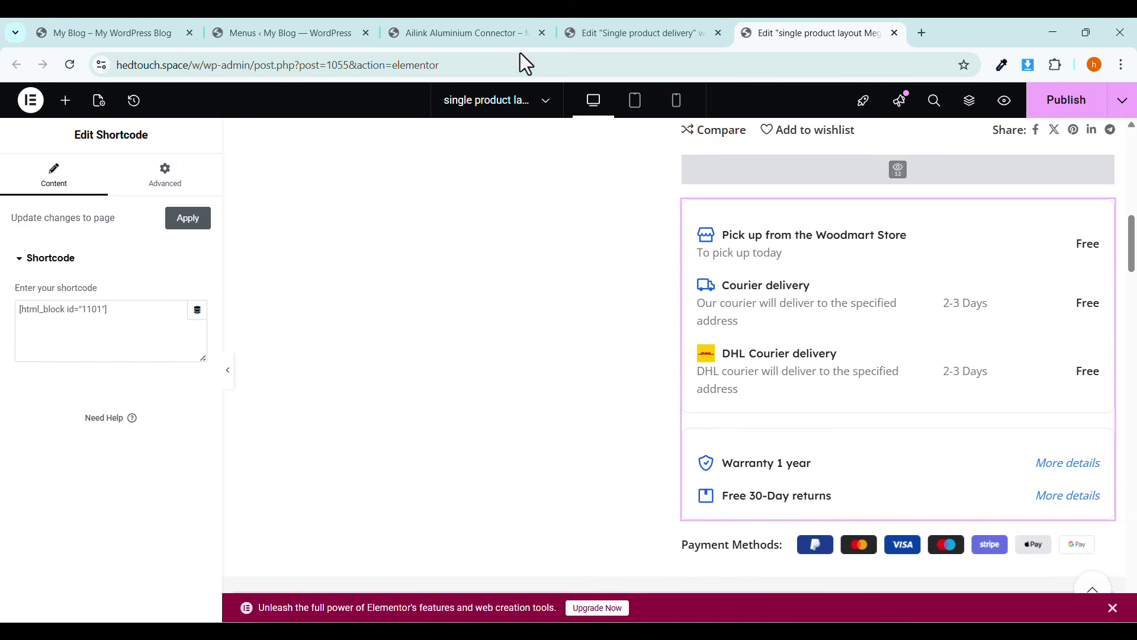
{"action": "left_click", "coordinate": [466, 31]}
{"action": "left_click", "coordinate": [637, 33]}
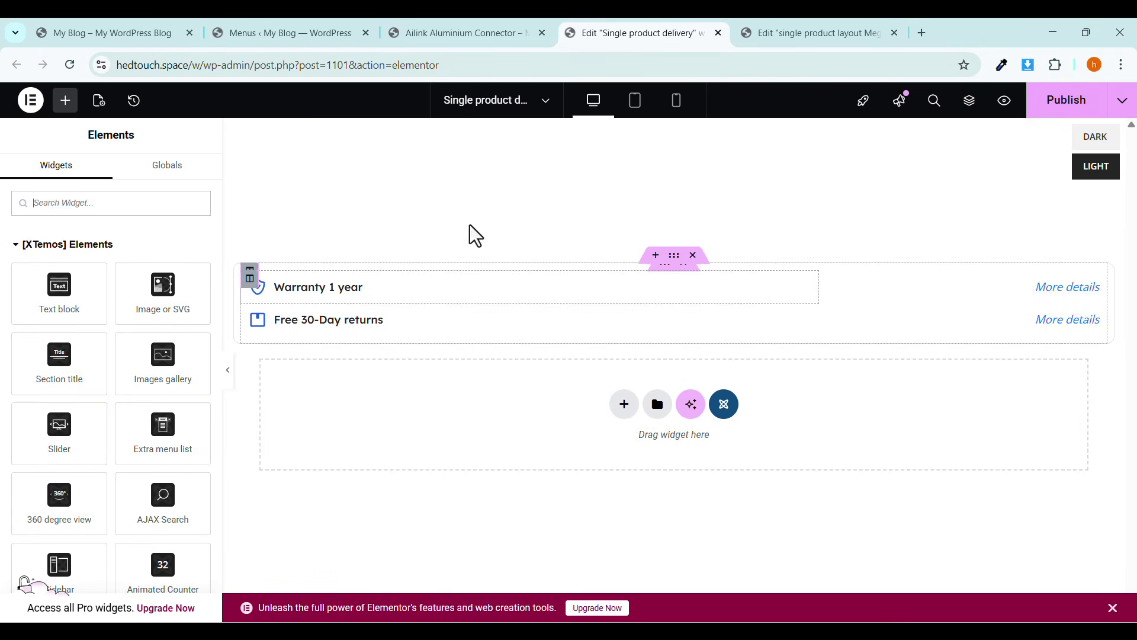
{"action": "left_click", "coordinate": [749, 32]}
Examine the title and icon settings of the Overview and Processor entries in the Specification section.
{"action": "scroll", "coordinate": [746, 361], "scroll_direction": "down", "scroll_amount": 4}
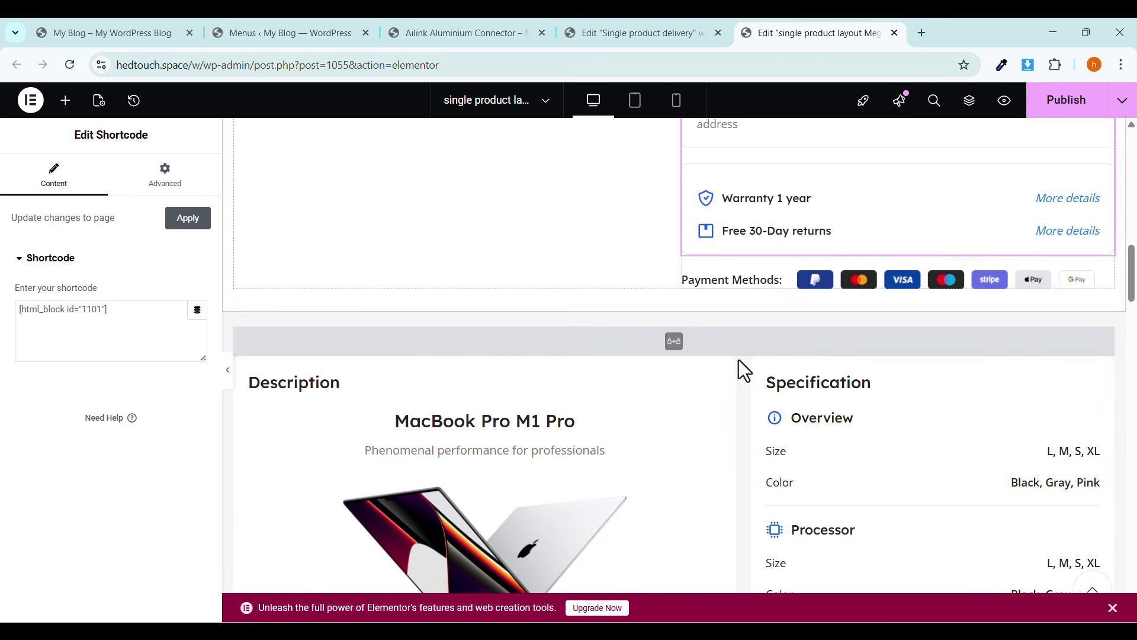
{"action": "scroll", "coordinate": [787, 339], "scroll_direction": "down", "scroll_amount": 3}
{"action": "scroll", "coordinate": [857, 278], "scroll_direction": "up", "scroll_amount": 2}
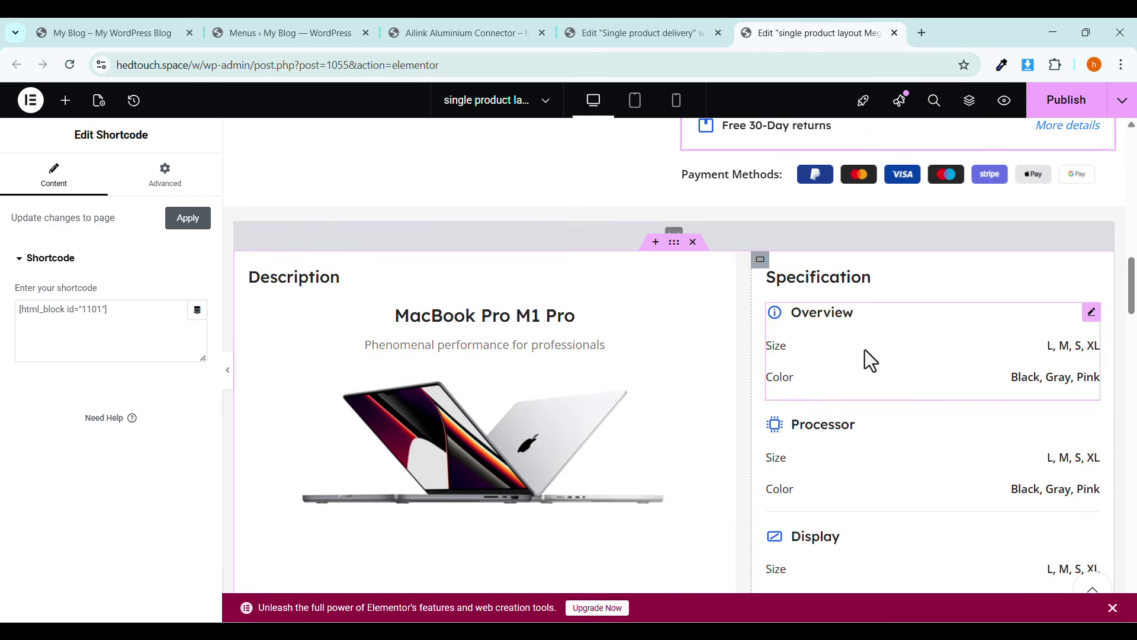
{"action": "left_click", "coordinate": [860, 347]}
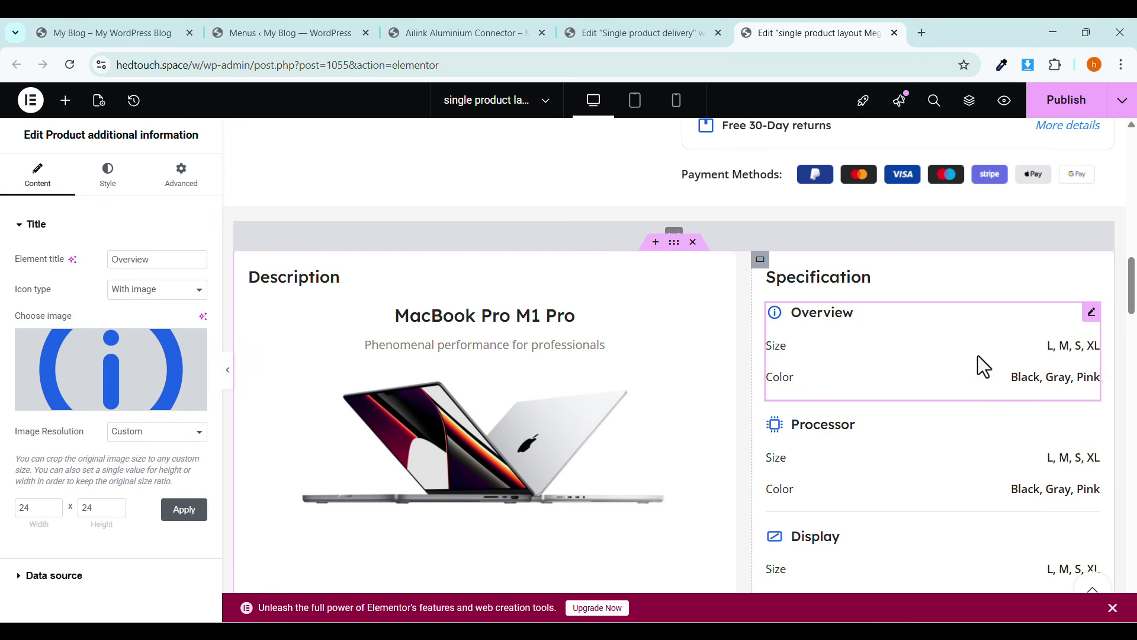
{"action": "left_click", "coordinate": [874, 451]}
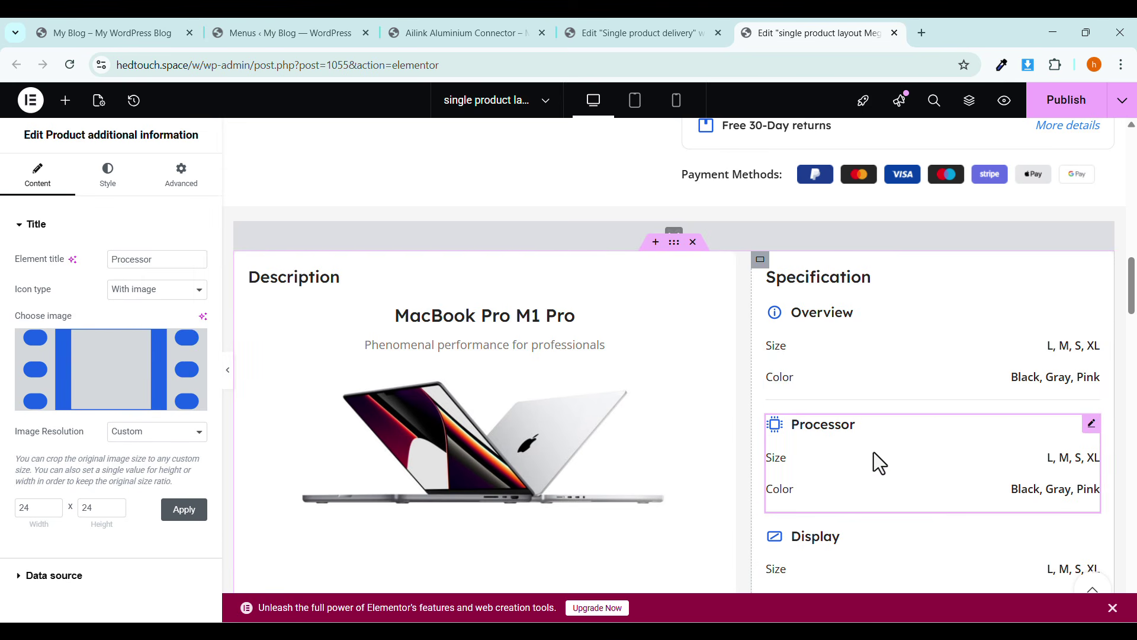
{"action": "scroll", "coordinate": [877, 436], "scroll_direction": "down", "scroll_amount": 1}
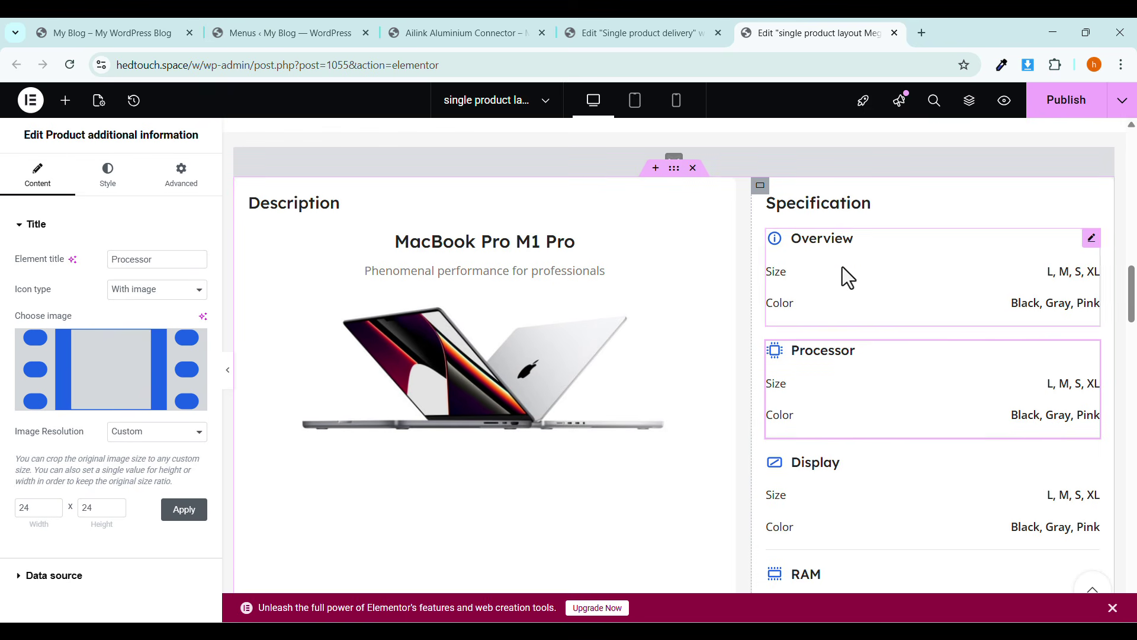
{"action": "scroll", "coordinate": [883, 468], "scroll_direction": "down", "scroll_amount": 1}
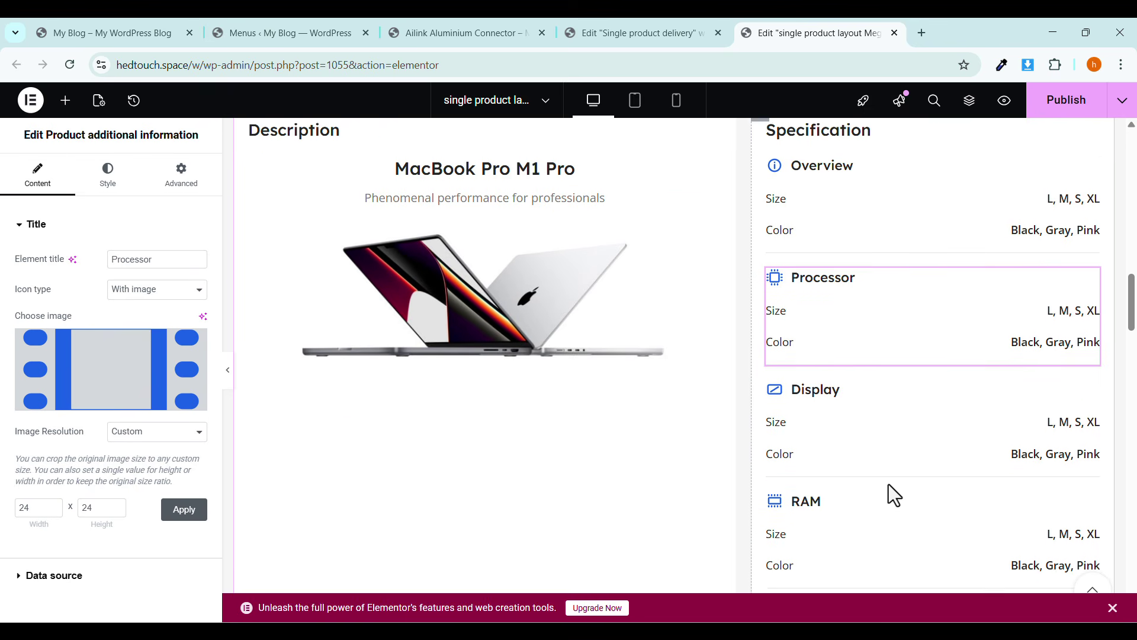
Review the product layout and its remaining specification entries, including the settings of the General entry.
{"action": "scroll", "coordinate": [889, 485], "scroll_direction": "up", "scroll_amount": 15}
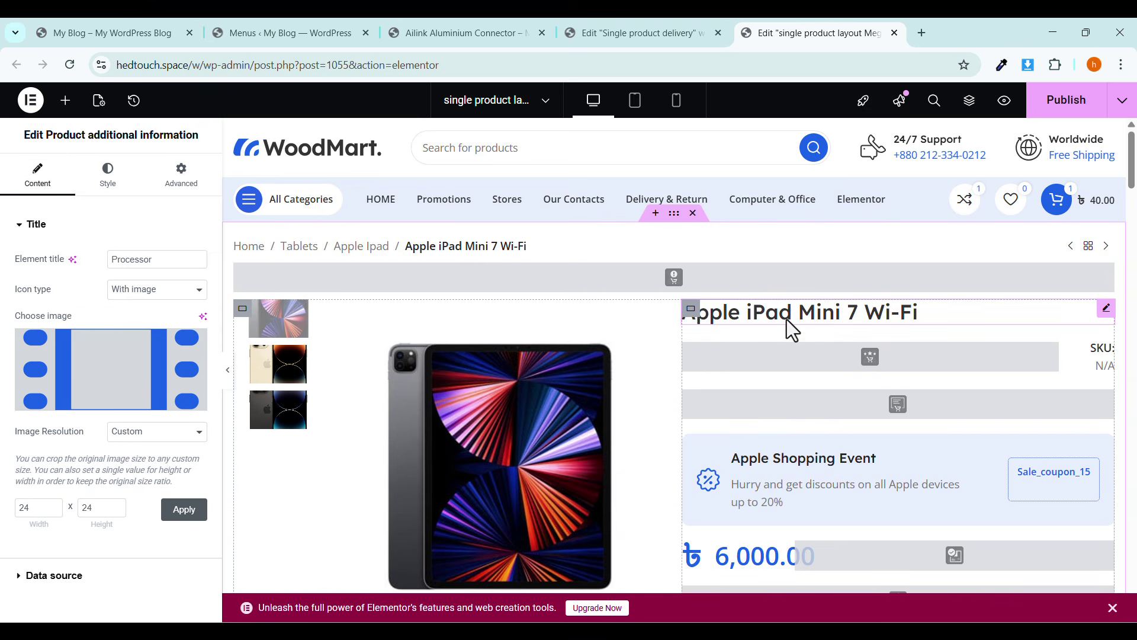
{"action": "scroll", "coordinate": [795, 329], "scroll_direction": "down", "scroll_amount": 5}
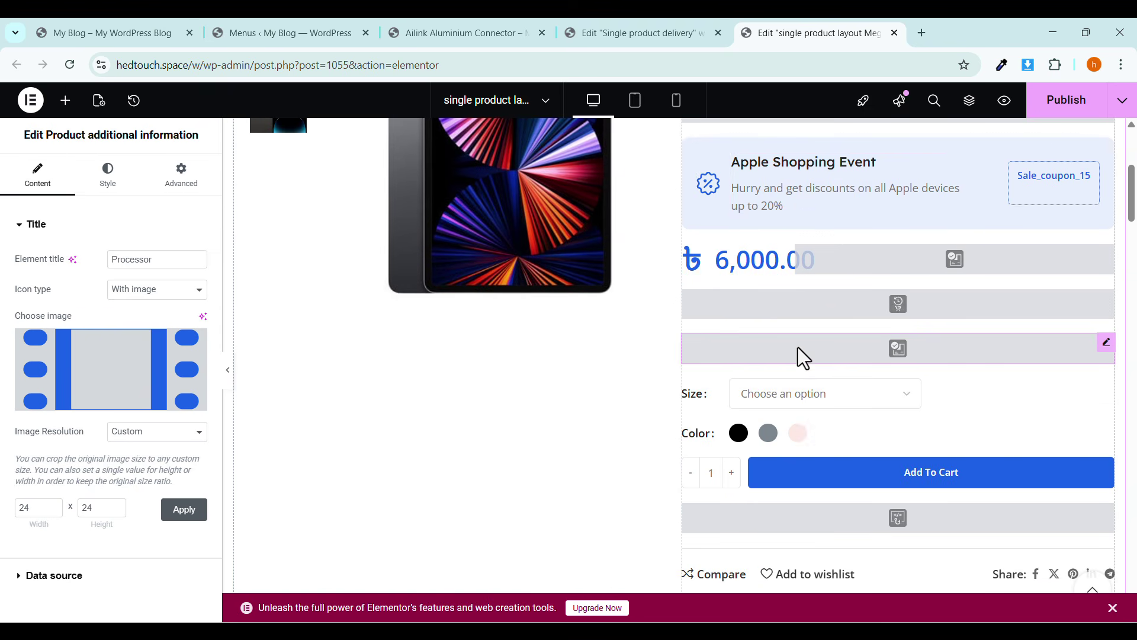
{"action": "scroll", "coordinate": [798, 347], "scroll_direction": "down", "scroll_amount": 15}
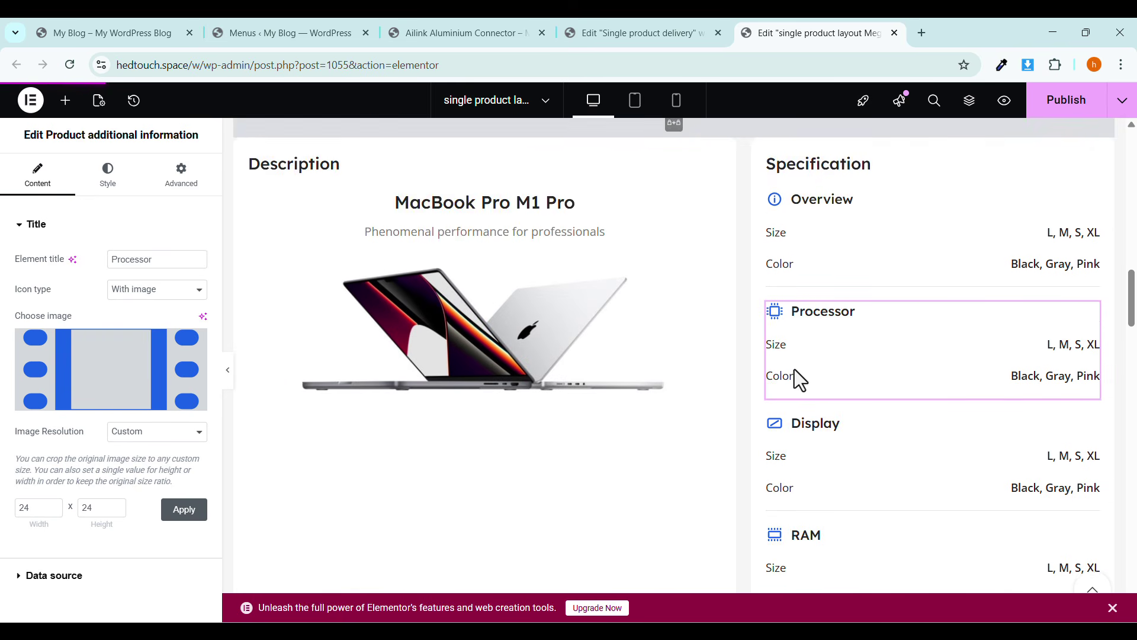
{"action": "scroll", "coordinate": [794, 369], "scroll_direction": "down", "scroll_amount": 2}
{"action": "scroll", "coordinate": [851, 353], "scroll_direction": "down", "scroll_amount": 3}
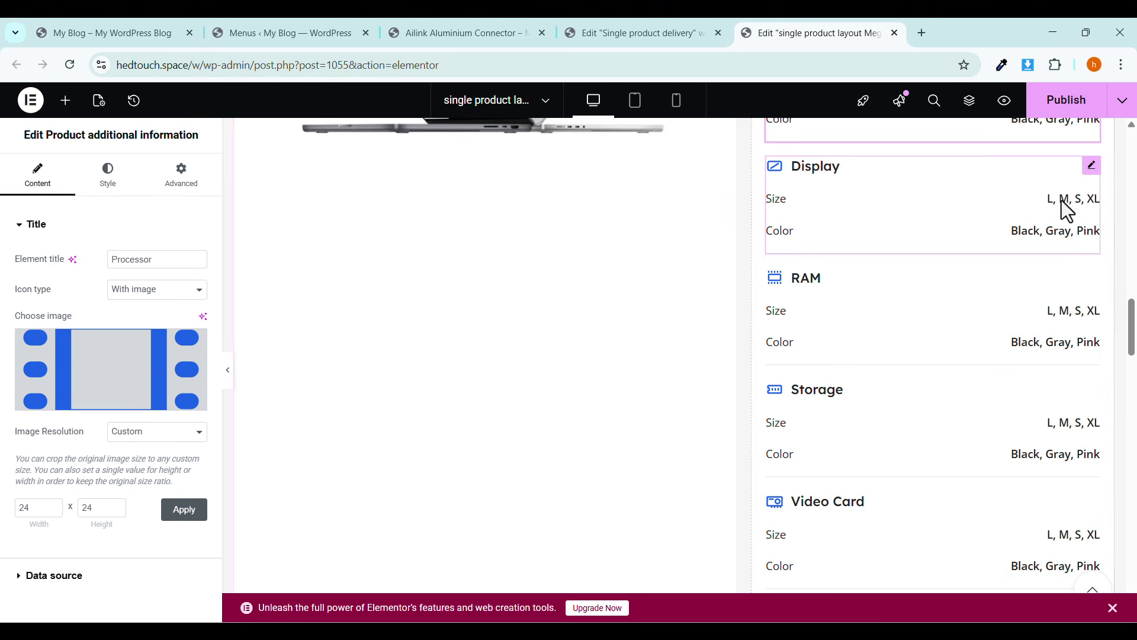
{"action": "scroll", "coordinate": [969, 379], "scroll_direction": "down", "scroll_amount": 9}
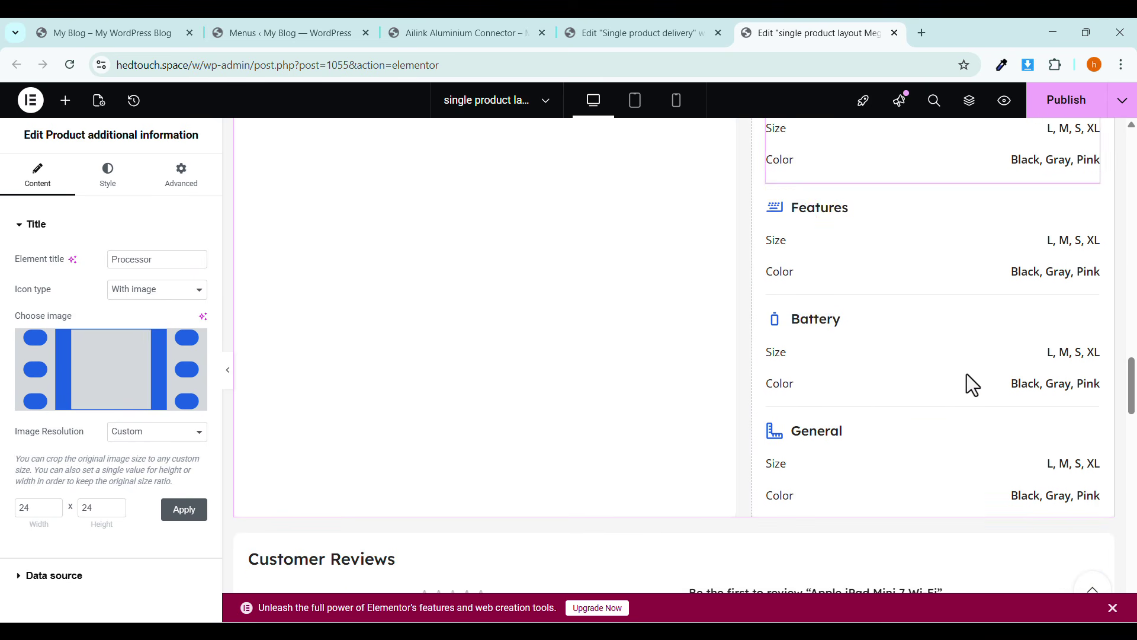
{"action": "scroll", "coordinate": [967, 374], "scroll_direction": "down", "scroll_amount": 1}
{"action": "left_click", "coordinate": [966, 374]}
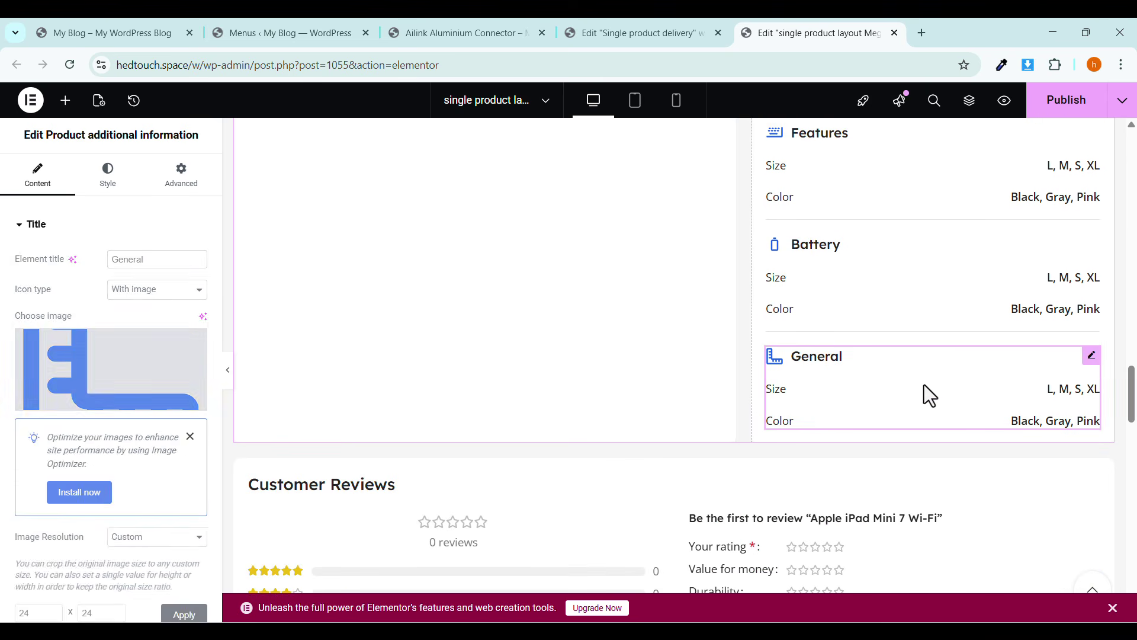
{"action": "scroll", "coordinate": [935, 392], "scroll_direction": "up", "scroll_amount": 13}
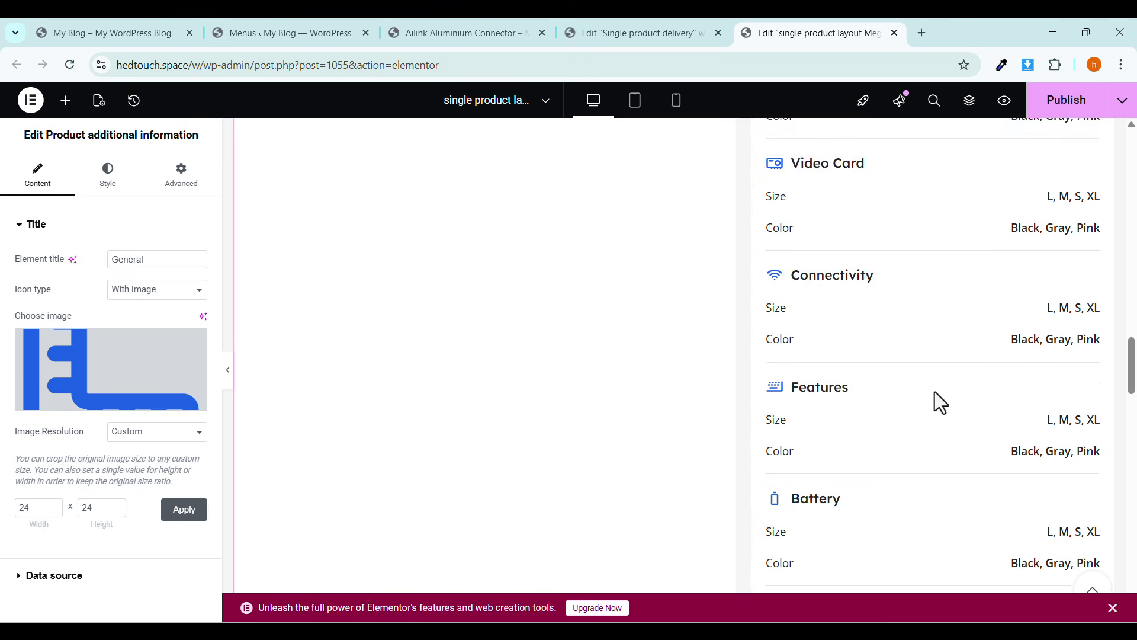
{"action": "scroll", "coordinate": [934, 392], "scroll_direction": "up", "scroll_amount": 2}
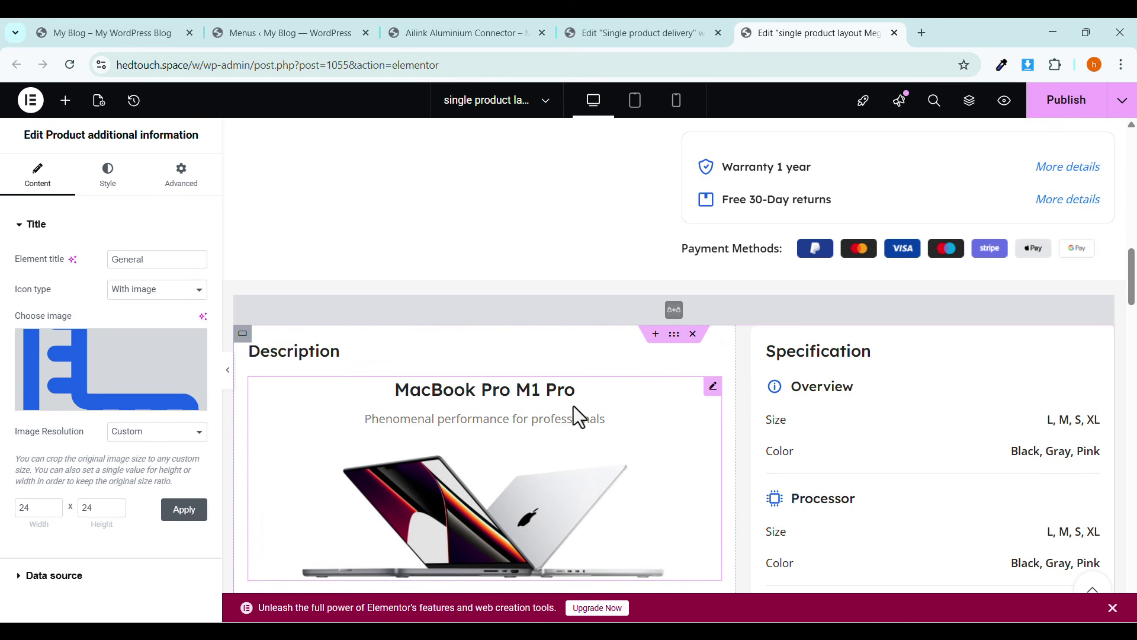
{"action": "scroll", "coordinate": [573, 407], "scroll_direction": "up", "scroll_amount": 15}
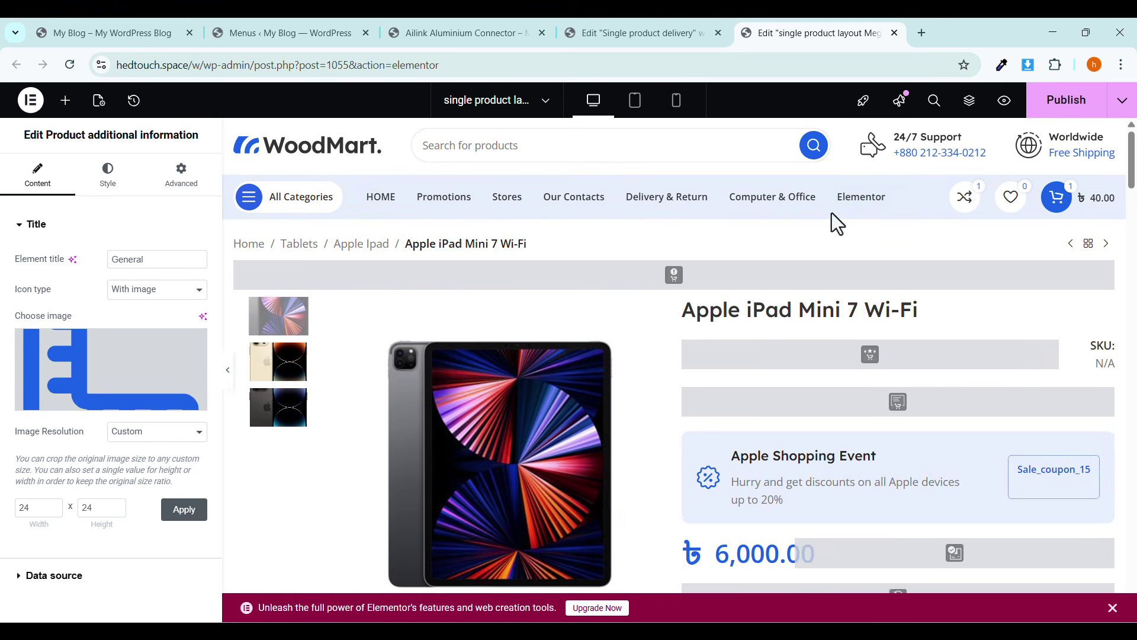
Compare the layout with the Ailink Aluminium Connector page on the storefront and go to the store's home page.
{"action": "left_click", "coordinate": [604, 34]}
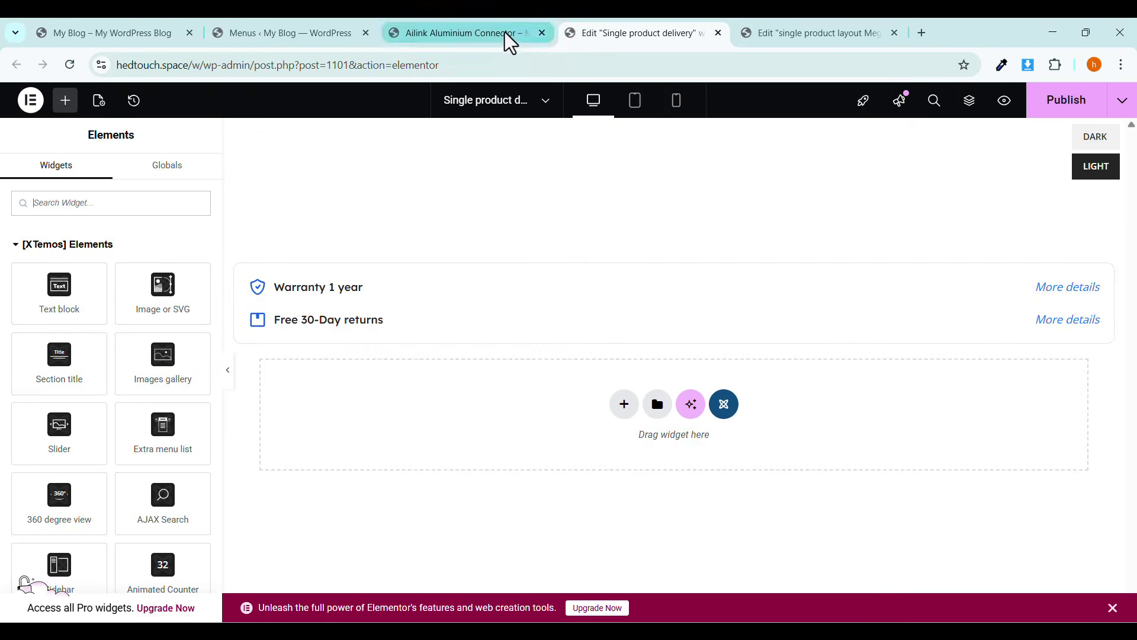
{"action": "left_click", "coordinate": [504, 33]}
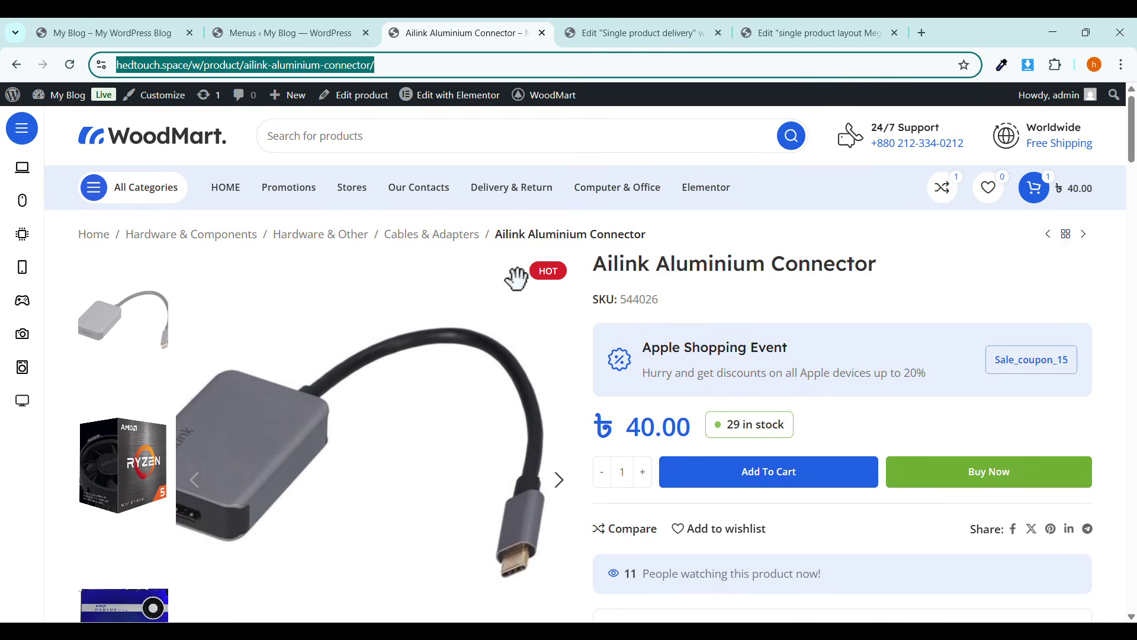
{"action": "scroll", "coordinate": [516, 278], "scroll_direction": "down", "scroll_amount": 10}
{"action": "scroll", "coordinate": [515, 306], "scroll_direction": "up", "scroll_amount": 7}
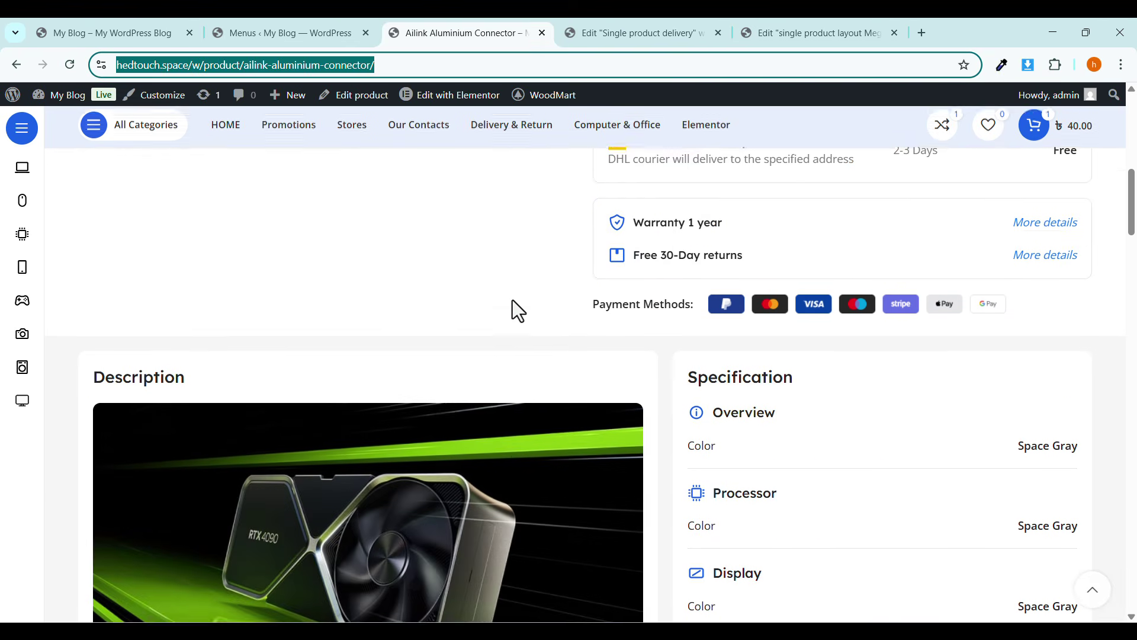
{"action": "scroll", "coordinate": [431, 281], "scroll_direction": "up", "scroll_amount": 4}
{"action": "left_click", "coordinate": [171, 148]}
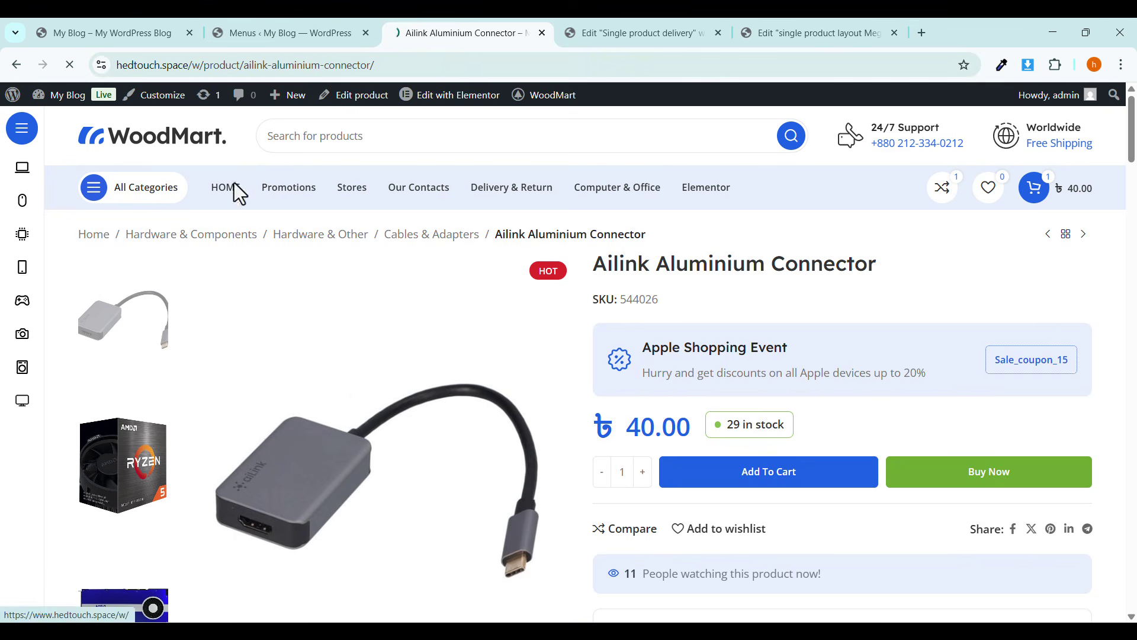
Open the Apple MacBook category from the home page's popular categories and look over its product listing.
{"action": "scroll", "coordinate": [468, 320], "scroll_direction": "down", "scroll_amount": 4}
{"action": "scroll", "coordinate": [467, 319], "scroll_direction": "down", "scroll_amount": 4}
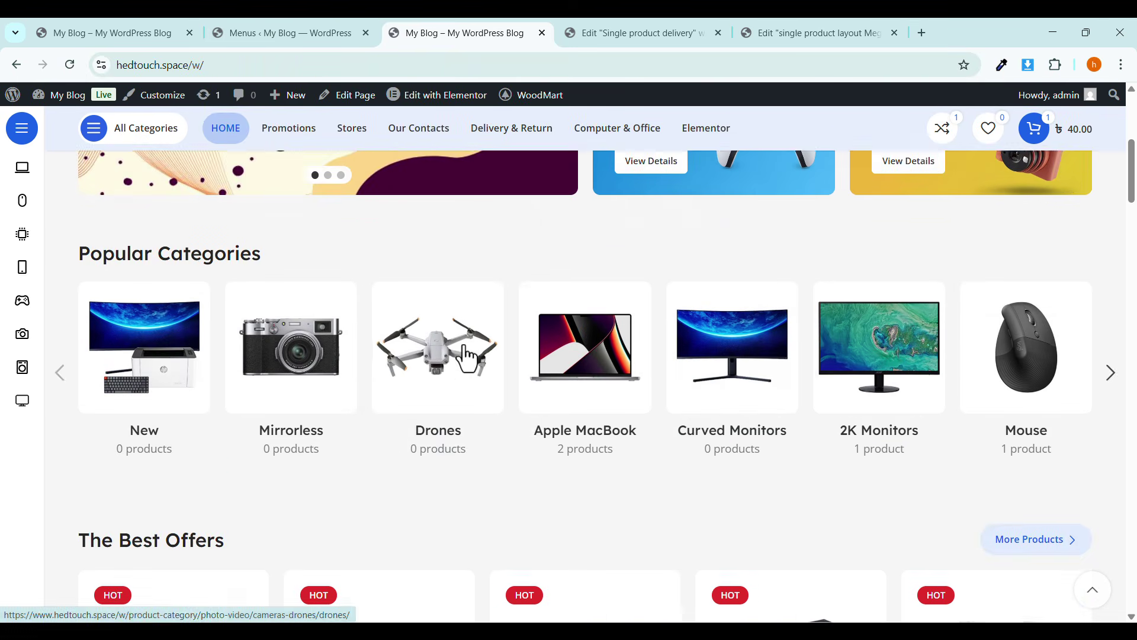
{"action": "left_click", "coordinate": [616, 296]}
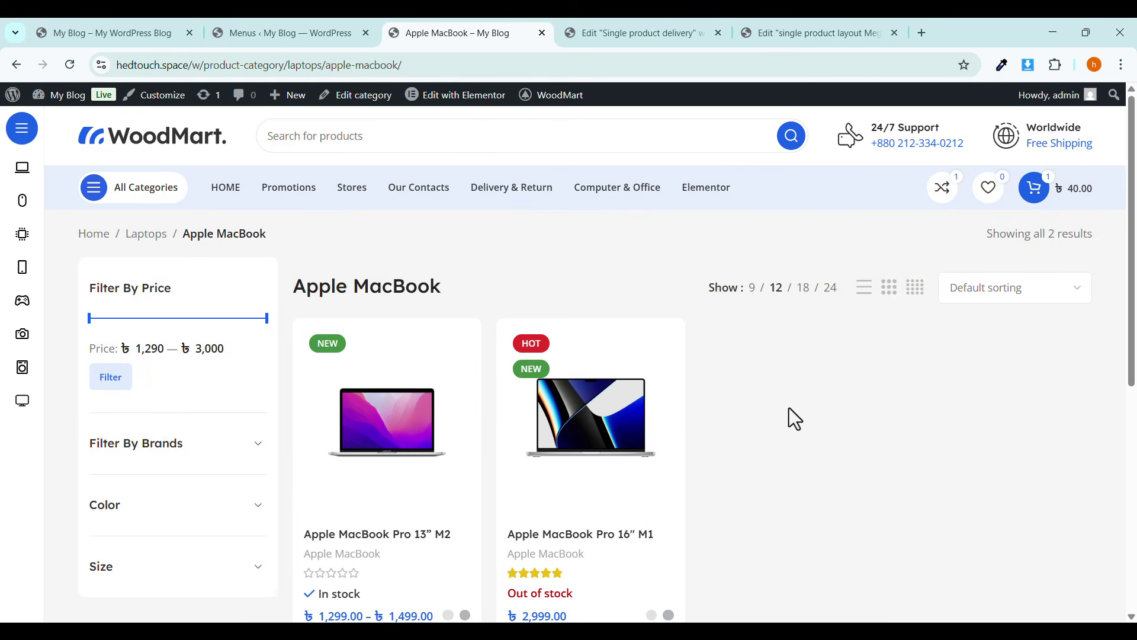
{"action": "scroll", "coordinate": [789, 408], "scroll_direction": "down", "scroll_amount": 2}
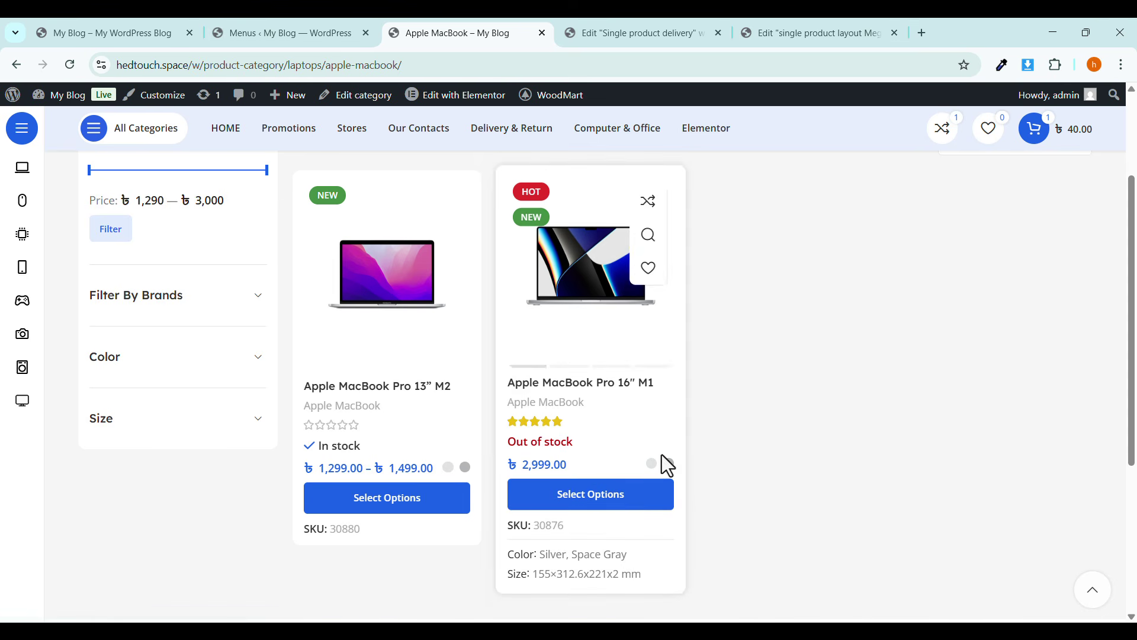
{"action": "scroll", "coordinate": [764, 429], "scroll_direction": "up", "scroll_amount": 2}
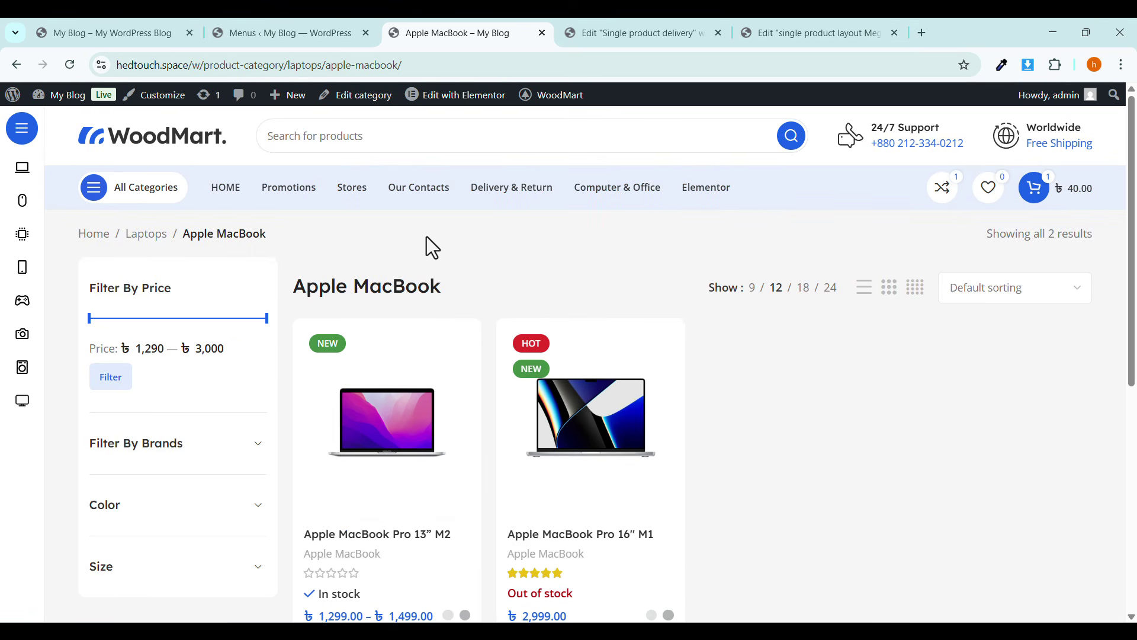
{"action": "scroll", "coordinate": [118, 338], "scroll_direction": "down", "scroll_amount": 2}
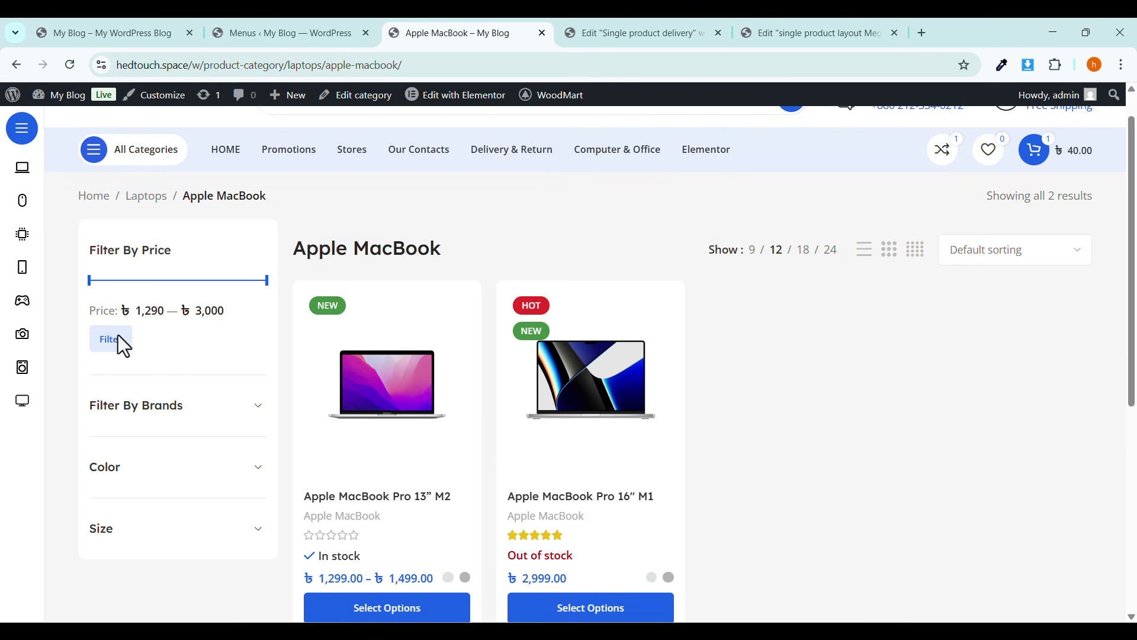
Expand the brand and color filters and filter the Apple MacBook category by the Apple brand.
{"action": "left_click", "coordinate": [122, 296]}
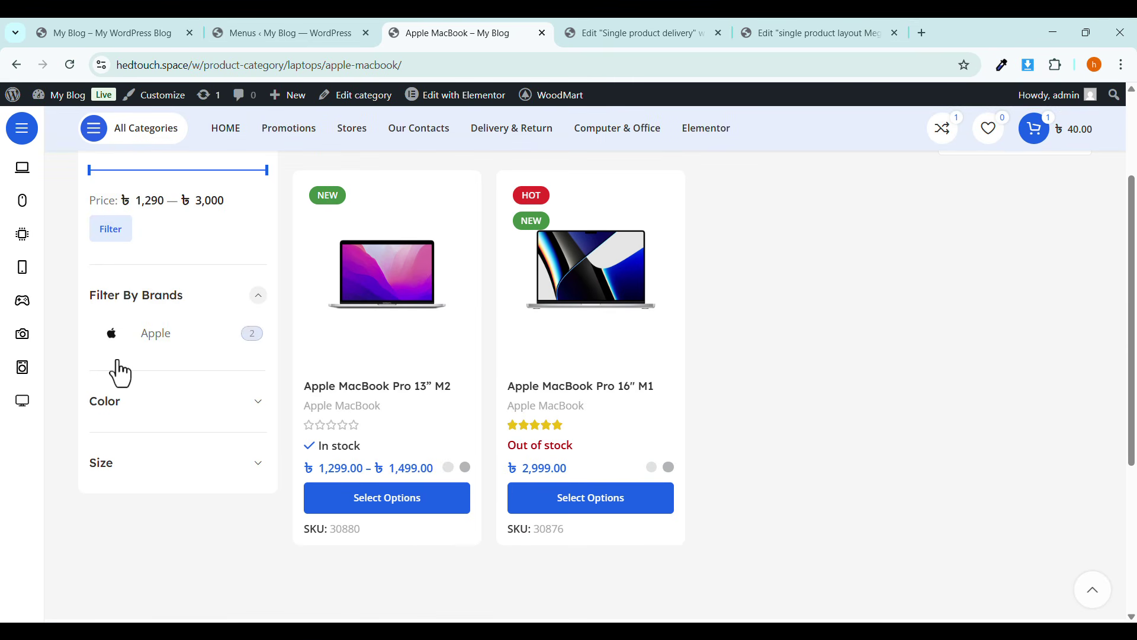
{"action": "left_click", "coordinate": [118, 403]}
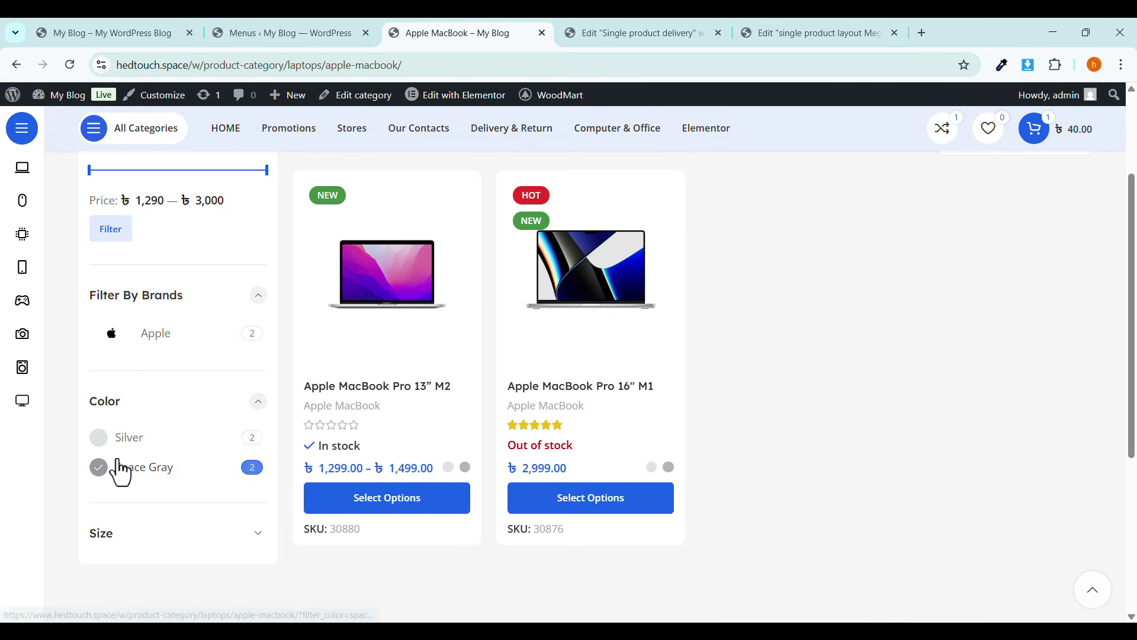
{"action": "left_click", "coordinate": [169, 348]}
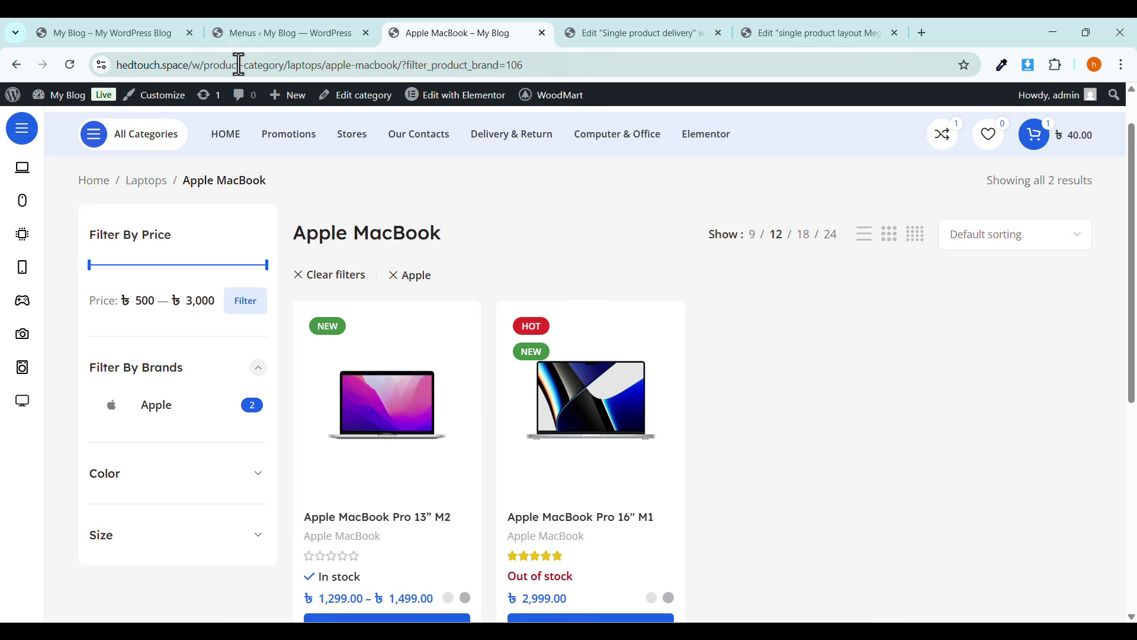
{"action": "left_click_drag", "start_coordinate": [206, 65], "coordinate": [812, 81]}
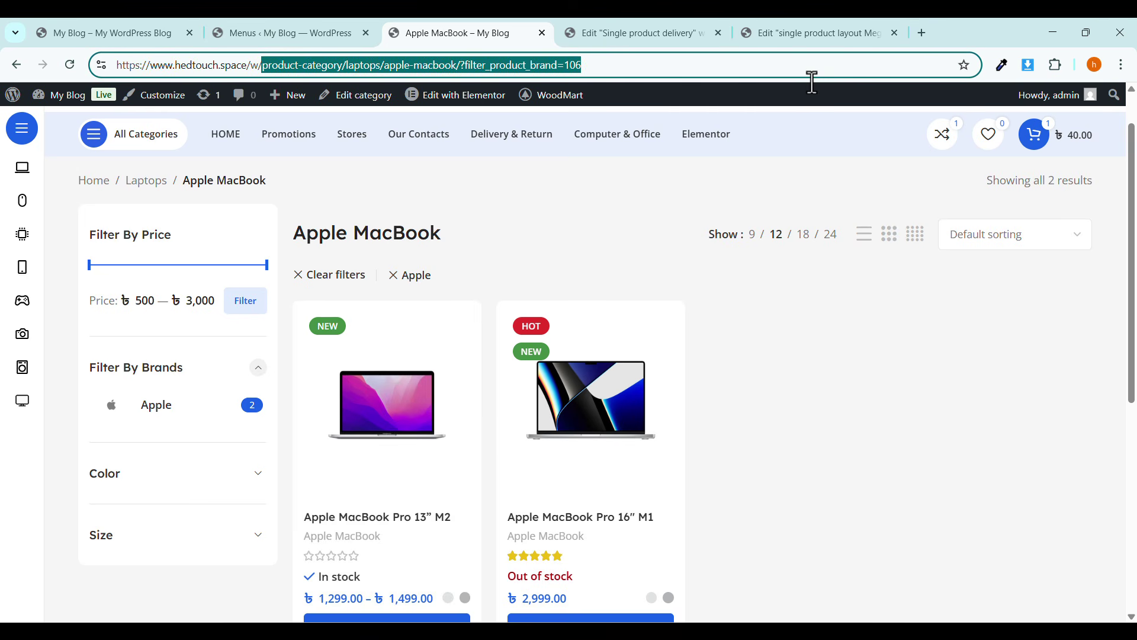
{"action": "type", "text": "s://www.hedtouch.space/w/shop"}
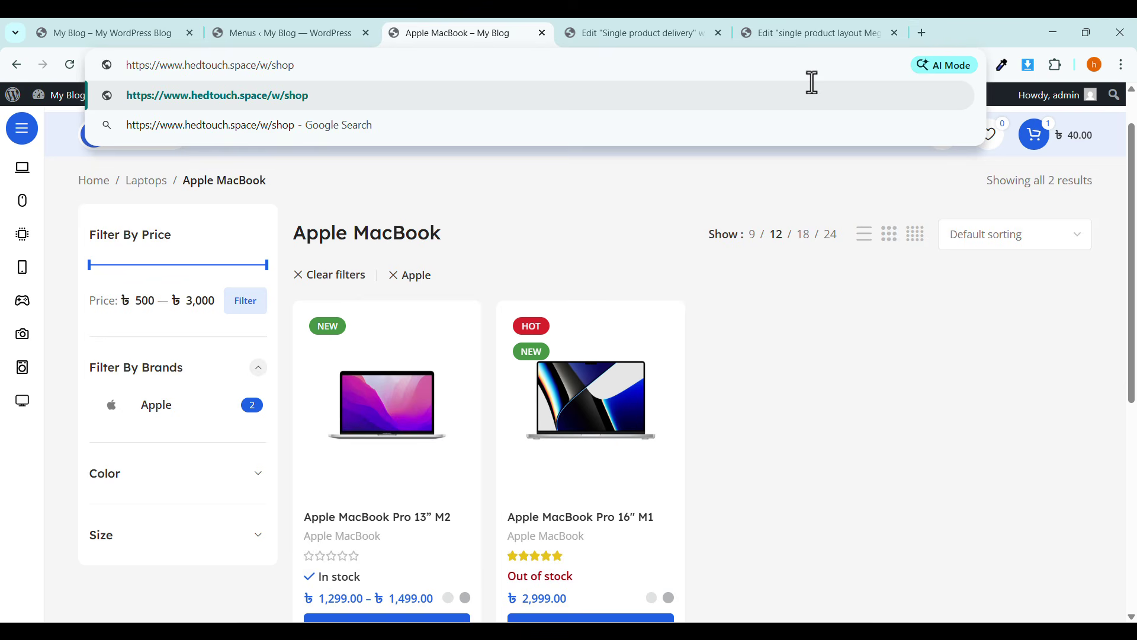
{"action": "key", "text": "Return"}
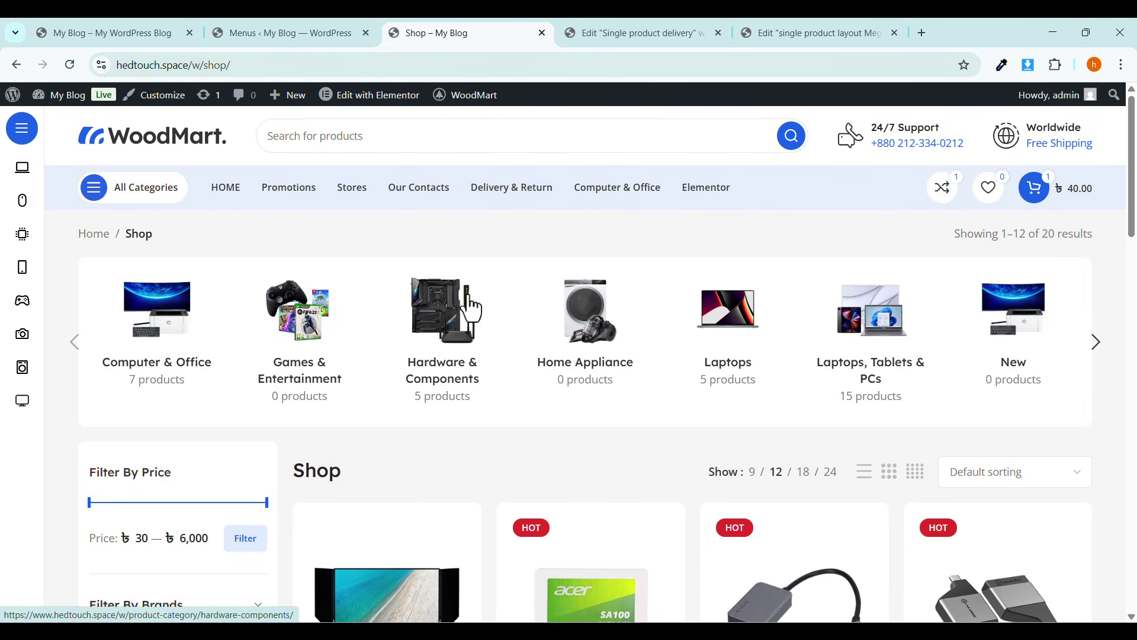
Try the shop's color and brand filters by filtering for Asus, and return to the unfiltered shop page.
{"action": "scroll", "coordinate": [363, 338], "scroll_direction": "down", "scroll_amount": 5}
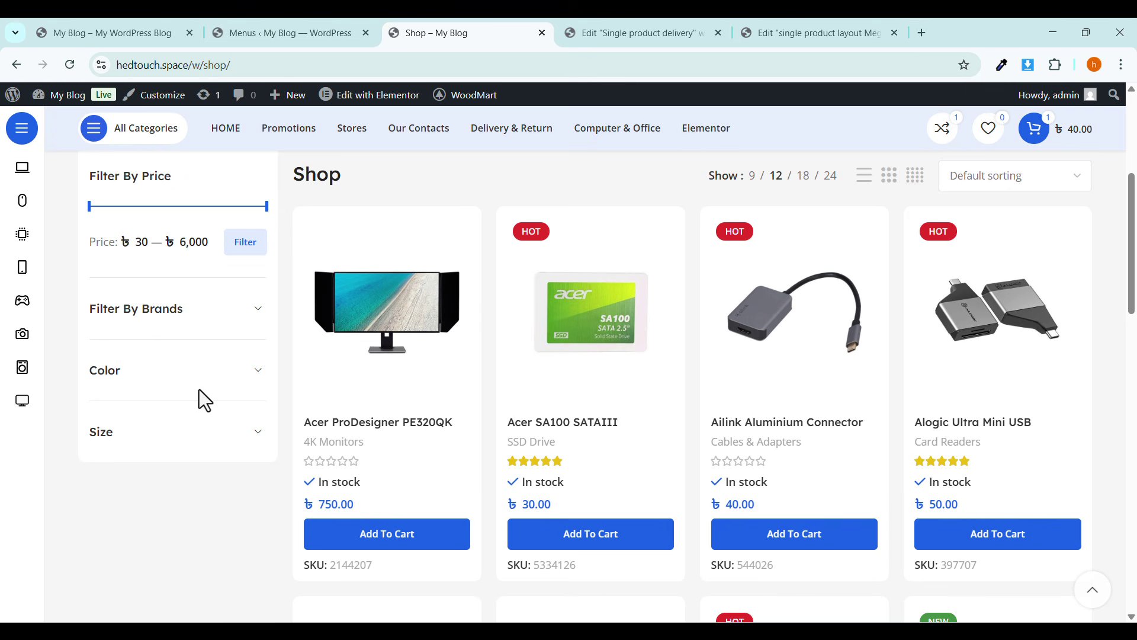
{"action": "left_click", "coordinate": [198, 373]}
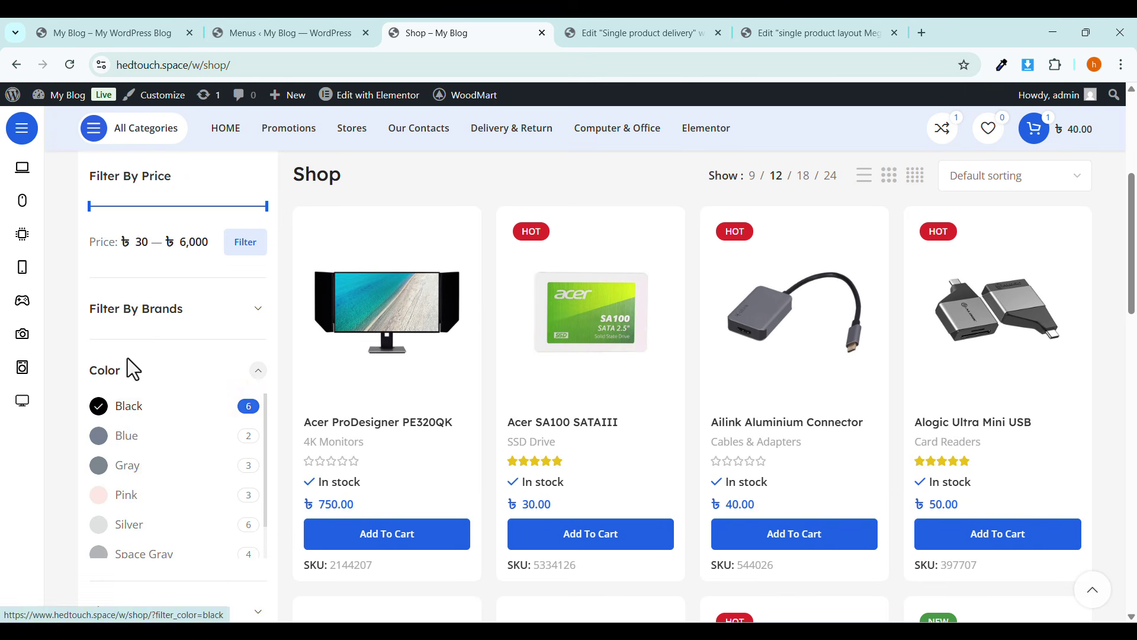
{"action": "left_click", "coordinate": [135, 311]}
{"action": "left_click", "coordinate": [145, 395]}
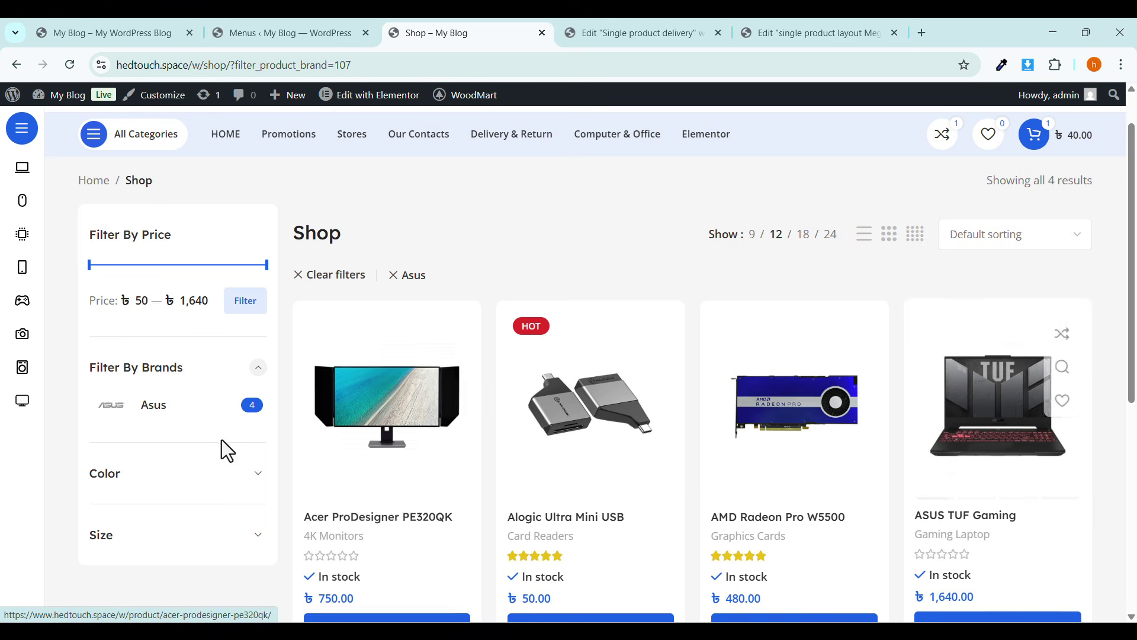
{"action": "left_click", "coordinate": [261, 370]}
{"action": "left_click", "coordinate": [257, 370]}
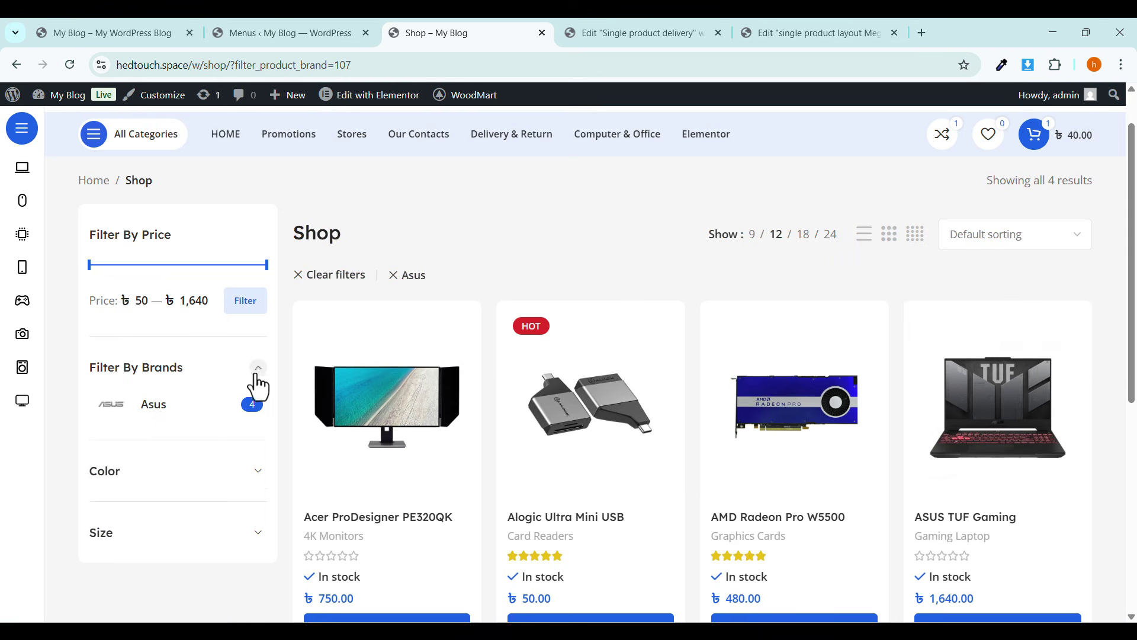
{"action": "left_click", "coordinate": [16, 64]}
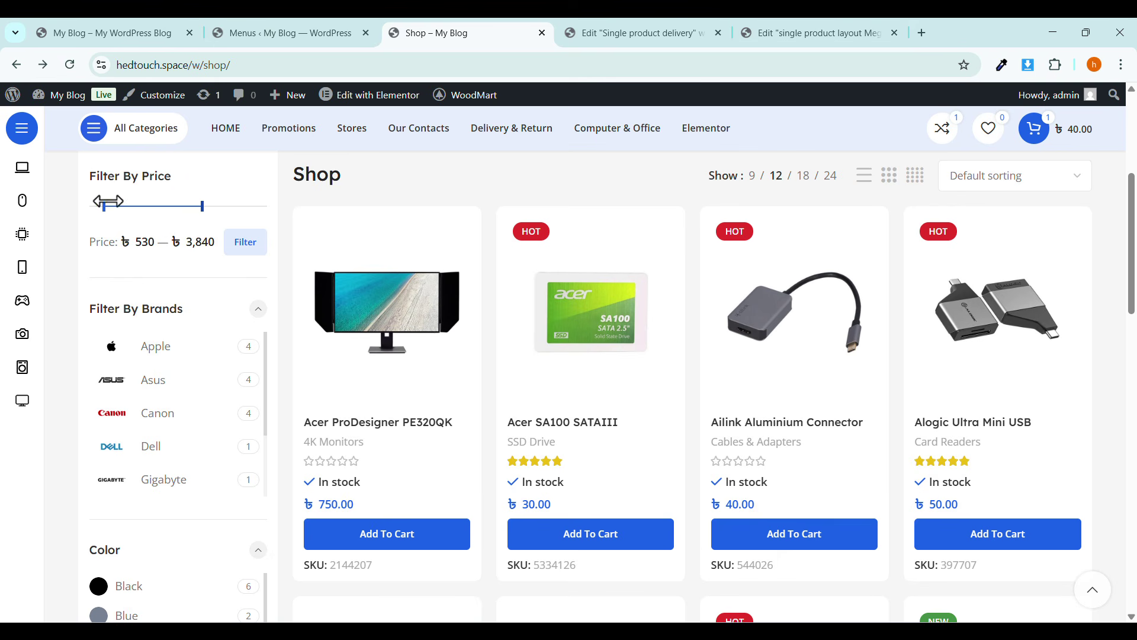
Filter the shop by a price range of 530 to 3,840 and review the products and page layout.
{"action": "left_click", "coordinate": [243, 250]}
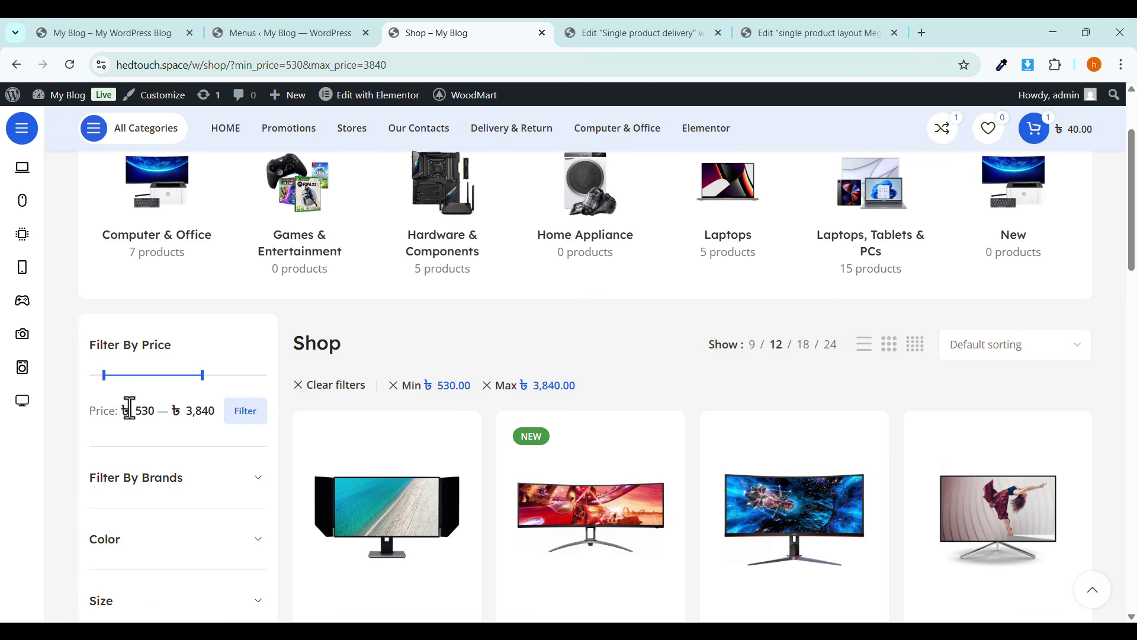
{"action": "scroll", "coordinate": [596, 399], "scroll_direction": "down", "scroll_amount": 4}
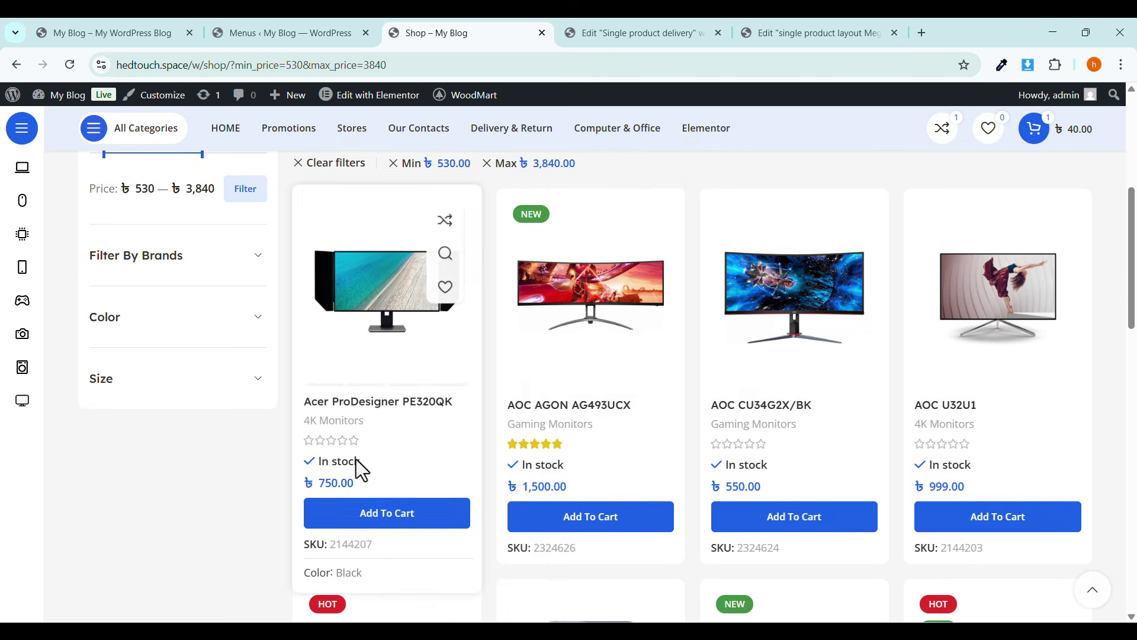
{"action": "scroll", "coordinate": [906, 510], "scroll_direction": "down", "scroll_amount": 6}
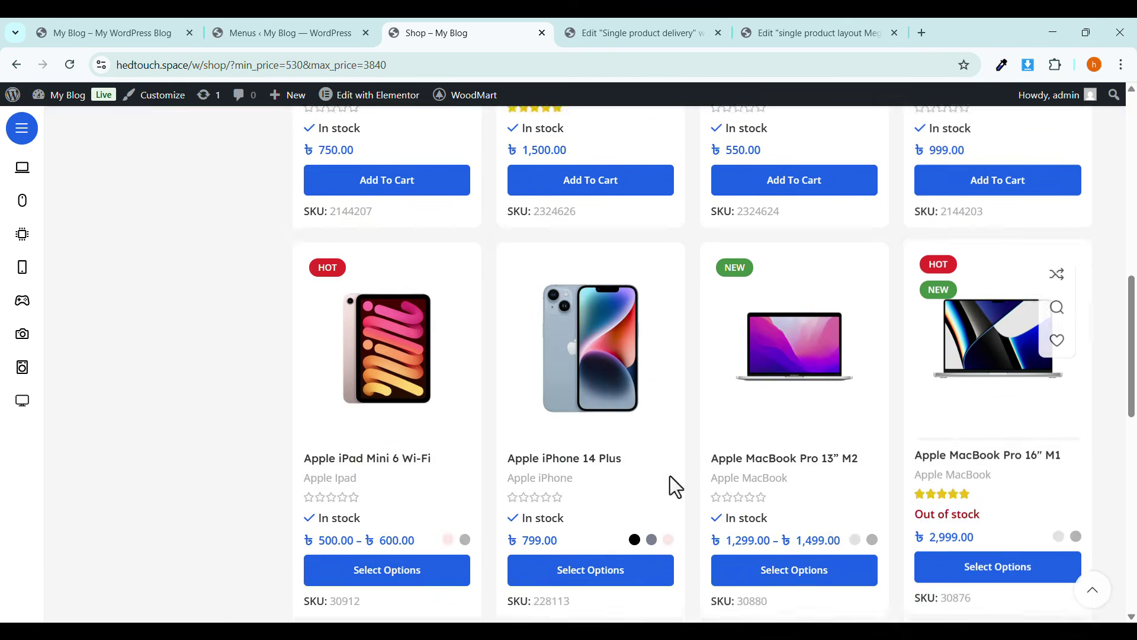
{"action": "scroll", "coordinate": [368, 434], "scroll_direction": "up", "scroll_amount": 9}
{"action": "scroll", "coordinate": [237, 462], "scroll_direction": "up", "scroll_amount": 3}
{"action": "scroll", "coordinate": [107, 414], "scroll_direction": "down", "scroll_amount": 1}
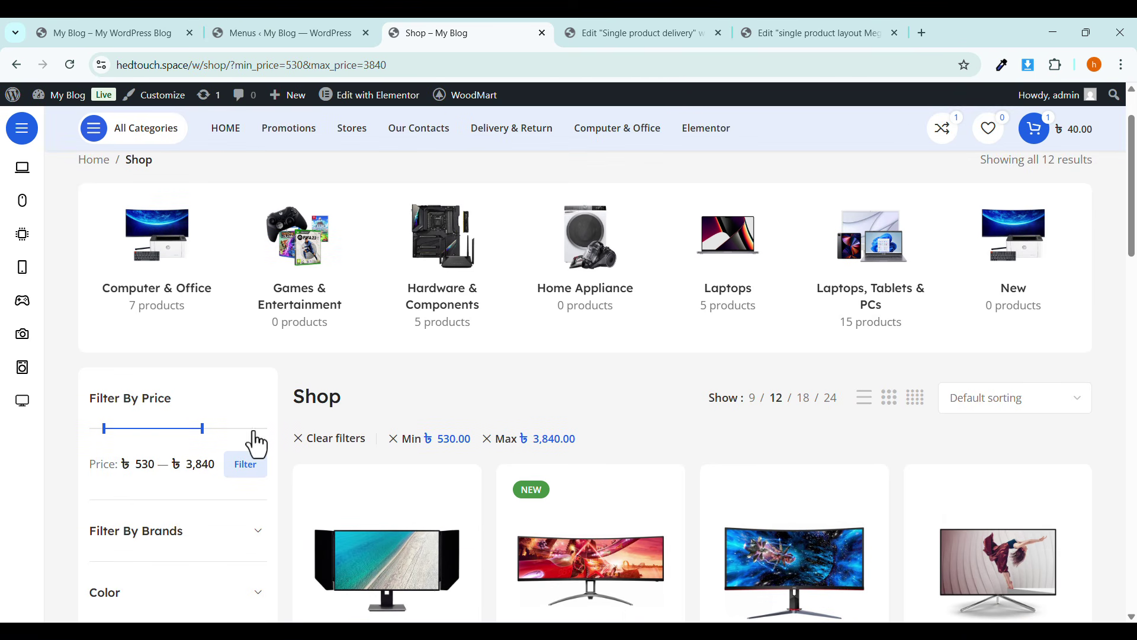
{"action": "scroll", "coordinate": [414, 456], "scroll_direction": "down", "scroll_amount": 1}
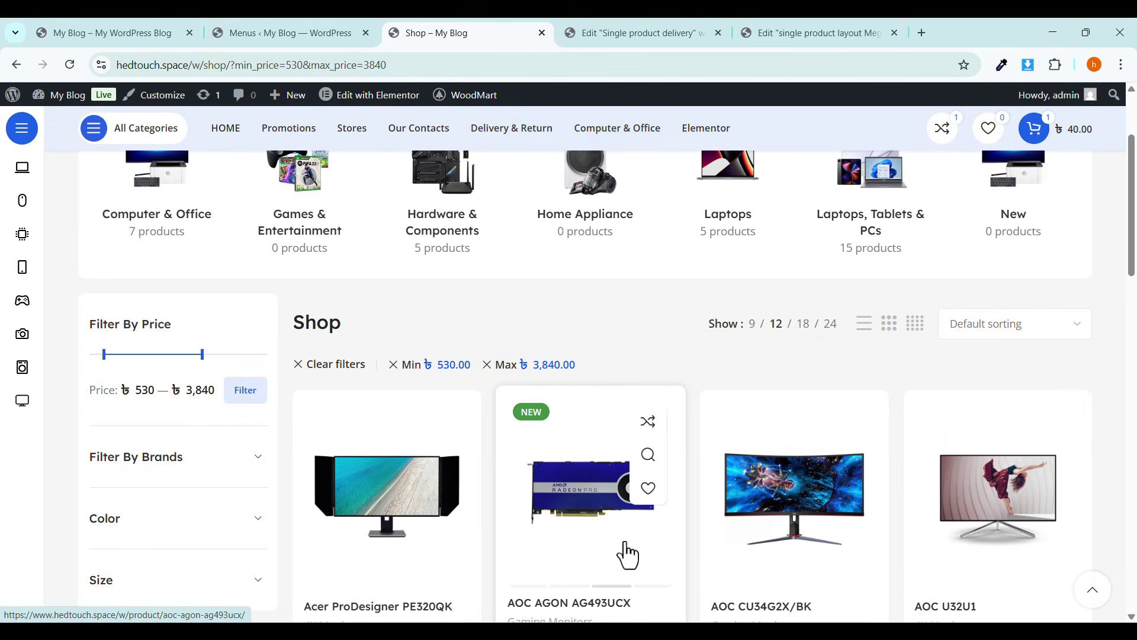
{"action": "scroll", "coordinate": [627, 555], "scroll_direction": "up", "scroll_amount": 2}
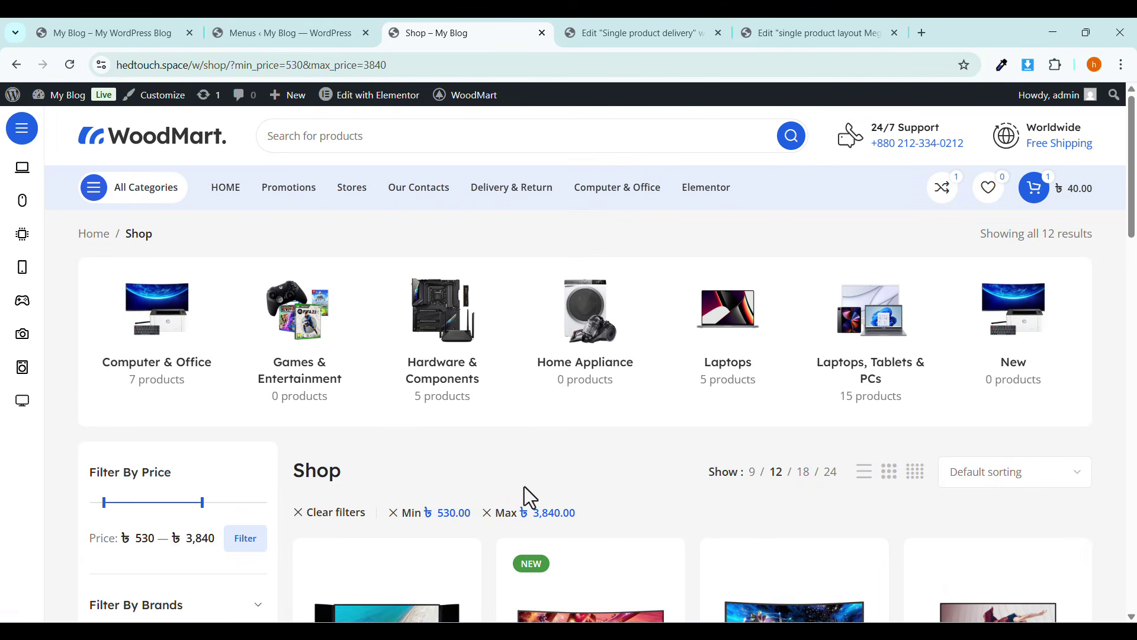
Open the product archive layout Shop for editing with Elementor in a new browser tab.
{"action": "mouse_move", "coordinate": [341, 96]}
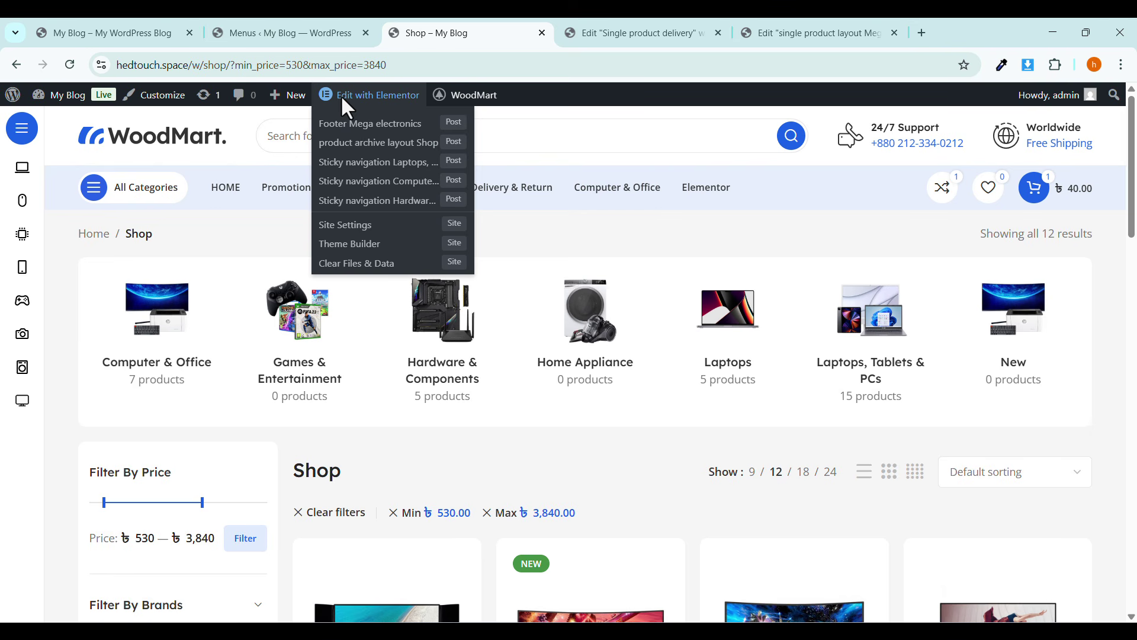
{"action": "right_click", "coordinate": [367, 151]}
{"action": "left_click", "coordinate": [409, 162]}
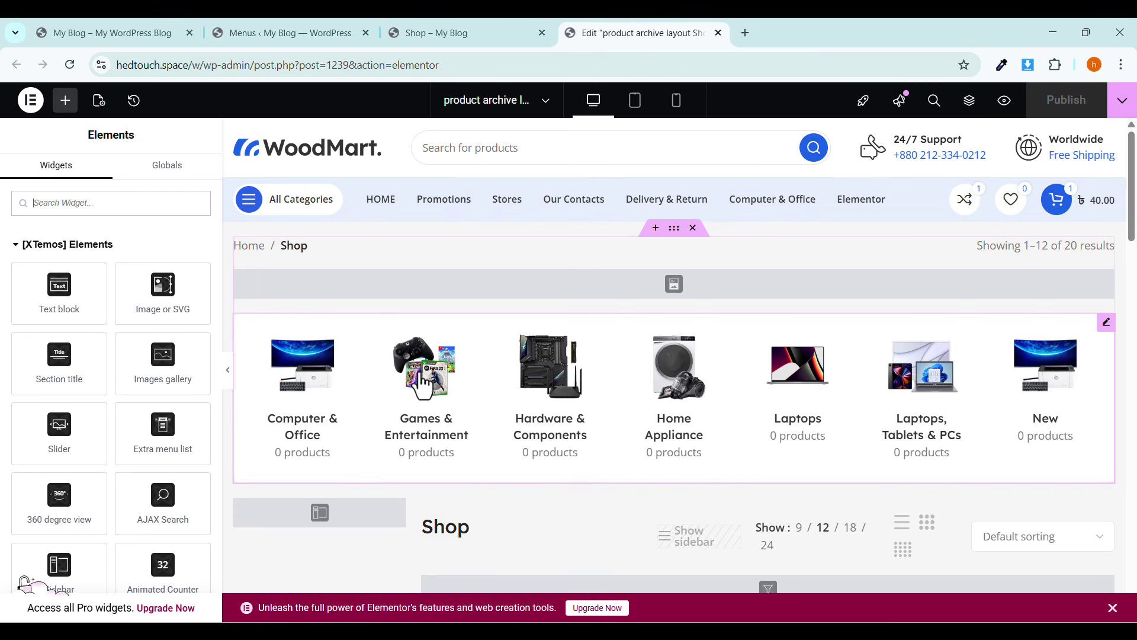
Examine the data source of the archive layout's product categories and the variations of its products-per-page element.
{"action": "left_click", "coordinate": [622, 406]}
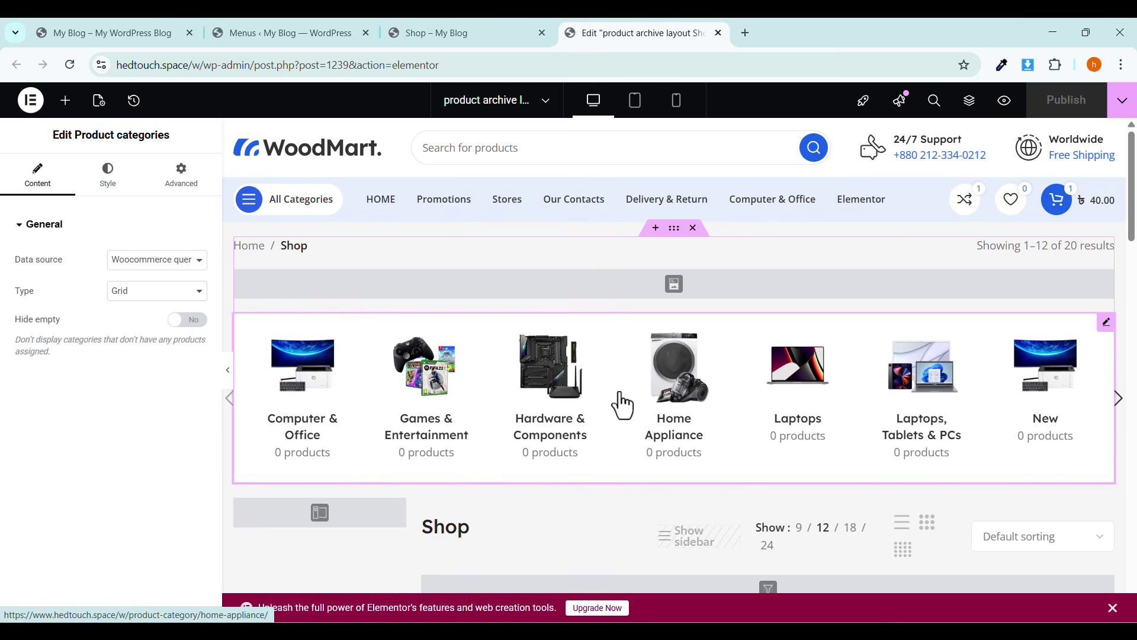
{"action": "left_click", "coordinate": [159, 264]}
{"action": "left_click", "coordinate": [161, 266]}
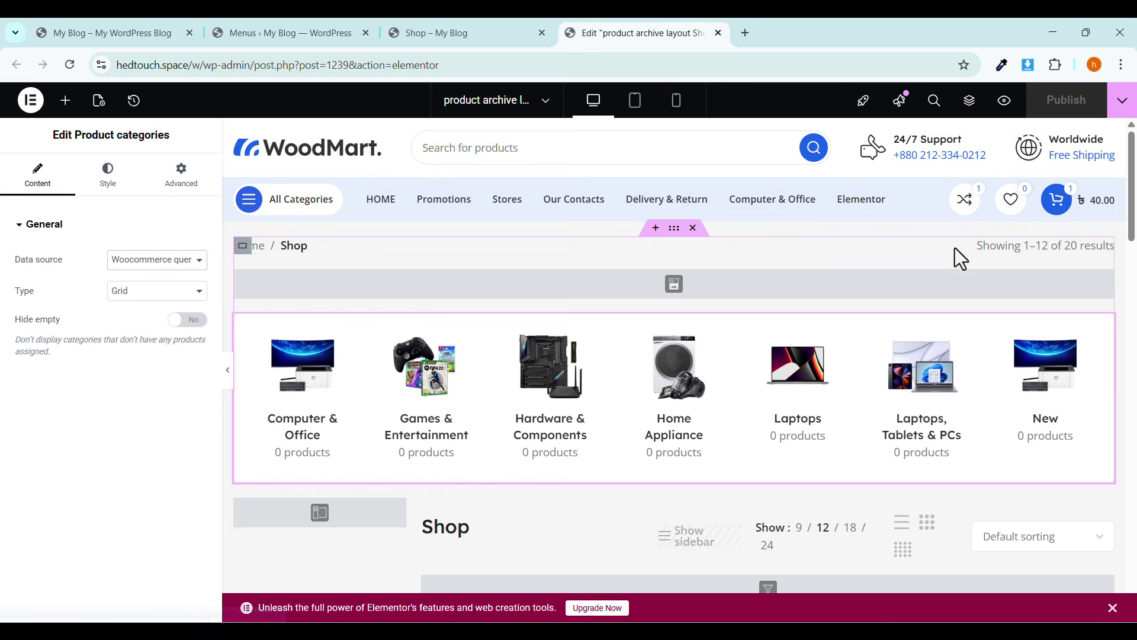
{"action": "scroll", "coordinate": [727, 488], "scroll_direction": "down", "scroll_amount": 4}
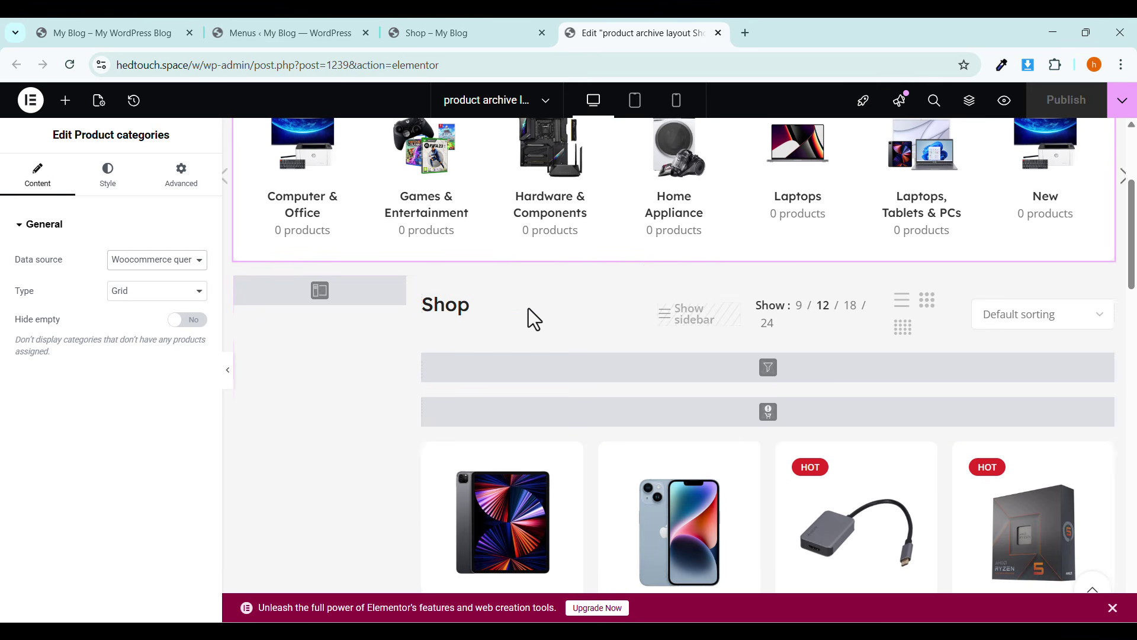
{"action": "left_click", "coordinate": [823, 315]}
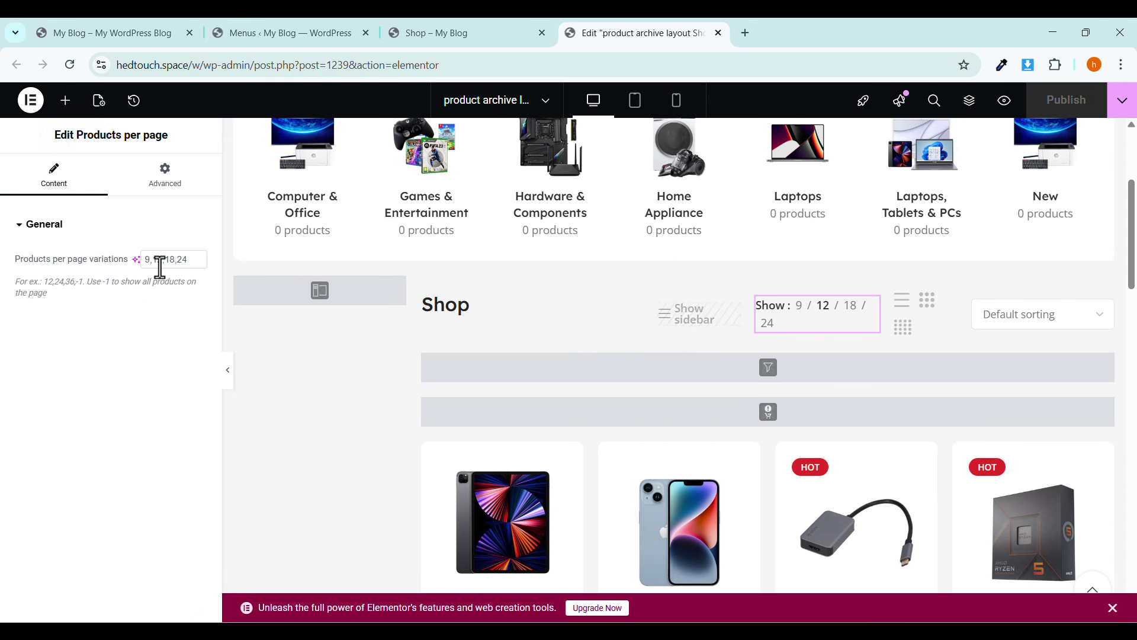
Review the rest of the archive layout and check which widget area its Sidebar element uses.
{"action": "scroll", "coordinate": [788, 356], "scroll_direction": "down", "scroll_amount": 3}
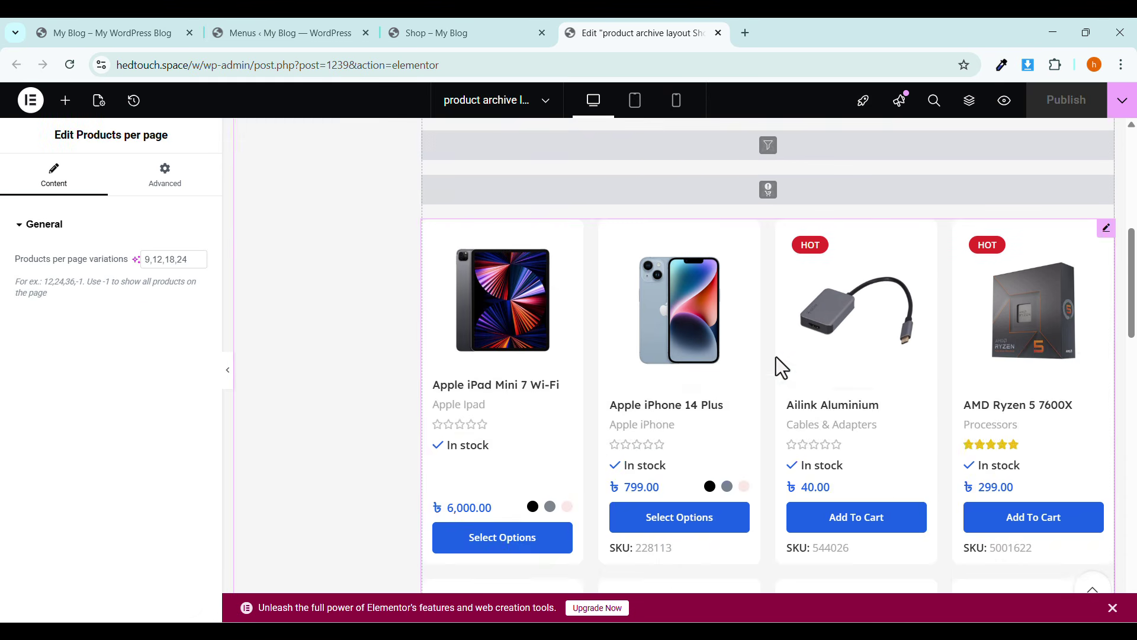
{"action": "scroll", "coordinate": [658, 388], "scroll_direction": "down", "scroll_amount": 18}
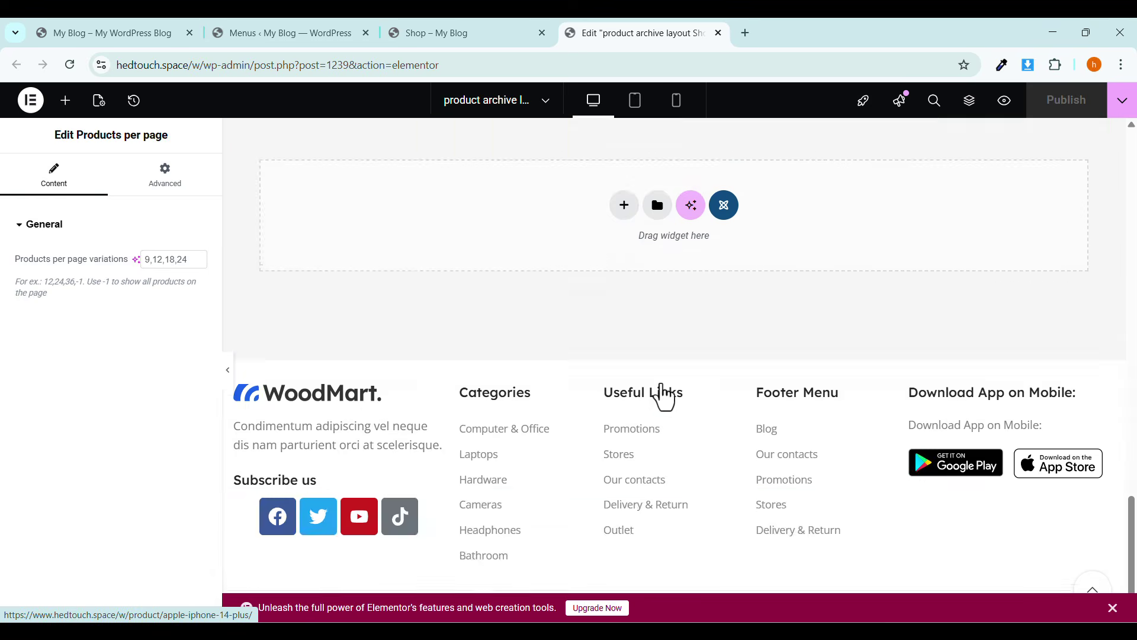
{"action": "scroll", "coordinate": [662, 396], "scroll_direction": "up", "scroll_amount": 20}
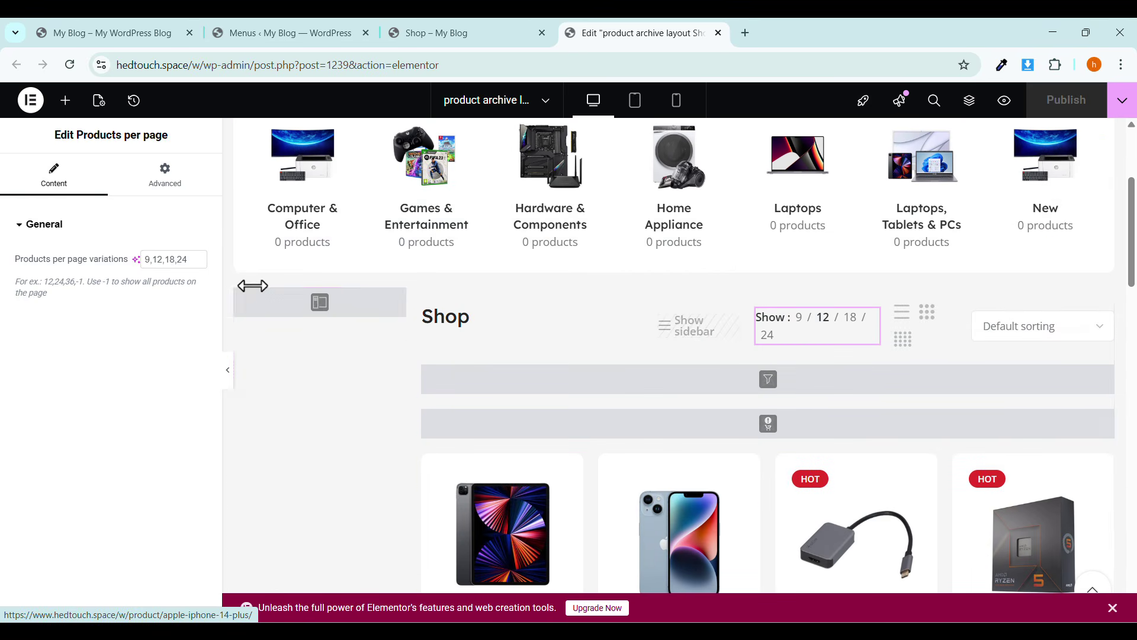
{"action": "left_click", "coordinate": [332, 307]}
{"action": "left_click", "coordinate": [151, 261]}
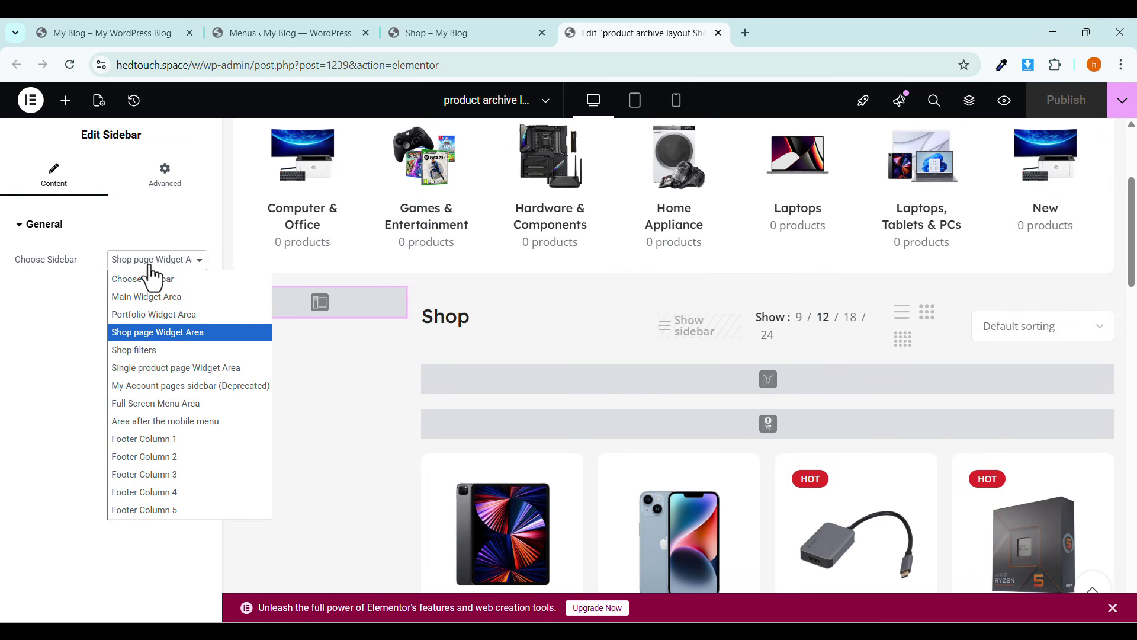
{"action": "left_click", "coordinate": [175, 247]}
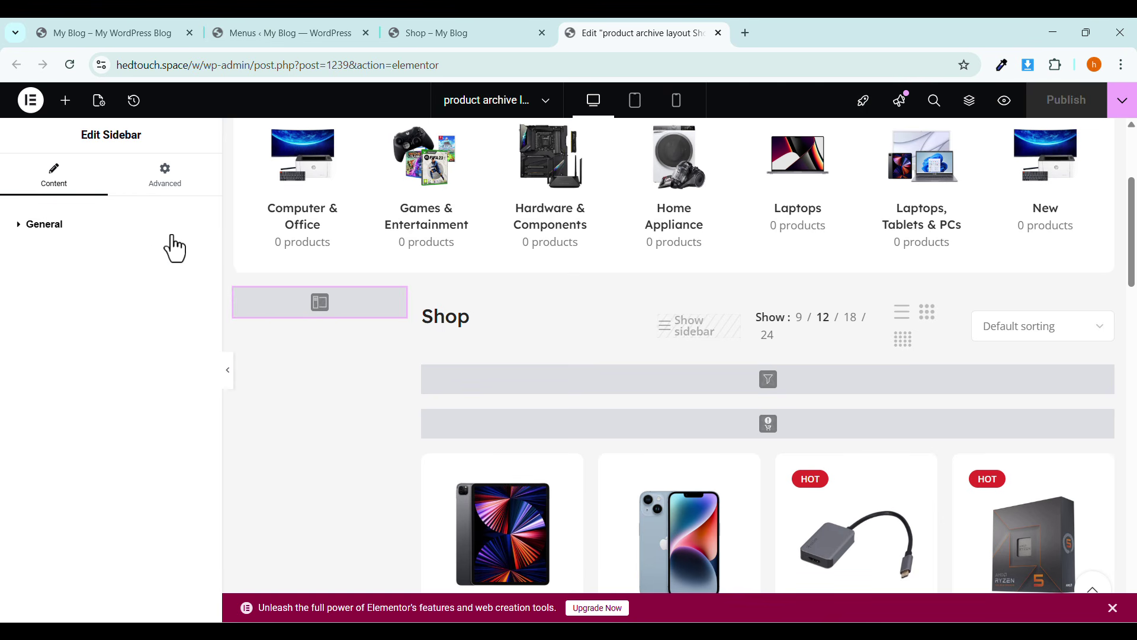
{"action": "left_click", "coordinate": [157, 237]}
Return to the storefront shop page and open the WordPress dashboard from it.
{"action": "left_click", "coordinate": [441, 41]}
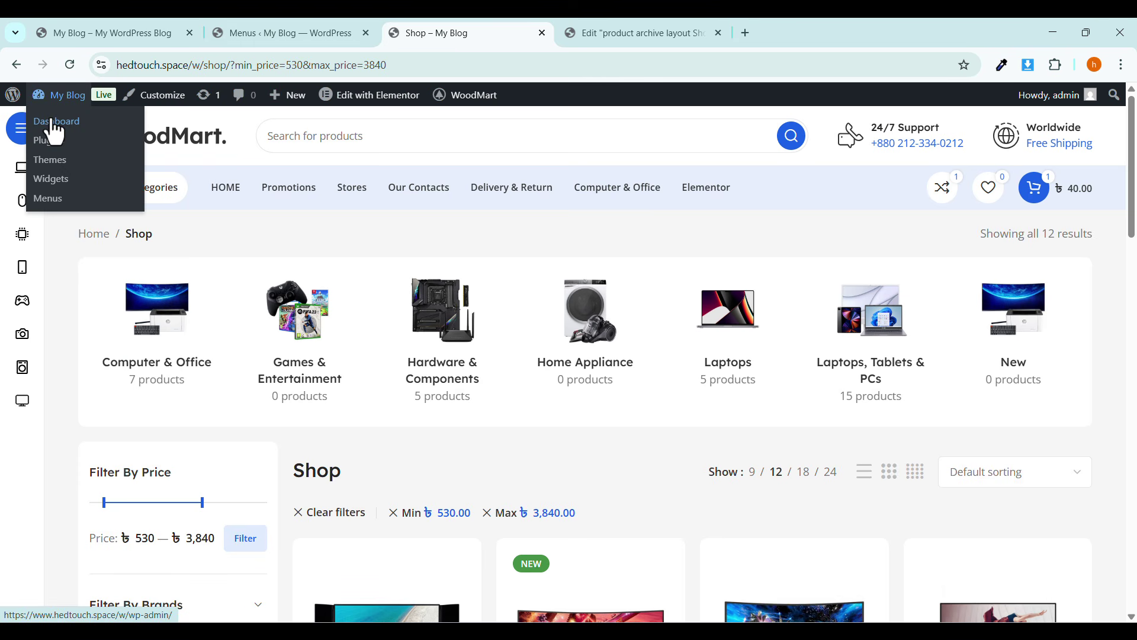
{"action": "left_click", "coordinate": [51, 116]}
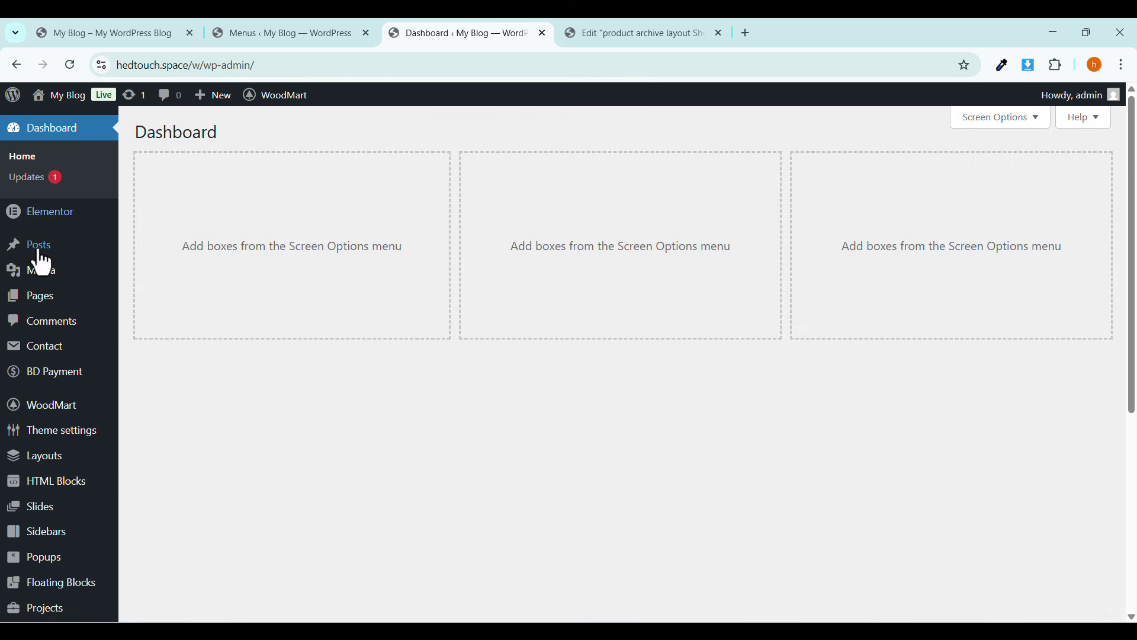
Open the WordPress widgets management page from the dashboard.
{"action": "scroll", "coordinate": [43, 314], "scroll_direction": "down", "scroll_amount": 5}
{"action": "scroll", "coordinate": [41, 414], "scroll_direction": "down", "scroll_amount": 1}
{"action": "mouse_move", "coordinate": [39, 448]}
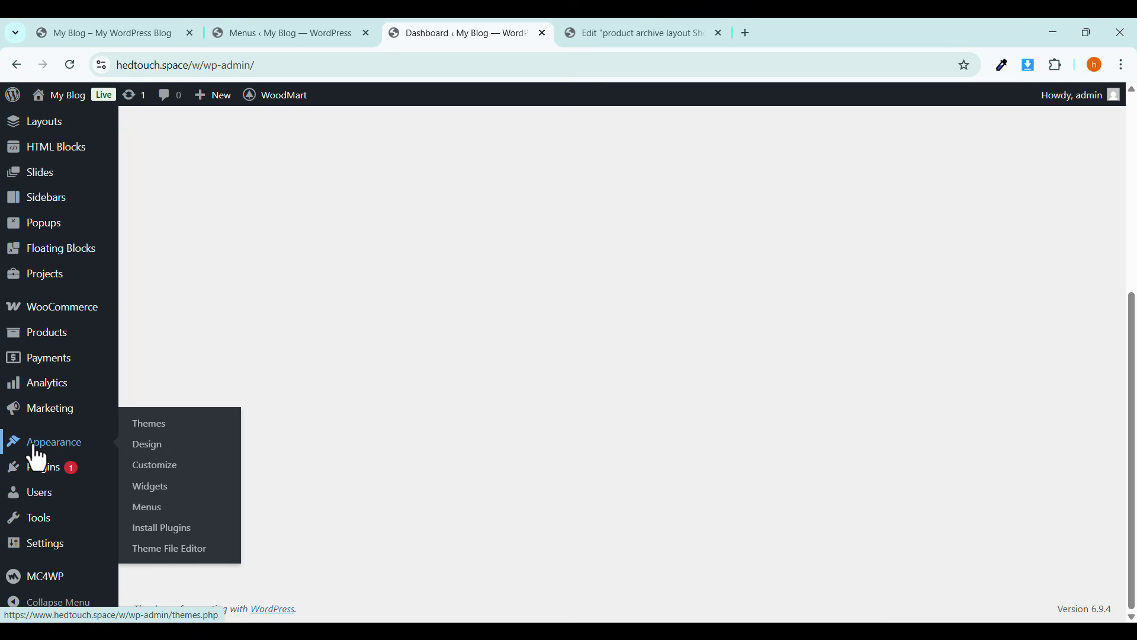
{"action": "left_click", "coordinate": [155, 507]}
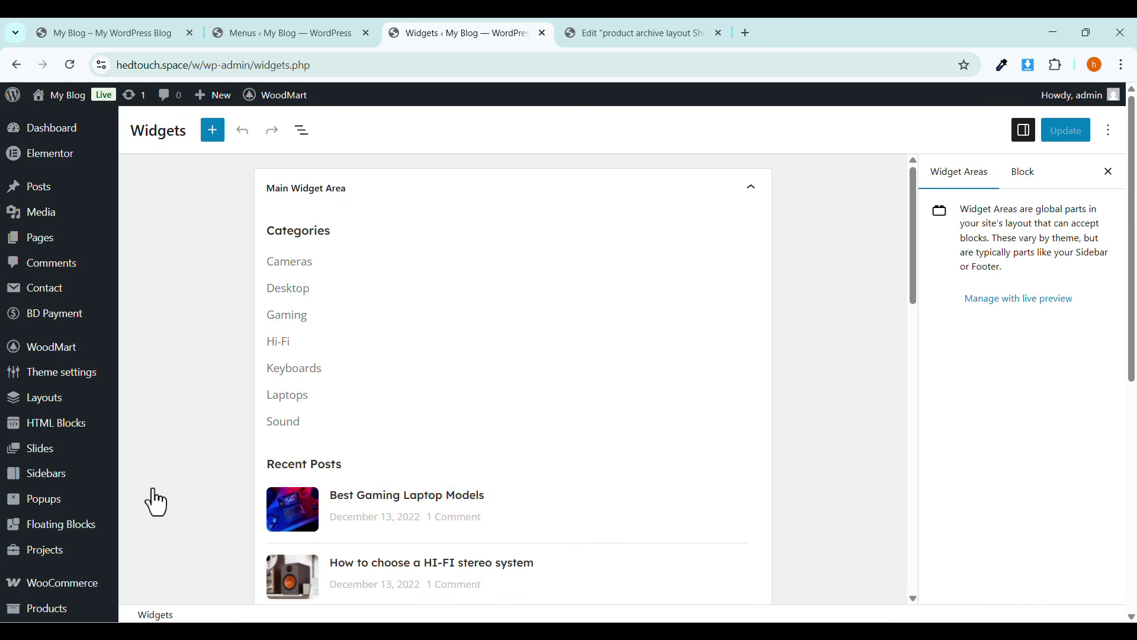
Collapse the Main Widget Area and inspect the Filter Products by Price widget in the Shop page Widget Area.
{"action": "left_click", "coordinate": [751, 191]}
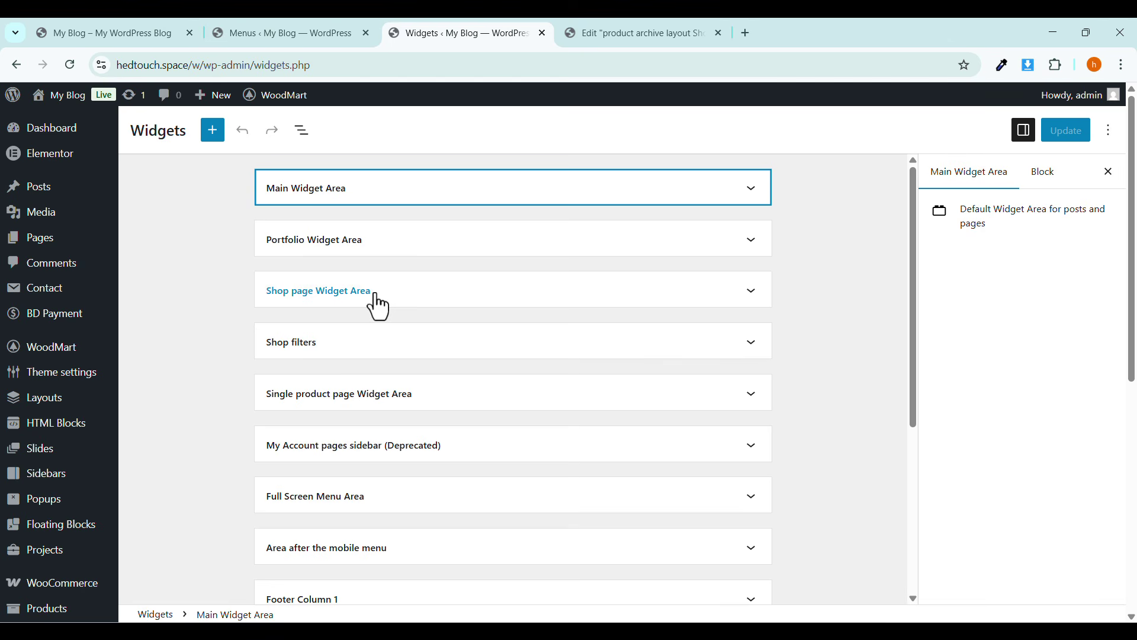
{"action": "left_click", "coordinate": [763, 412]}
{"action": "left_click", "coordinate": [762, 409]}
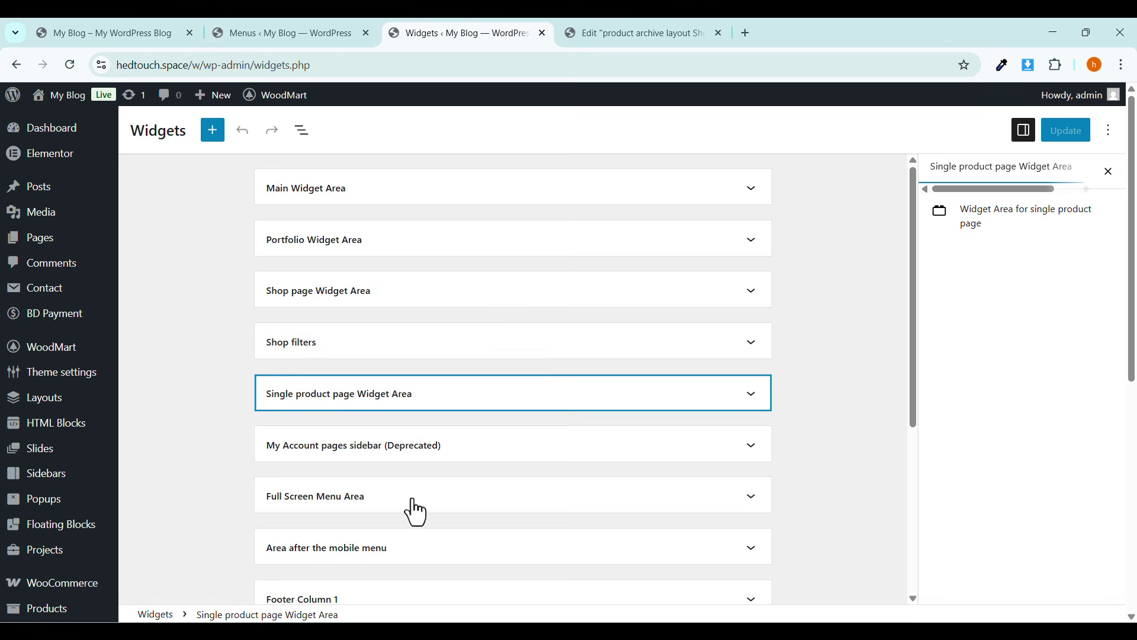
{"action": "scroll", "coordinate": [416, 512], "scroll_direction": "down", "scroll_amount": 5}
{"action": "scroll", "coordinate": [411, 513], "scroll_direction": "up", "scroll_amount": 5}
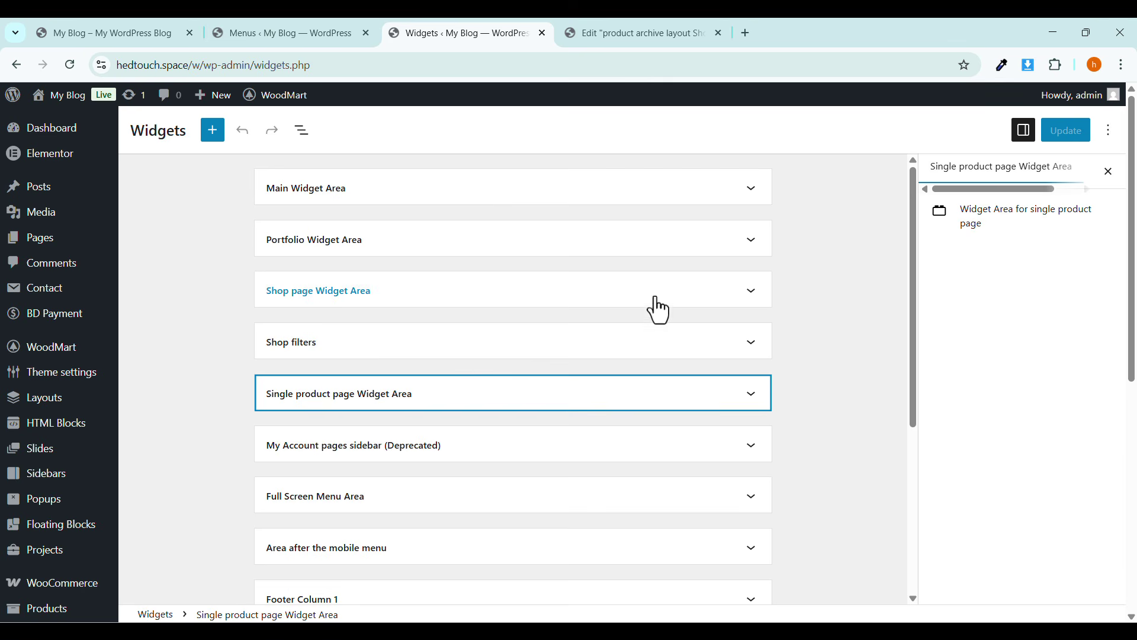
{"action": "left_click", "coordinate": [752, 291]}
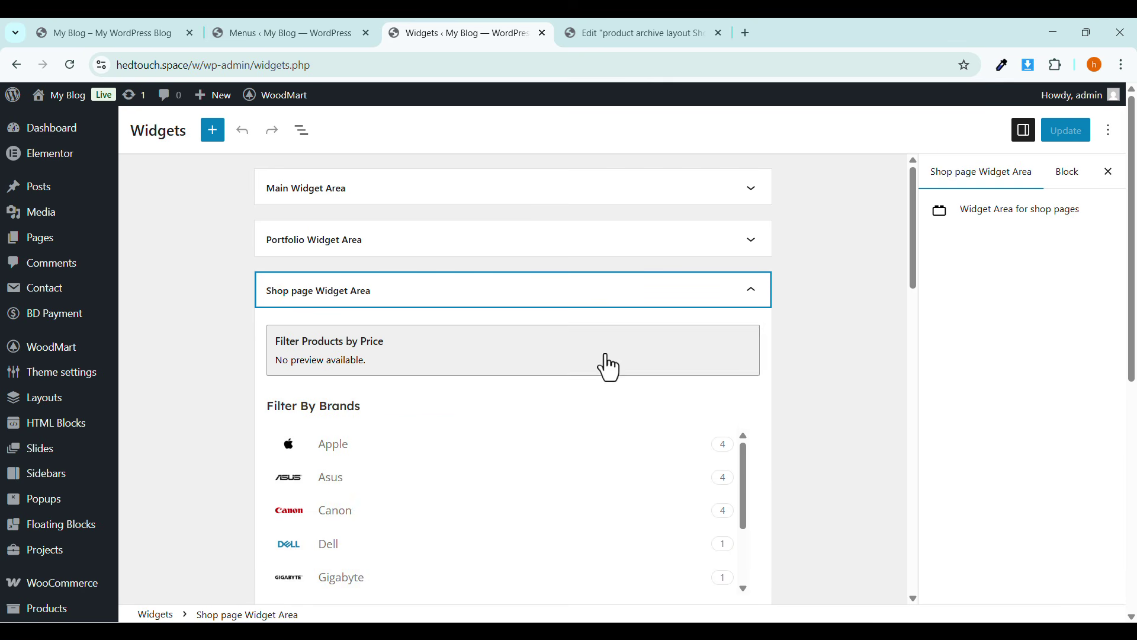
{"action": "left_click", "coordinate": [432, 358]}
{"action": "double_click", "coordinate": [329, 395]}
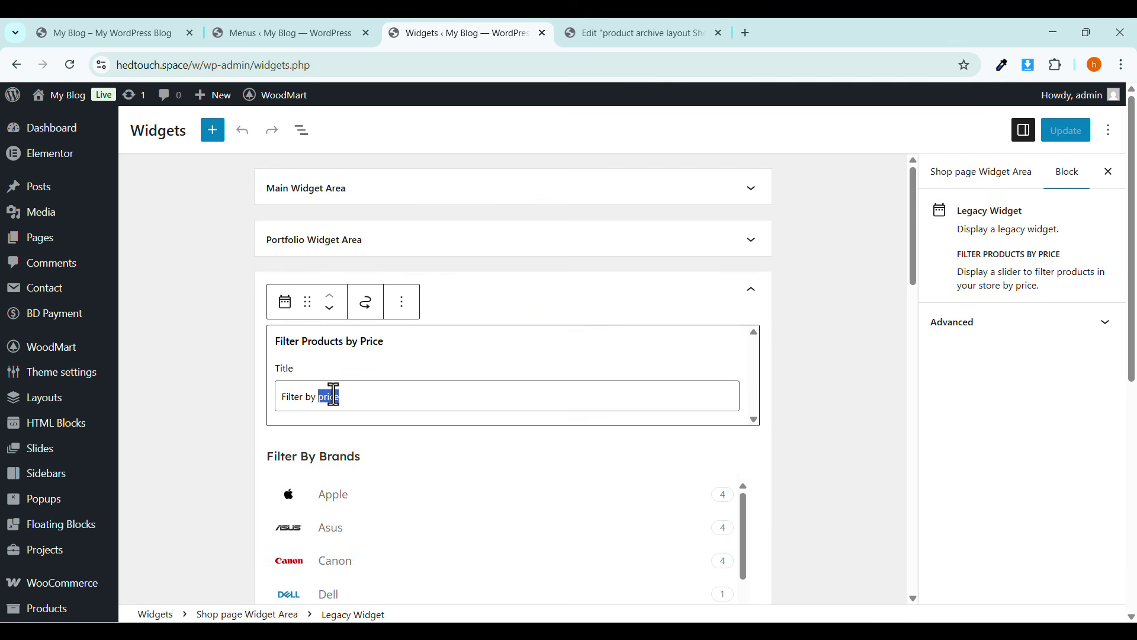
Return to the Shop archive layout editor and open its live shop page in a new tab.
{"action": "left_click", "coordinate": [584, 33]}
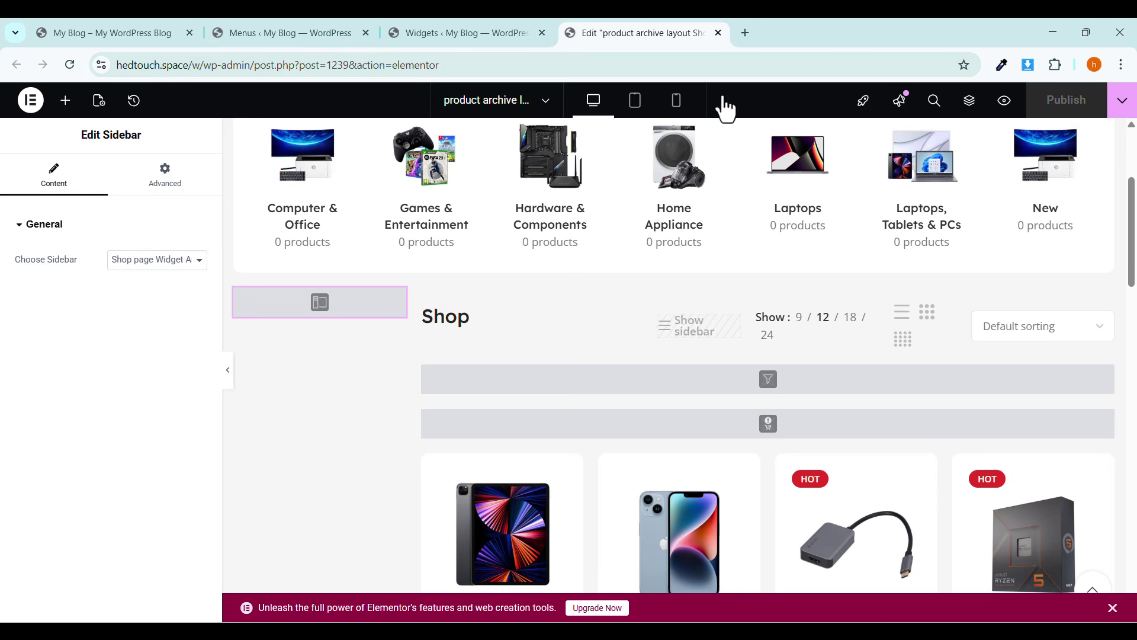
{"action": "left_click", "coordinate": [1122, 100]}
{"action": "left_click", "coordinate": [1060, 212]}
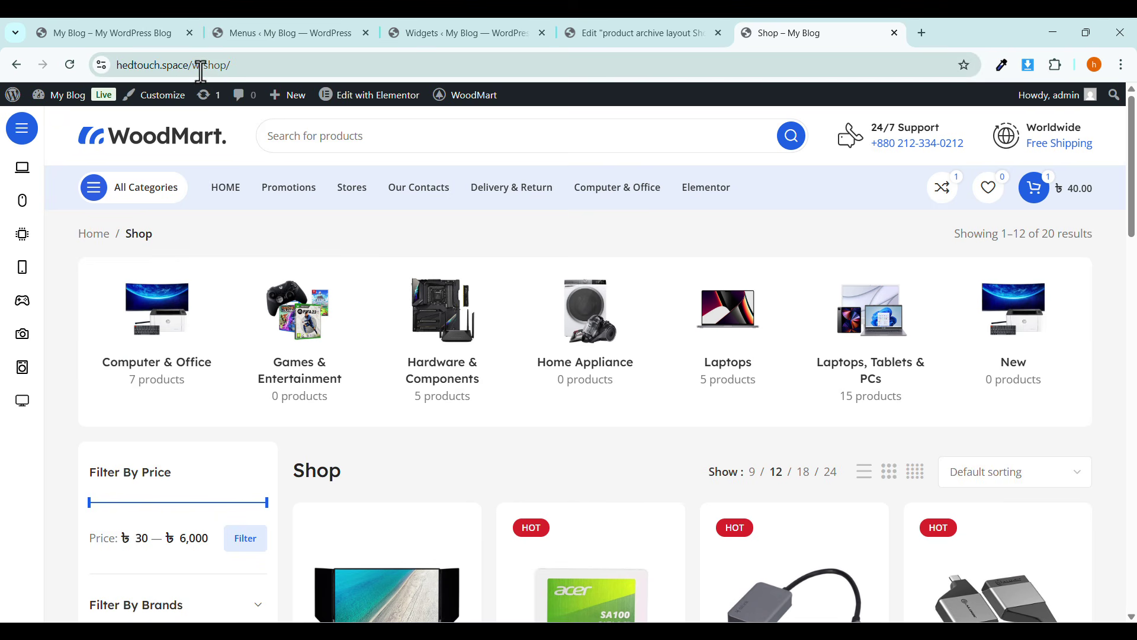
Expand the Filter By Brands, Color and Size sections in the shop page's sidebar.
{"action": "scroll", "coordinate": [224, 379], "scroll_direction": "down", "scroll_amount": 3}
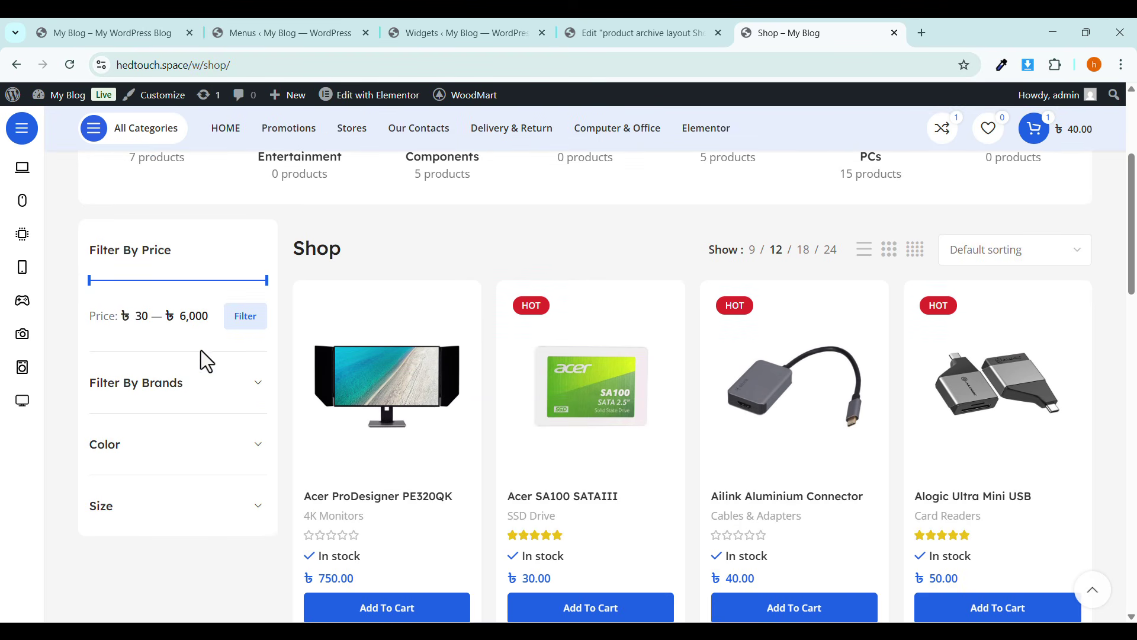
{"action": "left_click", "coordinate": [159, 403]}
{"action": "scroll", "coordinate": [95, 486], "scroll_direction": "down", "scroll_amount": 5}
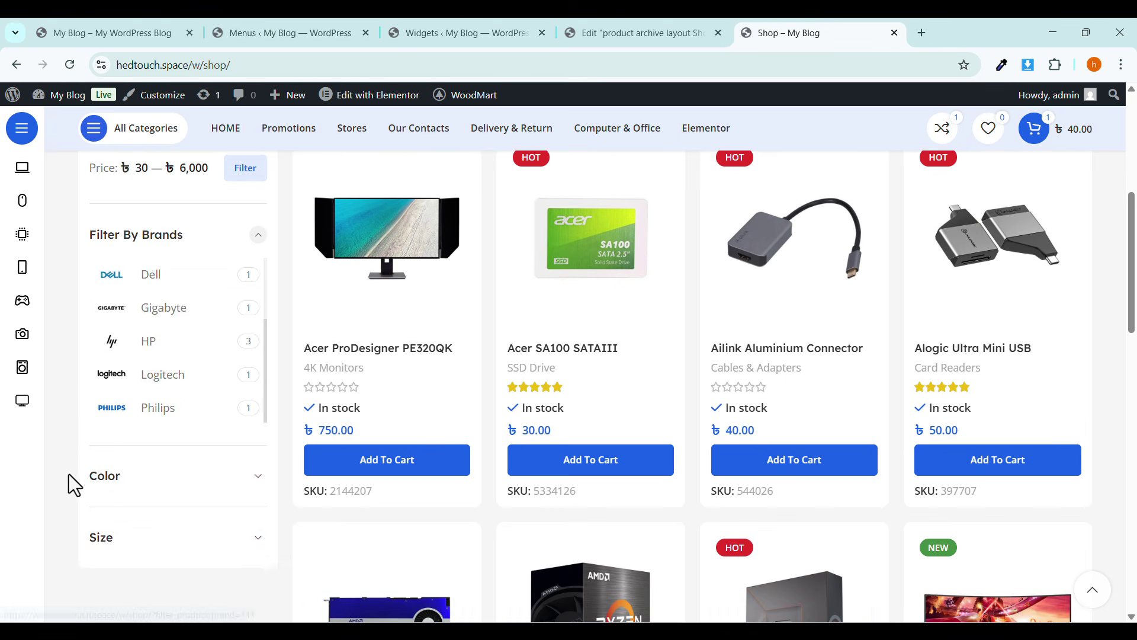
{"action": "left_click", "coordinate": [106, 477]}
{"action": "scroll", "coordinate": [69, 474], "scroll_direction": "down", "scroll_amount": 3}
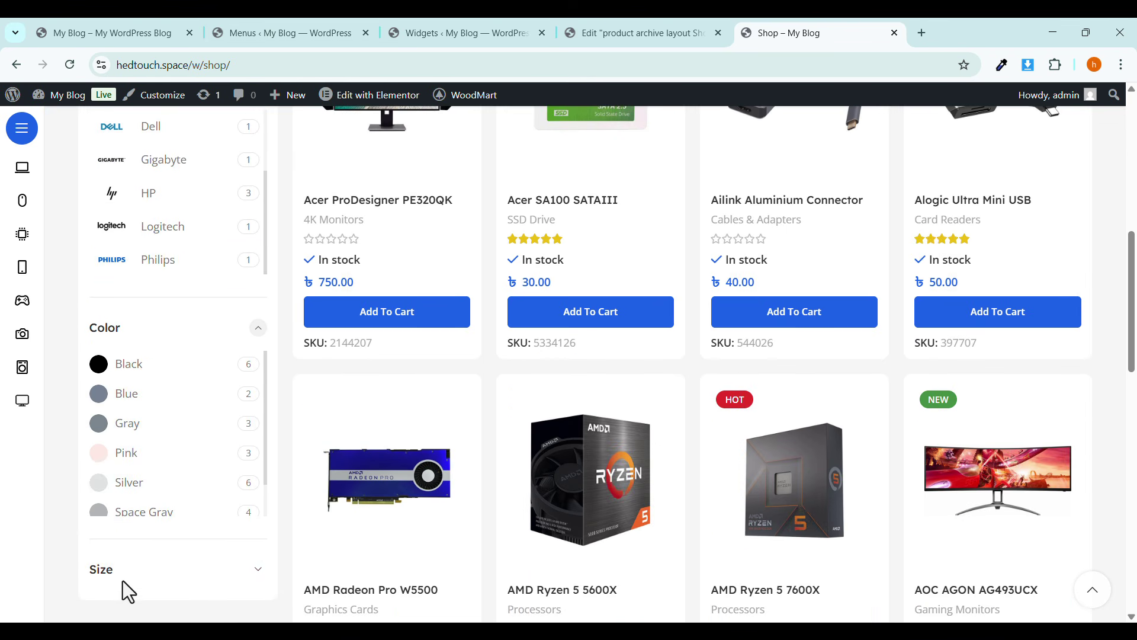
{"action": "left_click", "coordinate": [139, 581]}
Close the archive layout editor and examine the settings of the Filter by brands widget in the Shop page Widget Area.
{"action": "left_click", "coordinate": [686, 32]}
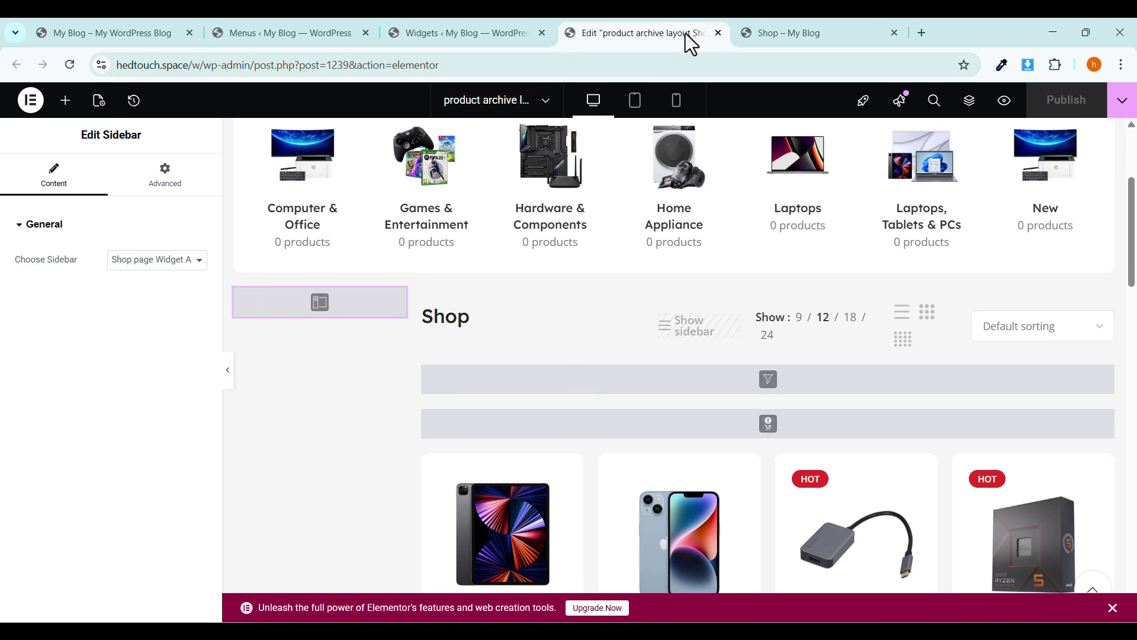
{"action": "left_click", "coordinate": [718, 33]}
{"action": "left_click", "coordinate": [404, 33]}
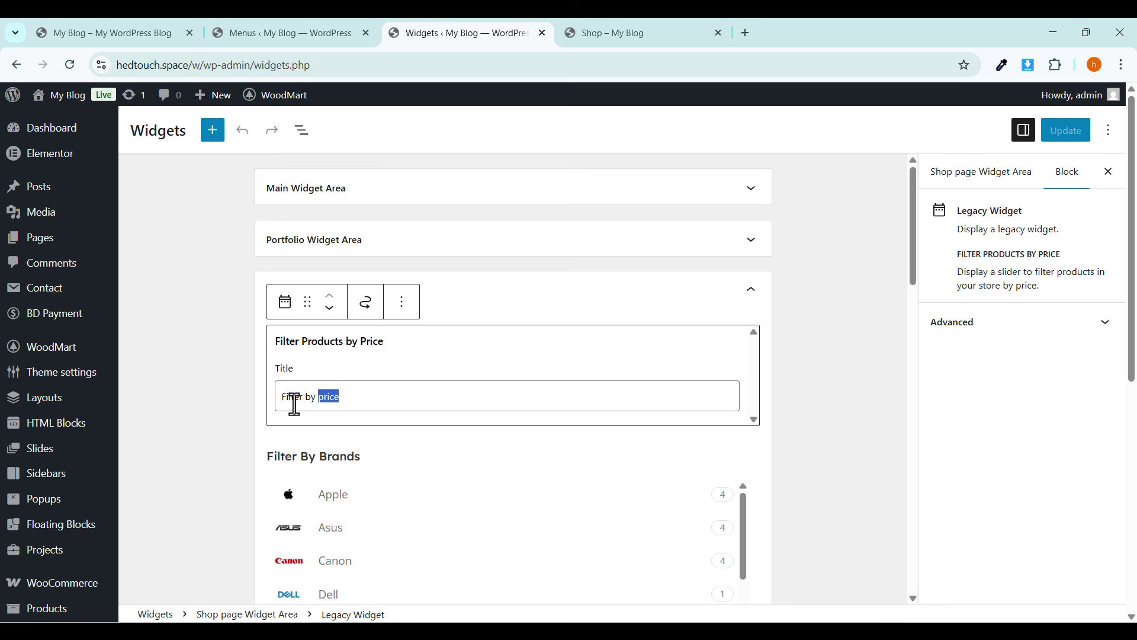
{"action": "left_click", "coordinate": [345, 348]}
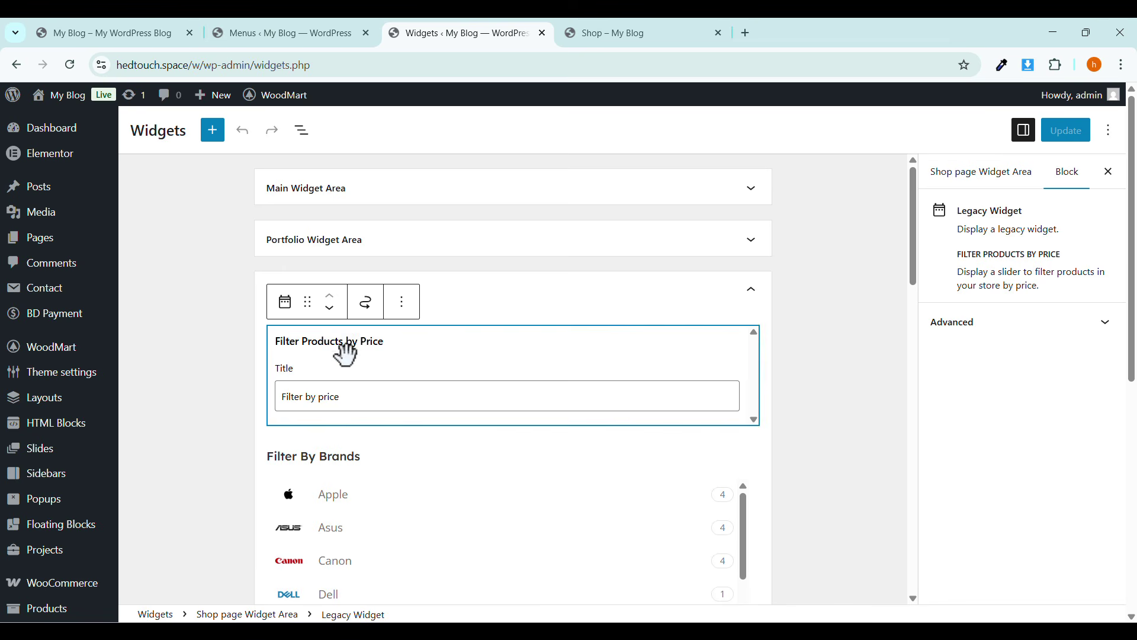
{"action": "scroll", "coordinate": [353, 418], "scroll_direction": "down", "scroll_amount": 2}
{"action": "left_click", "coordinate": [343, 322]}
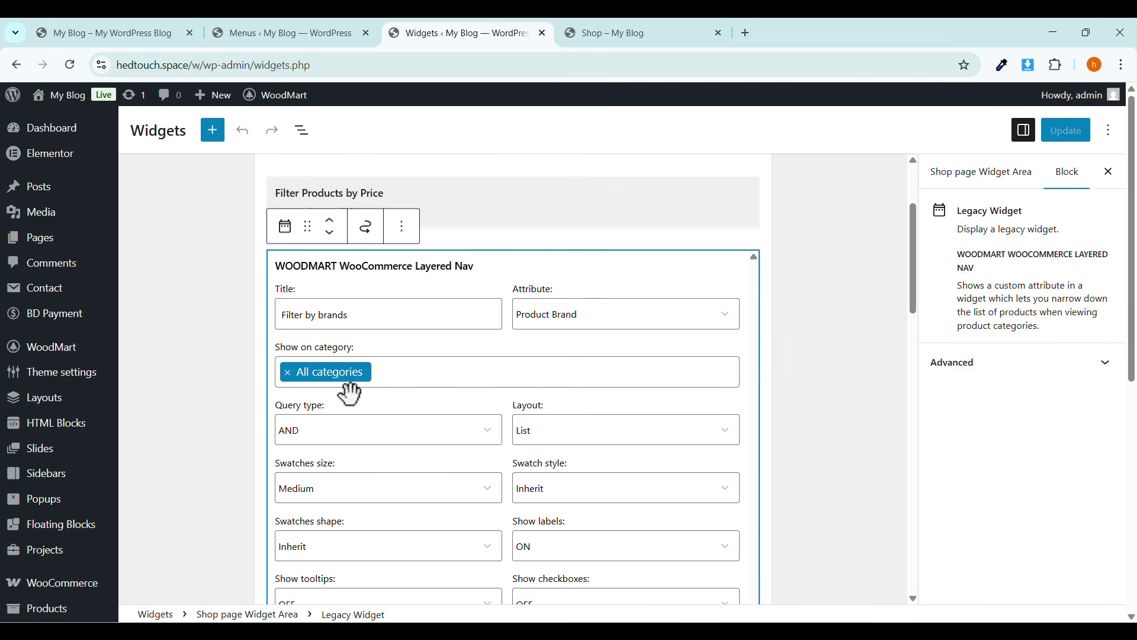
{"action": "left_click", "coordinate": [198, 332]}
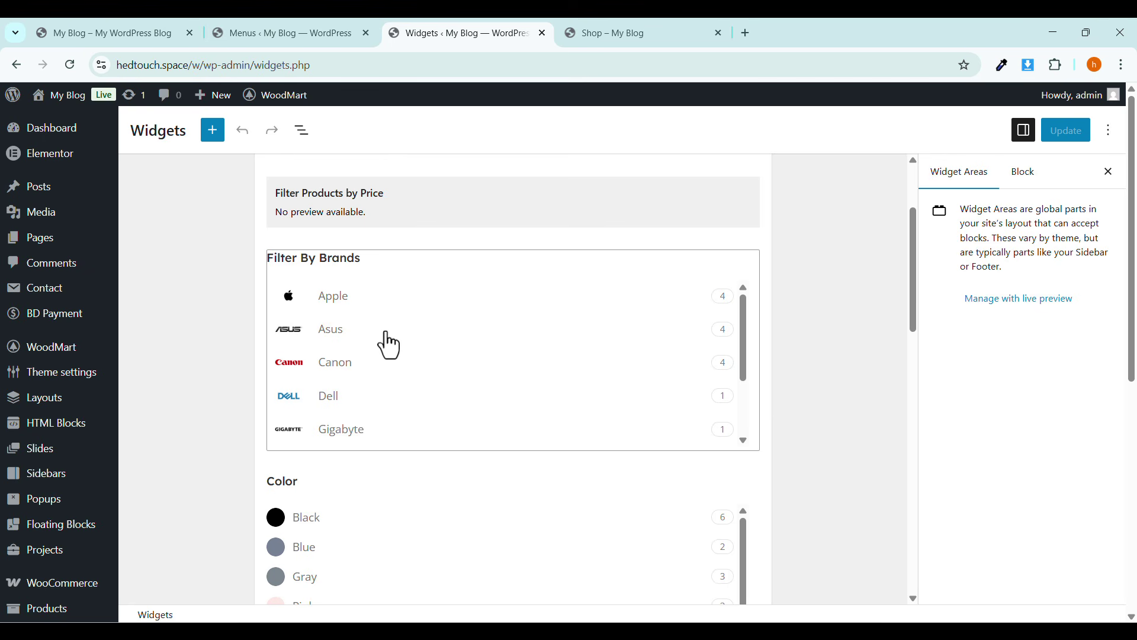
Open the product Brands management page in a new browser tab and close the Menus and blog home tabs.
{"action": "scroll", "coordinate": [11, 421], "scroll_direction": "down", "scroll_amount": 4}
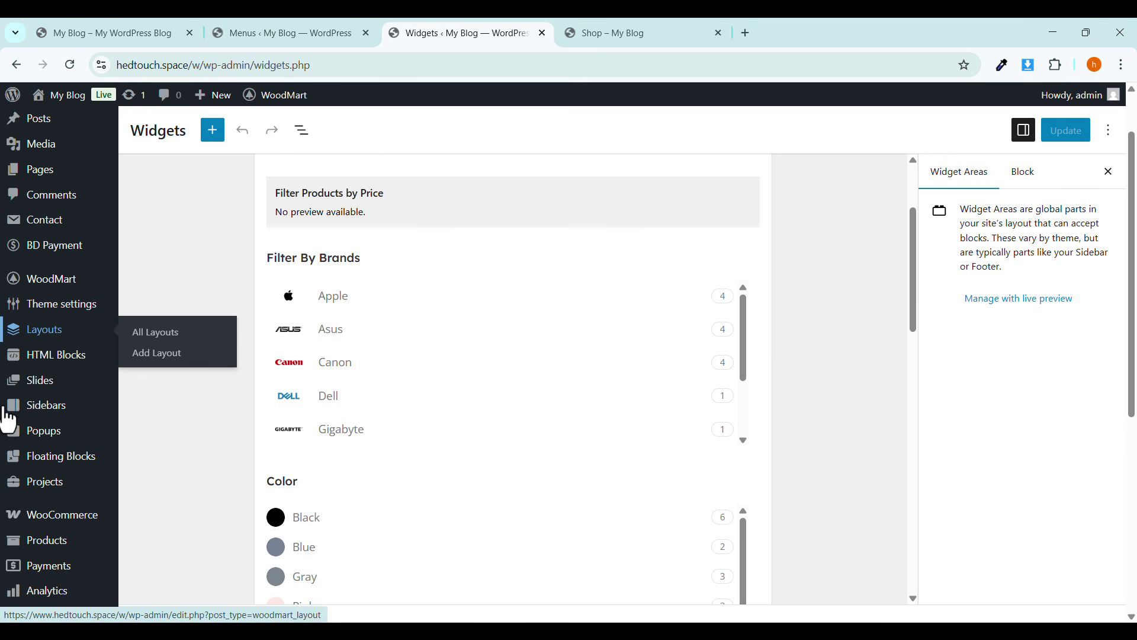
{"action": "mouse_move", "coordinate": [28, 390]}
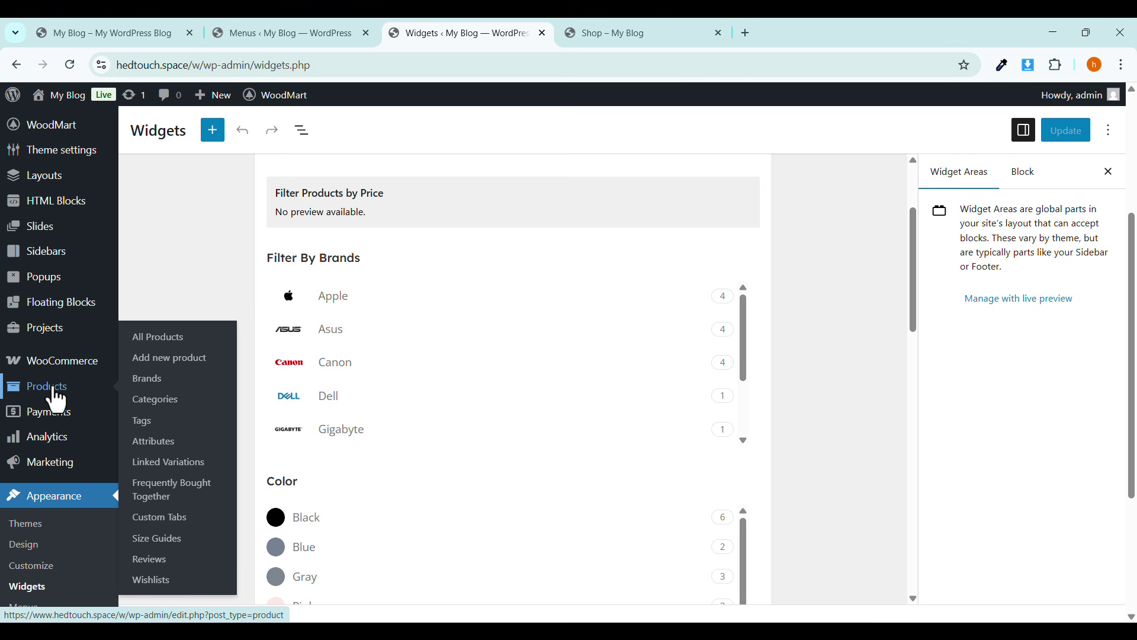
{"action": "right_click", "coordinate": [148, 384]}
{"action": "left_click", "coordinate": [184, 393]}
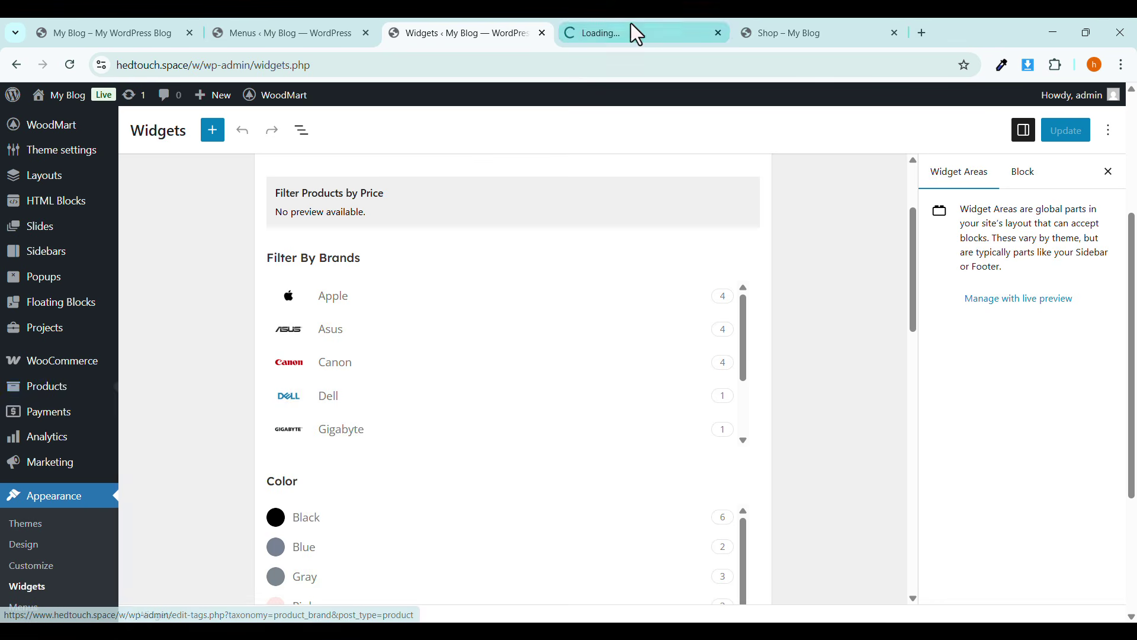
{"action": "left_click_drag", "start_coordinate": [631, 24], "coordinate": [832, 19]}
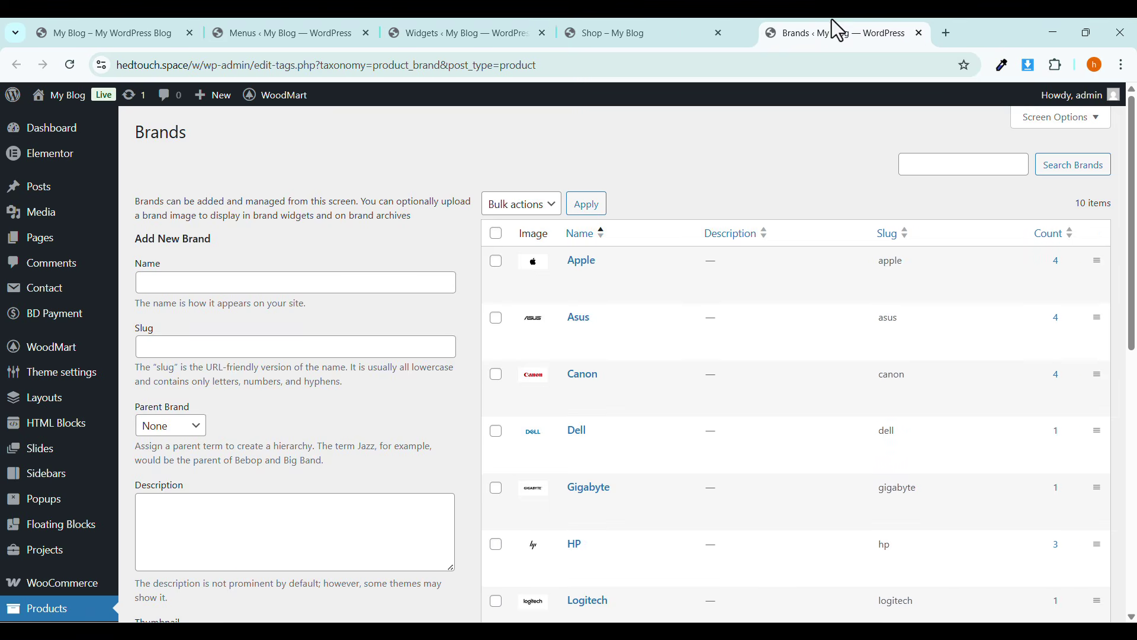
{"action": "left_click", "coordinate": [366, 33]}
{"action": "left_click", "coordinate": [189, 34]}
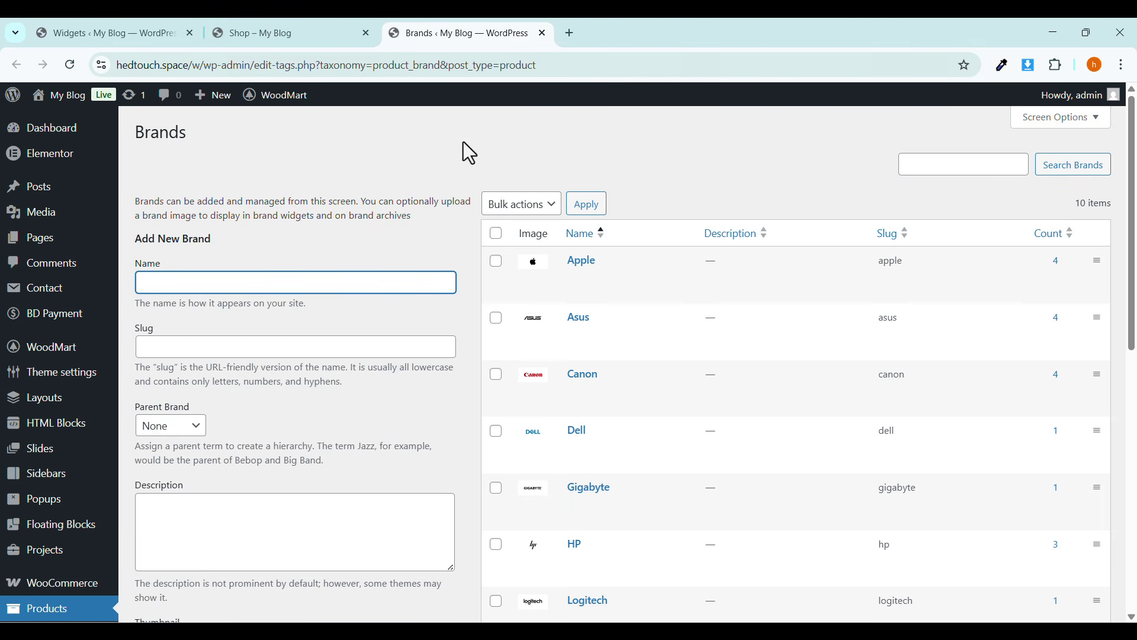
Review the list of existing product brands and the fields for adding a new brand.
{"action": "scroll", "coordinate": [620, 267], "scroll_direction": "down", "scroll_amount": 1}
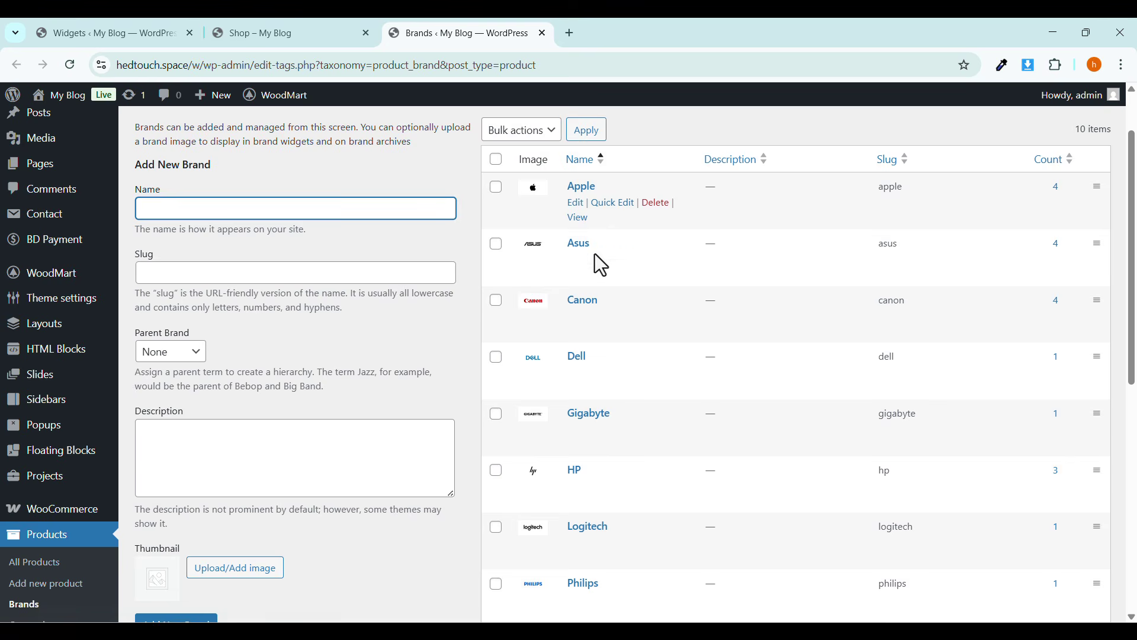
{"action": "scroll", "coordinate": [586, 426], "scroll_direction": "down", "scroll_amount": 3}
{"action": "scroll", "coordinate": [582, 499], "scroll_direction": "up", "scroll_amount": 4}
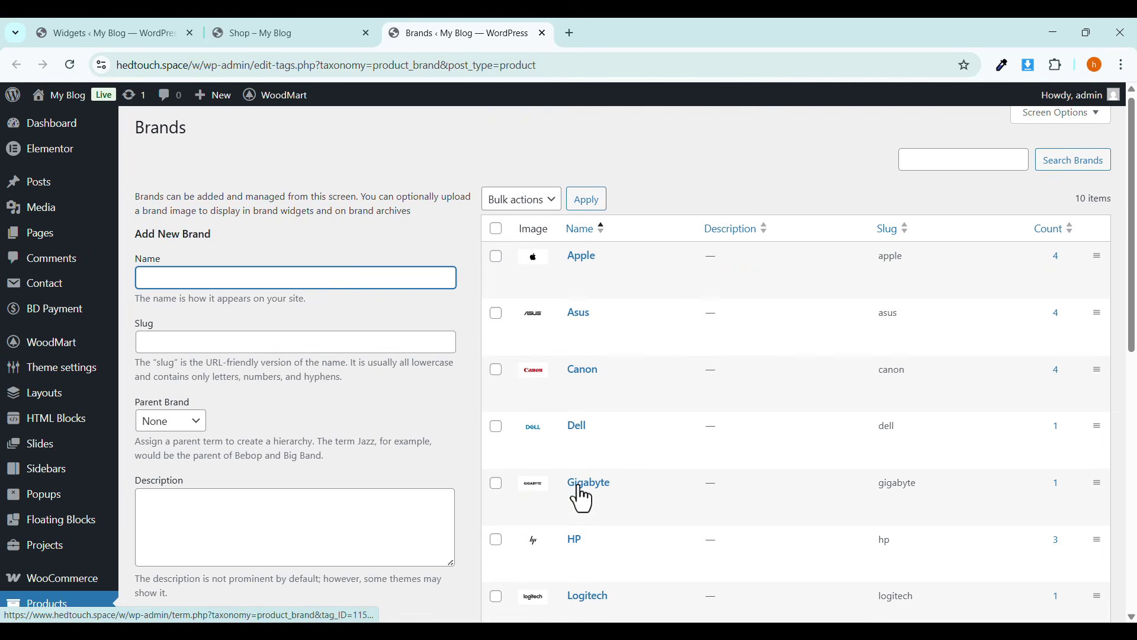
{"action": "scroll", "coordinate": [215, 337], "scroll_direction": "down", "scroll_amount": 2}
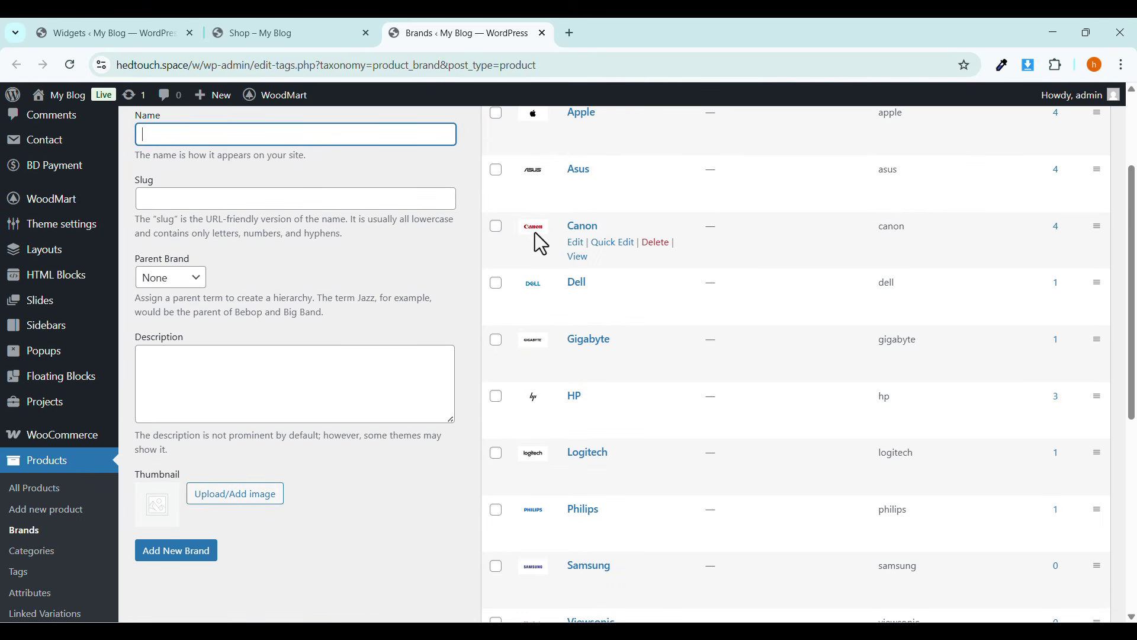
Open the product Apple iPad Mini 7 Wi-Fi for editing from the product list.
{"action": "scroll", "coordinate": [180, 459], "scroll_direction": "down", "scroll_amount": 2}
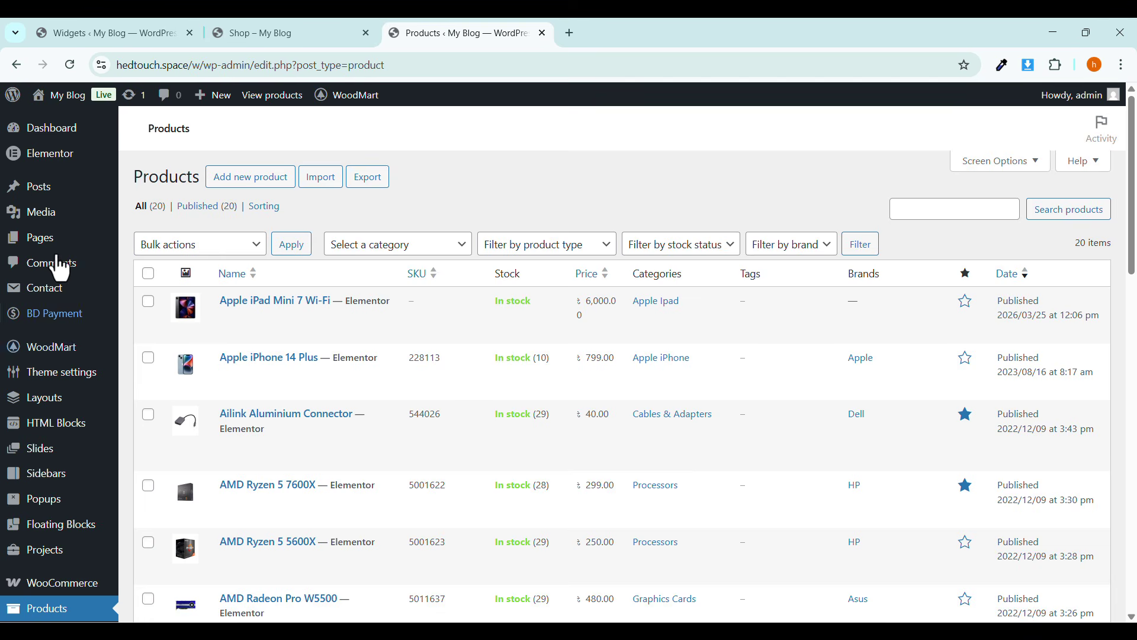
{"action": "mouse_move", "coordinate": [275, 305]}
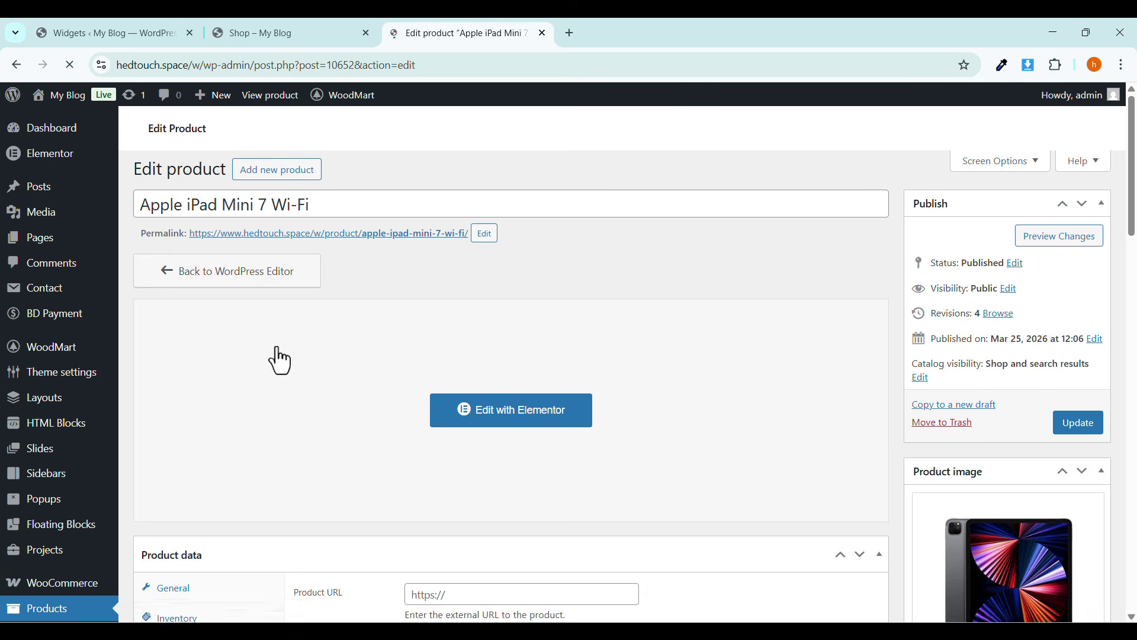
{"action": "middle_click", "coordinate": [749, 354]}
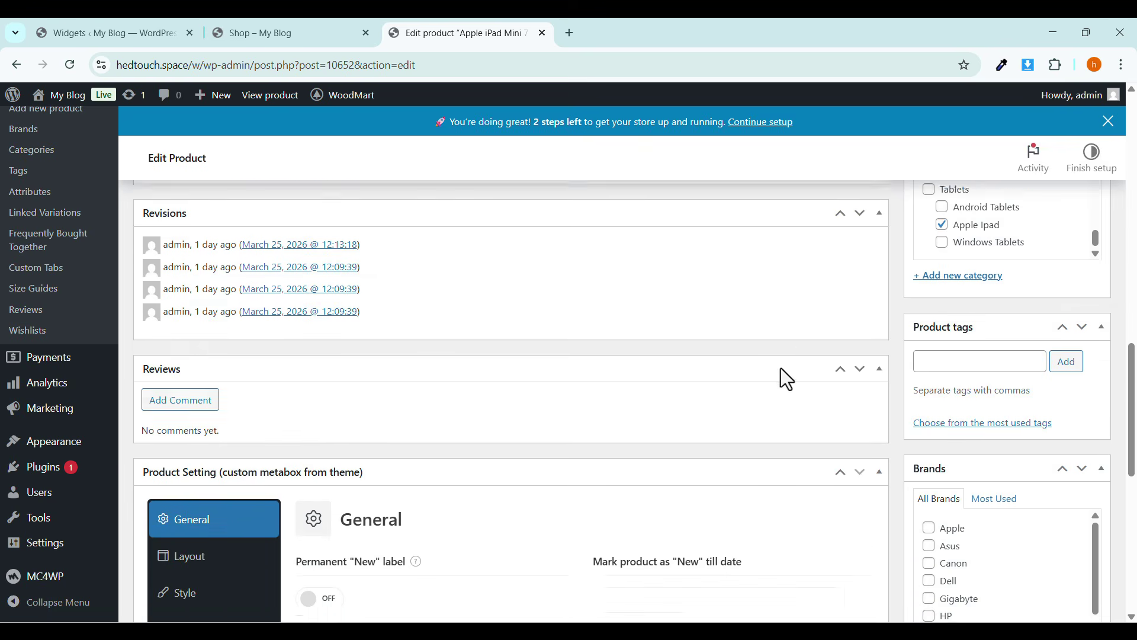
Assign the Apple brand to the Apple iPad Mini 7 Wi-Fi product and update it.
{"action": "left_click", "coordinate": [942, 405]}
{"action": "scroll", "coordinate": [943, 363], "scroll_direction": "up", "scroll_amount": 5}
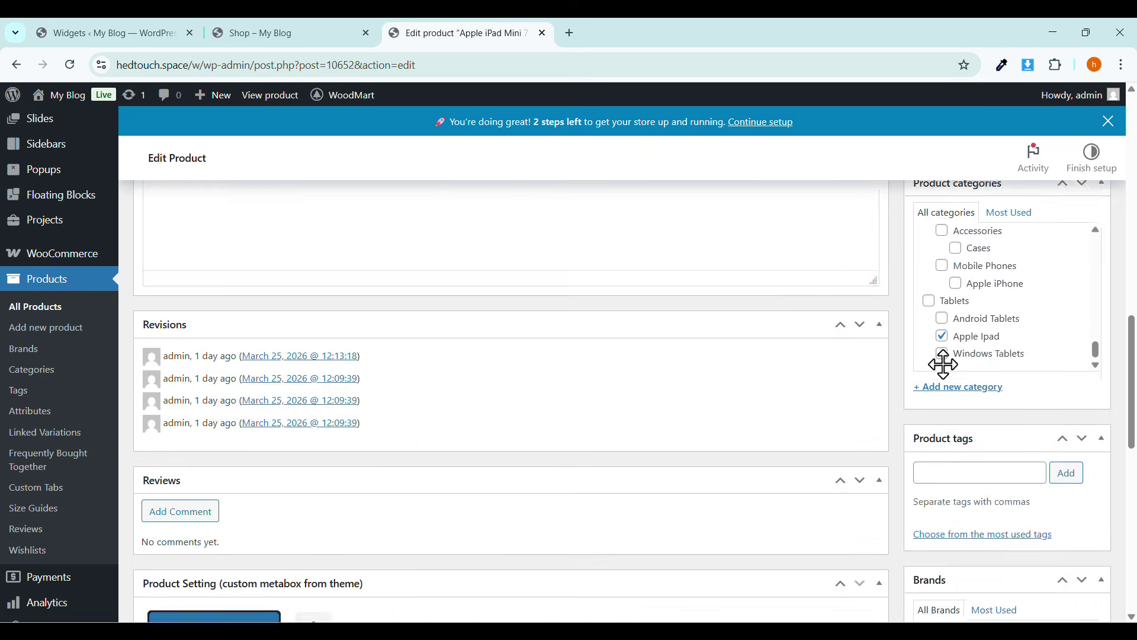
{"action": "scroll", "coordinate": [944, 365], "scroll_direction": "down", "scroll_amount": 5}
{"action": "scroll", "coordinate": [944, 372], "scroll_direction": "up", "scroll_amount": 4}
{"action": "scroll", "coordinate": [944, 373], "scroll_direction": "down", "scroll_amount": 4}
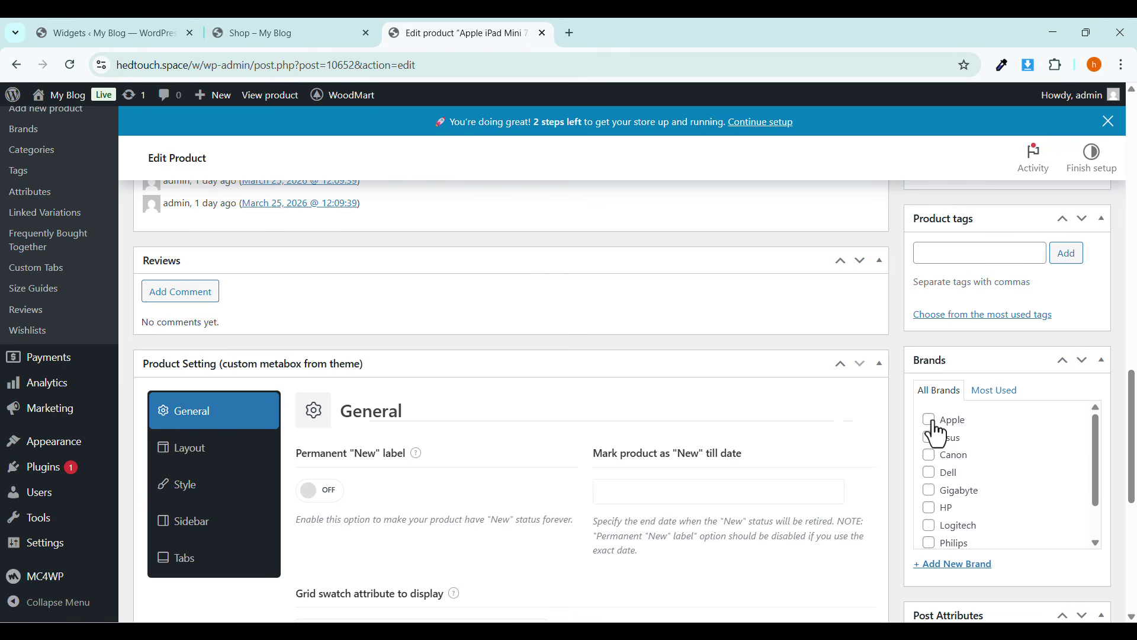
{"action": "scroll", "coordinate": [891, 510], "scroll_direction": "up", "scroll_amount": 8}
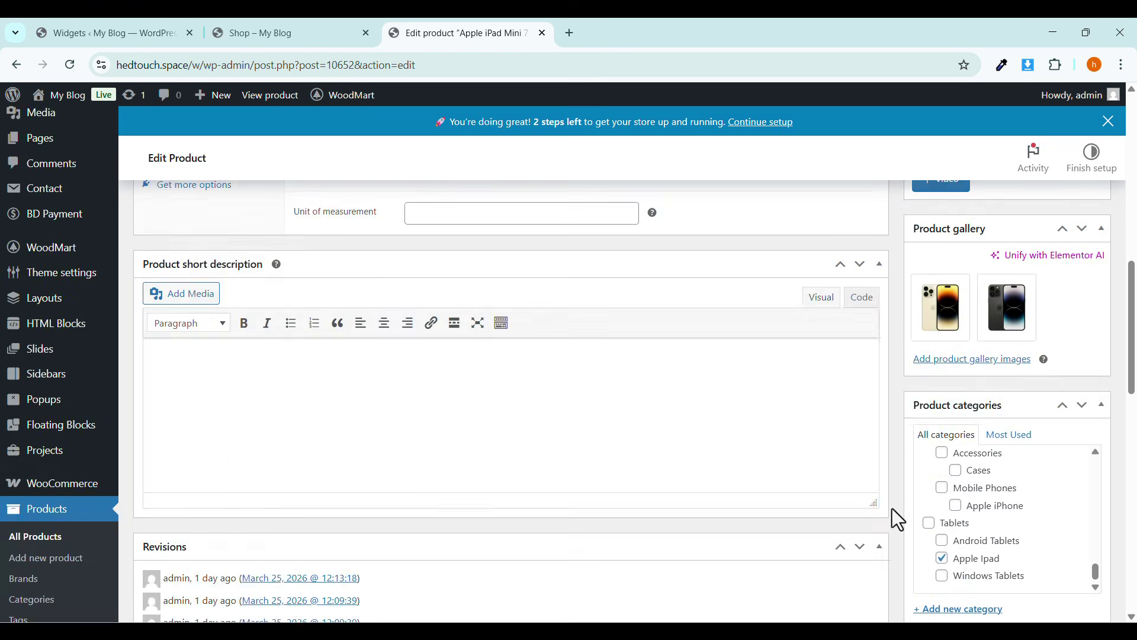
{"action": "scroll", "coordinate": [961, 422], "scroll_direction": "up", "scroll_amount": 5}
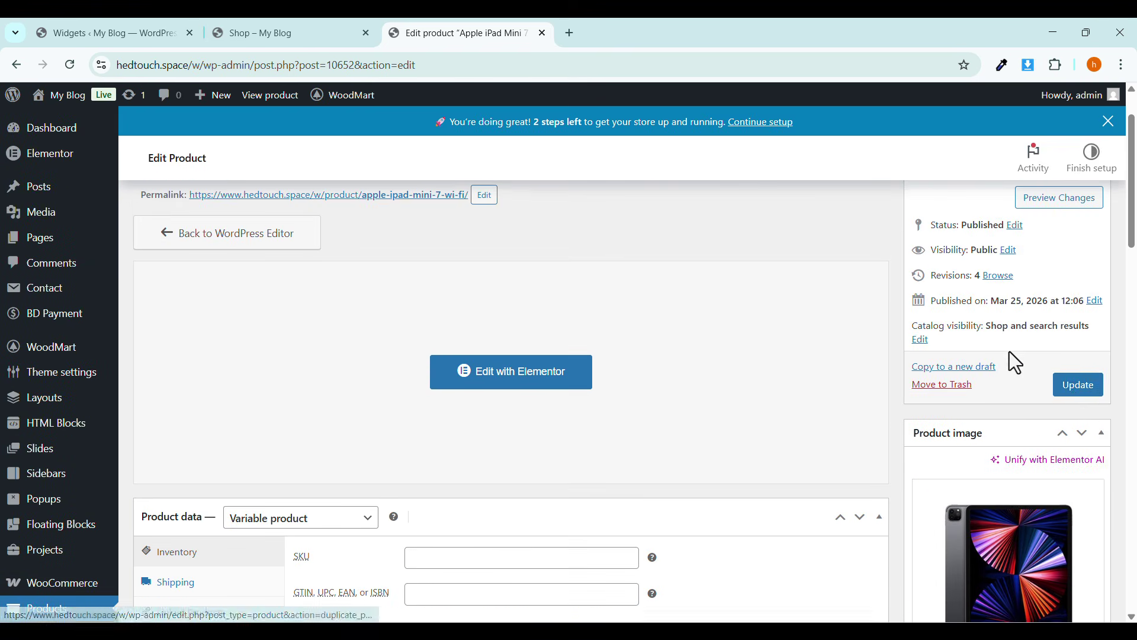
{"action": "left_click", "coordinate": [1084, 391]}
Filter the storefront shop page by the Apple brand to check the product's brand assignment.
{"action": "left_click", "coordinate": [275, 21]}
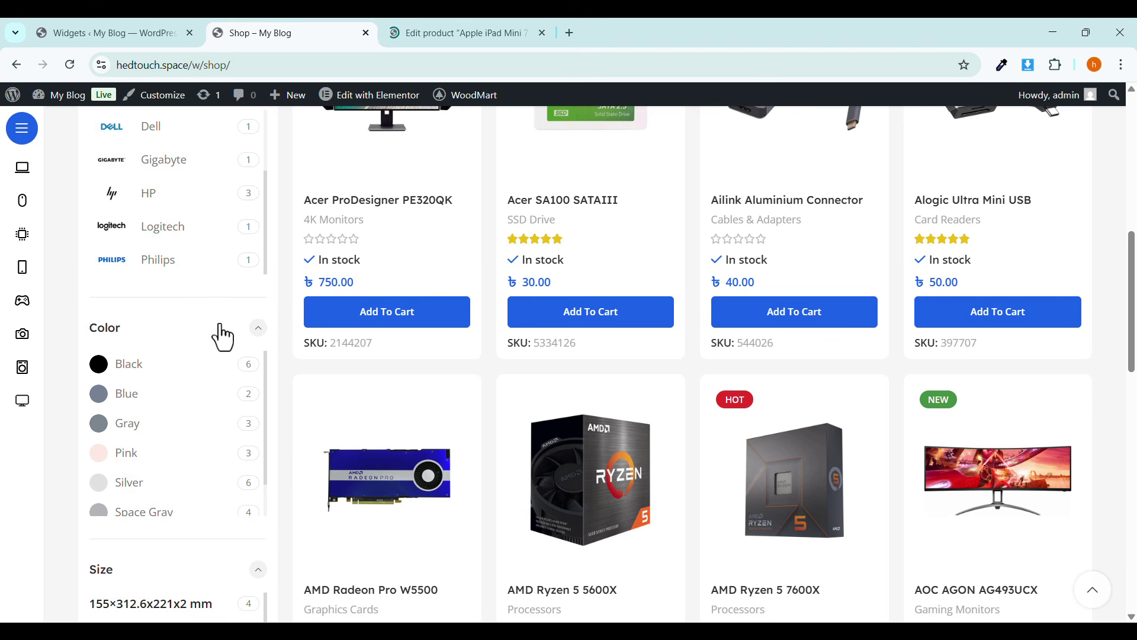
{"action": "scroll", "coordinate": [142, 237], "scroll_direction": "up", "scroll_amount": 3}
{"action": "scroll", "coordinate": [77, 256], "scroll_direction": "up", "scroll_amount": 2}
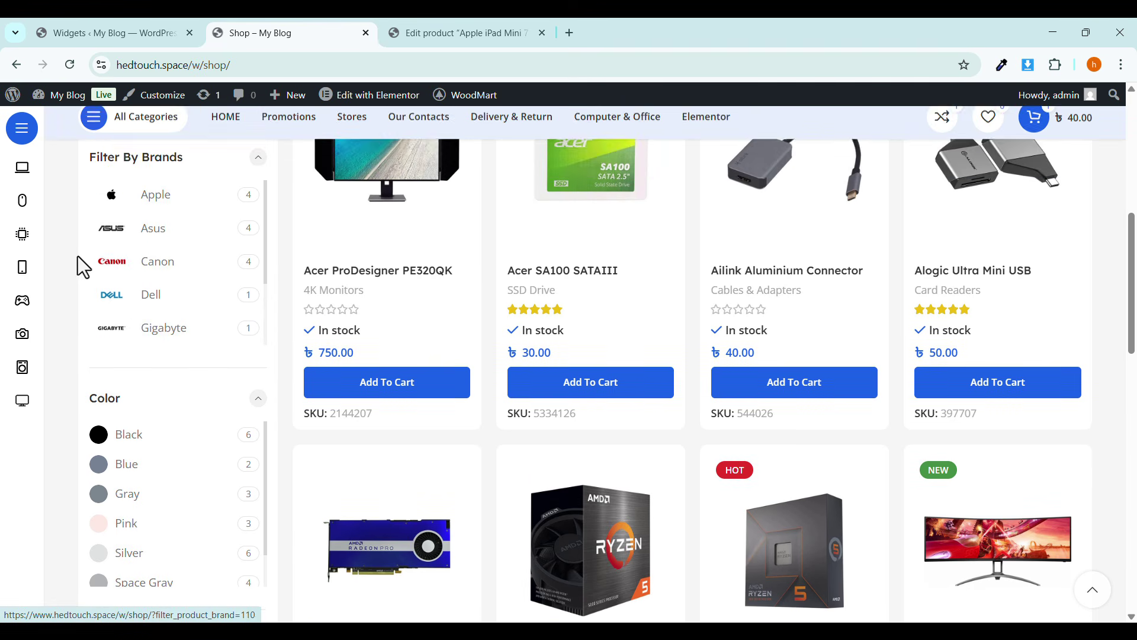
{"action": "left_click", "coordinate": [166, 208]}
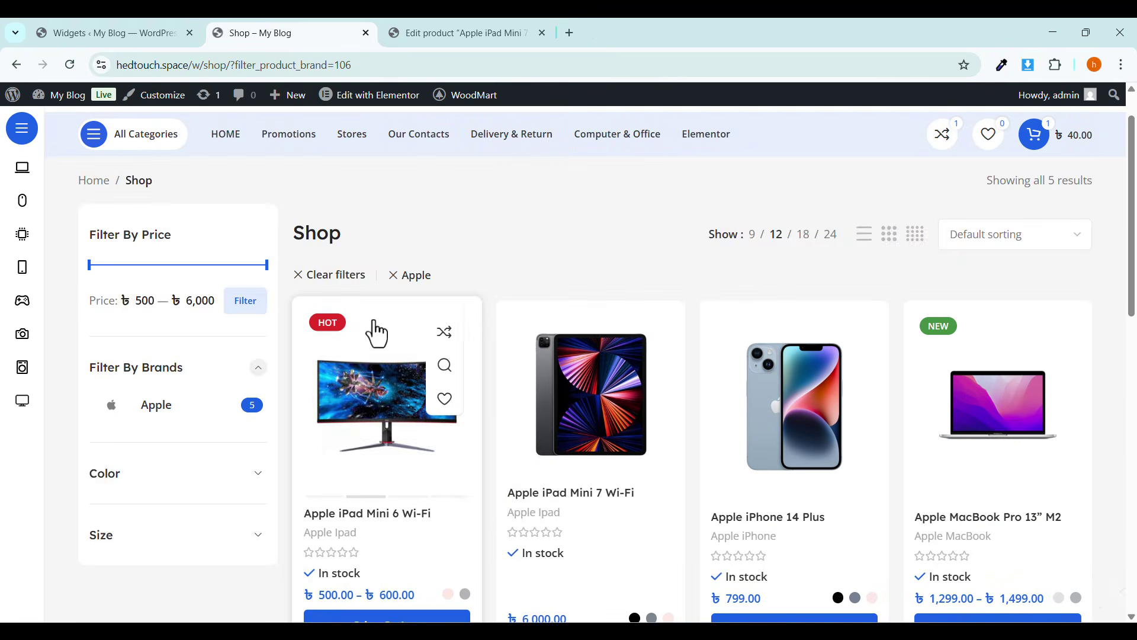
Compare the Apple-filtered shop page with the product's edit page and the Filter By Brands widget in the widget areas.
{"action": "scroll", "coordinate": [376, 330], "scroll_direction": "down", "scroll_amount": 3}
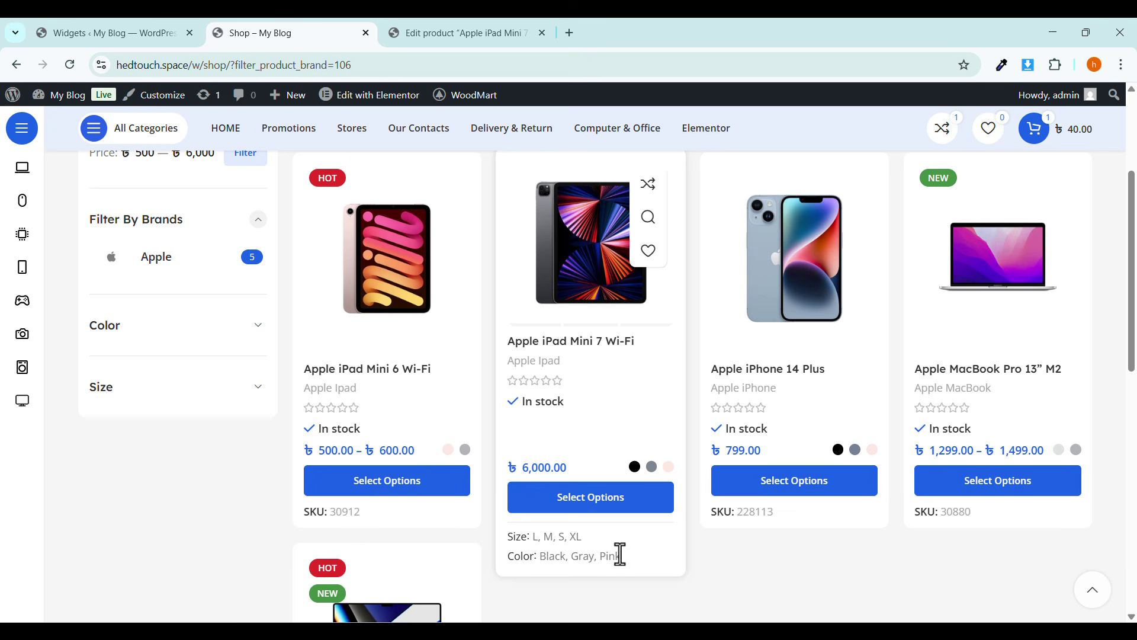
{"action": "left_click", "coordinate": [440, 29]}
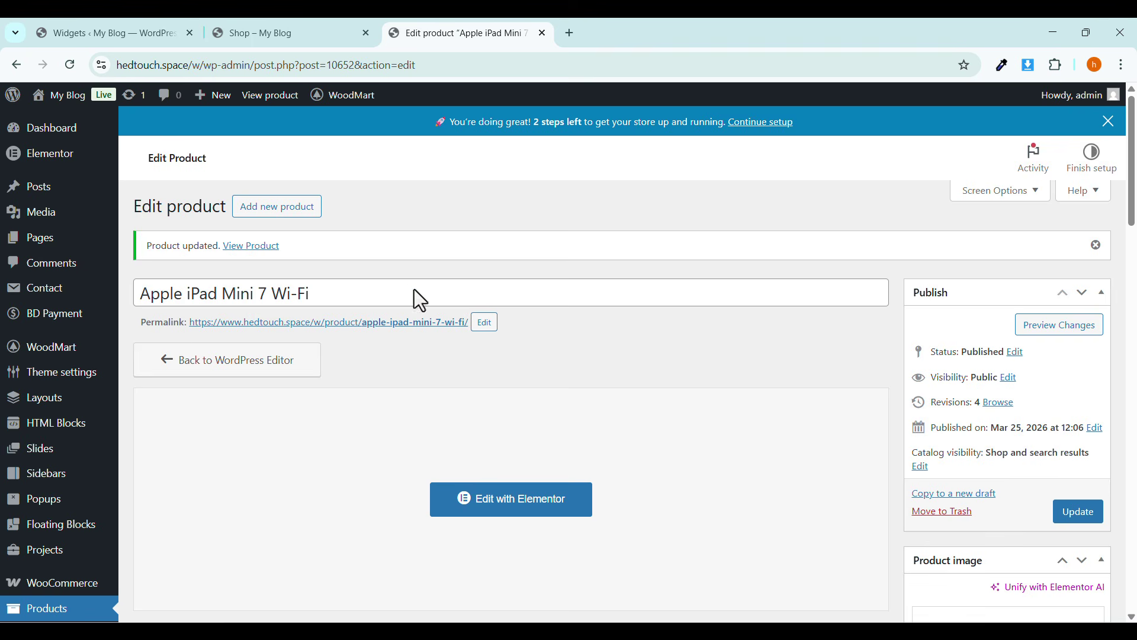
{"action": "left_click", "coordinate": [299, 33]}
{"action": "left_click", "coordinate": [119, 34]}
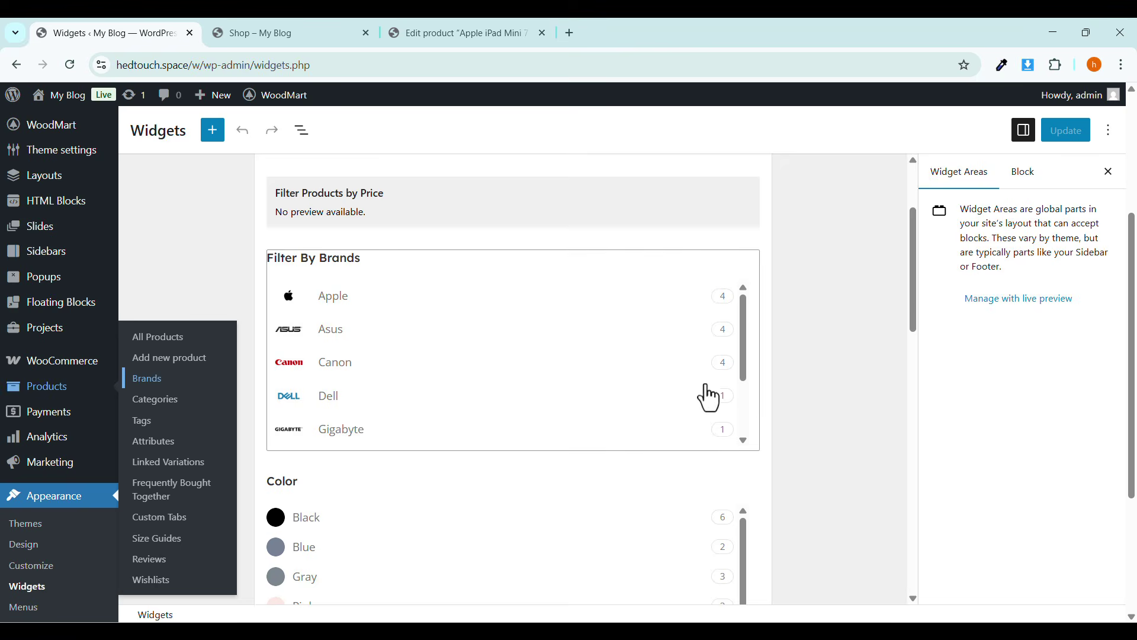
{"action": "left_click", "coordinate": [269, 33]}
{"action": "left_click", "coordinate": [403, 34]}
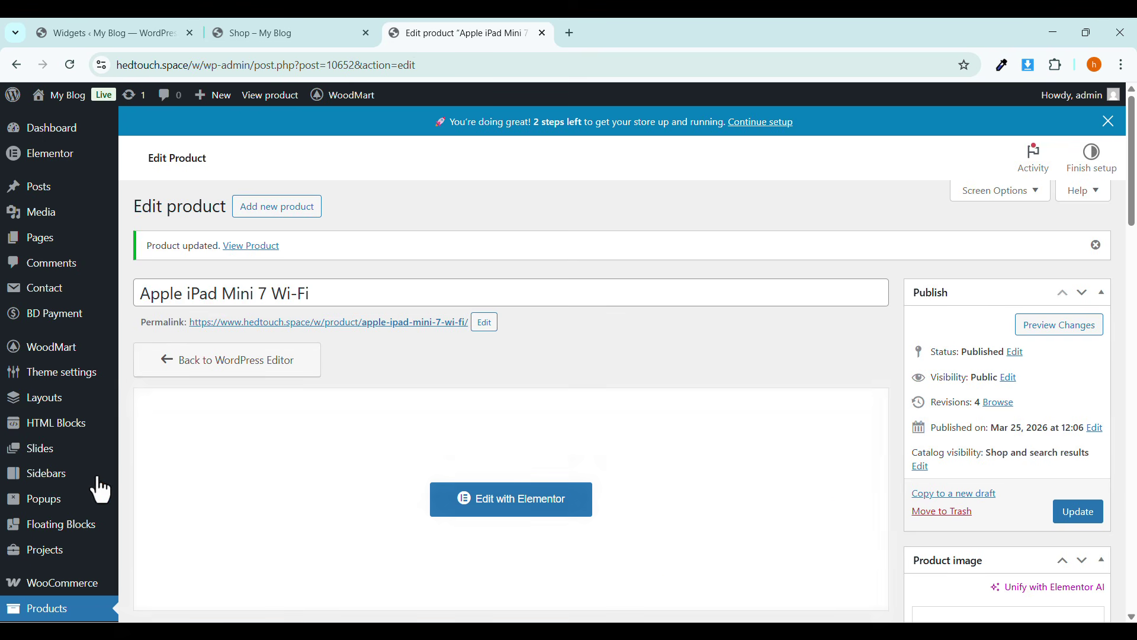
{"action": "scroll", "coordinate": [96, 487], "scroll_direction": "down", "scroll_amount": 2}
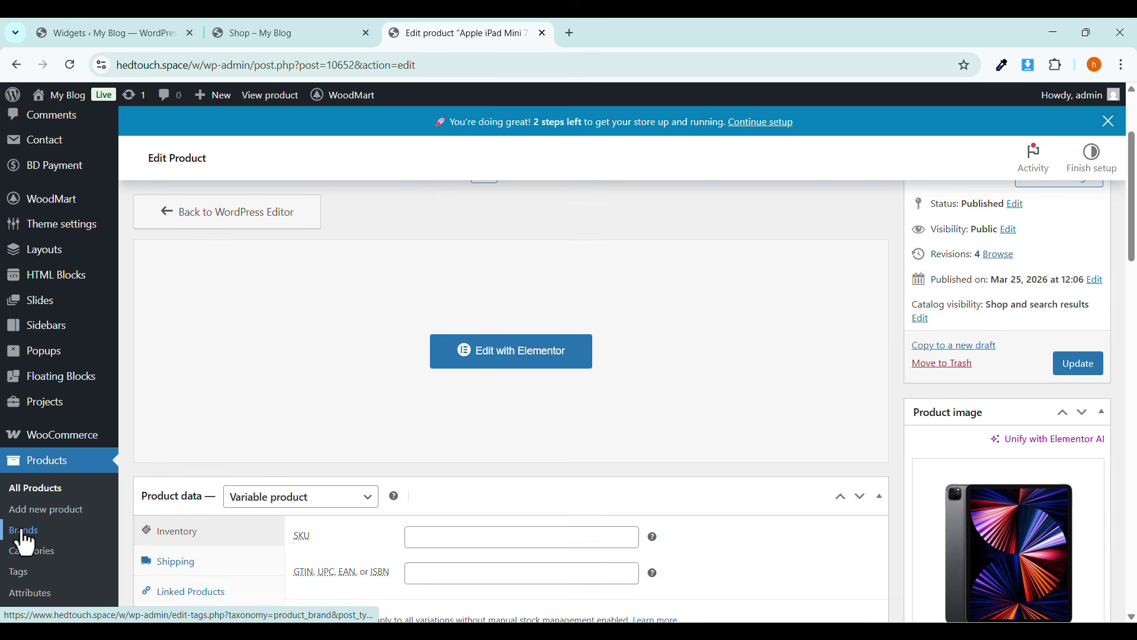
{"action": "left_click", "coordinate": [274, 34]}
{"action": "left_click", "coordinate": [118, 34]}
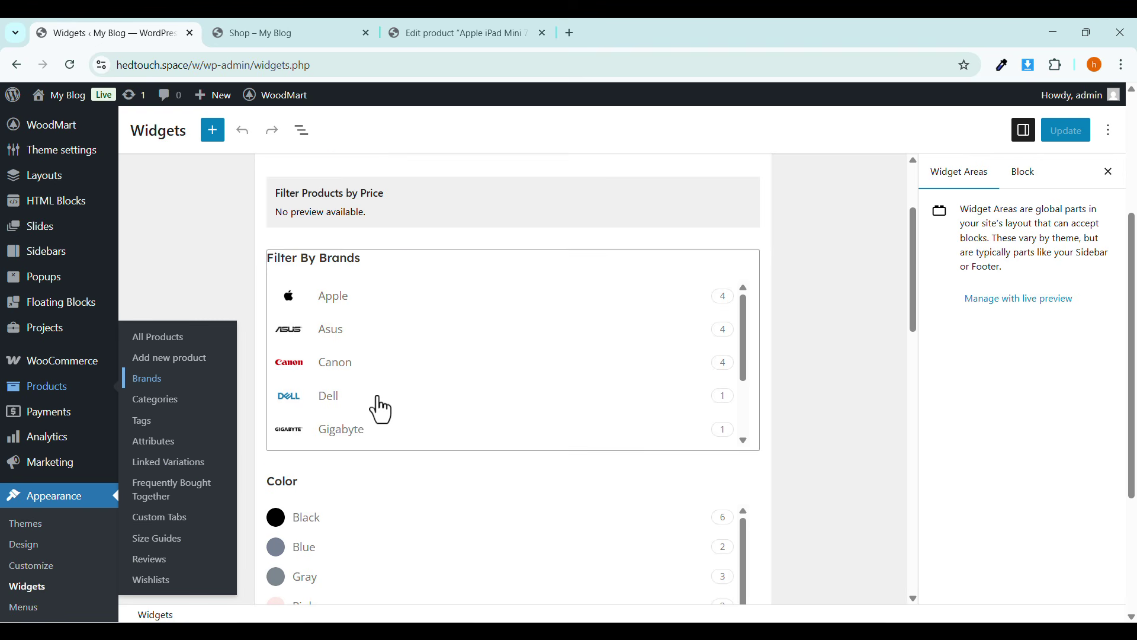
Examine the Color and Size filter widgets in the Shop page Widget Area.
{"action": "scroll", "coordinate": [379, 408], "scroll_direction": "down", "scroll_amount": 2}
{"action": "scroll", "coordinate": [325, 424], "scroll_direction": "down", "scroll_amount": 1}
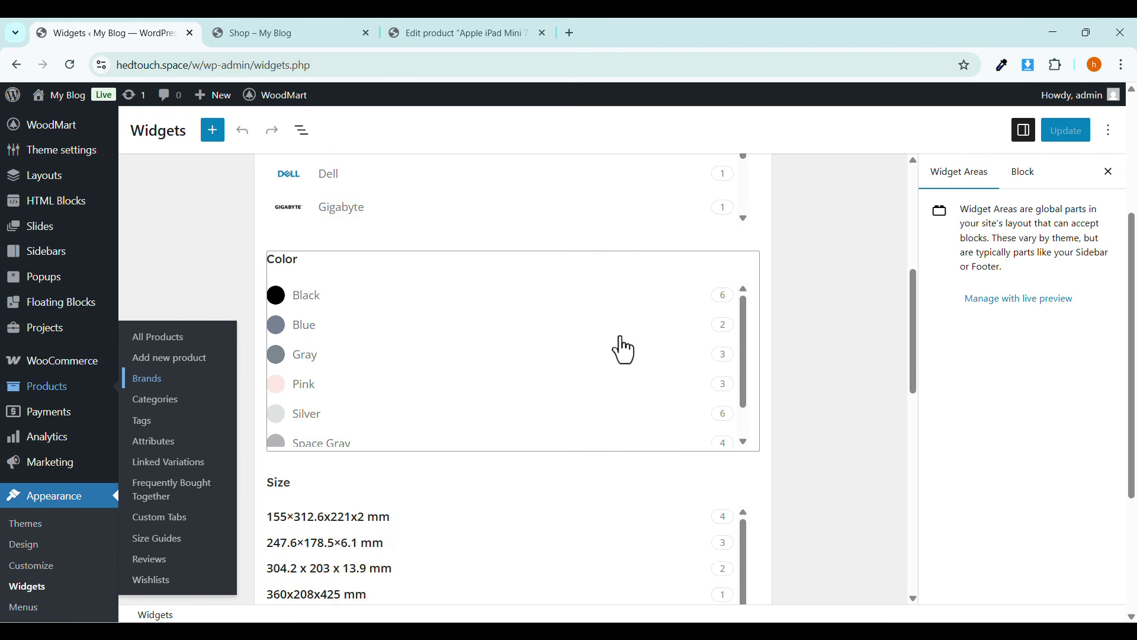
{"action": "left_click", "coordinate": [744, 339]}
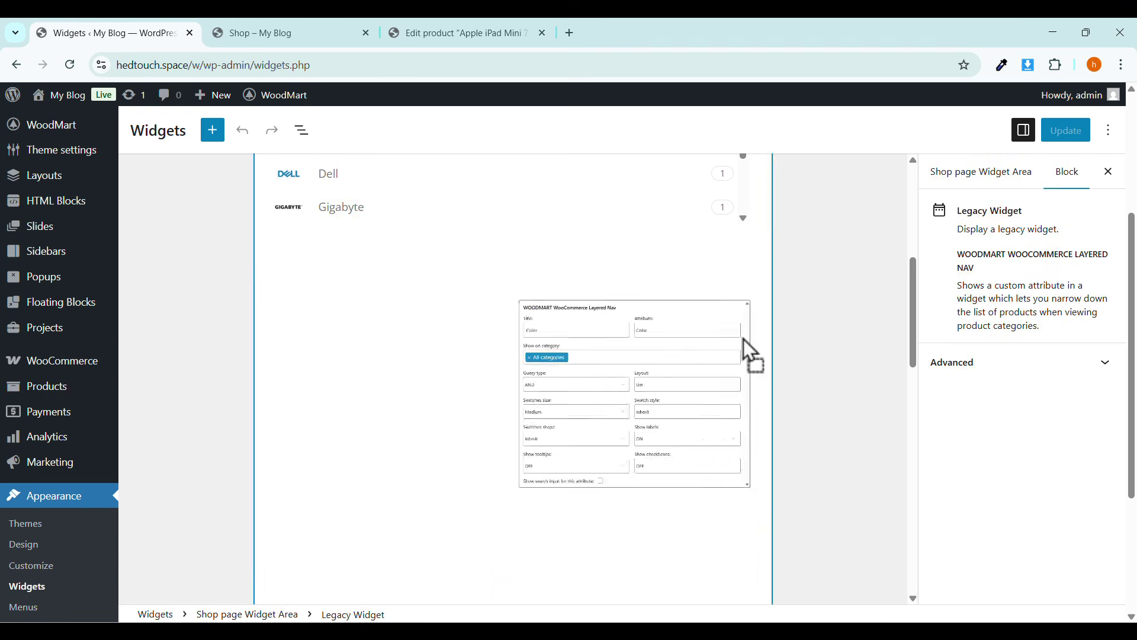
{"action": "left_click", "coordinate": [224, 323]}
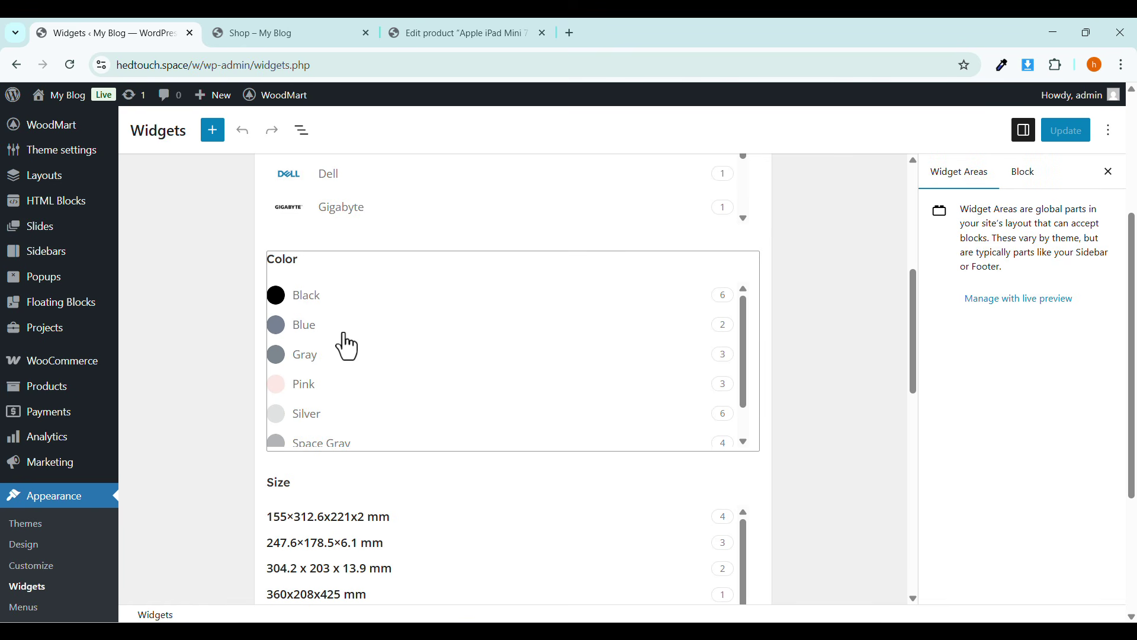
{"action": "scroll", "coordinate": [347, 343], "scroll_direction": "down", "scroll_amount": 2}
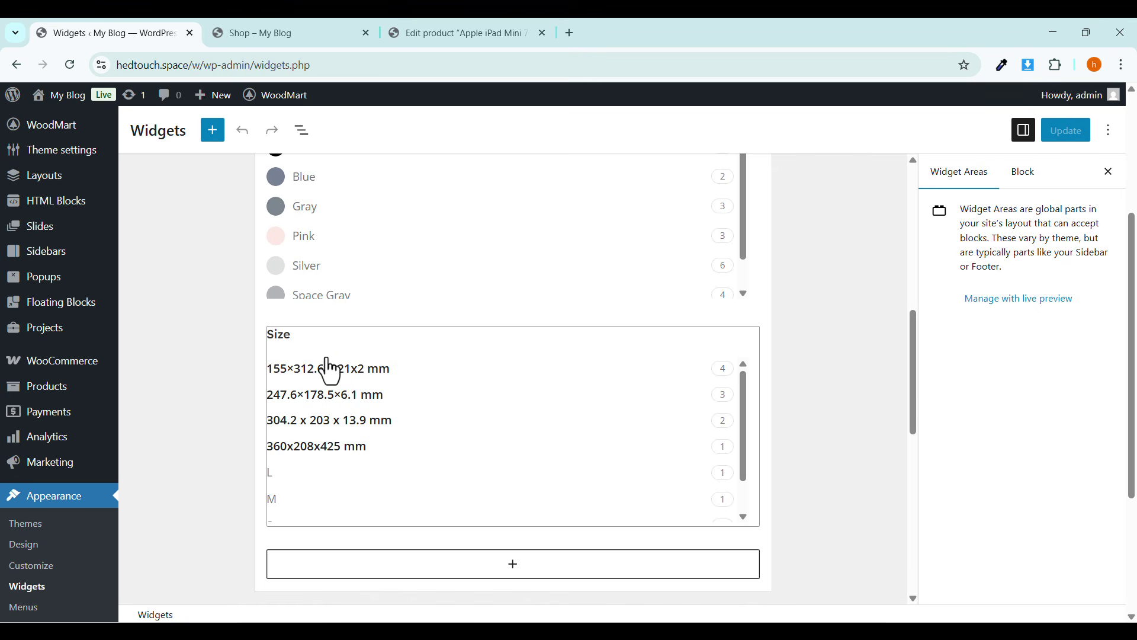
{"action": "scroll", "coordinate": [339, 405], "scroll_direction": "down", "scroll_amount": 1}
{"action": "scroll", "coordinate": [337, 330], "scroll_direction": "up", "scroll_amount": 2}
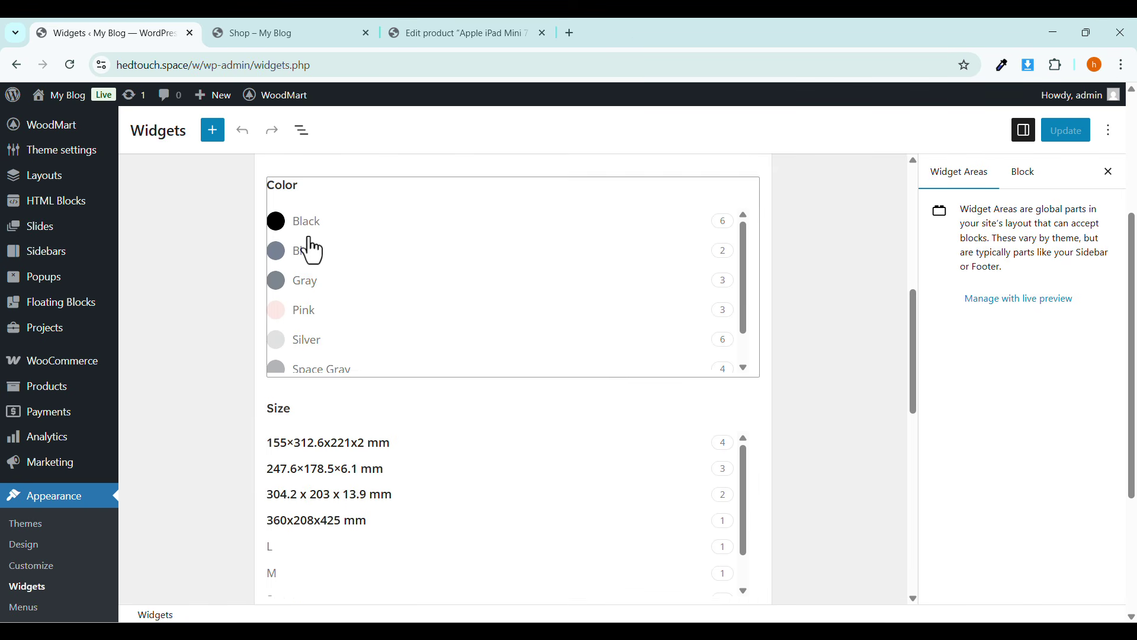
{"action": "scroll", "coordinate": [363, 407], "scroll_direction": "down", "scroll_amount": 2}
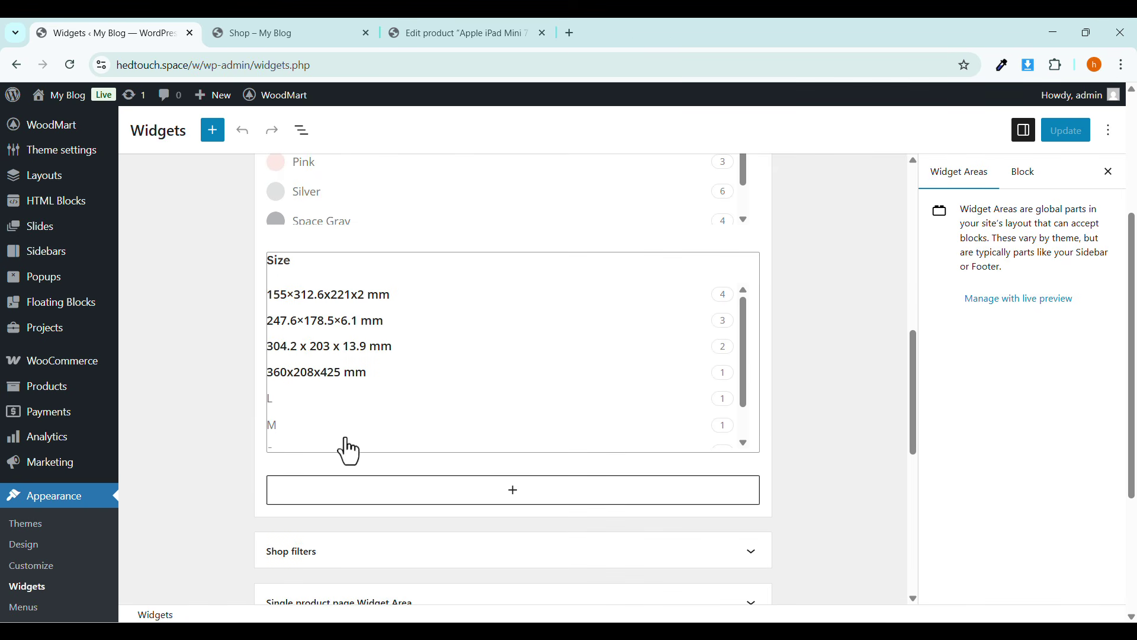
Add a Filter Products by Rating widget below the Size filter in the Shop page Widget Area.
{"action": "left_click", "coordinate": [358, 499]}
{"action": "scroll", "coordinate": [358, 500], "scroll_direction": "down", "scroll_amount": 1}
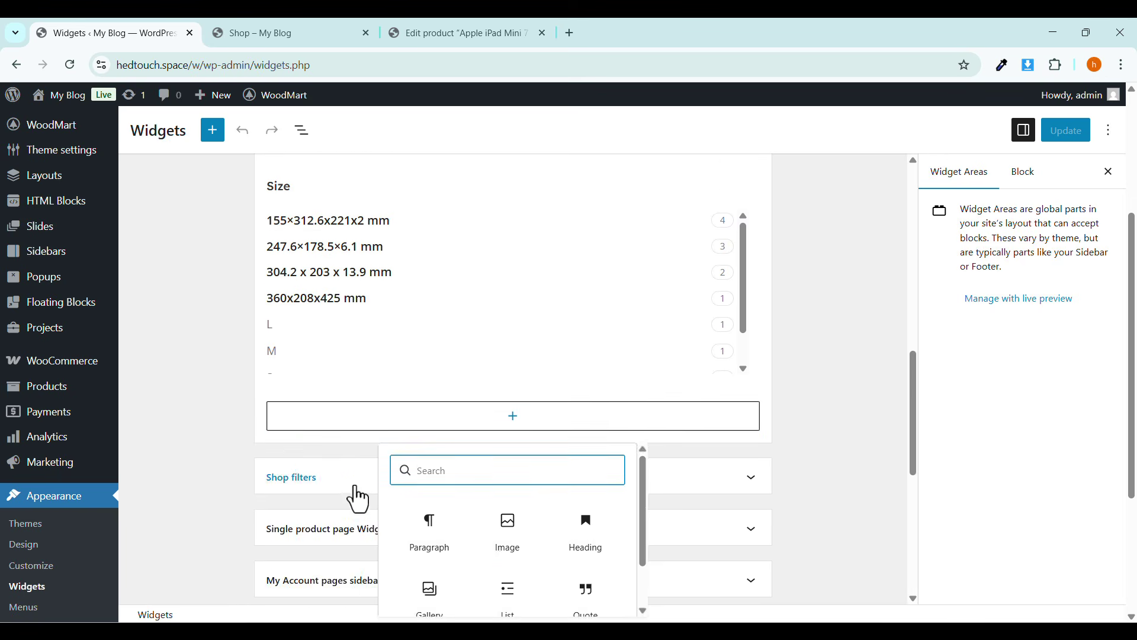
{"action": "scroll", "coordinate": [358, 500], "scroll_direction": "down", "scroll_amount": 1}
{"action": "left_click", "coordinate": [510, 580]}
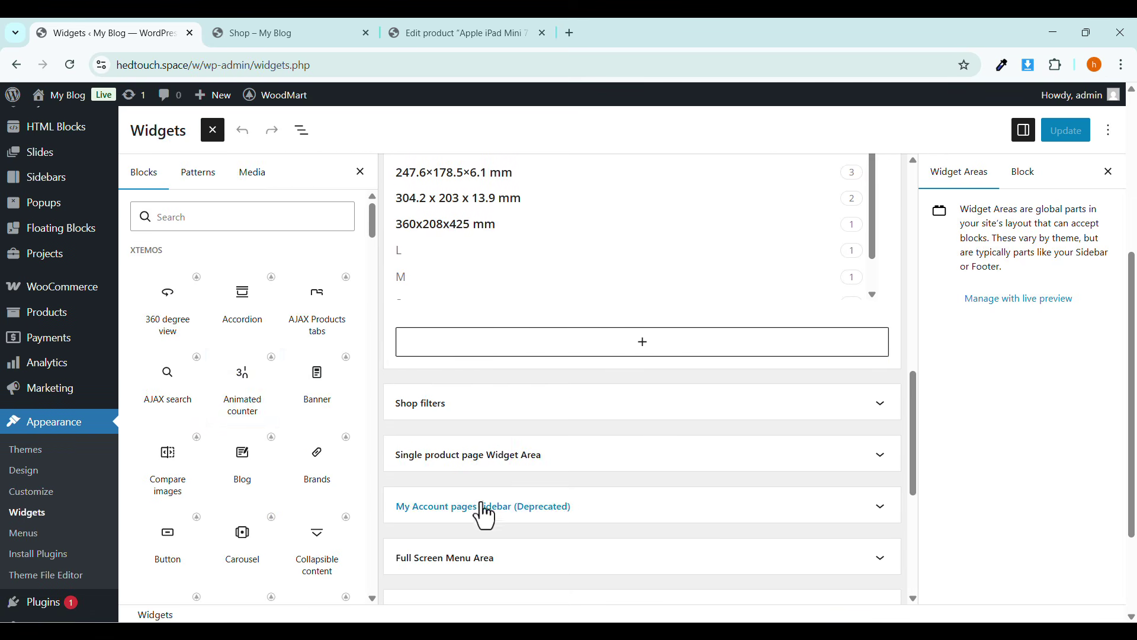
{"action": "scroll", "coordinate": [190, 339], "scroll_direction": "down", "scroll_amount": 2}
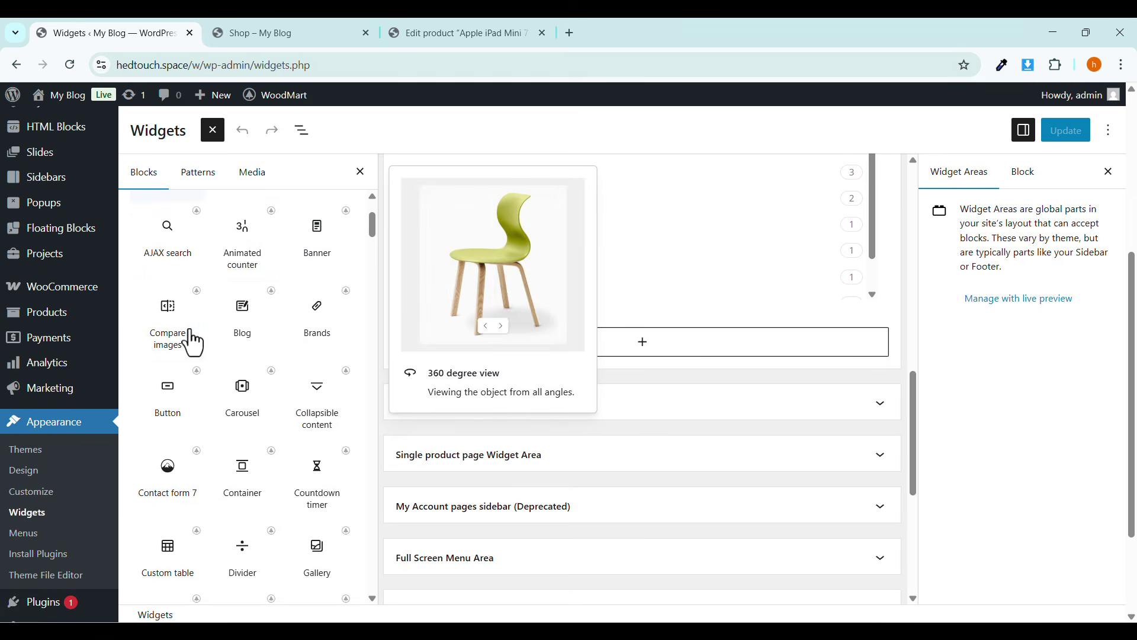
{"action": "scroll", "coordinate": [193, 342], "scroll_direction": "down", "scroll_amount": 1}
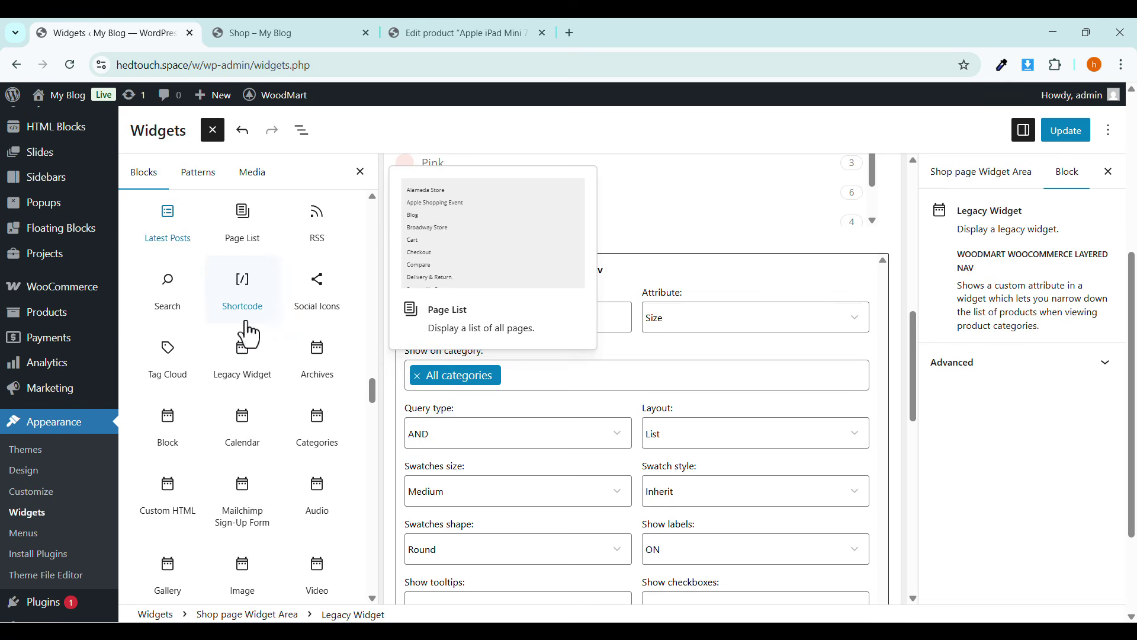
{"action": "scroll", "coordinate": [229, 407], "scroll_direction": "down", "scroll_amount": 9}
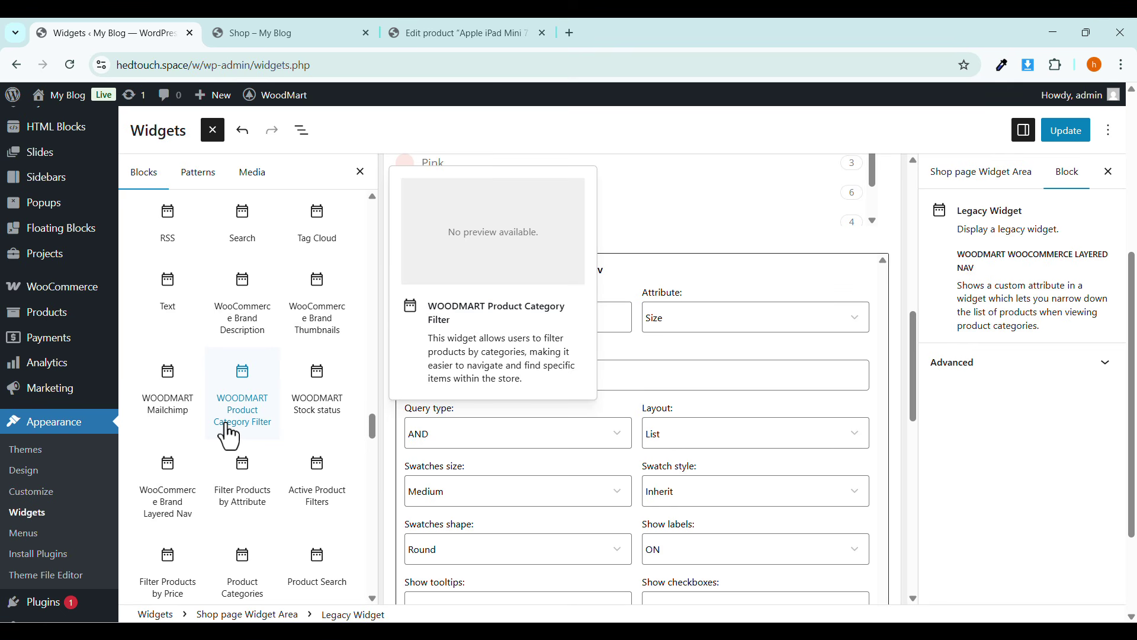
{"action": "scroll", "coordinate": [228, 436], "scroll_direction": "down", "scroll_amount": 4}
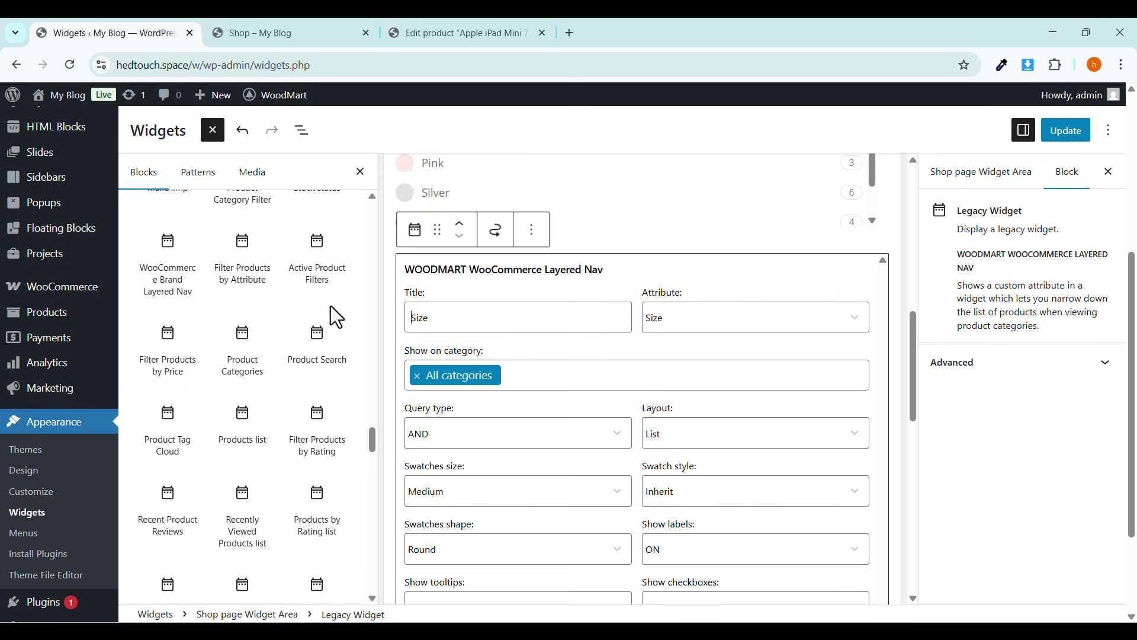
{"action": "left_click", "coordinate": [314, 458]}
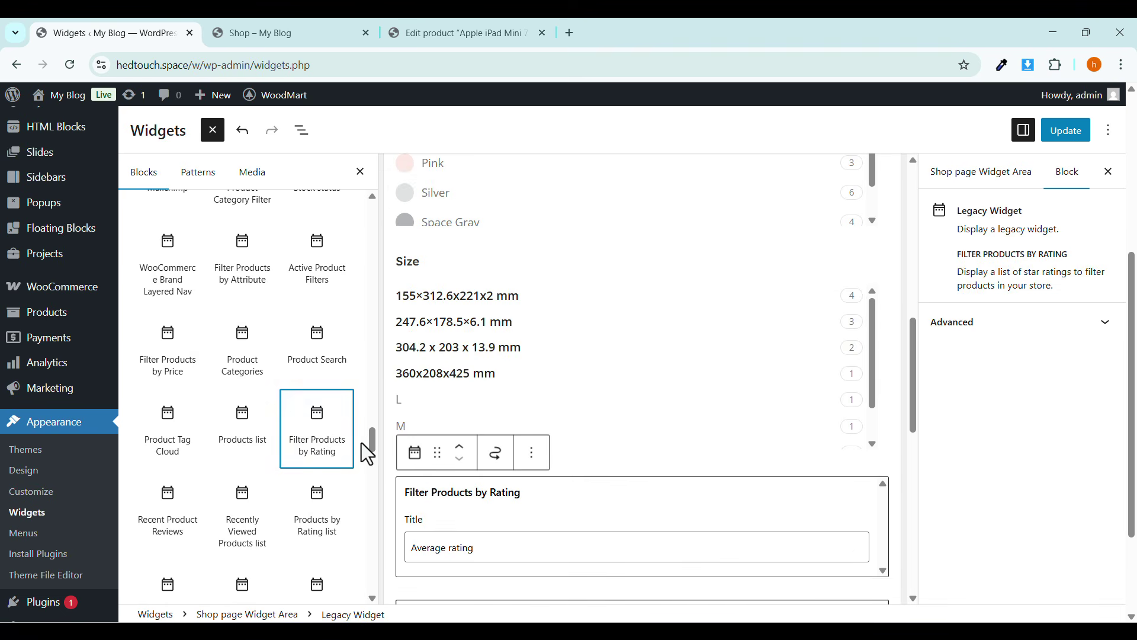
Save the widget changes and reload the storefront shop page to check the new rating filter.
{"action": "scroll", "coordinate": [435, 491], "scroll_direction": "down", "scroll_amount": 3}
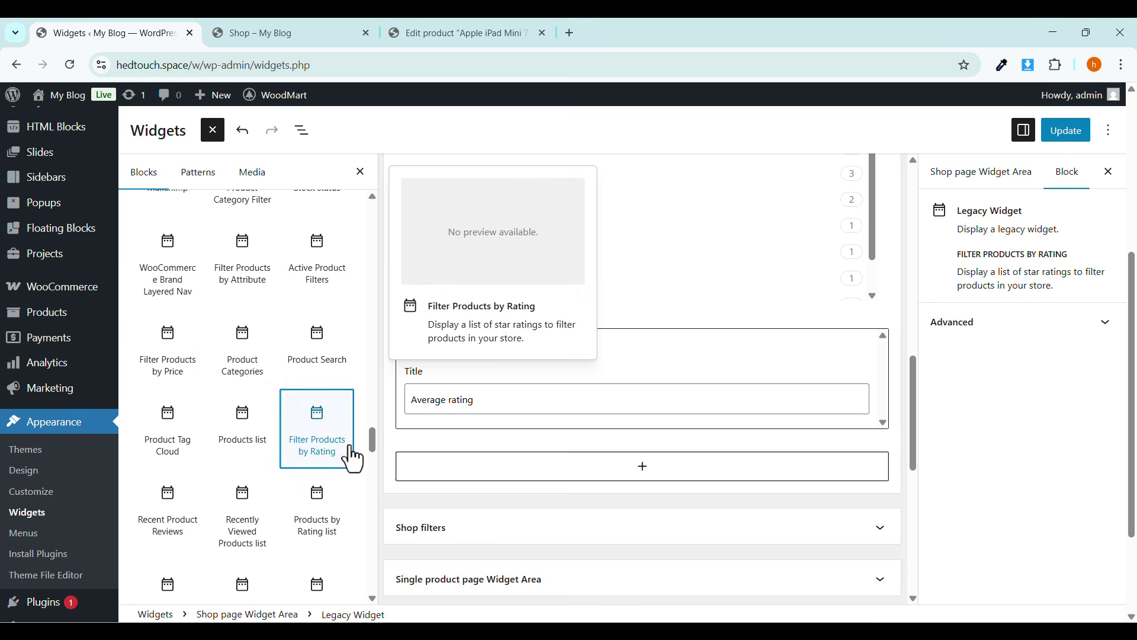
{"action": "scroll", "coordinate": [349, 457], "scroll_direction": "down", "scroll_amount": 3}
{"action": "scroll", "coordinate": [302, 300], "scroll_direction": "down", "scroll_amount": 5}
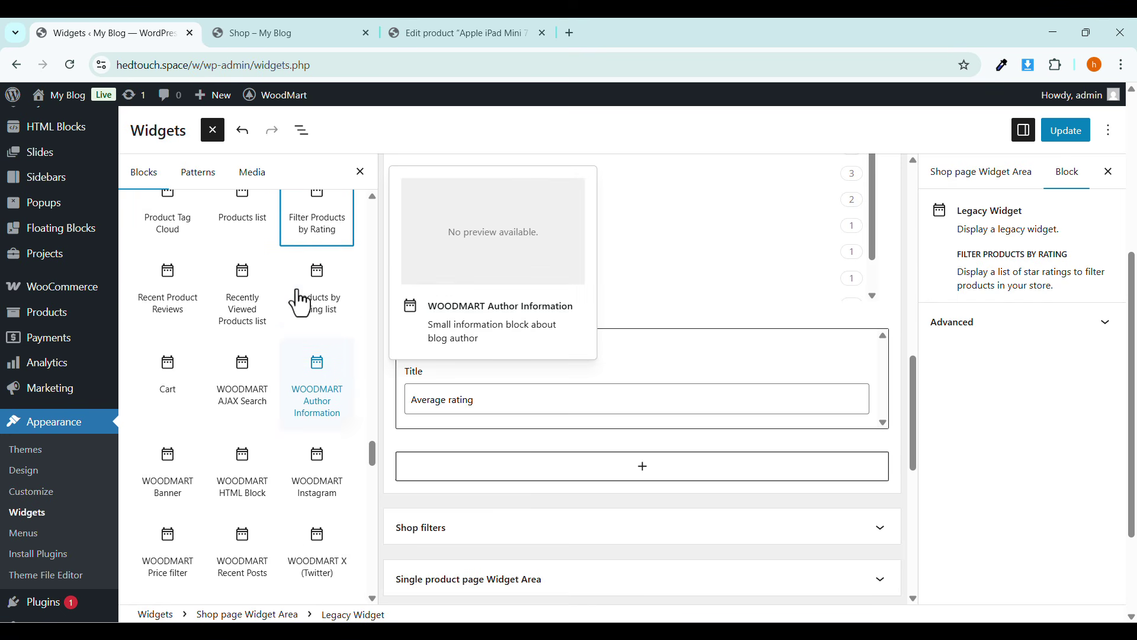
{"action": "scroll", "coordinate": [263, 437], "scroll_direction": "down", "scroll_amount": 10}
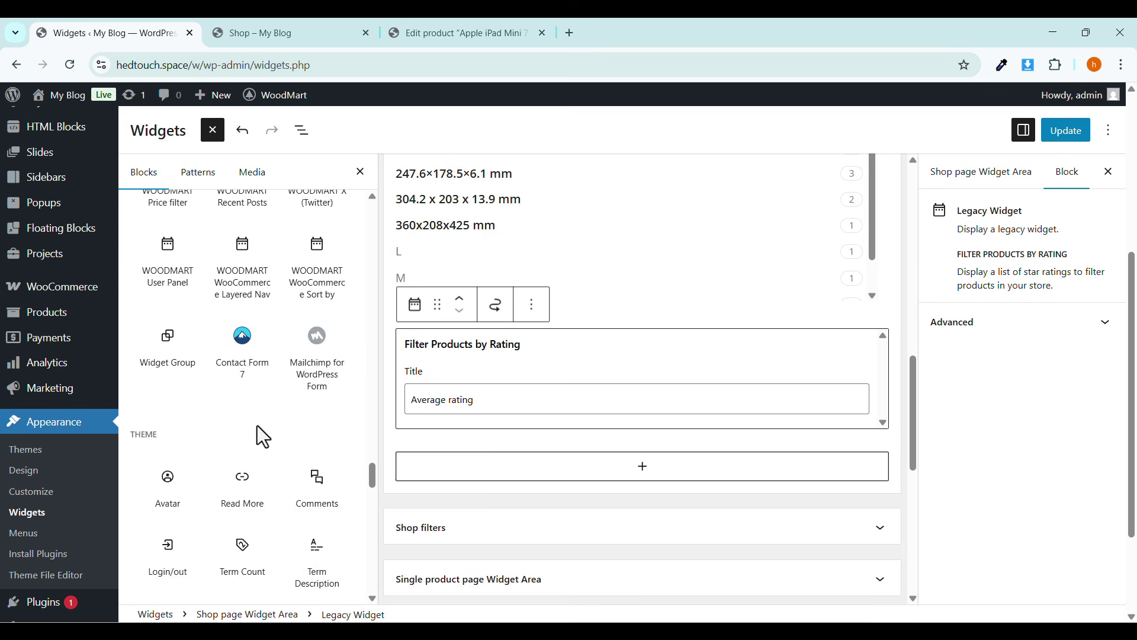
{"action": "scroll", "coordinate": [264, 437], "scroll_direction": "down", "scroll_amount": 3}
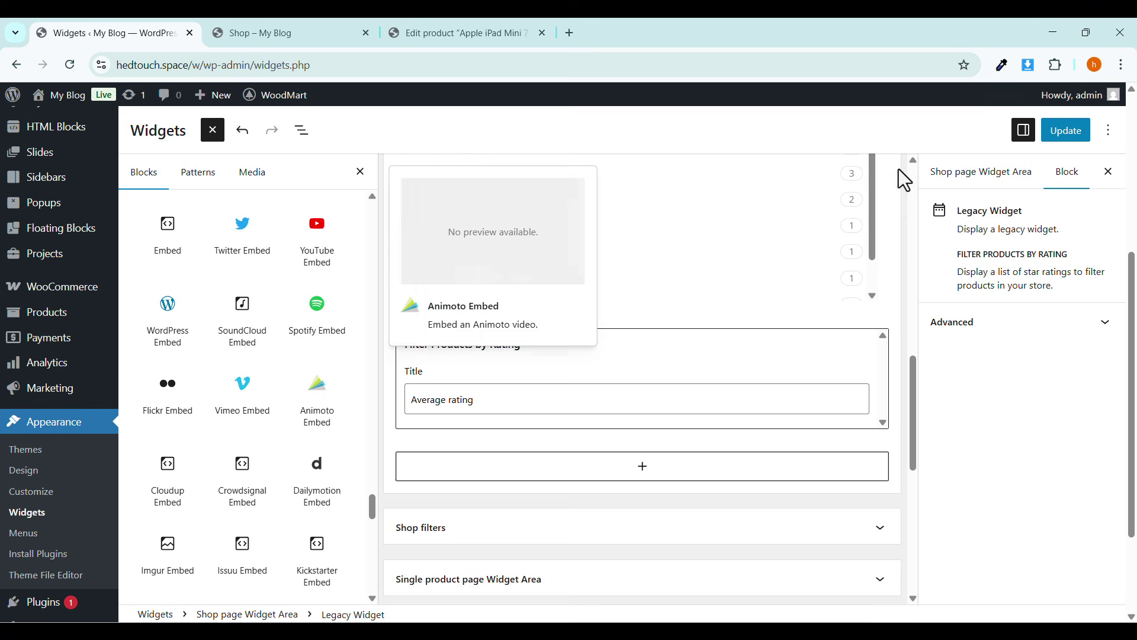
{"action": "left_click", "coordinate": [1060, 132]}
{"action": "left_click", "coordinate": [299, 33]}
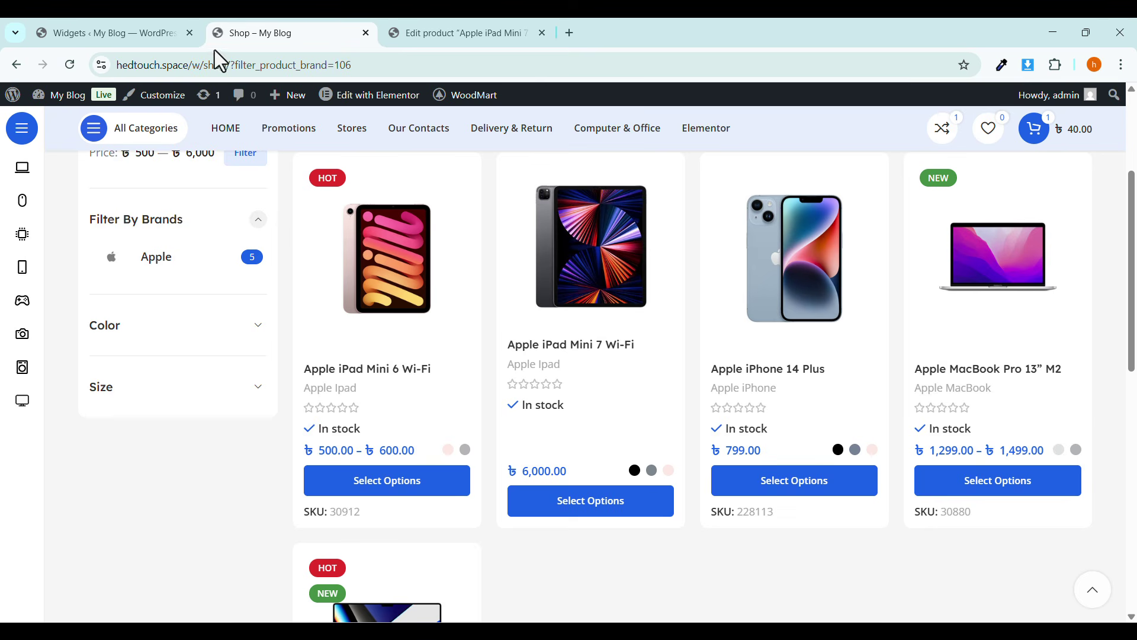
{"action": "left_click", "coordinate": [70, 65]}
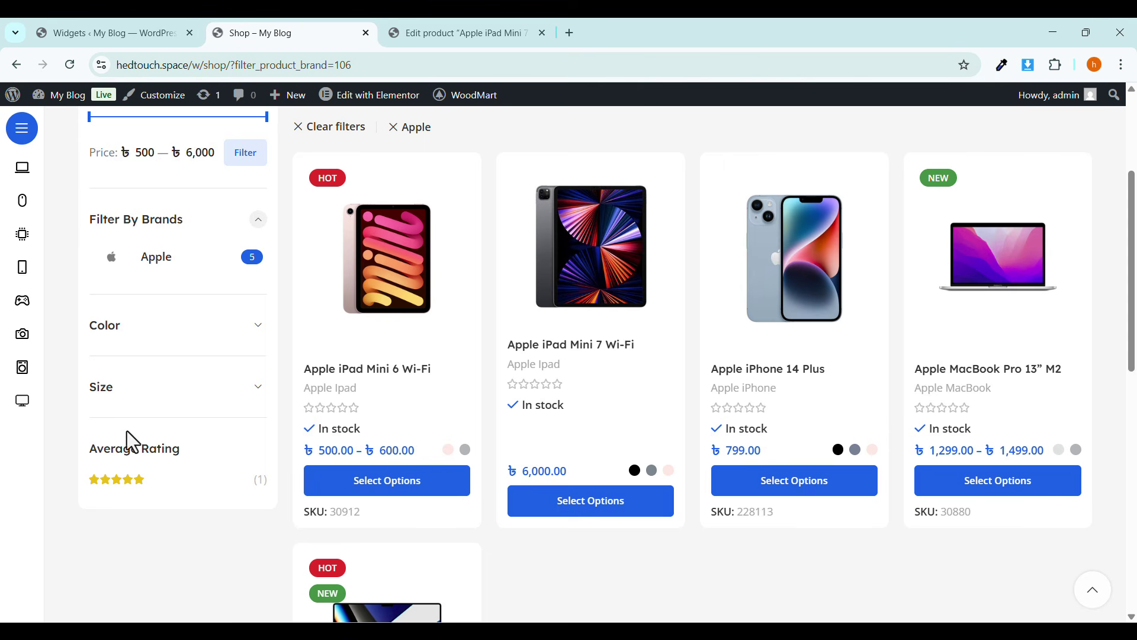
Filter the storefront shop page by a five-star average rating and remove that filter again.
{"action": "left_click", "coordinate": [112, 484]}
{"action": "scroll", "coordinate": [121, 536], "scroll_direction": "down", "scroll_amount": 8}
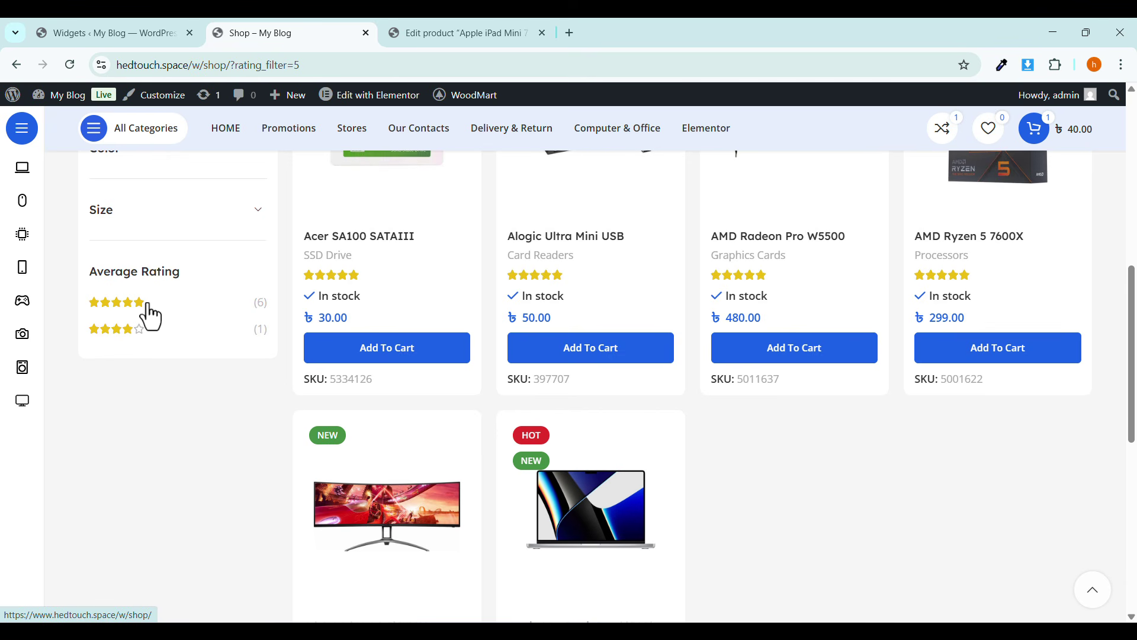
{"action": "left_click", "coordinate": [144, 311]}
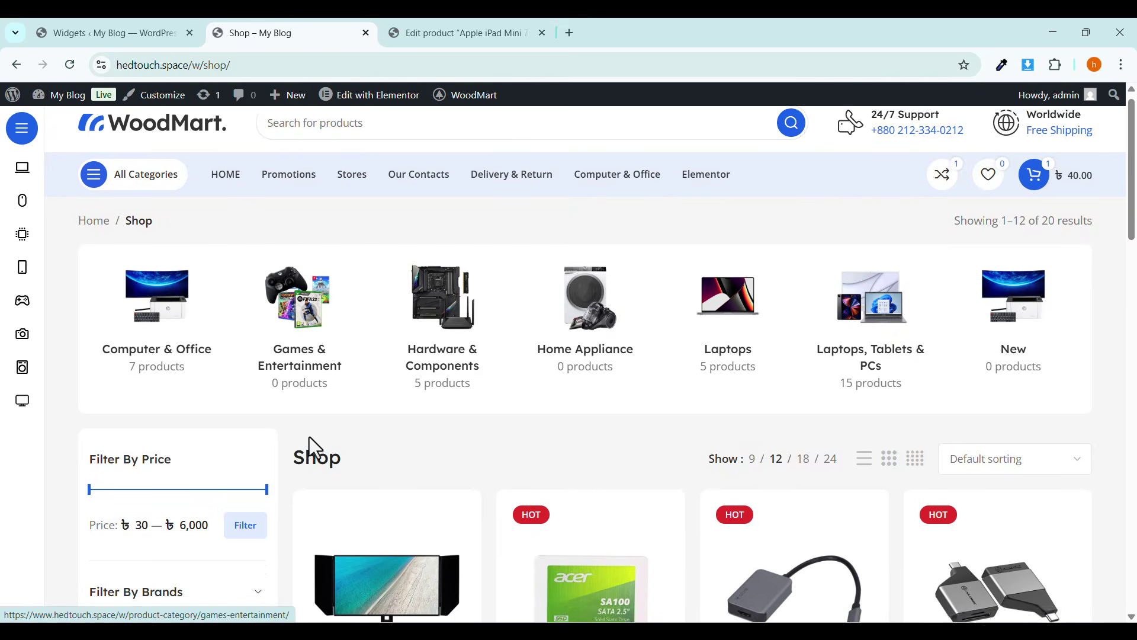
Look over the star ratings of the products on the unfiltered shop page.
{"action": "scroll", "coordinate": [309, 449], "scroll_direction": "down", "scroll_amount": 10}
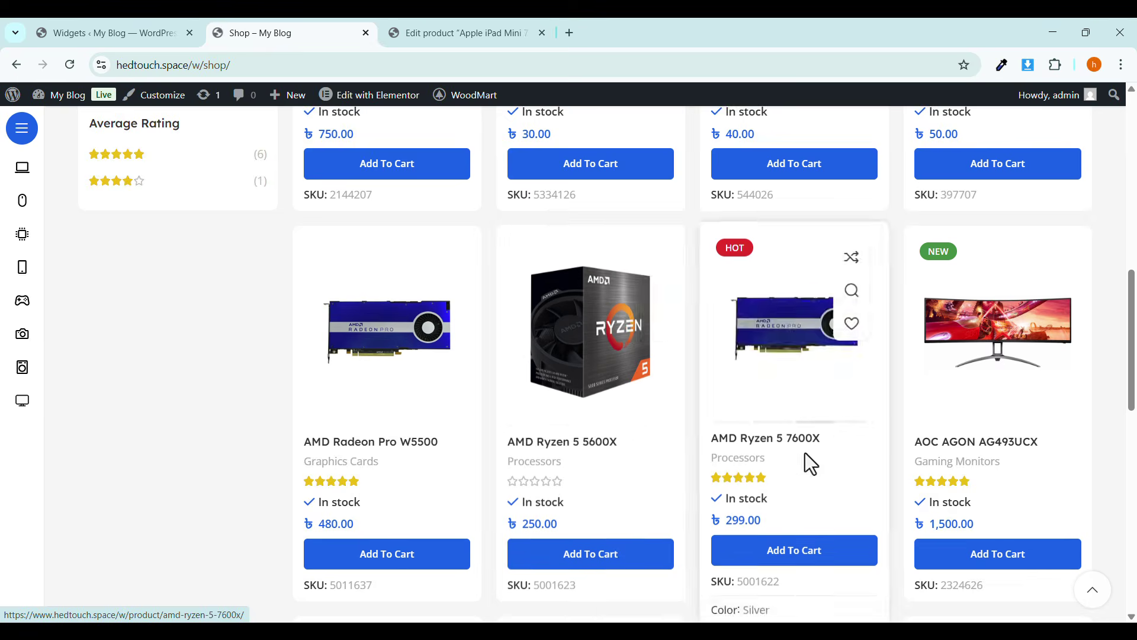
{"action": "scroll", "coordinate": [953, 501], "scroll_direction": "down", "scroll_amount": 4}
{"action": "scroll", "coordinate": [946, 501], "scroll_direction": "up", "scroll_amount": 6}
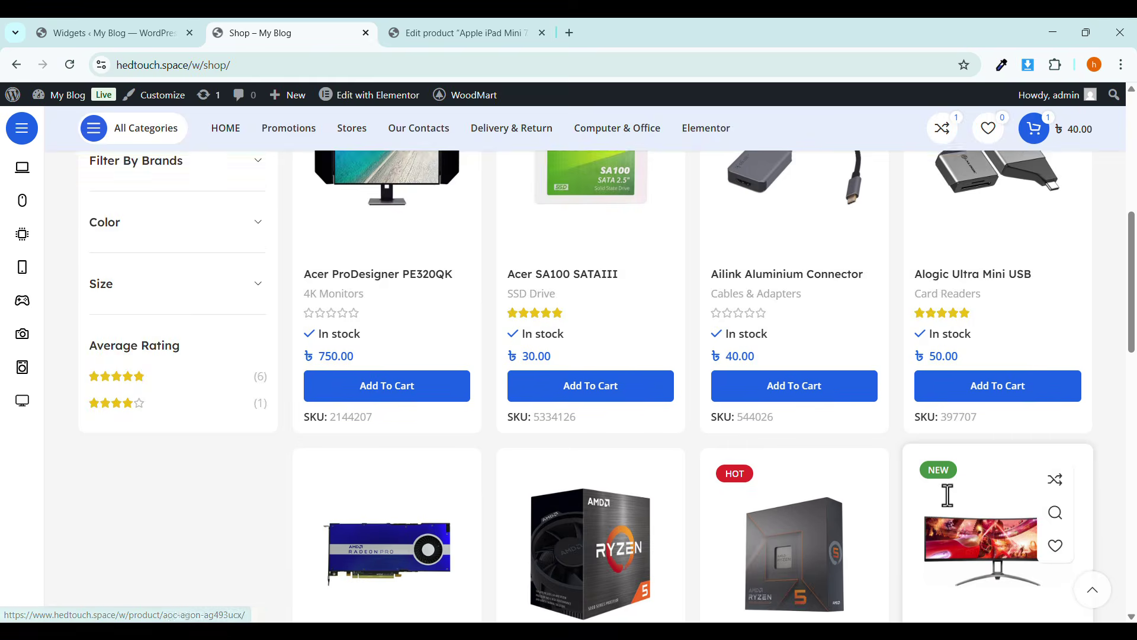
{"action": "scroll", "coordinate": [947, 503], "scroll_direction": "down", "scroll_amount": 12}
{"action": "scroll", "coordinate": [944, 505], "scroll_direction": "up", "scroll_amount": 20}
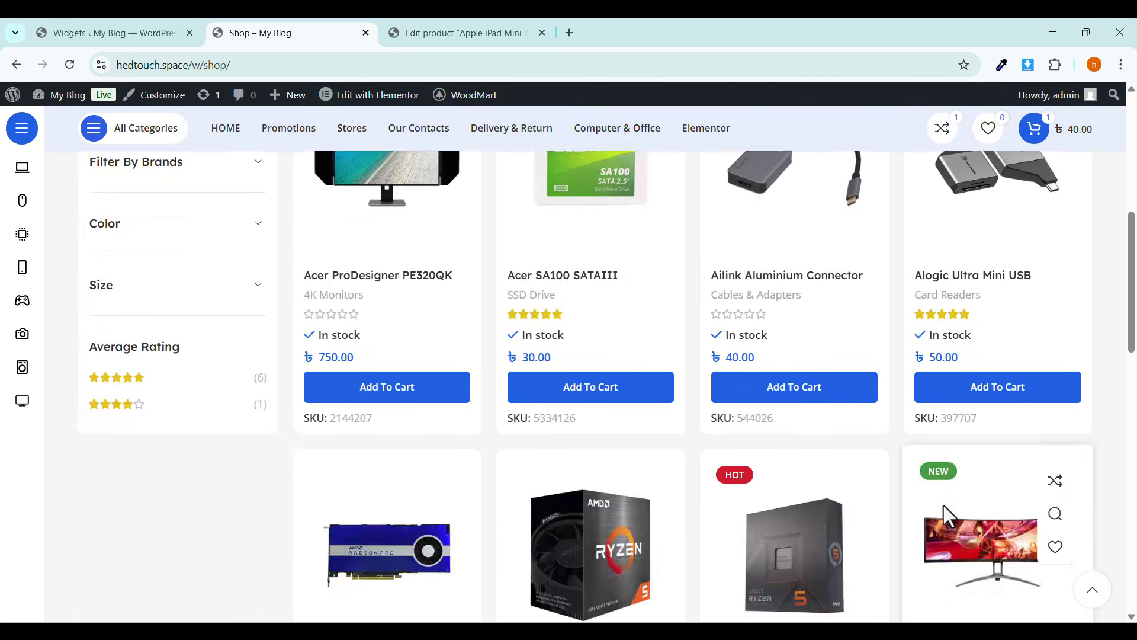
{"action": "scroll", "coordinate": [541, 554], "scroll_direction": "down", "scroll_amount": 6}
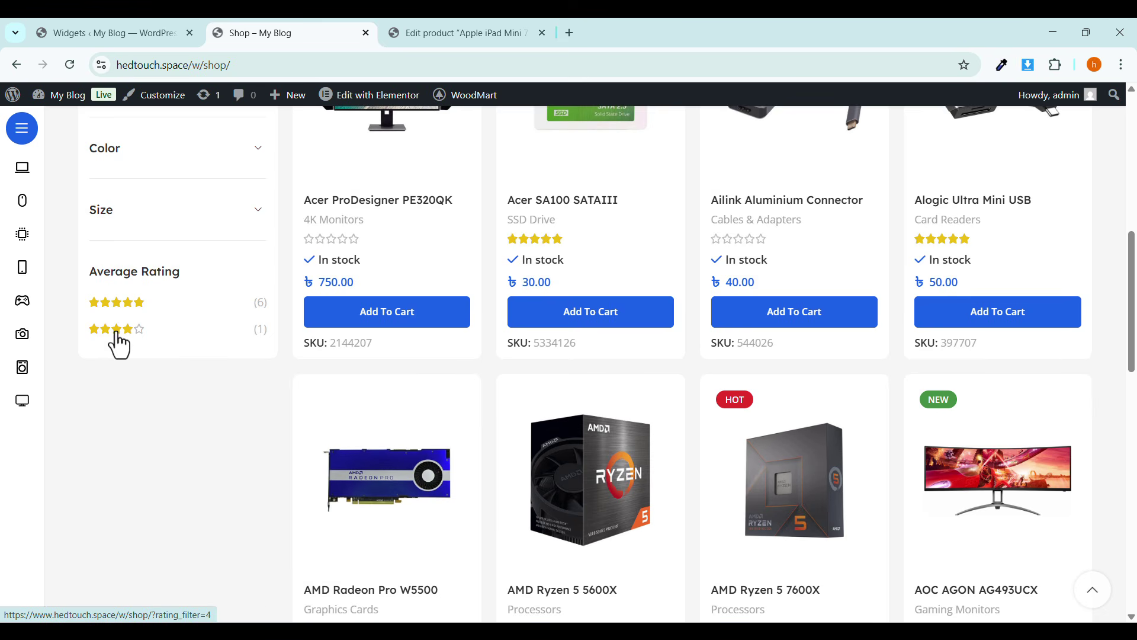
Filter the shop page by both four-star and five-star ratings and look through the matching products.
{"action": "scroll", "coordinate": [350, 398], "scroll_direction": "down", "scroll_amount": 5}
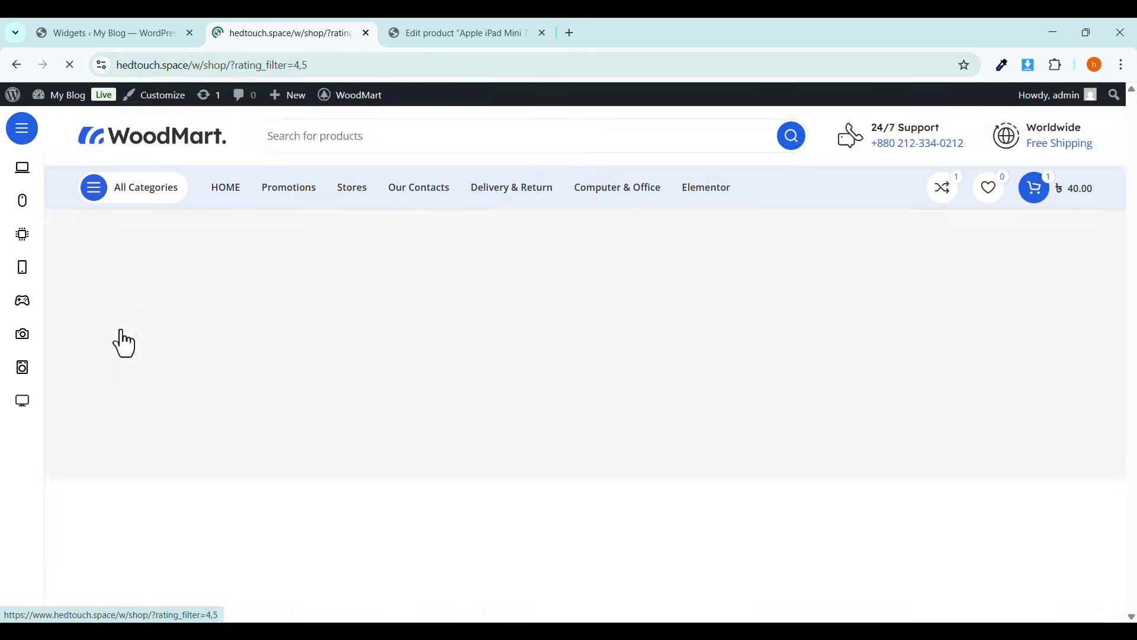
{"action": "scroll", "coordinate": [503, 400], "scroll_direction": "down", "scroll_amount": 6}
{"action": "scroll", "coordinate": [931, 384], "scroll_direction": "down", "scroll_amount": 5}
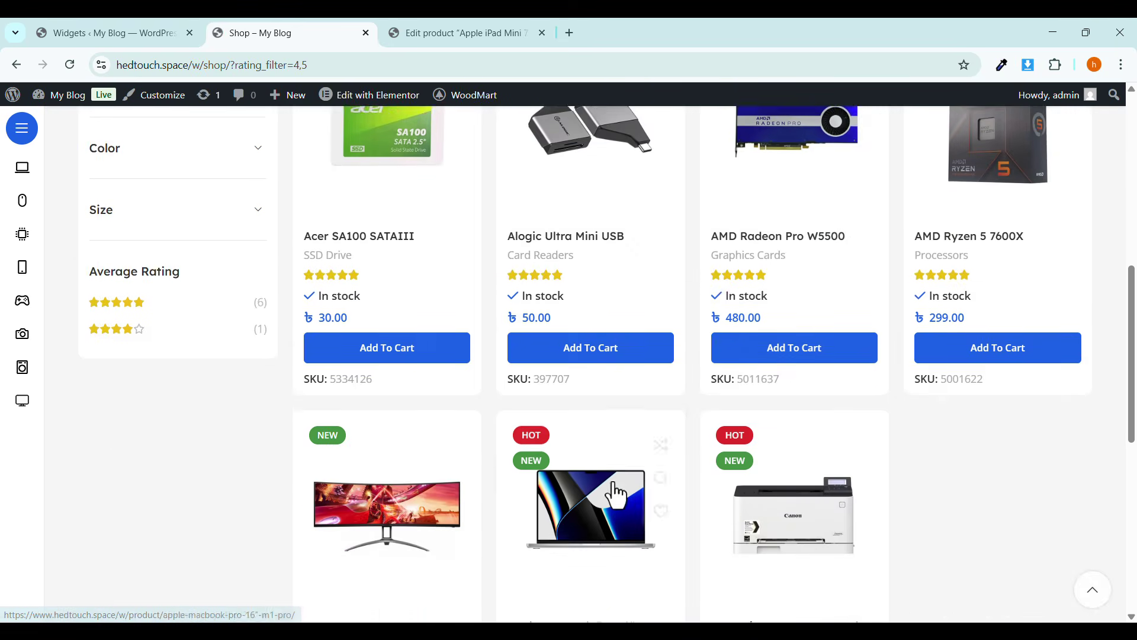
{"action": "scroll", "coordinate": [1060, 427], "scroll_direction": "up", "scroll_amount": 10}
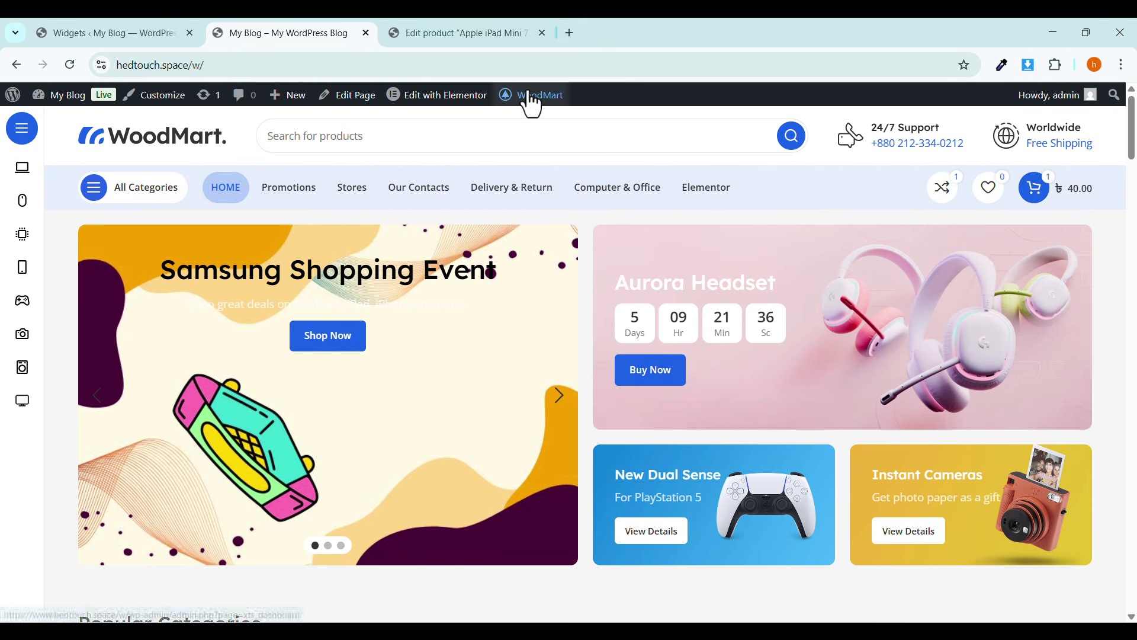
Open the WoodMart theme settings from the storefront home page and look through the settings sections.
{"action": "mouse_move", "coordinate": [528, 97]}
{"action": "mouse_move", "coordinate": [545, 127]}
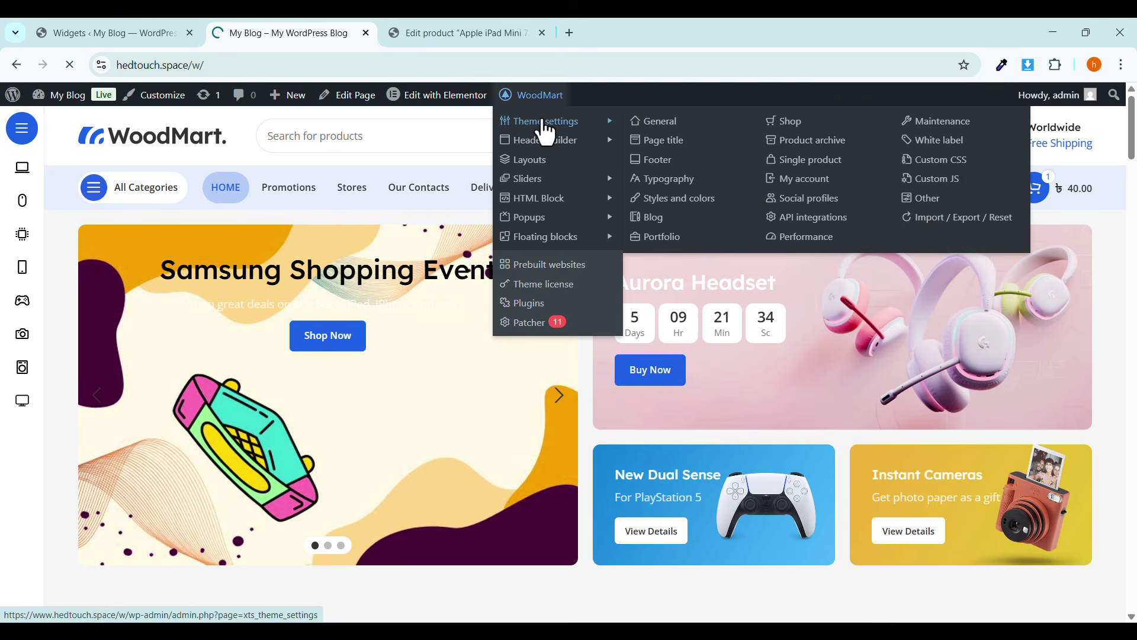
{"action": "scroll", "coordinate": [247, 551], "scroll_direction": "down", "scroll_amount": 2}
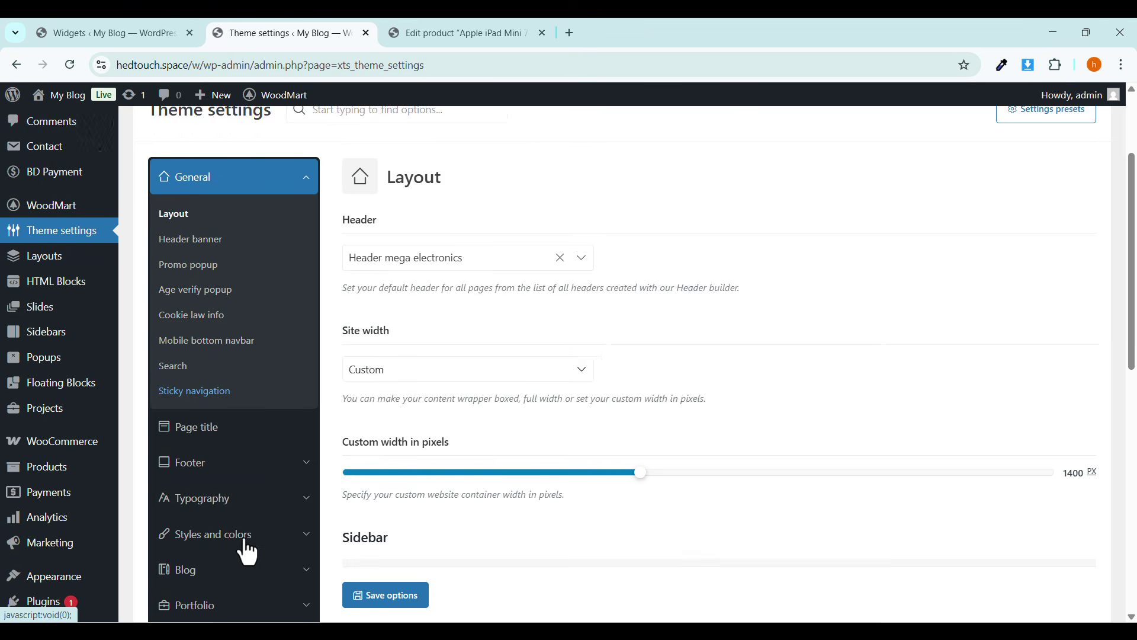
{"action": "scroll", "coordinate": [247, 550], "scroll_direction": "down", "scroll_amount": 1}
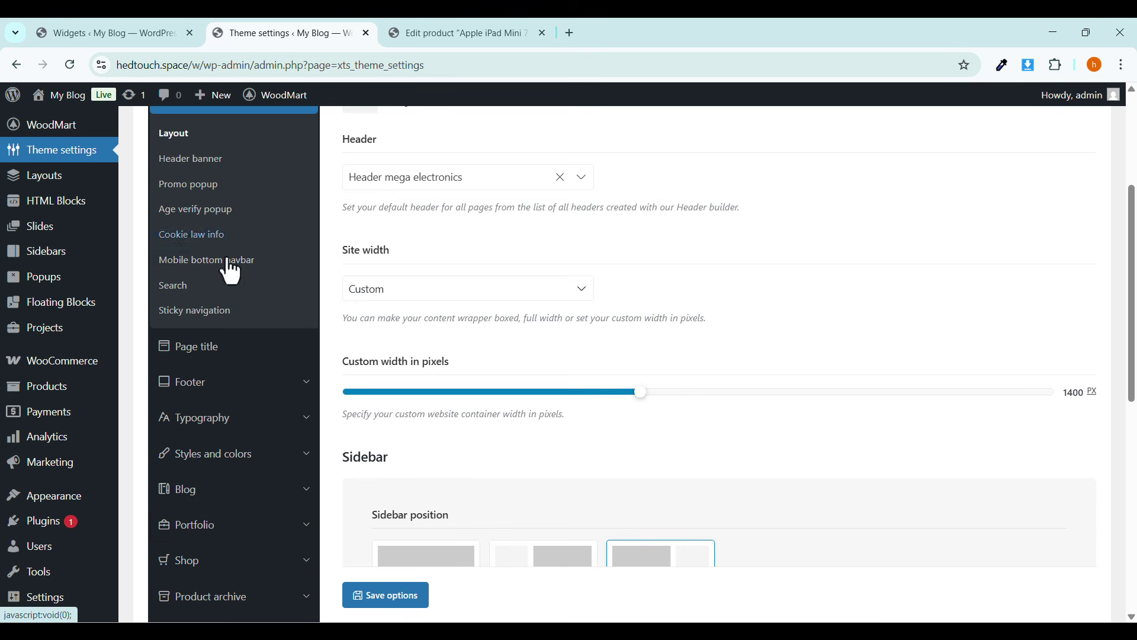
{"action": "scroll", "coordinate": [211, 375], "scroll_direction": "down", "scroll_amount": 2}
{"action": "scroll", "coordinate": [220, 423], "scroll_direction": "down", "scroll_amount": 1}
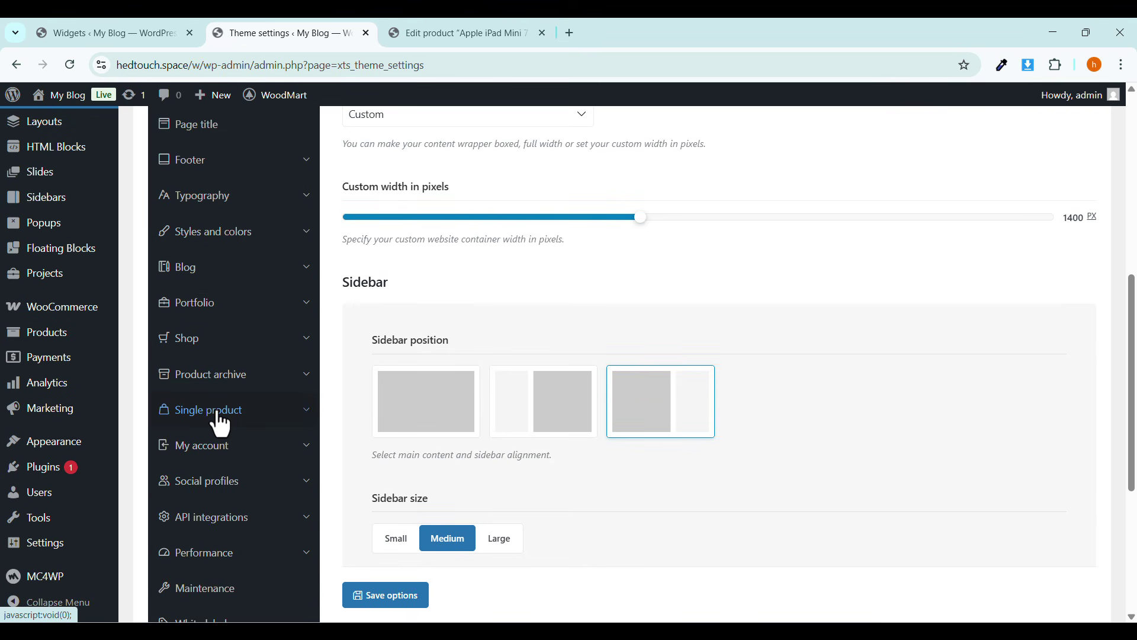